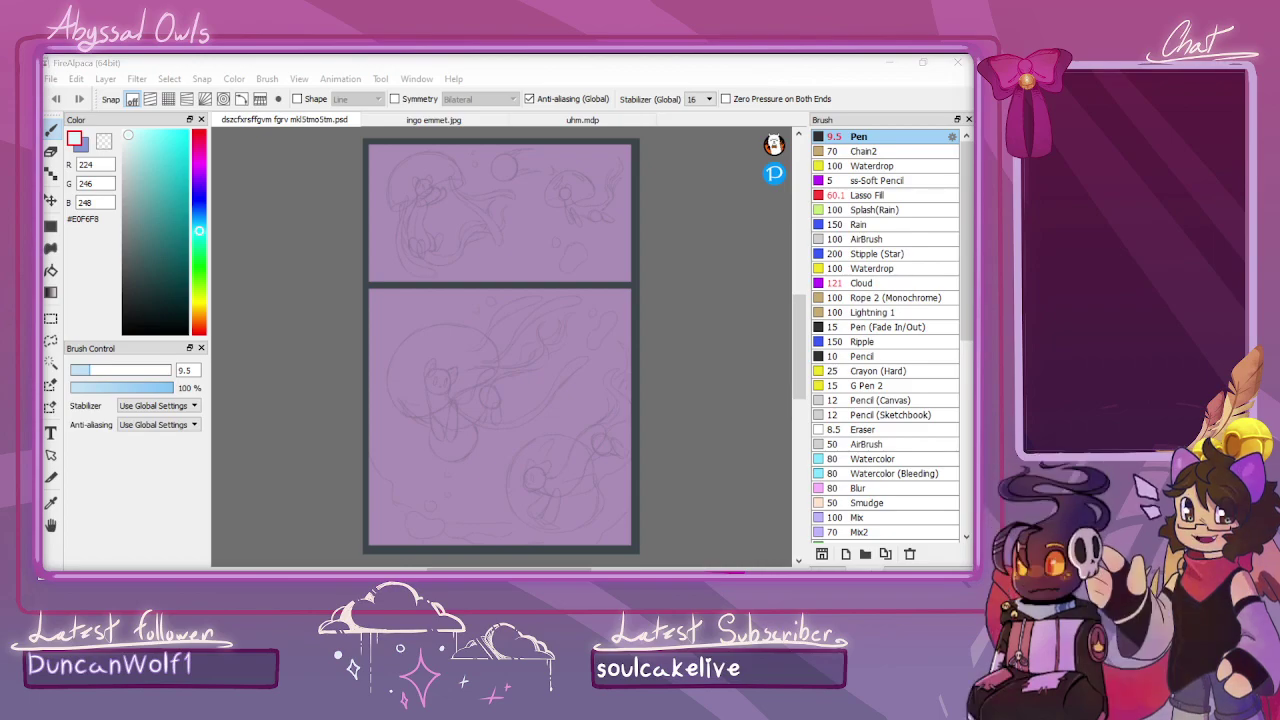
Show the hidden layers Layer38, Layer36, Layer35 and Layer1 inside Folder1
left_click(832, 568)
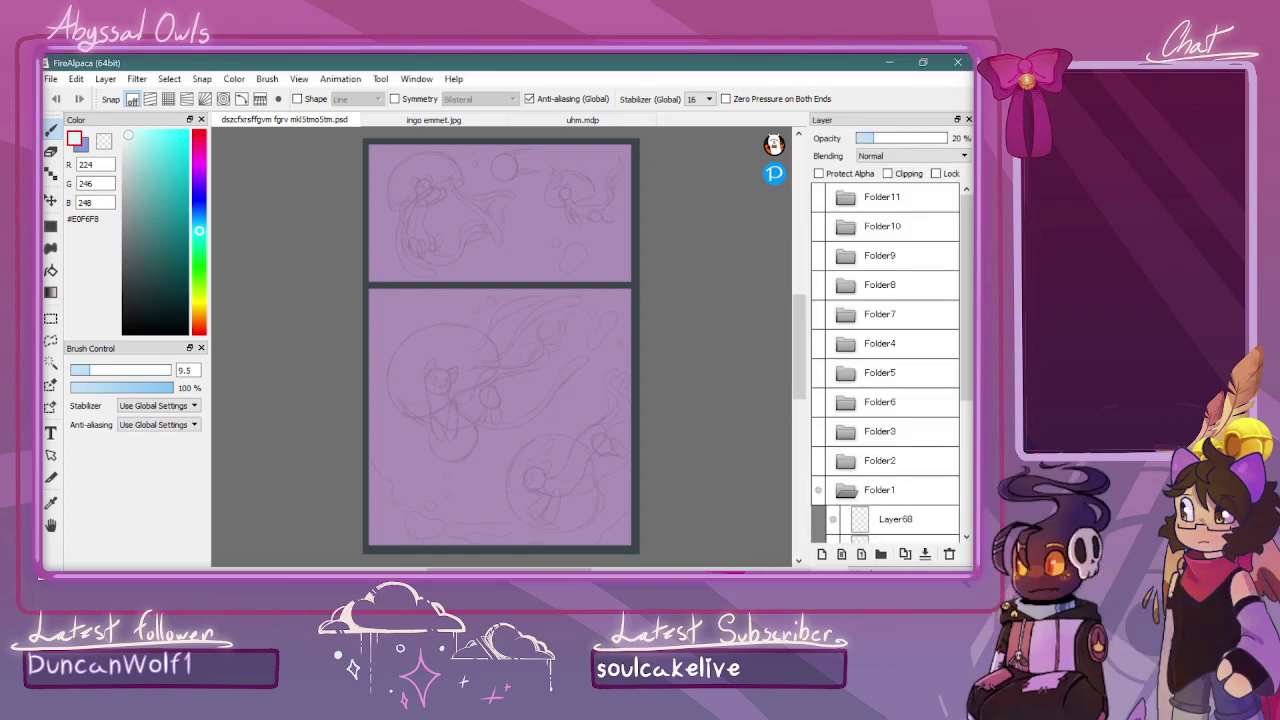
left_click_drag(966, 351, 966, 451)
scroll(965, 450, "down", 2)
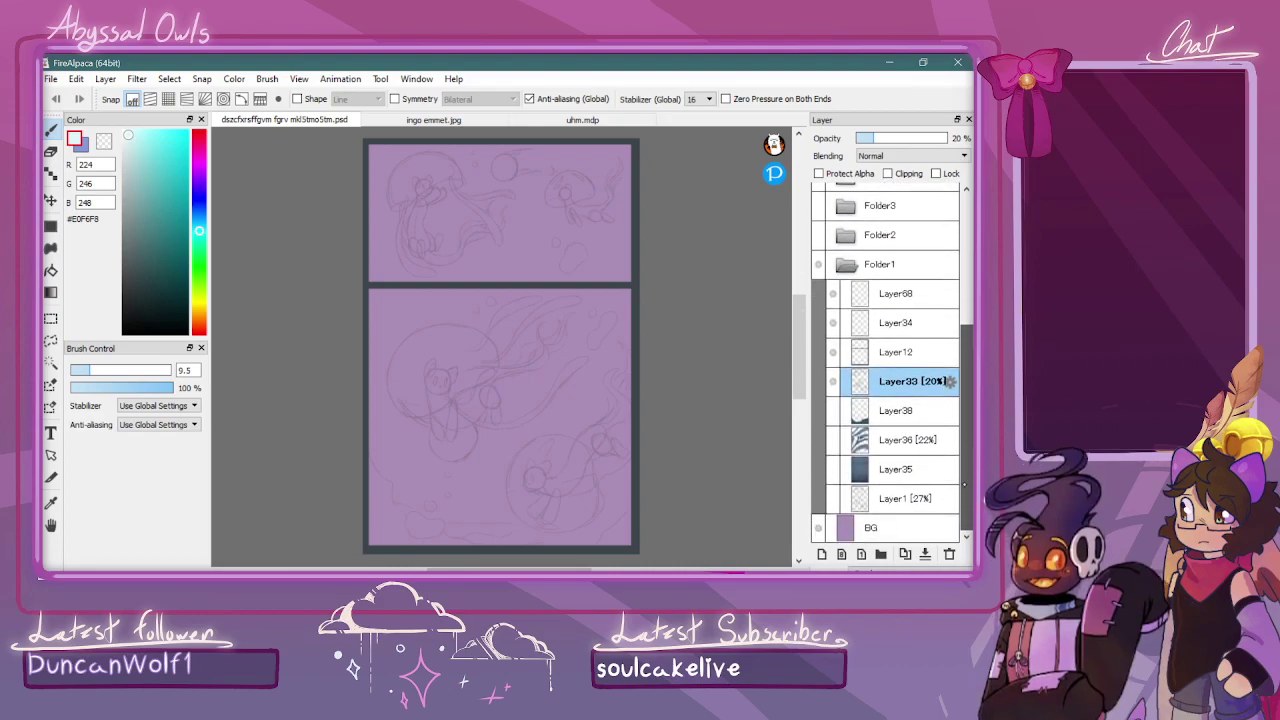
left_click(832, 411)
left_click(832, 439)
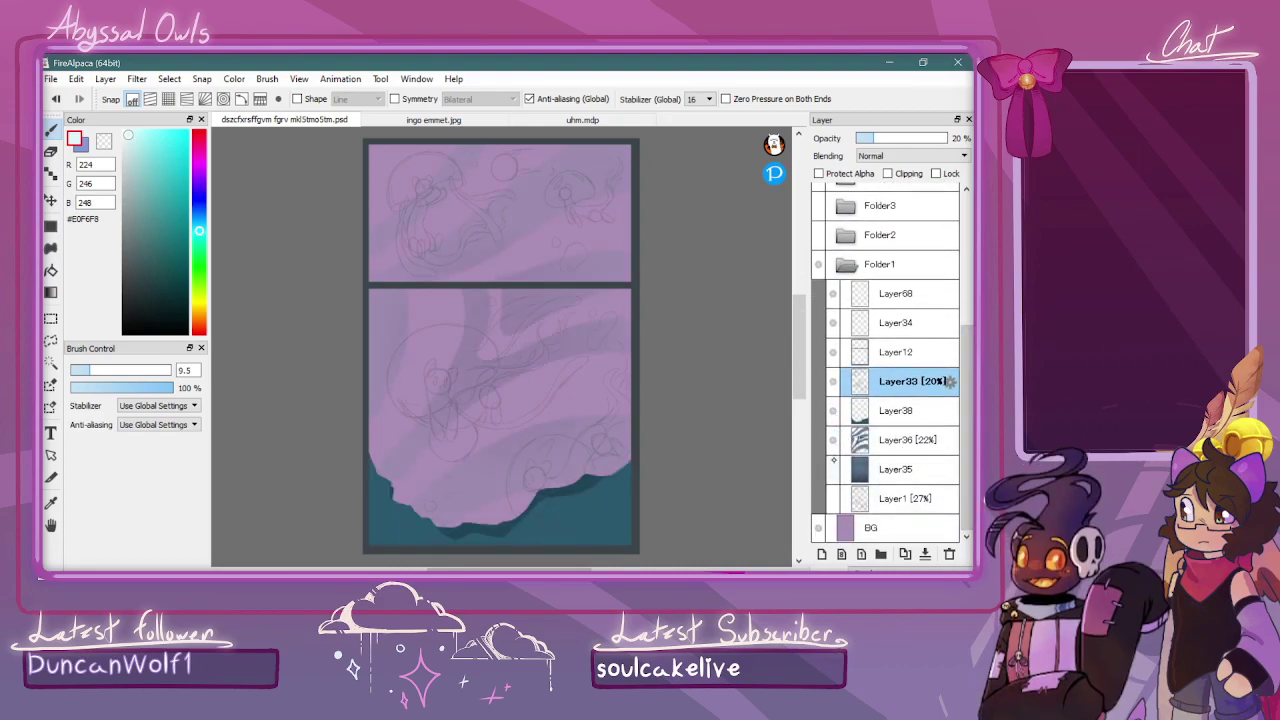
left_click(833, 498)
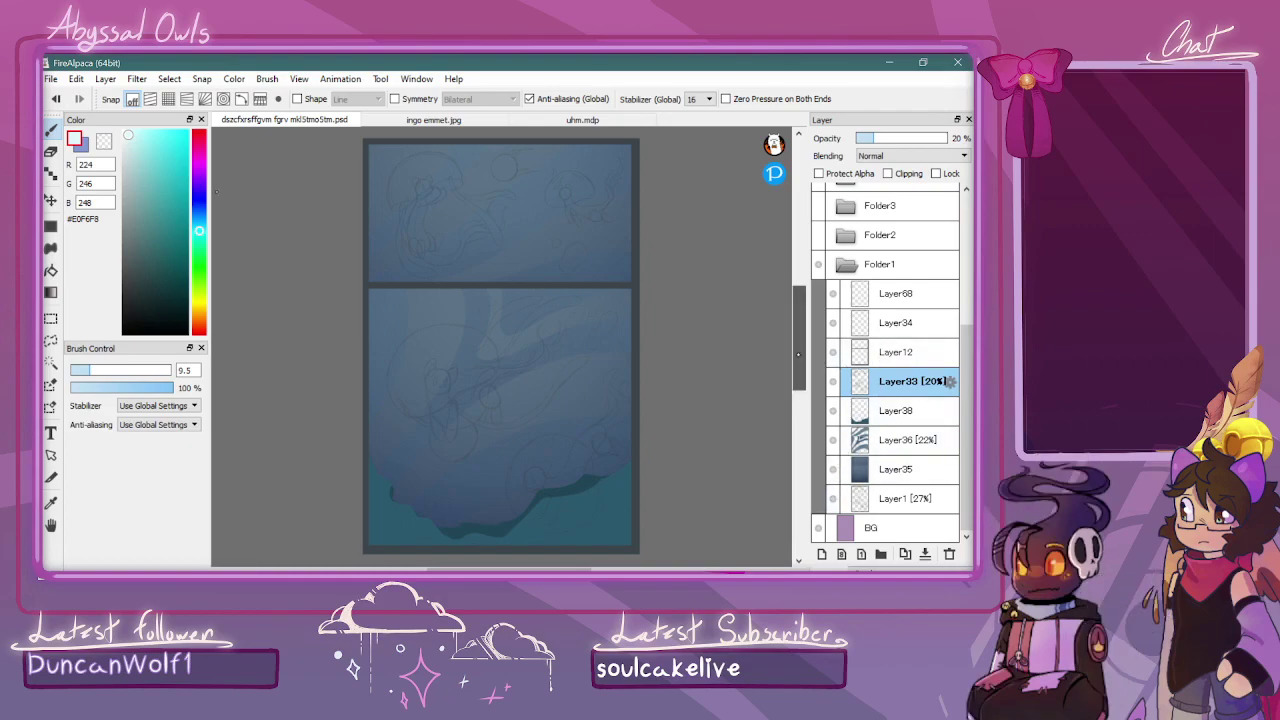
Add a new layer directly above the Layer33 sketch in Folder1
left_click_drag(799, 332, 799, 308)
key("ctrl+Up")
left_click(822, 554)
key("ctrl+Up")
key("ctrl+Up")
key("ctrl+Up")
key("ctrl+Up")
key("ctrl+Up")
key("ctrl+Up")
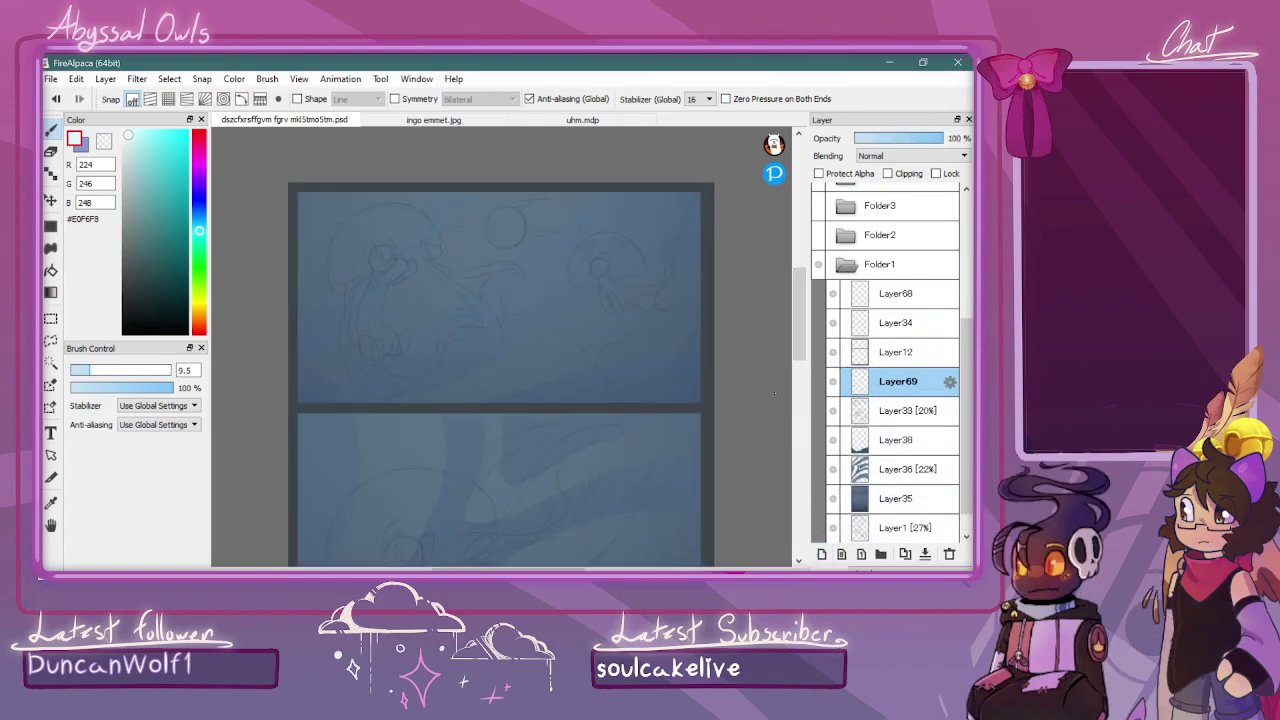
Set the brush colour to a dark navy, RGB 25, 26, 64
left_click(199, 170)
left_click(199, 153)
left_click(141, 223)
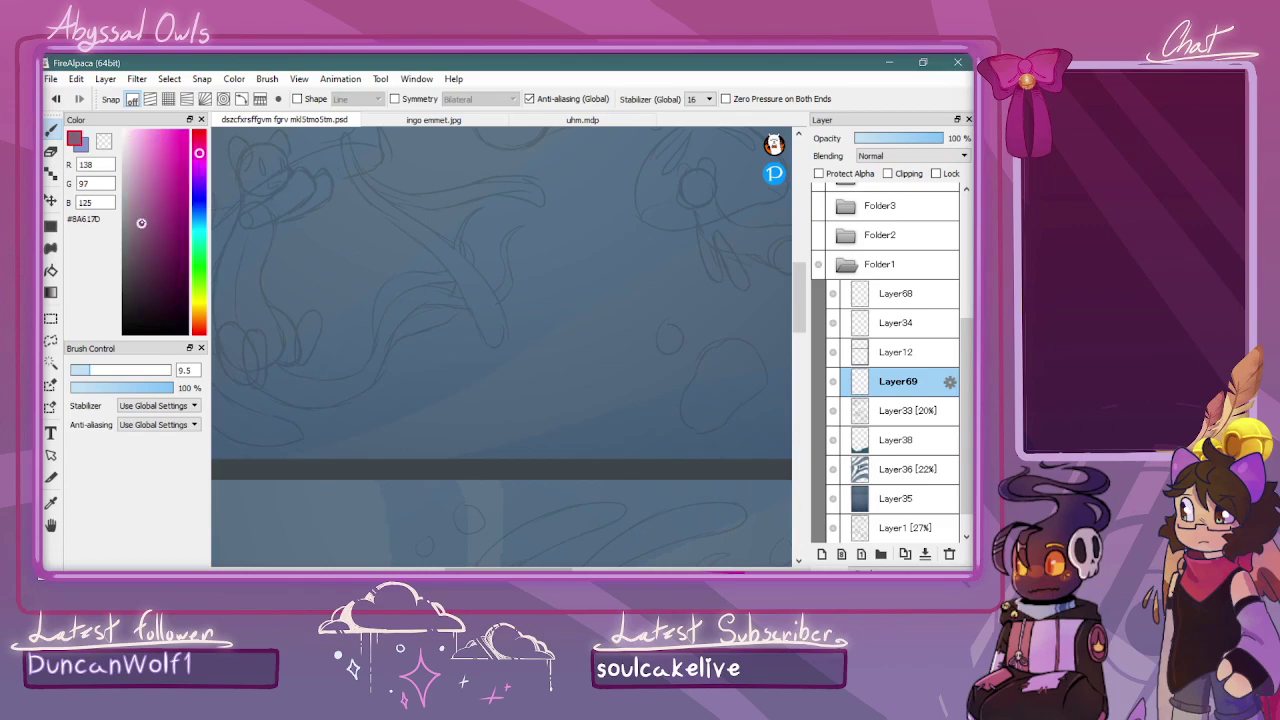
left_click(143, 232)
left_click(199, 199)
left_click(163, 283)
Try outlining the upper panel's jellyfish bell with the Pen, reduce the brush size to 4.1, and undo the strokes
left_click_drag(571, 566, 527, 566)
key("ctrl+minus")
key("ctrl+minus")
left_click_drag(800, 314, 800, 296)
key("ctrl+plus")
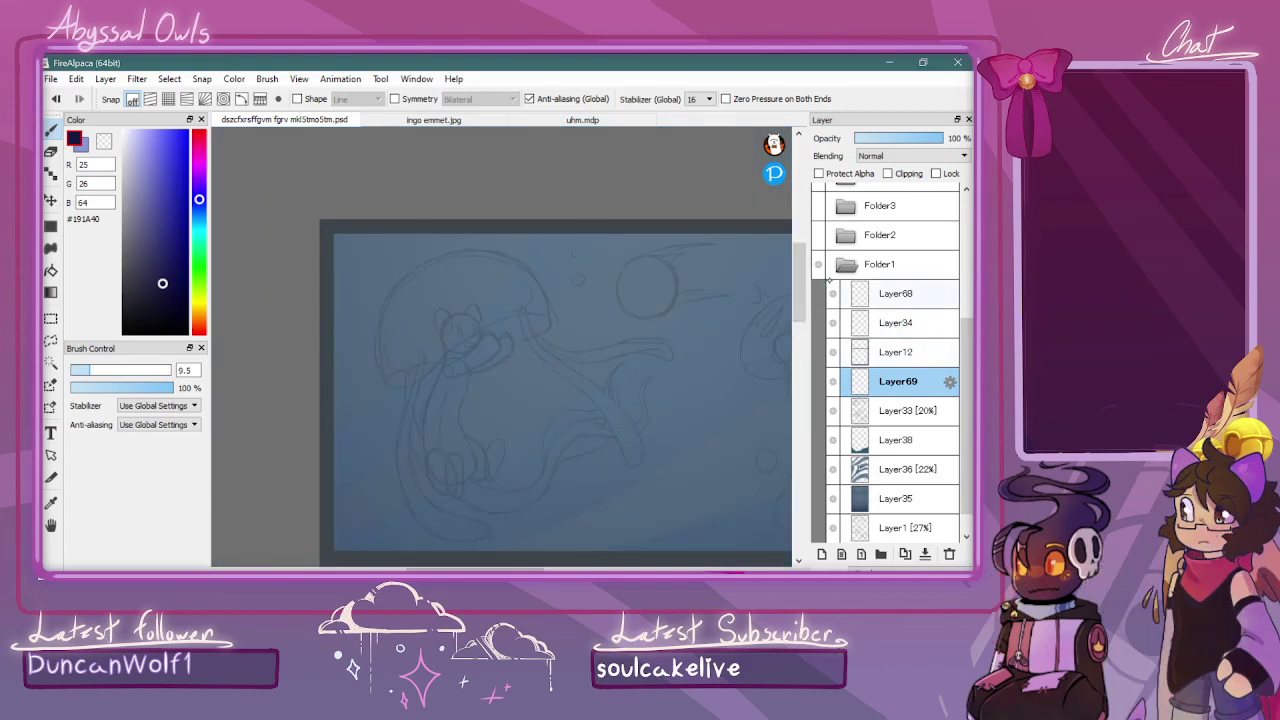
key("ctrl+plus")
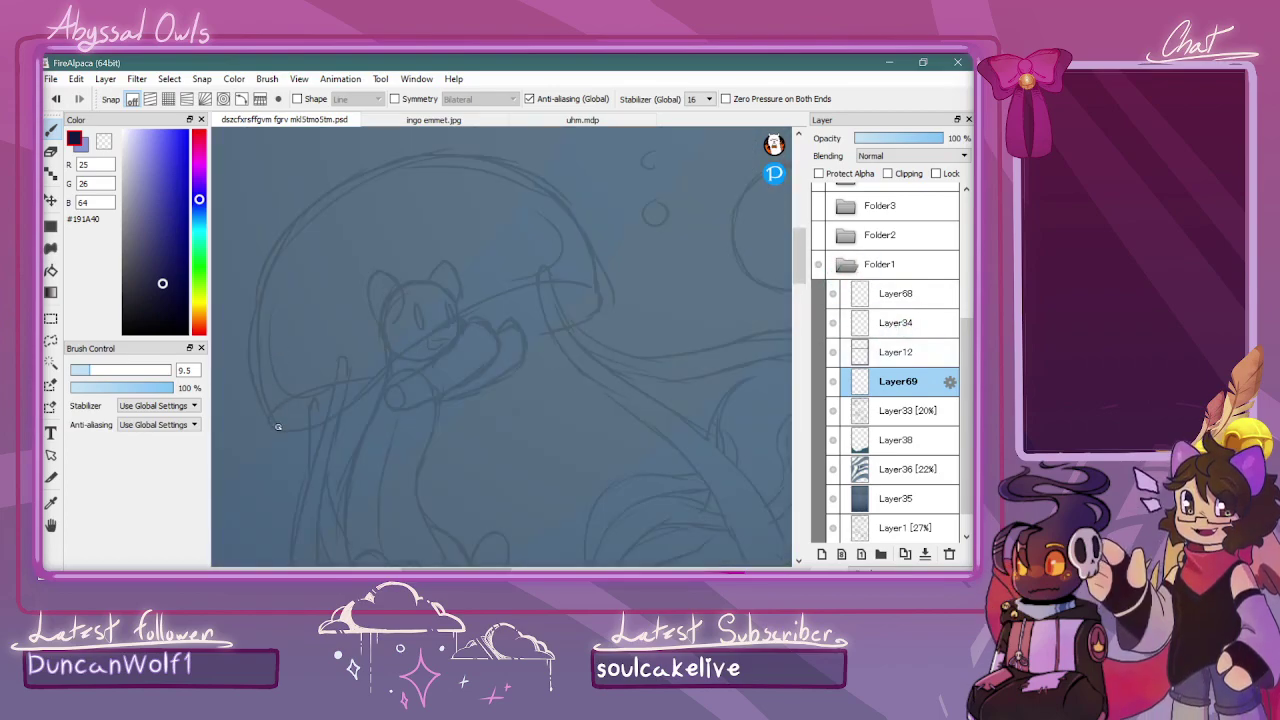
left_click_drag(277, 428, 260, 396)
left_click(78, 371)
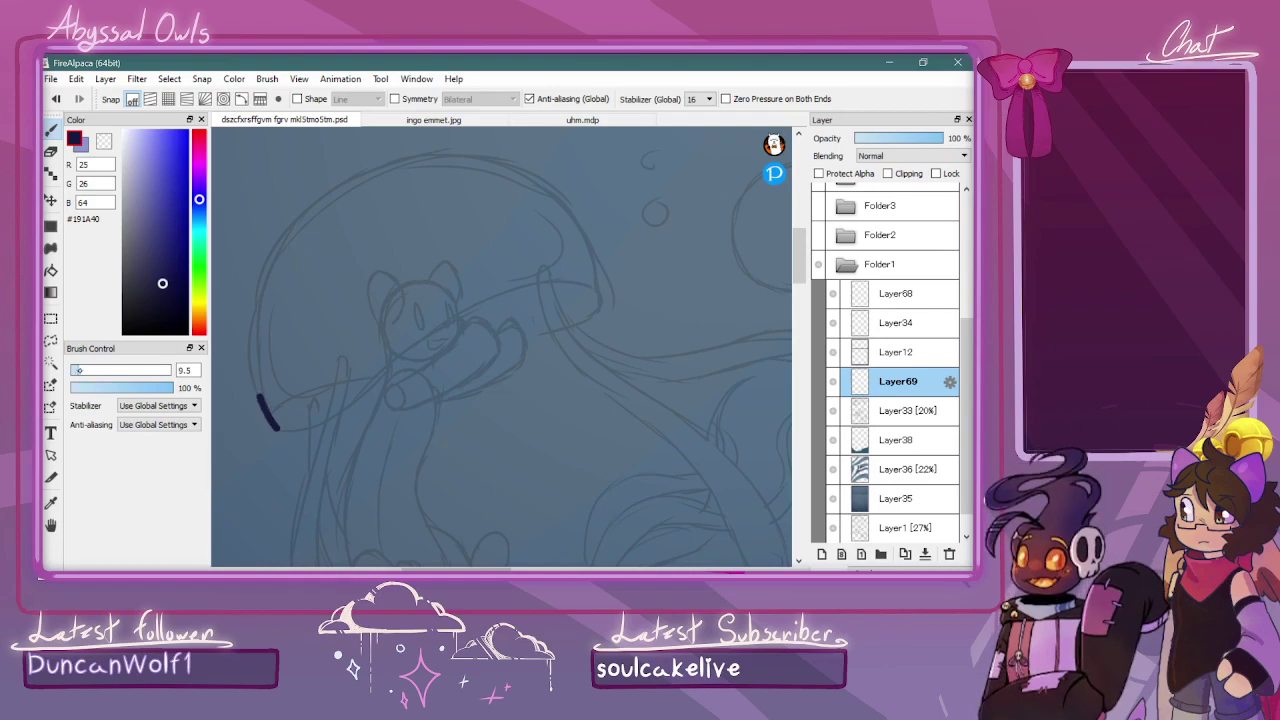
mouse_move(301, 350)
left_mouse_down()
mouse_move(417, 280)
mouse_move(534, 280)
left_mouse_up()
key("ctrl+z")
key("ctrl+z")
Test short, curved Pen strokes in the empty area beside the jellyfish bell, undoing the first attempts
mouse_move(655, 223)
left_mouse_down()
mouse_move(675, 258)
mouse_move(721, 249)
left_mouse_up()
key("ctrl+z")
key("ctrl+z")
left_click_drag(710, 194, 687, 268)
mouse_move(721, 214)
left_mouse_down()
mouse_move(704, 277)
mouse_move(708, 255)
left_mouse_up()
mouse_move(723, 231)
left_mouse_down()
mouse_move(716, 287)
mouse_move(722, 235)
left_mouse_up()
left_click_drag(737, 231, 729, 255)
key("ctrl+z")
key("ctrl+z")
key("ctrl+z")
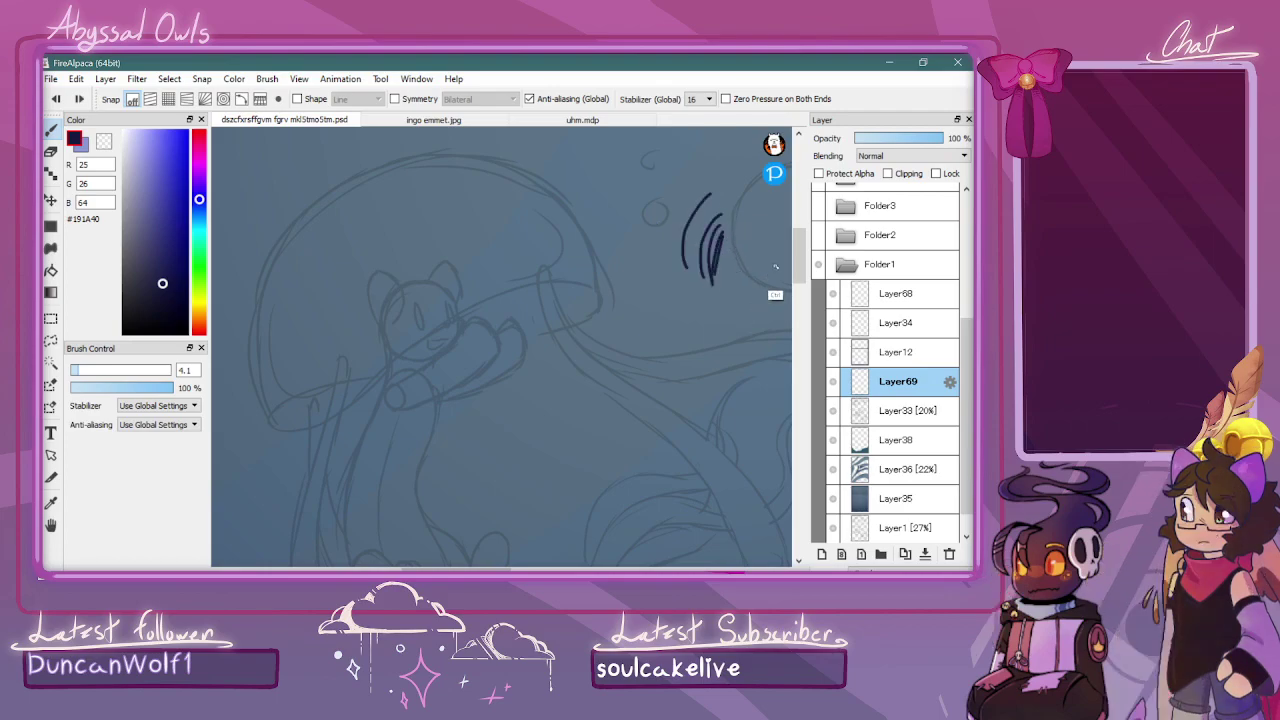
key("ctrl+z")
key("ctrl+z")
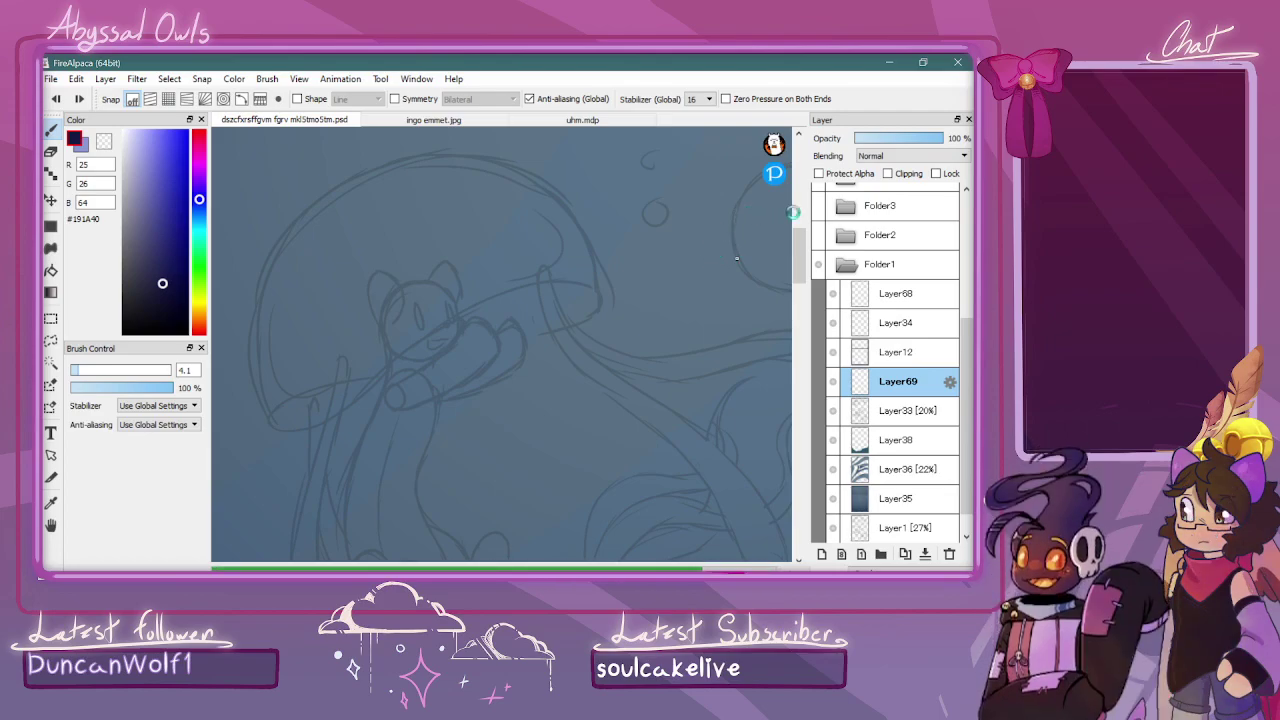
mouse_move(665, 240)
left_mouse_down()
mouse_move(700, 258)
mouse_move(730, 316)
mouse_move(704, 234)
mouse_move(674, 326)
left_mouse_up()
left_click_drag(650, 250, 660, 308)
Test a few vertical Pen strokes in the uhm.mdp document and undo them
left_click(582, 119)
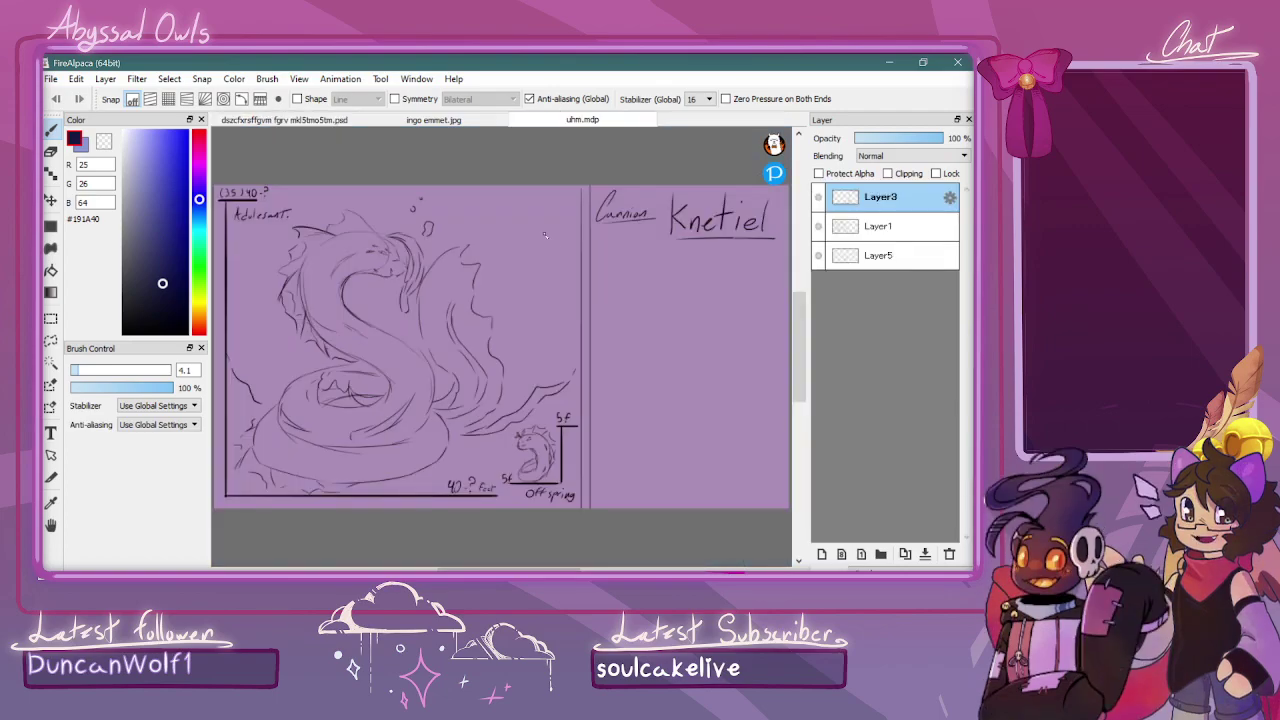
left_click_drag(593, 283, 592, 334)
left_click_drag(642, 258, 626, 354)
left_click_drag(652, 282, 643, 352)
key("ctrl+z")
key("ctrl+z")
key("ctrl+z")
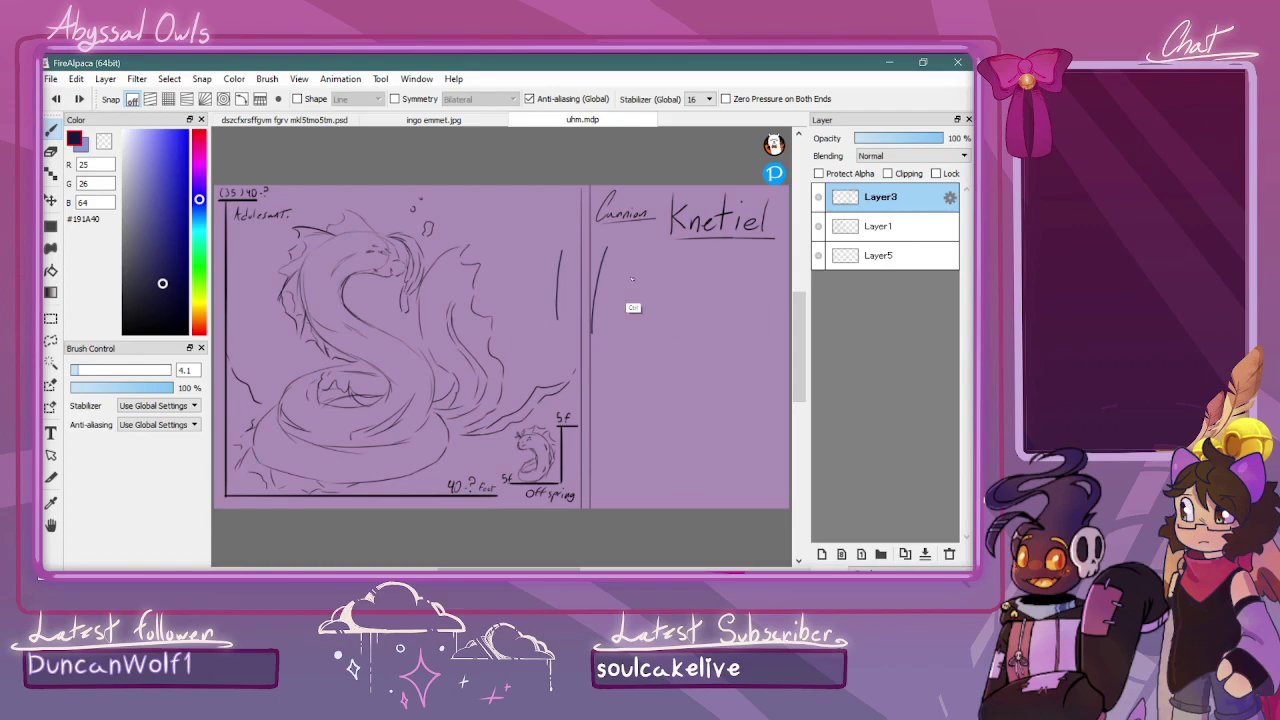
Return to the two-panel comic PSD and undo the test strokes beside the jellyfish
left_click(296, 121)
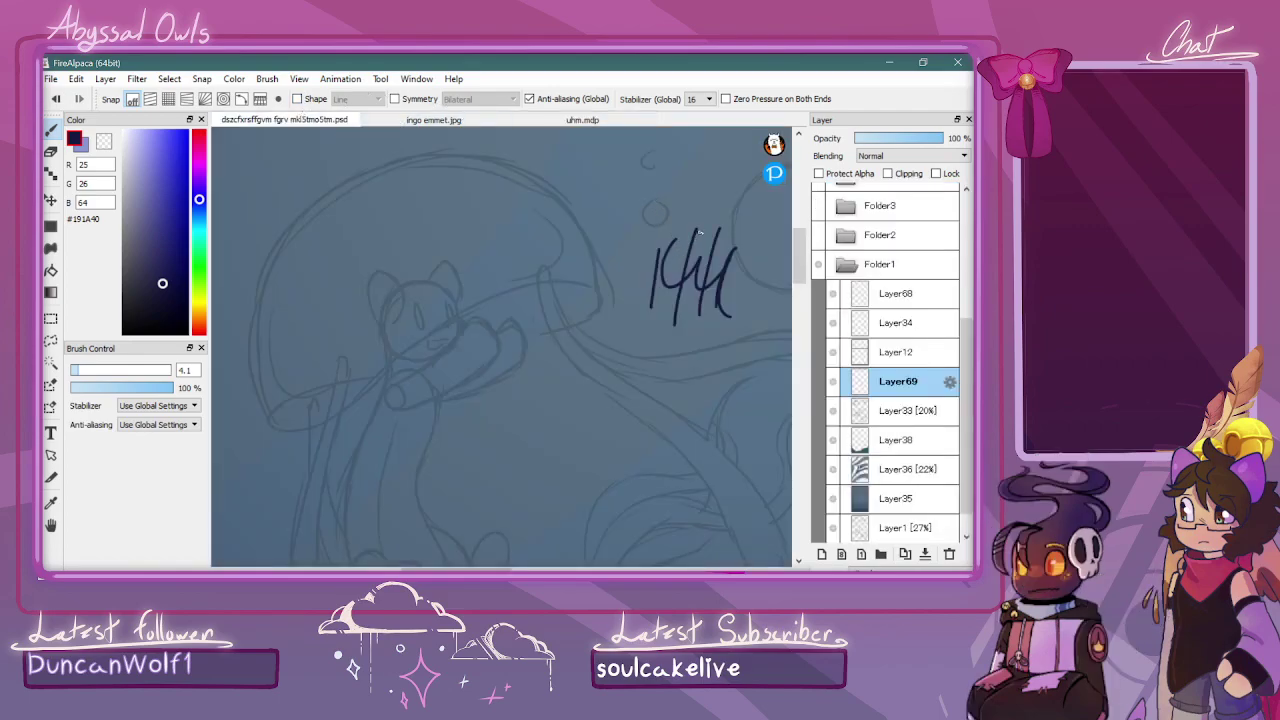
key("ctrl+z")
key("ctrl+z")
key("ctrl+z")
key("ctrl+z")
key("ctrl+z")
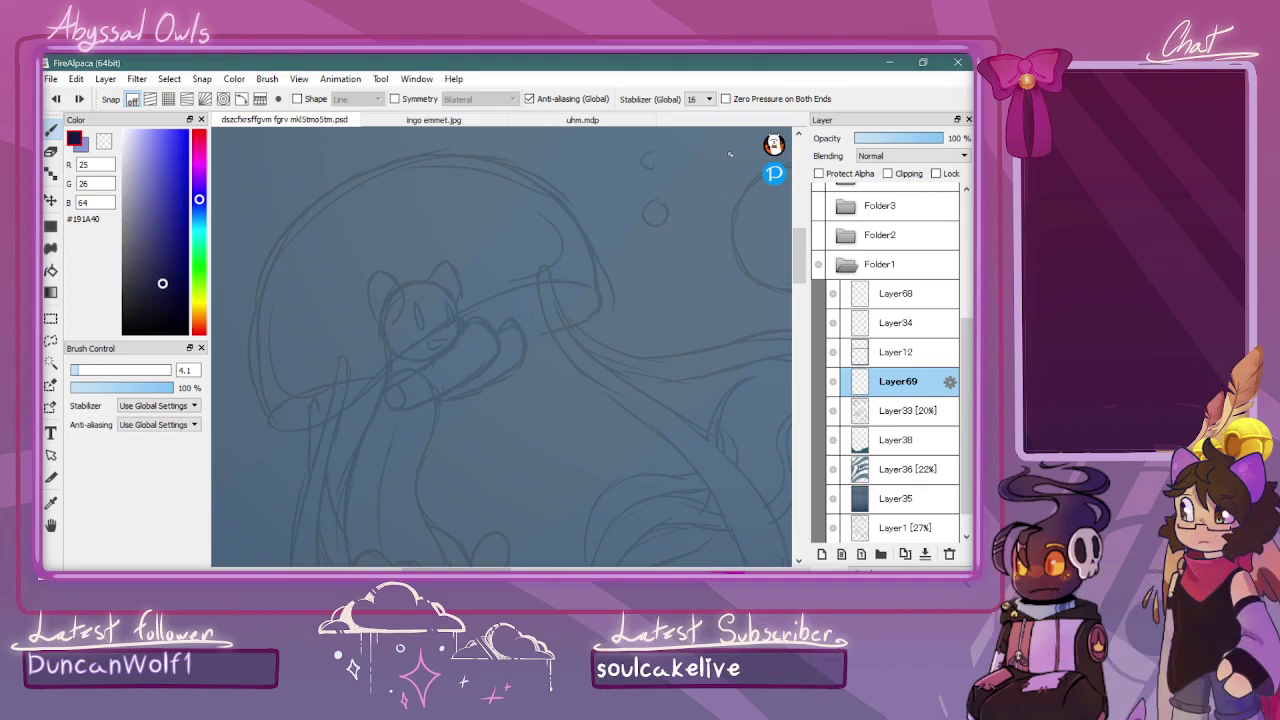
Test the Chain2 brush and the Pen with trial strokes beside the jellyfish, undoing each one
left_click(862, 569)
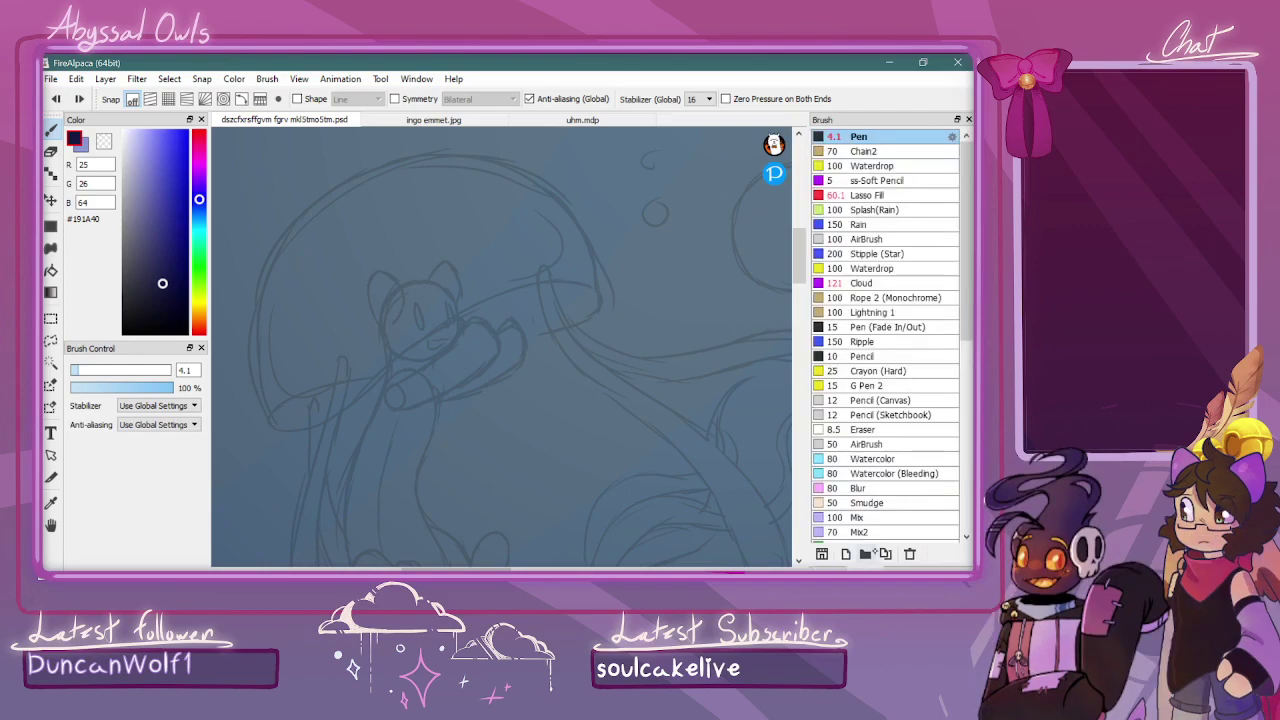
left_click(884, 152)
left_click_drag(632, 245, 732, 362)
key("ctrl+z")
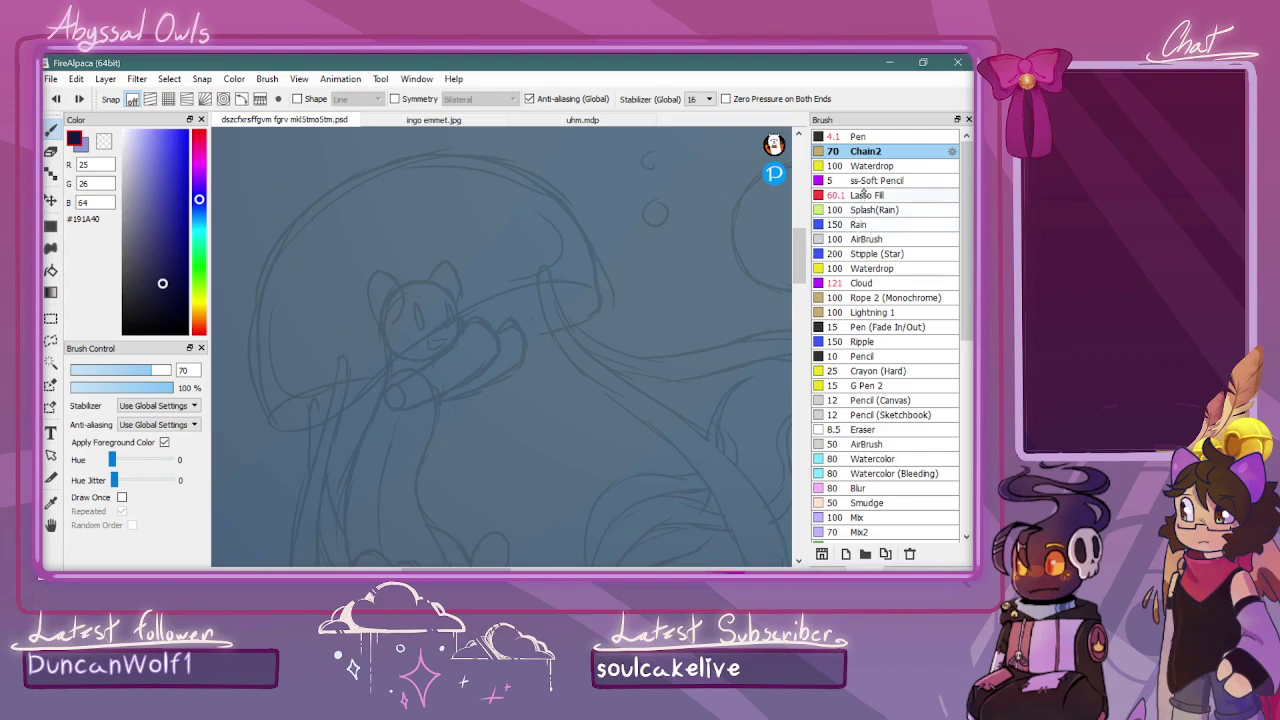
left_click(866, 139)
mouse_move(666, 213)
left_mouse_down()
mouse_move(670, 296)
mouse_move(766, 308)
left_mouse_up()
key("ctrl+z")
key("ctrl+z")
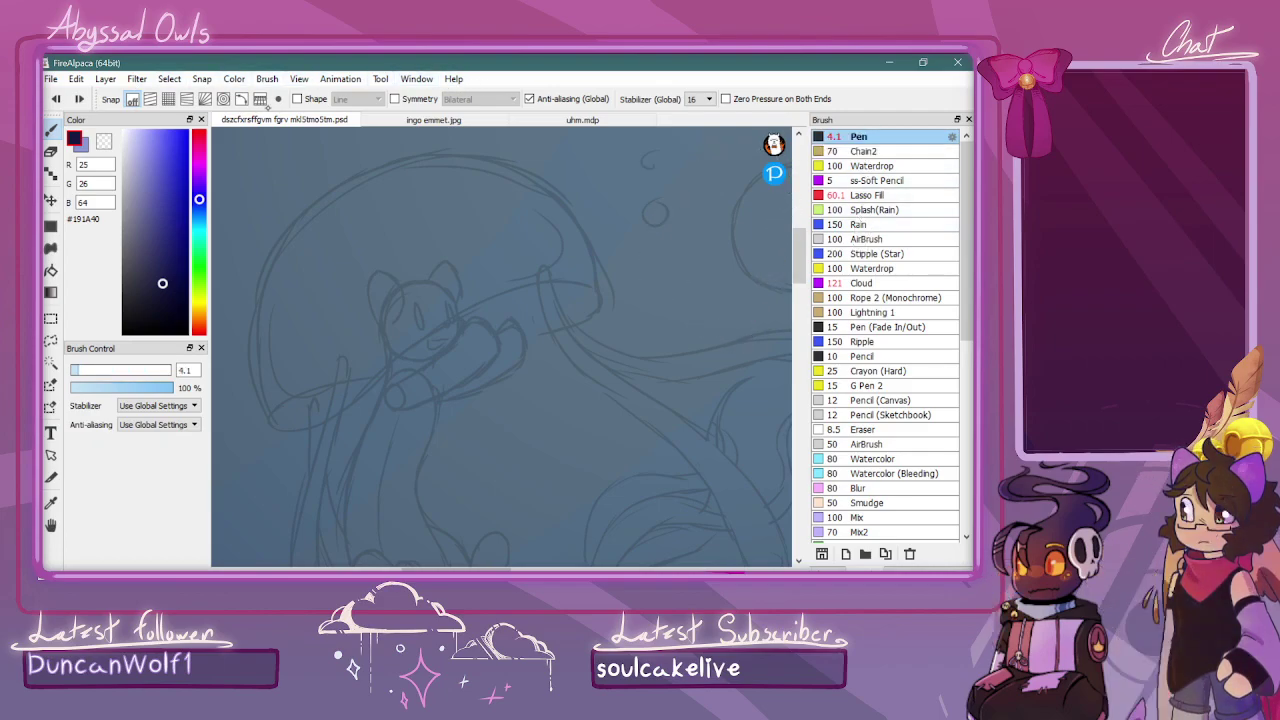
Test a stroke with parallel snapping near the bell, undo it, and turn snapping off
left_click(150, 98)
left_click_drag(233, 203, 300, 266)
key("ctrl+z")
left_click(131, 98)
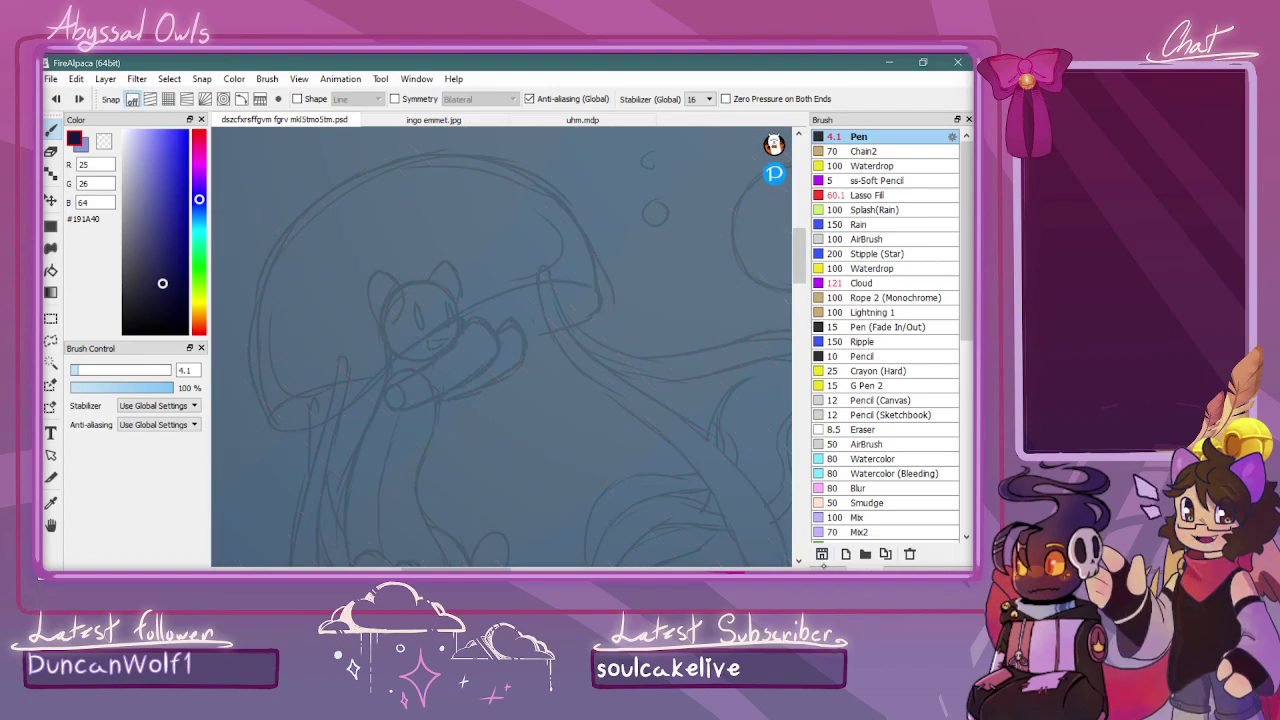
Bring back the layer list, test Pen scribbles, dashes and dots around the bell's edge, and undo them all
left_click(840, 570)
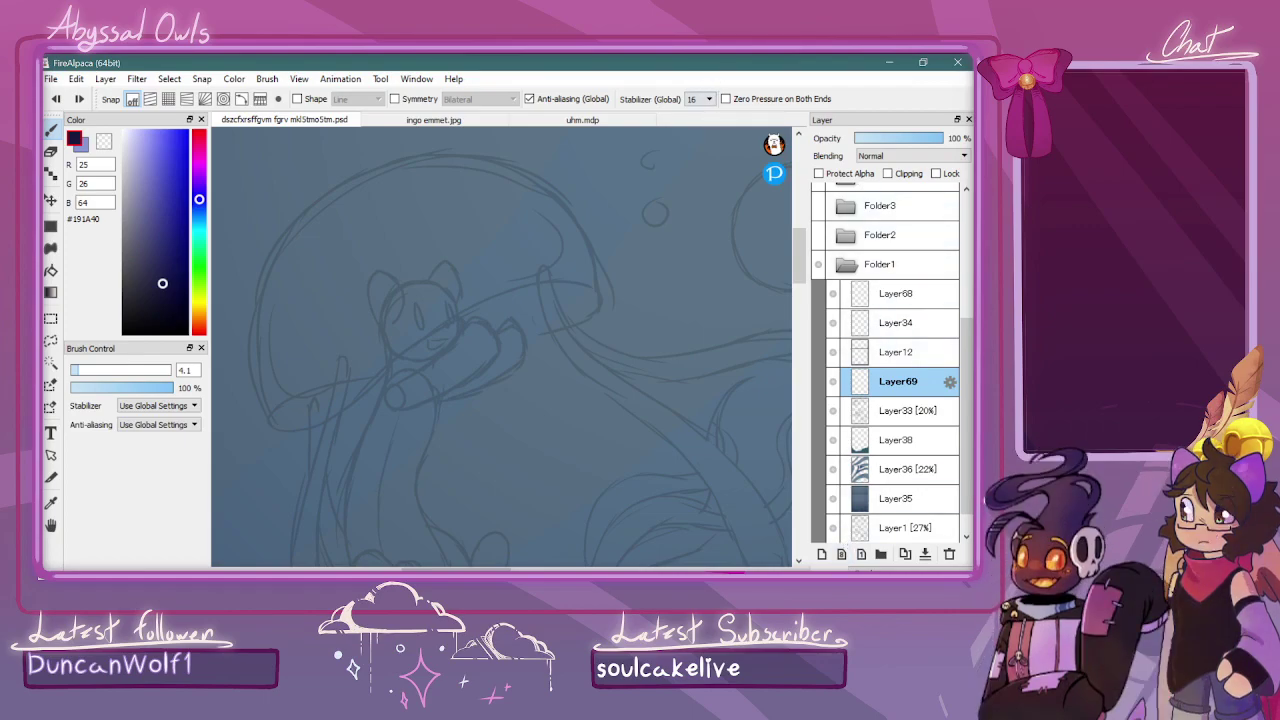
mouse_move(495, 246)
left_mouse_down()
mouse_move(483, 277)
mouse_move(535, 242)
mouse_move(504, 283)
mouse_move(542, 290)
left_mouse_up()
left_click_drag(567, 220, 597, 188)
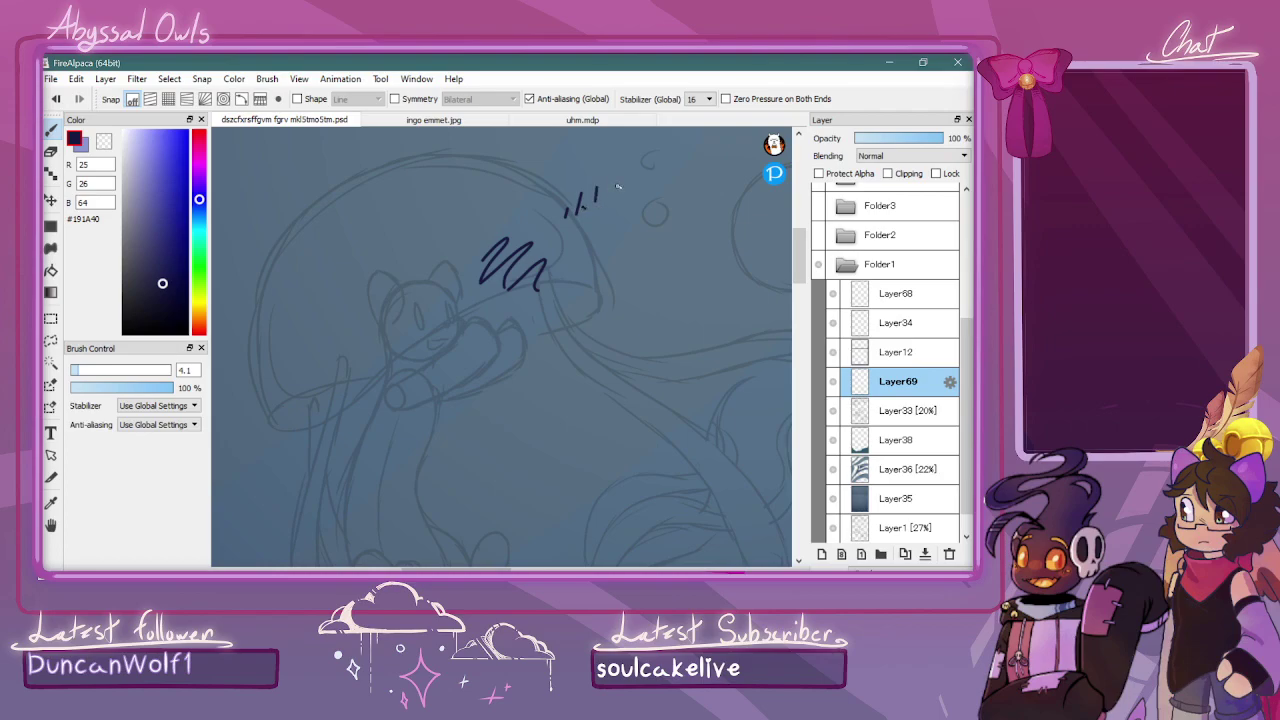
left_click(618, 185)
left_click(627, 182)
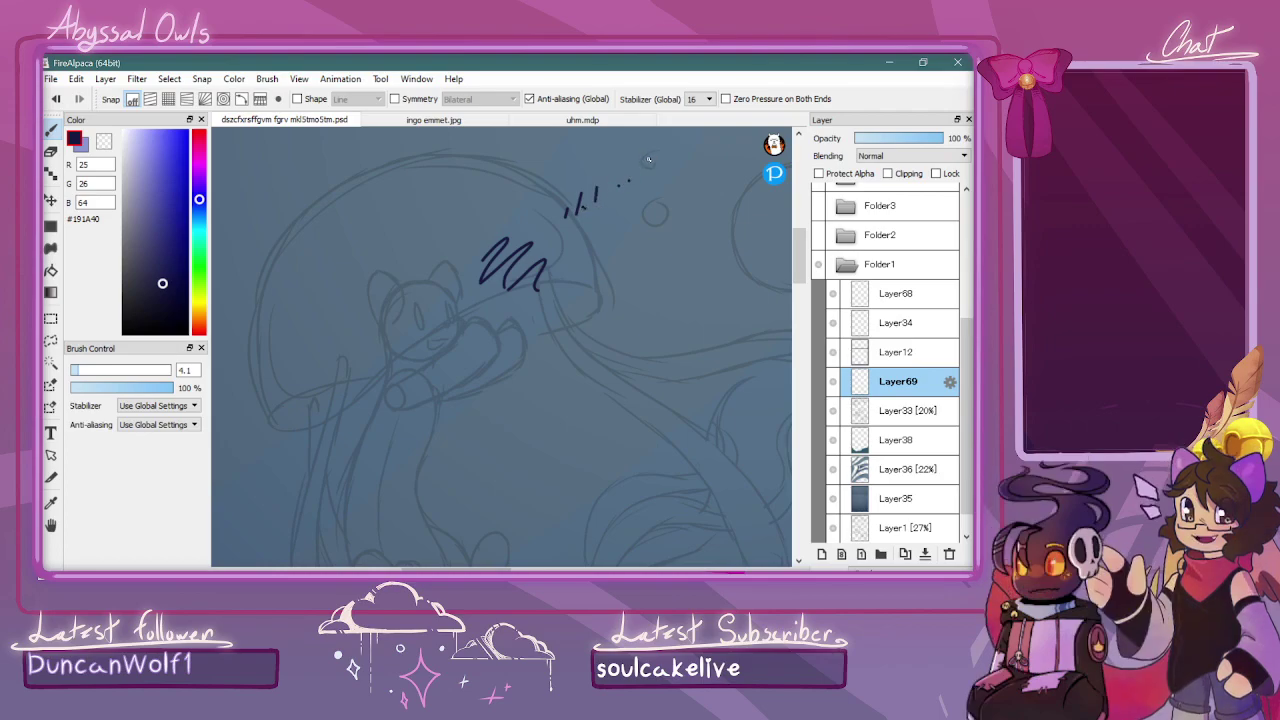
key("ctrl+z")
key("ctrl+z")
key("ctrl+z")
key("ctrl+z")
key("ctrl+z")
key("ctrl+z")
key("ctrl+z")
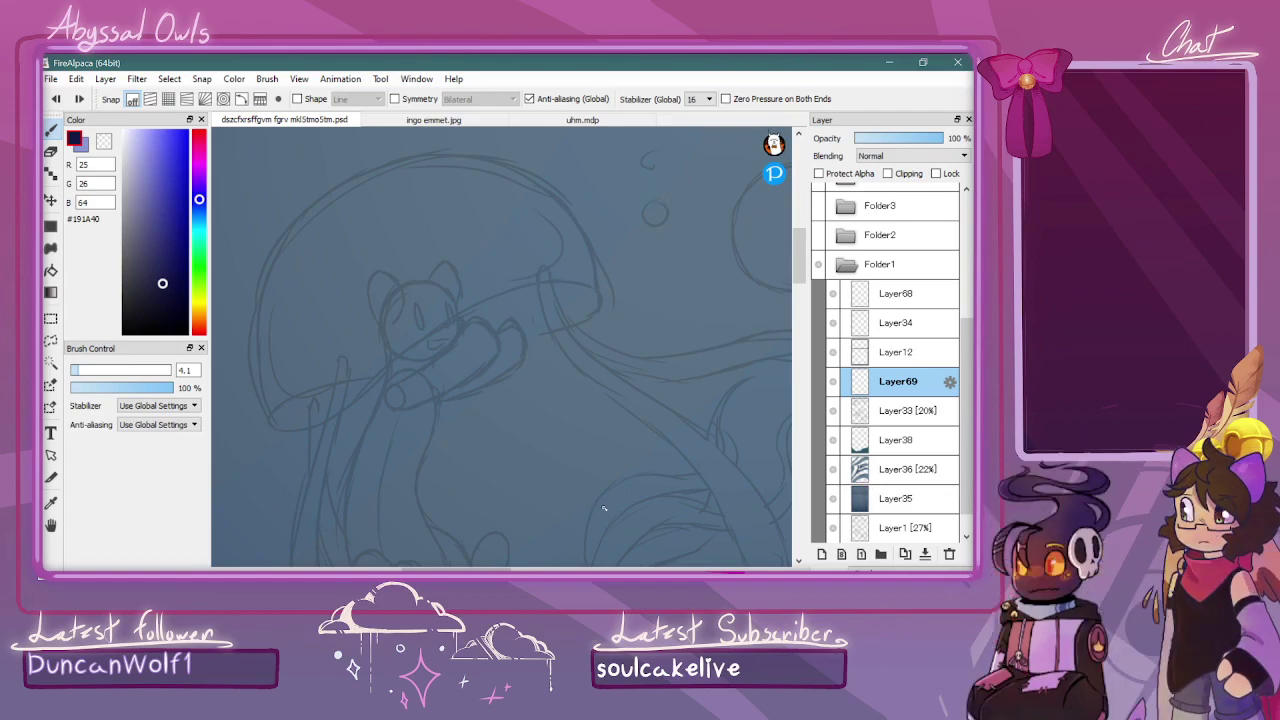
mouse_move(687, 196)
left_mouse_down()
mouse_move(679, 237)
mouse_move(739, 271)
mouse_move(766, 240)
left_mouse_up()
key("ctrl+z")
key("ctrl+z")
Try a Pen stroke along the bell's outer edge, undo it, and add a fresh layer above Layer33
left_click_drag(276, 430, 251, 349)
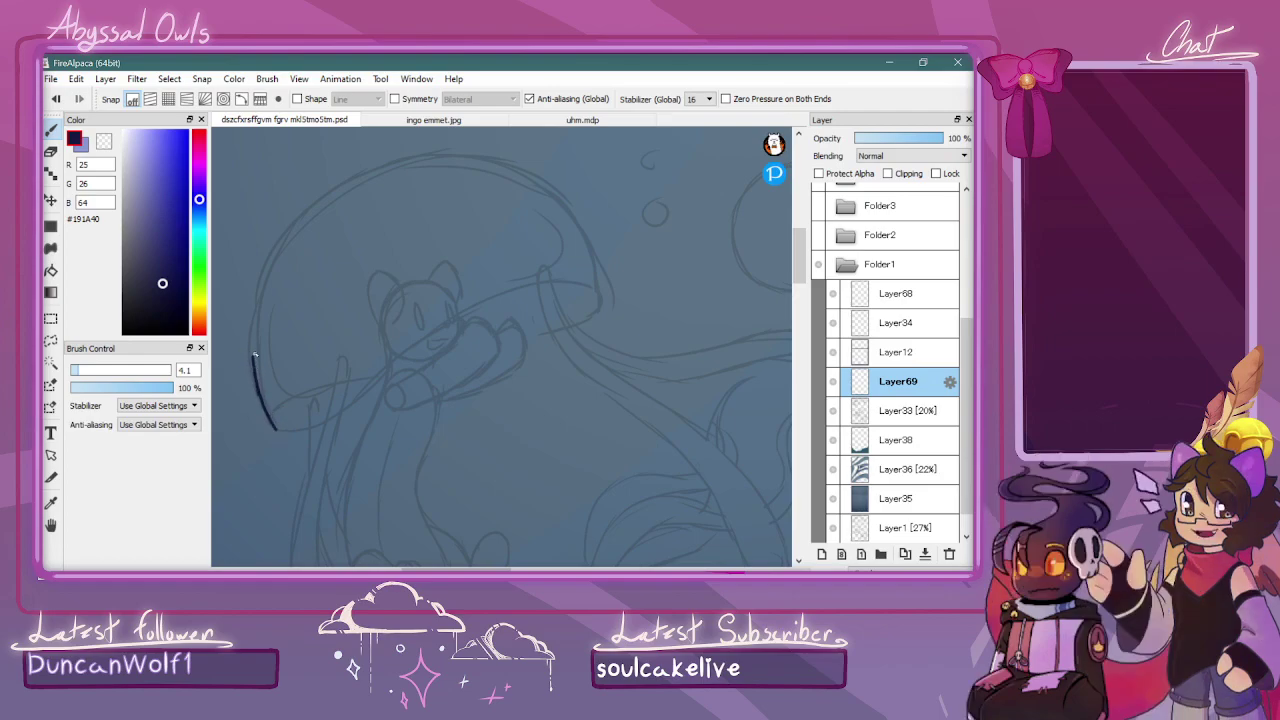
key("ctrl+z")
key("ctrl+z")
key("ctrl+z")
key("ctrl+z")
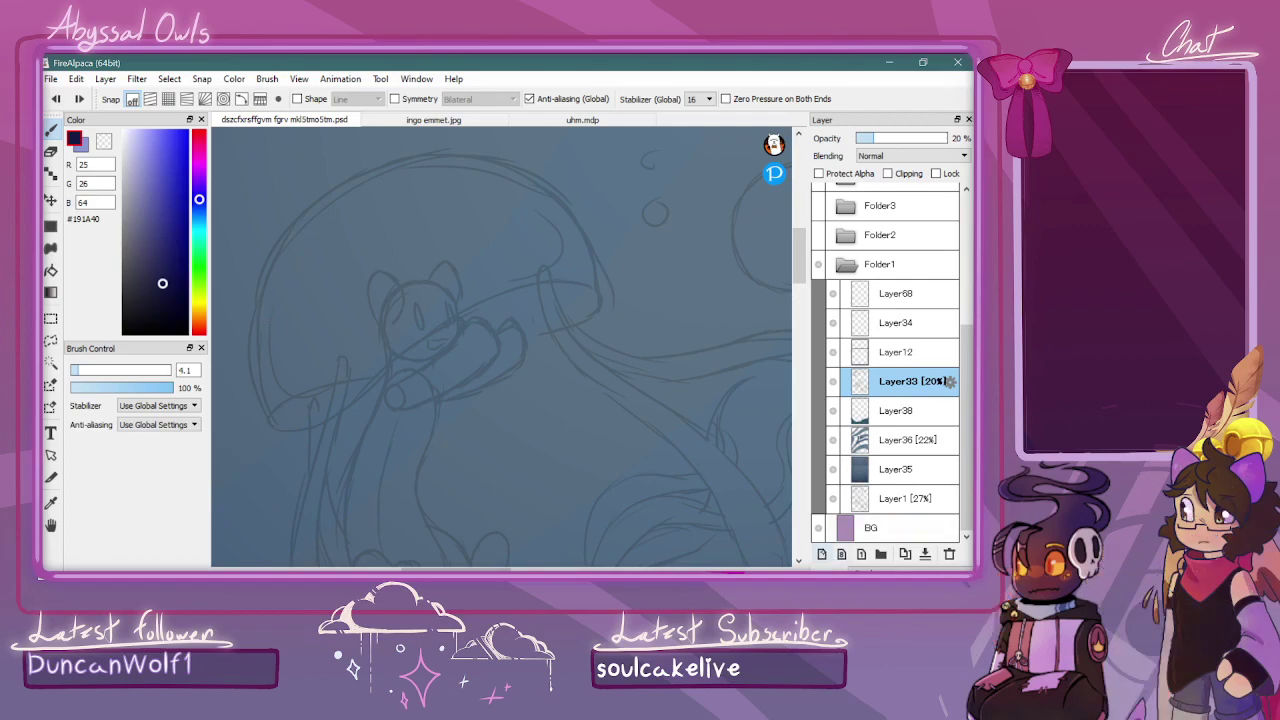
left_click(821, 554)
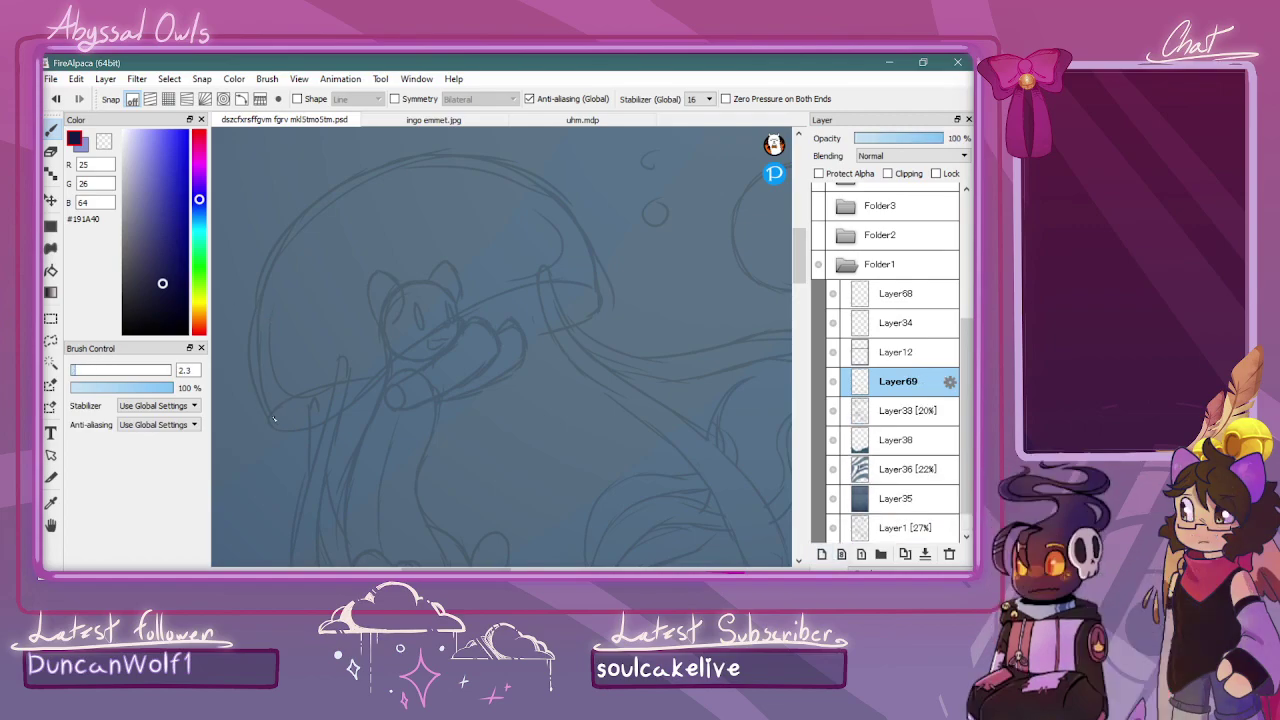
Try several Pen strokes at size 2.3 along the side of the jellyfish bell, undoing each one
mouse_move(252, 380)
left_mouse_down()
mouse_move(243, 320)
mouse_move(259, 399)
mouse_move(250, 304)
mouse_move(269, 253)
mouse_move(252, 320)
mouse_move(265, 411)
mouse_move(258, 306)
left_mouse_up()
key("ctrl+z")
key("ctrl+z")
key("ctrl+z")
key("ctrl+z")
key("ctrl+z")
key("ctrl+z")
mouse_move(273, 430)
left_mouse_down()
mouse_move(252, 333)
mouse_move(275, 250)
mouse_move(253, 345)
left_mouse_up()
key("ctrl+z")
key("ctrl+z")
mouse_move(300, 216)
left_mouse_down()
mouse_move(255, 328)
mouse_move(256, 386)
mouse_move(262, 430)
left_mouse_up()
key("ctrl+z")
left_click_drag(799, 280, 799, 304)
key("ctrl+minus")
key("ctrl+minus")
key("ctrl+minus")
key("ctrl+minus")
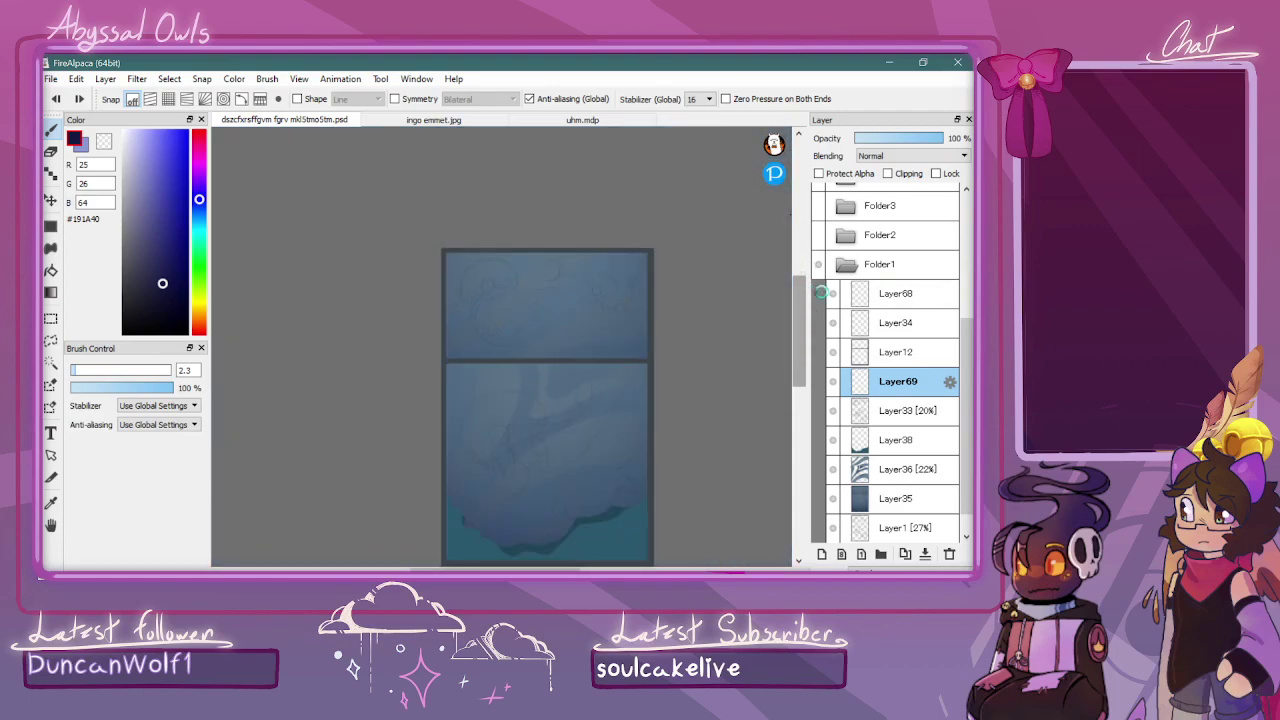
key("ctrl+Up")
key("ctrl+Up")
key("ctrl+Up")
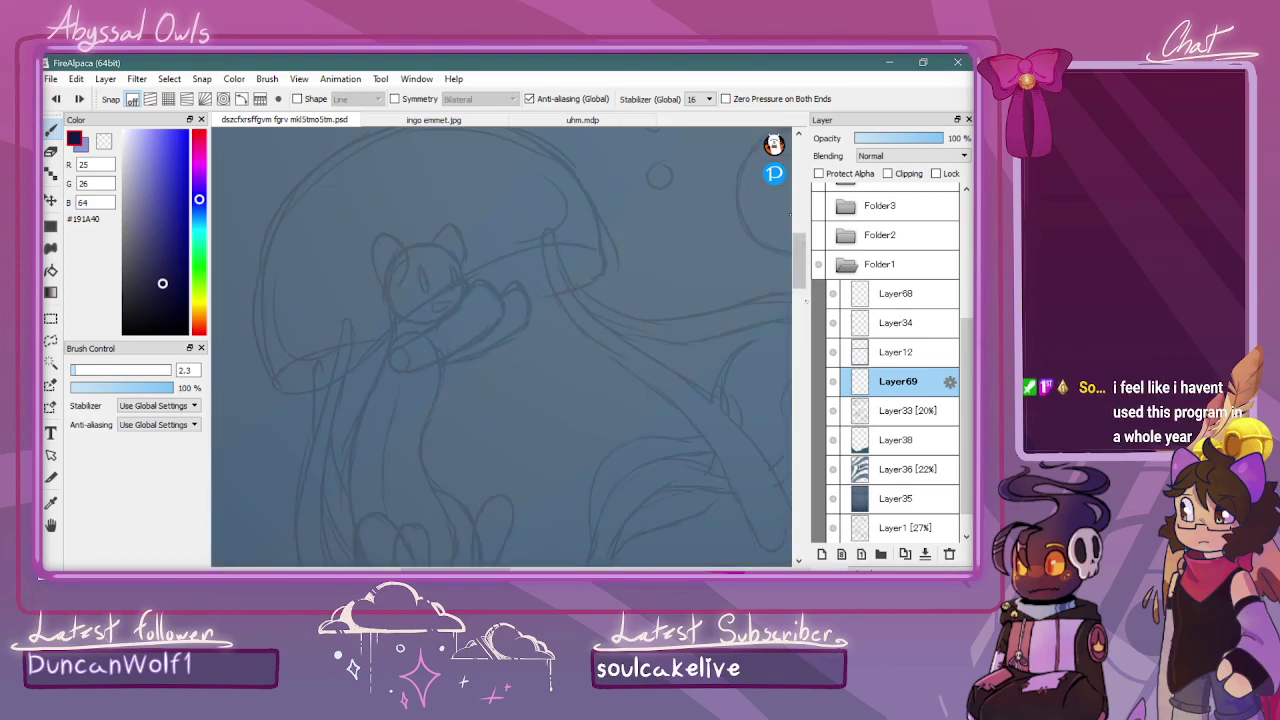
key("ctrl+minus")
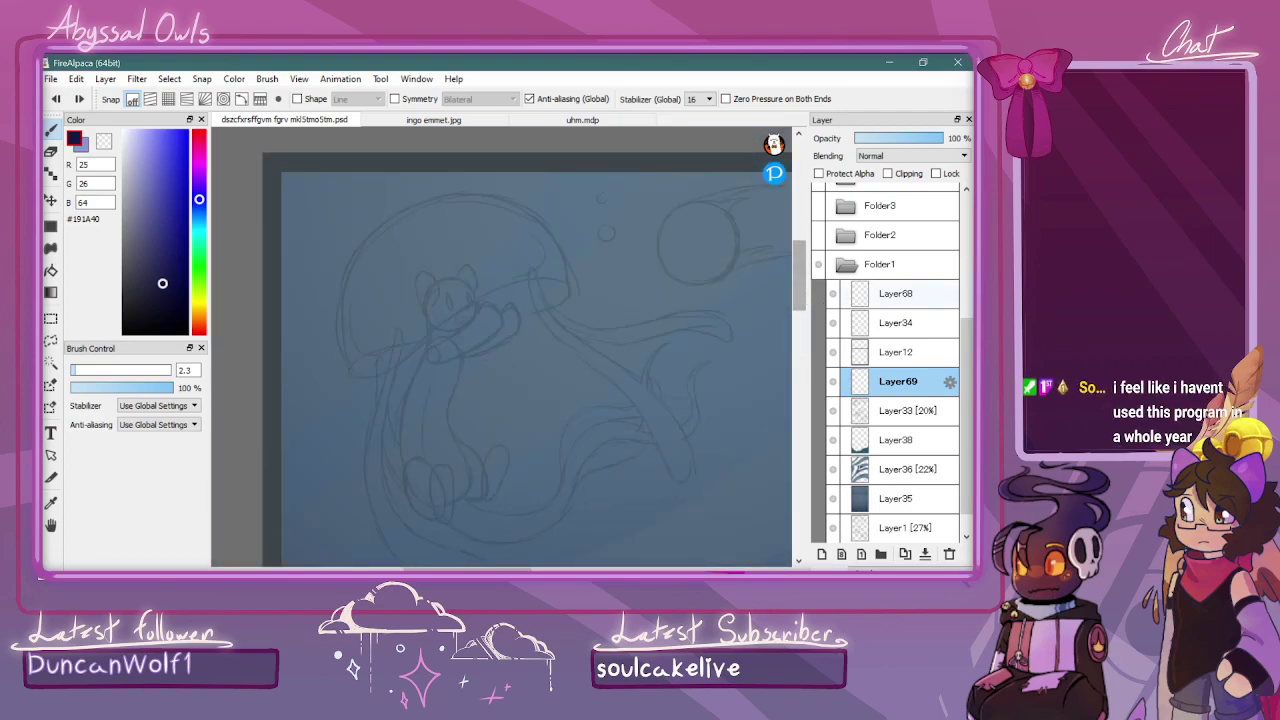
Test the Lasso Fill brush with a small shape beside the bell, undo it, and reselect the Pen
left_click(880, 569)
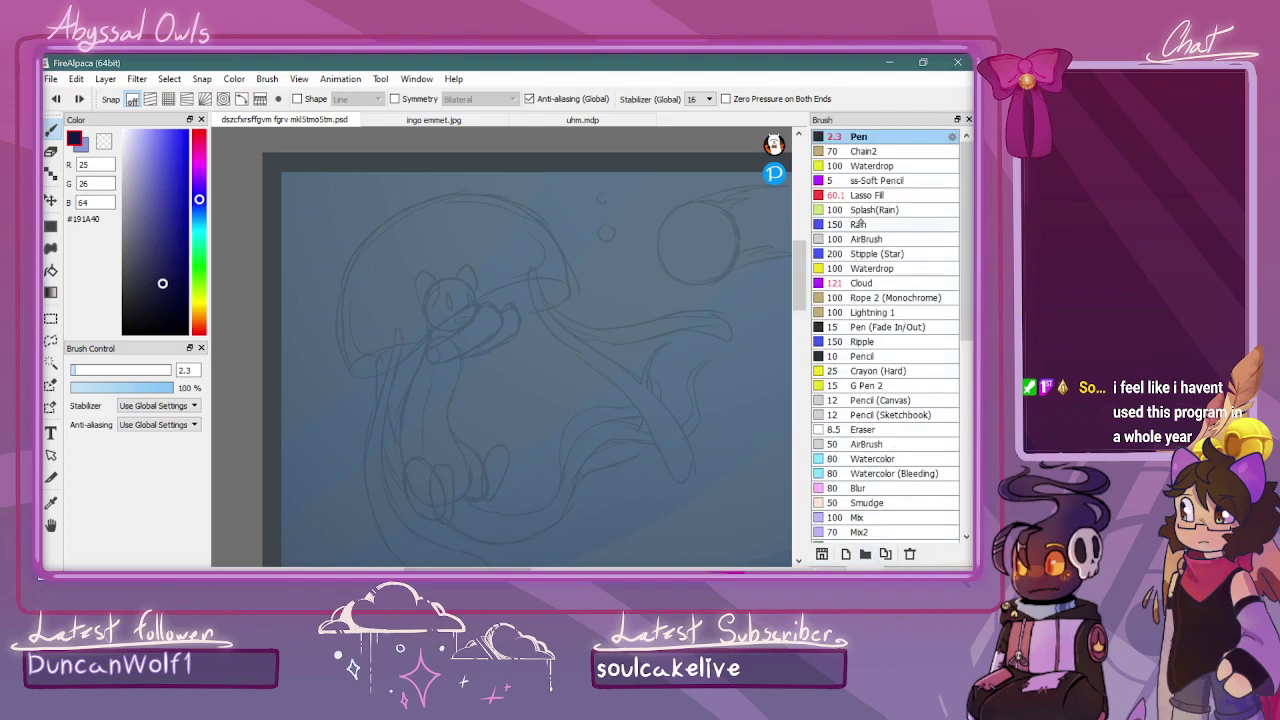
left_click(871, 198)
left_click_drag(587, 302, 590, 322)
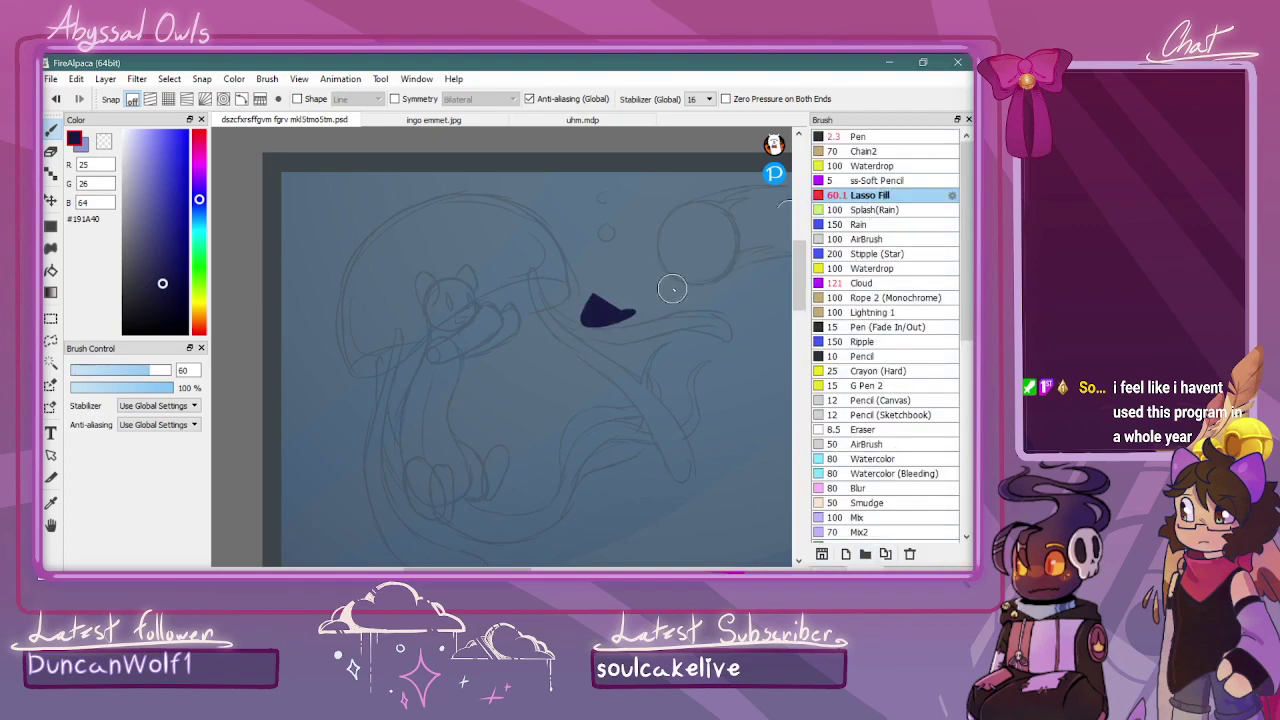
key("ctrl+z")
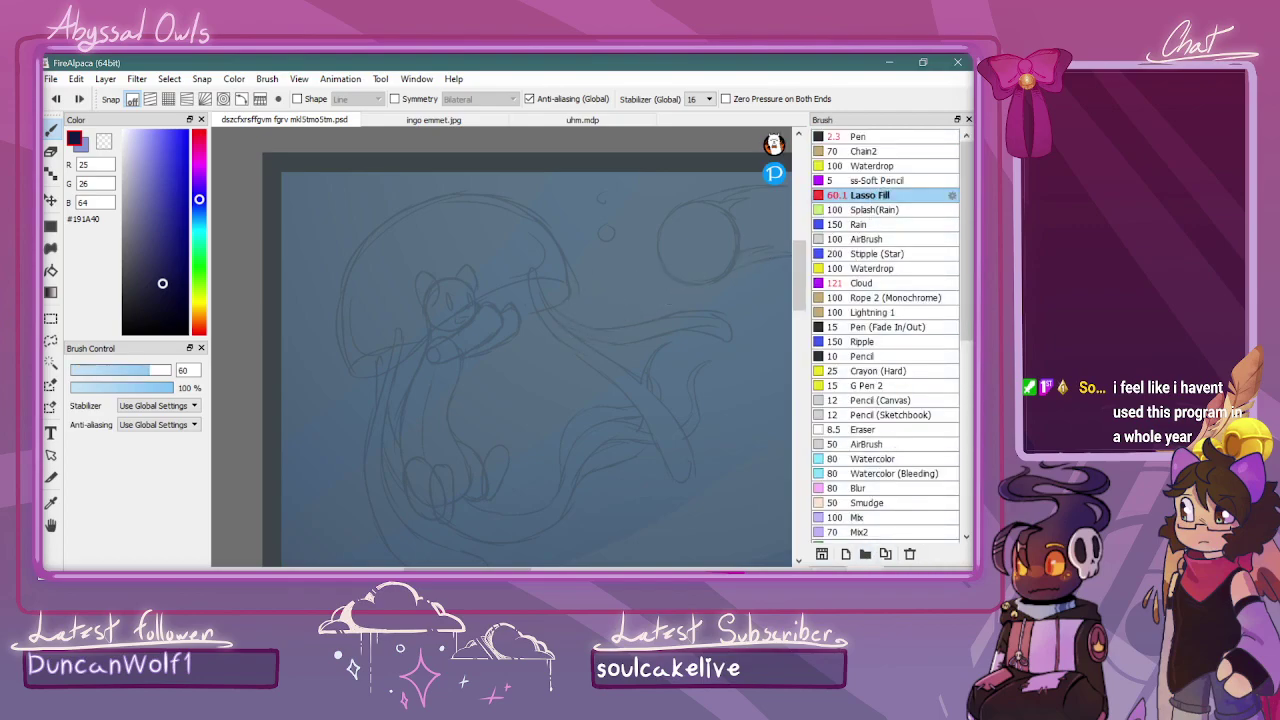
left_click(882, 343)
left_click(888, 136)
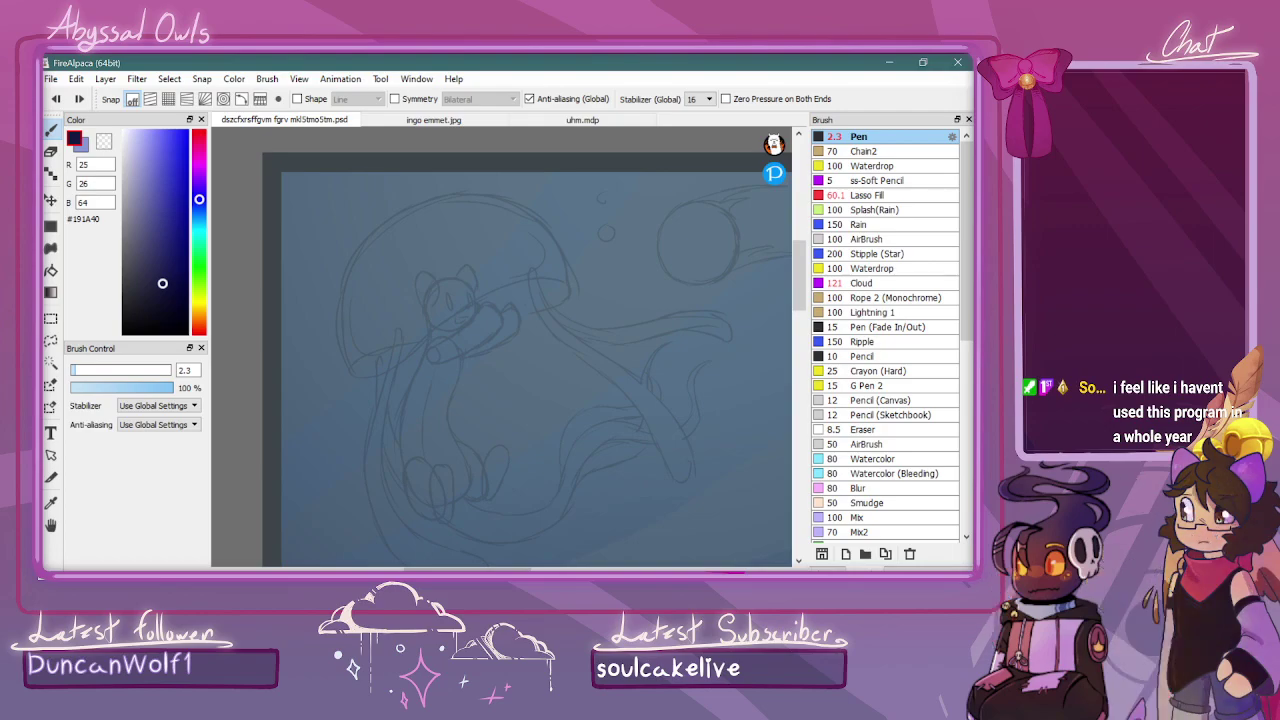
key("alt+Tab")
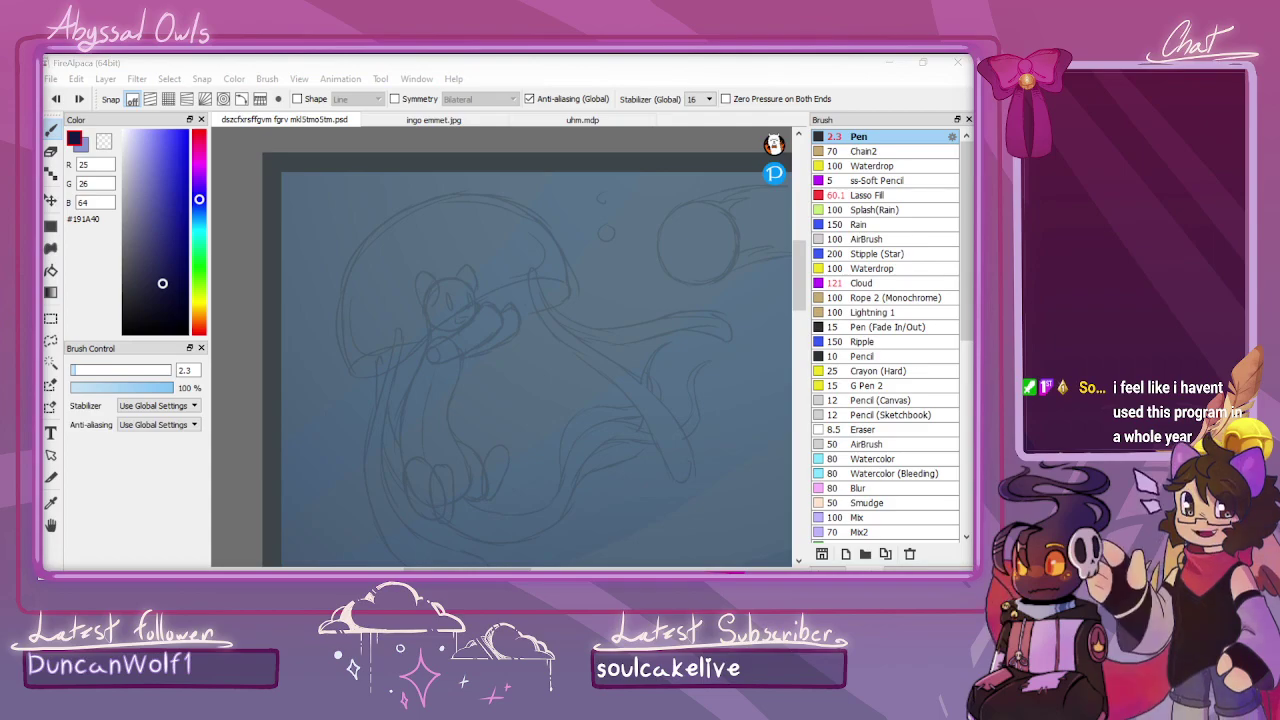
key("alt+Tab")
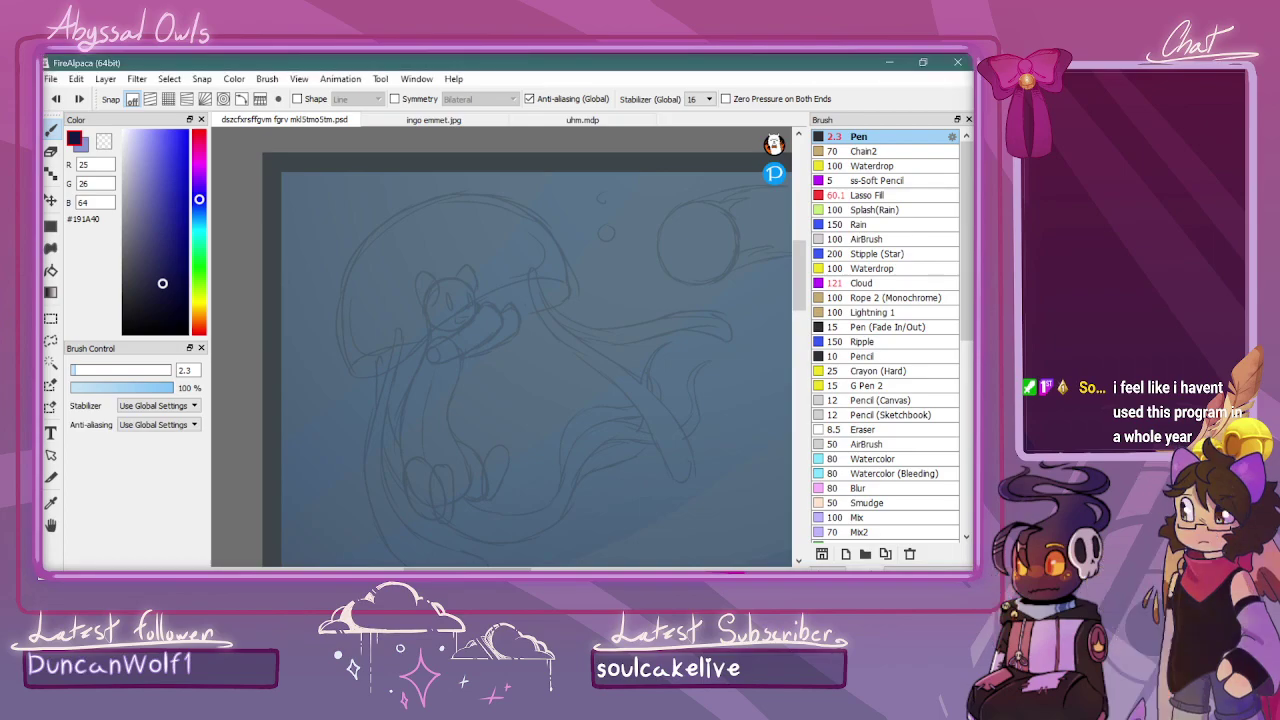
Try Pen strokes across the jellyfish and its trailing tentacles, undoing each one
mouse_move(452, 222)
left_mouse_down()
mouse_move(478, 256)
mouse_move(676, 266)
left_mouse_up()
key("ctrl+z")
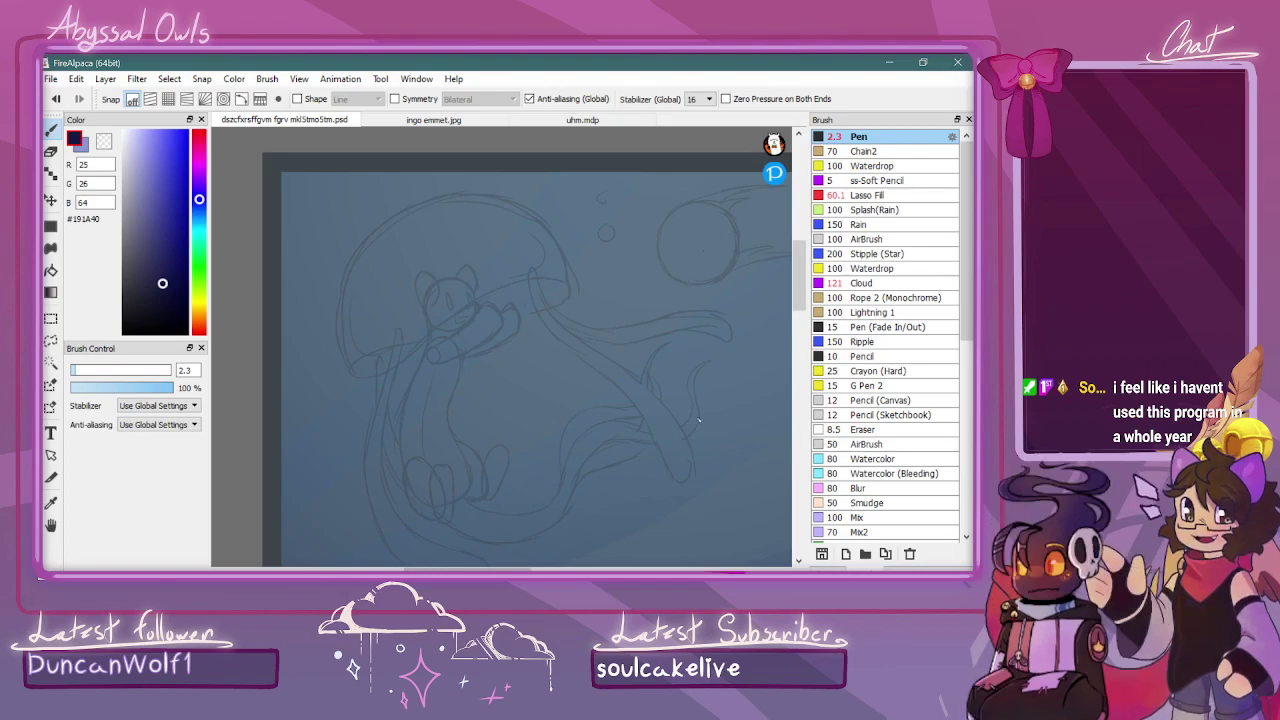
mouse_move(722, 432)
left_mouse_down()
mouse_move(745, 396)
mouse_move(655, 402)
mouse_move(648, 450)
mouse_move(499, 420)
mouse_move(600, 420)
left_mouse_up()
key("ctrl+z")
Try Pen strokes along the bell's outer side from the rim upward, undoing each one
left_click_drag(799, 296, 799, 286)
key("ctrl+plus")
left_click_drag(278, 474, 260, 401)
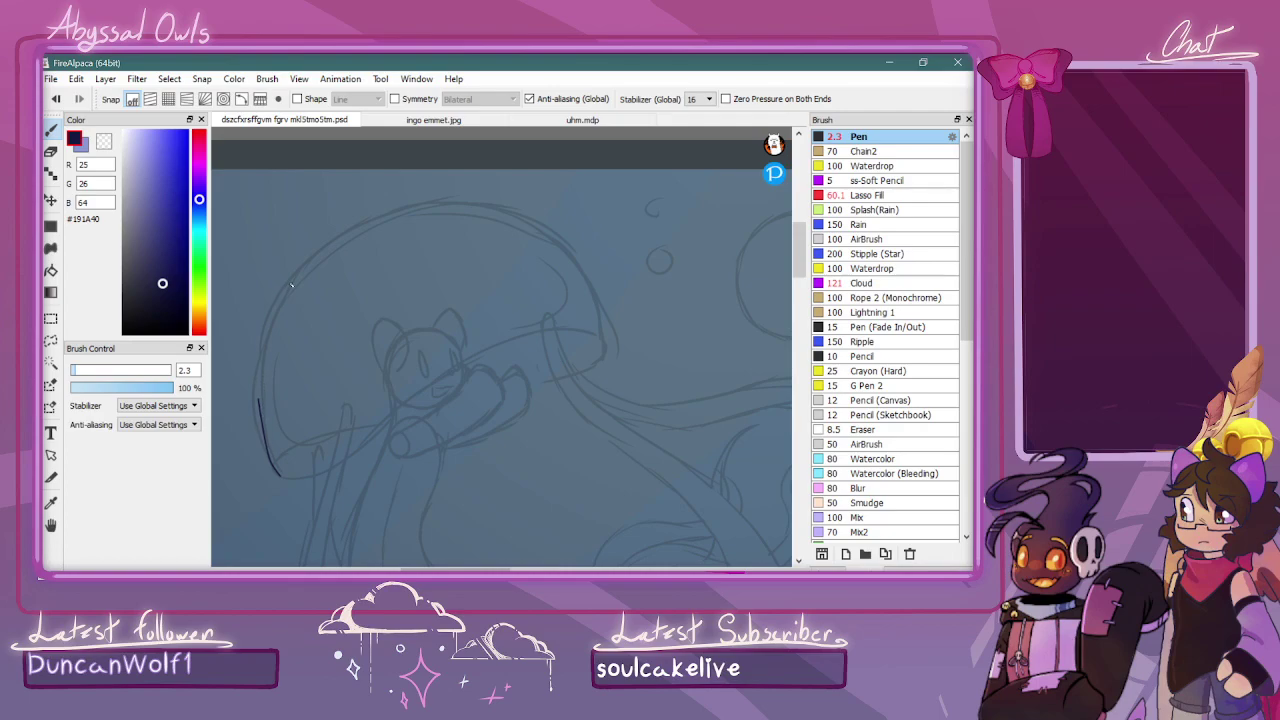
key("ctrl+z")
mouse_move(296, 270)
left_mouse_down()
mouse_move(263, 336)
mouse_move(264, 456)
mouse_move(280, 474)
mouse_move(265, 456)
mouse_move(258, 378)
mouse_move(278, 312)
left_mouse_up()
key("ctrl+z")
key("ctrl+z")
mouse_move(280, 476)
left_mouse_down()
mouse_move(261, 441)
mouse_move(257, 366)
mouse_move(300, 276)
left_mouse_up()
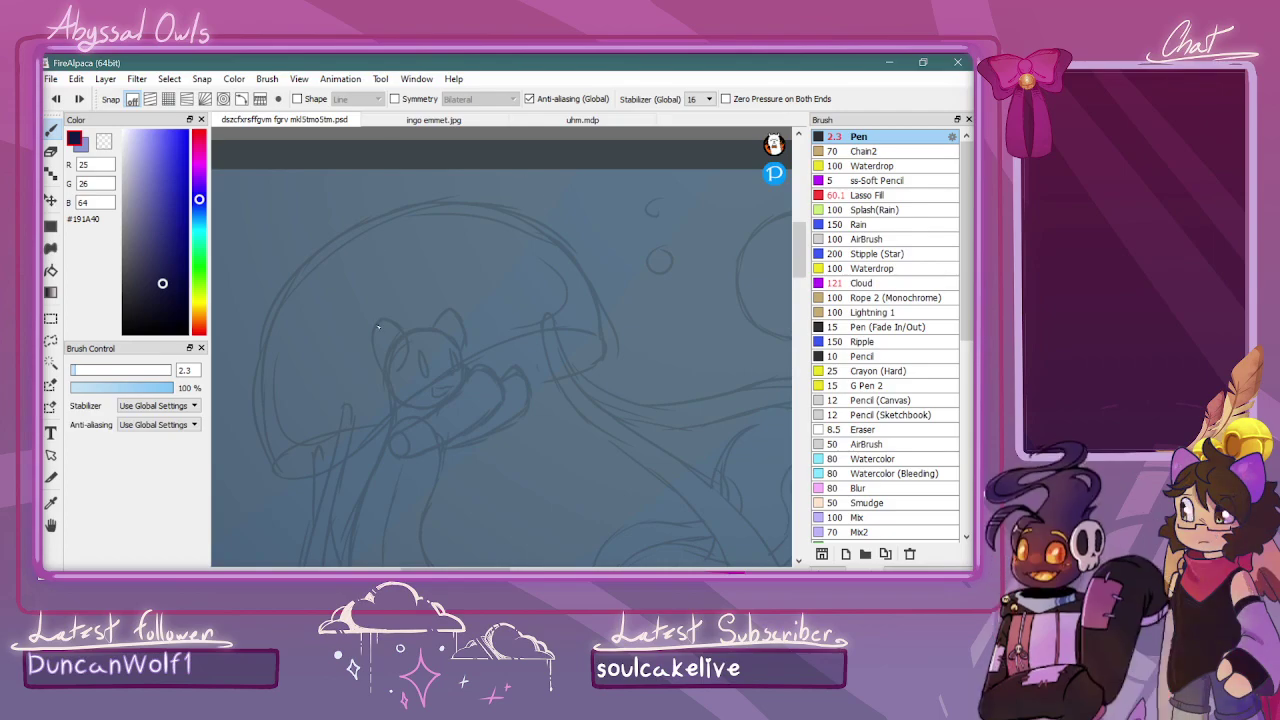
Ink the large jellyfish bell with the 2.3 Pen, tracing the dome and both crossing curves of its underside rim
mouse_move(271, 466)
left_mouse_down()
mouse_move(257, 405)
mouse_move(279, 309)
mouse_move(357, 233)
mouse_move(414, 210)
mouse_move(490, 206)
mouse_move(471, 206)
mouse_move(577, 247)
mouse_move(609, 335)
mouse_move(599, 358)
mouse_move(602, 318)
mouse_move(589, 372)
mouse_move(551, 381)
left_mouse_up()
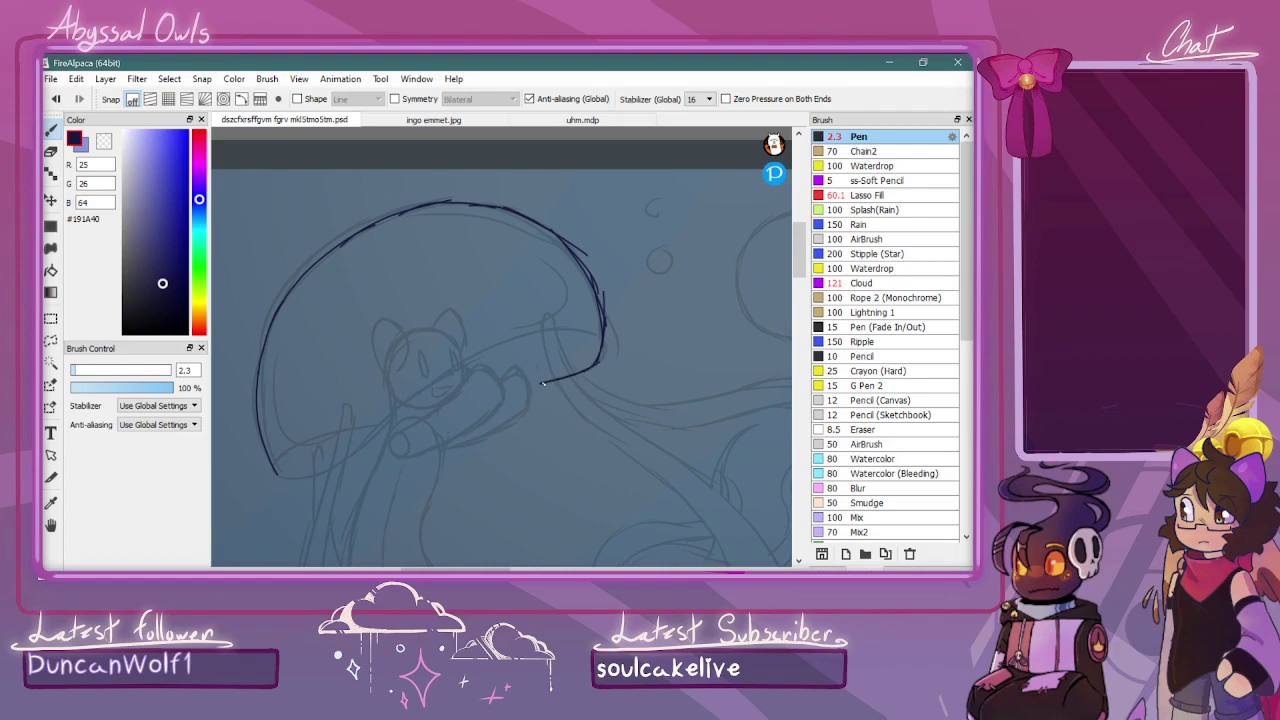
mouse_move(281, 475)
left_mouse_down()
mouse_move(393, 415)
mouse_move(329, 470)
mouse_move(383, 431)
mouse_move(351, 462)
mouse_move(411, 403)
mouse_move(379, 435)
mouse_move(484, 364)
left_mouse_up()
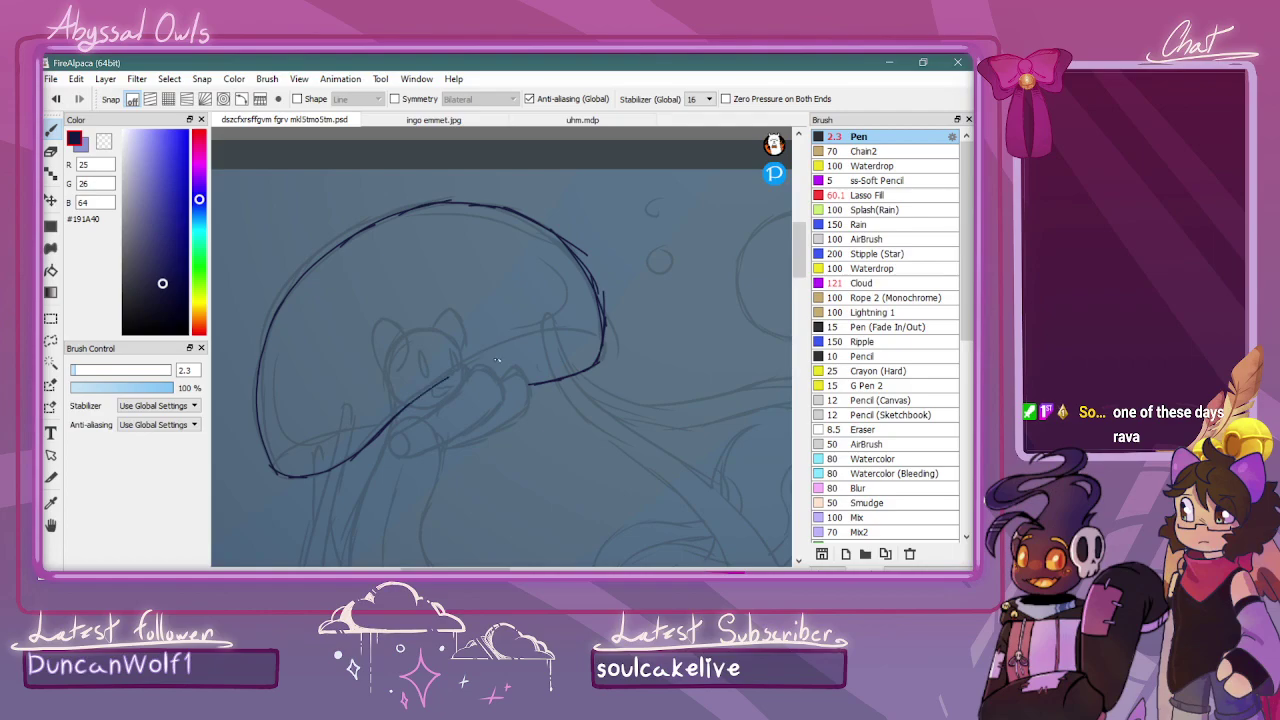
left_click_drag(414, 399, 524, 346)
left_click_drag(444, 379, 564, 343)
mouse_move(492, 359)
left_mouse_down()
mouse_move(606, 349)
mouse_move(582, 371)
left_mouse_up()
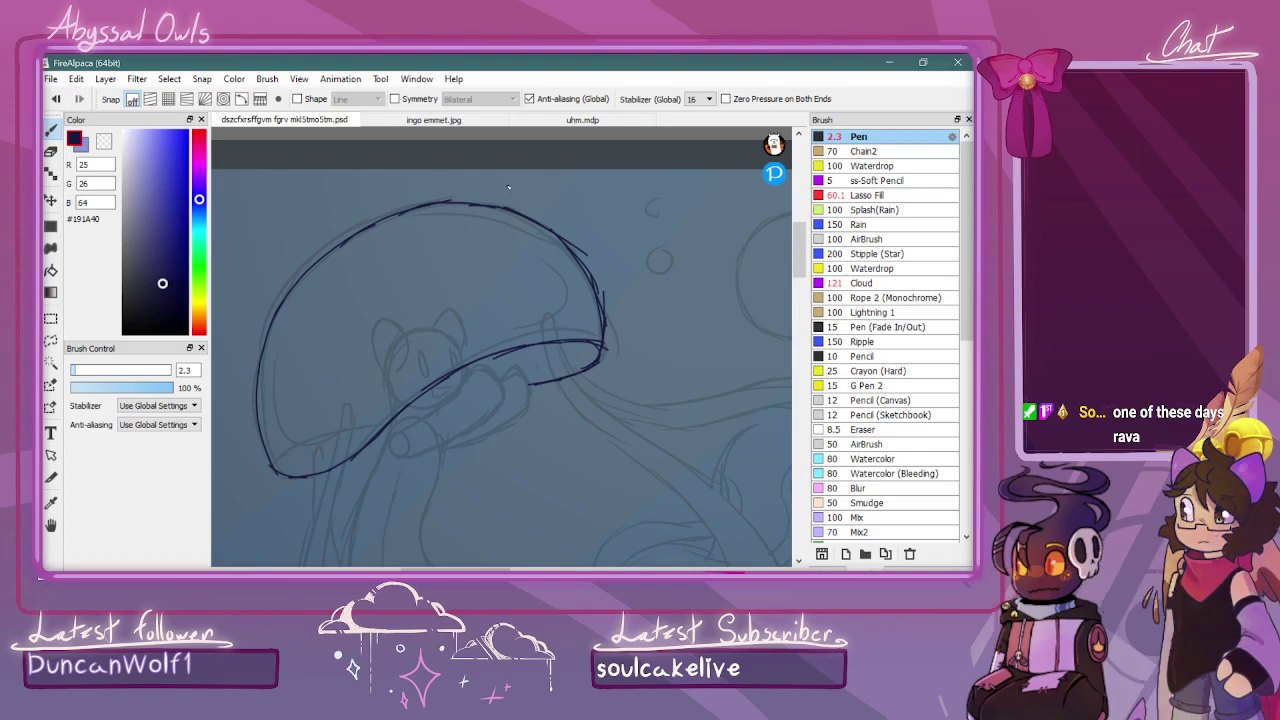
mouse_move(541, 386)
left_mouse_down()
mouse_move(367, 412)
mouse_move(409, 405)
mouse_move(281, 468)
left_mouse_up()
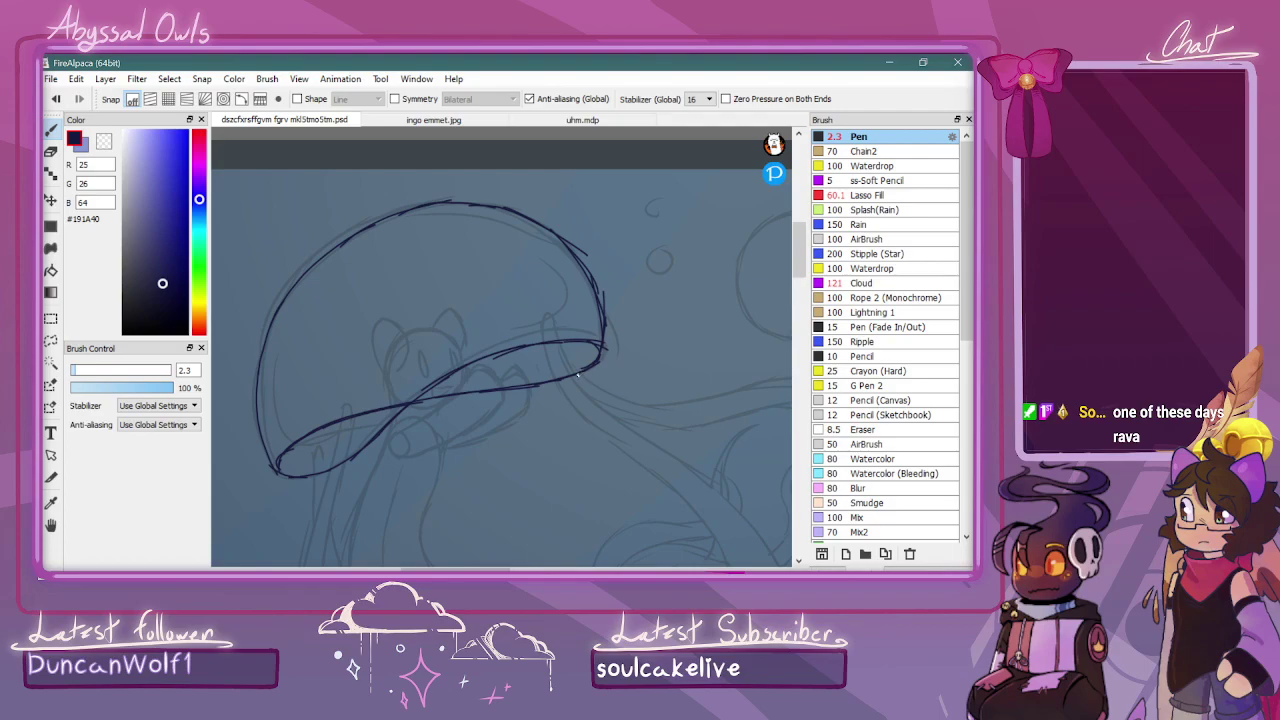
Bring back the layer list, hide Layer69 with the inked bell, and add a new layer above it
key("x")
key("x")
left_click(857, 566)
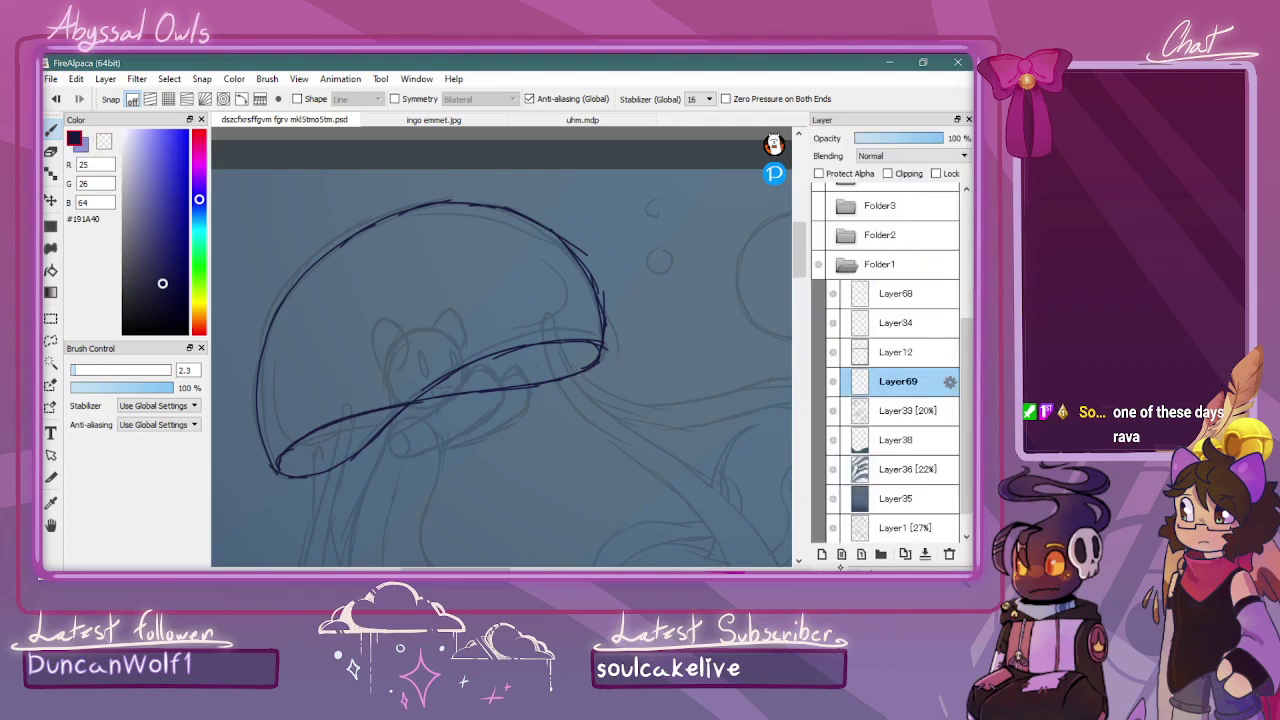
mouse_move(802, 274)
left_mouse_down()
mouse_move(802, 322)
mouse_move(800, 268)
left_mouse_up()
left_click(832, 382)
left_click(821, 554)
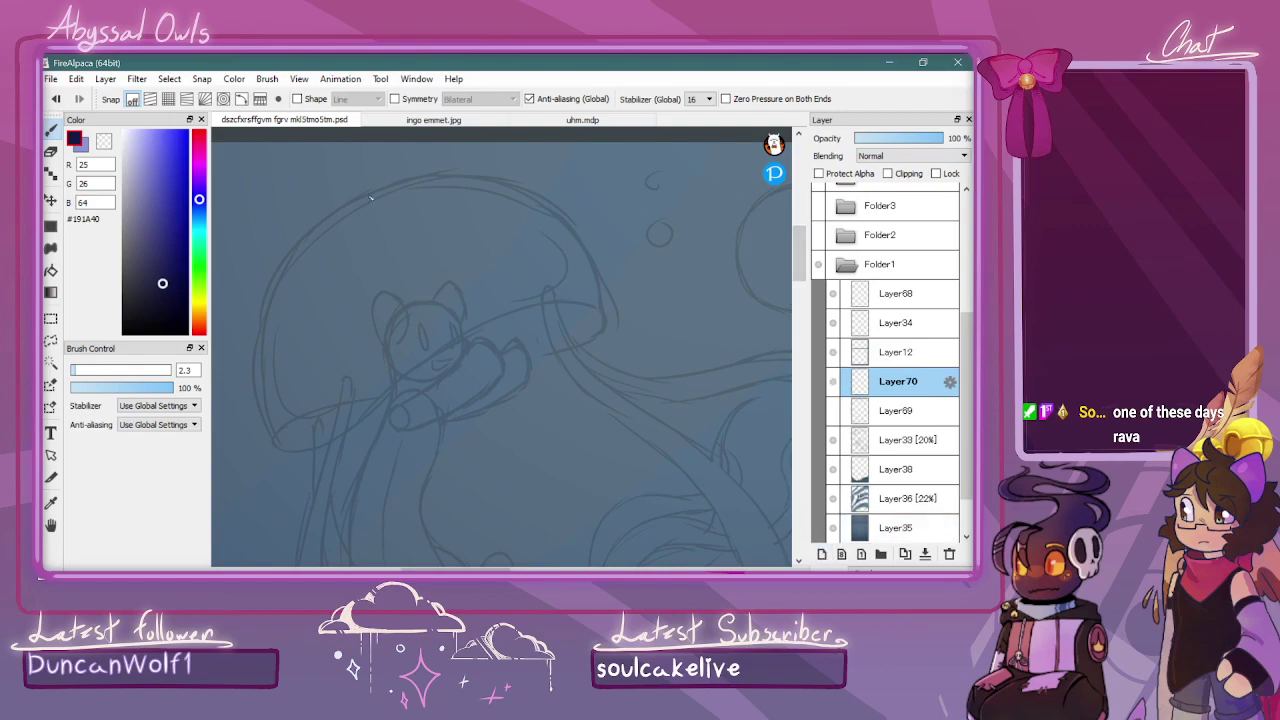
Ink the small creature's head beneath the bell, including both rounded ears, the cheek and the back of the neck
scroll(401, 317, "up", 3)
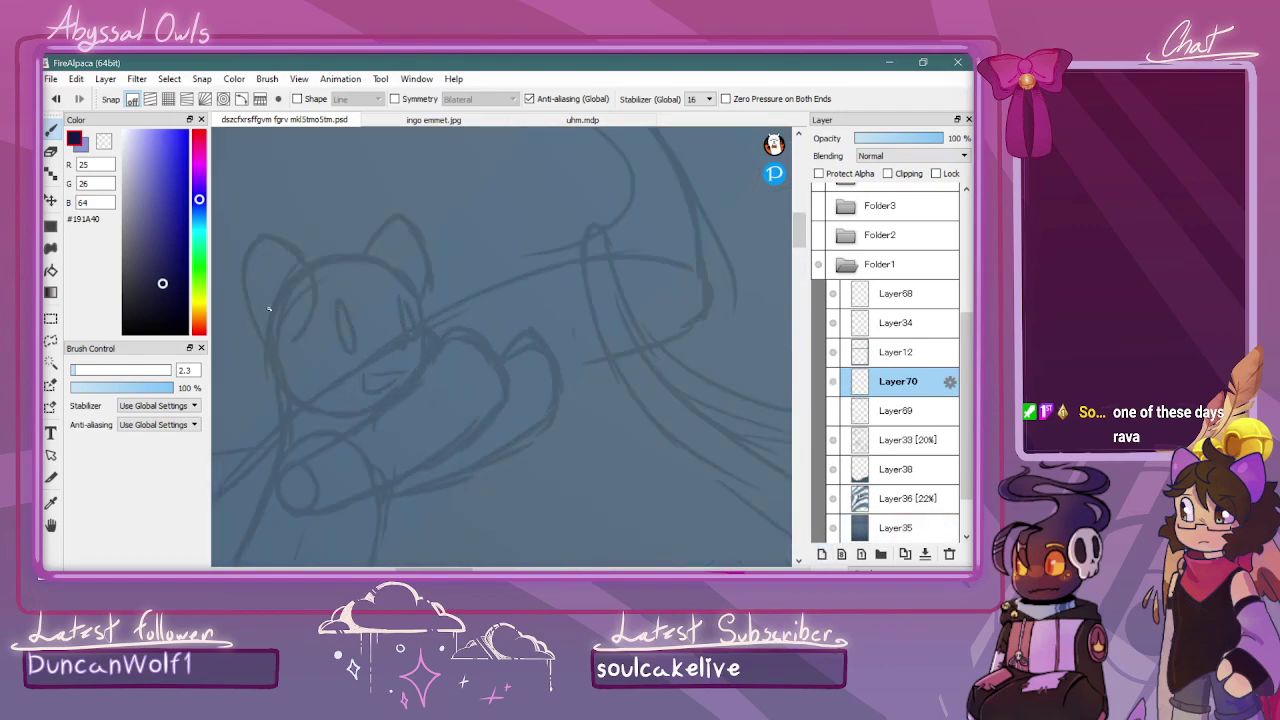
mouse_move(288, 344)
left_mouse_down()
mouse_move(269, 252)
mouse_move(306, 285)
mouse_move(305, 265)
mouse_move(266, 238)
mouse_move(253, 289)
mouse_move(248, 268)
mouse_move(282, 340)
left_mouse_up()
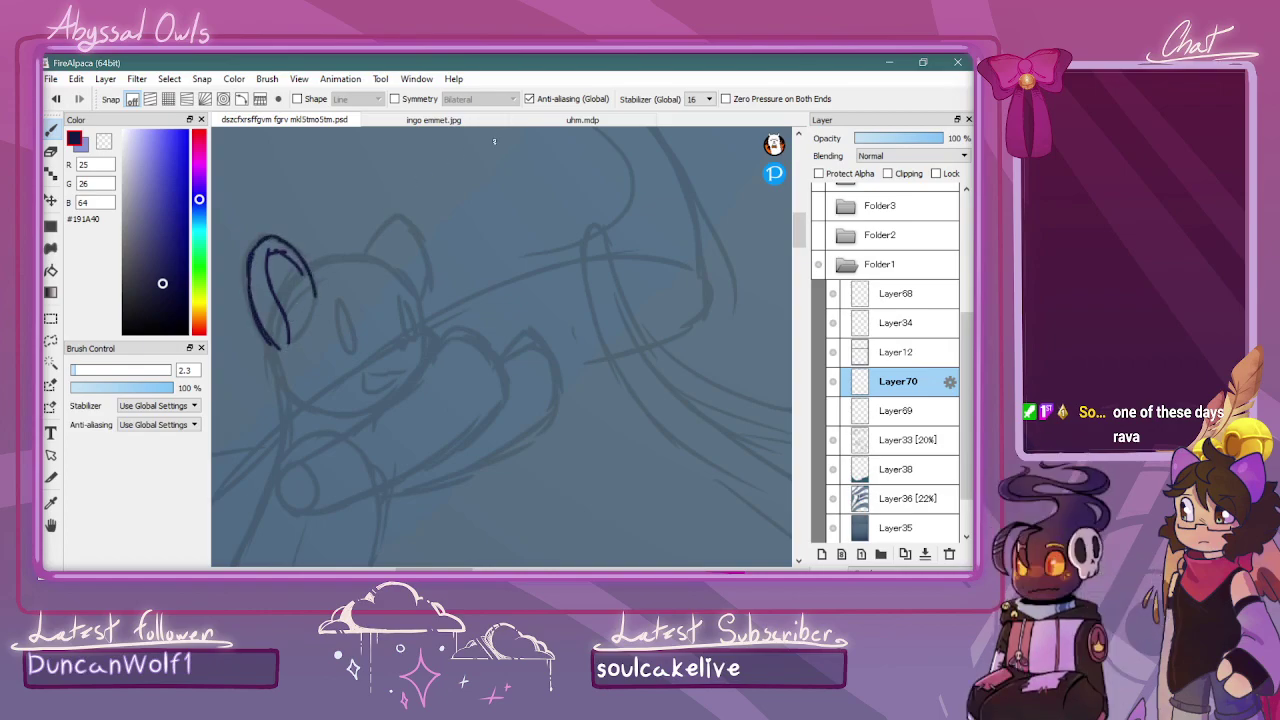
mouse_move(316, 266)
left_mouse_down()
mouse_move(363, 251)
mouse_move(380, 218)
mouse_move(406, 230)
mouse_move(419, 294)
mouse_move(386, 253)
mouse_move(395, 242)
mouse_move(410, 288)
left_mouse_up()
mouse_move(354, 250)
left_mouse_down()
mouse_move(414, 310)
mouse_move(415, 294)
mouse_move(424, 328)
mouse_move(445, 330)
mouse_move(419, 319)
mouse_move(435, 338)
mouse_move(416, 388)
mouse_move(426, 381)
mouse_move(364, 401)
mouse_move(407, 391)
mouse_move(368, 415)
left_mouse_up()
mouse_move(271, 346)
left_mouse_down()
mouse_move(288, 404)
mouse_move(279, 373)
mouse_move(277, 436)
left_mouse_up()
Ink the creature's long curved body and tail, finishing with the twisting, leaf-like strands at the tail's end
scroll(474, 319, "down", 5)
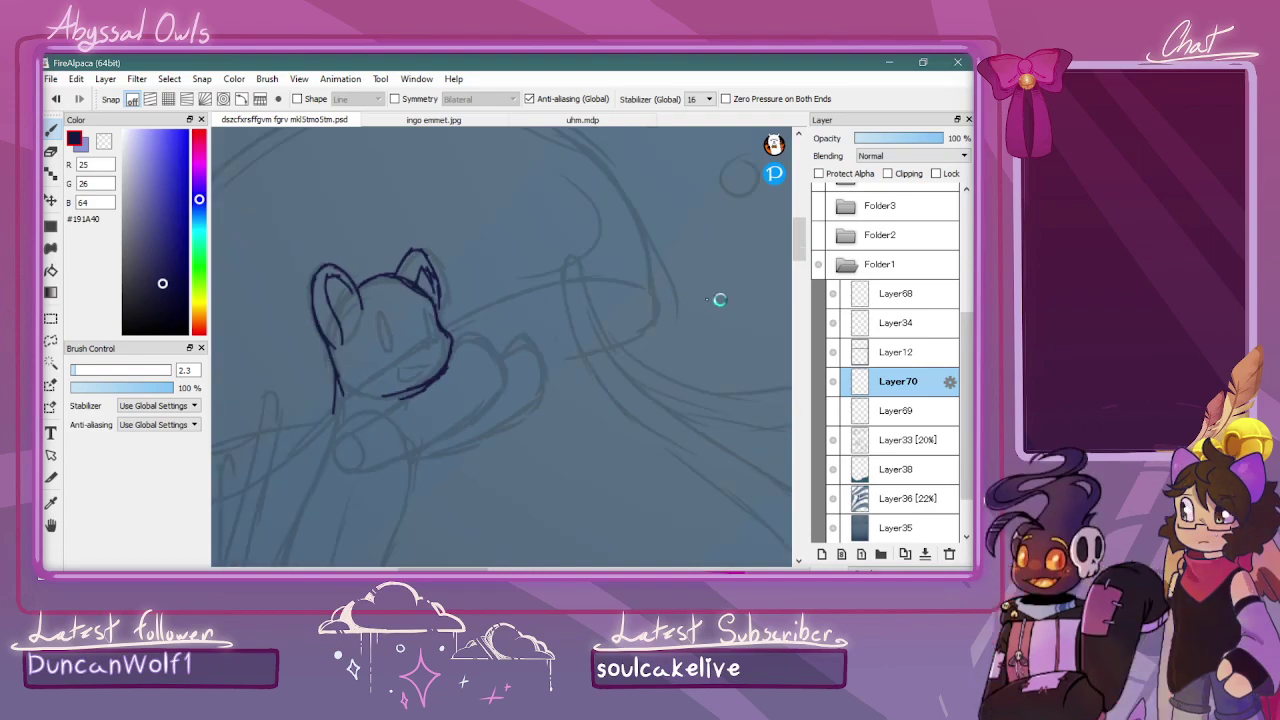
mouse_move(388, 192)
left_mouse_down()
mouse_move(340, 305)
mouse_move(337, 370)
left_mouse_up()
mouse_move(341, 312)
left_mouse_down()
mouse_move(361, 425)
mouse_move(338, 357)
mouse_move(380, 448)
mouse_move(368, 442)
mouse_move(400, 462)
left_mouse_up()
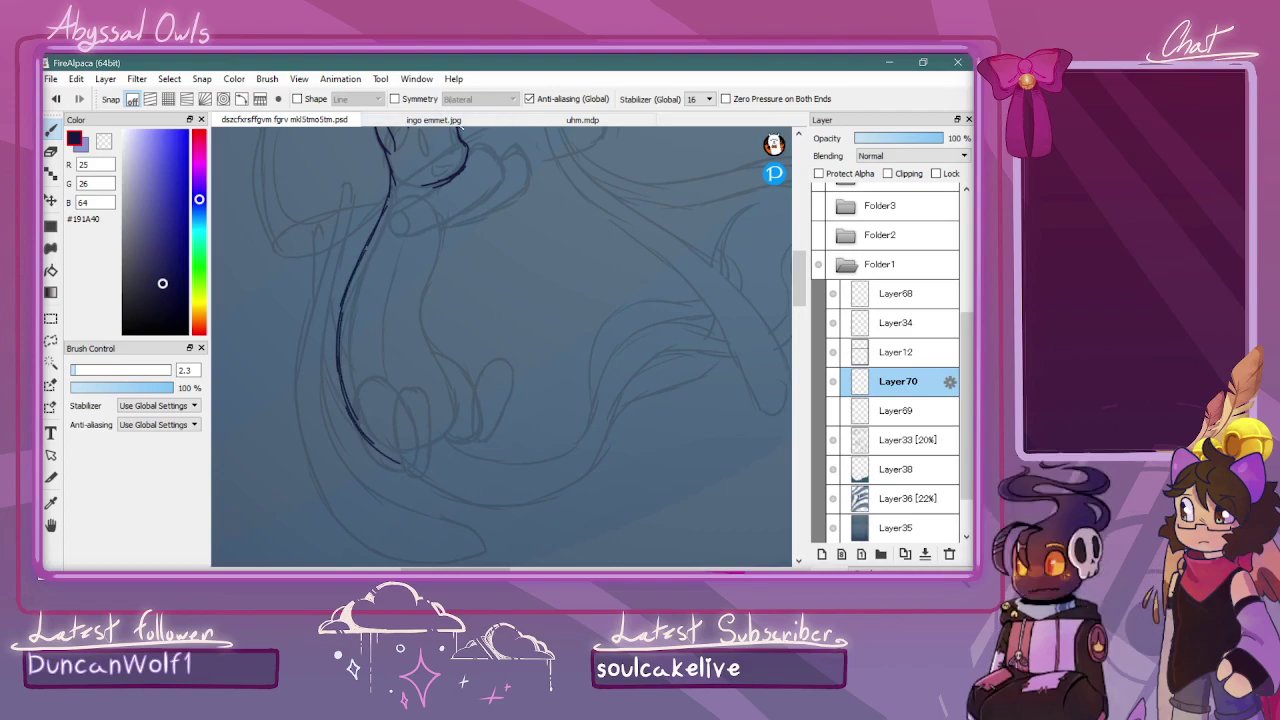
mouse_move(458, 176)
left_mouse_down()
mouse_move(417, 326)
mouse_move(423, 315)
mouse_move(468, 435)
mouse_move(503, 461)
mouse_move(558, 450)
mouse_move(600, 353)
mouse_move(645, 315)
mouse_move(699, 332)
mouse_move(737, 318)
mouse_move(700, 238)
mouse_move(739, 234)
mouse_move(712, 238)
mouse_move(708, 256)
mouse_move(739, 273)
mouse_move(725, 270)
mouse_move(749, 300)
mouse_move(704, 332)
left_mouse_up()
left_click_drag(598, 336, 572, 458)
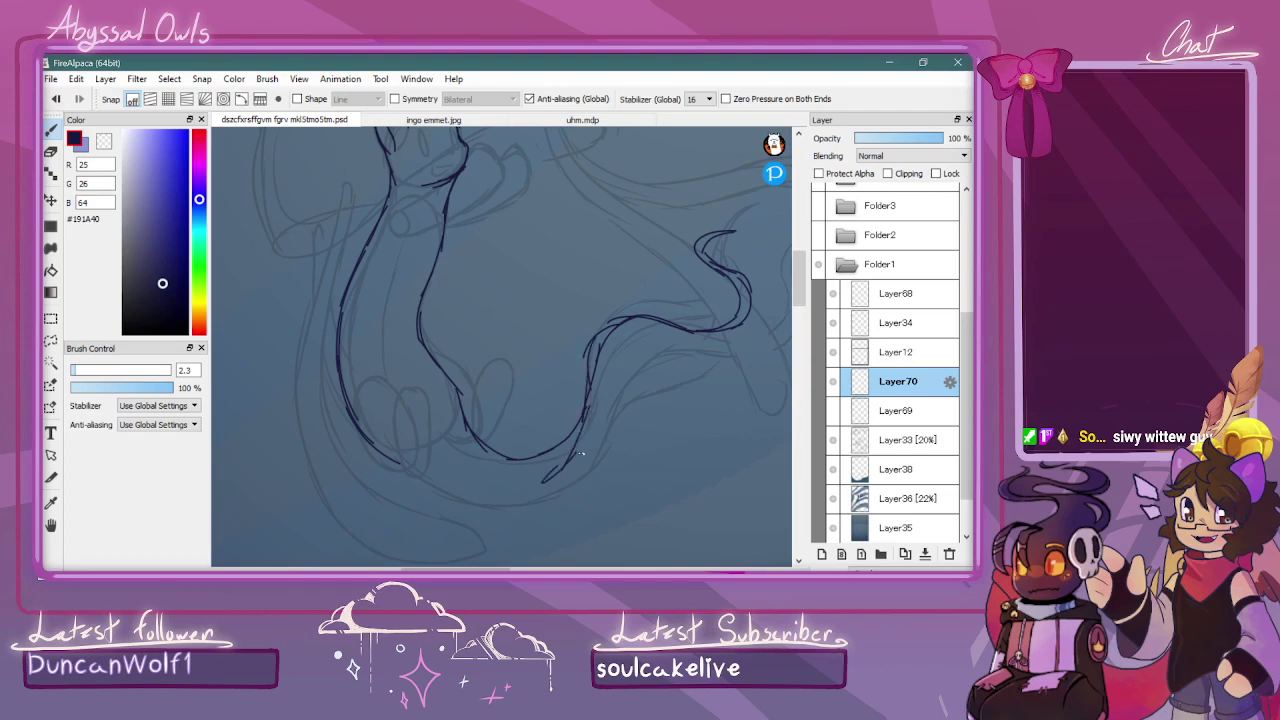
mouse_move(390, 452)
left_mouse_down()
mouse_move(518, 482)
mouse_move(486, 487)
mouse_move(550, 484)
left_mouse_up()
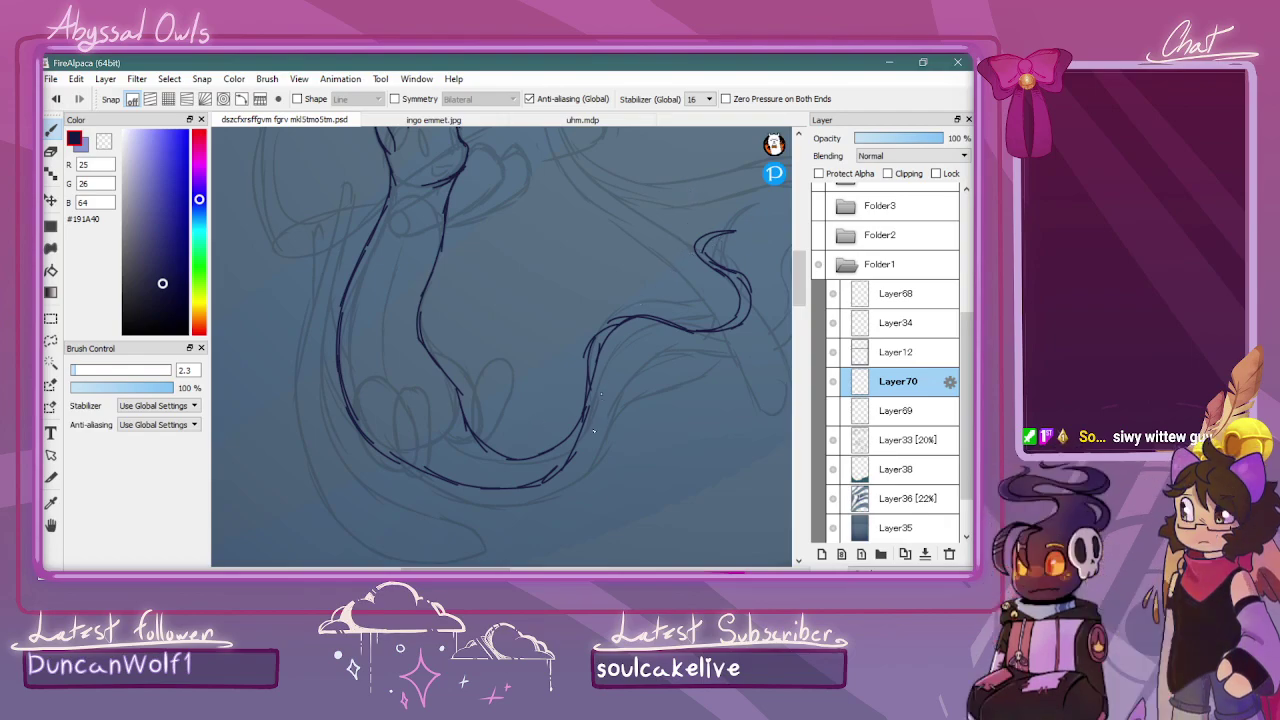
mouse_move(590, 418)
left_mouse_down()
mouse_move(620, 387)
mouse_move(605, 392)
mouse_move(685, 362)
mouse_move(695, 313)
mouse_move(739, 266)
mouse_move(717, 270)
mouse_move(770, 257)
mouse_move(784, 221)
mouse_move(672, 289)
mouse_move(502, 320)
mouse_move(482, 410)
mouse_move(524, 344)
mouse_move(587, 322)
mouse_move(656, 195)
mouse_move(641, 216)
mouse_move(690, 174)
left_mouse_up()
mouse_move(640, 234)
left_mouse_down()
mouse_move(688, 178)
mouse_move(655, 210)
left_mouse_up()
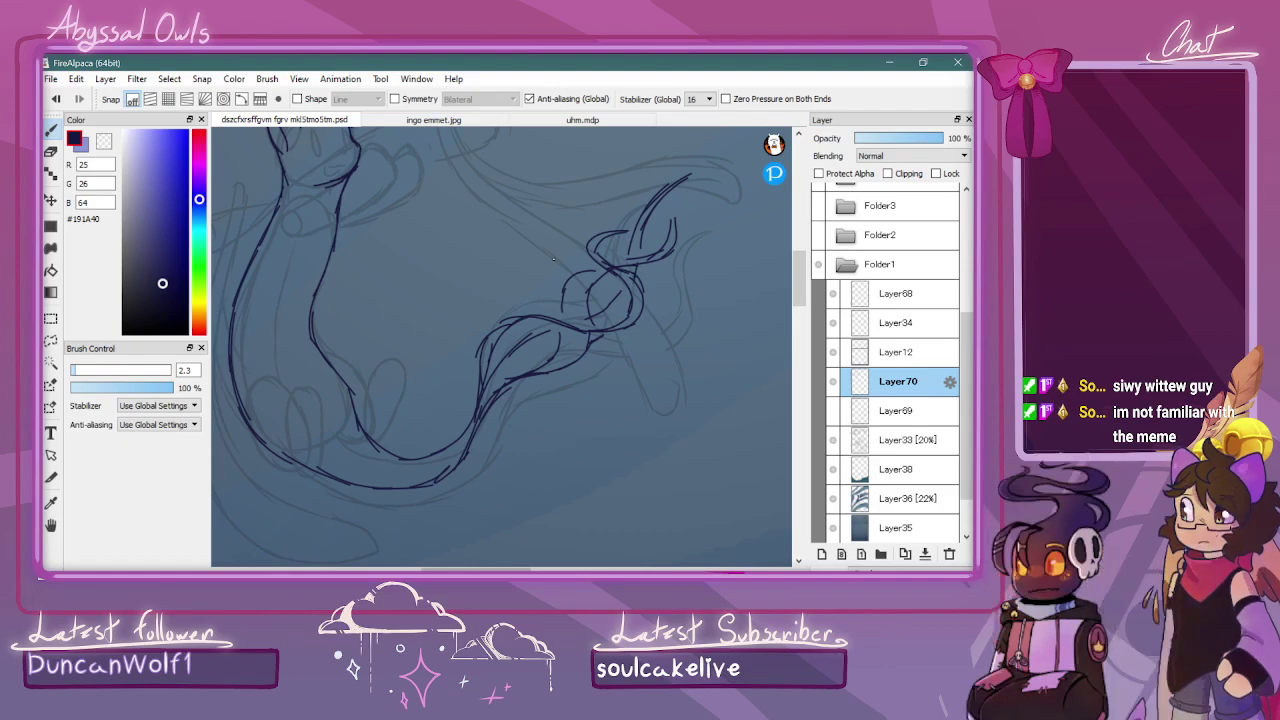
Doodle a small cat with pointed ears, an outstretched front leg and a curled tail over the second jellyfish sketch
left_click_drag(455, 569, 558, 569)
scroll(488, 230, "up", 3)
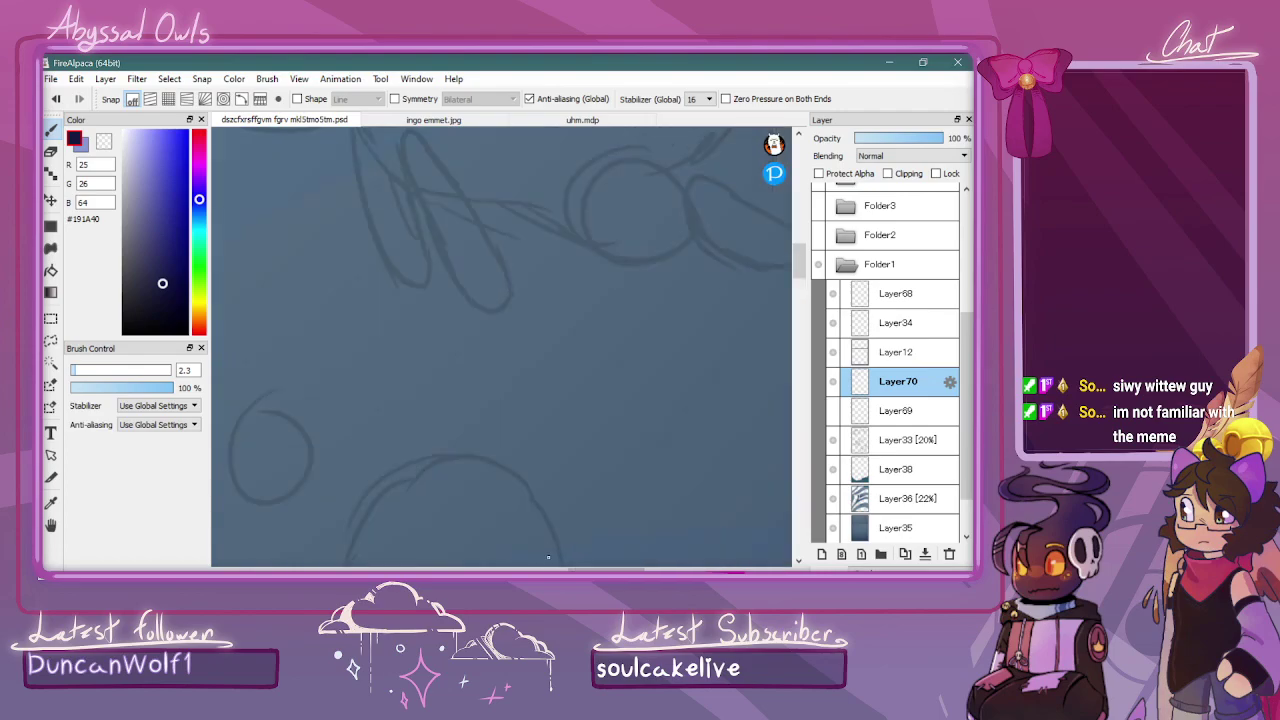
mouse_move(527, 256)
left_mouse_down()
mouse_move(492, 231)
mouse_move(535, 197)
mouse_move(531, 248)
mouse_move(455, 258)
left_mouse_up()
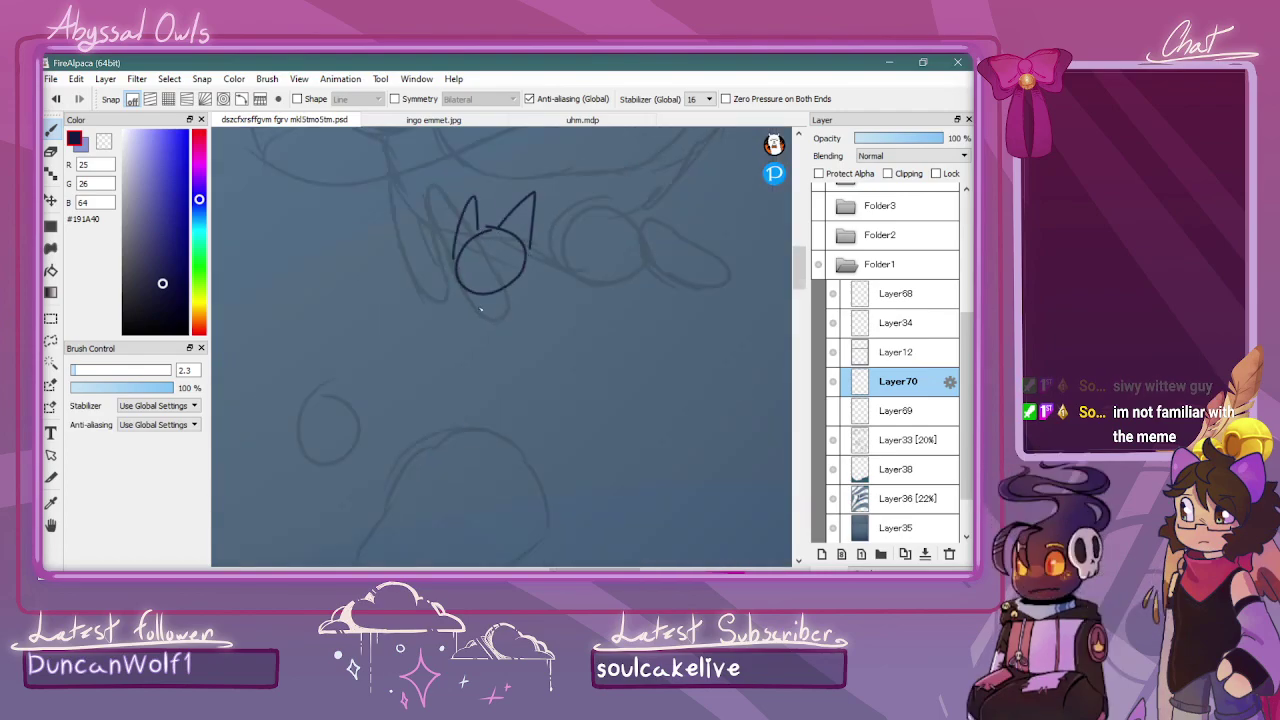
mouse_move(453, 312)
left_mouse_down()
mouse_move(401, 342)
mouse_move(416, 315)
mouse_move(401, 338)
mouse_move(415, 355)
mouse_move(441, 348)
mouse_move(512, 394)
mouse_move(542, 371)
mouse_move(529, 329)
mouse_move(555, 320)
mouse_move(589, 337)
mouse_move(615, 365)
left_mouse_up()
left_click_drag(540, 338, 563, 378)
left_click_drag(463, 290, 477, 343)
mouse_move(510, 284)
left_mouse_down()
mouse_move(549, 293)
mouse_move(537, 294)
mouse_move(592, 245)
mouse_move(576, 204)
mouse_move(658, 188)
mouse_move(601, 232)
mouse_move(619, 248)
mouse_move(599, 278)
mouse_move(614, 281)
mouse_move(591, 284)
mouse_move(598, 318)
mouse_move(616, 327)
mouse_move(614, 356)
mouse_move(612, 333)
mouse_move(605, 376)
left_mouse_up()
mouse_move(564, 331)
left_mouse_down()
mouse_move(590, 378)
mouse_move(608, 374)
left_mouse_up()
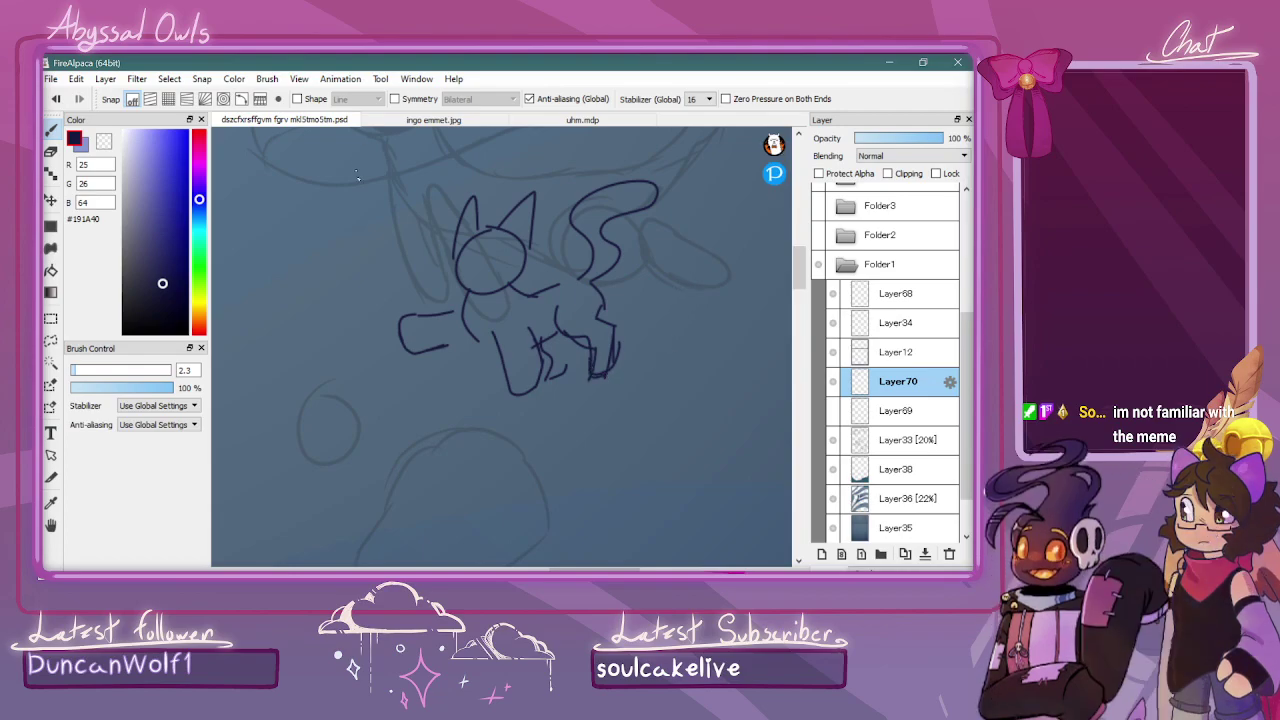
Draw an arrow to the cat doodle's outstretched leg and handwrite a short label above it
left_click_drag(384, 302, 389, 312)
left_click_drag(373, 288, 389, 312)
mouse_move(332, 239)
left_mouse_down()
mouse_move(362, 278)
mouse_move(354, 270)
mouse_move(398, 256)
left_mouse_up()
mouse_move(392, 240)
left_mouse_down()
mouse_move(431, 240)
mouse_move(430, 275)
left_mouse_up()
left_click_drag(433, 242, 456, 268)
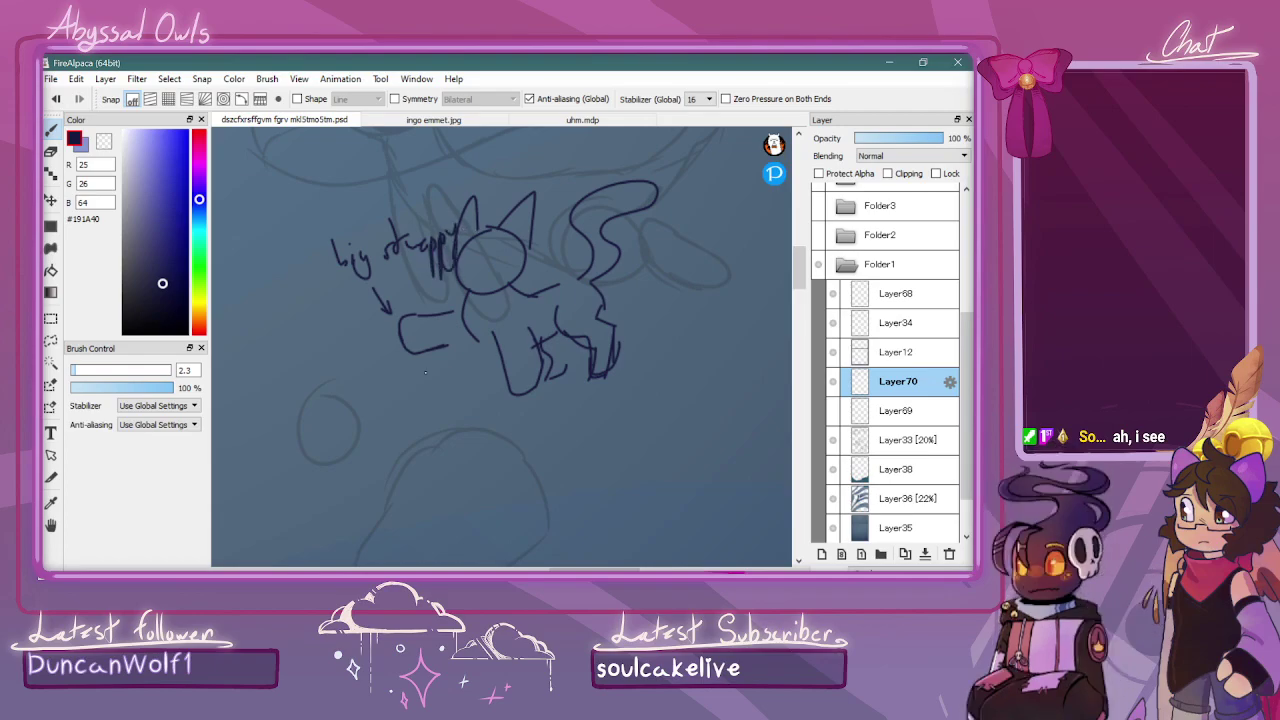
Undo the whole cat doodle together with its arrow and handwritten label
key("ctrl+z")
key("ctrl+z")
key("ctrl+z")
key("ctrl+z")
key("ctrl+z")
key("ctrl+z")
key("ctrl+z")
key("ctrl+z")
key("ctrl+z")
key("ctrl+z")
key("ctrl+z")
key("ctrl+z")
key("ctrl+z")
key("ctrl+z")
key("ctrl+z")
key("ctrl+z")
key("ctrl+z")
key("ctrl+z")
key("ctrl+z")
key("ctrl+z")
key("ctrl+z")
key("ctrl+z")
key("ctrl+z")
key("ctrl+z")
key("ctrl+z")
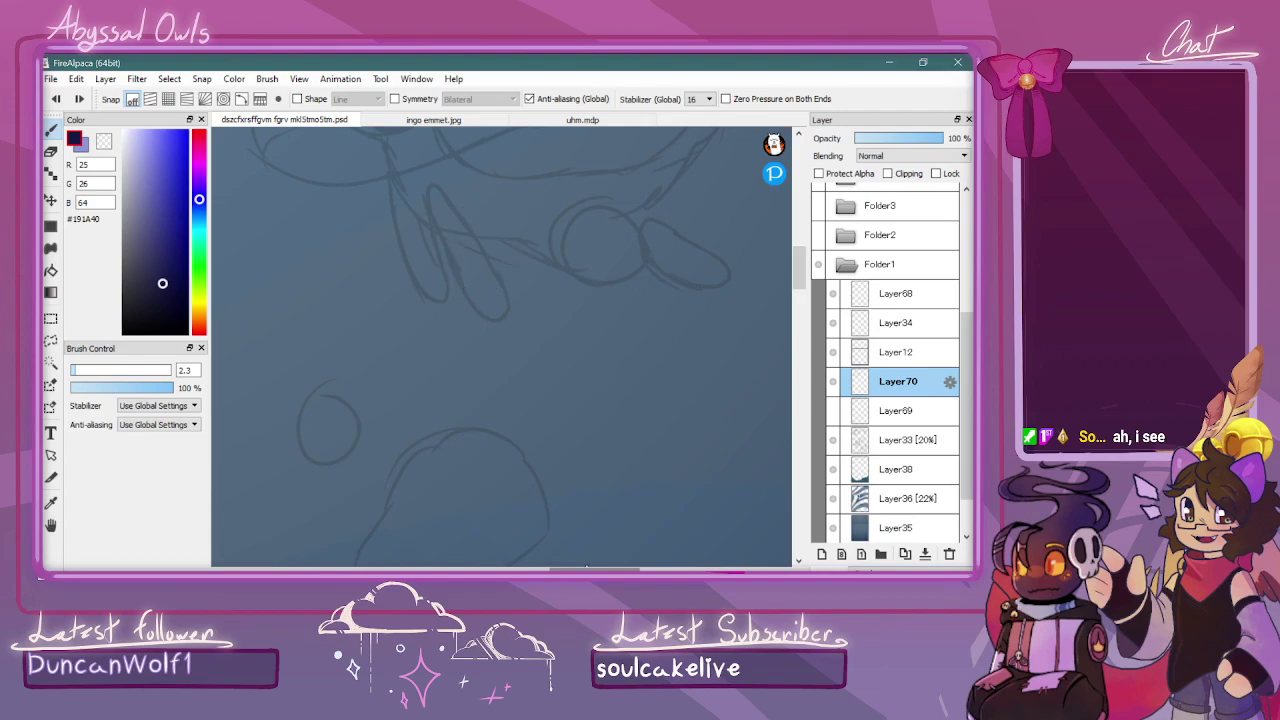
Ink the creature's outstretched arms and paws below its chin
left_click_drag(586, 566, 700, 404)
left_click_drag(471, 404, 531, 504)
scroll(531, 504, "down", 1)
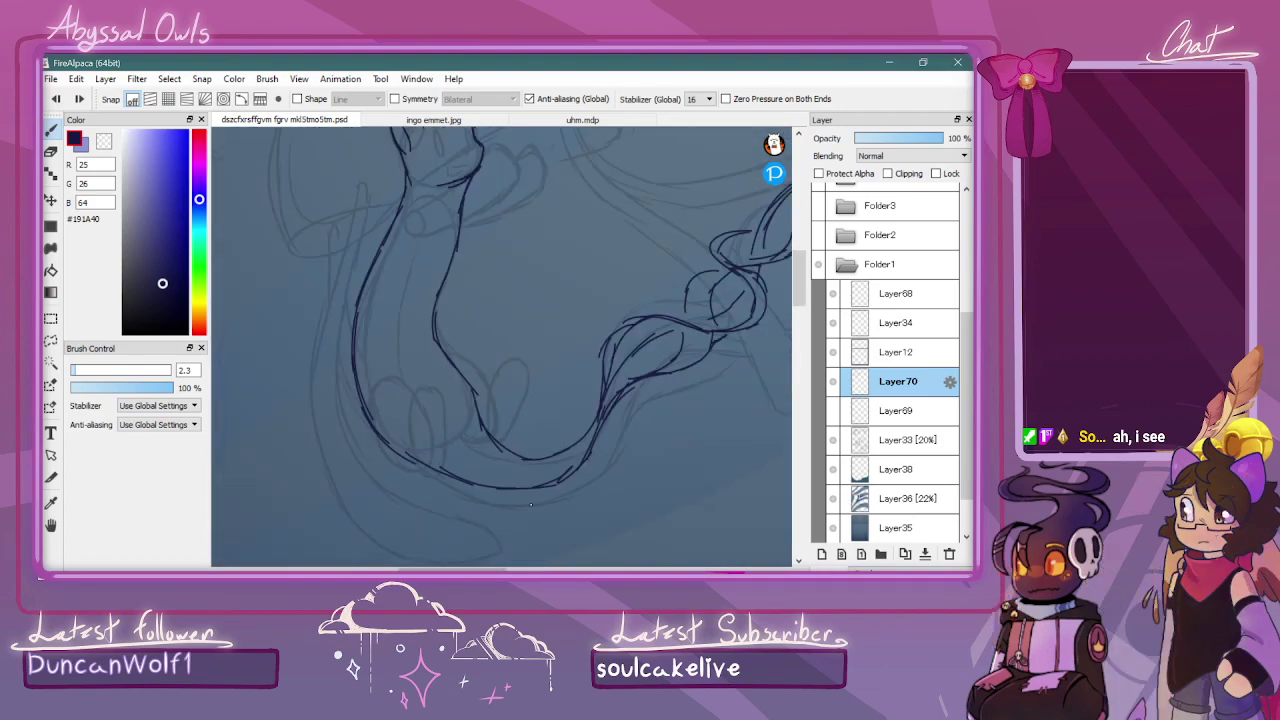
scroll(531, 505, "down", 2)
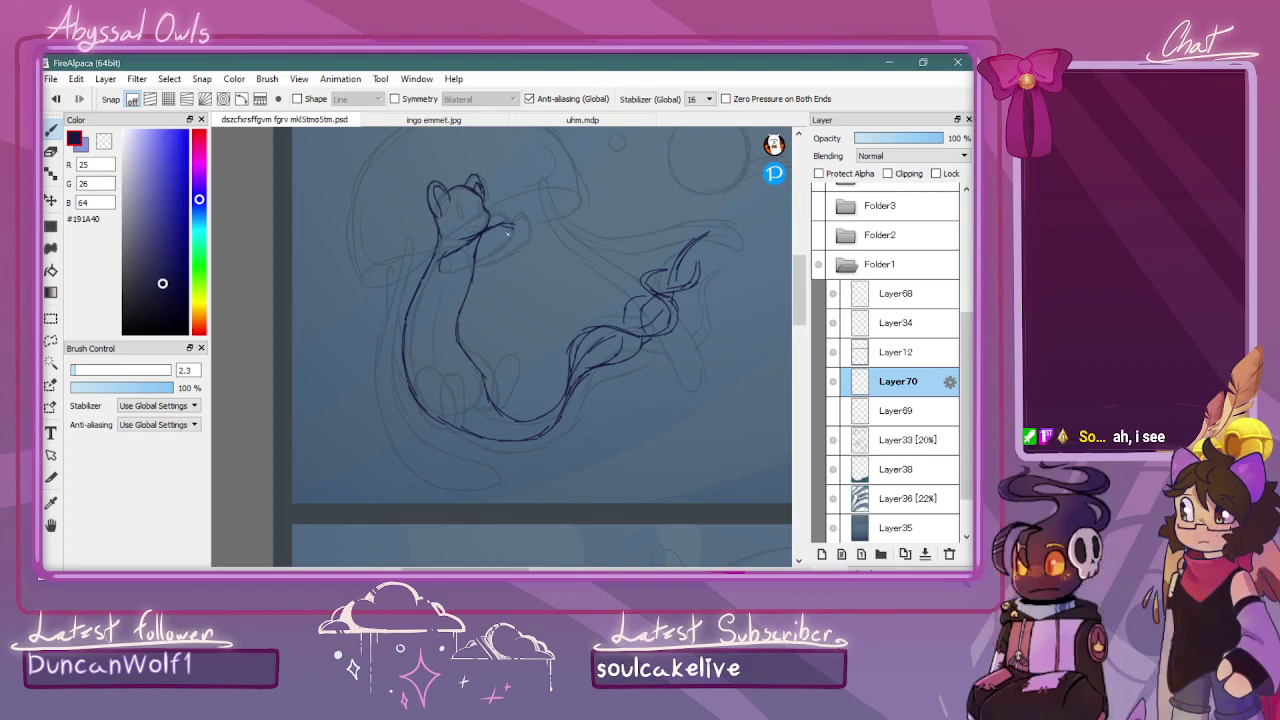
mouse_move(436, 270)
left_mouse_down()
mouse_move(502, 258)
mouse_move(488, 263)
mouse_move(520, 240)
mouse_move(511, 226)
mouse_move(491, 265)
left_mouse_up()
mouse_move(525, 253)
left_mouse_down()
mouse_move(492, 263)
mouse_move(505, 265)
left_mouse_up()
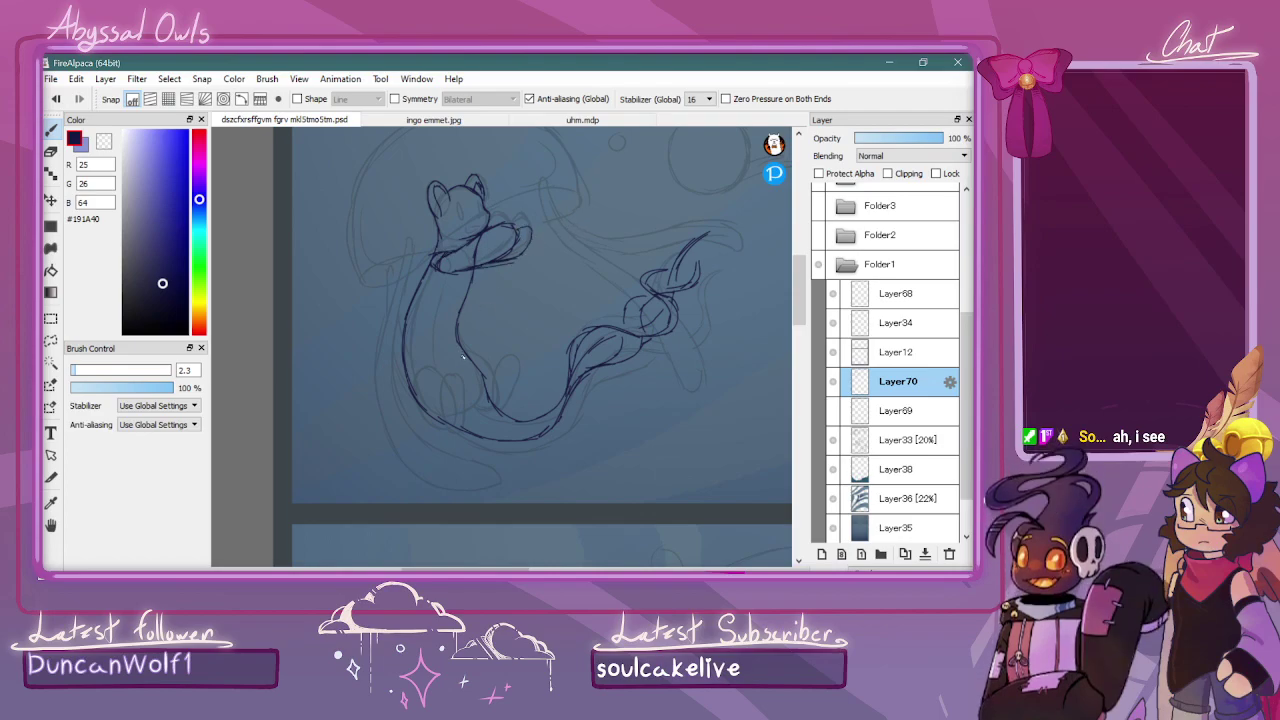
Ink the creature's hind legs and feet at the lower bend of its body
mouse_move(434, 426)
left_mouse_down()
mouse_move(419, 373)
mouse_move(449, 422)
mouse_move(464, 376)
mouse_move(465, 424)
left_mouse_up()
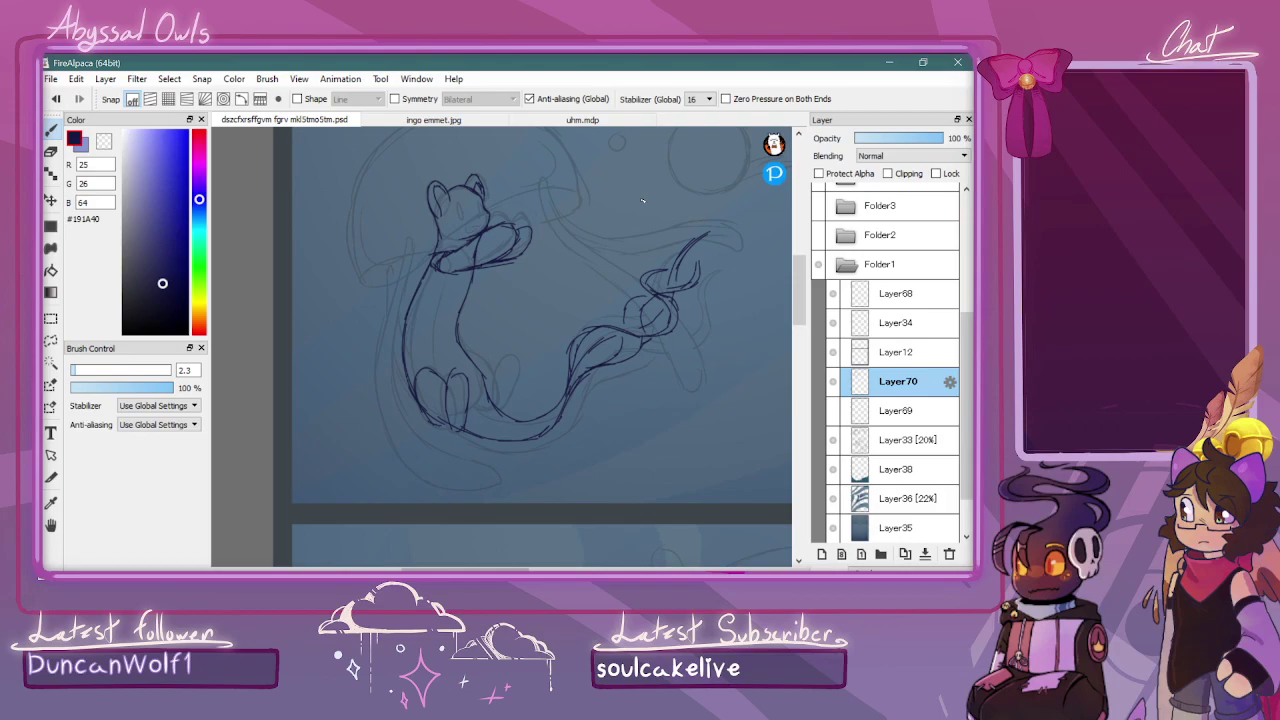
left_click_drag(460, 347, 492, 376)
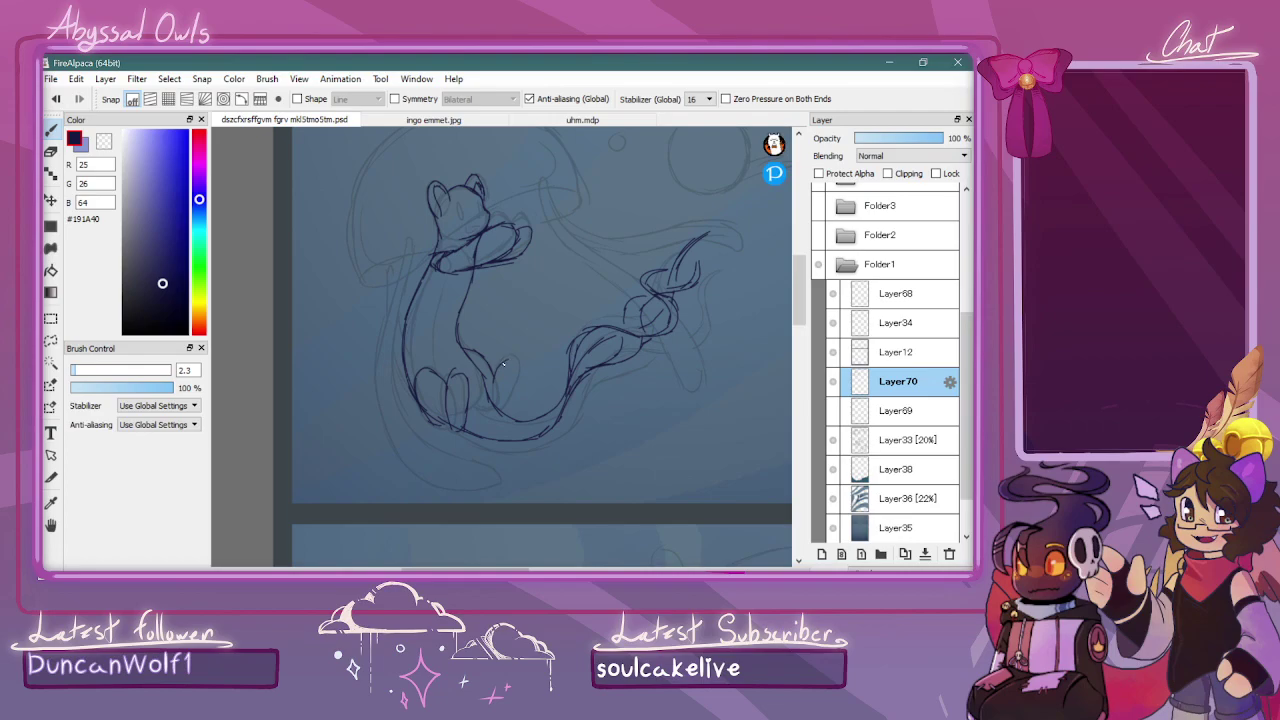
left_click_drag(513, 378, 507, 404)
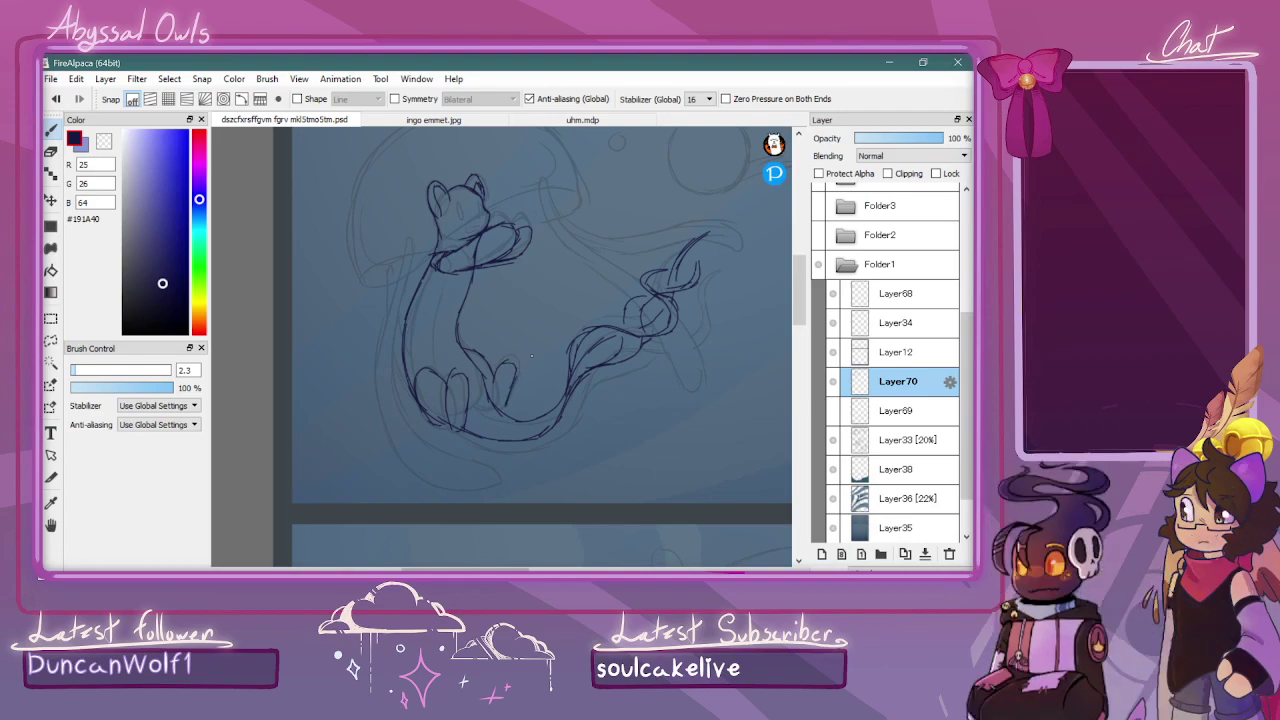
Ink the bell and rim around the creature's head, plus the tentacles trailing behind and below its body
left_click_drag(800, 279, 806, 267)
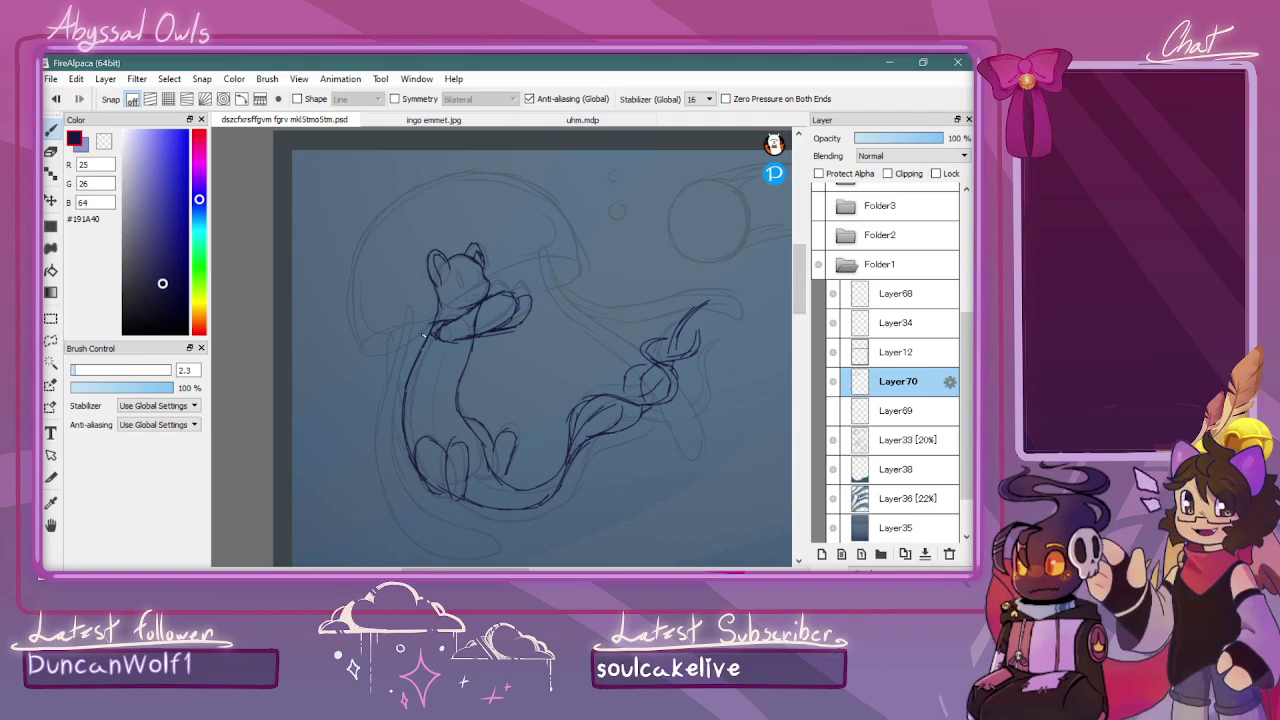
mouse_move(434, 325)
left_mouse_down()
mouse_move(394, 350)
mouse_move(366, 349)
mouse_move(556, 266)
mouse_move(583, 271)
mouse_move(528, 292)
mouse_move(550, 222)
mouse_move(510, 190)
mouse_move(412, 195)
mouse_move(356, 284)
mouse_move(369, 360)
mouse_move(355, 250)
mouse_move(406, 202)
mouse_move(476, 186)
mouse_move(530, 192)
left_mouse_up()
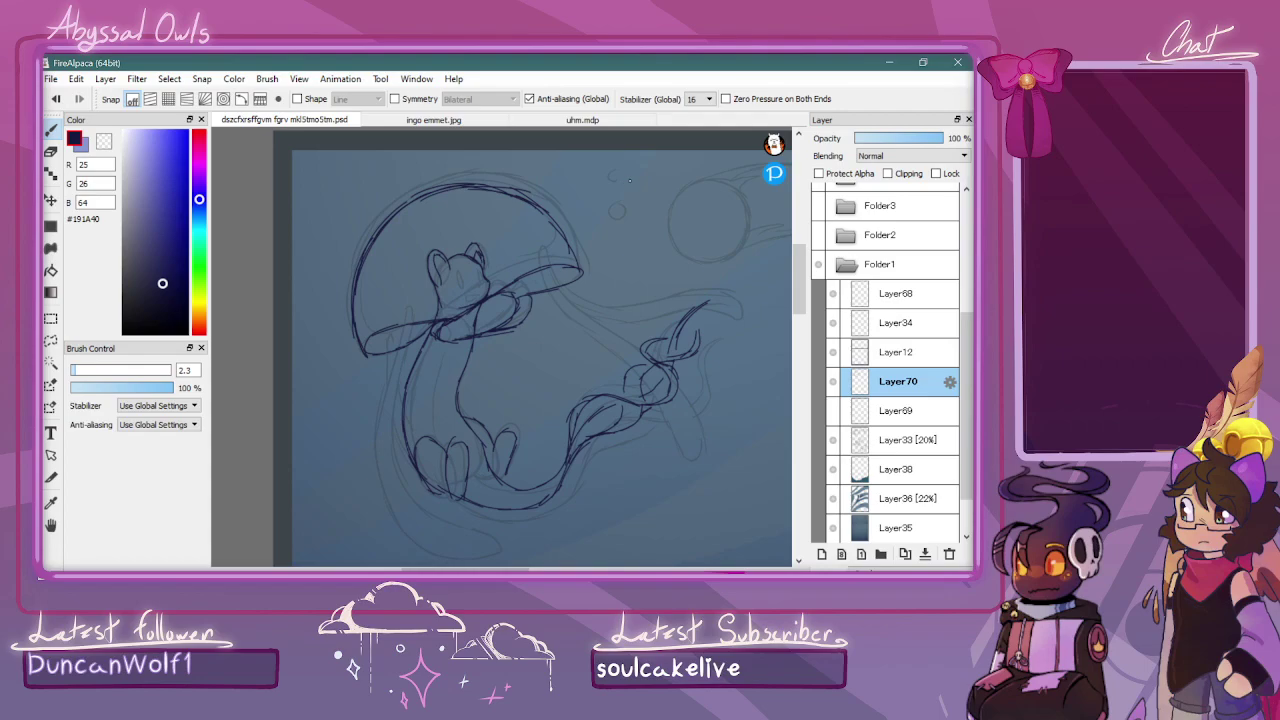
left_click_drag(799, 292, 799, 311)
mouse_move(405, 190)
left_mouse_down()
mouse_move(384, 380)
mouse_move(418, 432)
mouse_move(466, 436)
left_mouse_up()
mouse_move(414, 173)
left_mouse_down()
mouse_move(393, 315)
mouse_move(399, 281)
mouse_move(407, 367)
mouse_move(464, 407)
mouse_move(434, 399)
mouse_move(486, 420)
mouse_move(465, 438)
mouse_move(410, 421)
mouse_move(485, 438)
left_mouse_up()
mouse_move(393, 205)
left_mouse_down()
mouse_move(400, 314)
mouse_move(424, 374)
mouse_move(548, 423)
mouse_move(572, 412)
mouse_move(546, 395)
left_mouse_up()
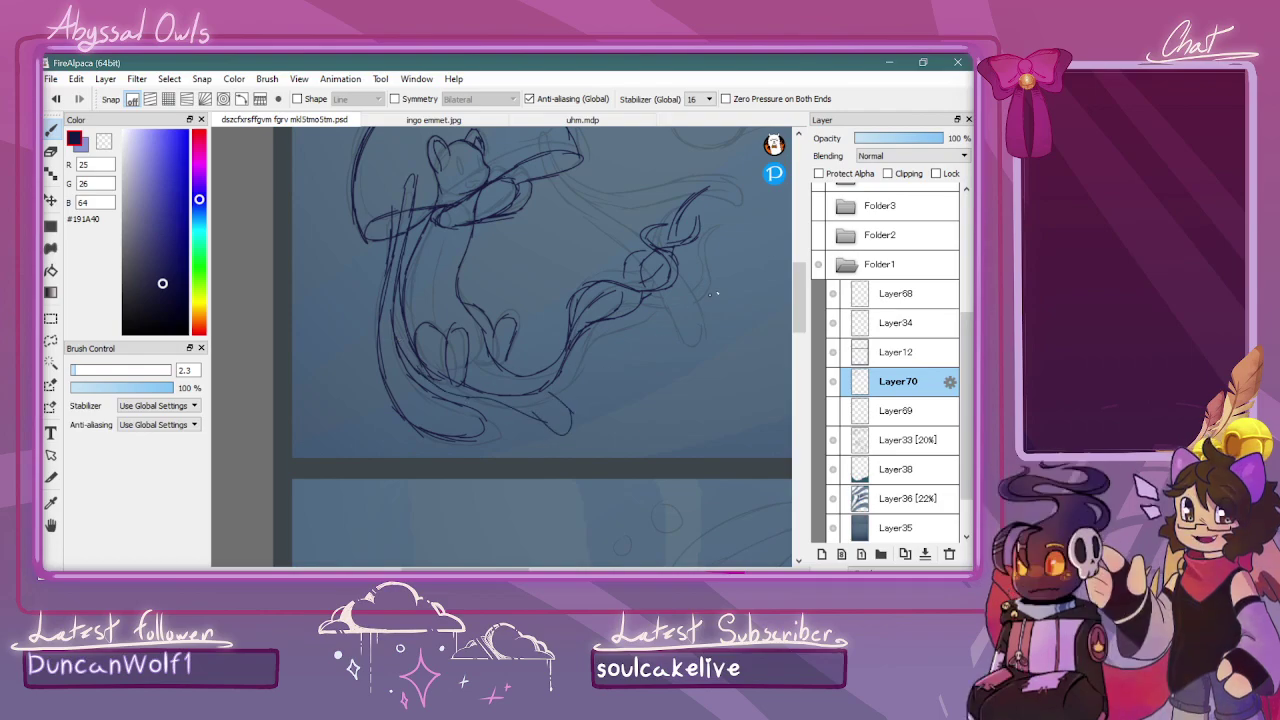
Ink the two tentacles on the bell's far side, one crossing the tail and one curling upward at its tip
left_click_drag(798, 313, 794, 298)
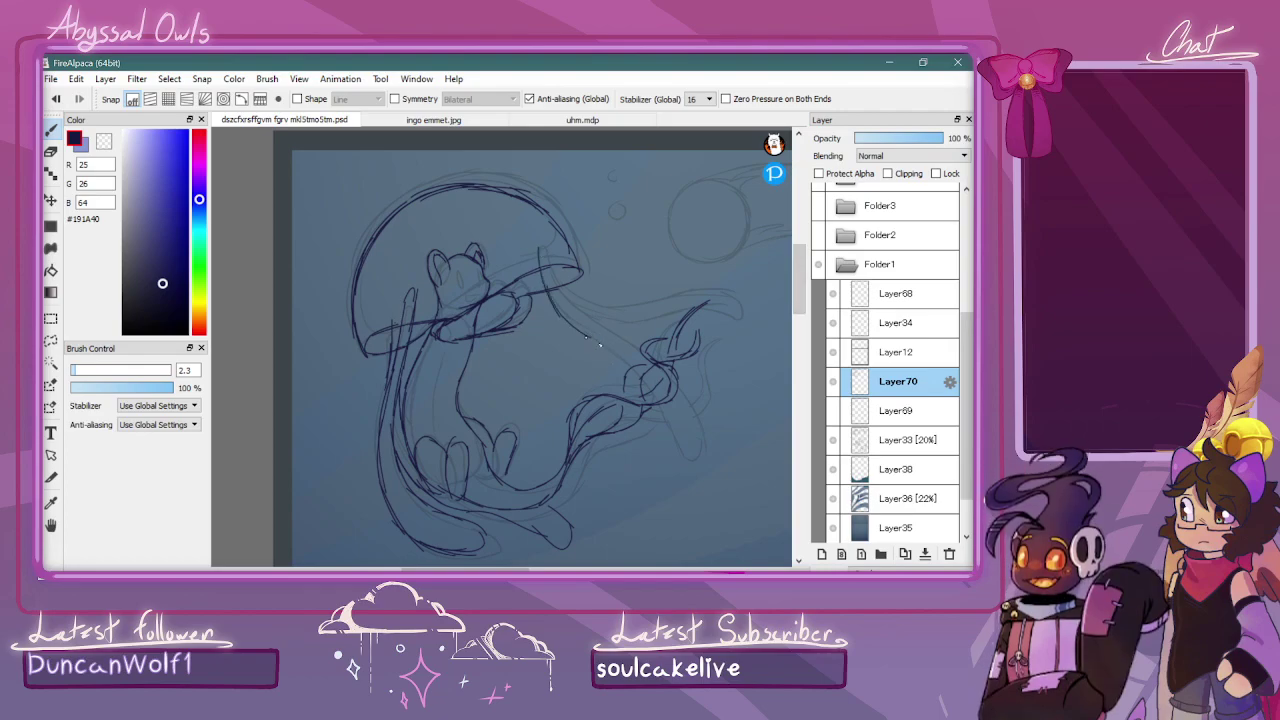
mouse_move(625, 372)
left_mouse_down()
mouse_move(684, 466)
mouse_move(706, 443)
mouse_move(689, 405)
mouse_move(538, 256)
mouse_move(542, 244)
mouse_move(548, 276)
mouse_move(604, 339)
mouse_move(577, 318)
mouse_move(678, 392)
mouse_move(660, 364)
left_mouse_up()
mouse_move(549, 268)
left_mouse_down()
mouse_move(586, 302)
mouse_move(642, 308)
mouse_move(672, 290)
left_mouse_up()
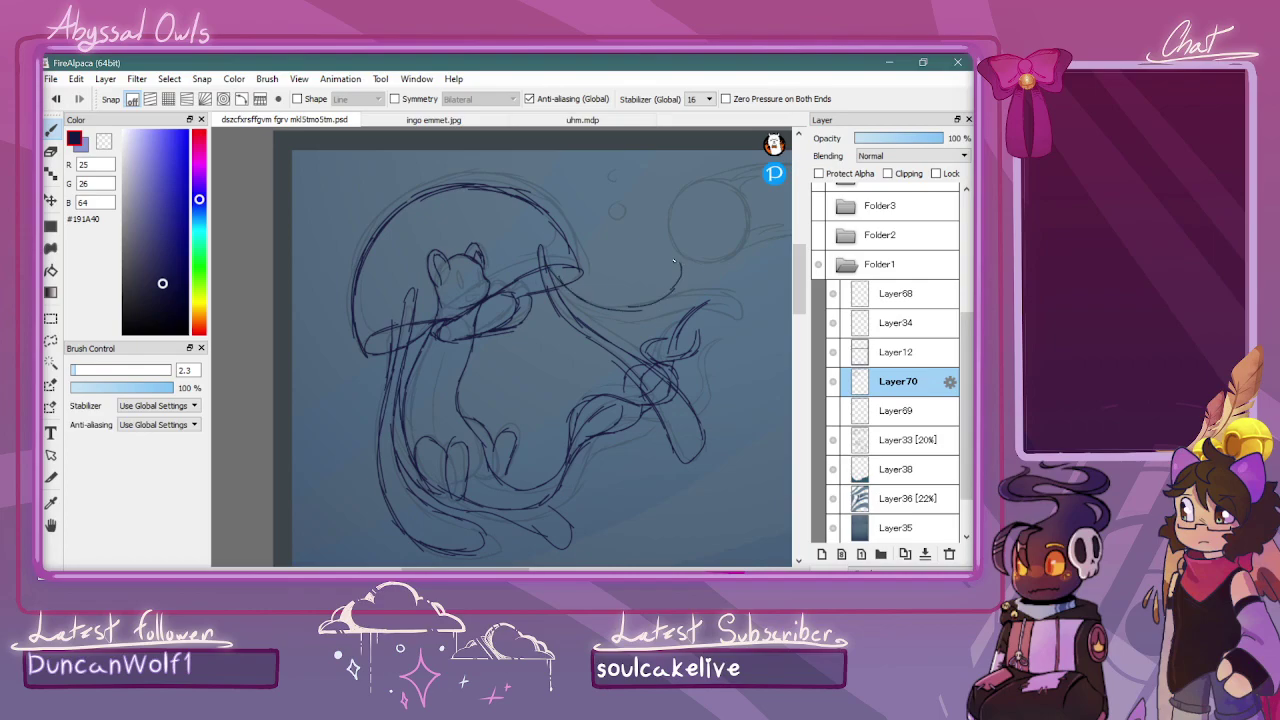
left_click_drag(673, 235, 700, 272)
mouse_move(657, 318)
left_mouse_down()
mouse_move(602, 318)
mouse_move(550, 284)
left_mouse_up()
Ink the rounded bell outline of the second, smaller jellyfish in the same panel
scroll(489, 492, "right", 6)
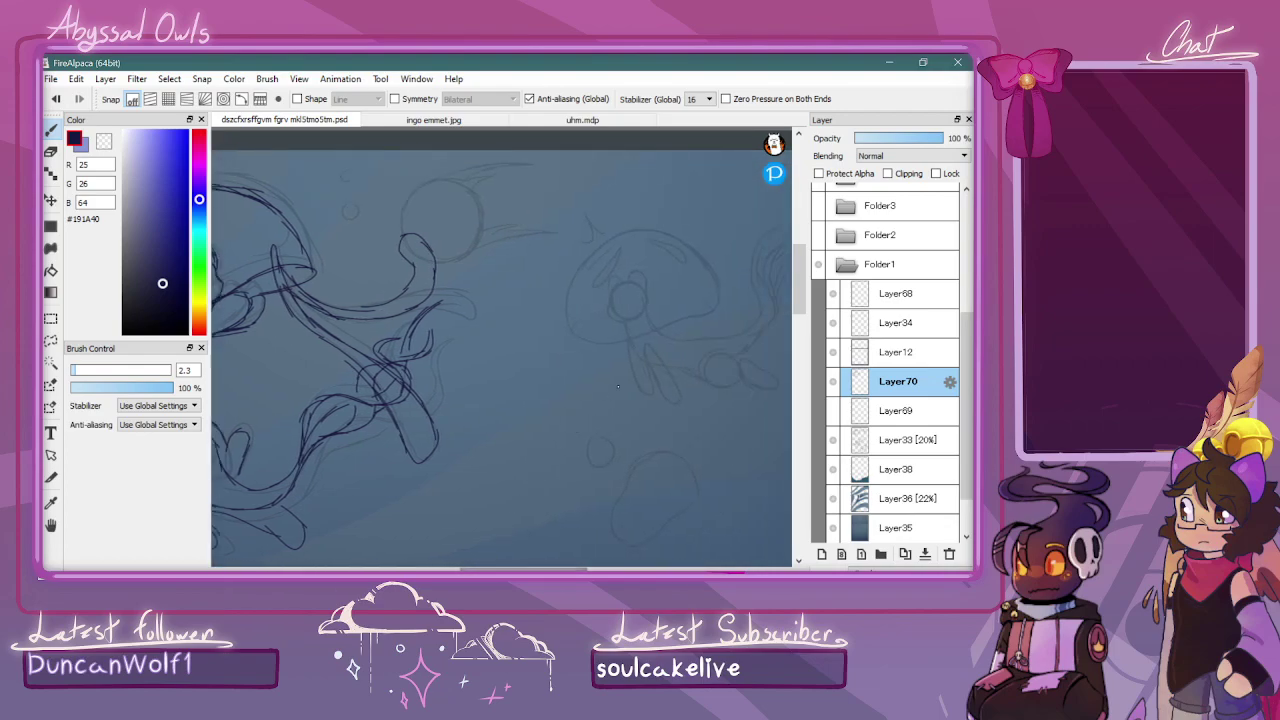
mouse_move(632, 231)
left_mouse_down()
mouse_move(568, 286)
mouse_move(589, 262)
mouse_move(571, 325)
mouse_move(567, 291)
mouse_move(579, 327)
mouse_move(617, 343)
mouse_move(606, 337)
mouse_move(709, 316)
mouse_move(716, 297)
mouse_move(685, 243)
mouse_move(620, 245)
mouse_move(640, 230)
mouse_move(716, 310)
left_mouse_up()
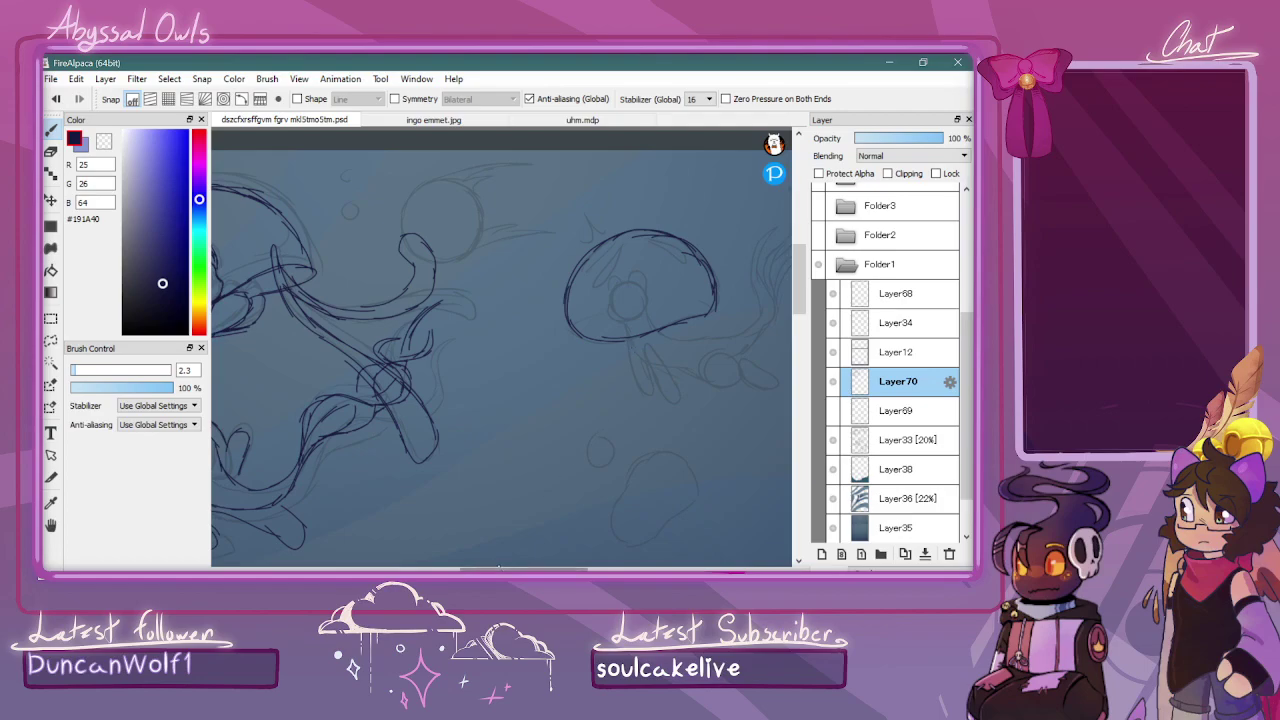
scroll(600, 420, "right", 5)
scroll(592, 440, "up", 3)
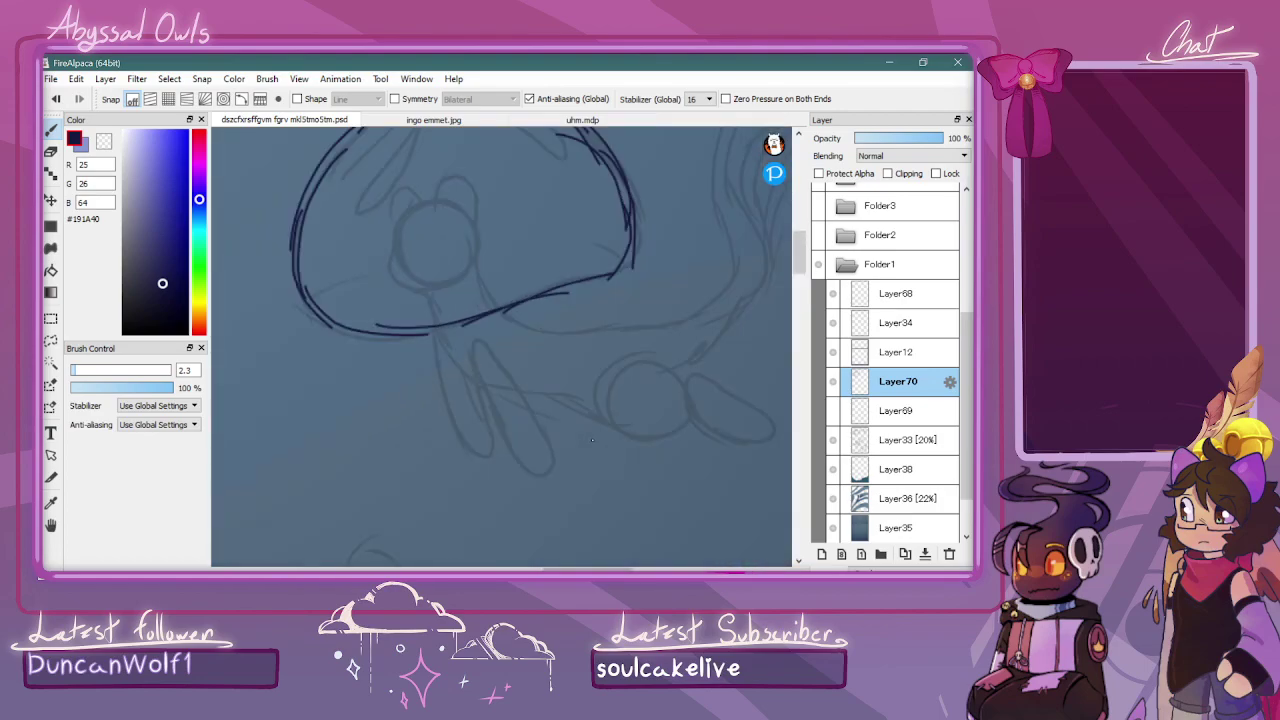
Ink the second creature's head and ears inside the smaller bell, plus its back and belly lines
mouse_move(415, 213)
left_mouse_down()
mouse_move(386, 245)
mouse_move(401, 287)
mouse_move(459, 280)
mouse_move(435, 287)
mouse_move(477, 255)
left_mouse_up()
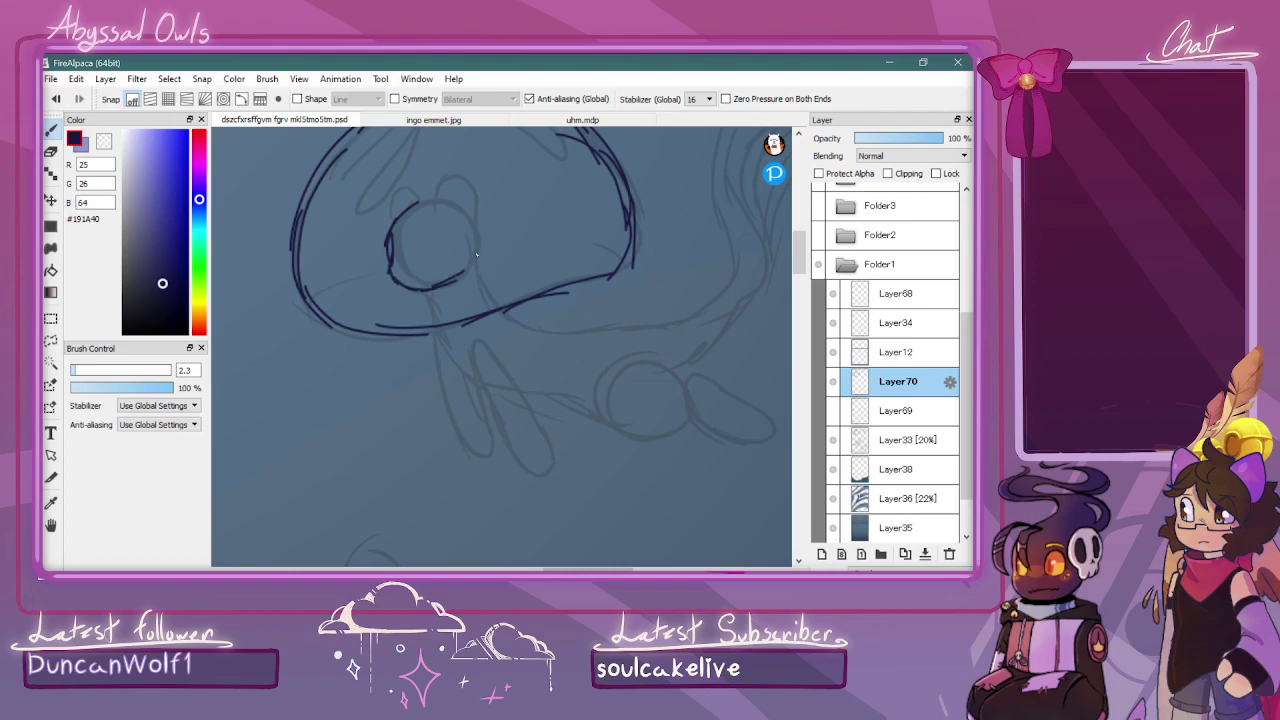
mouse_move(427, 188)
left_mouse_down()
mouse_move(444, 172)
mouse_move(471, 192)
mouse_move(473, 224)
mouse_move(386, 193)
mouse_move(377, 222)
left_mouse_up()
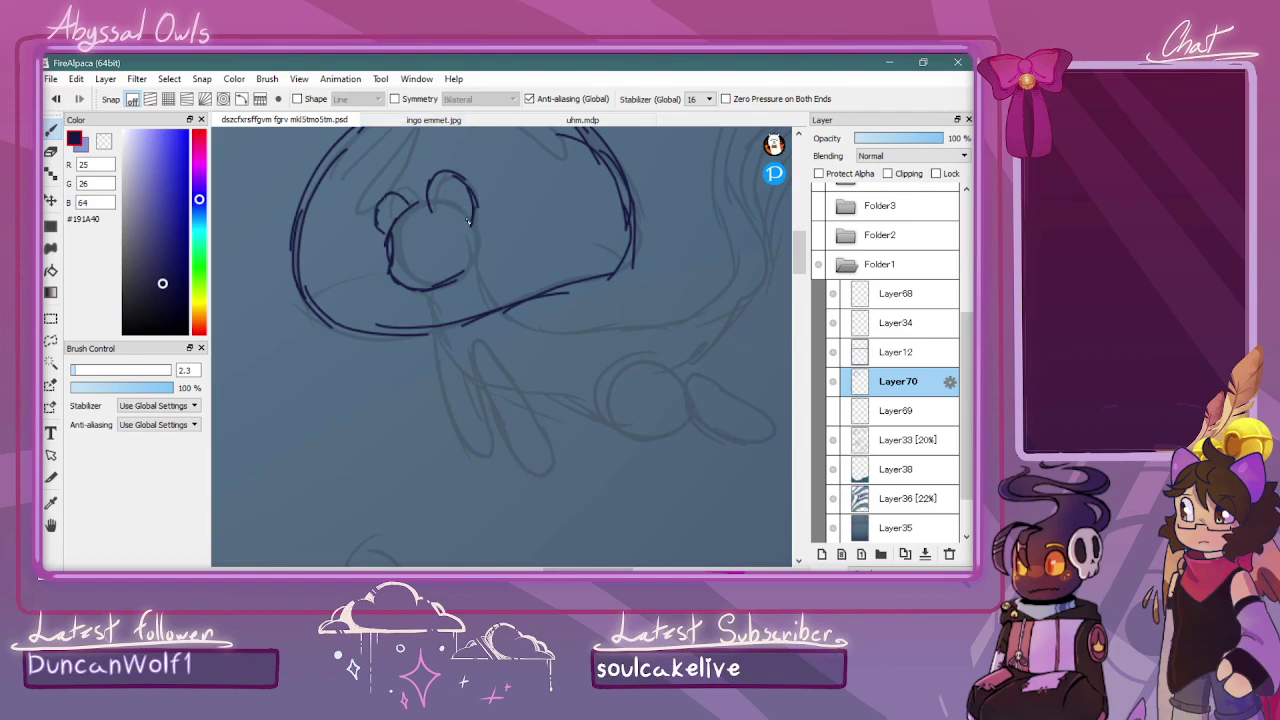
mouse_move(474, 213)
left_mouse_down()
mouse_move(505, 298)
mouse_move(577, 327)
mouse_move(688, 308)
mouse_move(715, 287)
left_mouse_up()
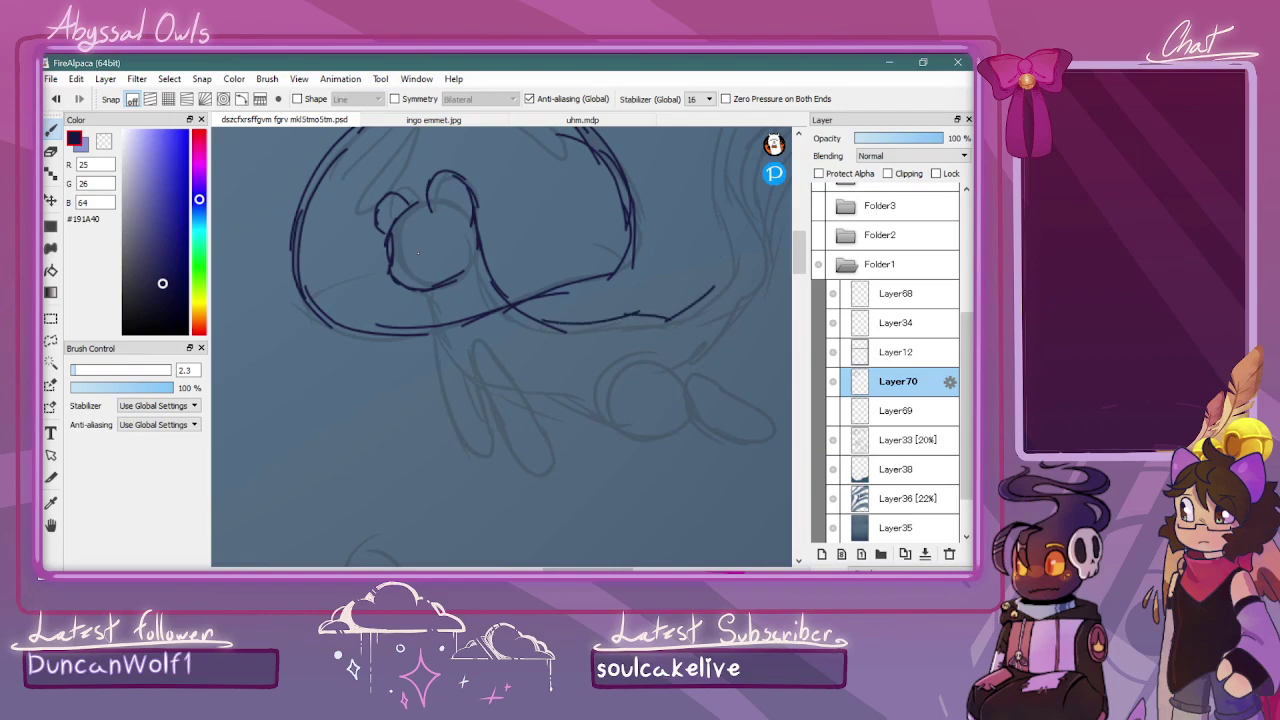
mouse_move(461, 281)
left_mouse_down()
mouse_move(434, 312)
mouse_move(465, 368)
mouse_move(603, 396)
left_mouse_up()
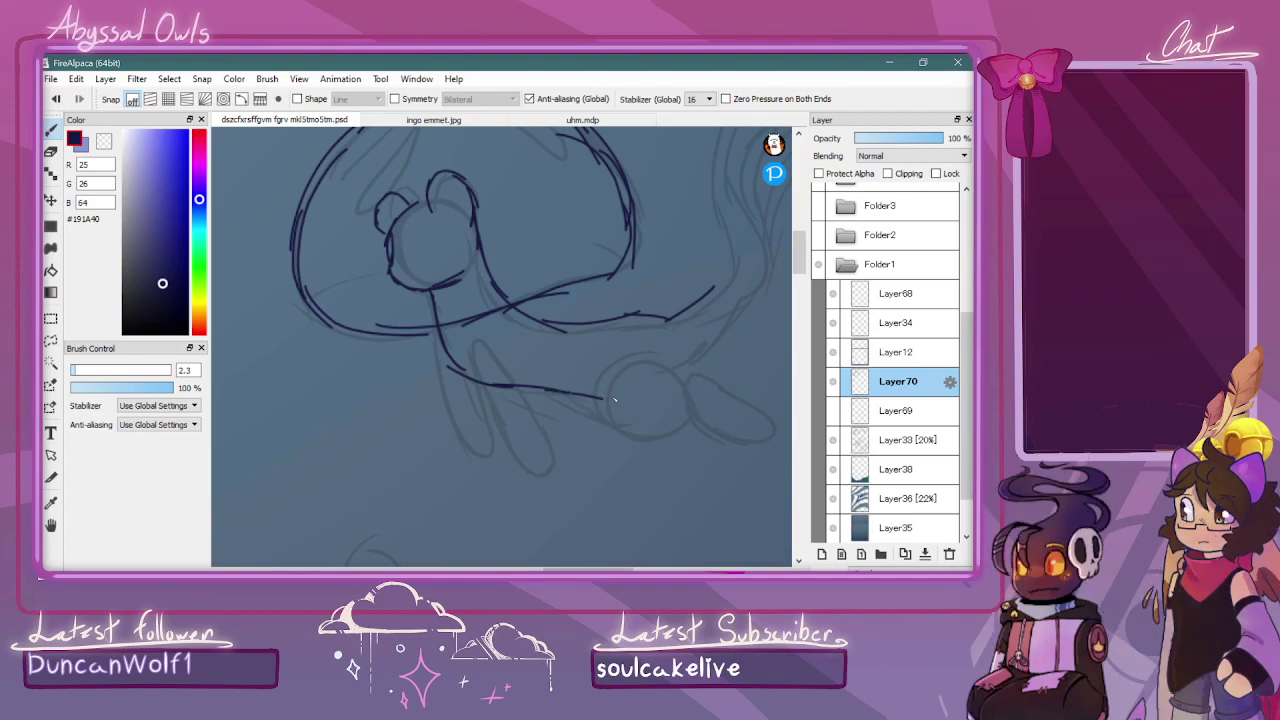
mouse_move(603, 400)
left_mouse_down()
mouse_move(662, 404)
mouse_move(708, 382)
mouse_move(733, 348)
left_mouse_up()
Ink the second creature's tail curving upward, ending in a wavy tuft of overlapping strands
left_click_drag(590, 568, 618, 568)
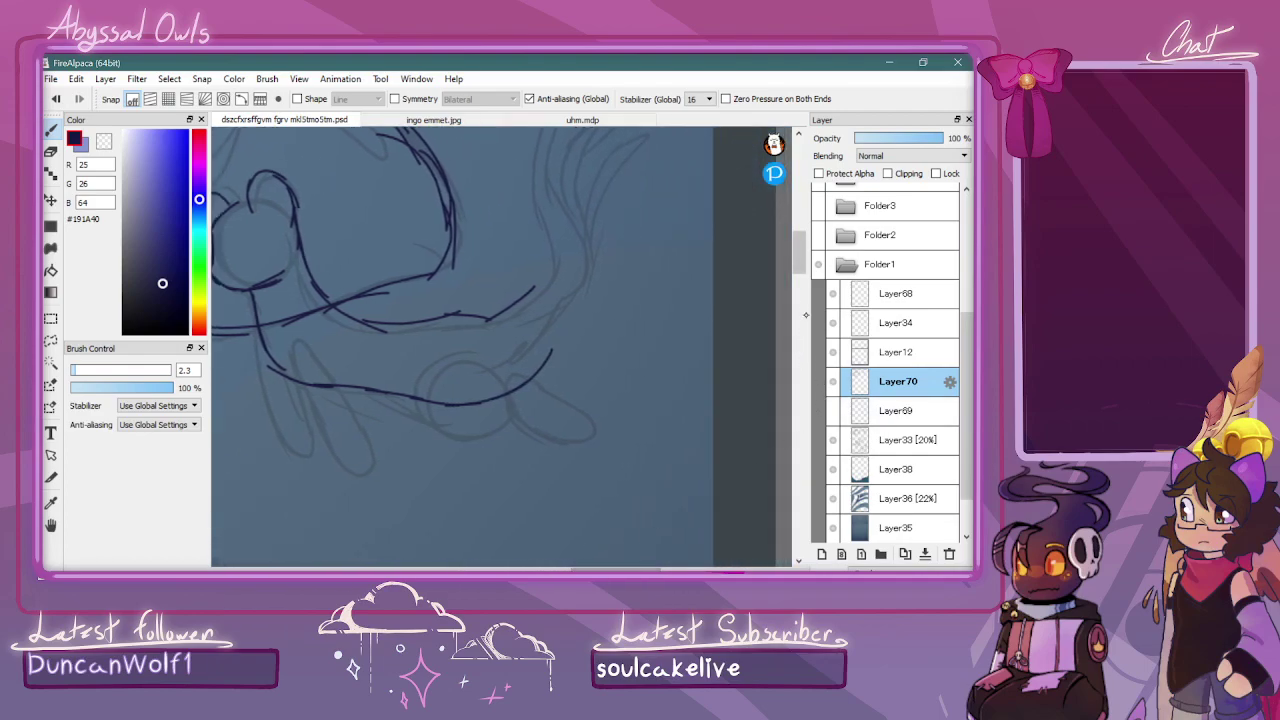
scroll(803, 256, "up", 3)
mouse_move(480, 445)
left_mouse_down()
mouse_move(516, 433)
mouse_move(550, 370)
mouse_move(514, 316)
mouse_move(522, 280)
mouse_move(610, 250)
mouse_move(589, 194)
mouse_move(626, 254)
mouse_move(556, 265)
mouse_move(527, 300)
mouse_move(536, 332)
mouse_move(592, 378)
mouse_move(548, 492)
left_mouse_up()
mouse_move(565, 344)
left_mouse_down()
mouse_move(562, 312)
mouse_move(612, 278)
mouse_move(649, 188)
left_mouse_up()
mouse_move(670, 134)
left_mouse_down()
mouse_move(614, 179)
mouse_move(614, 218)
mouse_move(621, 201)
mouse_move(633, 232)
mouse_move(624, 262)
mouse_move(561, 316)
mouse_move(605, 269)
mouse_move(551, 289)
mouse_move(558, 352)
mouse_move(606, 353)
mouse_move(596, 378)
mouse_move(577, 364)
mouse_move(581, 334)
mouse_move(625, 274)
mouse_move(609, 243)
left_mouse_up()
left_click_drag(608, 192, 580, 240)
mouse_move(608, 176)
left_mouse_down()
mouse_move(581, 196)
mouse_move(603, 250)
mouse_move(604, 306)
mouse_move(609, 274)
mouse_move(563, 343)
mouse_move(576, 326)
mouse_move(571, 370)
left_mouse_up()
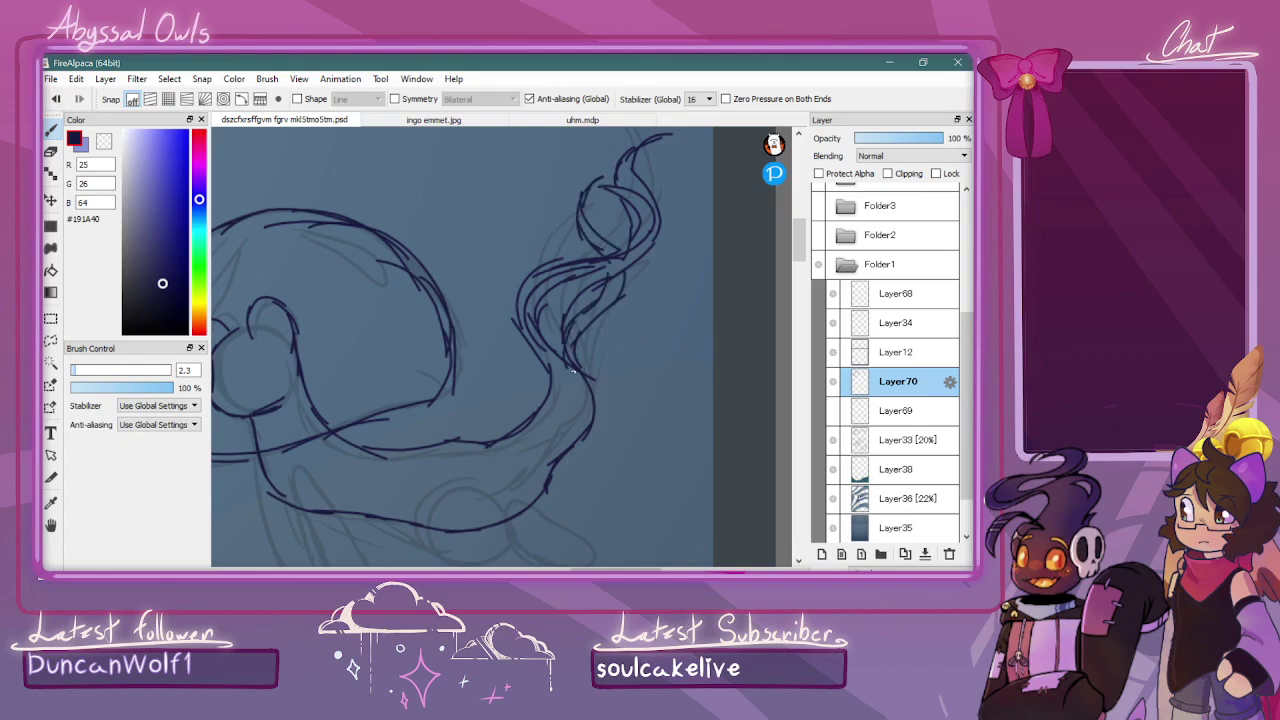
Ink the second creature's narrow front leg, its rounded thigh and its hind foot
mouse_move(801, 250)
left_mouse_down()
mouse_move(803, 220)
mouse_move(802, 264)
left_mouse_up()
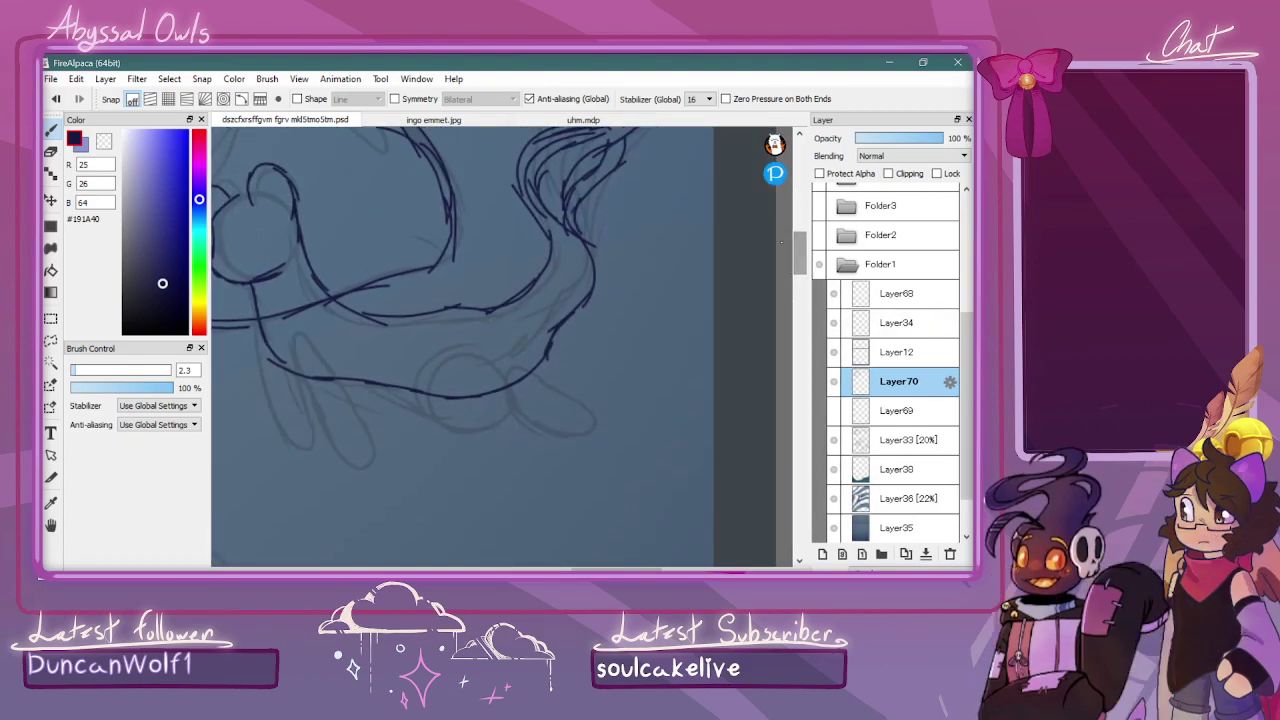
mouse_move(293, 335)
left_mouse_down()
mouse_move(285, 411)
mouse_move(291, 464)
mouse_move(306, 474)
mouse_move(323, 459)
mouse_move(311, 339)
mouse_move(298, 327)
mouse_move(293, 404)
mouse_move(272, 388)
mouse_move(279, 401)
mouse_move(267, 343)
mouse_move(299, 472)
left_mouse_up()
mouse_move(490, 347)
left_mouse_down()
mouse_move(432, 385)
mouse_move(465, 410)
mouse_move(510, 414)
mouse_move(528, 396)
mouse_move(493, 346)
mouse_move(568, 385)
mouse_move(531, 400)
mouse_move(575, 454)
left_mouse_up()
mouse_move(533, 403)
left_mouse_down()
mouse_move(601, 457)
mouse_move(605, 429)
mouse_move(550, 360)
left_mouse_up()
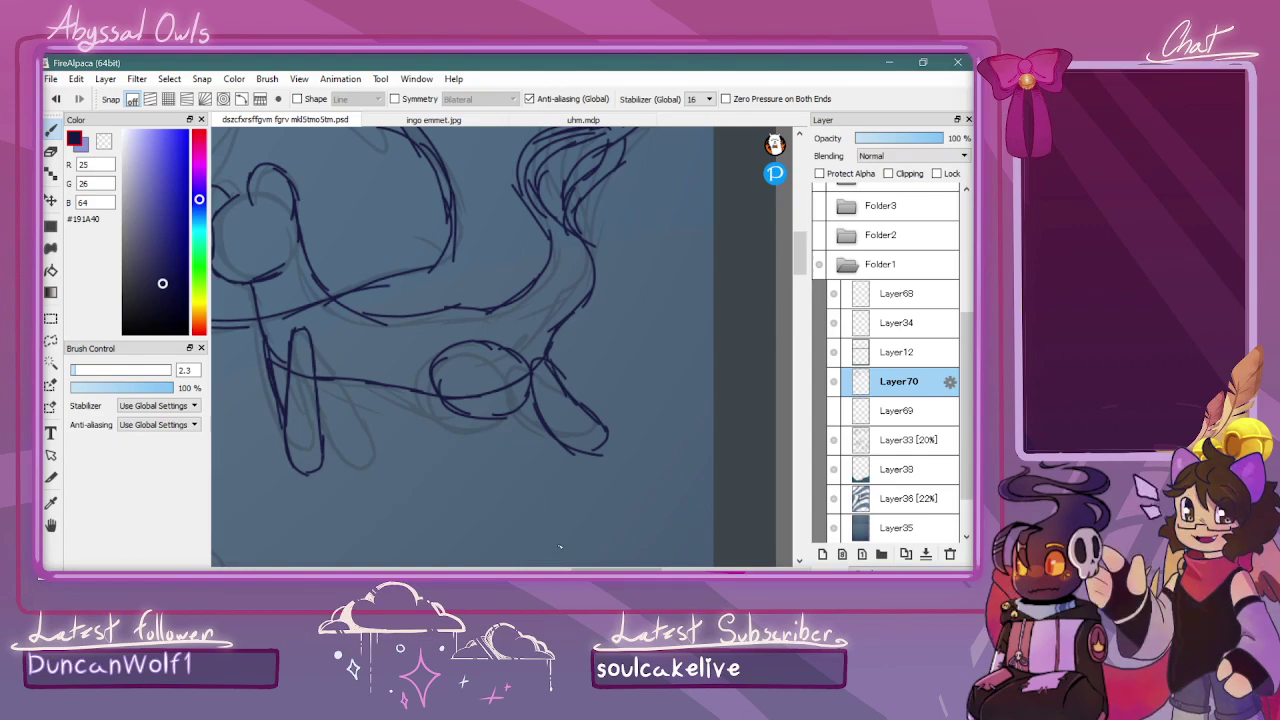
Ink the jagged spiky impact mark just above the smaller jellyfish's bell
left_click_drag(652, 568, 600, 567)
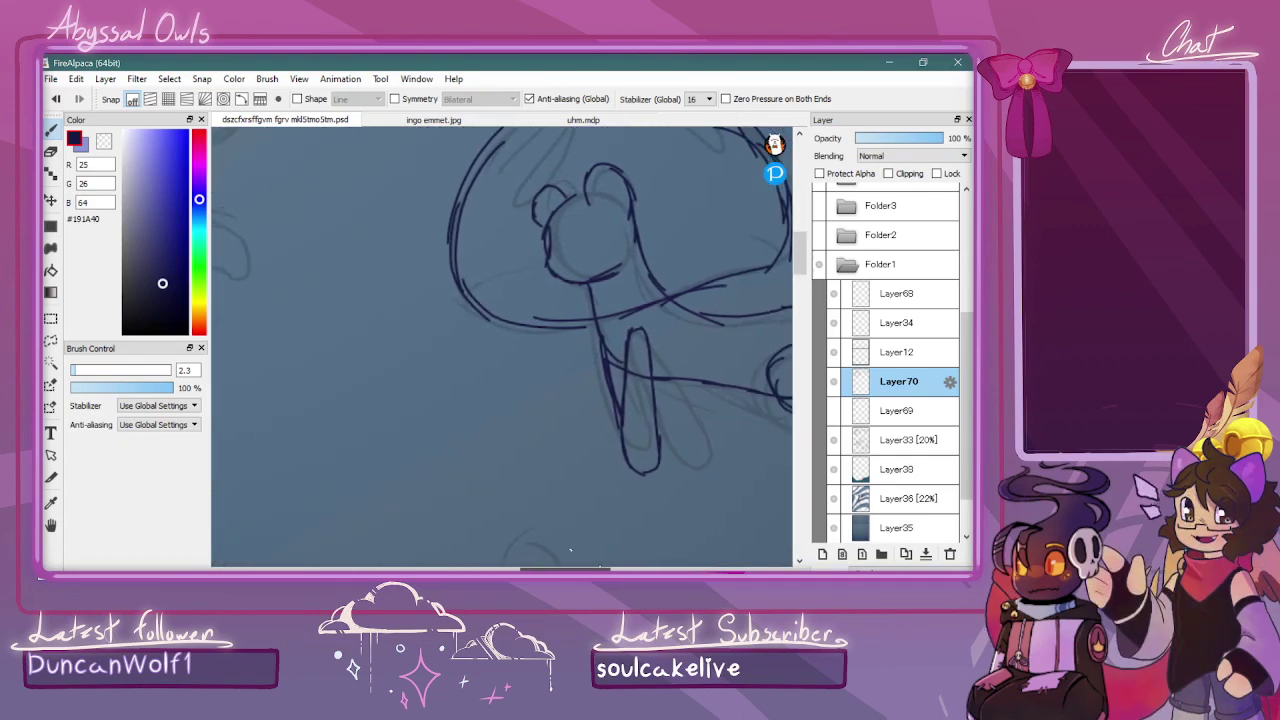
scroll(757, 249, "up", 5)
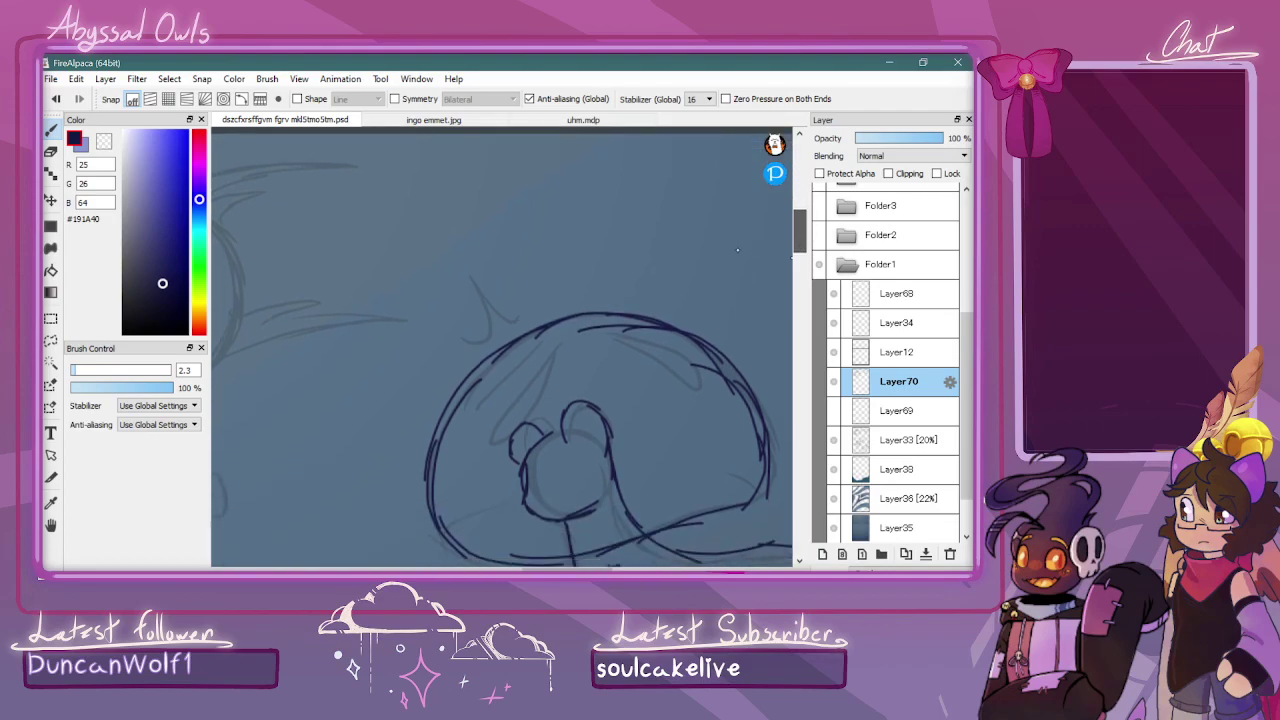
left_click_drag(799, 230, 799, 233)
mouse_move(454, 311)
left_mouse_down()
mouse_move(441, 238)
mouse_move(496, 310)
mouse_move(512, 303)
mouse_move(454, 346)
left_mouse_up()
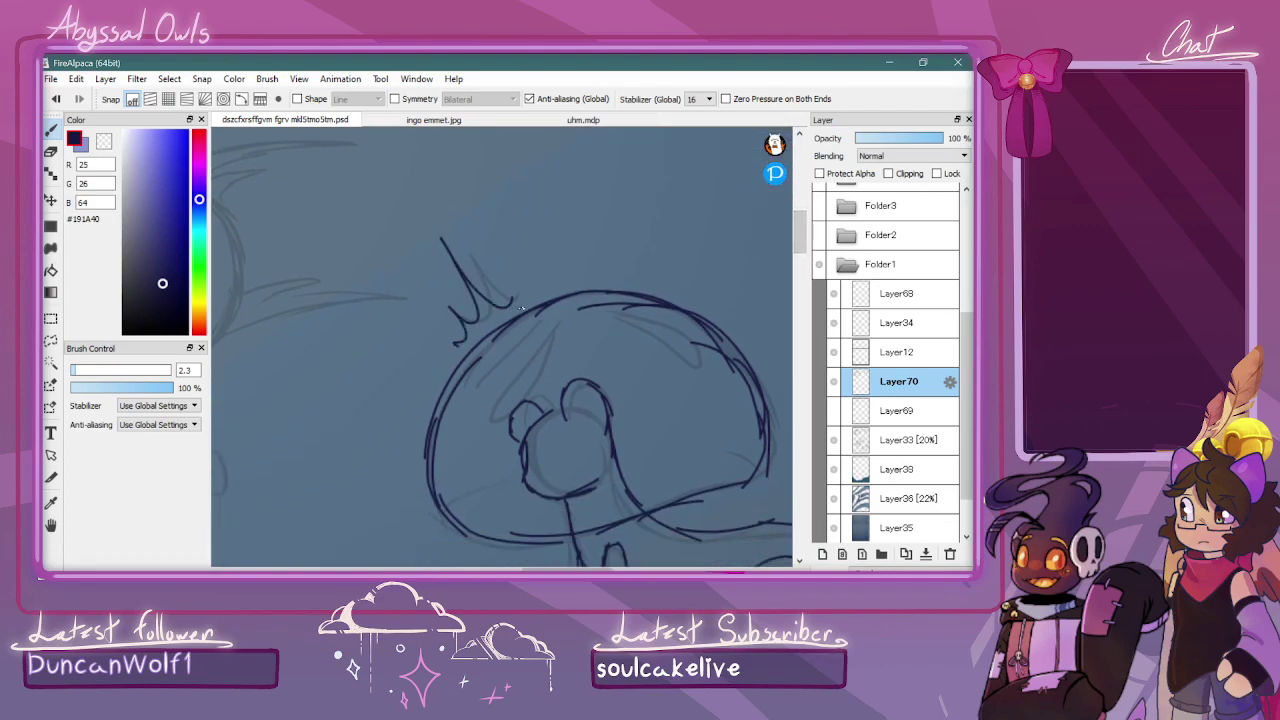
left_click_drag(512, 300, 528, 302)
Lasso-select the smaller jellyfish with its creature and move it slightly lower in the panel
key("ctrl+minus")
key("ctrl+minus")
key("ctrl+minus")
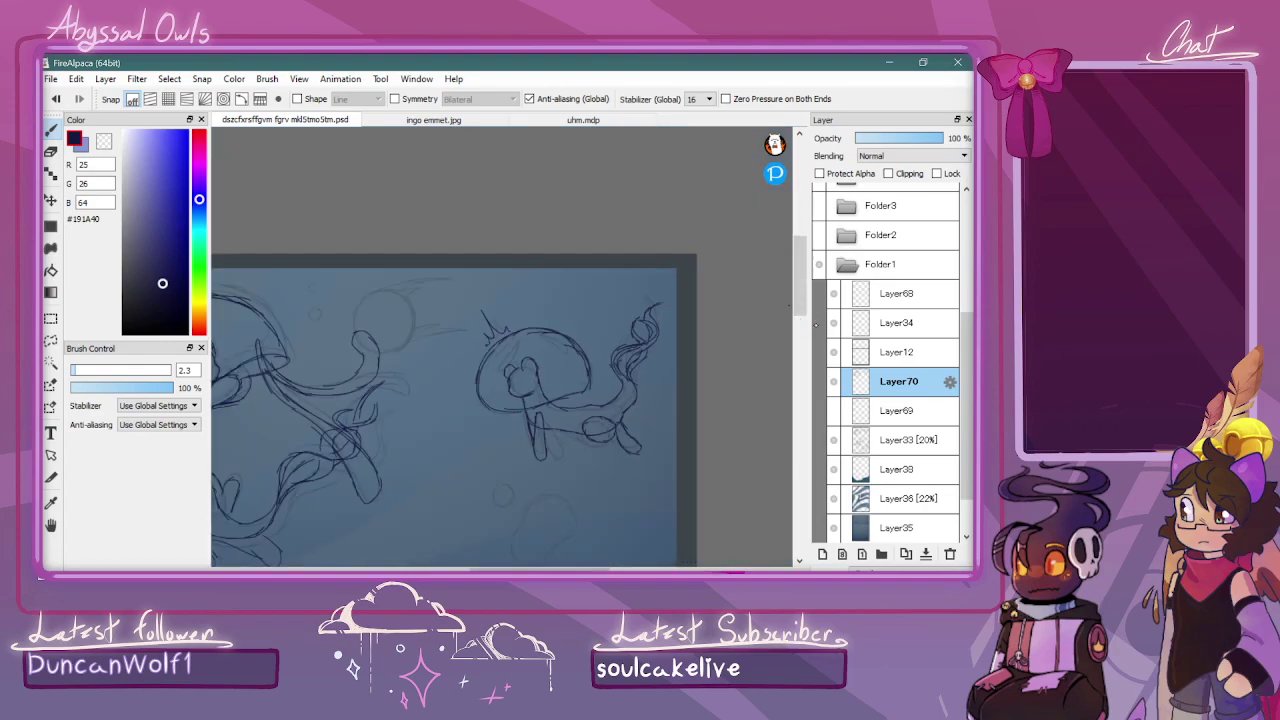
key("ctrl+minus")
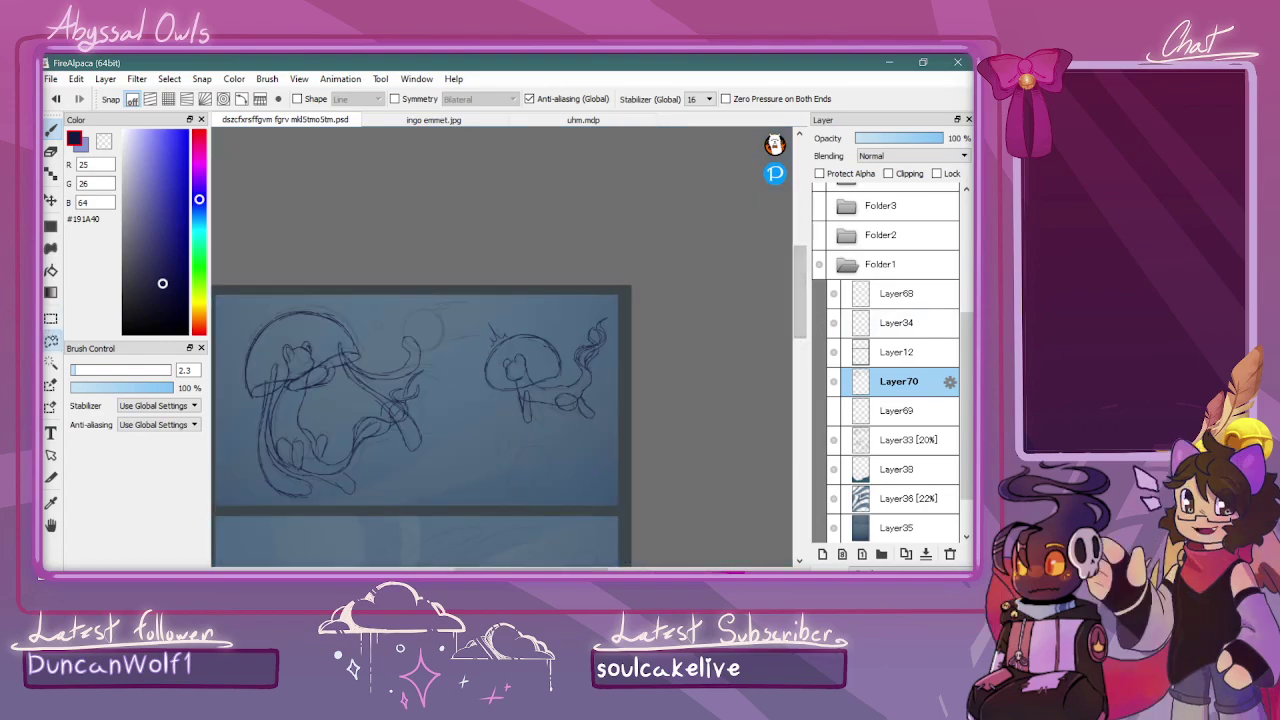
left_click(51, 341)
mouse_move(550, 299)
left_mouse_down()
mouse_move(495, 310)
mouse_move(610, 425)
mouse_move(615, 292)
mouse_move(560, 296)
left_mouse_up()
left_click(51, 200)
mouse_move(597, 358)
left_mouse_down()
mouse_move(597, 389)
mouse_move(594, 376)
left_mouse_up()
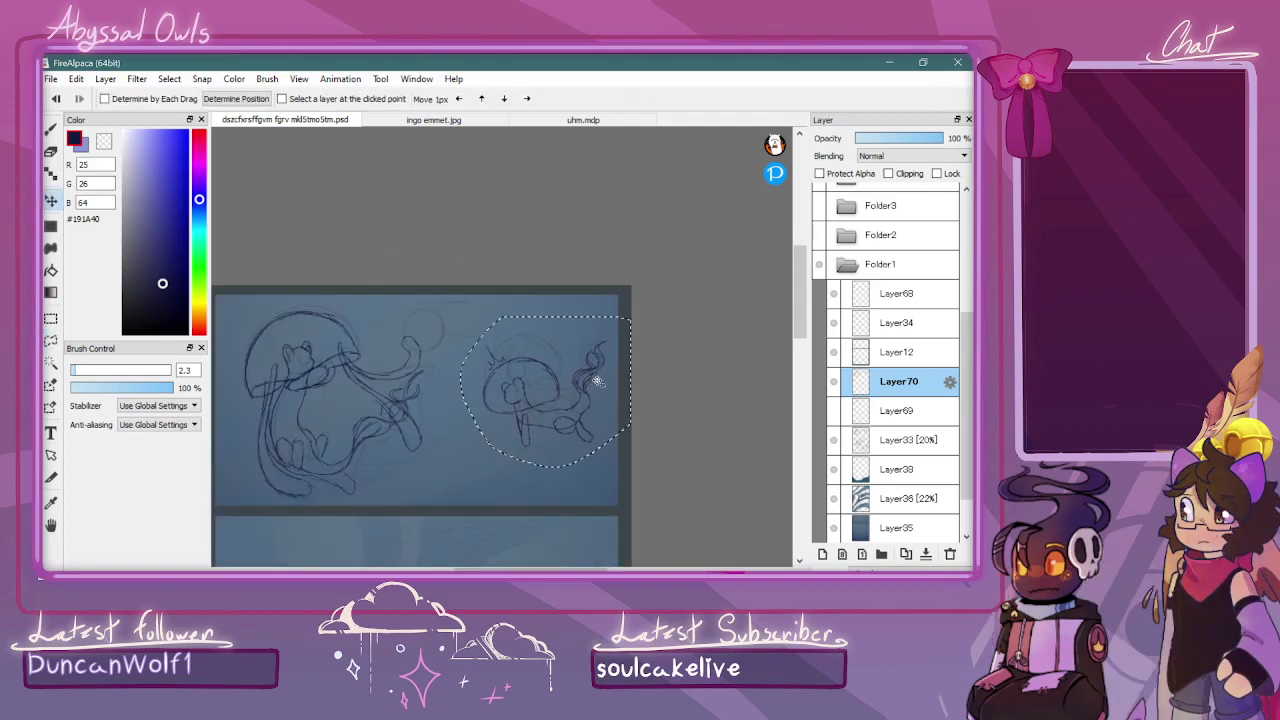
Rotate the selected jellyfish slightly clockwise, shift it toward the panel's outer edge, apply the transform and deselect
key("ctrl+t")
left_click_drag(640, 320, 680, 344)
left_click_drag(590, 366, 599, 360)
left_click_drag(686, 312, 688, 304)
left_click(726, 570)
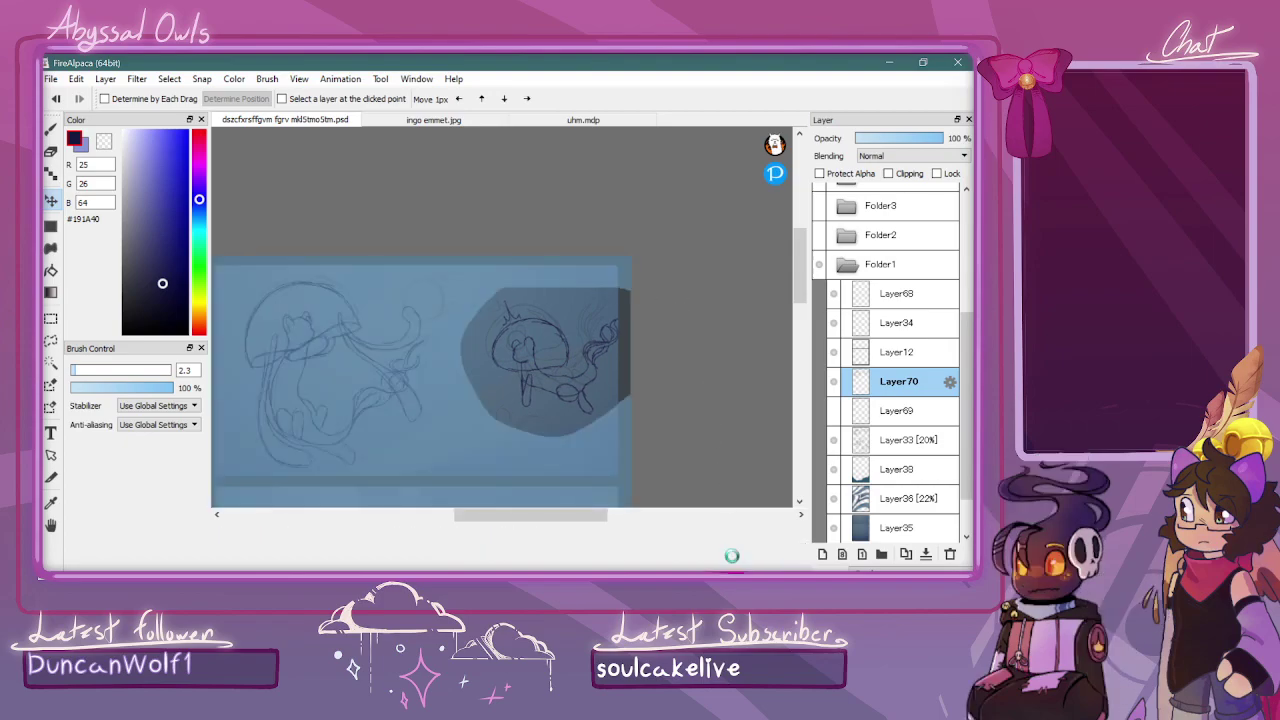
left_click(51, 319)
left_click(611, 168)
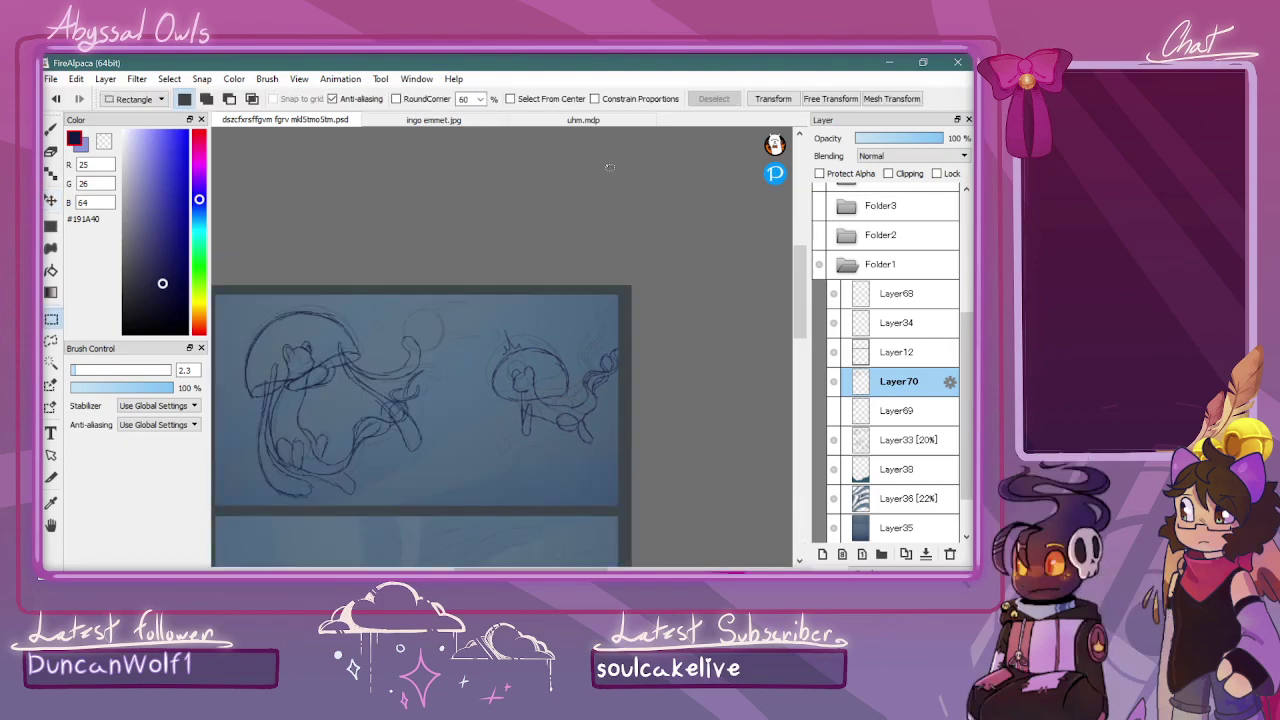
Ink the round ball at the tip of the larger jellyfish's tentacle, with small highlight shapes inside it
key("ctrl+plus")
key("ctrl+plus")
left_click(51, 128)
left_click_drag(545, 569, 533, 569)
mouse_move(396, 275)
left_mouse_down()
mouse_move(360, 316)
mouse_move(383, 357)
mouse_move(363, 337)
mouse_move(402, 348)
mouse_move(397, 357)
mouse_move(435, 328)
mouse_move(427, 345)
mouse_move(423, 286)
left_mouse_up()
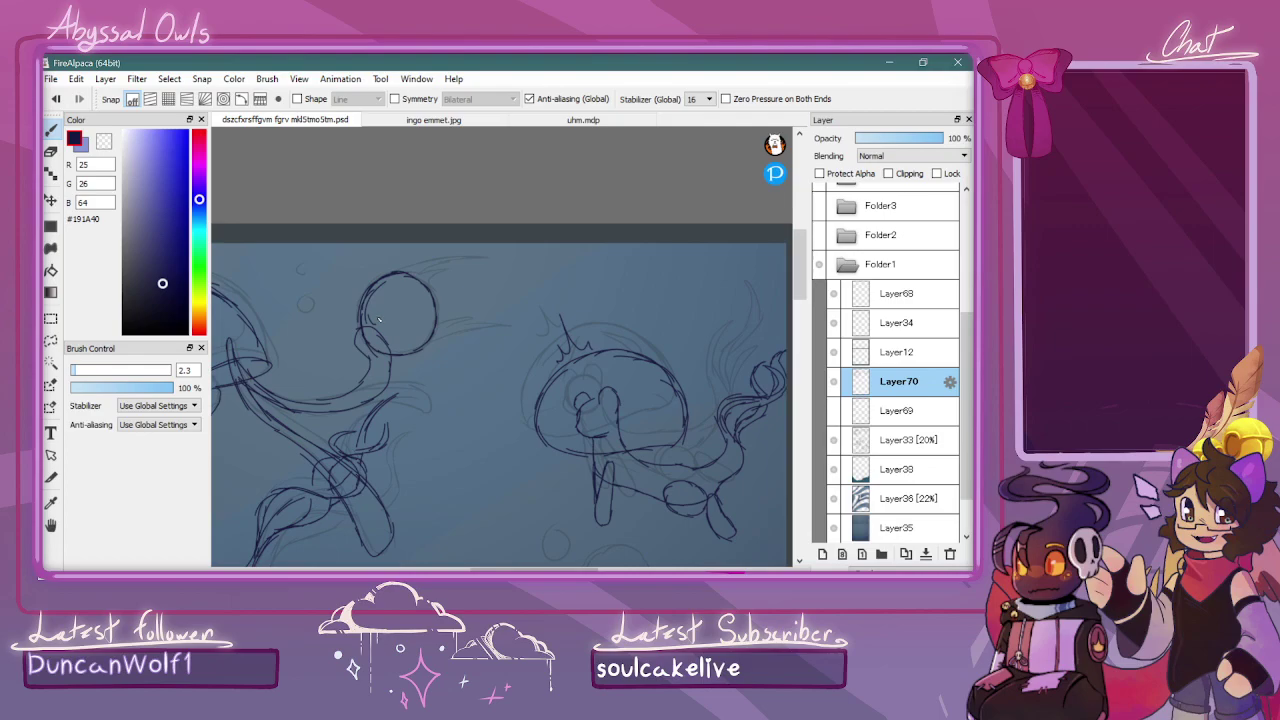
mouse_move(380, 322)
left_mouse_down()
mouse_move(405, 292)
mouse_move(377, 292)
mouse_move(385, 314)
left_mouse_up()
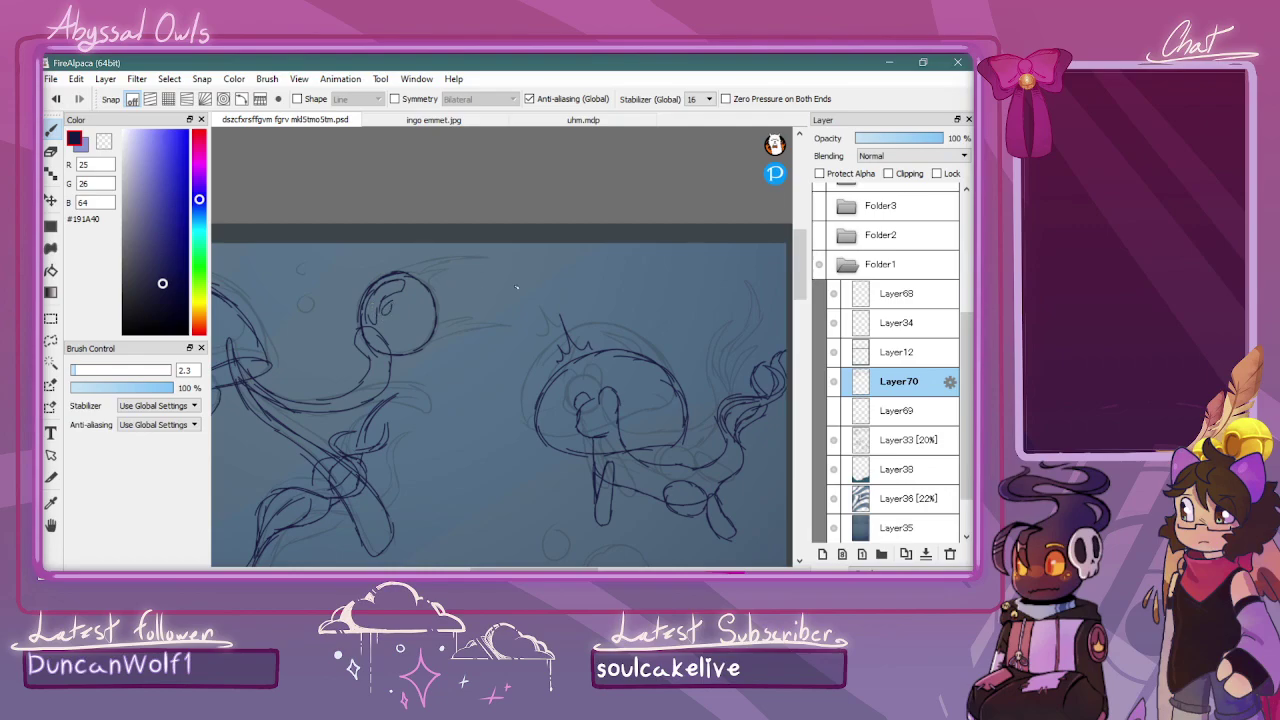
Ink curved motion streaks from the round ball toward the smaller jellyfish's impact mark, undoing unwanted strokes
mouse_move(452, 288)
left_mouse_down()
mouse_move(530, 282)
mouse_move(450, 292)
mouse_move(603, 297)
left_mouse_up()
key("ctrl+z")
key("ctrl+z")
left_click_drag(543, 307, 430, 280)
key("ctrl+z")
mouse_move(551, 321)
left_mouse_down()
mouse_move(428, 281)
mouse_move(472, 271)
mouse_move(546, 316)
mouse_move(466, 283)
mouse_move(486, 298)
mouse_move(440, 302)
left_mouse_up()
key("ctrl+z")
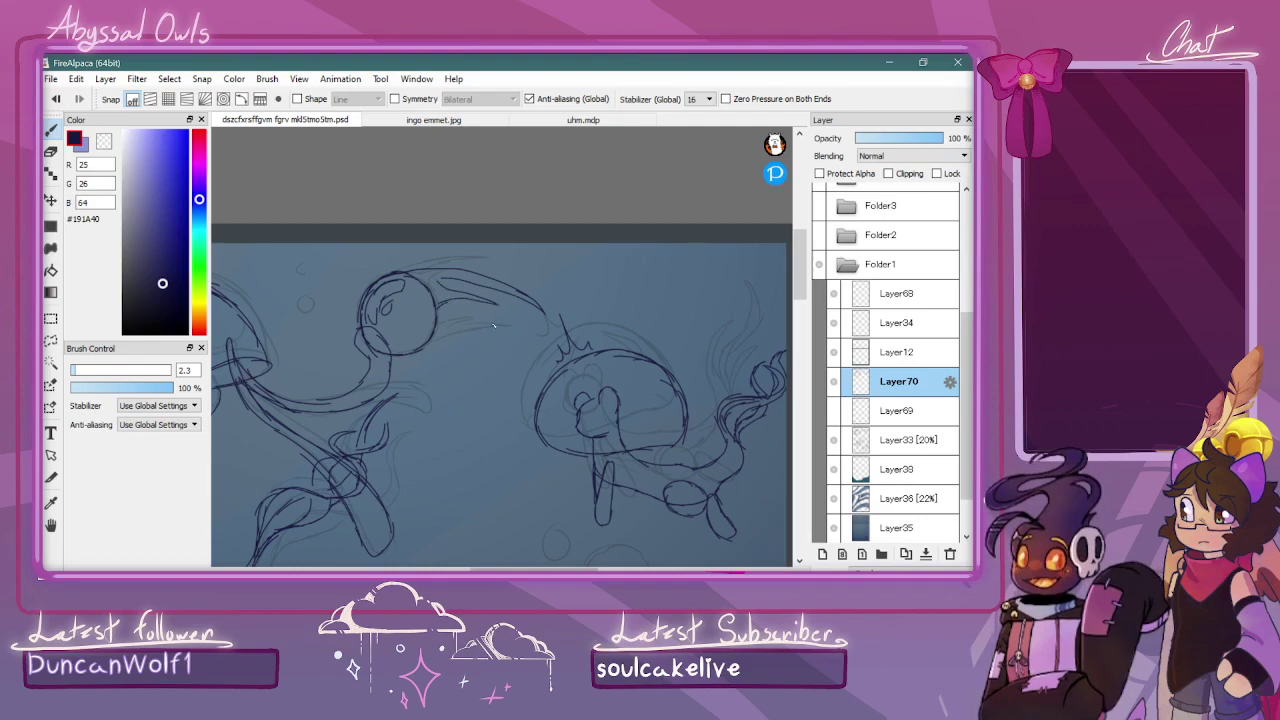
left_click_drag(420, 350, 464, 324)
Ink the large irregular bubble and small round bubbles below the smaller jellyfish, plus the bubbles beside the ball
key("ctrl+Down")
key("ctrl+Down")
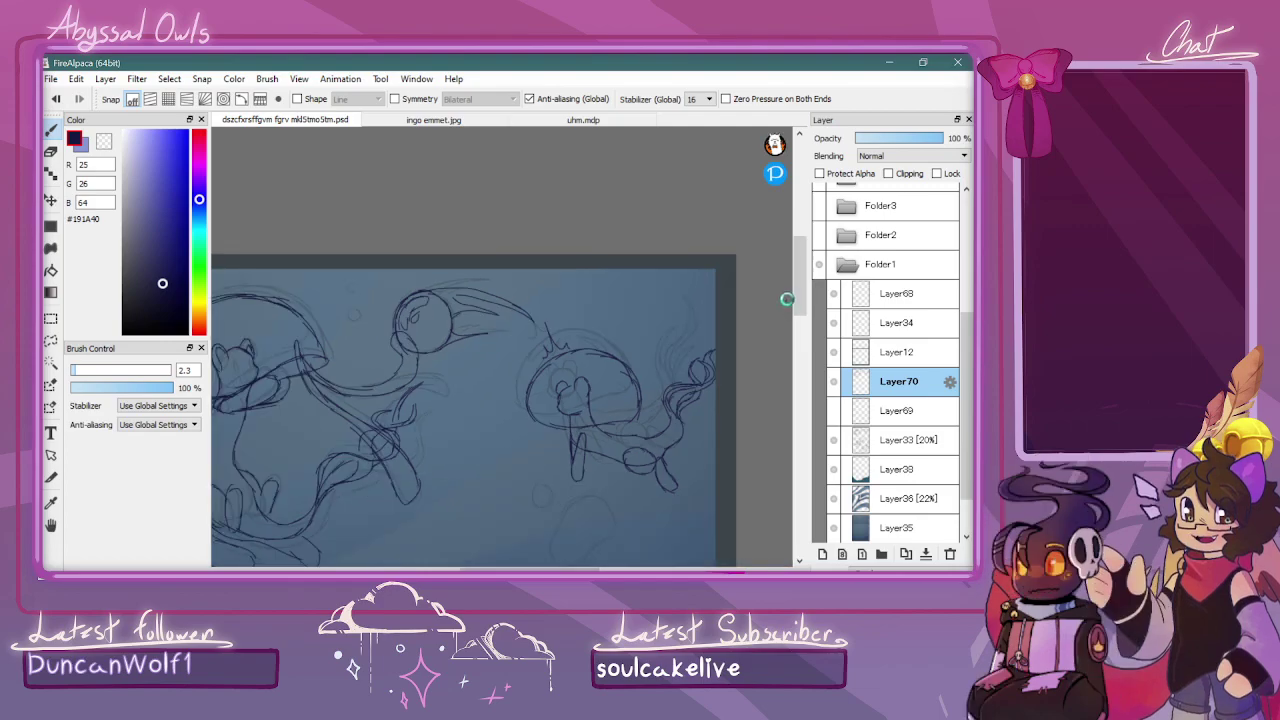
key("ctrl+Up")
scroll(798, 292, "down", 3)
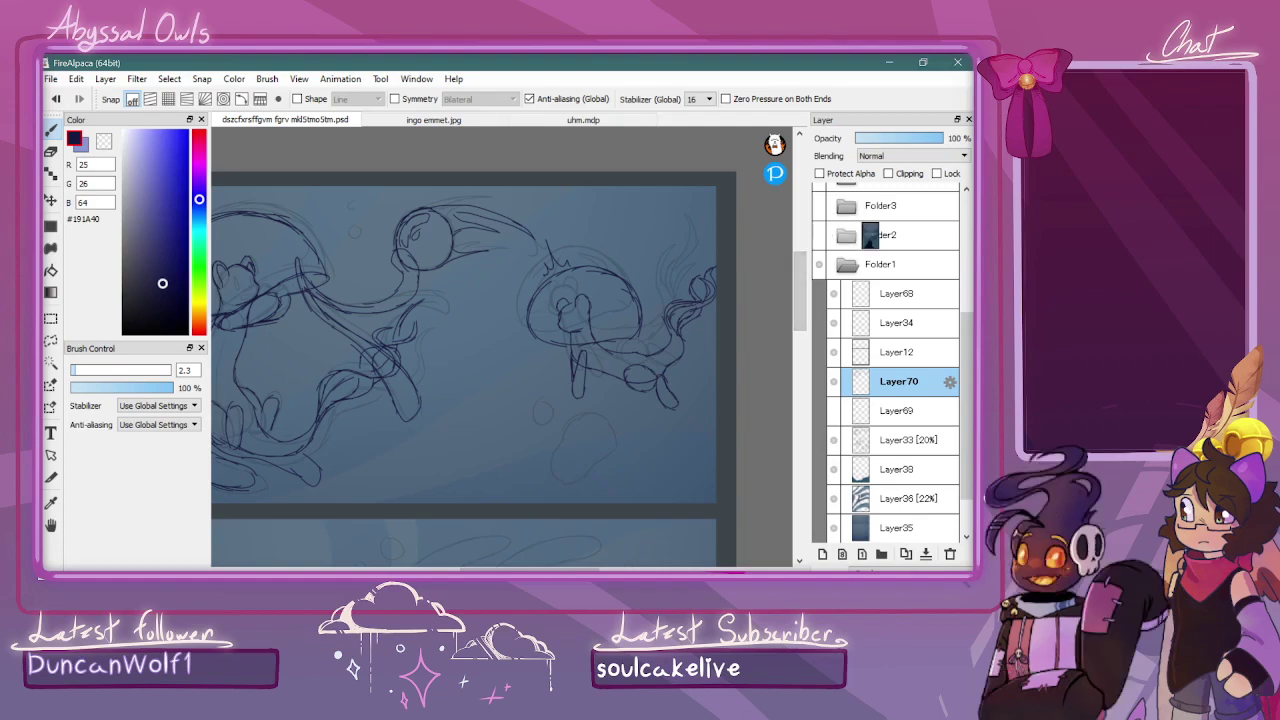
mouse_move(592, 414)
left_mouse_down()
mouse_move(552, 467)
mouse_move(579, 477)
mouse_move(614, 449)
mouse_move(593, 410)
left_mouse_up()
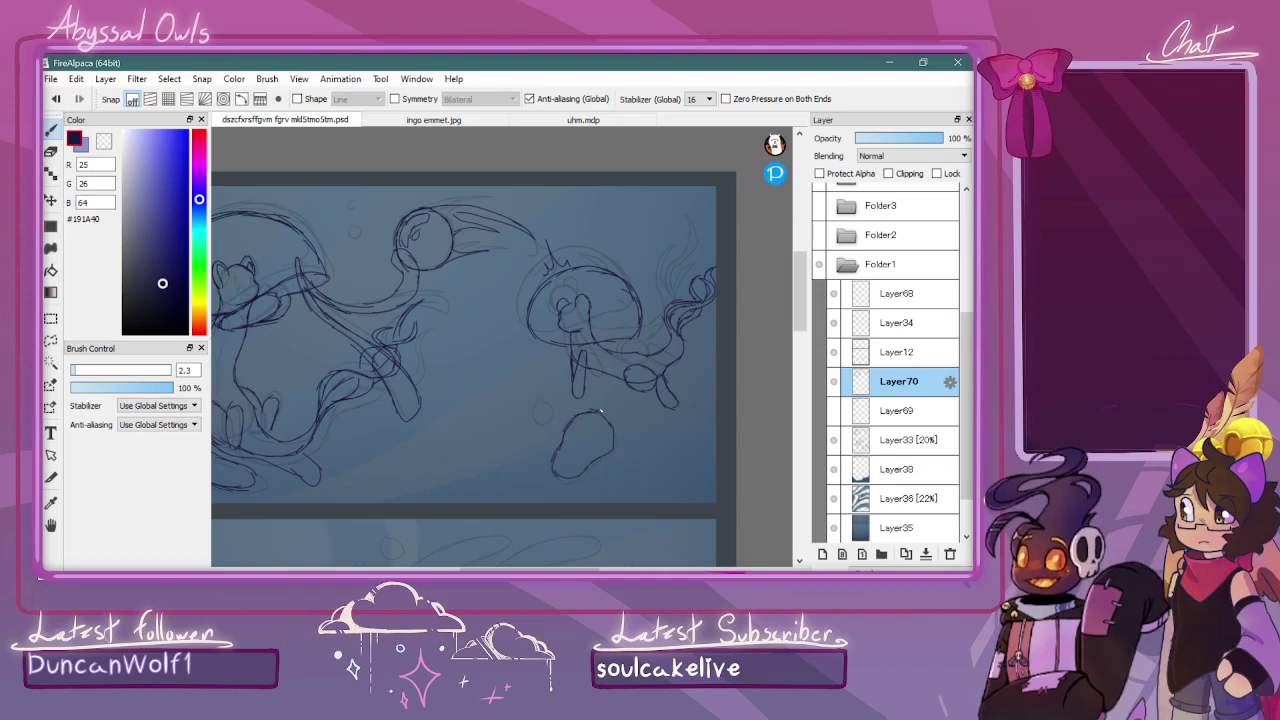
left_click_drag(540, 447, 550, 446)
mouse_move(350, 262)
left_mouse_down()
mouse_move(366, 256)
mouse_move(352, 255)
mouse_move(363, 239)
left_mouse_up()
left_click_drag(345, 224, 343, 217)
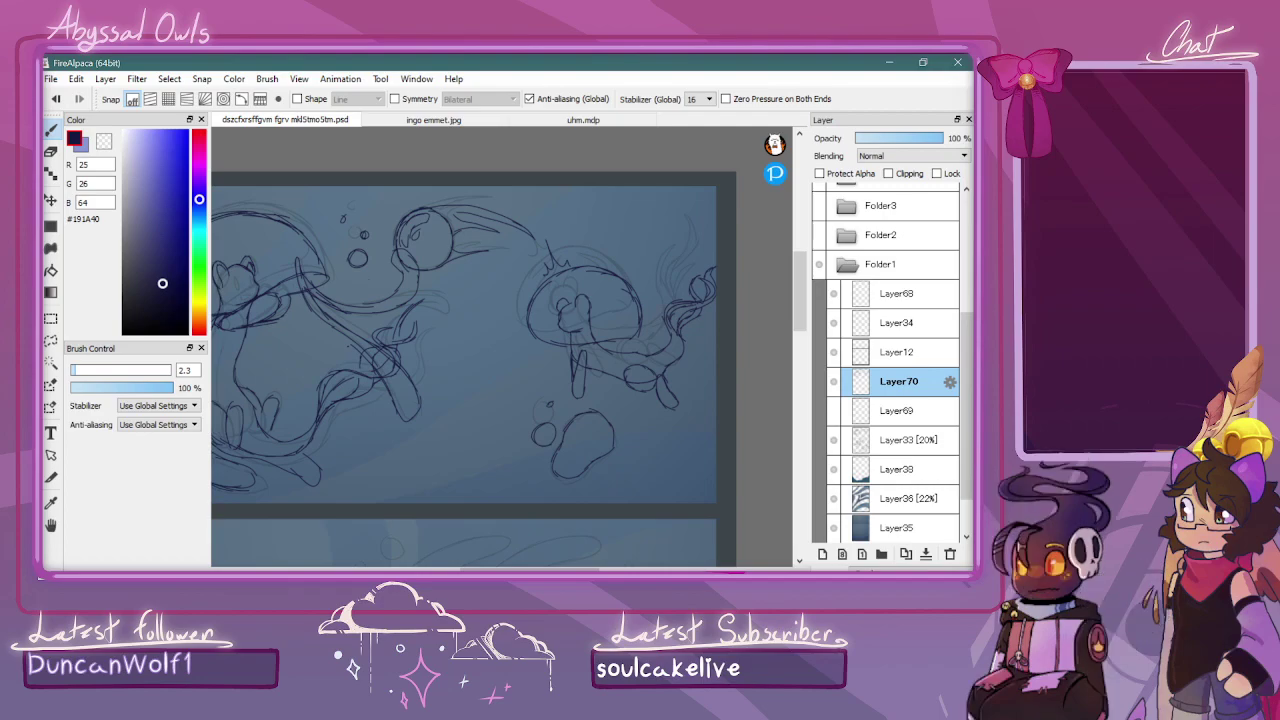
Ink the smaller creature's second hind foot and the curved highlight shapes on its bell
left_click_drag(633, 390, 644, 402)
mouse_move(797, 318)
left_mouse_down()
mouse_move(797, 342)
mouse_move(797, 316)
left_mouse_up()
key("ctrl+Up")
scroll(797, 313, "up", 2)
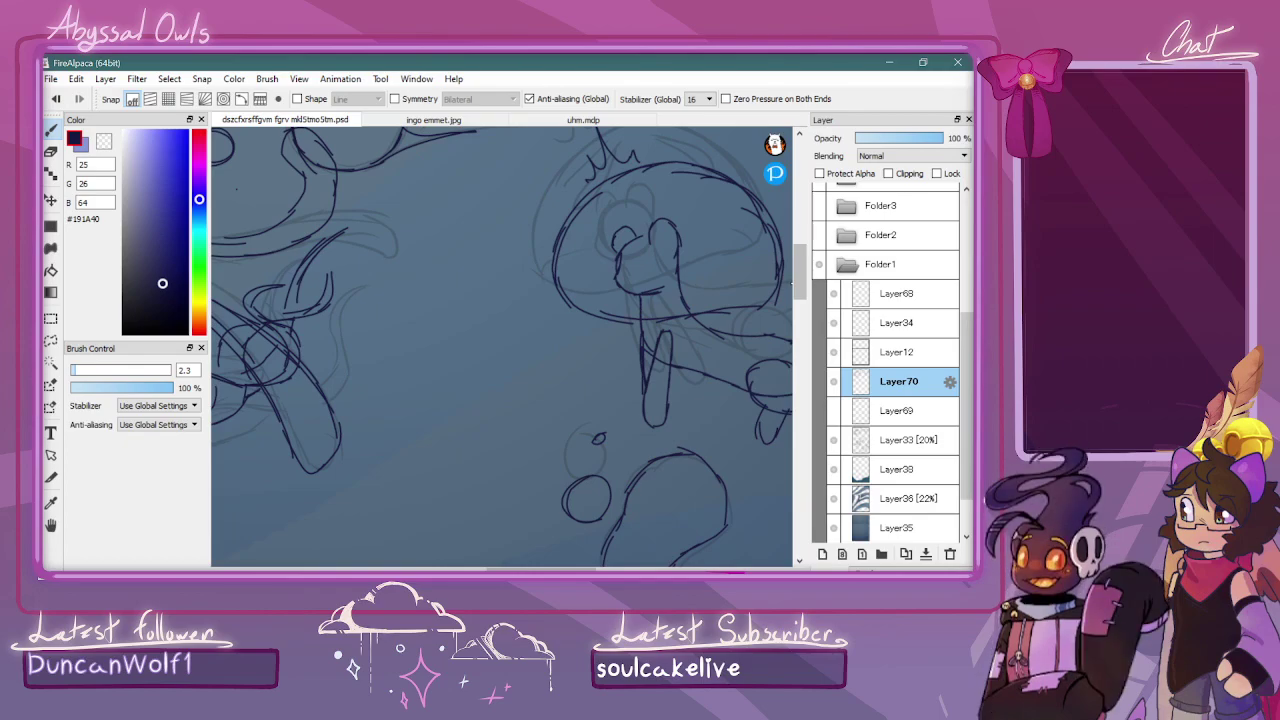
left_click_drag(655, 176, 598, 224)
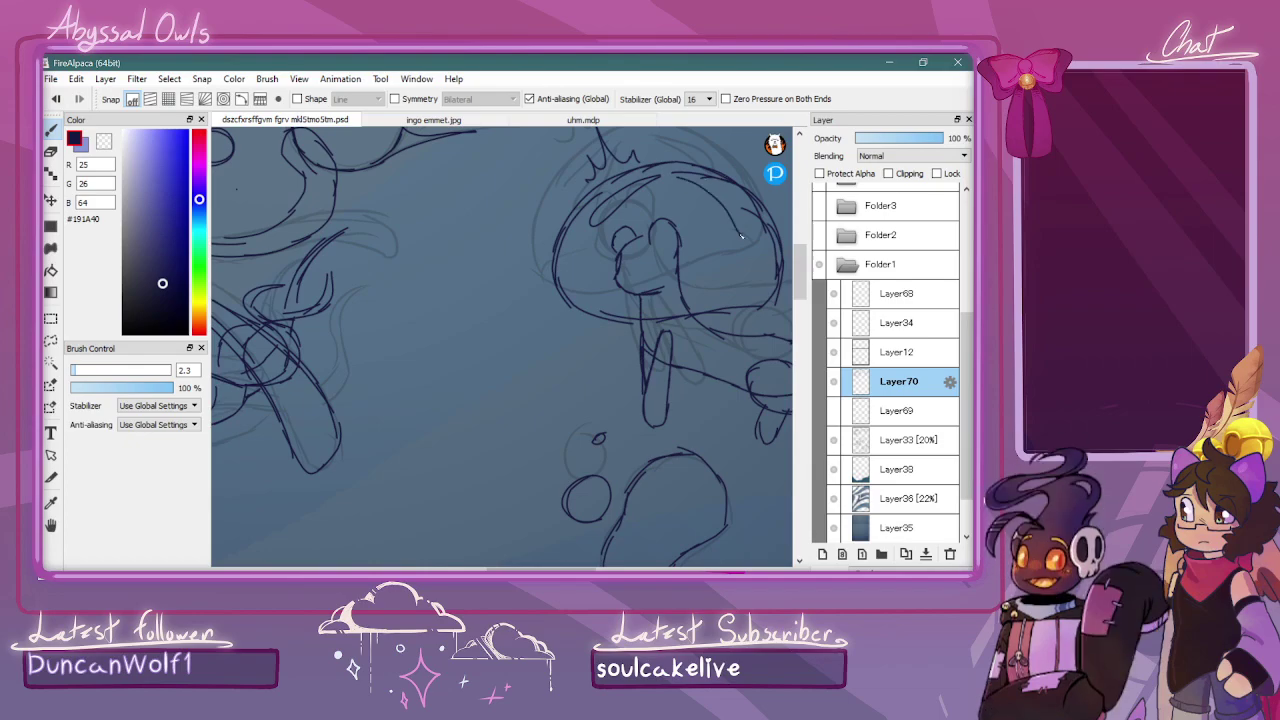
Ink oval eyes on the larger creature's face and review the linework across the upper panel
key("ctrl+Down")
key("ctrl+Down")
key("ctrl+Down")
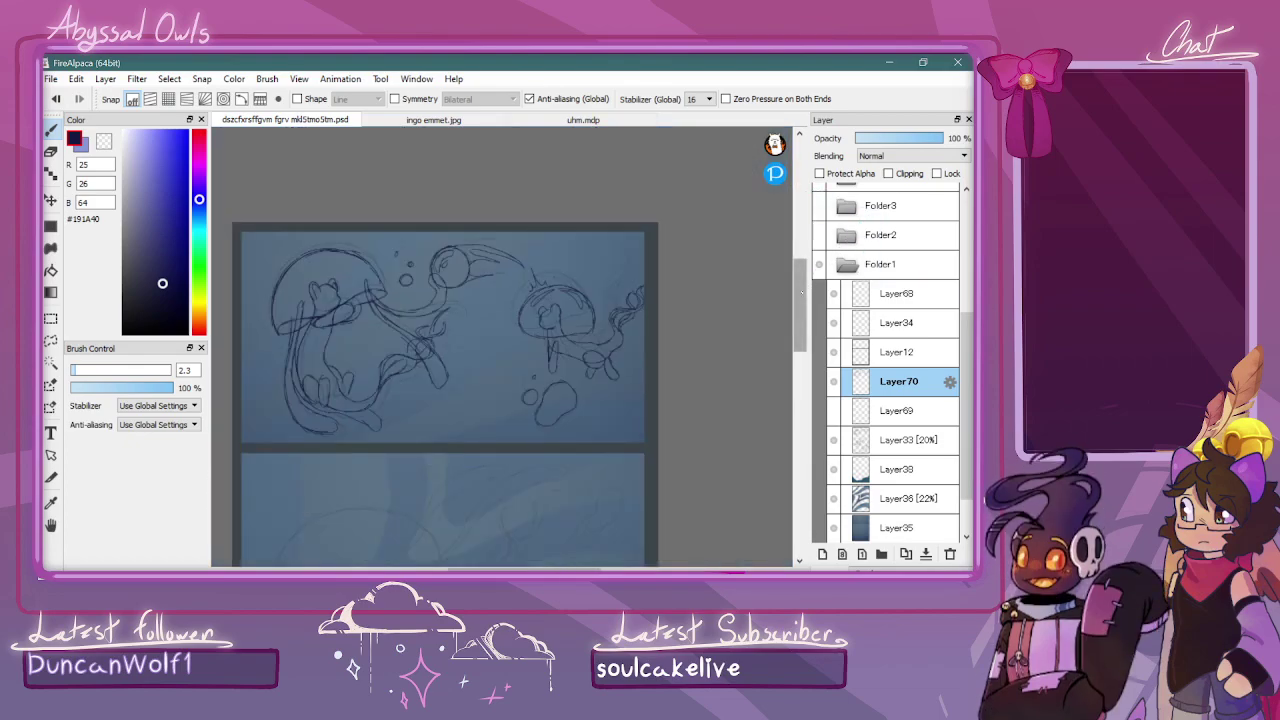
left_click_drag(804, 288, 805, 307)
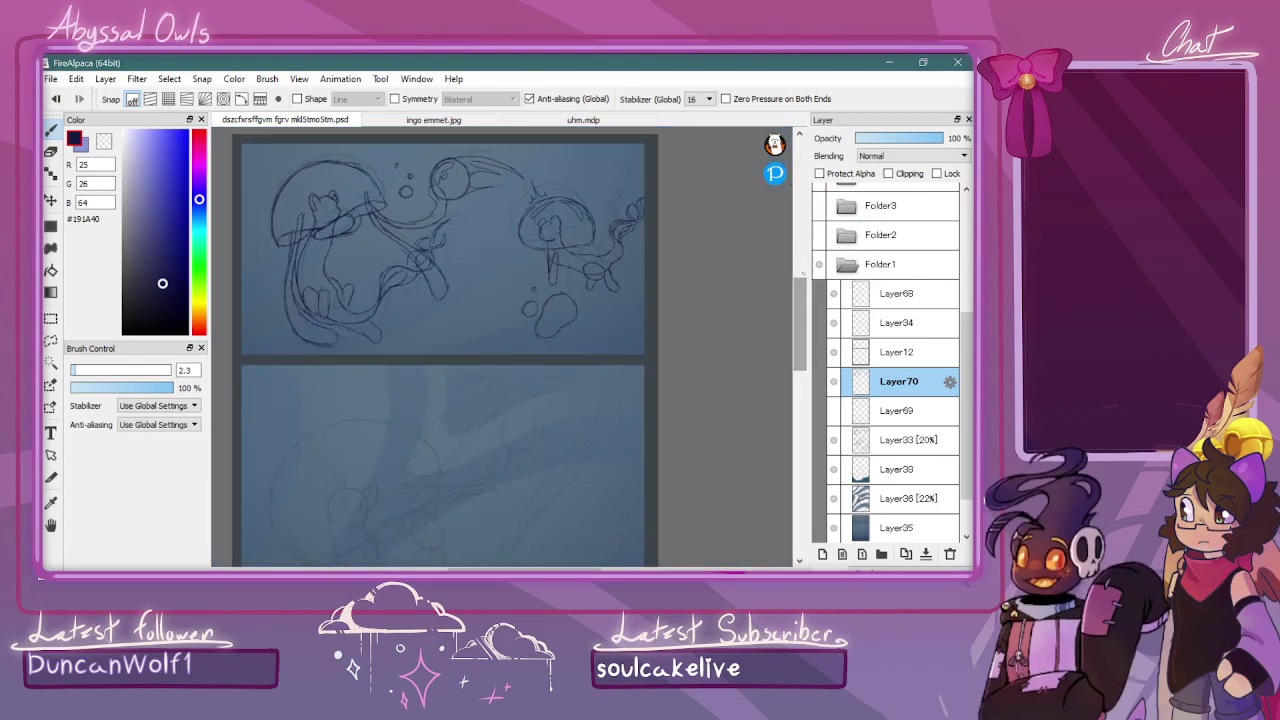
left_click_drag(805, 310, 805, 288)
left_click_drag(489, 566, 465, 566)
key("ctrl+Up")
key("ctrl+Up")
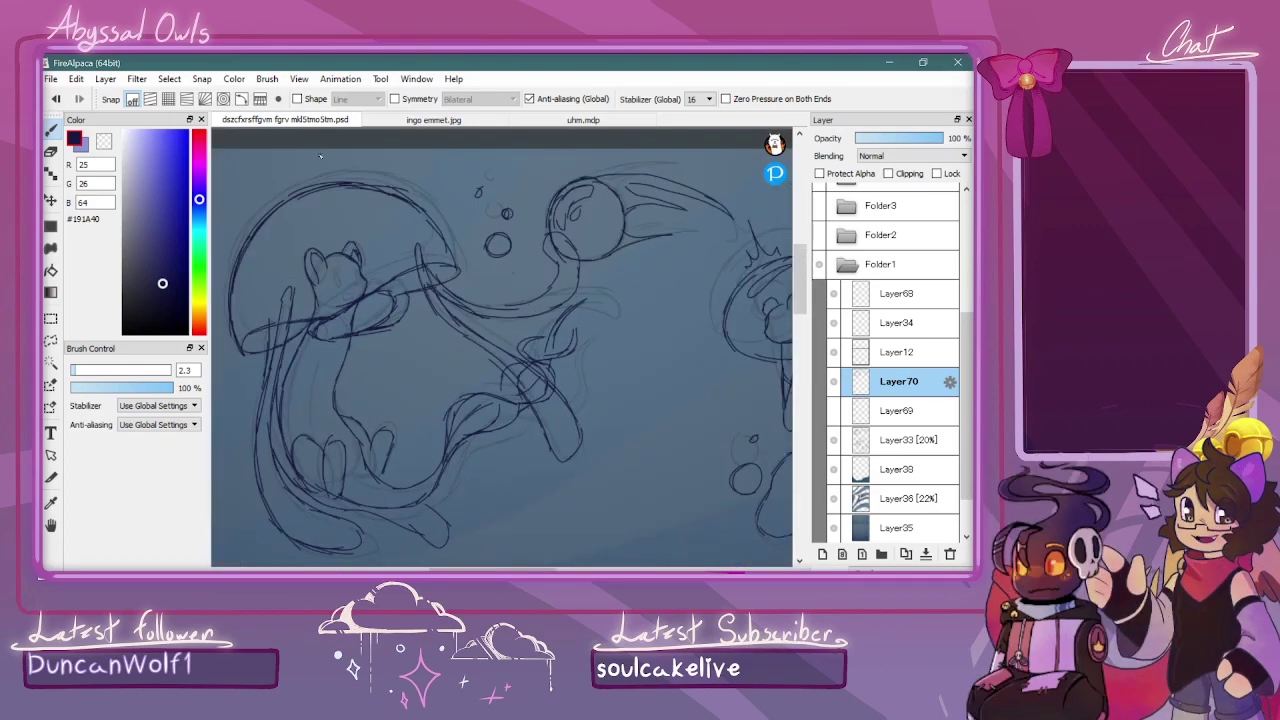
scroll(321, 156, "up", 2)
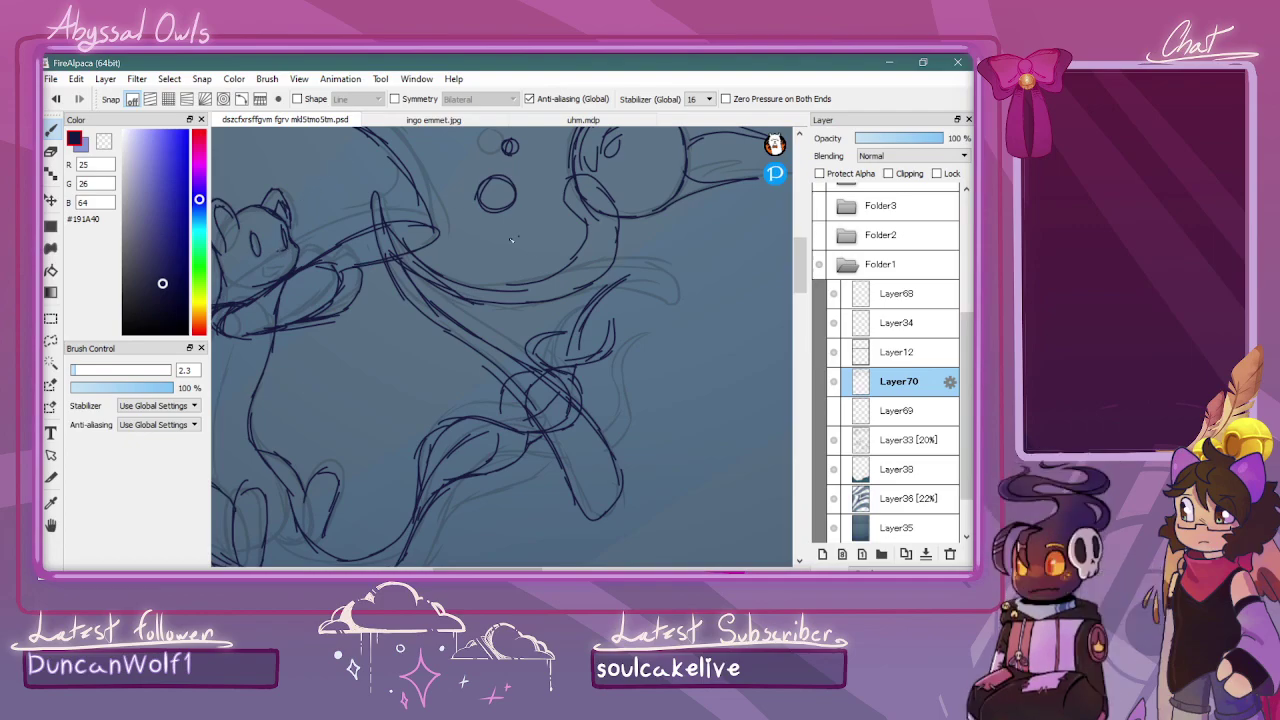
scroll(540, 300, "down", 3)
scroll(370, 197, "up", 4)
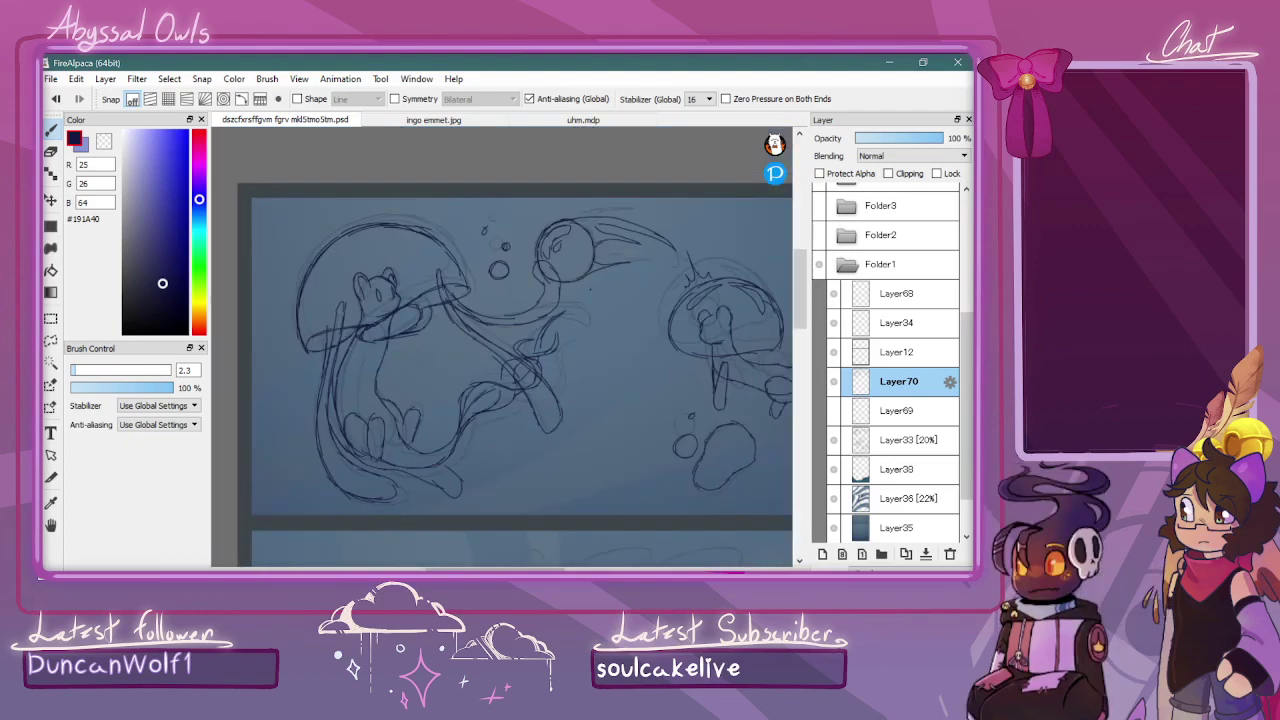
scroll(370, 196, "down", 3)
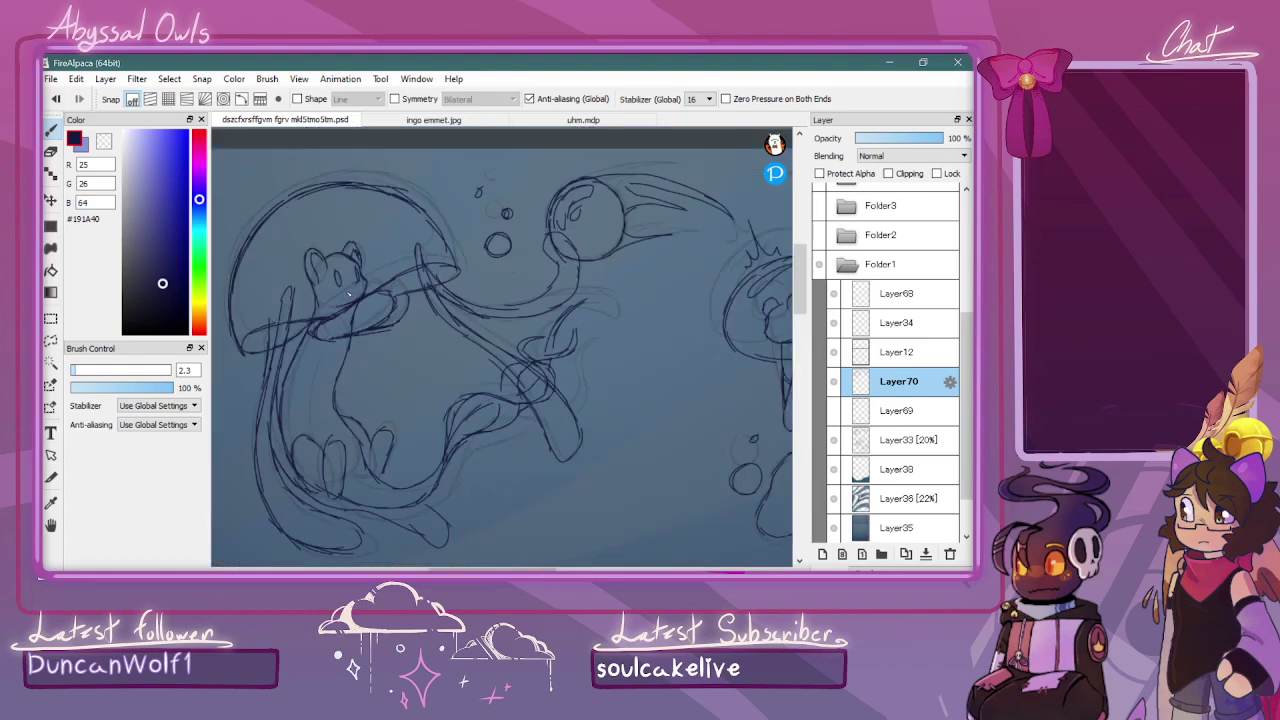
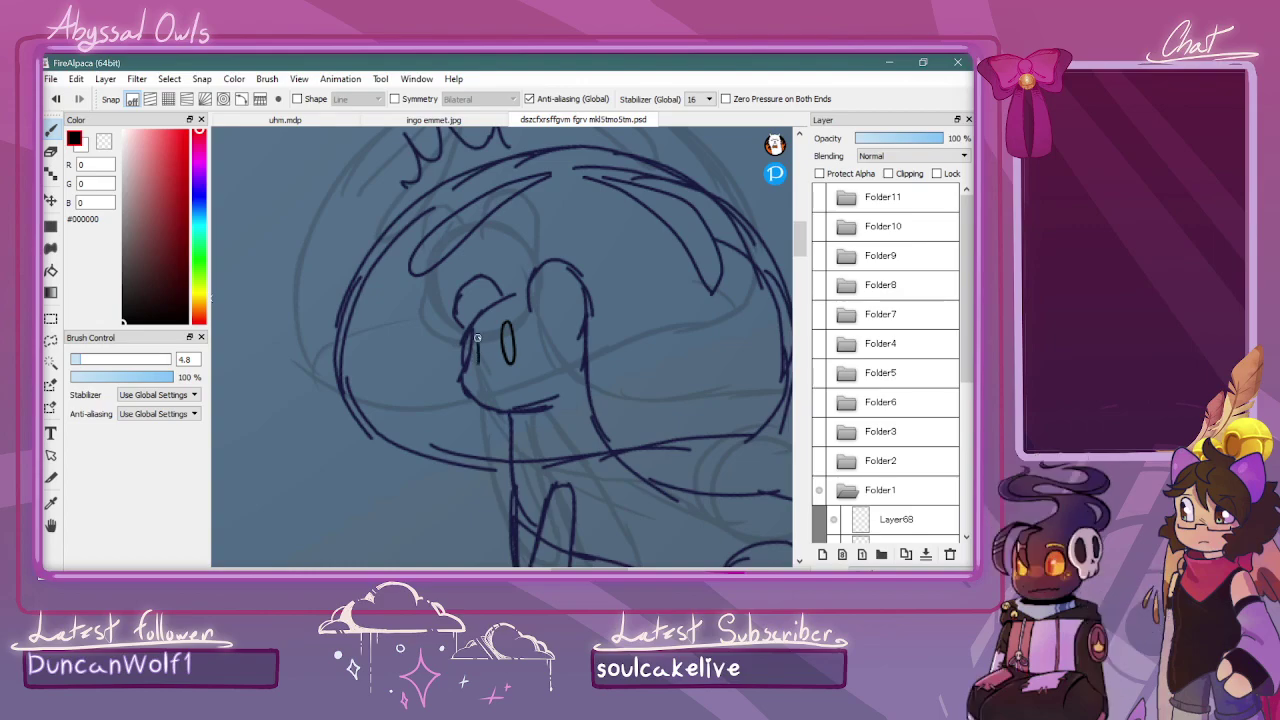
Finish the smaller creature's face in black with its far eye and a short mouth line
scroll(478, 355, "down", 2)
scroll(505, 340, "up", 2)
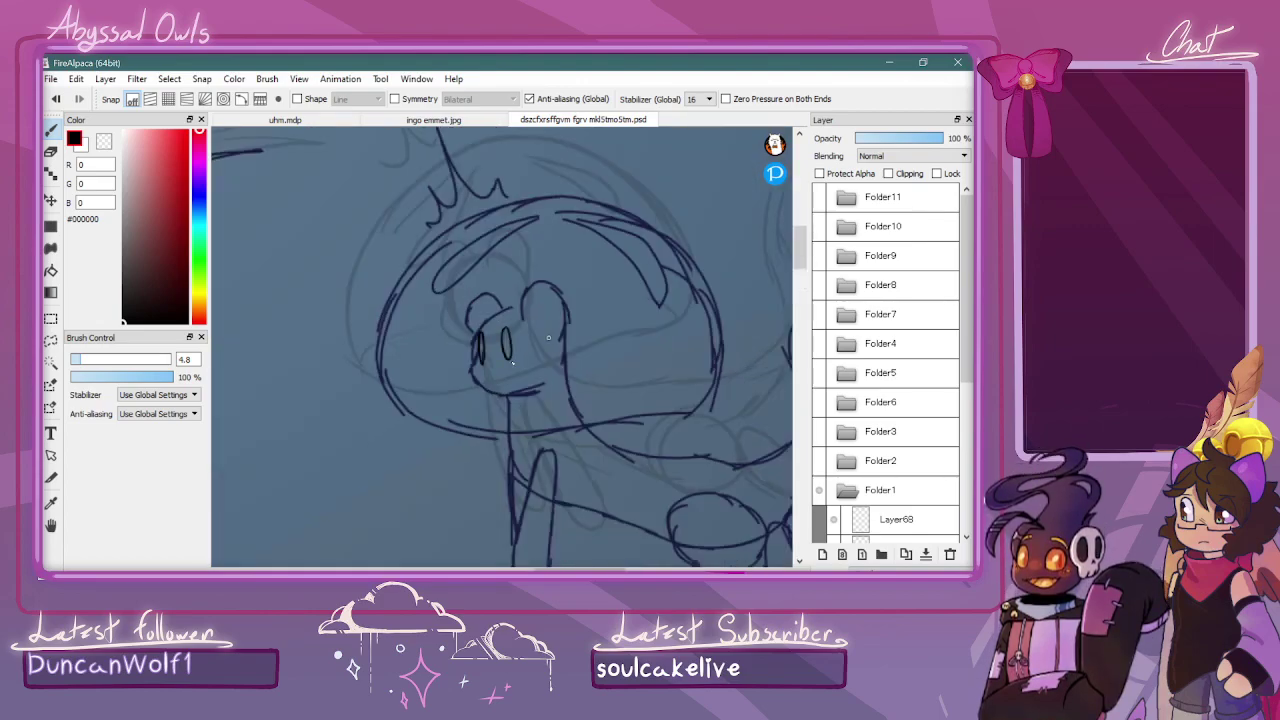
left_click_drag(474, 377, 484, 376)
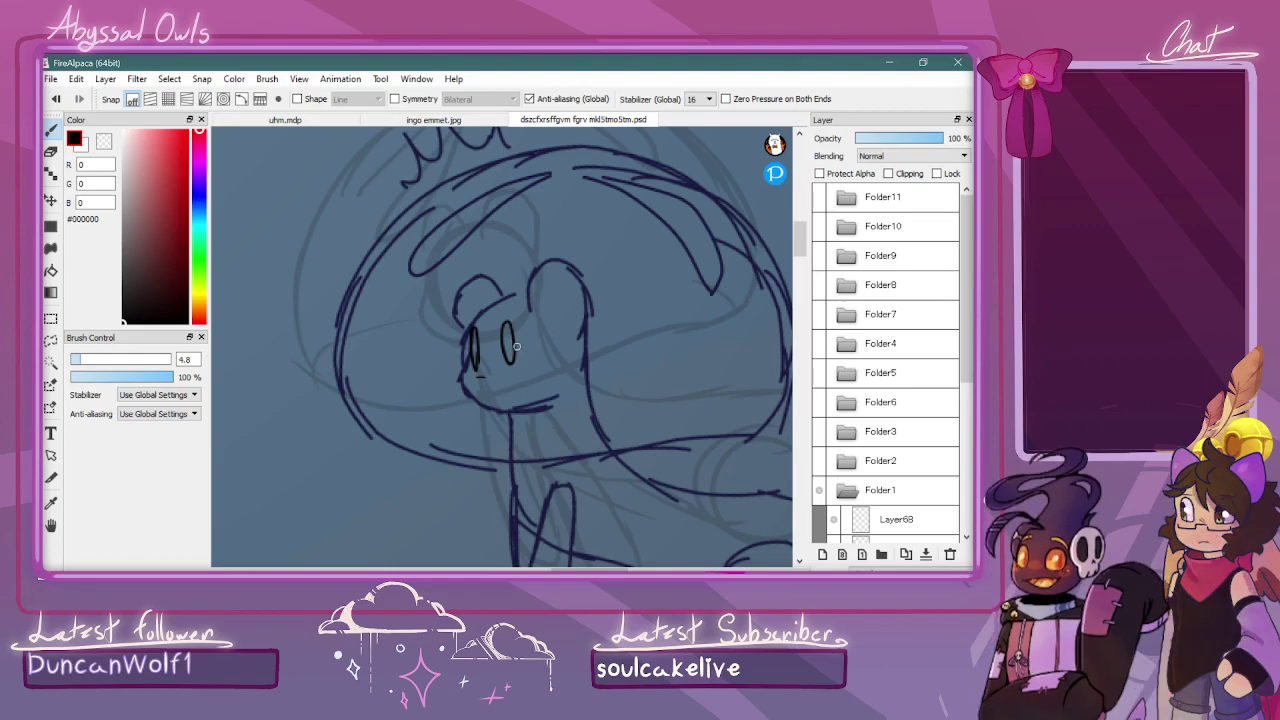
key("ctrl+minus")
key("ctrl+minus")
left_click_drag(802, 287, 804, 309)
scroll(804, 310, "down", 3)
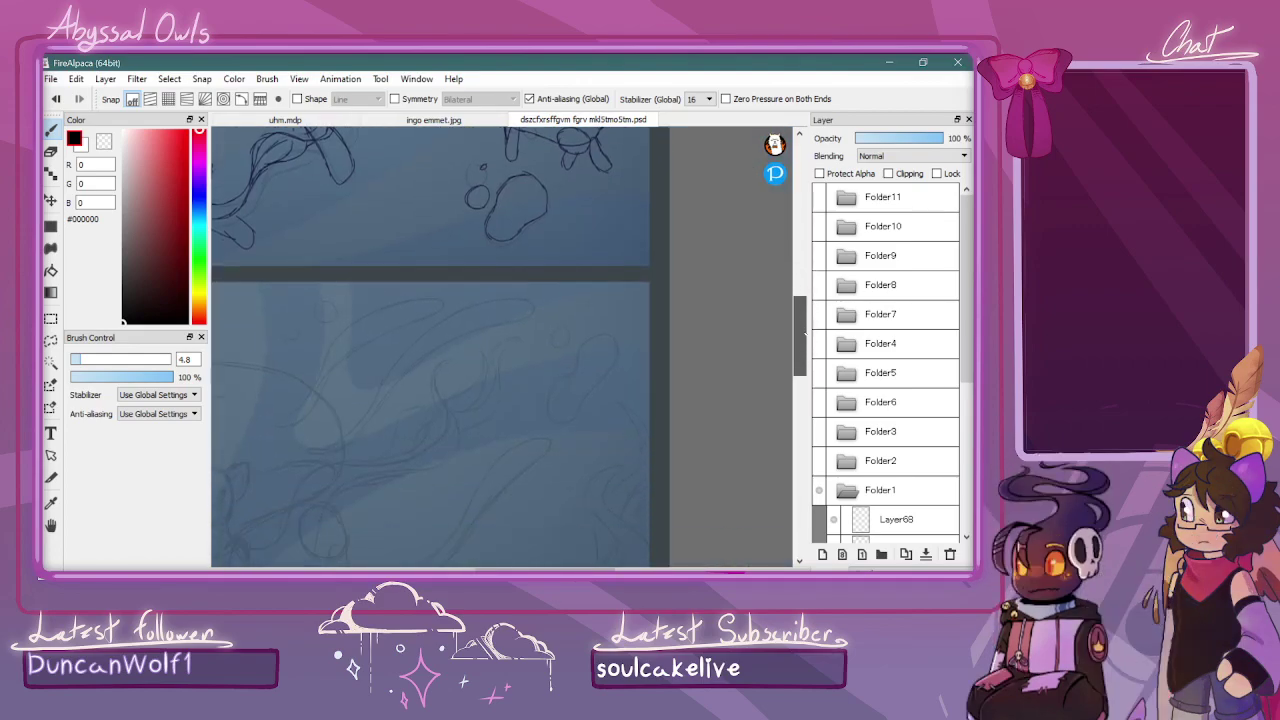
Ink the large jellyfish's bell outline in the lower panel, thickening its upper rim and adding short curved fold lines inside both ends
scroll(802, 340, "right", 2)
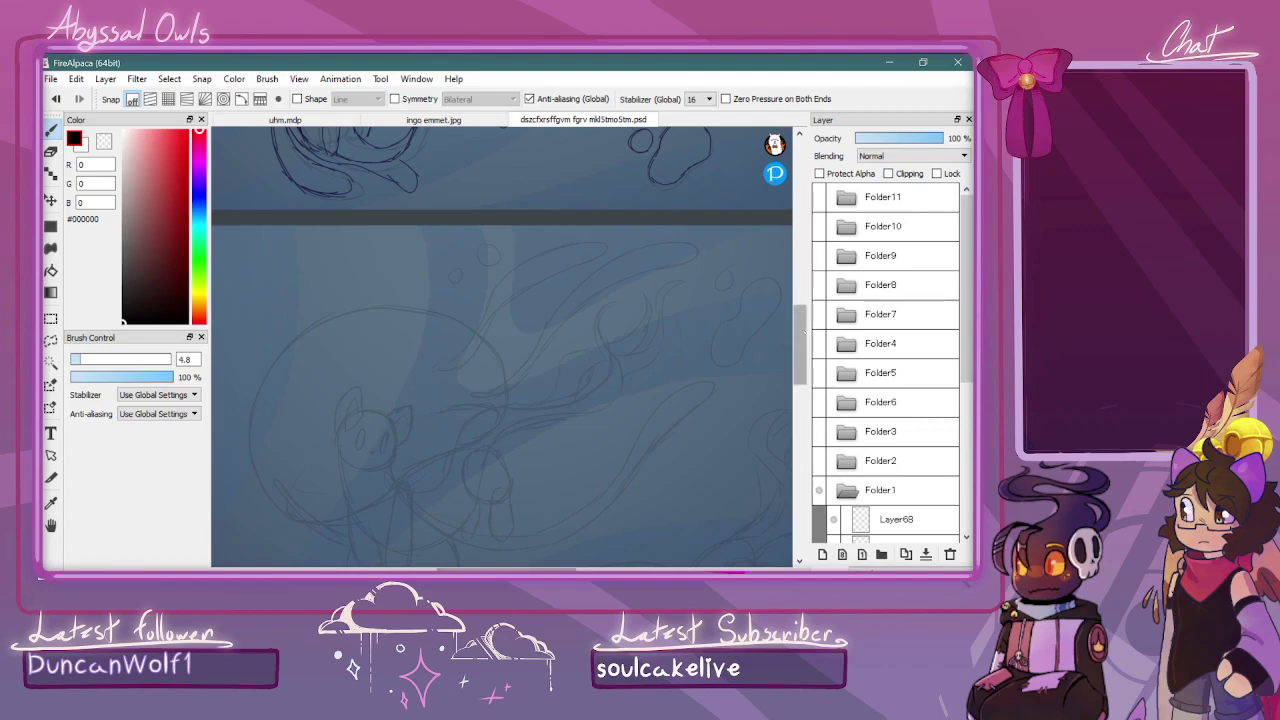
scroll(500, 346, "down", 2)
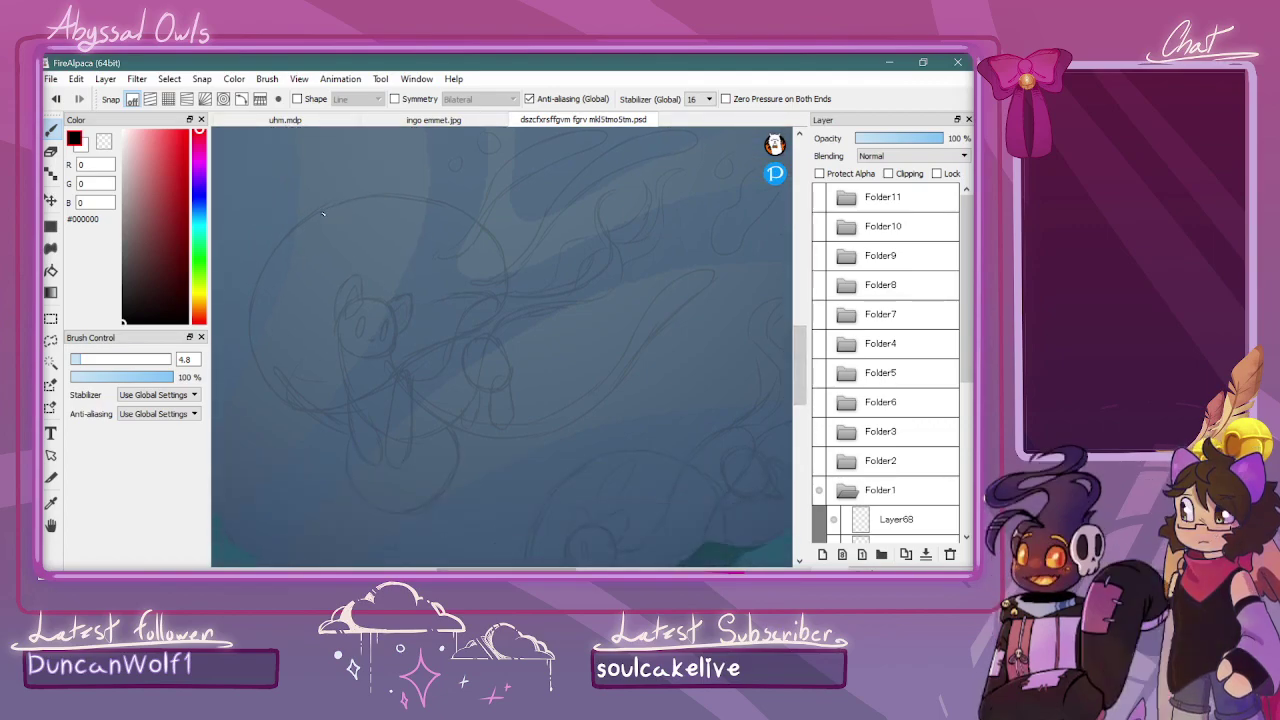
mouse_move(348, 202)
left_mouse_down()
mouse_move(309, 224)
mouse_move(255, 320)
mouse_move(273, 262)
mouse_move(262, 369)
mouse_move(260, 318)
mouse_move(264, 377)
mouse_move(260, 348)
mouse_move(301, 403)
mouse_move(270, 386)
mouse_move(365, 361)
mouse_move(369, 394)
mouse_move(488, 306)
left_mouse_up()
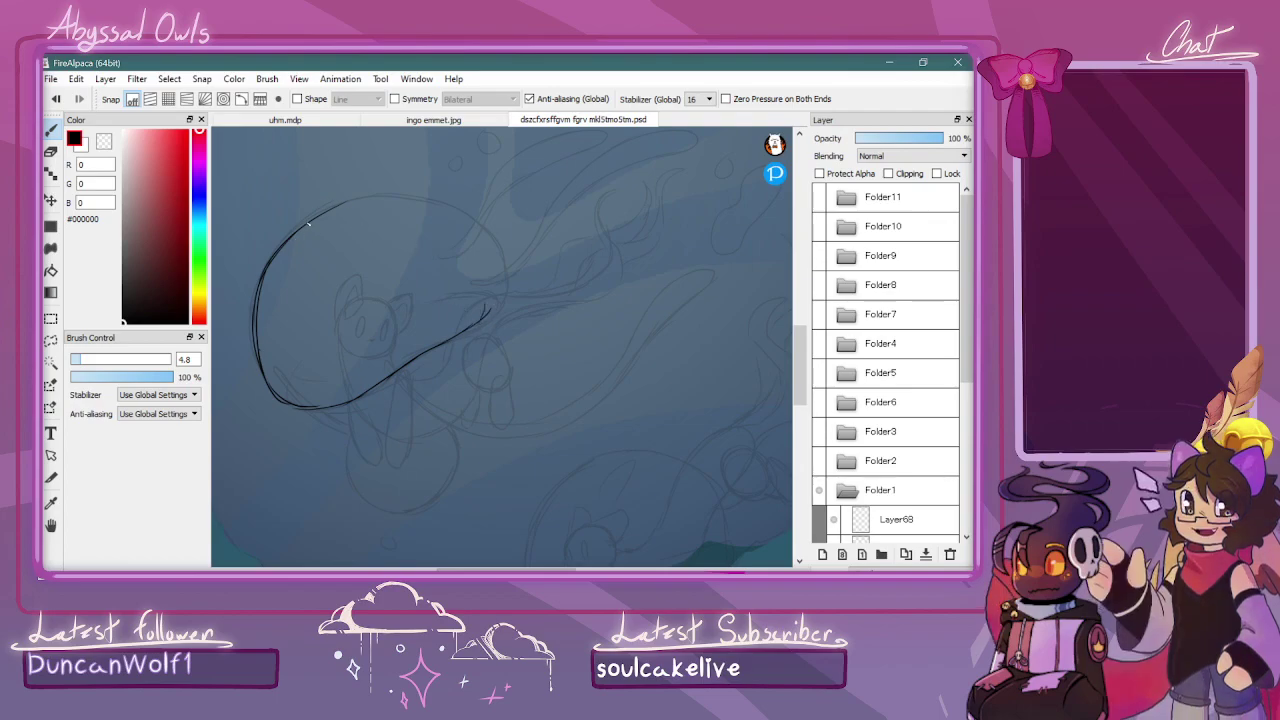
mouse_move(345, 197)
left_mouse_down()
mouse_move(469, 218)
mouse_move(495, 281)
mouse_move(476, 322)
mouse_move(491, 268)
left_mouse_up()
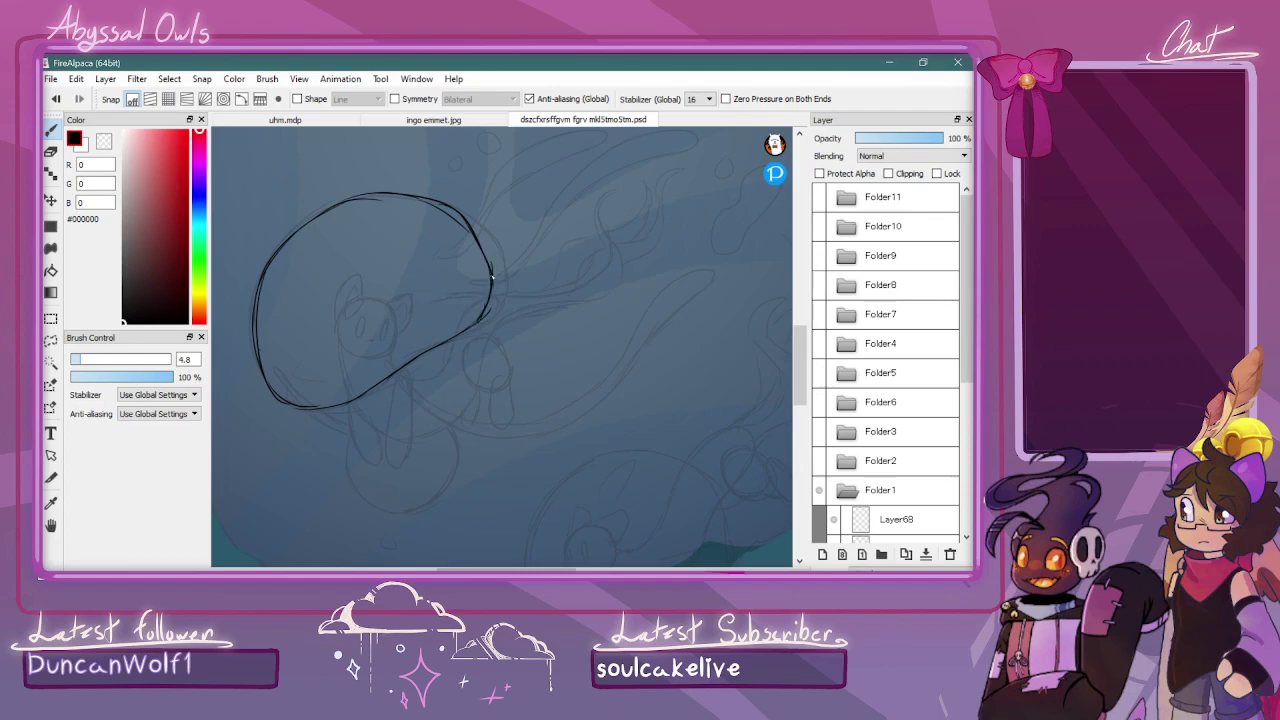
left_click_drag(428, 208, 466, 224)
left_click_drag(378, 192, 423, 195)
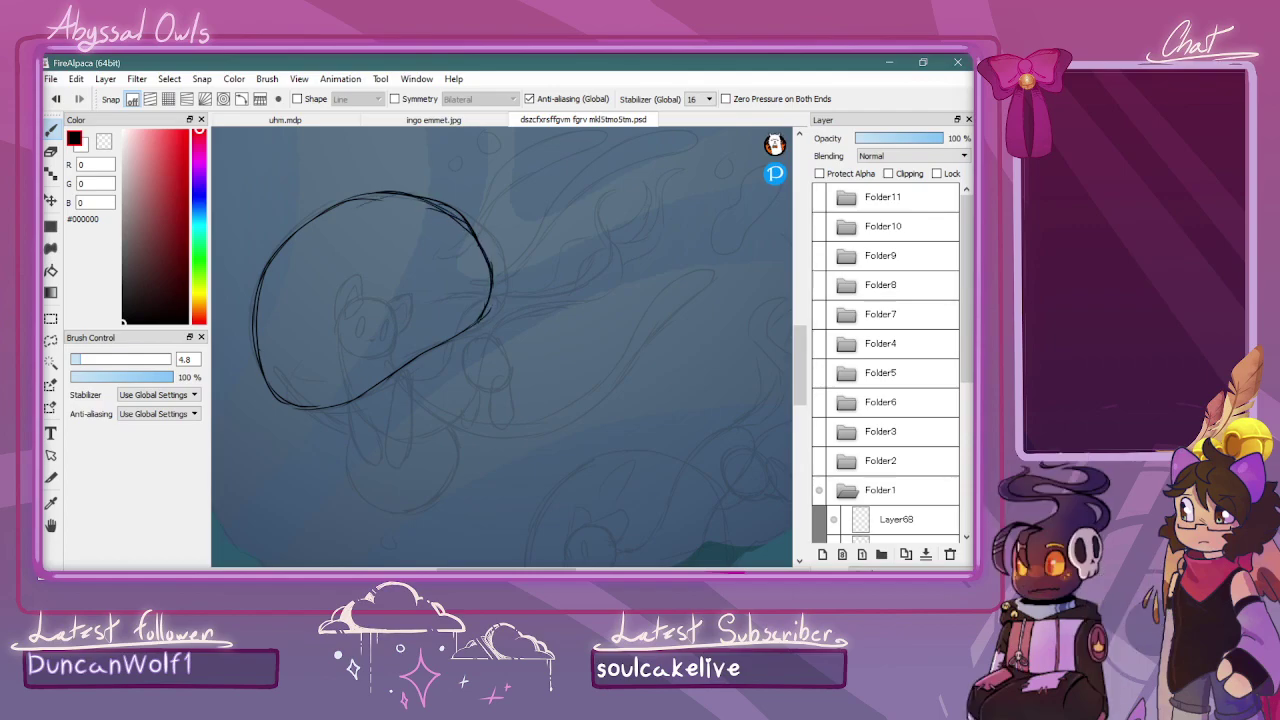
mouse_move(298, 404)
left_mouse_down()
mouse_move(286, 373)
mouse_move(287, 400)
mouse_move(314, 342)
left_mouse_up()
left_click_drag(435, 289, 488, 289)
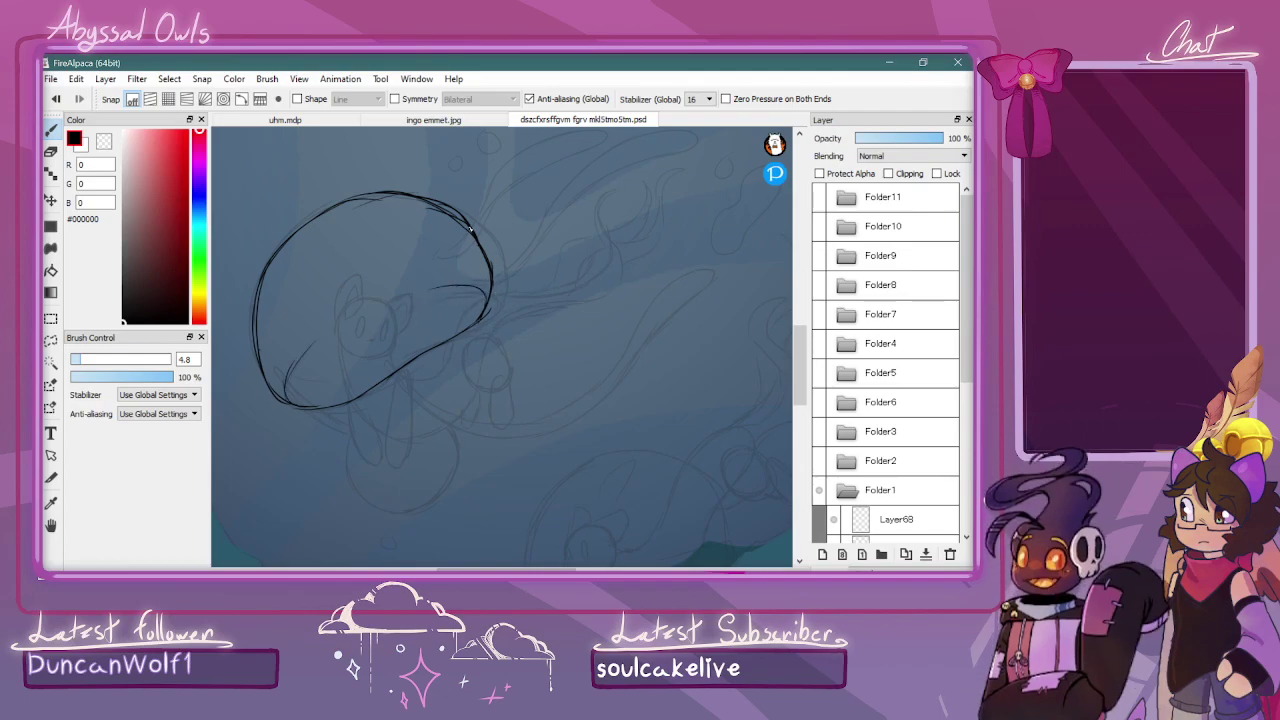
Ink the creature's chest curve and two rounded front legs beneath the large jellyfish's bell
mouse_move(357, 301)
left_mouse_down()
mouse_move(338, 337)
mouse_move(342, 315)
mouse_move(342, 347)
mouse_move(338, 328)
mouse_move(341, 378)
mouse_move(370, 428)
mouse_move(348, 398)
mouse_move(393, 436)
mouse_move(363, 426)
mouse_move(390, 440)
left_mouse_up()
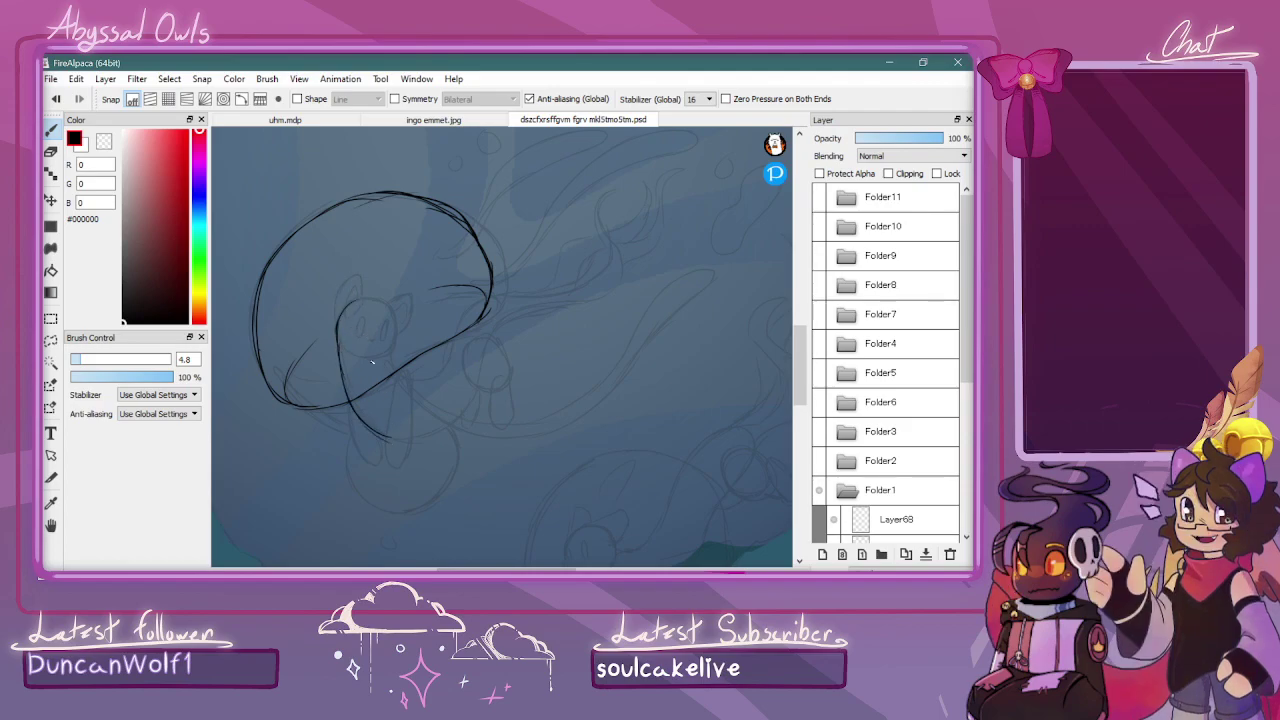
mouse_move(404, 380)
left_mouse_down()
mouse_move(390, 461)
mouse_move(393, 436)
mouse_move(401, 479)
mouse_move(394, 470)
mouse_move(423, 468)
mouse_move(411, 381)
left_mouse_up()
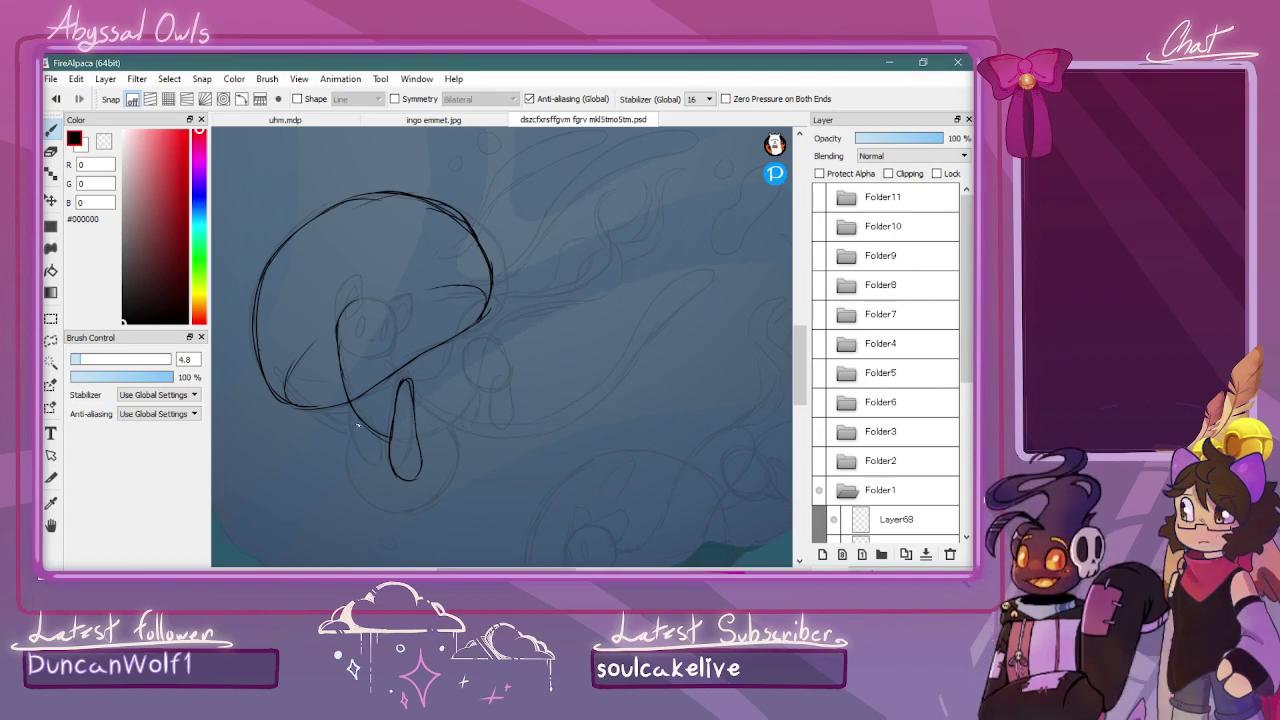
mouse_move(353, 420)
left_mouse_down()
mouse_move(355, 466)
mouse_move(382, 474)
left_mouse_up()
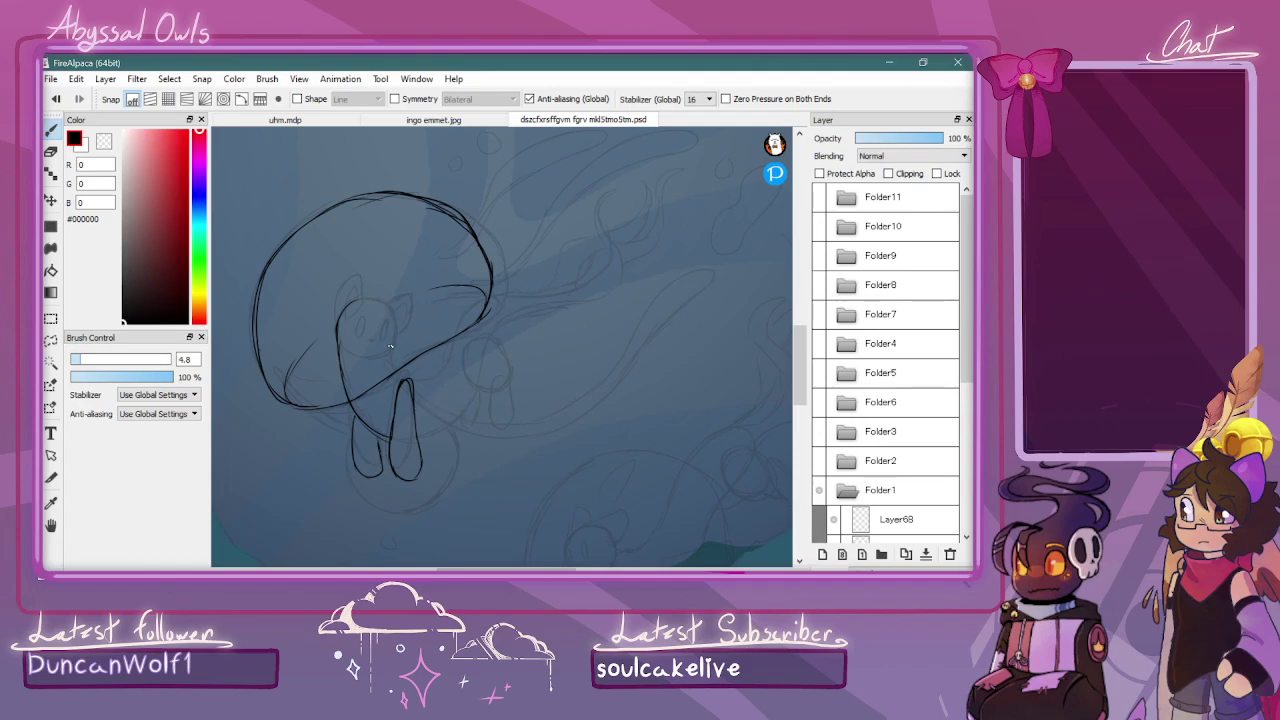
Ink the same creature's back, round haunch and hind leg, plus its long wavy tail with overlapping flame-like strands
mouse_move(394, 362)
left_mouse_down()
mouse_move(445, 365)
mouse_move(484, 310)
mouse_move(596, 281)
mouse_move(610, 260)
mouse_move(612, 184)
mouse_move(645, 182)
mouse_move(661, 162)
mouse_move(598, 206)
left_mouse_up()
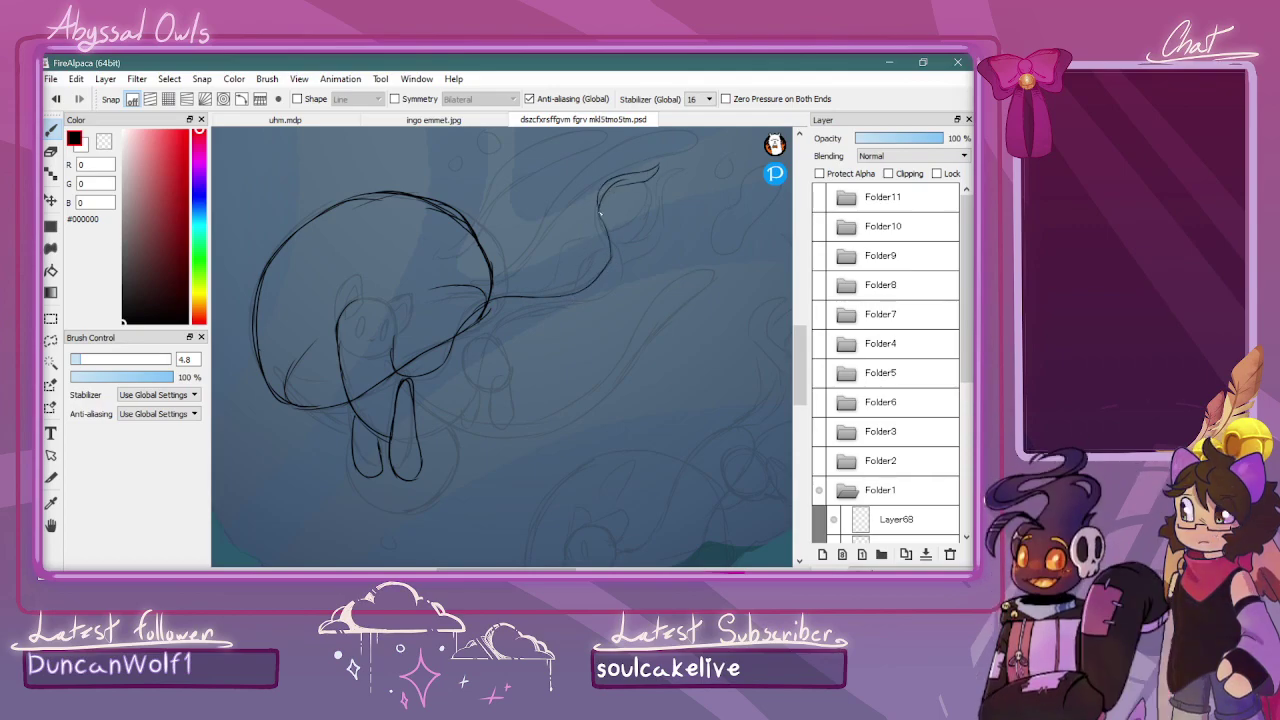
mouse_move(621, 253)
left_mouse_down()
mouse_move(584, 296)
mouse_move(549, 290)
mouse_move(577, 297)
mouse_move(562, 291)
mouse_move(498, 338)
left_mouse_up()
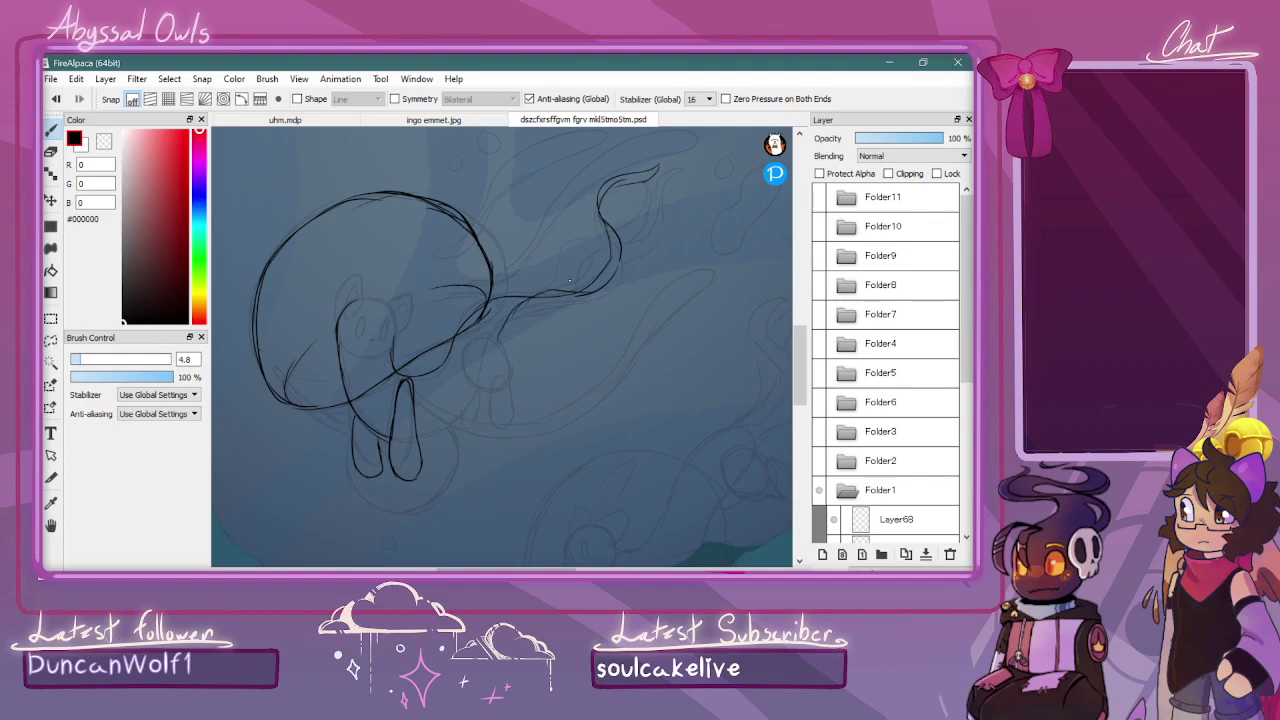
mouse_move(478, 336)
left_mouse_down()
mouse_move(465, 376)
mouse_move(494, 392)
left_mouse_up()
mouse_move(490, 332)
left_mouse_down()
mouse_move(527, 357)
mouse_move(509, 399)
mouse_move(531, 421)
mouse_move(532, 357)
left_mouse_up()
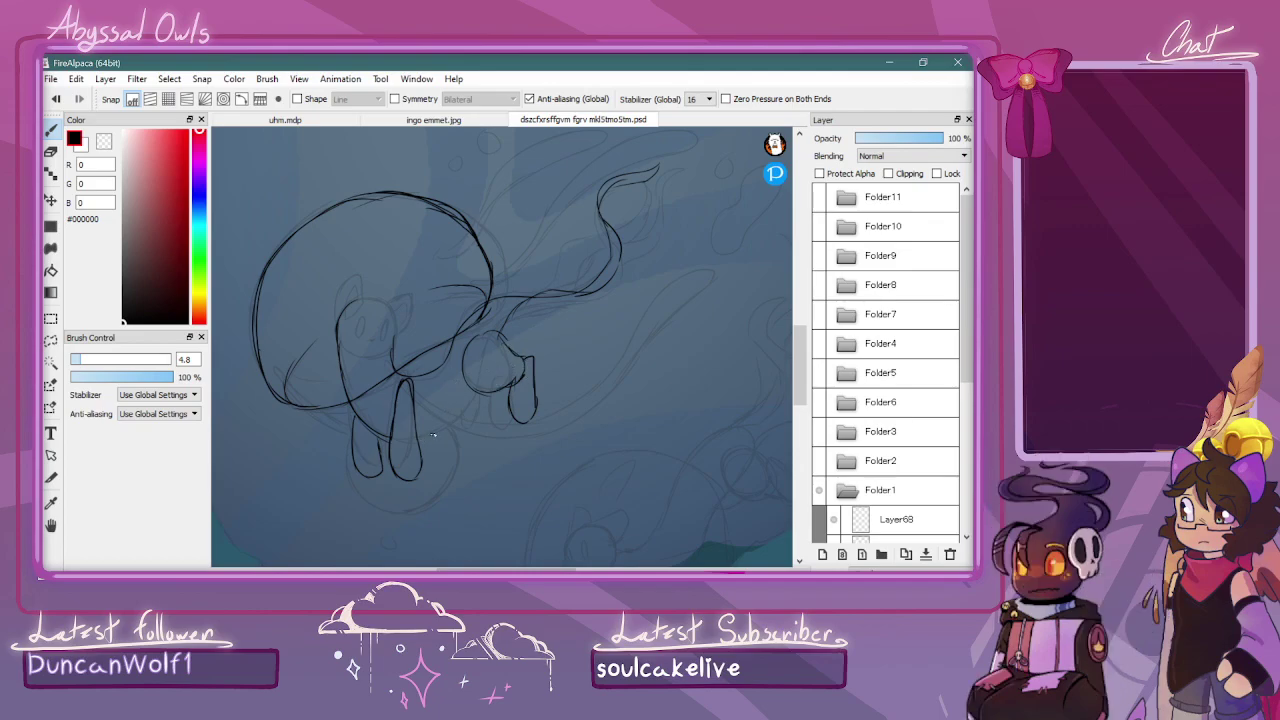
mouse_move(504, 342)
left_mouse_down()
mouse_move(531, 311)
mouse_move(592, 307)
mouse_move(610, 287)
left_mouse_up()
mouse_move(638, 224)
left_mouse_down()
mouse_move(671, 195)
mouse_move(585, 237)
mouse_move(583, 268)
left_mouse_up()
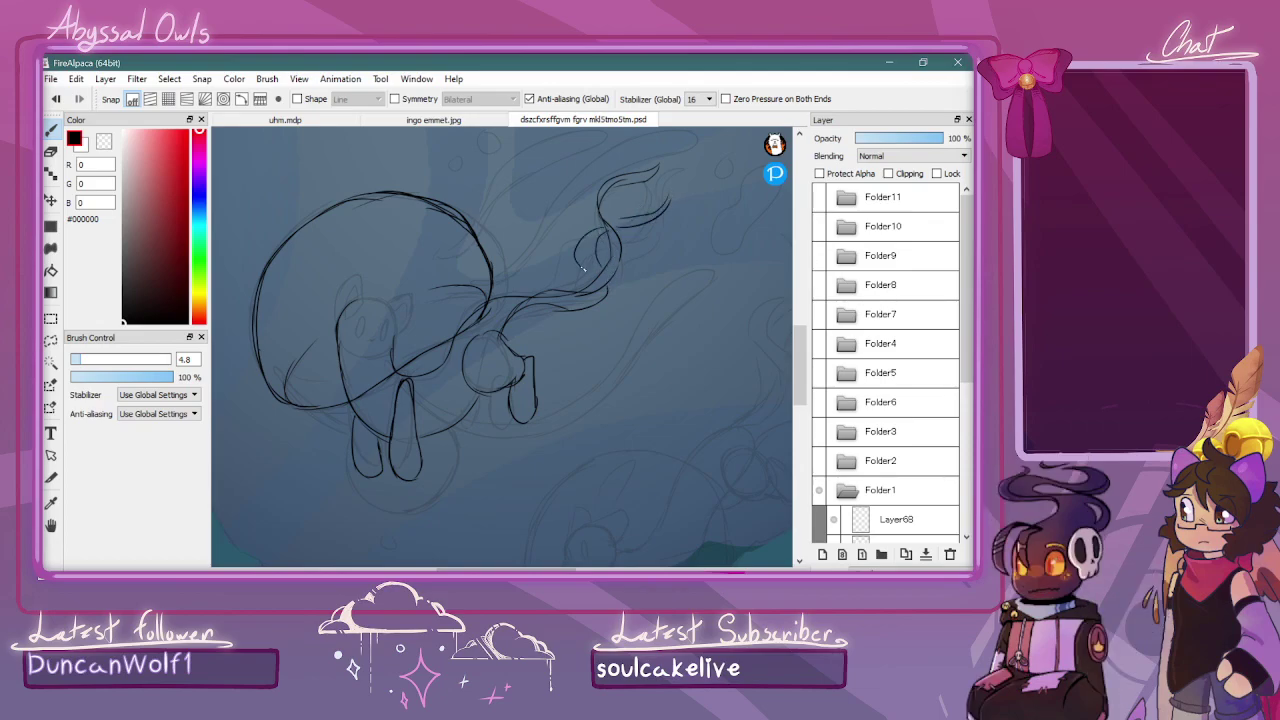
mouse_move(521, 302)
left_mouse_down()
mouse_move(585, 283)
mouse_move(615, 260)
mouse_move(636, 193)
mouse_move(682, 140)
mouse_move(640, 249)
mouse_move(612, 278)
left_mouse_up()
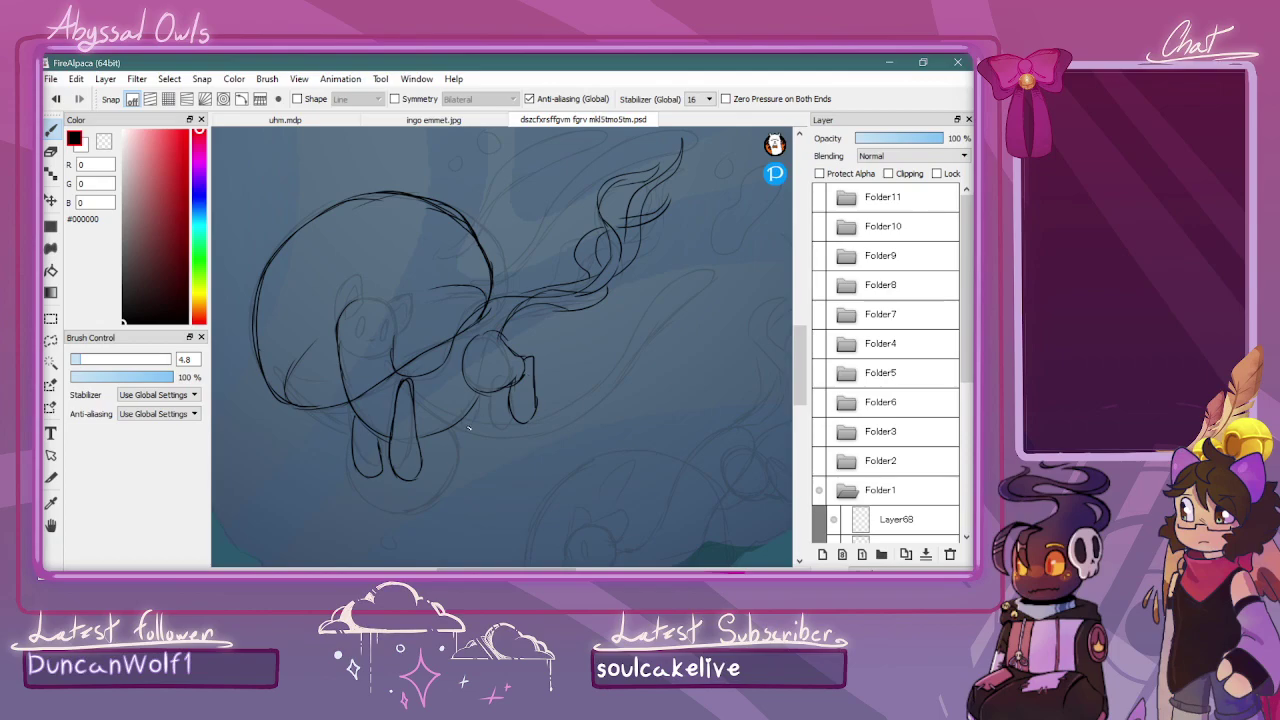
Discard the far hind foot attempt and ink a slim shape trailing from the haunch with short strokes beneath the belly
mouse_move(473, 426)
left_mouse_down()
mouse_move(491, 430)
mouse_move(490, 414)
left_mouse_up()
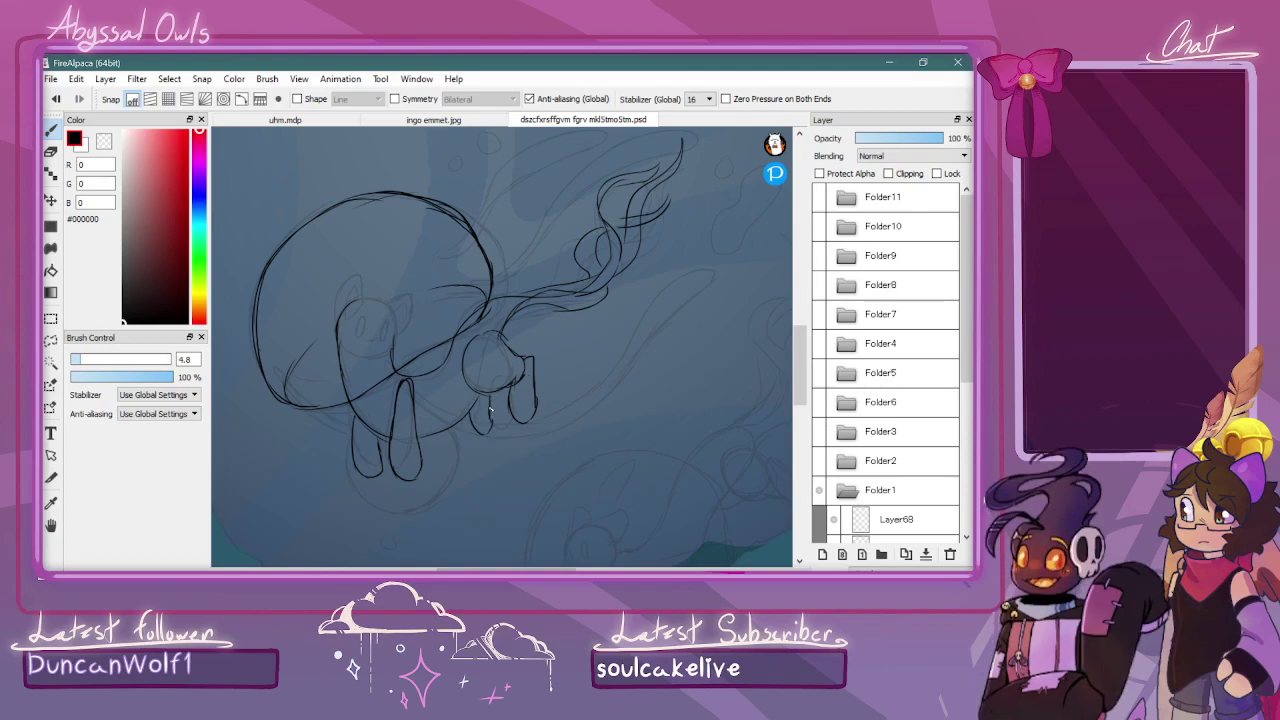
key("ctrl+z")
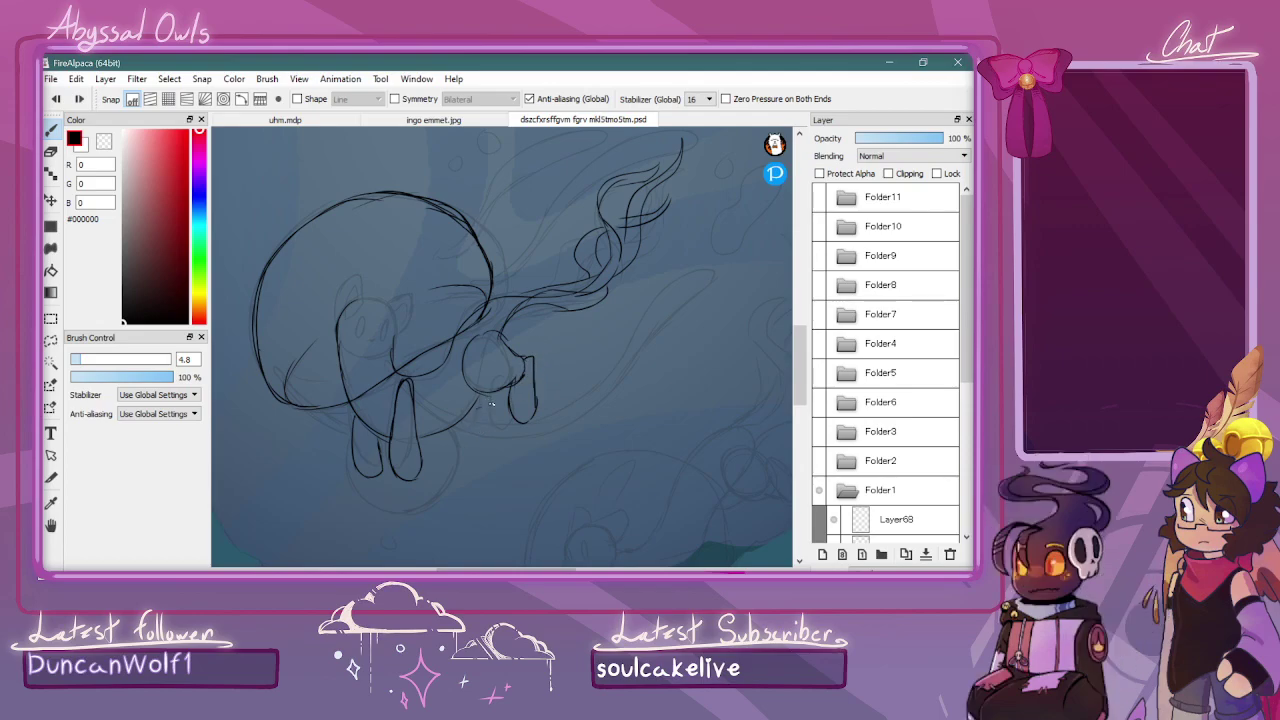
mouse_move(523, 346)
left_mouse_down()
mouse_move(557, 332)
mouse_move(537, 326)
mouse_move(507, 347)
left_mouse_up()
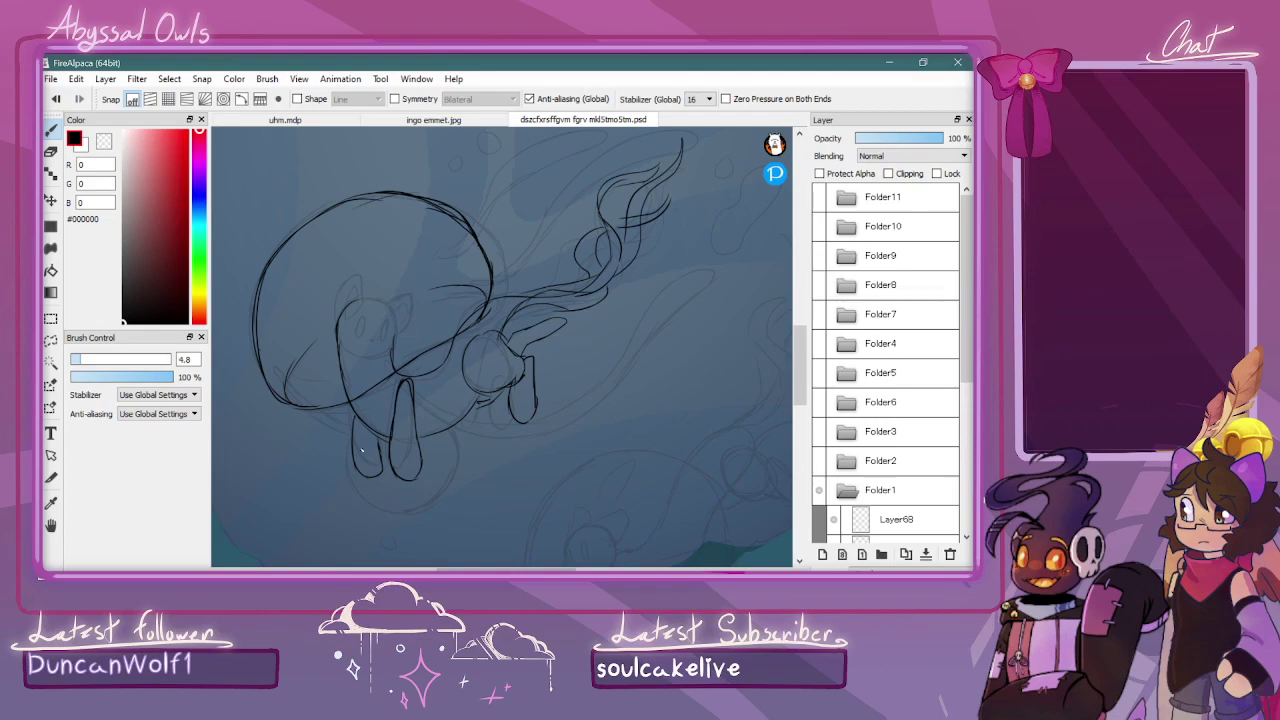
Ink the round ball under the creature's front feet and the pointed ears and rounded face on its head
mouse_move(349, 455)
left_mouse_down()
mouse_move(348, 505)
mouse_move(406, 537)
mouse_move(466, 515)
mouse_move(469, 445)
mouse_move(452, 433)
mouse_move(466, 510)
mouse_move(432, 532)
mouse_move(372, 515)
left_mouse_up()
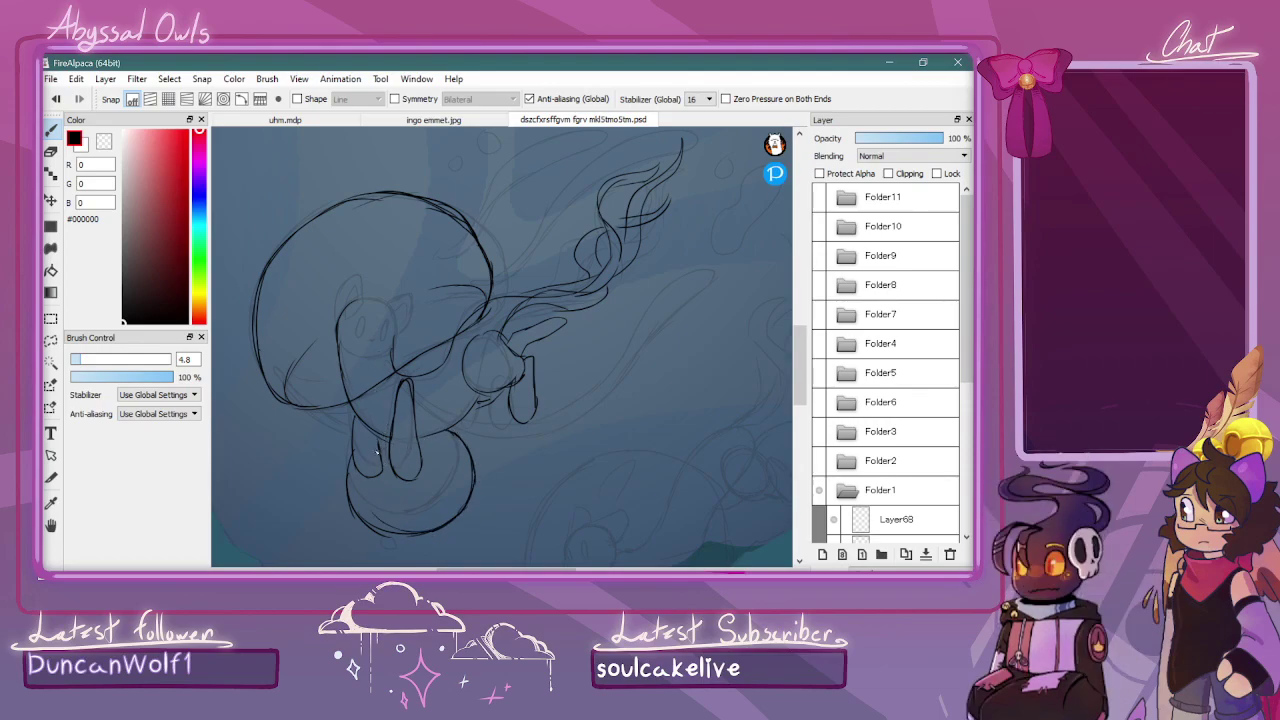
mouse_move(337, 332)
left_mouse_down()
mouse_move(335, 310)
mouse_move(362, 280)
mouse_move(338, 334)
left_mouse_up()
left_click_drag(411, 296, 404, 328)
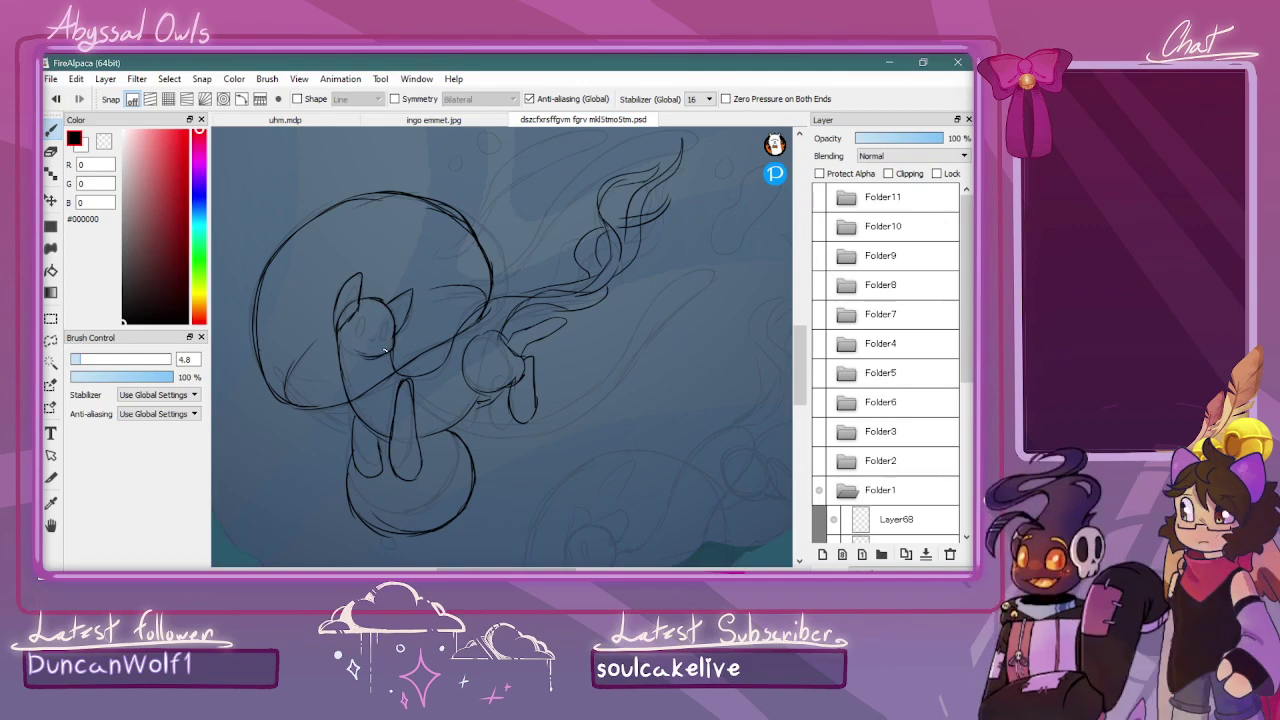
Ink the long tentacles sweeping beneath and behind the creature, including the stretch in front of its front legs
key("ctrl+minus")
key("ctrl+minus")
key("ctrl+minus")
key("ctrl+minus")
key("ctrl+plus")
key("ctrl+plus")
scroll(476, 308, "up", 3)
mouse_move(383, 362)
left_mouse_down()
mouse_move(474, 420)
mouse_move(516, 425)
mouse_move(583, 392)
mouse_move(642, 302)
mouse_move(694, 270)
mouse_move(710, 285)
mouse_move(536, 436)
left_mouse_up()
mouse_move(384, 366)
left_mouse_down()
mouse_move(412, 408)
mouse_move(450, 429)
mouse_move(528, 436)
left_mouse_up()
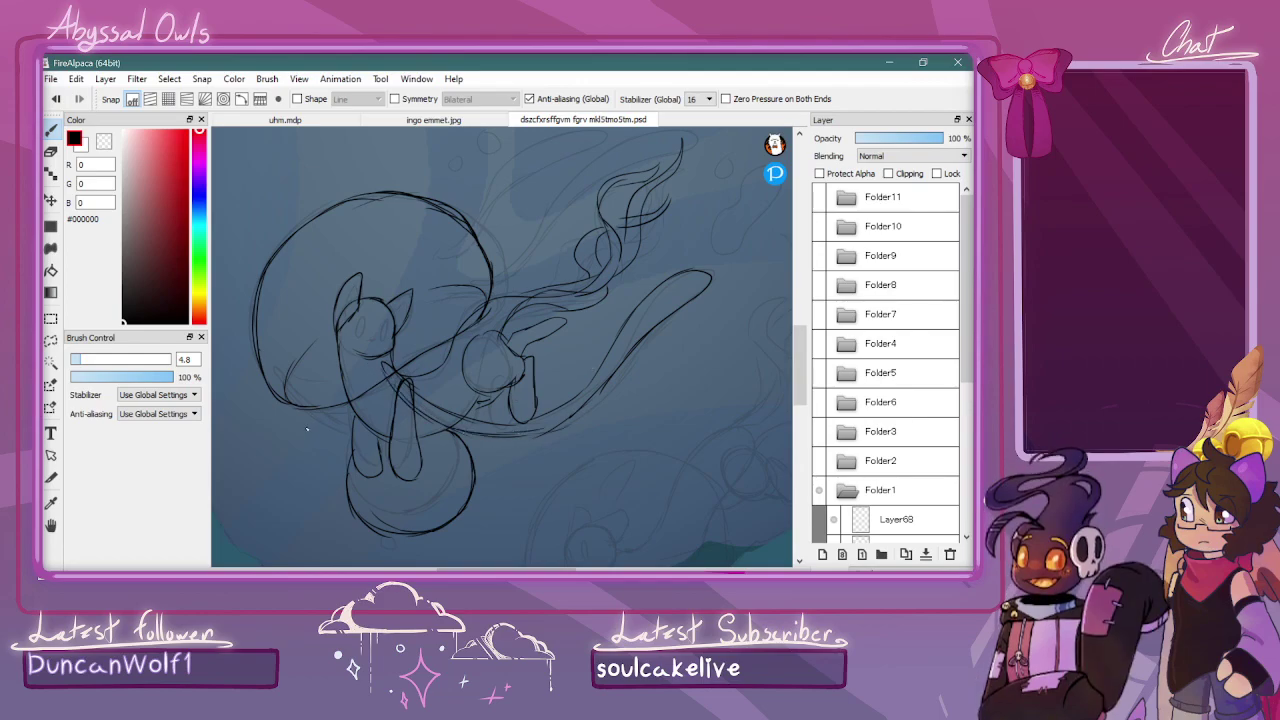
left_click_drag(281, 379, 348, 436)
left_click_drag(277, 370, 350, 432)
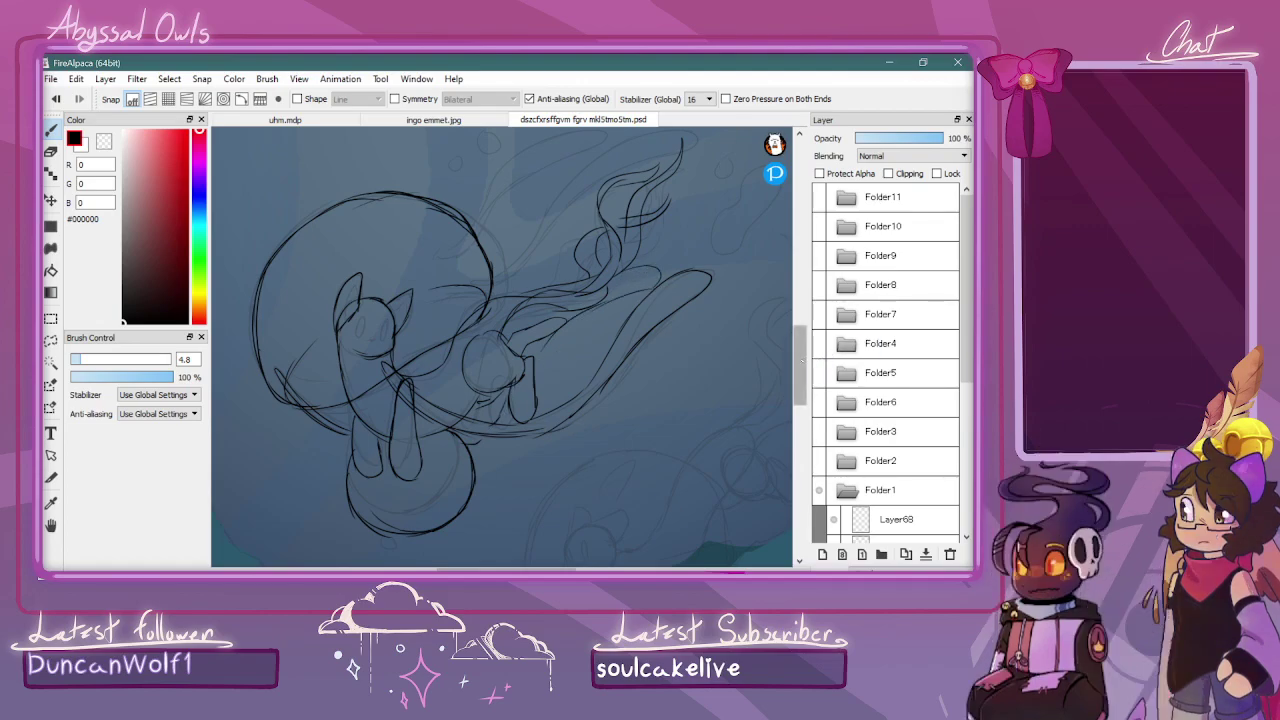
Ink the large jellyfish's upper tentacles: a narrow one inside the bell, one curving upward, and a long one behind the wavy tail
scroll(425, 372, "up", 2)
mouse_move(410, 355)
left_mouse_down()
mouse_move(476, 380)
mouse_move(464, 367)
left_mouse_up()
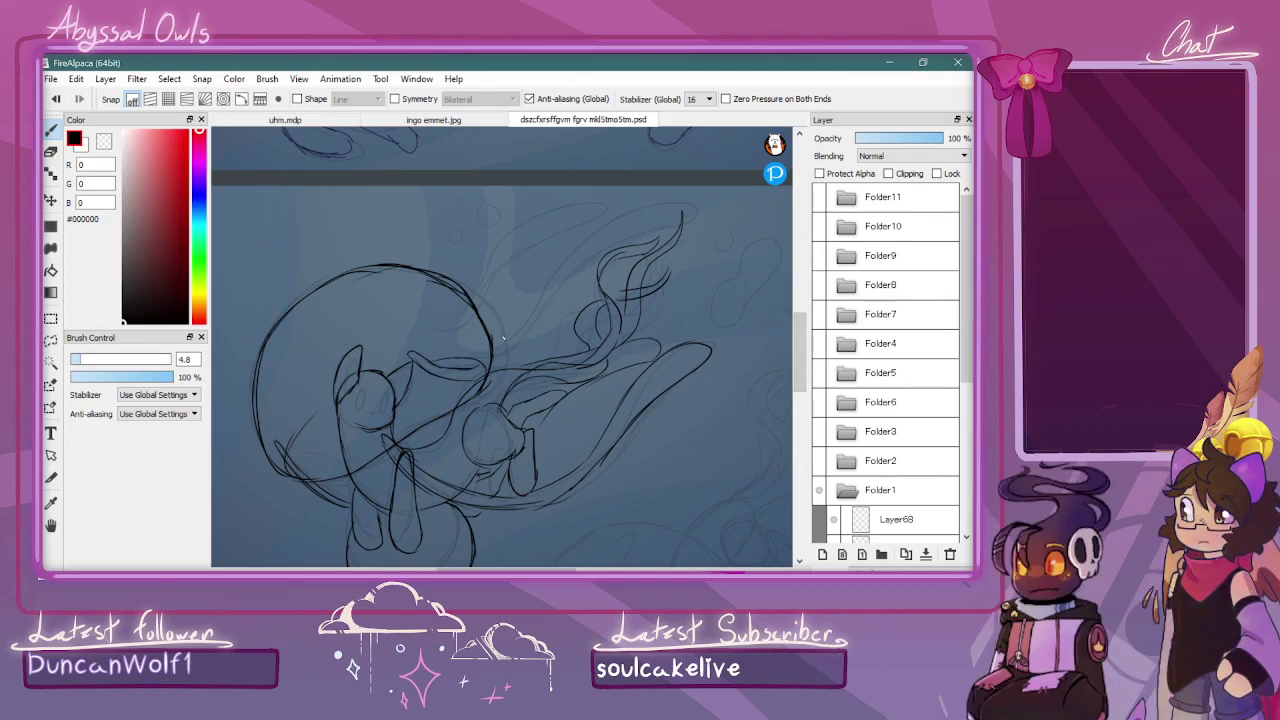
mouse_move(512, 292)
left_mouse_down()
mouse_move(559, 236)
mouse_move(533, 259)
mouse_move(601, 226)
mouse_move(536, 288)
mouse_move(500, 360)
left_mouse_up()
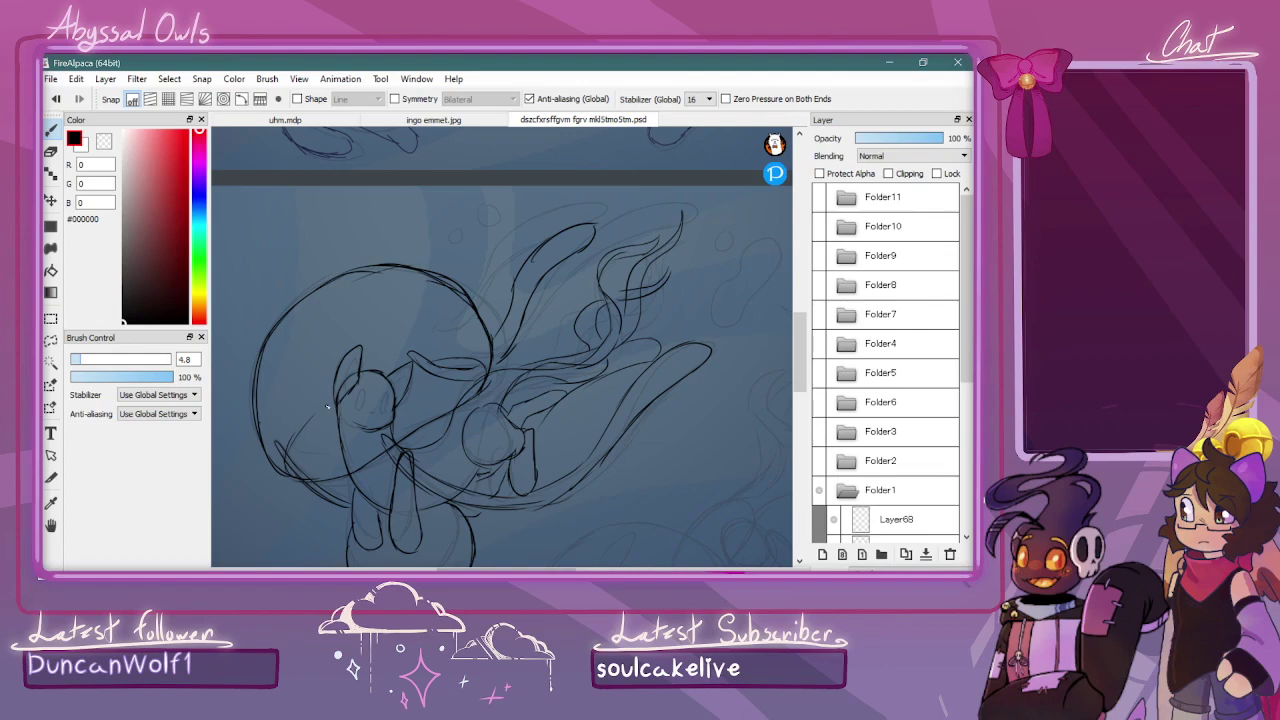
mouse_move(558, 370)
left_mouse_down()
mouse_move(698, 262)
mouse_move(752, 247)
left_mouse_up()
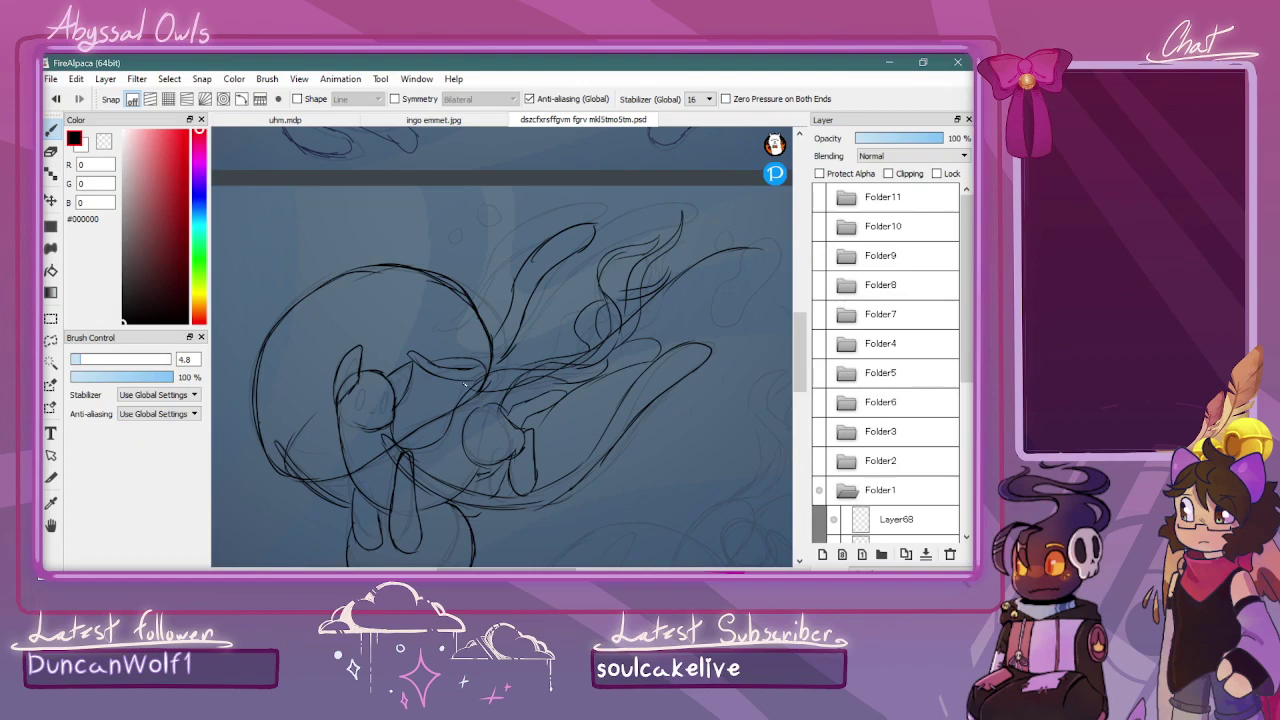
mouse_move(455, 381)
left_mouse_down()
mouse_move(480, 398)
mouse_move(568, 396)
mouse_move(781, 274)
mouse_move(762, 248)
left_mouse_up()
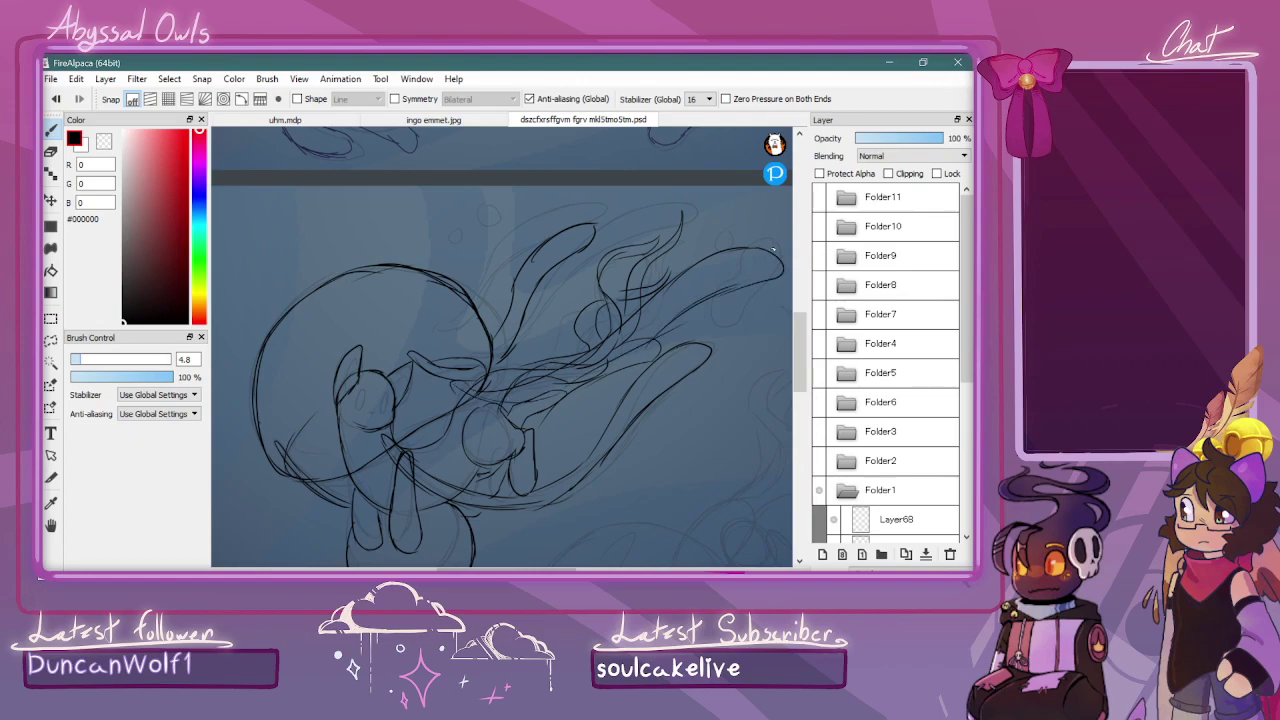
key("ctrl+minus")
key("ctrl+minus")
key("ctrl+plus")
left_click_drag(800, 350, 800, 393)
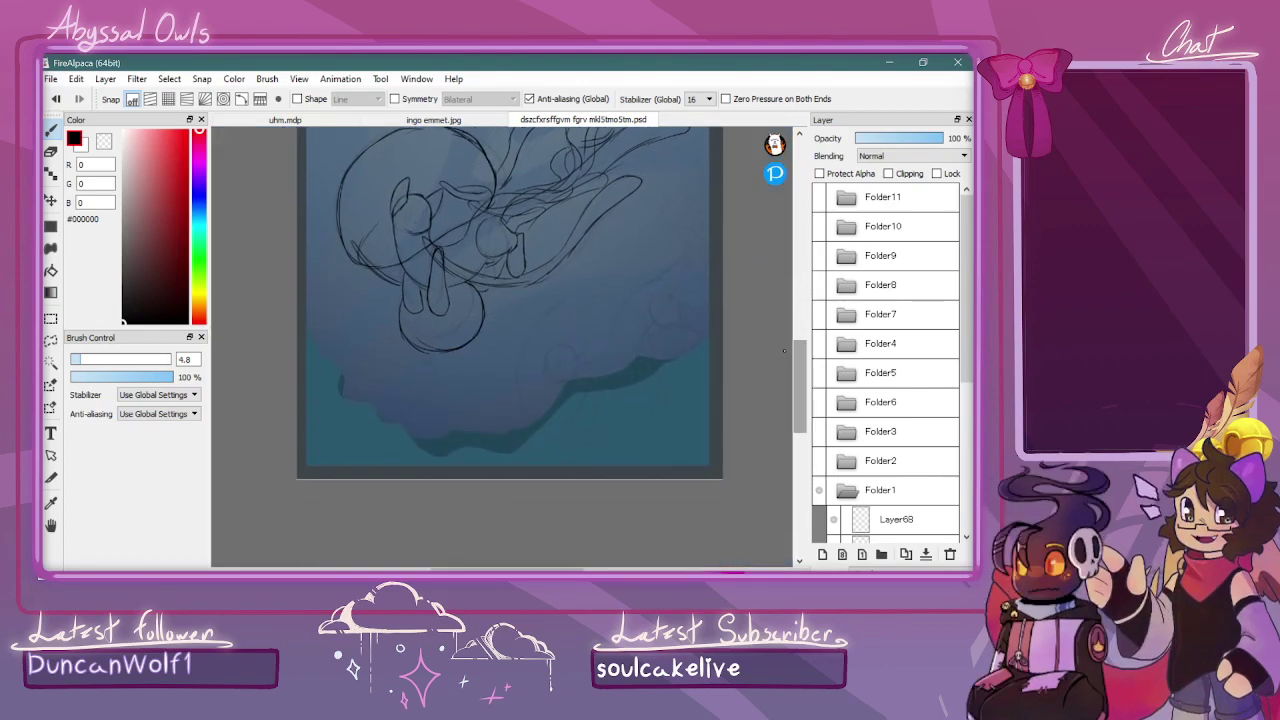
key("ctrl+plus")
key("ctrl+plus")
left_click_drag(497, 569, 534, 569)
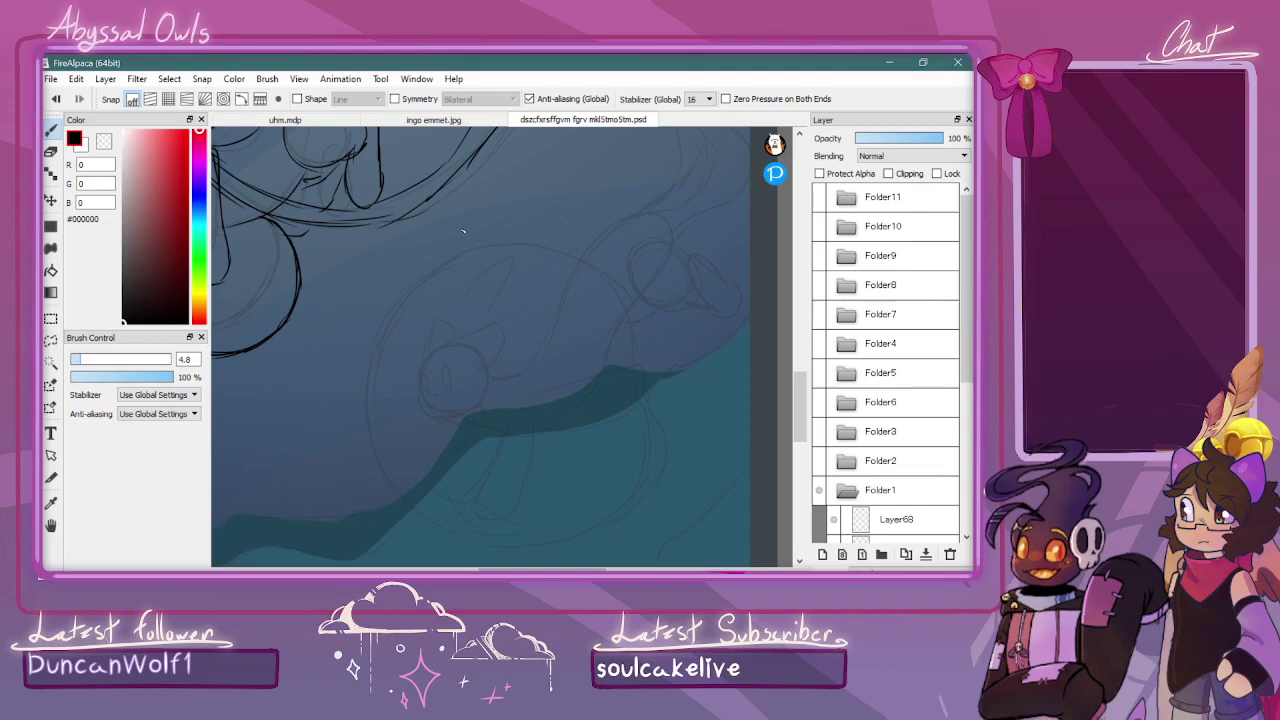
mouse_move(496, 254)
left_mouse_down()
mouse_move(408, 302)
mouse_move(416, 292)
mouse_move(370, 420)
left_mouse_up()
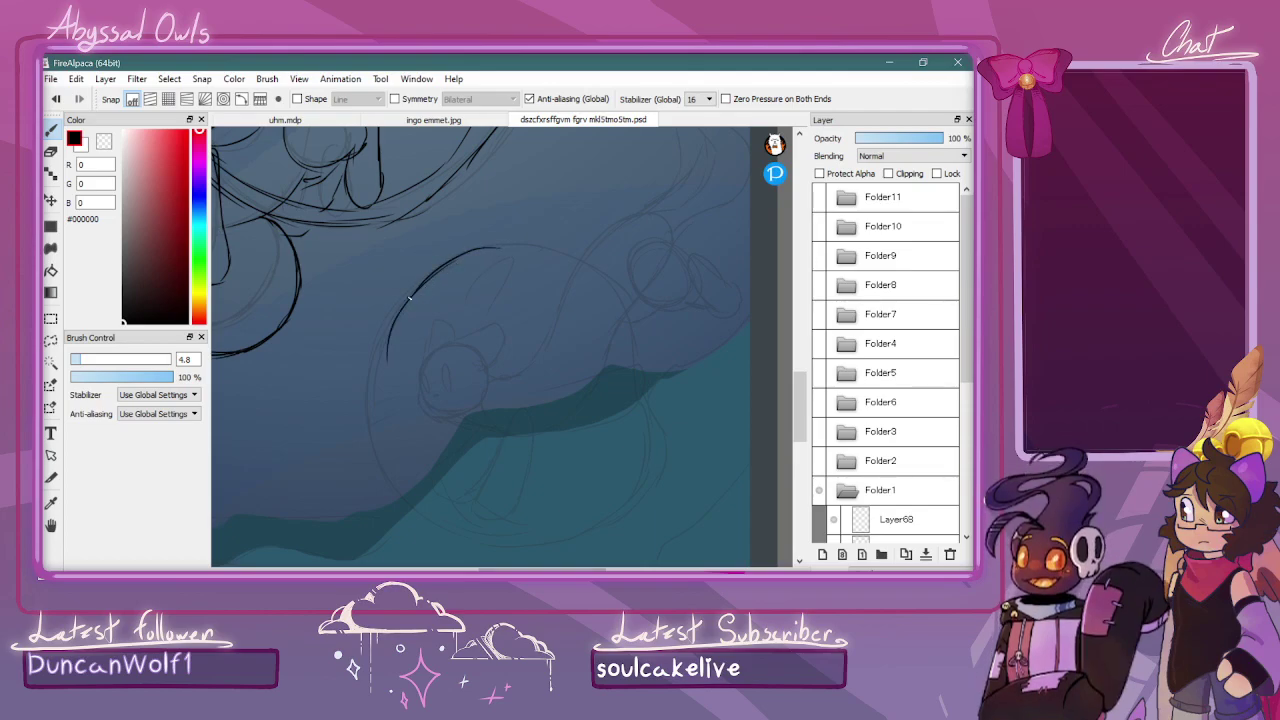
mouse_move(391, 327)
left_mouse_down()
mouse_move(378, 470)
mouse_move(460, 533)
left_mouse_up()
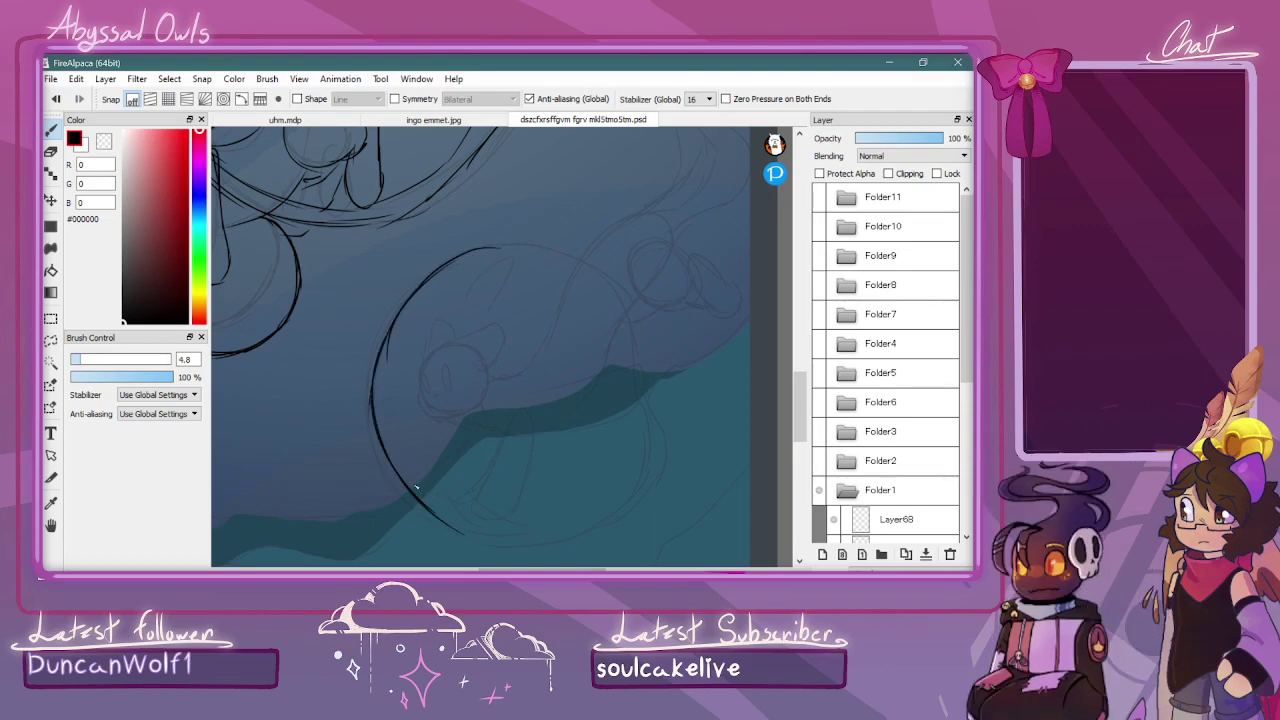
mouse_move(391, 336)
left_mouse_down()
mouse_move(382, 470)
mouse_move(450, 528)
left_mouse_up()
key("ctrl+z")
key("ctrl+z")
key("ctrl+z")
key("ctrl+z")
key("ctrl+z")
key("ctrl+z")
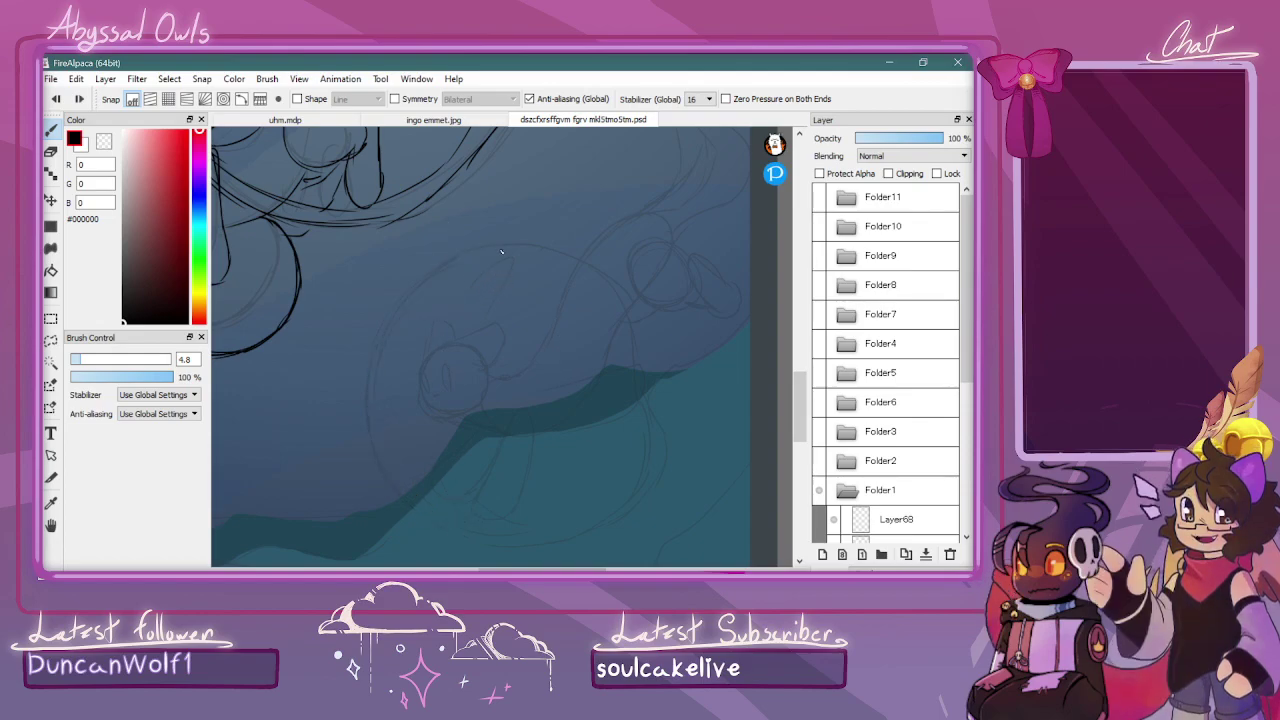
Ink the bell outline of the lower panel's second jellyfish and the face curve and ears of the creature inside it
mouse_move(417, 295)
left_mouse_down()
mouse_move(388, 330)
mouse_move(382, 445)
mouse_move(440, 522)
mouse_move(525, 538)
left_mouse_up()
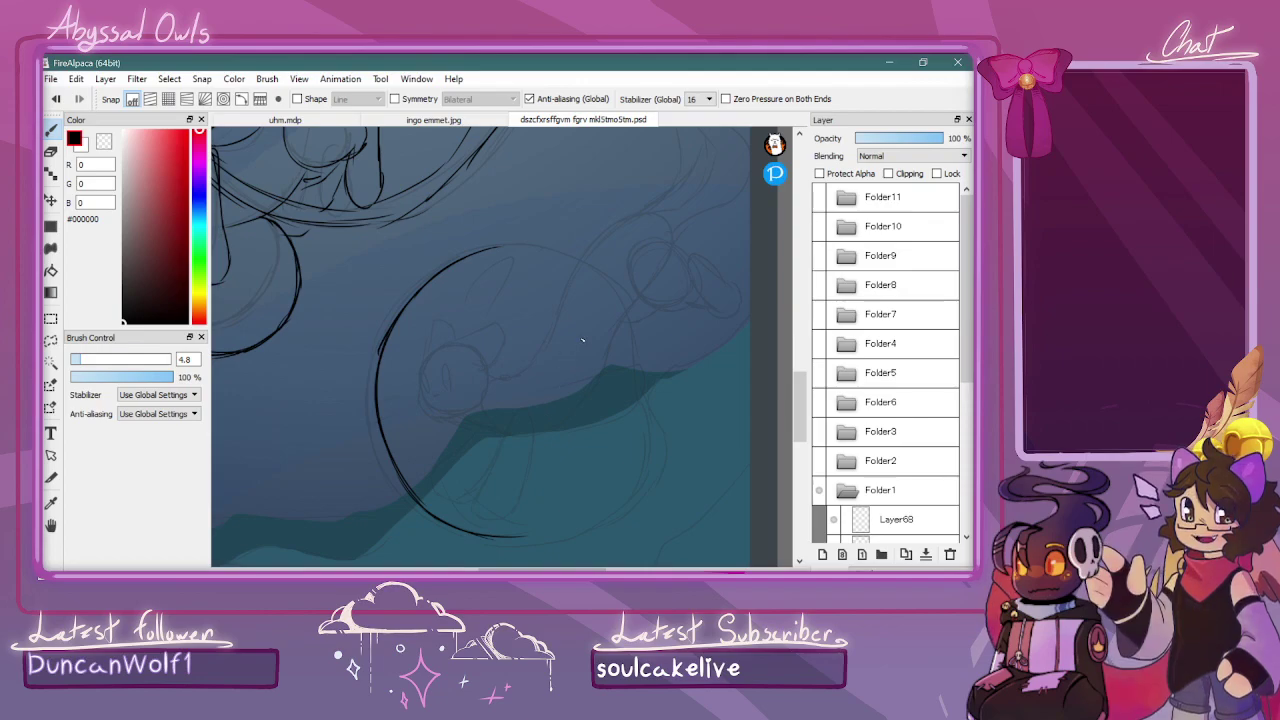
mouse_move(576, 508)
left_mouse_down()
mouse_move(617, 480)
mouse_move(624, 457)
mouse_move(606, 307)
mouse_move(552, 252)
mouse_move(593, 279)
mouse_move(549, 254)
mouse_move(571, 258)
mouse_move(487, 252)
mouse_move(606, 306)
left_mouse_up()
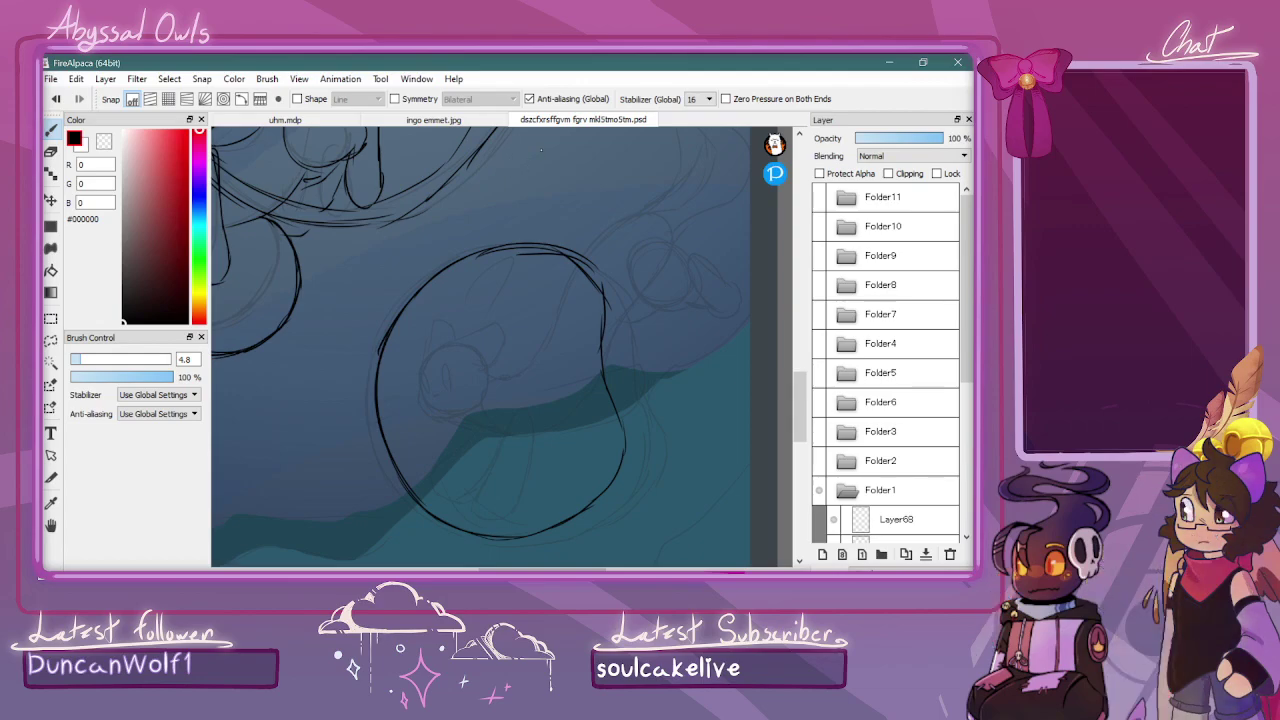
mouse_move(437, 351)
left_mouse_down()
mouse_move(419, 378)
mouse_move(450, 414)
mouse_move(468, 405)
left_mouse_up()
left_click_drag(459, 341, 502, 346)
left_click_drag(423, 362, 458, 314)
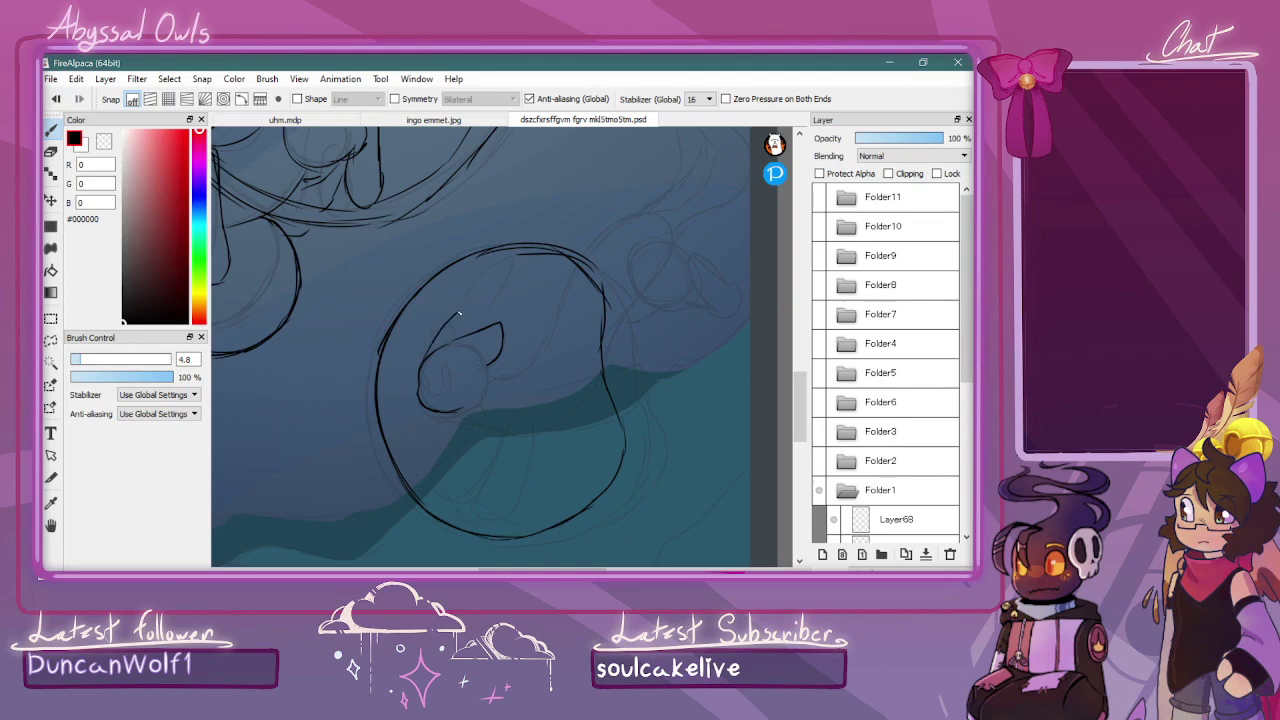
Ink the second creature's curved neck and back, continuing into a long wavy tail rising along the panel's edge
mouse_move(494, 356)
left_mouse_down()
mouse_move(490, 368)
mouse_move(524, 374)
mouse_move(550, 342)
left_mouse_up()
mouse_move(572, 288)
left_mouse_down()
mouse_move(594, 238)
mouse_move(582, 246)
mouse_move(659, 214)
mouse_move(699, 216)
mouse_move(720, 183)
left_mouse_up()
left_click_drag(800, 406, 800, 378)
mouse_move(720, 363)
left_mouse_down()
mouse_move(702, 301)
mouse_move(738, 247)
mouse_move(712, 292)
mouse_move(738, 378)
mouse_move(716, 396)
mouse_move(692, 305)
mouse_move(739, 213)
left_mouse_up()
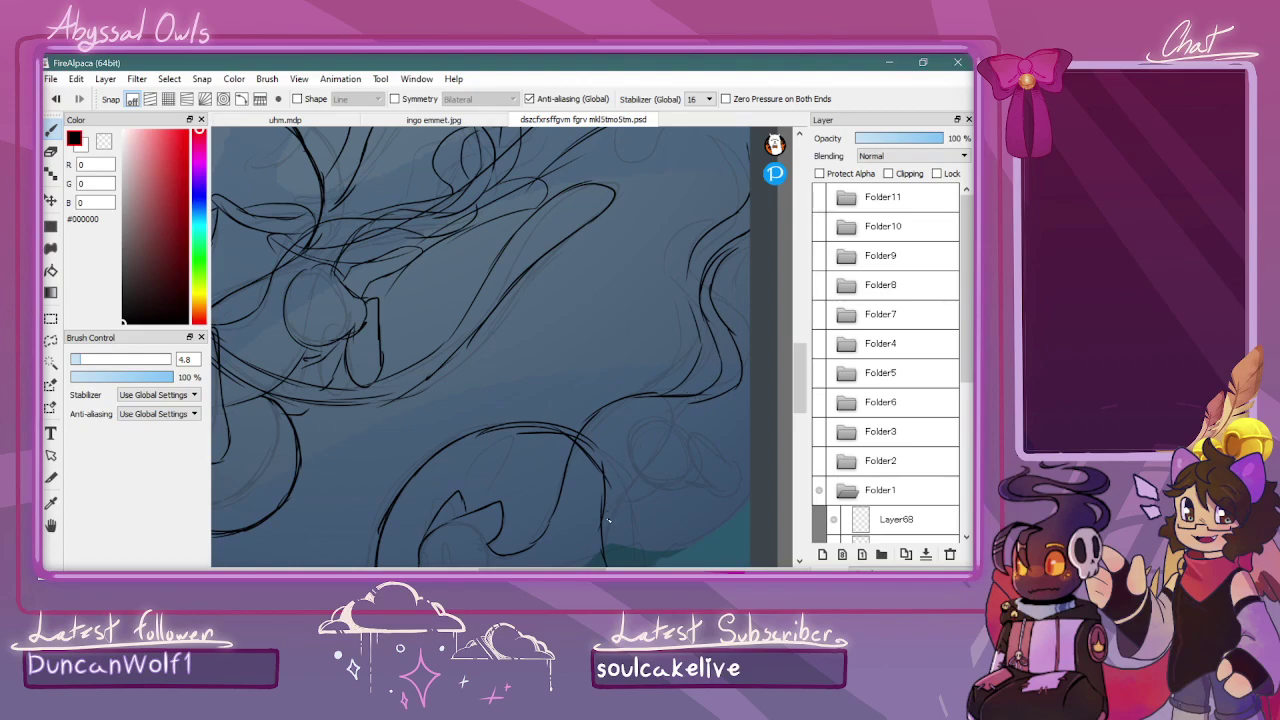
scroll(753, 362, "down", 3)
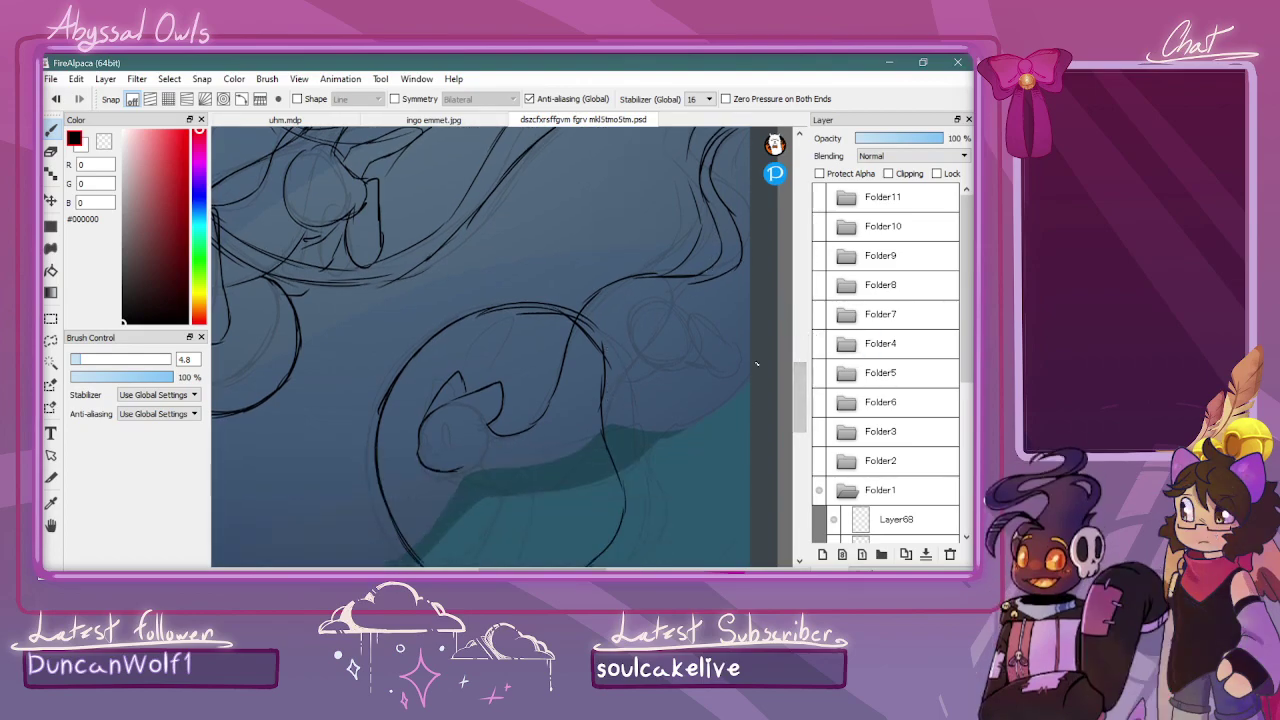
Ink the second creature's belly line running toward its hindquarters and its two rounded front legs below the chest
scroll(753, 362, "down", 2)
mouse_move(445, 380)
left_mouse_down()
mouse_move(532, 404)
mouse_move(594, 362)
mouse_move(655, 263)
left_mouse_up()
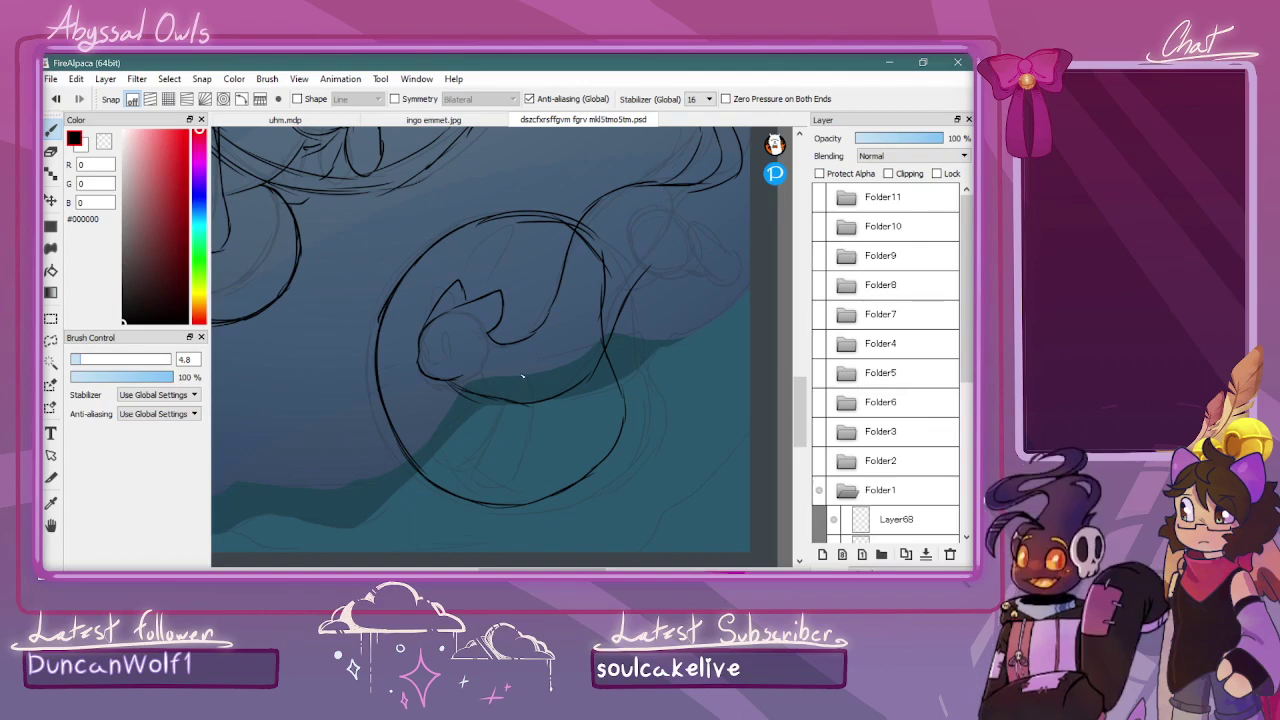
mouse_move(491, 437)
left_mouse_down()
mouse_move(476, 477)
mouse_move(479, 462)
mouse_move(494, 494)
mouse_move(524, 463)
mouse_move(520, 476)
mouse_move(529, 403)
mouse_move(431, 468)
mouse_move(439, 477)
mouse_move(484, 458)
left_mouse_up()
left_click_drag(502, 400, 483, 448)
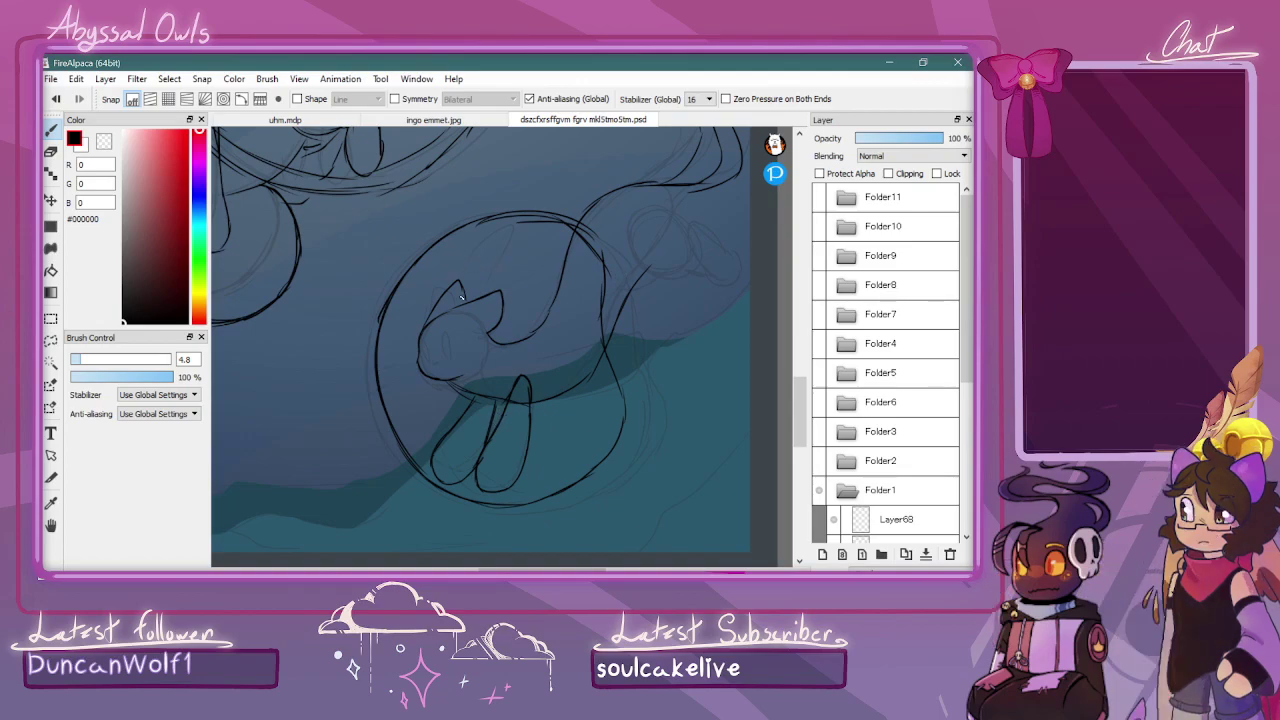
Ink the second creature's two narrow eyes and its round haunch with the outstretched hind leg
mouse_move(440, 334)
left_mouse_down()
mouse_move(449, 349)
mouse_move(422, 340)
mouse_move(428, 360)
left_mouse_up()
mouse_move(643, 283)
left_mouse_down()
mouse_move(727, 236)
mouse_move(742, 201)
mouse_move(678, 232)
mouse_move(645, 223)
mouse_move(623, 256)
mouse_move(644, 225)
mouse_move(682, 229)
left_mouse_up()
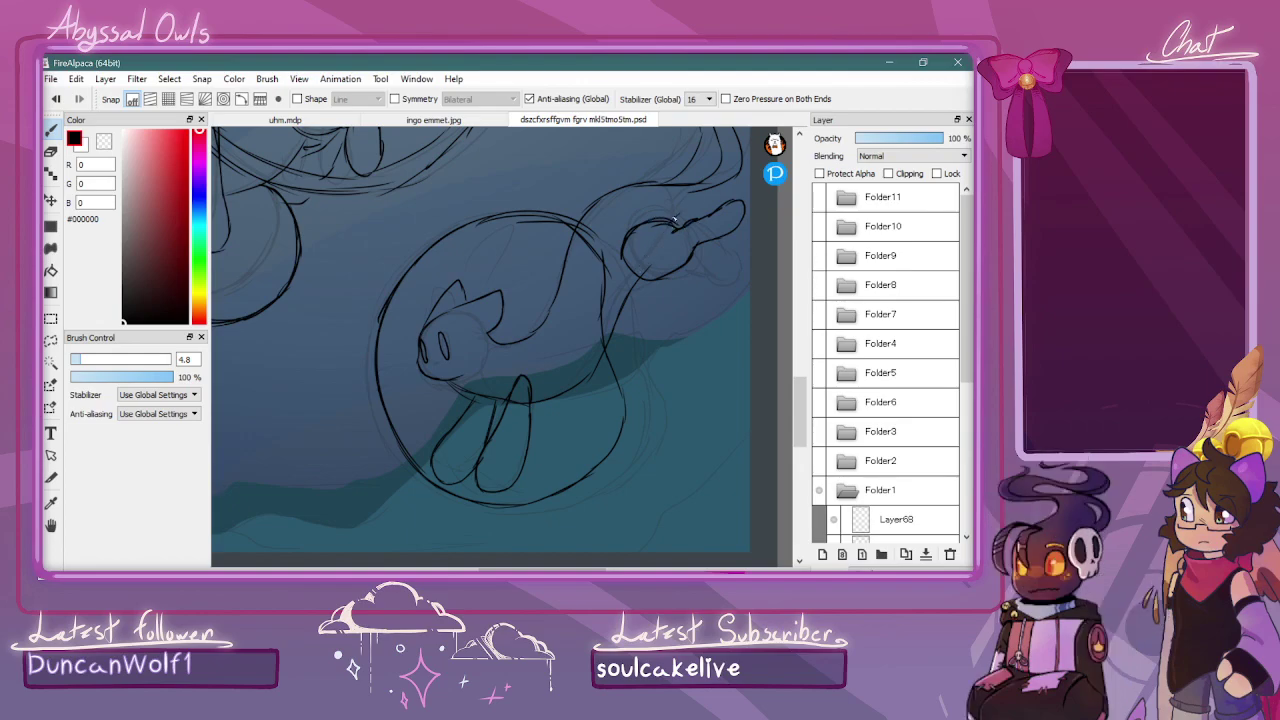
Ink curved contour lines across the second jellyfish's bell, including a curve over the front legs and short strokes at its front edge
mouse_move(800, 385)
left_mouse_down()
mouse_move(801, 346)
mouse_move(801, 377)
left_mouse_up()
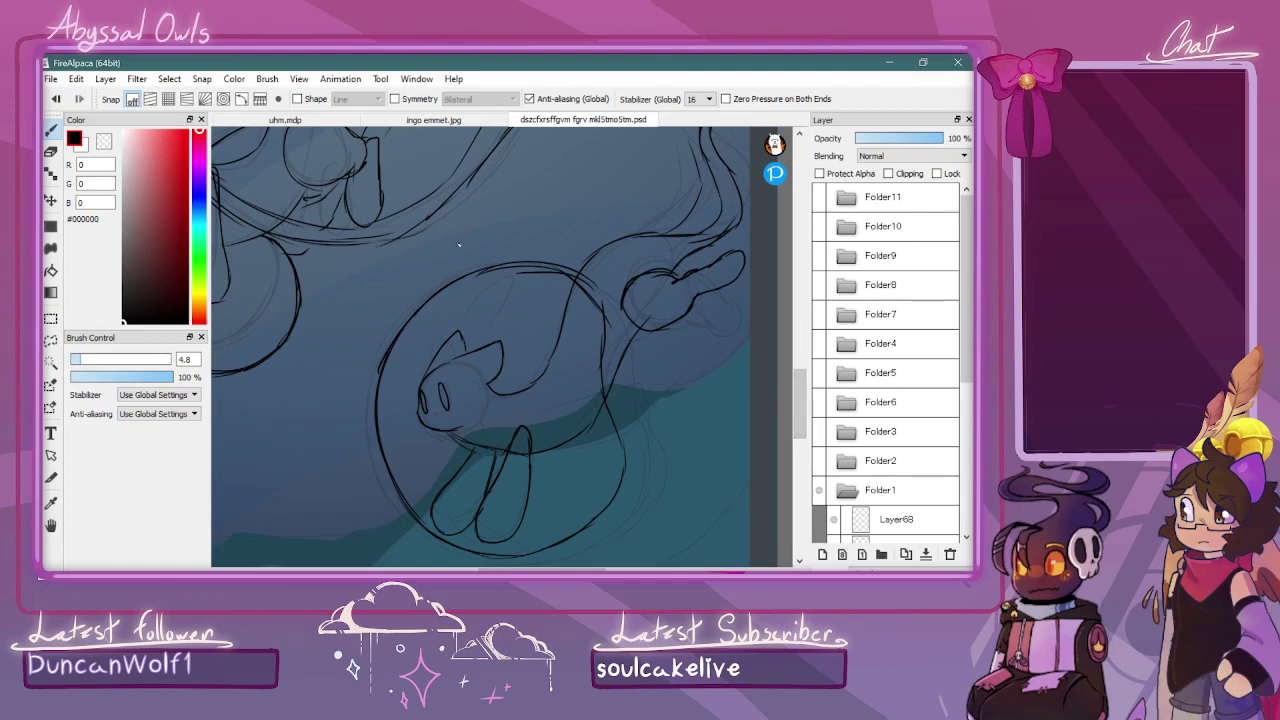
mouse_move(467, 304)
left_mouse_down()
mouse_move(521, 289)
mouse_move(447, 356)
left_mouse_up()
left_click_drag(494, 408, 594, 399)
mouse_move(500, 421)
left_mouse_down()
mouse_move(598, 428)
mouse_move(588, 399)
left_mouse_up()
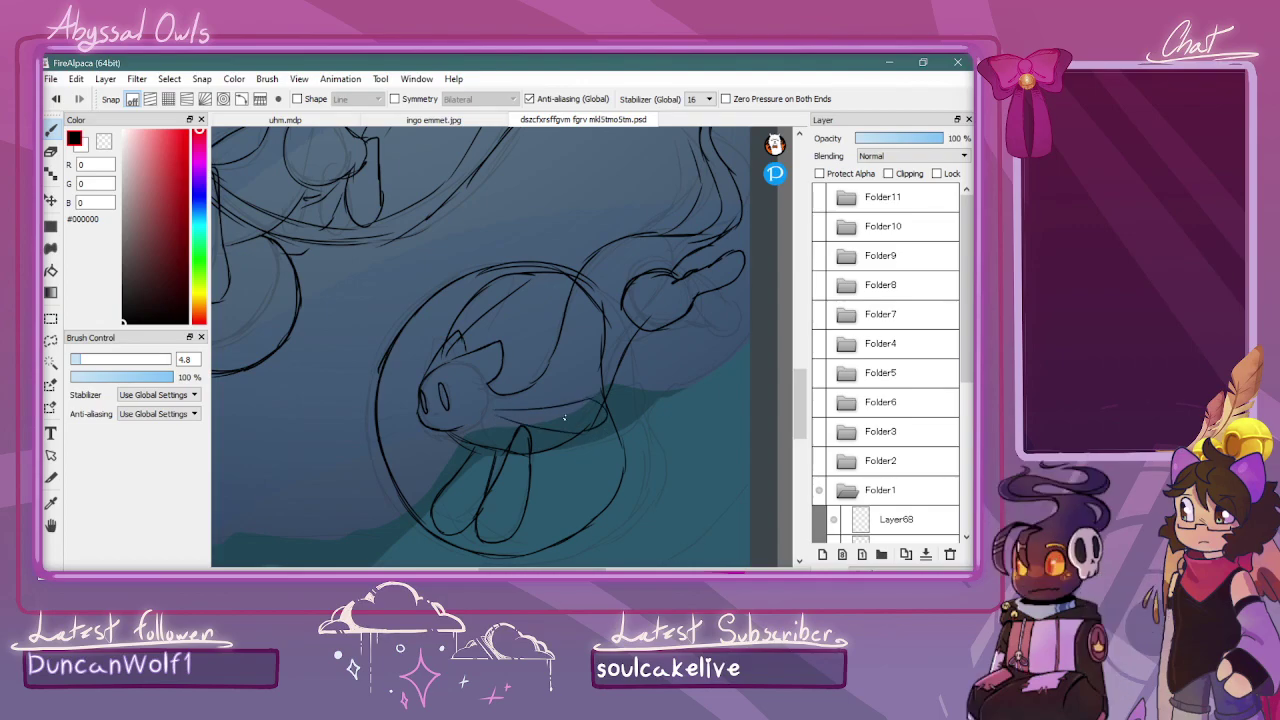
mouse_move(446, 503)
left_mouse_down()
mouse_move(474, 538)
mouse_move(475, 515)
mouse_move(436, 474)
mouse_move(519, 515)
left_mouse_up()
left_click_drag(382, 434, 394, 420)
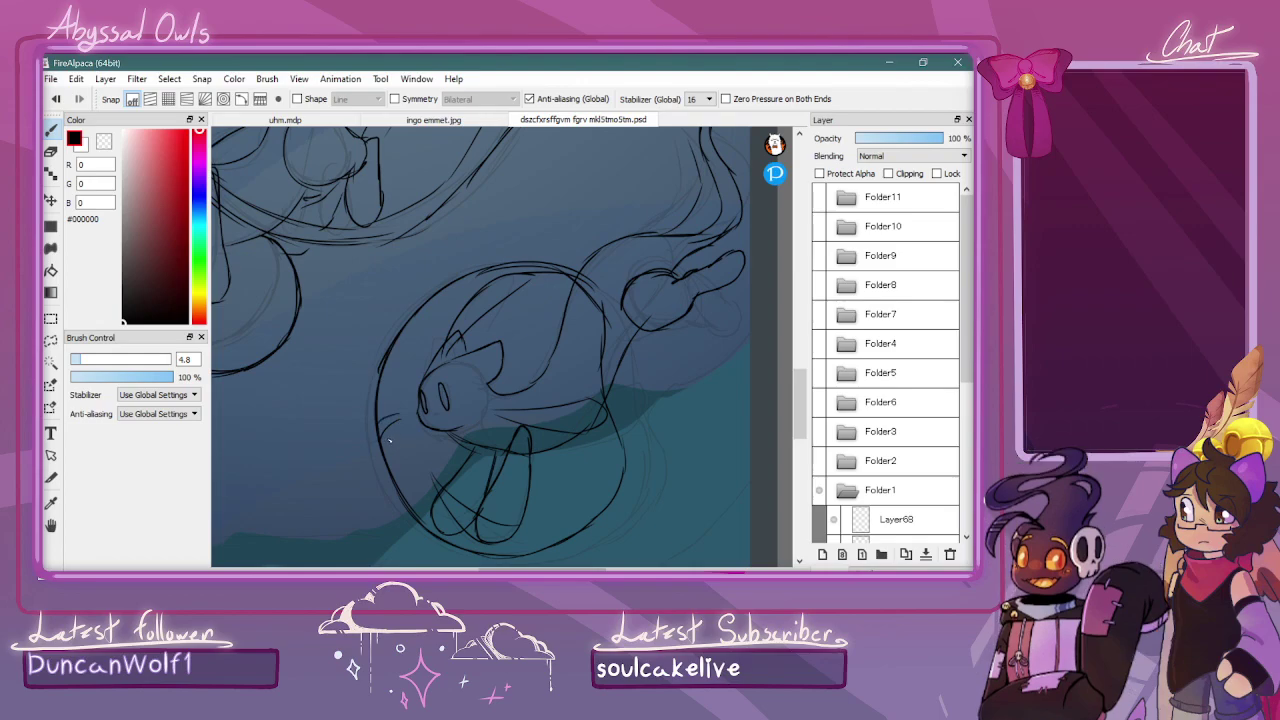
Examine the whole lower panel's line art and the layers inside Folder1
scroll(669, 373, "down", 4)
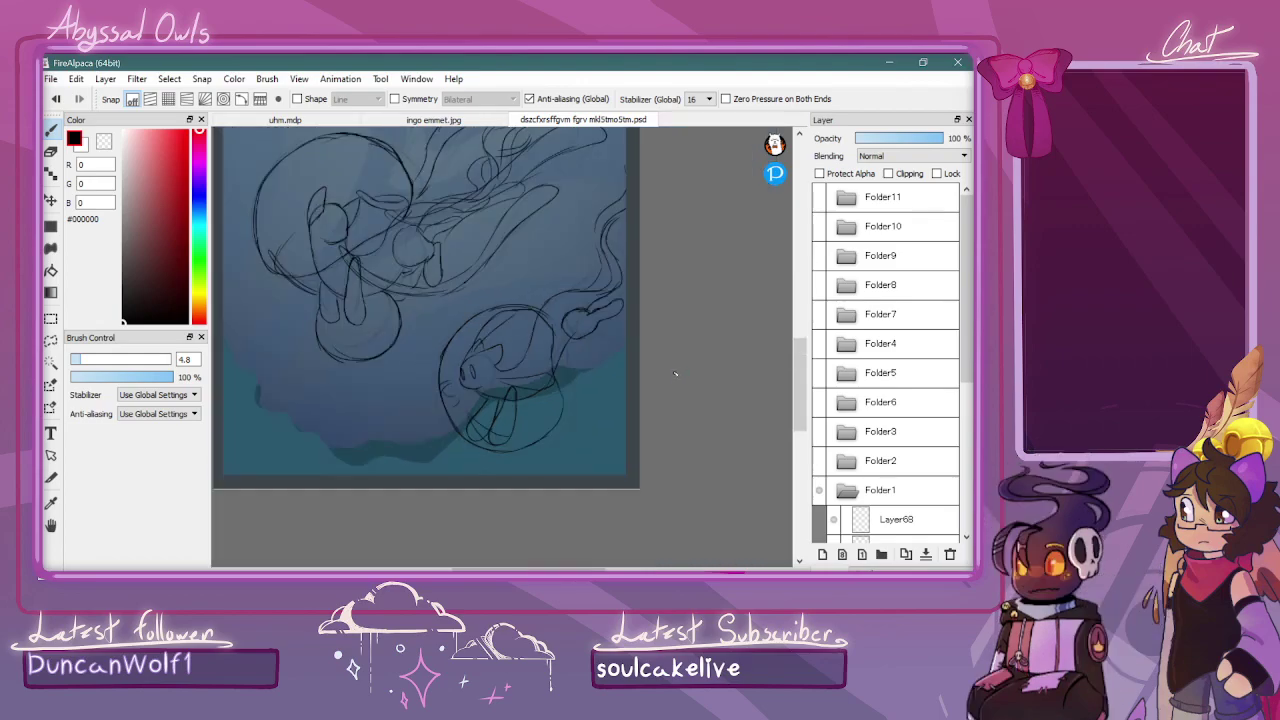
scroll(664, 375, "up", 1)
scroll(664, 375, "down", 1)
left_click_drag(798, 346, 798, 327)
key("ctrl+minus")
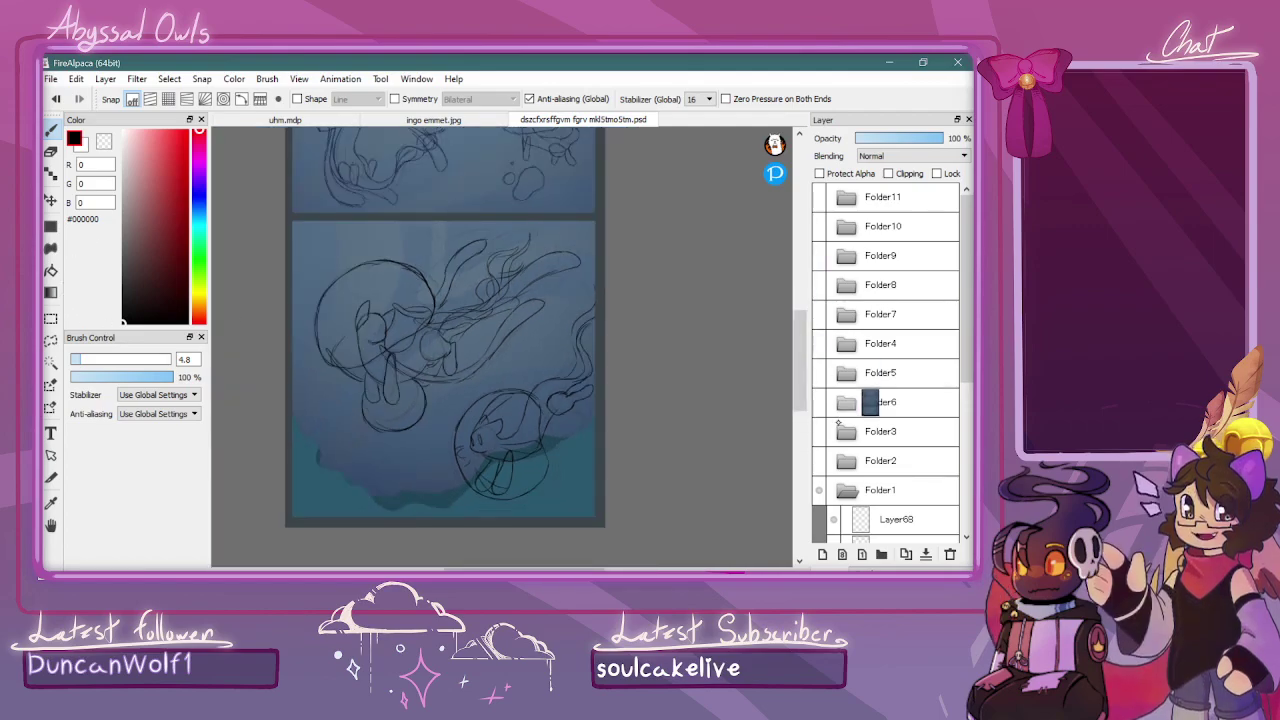
left_click(868, 568)
key("F5")
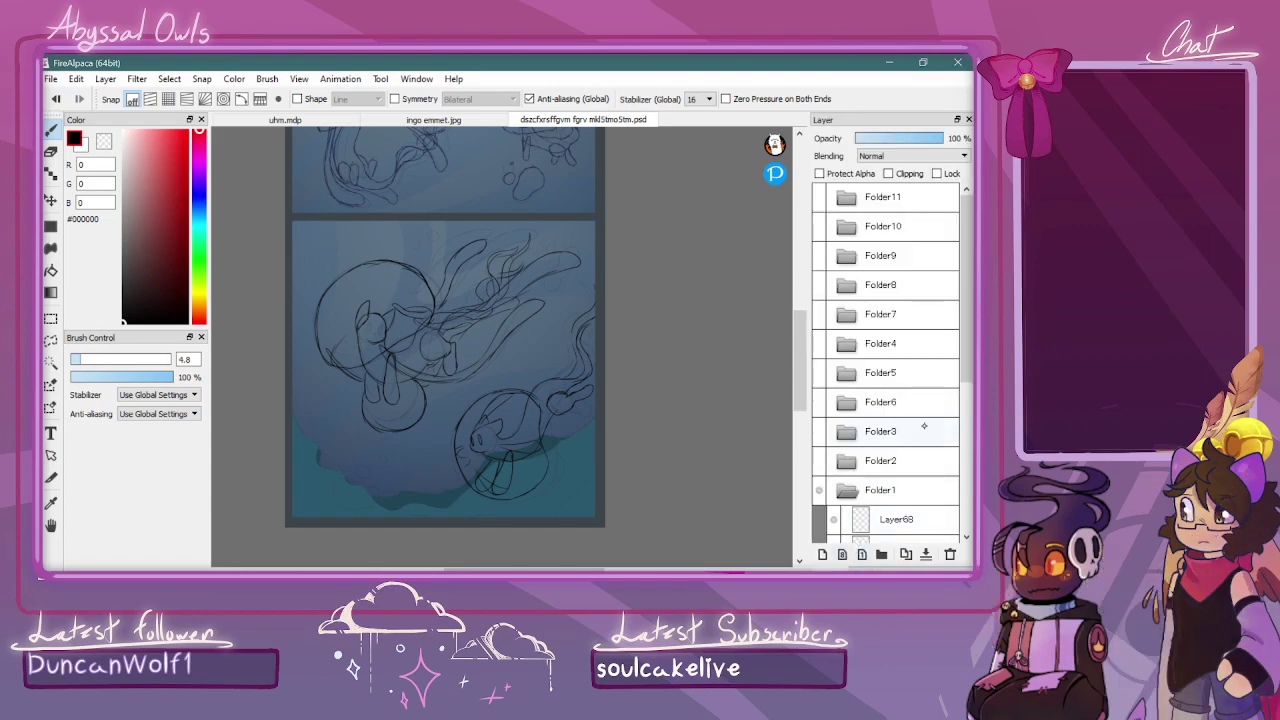
scroll(946, 430, "up", 2)
scroll(943, 433, "down", 1)
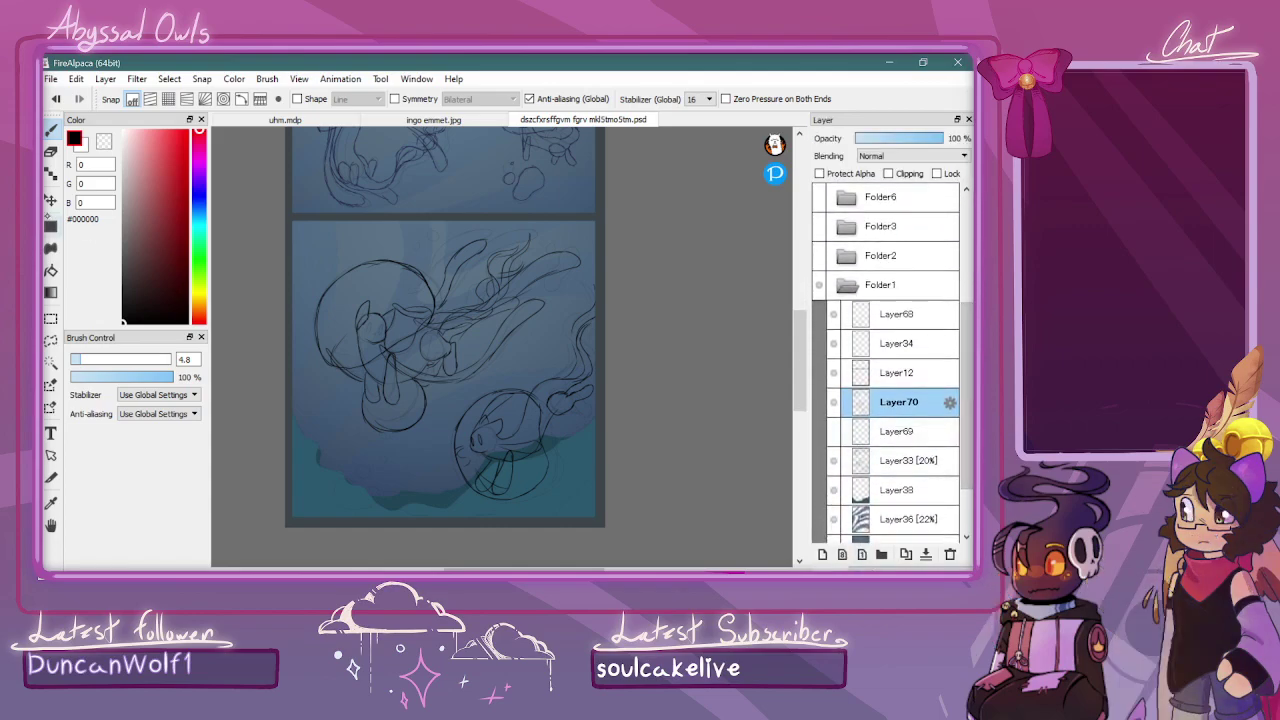
left_click(51, 201)
left_click_drag(658, 208, 646, 209)
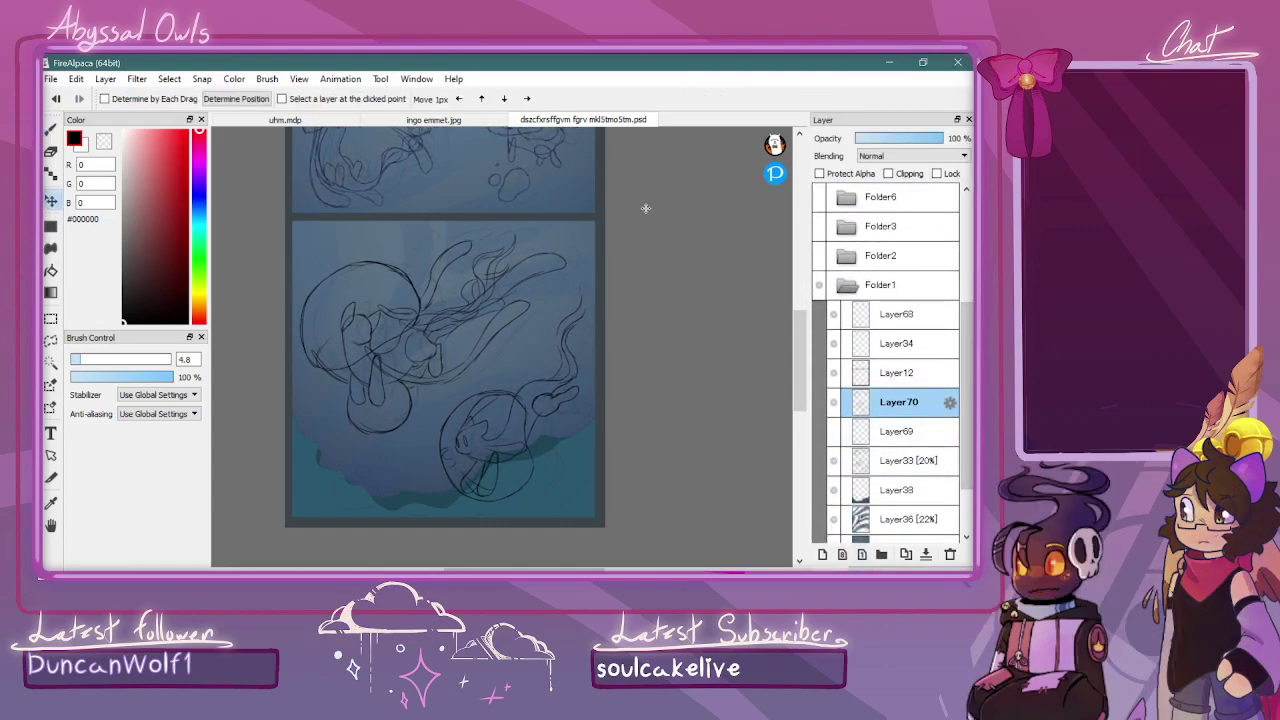
left_click(50, 318)
key("ctrl+z")
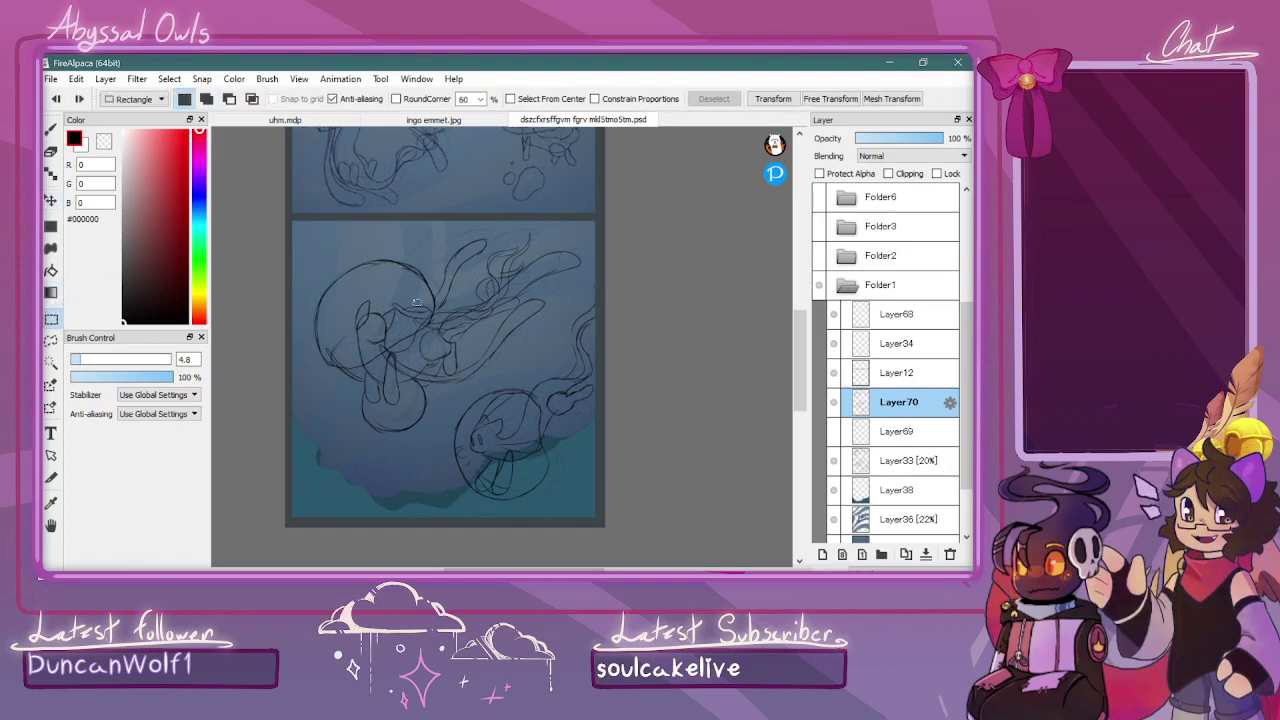
Select the lower panel's line art on Layer70, shift it slightly to the left, and clear the selection
left_click_drag(270, 222, 614, 522)
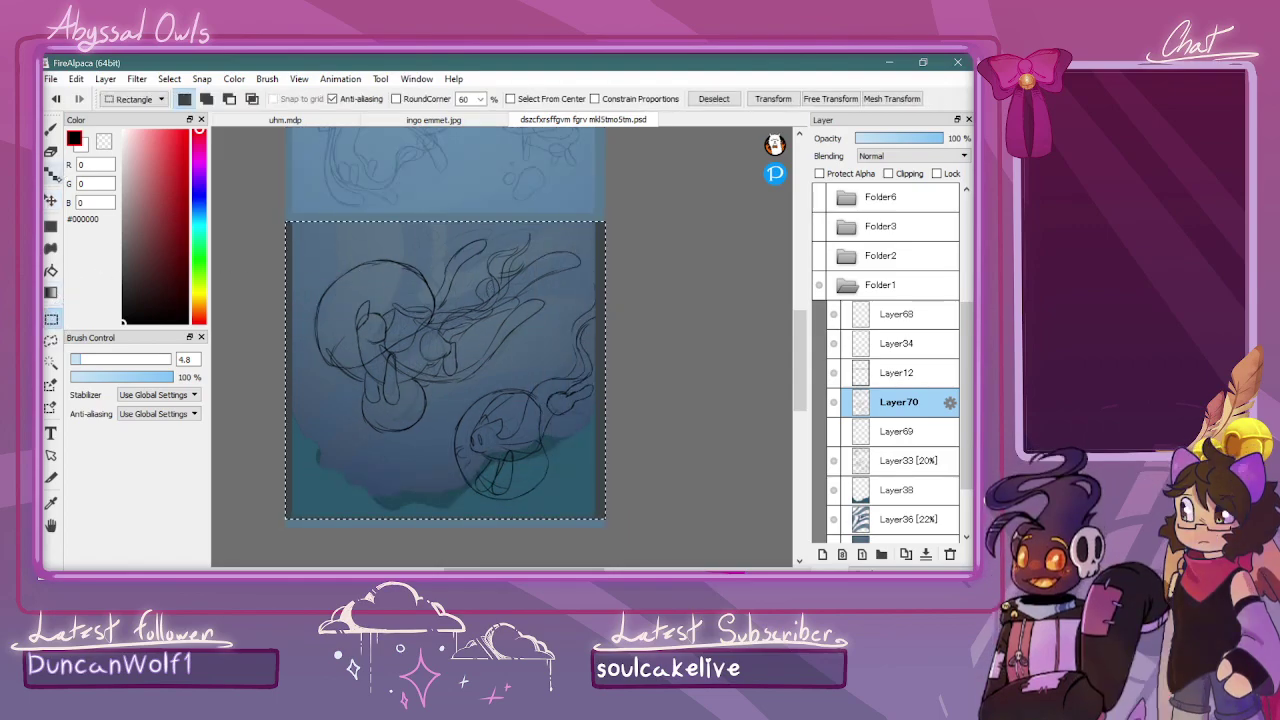
left_click(51, 200)
mouse_move(495, 297)
left_mouse_down()
mouse_move(469, 297)
mouse_move(481, 299)
left_mouse_up()
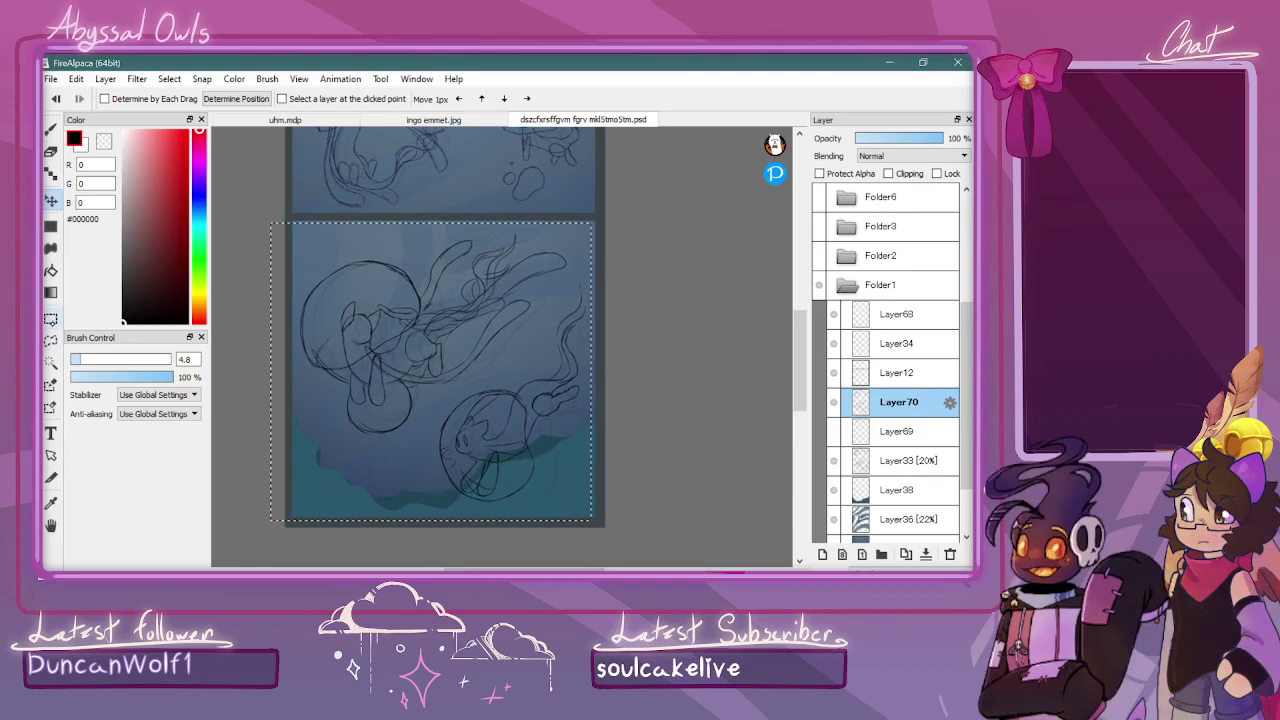
left_click(51, 319)
left_click(698, 234)
Ink the large jellyfish creature's face, a diamond sparkle above the bell, and small angular sparkles beside its lower edge
key("ctrl+Up")
key("ctrl+Up")
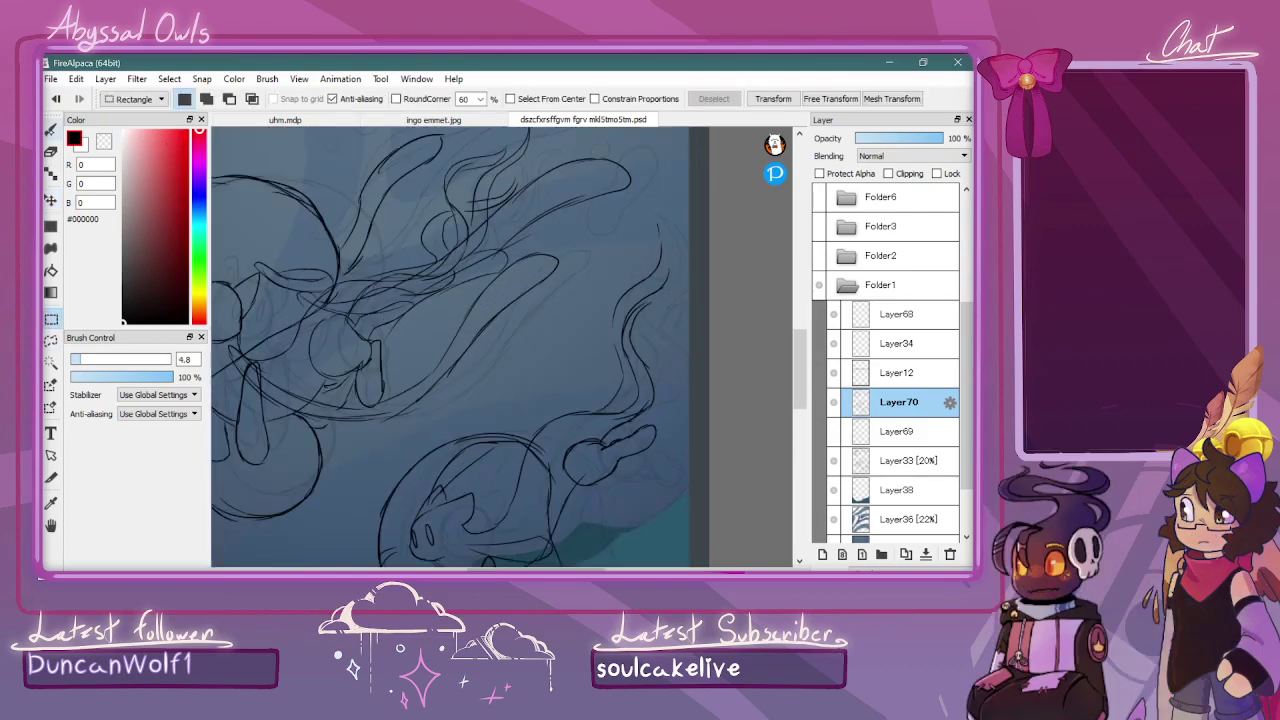
left_click(51, 129)
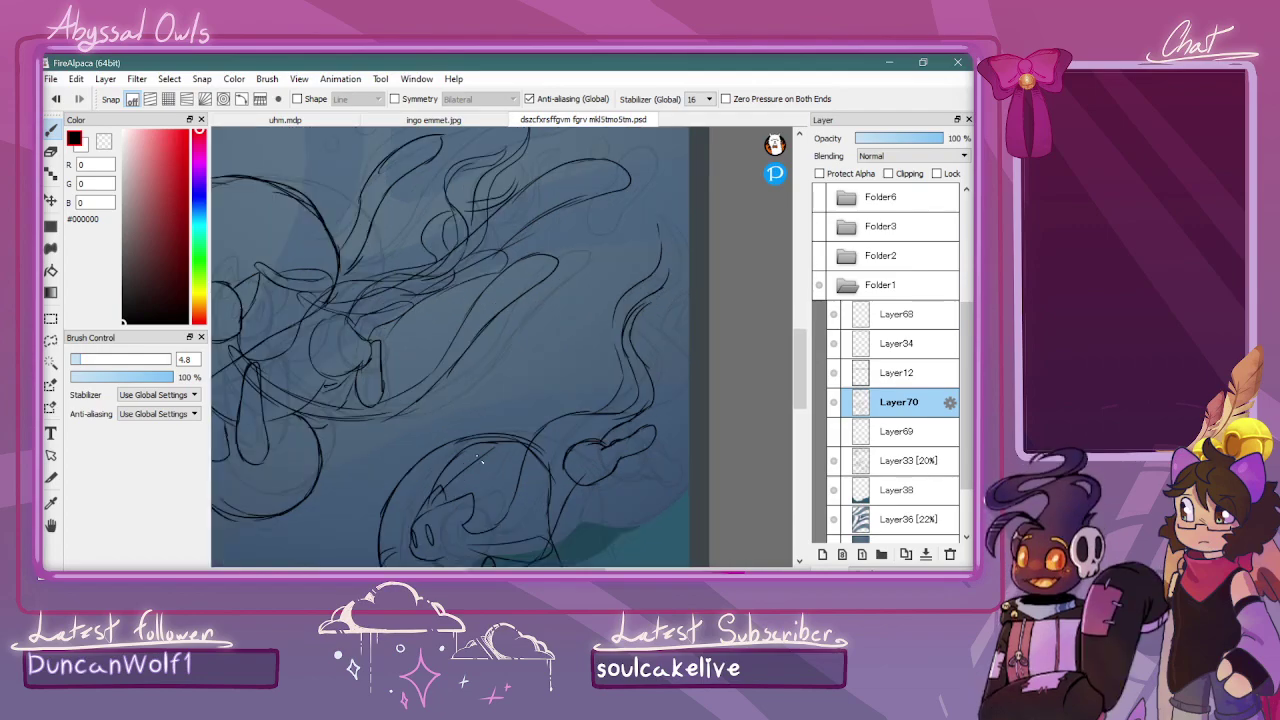
left_click_drag(508, 568, 482, 568)
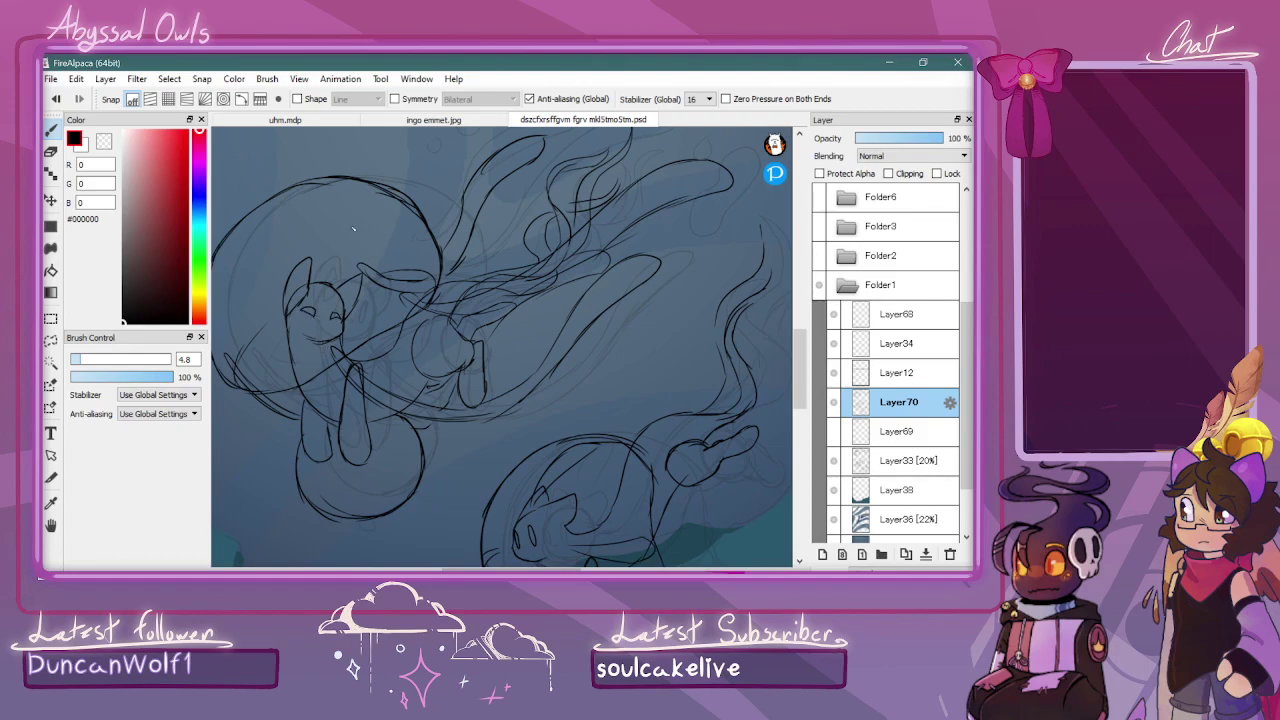
mouse_move(423, 190)
left_mouse_down()
mouse_move(428, 176)
mouse_move(449, 194)
mouse_move(424, 186)
left_mouse_up()
left_click_drag(509, 569, 487, 569)
mouse_move(323, 402)
left_mouse_down()
mouse_move(305, 418)
mouse_move(329, 431)
mouse_move(336, 416)
left_mouse_up()
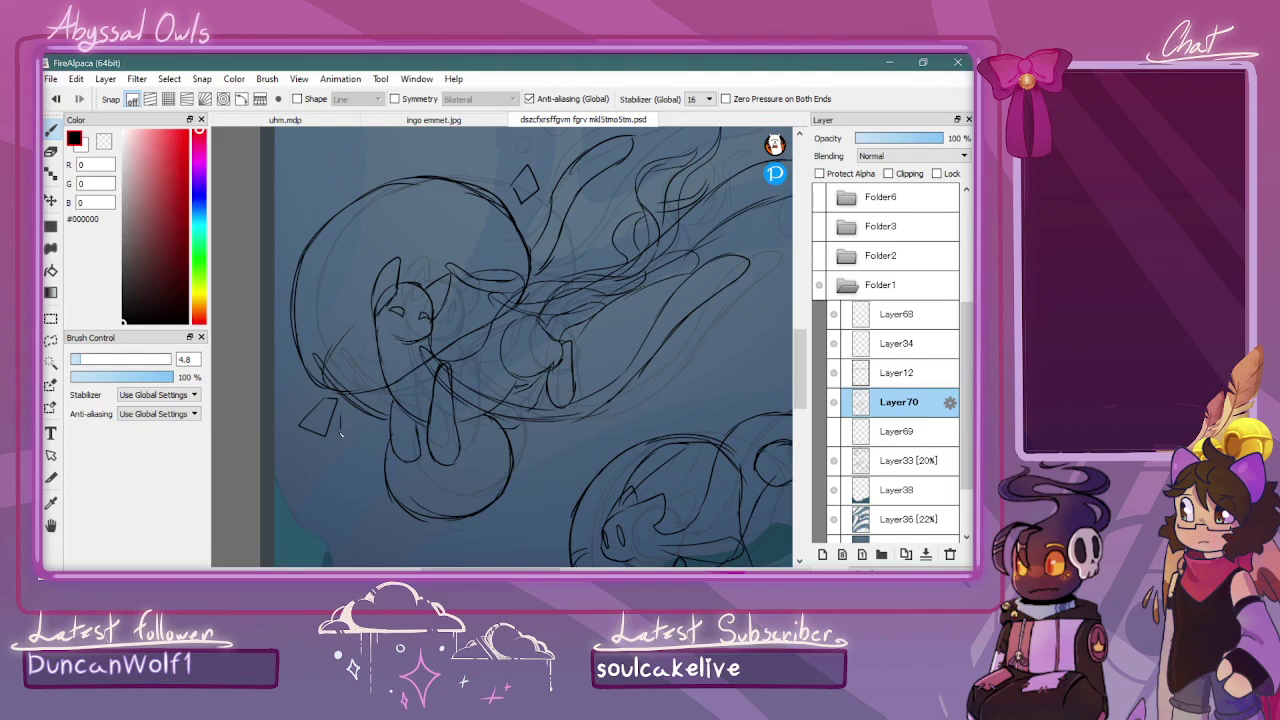
Examine the line art across both panels, briefly toggling Layer70's visibility
scroll(534, 343, "down", 4)
scroll(704, 345, "up", 2)
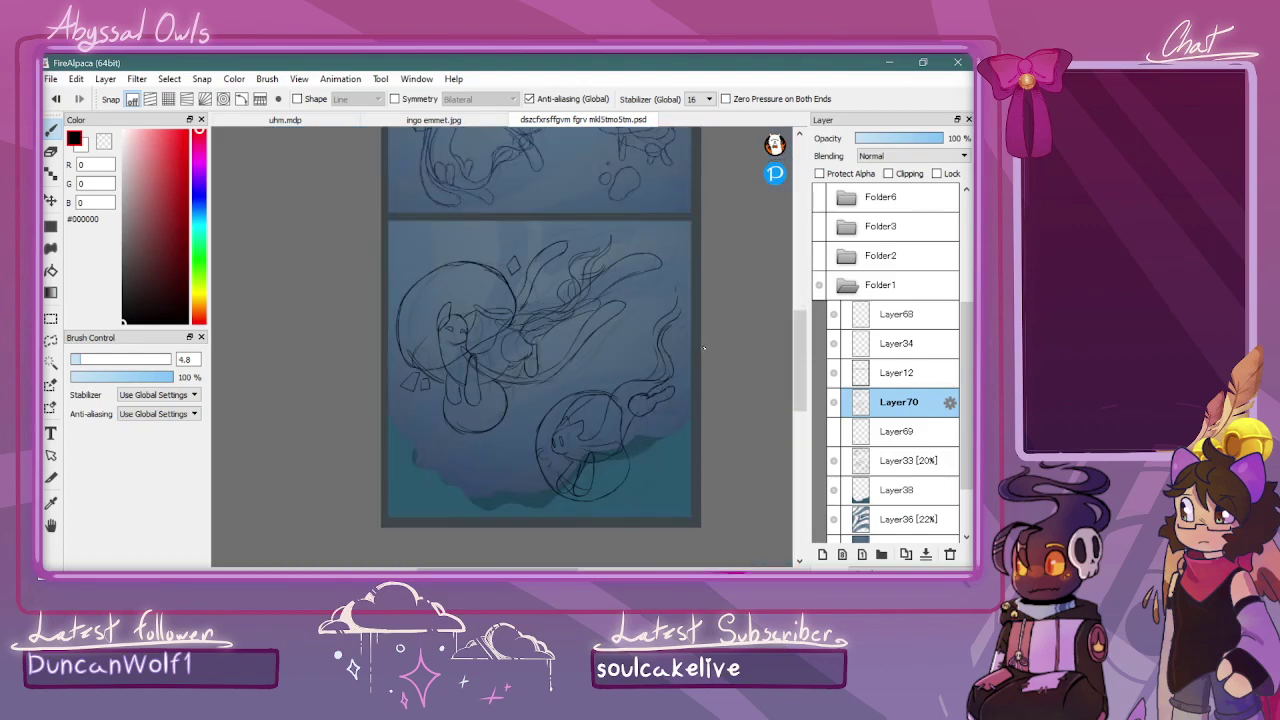
scroll(533, 553, "right", 2)
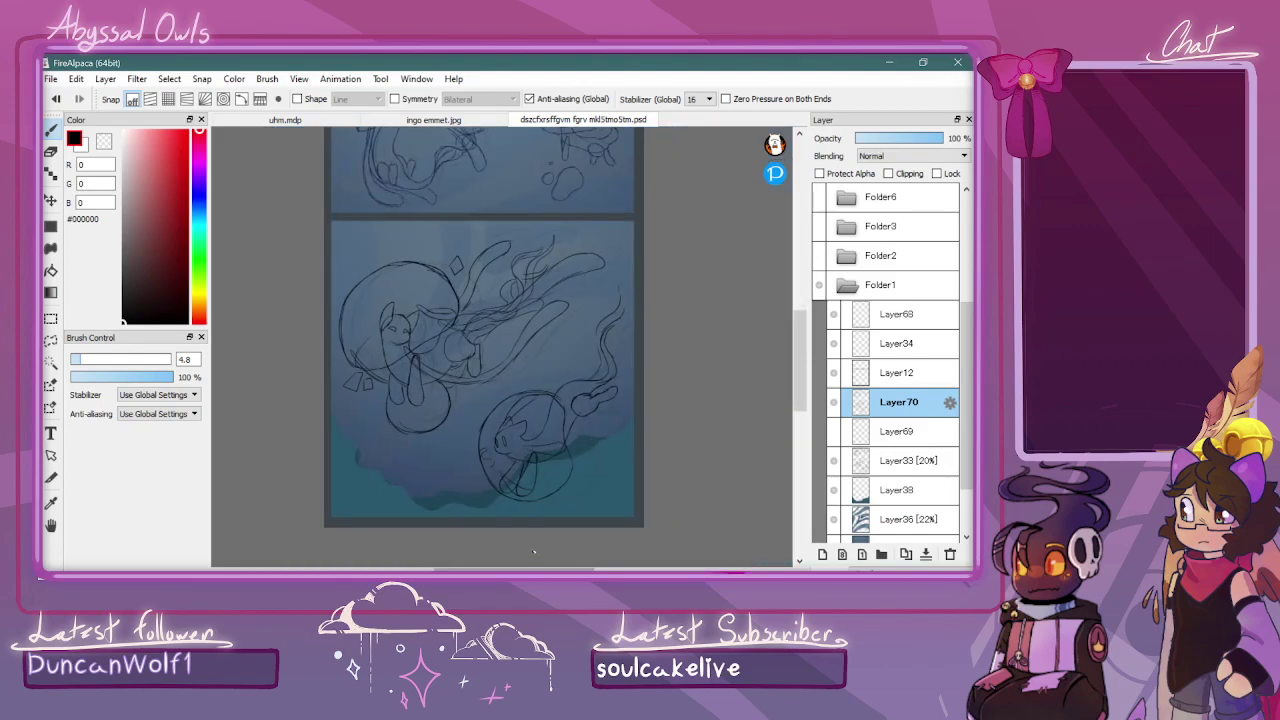
scroll(503, 346, "down", 1)
left_click_drag(801, 353, 810, 330)
scroll(805, 310, "up", 3)
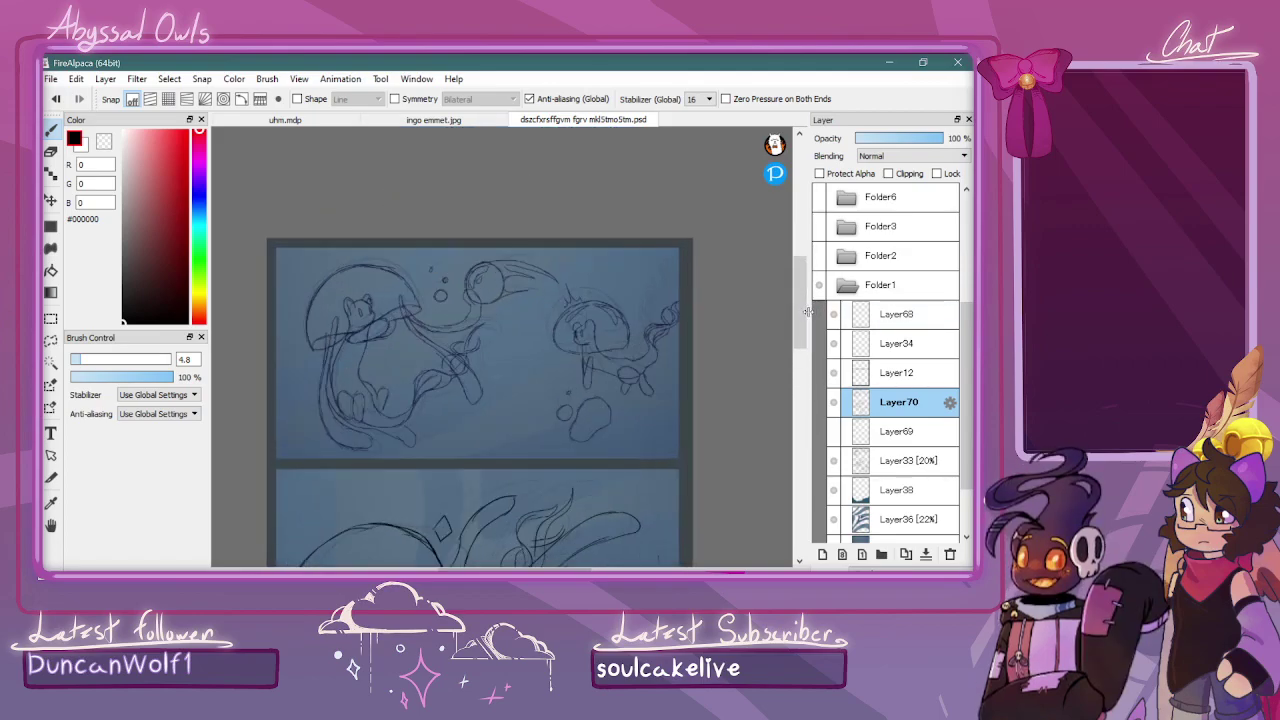
scroll(808, 316, "down", 1)
left_click_drag(805, 323, 796, 385)
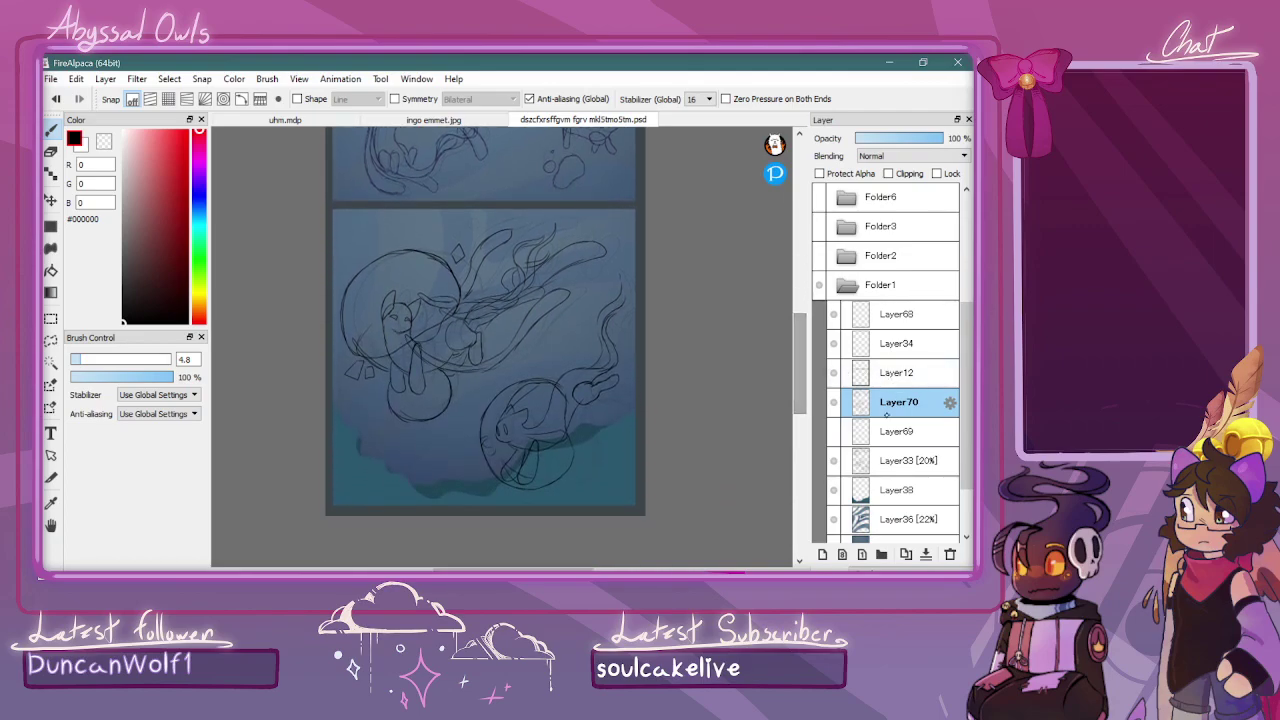
left_click(836, 402)
left_click(837, 401)
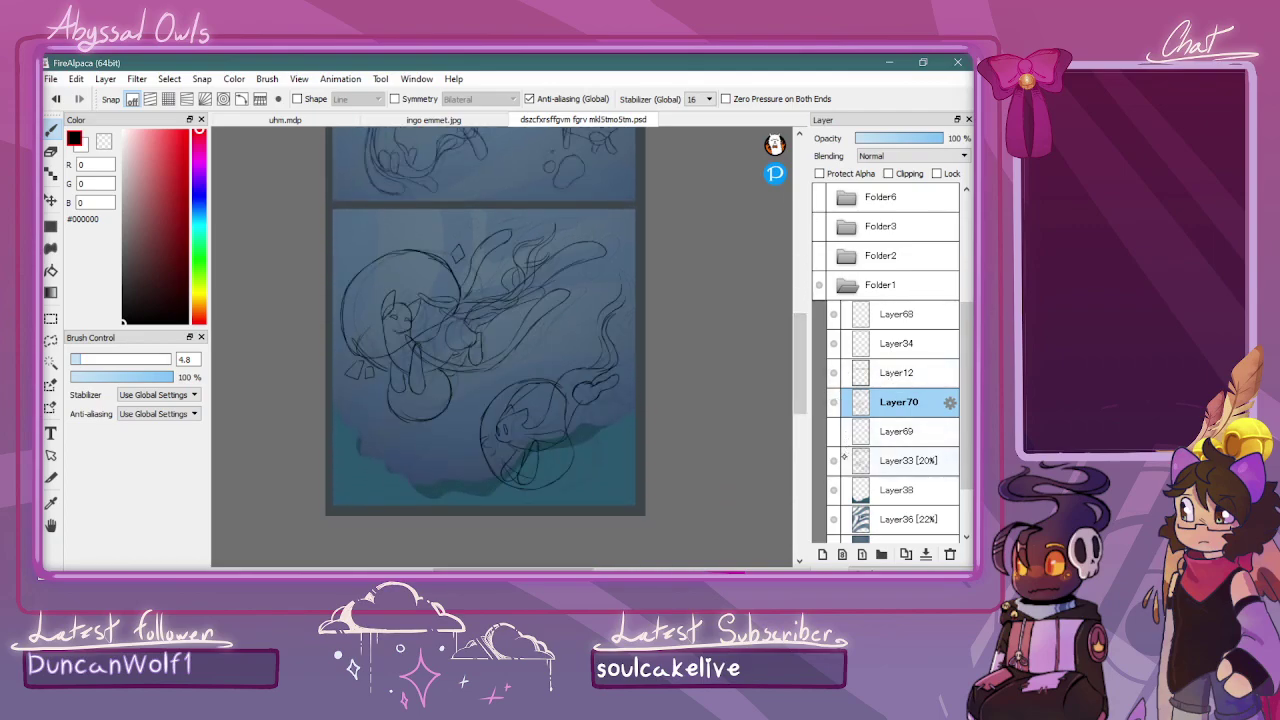
Hide Layer33 and ink bubbles along the lower panel's top edge and near the second jellyfish
mouse_move(800, 362)
left_mouse_down()
mouse_move(800, 316)
mouse_move(800, 384)
left_mouse_up()
key("ctrl+Up")
key("ctrl+Down")
key("ctrl+Down")
scroll(800, 385, "up", 1)
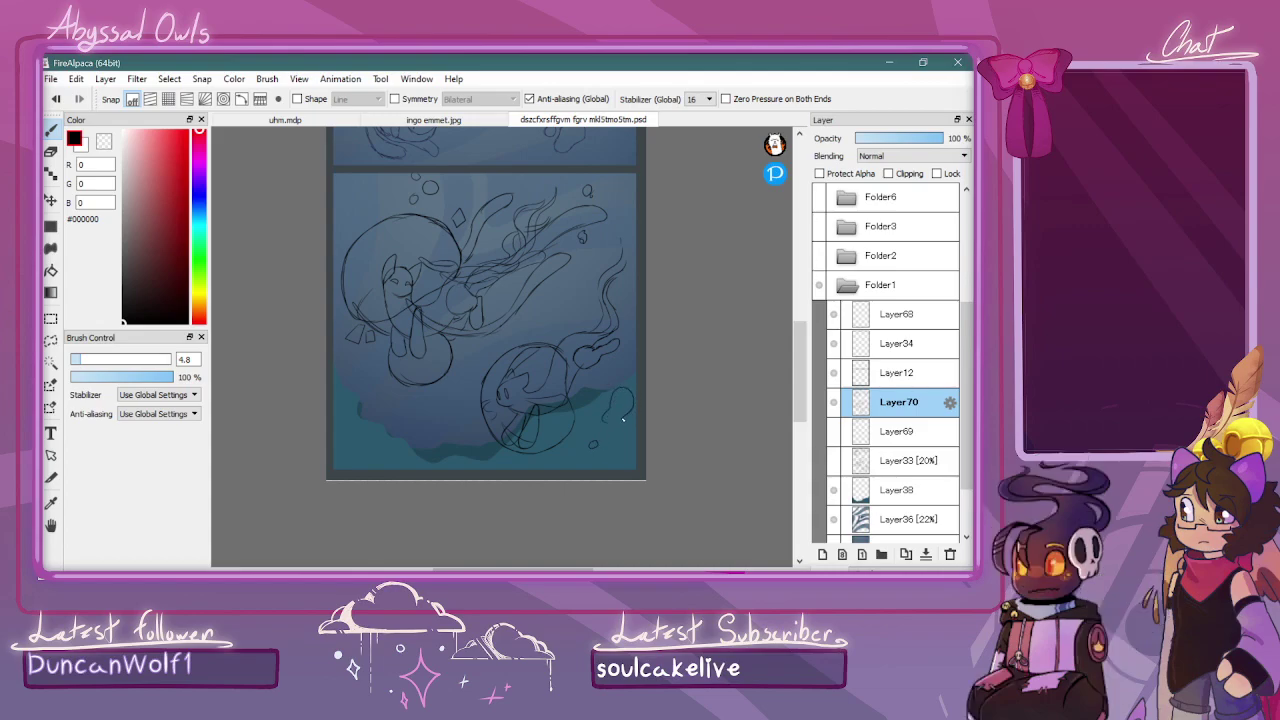
Finish the lower corner bubble and ink more bubbles up the panel's right edge, plus contour curves on the large bell
left_click_drag(624, 420, 606, 424)
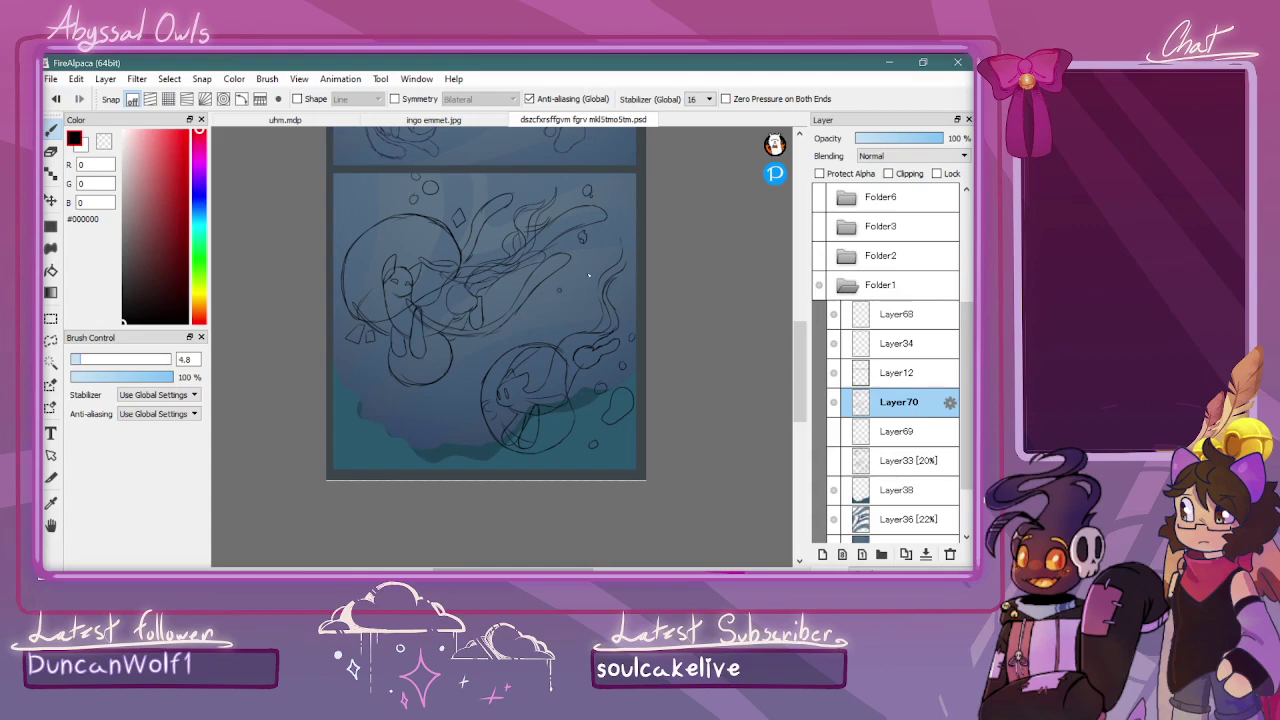
mouse_move(583, 278)
left_mouse_down()
mouse_move(589, 256)
mouse_move(635, 244)
left_mouse_up()
mouse_move(800, 335)
left_mouse_down()
mouse_move(800, 323)
mouse_move(800, 335)
left_mouse_up()
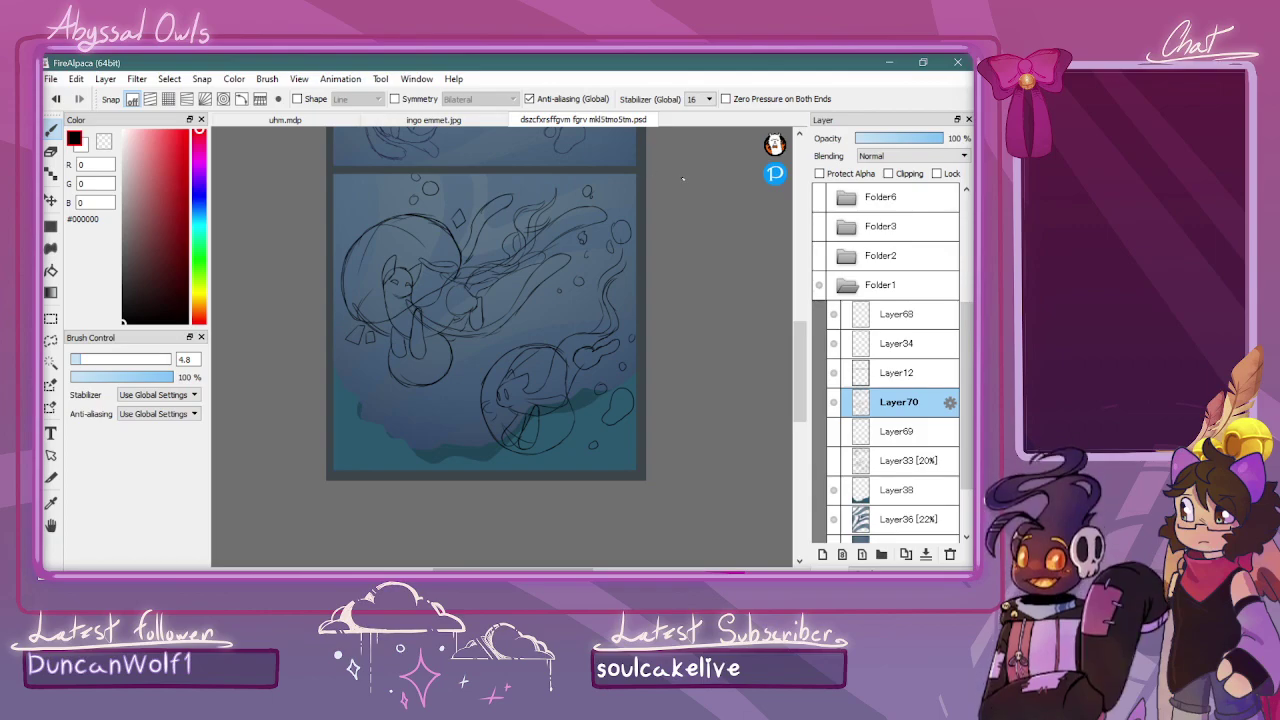
Lower Layer70's opacity to 48% and add a new layer above it for the clean line art
left_click_drag(805, 358, 814, 320)
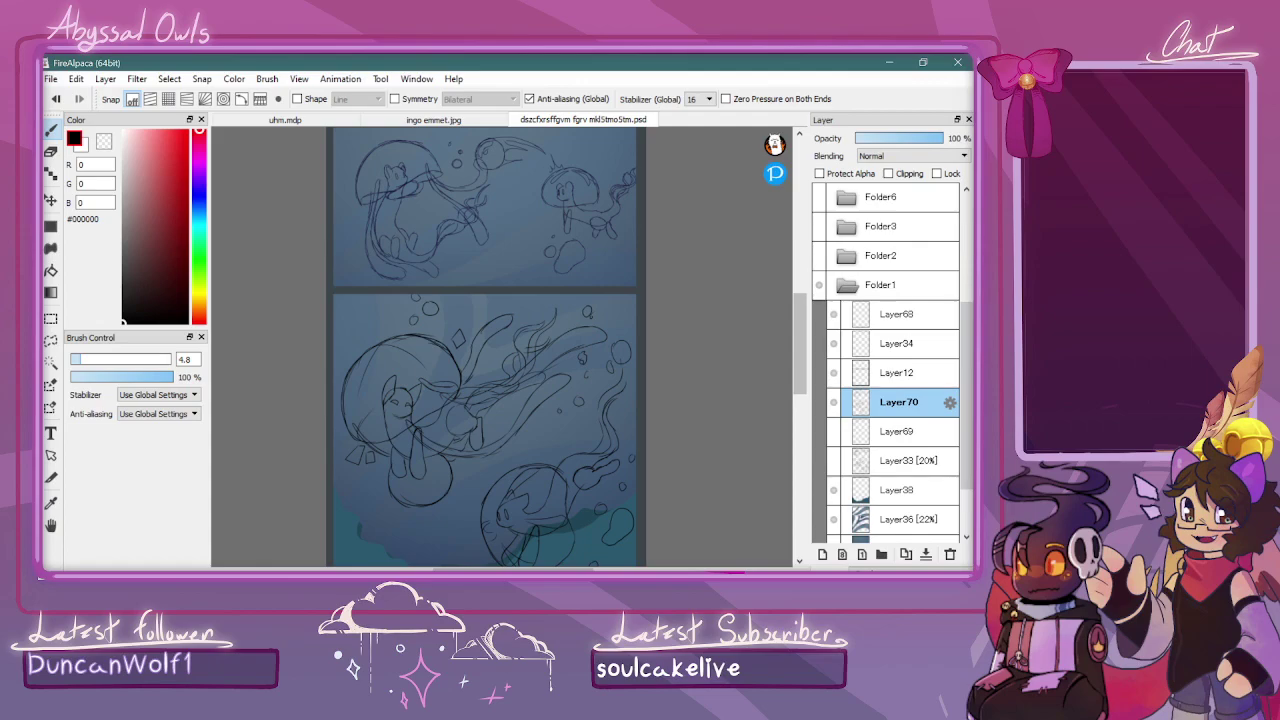
mouse_move(800, 322)
left_mouse_down()
mouse_move(800, 300)
mouse_move(799, 340)
left_mouse_up()
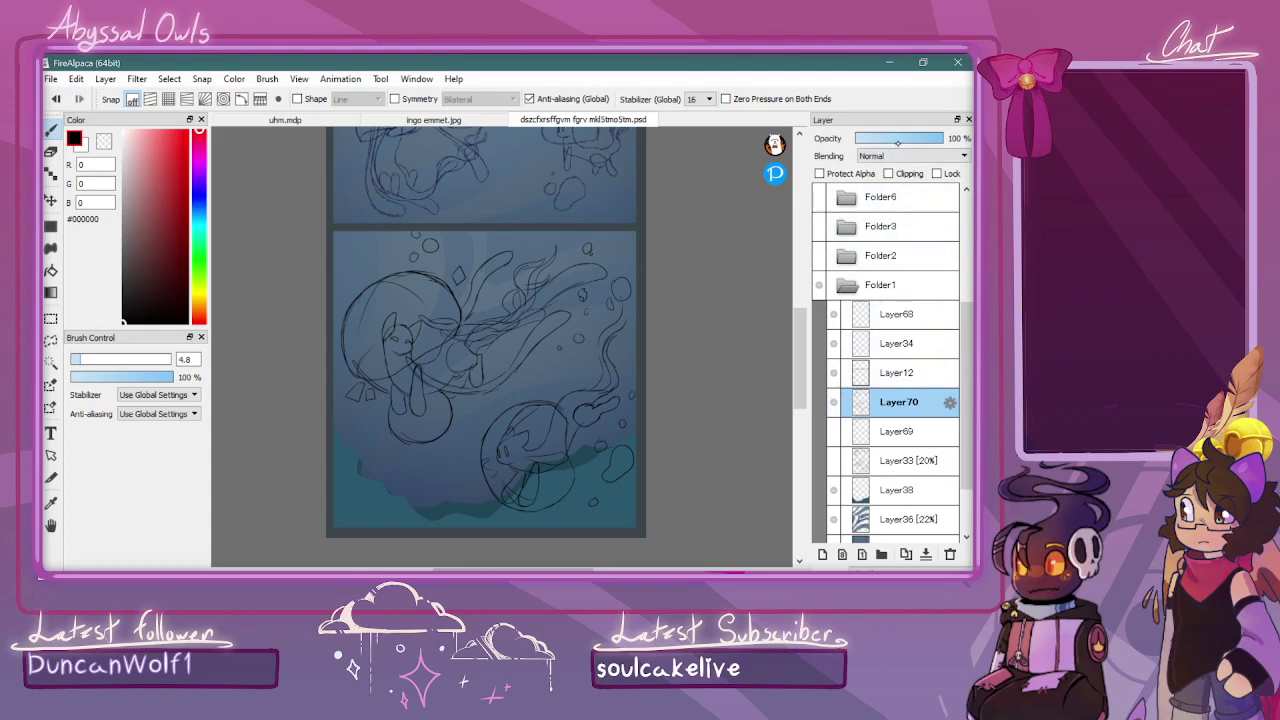
left_click(897, 143)
left_click(822, 554)
Draw clean lines over the upper panel's large jellyfish creature for its near ear and the top of its head
left_click_drag(799, 371, 799, 331)
left_click_drag(534, 569, 514, 569)
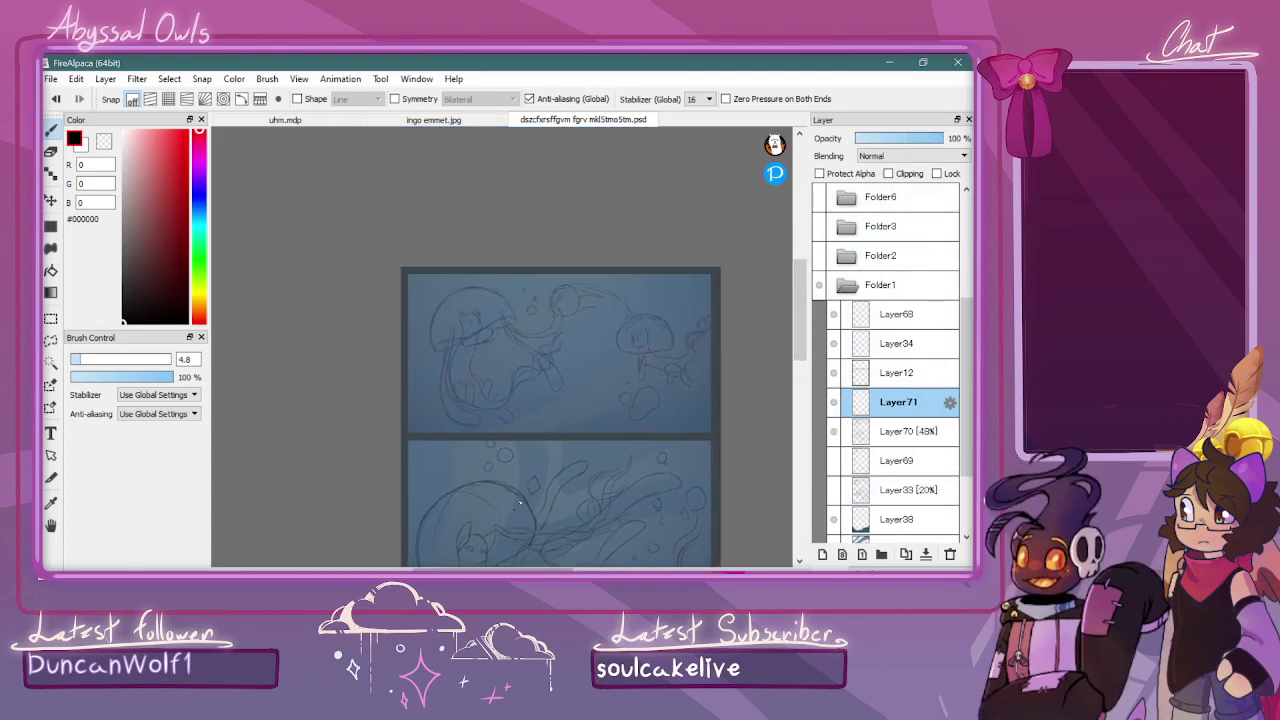
scroll(515, 513, "up", 2)
scroll(314, 262, "up", 1)
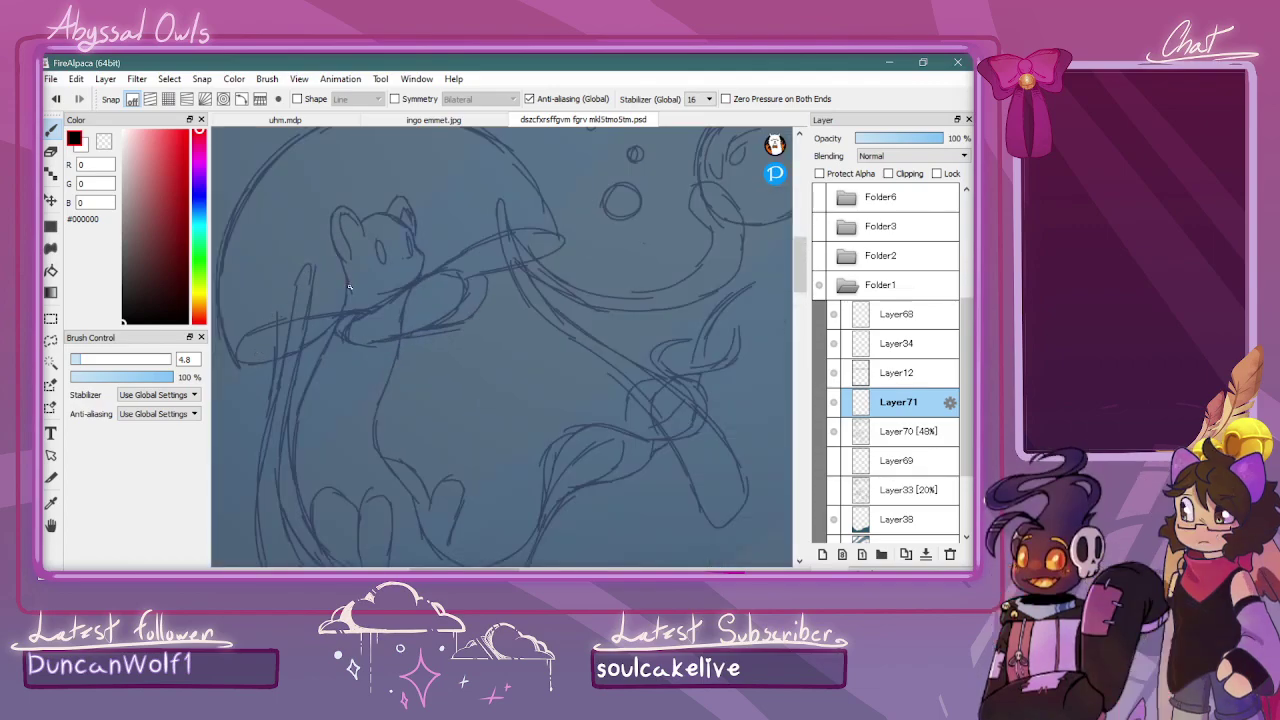
mouse_move(339, 261)
left_mouse_down()
mouse_move(333, 214)
mouse_move(358, 208)
mouse_move(363, 246)
left_mouse_up()
mouse_move(363, 240)
left_mouse_down()
mouse_move(345, 206)
mouse_move(333, 221)
mouse_move(335, 253)
left_mouse_up()
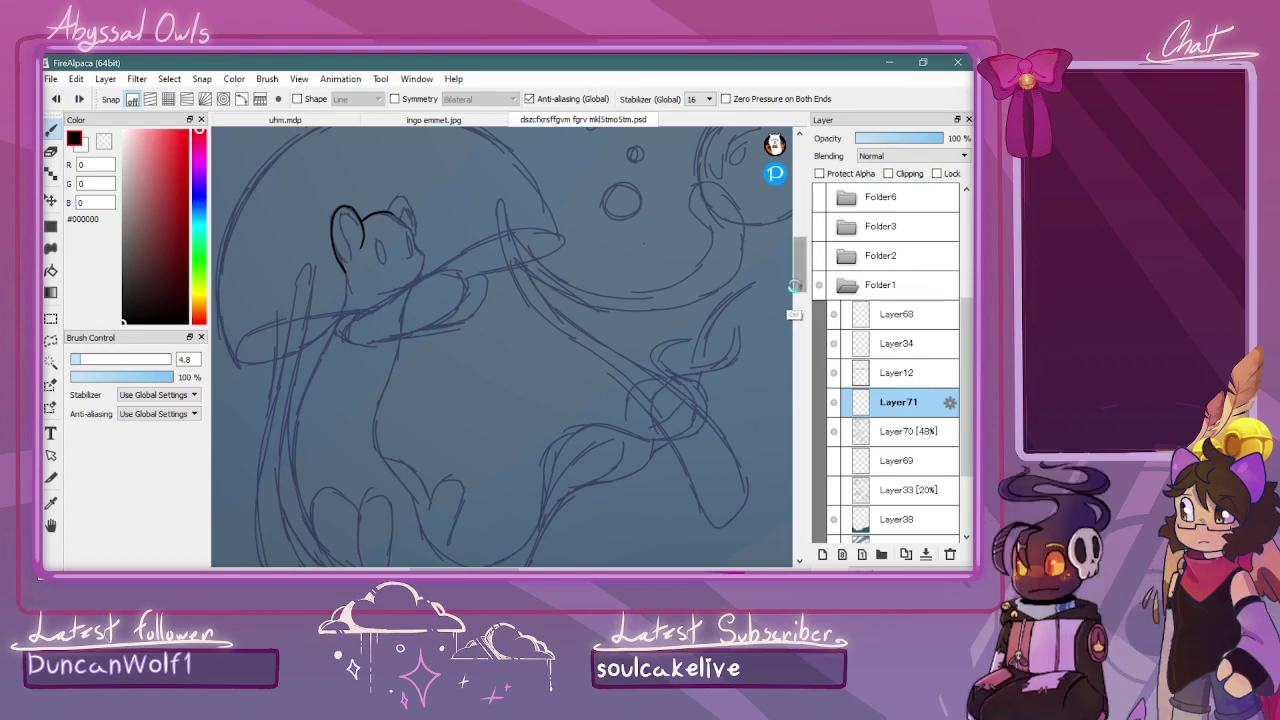
Draw clean lines for the creature's muzzle and jaw, far ear, two eyes and small nose mark
scroll(784, 248, "up", 4)
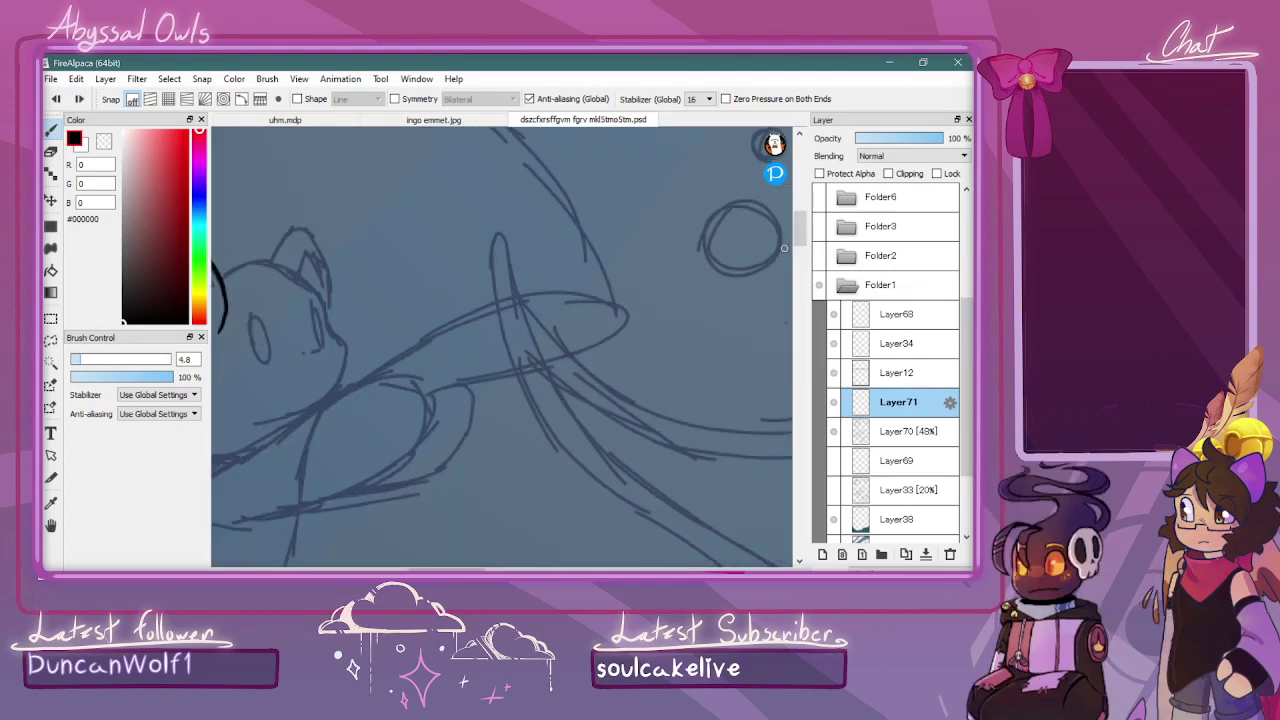
mouse_move(215, 281)
left_mouse_down()
mouse_move(278, 259)
mouse_move(262, 260)
mouse_move(358, 289)
mouse_move(311, 279)
mouse_move(349, 357)
mouse_move(348, 346)
mouse_move(345, 376)
mouse_move(300, 410)
left_mouse_up()
left_click_drag(446, 570, 429, 570)
mouse_move(392, 257)
left_mouse_down()
mouse_move(418, 227)
mouse_move(438, 230)
mouse_move(450, 298)
left_mouse_up()
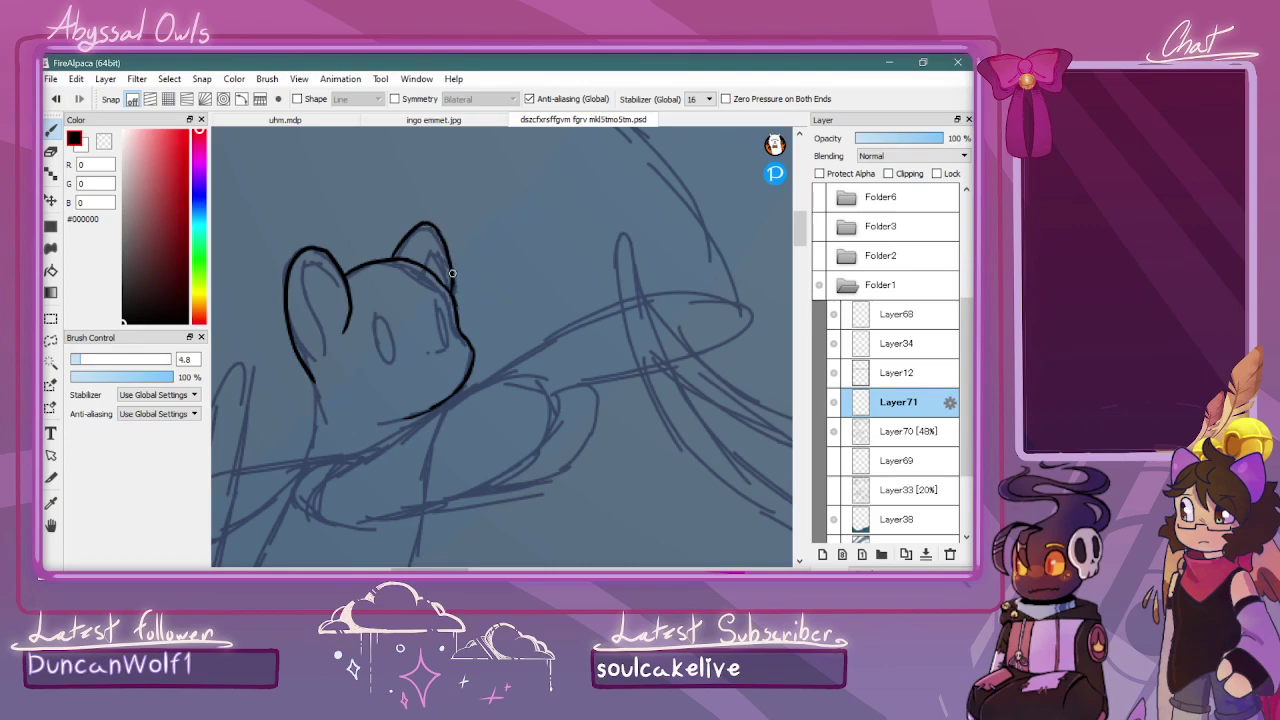
mouse_move(403, 358)
left_mouse_down()
mouse_move(389, 300)
mouse_move(377, 318)
mouse_move(387, 353)
mouse_move(434, 332)
mouse_move(433, 292)
mouse_move(436, 358)
left_mouse_up()
Draw clean lines for the back of the creature's neck and its two outstretched front legs
mouse_move(311, 381)
left_mouse_down()
mouse_move(310, 449)
mouse_move(359, 460)
mouse_move(514, 370)
mouse_move(539, 369)
mouse_move(553, 405)
mouse_move(534, 449)
mouse_move(505, 471)
mouse_move(315, 533)
left_mouse_up()
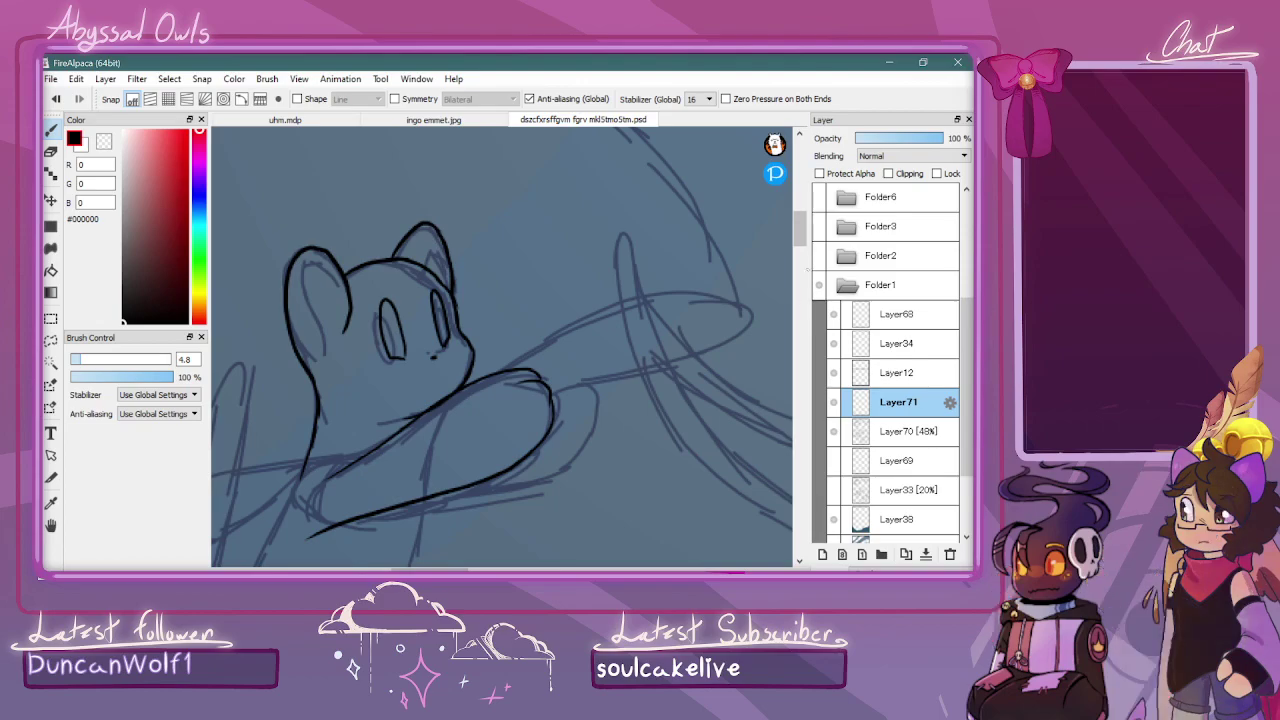
scroll(597, 198, "down", 3)
mouse_move(540, 233)
left_mouse_down()
mouse_move(593, 272)
mouse_move(579, 328)
mouse_move(567, 321)
mouse_move(583, 312)
mouse_move(533, 338)
mouse_move(464, 346)
left_mouse_up()
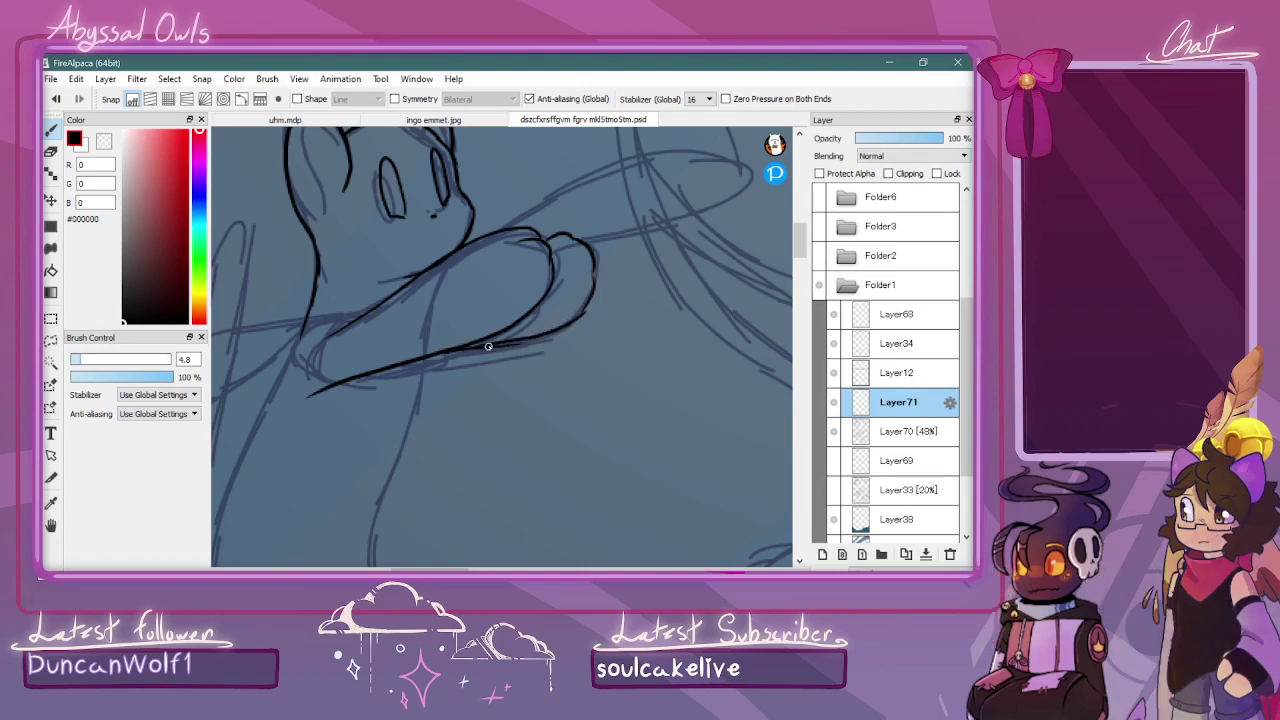
Finish the paw's edge and draw clean lines for the creature's back and chest down the torso
left_click_drag(572, 321, 598, 304)
mouse_move(308, 318)
left_mouse_down()
mouse_move(231, 452)
mouse_move(273, 389)
mouse_move(231, 462)
mouse_move(211, 547)
left_mouse_up()
left_click_drag(427, 356, 410, 440)
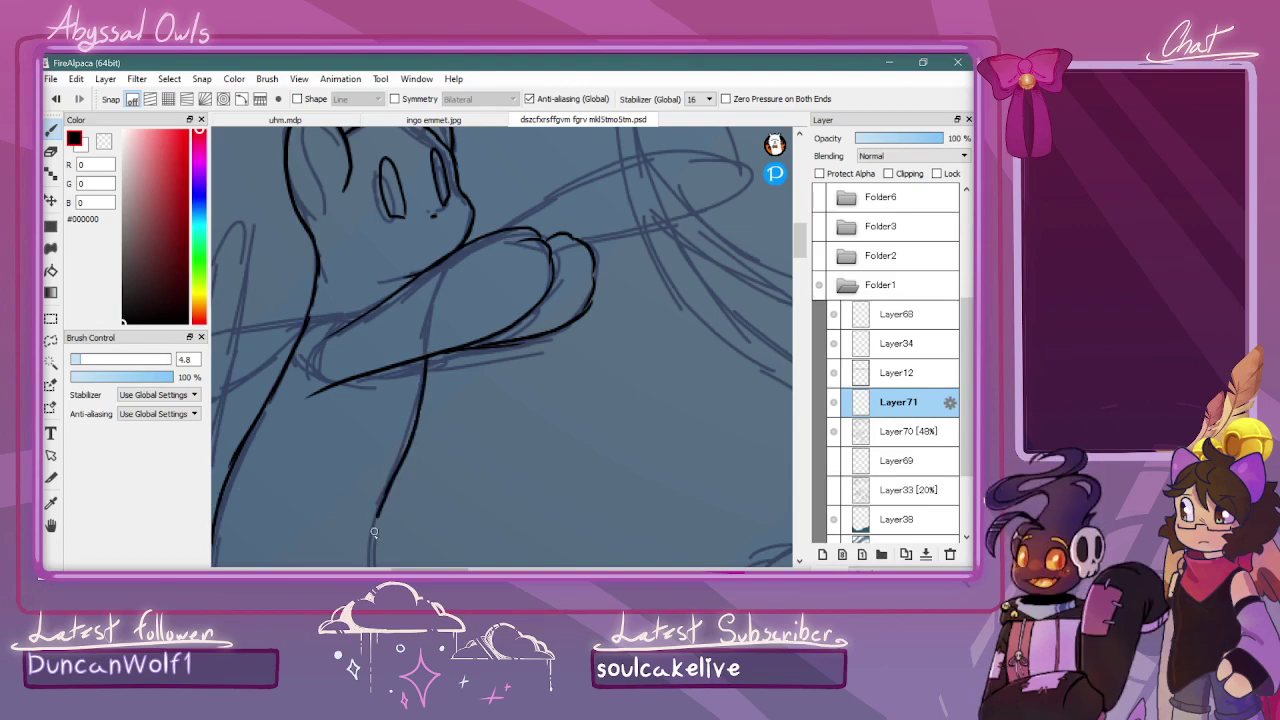
Draw the creature's belly line and carry it along the upper edge of the tail toward the curled tip
scroll(791, 246, "down", 5)
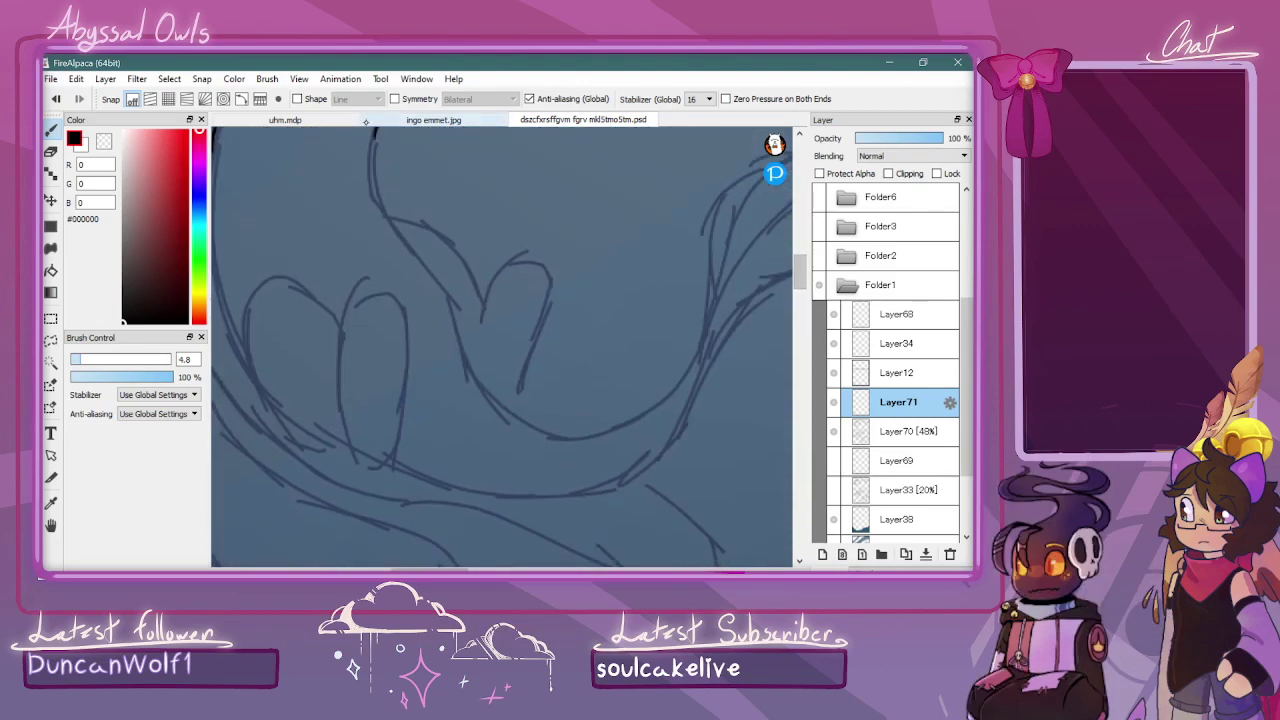
key("ctrl+minus")
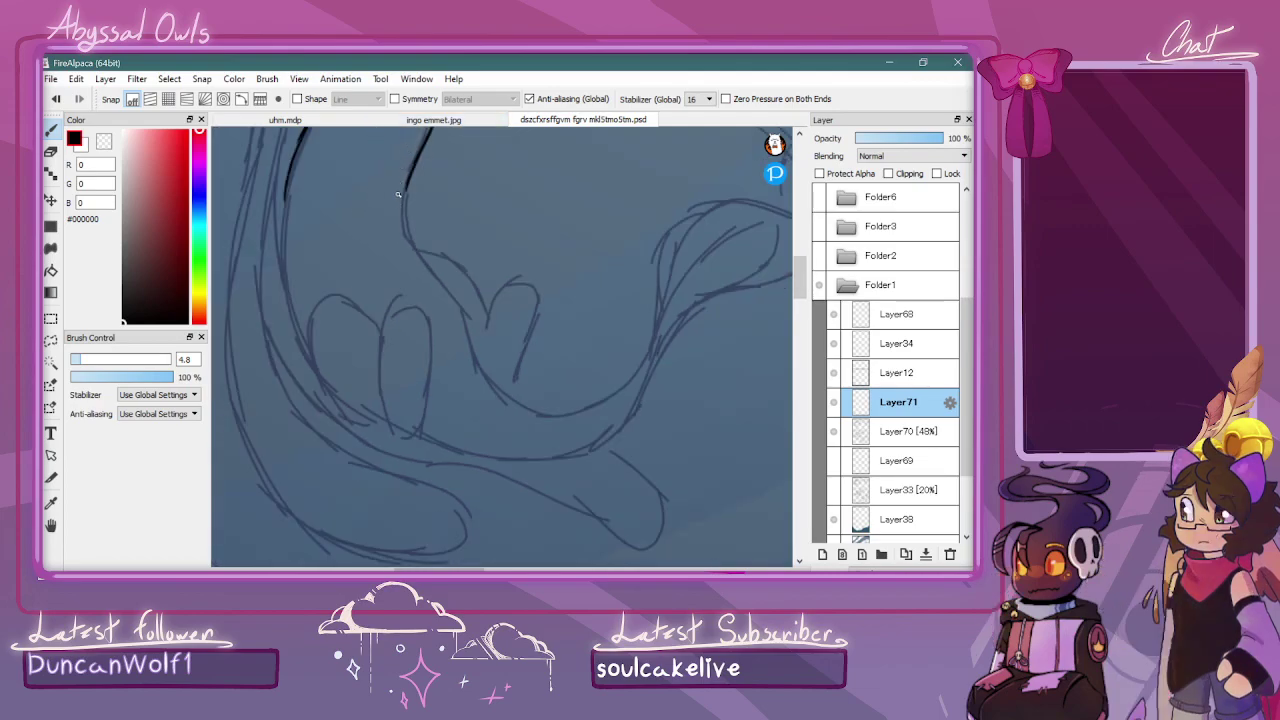
mouse_move(404, 186)
left_mouse_down()
mouse_move(408, 236)
mouse_move(482, 326)
mouse_move(463, 295)
mouse_move(481, 354)
mouse_move(524, 400)
mouse_move(593, 437)
mouse_move(517, 394)
mouse_move(554, 412)
mouse_move(600, 404)
mouse_move(641, 323)
mouse_move(617, 391)
mouse_move(691, 226)
mouse_move(658, 288)
mouse_move(668, 255)
mouse_move(737, 208)
mouse_move(775, 218)
left_mouse_up()
left_click_drag(439, 569, 476, 569)
left_click_drag(799, 278, 799, 269)
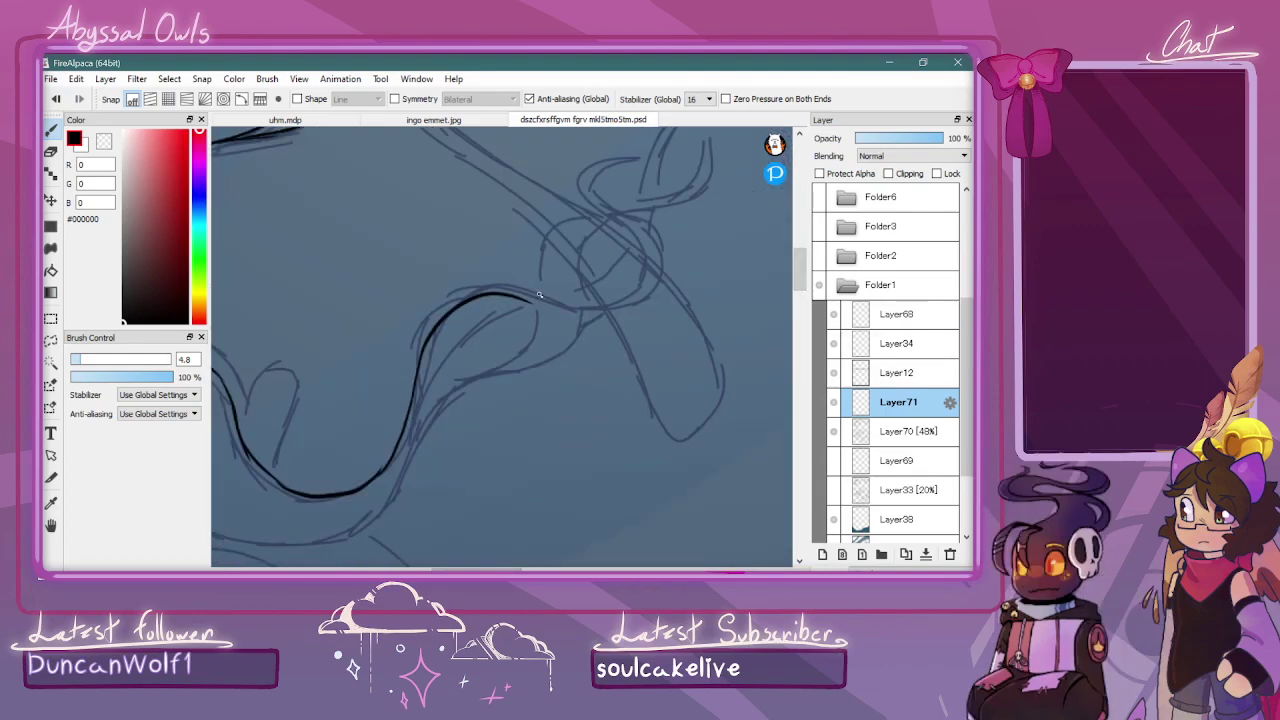
mouse_move(522, 298)
left_mouse_down()
mouse_move(580, 311)
mouse_move(640, 280)
mouse_move(645, 242)
mouse_move(613, 197)
left_mouse_up()
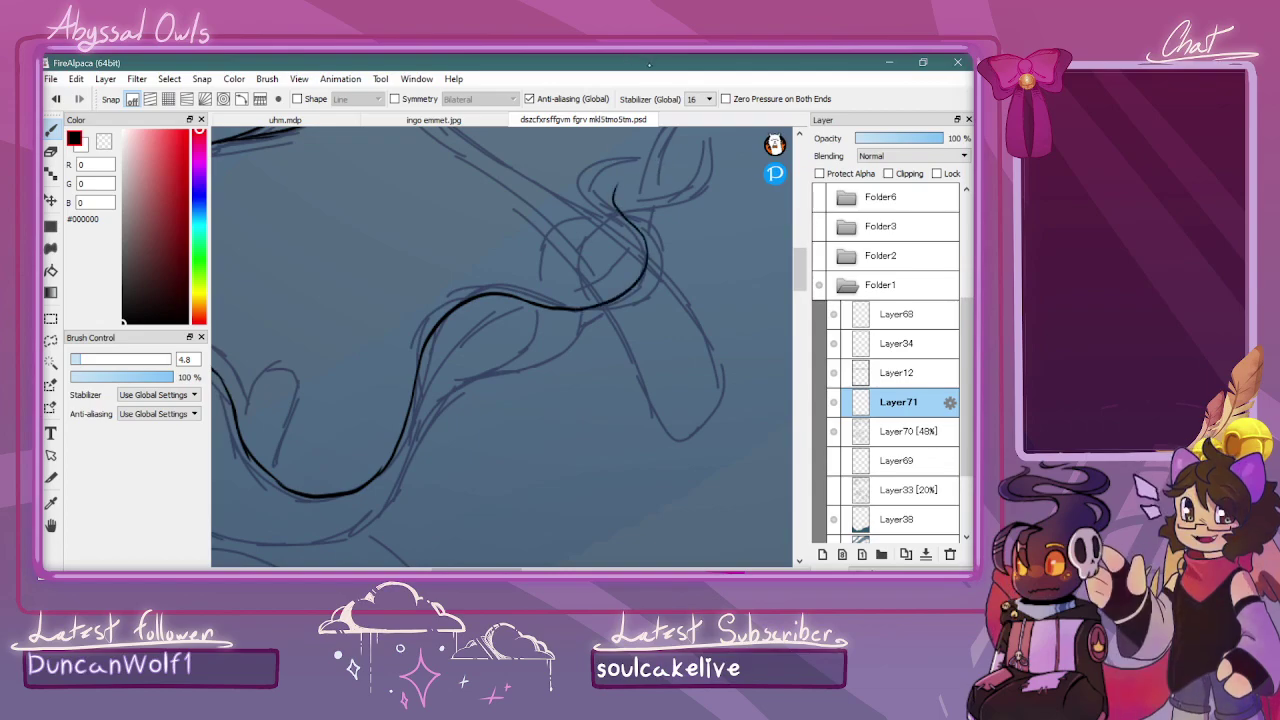
Draw the tail's second edge with parallel strands around its bends and extend the tip to a point
mouse_move(614, 194)
left_mouse_down()
mouse_move(646, 158)
mouse_move(597, 199)
mouse_move(639, 249)
mouse_move(637, 285)
mouse_move(646, 263)
mouse_move(639, 288)
mouse_move(618, 312)
mouse_move(572, 323)
mouse_move(538, 305)
mouse_move(470, 335)
mouse_move(385, 505)
left_mouse_up()
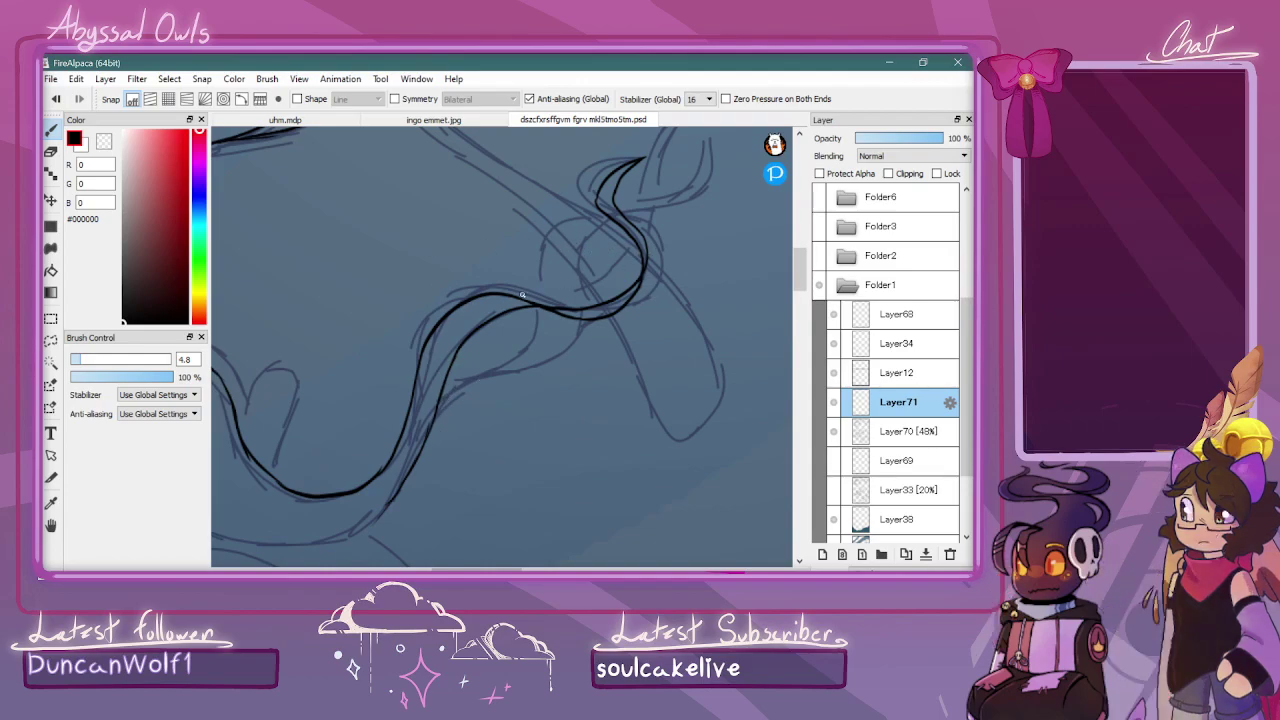
mouse_move(417, 383)
left_mouse_down()
mouse_move(432, 315)
mouse_move(475, 294)
left_mouse_up()
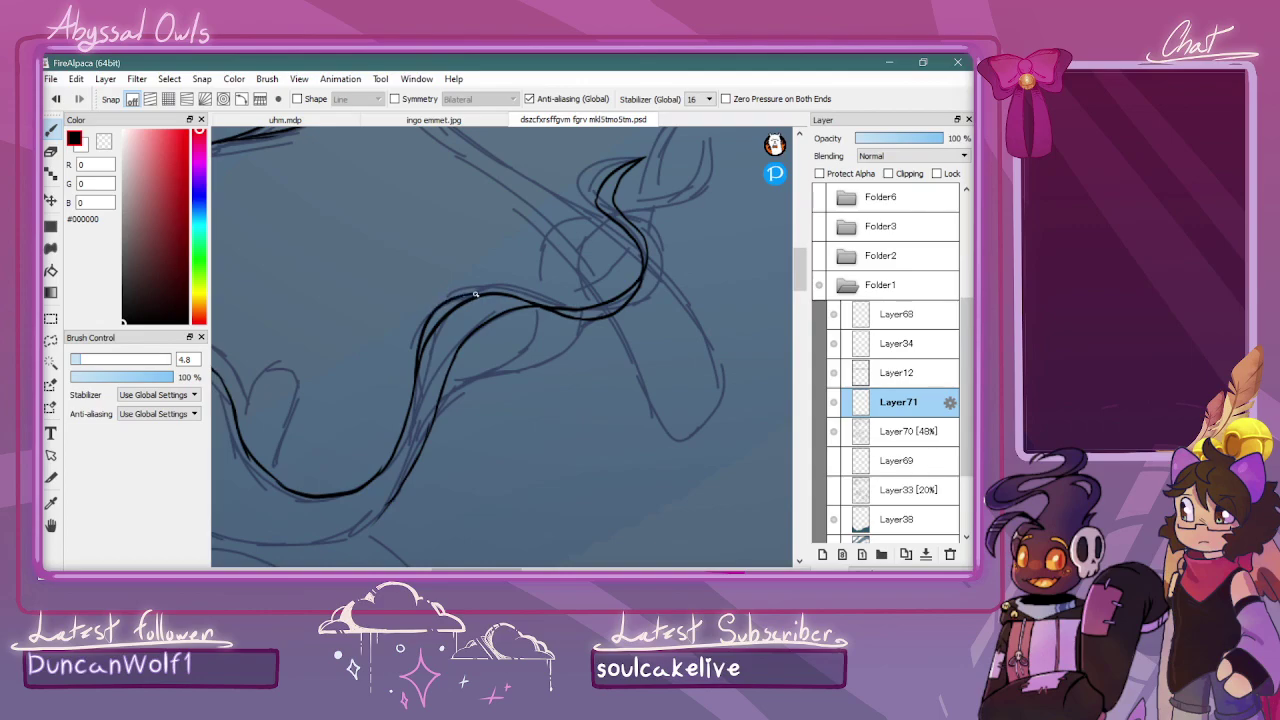
mouse_move(616, 314)
left_mouse_down()
mouse_move(652, 290)
mouse_move(662, 252)
mouse_move(640, 228)
left_mouse_up()
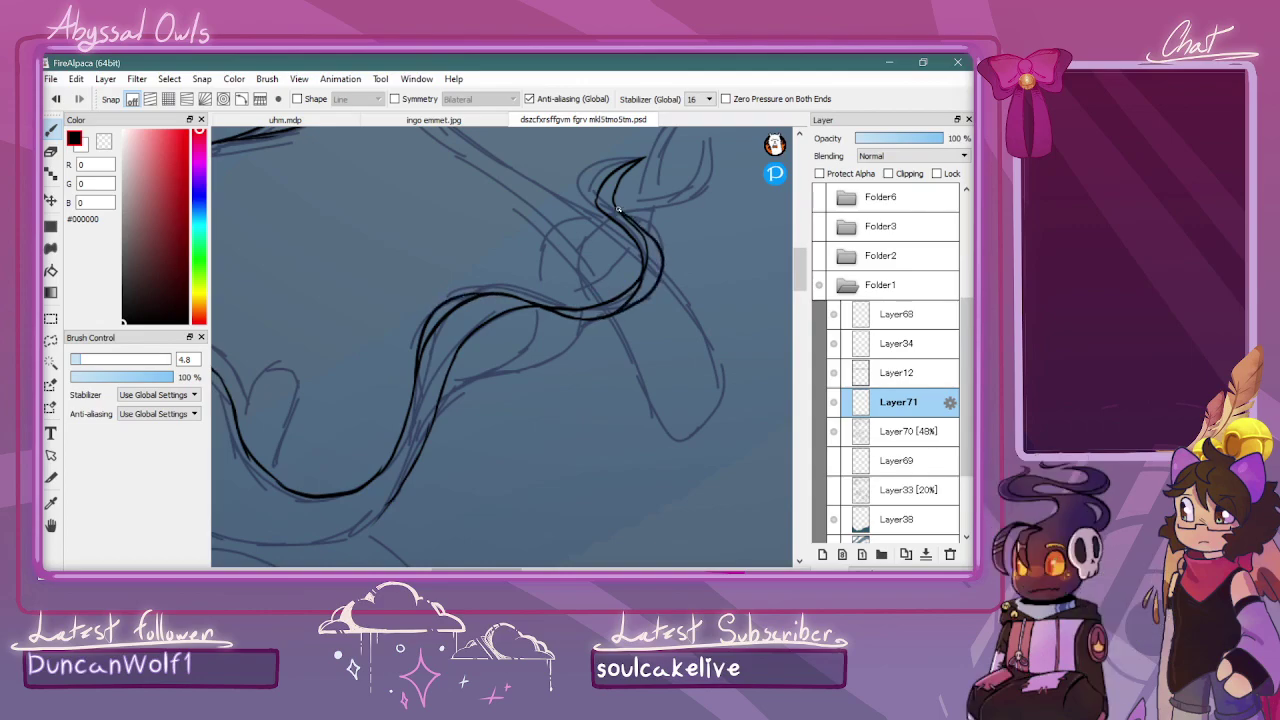
scroll(622, 371, "up", 3)
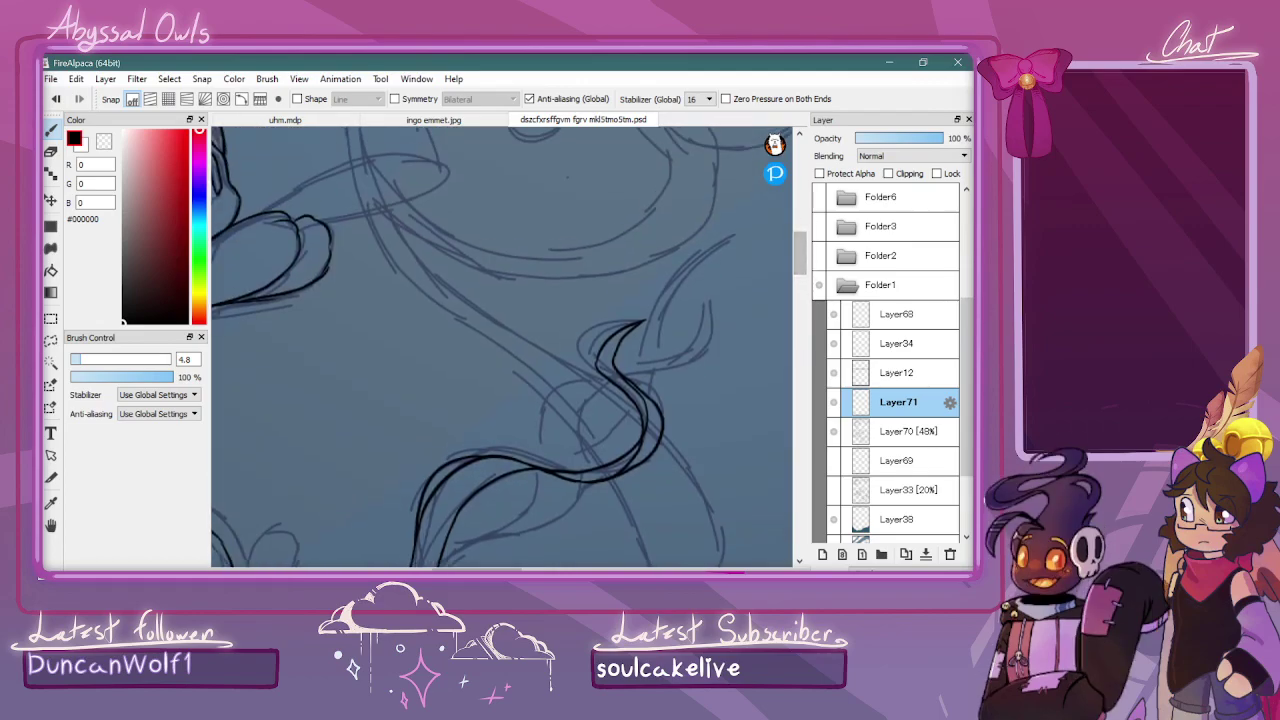
mouse_move(617, 349)
left_mouse_down()
mouse_move(704, 280)
mouse_move(714, 230)
mouse_move(691, 277)
mouse_move(636, 326)
left_mouse_up()
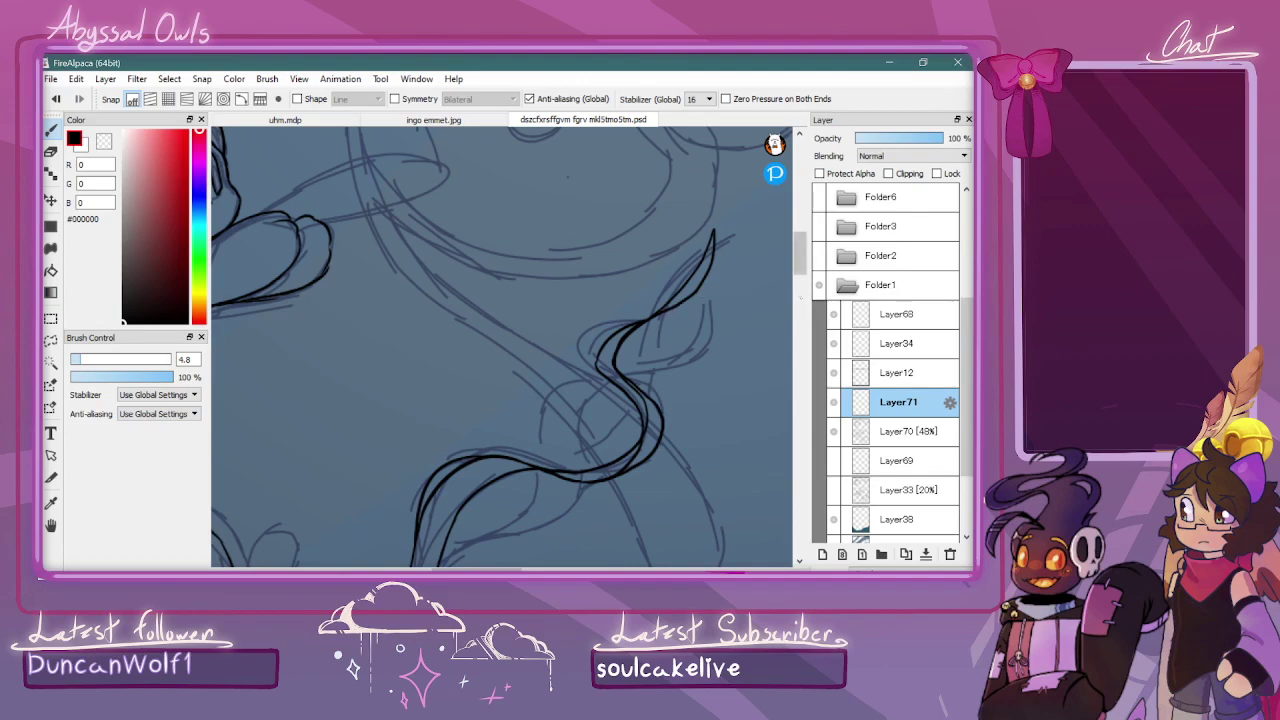
Draw the crossing strands that loop around the tail and add a second curled wisp at its tip
scroll(435, 395, "down", 3)
mouse_move(424, 420)
left_mouse_down()
mouse_move(442, 387)
mouse_move(574, 314)
left_mouse_up()
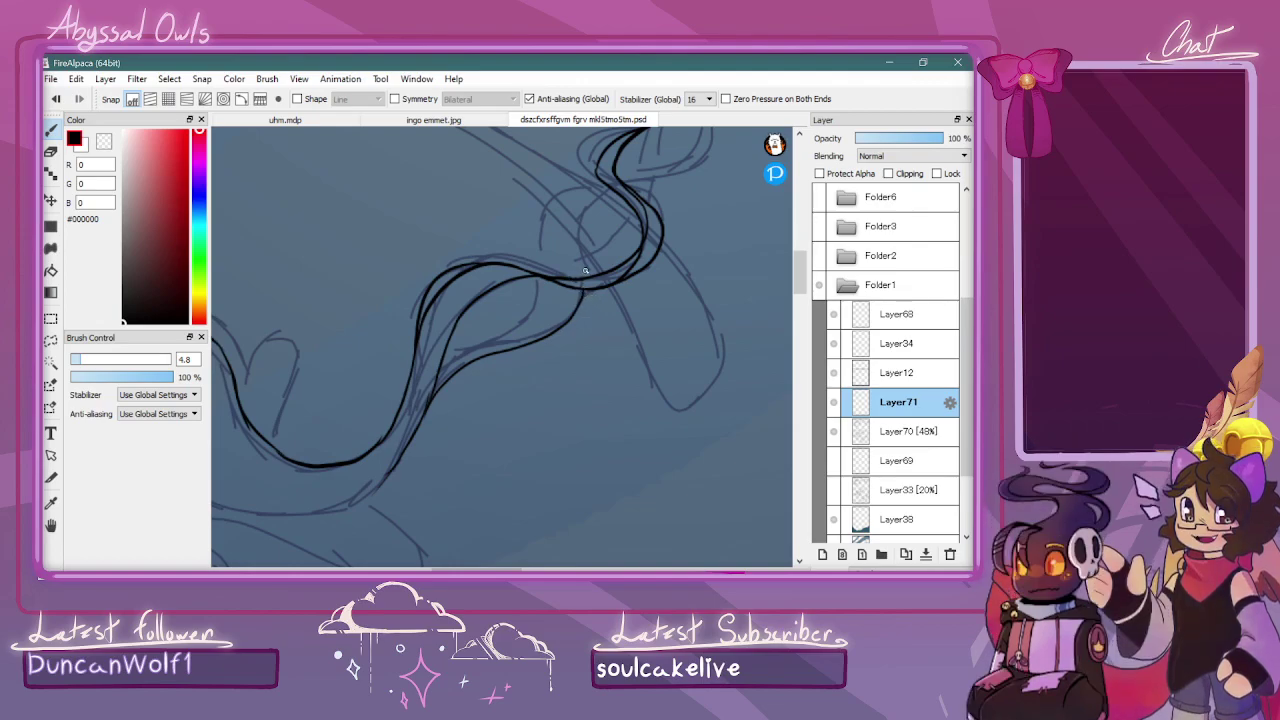
mouse_move(585, 280)
left_mouse_down()
mouse_move(584, 210)
mouse_move(624, 195)
mouse_move(594, 189)
mouse_move(608, 185)
mouse_move(537, 219)
left_mouse_up()
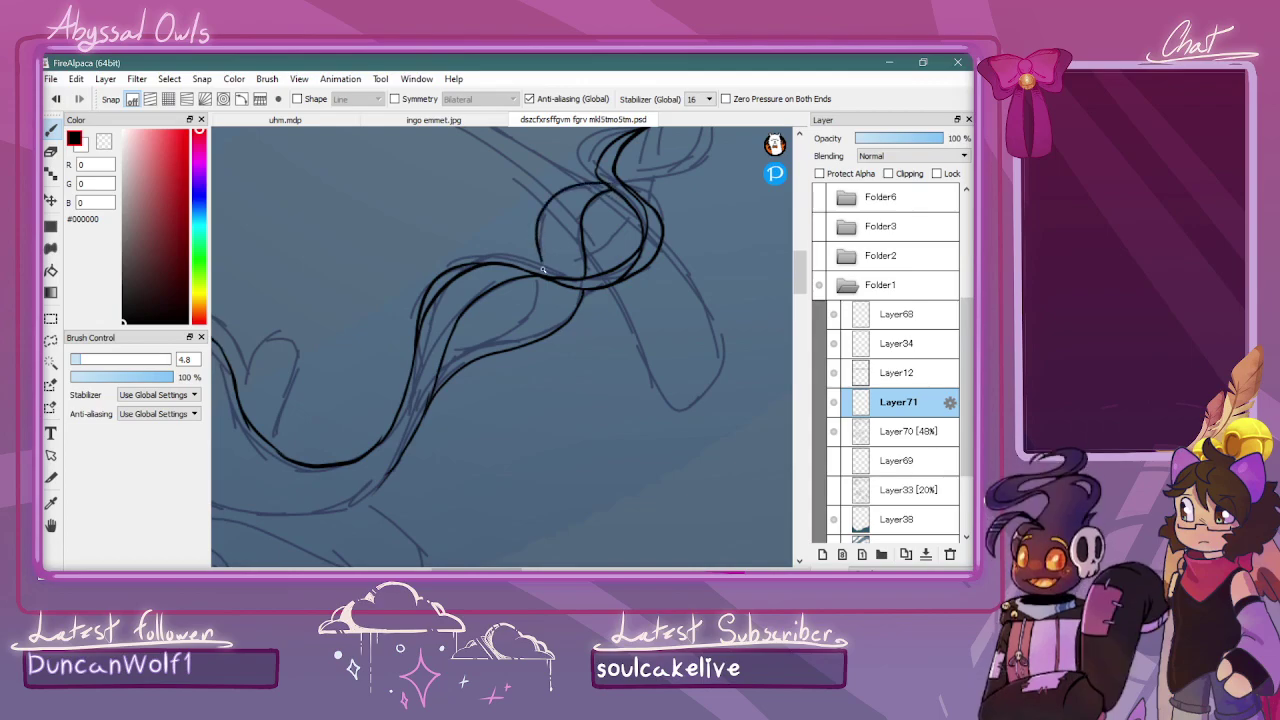
mouse_move(546, 282)
left_mouse_down()
mouse_move(536, 310)
mouse_move(435, 395)
left_mouse_up()
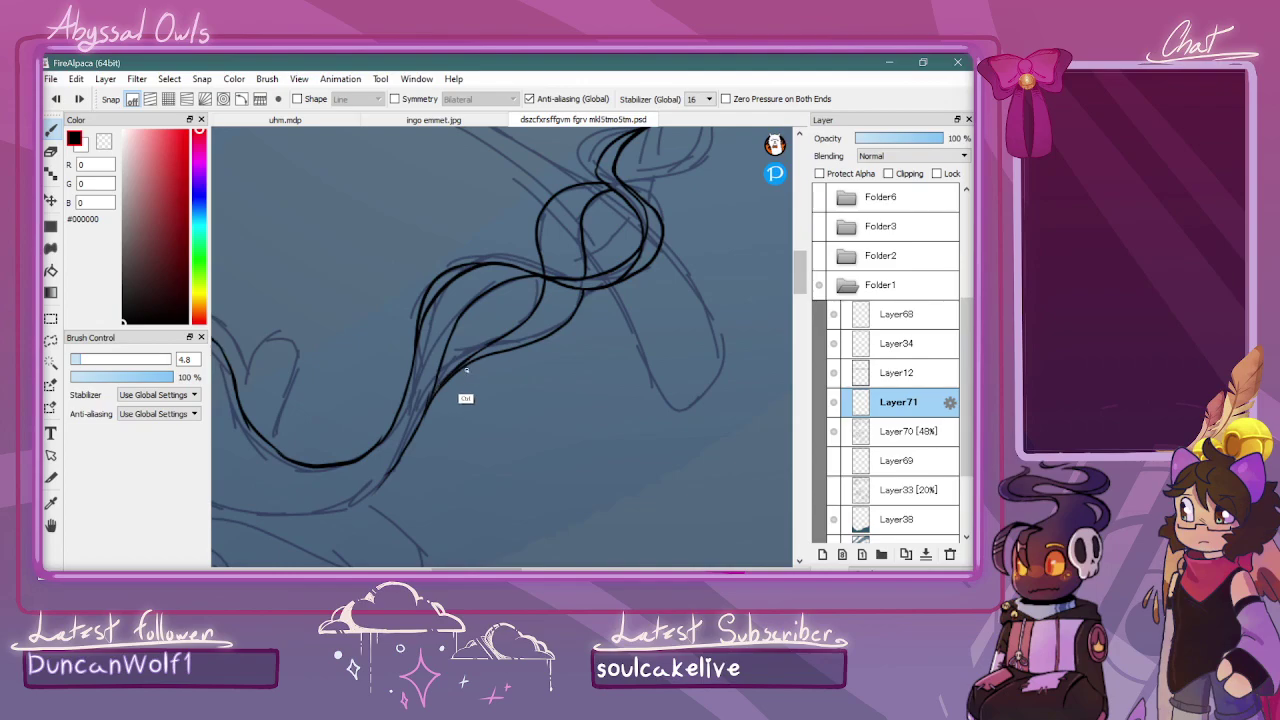
key("ctrl+z")
key("ctrl+z")
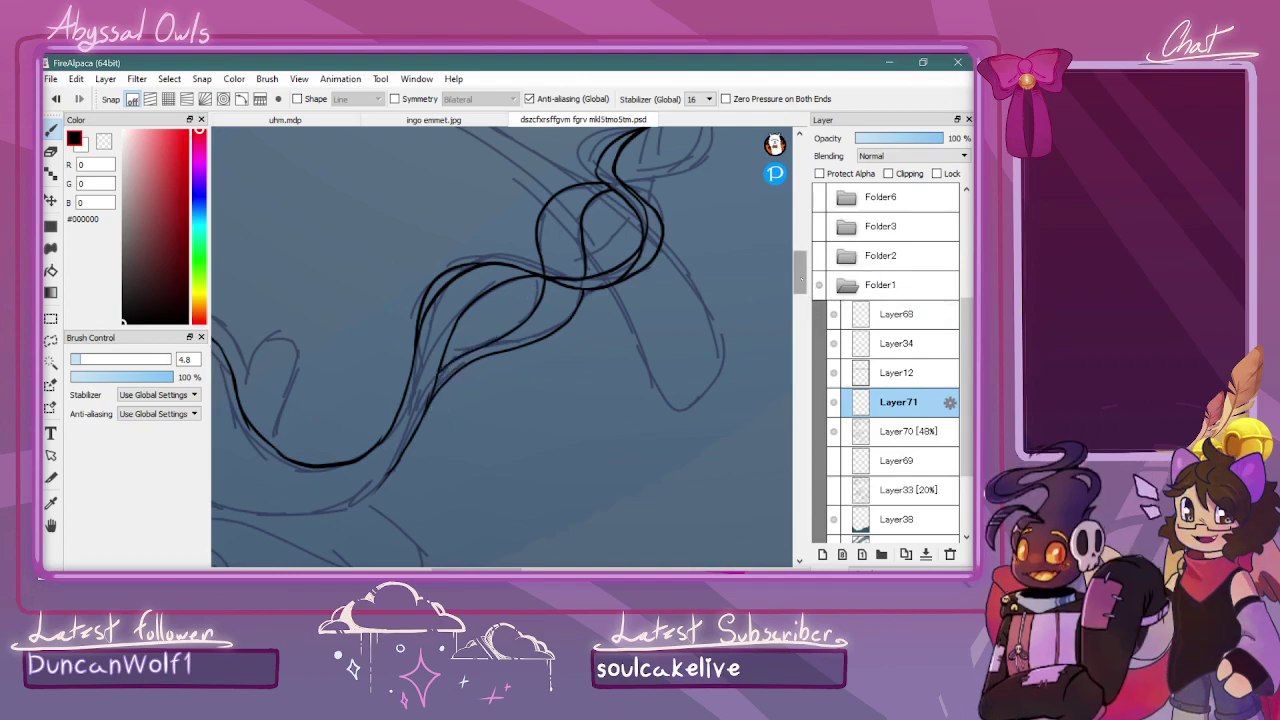
scroll(633, 340, "up", 3)
left_click_drag(626, 341, 690, 327)
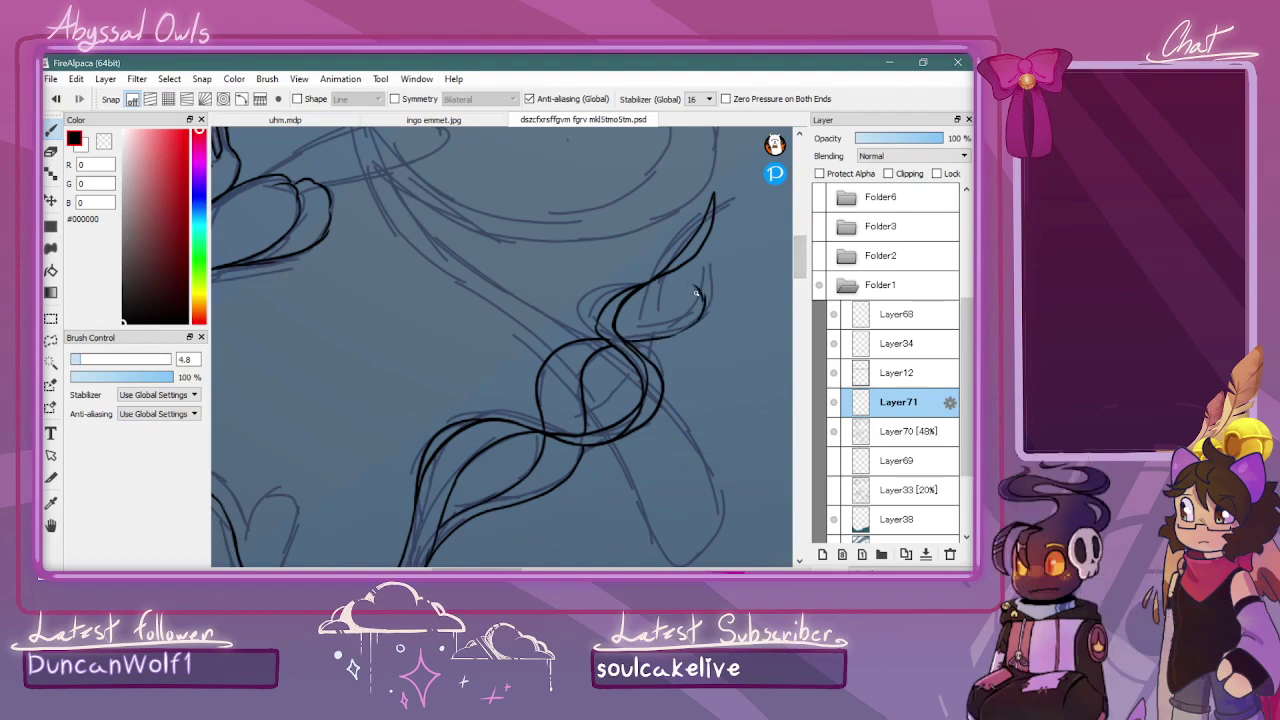
mouse_move(691, 276)
left_mouse_down()
mouse_move(684, 322)
mouse_move(634, 336)
left_mouse_up()
Draw clean lines for the creature's near hind leg with its rounded thigh and foot
key("ctrl+minus")
key("ctrl+minus")
key("ctrl+minus")
key("ctrl+plus")
left_click_drag(800, 286, 800, 309)
key("ctrl+plus")
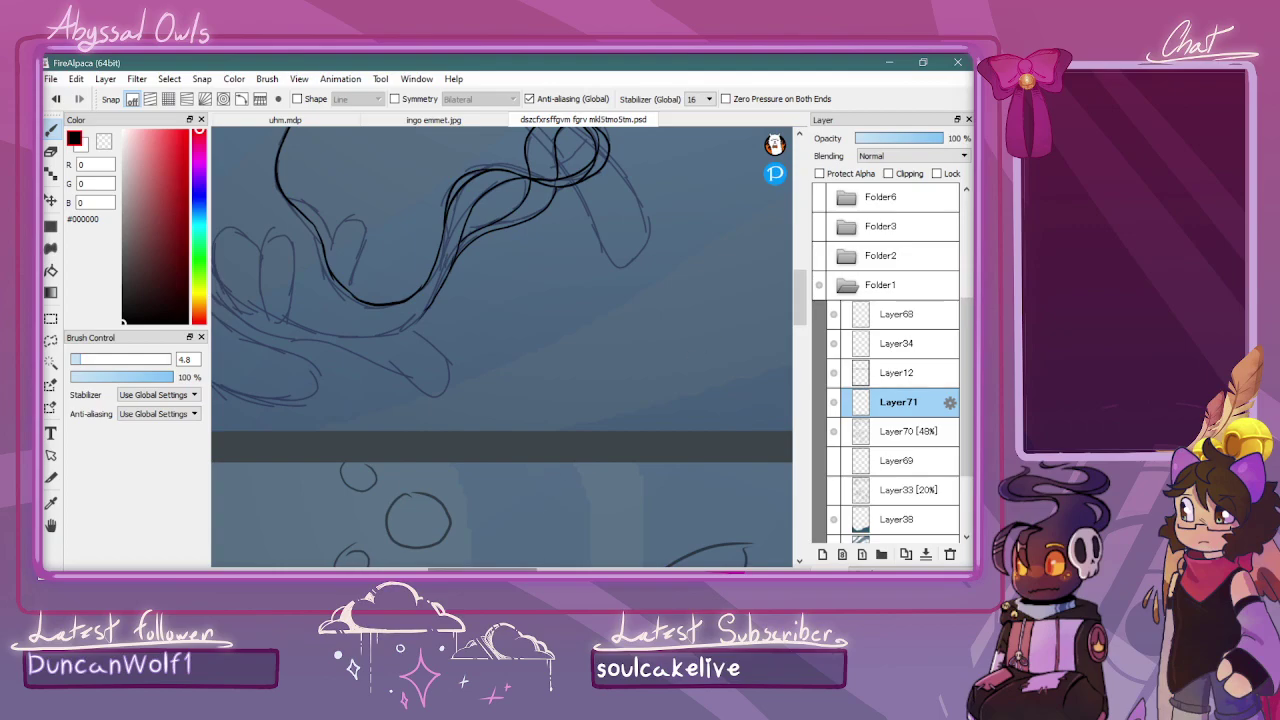
left_click_drag(520, 569, 477, 569)
key("ctrl+plus")
mouse_move(411, 204)
left_mouse_down()
mouse_move(431, 171)
mouse_move(469, 179)
mouse_move(489, 205)
mouse_move(477, 185)
mouse_move(493, 220)
mouse_move(496, 201)
mouse_move(528, 184)
mouse_move(544, 203)
mouse_move(532, 271)
left_mouse_up()
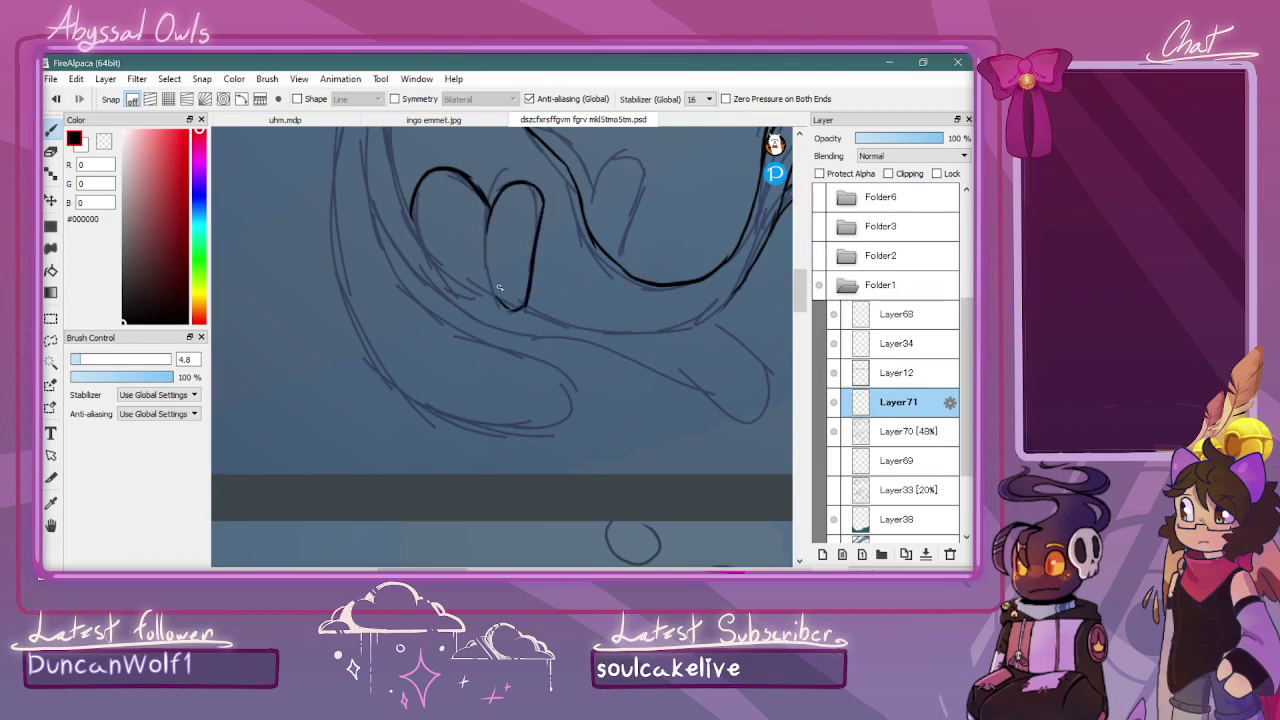
mouse_move(412, 209)
left_mouse_down()
mouse_move(435, 271)
mouse_move(416, 240)
mouse_move(495, 300)
left_mouse_up()
Join the back line to the near hind leg, then draw the far hind leg and the tail's underside
scroll(681, 245, "up", 3)
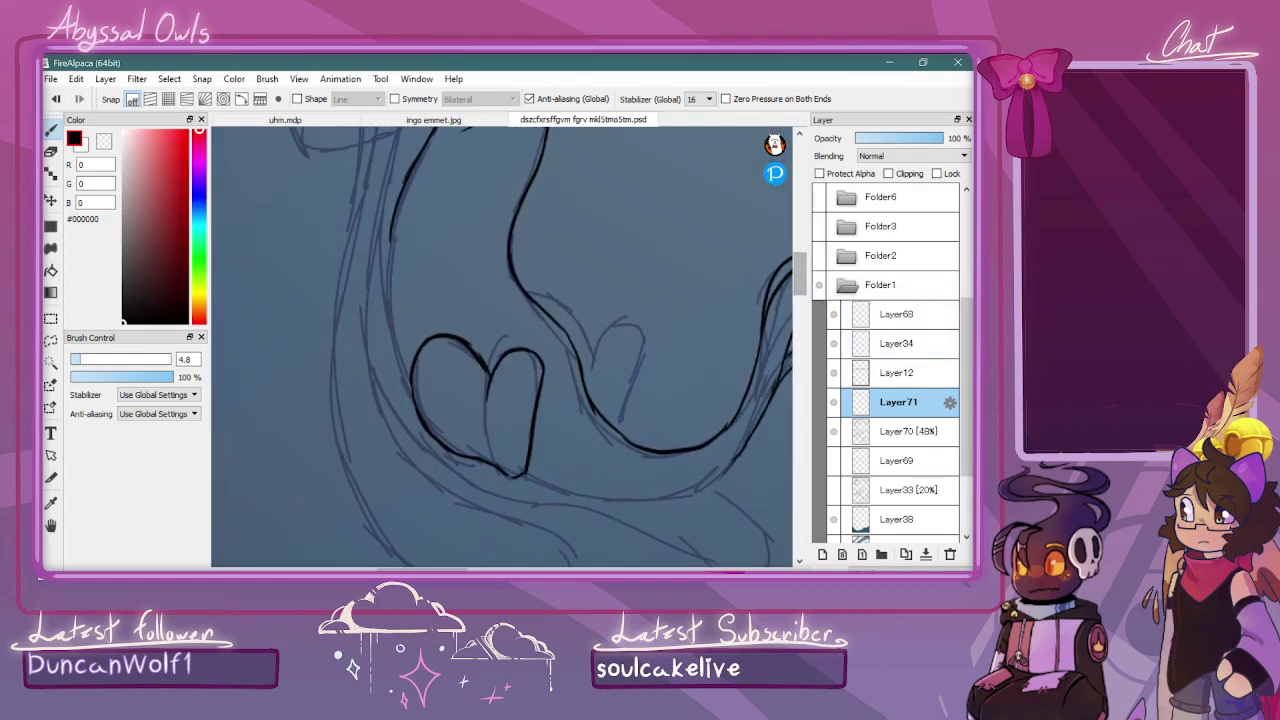
left_click_drag(393, 247, 408, 385)
left_click_drag(391, 300, 412, 398)
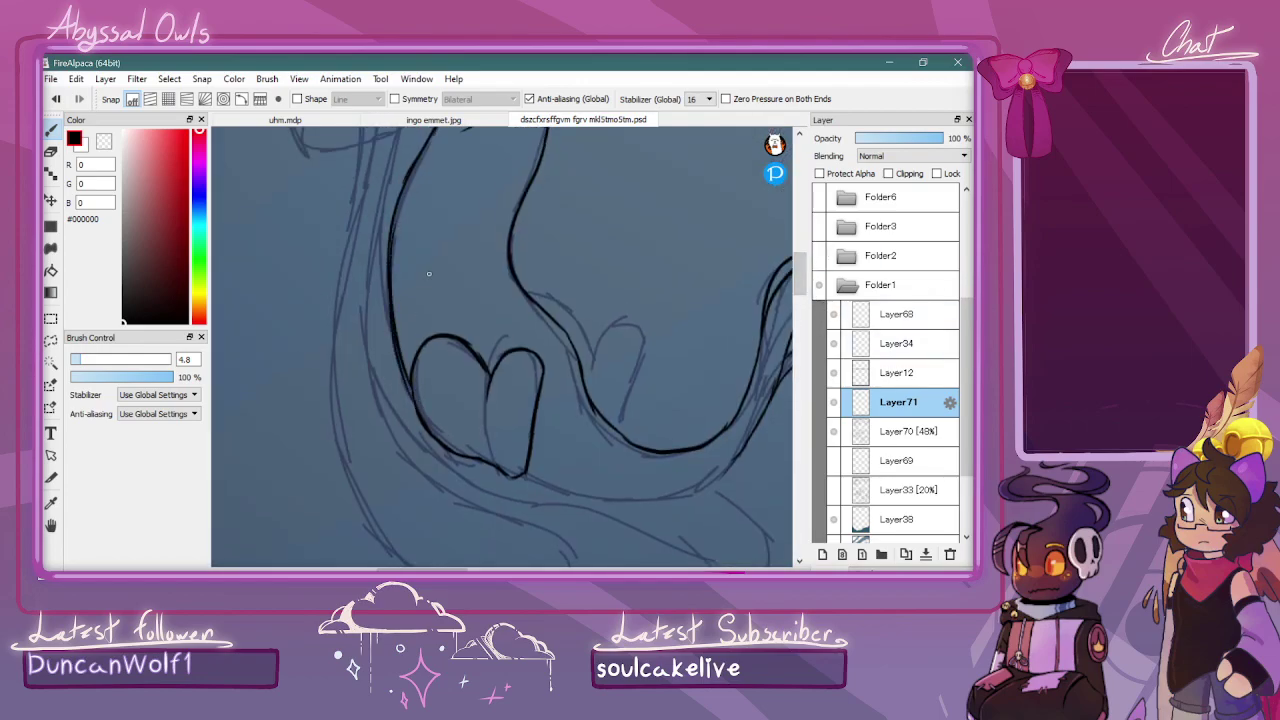
mouse_move(538, 298)
left_mouse_down()
mouse_move(585, 329)
mouse_move(597, 385)
mouse_move(617, 326)
mouse_move(600, 343)
mouse_move(630, 330)
mouse_move(642, 343)
mouse_move(614, 432)
left_mouse_up()
mouse_move(518, 476)
left_mouse_down()
mouse_move(627, 502)
mouse_move(615, 490)
mouse_move(598, 504)
mouse_move(704, 476)
left_mouse_up()
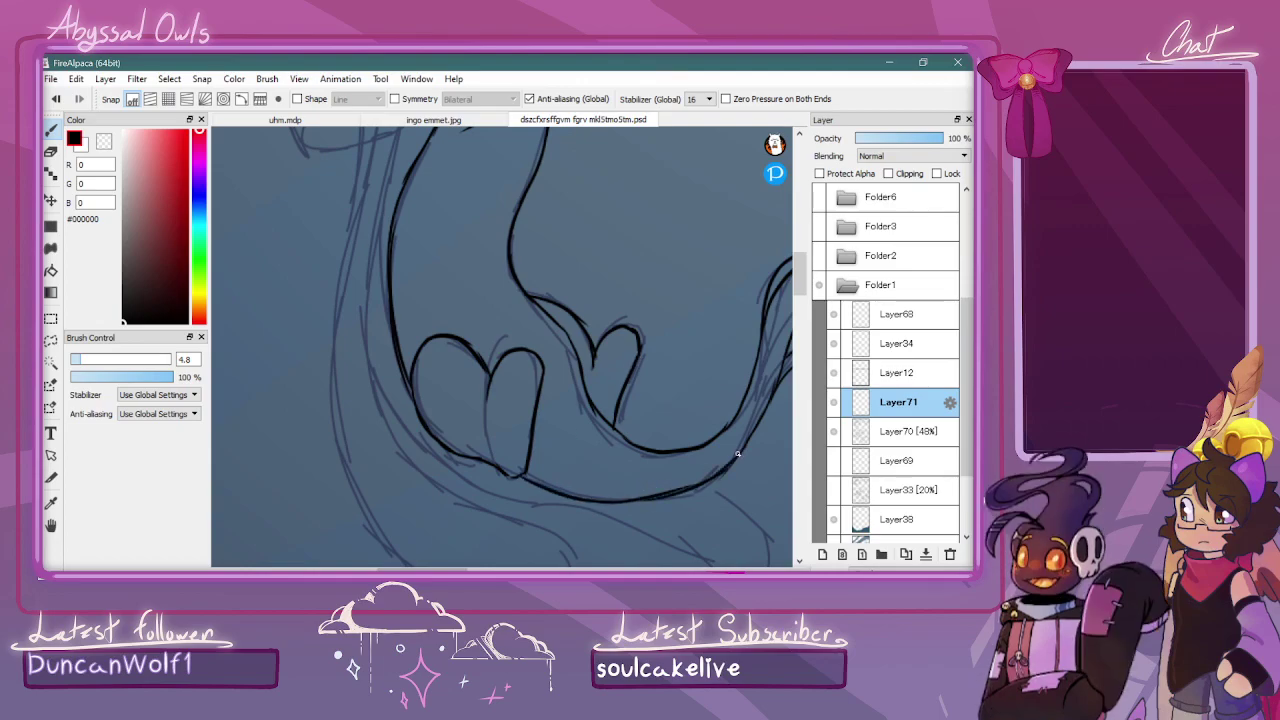
Draw the creature's belly marking with a jagged fur edge along the torso and continue it under the tail
scroll(766, 427, "down", 4)
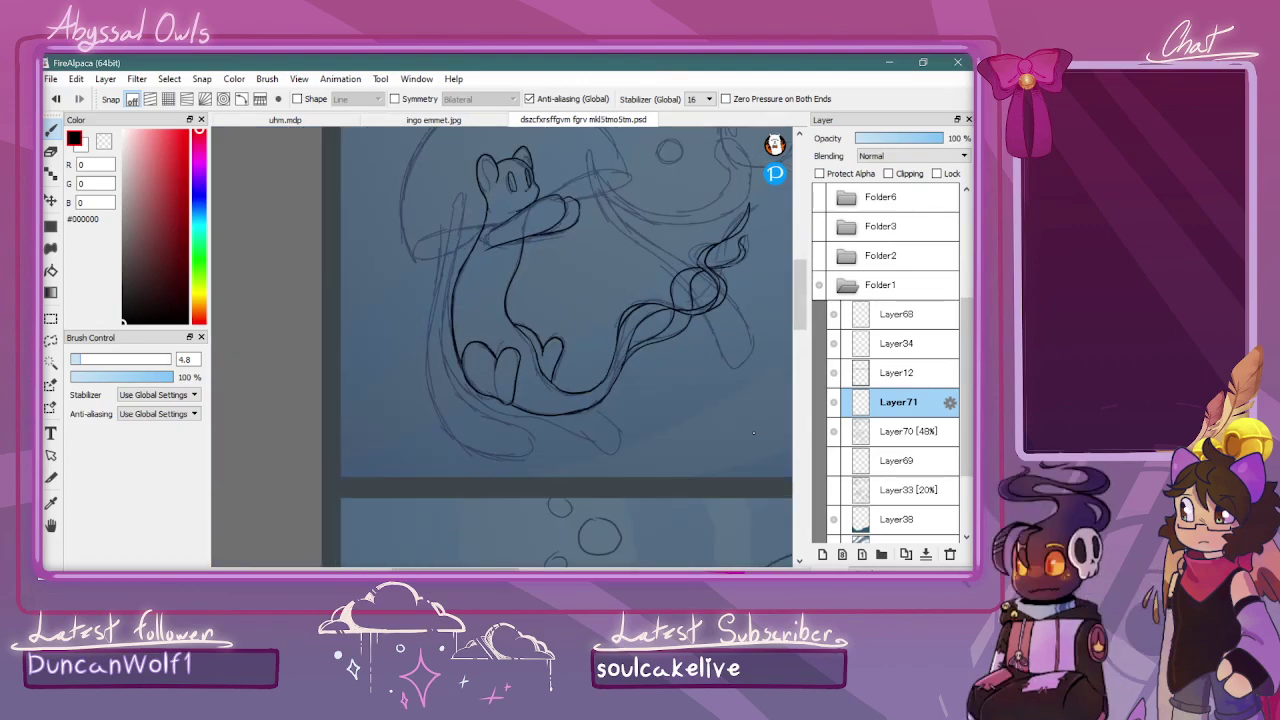
scroll(754, 433, "down", 2)
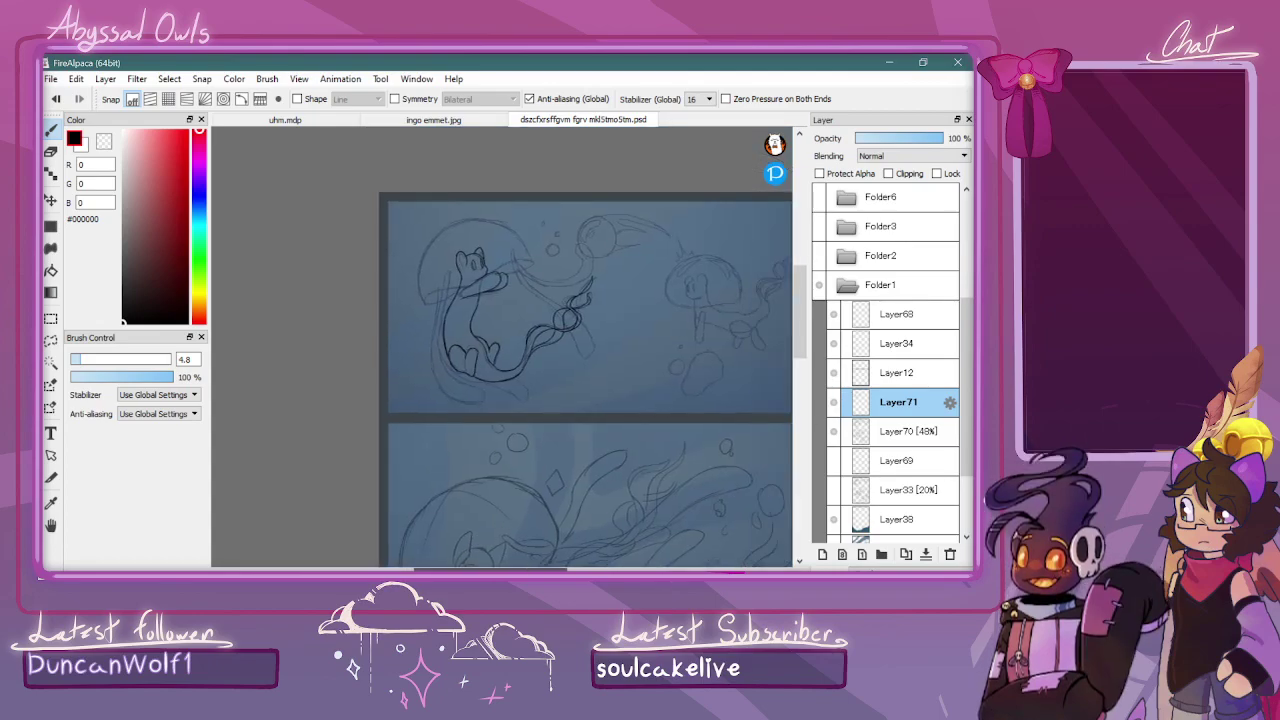
scroll(515, 448, "up", 4)
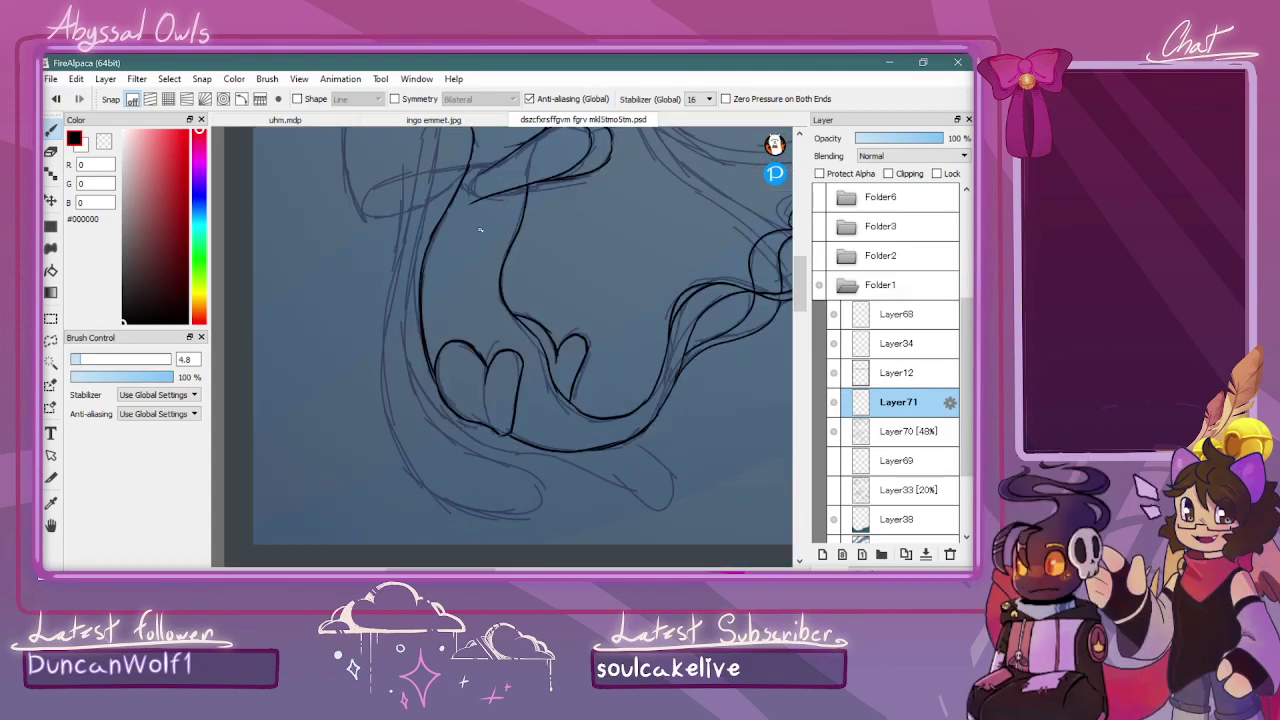
left_click_drag(471, 204, 447, 295)
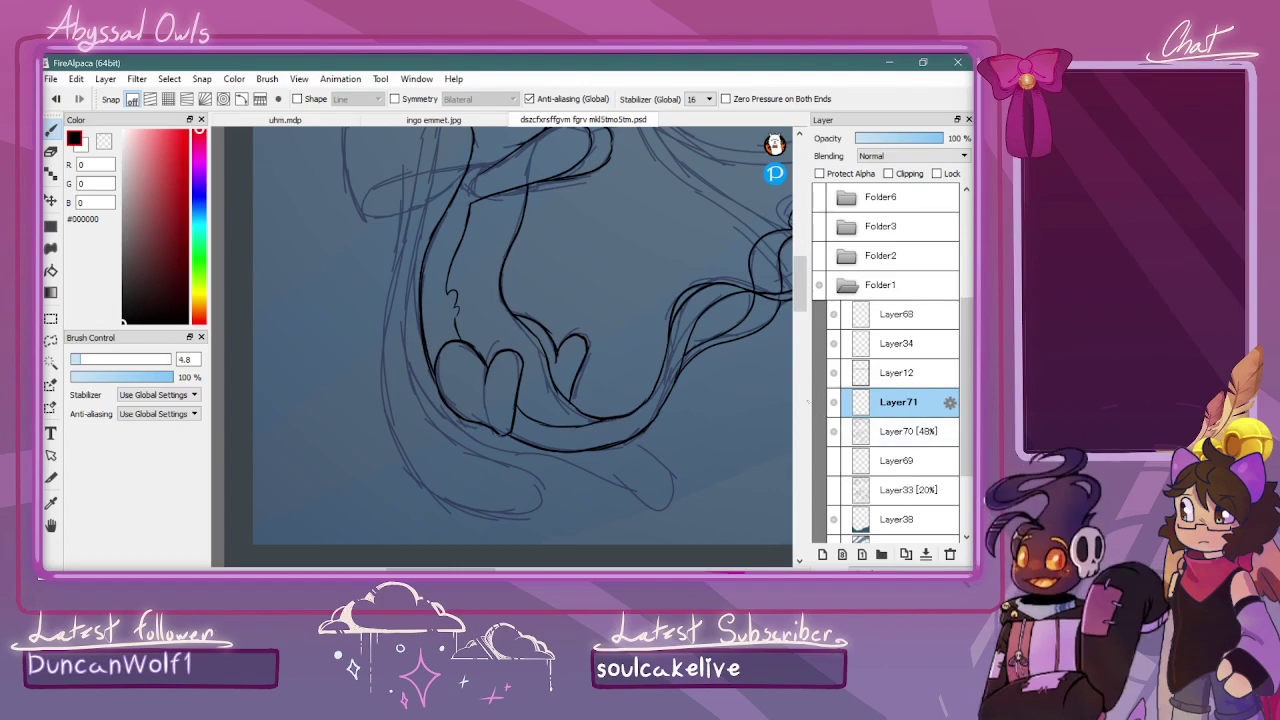
Examine the creature's clean line art against the rough sketch across the upper panel
scroll(541, 248, "up", 3)
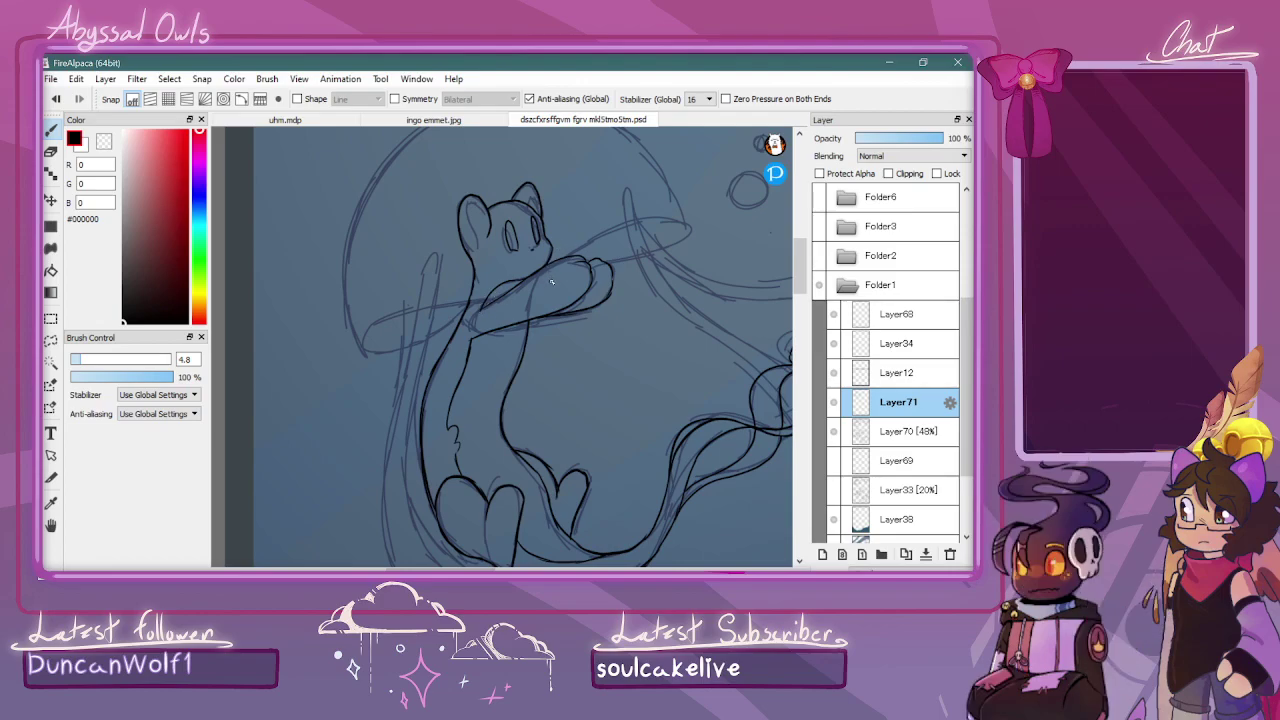
key("ctrl+Down")
key("ctrl+Down")
key("ctrl+Down")
key("ctrl+Down")
key("ctrl+Up")
key("ctrl+Up")
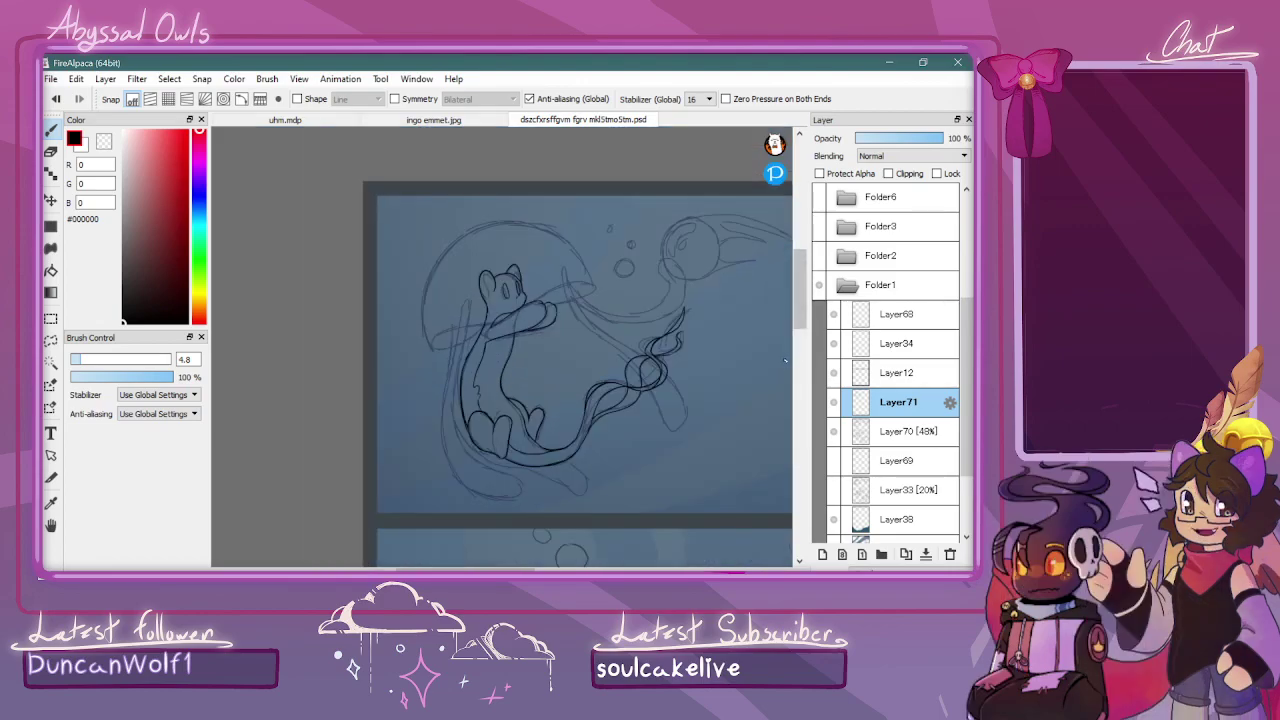
left_click_drag(449, 566, 468, 566)
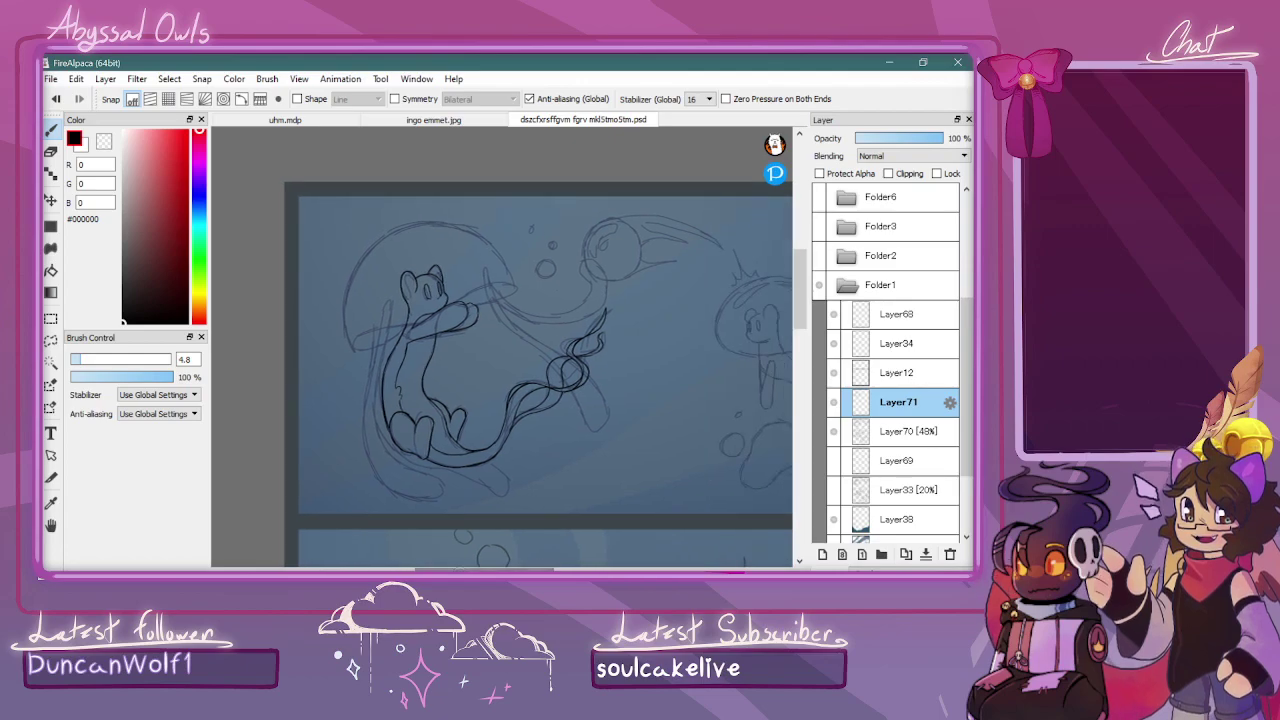
Draw a jagged fur marking across the near front leg and erase the excess line inside it
key("ctrl+Up")
scroll(507, 210, "up", 3)
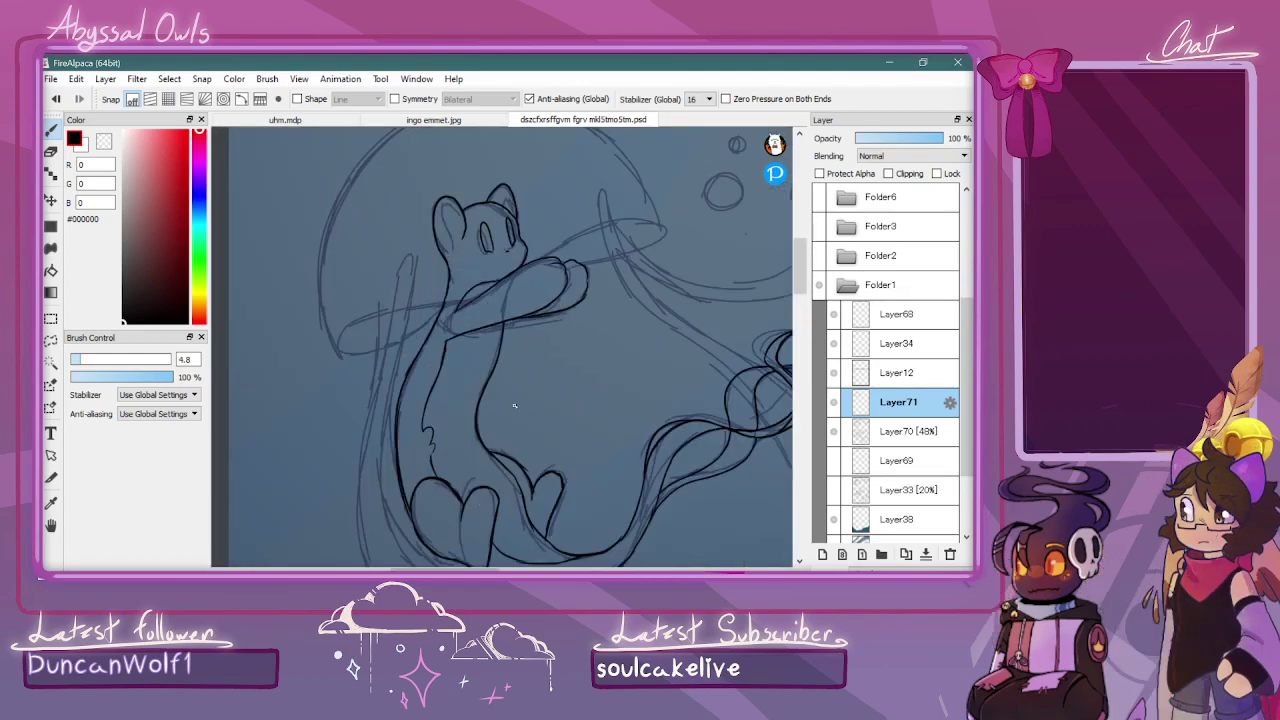
mouse_move(507, 210)
left_mouse_down()
mouse_move(532, 204)
mouse_move(455, 276)
mouse_move(509, 271)
mouse_move(526, 284)
mouse_move(518, 292)
left_mouse_up()
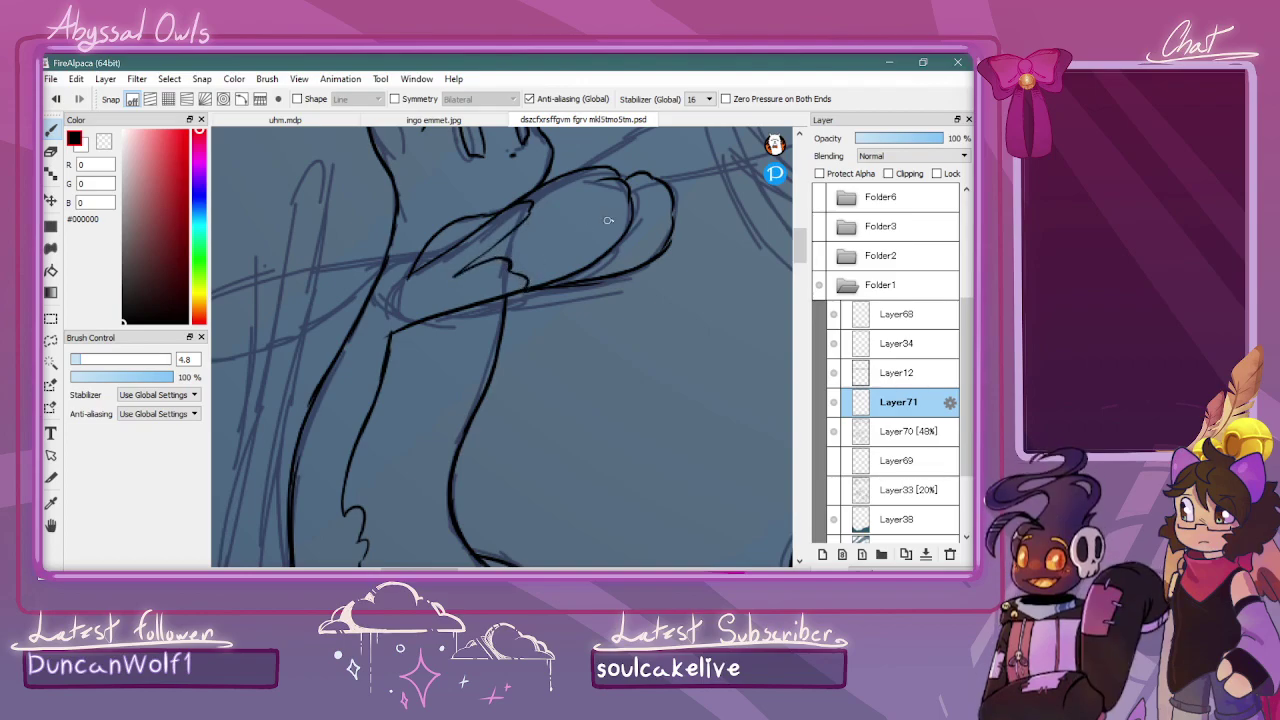
left_click(104, 141)
mouse_move(500, 241)
left_mouse_down()
mouse_move(458, 272)
mouse_move(508, 259)
left_mouse_up()
key("x")
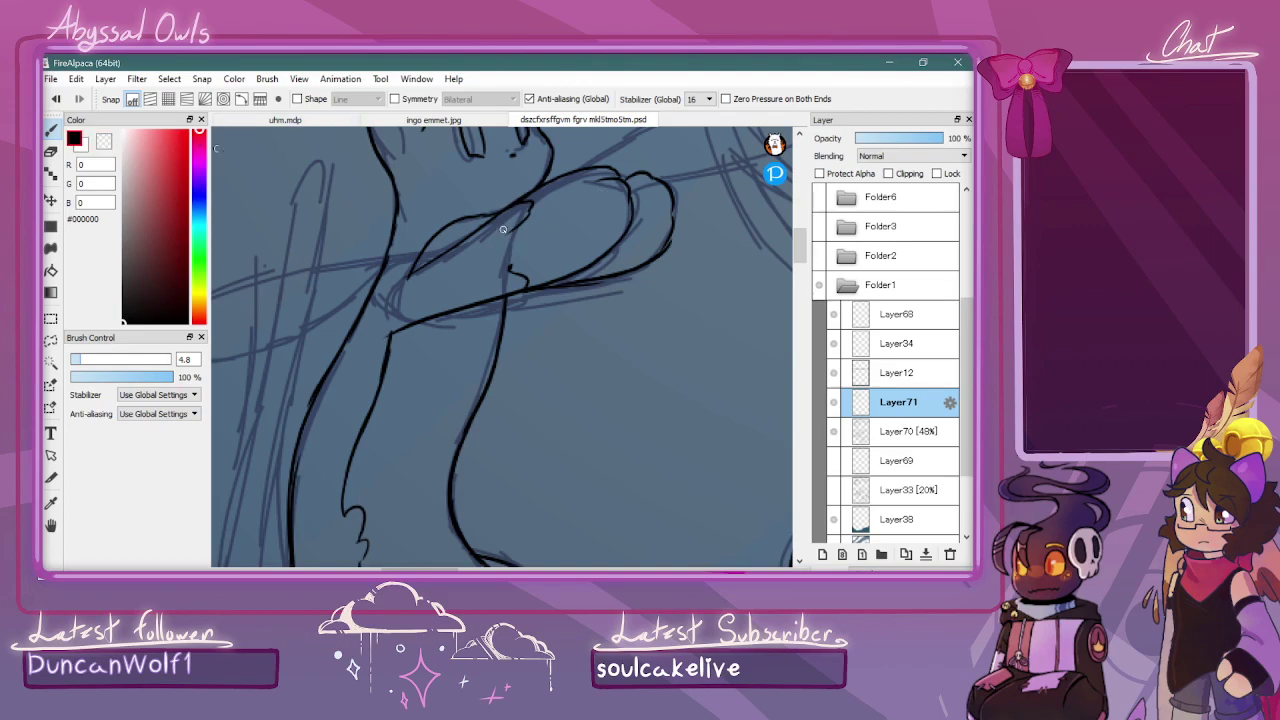
Draw a small oval spot beside the jagged marking on the near front leg
scroll(619, 208, "down", 5)
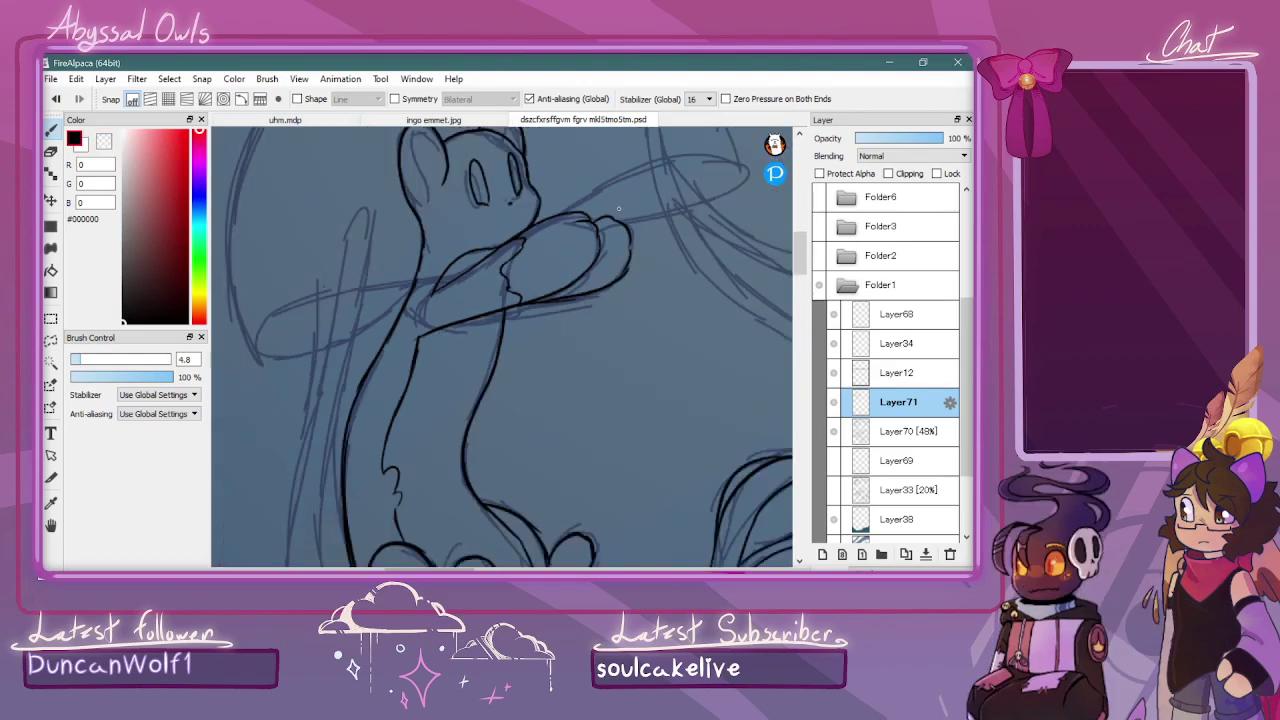
scroll(619, 208, "down", 2)
scroll(727, 186, "up", 5)
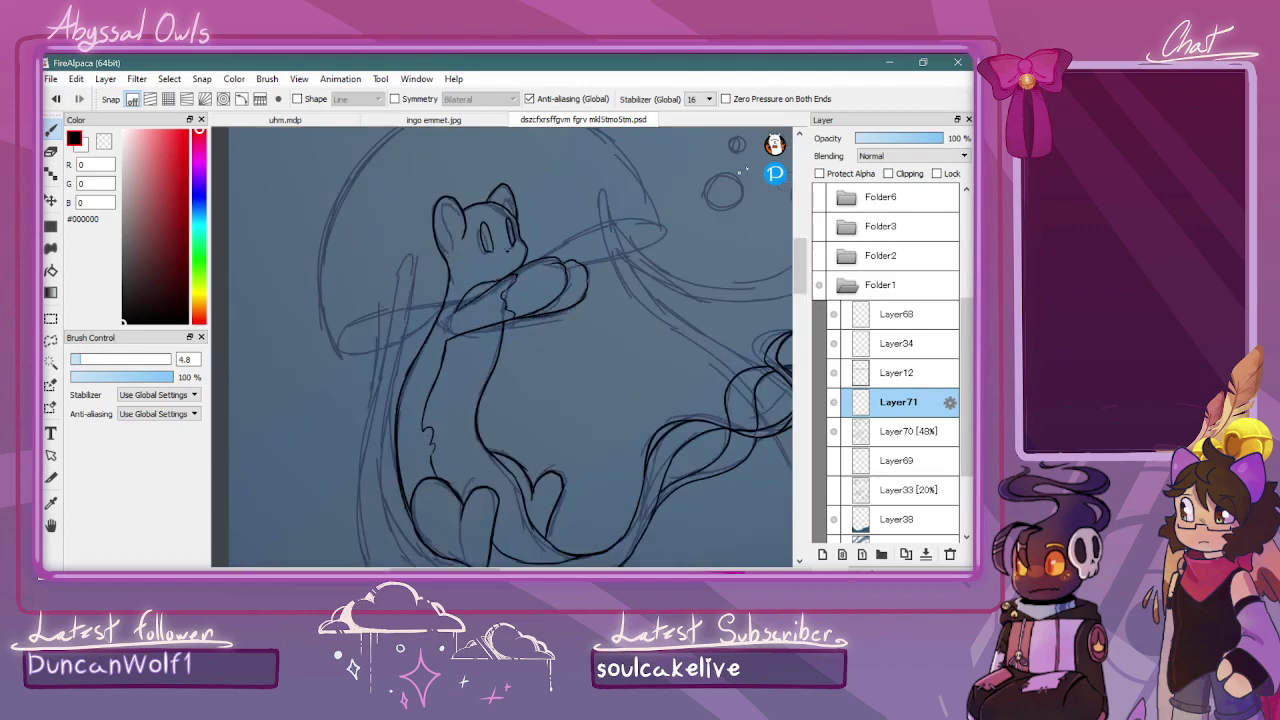
left_click_drag(525, 258, 530, 266)
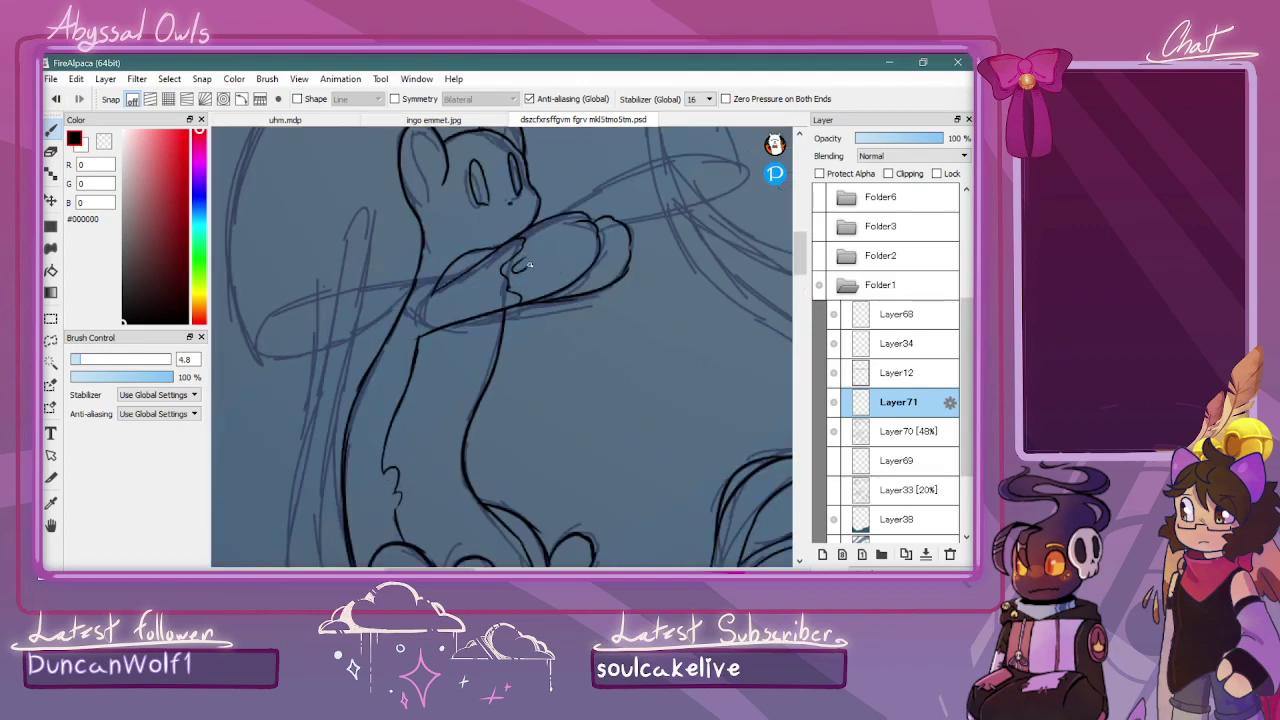
Draw the inner ear lines inside the creature's near ear
scroll(593, 236, "down", 3)
left_click_drag(801, 286, 801, 267)
key("ctrl+Up")
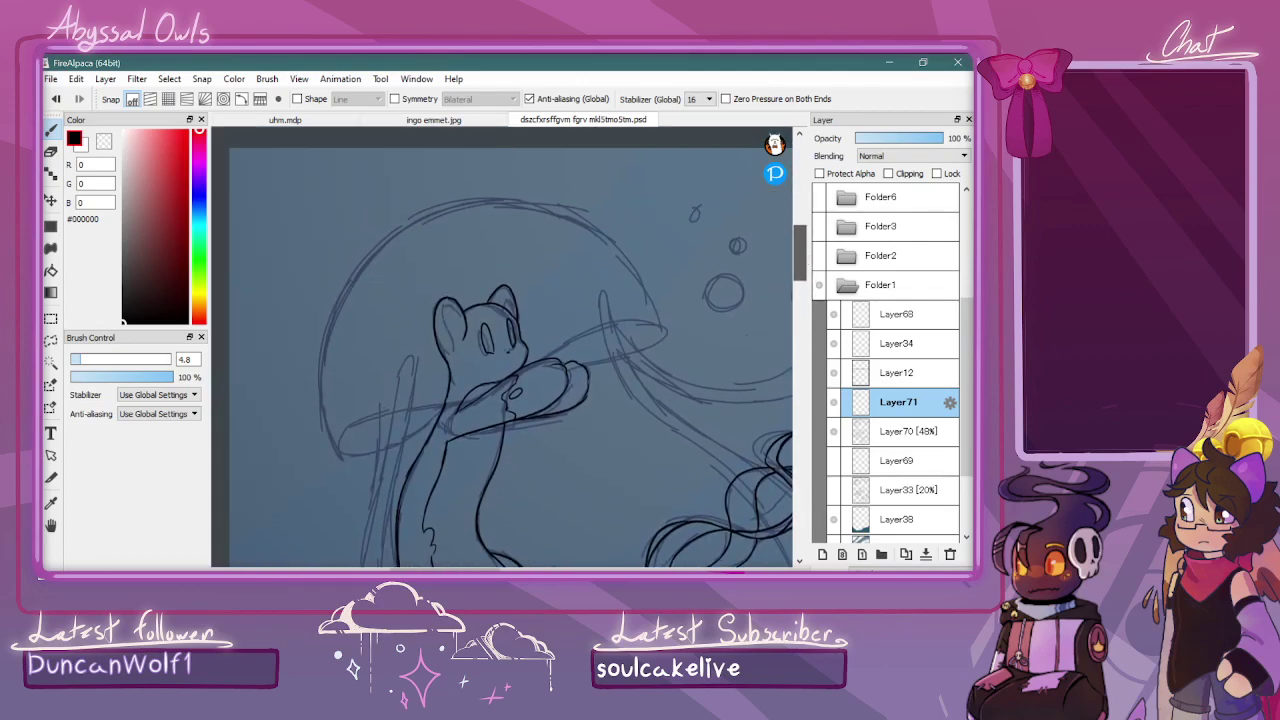
key("ctrl+Up")
key("ctrl+Up")
key("ctrl+Up")
mouse_move(348, 345)
left_mouse_down()
mouse_move(332, 266)
mouse_move(339, 213)
mouse_move(384, 277)
mouse_move(378, 334)
left_mouse_up()
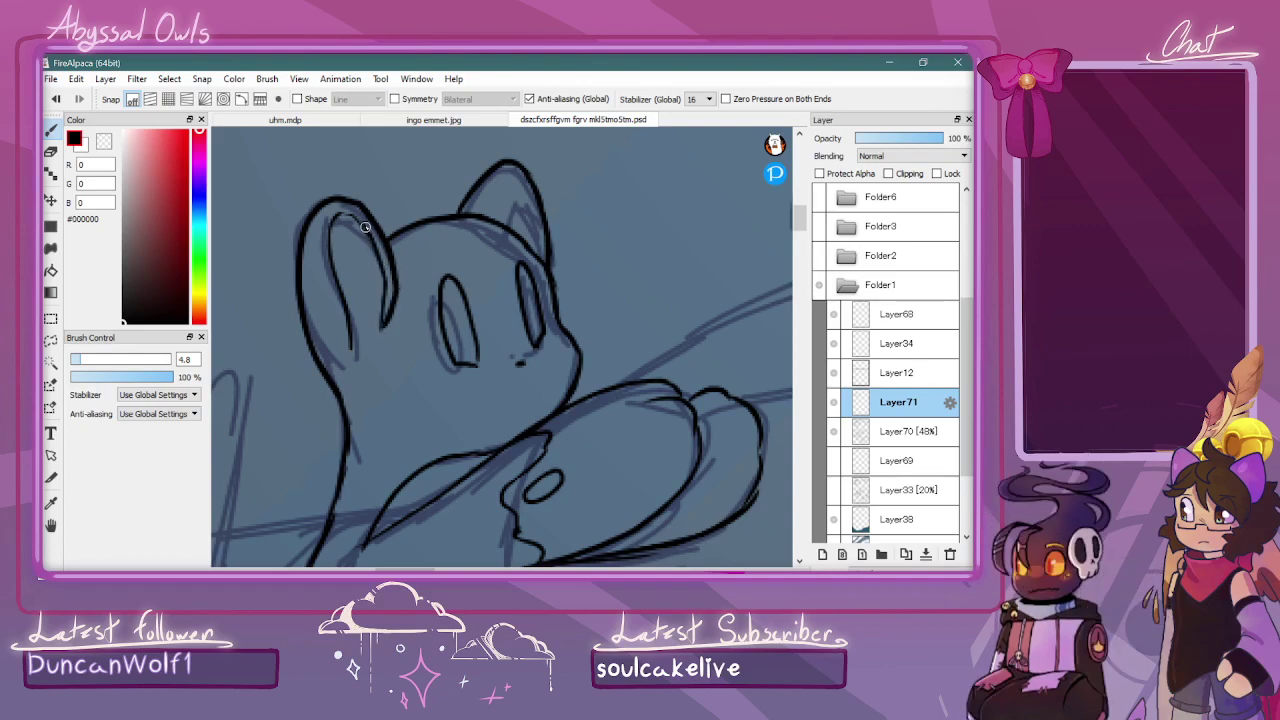
Draw the inner ear line inside the creature's far ear
mouse_move(503, 217)
left_mouse_down()
mouse_move(521, 190)
mouse_move(539, 263)
left_mouse_up()
scroll(539, 263, "down", 5)
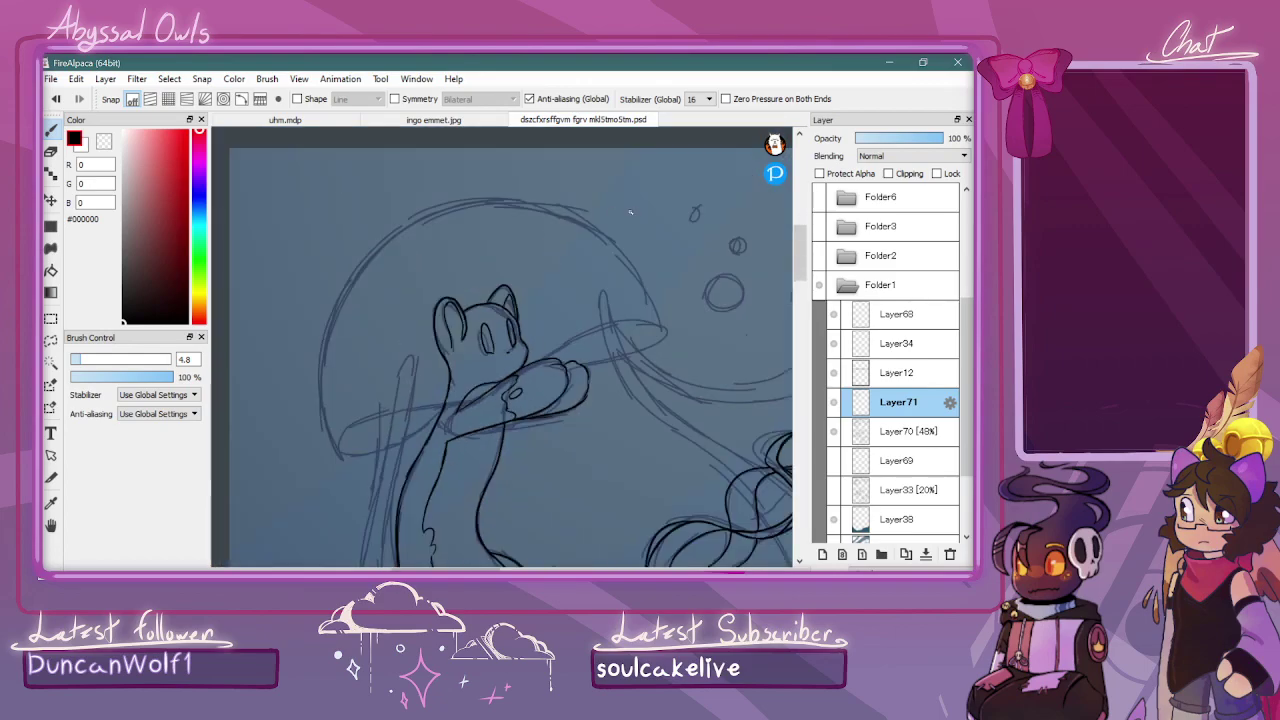
key("ctrl+Up")
key("ctrl+Up")
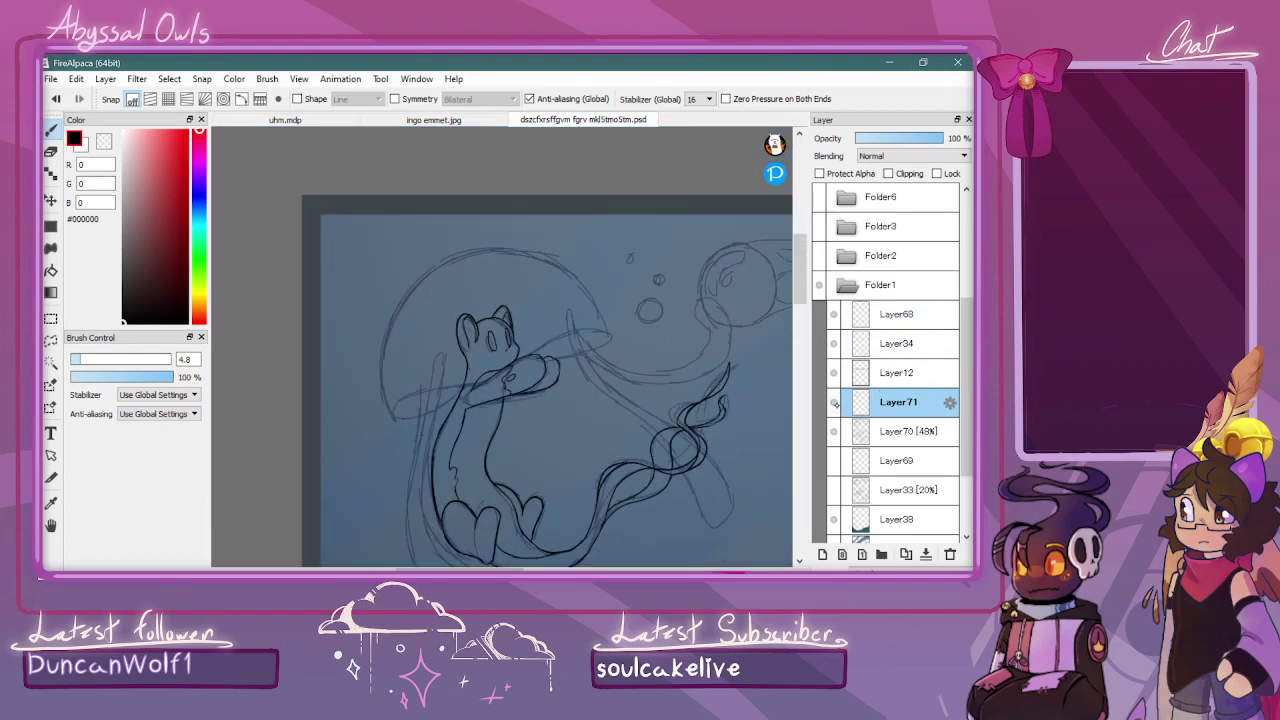
Create a new layer and draw the curved rim of the jellyfish bell across the large creature's front legs
left_click(822, 554)
key("ctrl+plus")
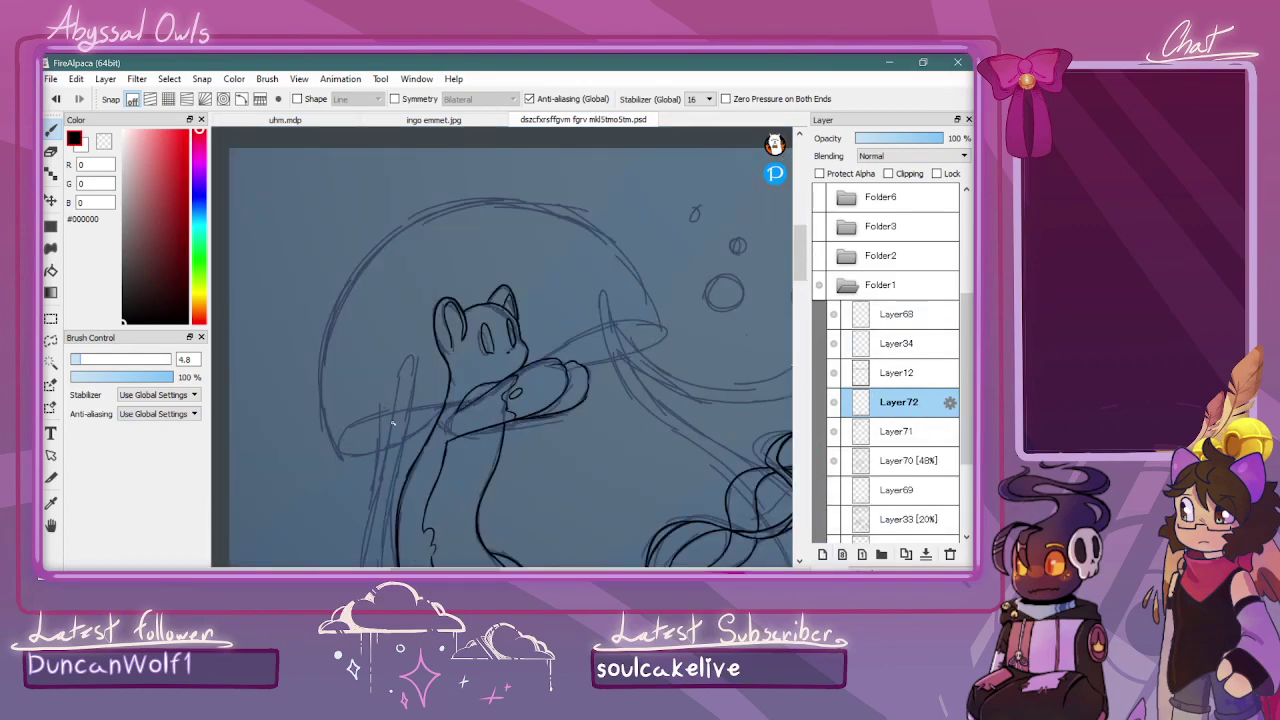
mouse_move(340, 452)
left_mouse_down()
mouse_move(365, 418)
mouse_move(357, 425)
mouse_move(516, 390)
mouse_move(449, 404)
mouse_move(541, 372)
mouse_move(505, 393)
mouse_move(617, 326)
mouse_move(658, 333)
mouse_move(639, 355)
mouse_move(588, 367)
left_mouse_up()
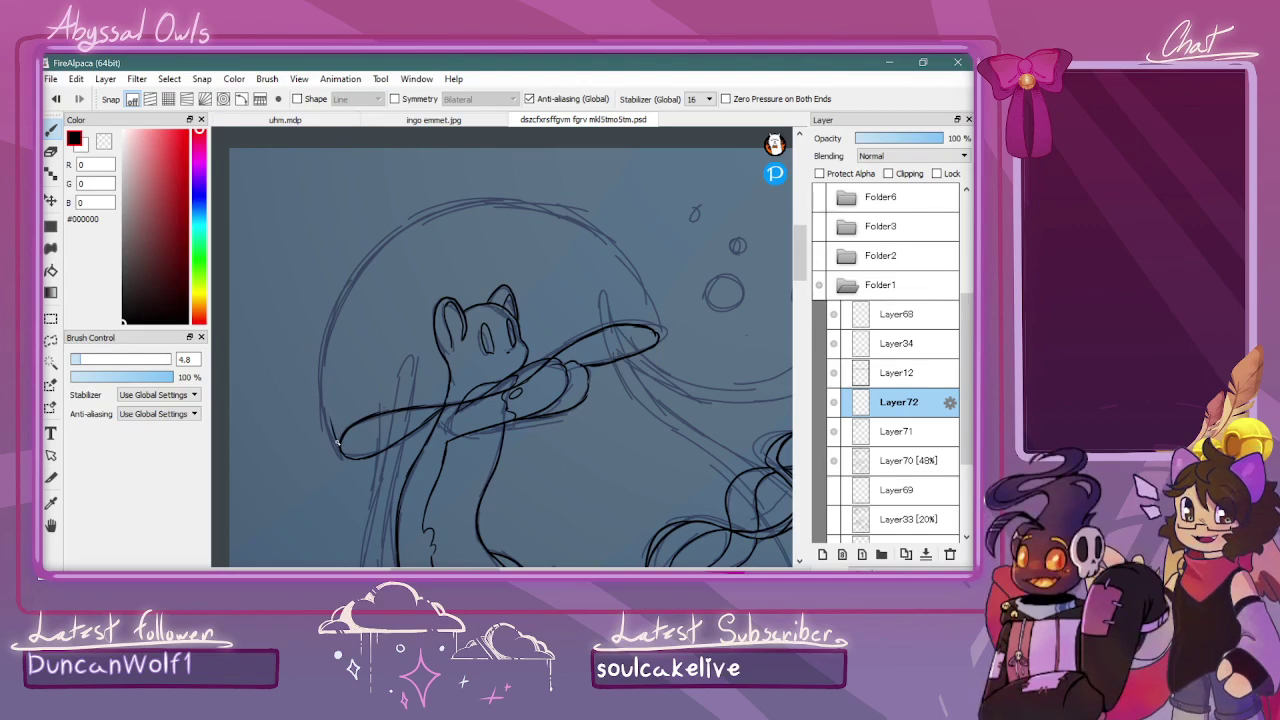
Draw the jellyfish bell's dome outline over the large creature's head and add the inner contour and highlight shapes
mouse_move(329, 400)
left_mouse_down()
mouse_move(329, 348)
mouse_move(325, 386)
mouse_move(346, 294)
mouse_move(327, 348)
mouse_move(375, 246)
mouse_move(334, 316)
mouse_move(408, 230)
mouse_move(357, 285)
mouse_move(375, 251)
mouse_move(451, 211)
mouse_move(429, 215)
mouse_move(589, 211)
left_mouse_up()
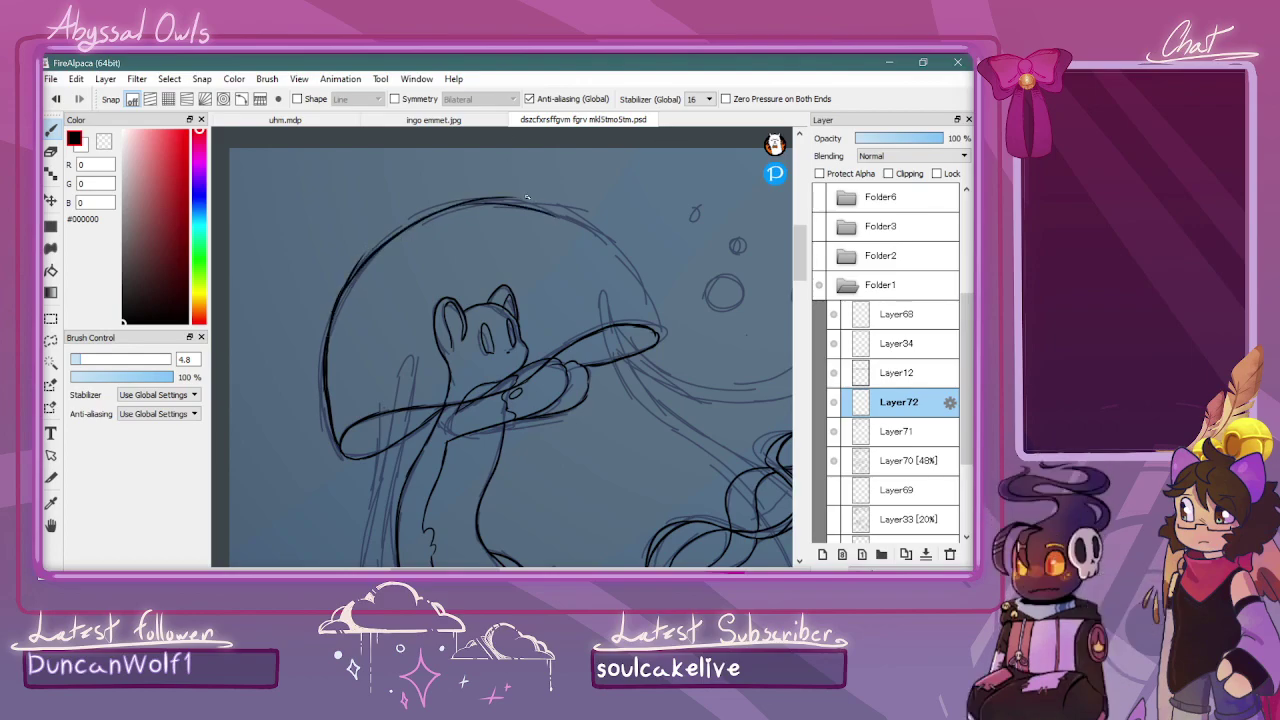
mouse_move(484, 201)
left_mouse_down()
mouse_move(565, 206)
mouse_move(520, 201)
mouse_move(599, 236)
mouse_move(561, 213)
mouse_move(644, 313)
left_mouse_up()
left_click_drag(621, 253, 647, 305)
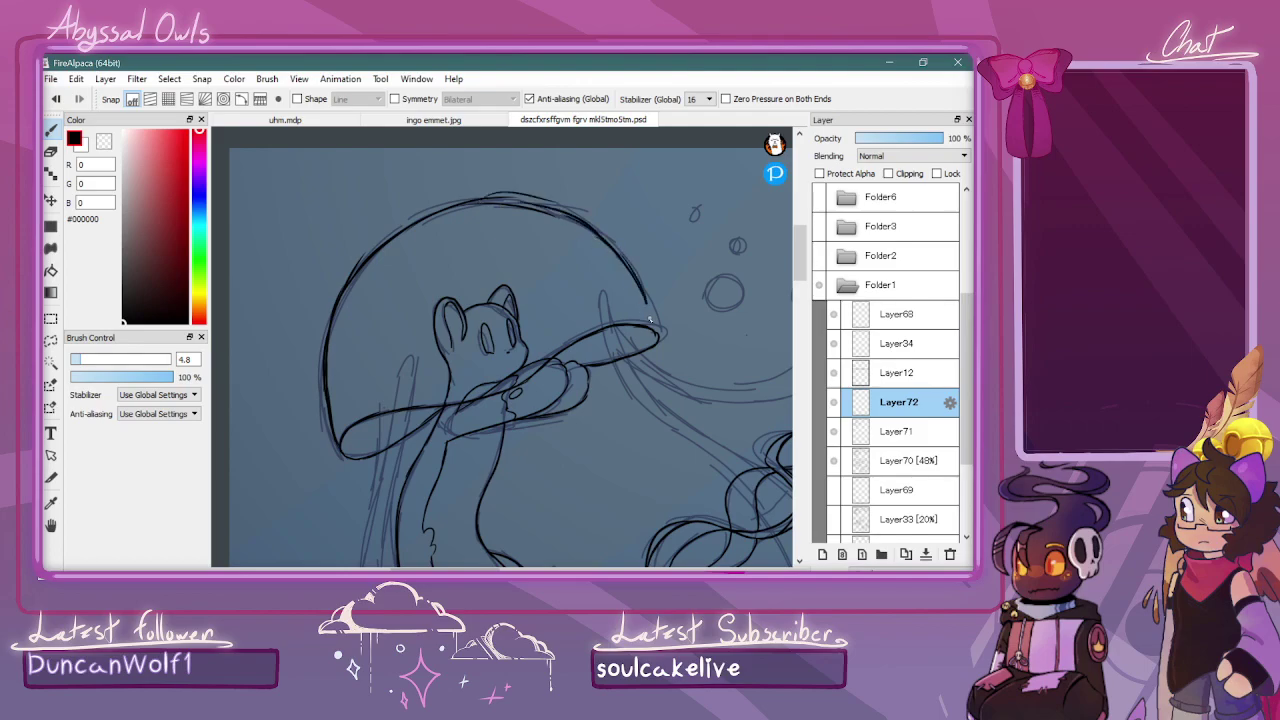
left_click_drag(651, 352, 655, 338)
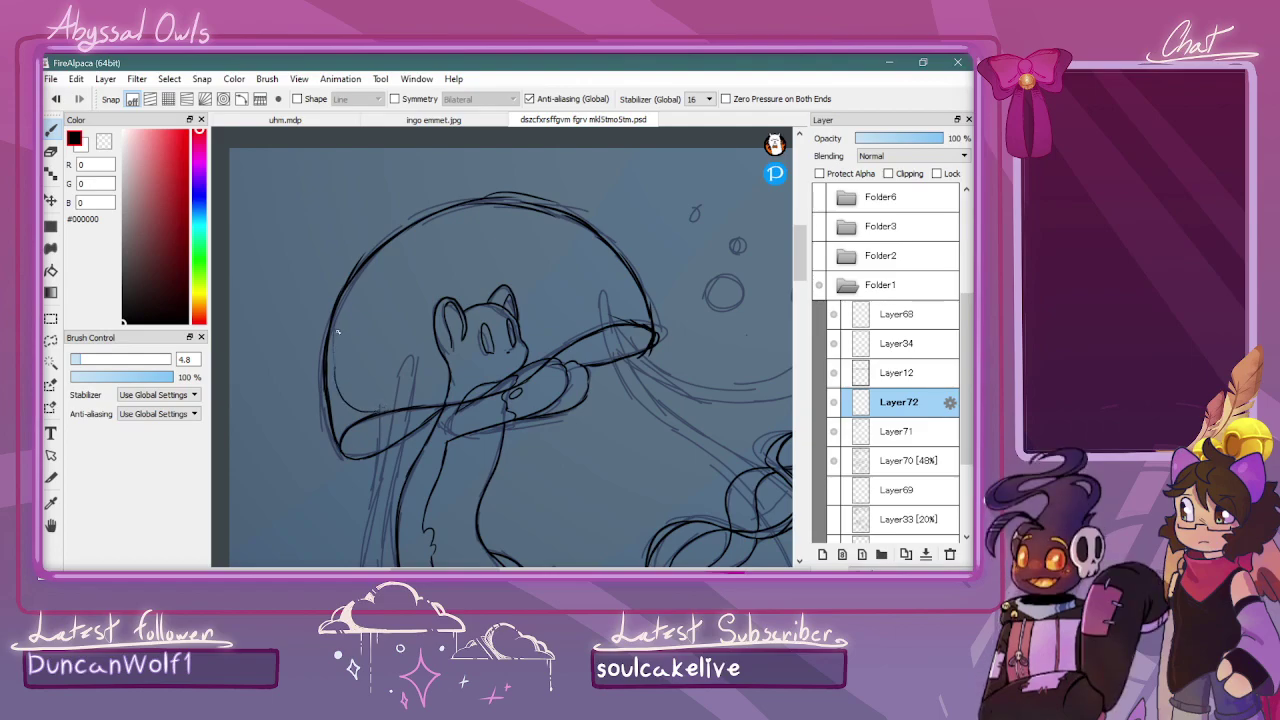
mouse_move(334, 376)
left_mouse_down()
mouse_move(354, 300)
mouse_move(512, 207)
left_mouse_up()
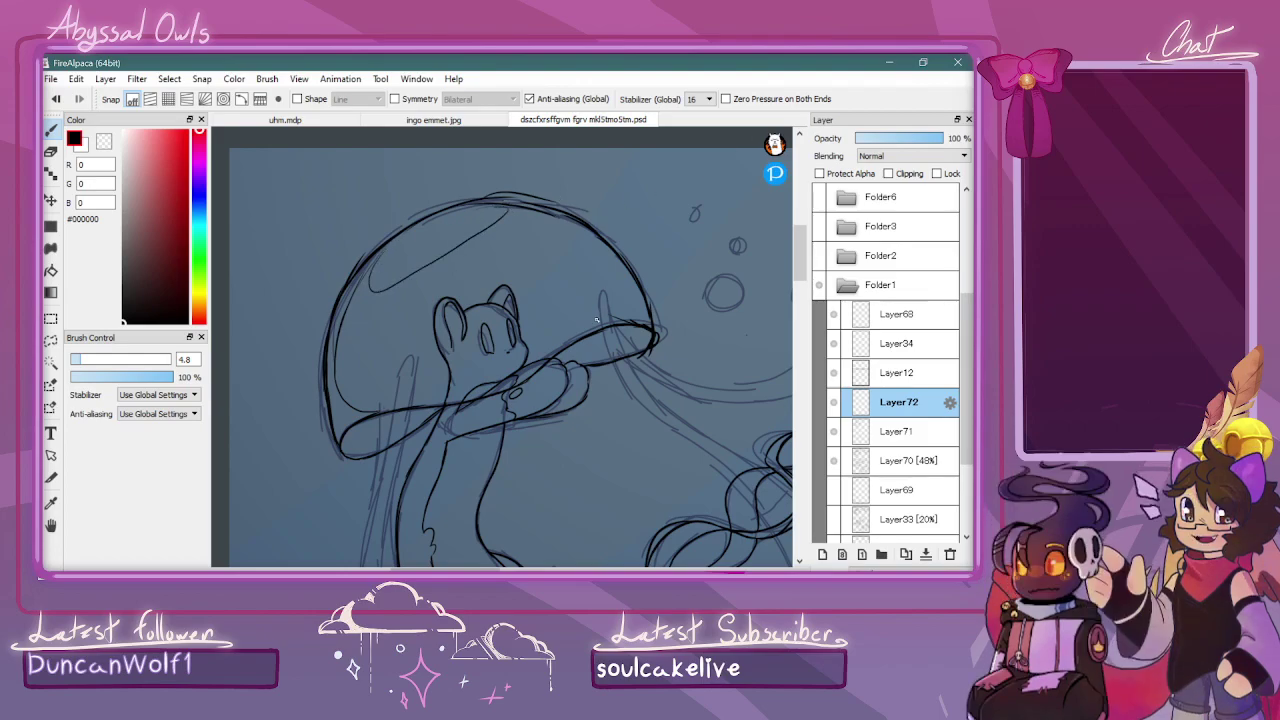
left_click_drag(611, 314, 620, 276)
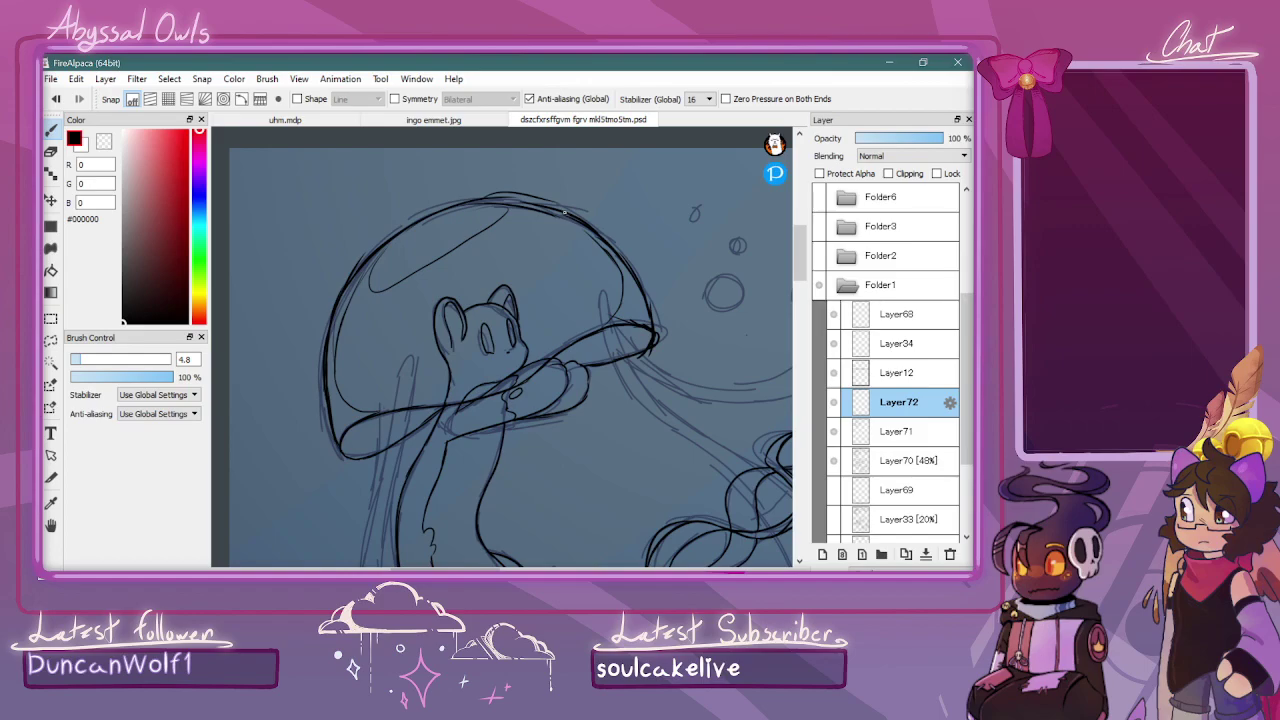
Create a new layer and draw the long tentacles hanging from the bell behind the large creature's back
key("ctrl+minus")
key("ctrl+minus")
key("ctrl+minus")
key("ctrl+minus")
key("ctrl+plus")
key("ctrl+plus")
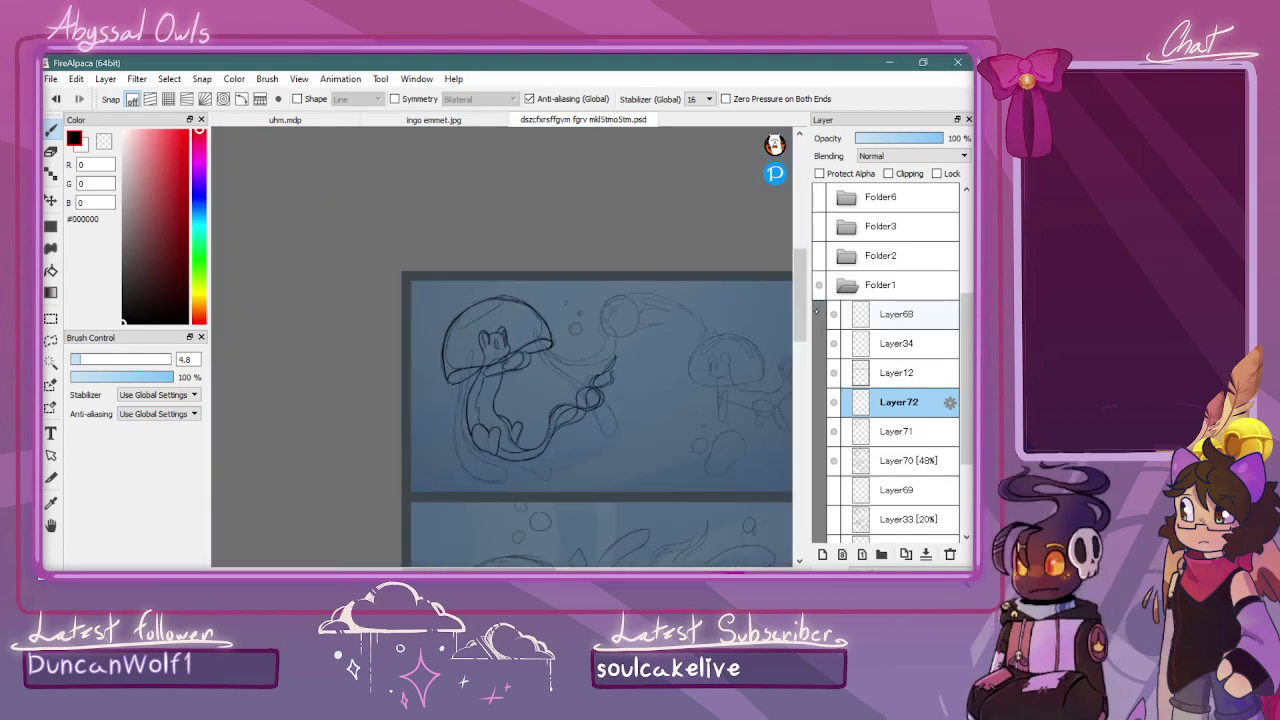
left_click_drag(798, 256, 798, 271)
key("ctrl+plus")
key("ctrl+plus")
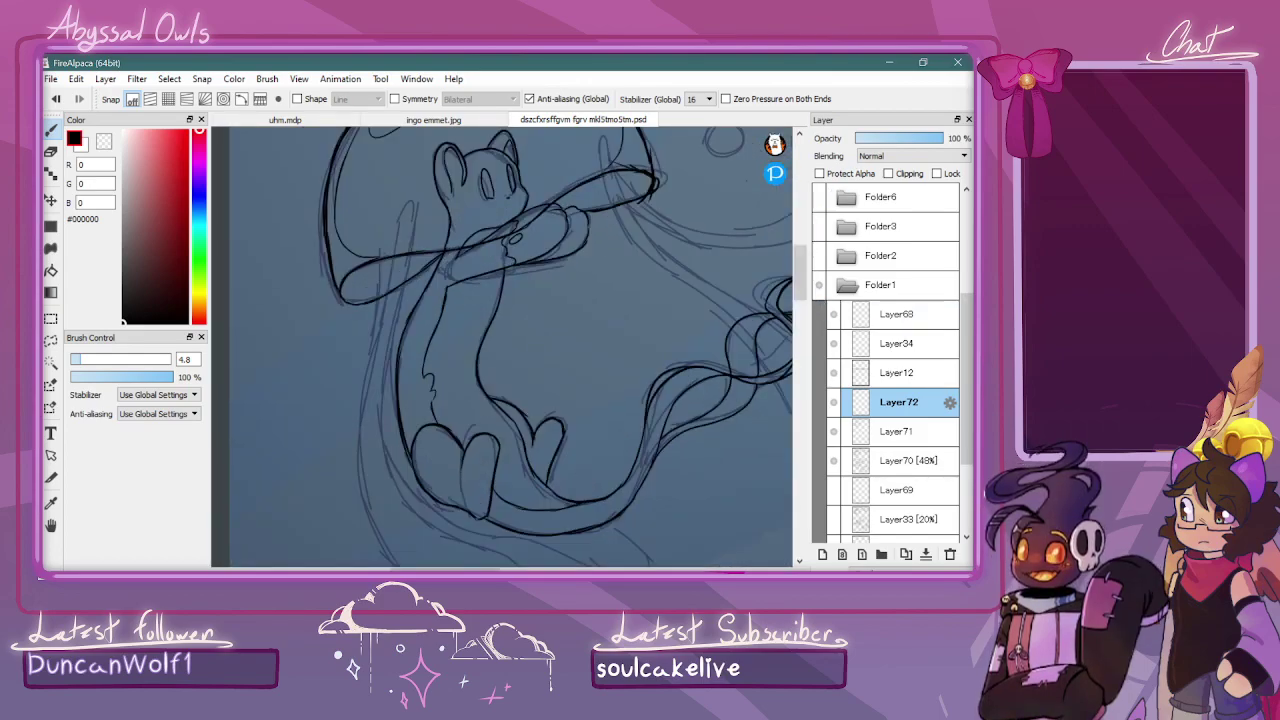
key("ctrl+minus")
key("ctrl+minus")
key("ctrl+plus")
left_click(823, 554)
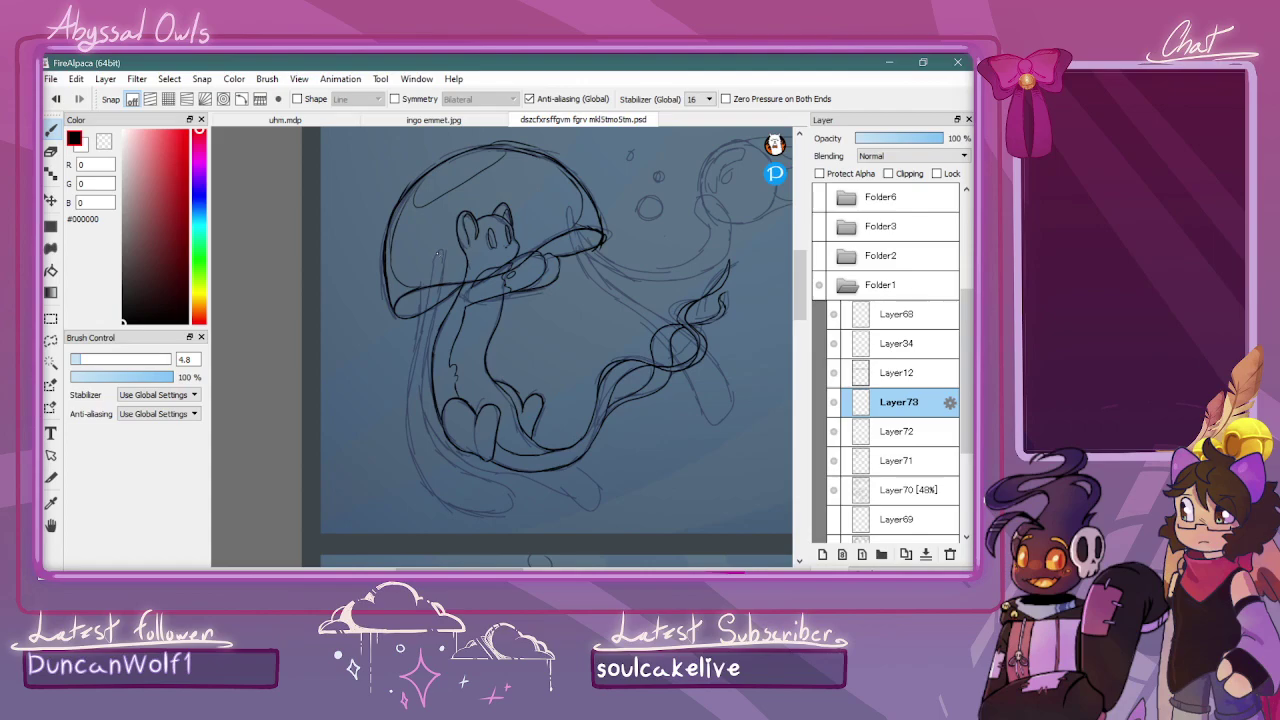
mouse_move(425, 297)
left_mouse_down()
mouse_move(402, 387)
mouse_move(415, 347)
mouse_move(408, 467)
mouse_move(403, 435)
mouse_move(437, 504)
mouse_move(467, 512)
mouse_move(500, 486)
left_mouse_up()
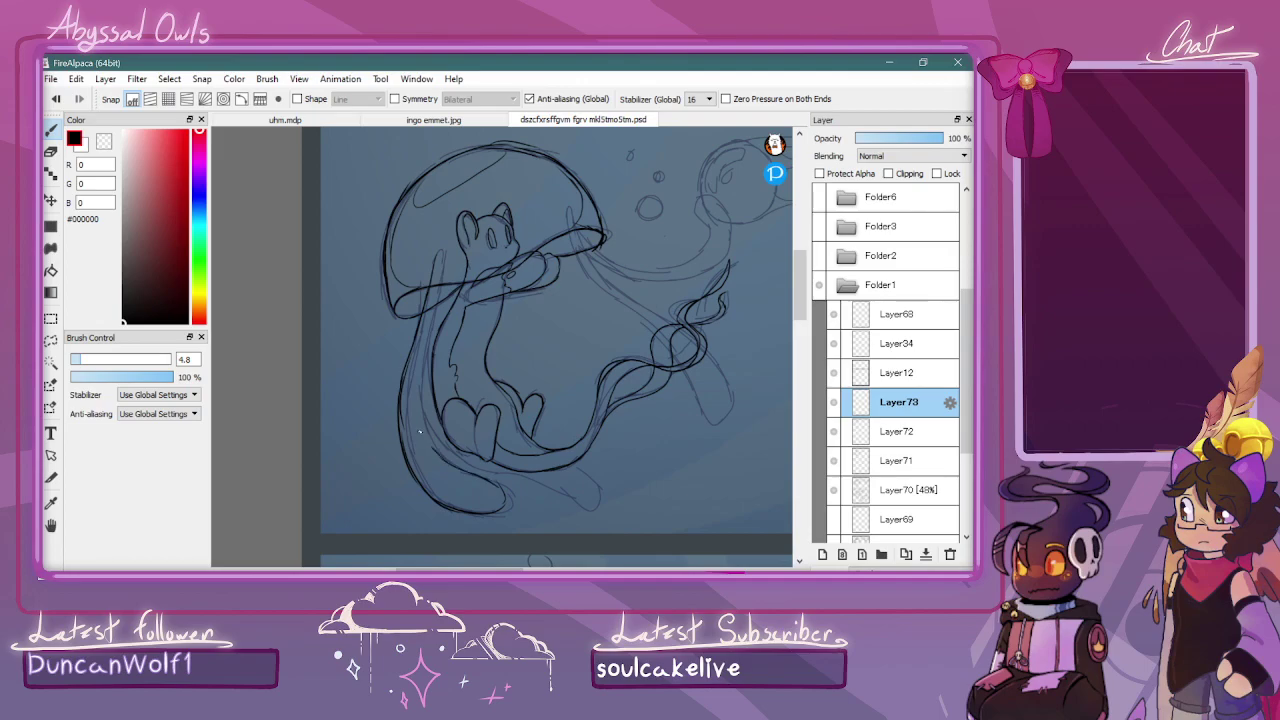
left_click_drag(414, 420, 430, 332)
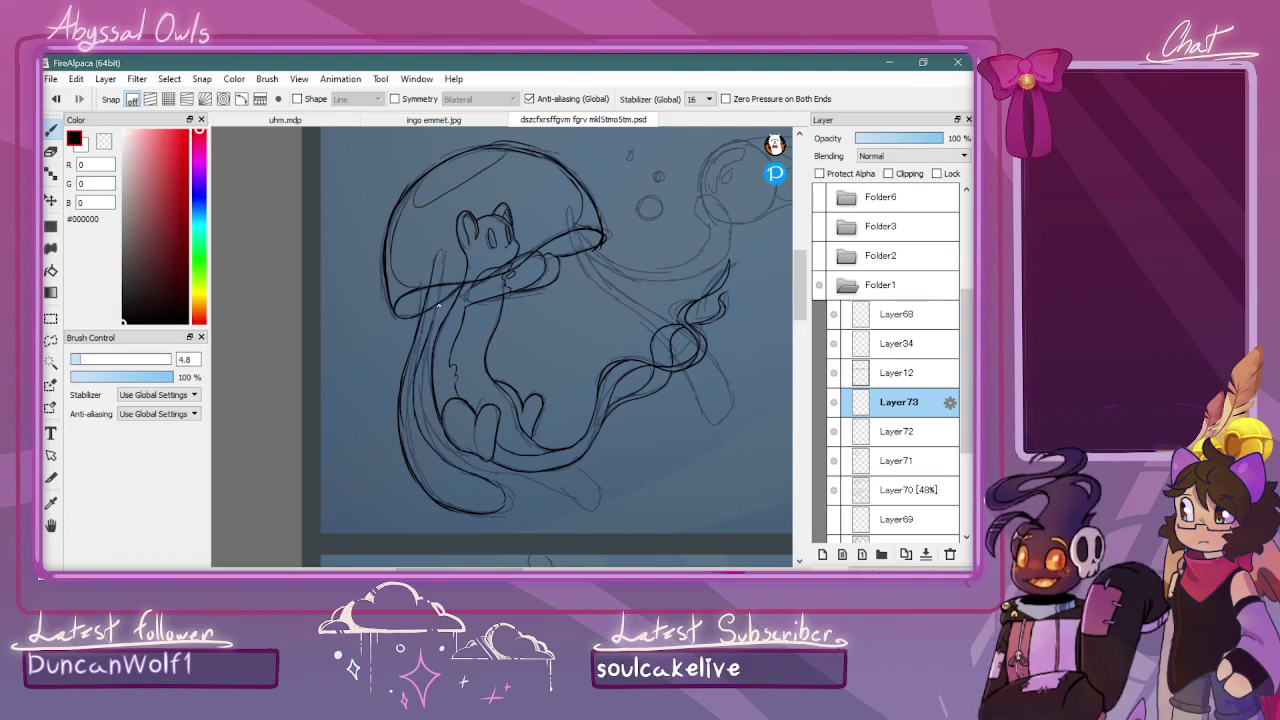
left_click_drag(445, 284, 443, 259)
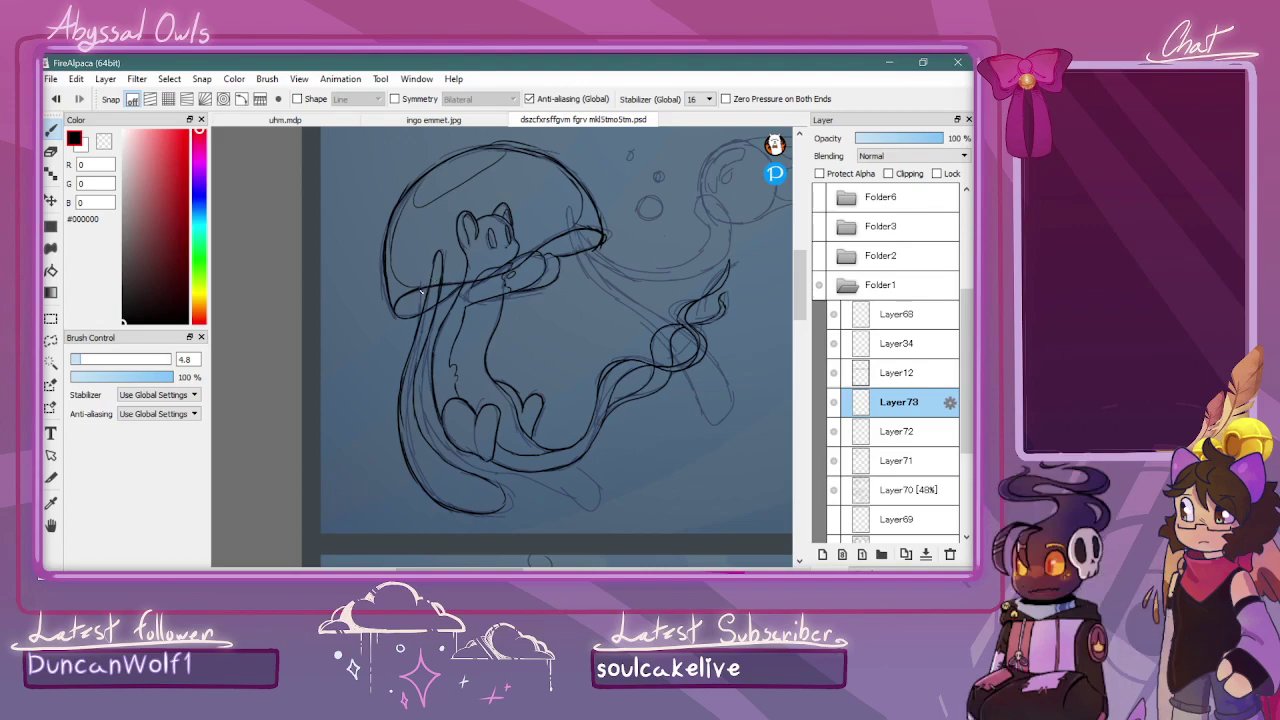
left_click_drag(423, 352, 436, 422)
Draw the tentacles running from the bell's front edge past the curled tail, plus a rounded tip beside the hind foot
mouse_move(567, 208)
left_mouse_down()
mouse_move(572, 252)
mouse_move(652, 330)
mouse_move(695, 428)
left_mouse_up()
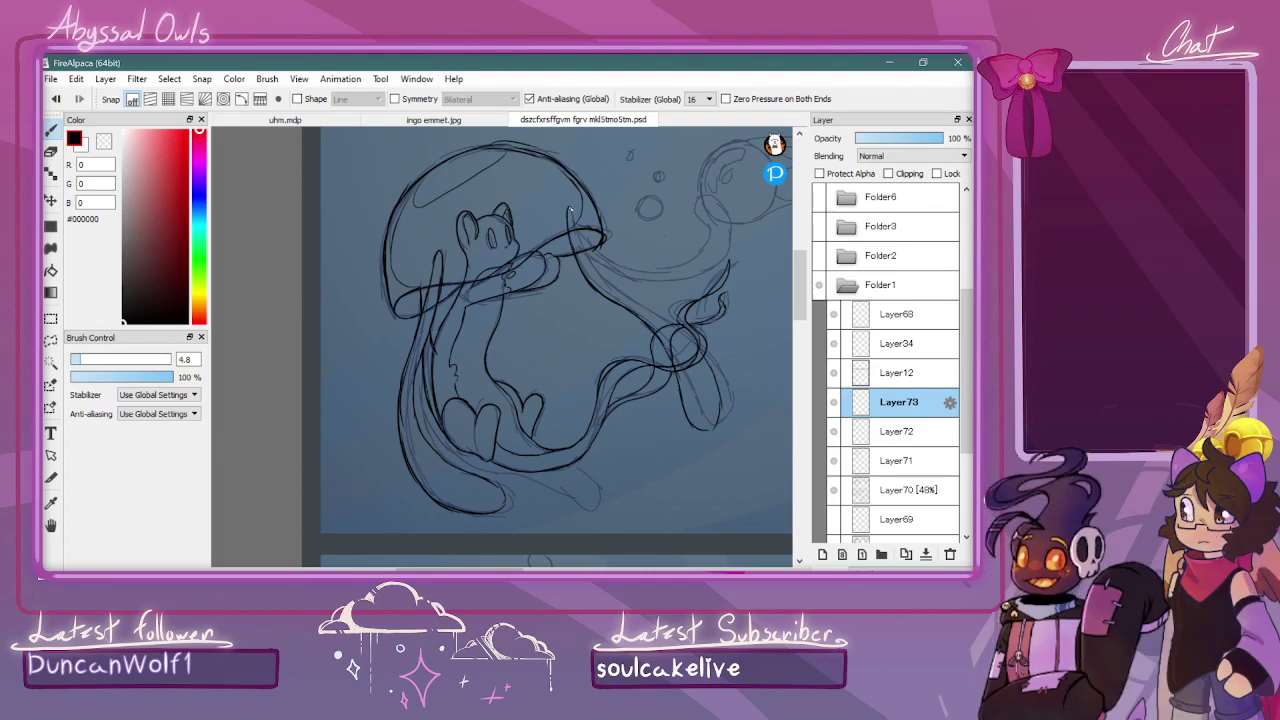
mouse_move(578, 213)
left_mouse_down()
mouse_move(607, 289)
mouse_move(590, 259)
mouse_move(697, 347)
left_mouse_up()
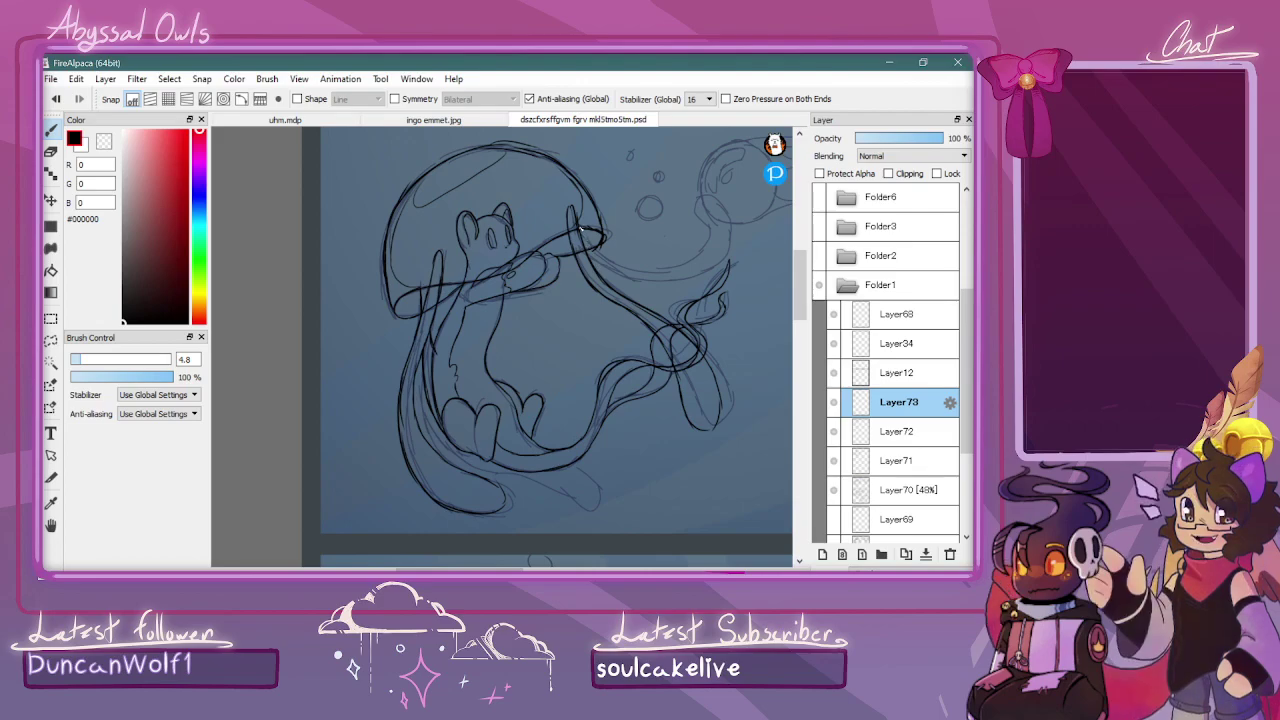
left_click_drag(640, 277, 673, 273)
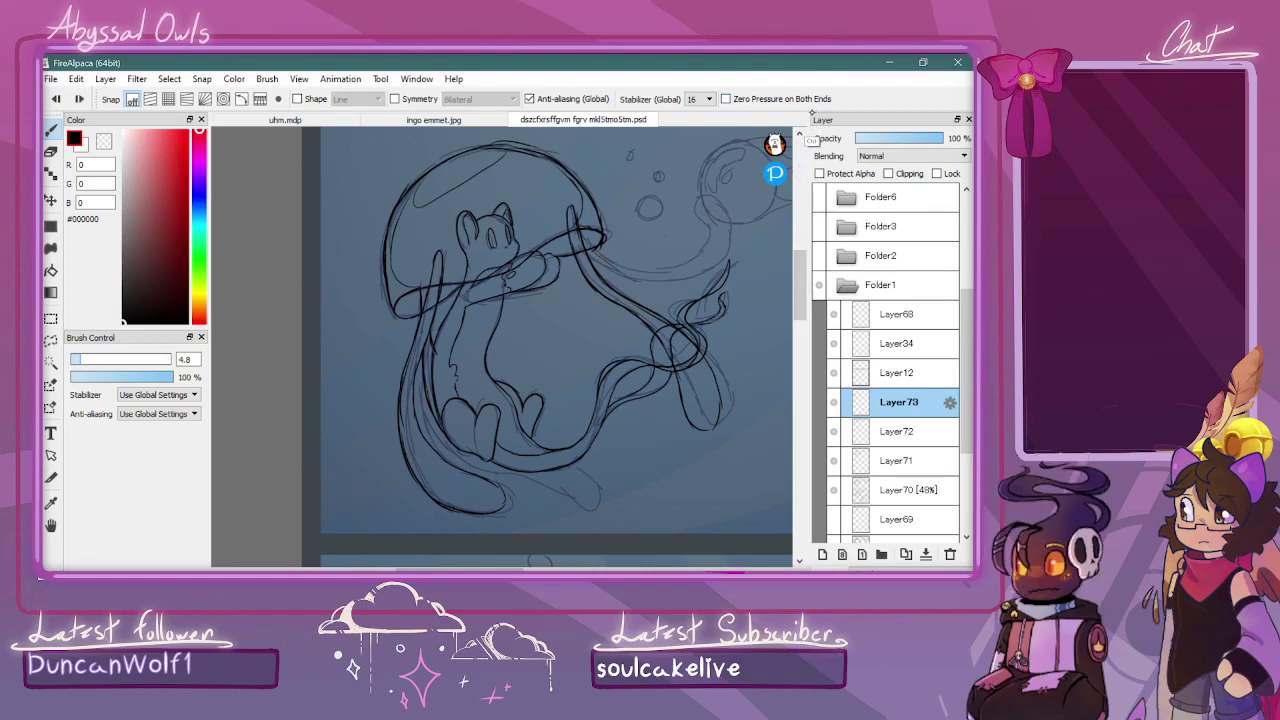
mouse_move(585, 236)
left_mouse_down()
mouse_move(722, 341)
mouse_move(694, 326)
mouse_move(724, 358)
left_mouse_up()
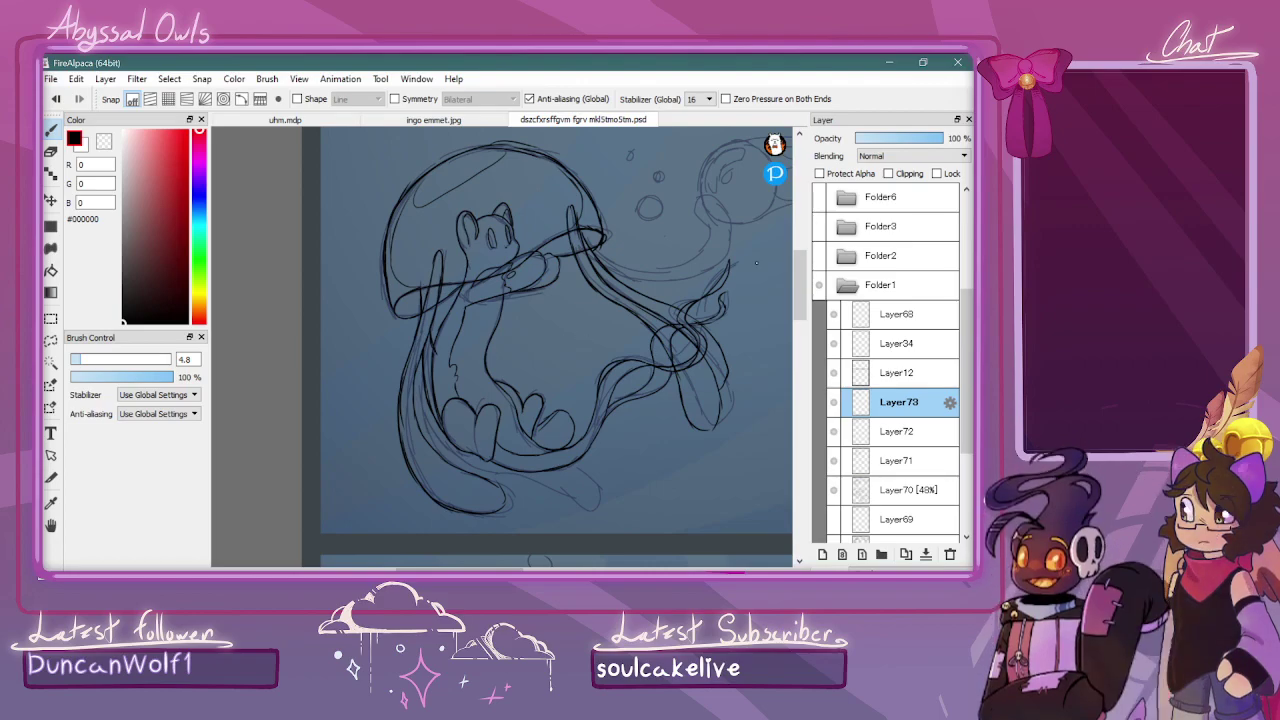
Examine the upper panel's line art and compare it with the large bell's layer hidden and shown
left_click_drag(799, 292, 799, 271)
scroll(788, 285, "up", 2)
scroll(788, 285, "up", 1)
scroll(427, 213, "down", 5)
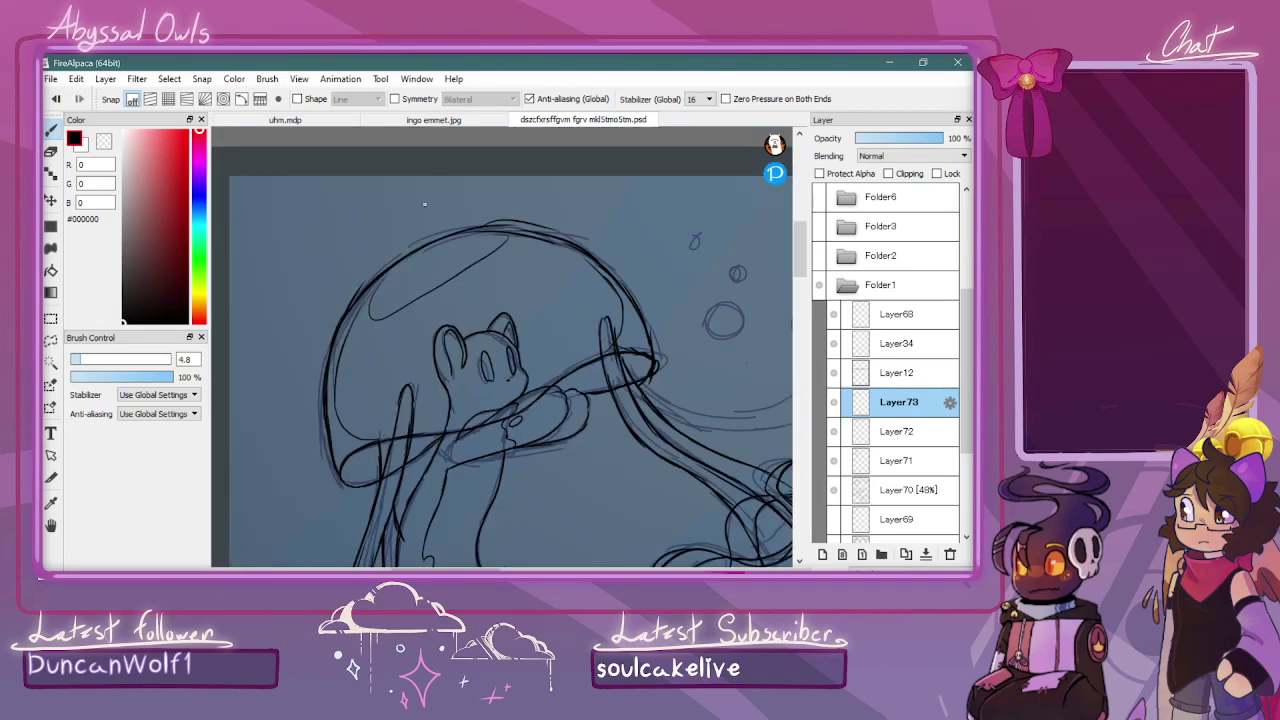
left_click_drag(480, 568, 500, 568)
scroll(514, 356, "up", 1)
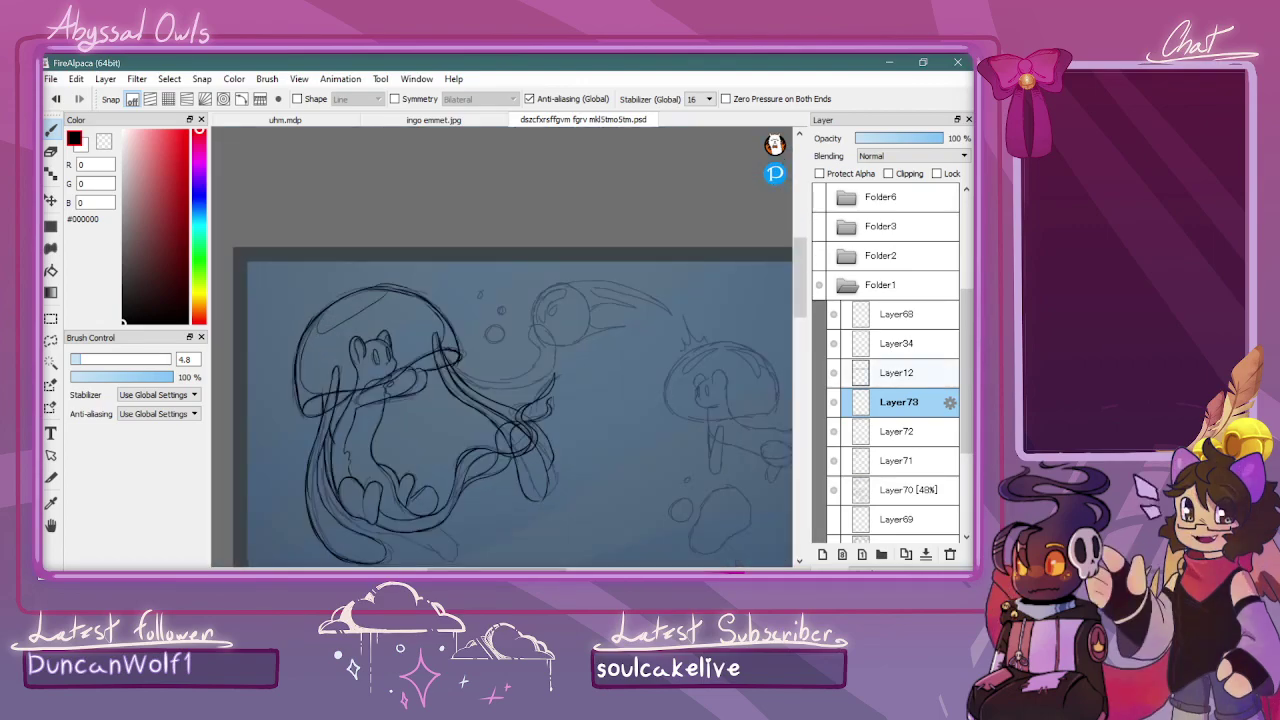
left_click(833, 431)
left_click(834, 432)
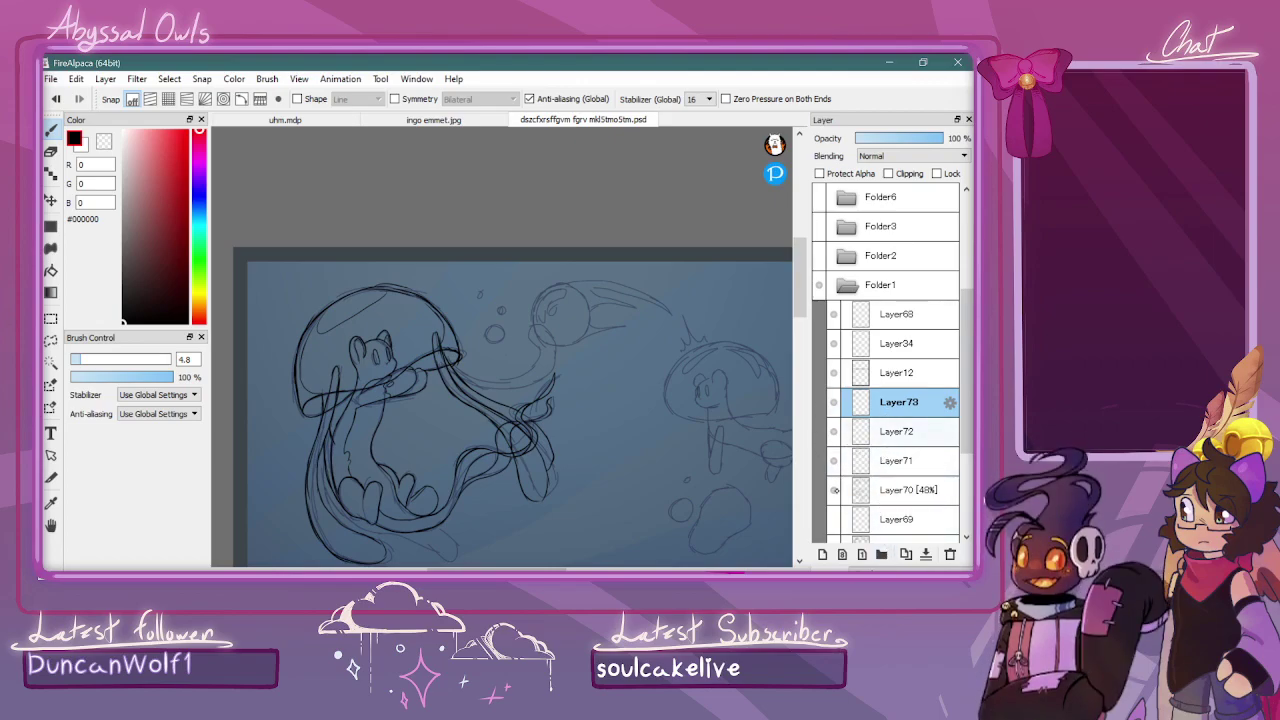
Create a new layer and draw the bell outline of the smaller jellyfish creature in the upper panel
left_click(823, 553)
left_click_drag(523, 569, 566, 569)
key("ctrl+Up")
key("ctrl+Up")
left_click_drag(799, 262, 799, 275)
key("ctrl+Up")
key("ctrl+Up")
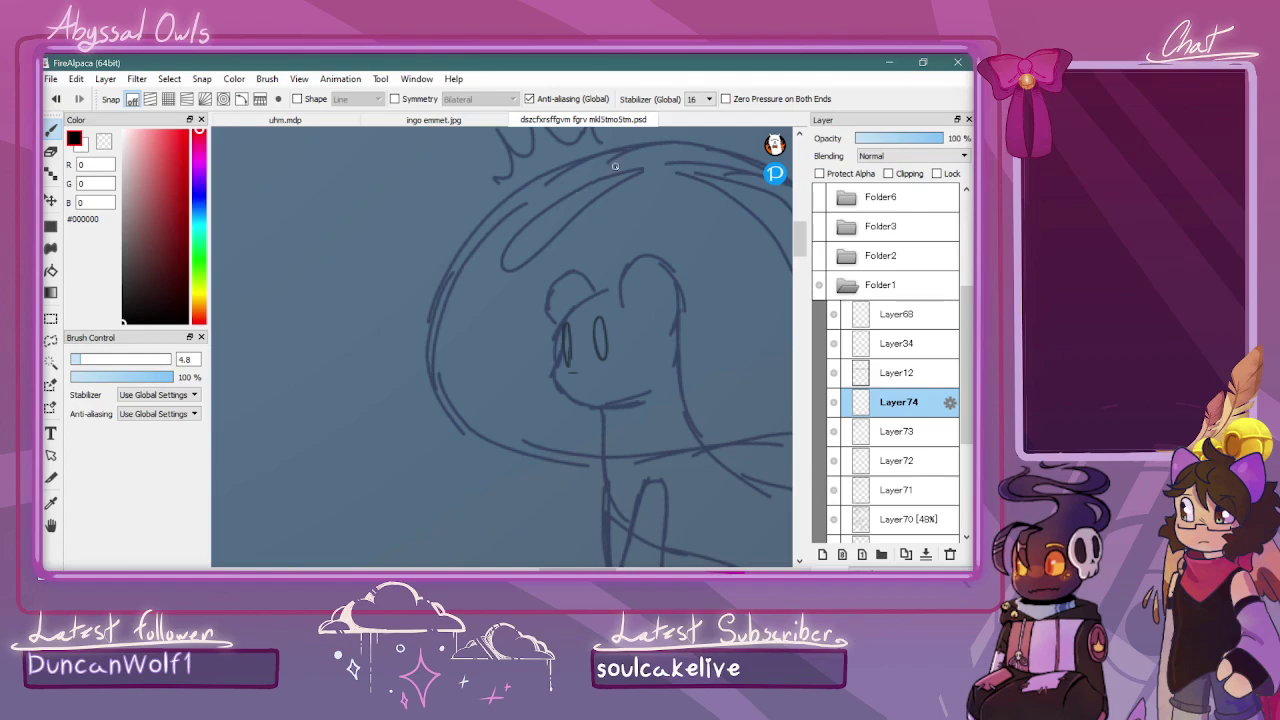
mouse_move(655, 145)
left_mouse_down()
mouse_move(596, 161)
mouse_move(629, 150)
mouse_move(474, 227)
mouse_move(577, 167)
mouse_move(447, 284)
mouse_move(515, 202)
mouse_move(431, 359)
mouse_move(452, 270)
mouse_move(470, 413)
mouse_move(431, 377)
mouse_move(510, 453)
mouse_move(668, 417)
mouse_move(499, 448)
mouse_move(652, 452)
mouse_move(577, 463)
mouse_move(792, 432)
left_mouse_up()
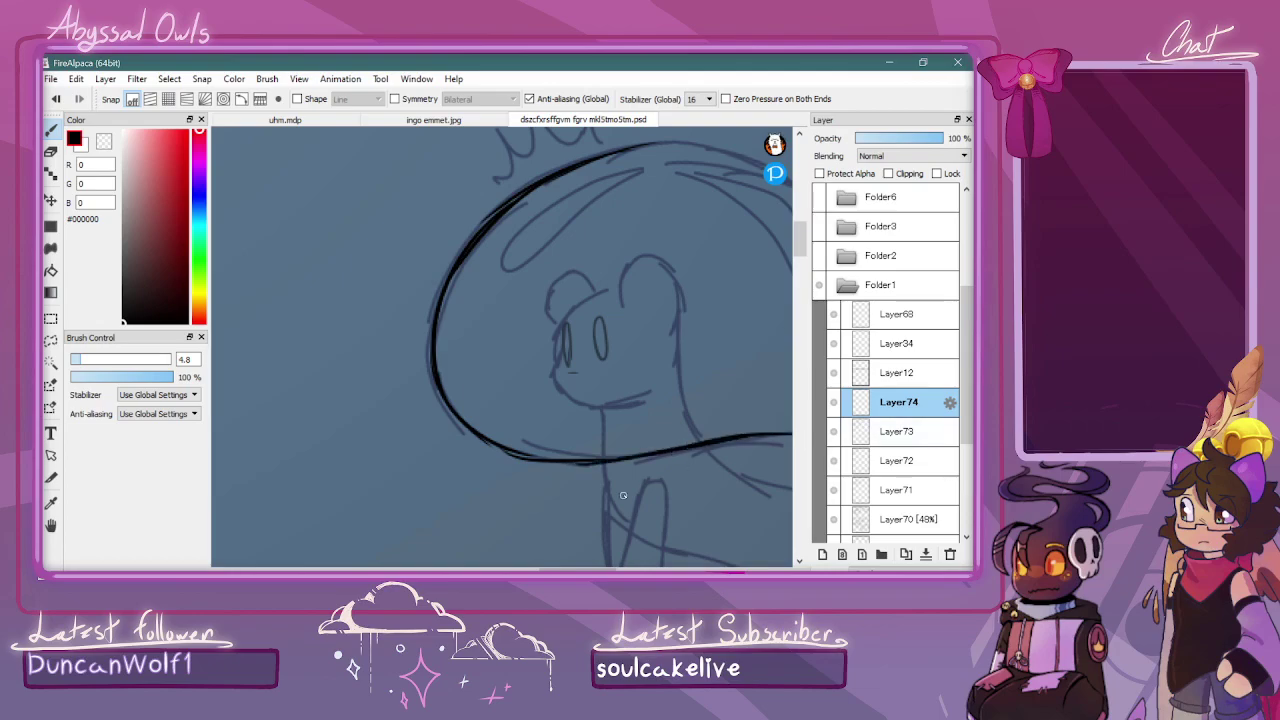
left_click_drag(568, 569, 591, 569)
mouse_move(578, 436)
left_mouse_down()
mouse_move(651, 433)
mouse_move(680, 352)
left_mouse_up()
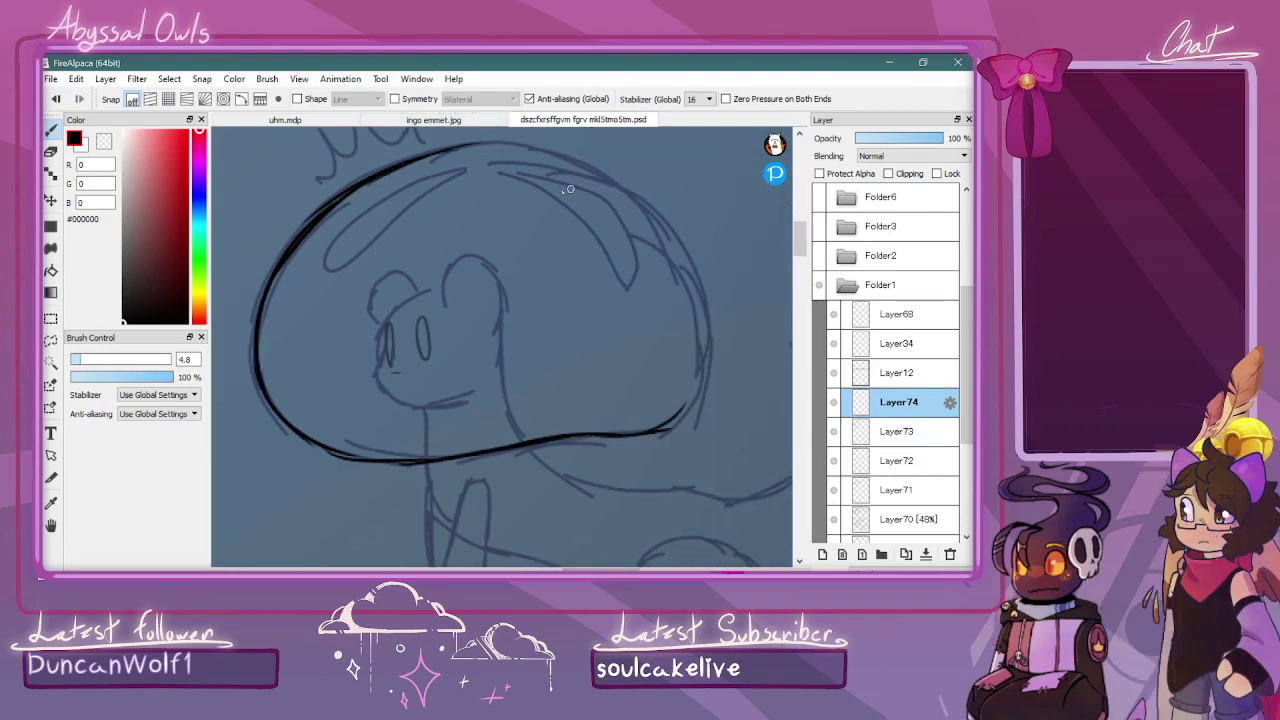
mouse_move(445, 155)
left_mouse_down()
mouse_move(520, 143)
mouse_move(610, 160)
mouse_move(640, 188)
mouse_move(681, 253)
mouse_move(685, 333)
mouse_move(702, 355)
mouse_move(655, 430)
mouse_move(633, 434)
left_mouse_up()
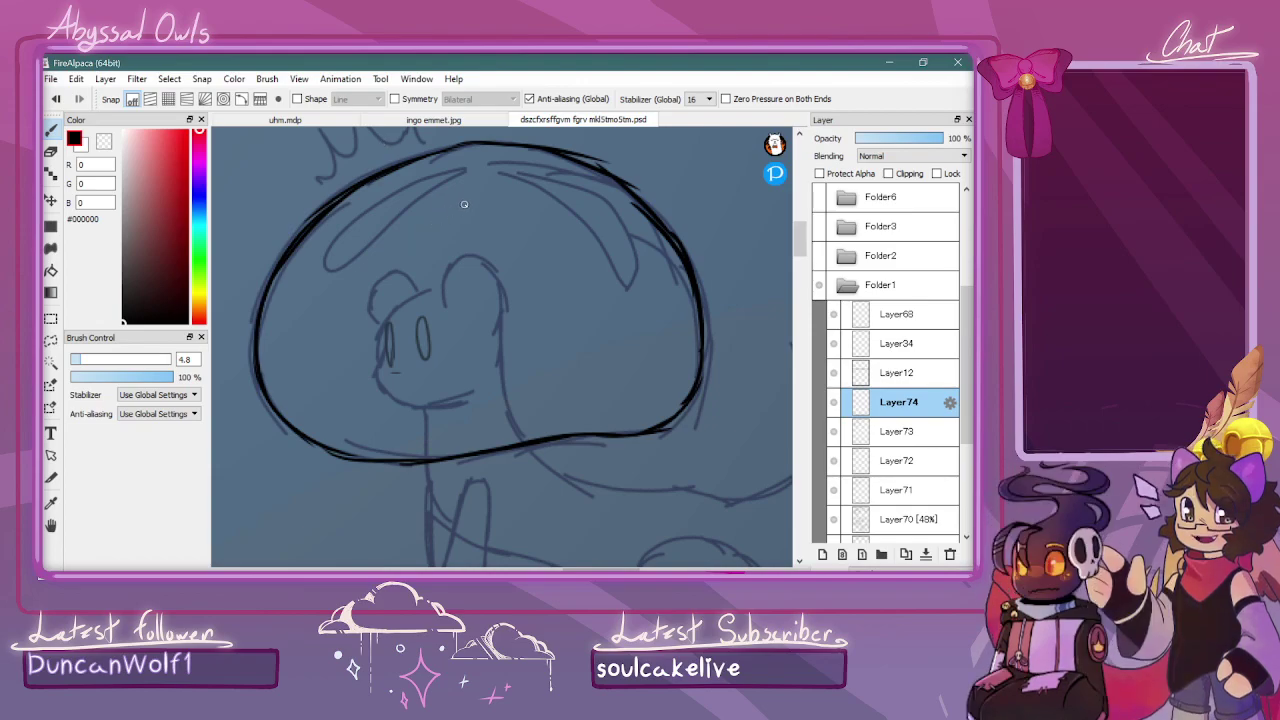
mouse_move(437, 277)
left_mouse_down()
mouse_move(400, 310)
mouse_move(389, 371)
left_mouse_up()
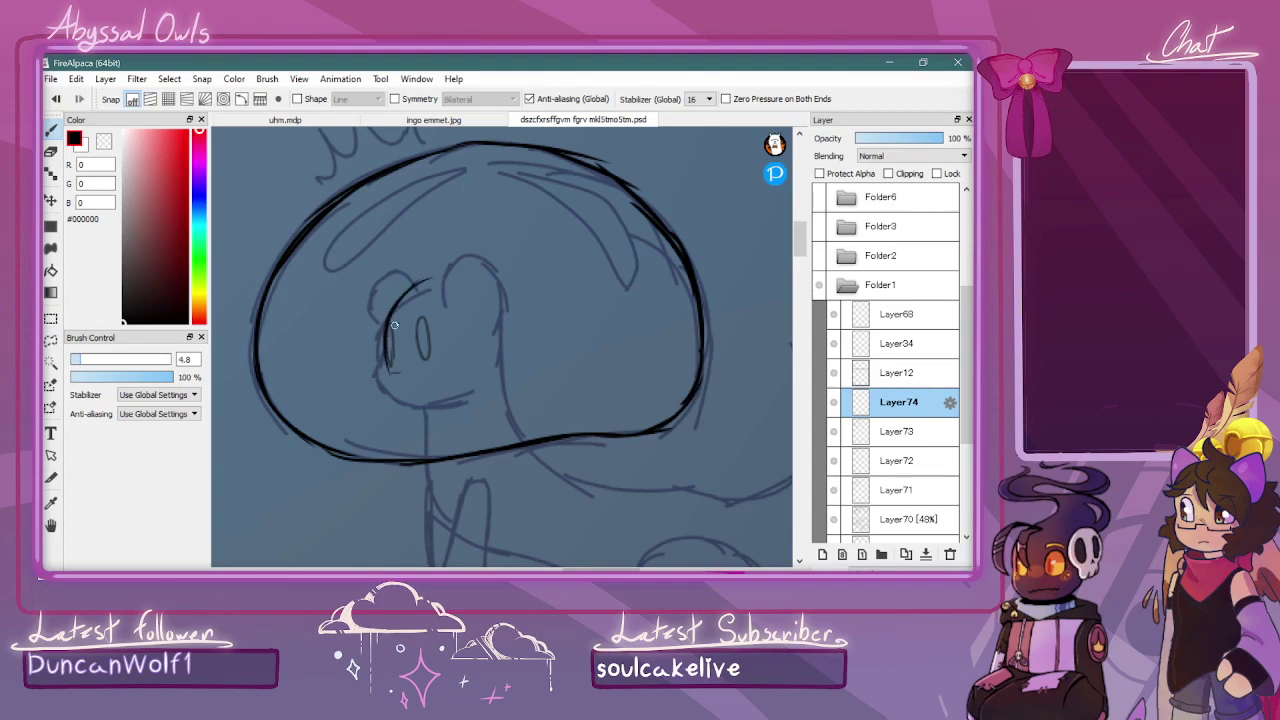
key("ctrl+z")
key("ctrl+z")
key("ctrl+z")
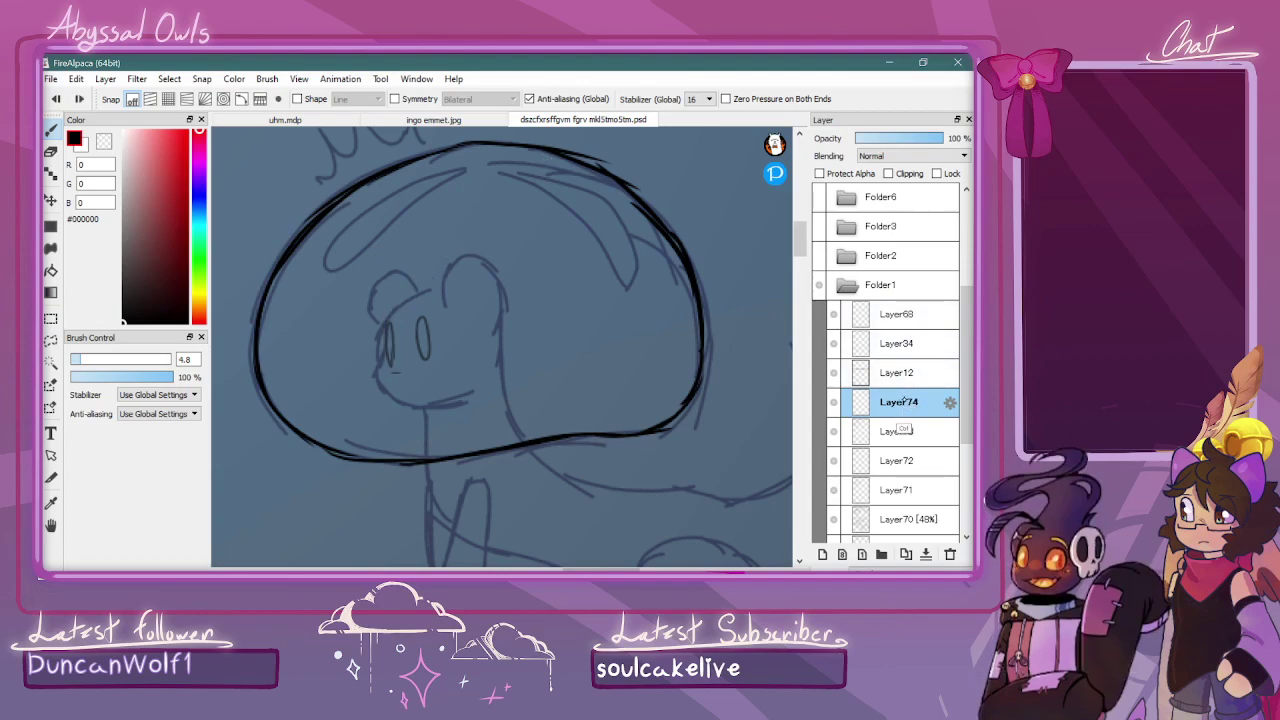
On Layer72, draw the smaller creature's face, chin, both ears and the back of its neck inside the bell
left_click(880, 458)
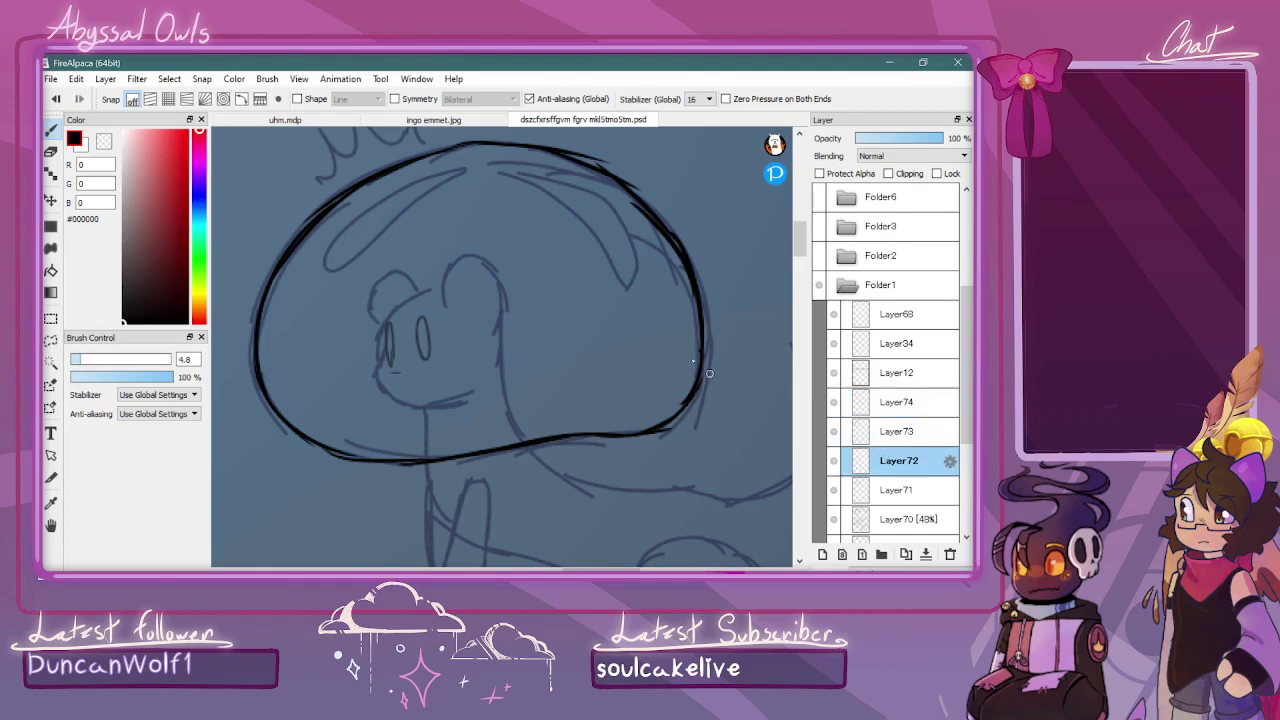
mouse_move(446, 281)
left_mouse_down()
mouse_move(393, 314)
mouse_move(377, 387)
mouse_move(378, 374)
mouse_move(409, 403)
mouse_move(388, 398)
mouse_move(429, 410)
mouse_move(476, 400)
left_mouse_up()
key("ctrl+z")
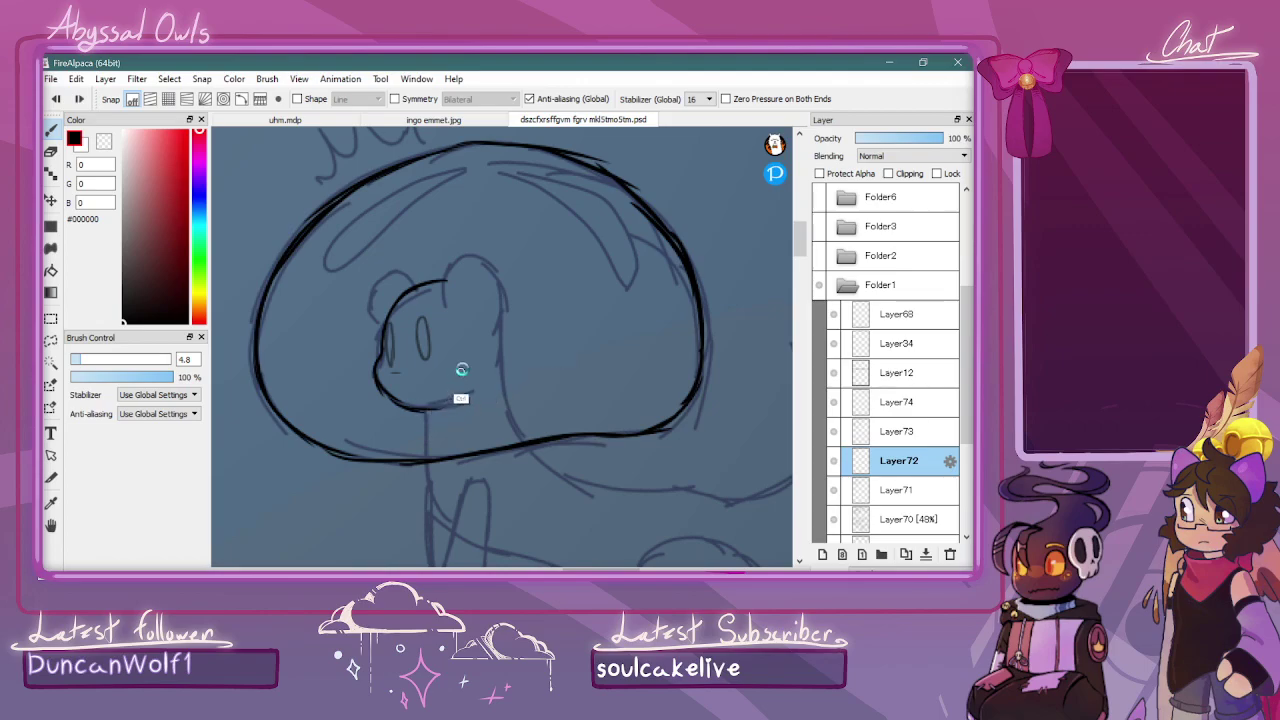
mouse_move(447, 310)
left_mouse_down()
mouse_move(446, 260)
mouse_move(443, 274)
mouse_move(469, 250)
mouse_move(502, 294)
mouse_move(500, 377)
left_mouse_up()
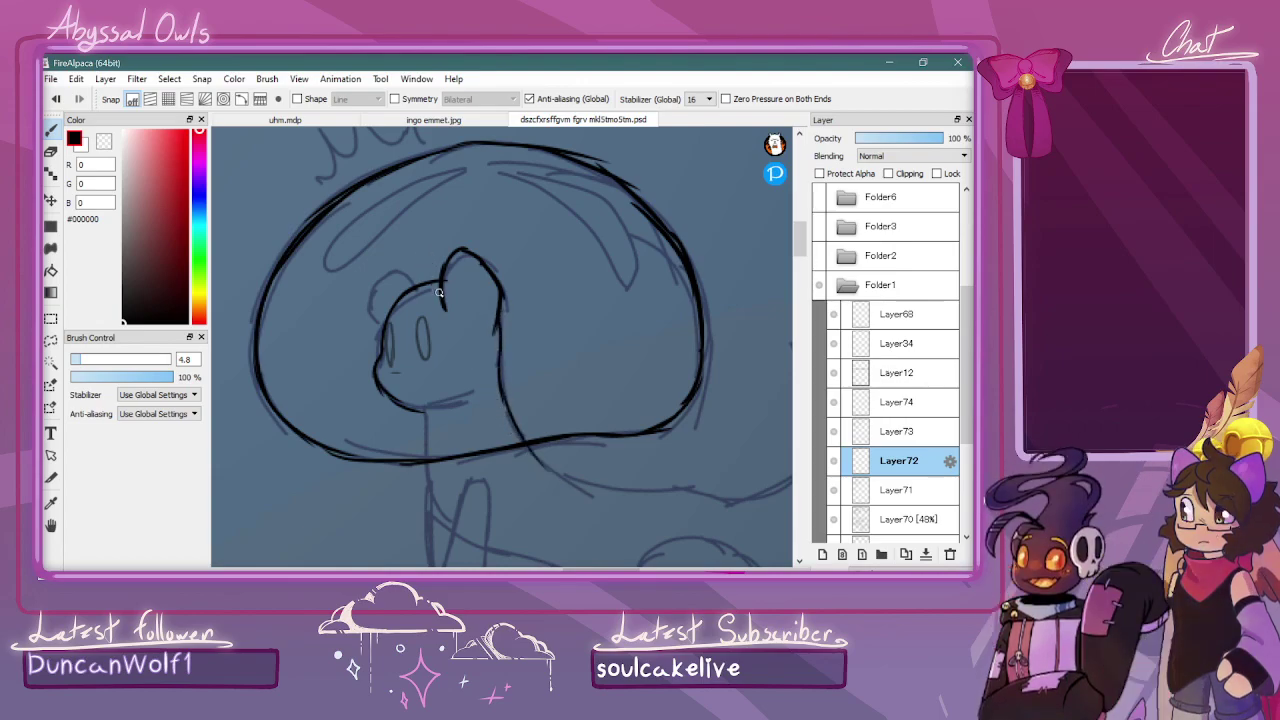
mouse_move(400, 407)
left_mouse_down()
mouse_move(449, 407)
mouse_move(462, 393)
left_mouse_up()
mouse_move(382, 331)
left_mouse_down()
mouse_move(372, 279)
mouse_move(370, 304)
mouse_move(405, 271)
left_mouse_up()
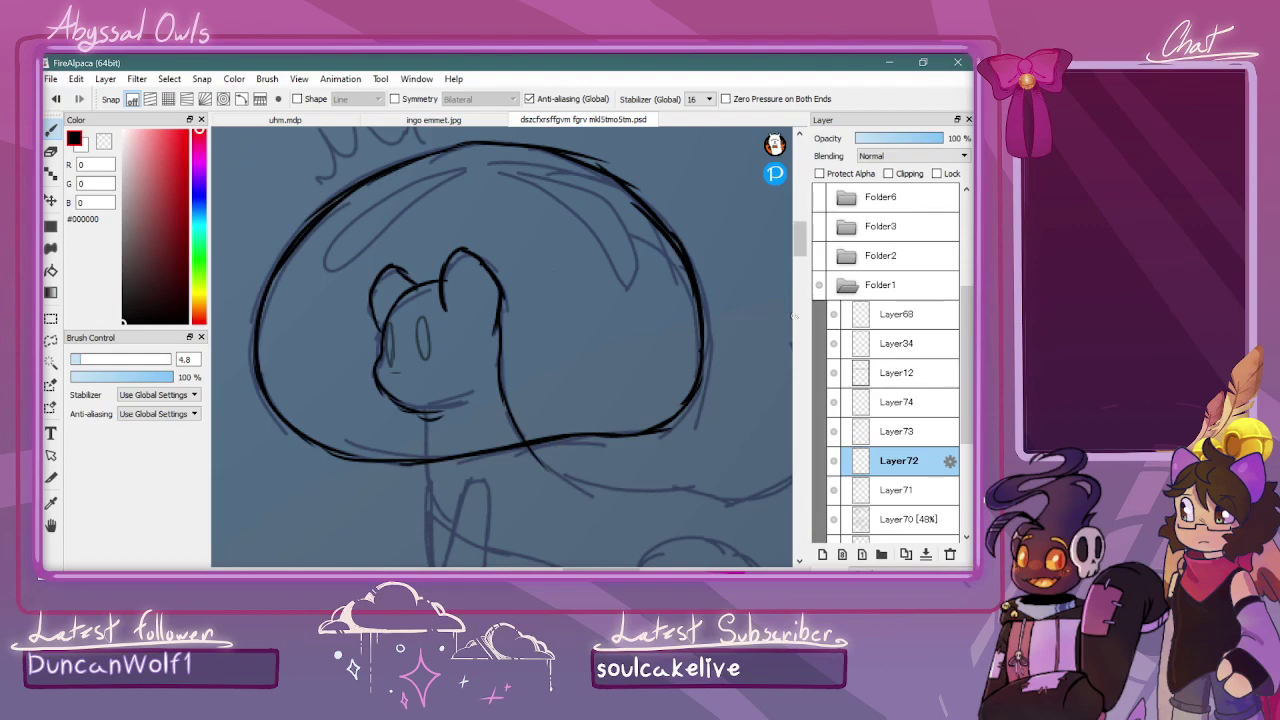
Draw the chest, belly and back lines of the smaller creature's body below the bell
left_click_drag(800, 242, 802, 267)
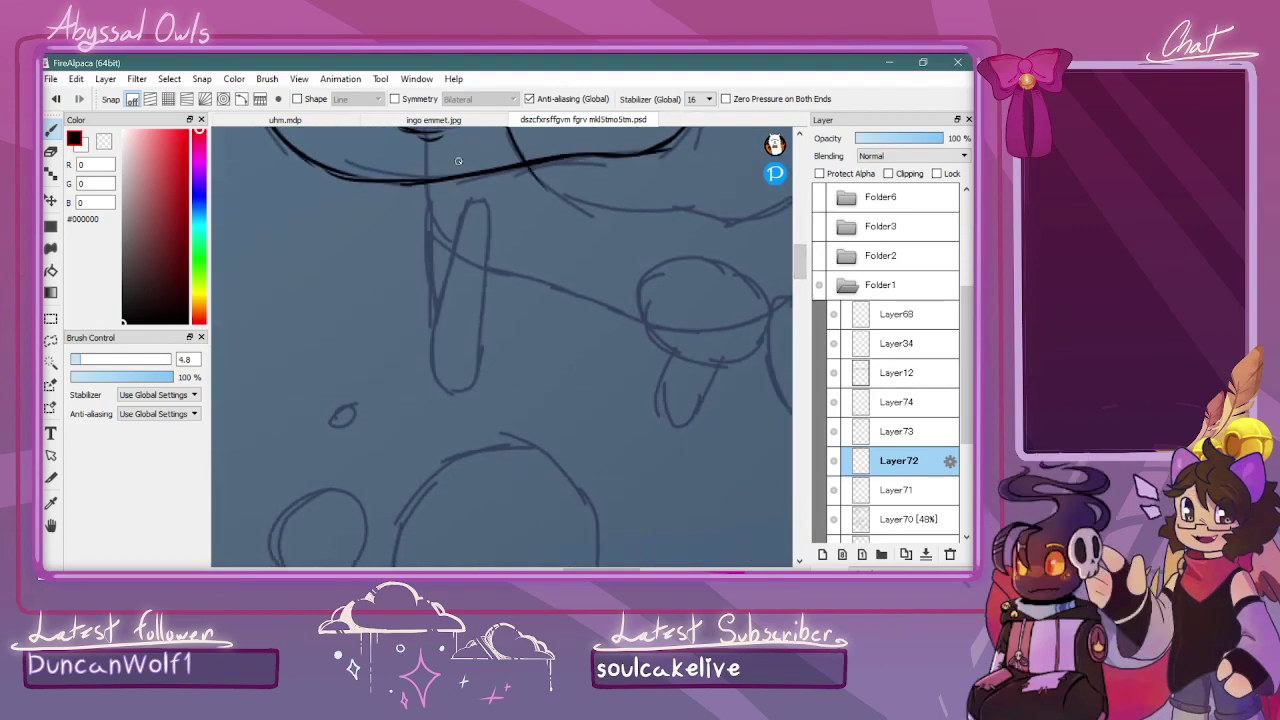
mouse_move(428, 146)
left_mouse_down()
mouse_move(431, 205)
mouse_move(429, 185)
mouse_move(478, 272)
mouse_move(445, 249)
mouse_move(597, 251)
mouse_move(542, 277)
mouse_move(485, 268)
mouse_move(597, 307)
mouse_move(543, 285)
mouse_move(667, 351)
mouse_move(719, 342)
left_mouse_up()
scroll(700, 333, "down", 2)
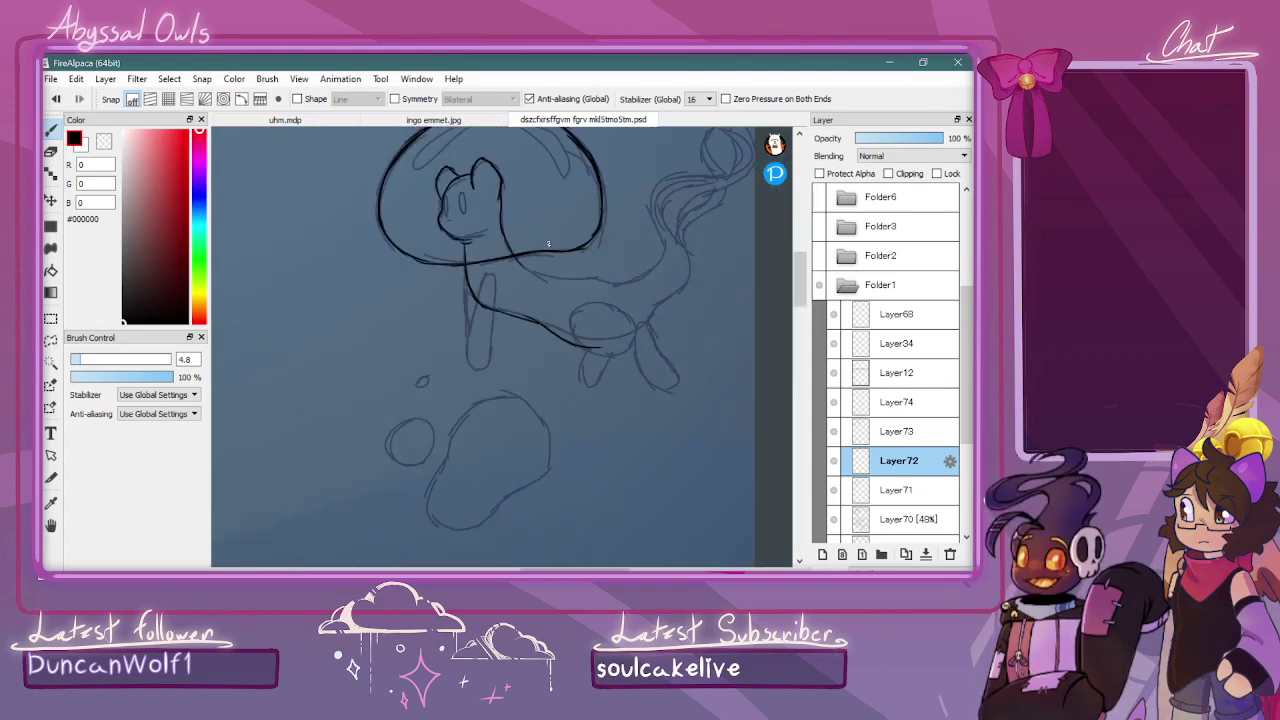
left_click_drag(515, 259, 628, 278)
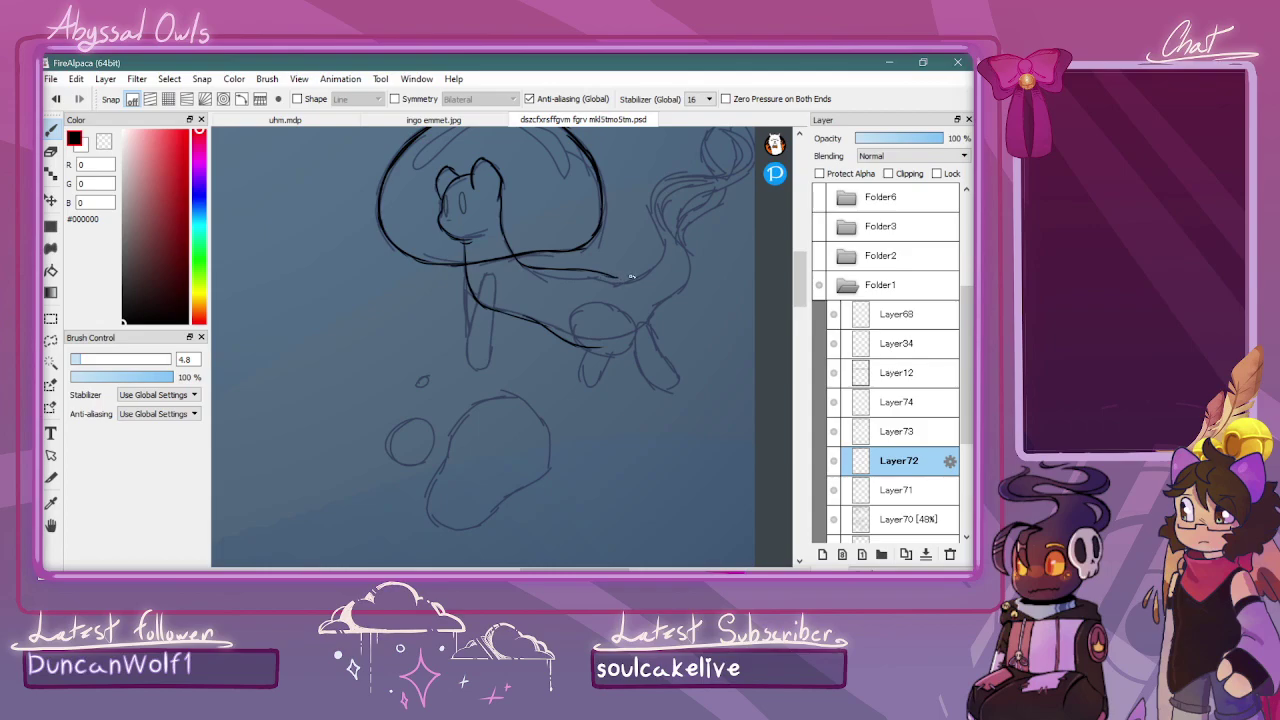
Draw the smaller creature's wavy tail strands, the underside of its rump and both front legs
mouse_move(662, 234)
left_mouse_down()
mouse_move(747, 163)
mouse_move(827, 268)
mouse_move(731, 186)
mouse_move(749, 239)
mouse_move(747, 216)
mouse_move(724, 200)
mouse_move(740, 224)
mouse_move(733, 246)
mouse_move(754, 215)
mouse_move(637, 397)
left_mouse_up()
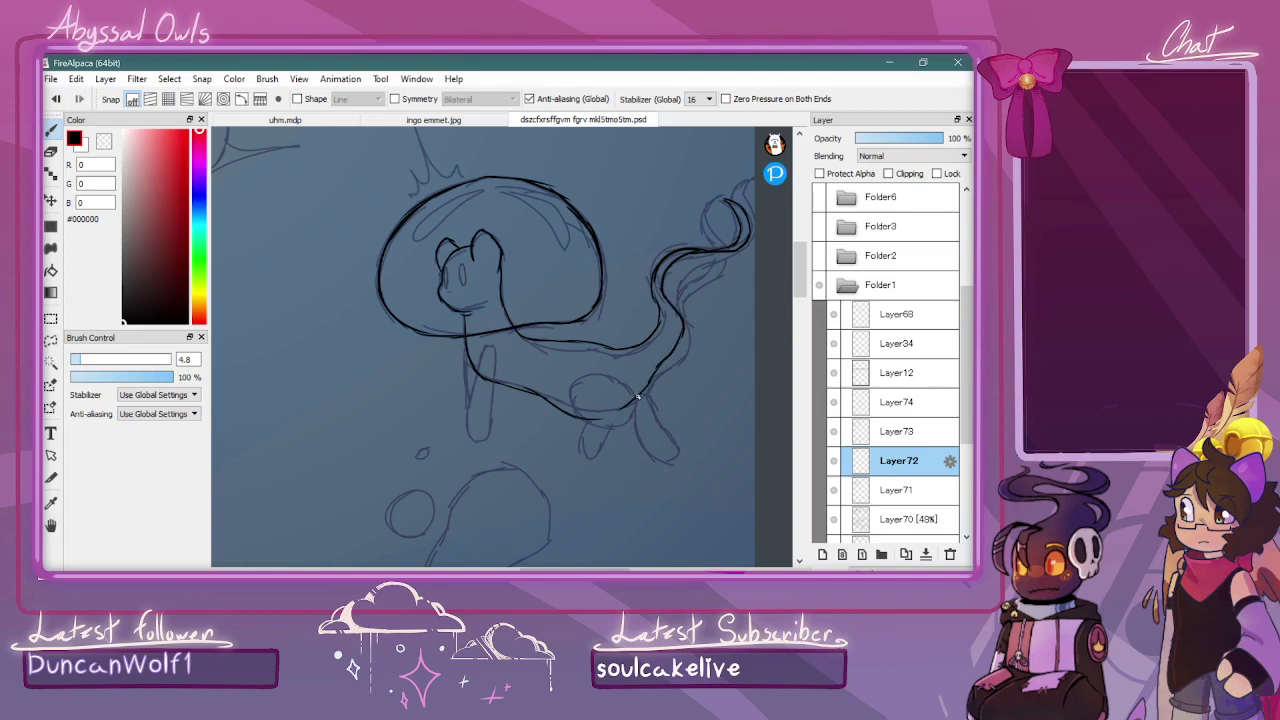
mouse_move(678, 278)
left_mouse_down()
mouse_move(735, 256)
mouse_move(749, 219)
mouse_move(741, 179)
mouse_move(783, 168)
mouse_move(732, 194)
left_mouse_up()
left_click_drag(674, 312, 692, 292)
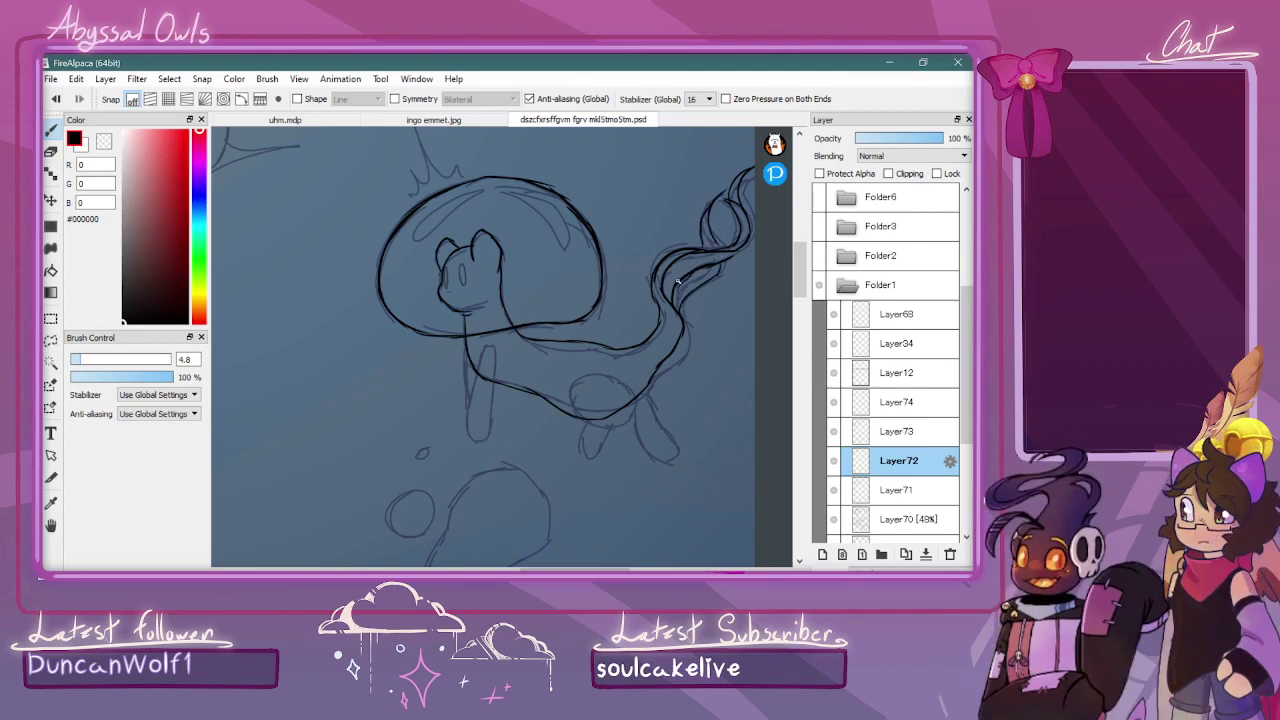
left_click_drag(822, 205, 852, 197)
mouse_move(484, 357)
left_mouse_down()
mouse_move(495, 449)
mouse_move(484, 401)
mouse_move(511, 445)
mouse_move(500, 441)
mouse_move(516, 436)
mouse_move(501, 362)
mouse_move(473, 414)
mouse_move(469, 399)
mouse_move(478, 432)
left_mouse_up()
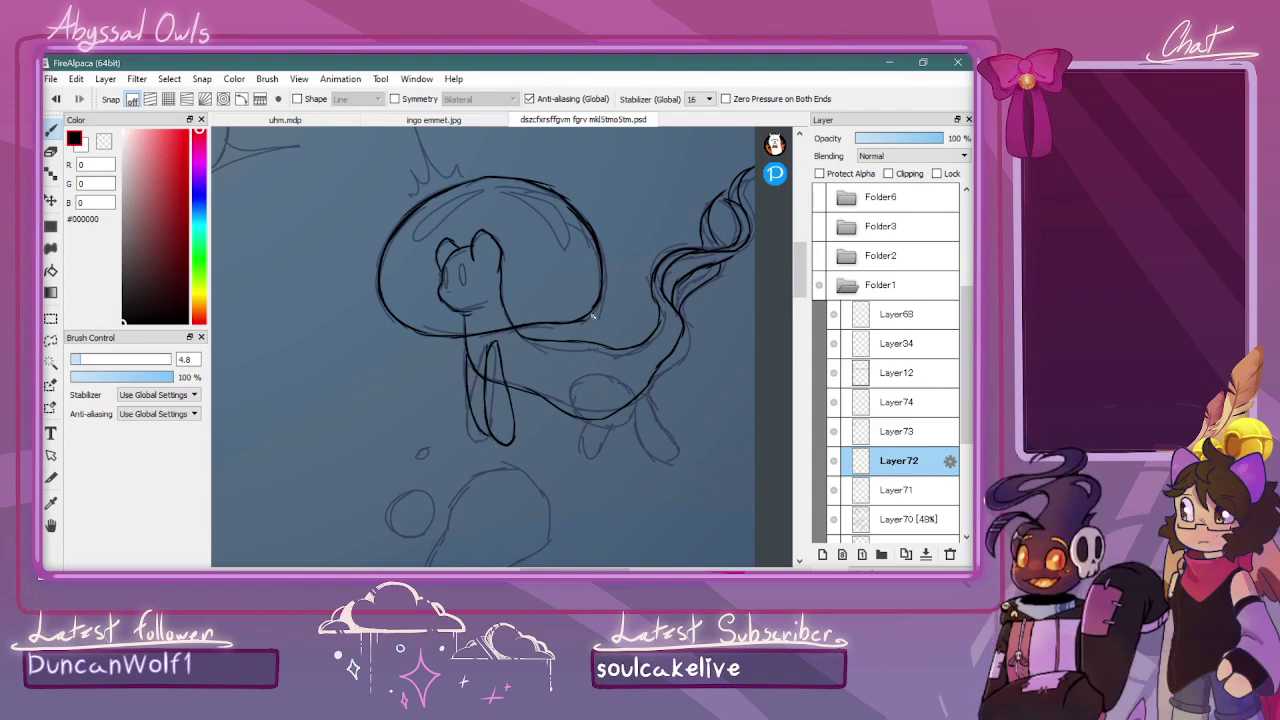
mouse_move(567, 368)
left_mouse_down()
mouse_move(626, 443)
mouse_move(615, 439)
mouse_move(628, 474)
mouse_move(613, 447)
mouse_move(655, 477)
mouse_move(593, 366)
mouse_move(635, 413)
mouse_move(645, 476)
left_mouse_up()
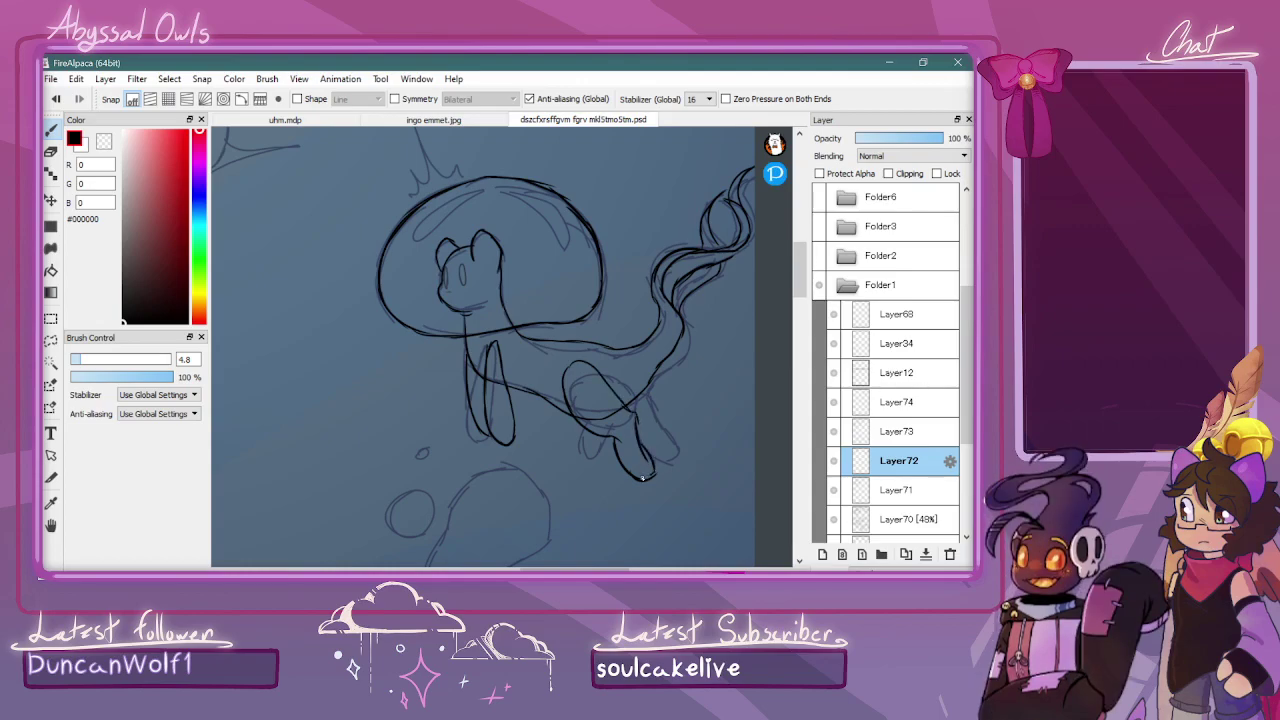
mouse_move(615, 430)
left_mouse_down()
mouse_move(636, 416)
mouse_move(646, 463)
left_mouse_up()
key("ctrl+z")
key("ctrl+z")
key("ctrl+z")
key("ctrl+z")
key("ctrl+z")
key("ctrl+z")
key("ctrl+z")
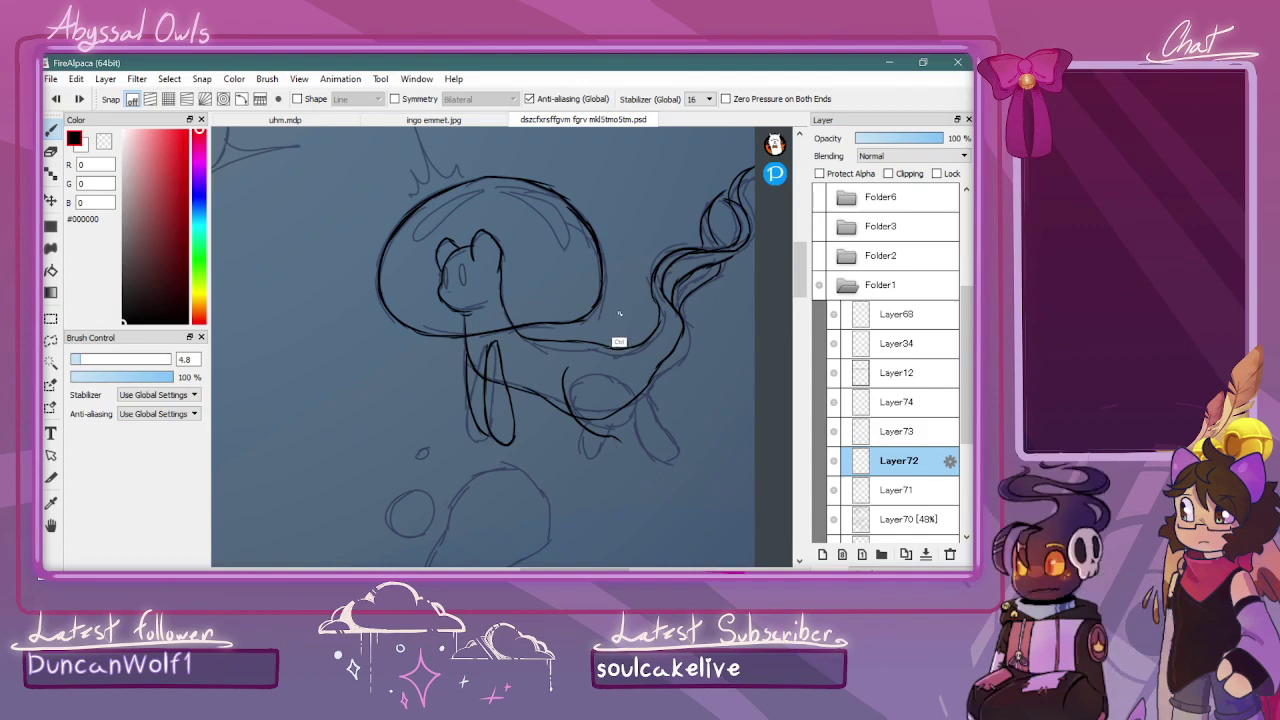
key("ctrl+z")
key("ctrl+z")
mouse_move(582, 362)
left_mouse_down()
mouse_move(562, 396)
mouse_move(579, 432)
mouse_move(619, 415)
mouse_move(568, 448)
mouse_move(583, 435)
mouse_move(576, 469)
mouse_move(636, 436)
left_mouse_up()
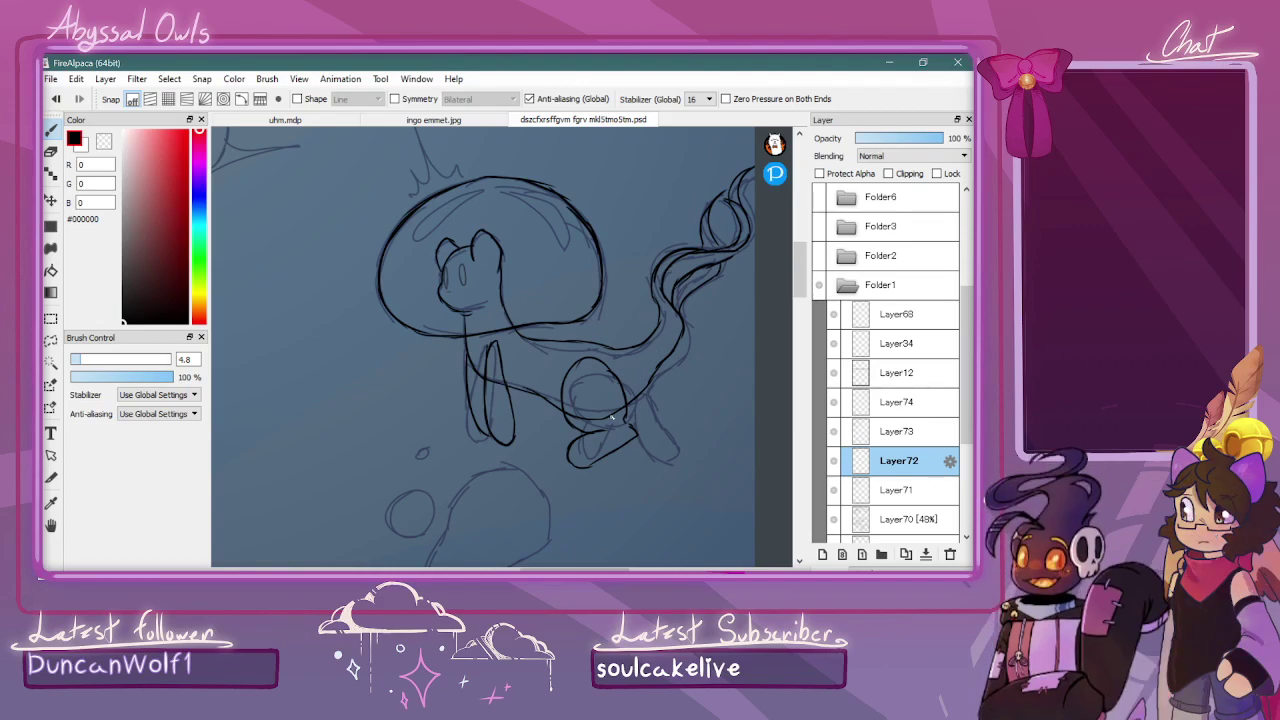
mouse_move(647, 462)
left_mouse_down()
mouse_move(668, 457)
mouse_move(672, 438)
mouse_move(640, 428)
left_mouse_up()
key("ctrl+z")
key("ctrl+z")
key("ctrl+z")
key("ctrl+z")
key("ctrl+z")
key("ctrl+z")
mouse_move(598, 364)
left_mouse_down()
mouse_move(603, 432)
mouse_move(589, 431)
mouse_move(669, 419)
mouse_move(654, 448)
mouse_move(661, 427)
mouse_move(728, 411)
mouse_move(668, 356)
mouse_move(593, 370)
mouse_move(666, 402)
left_mouse_up()
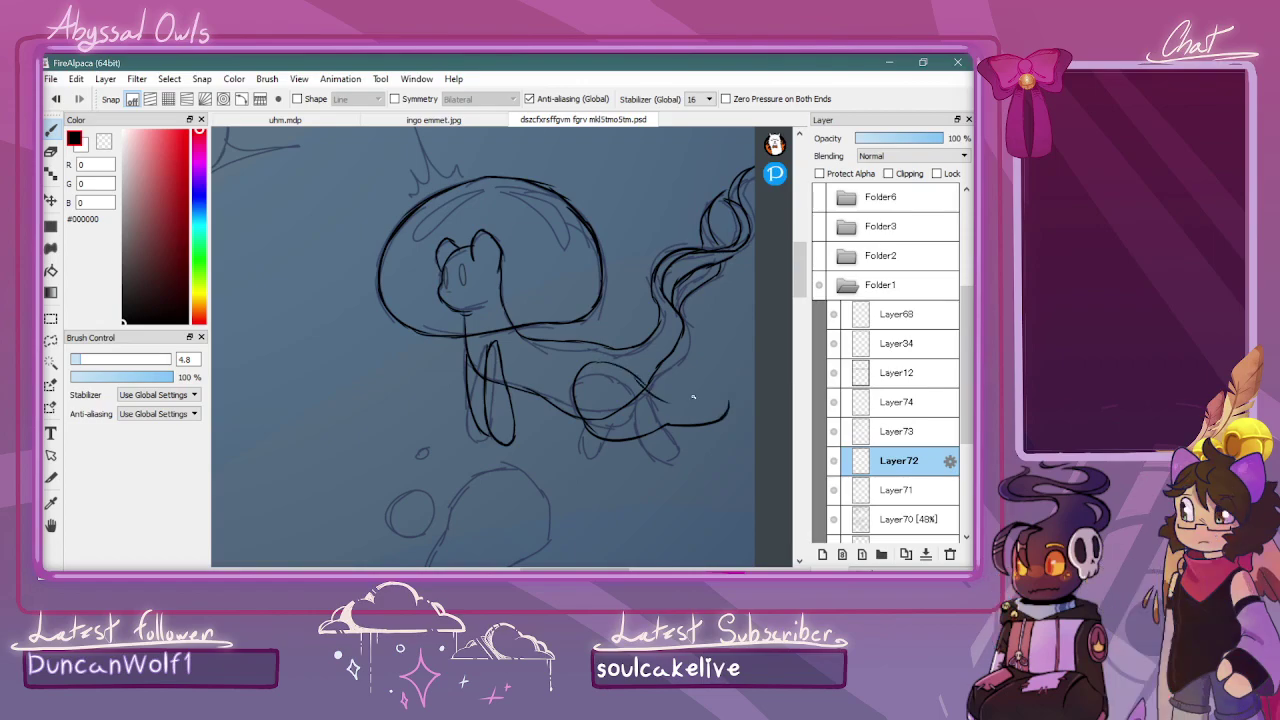
key("ctrl+z")
key("ctrl+z")
key("ctrl+z")
key("ctrl+z")
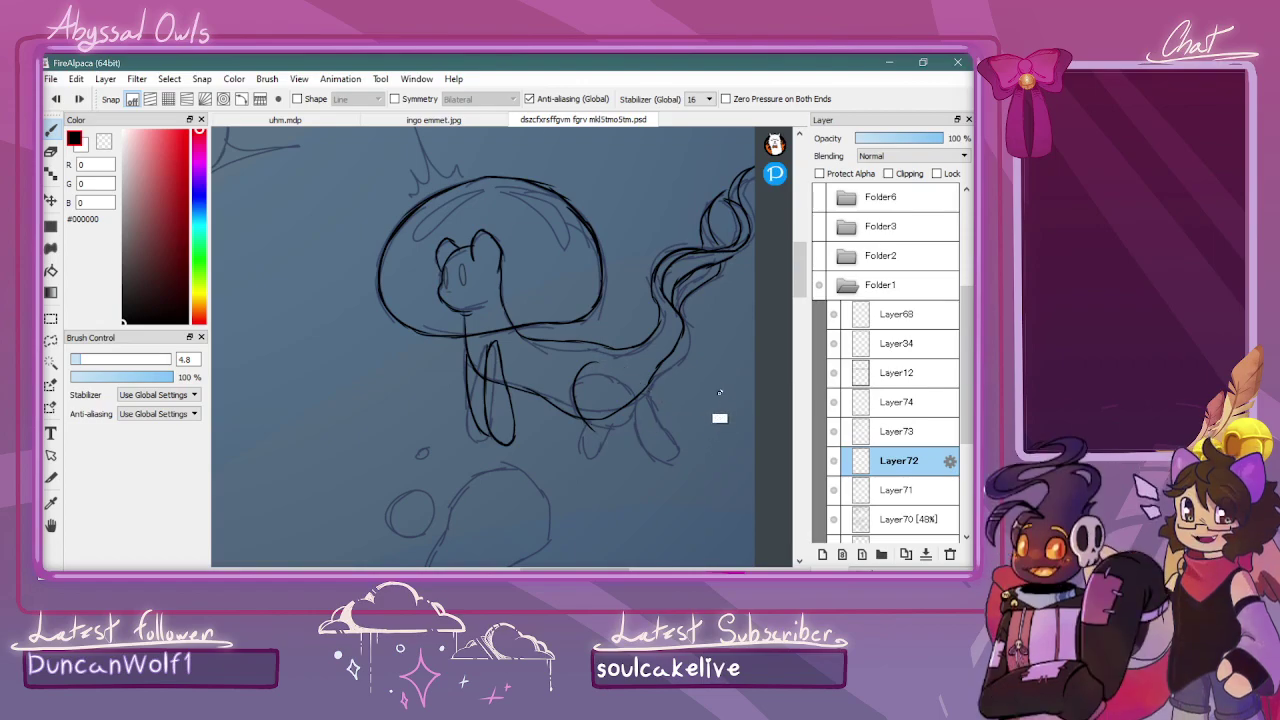
mouse_move(572, 380)
left_mouse_down()
mouse_move(585, 405)
mouse_move(645, 420)
mouse_move(708, 392)
mouse_move(724, 358)
left_mouse_up()
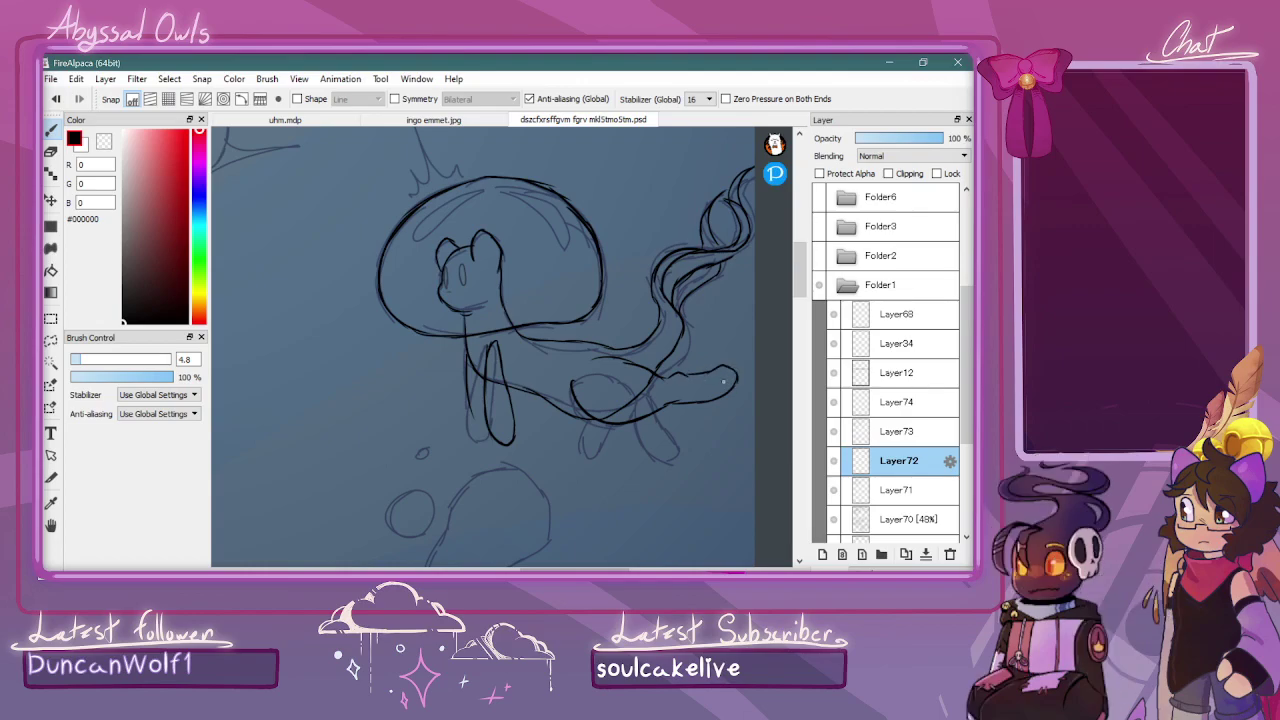
key("ctrl+z")
key("ctrl+z")
key("ctrl+z")
key("ctrl+z")
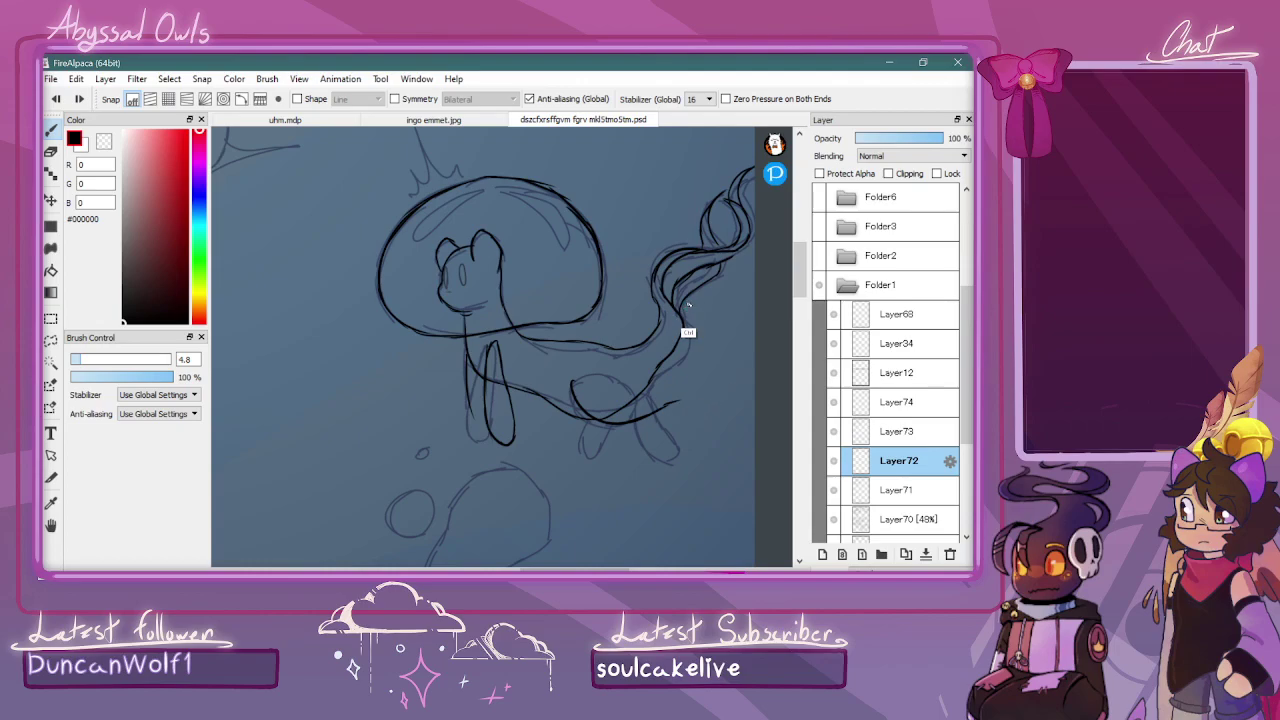
Draw the smaller creature's rounded thigh and both hind legs hanging straight down
left_click_drag(578, 362, 579, 408)
mouse_move(604, 452)
left_mouse_down()
mouse_move(608, 497)
mouse_move(627, 511)
mouse_move(642, 432)
mouse_move(629, 428)
mouse_move(635, 397)
mouse_move(610, 354)
mouse_move(578, 401)
mouse_move(592, 364)
mouse_move(583, 416)
left_mouse_up()
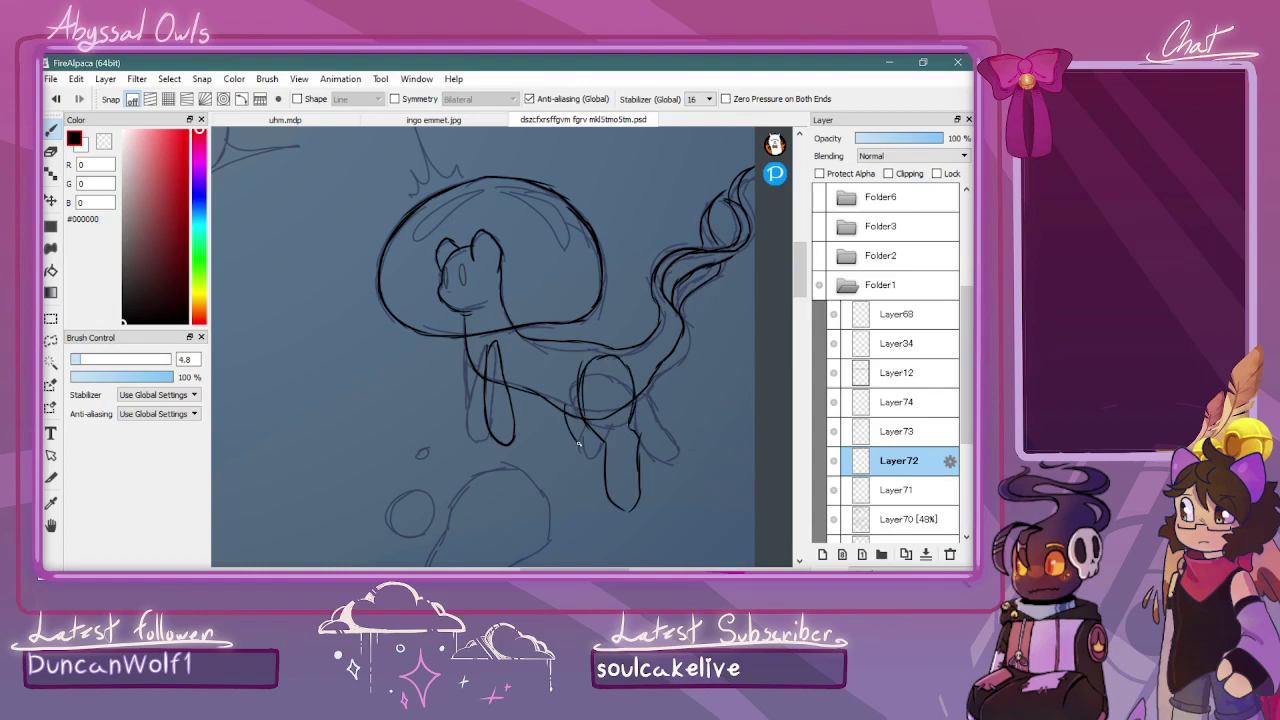
left_click_drag(574, 472, 596, 502)
Lasso the lower parts of both hind legs, scale them down slightly, and clear the selection
key("l")
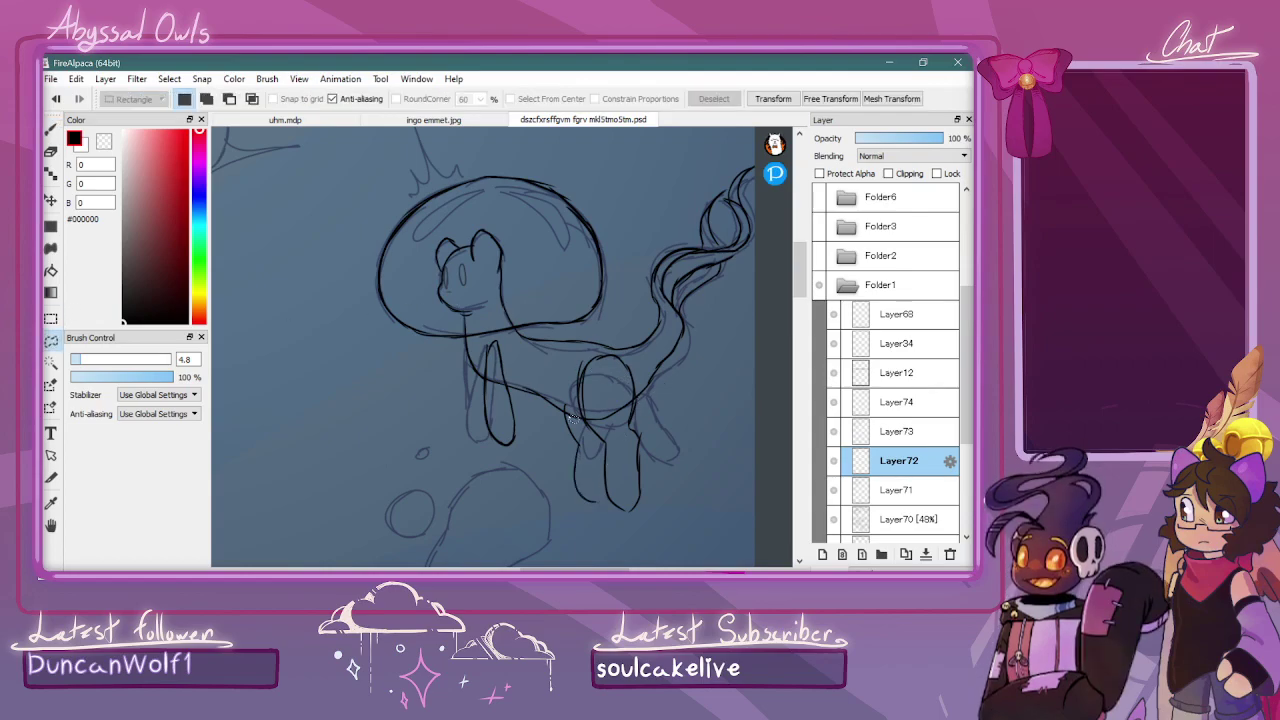
mouse_move(575, 450)
left_mouse_down()
mouse_move(666, 480)
mouse_move(556, 472)
left_mouse_up()
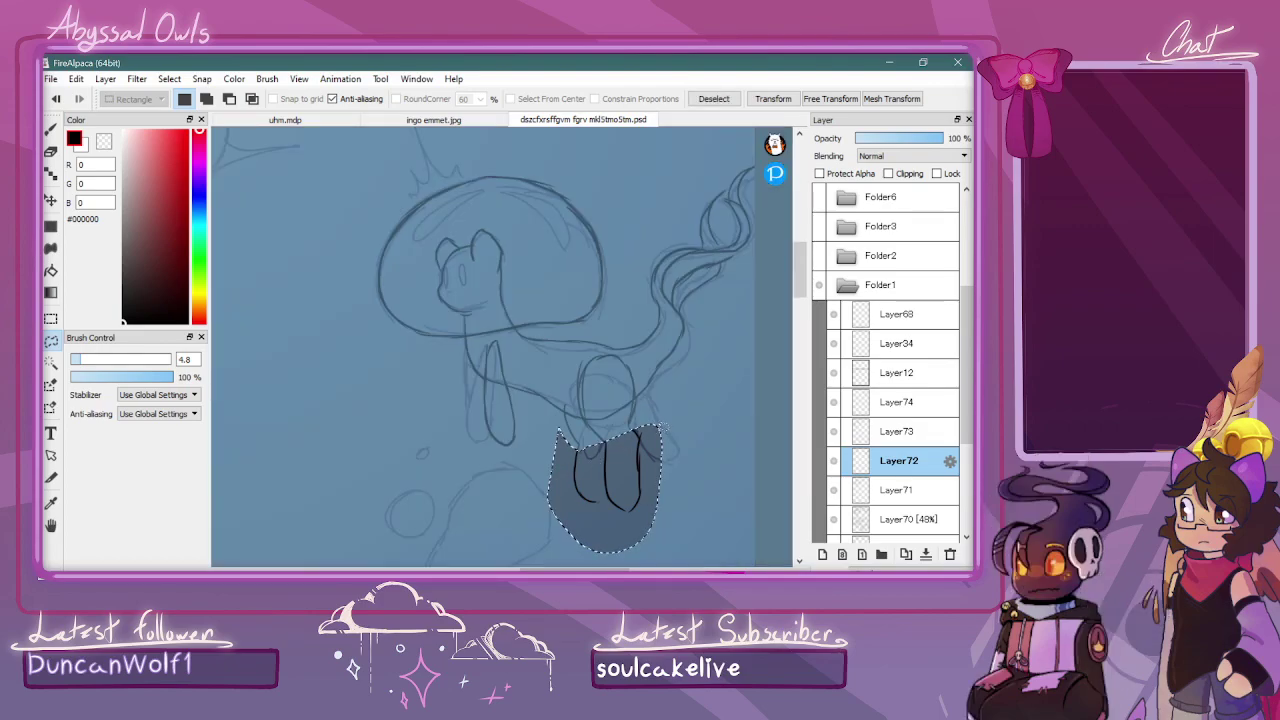
key("ctrl+t")
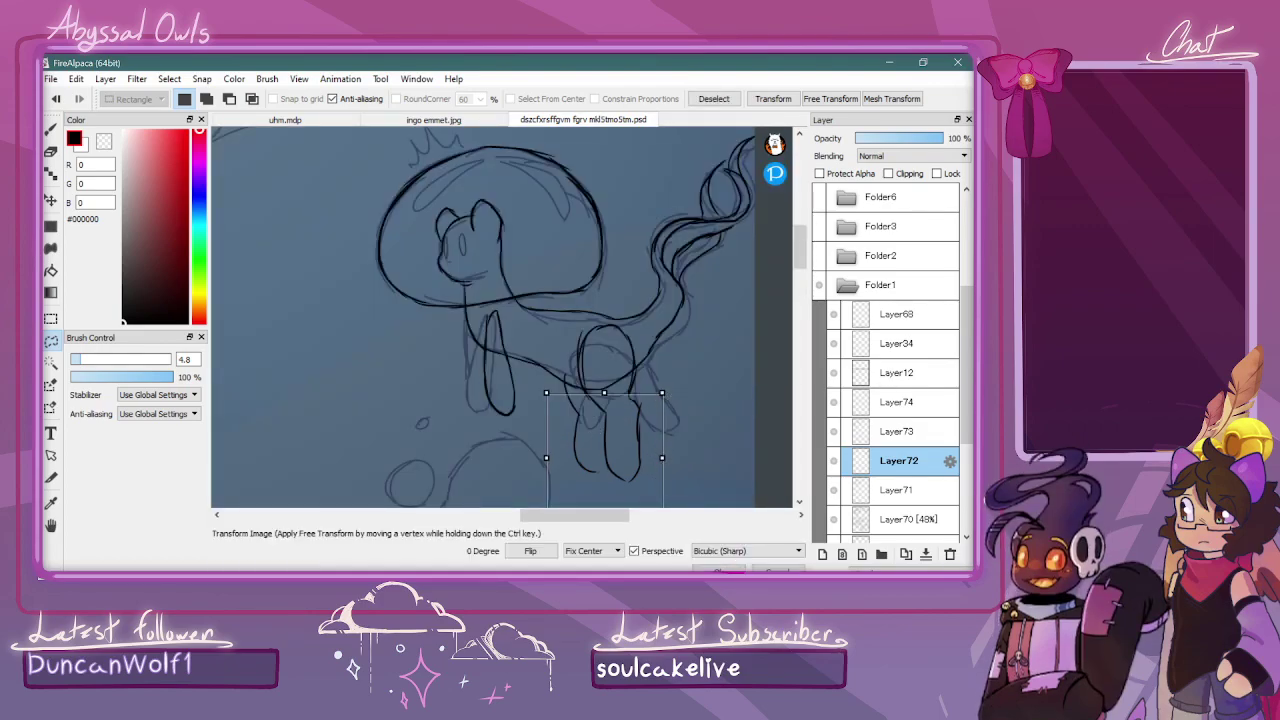
left_click_drag(659, 392, 637, 414)
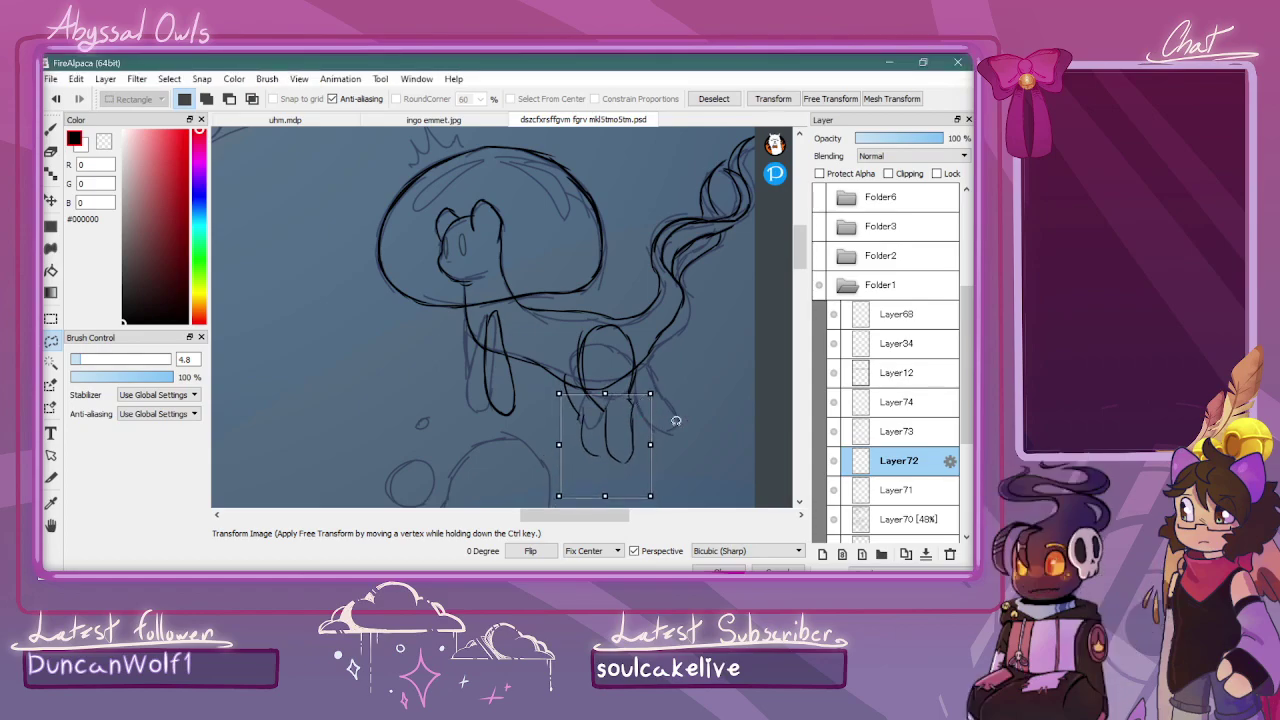
key("Return")
left_click(51, 319)
left_click(614, 200)
key("b")
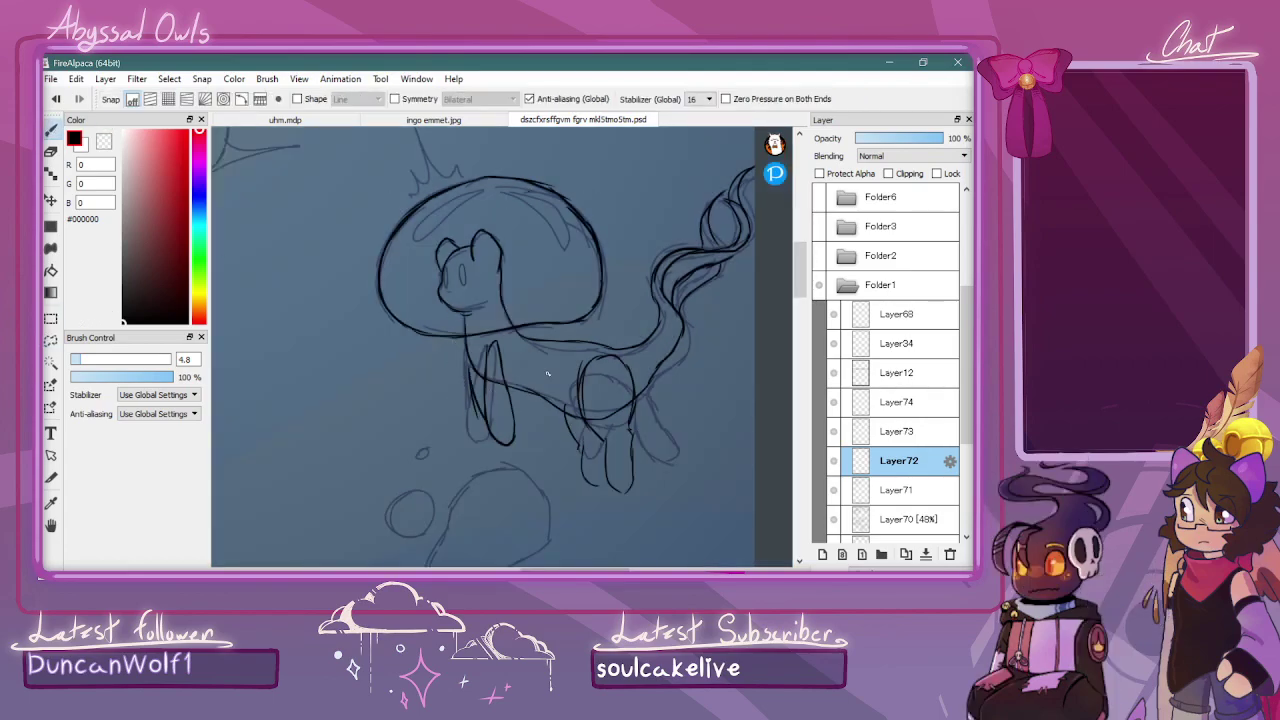
Draw the upper panel's bubbles: a large one between the creatures, smaller ones beside it, and the blob-shaped cluster under the smaller creature
scroll(643, 366, "down", 4)
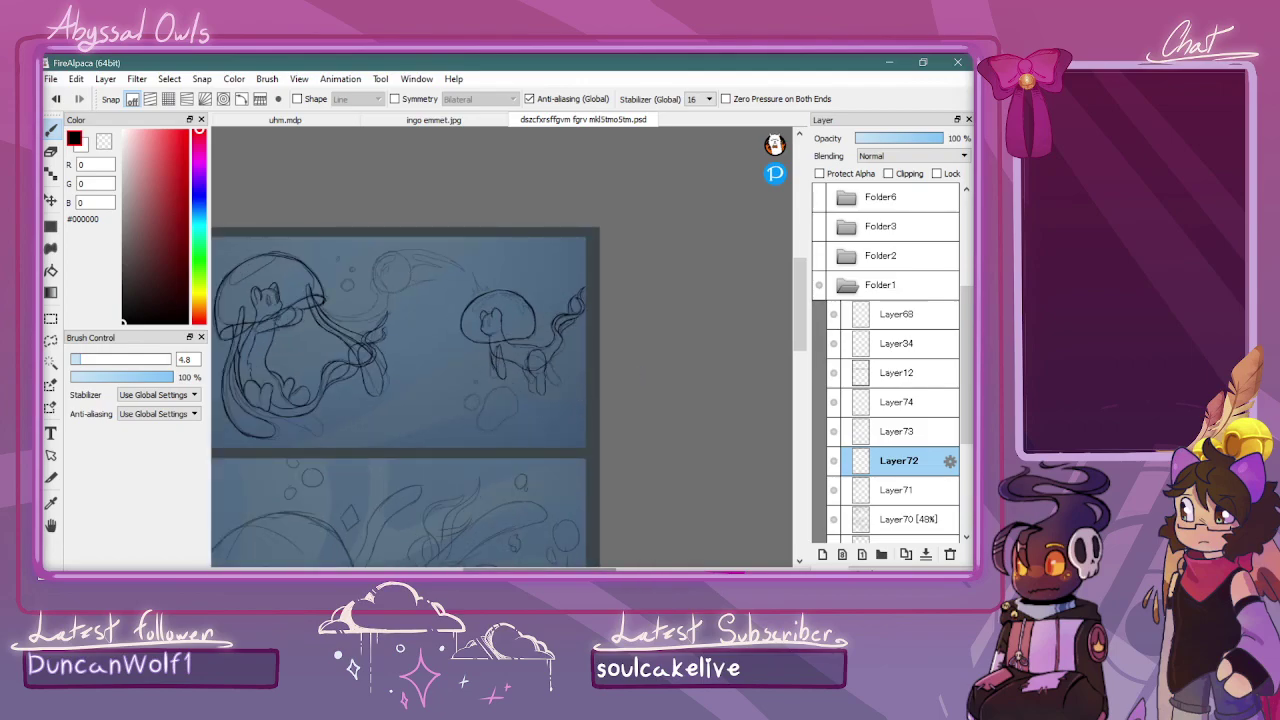
scroll(469, 560, "left", 3)
scroll(482, 549, "up", 2)
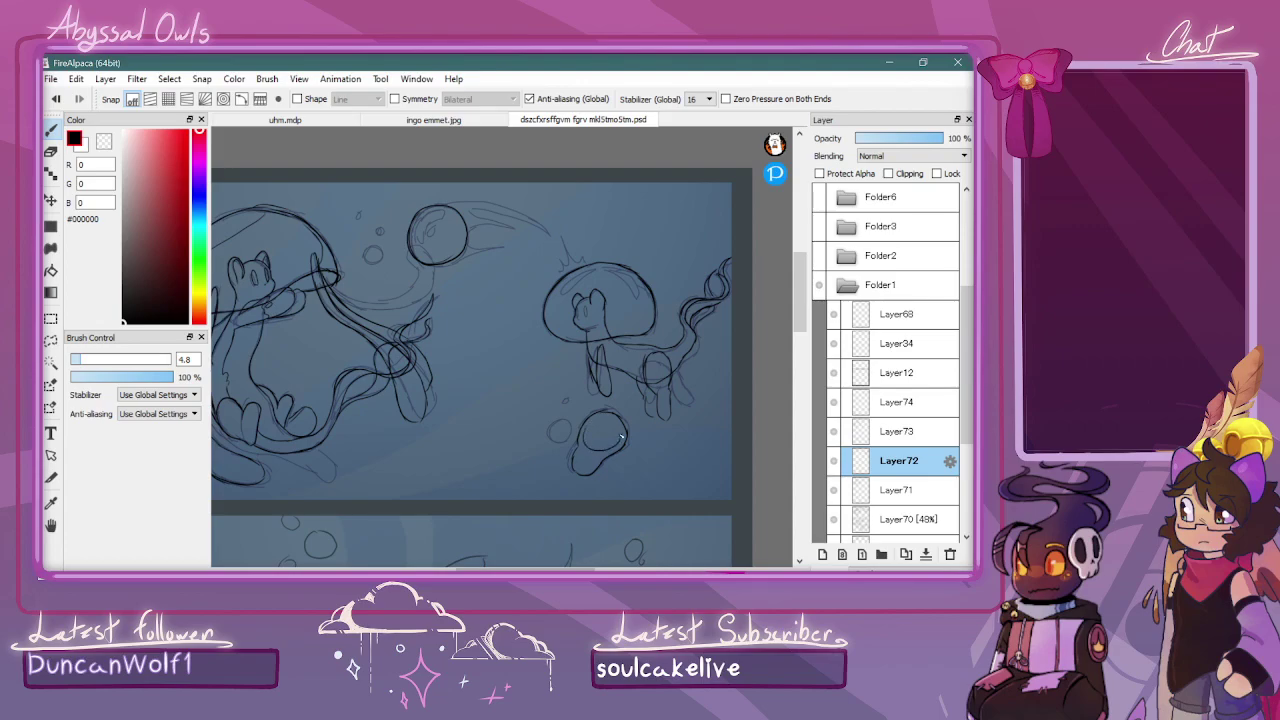
mouse_move(583, 452)
left_mouse_down()
mouse_move(576, 470)
mouse_move(586, 452)
mouse_move(556, 440)
mouse_move(558, 423)
left_mouse_up()
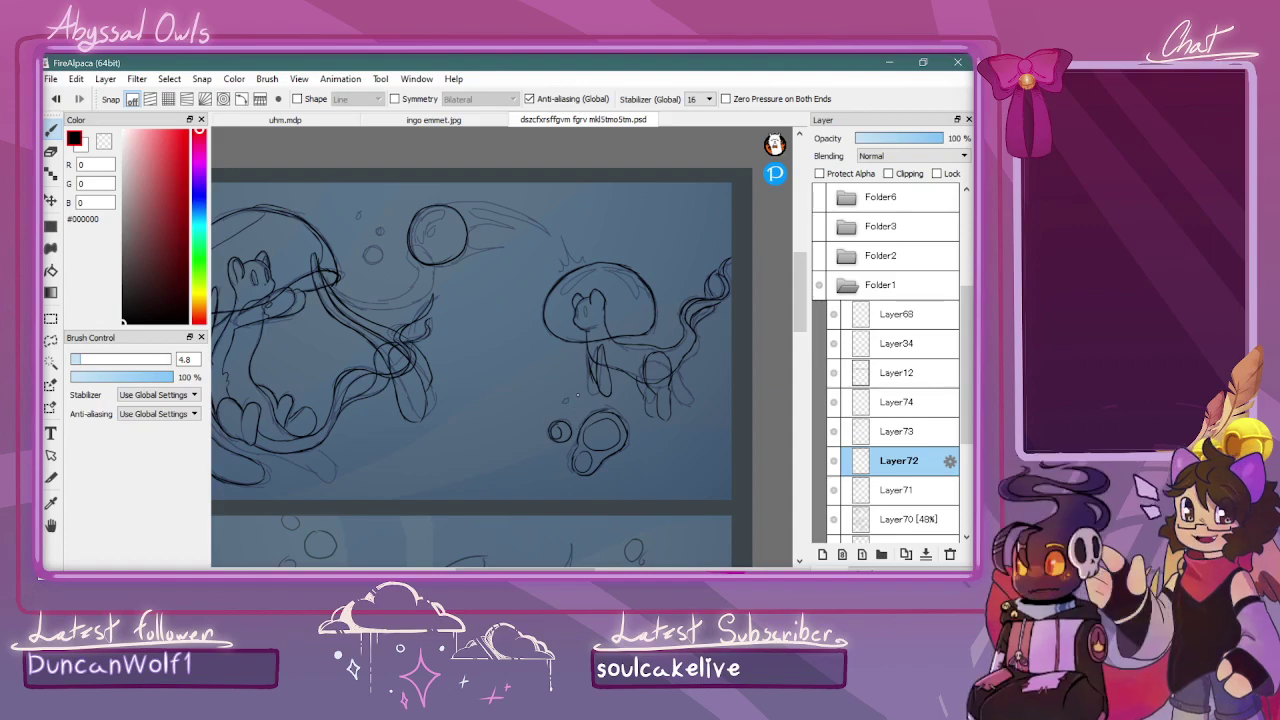
left_click_drag(525, 569, 504, 569)
key("ctrl+plus")
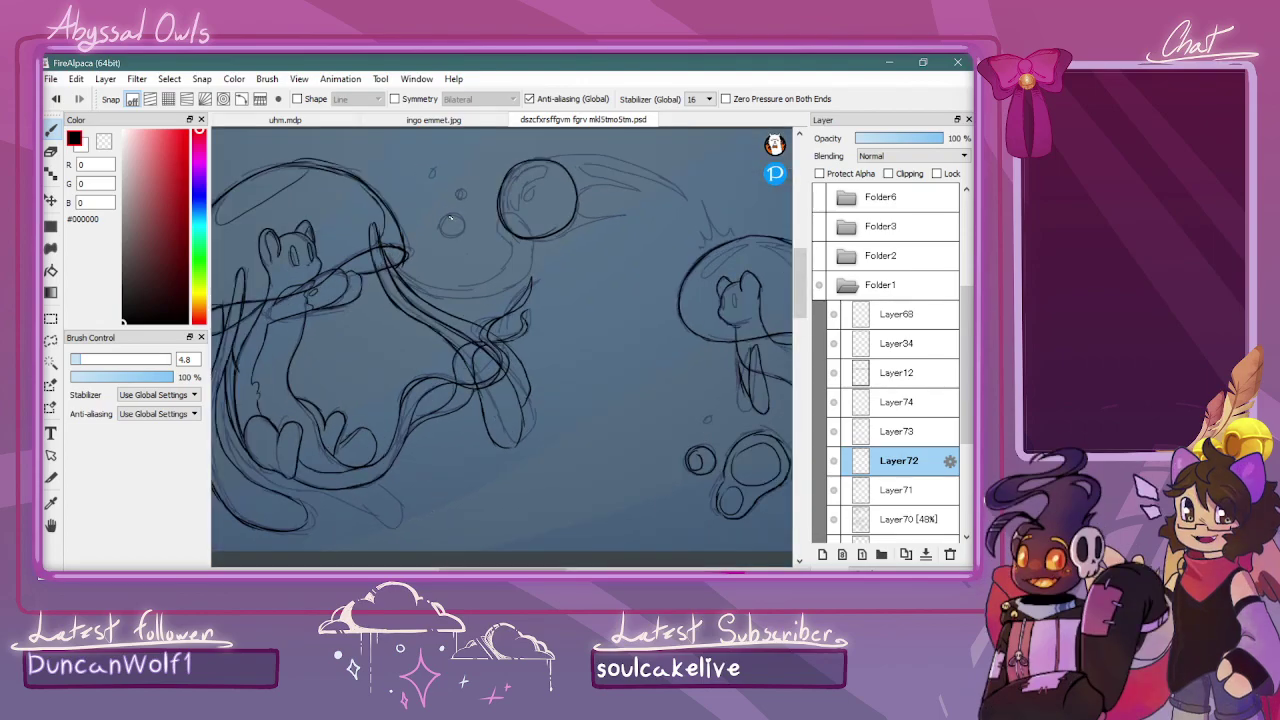
mouse_move(444, 220)
left_mouse_down()
mouse_move(442, 242)
mouse_move(468, 242)
mouse_move(458, 217)
left_mouse_up()
Create a new layer at the top of Folder1 and draw the large jellyfish's bell outline in the lower panel
scroll(449, 193, "down", 4)
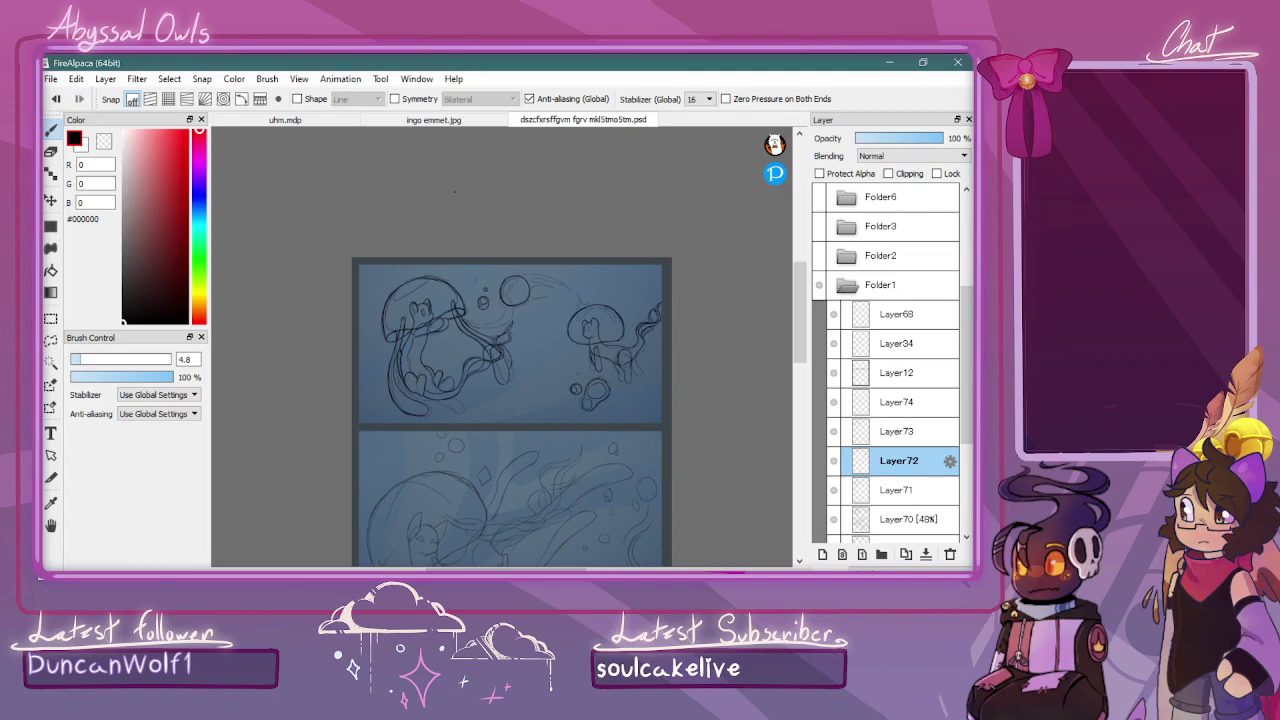
left_click_drag(805, 281, 800, 320)
key("ctrl+Up")
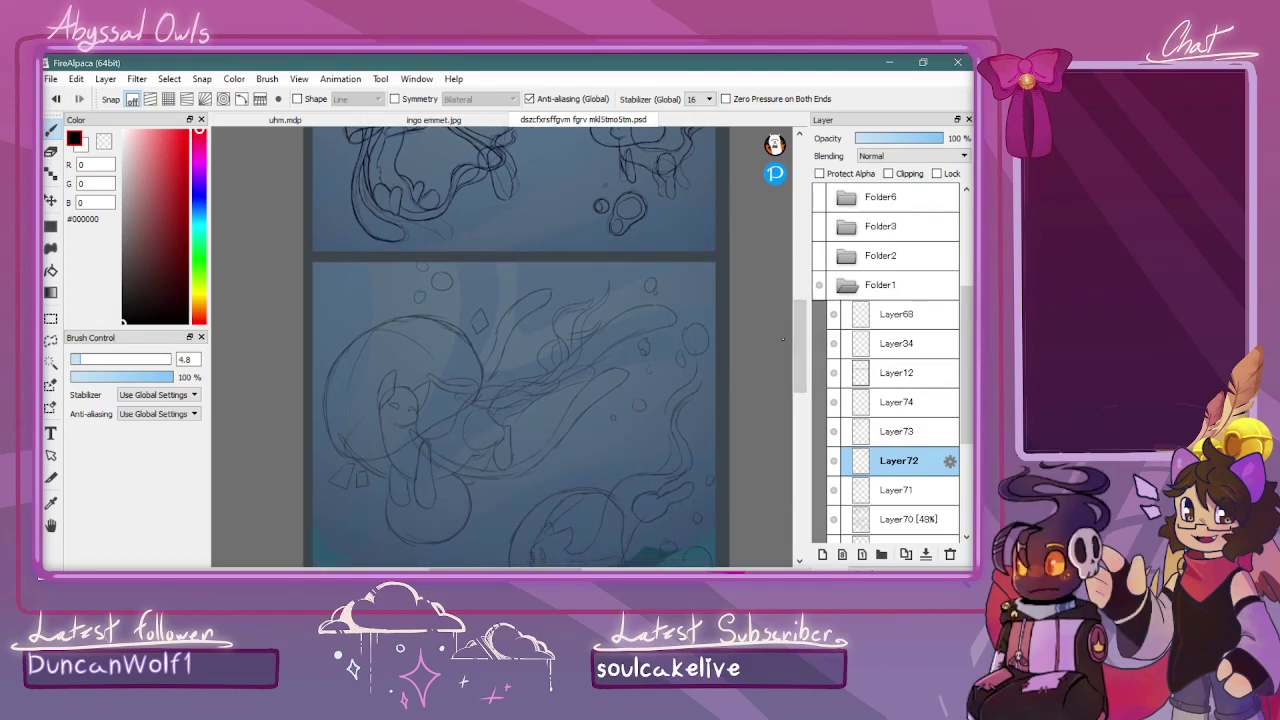
left_click_drag(534, 569, 516, 569)
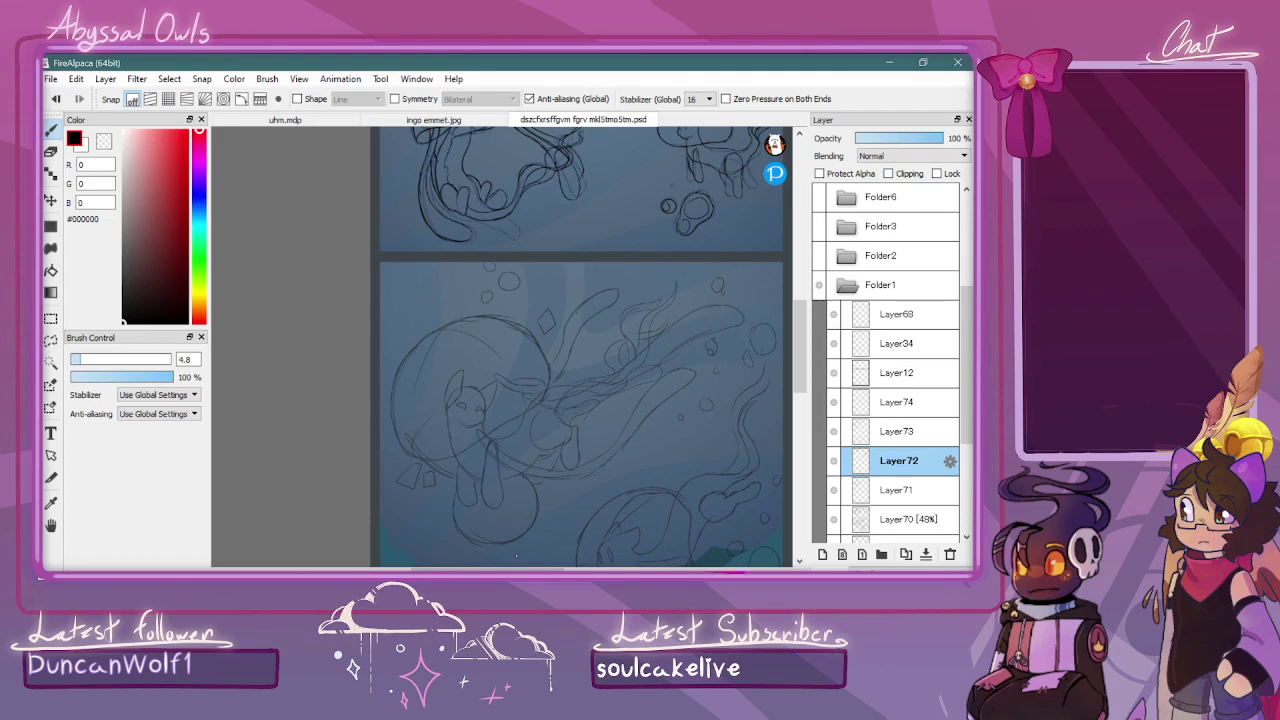
scroll(784, 290, "up", 3)
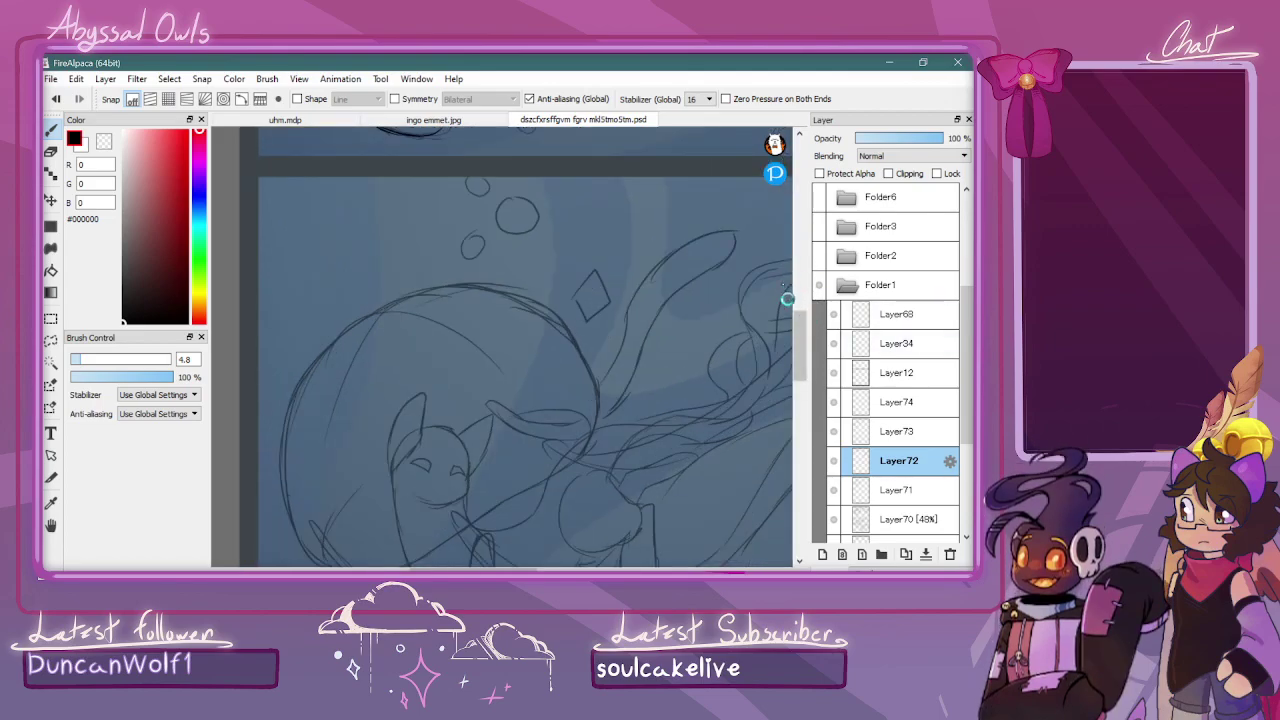
scroll(784, 290, "down", 2)
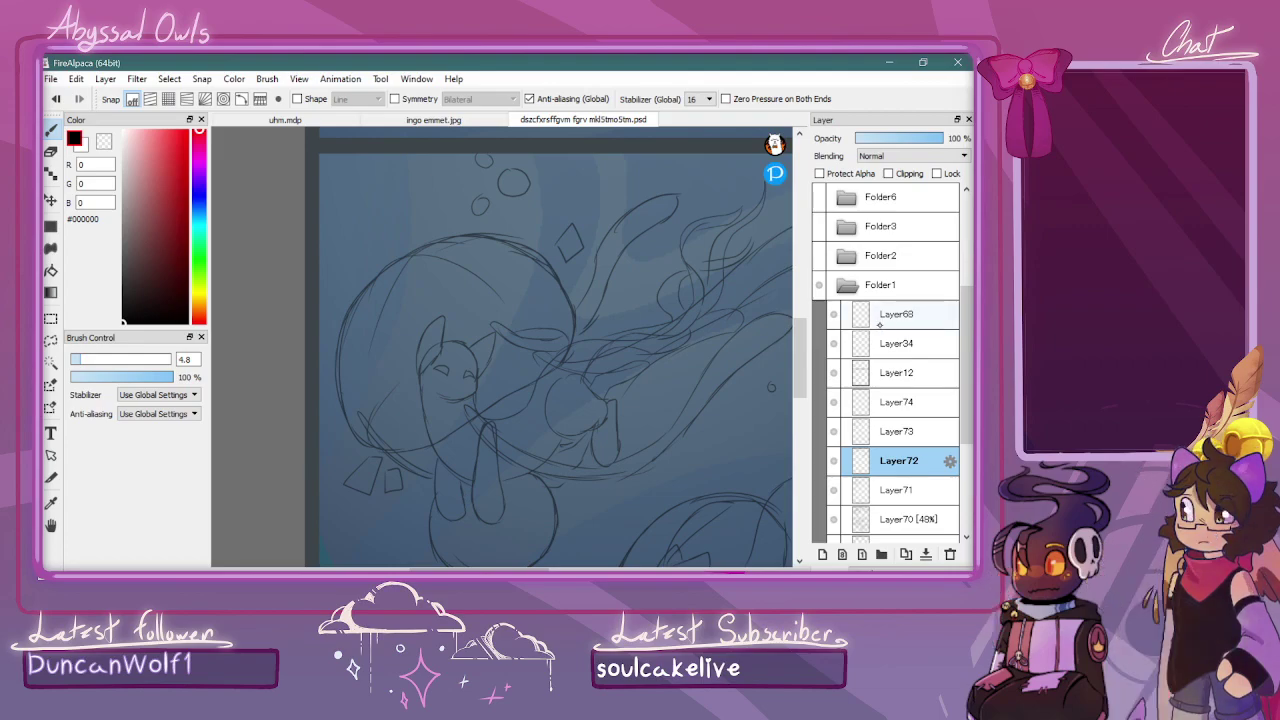
key("ctrl+shift+n")
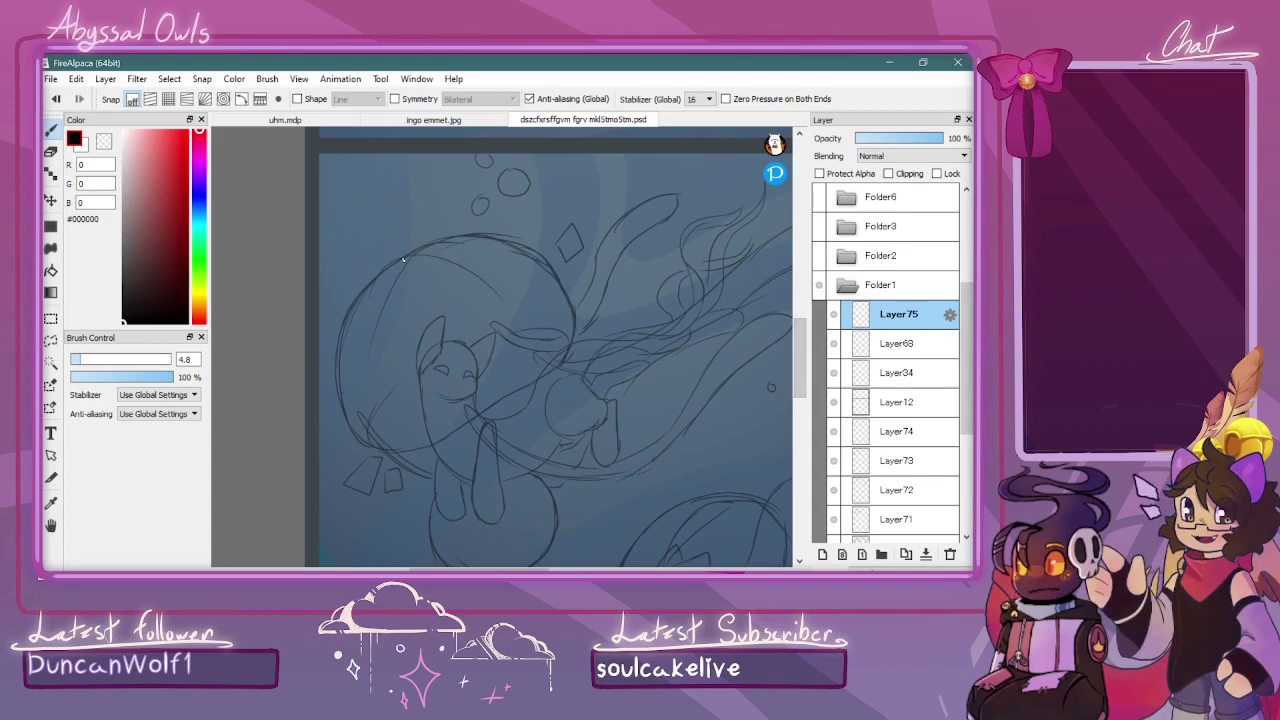
mouse_move(391, 267)
left_mouse_down()
mouse_move(353, 325)
mouse_move(343, 375)
left_mouse_up()
mouse_move(347, 331)
left_mouse_down()
mouse_move(350, 428)
mouse_move(338, 381)
mouse_move(373, 450)
mouse_move(413, 448)
mouse_move(395, 452)
mouse_move(449, 430)
mouse_move(425, 449)
mouse_move(566, 356)
left_mouse_up()
mouse_move(370, 289)
left_mouse_down()
mouse_move(445, 240)
mouse_move(406, 257)
mouse_move(515, 237)
mouse_move(470, 240)
mouse_move(557, 271)
mouse_move(572, 329)
mouse_move(574, 316)
mouse_move(548, 376)
left_mouse_up()
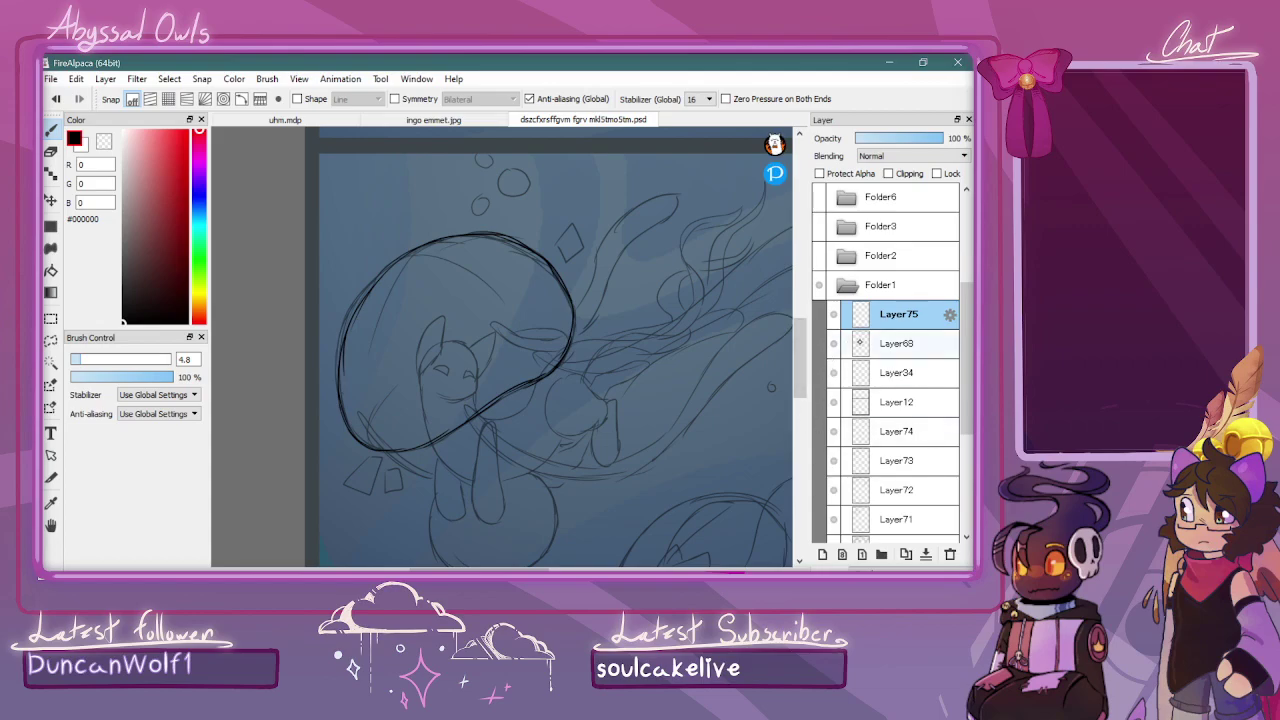
Create a new layer beneath the bell's layer and draw the large creature's neck, near ear, forehead and cheek
left_click(881, 343)
left_click(822, 554)
key("ctrl+Up")
key("ctrl+Up")
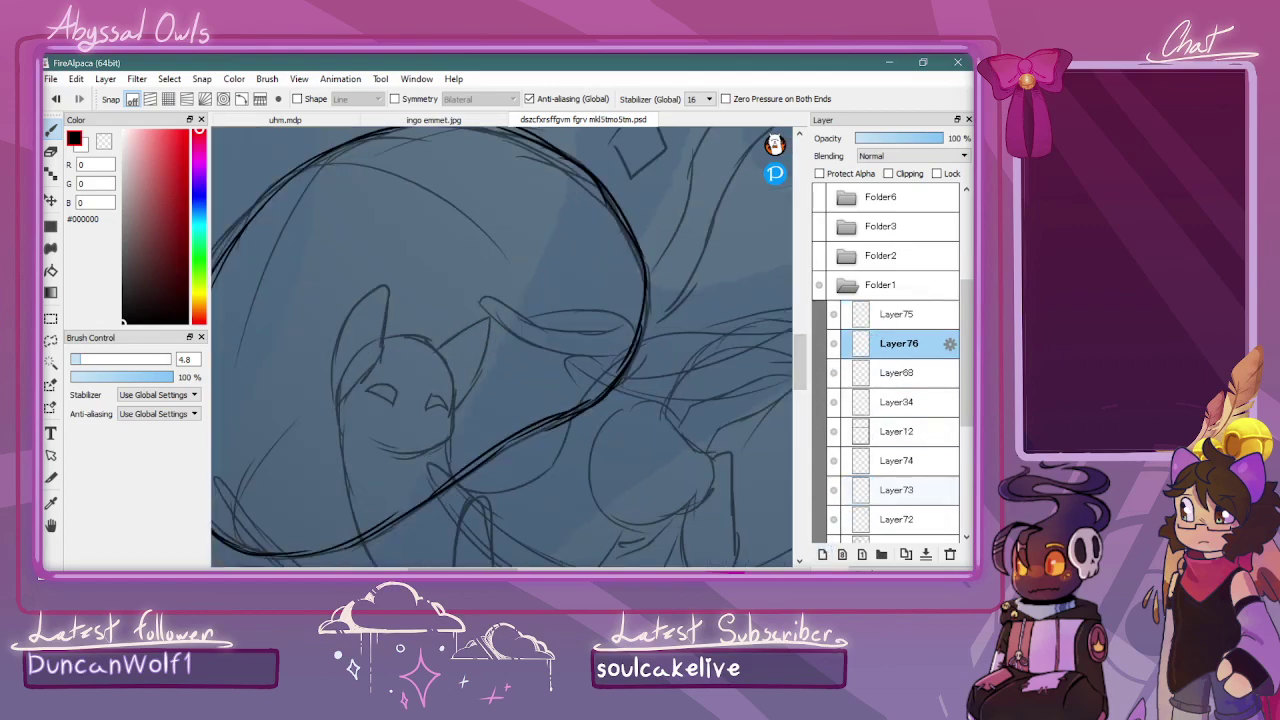
mouse_move(339, 397)
left_mouse_down()
mouse_move(347, 508)
mouse_move(344, 475)
mouse_move(368, 545)
left_mouse_up()
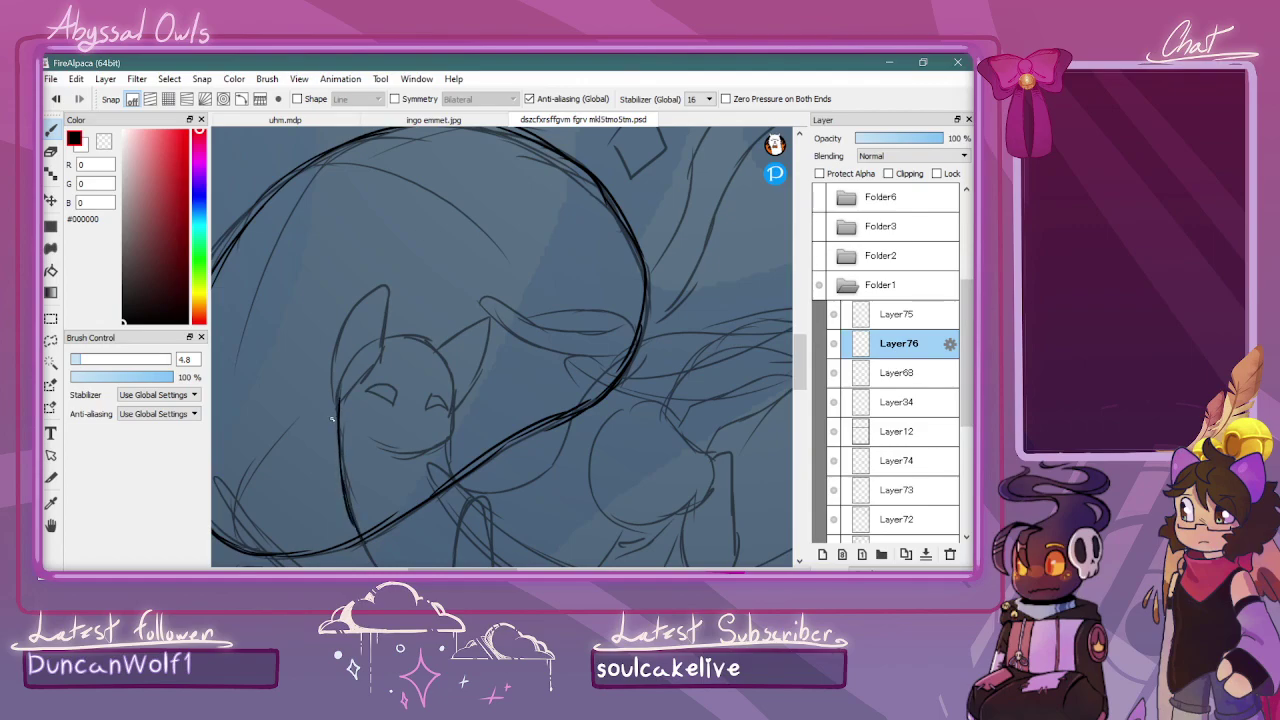
mouse_move(340, 377)
left_mouse_down()
mouse_move(383, 299)
mouse_move(398, 329)
mouse_move(385, 368)
mouse_move(424, 323)
mouse_move(401, 337)
mouse_move(448, 367)
mouse_move(452, 423)
mouse_move(407, 445)
left_mouse_up()
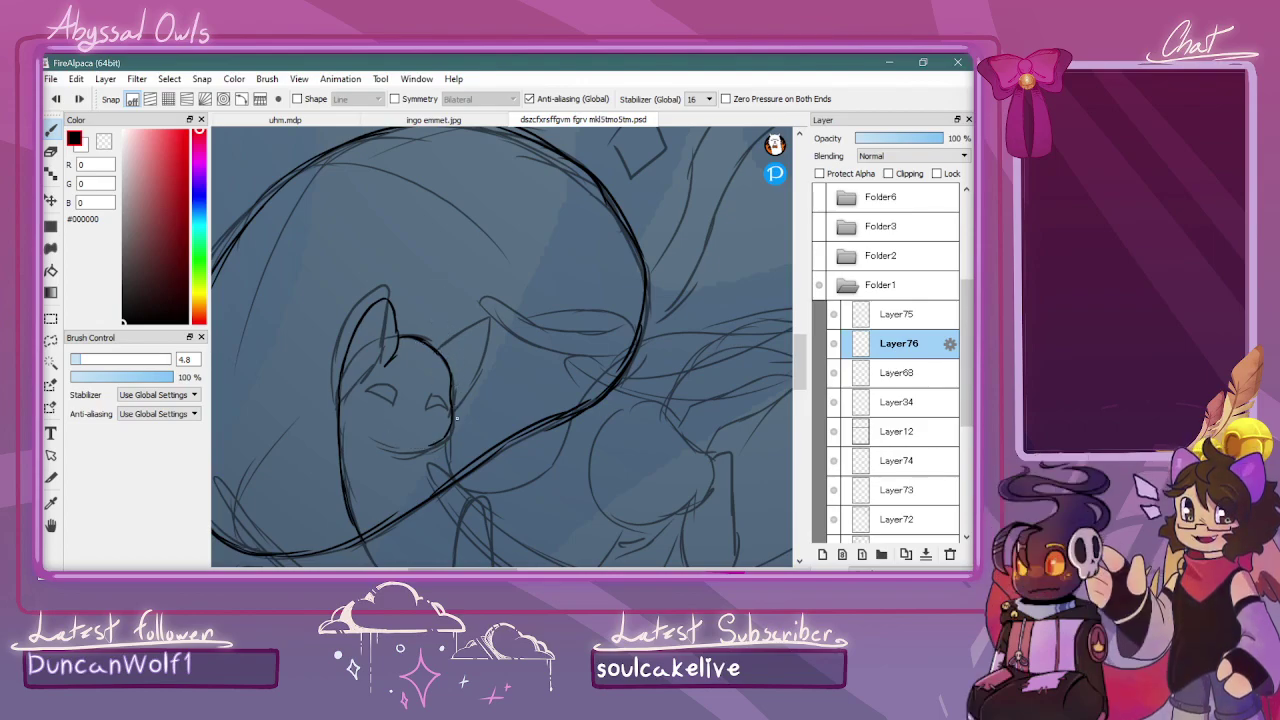
Undo the large creature's last muzzle strokes and redraw its cheek, muzzle and jawline
mouse_move(446, 438)
left_mouse_down()
mouse_move(396, 452)
mouse_move(446, 438)
left_mouse_up()
key("ctrl+z")
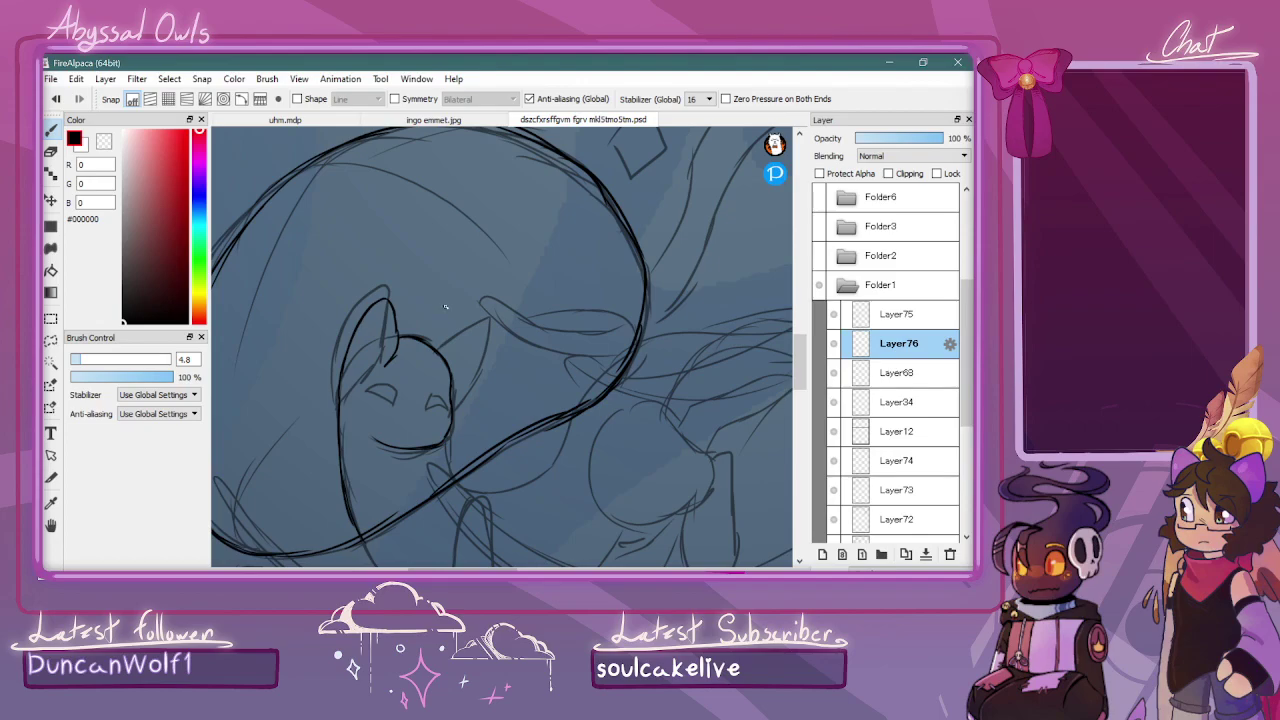
key("ctrl+z")
key("ctrl+z")
mouse_move(450, 372)
left_mouse_down()
mouse_move(443, 439)
mouse_move(388, 458)
left_mouse_up()
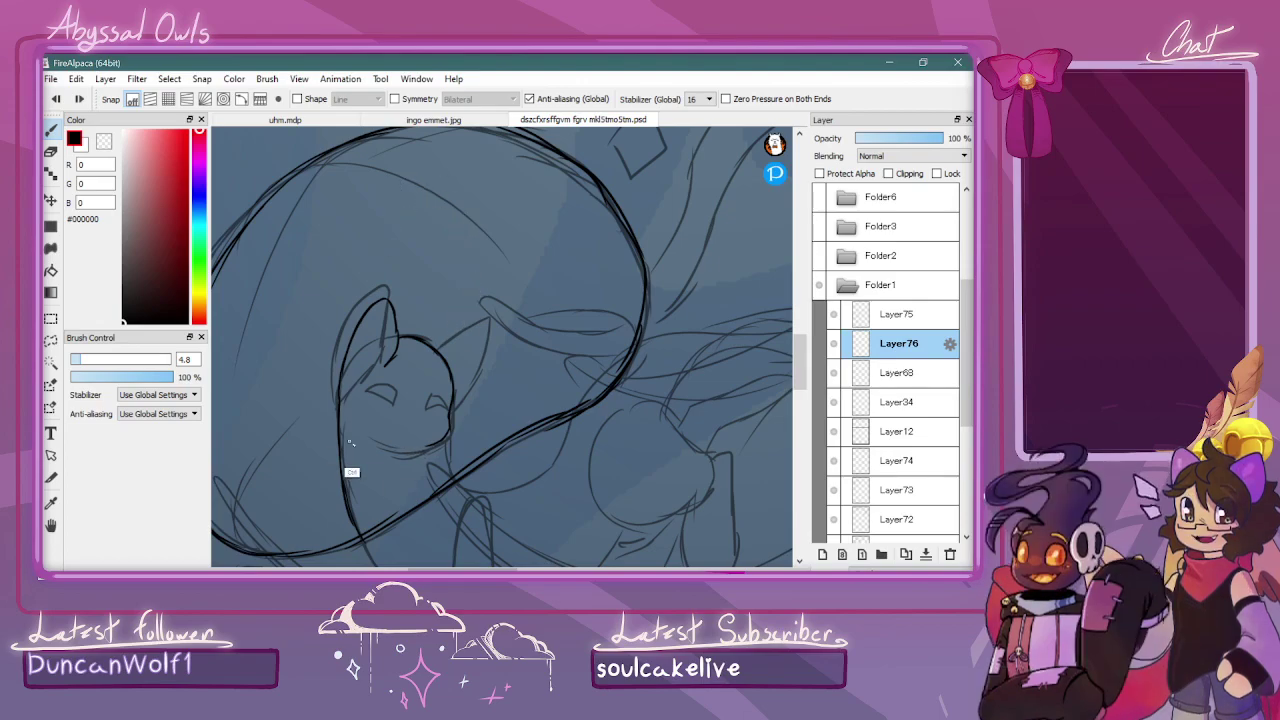
mouse_move(368, 439)
left_mouse_down()
mouse_move(429, 447)
mouse_move(444, 402)
left_mouse_up()
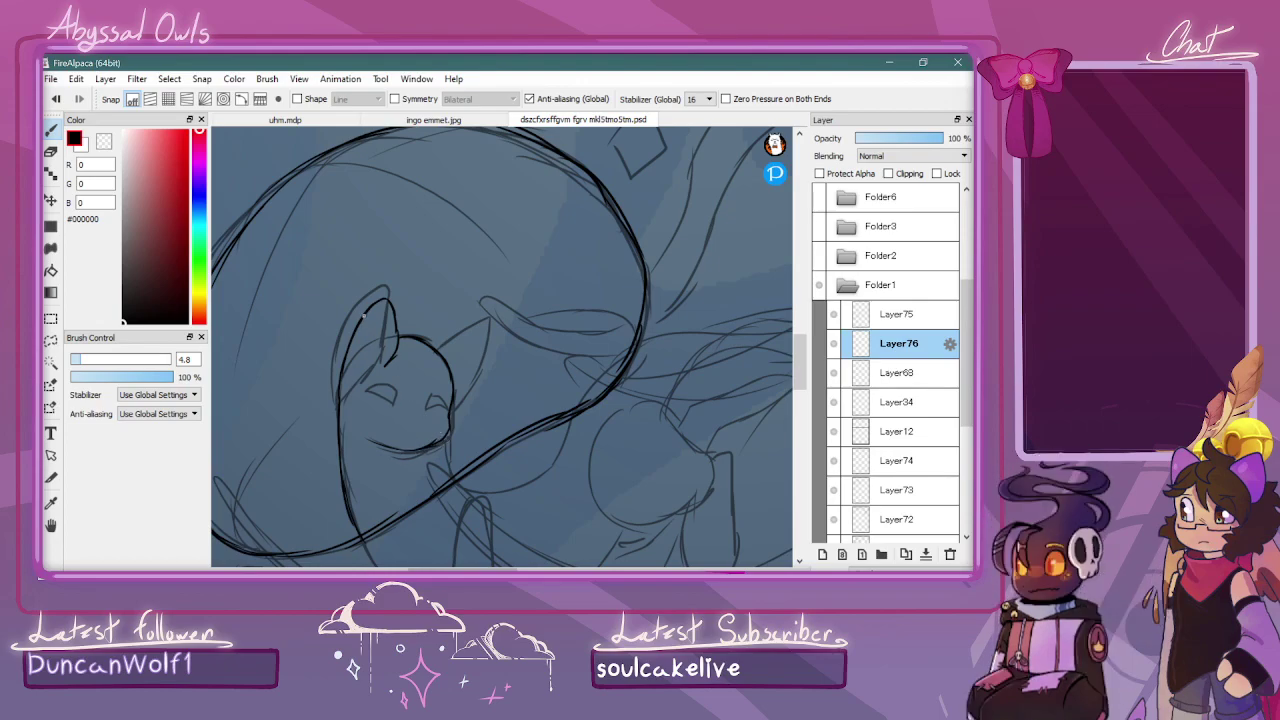
Draw the large creature's far ear, the front of its neck, its chest, and its back and belly lines
mouse_move(434, 346)
left_mouse_down()
mouse_move(472, 330)
mouse_move(473, 351)
mouse_move(477, 331)
mouse_move(470, 378)
left_mouse_up()
left_click_drag(442, 443, 454, 477)
mouse_move(800, 362)
left_mouse_down()
mouse_move(800, 317)
mouse_move(791, 397)
left_mouse_up()
left_click_drag(356, 298, 402, 374)
mouse_move(364, 322)
left_mouse_down()
mouse_move(437, 388)
mouse_move(397, 368)
mouse_move(564, 367)
mouse_move(541, 377)
mouse_move(624, 303)
left_mouse_up()
mouse_move(458, 252)
left_mouse_down()
mouse_move(502, 252)
mouse_move(556, 222)
mouse_move(588, 150)
left_mouse_up()
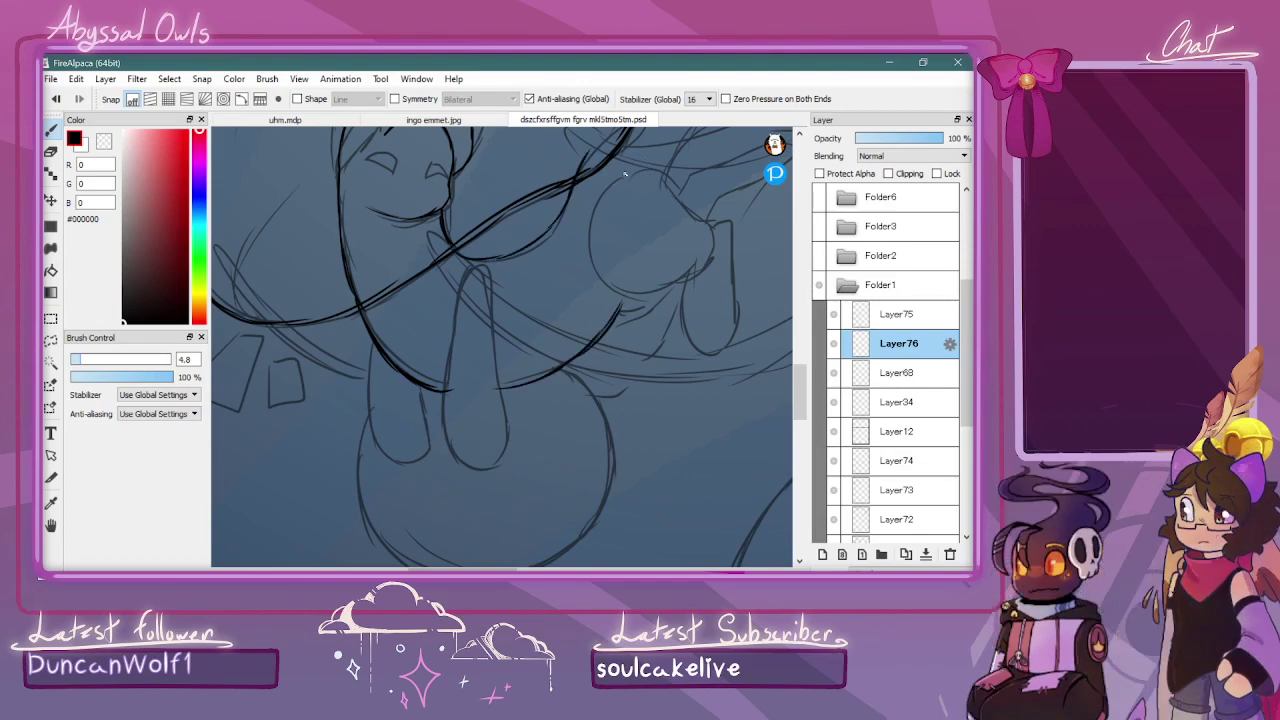
Draw the large creature's two front legs with their paws over the rough sketch
left_click_drag(467, 269, 453, 460)
mouse_move(452, 404)
left_mouse_down()
mouse_move(469, 475)
mouse_move(498, 477)
mouse_move(510, 428)
mouse_move(511, 441)
mouse_move(487, 271)
mouse_move(475, 264)
mouse_move(454, 334)
left_mouse_up()
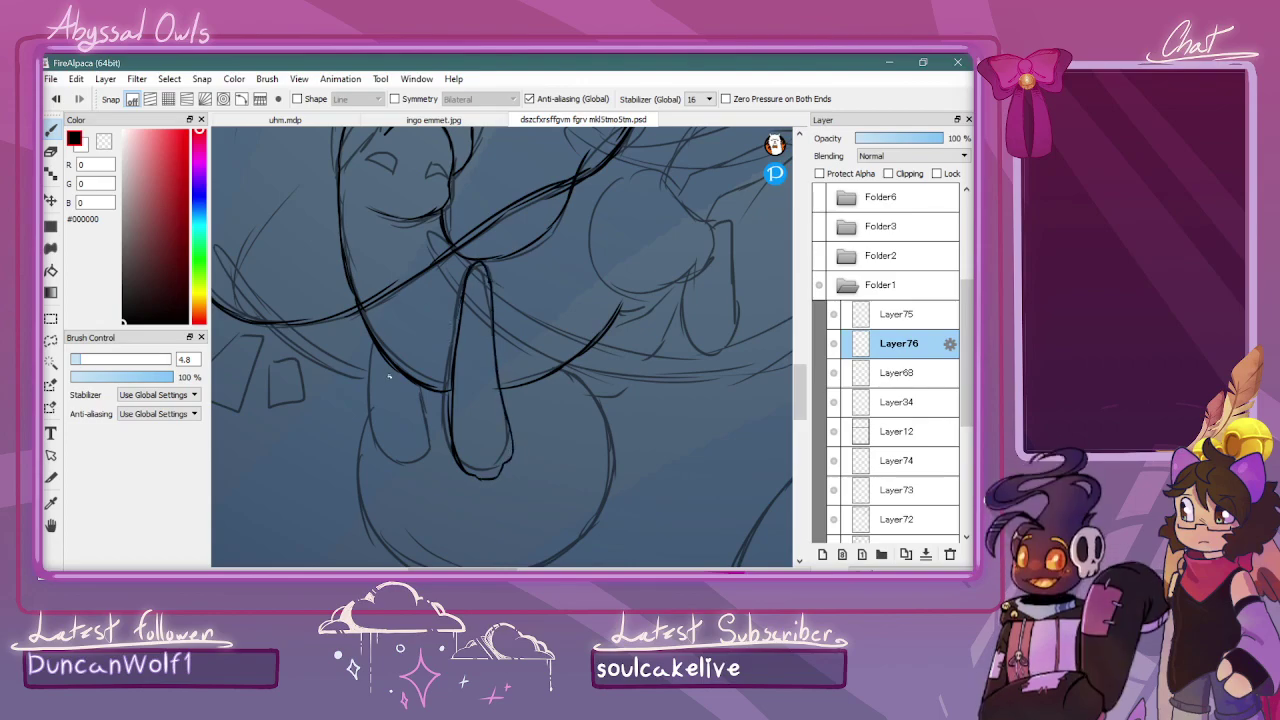
mouse_move(384, 366)
left_mouse_down()
mouse_move(384, 436)
mouse_move(401, 482)
mouse_move(421, 487)
mouse_move(407, 477)
mouse_move(432, 484)
mouse_move(448, 454)
mouse_move(431, 390)
left_mouse_up()
Draw the large creature's rounded haunch and its near hind leg stretched out behind it
scroll(555, 196, "right", 3)
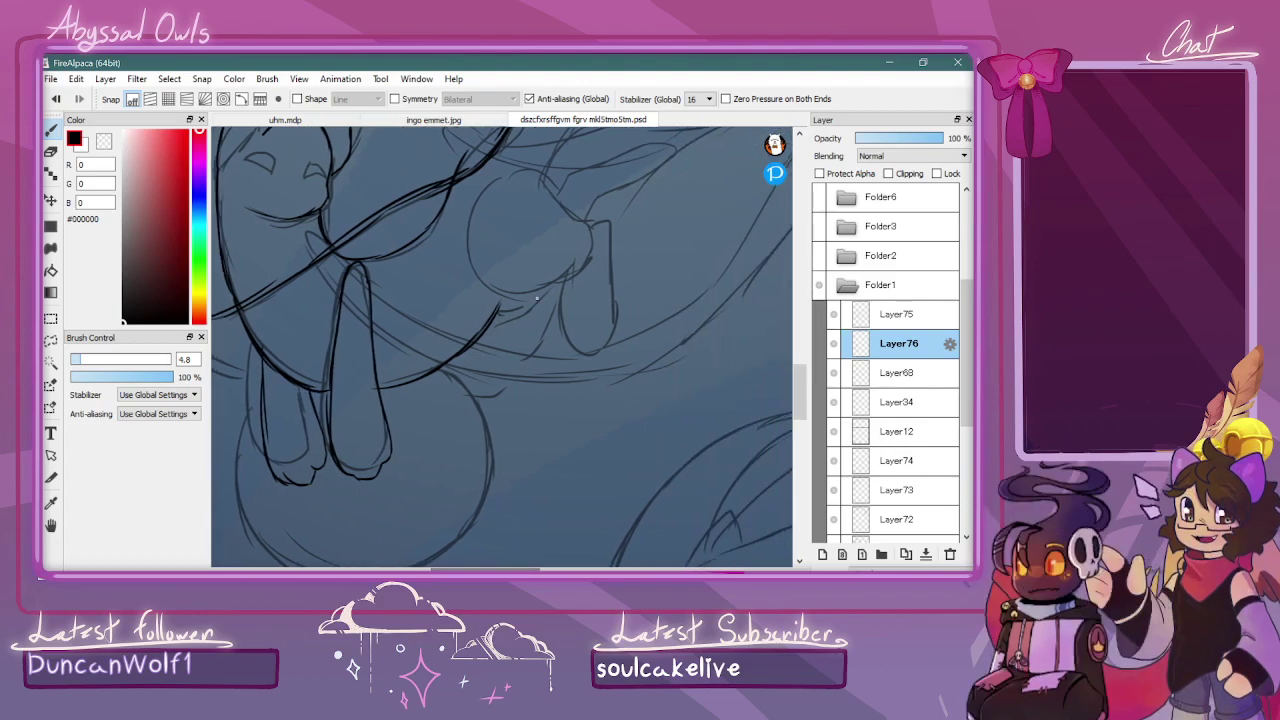
mouse_move(476, 283)
left_mouse_down()
mouse_move(505, 294)
mouse_move(546, 287)
mouse_move(587, 262)
left_mouse_up()
mouse_move(495, 185)
left_mouse_down()
mouse_move(554, 188)
mouse_move(582, 218)
mouse_move(600, 217)
left_mouse_up()
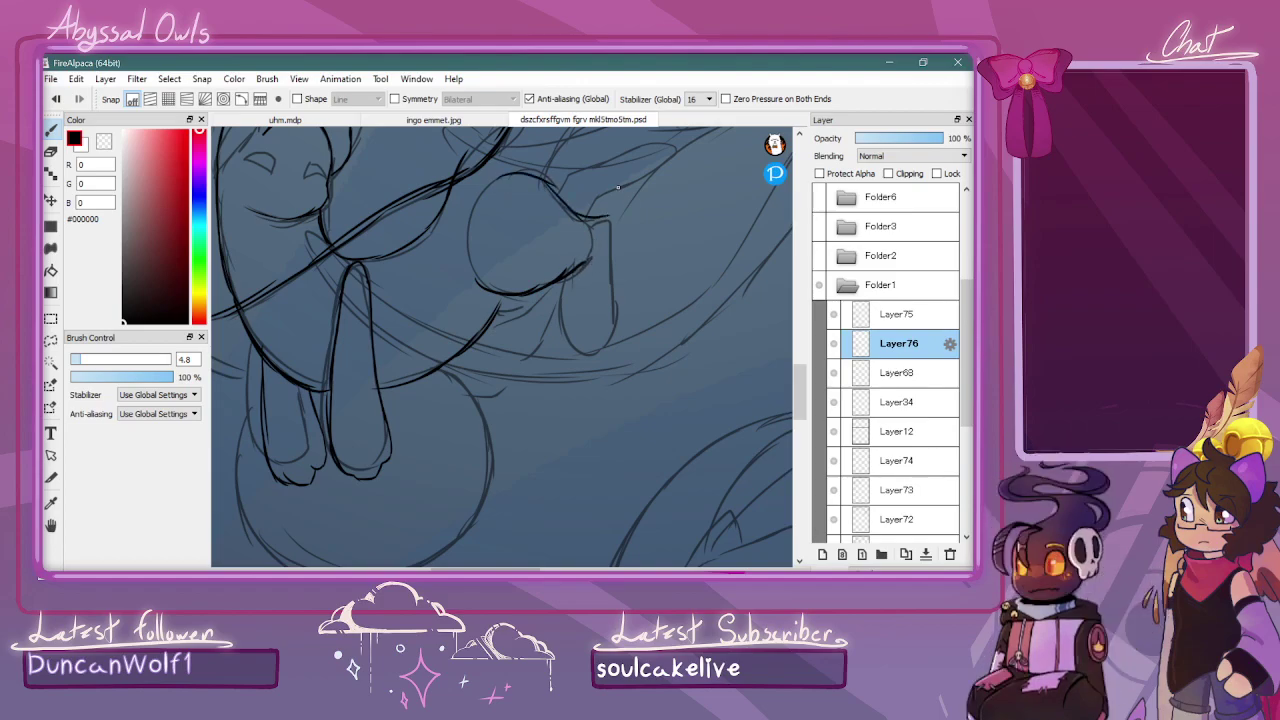
mouse_move(588, 267)
left_mouse_down()
mouse_move(610, 292)
mouse_move(676, 292)
left_mouse_up()
mouse_move(612, 226)
left_mouse_down()
mouse_move(676, 258)
mouse_move(680, 291)
left_mouse_up()
Draw the large creature's long wavy tail rising from the haunch, with several flowing strands and a split tip
scroll(800, 390, "up", 3)
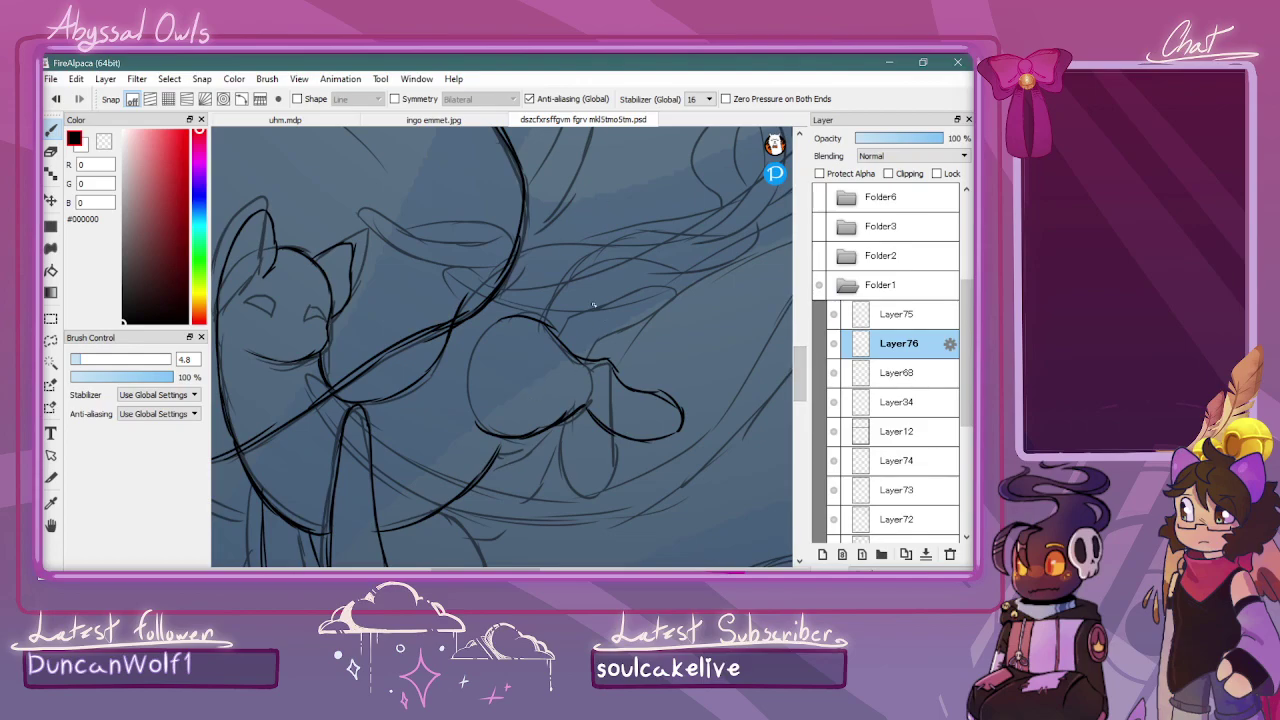
mouse_move(548, 328)
left_mouse_down()
mouse_move(580, 268)
mouse_move(563, 285)
mouse_move(658, 231)
mouse_move(603, 250)
mouse_move(727, 226)
left_mouse_up()
scroll(592, 503, "up", 3)
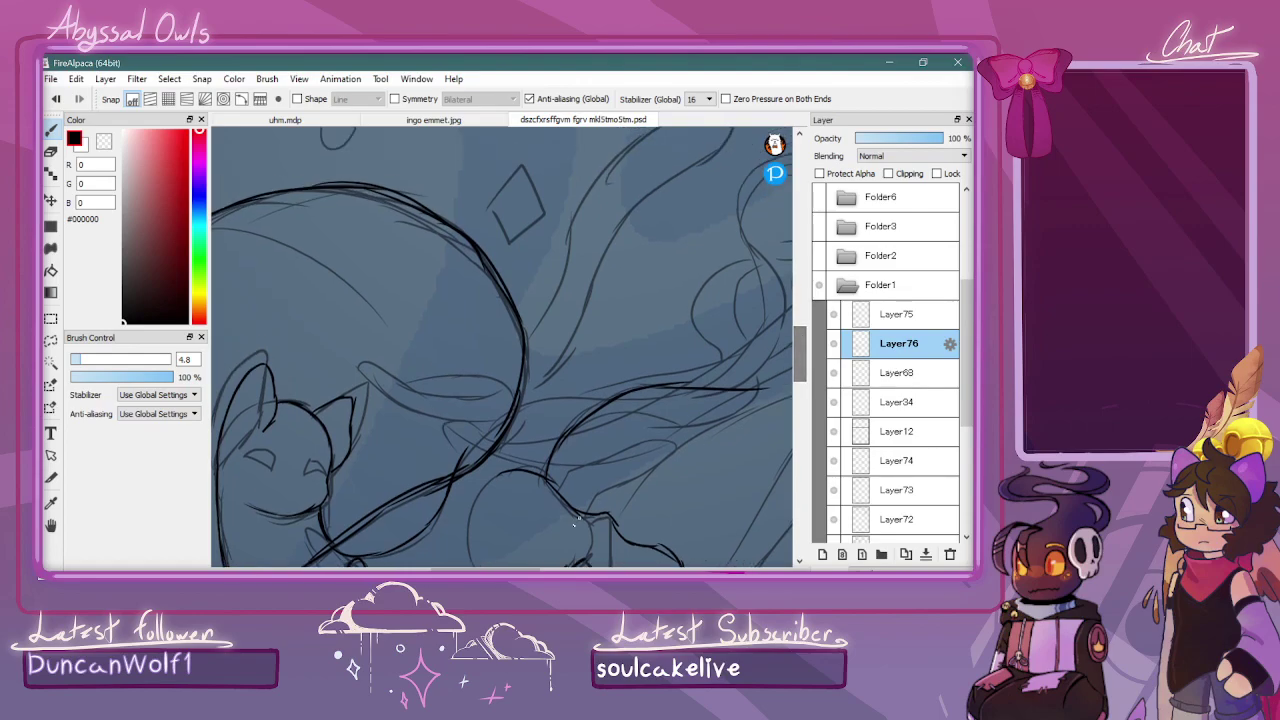
scroll(533, 548, "right", 2)
mouse_move(632, 388)
left_mouse_down()
mouse_move(668, 368)
mouse_move(698, 312)
mouse_move(695, 161)
mouse_move(740, 160)
mouse_move(630, 216)
mouse_move(704, 306)
mouse_move(706, 352)
mouse_move(652, 390)
left_mouse_up()
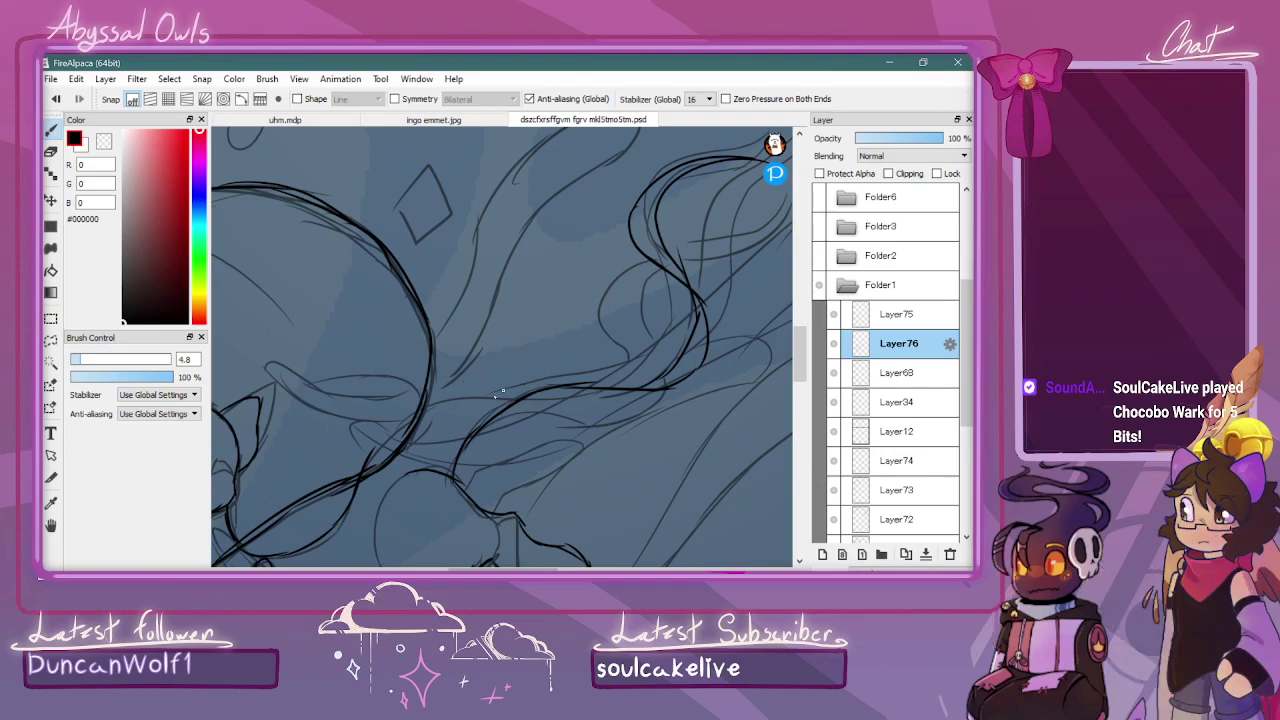
mouse_move(440, 392)
left_mouse_down()
mouse_move(564, 371)
mouse_move(668, 386)
left_mouse_up()
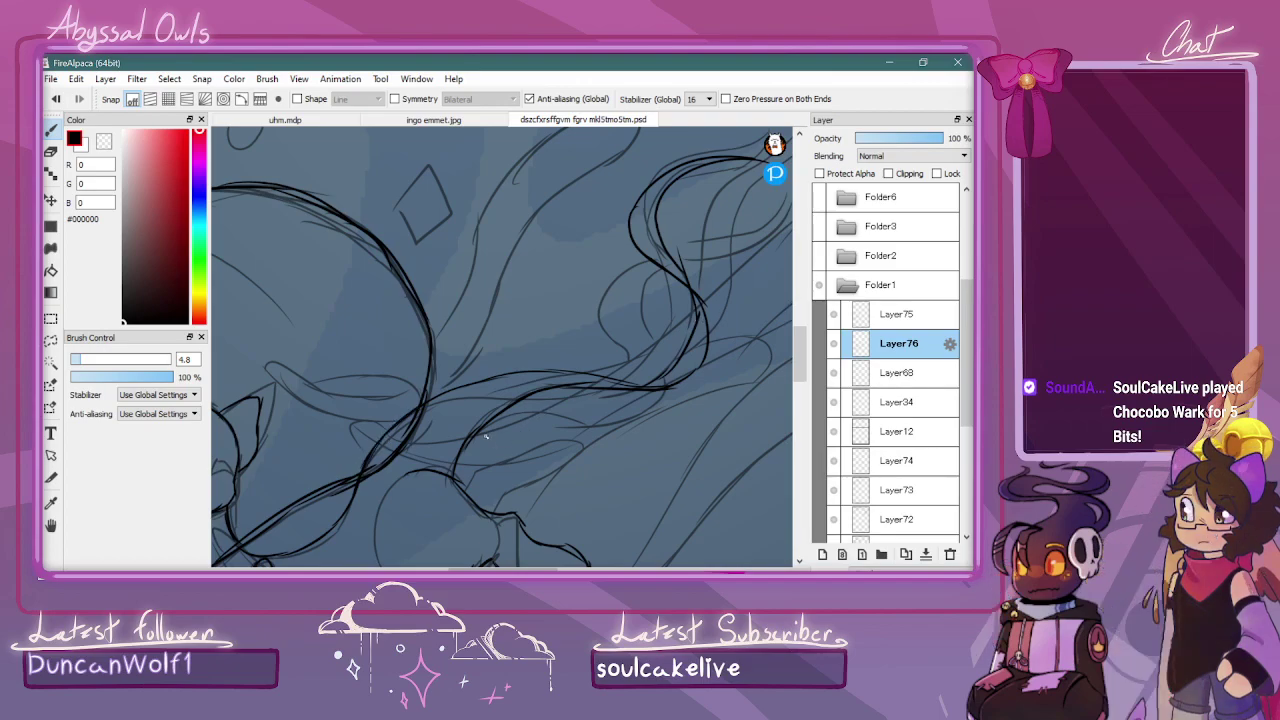
mouse_move(526, 412)
left_mouse_down()
mouse_move(630, 407)
mouse_move(683, 388)
mouse_move(690, 300)
mouse_move(678, 268)
mouse_move(784, 206)
left_mouse_up()
scroll(733, 232, "down", 2)
mouse_move(689, 255)
left_mouse_down()
mouse_move(715, 190)
mouse_move(676, 249)
mouse_move(622, 270)
left_mouse_up()
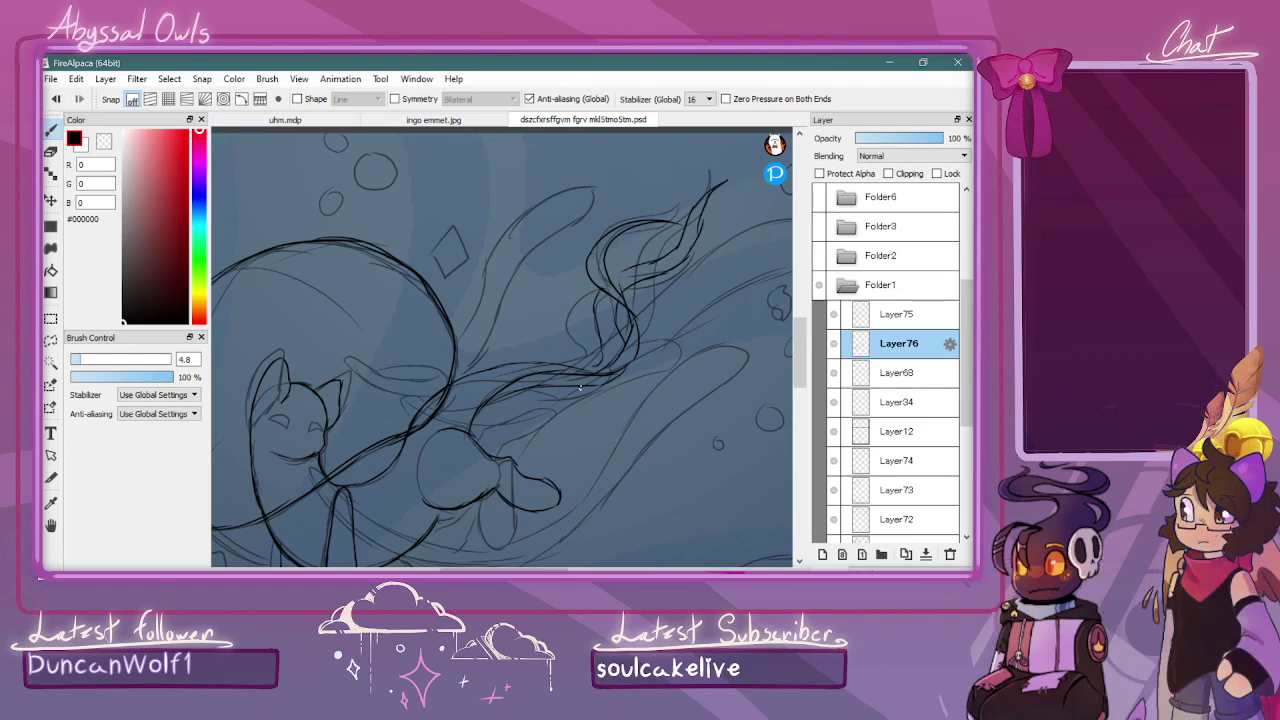
mouse_move(499, 403)
left_mouse_down()
mouse_move(575, 376)
mouse_move(612, 332)
mouse_move(631, 275)
mouse_move(668, 232)
mouse_move(671, 180)
mouse_move(672, 239)
mouse_move(638, 282)
mouse_move(638, 324)
left_mouse_up()
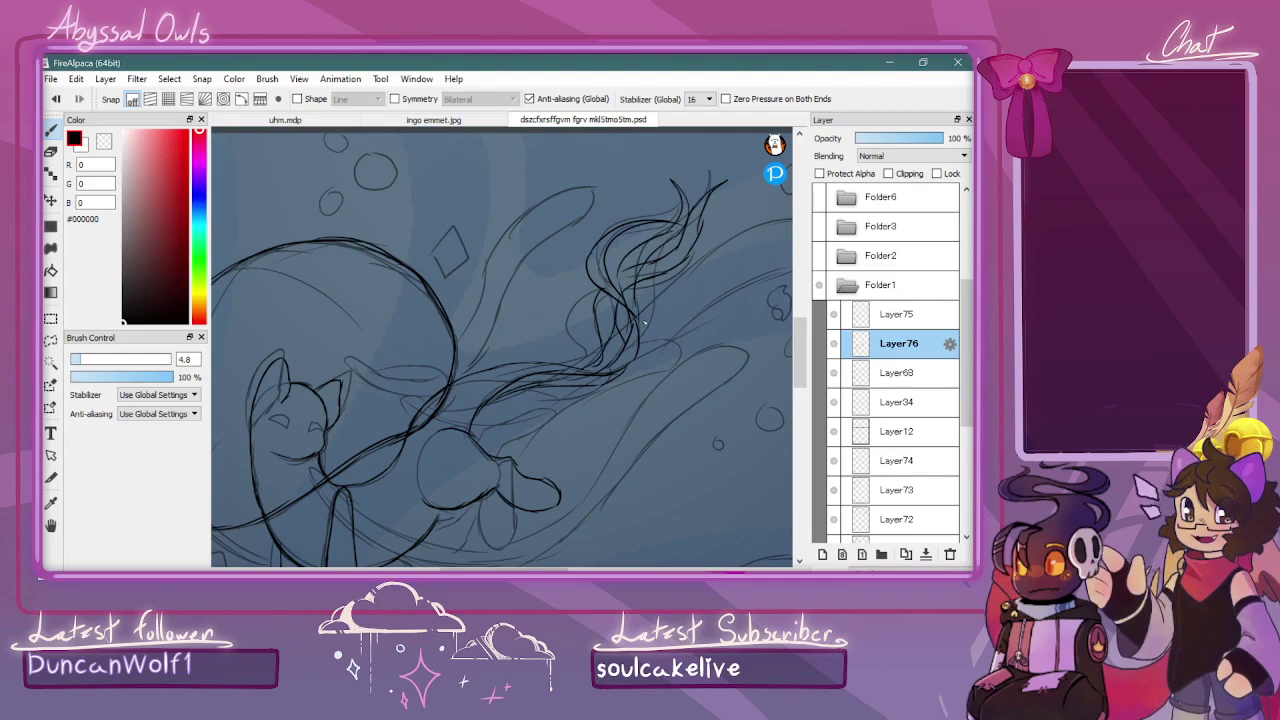
Draw the large round shape around the front paws and the two four-sided shards beneath the bell
left_click_drag(801, 340, 801, 367)
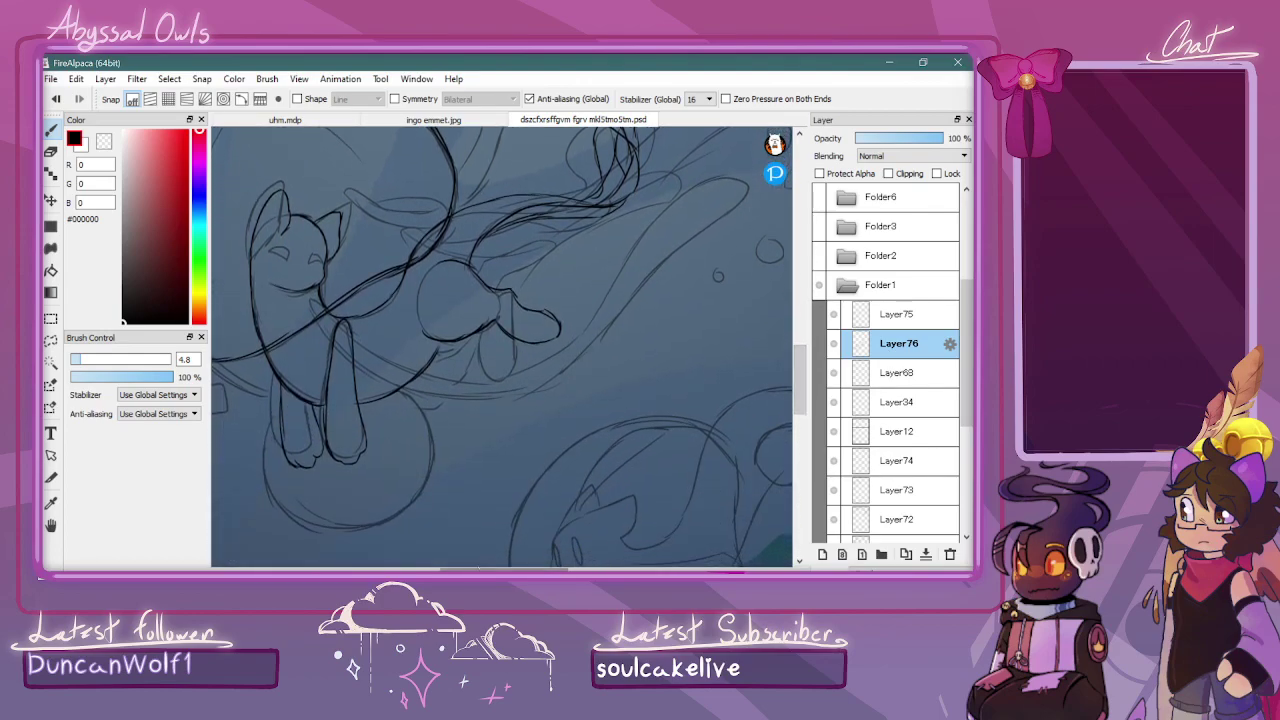
left_click_drag(479, 568, 457, 568)
mouse_move(389, 402)
left_mouse_down()
mouse_move(371, 476)
mouse_move(381, 423)
mouse_move(393, 508)
mouse_move(373, 476)
mouse_move(438, 527)
mouse_move(521, 495)
mouse_move(510, 501)
mouse_move(529, 471)
mouse_move(526, 481)
mouse_move(530, 432)
left_mouse_up()
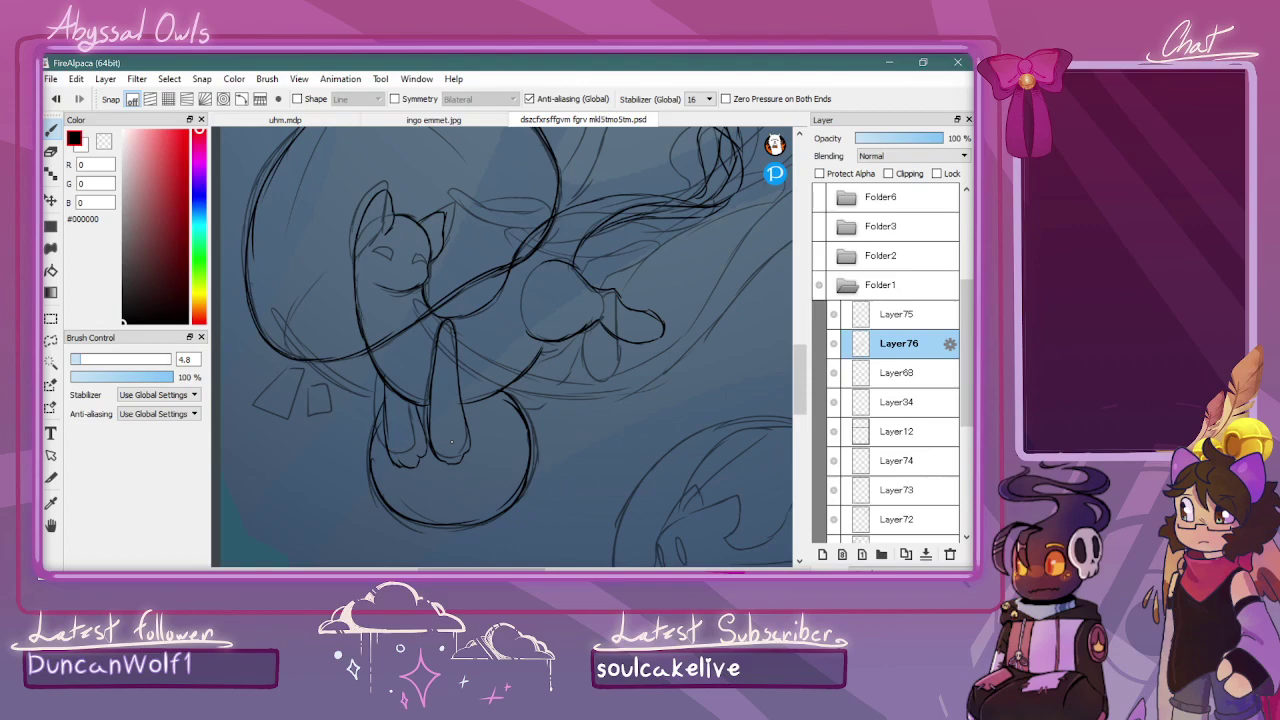
mouse_move(308, 381)
left_mouse_down()
mouse_move(318, 415)
mouse_move(333, 411)
mouse_move(329, 378)
mouse_move(301, 371)
mouse_move(287, 416)
mouse_move(263, 409)
mouse_move(307, 369)
left_mouse_up()
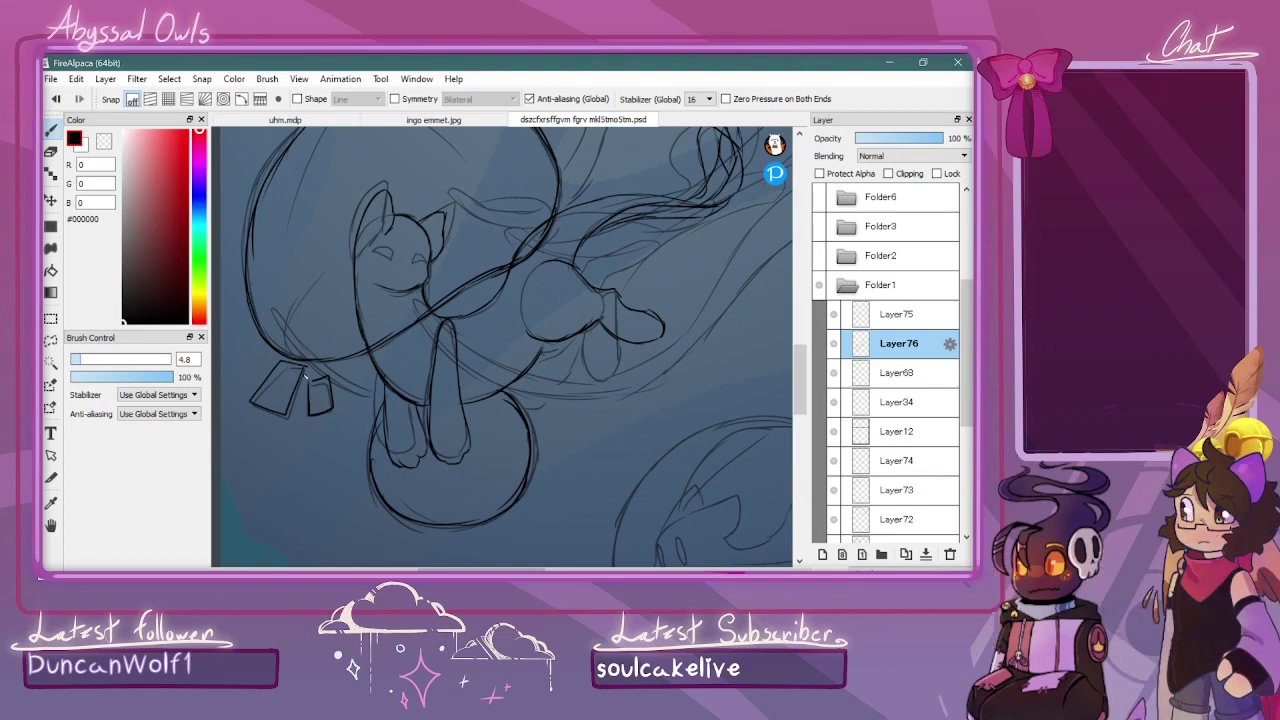
Draw the kite-shaped shard beside the large bell and the small bubbles above it
left_click_drag(798, 356, 799, 305)
mouse_move(520, 318)
left_mouse_down()
mouse_move(557, 263)
mouse_move(580, 312)
mouse_move(546, 338)
mouse_move(520, 318)
left_mouse_up()
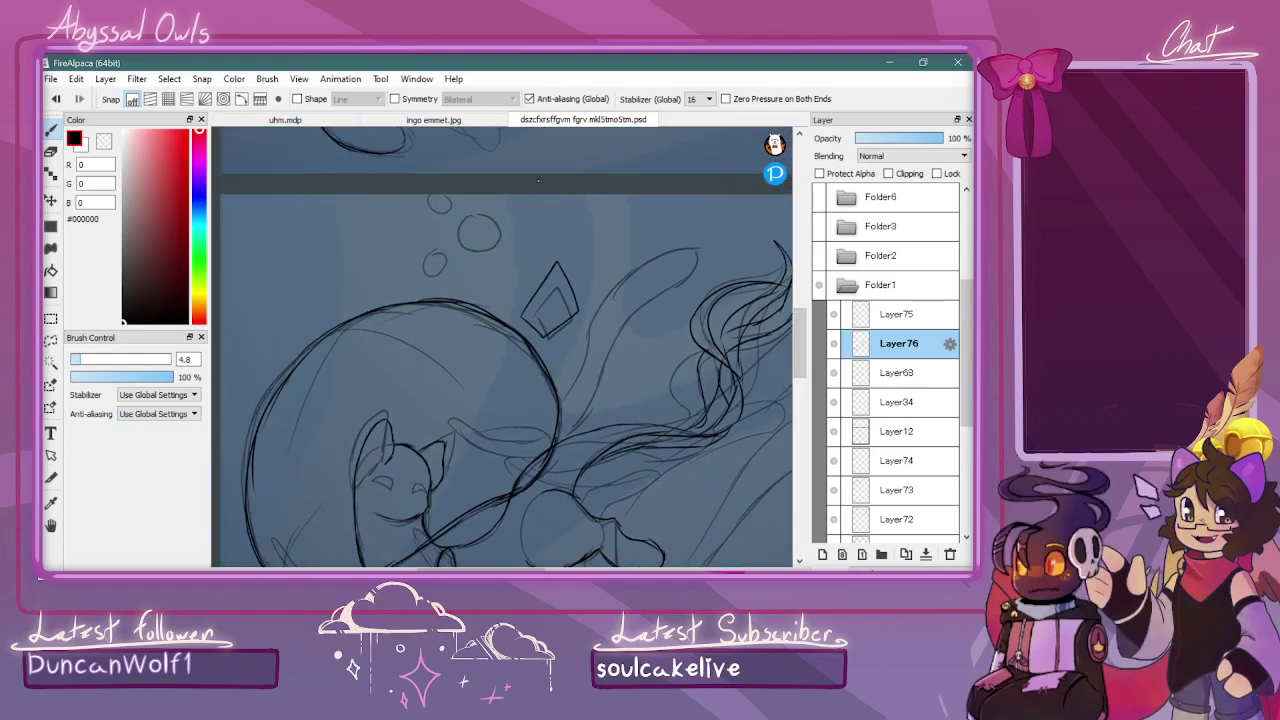
mouse_move(430, 276)
left_mouse_down()
mouse_move(445, 261)
mouse_move(434, 284)
left_mouse_up()
mouse_move(470, 219)
left_mouse_down()
mouse_move(455, 226)
mouse_move(462, 250)
mouse_move(492, 219)
left_mouse_up()
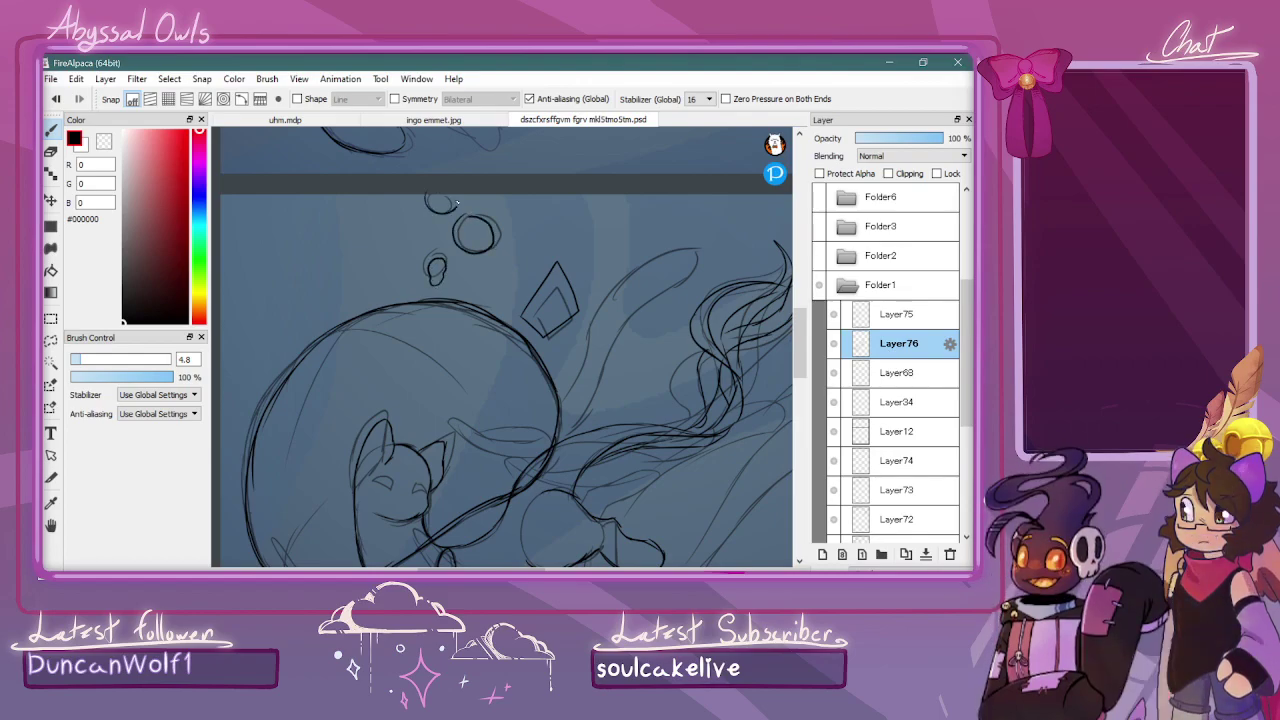
Draw the long round-ended tentacle sweeping beneath the large creature's body, and add its far hind leg
scroll(754, 337, "down", 4)
scroll(754, 337, "up", 6)
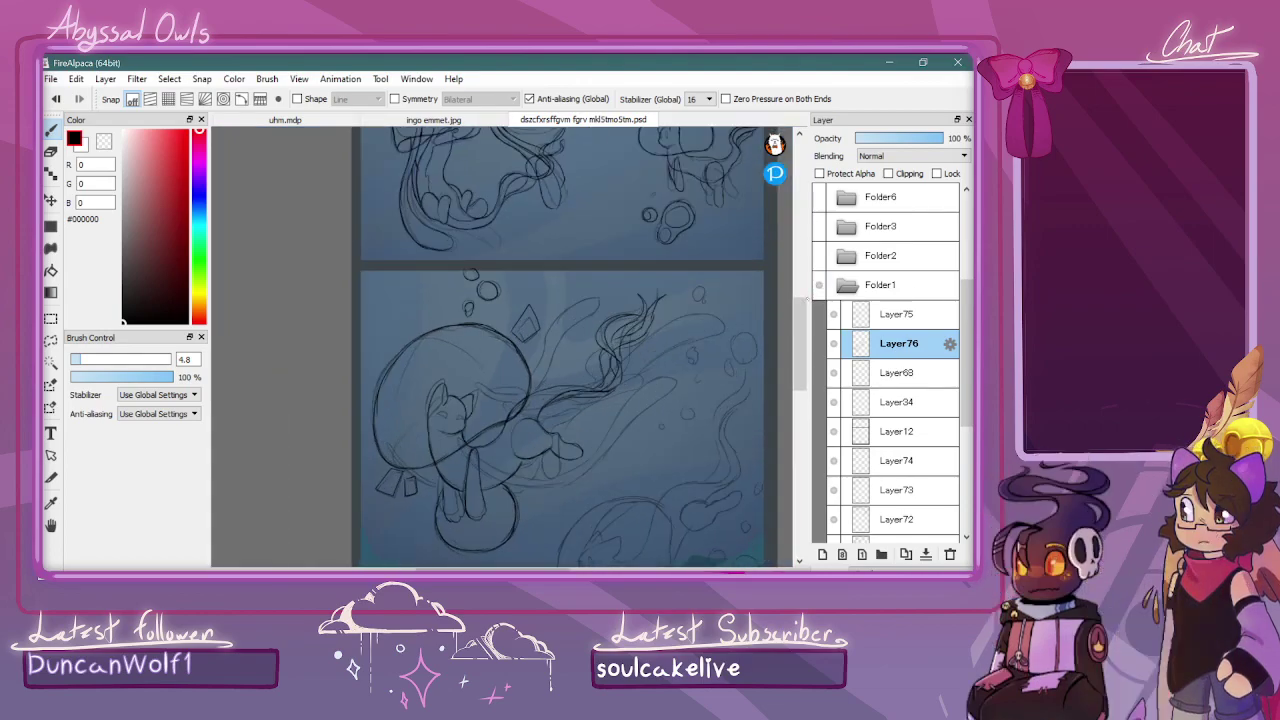
scroll(768, 338, "up", 1)
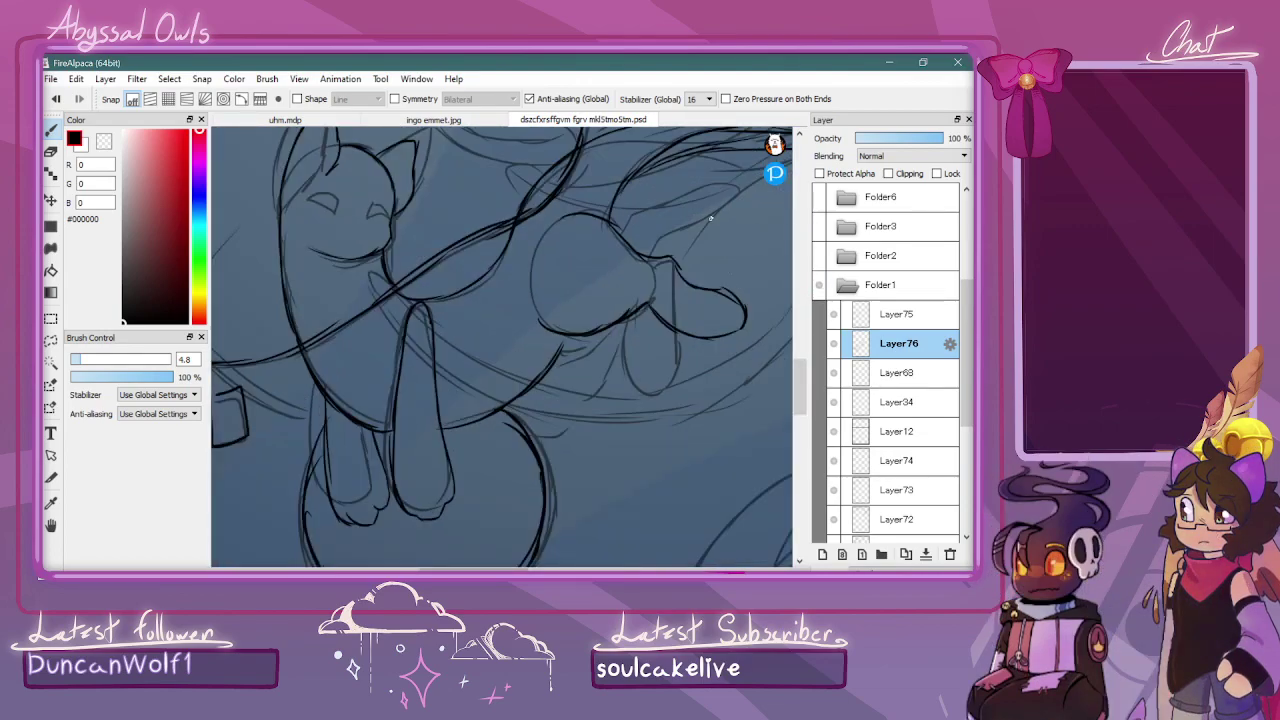
scroll(768, 338, "down", 1)
mouse_move(415, 310)
left_mouse_down()
mouse_move(488, 385)
mouse_move(570, 406)
mouse_move(634, 373)
mouse_move(745, 249)
left_mouse_up()
left_click_drag(674, 362, 790, 243)
key("ctrl+minus")
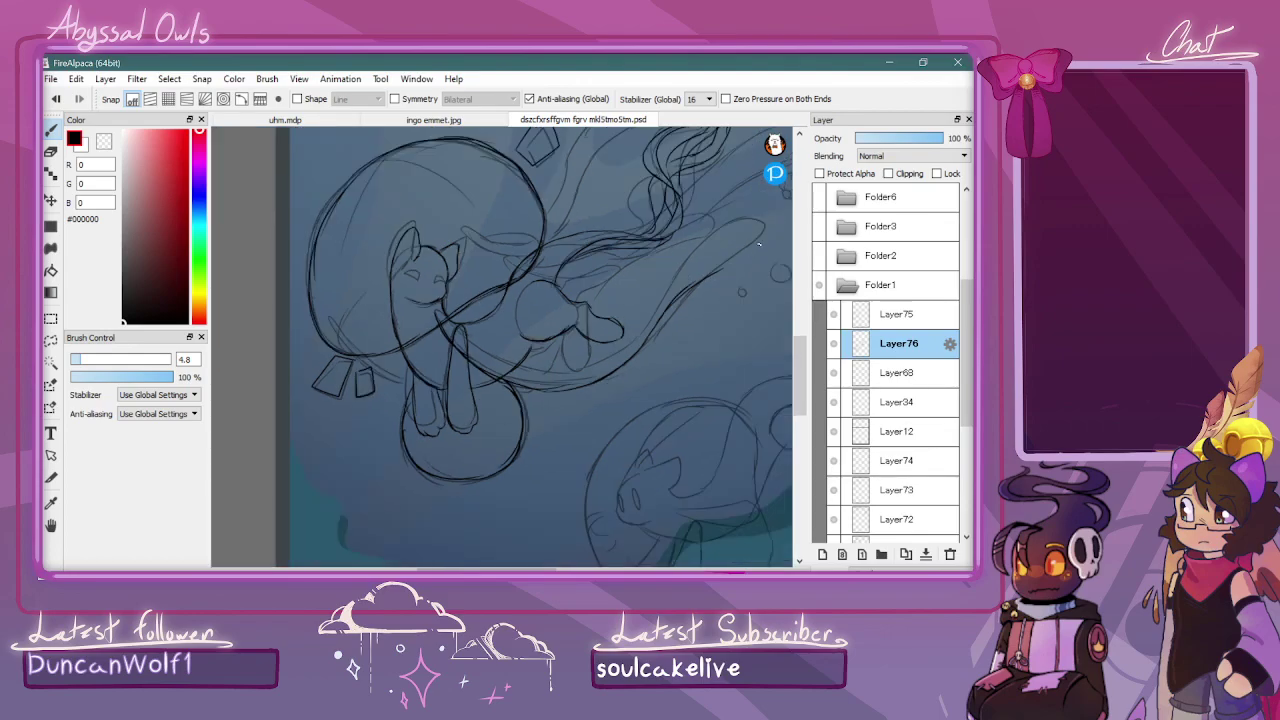
mouse_move(452, 328)
left_mouse_down()
mouse_move(513, 366)
mouse_move(478, 350)
mouse_move(581, 368)
mouse_move(518, 371)
mouse_move(667, 314)
mouse_move(607, 358)
mouse_move(687, 254)
mouse_move(671, 270)
mouse_move(739, 220)
mouse_move(767, 238)
mouse_move(712, 266)
left_mouse_up()
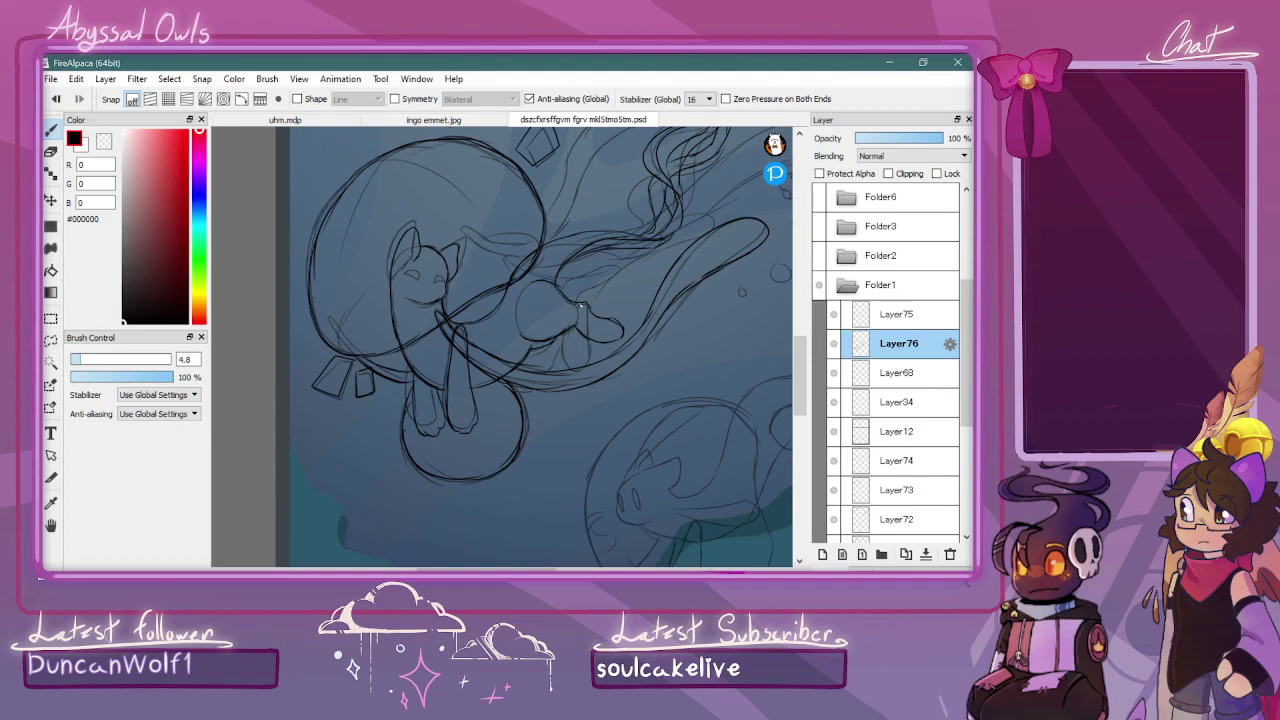
mouse_move(581, 303)
left_mouse_down()
mouse_move(603, 272)
mouse_move(562, 287)
left_mouse_up()
Draw the two upper round-ended tentacles trailing from inside the bell, one on each side of the tail
scroll(500, 340, "up", 3)
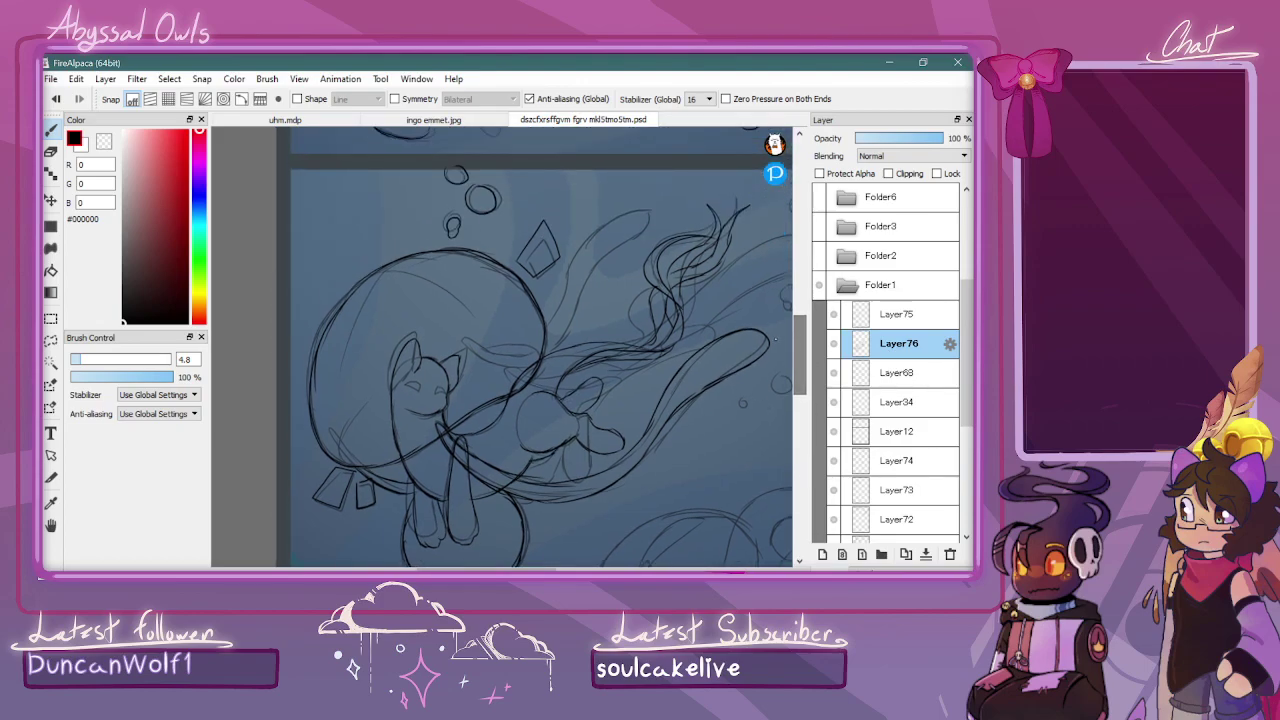
mouse_move(560, 352)
left_mouse_down()
mouse_move(588, 281)
mouse_move(657, 216)
mouse_move(616, 224)
mouse_move(584, 256)
mouse_move(535, 345)
mouse_move(500, 356)
mouse_move(467, 340)
left_mouse_up()
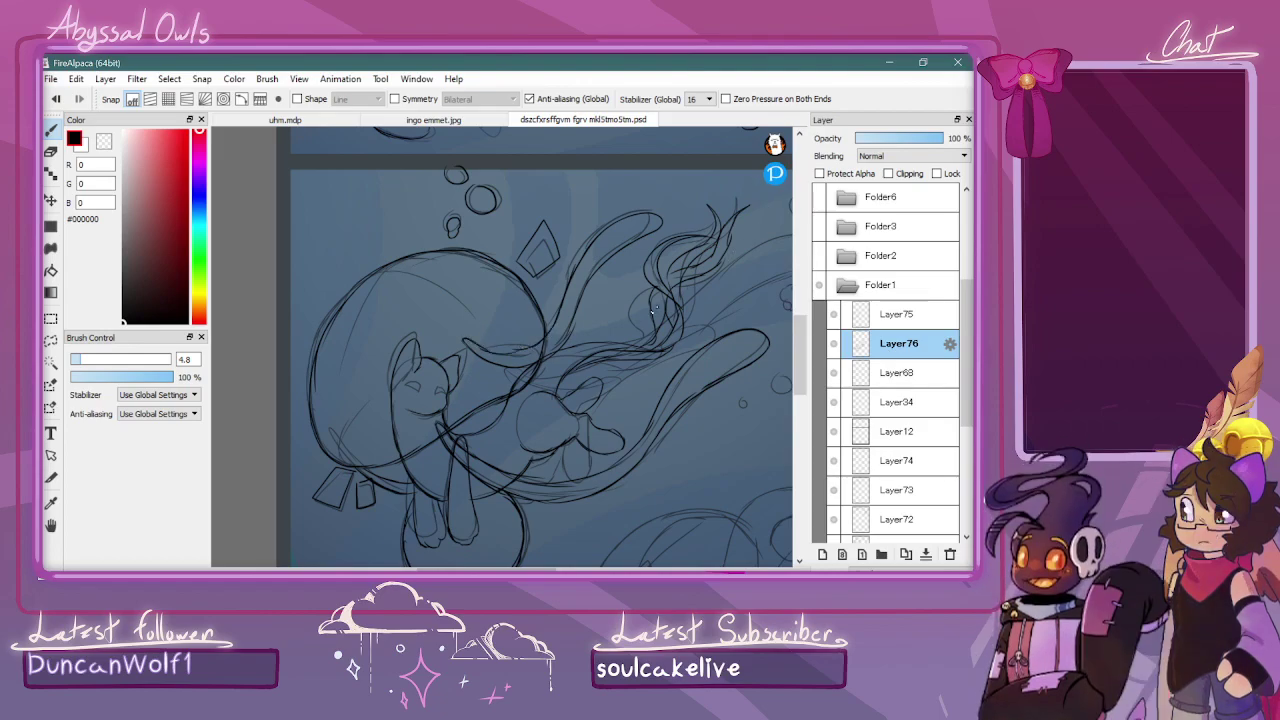
mouse_move(645, 348)
left_mouse_down()
mouse_move(734, 257)
mouse_move(784, 236)
left_mouse_up()
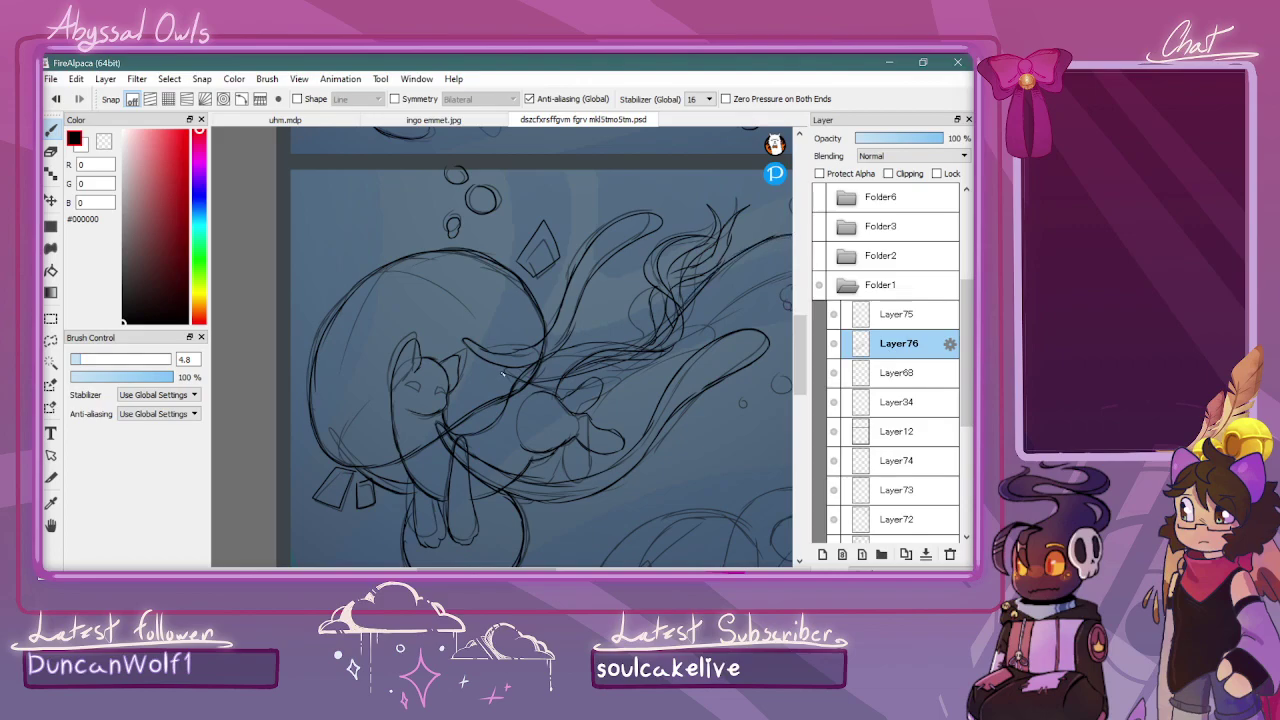
mouse_move(492, 374)
left_mouse_down()
mouse_move(540, 395)
mouse_move(616, 384)
mouse_move(720, 304)
mouse_move(658, 300)
mouse_move(748, 258)
mouse_move(700, 236)
mouse_move(738, 285)
left_mouse_up()
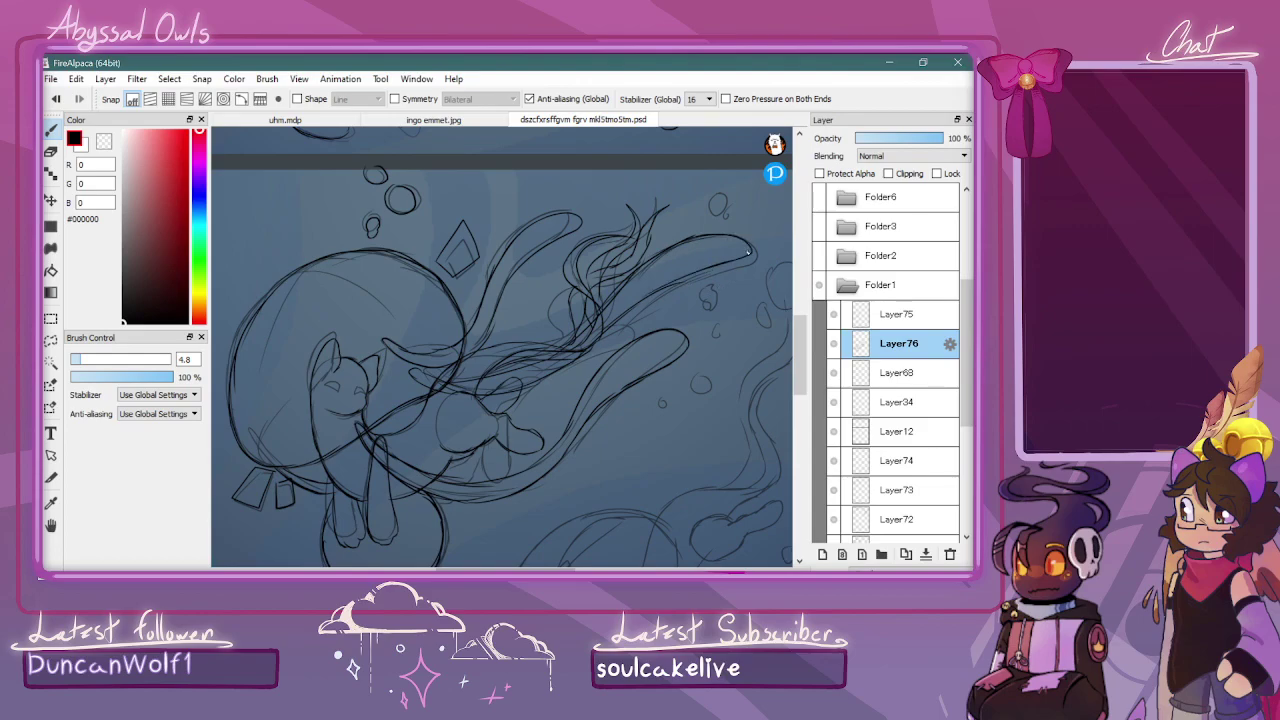
Draw and tidy the smaller jellyfish's bell outline over the seabed and try a tentacle stroke trailing from it
key("ctrl+minus")
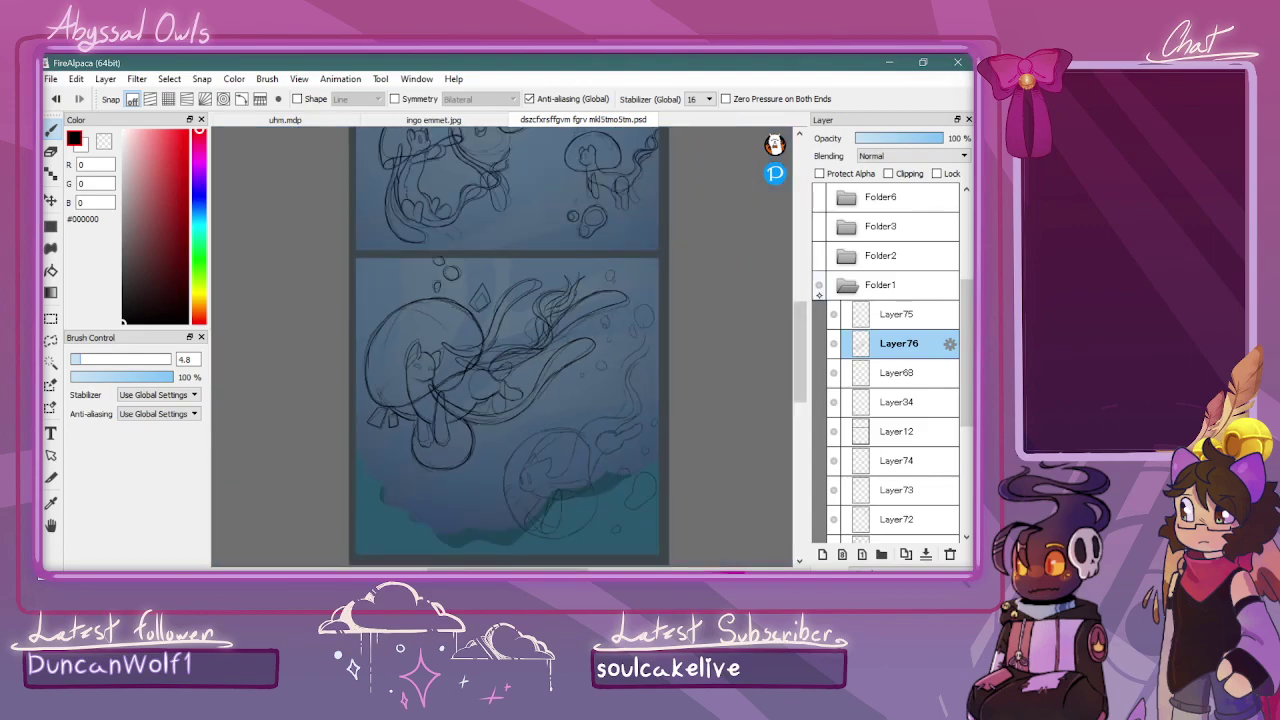
left_click_drag(801, 333, 802, 353)
key("ctrl+plus")
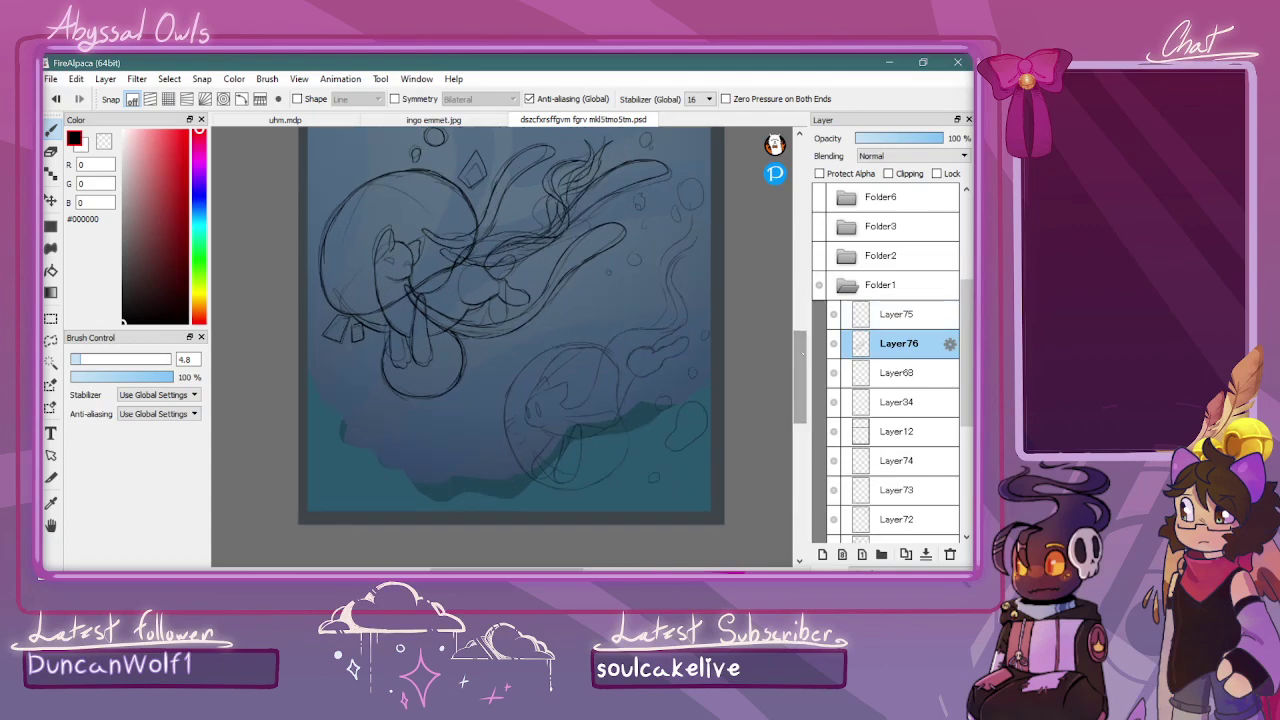
scroll(797, 340, "down", 2)
key("ctrl+plus")
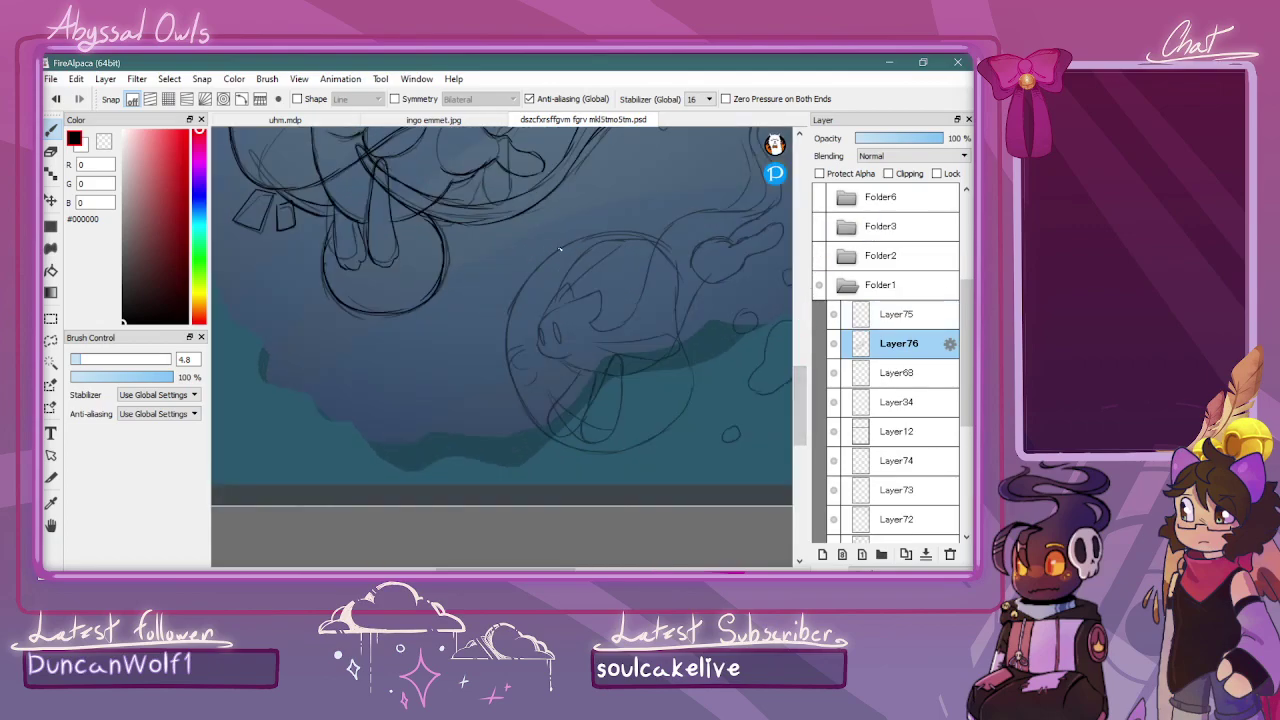
mouse_move(550, 262)
left_mouse_down()
mouse_move(507, 329)
mouse_move(518, 396)
mouse_move(565, 438)
mouse_move(554, 445)
mouse_move(609, 454)
mouse_move(546, 427)
mouse_move(610, 458)
mouse_move(571, 452)
mouse_move(631, 450)
mouse_move(592, 456)
mouse_move(647, 442)
mouse_move(685, 404)
mouse_move(658, 256)
left_mouse_up()
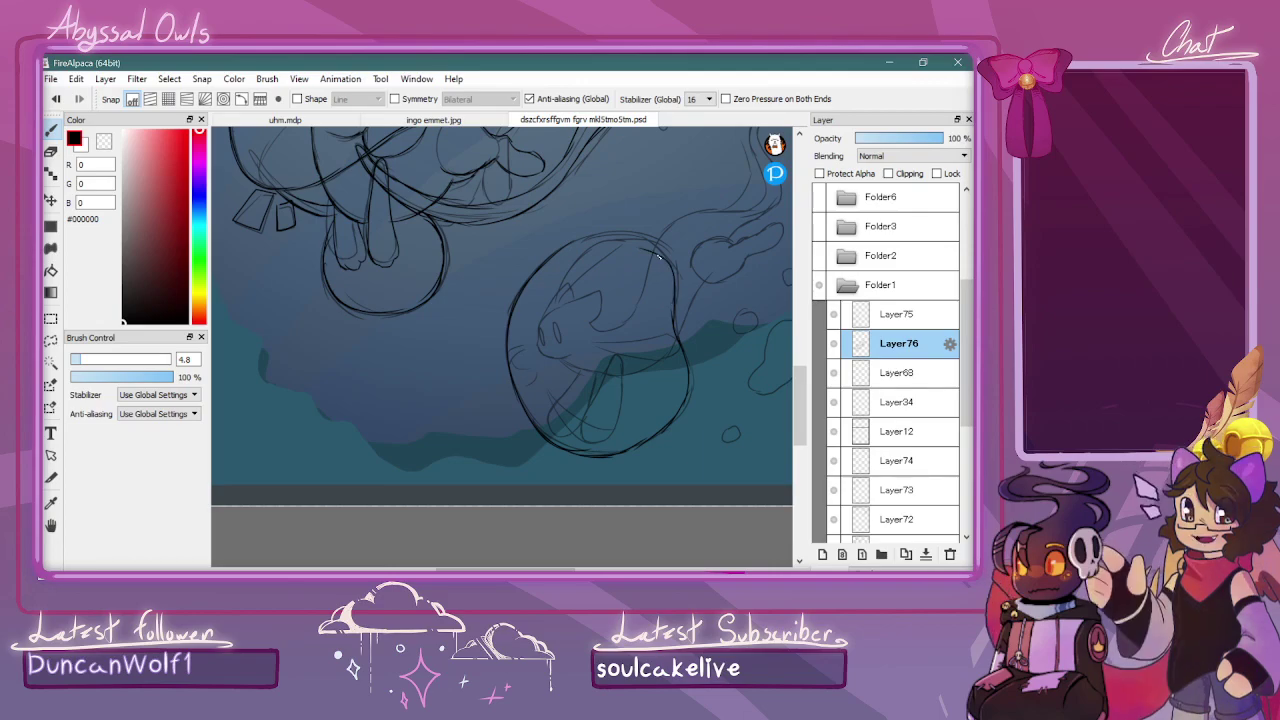
mouse_move(560, 255)
left_mouse_down()
mouse_move(628, 243)
mouse_move(598, 239)
mouse_move(656, 256)
mouse_move(622, 238)
mouse_move(672, 274)
left_mouse_up()
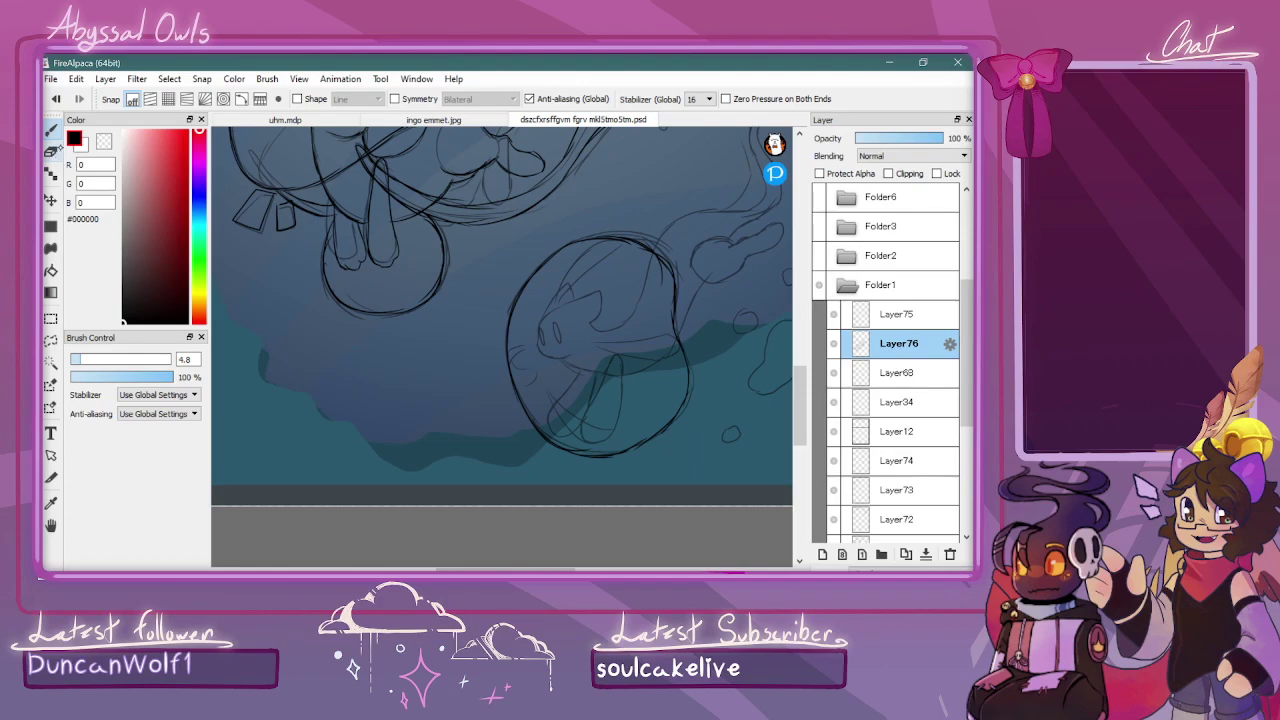
key("e")
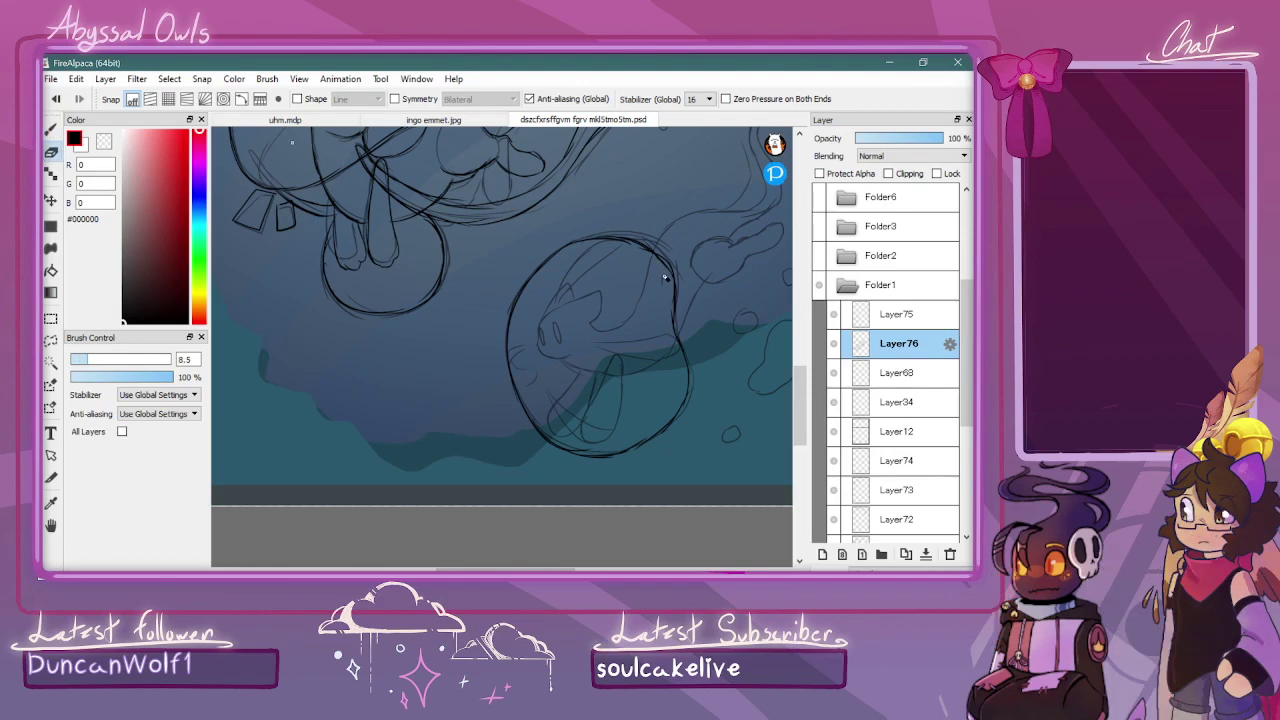
key("b")
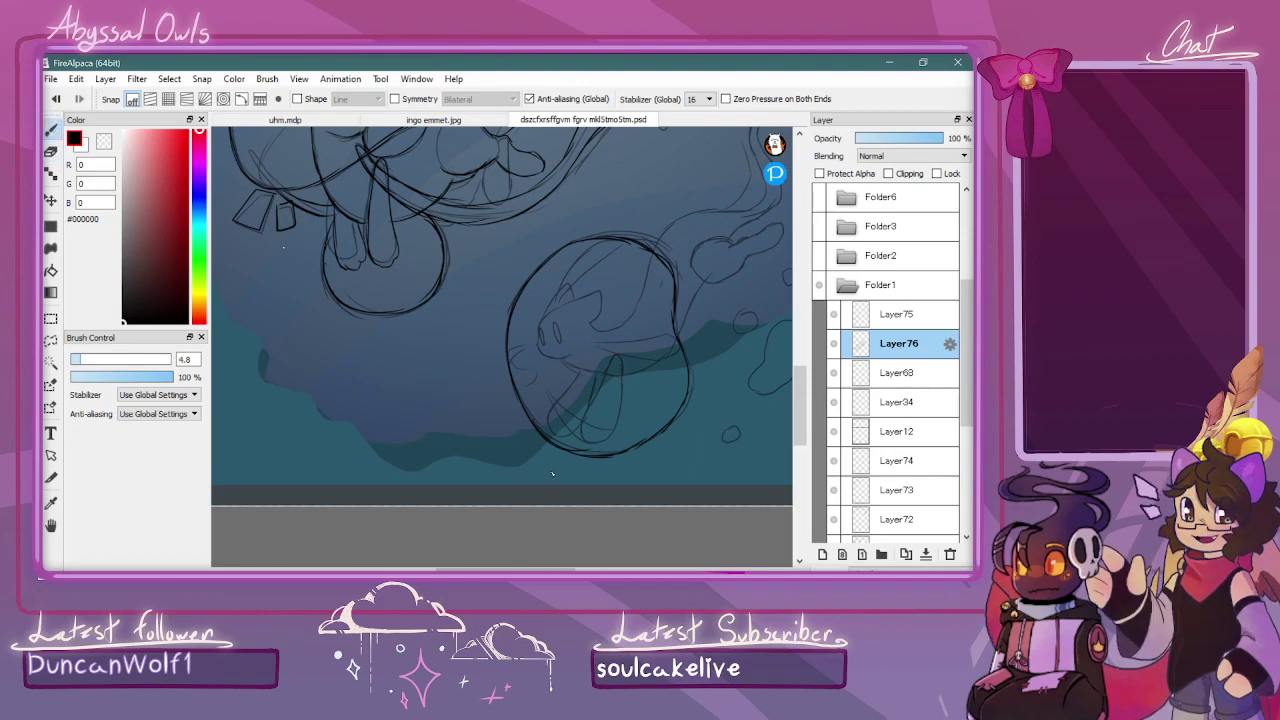
left_click_drag(505, 569, 522, 569)
mouse_move(586, 250)
left_mouse_down()
mouse_move(618, 214)
mouse_move(595, 238)
mouse_move(685, 189)
left_mouse_up()
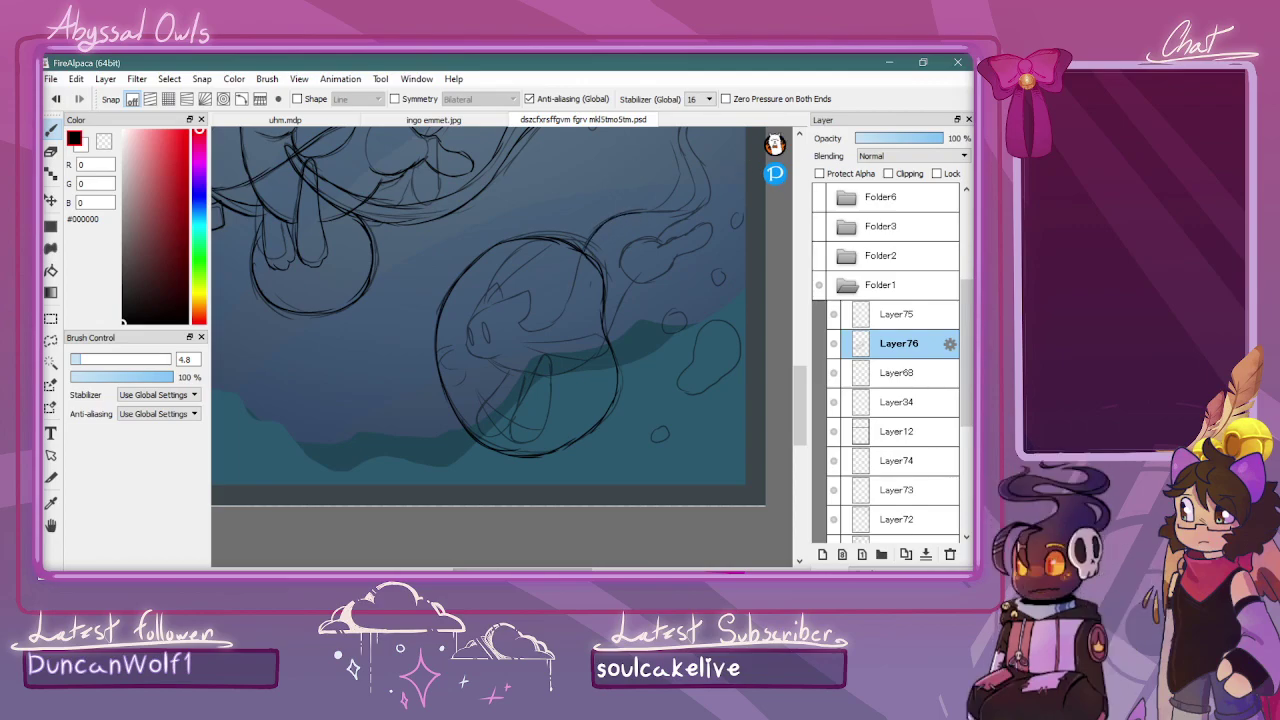
Add a new layer above Layer68 and draw the smaller creature's head with its ears and eyes inside the bell
left_click(878, 373)
left_click(822, 554)
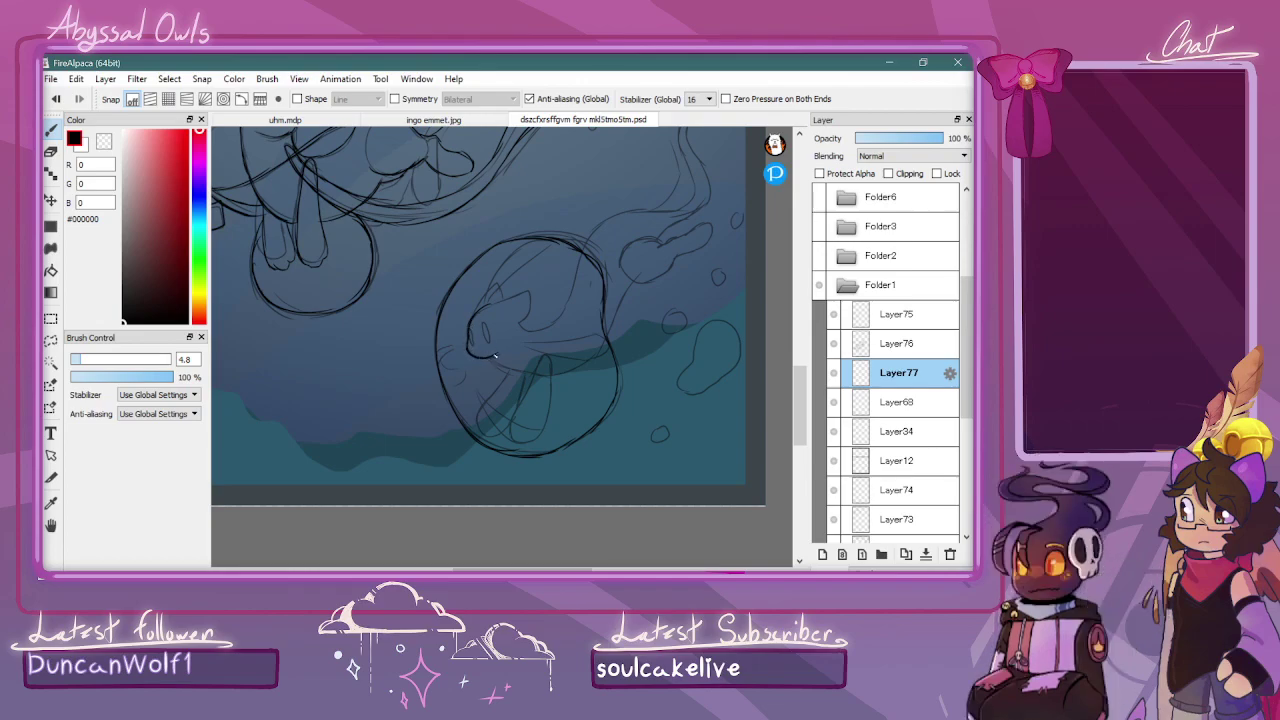
mouse_move(470, 324)
left_mouse_down()
mouse_move(493, 288)
mouse_move(506, 293)
mouse_move(487, 306)
mouse_move(526, 297)
left_mouse_up()
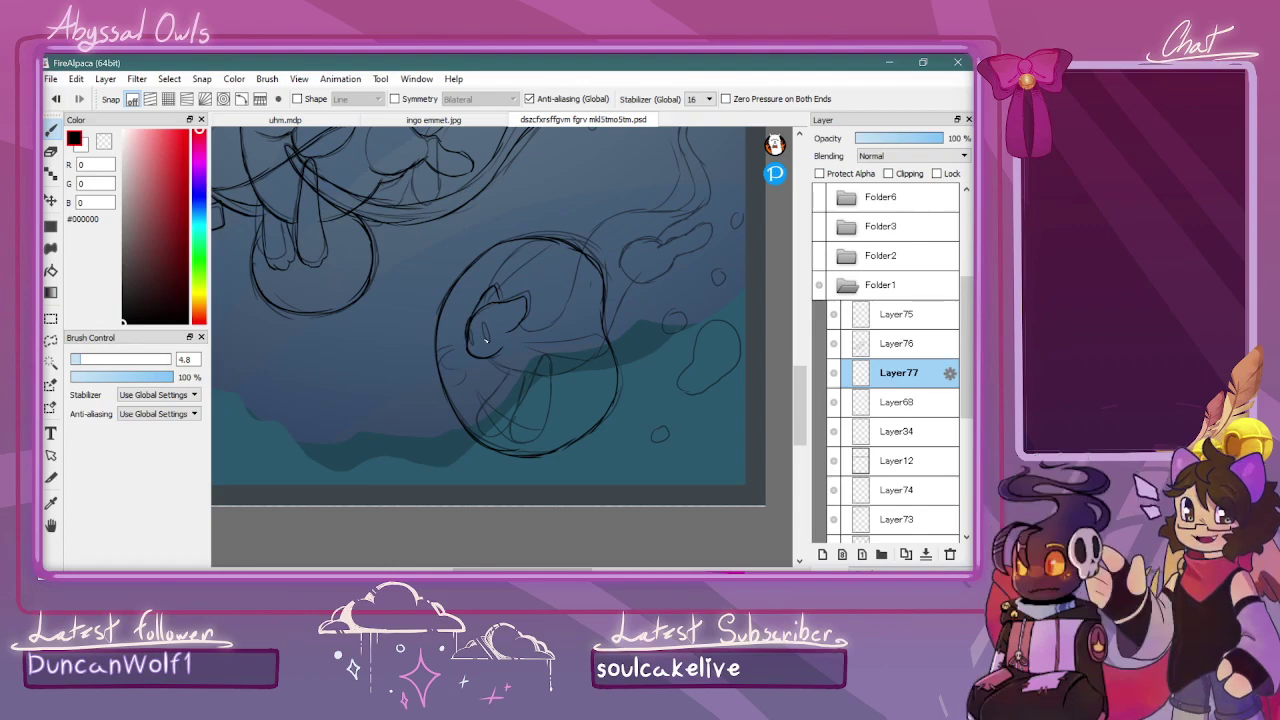
mouse_move(487, 342)
left_mouse_down()
mouse_move(482, 325)
mouse_move(469, 331)
left_mouse_up()
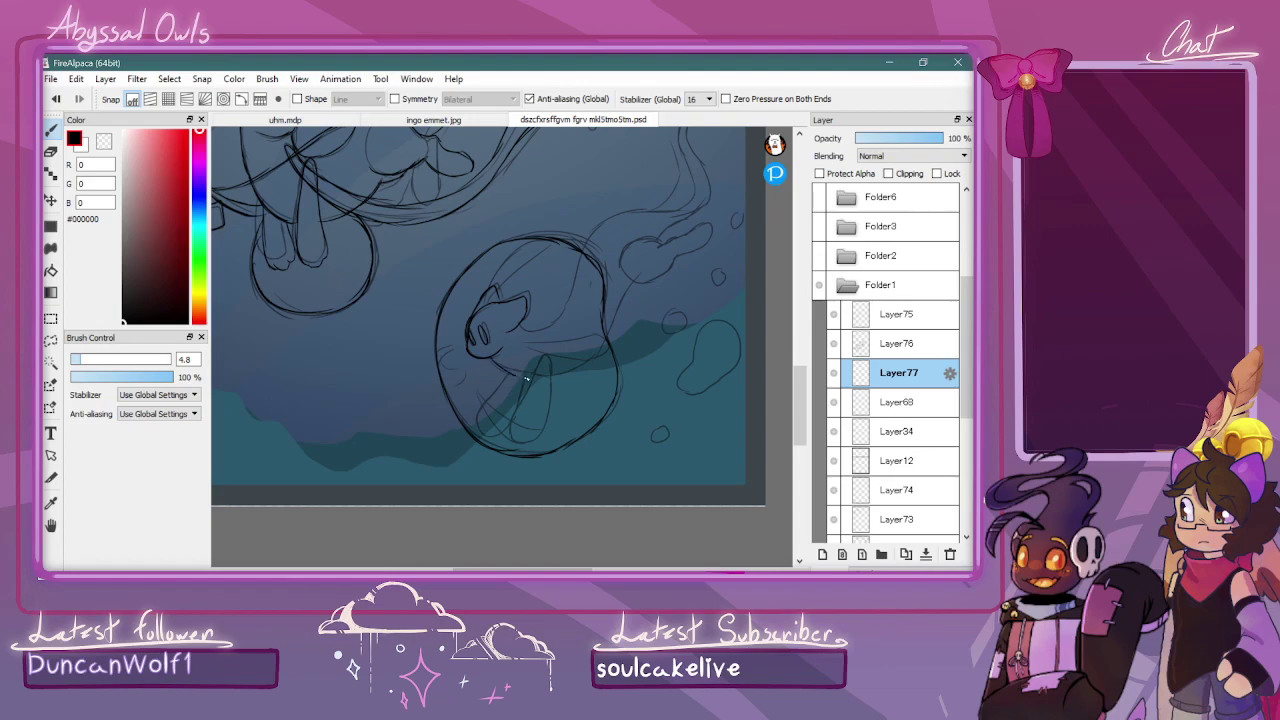
Draw the smaller creature's neck and back line and the wavy tail strands trailing up from its bell
mouse_move(516, 327)
left_mouse_down()
mouse_move(592, 261)
mouse_move(576, 298)
mouse_move(592, 234)
mouse_move(582, 251)
mouse_move(618, 217)
mouse_move(673, 213)
mouse_move(706, 188)
left_mouse_up()
scroll(700, 190, "up", 2)
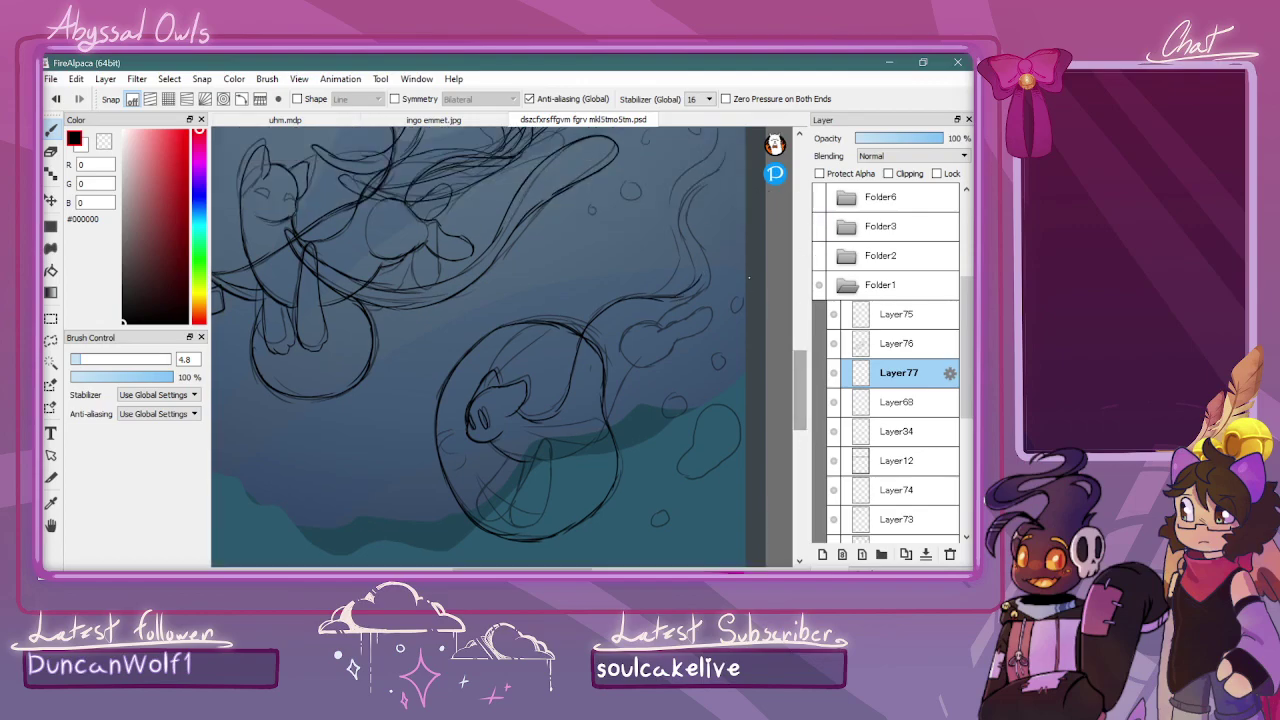
mouse_move(688, 292)
left_mouse_down()
mouse_move(695, 252)
mouse_move(676, 219)
mouse_move(726, 158)
mouse_move(727, 177)
mouse_move(682, 213)
mouse_move(710, 275)
mouse_move(667, 307)
left_mouse_up()
left_click_drag(800, 391, 800, 376)
left_click_drag(651, 383, 687, 324)
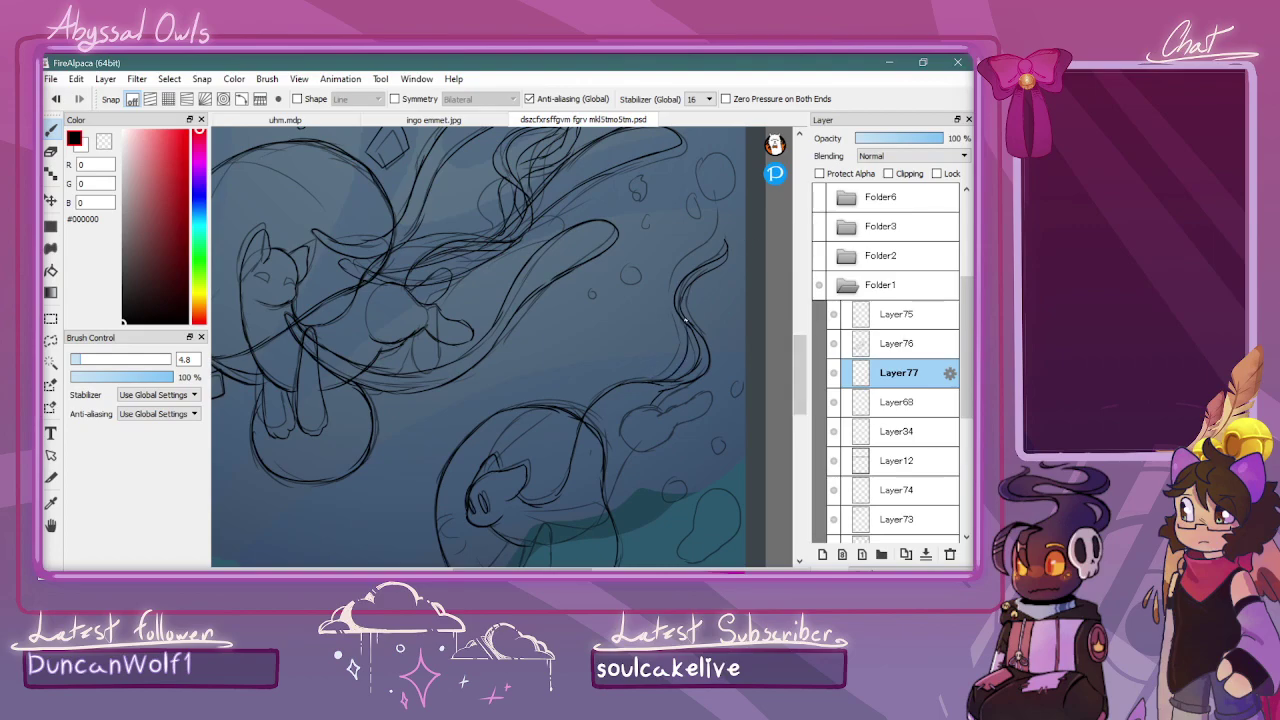
mouse_move(688, 267)
left_mouse_down()
mouse_move(716, 210)
mouse_move(717, 236)
mouse_move(684, 292)
mouse_move(696, 327)
left_mouse_up()
left_click_drag(799, 339, 800, 352)
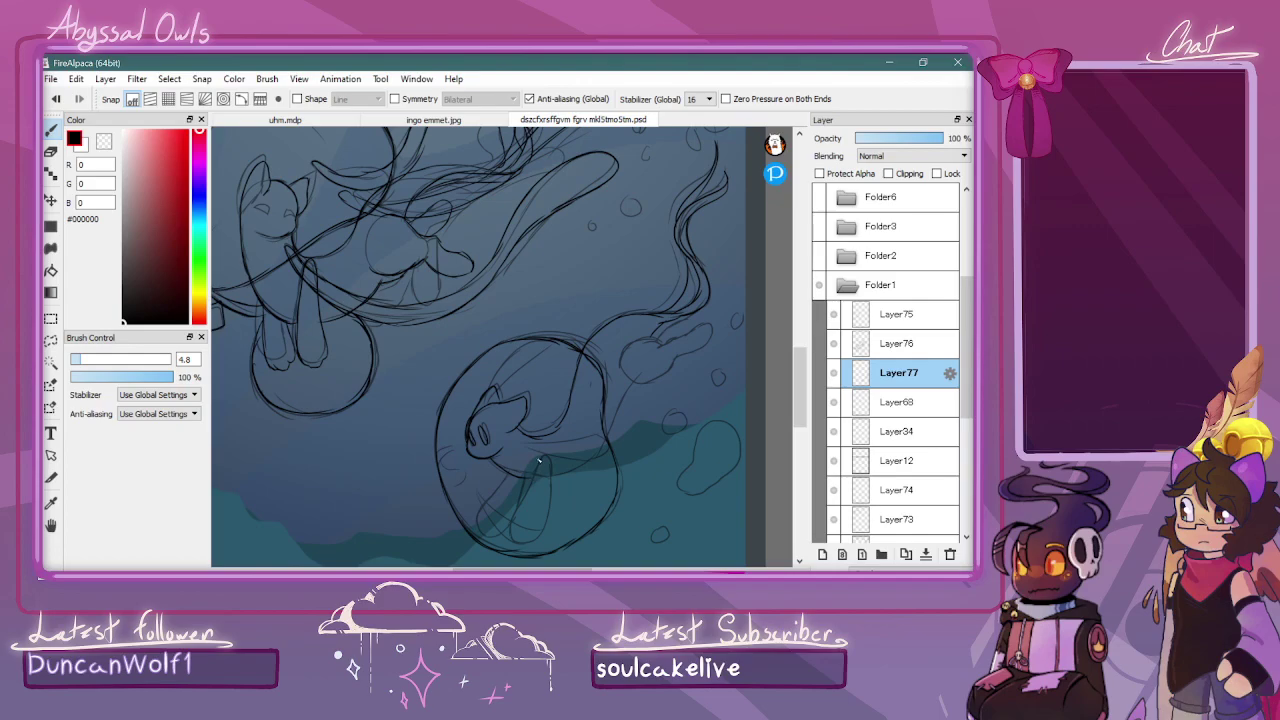
Draw the smaller creature's front legs, its belly line and the hind legs extending behind the bell
mouse_move(512, 527)
left_mouse_down()
mouse_move(554, 480)
mouse_move(554, 496)
mouse_move(550, 467)
mouse_move(533, 463)
mouse_move(504, 481)
mouse_move(476, 533)
left_mouse_up()
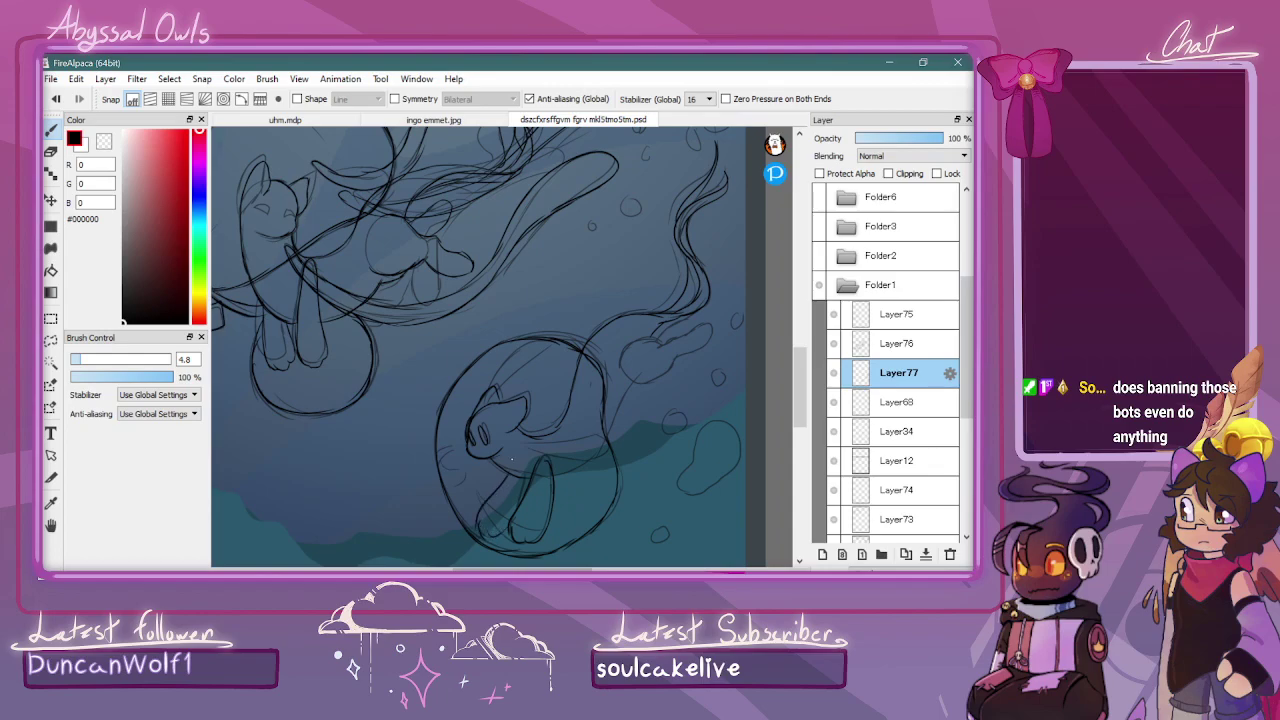
mouse_move(556, 479)
left_mouse_down()
mouse_move(592, 456)
mouse_move(630, 393)
left_mouse_up()
mouse_move(670, 368)
left_mouse_down()
mouse_move(712, 349)
mouse_move(645, 340)
mouse_move(619, 364)
left_mouse_up()
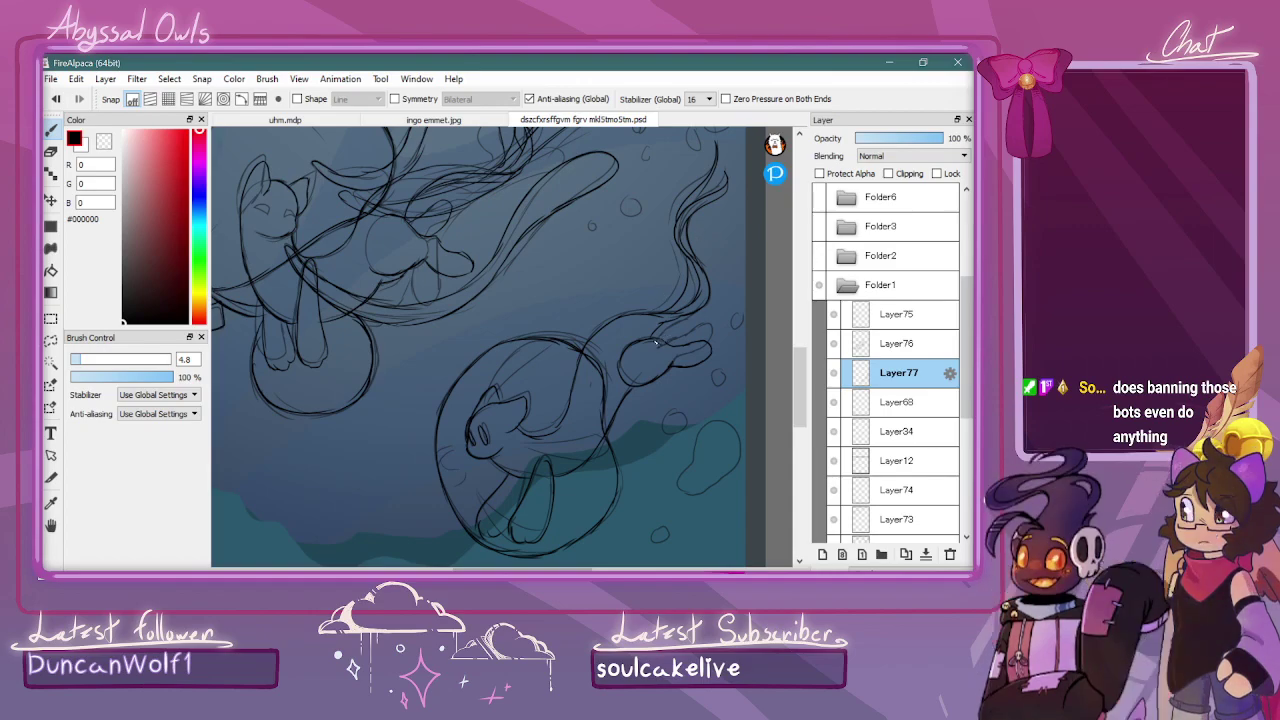
left_click_drag(664, 330, 688, 316)
Add more flowing strands to the upper part of the smaller creature's tail
mouse_move(697, 262)
left_mouse_down()
mouse_move(705, 220)
mouse_move(727, 198)
mouse_move(720, 178)
left_mouse_up()
scroll(745, 190, "up", 3)
mouse_move(733, 212)
left_mouse_down()
mouse_move(698, 268)
mouse_move(699, 253)
mouse_move(690, 330)
left_mouse_up()
Draw the peanut-shaped bubble over the seabed and the small round bubbles around the smaller creature's hind legs
scroll(758, 358, "down", 6)
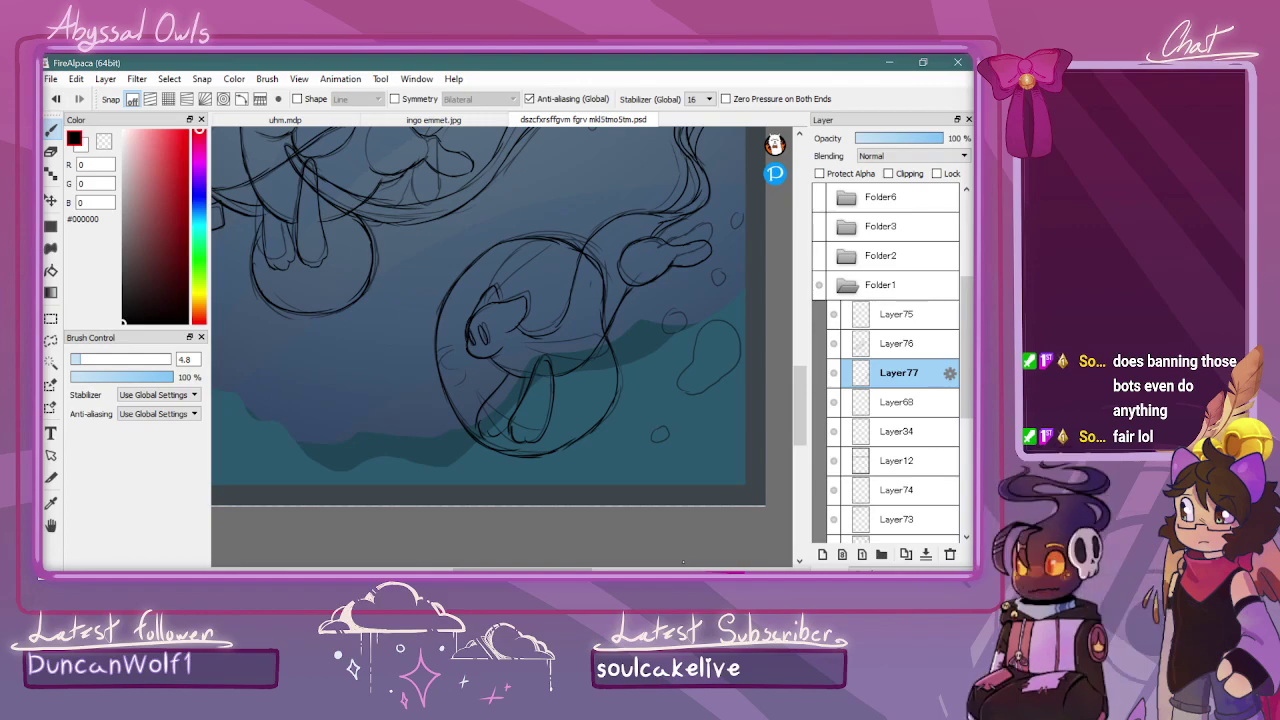
mouse_move(694, 352)
left_mouse_down()
mouse_move(687, 395)
mouse_move(704, 394)
mouse_move(733, 363)
mouse_move(718, 322)
left_mouse_up()
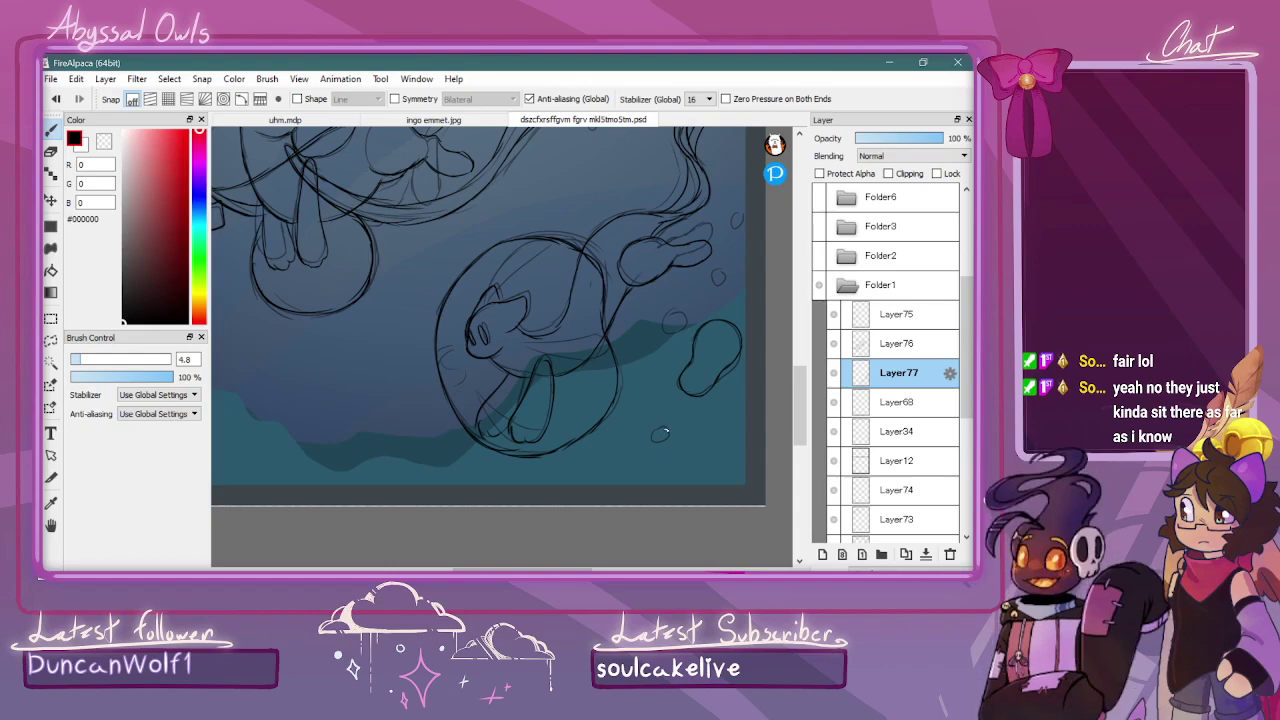
left_click_drag(662, 430, 674, 428)
mouse_move(673, 332)
left_mouse_down()
mouse_move(666, 312)
mouse_move(661, 325)
left_mouse_up()
left_click_drag(712, 280, 711, 279)
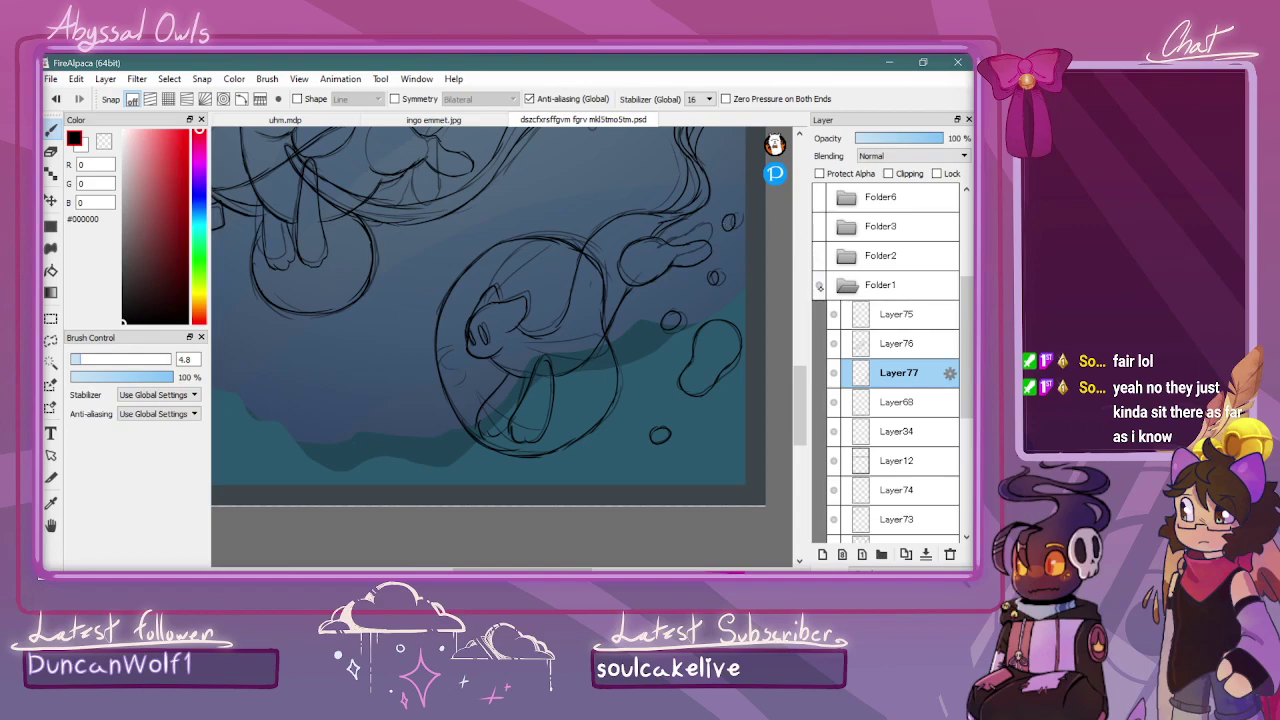
Draw the bubbles between the large creature's tentacles and the tip of the smaller creature's tail
left_click_drag(801, 378, 802, 334)
left_click_drag(592, 354, 639, 334)
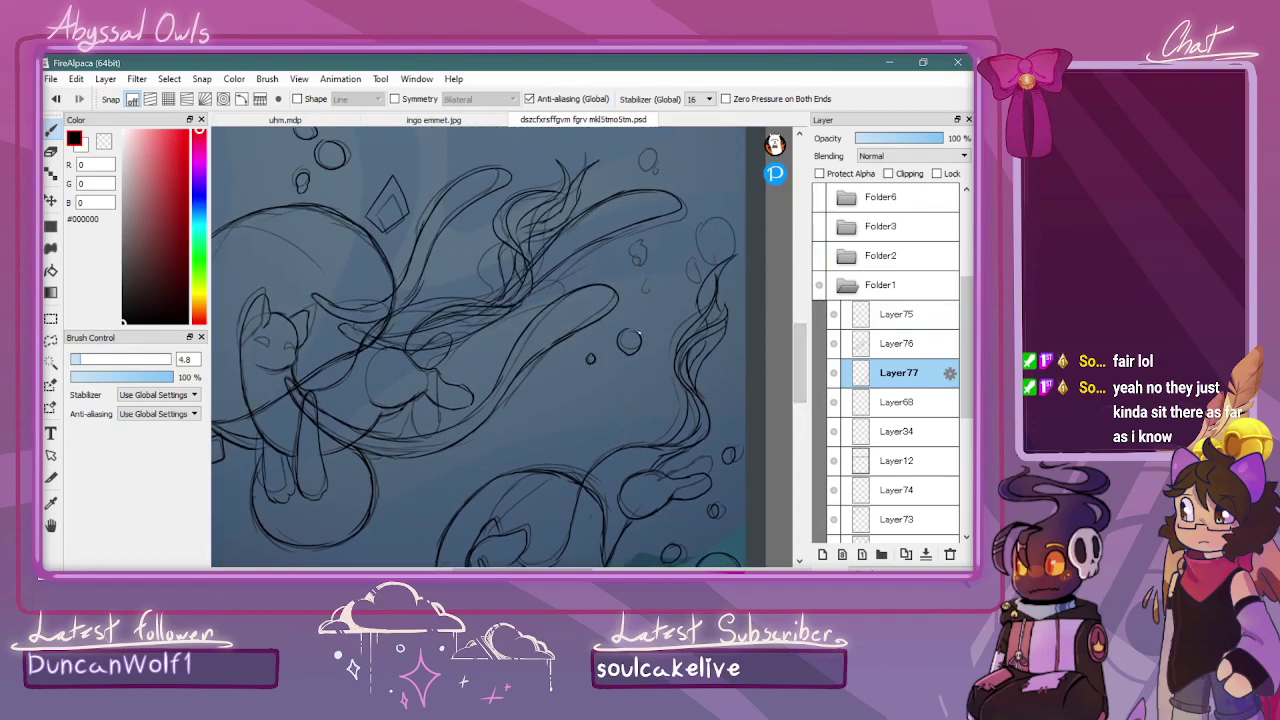
mouse_move(648, 281)
left_mouse_down()
mouse_move(648, 293)
mouse_move(648, 282)
mouse_move(698, 277)
mouse_move(693, 248)
mouse_move(734, 240)
mouse_move(716, 226)
left_mouse_up()
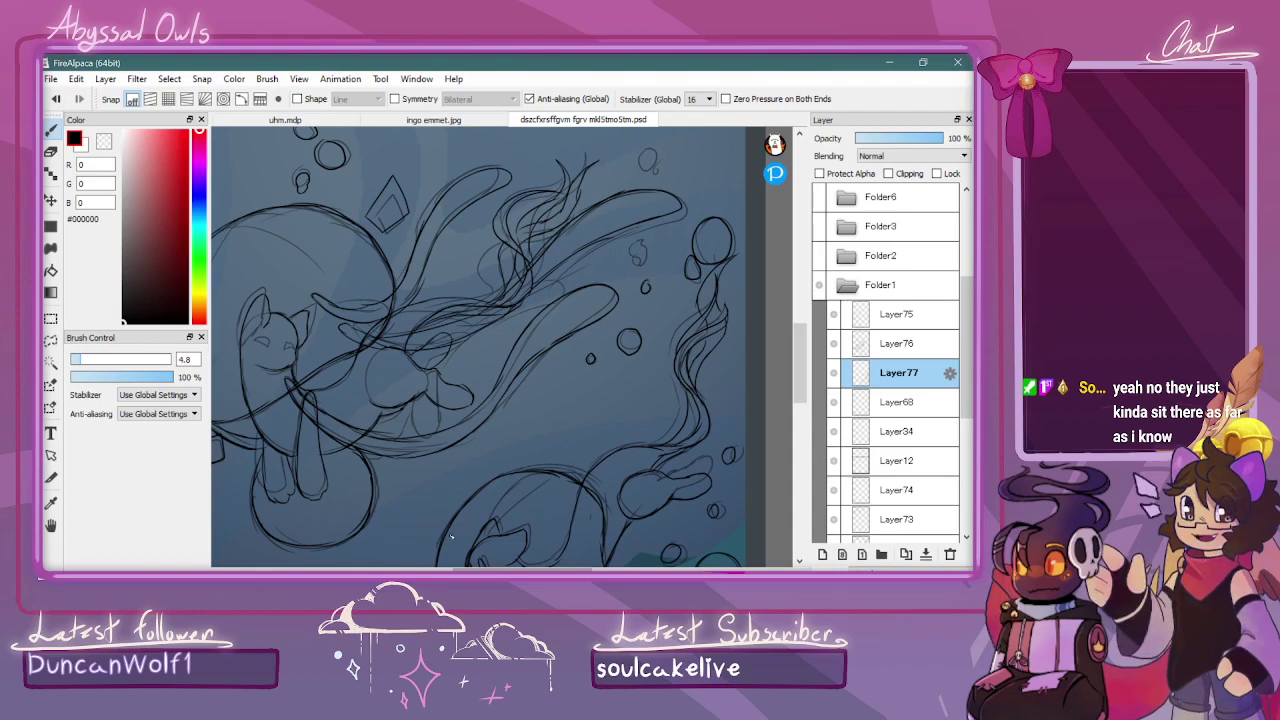
Draw the large creature's half-closed eyes and its small nose mark
left_click_drag(500, 568, 447, 554)
scroll(447, 553, "up", 1)
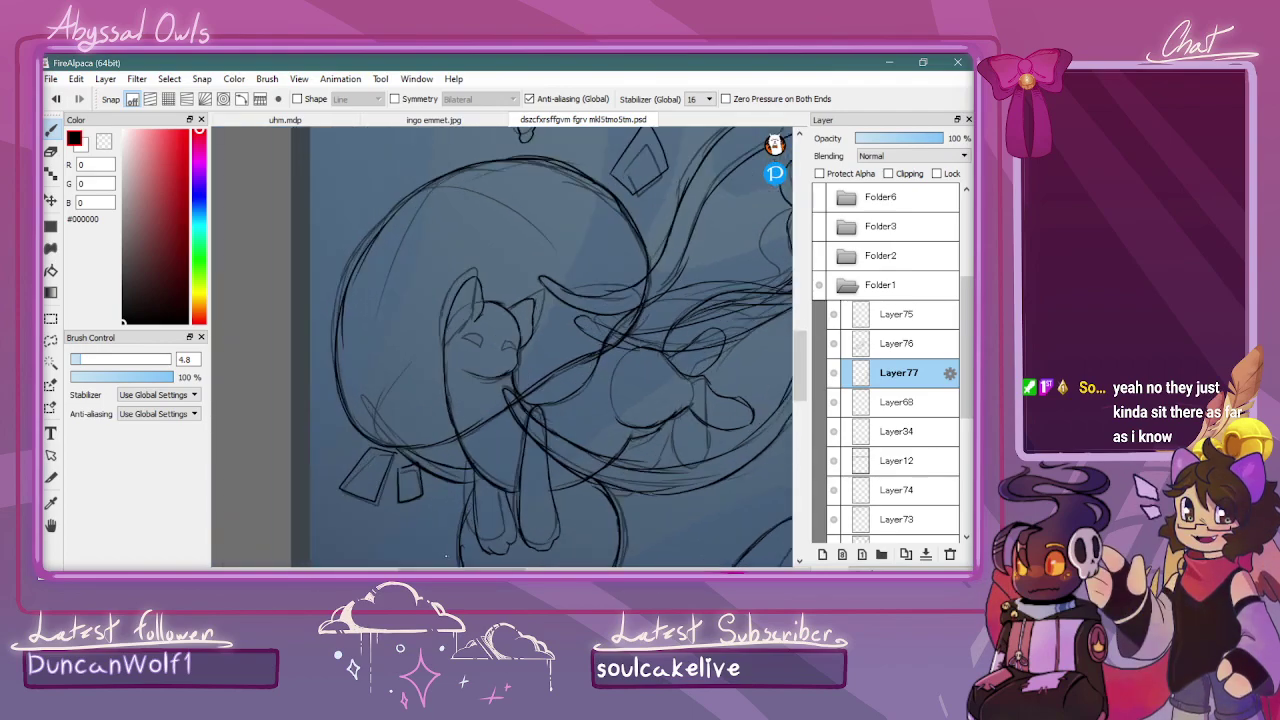
scroll(432, 340, "up", 3)
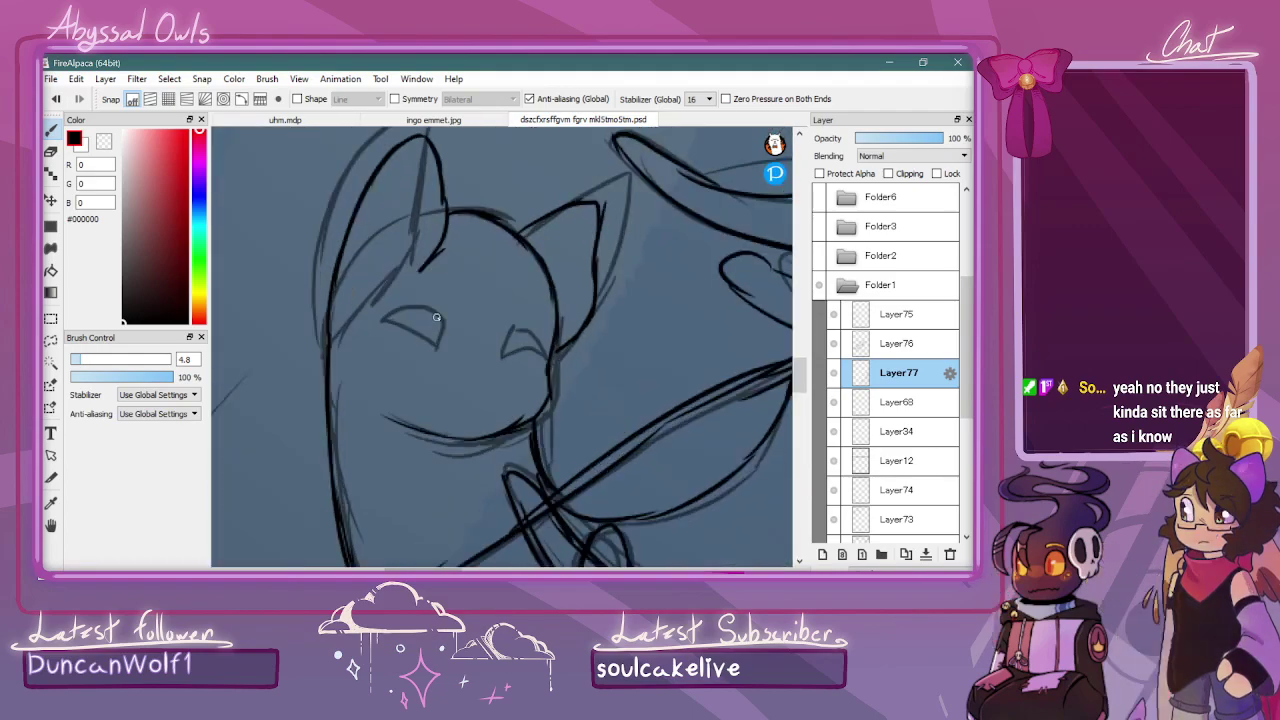
mouse_move(432, 340)
left_mouse_down()
mouse_move(413, 303)
mouse_move(378, 315)
mouse_move(425, 334)
mouse_move(512, 321)
mouse_move(500, 350)
mouse_move(540, 358)
left_mouse_up()
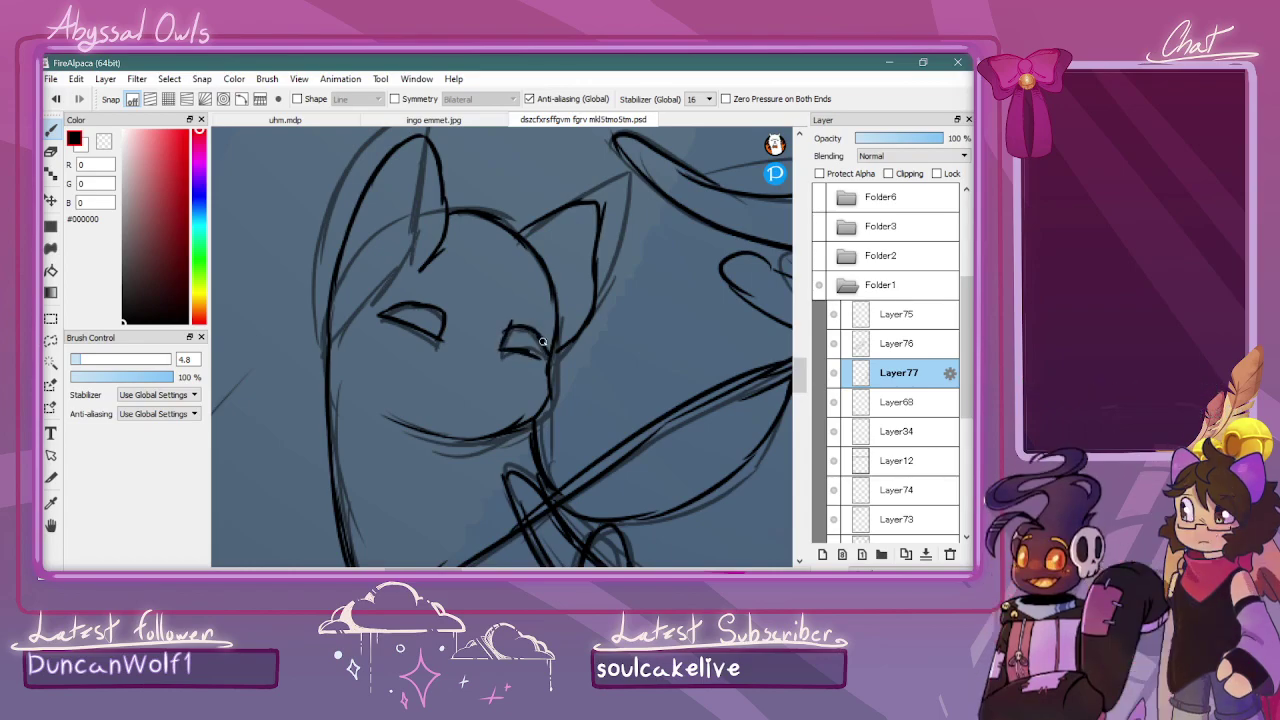
scroll(540, 335, "up", 1)
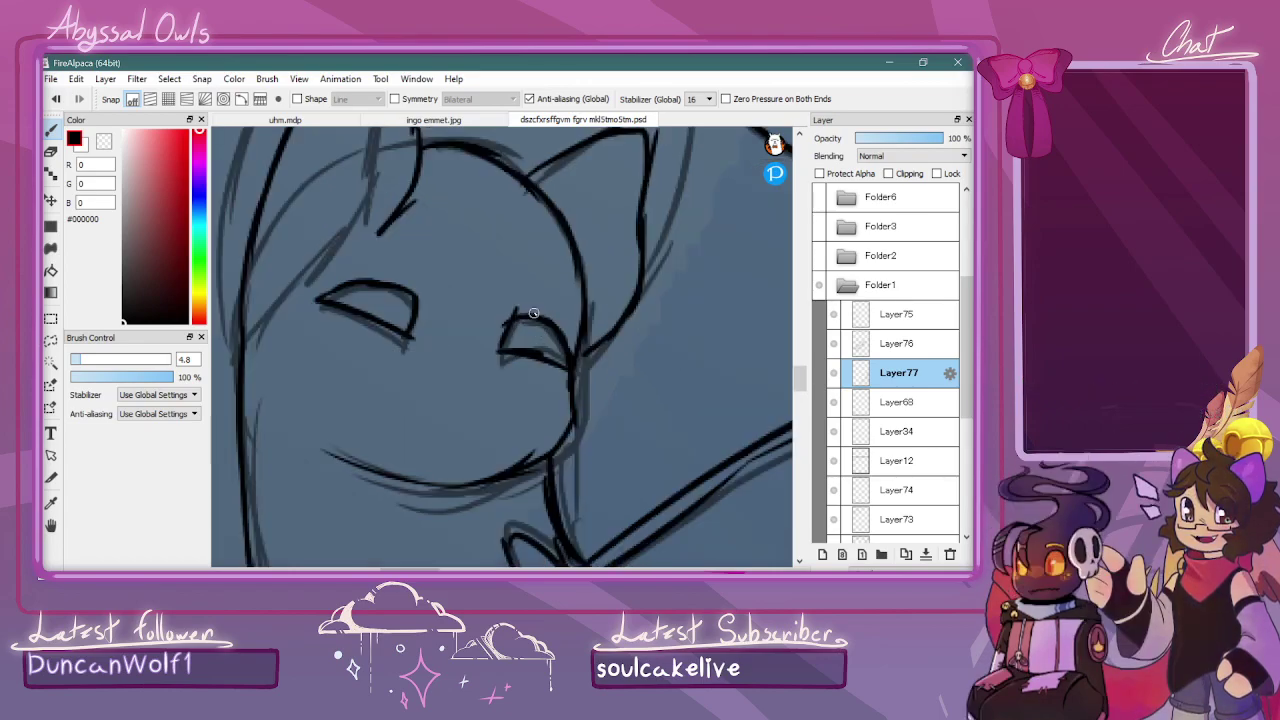
scroll(538, 330, "up", 1)
left_click_drag(452, 330, 455, 372)
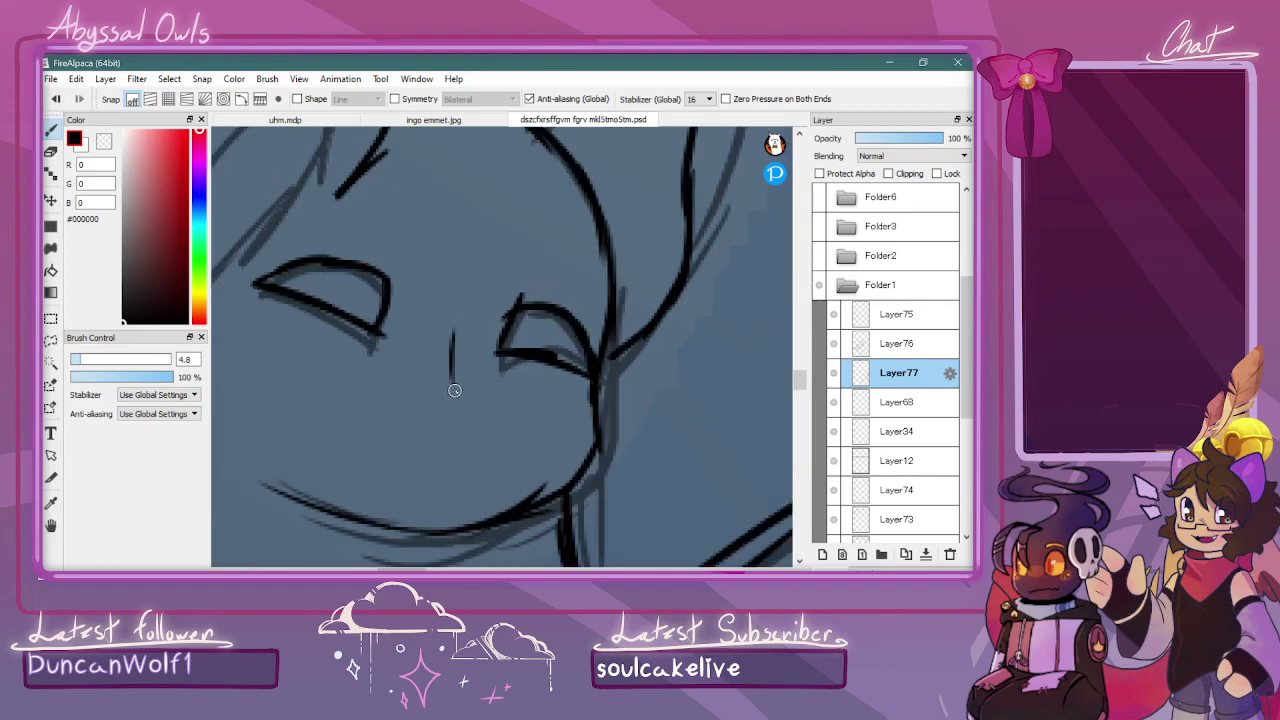
Draw the inner ear lines in both of the large creature's ears
scroll(457, 391, "down", 4)
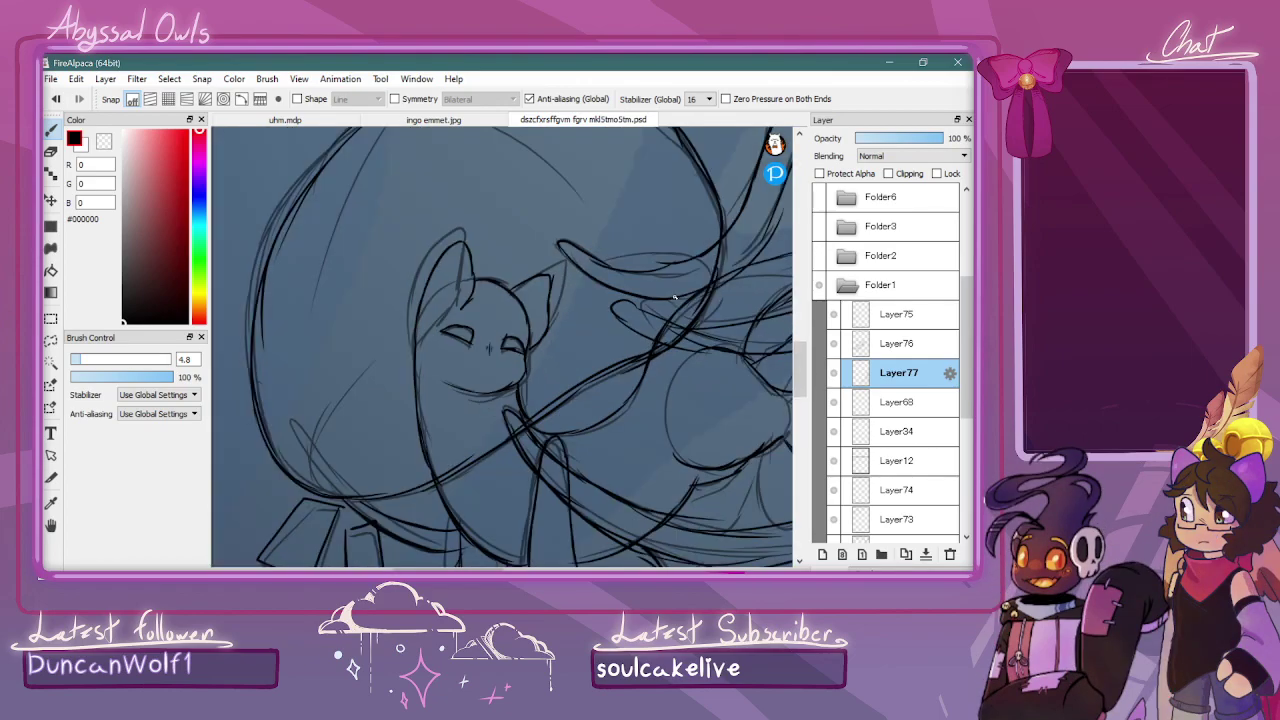
scroll(606, 289, "up", 2)
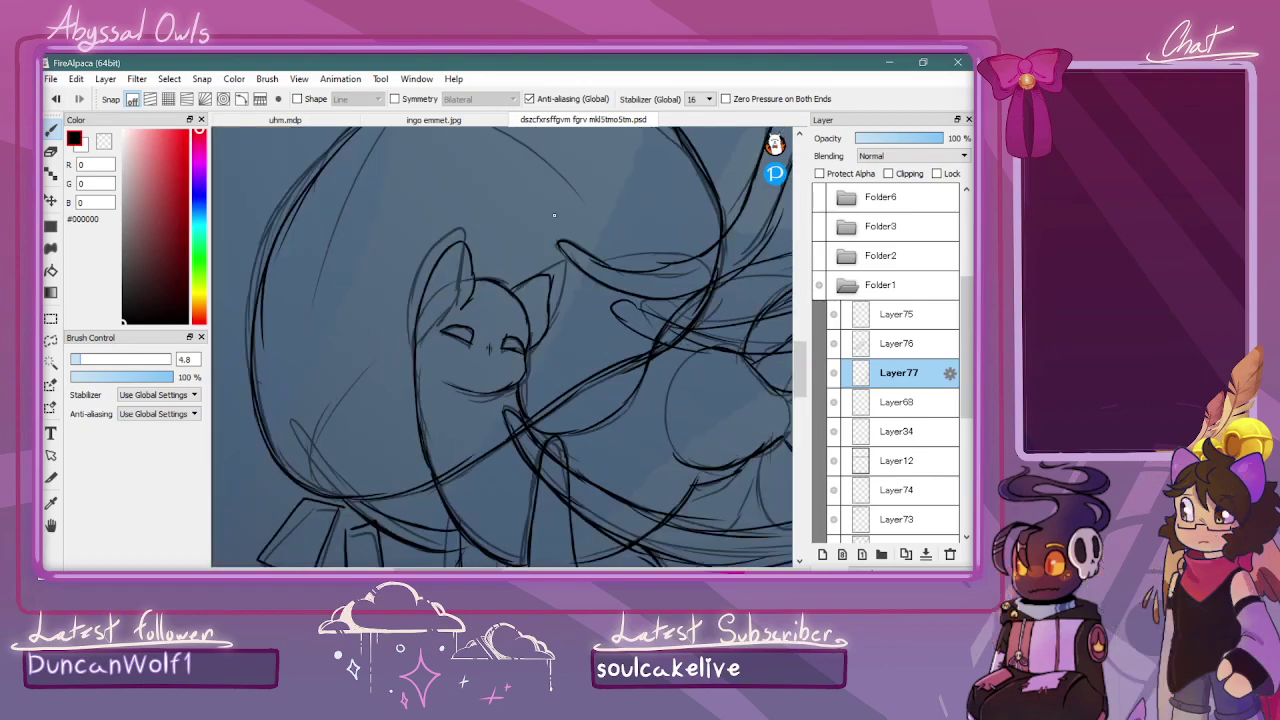
scroll(398, 298, "up", 1)
mouse_move(399, 320)
left_mouse_down()
mouse_move(420, 231)
mouse_move(409, 259)
mouse_move(439, 212)
mouse_move(427, 217)
mouse_move(446, 231)
mouse_move(444, 214)
mouse_move(437, 287)
left_mouse_up()
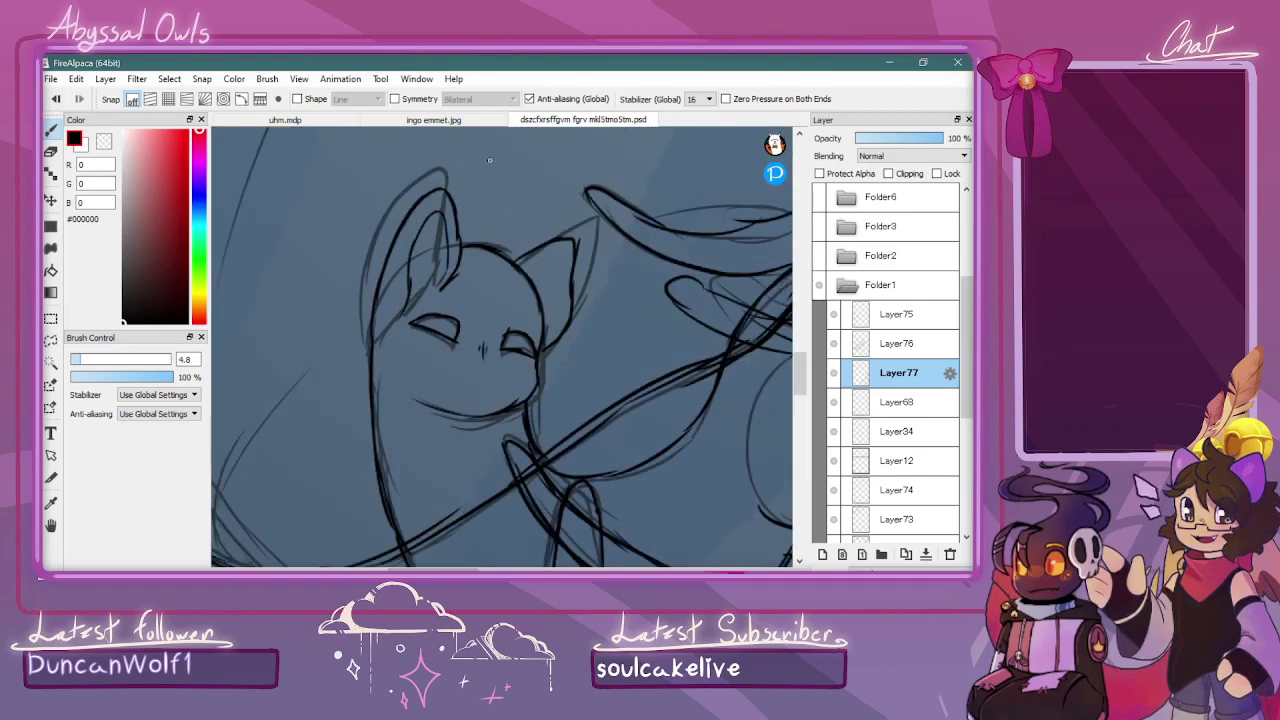
mouse_move(529, 274)
left_mouse_down()
mouse_move(558, 256)
mouse_move(566, 286)
left_mouse_up()
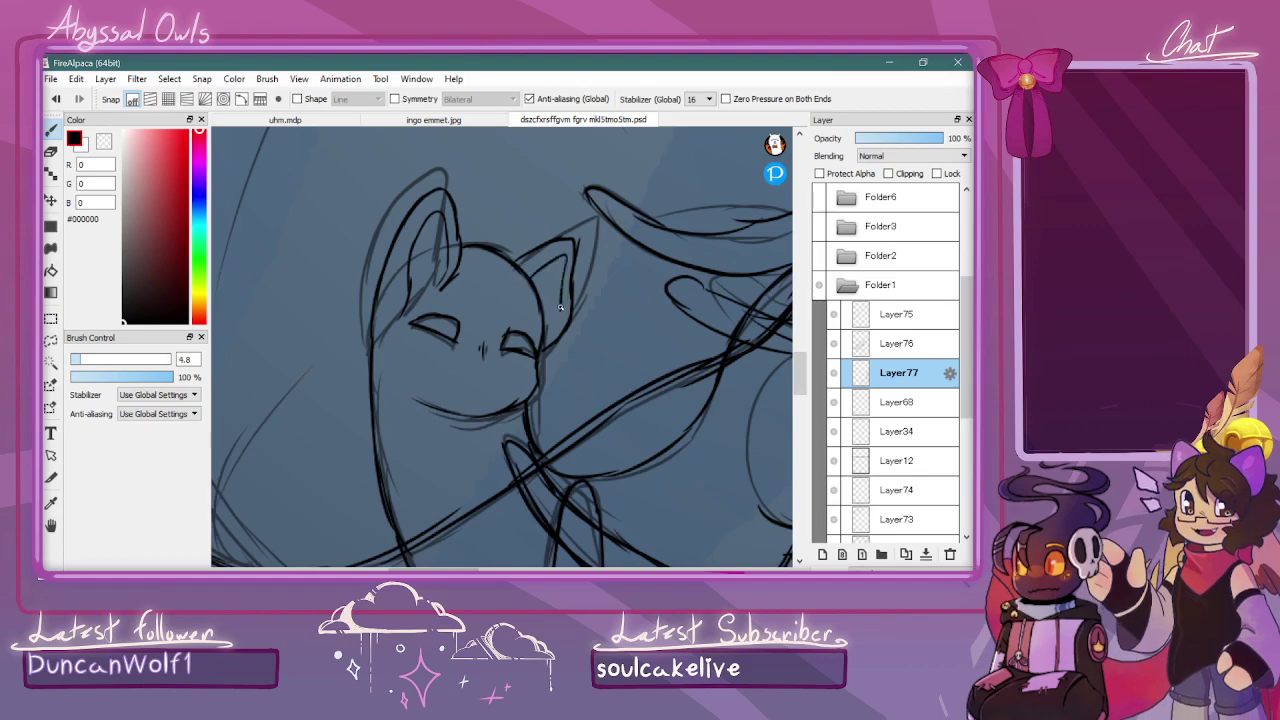
Review the line art of the lower panel at different magnifications
key("ctrl+minus")
key("ctrl+minus")
key("ctrl+minus")
key("ctrl+minus")
key("ctrl+minus")
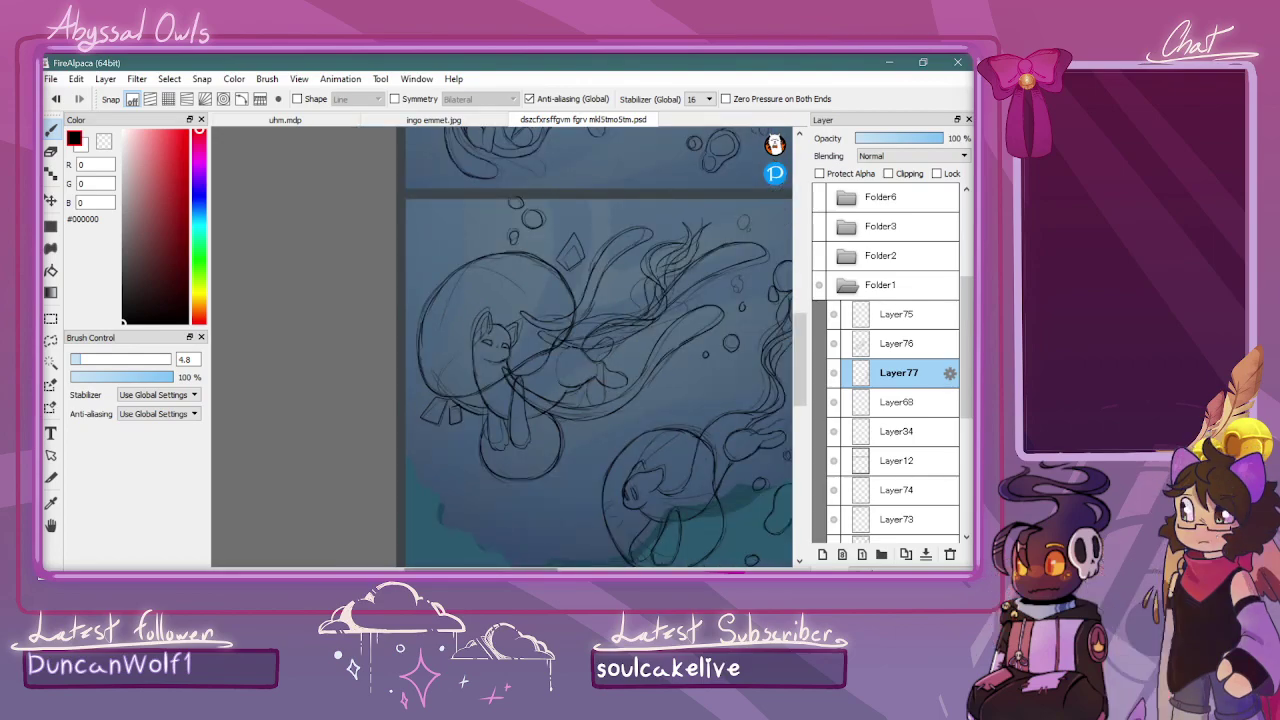
key("ctrl+plus")
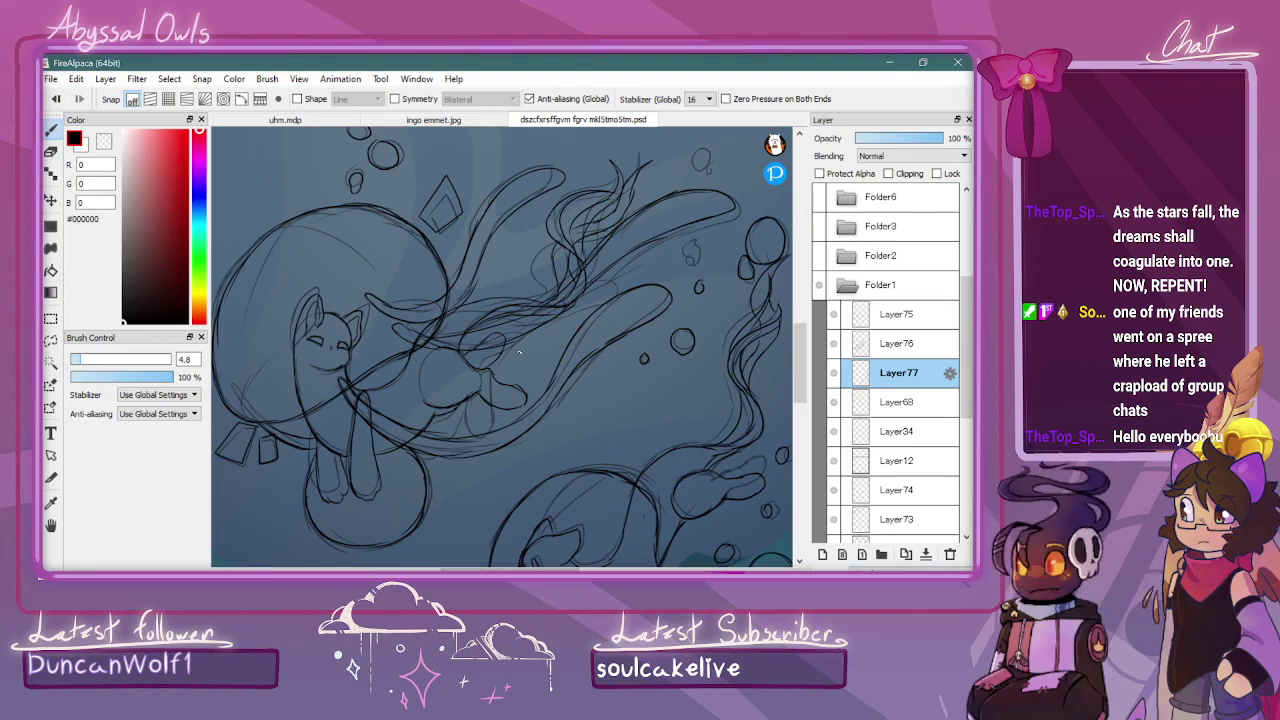
mouse_move(796, 334)
left_mouse_down()
mouse_move(796, 308)
mouse_move(802, 352)
mouse_move(801, 320)
left_mouse_up()
key("ctrl+minus")
key("ctrl+minus")
key("ctrl+plus")
key("ctrl+plus")
Draw the inner contour line along the upper part of the large creature's bell
left_click_drag(509, 569, 484, 569)
key("ctrl+plus")
key("ctrl+plus")
key("ctrl+minus")
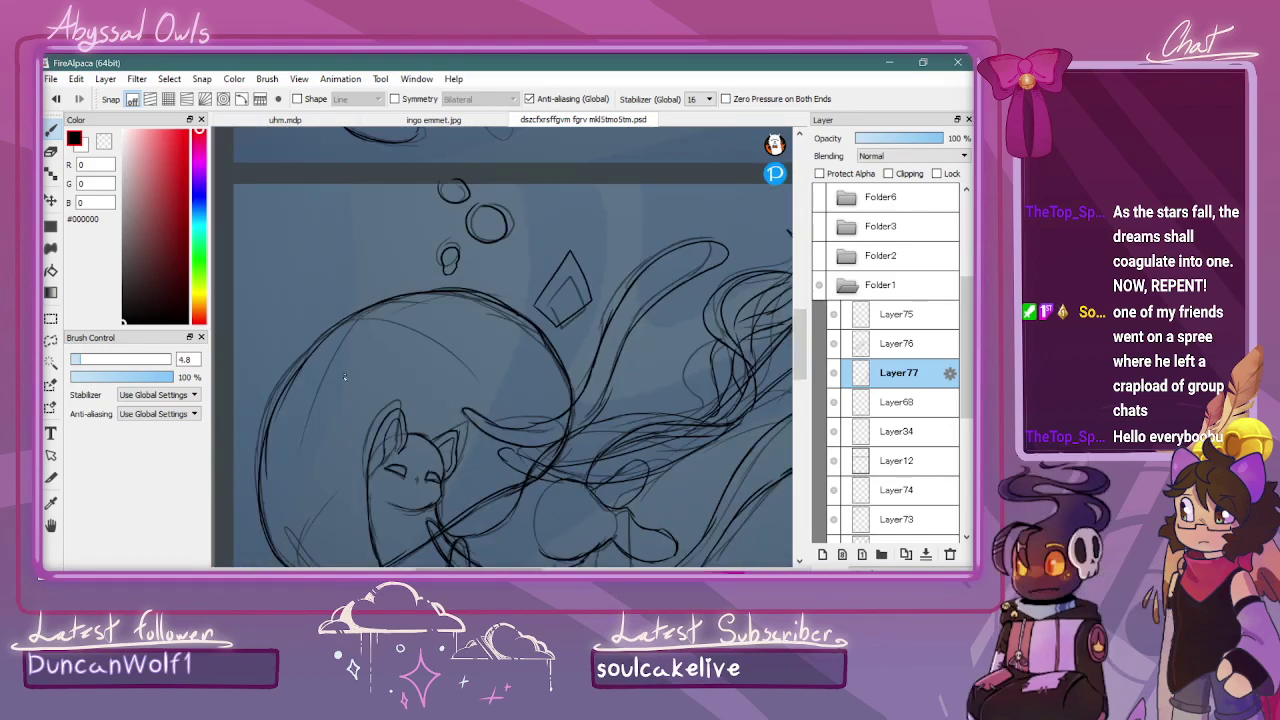
mouse_move(306, 448)
left_mouse_down()
mouse_move(339, 364)
mouse_move(323, 385)
mouse_move(373, 339)
mouse_move(361, 343)
mouse_move(495, 305)
left_mouse_up()
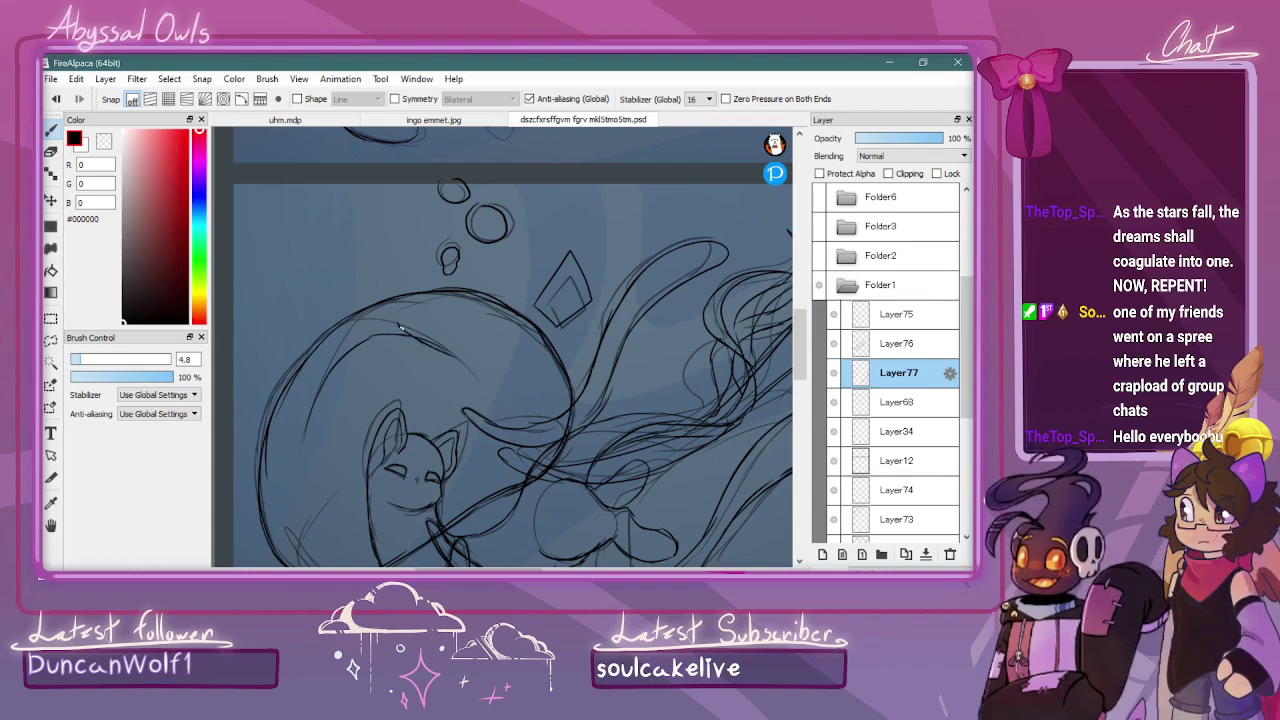
left_click_drag(308, 410, 334, 333)
Check the lower panel's line art from the large bell down to the smaller creature and seabed
key("ctrl+minus")
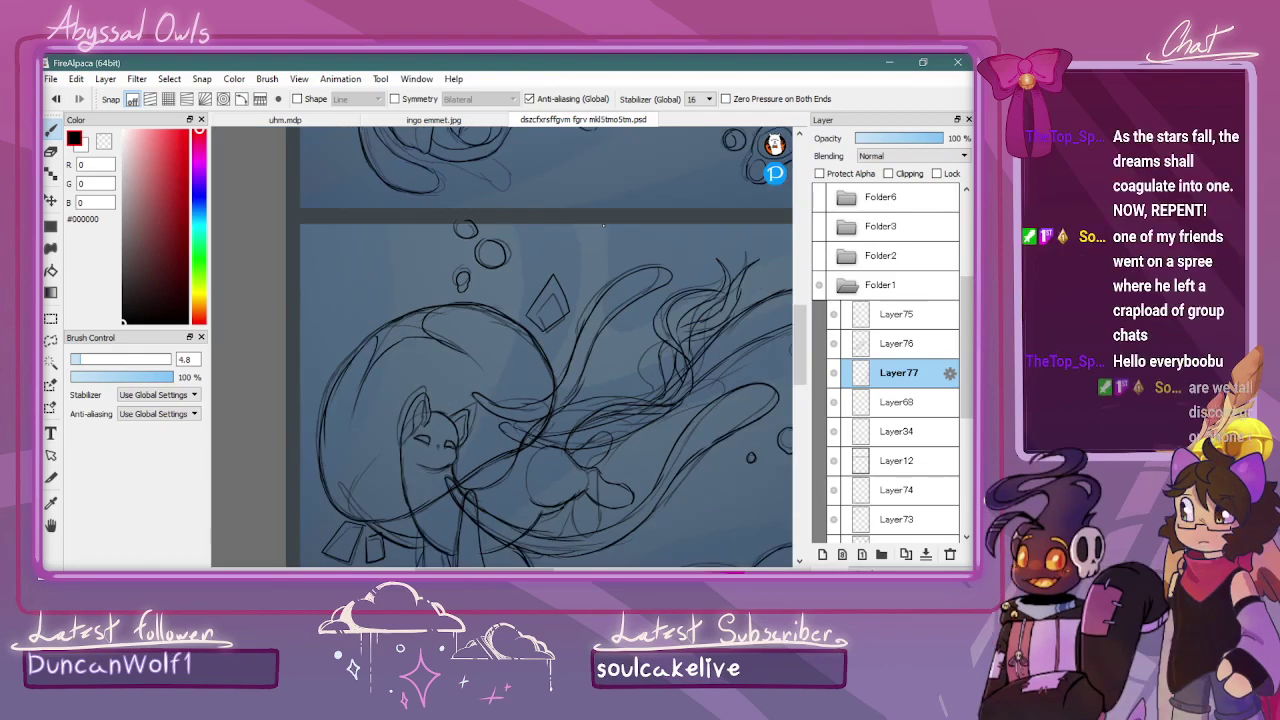
key("ctrl+minus")
key("ctrl+minus")
key("ctrl+plus")
left_click_drag(797, 314, 797, 339)
key("ctrl+plus")
left_click_drag(484, 569, 523, 569)
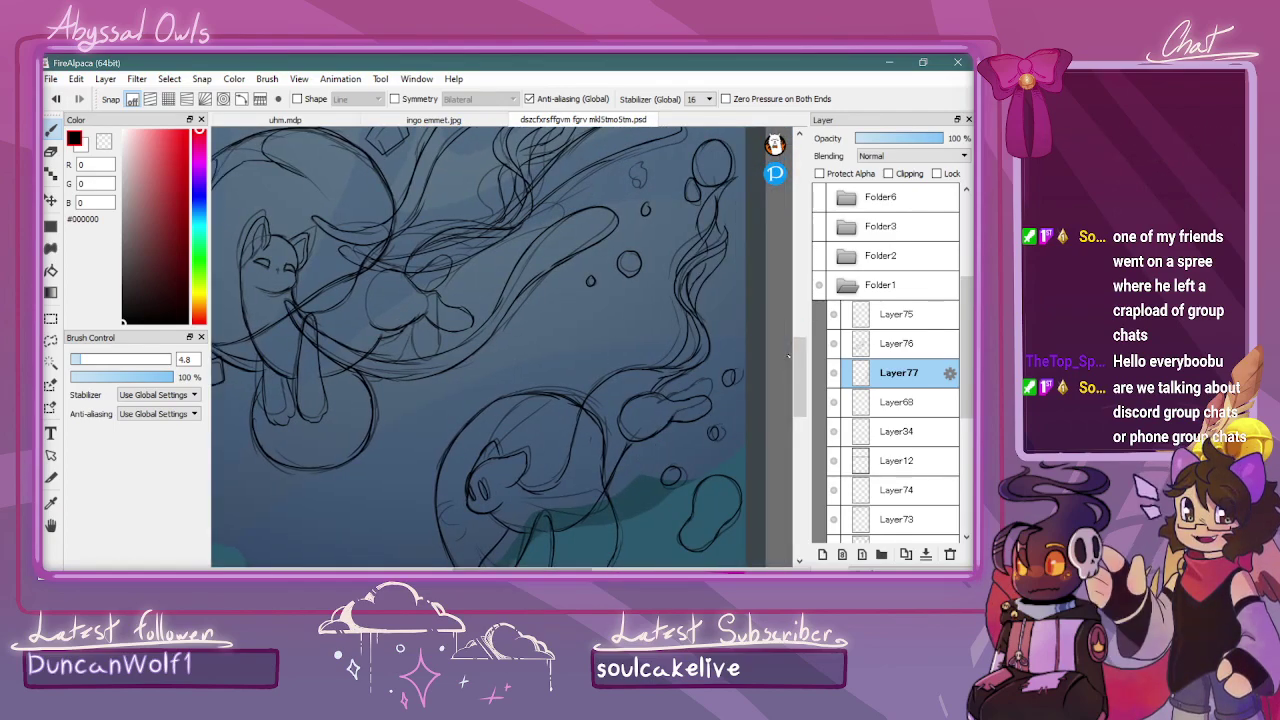
scroll(785, 375, "down", 3)
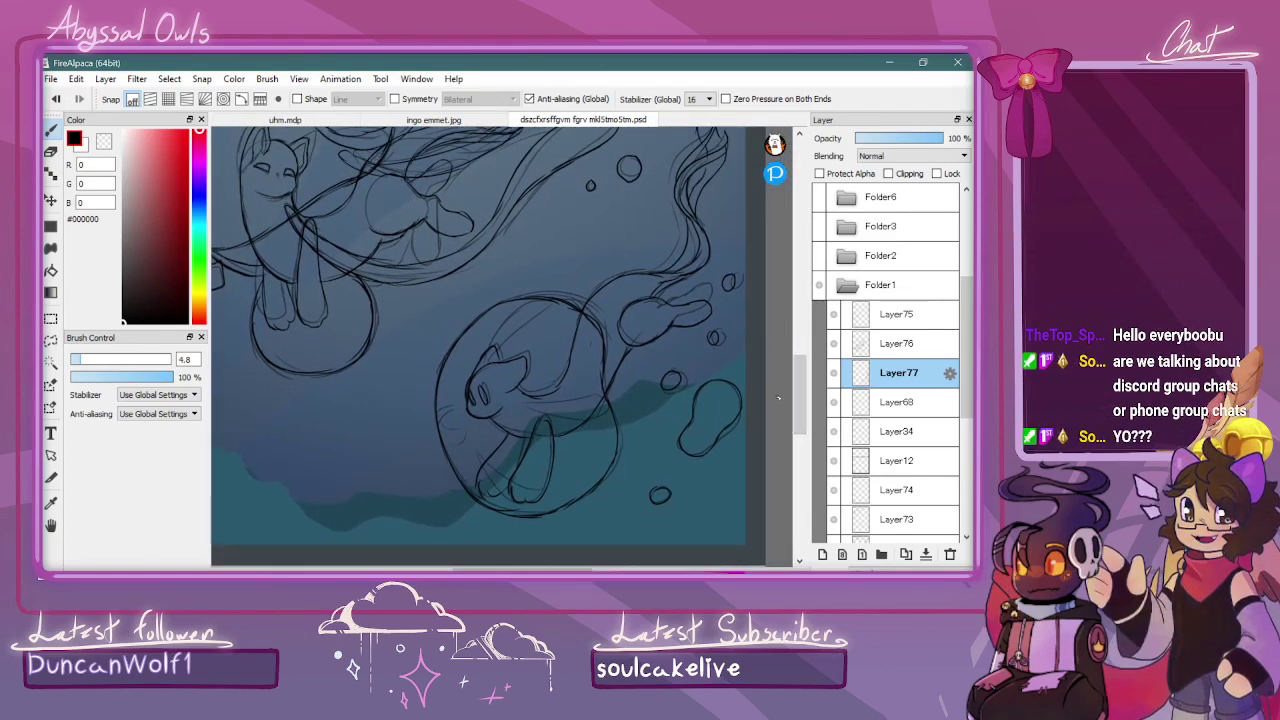
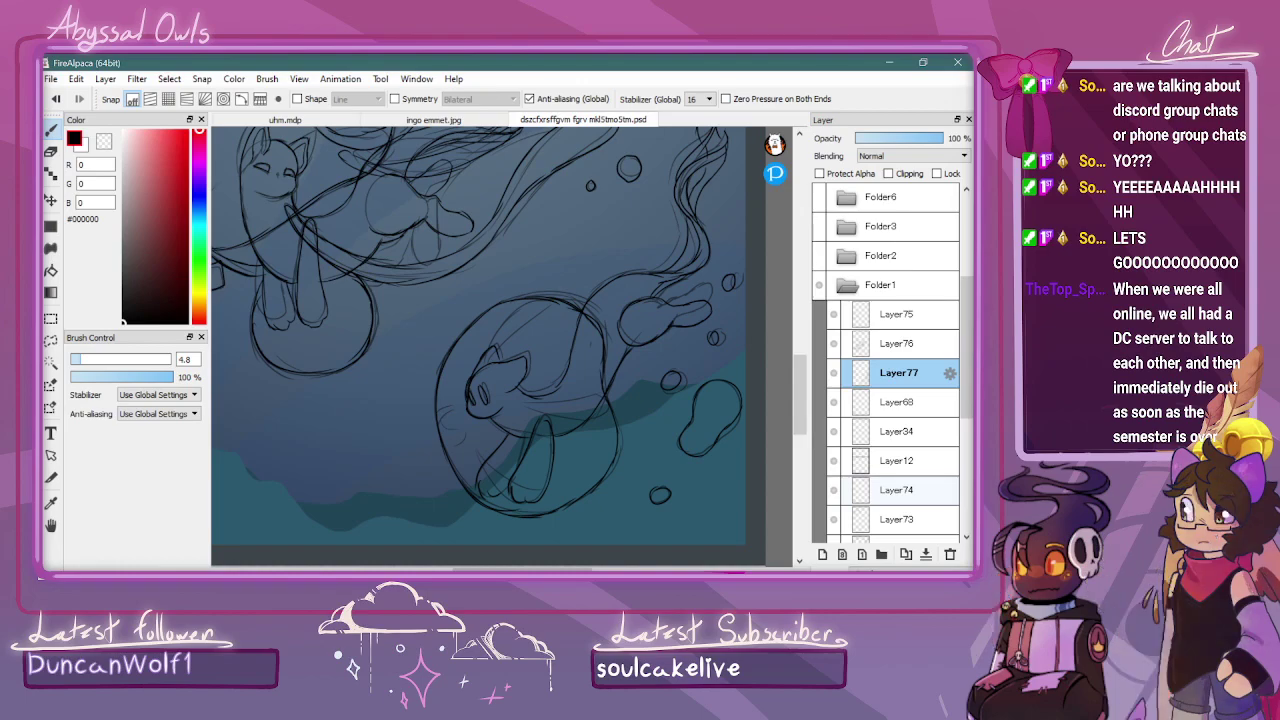
Collapse and hide Folder1, and show the Folder2 comic page in its place
scroll(801, 357, "up", 3)
left_click_drag(801, 357, 801, 339)
key("ctrl+minus")
key("ctrl+minus")
key("ctrl+minus")
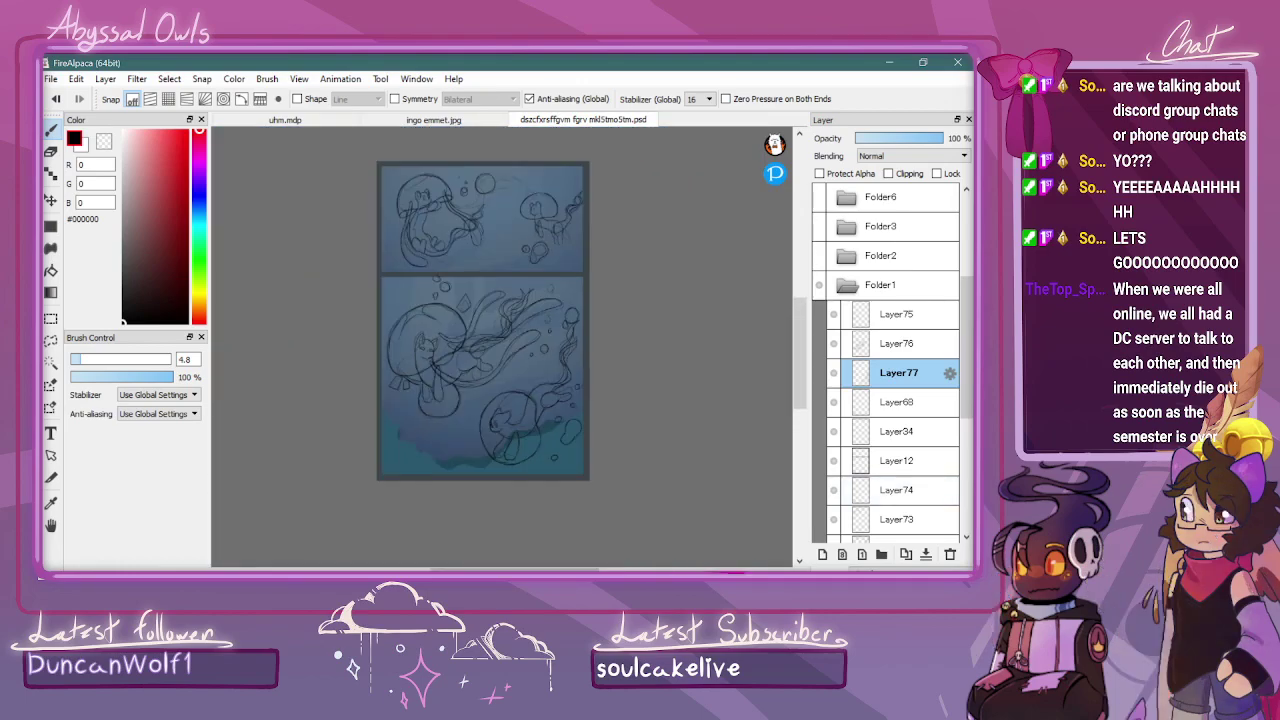
key("ctrl+plus")
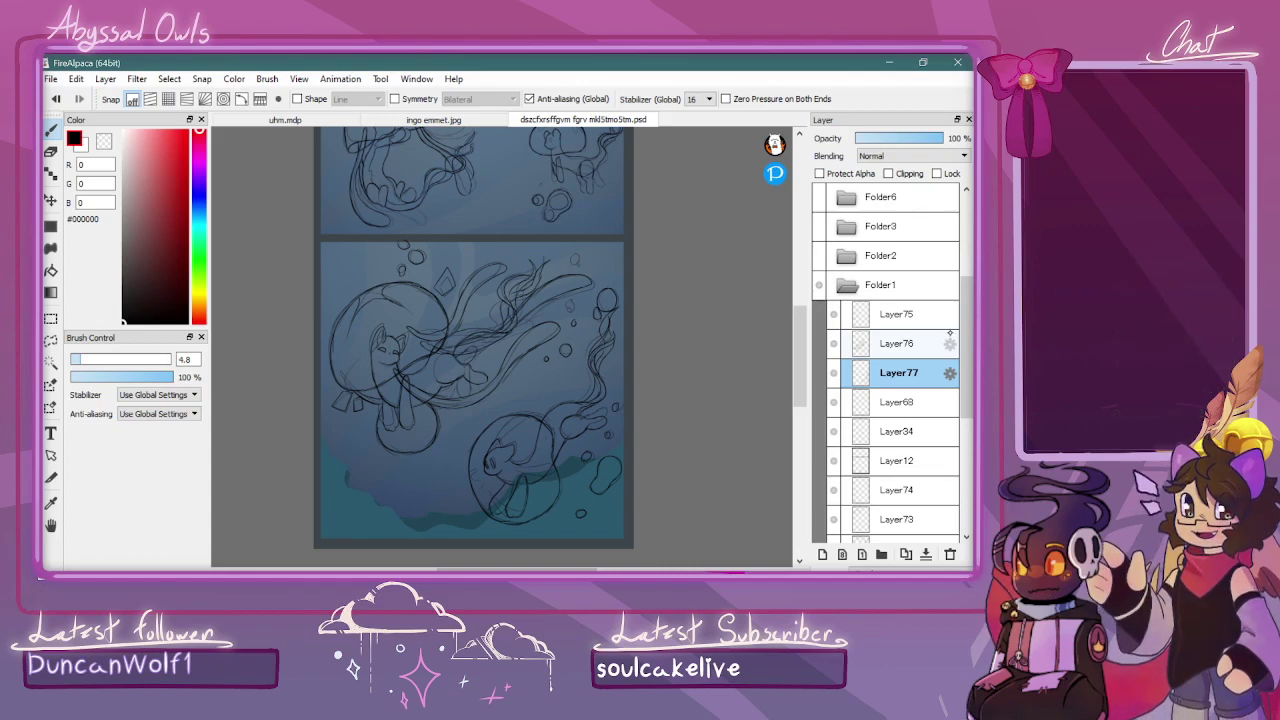
left_click_drag(949, 336, 836, 286)
left_click(820, 489)
left_click(819, 461)
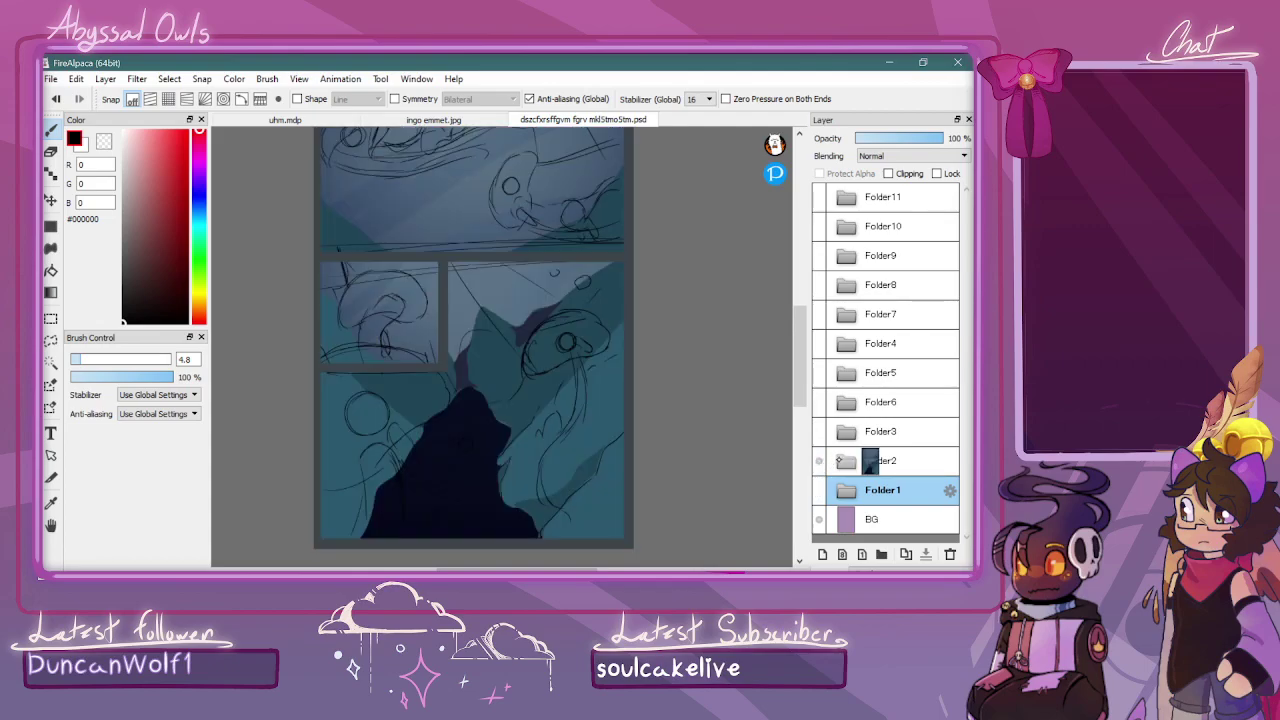
Look through the page sketches in Folder3, Folder6, Folder5 and Folder4, showing one folder at a time
scroll(802, 357, "up", 2)
left_click_drag(802, 357, 802, 359)
left_click(819, 461)
left_click(819, 431)
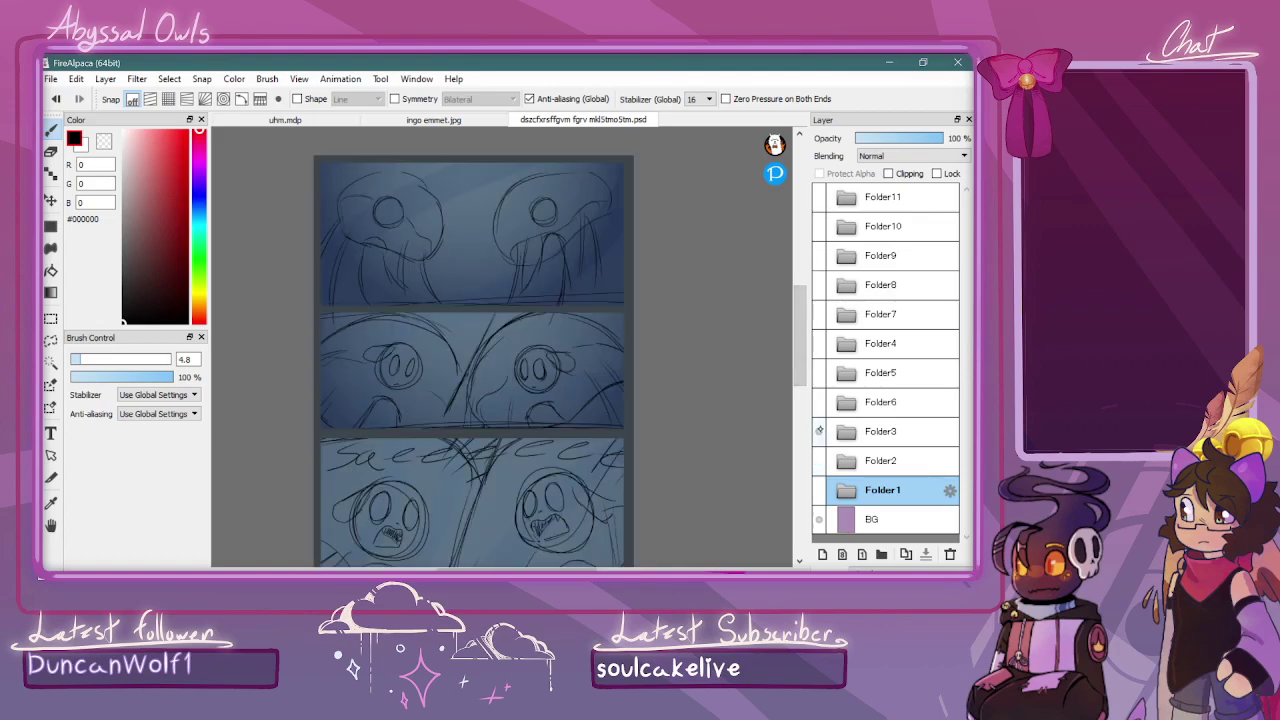
scroll(473, 347, "down", 5)
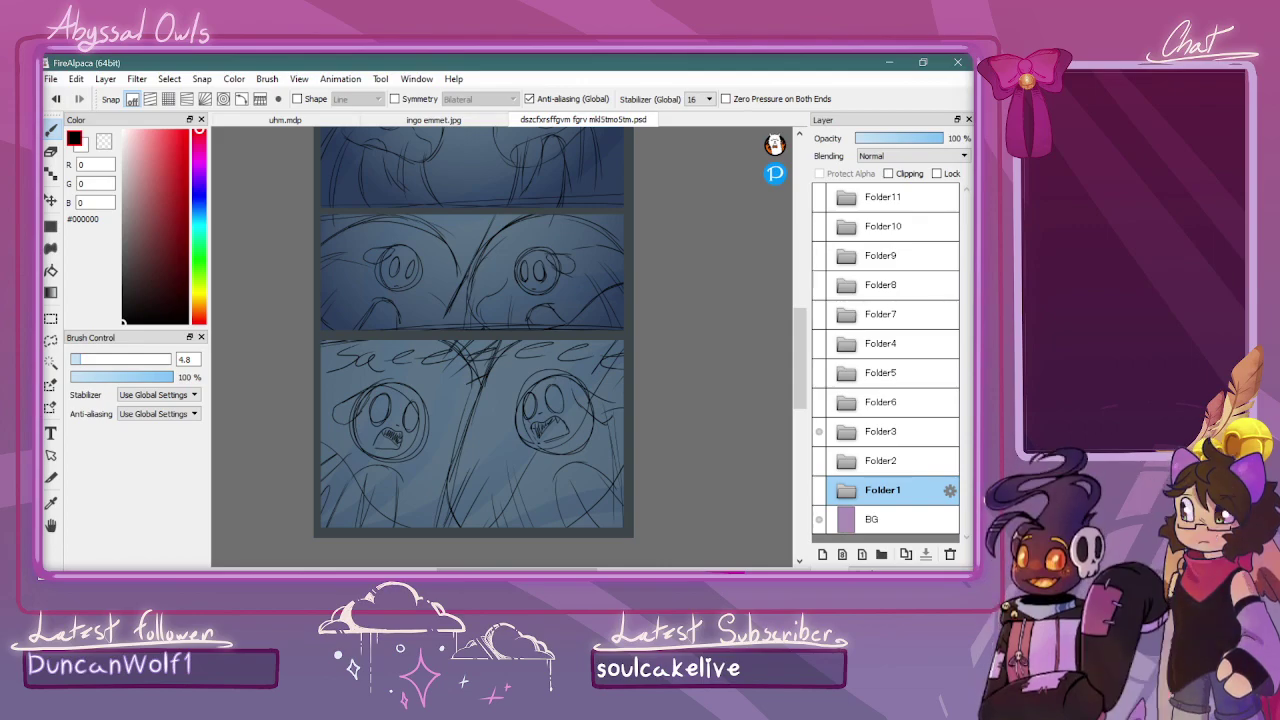
left_click(818, 431)
left_click(818, 402)
left_click_drag(799, 366, 804, 351)
left_click(818, 398)
left_click(818, 402)
left_click(818, 373)
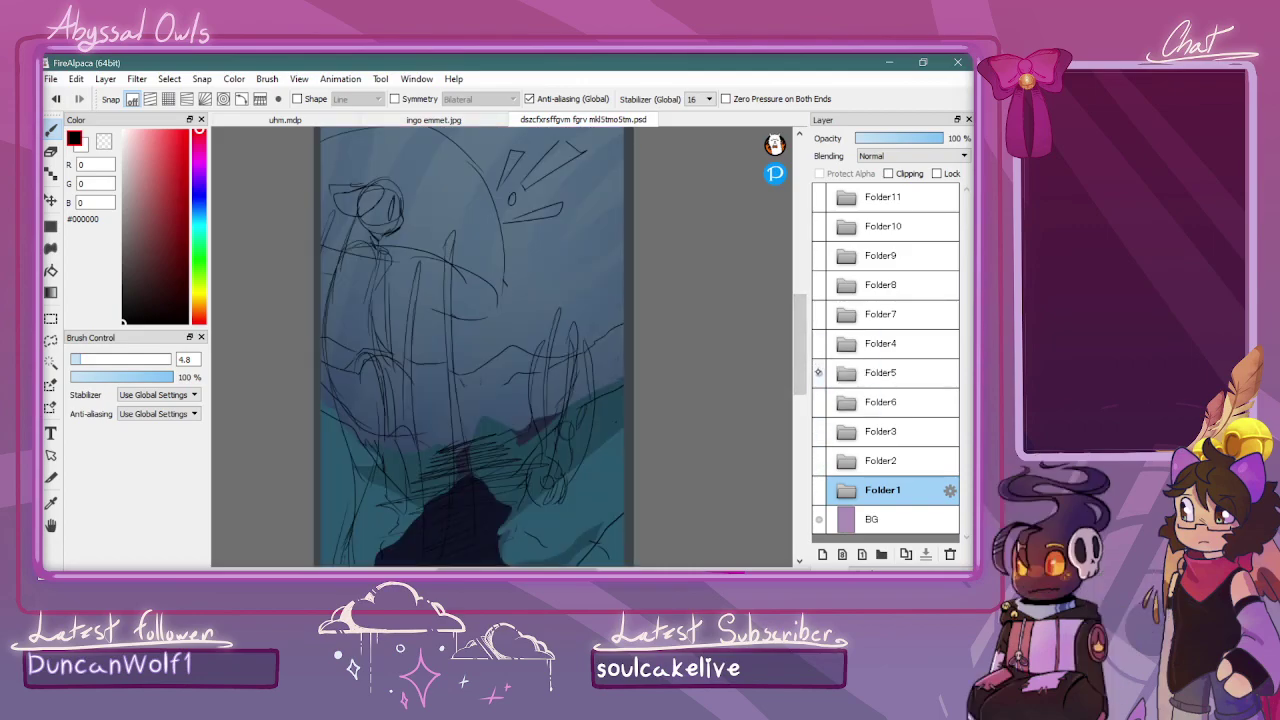
left_click(818, 373)
left_click(818, 343)
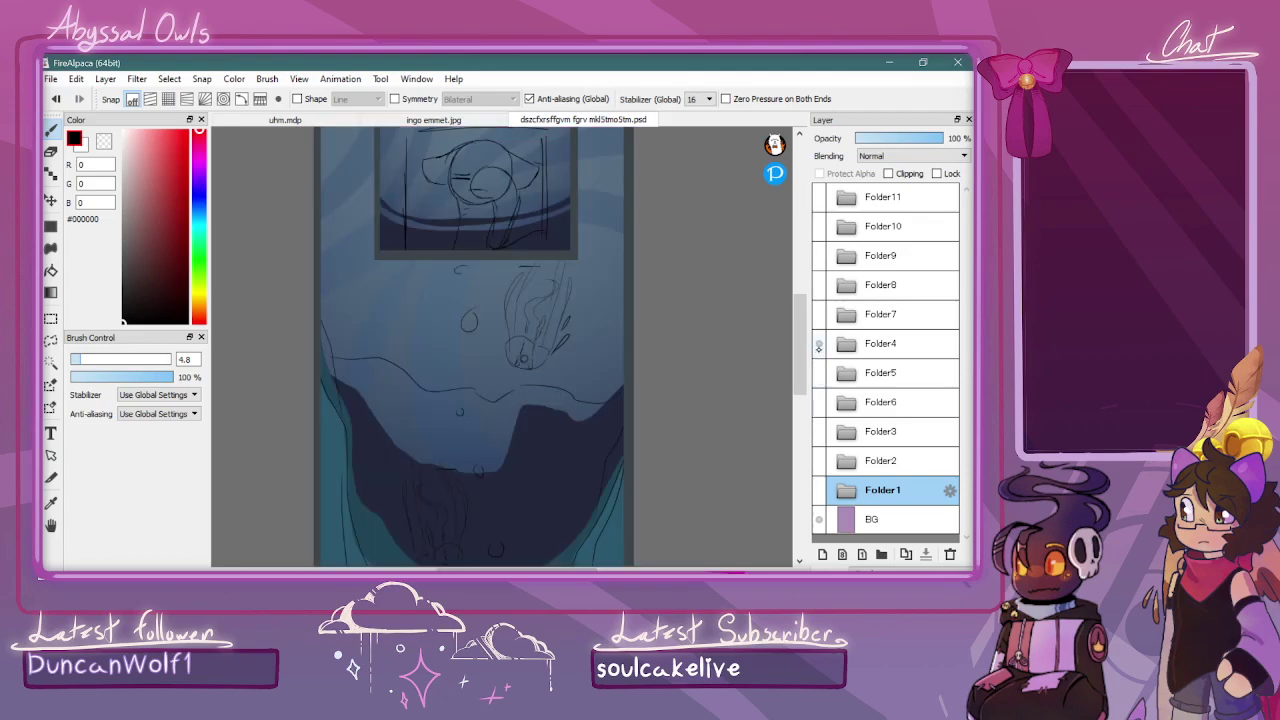
Hide Folder4, check the Folder7 and Folder8 pages, and show the Folder9 page
left_click(818, 343)
left_click(818, 314)
left_click(818, 314)
left_click(818, 285)
left_click(818, 285)
left_click(818, 314)
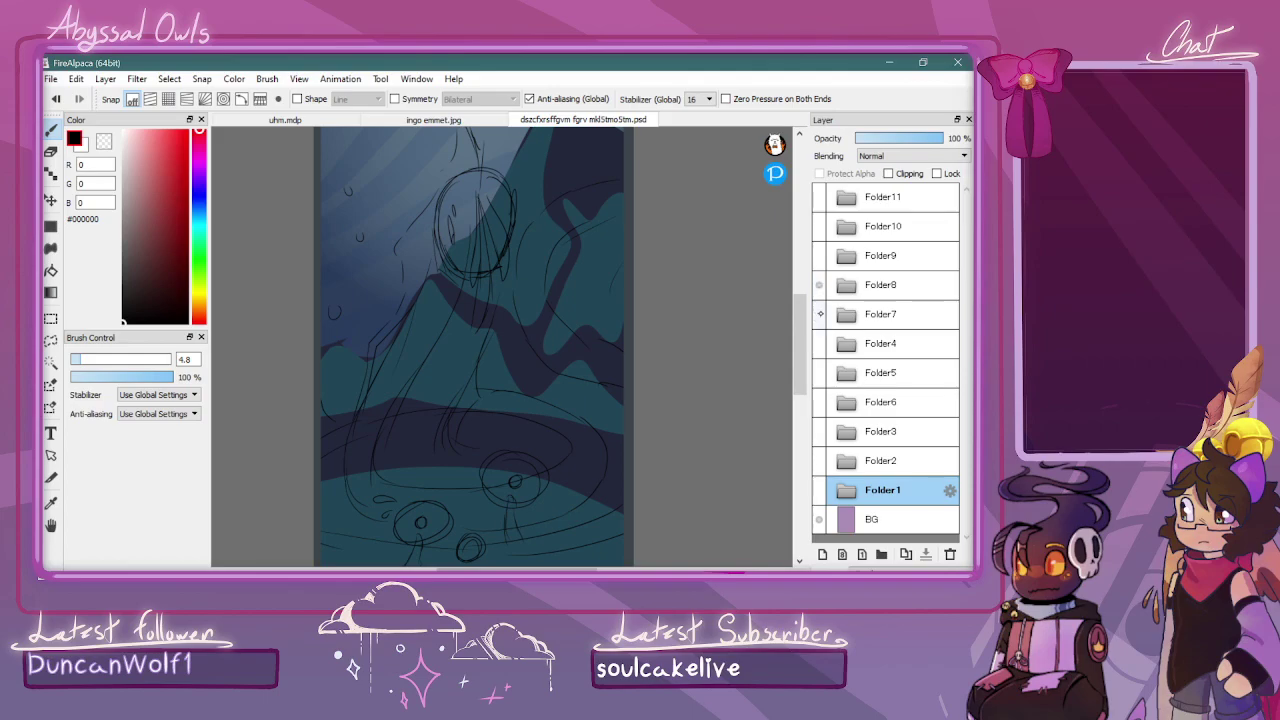
left_click(818, 255)
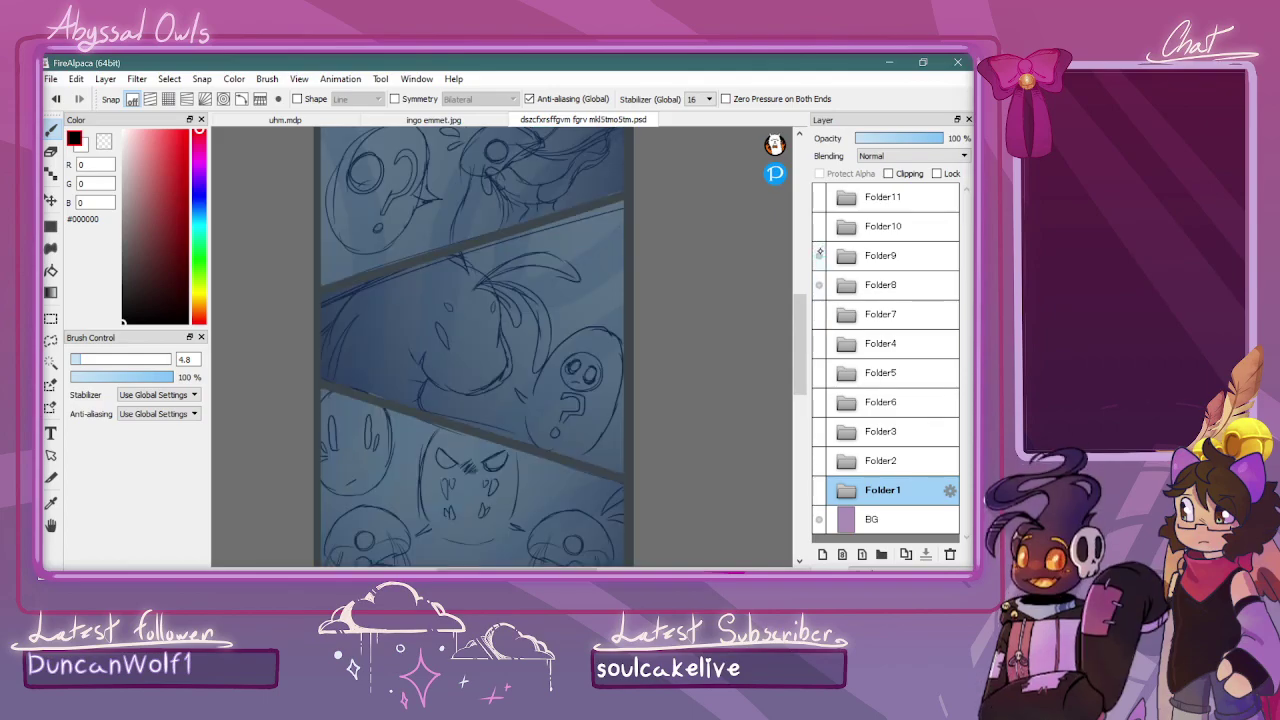
Expand Folder9 and add a new layer above Layer28
left_click(857, 252)
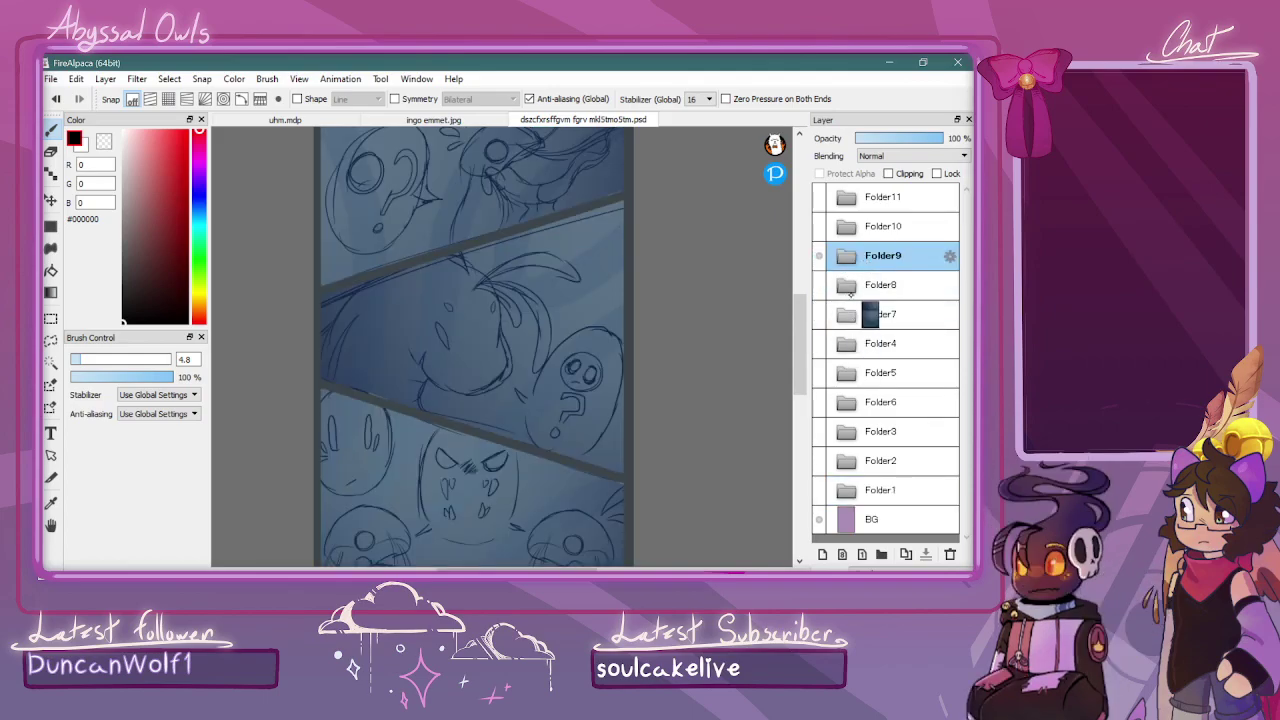
left_click(860, 252)
key("ctrl+shift+n")
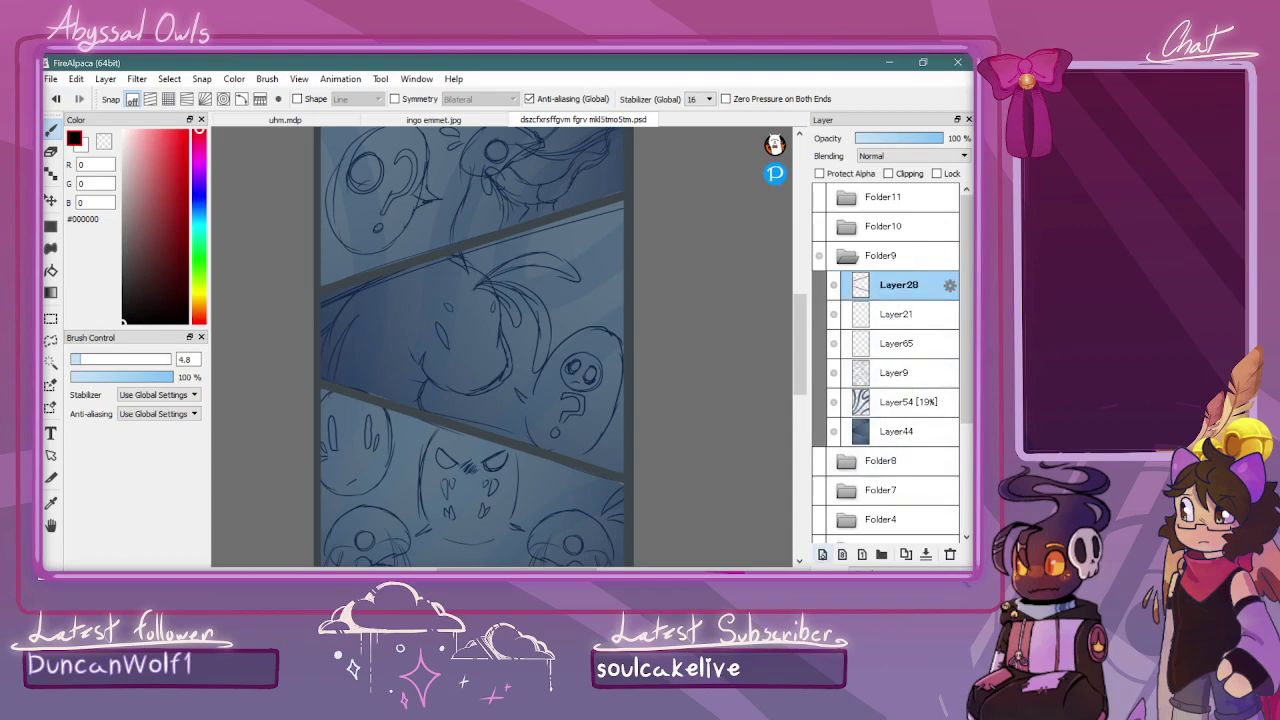
Redraw the large creature's eyes in the middle panel in black: two pointed slits and two small round eyes
mouse_move(803, 368)
left_mouse_down()
mouse_move(801, 346)
mouse_move(798, 372)
left_mouse_up()
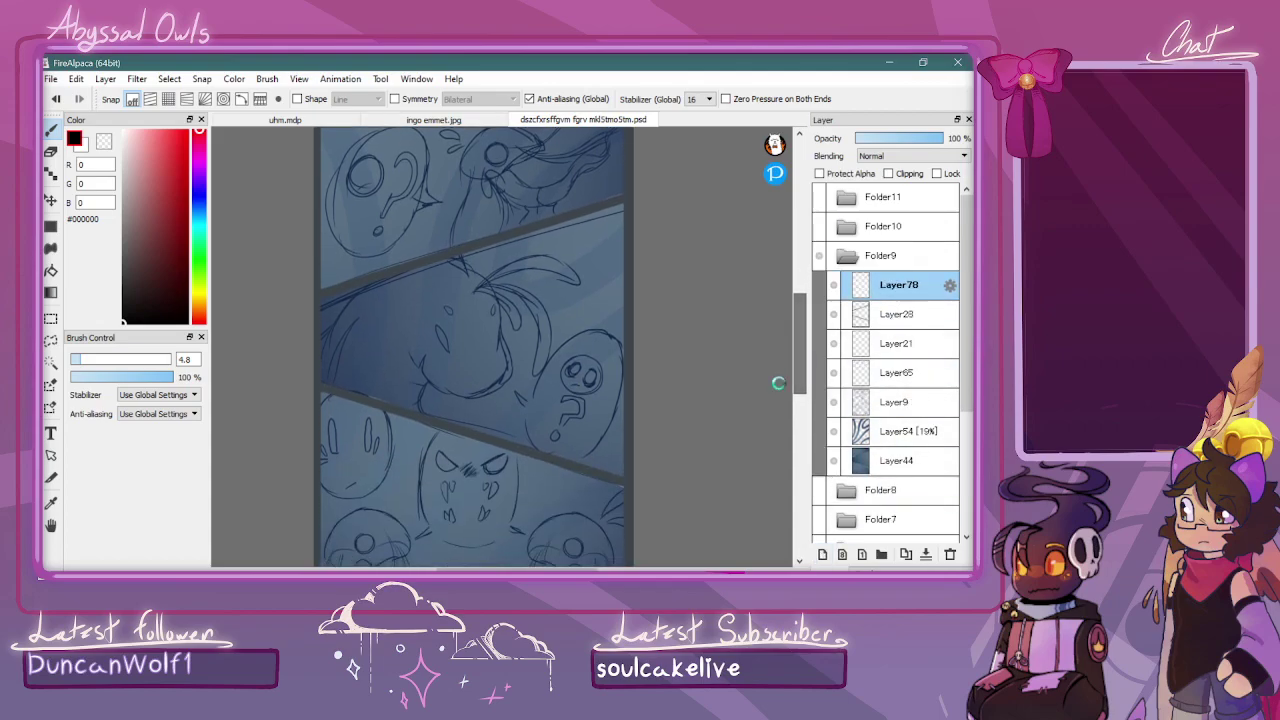
key("ctrl+Up")
key("ctrl+Up")
scroll(540, 517, "left", 3)
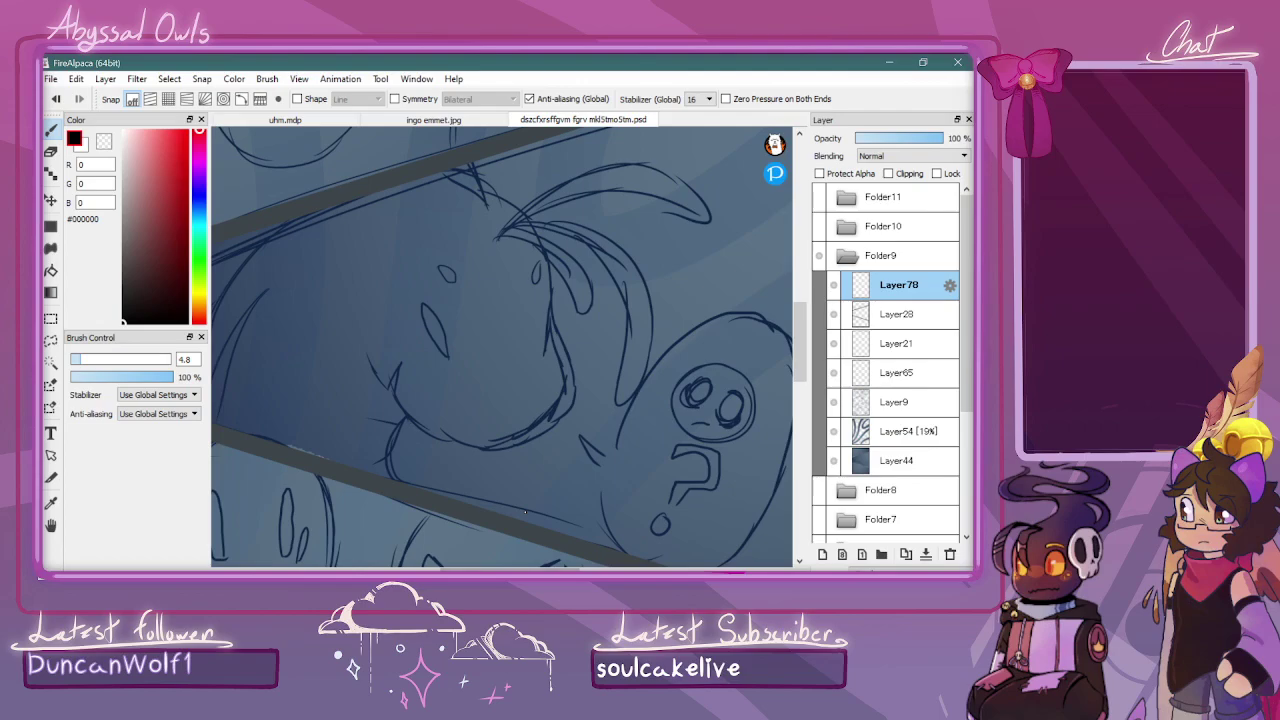
scroll(506, 362, "left", 3)
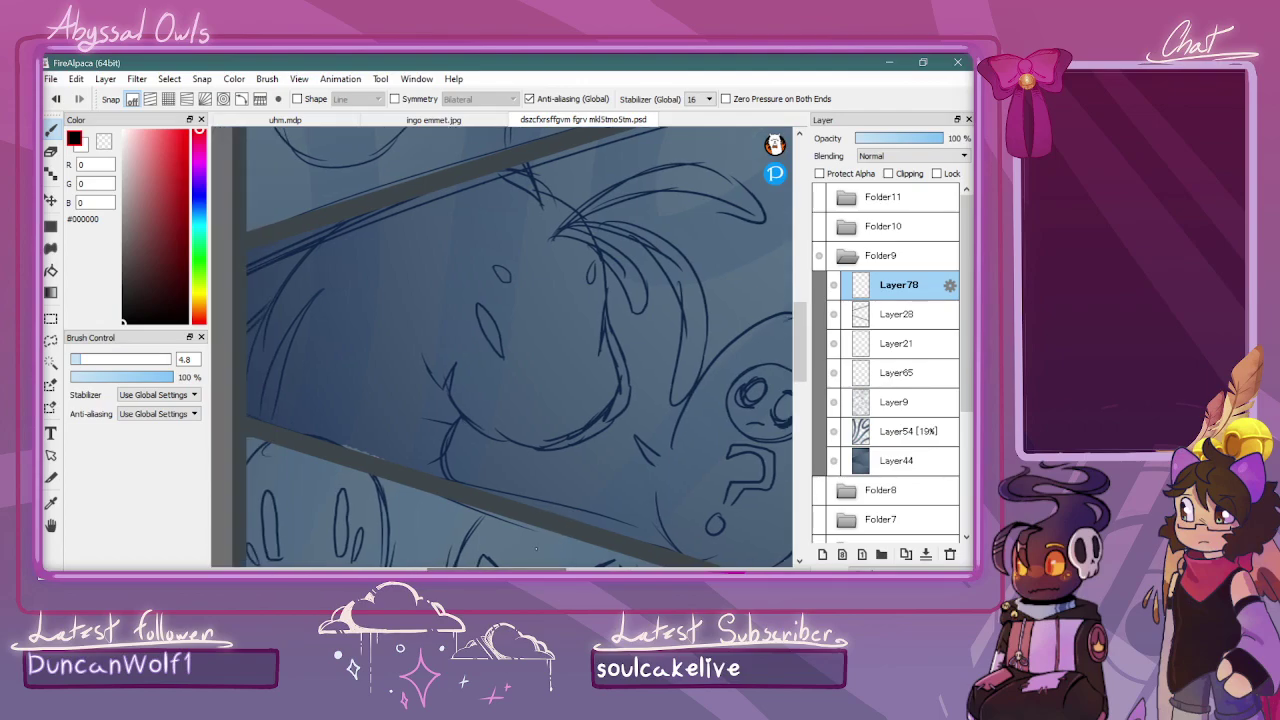
mouse_move(504, 356)
left_mouse_down()
mouse_move(477, 301)
mouse_move(501, 356)
left_mouse_up()
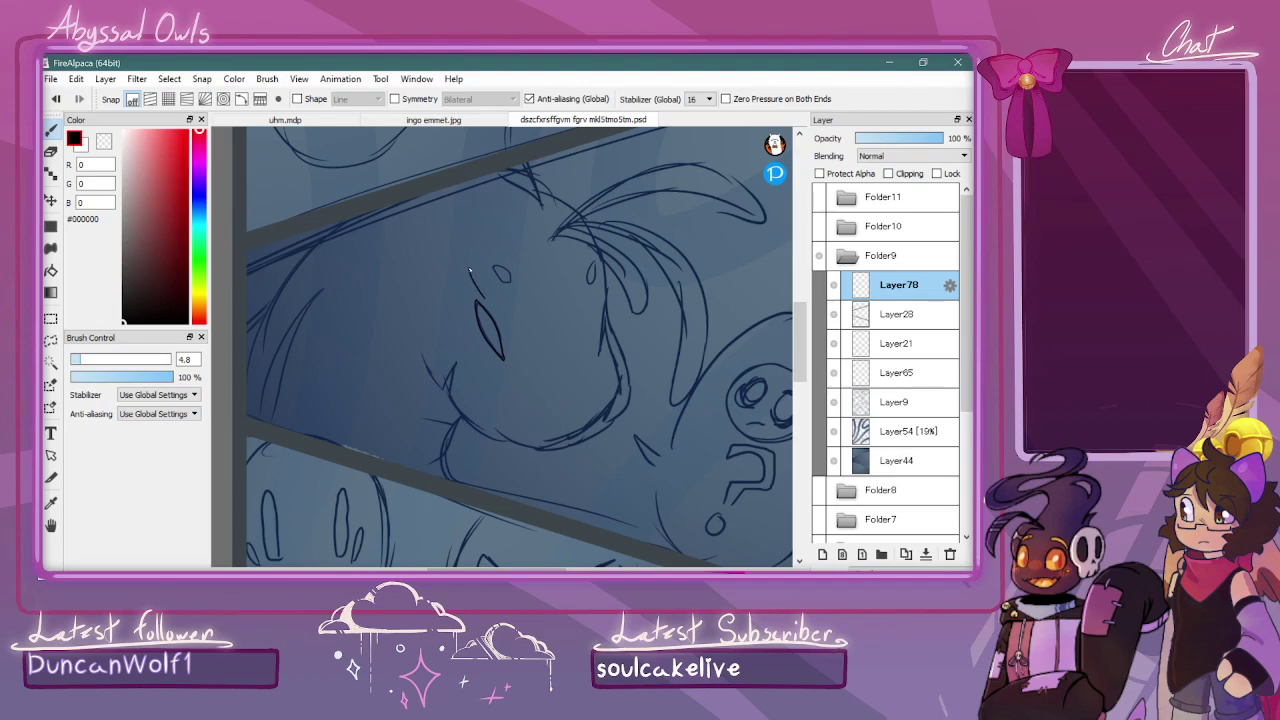
left_click_drag(468, 260, 481, 288)
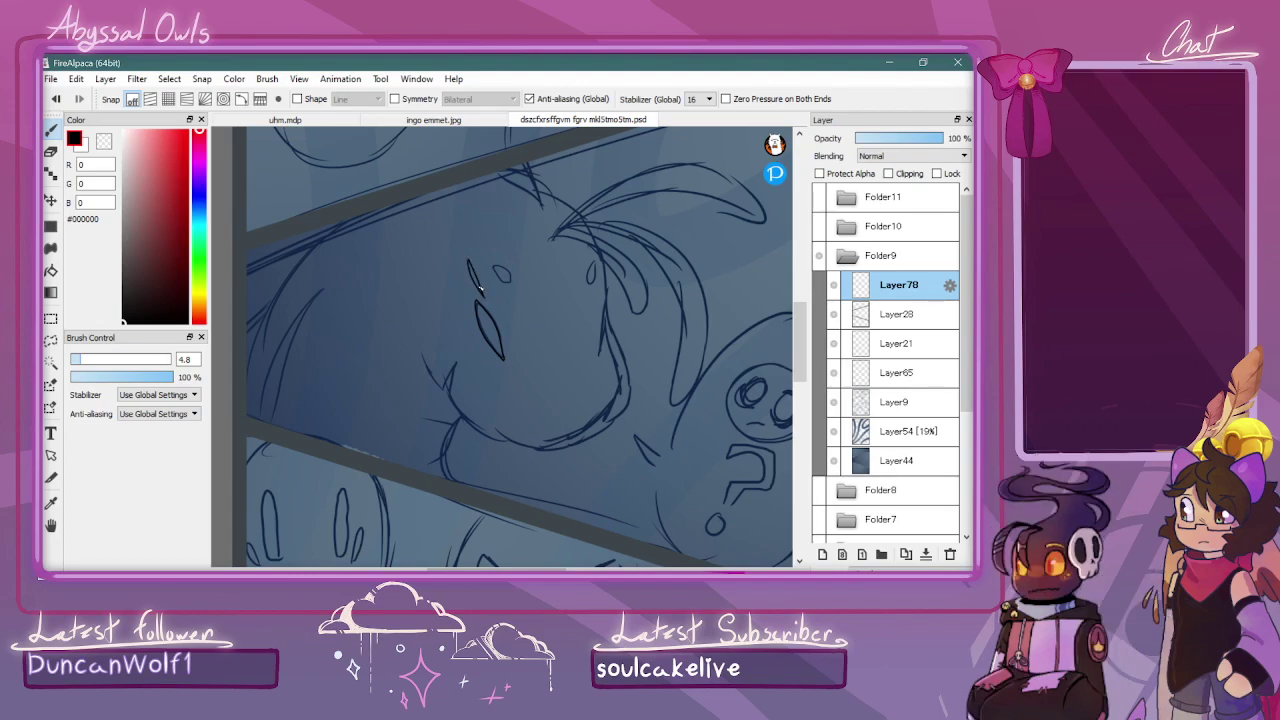
key("ctrl+z")
left_click_drag(450, 307, 472, 336)
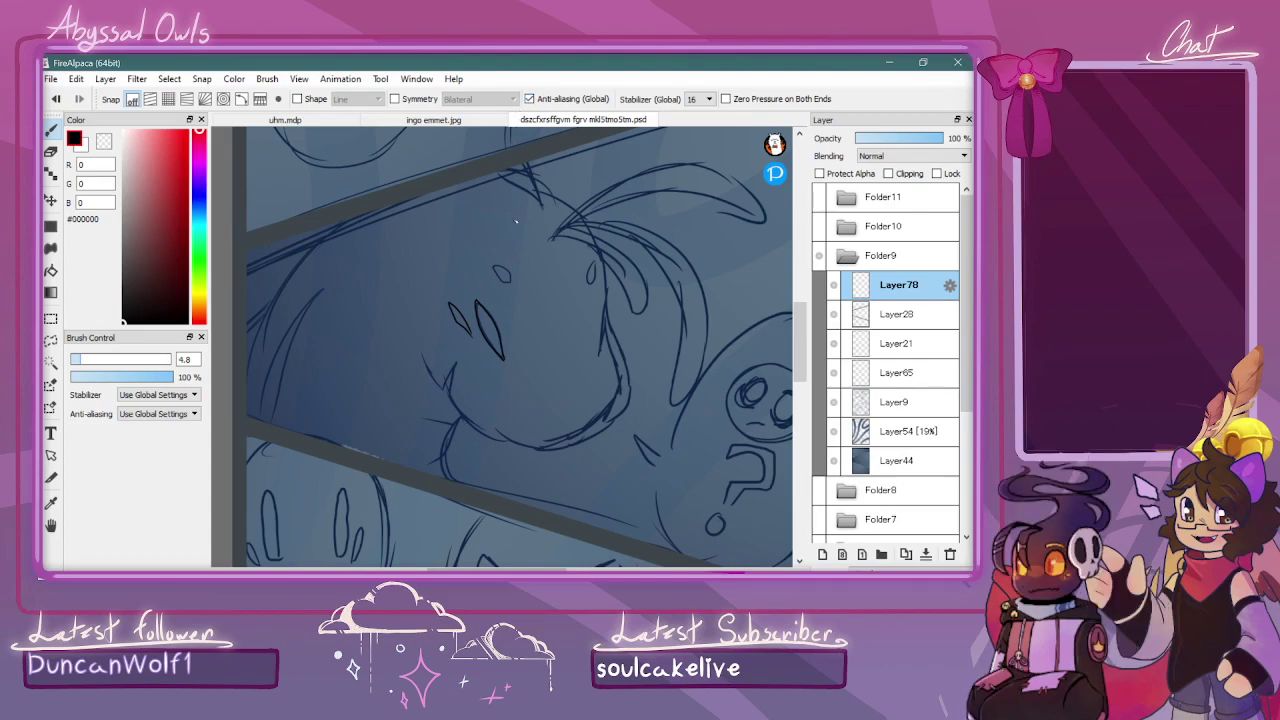
mouse_move(507, 326)
left_mouse_down()
mouse_move(519, 320)
mouse_move(507, 313)
left_mouse_up()
mouse_move(589, 301)
left_mouse_down()
mouse_move(594, 320)
mouse_move(591, 304)
left_mouse_up()
Draw the large creature's front face edge, jagged cheek, rounded jaw, short mouth line and the neck line below
left_click_drag(599, 353, 606, 296)
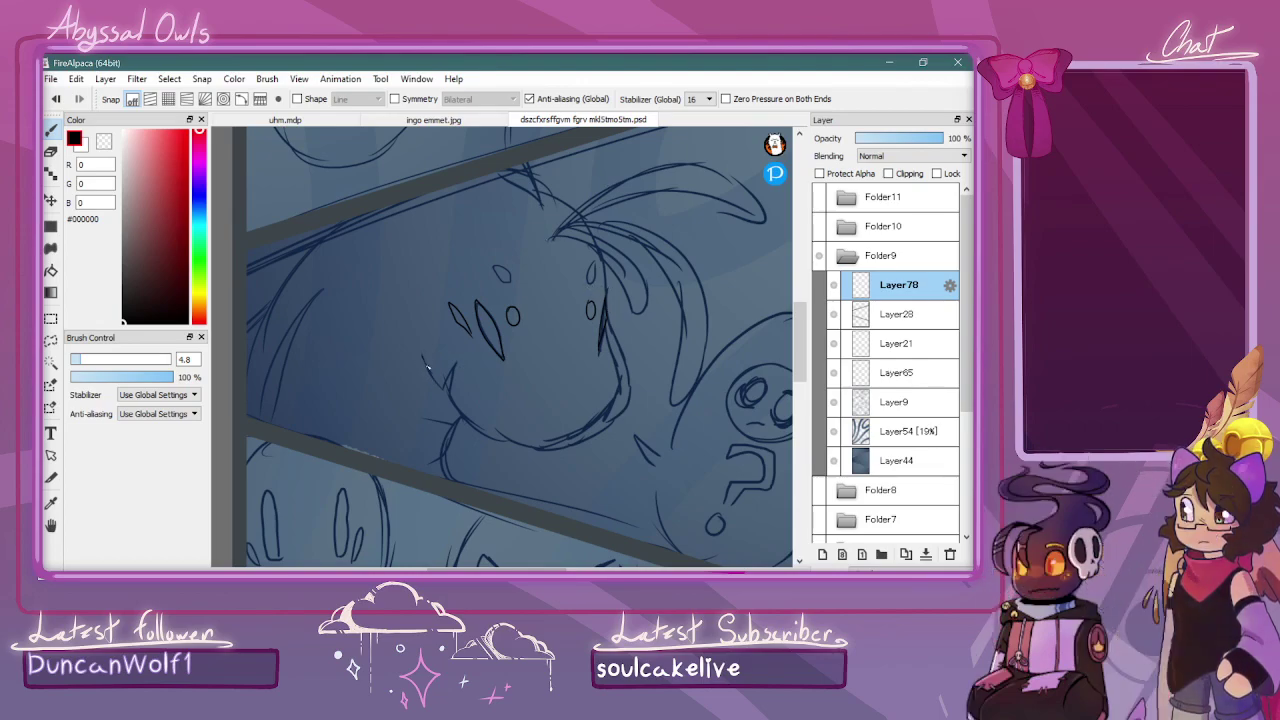
left_click_drag(436, 384, 443, 389)
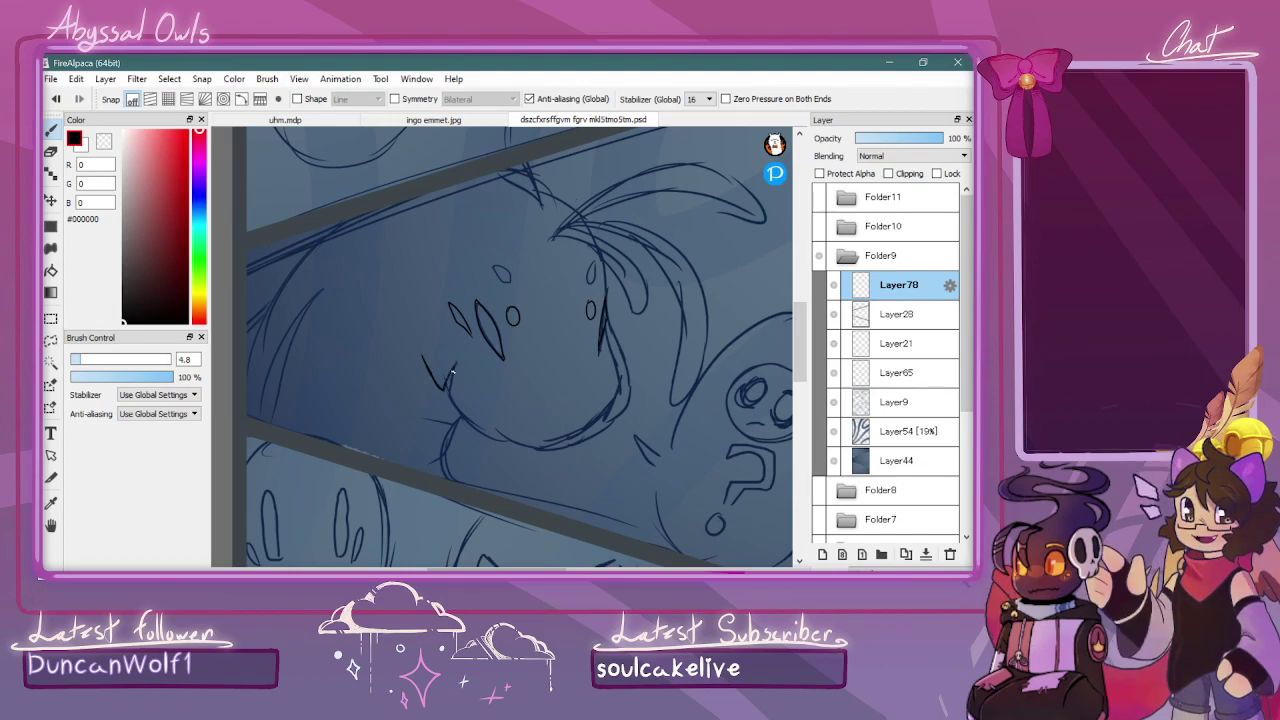
mouse_move(461, 360)
left_mouse_down()
mouse_move(452, 393)
mouse_move(490, 432)
mouse_move(562, 454)
mouse_move(596, 437)
left_mouse_up()
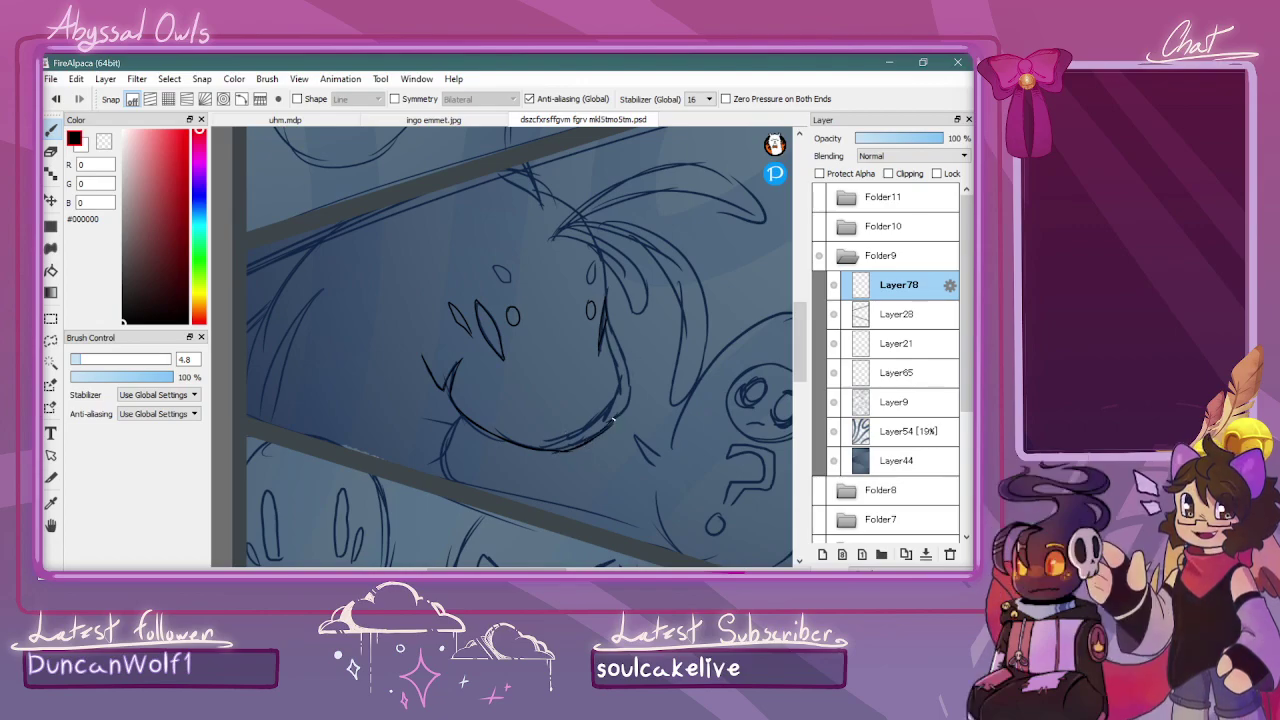
mouse_move(608, 340)
left_mouse_down()
mouse_move(622, 378)
mouse_move(606, 425)
left_mouse_up()
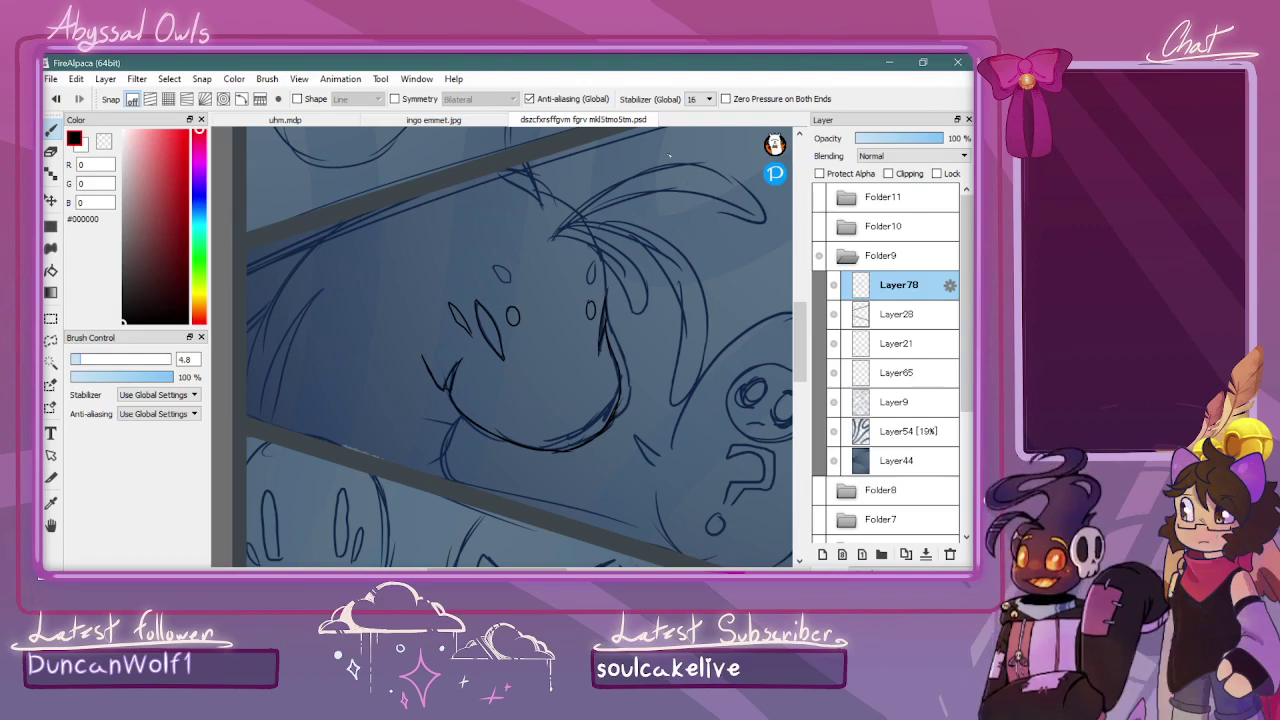
left_click_drag(552, 377, 600, 376)
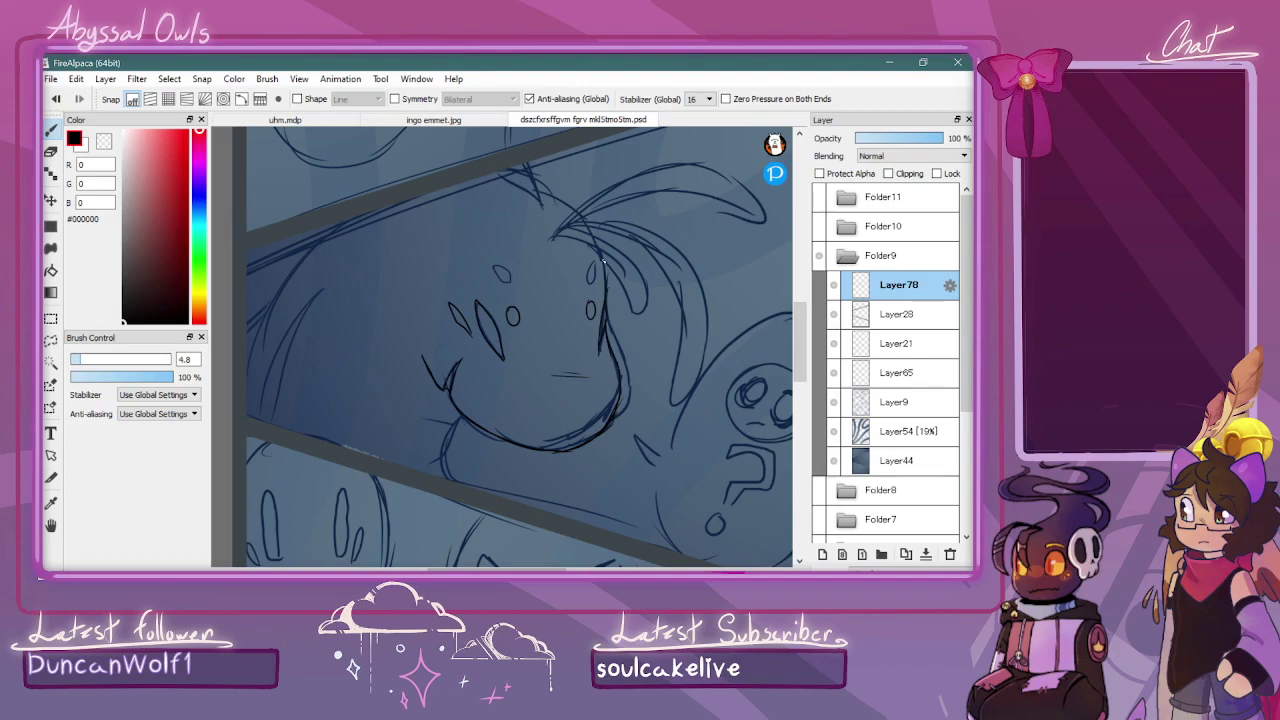
mouse_move(462, 418)
left_mouse_down()
mouse_move(446, 448)
mouse_move(455, 480)
left_mouse_up()
Draw the large creature's side markings, curved back contour, head spikes and the strands trailing off its back
mouse_move(416, 262)
left_mouse_down()
mouse_move(401, 293)
mouse_move(408, 326)
left_mouse_up()
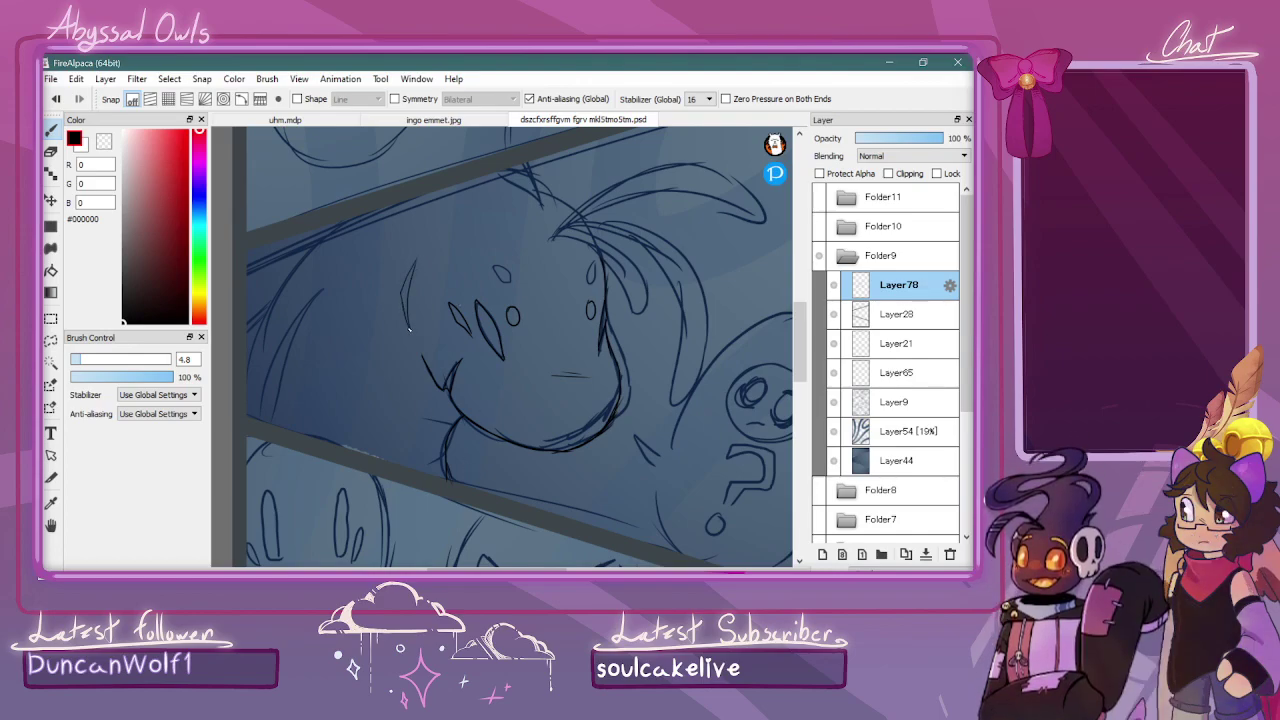
mouse_move(386, 276)
left_mouse_down()
mouse_move(397, 332)
mouse_move(368, 312)
mouse_move(367, 326)
left_mouse_up()
mouse_move(358, 212)
left_mouse_down()
mouse_move(296, 267)
mouse_move(310, 252)
mouse_move(268, 330)
left_mouse_up()
mouse_move(286, 284)
left_mouse_down()
mouse_move(254, 393)
mouse_move(265, 337)
mouse_move(249, 418)
left_mouse_up()
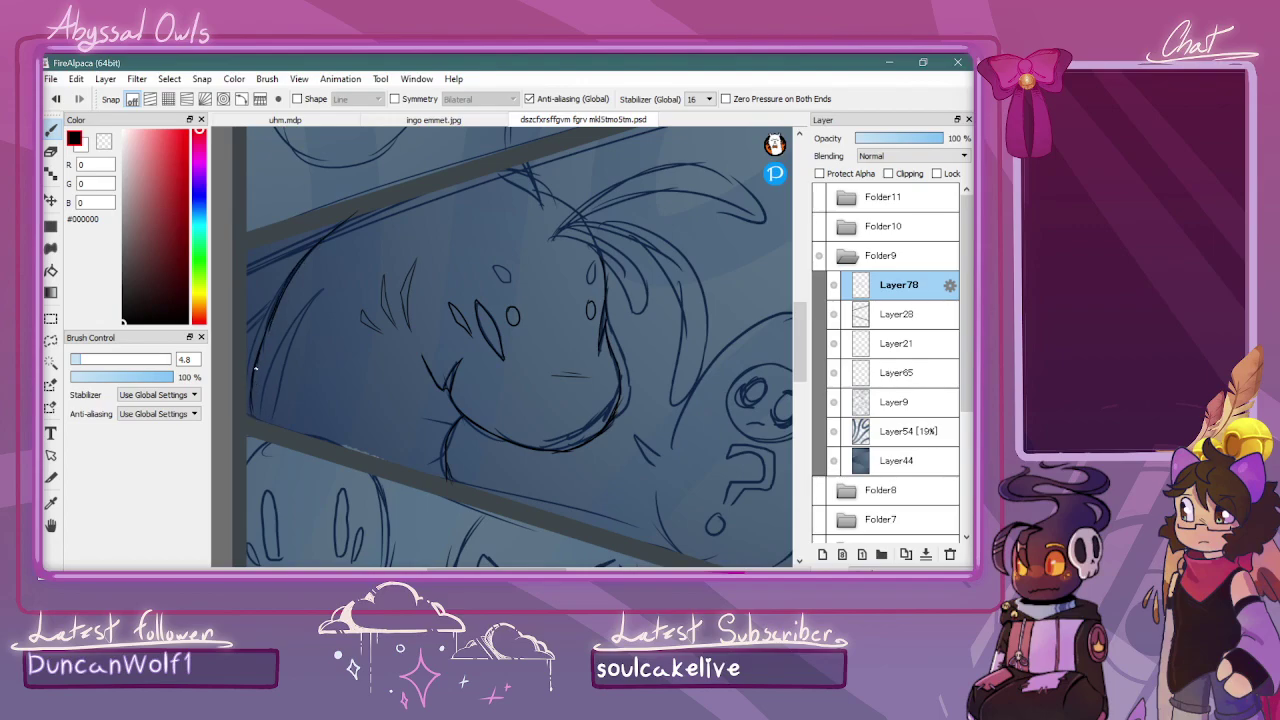
mouse_move(326, 339)
left_mouse_down()
mouse_move(293, 421)
mouse_move(332, 333)
mouse_move(310, 396)
left_mouse_up()
mouse_move(540, 208)
left_mouse_down()
mouse_move(536, 157)
mouse_move(572, 208)
mouse_move(573, 212)
left_mouse_up()
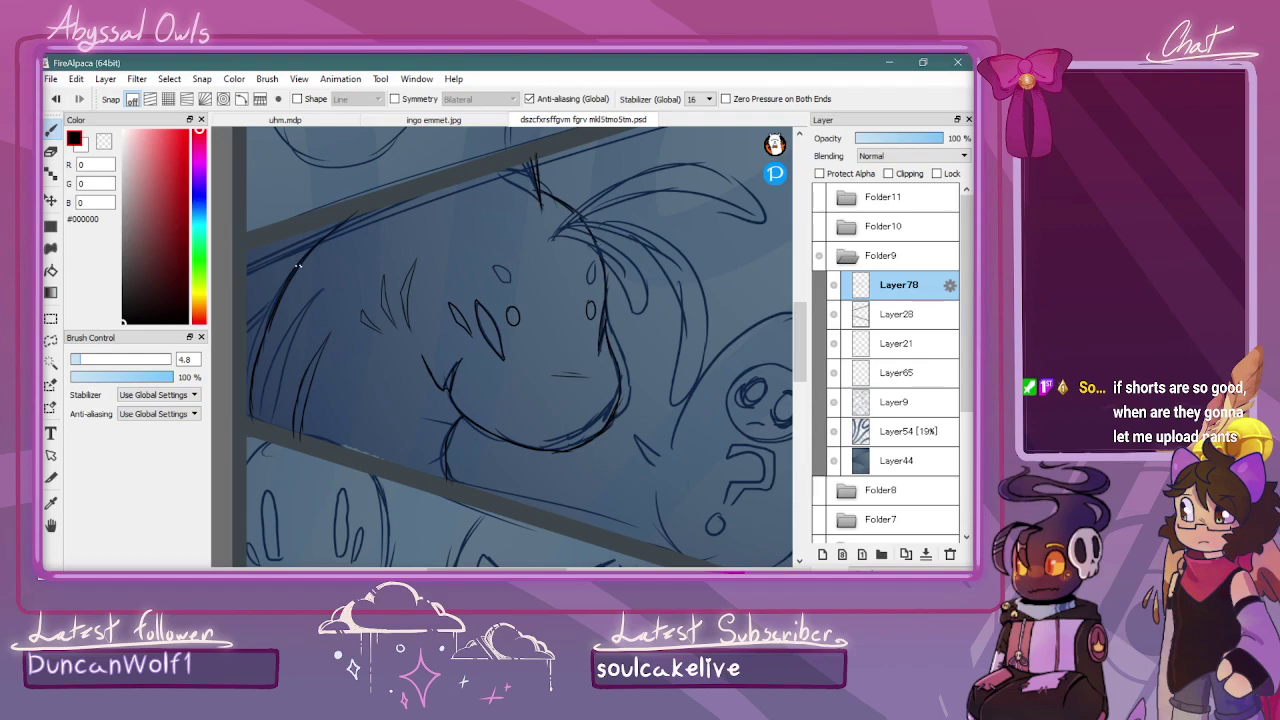
left_click_drag(349, 221, 238, 282)
mouse_move(314, 238)
left_mouse_down()
mouse_move(264, 264)
mouse_move(308, 244)
left_mouse_up()
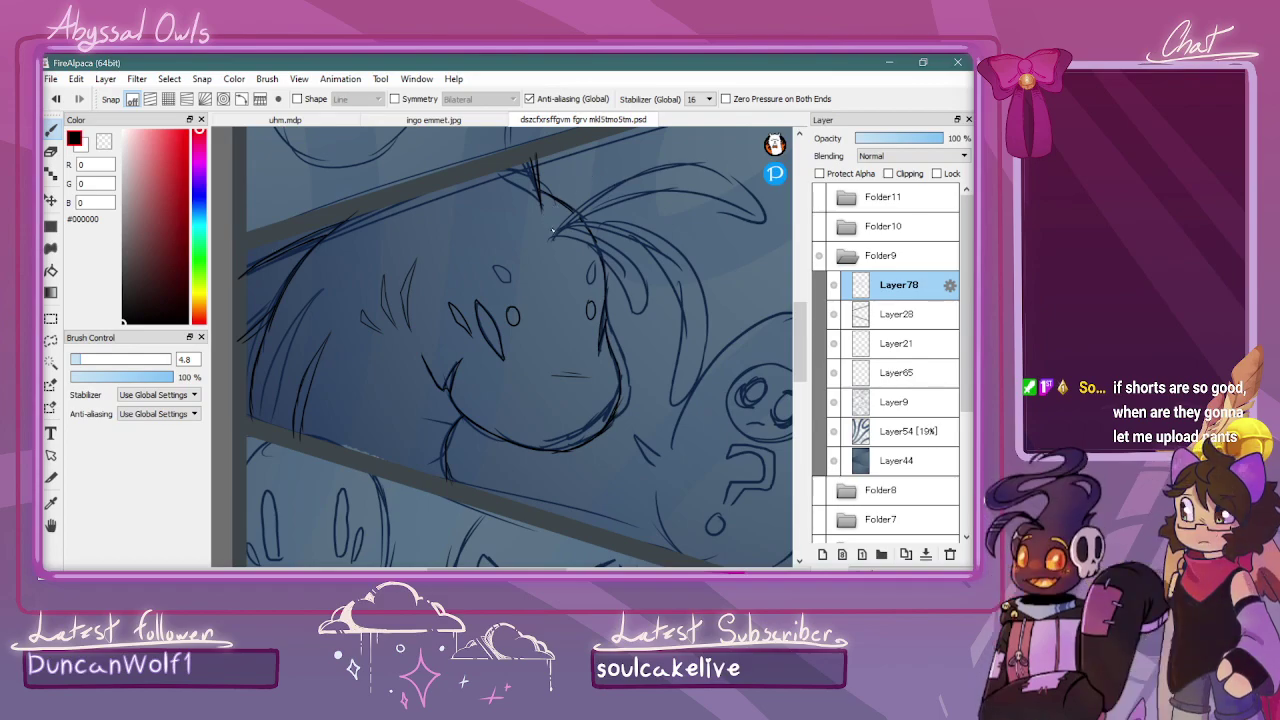
Trace the long upper tendril that curves away from the large creature's head
left_click_drag(581, 212, 662, 182)
left_click_drag(540, 569, 564, 569)
key("ctrl+z")
mouse_move(450, 241)
left_mouse_down()
mouse_move(507, 204)
mouse_move(596, 199)
left_mouse_up()
mouse_move(662, 227)
left_mouse_down()
mouse_move(658, 196)
mouse_move(576, 166)
mouse_move(464, 219)
left_mouse_up()
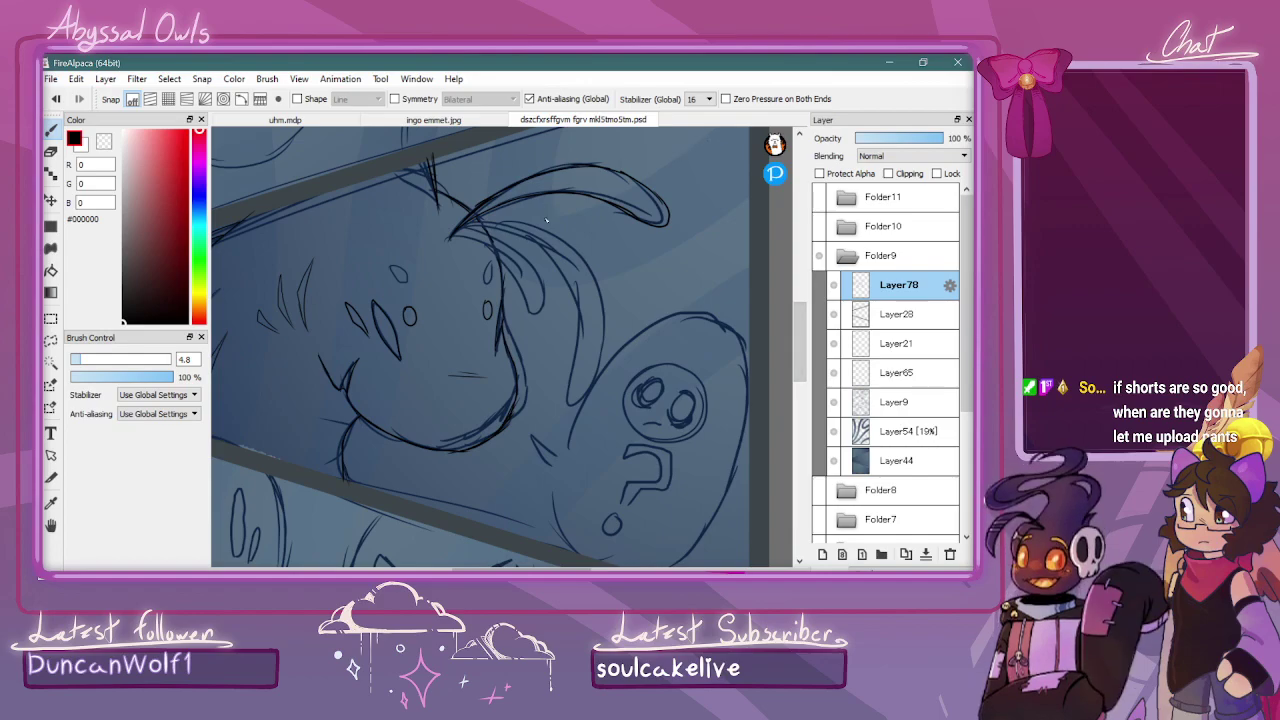
Trace the lower drooping head tendrils and add a line inside the large creature's long eye slit
mouse_move(466, 232)
left_mouse_down()
mouse_move(505, 243)
mouse_move(538, 290)
mouse_move(517, 296)
mouse_move(480, 241)
mouse_move(542, 252)
left_mouse_up()
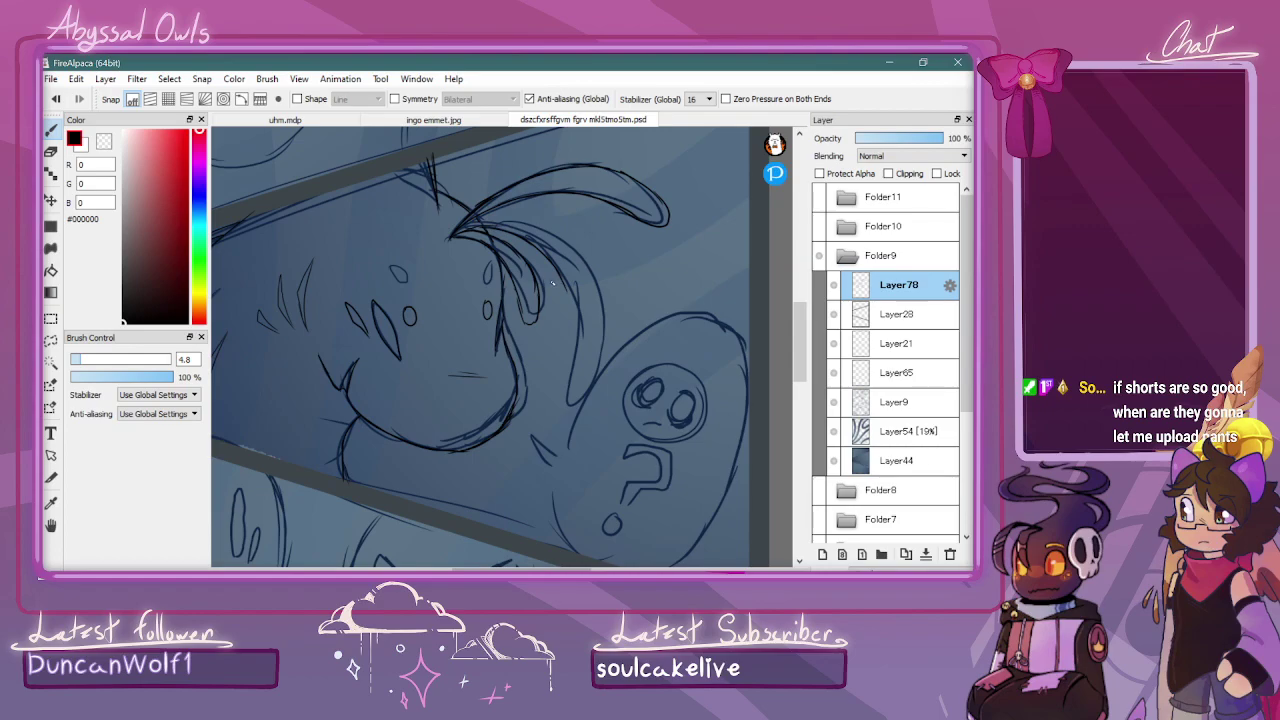
mouse_move(566, 282)
left_mouse_down()
mouse_move(577, 402)
mouse_move(597, 324)
mouse_move(576, 252)
left_mouse_up()
mouse_move(488, 217)
left_mouse_down()
mouse_move(562, 236)
mouse_move(576, 256)
left_mouse_up()
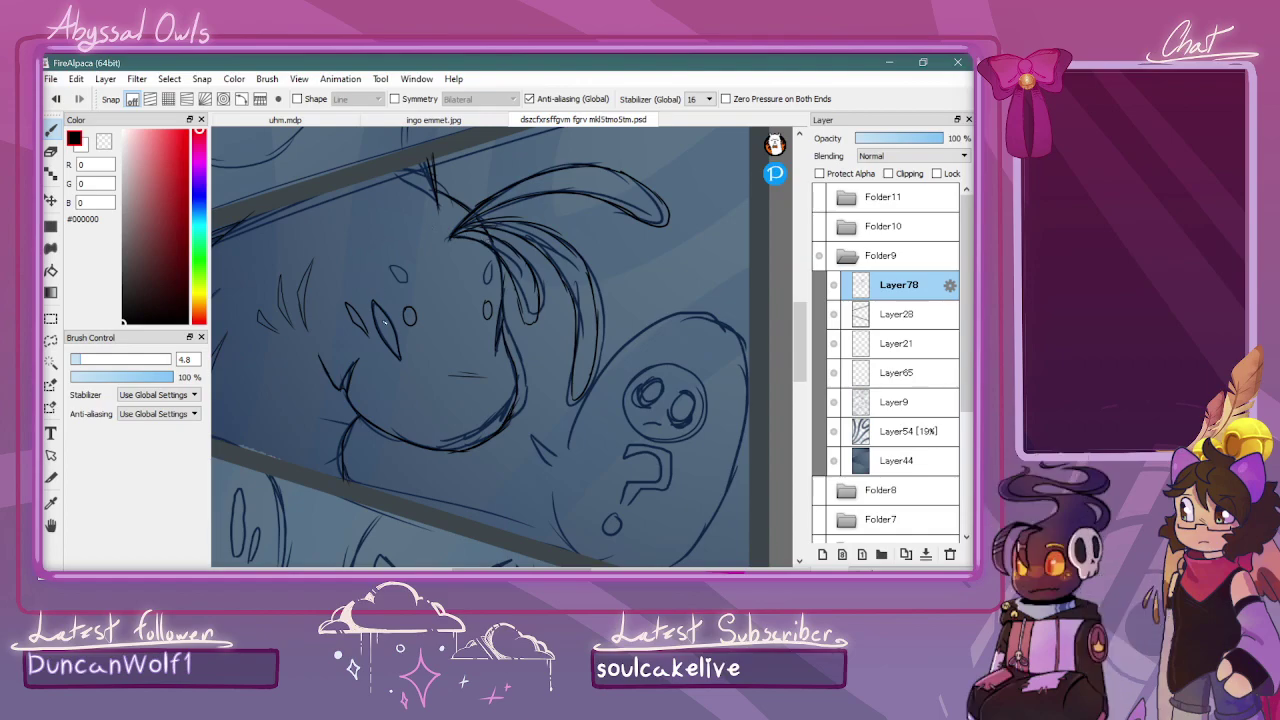
left_click_drag(394, 353, 394, 327)
key("ctrl+minus")
key("ctrl+minus")
key("ctrl+plus")
left_click_drag(799, 336, 799, 348)
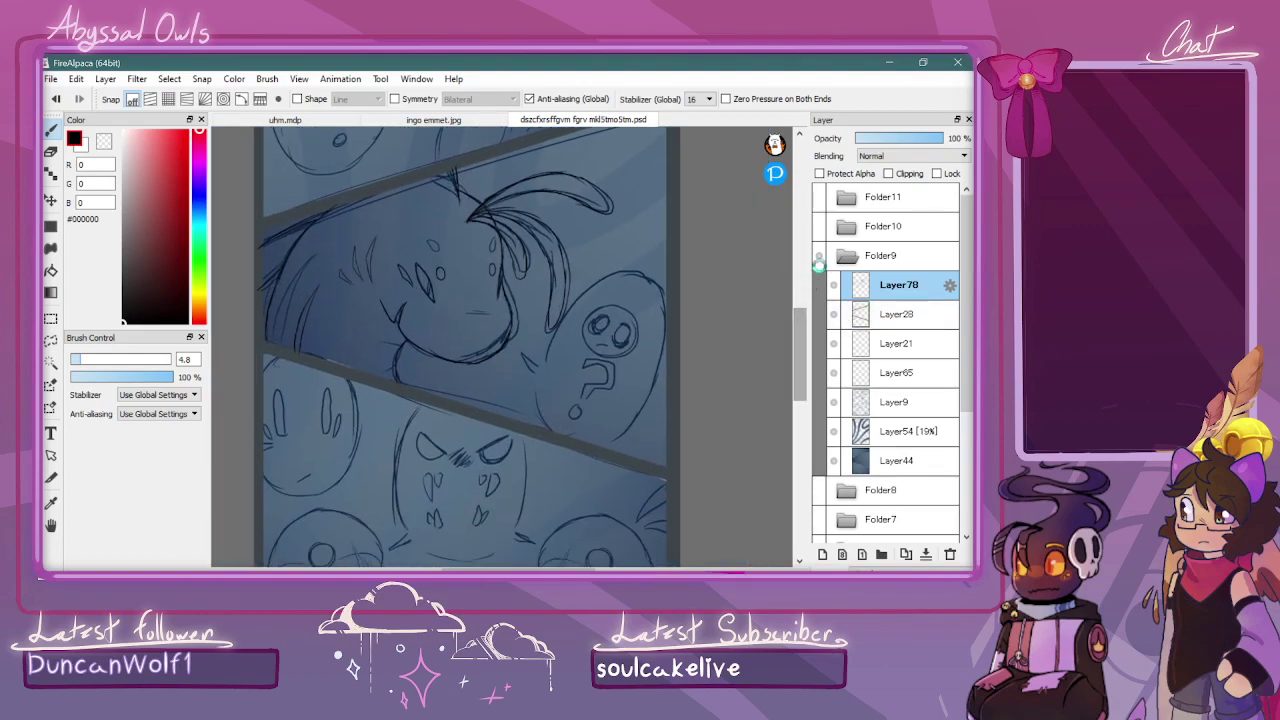
Trace the outline of the egg-shaped figure with the question mark and the spikes beside it
key("ctrl+plus")
mouse_move(520, 381)
left_mouse_down()
mouse_move(544, 414)
mouse_move(548, 399)
left_mouse_up()
left_click_drag(572, 338, 550, 398)
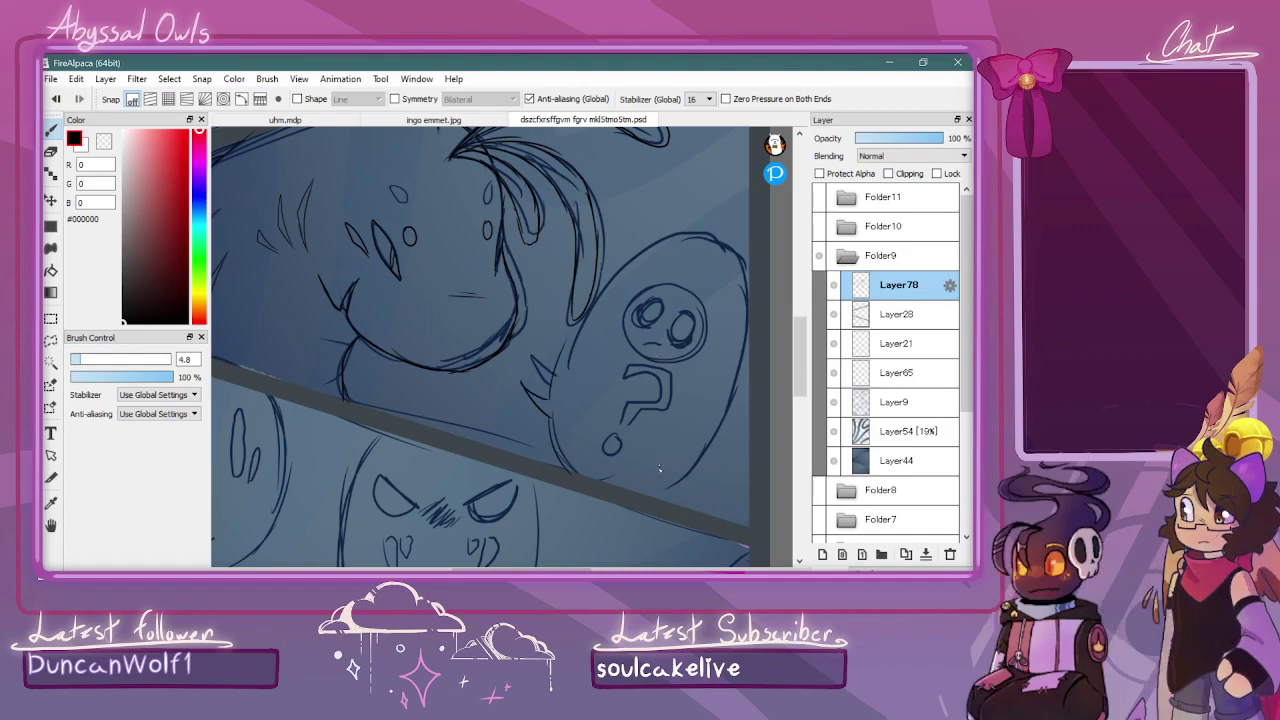
mouse_move(638, 505)
left_mouse_down()
mouse_move(708, 442)
mouse_move(696, 467)
mouse_move(744, 340)
left_mouse_up()
mouse_move(572, 330)
left_mouse_down()
mouse_move(604, 275)
mouse_move(661, 238)
mouse_move(647, 249)
mouse_move(720, 249)
mouse_move(691, 240)
mouse_move(743, 270)
mouse_move(716, 250)
mouse_move(751, 316)
mouse_move(744, 285)
mouse_move(738, 364)
left_mouse_up()
Draw both oval eyes inside the round face above the question mark
mouse_move(660, 291)
left_mouse_down()
mouse_move(625, 337)
mouse_move(651, 357)
mouse_move(683, 357)
mouse_move(699, 310)
mouse_move(668, 290)
mouse_move(628, 299)
mouse_move(623, 327)
mouse_move(654, 356)
mouse_move(694, 350)
mouse_move(704, 325)
mouse_move(697, 300)
mouse_move(669, 286)
mouse_move(639, 290)
mouse_move(618, 329)
mouse_move(656, 299)
mouse_move(634, 321)
left_mouse_up()
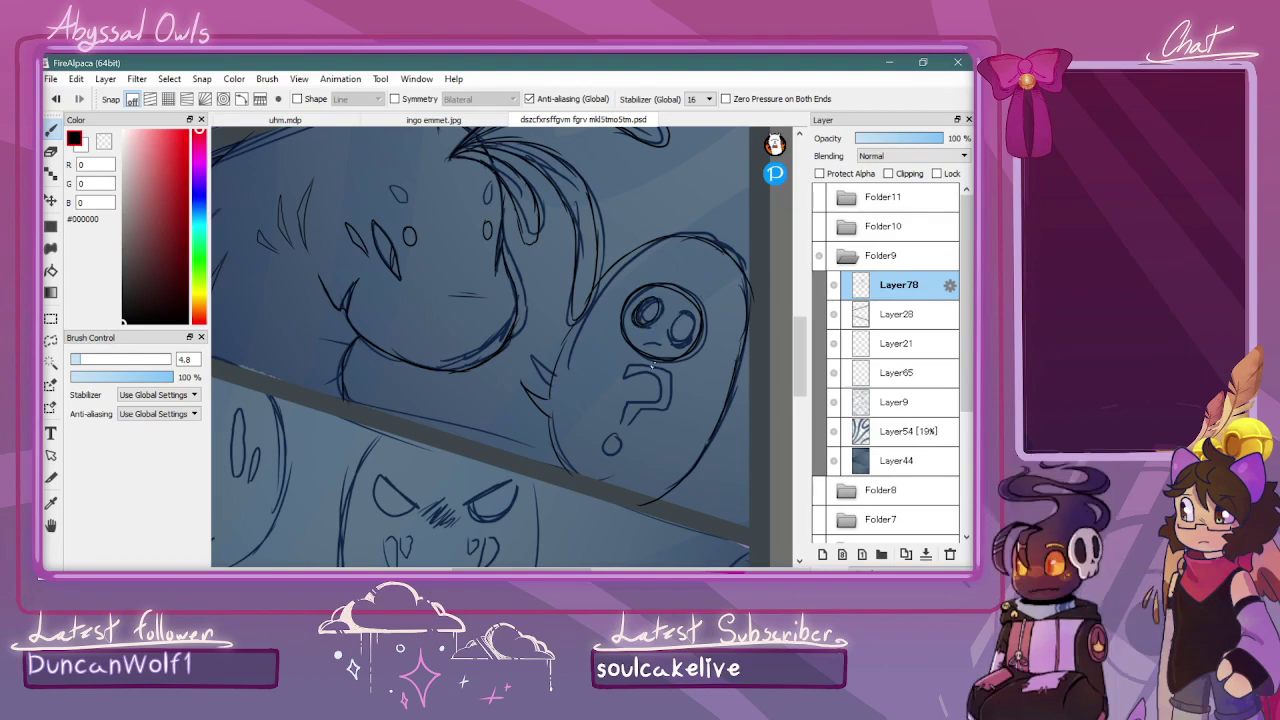
left_click_drag(486, 569, 510, 569)
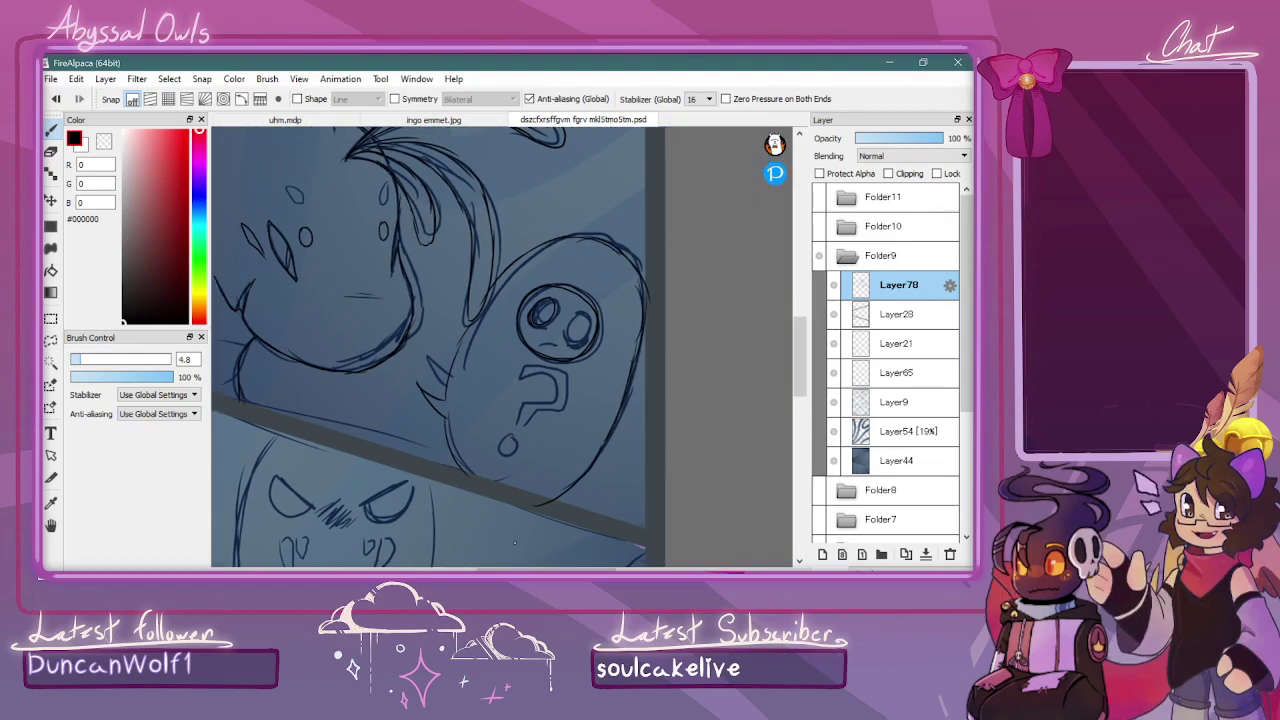
key("ctrl+plus")
key("ctrl+plus")
key("ctrl+plus")
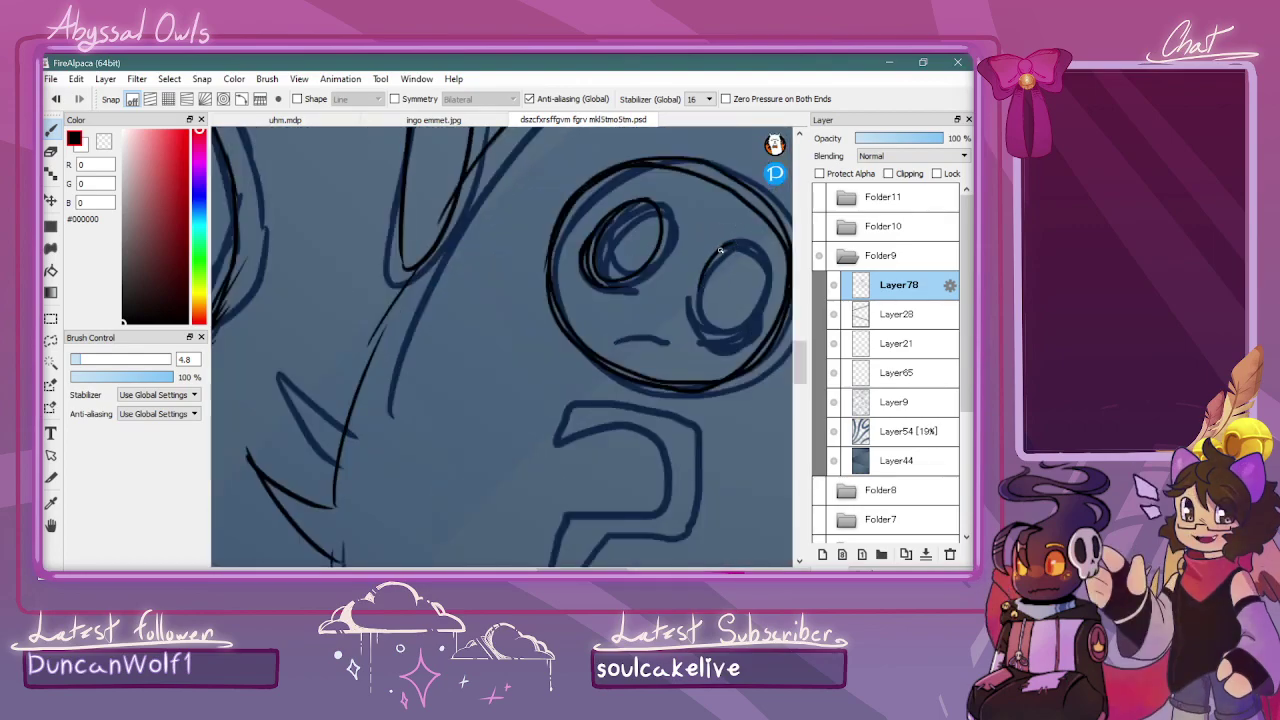
mouse_move(698, 284)
left_mouse_down()
mouse_move(725, 334)
mouse_move(762, 305)
mouse_move(770, 265)
mouse_move(741, 243)
mouse_move(705, 268)
mouse_move(760, 241)
left_mouse_up()
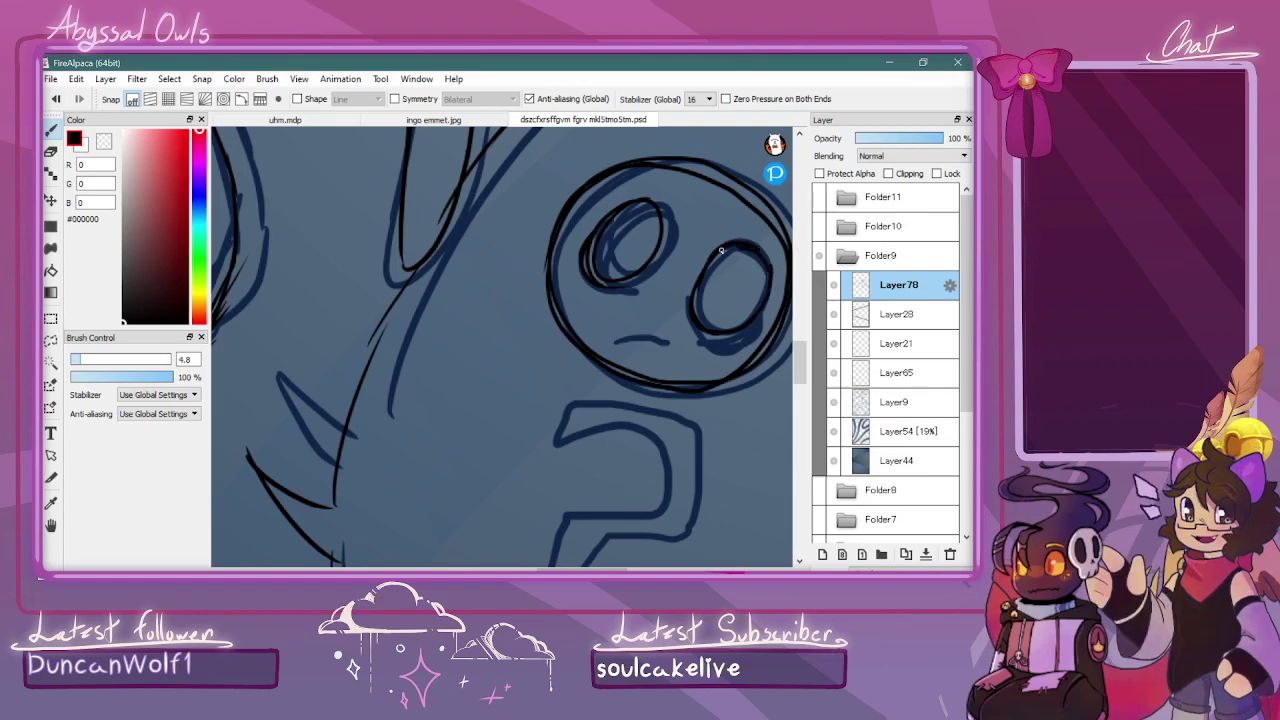
Finish the right eye and draw a wavy open mouth and diagonal shading lines between the eyes of the round face
mouse_move(697, 272)
left_mouse_down()
mouse_move(698, 308)
mouse_move(736, 336)
mouse_move(748, 328)
mouse_move(722, 336)
mouse_move(751, 325)
left_mouse_up()
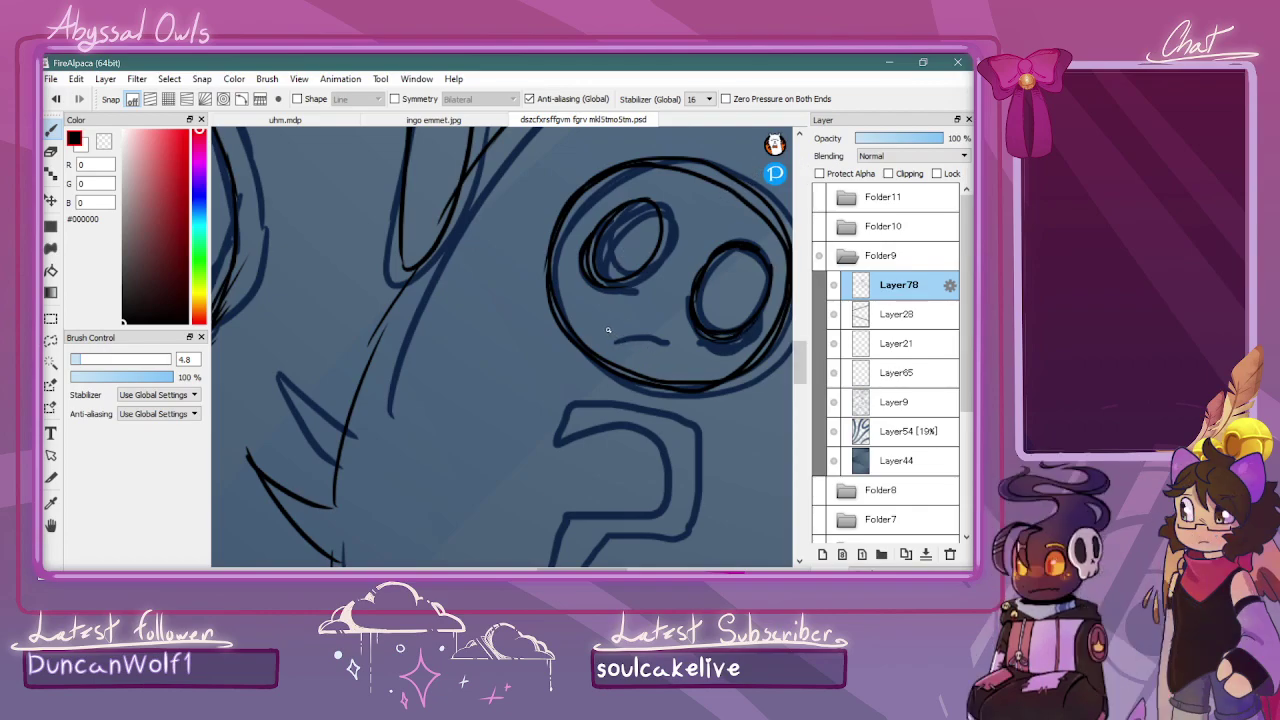
mouse_move(597, 323)
left_mouse_down()
mouse_move(663, 341)
mouse_move(674, 366)
mouse_move(596, 317)
left_mouse_up()
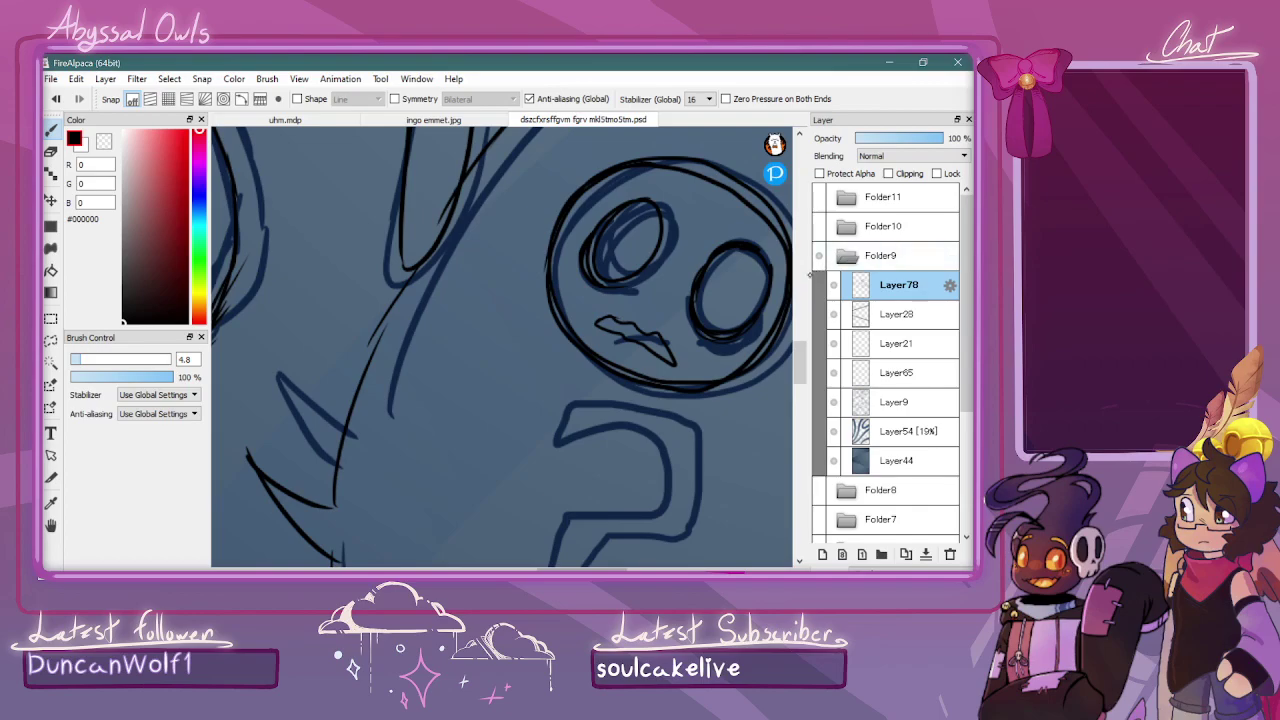
key("ctrl+z")
key("ctrl+z")
mouse_move(599, 334)
left_mouse_down()
mouse_move(627, 298)
mouse_move(674, 323)
mouse_move(685, 352)
mouse_move(660, 360)
mouse_move(601, 332)
left_mouse_up()
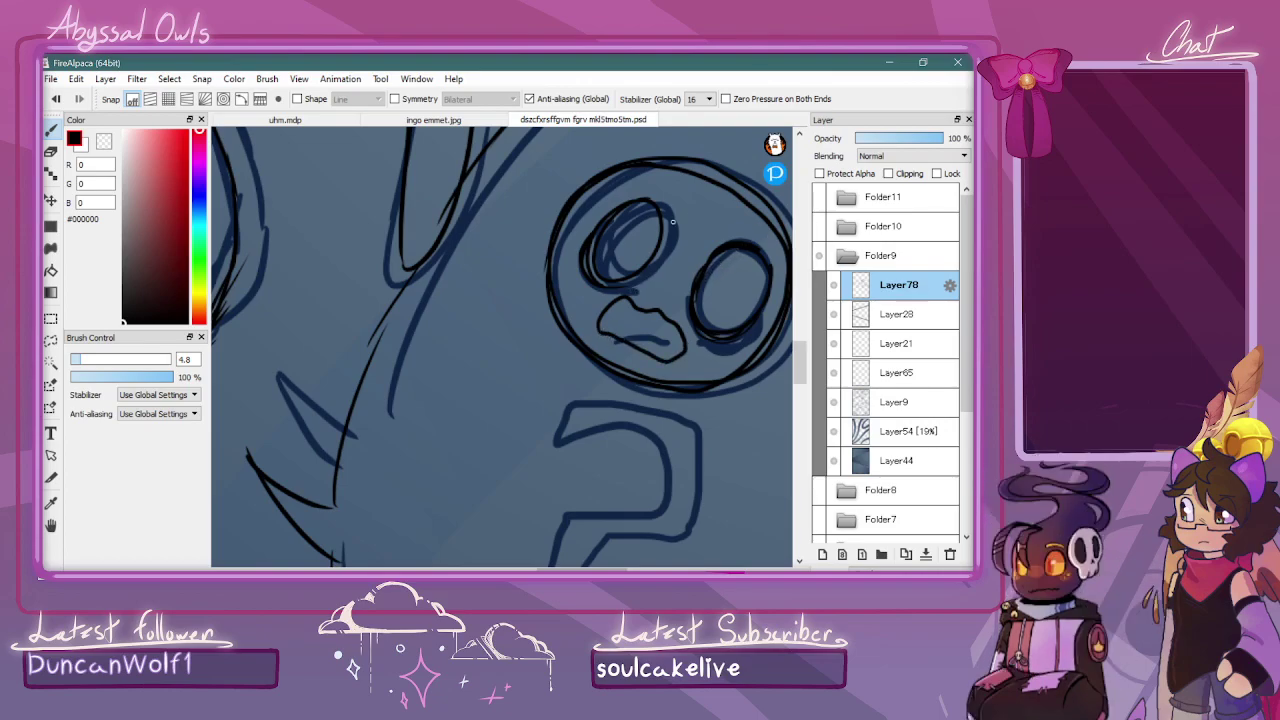
mouse_move(650, 266)
left_mouse_down()
mouse_move(678, 314)
mouse_move(688, 296)
left_mouse_up()
mouse_move(664, 236)
left_mouse_down()
mouse_move(697, 279)
mouse_move(667, 309)
left_mouse_up()
key("ctrl+minus")
key("ctrl+minus")
key("ctrl+minus")
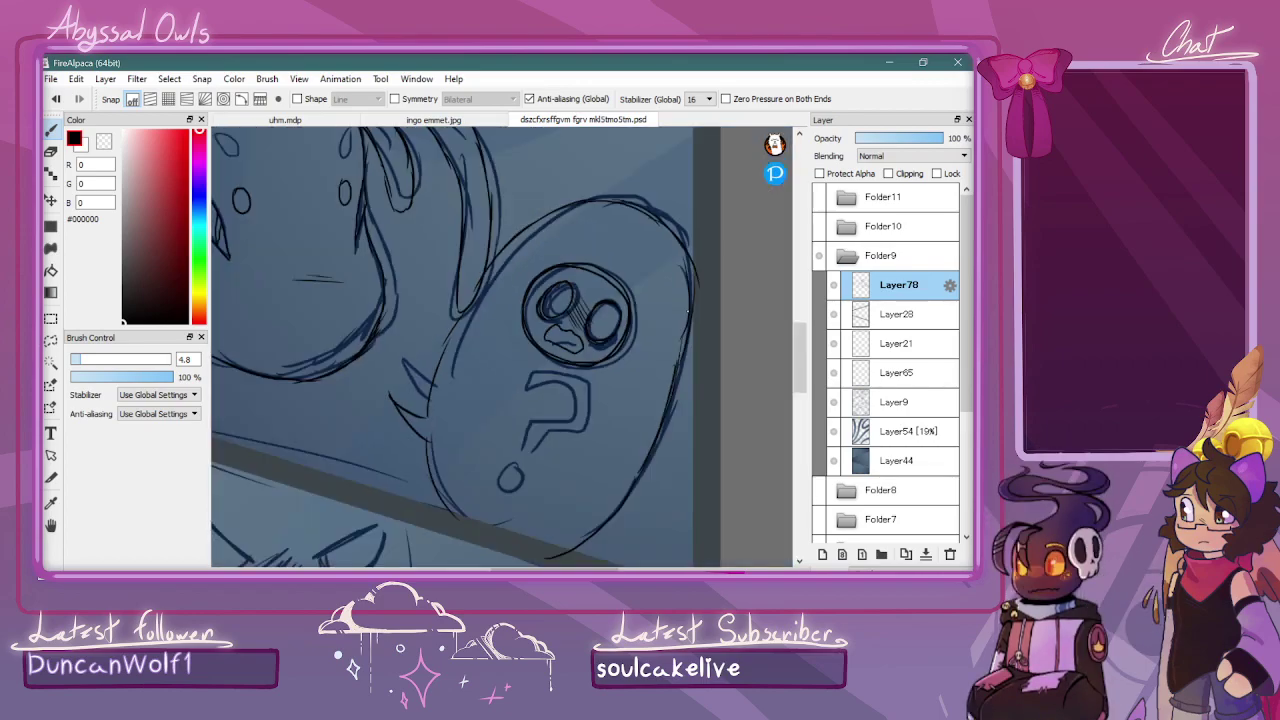
Trace the outlined question mark and its round dot on the egg-shaped figure below the face
key("ctrl+plus")
key("ctrl+plus")
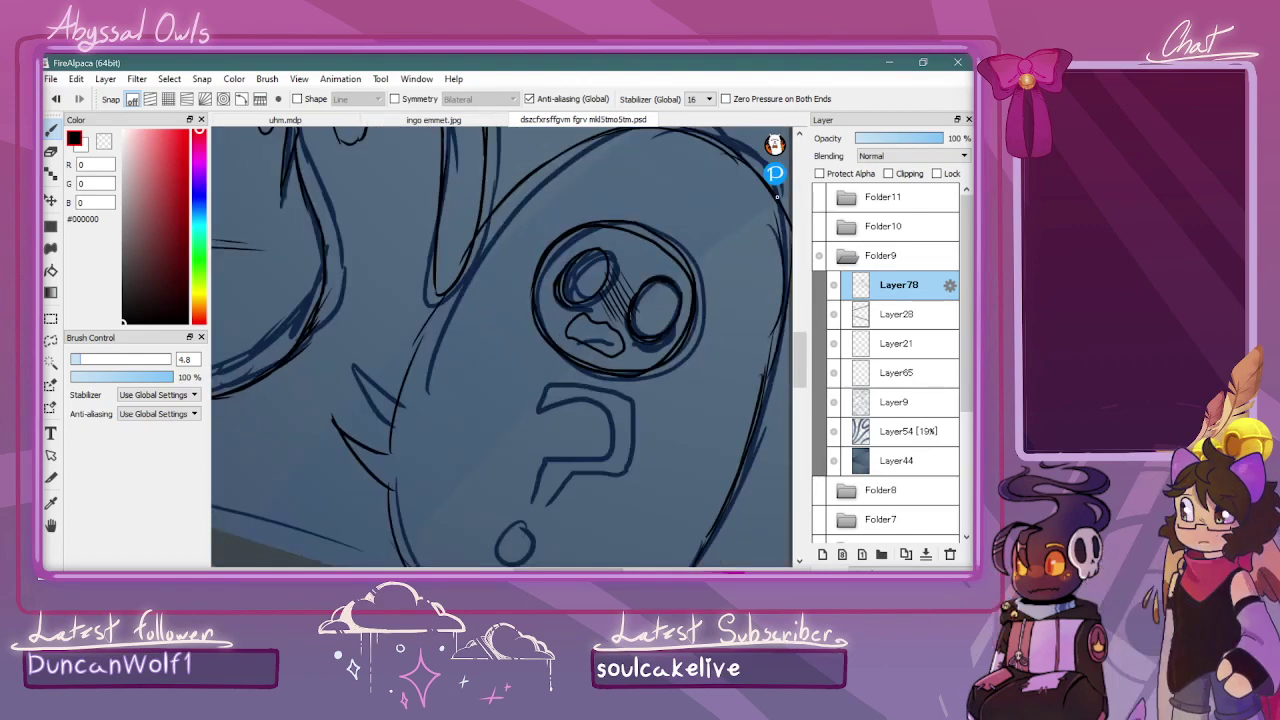
left_click_drag(799, 360, 799, 371)
mouse_move(503, 460)
left_mouse_down()
mouse_move(516, 474)
mouse_move(522, 435)
mouse_move(501, 458)
left_mouse_up()
mouse_move(531, 416)
left_mouse_down()
mouse_move(550, 373)
mouse_move(594, 372)
mouse_move(609, 356)
mouse_move(603, 320)
mouse_move(570, 313)
mouse_move(543, 331)
mouse_move(546, 303)
mouse_move(619, 297)
mouse_move(628, 378)
mouse_move(561, 390)
mouse_move(528, 422)
left_mouse_up()
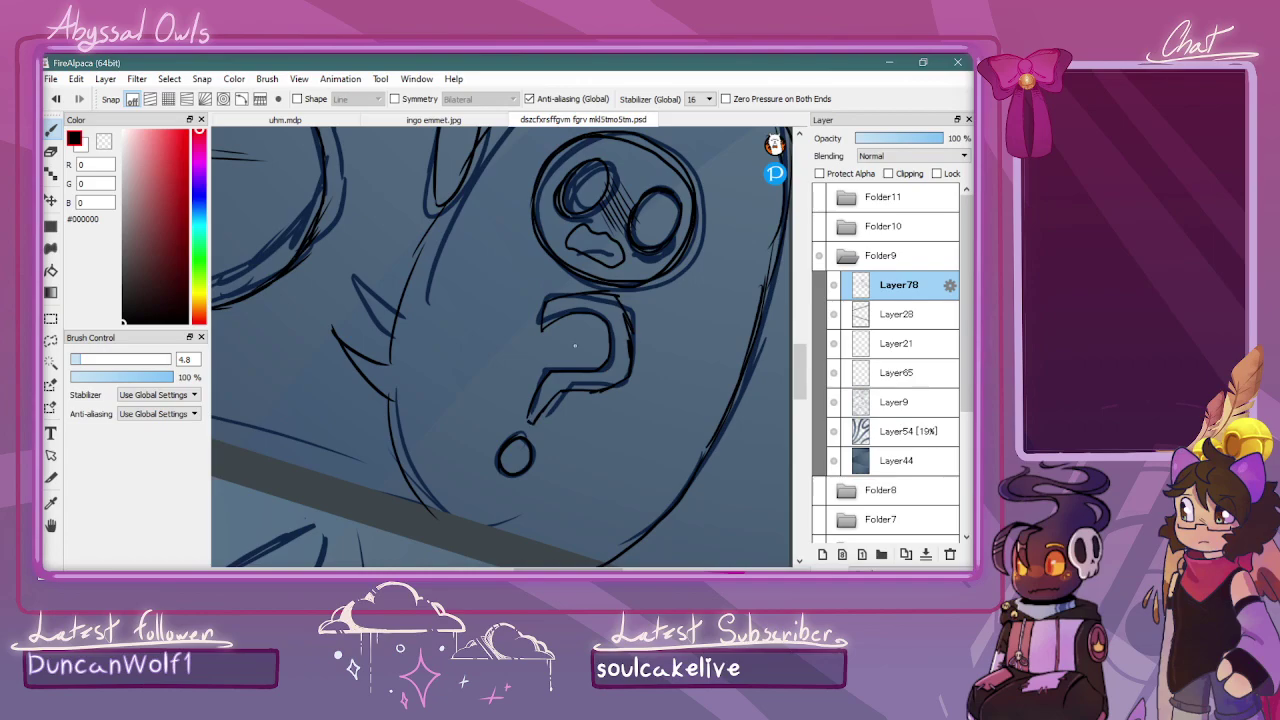
Try to trace the right edge of the oval head at the left of the page's bottom panel
key("ctrl+minus")
key("ctrl+minus")
key("ctrl+minus")
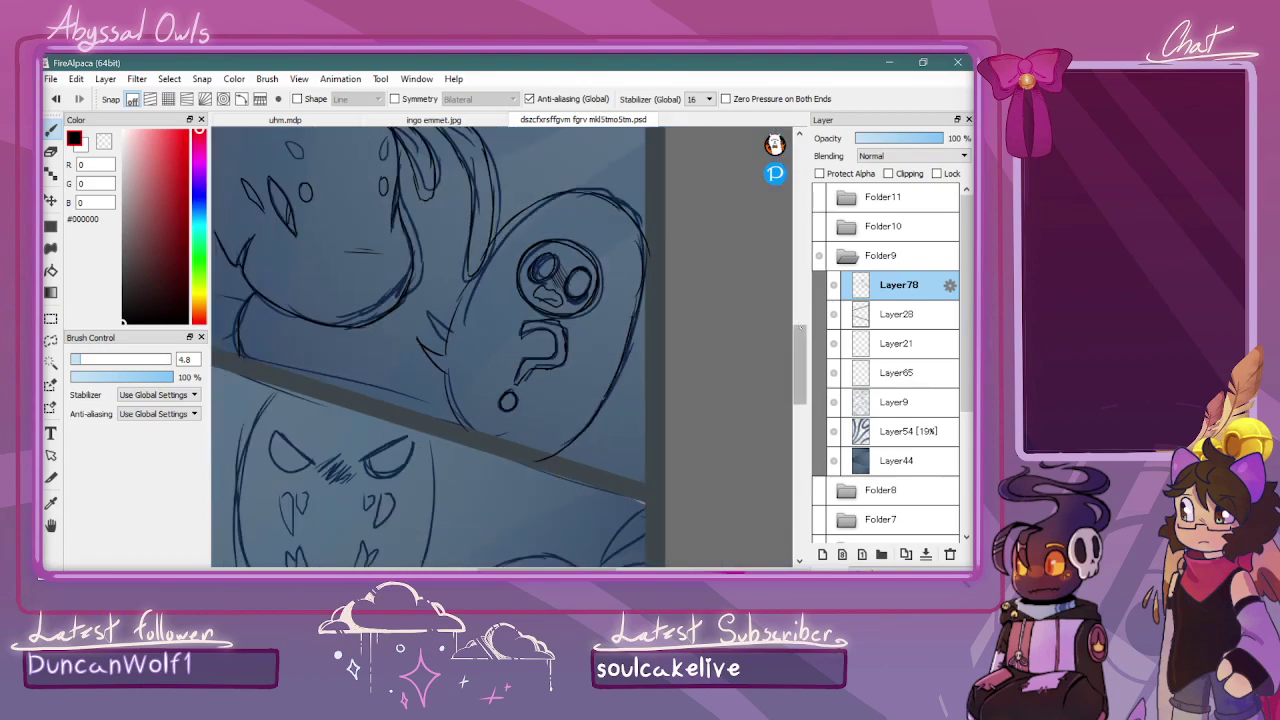
left_click_drag(799, 330, 805, 391)
key("ctrl+plus")
left_click_drag(556, 568, 464, 567)
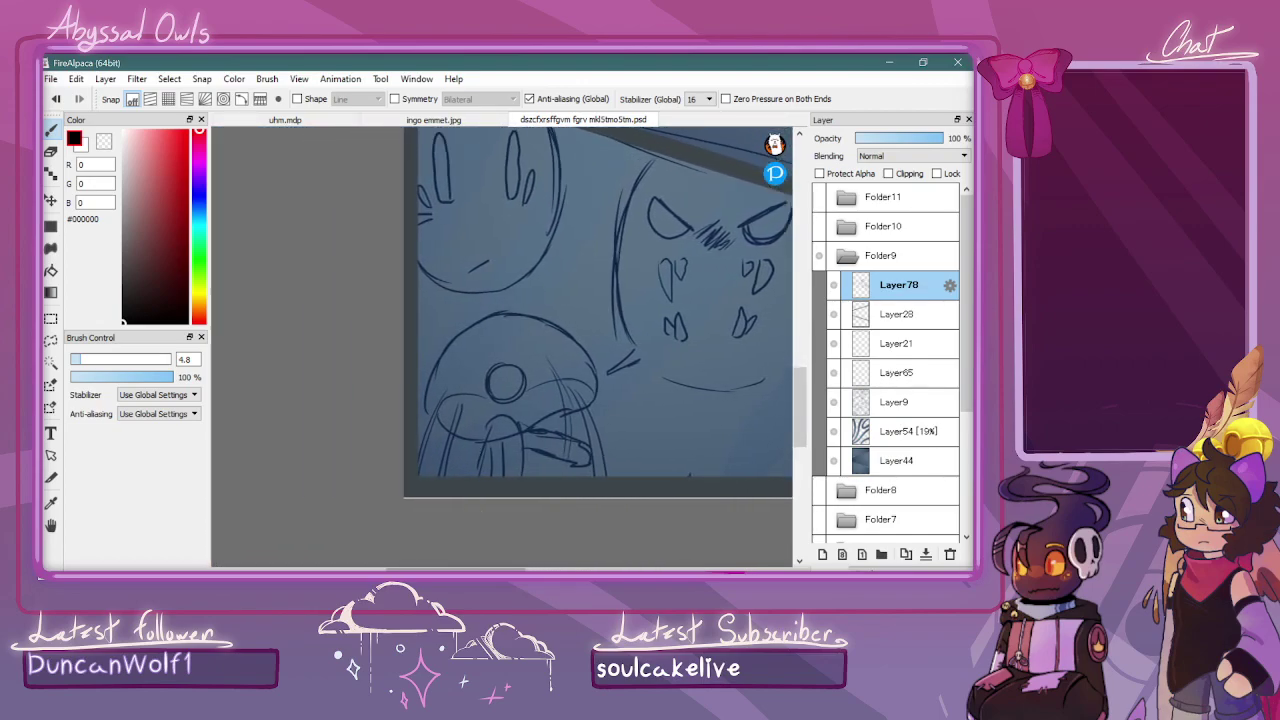
left_click_drag(799, 366, 799, 342)
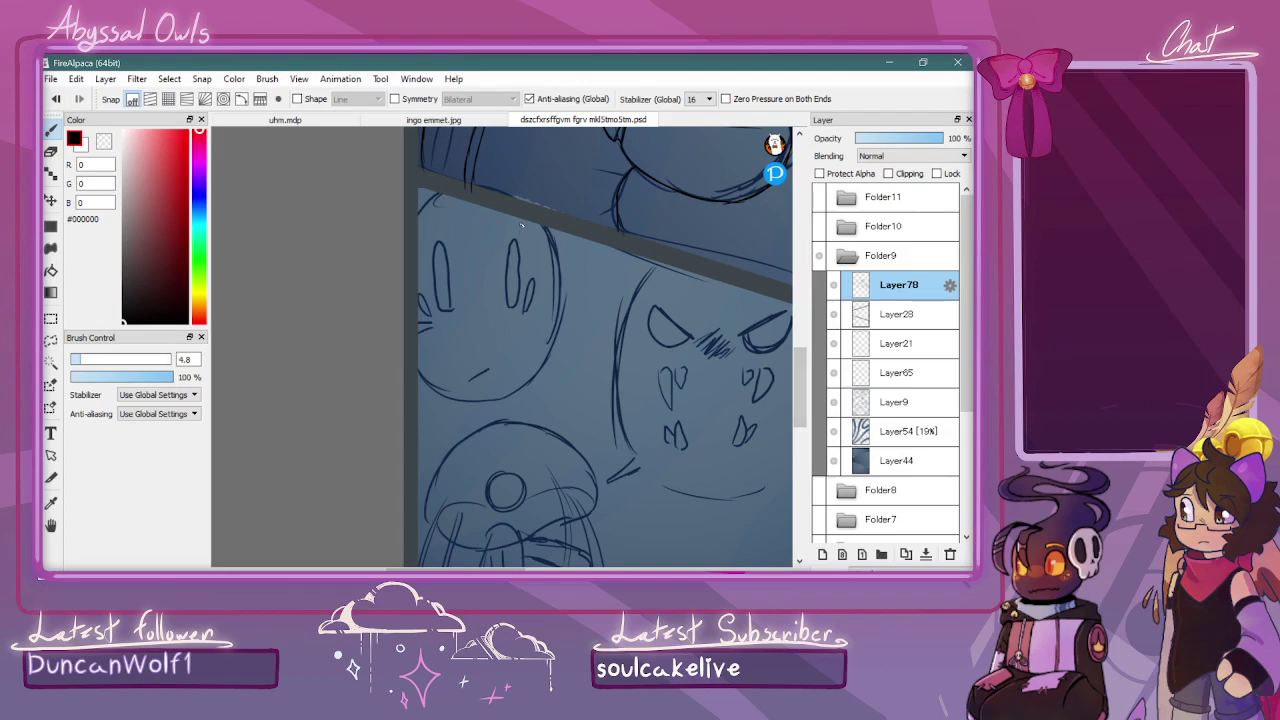
left_click_drag(531, 225, 555, 322)
Switch to Discord to read the rain-world channel, and return to FireAlpaca
key("alt+Tab")
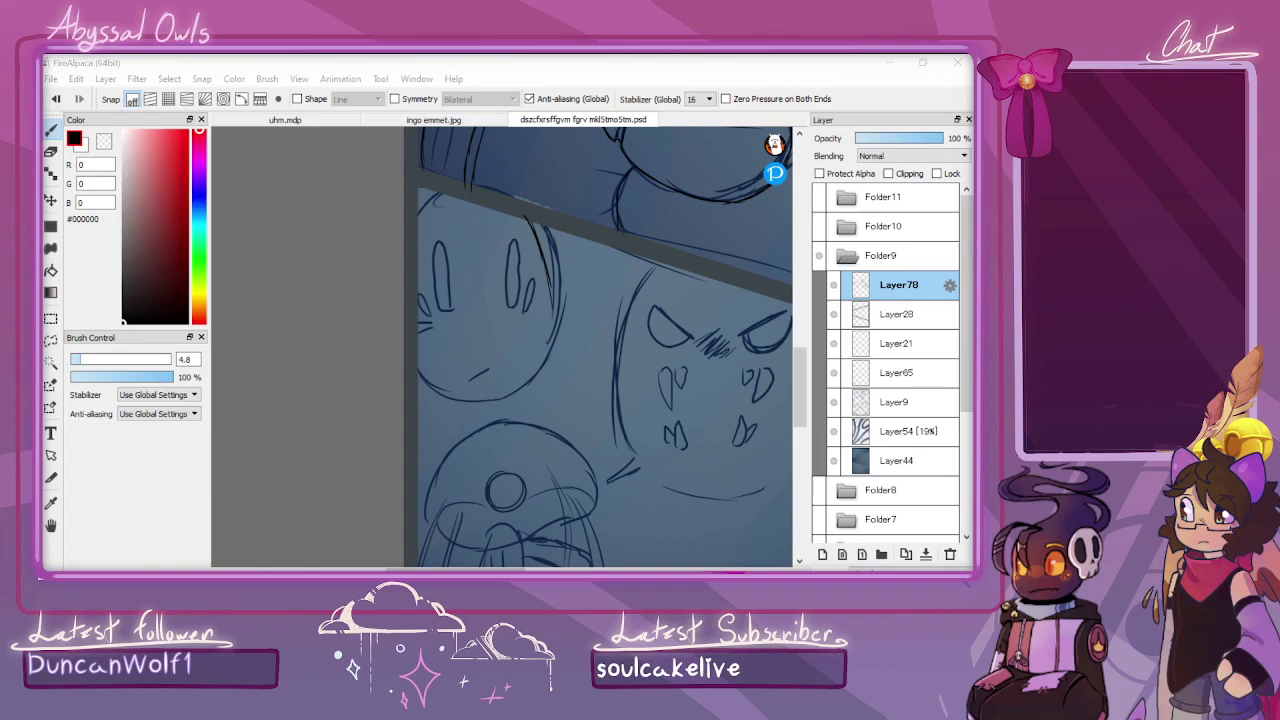
key("alt+Tab")
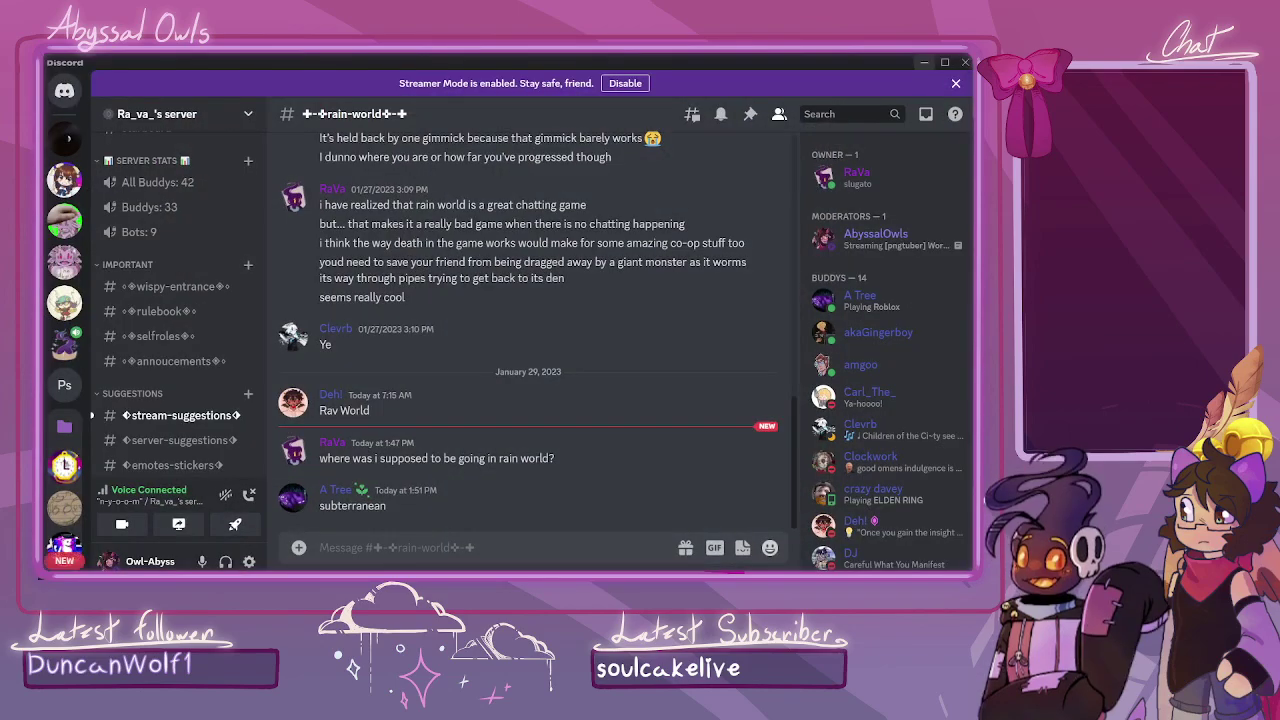
key("alt+Tab")
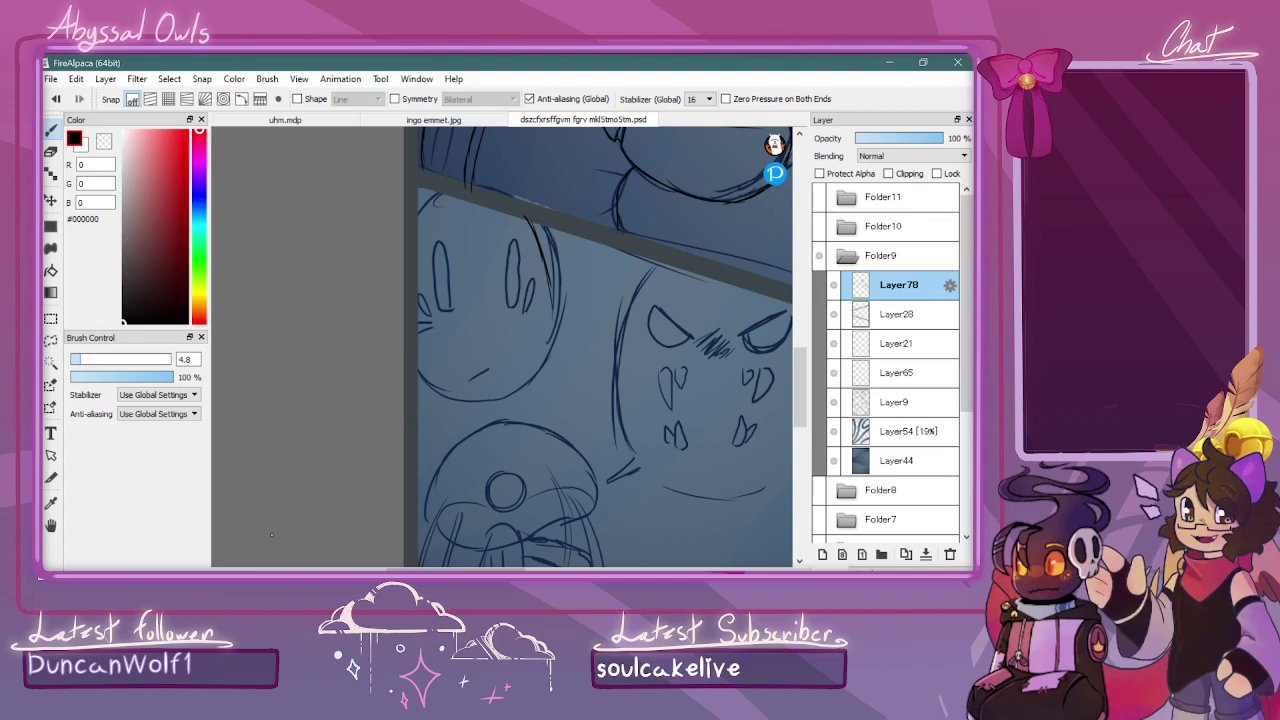
mouse_move(415, 236)
left_mouse_down()
mouse_move(427, 206)
mouse_move(413, 238)
mouse_move(414, 330)
left_mouse_up()
left_click_drag(407, 280, 440, 380)
mouse_move(412, 326)
left_mouse_down()
mouse_move(464, 398)
mouse_move(480, 400)
left_mouse_up()
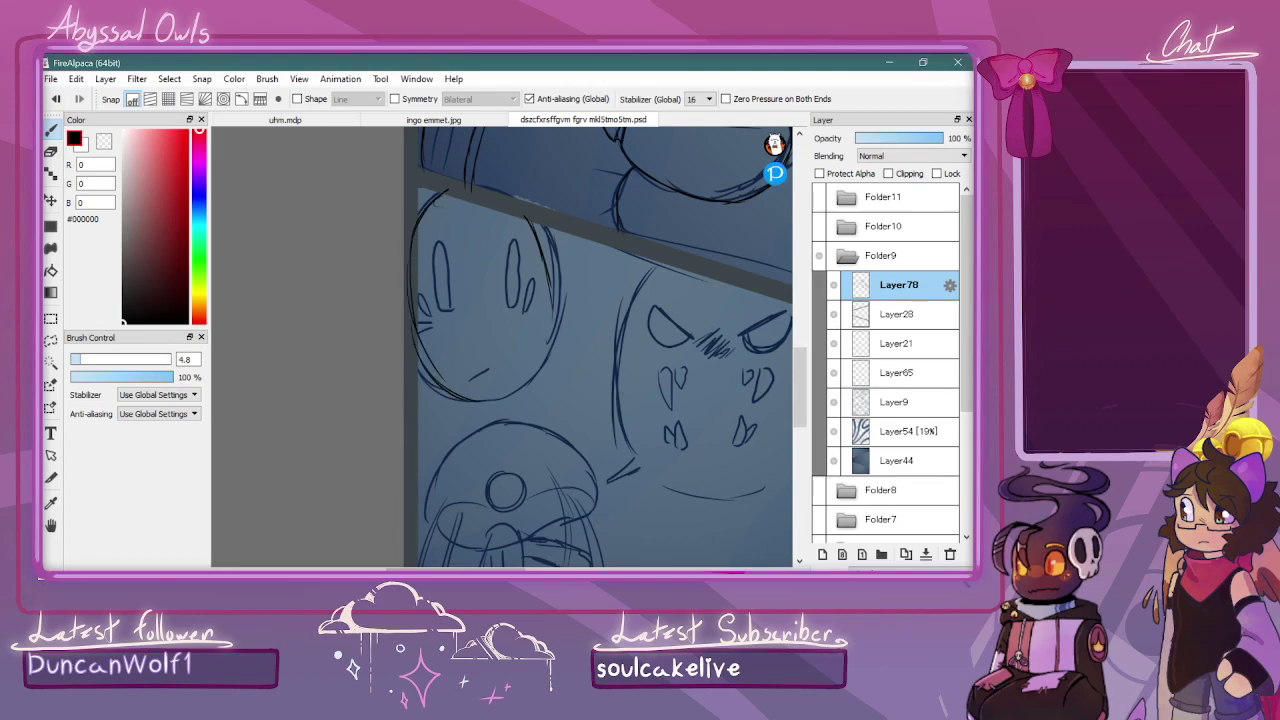
key("ctrl+z")
key("ctrl+z")
key("ctrl+z")
key("ctrl+z")
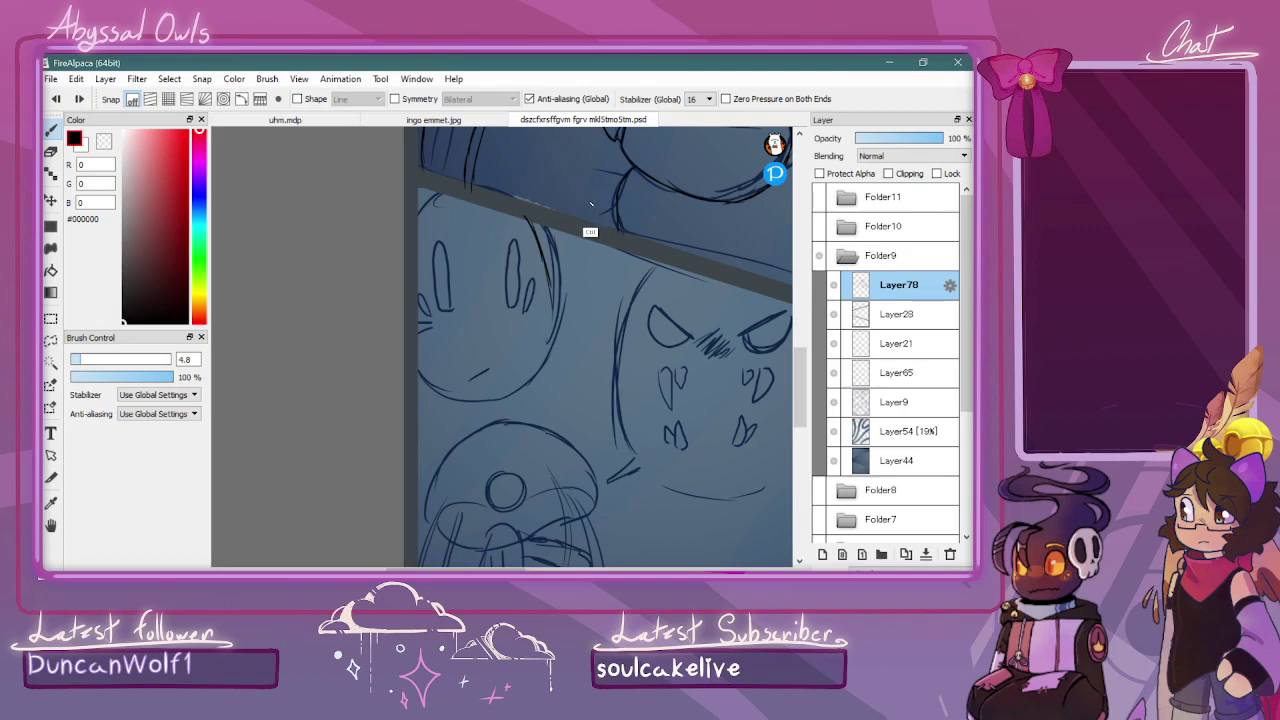
Undo the first edge stroke and retrace the right side and chin of the bottom panel's oval head
key("ctrl+z")
mouse_move(552, 254)
left_mouse_down()
mouse_move(552, 349)
mouse_move(521, 389)
mouse_move(538, 371)
mouse_move(482, 405)
mouse_move(498, 407)
mouse_move(420, 366)
mouse_move(495, 406)
mouse_move(442, 389)
mouse_move(504, 396)
left_mouse_up()
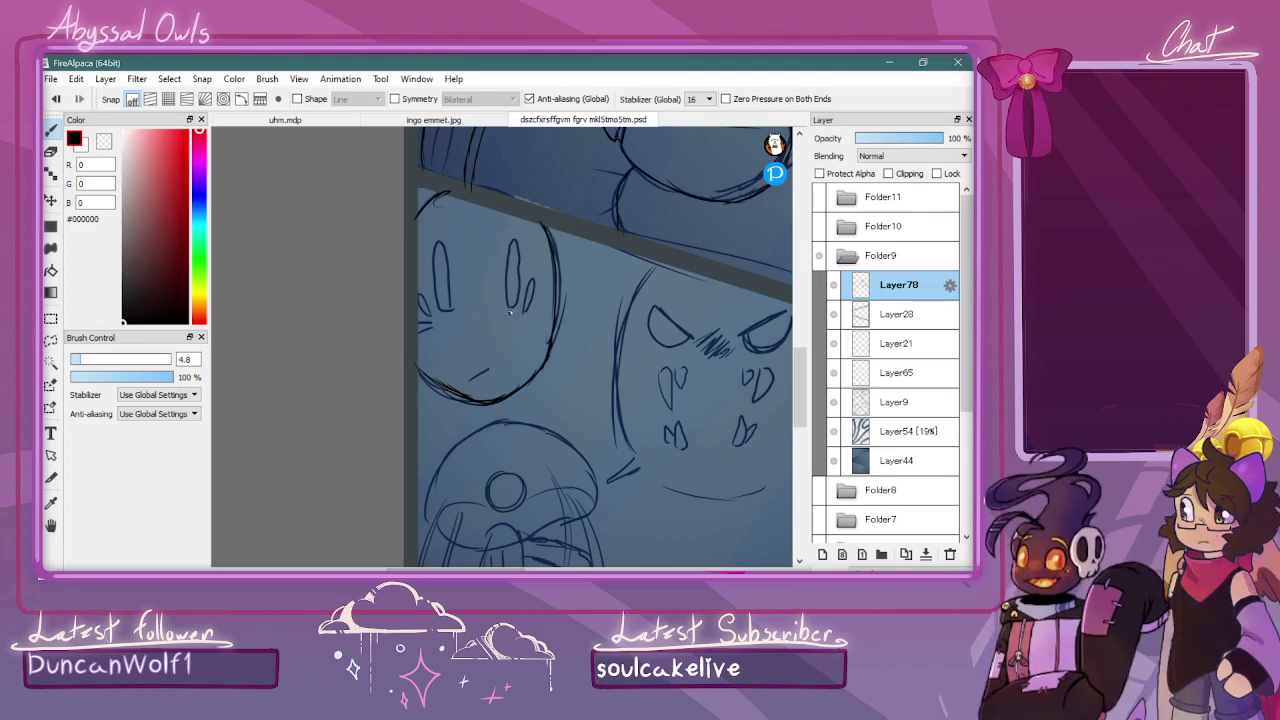
mouse_move(508, 284)
left_mouse_down()
mouse_move(514, 263)
mouse_move(510, 320)
left_mouse_up()
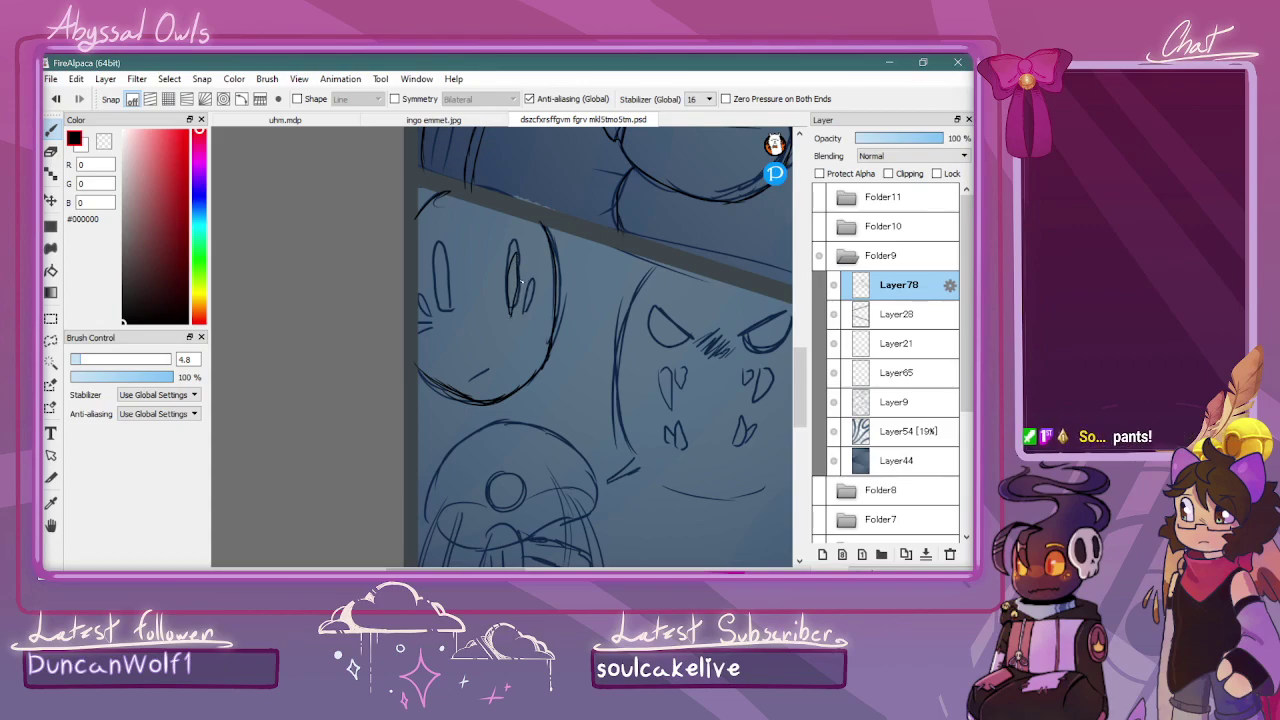
key("ctrl+z")
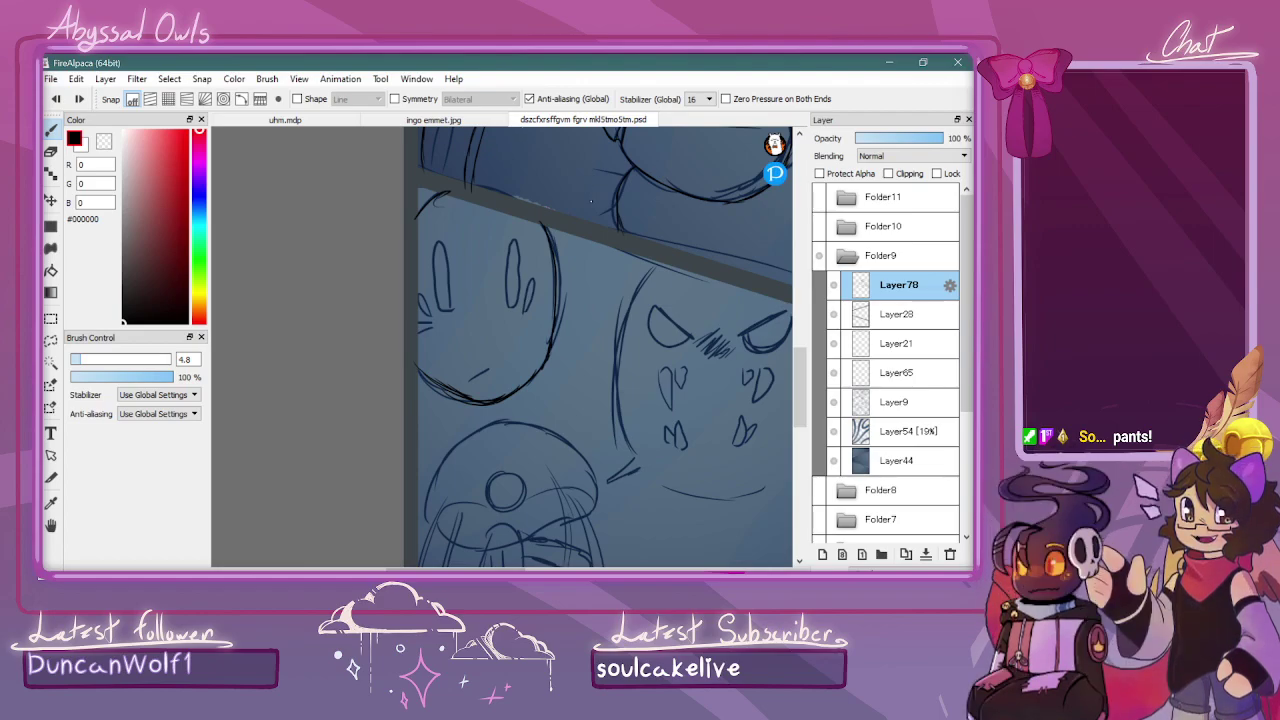
mouse_move(524, 319)
left_mouse_down()
mouse_move(532, 256)
mouse_move(523, 314)
mouse_move(542, 286)
mouse_move(530, 311)
left_mouse_up()
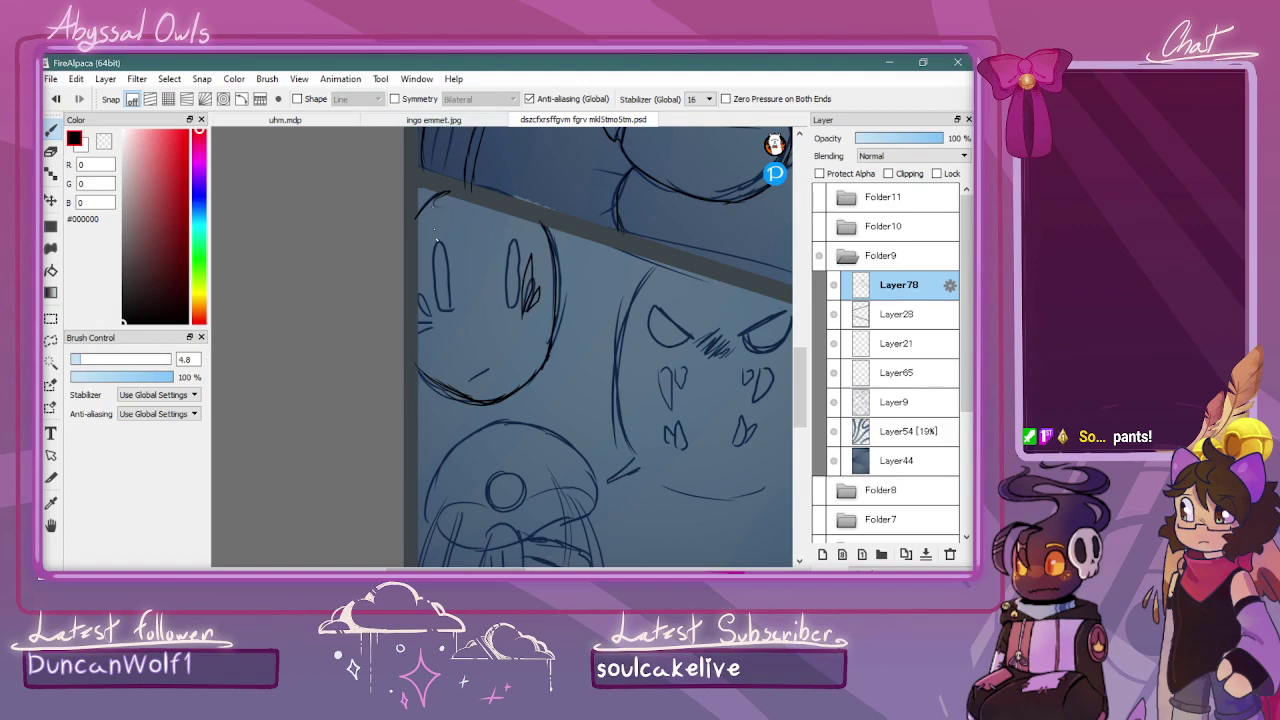
mouse_move(460, 330)
left_mouse_down()
mouse_move(435, 263)
mouse_move(460, 326)
left_mouse_up()
key("ctrl+z")
key("ctrl+z")
key("ctrl+z")
key("ctrl+z")
key("ctrl+z")
Trace the oval head's tall narrow eyes and the small slanted marks beside them
mouse_move(513, 252)
left_mouse_down()
mouse_move(520, 302)
mouse_move(520, 244)
mouse_move(524, 303)
mouse_move(532, 283)
left_mouse_up()
key("ctrl+z")
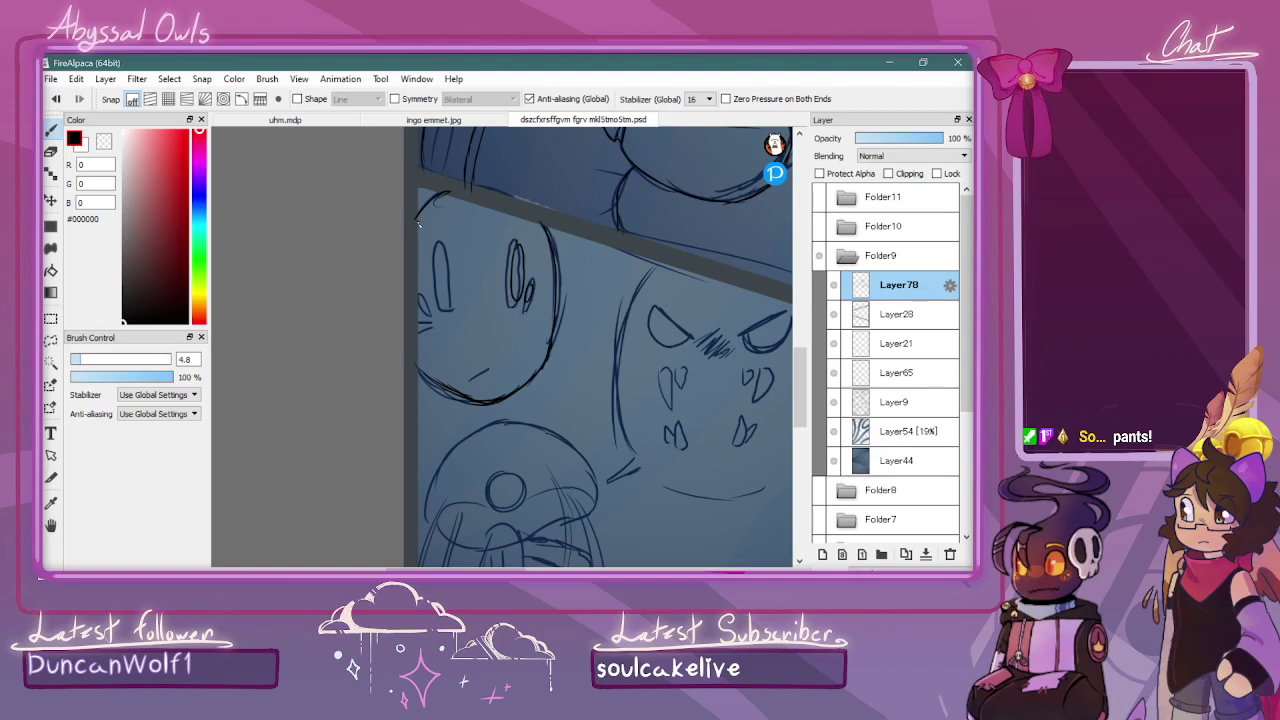
mouse_move(455, 302)
left_mouse_down()
mouse_move(447, 253)
mouse_move(442, 304)
mouse_move(428, 292)
mouse_move(424, 312)
mouse_move(434, 309)
left_mouse_up()
Draw a short slanted frowning mouth on the oval head, redoing the stroke until it sits over the sketch
left_click_drag(472, 370, 508, 362)
key("ctrl+z")
left_click_drag(472, 378, 488, 373)
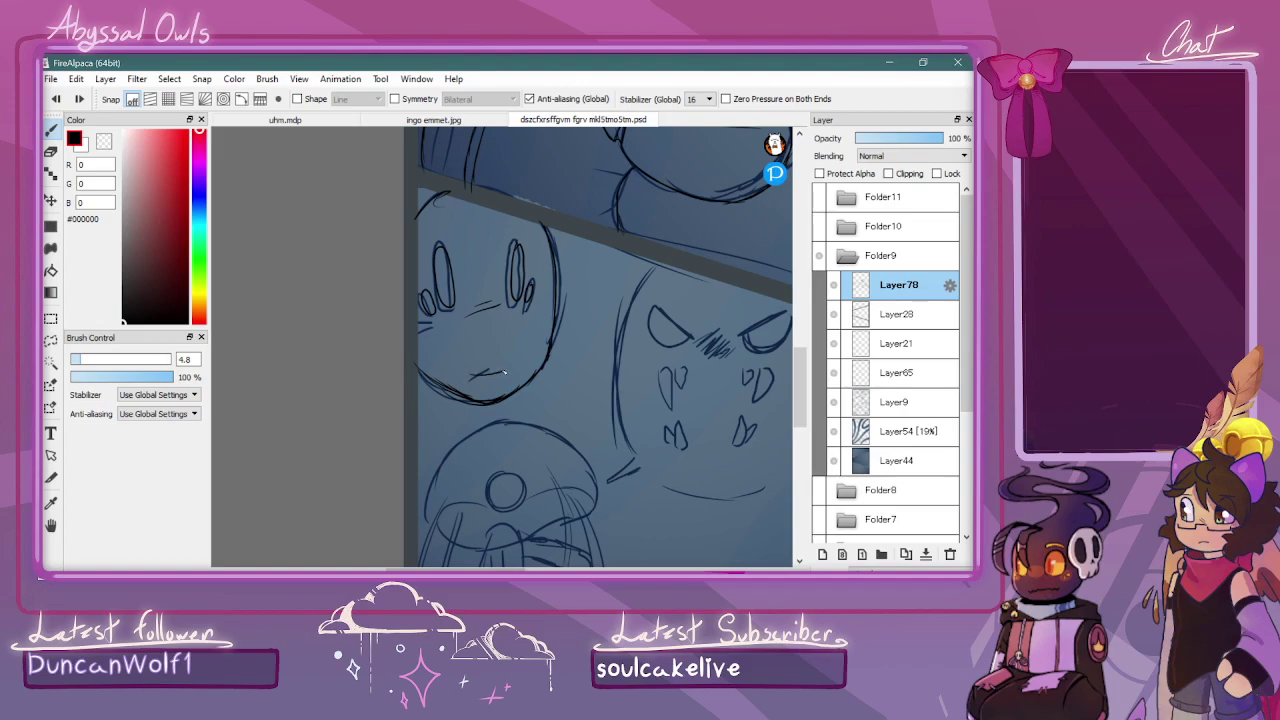
key("ctrl+z")
mouse_move(474, 380)
left_mouse_down()
mouse_move(507, 371)
mouse_move(475, 382)
left_mouse_up()
key("ctrl+z")
left_click_drag(474, 378, 488, 374)
mouse_move(466, 219)
left_mouse_down()
mouse_move(516, 229)
mouse_move(500, 218)
mouse_move(536, 268)
mouse_move(522, 242)
mouse_move(538, 347)
mouse_move(555, 296)
mouse_move(535, 238)
mouse_move(470, 215)
left_mouse_up()
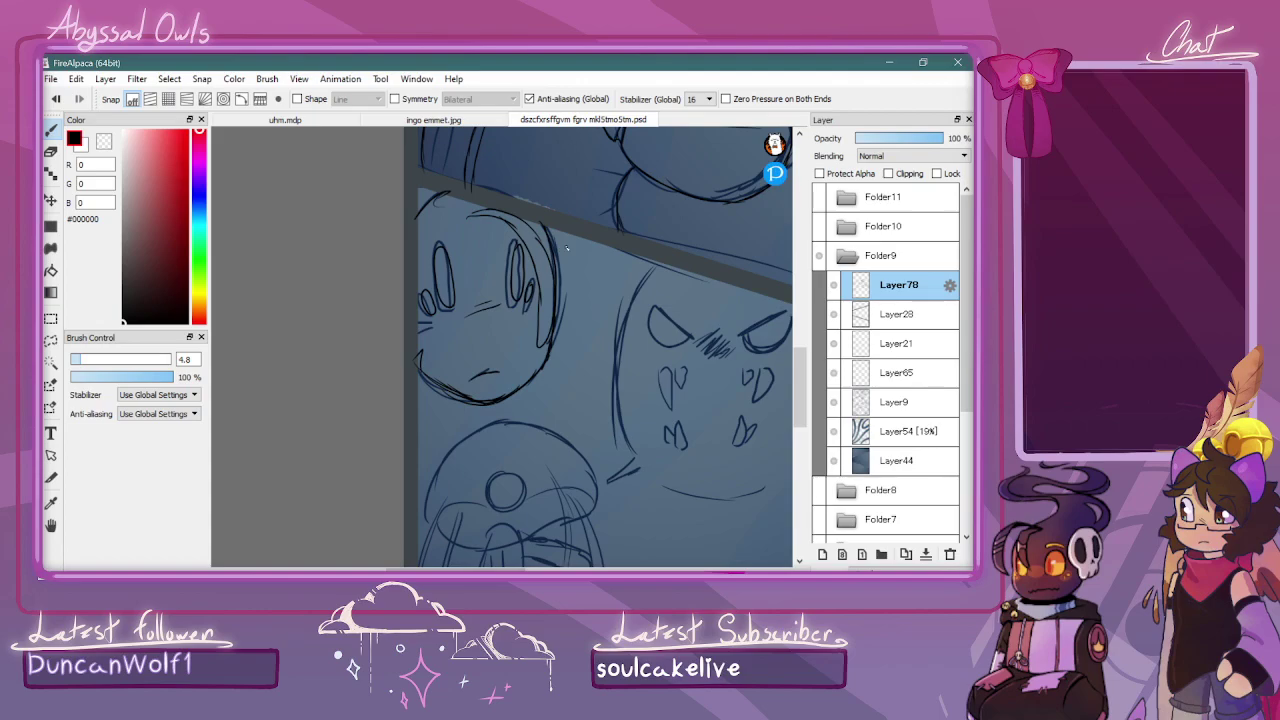
key("ctrl+z")
key("ctrl+z")
key("ctrl+z")
key("ctrl+z")
key("ctrl+z")
Trace the domed cap of the left jellyfish character and the tentacles hanging from its left side
left_click_drag(456, 569, 491, 569)
left_click_drag(798, 355, 798, 381)
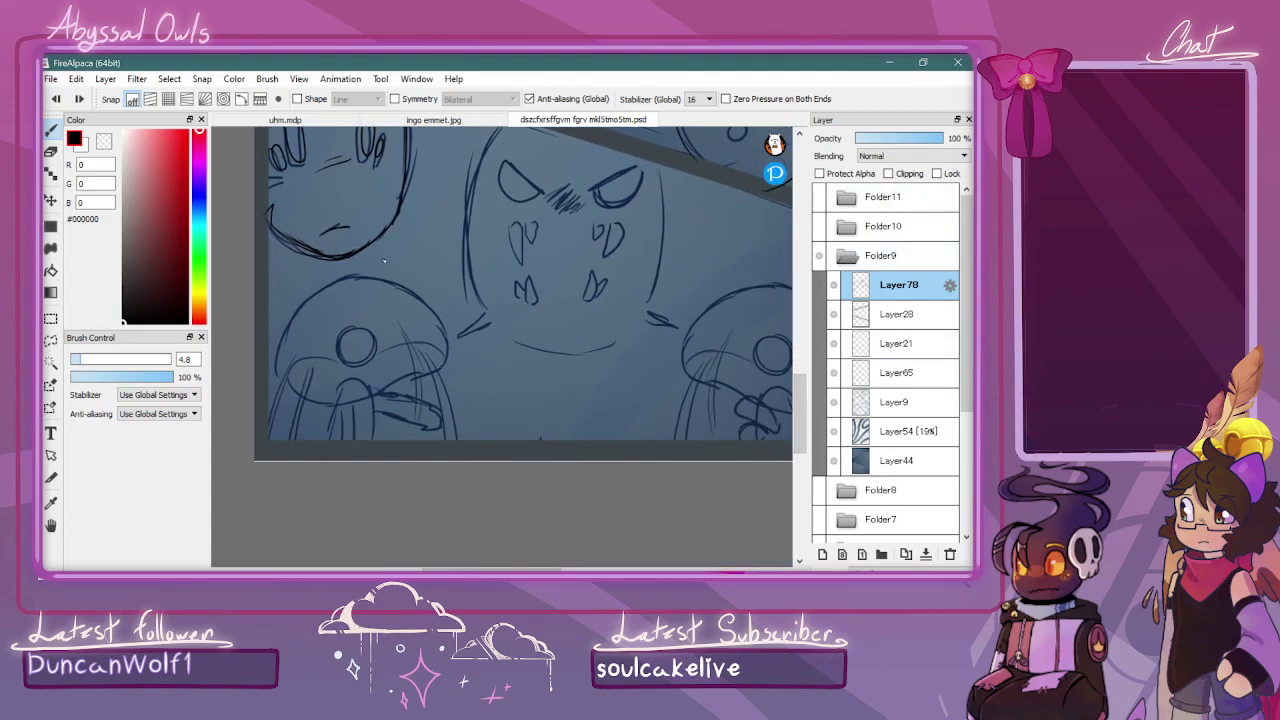
mouse_move(284, 378)
left_mouse_down()
mouse_move(276, 342)
mouse_move(306, 294)
mouse_move(367, 281)
mouse_move(431, 314)
mouse_move(443, 356)
mouse_move(336, 395)
mouse_move(281, 371)
mouse_move(356, 396)
left_mouse_up()
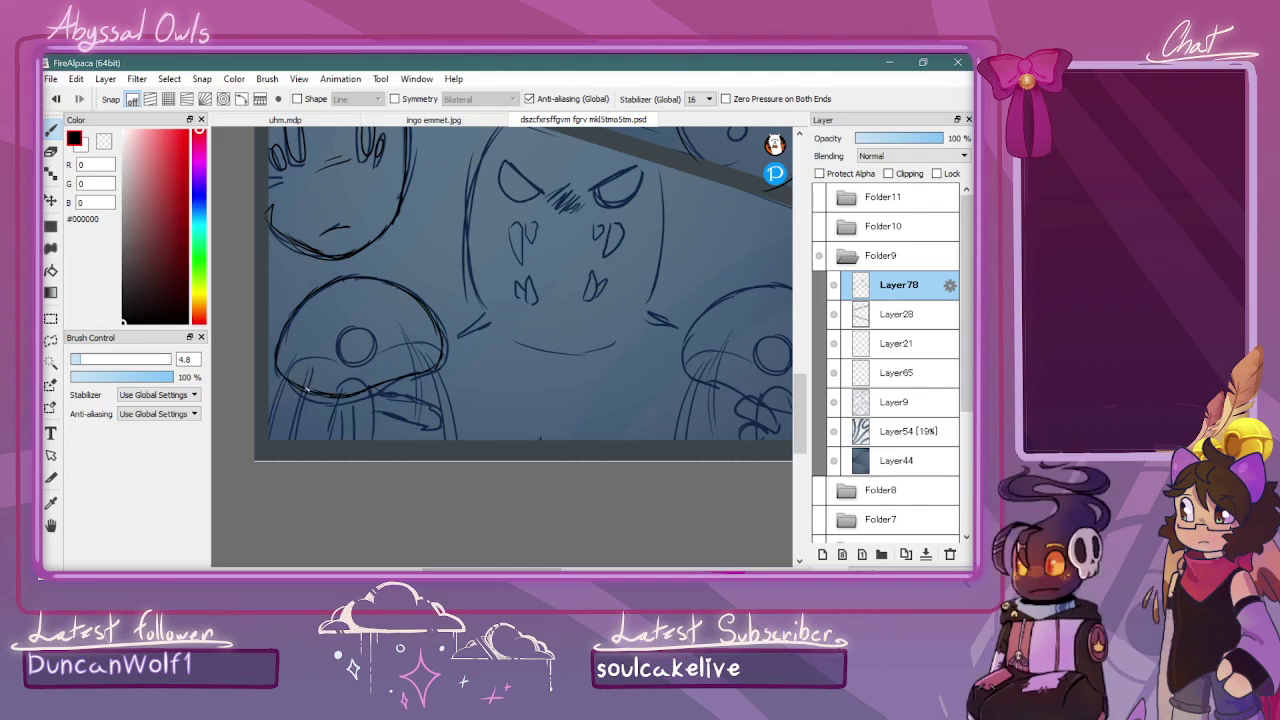
mouse_move(289, 452)
left_mouse_down()
mouse_move(313, 375)
mouse_move(296, 461)
mouse_move(287, 414)
mouse_move(267, 430)
mouse_move(296, 366)
left_mouse_up()
left_click_drag(270, 446, 290, 370)
Trace the left jellyfish character's round face with its side tuft, and the body lines beneath it
mouse_move(349, 328)
left_mouse_down()
mouse_move(322, 355)
mouse_move(362, 327)
mouse_move(372, 338)
left_mouse_up()
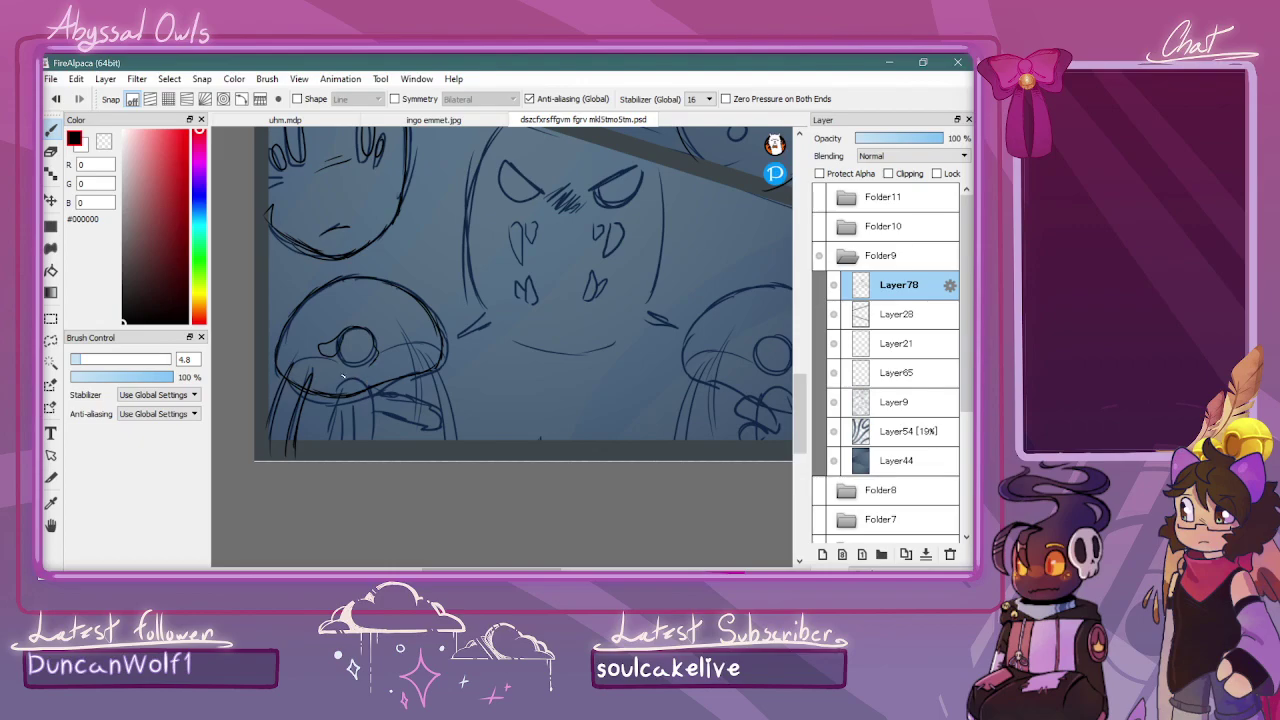
left_click_drag(338, 357, 331, 394)
scroll(355, 345, "up", 3)
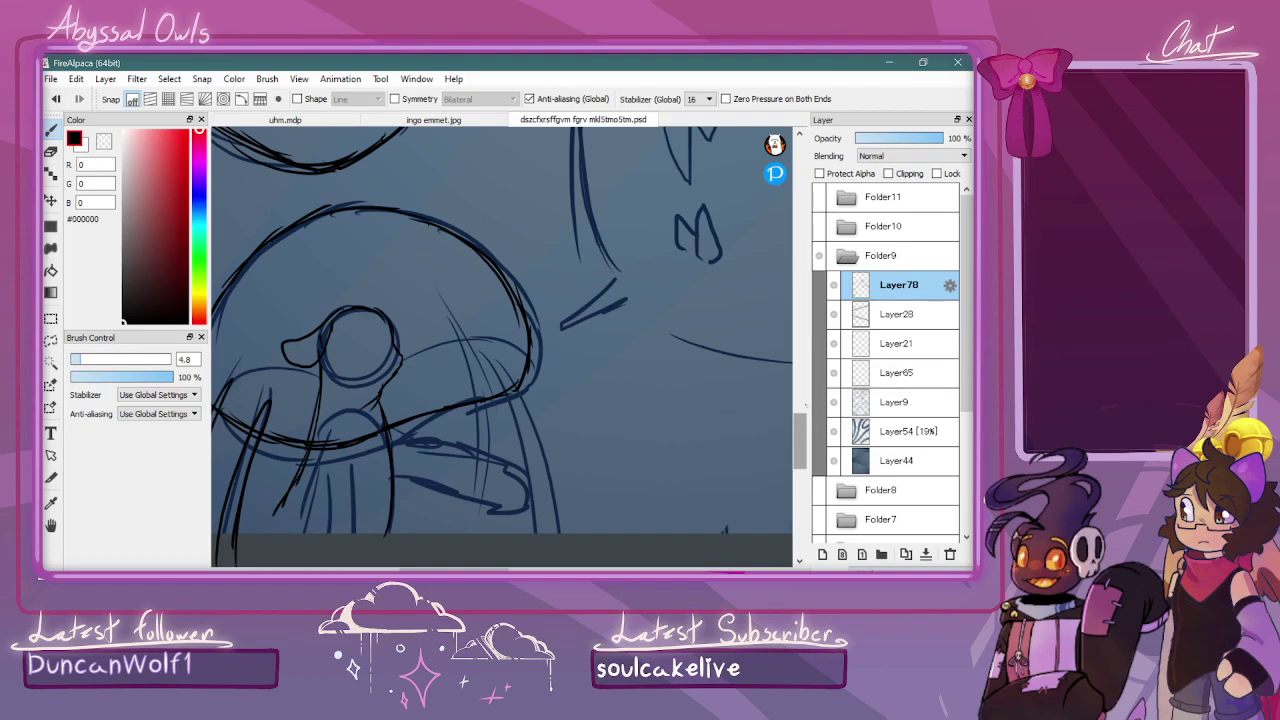
mouse_move(334, 449)
left_mouse_down()
mouse_move(350, 446)
mouse_move(365, 539)
left_mouse_up()
left_click_drag(334, 450, 329, 548)
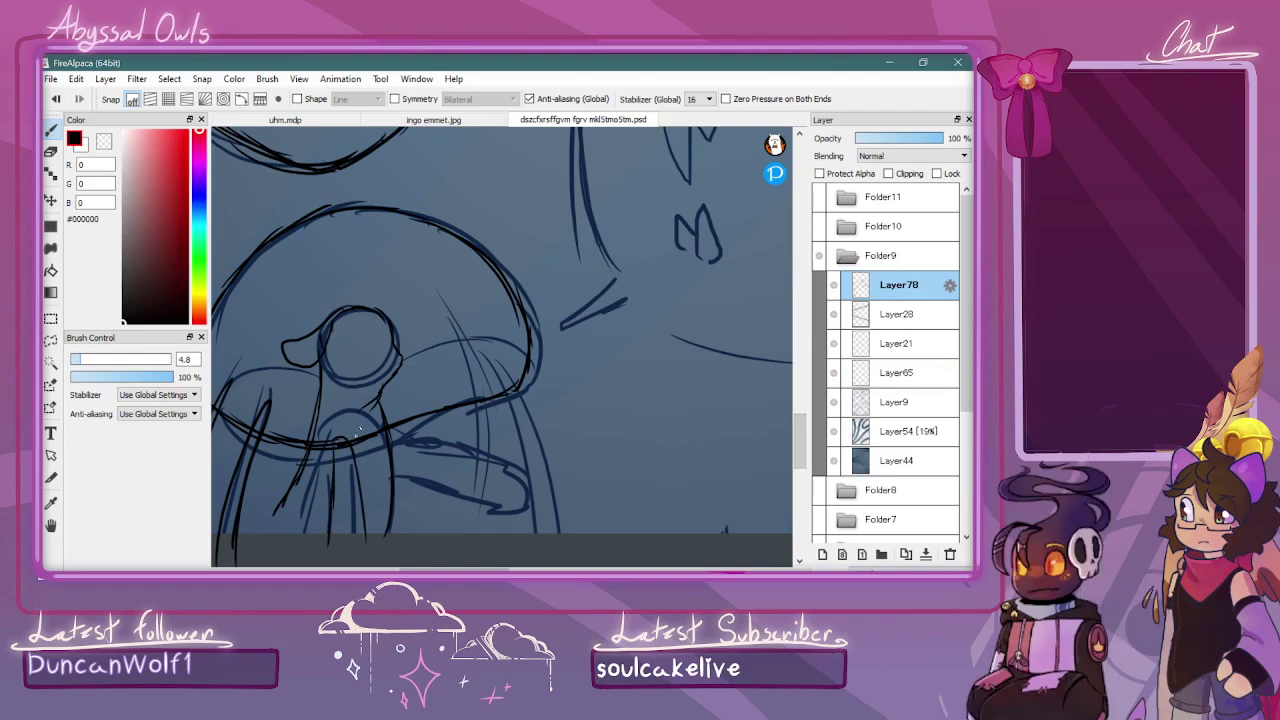
Trace the left jellyfish character's outstretched arm and the tentacles hanging from the cap's right side
left_click_drag(398, 440, 518, 476)
mouse_move(393, 467)
left_mouse_down()
mouse_move(492, 513)
mouse_move(529, 496)
mouse_move(490, 470)
left_mouse_up()
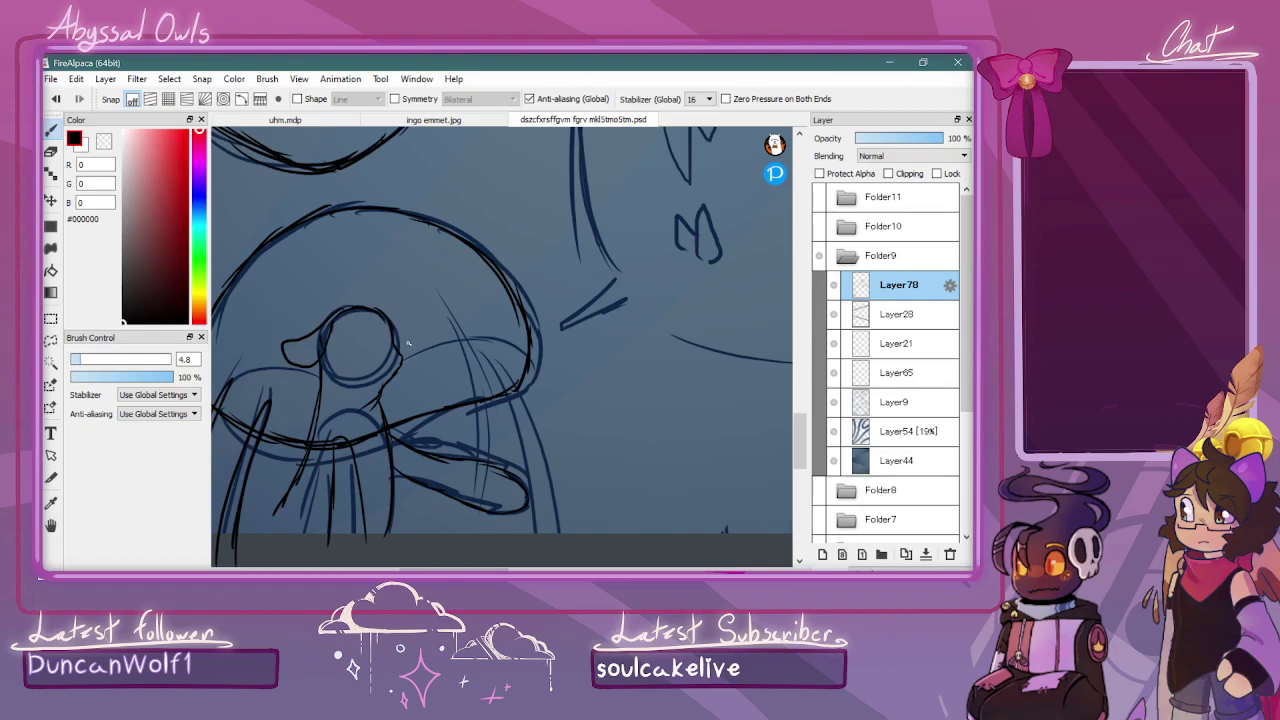
left_click_drag(489, 347, 554, 500)
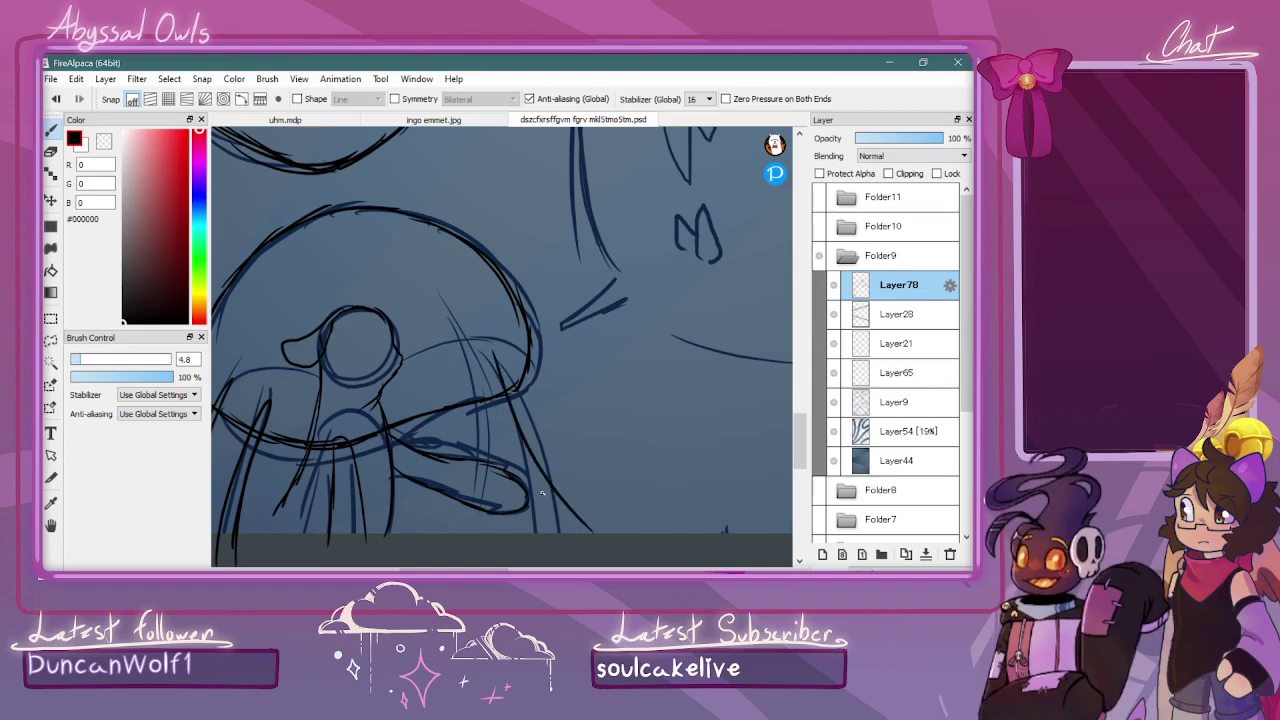
left_click_drag(497, 358, 527, 480)
left_click_drag(511, 432, 575, 548)
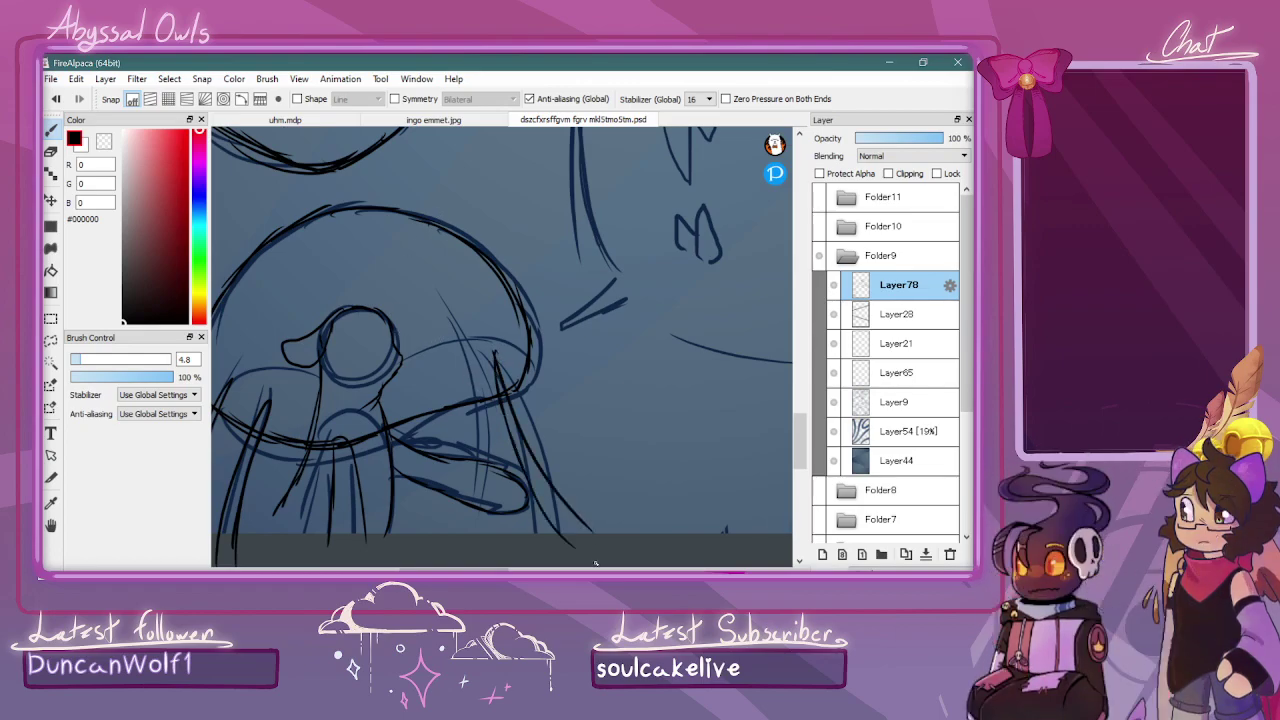
mouse_move(446, 403)
left_mouse_down()
mouse_move(458, 455)
mouse_move(452, 402)
left_mouse_up()
mouse_move(455, 410)
left_mouse_down()
mouse_move(485, 478)
mouse_move(490, 534)
mouse_move(522, 544)
left_mouse_up()
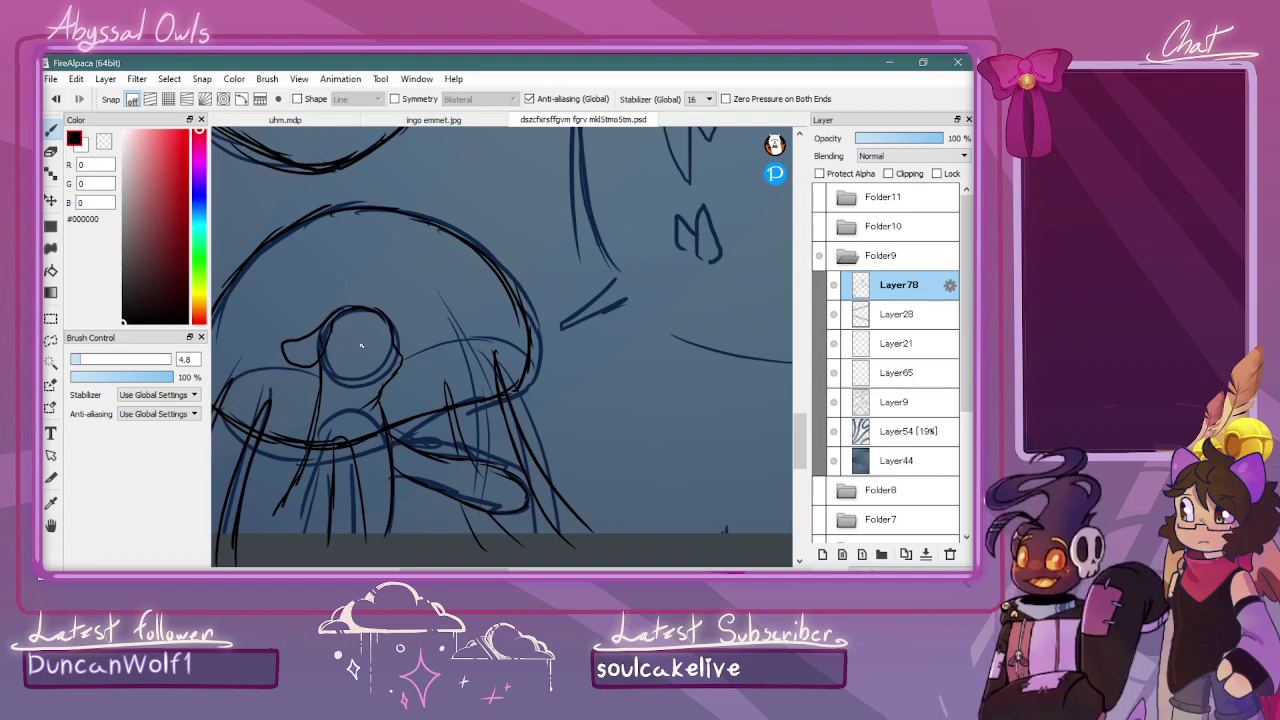
Draw the small facial features inside the left jellyfish character's round face
mouse_move(348, 345)
left_mouse_down()
mouse_move(385, 338)
mouse_move(386, 356)
mouse_move(388, 342)
left_mouse_up()
key("ctrl+minus")
key("ctrl+minus")
key("ctrl+minus")
key("ctrl+minus")
key("ctrl+minus")
Trace the right jellyfish character's round face with its trailing side tuft, and draw squinting eyes inside it
scroll(576, 233, "up", 5)
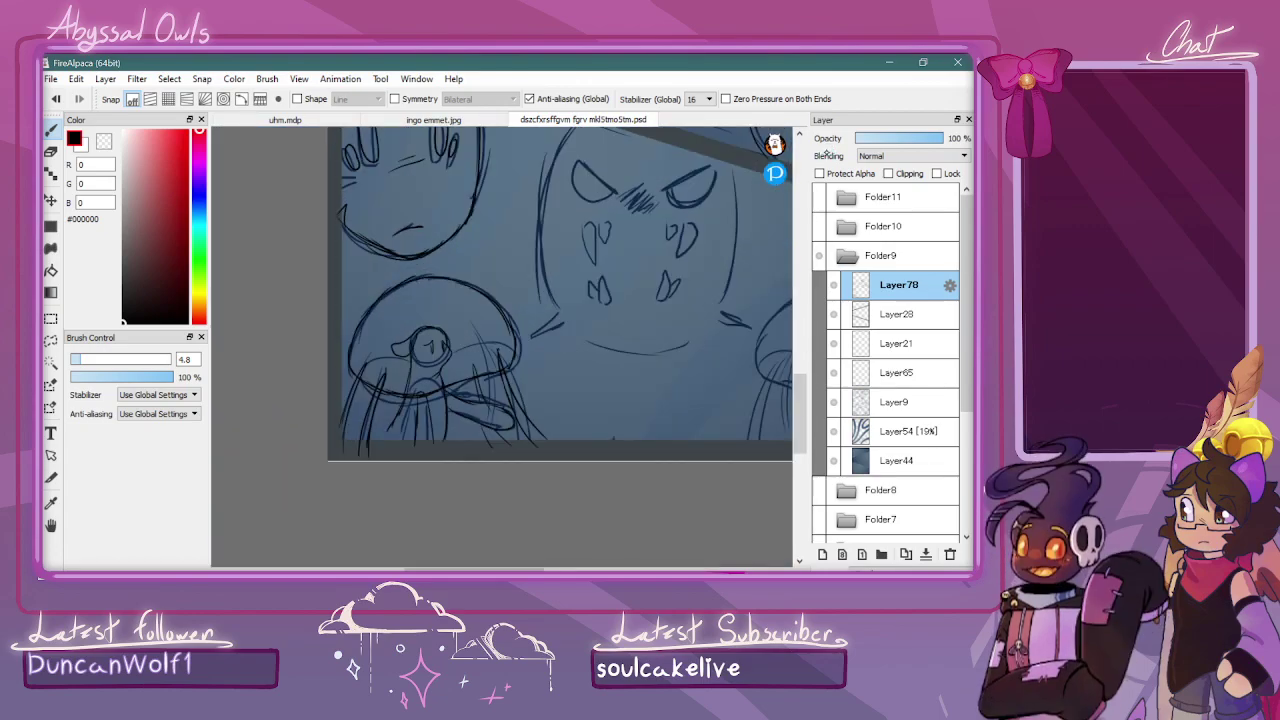
scroll(510, 540, "right", 5)
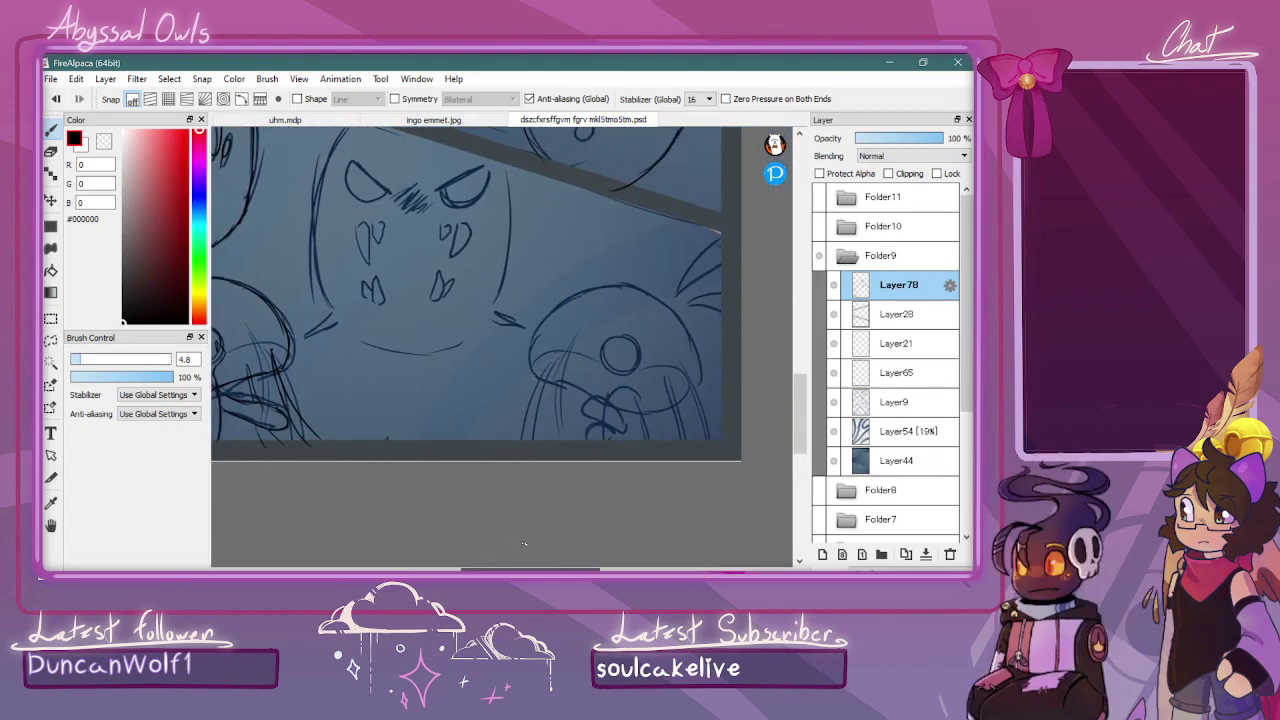
scroll(548, 541, "right", 1)
scroll(564, 362, "up", 4)
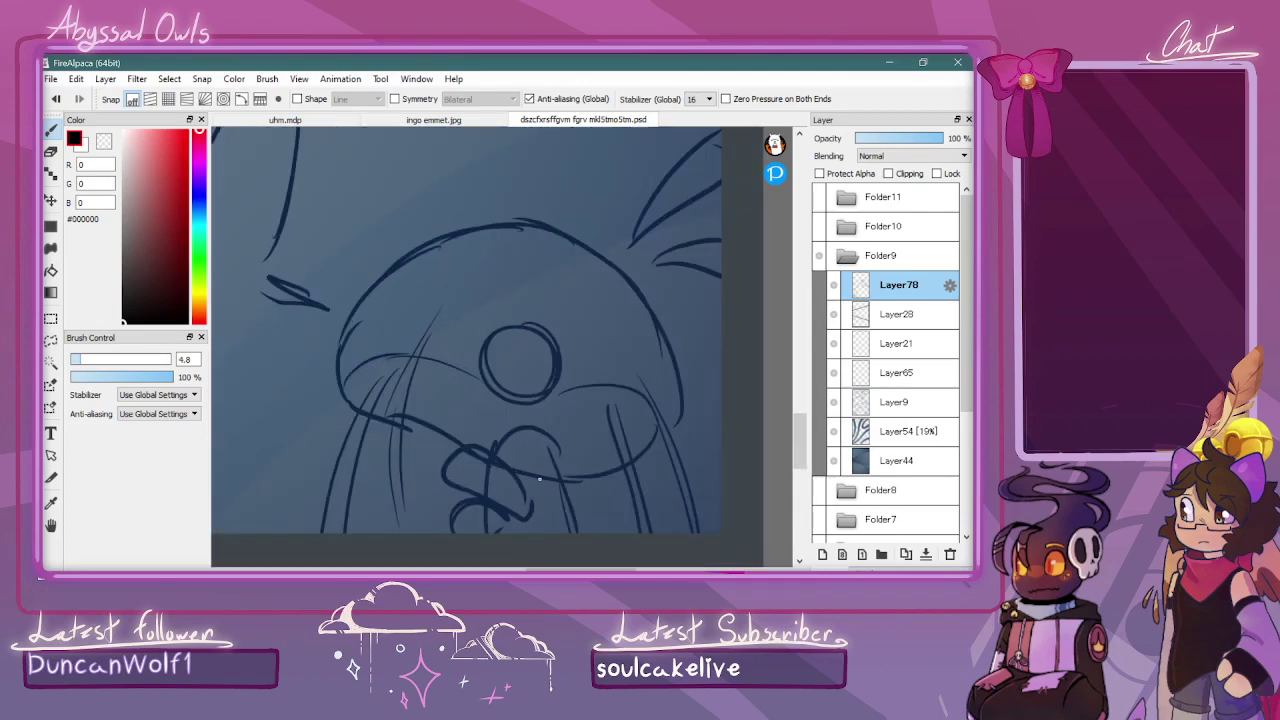
mouse_move(583, 337)
left_mouse_down()
mouse_move(618, 452)
mouse_move(590, 465)
mouse_move(566, 446)
left_mouse_up()
mouse_move(575, 341)
left_mouse_down()
mouse_move(529, 323)
mouse_move(554, 321)
mouse_move(496, 331)
mouse_move(471, 399)
mouse_move(467, 383)
mouse_move(515, 430)
left_mouse_up()
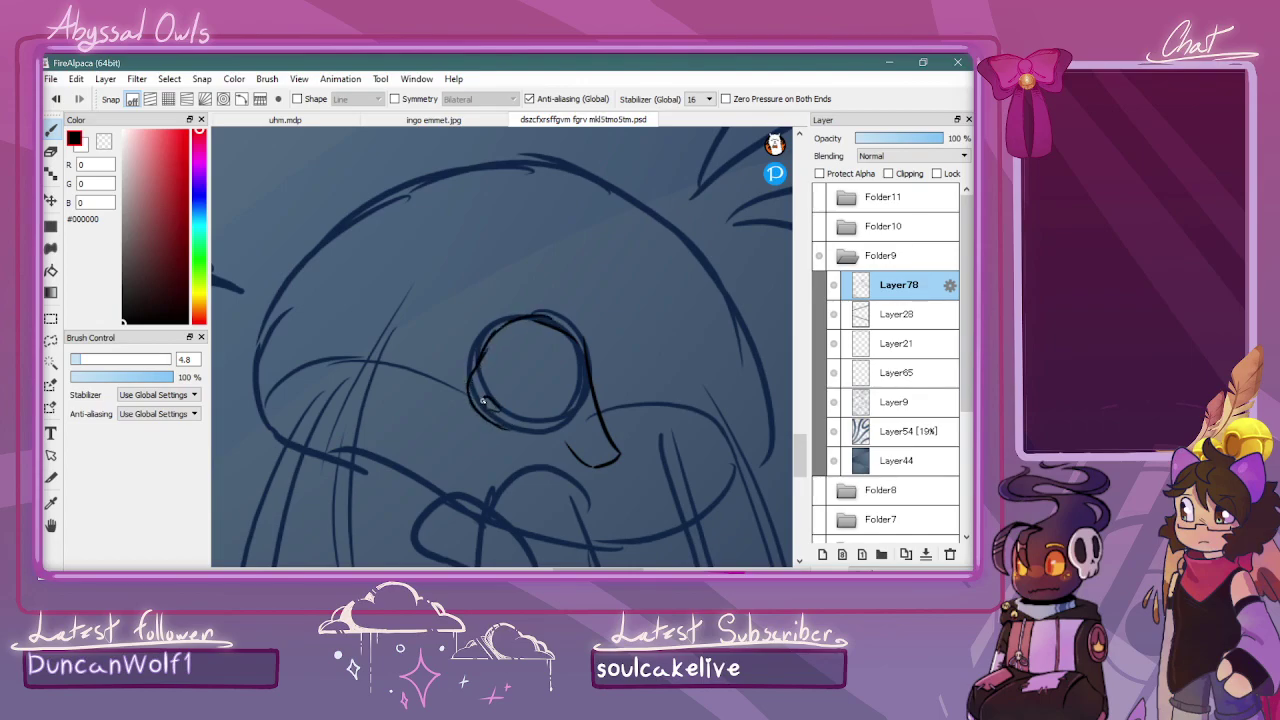
mouse_move(538, 357)
left_mouse_down()
mouse_move(515, 371)
mouse_move(536, 390)
mouse_move(540, 358)
mouse_move(485, 369)
left_mouse_up()
scroll(771, 420, "down", 3)
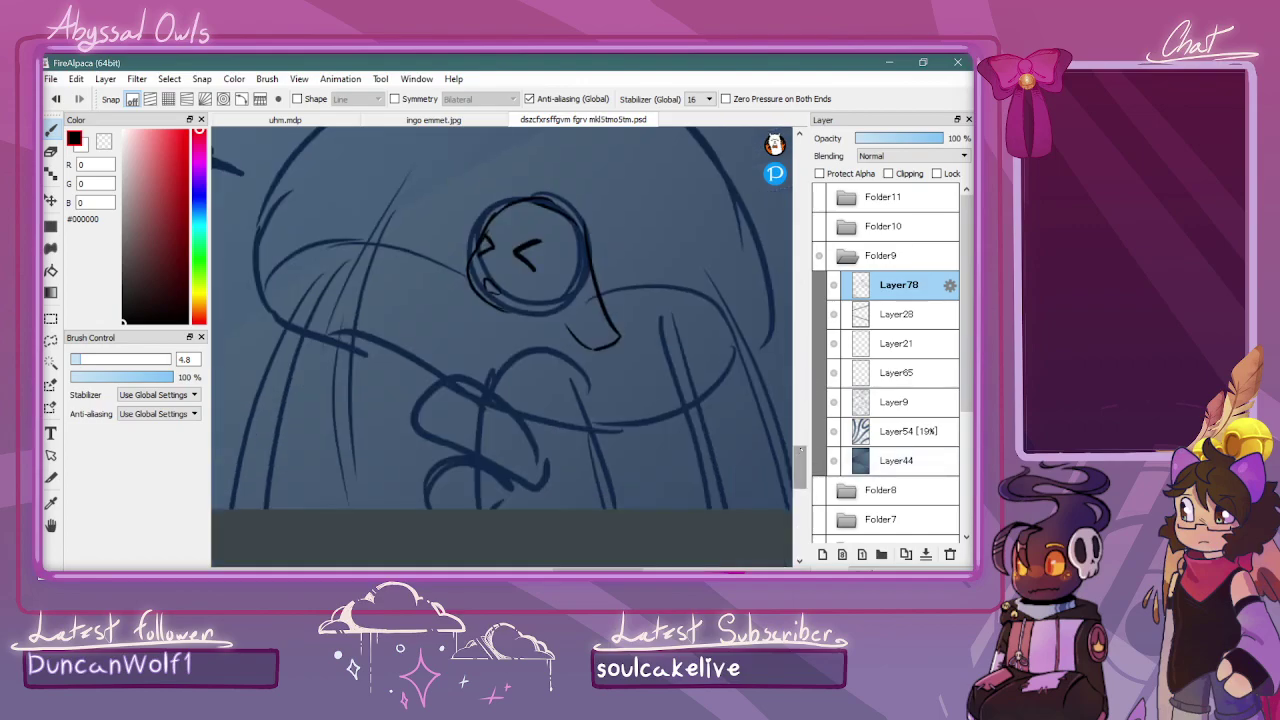
Draw the right jellyfish character's raised arm beside the face and the two long body lines running down below it
mouse_move(546, 352)
left_mouse_down()
mouse_move(629, 220)
mouse_move(595, 261)
mouse_move(686, 190)
mouse_move(706, 227)
mouse_move(711, 212)
mouse_move(704, 247)
mouse_move(672, 275)
left_mouse_up()
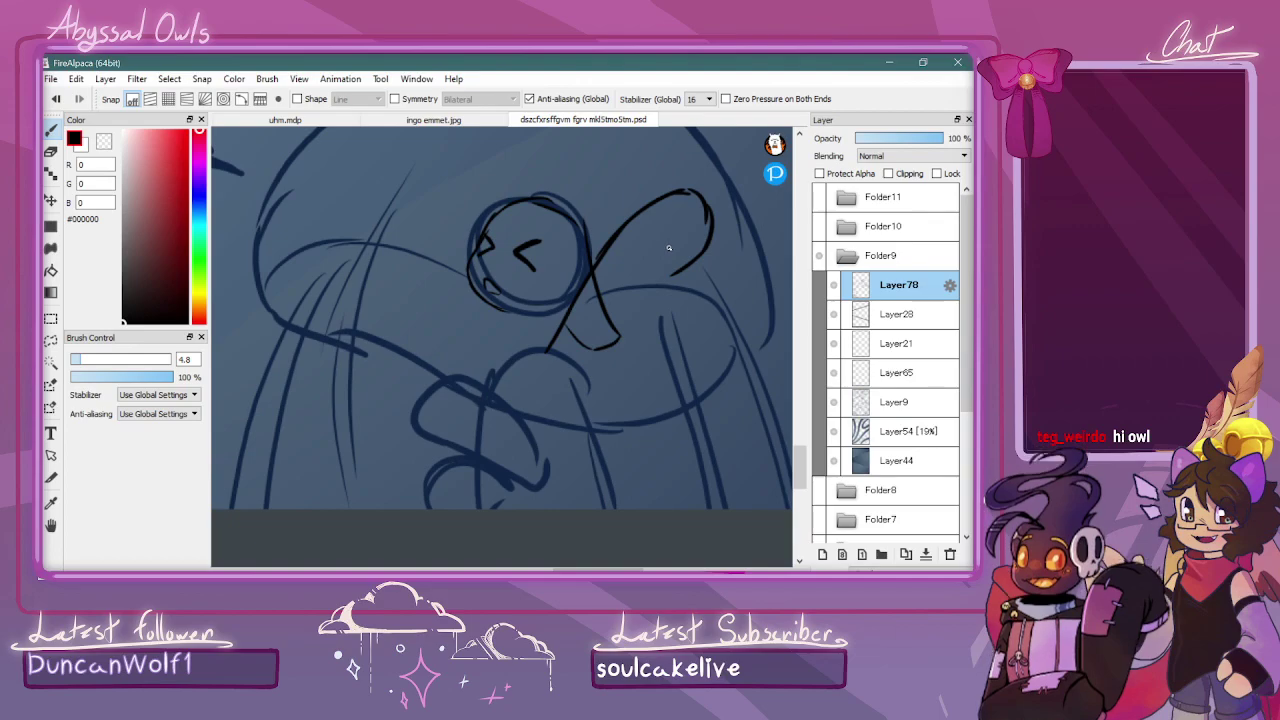
mouse_move(629, 302)
left_mouse_down()
mouse_move(669, 280)
mouse_move(593, 348)
mouse_move(629, 314)
mouse_move(580, 374)
mouse_move(586, 362)
mouse_move(581, 410)
left_mouse_up()
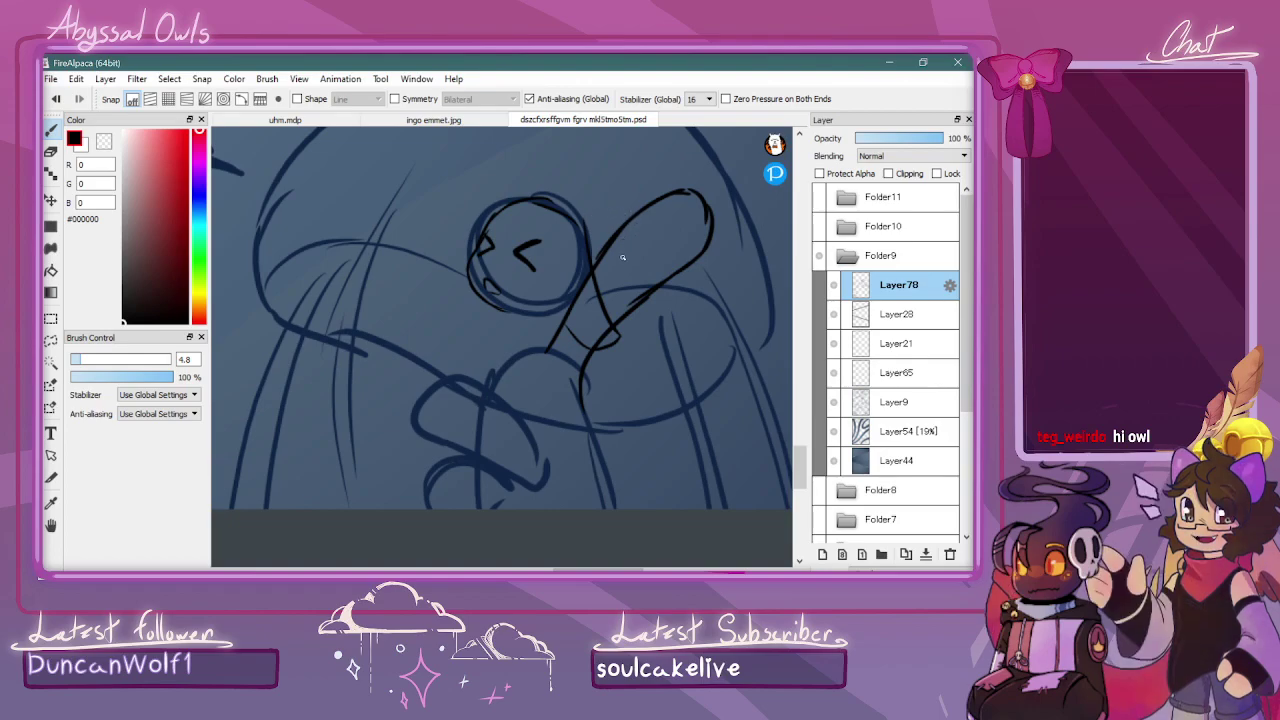
left_click_drag(580, 388, 607, 530)
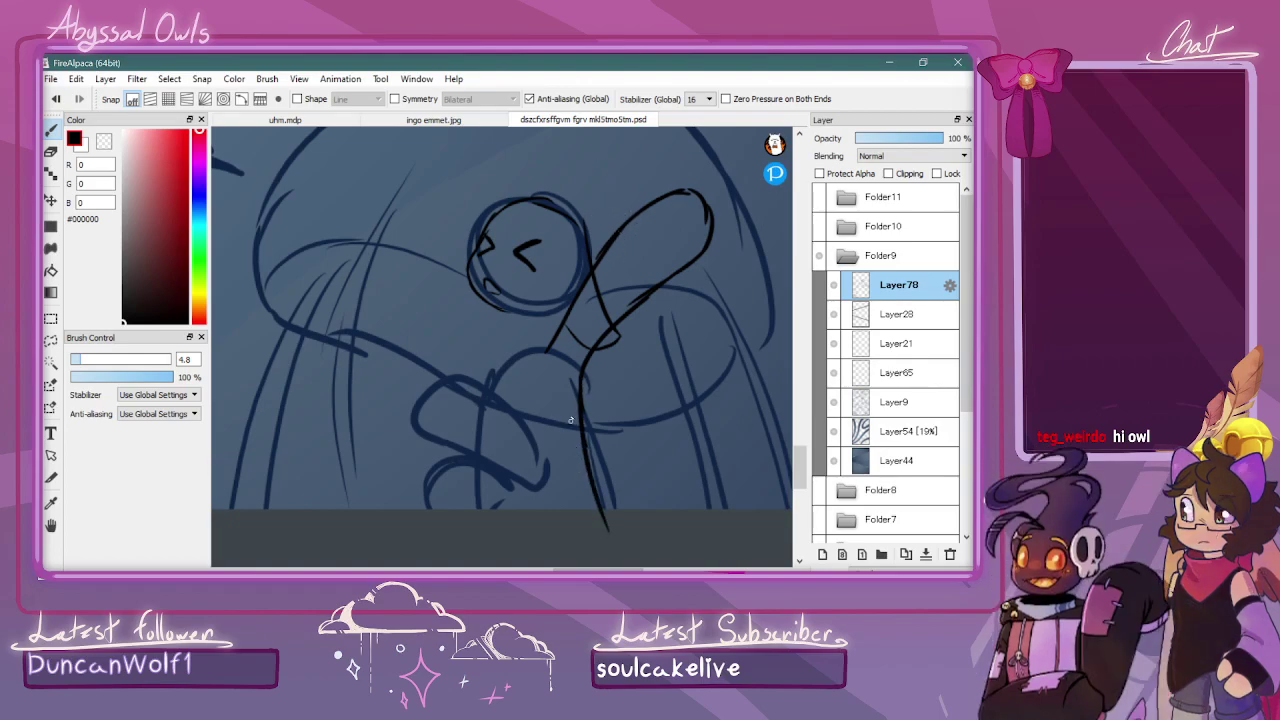
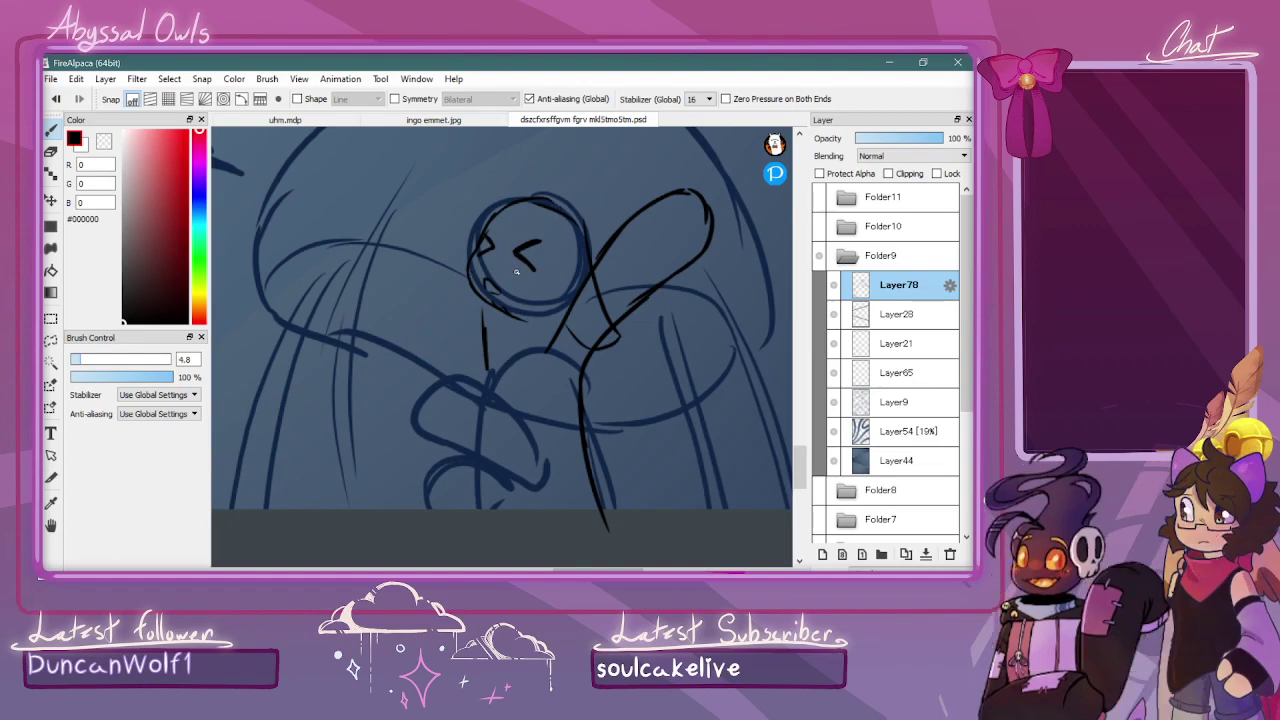
mouse_move(491, 312)
left_mouse_down()
mouse_move(464, 461)
mouse_move(465, 407)
mouse_move(505, 555)
left_mouse_up()
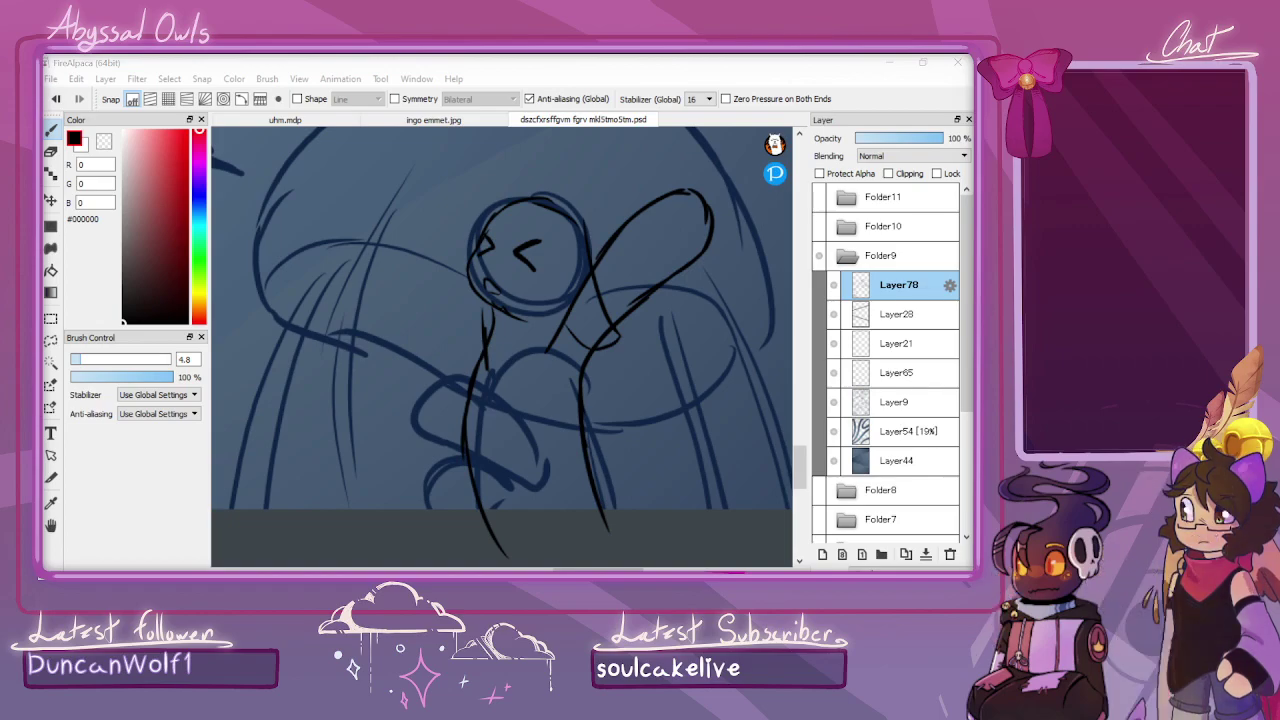
left_click(105, 430)
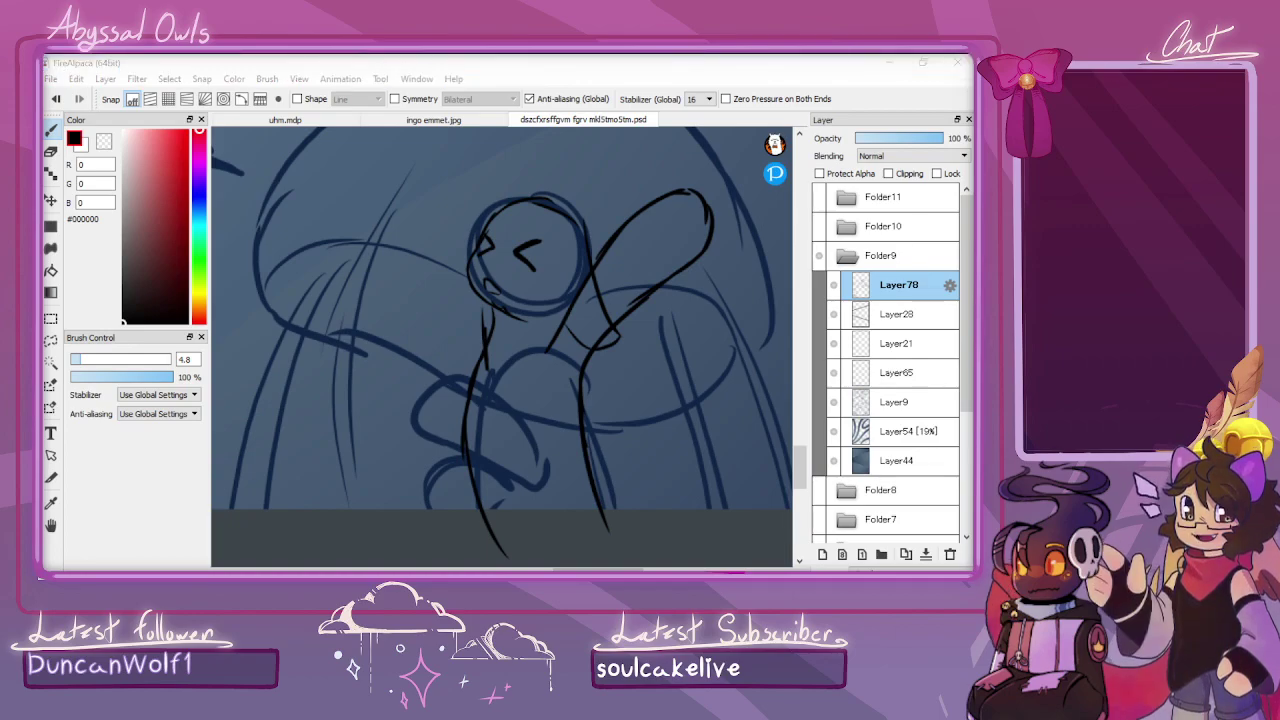
key("alt+Tab")
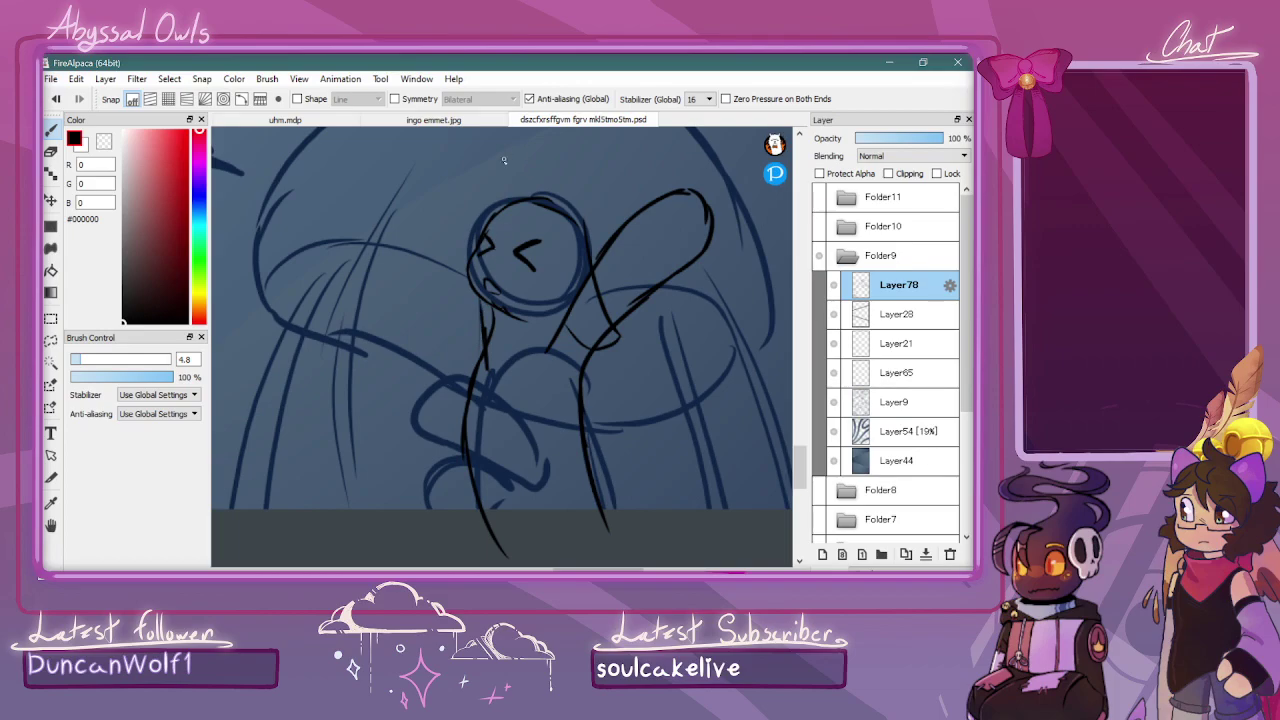
Draw the right jellyfish character's other arm as a rounded shape raised behind the head
mouse_move(490, 205)
left_mouse_down()
mouse_move(510, 148)
mouse_move(503, 163)
mouse_move(546, 125)
mouse_move(577, 132)
left_mouse_up()
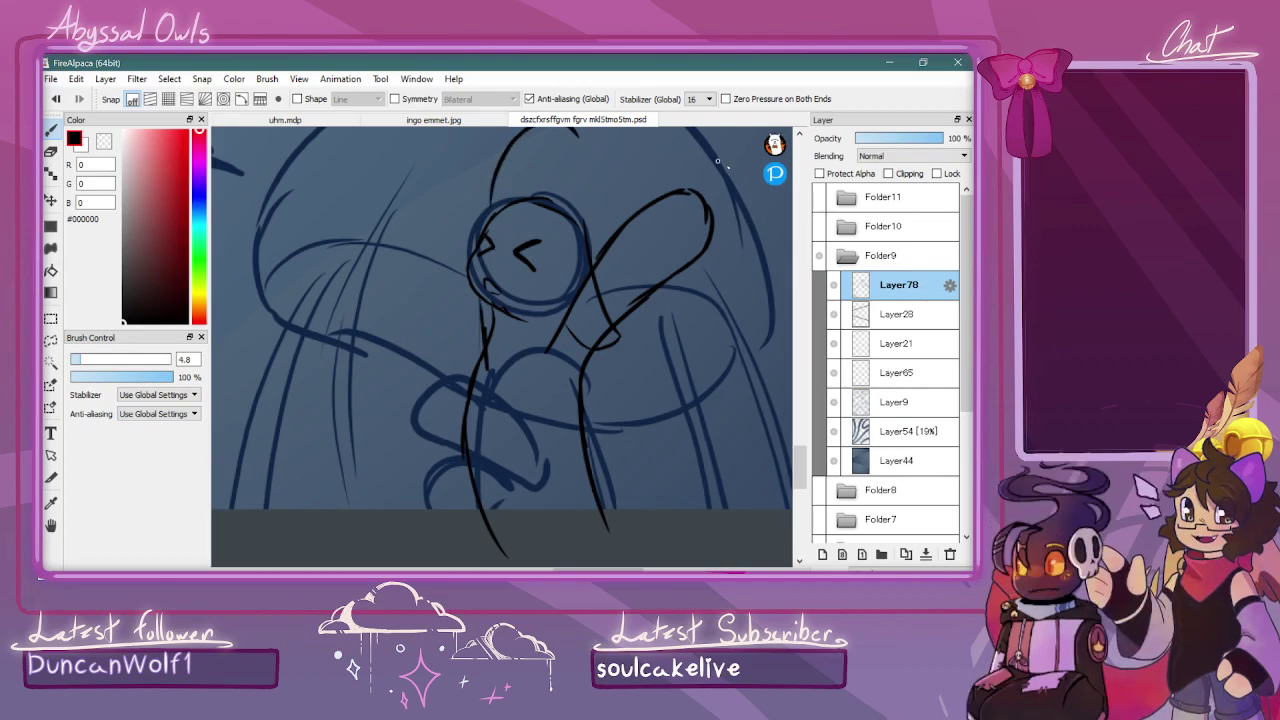
left_click_drag(800, 467, 800, 451)
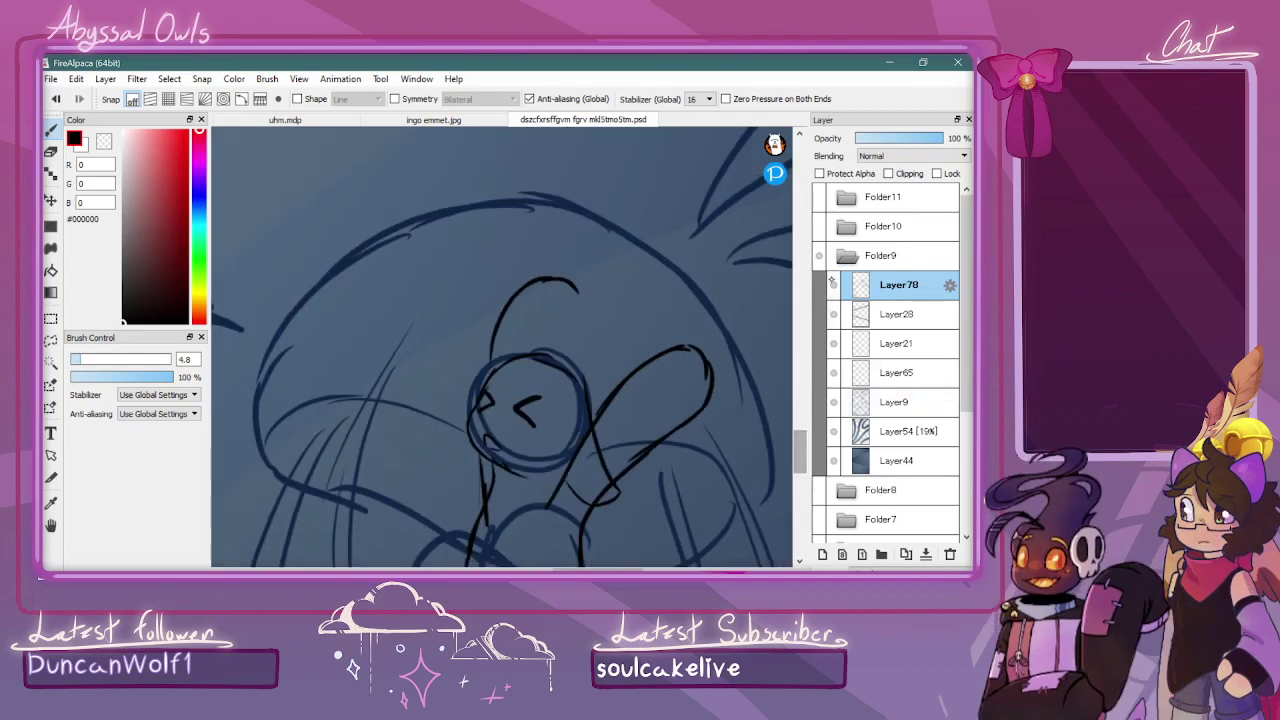
left_click_drag(578, 292, 561, 356)
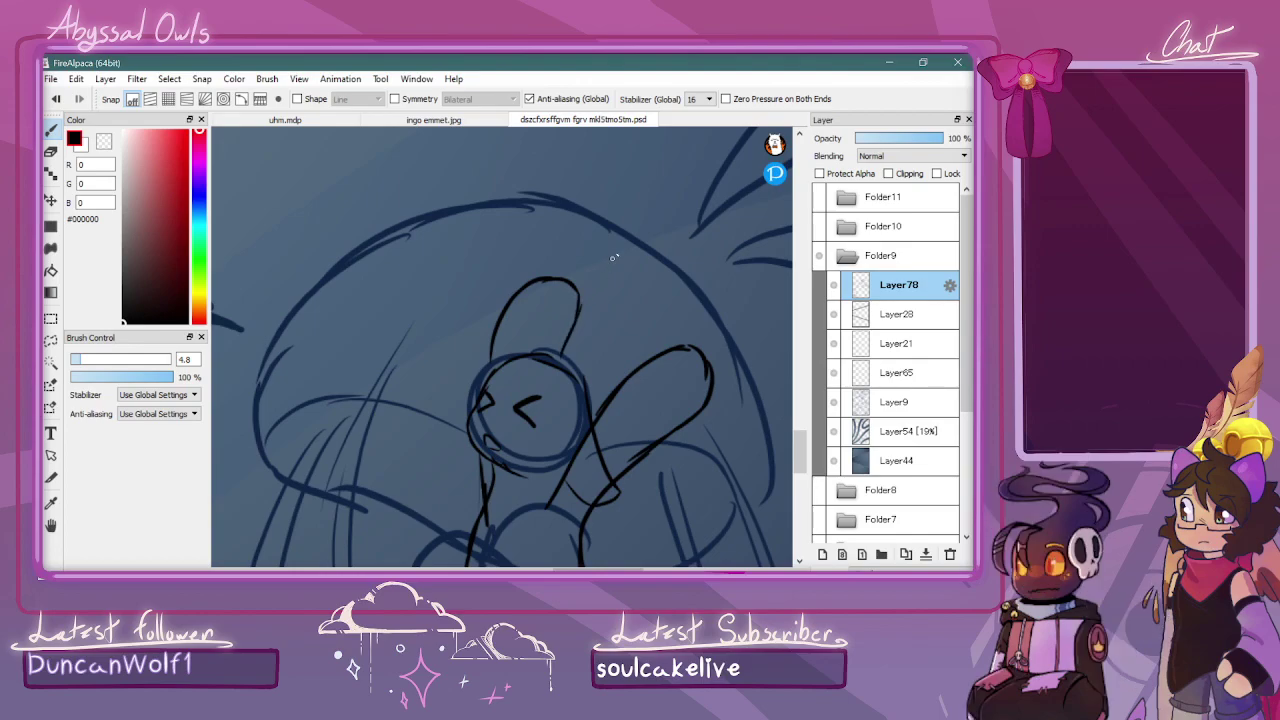
Redraw the right jellyfish's cap with its lower rim and dome, and trace the fin strokes beside it at the panel edge
scroll(620, 250, "down", 2)
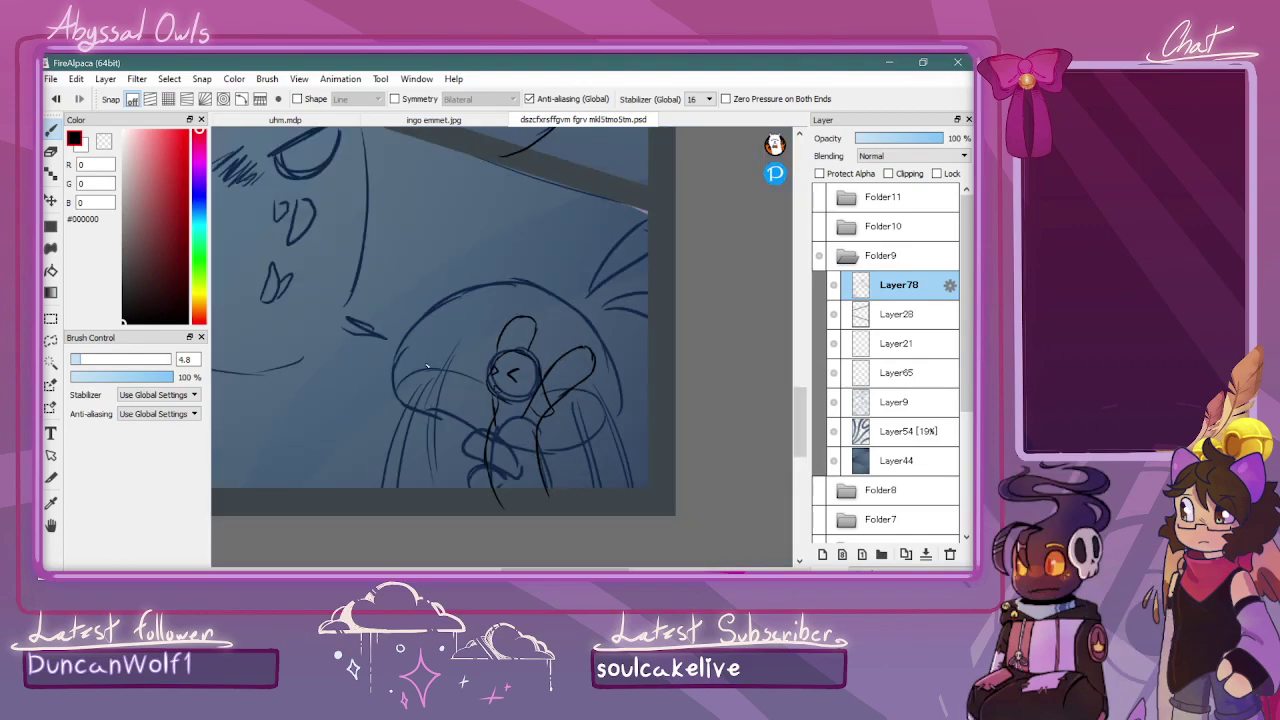
mouse_move(420, 400)
left_mouse_down()
mouse_move(464, 375)
mouse_move(554, 421)
mouse_move(619, 438)
mouse_move(621, 423)
mouse_move(584, 425)
mouse_move(628, 449)
mouse_move(562, 452)
left_mouse_up()
left_click_drag(490, 415, 446, 410)
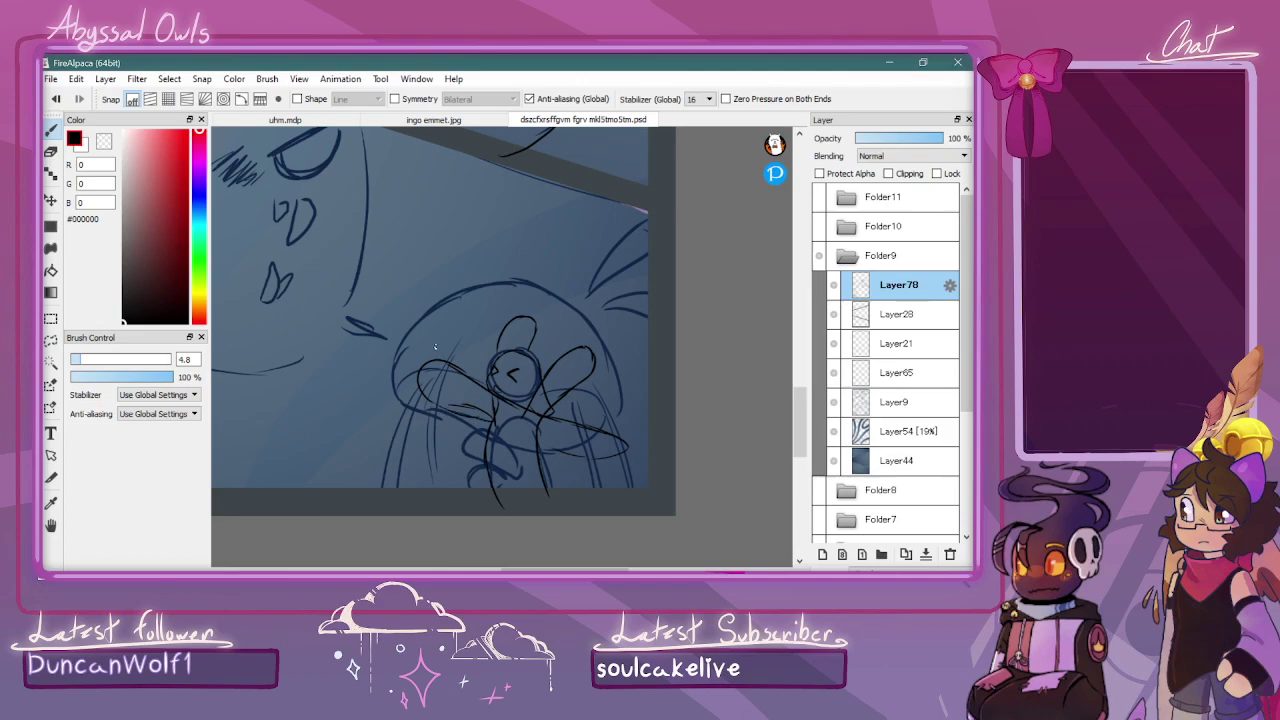
left_click_drag(480, 306, 547, 296)
mouse_move(437, 352)
left_mouse_down()
mouse_move(477, 307)
mouse_move(458, 326)
mouse_move(573, 302)
mouse_move(614, 341)
mouse_move(627, 438)
mouse_move(625, 401)
left_mouse_up()
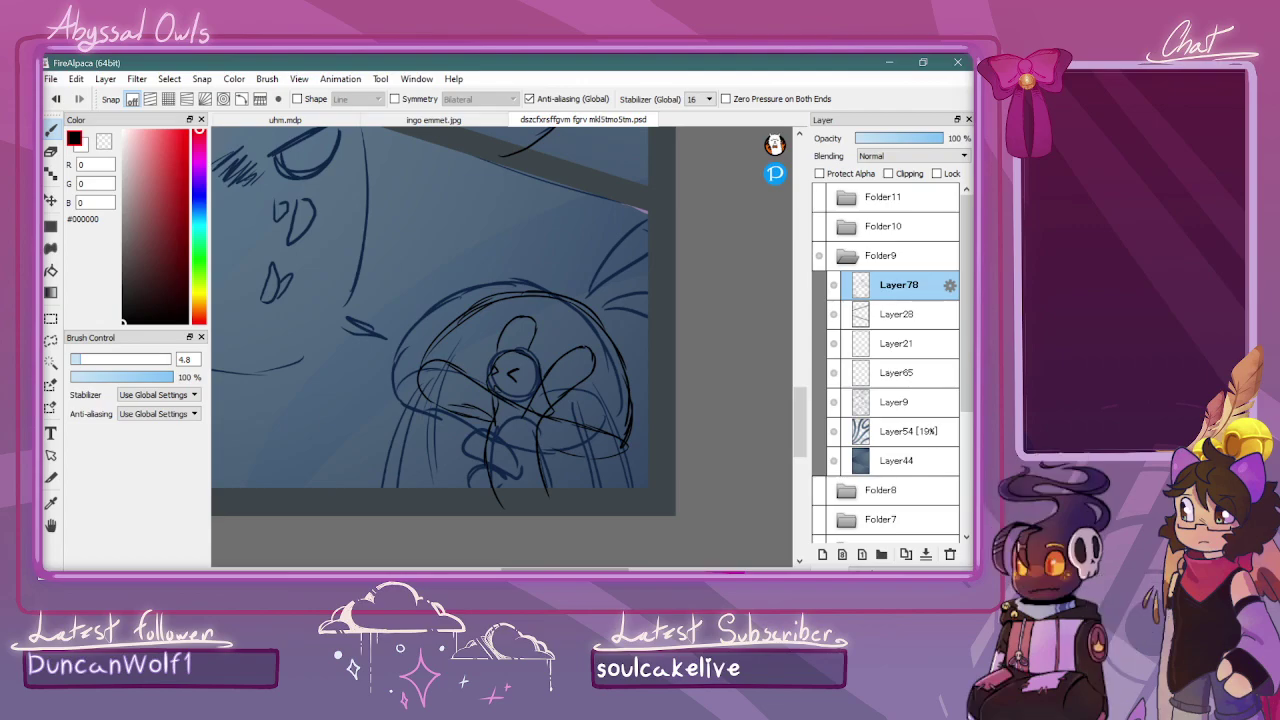
left_click_drag(601, 302, 650, 262)
mouse_move(598, 306)
left_mouse_down()
mouse_move(647, 284)
mouse_move(607, 318)
mouse_move(642, 315)
mouse_move(610, 317)
mouse_move(647, 325)
left_mouse_up()
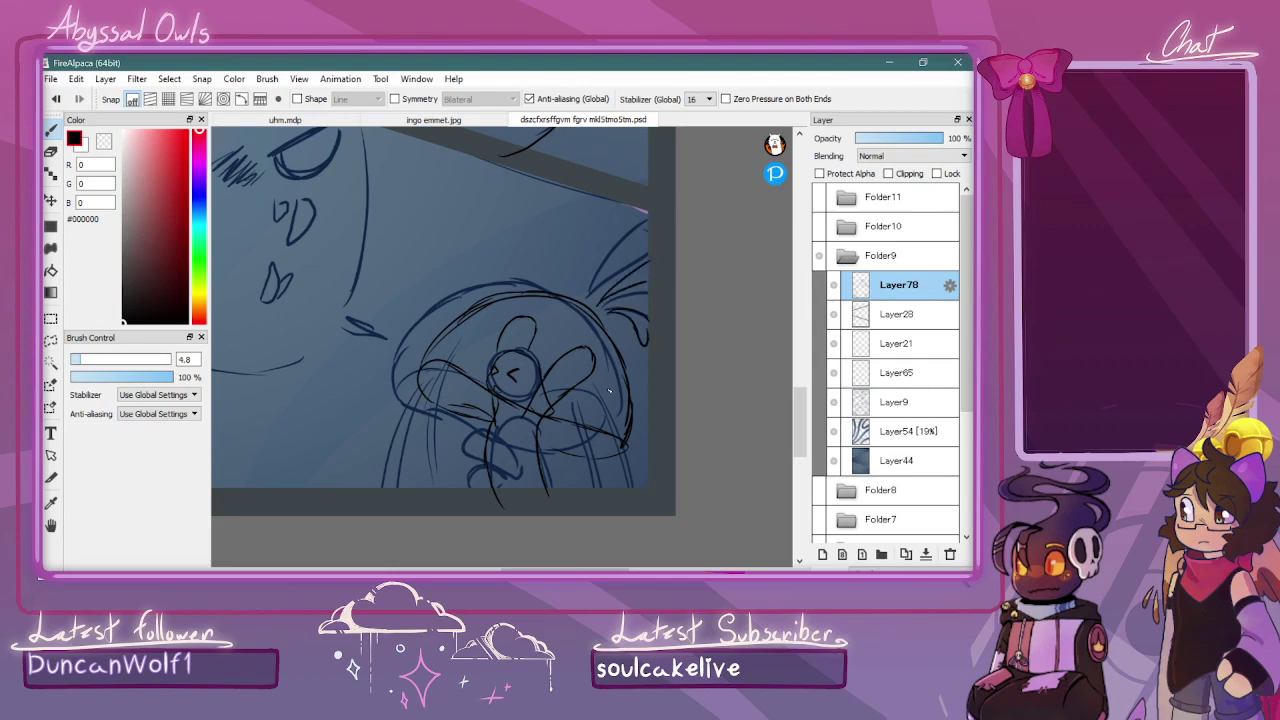
Add curved marking lines across the upper part of the left jellyfish's cap
left_click_drag(619, 378, 808, 358)
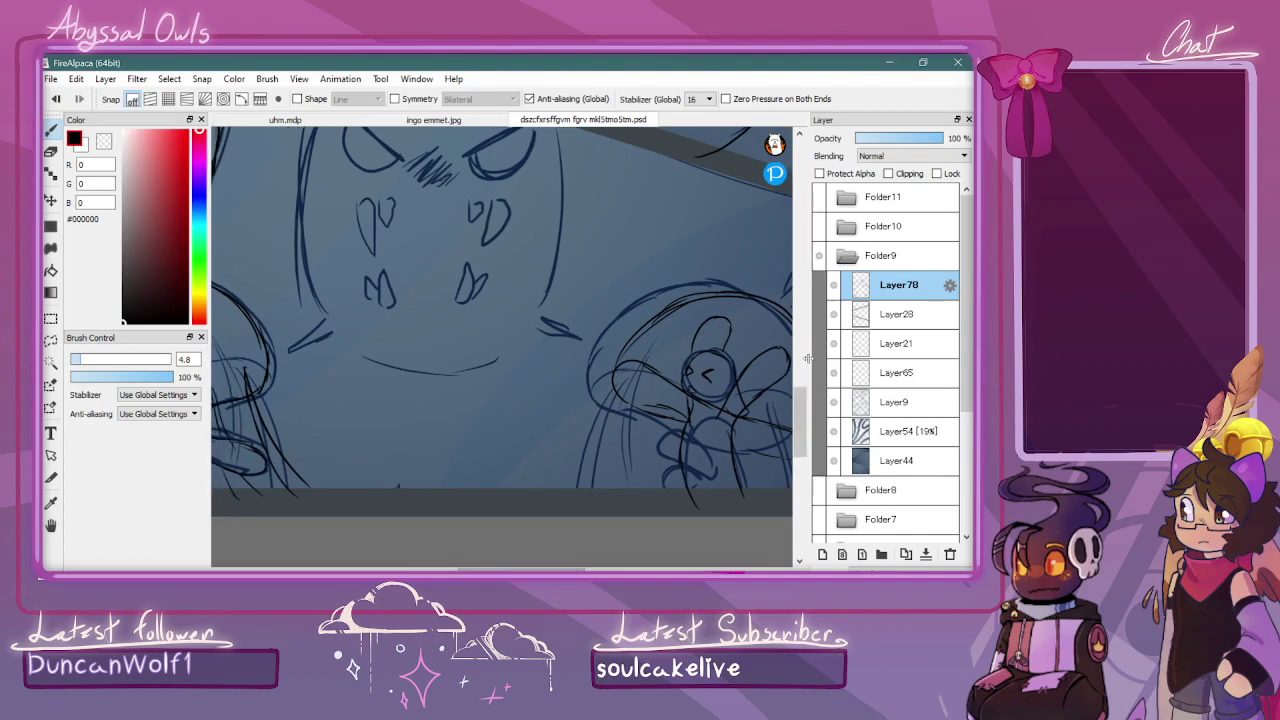
left_click_drag(800, 414, 800, 400)
left_click_drag(520, 569, 473, 569)
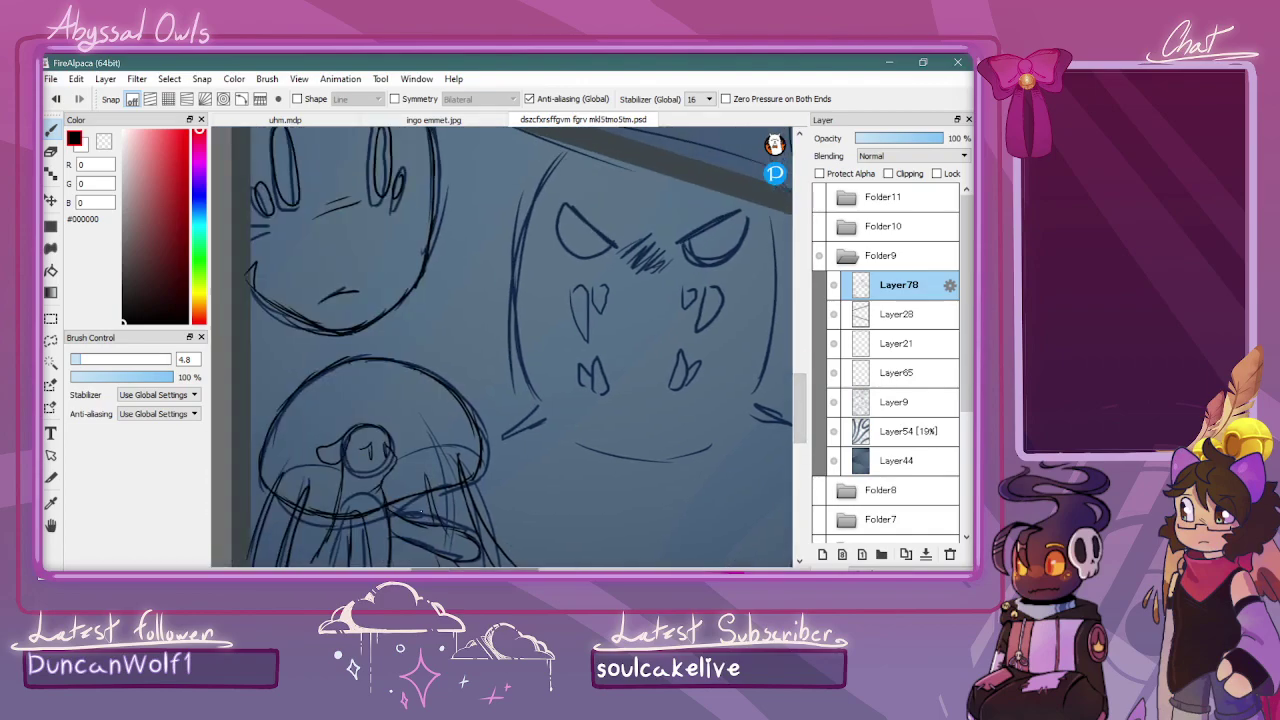
left_click_drag(351, 379, 303, 419)
mouse_move(338, 369)
left_mouse_down()
mouse_move(317, 403)
mouse_move(413, 403)
mouse_move(391, 374)
mouse_move(399, 361)
left_mouse_up()
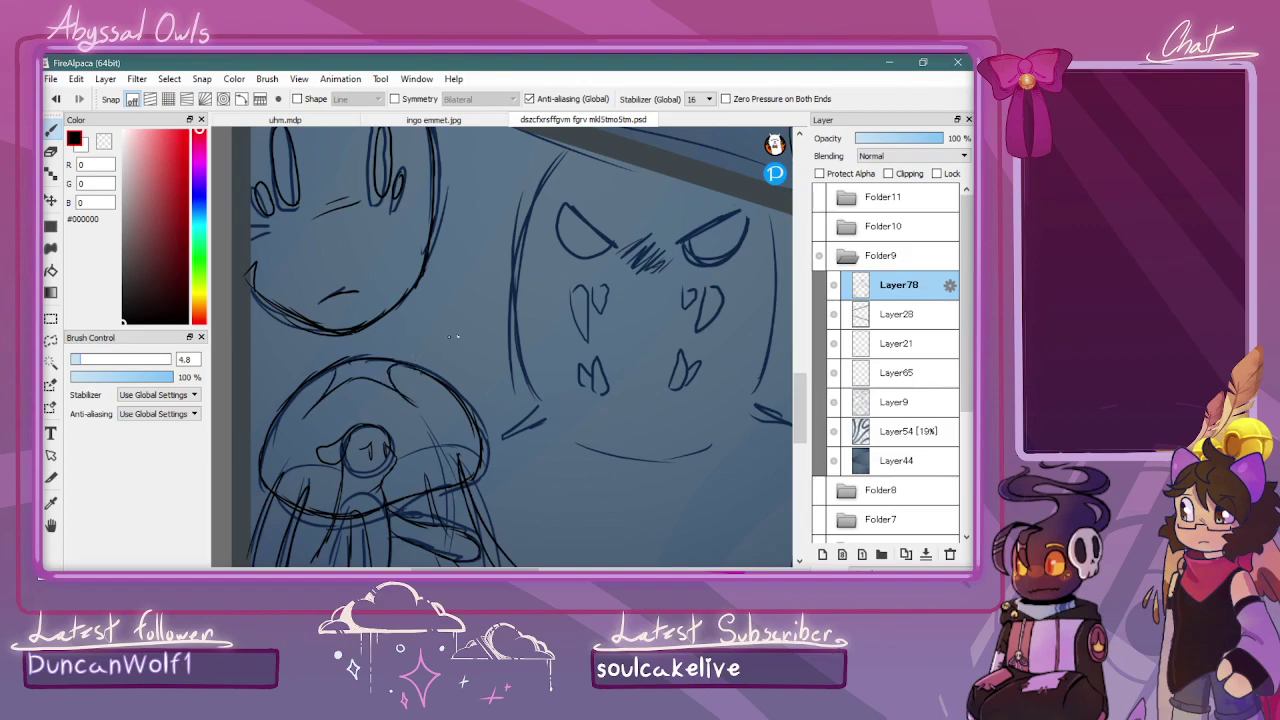
Trace the central angry character's rounded body outline and the small fins at its lower sides
mouse_move(511, 418)
left_mouse_down()
mouse_move(423, 418)
mouse_move(453, 401)
mouse_move(458, 427)
left_mouse_up()
mouse_move(708, 421)
left_mouse_down()
mouse_move(677, 406)
mouse_move(702, 432)
mouse_move(675, 372)
mouse_move(677, 393)
mouse_move(688, 232)
left_mouse_up()
mouse_move(484, 152)
left_mouse_down()
mouse_move(460, 180)
mouse_move(431, 283)
mouse_move(440, 383)
mouse_move(464, 423)
mouse_move(514, 458)
mouse_move(479, 441)
mouse_move(575, 462)
mouse_move(617, 393)
mouse_move(559, 460)
mouse_move(625, 448)
mouse_move(658, 427)
mouse_move(679, 387)
mouse_move(663, 421)
mouse_move(684, 362)
left_mouse_up()
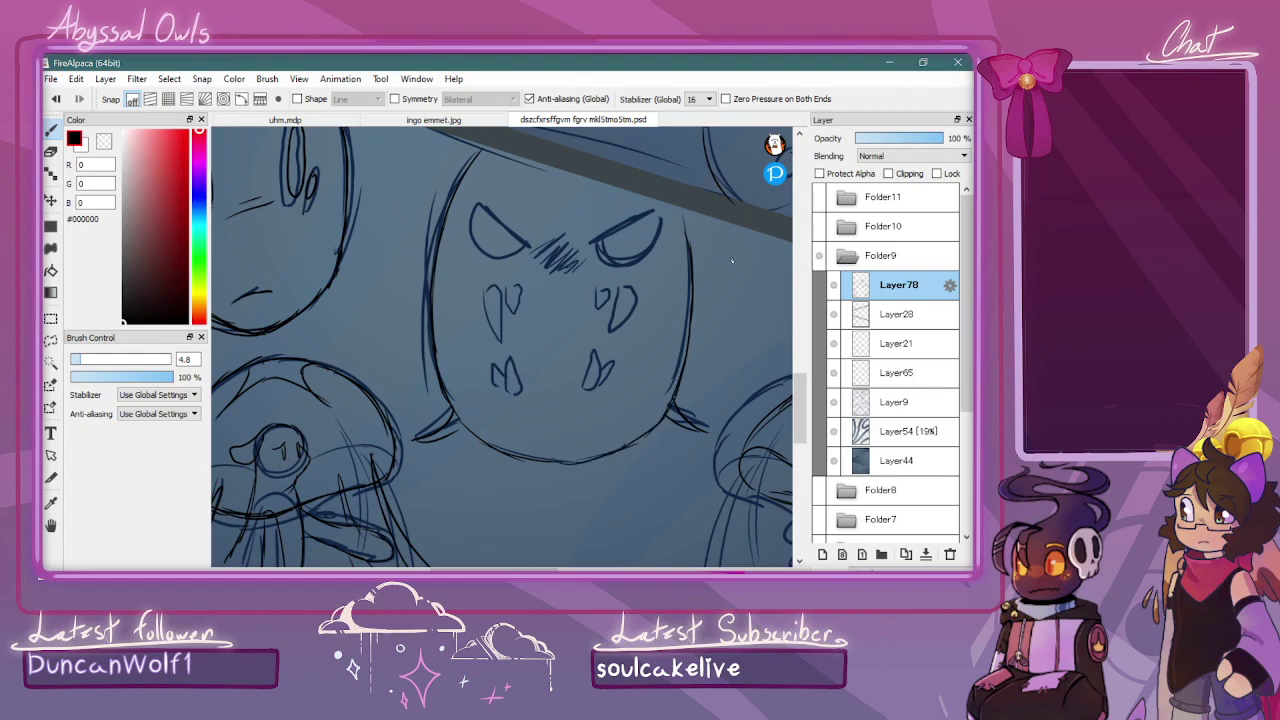
Draw two pairs of oval marks below the angry character's left eye, and place a mirrored copy below the right eye
mouse_move(492, 411)
left_mouse_down()
mouse_move(502, 384)
mouse_move(508, 416)
left_mouse_up()
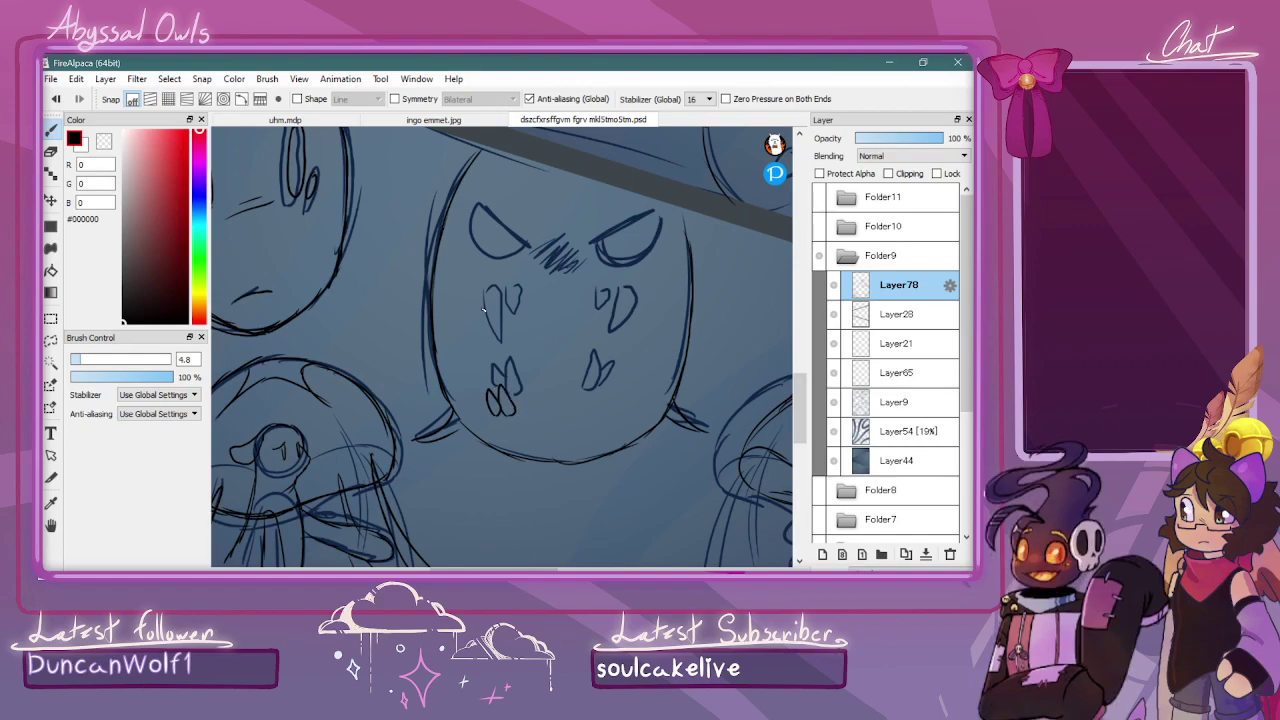
mouse_move(485, 312)
left_mouse_down()
mouse_move(491, 358)
mouse_move(495, 313)
mouse_move(489, 331)
mouse_move(501, 319)
mouse_move(507, 350)
mouse_move(503, 317)
left_mouse_up()
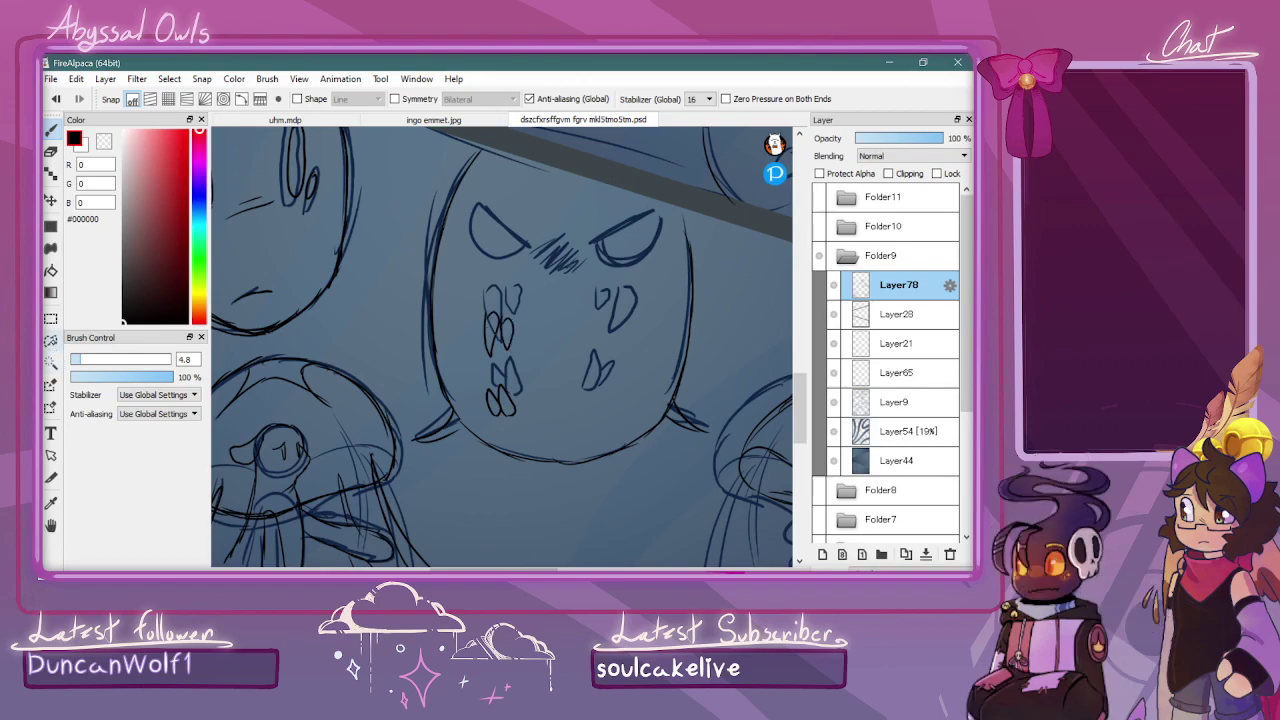
left_click(51, 340)
mouse_move(496, 304)
left_mouse_down()
mouse_move(488, 414)
mouse_move(524, 417)
mouse_move(497, 303)
left_mouse_up()
key("ctrl+x")
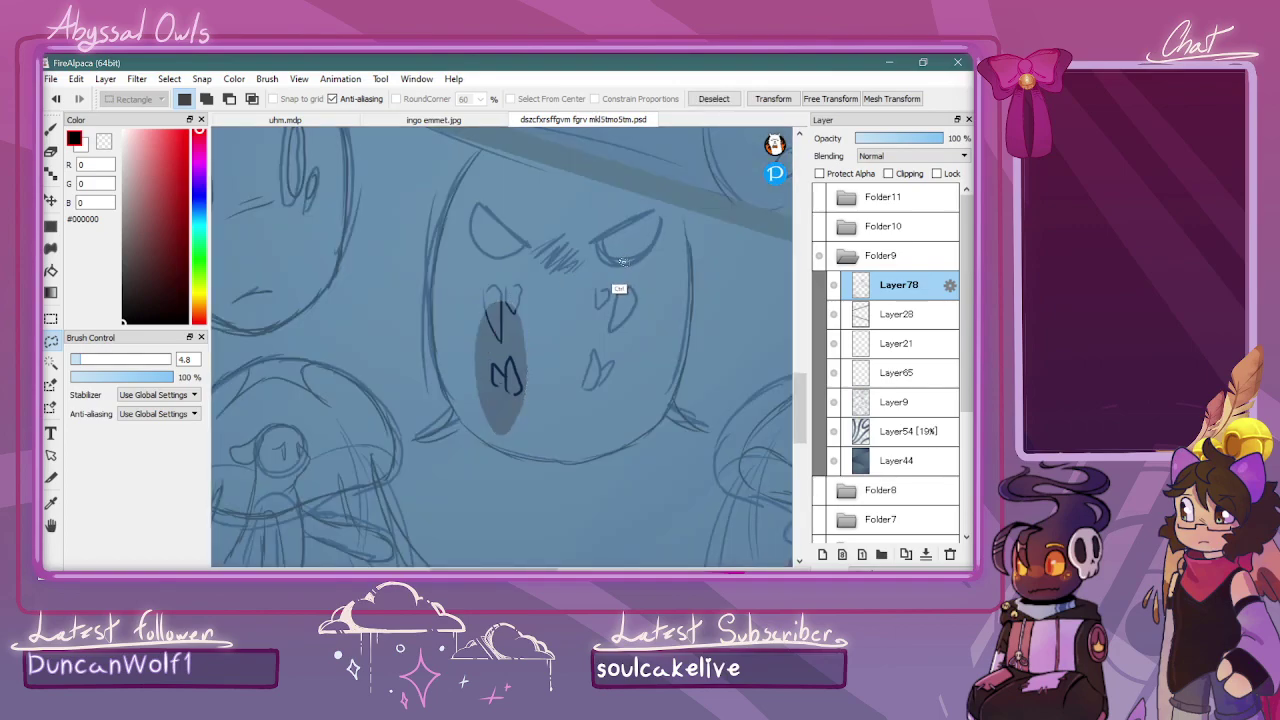
key("ctrl+v")
key("ctrl+v")
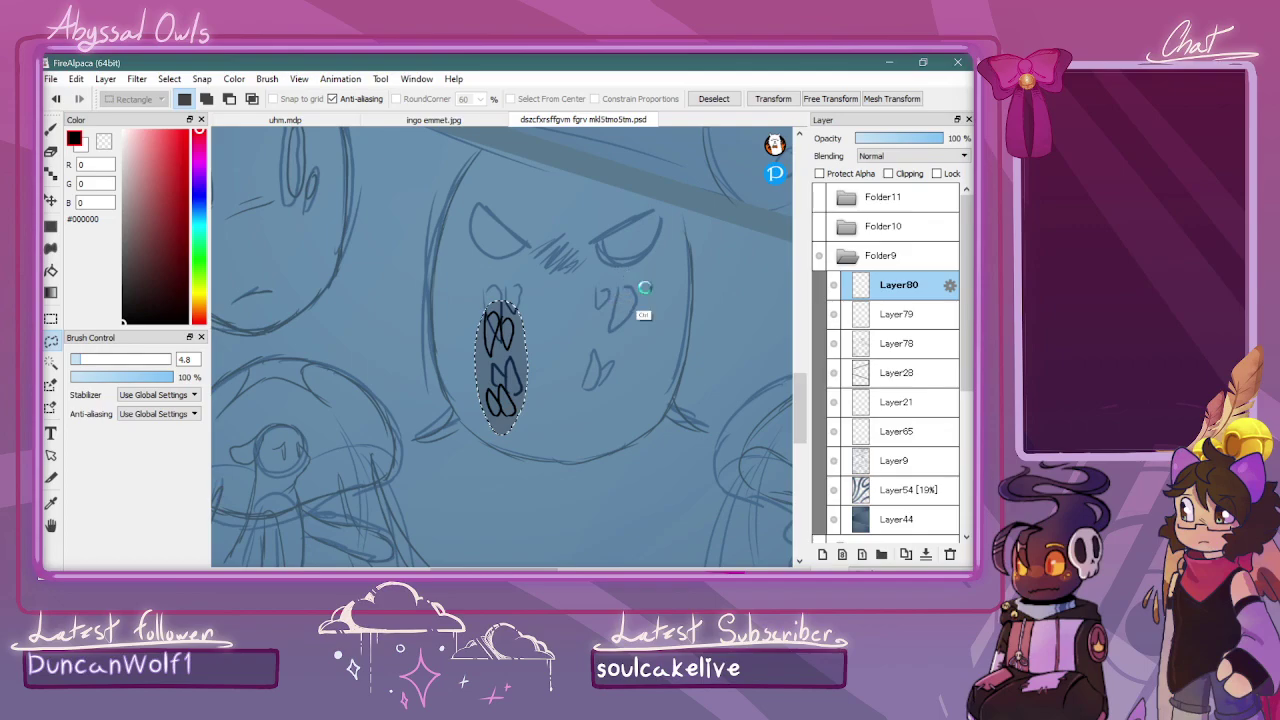
key("ctrl+t")
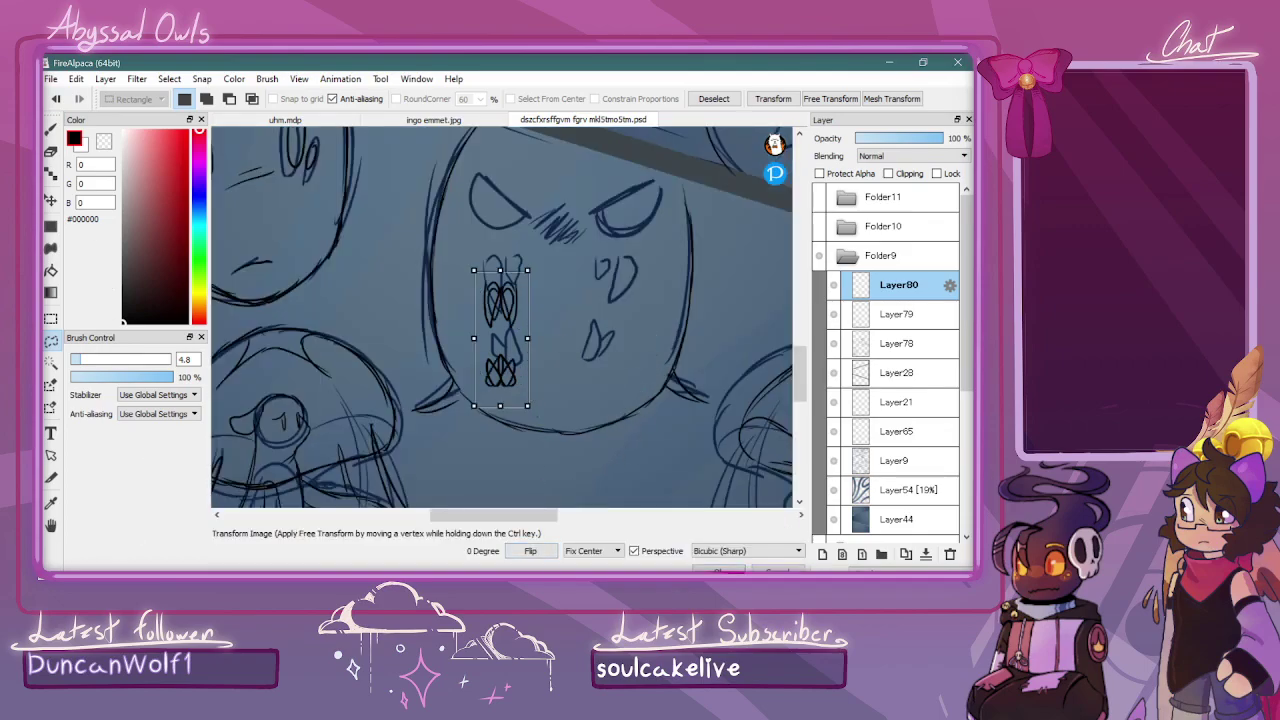
left_click_drag(515, 342, 597, 330)
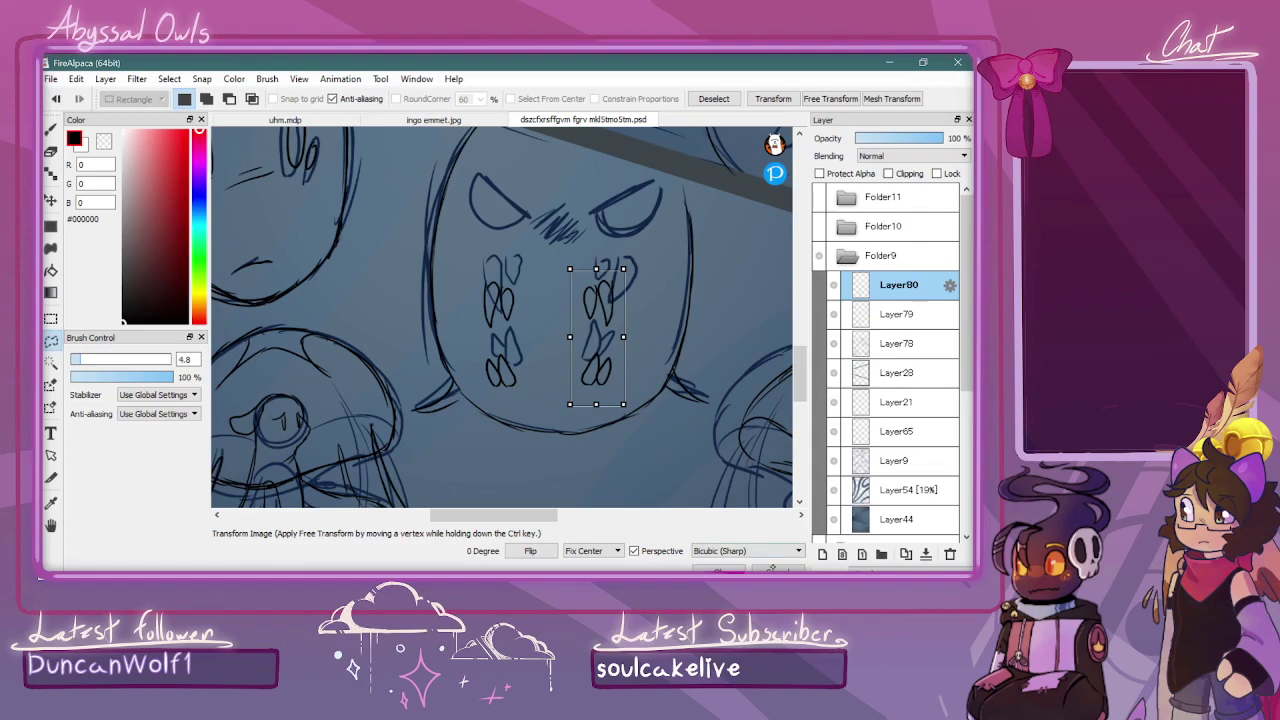
left_click(720, 568)
left_click(52, 318)
left_click(550, 155)
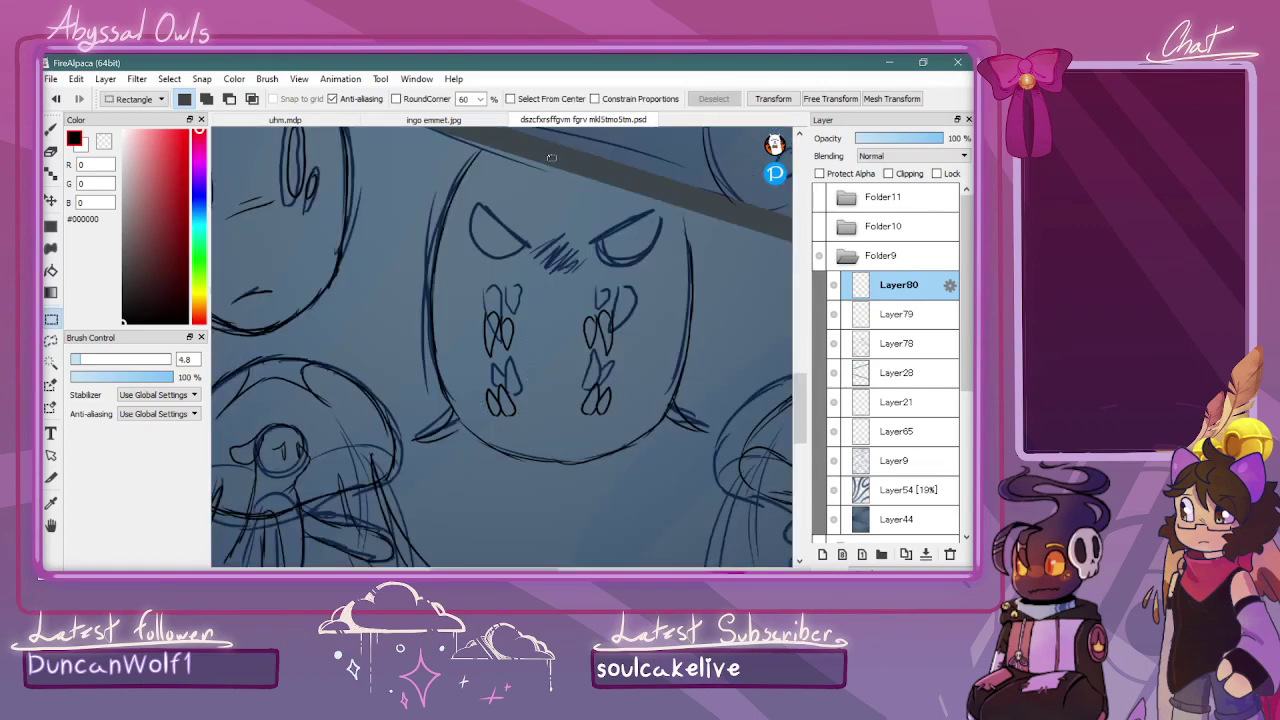
Draw the angry character's slanted eyes above the oval marks, and merge Layer80 into the layer below
left_click(51, 130)
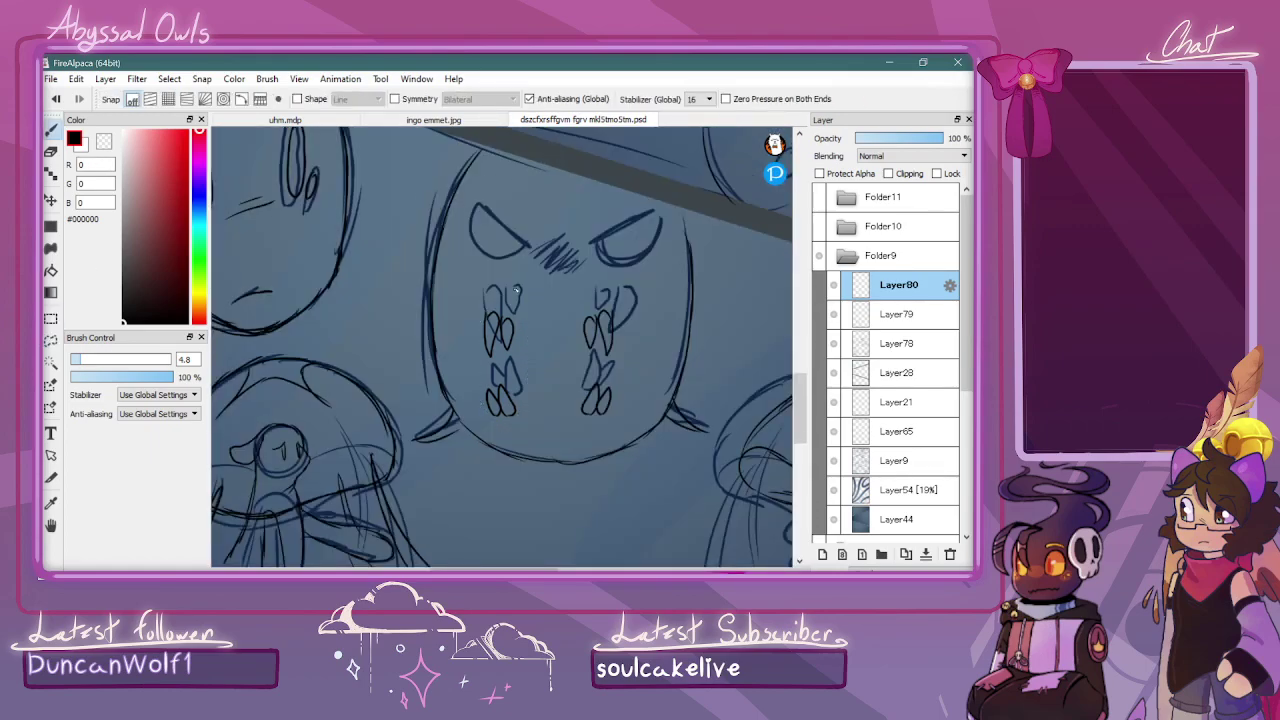
mouse_move(512, 278)
left_mouse_down()
mouse_move(462, 242)
mouse_move(466, 284)
mouse_move(490, 298)
mouse_move(517, 282)
left_mouse_up()
mouse_move(579, 280)
left_mouse_down()
mouse_move(603, 300)
mouse_move(583, 283)
mouse_move(593, 271)
mouse_move(646, 245)
mouse_move(645, 280)
mouse_move(610, 303)
mouse_move(598, 300)
mouse_move(635, 293)
mouse_move(639, 250)
left_mouse_up()
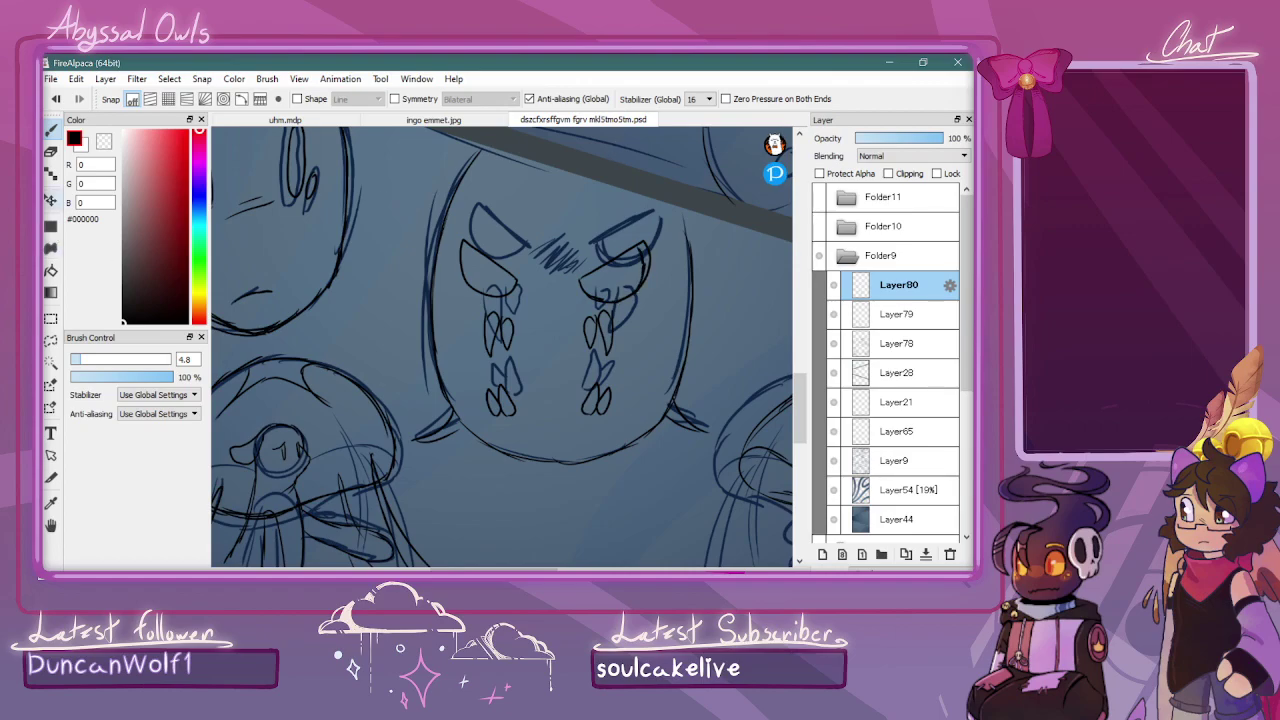
left_click(926, 555)
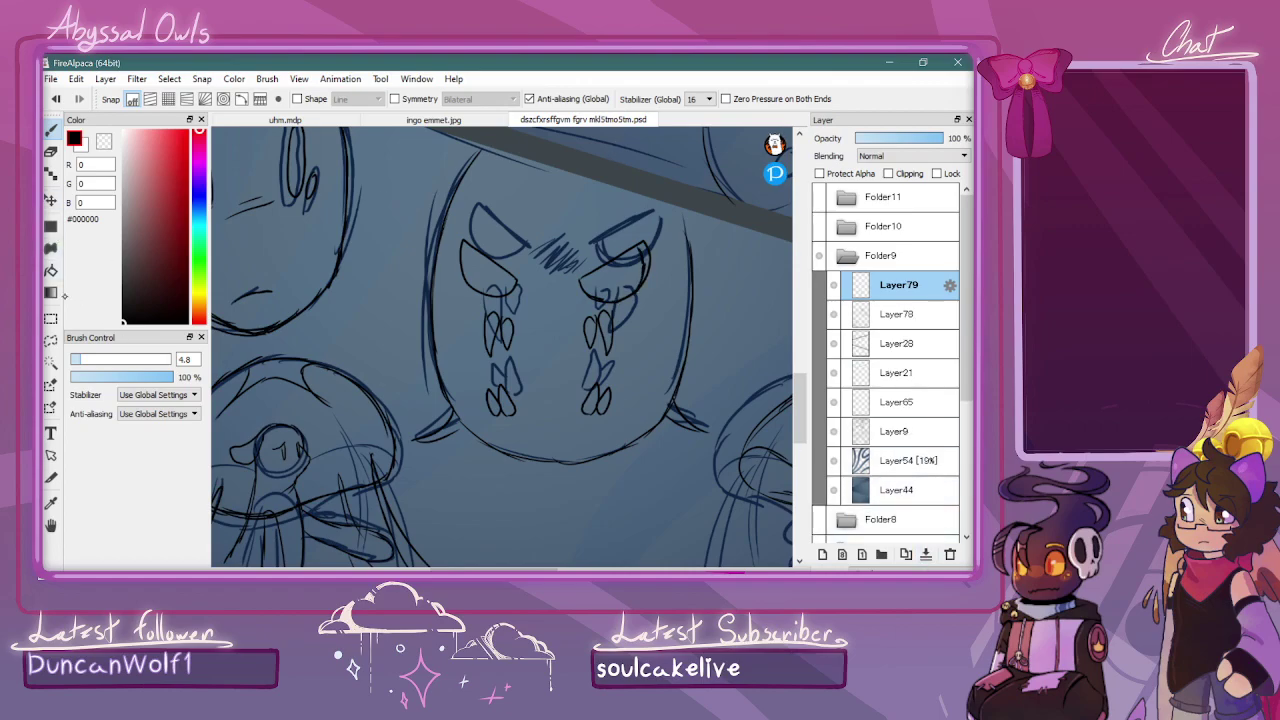
Select the angry character's redrawn eyes and oval marks, shift them slightly upward, and clear the selection
key("l")
mouse_move(466, 228)
left_mouse_down()
mouse_move(462, 388)
mouse_move(572, 441)
mouse_move(674, 272)
mouse_move(522, 222)
mouse_move(466, 228)
left_mouse_up()
key("v")
mouse_move(599, 292)
left_mouse_down()
mouse_move(622, 280)
mouse_move(609, 280)
left_mouse_up()
key("ctrl+minus")
key("ctrl+minus")
key("ctrl+minus")
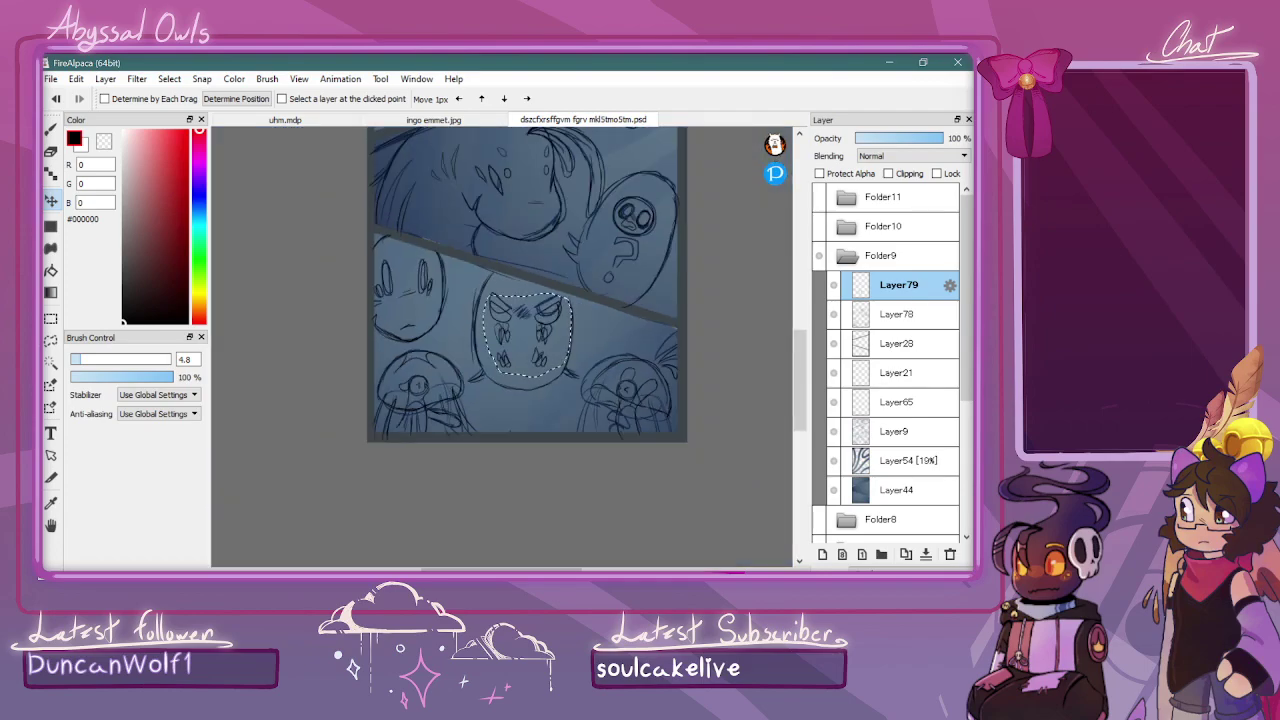
key("m")
key("ctrl+d")
Trace the egg-shaped body outline and lower side fin of the question-mark-faced character in the page's first panel
left_click_drag(804, 337, 804, 259)
key("ctrl+plus")
key("ctrl+plus")
key("b")
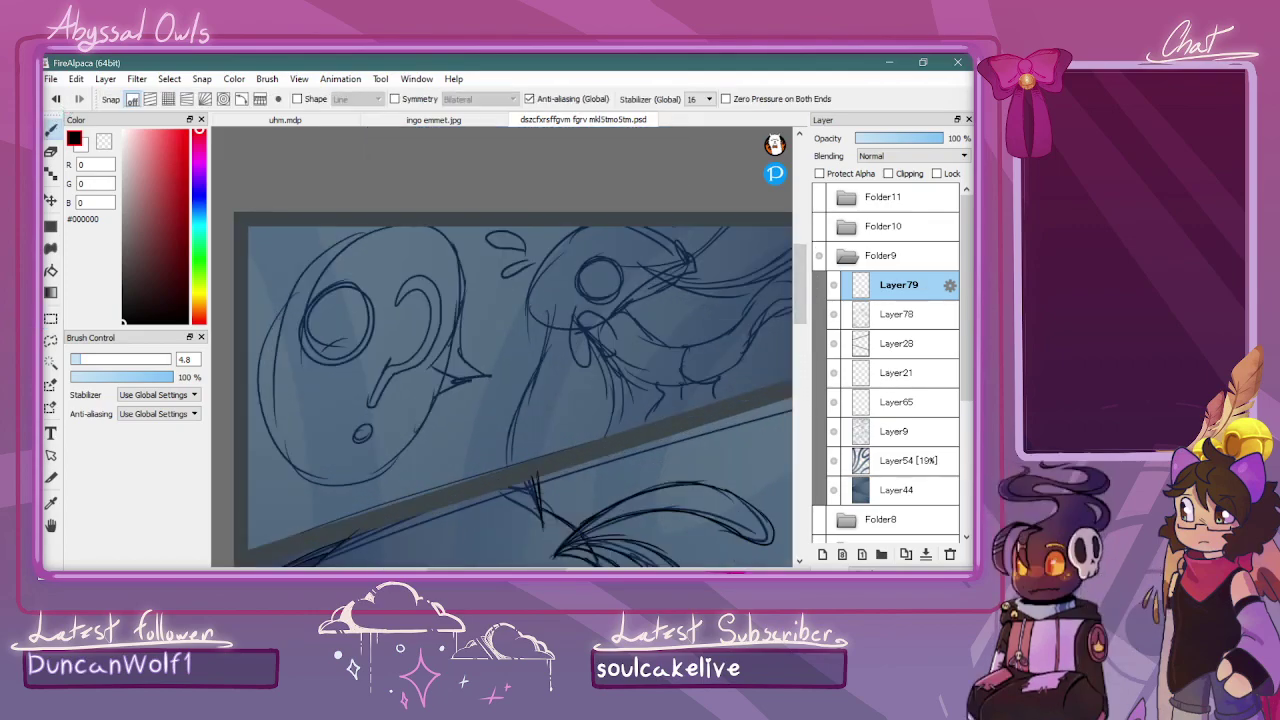
key("alt+Tab")
key("alt+Tab")
left_click_drag(458, 405, 441, 392)
mouse_move(418, 437)
left_mouse_down()
mouse_move(455, 421)
mouse_move(382, 480)
left_mouse_up()
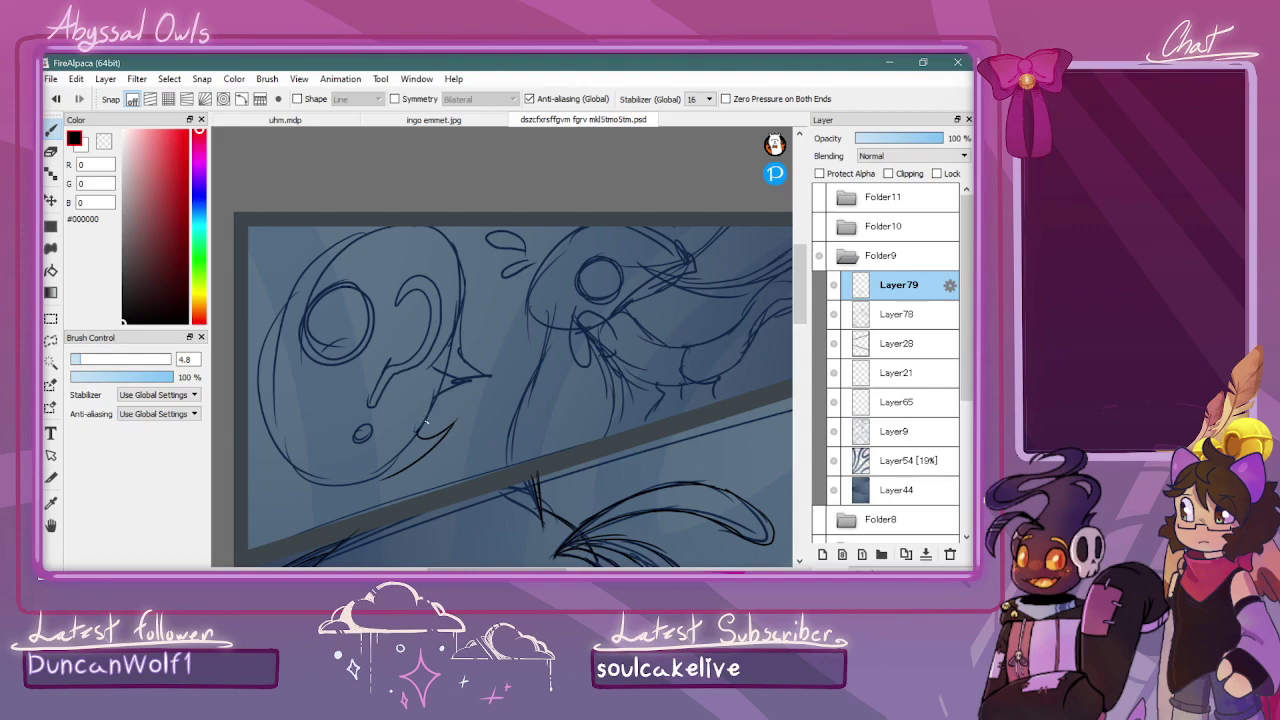
mouse_move(418, 432)
left_mouse_down()
mouse_move(450, 375)
mouse_move(461, 316)
mouse_move(447, 235)
mouse_move(470, 237)
mouse_move(360, 236)
mouse_move(403, 226)
mouse_move(310, 277)
mouse_move(359, 237)
mouse_move(287, 306)
mouse_move(300, 293)
mouse_move(265, 366)
mouse_move(280, 331)
mouse_move(274, 462)
mouse_move(262, 389)
mouse_move(302, 468)
mouse_move(288, 475)
mouse_move(412, 464)
left_mouse_up()
left_click_drag(274, 392, 298, 468)
left_click_drag(276, 342, 282, 454)
mouse_move(299, 287)
left_mouse_down()
mouse_move(268, 396)
mouse_move(286, 457)
left_mouse_up()
mouse_move(266, 398)
left_mouse_down()
mouse_move(294, 472)
mouse_move(340, 482)
left_mouse_up()
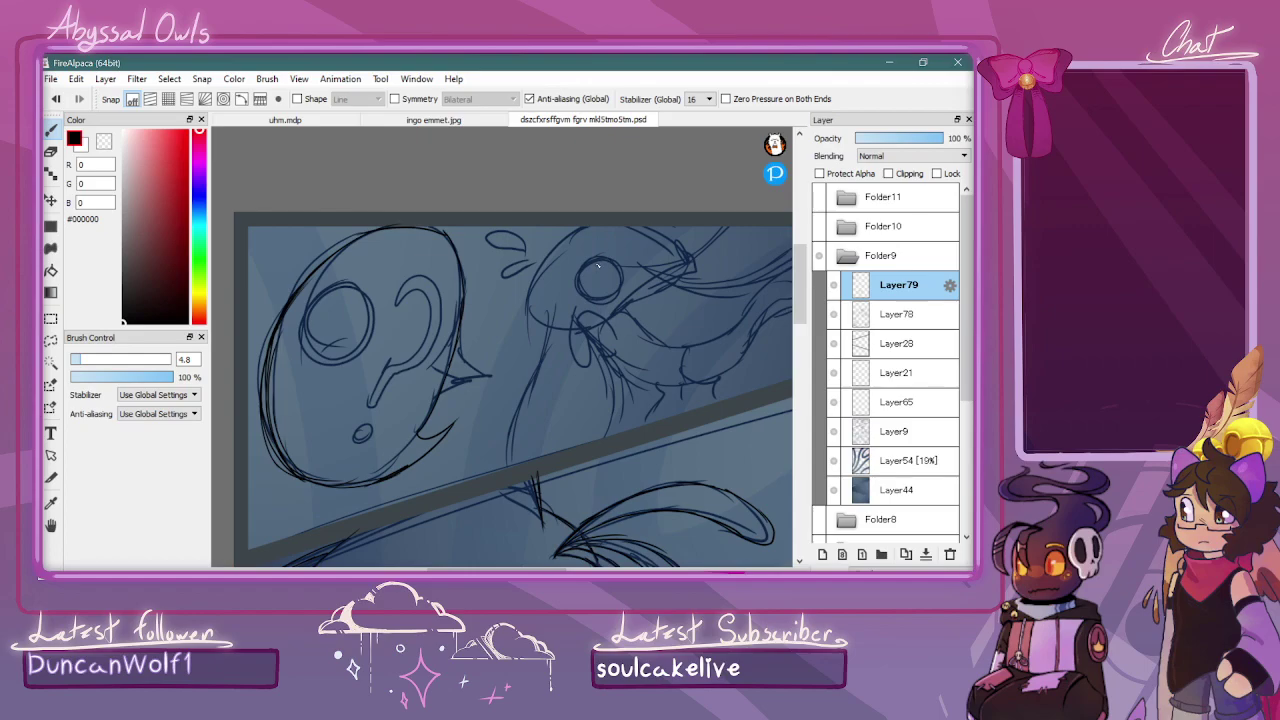
Trace the jellyfish character's bell cap in the first panel, and draw its head with two ears beneath it
mouse_move(570, 236)
left_mouse_down()
mouse_move(526, 296)
mouse_move(528, 320)
mouse_move(572, 338)
mouse_move(676, 279)
mouse_move(685, 248)
mouse_move(646, 222)
left_mouse_up()
mouse_move(656, 226)
left_mouse_down()
mouse_move(698, 262)
mouse_move(682, 278)
left_mouse_up()
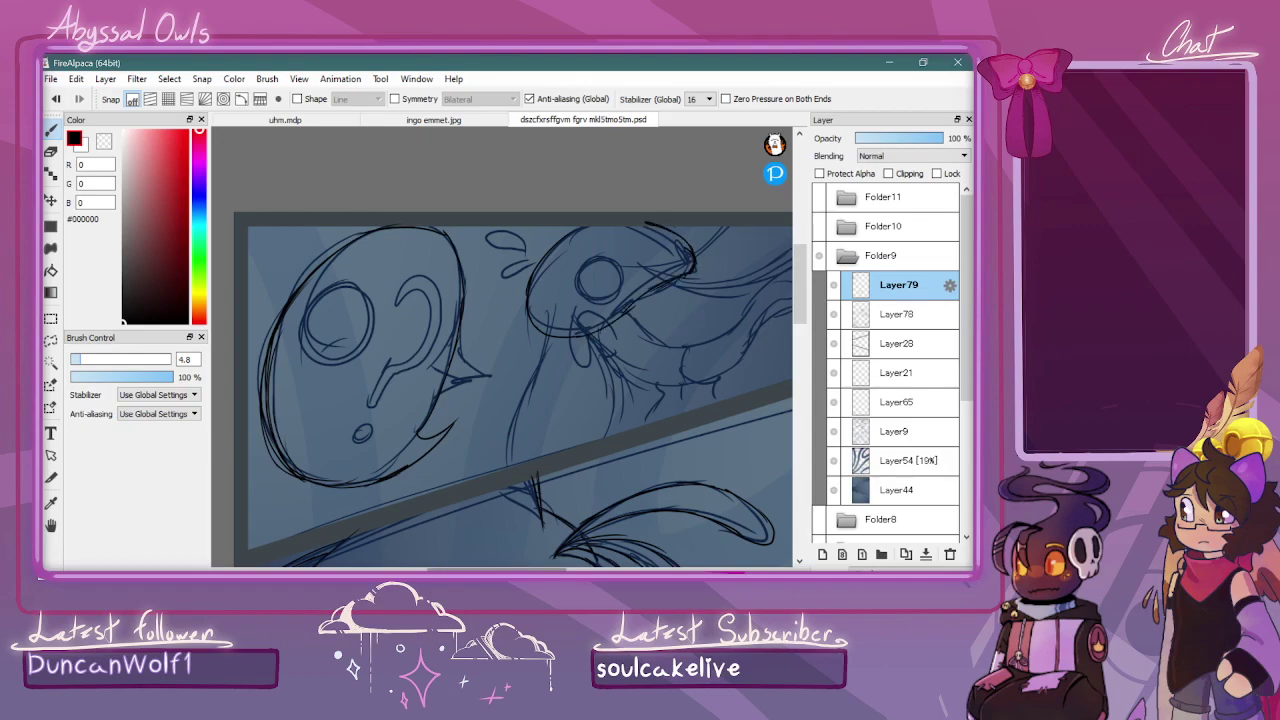
left_click_drag(519, 569, 541, 569)
scroll(483, 242, "up", 4)
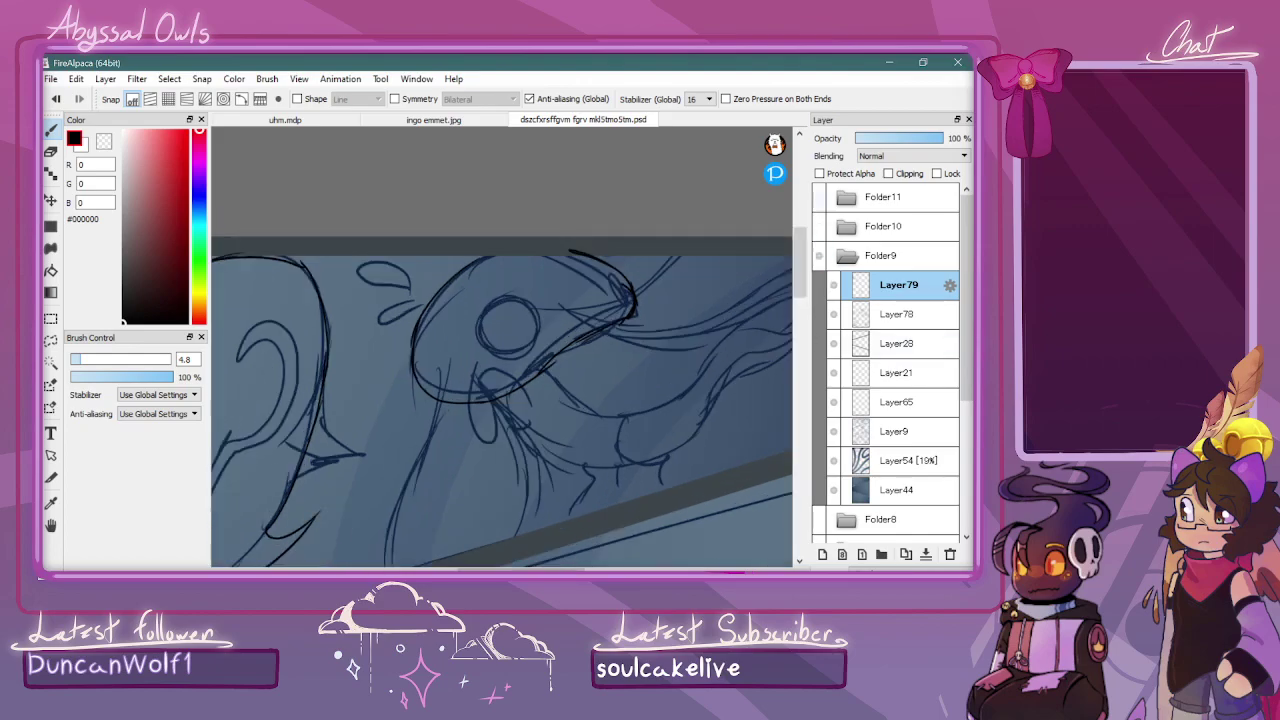
mouse_move(476, 254)
left_mouse_down()
mouse_move(452, 359)
mouse_move(492, 379)
mouse_move(472, 371)
mouse_move(552, 360)
left_mouse_up()
mouse_move(528, 237)
left_mouse_down()
mouse_move(616, 197)
mouse_move(635, 204)
mouse_move(619, 270)
mouse_move(573, 274)
left_mouse_up()
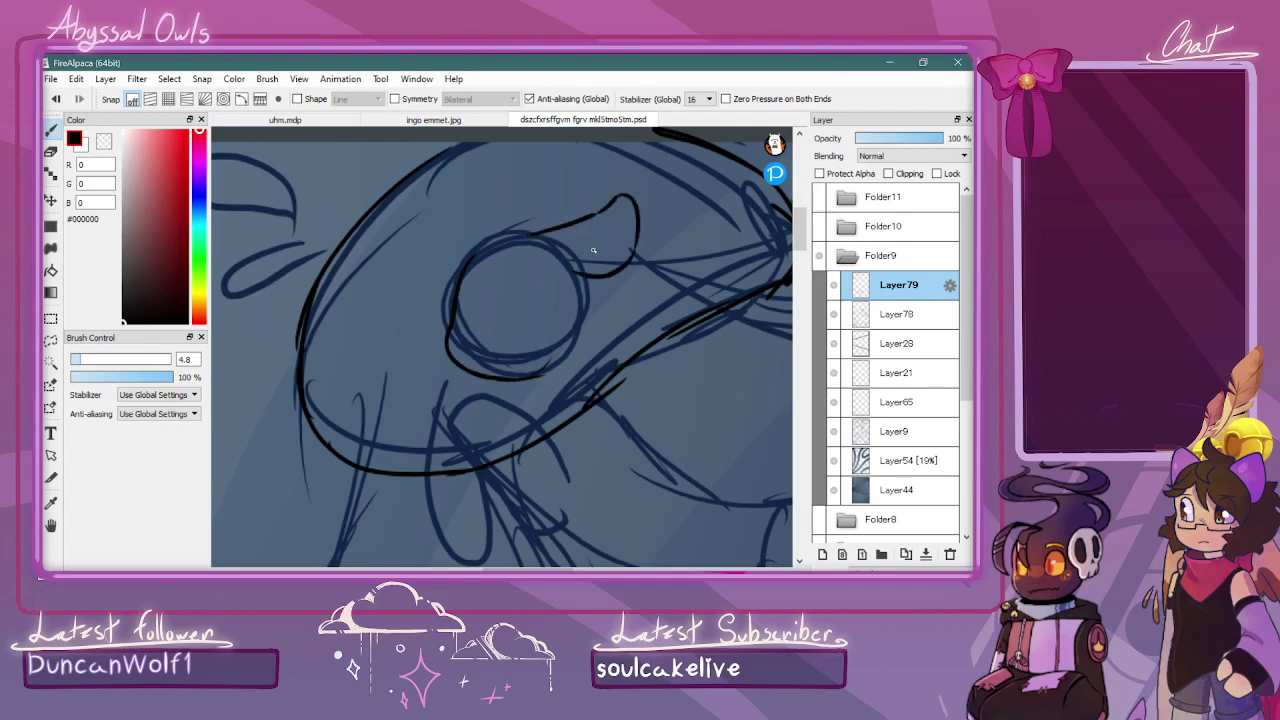
mouse_move(472, 256)
left_mouse_down()
mouse_move(514, 182)
mouse_move(536, 204)
mouse_move(526, 238)
mouse_move(500, 247)
left_mouse_up()
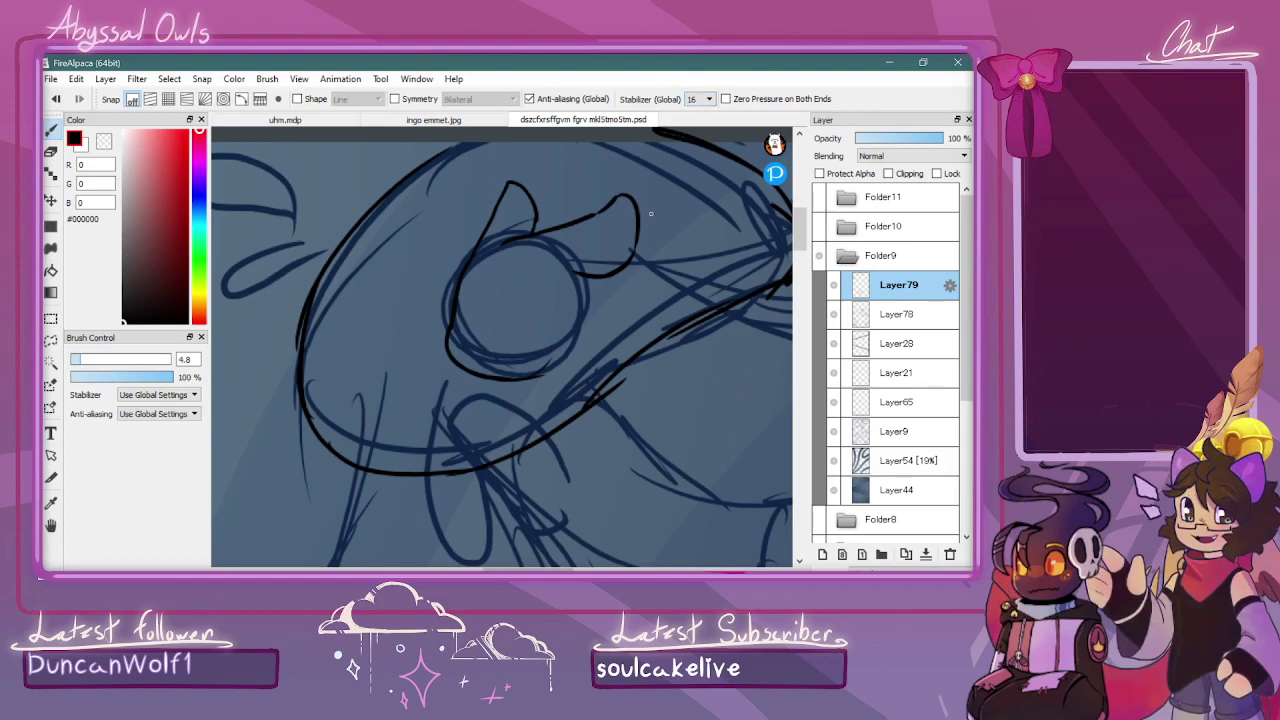
Draw the jellyfish character's neck and chest line, and trace the curve of its back behind the head
mouse_move(498, 380)
left_mouse_down()
mouse_move(544, 513)
mouse_move(516, 453)
mouse_move(585, 535)
left_mouse_up()
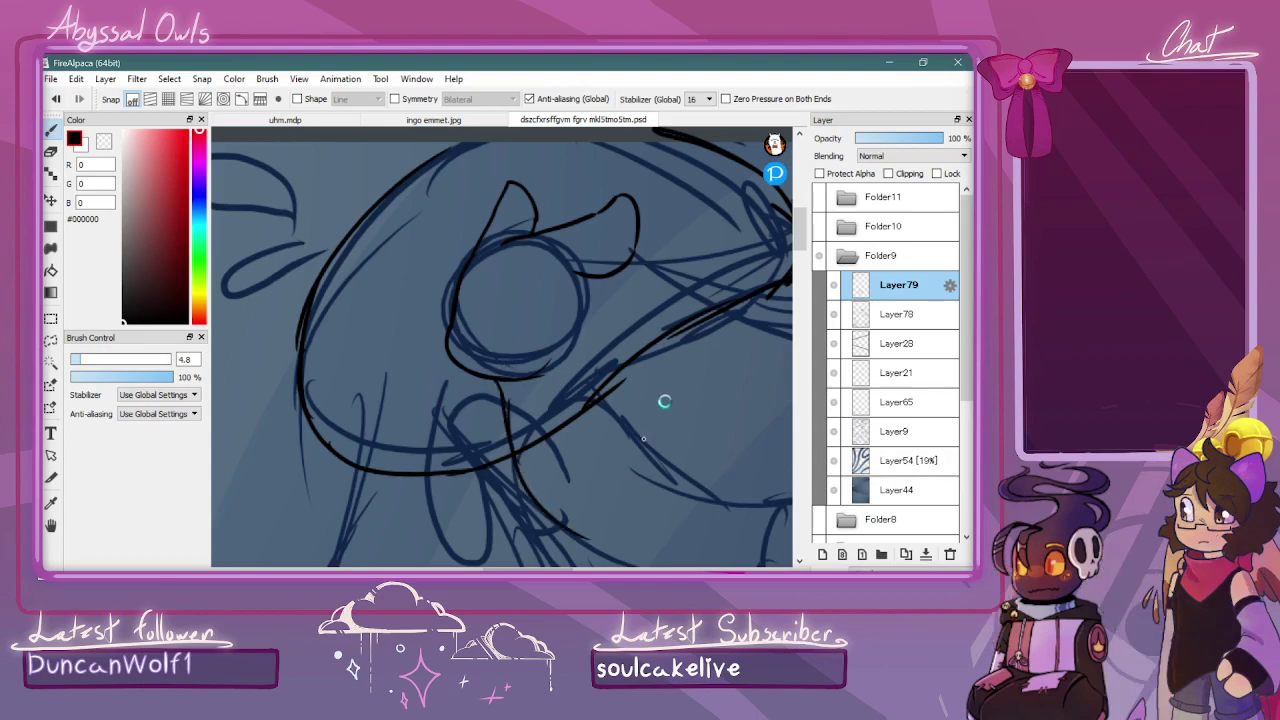
key("ctrl+minus")
mouse_move(556, 316)
left_mouse_down()
mouse_move(562, 378)
mouse_move(556, 356)
mouse_move(664, 444)
left_mouse_up()
scroll(628, 436, "down", 1)
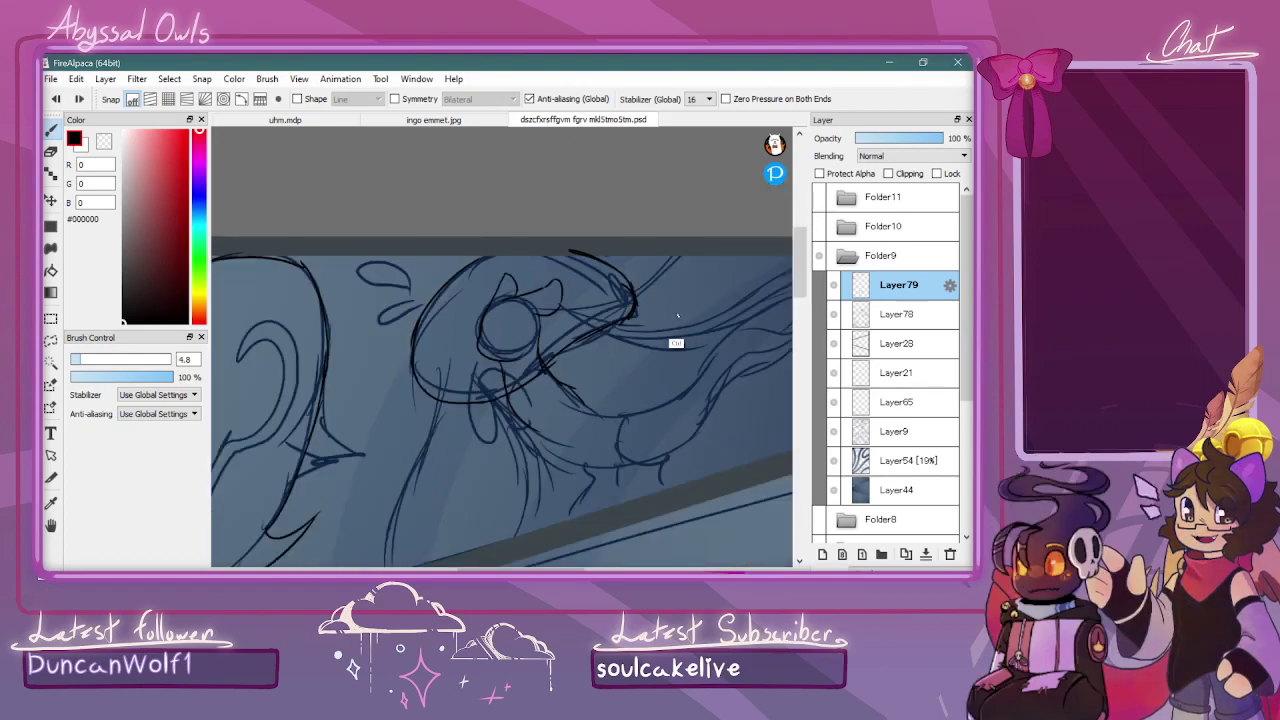
mouse_move(550, 374)
left_mouse_down()
mouse_move(591, 409)
mouse_move(580, 402)
mouse_move(645, 401)
left_mouse_up()
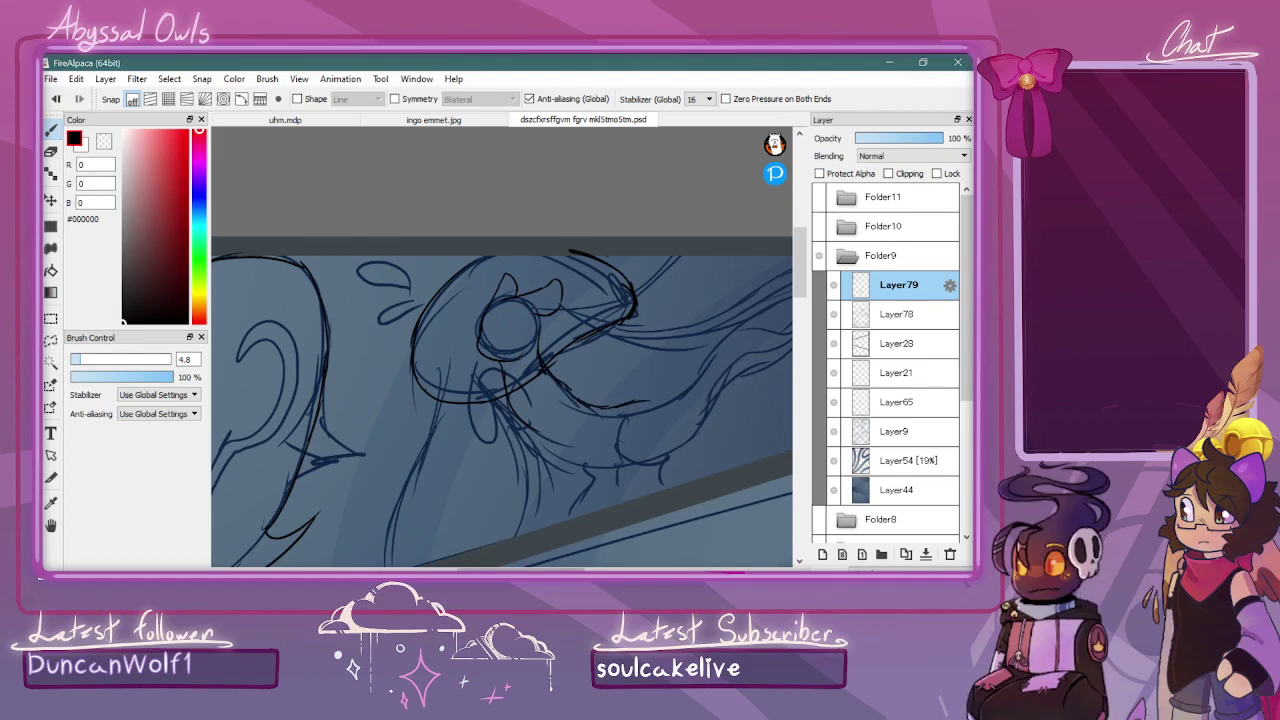
Trace the jellyfish character's long wavy tail sweeping up to the panel's upper-right corner
left_click_drag(778, 371, 661, 371)
mouse_move(520, 406)
left_mouse_down()
mouse_move(557, 397)
mouse_move(607, 342)
mouse_move(673, 332)
mouse_move(687, 321)
mouse_move(688, 283)
left_mouse_up()
mouse_move(684, 329)
left_mouse_down()
mouse_move(683, 276)
mouse_move(724, 261)
mouse_move(694, 276)
mouse_move(680, 332)
left_mouse_up()
mouse_move(598, 392)
left_mouse_down()
mouse_move(622, 355)
mouse_move(665, 339)
left_mouse_up()
mouse_move(604, 376)
left_mouse_down()
mouse_move(667, 356)
mouse_move(704, 286)
mouse_move(724, 276)
mouse_move(641, 353)
mouse_move(729, 252)
mouse_move(704, 283)
left_mouse_up()
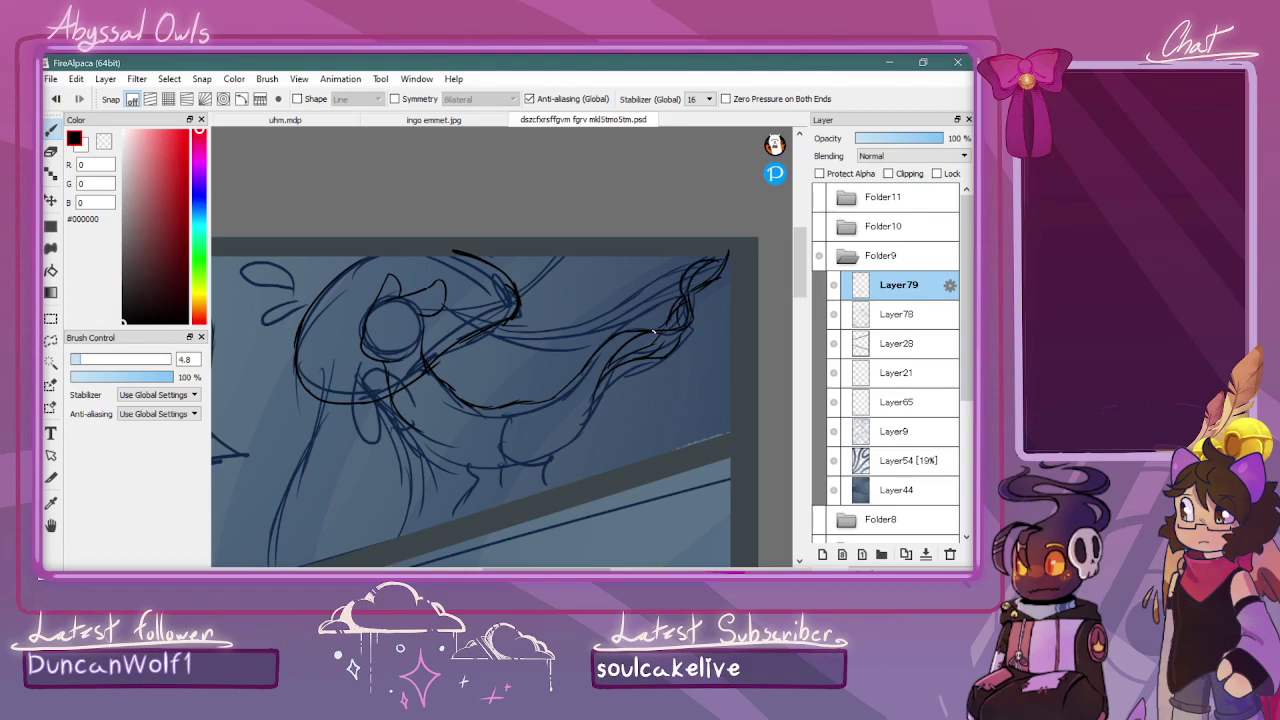
left_click_drag(647, 336, 614, 354)
mouse_move(510, 421)
left_mouse_down()
mouse_move(523, 472)
mouse_move(566, 488)
left_mouse_up()
left_click_drag(528, 413, 590, 472)
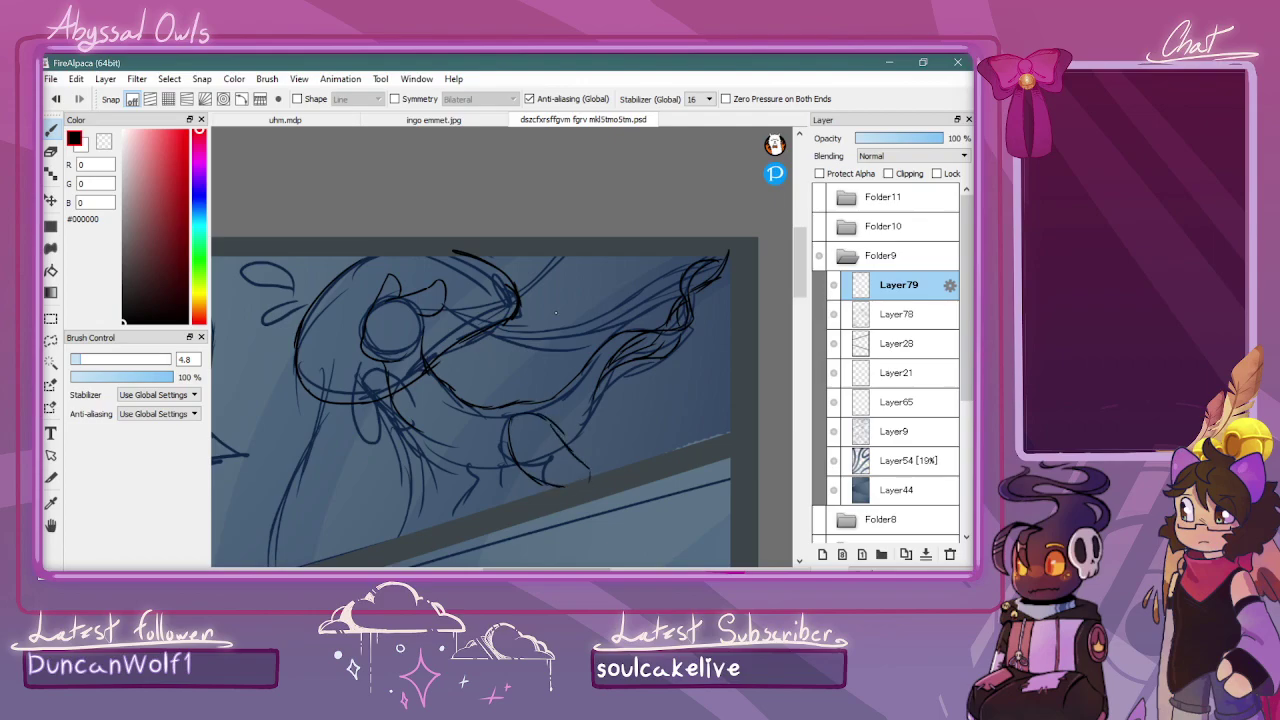
key("ctrl+z")
key("ctrl+z")
key("ctrl+z")
key("ctrl+z")
Draw the jellyfish character's rounded haunch, hind legs and belly line, and sketch its front legs below the chest
mouse_move(505, 408)
left_mouse_down()
mouse_move(508, 448)
mouse_move(500, 438)
mouse_move(544, 486)
left_mouse_up()
mouse_move(510, 404)
left_mouse_down()
mouse_move(546, 418)
mouse_move(576, 488)
left_mouse_up()
mouse_move(470, 467)
left_mouse_down()
mouse_move(493, 487)
mouse_move(496, 523)
mouse_move(506, 472)
mouse_move(523, 508)
left_mouse_up()
mouse_move(407, 425)
left_mouse_down()
mouse_move(480, 470)
mouse_move(514, 470)
left_mouse_up()
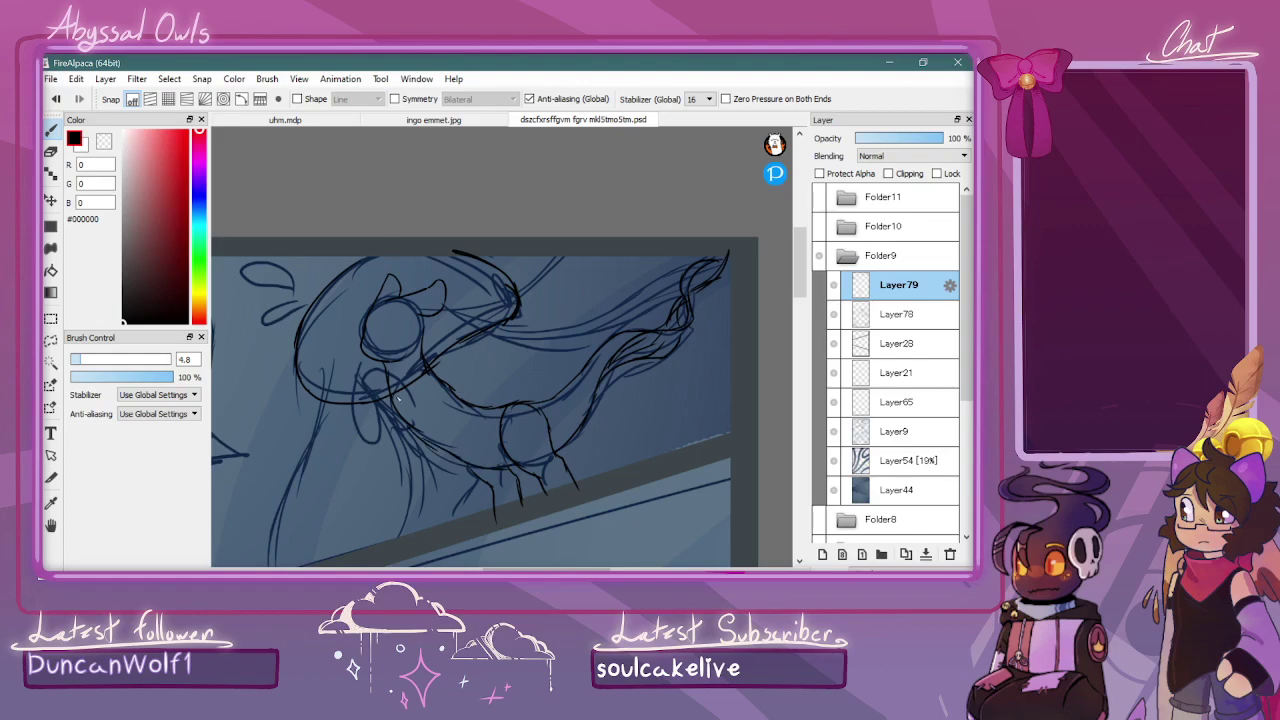
mouse_move(420, 421)
left_mouse_down()
mouse_move(381, 397)
mouse_move(367, 412)
mouse_move(379, 432)
mouse_move(418, 438)
mouse_move(423, 426)
mouse_move(406, 408)
mouse_move(382, 448)
mouse_move(399, 430)
mouse_move(403, 453)
mouse_move(373, 428)
mouse_move(396, 455)
left_mouse_up()
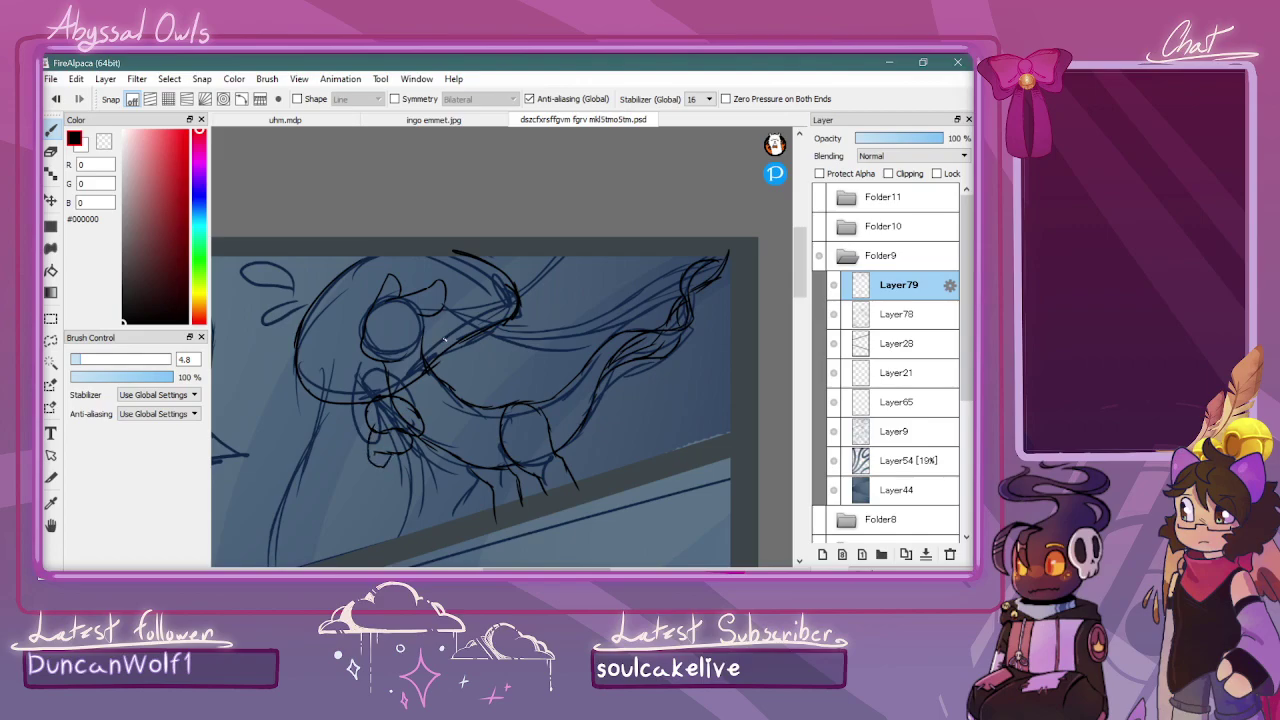
mouse_move(420, 396)
left_mouse_down()
mouse_move(432, 376)
mouse_move(436, 423)
left_mouse_up()
left_click_drag(520, 569, 498, 569)
key("ctrl+plus")
key("ctrl+plus")
key("ctrl+plus")
mouse_move(423, 370)
left_mouse_down()
mouse_move(442, 357)
mouse_move(453, 376)
mouse_move(424, 372)
left_mouse_up()
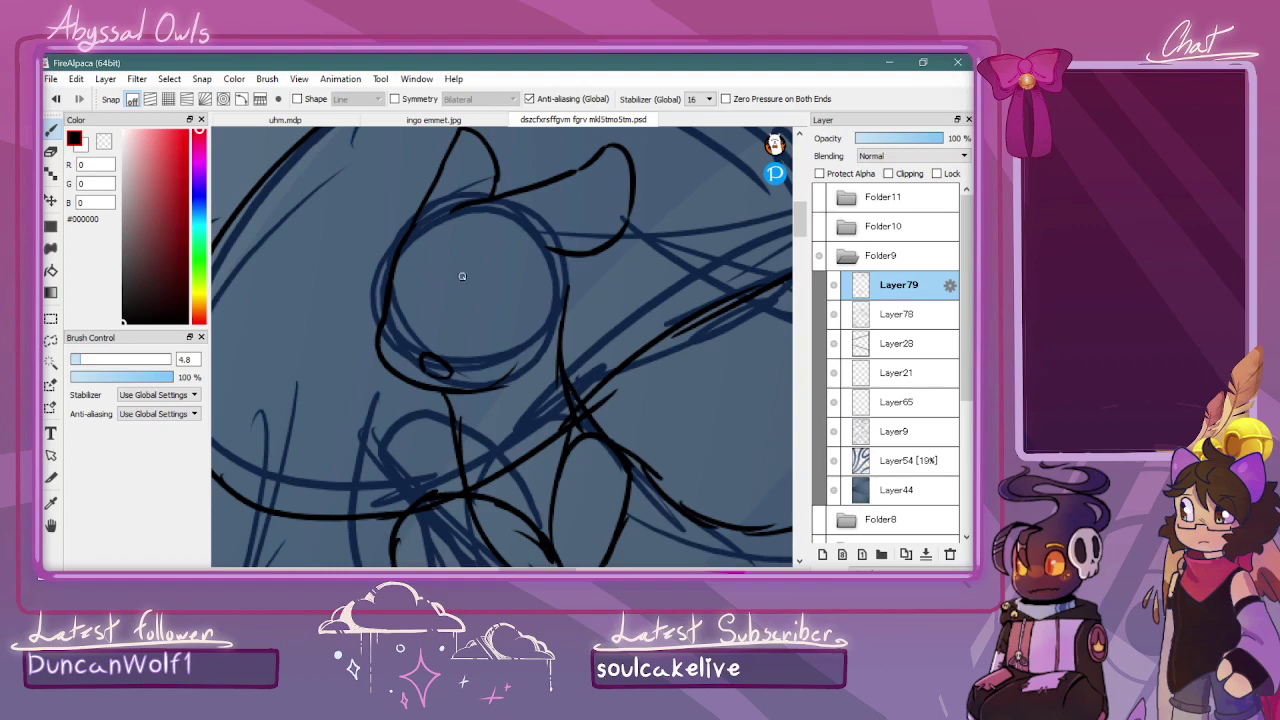
mouse_move(459, 263)
left_mouse_down()
mouse_move(503, 287)
mouse_move(459, 295)
mouse_move(464, 307)
mouse_move(473, 278)
mouse_move(418, 296)
left_mouse_up()
key("ctrl+z")
key("ctrl+z")
key("ctrl+z")
left_click_drag(455, 253, 509, 287)
key("ctrl+z")
mouse_move(470, 243)
left_mouse_down()
mouse_move(505, 247)
mouse_move(513, 268)
mouse_move(474, 273)
mouse_move(483, 284)
mouse_move(467, 268)
mouse_move(460, 323)
mouse_move(486, 282)
left_mouse_up()
key("ctrl+z")
mouse_move(397, 306)
left_mouse_down()
mouse_move(418, 316)
mouse_move(425, 262)
mouse_move(408, 273)
left_mouse_up()
key("ctrl+z")
key("ctrl+z")
key("ctrl+z")
key("ctrl+z")
key("ctrl+z")
key("ctrl+z")
key("ctrl+z")
Draw the jellyfish character's worried face with a wavy open mouth, two narrow eyes and slanted brows
mouse_move(419, 364)
left_mouse_down()
mouse_move(470, 344)
mouse_move(491, 359)
mouse_move(434, 362)
left_mouse_up()
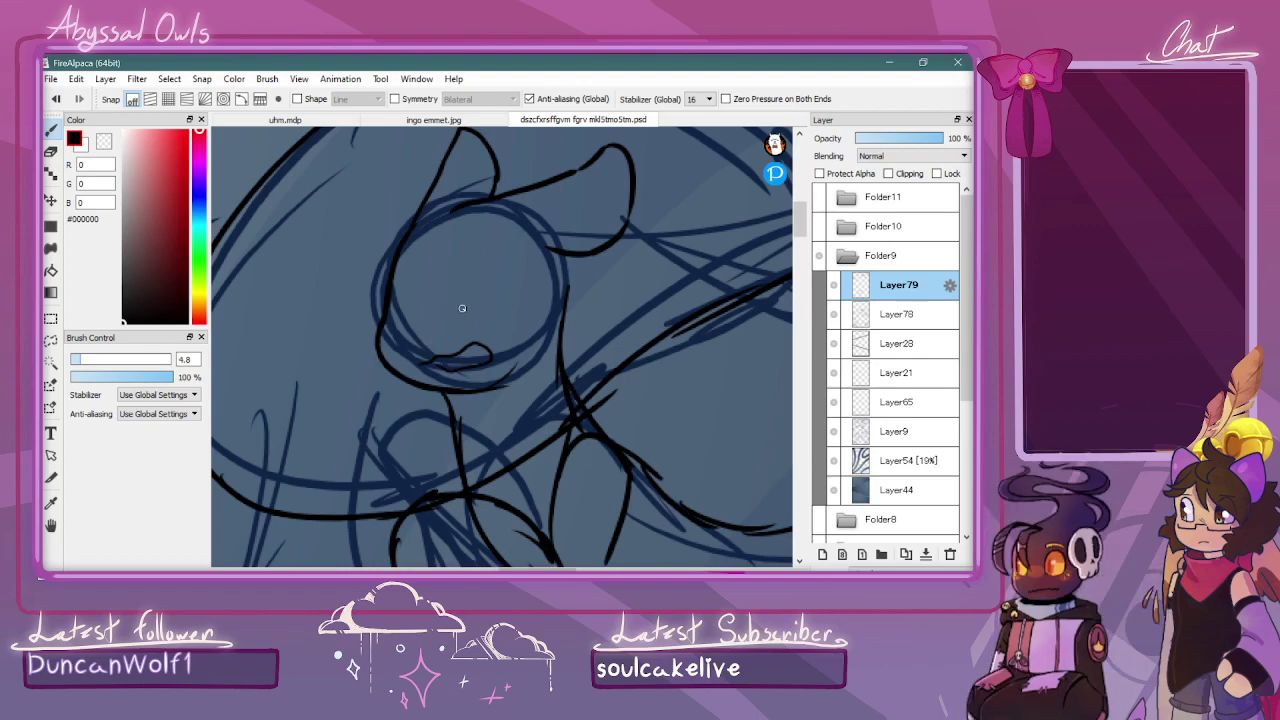
mouse_move(456, 313)
left_mouse_down()
mouse_move(477, 308)
mouse_move(481, 258)
mouse_move(465, 262)
mouse_move(458, 312)
left_mouse_up()
left_click_drag(465, 233, 498, 256)
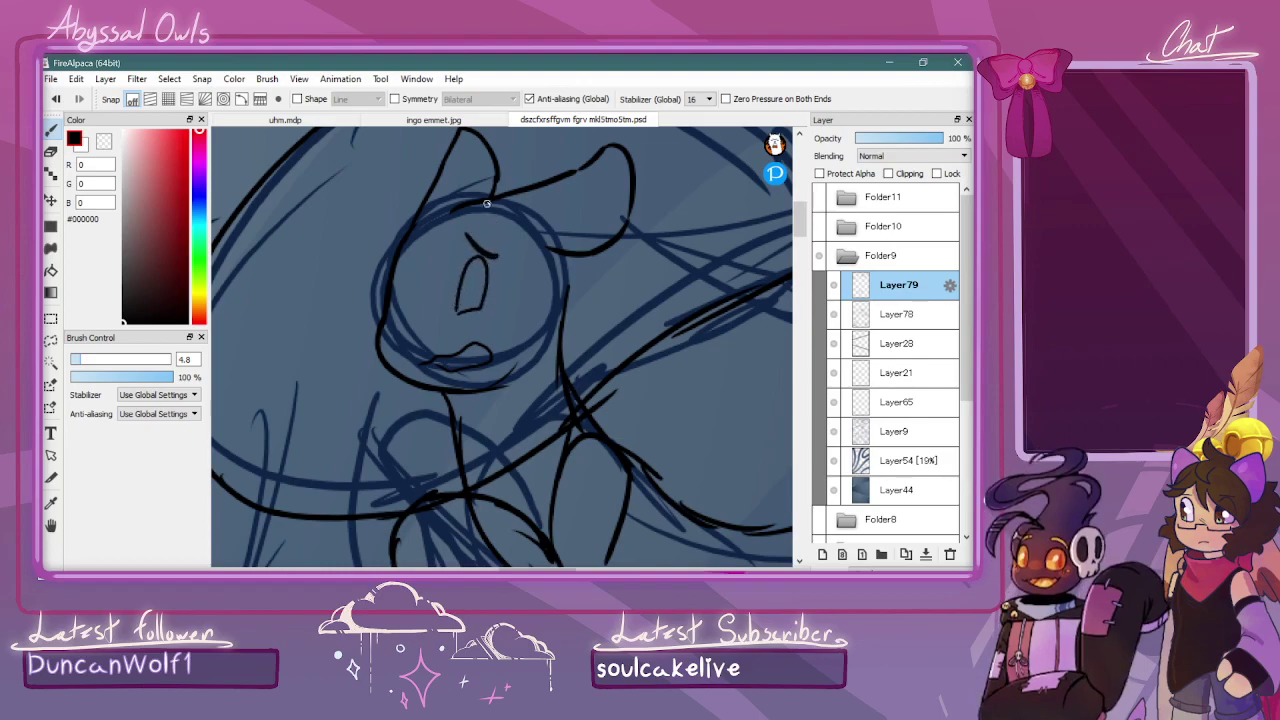
mouse_move(412, 317)
left_mouse_down()
mouse_move(413, 257)
mouse_move(400, 303)
mouse_move(412, 316)
left_mouse_up()
left_click_drag(407, 259, 431, 241)
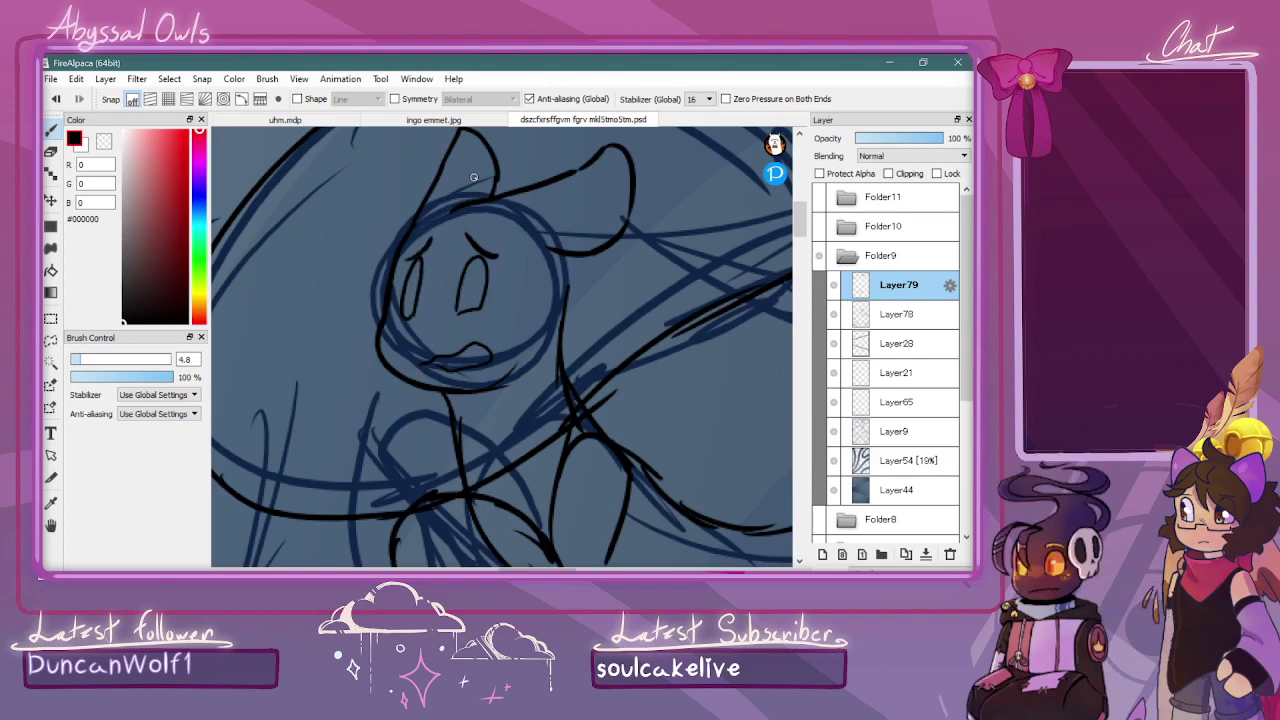
Draw the jellyfish character's long tentacles hanging below the bell and trailing behind it toward the panel's right and upper edges
key("ctrl+minus")
key("ctrl+minus")
key("ctrl+minus")
key("ctrl+plus")
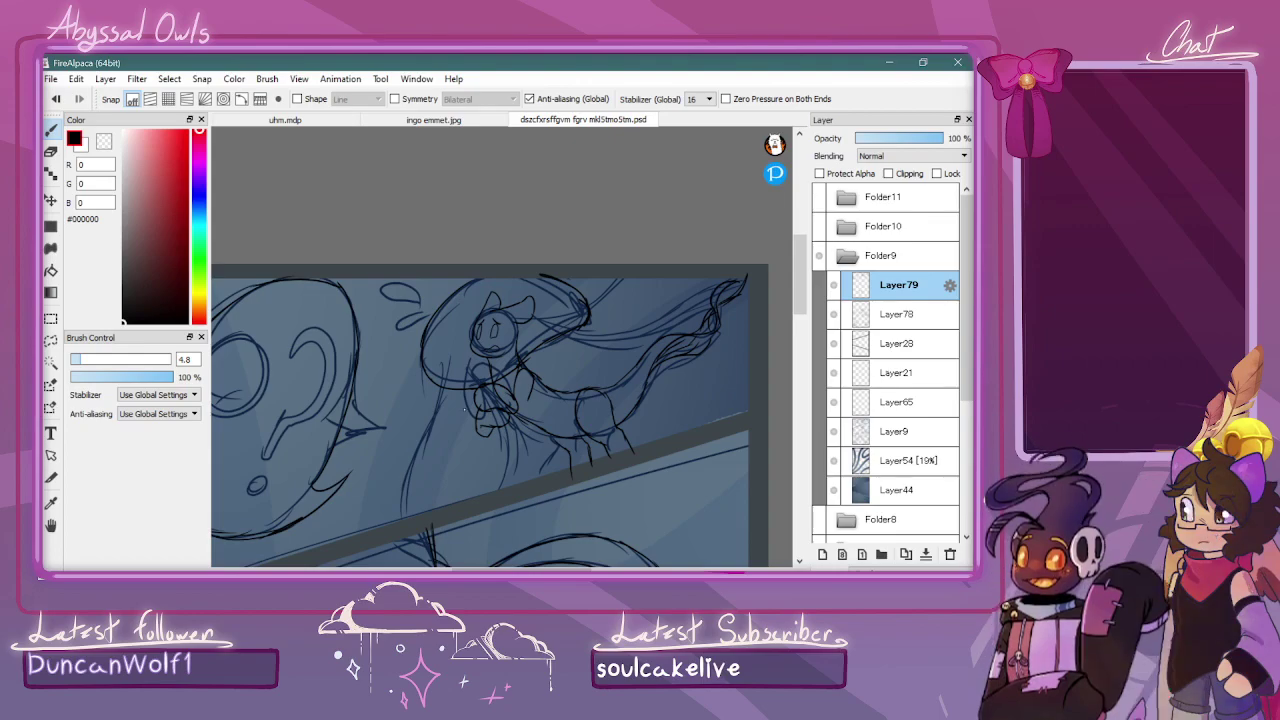
mouse_move(442, 381)
left_mouse_down()
mouse_move(460, 471)
mouse_move(445, 406)
mouse_move(488, 498)
left_mouse_up()
left_click_drag(449, 403, 454, 413)
left_click_drag(552, 345, 678, 428)
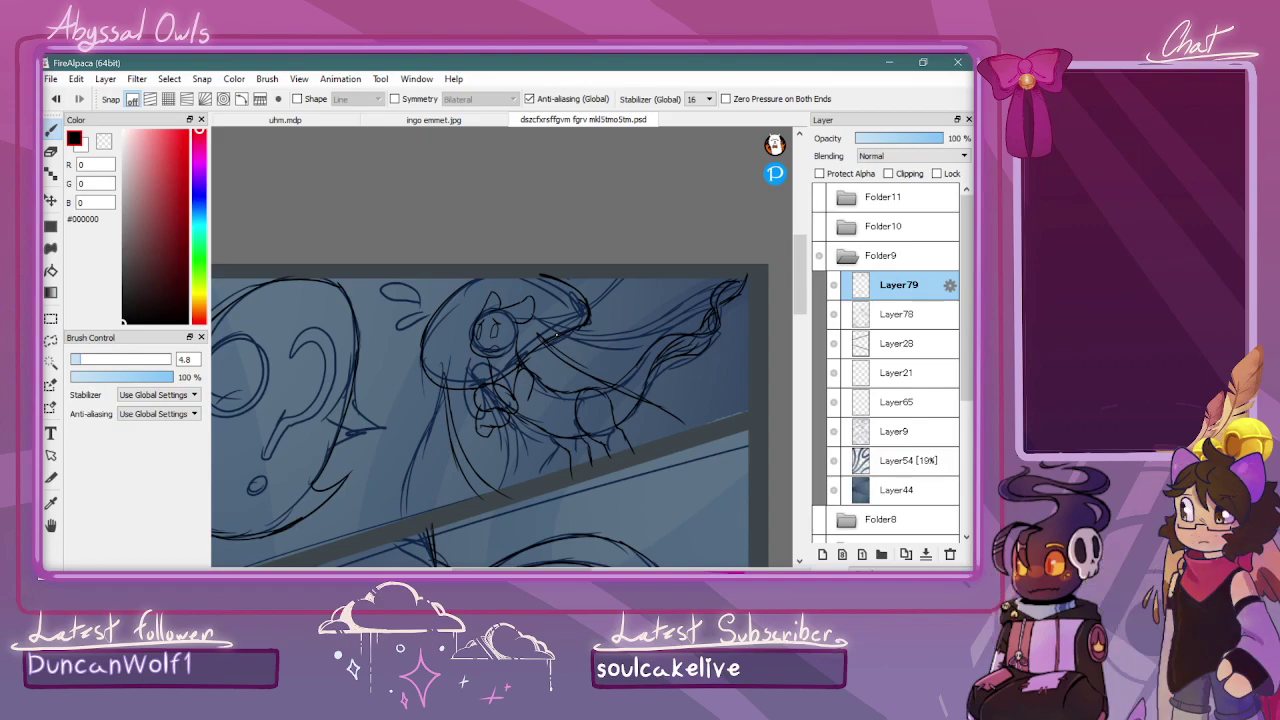
left_click_drag(578, 364, 690, 406)
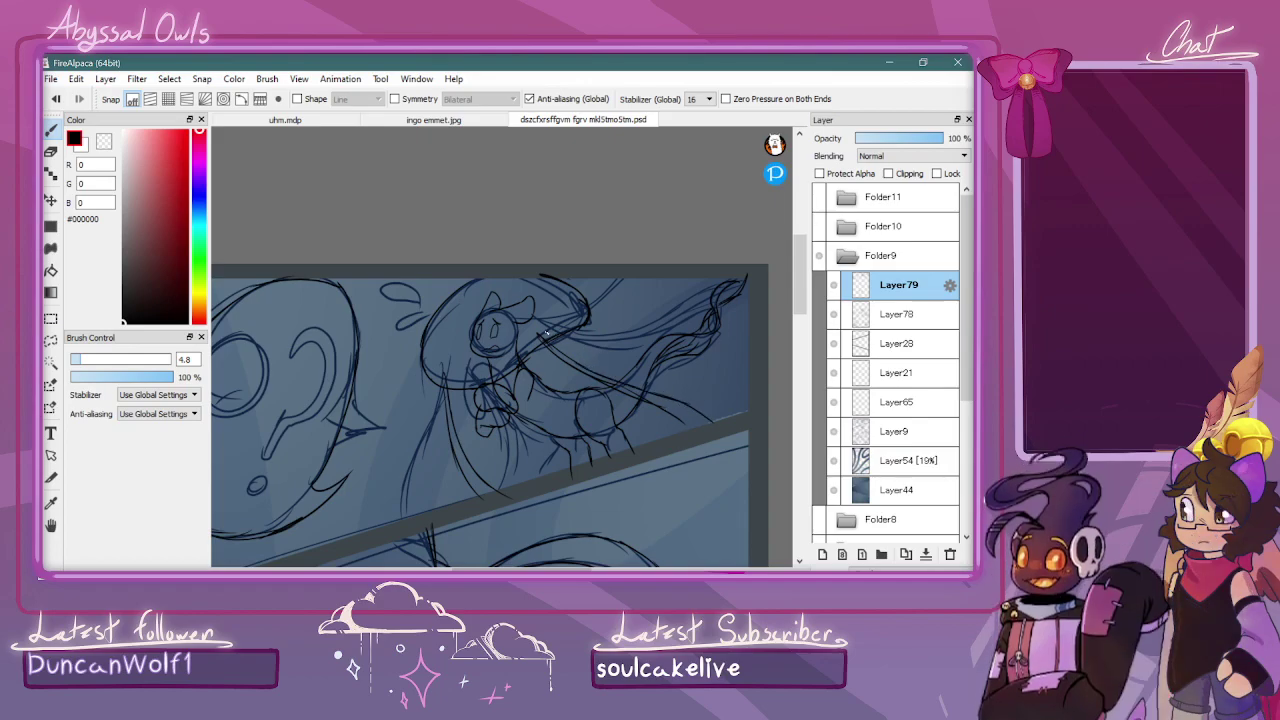
mouse_move(588, 336)
left_mouse_down()
mouse_move(678, 301)
mouse_move(713, 265)
left_mouse_up()
mouse_move(567, 334)
left_mouse_down()
mouse_move(660, 333)
mouse_move(728, 270)
left_mouse_up()
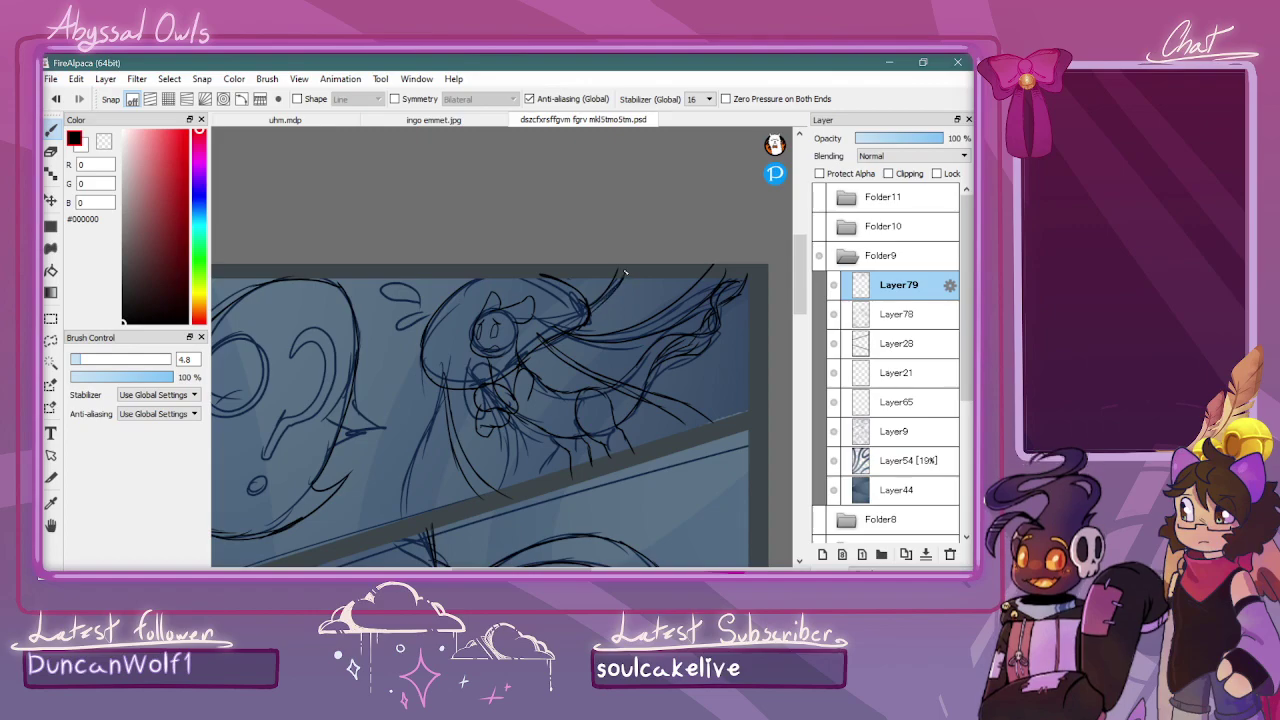
left_click(434, 119)
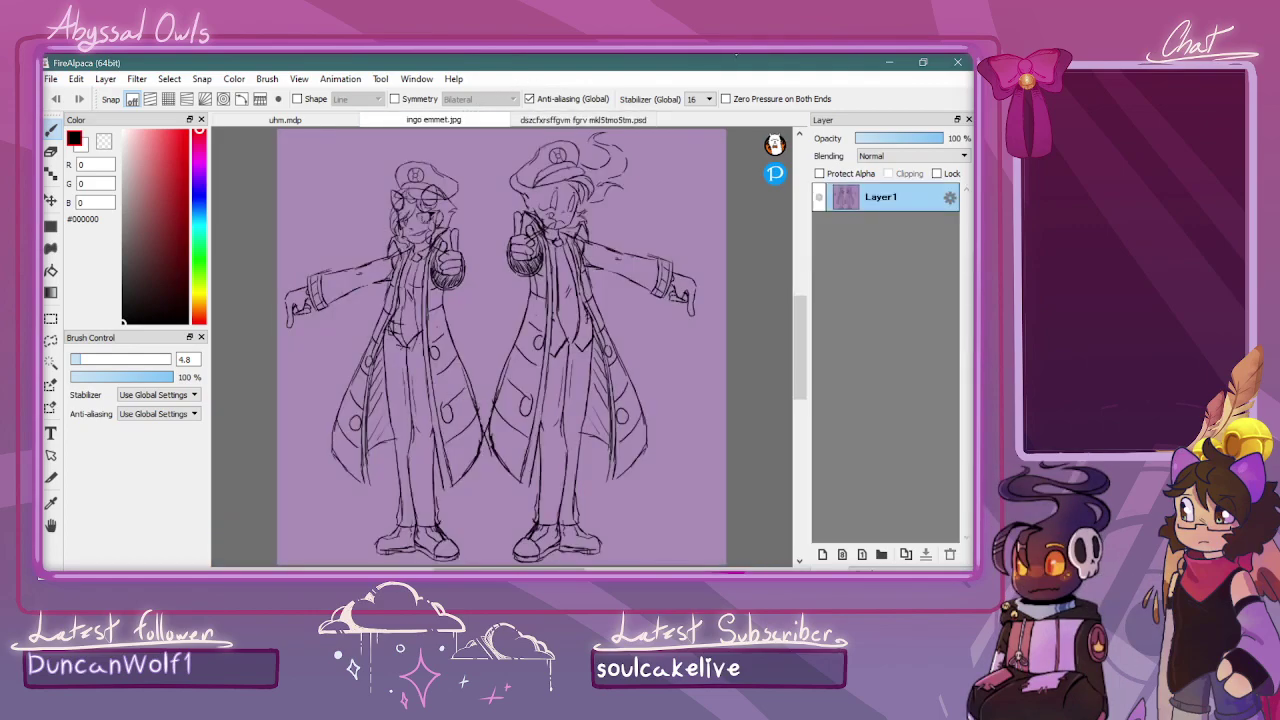
left_click(333, 119)
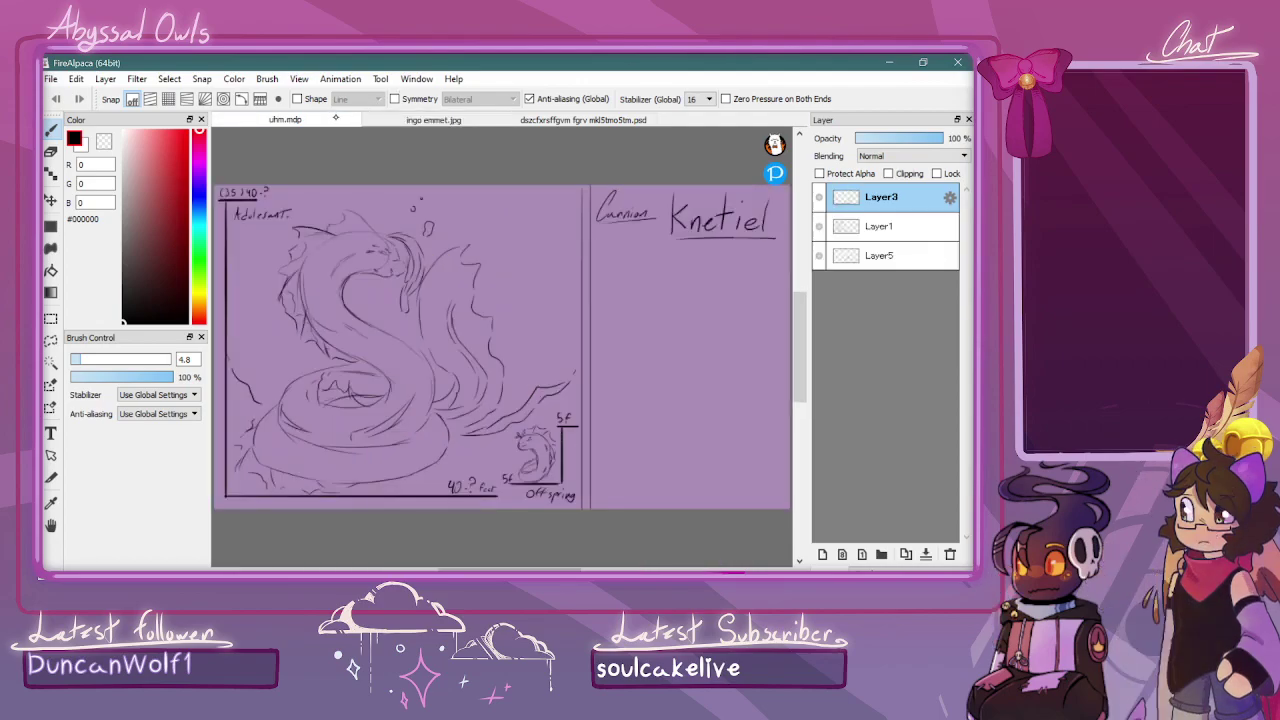
left_click(619, 120)
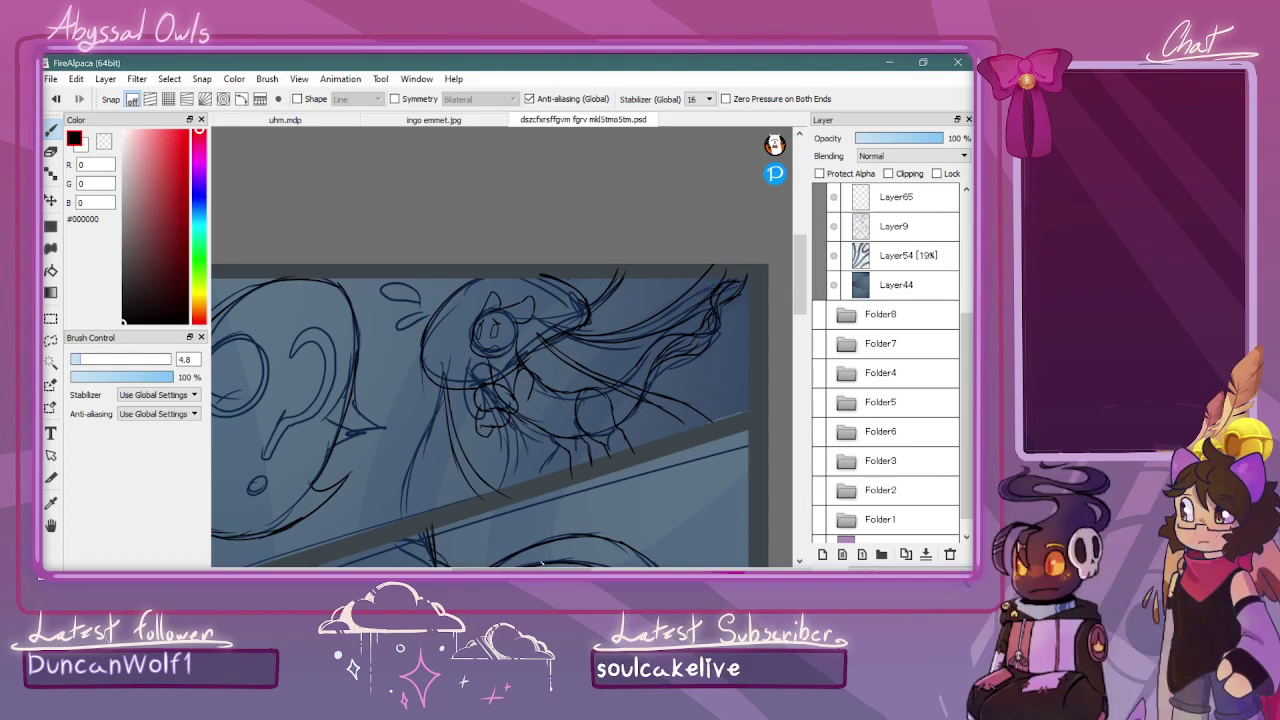
Redraw the question-mark-faced character's round eye and question mark, placing both slightly lower than in the rough sketch
left_click_drag(543, 568, 523, 568)
mouse_move(801, 284)
left_mouse_down()
mouse_move(802, 348)
mouse_move(802, 265)
left_mouse_up()
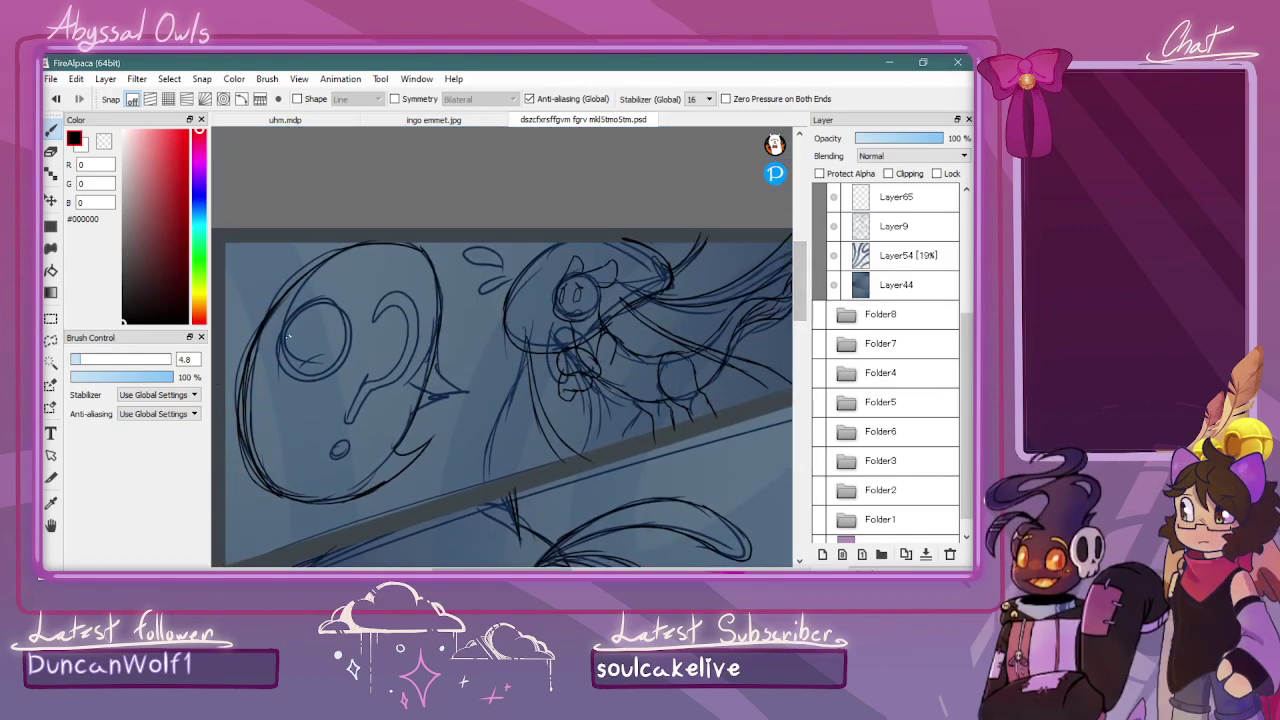
mouse_move(270, 344)
left_mouse_down()
mouse_move(279, 388)
mouse_move(309, 392)
mouse_move(339, 367)
mouse_move(311, 318)
left_mouse_up()
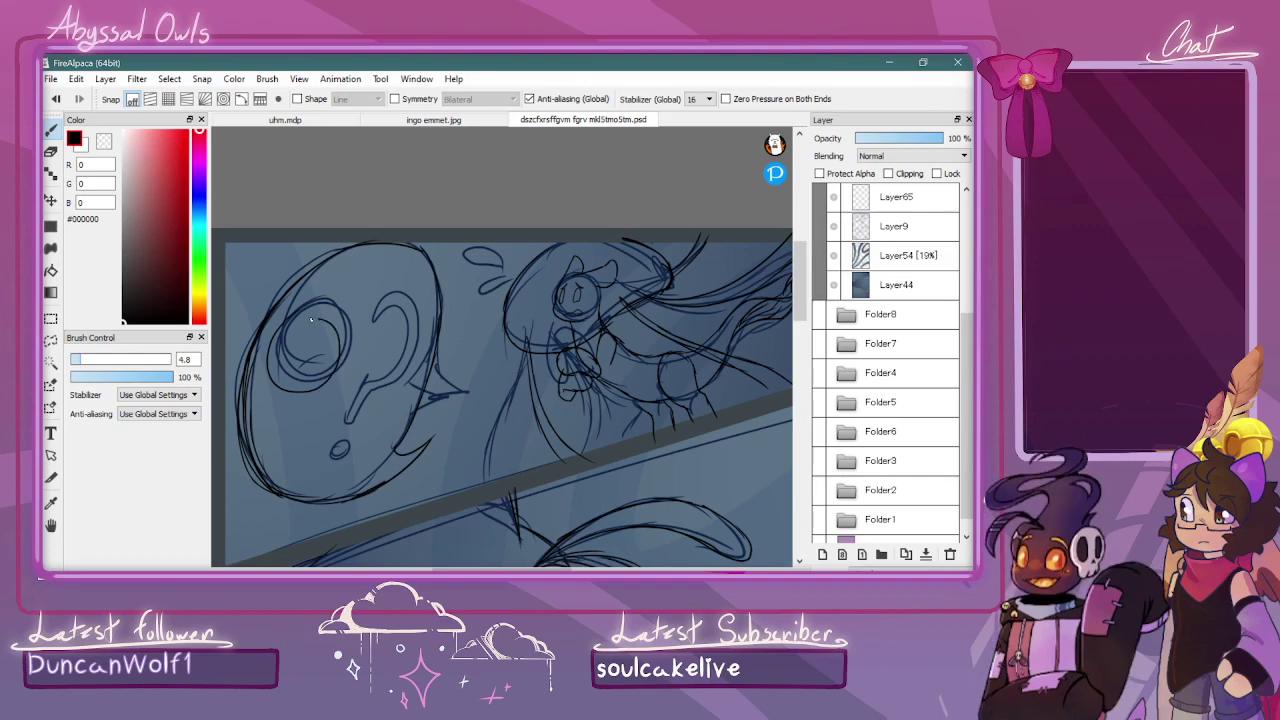
mouse_move(268, 356)
left_mouse_down()
mouse_move(279, 390)
mouse_move(317, 389)
mouse_move(336, 360)
mouse_move(326, 327)
mouse_move(289, 326)
mouse_move(268, 365)
mouse_move(318, 391)
mouse_move(335, 356)
left_mouse_up()
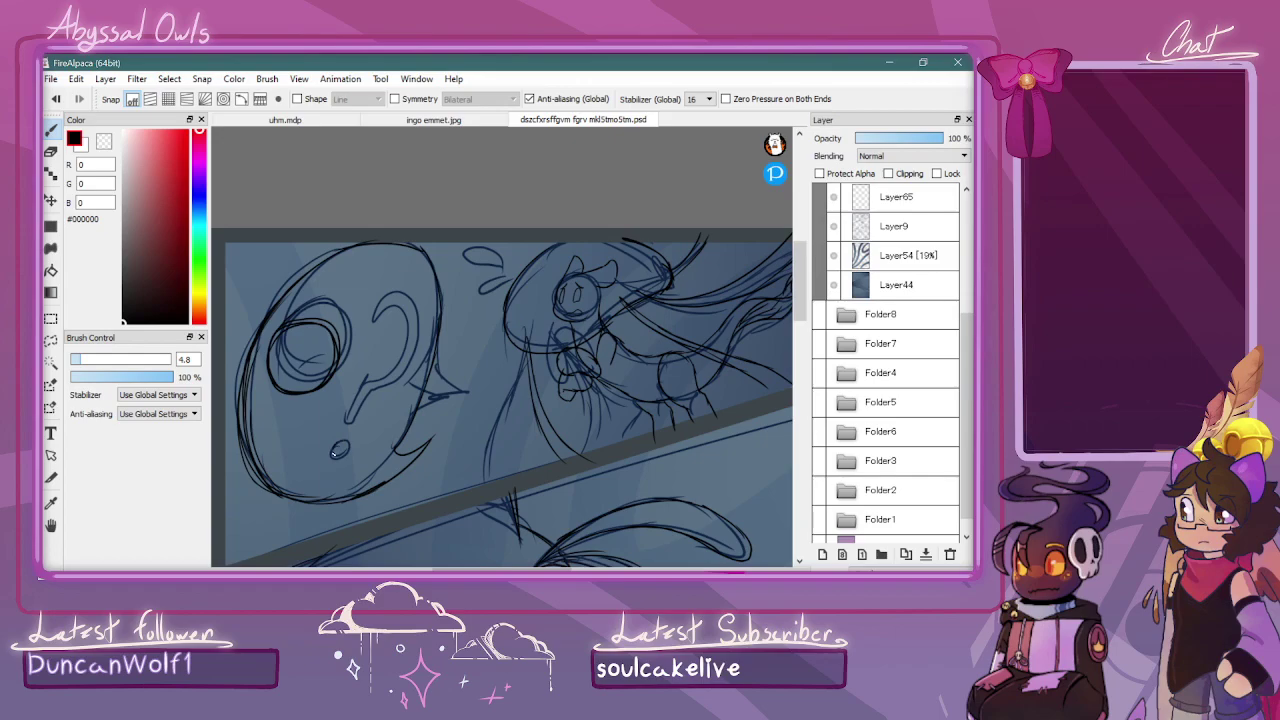
left_click_drag(357, 401, 348, 427)
mouse_move(360, 349)
left_mouse_down()
mouse_move(396, 327)
mouse_move(416, 350)
mouse_move(398, 402)
mouse_move(364, 406)
mouse_move(348, 433)
left_mouse_up()
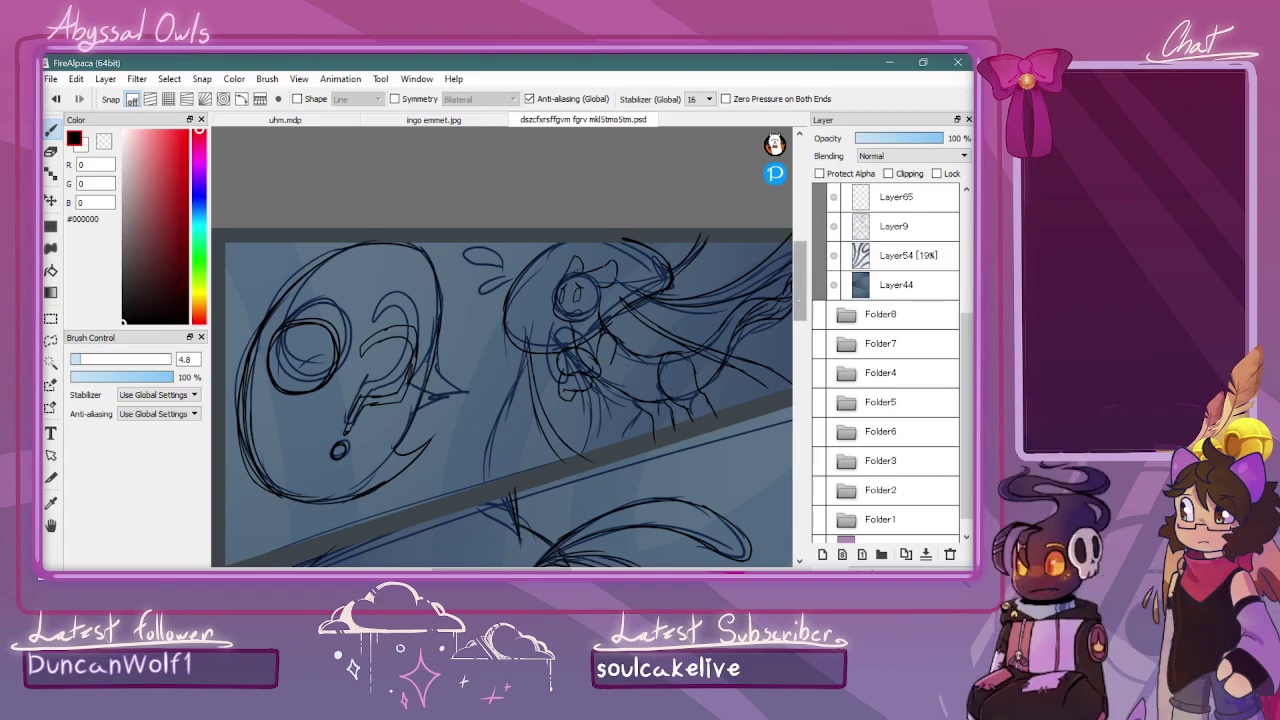
Add small motion drops beside the jellyfish character's tentacles, and draw an extra curved line on its bell
mouse_move(490, 364)
left_mouse_down()
mouse_move(477, 388)
mouse_move(503, 384)
left_mouse_up()
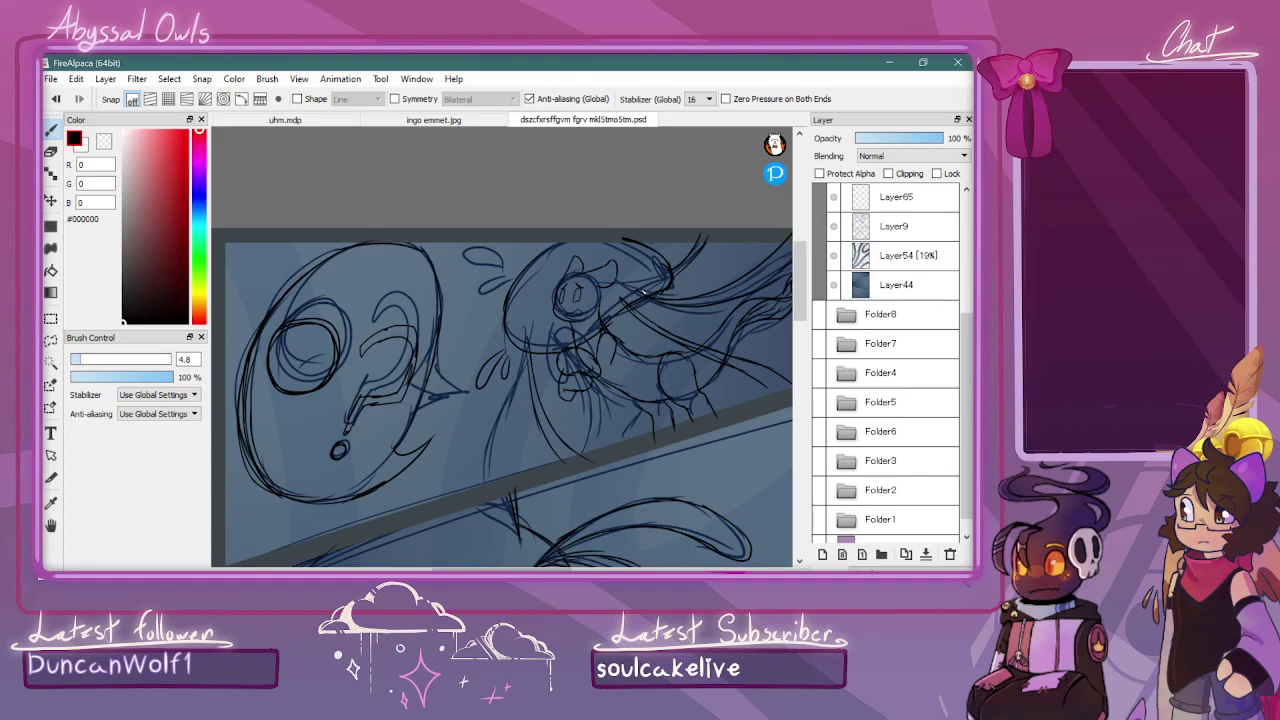
left_click_drag(790, 316, 790, 430)
mouse_move(500, 569)
left_mouse_down()
mouse_move(560, 569)
mouse_move(492, 569)
left_mouse_up()
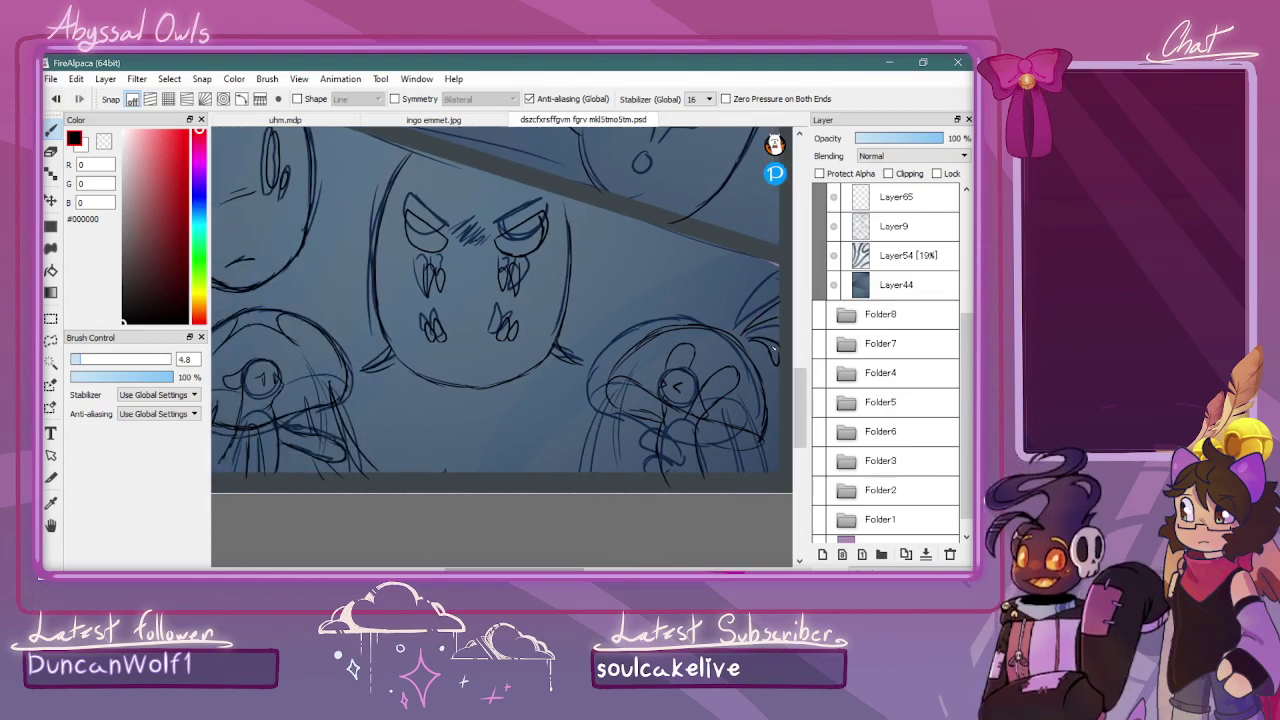
left_click_drag(801, 383, 801, 255)
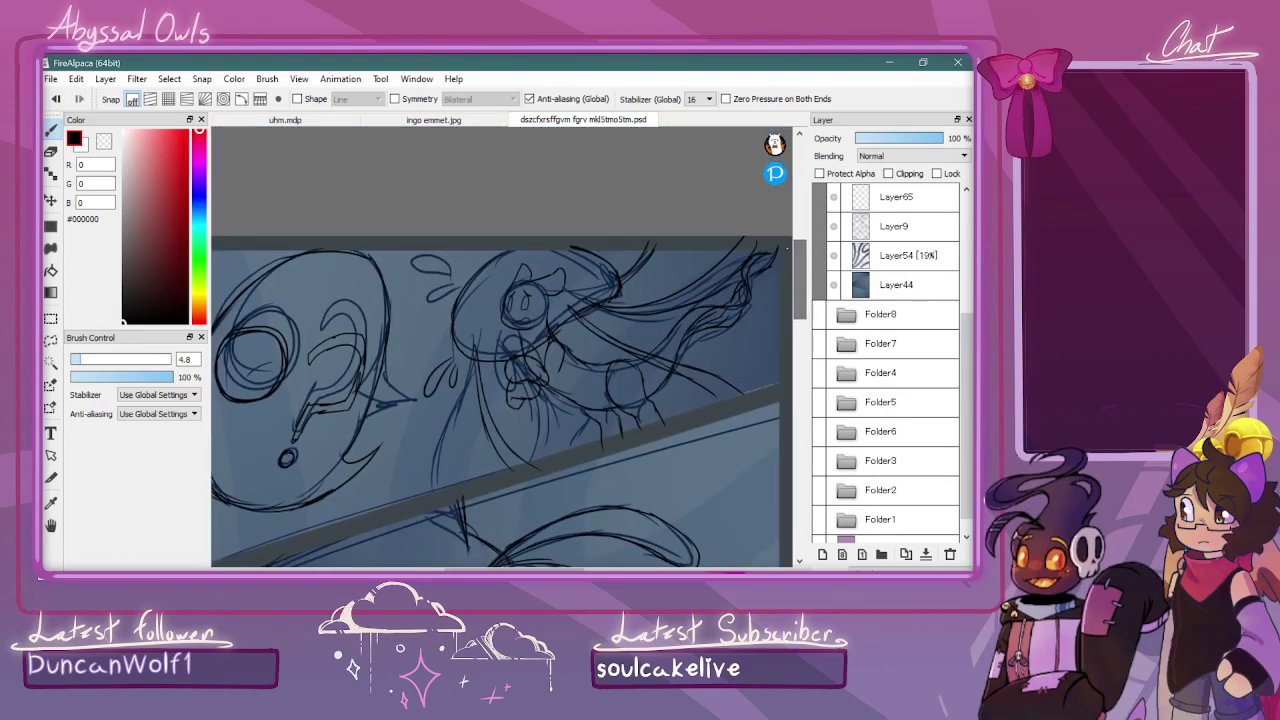
mouse_move(485, 297)
left_mouse_down()
mouse_move(532, 262)
mouse_move(571, 263)
left_mouse_up()
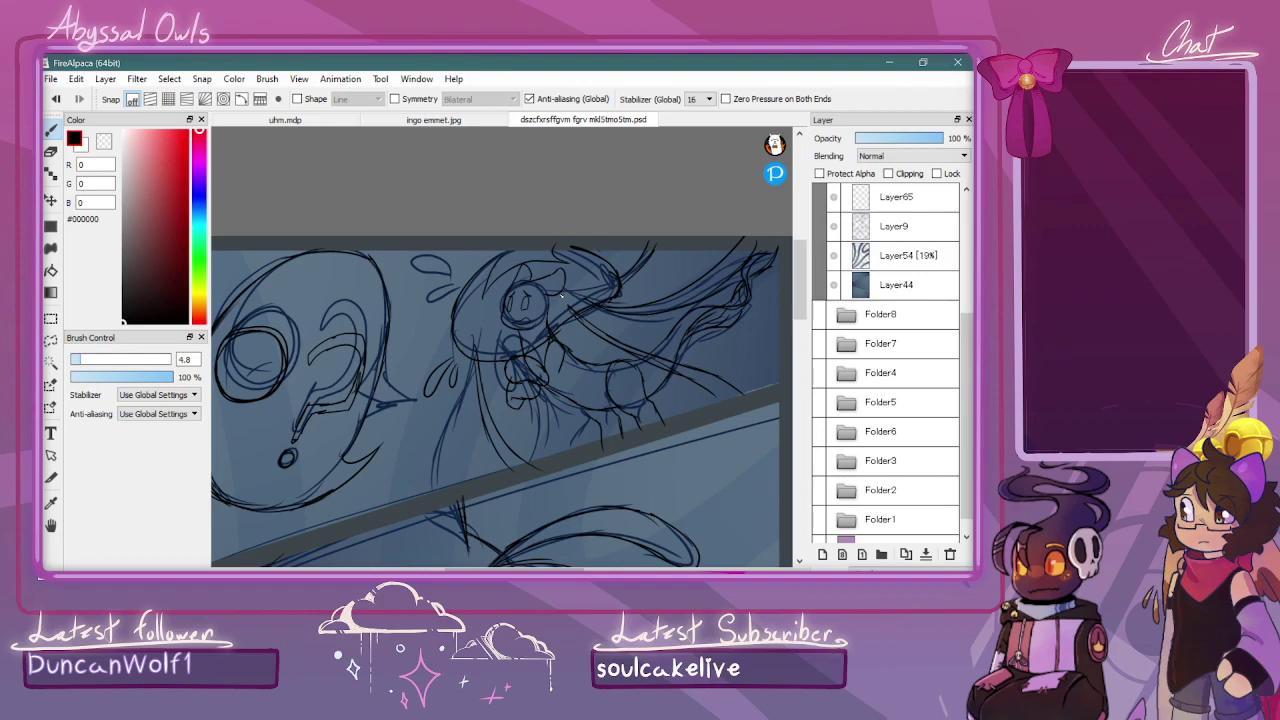
Hide Folder9, view the Folder10 and Folder11 pages one at a time, and collapse Folder9 in the layer list
left_click_drag(964, 336, 964, 216)
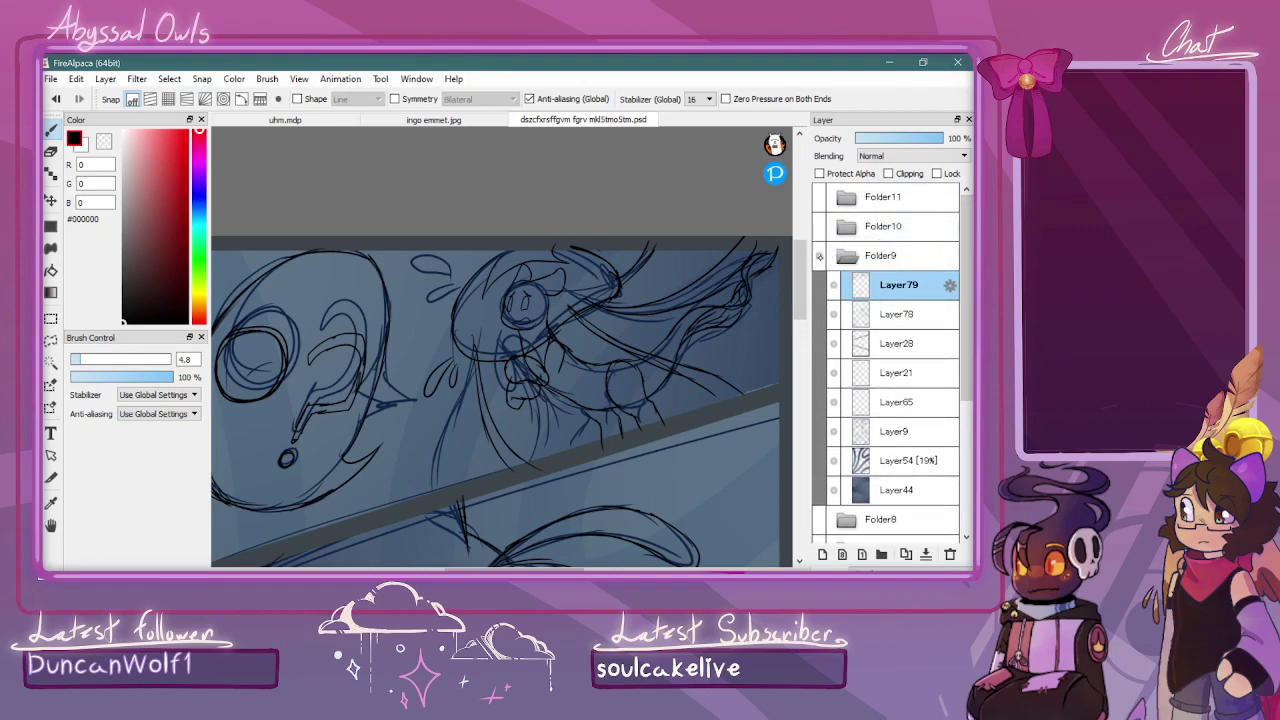
left_click(819, 256)
left_click(819, 226)
key("ctrl+minus")
key("ctrl+minus")
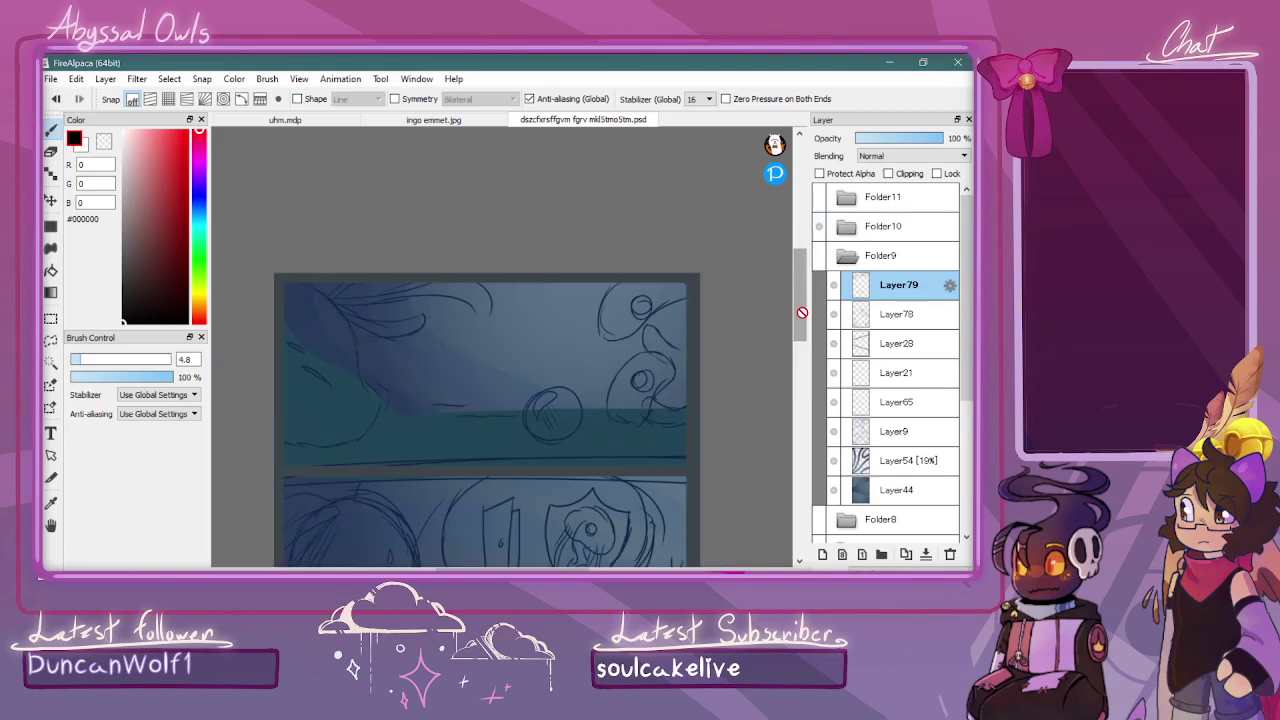
left_click_drag(804, 305, 804, 330)
key("ctrl+plus")
left_click(819, 227)
left_click(819, 197)
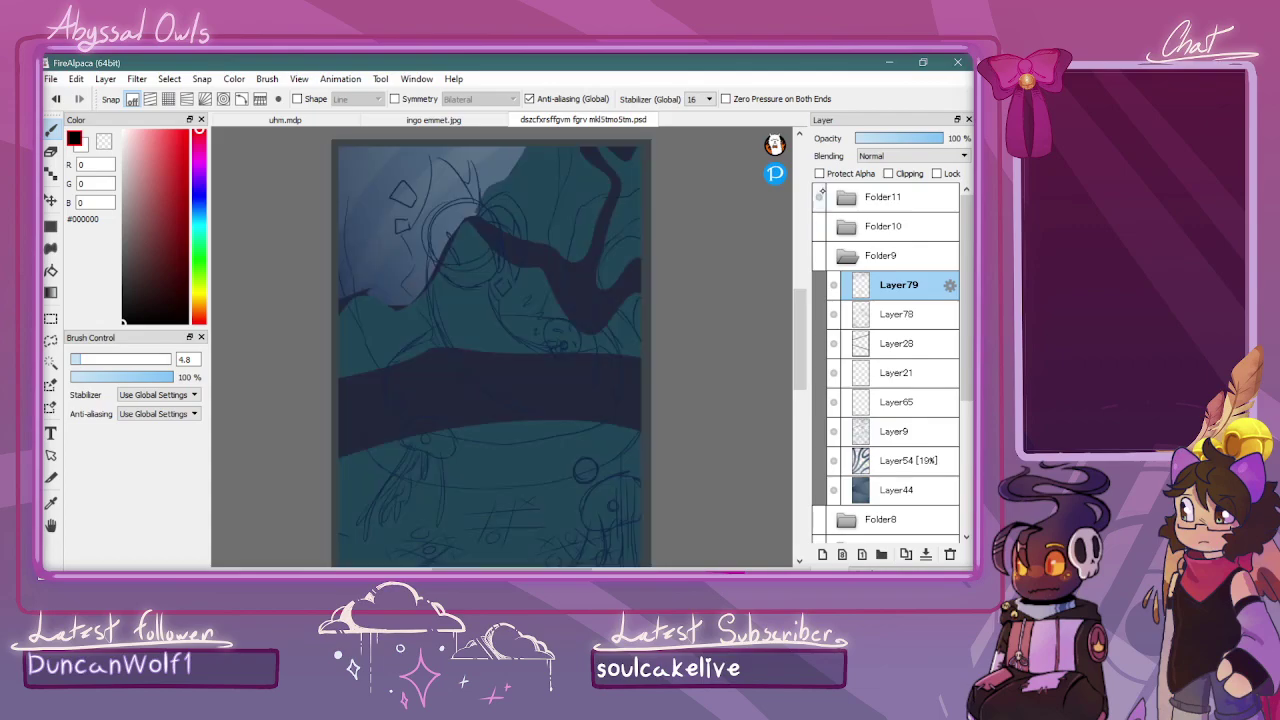
left_click(819, 197)
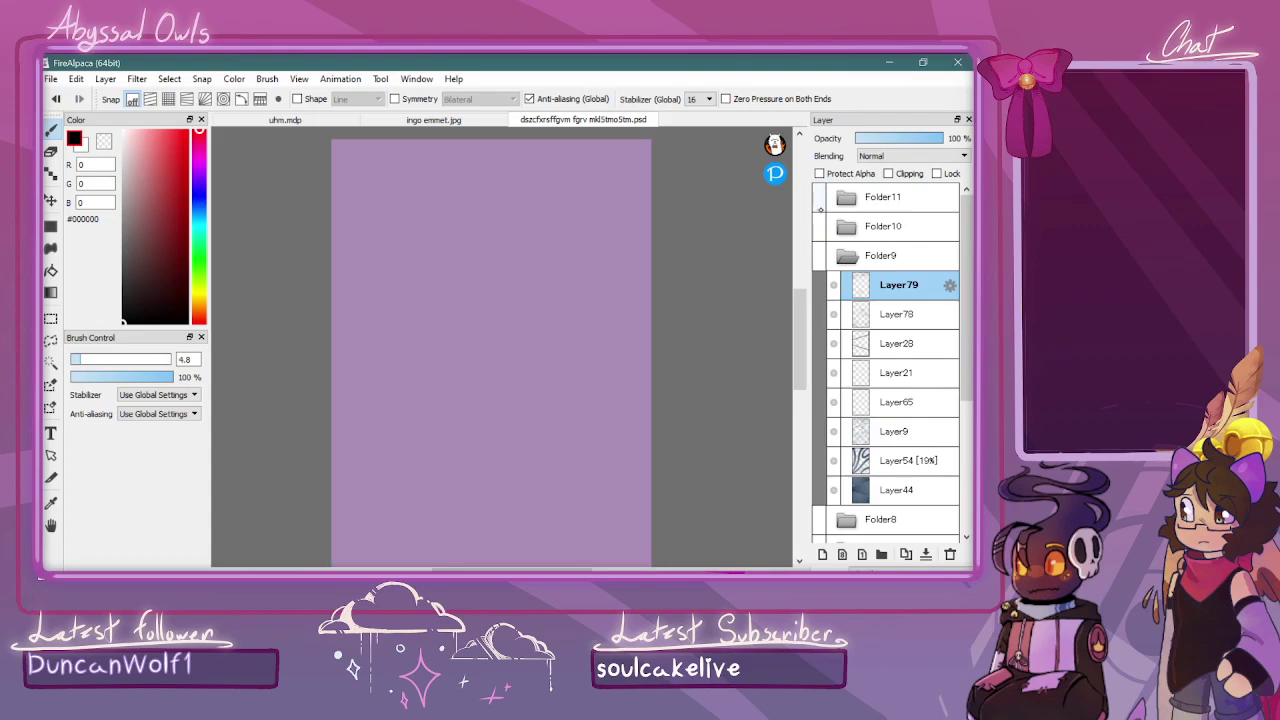
left_click(846, 256)
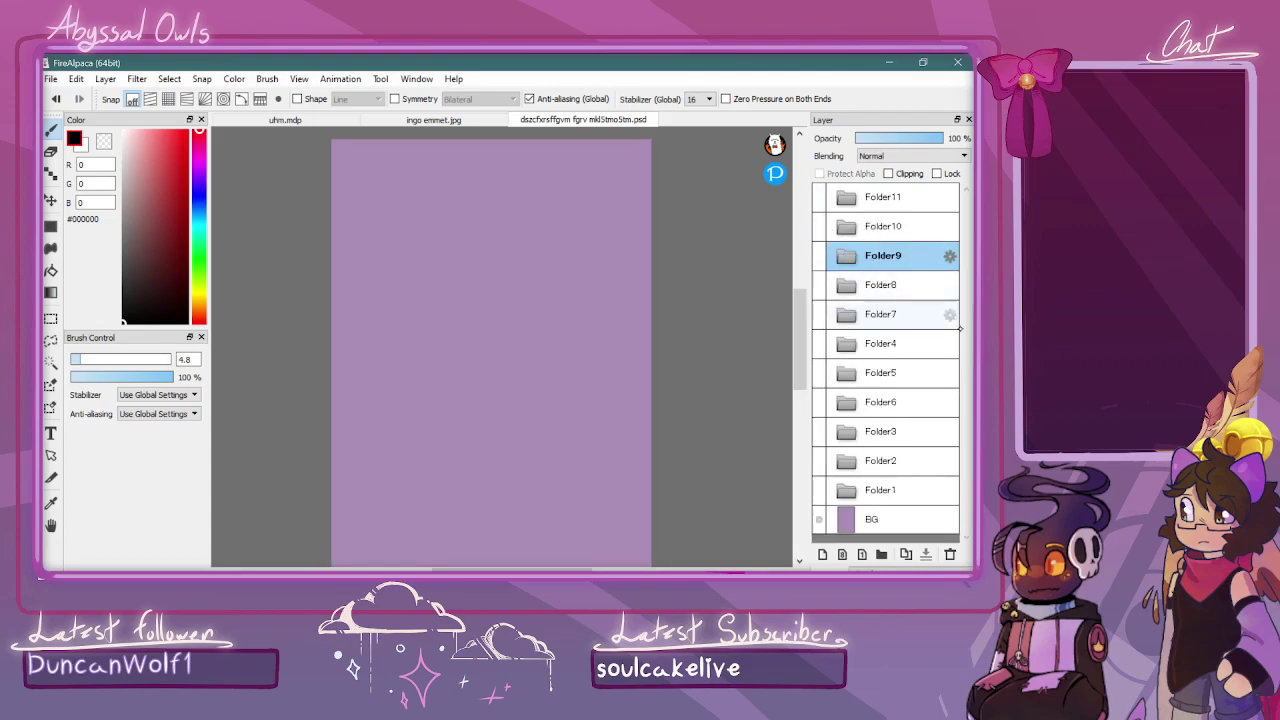
Show the Folder1 page, expand the folder and select its top layer, Layer75
left_click(819, 490)
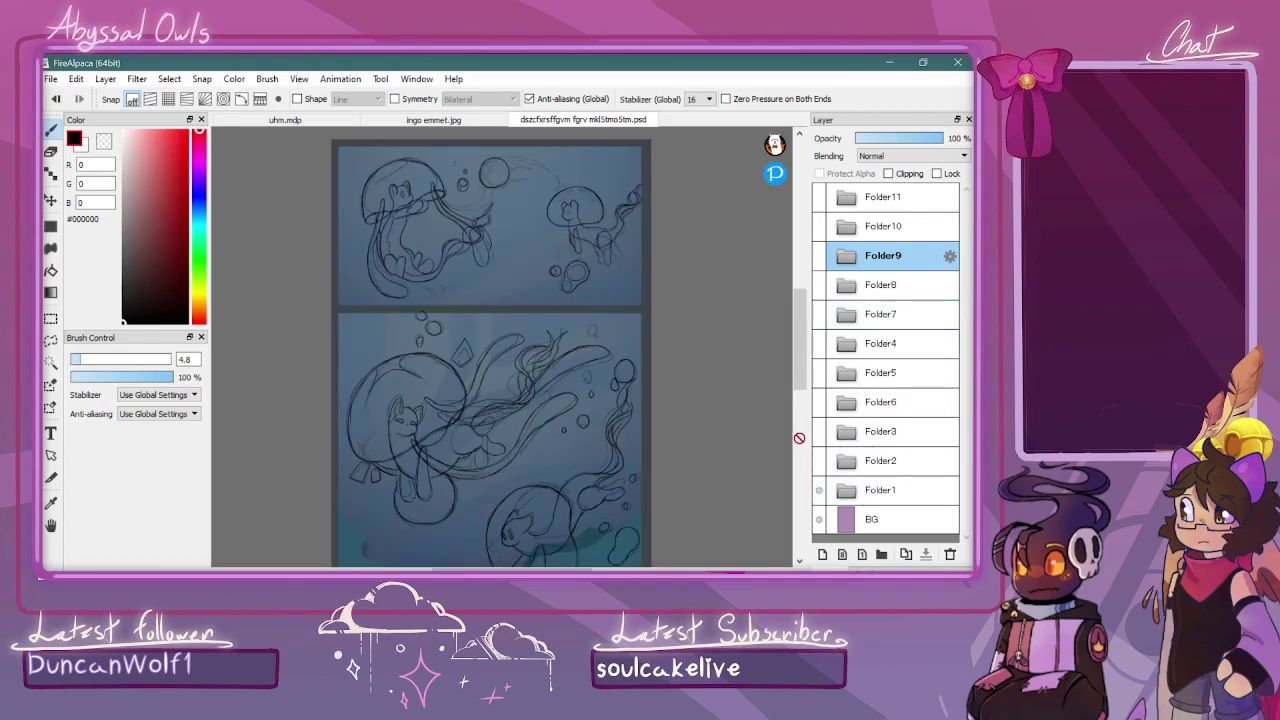
scroll(800, 340, "up", 3)
left_click(846, 490)
left_click(897, 519)
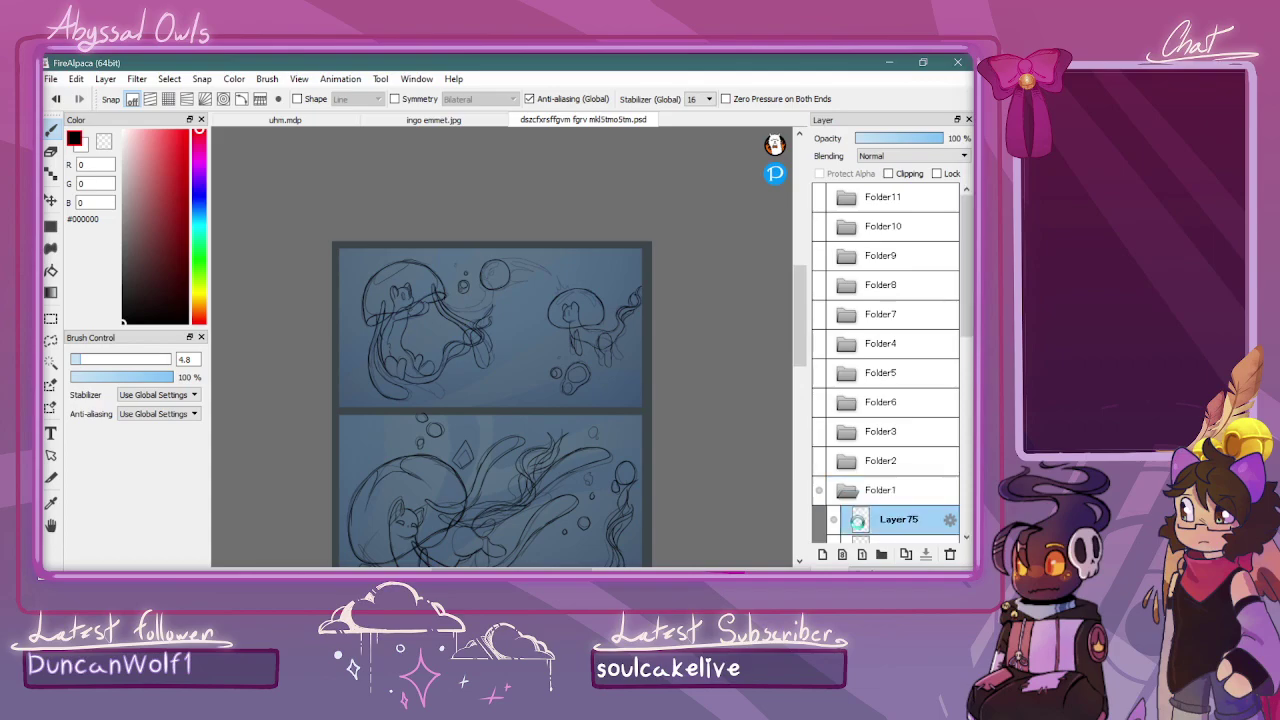
Draw curved highlight lines inside the upper part of the left jellyfish character's bell in Folder1's first panel
scroll(796, 300, "up", 2)
key("ctrl+Up")
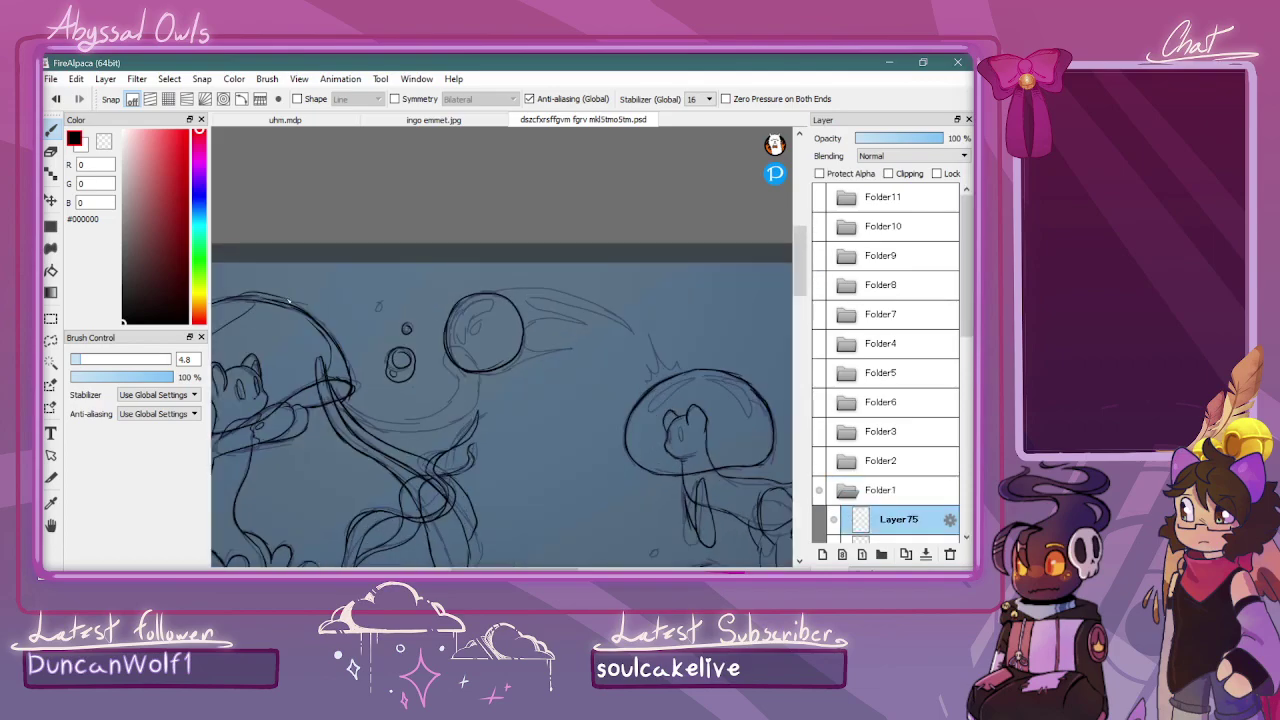
left_click_drag(540, 569, 508, 569)
left_click_drag(340, 323, 317, 377)
mouse_move(338, 330)
left_mouse_down()
mouse_move(413, 320)
mouse_move(380, 299)
mouse_move(422, 320)
left_mouse_up()
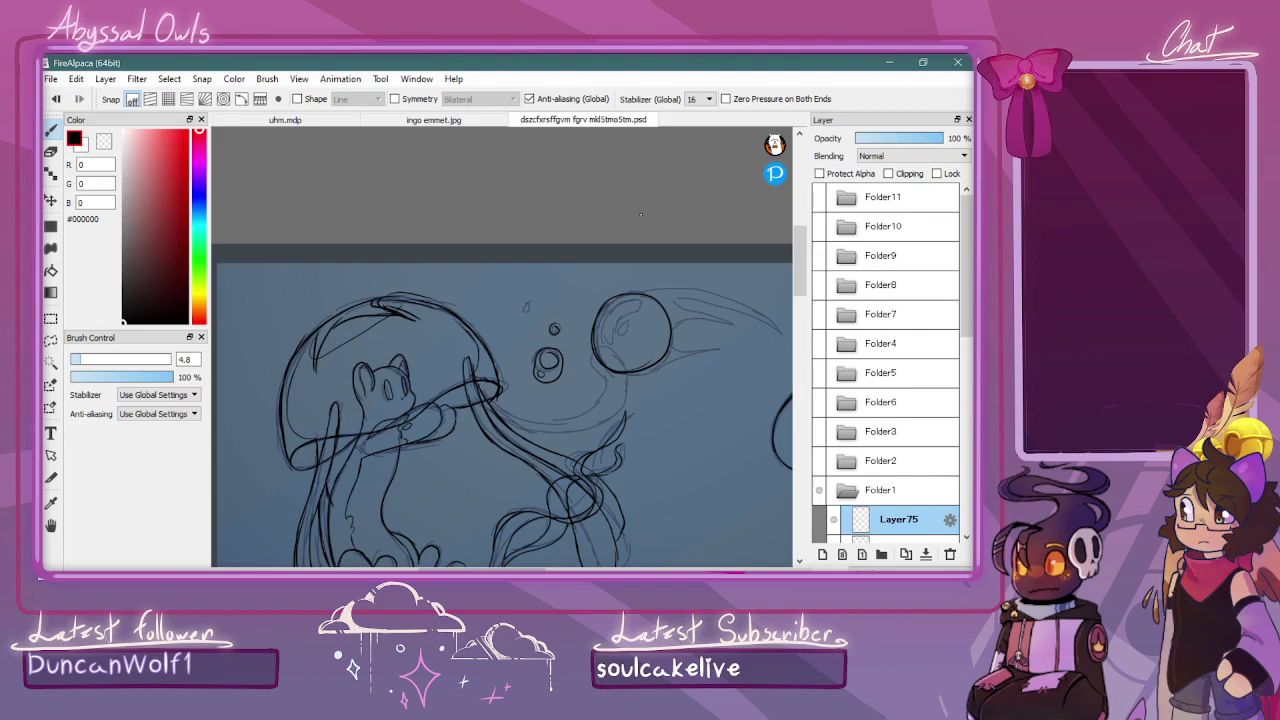
Hide Folder1, show and expand Folder2, and add a new layer above its other layers
left_click(819, 490)
left_click(819, 460)
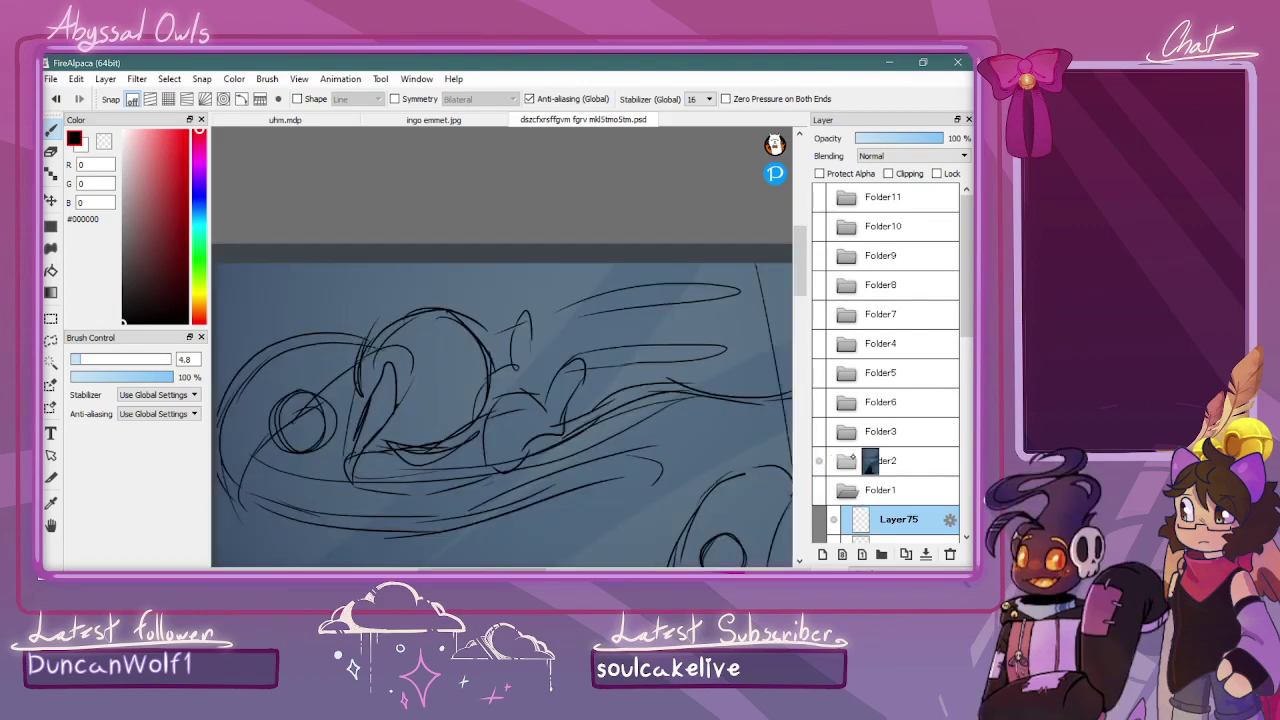
left_click(851, 458)
left_click(861, 489)
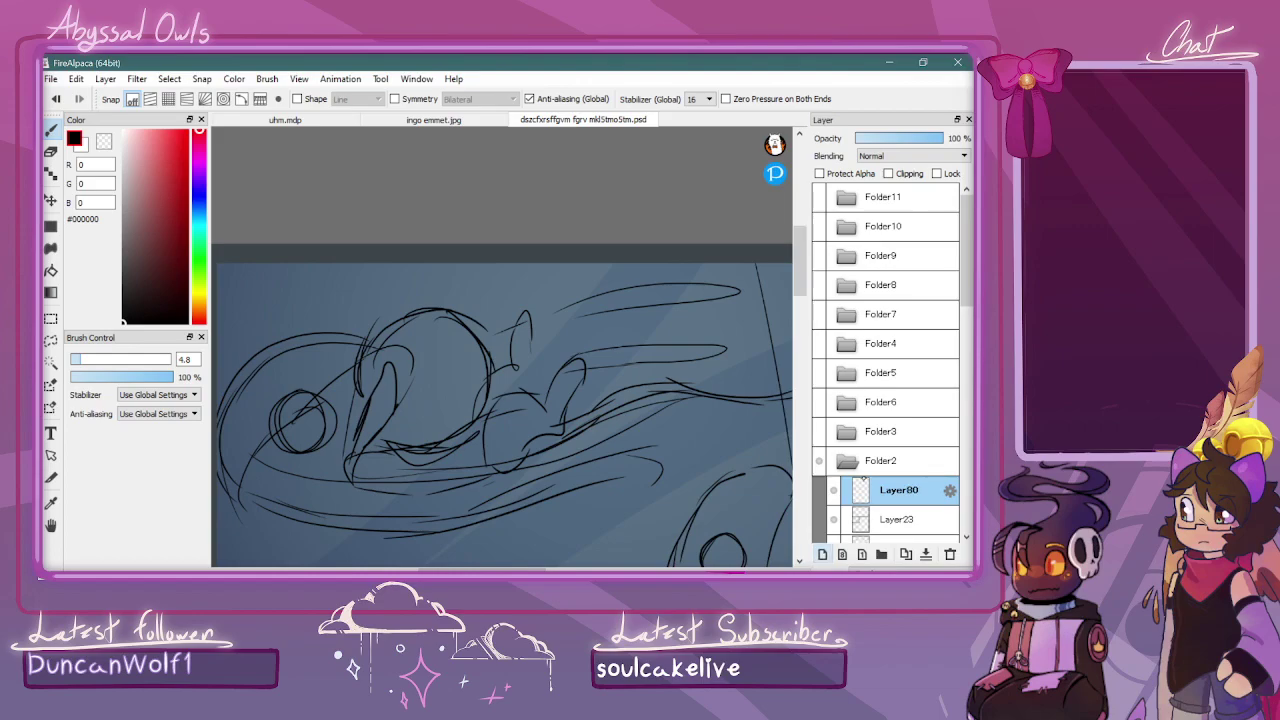
Lower the opacity of the rough sketch on Layer2 to 29% and reselect the new top layer in Folder2
scroll(878, 362, "down", 4)
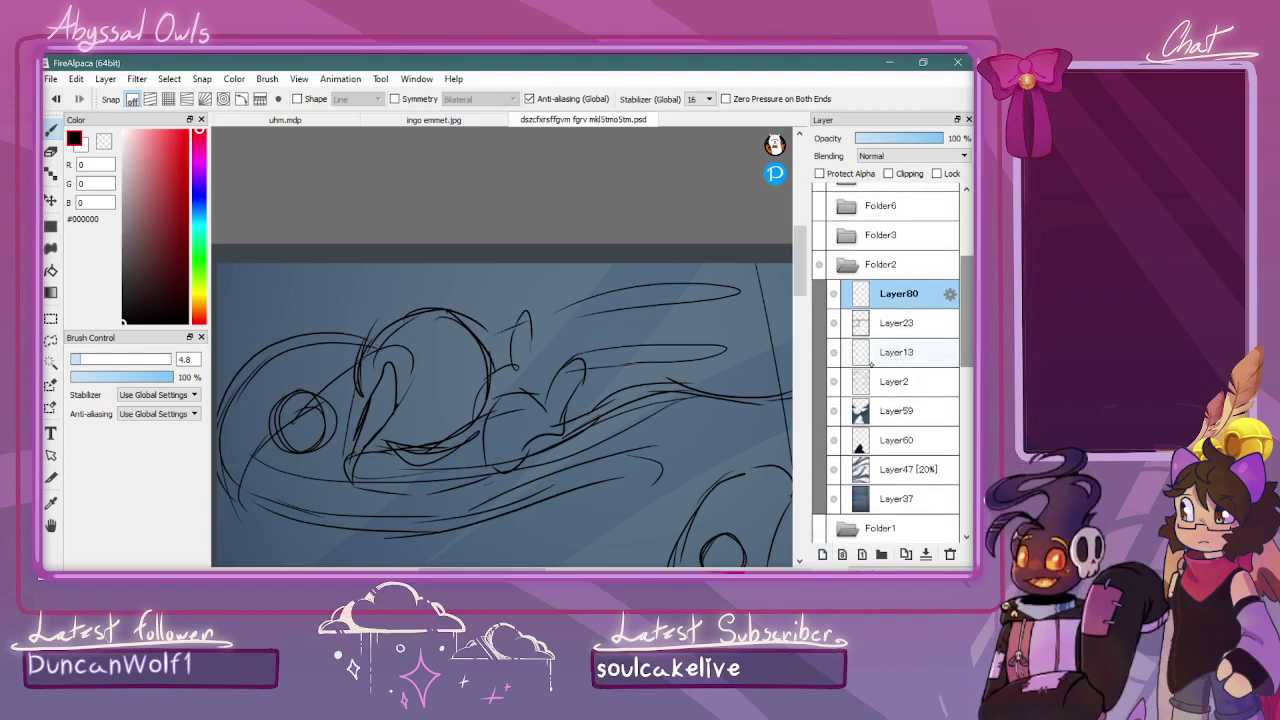
left_click(895, 381)
left_click(881, 138)
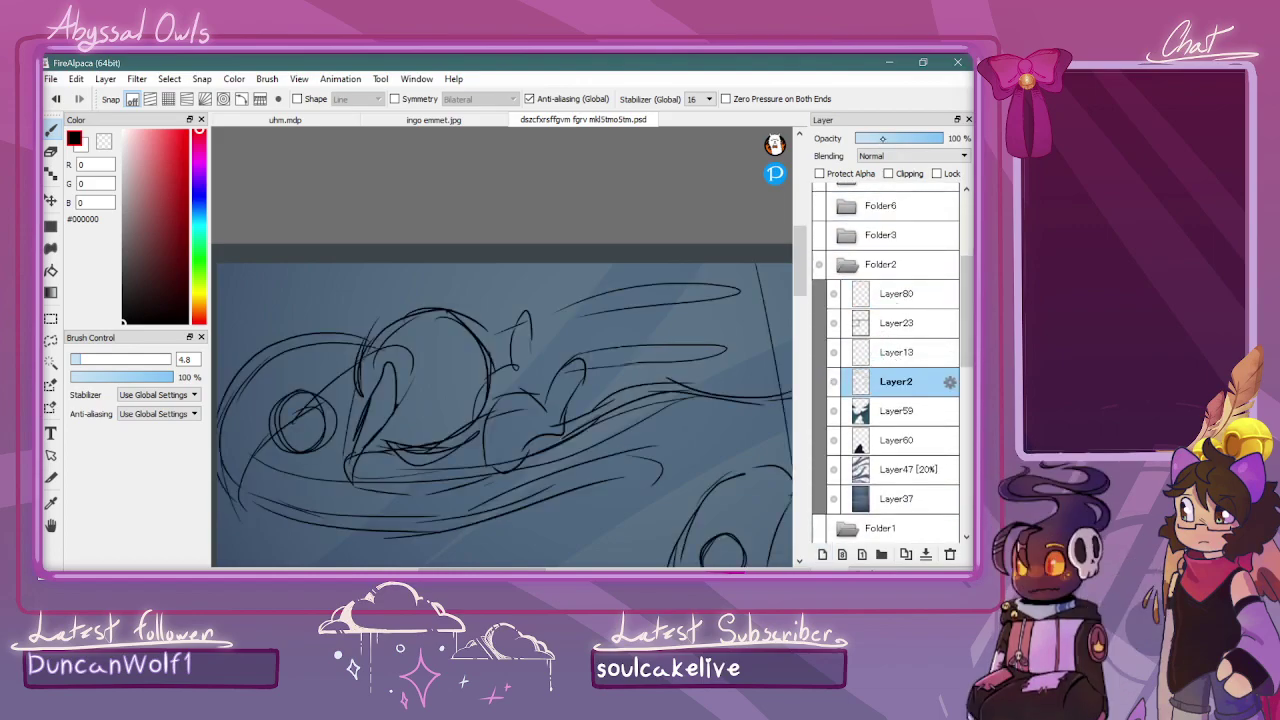
left_click(873, 294)
Draw the jellyfish character's tilted bell with its narrow opening over the first panel's sketch, and shift it slightly up and to the right
left_click_drag(252, 410, 365, 410)
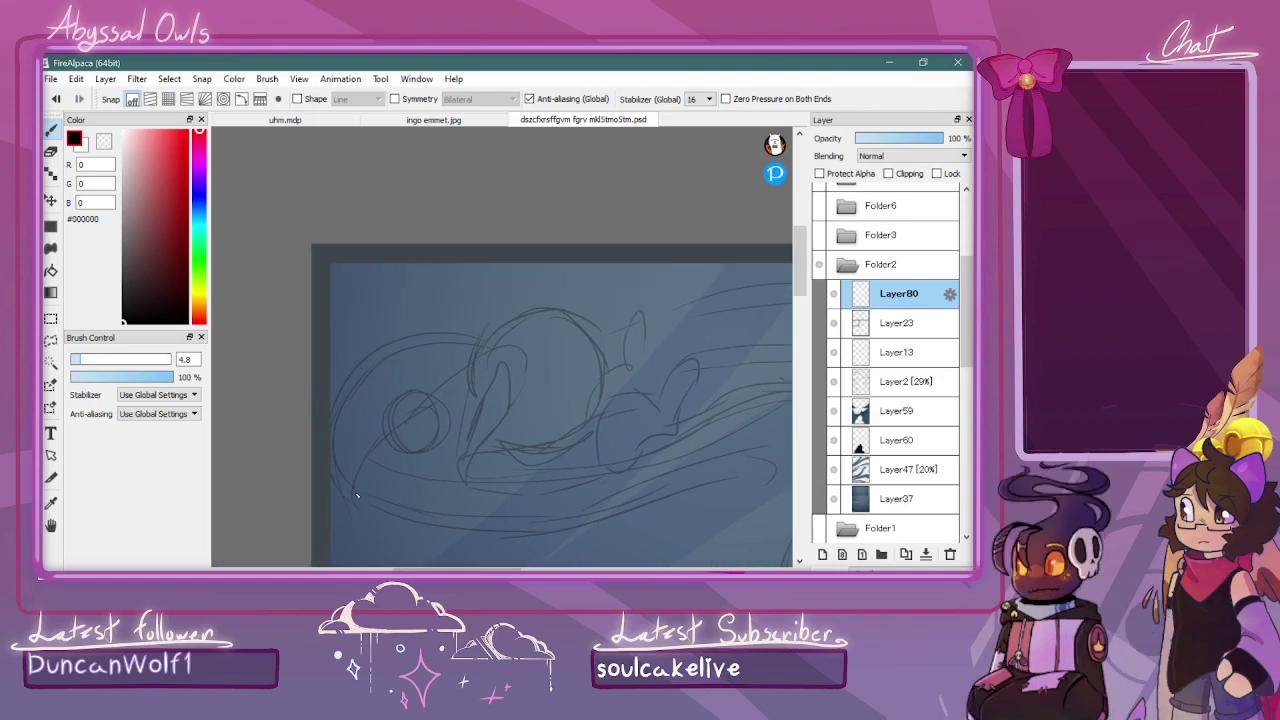
mouse_move(384, 514)
left_mouse_down()
mouse_move(361, 482)
mouse_move(361, 494)
mouse_move(389, 450)
mouse_move(380, 457)
mouse_move(436, 413)
mouse_move(463, 358)
mouse_move(492, 359)
mouse_move(492, 386)
mouse_move(425, 448)
mouse_move(374, 515)
left_mouse_up()
mouse_move(481, 356)
left_mouse_down()
mouse_move(415, 353)
mouse_move(445, 340)
mouse_move(360, 361)
mouse_move(403, 344)
mouse_move(335, 397)
mouse_move(336, 481)
mouse_move(329, 462)
mouse_move(385, 518)
left_mouse_up()
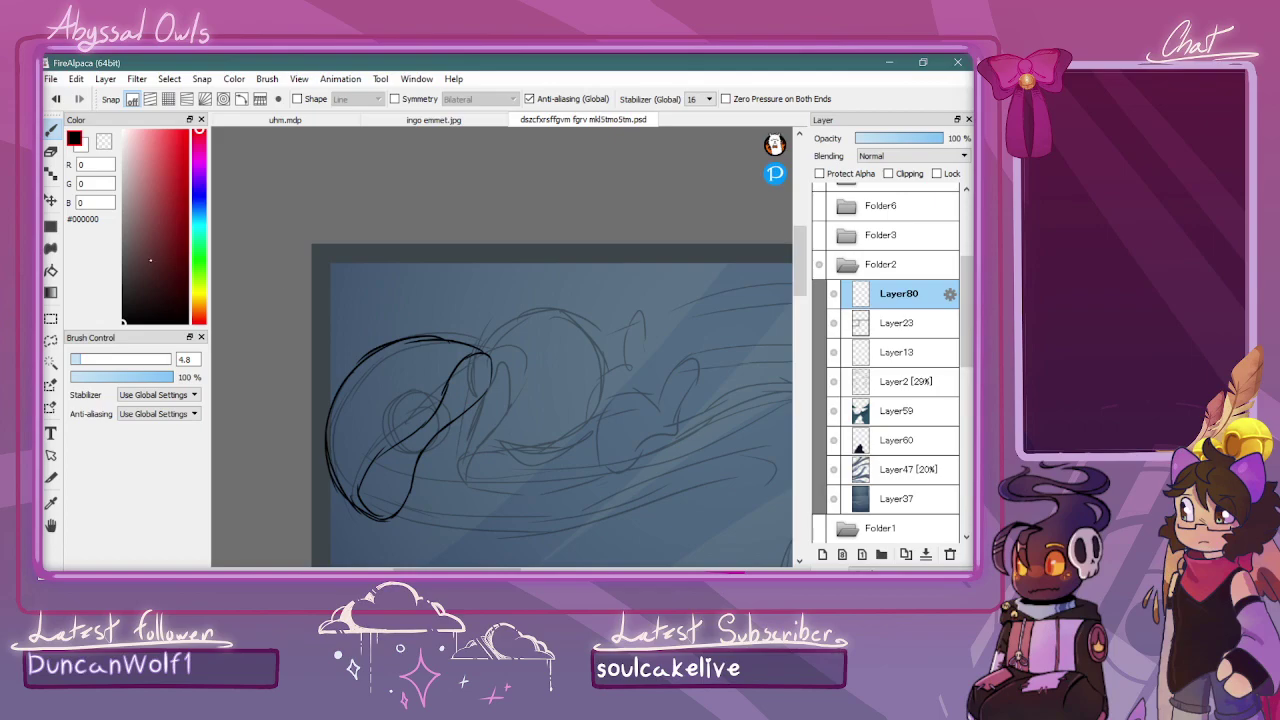
left_click(51, 200)
left_click_drag(525, 302, 544, 291)
key("b")
Draw the character's round head with two pointed ears inside the bell, plus the curved back and belly lines of the body
scroll(740, 318, "up", 4)
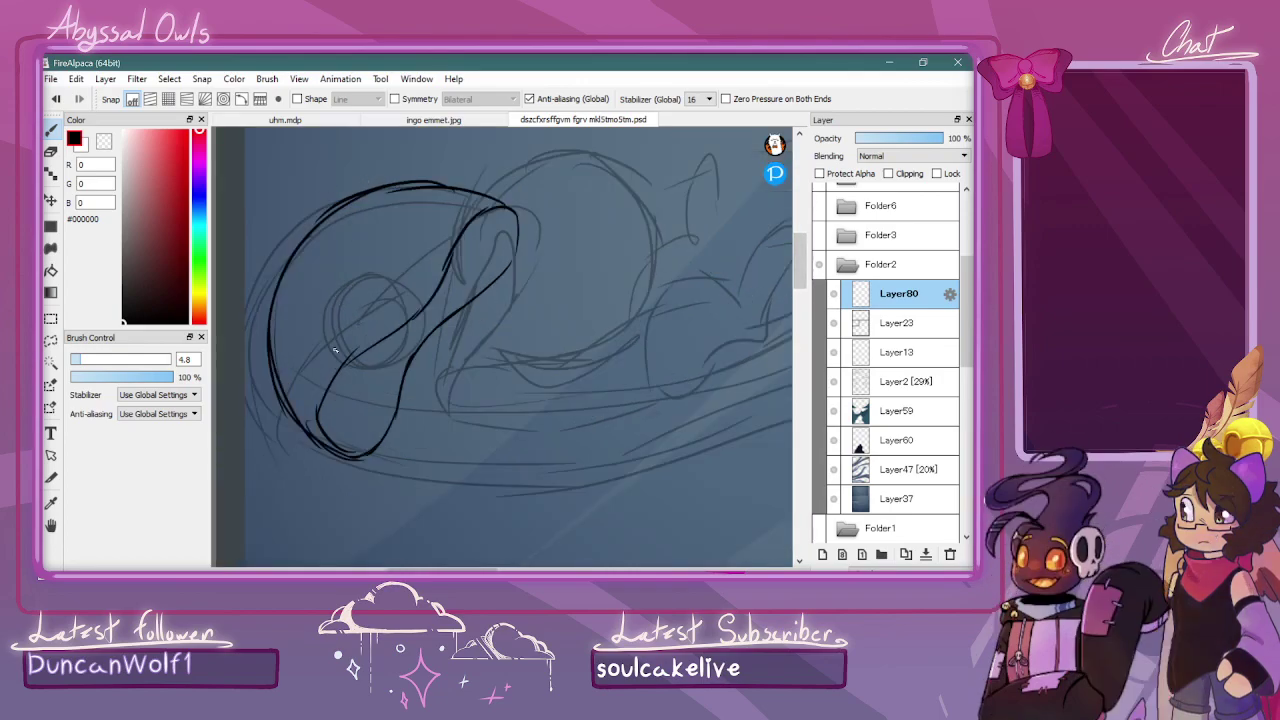
mouse_move(318, 318)
left_mouse_down()
mouse_move(337, 246)
mouse_move(357, 298)
mouse_move(339, 325)
mouse_move(407, 257)
left_mouse_up()
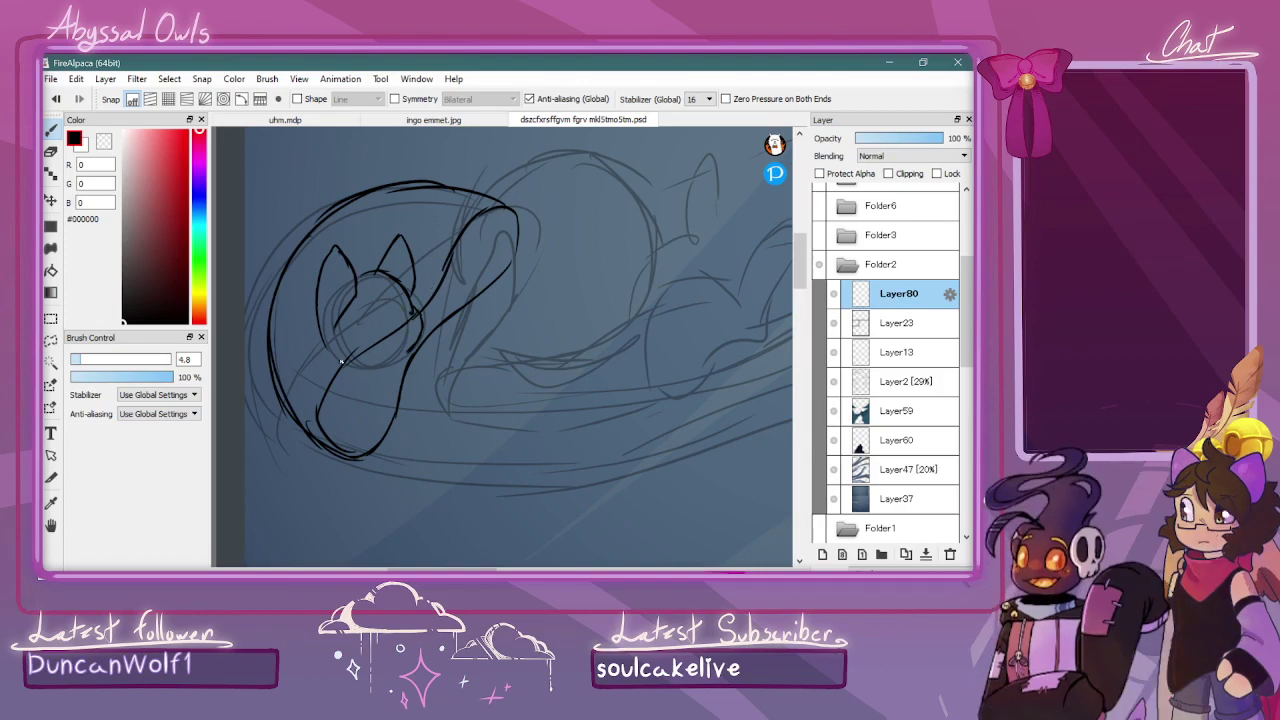
left_click_drag(398, 406, 490, 428)
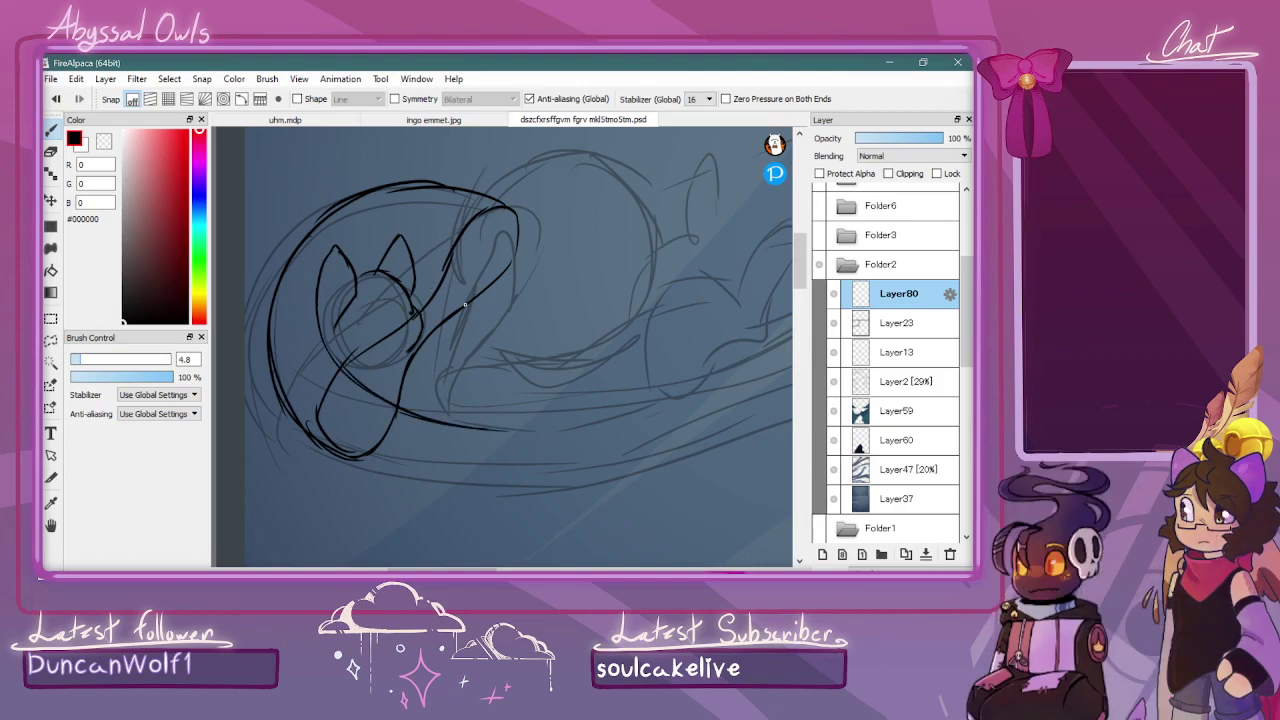
mouse_move(442, 354)
left_mouse_down()
mouse_move(610, 360)
mouse_move(518, 359)
mouse_move(576, 355)
mouse_move(648, 316)
left_mouse_up()
mouse_move(499, 428)
left_mouse_down()
mouse_move(409, 428)
mouse_move(565, 408)
mouse_move(535, 421)
mouse_move(610, 382)
left_mouse_up()
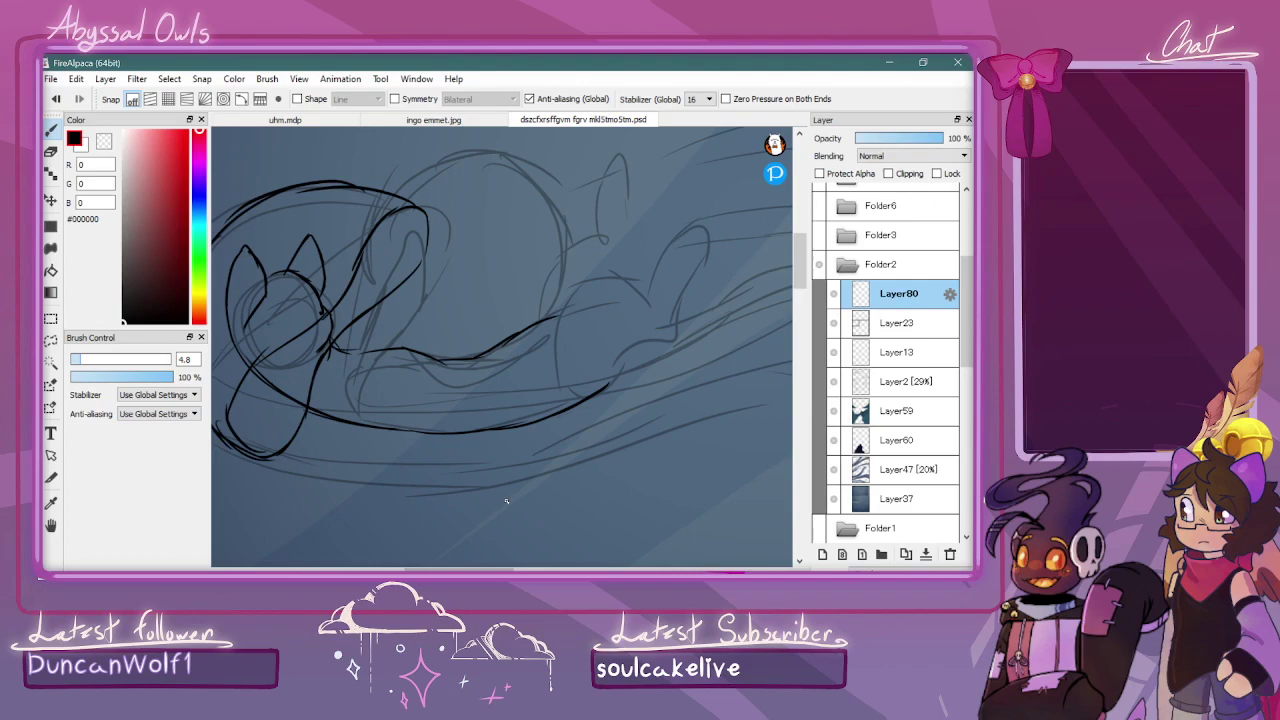
Extend the body into a long wavy tail outline flowing toward the panel's right side
scroll(523, 450, "right", 3)
left_click_drag(506, 380, 663, 298)
mouse_move(596, 330)
left_mouse_down()
mouse_move(662, 297)
mouse_move(786, 288)
left_mouse_up()
mouse_move(575, 307)
left_mouse_down()
mouse_move(716, 262)
mouse_move(693, 272)
mouse_move(795, 270)
left_mouse_up()
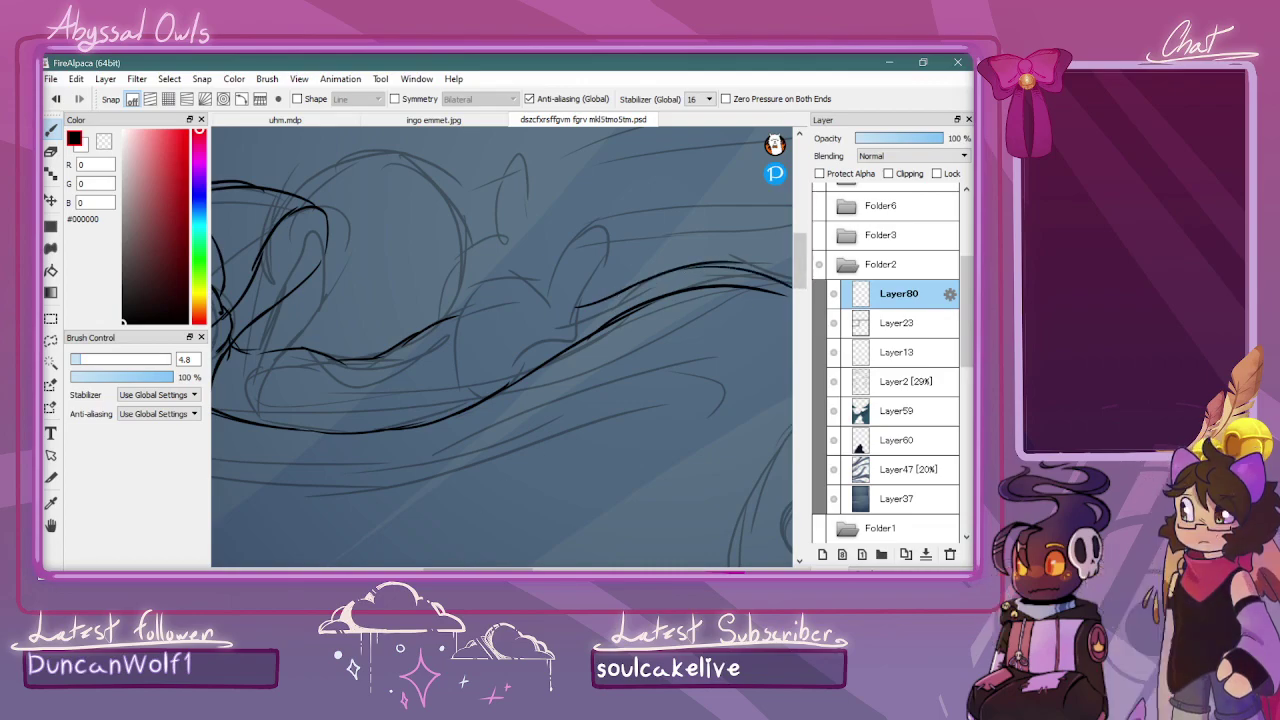
left_click_drag(478, 569, 517, 569)
mouse_move(578, 284)
left_mouse_down()
mouse_move(666, 292)
mouse_move(734, 223)
left_mouse_up()
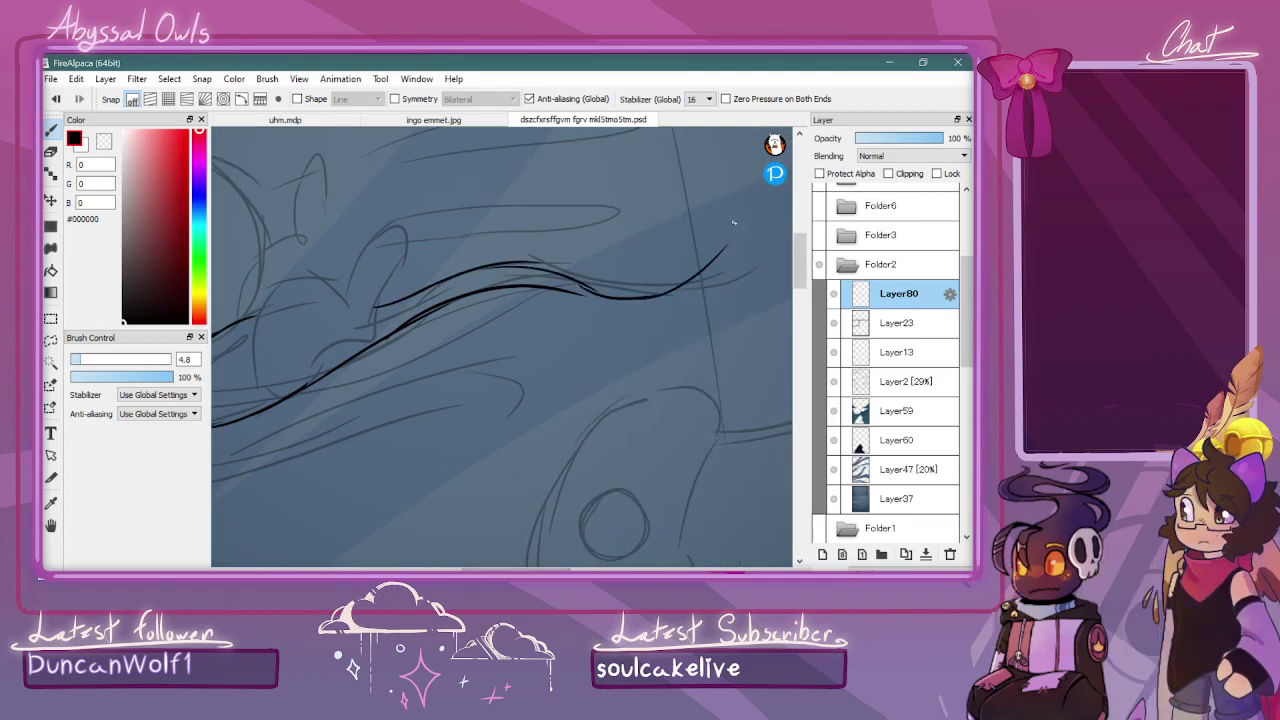
mouse_move(573, 297)
left_mouse_down()
mouse_move(676, 302)
mouse_move(733, 262)
left_mouse_up()
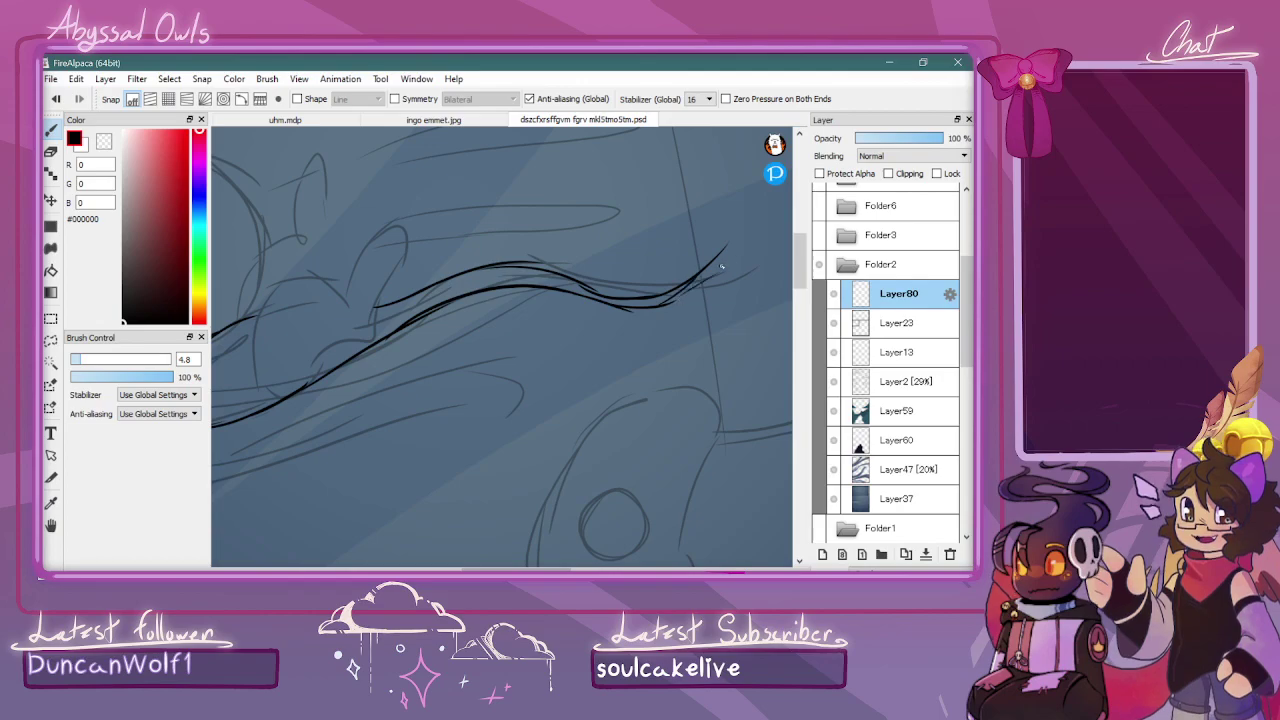
Add extra wavy hair strands above and below the tail's main lines
mouse_move(410, 307)
left_mouse_down()
mouse_move(543, 301)
mouse_move(478, 311)
mouse_move(626, 336)
mouse_move(790, 245)
mouse_move(720, 266)
left_mouse_up()
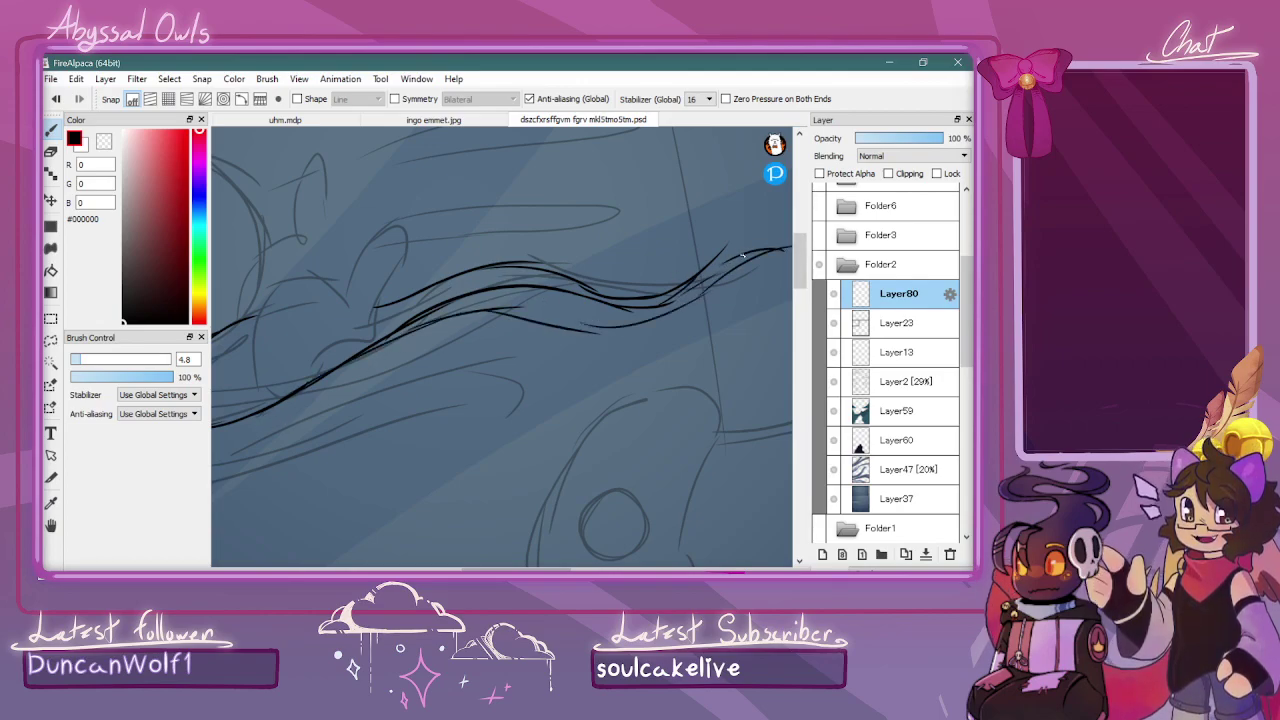
left_click_drag(500, 252, 600, 285)
left_click_drag(432, 282, 524, 254)
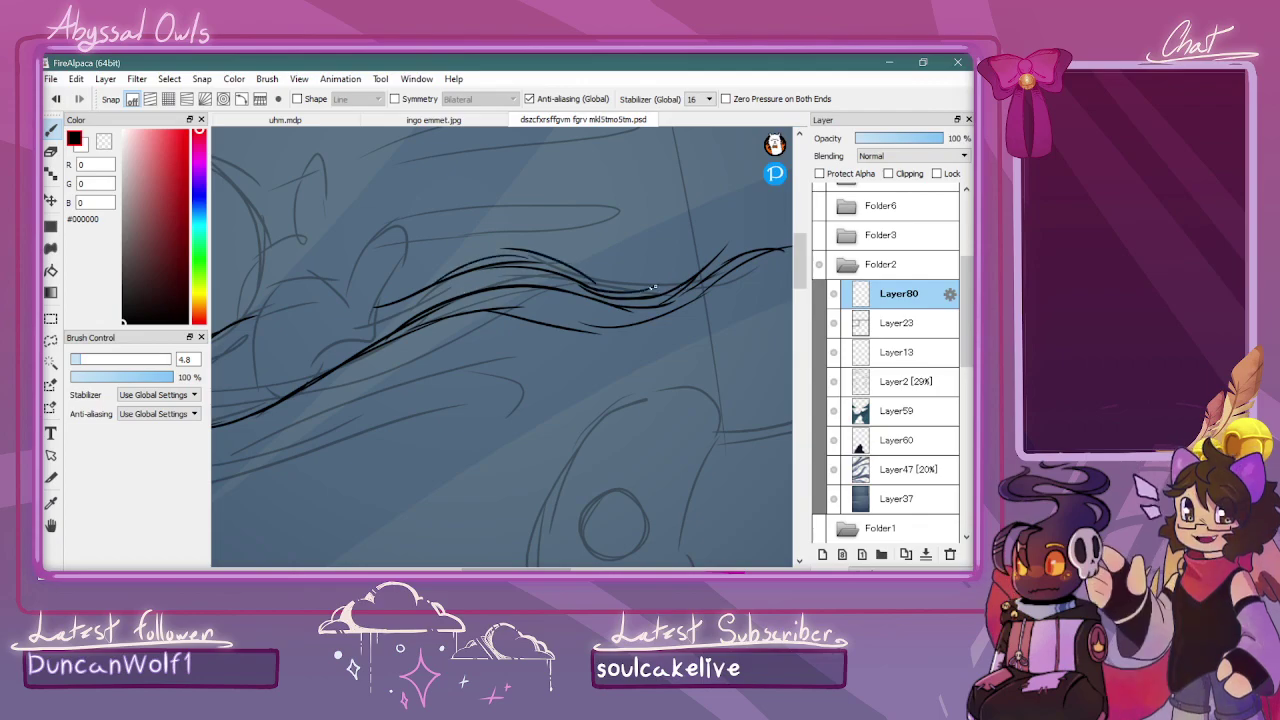
mouse_move(556, 332)
left_mouse_down()
mouse_move(628, 324)
mouse_move(714, 281)
left_mouse_up()
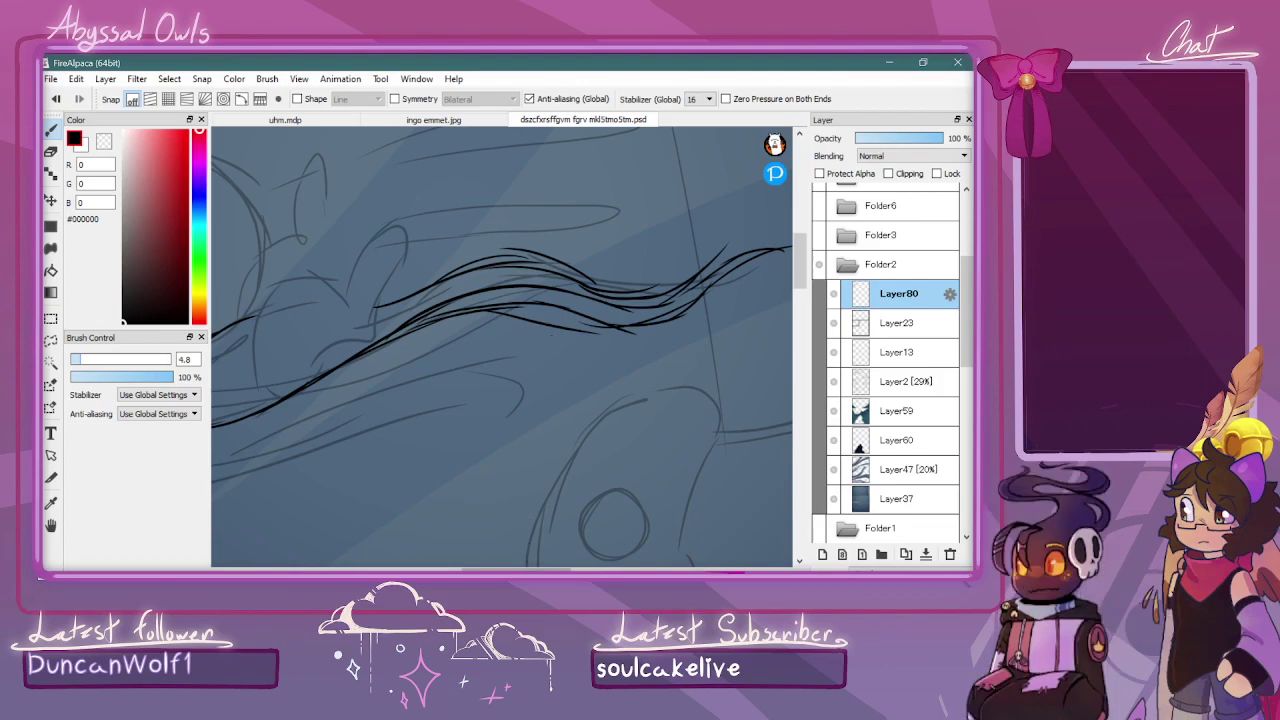
Draw the character's raised front leg beside the head and the large round ball resting against the belly
left_click_drag(516, 569, 493, 569)
scroll(497, 380, "left", 3)
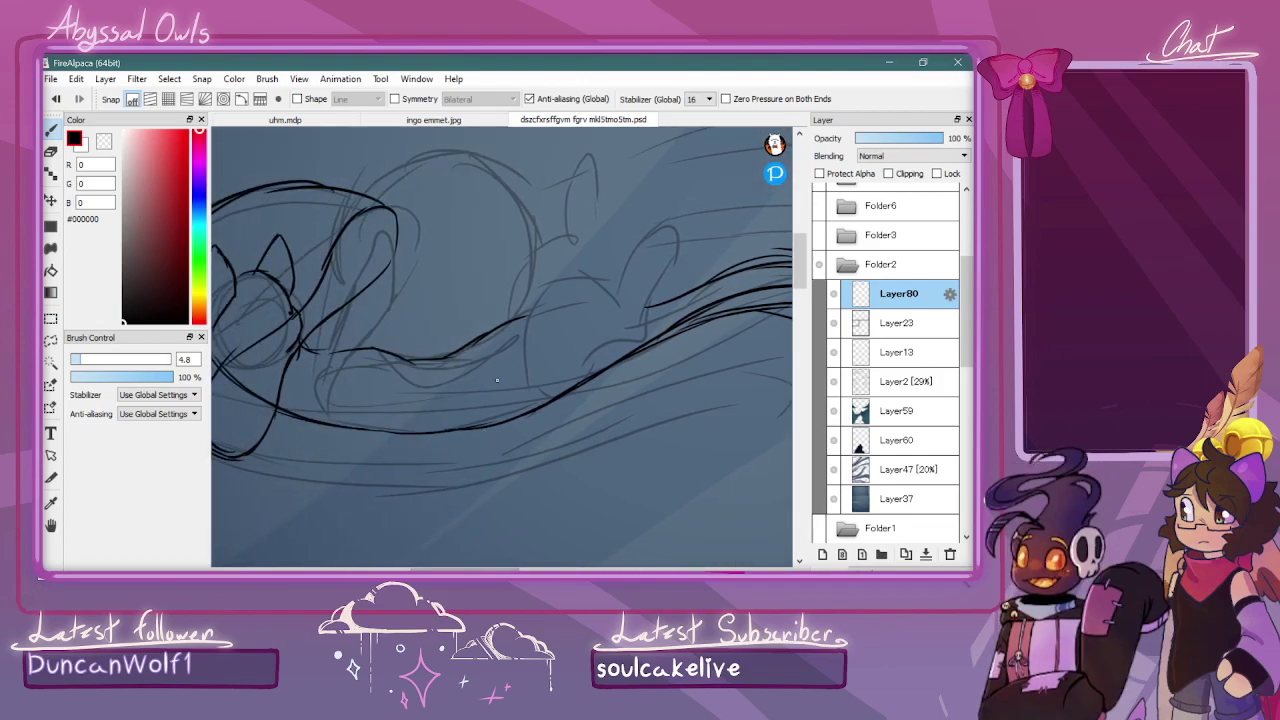
scroll(485, 559, "left", 4)
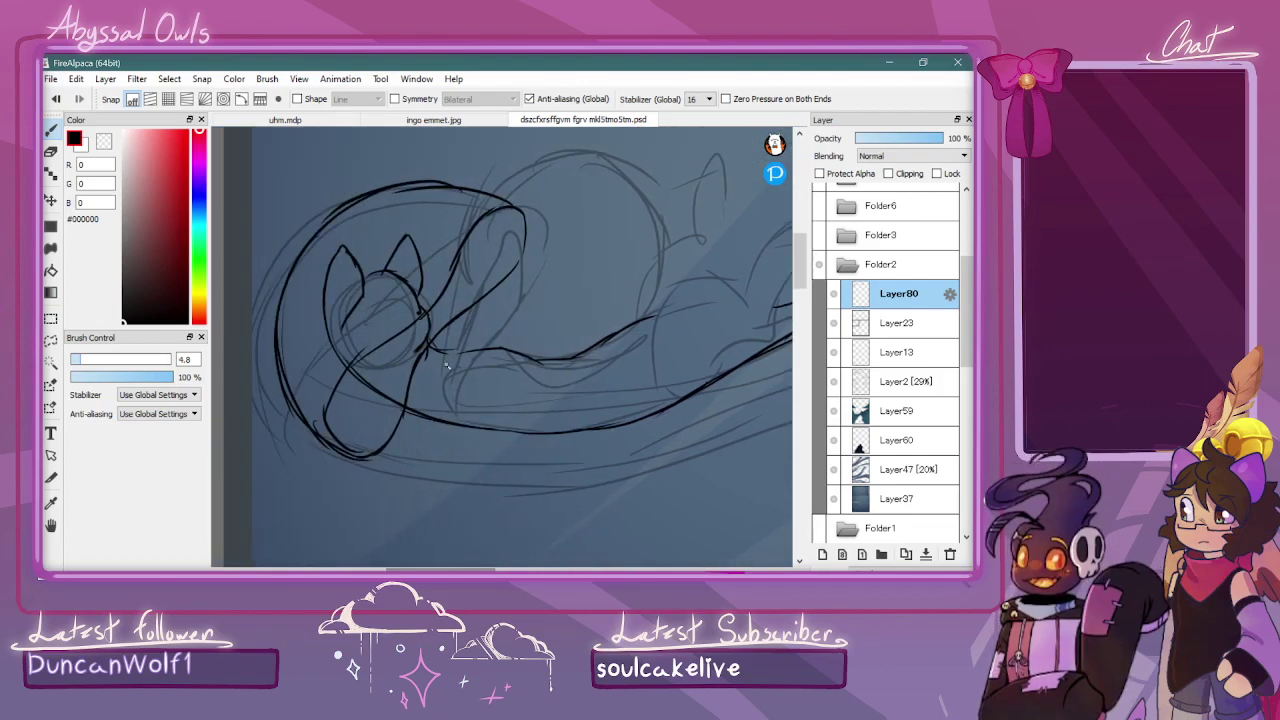
mouse_move(429, 389)
left_mouse_down()
mouse_move(468, 302)
mouse_move(530, 250)
mouse_move(542, 262)
mouse_move(452, 395)
mouse_move(416, 333)
left_mouse_up()
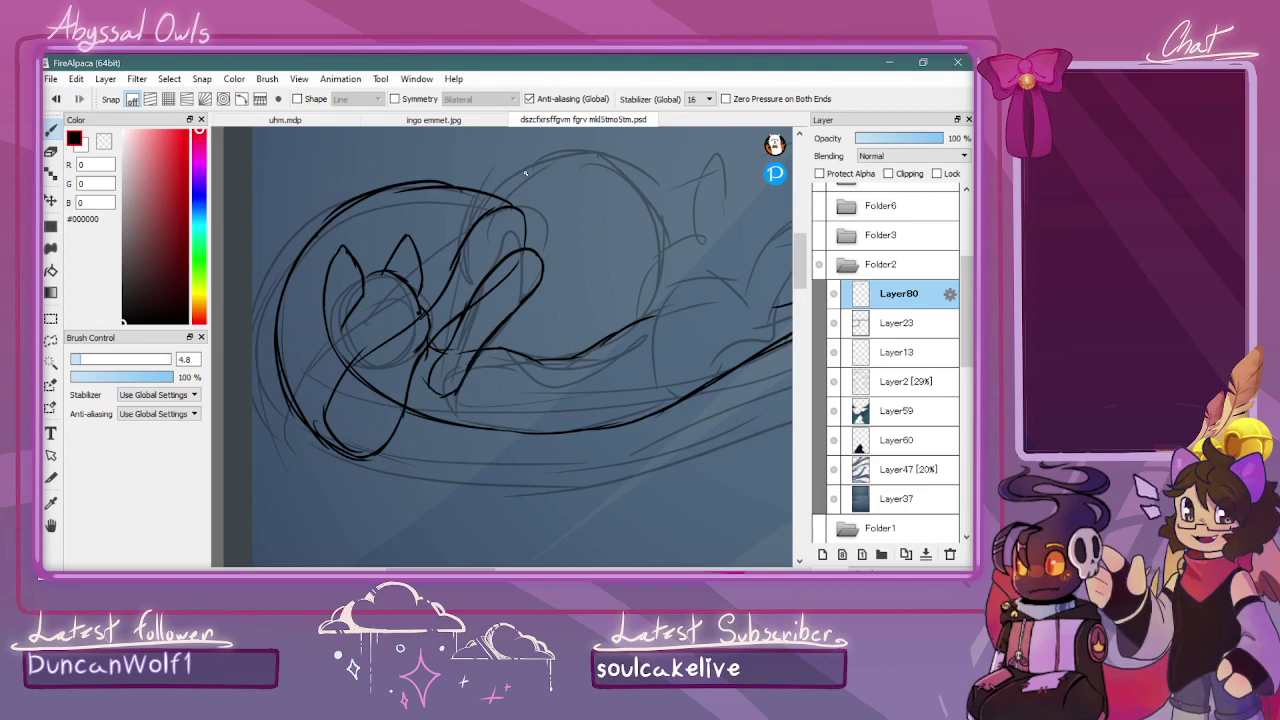
mouse_move(490, 193)
left_mouse_down()
mouse_move(460, 257)
mouse_move(471, 225)
mouse_move(469, 315)
mouse_move(460, 295)
mouse_move(506, 348)
mouse_move(493, 337)
mouse_move(543, 356)
mouse_move(493, 341)
mouse_move(548, 354)
mouse_move(586, 344)
left_mouse_up()
mouse_move(469, 219)
left_mouse_down()
mouse_move(526, 168)
mouse_move(585, 179)
mouse_move(559, 158)
mouse_move(630, 204)
mouse_move(605, 171)
mouse_move(651, 263)
left_mouse_up()
mouse_move(642, 206)
left_mouse_down()
mouse_move(649, 282)
mouse_move(630, 314)
left_mouse_up()
left_click_drag(648, 257, 655, 207)
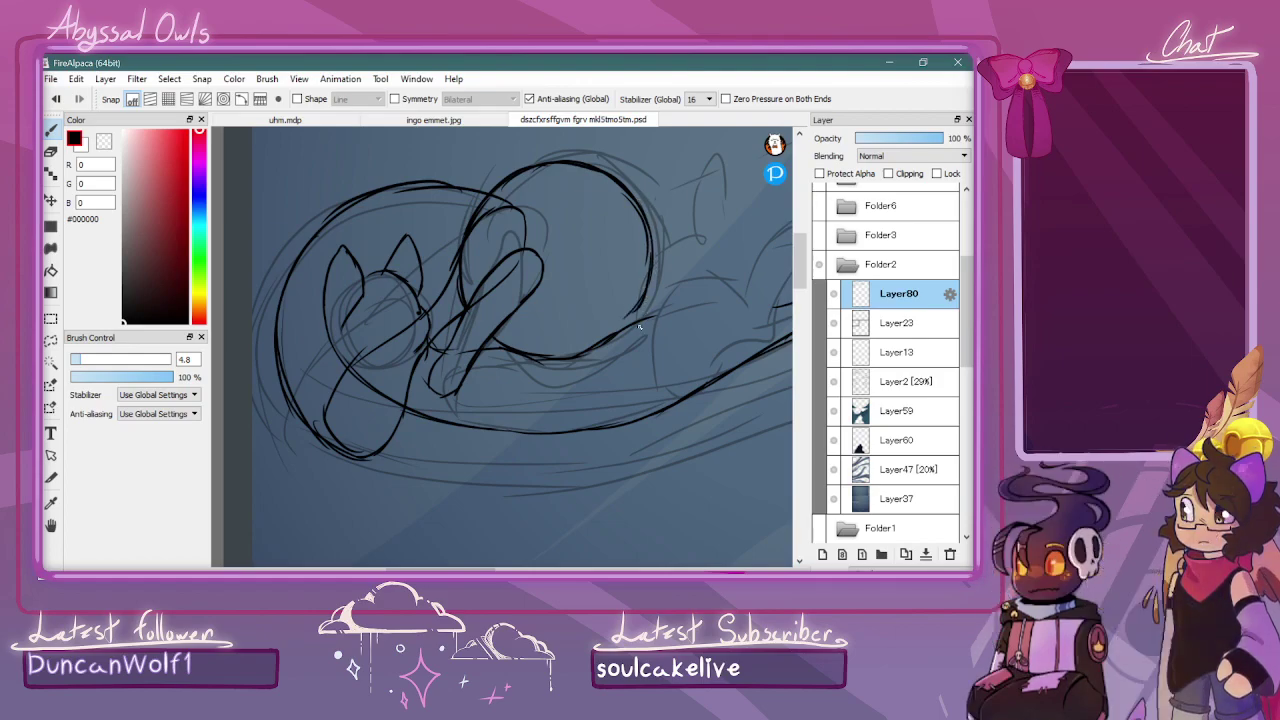
Draw the character's haunch and both raised hind legs between the ball and the tail
scroll(700, 256, "down", 2)
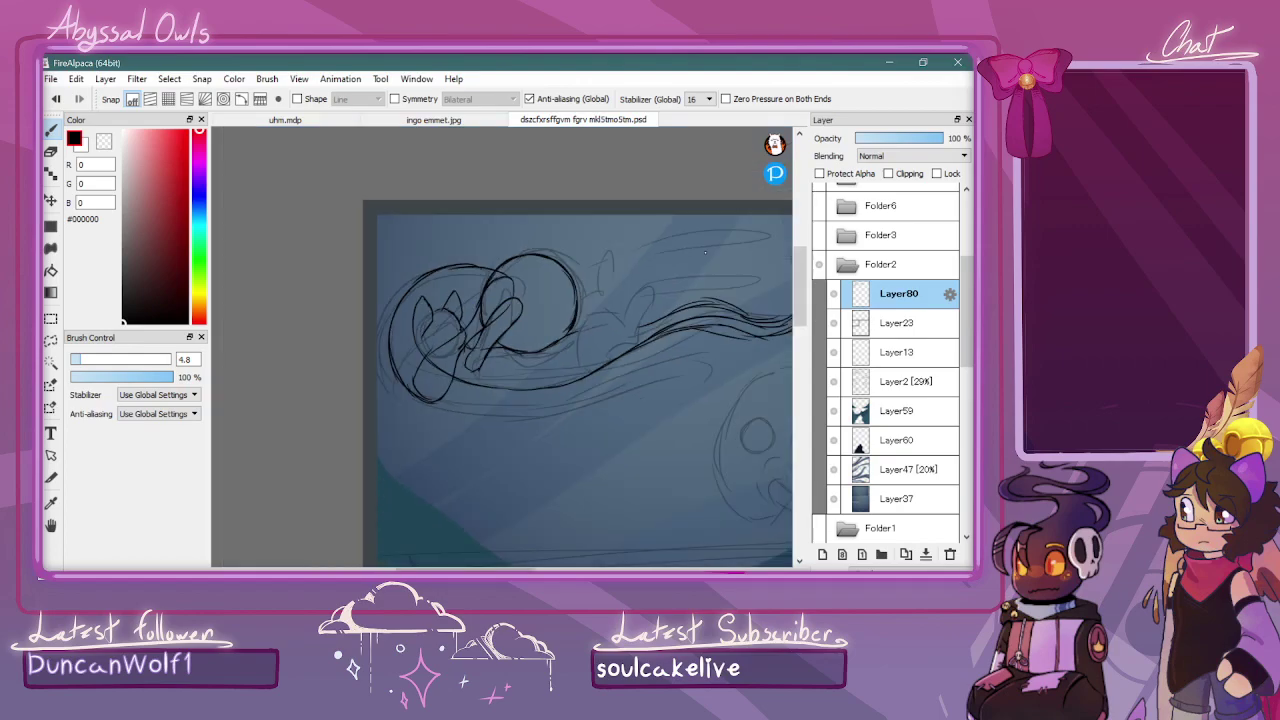
scroll(452, 329, "up", 3)
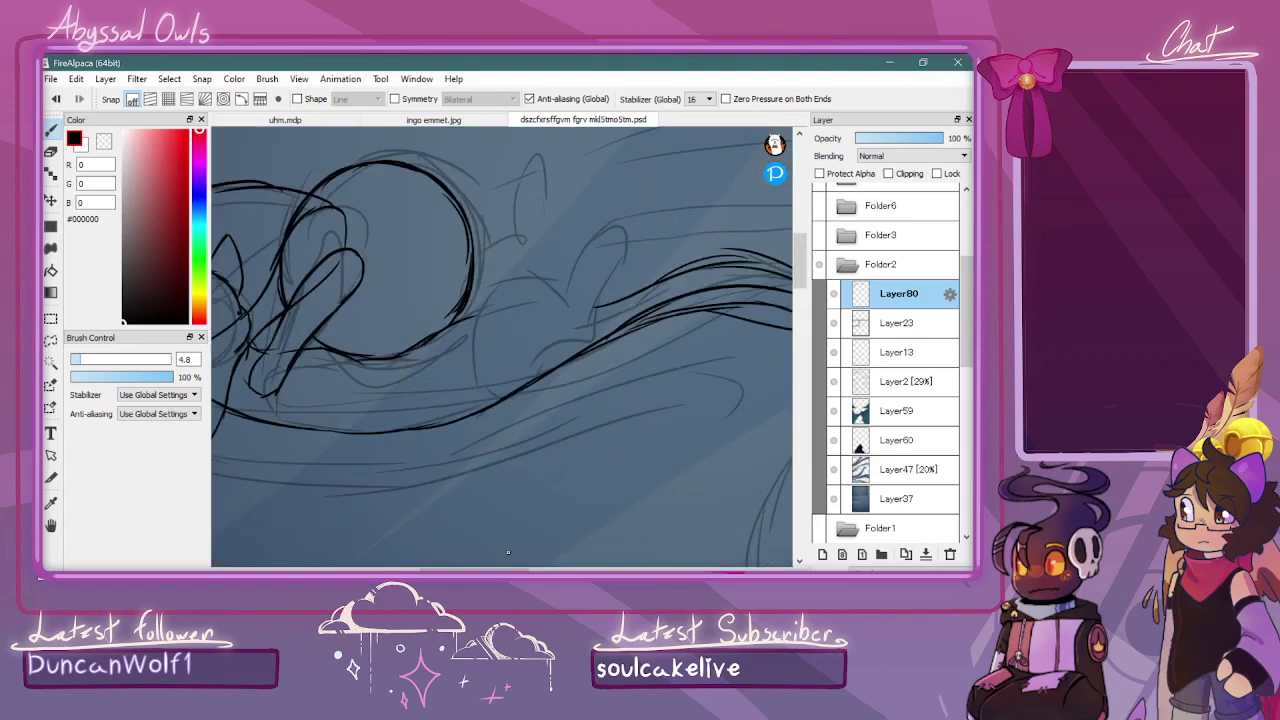
mouse_move(466, 300)
left_mouse_down()
mouse_move(550, 238)
mouse_move(615, 273)
mouse_move(631, 177)
mouse_move(607, 215)
mouse_move(669, 156)
mouse_move(682, 160)
mouse_move(650, 316)
mouse_move(649, 302)
mouse_move(627, 335)
mouse_move(639, 334)
mouse_move(577, 355)
mouse_move(585, 347)
mouse_move(508, 427)
left_mouse_up()
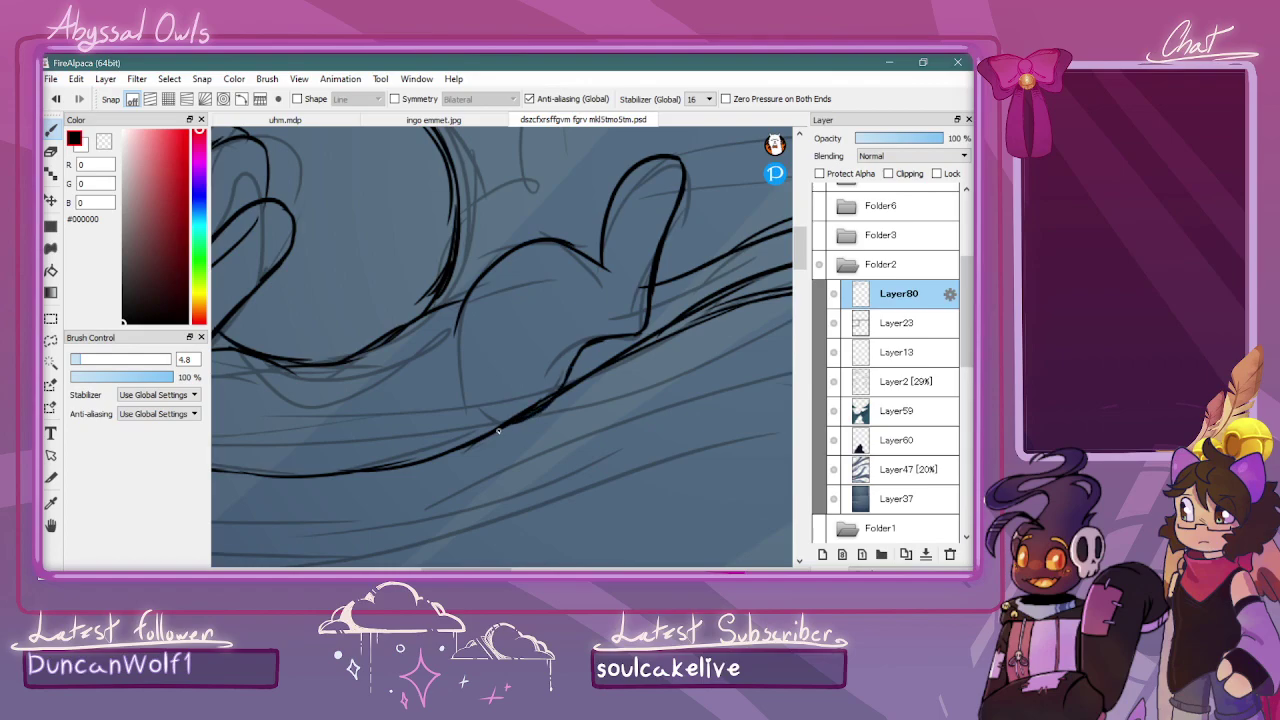
left_click_drag(799, 248, 799, 237)
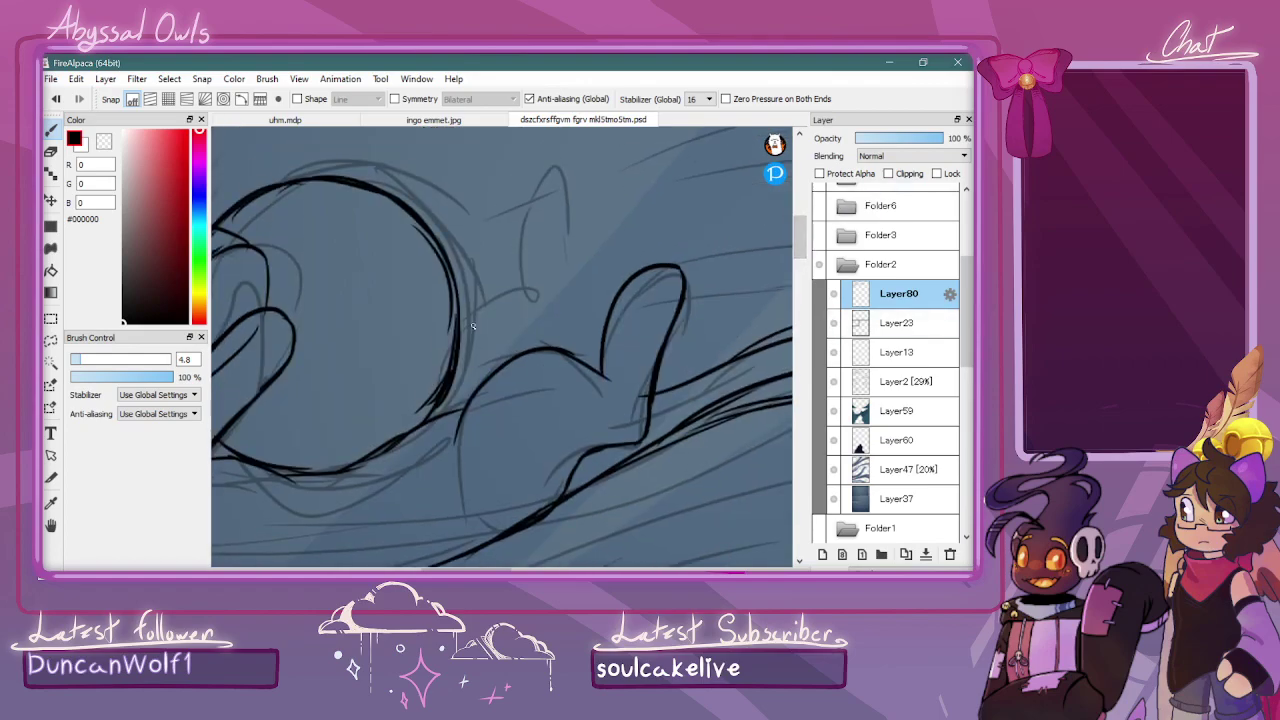
mouse_move(467, 331)
left_mouse_down()
mouse_move(519, 298)
mouse_move(510, 312)
mouse_move(487, 248)
mouse_move(511, 199)
mouse_move(531, 213)
mouse_move(566, 351)
left_mouse_up()
scroll(780, 316, "down", 5)
scroll(783, 317, "up", 4)
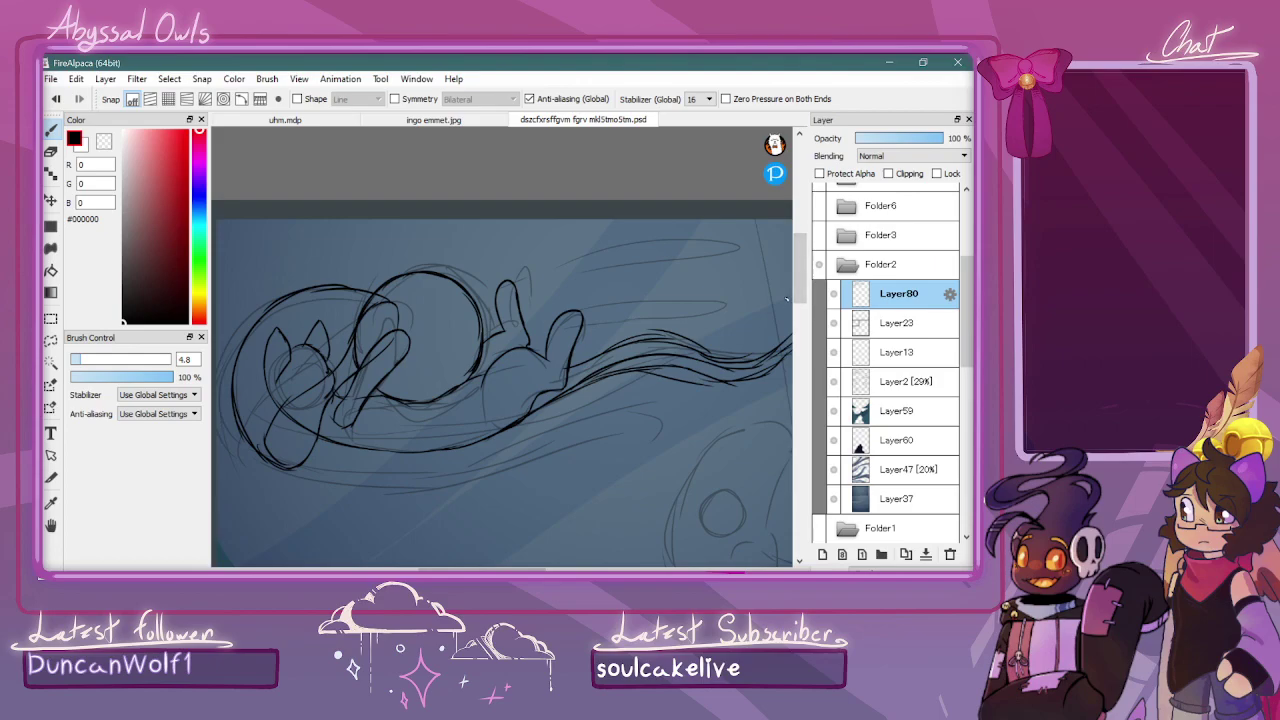
Compare the drawing with the faded sketch, then add a lower rim and a wider outer contour to the bell
left_click_drag(482, 569, 448, 569)
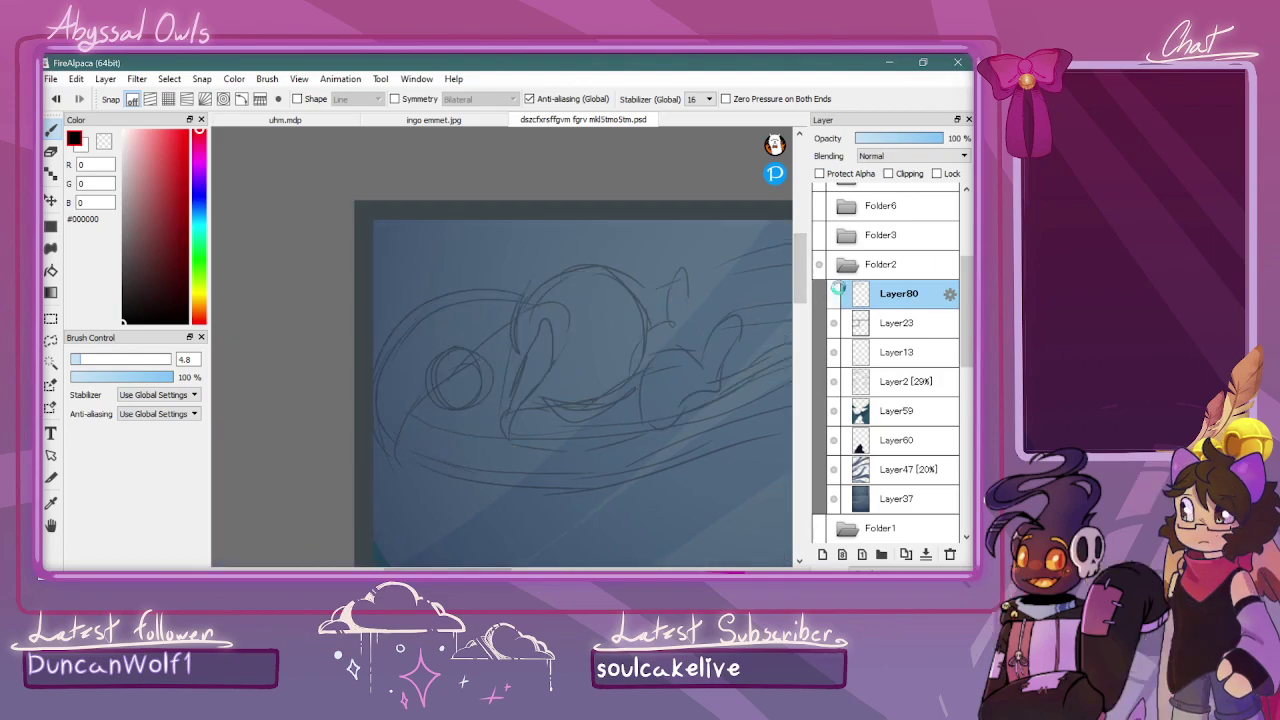
mouse_move(424, 446)
left_mouse_down()
mouse_move(430, 476)
mouse_move(460, 478)
left_mouse_up()
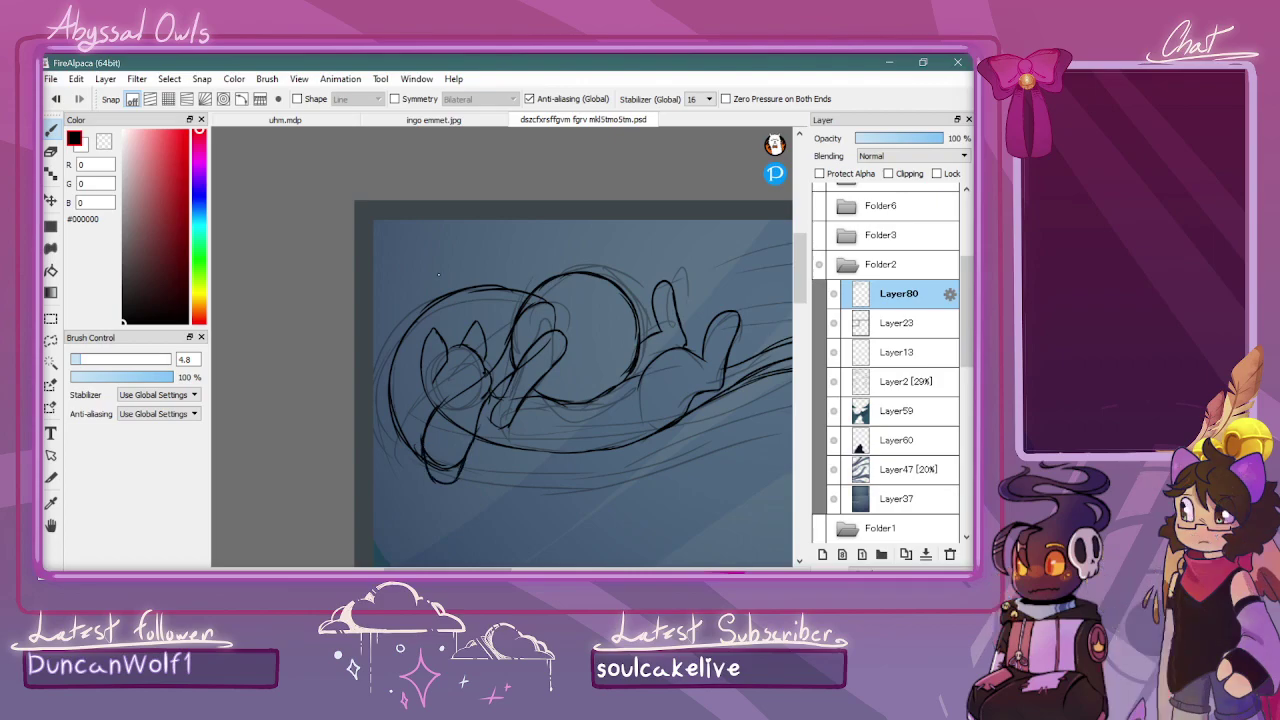
left_click_drag(388, 412, 428, 478)
mouse_move(392, 438)
left_mouse_down()
mouse_move(398, 341)
mouse_move(388, 372)
mouse_move(509, 265)
left_mouse_up()
mouse_move(424, 336)
left_mouse_down()
mouse_move(406, 386)
mouse_move(424, 318)
mouse_move(456, 294)
mouse_move(393, 396)
left_mouse_up()
Draw a long tentacle with a rounded tip trailing from the bell's lower edge beneath the body
mouse_move(430, 464)
left_mouse_down()
mouse_move(483, 490)
mouse_move(794, 435)
left_mouse_up()
mouse_move(432, 457)
left_mouse_down()
mouse_move(538, 480)
mouse_move(499, 481)
mouse_move(605, 465)
mouse_move(554, 481)
mouse_move(692, 434)
left_mouse_up()
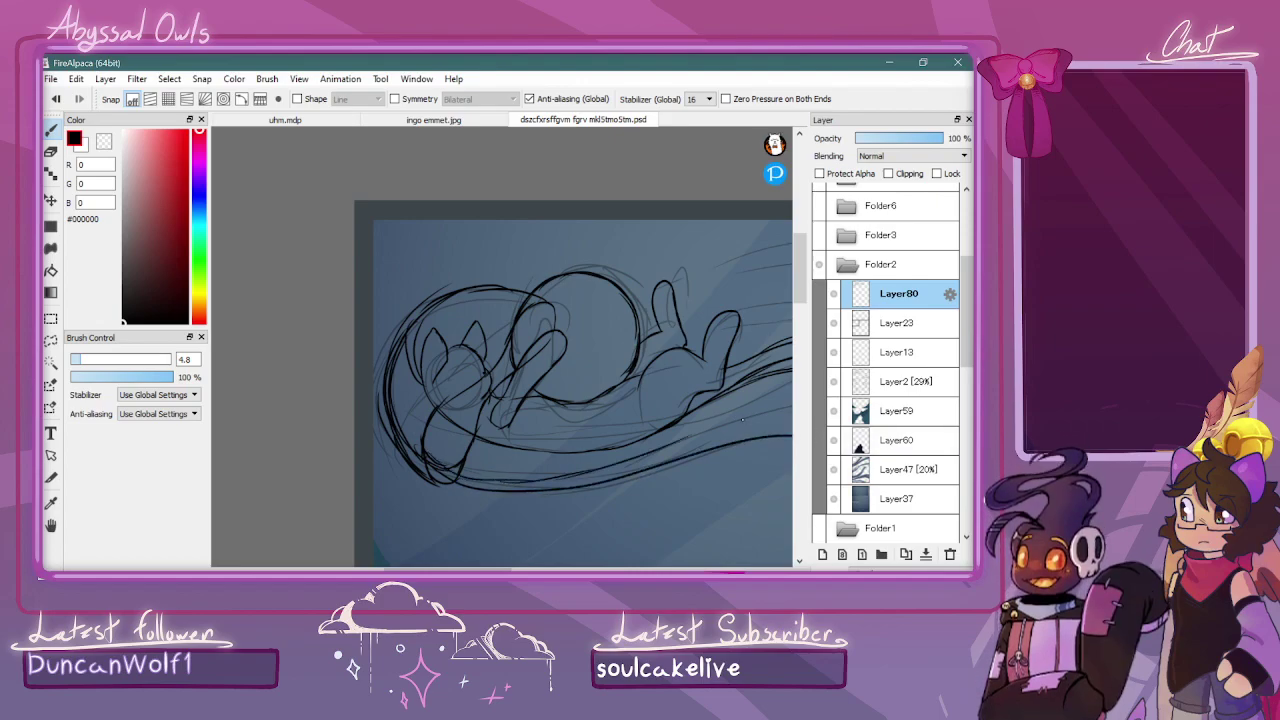
left_click_drag(448, 568, 484, 568)
mouse_move(516, 440)
left_mouse_down()
mouse_move(580, 410)
mouse_move(660, 400)
mouse_move(692, 425)
mouse_move(640, 437)
left_mouse_up()
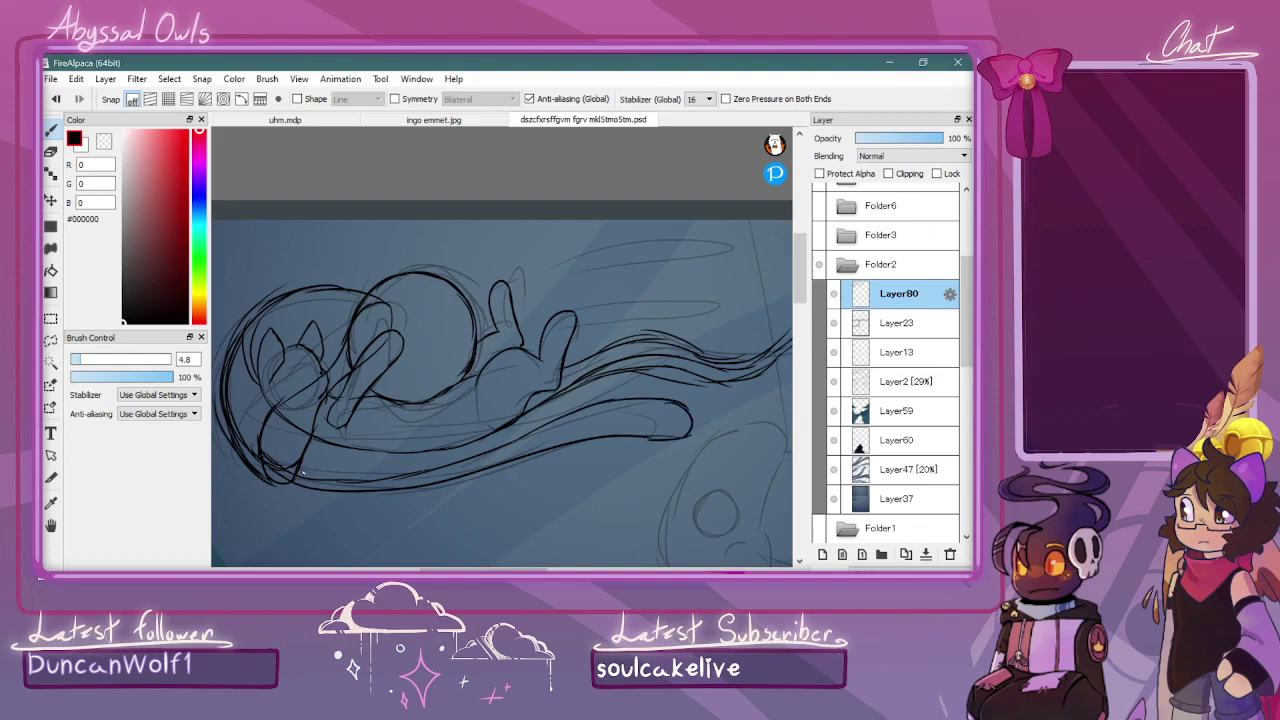
left_click_drag(296, 454, 365, 455)
Add another strand to the tail's tip and draw the long tentacles trailing above the hind legs
mouse_move(592, 376)
left_mouse_down()
mouse_move(786, 396)
mouse_move(790, 364)
left_mouse_up()
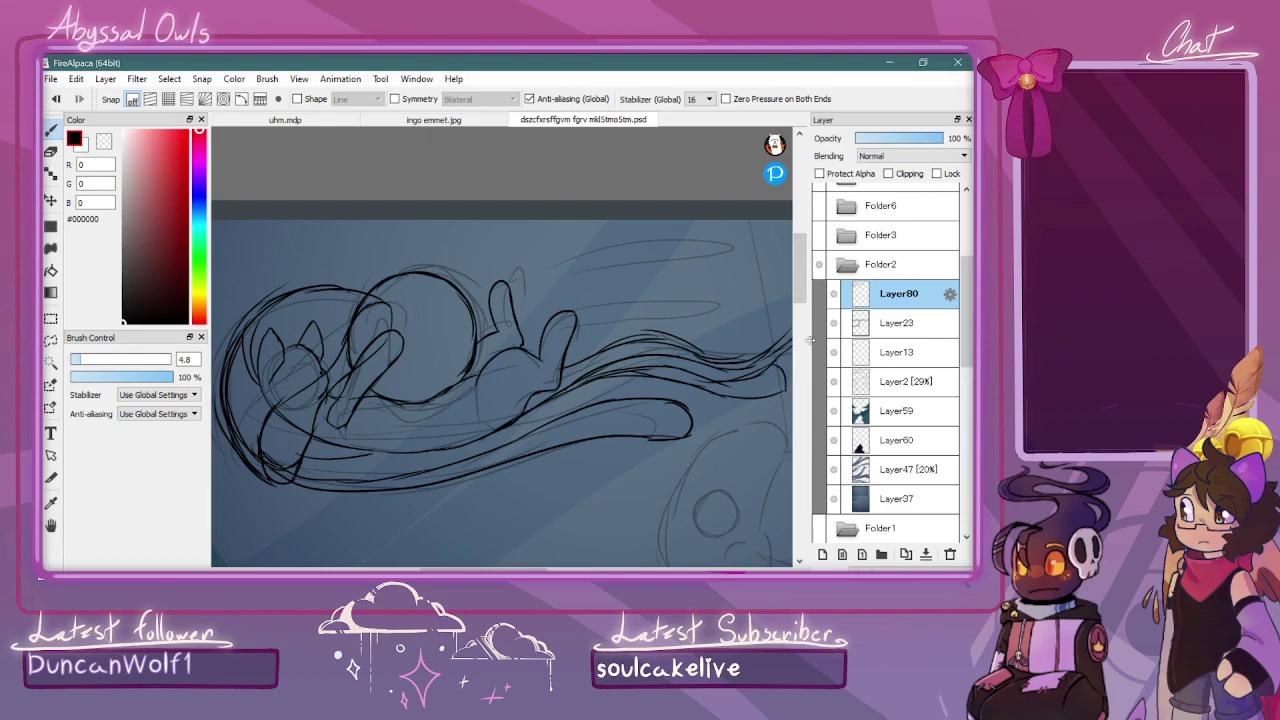
mouse_move(467, 288)
left_mouse_down()
mouse_move(772, 249)
mouse_move(541, 284)
mouse_move(730, 276)
mouse_move(754, 292)
mouse_move(542, 315)
left_mouse_up()
scroll(565, 291, "down", 5)
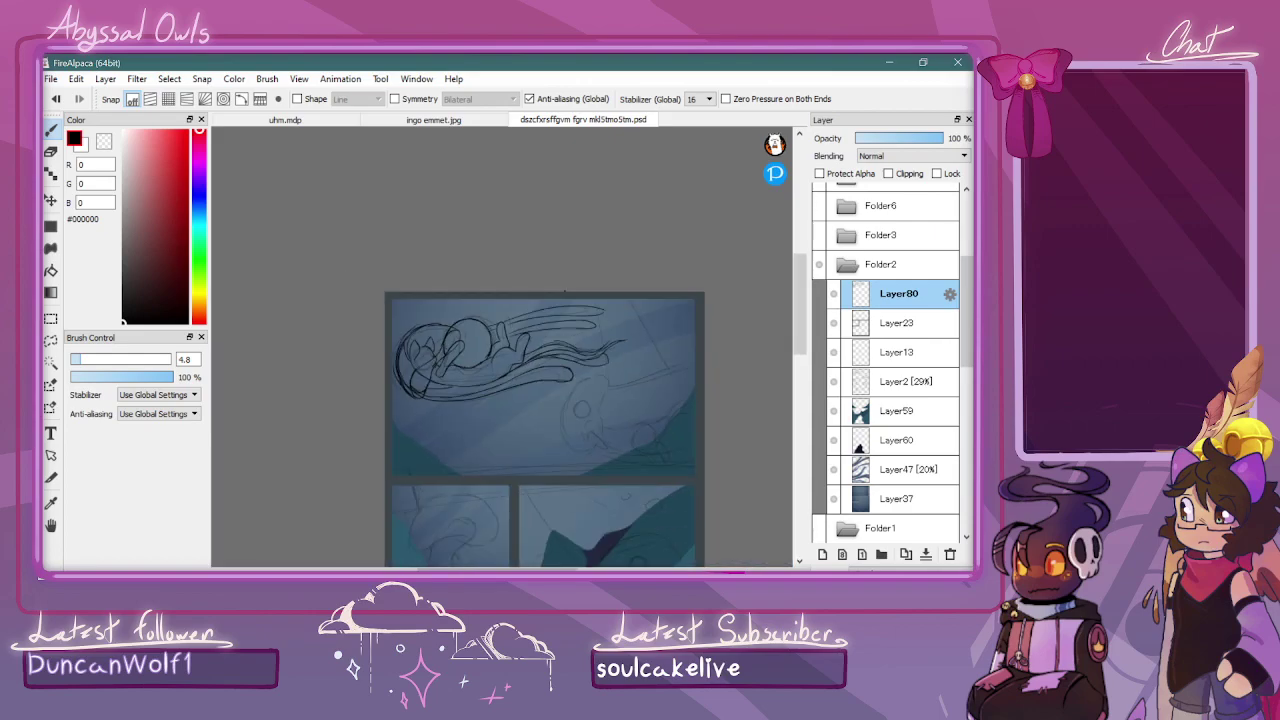
Redraw the second character's tall bean-shaped bell over the faded sketch in the lower-right area of the first panel
scroll(565, 291, "up", 1)
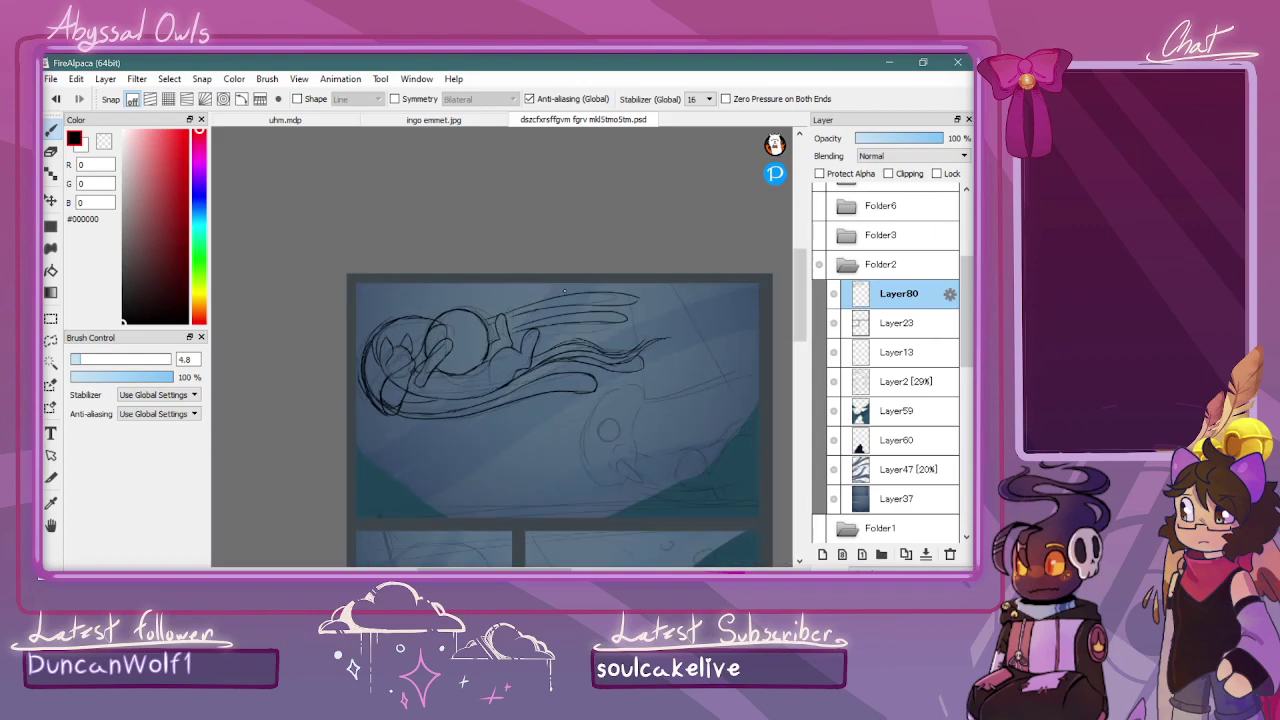
scroll(564, 291, "up", 2)
scroll(765, 316, "down", 3)
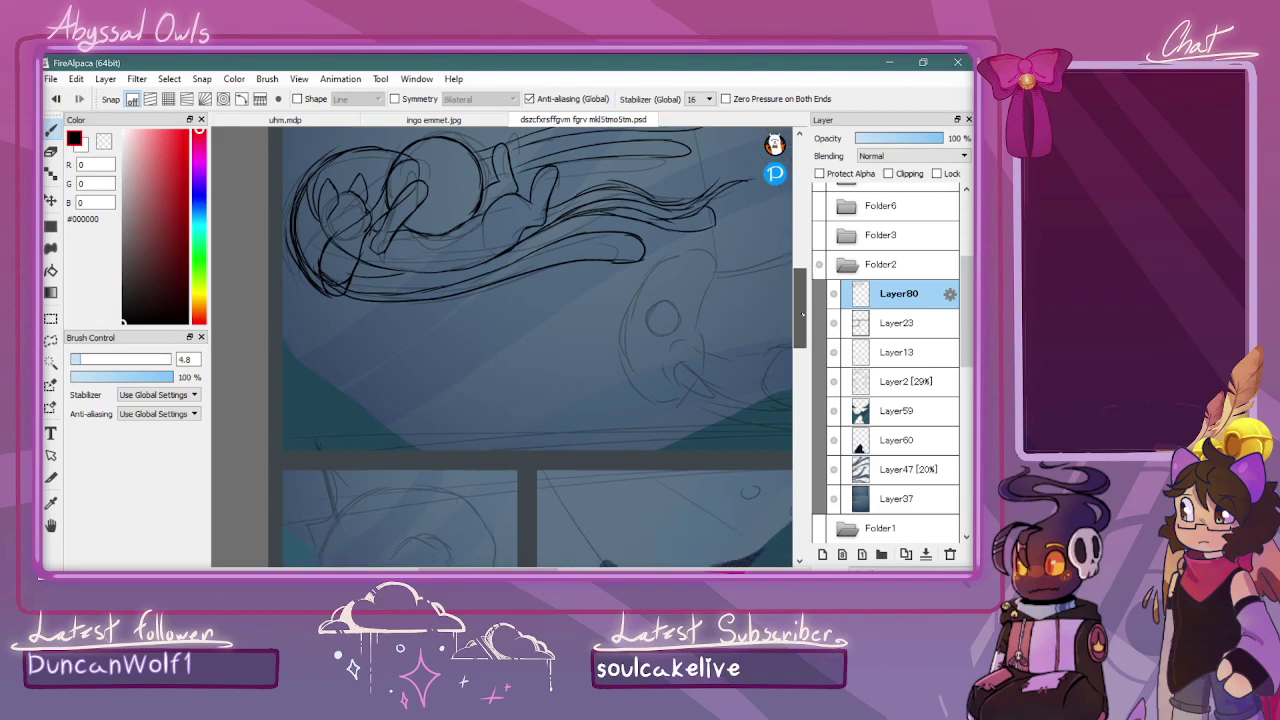
scroll(765, 316, "right", 5)
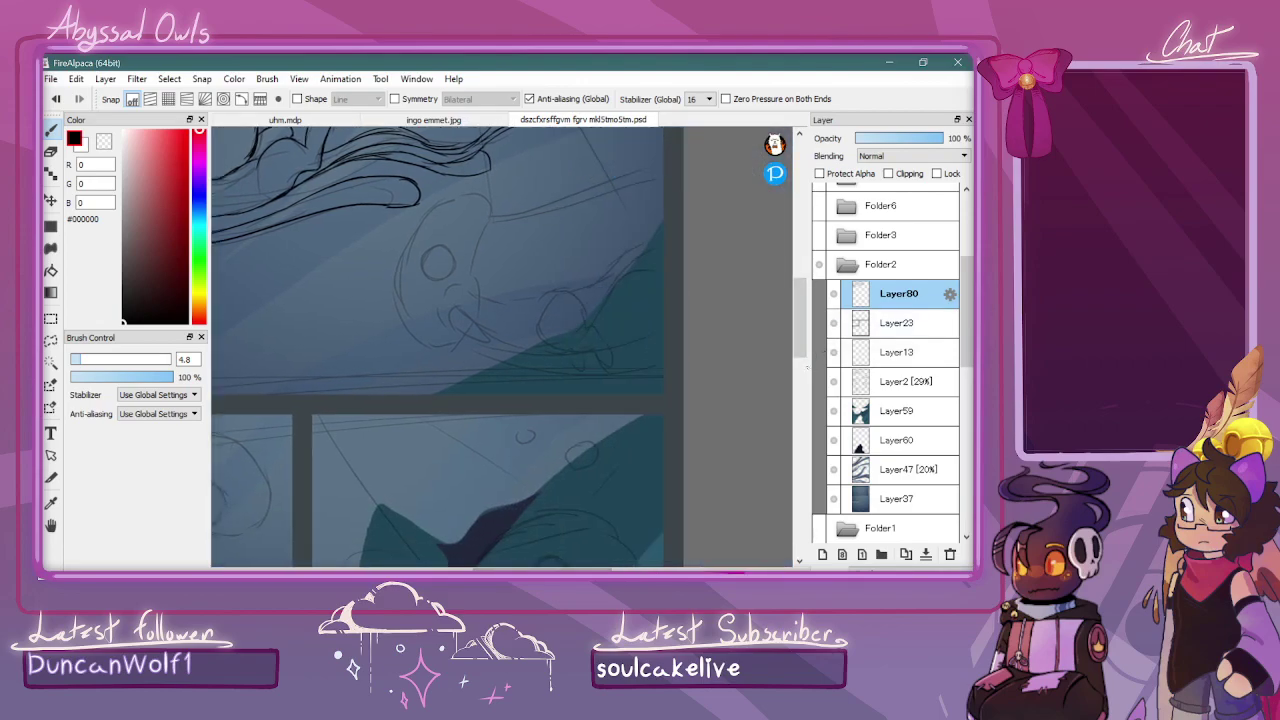
scroll(800, 316, "up", 2)
key("ctrl+plus")
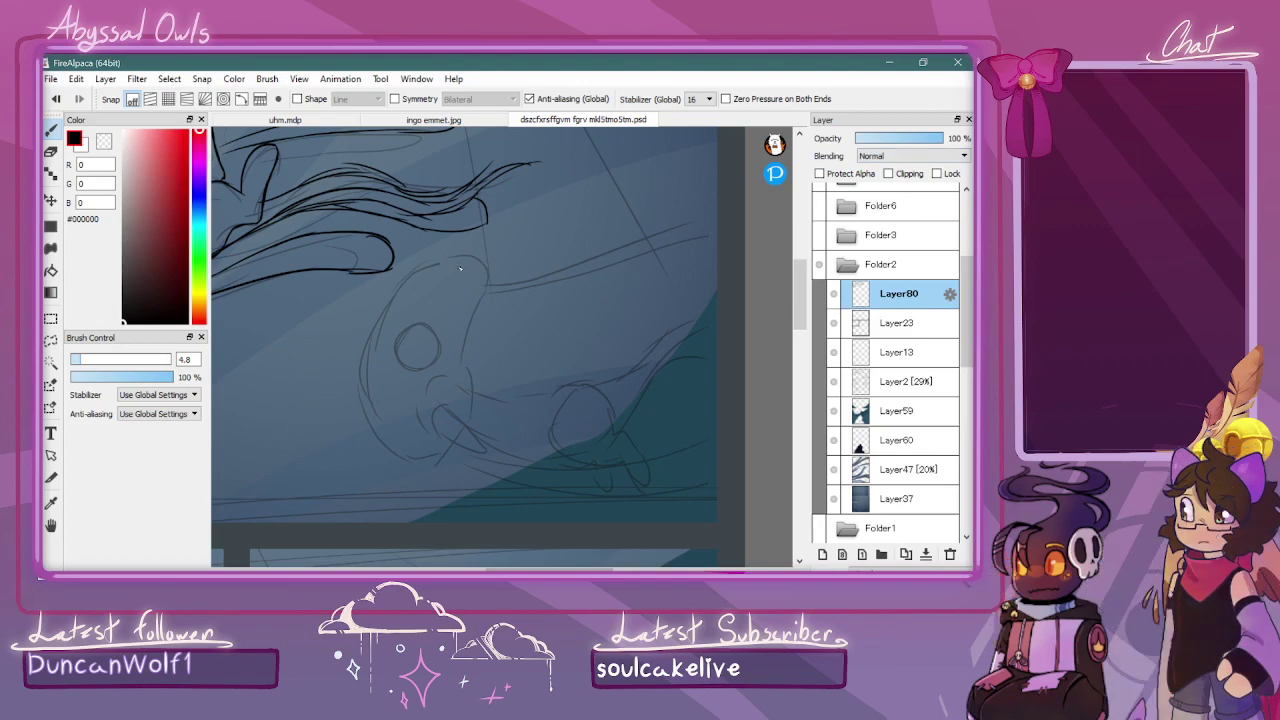
mouse_move(428, 268)
left_mouse_down()
mouse_move(372, 314)
mouse_move(361, 371)
mouse_move(386, 442)
mouse_move(428, 456)
mouse_move(466, 427)
mouse_move(498, 281)
mouse_move(486, 265)
mouse_move(415, 272)
mouse_move(370, 345)
left_mouse_up()
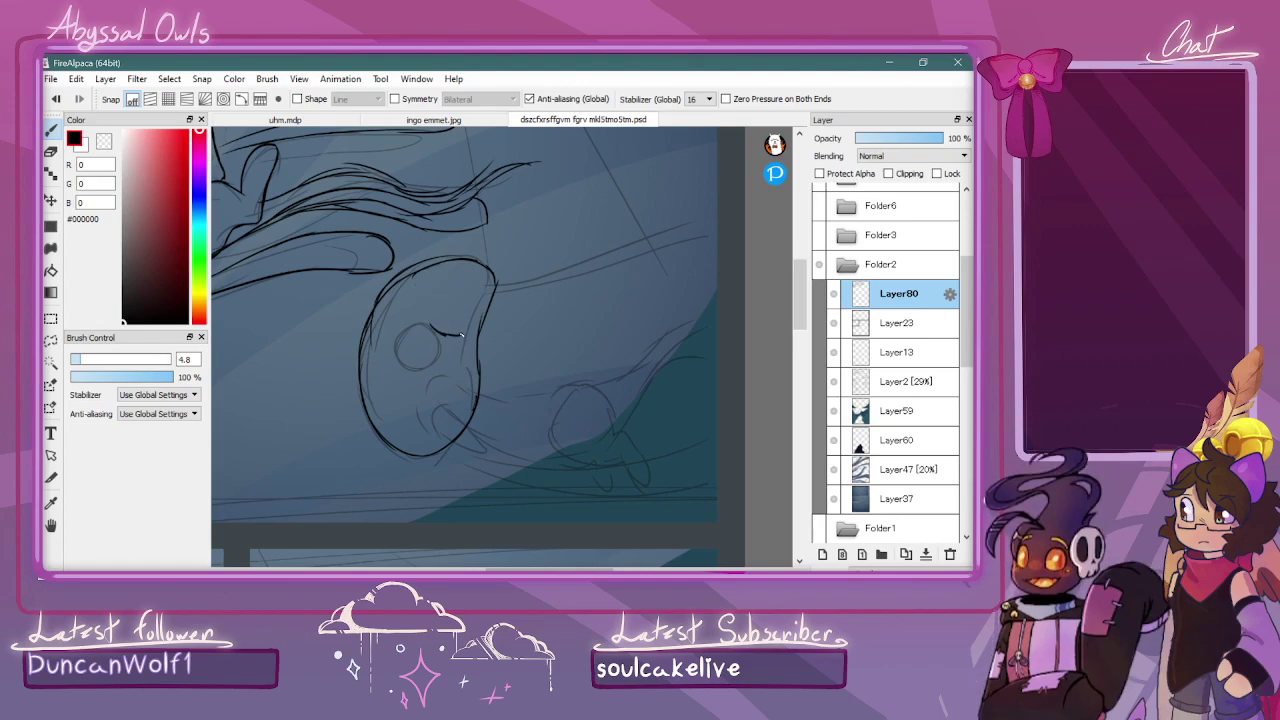
Draw the second character's head inside the bell, with a swept-back ear, a small muzzle and the back of the neck
left_click_drag(461, 335, 456, 348)
key("ctrl+plus")
key("ctrl+plus")
key("ctrl+plus")
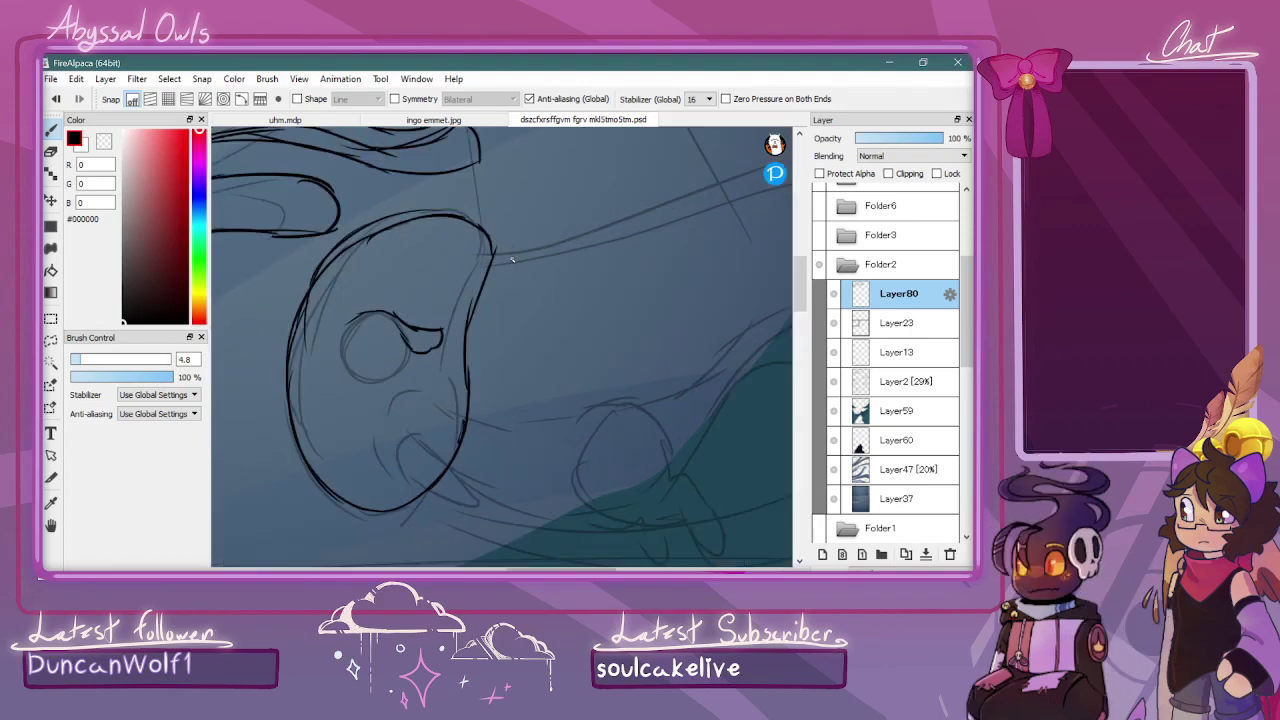
left_click_drag(582, 569, 562, 569)
scroll(546, 543, "left", 1)
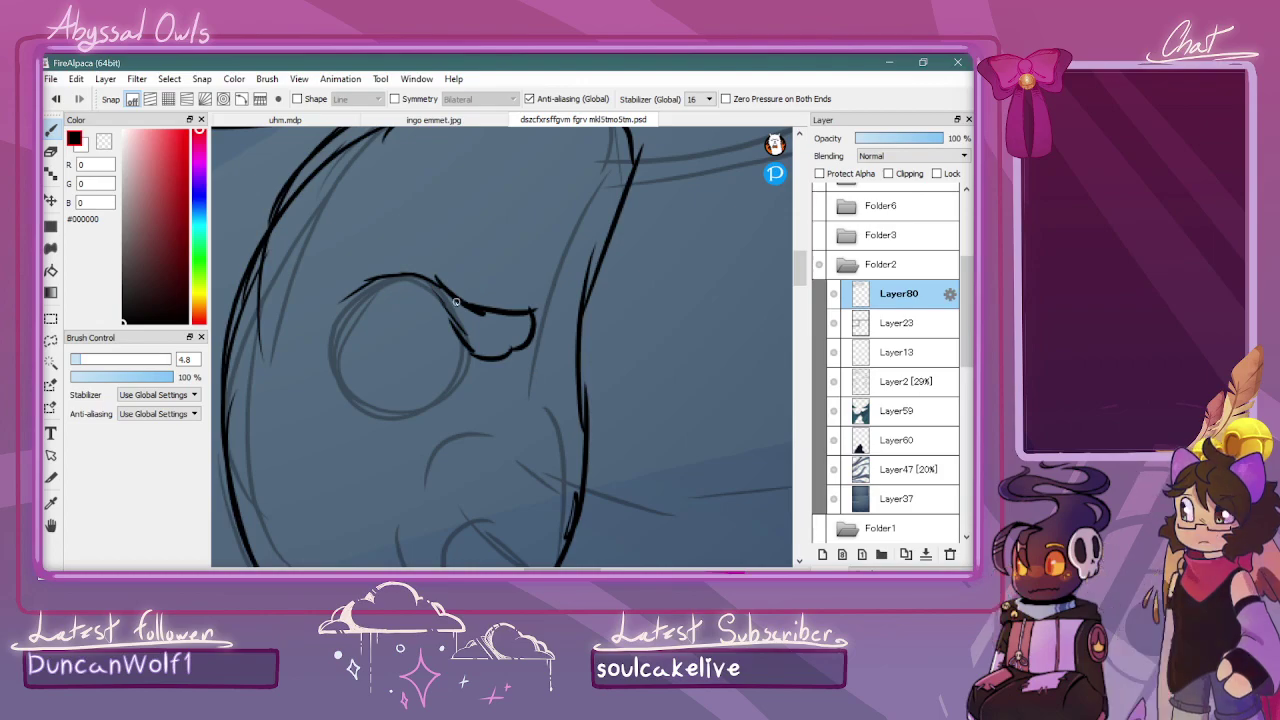
mouse_move(365, 284)
left_mouse_down()
mouse_move(324, 350)
mouse_move(325, 382)
mouse_move(370, 415)
left_mouse_up()
mouse_move(441, 297)
left_mouse_down()
mouse_move(466, 366)
mouse_move(455, 330)
mouse_move(485, 397)
mouse_move(470, 367)
mouse_move(546, 470)
mouse_move(494, 417)
mouse_move(613, 497)
left_mouse_up()
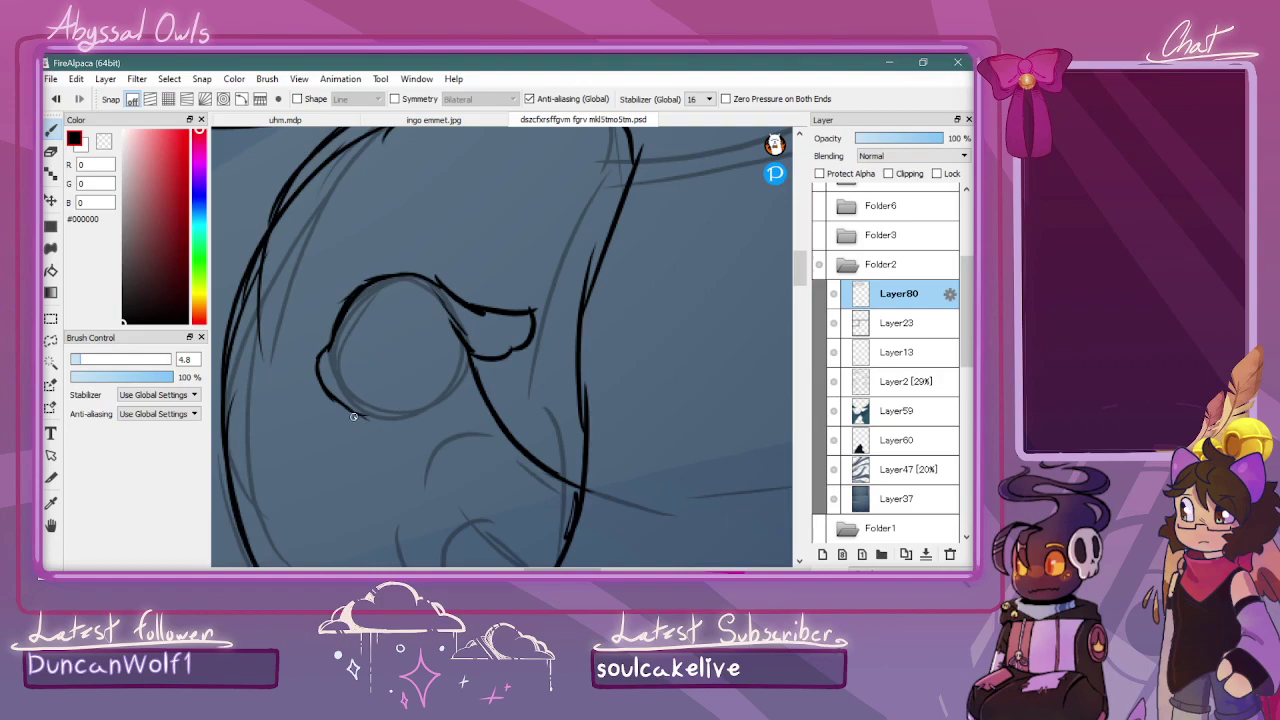
left_click_drag(368, 418, 405, 425)
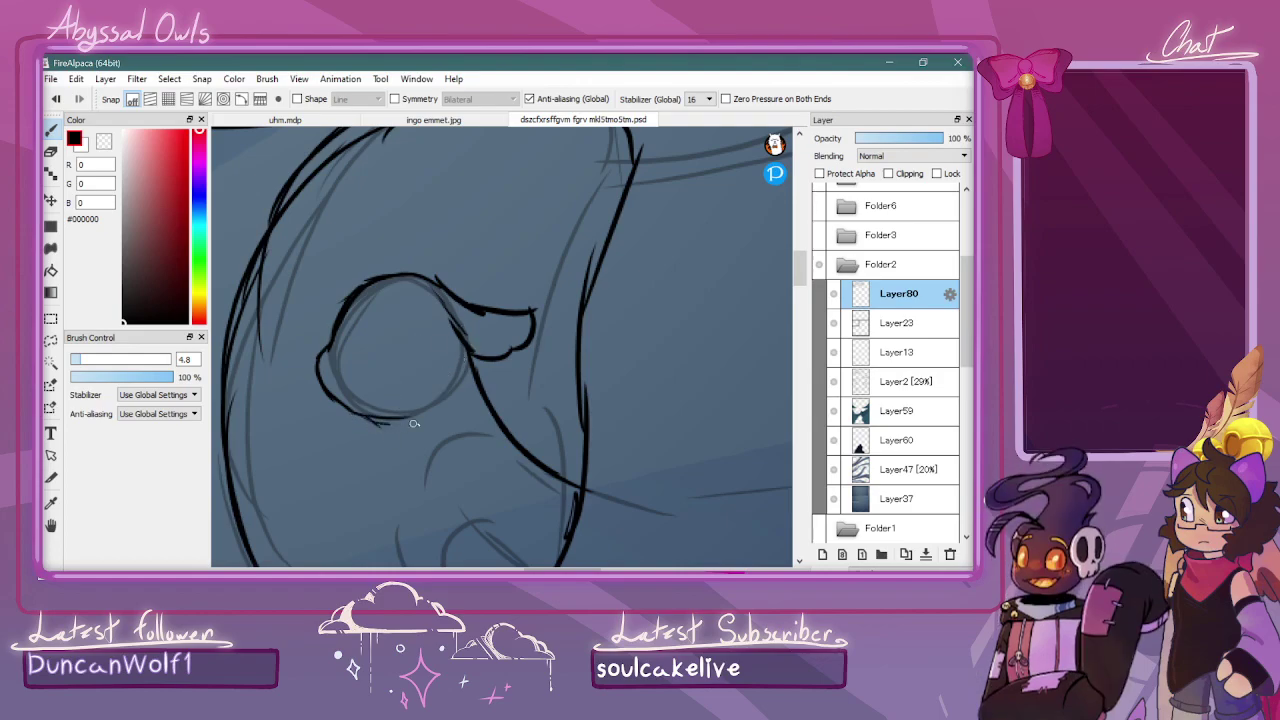
Draw the chest and belly line down from the head, then undo the last body strokes
key("ctrl+minus")
scroll(500, 347, "down", 3)
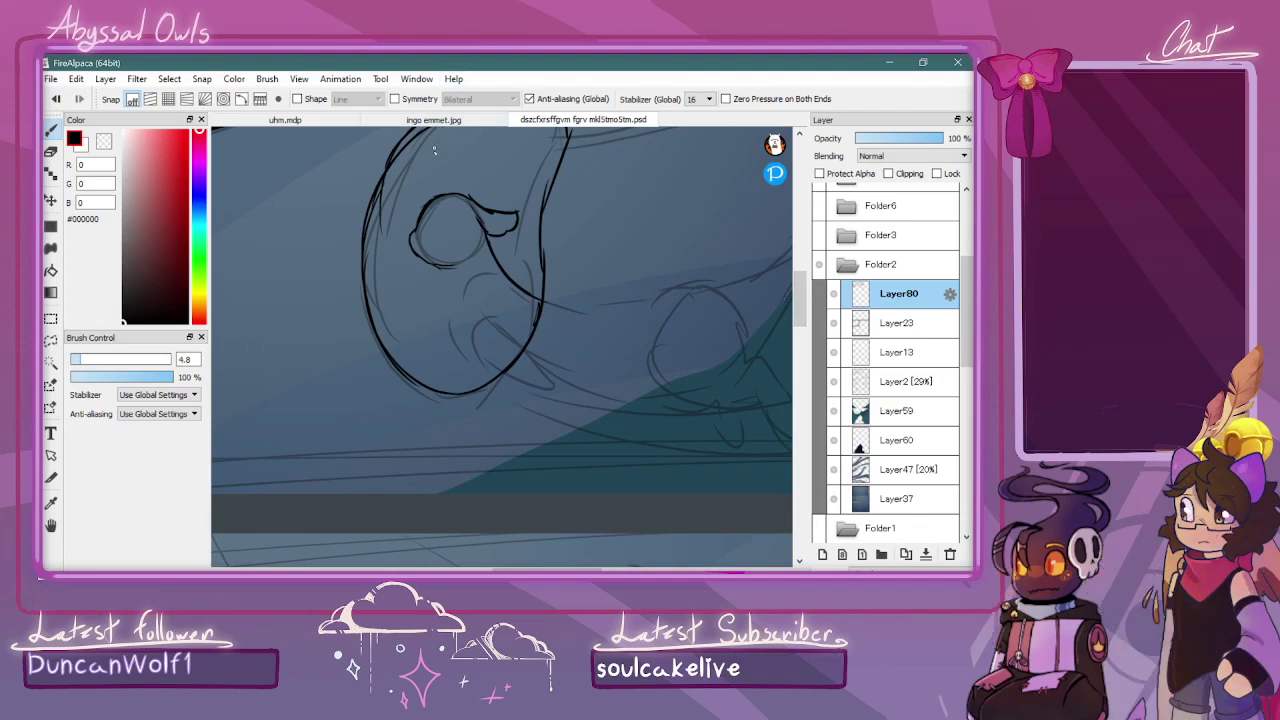
mouse_move(437, 267)
left_mouse_down()
mouse_move(515, 357)
mouse_move(640, 404)
left_mouse_up()
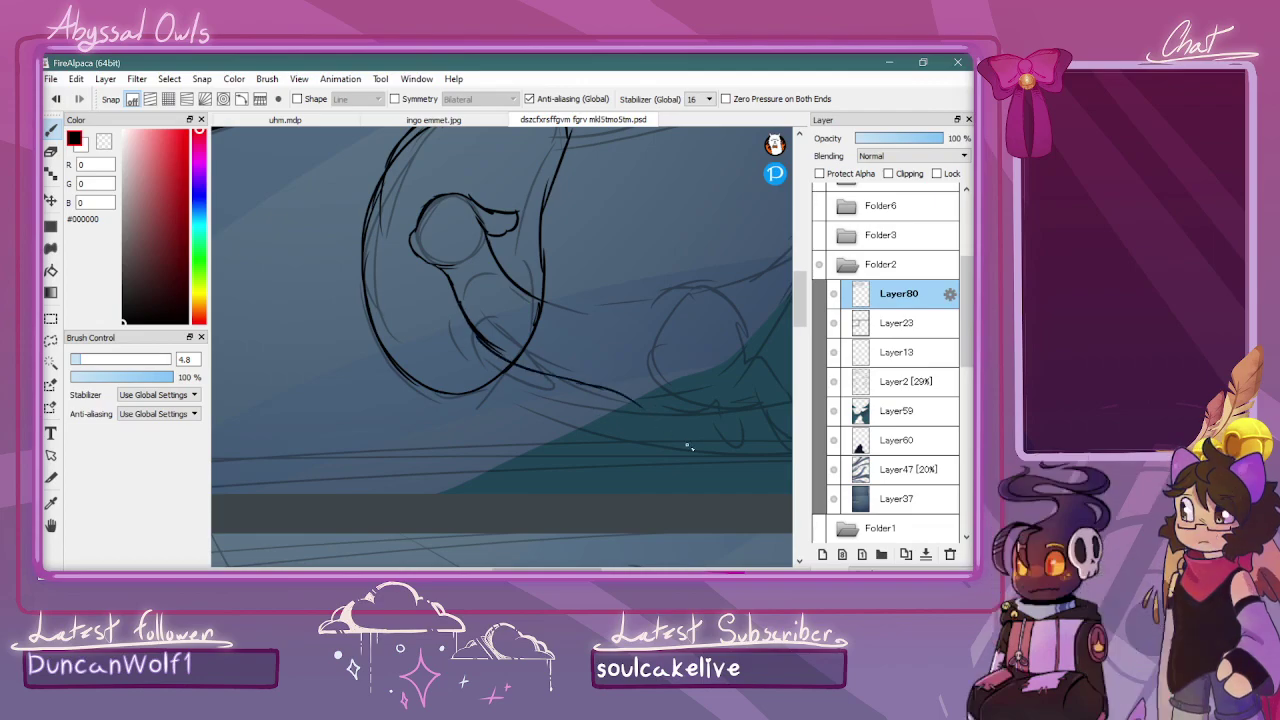
left_click_drag(510, 568, 533, 566)
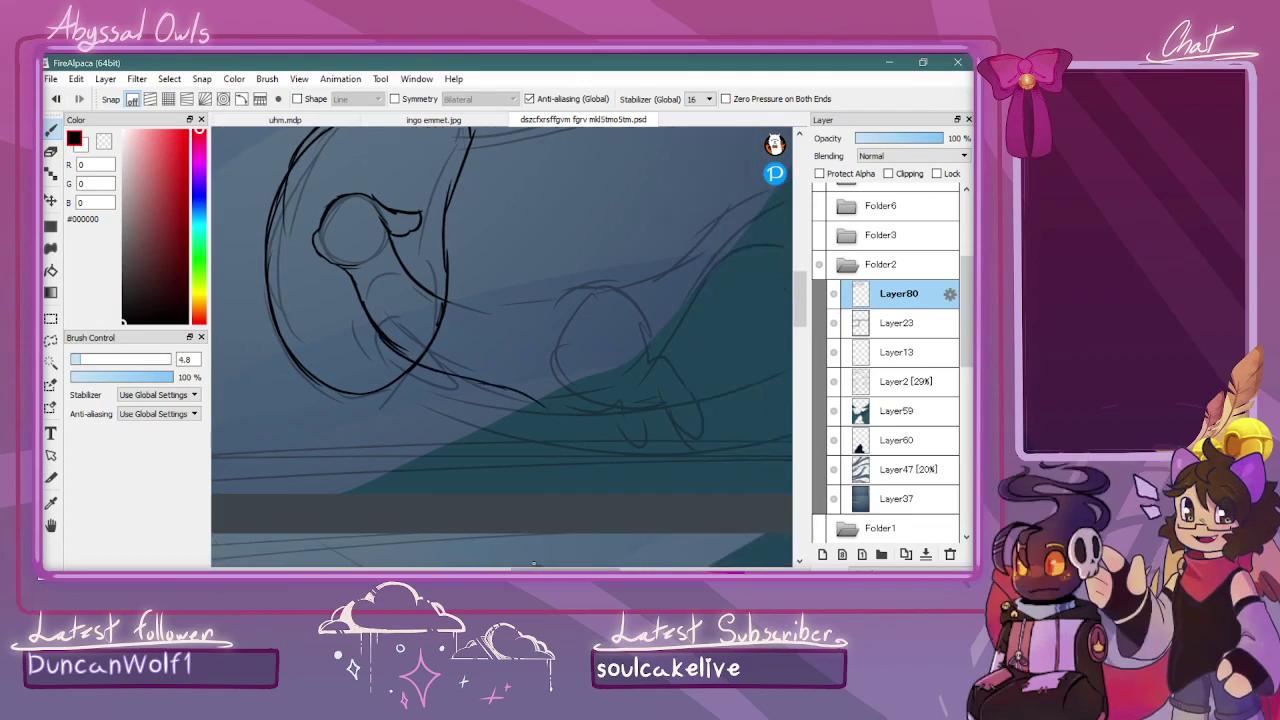
key("ctrl+z")
key("ctrl+z")
key("ctrl+z")
key("ctrl+z")
Draw the back and belly lines running from the neck toward the haunch, and add the forelegs beneath the chest
mouse_move(440, 300)
left_mouse_down()
mouse_move(508, 310)
mouse_move(600, 288)
left_mouse_up()
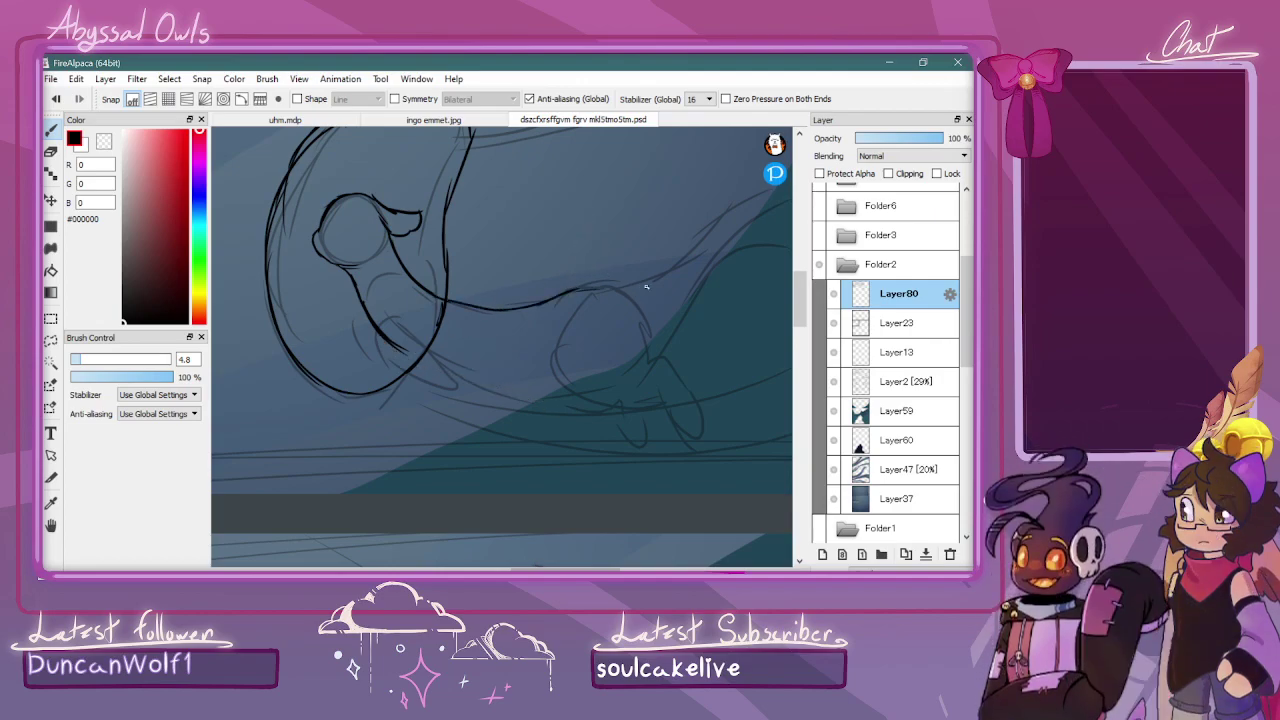
mouse_move(395, 340)
left_mouse_down()
mouse_move(418, 358)
mouse_move(550, 372)
left_mouse_up()
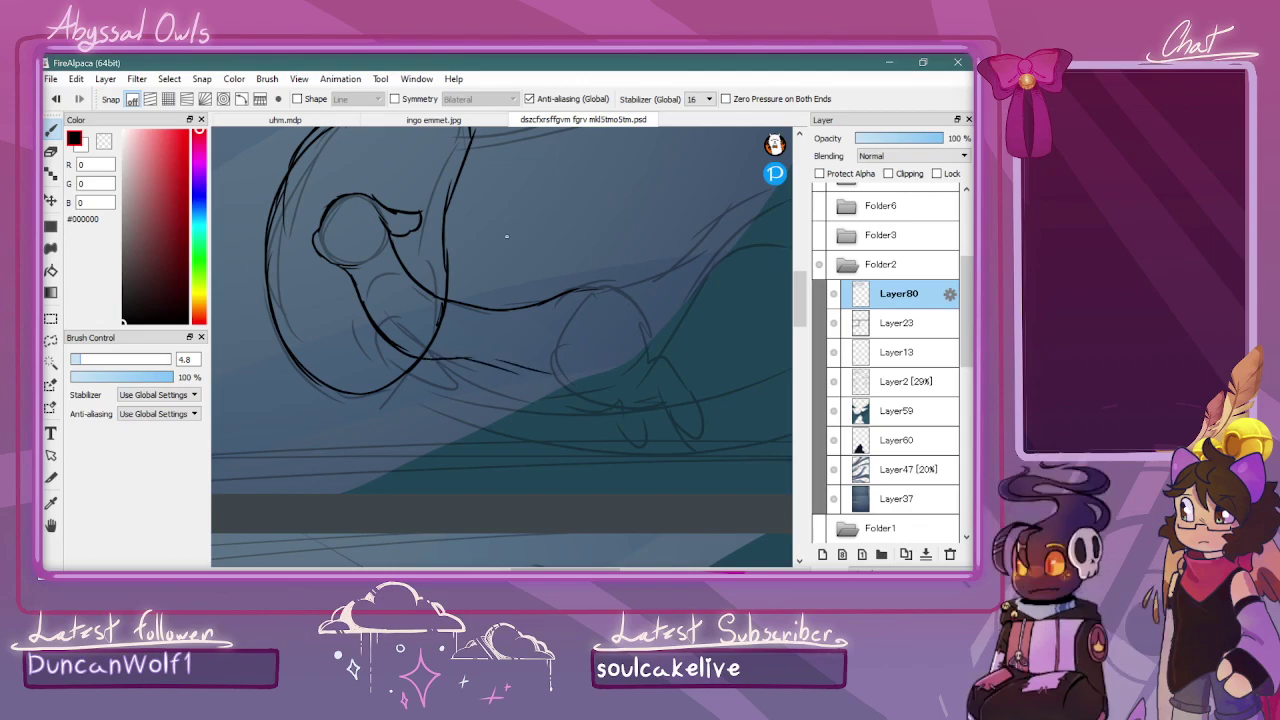
mouse_move(384, 324)
left_mouse_down()
mouse_move(473, 412)
mouse_move(455, 400)
mouse_move(505, 406)
mouse_move(390, 315)
mouse_move(438, 384)
left_mouse_up()
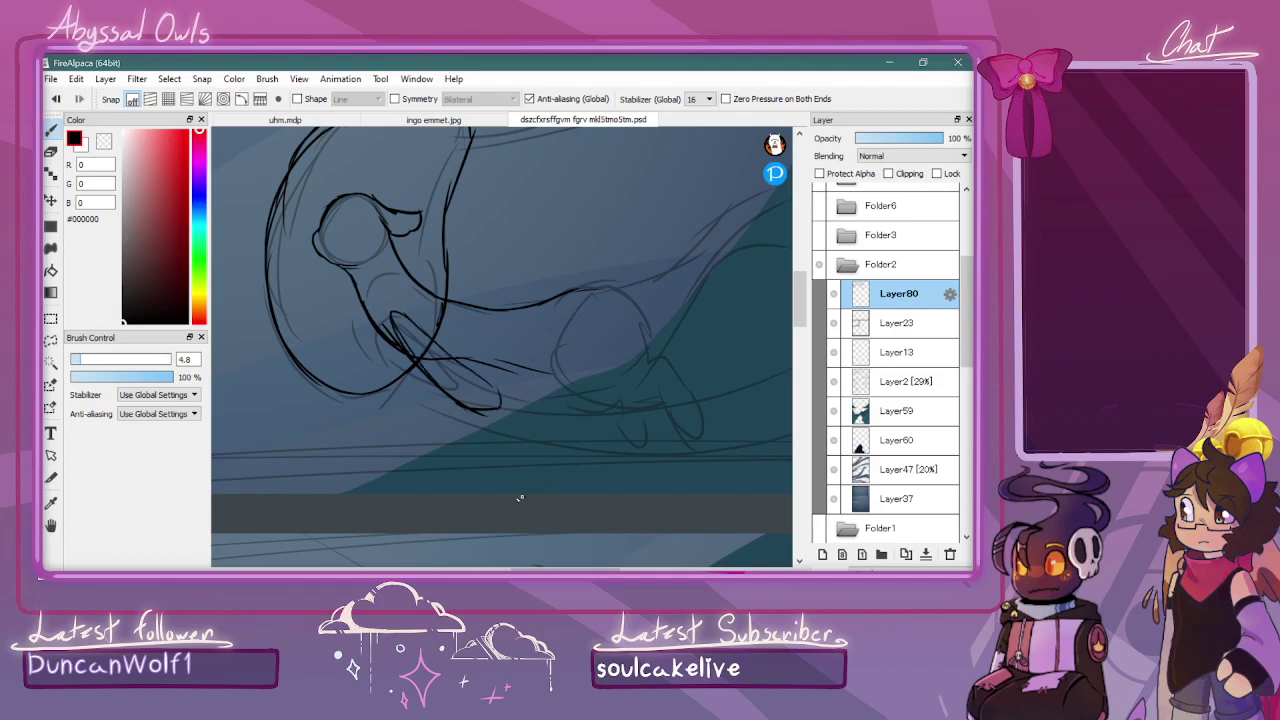
left_click_drag(366, 308, 428, 409)
Draw the second character's haunch and one hind leg stretched out behind it
scroll(560, 440, "right", 3)
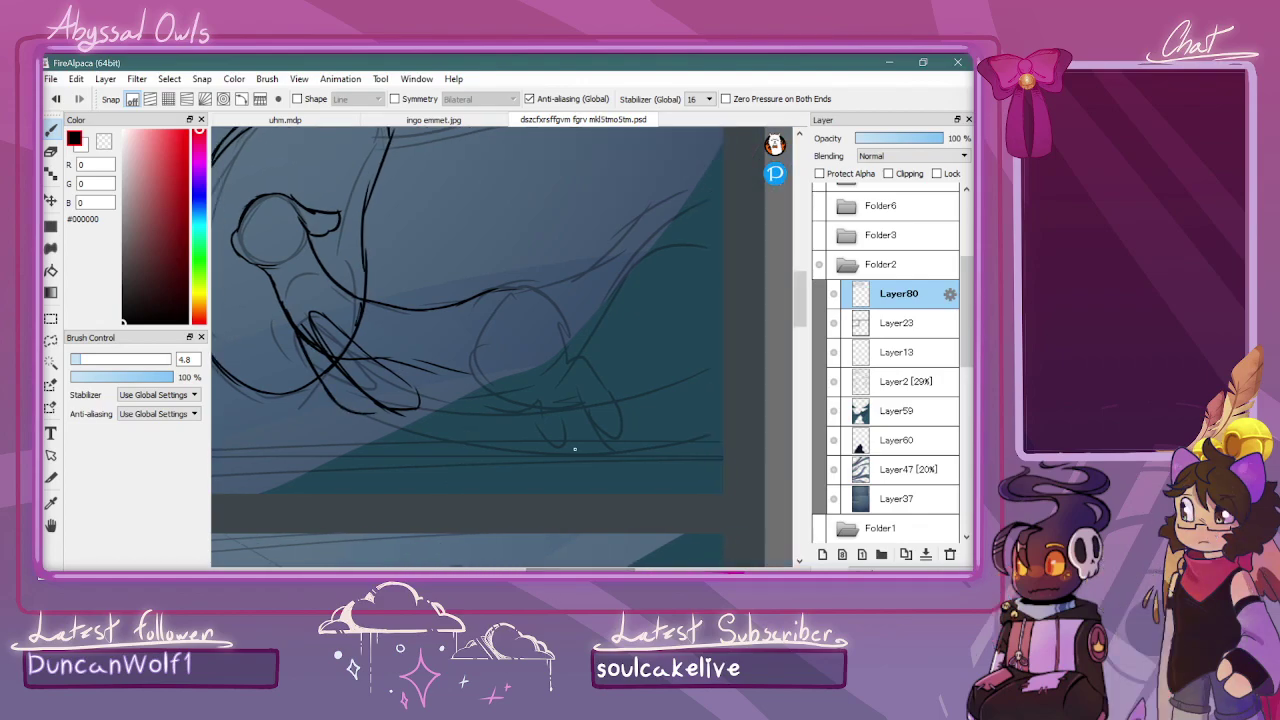
mouse_move(472, 336)
left_mouse_down()
mouse_move(488, 366)
mouse_move(555, 384)
mouse_move(592, 375)
left_mouse_up()
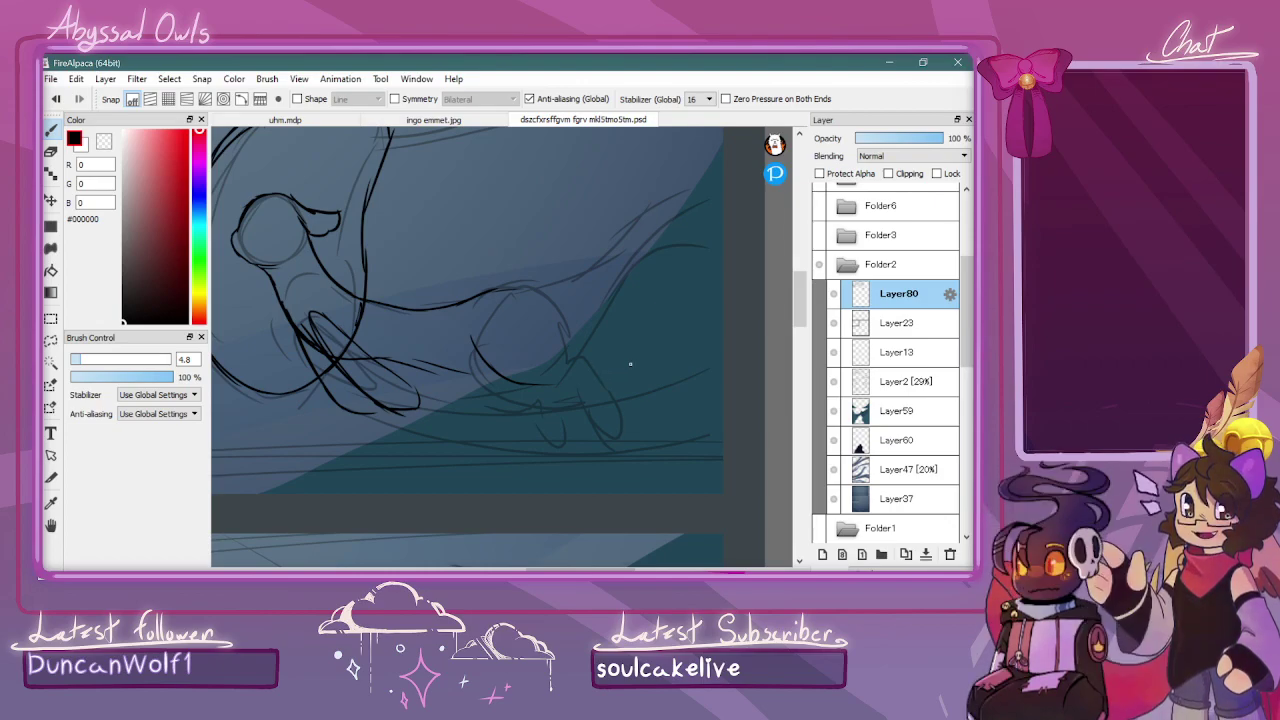
mouse_move(548, 384)
left_mouse_down()
mouse_move(622, 377)
mouse_move(586, 381)
mouse_move(642, 409)
mouse_move(668, 388)
mouse_move(573, 334)
mouse_move(583, 349)
mouse_move(556, 312)
left_mouse_up()
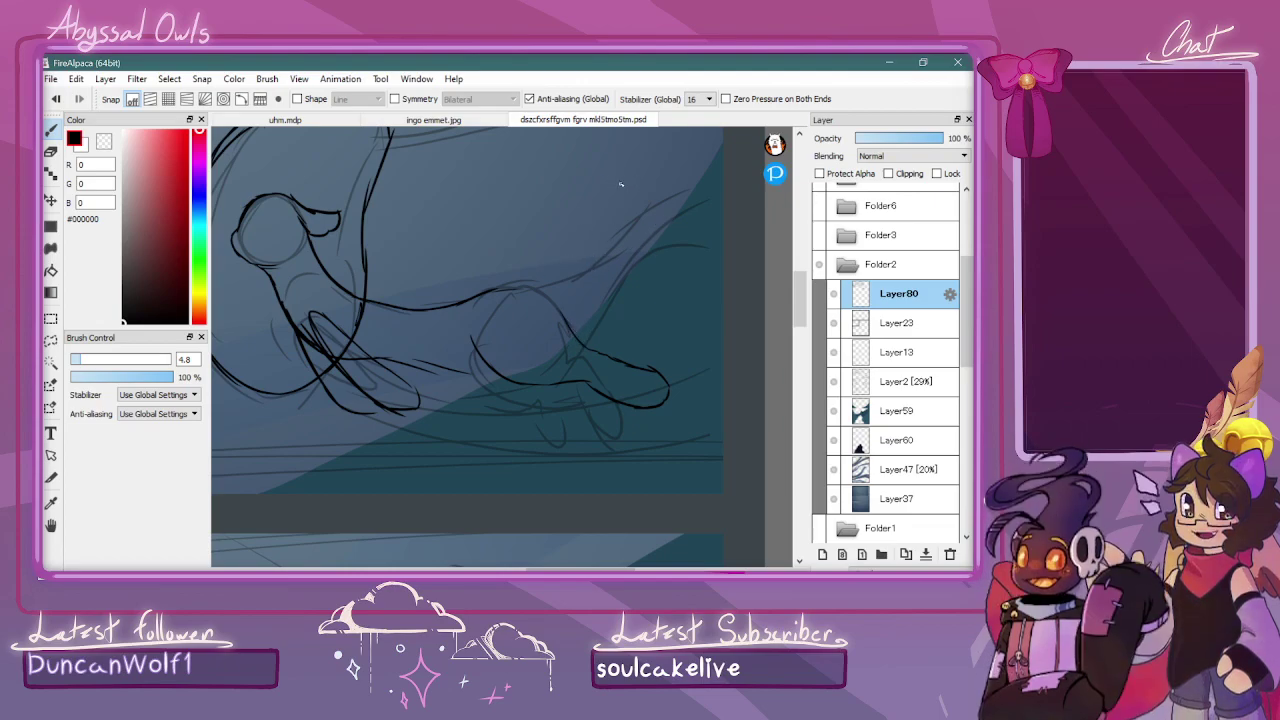
Draw the tail with separate strands sweeping past the panel edge, and add the other hind leg
mouse_move(543, 290)
left_mouse_down()
mouse_move(665, 286)
mouse_move(652, 292)
mouse_move(714, 251)
left_mouse_up()
mouse_move(601, 318)
left_mouse_down()
mouse_move(657, 303)
mouse_move(760, 240)
left_mouse_up()
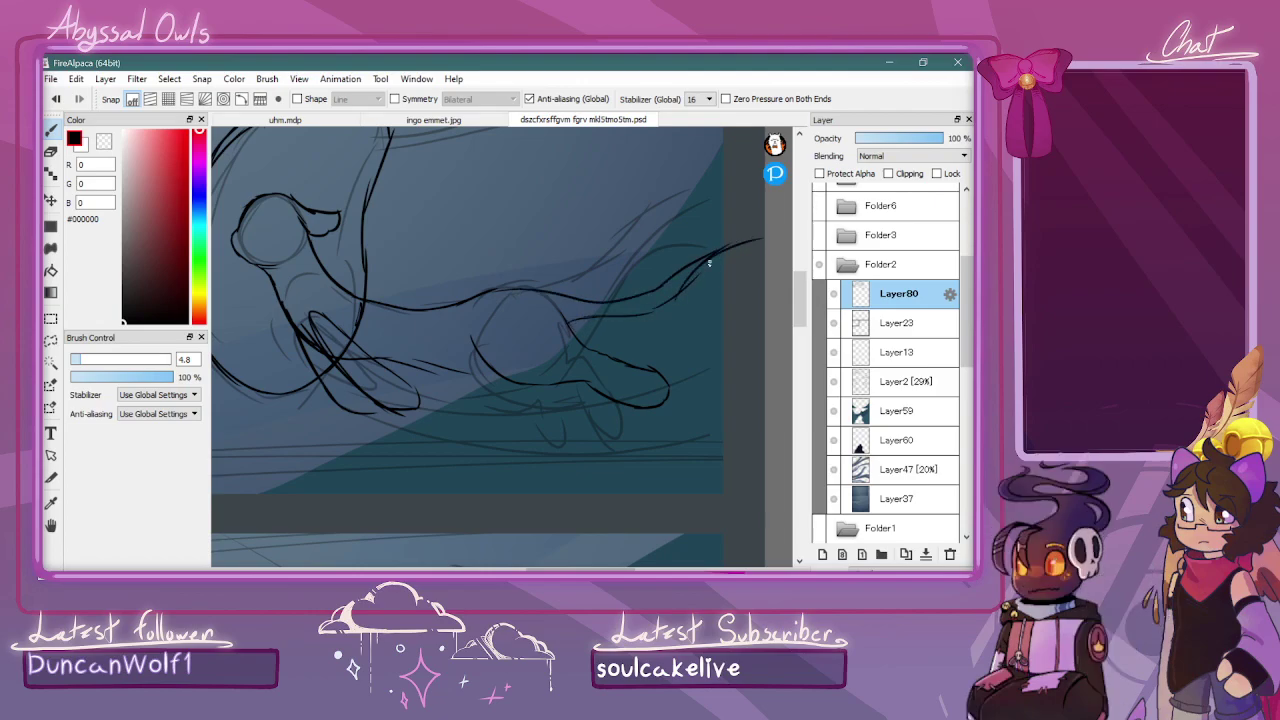
mouse_move(570, 326)
left_mouse_down()
mouse_move(715, 311)
mouse_move(703, 312)
mouse_move(721, 289)
mouse_move(668, 302)
mouse_move(742, 267)
left_mouse_up()
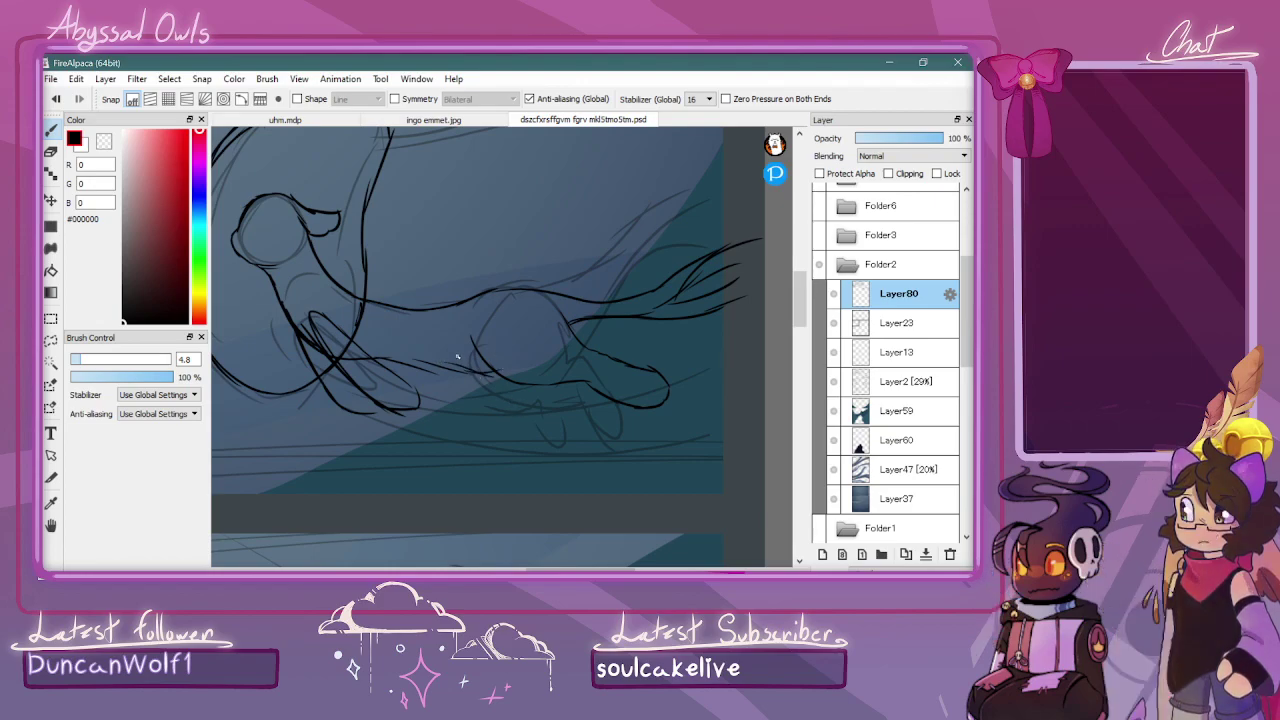
mouse_move(478, 376)
left_mouse_down()
mouse_move(560, 392)
mouse_move(627, 356)
mouse_move(675, 376)
mouse_move(676, 390)
left_mouse_up()
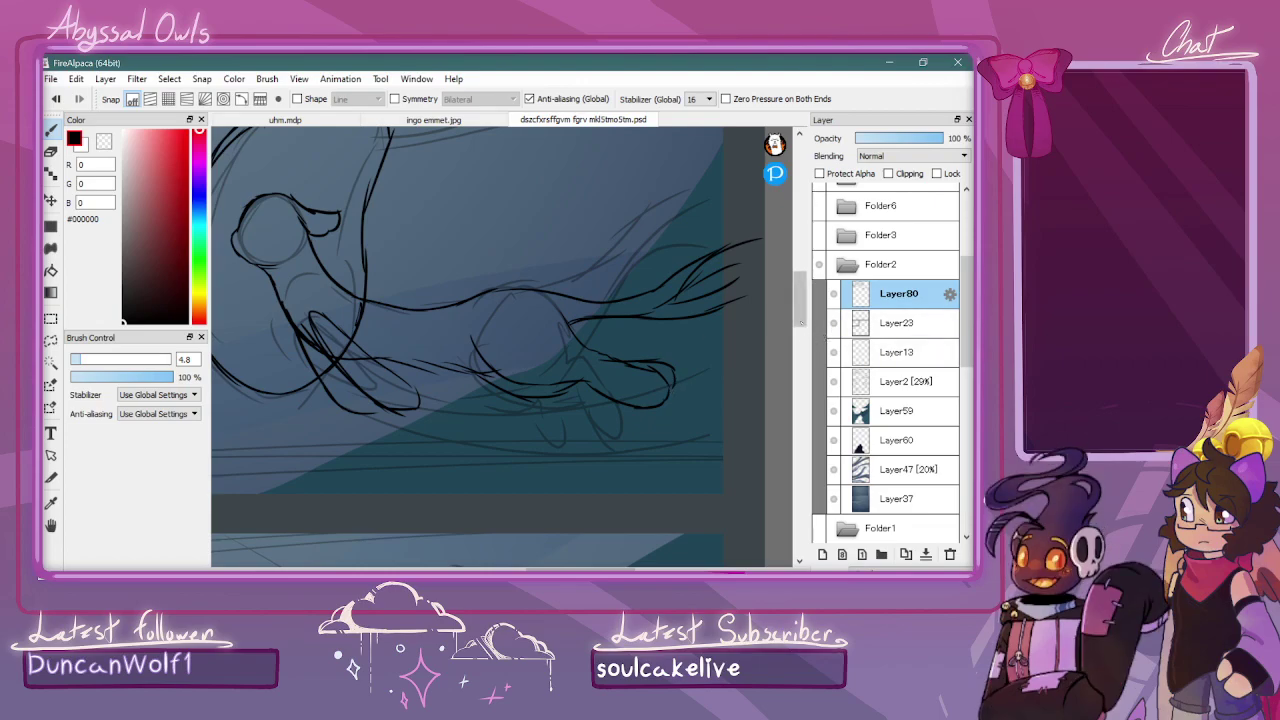
Reshape the bell with a lower top edge and a wider rear lobe, and erase the old outline
left_click_drag(801, 323, 801, 312)
left_click_drag(545, 568, 497, 566)
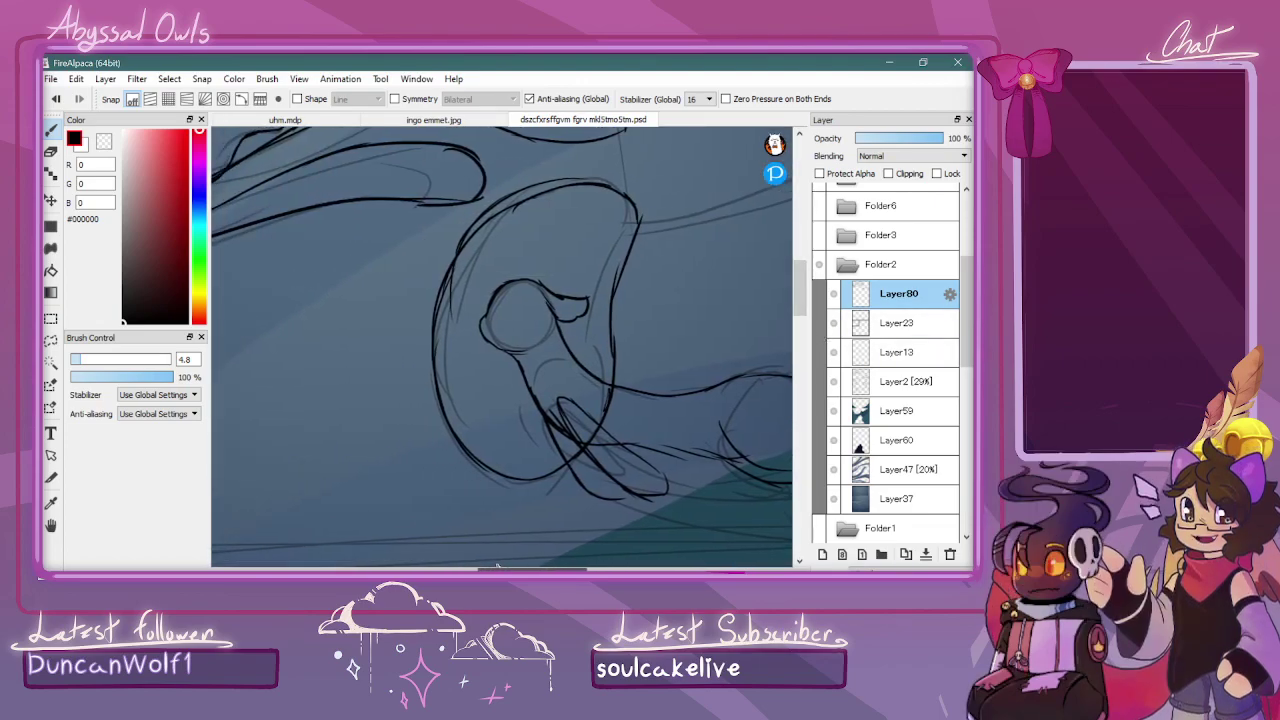
scroll(497, 566, "up", 1)
mouse_move(622, 362)
left_mouse_down()
mouse_move(693, 256)
mouse_move(669, 220)
mouse_move(518, 224)
mouse_move(551, 225)
mouse_move(468, 256)
mouse_move(446, 316)
left_mouse_up()
mouse_move(456, 272)
left_mouse_down()
mouse_move(604, 212)
mouse_move(684, 243)
left_mouse_up()
left_click(51, 151)
mouse_move(444, 281)
left_mouse_down()
mouse_move(494, 222)
mouse_move(506, 226)
left_mouse_up()
mouse_move(553, 190)
left_mouse_down()
mouse_move(517, 199)
mouse_move(596, 163)
mouse_move(507, 194)
mouse_move(637, 181)
mouse_move(583, 187)
mouse_move(672, 211)
mouse_move(641, 208)
left_mouse_up()
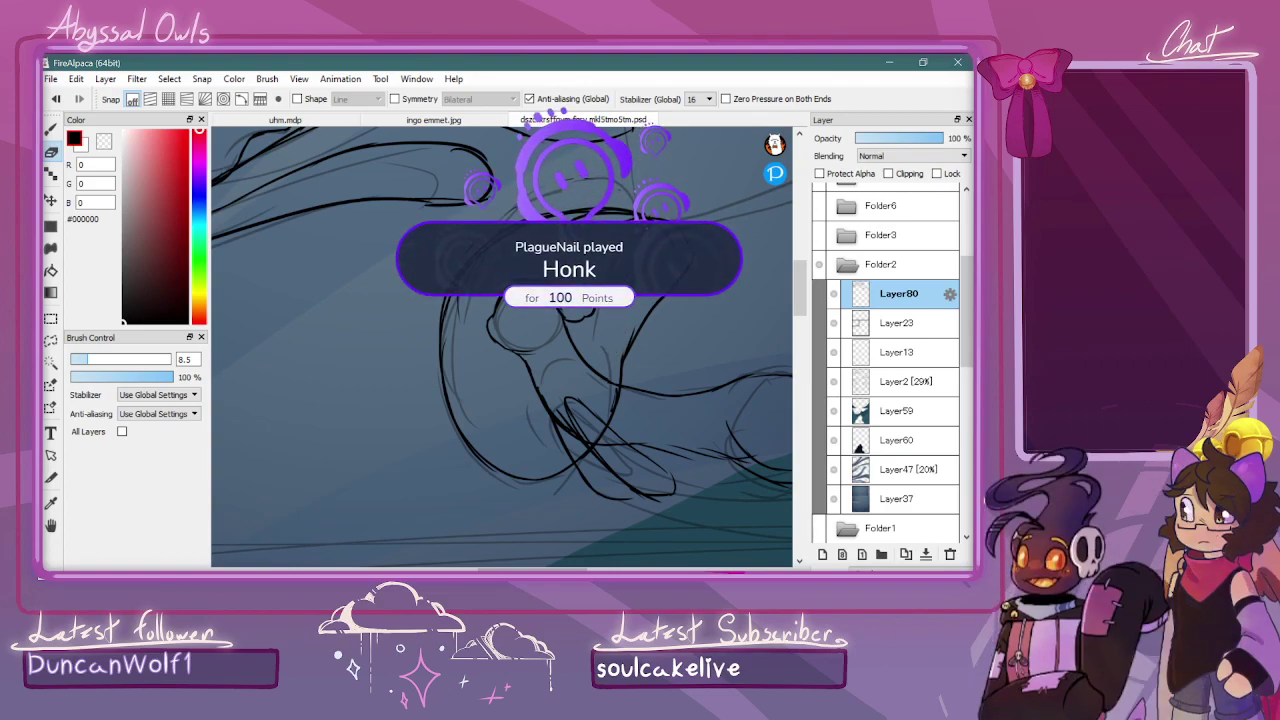
Add a narrow oval eye and a second ear to the second character's head
key("b")
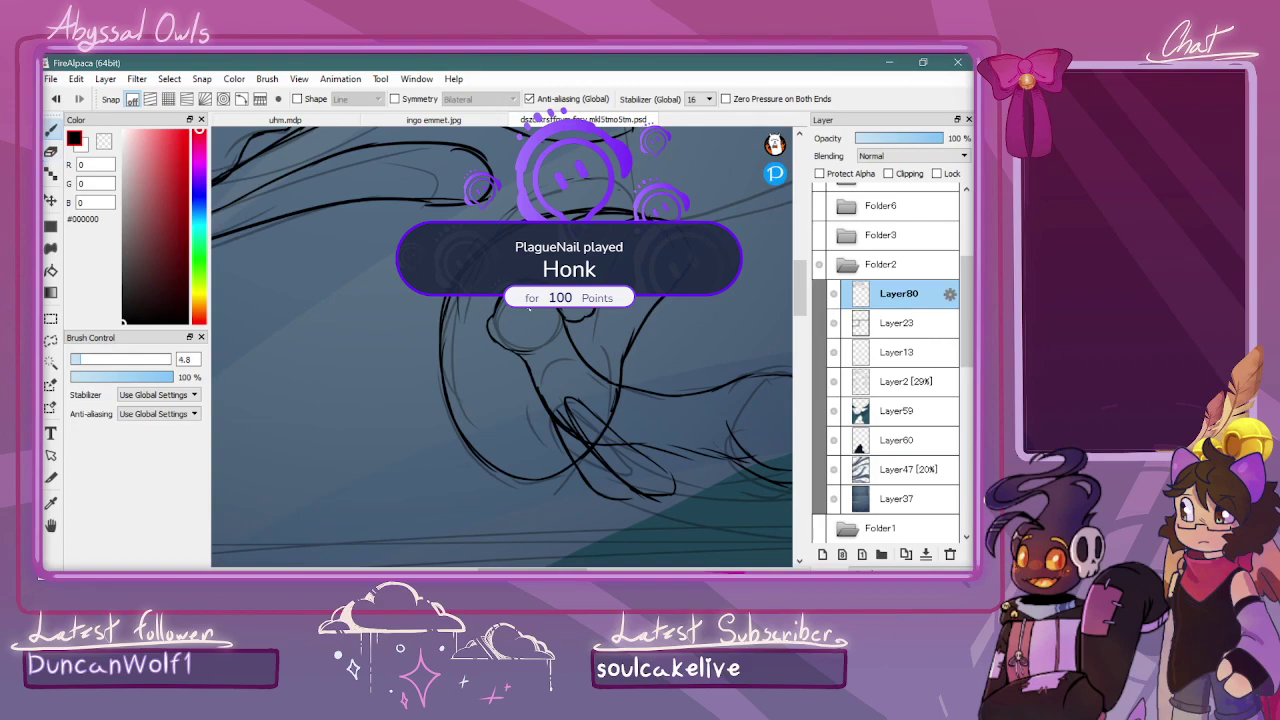
mouse_move(510, 312)
left_mouse_down()
mouse_move(514, 298)
mouse_move(511, 311)
left_mouse_up()
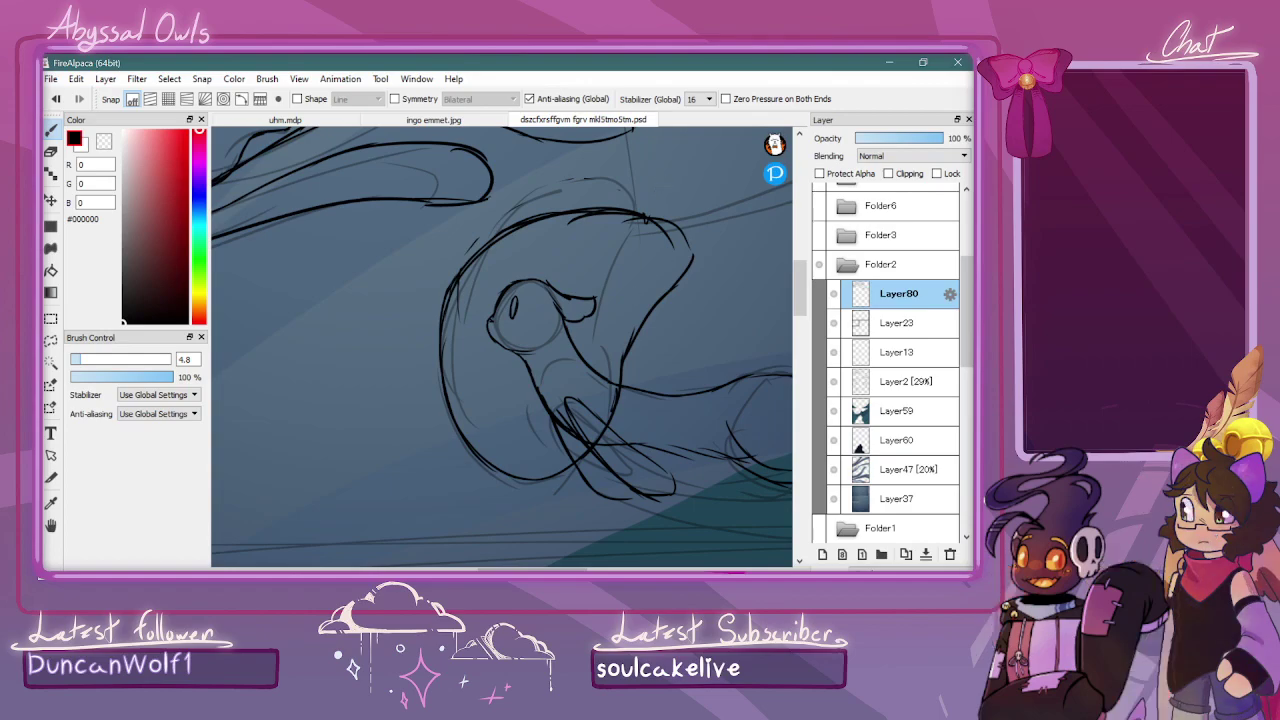
key("ctrl+minus")
key("ctrl+minus")
key("ctrl+plus")
key("ctrl+plus")
key("ctrl+plus")
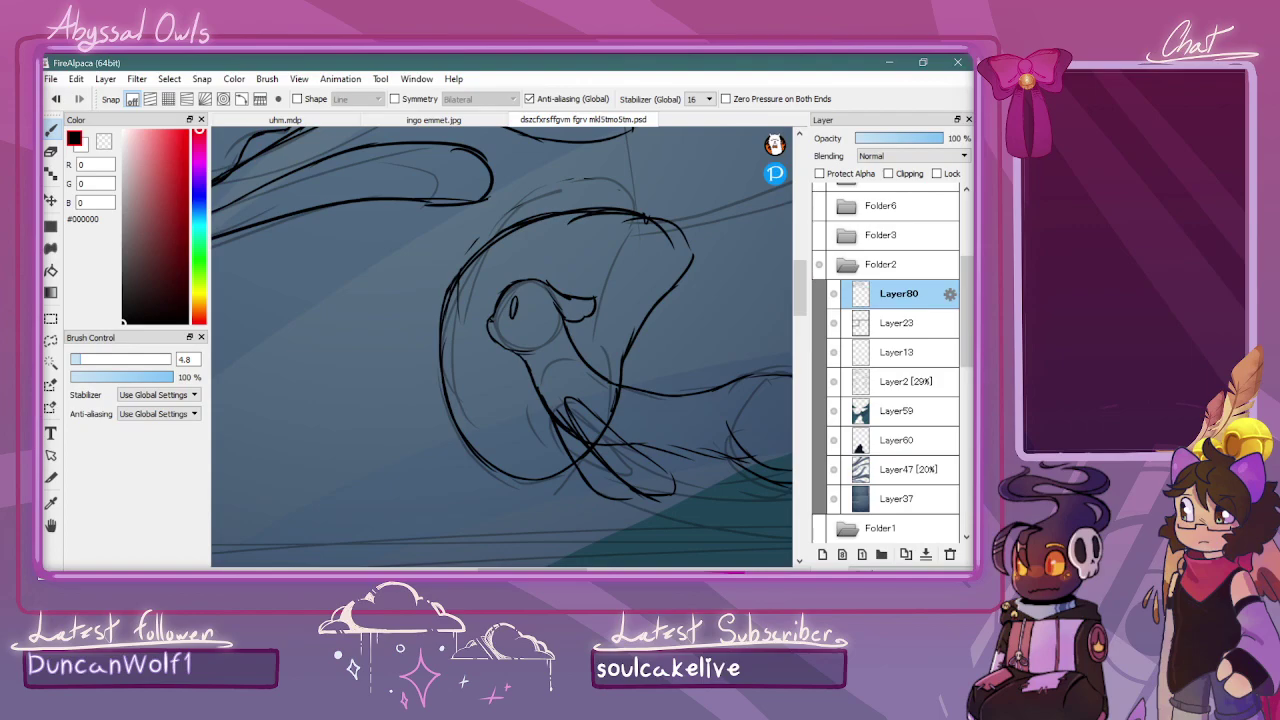
mouse_move(536, 281)
left_mouse_down()
mouse_move(580, 277)
mouse_move(583, 291)
left_mouse_up()
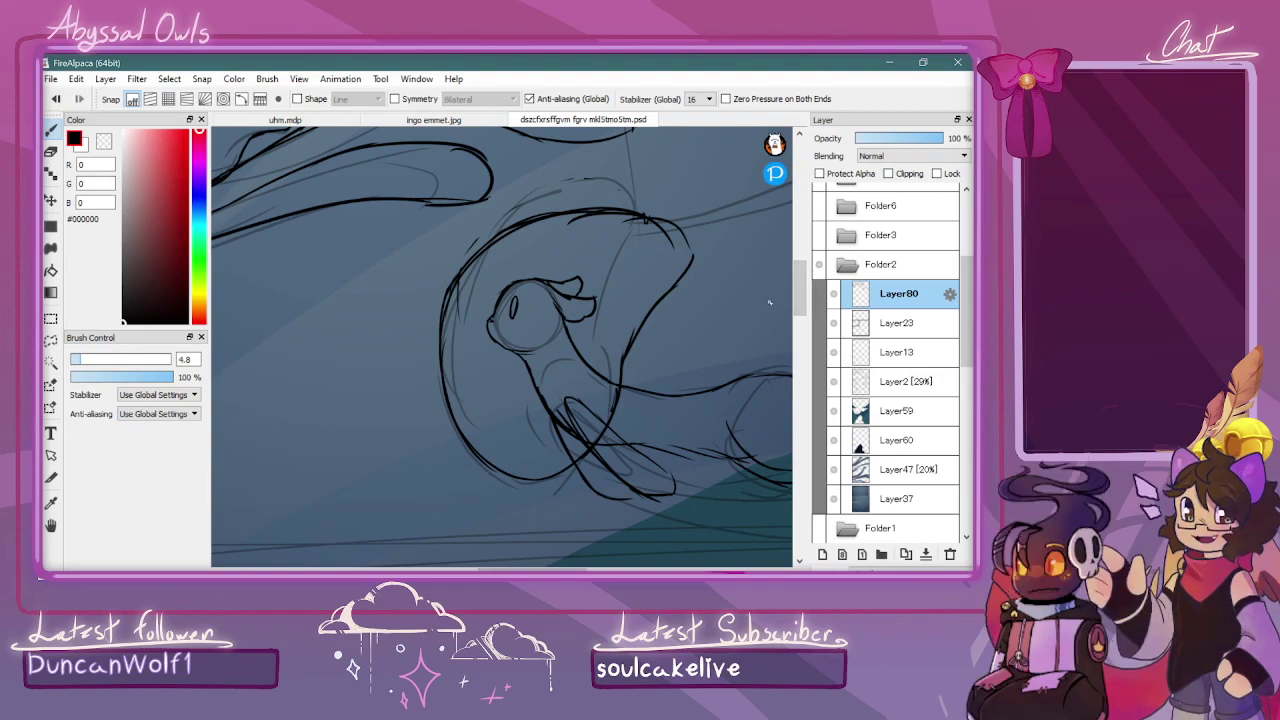
Draw a round head with two pointed ears and a muzzle in the small panel below the first one
key("ctrl+minus")
key("ctrl+minus")
key("ctrl+minus")
key("ctrl+minus")
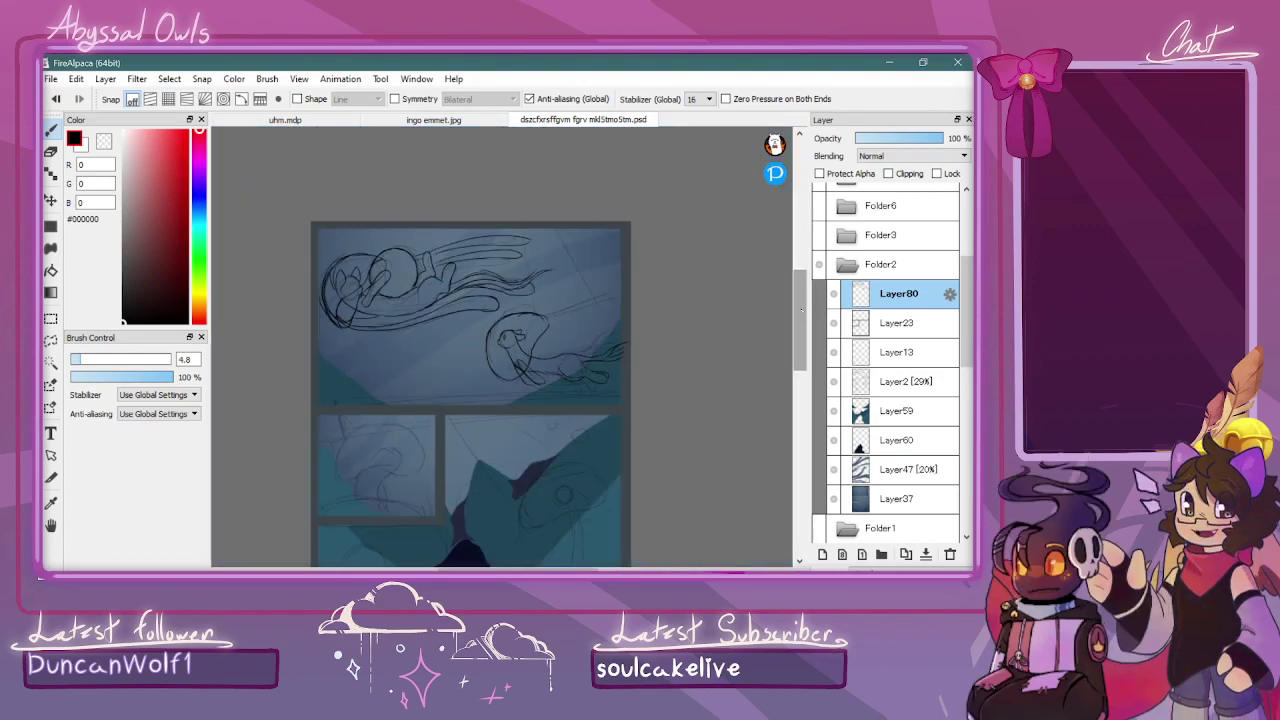
left_click_drag(801, 318, 800, 356)
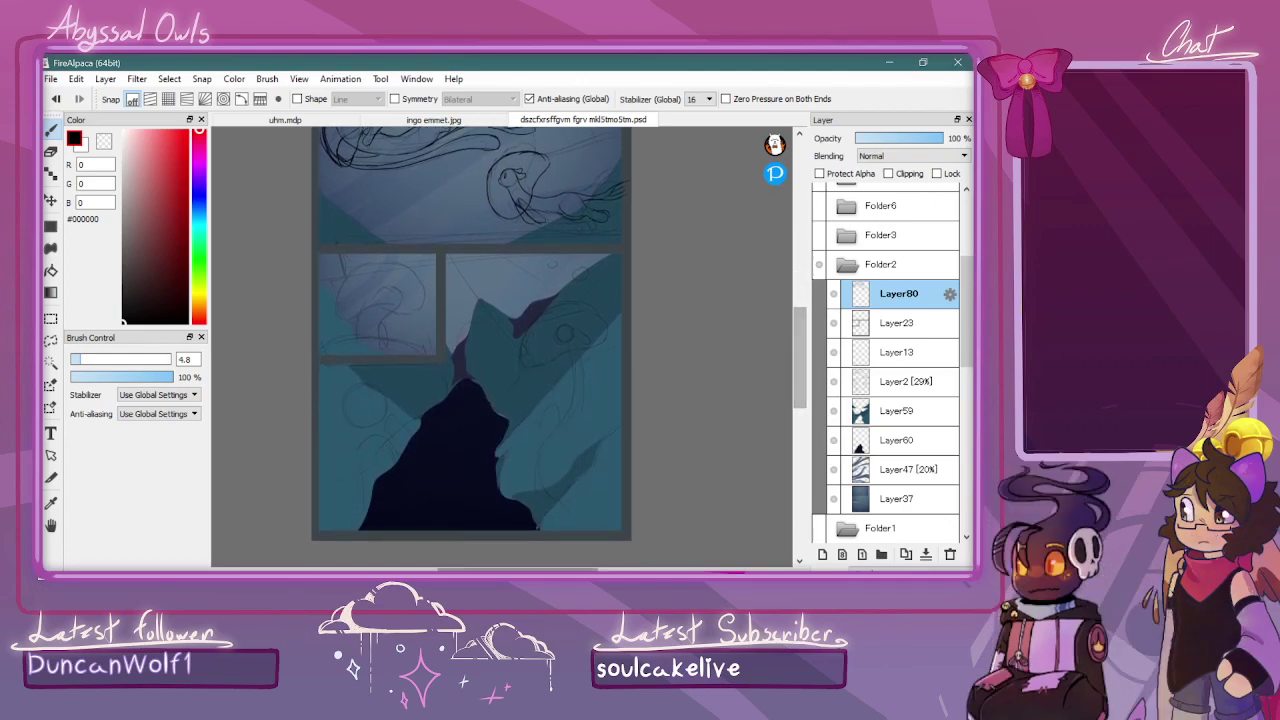
key("ctrl+plus")
key("ctrl+plus")
key("ctrl+plus")
key("ctrl+plus")
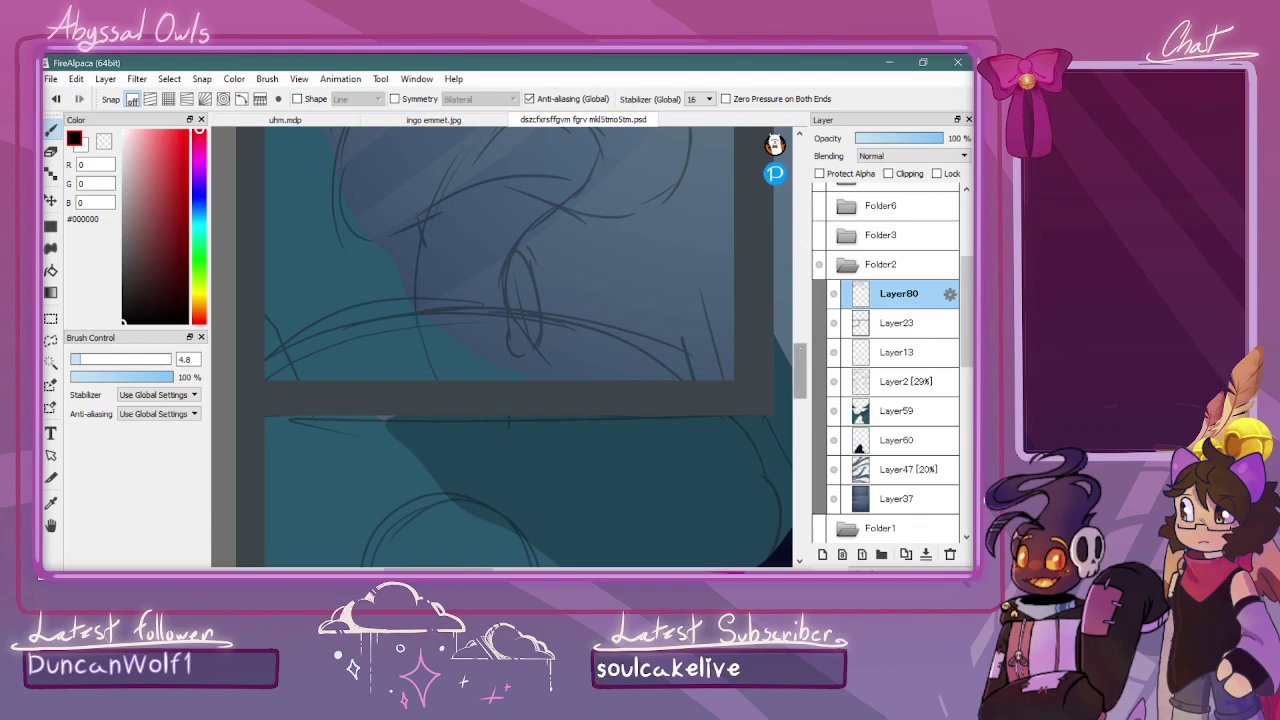
left_click_drag(800, 350, 800, 326)
key("ctrl+minus")
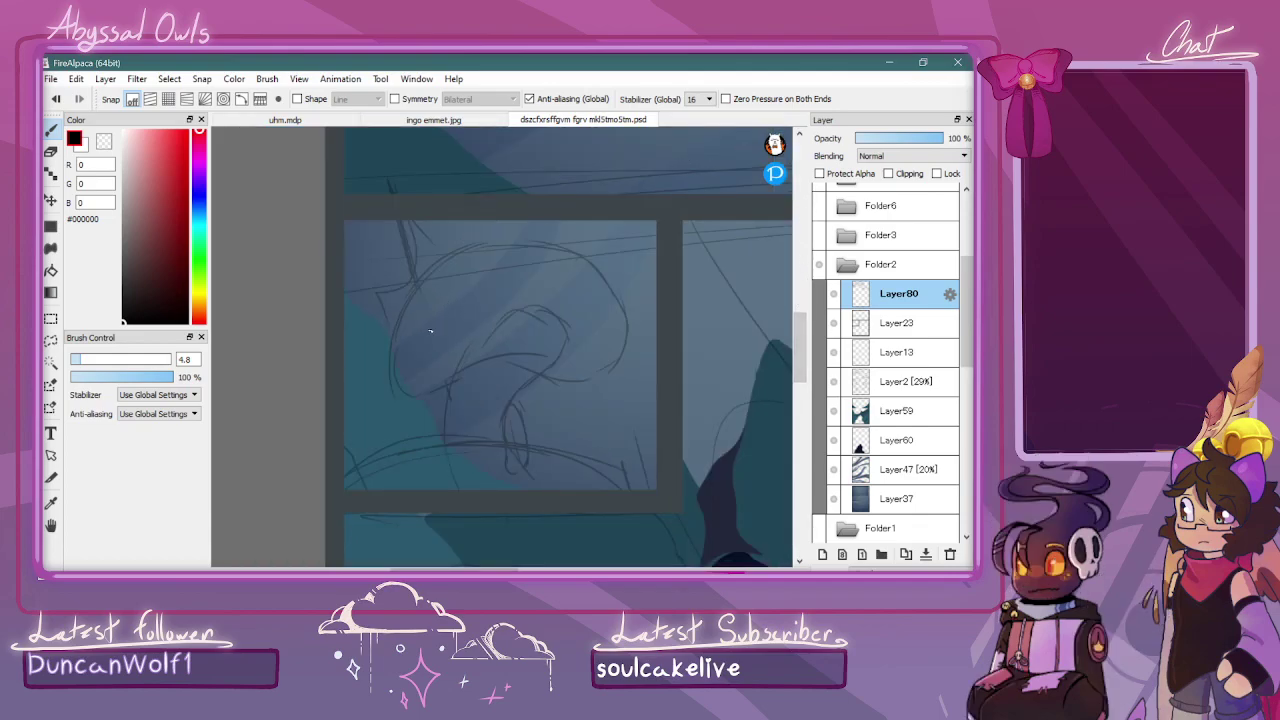
mouse_move(430, 321)
left_mouse_down()
mouse_move(409, 380)
mouse_move(410, 350)
mouse_move(429, 392)
mouse_move(412, 380)
mouse_move(465, 383)
mouse_move(457, 395)
mouse_move(477, 379)
mouse_move(461, 326)
mouse_move(419, 372)
left_mouse_up()
mouse_move(432, 324)
left_mouse_down()
mouse_move(444, 284)
mouse_move(461, 305)
mouse_move(420, 352)
mouse_move(478, 293)
left_mouse_up()
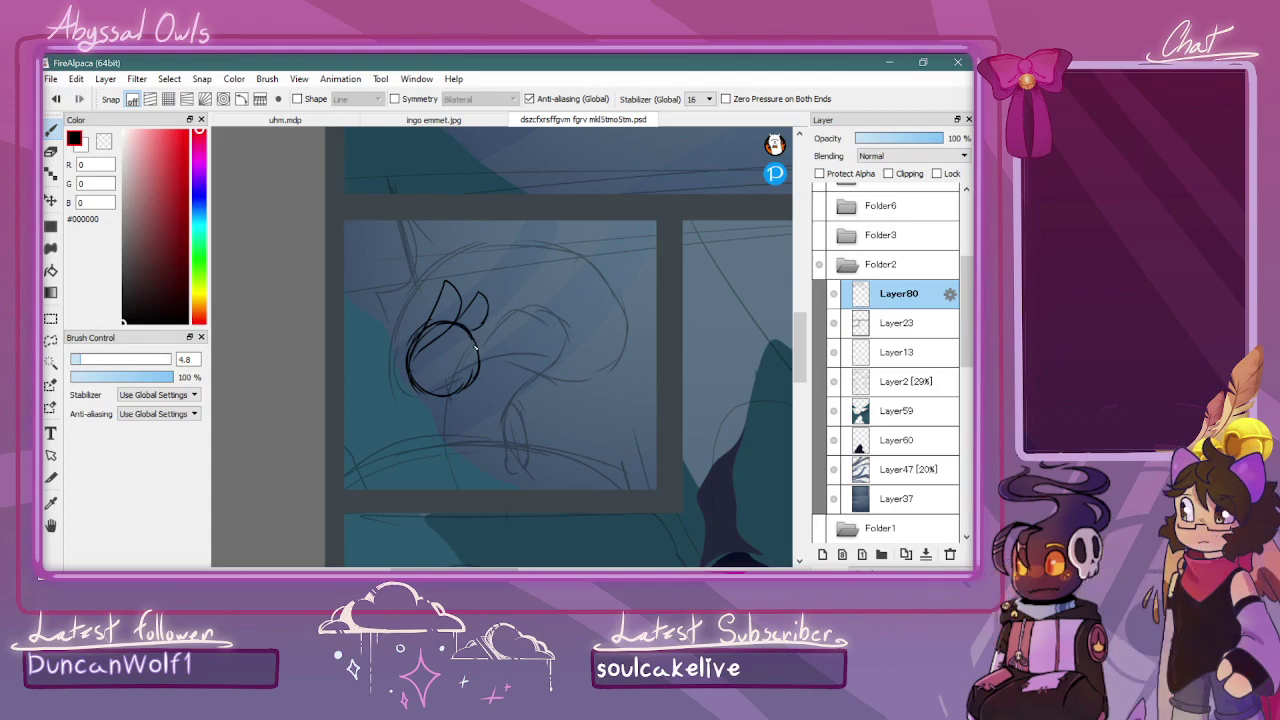
left_click_drag(480, 352, 446, 454)
mouse_move(414, 388)
left_mouse_down()
mouse_move(465, 478)
mouse_move(490, 494)
left_mouse_up()
left_click_drag(478, 393, 520, 414)
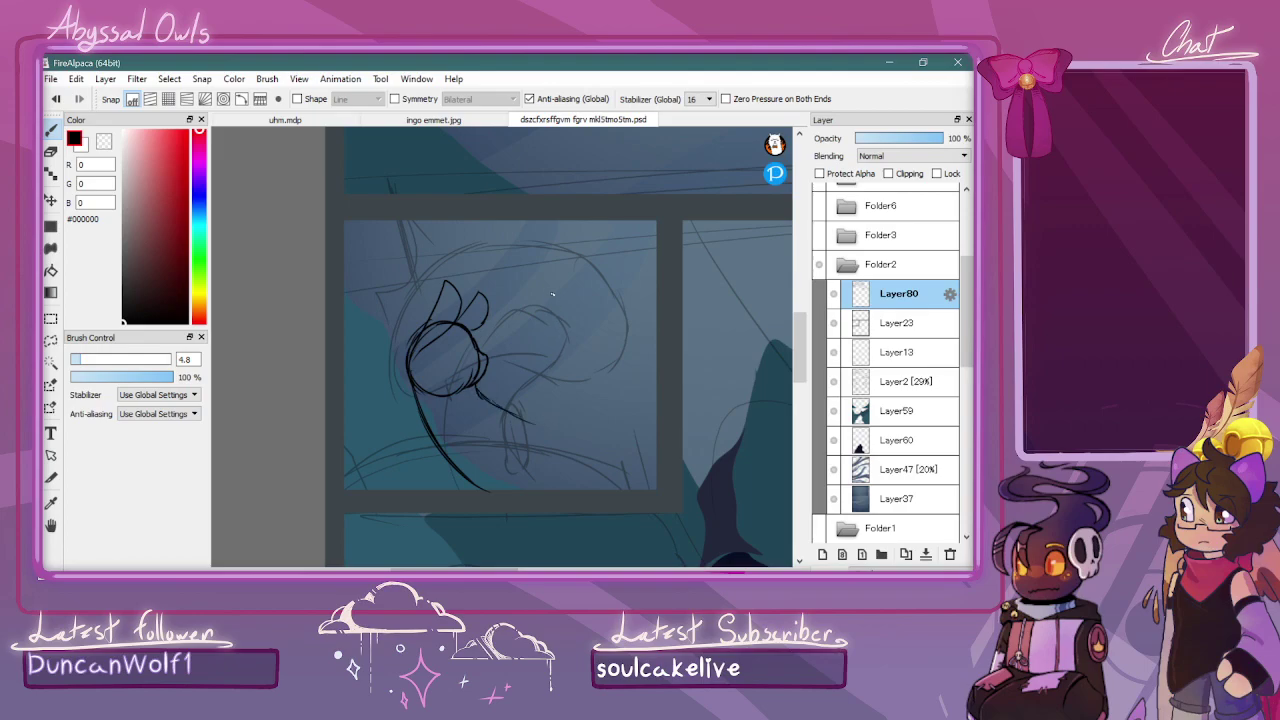
key("ctrl+z")
key("ctrl+z")
key("ctrl+z")
key("ctrl+z")
key("ctrl+z")
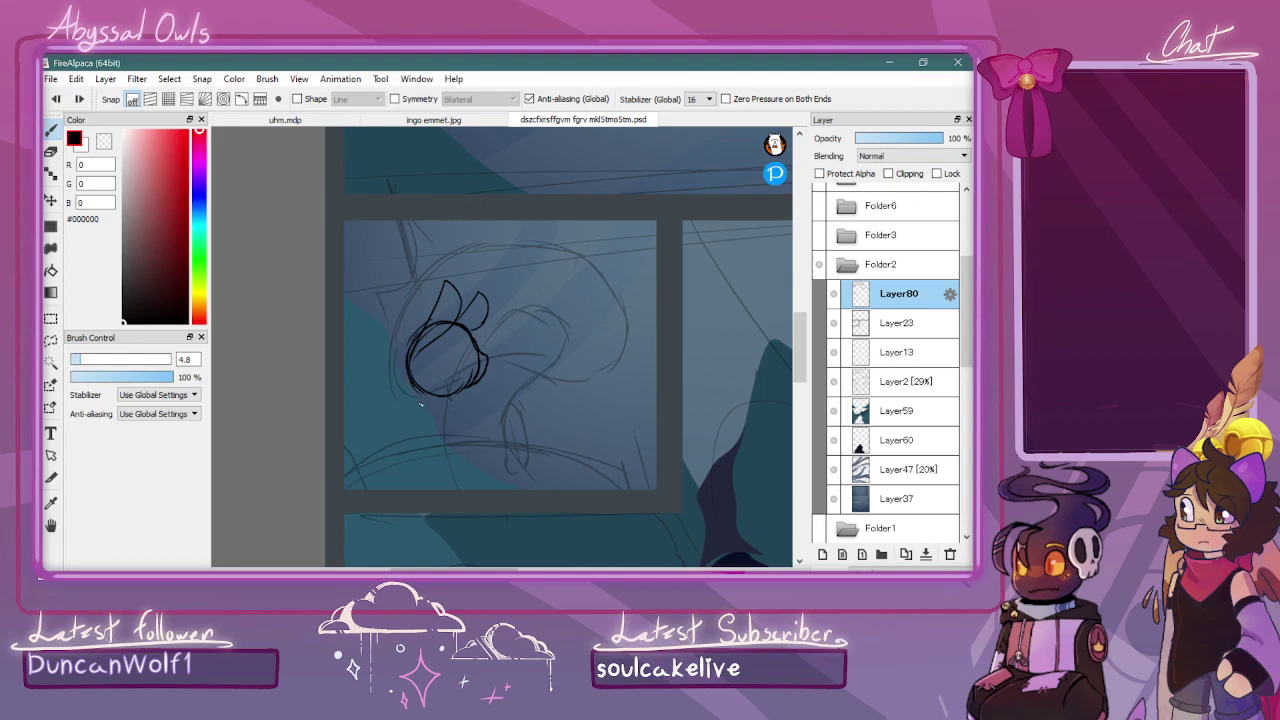
Draw the rounded bell around the small-panel character's head, with two trailing limbs or tentacles and a neck line running past the lower panel edge
mouse_move(398, 388)
left_mouse_down()
mouse_move(404, 297)
mouse_move(477, 248)
mouse_move(453, 254)
mouse_move(562, 222)
left_mouse_up()
mouse_move(398, 388)
left_mouse_down()
mouse_move(457, 411)
mouse_move(584, 356)
mouse_move(572, 361)
mouse_move(614, 356)
left_mouse_up()
mouse_move(535, 224)
left_mouse_down()
mouse_move(619, 256)
mouse_move(650, 324)
mouse_move(637, 290)
mouse_move(640, 318)
mouse_move(611, 343)
mouse_move(662, 444)
left_mouse_up()
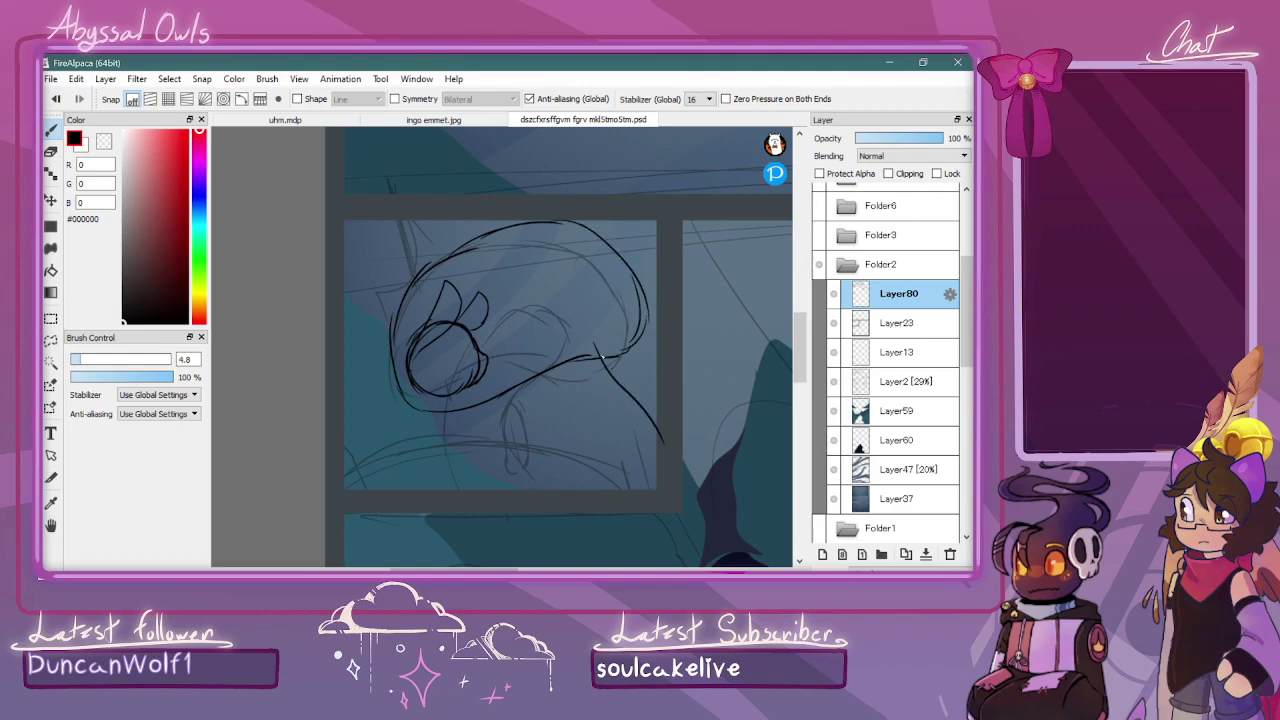
left_click_drag(602, 342, 662, 414)
mouse_move(420, 401)
left_mouse_down()
mouse_move(448, 500)
mouse_move(463, 502)
left_mouse_up()
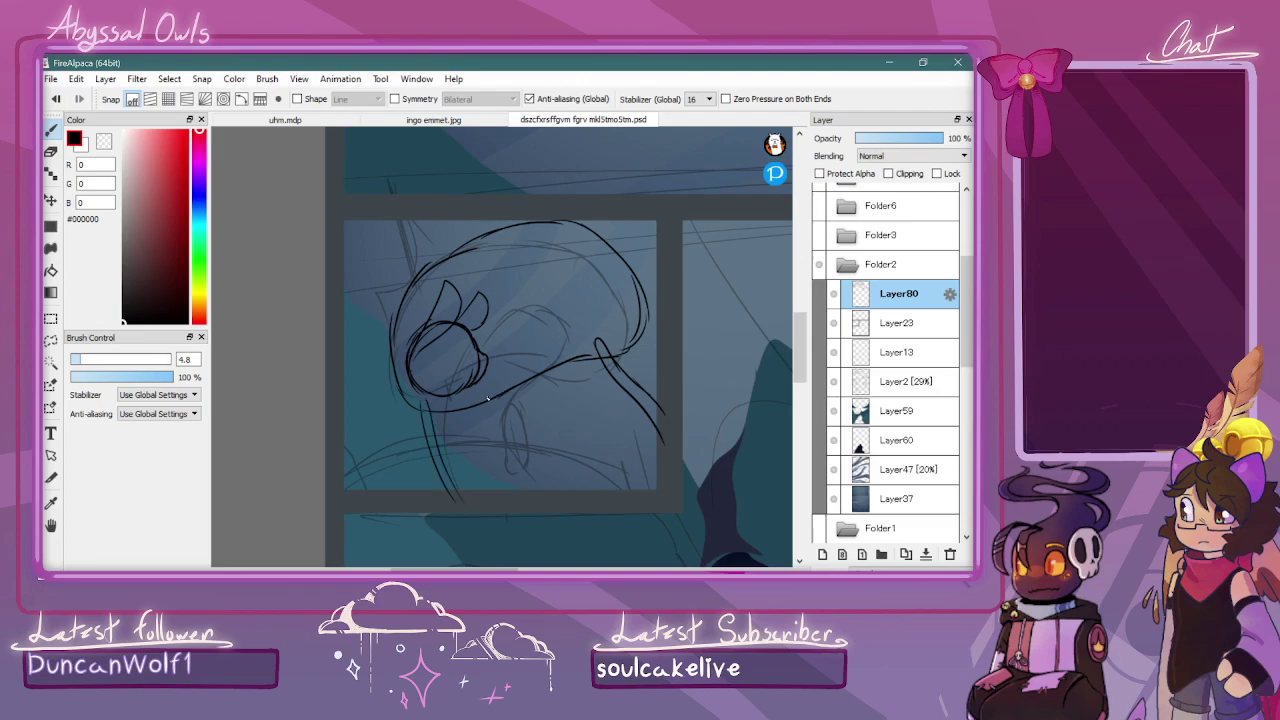
mouse_move(425, 382)
left_mouse_down()
mouse_move(428, 419)
mouse_move(425, 389)
mouse_move(480, 490)
left_mouse_up()
Add jagged impact spikes along the small panel's left edge and in its lower right corner
mouse_move(396, 303)
left_mouse_down()
mouse_move(356, 282)
mouse_move(381, 330)
mouse_move(403, 292)
left_mouse_up()
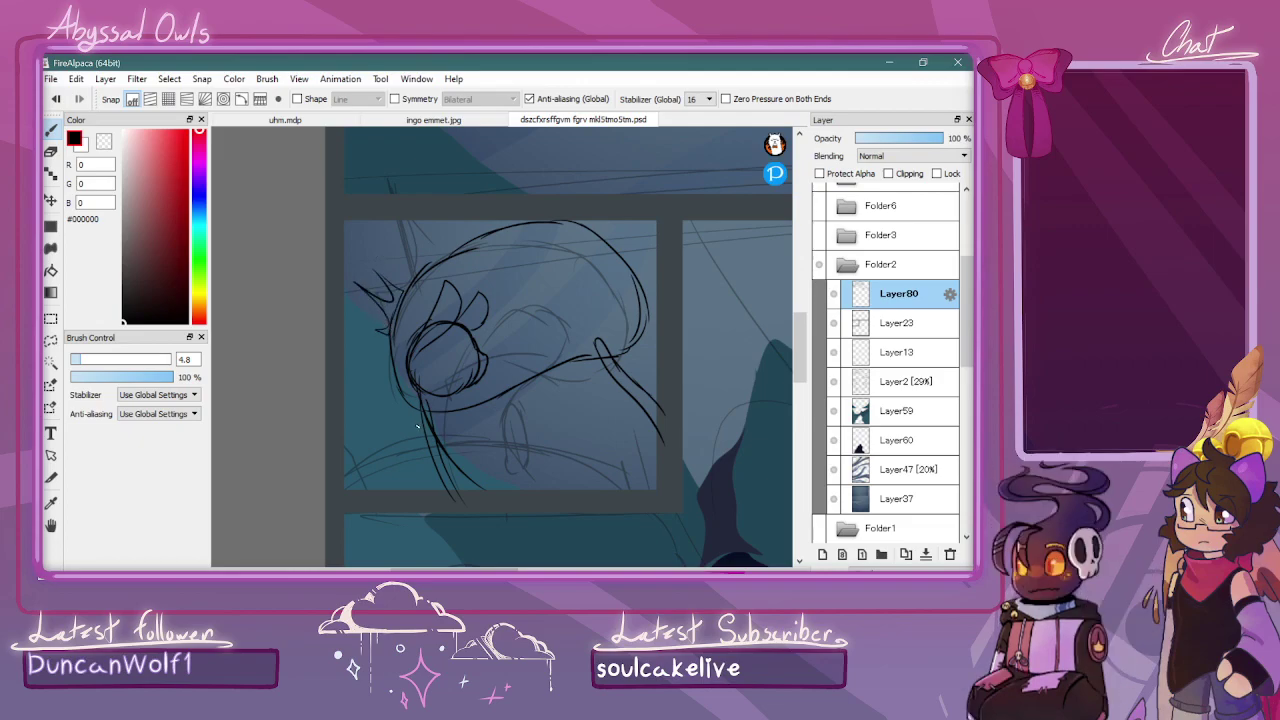
mouse_move(352, 406)
left_mouse_down()
mouse_move(390, 414)
mouse_move(409, 474)
left_mouse_up()
mouse_move(628, 438)
left_mouse_down()
mouse_move(640, 484)
mouse_move(660, 488)
left_mouse_up()
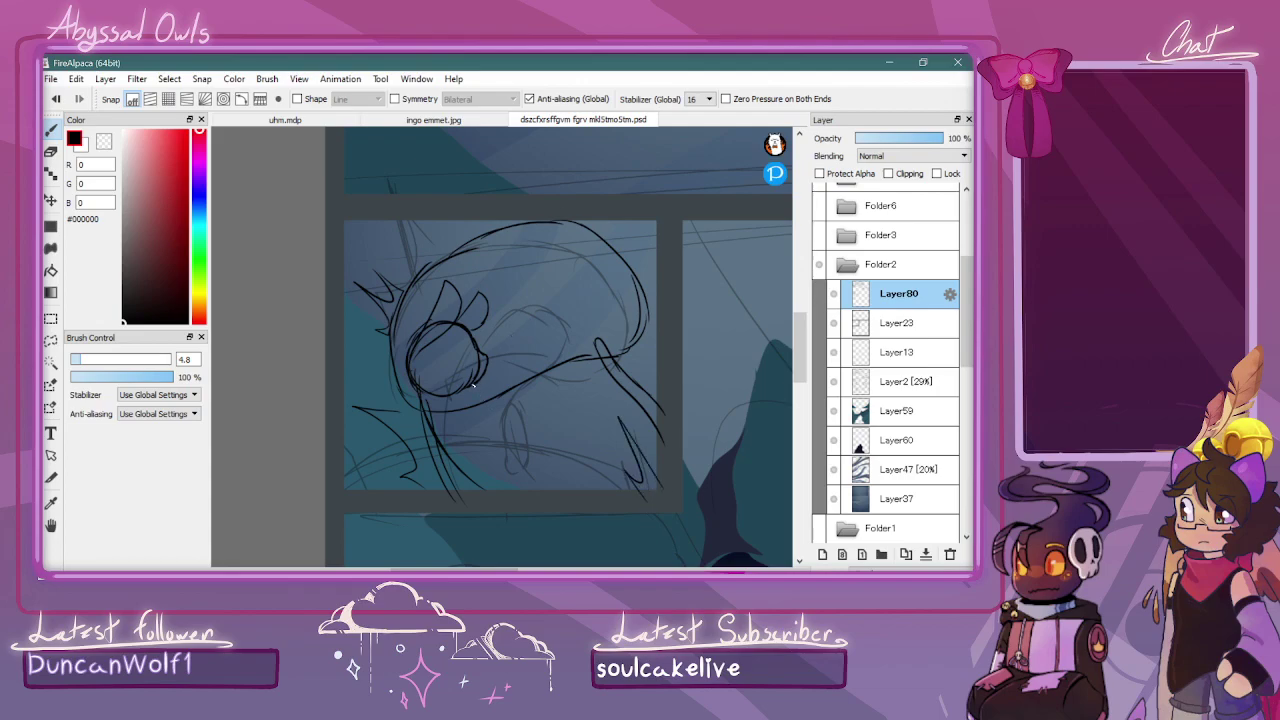
Draw a foreleg stretching from beneath the character's head toward the small panel's lower right
mouse_move(498, 412)
left_mouse_down()
mouse_move(560, 474)
mouse_move(490, 421)
mouse_move(576, 404)
left_mouse_up()
mouse_move(482, 405)
left_mouse_down()
mouse_move(544, 420)
mouse_move(519, 418)
mouse_move(587, 444)
left_mouse_up()
mouse_move(470, 424)
left_mouse_down()
mouse_move(562, 464)
mouse_move(535, 447)
mouse_move(590, 460)
left_mouse_up()
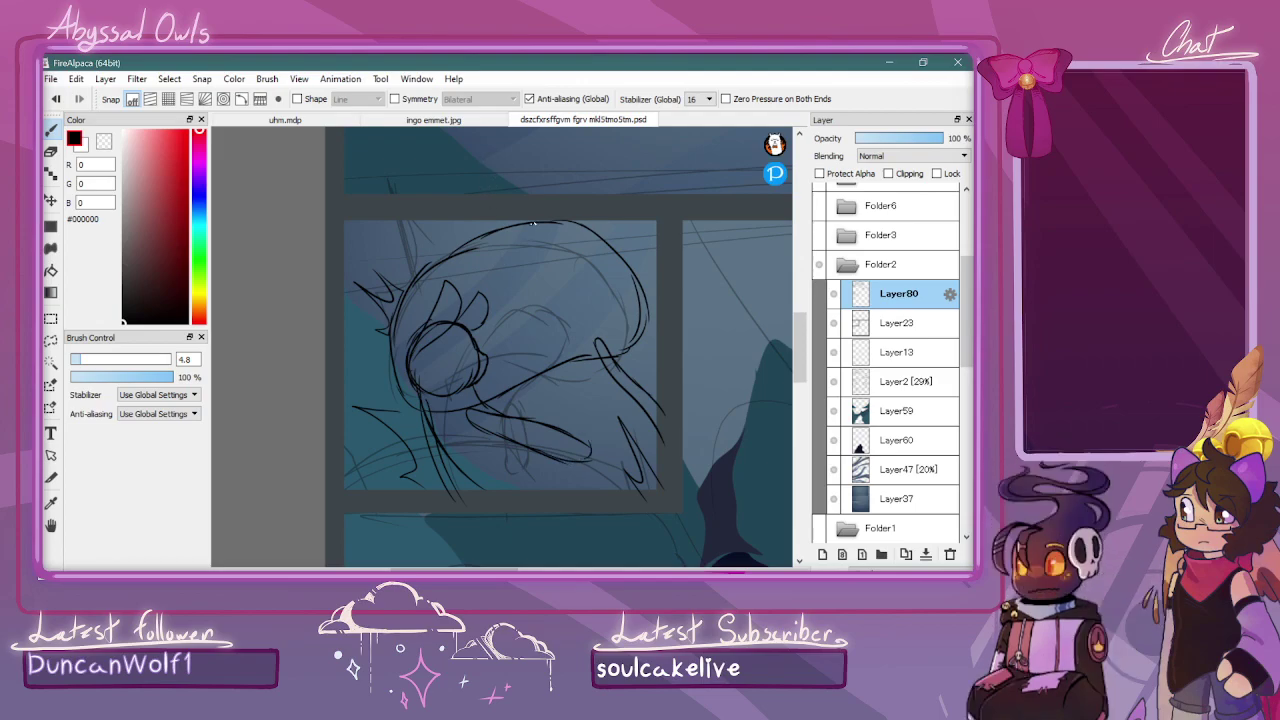
Letter the sound effect "Bonk" in the small panel's upper left corner and extend the spikes in the lower right corner
mouse_move(359, 232)
left_mouse_down()
mouse_move(381, 268)
mouse_move(379, 243)
mouse_move(387, 260)
mouse_move(435, 245)
left_mouse_up()
left_click_drag(560, 462, 597, 488)
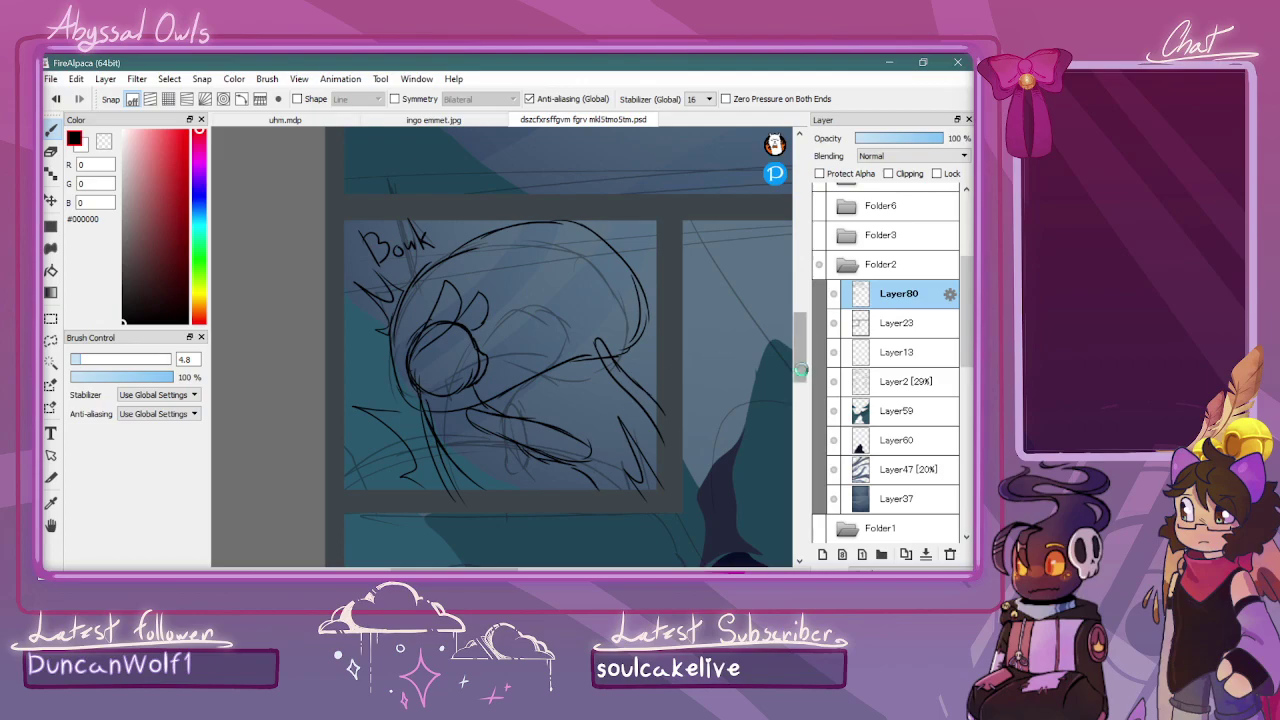
Draw the small head of the character in the large rocky panel, with two drooping rounded ears and a curved crown between them
key("ctrl+Down")
key("ctrl+Down")
left_click_drag(688, 516, 560, 521)
key("ctrl+Up")
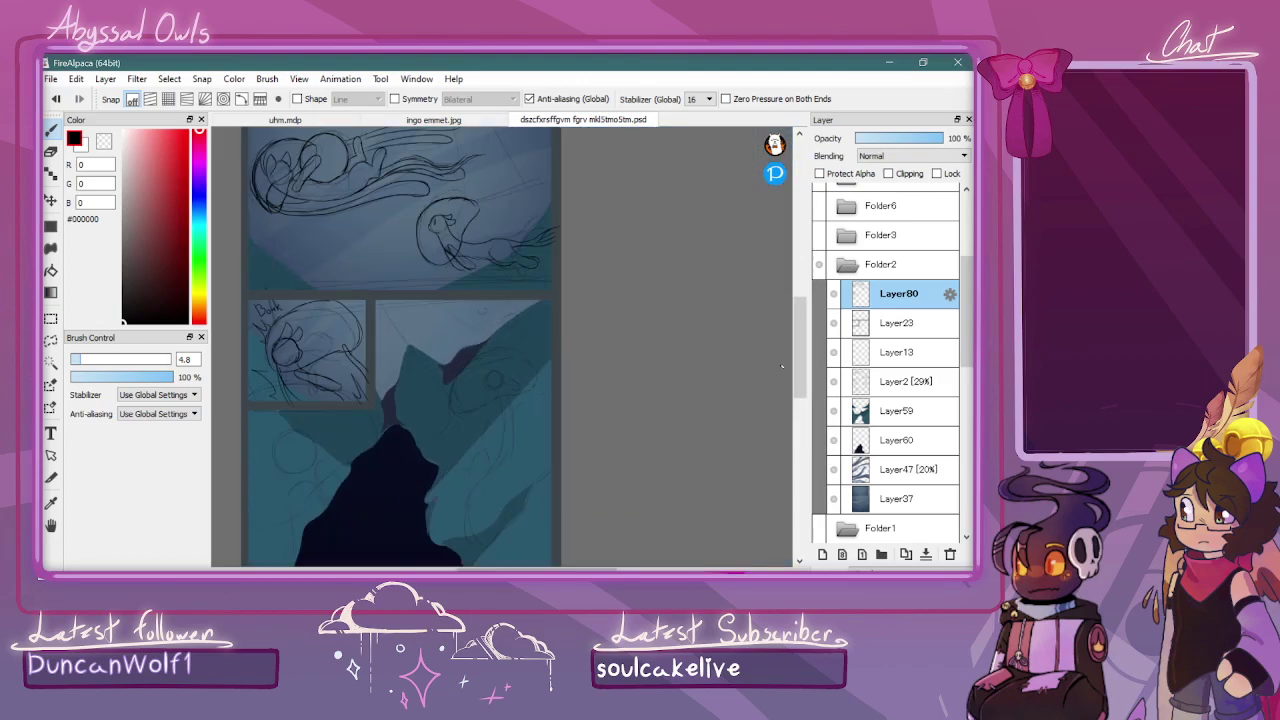
scroll(779, 370, "up", 4)
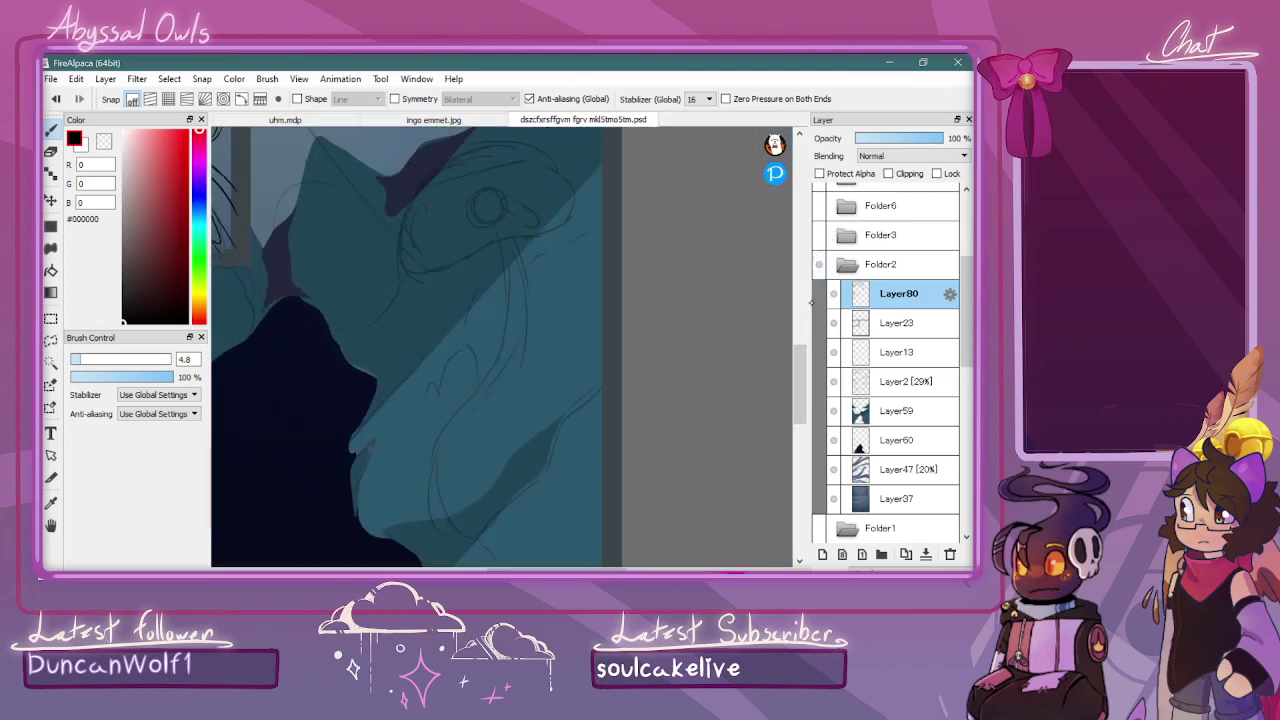
scroll(517, 217, "up", 3)
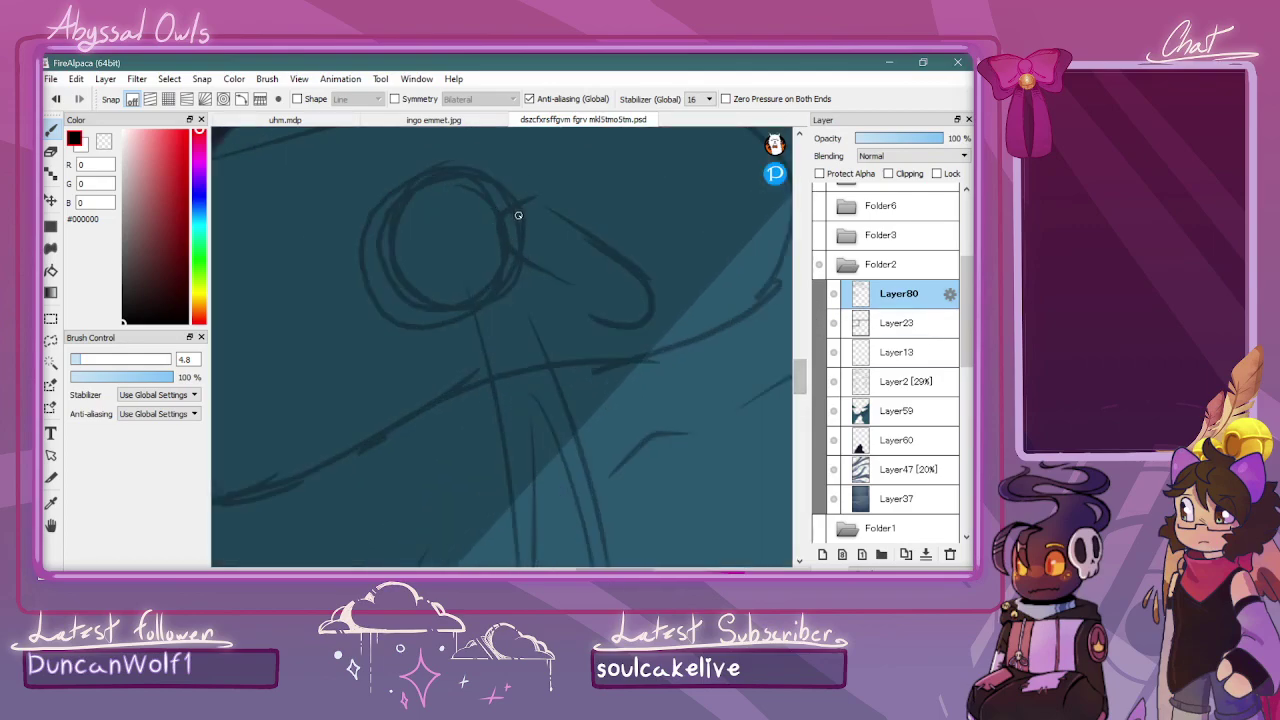
mouse_move(525, 183)
left_mouse_down()
mouse_move(487, 200)
mouse_move(494, 262)
mouse_move(534, 283)
mouse_move(522, 271)
mouse_move(610, 288)
mouse_move(605, 232)
mouse_move(583, 204)
mouse_move(624, 239)
mouse_move(642, 297)
left_mouse_up()
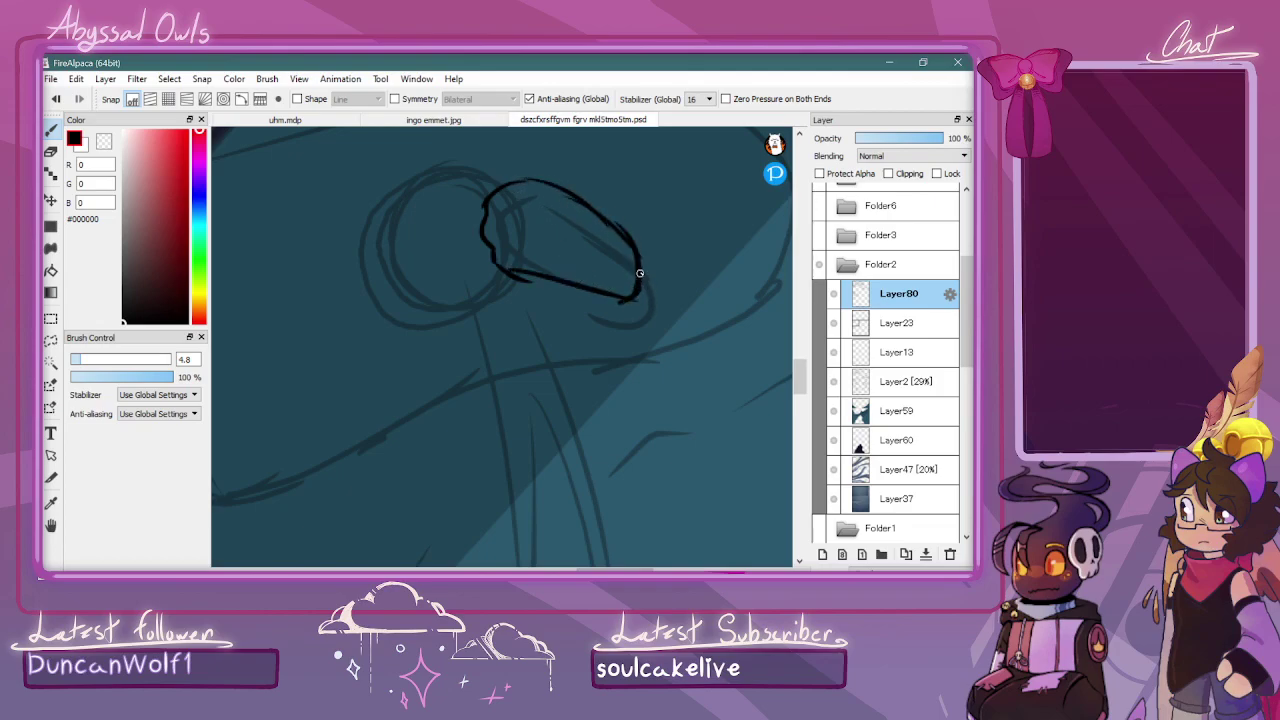
mouse_move(390, 207)
left_mouse_down()
mouse_move(363, 328)
mouse_move(392, 300)
mouse_move(382, 330)
mouse_move(396, 339)
mouse_move(437, 320)
mouse_move(446, 284)
mouse_move(412, 202)
mouse_move(383, 222)
left_mouse_up()
left_click_drag(464, 172, 492, 177)
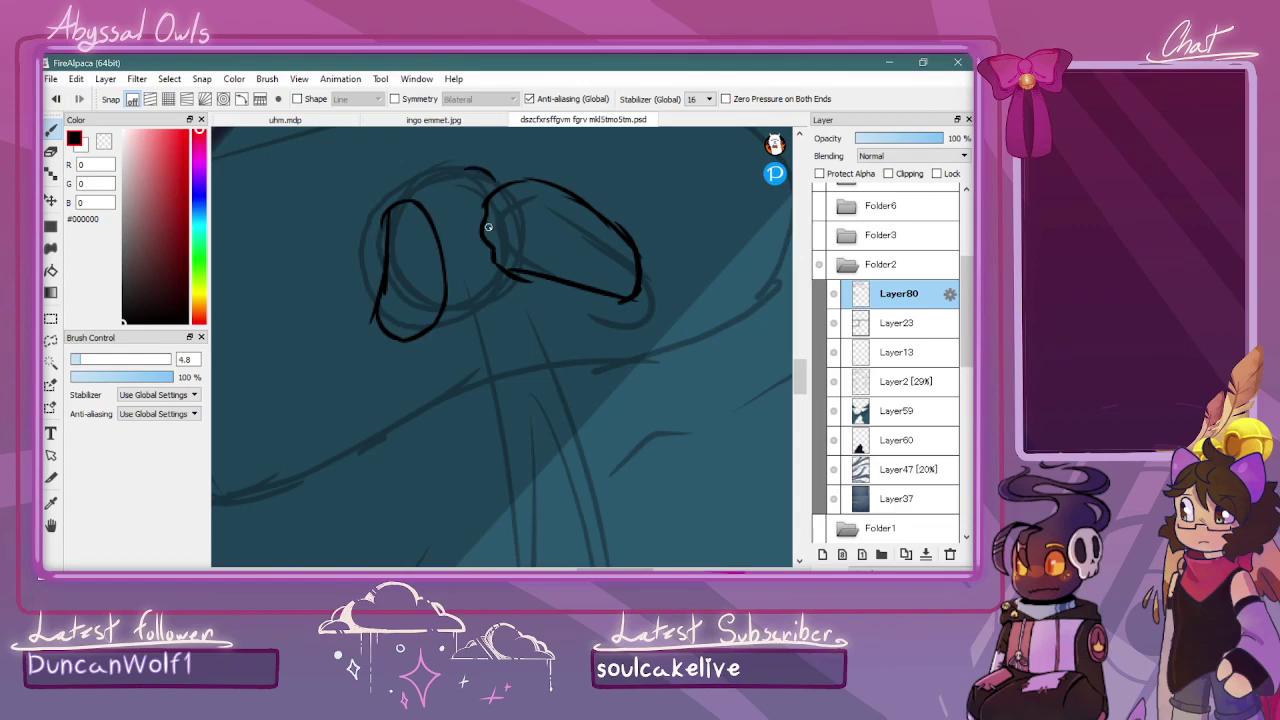
left_click_drag(558, 293, 571, 286)
Draw the character's long curved back flowing into a pointed tail, and add the front contour of the body
scroll(505, 300, "down", 5)
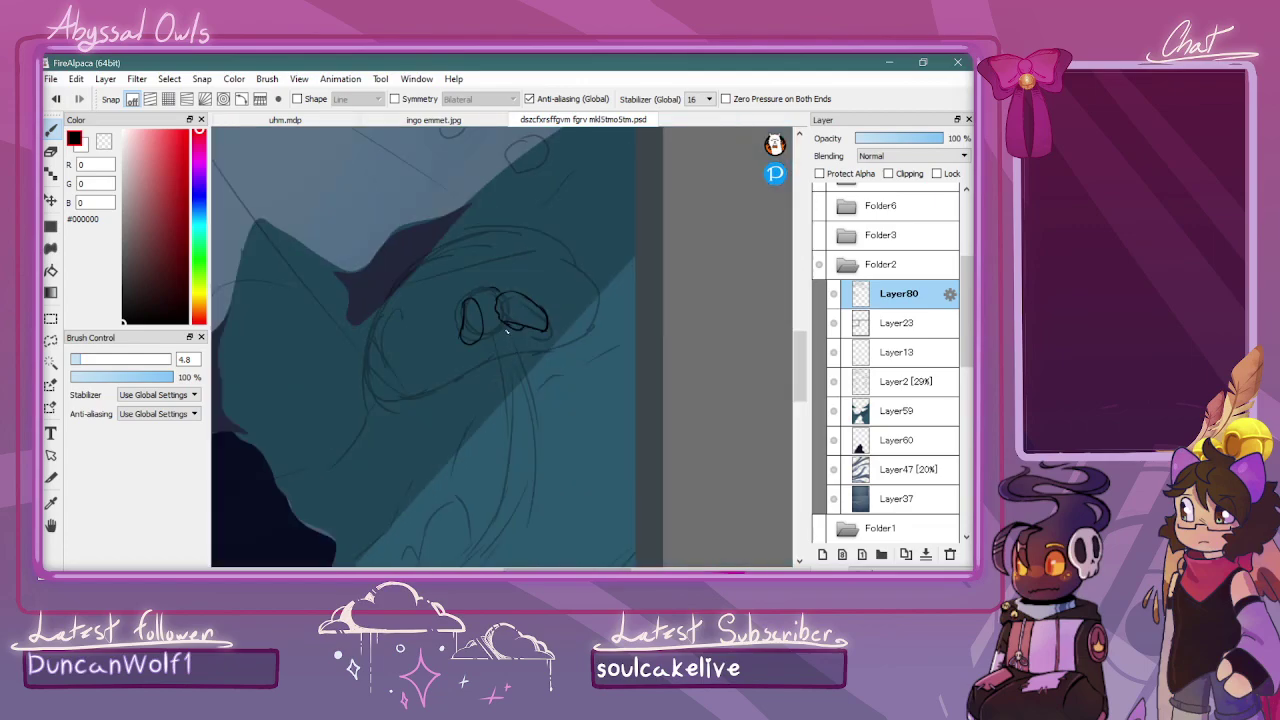
left_click_drag(510, 335, 536, 440)
scroll(571, 343, "down", 3)
mouse_move(532, 345)
left_mouse_down()
mouse_move(509, 443)
mouse_move(425, 521)
mouse_move(417, 392)
mouse_move(404, 450)
mouse_move(409, 491)
mouse_move(489, 555)
left_mouse_up()
mouse_move(427, 368)
left_mouse_down()
mouse_move(416, 476)
mouse_move(482, 519)
mouse_move(490, 547)
left_mouse_up()
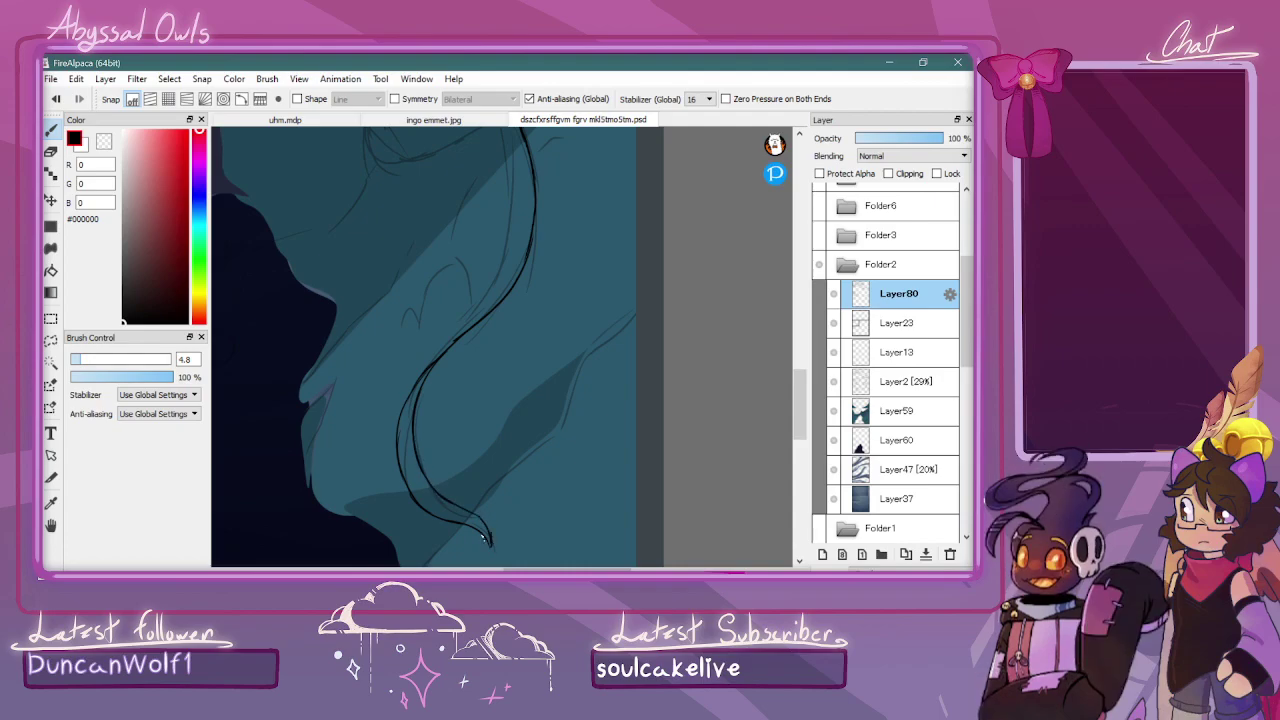
scroll(472, 317, "up", 5)
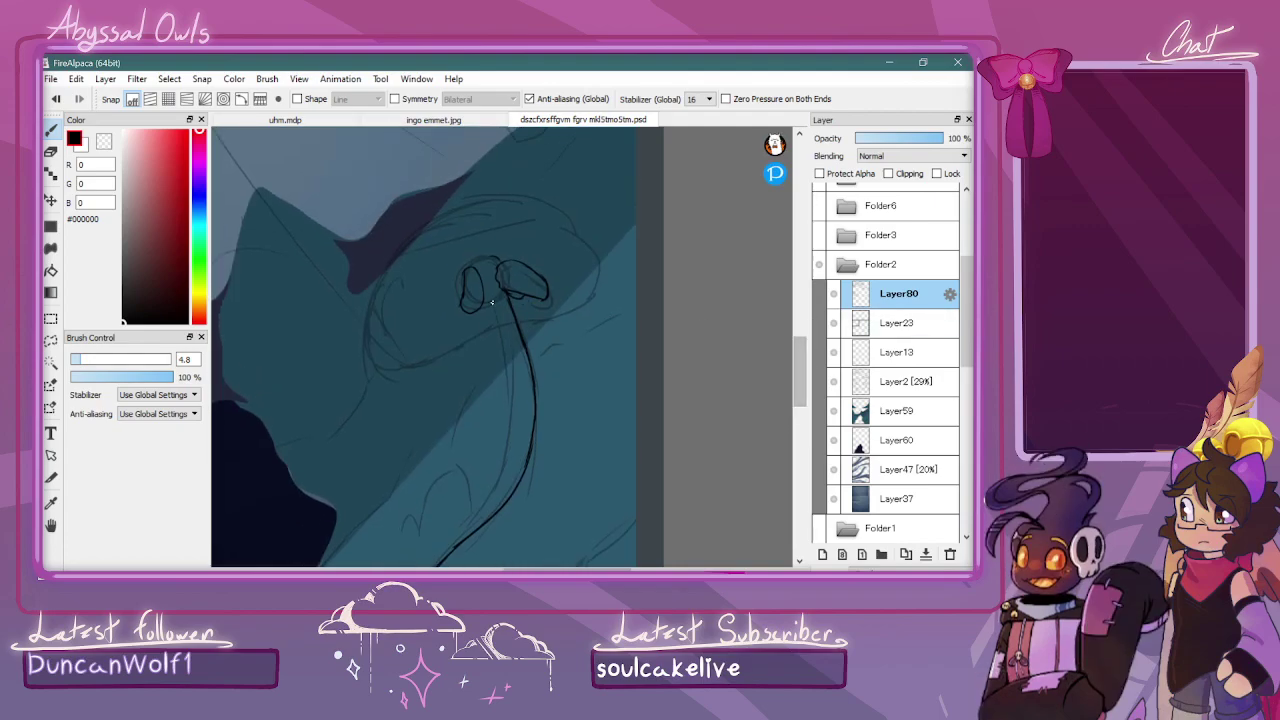
mouse_move(472, 314)
left_mouse_down()
mouse_move(483, 416)
mouse_move(453, 468)
left_mouse_up()
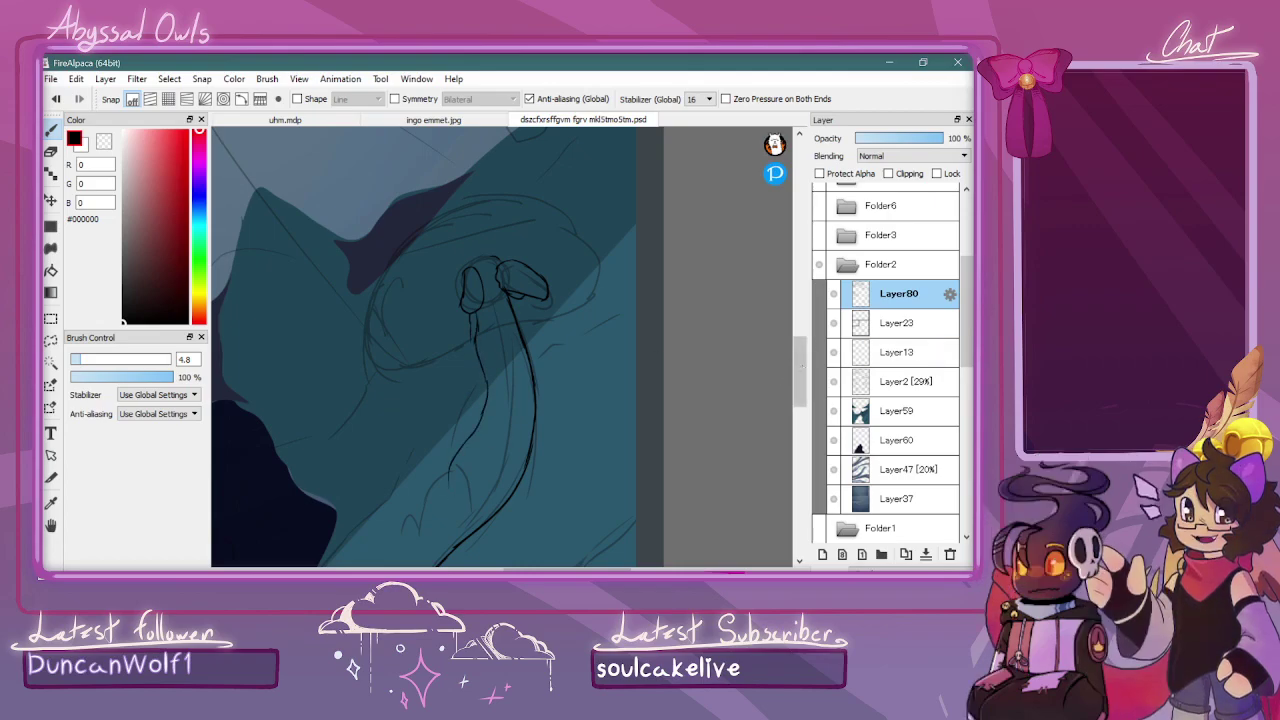
Draw two hind legs with rounded feet and a narrow foreleg hanging along the front of the body
left_click_drag(800, 361, 800, 382)
left_click_drag(452, 340, 447, 369)
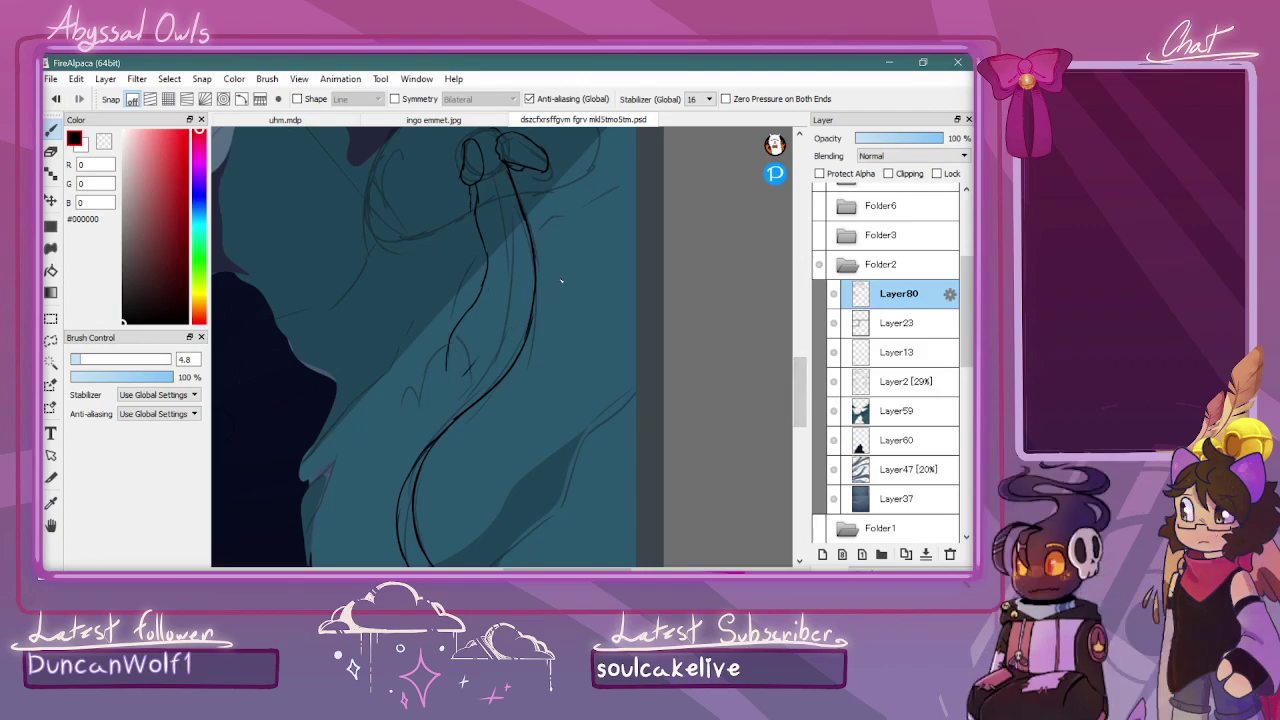
mouse_move(445, 370)
left_mouse_down()
mouse_move(408, 426)
mouse_move(463, 384)
left_mouse_up()
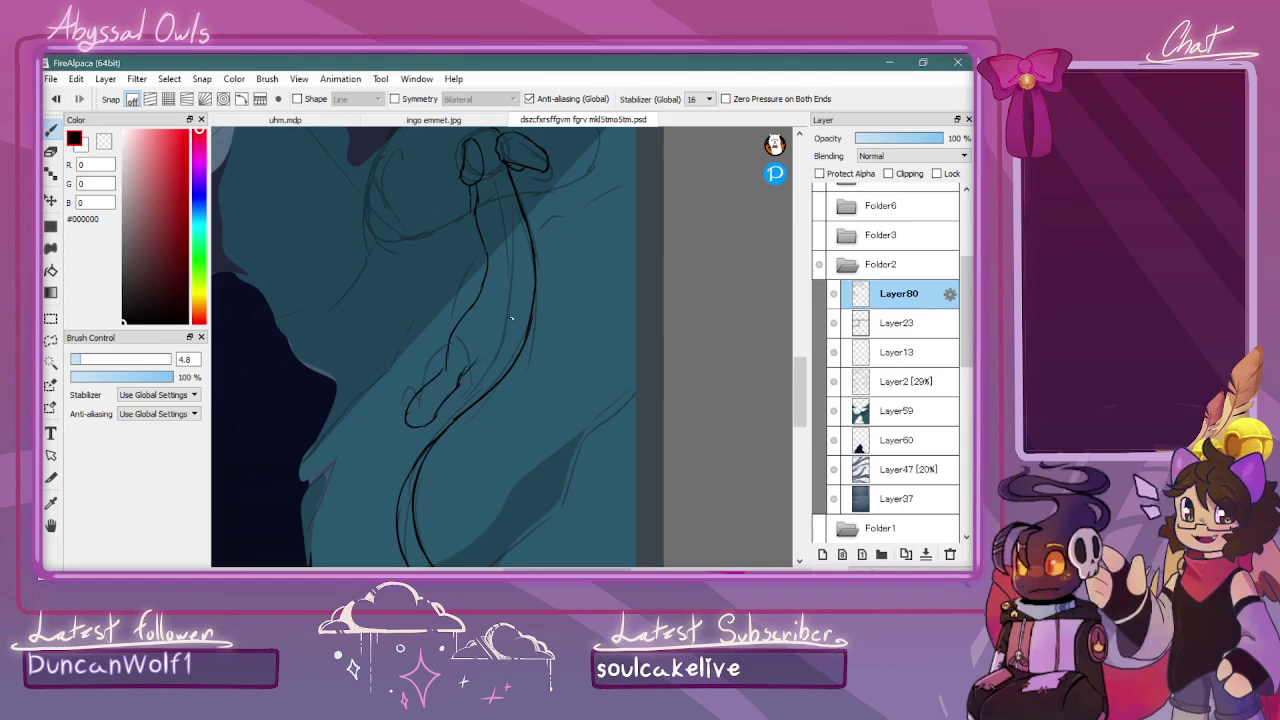
mouse_move(470, 386)
left_mouse_down()
mouse_move(500, 435)
mouse_move(495, 418)
mouse_move(521, 428)
mouse_move(517, 389)
left_mouse_up()
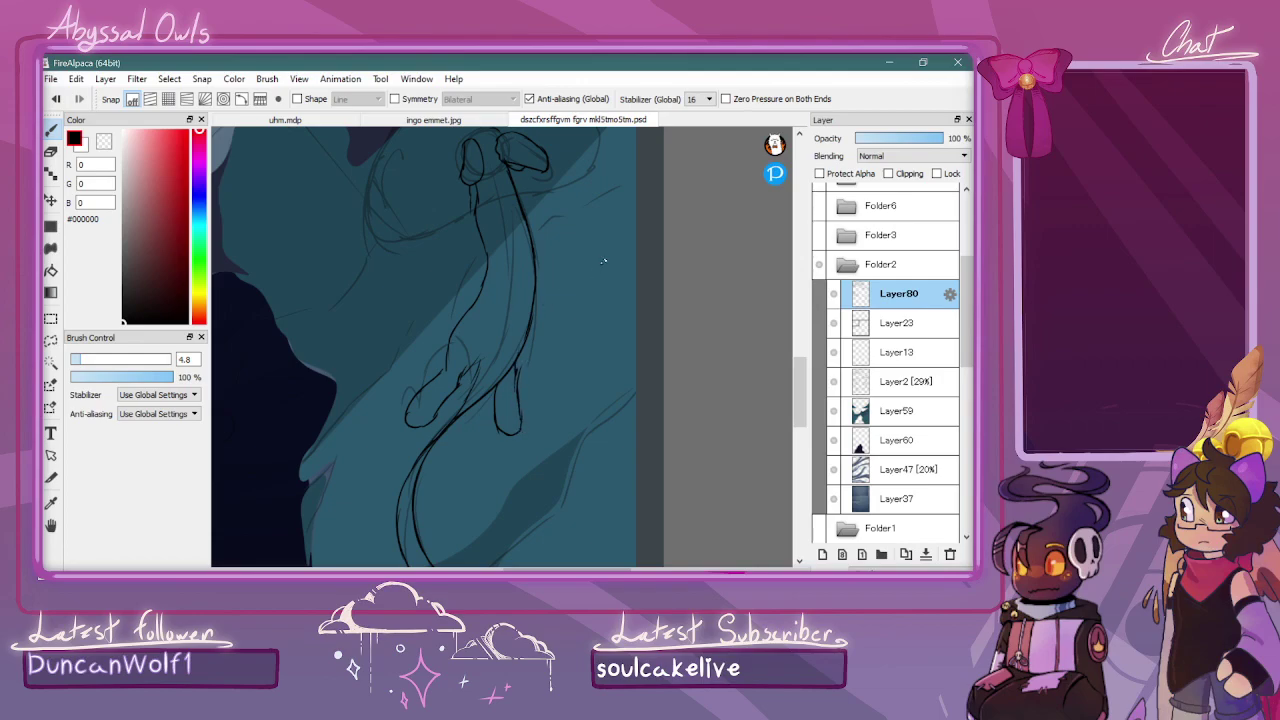
left_click_drag(475, 207, 459, 305)
left_click_drag(476, 207, 478, 295)
Add separate wavy strands to the tail, running down to the lower edge of the panel
left_click_drag(799, 376, 799, 402)
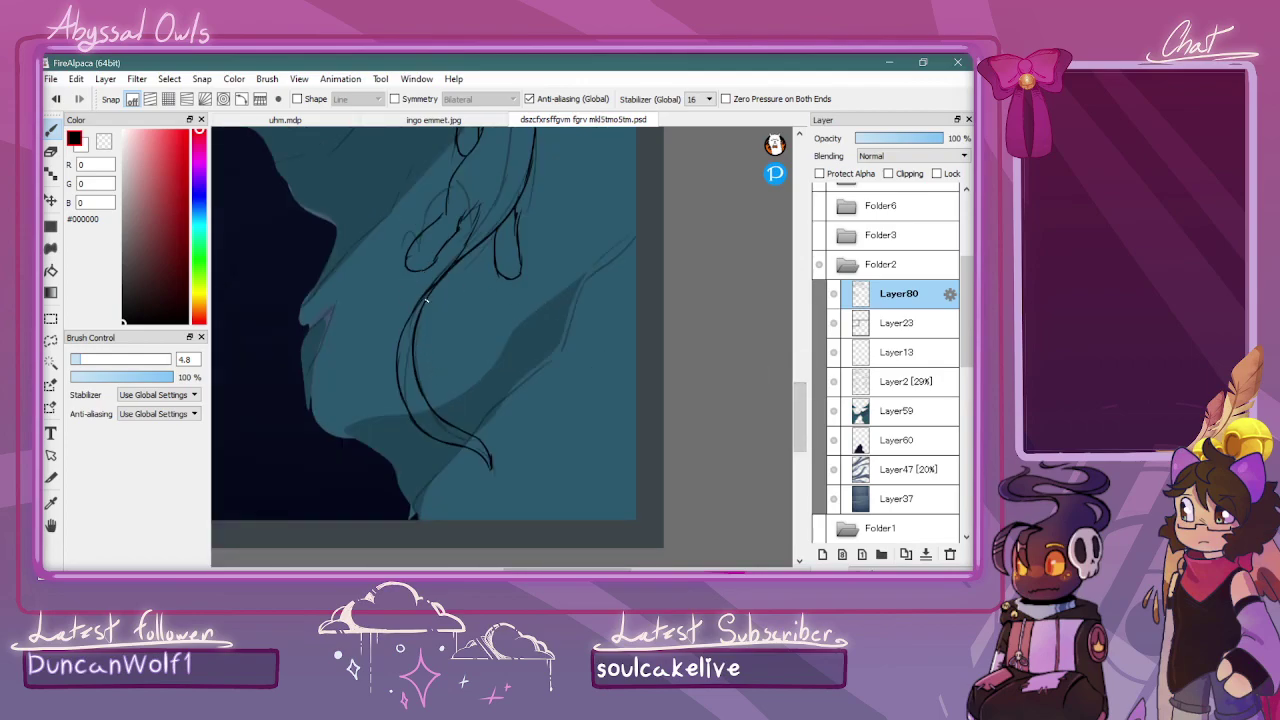
mouse_move(474, 249)
left_mouse_down()
mouse_move(426, 339)
mouse_move(429, 310)
mouse_move(428, 361)
mouse_move(440, 398)
left_mouse_up()
left_click_drag(442, 450, 427, 498)
mouse_move(428, 330)
left_mouse_down()
mouse_move(454, 408)
mouse_move(452, 524)
left_mouse_up()
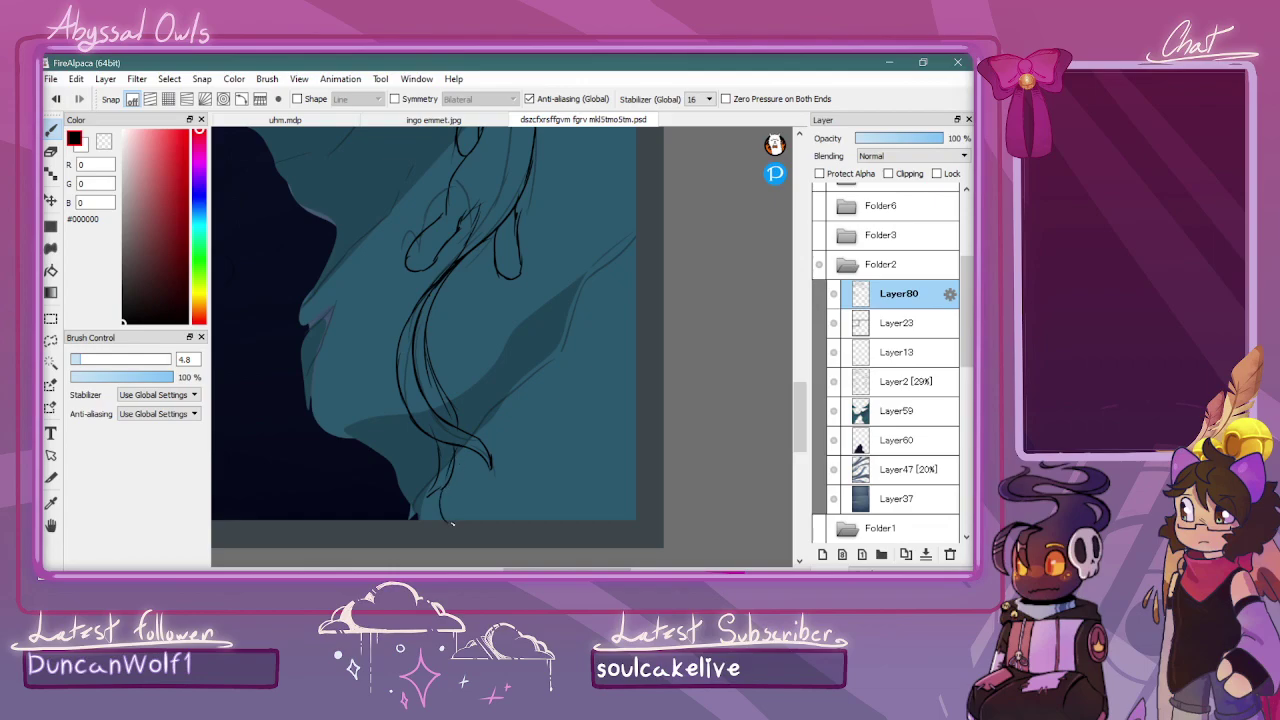
Draw a domed jellyfish bell over the character's head and hang a long round-tipped tentacle from its left side
left_click_drag(801, 392, 801, 339)
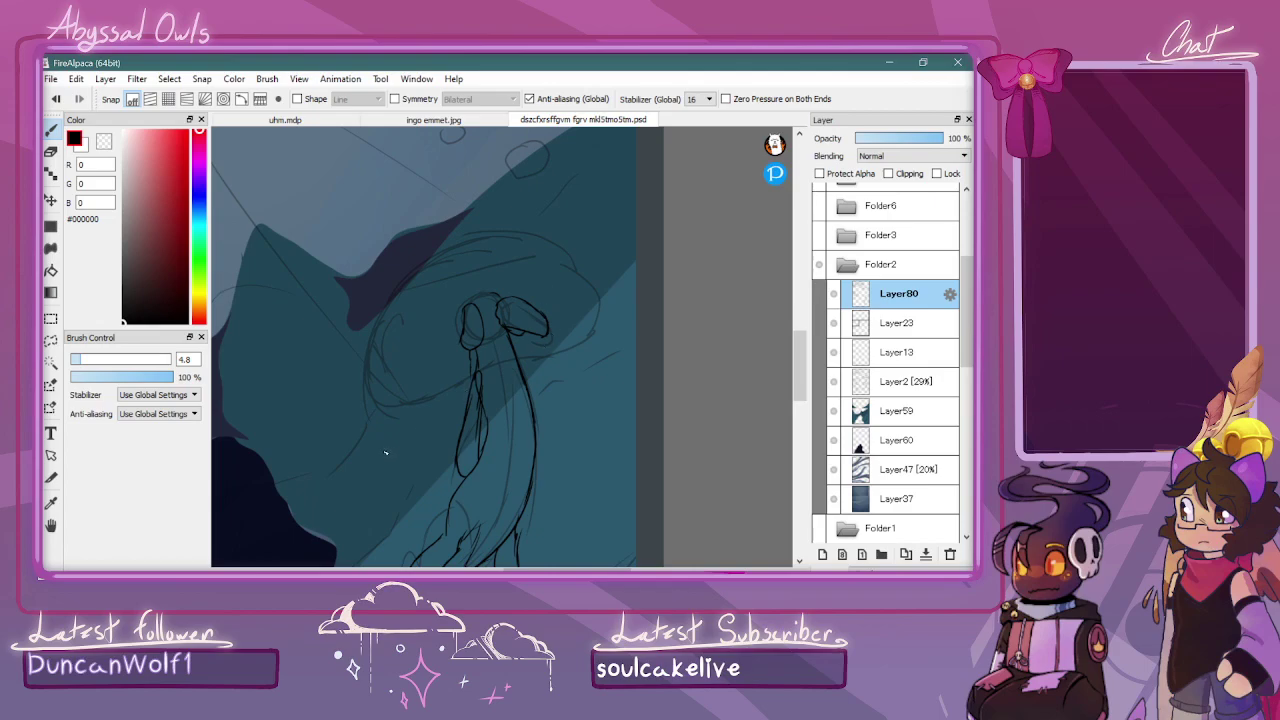
mouse_move(386, 406)
left_mouse_down()
mouse_move(580, 363)
mouse_move(603, 322)
mouse_move(571, 280)
mouse_move(591, 283)
mouse_move(491, 232)
mouse_move(553, 240)
mouse_move(430, 249)
mouse_move(491, 232)
mouse_move(382, 312)
mouse_move(430, 249)
mouse_move(398, 382)
left_mouse_up()
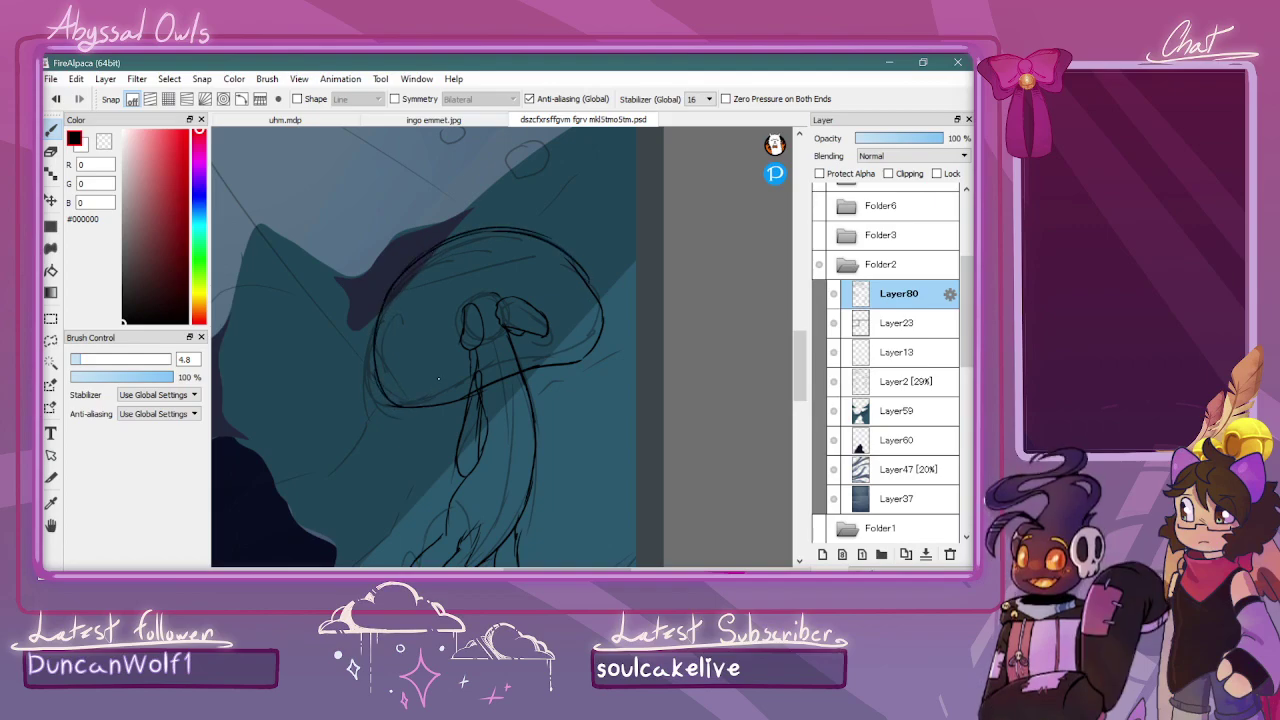
scroll(343, 466, "down", 3)
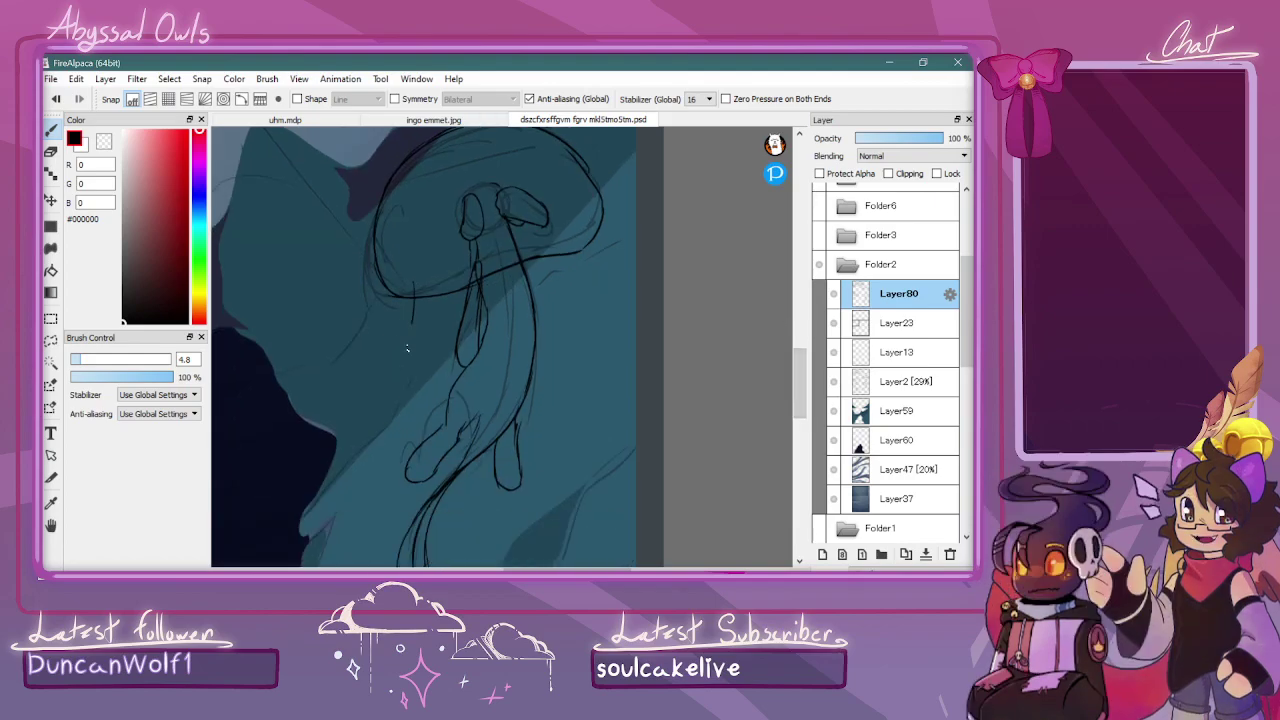
mouse_move(343, 466)
left_mouse_down()
mouse_move(354, 548)
mouse_move(374, 432)
mouse_move(416, 376)
mouse_move(416, 289)
left_mouse_up()
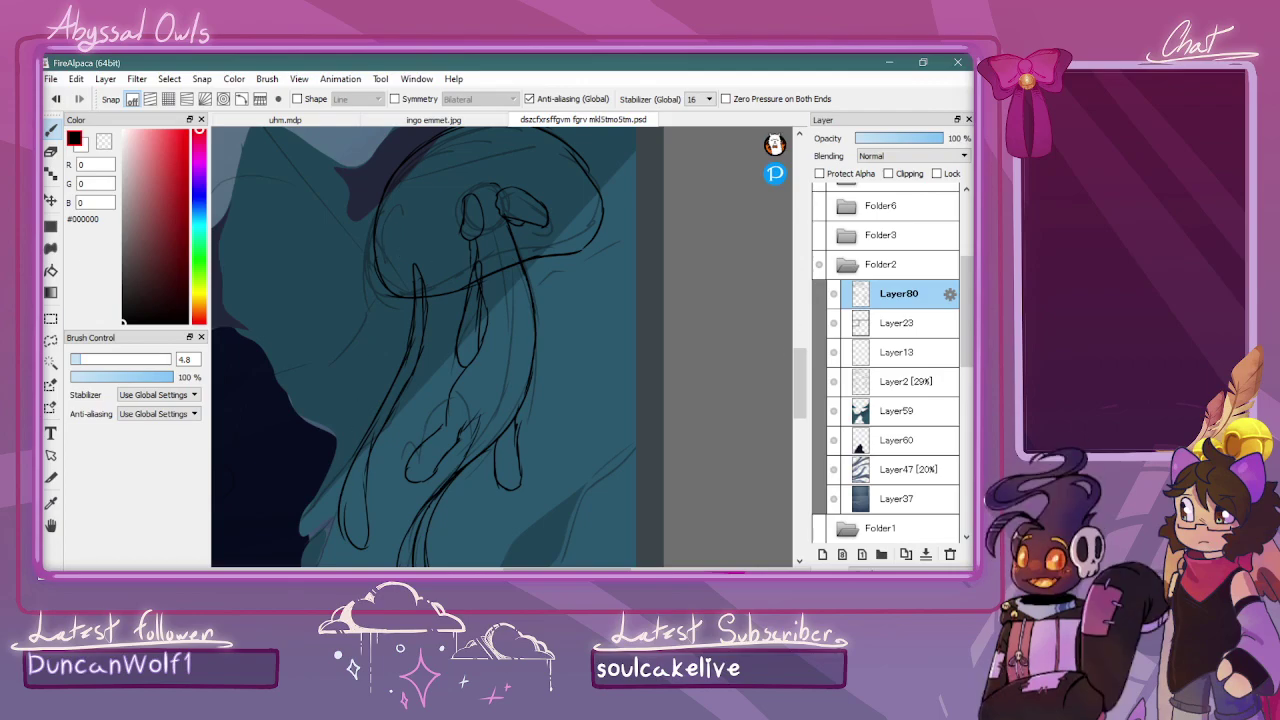
key("alt+Tab")
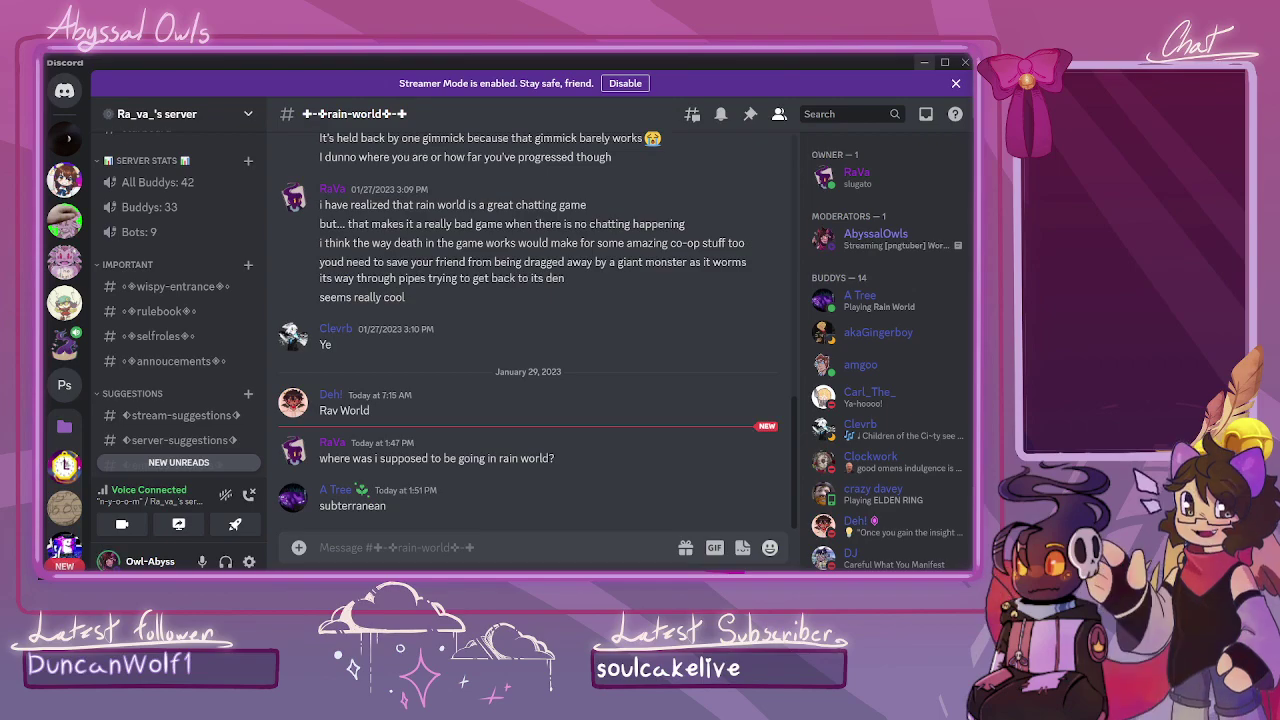
key("alt+Tab")
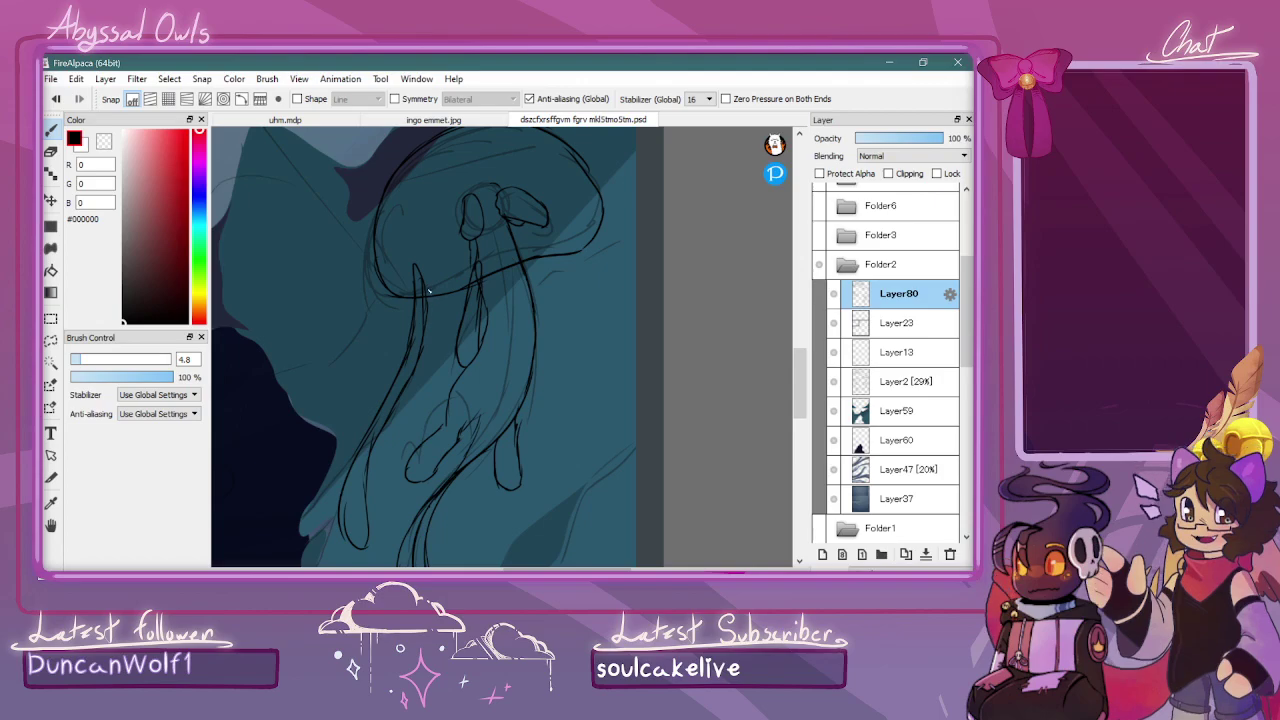
Draw a second, thinner tentacle beside the left one and two long curved tentacles hanging from the bell's right side
left_click_drag(435, 284, 414, 452)
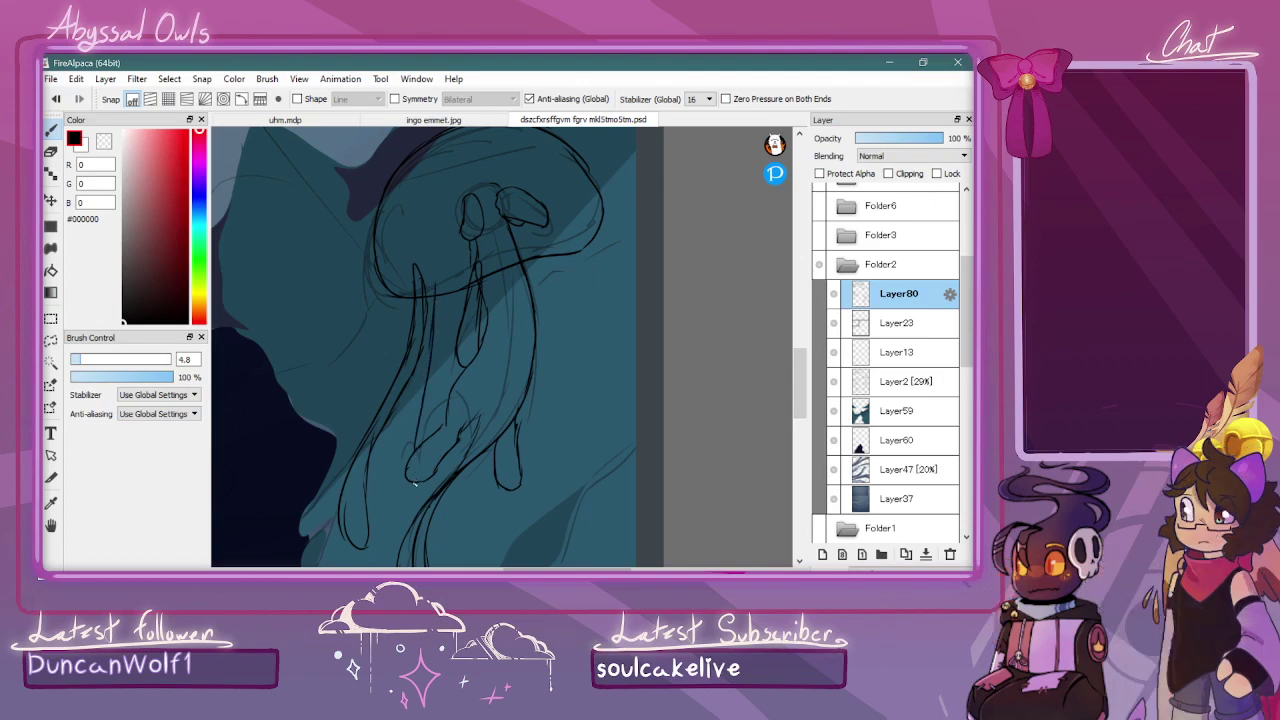
left_click_drag(445, 302, 430, 450)
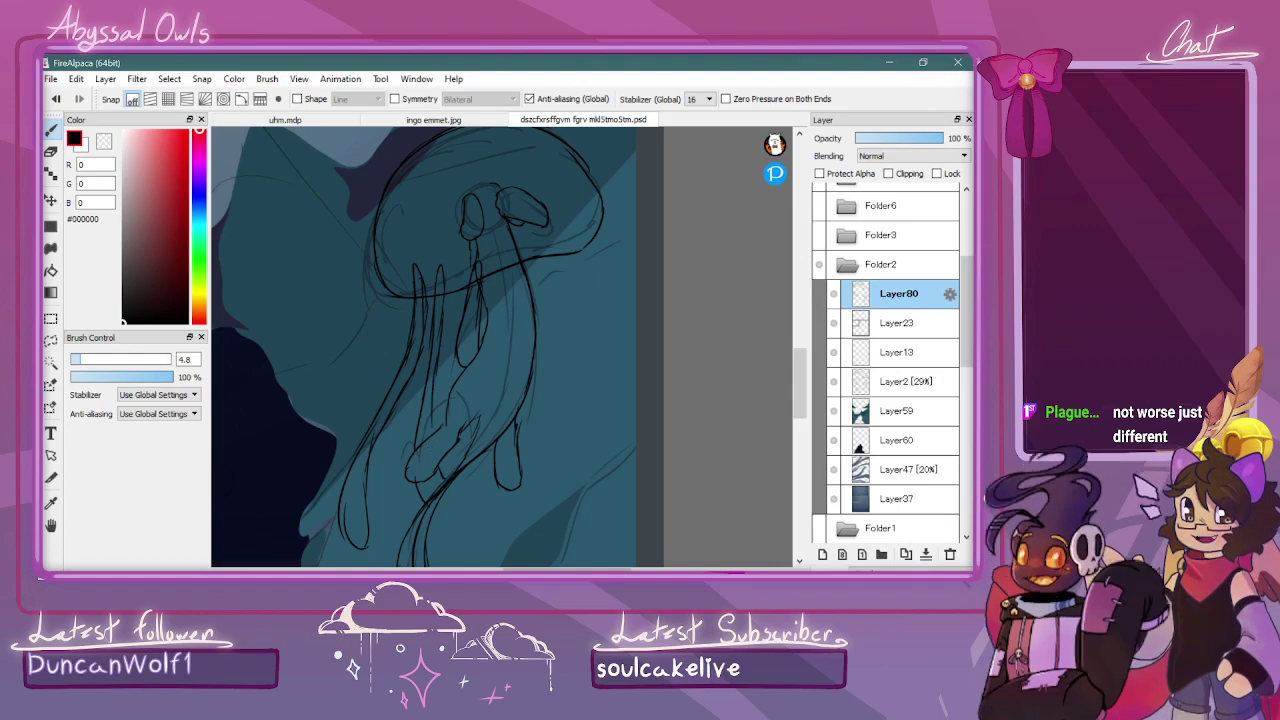
mouse_move(573, 240)
left_mouse_down()
mouse_move(593, 296)
mouse_move(596, 430)
left_mouse_up()
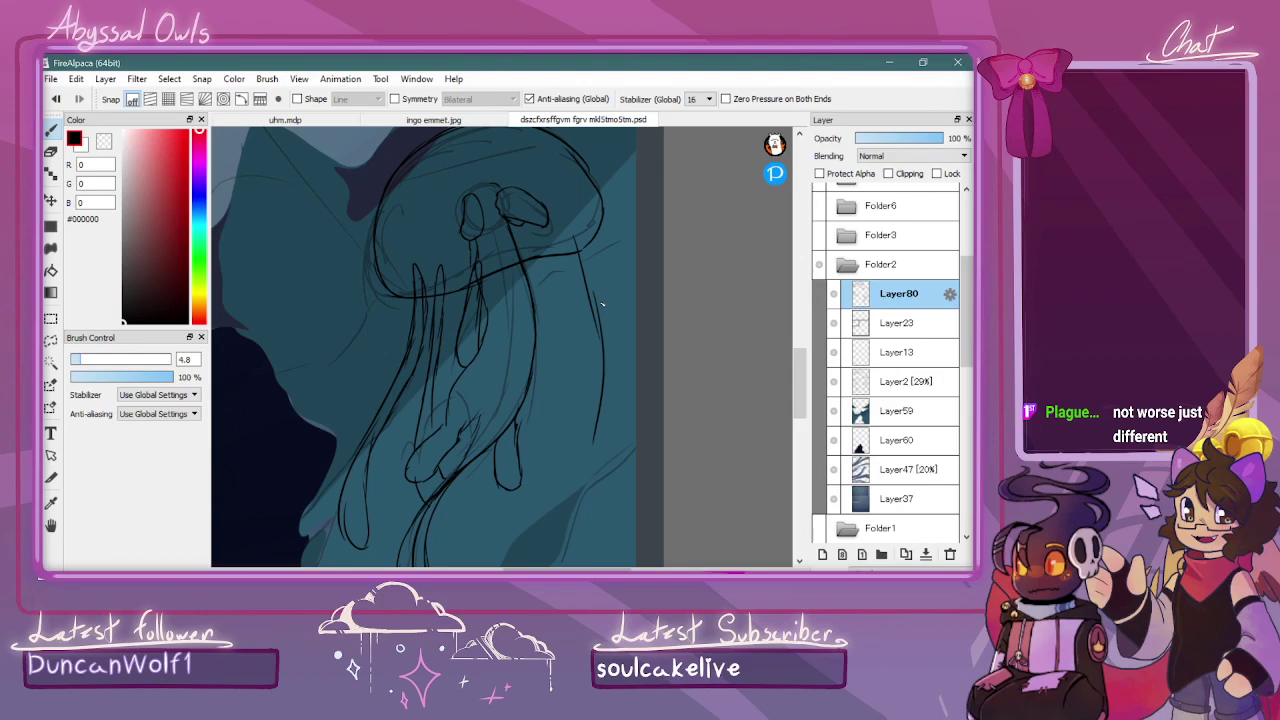
left_click_drag(602, 386, 551, 521)
left_click_drag(578, 250, 586, 336)
left_click_drag(588, 394, 548, 488)
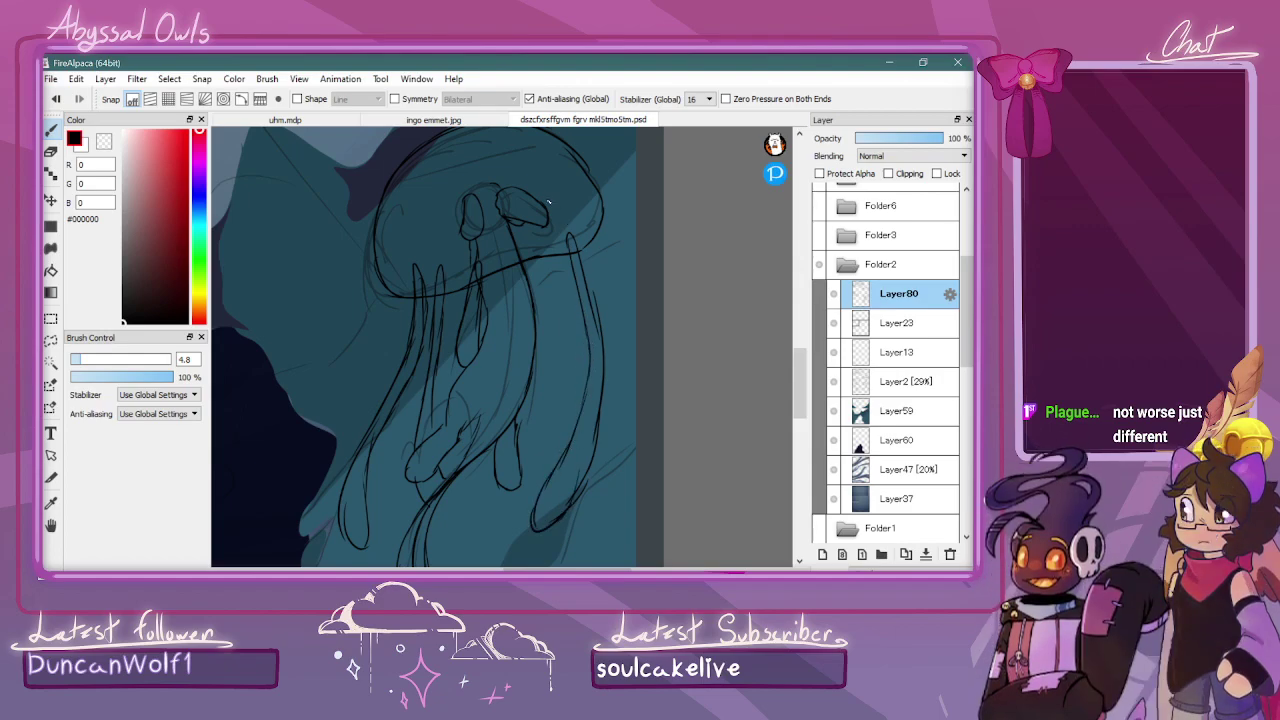
left_click_drag(542, 240, 558, 350)
left_click_drag(562, 404, 528, 512)
mouse_move(541, 240)
left_mouse_down()
mouse_move(551, 404)
mouse_move(552, 357)
mouse_move(540, 440)
mouse_move(549, 415)
mouse_move(521, 482)
left_mouse_up()
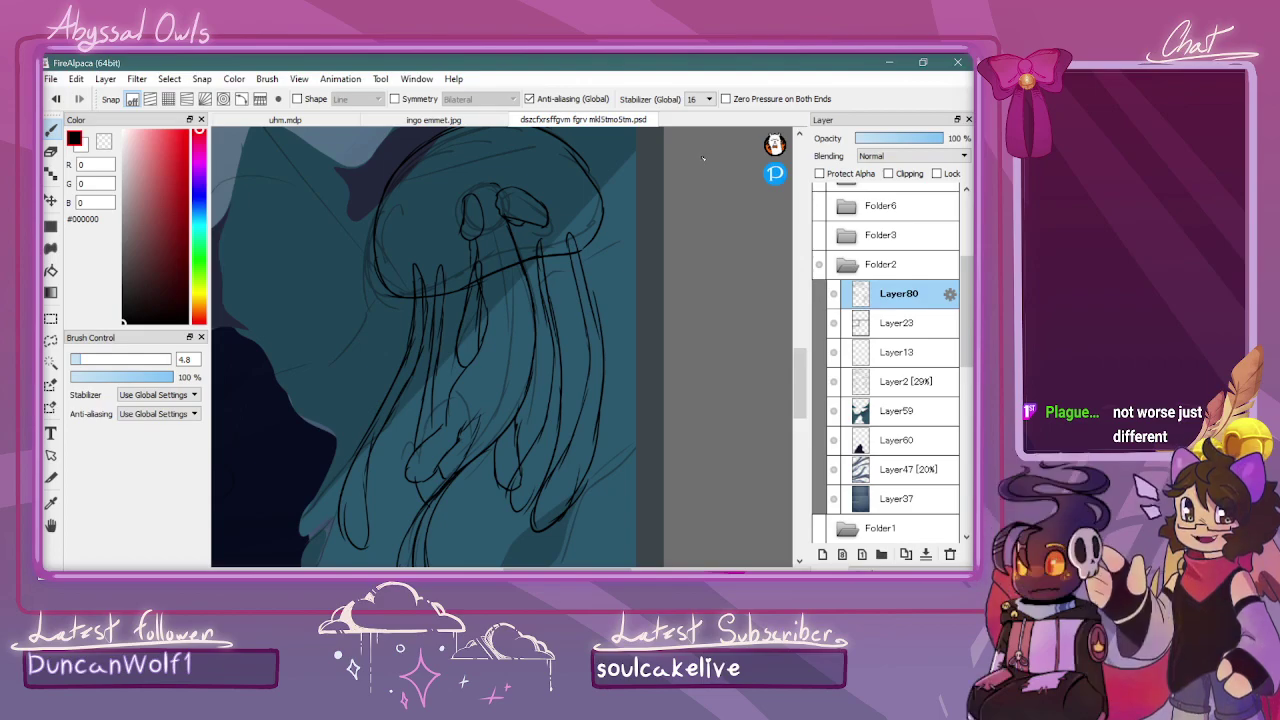
Add inner rim contours to both sides of the bell and curved fold lines across its top
left_click_drag(799, 370, 799, 349)
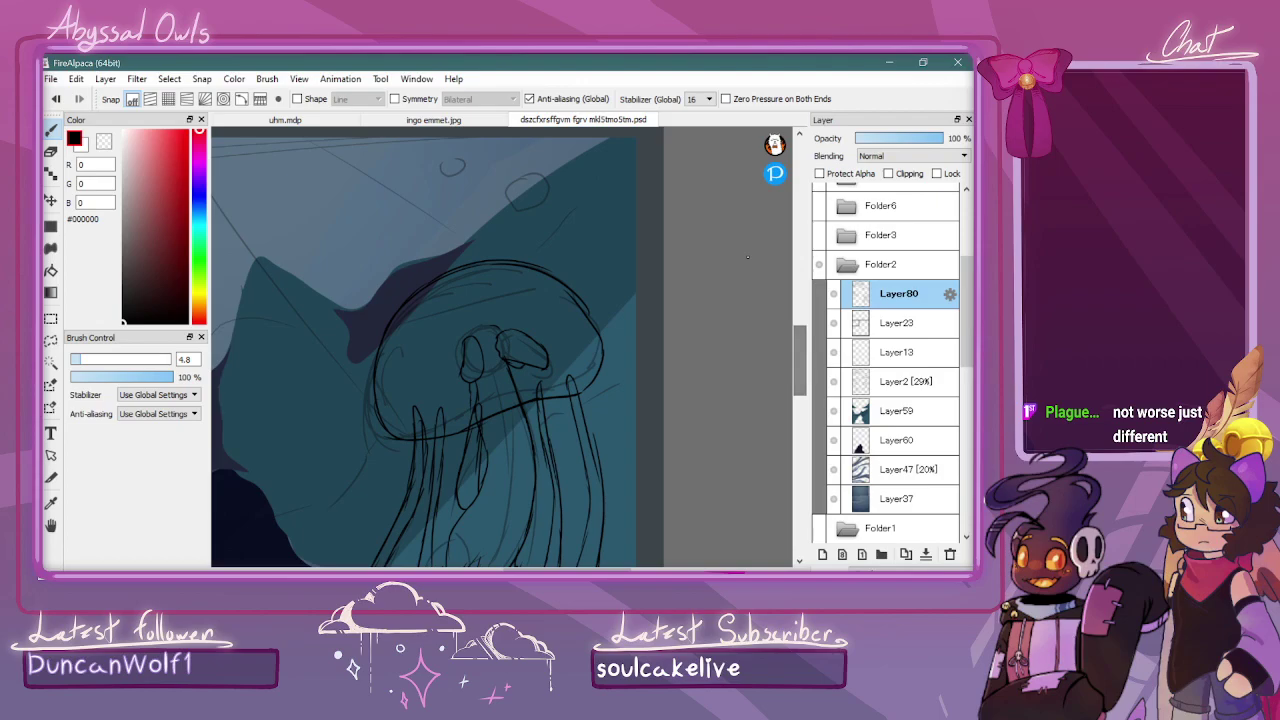
left_click_drag(385, 387, 402, 422)
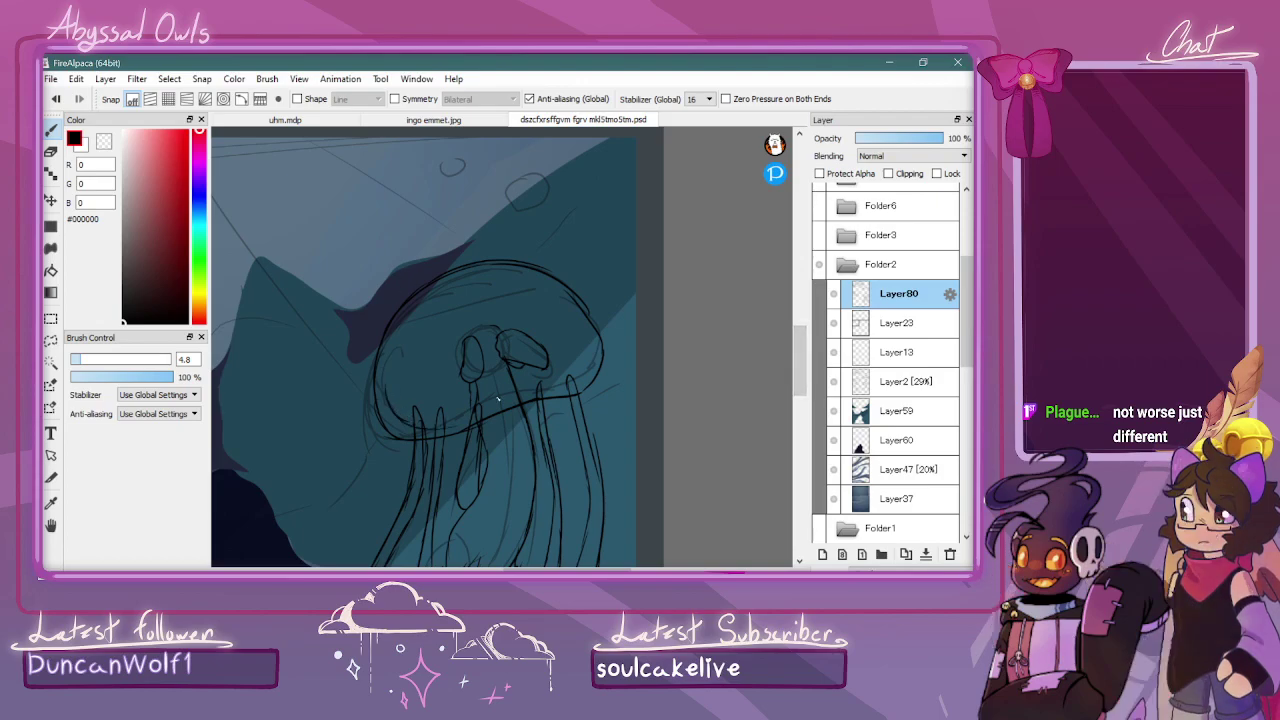
mouse_move(546, 390)
left_mouse_down()
mouse_move(578, 366)
mouse_move(566, 299)
left_mouse_up()
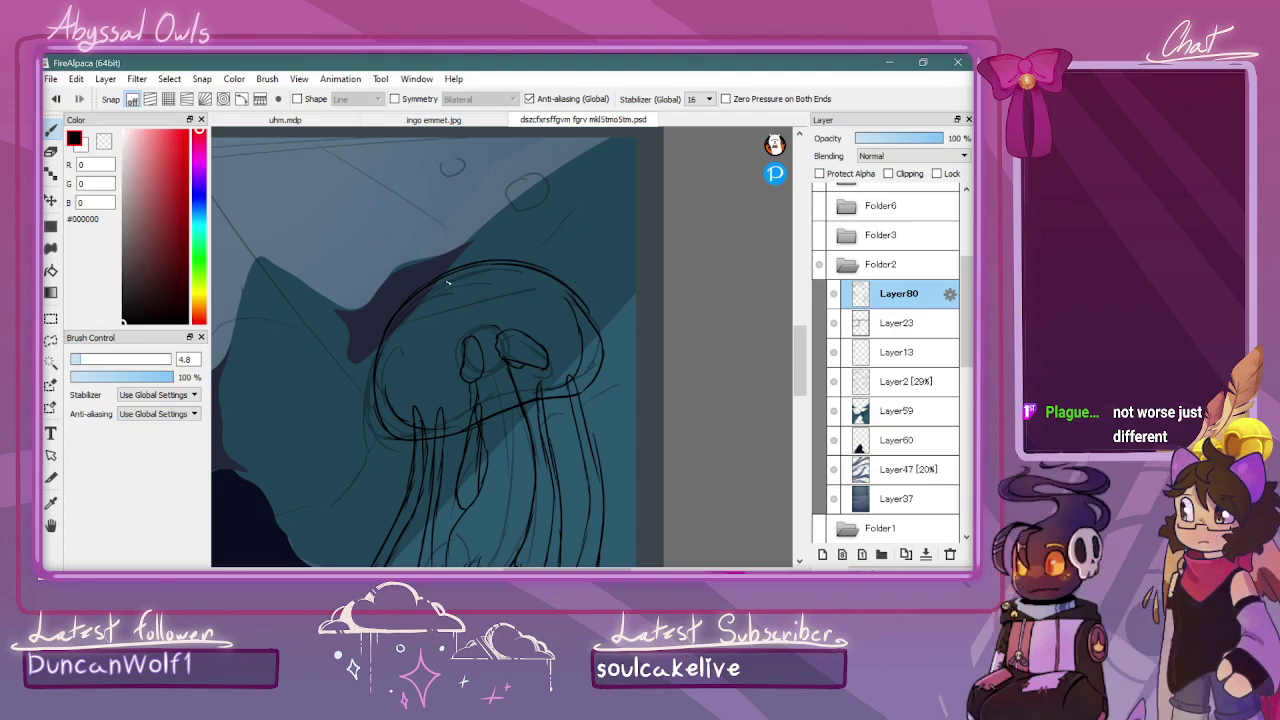
left_click_drag(478, 301, 515, 333)
mouse_move(459, 289)
left_mouse_down()
mouse_move(416, 298)
mouse_move(393, 327)
left_mouse_up()
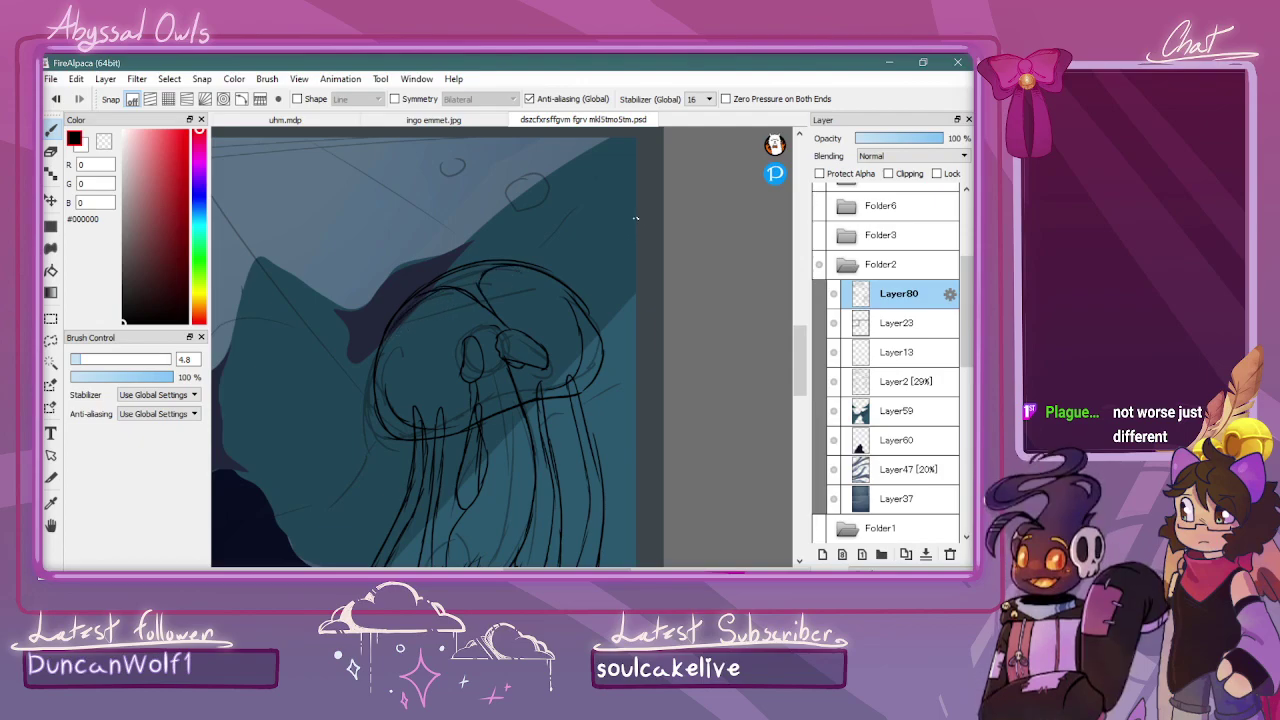
Draw a descending column of small round bead shapes beneath the jellyfish bell, between its middle tentacles
key("ctrl+minus")
key("ctrl+minus")
key("ctrl+minus")
key("ctrl+plus")
key("ctrl+plus")
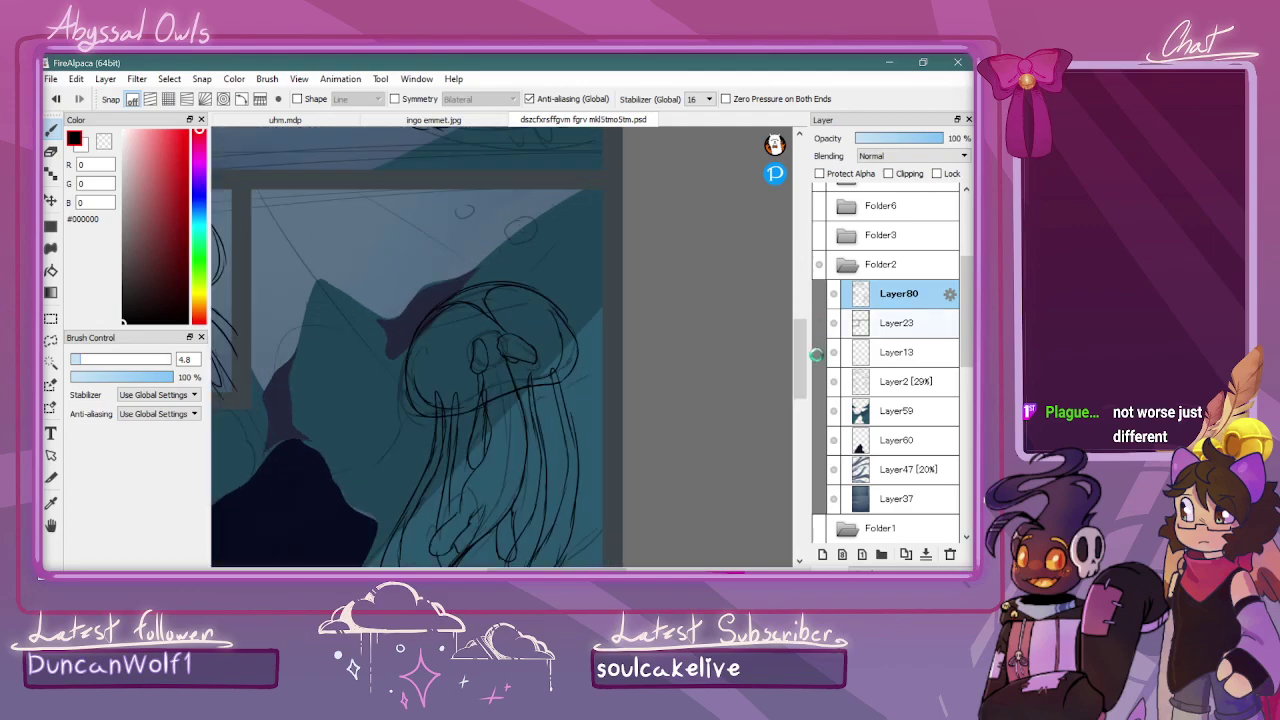
scroll(602, 263, "up", 3)
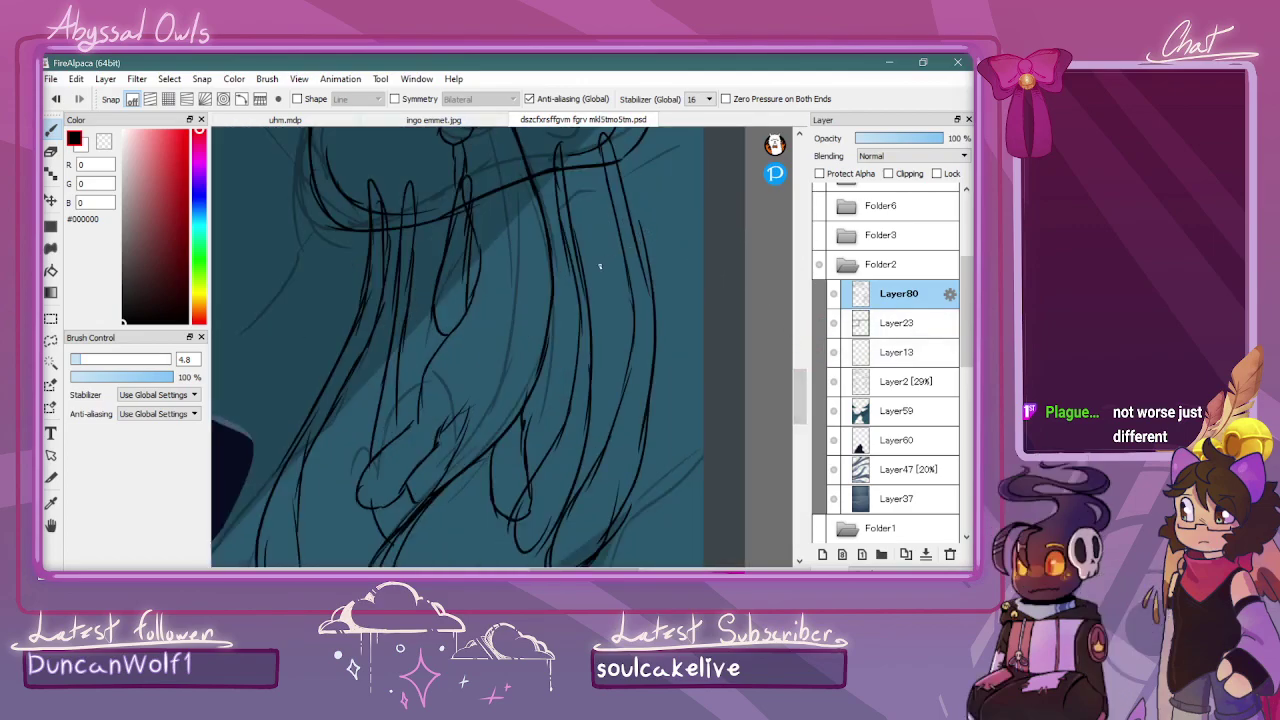
mouse_move(497, 188)
left_mouse_down()
mouse_move(503, 211)
mouse_move(534, 218)
mouse_move(535, 186)
mouse_move(502, 172)
left_mouse_up()
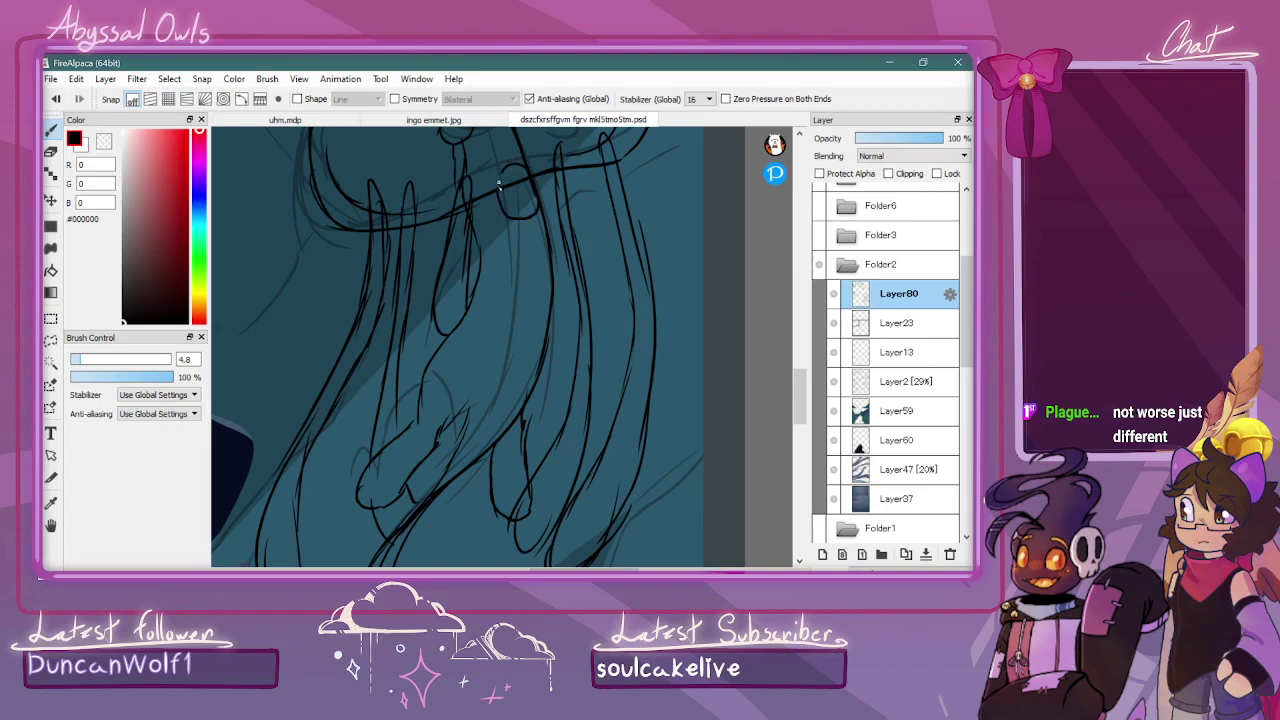
mouse_move(518, 245)
left_mouse_down()
mouse_move(546, 242)
mouse_move(519, 232)
left_mouse_up()
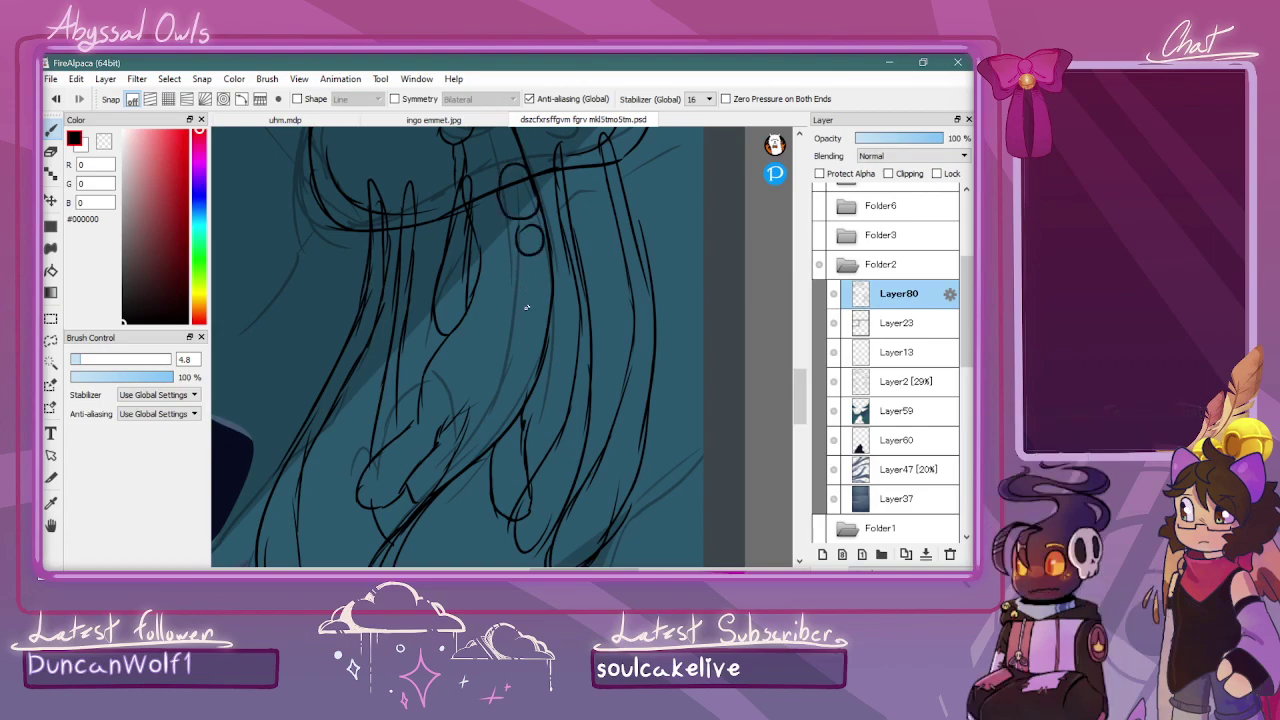
mouse_move(528, 280)
left_mouse_down()
mouse_move(536, 268)
mouse_move(535, 304)
left_mouse_up()
Add an inner rim contour along the upper edge of the jellyfish bell in the small Bonk panel
key("ctrl+minus")
key("ctrl+minus")
key("ctrl+minus")
key("ctrl+plus")
key("ctrl+minus")
key("ctrl+minus")
key("ctrl+minus")
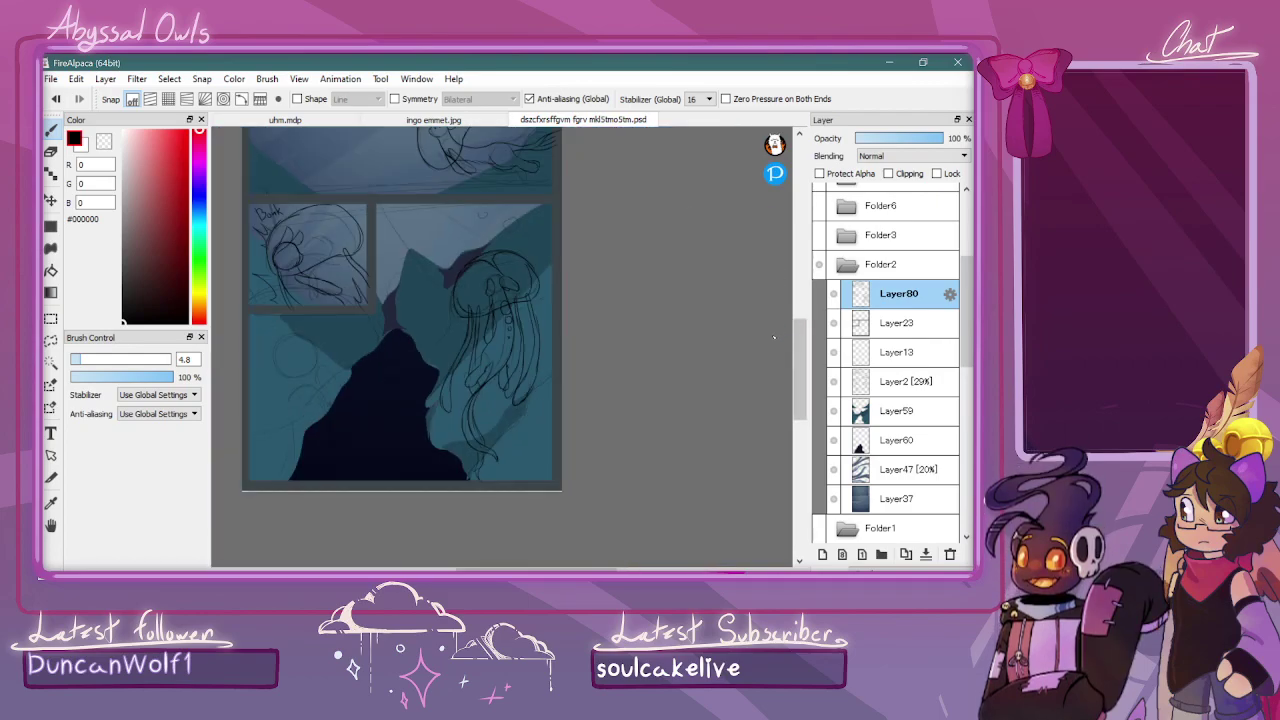
left_click_drag(796, 339, 796, 336)
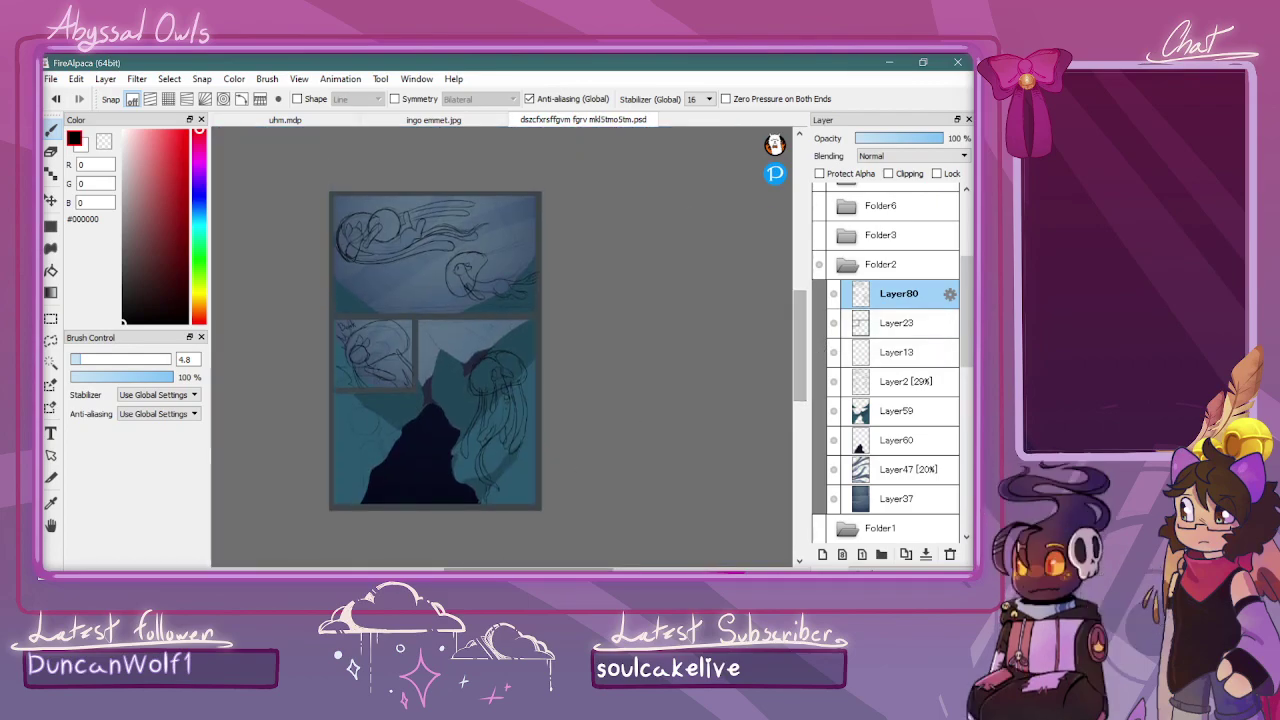
left_click_drag(473, 569, 436, 569)
key("ctrl+plus")
key("ctrl+plus")
key("ctrl+plus")
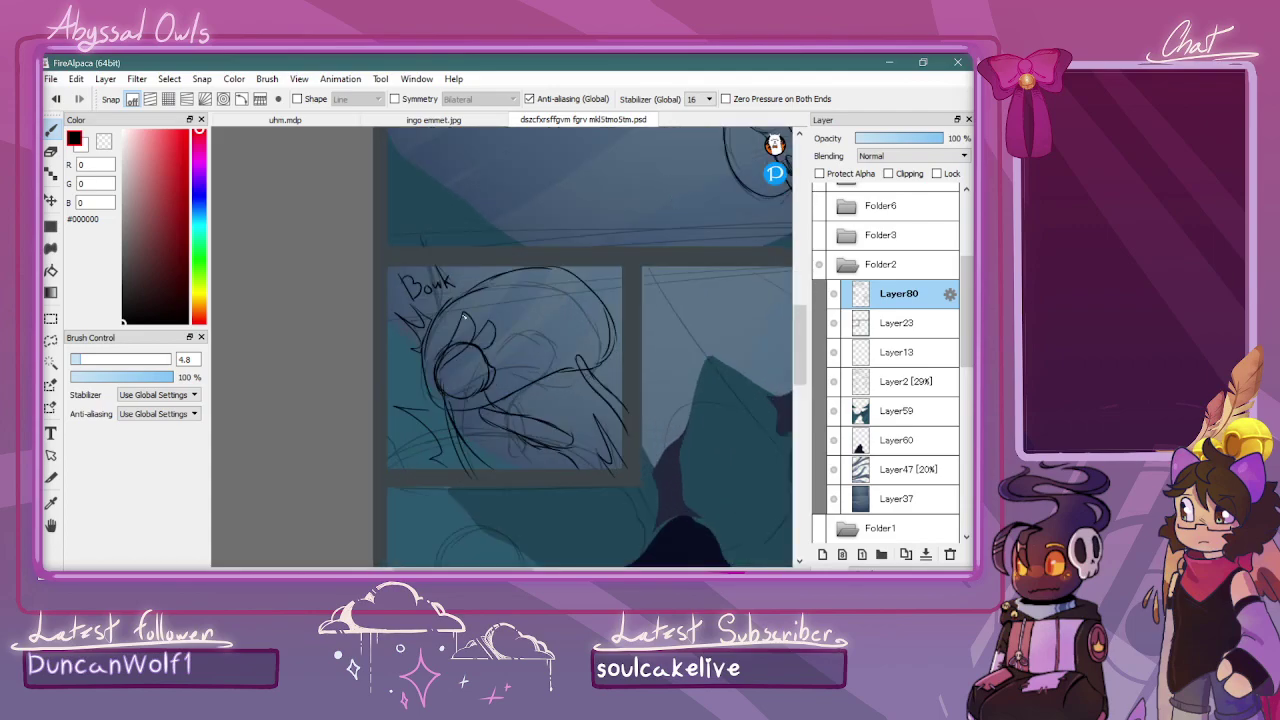
mouse_move(440, 342)
left_mouse_down()
mouse_move(498, 296)
mouse_move(536, 319)
mouse_move(514, 289)
mouse_move(559, 279)
mouse_move(461, 297)
left_mouse_up()
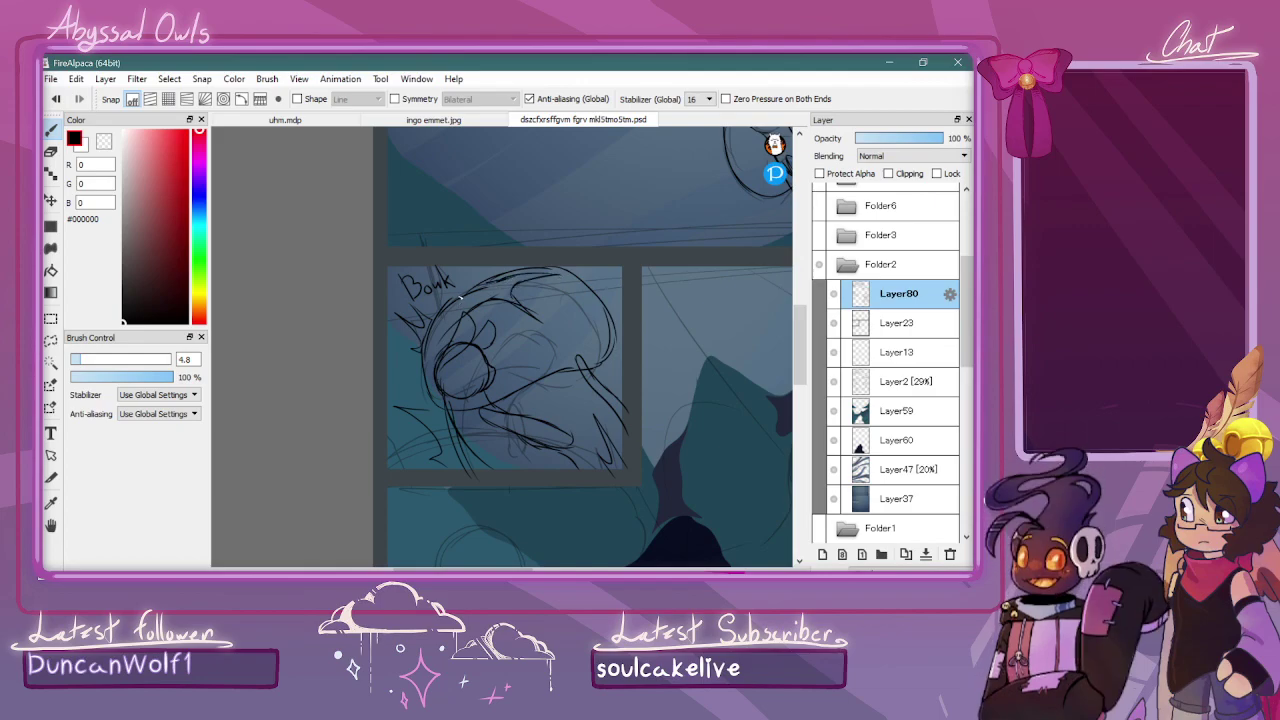
Look over the redrawn characters in the Bonk panel, the rocky panel and the top panel
left_click_drag(498, 568, 530, 568)
scroll(541, 537, "right", 1)
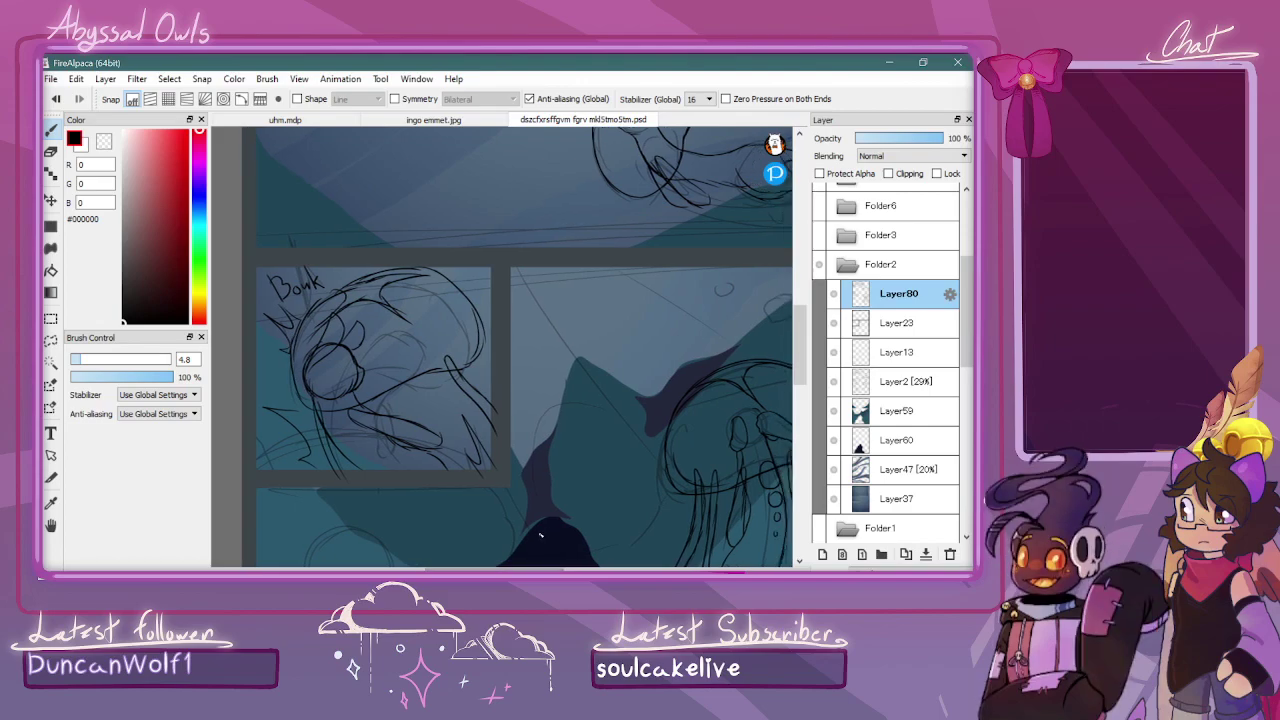
scroll(540, 537, "right", 4)
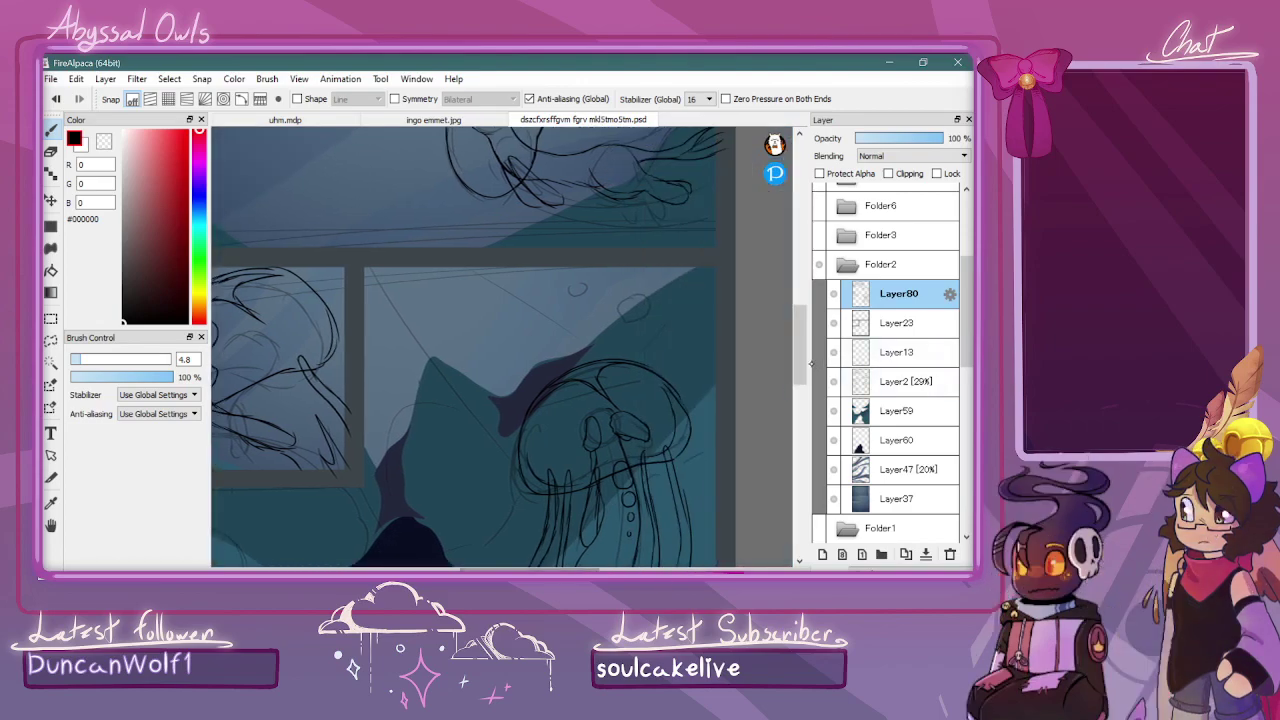
scroll(467, 347, "up", 5)
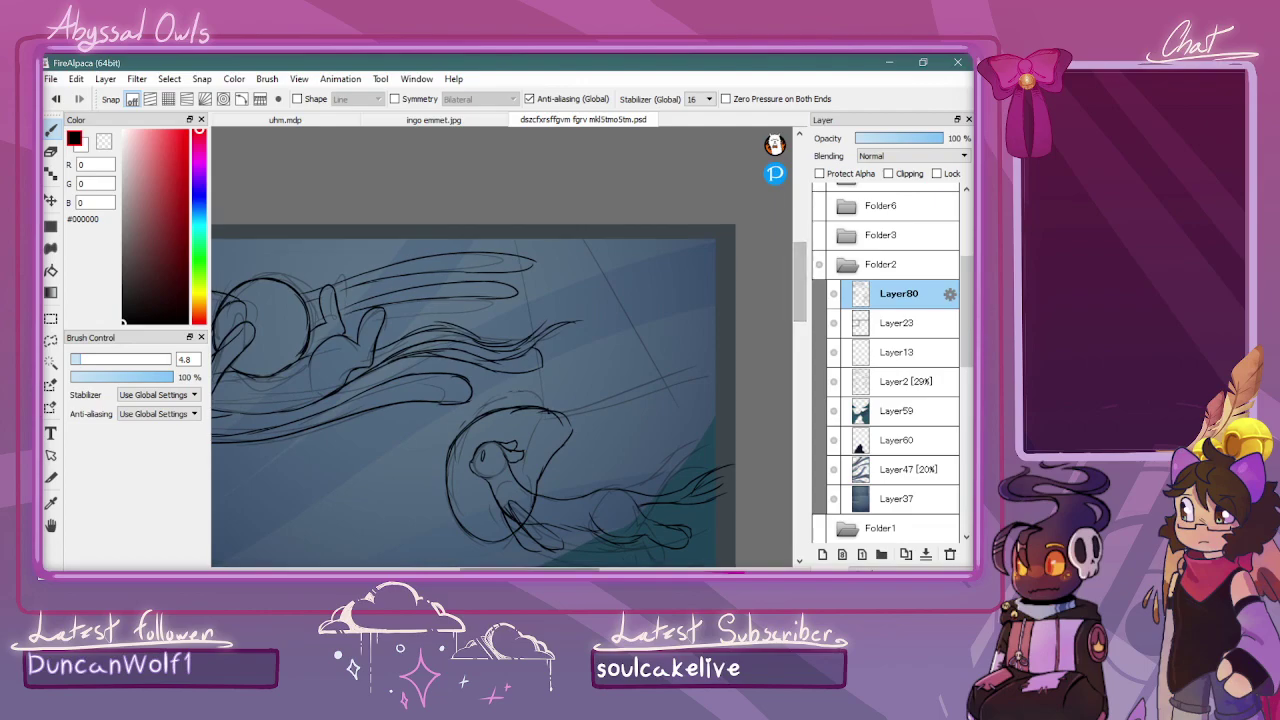
scroll(393, 357, "left", 5)
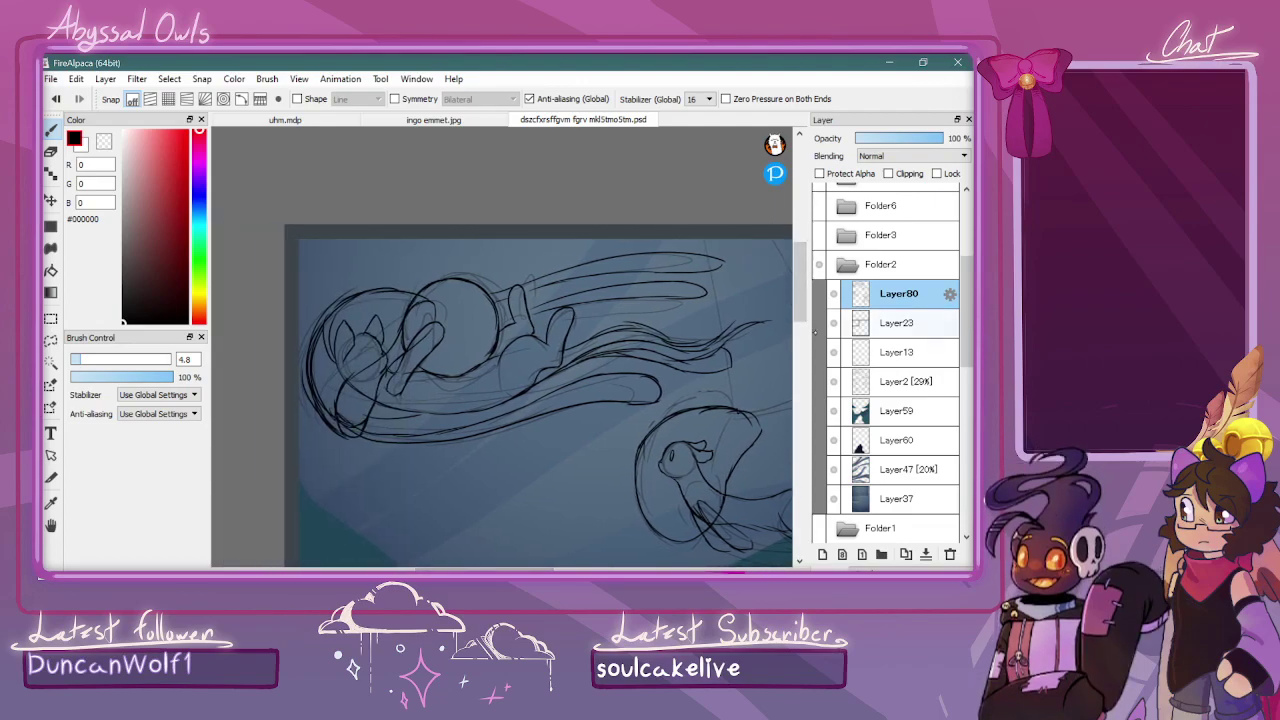
scroll(795, 360, "down", 6)
key("ctrl+minus")
left_click_drag(796, 370, 786, 313)
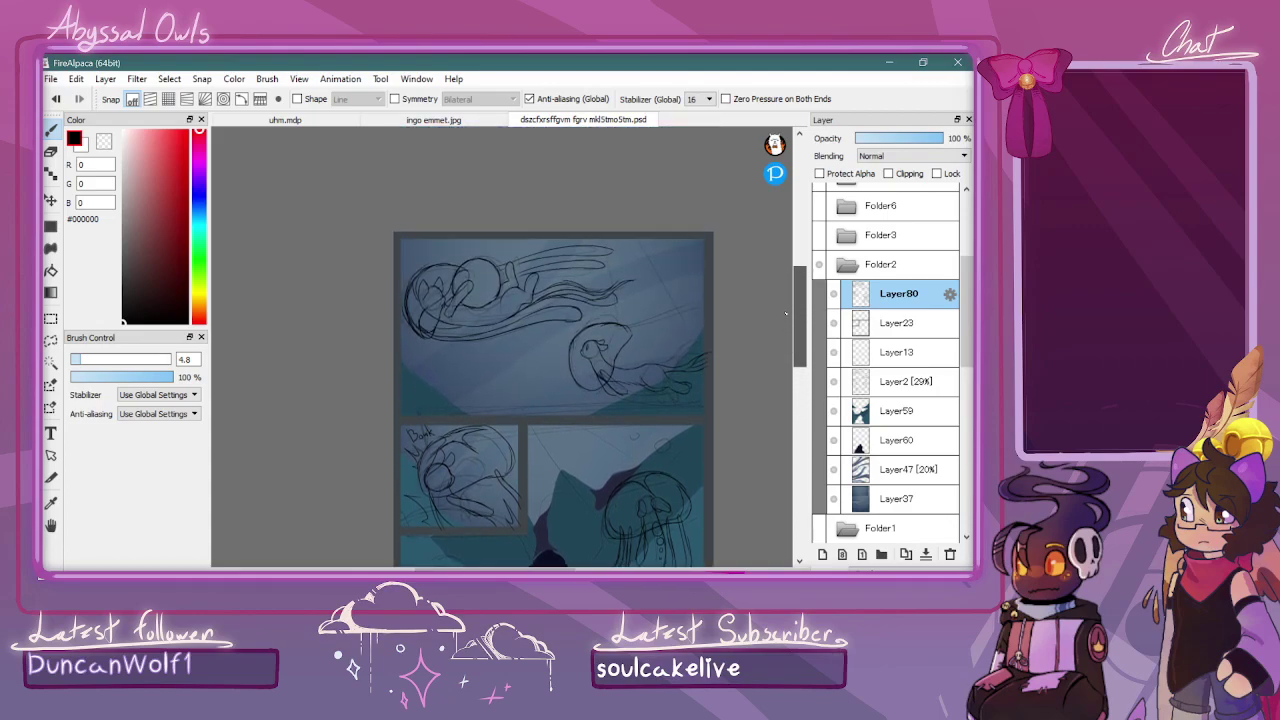
Draw a large curved bell edge from the rocky panel's left border up across the dark rock to the small panel's corner
scroll(786, 314, "down", 5)
scroll(322, 398, "up", 4)
mouse_move(296, 432)
left_mouse_down()
mouse_move(336, 434)
mouse_move(400, 389)
left_mouse_up()
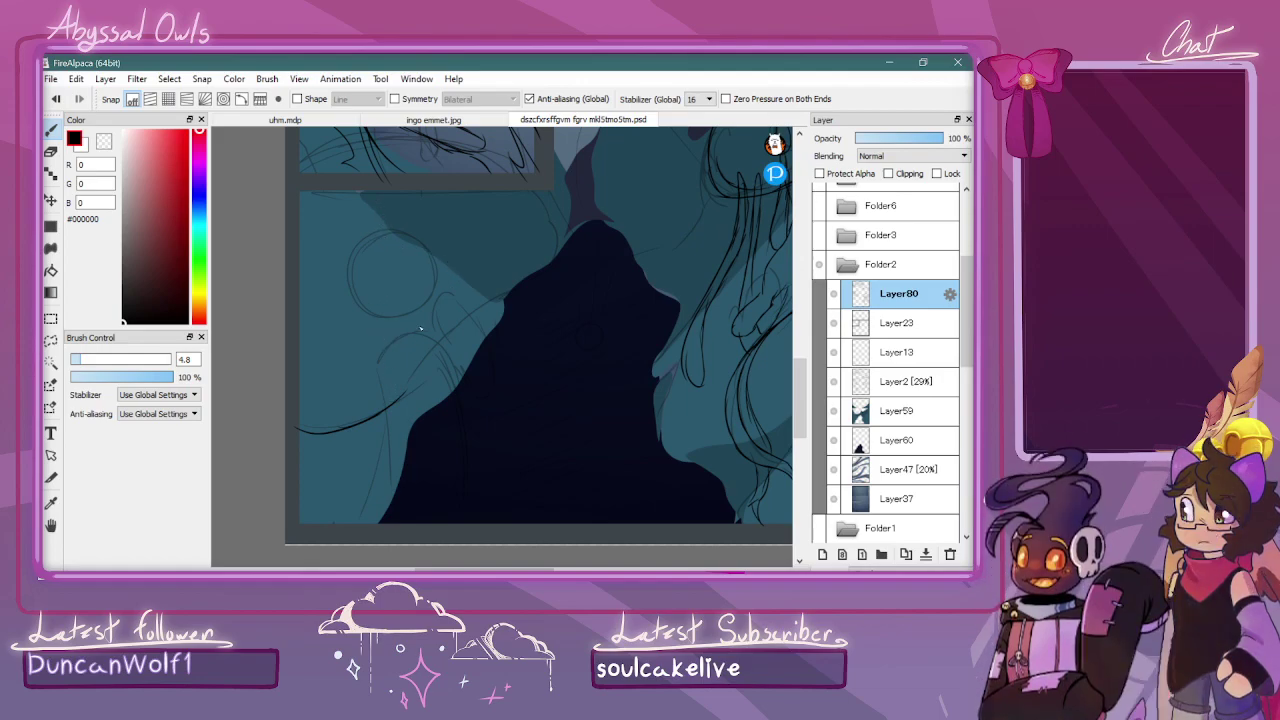
left_click_drag(440, 352, 504, 301)
left_click_drag(548, 174, 570, 218)
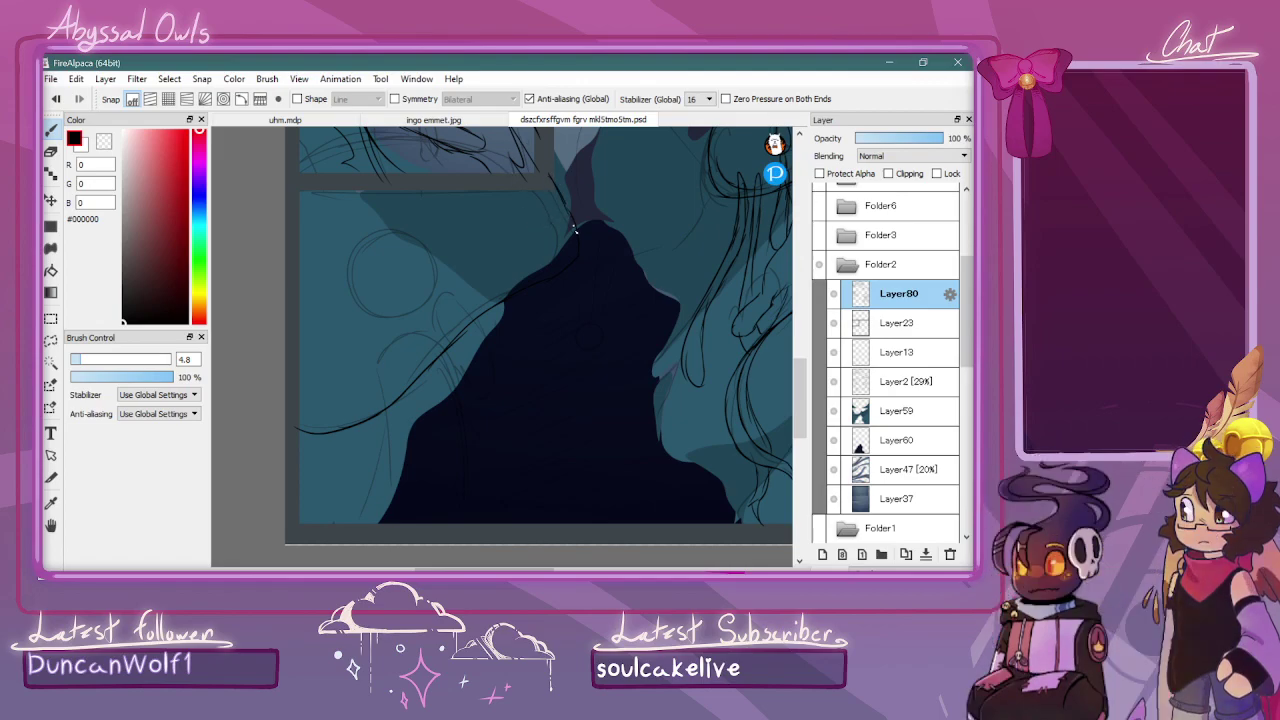
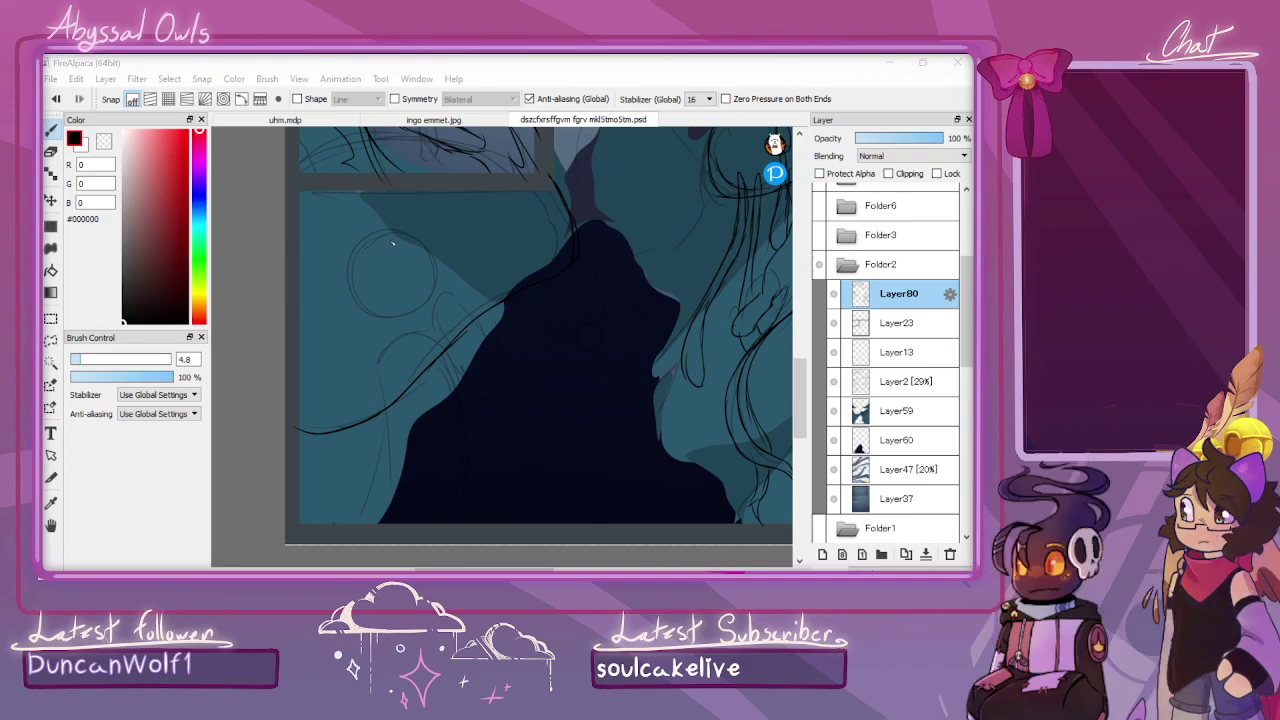
Sketch a foreground character left of the dark rock, with two ears, a rounded head and a back line reaching the panel's lower edge
mouse_move(390, 195)
left_mouse_down()
mouse_move(376, 254)
mouse_move(392, 267)
mouse_move(425, 232)
mouse_move(396, 191)
left_mouse_up()
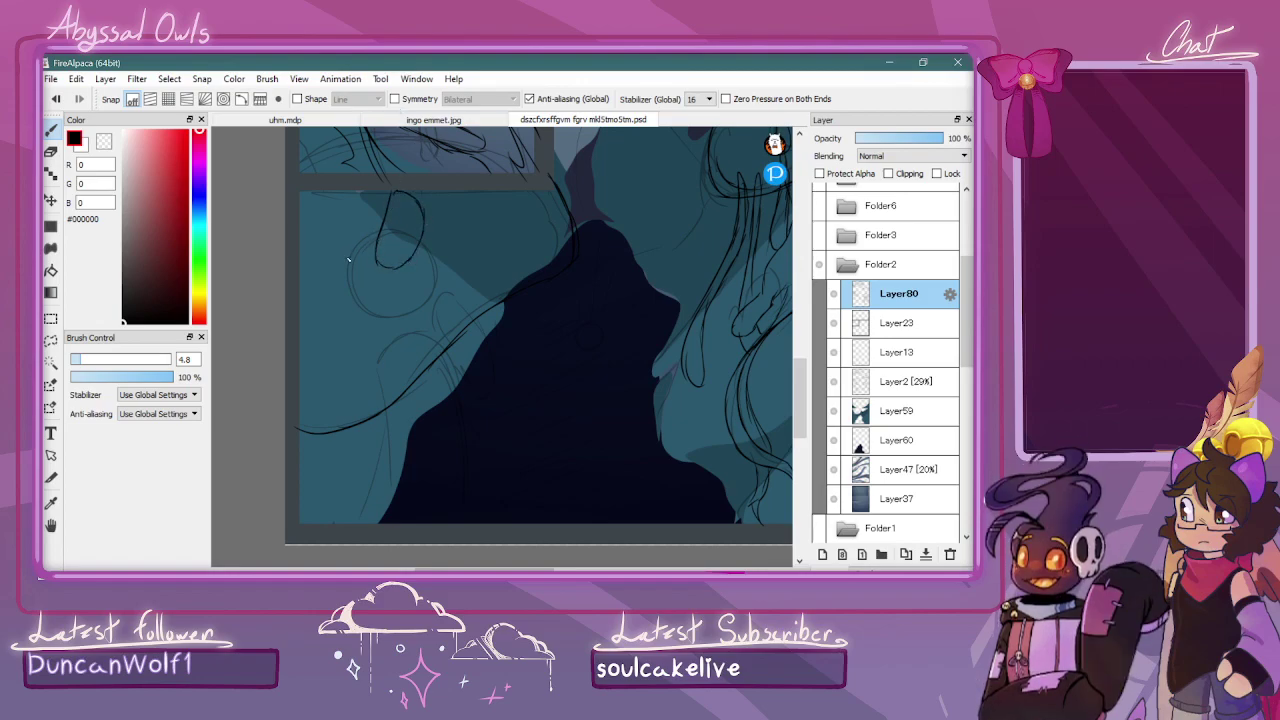
mouse_move(350, 264)
left_mouse_down()
mouse_move(346, 206)
mouse_move(370, 198)
left_mouse_up()
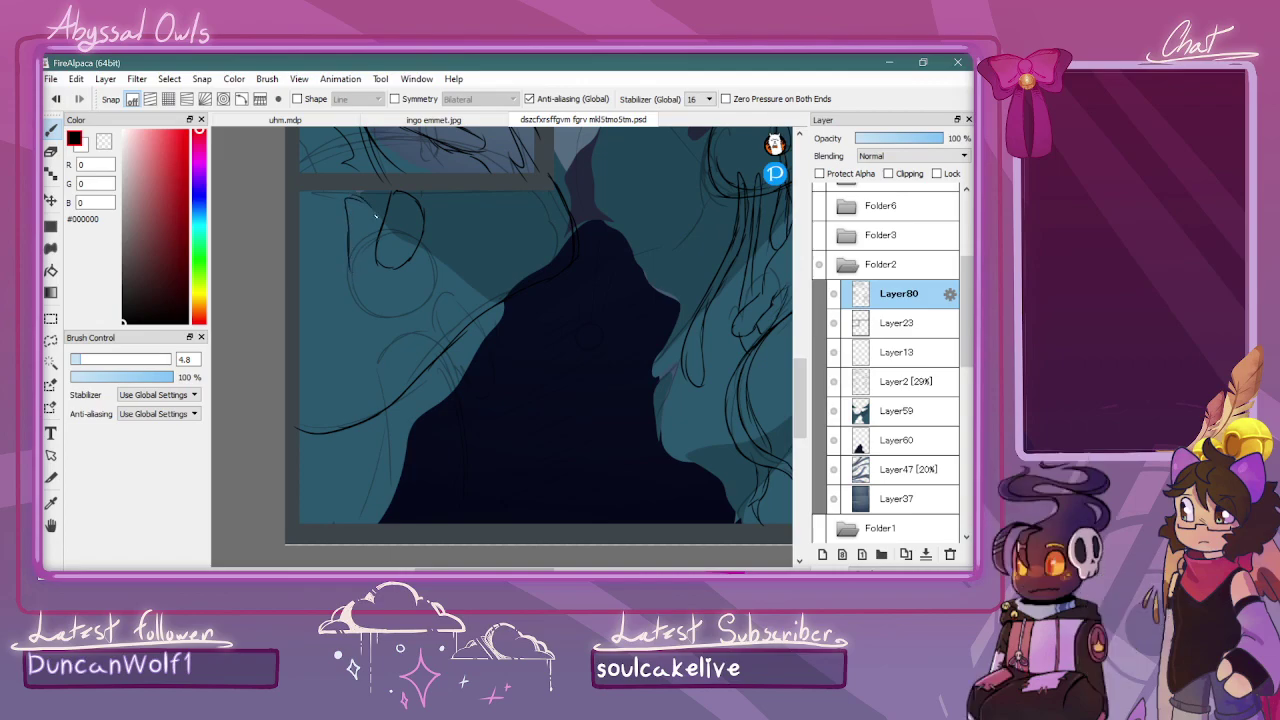
mouse_move(351, 257)
left_mouse_down()
mouse_move(386, 400)
mouse_move(380, 458)
mouse_move(340, 528)
left_mouse_up()
mouse_move(418, 240)
left_mouse_down()
mouse_move(443, 279)
mouse_move(433, 293)
left_mouse_up()
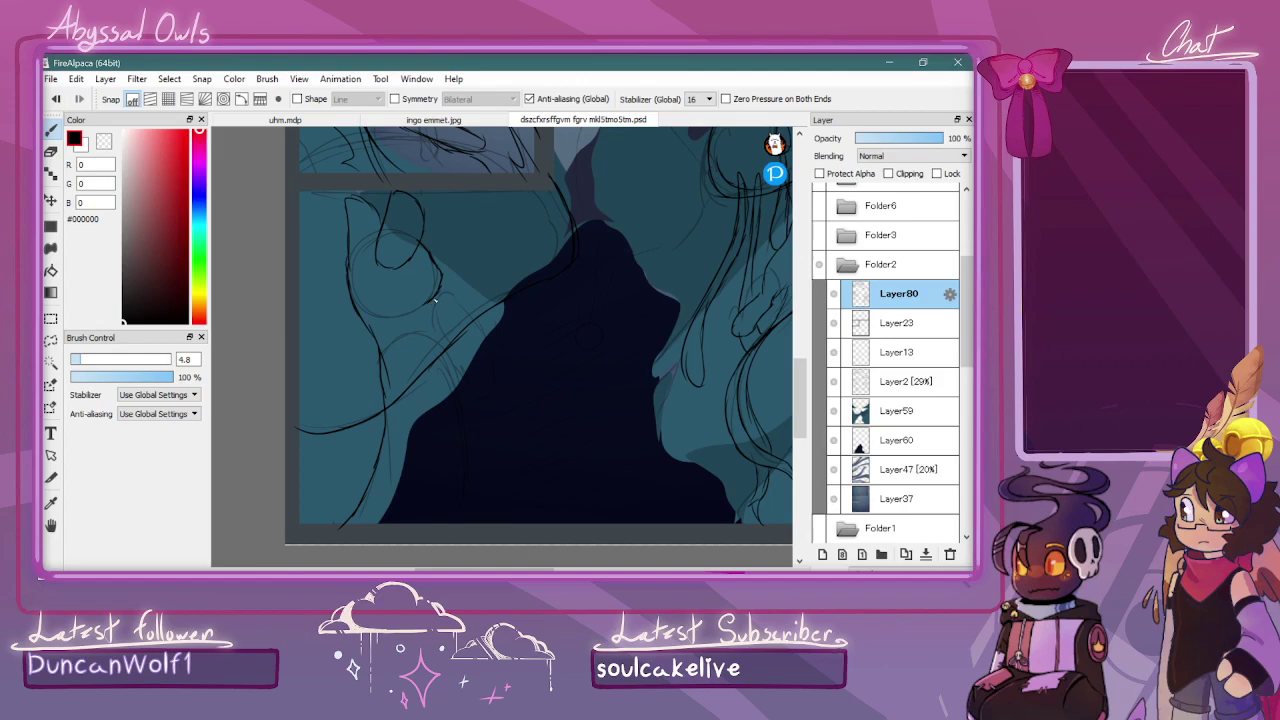
Draw the foreground character's limb shapes overlapping the rock slope and a curved bell contour at the panel's left border
left_click_drag(433, 305, 447, 345)
mouse_move(443, 338)
left_mouse_down()
mouse_move(472, 373)
mouse_move(447, 340)
mouse_move(427, 345)
mouse_move(470, 405)
left_mouse_up()
mouse_move(440, 326)
left_mouse_down()
mouse_move(452, 302)
mouse_move(484, 318)
mouse_move(484, 352)
left_mouse_up()
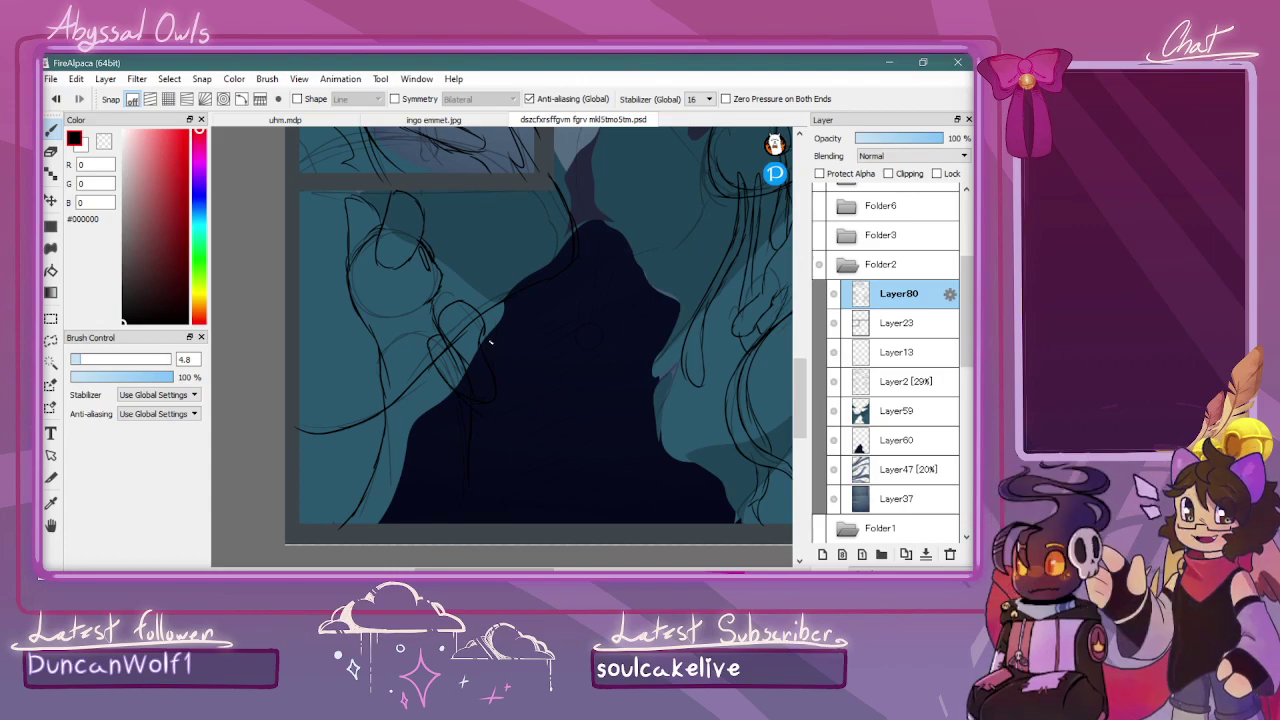
mouse_move(293, 360)
left_mouse_down()
mouse_move(312, 392)
mouse_move(356, 408)
left_mouse_up()
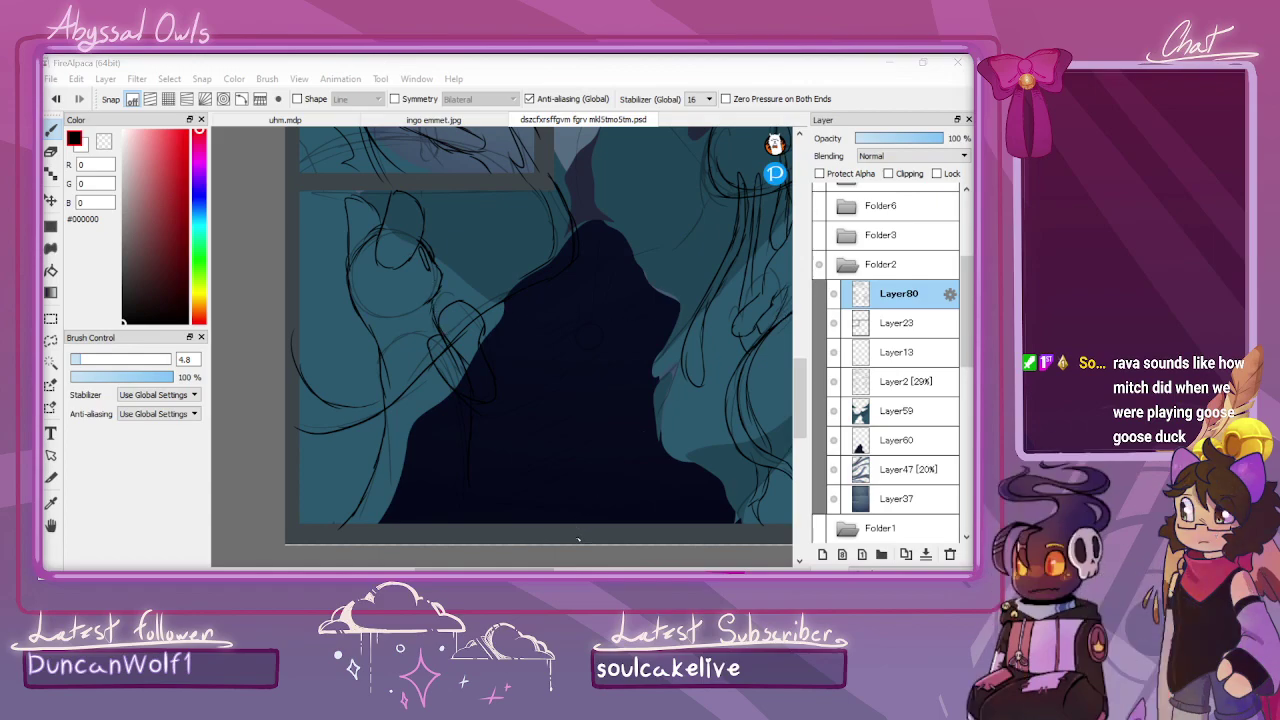
Add a contour along the underside of the upper-left swimming character in the top panel
left_click(578, 539)
key("ctrl+minus")
left_click_drag(790, 345, 786, 293)
scroll(786, 280, "up", 5)
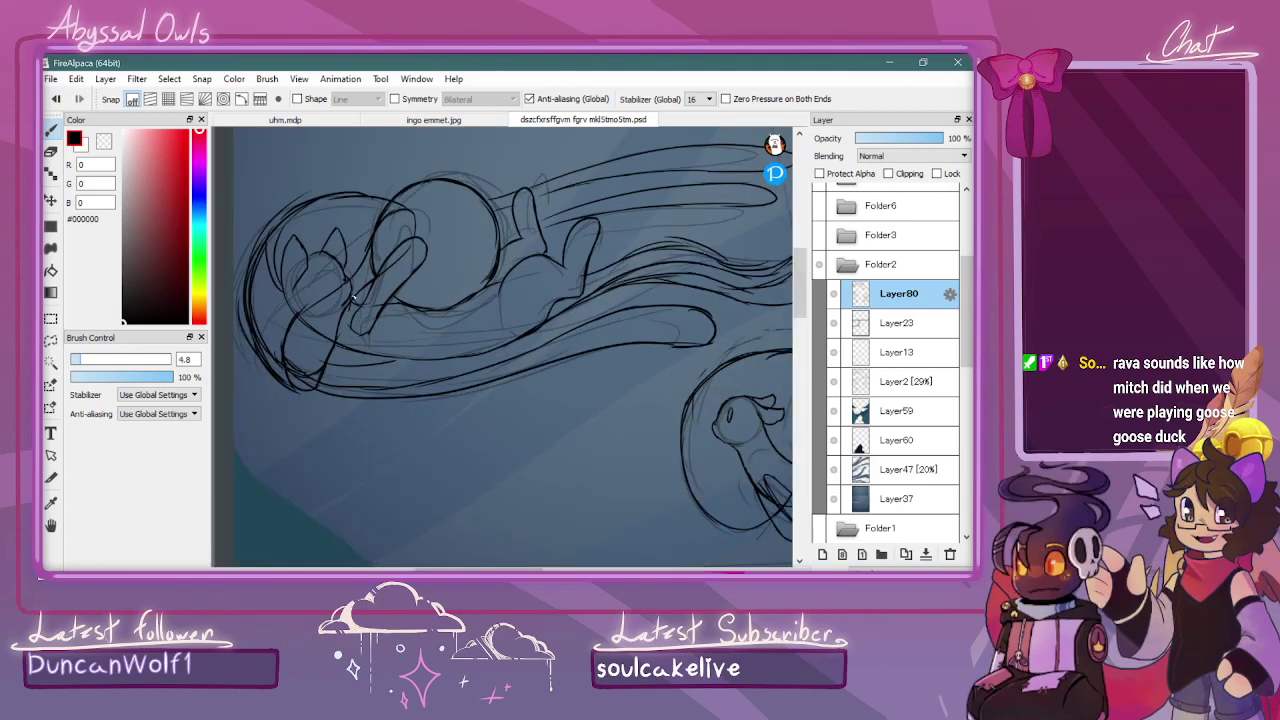
mouse_move(377, 328)
left_mouse_down()
mouse_move(456, 326)
mouse_move(492, 314)
mouse_move(499, 292)
left_mouse_up()
Add short wavy strokes below the upper-left swimming character's arm, inside the lower edge of its bell
left_click_drag(478, 569, 534, 569)
left_click_drag(800, 296, 800, 324)
key("ctrl+plus")
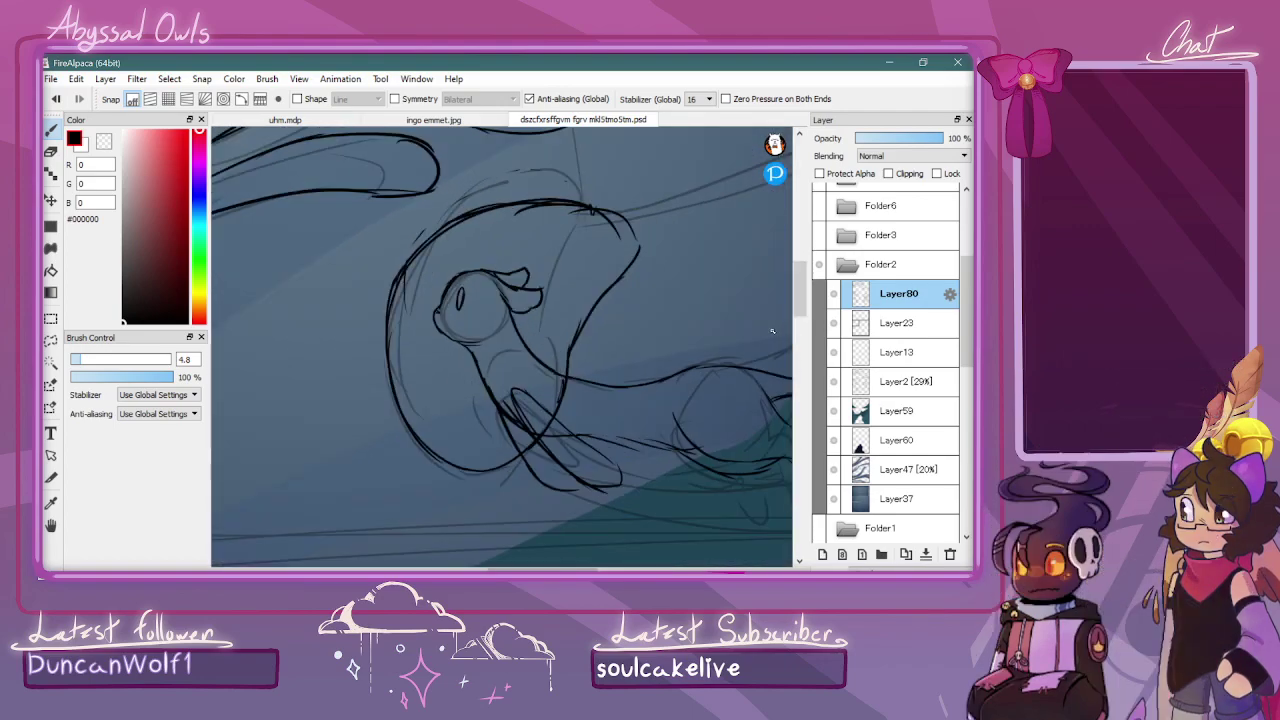
key("ctrl+minus")
key("ctrl+minus")
scroll(617, 395, "down", 1)
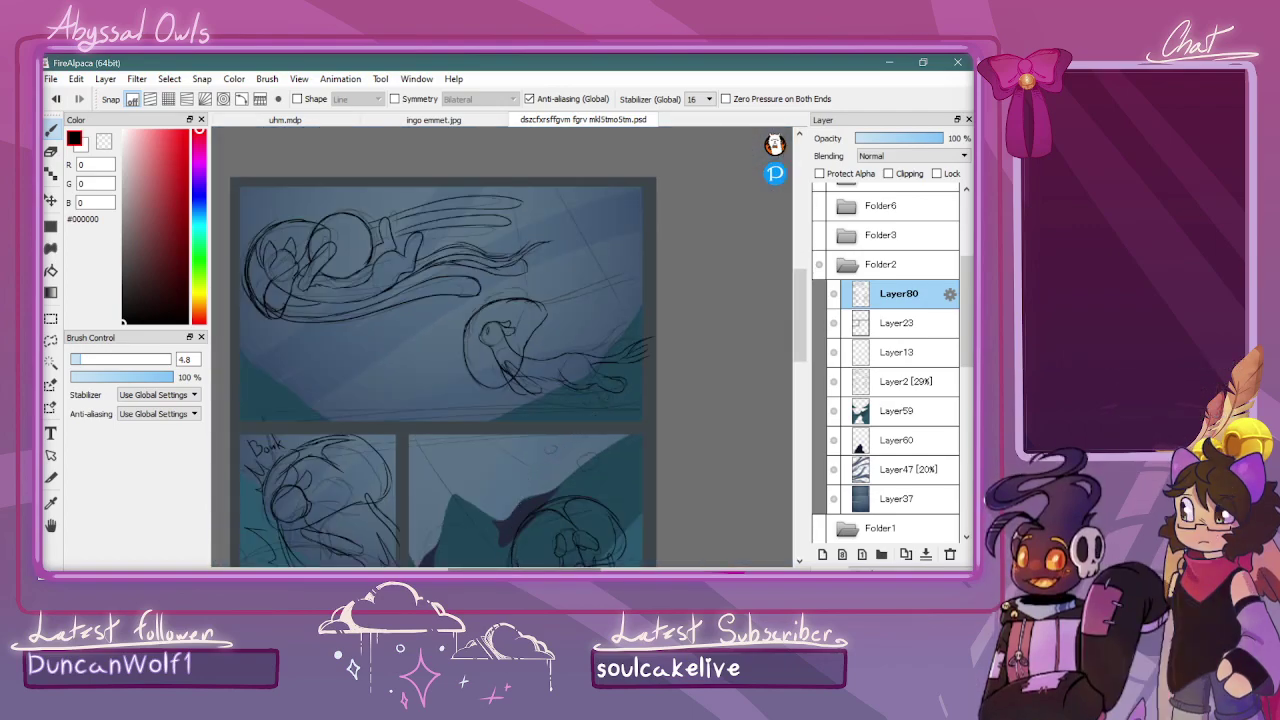
scroll(330, 251, "up", 3)
left_click_drag(297, 246, 369, 258)
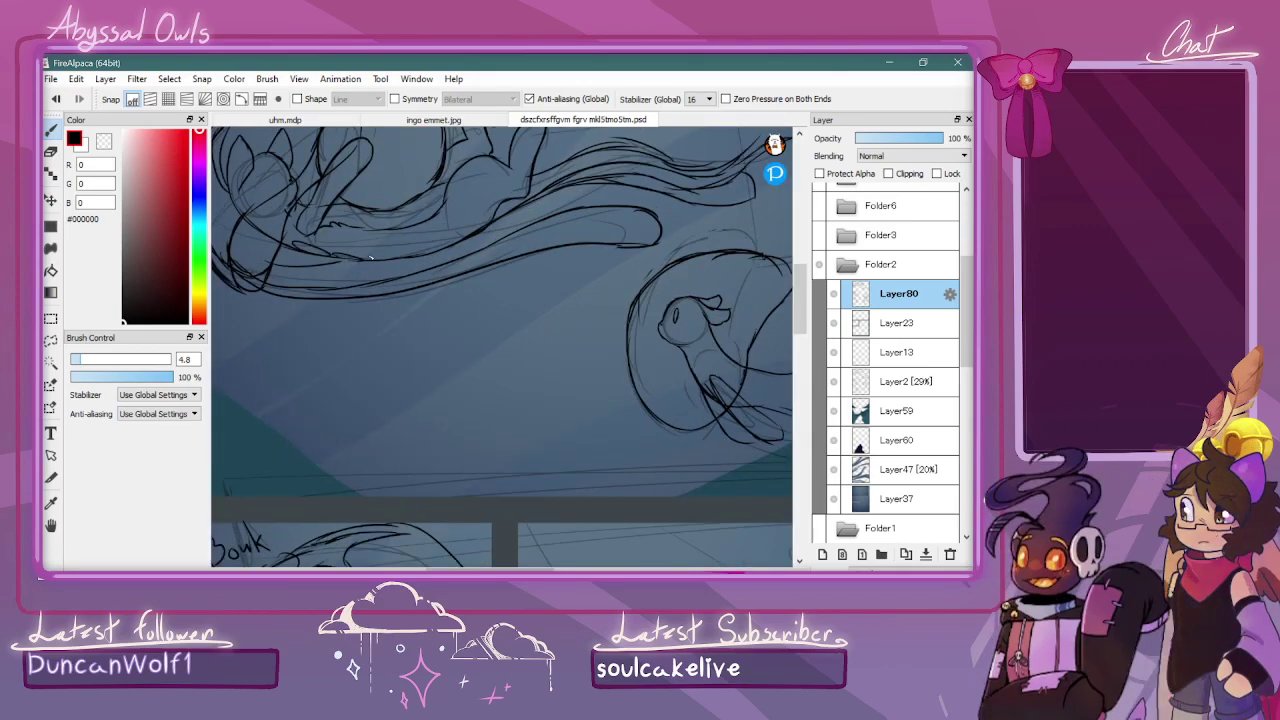
Reinforce the snout and chin outline of the right-hand swimming character in the top panel, down to its neck
scroll(558, 251, "down", 1)
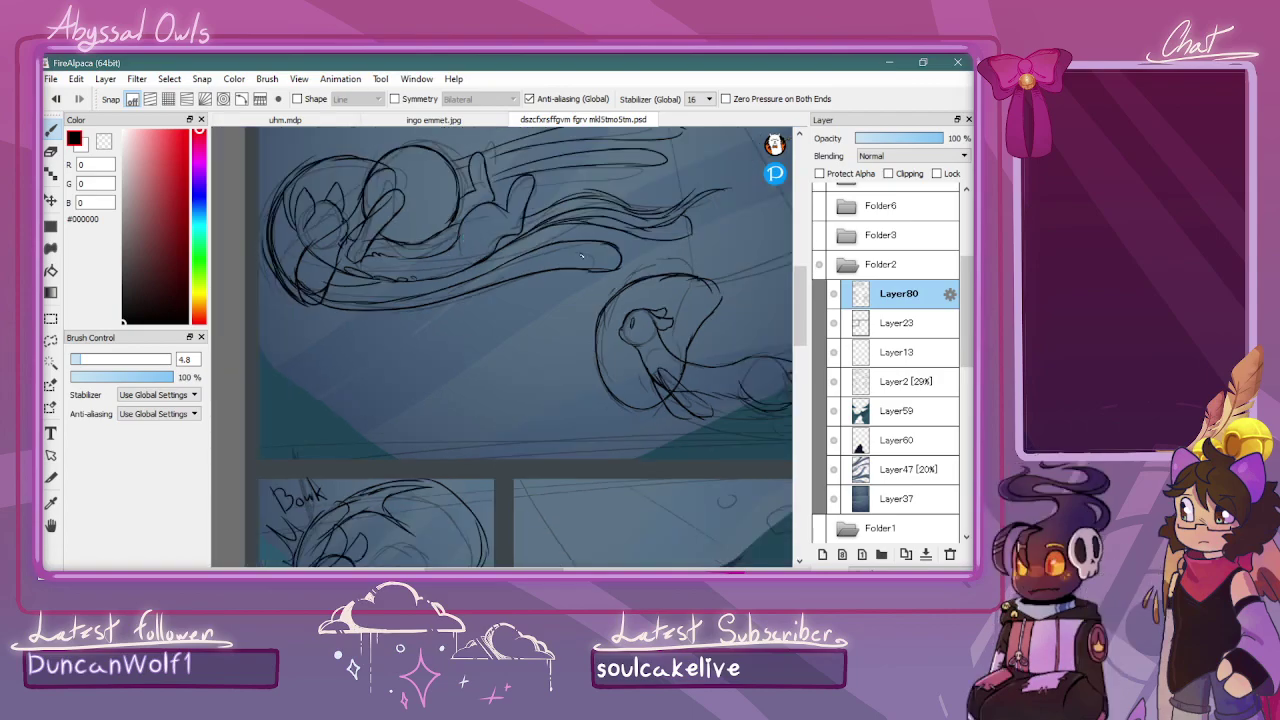
scroll(558, 254, "down", 2)
scroll(690, 292, "up", 1)
mouse_move(800, 336)
left_mouse_down()
mouse_move(800, 391)
mouse_move(800, 340)
left_mouse_up()
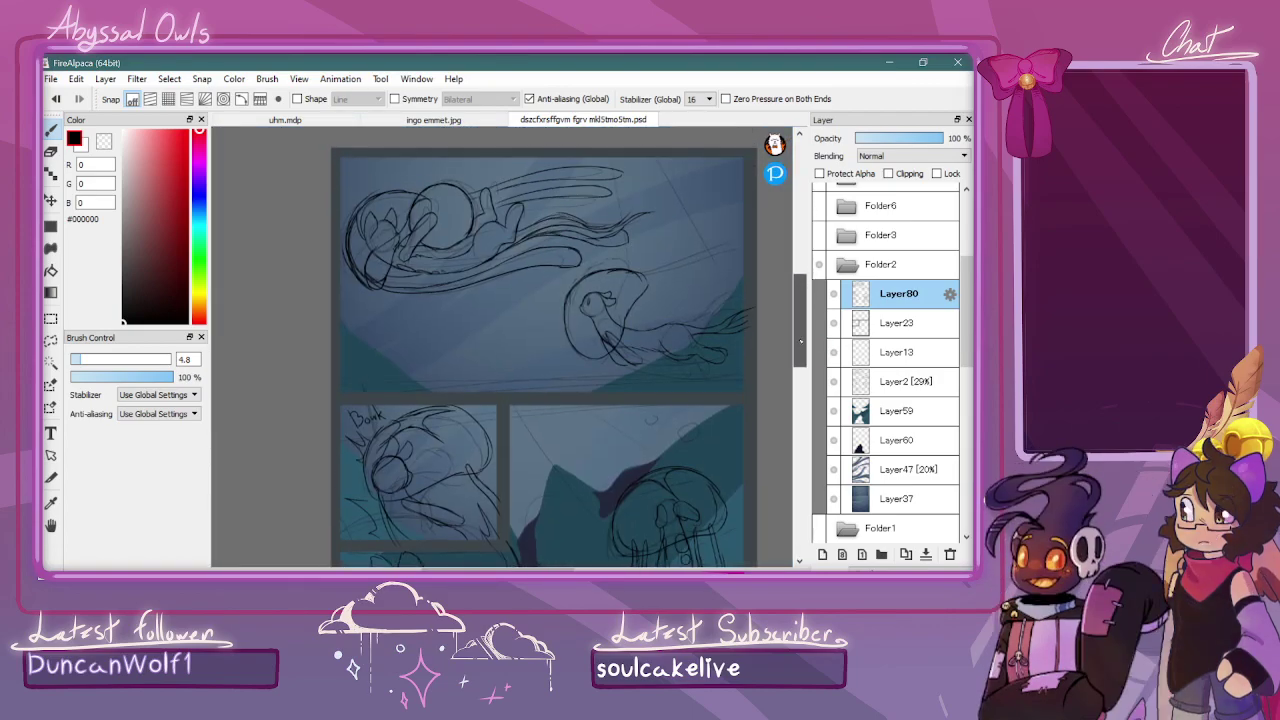
scroll(582, 436, "up", 2)
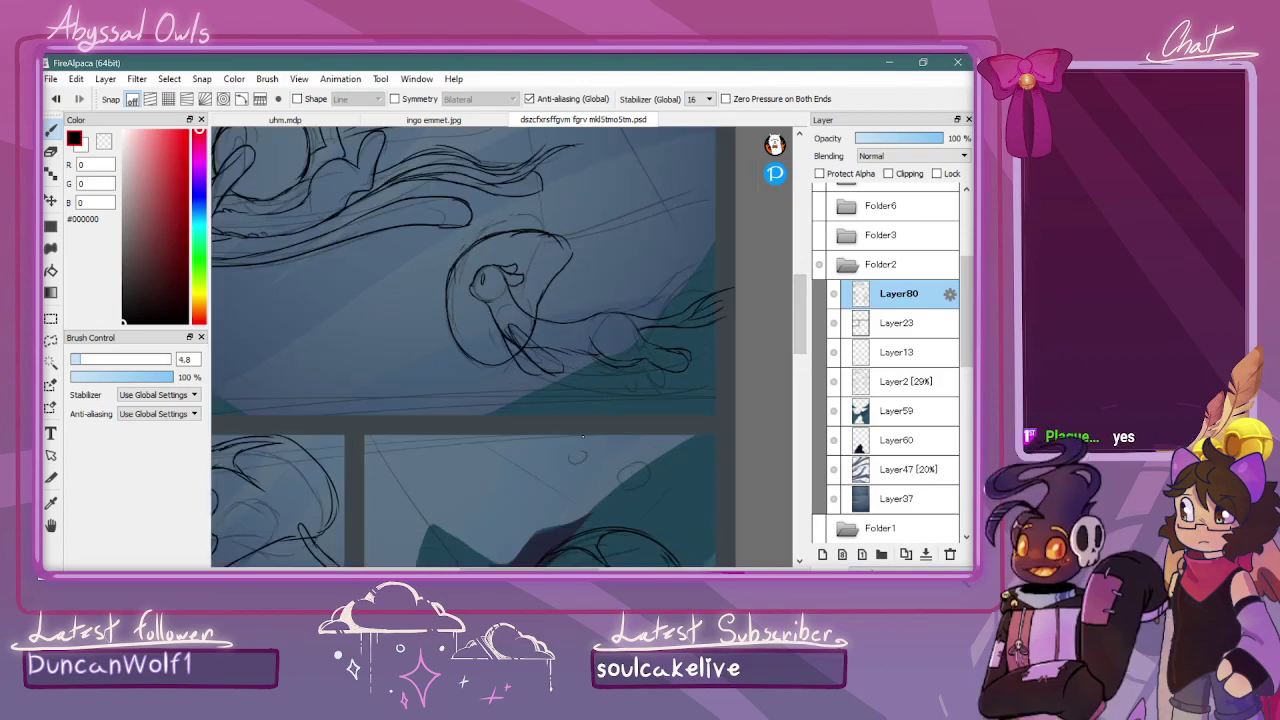
scroll(582, 436, "up", 2)
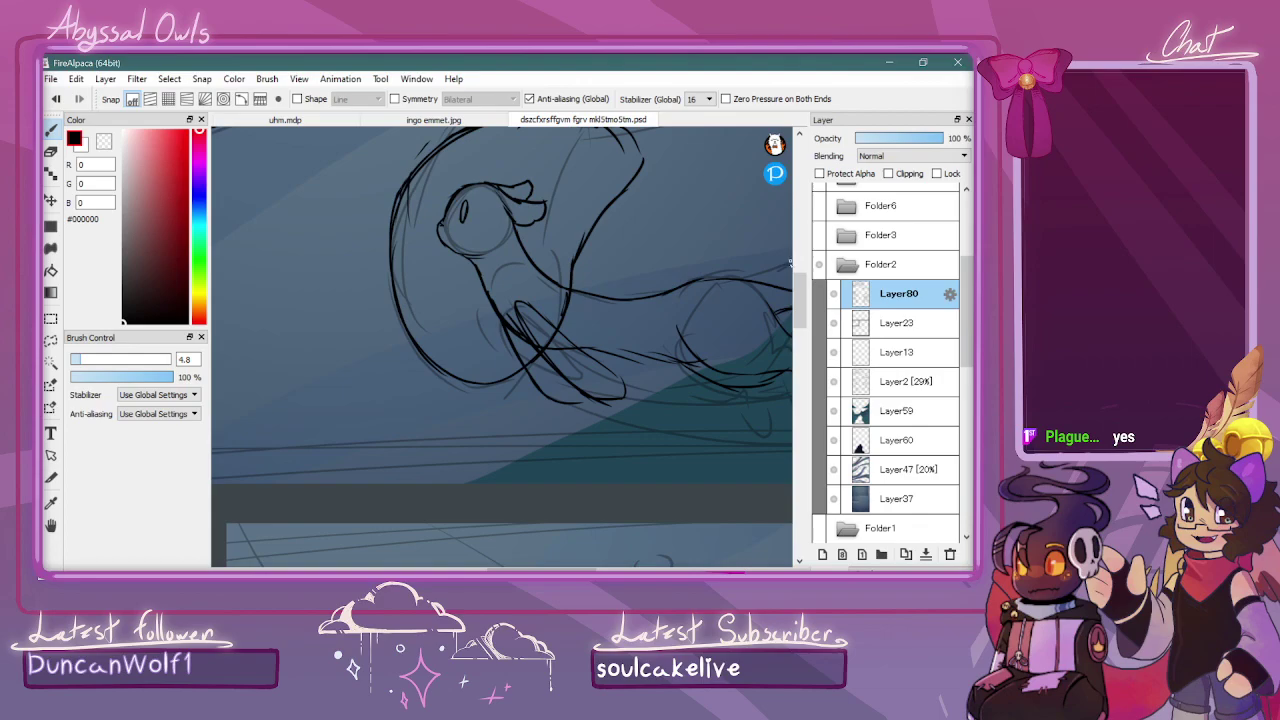
scroll(538, 240, "up", 5)
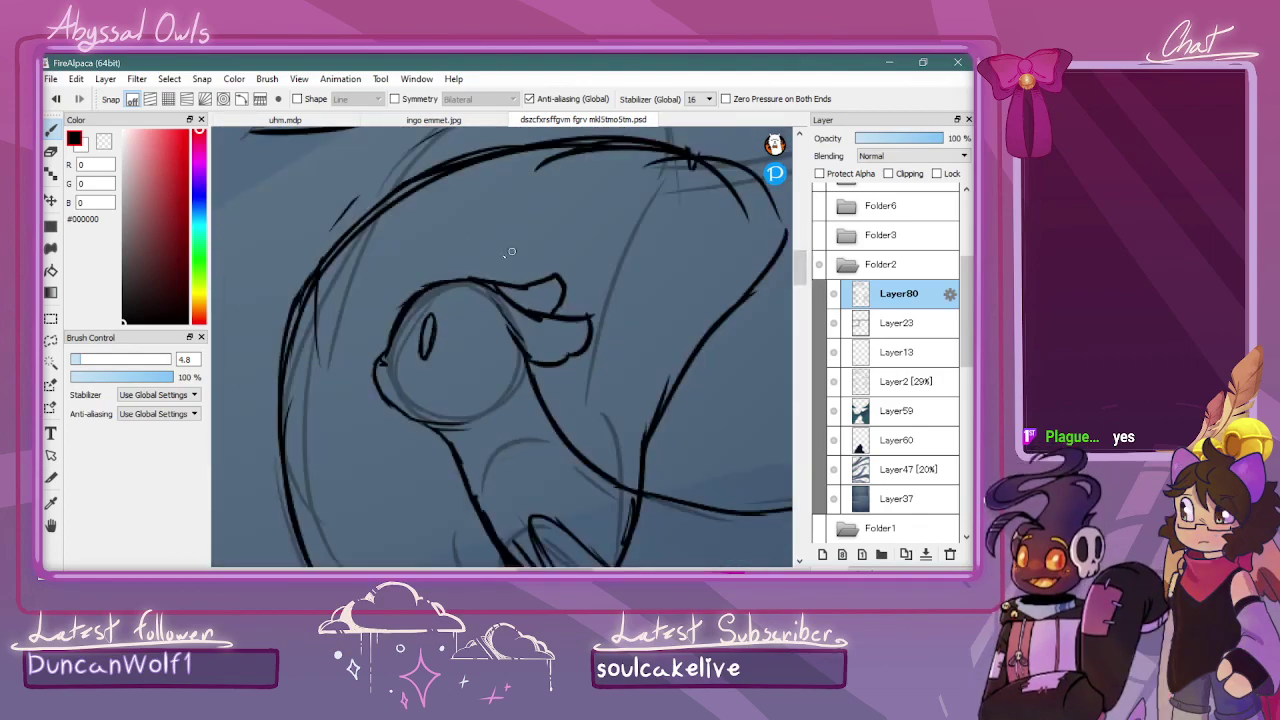
scroll(538, 240, "up", 2)
mouse_move(311, 370)
left_mouse_down()
mouse_move(340, 450)
mouse_move(333, 439)
mouse_move(415, 487)
left_mouse_up()
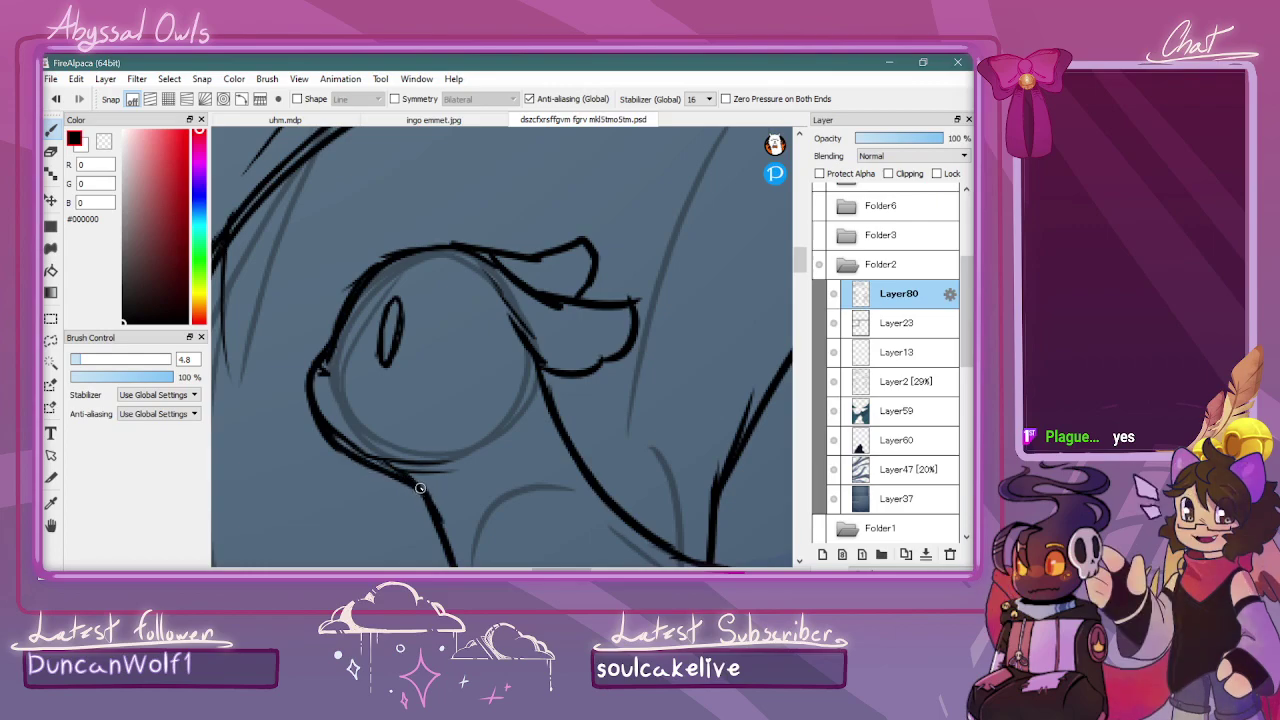
Hide and collapse Folder2, and show and expand Folder3 to switch to its comic page
scroll(420, 487, "down", 7)
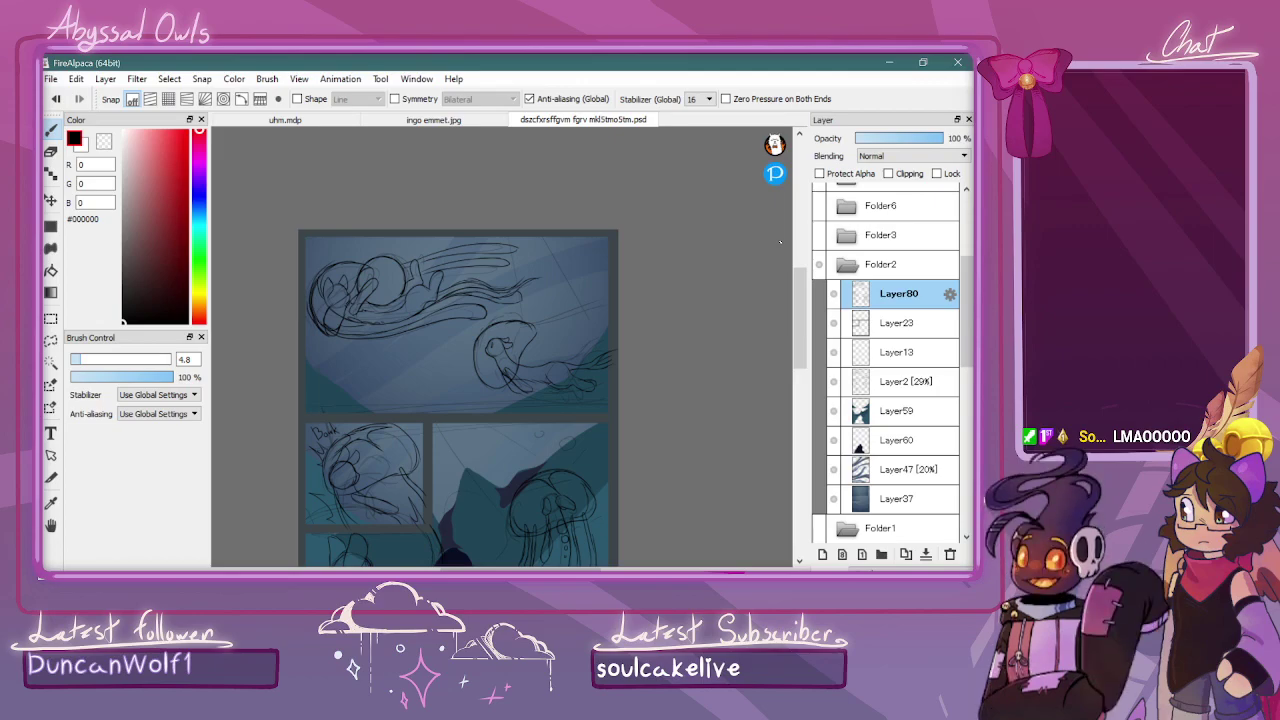
mouse_move(803, 345)
left_mouse_down()
mouse_move(803, 398)
mouse_move(805, 328)
left_mouse_up()
key("ctrl+plus")
key("ctrl+minus")
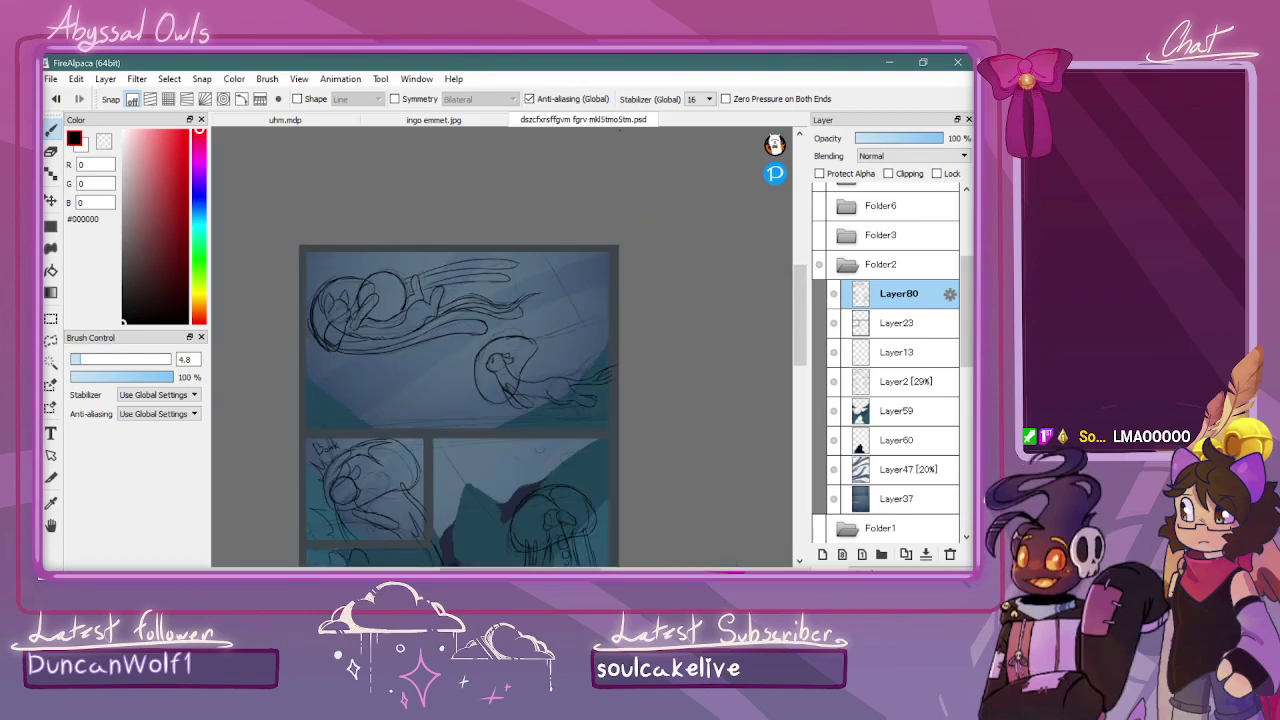
left_click(837, 265)
left_click(819, 264)
left_click(819, 235)
left_click(846, 236)
Add a new empty layer directly beneath Layer25 in Folder3 for redrawing the sketches
left_click(884, 266)
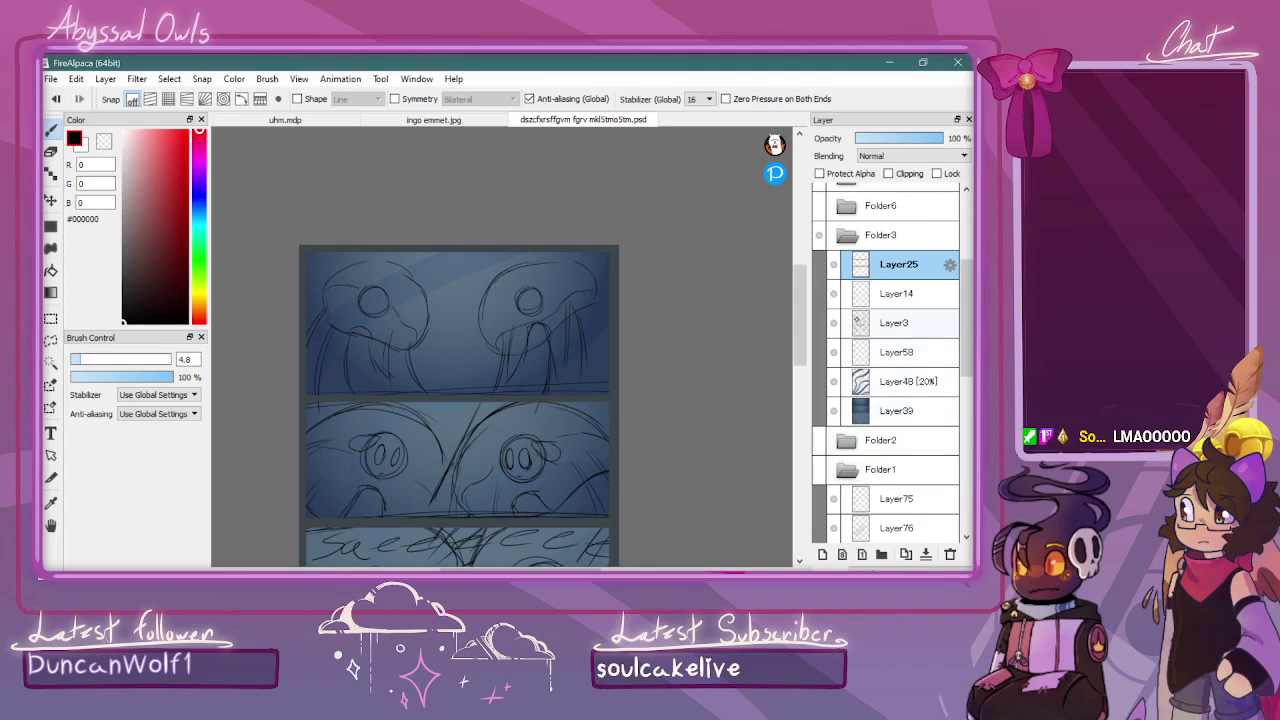
key("ctrl+shift+n")
key("ctrl+plus")
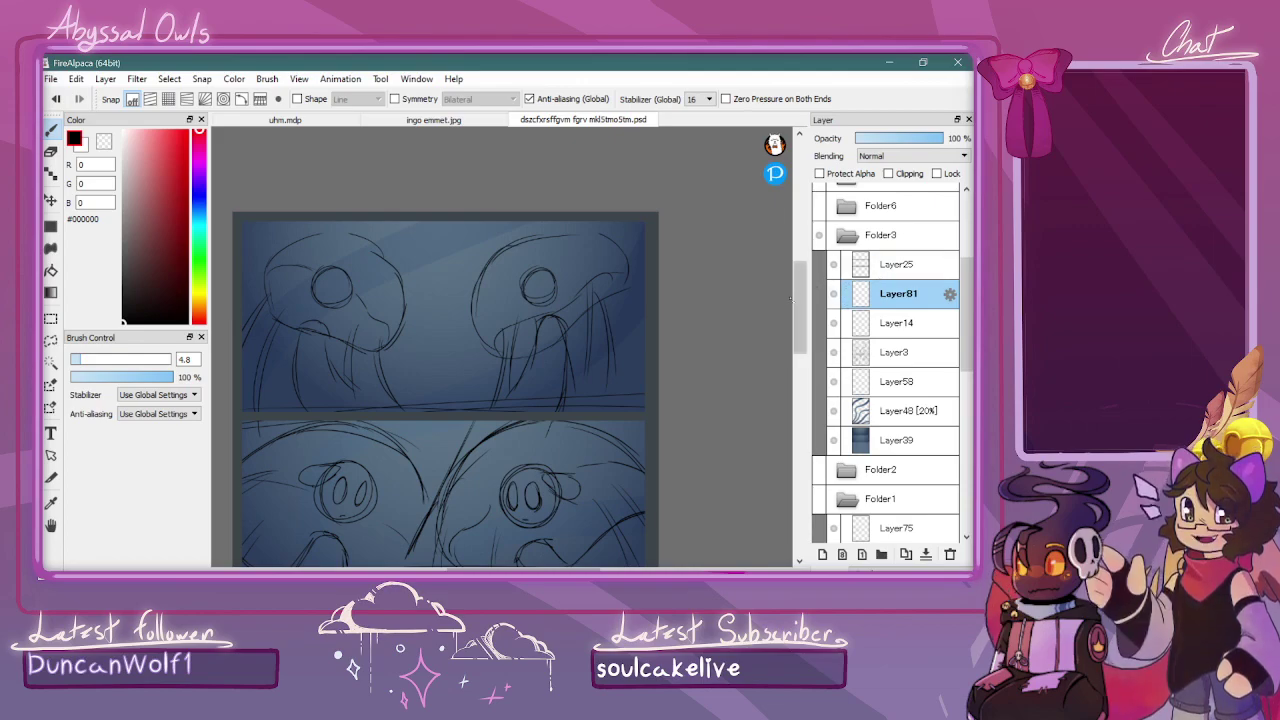
Reduce the opacity of the old sketch on Layer3 to 35%, then make Layer81 the drawing layer again
mouse_move(800, 312)
left_mouse_down()
mouse_move(801, 336)
mouse_move(801, 300)
left_mouse_up()
scroll(501, 398, "up", 1)
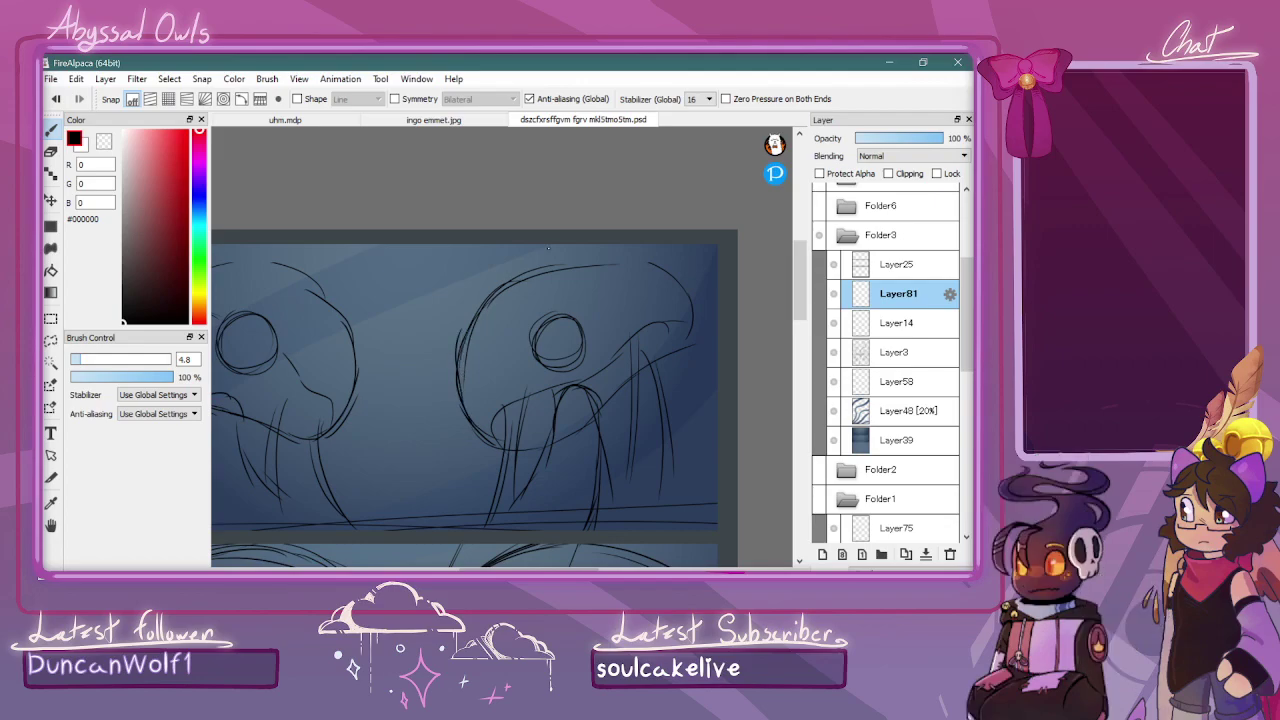
left_click(881, 352)
left_click(887, 138)
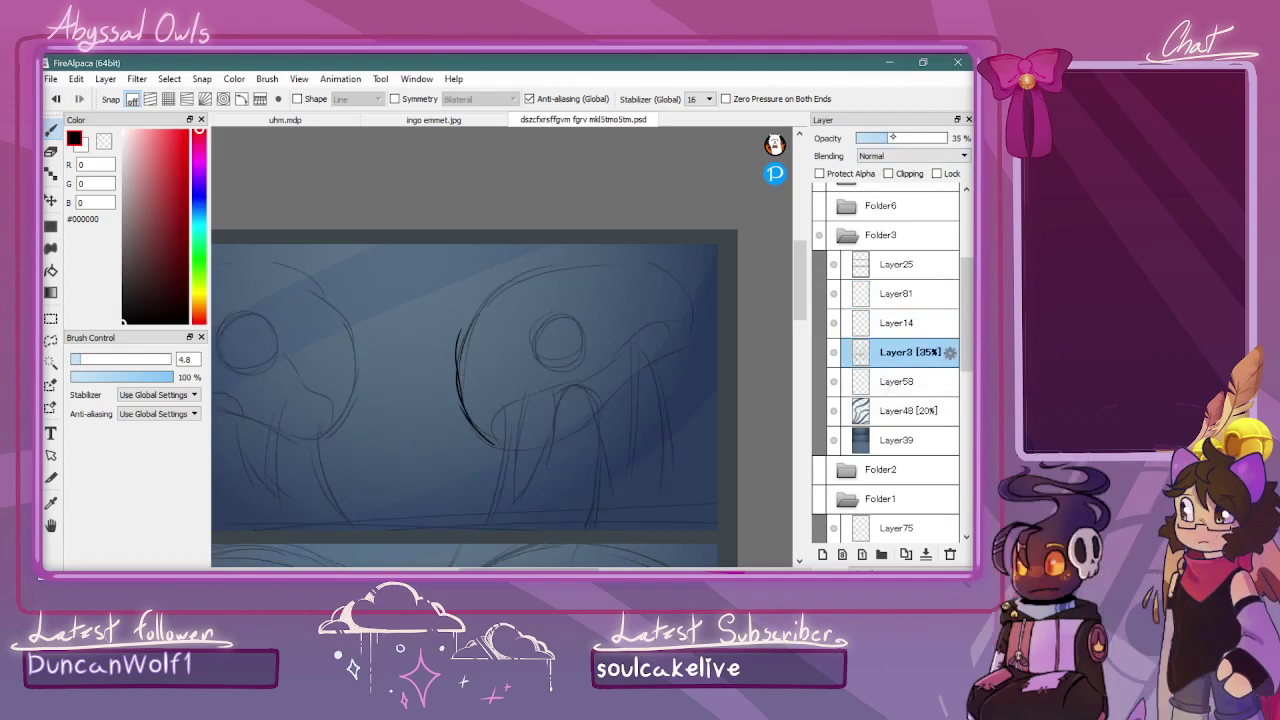
left_click(896, 293)
Redraw the right-hand character's bell in the top panel with a bold outline and a curved inner rim along its lower edge
mouse_move(460, 390)
left_mouse_down()
mouse_move(474, 320)
mouse_move(460, 366)
mouse_move(489, 292)
mouse_move(465, 342)
mouse_move(517, 270)
mouse_move(485, 298)
mouse_move(542, 265)
mouse_move(518, 275)
mouse_move(627, 274)
mouse_move(576, 259)
mouse_move(633, 263)
mouse_move(675, 325)
left_mouse_up()
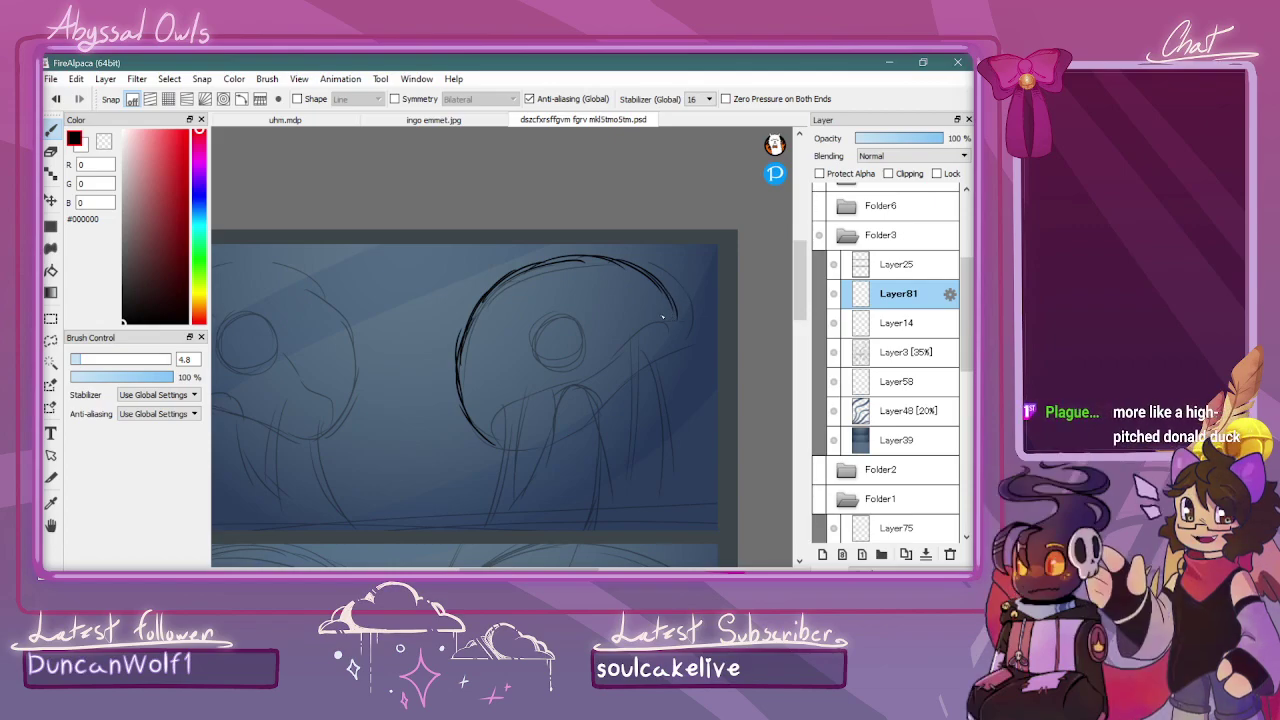
mouse_move(496, 448)
left_mouse_down()
mouse_move(568, 433)
mouse_move(682, 347)
mouse_move(679, 295)
left_mouse_up()
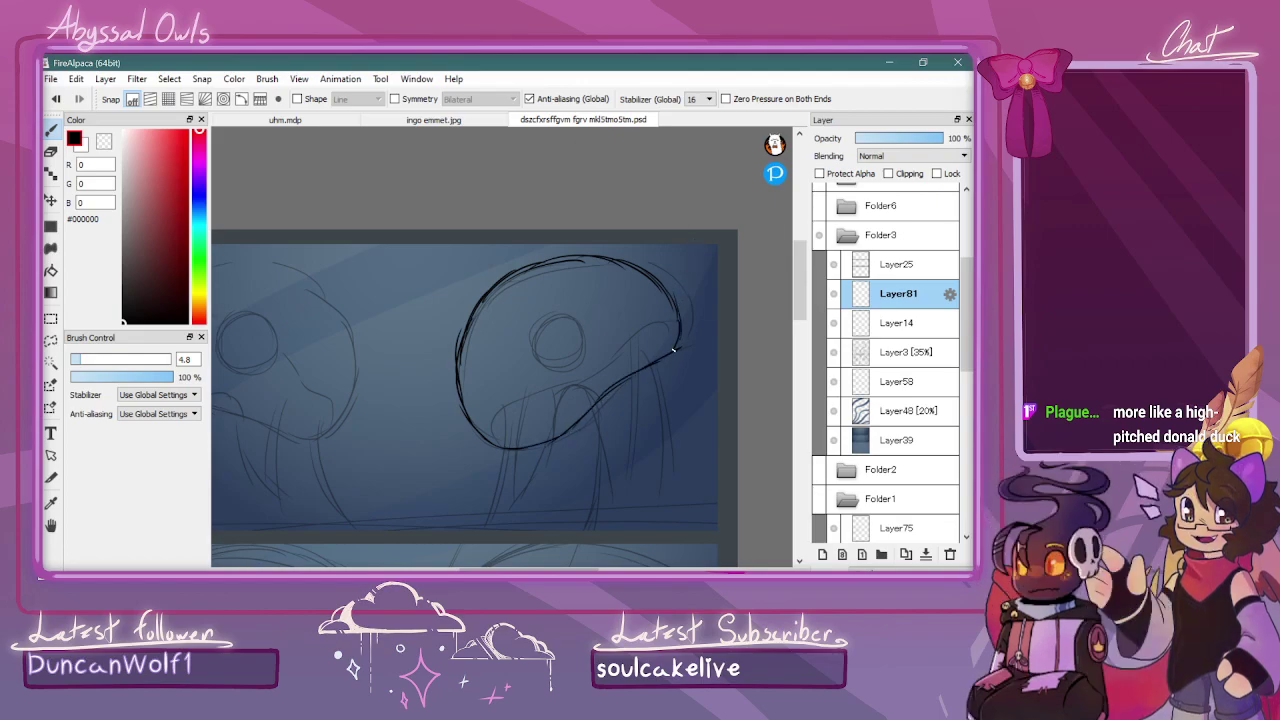
mouse_move(680, 342)
left_mouse_down()
mouse_move(640, 337)
mouse_move(562, 397)
mouse_move(505, 412)
mouse_move(496, 446)
left_mouse_up()
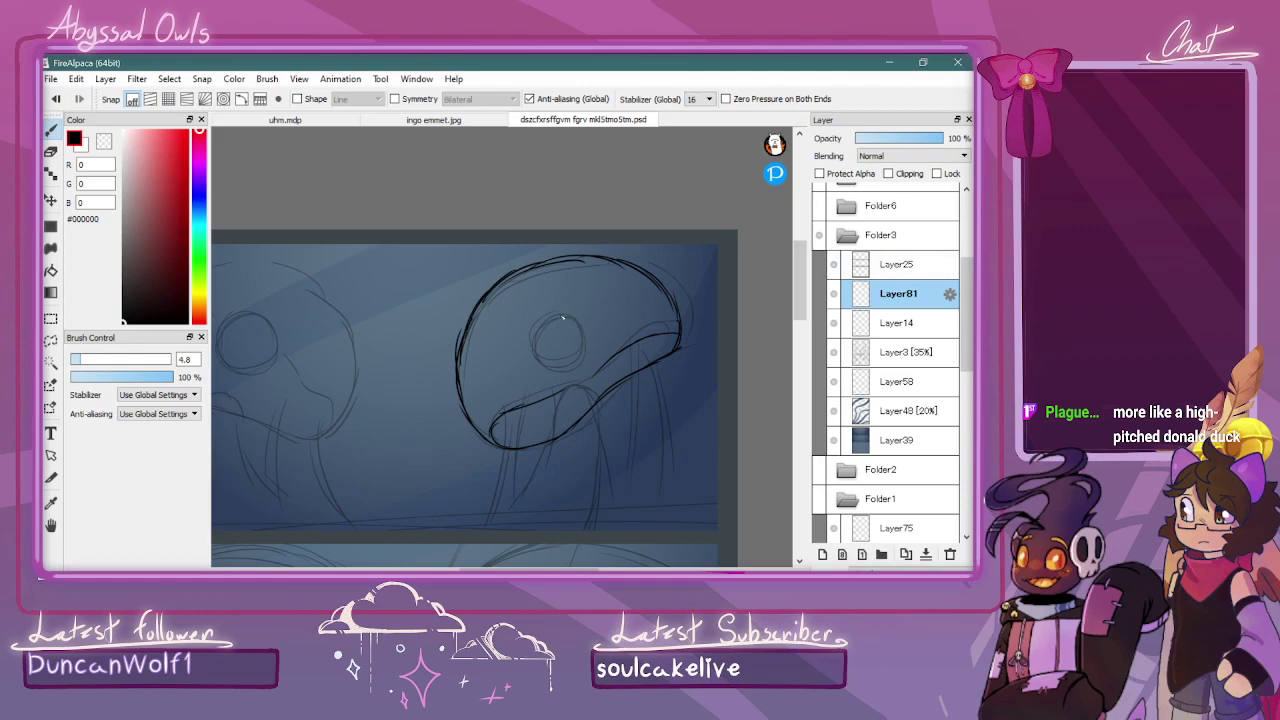
Draw the right-hand character's head with two upright ears and both sides of its body reaching down below the bell
mouse_move(564, 312)
left_mouse_down()
mouse_move(579, 294)
mouse_move(592, 306)
mouse_move(586, 343)
mouse_move(546, 301)
mouse_move(531, 343)
mouse_move(539, 336)
mouse_move(533, 354)
mouse_move(557, 366)
mouse_move(539, 358)
left_mouse_up()
mouse_move(545, 376)
left_mouse_down()
mouse_move(544, 424)
mouse_move(500, 514)
left_mouse_up()
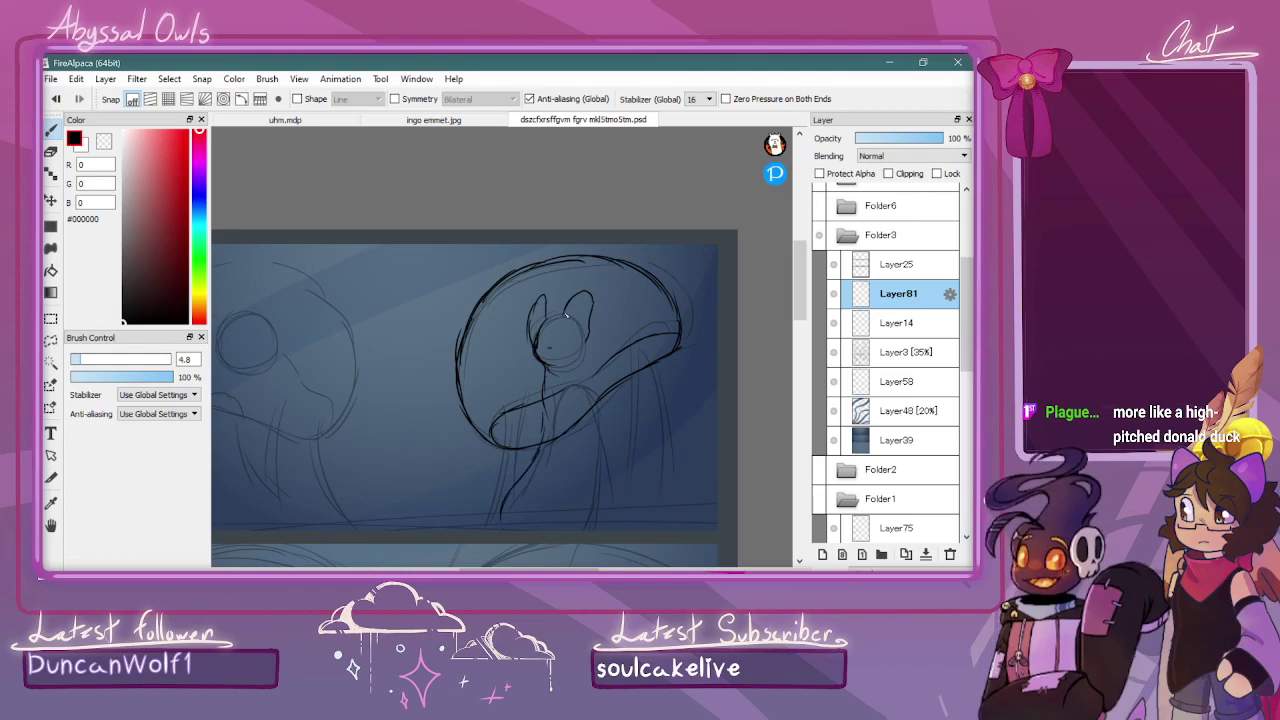
mouse_move(585, 341)
left_mouse_down()
mouse_move(599, 458)
mouse_move(604, 442)
mouse_move(591, 529)
left_mouse_up()
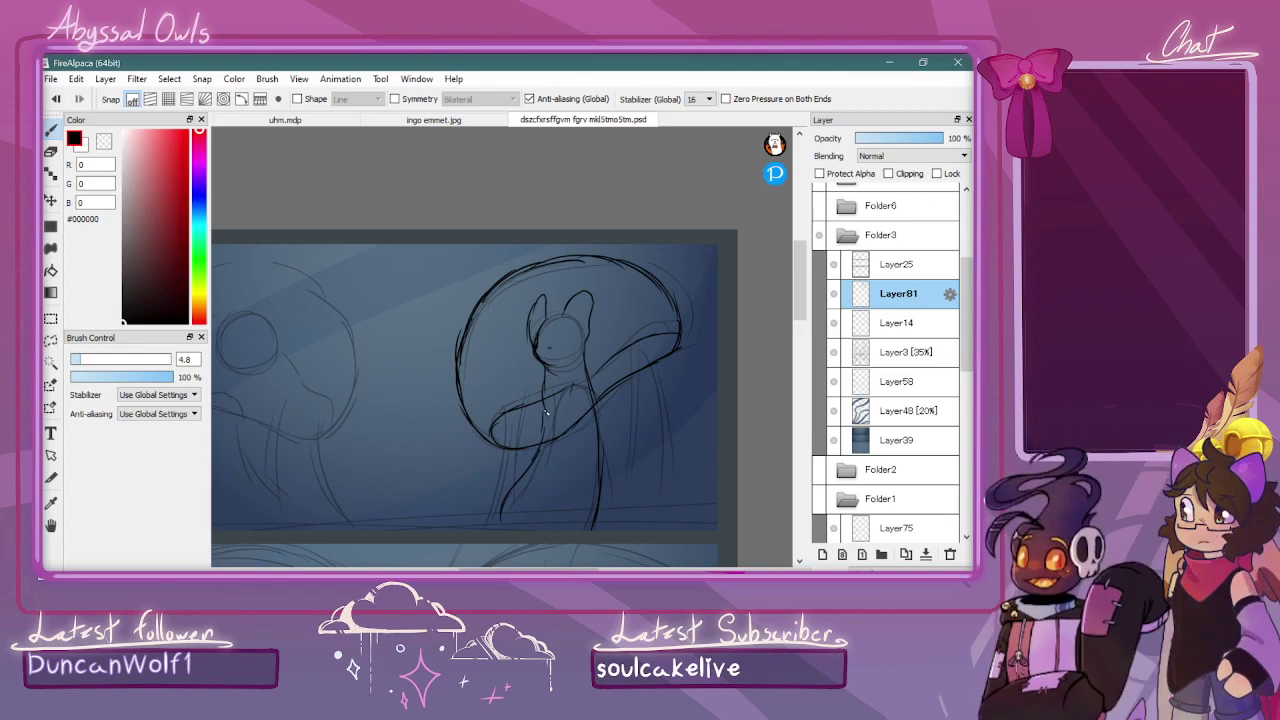
mouse_move(570, 414)
left_mouse_down()
mouse_move(565, 463)
mouse_move(582, 502)
mouse_move(598, 465)
mouse_move(577, 394)
left_mouse_up()
key("ctrl+z")
key("ctrl+z")
key("ctrl+z")
Draw two long rounded arms hanging down along the right-hand character's body in the top panel
mouse_move(533, 413)
left_mouse_down()
mouse_move(509, 473)
mouse_move(512, 458)
mouse_move(538, 462)
left_mouse_up()
mouse_move(565, 420)
left_mouse_down()
mouse_move(574, 481)
mouse_move(592, 478)
mouse_move(578, 376)
mouse_move(566, 405)
left_mouse_up()
mouse_move(568, 454)
left_mouse_down()
mouse_move(576, 493)
mouse_move(593, 452)
left_mouse_up()
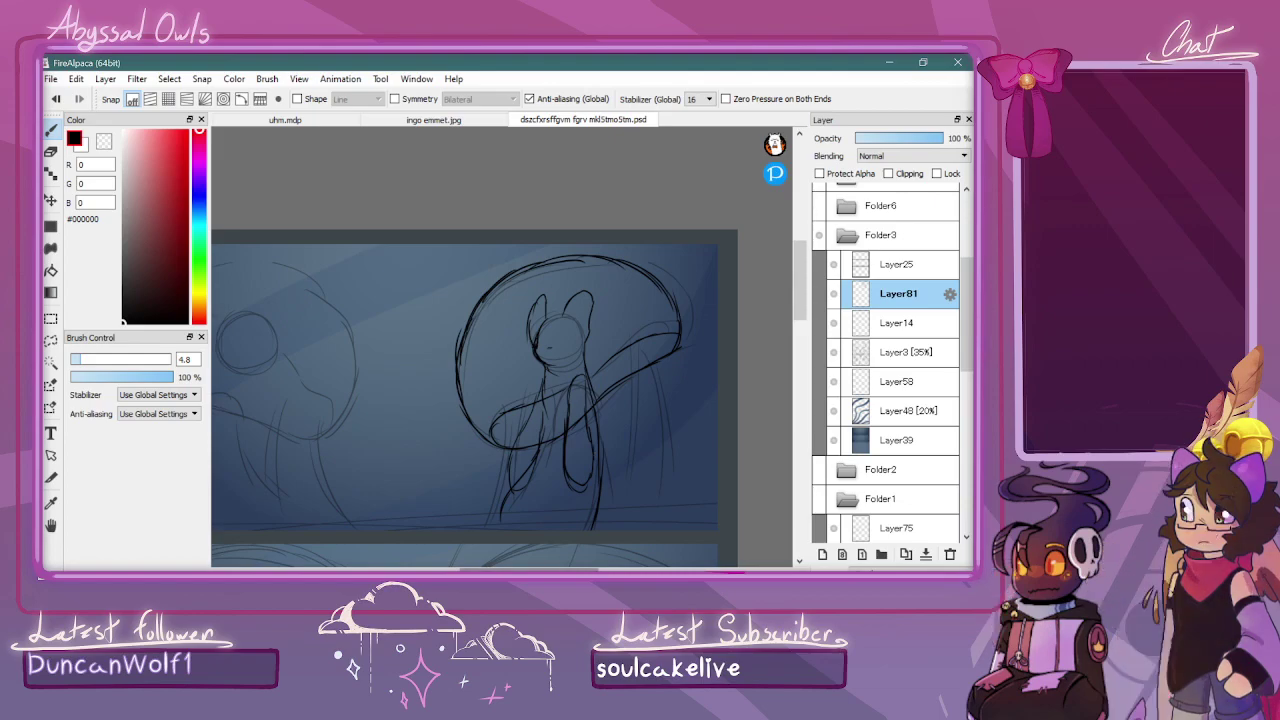
Redraw the rounded bell outline of the left-hand character in the top panel, following the faded sketch
left_click_drag(529, 569, 507, 569)
scroll(599, 474, "left", 2)
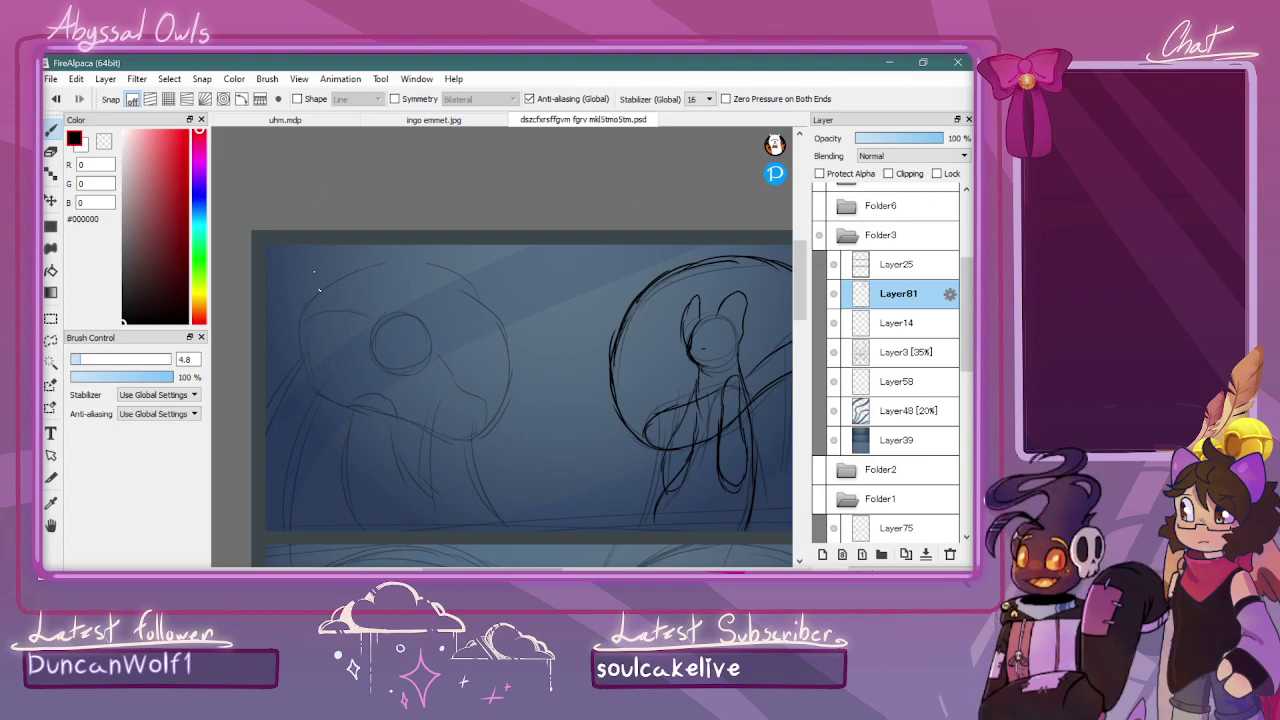
mouse_move(301, 334)
left_mouse_down()
mouse_move(323, 399)
mouse_move(317, 387)
mouse_move(368, 419)
mouse_move(338, 411)
mouse_move(417, 429)
mouse_move(393, 422)
mouse_move(453, 459)
mouse_move(419, 434)
mouse_move(457, 447)
mouse_move(493, 427)
mouse_move(510, 373)
mouse_move(499, 324)
mouse_move(447, 259)
mouse_move(387, 260)
mouse_move(332, 281)
mouse_move(384, 261)
mouse_move(444, 262)
mouse_move(494, 308)
left_mouse_up()
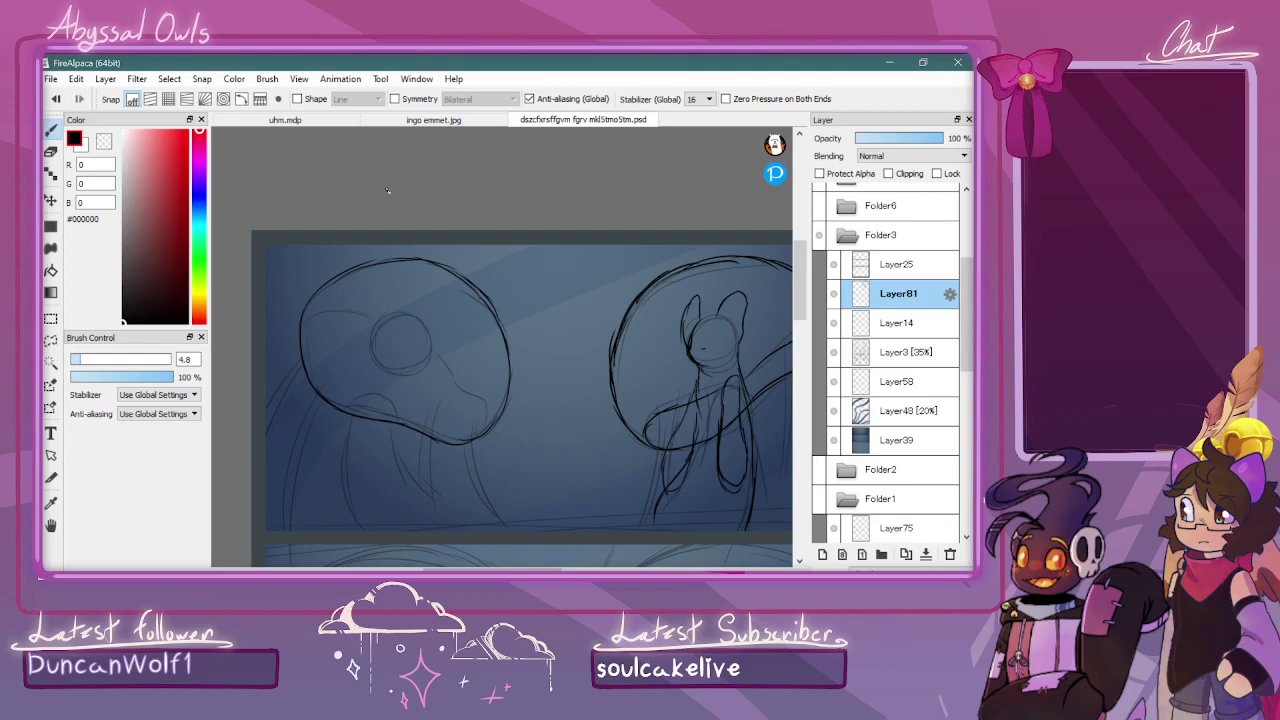
mouse_move(350, 277)
left_mouse_down()
mouse_move(422, 294)
mouse_move(429, 336)
mouse_move(415, 375)
mouse_move(462, 313)
mouse_move(490, 302)
left_mouse_up()
key("ctrl+z")
key("ctrl+z")
key("ctrl+z")
key("ctrl+z")
key("ctrl+z")
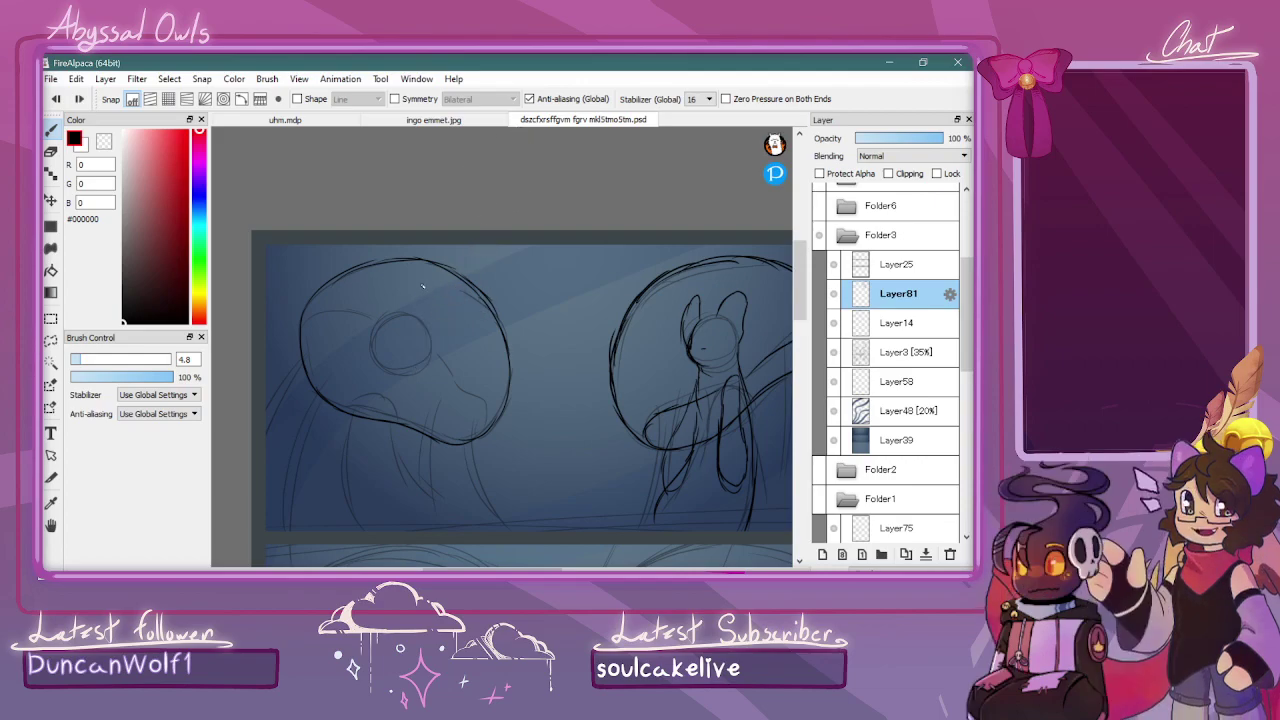
Draw the left-hand character's head with pointed hair and an ear inside the bell, and the body sides flaring to the panel's lower edge
mouse_move(422, 286)
left_mouse_down()
mouse_move(438, 362)
mouse_move(452, 297)
mouse_move(481, 287)
mouse_move(368, 283)
mouse_move(342, 298)
mouse_move(406, 273)
left_mouse_up()
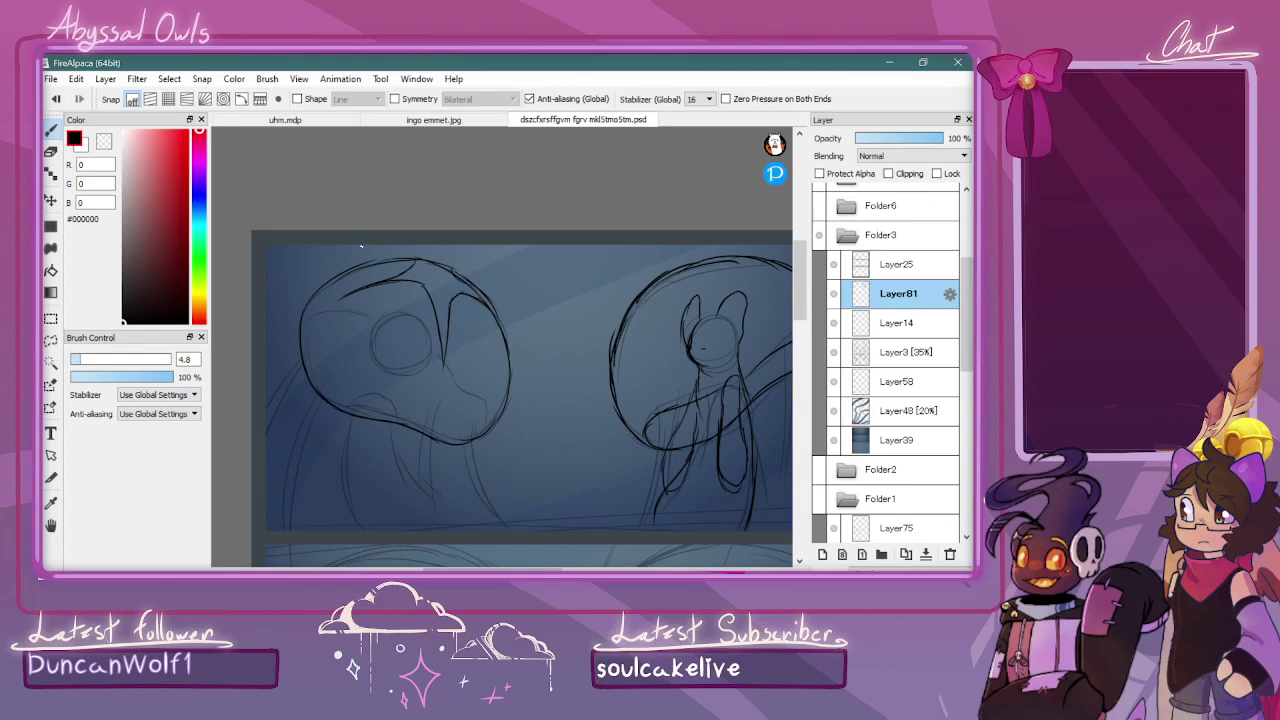
left_click_drag(380, 305, 369, 338)
left_click_drag(405, 290, 409, 304)
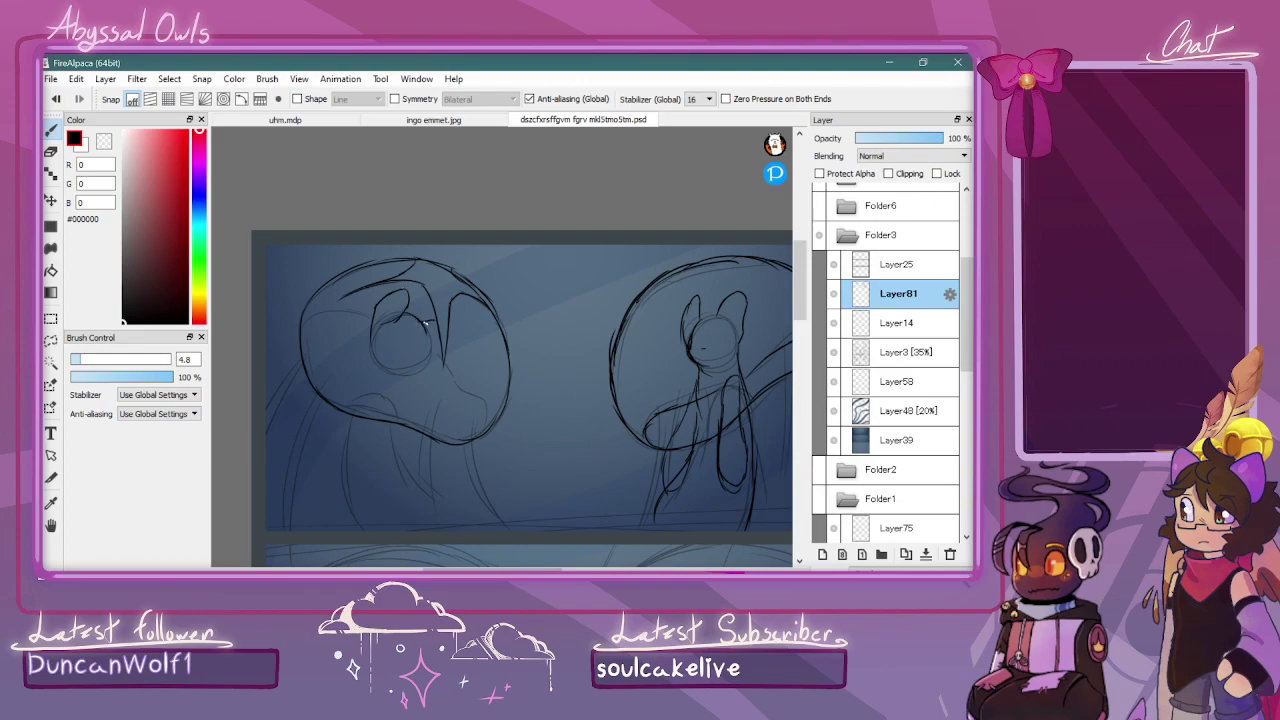
mouse_move(377, 325)
left_mouse_down()
mouse_move(348, 463)
mouse_move(354, 401)
mouse_move(355, 517)
mouse_move(347, 478)
mouse_move(357, 527)
left_mouse_up()
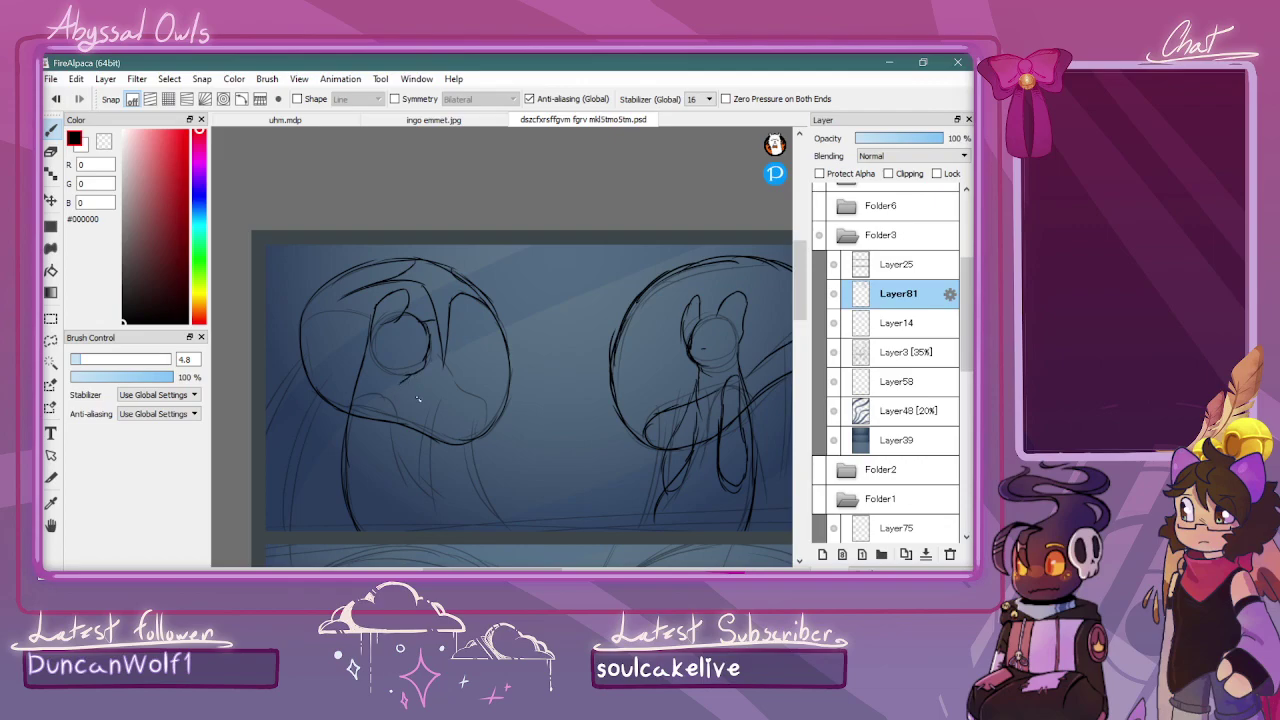
mouse_move(406, 388)
left_mouse_down()
mouse_move(422, 477)
mouse_move(470, 530)
left_mouse_up()
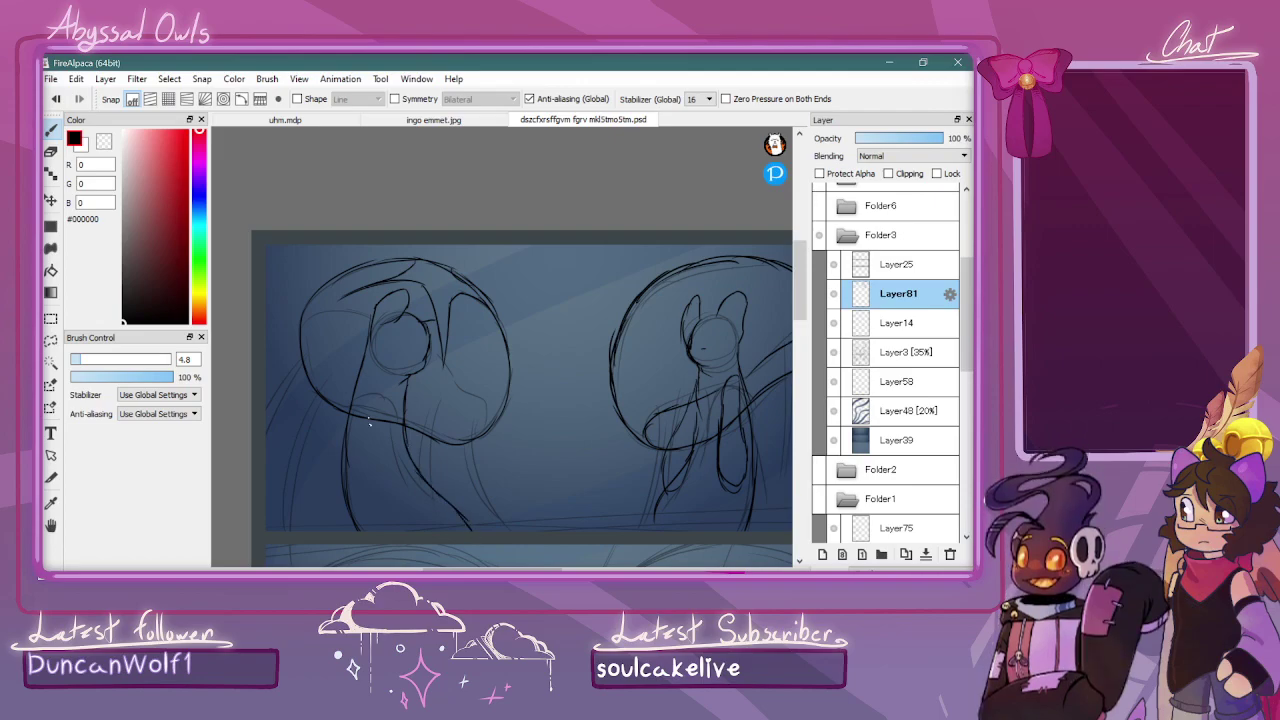
left_click_drag(371, 394, 373, 450)
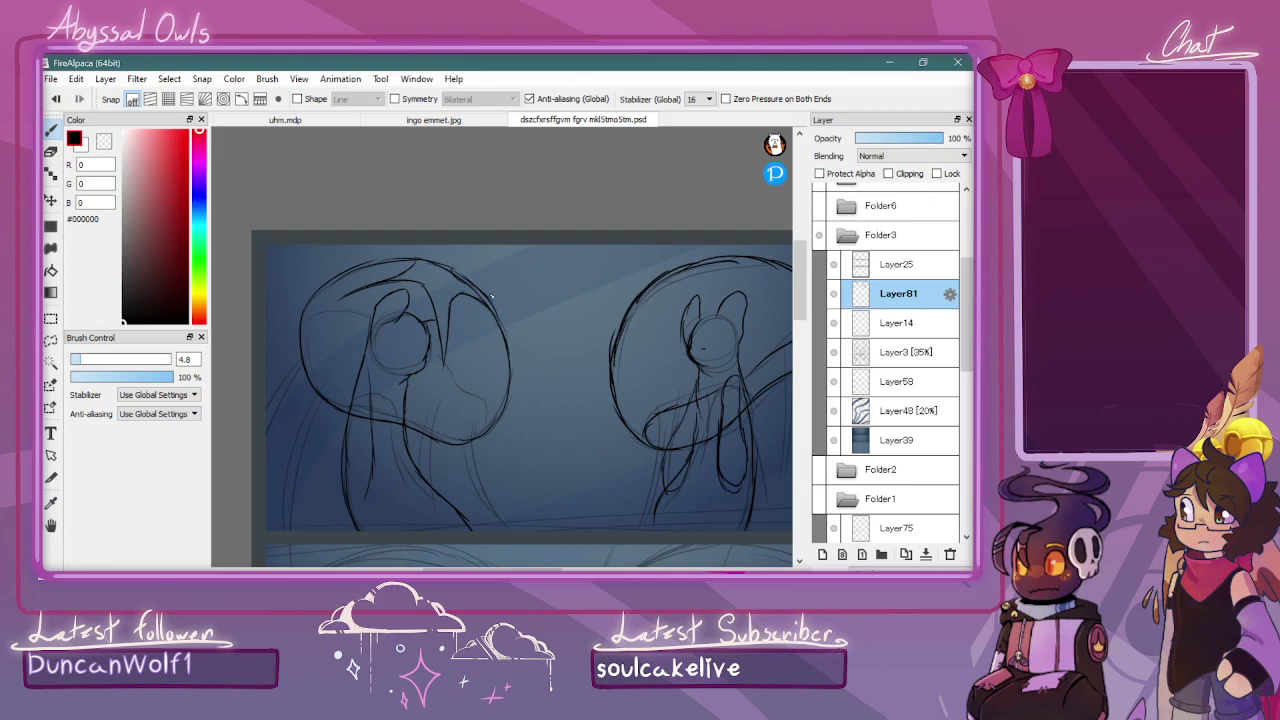
key("ctrl+z")
key("ctrl+z")
key("ctrl+z")
Draw the left-hand character's long hanging arm and the tentacles trailing from both sides of its bell in the top panel
mouse_move(372, 414)
left_mouse_down()
mouse_move(370, 387)
mouse_move(370, 494)
left_mouse_up()
left_click_drag(364, 375, 352, 466)
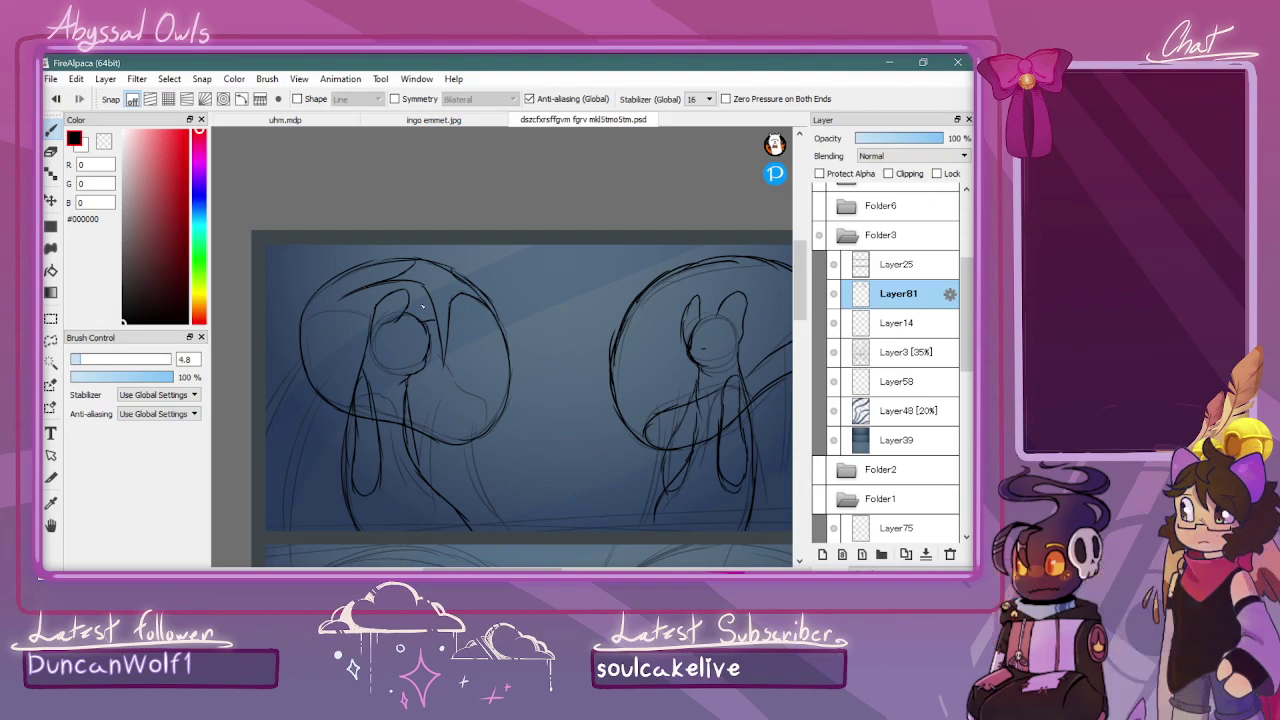
left_click_drag(321, 404, 288, 489)
left_click_drag(322, 404, 290, 526)
mouse_move(434, 408)
left_mouse_down()
mouse_move(447, 487)
mouse_move(430, 419)
mouse_move(437, 503)
left_mouse_up()
left_click_drag(477, 417, 512, 530)
left_click_drag(472, 446, 502, 526)
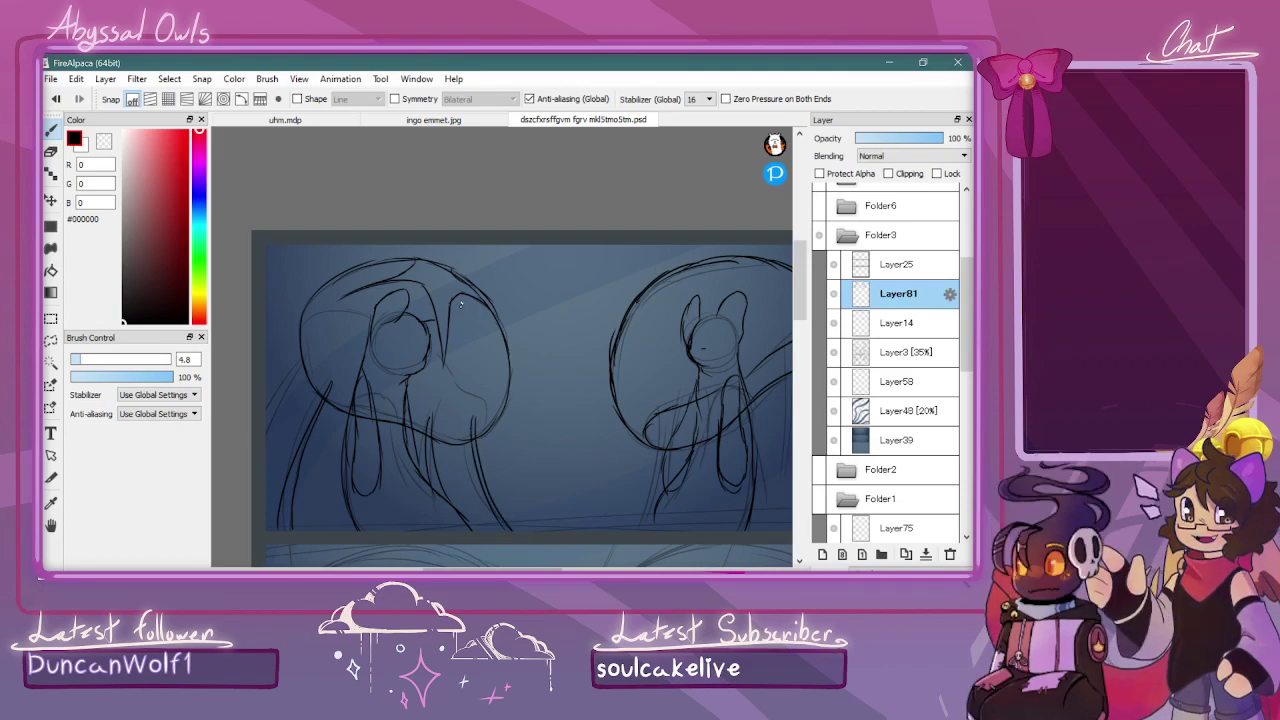
left_click_drag(304, 365, 267, 412)
mouse_move(313, 354)
left_mouse_down()
mouse_move(284, 395)
mouse_move(309, 360)
mouse_move(262, 426)
left_mouse_up()
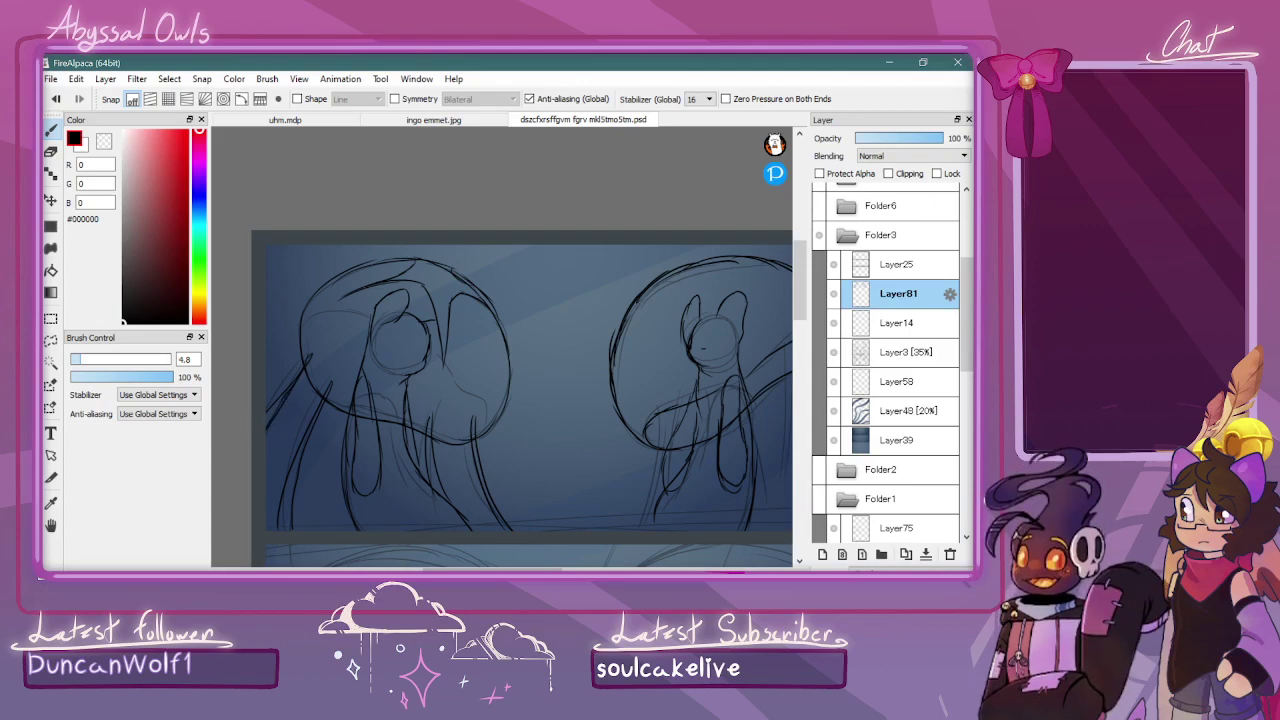
Redraw the left-hand character's large bell arc in the second panel, with short tentacle strokes near the panel's lower edge
scroll(746, 196, "down", 1)
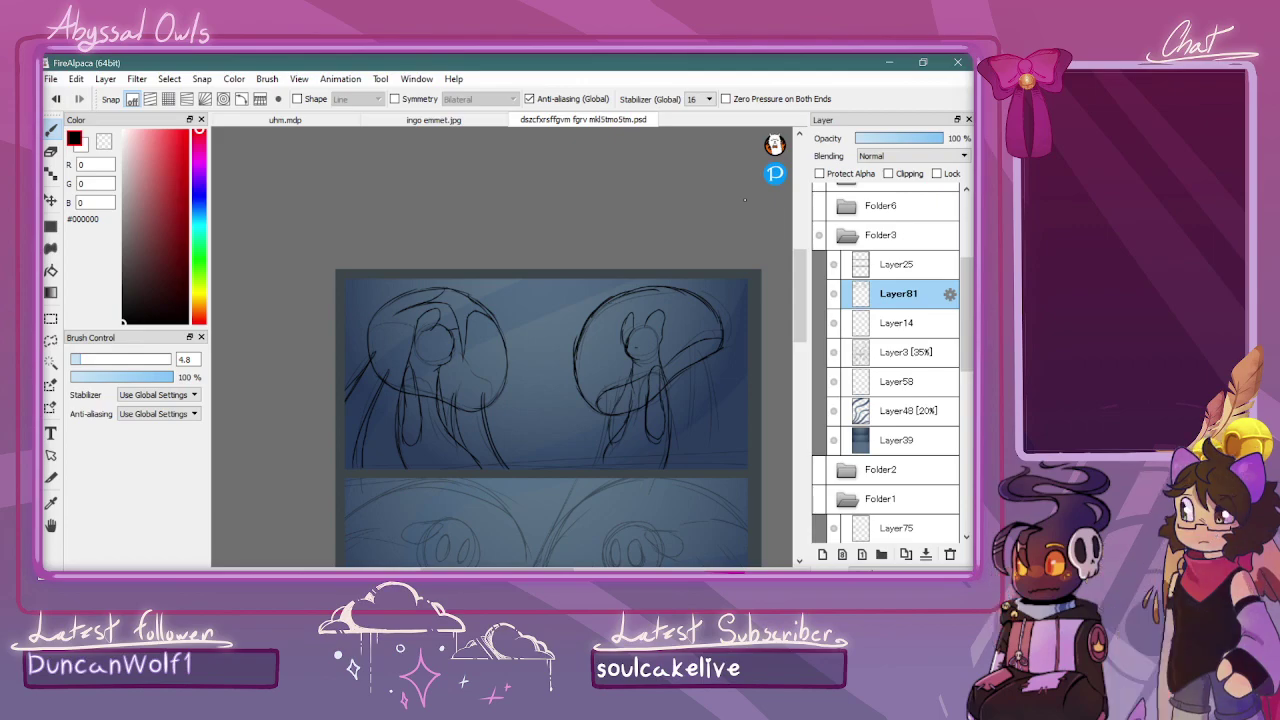
left_click_drag(800, 317, 815, 372)
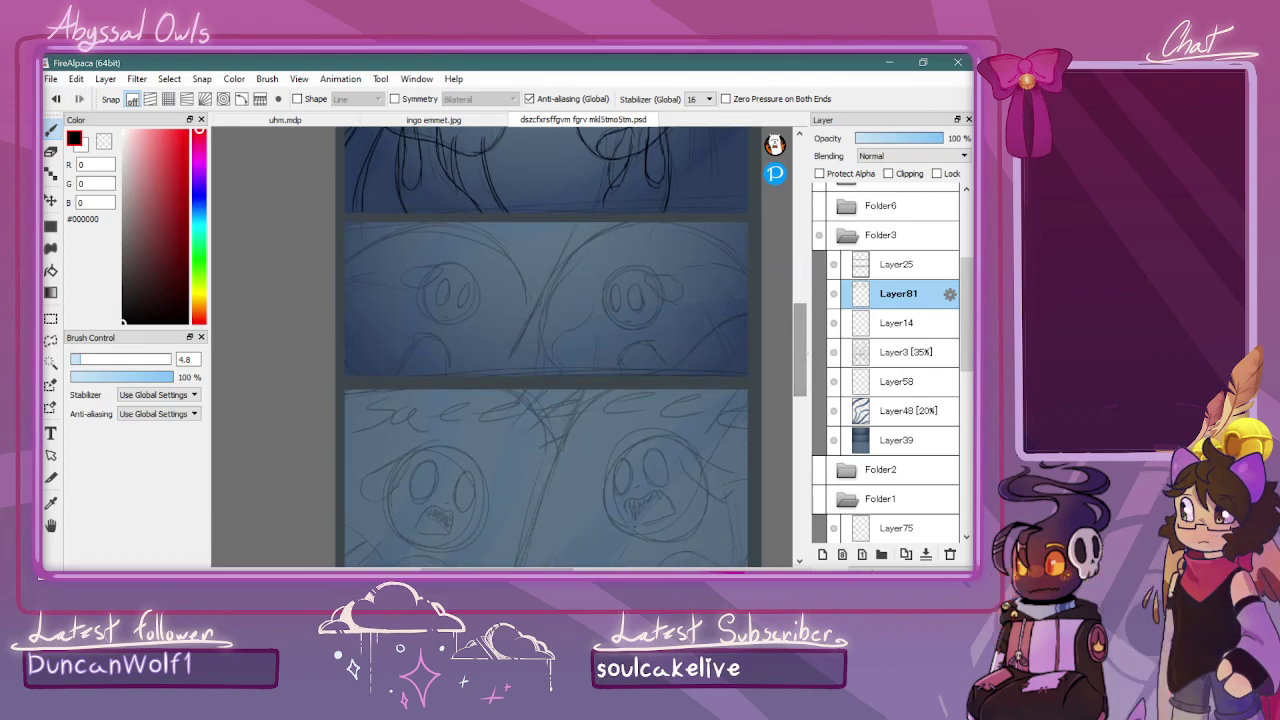
key("ctrl+Up")
key("ctrl+minus")
mouse_move(266, 216)
left_mouse_down()
mouse_move(356, 177)
mouse_move(440, 180)
mouse_move(480, 198)
mouse_move(526, 239)
mouse_move(550, 390)
mouse_move(543, 271)
left_mouse_up()
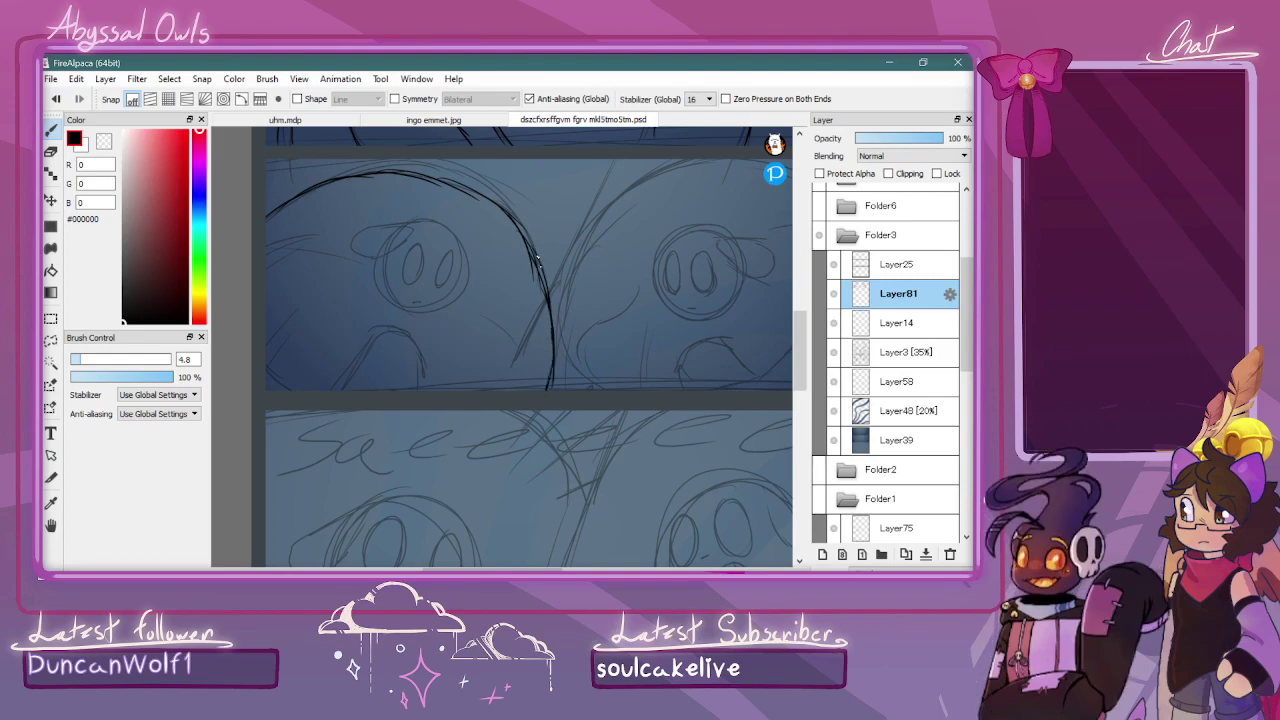
mouse_move(301, 392)
left_mouse_down()
mouse_move(266, 355)
mouse_move(296, 312)
left_mouse_up()
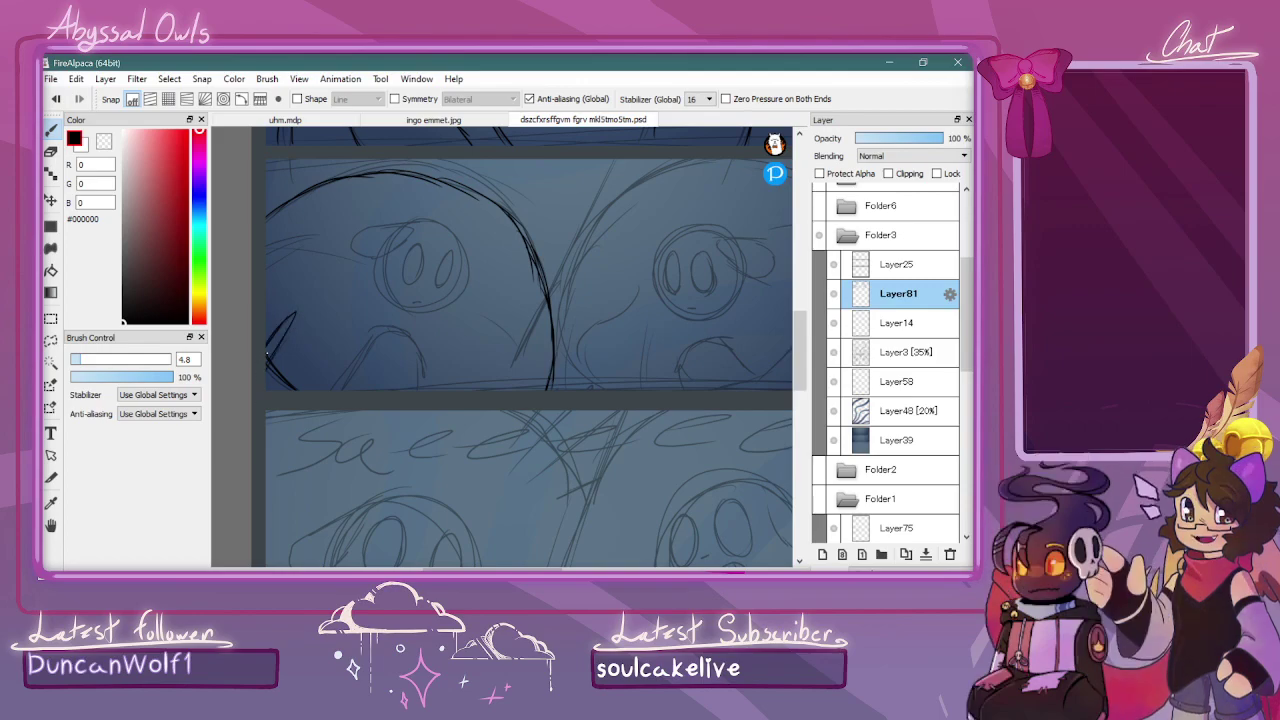
left_click_drag(513, 368, 508, 387)
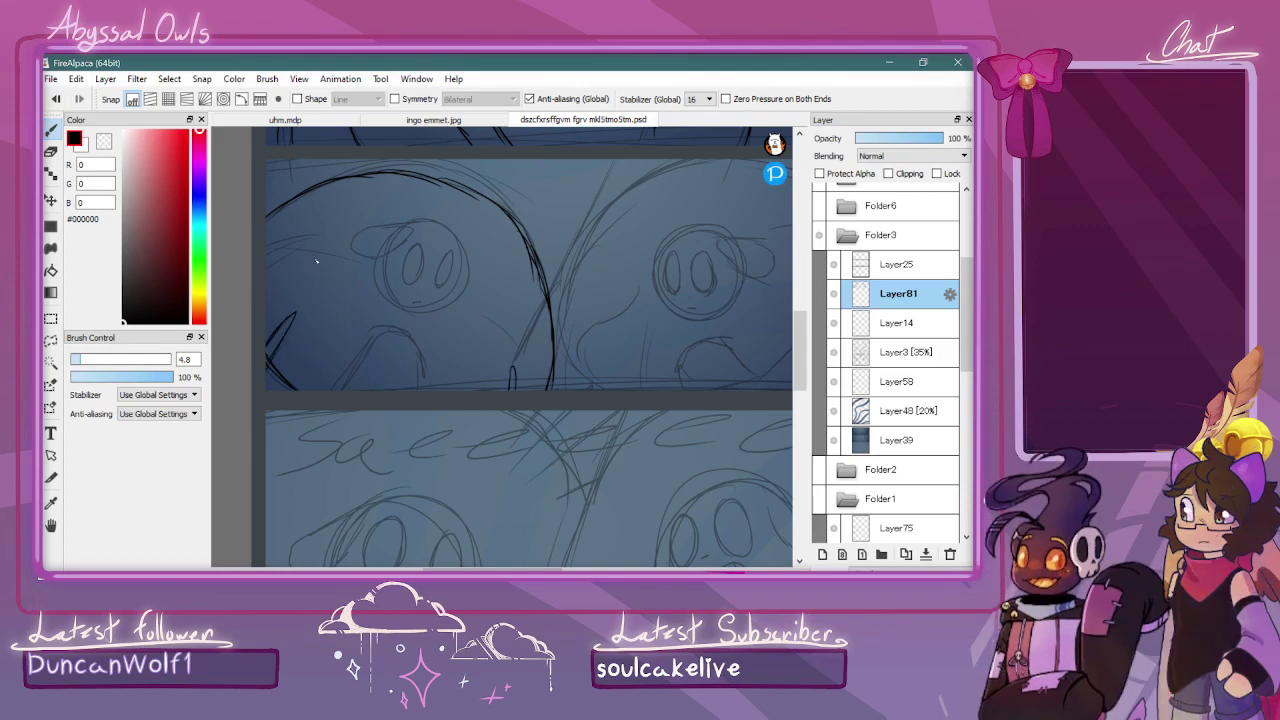
Add a pointed hair fringe inside the left-hand bell in the second panel, with a short stroke joining it to the bell's top
mouse_move(323, 243)
left_mouse_down()
mouse_move(368, 215)
mouse_move(480, 215)
mouse_move(503, 300)
mouse_move(508, 222)
left_mouse_up()
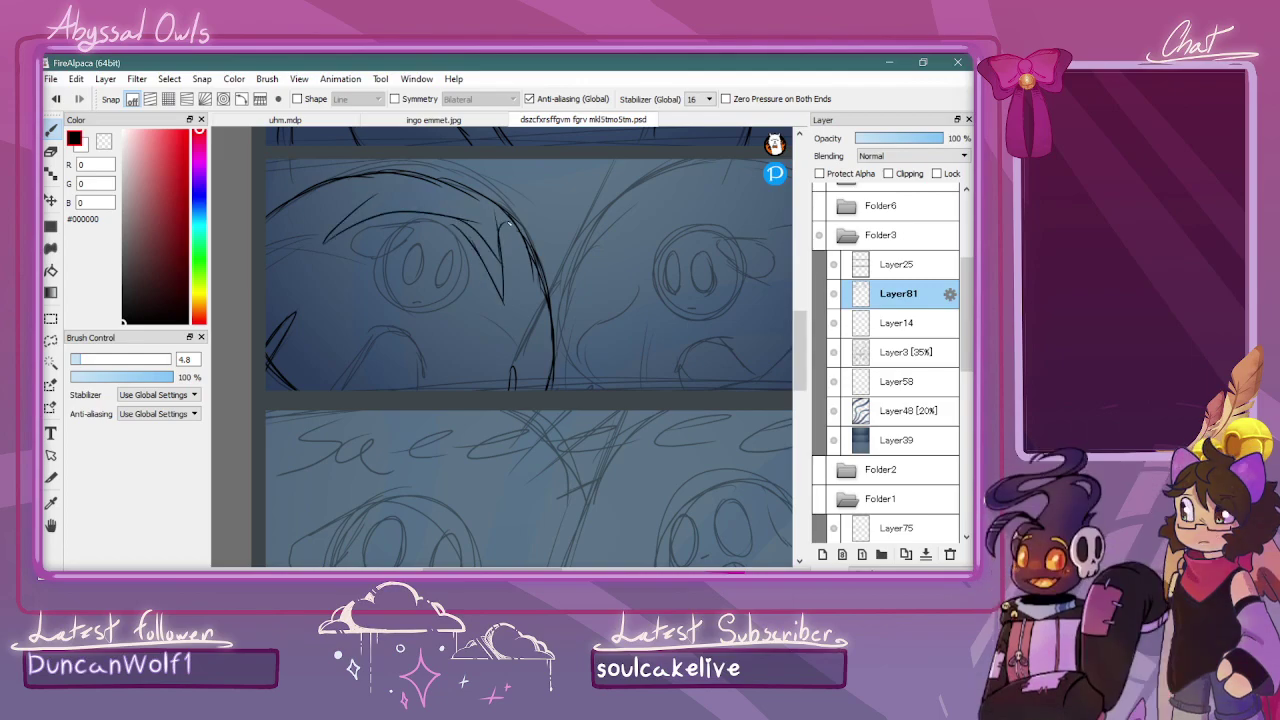
left_click_drag(379, 201, 386, 176)
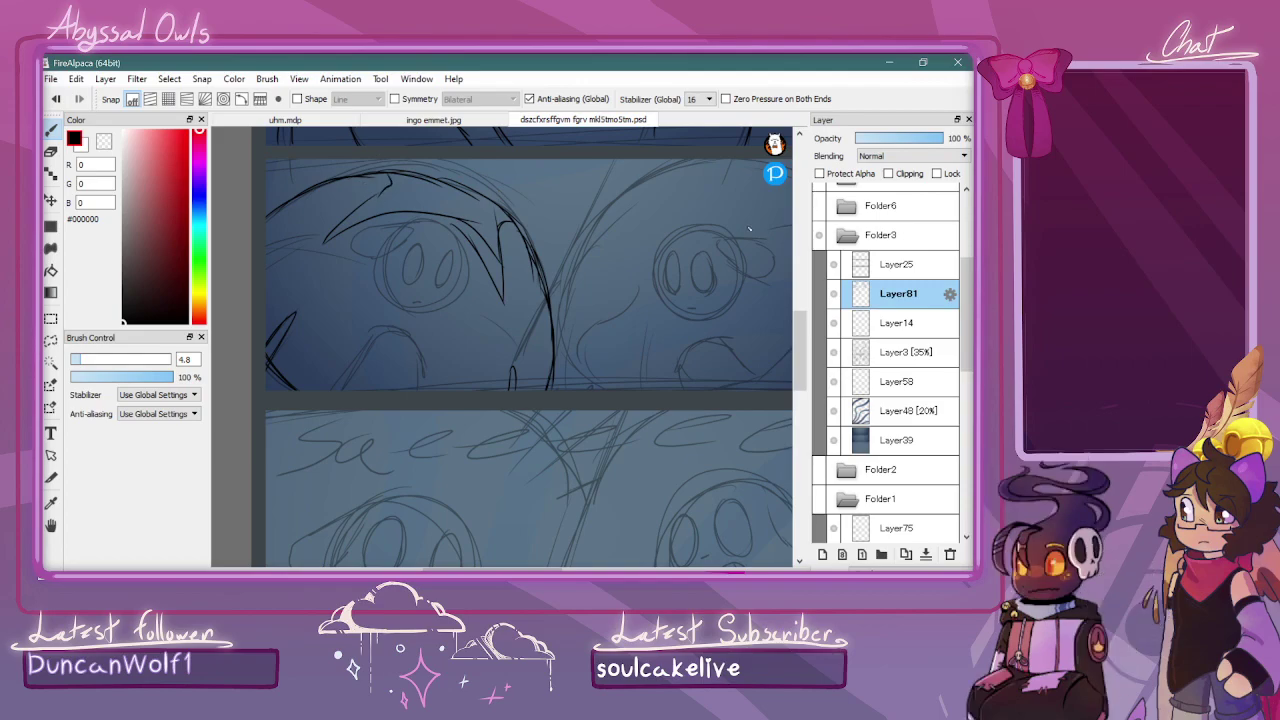
mouse_move(505, 568)
left_mouse_down()
mouse_move(527, 562)
mouse_move(505, 566)
left_mouse_up()
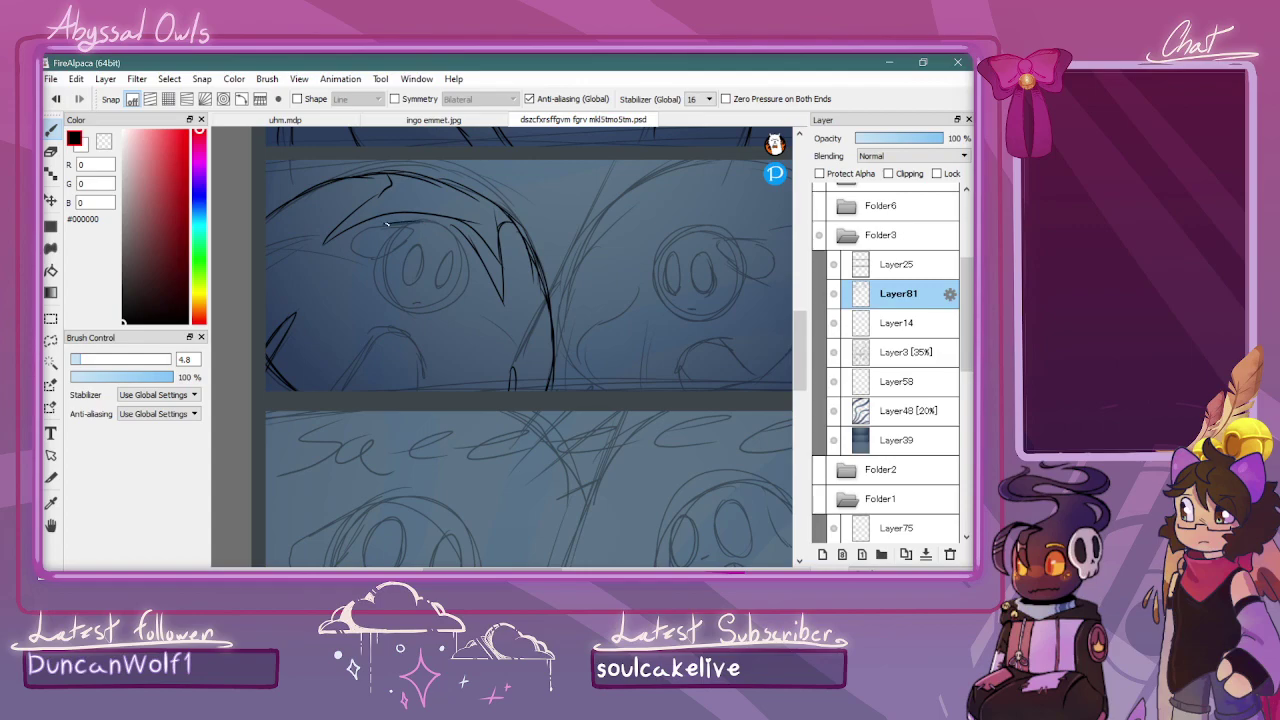
Draw the second panel's left-hand character's two ears and the contour of its face down to the chin
mouse_move(366, 218)
left_mouse_down()
mouse_move(364, 258)
mouse_move(429, 224)
mouse_move(457, 241)
mouse_move(445, 231)
mouse_move(465, 262)
mouse_move(427, 311)
left_mouse_up()
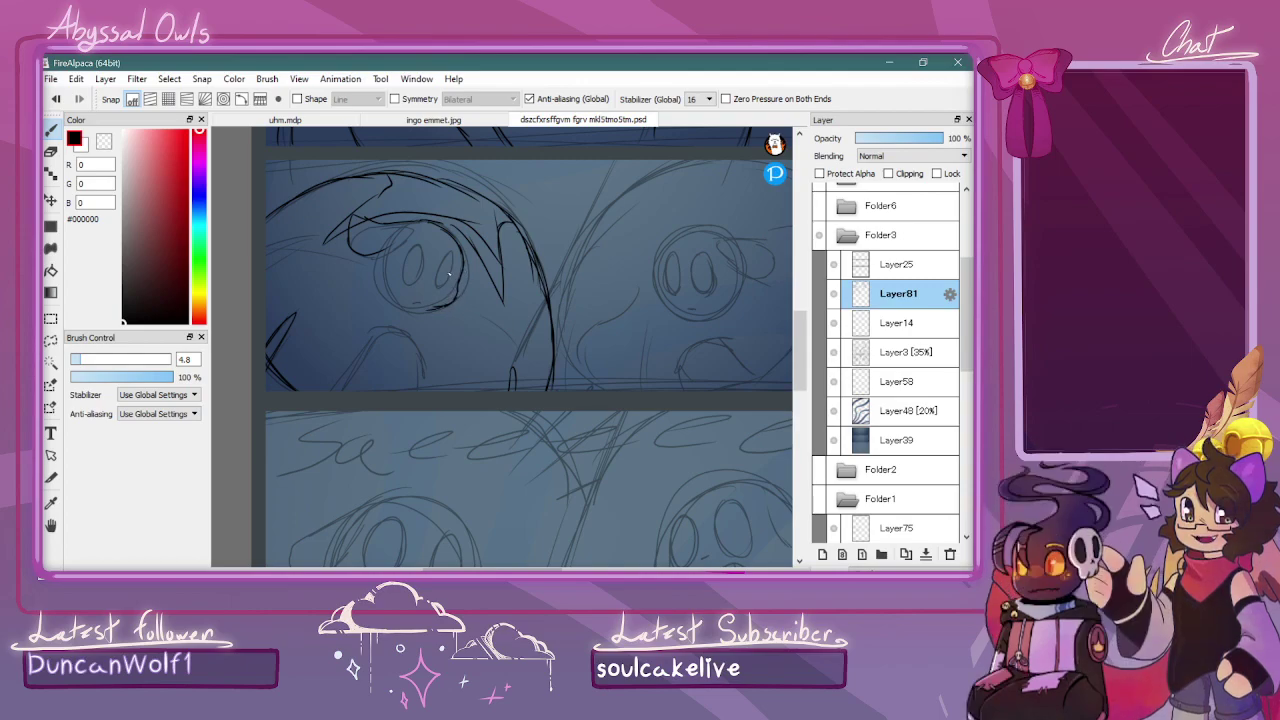
key("ctrl+z")
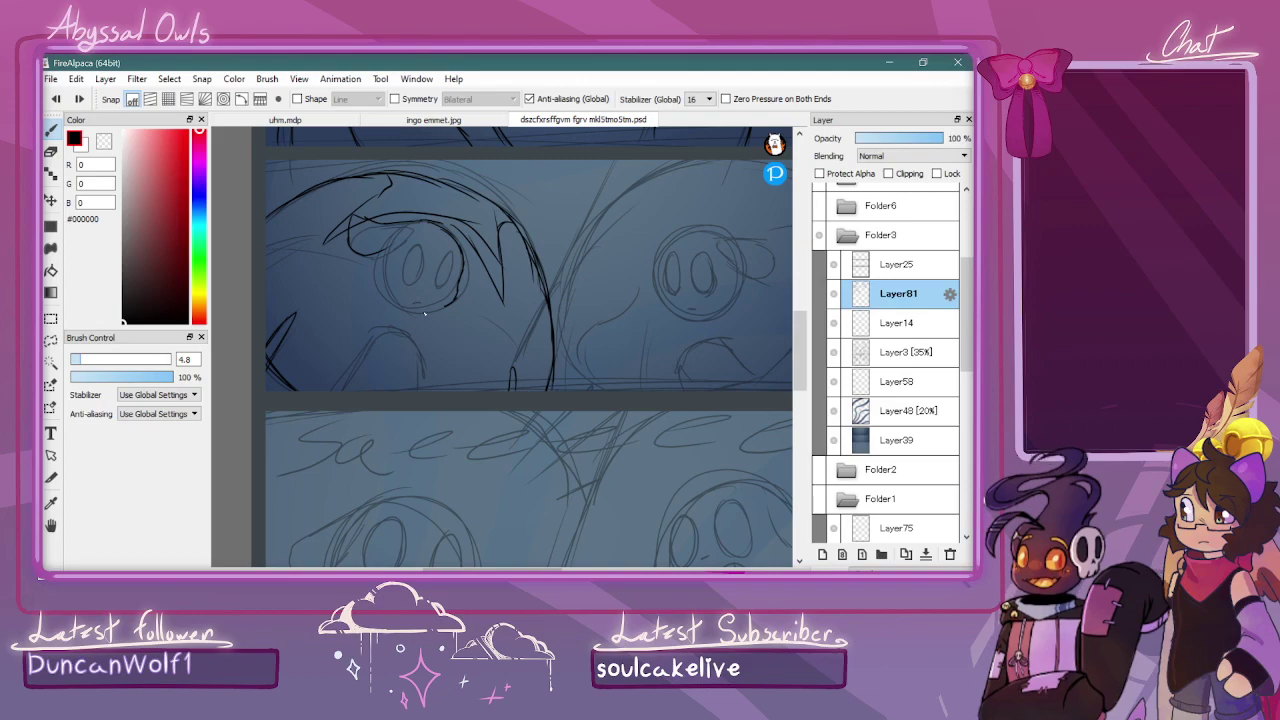
left_click_drag(418, 310, 440, 308)
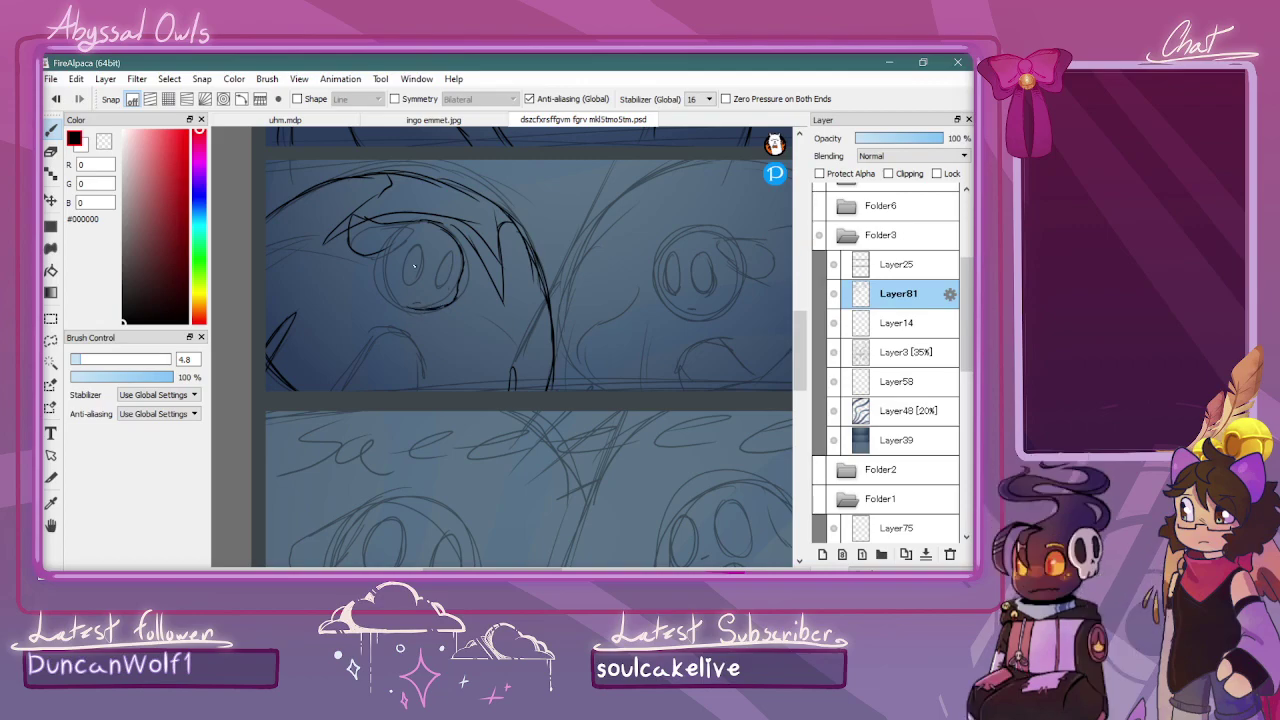
left_click_drag(799, 335, 799, 323)
key("ctrl+plus")
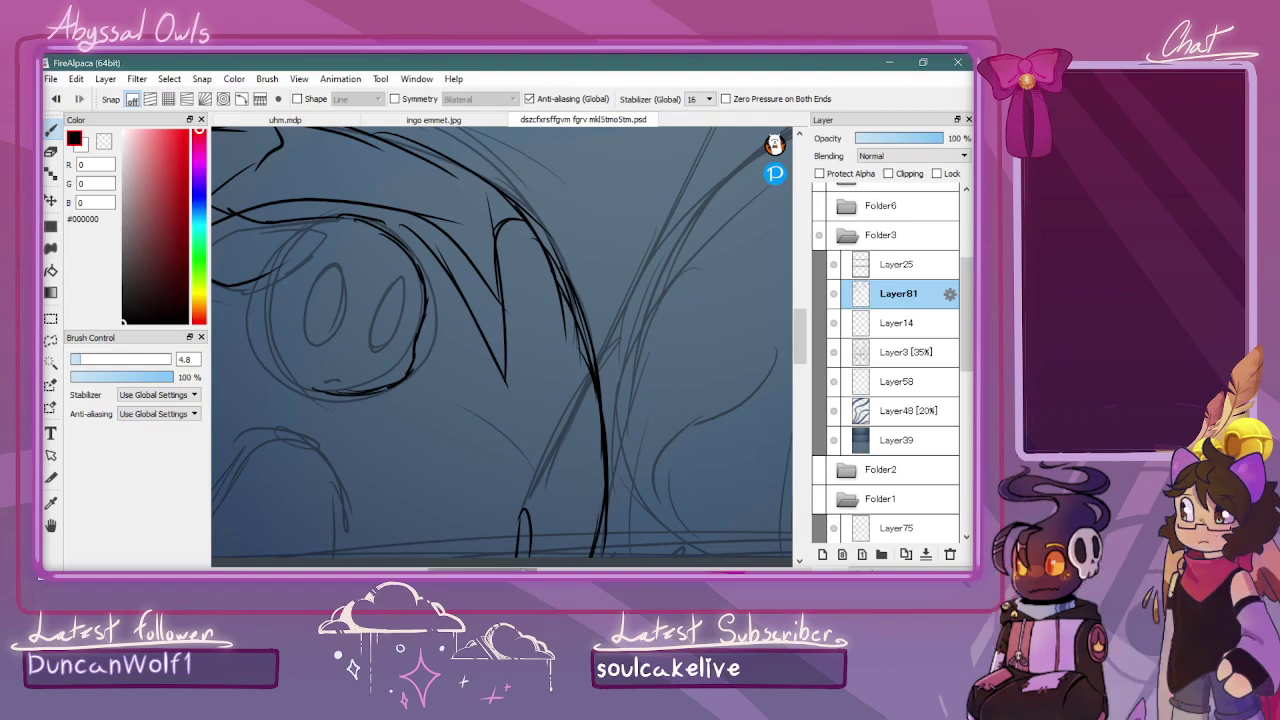
left_click_drag(482, 569, 470, 569)
mouse_move(476, 262)
left_mouse_down()
mouse_move(391, 156)
mouse_move(362, 190)
left_mouse_up()
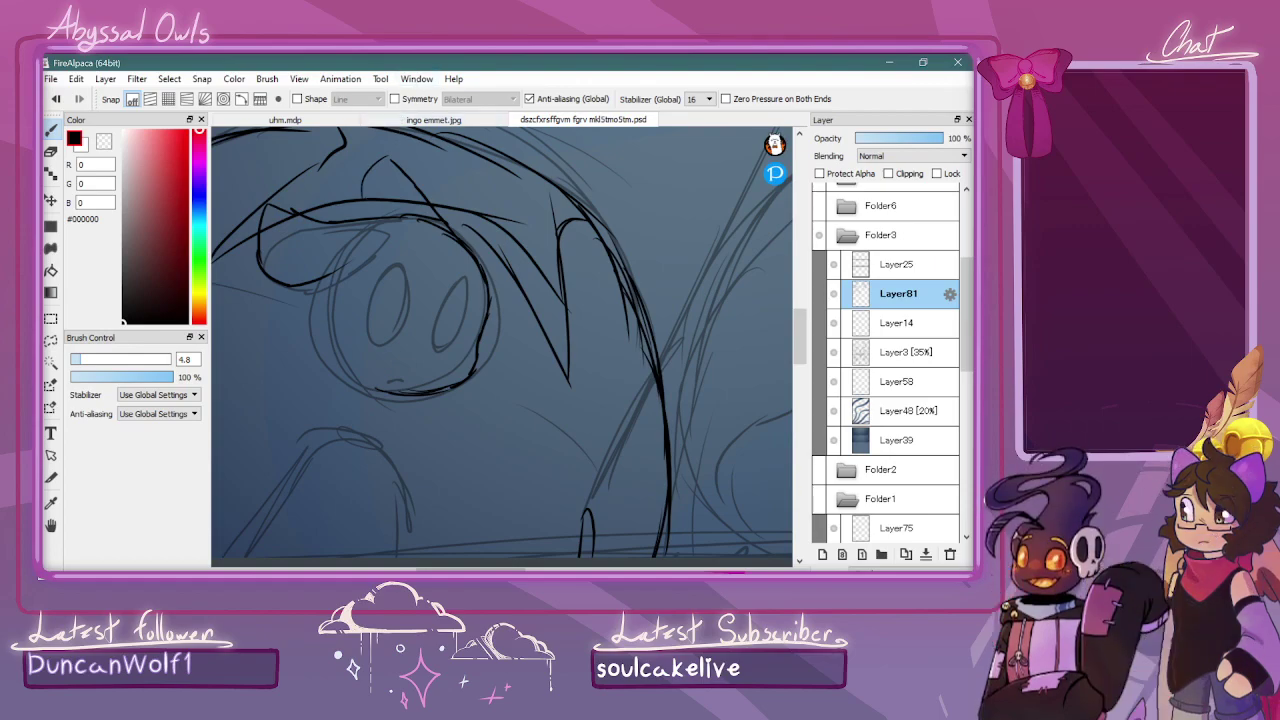
Draw both sides of the left-hand character's neck and body in the second panel, from the head to the panel's lower edge
left_click_drag(306, 384, 238, 505)
scroll(551, 182, "down", 3)
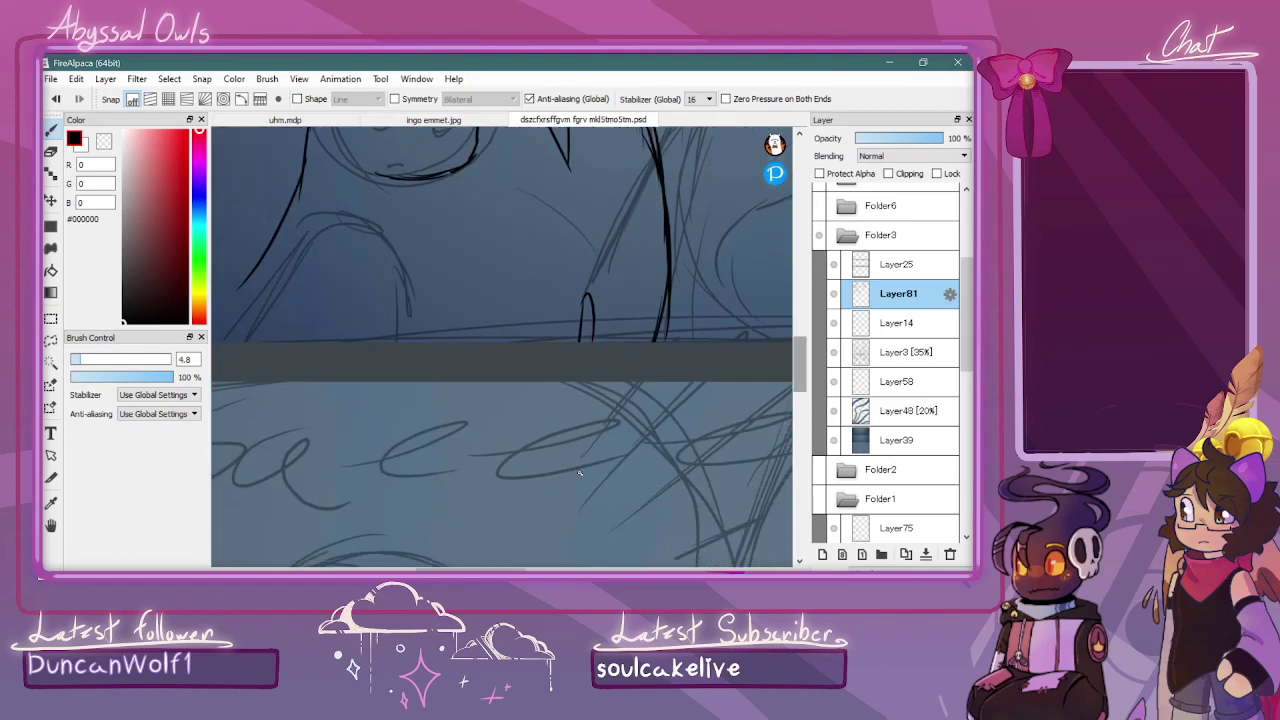
scroll(551, 182, "down", 2)
mouse_move(565, 172)
left_mouse_down()
mouse_move(507, 194)
mouse_move(541, 240)
mouse_move(529, 342)
left_mouse_up()
left_click_drag(541, 262, 527, 344)
left_click_drag(366, 277, 305, 343)
Draw the left-hand character's rounded arm across its body in the second panel, extending it to the panel's lower edge
left_click_drag(415, 205, 395, 233)
mouse_move(437, 232)
left_mouse_down()
mouse_move(420, 208)
mouse_move(458, 304)
left_mouse_up()
left_click_drag(404, 204, 392, 230)
mouse_move(383, 290)
left_mouse_down()
mouse_move(385, 244)
mouse_move(390, 338)
left_mouse_up()
left_click_drag(422, 262, 394, 341)
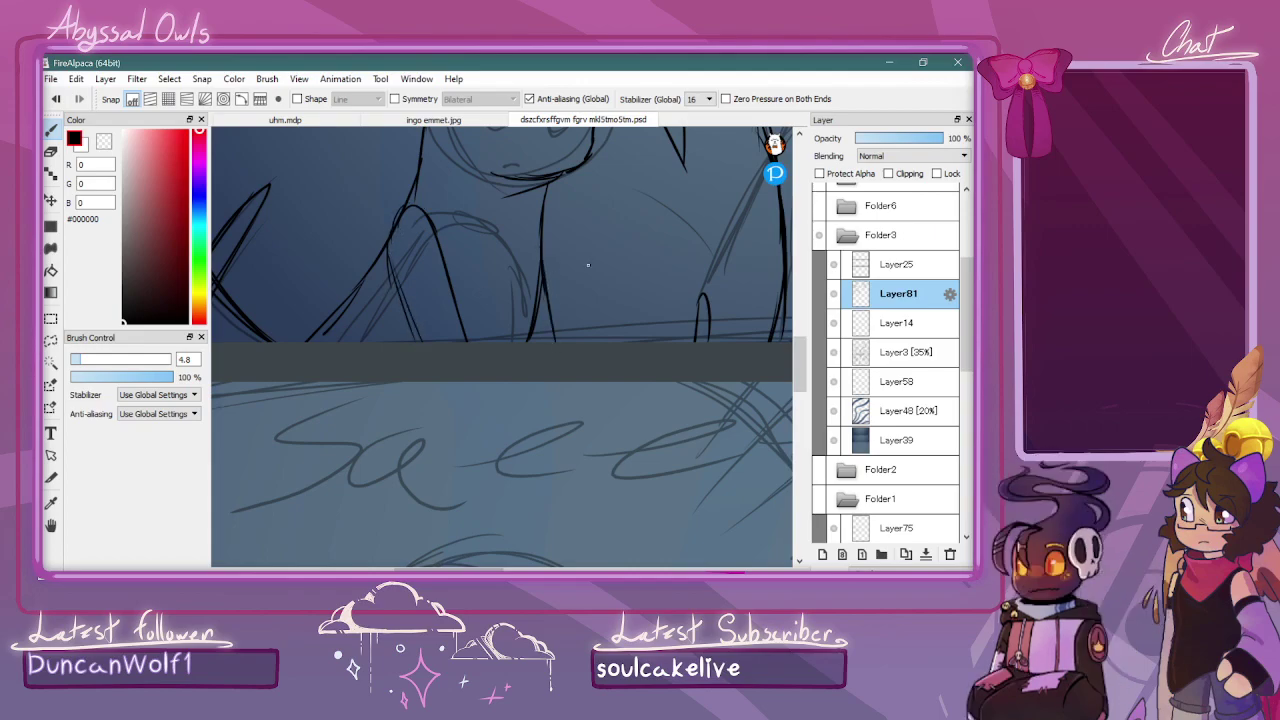
key("ctrl+Down")
key("ctrl+Down")
key("ctrl+Down")
key("ctrl+Down")
key("ctrl+Up")
left_click_drag(801, 314, 801, 294)
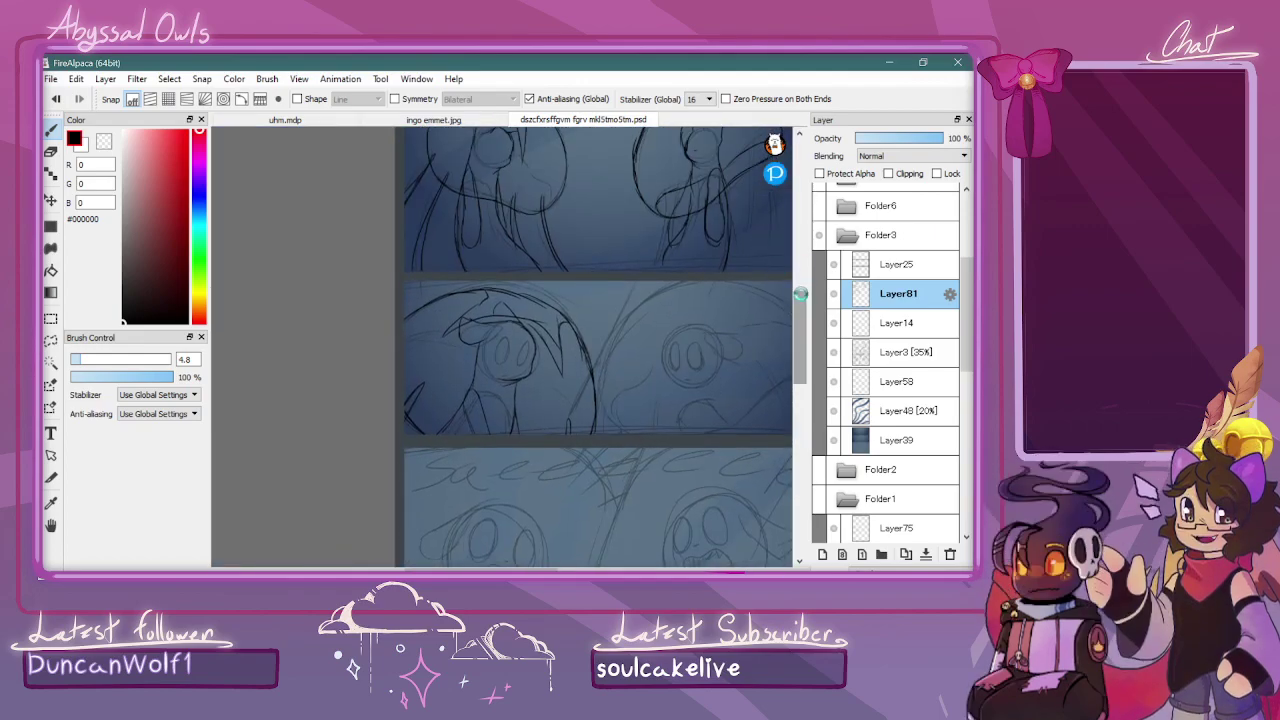
Draw the left-hand character's two tall oval eyes in the second panel, thickening their lower outer edges
scroll(609, 288, "up", 4)
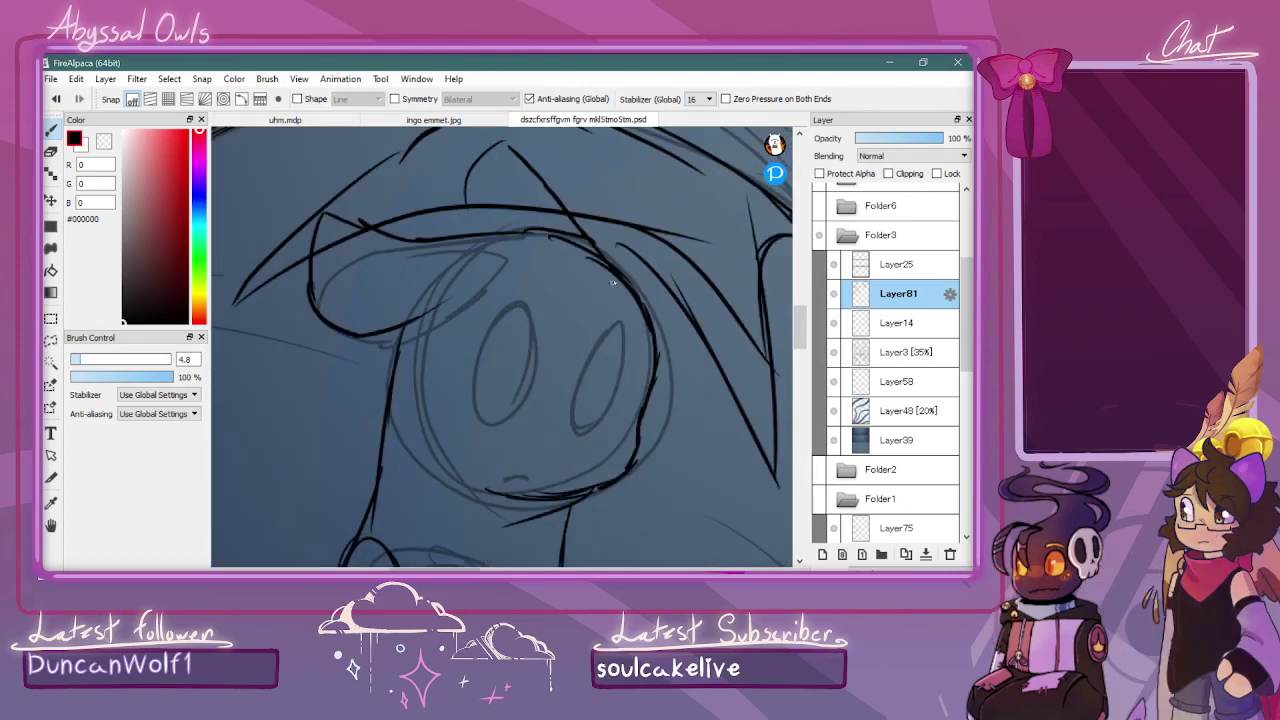
mouse_move(507, 406)
left_mouse_down()
mouse_move(528, 333)
mouse_move(518, 318)
mouse_move(500, 326)
mouse_move(480, 375)
mouse_move(484, 422)
mouse_move(516, 407)
left_mouse_up()
left_click_drag(486, 352, 476, 428)
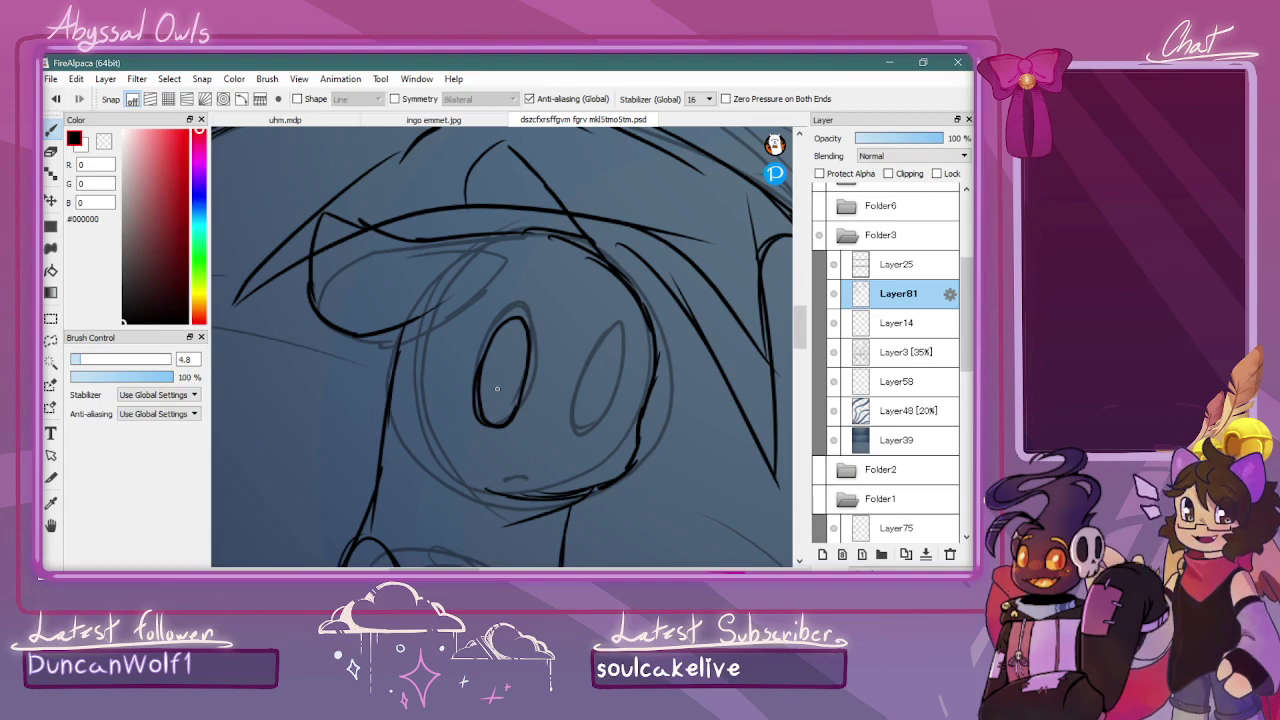
left_click_drag(481, 358, 474, 420)
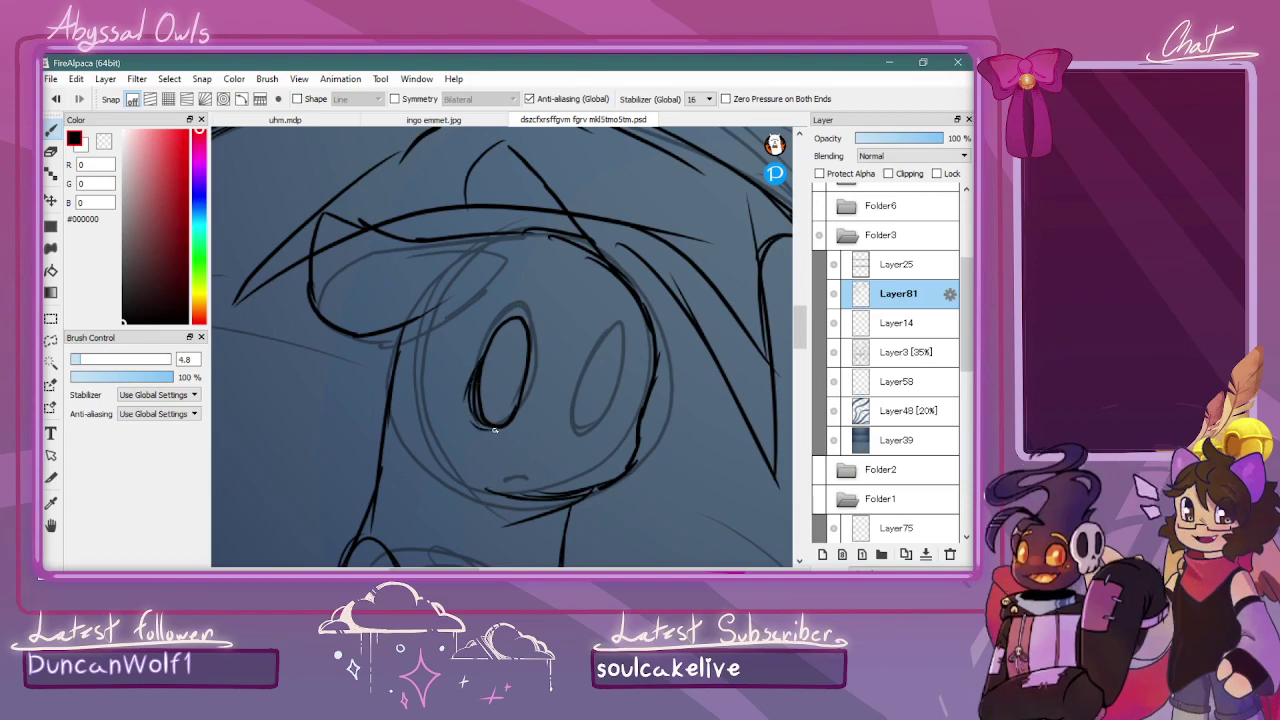
mouse_move(572, 430)
left_mouse_down()
mouse_move(588, 364)
mouse_move(616, 350)
mouse_move(582, 431)
mouse_move(608, 364)
left_mouse_up()
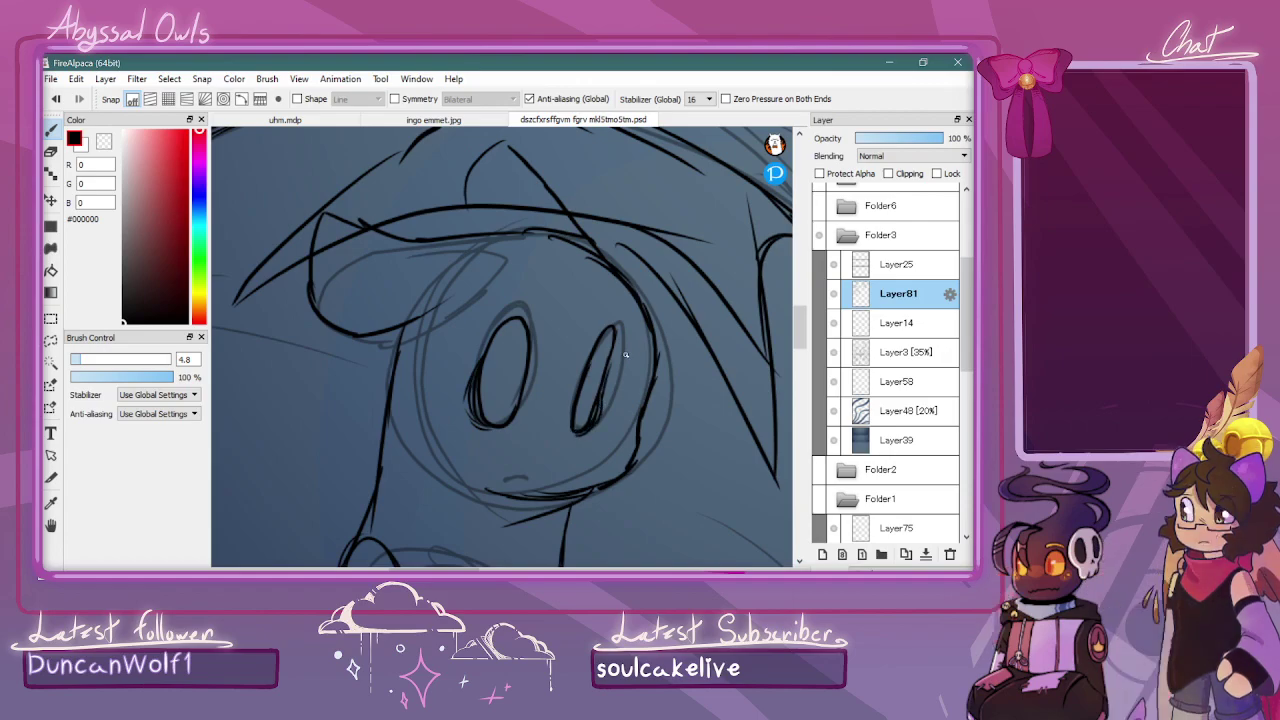
Add a small dark nose with short crease lines above it and a short curved mouth to the second panel's left-hand character
left_click_drag(534, 410, 558, 430)
left_click_drag(534, 474, 566, 476)
mouse_move(803, 328)
left_mouse_down()
mouse_move(805, 363)
mouse_move(806, 337)
mouse_move(680, 370)
mouse_move(590, 366)
mouse_move(611, 365)
left_mouse_up()
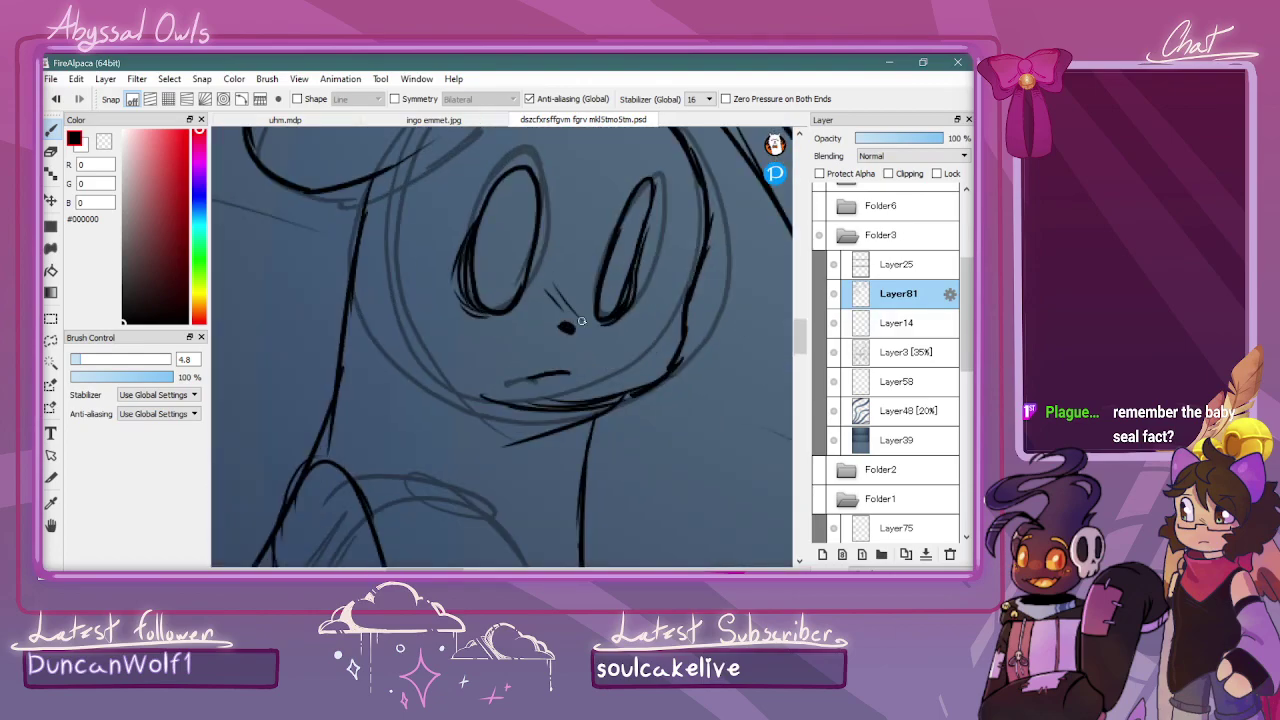
Draw the outline of the large rounded bell on the right of the second panel, running off the panel's right edge
scroll(622, 336, "down", 1)
scroll(619, 339, "down", 1)
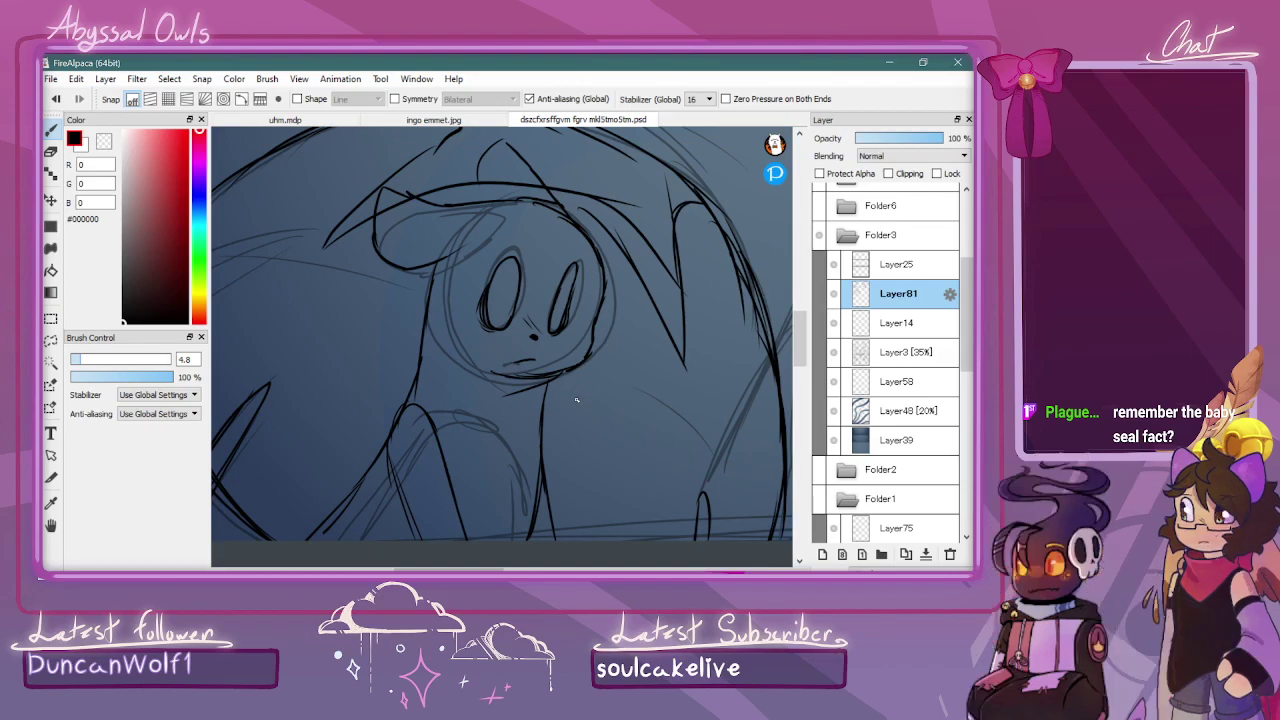
scroll(600, 398, "down", 1)
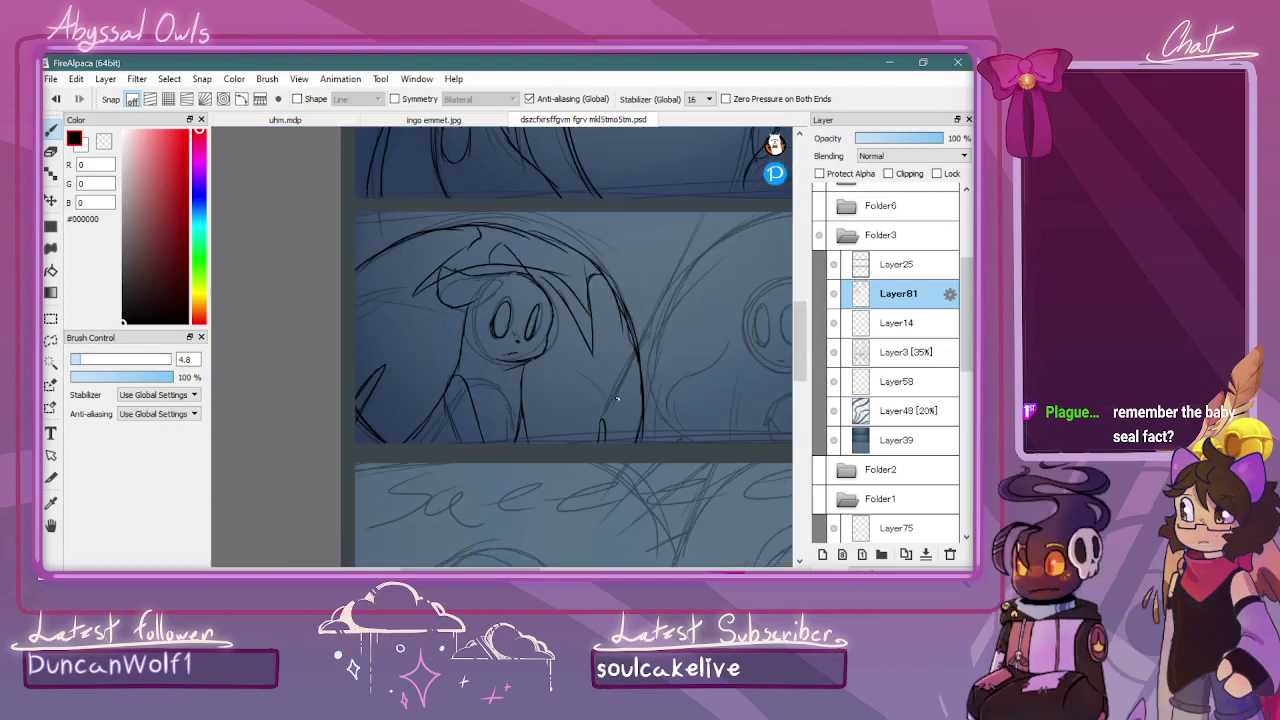
scroll(501, 346, "up", 1)
mouse_move(650, 345)
left_mouse_down()
mouse_move(355, 345)
mouse_move(447, 345)
left_mouse_up()
mouse_move(617, 163)
left_mouse_down()
mouse_move(537, 163)
mouse_move(468, 244)
mouse_move(437, 328)
left_mouse_up()
mouse_move(450, 272)
left_mouse_down()
mouse_move(425, 420)
mouse_move(536, 473)
left_mouse_up()
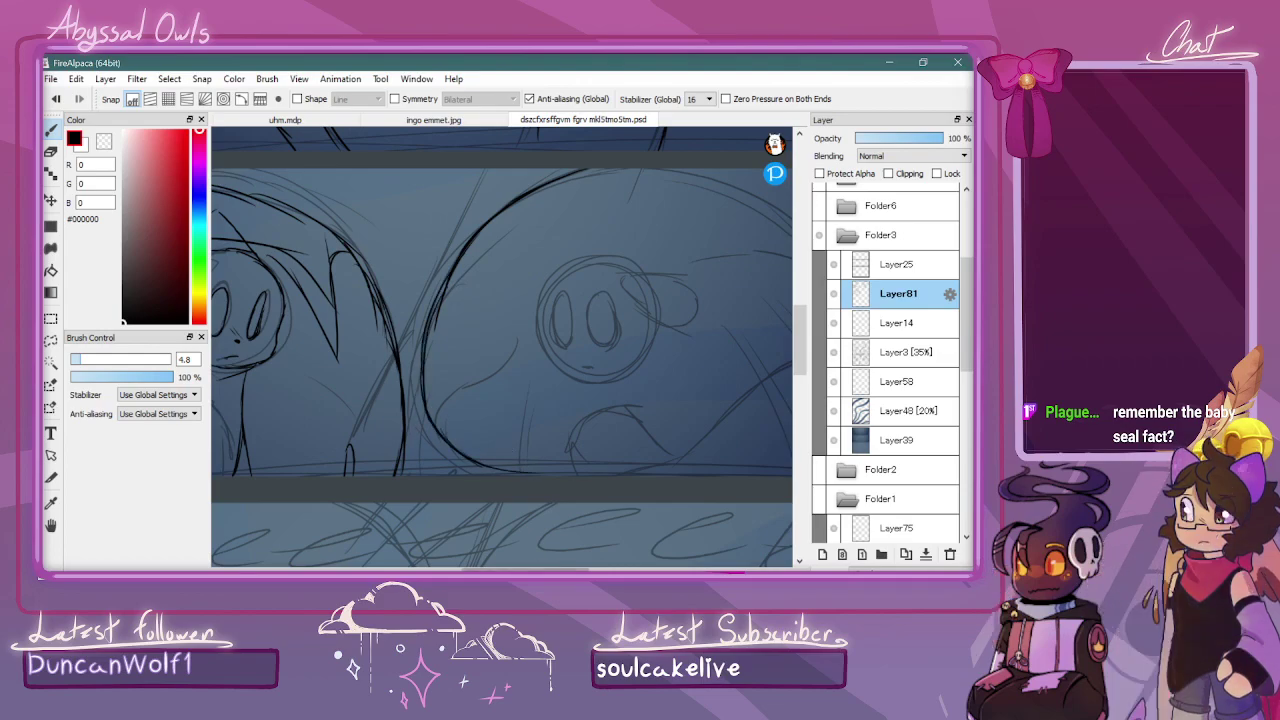
left_click_drag(530, 569, 569, 569)
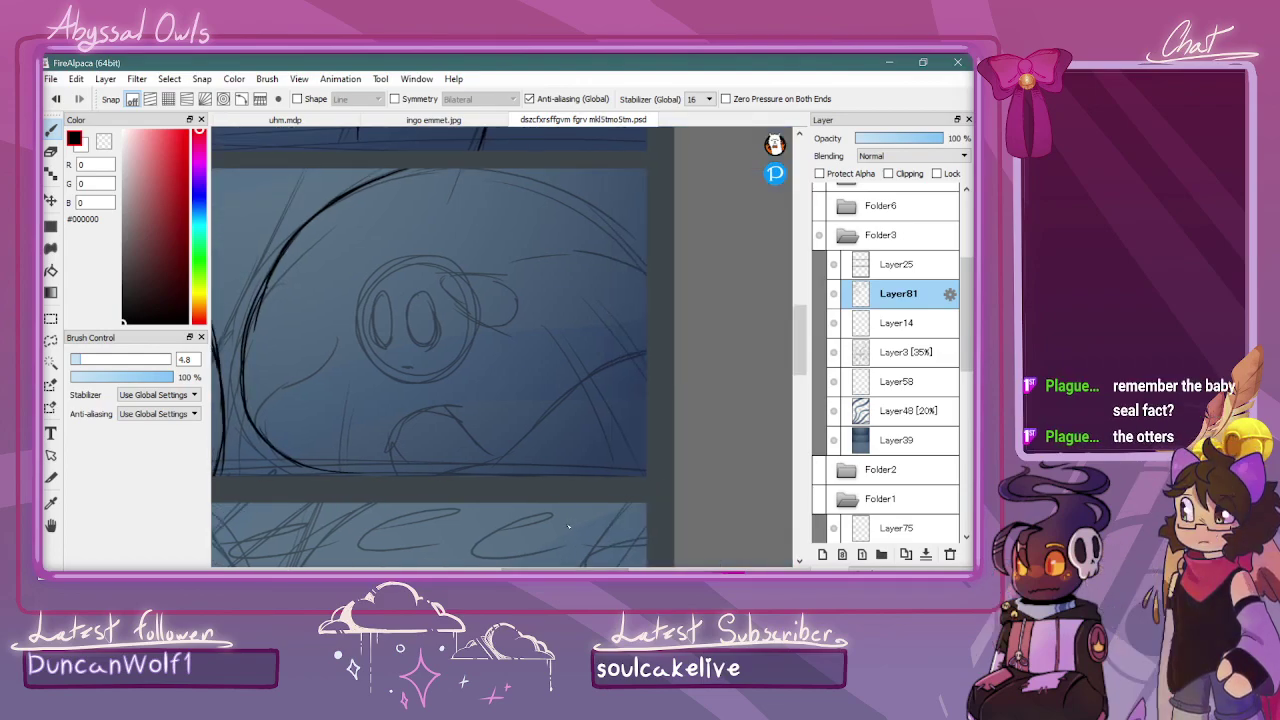
mouse_move(450, 470)
left_mouse_down()
mouse_move(514, 439)
mouse_move(477, 470)
mouse_move(655, 346)
left_mouse_up()
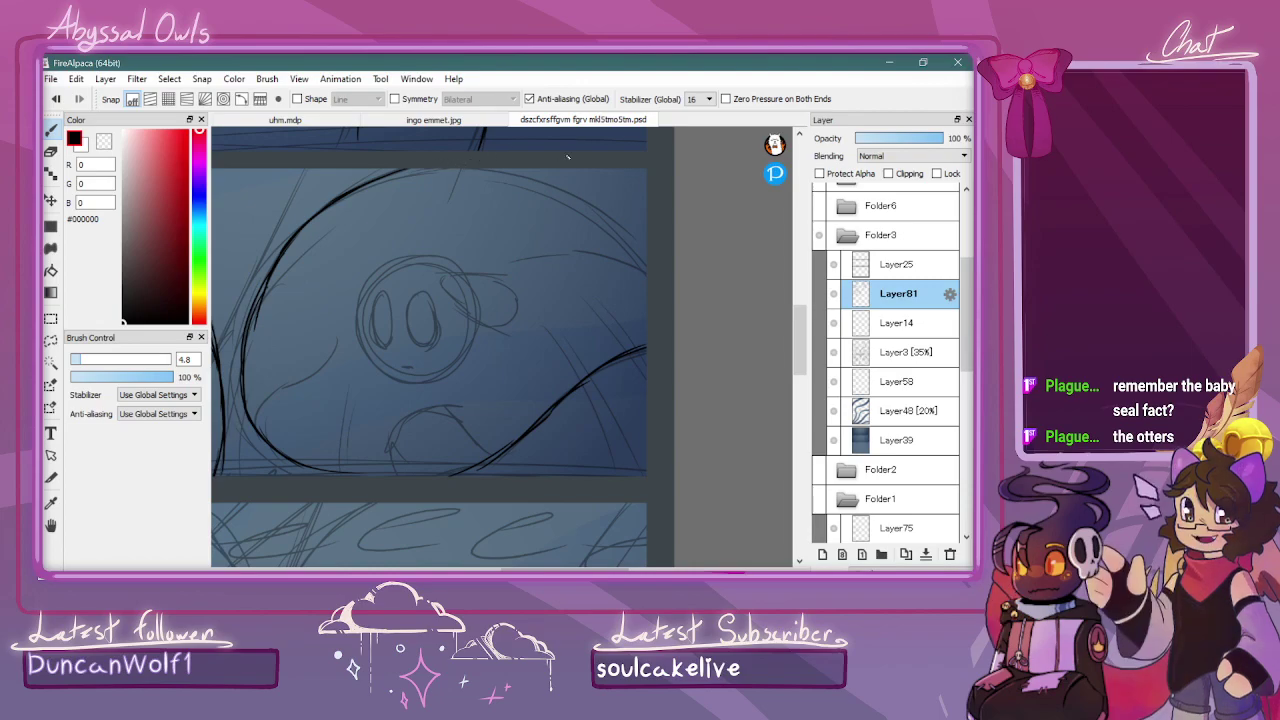
mouse_move(512, 170)
left_mouse_down()
mouse_move(614, 228)
mouse_move(599, 213)
mouse_move(646, 280)
left_mouse_up()
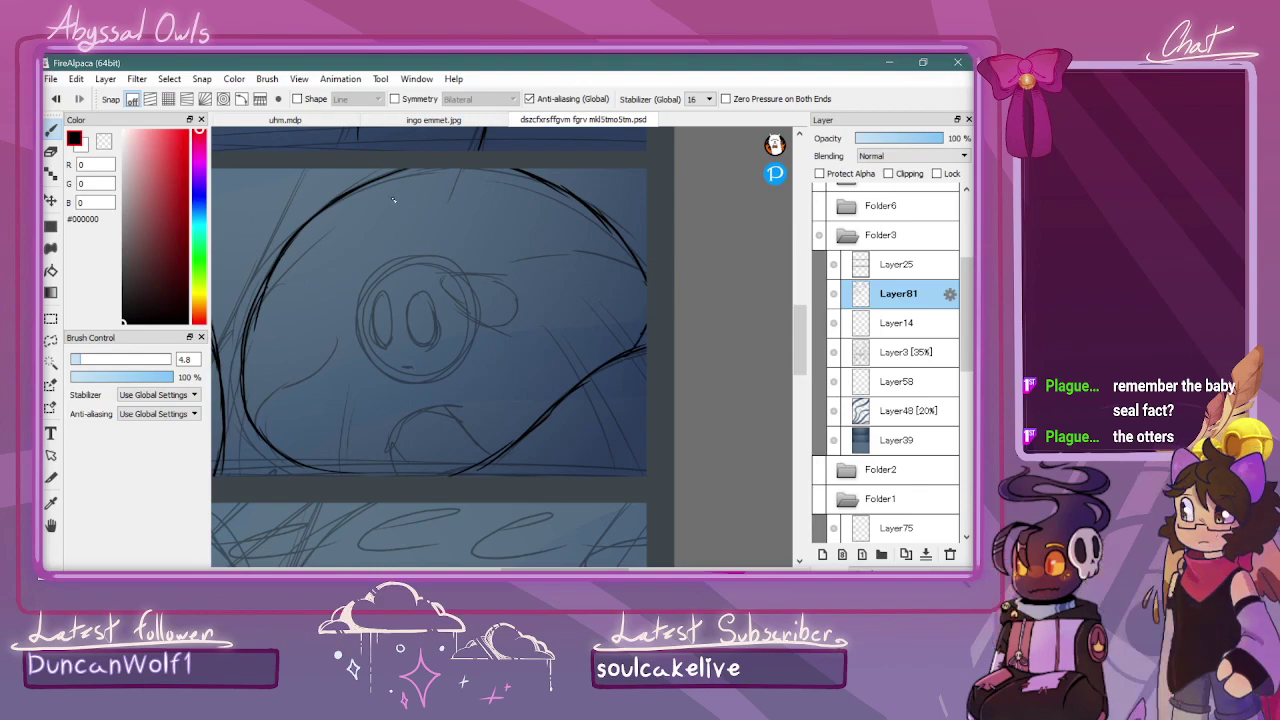
Draw the second panel's right-hand character's face contour from forehead to chin and its two pointed ears
mouse_move(392, 266)
left_mouse_down()
mouse_move(363, 323)
mouse_move(364, 303)
mouse_move(365, 357)
mouse_move(381, 376)
mouse_move(368, 364)
mouse_move(404, 381)
mouse_move(446, 366)
left_mouse_up()
mouse_move(432, 263)
left_mouse_down()
mouse_move(499, 238)
mouse_move(505, 284)
mouse_move(460, 294)
left_mouse_up()
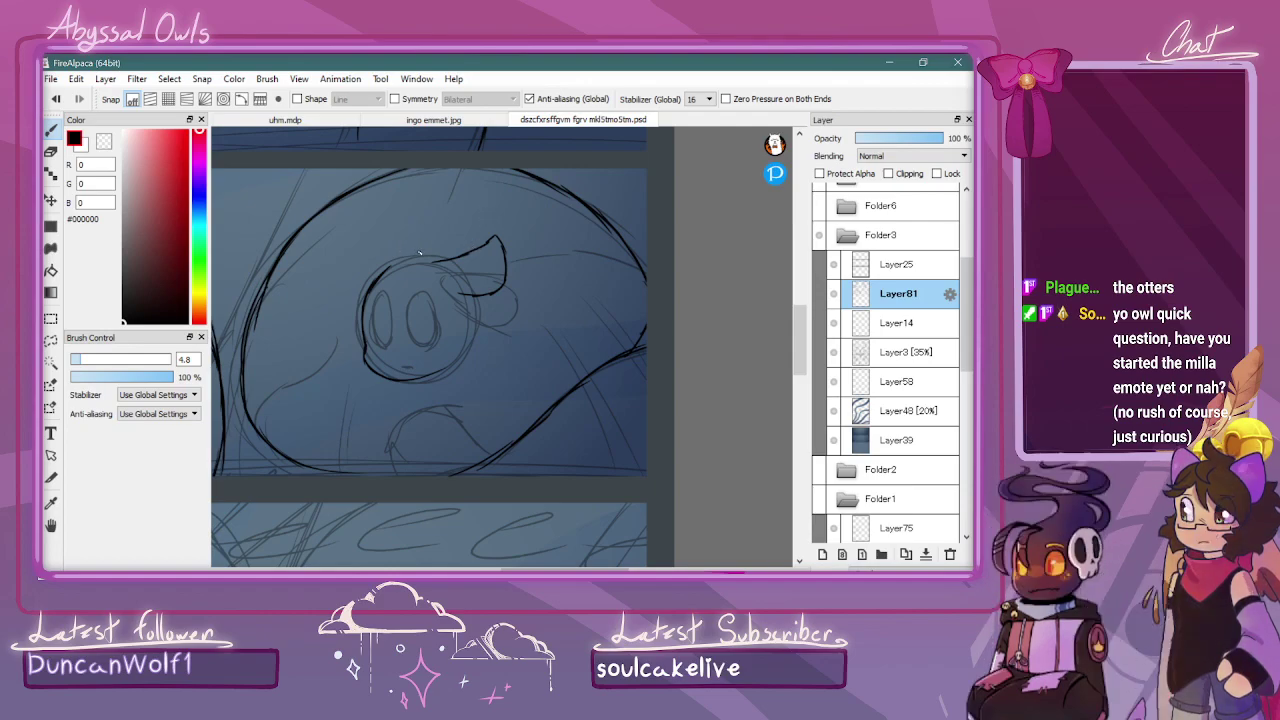
mouse_move(389, 268)
left_mouse_down()
mouse_move(424, 217)
mouse_move(449, 238)
mouse_move(433, 265)
mouse_move(382, 274)
mouse_move(434, 259)
left_mouse_up()
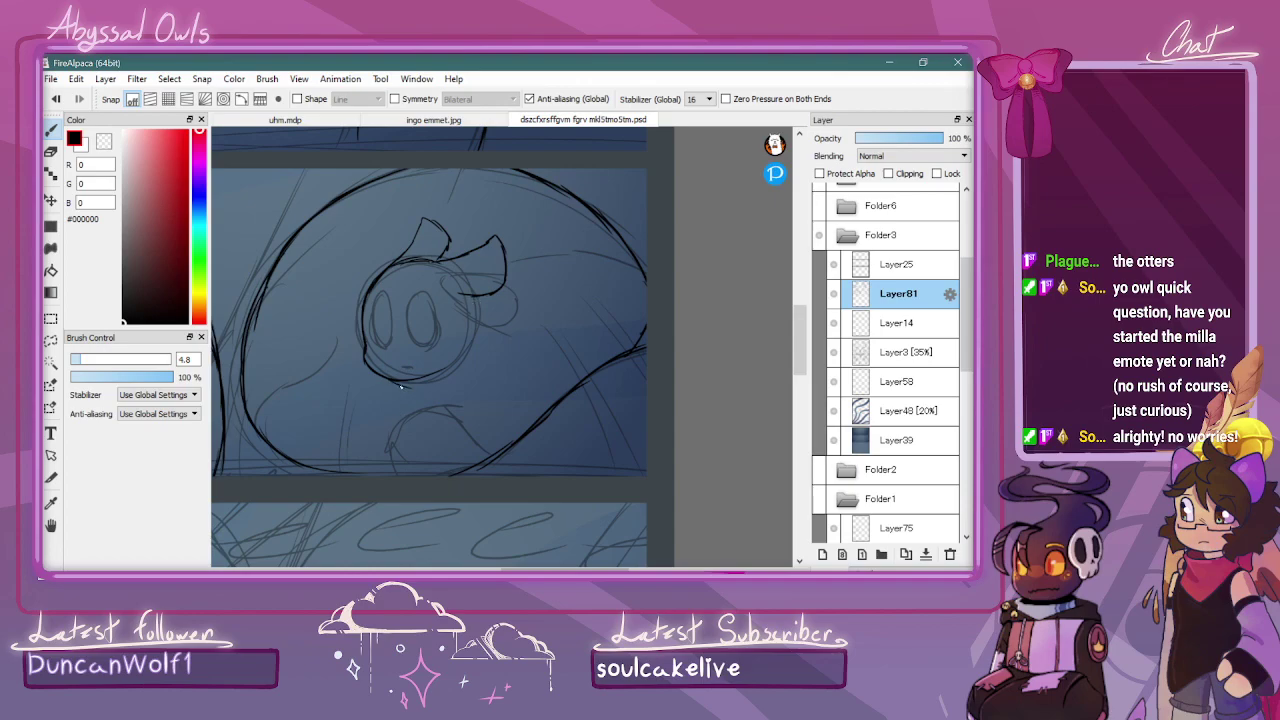
Draw both sides of the right-hand character's neck and body in the second panel, plus a narrow arched arm at the lower edge
mouse_move(399, 385)
left_mouse_down()
mouse_move(406, 470)
mouse_move(416, 440)
left_mouse_up()
mouse_move(473, 296)
left_mouse_down()
mouse_move(508, 421)
mouse_move(554, 475)
left_mouse_up()
mouse_move(450, 418)
left_mouse_down()
mouse_move(443, 482)
mouse_move(458, 417)
mouse_move(483, 477)
left_mouse_up()
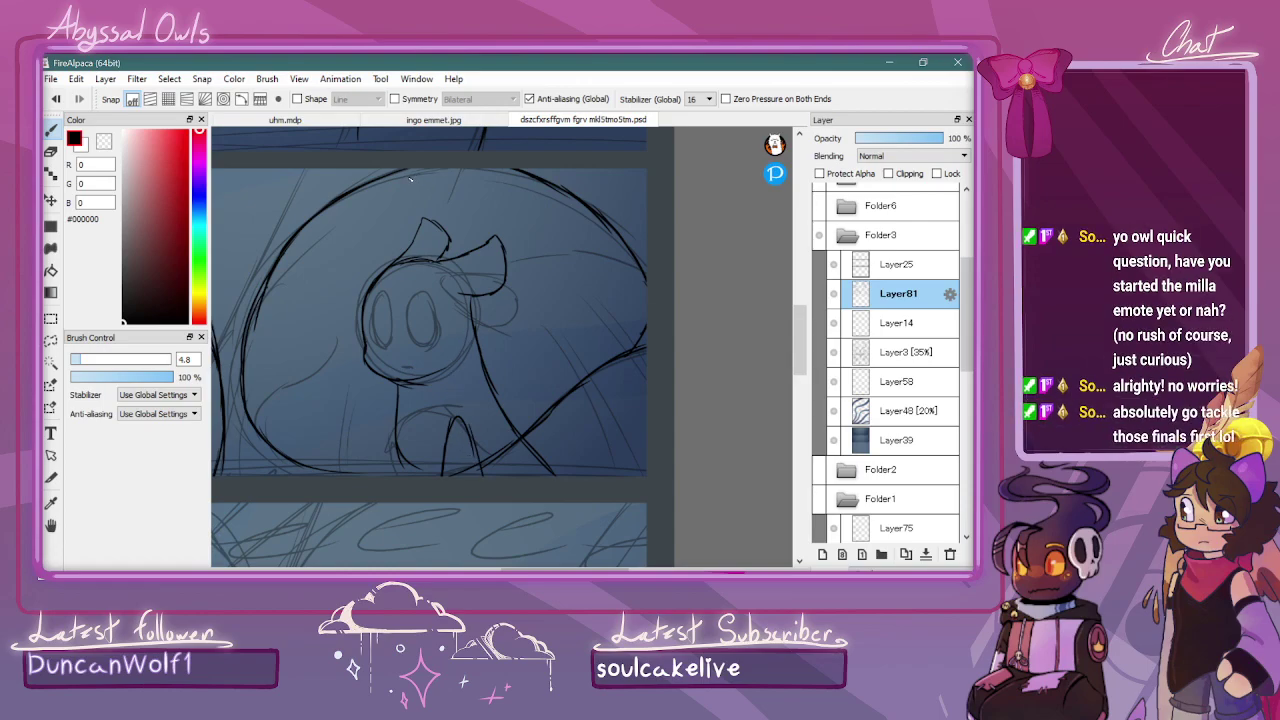
Draw the right-hand character's two oval eyes in the second panel and a small dot nose between and below them
scroll(460, 272, "up", 4)
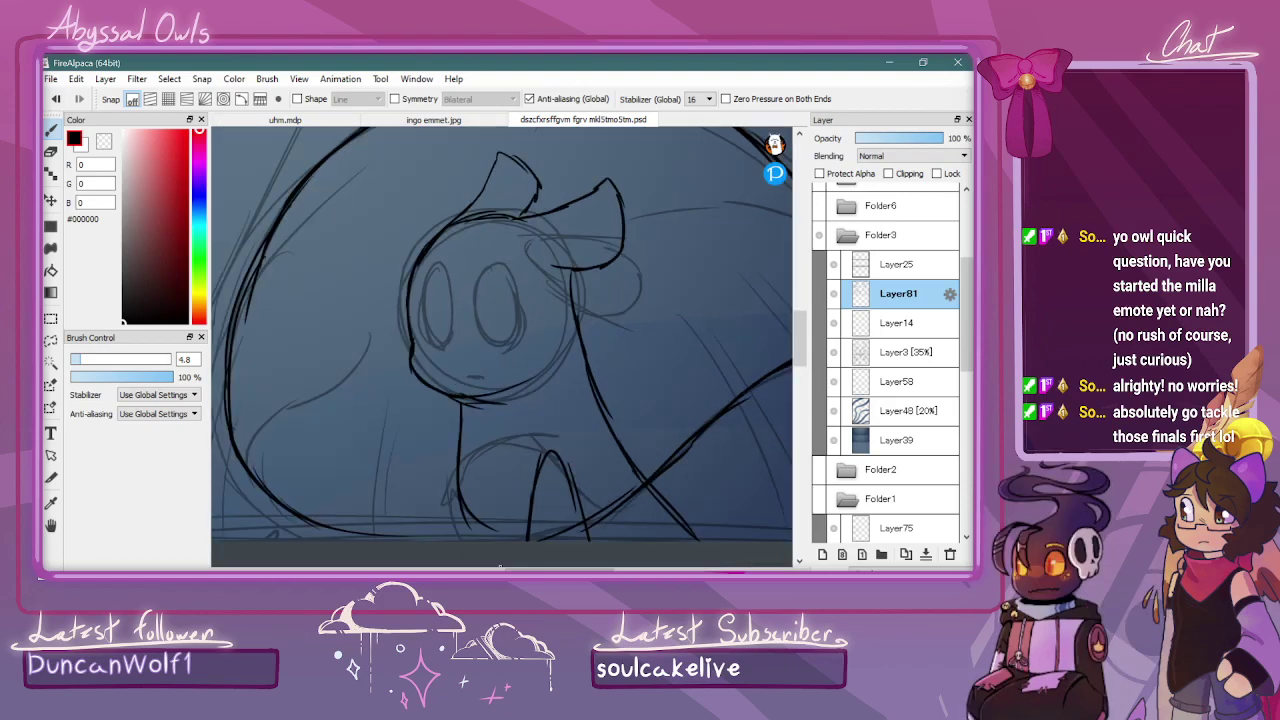
mouse_move(463, 276)
left_mouse_down()
mouse_move(468, 336)
mouse_move(512, 345)
mouse_move(521, 310)
mouse_move(507, 231)
mouse_move(472, 226)
mouse_move(460, 260)
left_mouse_up()
mouse_move(419, 357)
left_mouse_down()
mouse_move(395, 236)
mouse_move(392, 313)
mouse_move(389, 279)
mouse_move(413, 363)
mouse_move(400, 358)
mouse_move(393, 296)
mouse_move(402, 358)
left_mouse_up()
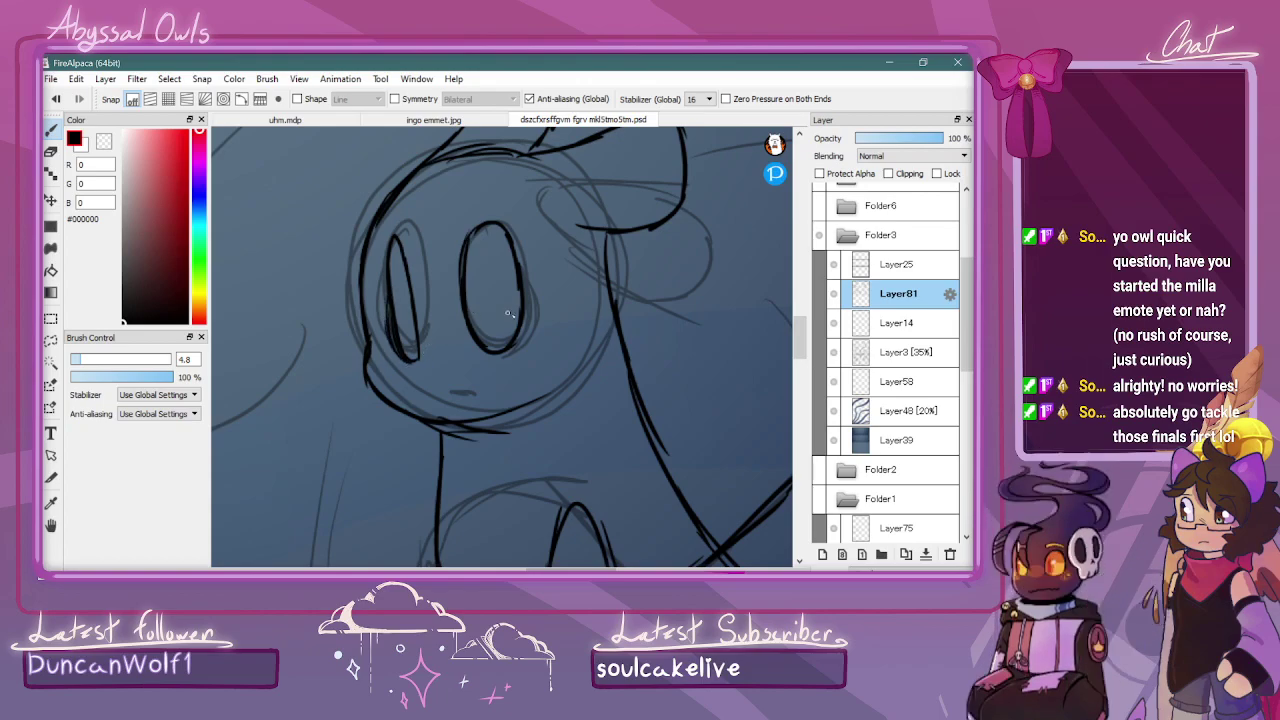
left_click_drag(490, 352, 526, 294)
left_click_drag(431, 357, 436, 359)
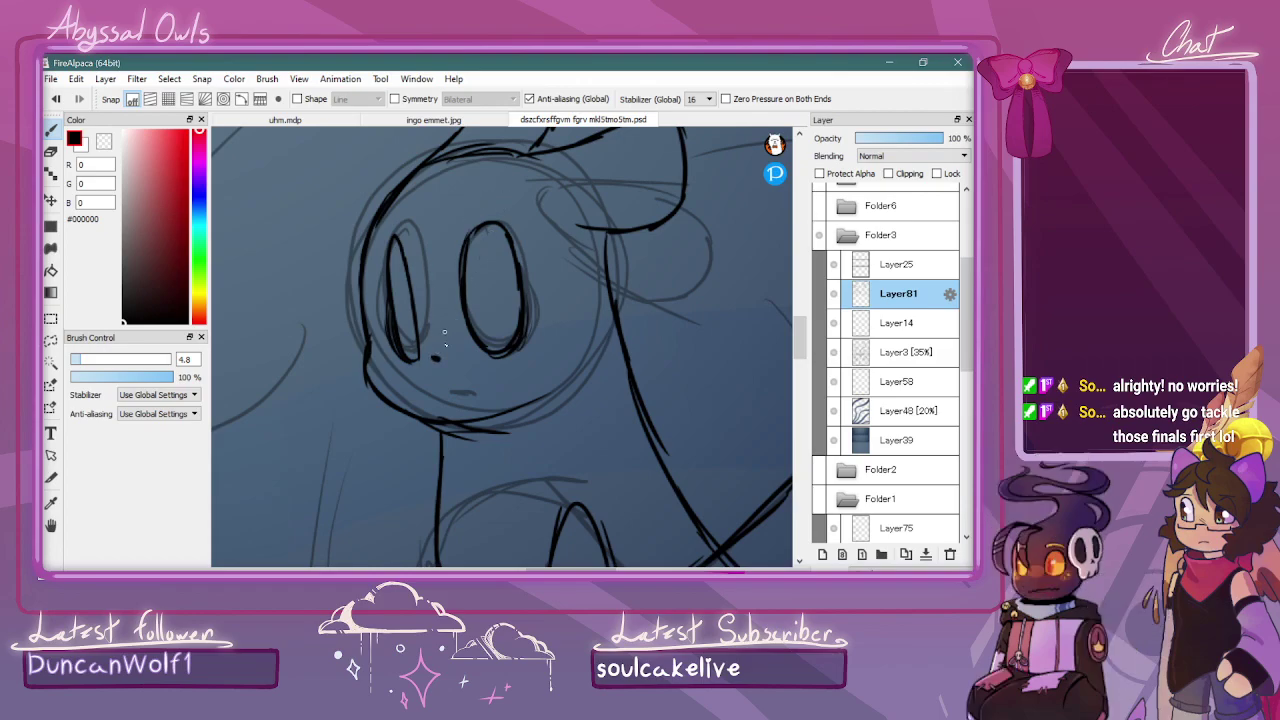
Draw the jagged, lightning-like diagonal divider down the middle of the third panel, from its upper edge to its lower edge
scroll(611, 263, "down", 4)
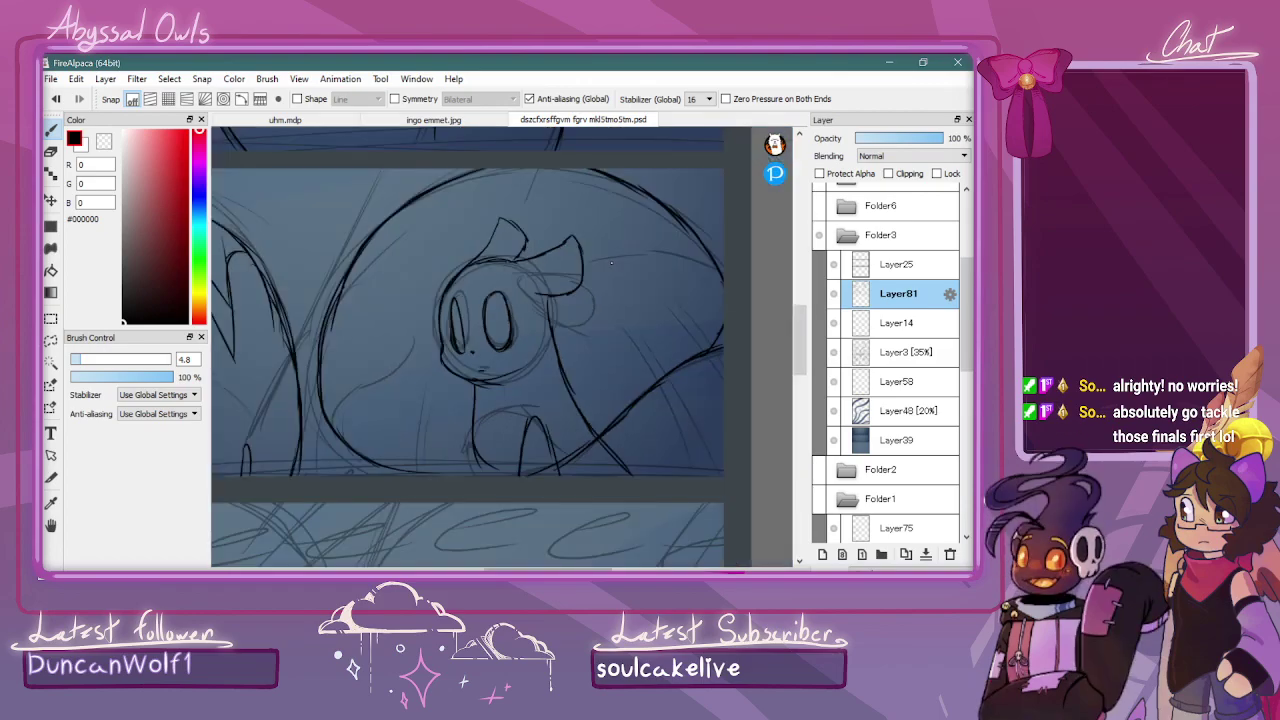
scroll(611, 263, "down", 2)
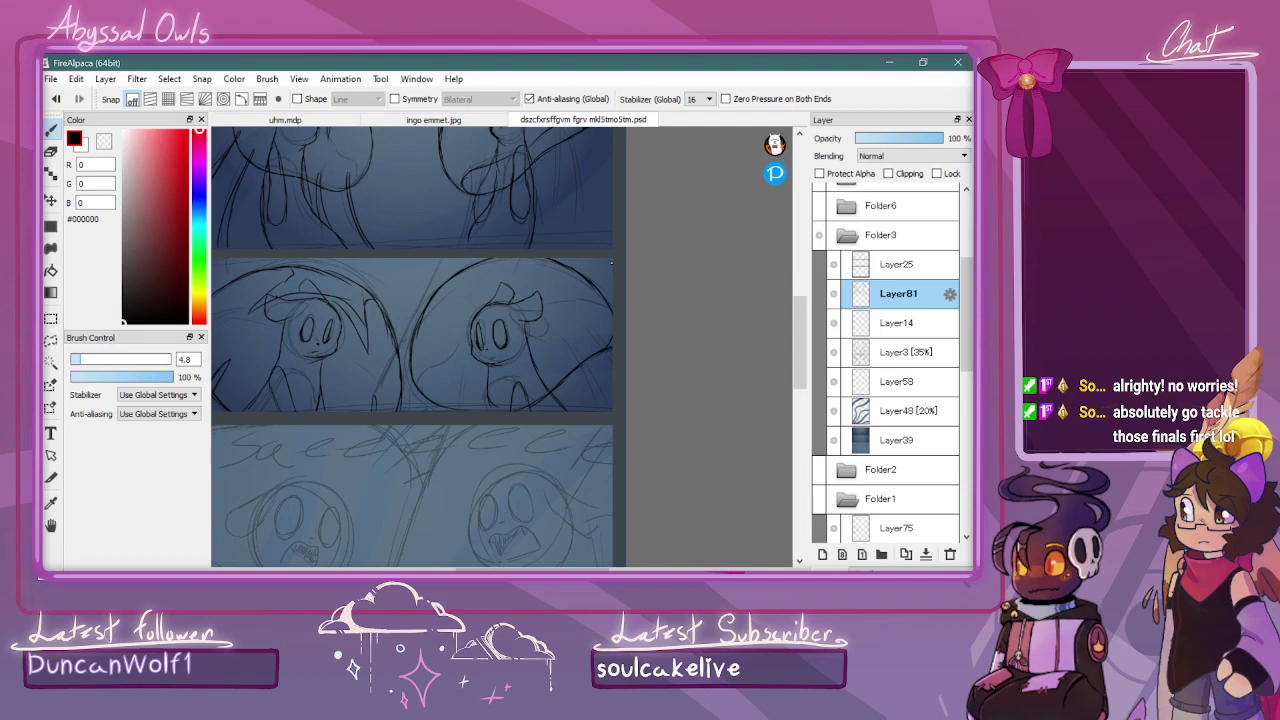
left_click_drag(553, 568, 517, 568)
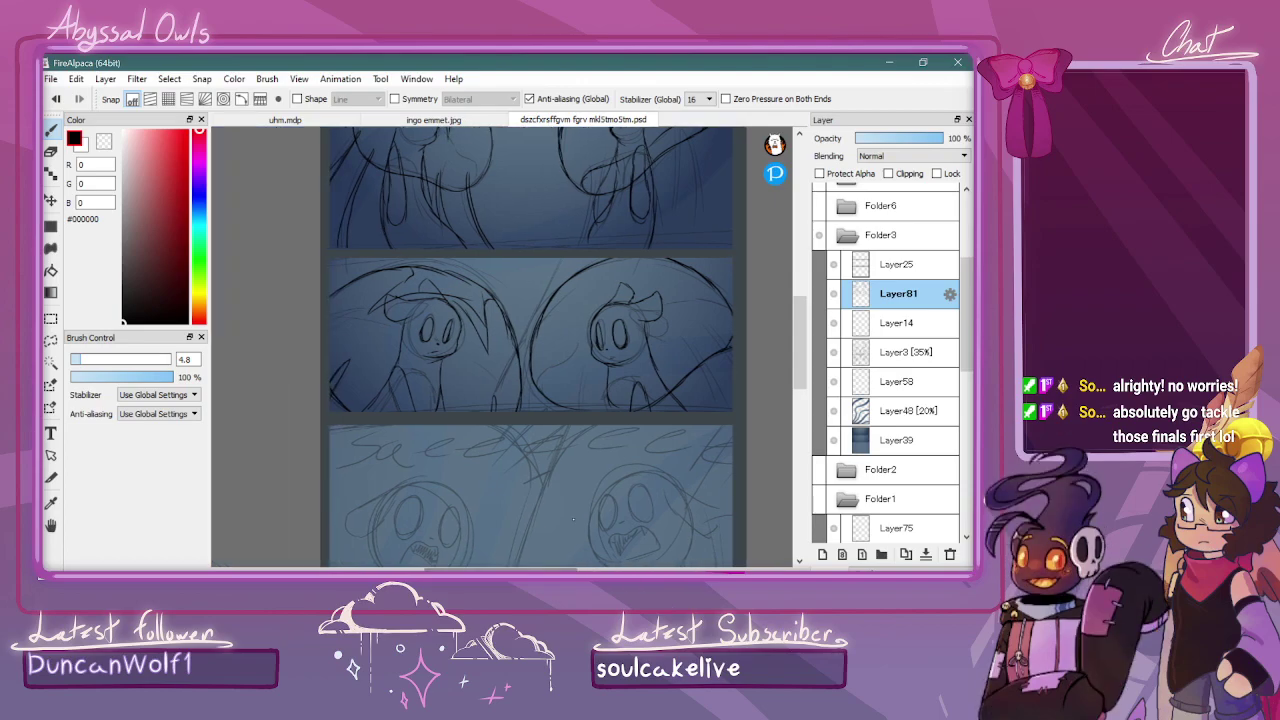
key("ctrl+plus")
left_click_drag(795, 349, 795, 404)
key("ctrl+minus")
left_click_drag(565, 226, 487, 407)
left_click_drag(489, 459, 540, 323)
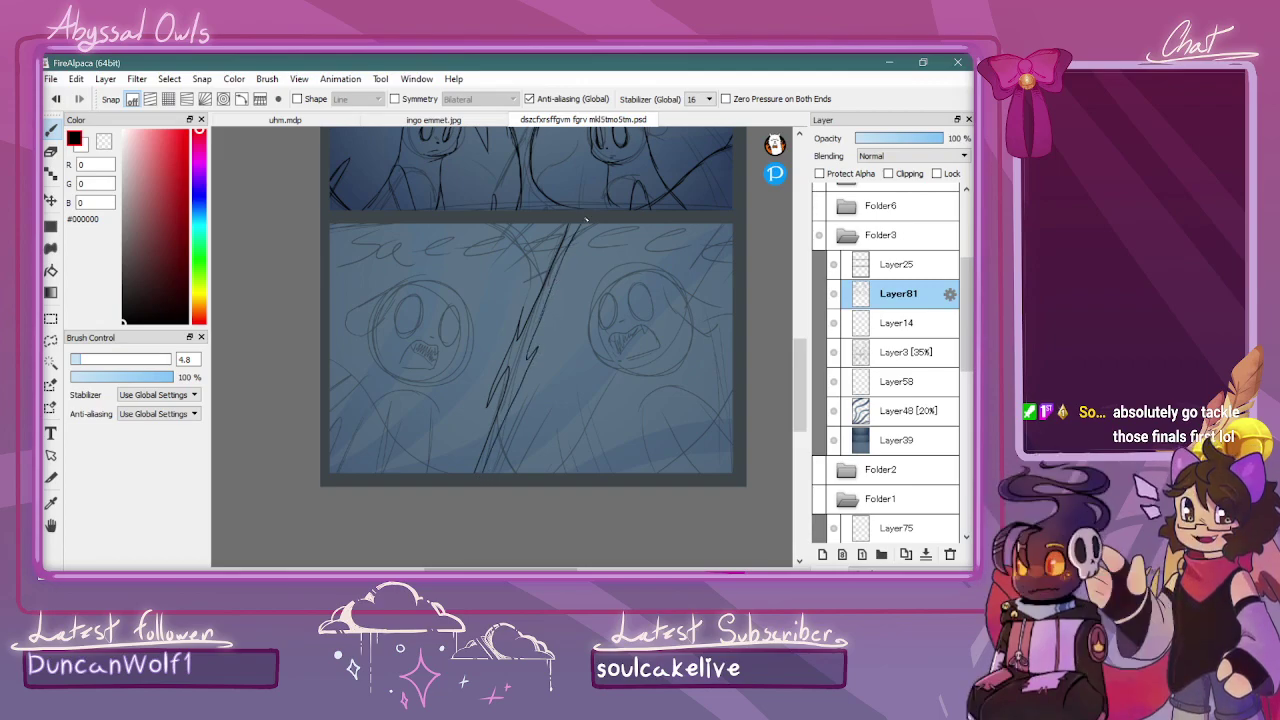
Draw the third panel's left-hand character's drooping ear and its head contour over the crown and down the right cheek to the chin
key("ctrl+plus")
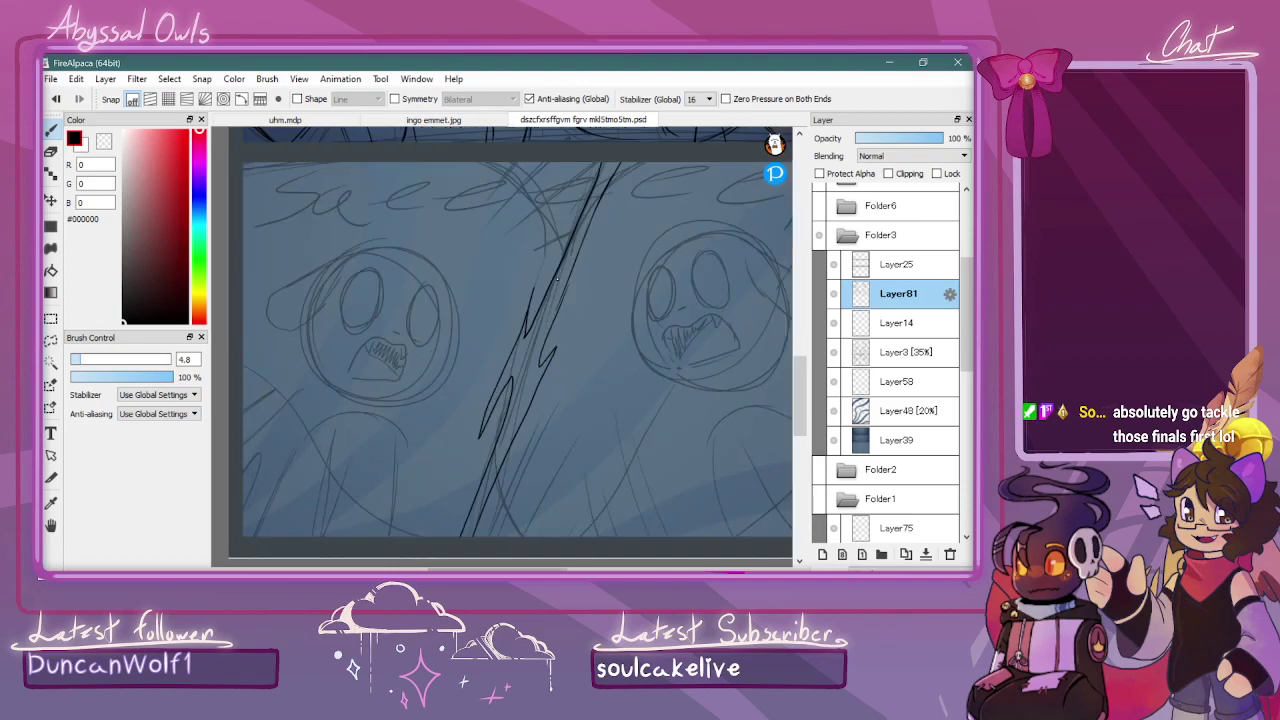
left_click_drag(548, 569, 528, 569)
scroll(487, 237, "up", 1)
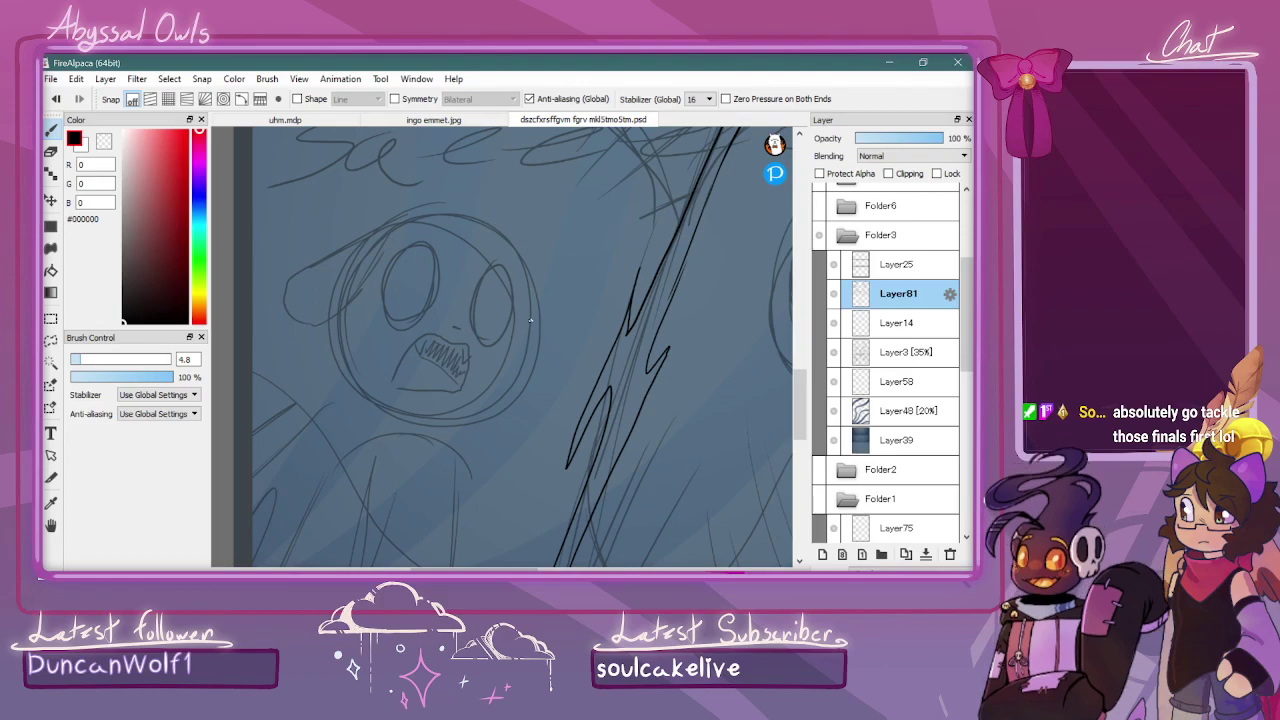
mouse_move(527, 296)
left_mouse_down()
mouse_move(528, 370)
mouse_move(470, 410)
mouse_move(448, 399)
left_mouse_up()
key("ctrl+z")
key("ctrl+z")
key("ctrl+z")
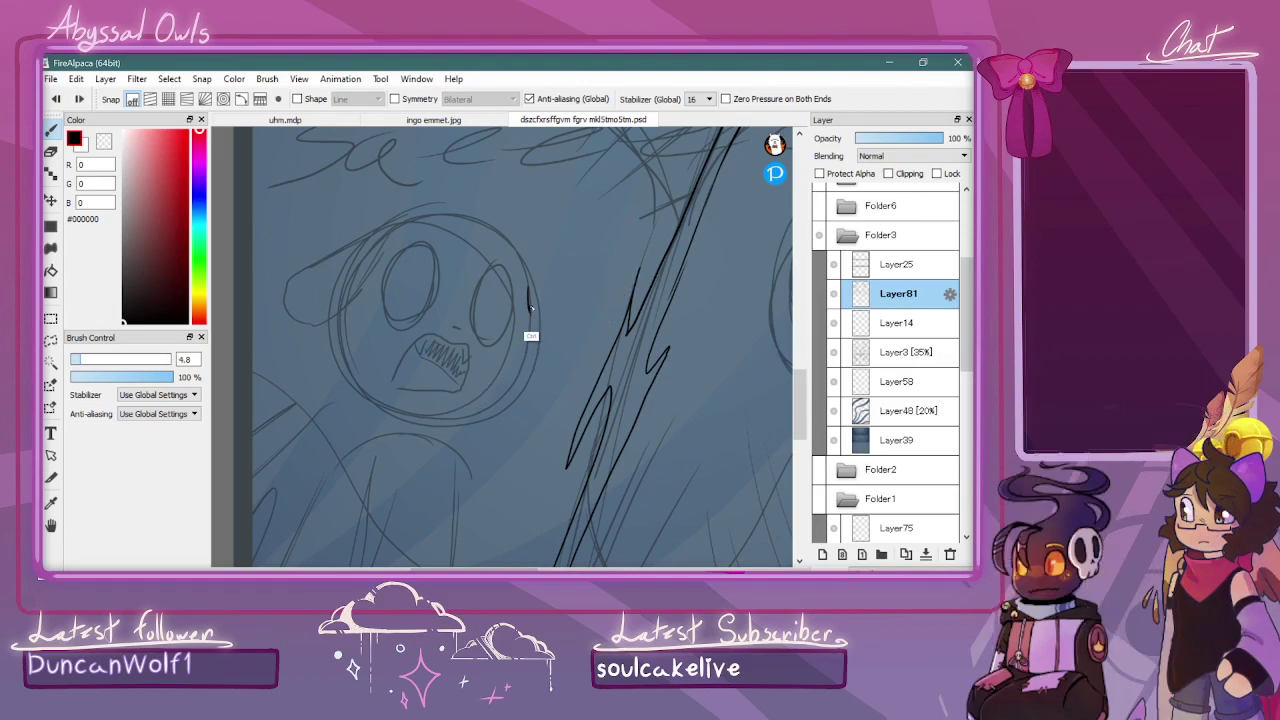
mouse_move(527, 343)
left_mouse_down()
mouse_move(496, 401)
mouse_move(506, 393)
mouse_move(466, 414)
left_mouse_up()
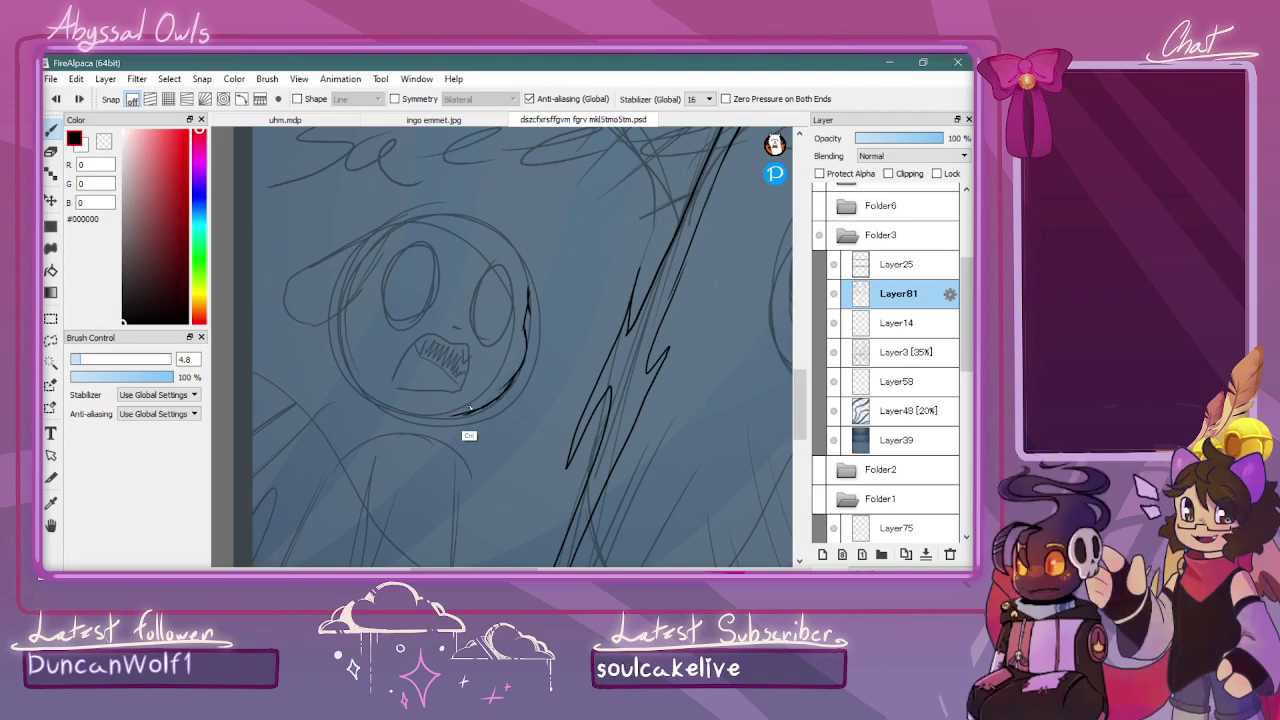
mouse_move(497, 395)
left_mouse_down()
mouse_move(471, 413)
mouse_move(486, 401)
mouse_move(434, 418)
mouse_move(475, 410)
mouse_move(519, 368)
left_mouse_up()
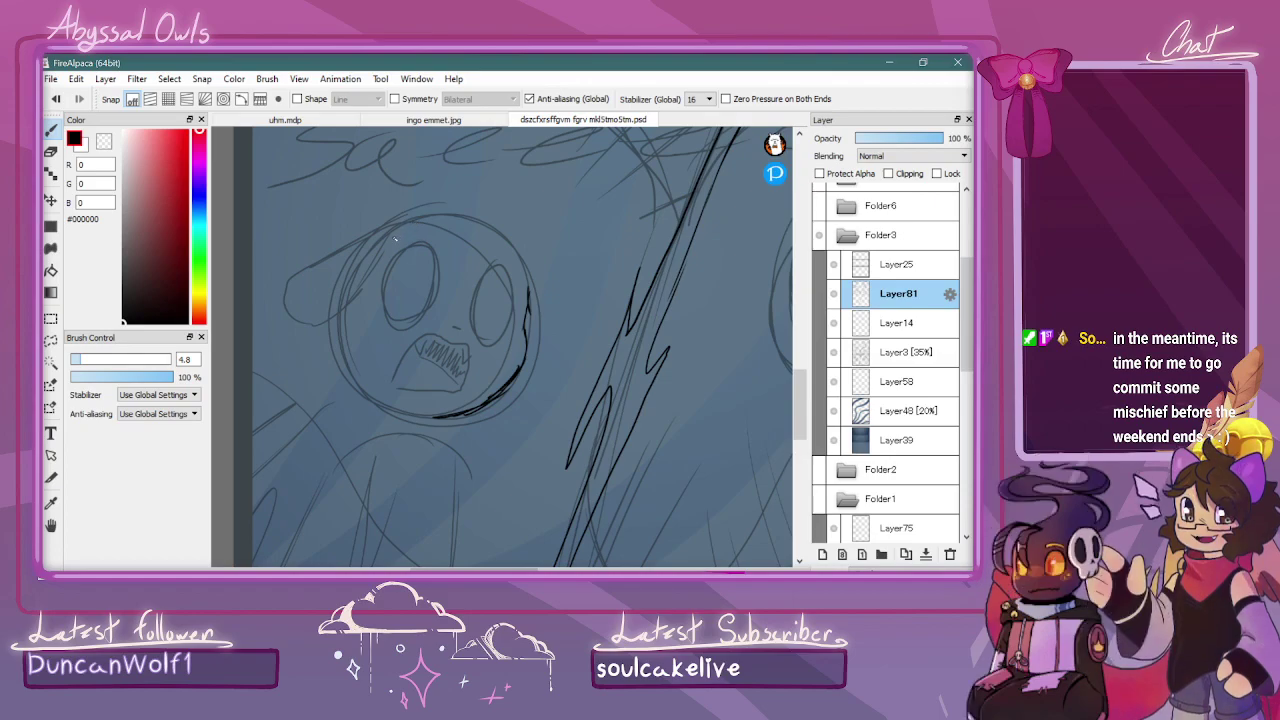
mouse_move(406, 222)
left_mouse_down()
mouse_move(319, 270)
mouse_move(367, 242)
mouse_move(292, 256)
mouse_move(283, 283)
mouse_move(287, 259)
mouse_move(336, 318)
left_mouse_up()
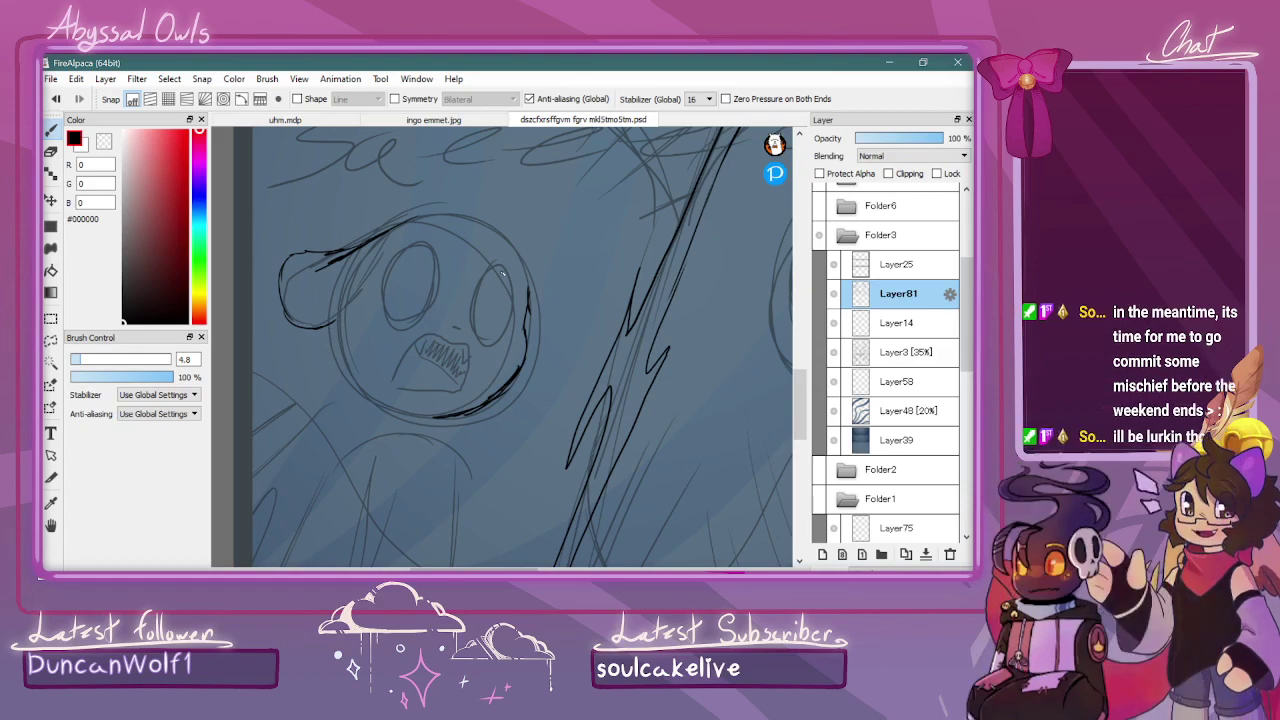
mouse_move(400, 224)
left_mouse_down()
mouse_move(450, 218)
mouse_move(421, 219)
mouse_move(490, 232)
mouse_move(455, 216)
mouse_move(511, 252)
mouse_move(502, 241)
mouse_move(528, 300)
left_mouse_up()
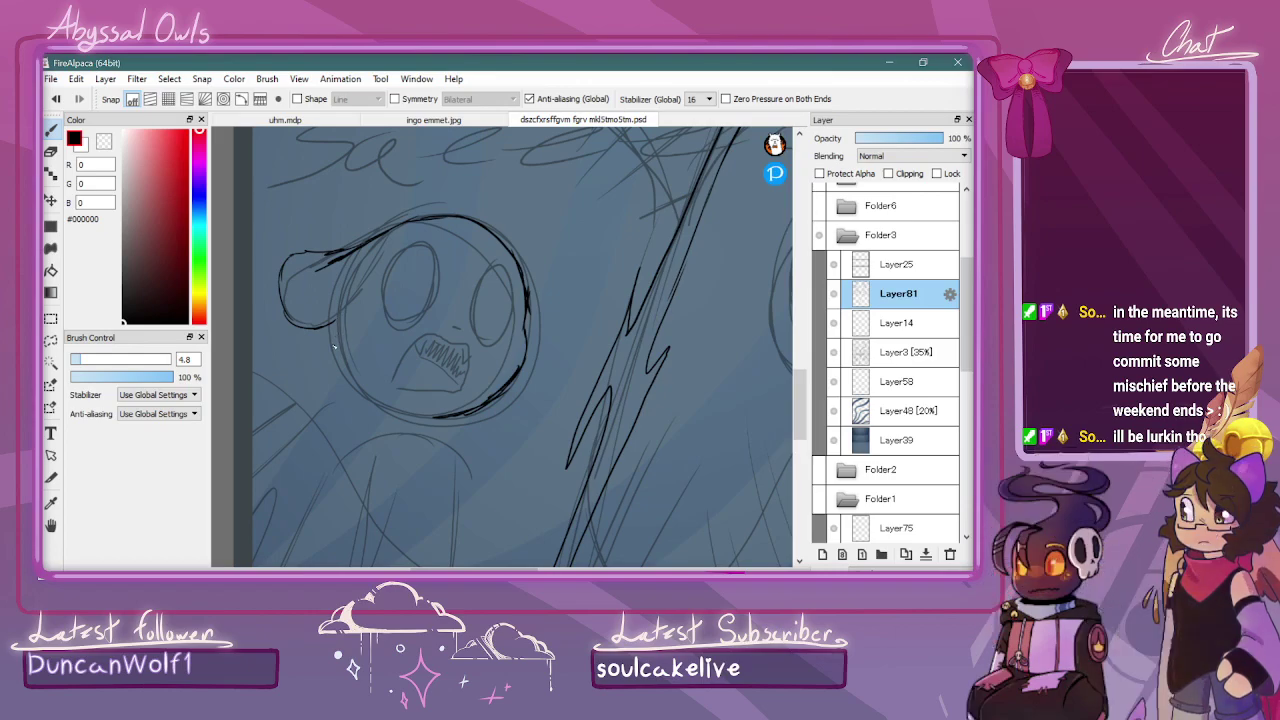
Ink the neck and body side lines of the left character in the bottom comic panel, following the rough sketch
mouse_move(342, 318)
left_mouse_down()
mouse_move(342, 405)
mouse_move(312, 480)
left_mouse_up()
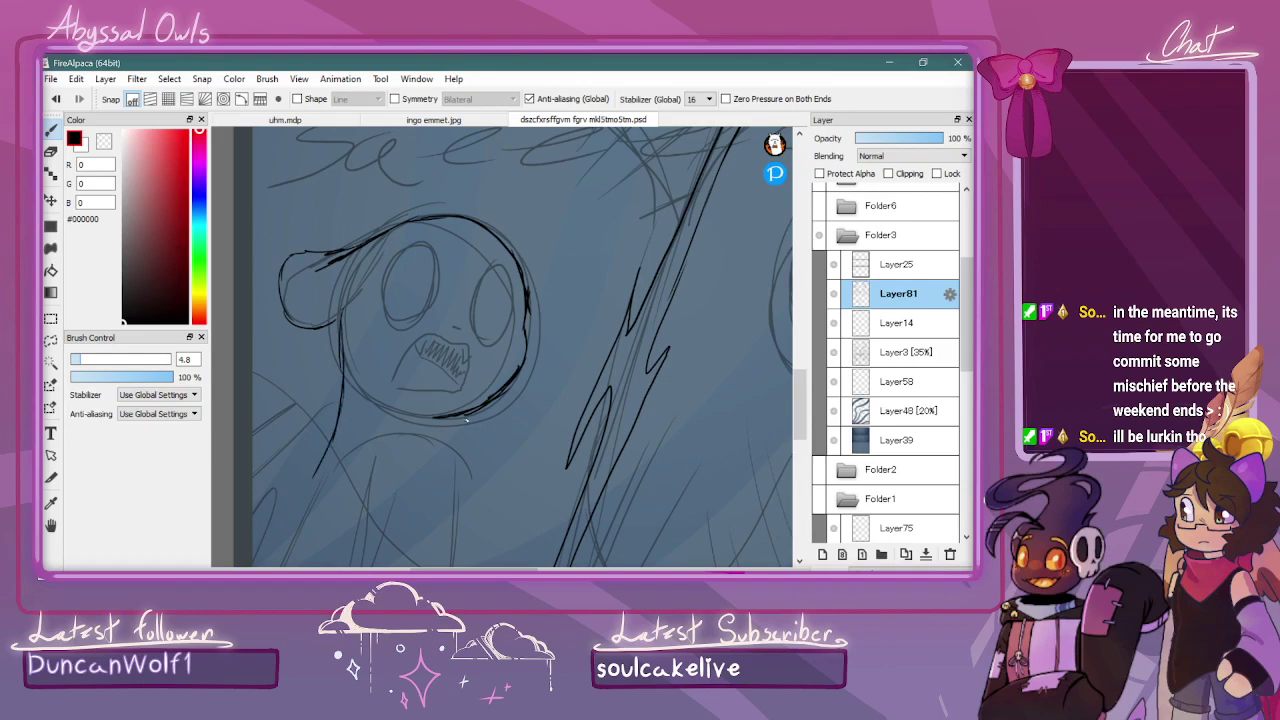
left_click_drag(464, 421, 462, 556)
scroll(470, 450, "down", 3)
left_click_drag(474, 385, 443, 463)
left_click_drag(320, 332, 253, 420)
left_click_drag(800, 425, 800, 401)
key("ctrl+minus")
key("ctrl+plus")
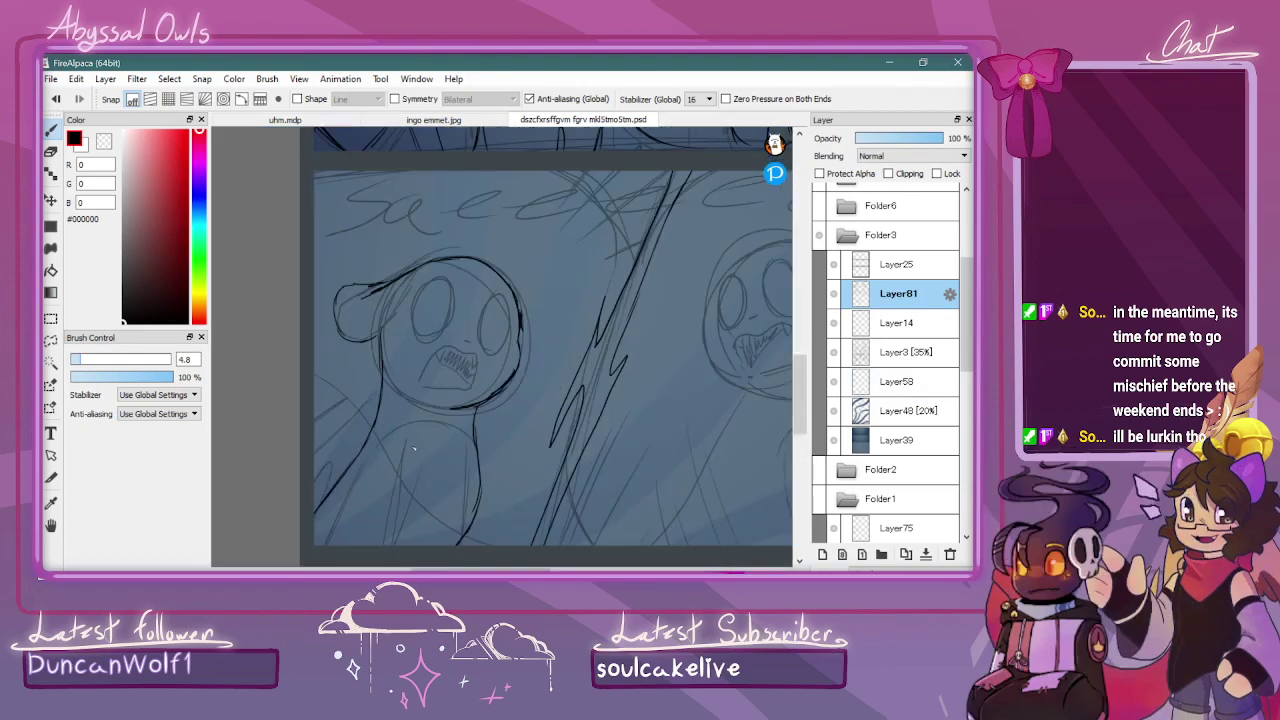
Ink the large curve around the left character, meeting the diagonal divider, with short spiky strokes near the panel's bottom edge
mouse_move(312, 380)
left_mouse_down()
mouse_move(448, 527)
mouse_move(467, 540)
mouse_move(542, 538)
left_mouse_up()
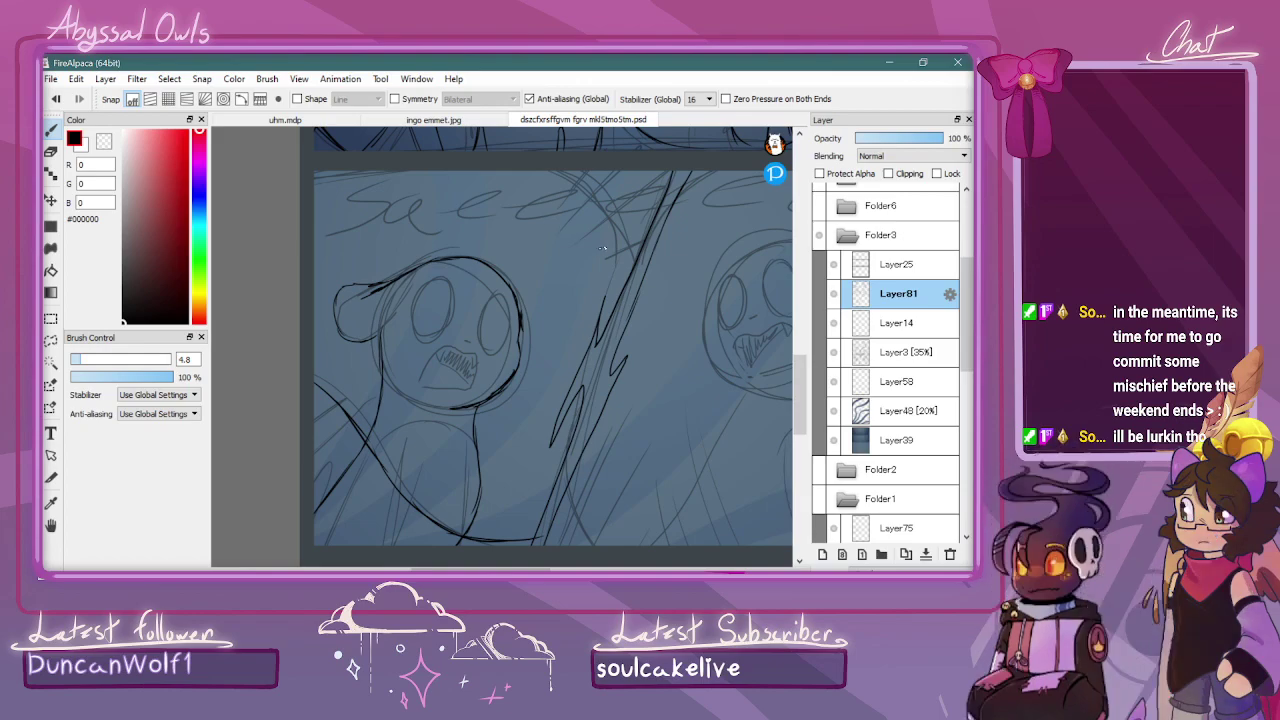
left_click_drag(618, 242, 552, 170)
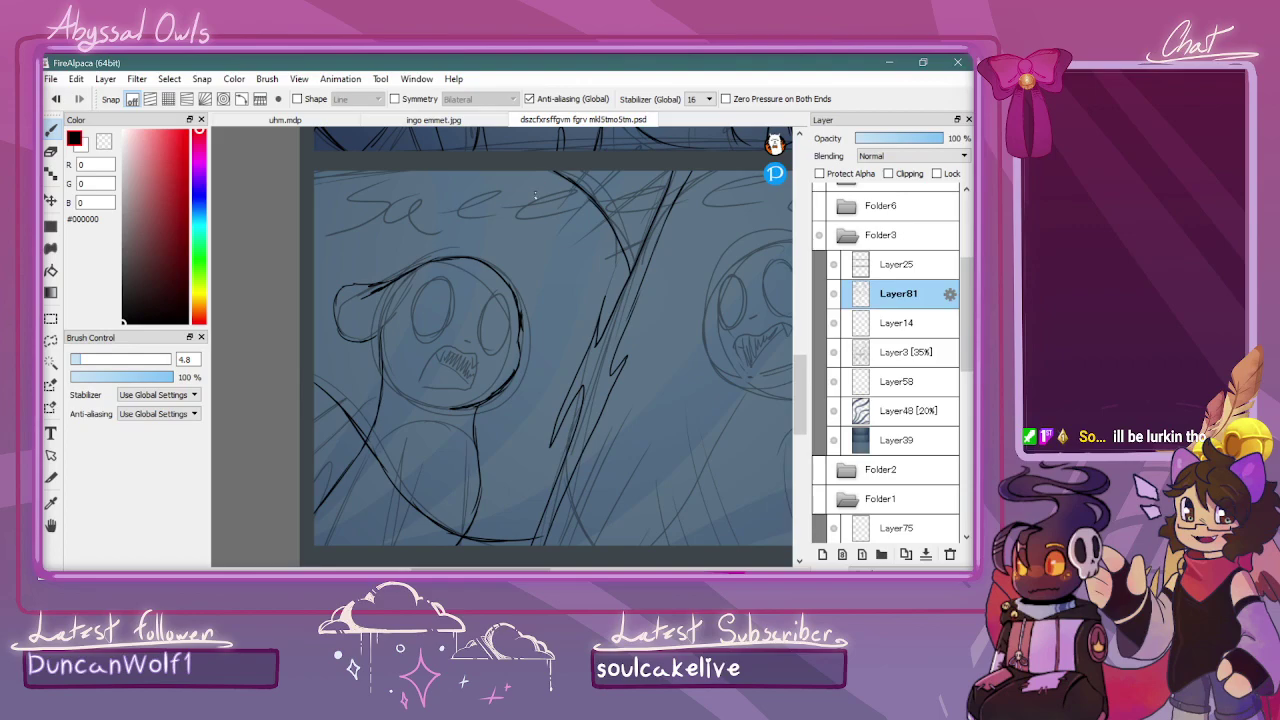
mouse_move(355, 389)
left_mouse_down()
mouse_move(327, 419)
mouse_move(364, 386)
mouse_move(314, 456)
left_mouse_up()
left_click_drag(516, 509, 515, 545)
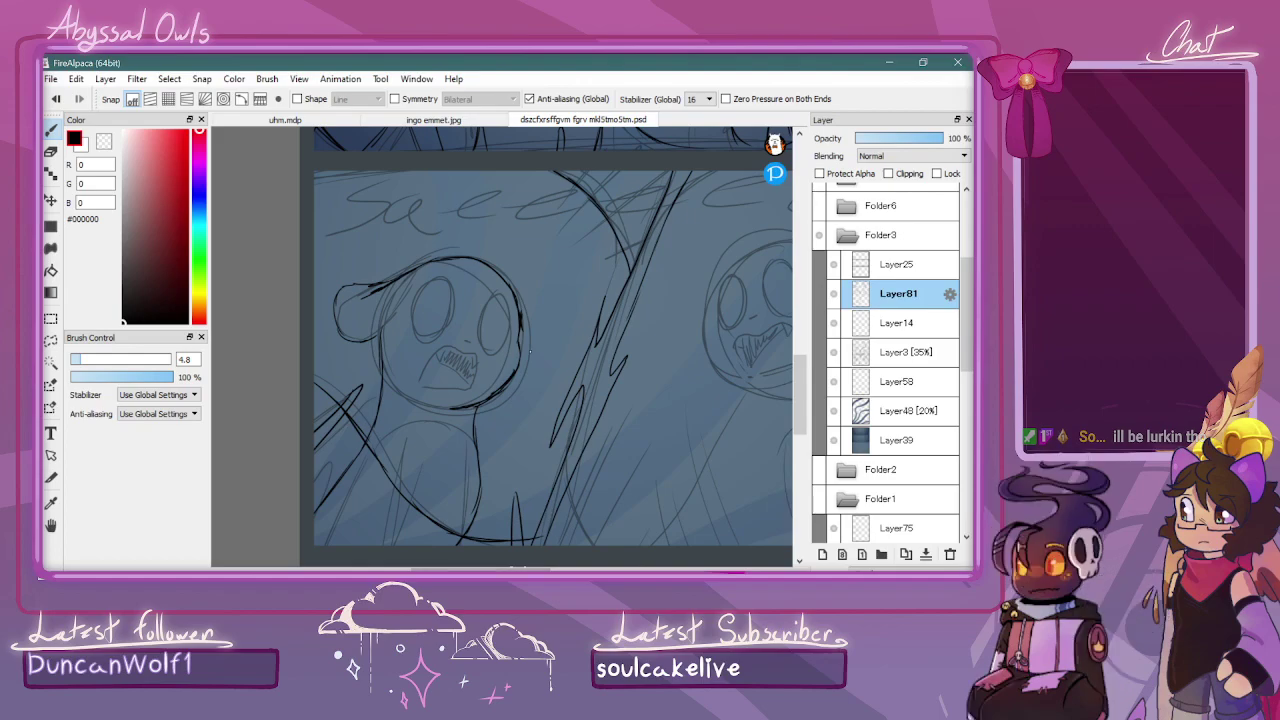
Ink the left character's open mouth with fangs and tongue, and hatch the dark interior
mouse_move(417, 385)
left_mouse_down()
mouse_move(448, 346)
mouse_move(479, 354)
mouse_move(478, 391)
mouse_move(420, 378)
left_mouse_up()
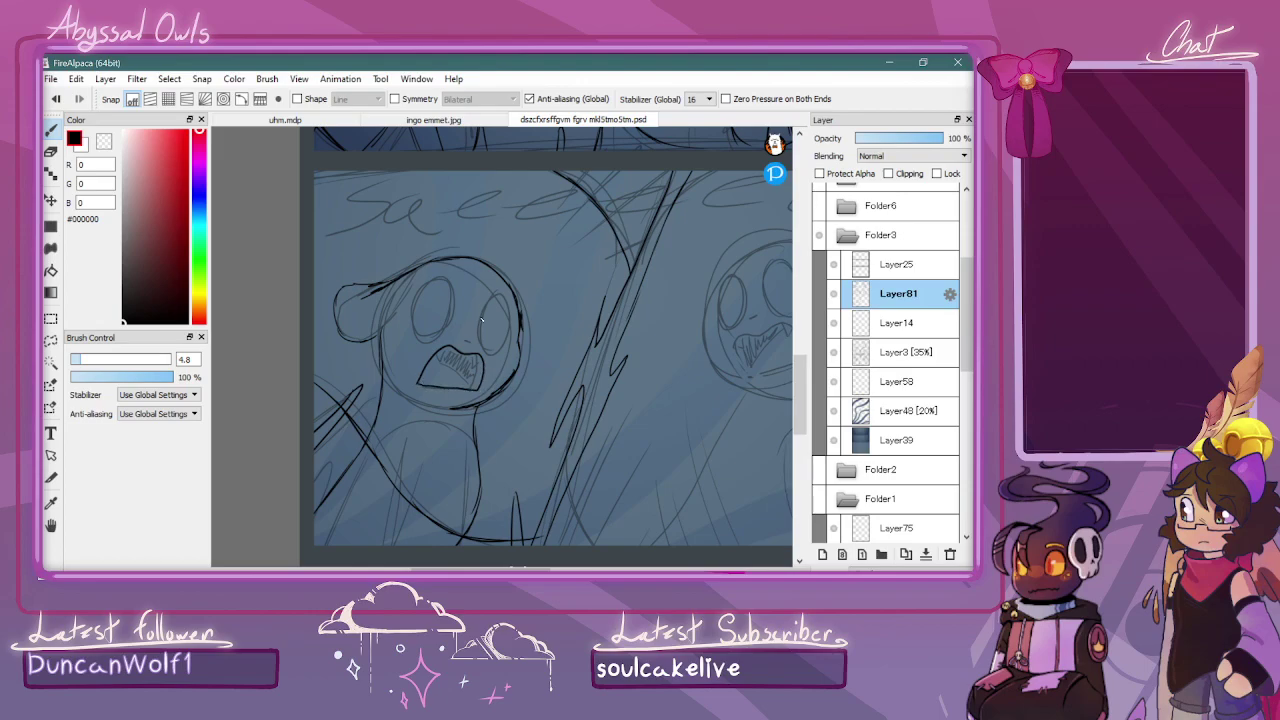
scroll(634, 329, "up", 3)
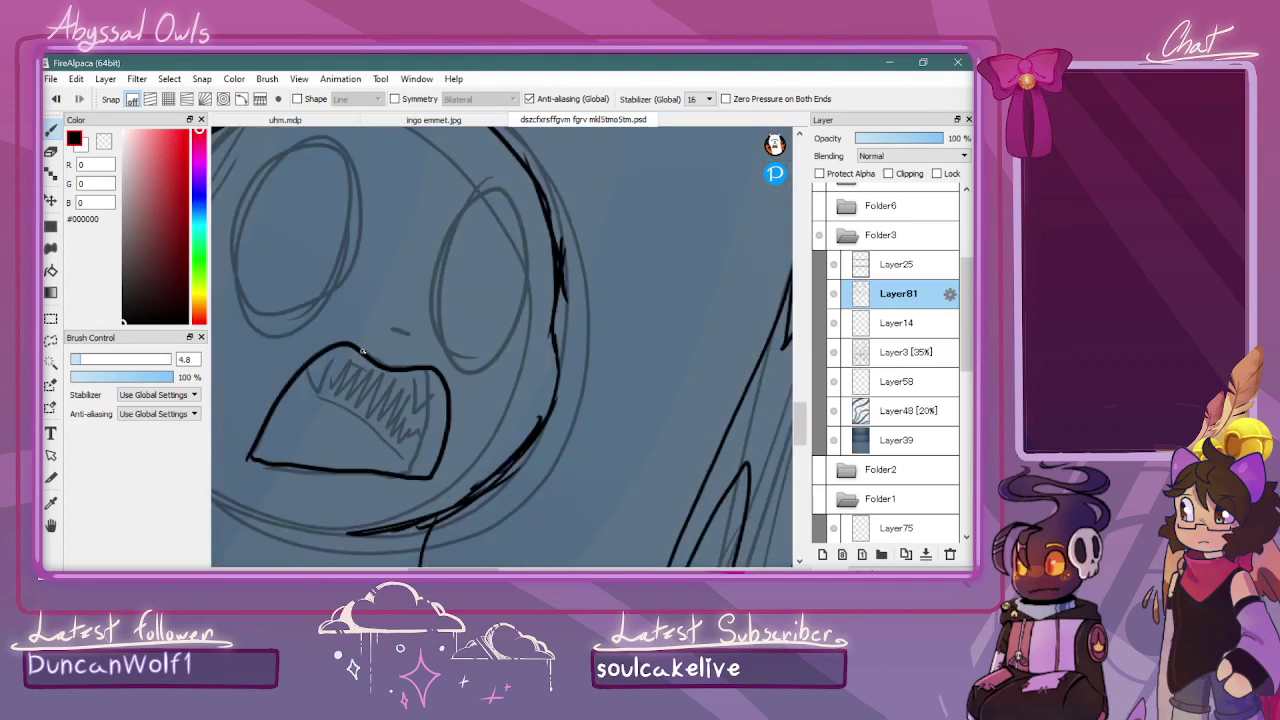
mouse_move(305, 370)
left_mouse_down()
mouse_move(302, 386)
mouse_move(352, 346)
left_mouse_up()
left_click_drag(433, 372, 447, 385)
mouse_move(296, 390)
left_mouse_down()
mouse_move(339, 397)
mouse_move(386, 475)
left_mouse_up()
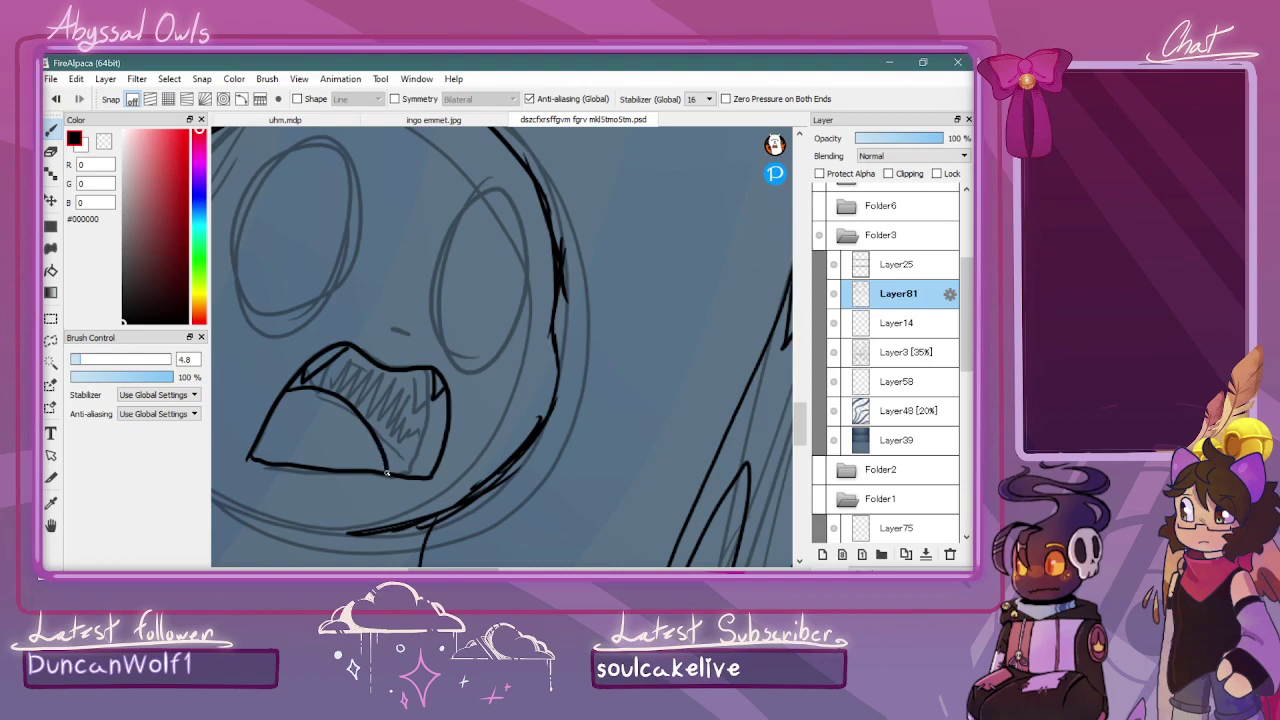
mouse_move(296, 390)
left_mouse_down()
mouse_move(355, 348)
mouse_move(350, 358)
mouse_move(383, 354)
mouse_move(372, 380)
mouse_move(430, 375)
mouse_move(442, 405)
mouse_move(402, 470)
mouse_move(424, 443)
left_mouse_up()
Ink the left character's two tall oval eyes over the sketch
key("ctrl+minus")
key("ctrl+minus")
key("ctrl+minus")
key("ctrl+plus")
key("z")
key("x")
scroll(384, 284, "up", 1)
mouse_move(382, 323)
left_mouse_down()
mouse_move(403, 266)
mouse_move(385, 216)
mouse_move(332, 252)
mouse_move(323, 316)
mouse_move(345, 338)
mouse_move(390, 328)
left_mouse_up()
mouse_move(320, 274)
left_mouse_down()
mouse_move(344, 340)
mouse_move(333, 336)
mouse_move(325, 302)
mouse_move(356, 341)
mouse_move(337, 344)
mouse_move(325, 323)
mouse_move(327, 270)
mouse_move(335, 343)
mouse_move(319, 318)
mouse_move(341, 240)
mouse_move(334, 339)
mouse_move(324, 328)
mouse_move(345, 342)
mouse_move(377, 324)
left_mouse_up()
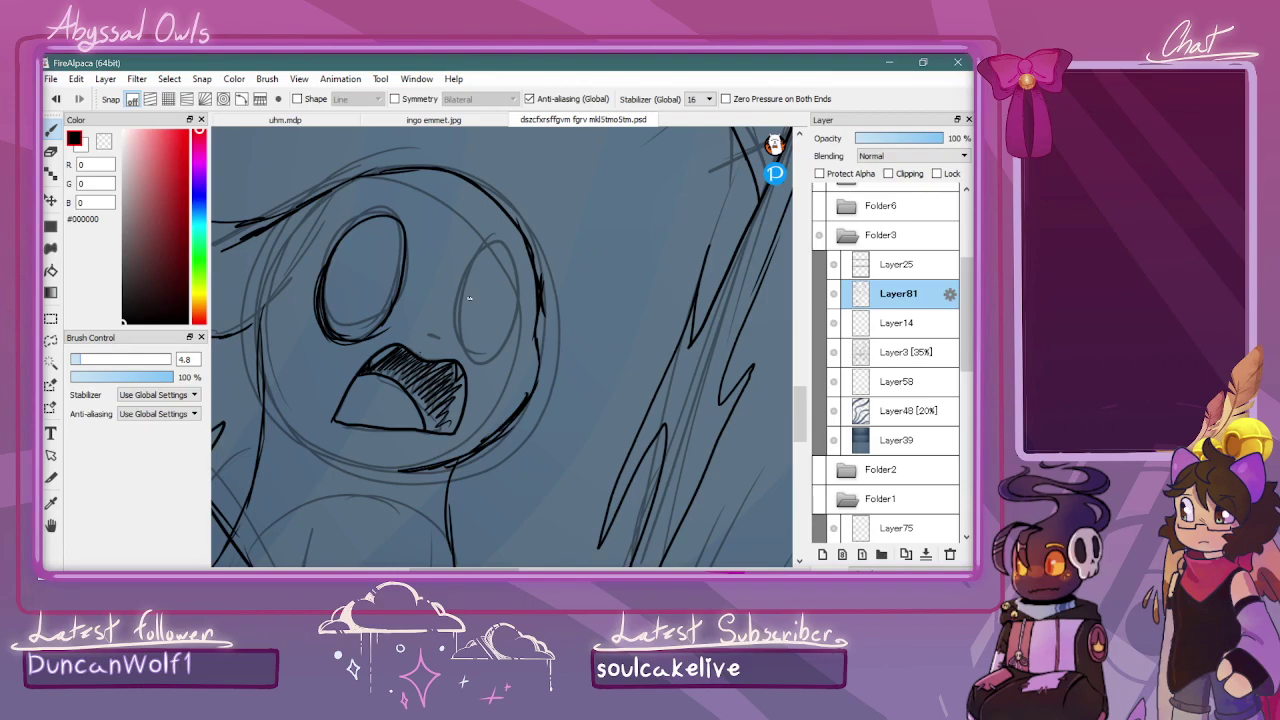
left_click_drag(491, 238, 462, 340)
mouse_move(470, 296)
left_mouse_down()
mouse_move(475, 363)
mouse_move(510, 315)
mouse_move(498, 343)
mouse_move(516, 284)
mouse_move(513, 299)
mouse_move(503, 243)
mouse_move(468, 298)
mouse_move(477, 370)
mouse_move(510, 323)
left_mouse_up()
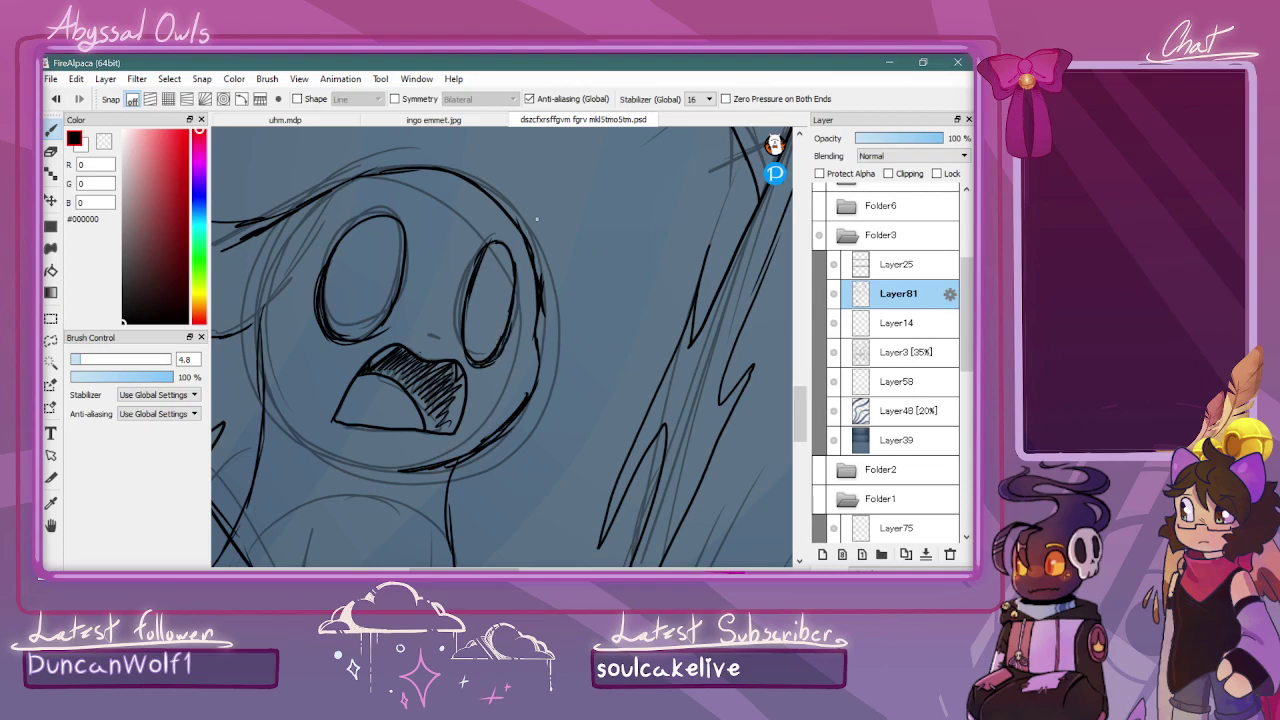
Ink the left character's shoulder and front leg lines down to the panel's bottom edge
scroll(537, 218, "down", 4)
scroll(541, 236, "up", 3)
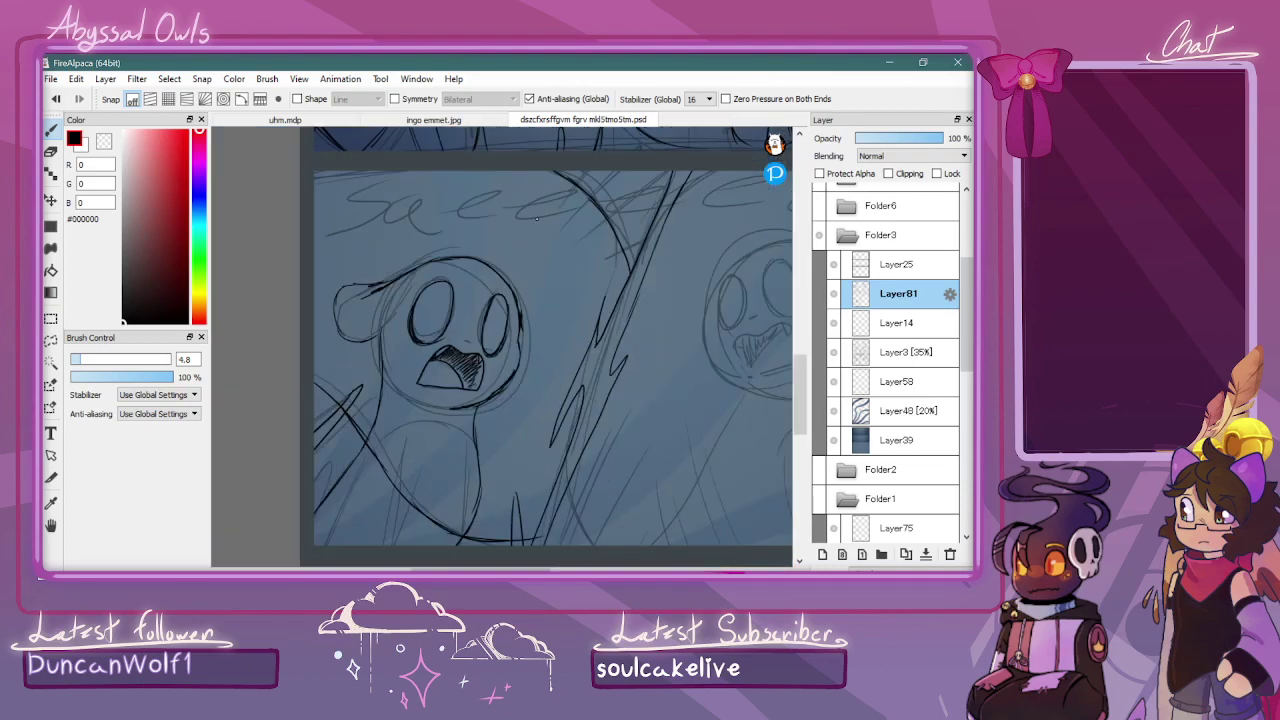
scroll(418, 437, "down", 1)
left_click_drag(401, 421, 370, 542)
left_click_drag(375, 456, 366, 540)
mouse_move(369, 440)
left_mouse_down()
mouse_move(340, 468)
mouse_move(315, 545)
left_mouse_up()
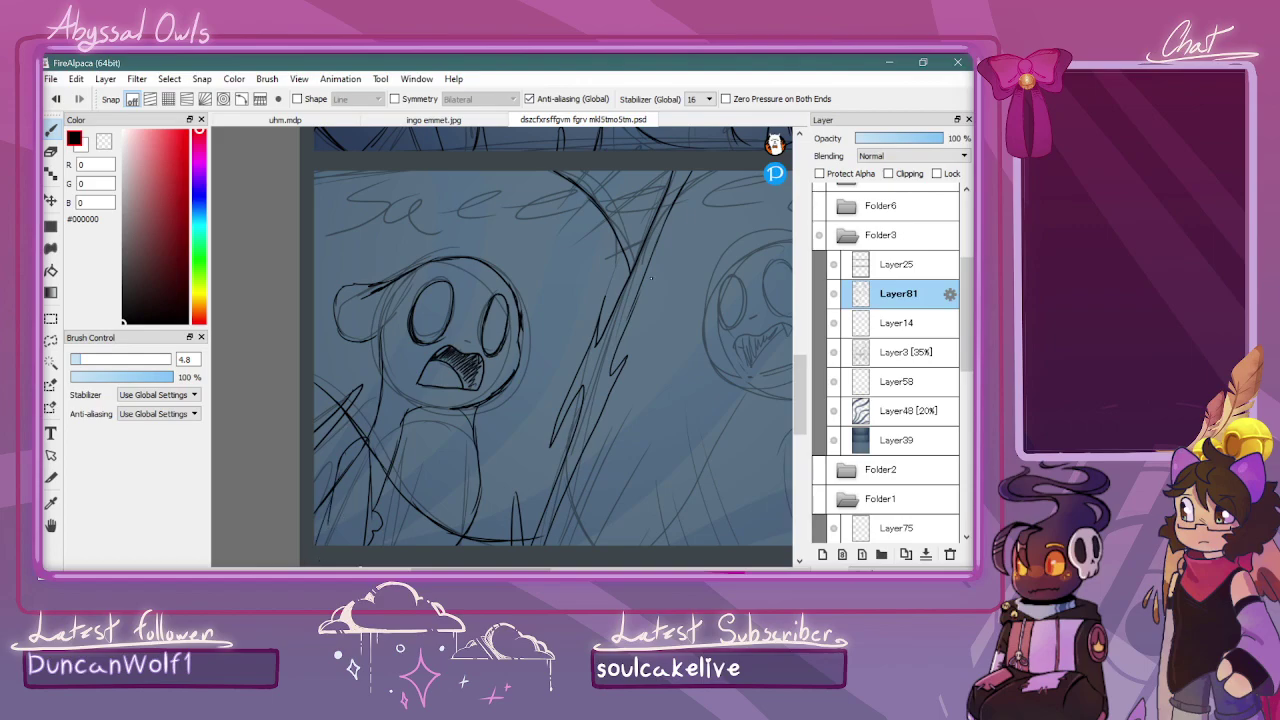
Undo the last leg strokes, redraw the left character's leg line, and add strokes beside its body at the panel's bottom
key("ctrl+z")
key("ctrl+z")
key("ctrl+z")
key("ctrl+z")
mouse_move(367, 450)
left_mouse_down()
mouse_move(396, 506)
mouse_move(385, 463)
mouse_move(388, 522)
mouse_move(364, 461)
mouse_move(344, 545)
left_mouse_up()
left_click_drag(490, 477, 485, 546)
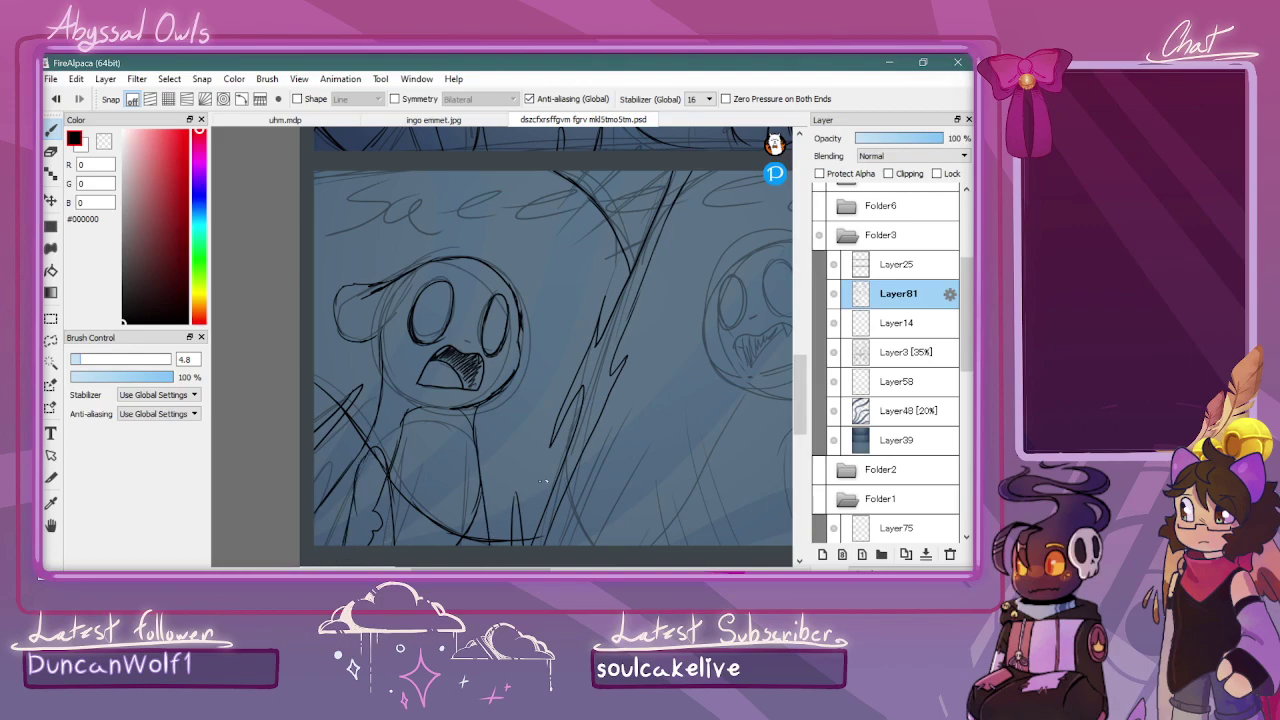
Ink a small pointed hair tuft on top of the left character's head
key("ctrl+minus")
key("ctrl+minus")
key("ctrl+plus")
key("ctrl+plus")
scroll(535, 348, "up", 2)
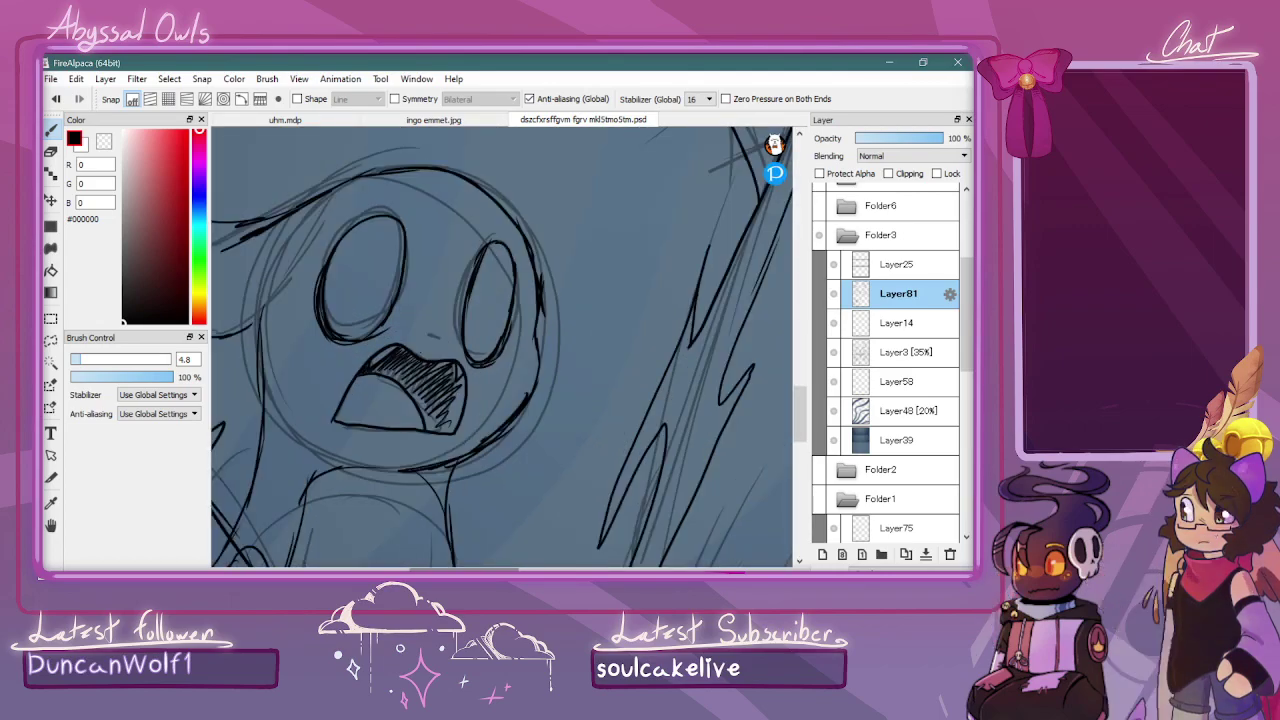
mouse_move(372, 169)
left_mouse_down()
mouse_move(466, 147)
mouse_move(476, 168)
left_mouse_up()
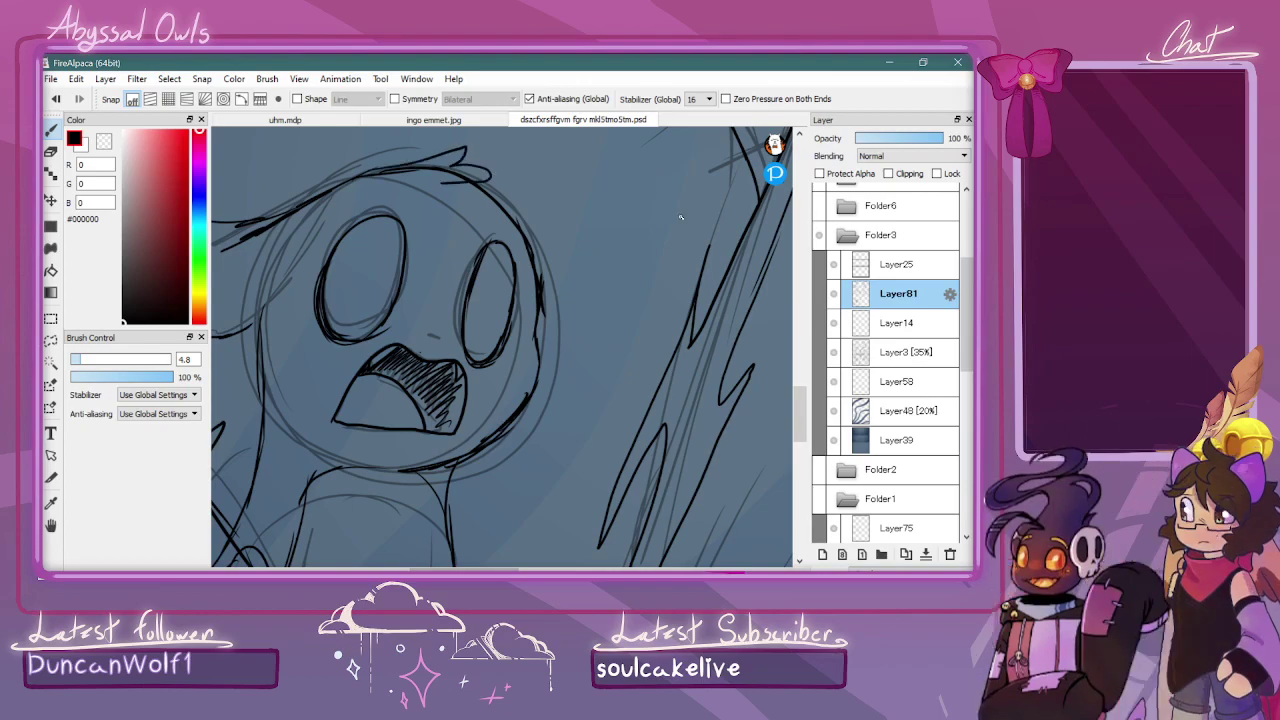
Ink an arc above the left character's head and a downward V-shaped spike beside it
scroll(686, 220, "down", 3)
mouse_move(500, 243)
left_mouse_down()
mouse_move(536, 322)
mouse_move(533, 240)
mouse_move(400, 260)
mouse_move(436, 230)
left_mouse_up()
left_click_drag(535, 245, 565, 263)
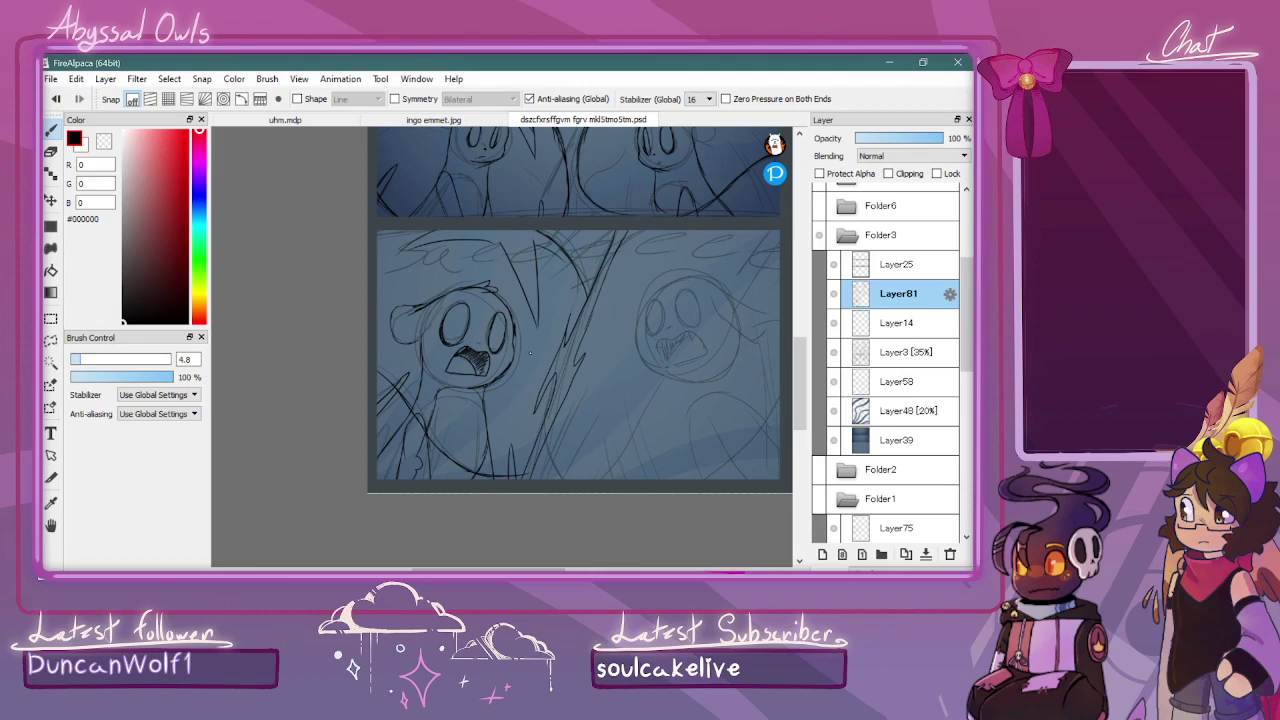
Ink the left and lower outline of the right character's head in the bottom panel
left_click_drag(553, 569, 580, 569)
key("ctrl+Up")
key("ctrl+Down")
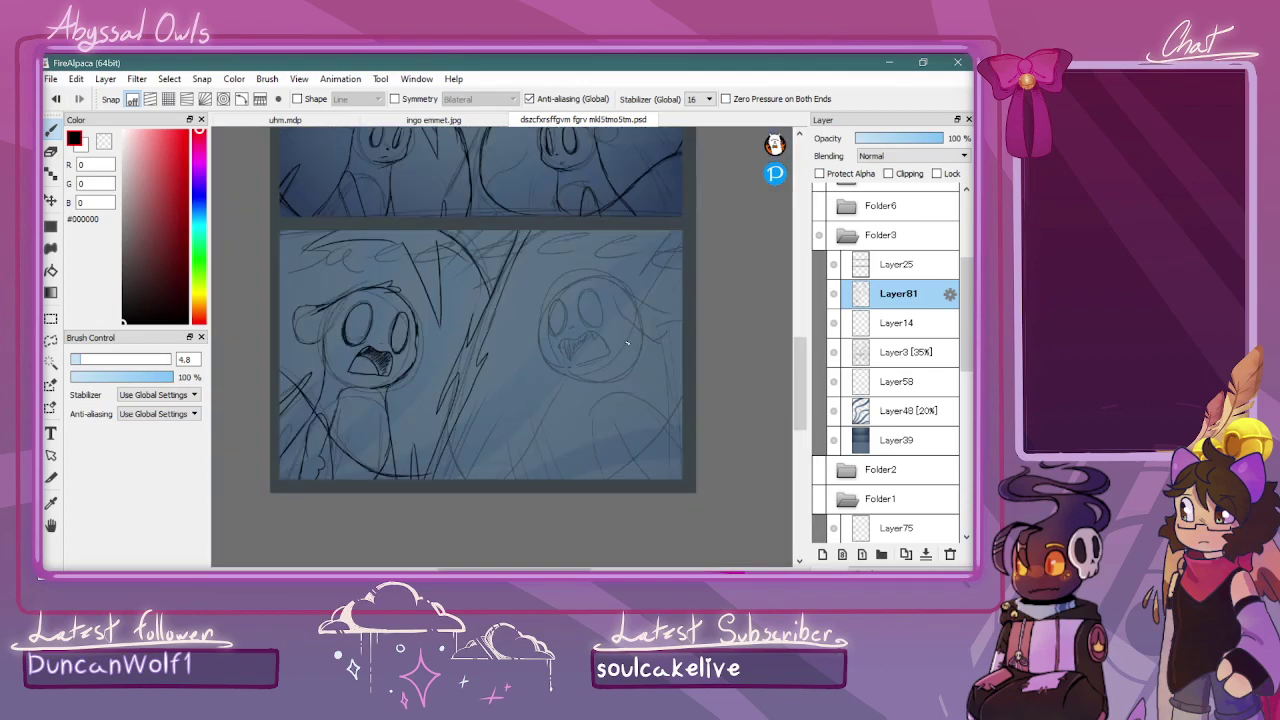
scroll(417, 287, "up", 5)
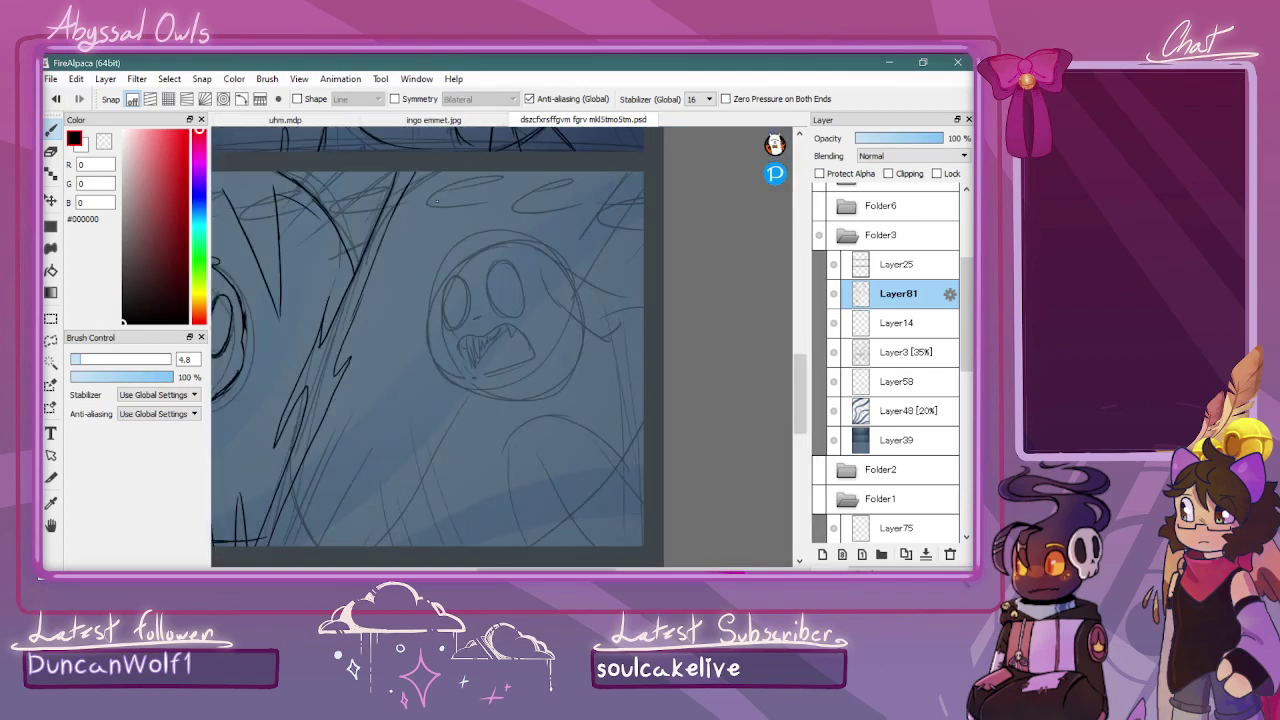
mouse_move(431, 240)
left_mouse_down()
mouse_move(406, 296)
mouse_move(406, 343)
mouse_move(440, 390)
mouse_move(535, 400)
left_mouse_up()
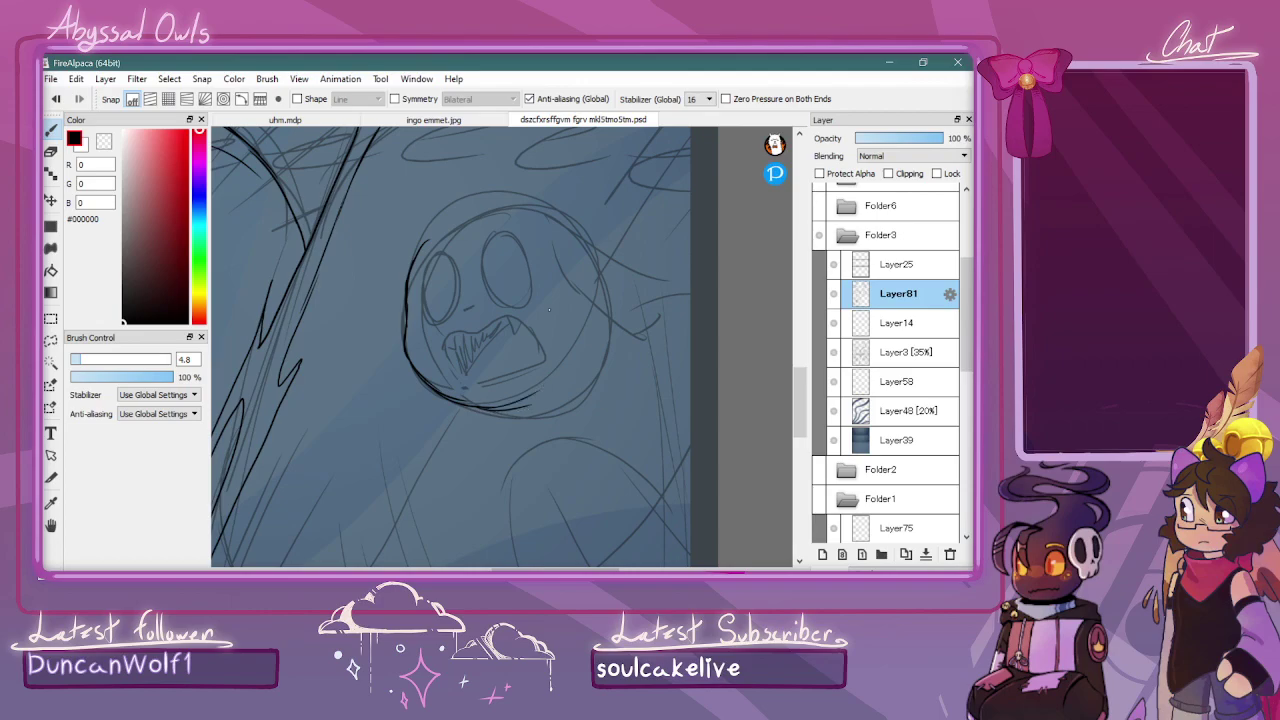
Ink the right character's open mouth outline and both oval eyes, undoing stray eye strokes
mouse_move(462, 384)
left_mouse_down()
mouse_move(444, 346)
mouse_move(487, 321)
mouse_move(517, 322)
mouse_move(544, 350)
left_mouse_up()
left_click_drag(466, 386, 541, 356)
mouse_move(490, 304)
left_mouse_down()
mouse_move(516, 241)
mouse_move(488, 229)
mouse_move(479, 246)
mouse_move(478, 280)
mouse_move(496, 303)
mouse_move(523, 265)
mouse_move(520, 292)
mouse_move(520, 254)
left_mouse_up()
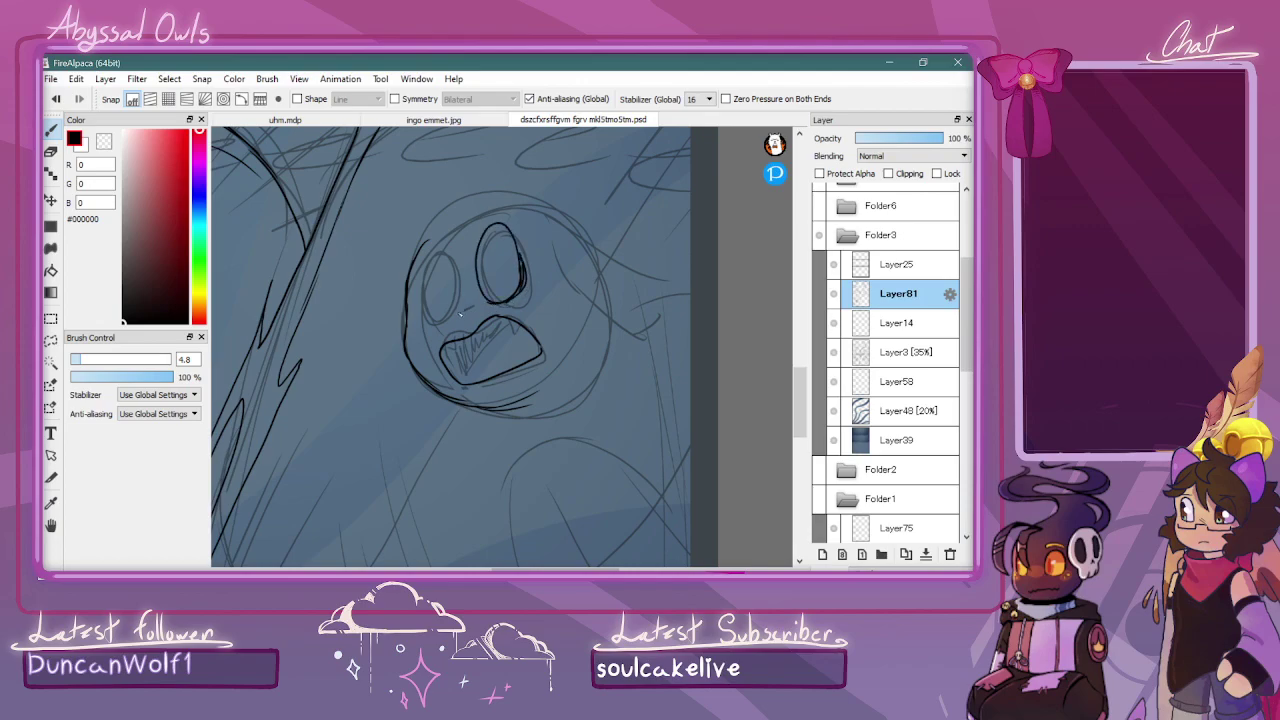
mouse_move(452, 292)
left_mouse_down()
mouse_move(440, 248)
mouse_move(433, 290)
mouse_move(446, 316)
left_mouse_up()
key("ctrl+z")
mouse_move(445, 320)
left_mouse_down()
mouse_move(432, 244)
mouse_move(443, 320)
mouse_move(446, 293)
mouse_move(436, 246)
mouse_move(431, 313)
mouse_move(448, 320)
mouse_move(428, 294)
mouse_move(443, 325)
mouse_move(425, 296)
mouse_move(429, 321)
left_mouse_up()
key("ctrl+z")
Ink the right character's neck and chest line and the back line running to the panel's right edge
scroll(472, 200, "down", 4)
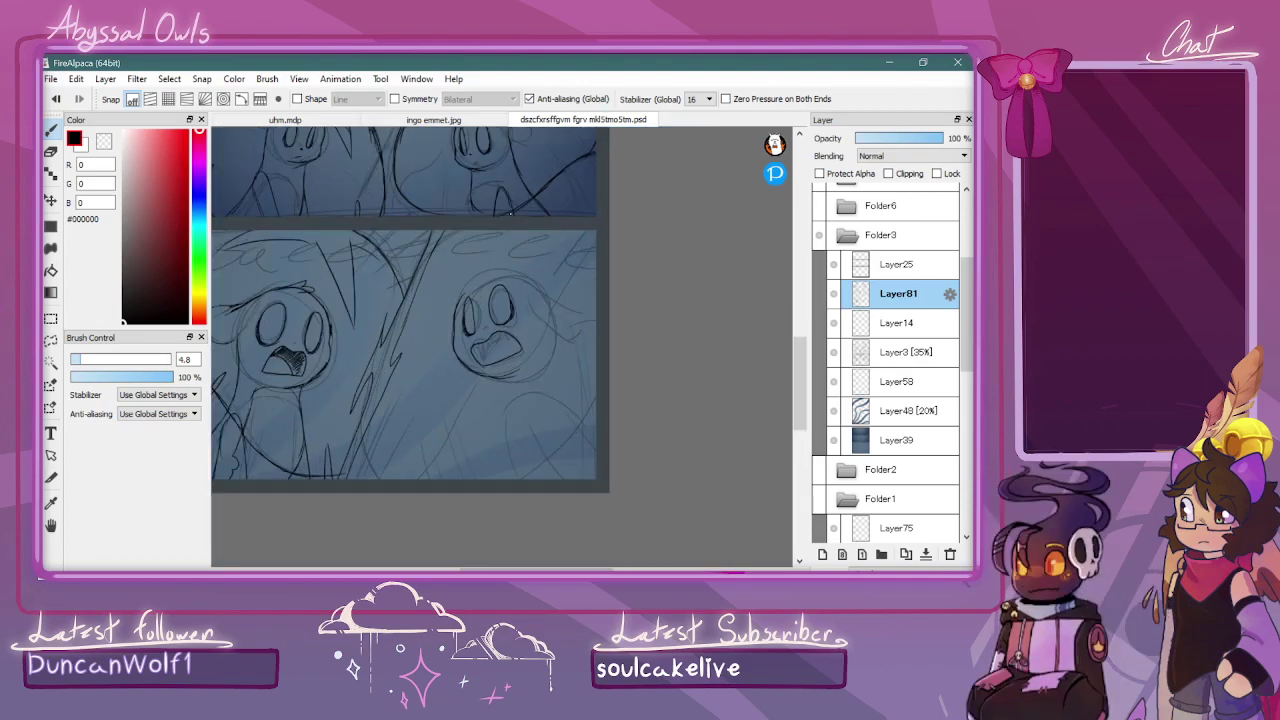
left_click_drag(490, 381, 514, 482)
left_click_drag(555, 328, 596, 427)
key("ctrl+Up")
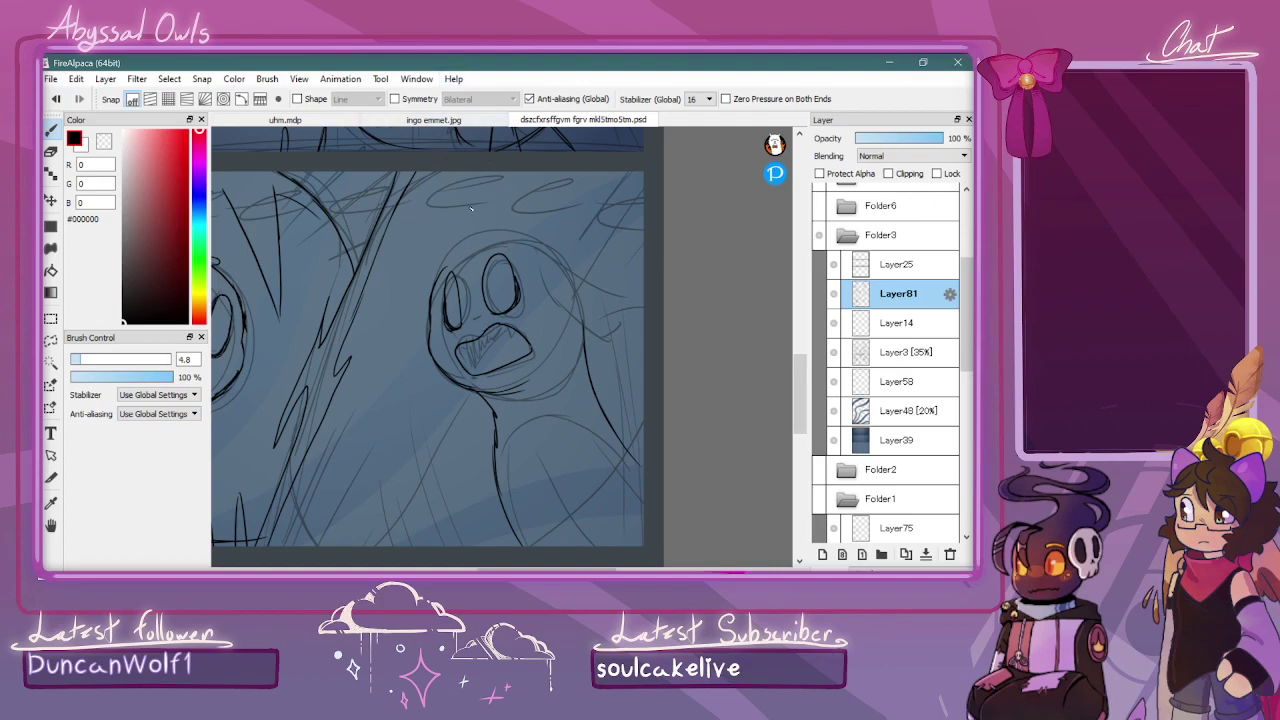
mouse_move(426, 361)
left_mouse_down()
mouse_move(431, 460)
mouse_move(423, 394)
mouse_move(487, 490)
left_mouse_up()
left_click_drag(543, 284, 540, 337)
left_click_drag(555, 263, 580, 283)
key("ctrl+z")
key("ctrl+z")
key("ctrl+z")
key("ctrl+z")
Ink the large curve sweeping down from the diagonal divider and under the right character to the panel's right edge
left_click_drag(569, 569, 535, 569)
left_click_drag(462, 433, 492, 524)
mouse_move(462, 456)
left_mouse_down()
mouse_move(512, 538)
mouse_move(650, 527)
mouse_move(685, 496)
left_mouse_up()
key("ctrl+minus")
key("ctrl+minus")
key("ctrl+plus")
key("ctrl+plus")
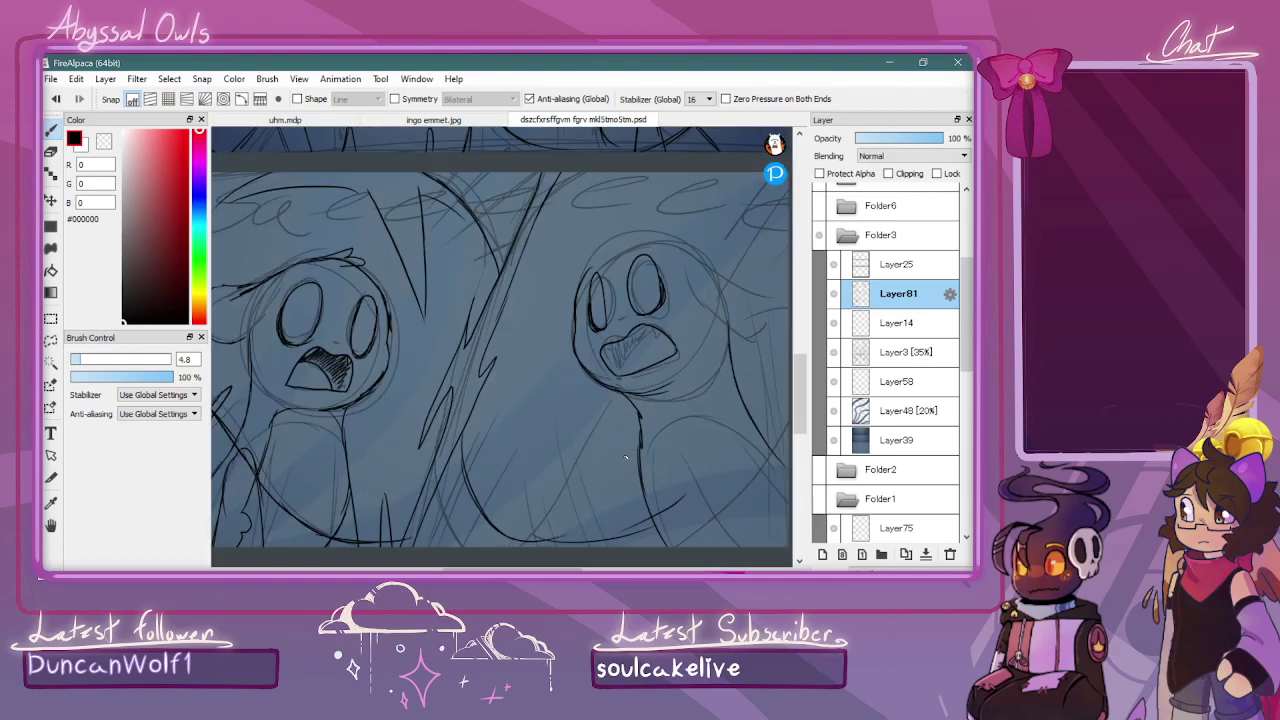
scroll(660, 491, "down", 1)
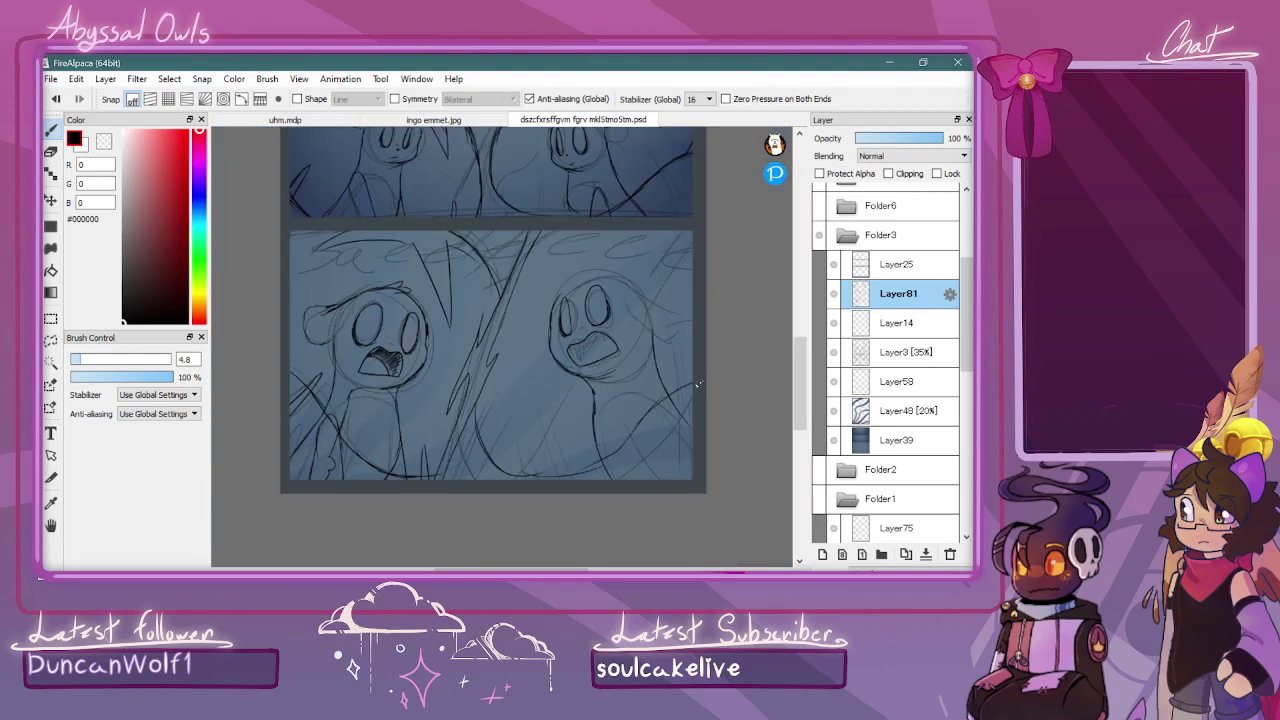
Ink both of the right character's ears and the hair tuft on top of its head
scroll(679, 198, "up", 1)
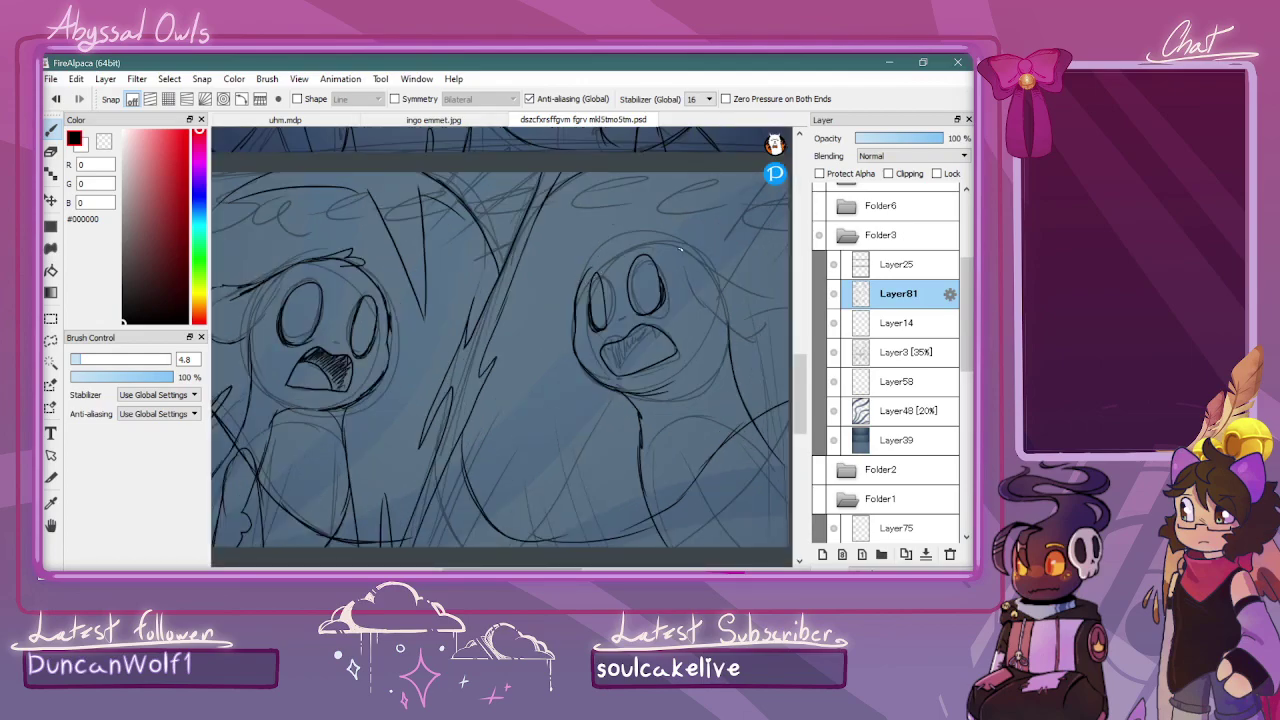
mouse_move(684, 257)
left_mouse_down()
mouse_move(706, 316)
mouse_move(752, 314)
mouse_move(790, 292)
left_mouse_up()
mouse_move(583, 281)
left_mouse_down()
mouse_move(554, 325)
mouse_move(523, 340)
mouse_move(570, 374)
left_mouse_up()
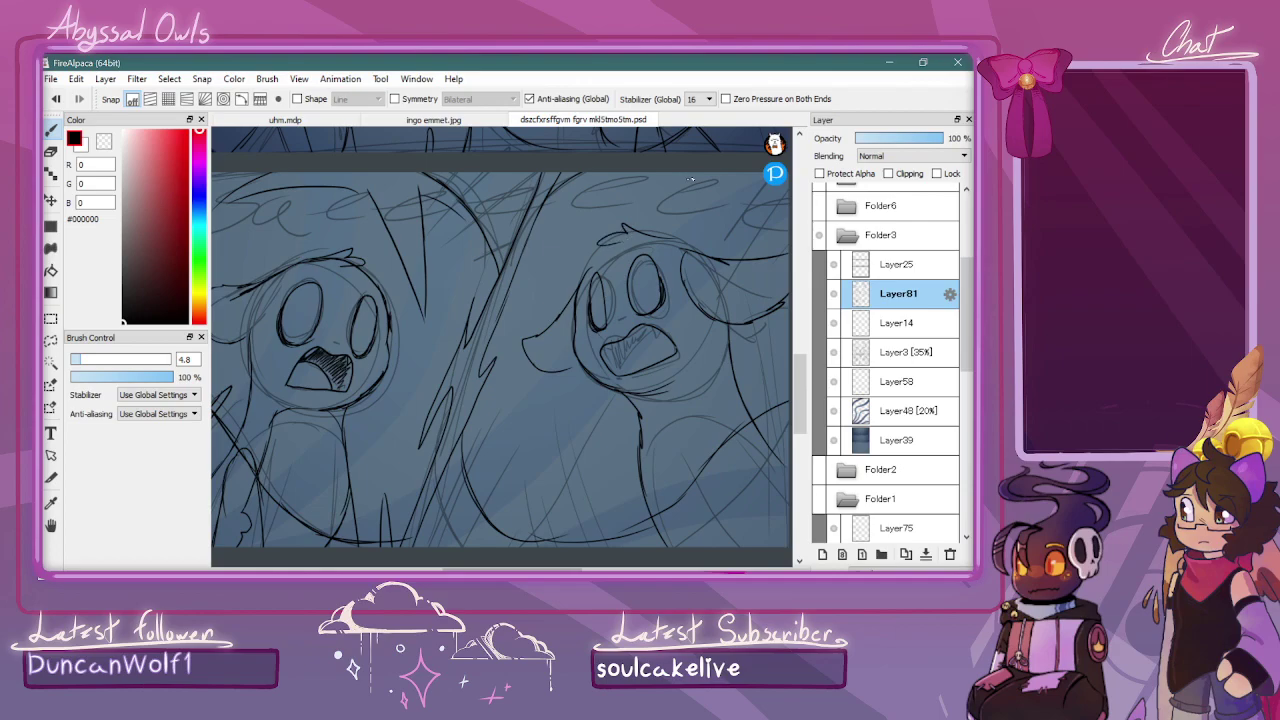
key("ctrl+minus")
key("v")
left_click_drag(672, 238, 693, 236)
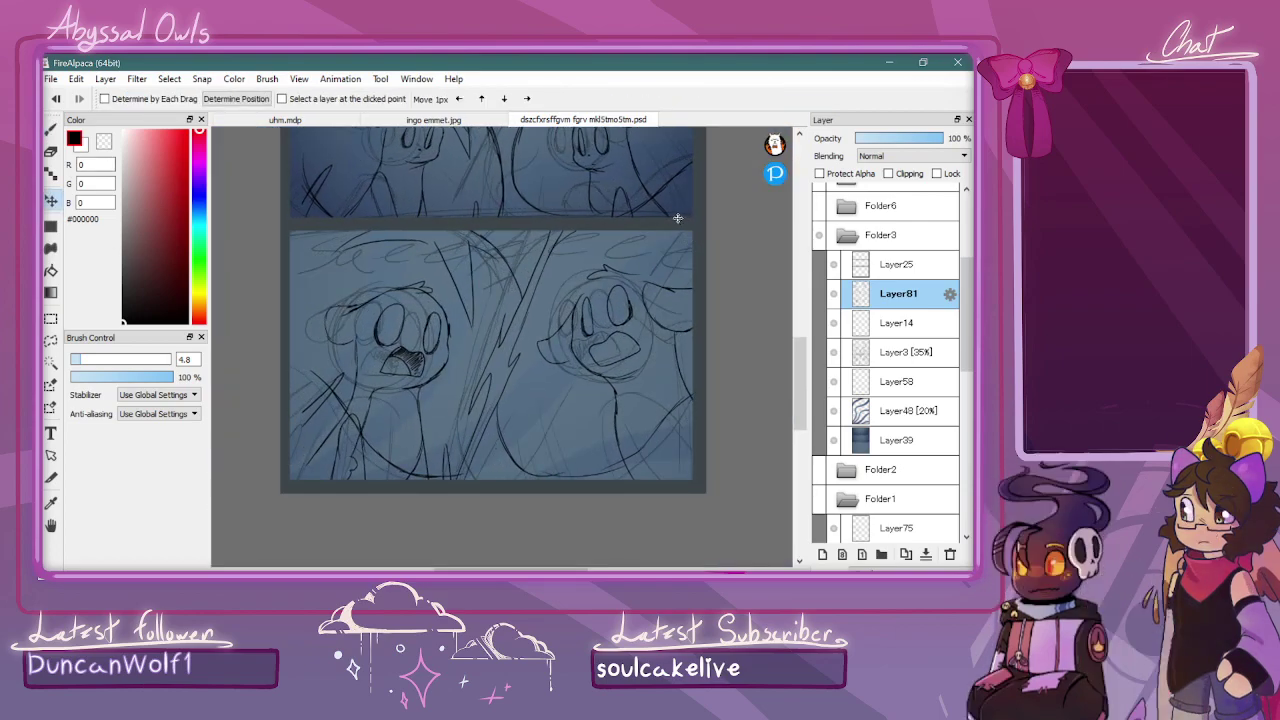
key("ctrl+z")
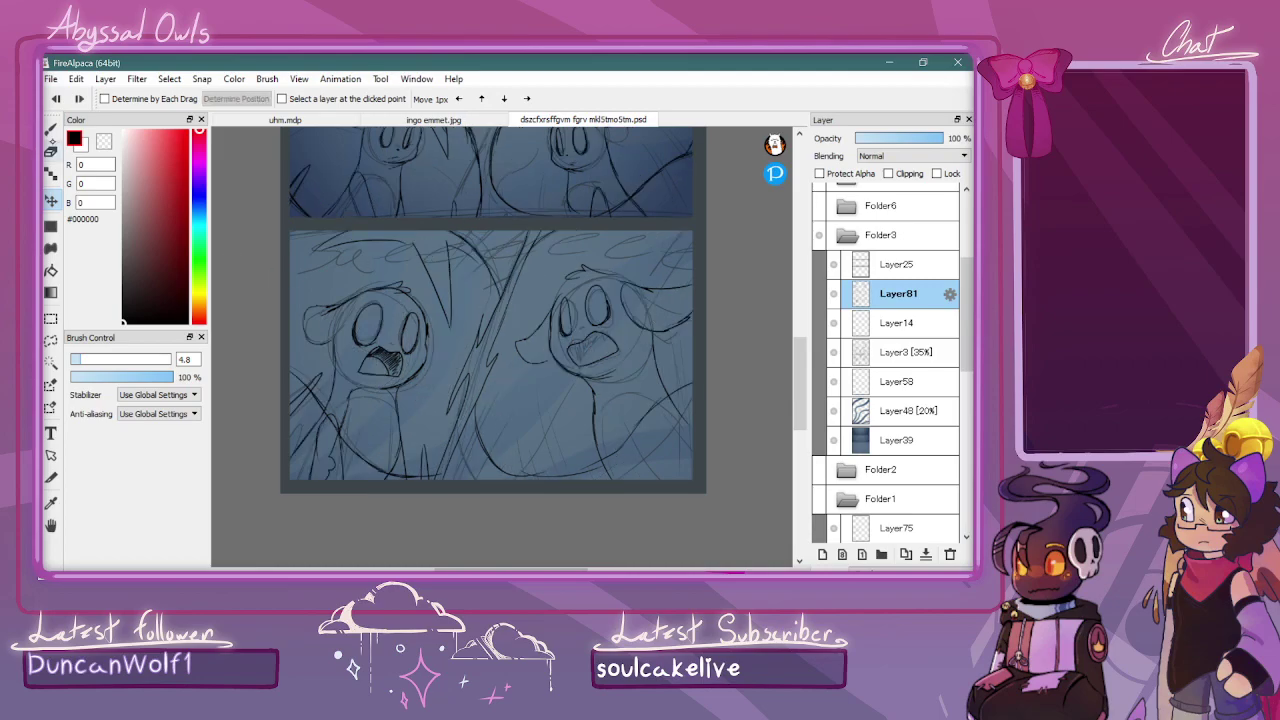
Hatch the dark interior of the right character's mouth with the Brush tool
key("b")
mouse_move(592, 346)
left_mouse_down()
mouse_move(602, 336)
mouse_move(578, 346)
mouse_move(598, 337)
left_mouse_up()
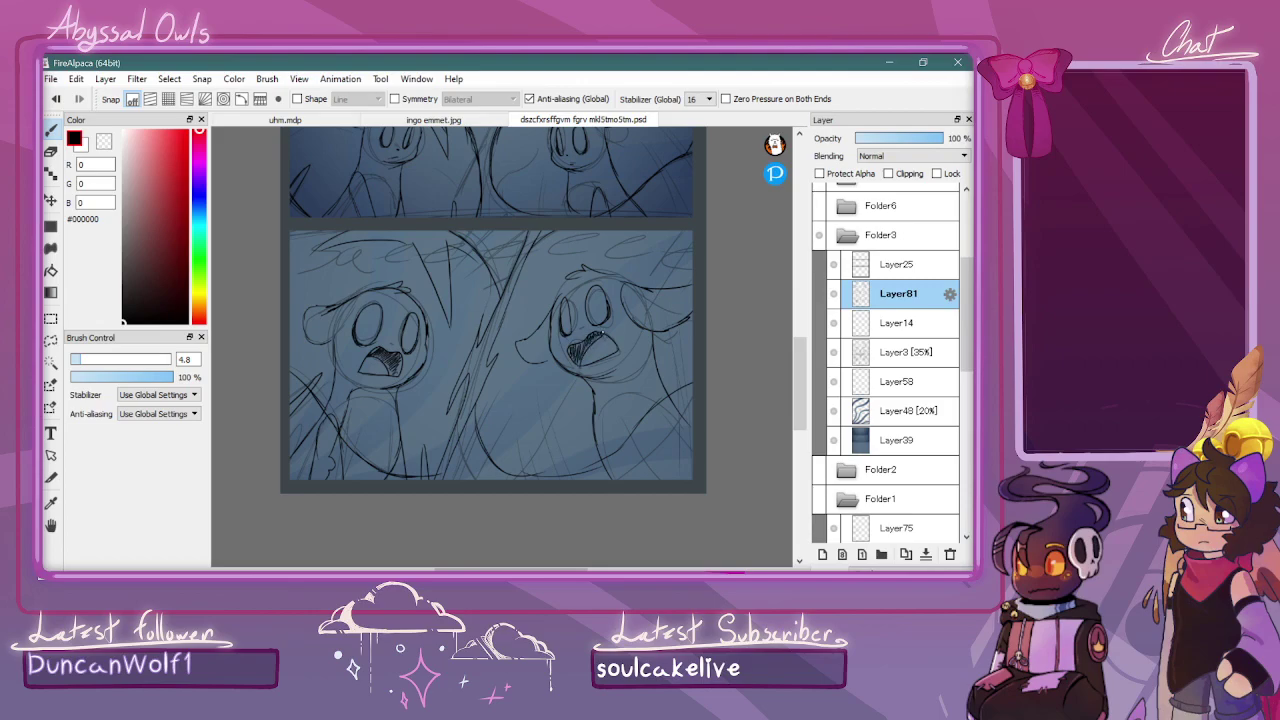
Lasso the bottom panel's line art on Layer81, shift it slightly to the right, and deselect
left_click(51, 340)
mouse_move(346, 225)
left_mouse_down()
mouse_move(283, 231)
mouse_move(266, 314)
mouse_move(310, 479)
mouse_move(451, 521)
mouse_move(484, 509)
mouse_move(367, 523)
mouse_move(276, 421)
mouse_move(269, 262)
mouse_move(282, 229)
mouse_move(721, 226)
mouse_move(720, 492)
mouse_move(496, 529)
mouse_move(294, 519)
mouse_move(260, 420)
left_mouse_up()
key("ctrl+d")
key("v")
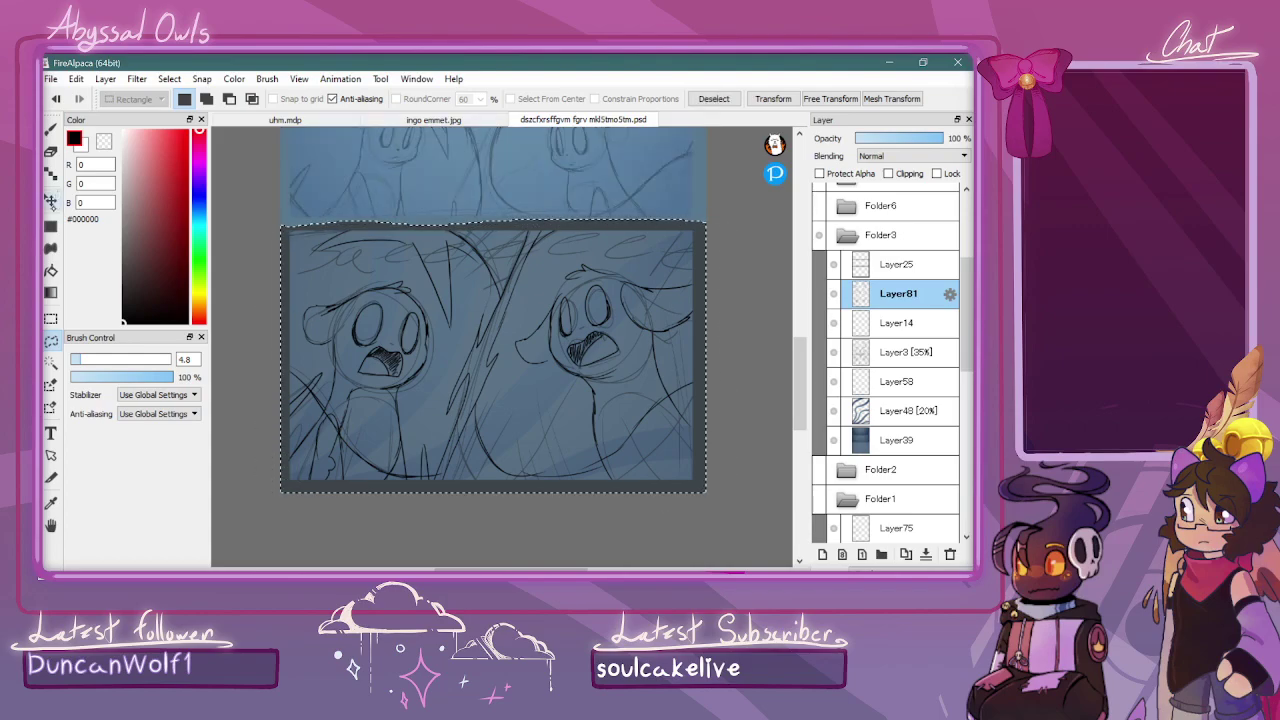
left_click_drag(641, 287, 679, 302)
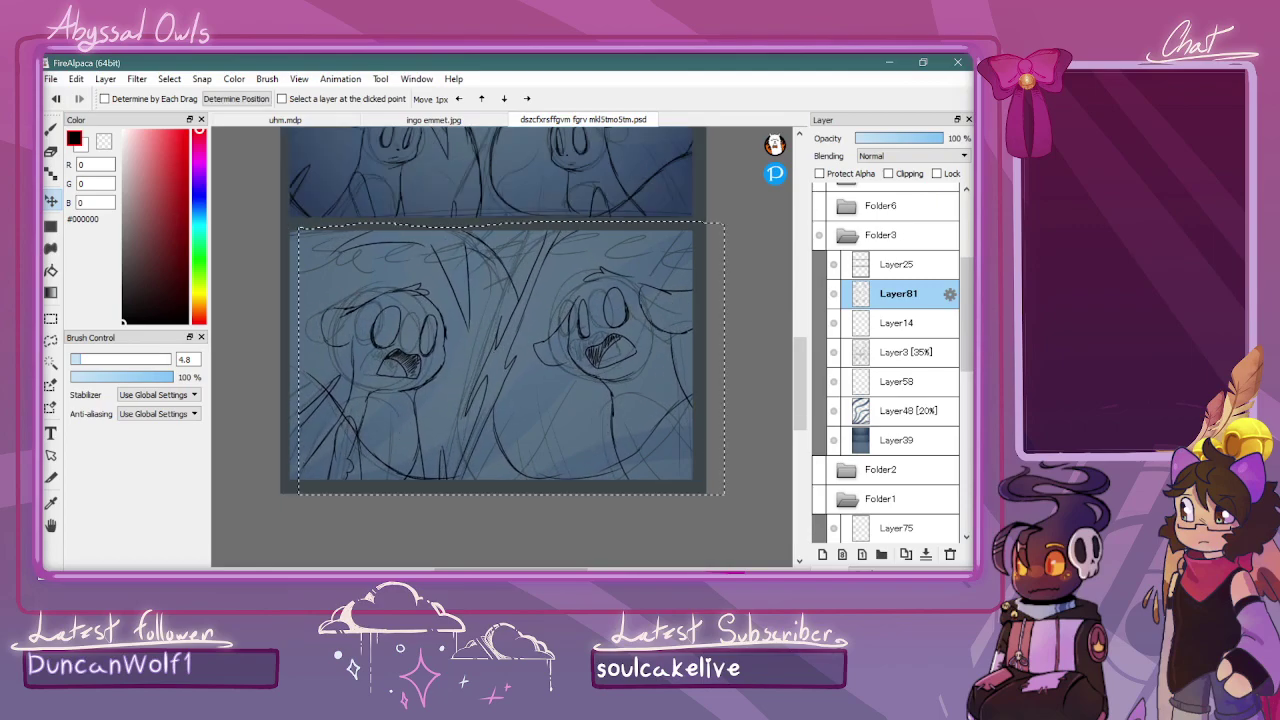
key("m")
key("ctrl+d")
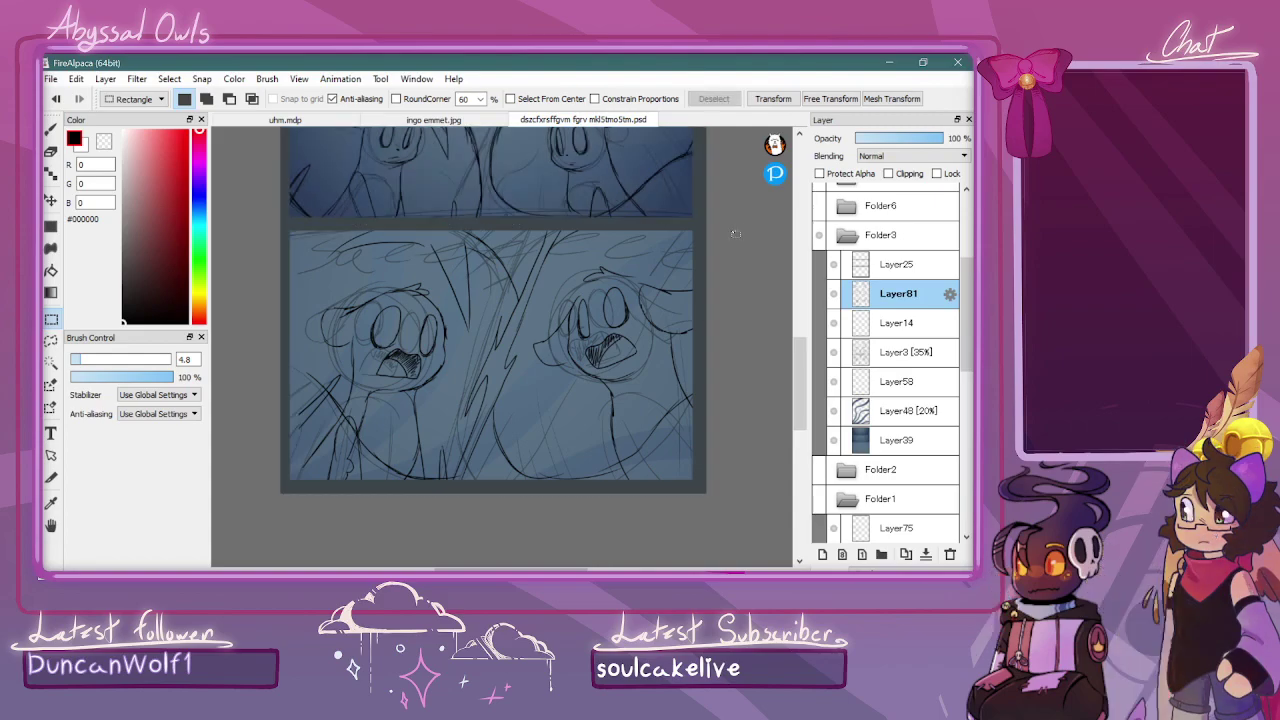
Hide the rough sketch on Layer3 and switch back to the Brush tool
left_click(835, 353)
key("ctrl+minus")
key("ctrl+minus")
key("ctrl+plus")
scroll(500, 350, "up", 3)
key("b")
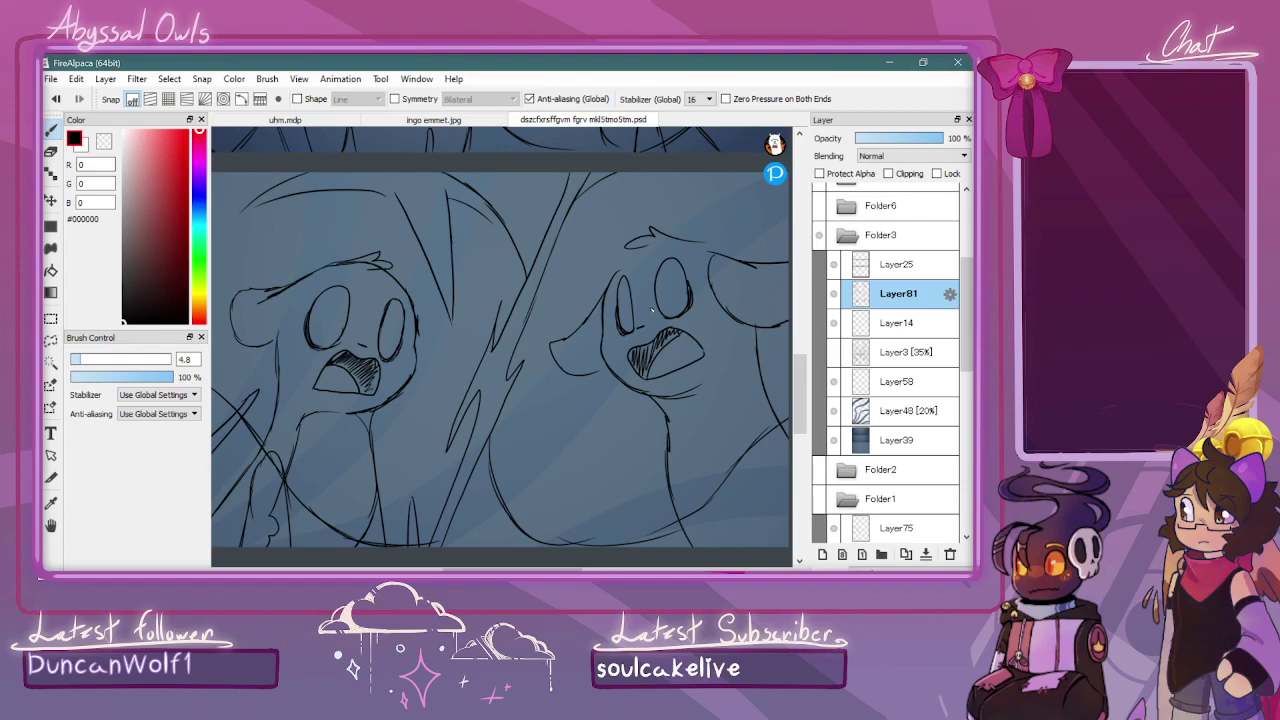
Review the line art of all three comic panels without the rough sketch
key("ctrl+minus")
key("ctrl+minus")
left_click_drag(797, 362, 797, 320)
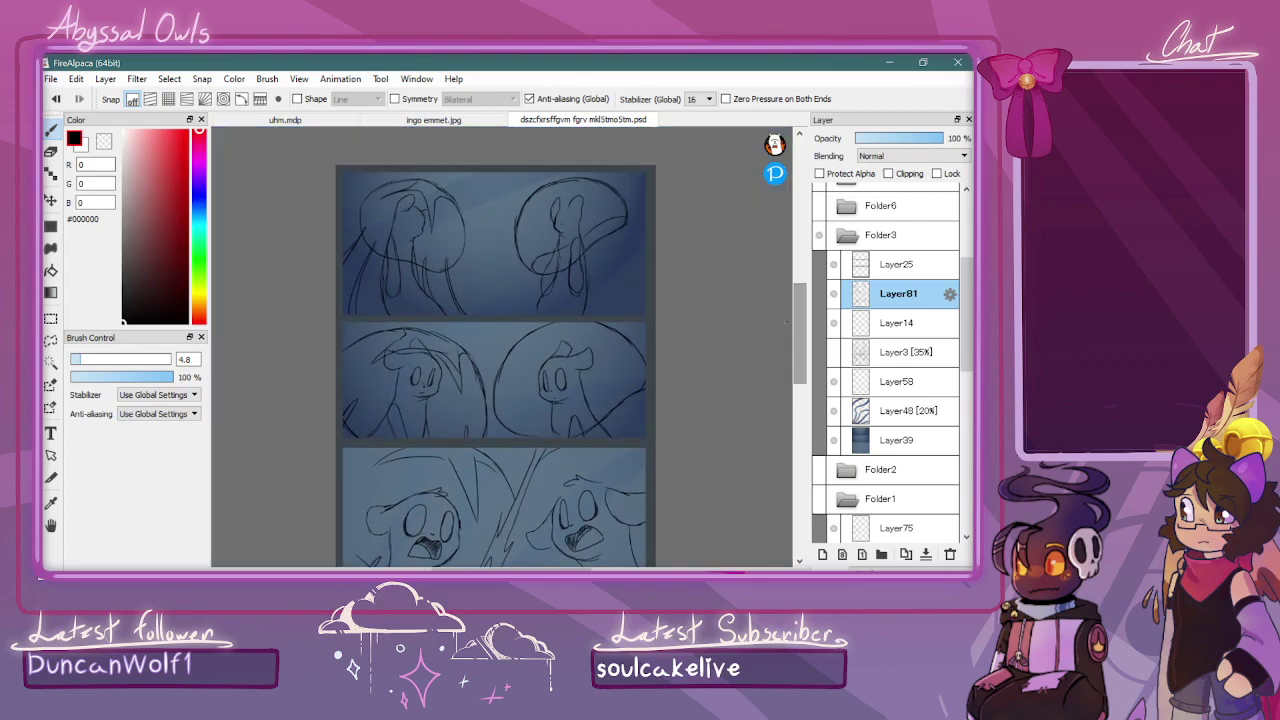
scroll(787, 321, "up", 1)
key("ctrl+minus")
left_click_drag(799, 350, 799, 385)
key("ctrl+plus")
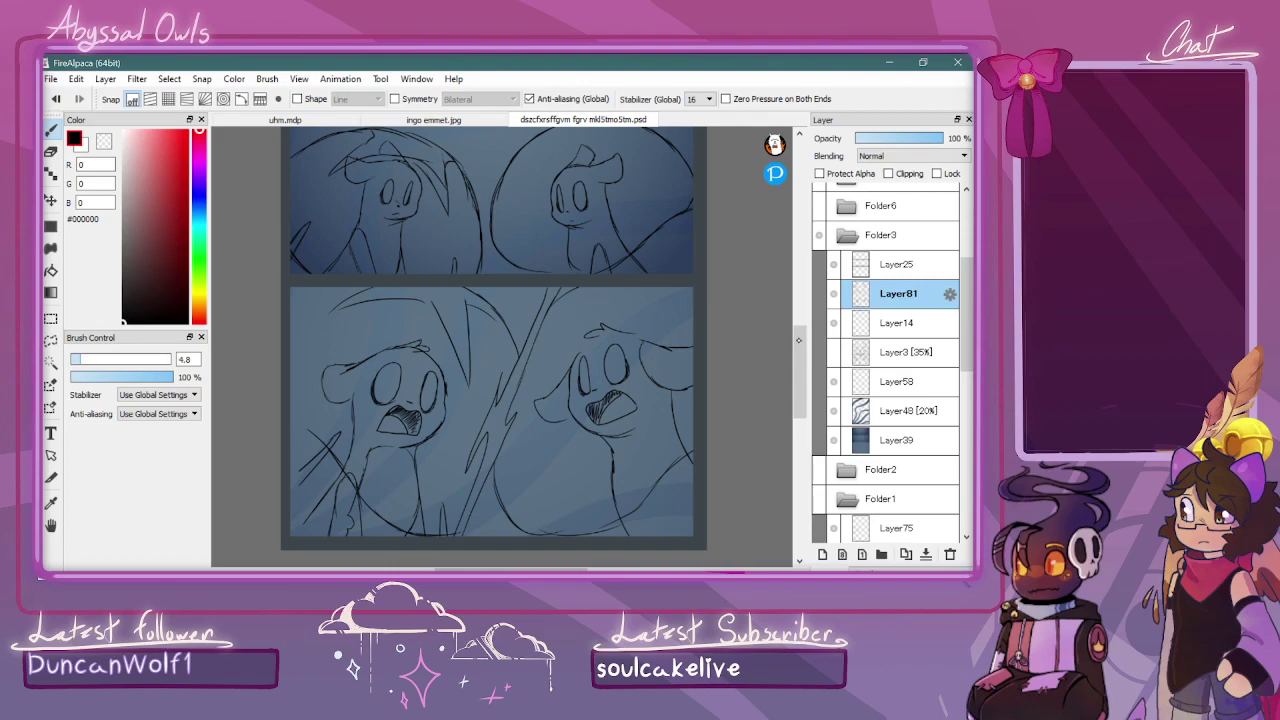
Check the line art of all three comic panels and collapse Folder3
scroll(798, 341, "down", 4)
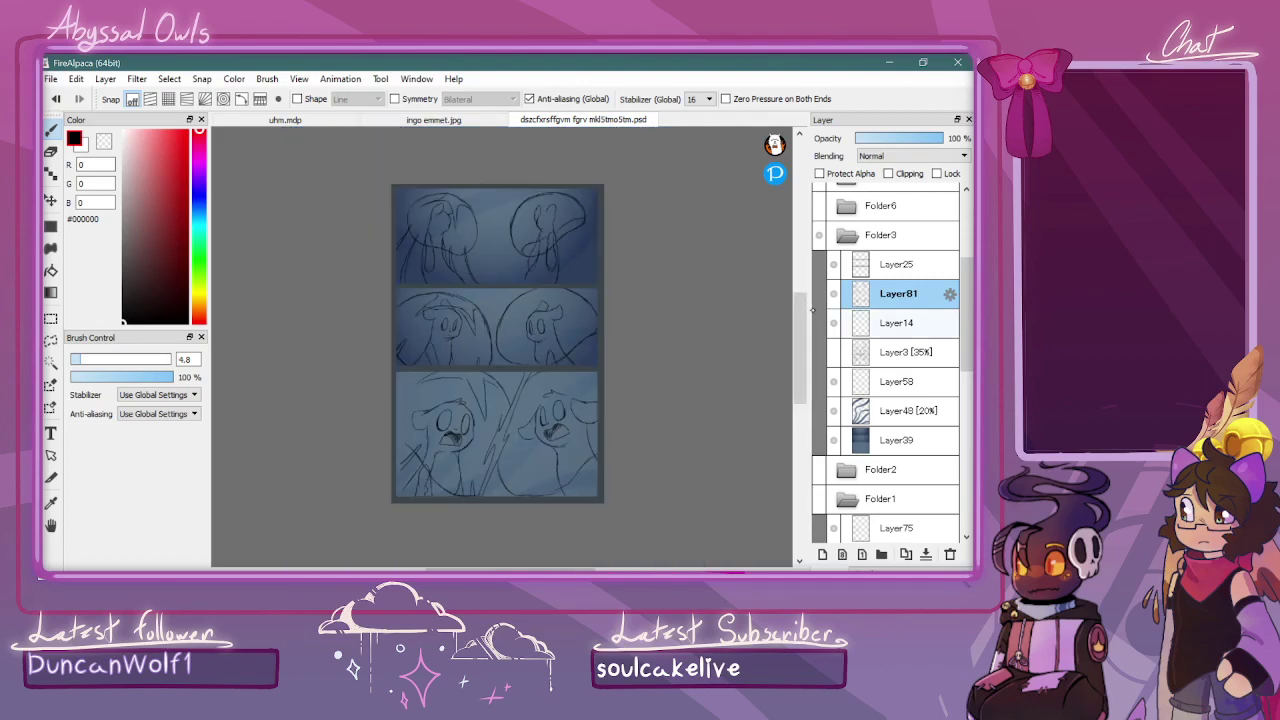
scroll(806, 312, "up", 3)
scroll(798, 326, "down", 1)
scroll(798, 326, "up", 1)
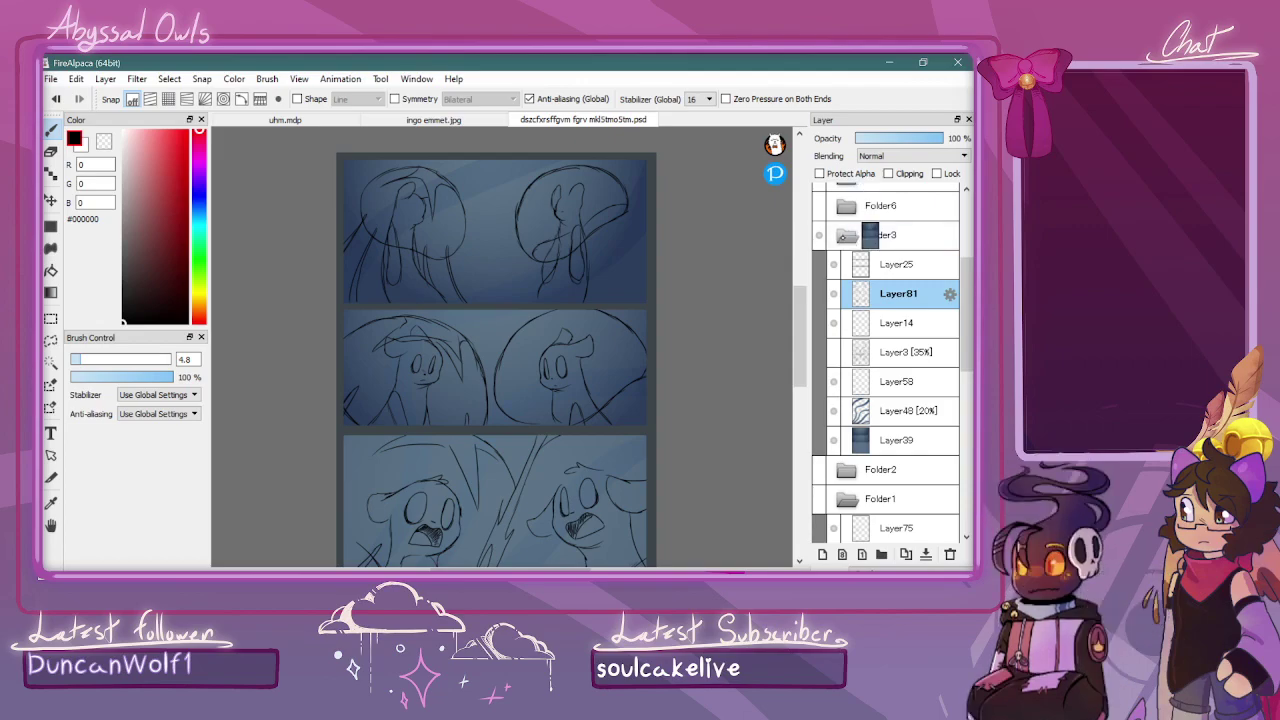
left_click_drag(831, 244, 826, 250)
left_click(845, 236)
Compare the comic pages by switching the visibility of the page folders, finishing with only Folder3 shown
left_click(819, 235)
left_click(819, 205)
left_click(819, 187)
left_click(819, 187)
left_click(819, 205)
left_click(820, 186)
left_click(820, 186)
left_click(819, 293)
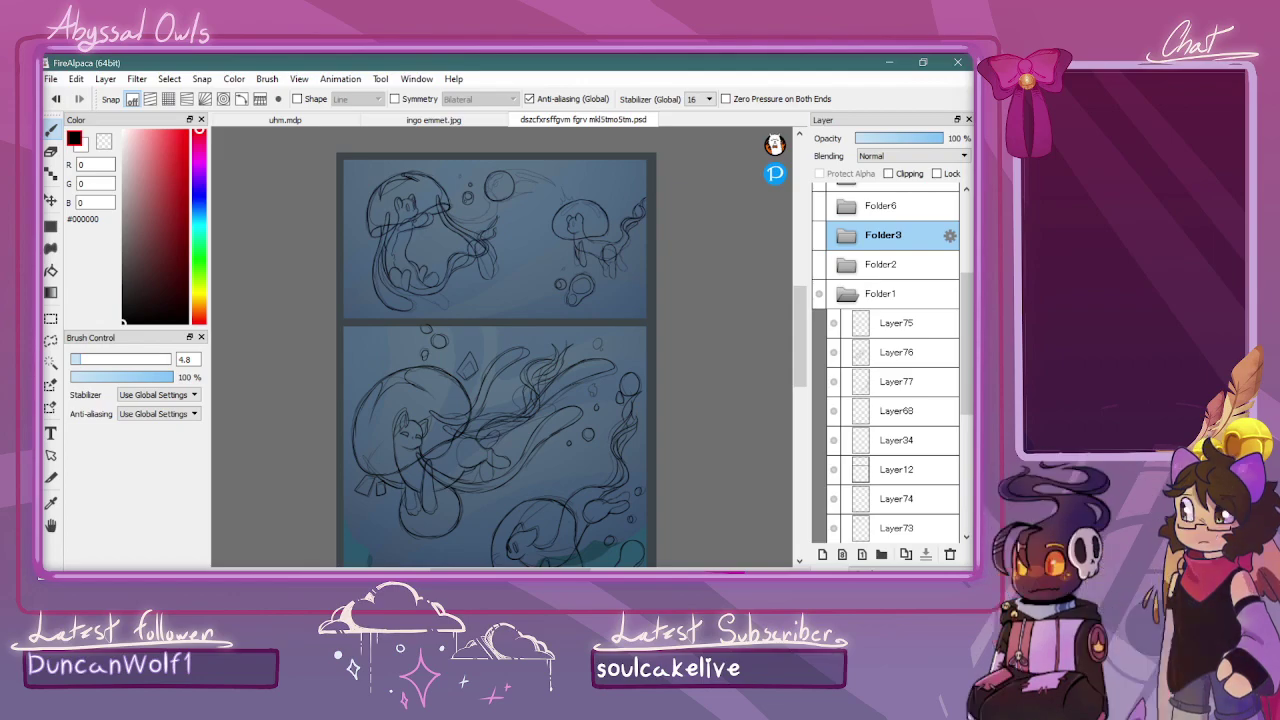
left_click(818, 293)
left_click(820, 264)
left_click(820, 264)
left_click(819, 237)
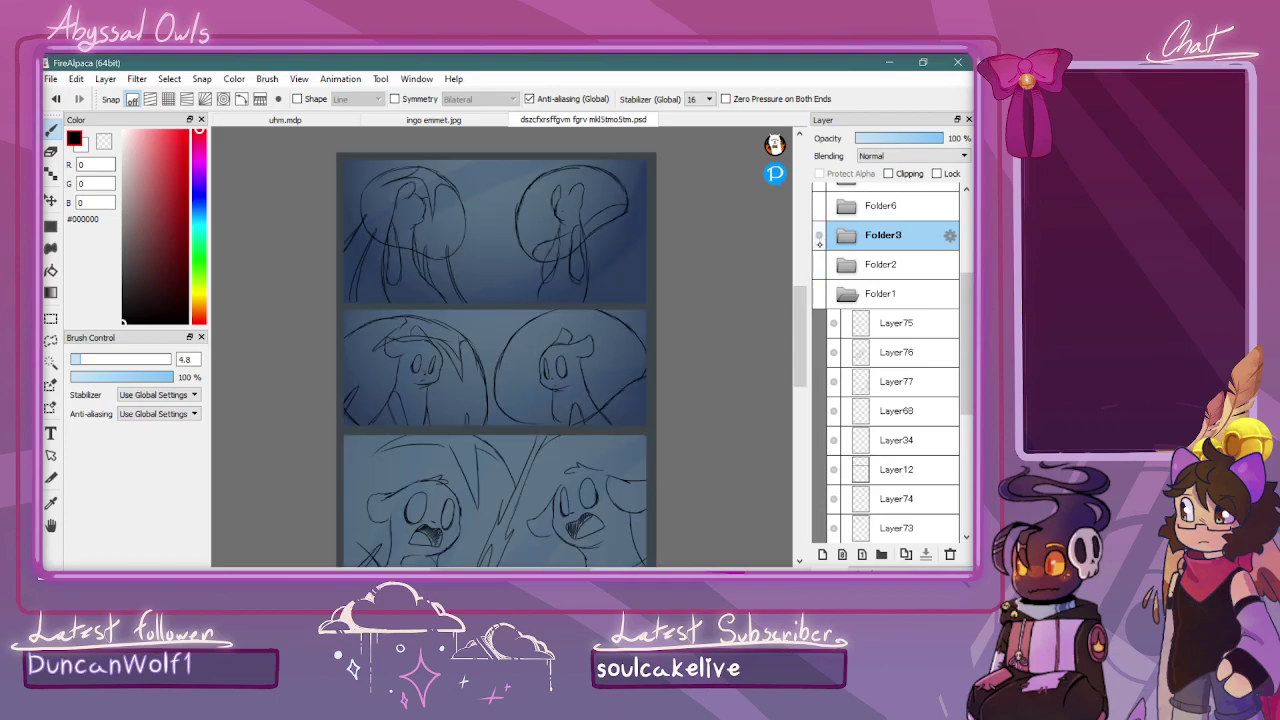
scroll(800, 330, "down", 2)
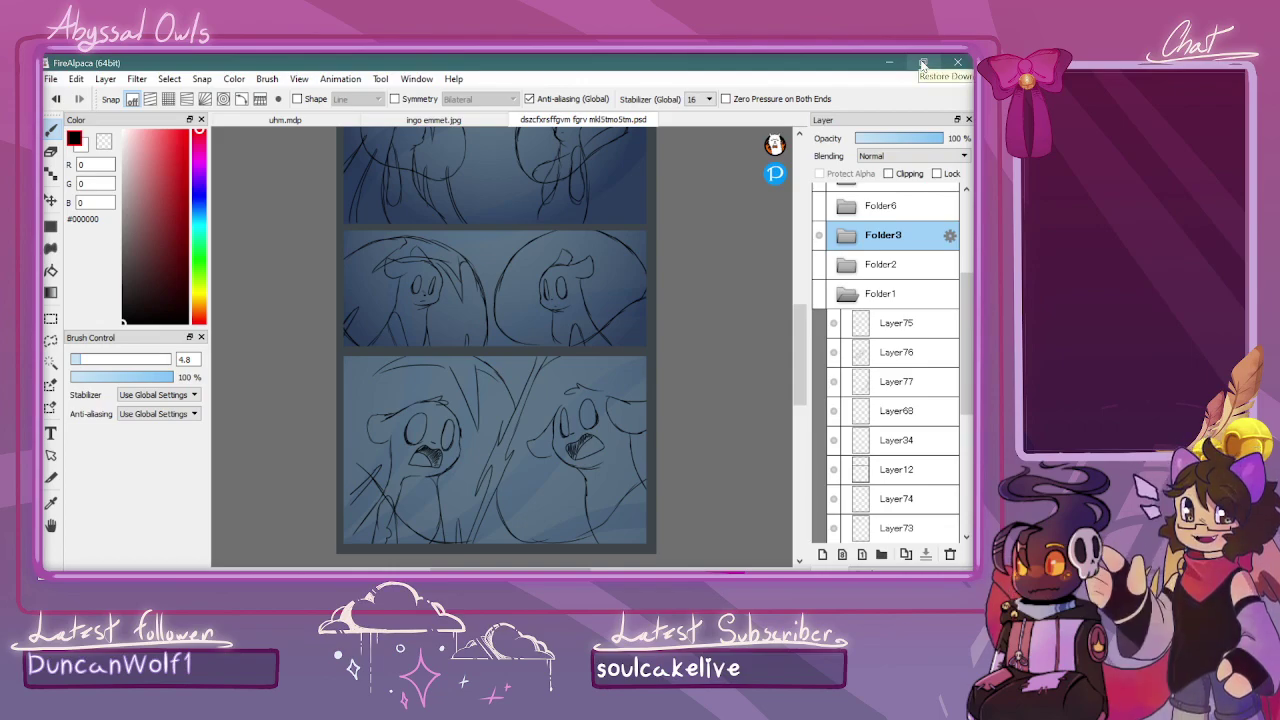
left_click(824, 234)
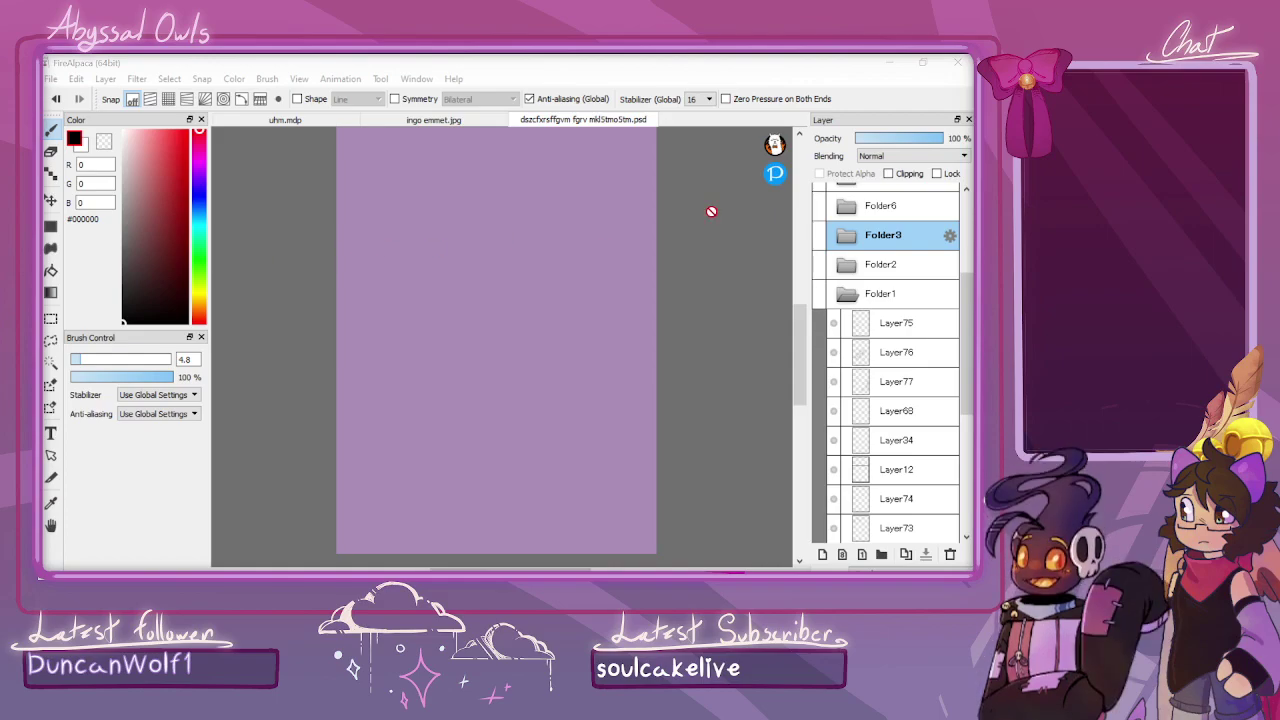
left_click(821, 234)
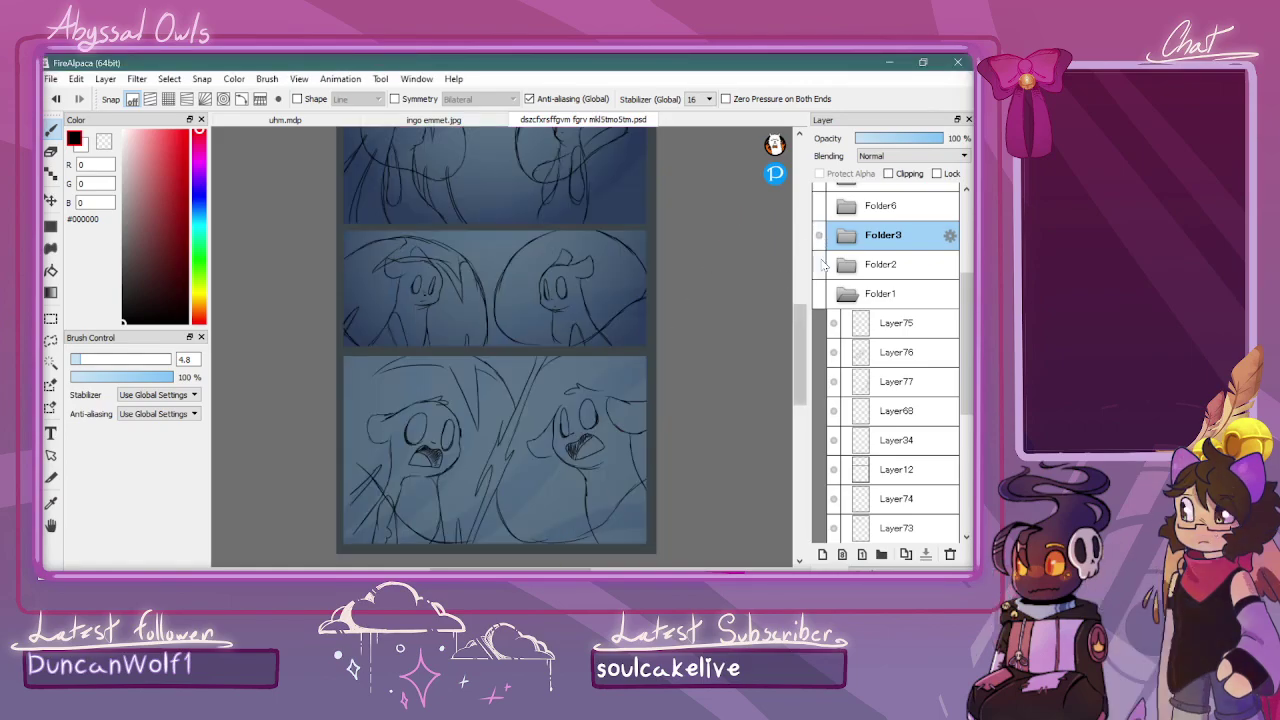
Switch to the uhm.mdp sea serpent drawing and add a new layer above Layer3
left_click(443, 121)
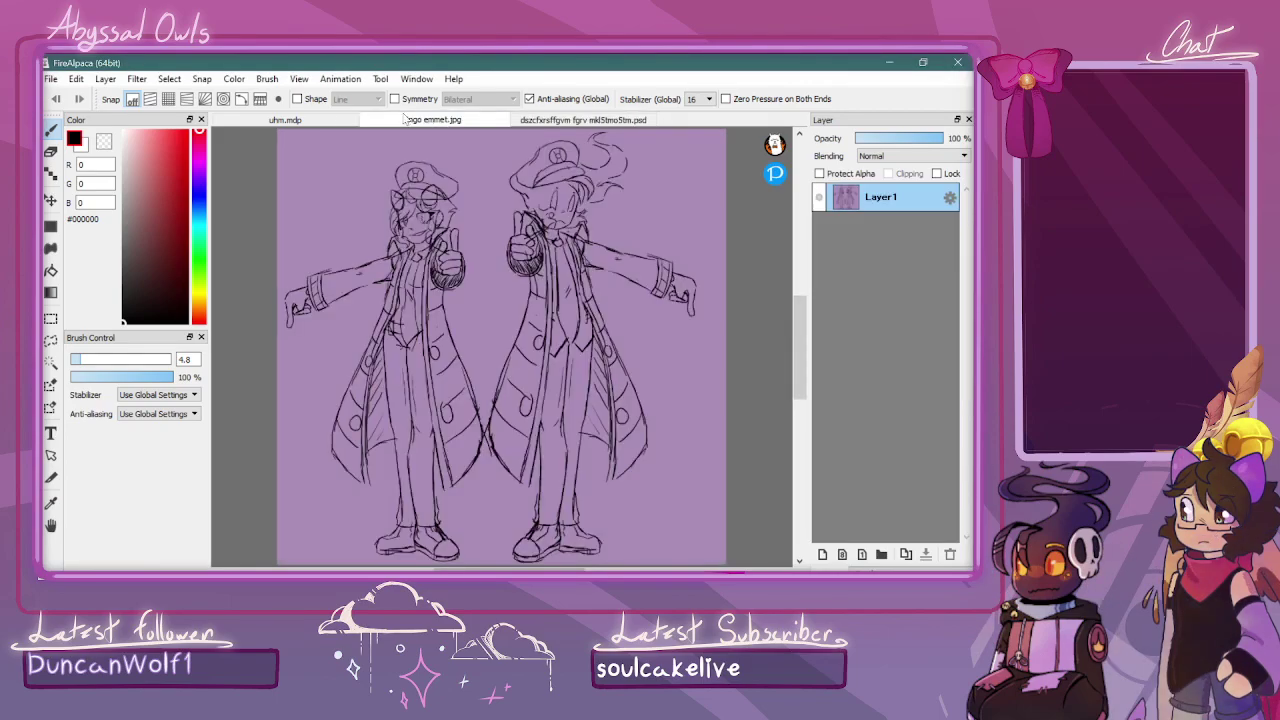
left_click(355, 121)
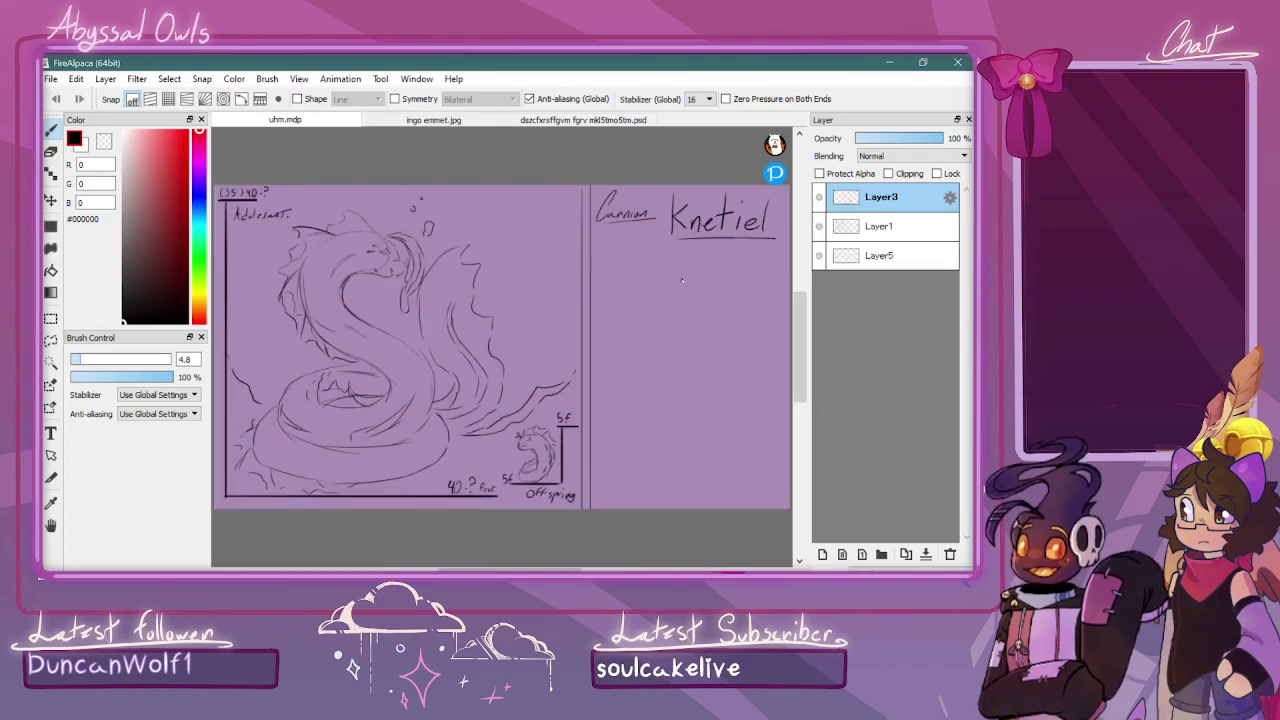
left_click(821, 554)
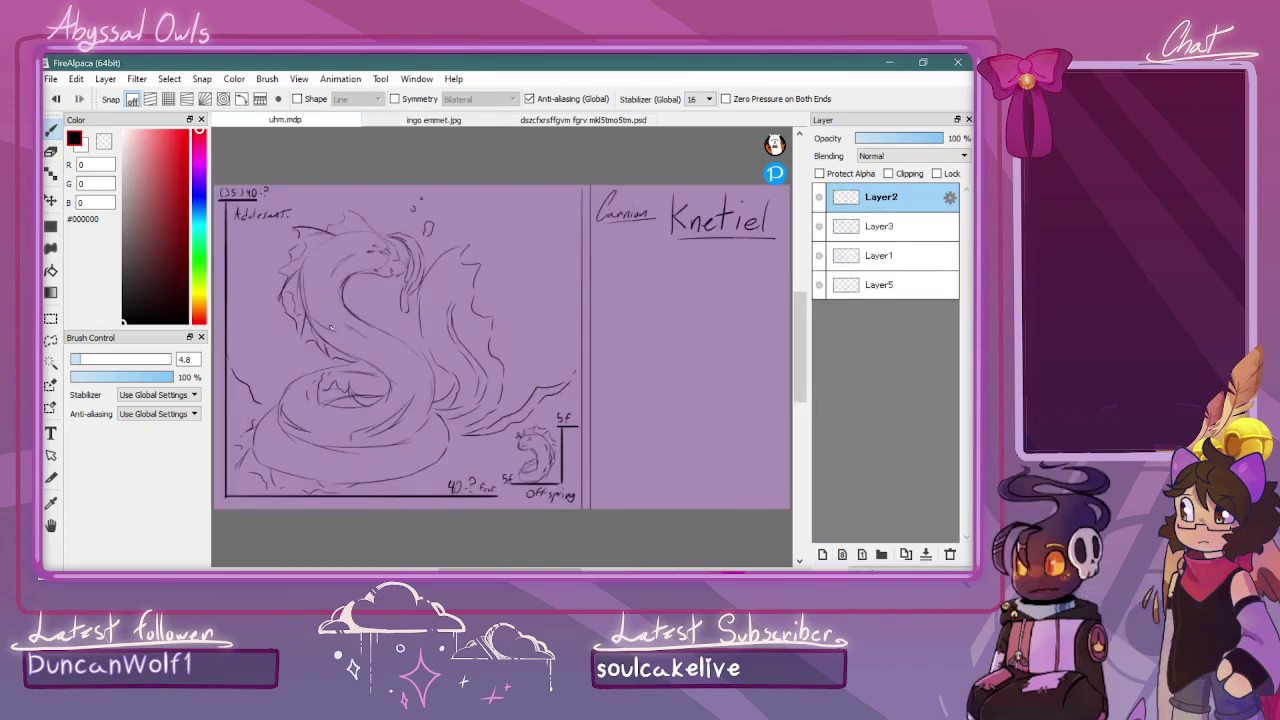
Try a brush stroke along the serpent's forehead on the new layer and check the sketch by toggling Layer1's visibility
scroll(488, 400, "up", 5)
scroll(488, 400, "down", 3)
scroll(488, 401, "up", 4)
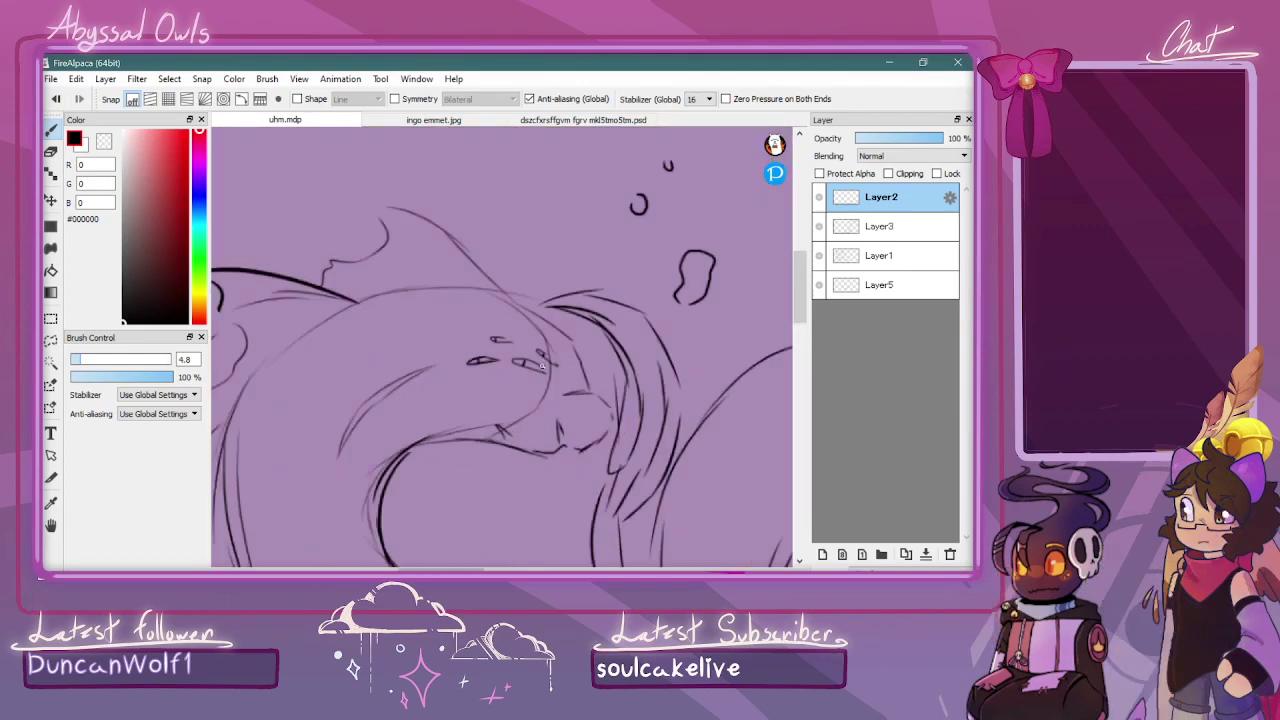
scroll(500, 348, "up", 2)
left_click_drag(500, 271, 594, 336)
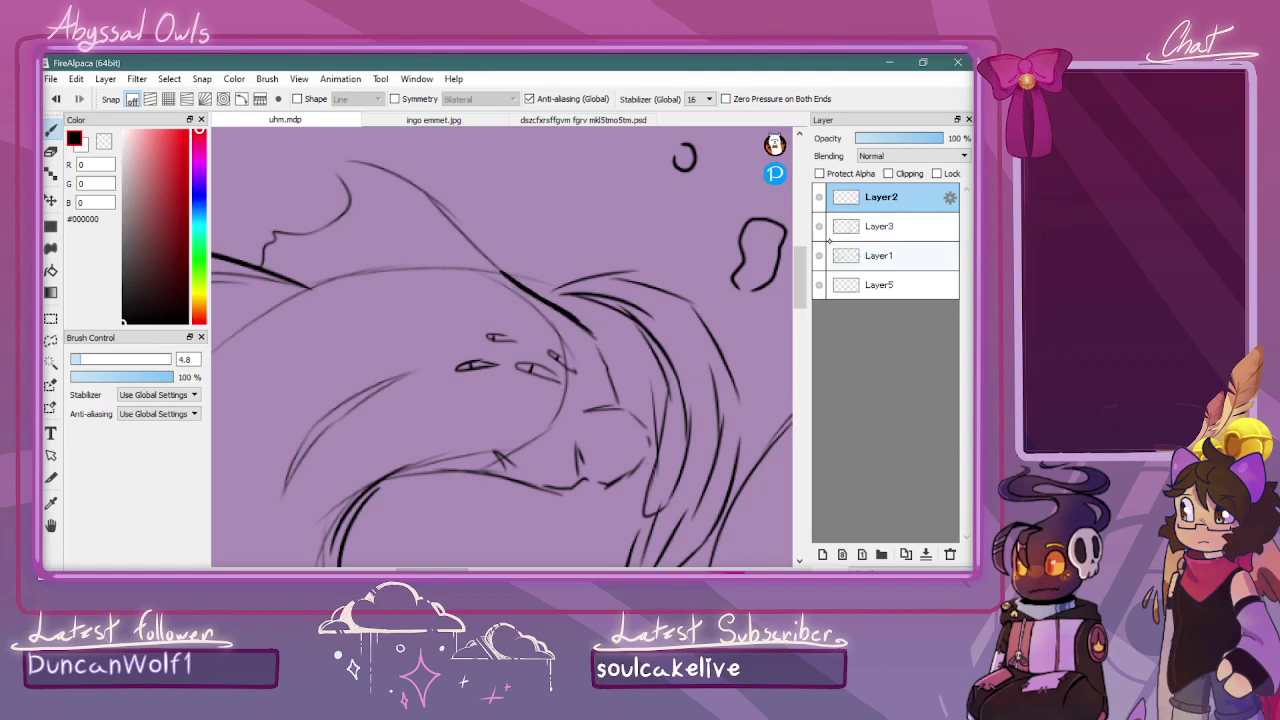
left_click(819, 258)
left_click(819, 258)
left_click(820, 256)
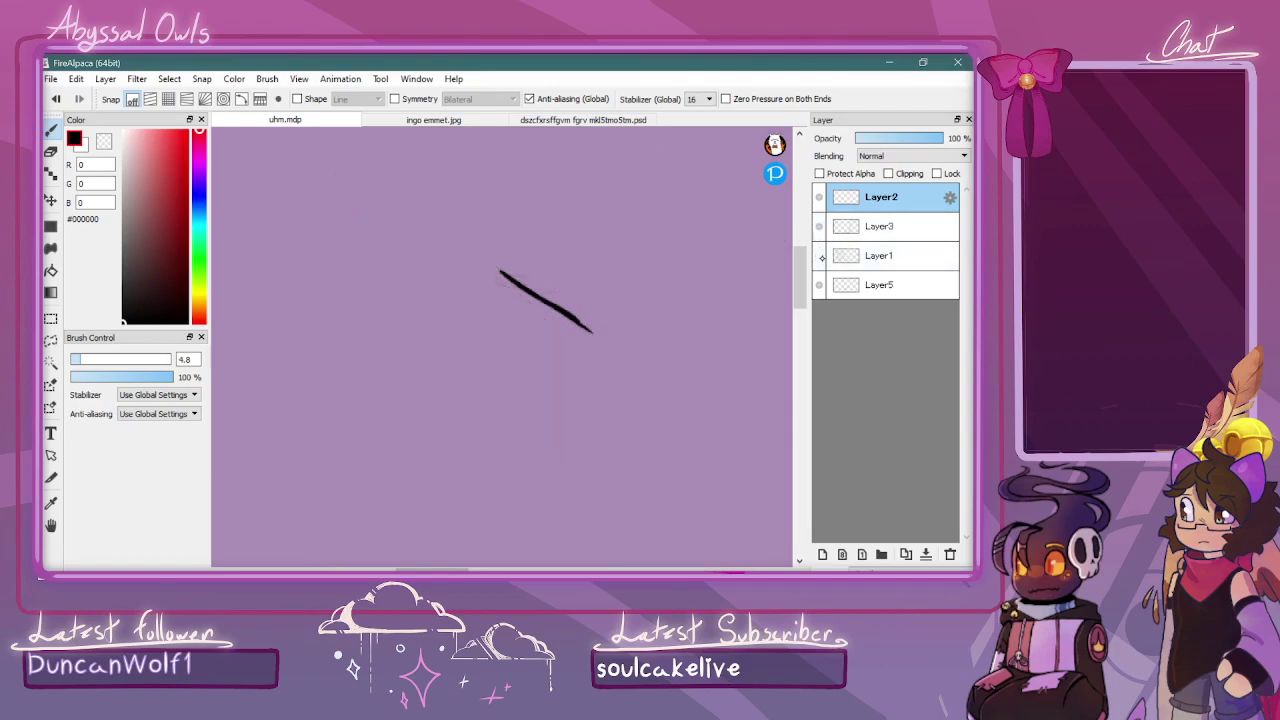
left_click(820, 256)
Merge Layer3 and Layer1 down into Layer5 and lower the merged sketch's opacity to 32%
left_click(879, 226)
left_click(925, 554)
left_click(925, 554)
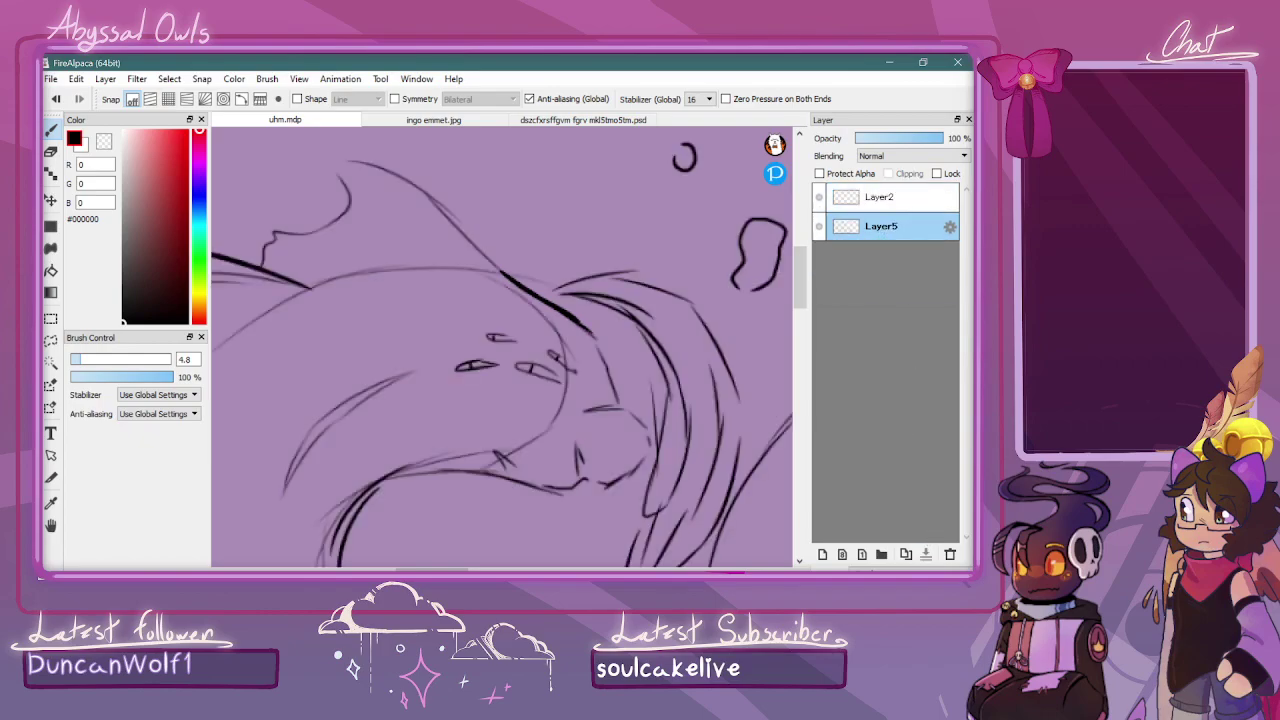
left_click_drag(877, 142, 883, 142)
Try inking the serpent's snout and jaw outline on Layer2, and undo the jaw strokes
left_click(880, 197)
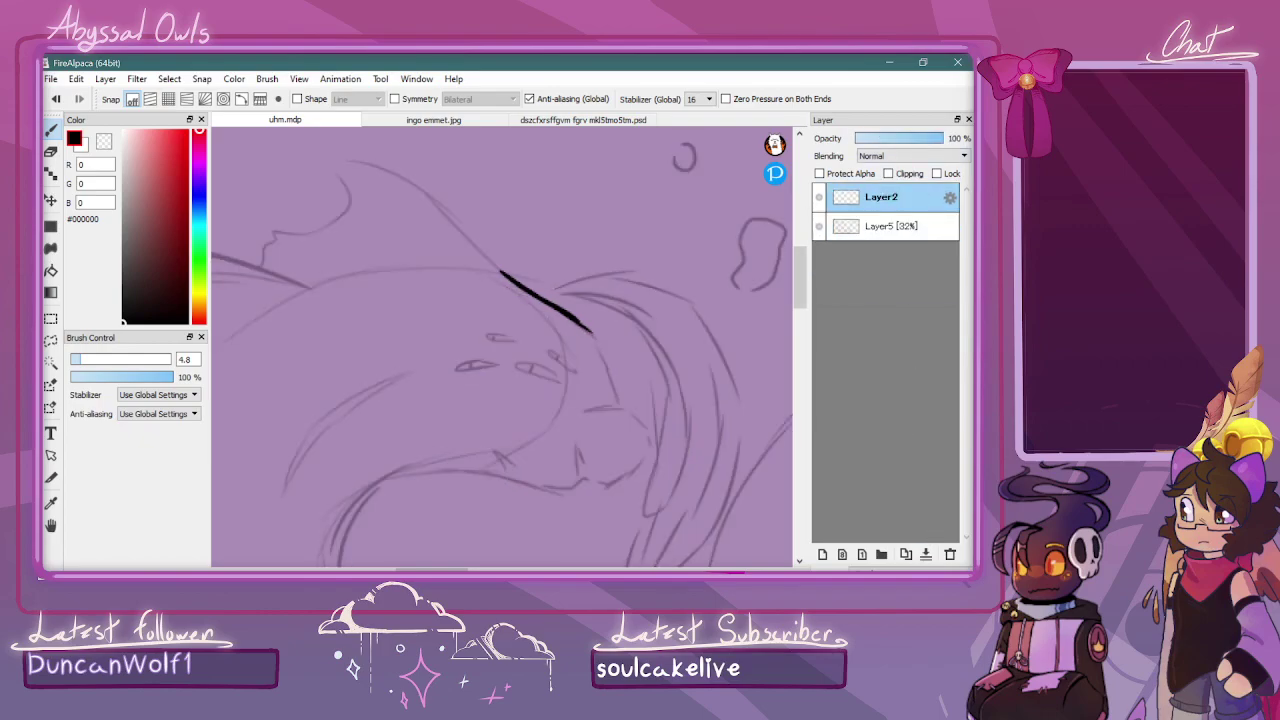
mouse_move(587, 338)
left_mouse_down()
mouse_move(633, 421)
mouse_move(617, 398)
mouse_move(627, 431)
mouse_move(612, 456)
mouse_move(563, 479)
mouse_move(490, 468)
left_mouse_up()
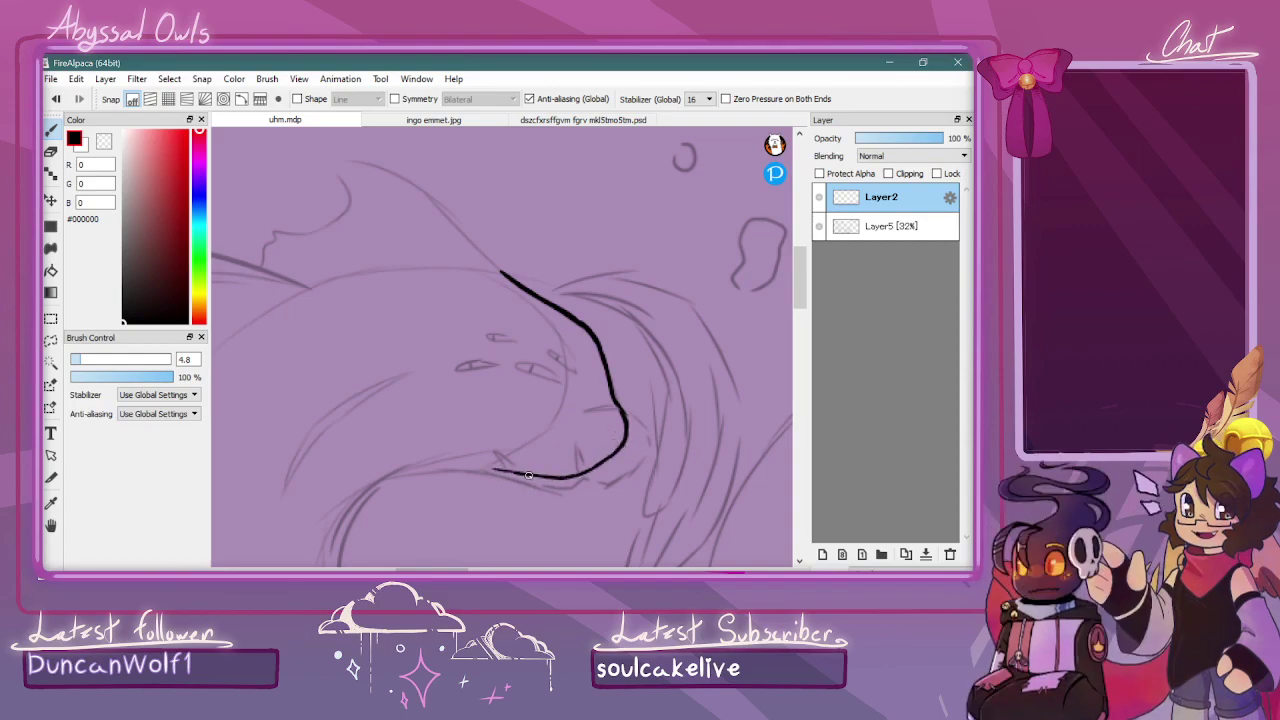
key("ctrl+z")
key("ctrl+z")
key("ctrl+z")
key("ctrl+z")
key("ctrl+z")
key("ctrl+z")
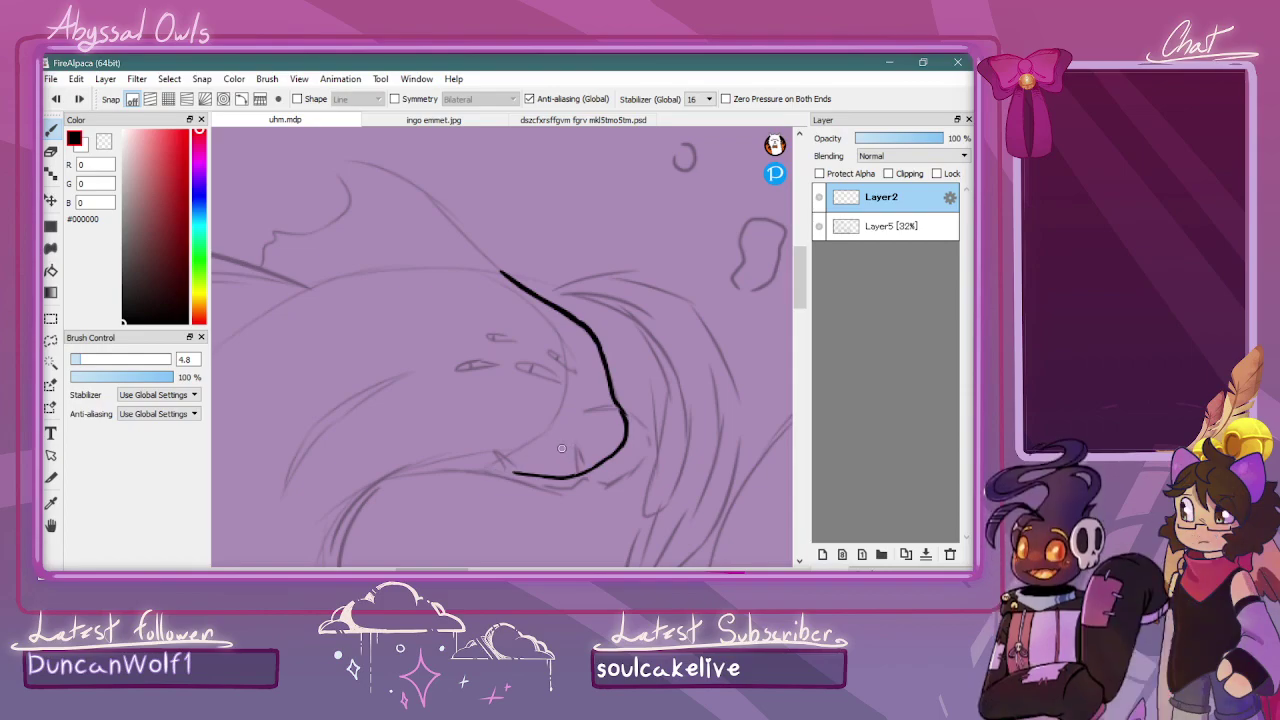
key("ctrl+z")
key("ctrl+z")
key("ctrl+z")
key("ctrl+z")
key("ctrl+z")
key("ctrl+z")
key("ctrl+z")
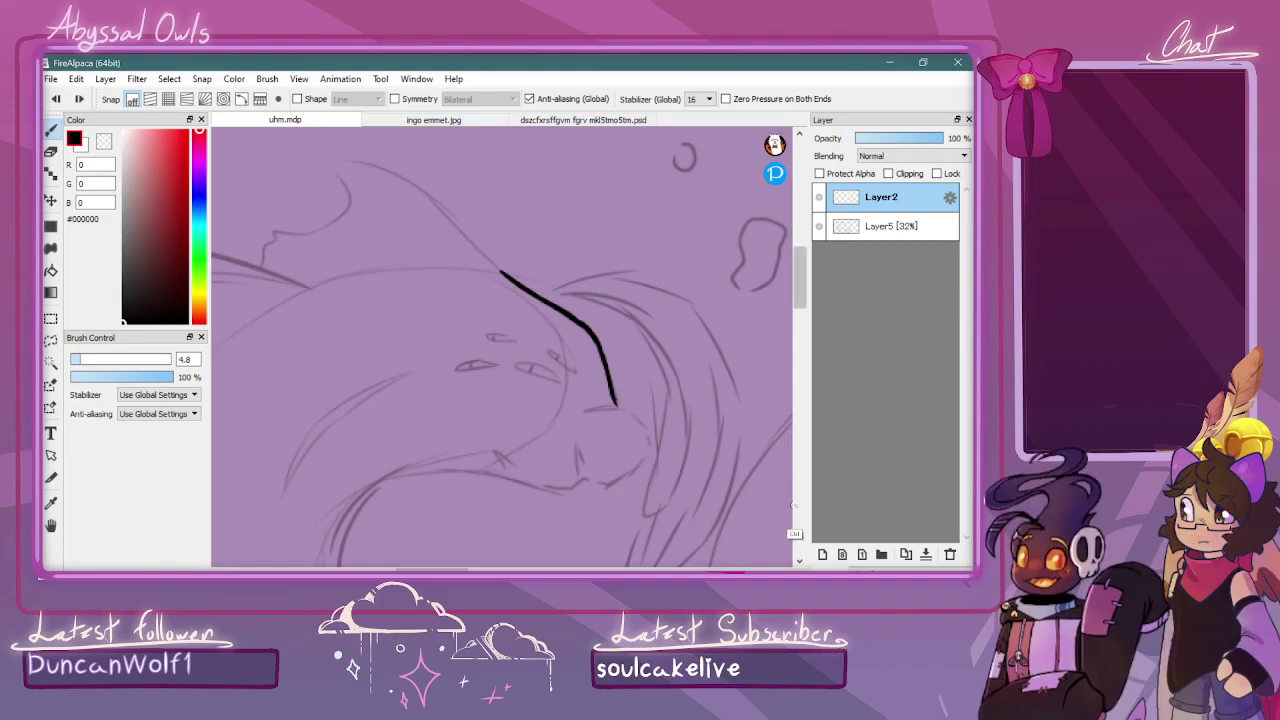
Undo the remaining outline strokes, the opacity change and the layer merges
key("ctrl+z")
key("ctrl+z")
key("ctrl+z")
key("ctrl+z")
key("ctrl+z")
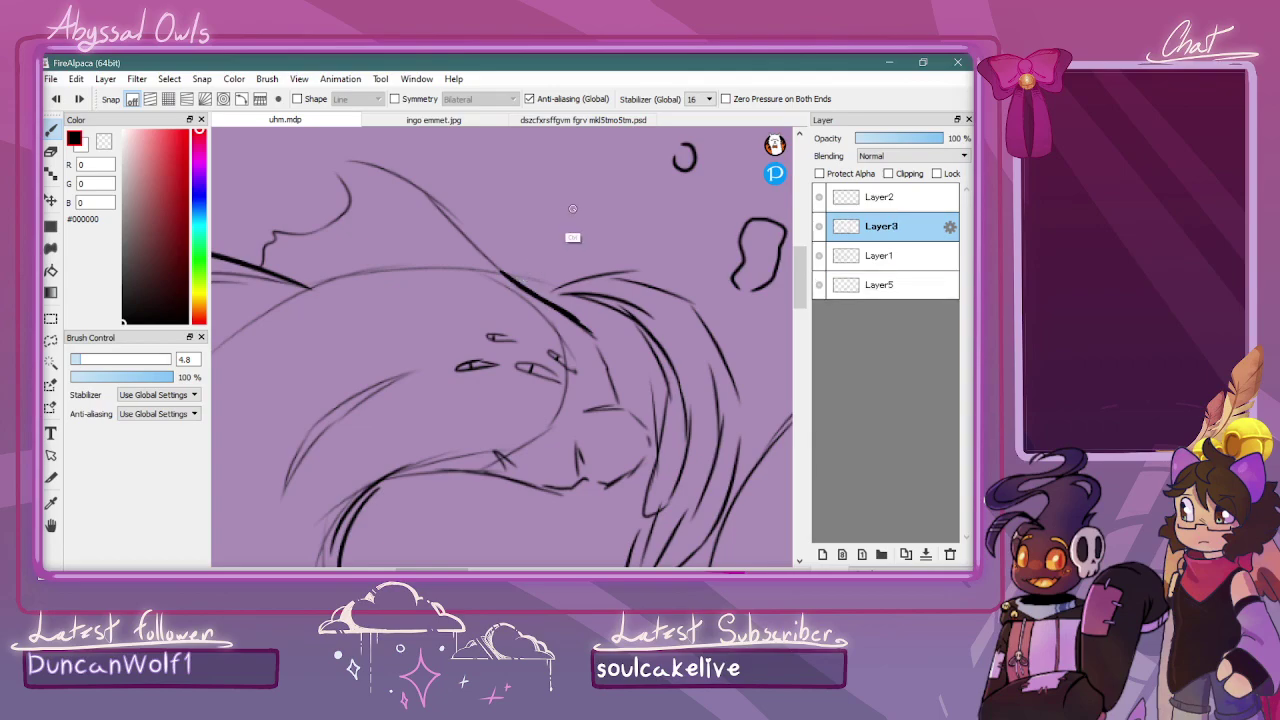
key("ctrl+z")
key("ctrl+z")
key("ctrl+z")
key("ctrl+z")
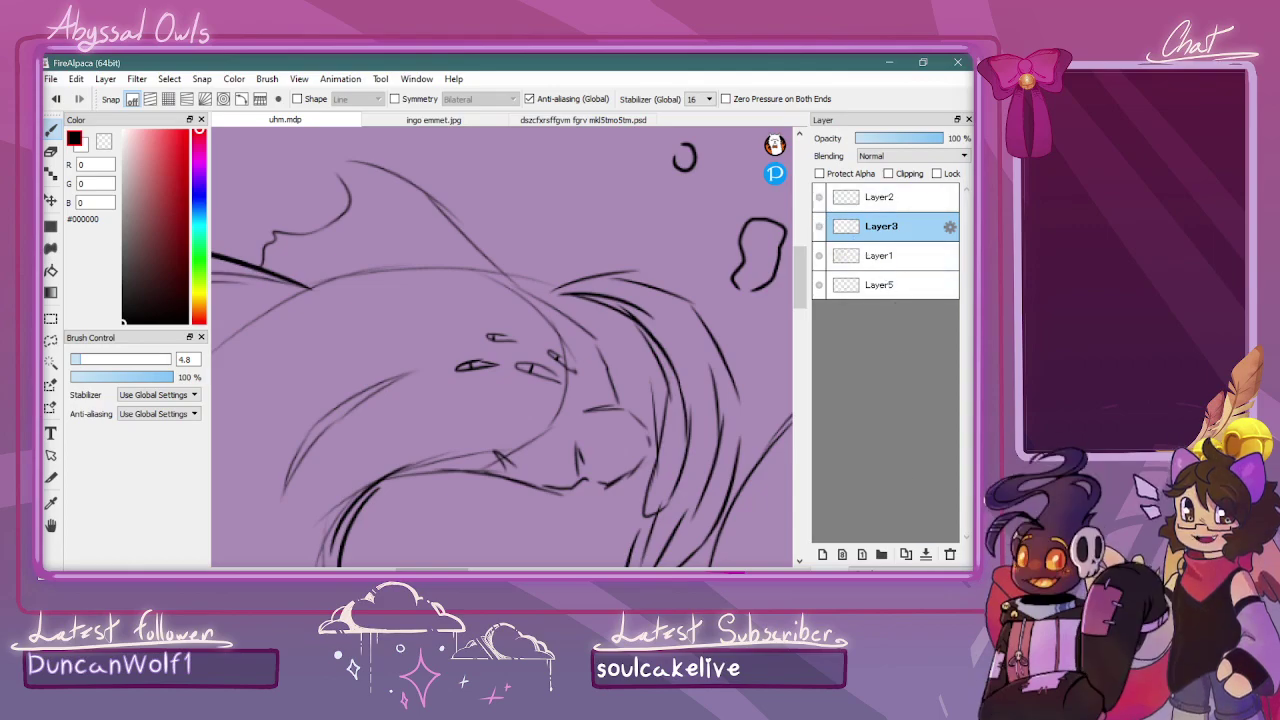
Merge Layer3 and Layer1 down into Layer5, lower its opacity to 45%, and make Layer2 active
left_click(925, 554)
left_click(925, 554)
left_click(894, 141)
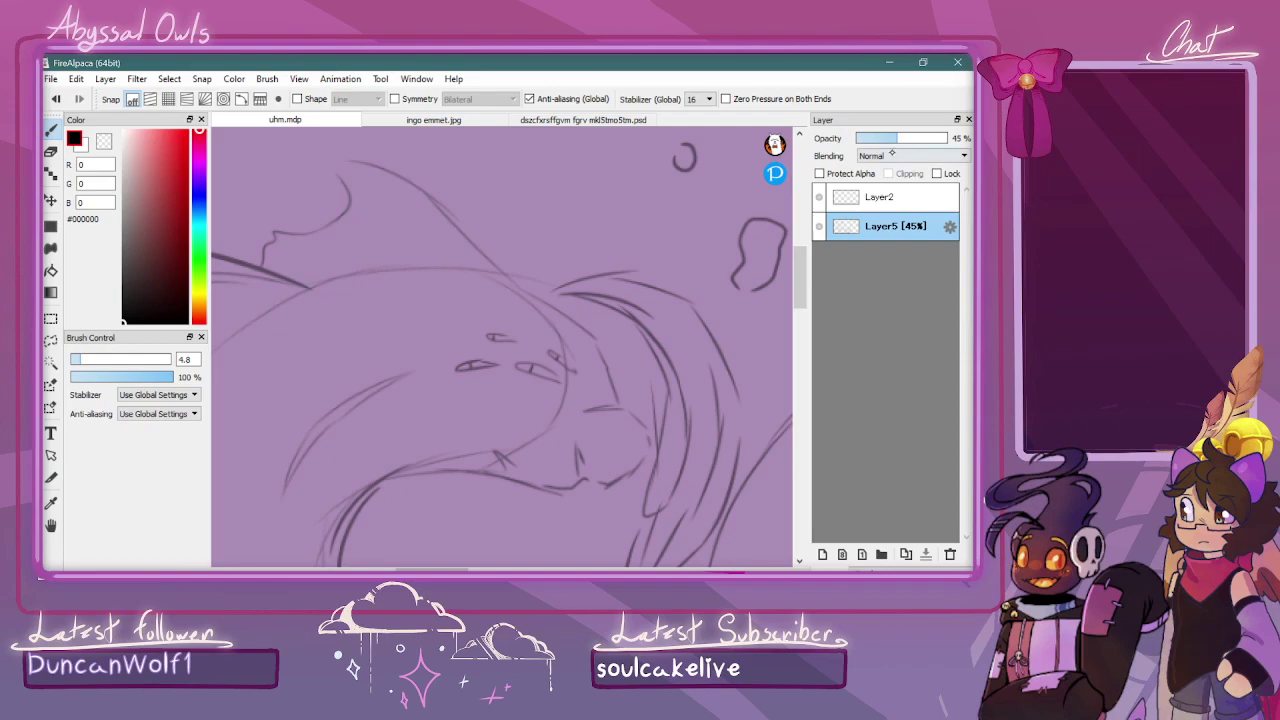
left_click(880, 195)
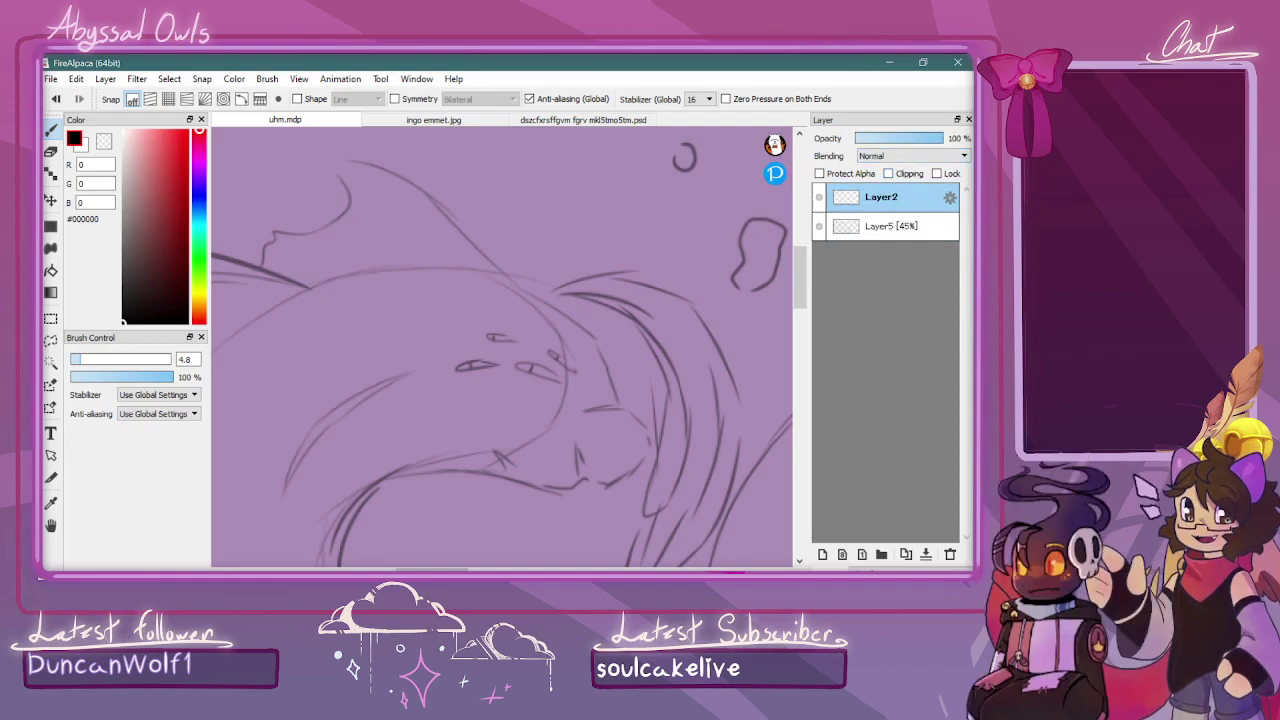
Ink the serpent's forehead and snout down to the jaw on Layer2, redrawing the muzzle to follow the sketch
mouse_move(504, 279)
left_mouse_down()
mouse_move(606, 351)
mouse_move(579, 327)
mouse_move(601, 348)
mouse_move(592, 338)
mouse_move(621, 424)
mouse_move(585, 420)
mouse_move(622, 421)
mouse_move(596, 465)
mouse_move(526, 469)
left_mouse_up()
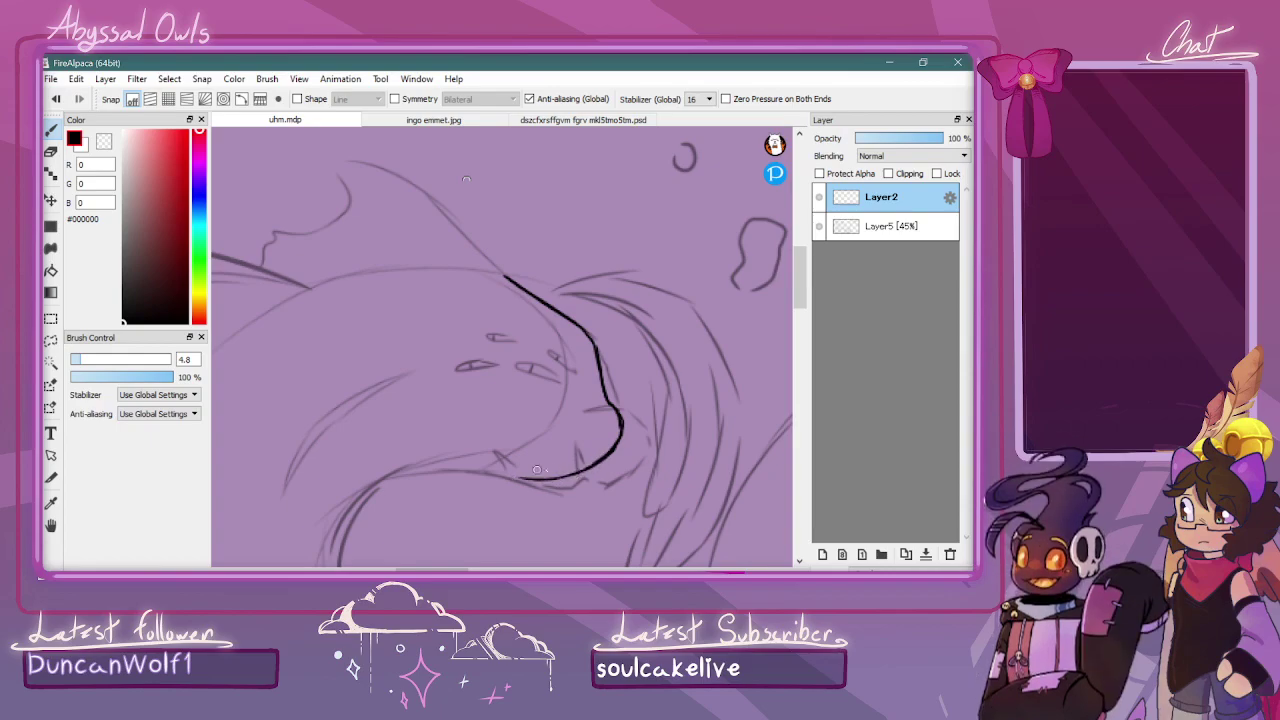
key("ctrl+z")
key("ctrl+z")
key("ctrl+z")
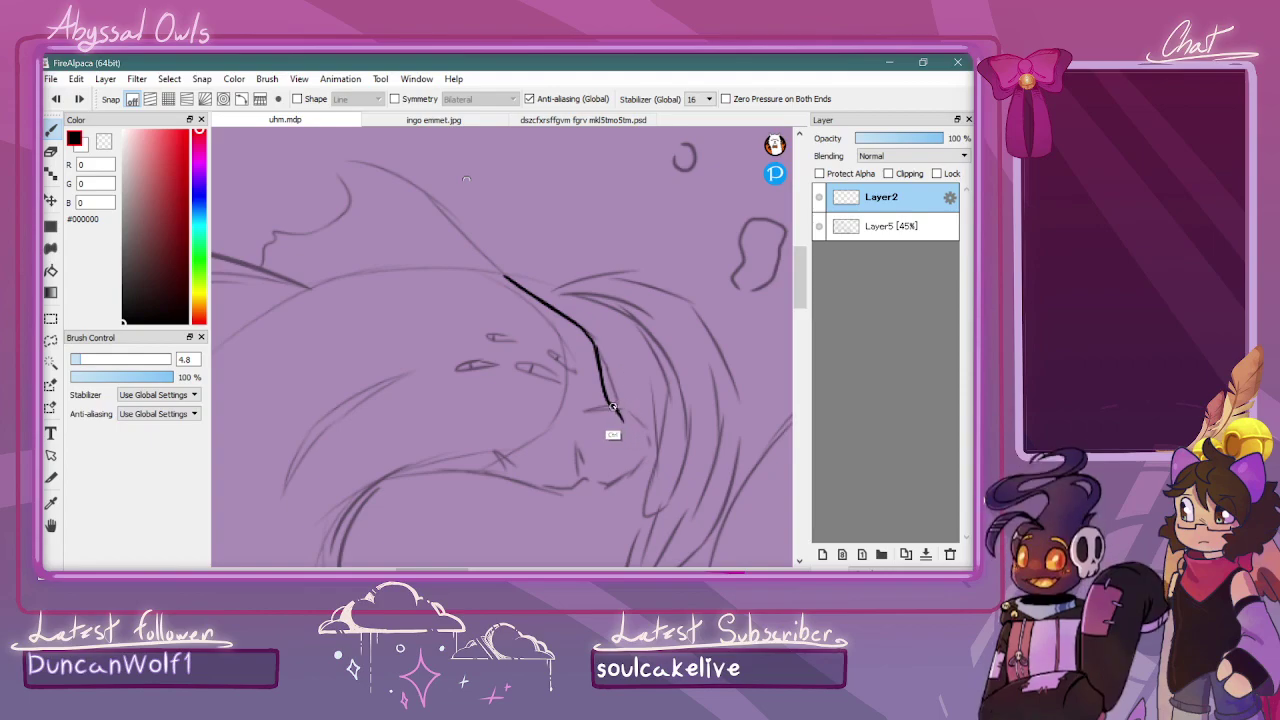
mouse_move(606, 400)
left_mouse_down()
mouse_move(634, 429)
mouse_move(630, 451)
mouse_move(545, 488)
left_mouse_up()
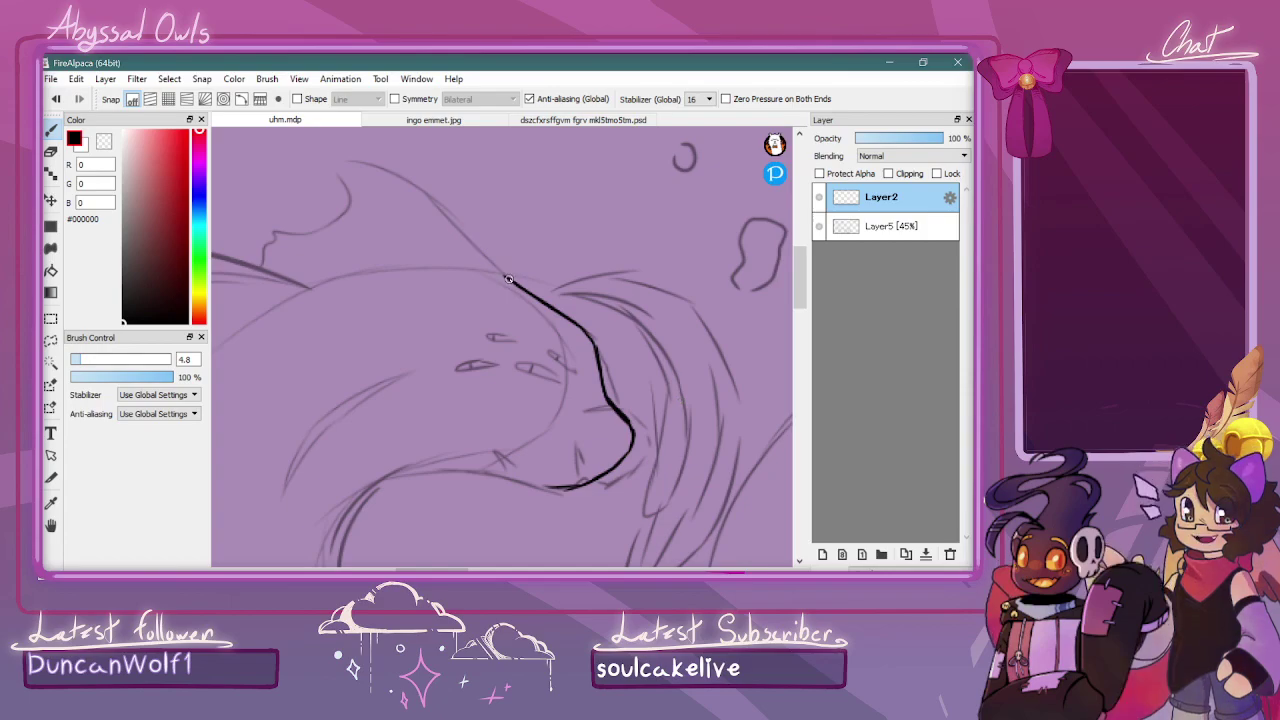
Ink two curved fin spines rising from the top of the serpent's head, redrawing the shorter one
left_click_drag(508, 281, 466, 233)
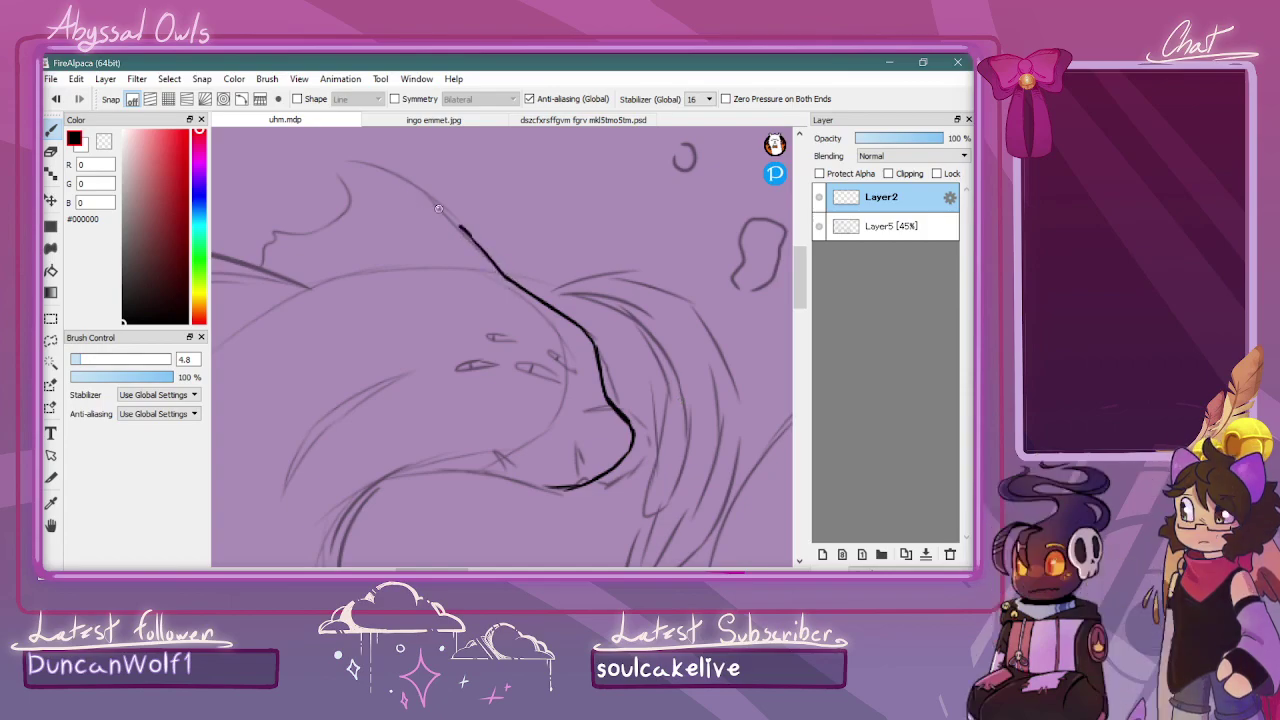
mouse_move(350, 160)
left_mouse_down()
mouse_move(430, 201)
mouse_move(391, 178)
mouse_move(508, 283)
mouse_move(494, 215)
mouse_move(457, 166)
left_mouse_up()
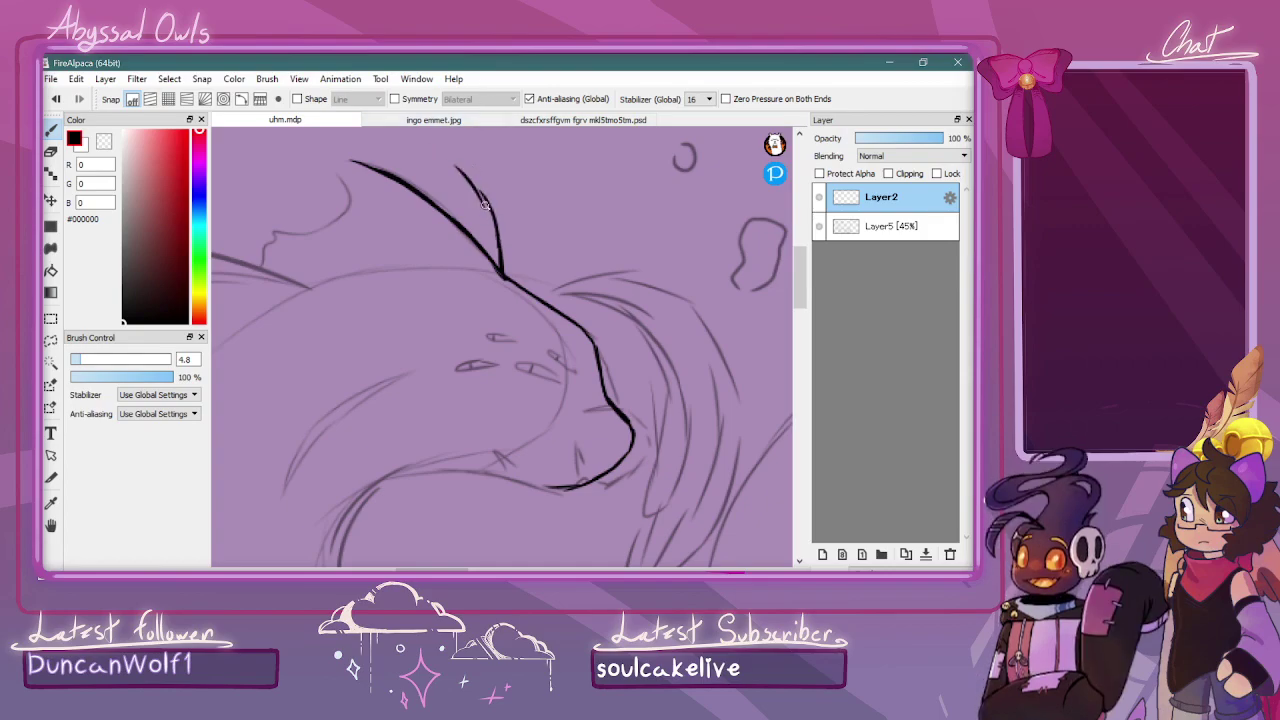
key("ctrl+z")
mouse_move(488, 200)
left_mouse_down()
mouse_move(463, 172)
mouse_move(494, 225)
left_mouse_up()
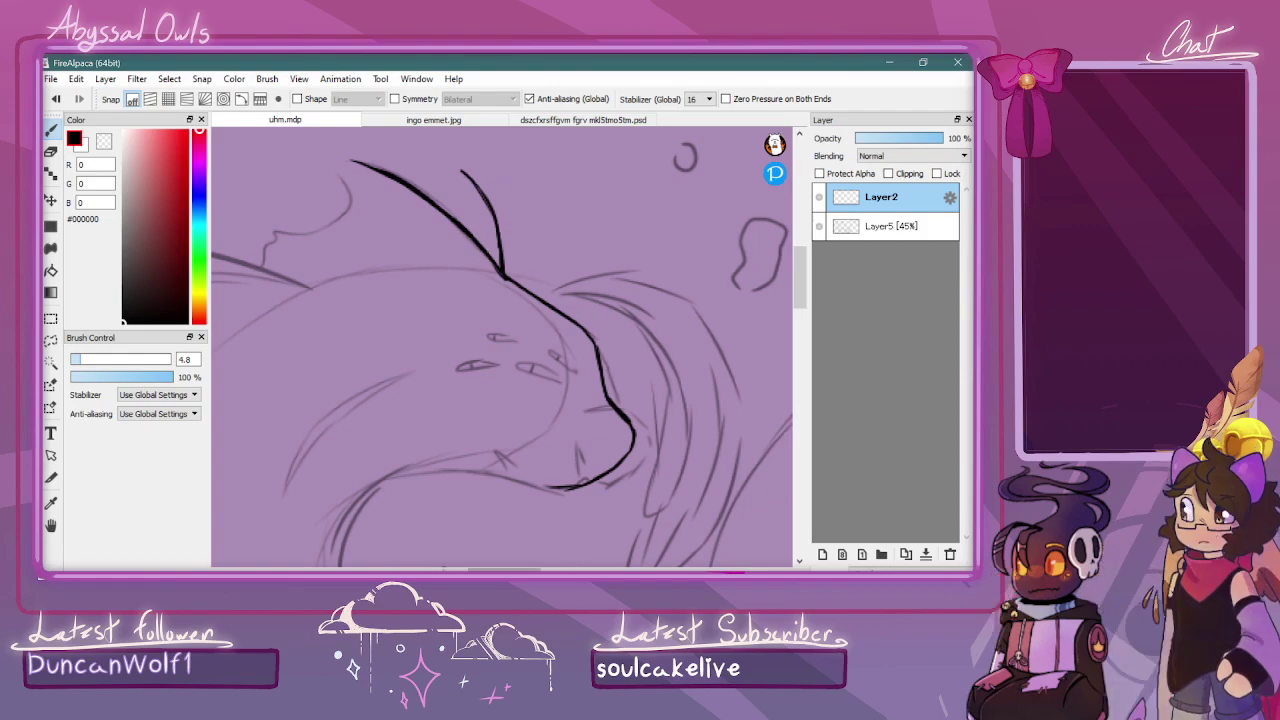
Ink the top of the serpent's head and the back of its neck with overlapping brush strokes
left_click_drag(528, 568, 424, 567)
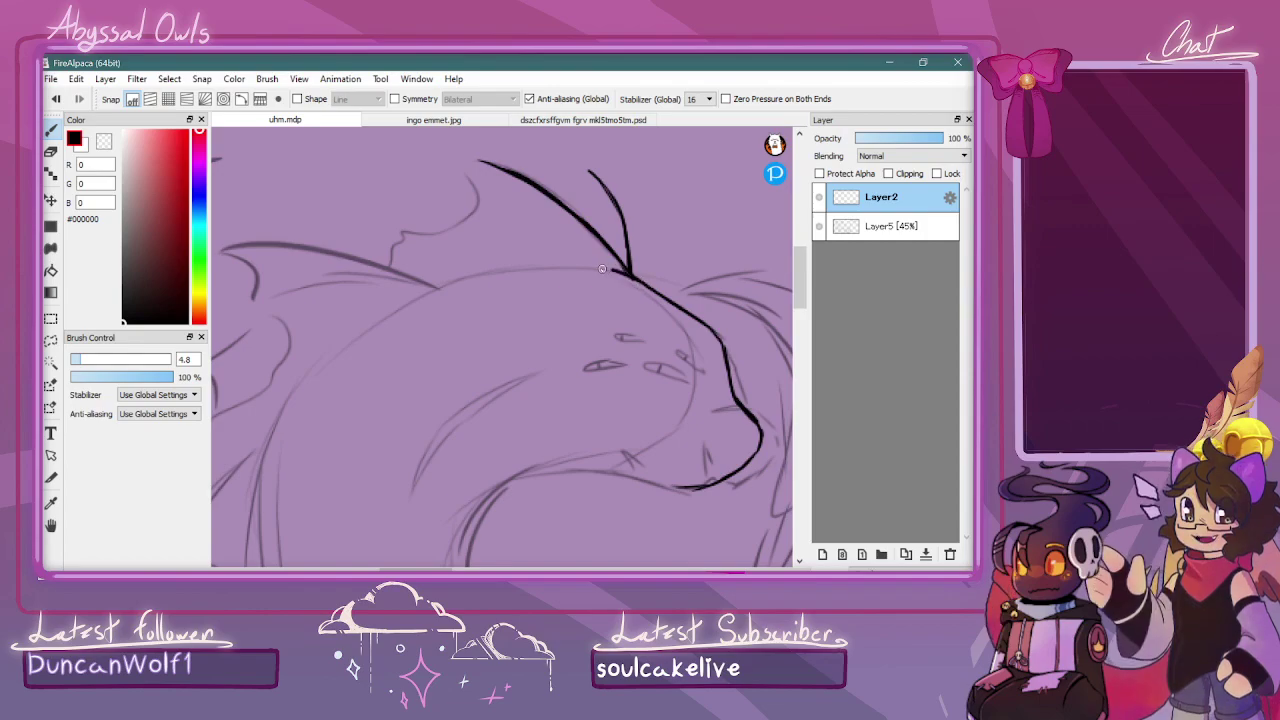
mouse_move(605, 271)
left_mouse_down()
mouse_move(452, 284)
mouse_move(360, 332)
mouse_move(272, 430)
left_mouse_up()
left_click_drag(308, 384, 262, 488)
left_click_drag(278, 430, 258, 558)
left_click_drag(266, 479, 259, 566)
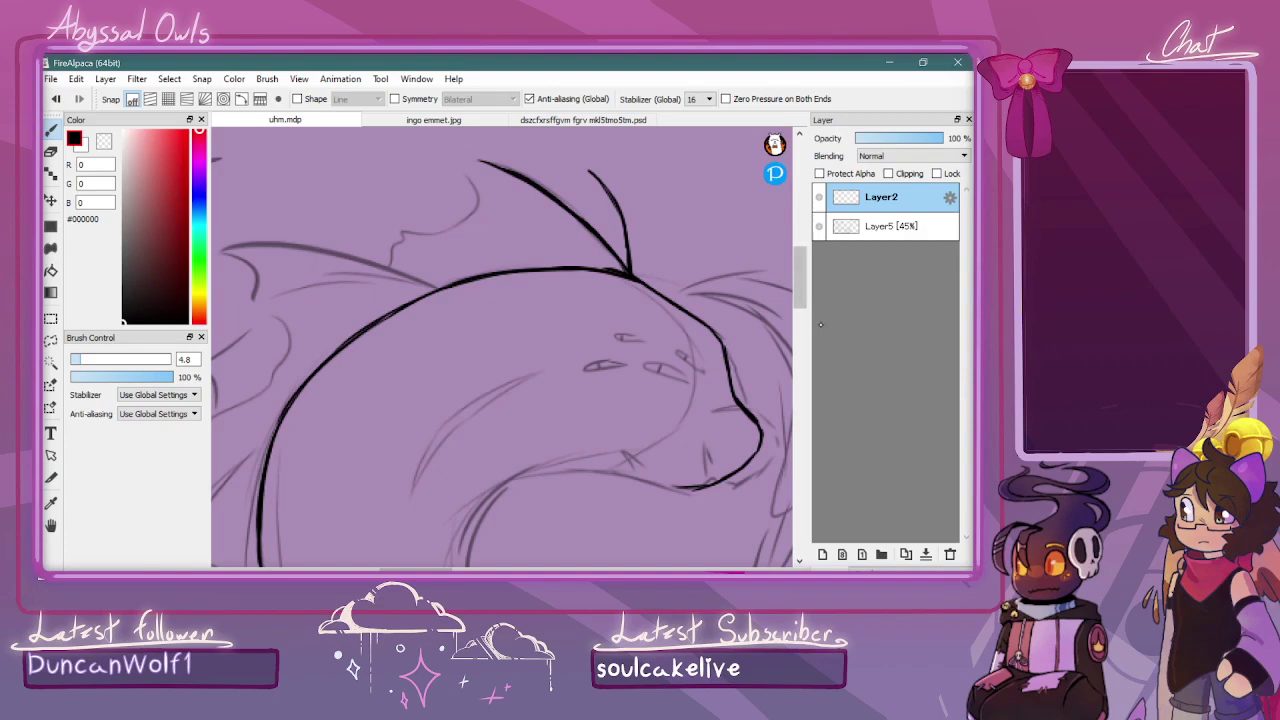
Continue the outer neck contour in ink down past the back fins toward the coiled body
key("ctrl+minus")
scroll(500, 350, "down", 4)
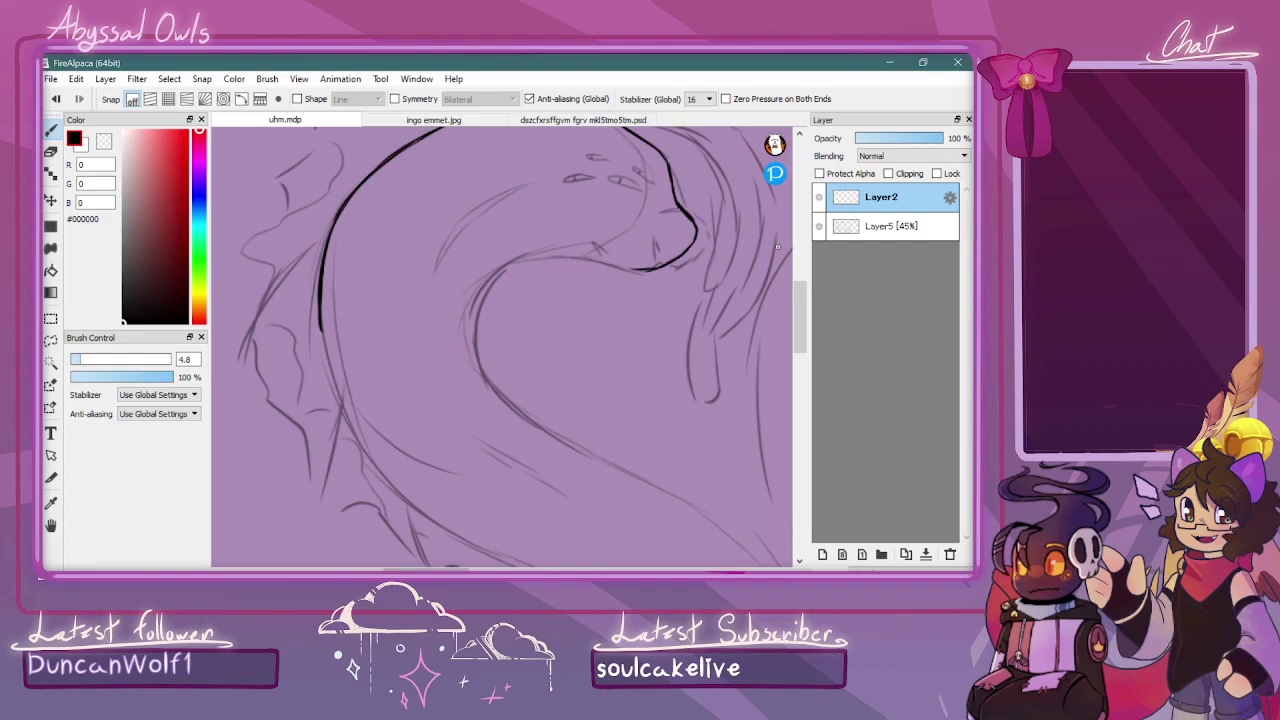
mouse_move(320, 325)
left_mouse_down()
mouse_move(344, 413)
mouse_move(334, 393)
mouse_move(379, 470)
mouse_move(361, 450)
mouse_move(456, 534)
left_mouse_up()
left_click_drag(408, 498, 500, 553)
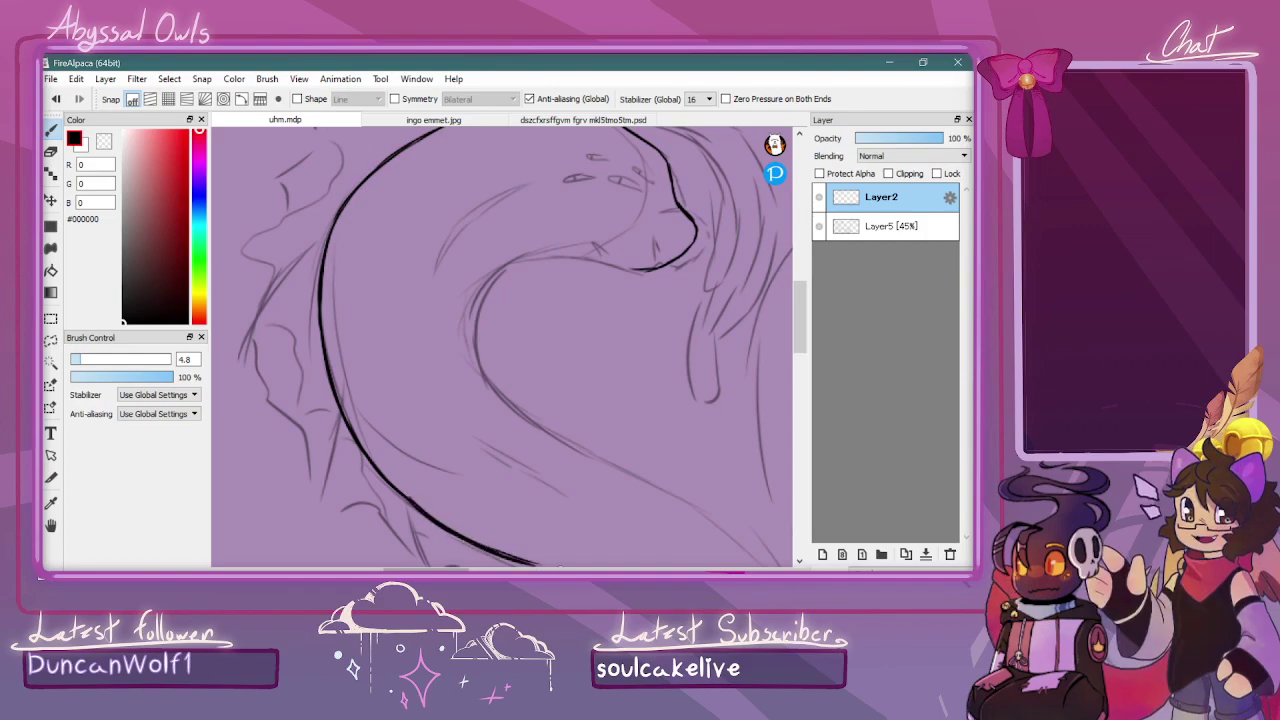
Ink the serpent's lower jaw and throat, continuing the inner neck contour down toward the lower body on Layer2
mouse_move(640, 268)
left_mouse_down()
mouse_move(509, 270)
mouse_move(536, 263)
mouse_move(479, 297)
mouse_move(515, 269)
mouse_move(470, 314)
mouse_move(473, 350)
left_mouse_up()
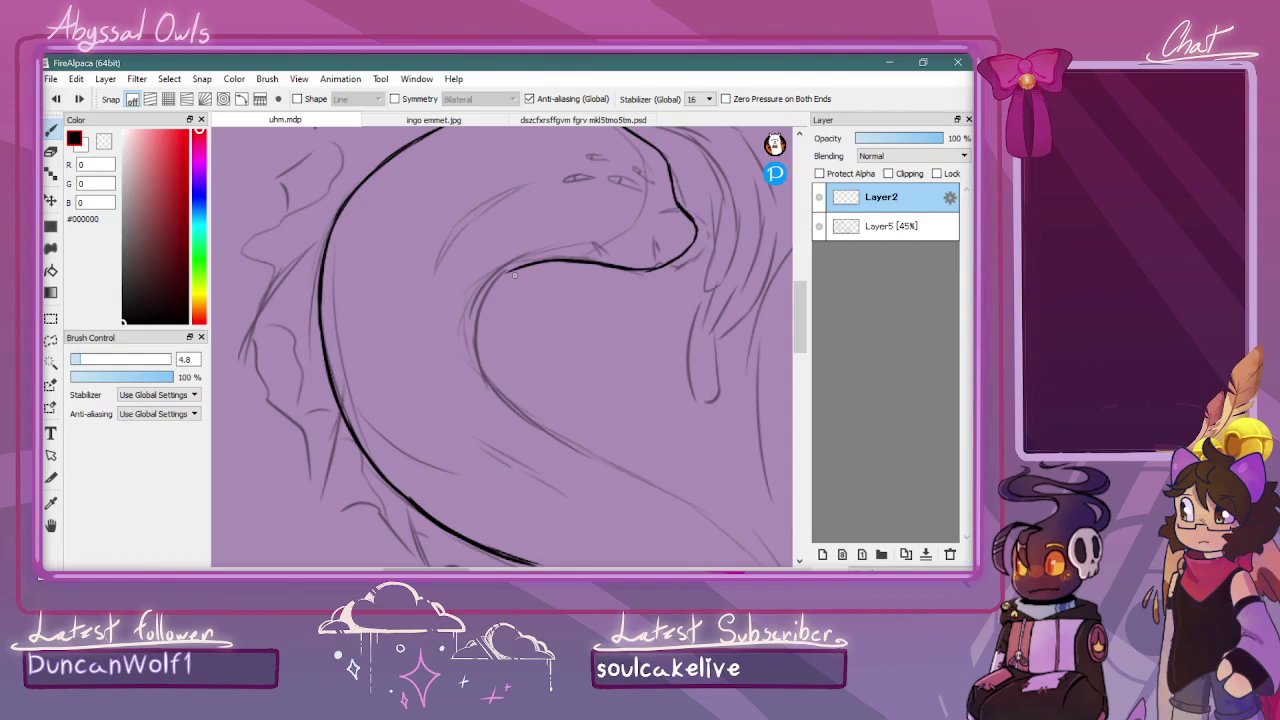
mouse_move(507, 279)
left_mouse_down()
mouse_move(491, 327)
mouse_move(506, 390)
mouse_move(732, 528)
mouse_move(700, 500)
mouse_move(760, 550)
left_mouse_up()
left_click_drag(800, 330, 802, 374)
left_click_drag(457, 569, 477, 569)
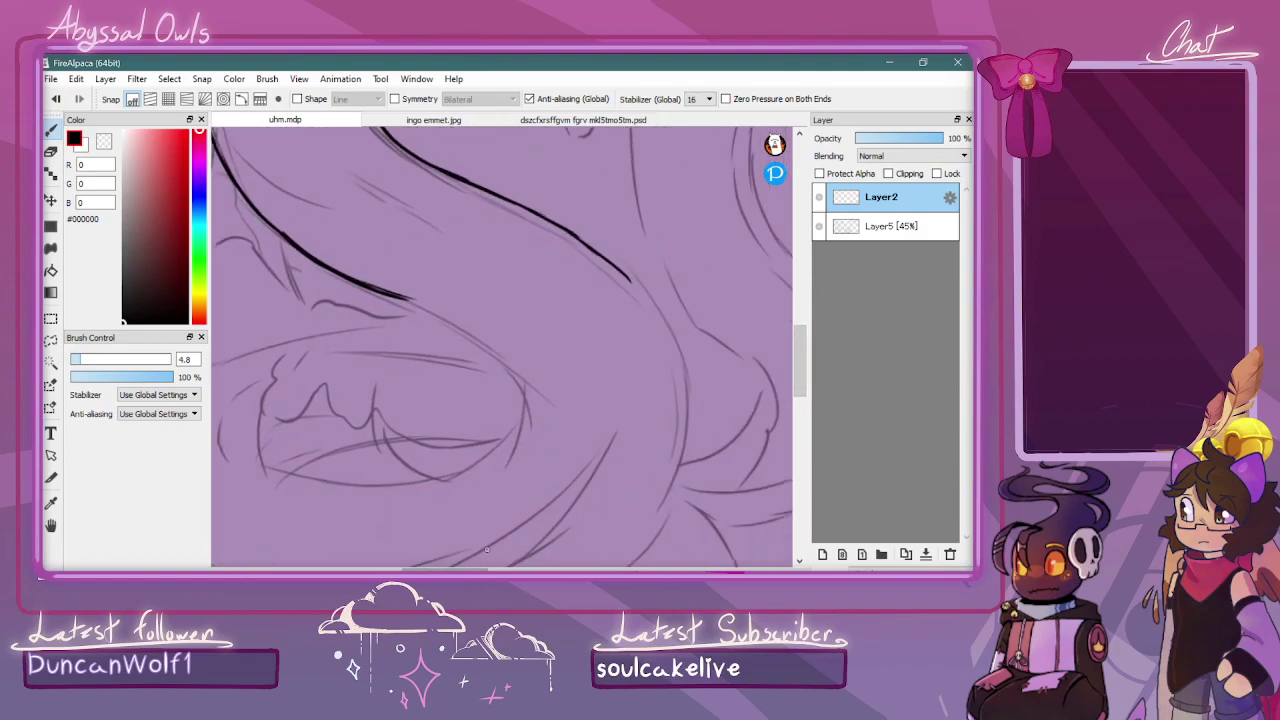
mouse_move(478, 186)
left_mouse_down()
mouse_move(658, 342)
mouse_move(628, 274)
mouse_move(660, 325)
left_mouse_up()
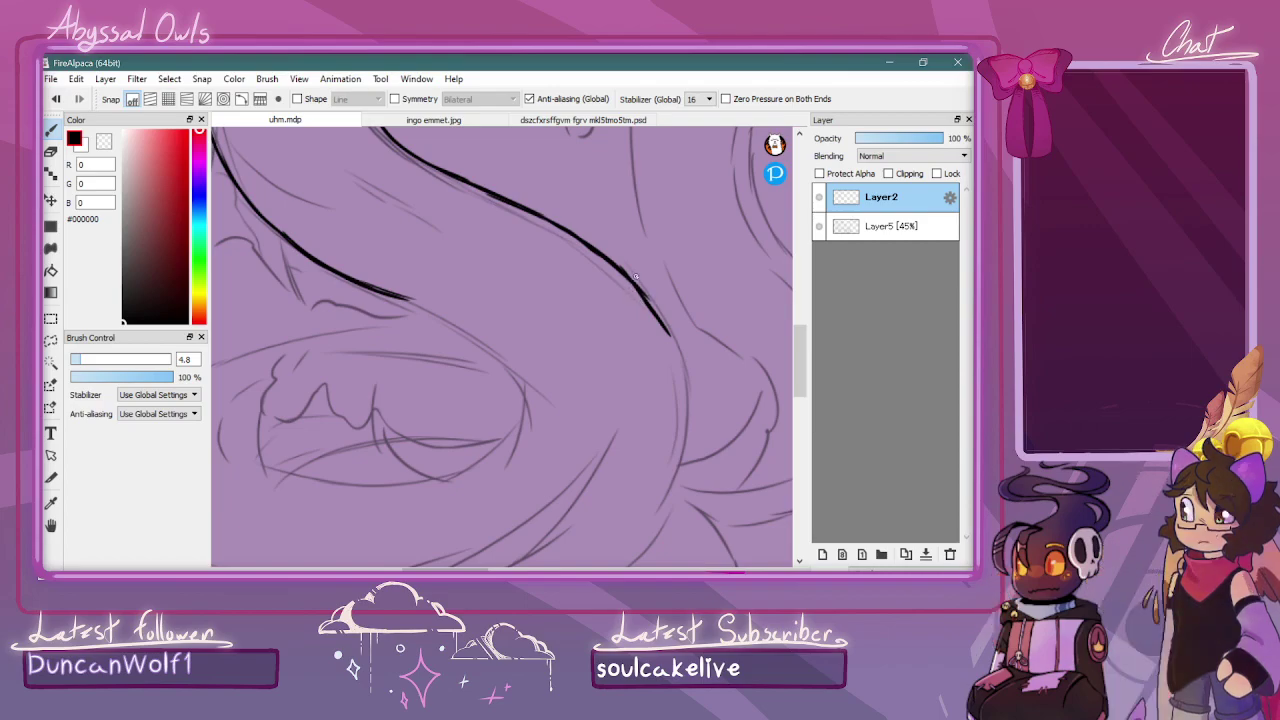
key("ctrl+z")
key("ctrl+z")
left_click_drag(628, 274, 669, 332)
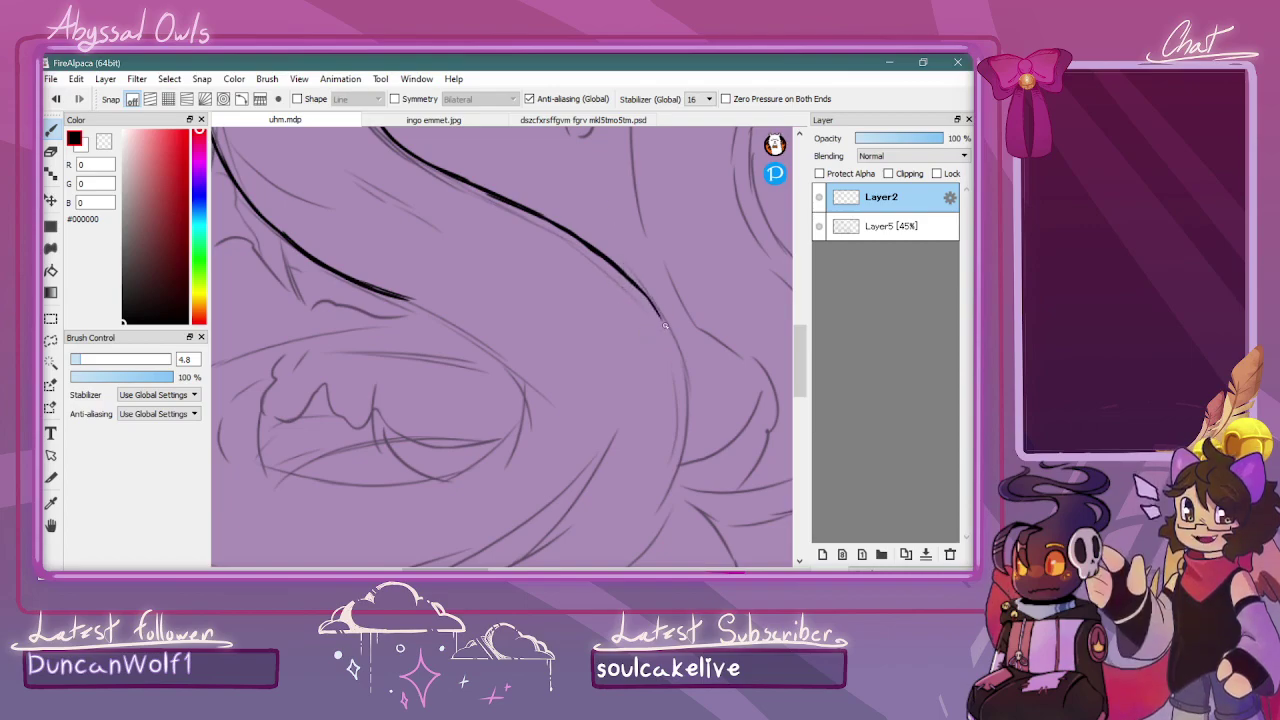
key("ctrl+z")
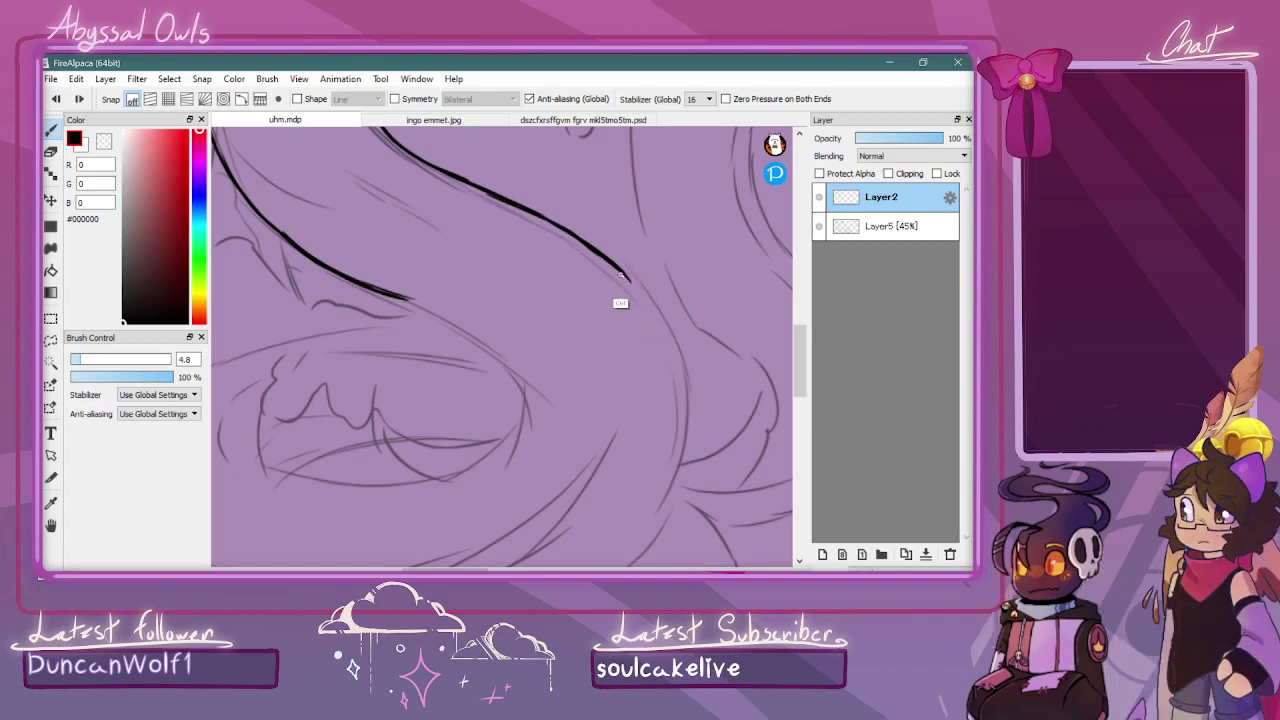
left_click_drag(630, 283, 655, 318)
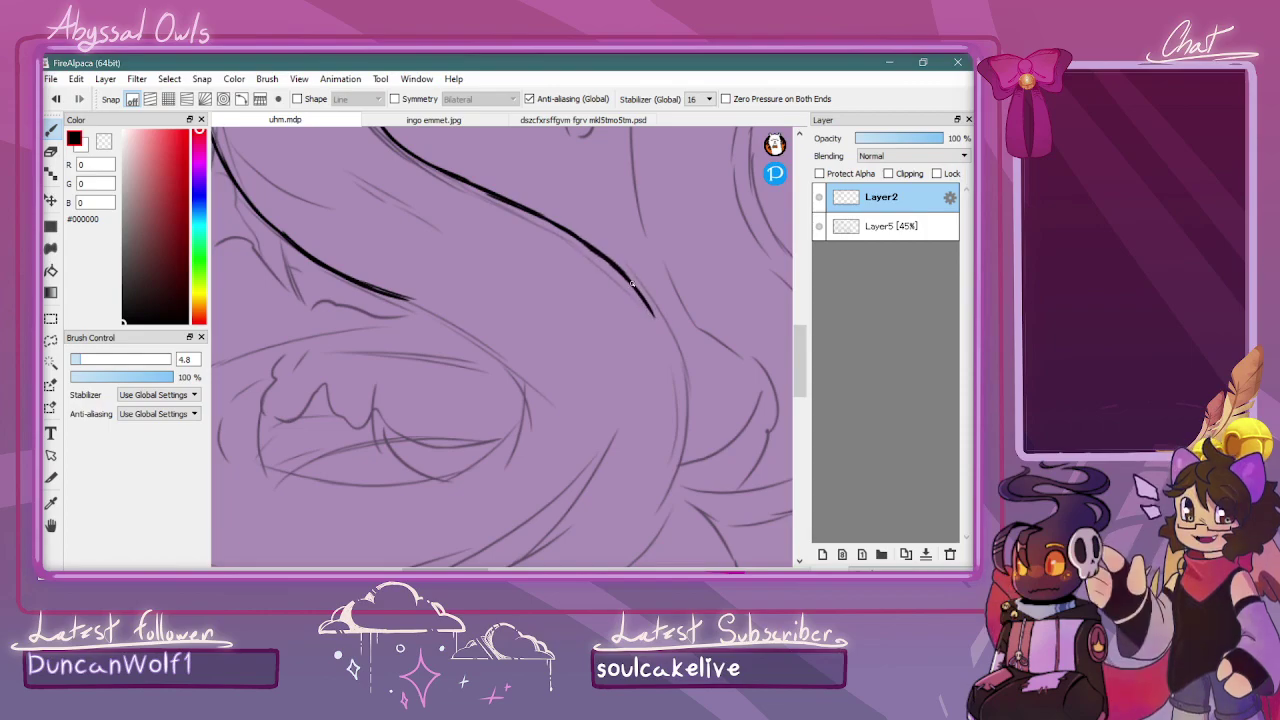
key("ctrl+z")
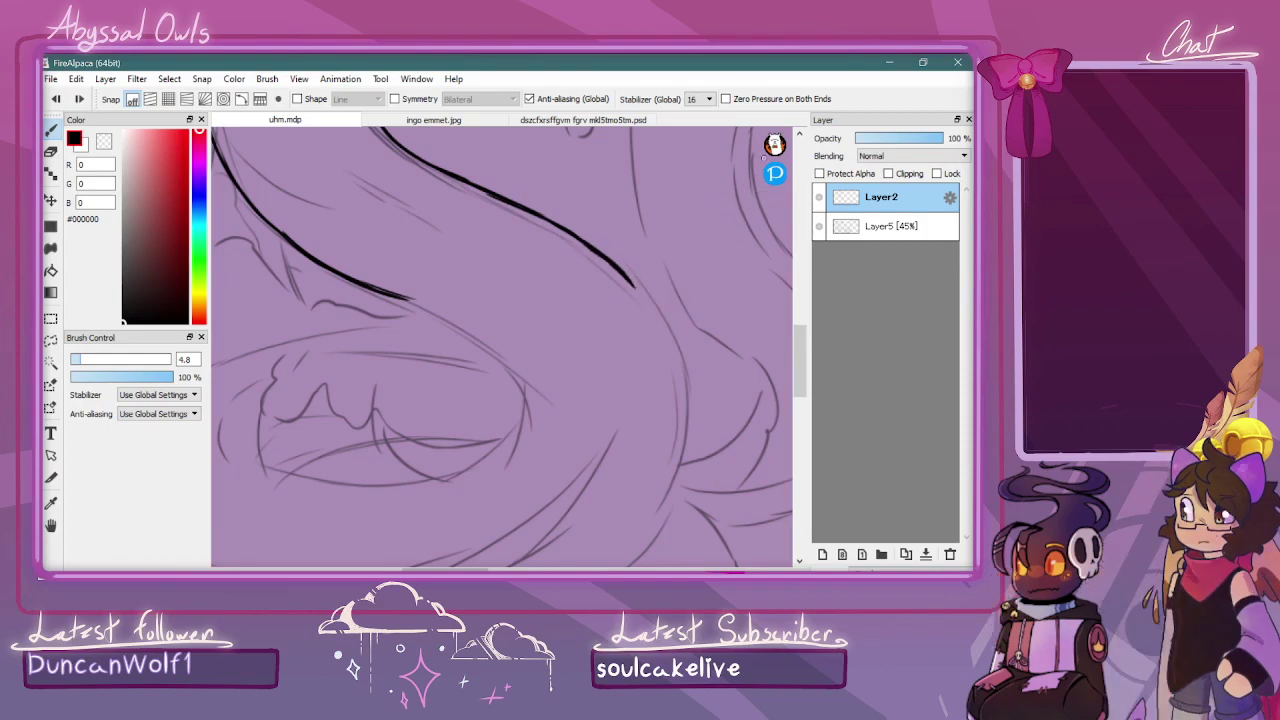
key("ctrl+z")
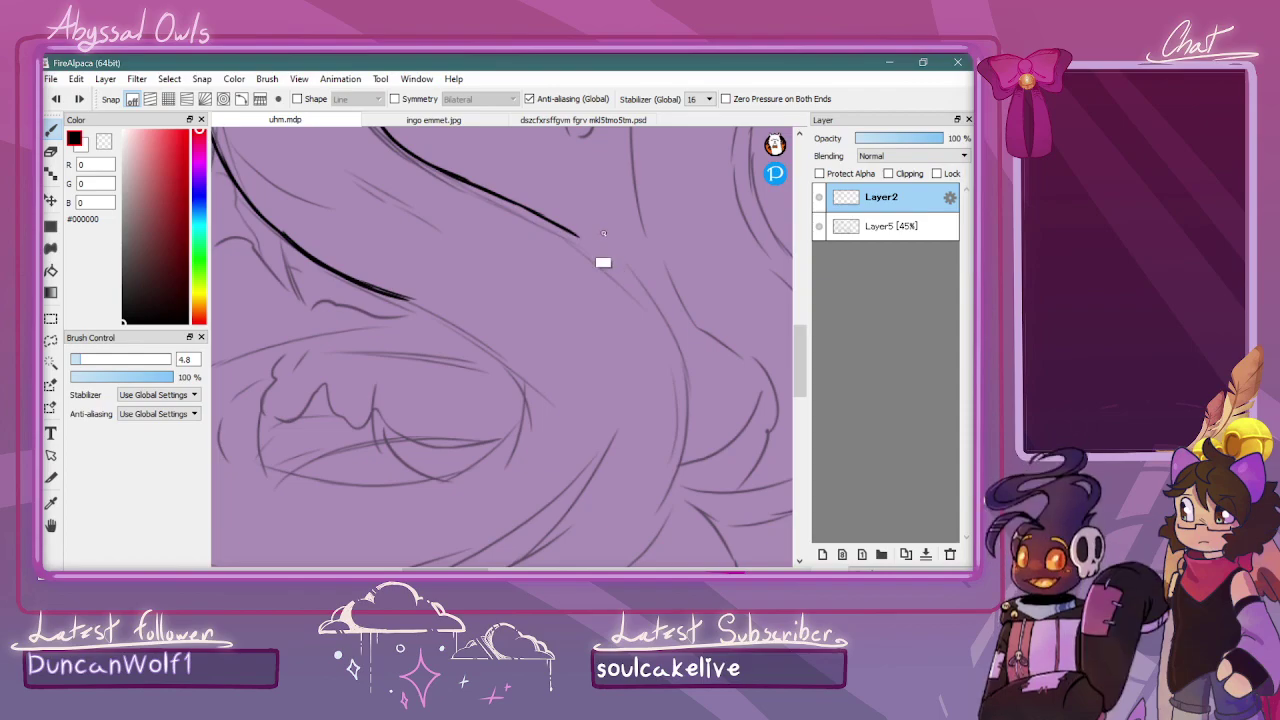
Ink the front body contour down to the coils and curve the back contour around to the coil's inner opening
mouse_move(584, 243)
left_mouse_down()
mouse_move(648, 295)
mouse_move(634, 299)
mouse_move(623, 262)
mouse_move(671, 327)
mouse_move(685, 403)
mouse_move(681, 373)
mouse_move(670, 440)
mouse_move(686, 456)
mouse_move(665, 525)
left_mouse_up()
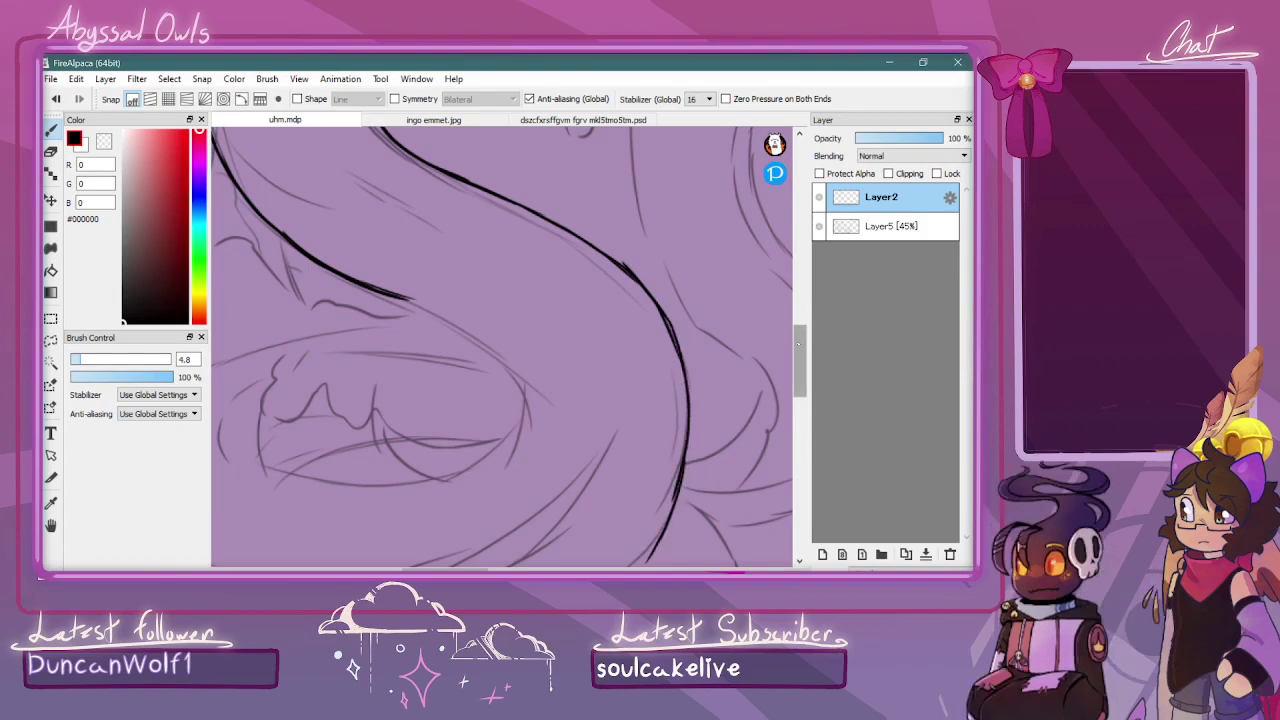
scroll(600, 330, "down", 1)
mouse_move(393, 241)
left_mouse_down()
mouse_move(479, 288)
mouse_move(520, 355)
mouse_move(517, 337)
mouse_move(515, 378)
mouse_move(476, 414)
left_mouse_up()
Ink the curved mouth-corner lines and the snout ridge, erasing the overshoot below the jaw with the transparent colour
key("ctrl+minus")
key("ctrl+minus")
key("ctrl+minus")
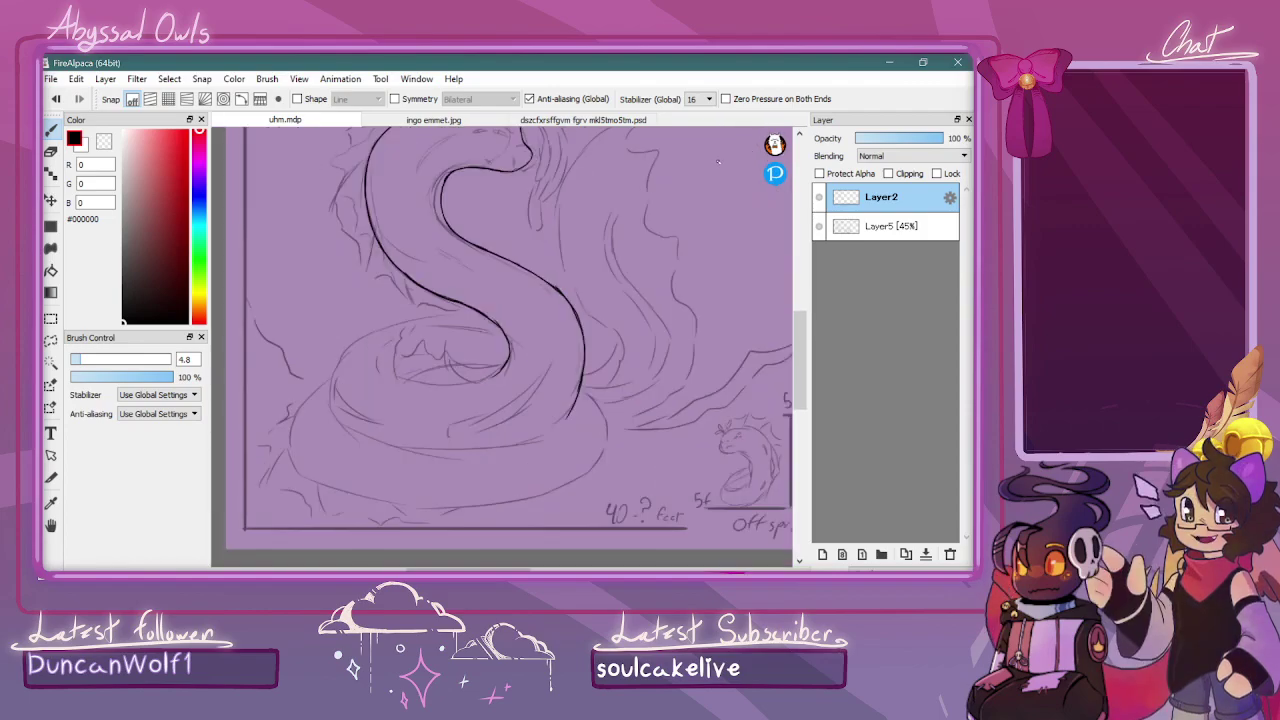
key("ctrl+plus")
left_click_drag(799, 356, 799, 312)
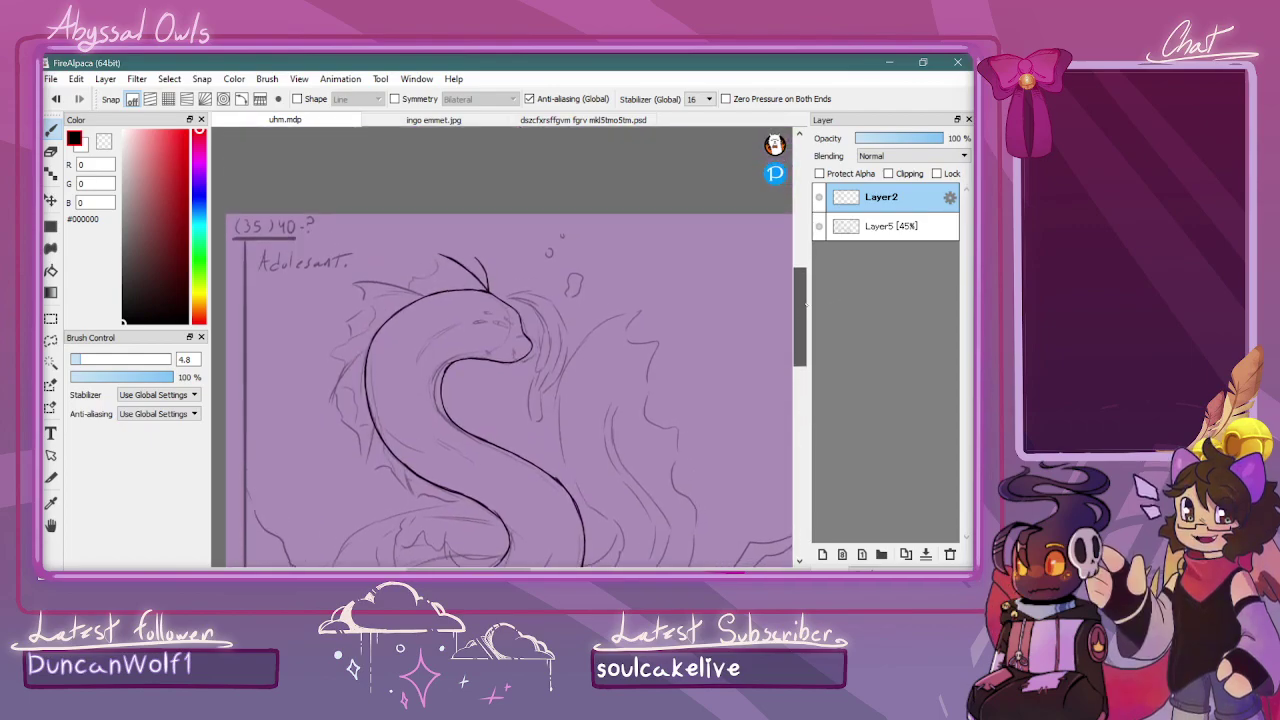
key("ctrl+plus")
key("ctrl+plus")
key("ctrl+plus")
key("ctrl+plus")
mouse_move(474, 425)
left_mouse_down()
mouse_move(501, 339)
mouse_move(455, 421)
left_mouse_up()
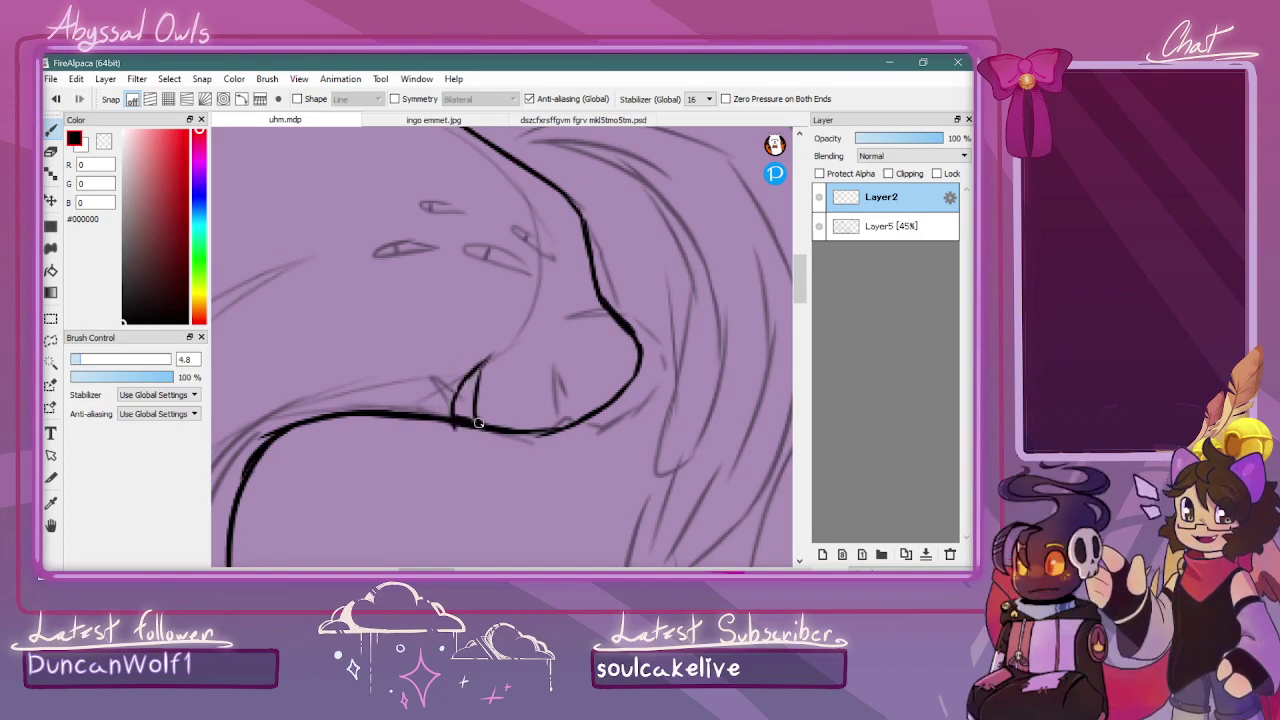
key("x")
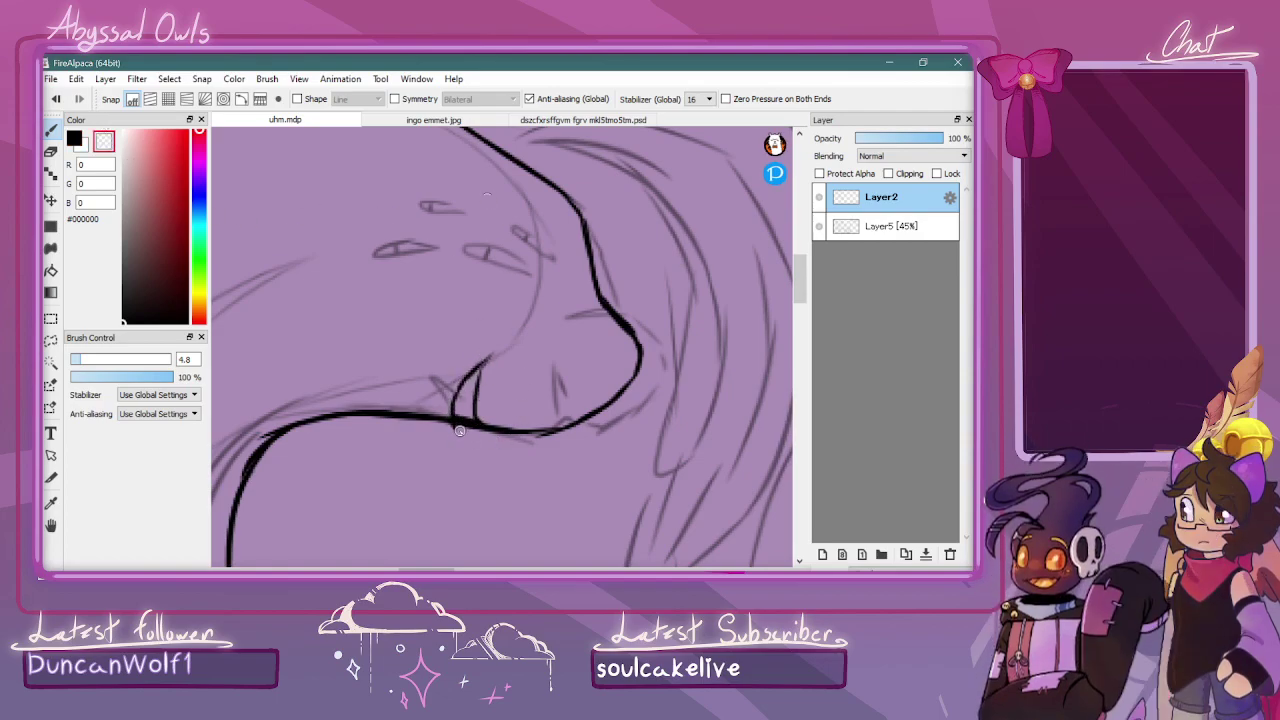
mouse_move(459, 425)
left_mouse_down()
mouse_move(471, 428)
mouse_move(459, 429)
left_mouse_up()
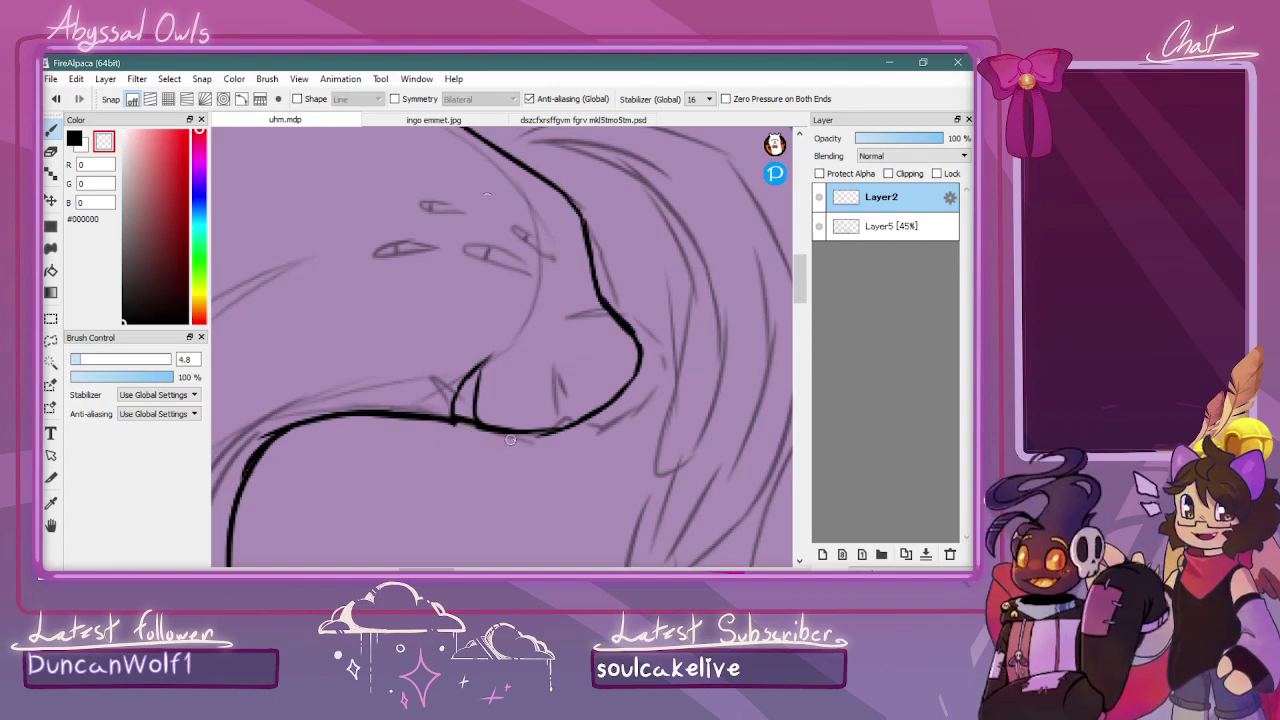
key("x")
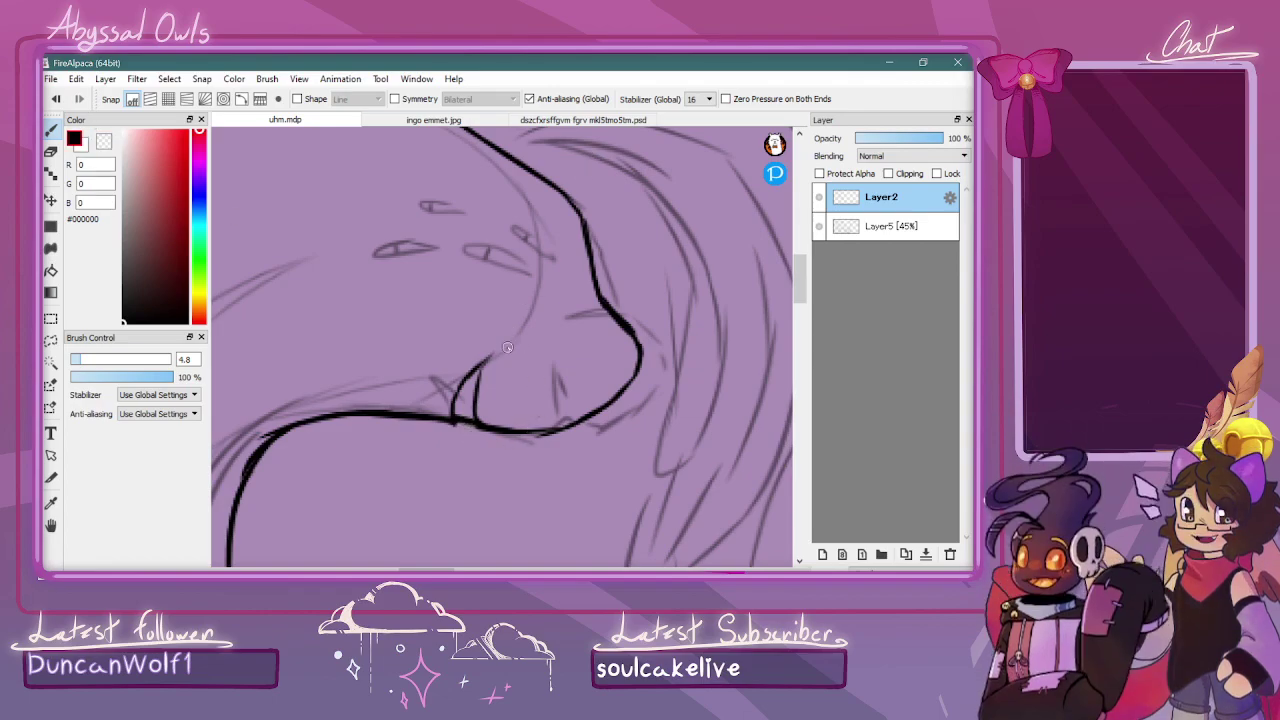
left_click_drag(609, 312, 549, 326)
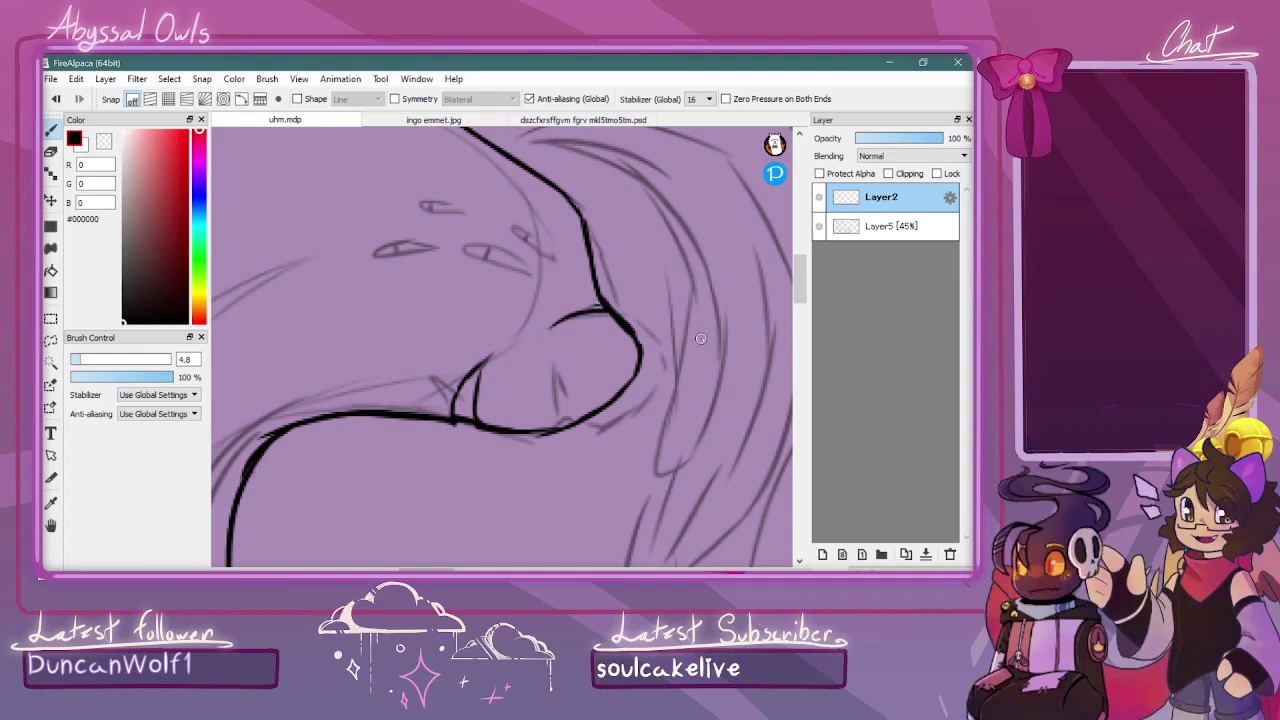
Ink the long curved fin spine behind the head, thickening it where it meets the neck
scroll(700, 338, "down", 2)
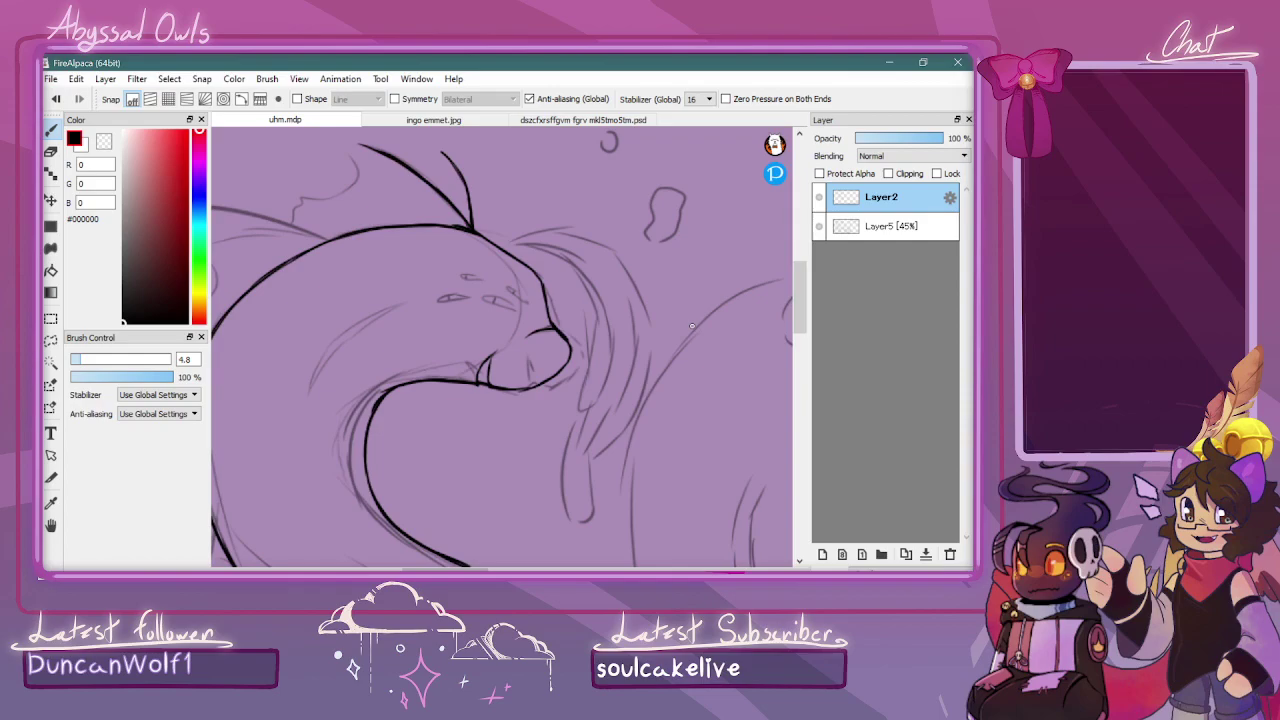
left_click_drag(434, 569, 401, 569)
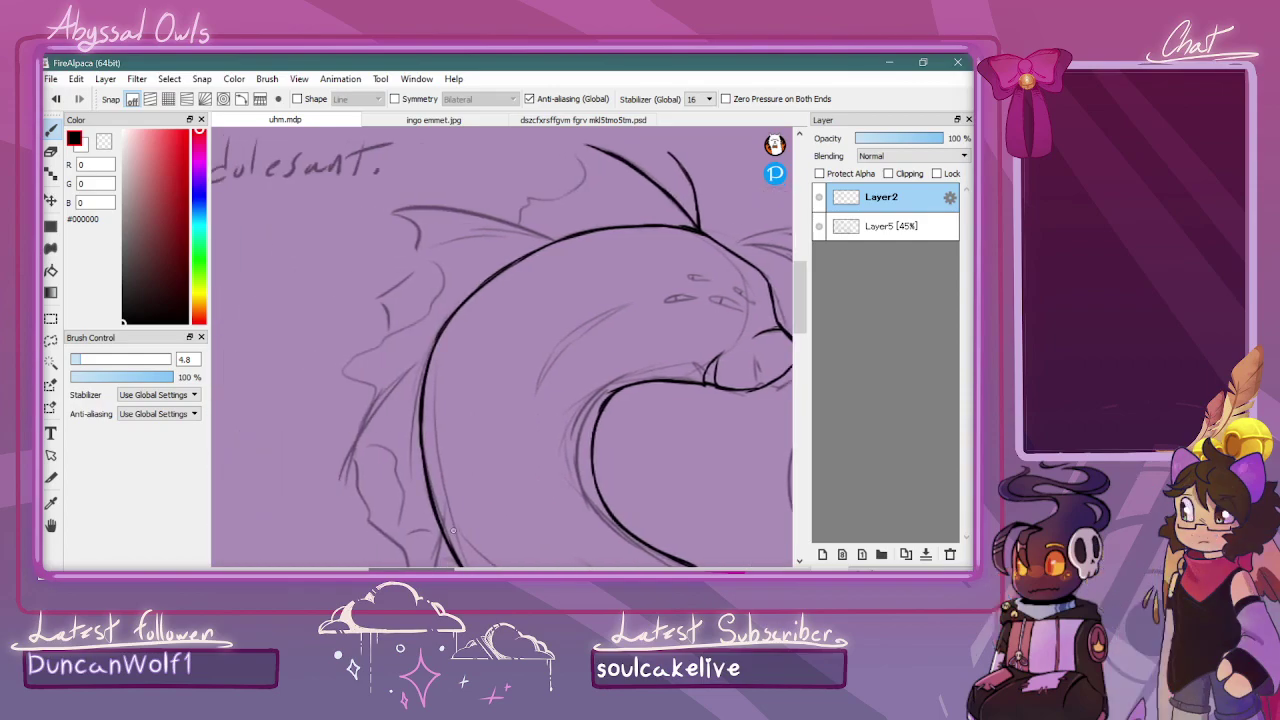
left_click_drag(540, 237, 400, 210)
scroll(469, 180, "up", 1)
left_click_drag(421, 167, 558, 204)
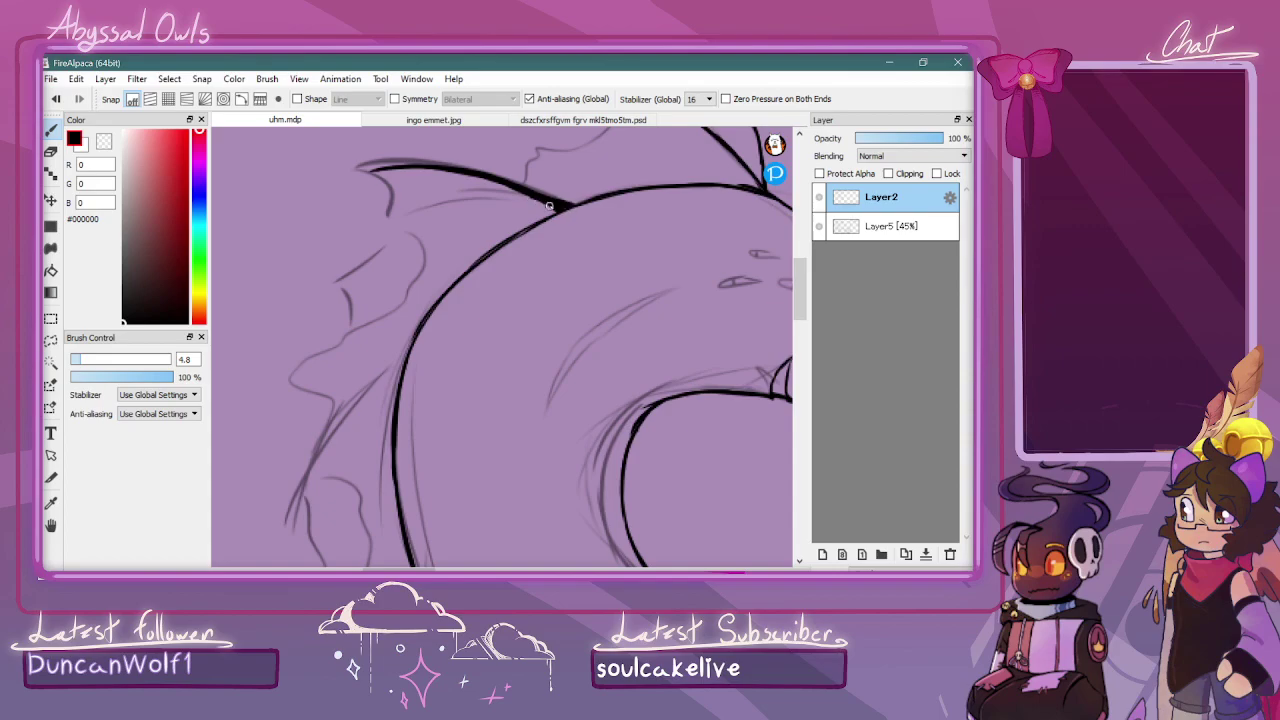
Ink two more long fin spines along the outer curve of the neck
key("ctrl+minus")
key("ctrl+minus")
key("ctrl+plus")
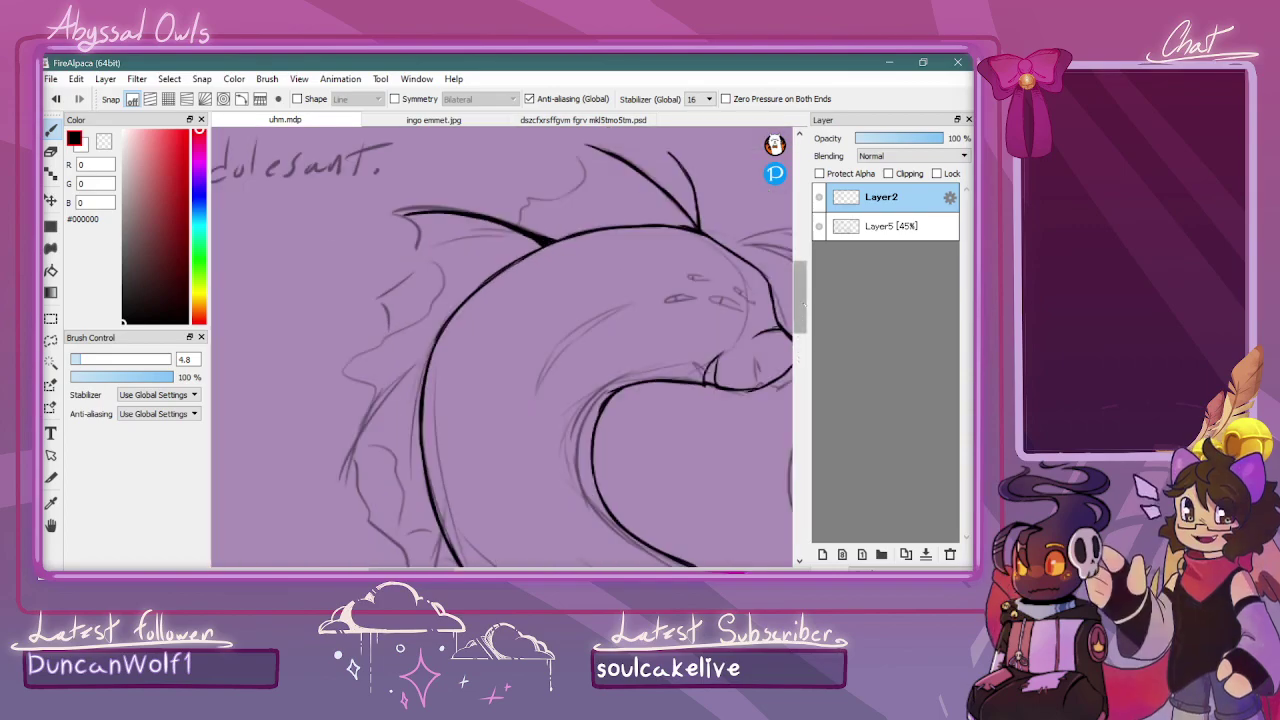
left_click_drag(799, 275, 776, 300)
left_click_drag(440, 186, 340, 338)
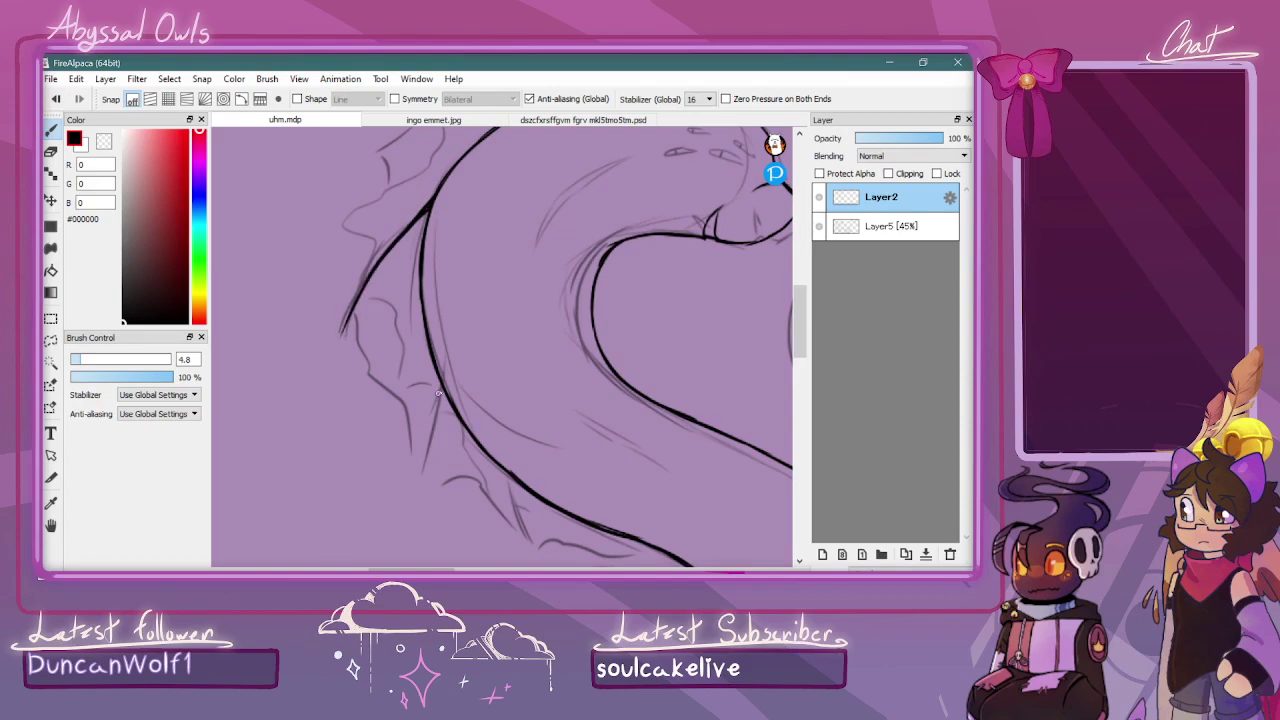
mouse_move(440, 386)
left_mouse_down()
mouse_move(425, 467)
mouse_move(431, 514)
left_mouse_up()
Ink two shorter fin spines on the lower back, just above the coiled body
key("ctrl+minus")
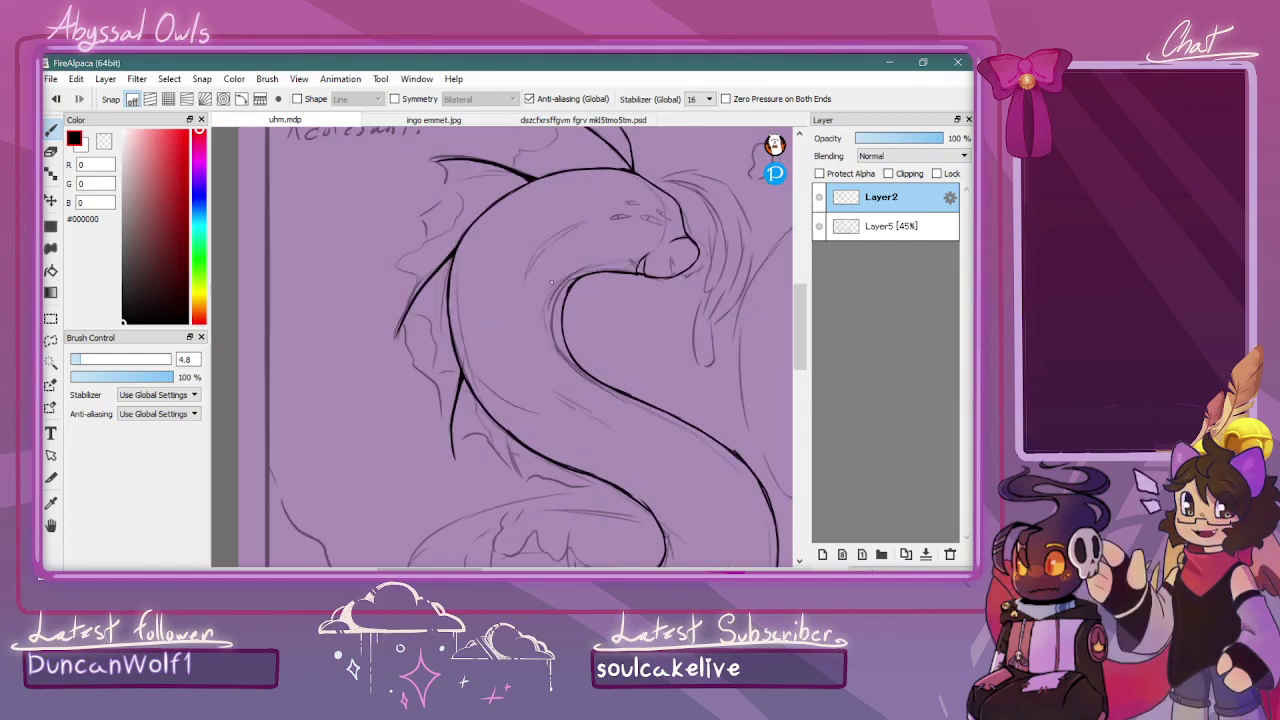
key("ctrl+minus")
key("ctrl+minus")
key("ctrl+plus")
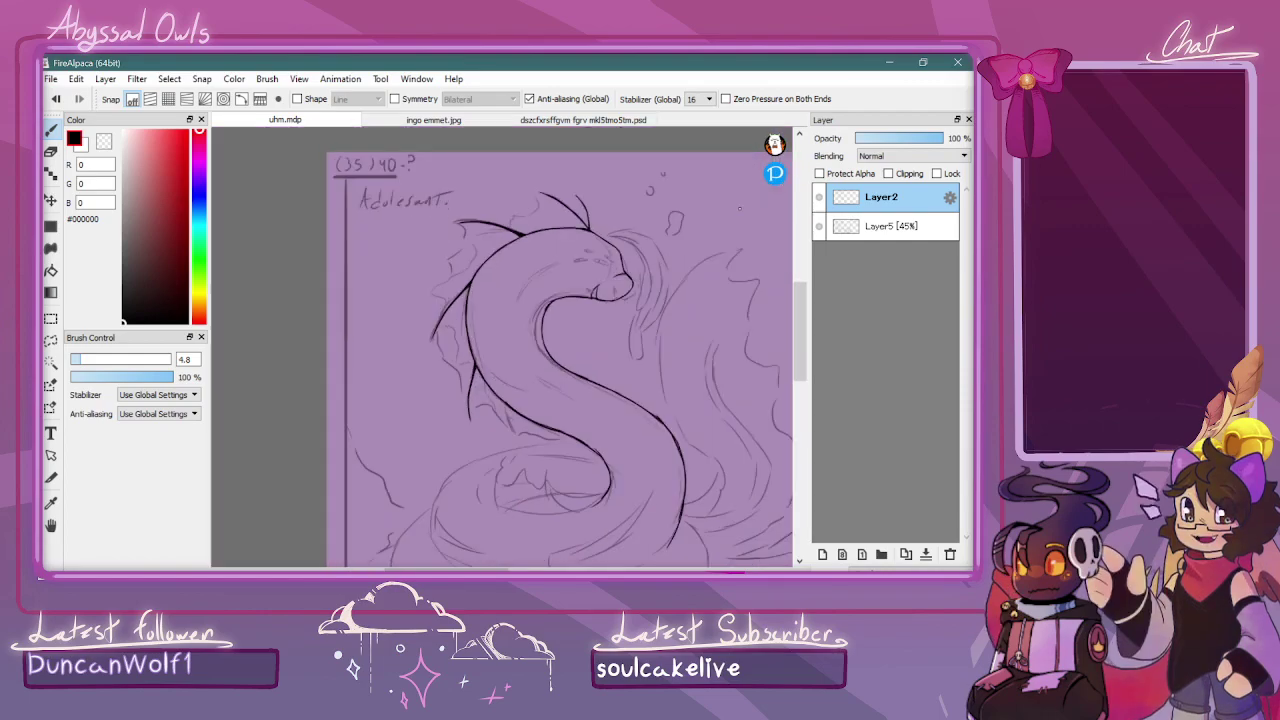
scroll(511, 330, "up", 3)
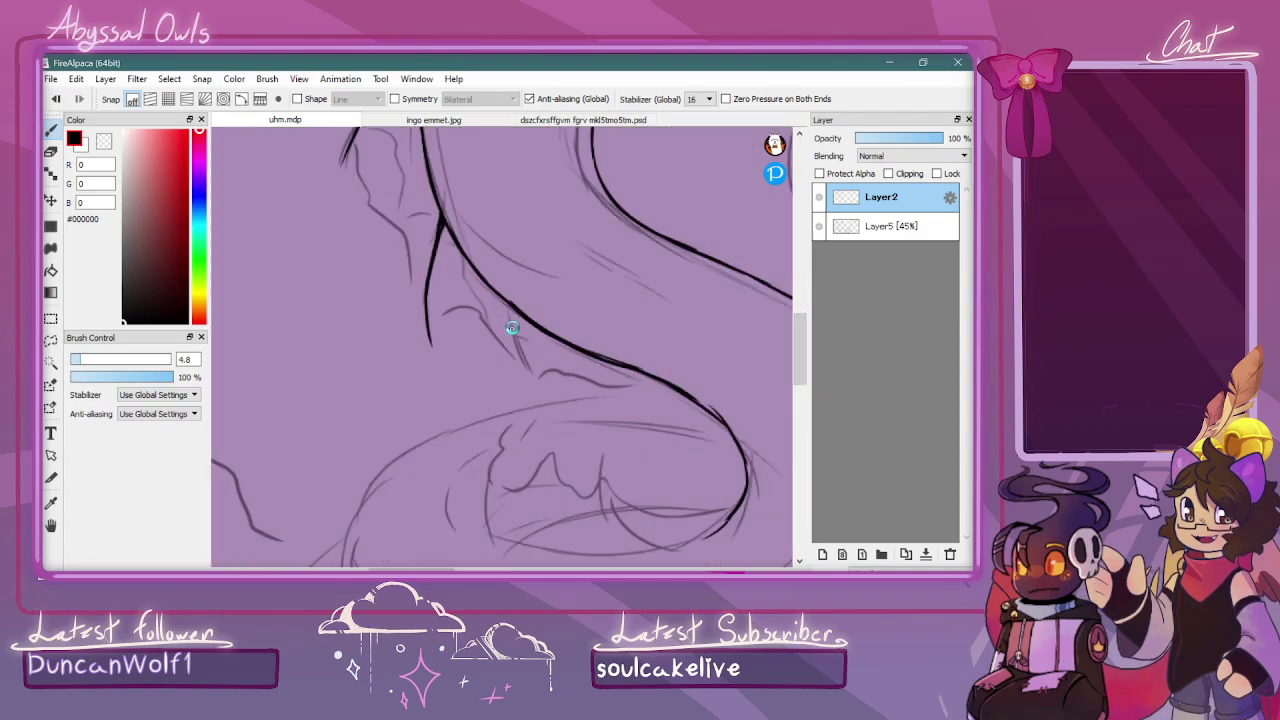
scroll(511, 330, "up", 1)
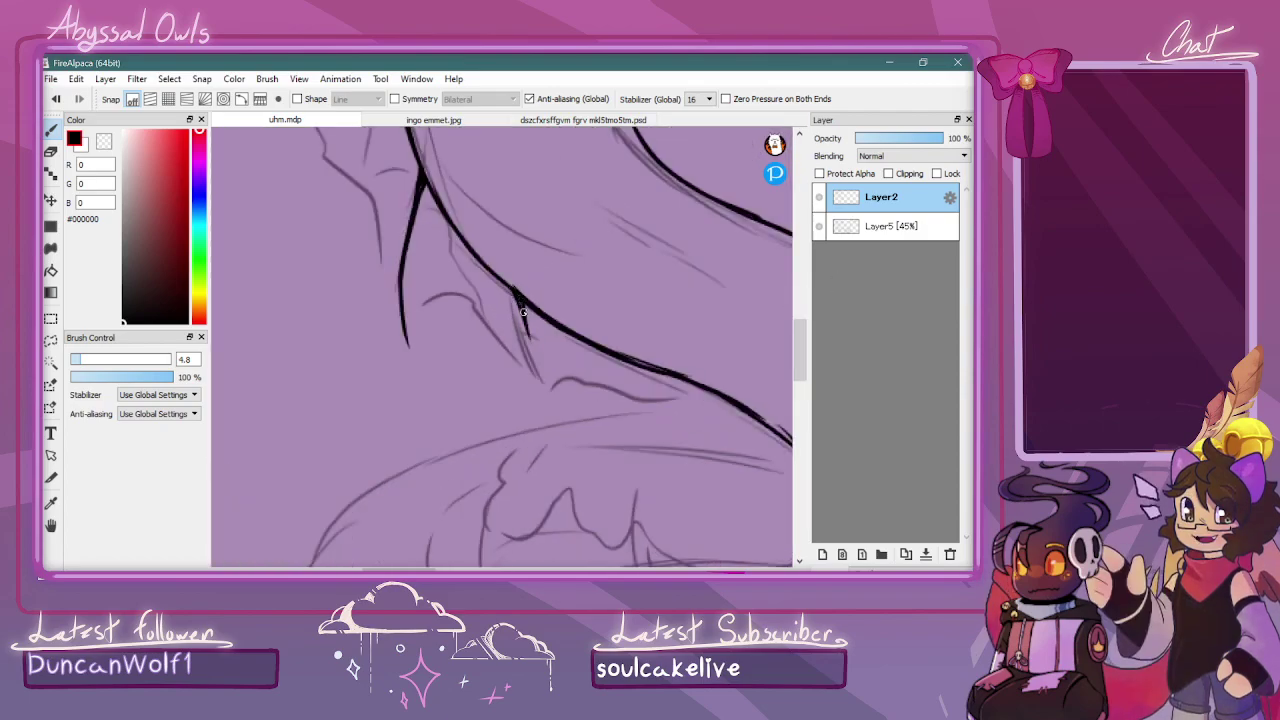
scroll(521, 305, "down", 1)
left_click_drag(622, 370, 641, 392)
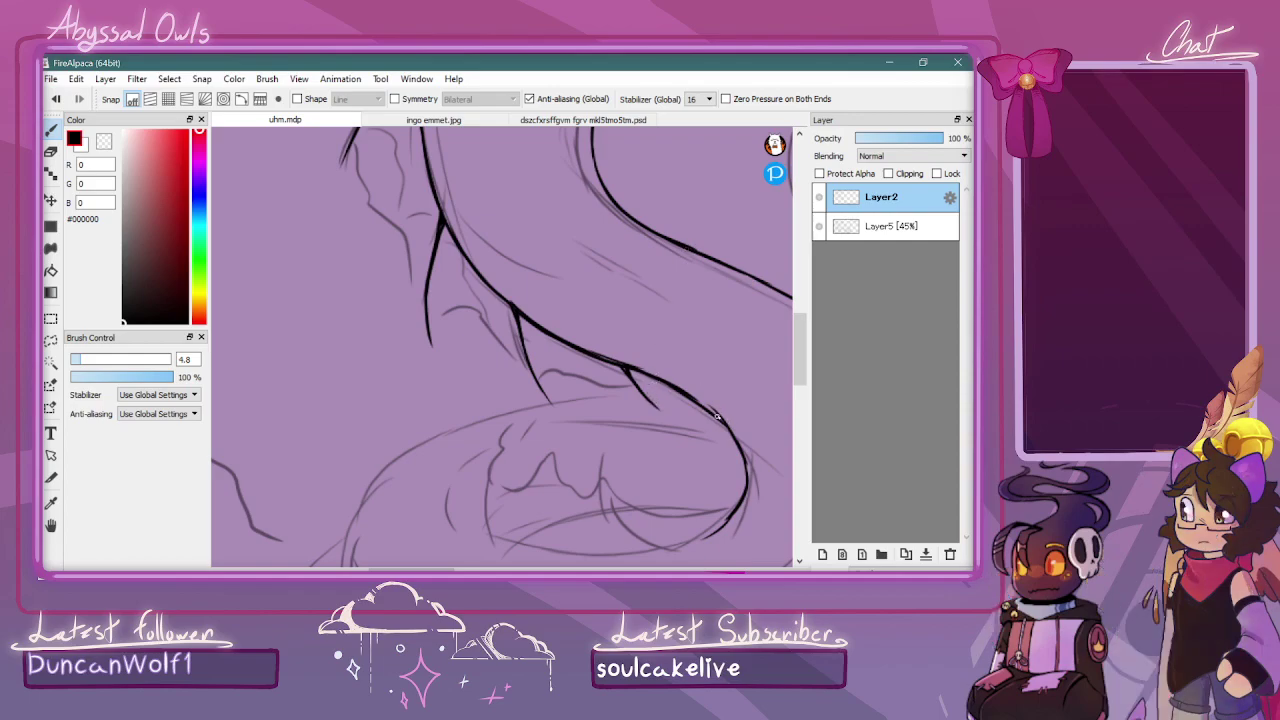
Ink the jagged fin membrane edges between the lower back spines, redrawing the last bit of the upper section
mouse_move(725, 440)
left_mouse_down()
mouse_move(678, 406)
mouse_move(660, 410)
mouse_move(644, 365)
mouse_move(652, 411)
mouse_move(623, 382)
mouse_move(549, 401)
left_mouse_up()
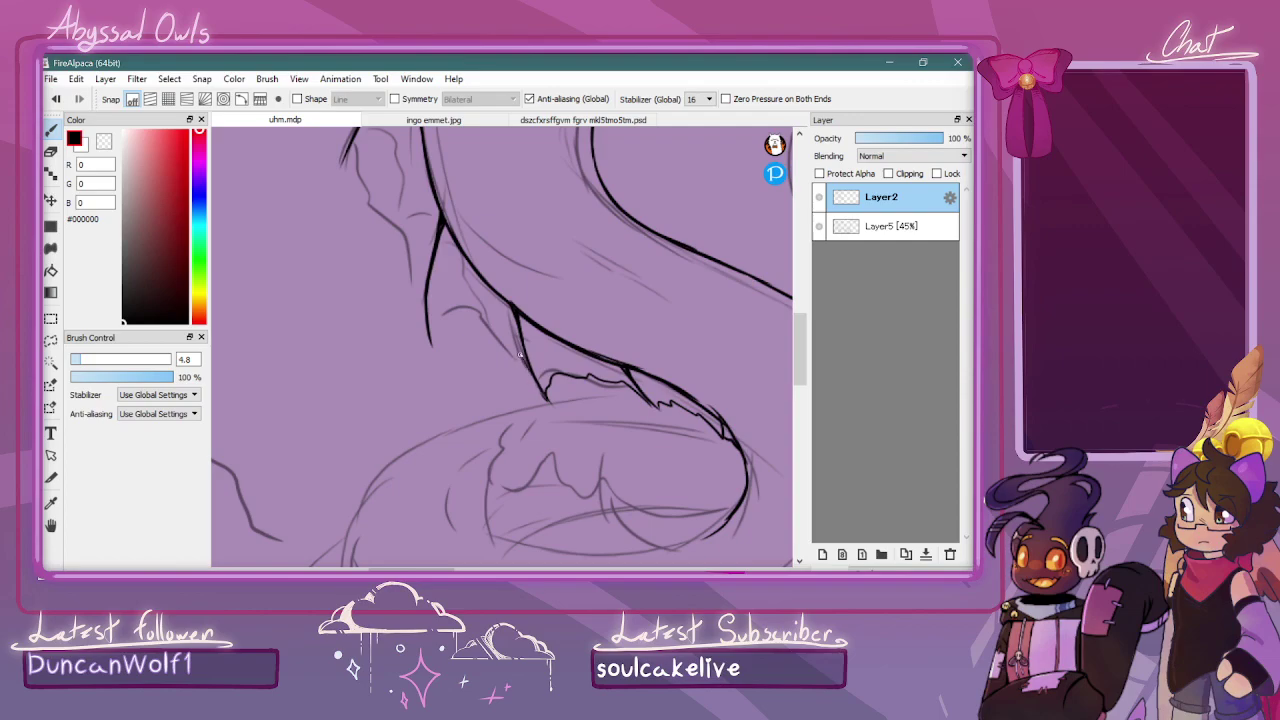
left_click_drag(503, 347, 431, 344)
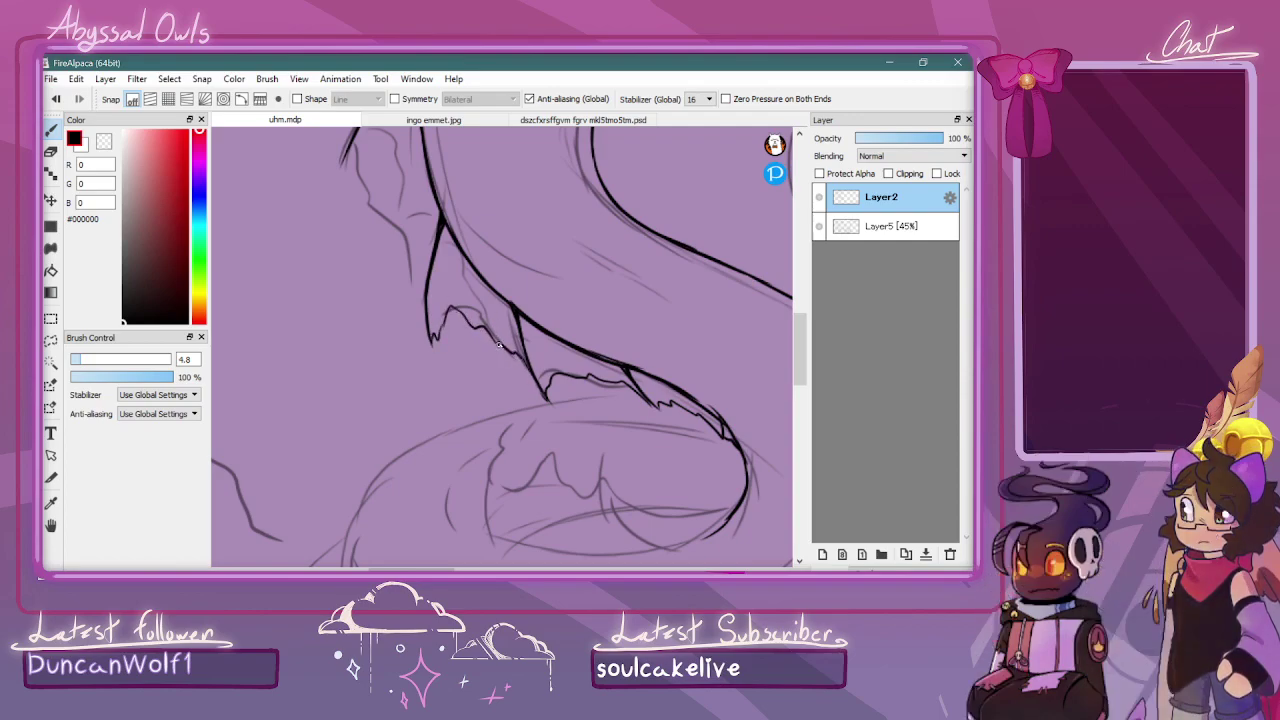
scroll(800, 345, "up", 1)
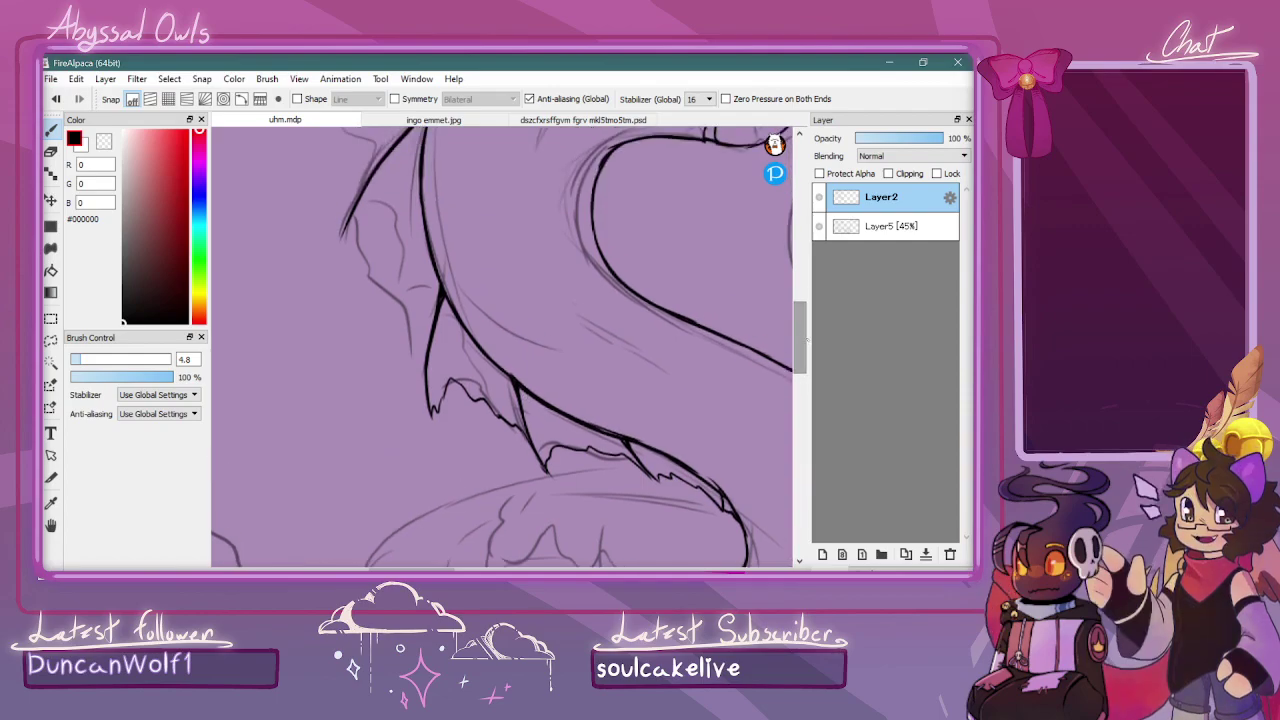
scroll(801, 337, "up", 1)
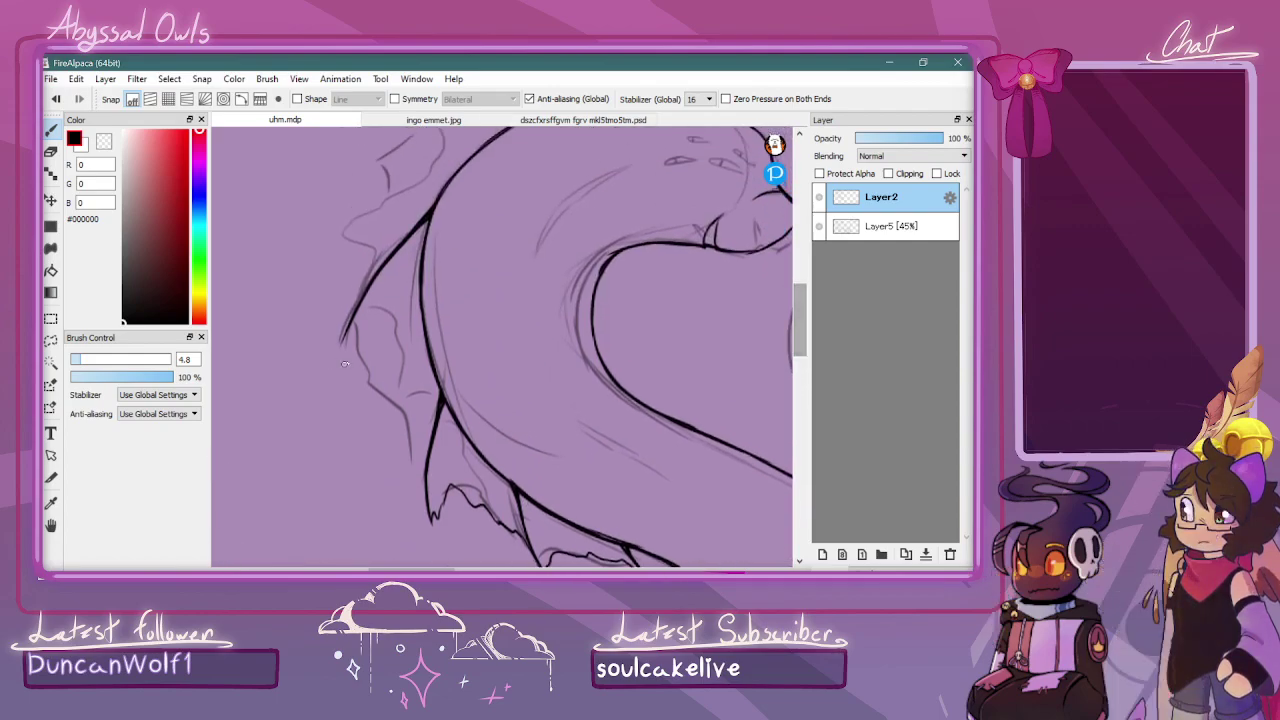
mouse_move(357, 324)
left_mouse_down()
mouse_move(365, 359)
mouse_move(388, 368)
mouse_move(392, 408)
mouse_move(408, 415)
mouse_move(431, 506)
left_mouse_up()
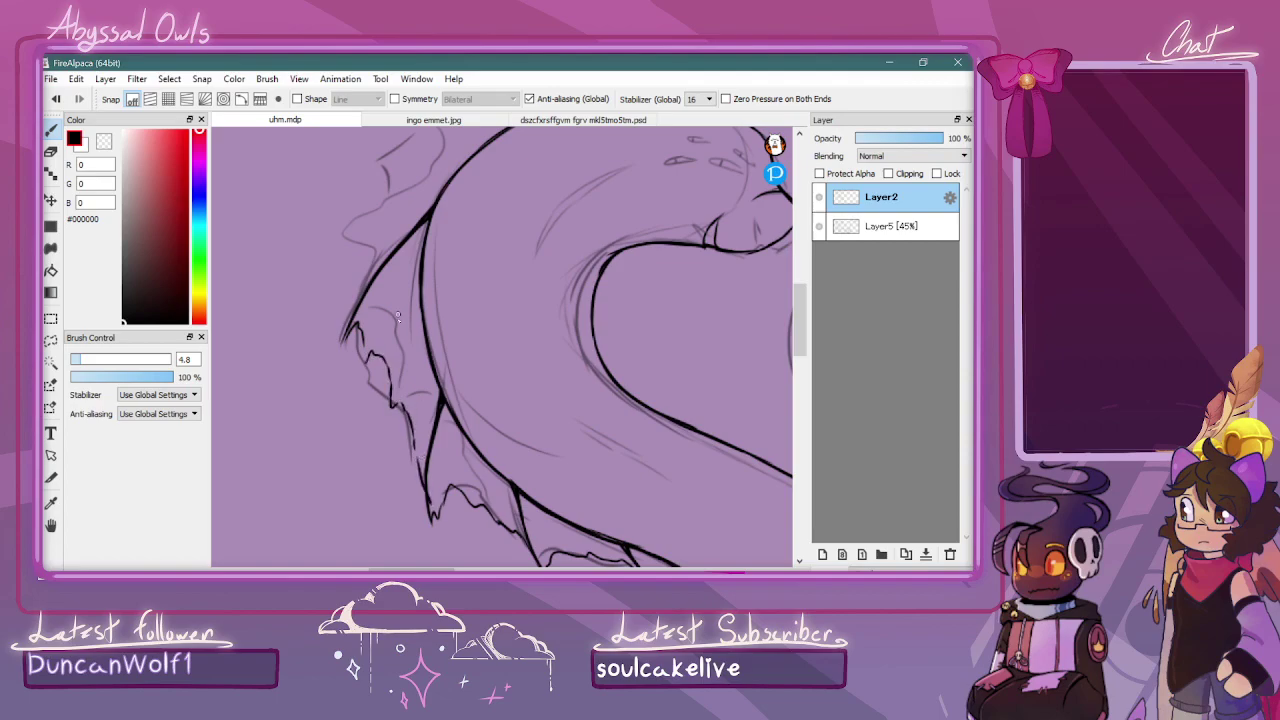
key("ctrl+z")
left_click_drag(415, 444, 424, 490)
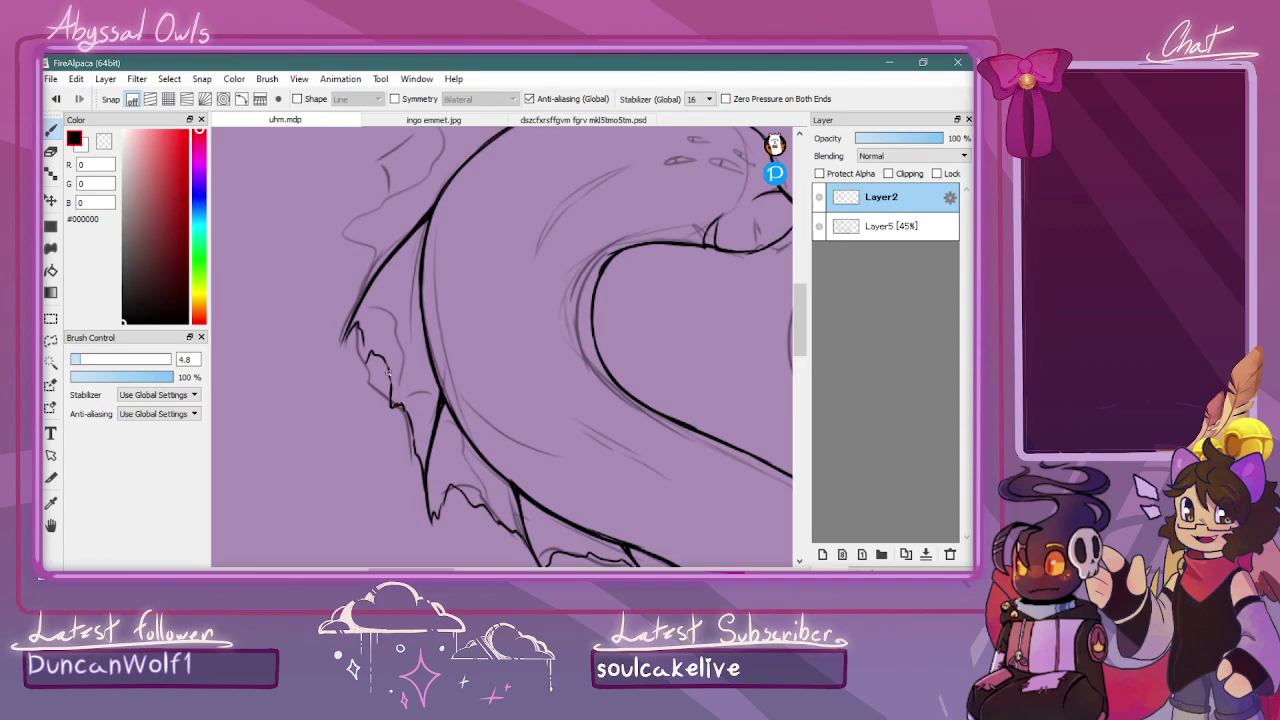
Ink the ragged fin membrane edges between the upper neck spines and the spines on top of the head
left_click_drag(801, 332, 802, 304)
mouse_move(408, 213)
left_mouse_down()
mouse_move(427, 222)
mouse_move(400, 266)
mouse_move(406, 280)
mouse_move(360, 326)
mouse_move(386, 312)
mouse_move(340, 378)
mouse_move(362, 362)
mouse_move(357, 448)
left_mouse_up()
scroll(513, 333, "down", 2)
scroll(513, 333, "up", 2)
mouse_move(445, 210)
left_mouse_down()
mouse_move(528, 186)
mouse_move(594, 187)
mouse_move(574, 174)
mouse_move(597, 153)
left_mouse_up()
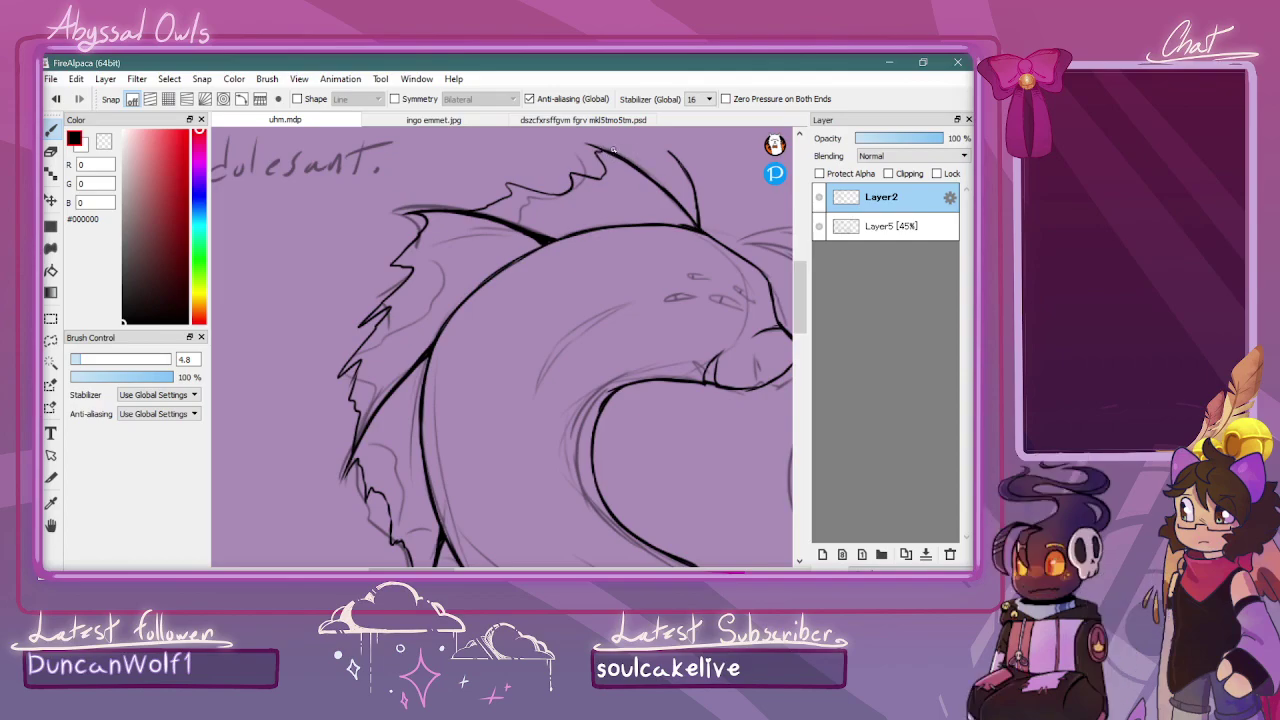
mouse_move(609, 149)
left_mouse_down()
mouse_move(642, 168)
mouse_move(648, 157)
mouse_move(675, 180)
mouse_move(684, 167)
mouse_move(721, 242)
left_mouse_up()
left_click_drag(700, 194, 693, 177)
Examine the inked head, fins and neck of the whole serpent against the sketch, down to the coiled body
key("ctrl+minus")
key("ctrl+minus")
left_click_drag(802, 303, 802, 344)
key("ctrl+plus")
key("ctrl+plus")
key("ctrl+plus")
key("ctrl+minus")
key("ctrl+minus")
key("ctrl+plus")
key("ctrl+minus")
key("ctrl+minus")
key("ctrl+minus")
key("ctrl+minus")
scroll(582, 318, "up", 1)
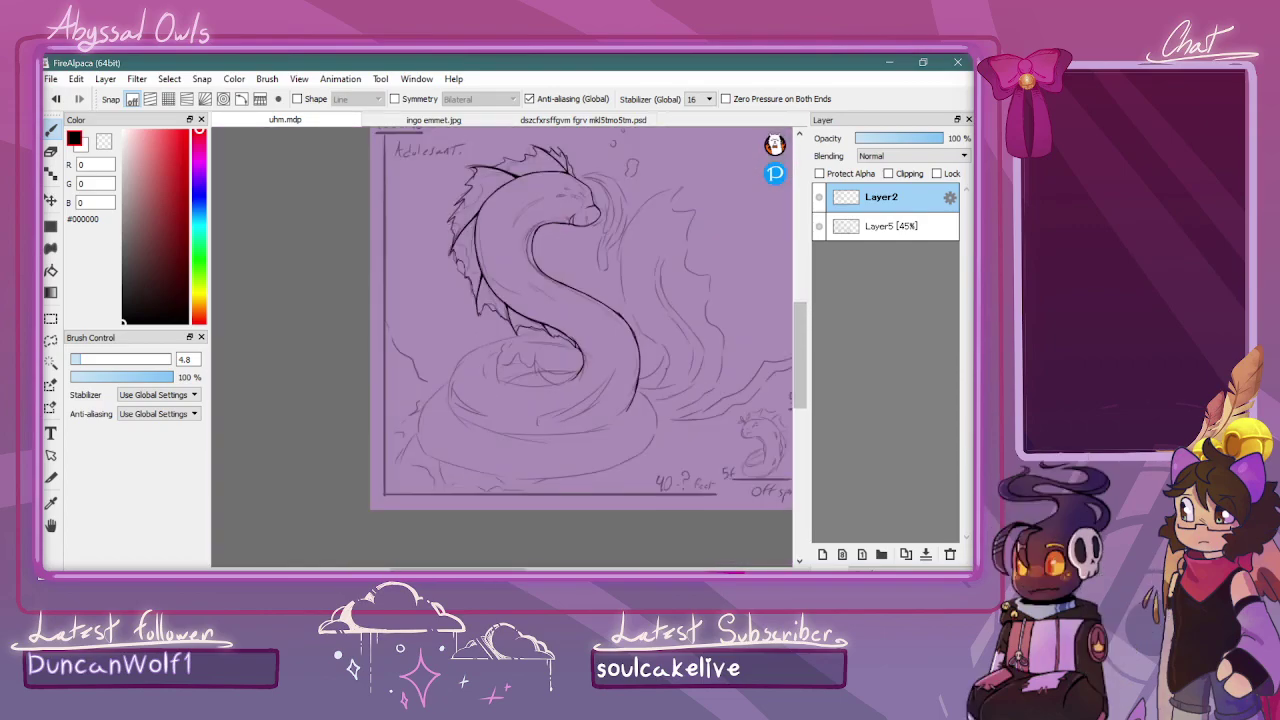
scroll(740, 360, "up", 3)
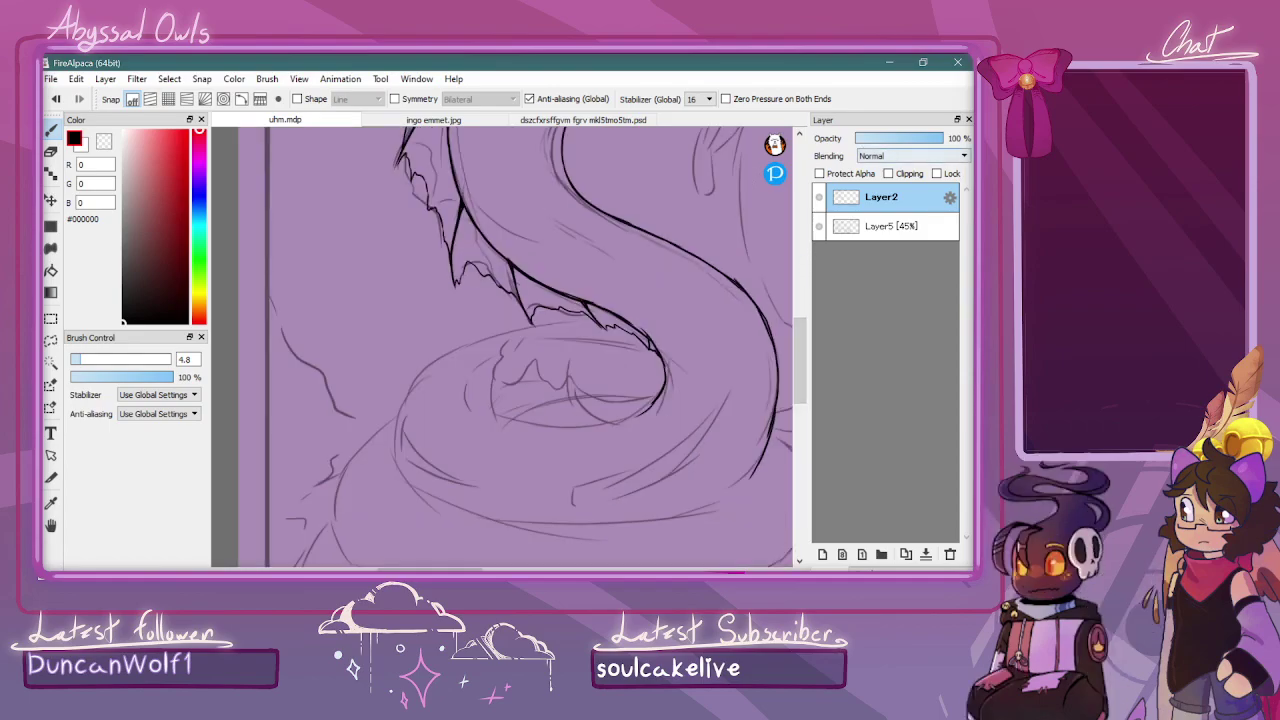
Ink the rear rim of the coil opening, plus the fin spine and membrane edge at that end
left_click_drag(724, 428, 648, 462)
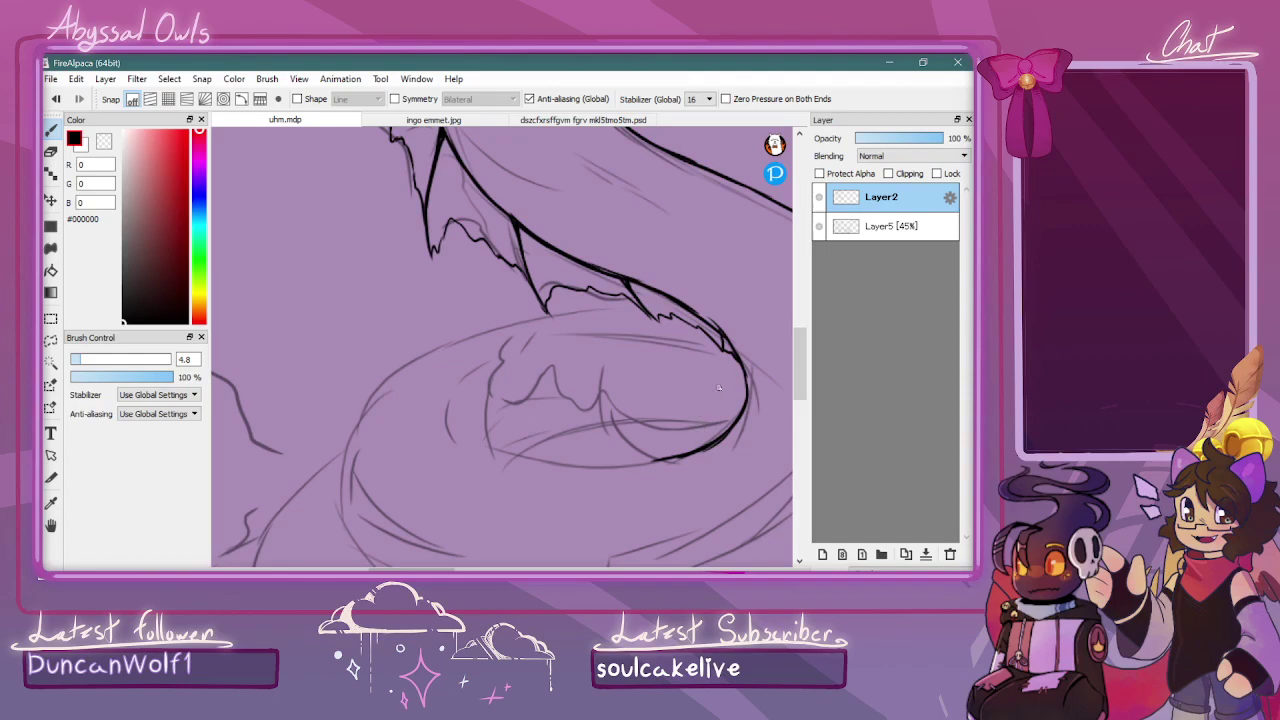
scroll(778, 349, "down", 1)
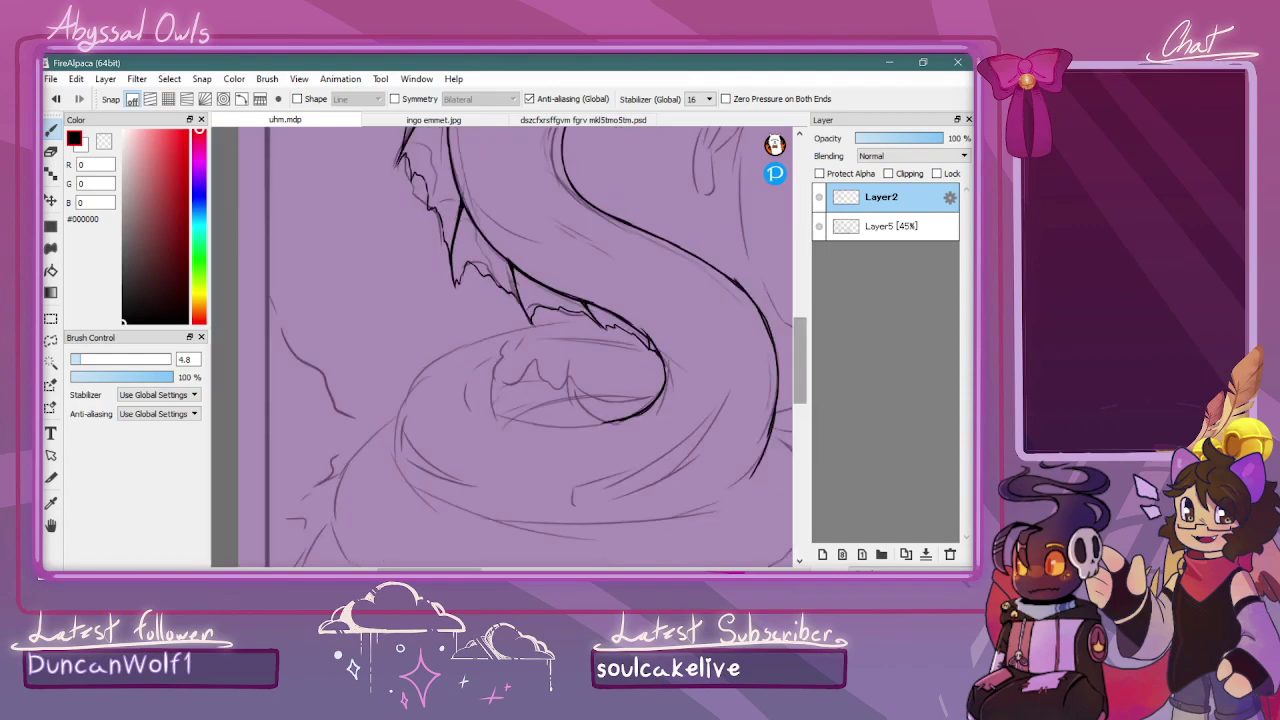
scroll(462, 393, "up", 1)
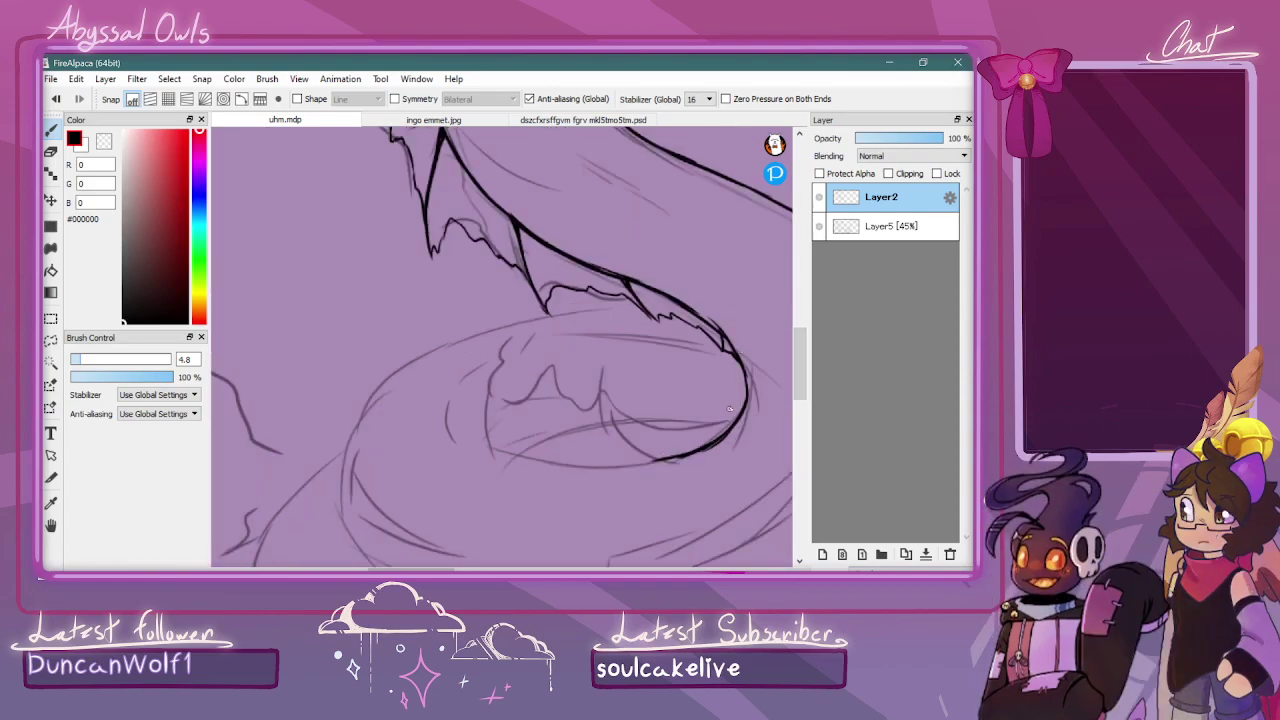
mouse_move(680, 432)
left_mouse_down()
mouse_move(627, 422)
mouse_move(599, 389)
mouse_move(652, 459)
mouse_move(597, 392)
mouse_move(605, 416)
mouse_move(592, 383)
mouse_move(614, 429)
mouse_move(670, 458)
left_mouse_up()
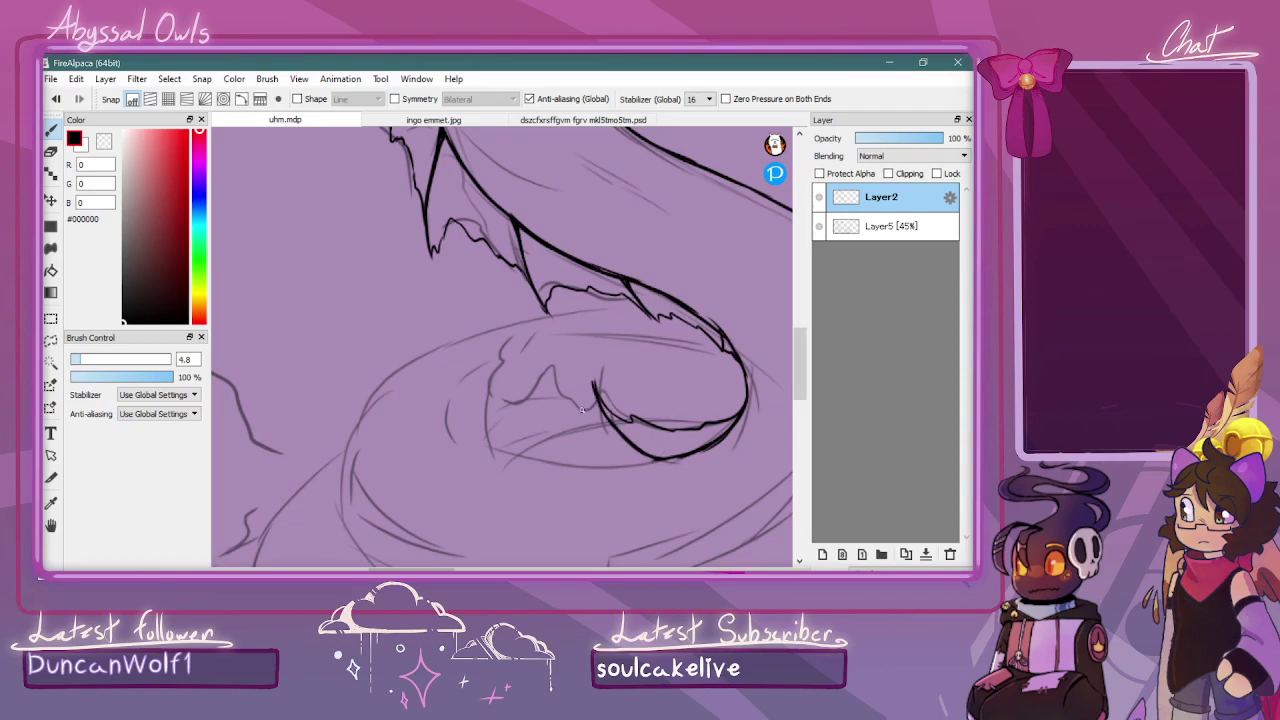
Ink the ragged fin membrane and front spine inside the coil opening, and complete the opening's lower rim
mouse_move(593, 383)
left_mouse_down()
mouse_move(580, 416)
mouse_move(552, 412)
mouse_move(547, 381)
mouse_move(514, 405)
mouse_move(487, 400)
mouse_move(504, 387)
left_mouse_up()
left_click_drag(457, 443, 508, 366)
left_click_drag(474, 406, 512, 363)
mouse_move(456, 442)
left_mouse_down()
mouse_move(587, 475)
mouse_move(681, 457)
left_mouse_up()
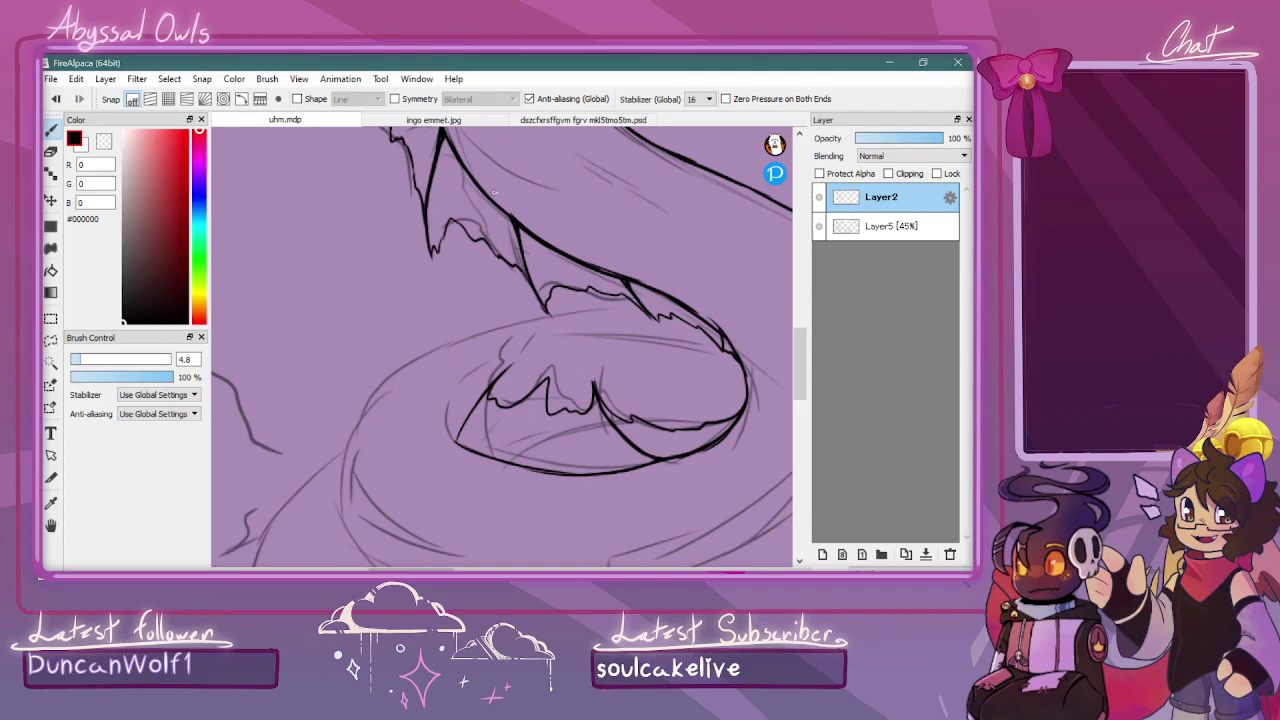
Ink the front and upper rim of the coil opening, with a jagged fin edge running along the top
mouse_move(459, 441)
left_mouse_down()
mouse_move(460, 382)
mouse_move(451, 393)
mouse_move(497, 340)
mouse_move(551, 333)
left_mouse_up()
mouse_move(472, 366)
left_mouse_down()
mouse_move(537, 330)
mouse_move(496, 377)
mouse_move(544, 332)
mouse_move(499, 363)
mouse_move(574, 339)
mouse_move(746, 360)
left_mouse_up()
mouse_move(541, 331)
left_mouse_down()
mouse_move(672, 324)
mouse_move(663, 335)
mouse_move(730, 349)
mouse_move(658, 330)
mouse_move(685, 323)
mouse_move(581, 349)
mouse_move(613, 322)
mouse_move(568, 340)
left_mouse_up()
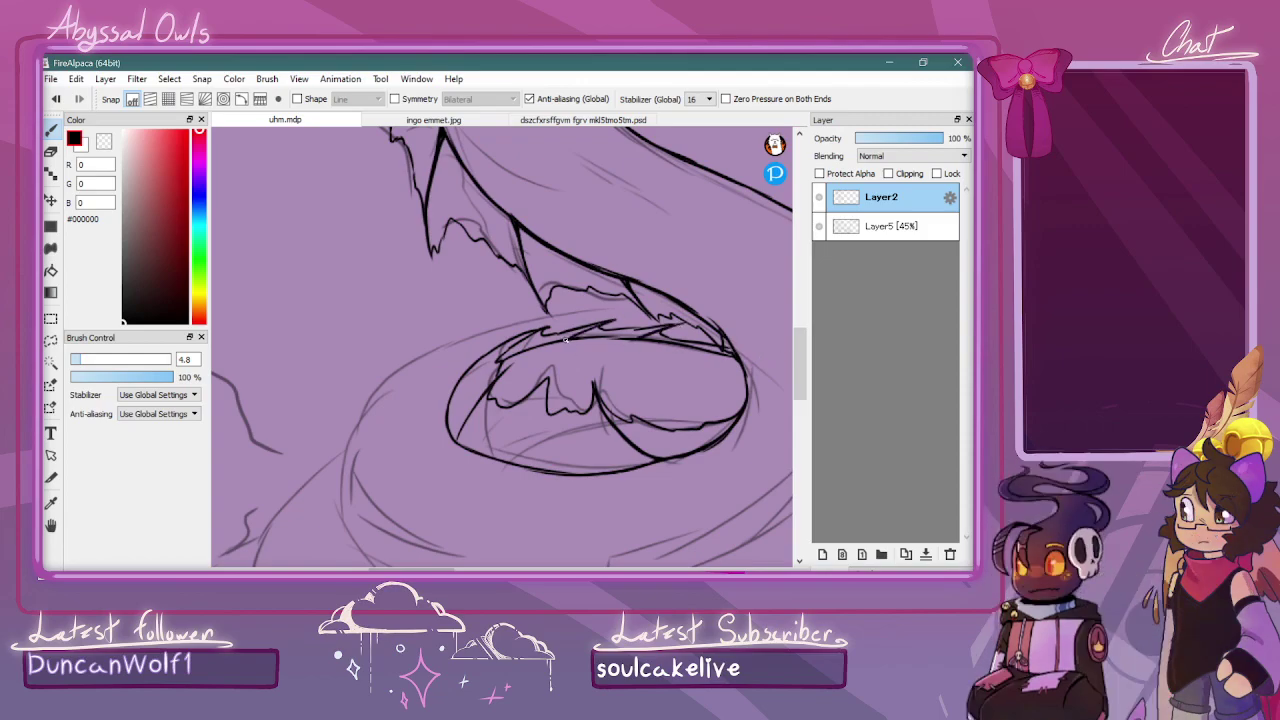
scroll(740, 300, "down", 5)
scroll(740, 300, "up", 5)
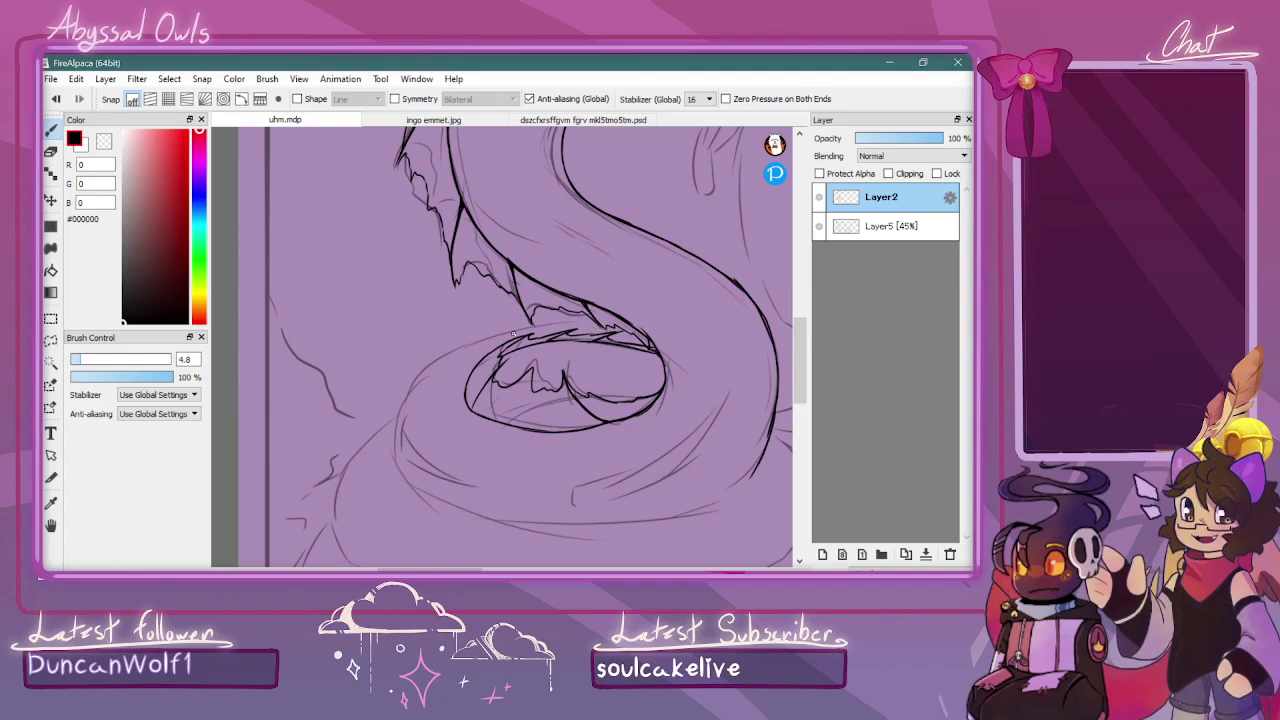
Ink the upper coil's outer edge from its top around the outer bend and along the underside to meet the neck line
mouse_move(532, 330)
left_mouse_down()
mouse_move(424, 370)
mouse_move(398, 405)
mouse_move(392, 446)
left_mouse_up()
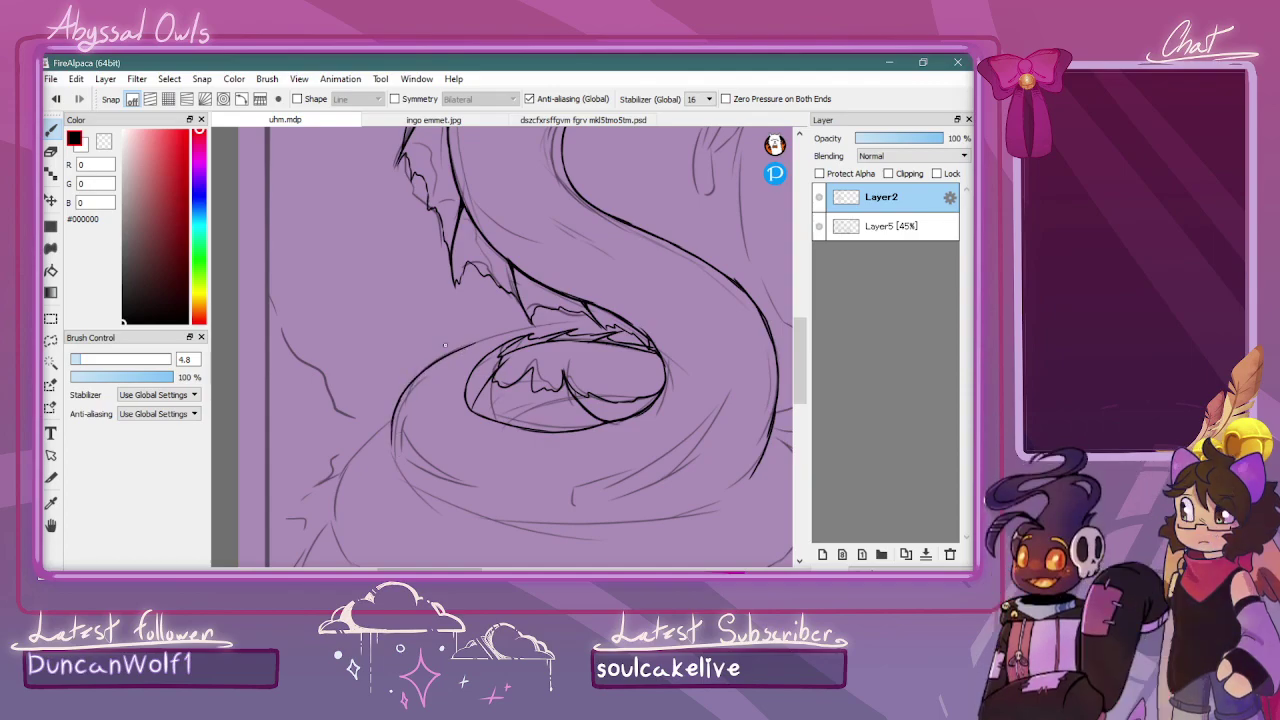
mouse_move(392, 436)
left_mouse_down()
mouse_move(402, 470)
mouse_move(392, 445)
mouse_move(440, 498)
mouse_move(420, 486)
mouse_move(525, 526)
mouse_move(483, 512)
mouse_move(546, 520)
left_mouse_up()
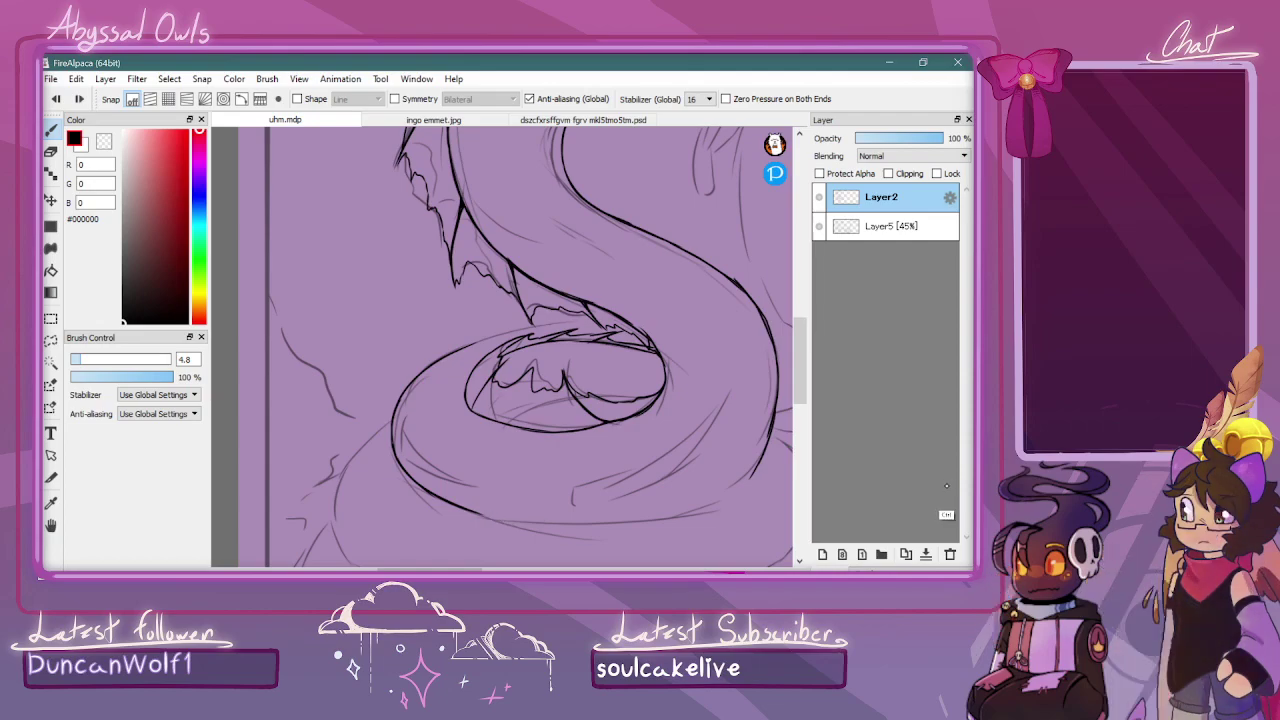
key("Right")
key("Right")
key("Right")
key("Right")
key("Right")
key("Right")
key("Left")
key("Left")
key("Left")
key("Left")
key("Left")
key("Left")
key("Left")
key("Left")
key("Left")
key("Left")
key("Left")
key("Left")
key("Left")
key("Left")
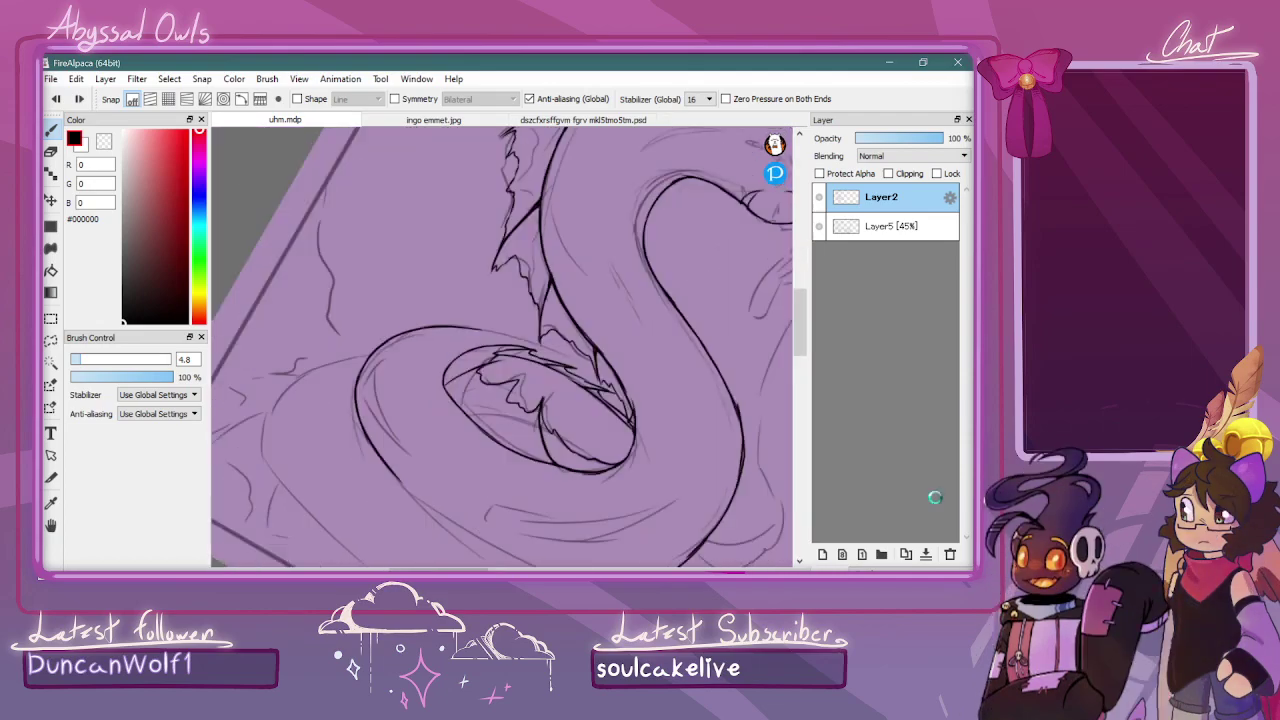
key("ctrl+Right")
key("ctrl+Right")
key("ctrl+Right")
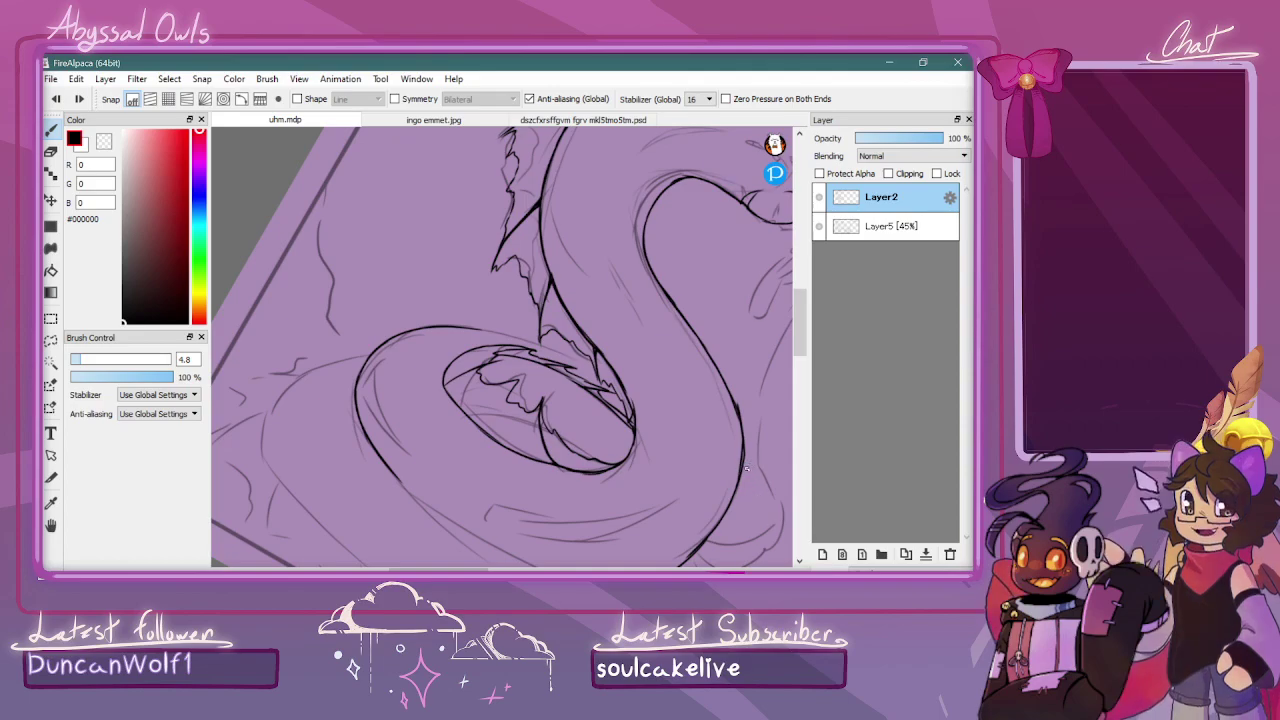
key("Right")
key("Right")
key("Right")
key("Right")
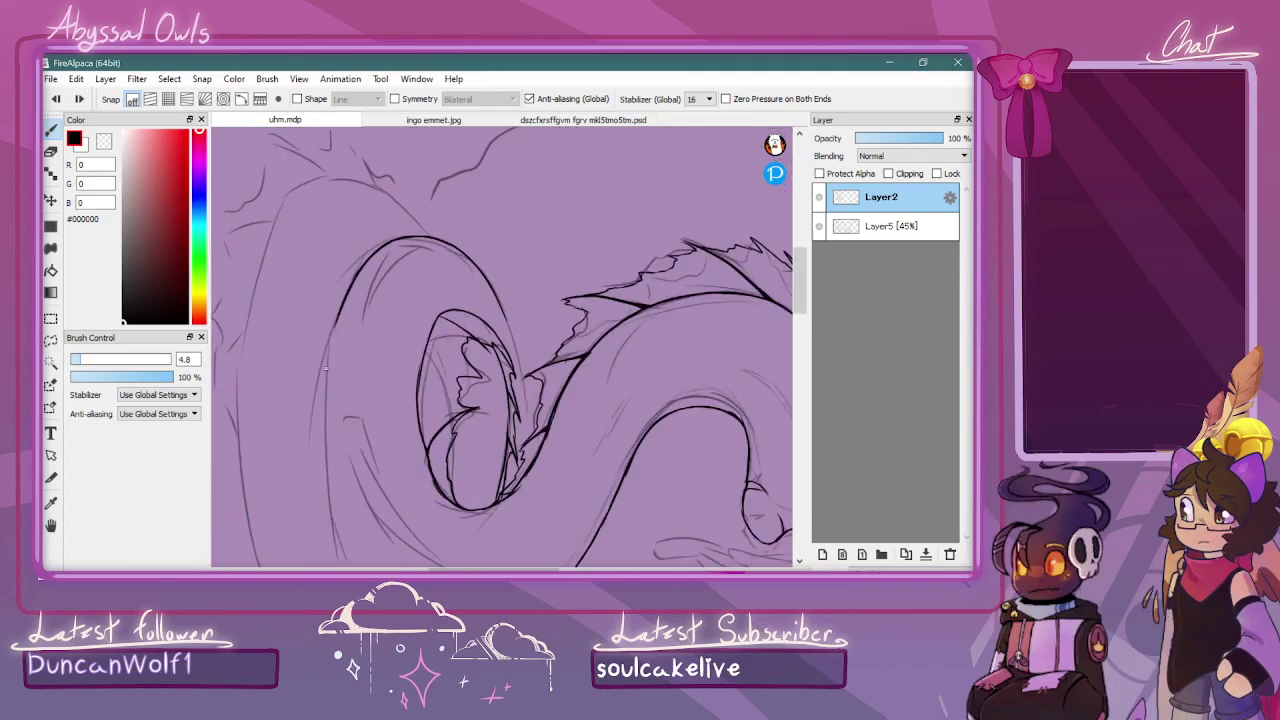
left_click_drag(340, 313, 322, 433)
scroll(778, 359, "down", 4)
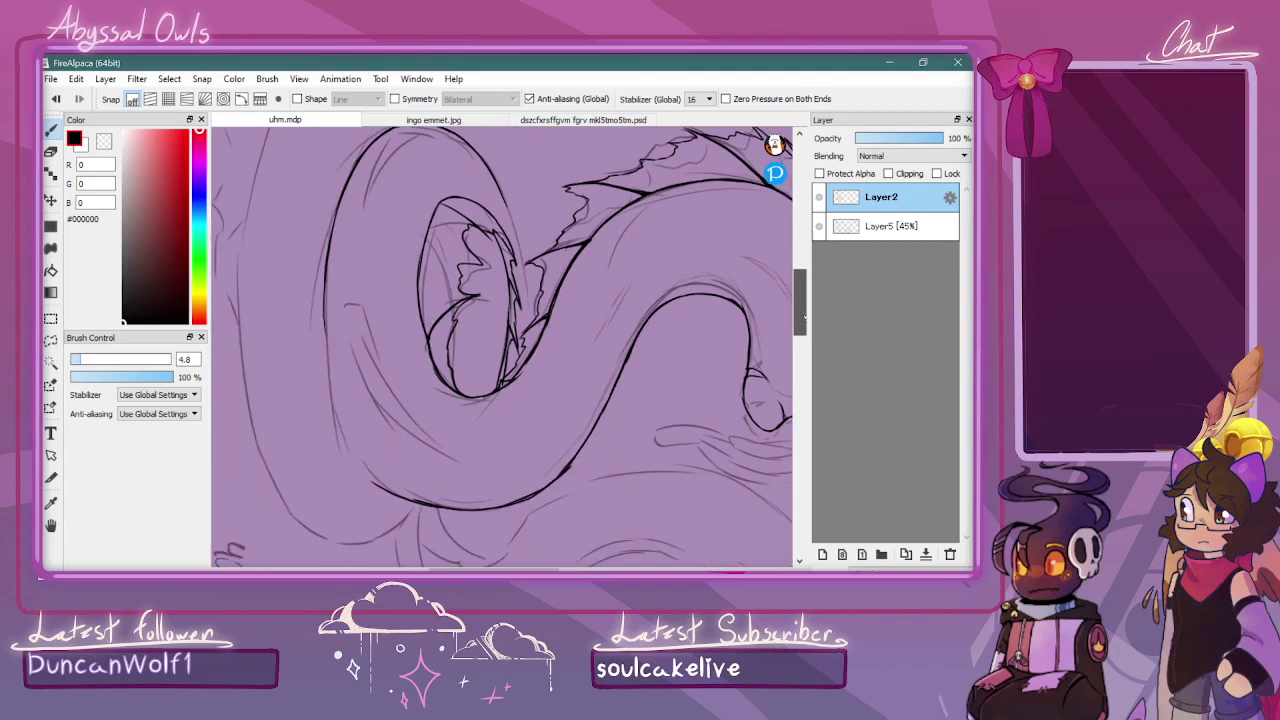
mouse_move(325, 255)
left_mouse_down()
mouse_move(331, 359)
mouse_move(363, 431)
mouse_move(349, 409)
mouse_move(392, 452)
left_mouse_up()
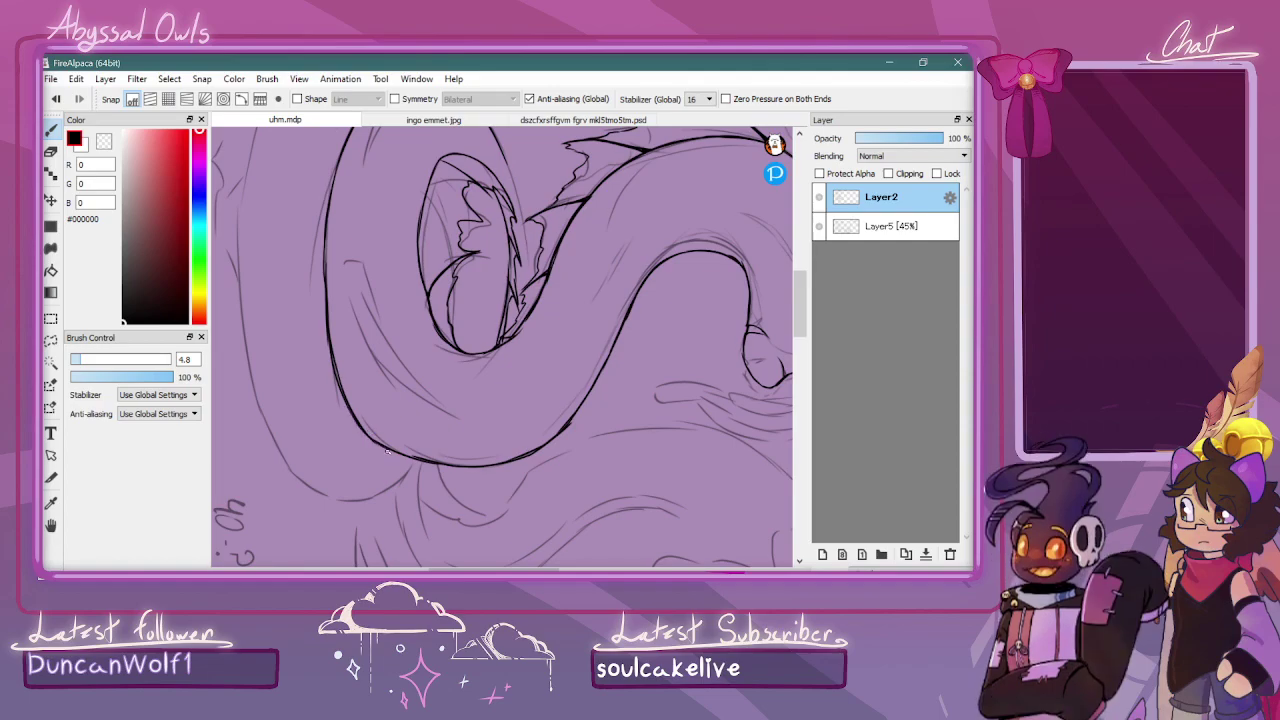
Clean up the upper coil's outer bend by erasing stray line edges and re-inking the uneven stretches
left_click(108, 142)
left_click_drag(326, 264, 347, 400)
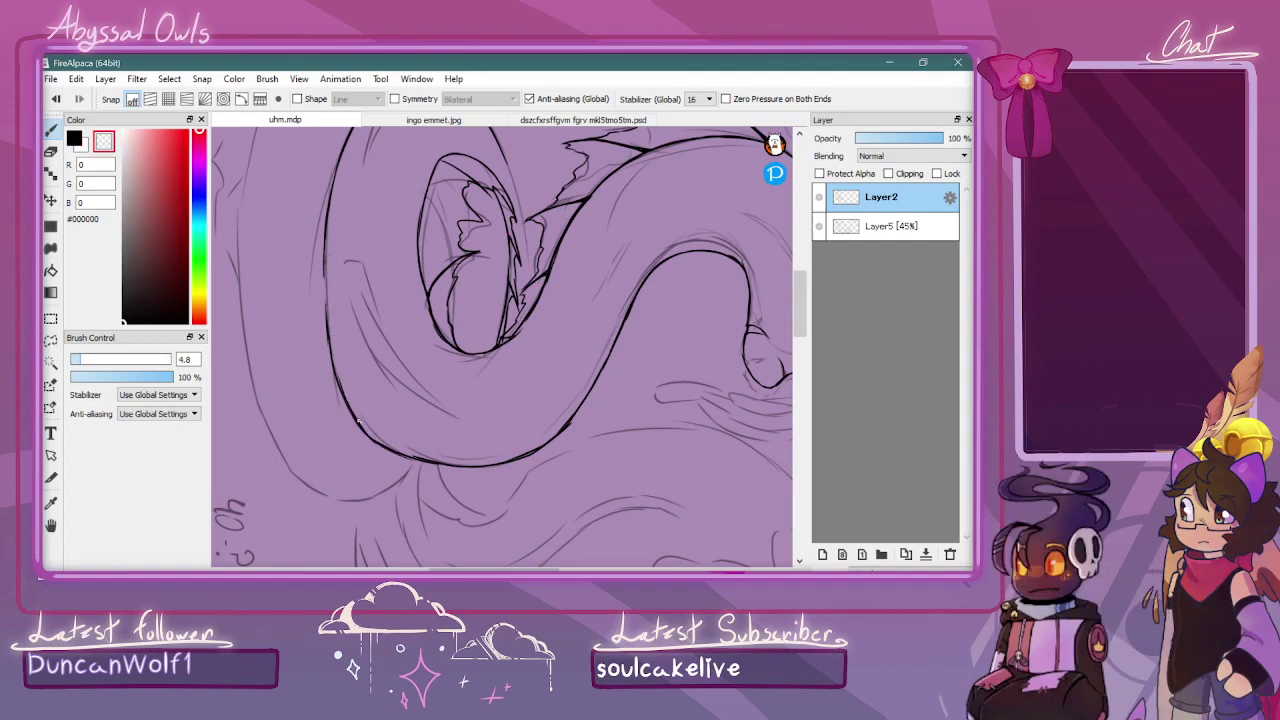
key("x")
left_click_drag(328, 268, 338, 390)
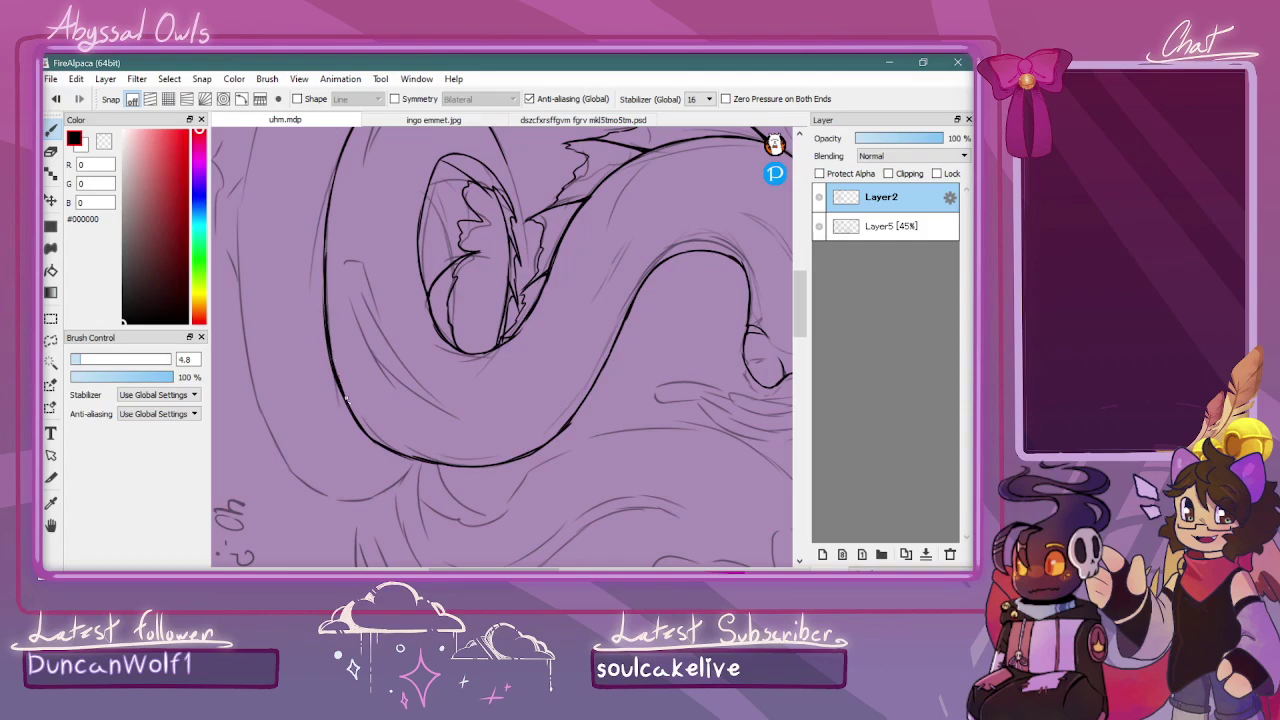
left_click_drag(355, 424, 386, 461)
key("x")
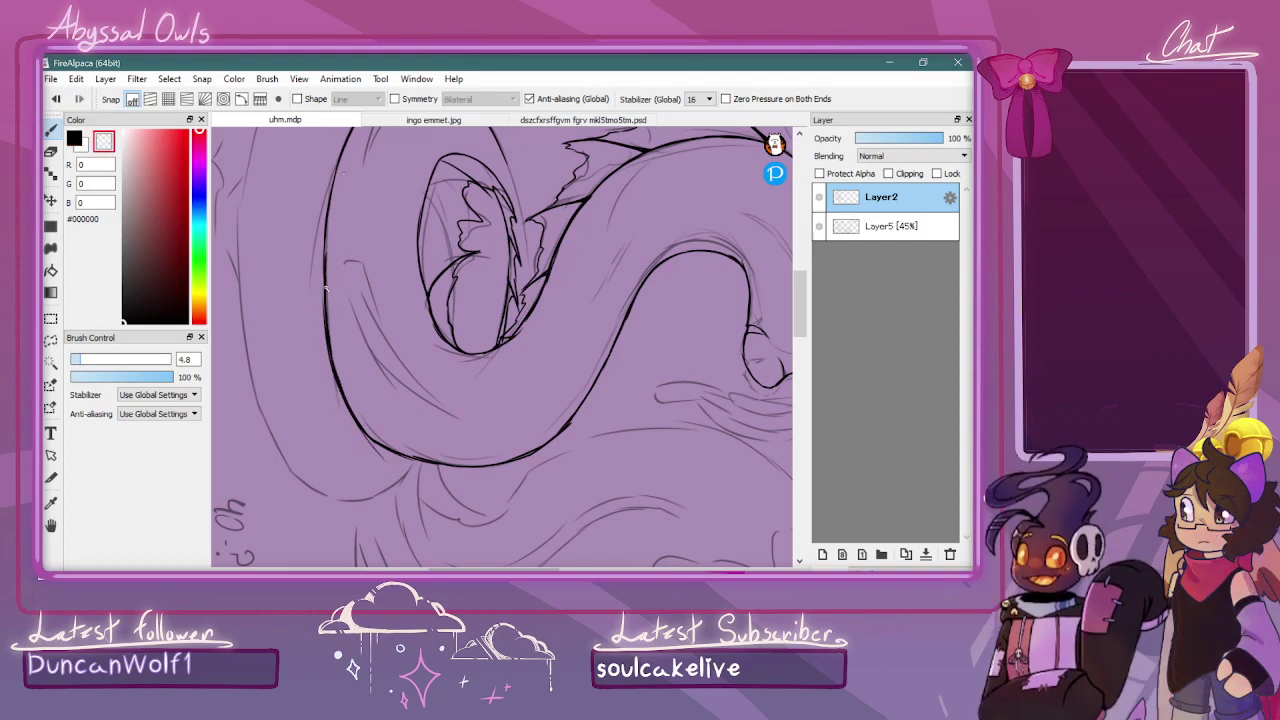
left_click_drag(333, 362, 342, 393)
Ink the upper coil's top edge across to the fins on the lower back
scroll(367, 412, "down", 3)
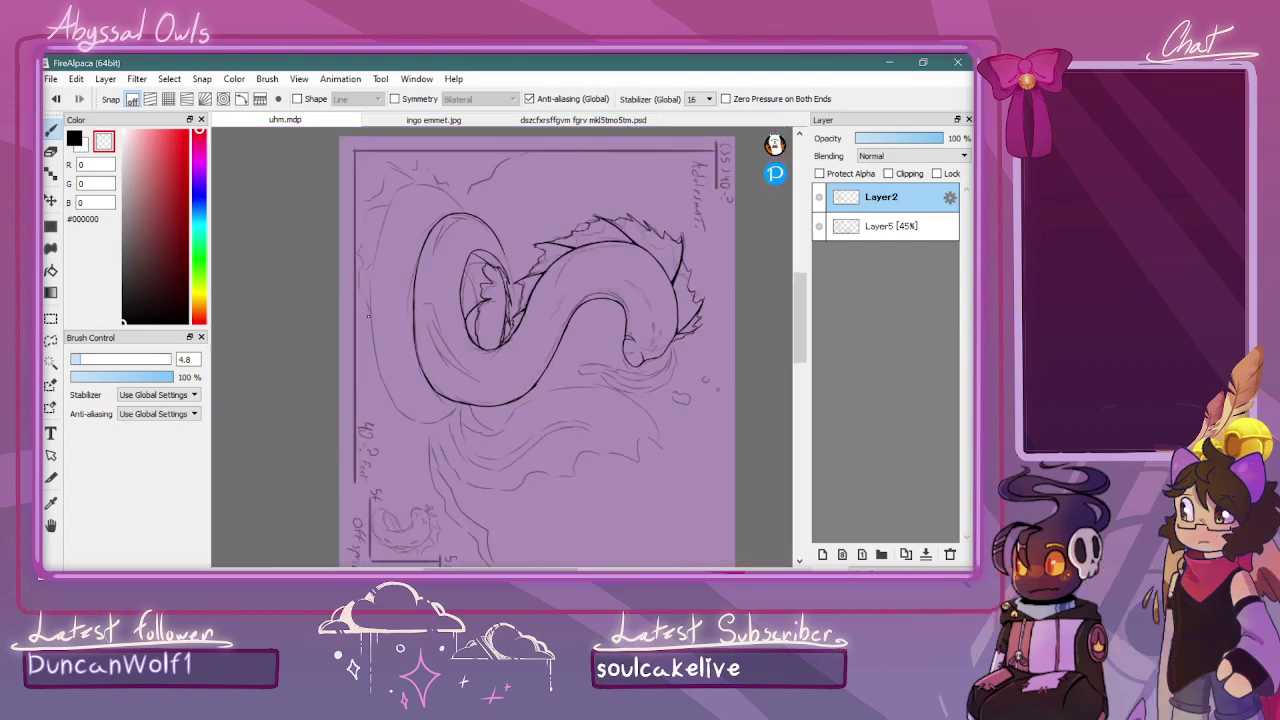
scroll(643, 217, "up", 2)
key("r")
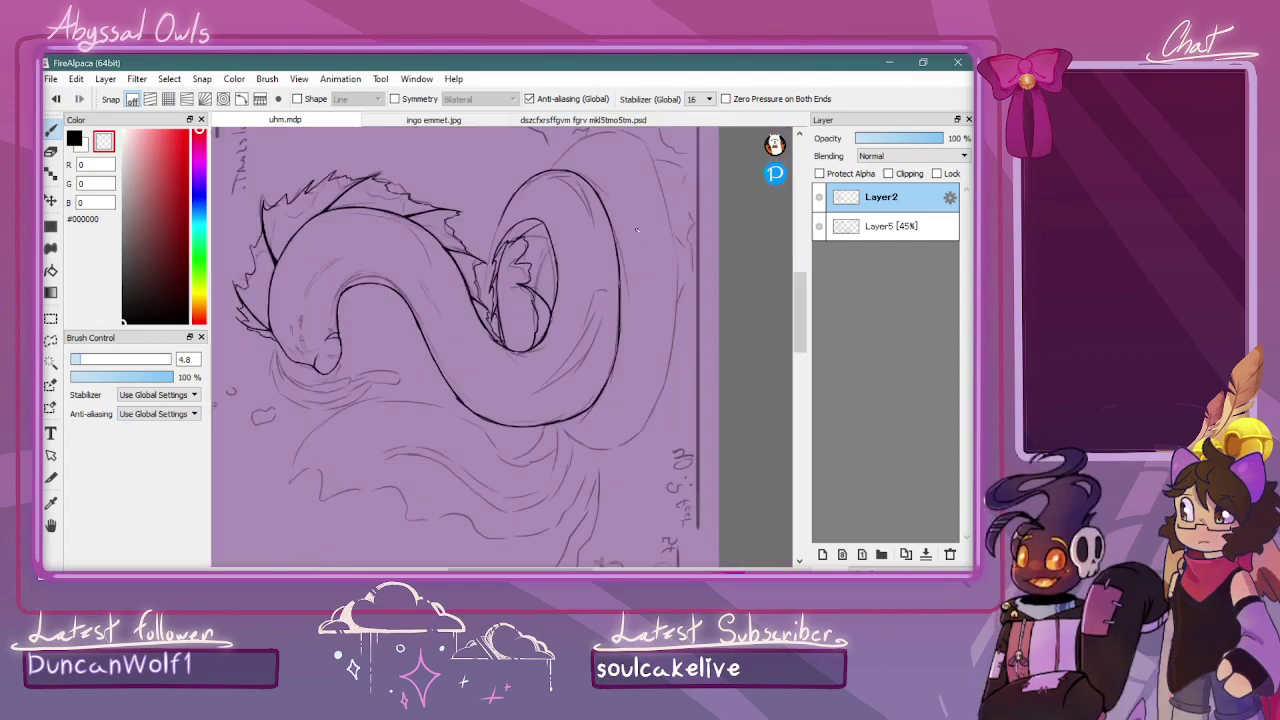
key("Left")
key("Right")
key("Right")
key("Right")
key("Right")
key("Right")
key("Right")
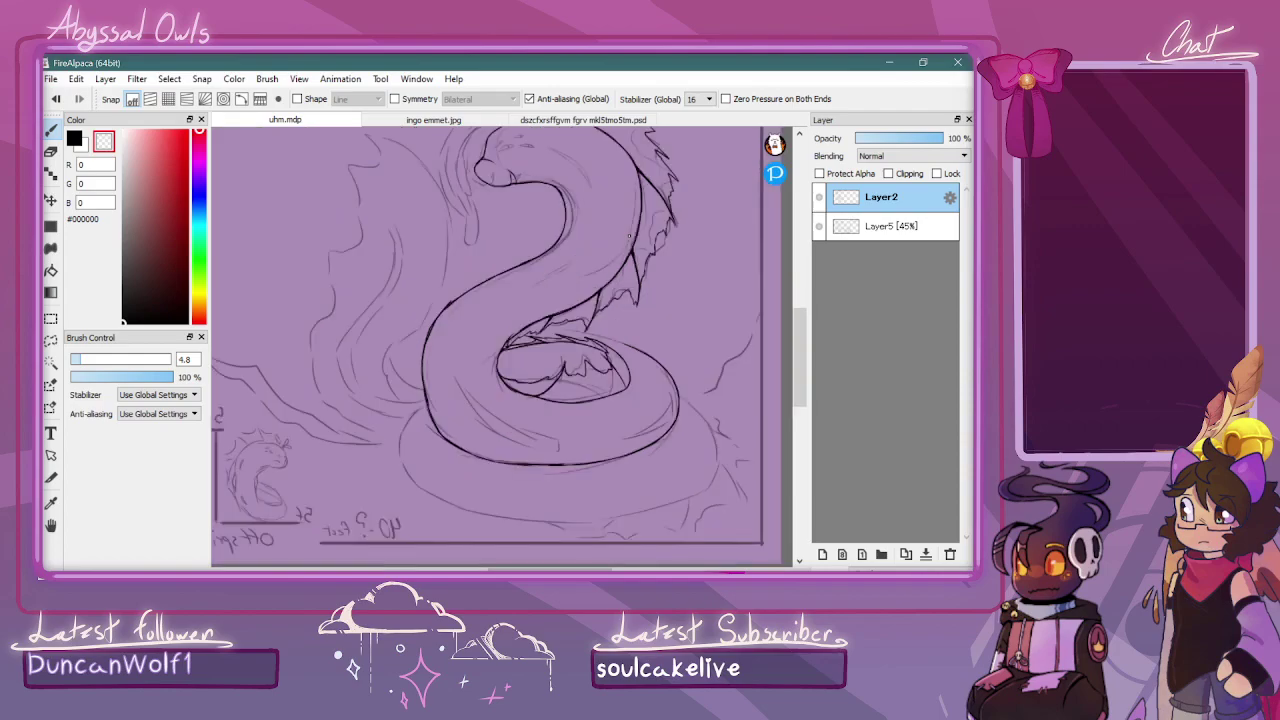
key("r")
scroll(629, 236, "up", 3)
key("x")
left_click_drag(447, 569, 424, 569)
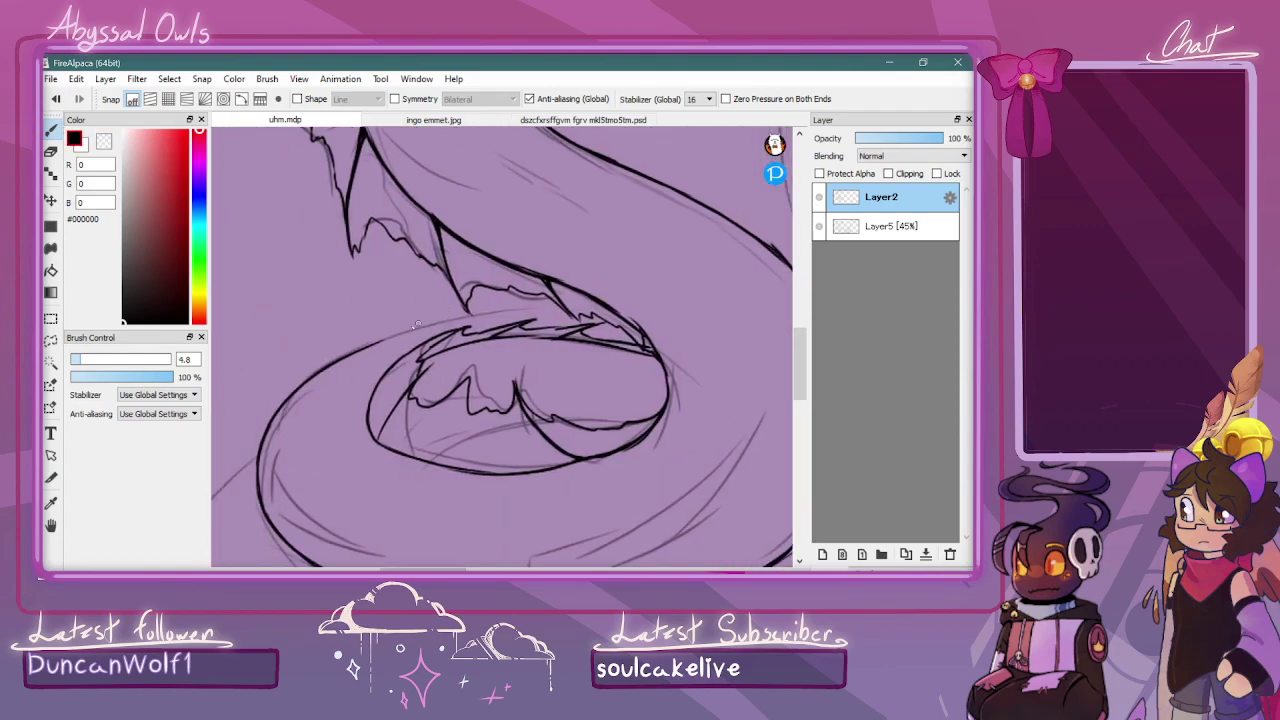
mouse_move(362, 348)
left_mouse_down()
mouse_move(523, 309)
mouse_move(463, 318)
mouse_move(579, 318)
left_mouse_up()
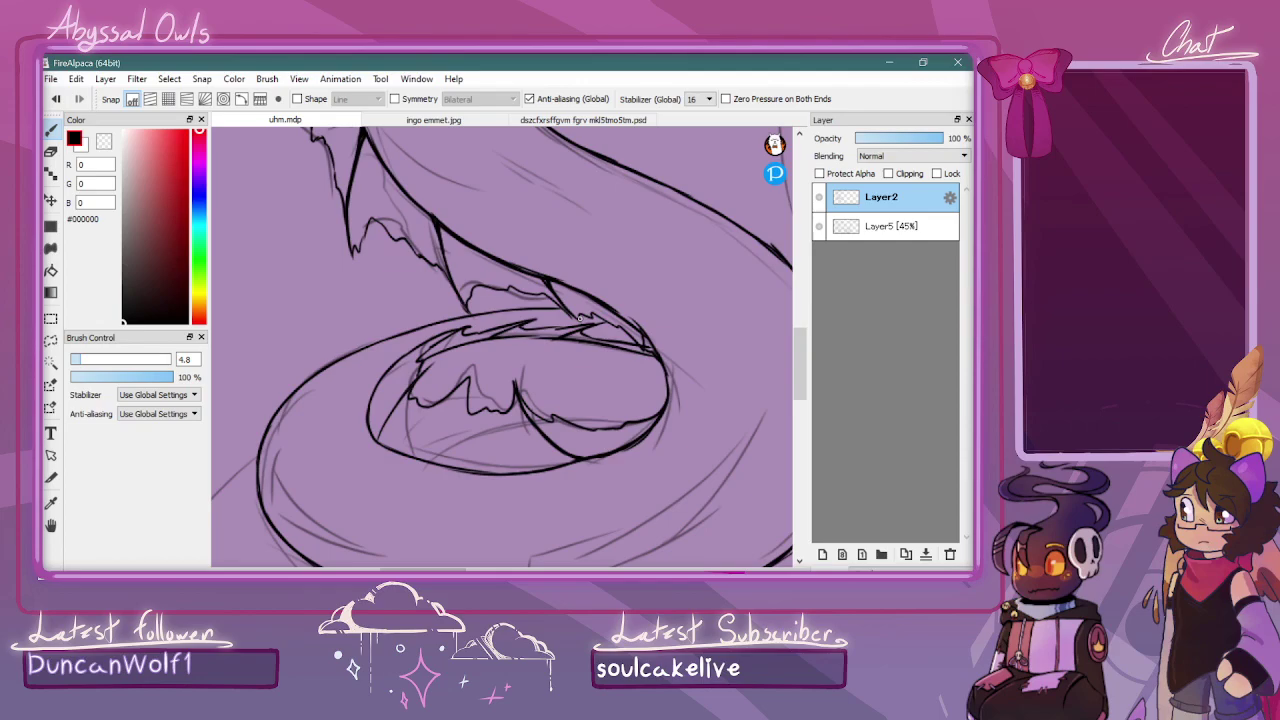
key("ctrl+Down")
key("ctrl+Down")
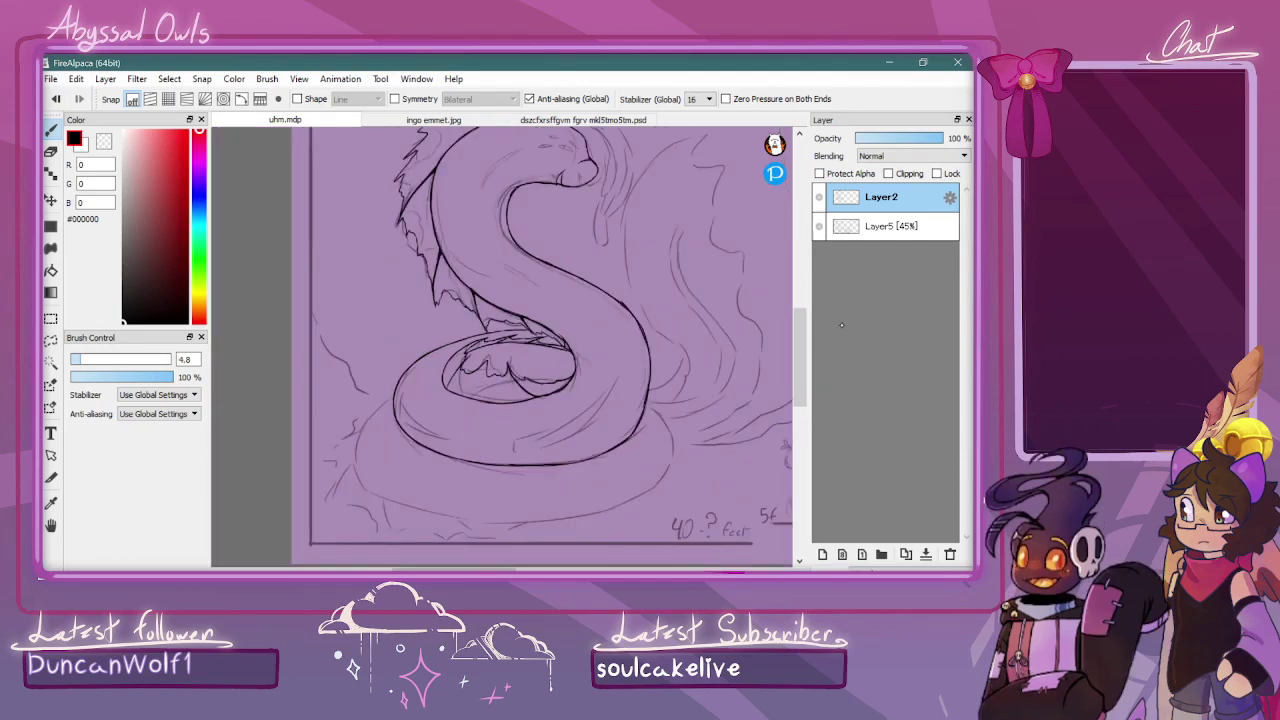
left_click_drag(804, 345, 811, 367)
key("ctrl+Up")
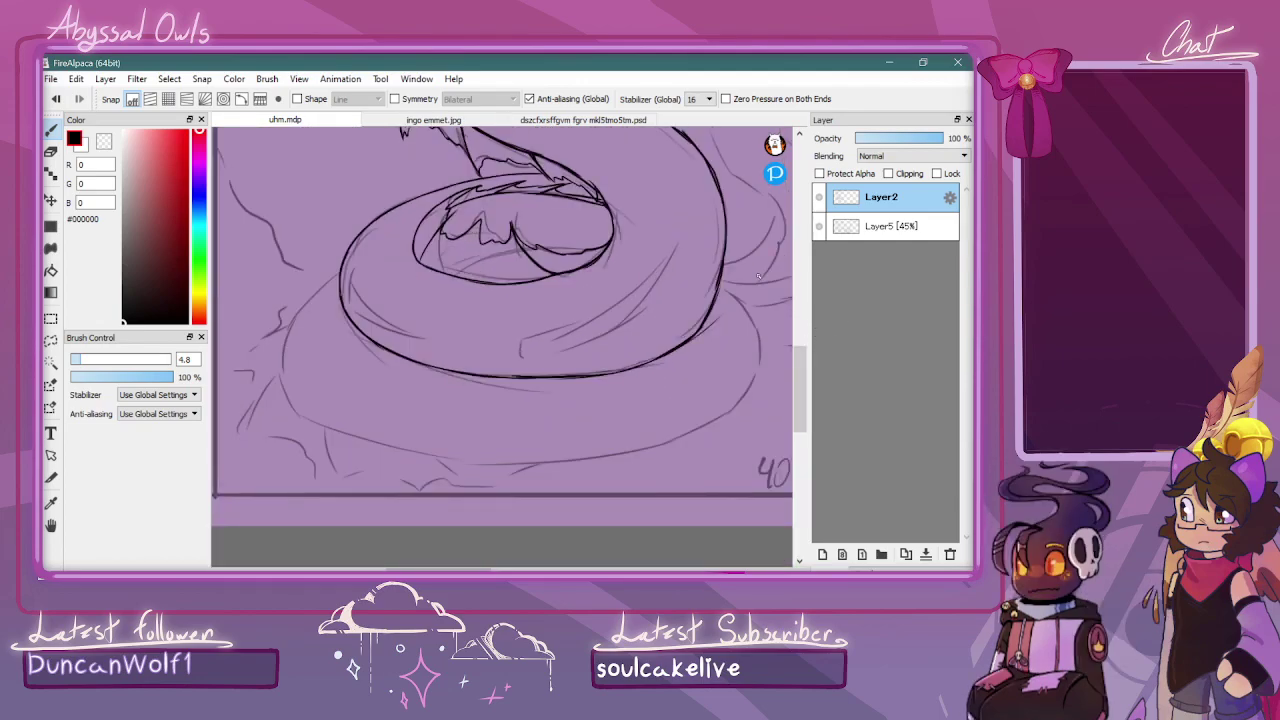
mouse_move(341, 268)
left_mouse_down()
mouse_move(293, 335)
mouse_move(296, 319)
mouse_move(289, 350)
mouse_move(296, 318)
mouse_move(317, 411)
mouse_move(295, 387)
mouse_move(374, 442)
mouse_move(338, 429)
mouse_move(472, 459)
left_mouse_up()
key("ctrl+z")
key("ctrl+z")
key("ctrl+z")
key("ctrl+z")
key("ctrl+z")
key("ctrl+z")
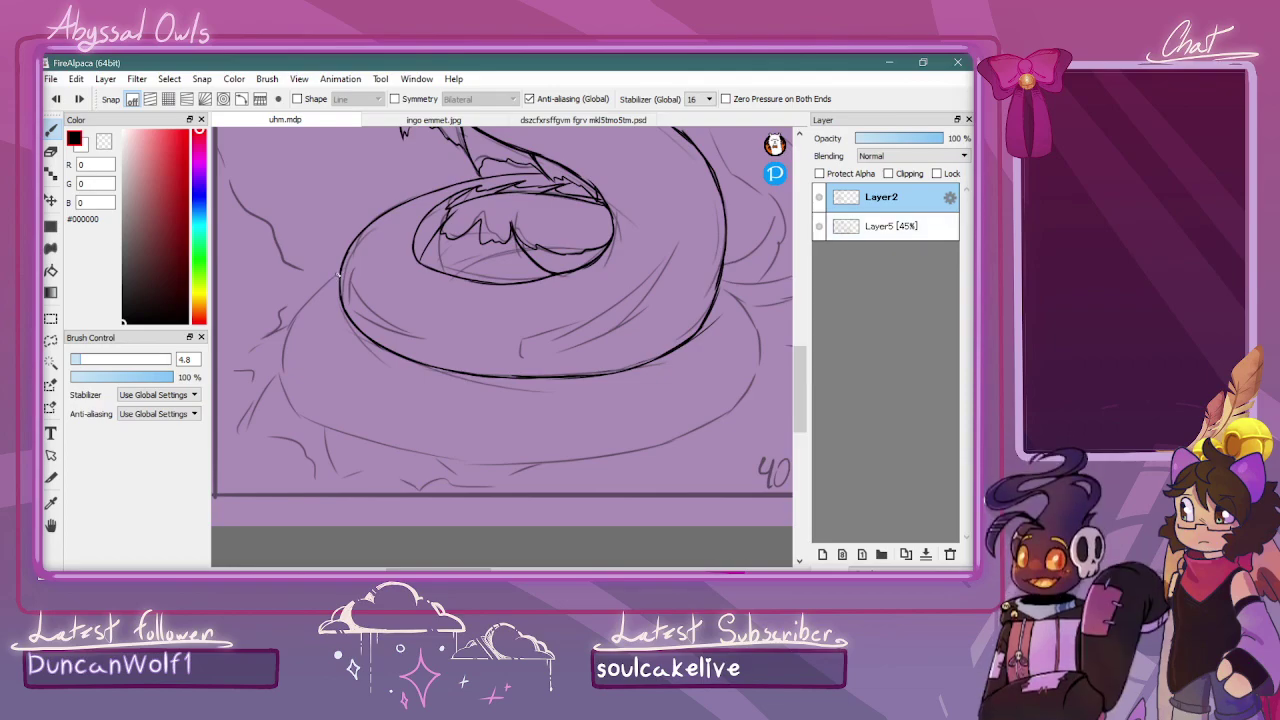
Ink the lower coil's outer edge from the upper coil around its outer bend, redrawing the uneven side stroke
mouse_move(296, 303)
left_mouse_down()
mouse_move(292, 406)
mouse_move(356, 436)
mouse_move(478, 452)
left_mouse_up()
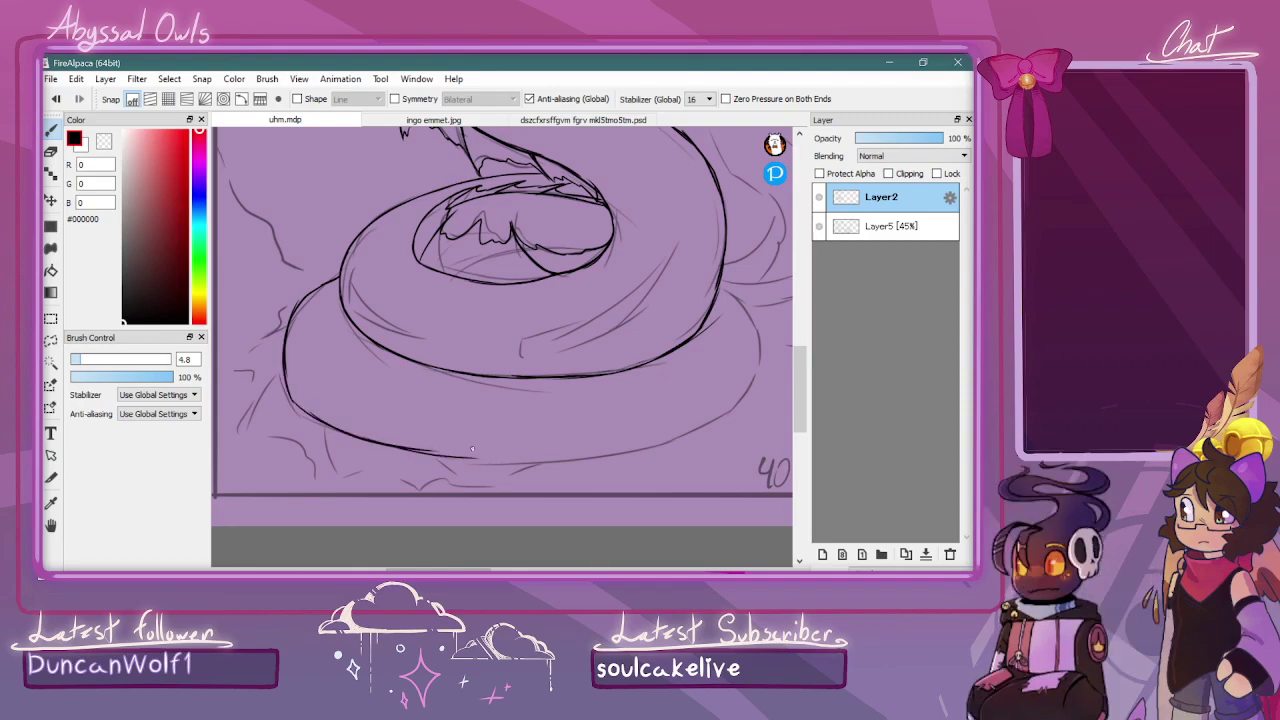
key("Right")
key("Right")
key("Right")
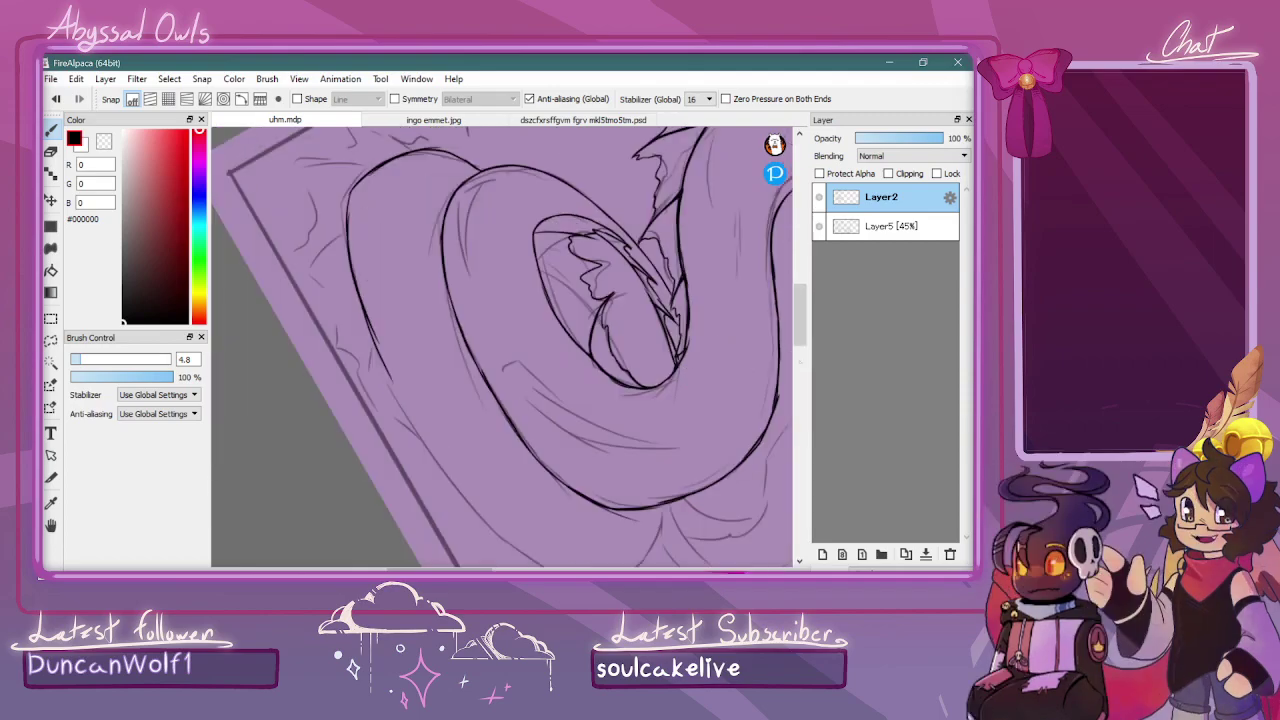
key("ctrl+z")
key("ctrl+z")
key("ctrl+z")
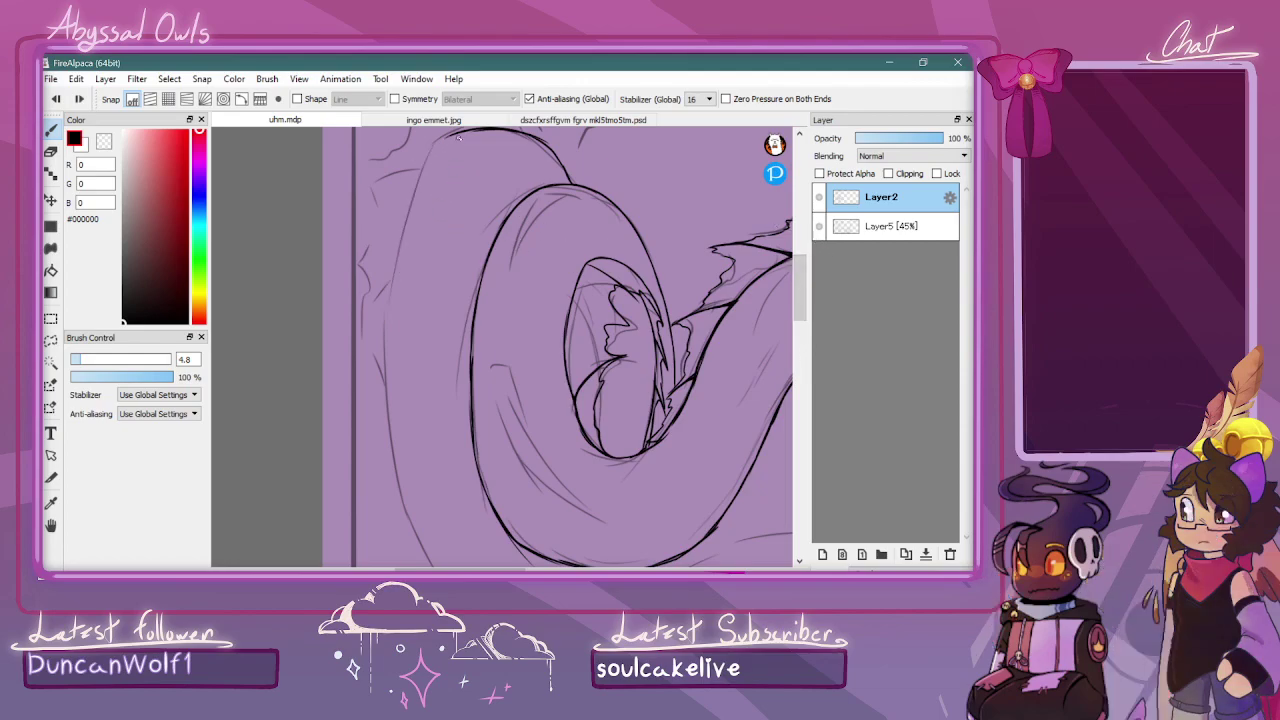
mouse_move(448, 141)
left_mouse_down()
mouse_move(399, 214)
mouse_move(416, 194)
mouse_move(391, 300)
mouse_move(398, 258)
mouse_move(389, 422)
left_mouse_up()
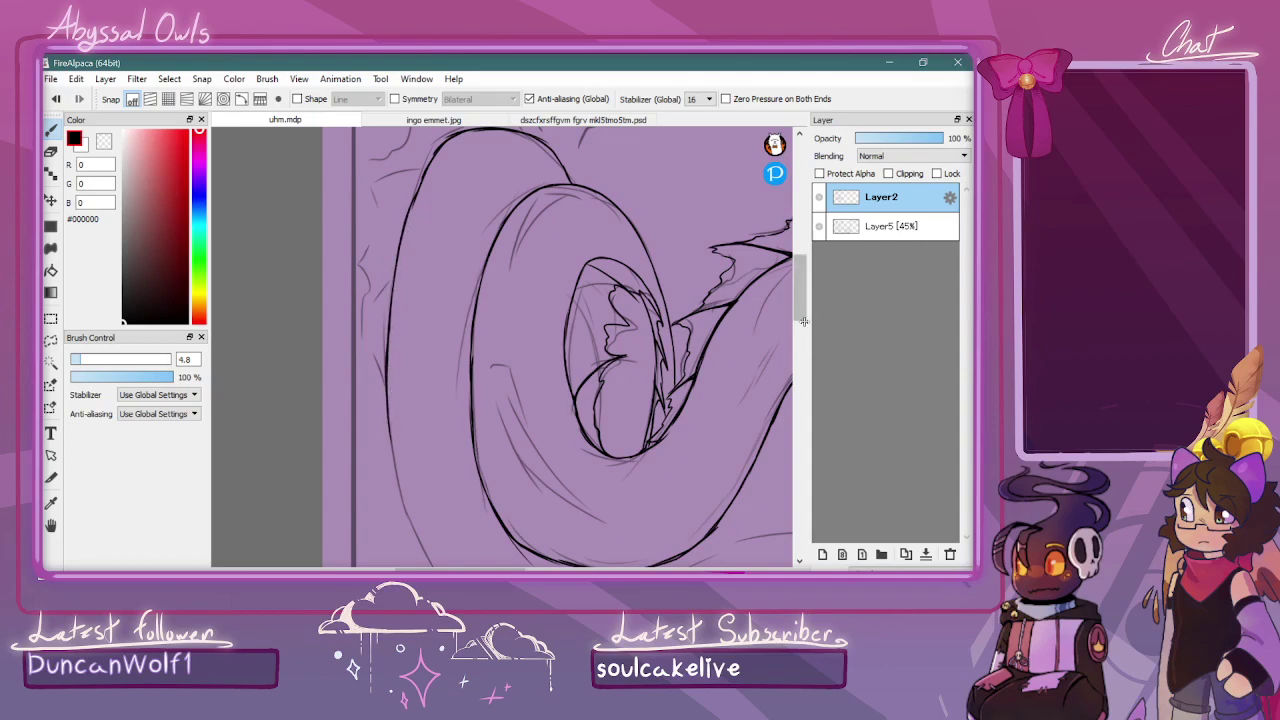
Ink the lower coil's underside and far bend until it joins the upper coil, redoing strokes that stray from the sketch
scroll(798, 290, "down", 5)
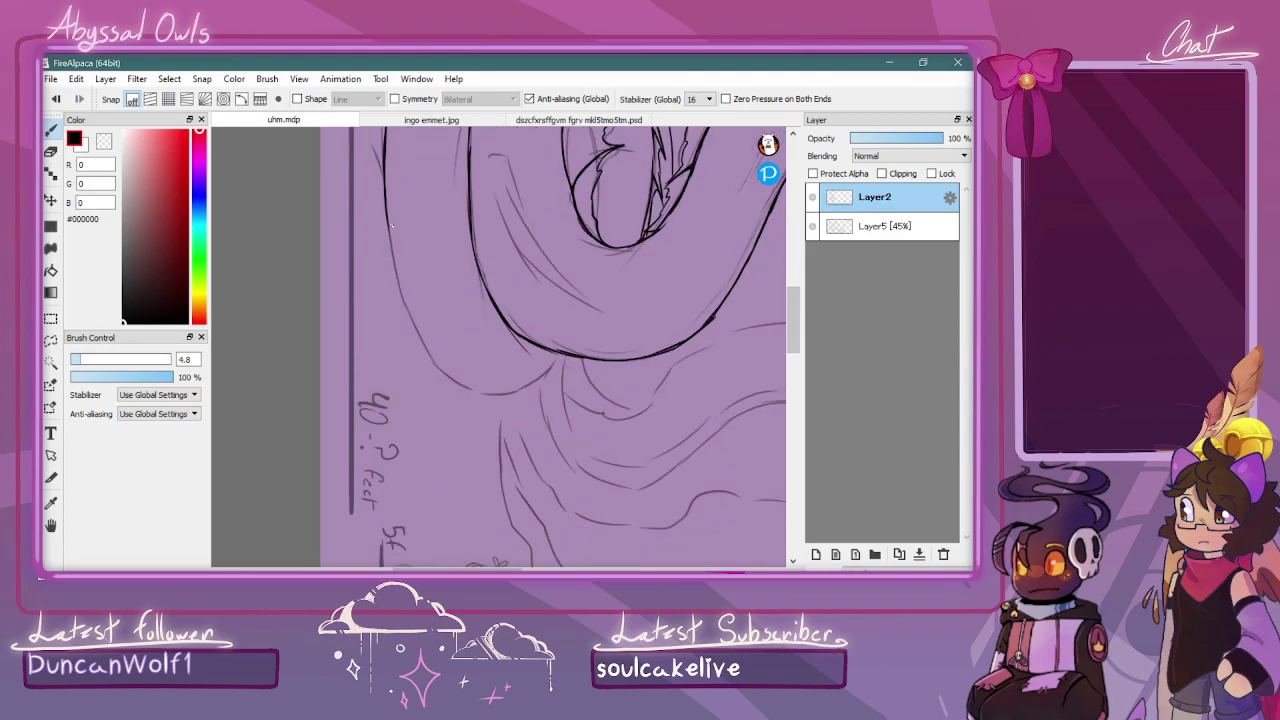
left_click_drag(388, 224, 426, 361)
key("ctrl+z")
key("ctrl+z")
mouse_move(387, 218)
left_mouse_down()
mouse_move(418, 349)
mouse_move(400, 305)
mouse_move(447, 385)
left_mouse_up()
key("ctrl+z")
mouse_move(388, 223)
left_mouse_down()
mouse_move(417, 341)
mouse_move(447, 384)
left_mouse_up()
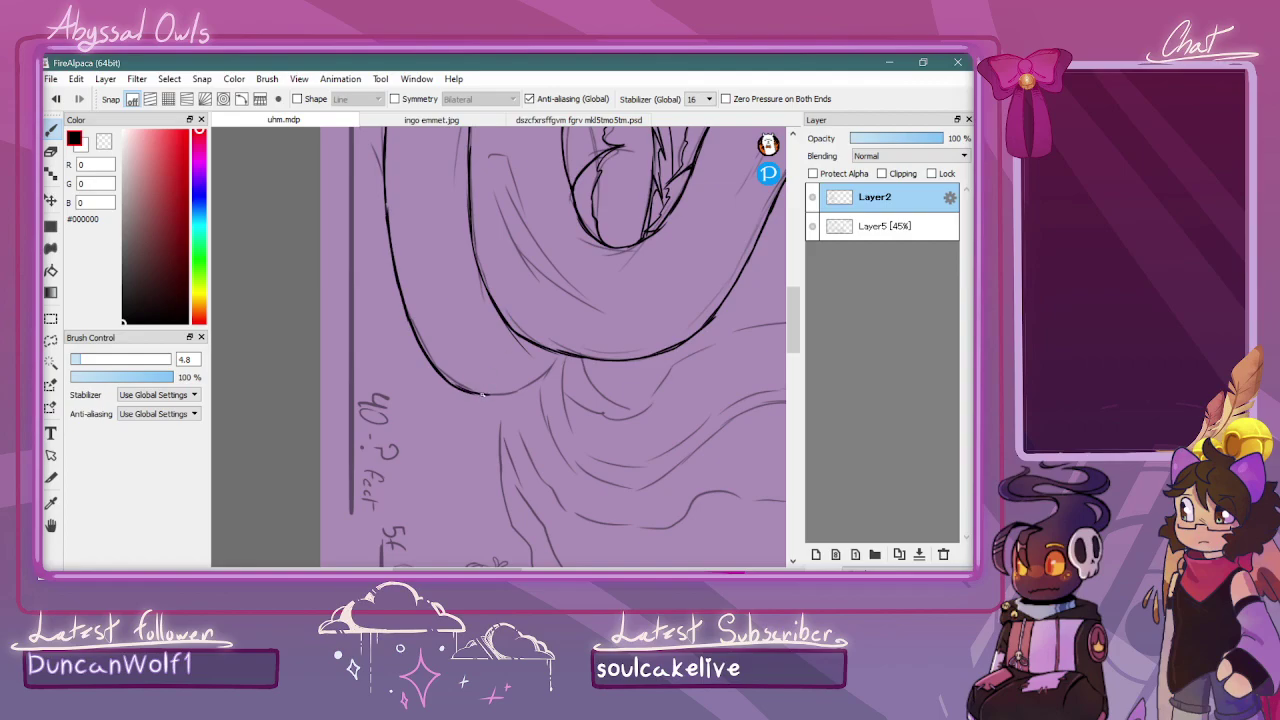
key("ctrl+z")
left_click_drag(482, 395, 544, 373)
Examine the whole serpent's line art in a mirrored view, from the head down to both coils
key("r")
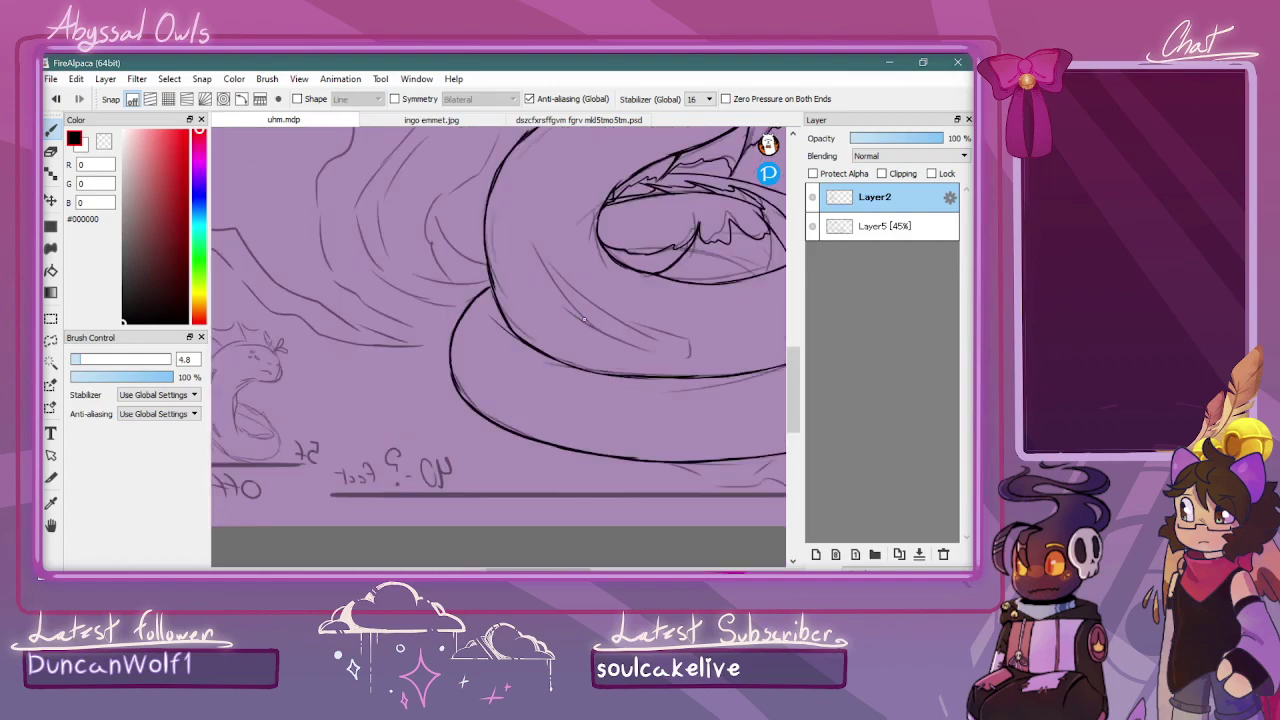
left_click_drag(547, 568, 583, 568)
key("ctrl+minus")
key("ctrl+minus")
key("ctrl+minus")
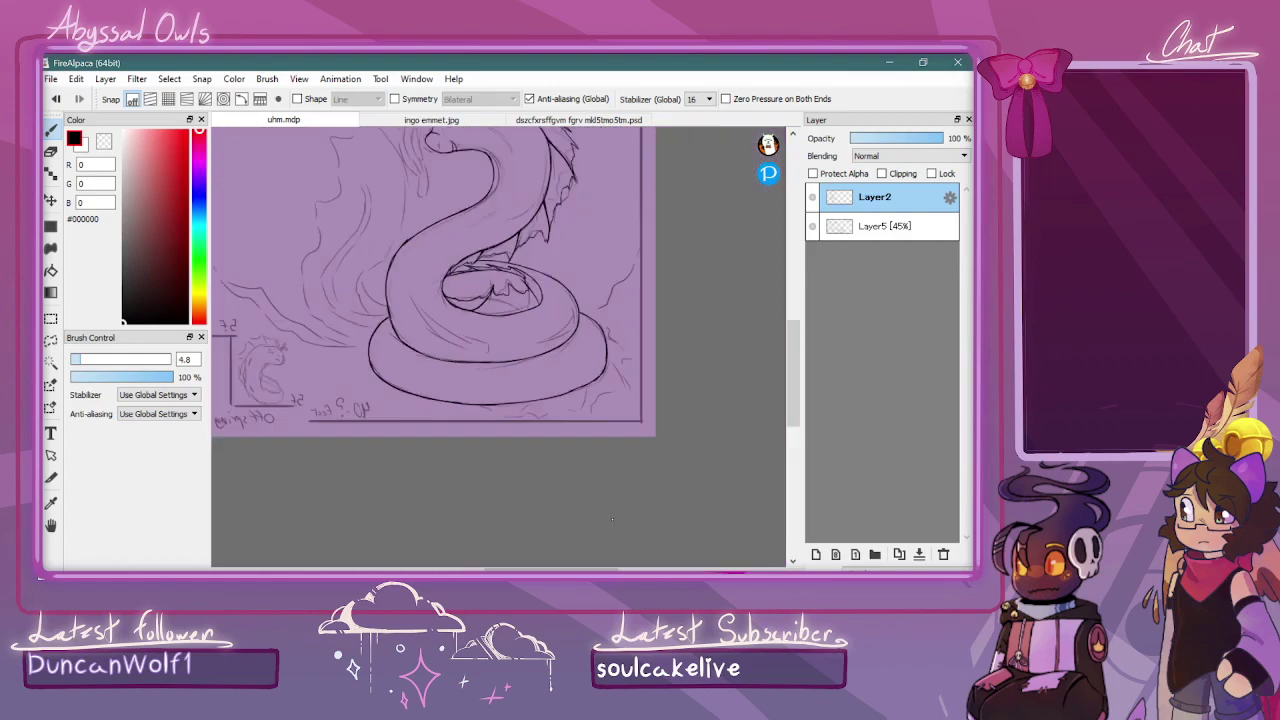
scroll(808, 371, "up", 5)
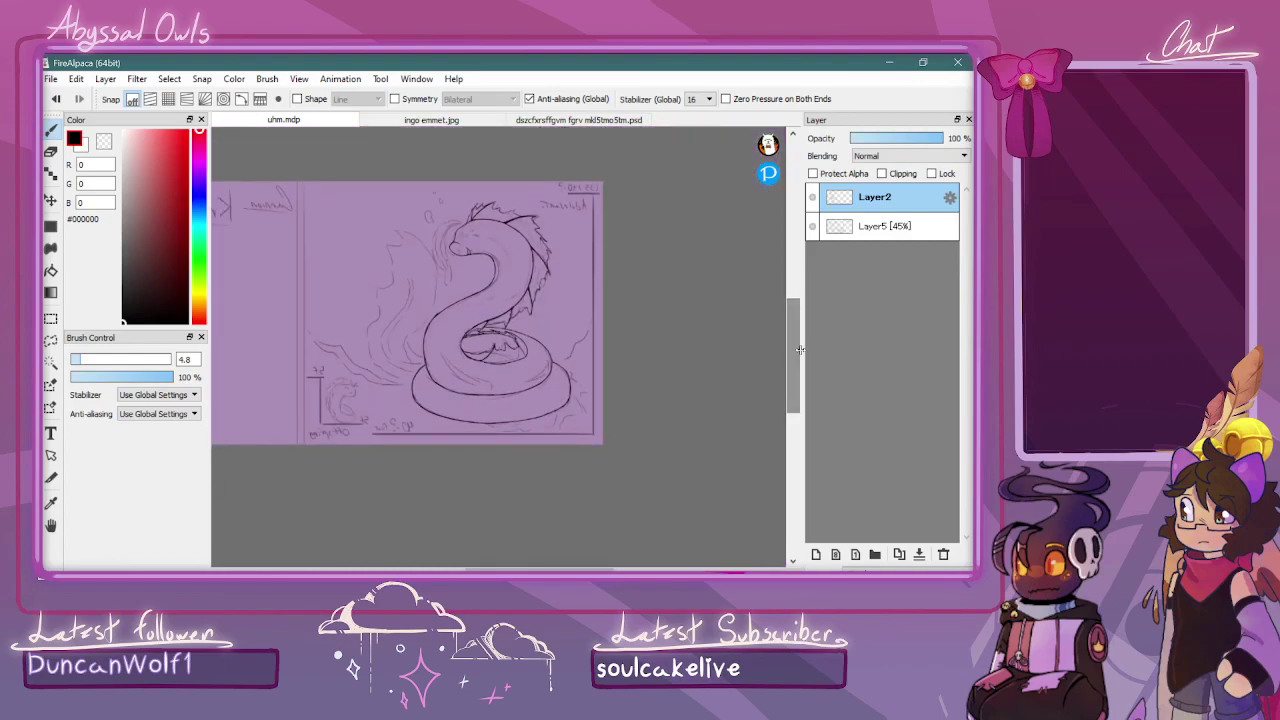
scroll(488, 490, "up", 2)
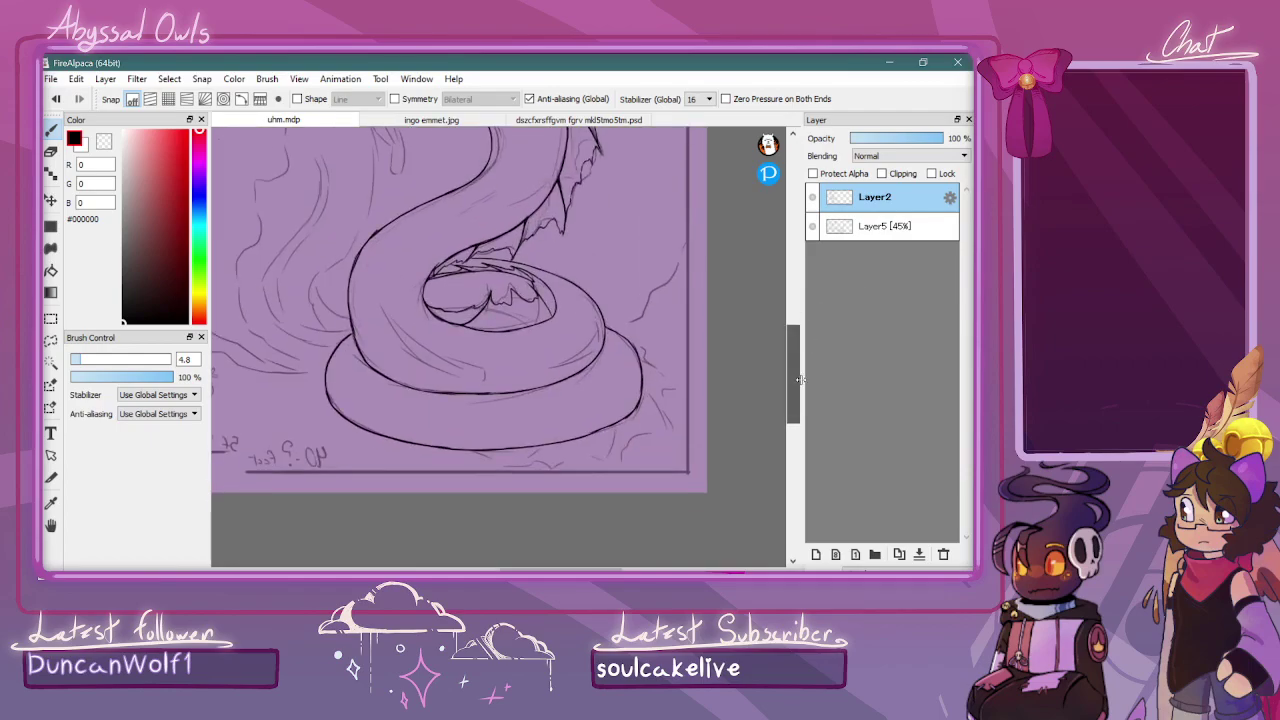
Ink the fin spines and jagged webbing along the lower coil's underside and outer bend
left_click_drag(578, 478, 507, 527)
left_click_drag(676, 447, 662, 518)
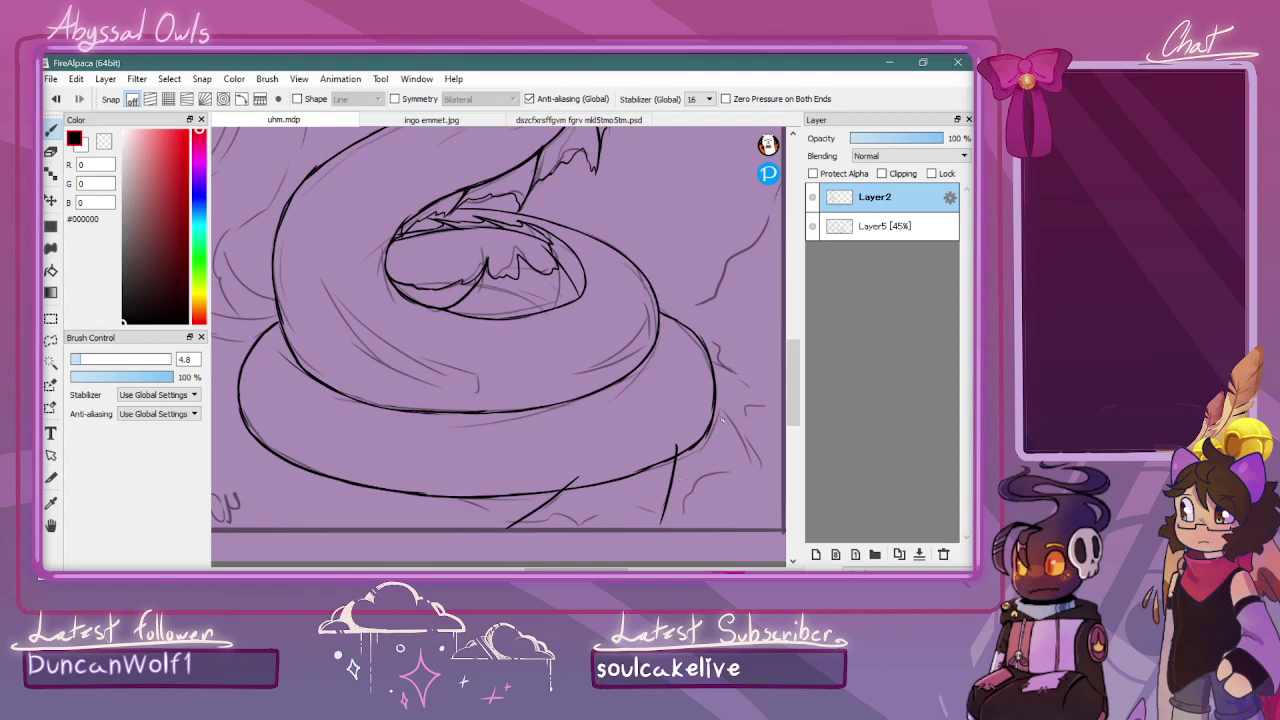
left_click_drag(716, 404, 770, 462)
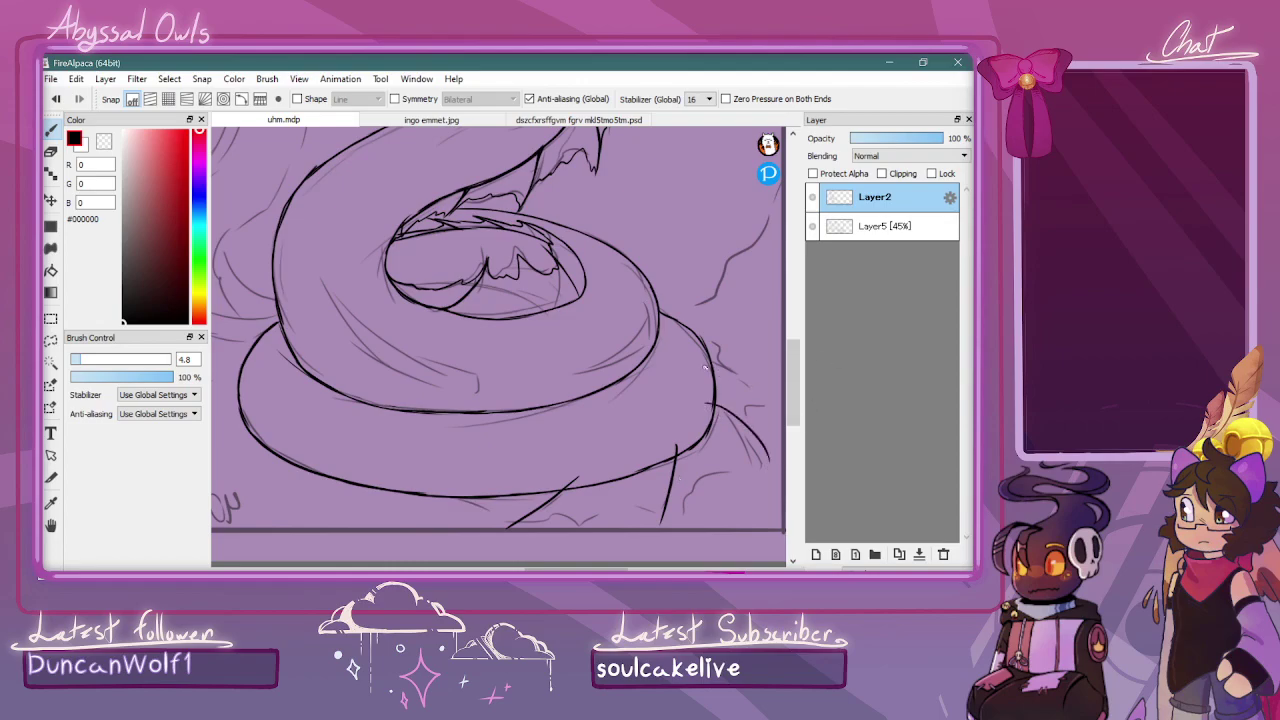
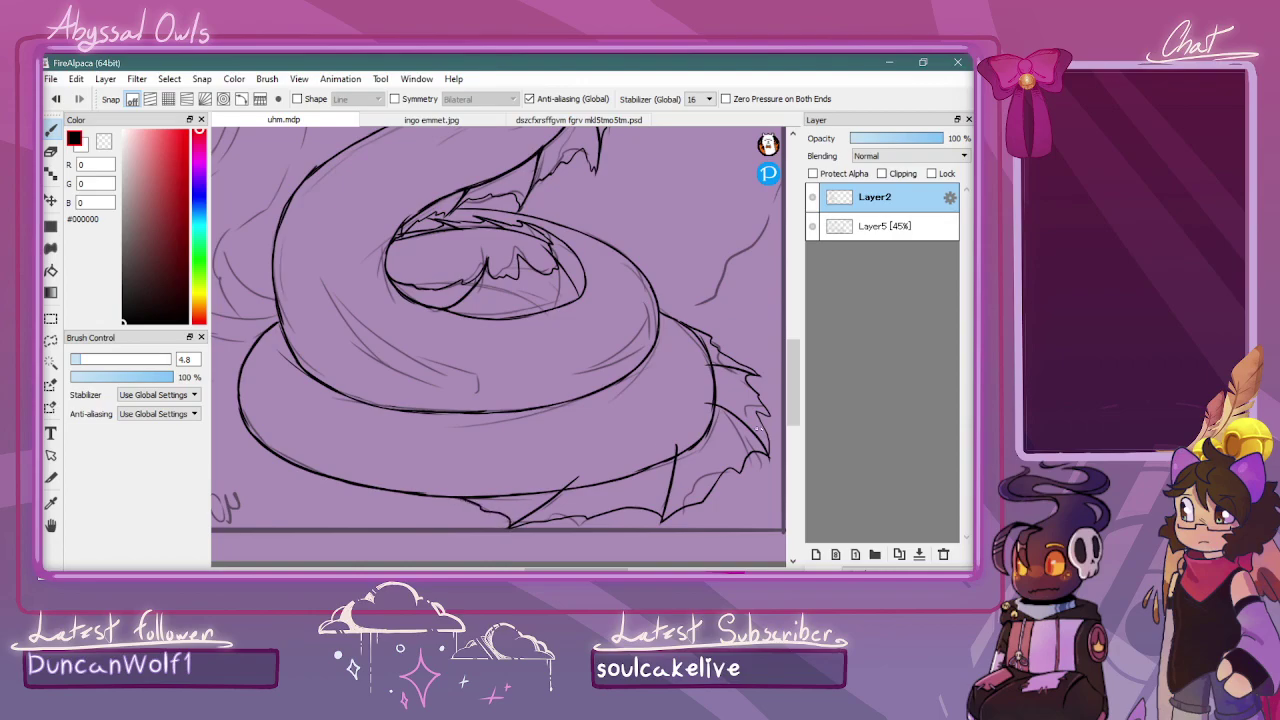
Ink three narrow crescent gill slits behind the eyes on the serpent's head, each smaller than the one before
scroll(497, 343, "down", 3)
scroll(497, 343, "up", 2)
left_click_drag(797, 374, 798, 309)
key("ctrl+Up")
key("ctrl+Up")
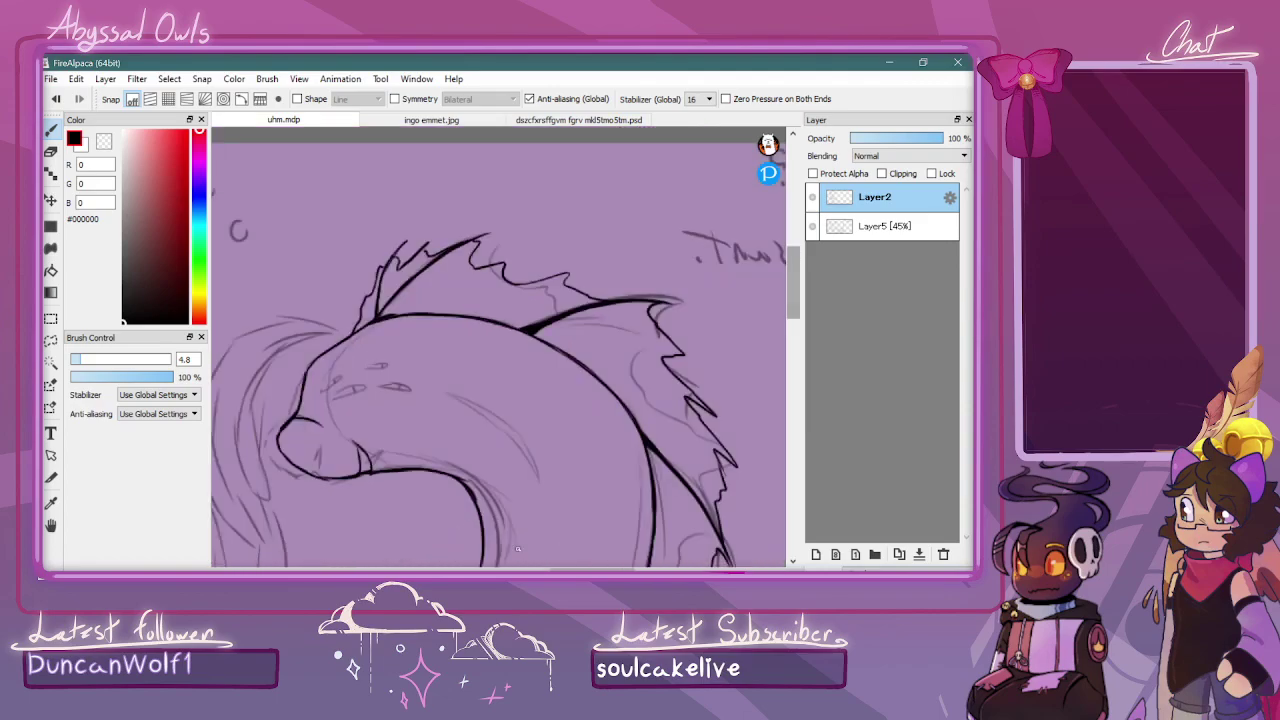
scroll(495, 338, "up", 2)
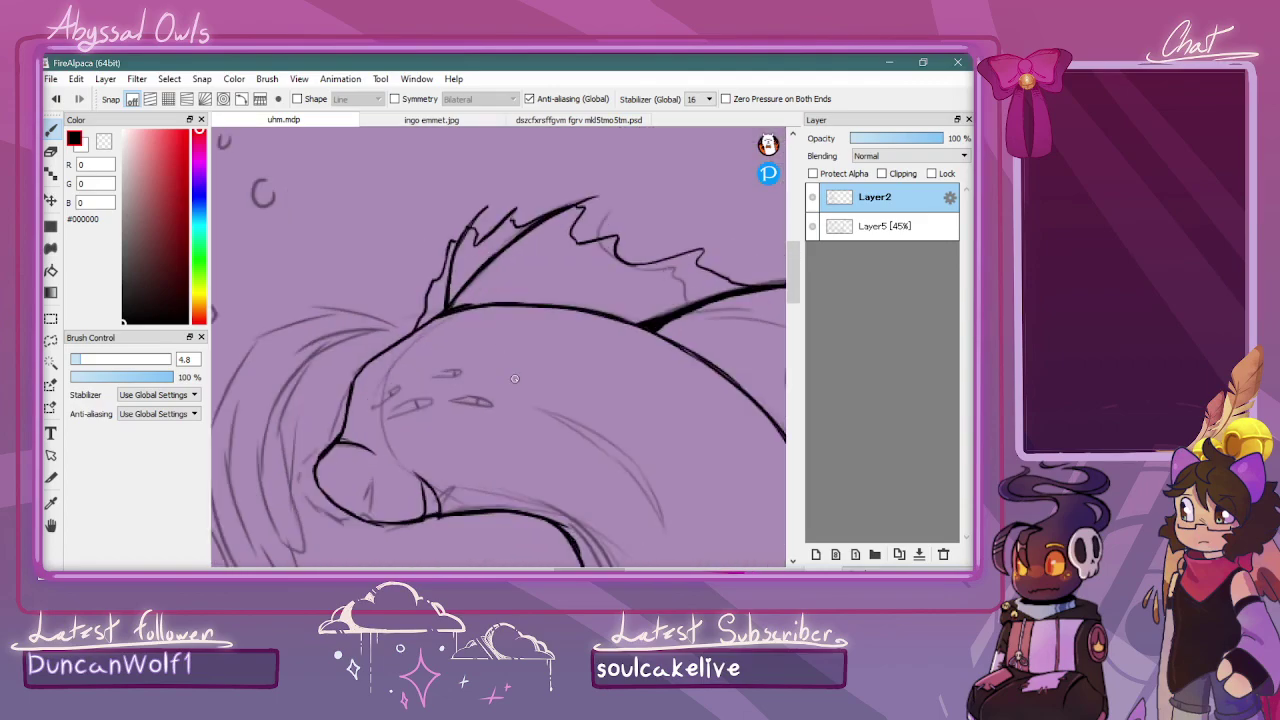
mouse_move(515, 436)
left_mouse_down()
mouse_move(518, 366)
mouse_move(533, 396)
mouse_move(517, 437)
left_mouse_up()
mouse_move(550, 384)
left_mouse_down()
mouse_move(547, 425)
mouse_move(557, 393)
mouse_move(567, 418)
mouse_move(573, 408)
left_mouse_up()
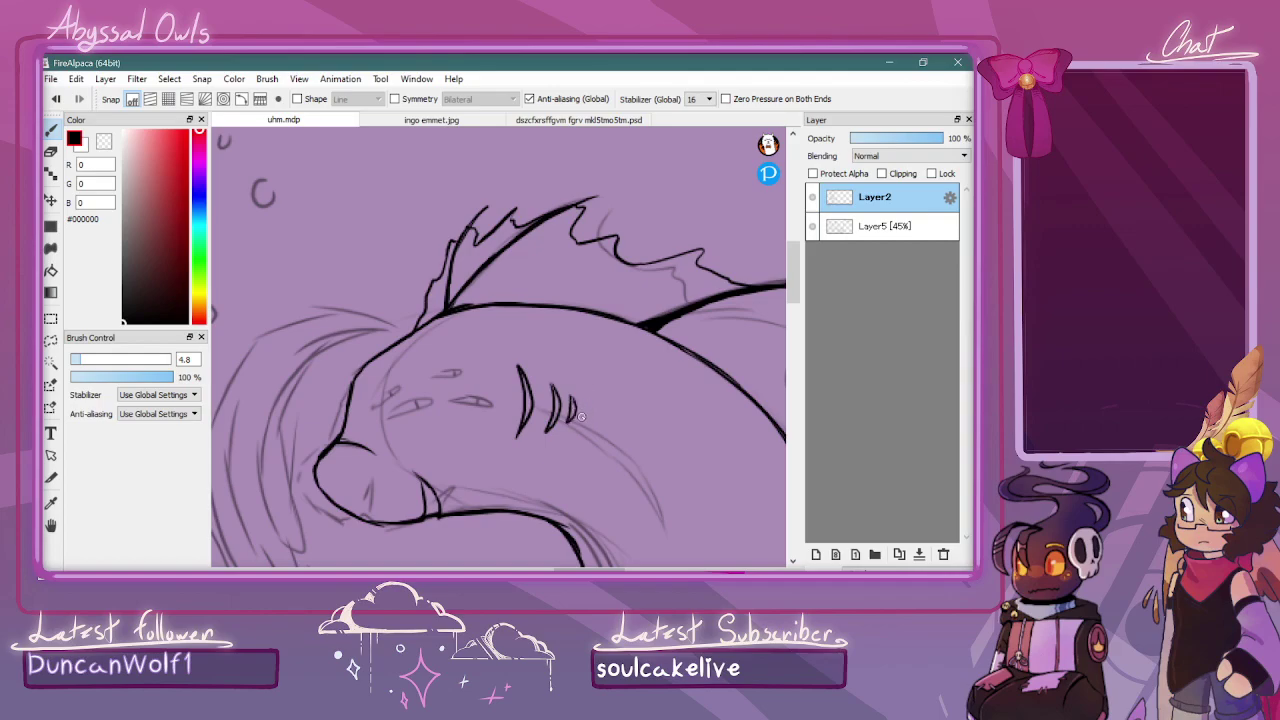
Ink short contour accents on the serpent's neck, including a thin tapered crease along its inner curve
left_click_drag(631, 434, 687, 479)
left_click_drag(793, 272, 793, 298)
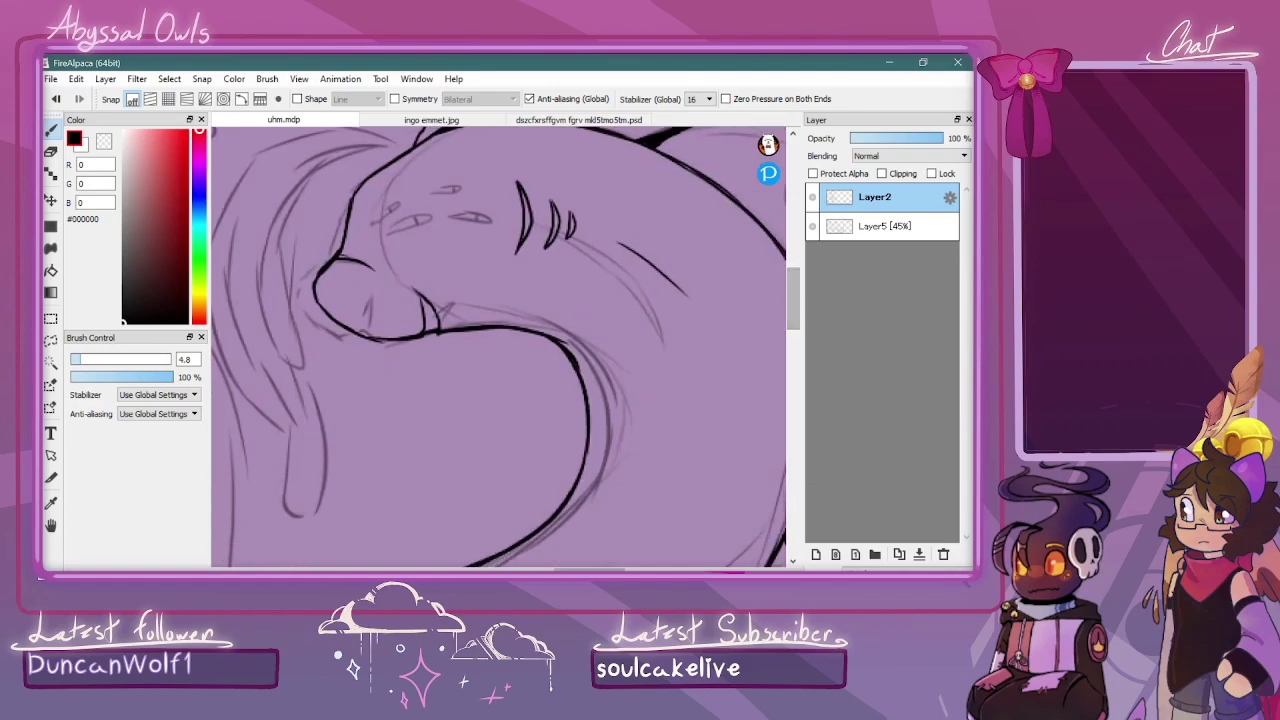
left_click_drag(589, 569, 611, 569)
mouse_move(532, 400)
left_mouse_down()
mouse_move(476, 549)
mouse_move(516, 481)
mouse_move(536, 380)
left_mouse_up()
Ink the main eye as a slanted almond with a slit pupil and clean up its lower edge with transparent colour
scroll(620, 513, "down", 3)
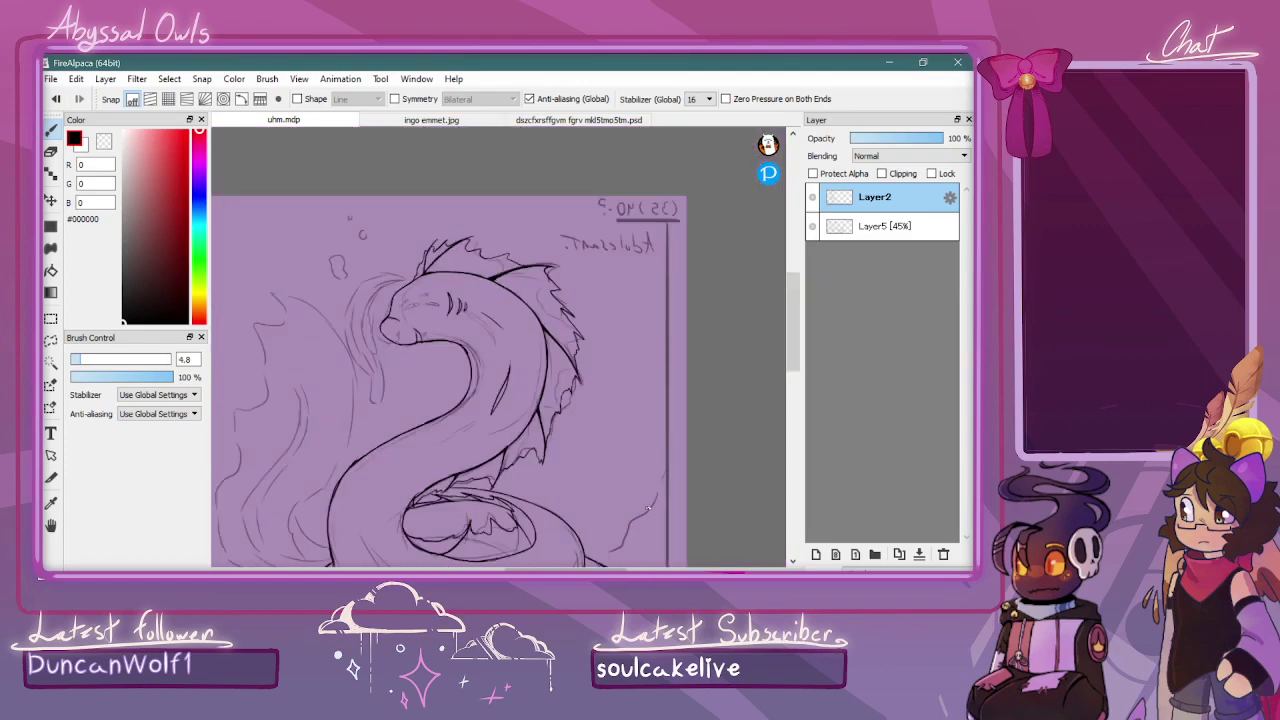
scroll(664, 474, "down", 1)
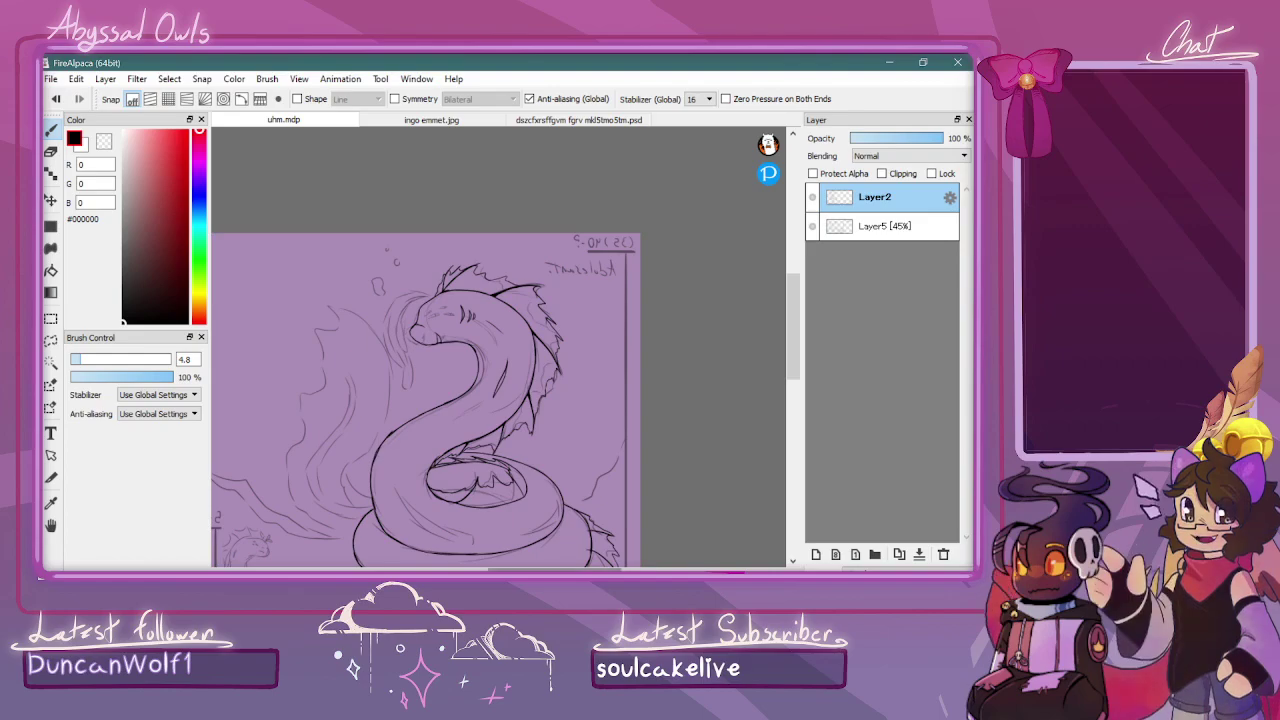
left_click_drag(606, 569, 586, 569)
scroll(595, 537, "up", 3)
scroll(595, 537, "up", 2)
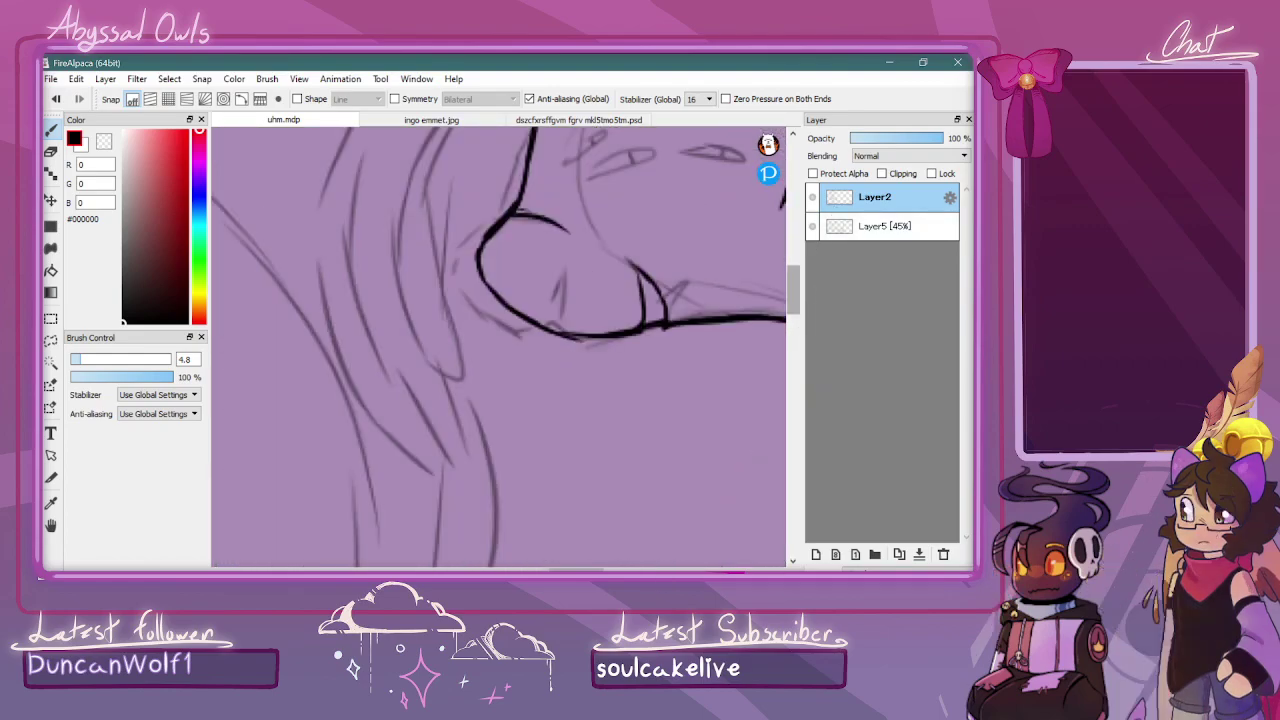
left_click_drag(795, 285, 795, 269)
scroll(662, 300, "up", 1)
mouse_move(625, 345)
left_mouse_down()
mouse_move(692, 302)
mouse_move(724, 307)
mouse_move(629, 344)
mouse_move(617, 353)
left_mouse_up()
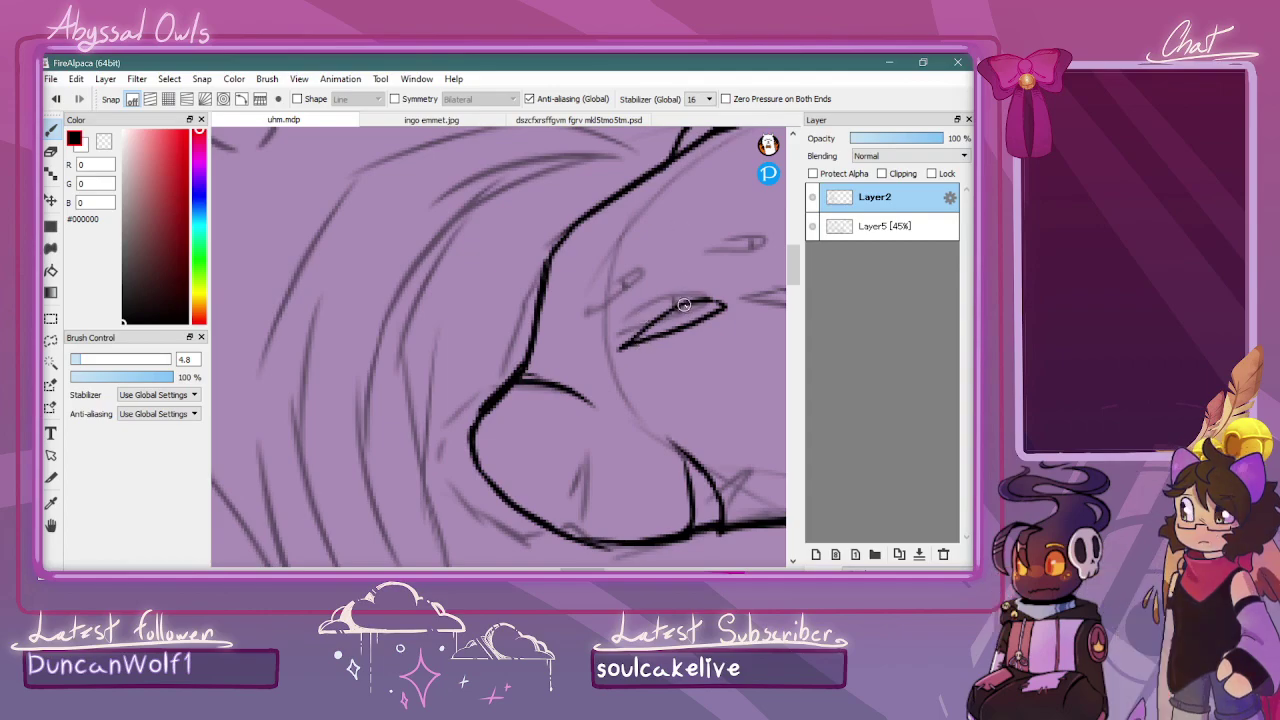
left_click_drag(693, 323, 689, 301)
left_click_drag(590, 569, 602, 569)
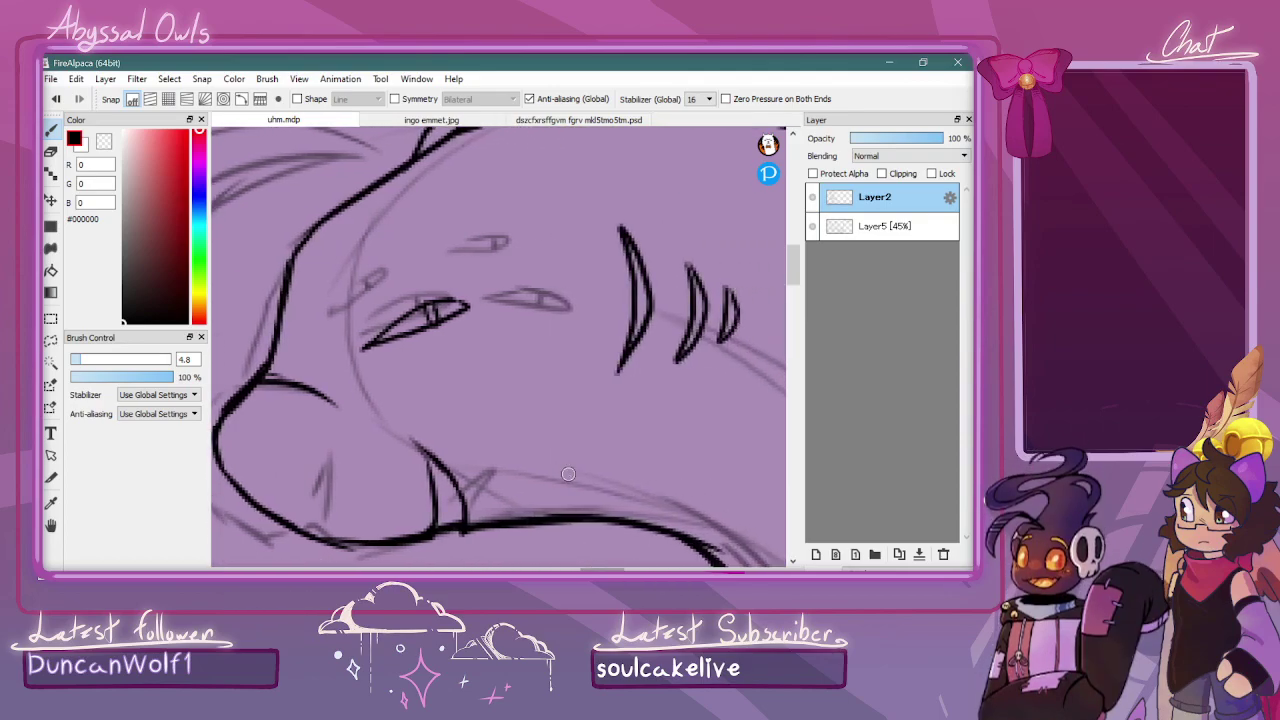
left_click(104, 141)
left_click_drag(444, 322, 402, 343)
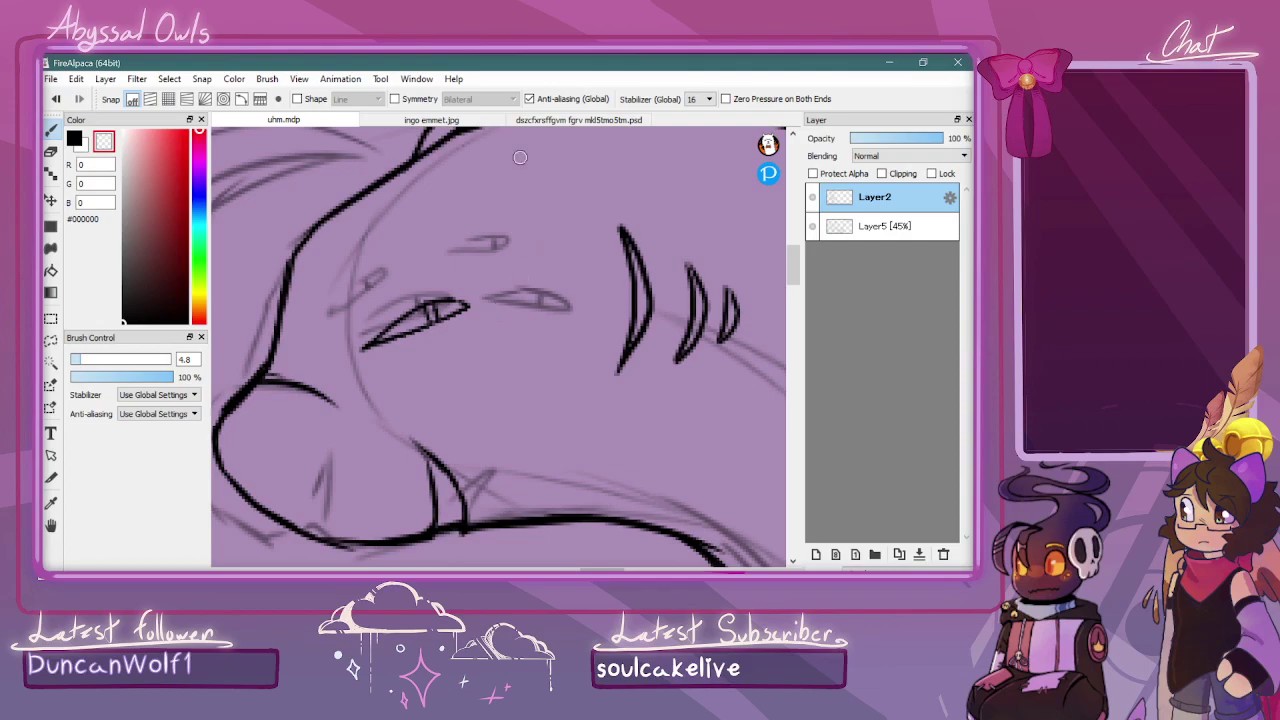
Ink the smaller eyes above, behind and in front of the main eye in black, redoing the misplaced one
key("x")
mouse_move(430, 276)
left_mouse_down()
mouse_move(504, 242)
mouse_move(434, 274)
mouse_move(519, 267)
mouse_move(470, 284)
left_mouse_up()
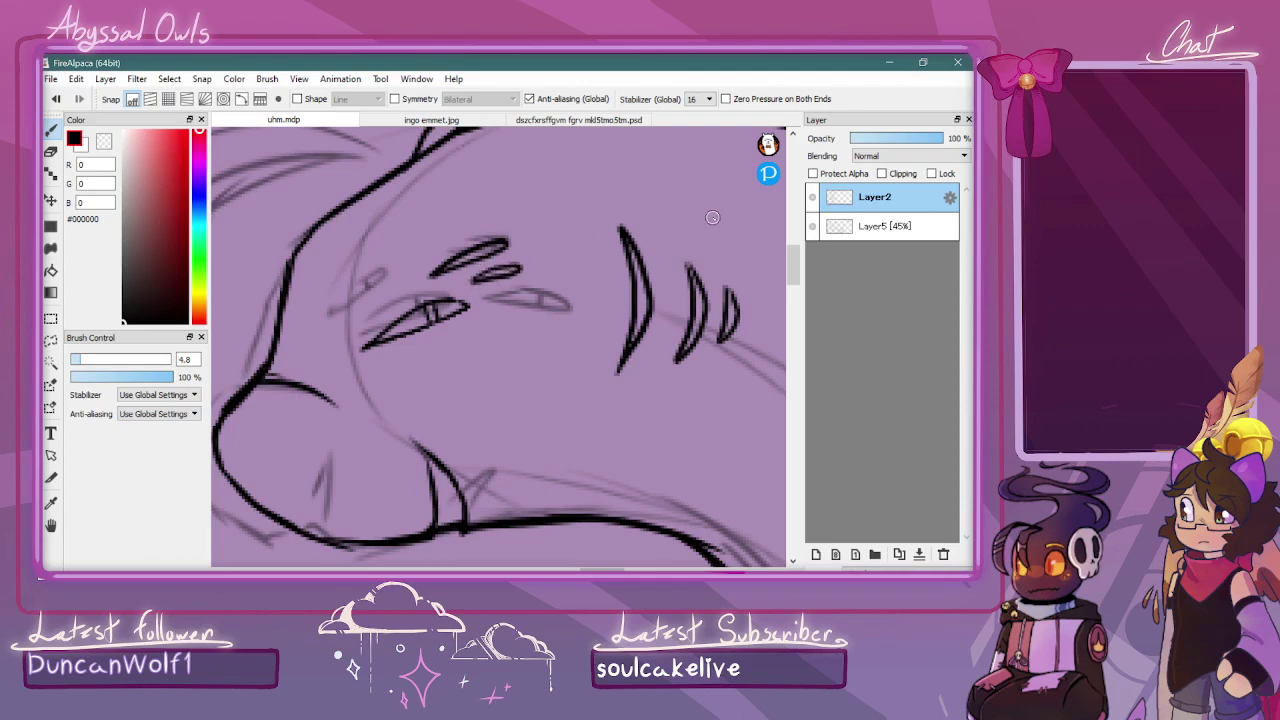
key("ctrl+z")
mouse_move(495, 297)
left_mouse_down()
mouse_move(595, 305)
mouse_move(572, 286)
mouse_move(505, 297)
left_mouse_up()
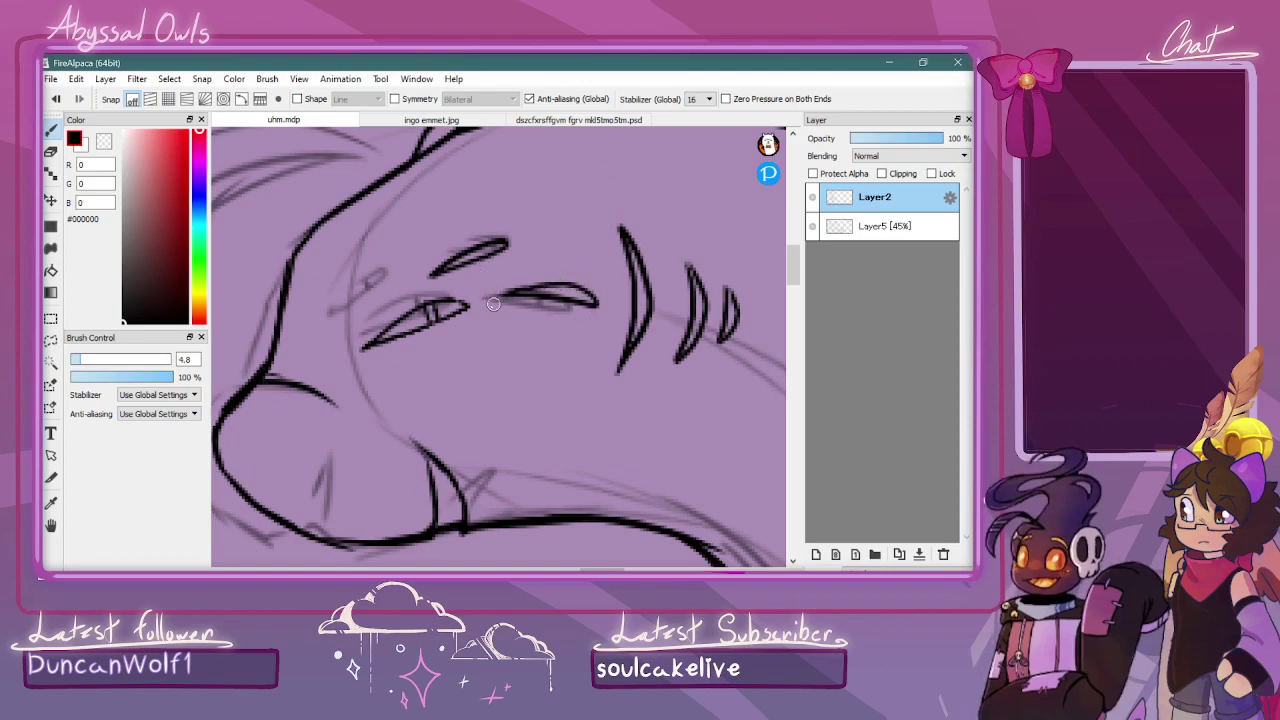
mouse_move(364, 306)
left_mouse_down()
mouse_move(382, 271)
mouse_move(356, 312)
mouse_move(363, 302)
left_mouse_up()
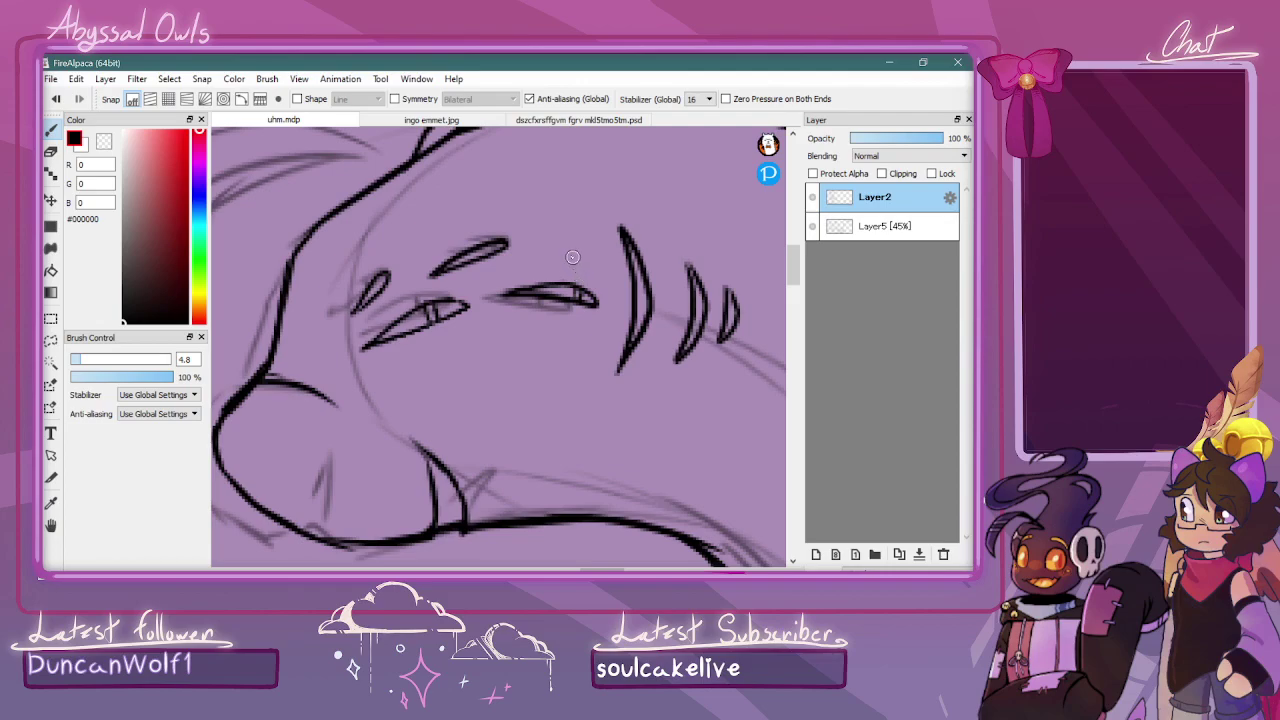
left_click_drag(488, 256, 491, 246)
Ink a long contour line down the body above the coils and a tapered crescent crease along the bend
key("ctrl+minus")
key("ctrl+minus")
key("ctrl+minus")
key("ctrl+minus")
key("ctrl+minus")
key("ctrl+minus")
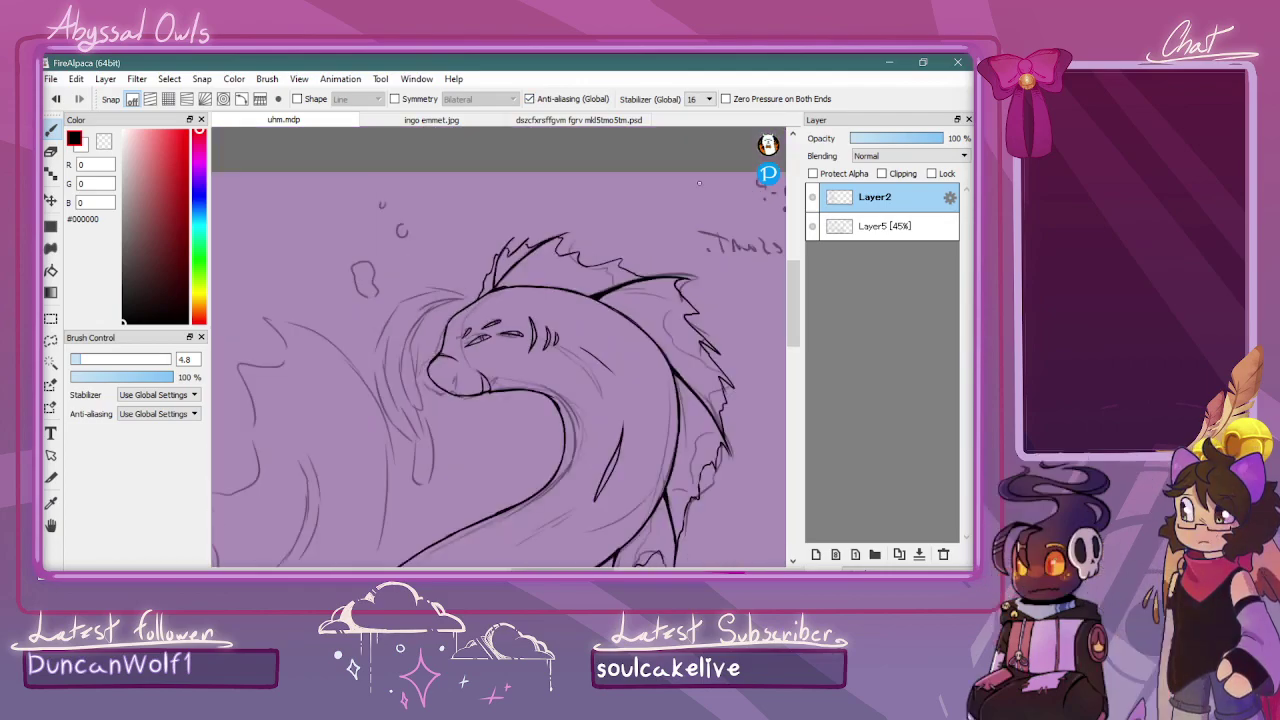
key("ctrl+plus")
key("ctrl+plus")
key("ctrl+plus")
scroll(680, 220, "down", 10)
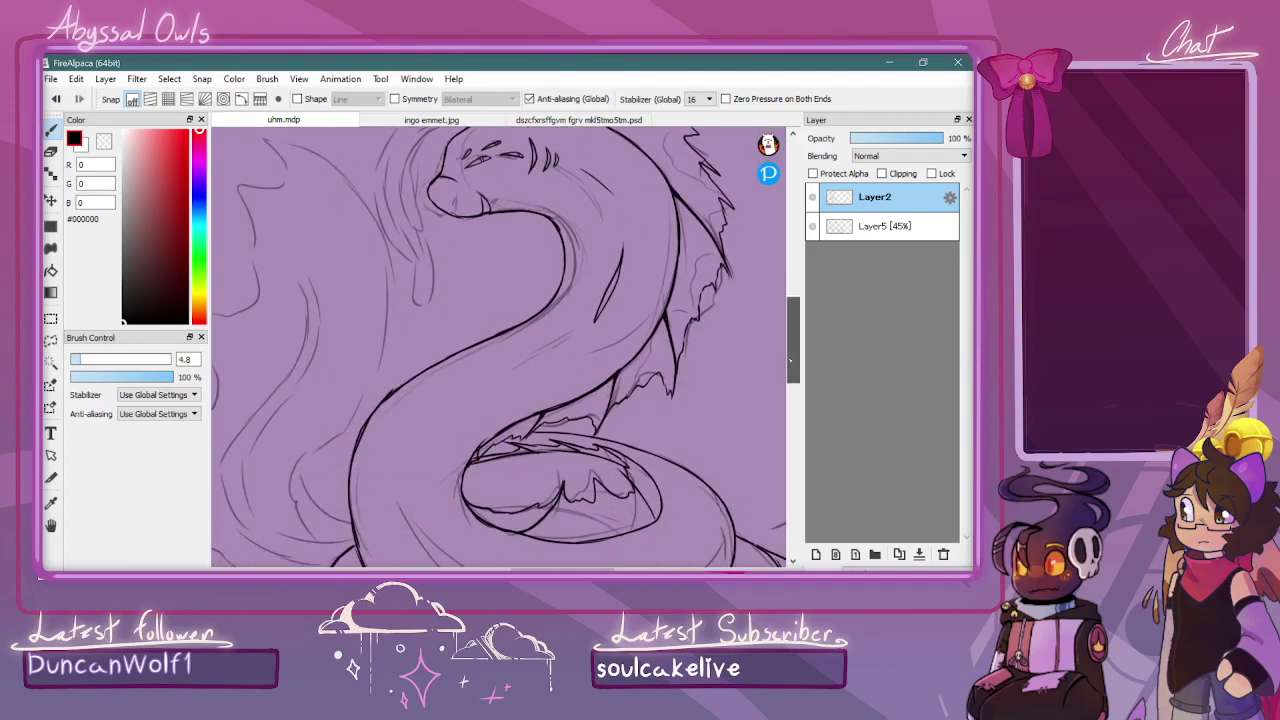
mouse_move(554, 348)
left_mouse_down()
mouse_move(415, 430)
mouse_move(383, 295)
mouse_move(364, 422)
left_mouse_up()
mouse_move(391, 284)
left_mouse_down()
mouse_move(377, 414)
mouse_move(372, 385)
mouse_move(396, 462)
left_mouse_up()
left_click_drag(364, 408, 397, 468)
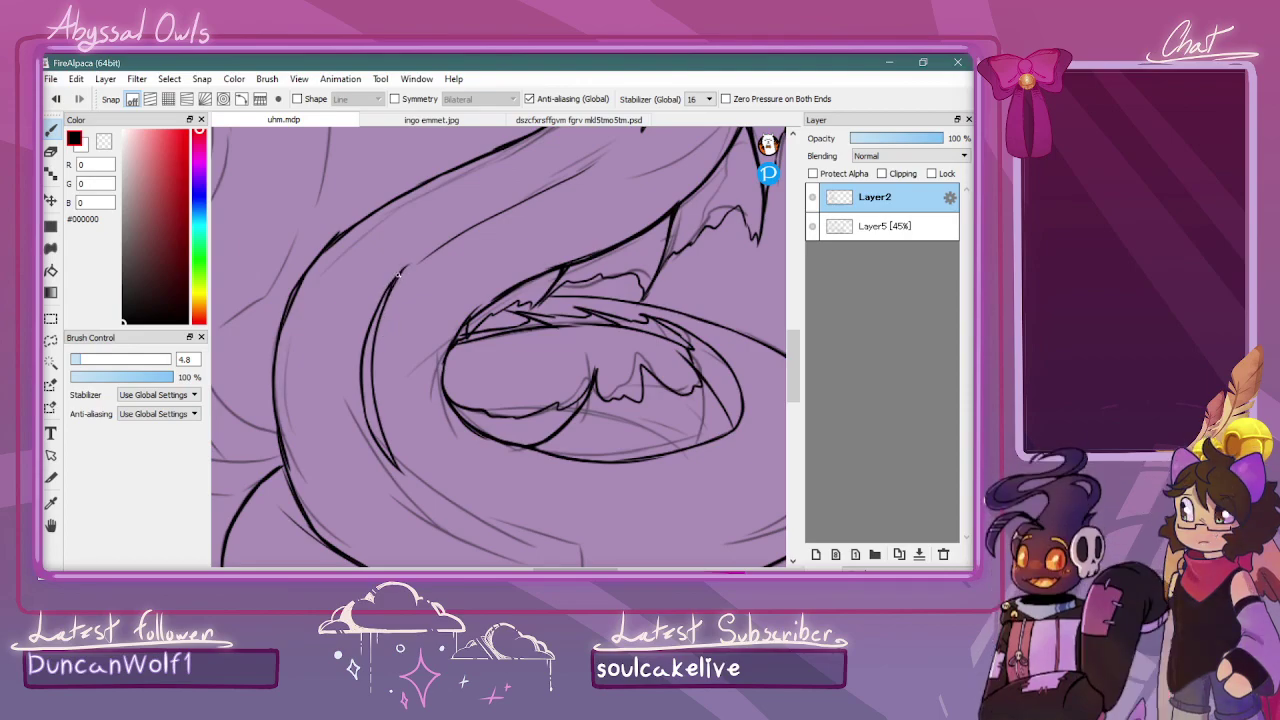
key("c")
key("c")
left_click_drag(383, 295, 370, 333)
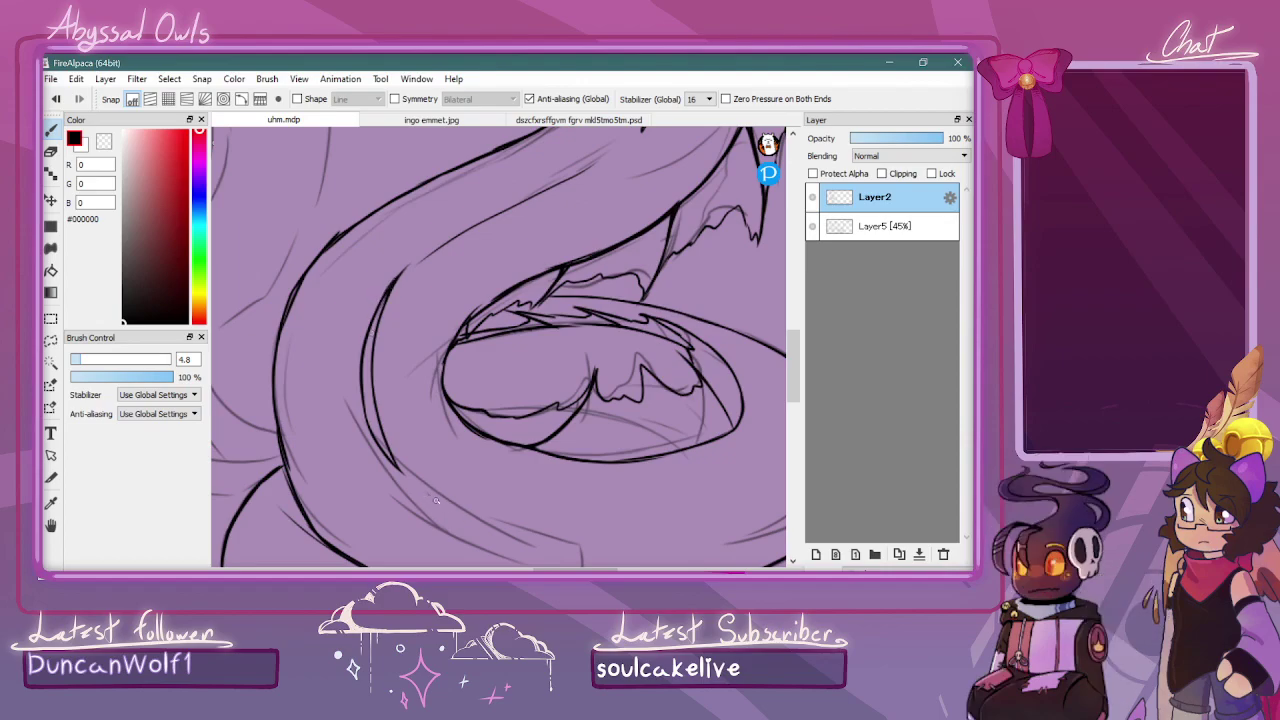
Ink short contour accents around the upper coil's front and outer bend, and along the lower coil
scroll(528, 467, "down", 2)
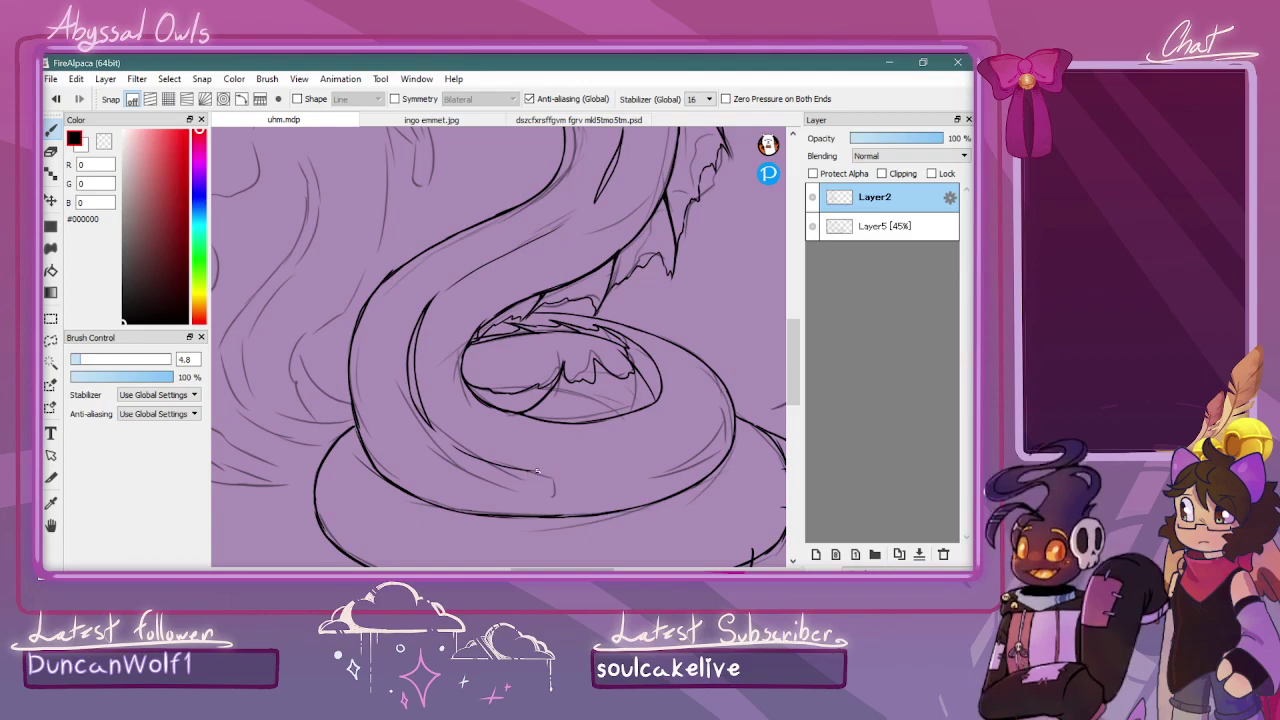
key("ctrl+z")
left_click_drag(598, 467, 642, 458)
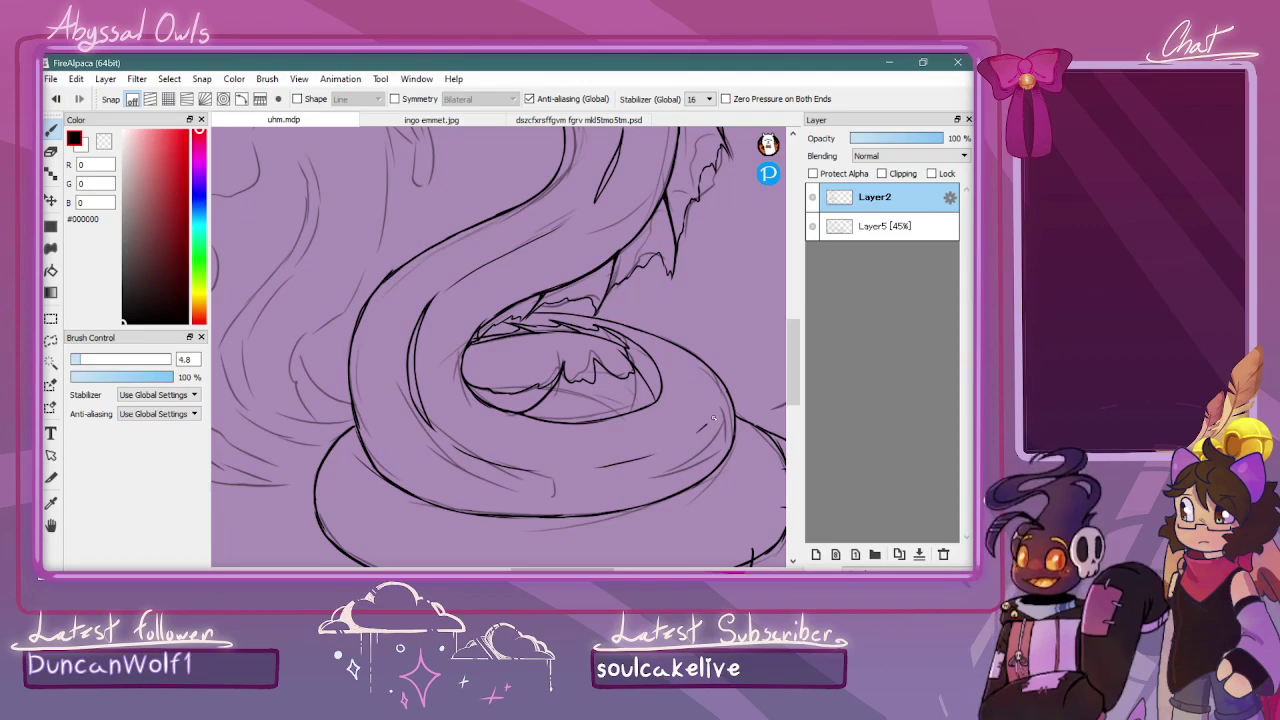
left_click_drag(699, 432, 727, 409)
scroll(756, 347, "down", 2)
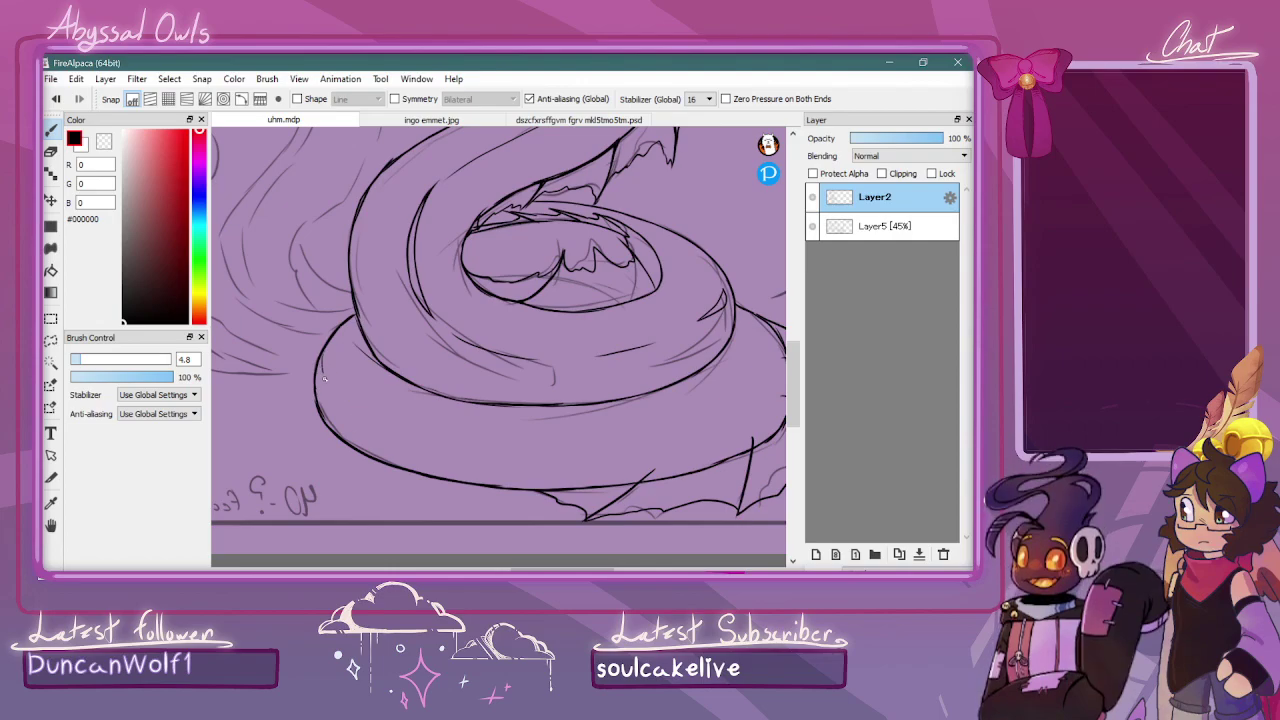
left_click_drag(462, 451, 492, 455)
mouse_move(656, 450)
left_mouse_down()
mouse_move(738, 422)
mouse_move(658, 449)
mouse_move(538, 451)
left_mouse_up()
Try to ink the long tendrils curving from the brow down in front of the snout
left_click_drag(583, 568, 561, 568)
left_click_drag(796, 363, 793, 282)
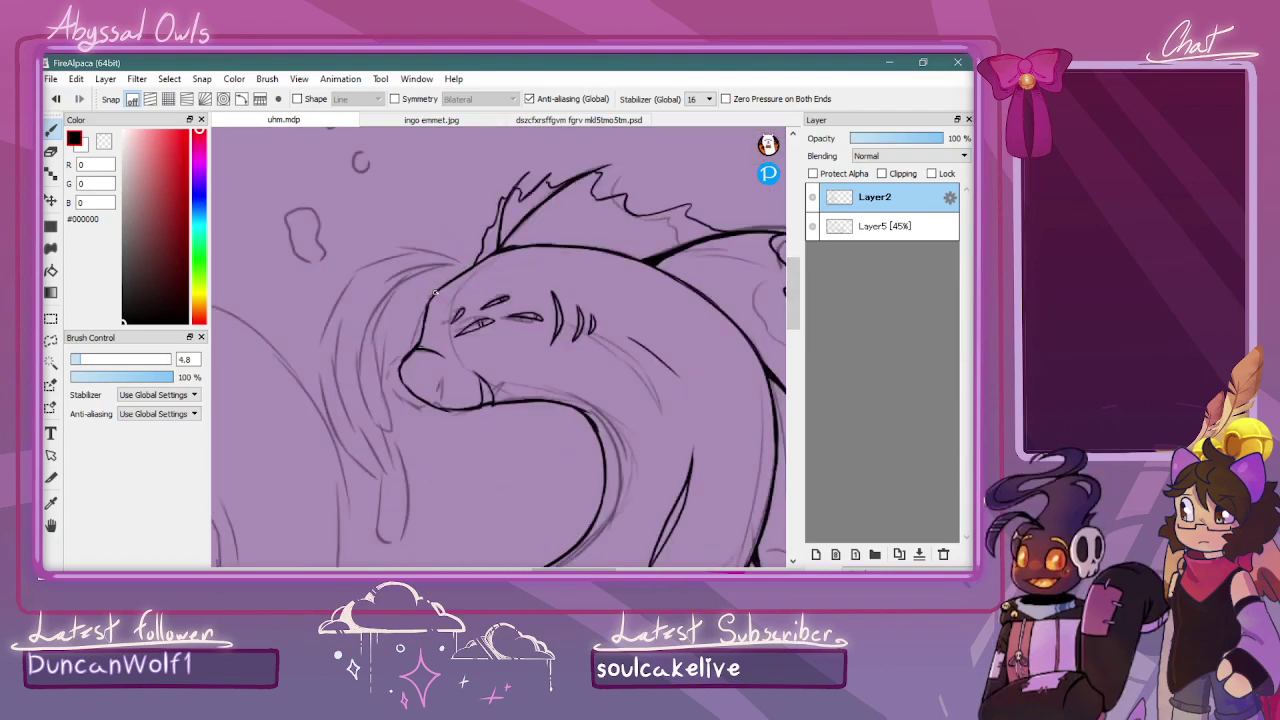
mouse_move(420, 297)
left_mouse_down()
mouse_move(380, 323)
mouse_move(385, 409)
mouse_move(368, 368)
mouse_move(393, 437)
left_mouse_up()
mouse_move(432, 297)
left_mouse_down()
mouse_move(398, 296)
mouse_move(352, 350)
mouse_move(370, 427)
mouse_move(396, 450)
left_mouse_up()
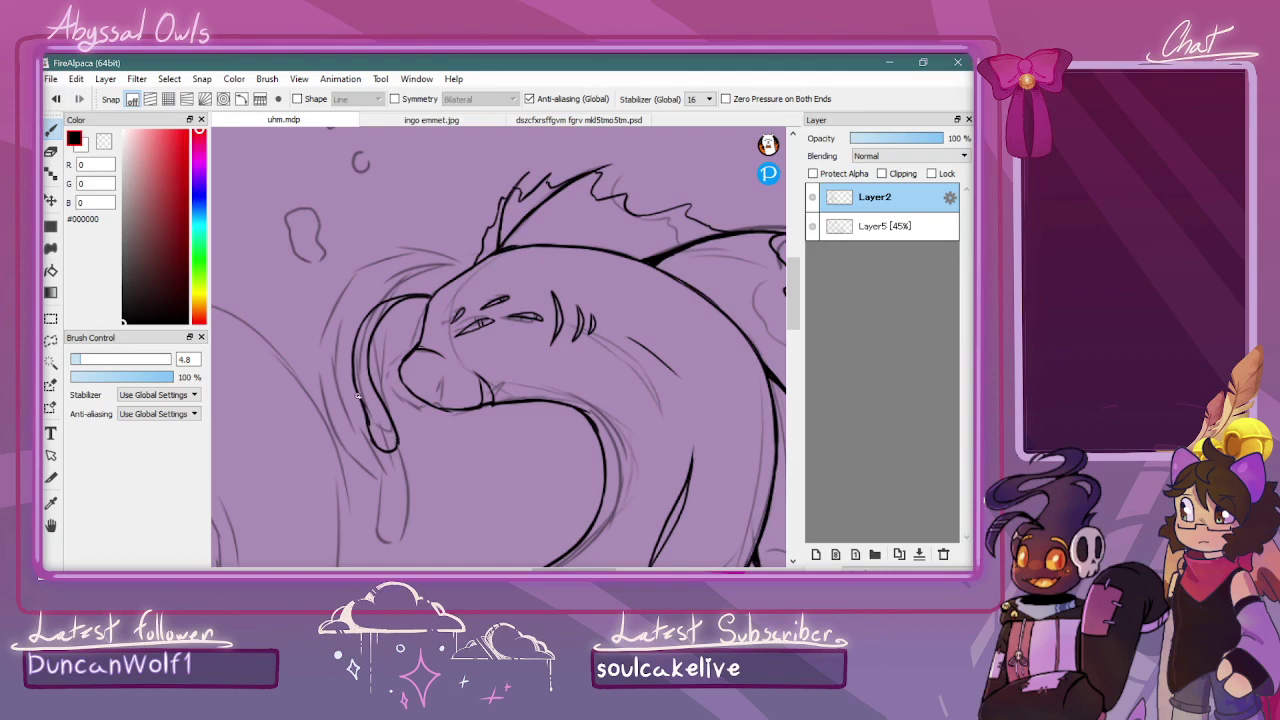
mouse_move(411, 286)
left_mouse_down()
mouse_move(347, 300)
mouse_move(347, 333)
mouse_move(350, 302)
mouse_move(332, 336)
mouse_move(349, 411)
mouse_move(334, 380)
mouse_move(405, 490)
left_mouse_up()
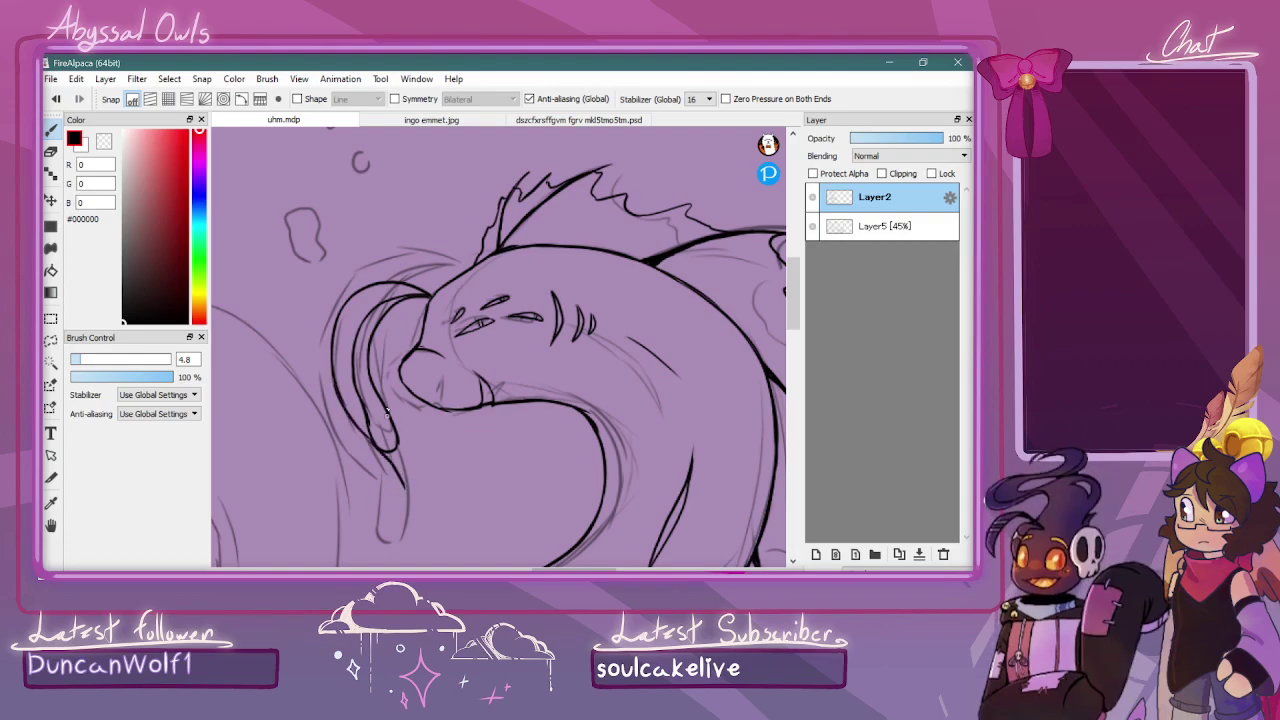
mouse_move(425, 292)
left_mouse_down()
mouse_move(384, 295)
mouse_move(354, 344)
mouse_move(357, 326)
mouse_move(362, 385)
mouse_move(416, 442)
mouse_move(420, 486)
left_mouse_up()
key("ctrl+z")
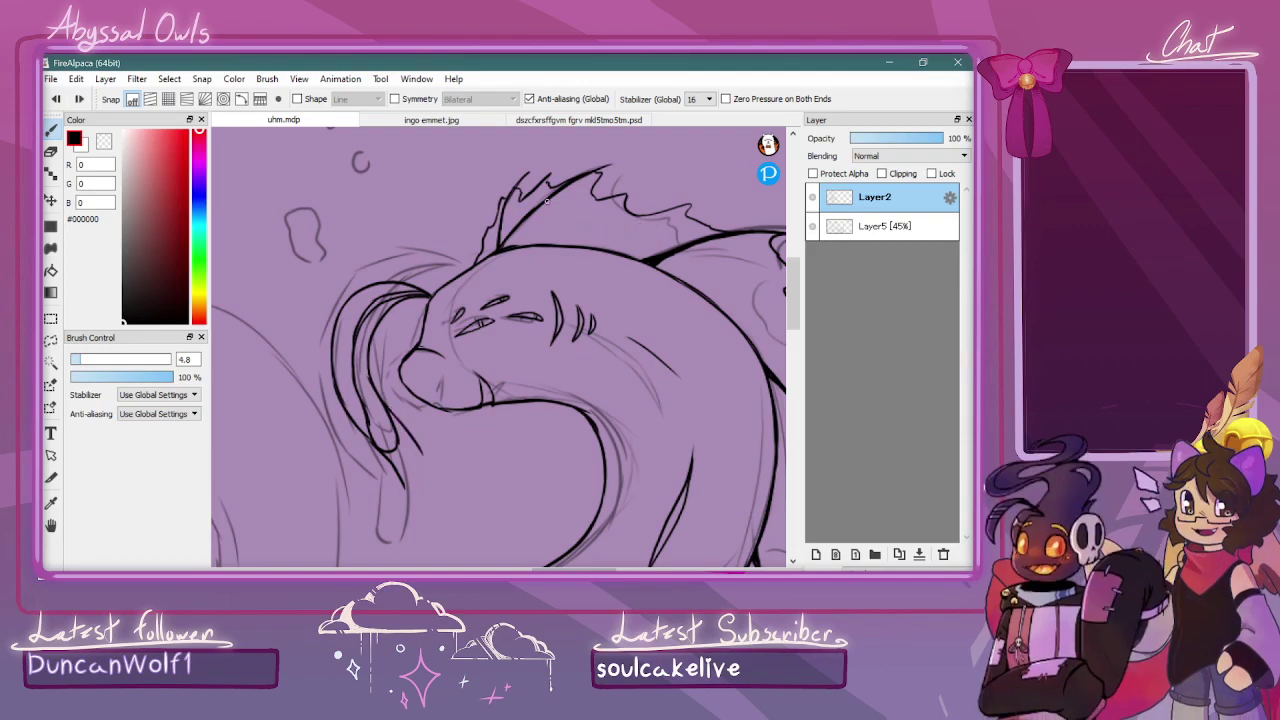
Undo all the tendril strokes in front of the snout
key("ctrl+z")
key("ctrl+z")
key("ctrl+z")
key("ctrl+z")
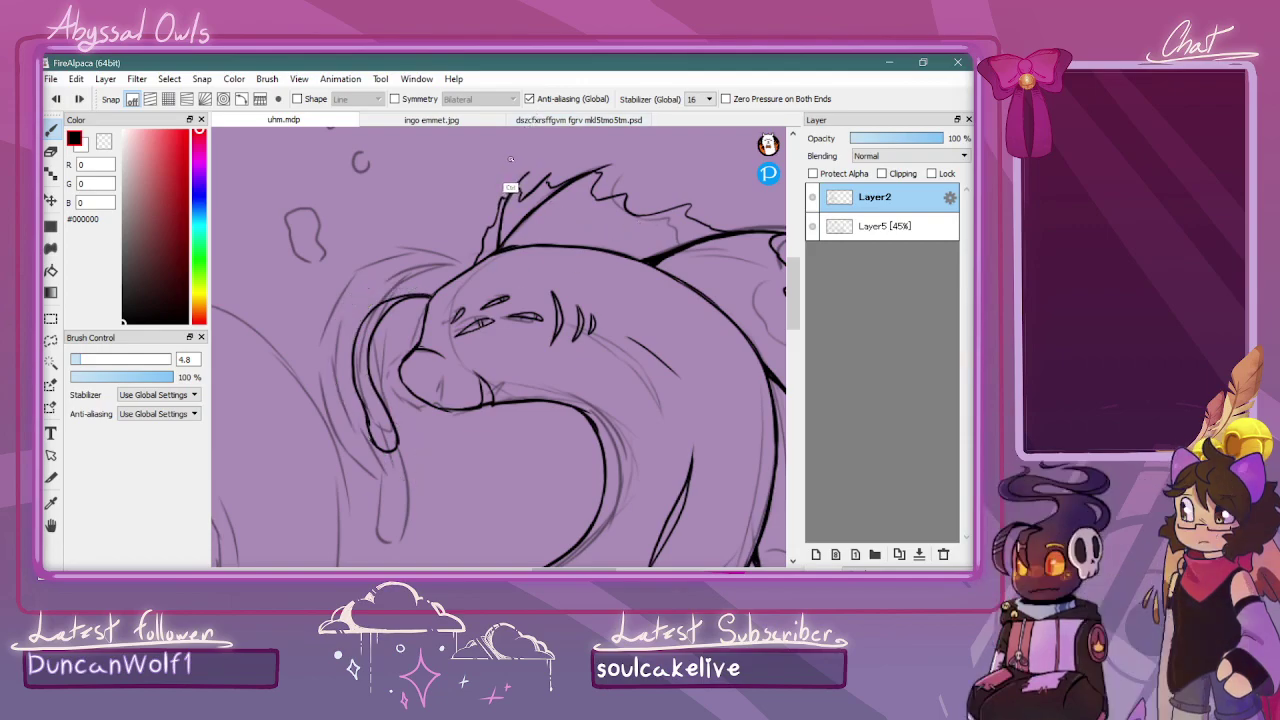
key("ctrl+z")
key("ctrl+z")
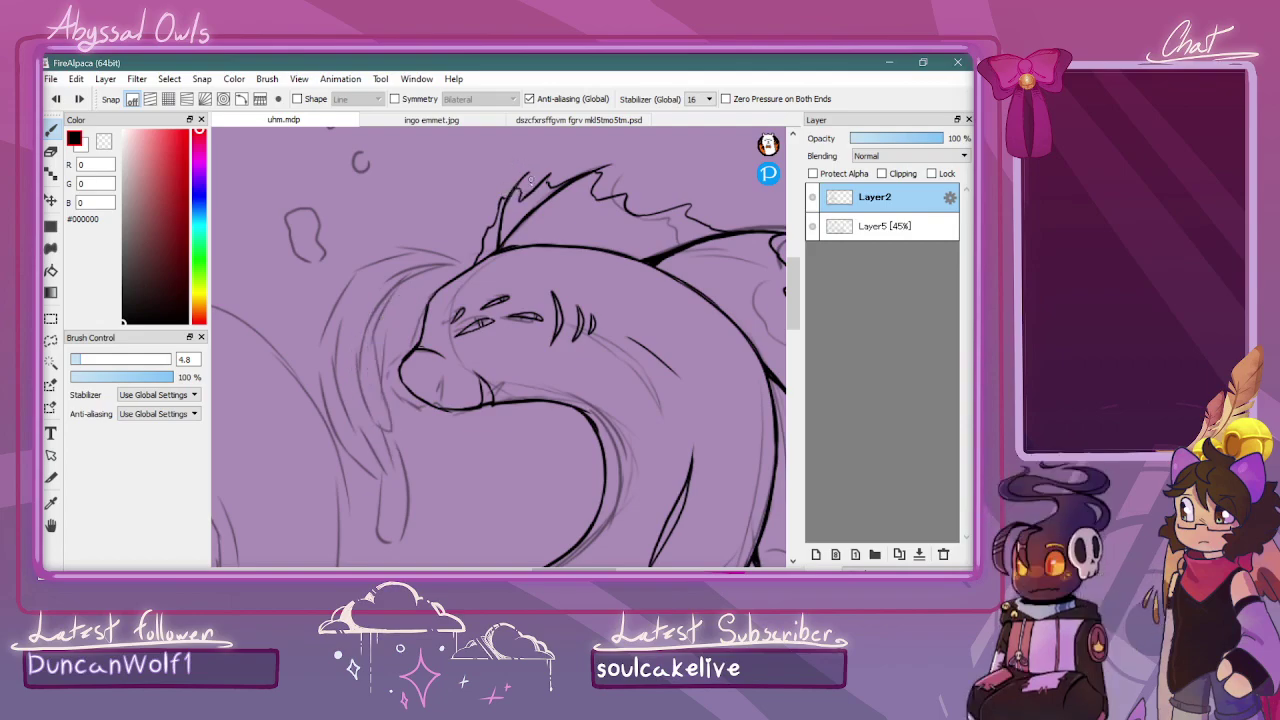
Ink two rounded tendrils curving from the base of the head fin down in front of the snout
mouse_move(464, 258)
left_mouse_down()
mouse_move(376, 288)
mouse_move(368, 383)
mouse_move(389, 413)
mouse_move(402, 391)
mouse_move(383, 348)
mouse_move(385, 299)
mouse_move(379, 331)
mouse_move(395, 281)
mouse_move(380, 311)
mouse_move(418, 261)
mouse_move(388, 290)
mouse_move(430, 259)
mouse_move(402, 276)
mouse_move(475, 263)
mouse_move(448, 258)
mouse_move(380, 314)
left_mouse_up()
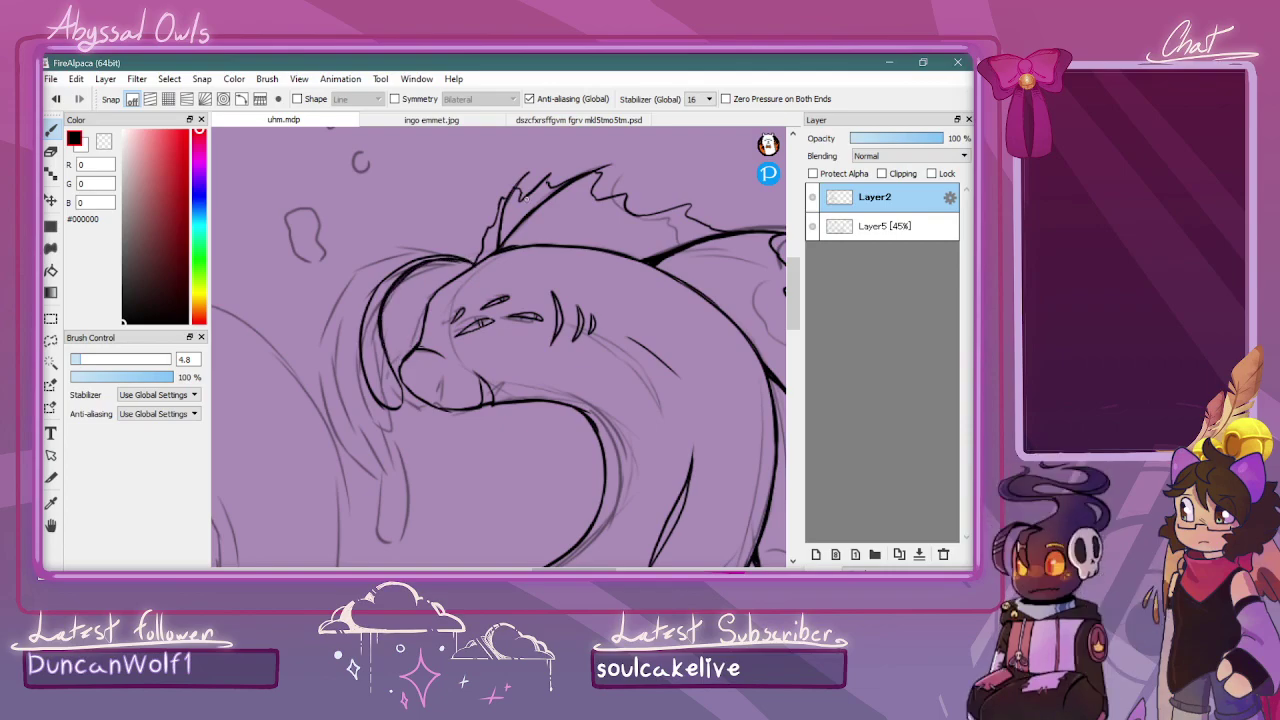
mouse_move(474, 262)
left_mouse_down()
mouse_move(390, 250)
mouse_move(370, 264)
mouse_move(350, 358)
mouse_move(376, 422)
left_mouse_up()
mouse_move(350, 370)
left_mouse_down()
mouse_move(398, 444)
mouse_move(432, 448)
mouse_move(426, 424)
left_mouse_up()
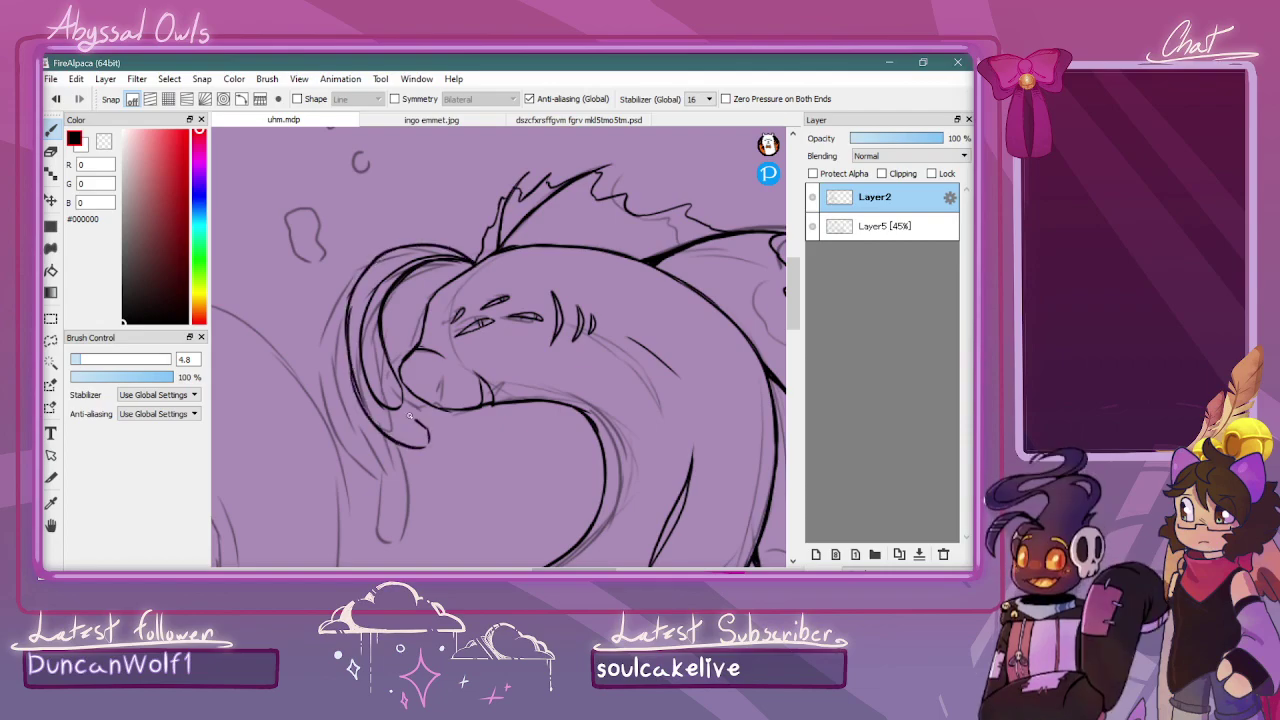
Trim the outer tendril's front edge with transparent colour and re-ink it in black with a thicker line
key("z")
mouse_move(349, 308)
left_mouse_down()
mouse_move(358, 392)
mouse_move(376, 418)
left_mouse_up()
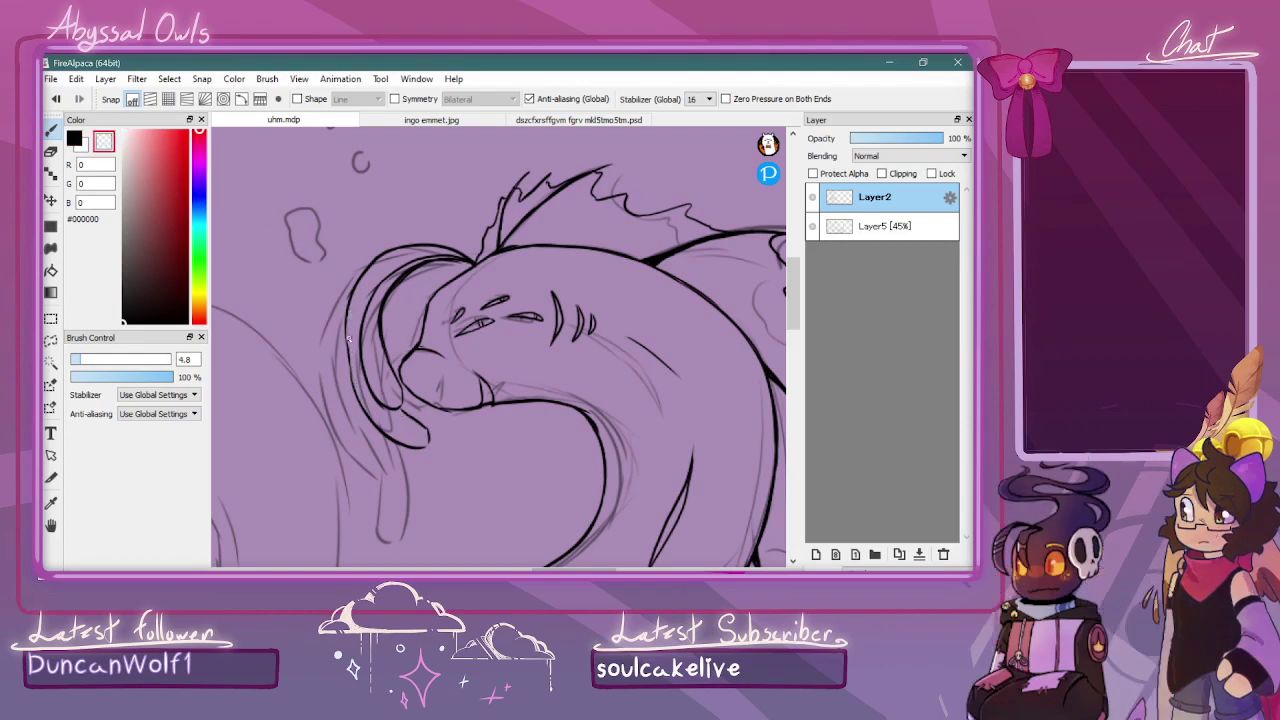
left_click_drag(349, 338, 363, 399)
key("x")
mouse_move(347, 324)
left_mouse_down()
mouse_move(348, 370)
mouse_move(347, 323)
mouse_move(360, 400)
left_mouse_up()
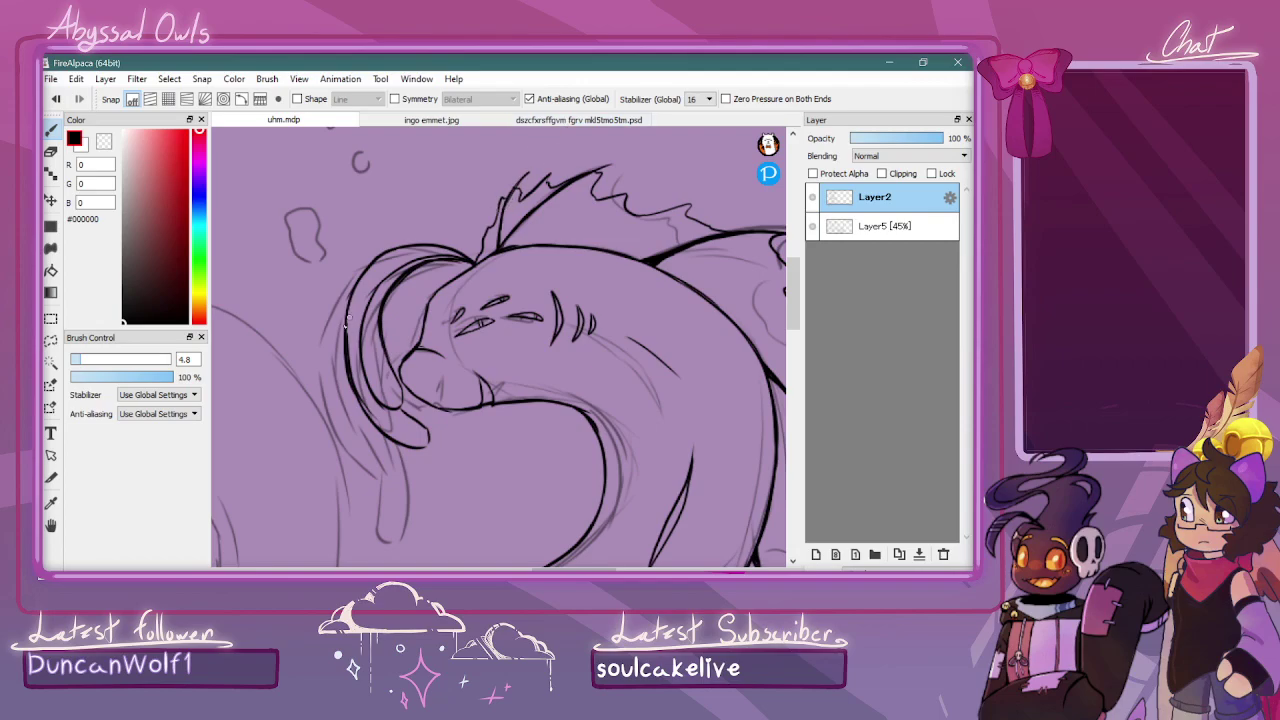
Try to ink a third rounded tendril hanging below the outer one, and undo its strokes
mouse_move(361, 408)
left_mouse_down()
mouse_move(365, 500)
mouse_move(385, 517)
mouse_move(381, 427)
left_mouse_up()
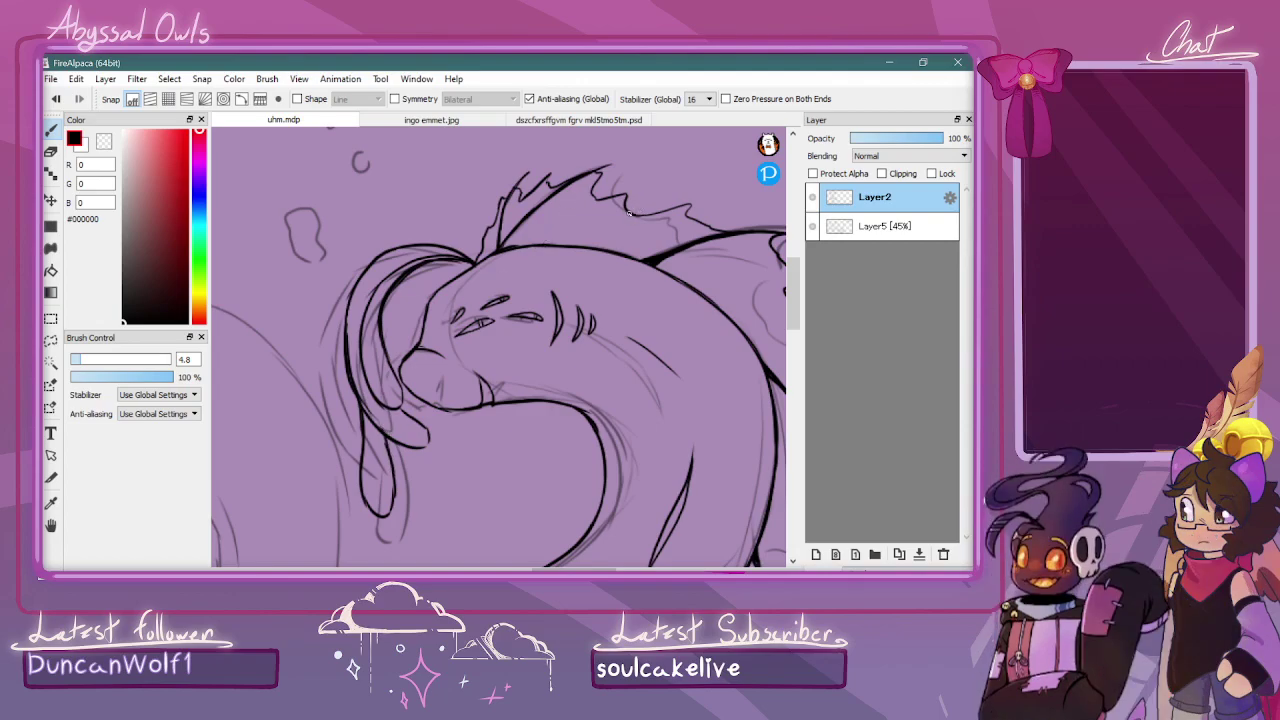
key("ctrl+z")
key("ctrl+z")
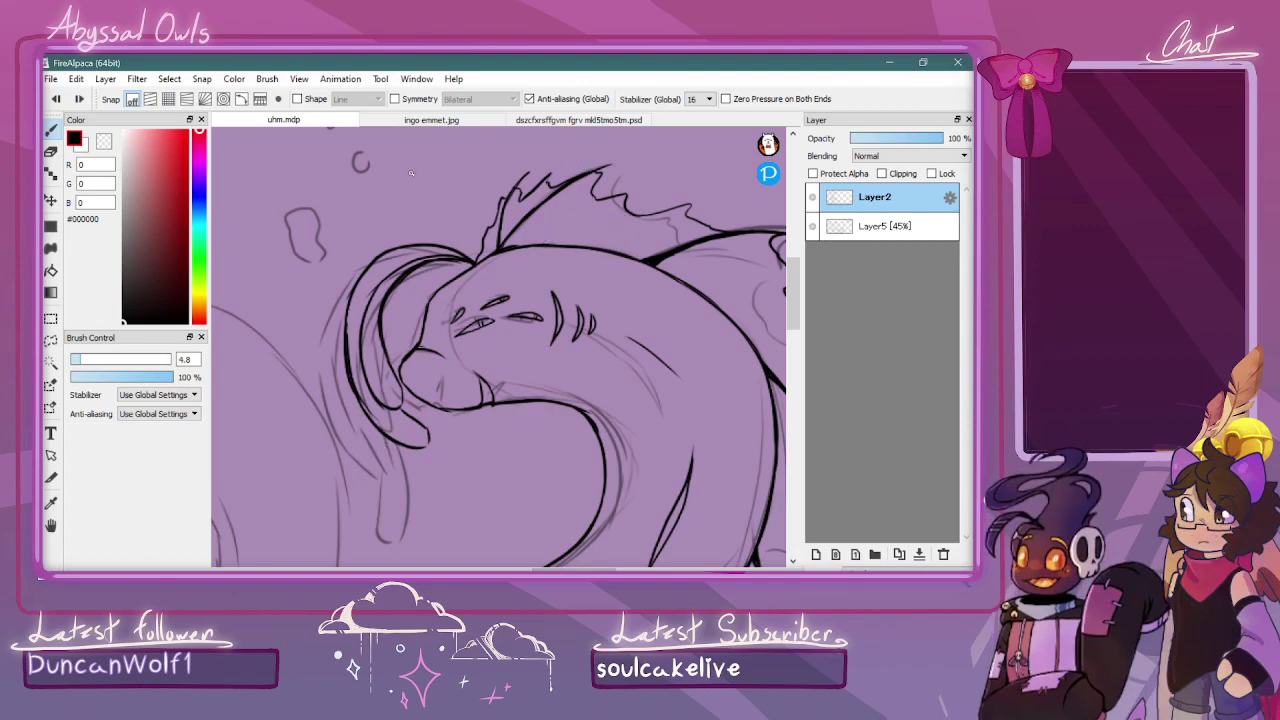
Try to ink a small upright loop at the head fin's base and a longer tendril outside the existing ones
mouse_move(455, 242)
left_mouse_down()
mouse_move(444, 205)
mouse_move(481, 268)
left_mouse_up()
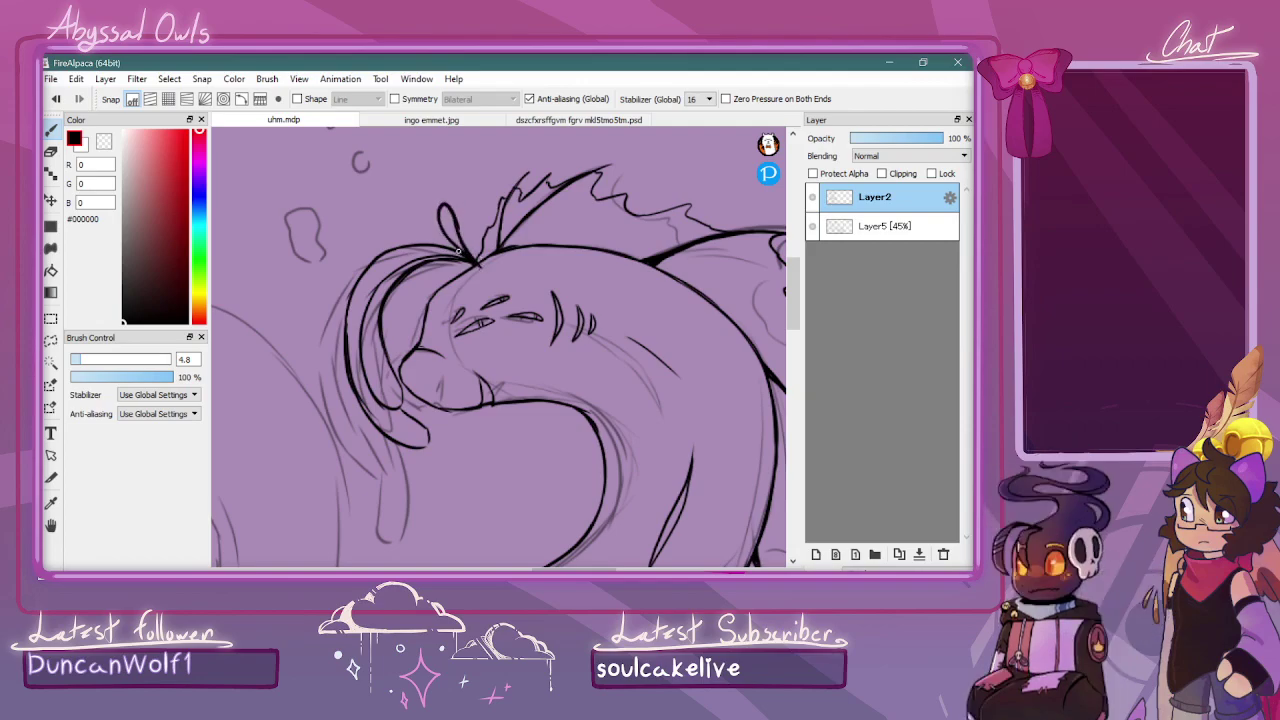
mouse_move(416, 243)
left_mouse_down()
mouse_move(372, 258)
mouse_move(340, 340)
mouse_move(360, 482)
mouse_move(380, 478)
mouse_move(380, 436)
left_mouse_up()
key("ctrl+minus")
key("ctrl+minus")
key("ctrl+minus")
key("ctrl+minus")
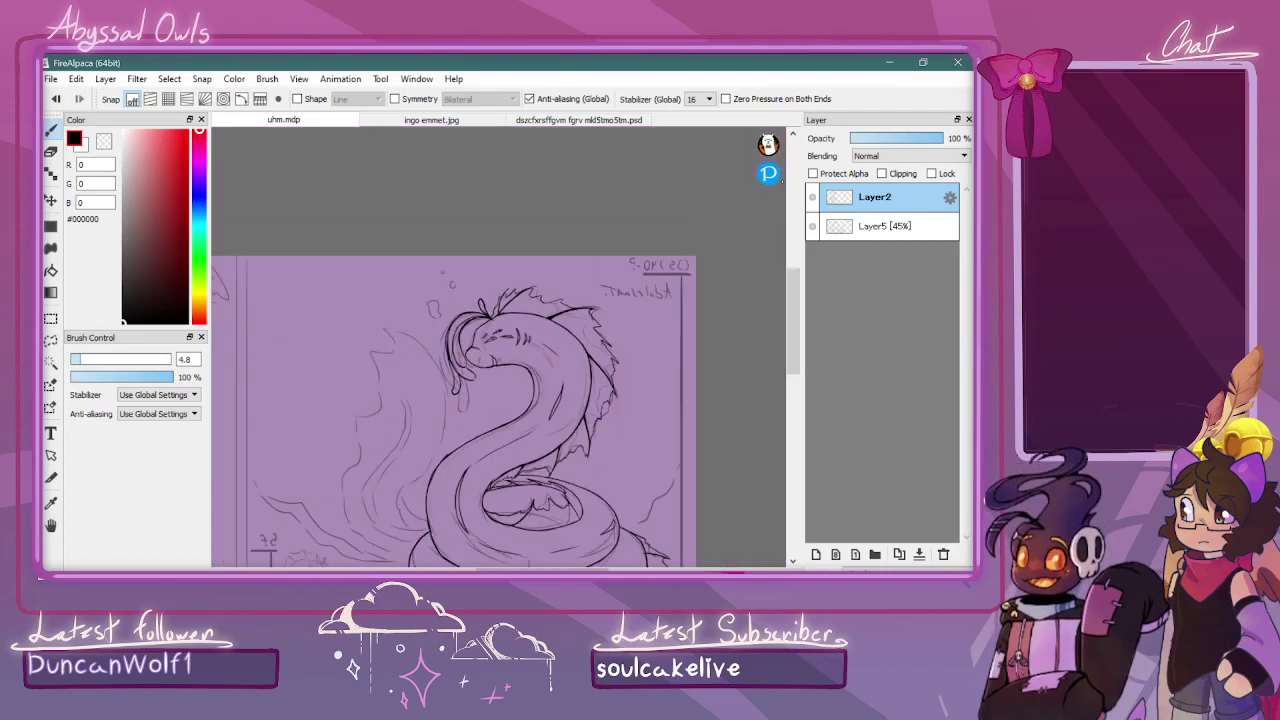
key("ctrl+plus")
key("ctrl+plus")
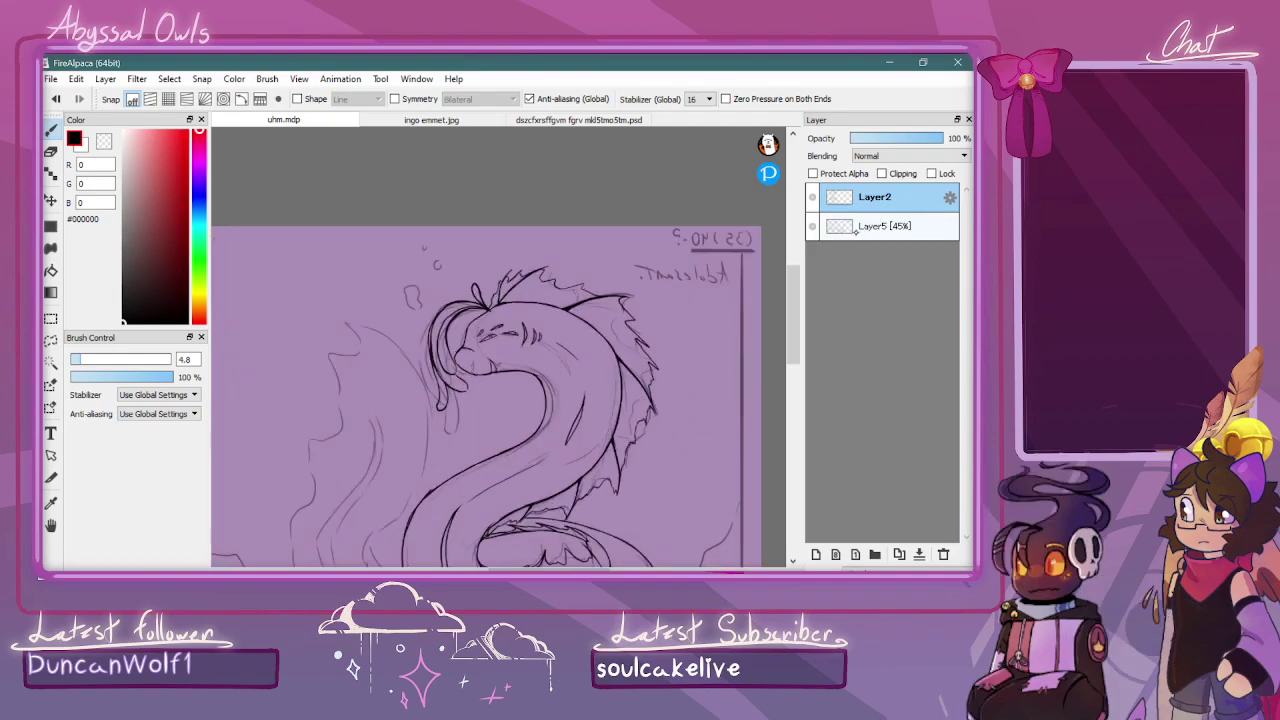
Undo the upright loop, the longer tendril and the outer tendril in front of the snout
key("ctrl+z")
key("ctrl+z")
key("ctrl+z")
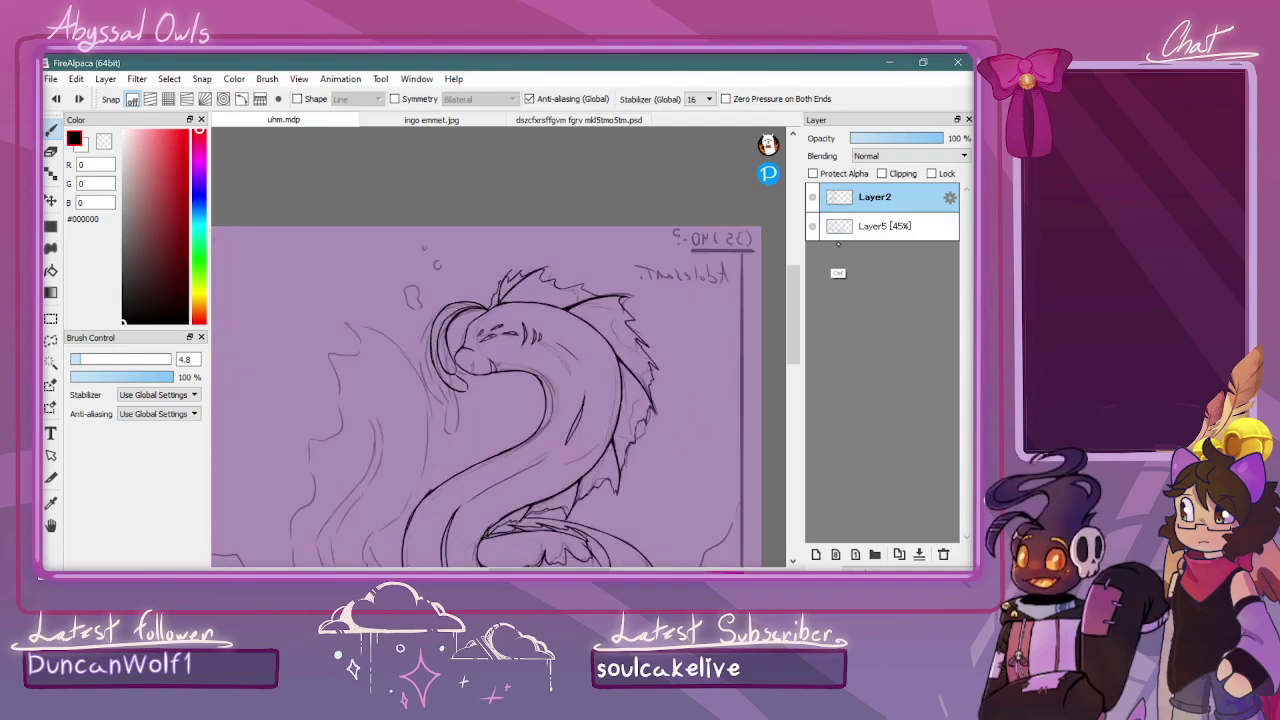
key("ctrl+y")
key("ctrl+z")
key("ctrl+z")
Ink a wide rounded outer tendril arching forward from the head fin's base, plus a small upright loop above it
key("ctrl+plus")
key("ctrl+plus")
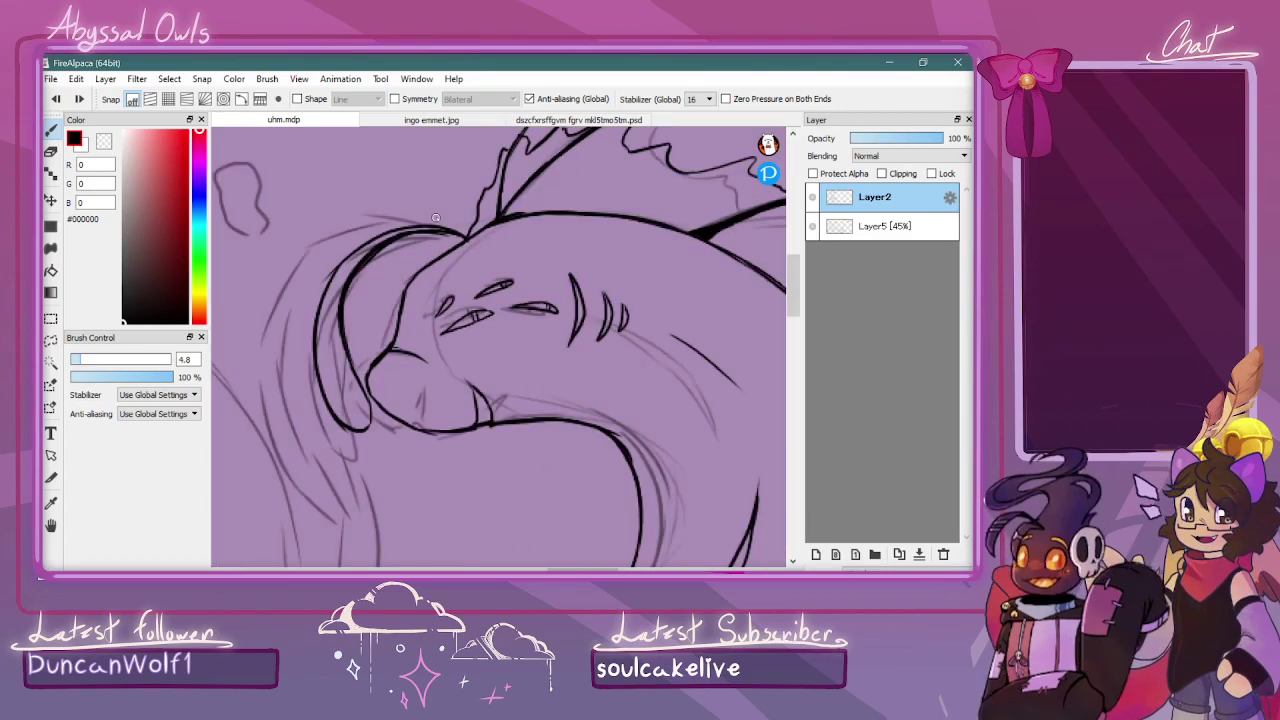
mouse_move(465, 238)
left_mouse_down()
mouse_move(427, 186)
mouse_move(439, 158)
mouse_move(466, 226)
mouse_move(260, 326)
mouse_move(256, 301)
mouse_move(266, 355)
mouse_move(295, 356)
mouse_move(306, 300)
mouse_move(302, 315)
mouse_move(370, 233)
mouse_move(327, 265)
mouse_move(420, 230)
left_mouse_up()
left_click_drag(298, 240, 255, 308)
scroll(307, 281, "down", 4)
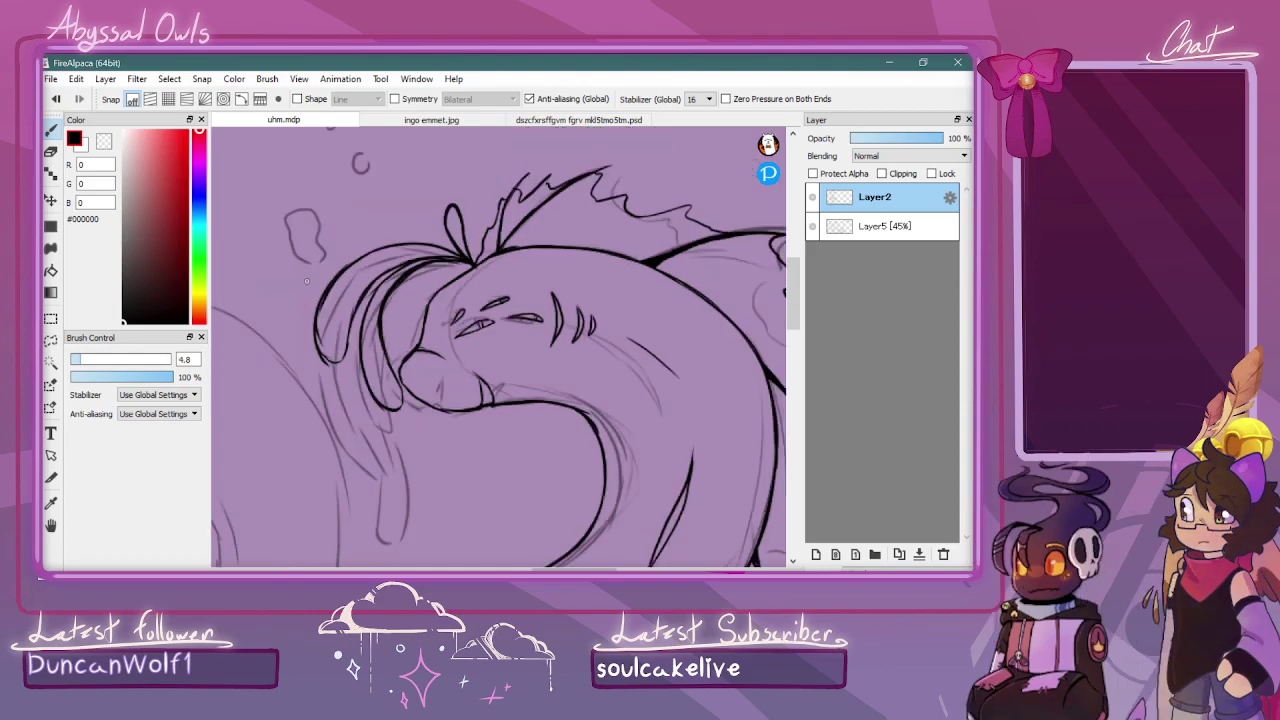
scroll(307, 281, "up", 3)
key("ctrl+Up")
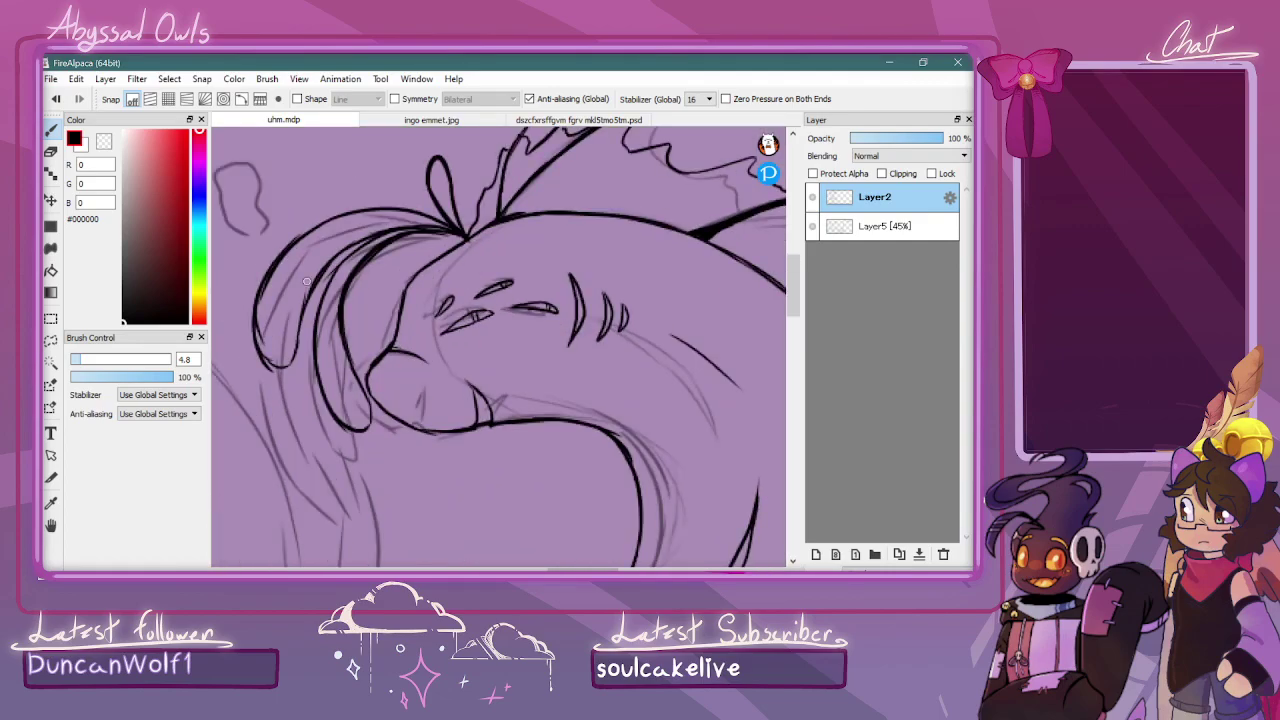
Ink the inner edge of the snout-side tendril, trim the outer tendril's line with transparent colour, and thicken the tendril lines in black
mouse_move(440, 233)
left_mouse_down()
mouse_move(353, 272)
mouse_move(389, 235)
mouse_move(343, 298)
mouse_move(346, 281)
mouse_move(354, 374)
mouse_move(344, 320)
mouse_move(348, 358)
mouse_move(366, 397)
left_mouse_up()
key("c")
mouse_move(268, 346)
left_mouse_down()
mouse_move(279, 268)
mouse_move(263, 344)
mouse_move(265, 293)
mouse_move(310, 237)
mouse_move(280, 262)
left_mouse_up()
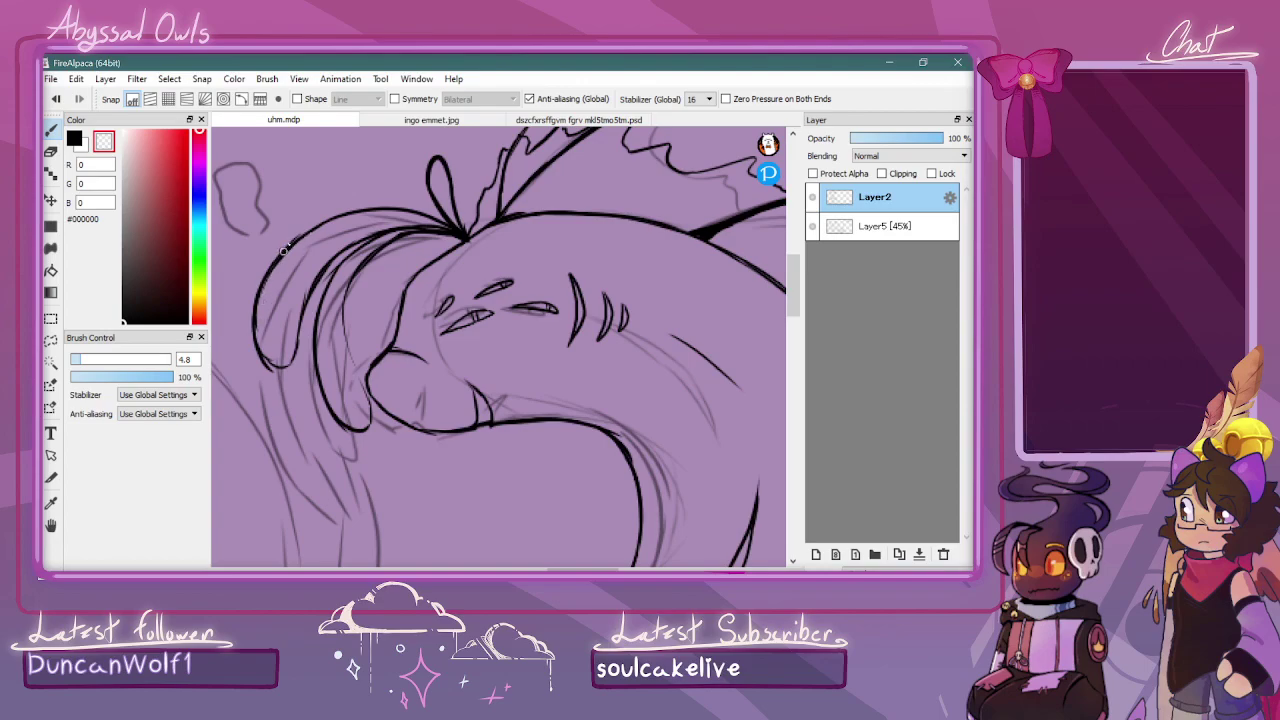
key("c")
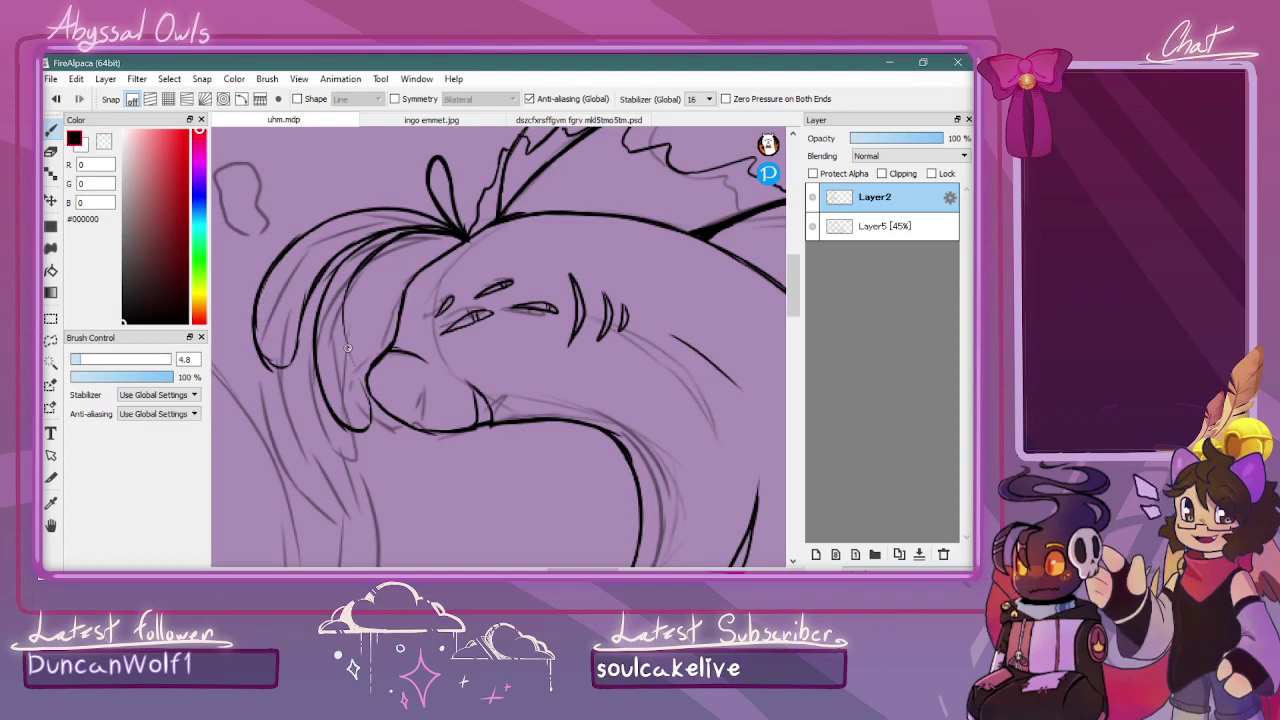
left_click_drag(344, 302, 369, 421)
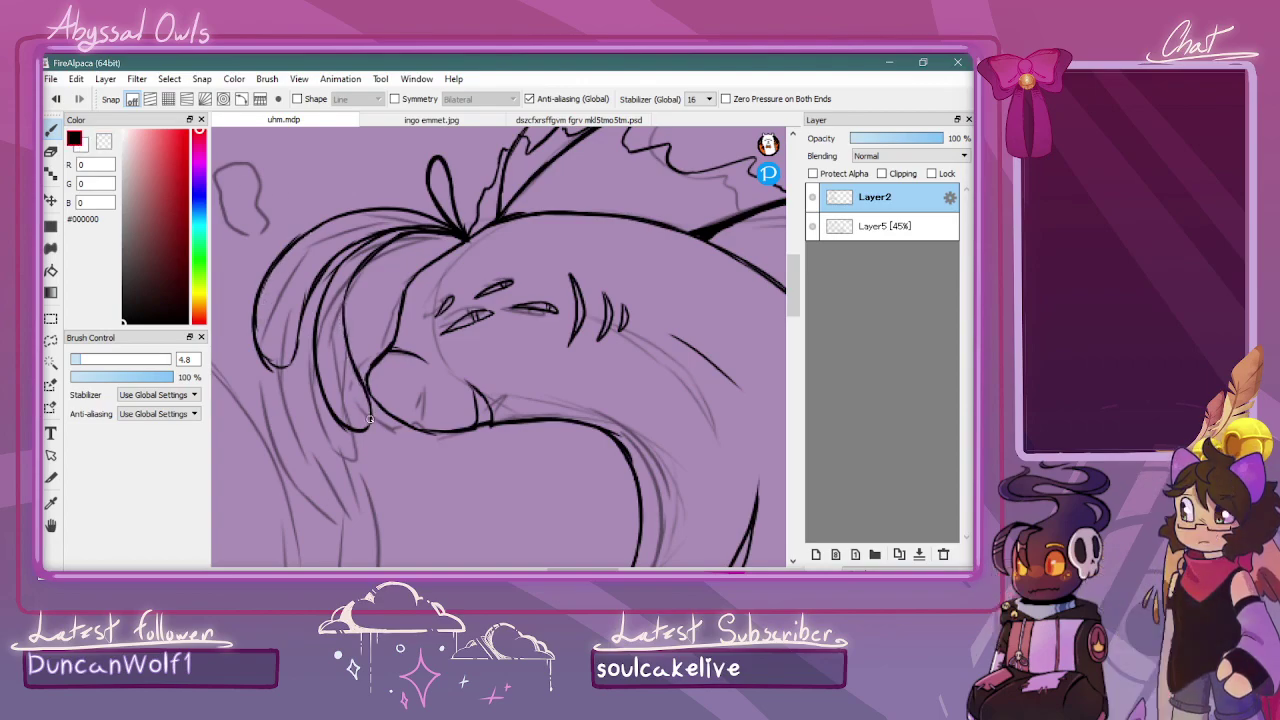
left_click_drag(349, 333, 361, 265)
mouse_move(345, 310)
left_mouse_down()
mouse_move(370, 254)
mouse_move(419, 233)
left_mouse_up()
mouse_move(327, 297)
left_mouse_down()
mouse_move(350, 258)
mouse_move(317, 341)
mouse_move(324, 401)
left_mouse_up()
scroll(368, 411, "down", 3)
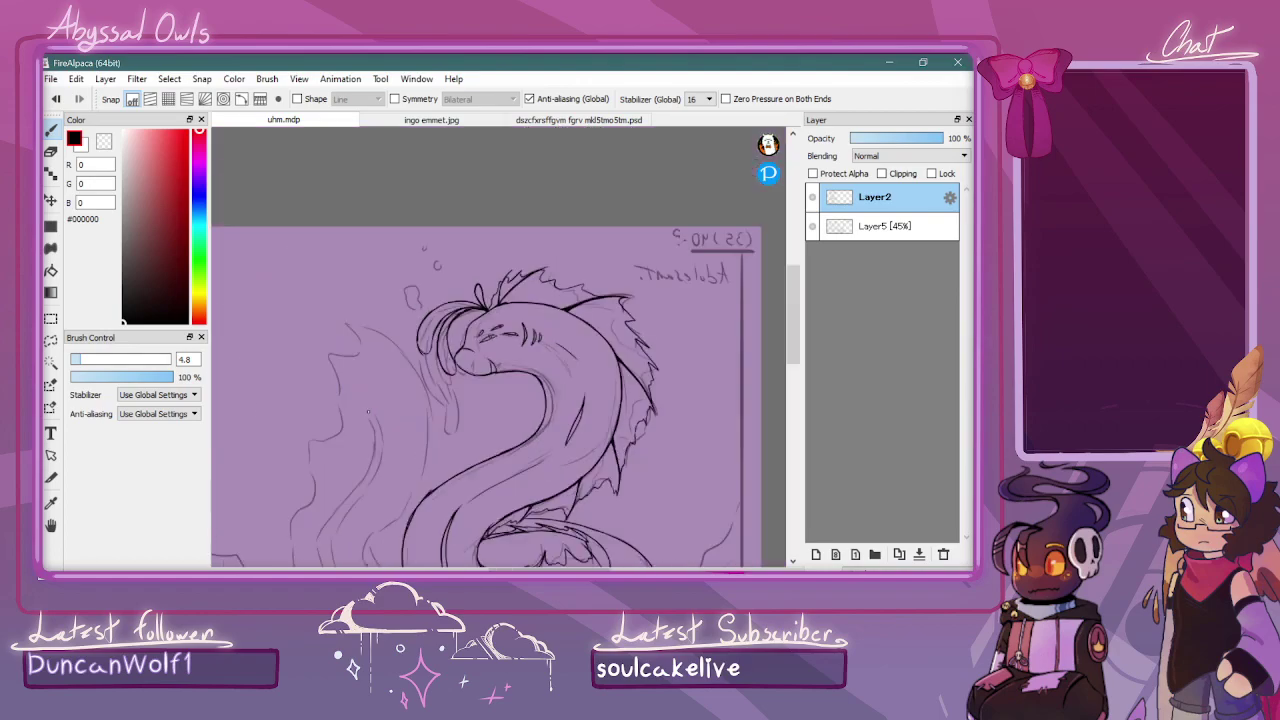
scroll(368, 411, "down", 2)
scroll(368, 411, "up", 3)
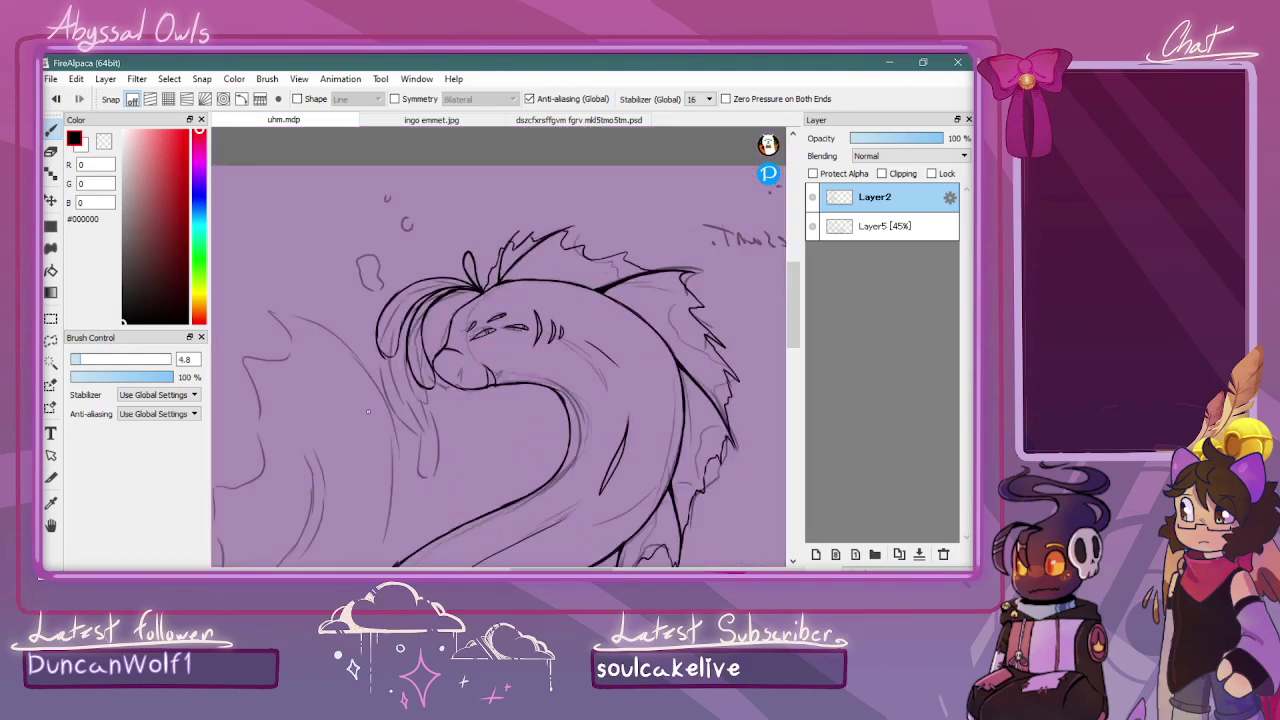
scroll(368, 411, "down", 3)
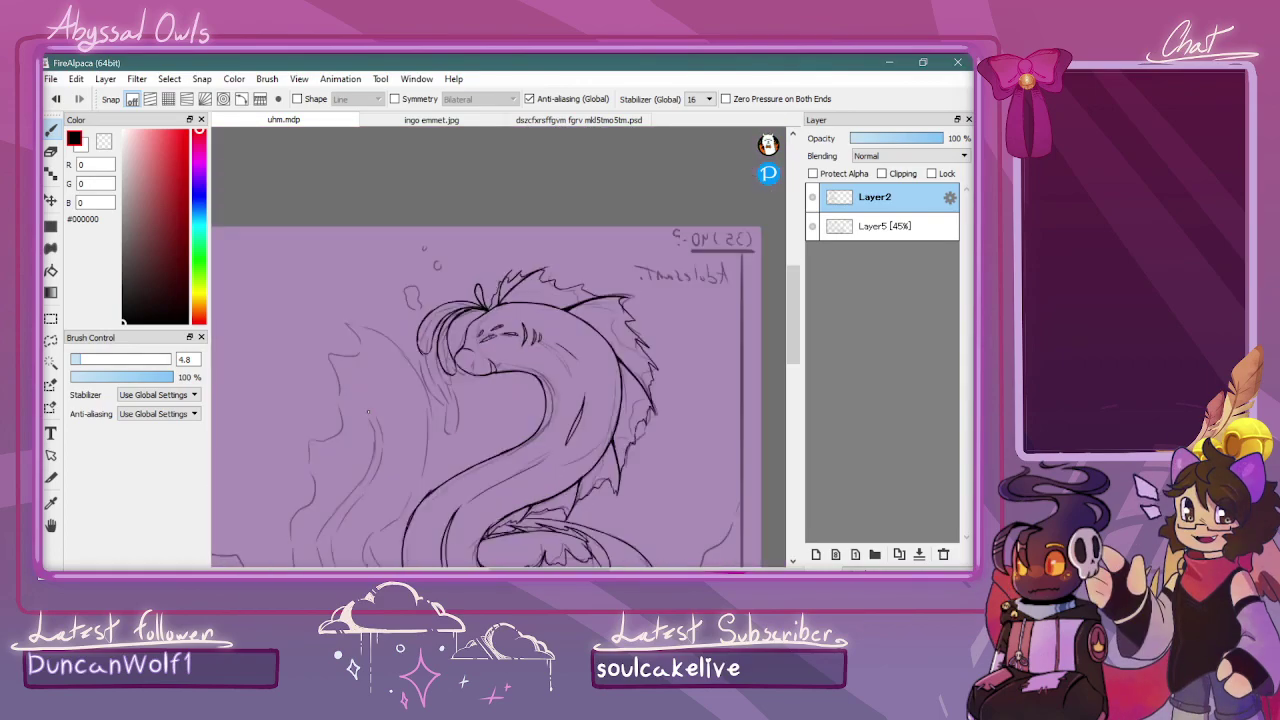
scroll(368, 411, "up", 1)
scroll(763, 282, "down", 5)
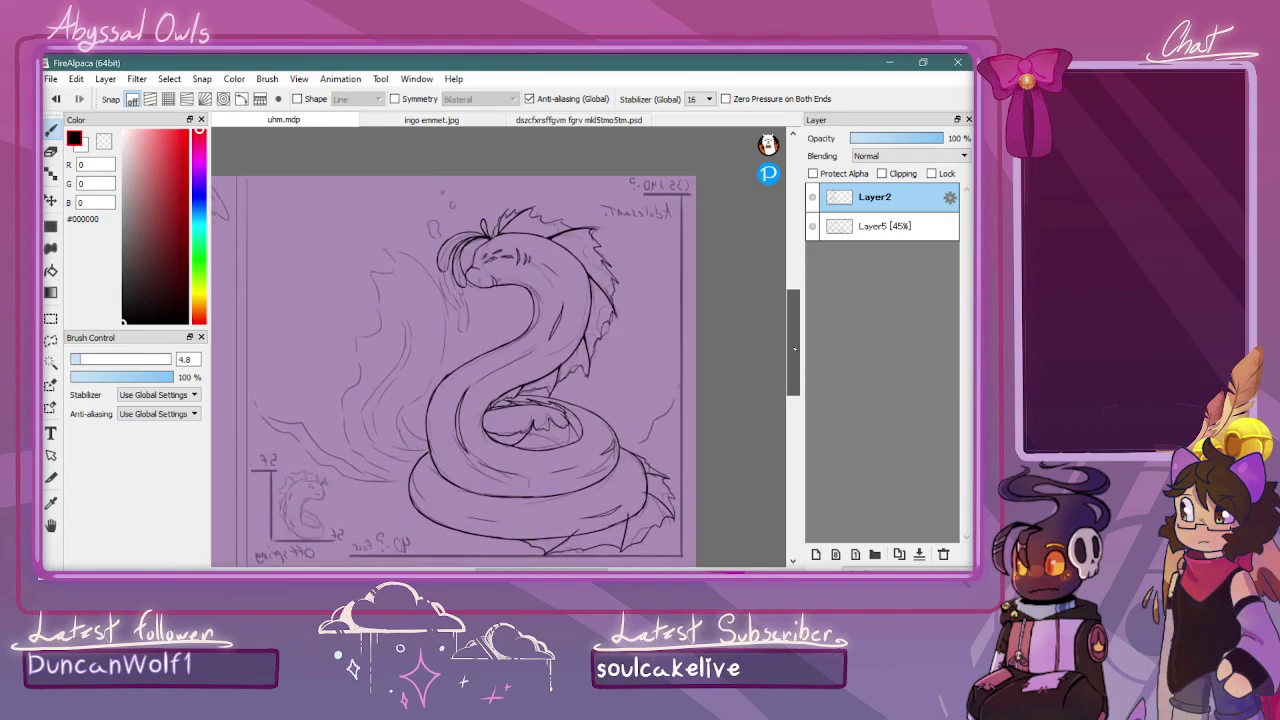
Ink the upturned tail behind the coils and its large pointed fin with a wavy outer edge and folded tip
scroll(763, 282, "left", 2)
scroll(557, 508, "up", 1)
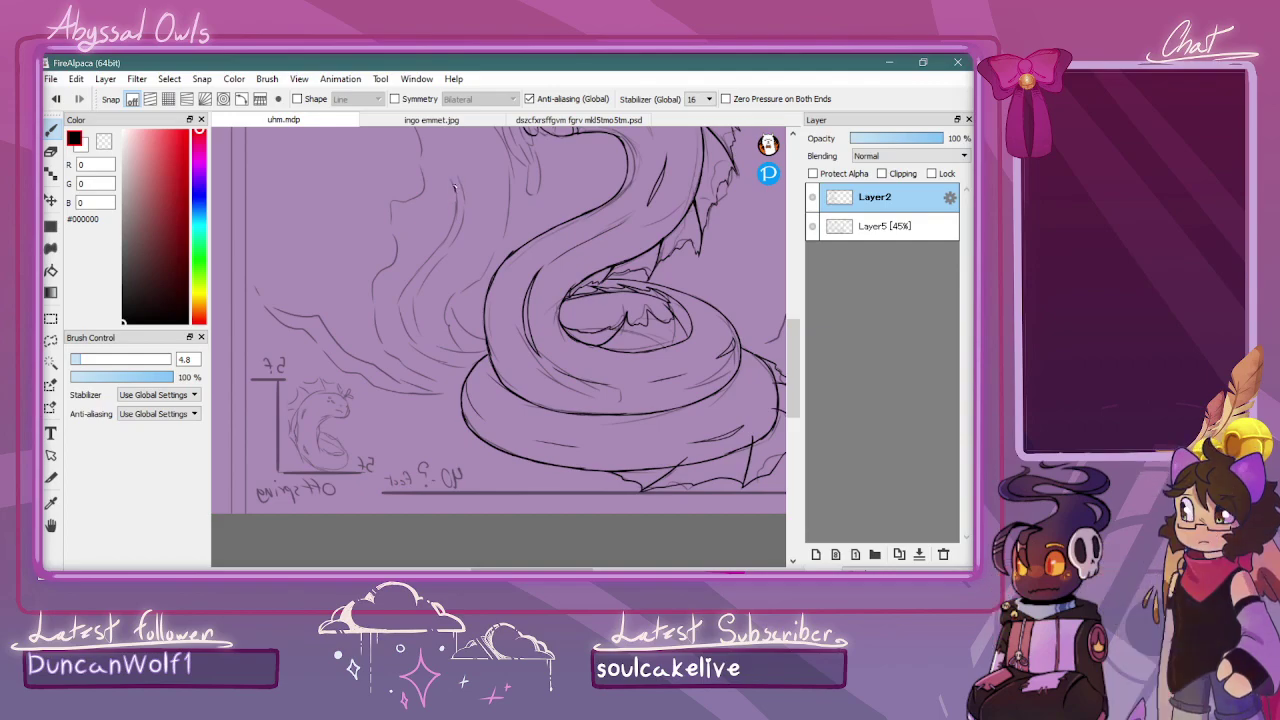
left_click_drag(460, 205, 446, 247)
key("ctrl+z")
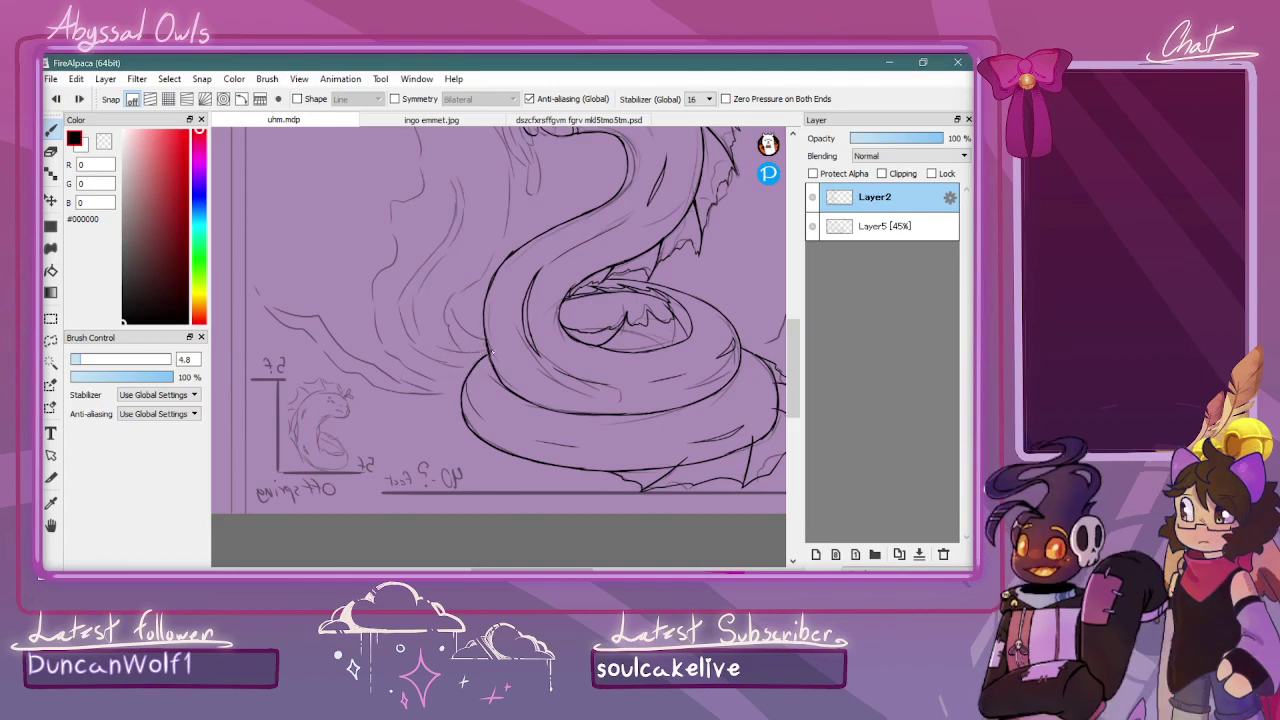
mouse_move(419, 323)
left_mouse_down()
mouse_move(462, 211)
mouse_move(408, 300)
mouse_move(414, 322)
mouse_move(404, 304)
mouse_move(410, 328)
left_mouse_up()
key("ctrl+z")
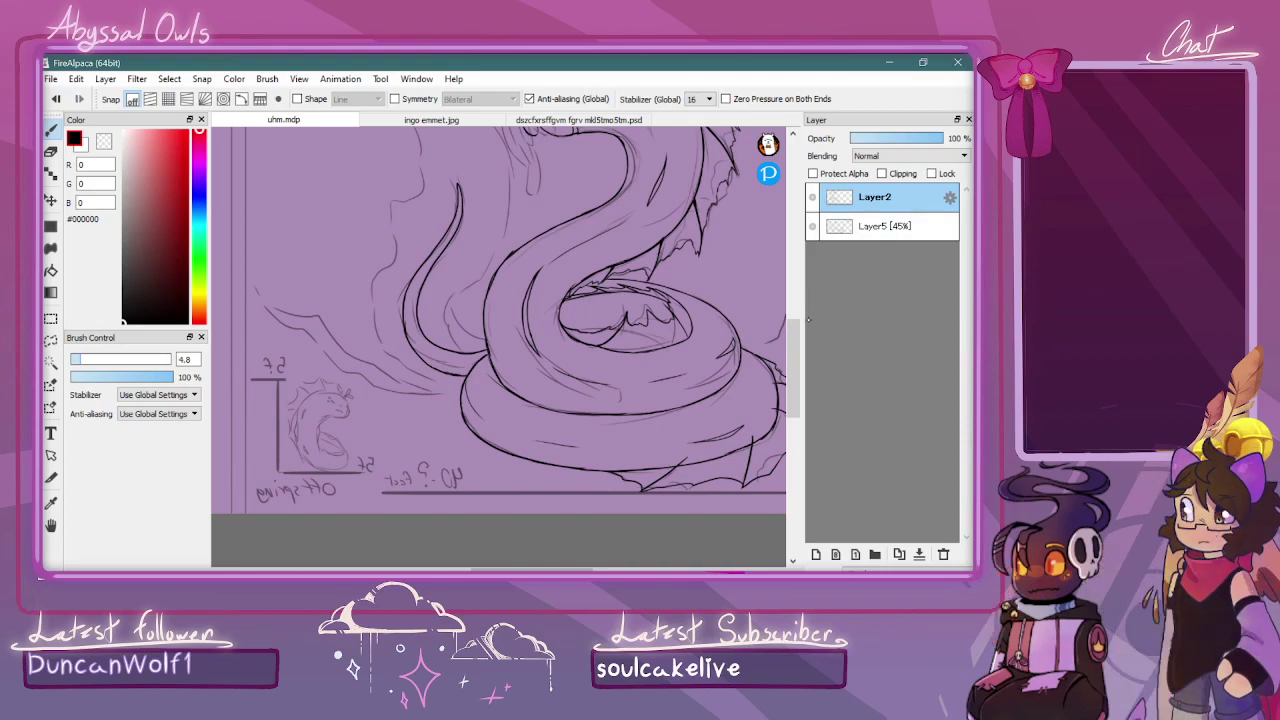
scroll(461, 405, "up", 3)
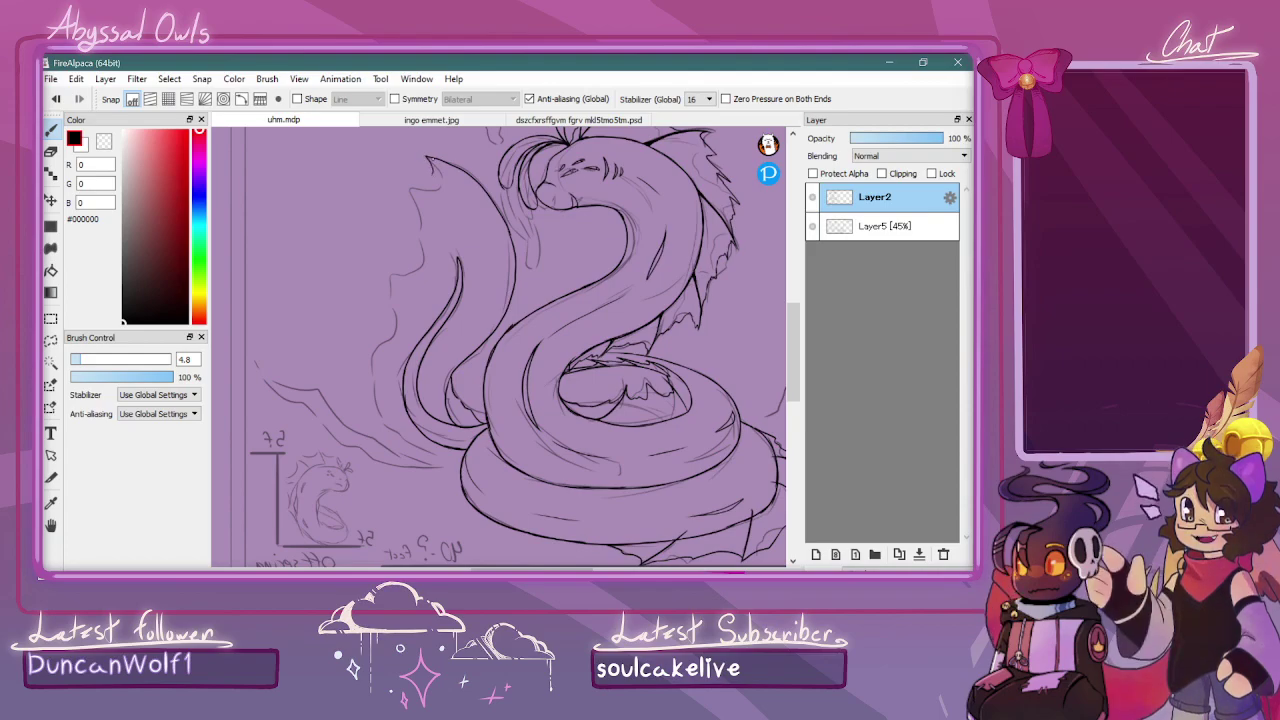
left_click_drag(425, 186, 384, 318)
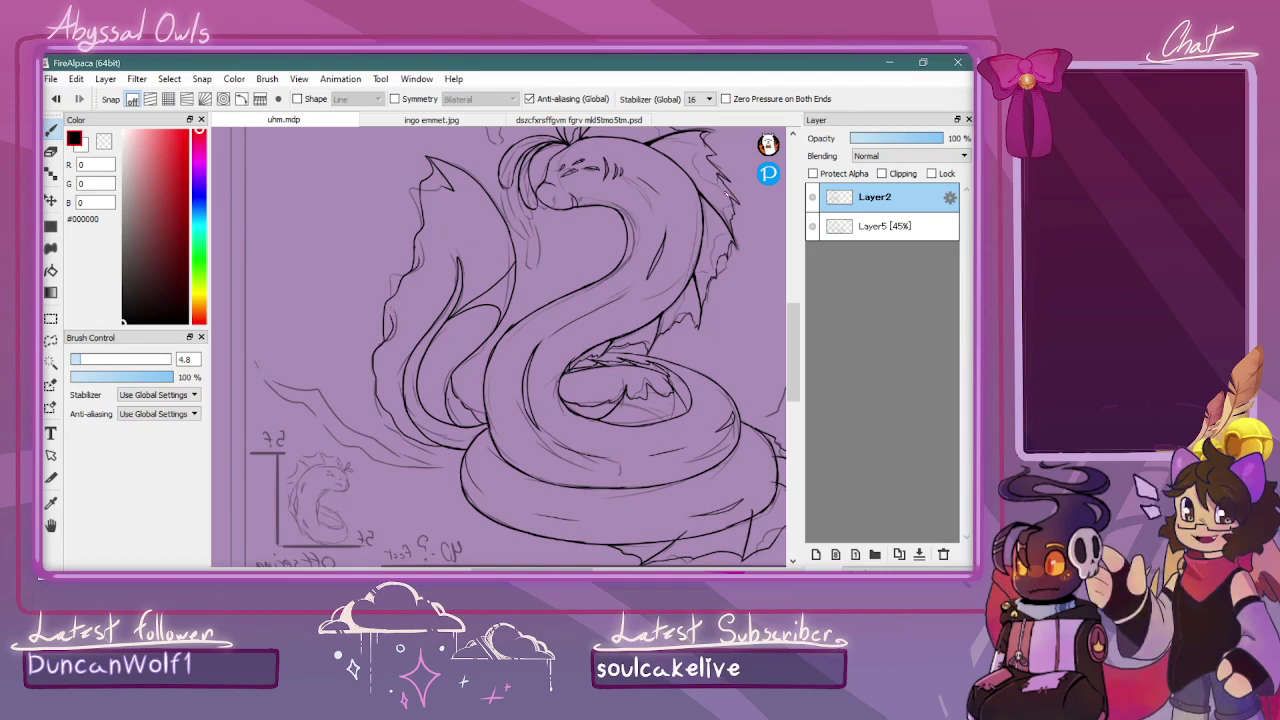
Shade the lowest fold on the tail fin's wavy edge with hatching, undoing the first hatch lines and redrawing them
mouse_move(794, 330)
left_mouse_down()
mouse_move(797, 284)
mouse_move(806, 338)
mouse_move(805, 318)
left_mouse_up()
key("ctrl+plus")
key("ctrl+plus")
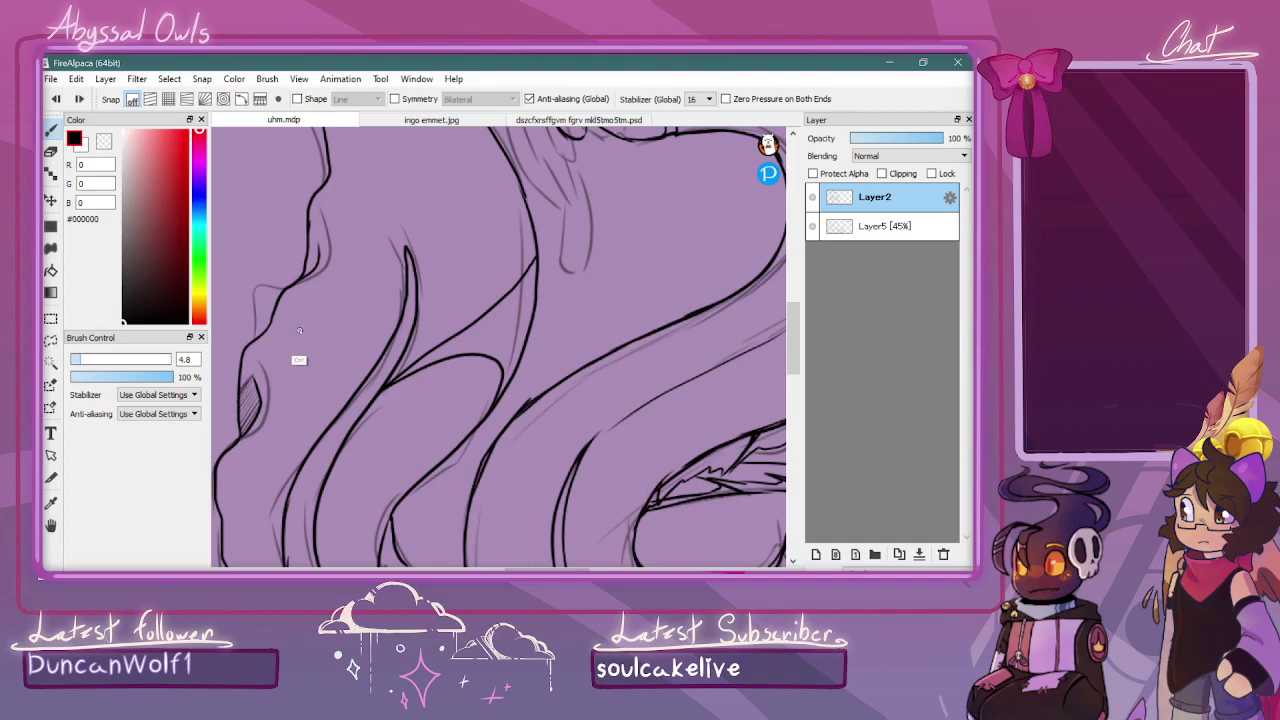
key("ctrl+z")
key("ctrl+z")
key("ctrl+z")
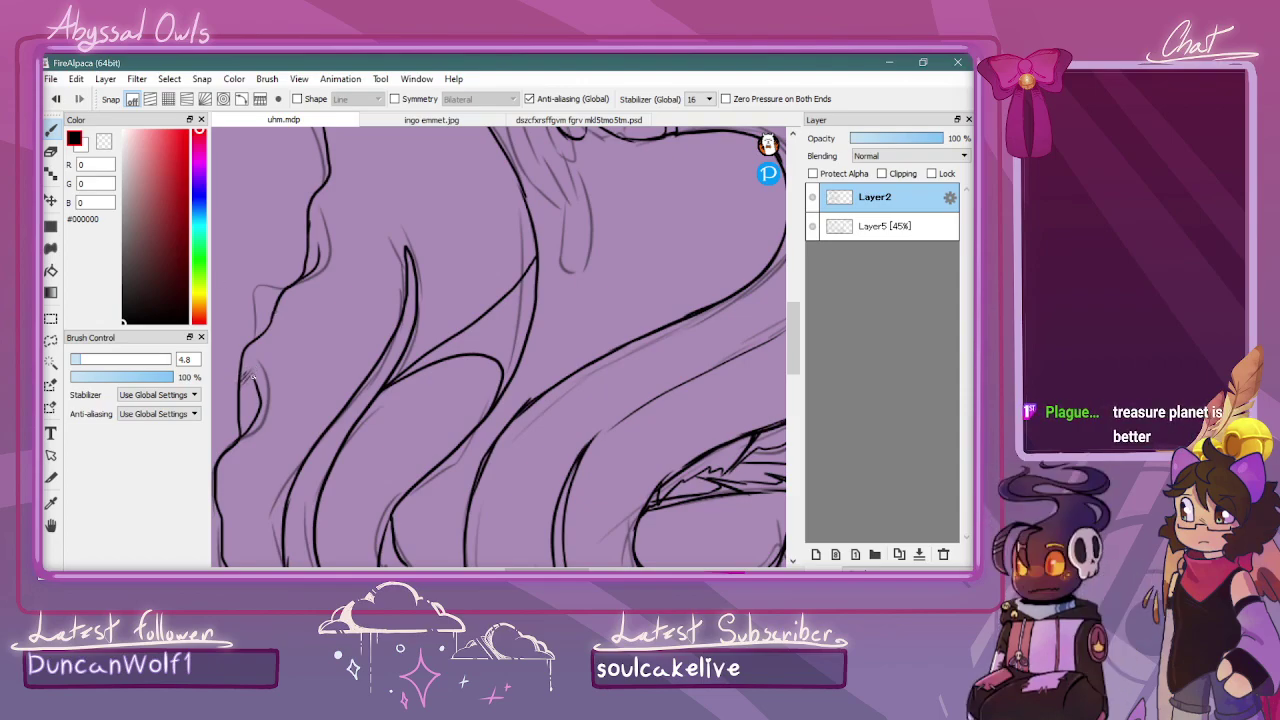
mouse_move(257, 386)
left_mouse_down()
mouse_move(238, 426)
mouse_move(254, 418)
left_mouse_up()
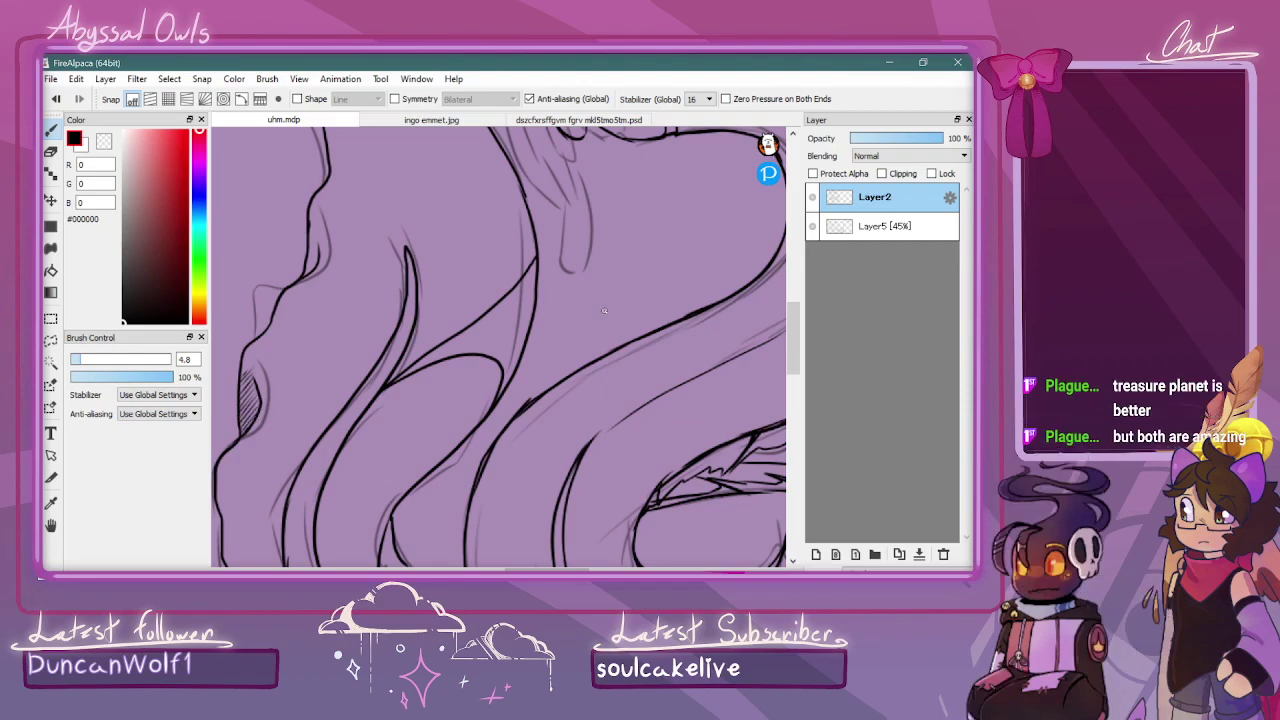
Shade the middle fold and the folded tip of the tail fin with short hatch lines
left_click_drag(800, 340, 803, 316)
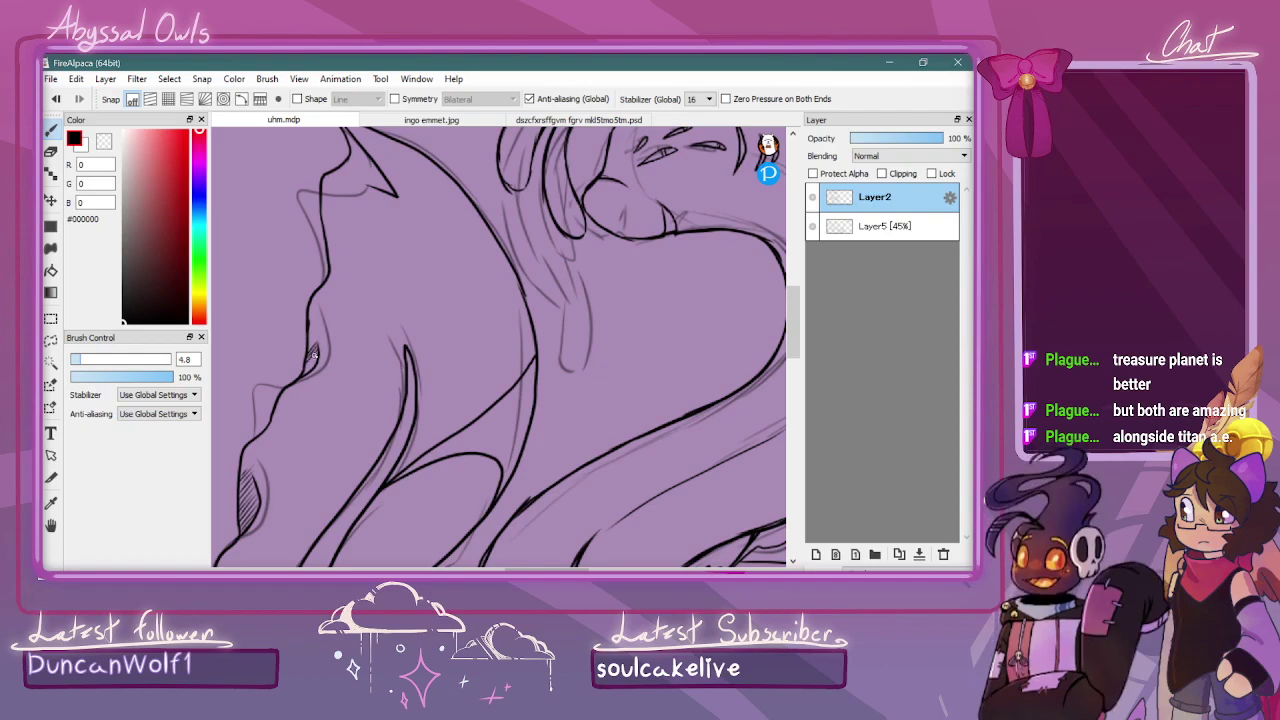
left_click_drag(306, 371, 317, 362)
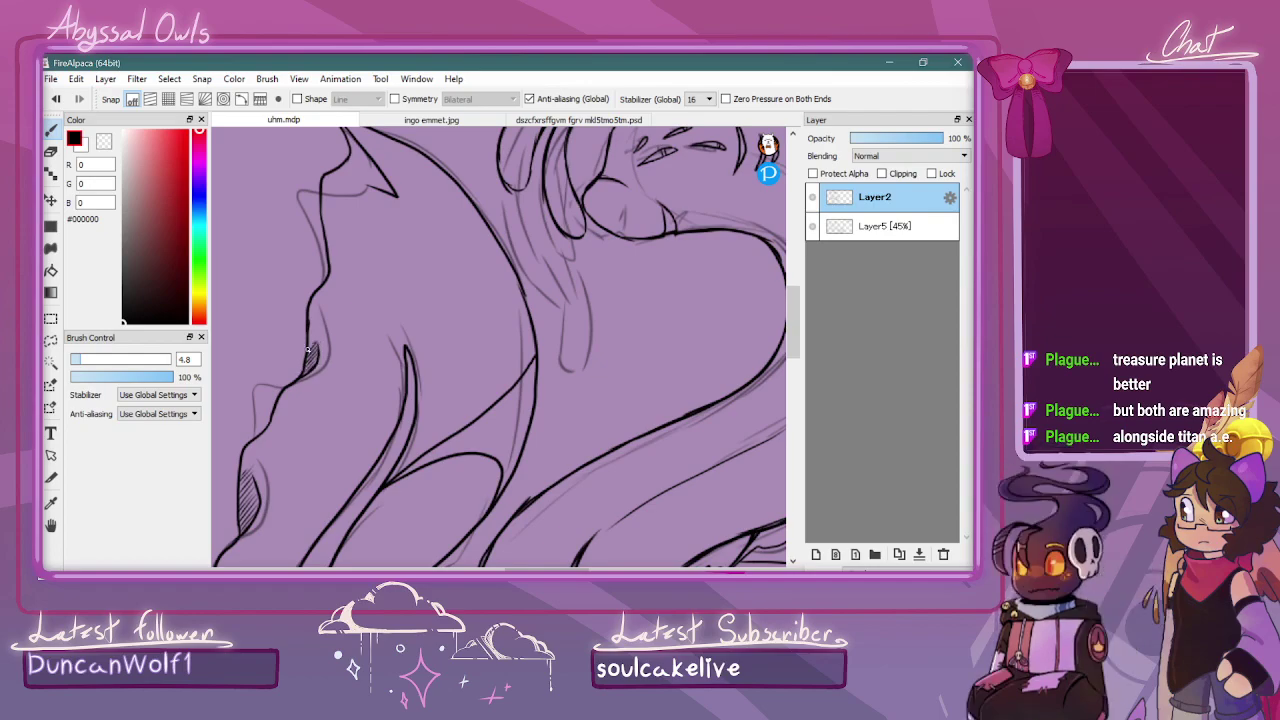
left_click_drag(793, 309, 793, 288)
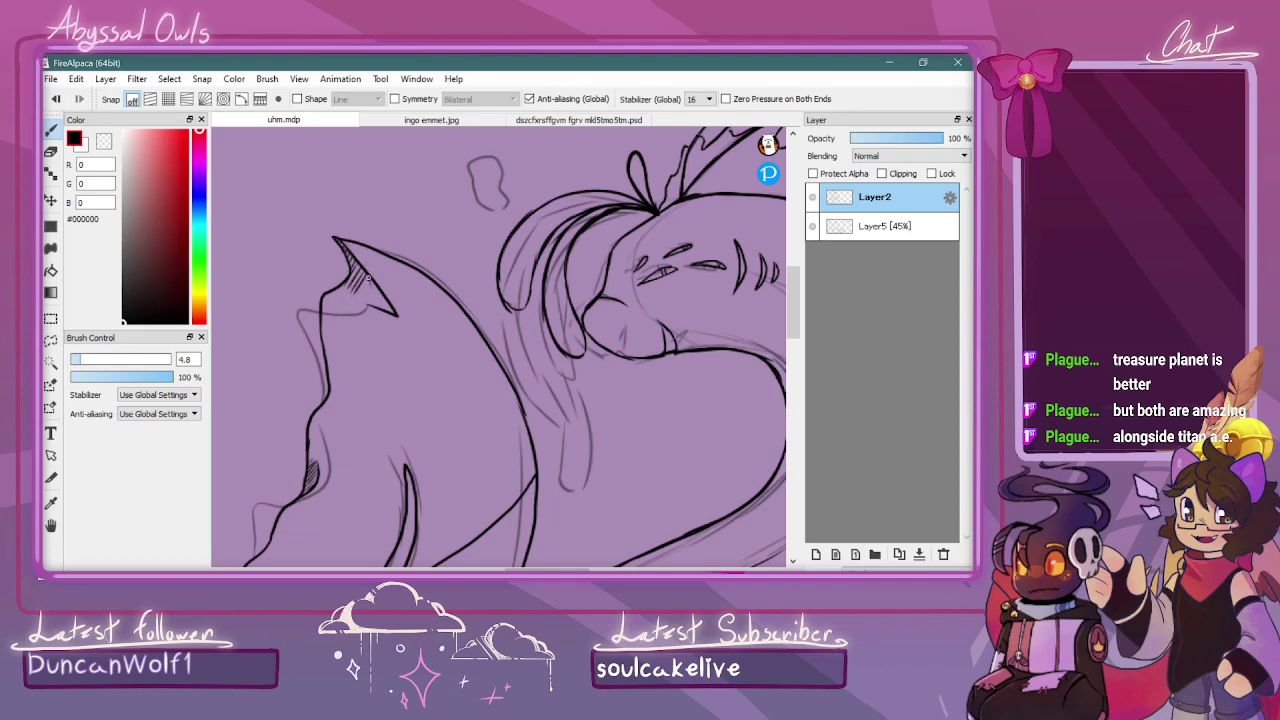
left_click_drag(368, 288, 386, 304)
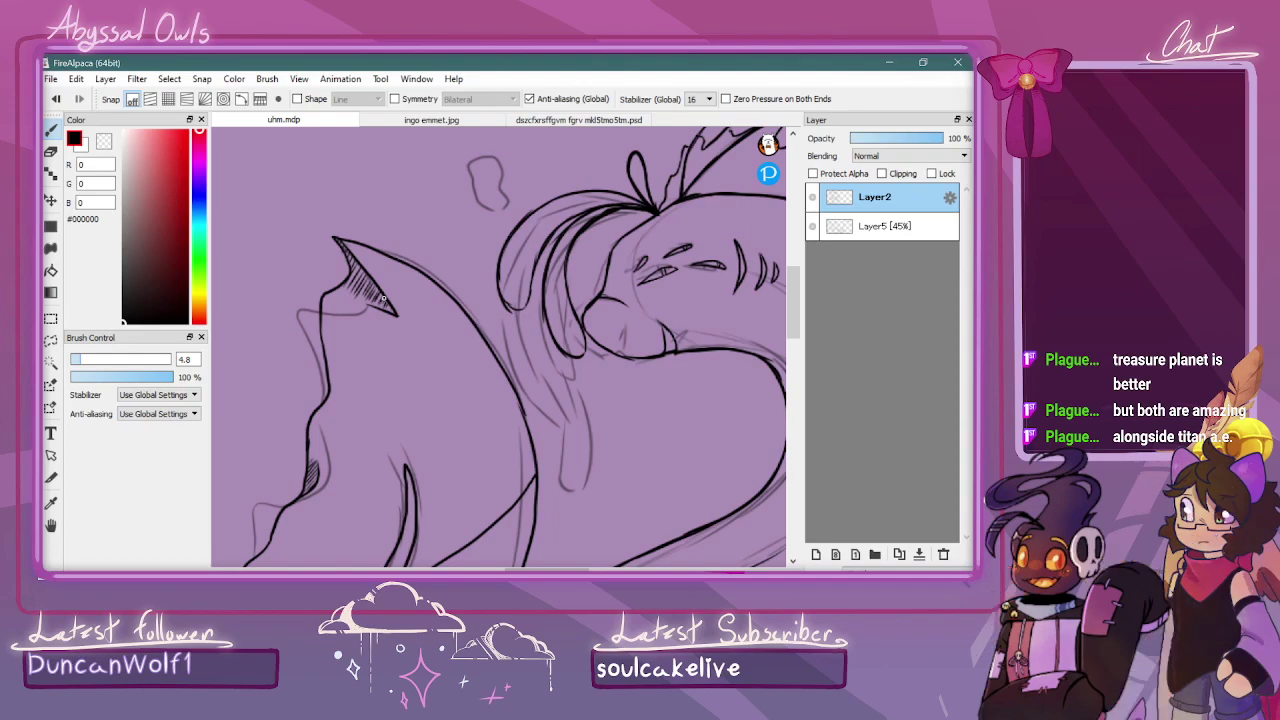
Break up and fade the hatching in the tail fin's tip and edge folds using transparent colour
key("x")
left_click_drag(342, 287, 363, 297)
left_click_drag(354, 283, 365, 292)
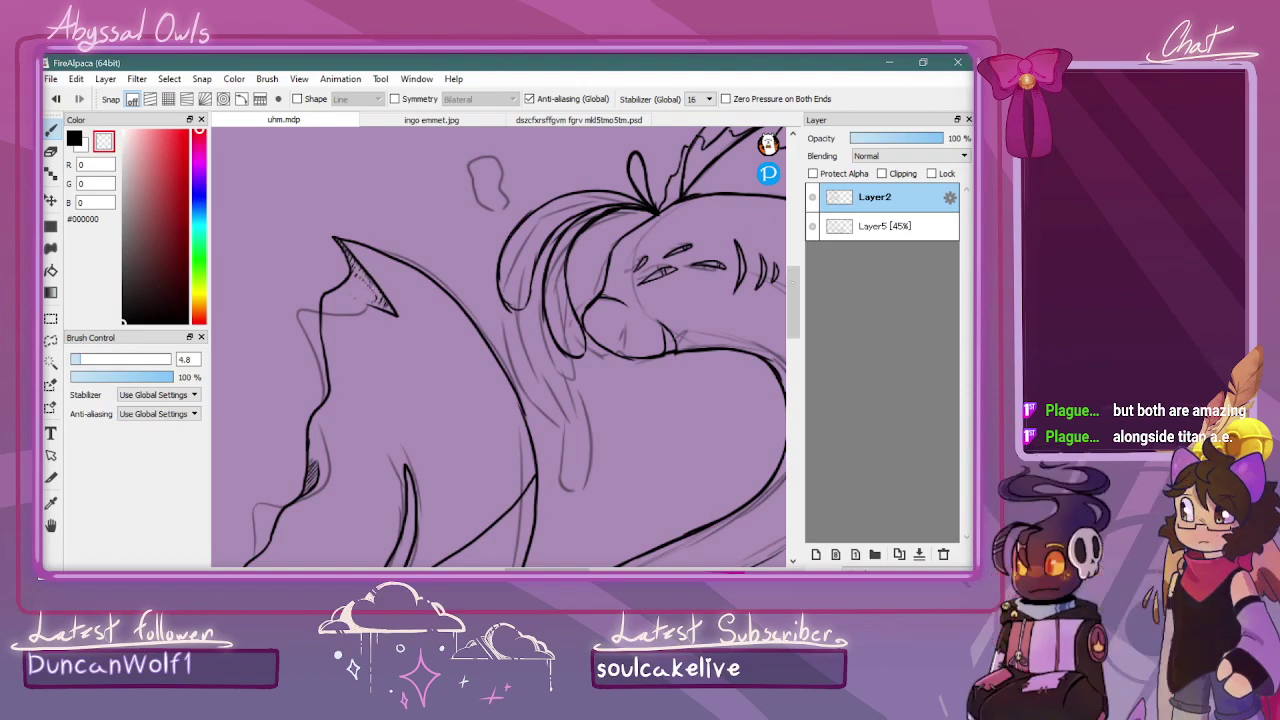
scroll(340, 297, "down", 5)
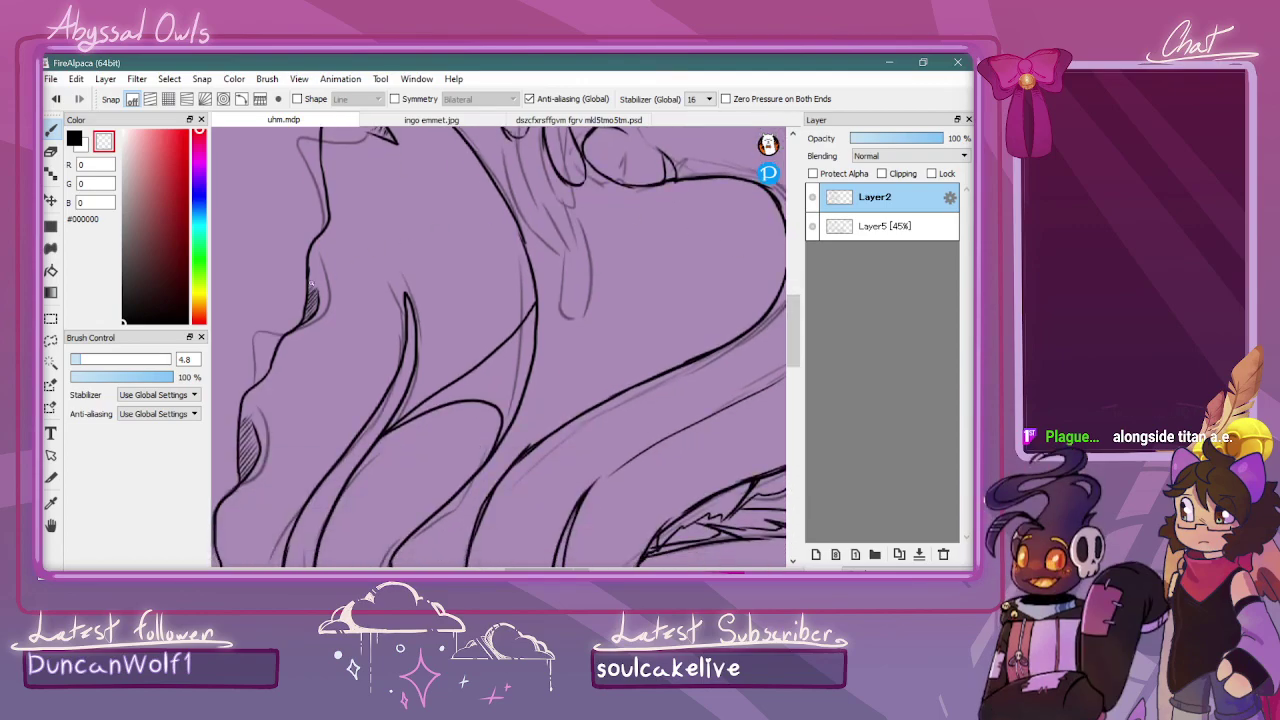
left_click_drag(309, 308, 312, 283)
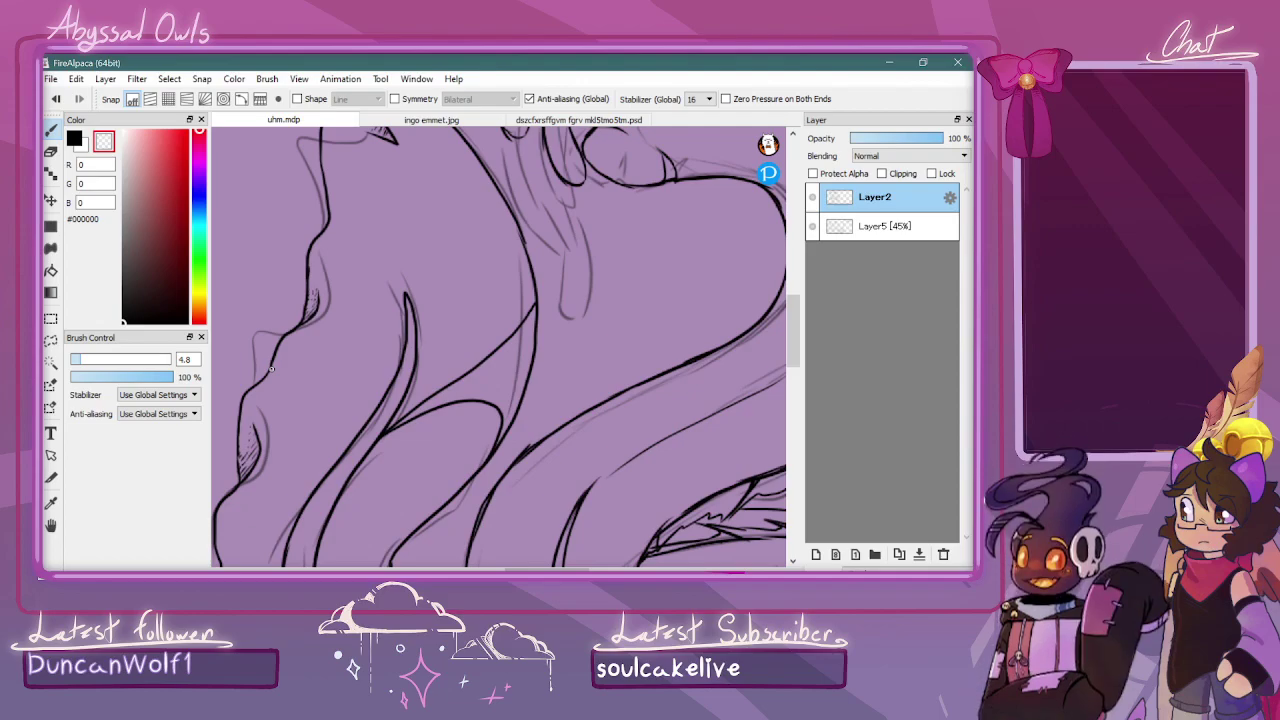
Ink the outline of the large irregular bubble above the snout in black
key("z")
key("ctrl+minus")
key("ctrl+minus")
key("ctrl+minus")
key("ctrl+plus")
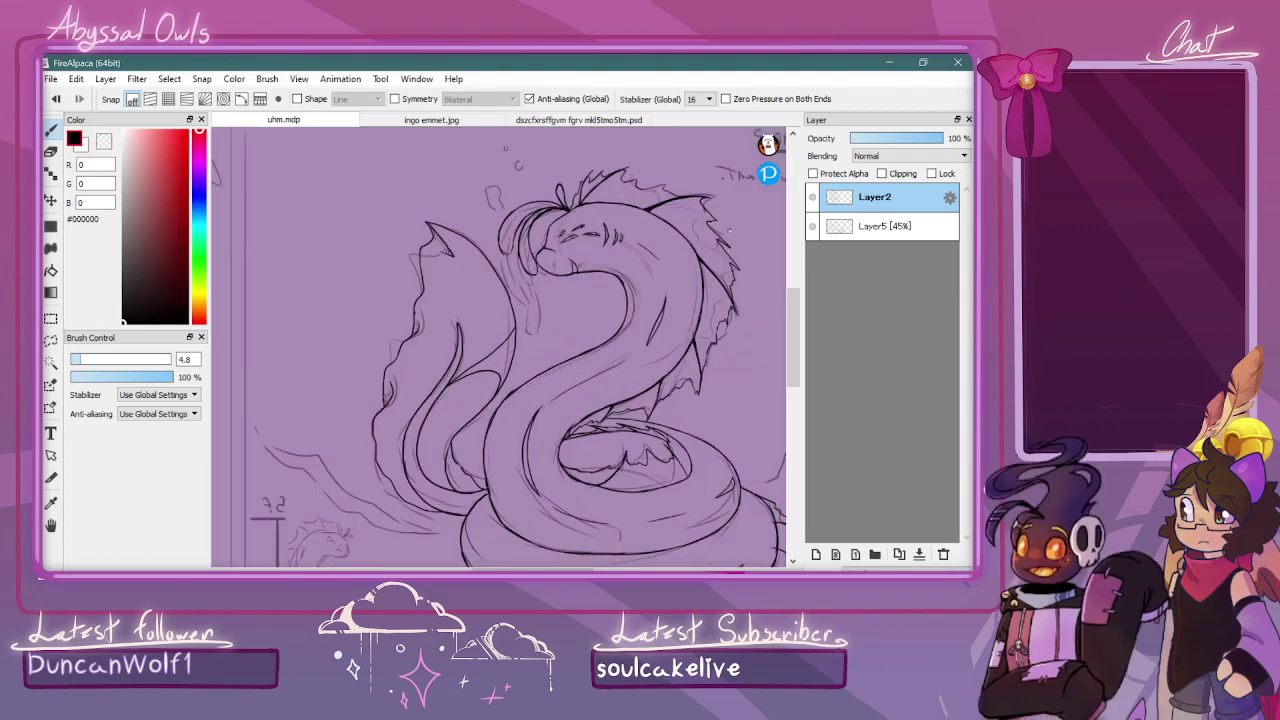
scroll(731, 229, "up", 3)
left_click_drag(795, 320, 797, 285)
scroll(707, 193, "up", 5)
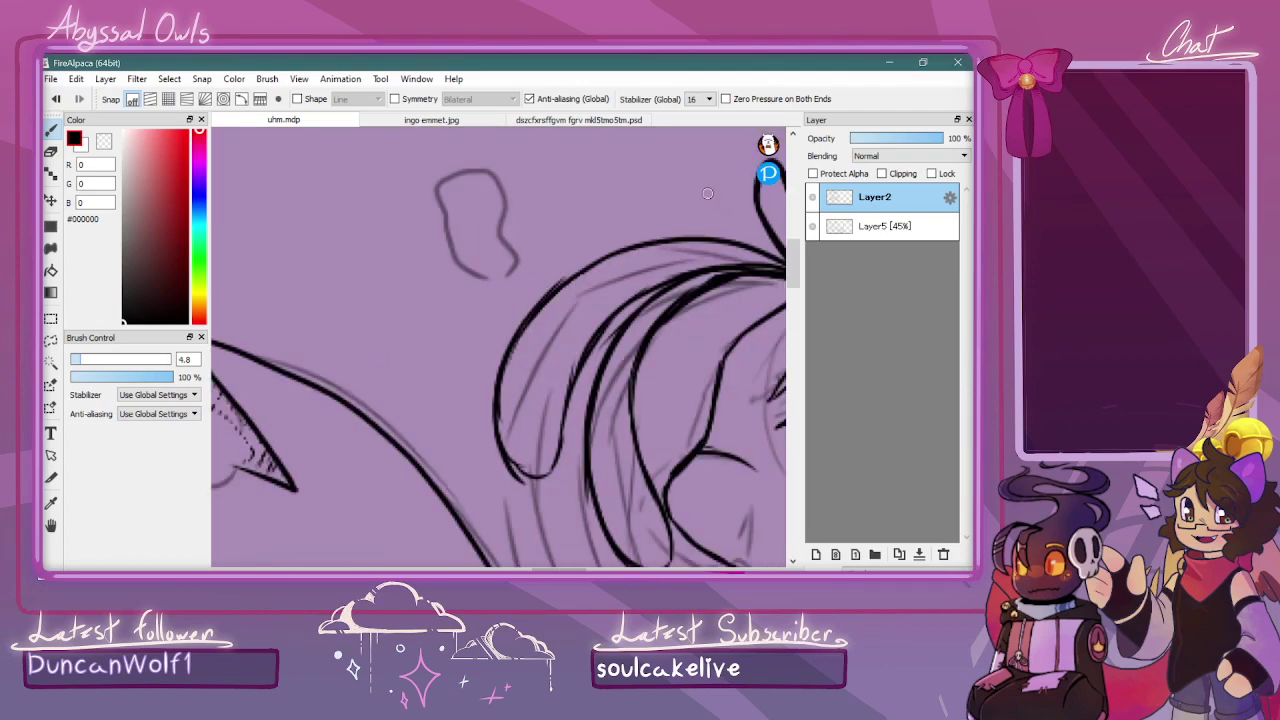
mouse_move(466, 170)
left_mouse_down()
mouse_move(435, 225)
mouse_move(453, 265)
mouse_move(467, 283)
mouse_move(495, 279)
mouse_move(513, 197)
mouse_move(462, 171)
left_mouse_up()
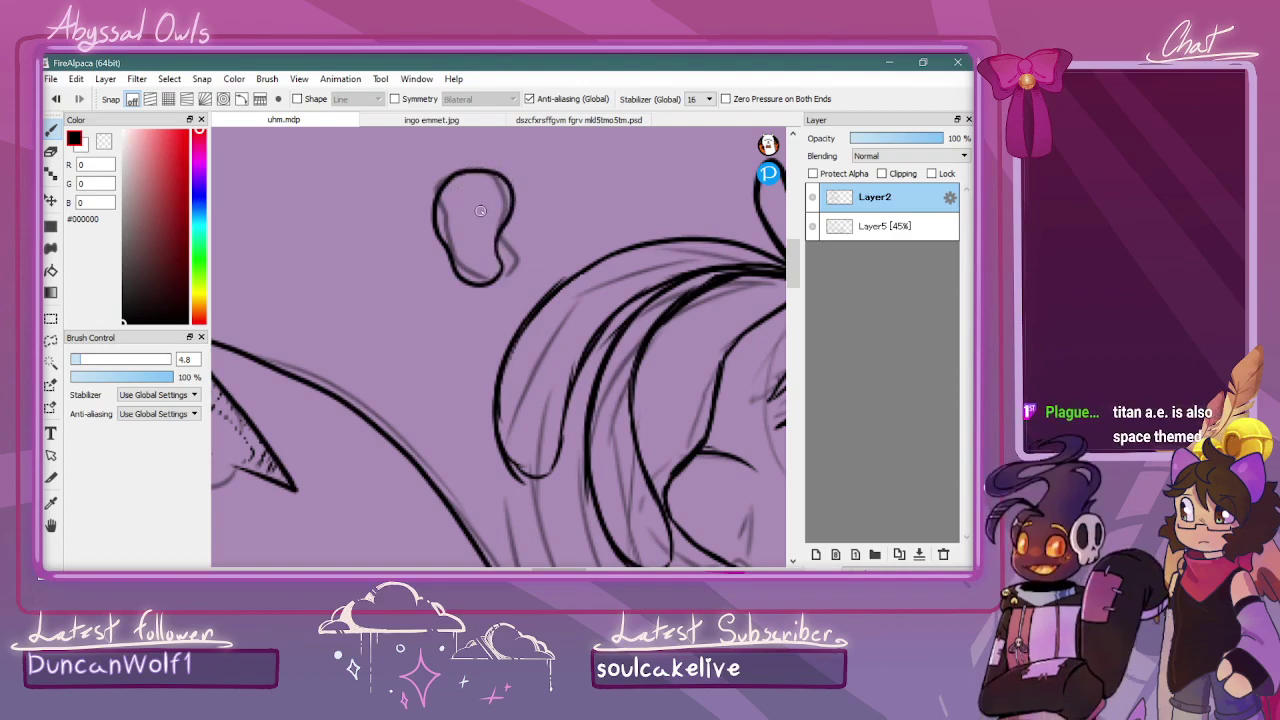
Try to add two rounded inner shapes inside the large bubble, and undo them
mouse_move(499, 229)
left_mouse_down()
mouse_move(489, 186)
mouse_move(455, 211)
mouse_move(466, 248)
mouse_move(495, 238)
mouse_move(497, 258)
mouse_move(473, 251)
mouse_move(465, 263)
mouse_move(497, 270)
left_mouse_up()
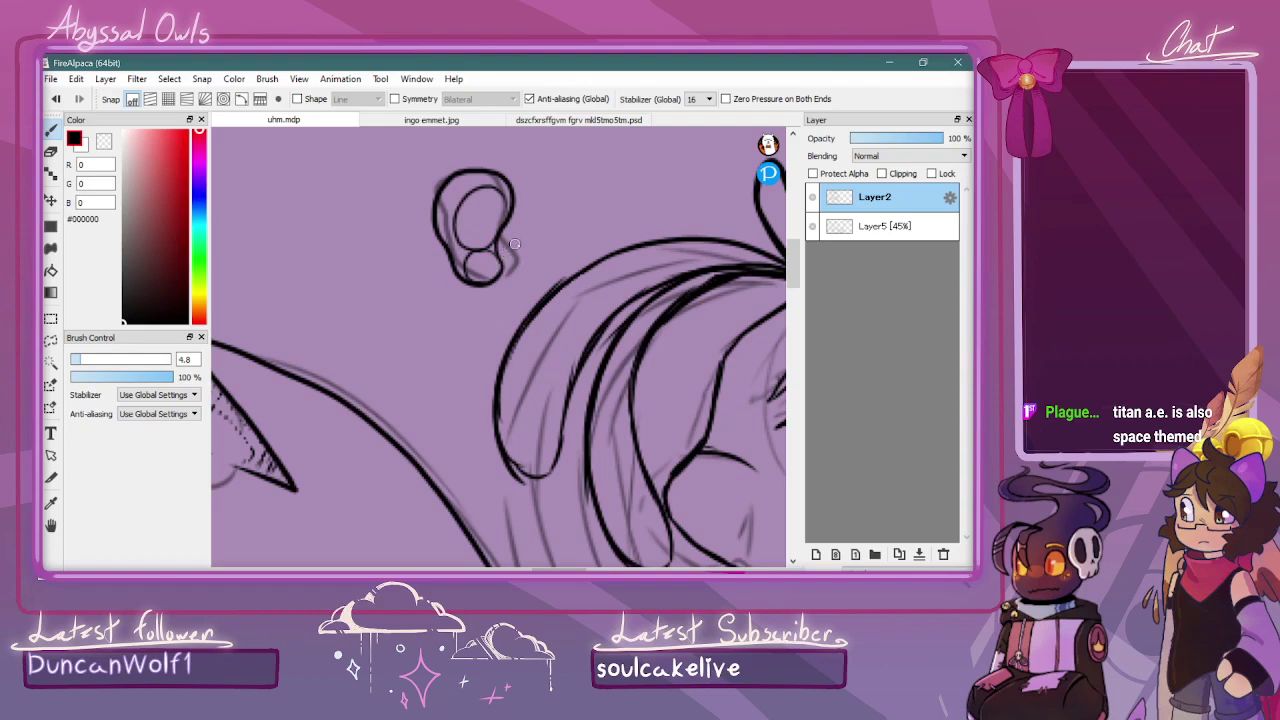
scroll(498, 350, "up", 5)
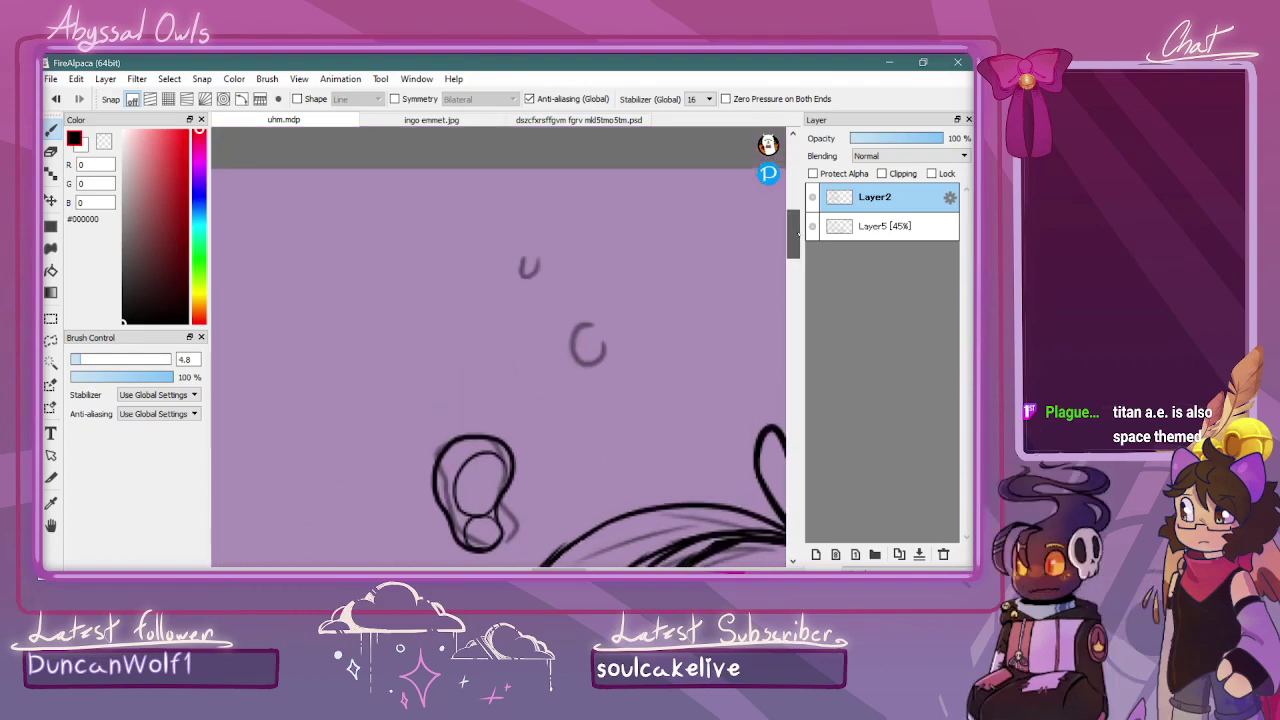
key("ctrl+z")
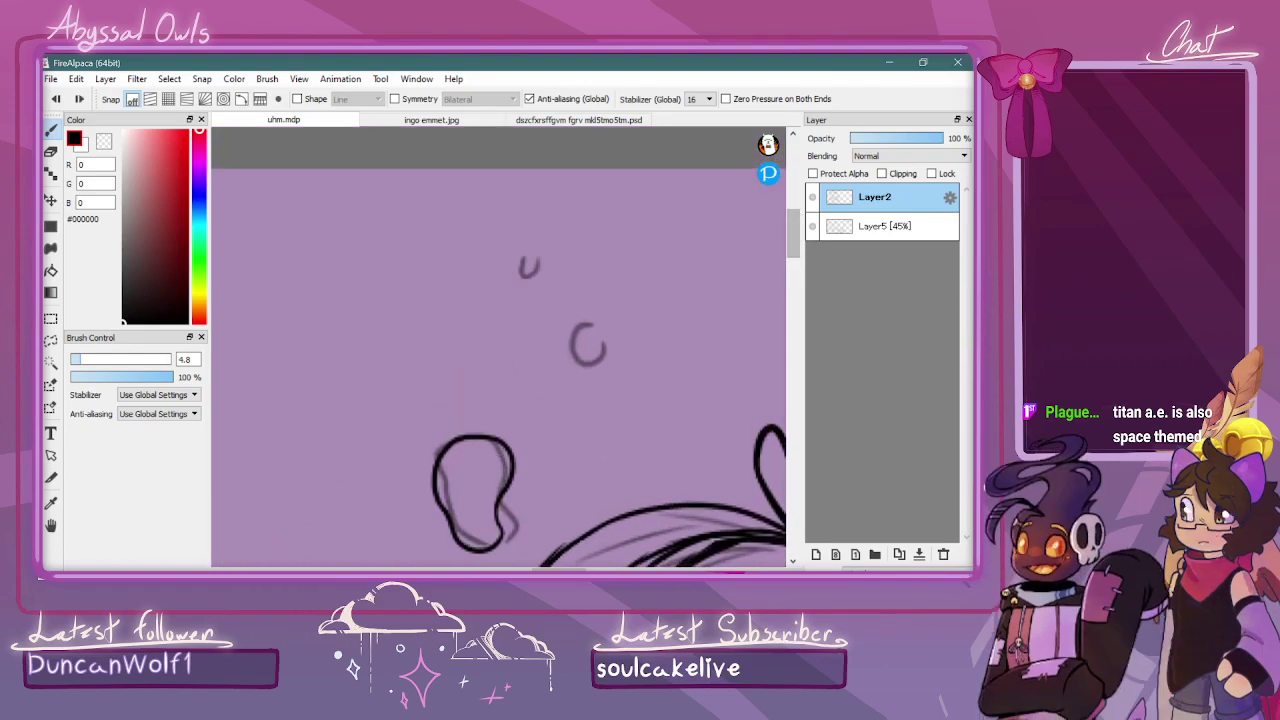
Ink the two small round bubbles above the large irregular bubble in black
mouse_move(587, 327)
left_mouse_down()
mouse_move(567, 337)
mouse_move(562, 362)
mouse_move(602, 368)
mouse_move(597, 321)
left_mouse_up()
mouse_move(530, 257)
left_mouse_down()
mouse_move(528, 278)
mouse_move(521, 262)
left_mouse_up()
key("ctrl+Down")
key("ctrl+Down")
key("ctrl+Down")
key("ctrl+Down")
key("ctrl+Down")
key("ctrl+Down")
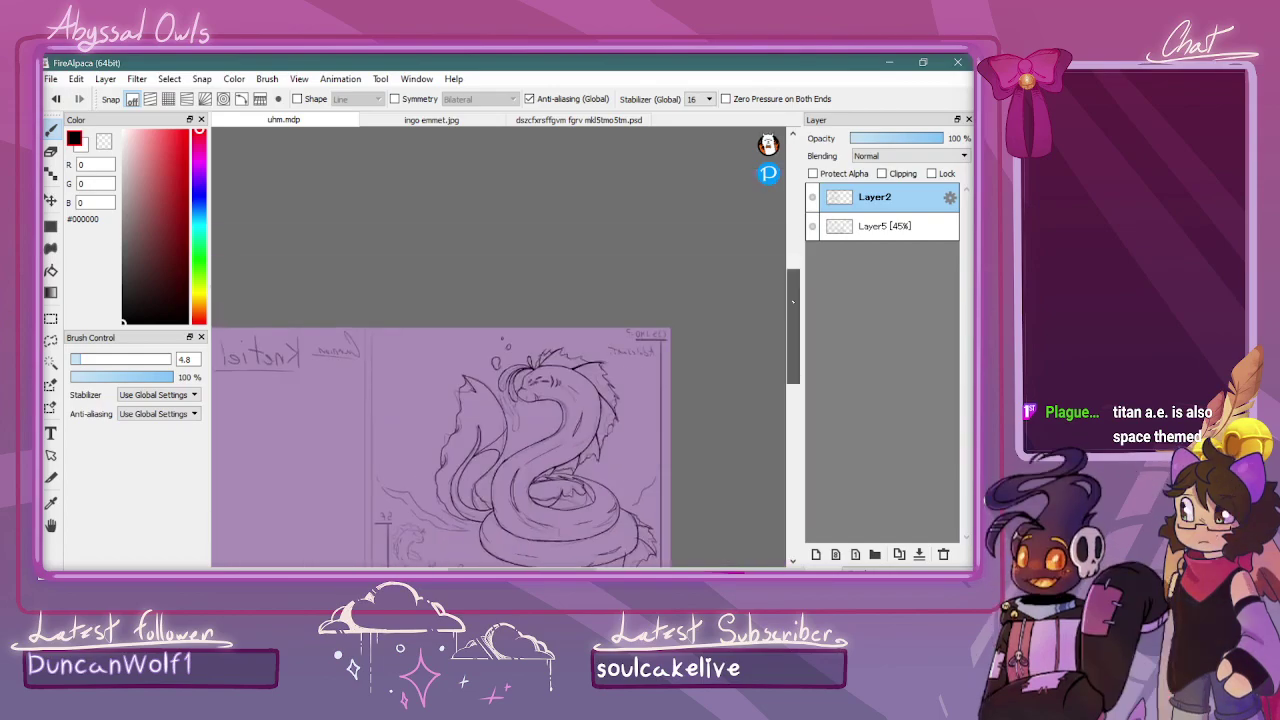
Ink the small offspring serpent's chin, snout and looped head tendrils over the sketch
left_click_drag(795, 264, 797, 291)
key("ctrl+Up")
scroll(797, 289, "up", 1)
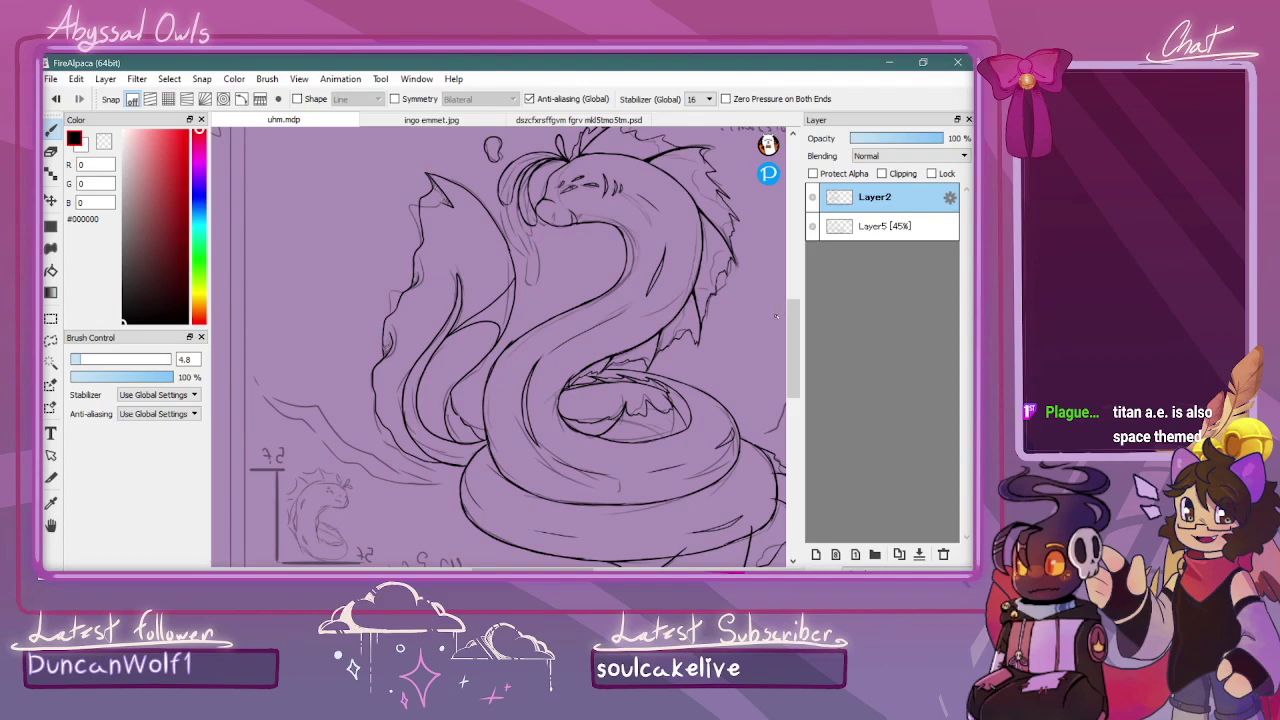
mouse_move(794, 353)
left_mouse_down()
mouse_move(794, 335)
mouse_move(793, 369)
left_mouse_up()
scroll(783, 369, "down", 1)
left_click_drag(441, 482, 548, 484)
scroll(548, 484, "up", 1)
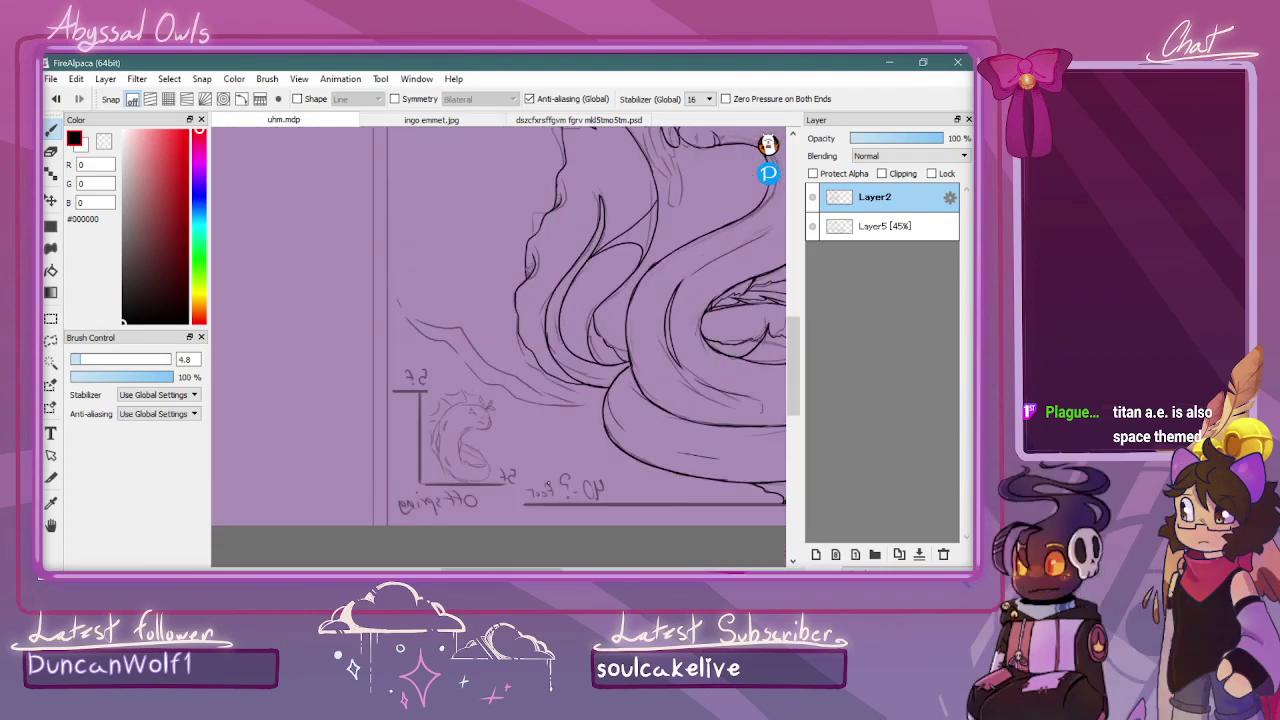
scroll(548, 485, "up", 3)
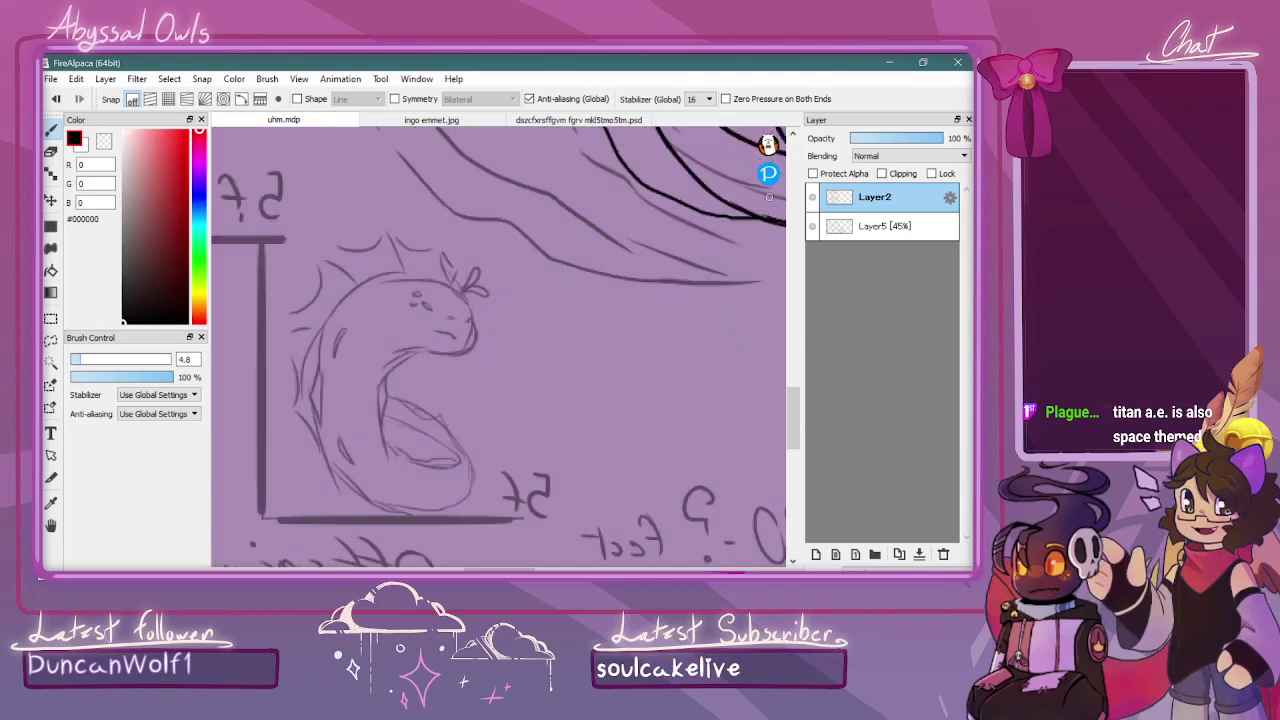
scroll(440, 340, "up", 2)
mouse_move(381, 348)
left_mouse_down()
mouse_move(444, 357)
mouse_move(460, 341)
mouse_move(460, 288)
mouse_move(445, 269)
mouse_move(487, 268)
mouse_move(449, 268)
mouse_move(462, 258)
mouse_move(446, 273)
mouse_move(467, 232)
mouse_move(445, 268)
left_mouse_up()
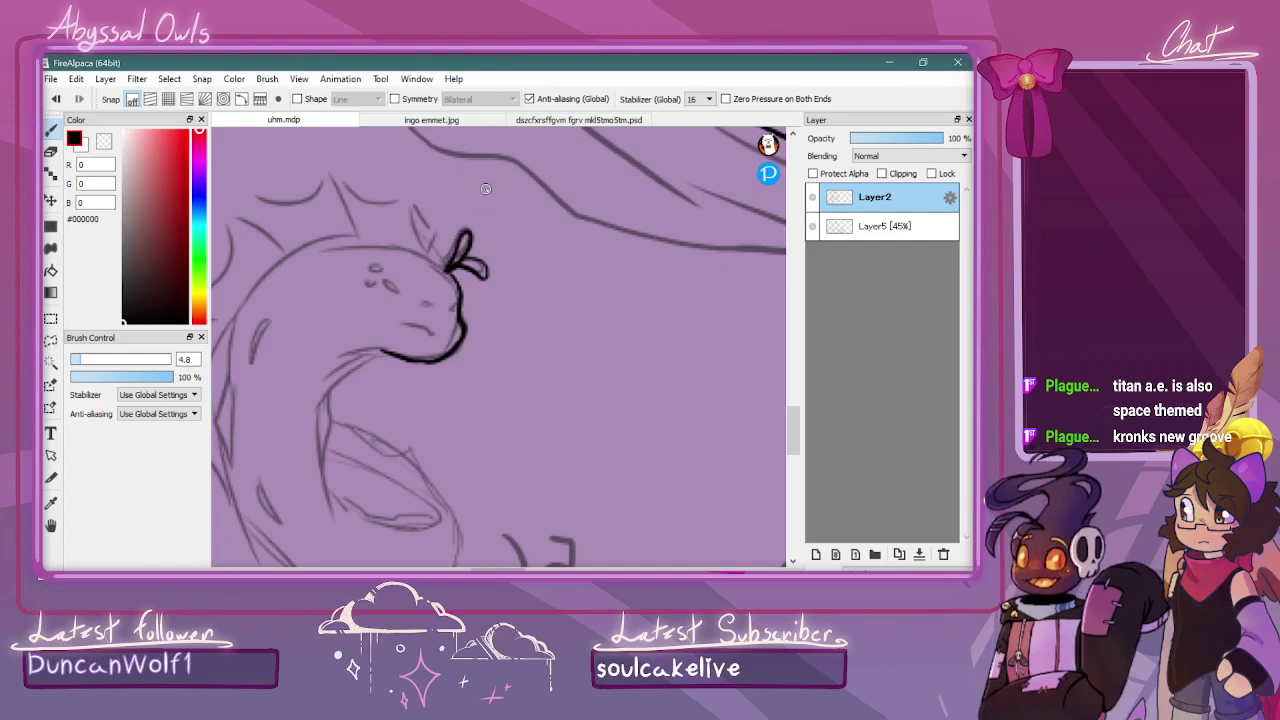
key("ctrl+z")
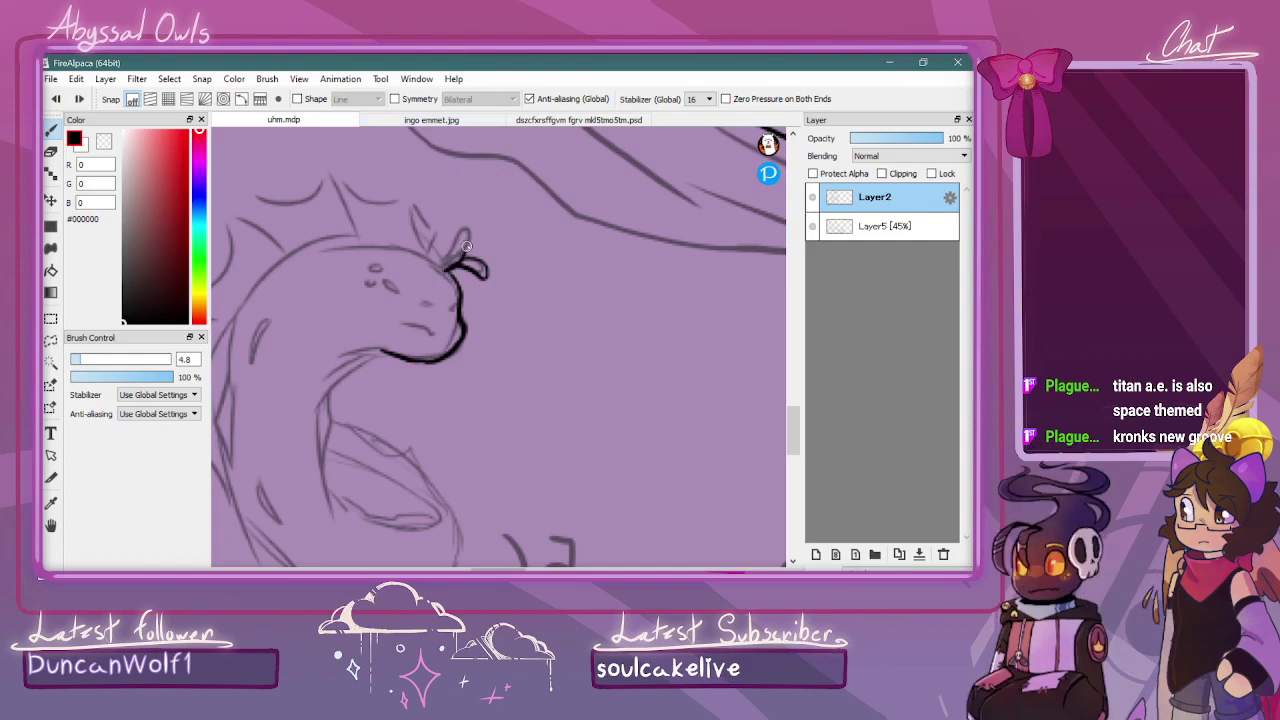
mouse_move(448, 266)
left_mouse_down()
mouse_move(456, 236)
mouse_move(467, 240)
left_mouse_up()
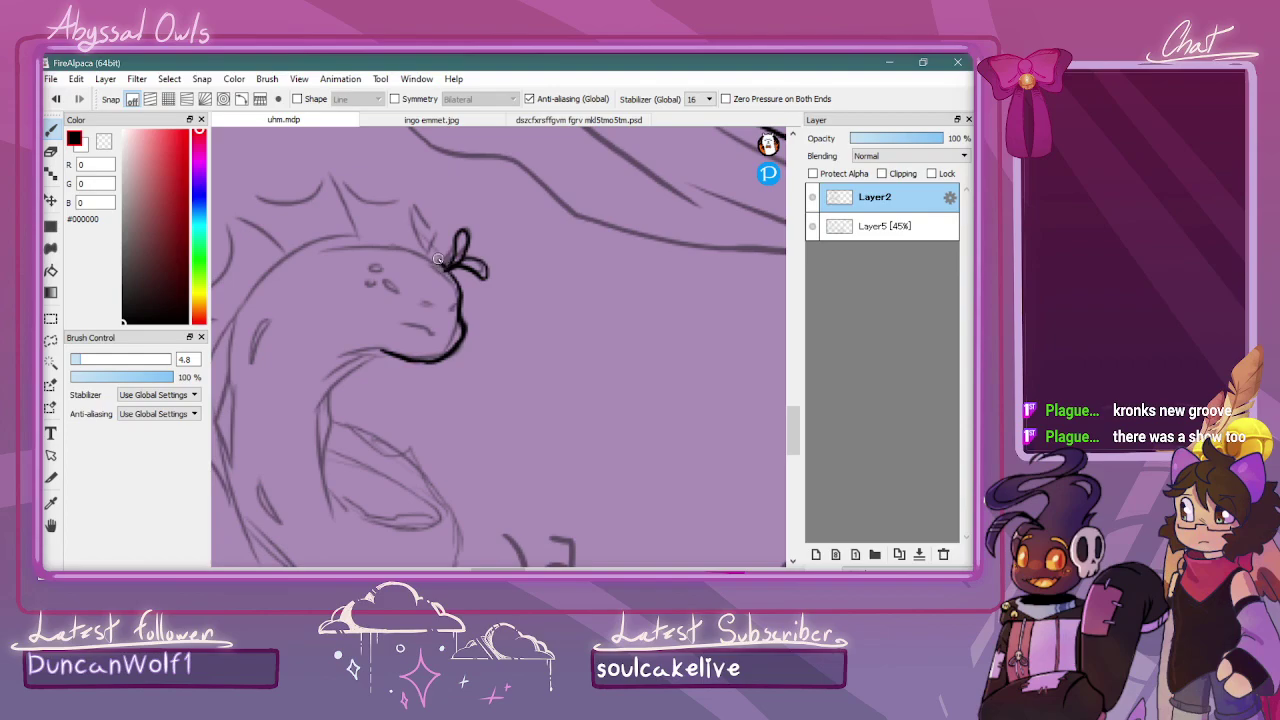
left_click_drag(446, 268, 445, 241)
Ink the first fin spines and jagged webbing behind the offspring's tendrils, and undo the rough stroke along its head
mouse_move(440, 254)
left_mouse_down()
mouse_move(414, 207)
mouse_move(334, 182)
mouse_move(359, 246)
mouse_move(412, 208)
left_mouse_up()
left_click_drag(497, 569, 476, 569)
mouse_move(648, 257)
left_mouse_down()
mouse_move(611, 243)
mouse_move(592, 250)
mouse_move(625, 251)
mouse_move(527, 259)
mouse_move(584, 243)
mouse_move(492, 276)
left_mouse_up()
left_click_drag(558, 246, 472, 298)
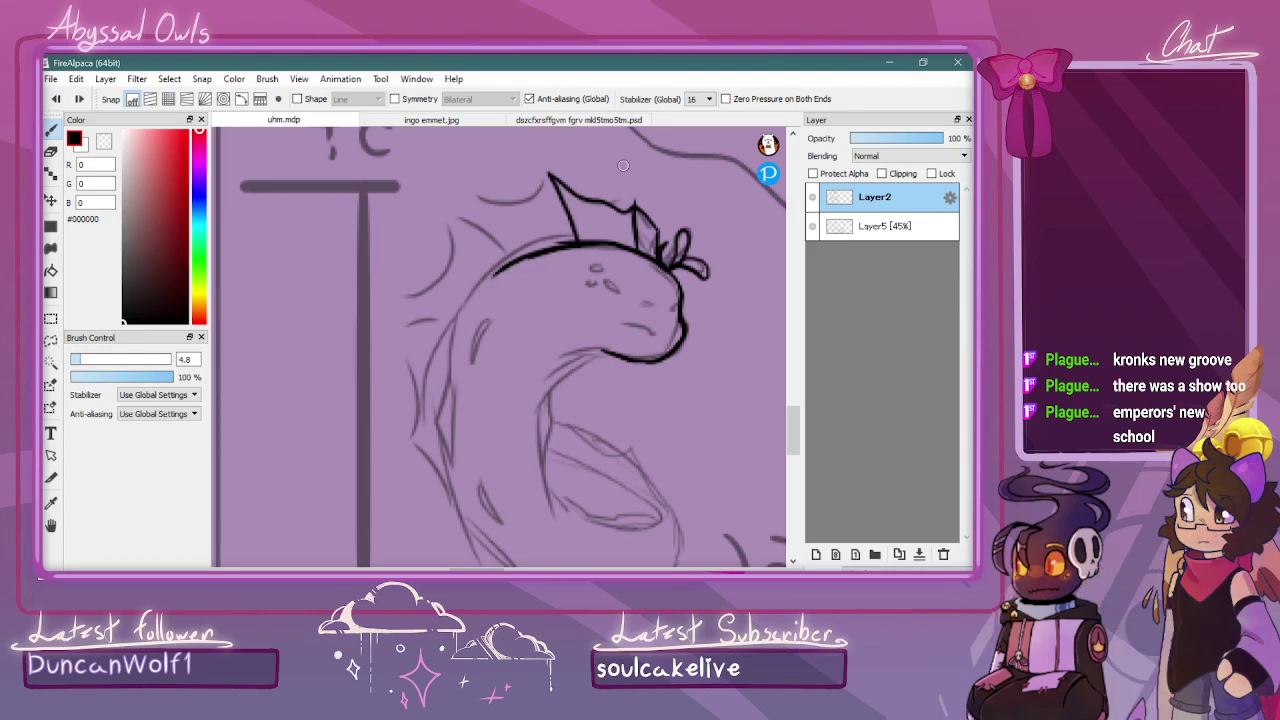
key("ctrl+z")
Ink the offspring's head top, long curved back and throat down to the base of its body
mouse_move(676, 279)
left_mouse_down()
mouse_move(600, 244)
mouse_move(505, 270)
mouse_move(466, 308)
mouse_move(436, 422)
left_mouse_up()
left_click_drag(444, 364, 436, 424)
scroll(574, 416, "right", 2)
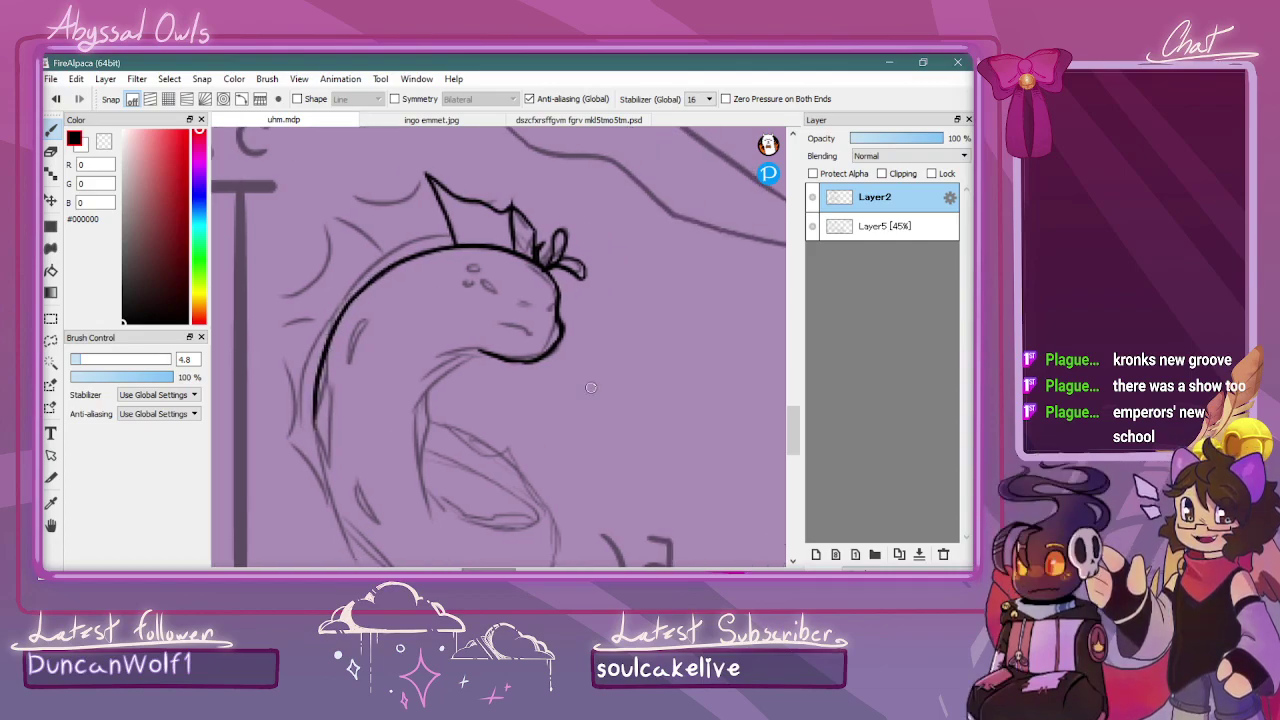
mouse_move(505, 357)
left_mouse_down()
mouse_move(469, 355)
mouse_move(439, 381)
mouse_move(415, 426)
mouse_move(420, 460)
left_mouse_up()
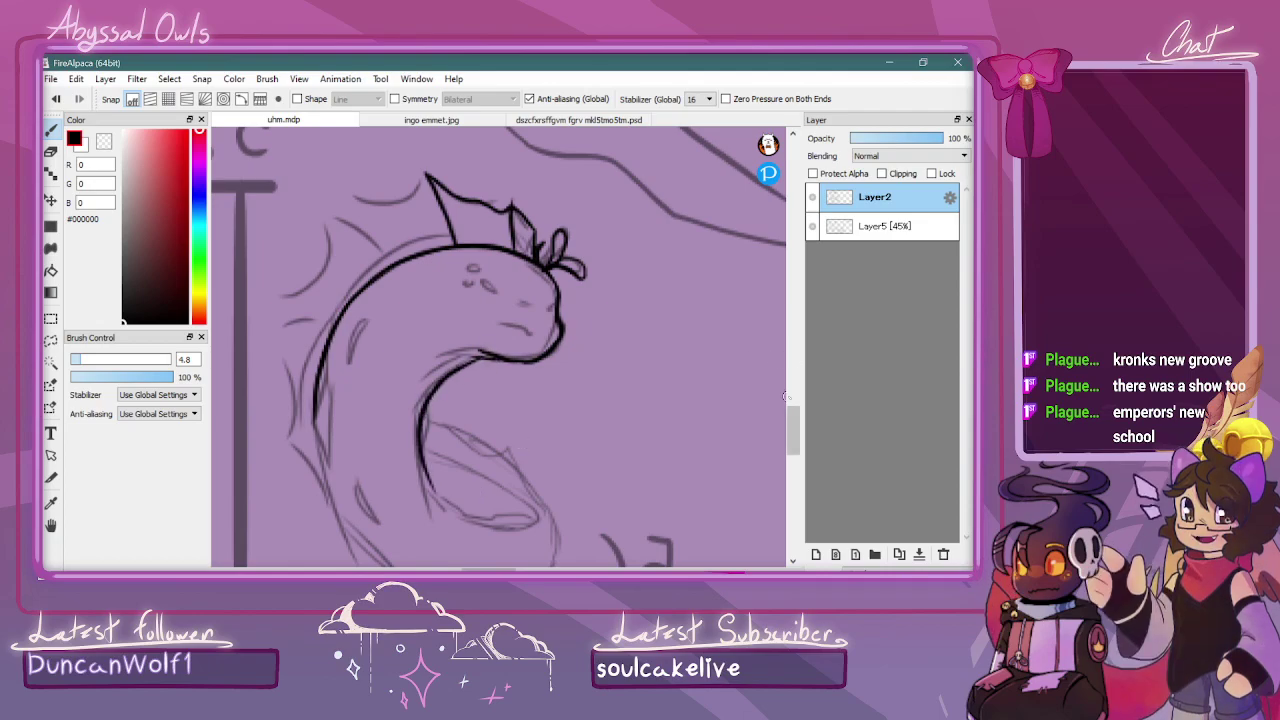
scroll(784, 386, "down", 3)
mouse_move(313, 298)
left_mouse_down()
mouse_move(314, 353)
mouse_move(312, 318)
mouse_move(354, 437)
mouse_move(326, 399)
mouse_move(410, 479)
mouse_move(360, 448)
mouse_move(486, 484)
left_mouse_up()
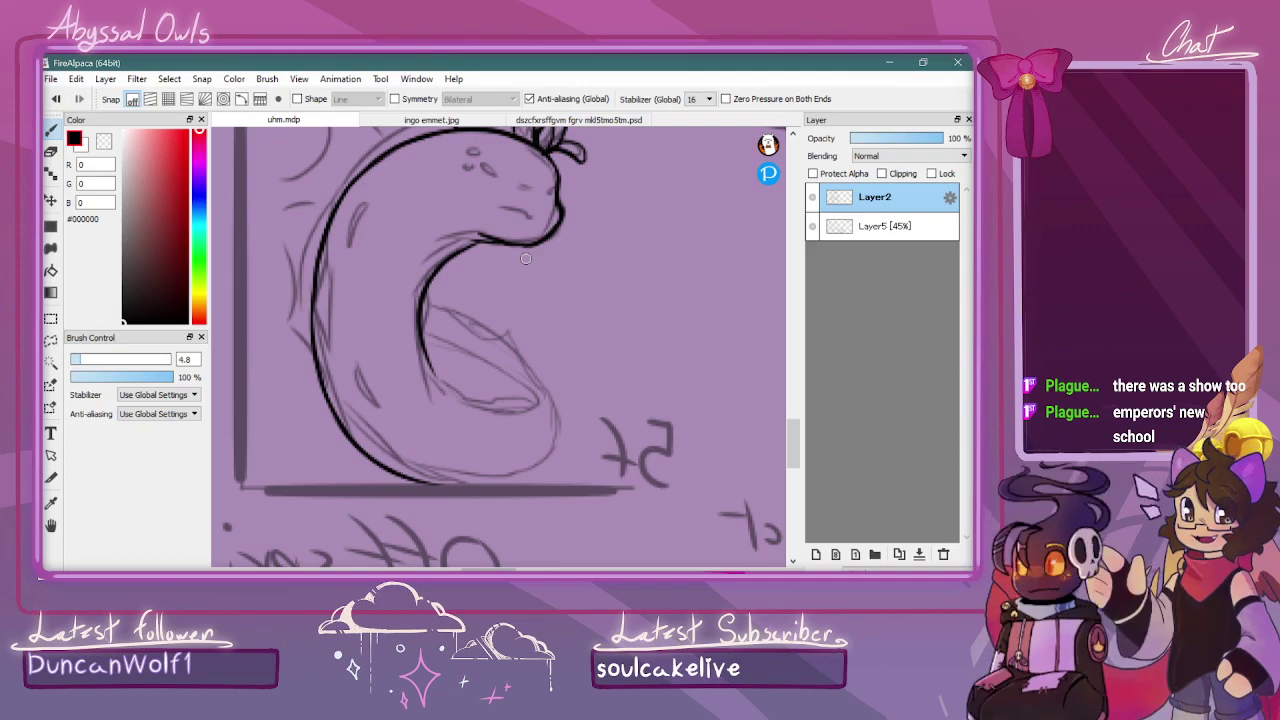
Ink the offspring's coiled lower body, including the front curve, the rear bulge and the coil's upper edge
mouse_move(455, 377)
left_mouse_down()
mouse_move(475, 398)
mouse_move(542, 398)
left_mouse_up()
mouse_move(435, 484)
left_mouse_down()
mouse_move(558, 472)
mouse_move(578, 433)
mouse_move(565, 389)
mouse_move(571, 399)
mouse_move(524, 373)
left_mouse_up()
mouse_move(333, 412)
left_mouse_down()
mouse_move(319, 439)
mouse_move(324, 426)
mouse_move(323, 463)
mouse_move(343, 480)
mouse_move(447, 487)
left_mouse_up()
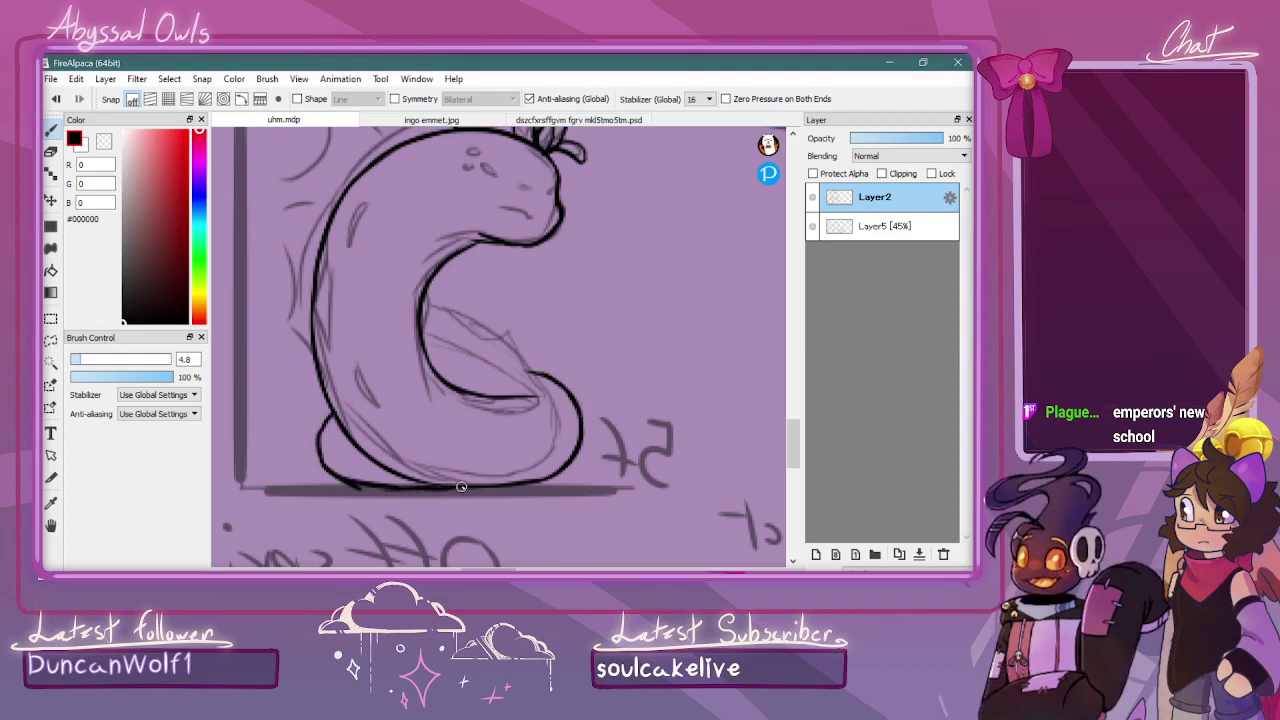
key("x")
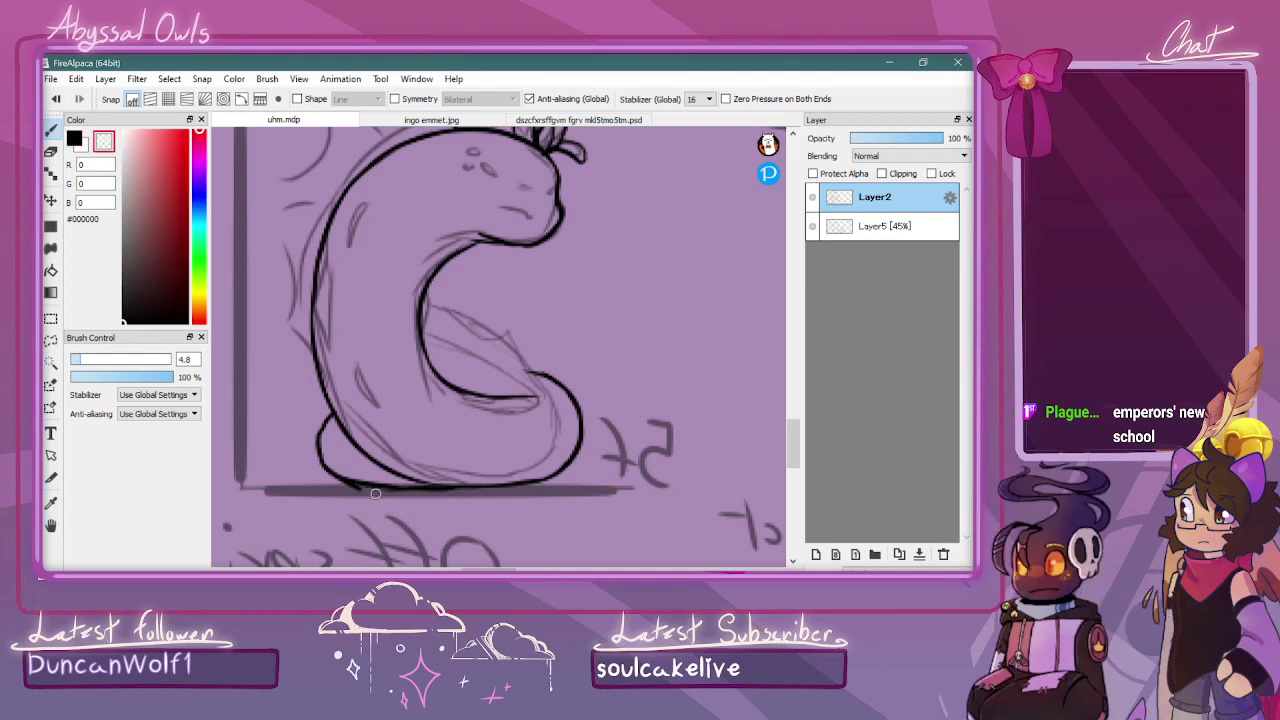
key("x")
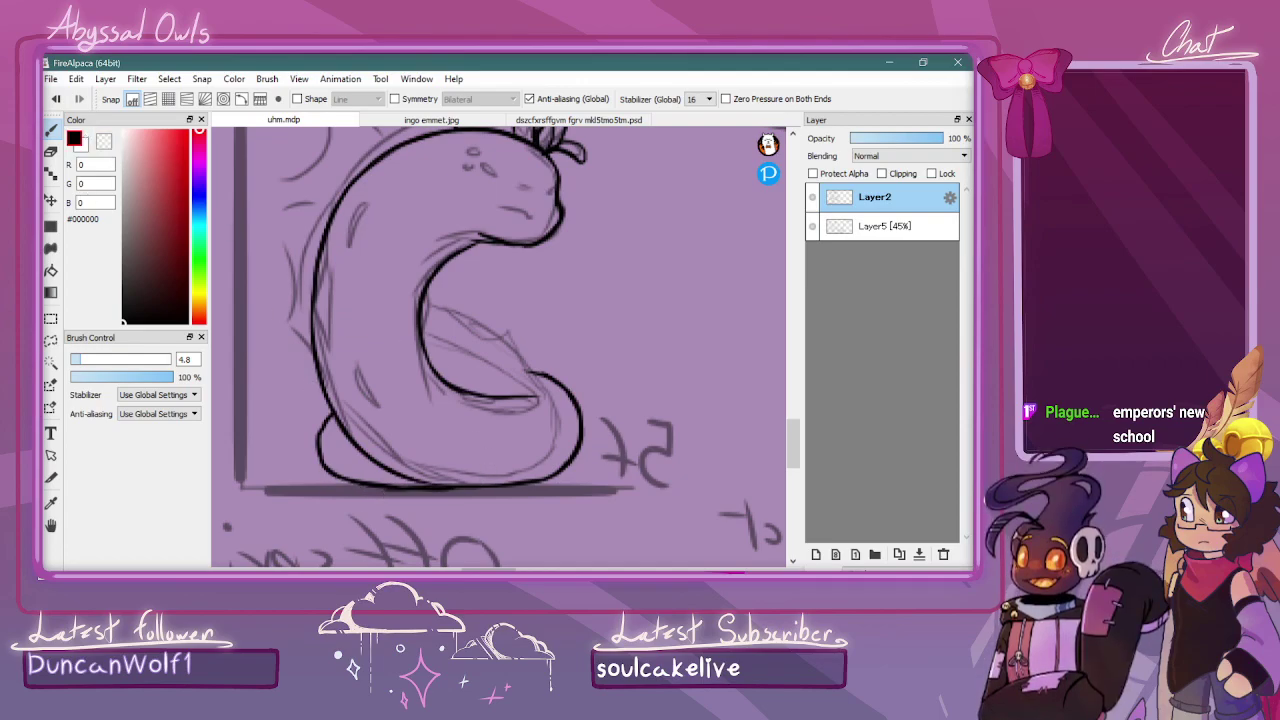
left_click_drag(532, 374, 457, 372)
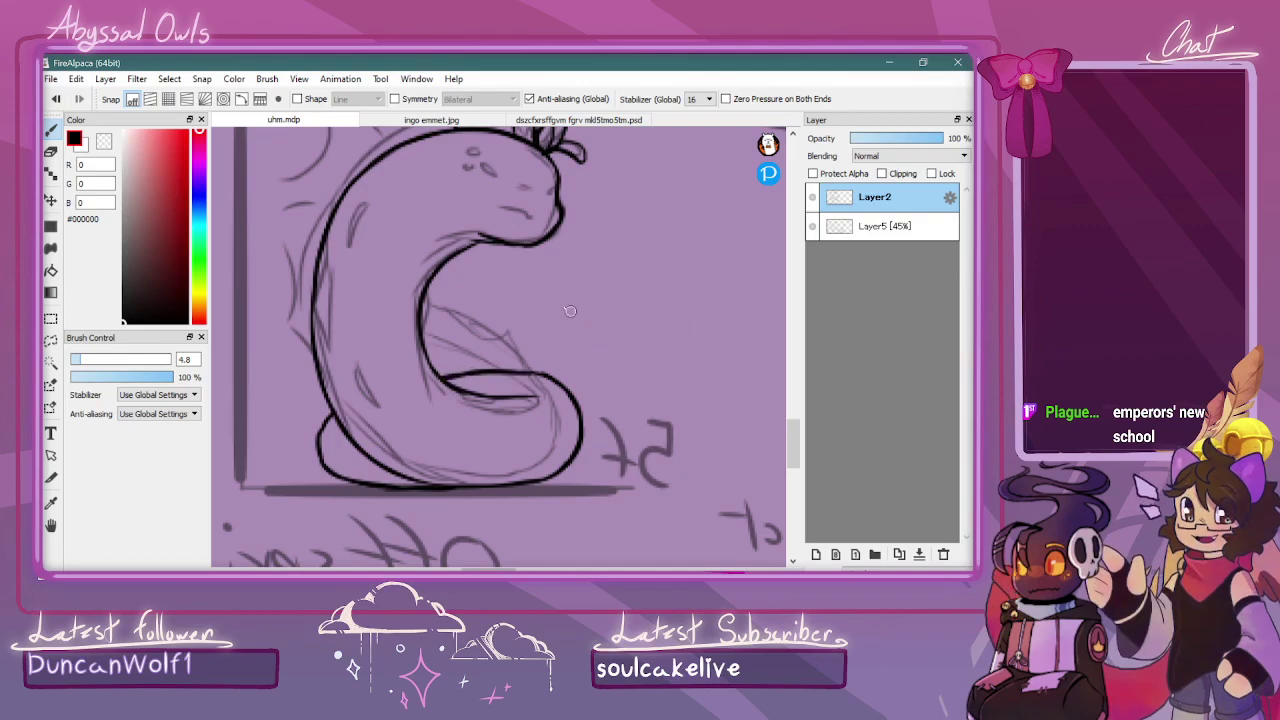
Ink the rest of the offspring's spiny dorsal fin with jagged webbing down its back
left_click_drag(796, 449, 795, 426)
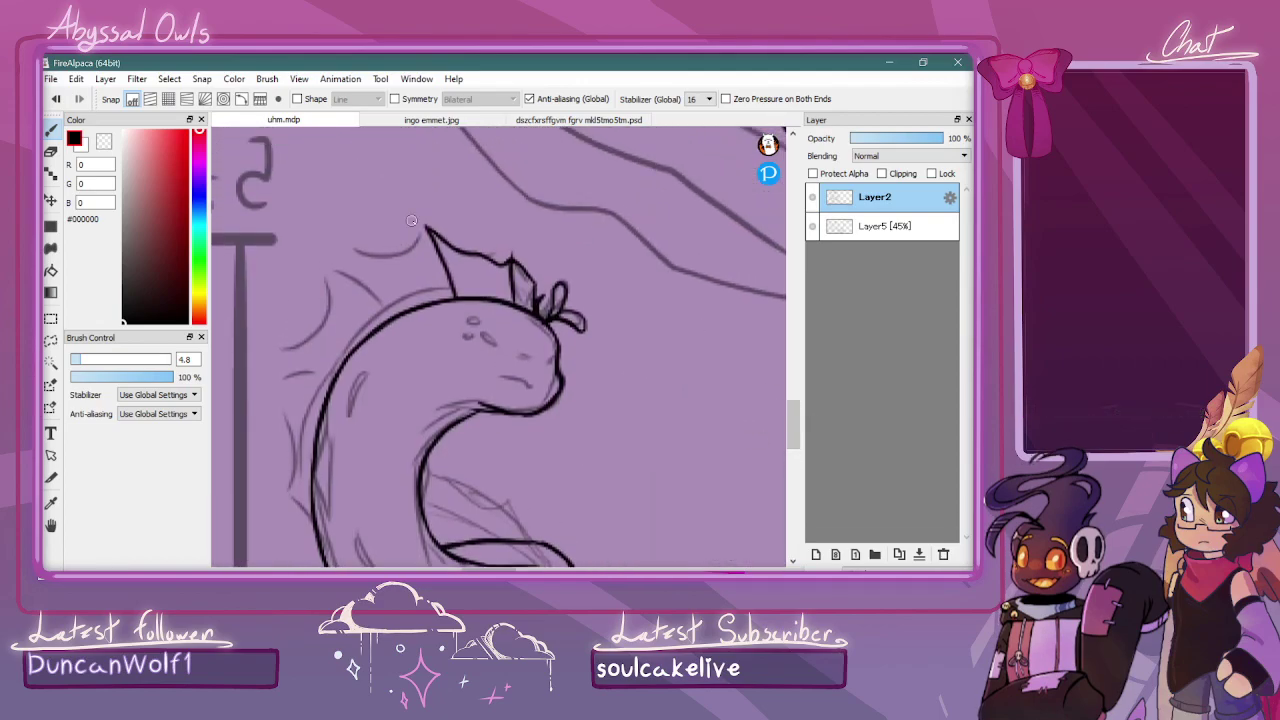
mouse_move(400, 253)
left_mouse_down()
mouse_move(316, 266)
mouse_move(392, 322)
left_mouse_up()
mouse_move(318, 268)
left_mouse_down()
mouse_move(327, 322)
mouse_move(288, 352)
mouse_move(267, 395)
mouse_move(297, 434)
mouse_move(295, 484)
mouse_move(312, 472)
mouse_move(283, 498)
mouse_move(301, 494)
mouse_move(319, 529)
left_mouse_up()
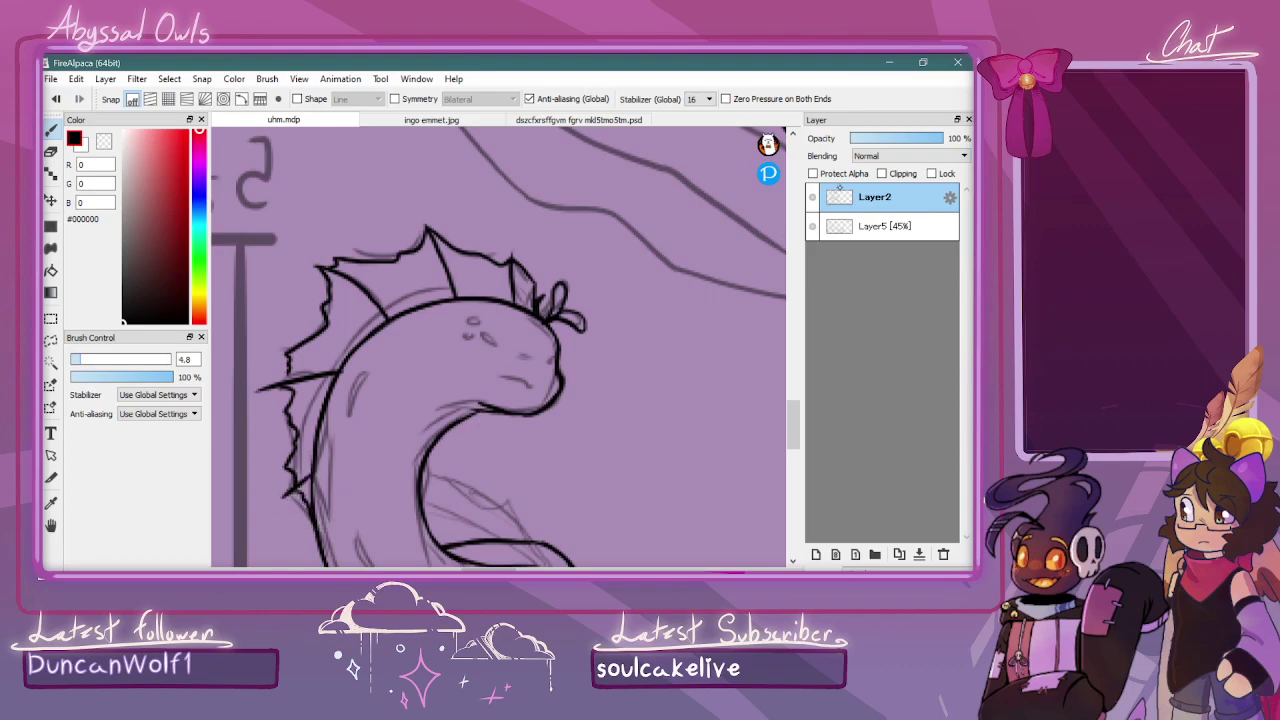
Ink the offspring's eyes, nostrils and mouth, plus the two slit-shaped markings on its body
left_click_drag(498, 345, 485, 327)
mouse_move(523, 360)
left_mouse_down()
mouse_move(540, 364)
mouse_move(532, 386)
left_mouse_up()
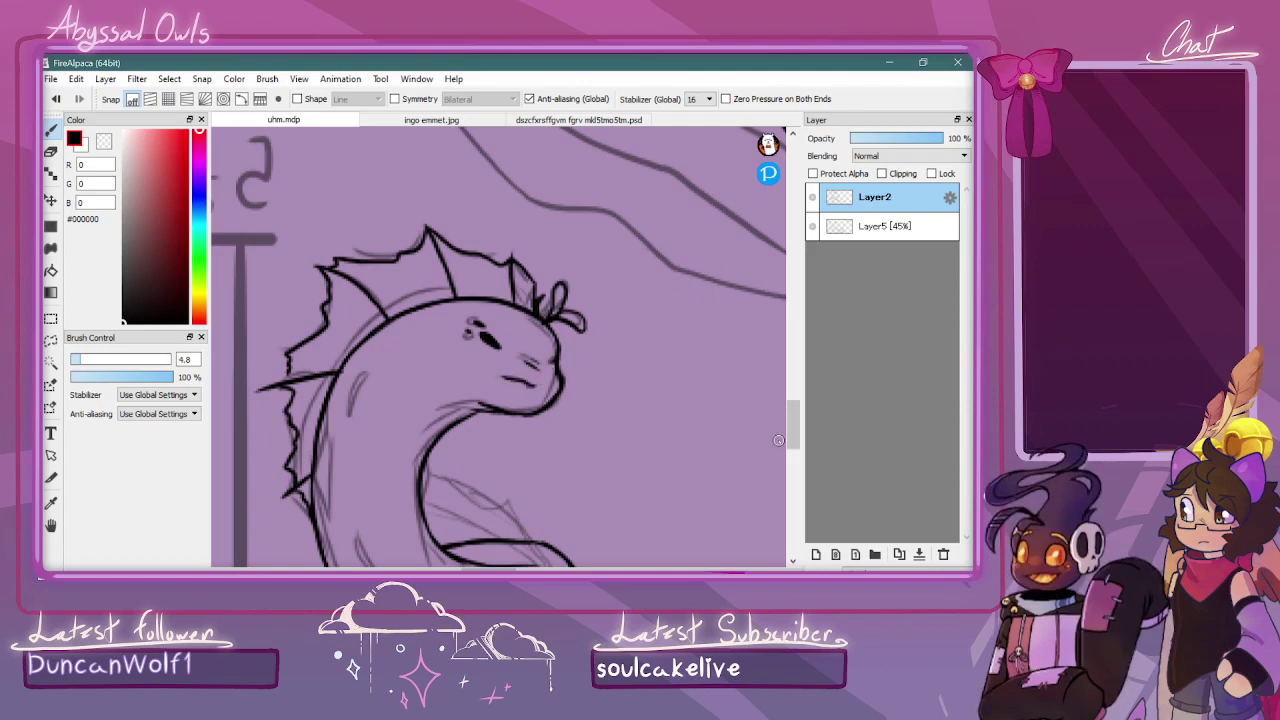
scroll(352, 250, "down", 5)
left_click_drag(350, 265, 373, 213)
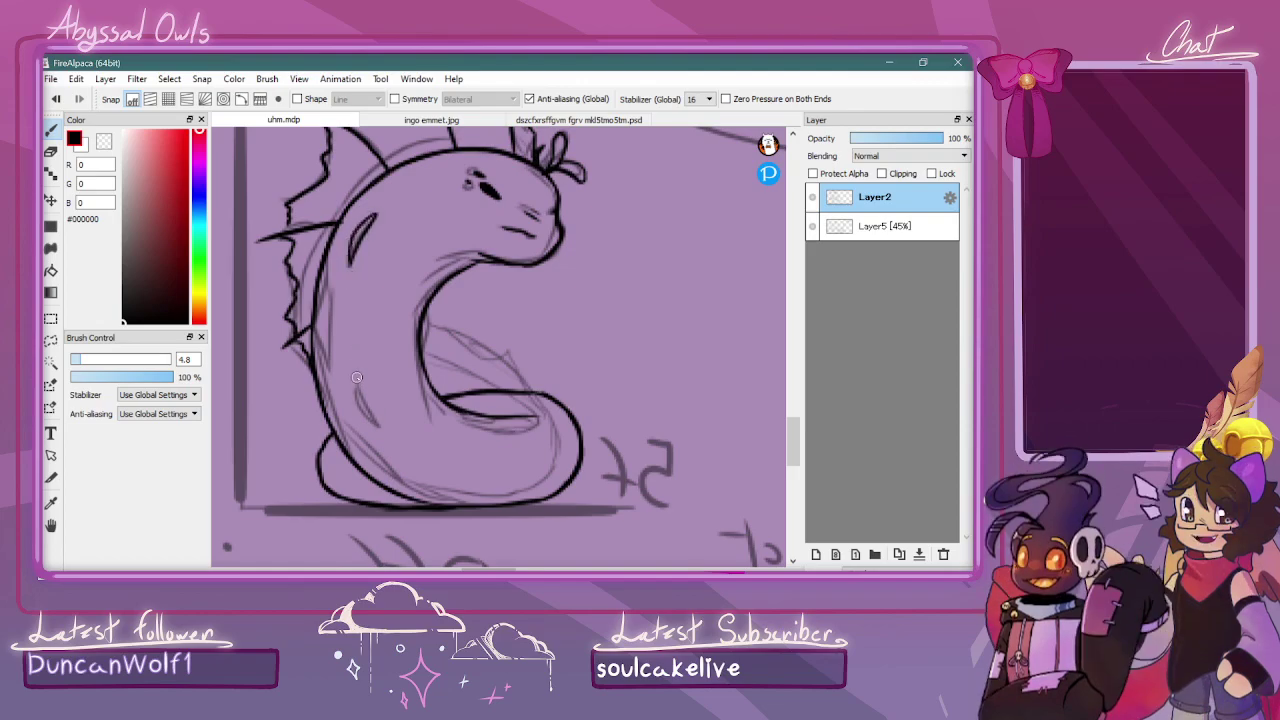
left_click_drag(384, 431, 356, 389)
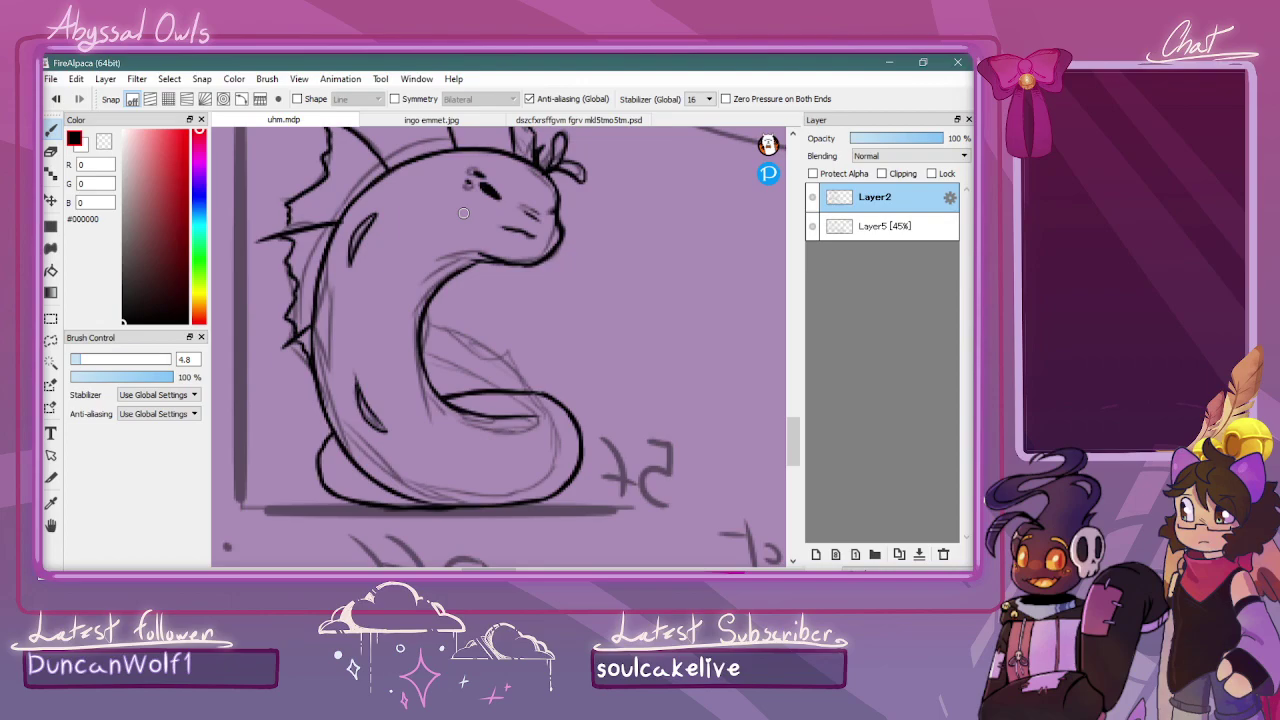
Hide the sketch layer Layer5 and examine the line art across the whole page
key("ctrl+minus")
key("ctrl+minus")
key("ctrl+minus")
key("ctrl+minus")
key("ctrl+minus")
key("ctrl+plus")
key("ctrl+minus")
key("ctrl+minus")
key("ctrl+minus")
key("ctrl+minus")
key("ctrl+plus")
key("ctrl+plus")
left_click_drag(793, 350, 793, 325)
left_click(812, 227)
mouse_move(512, 569)
left_mouse_down()
mouse_move(536, 569)
mouse_move(514, 569)
left_mouse_up()
Ink a pointed tail fin rising behind the offspring's coil, with inner fold lines
key("ctrl+plus")
key("ctrl+plus")
key("ctrl+plus")
left_click_drag(793, 347, 793, 426)
key("ctrl+plus")
key("ctrl+plus")
scroll(405, 435, "up", 2)
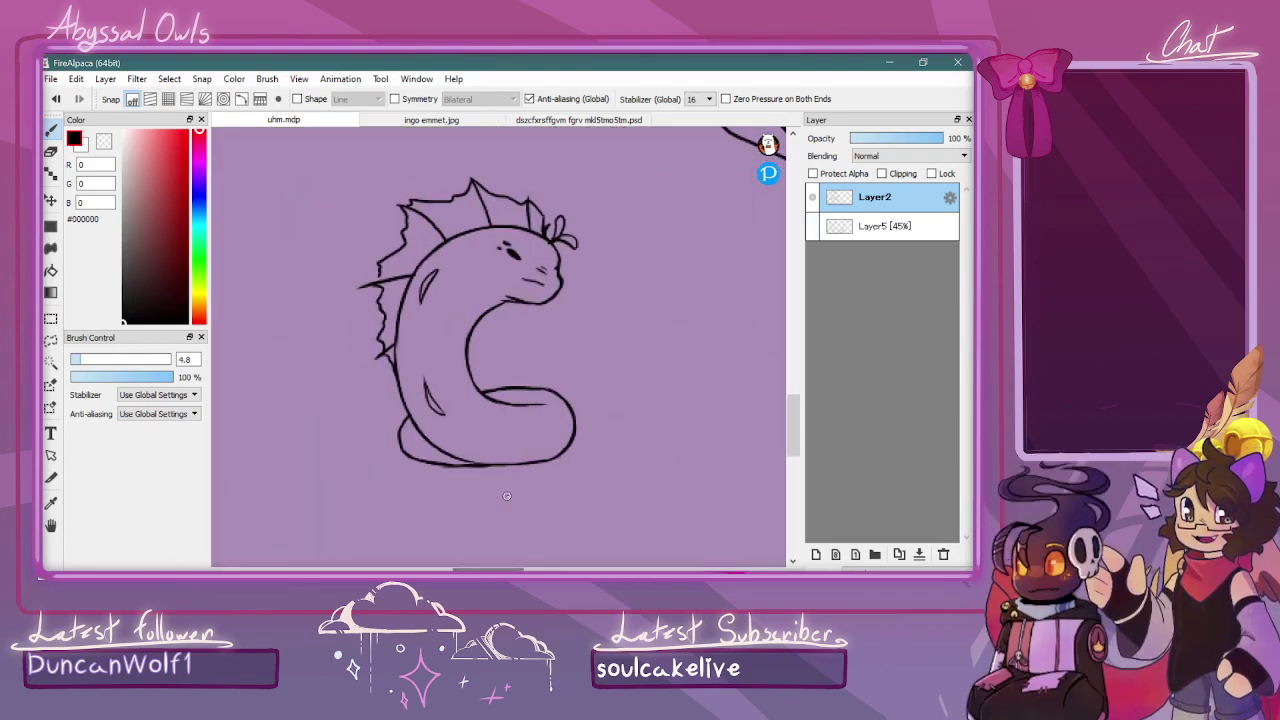
mouse_move(528, 408)
left_mouse_down()
mouse_move(573, 355)
mouse_move(575, 312)
mouse_move(596, 302)
mouse_move(630, 358)
mouse_move(628, 388)
mouse_move(594, 425)
left_mouse_up()
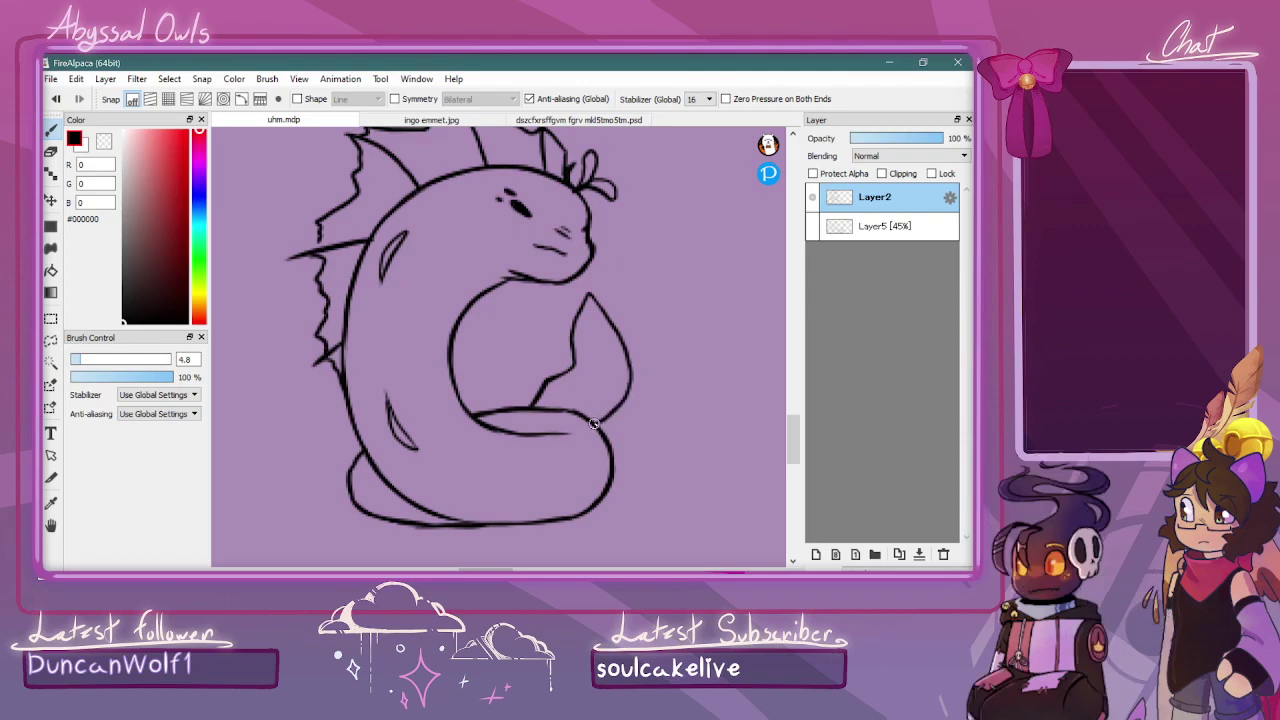
mouse_move(589, 337)
left_mouse_down()
mouse_move(557, 405)
mouse_move(592, 362)
mouse_move(567, 407)
left_mouse_up()
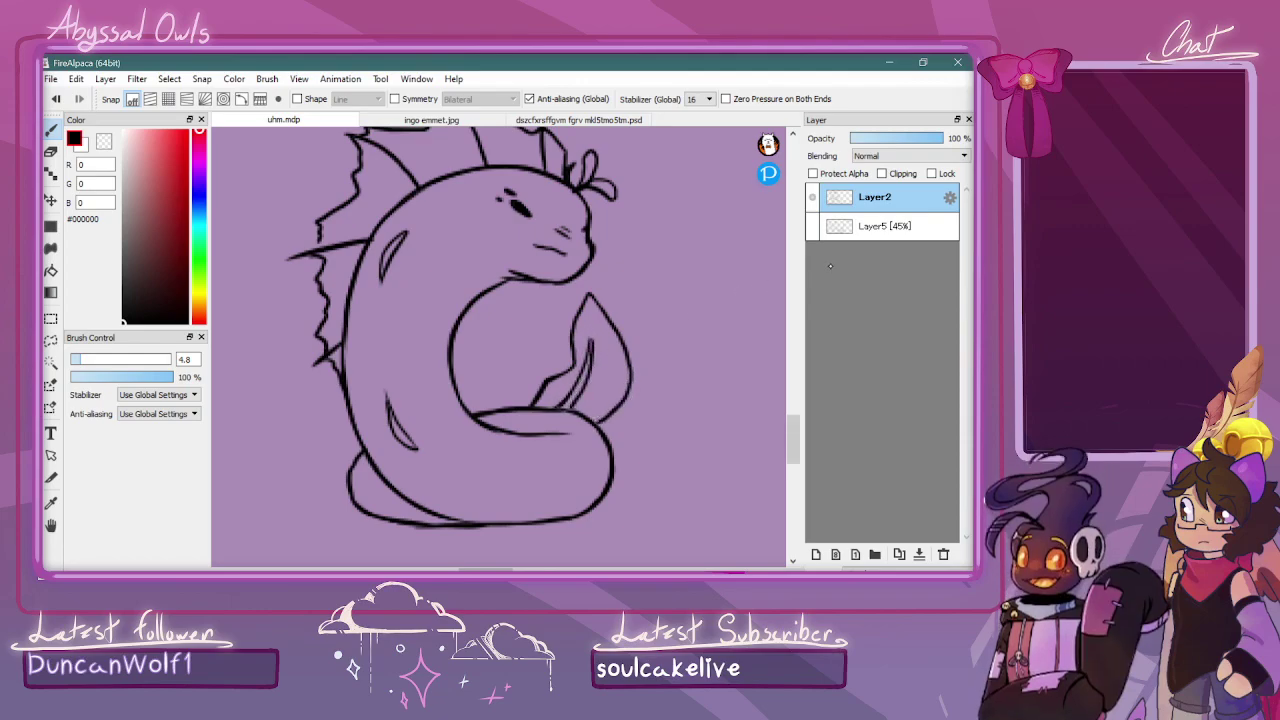
Show the sketch layer Layer5 again
key("ctrl+Down")
key("ctrl+Down")
key("ctrl+Down")
key("ctrl+Down")
left_click(812, 226)
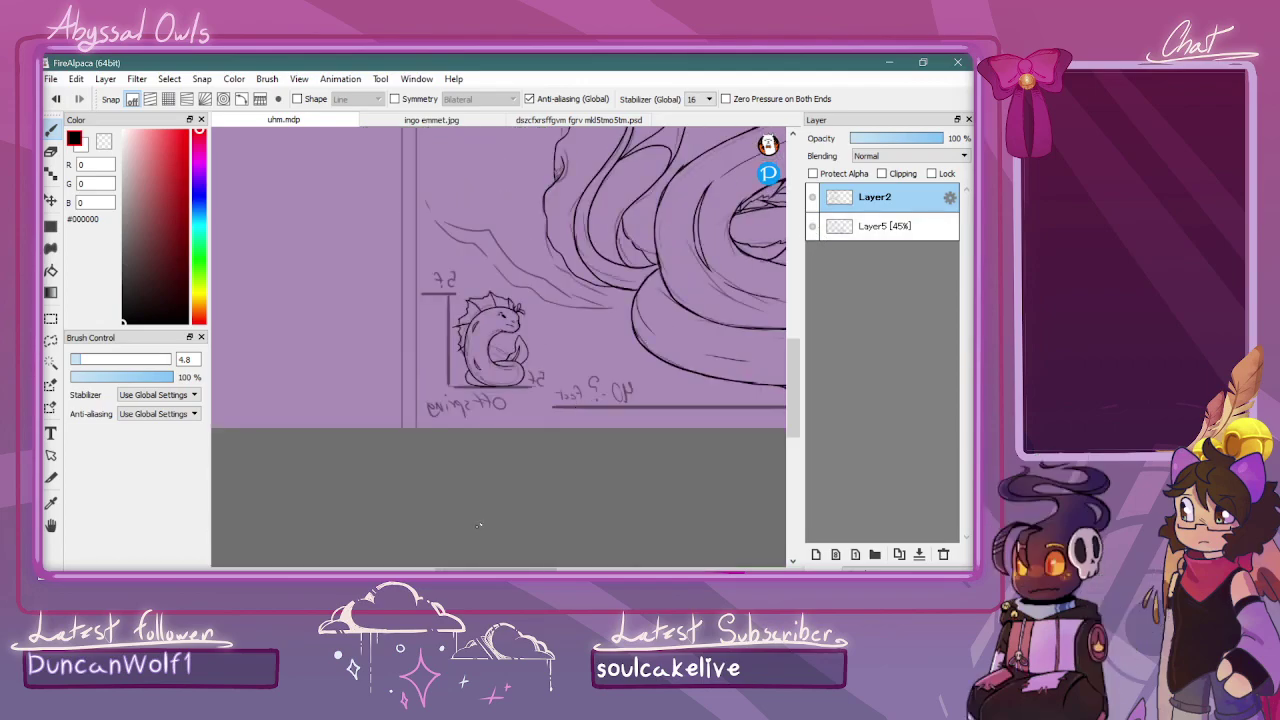
left_click_drag(768, 257, 701, 257)
left_click_drag(515, 569, 533, 569)
Add a new layer beneath Layer5 and ink the background rock outlines behind the large serpent on it
left_click(872, 226)
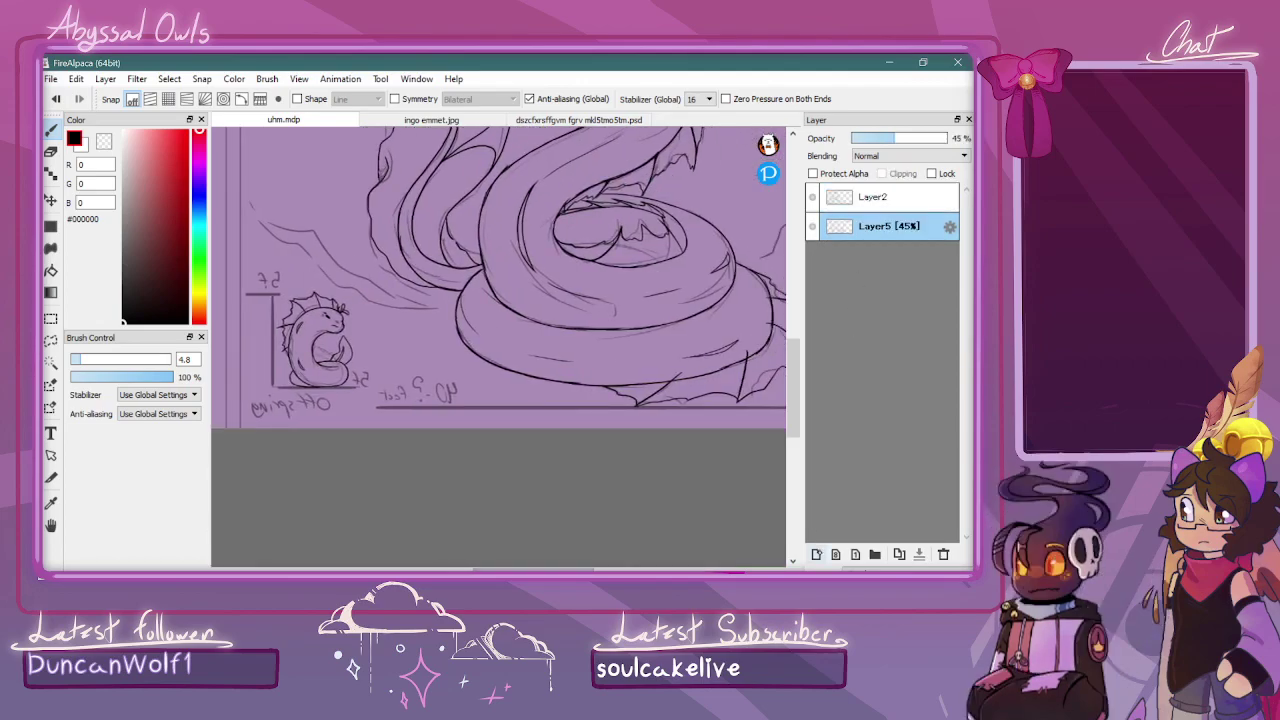
key("ctrl+shift+n")
left_click_drag(864, 218, 868, 262)
scroll(793, 385, "up", 1)
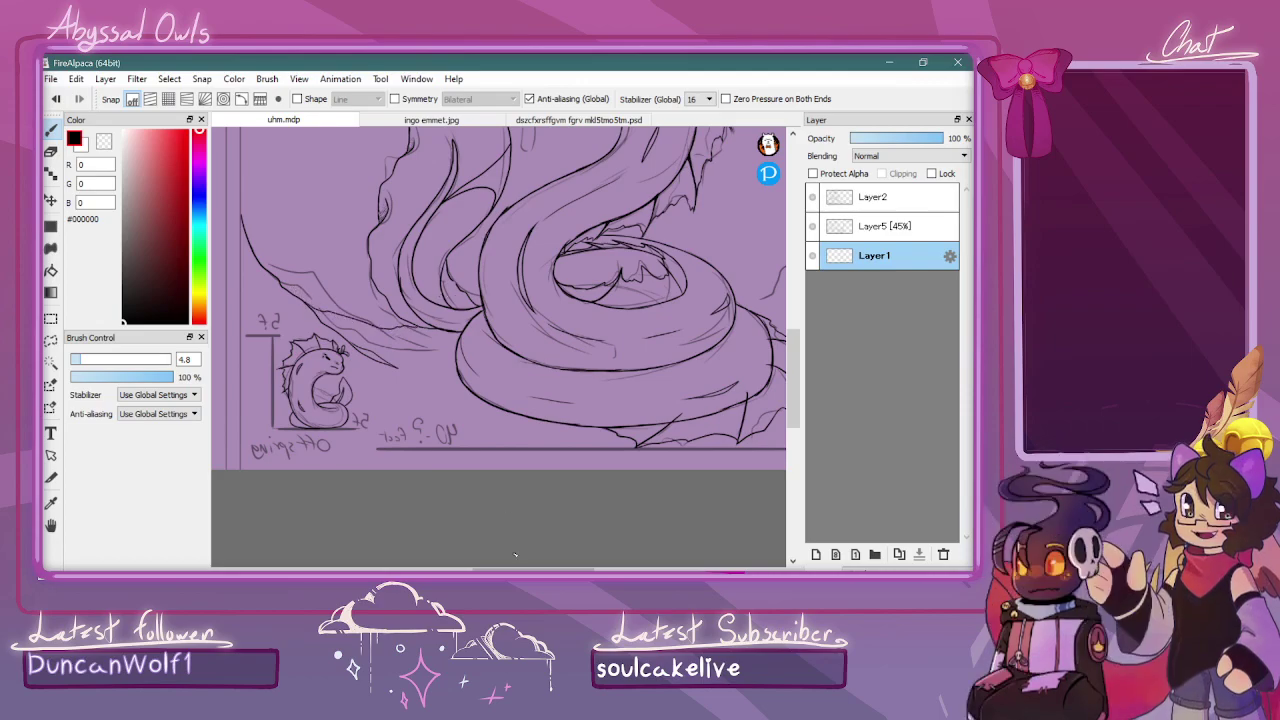
scroll(583, 301, "right", 4)
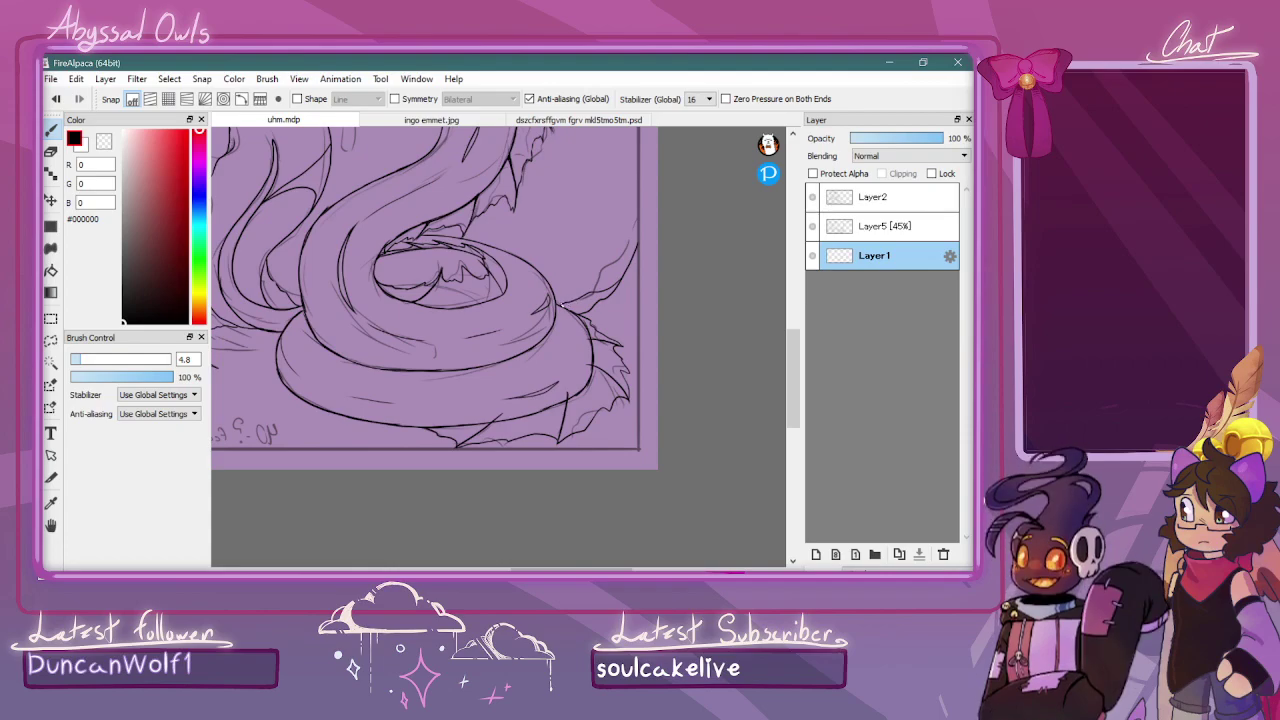
Select Layer2 and ink thin inner contour lines inside the curved fronds and small crest loop on the large serpent's head
left_click_drag(800, 384, 800, 312)
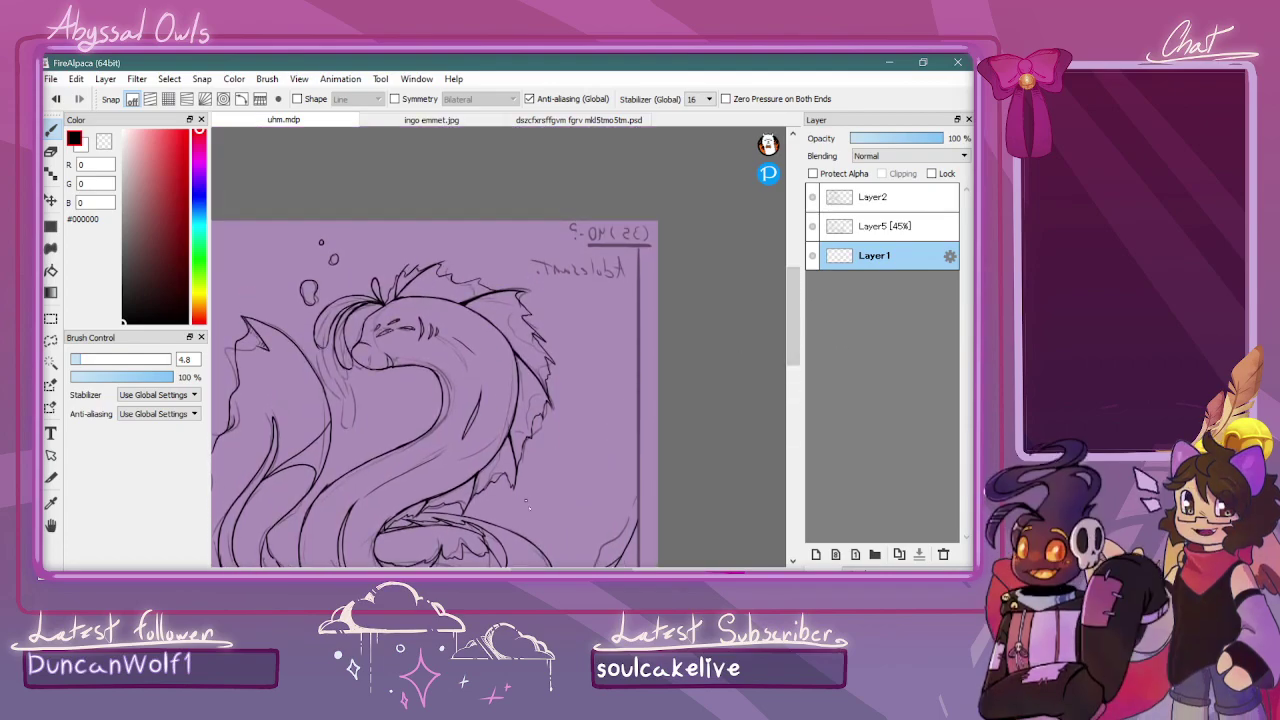
left_click_drag(571, 569, 553, 569)
key("ctrl+Up")
key("ctrl+Up")
key("ctrl+Up")
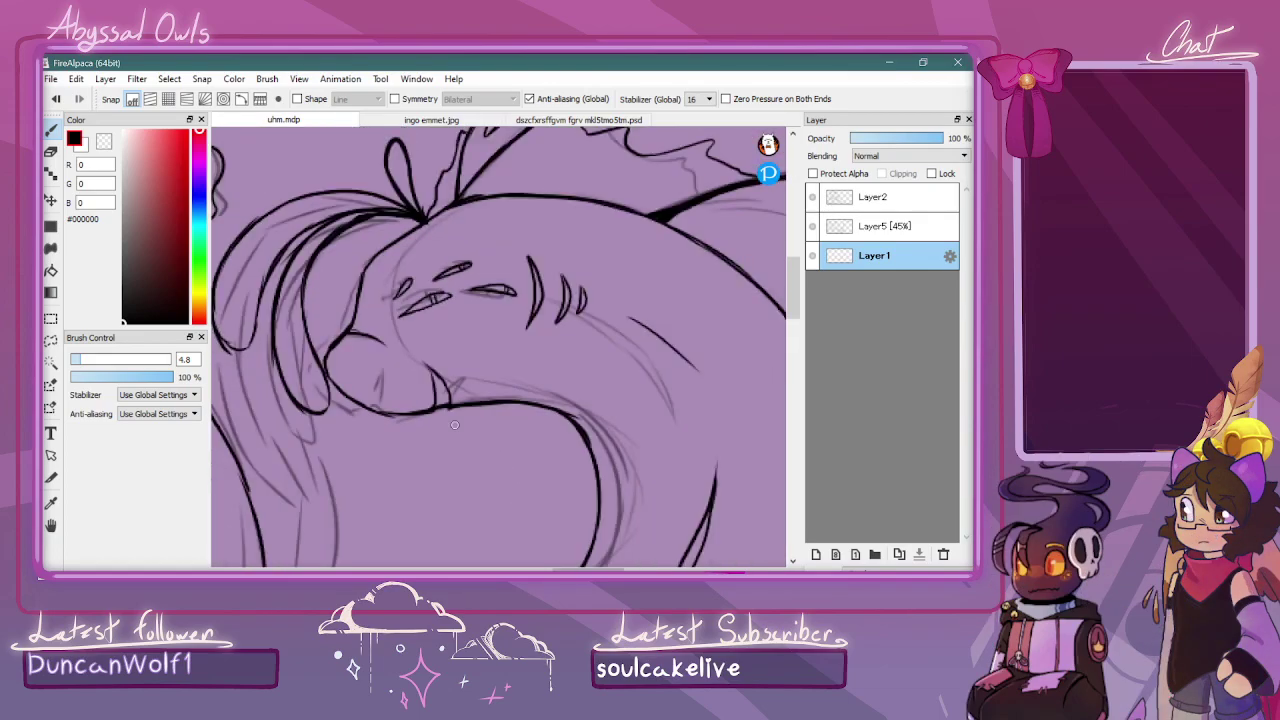
key("x")
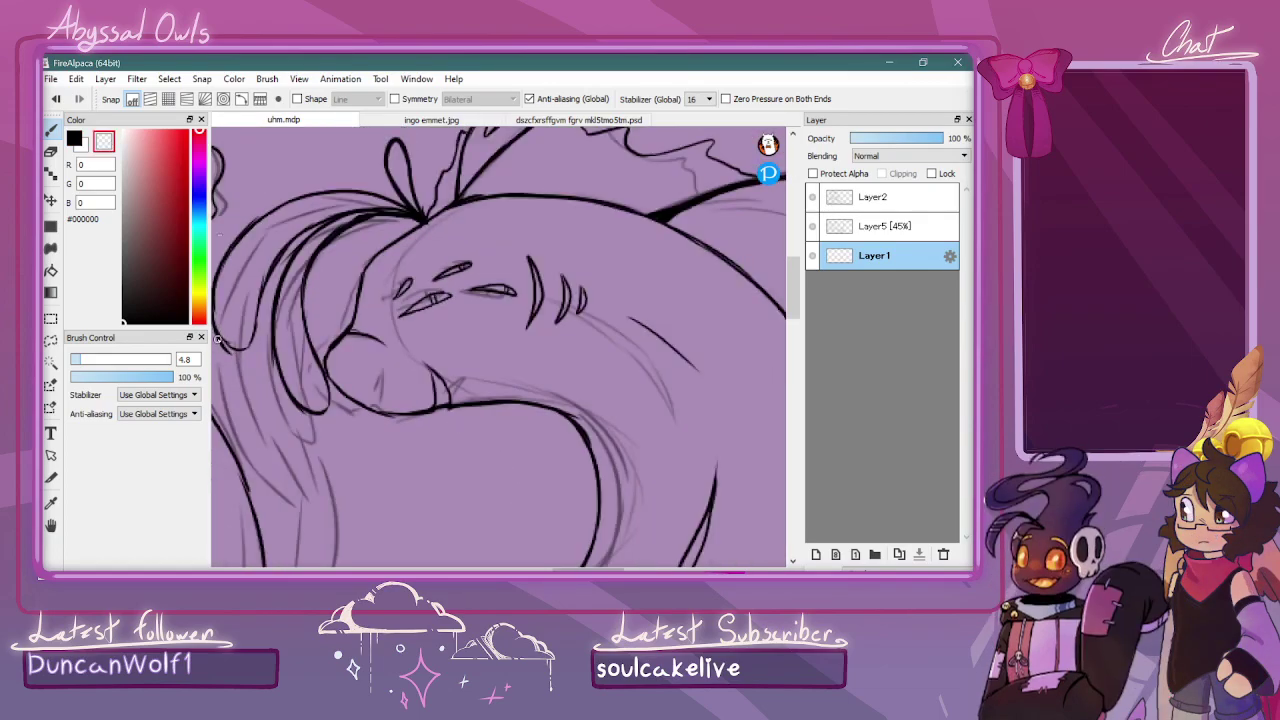
left_click_drag(590, 569, 580, 569)
left_click(884, 231)
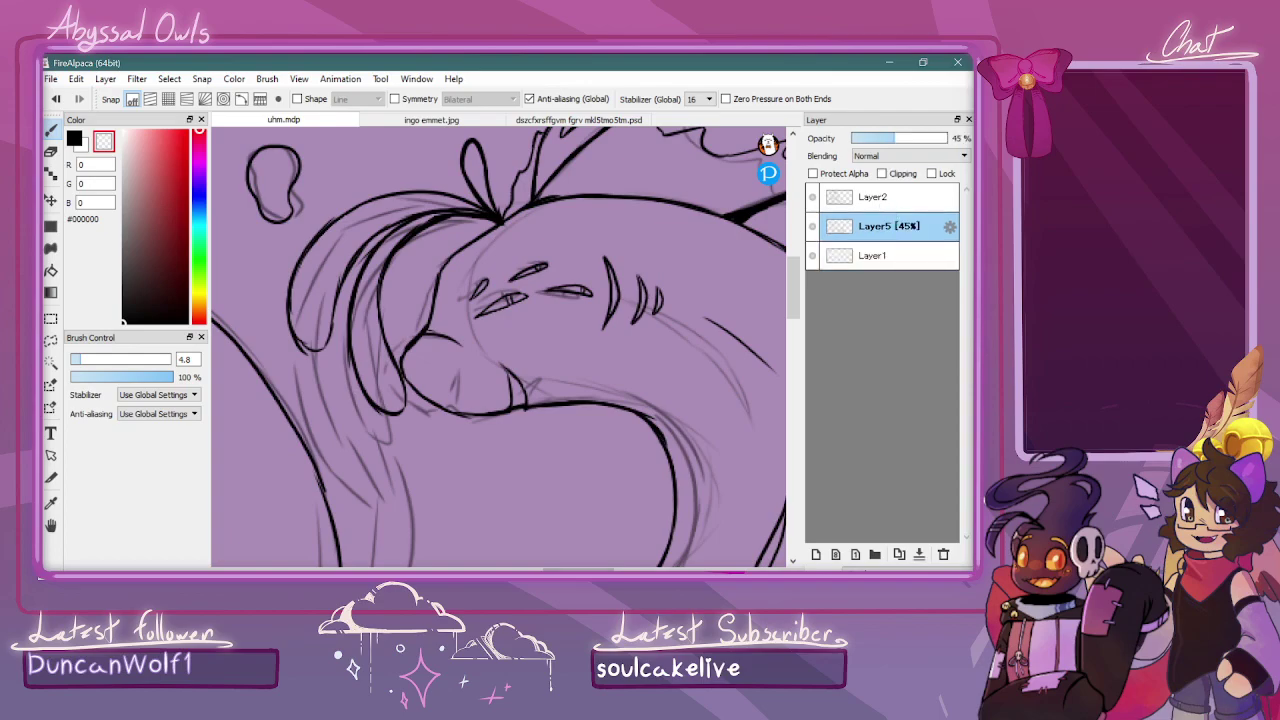
left_click(944, 196)
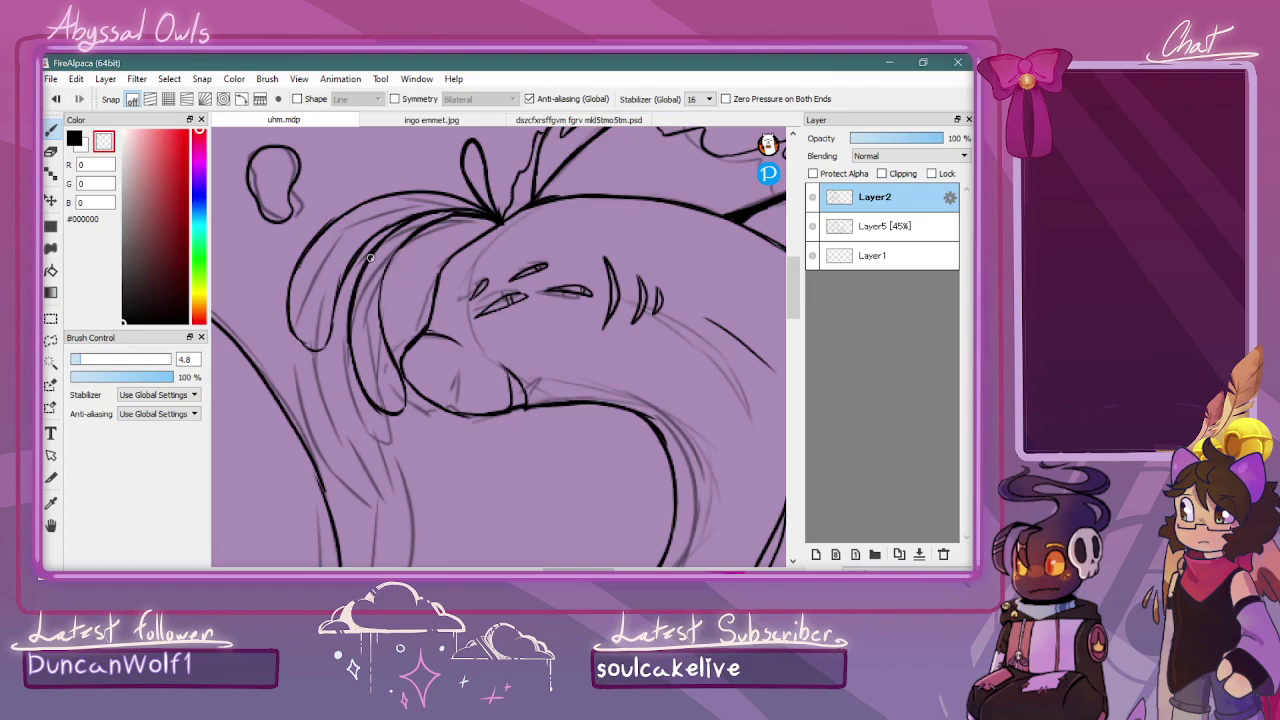
key("x")
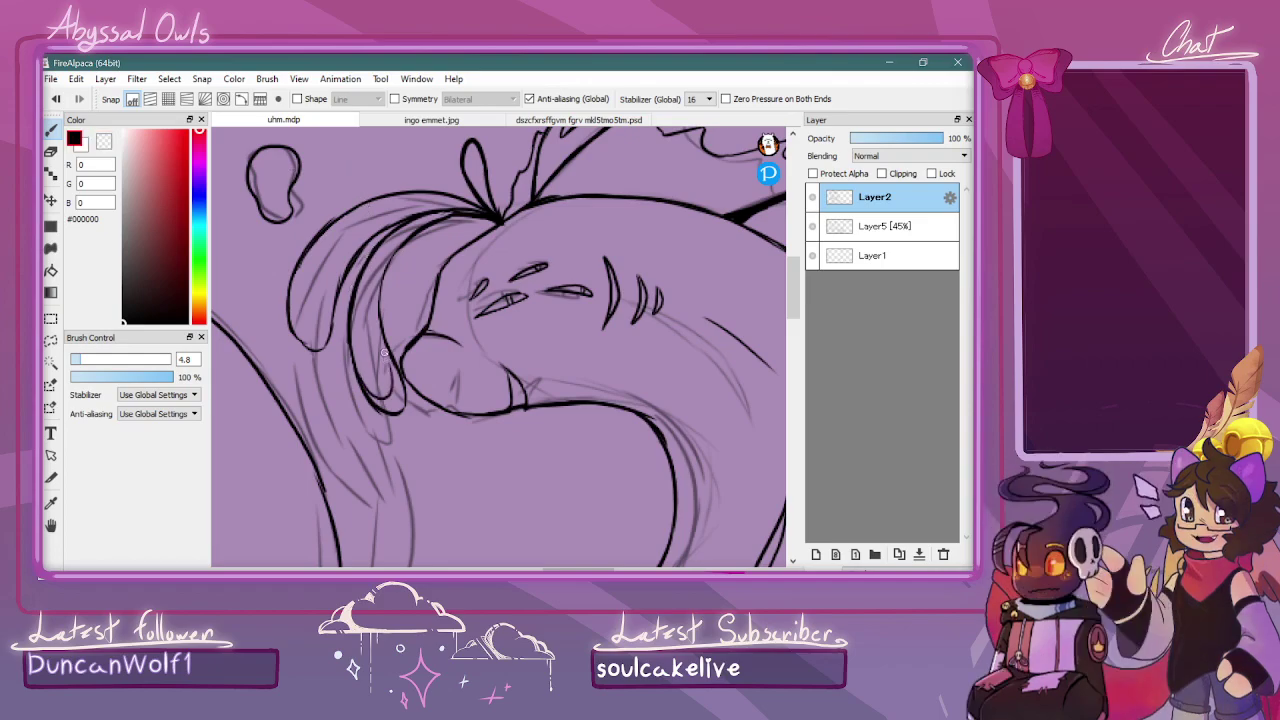
left_click_drag(395, 240, 430, 222)
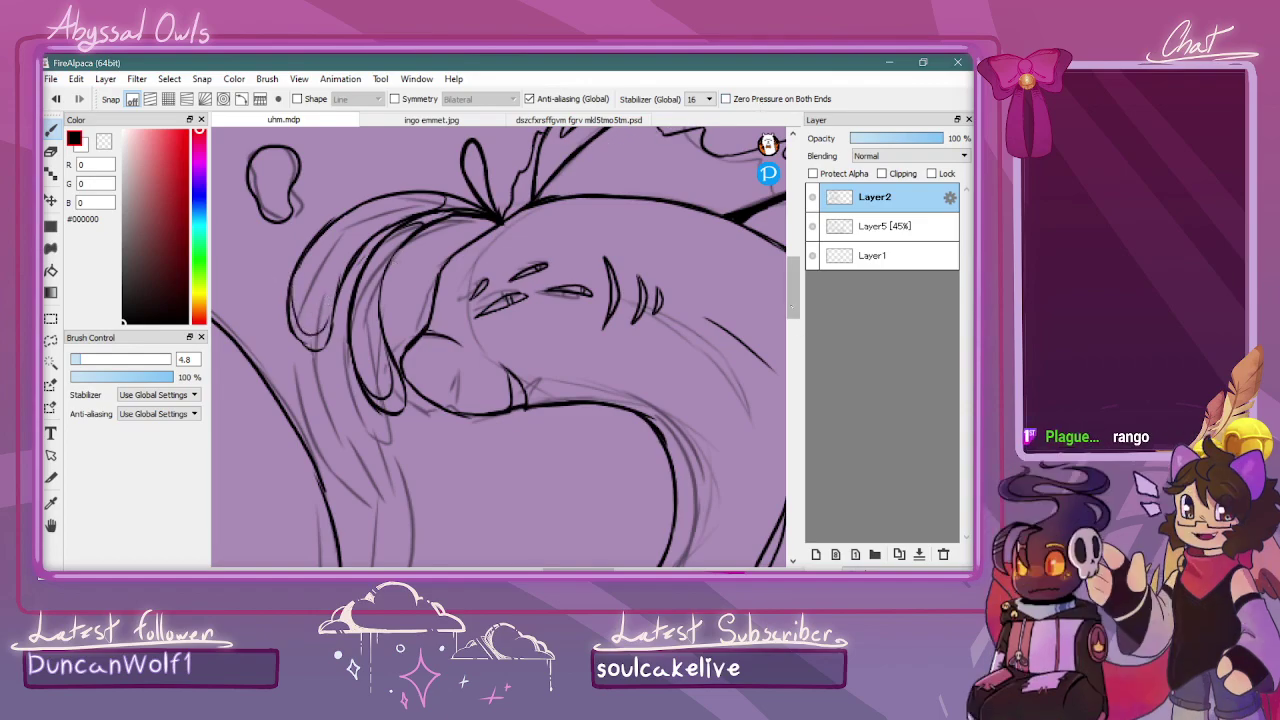
scroll(470, 250, "up", 3)
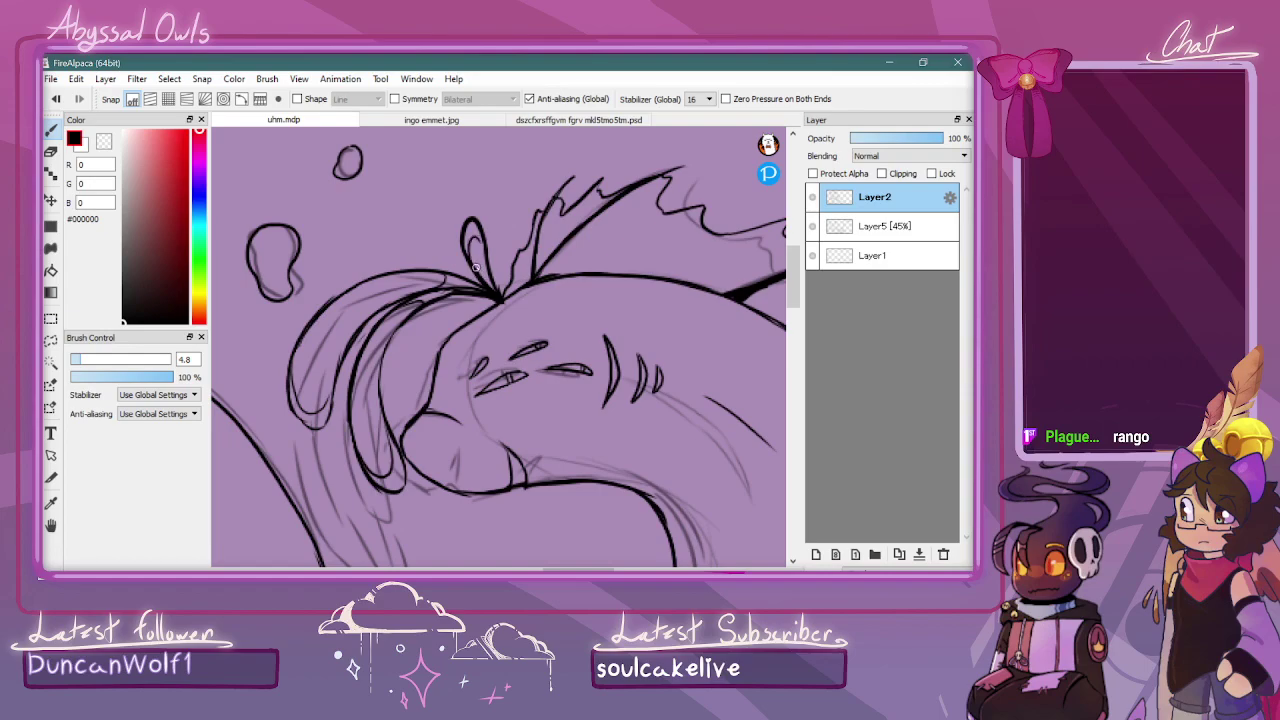
Examine the inked serpent, offspring and rocks across the whole page with the sketch layer Layer5 hidden
key("ctrl+minus")
key("ctrl+minus")
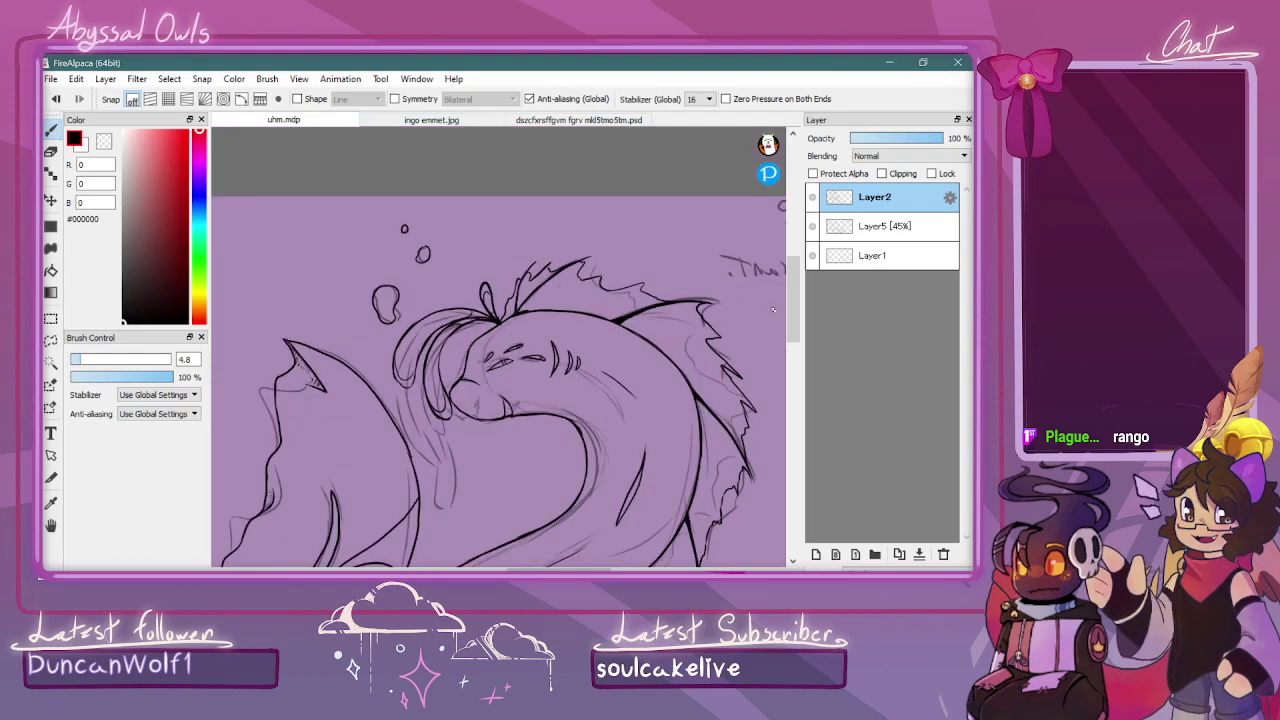
key("ctrl+minus")
left_click_drag(793, 320, 793, 348)
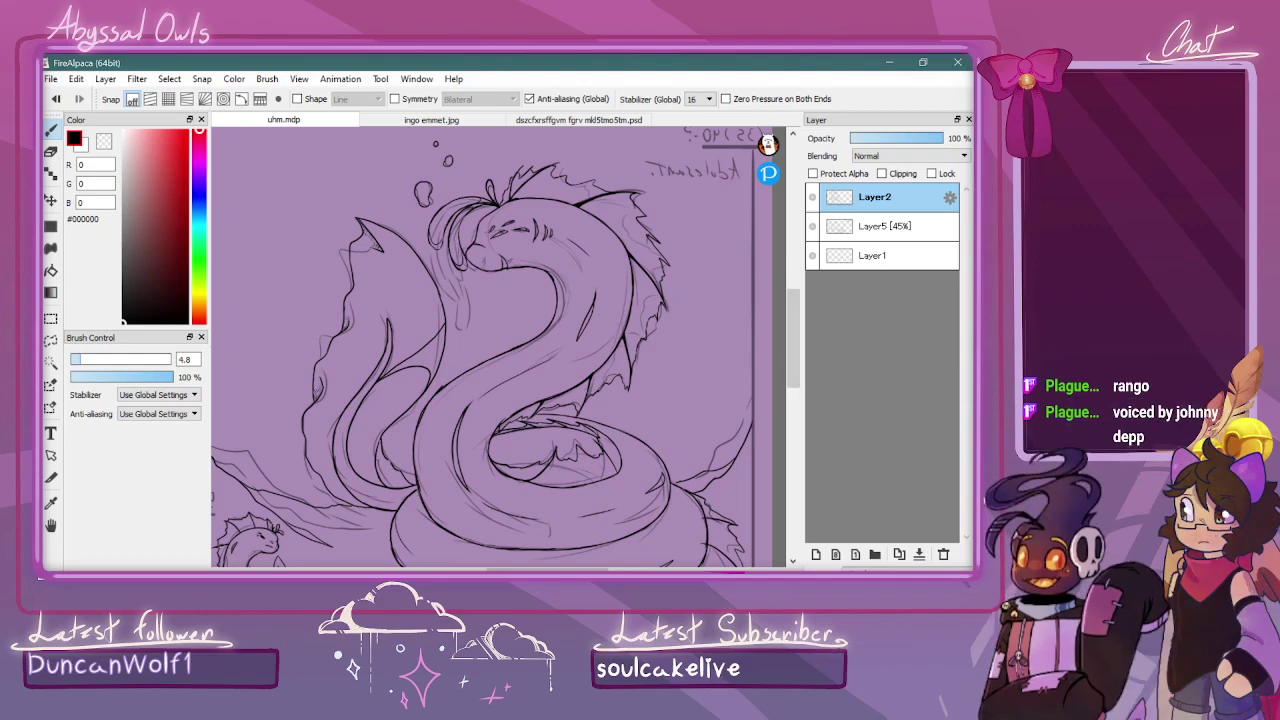
key("ctrl+minus")
scroll(456, 347, "down", 3)
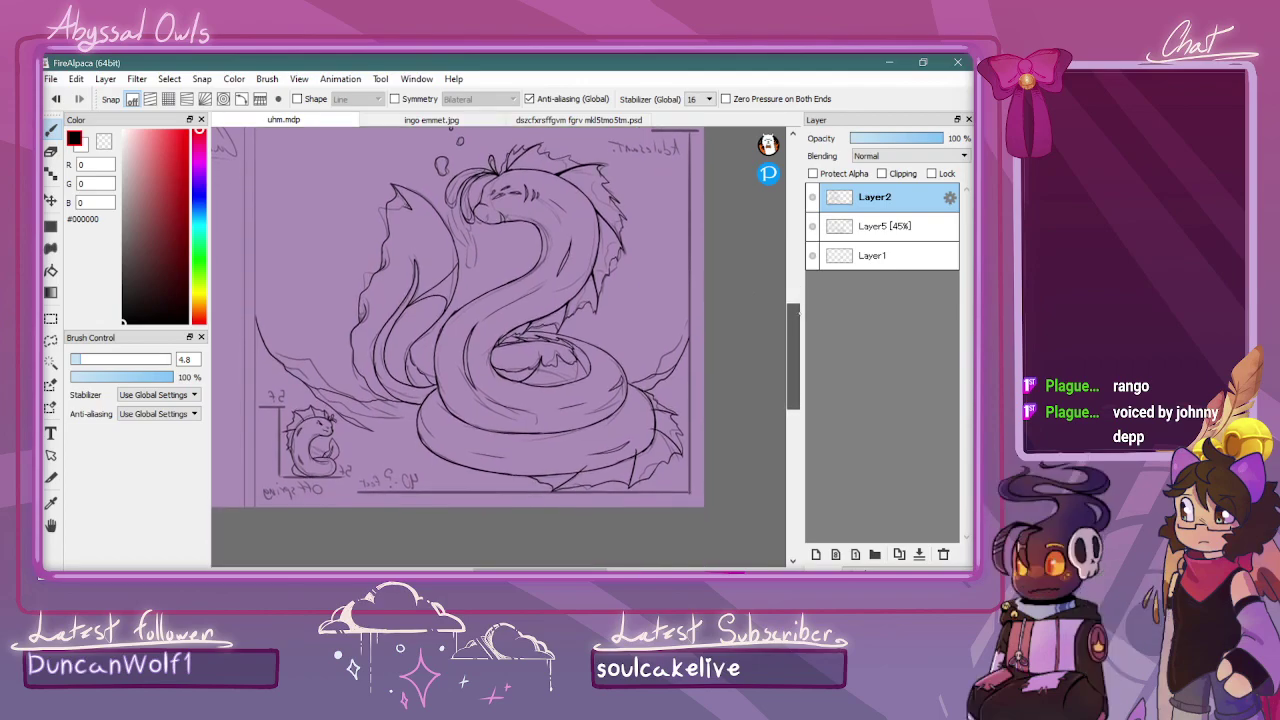
left_click_drag(793, 340, 793, 350)
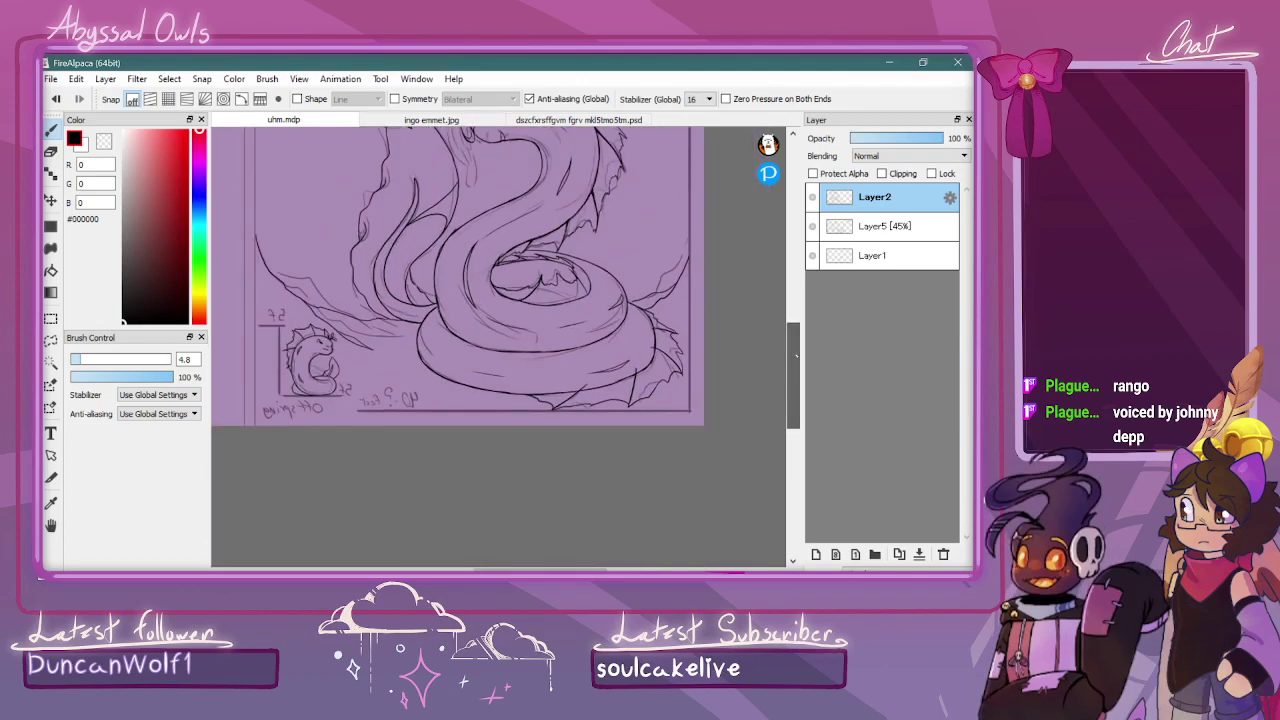
left_click_drag(540, 569, 515, 569)
key("ctrl+plus")
key("ctrl+plus")
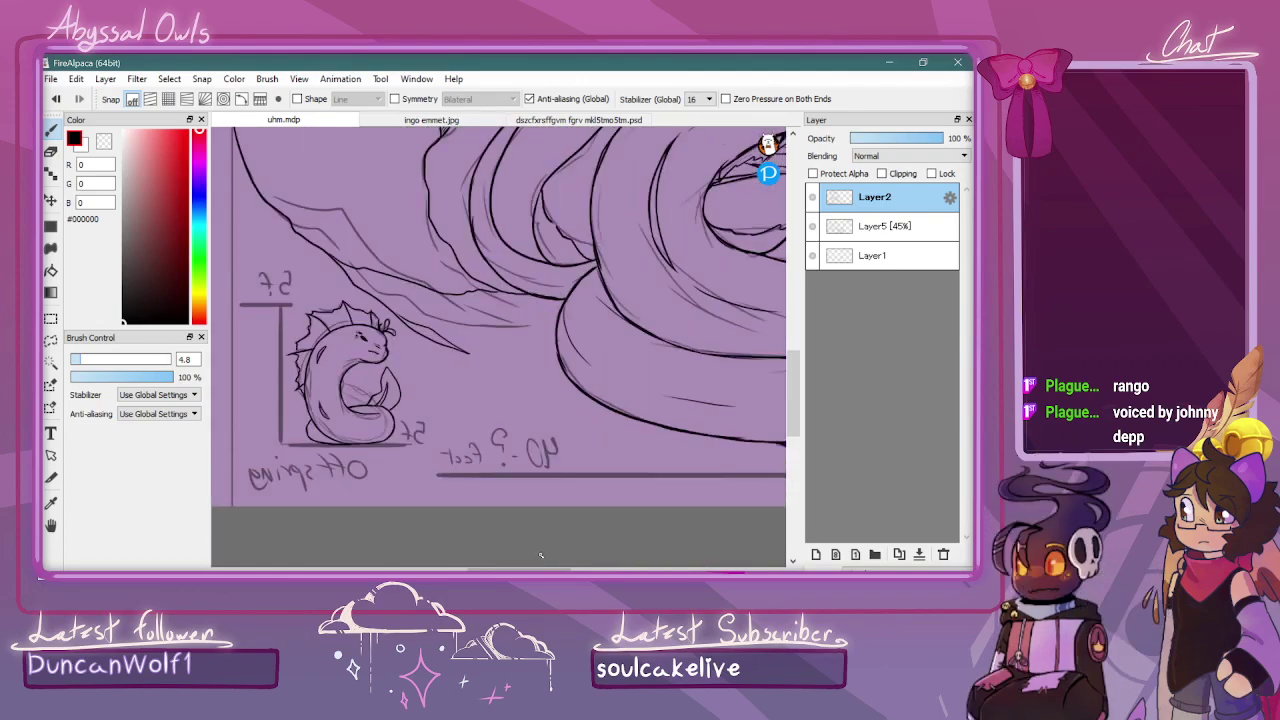
left_click(813, 227)
key("ctrl+minus")
key("ctrl+minus")
key("ctrl+minus")
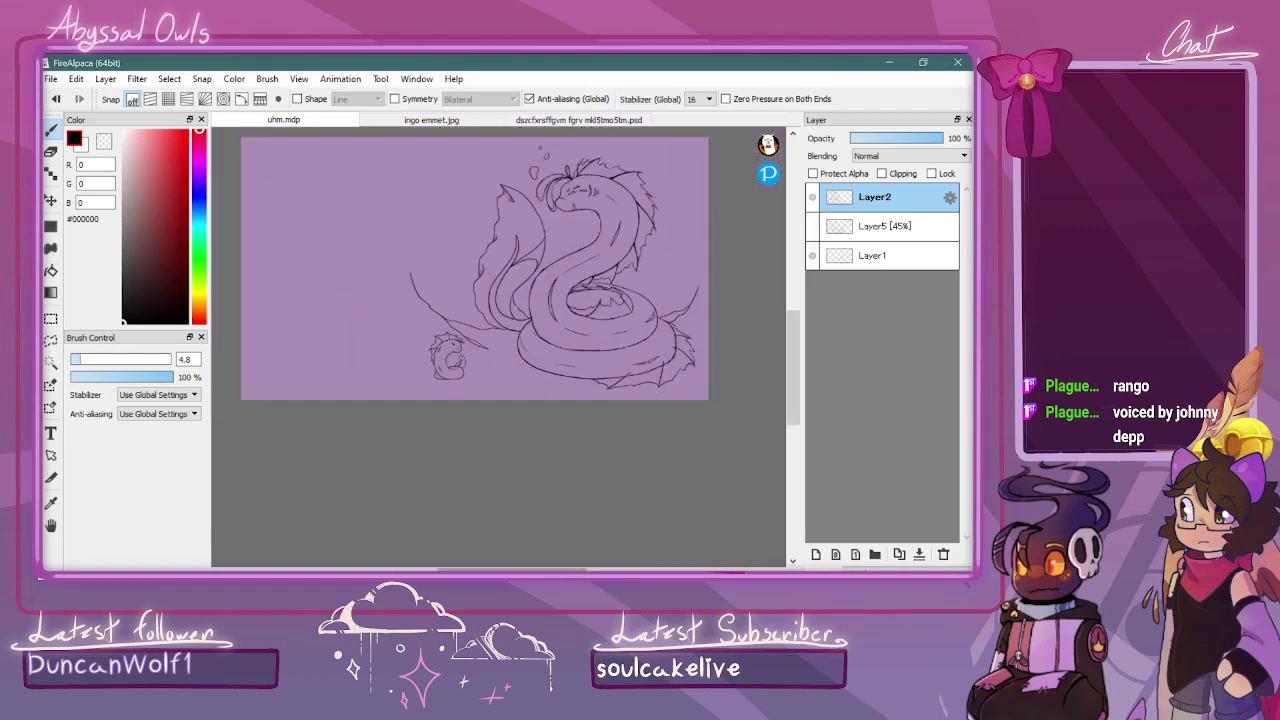
left_click_drag(512, 569, 536, 569)
key("ctrl+plus")
key("ctrl+plus")
key("ctrl+minus")
key("ctrl+minus")
left_click_drag(793, 375, 793, 357)
left_click_drag(536, 569, 525, 569)
key("ctrl+plus")
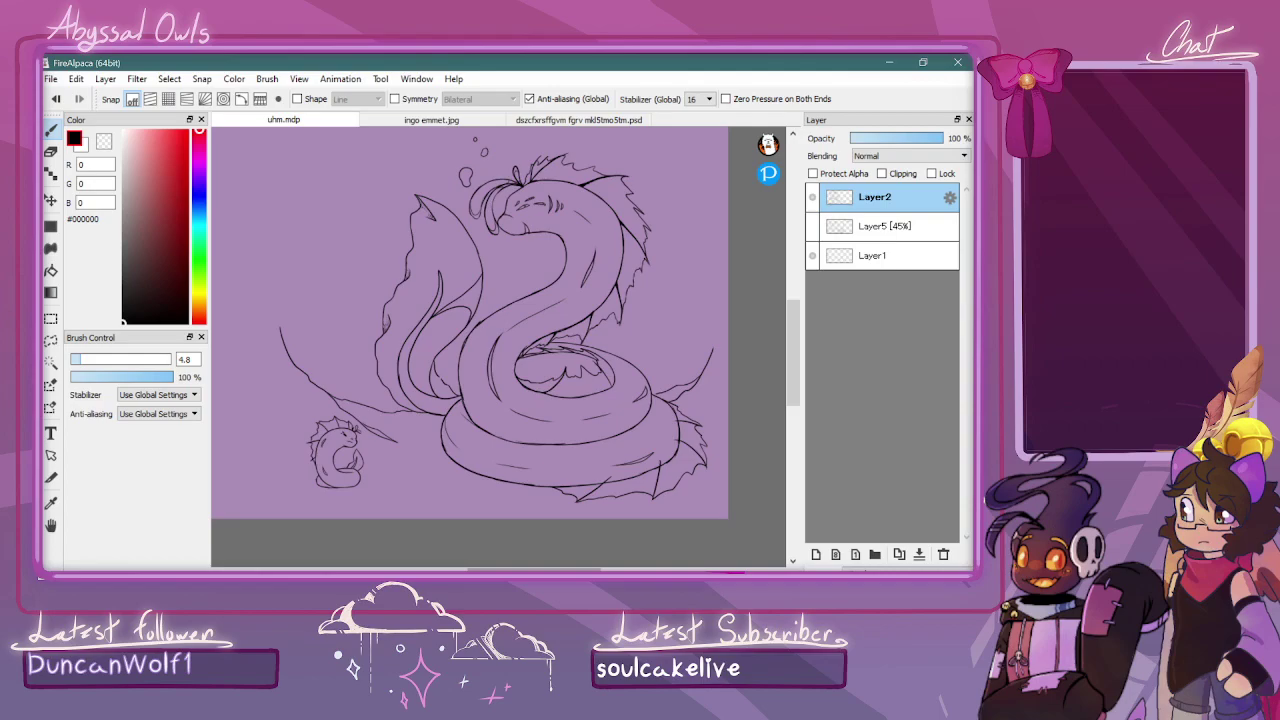
Show the sketch layer Layer5 again and add a new layer directly above it
left_click(812, 230)
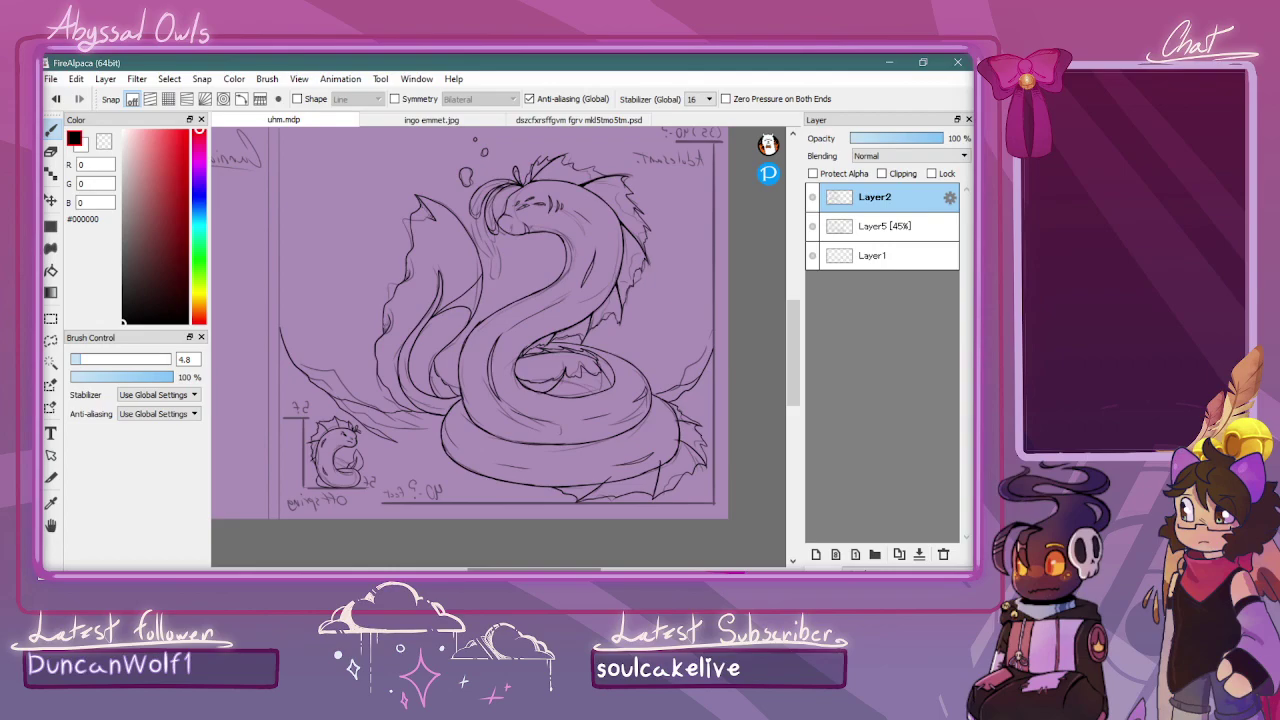
left_click_drag(550, 569, 533, 569)
left_click(885, 226)
left_click(817, 554)
left_click_drag(794, 327, 794, 315)
key("ctrl+Up")
scroll(646, 280, "down", 2)
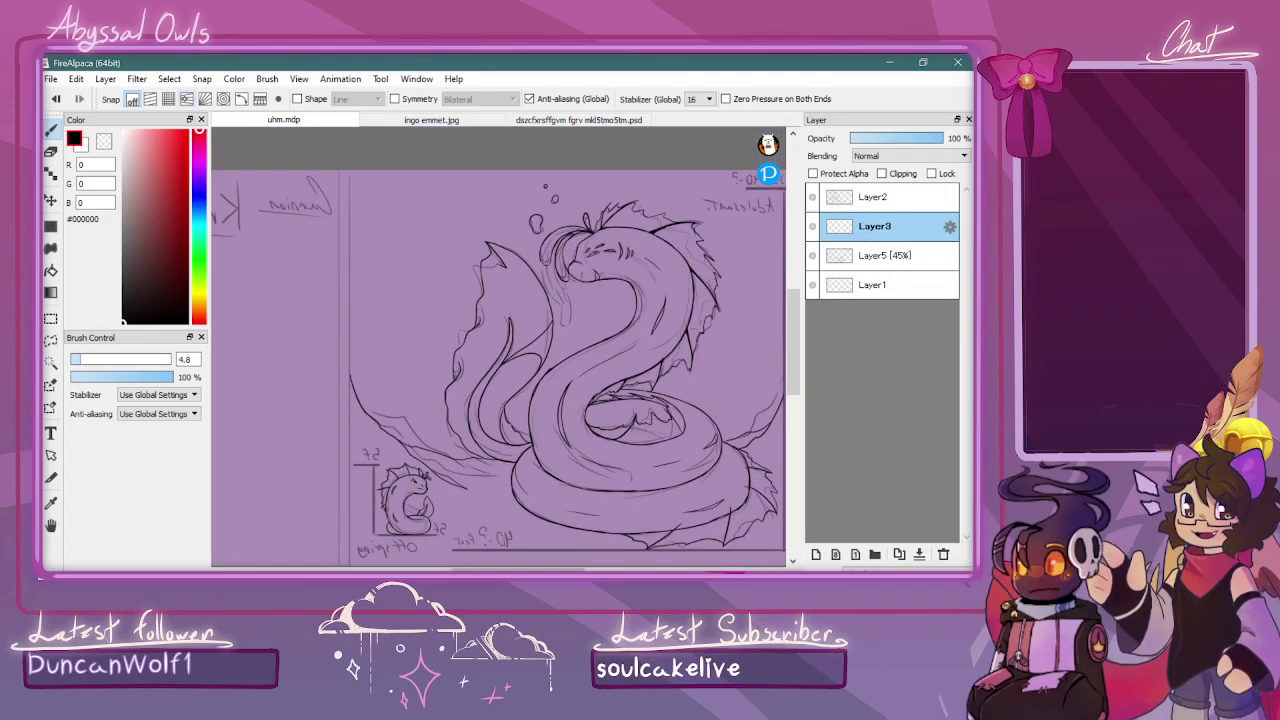
scroll(400, 236, "down", 2)
With grid snapping, ink a full-height double vertical divider beside the serpent panel and a double horizontal divider beneath the title
left_click_drag(400, 235, 399, 492)
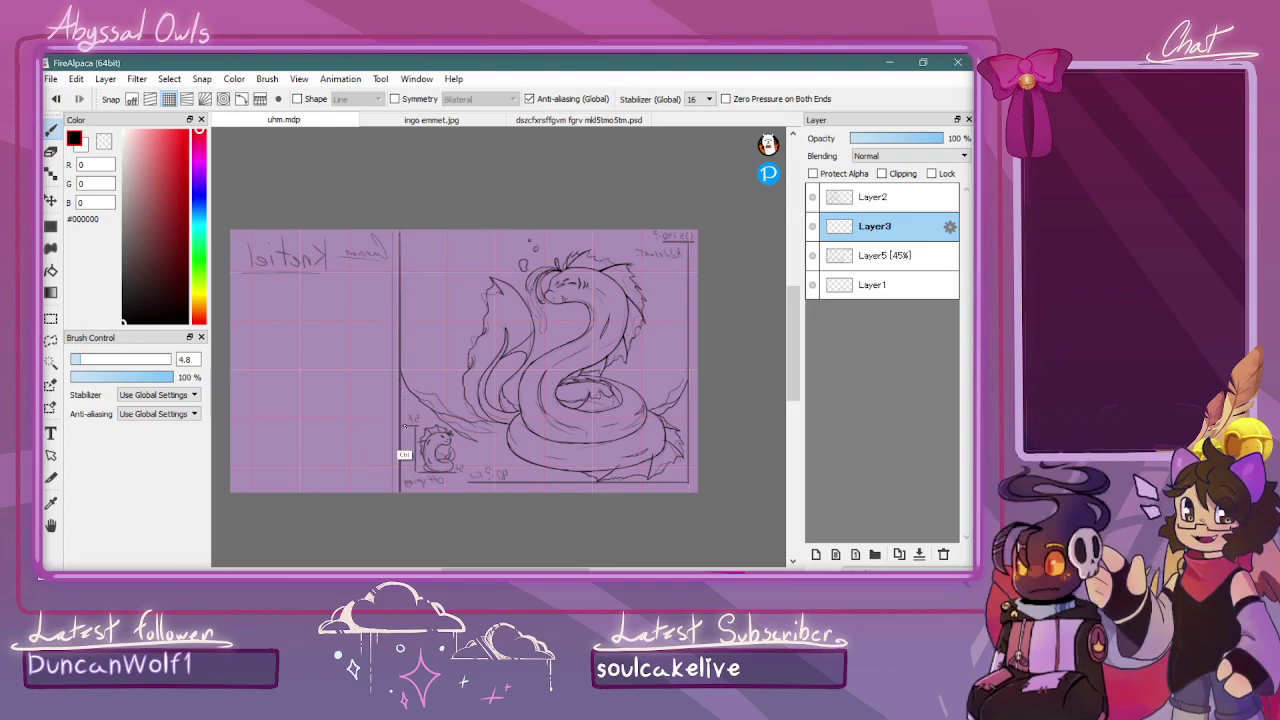
key("ctrl+z")
left_click_drag(399, 230, 399, 492)
mouse_move(395, 230)
left_mouse_down()
mouse_move(395, 494)
mouse_move(394, 228)
left_mouse_up()
key("ctrl+z")
left_click_drag(515, 569, 499, 569)
scroll(524, 559, "left", 3)
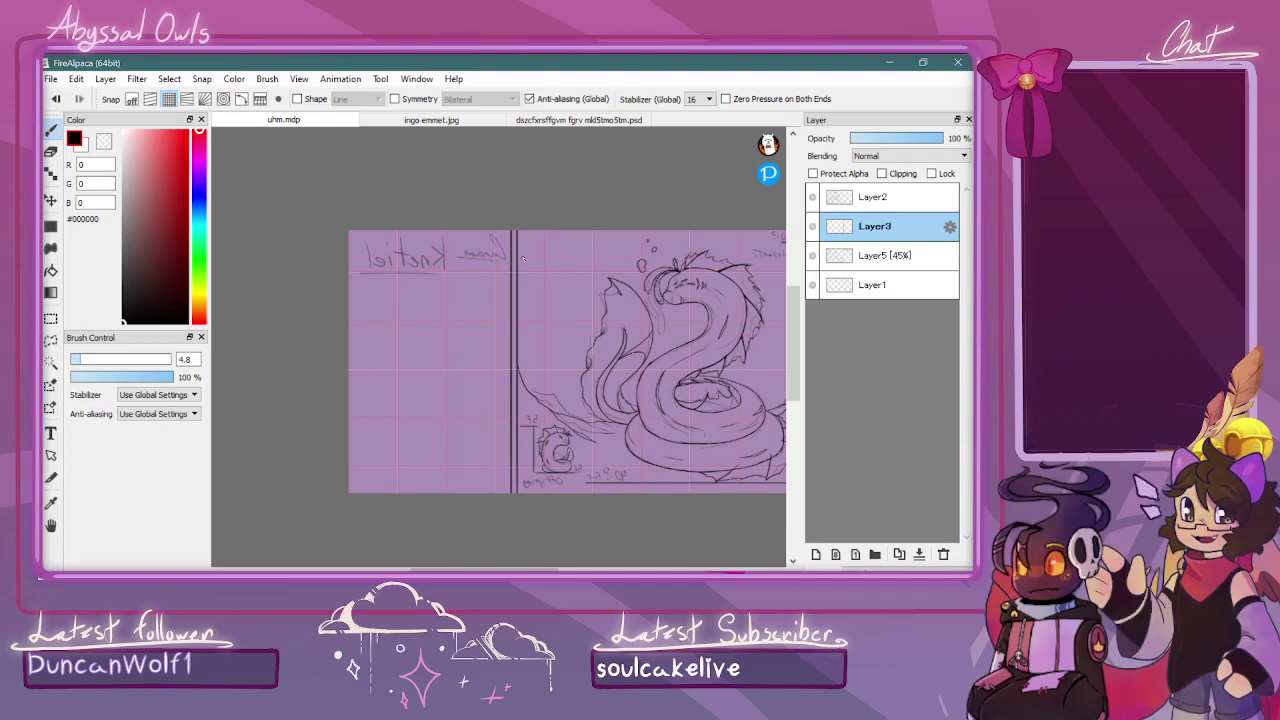
left_click_drag(514, 273, 350, 273)
left_click_drag(511, 279, 277, 315)
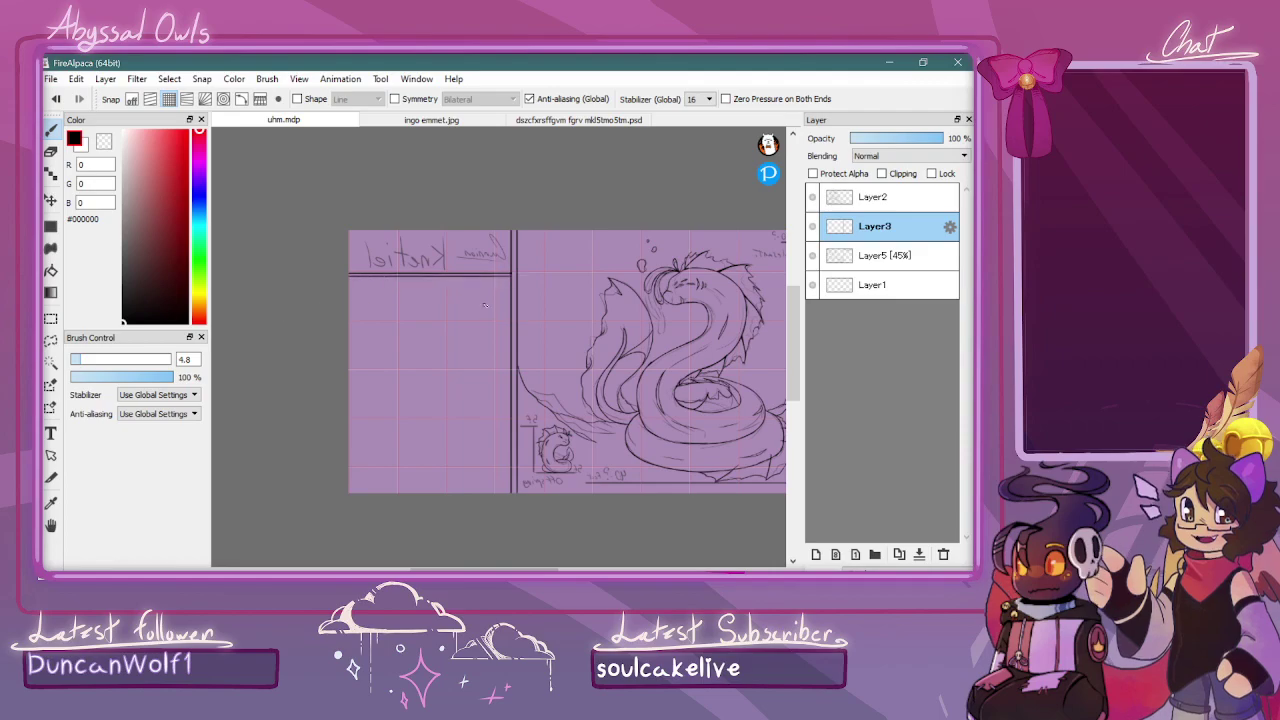
Erase the stray ink between the double divider lines and the ends overrunning their junction on Layer3
key("e")
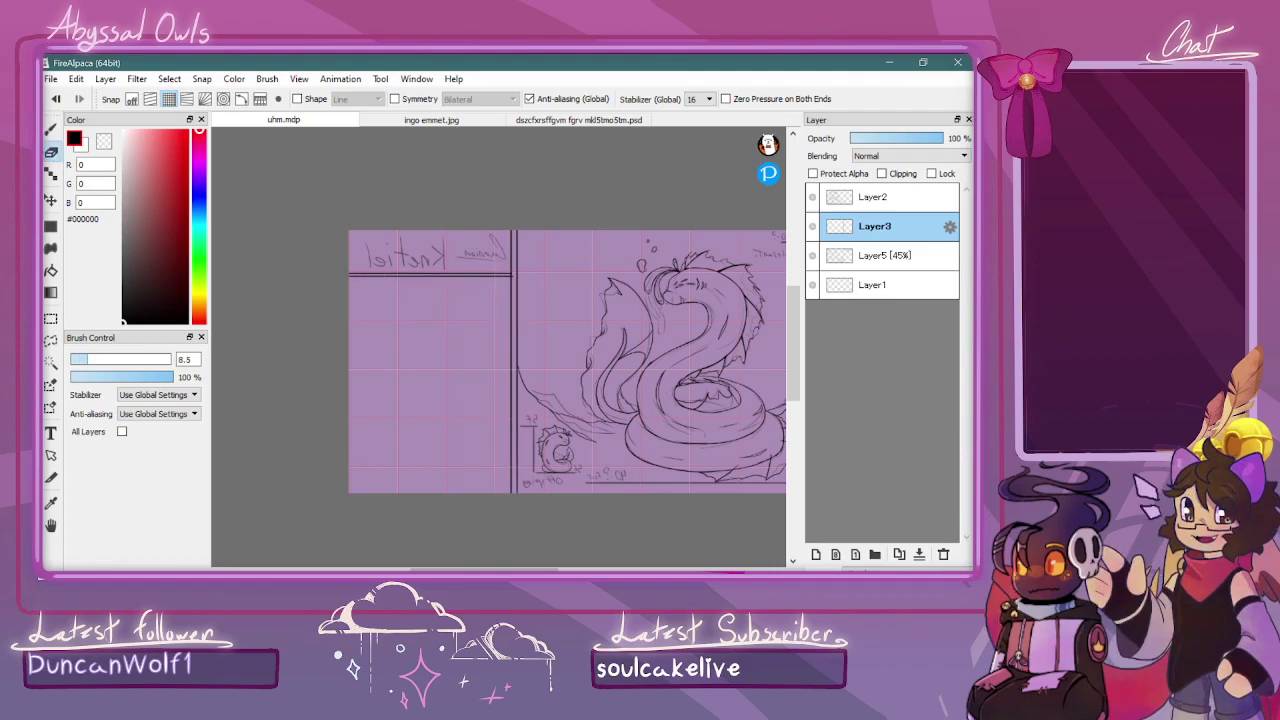
scroll(516, 186, "up", 2)
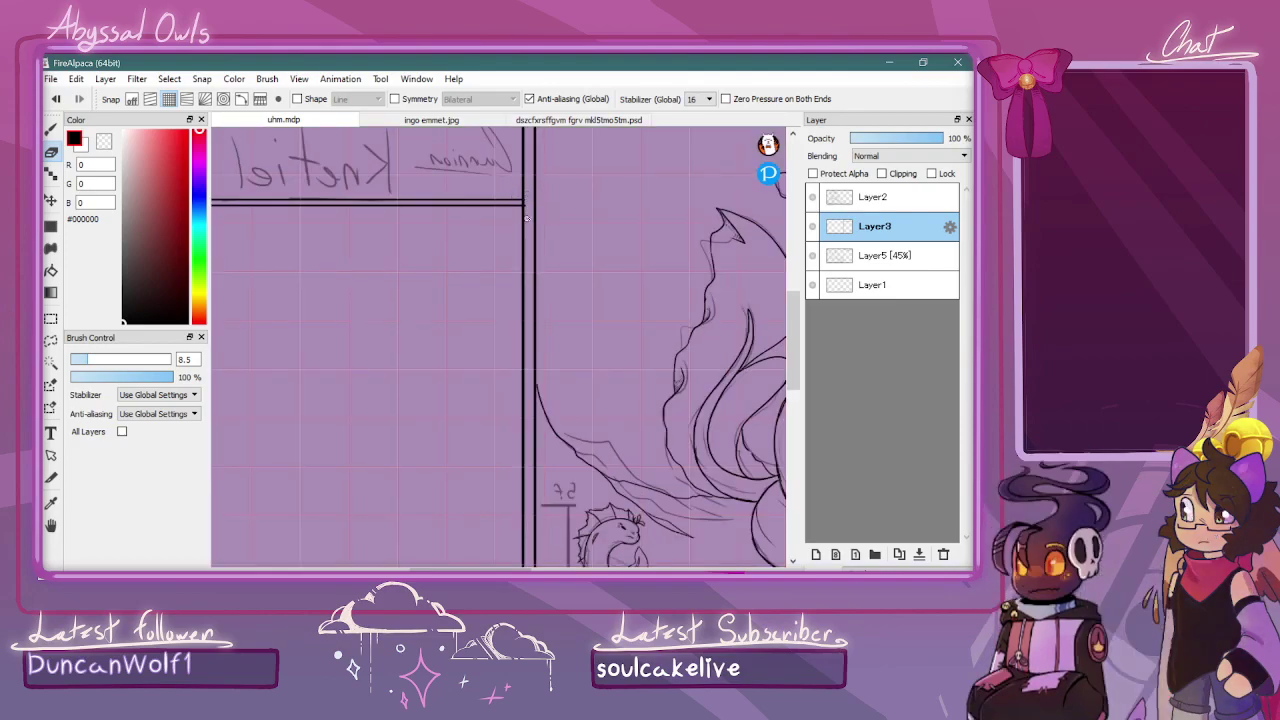
scroll(527, 214, "up", 3)
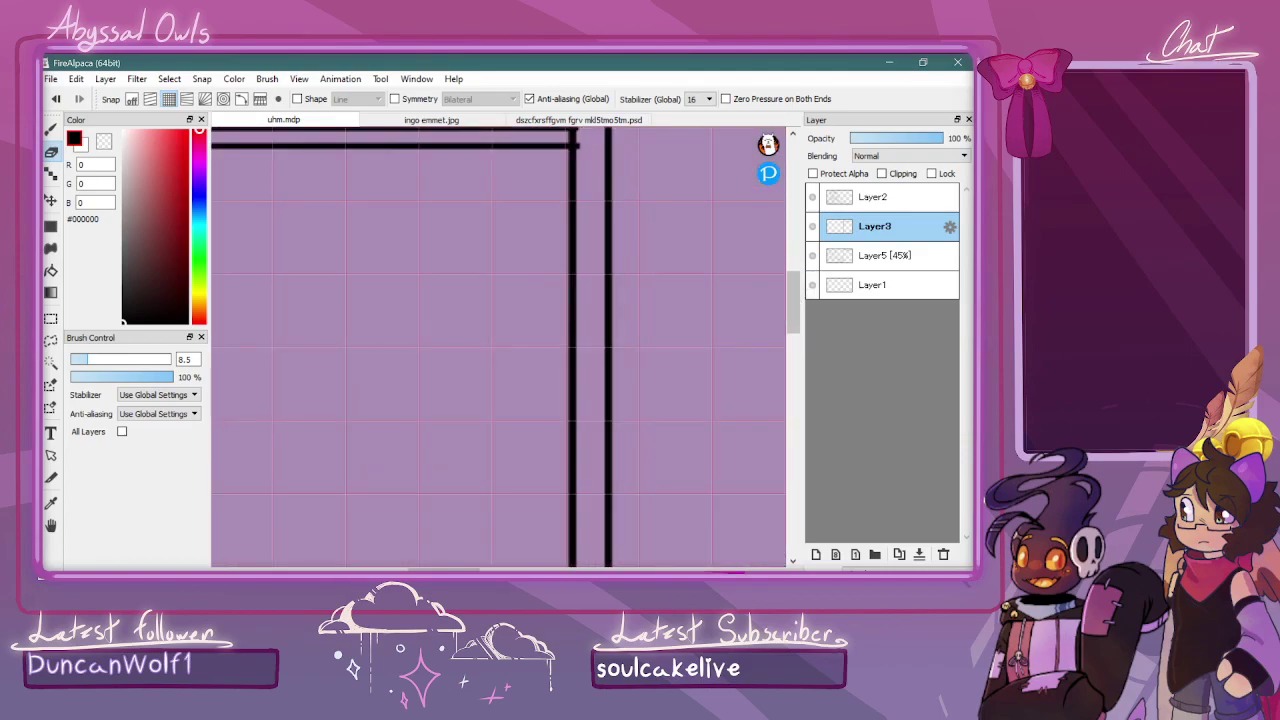
scroll(565, 170, "down", 1)
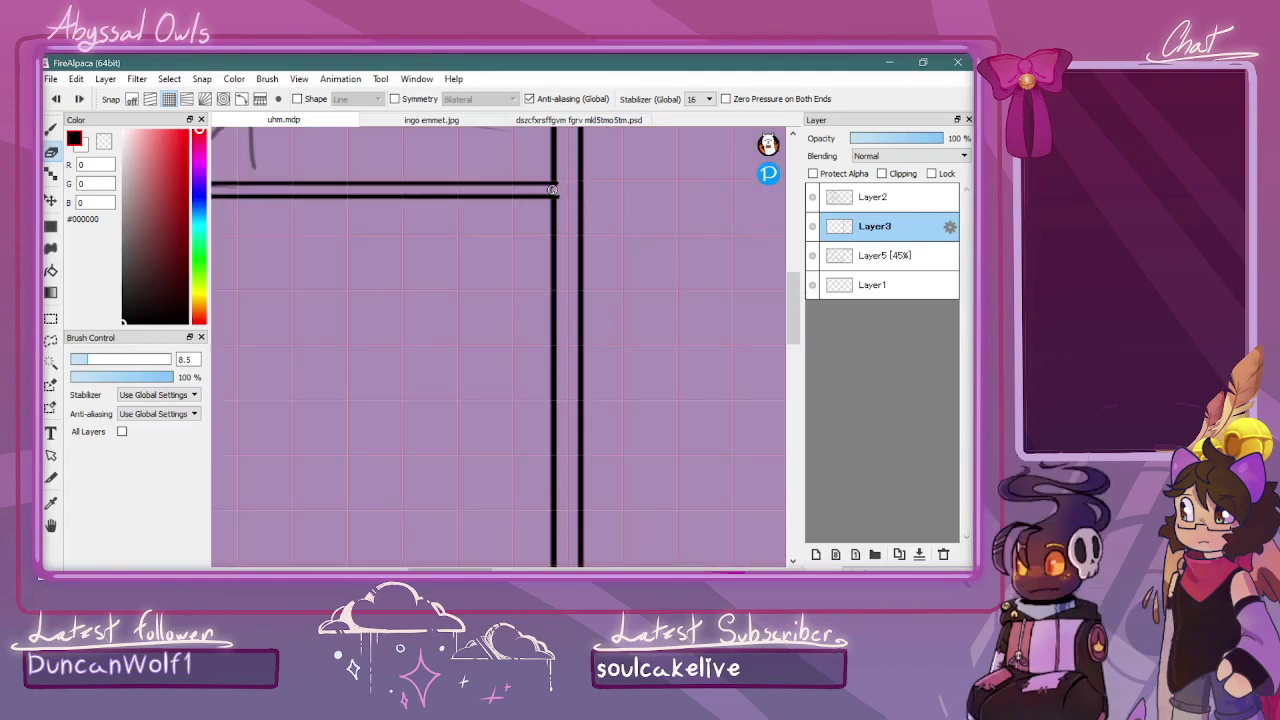
left_click_drag(560, 190, 212, 196)
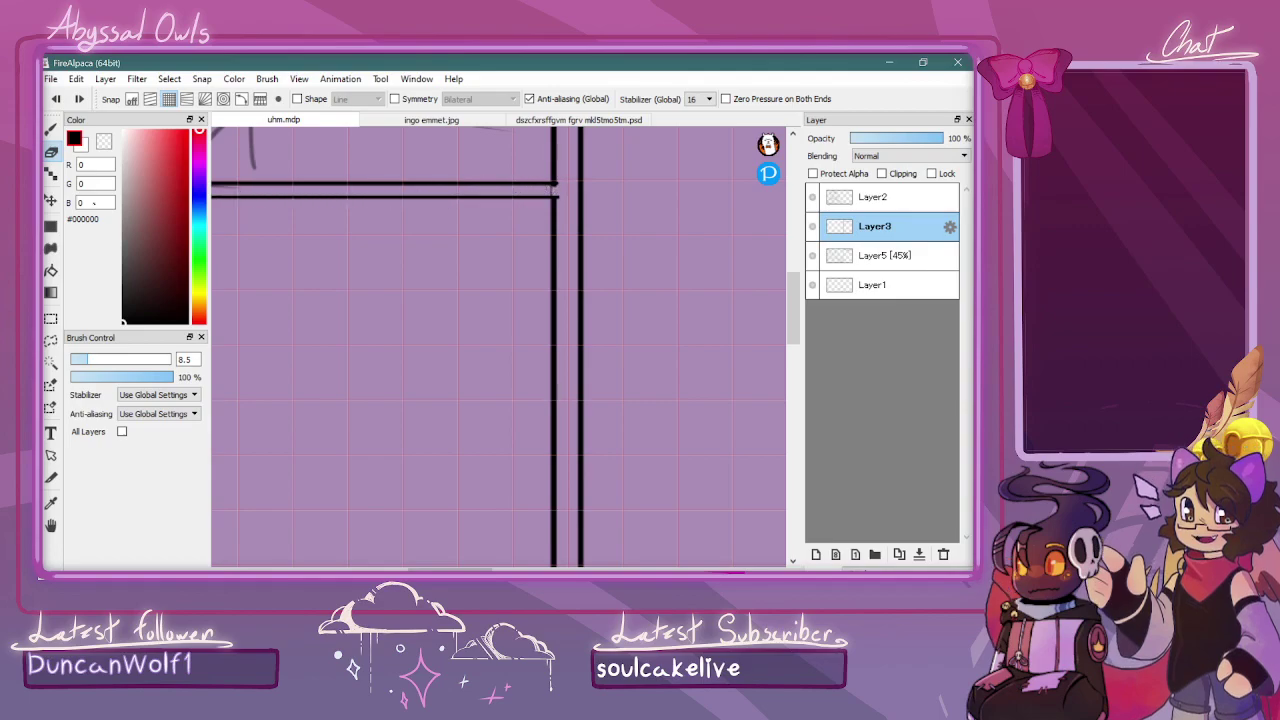
scroll(498, 347, "down", 3)
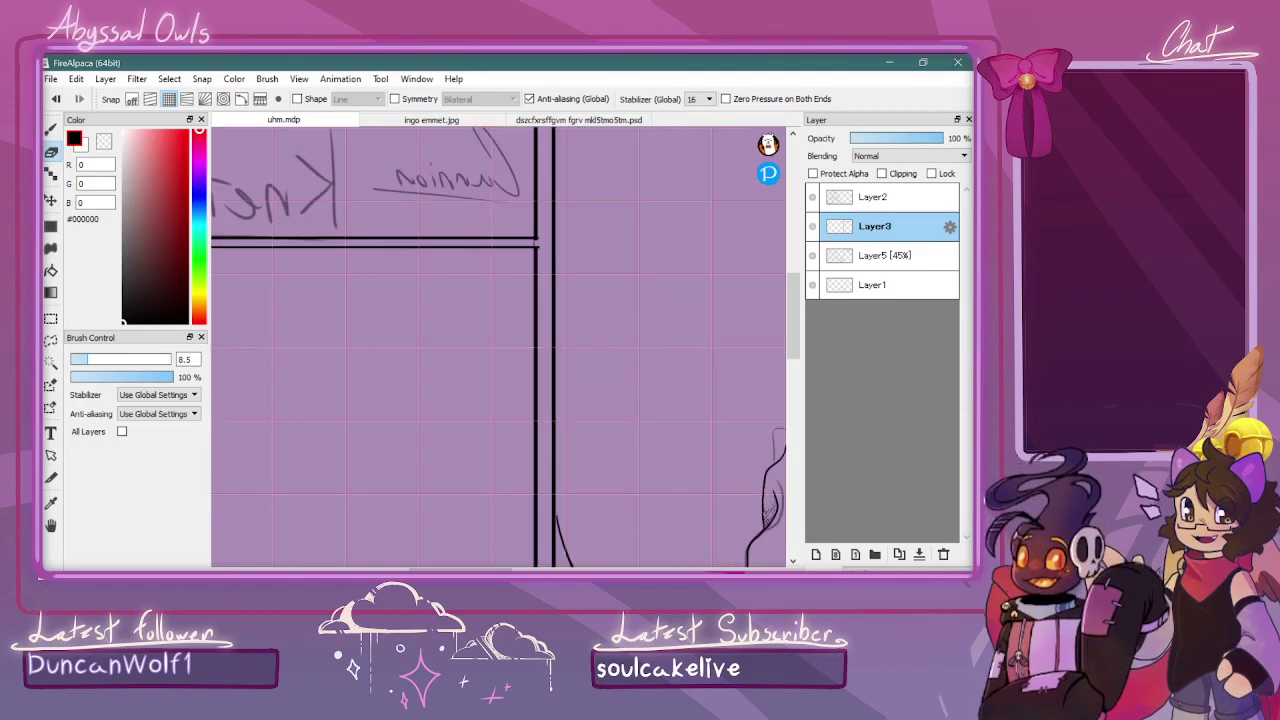
left_click_drag(480, 569, 471, 569)
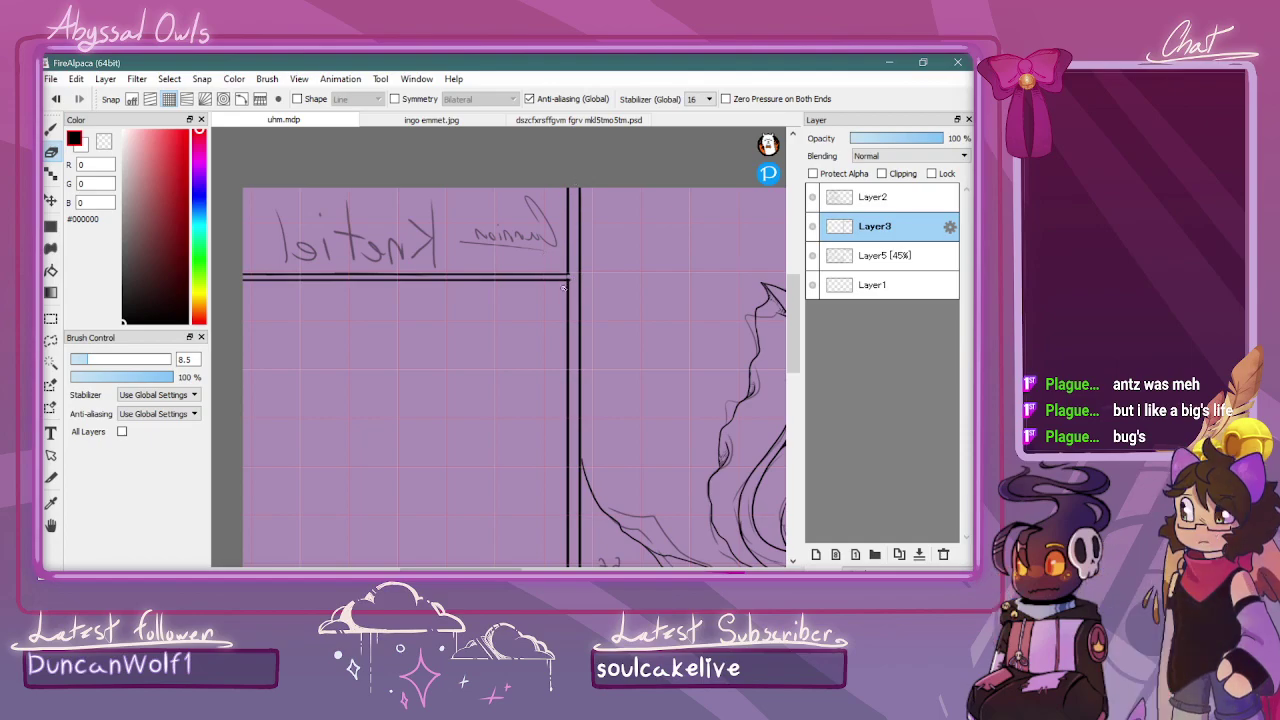
mouse_move(572, 296)
left_mouse_down()
mouse_move(572, 188)
mouse_move(579, 564)
left_mouse_up()
mouse_move(783, 311)
left_mouse_down()
mouse_move(786, 387)
mouse_move(784, 293)
left_mouse_up()
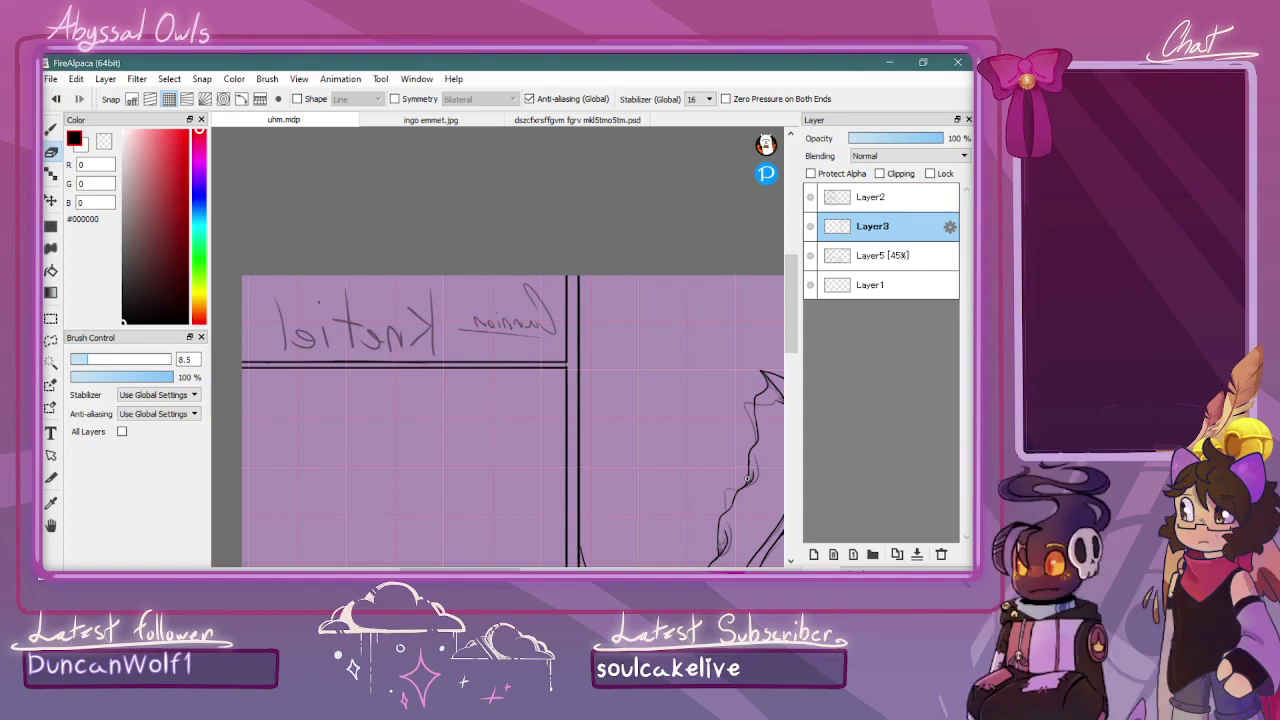
left_click_drag(791, 280, 791, 307)
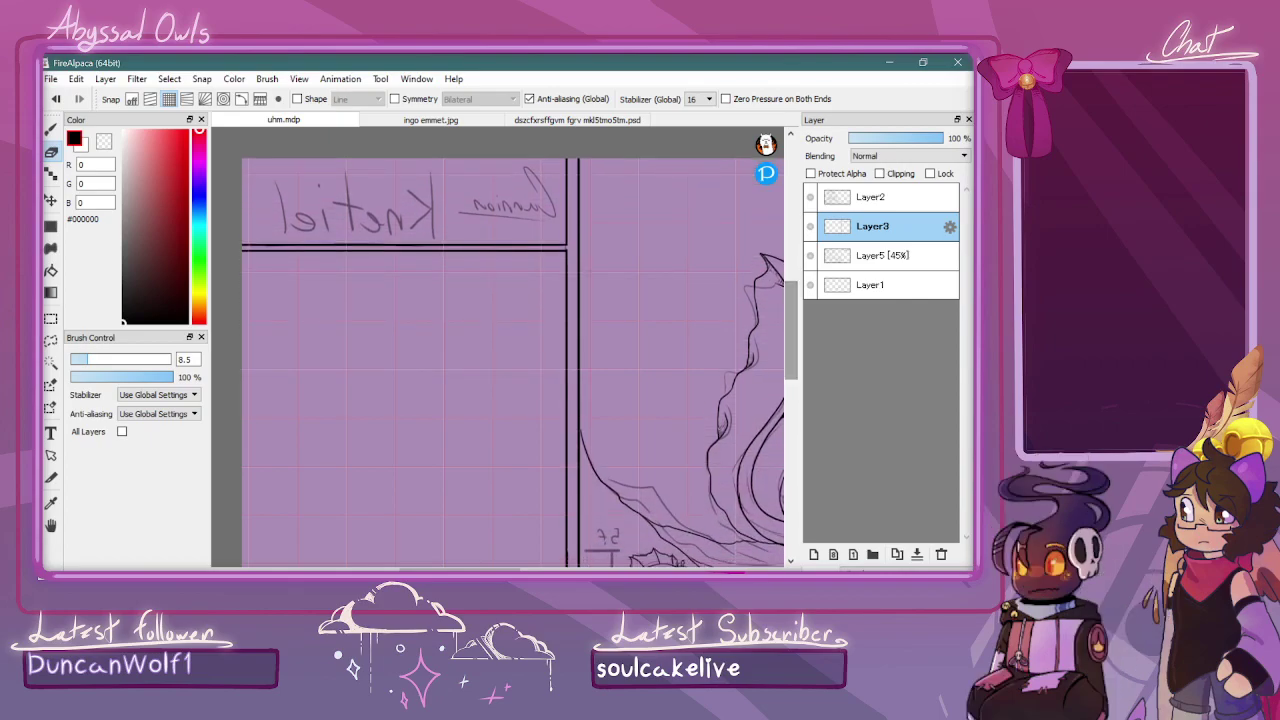
Turn snapping off and flip the canvas view horizontally so the title reads the right way round
left_click(132, 98)
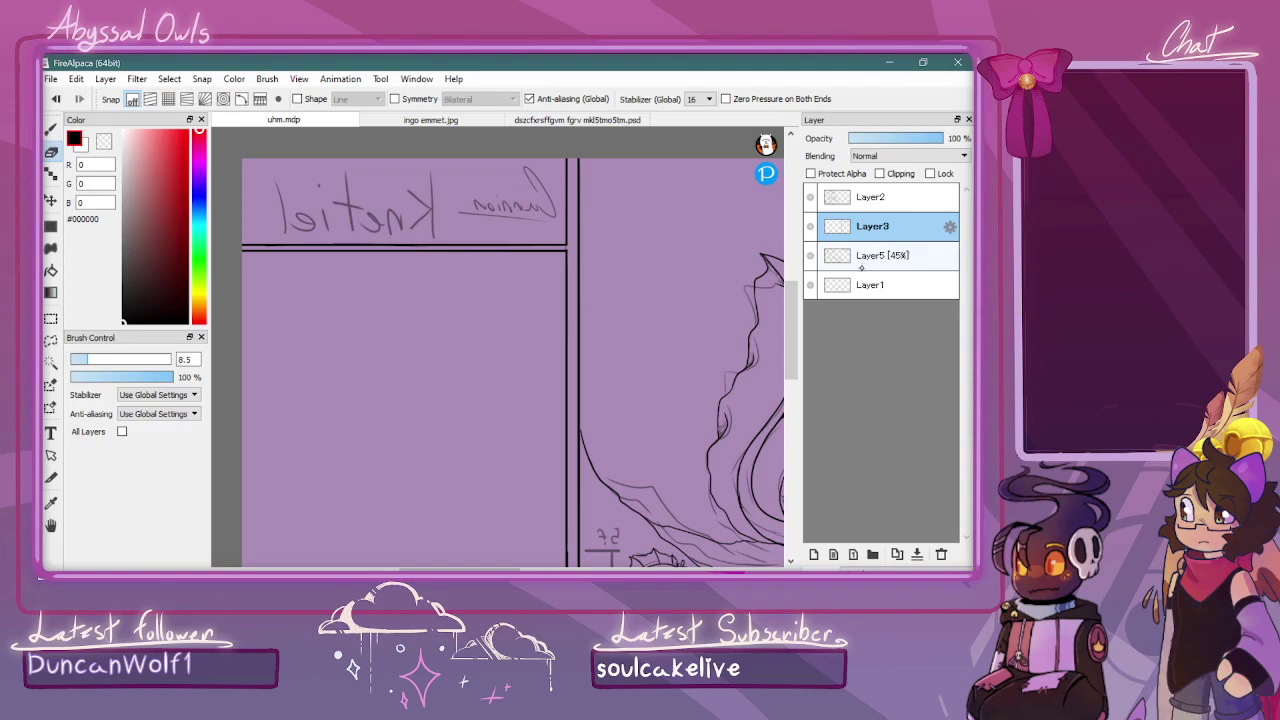
key("r")
key("ctrl+minus")
key("ctrl+minus")
key("ctrl+minus")
left_click_drag(582, 567, 546, 567)
key("ctrl+plus")
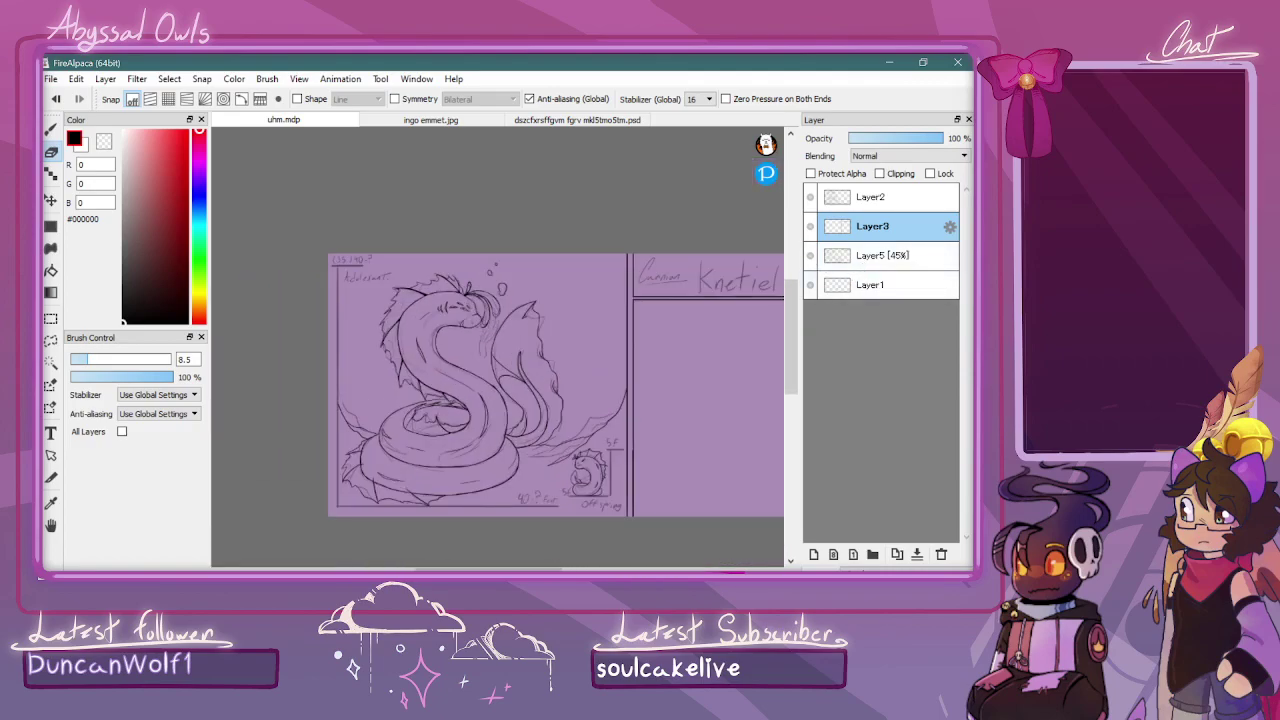
Hide the sketch layer Layer5 and, with the brush on Layer2, extend the background rock outline to the canvas edge
left_click(810, 256)
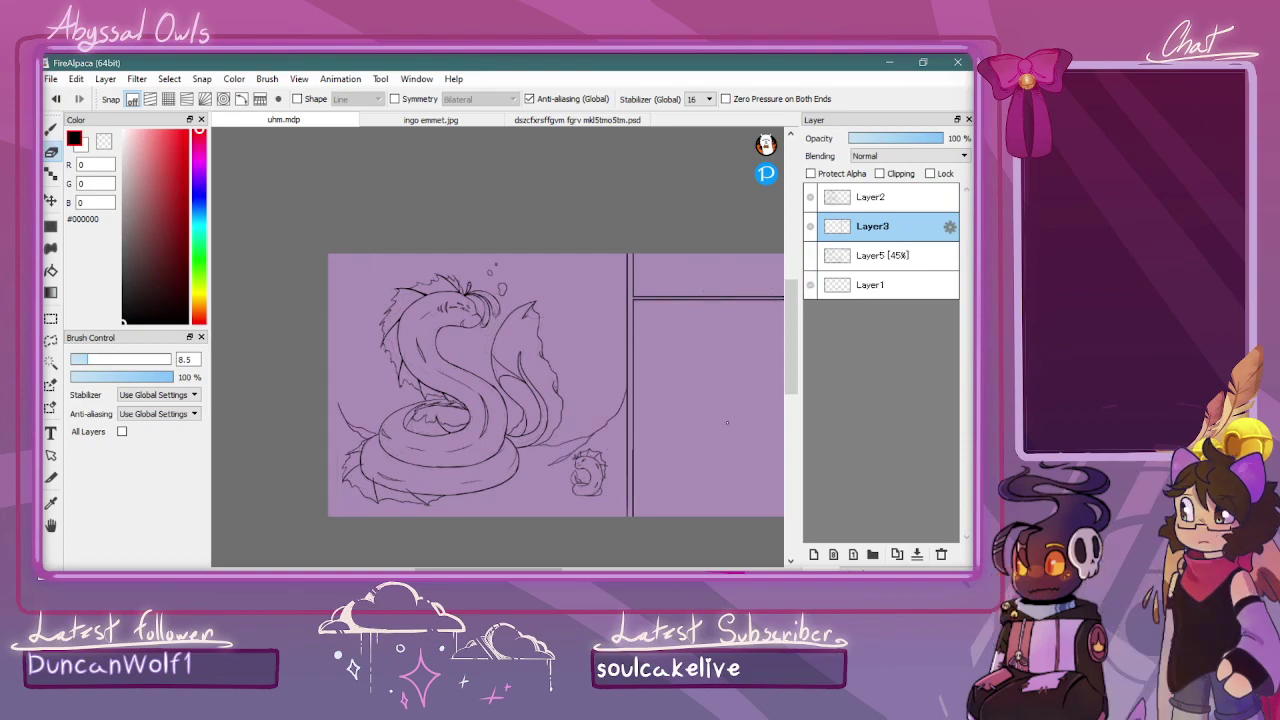
left_click(884, 195)
key("b")
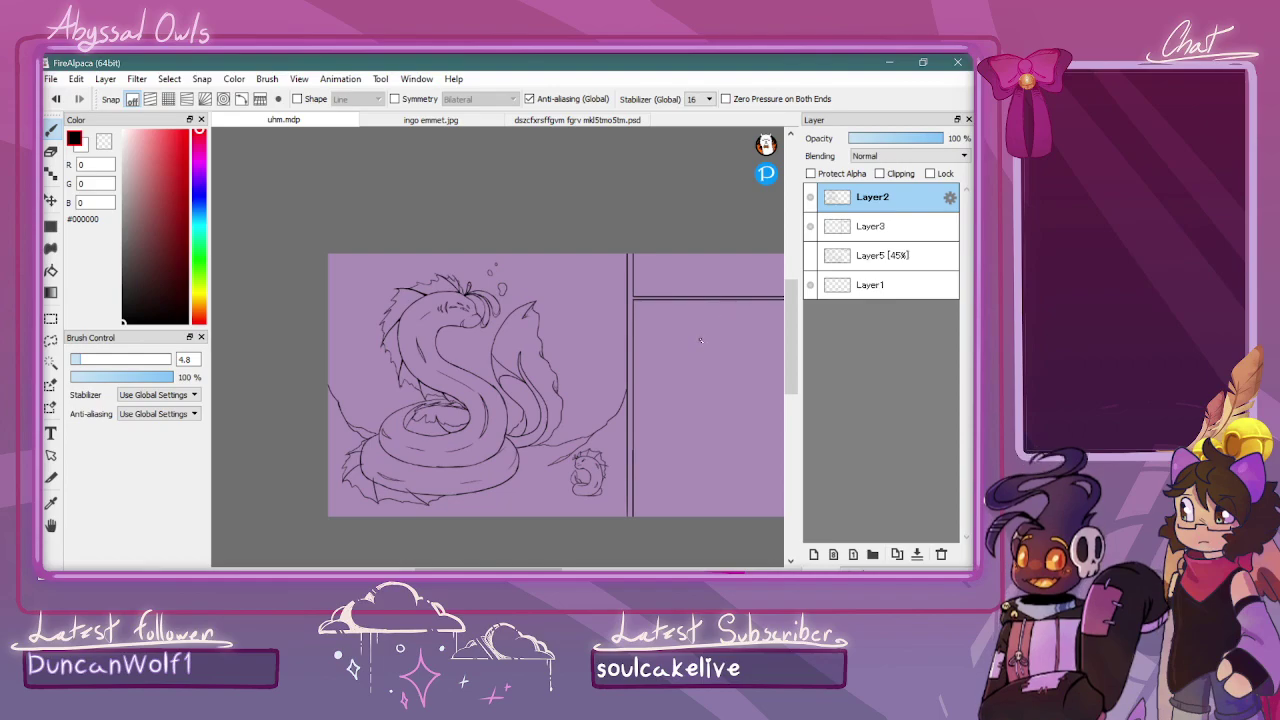
Ink a cluster of three small bubbles rising just above the offspring
scroll(488, 494, "up", 3)
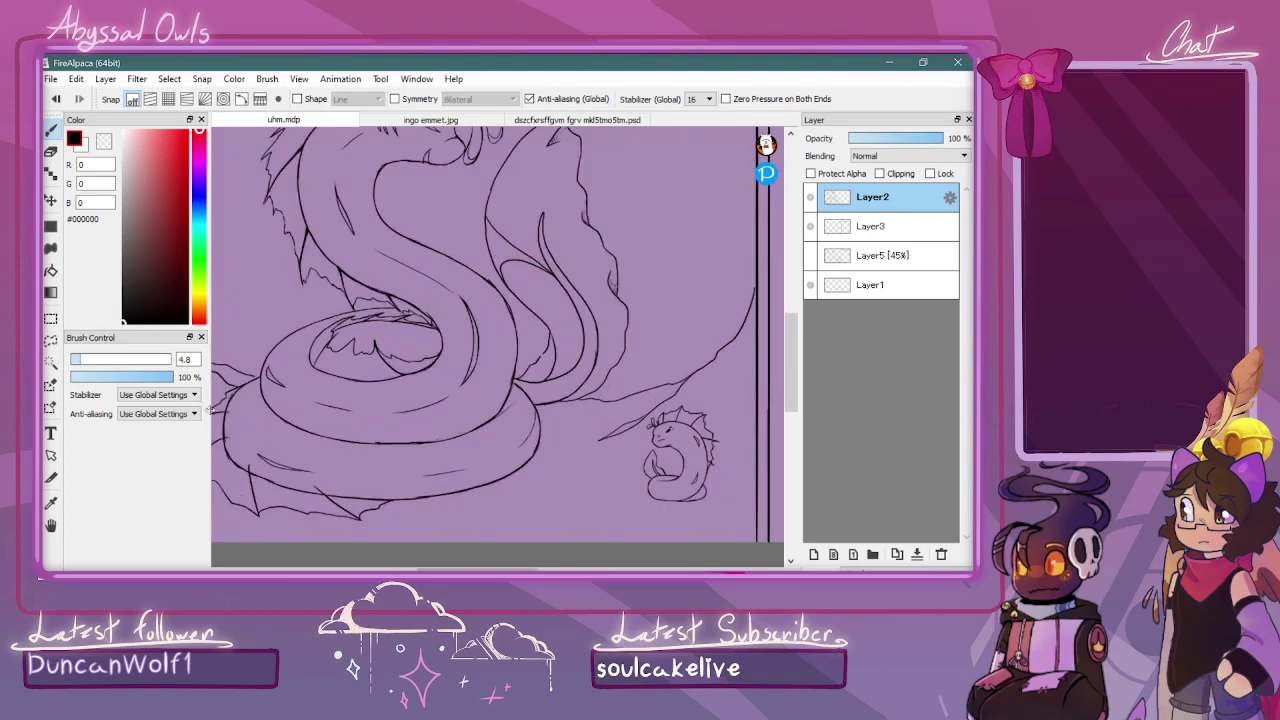
key("ctrl+Up")
left_click_drag(508, 569, 535, 569)
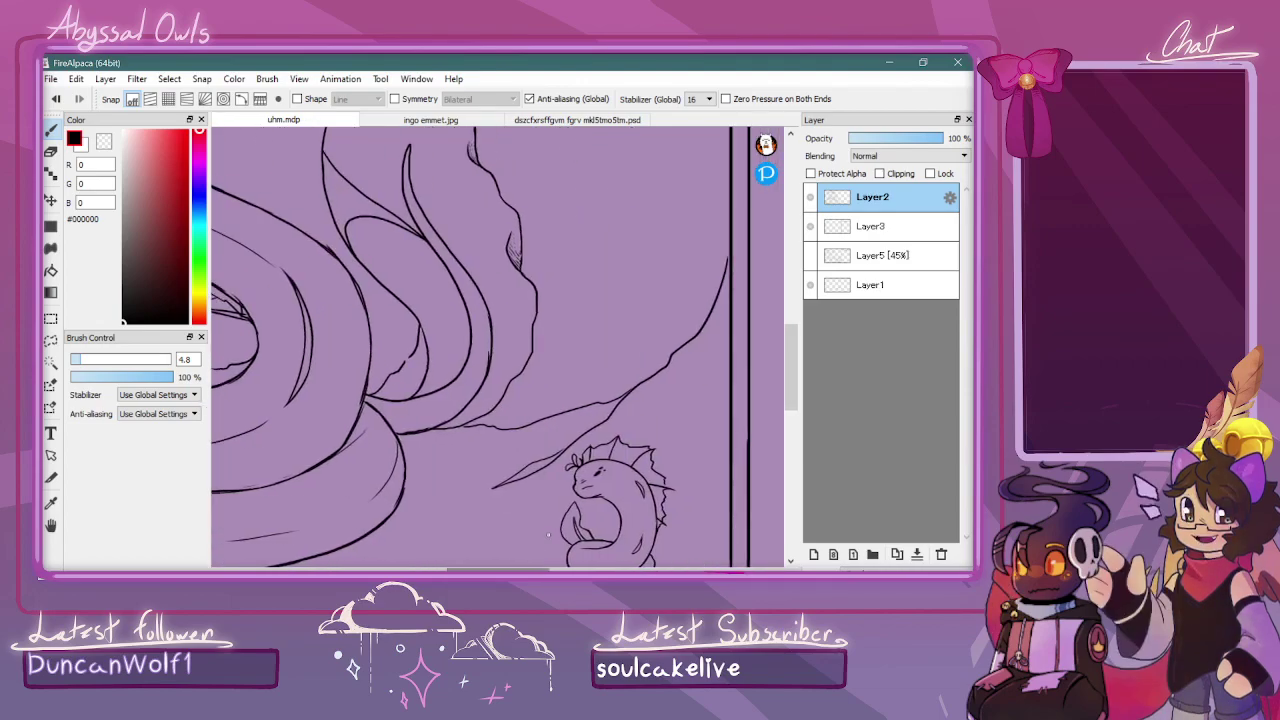
scroll(548, 534, "up", 2)
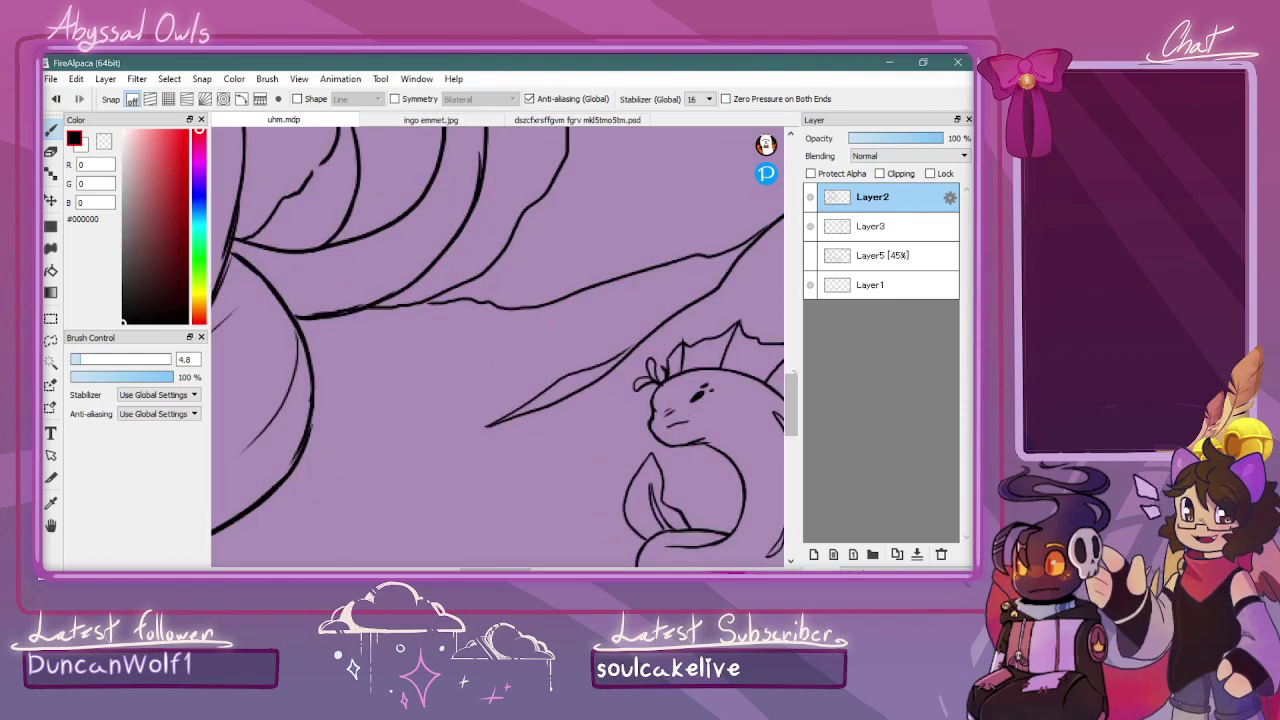
key("ctrl+minus")
key("ctrl+plus")
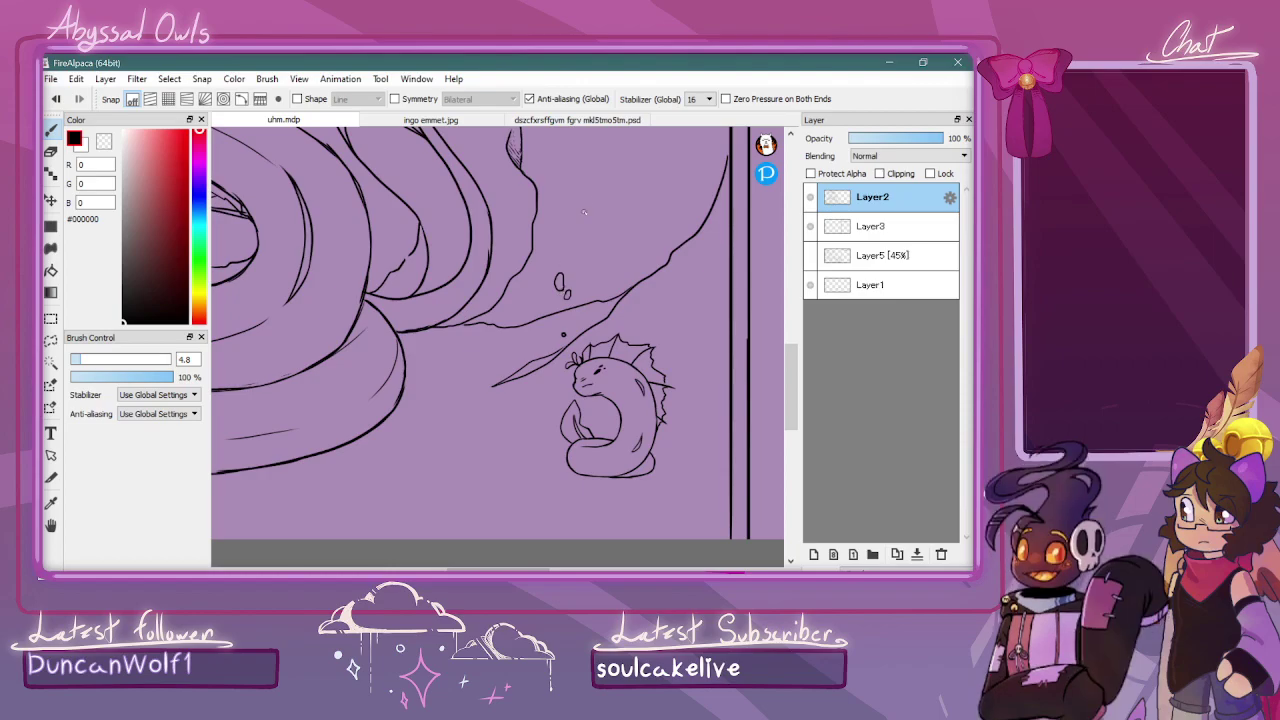
Clean up the smallest bubble above the offspring with the transparent colour, and return to black
key("ctrl+plus")
key("ctrl+plus")
key("x")
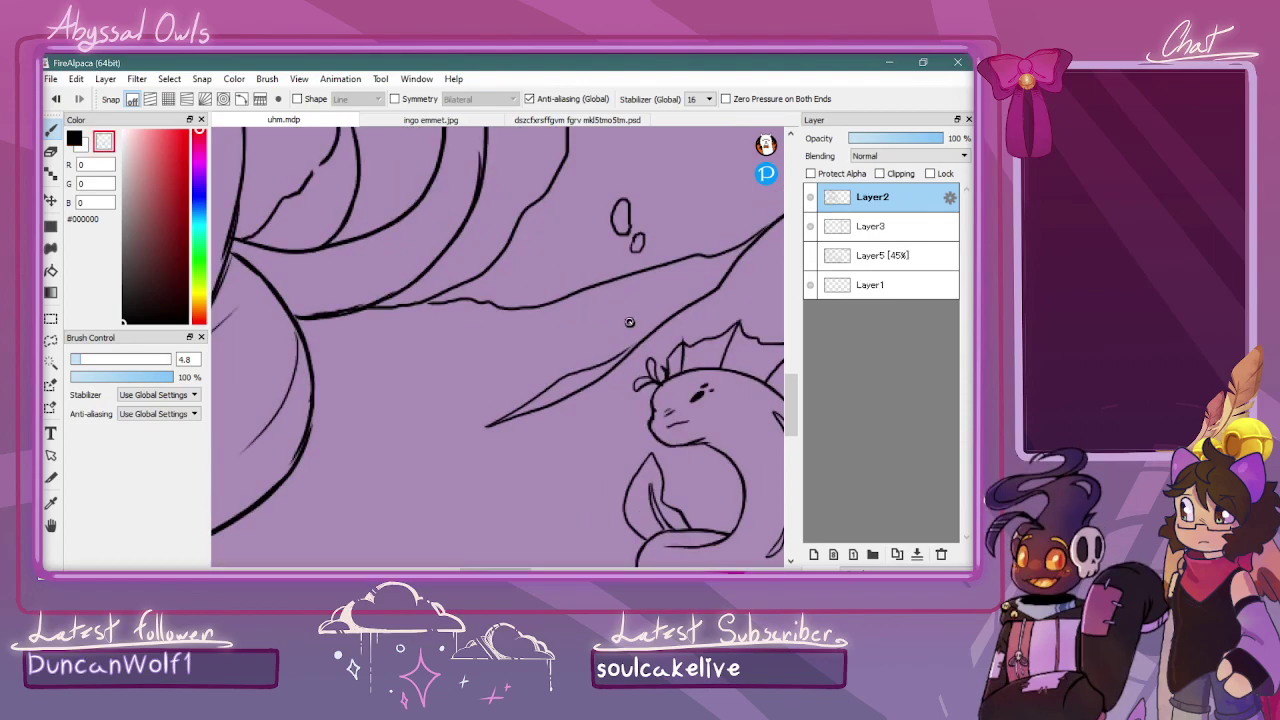
key("ctrl+minus")
key("ctrl+minus")
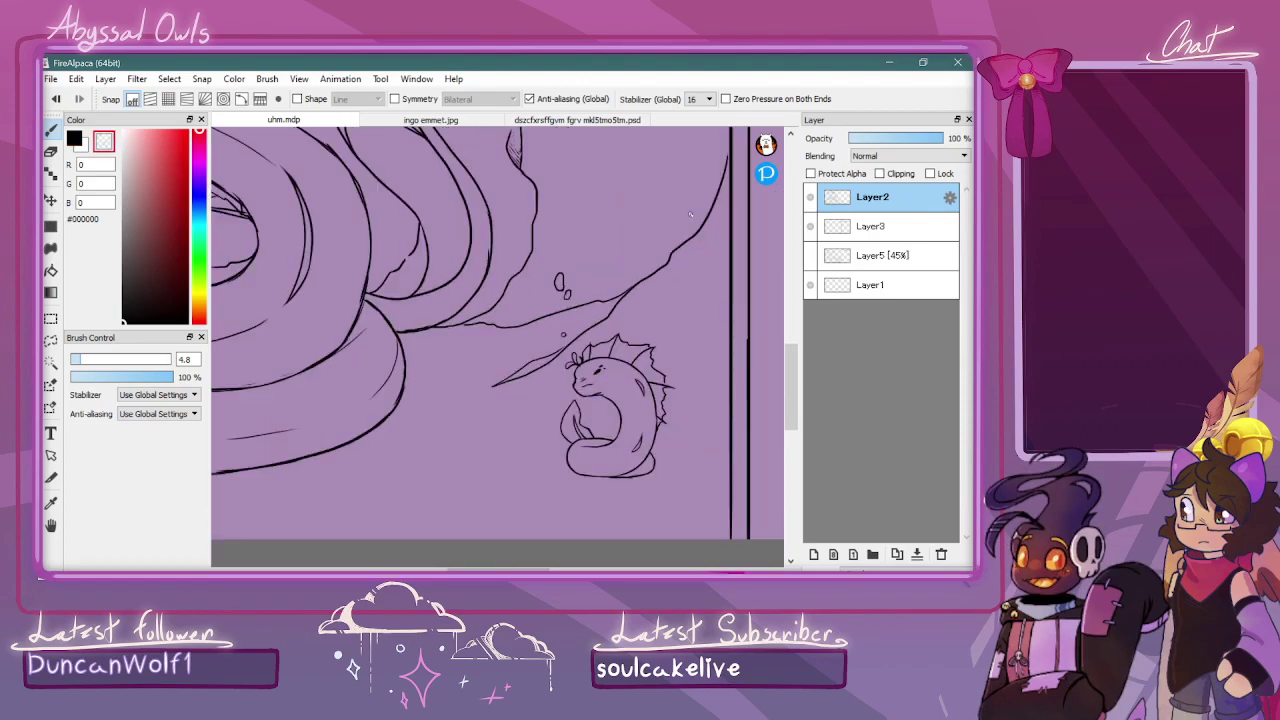
key("x")
key("ctrl+minus")
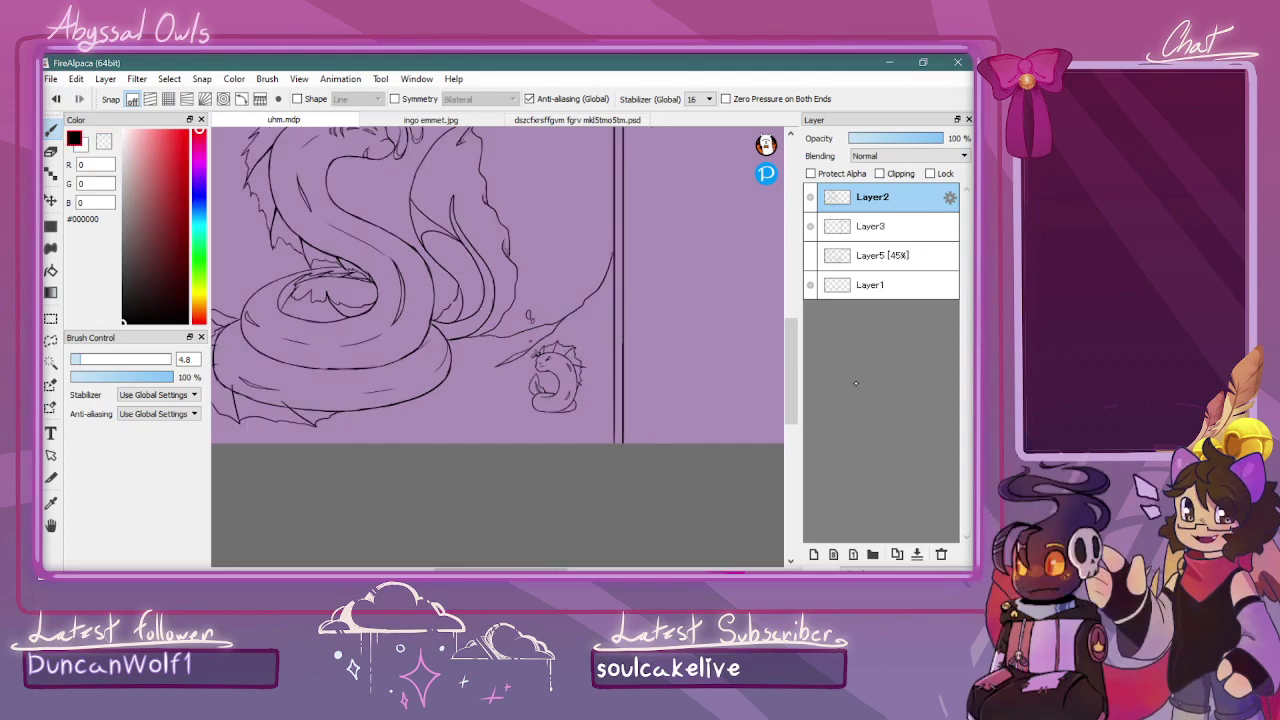
Ink a larger elongated bubble above the small ones, beside the serpent's tail fin
left_click_drag(793, 345, 795, 323)
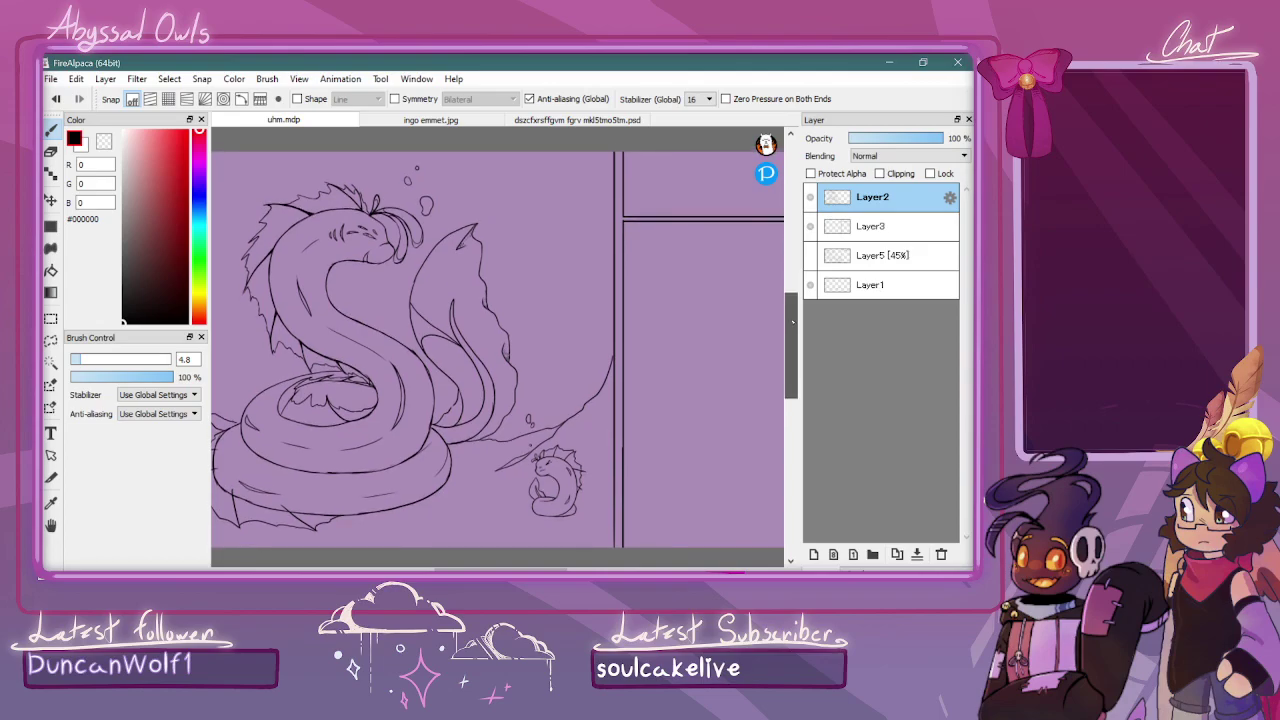
key("ctrl+plus")
left_click_drag(546, 428, 545, 395)
key("ctrl+minus")
key("ctrl+minus")
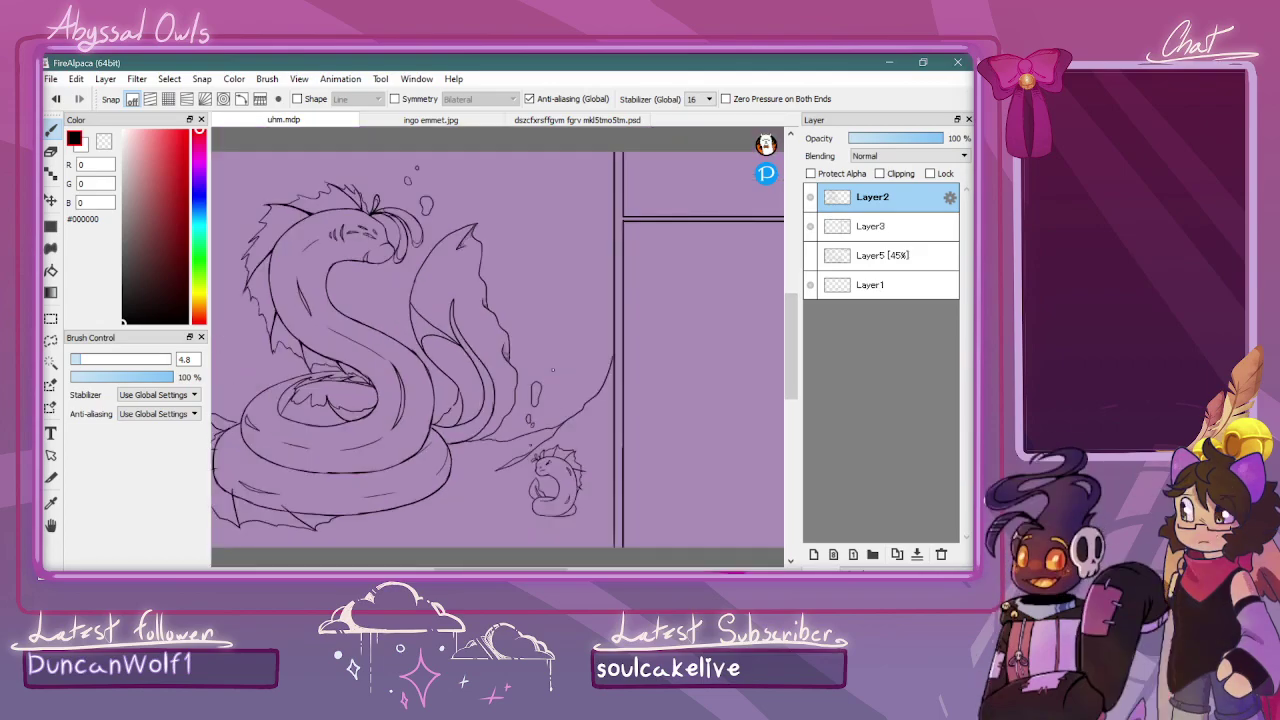
key("ctrl+plus")
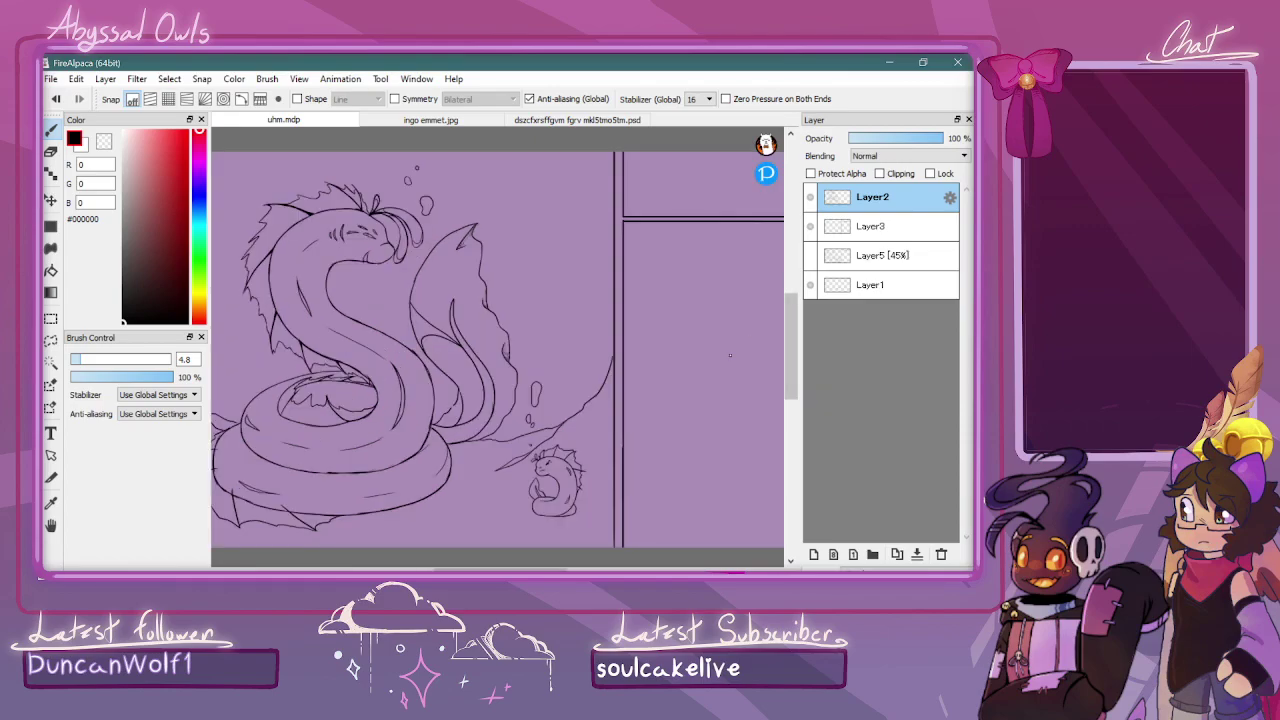
scroll(497, 528, "left", 3)
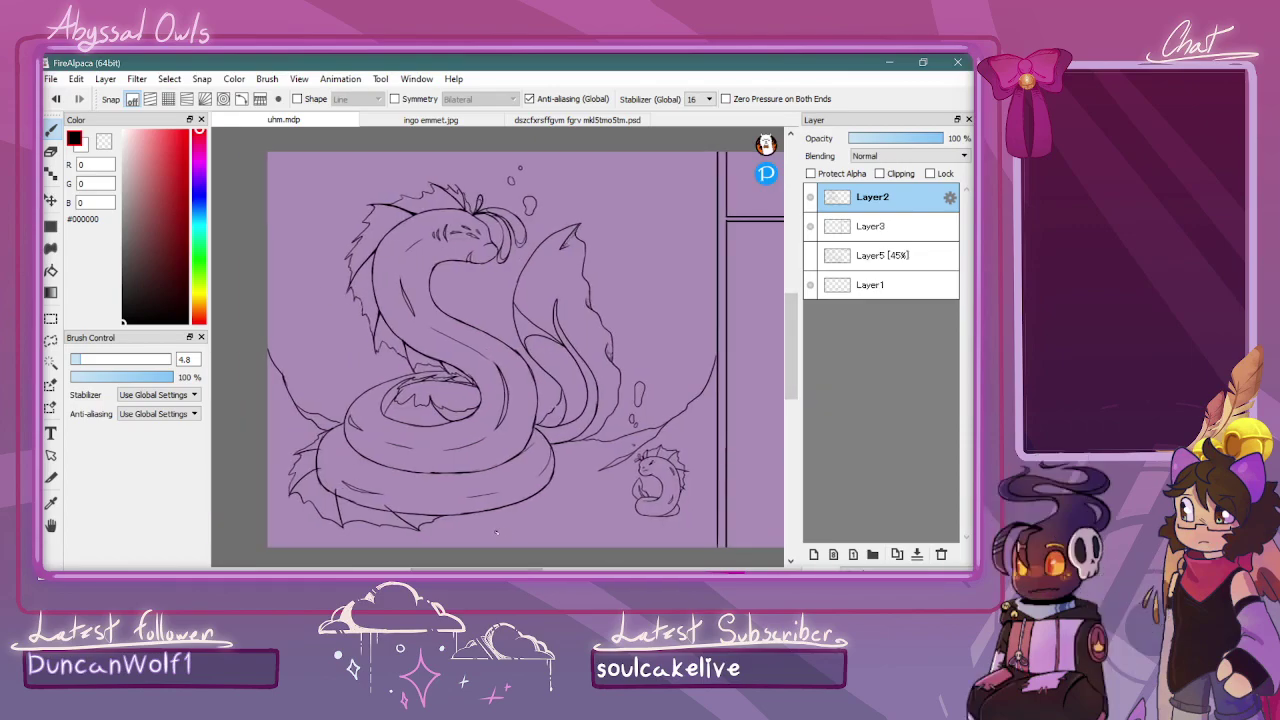
Examine the inked head, face and whiskers of the serpent close up
left_click_drag(789, 324, 789, 303)
key("ctrl+plus")
key("ctrl+plus")
key("ctrl+plus")
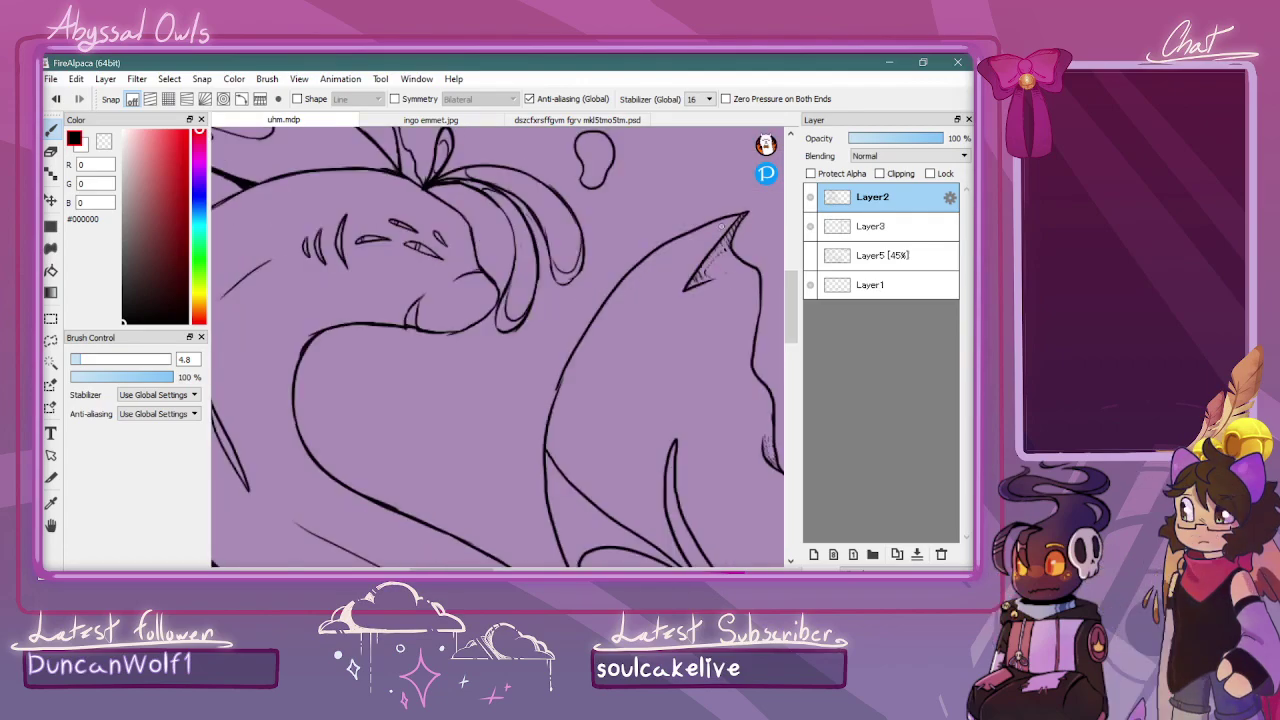
key("ctrl+plus")
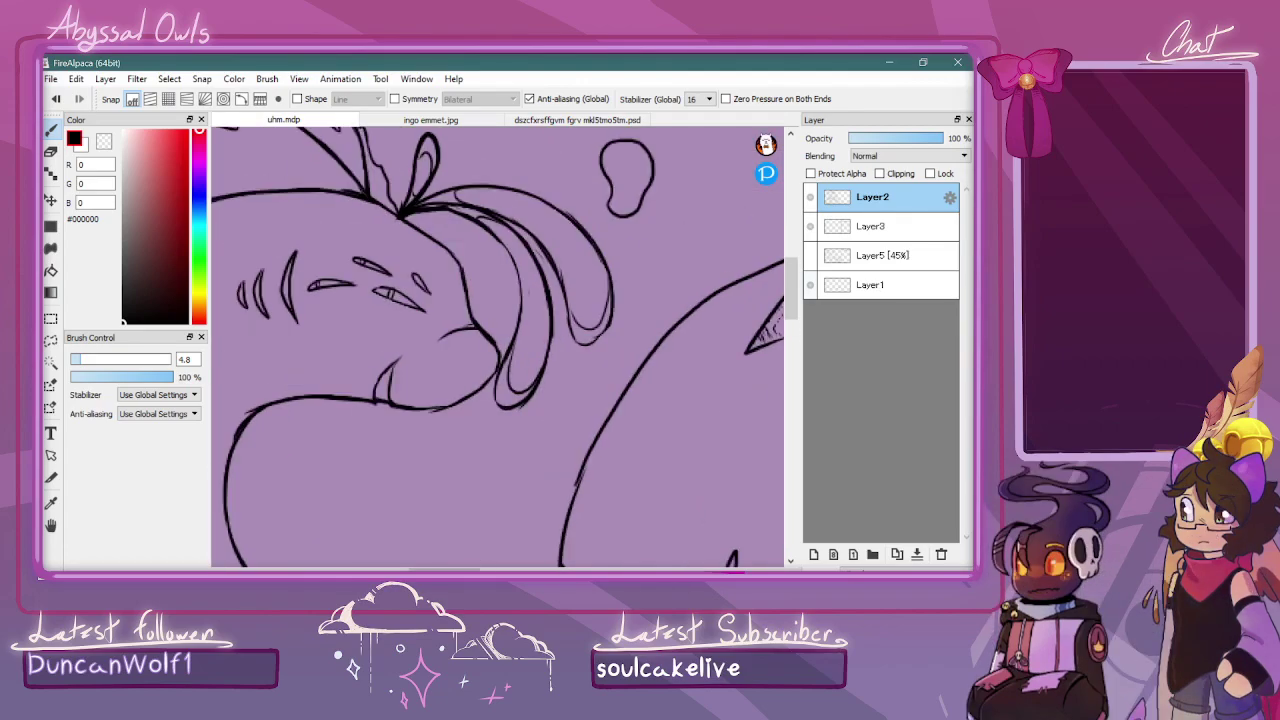
key("x")
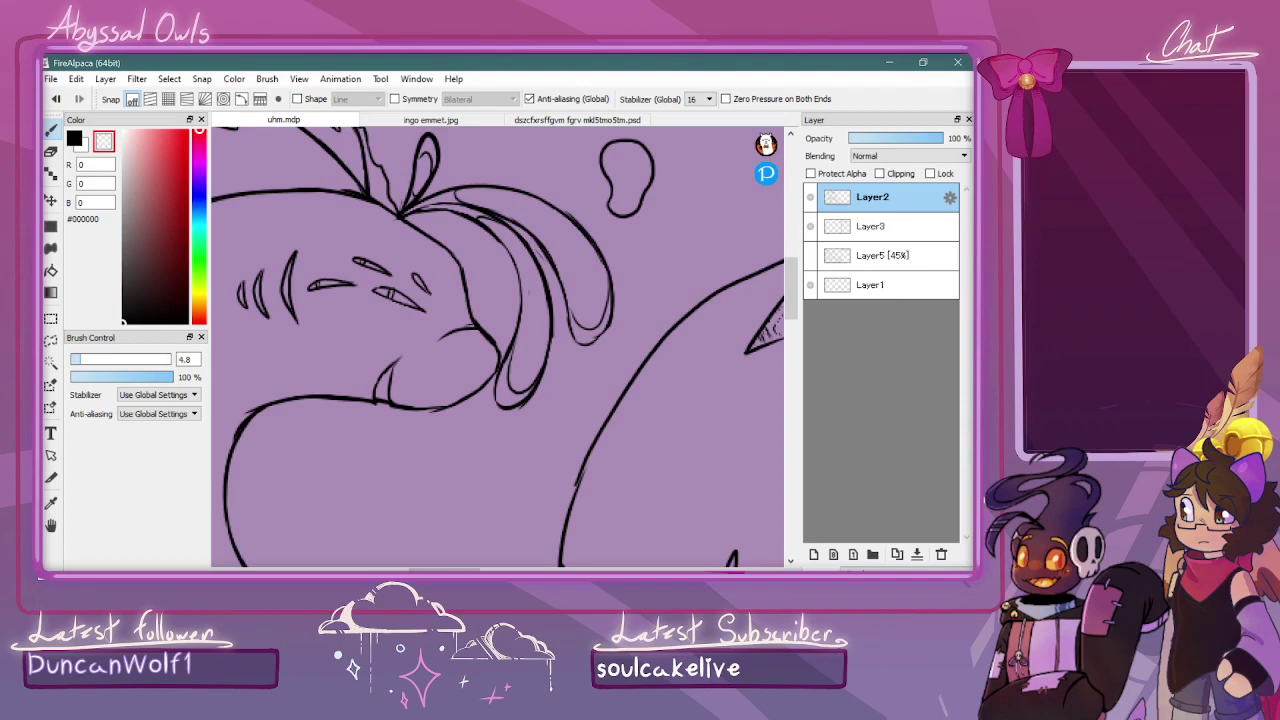
left_click(76, 134)
key("ctrl+minus")
key("ctrl+minus")
key("ctrl+minus")
left_click_drag(793, 298, 800, 319)
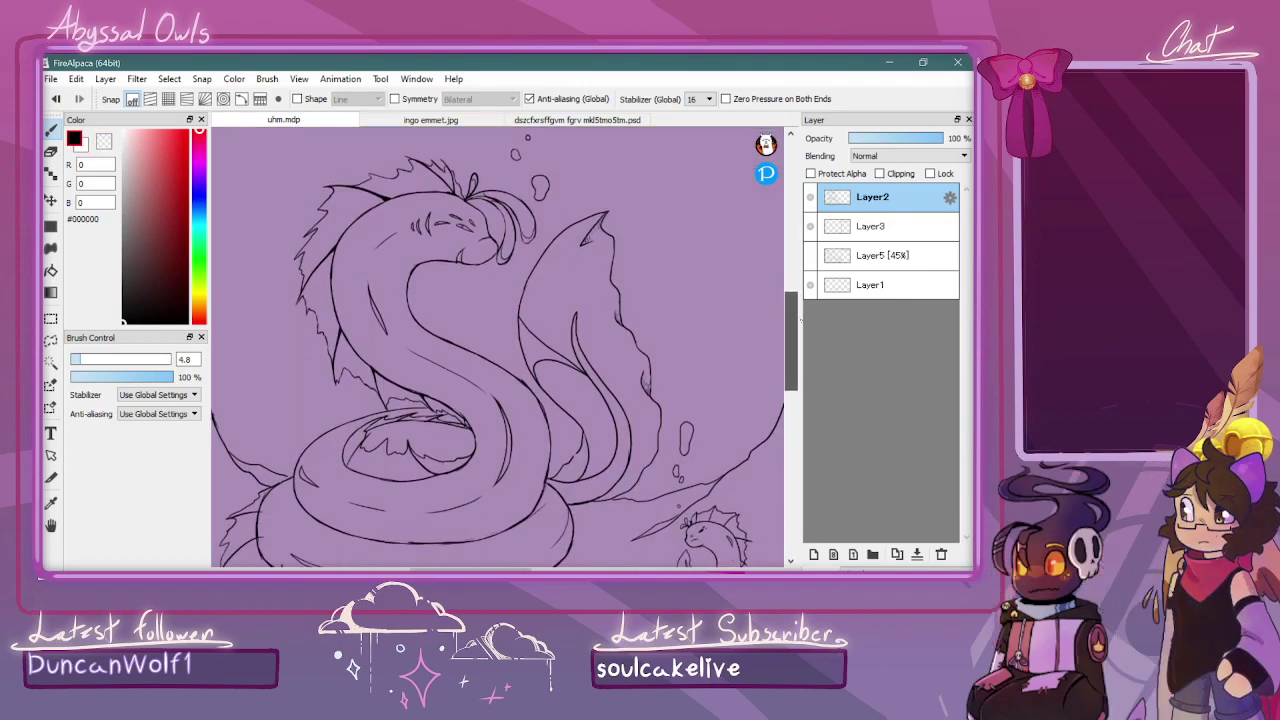
Ink thin fold lines on the fin membranes along the back of the serpent's neck and on the crest behind its head
scroll(433, 513, "up", 4)
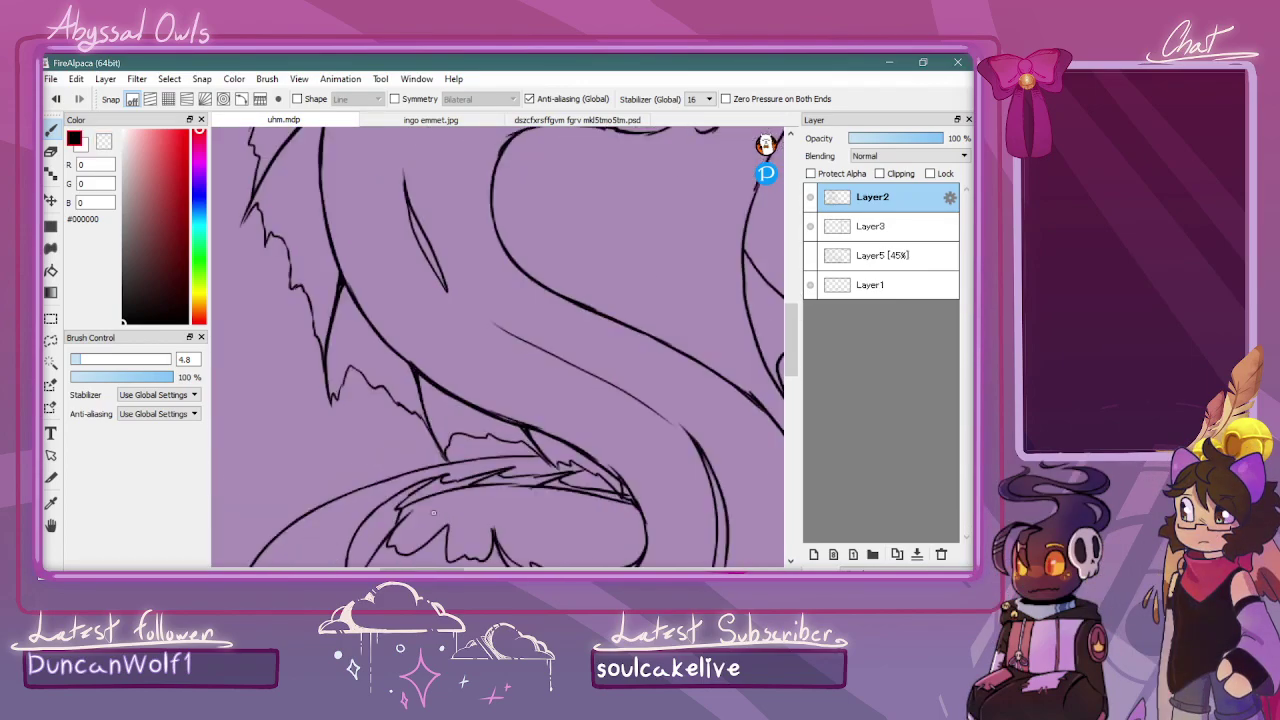
left_click_drag(296, 172, 306, 263)
left_click_drag(358, 336, 392, 380)
scroll(480, 418, "down", 5)
scroll(392, 326, "up", 5)
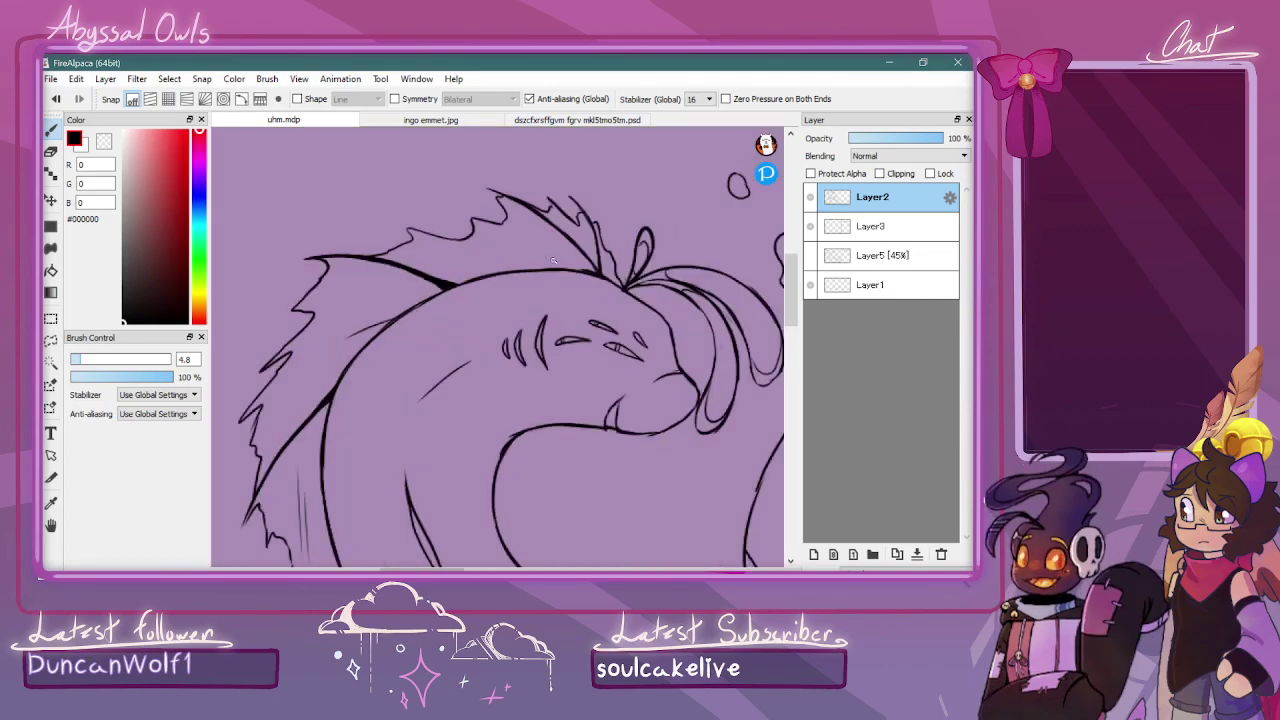
left_click_drag(526, 254, 556, 264)
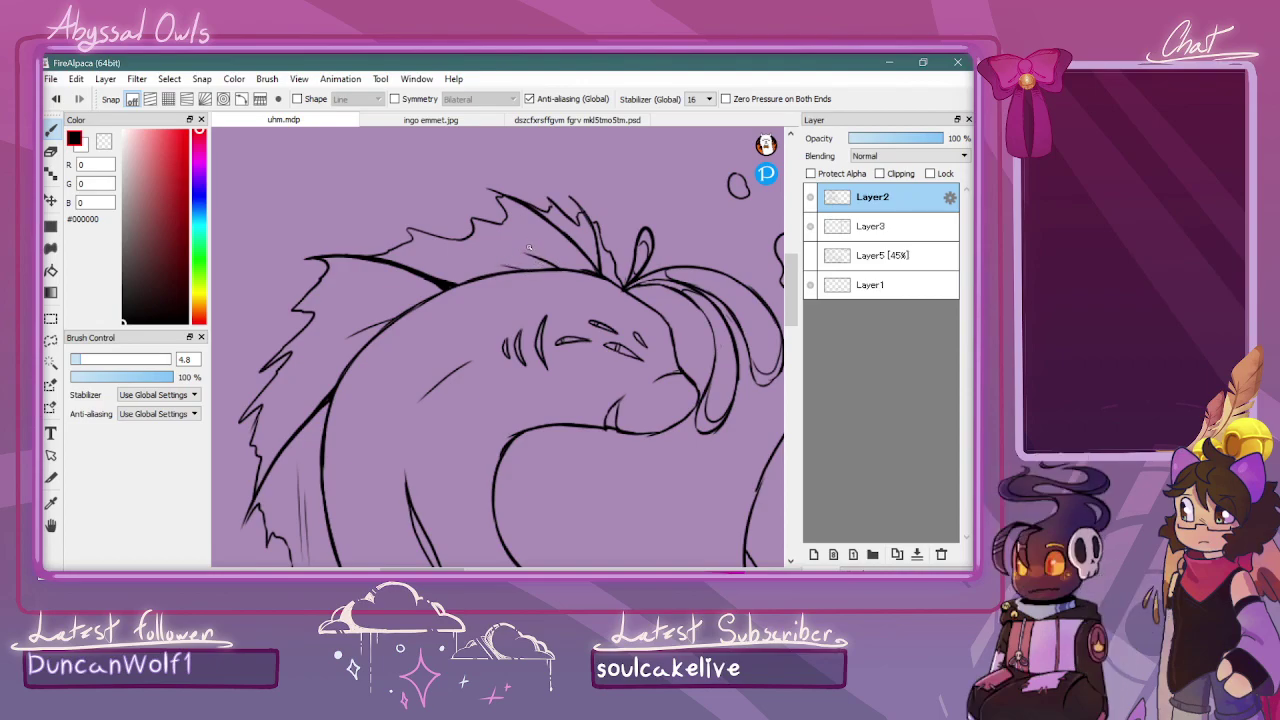
Ink thin fold lines on the lowest neck fin membrane, just above the coiled body
scroll(529, 246, "down", 4)
left_click_drag(796, 334, 795, 368)
scroll(497, 346, "up", 3)
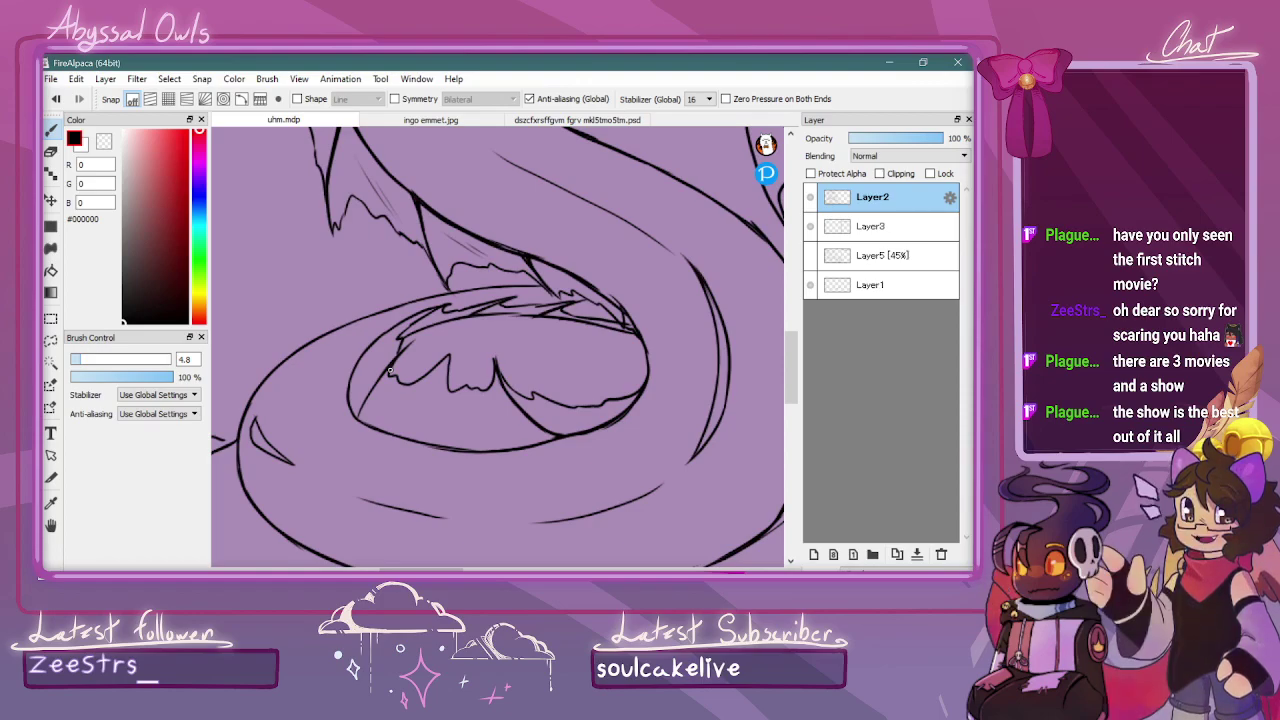
scroll(390, 372, "down", 5)
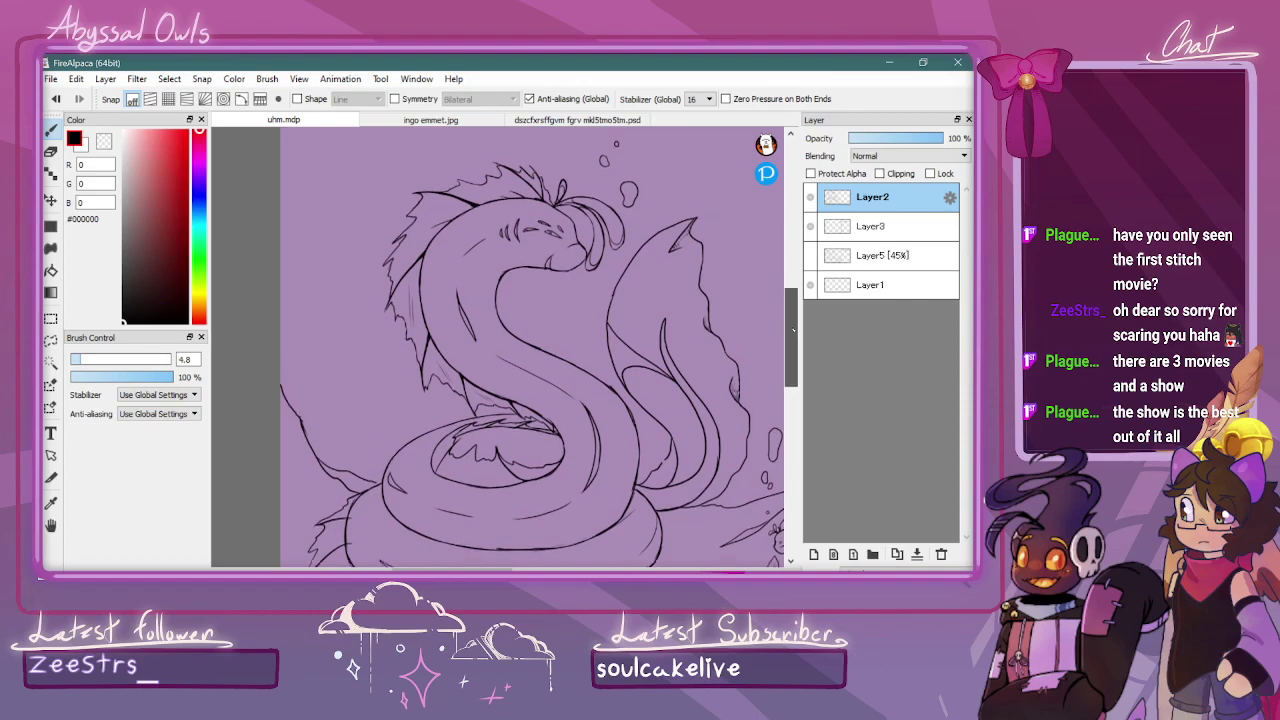
scroll(530, 360, "up", 3)
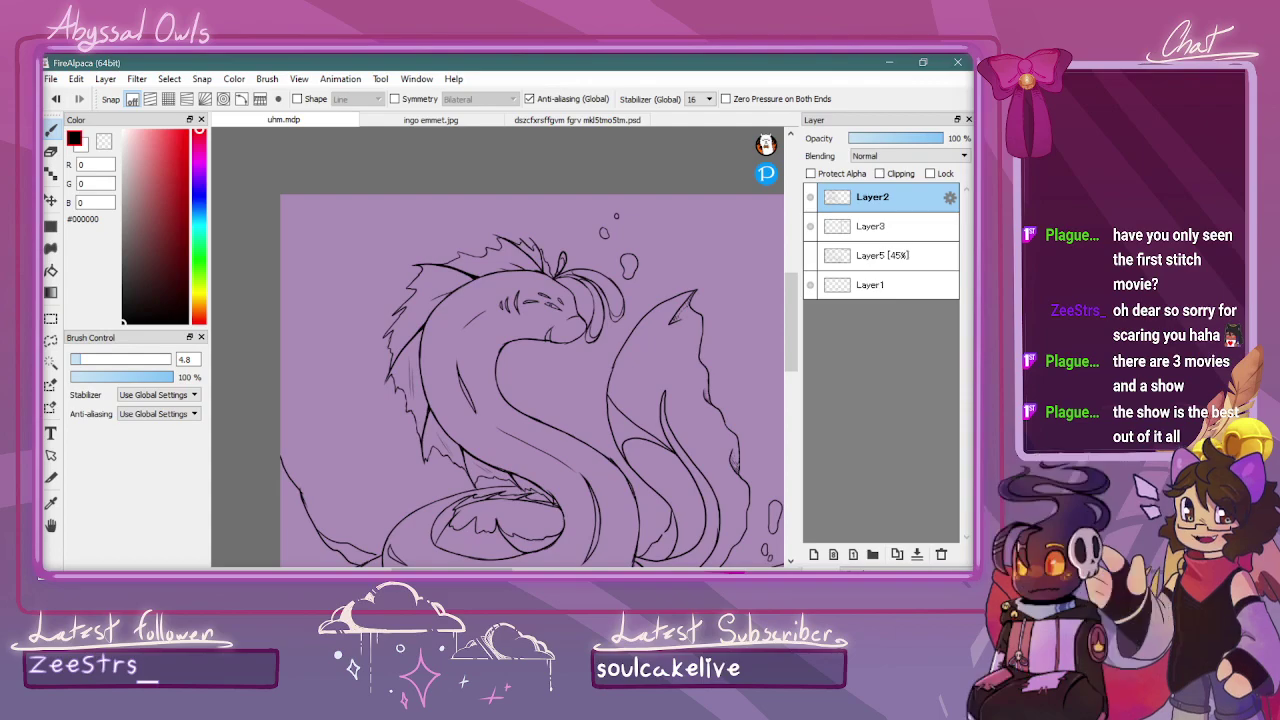
scroll(500, 300, "up", 3)
left_click_drag(793, 288, 798, 297)
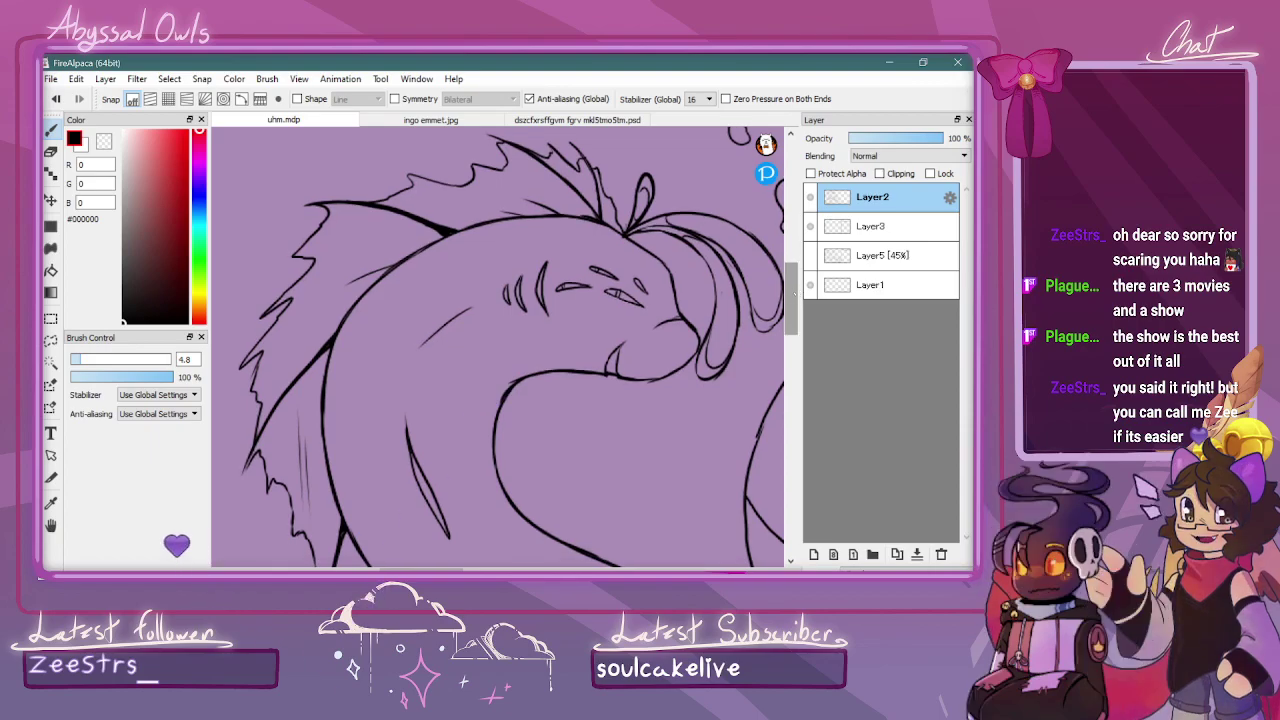
left_click_drag(791, 304, 792, 362)
key("ctrl+minus")
left_click_drag(437, 569, 442, 569)
scroll(470, 398, "up", 2)
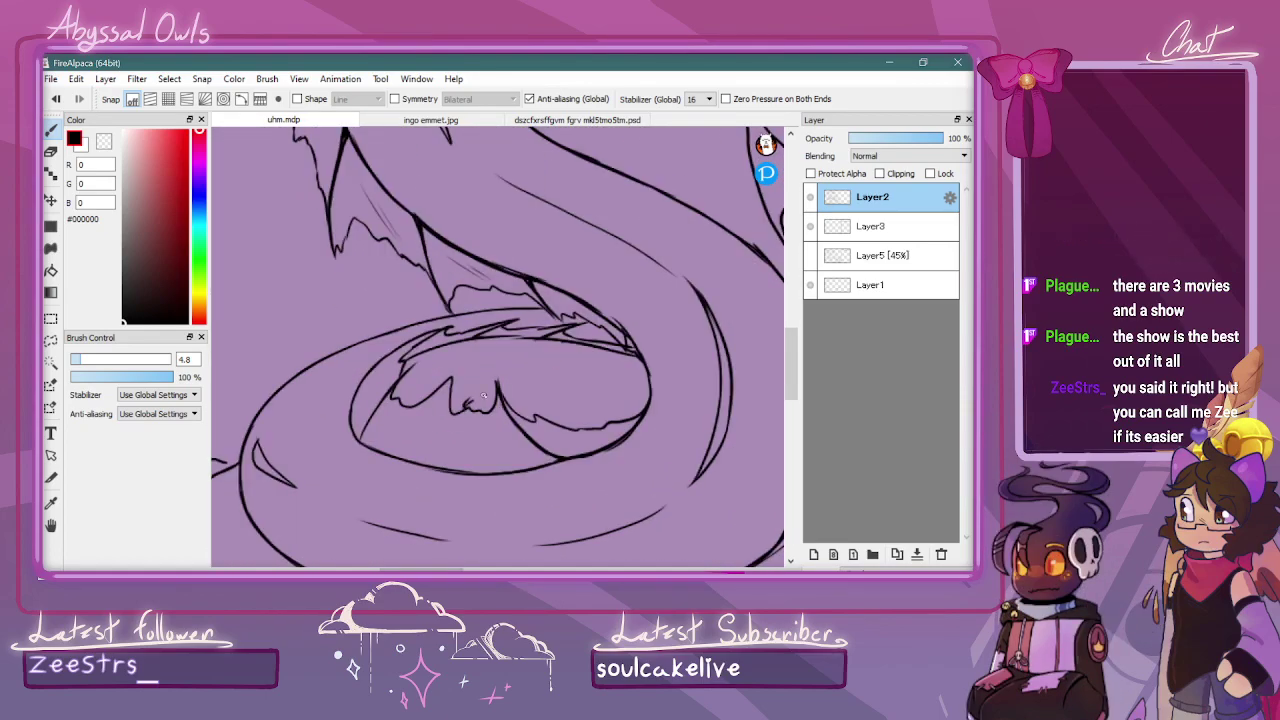
Try an extra contour line above the fin edge inside the coil, and erase it with the transparent colour
left_click_drag(500, 400, 602, 405)
key("ctrl+z")
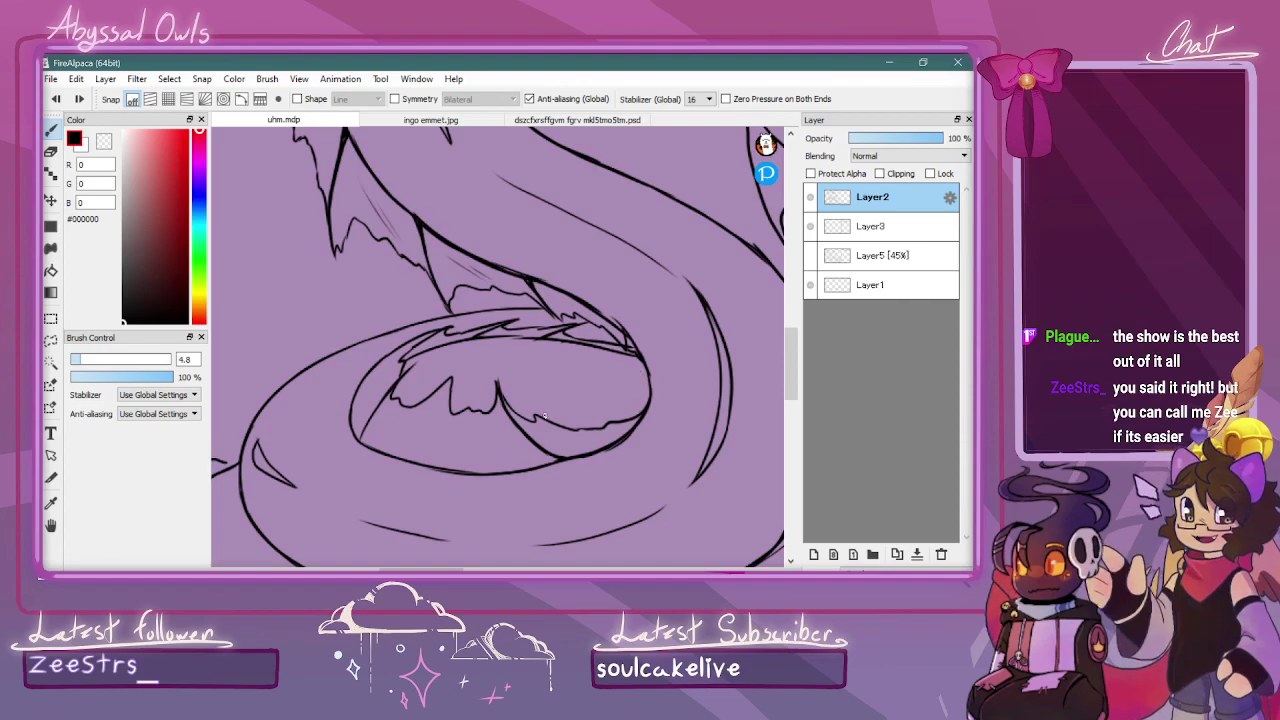
left_click_drag(606, 419, 543, 414)
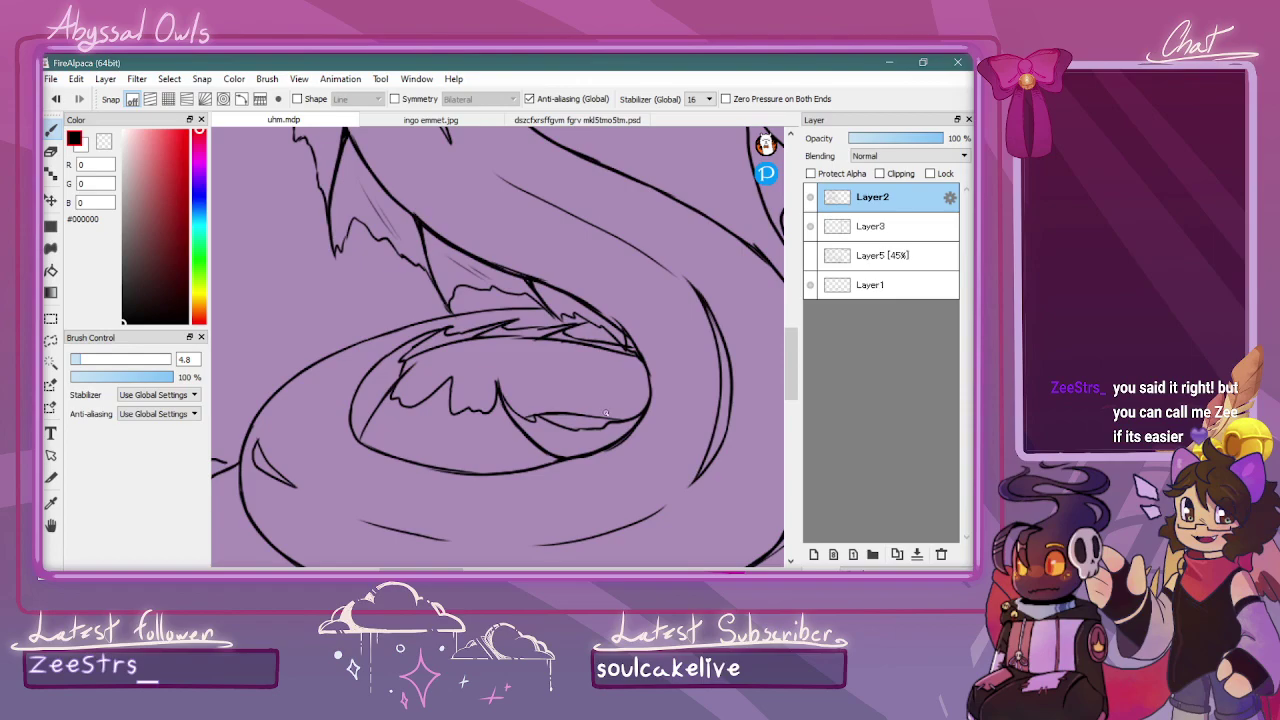
scroll(606, 413, "down", 2)
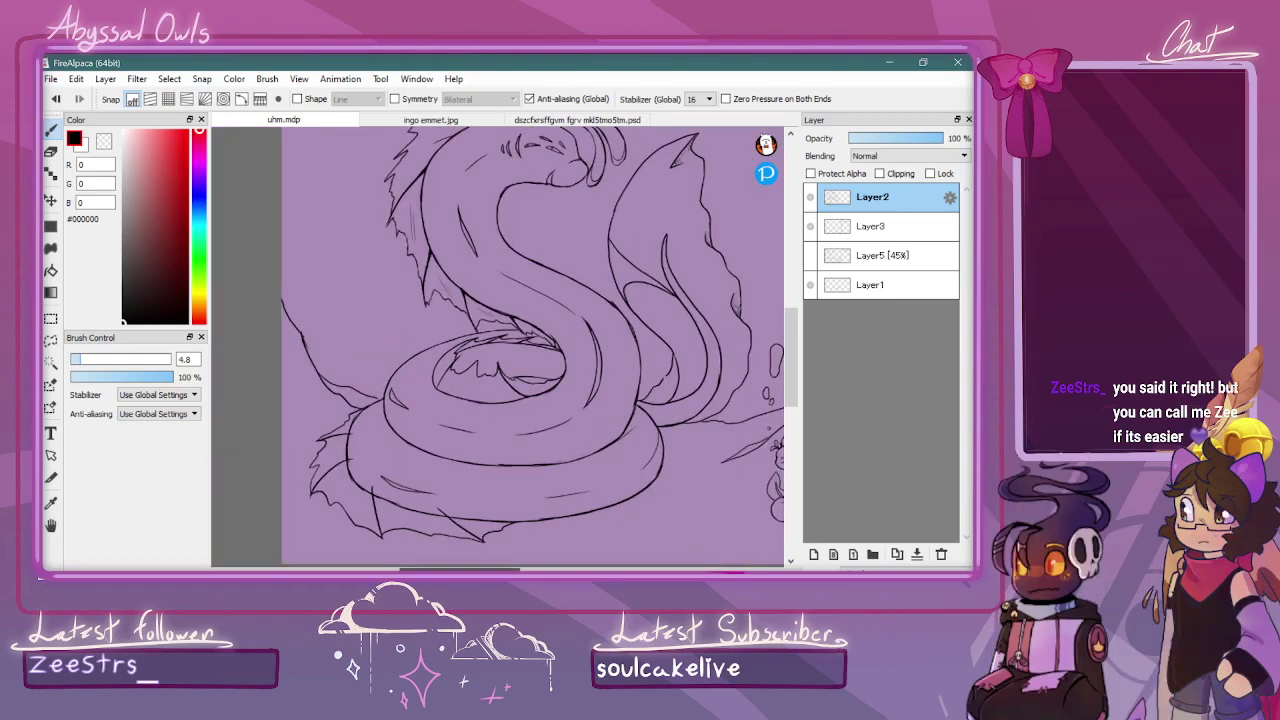
scroll(534, 538, "up", 2)
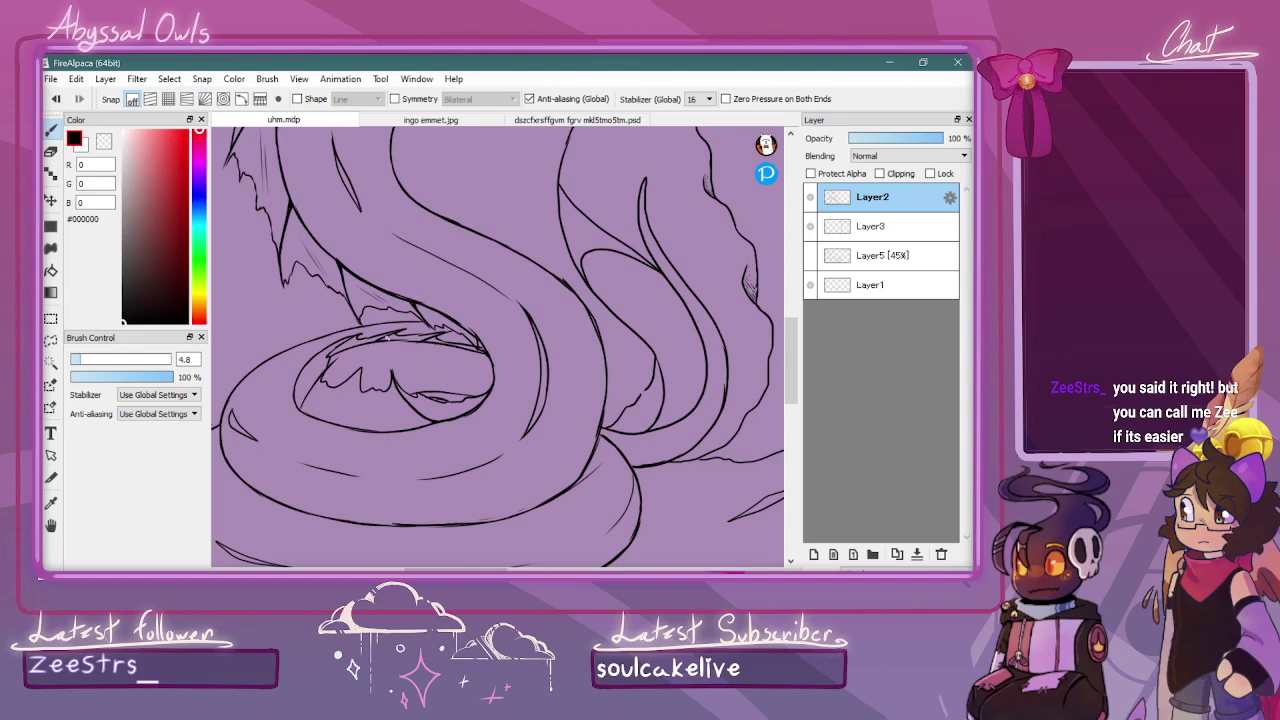
scroll(393, 341, "up", 2)
key("x")
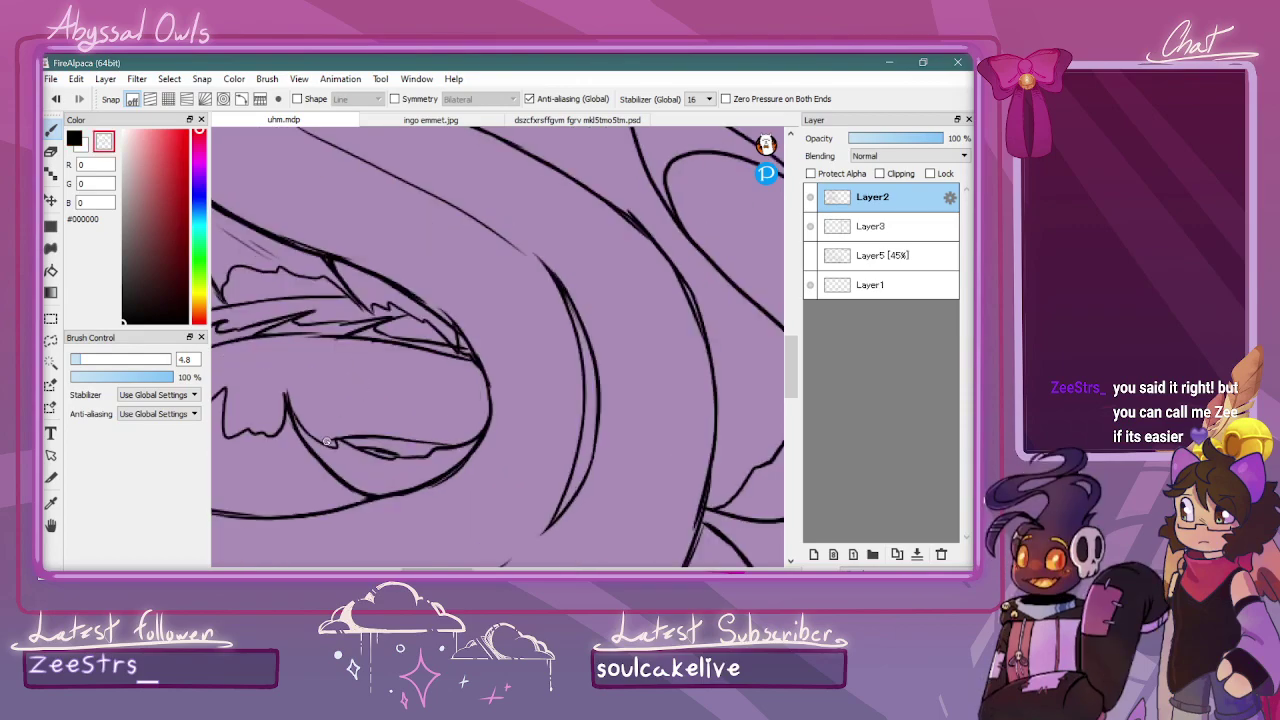
left_click_drag(329, 438, 444, 442)
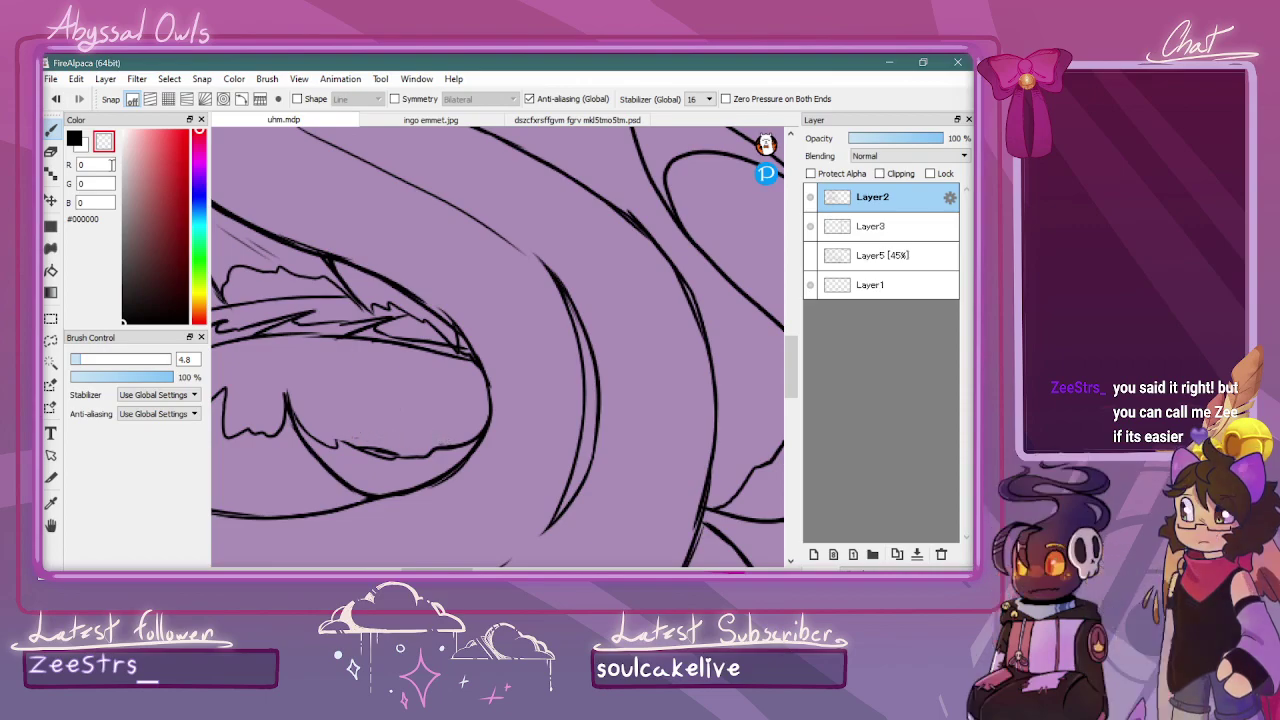
key("x")
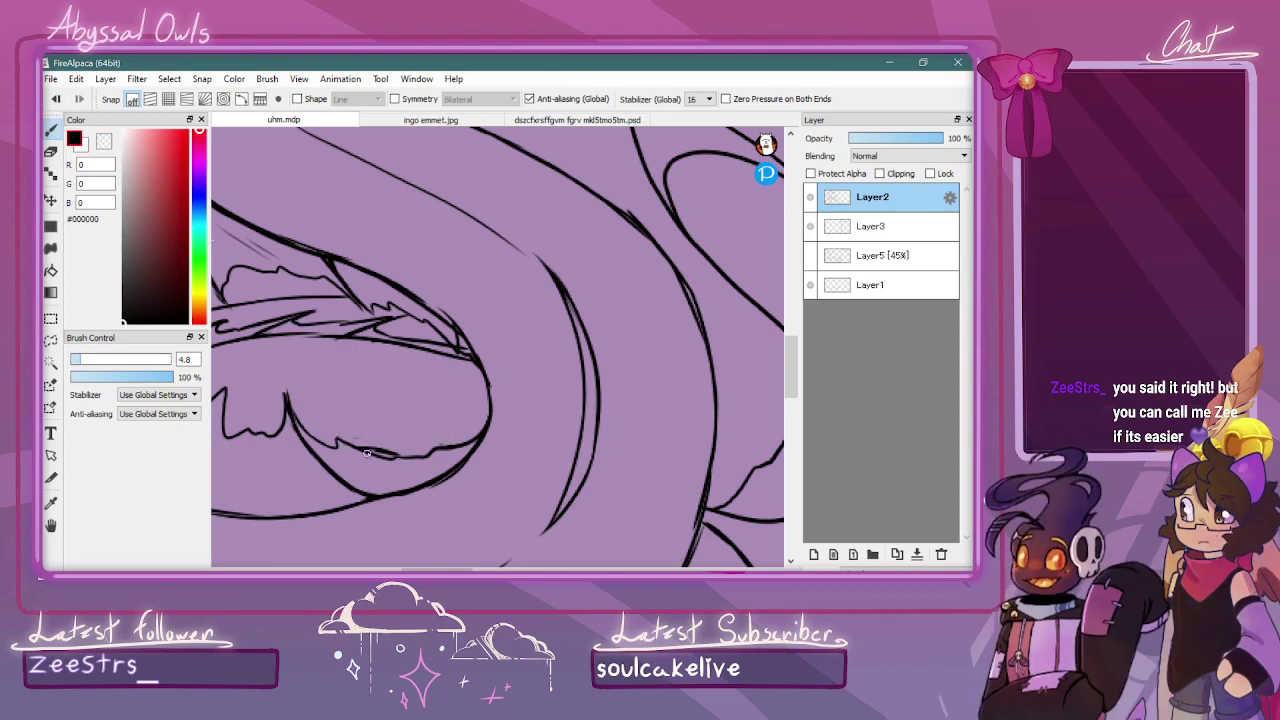
key("ctrl+minus")
key("ctrl+minus")
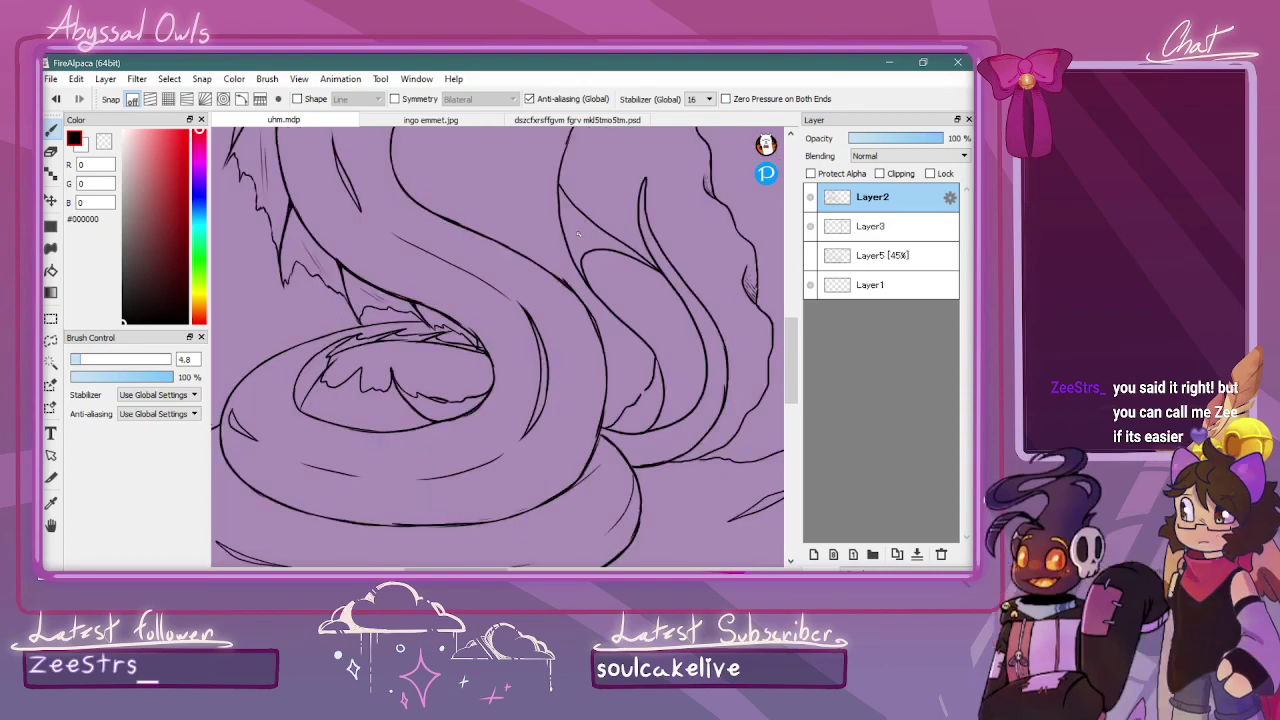
key("ctrl+minus")
key("ctrl+minus")
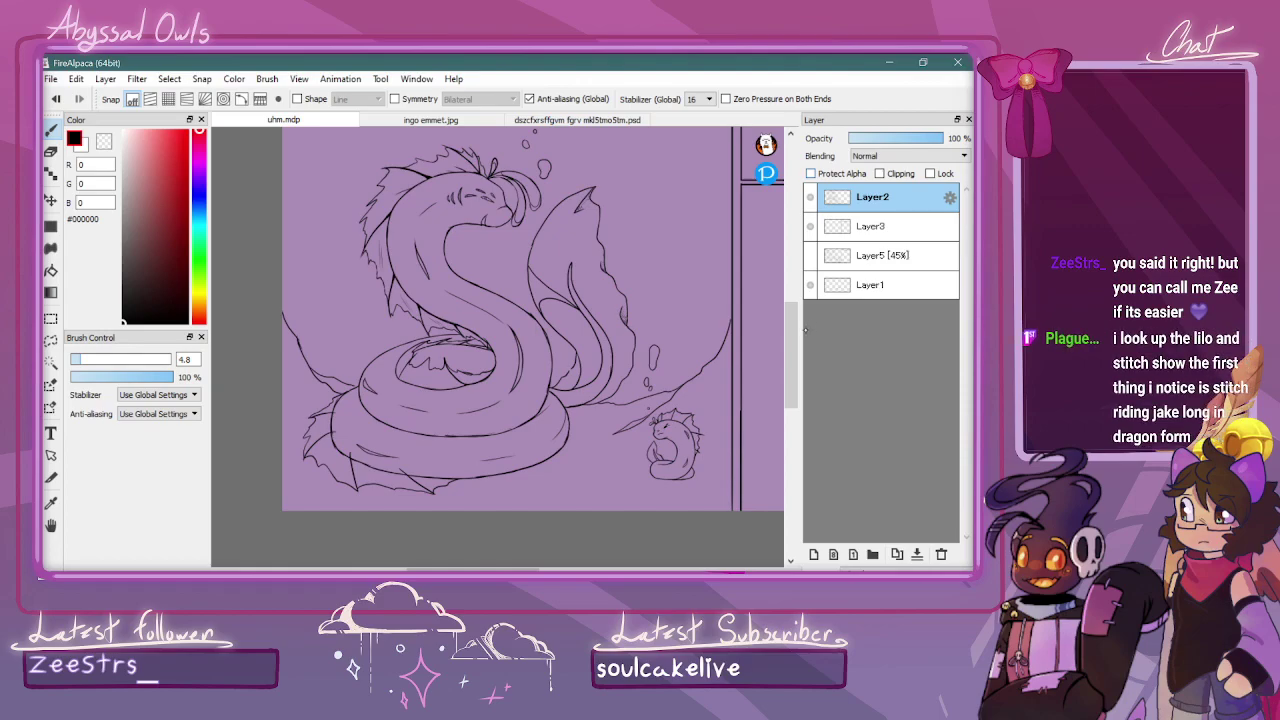
left_click_drag(793, 338, 793, 326)
scroll(500, 325, "up", 2)
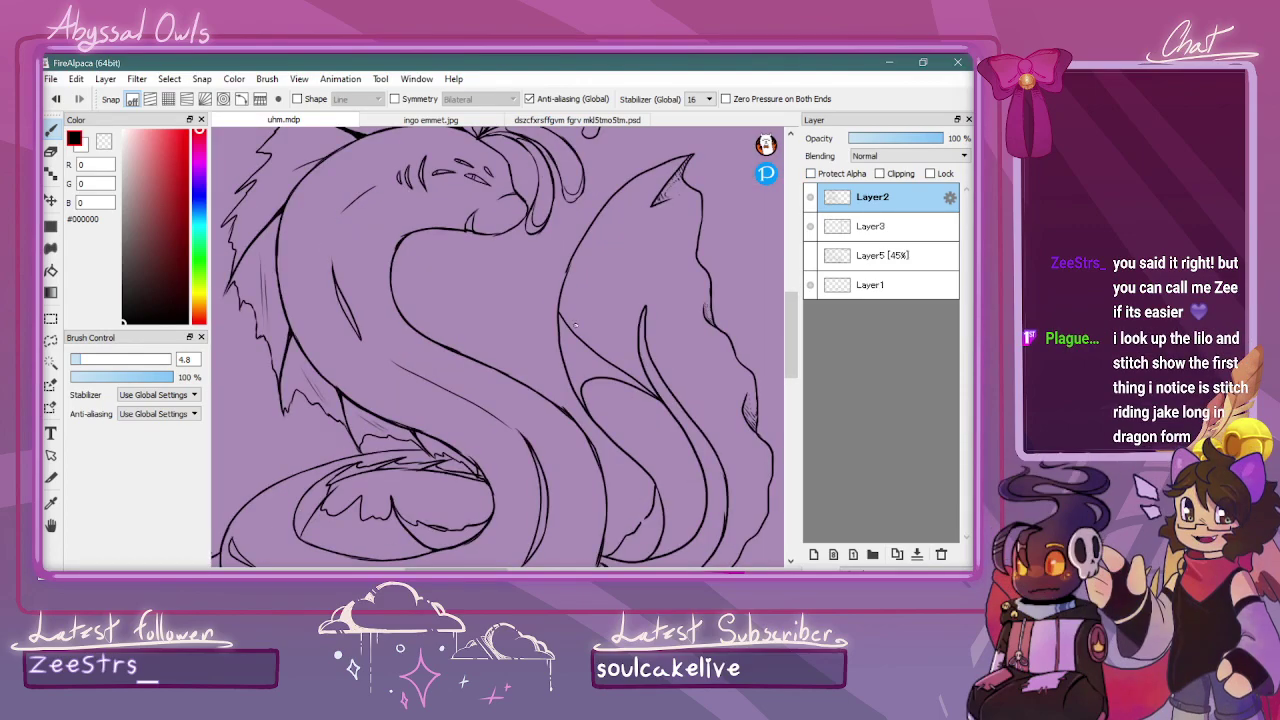
Ink long curved rib lines fanning across the inner side of the serpent's raised tail fin
left_click_drag(559, 297, 630, 376)
key("ctrl+z")
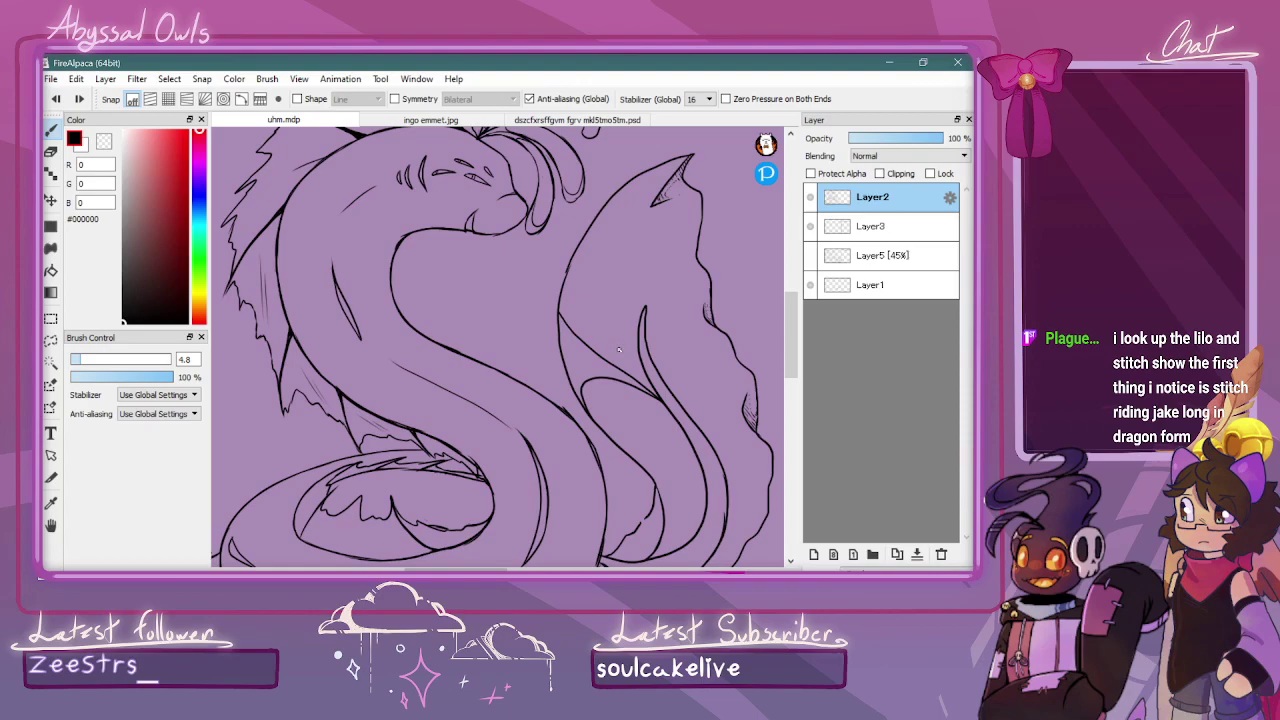
left_click_drag(606, 268, 613, 194)
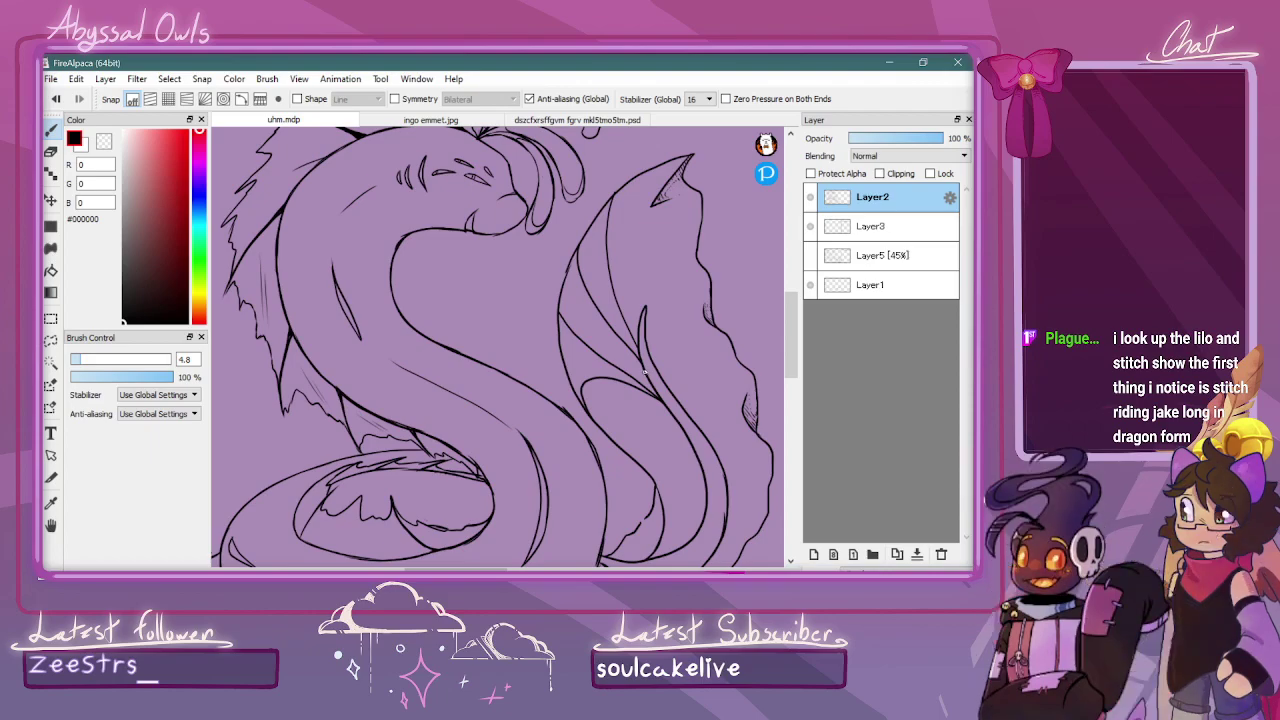
Erase small gaps midway along the tail fin's rib lines using the transparent colour
scroll(633, 325, "down", 3)
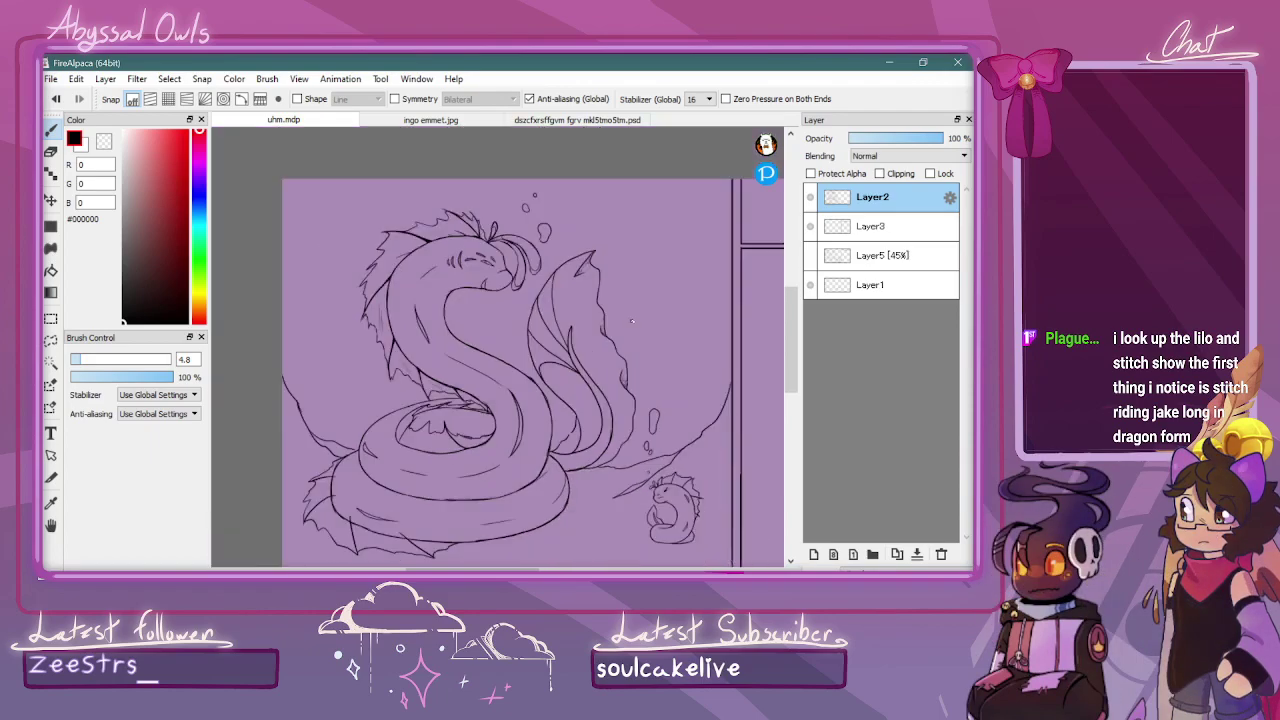
scroll(629, 223, "up", 3)
key("x")
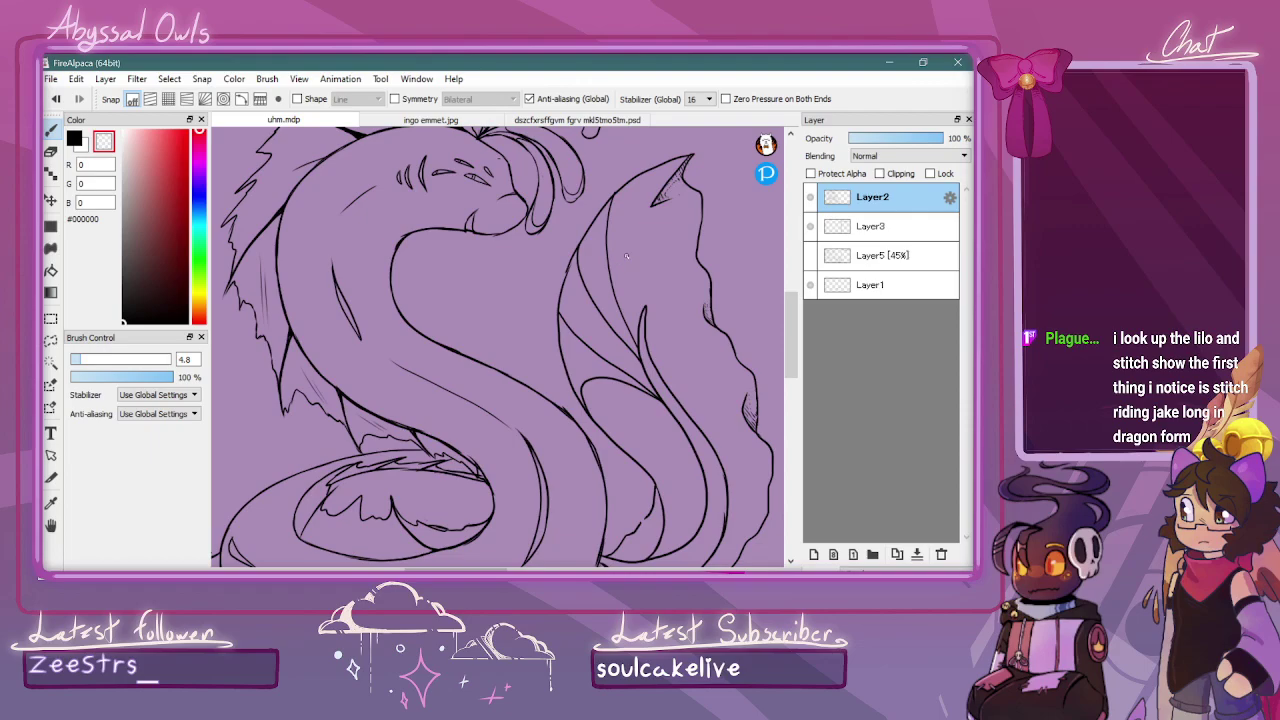
scroll(637, 250, "down", 3)
scroll(598, 373, "up", 3)
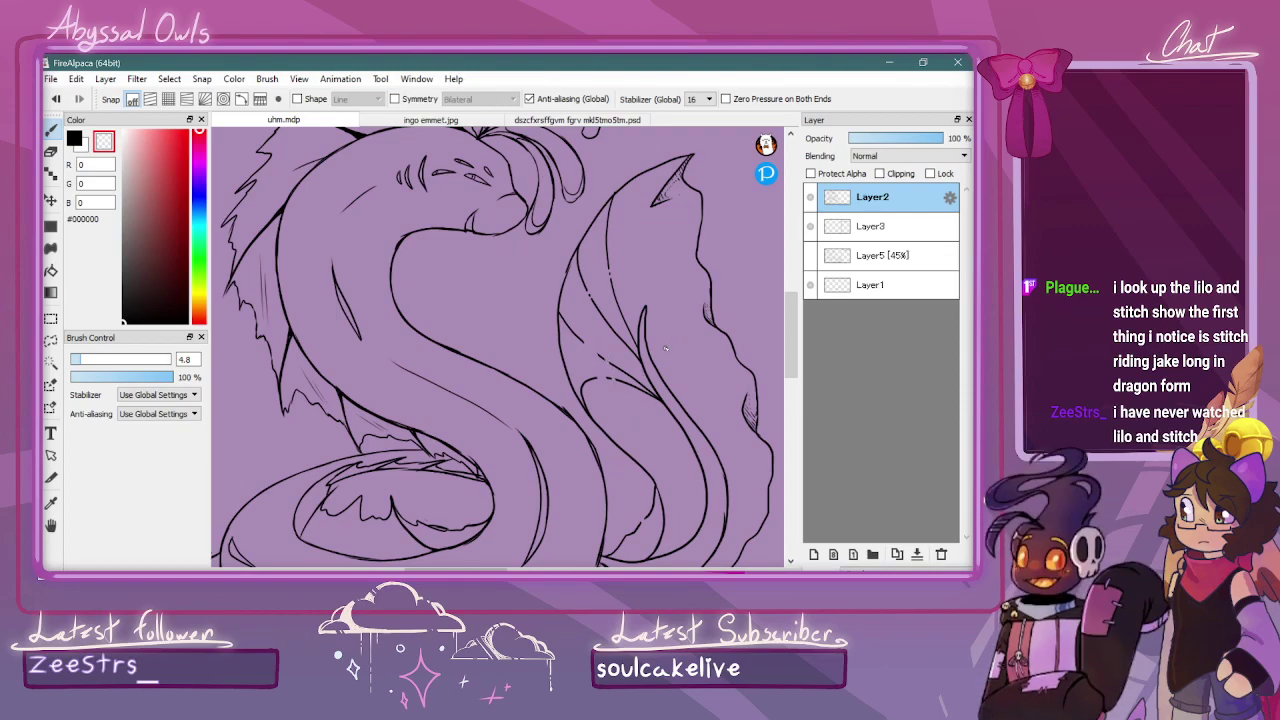
Switch back to black and connect the broken ends of the two upper tail fin ribs with short diagonal parallel strokes
key("z")
key("ctrl+minus")
key("ctrl+minus")
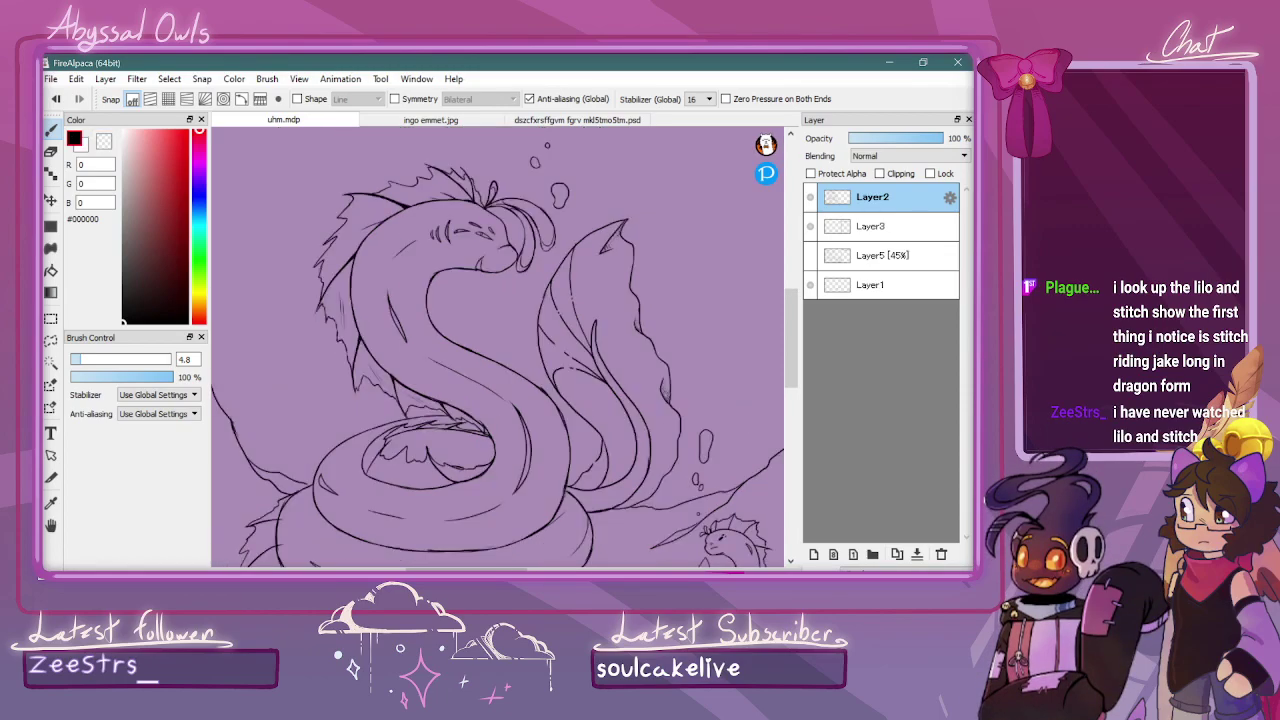
key("ctrl+plus")
scroll(788, 300, "up", 3)
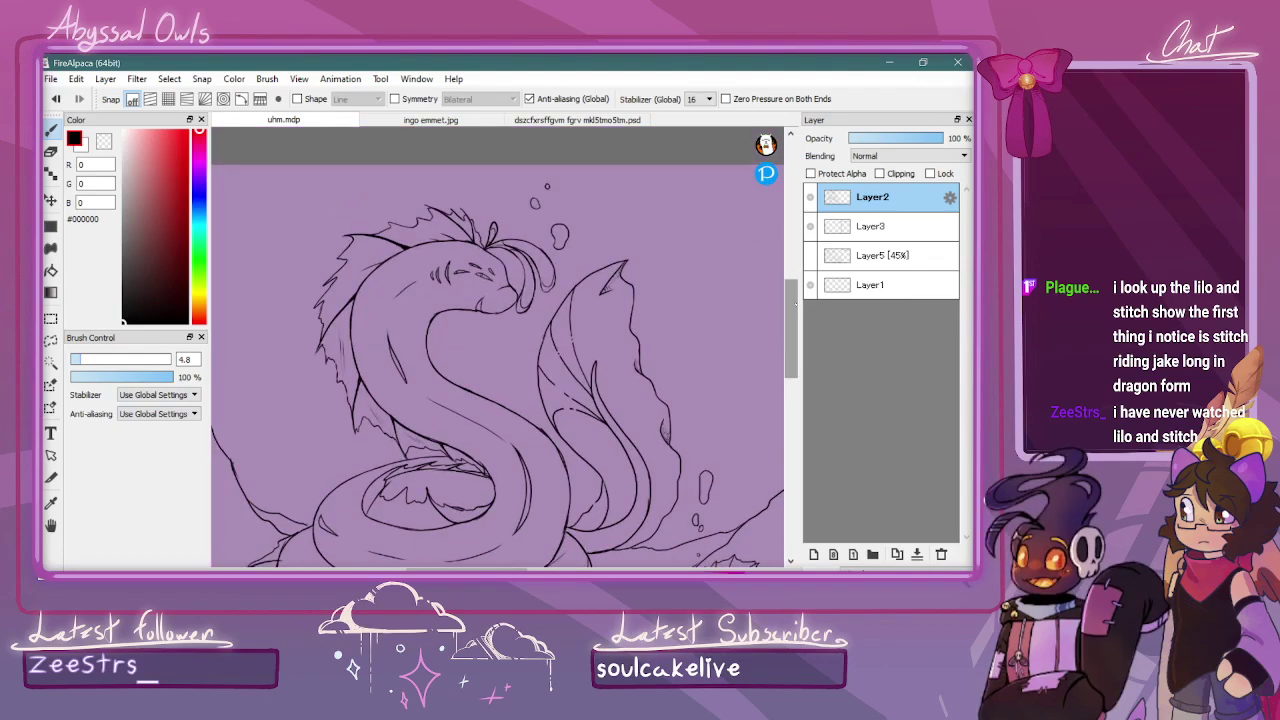
scroll(788, 300, "up", 2)
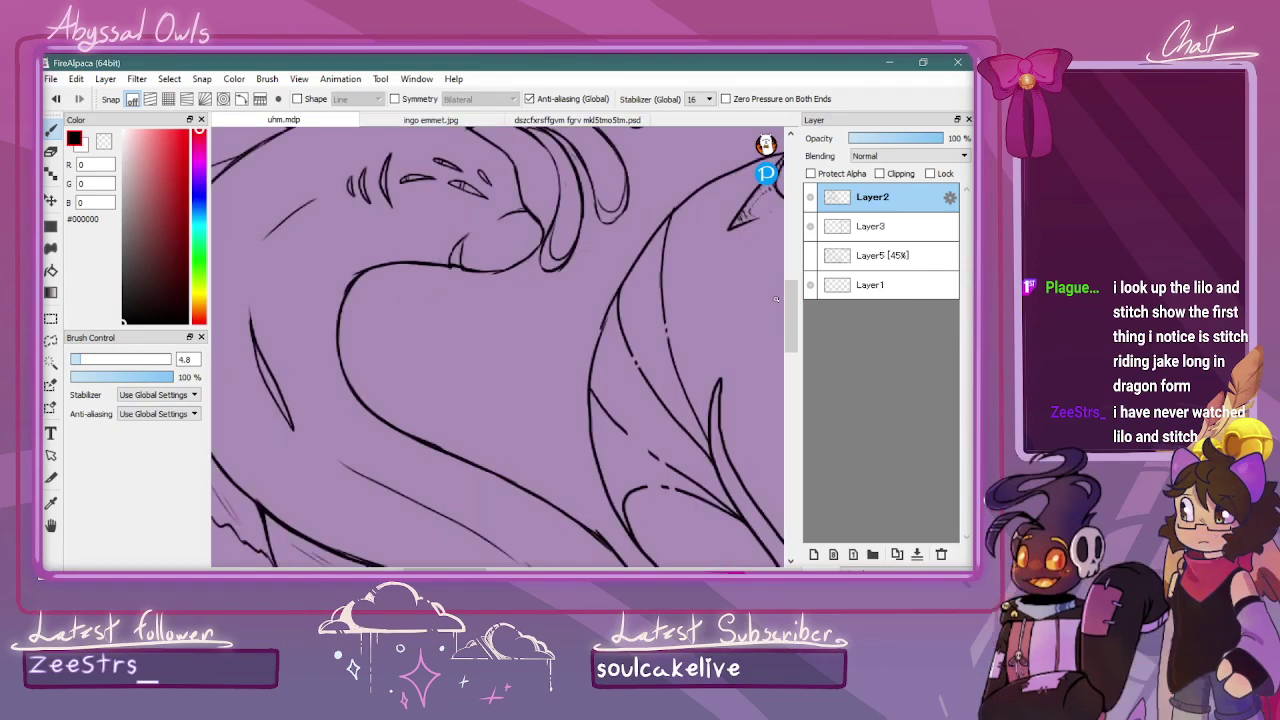
left_click_drag(436, 569, 464, 569)
scroll(550, 356, "up", 1)
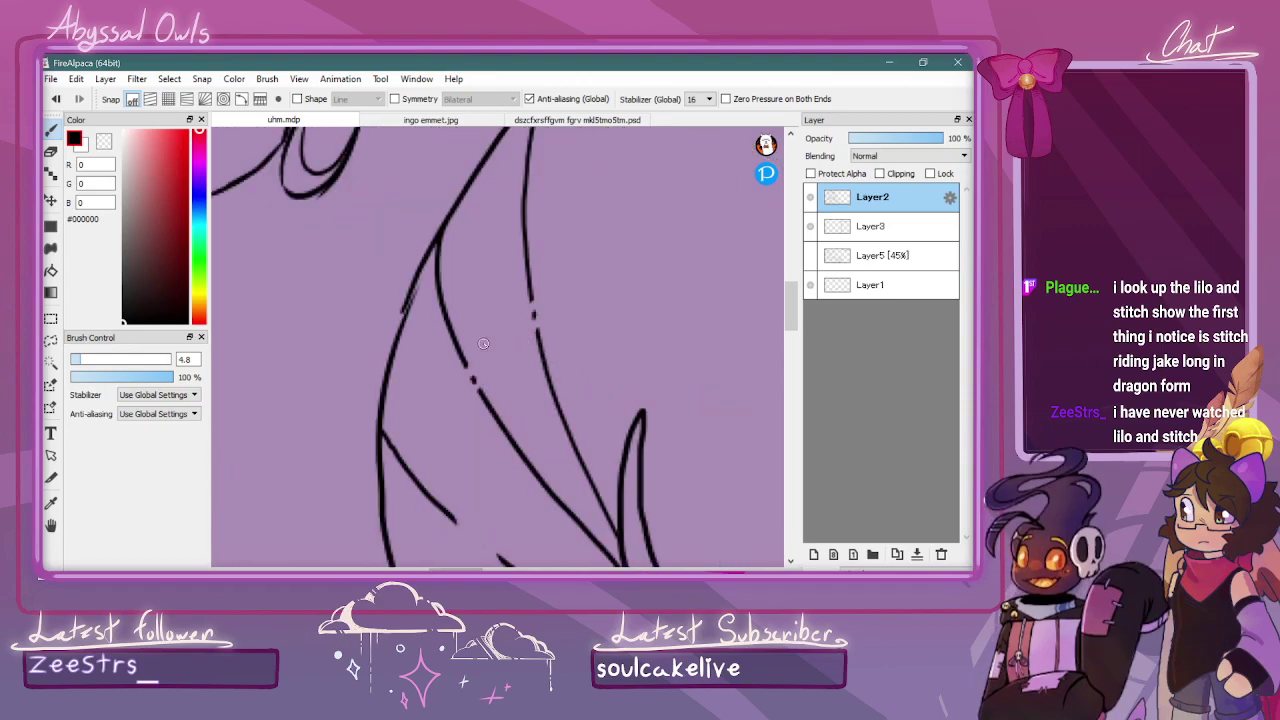
left_click_drag(465, 366, 533, 296)
left_click_drag(479, 368, 536, 312)
left_click_drag(475, 381, 528, 328)
Connect the broken ends of the lower tail fin ribs with short parallel strokes
key("ctrl+minus")
key("ctrl+minus")
key("ctrl+plus")
left_click_drag(791, 312, 791, 334)
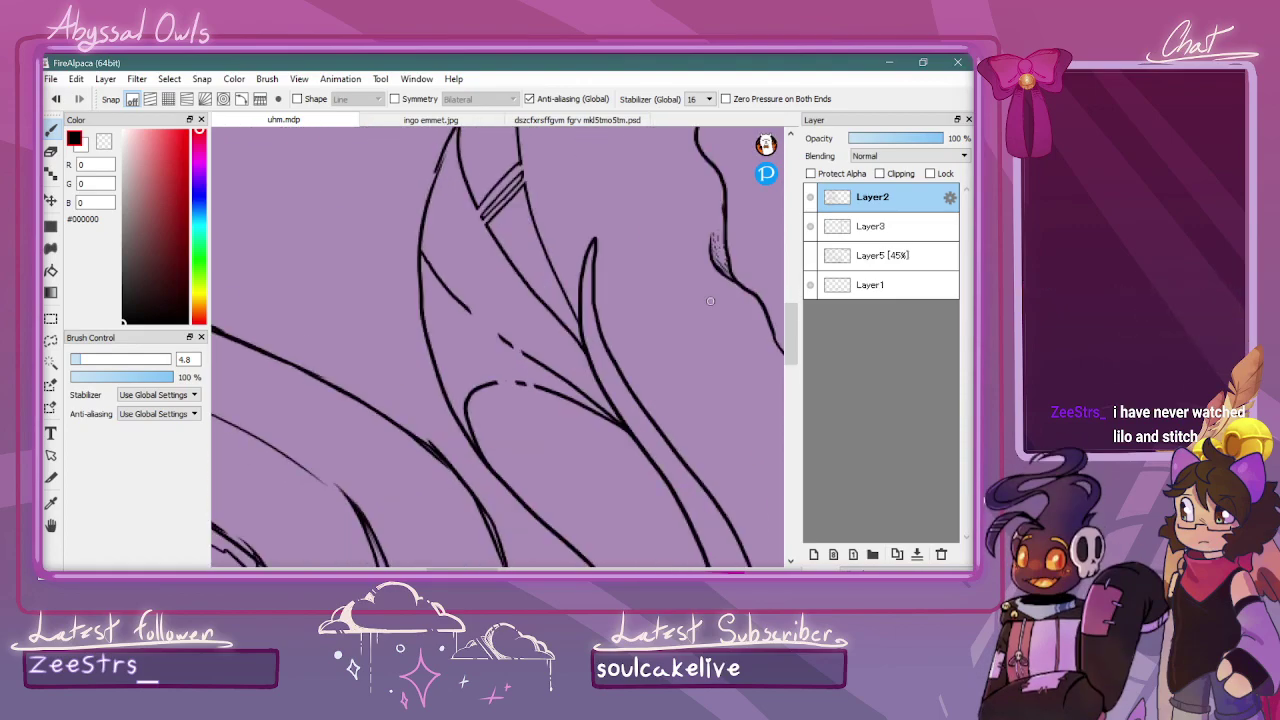
key("ctrl+plus")
left_click_drag(457, 294, 493, 399)
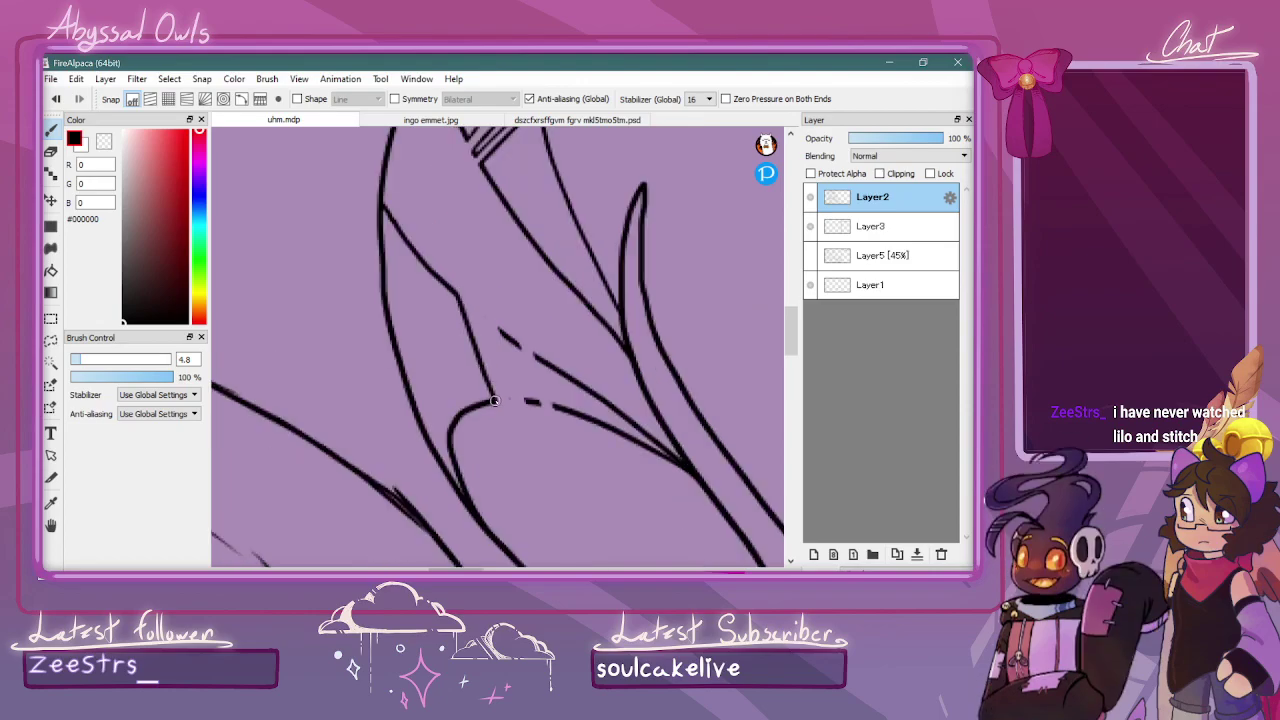
left_click_drag(497, 328, 530, 400)
mouse_move(518, 342)
left_mouse_down()
mouse_move(541, 409)
mouse_move(533, 354)
mouse_move(555, 414)
left_mouse_up()
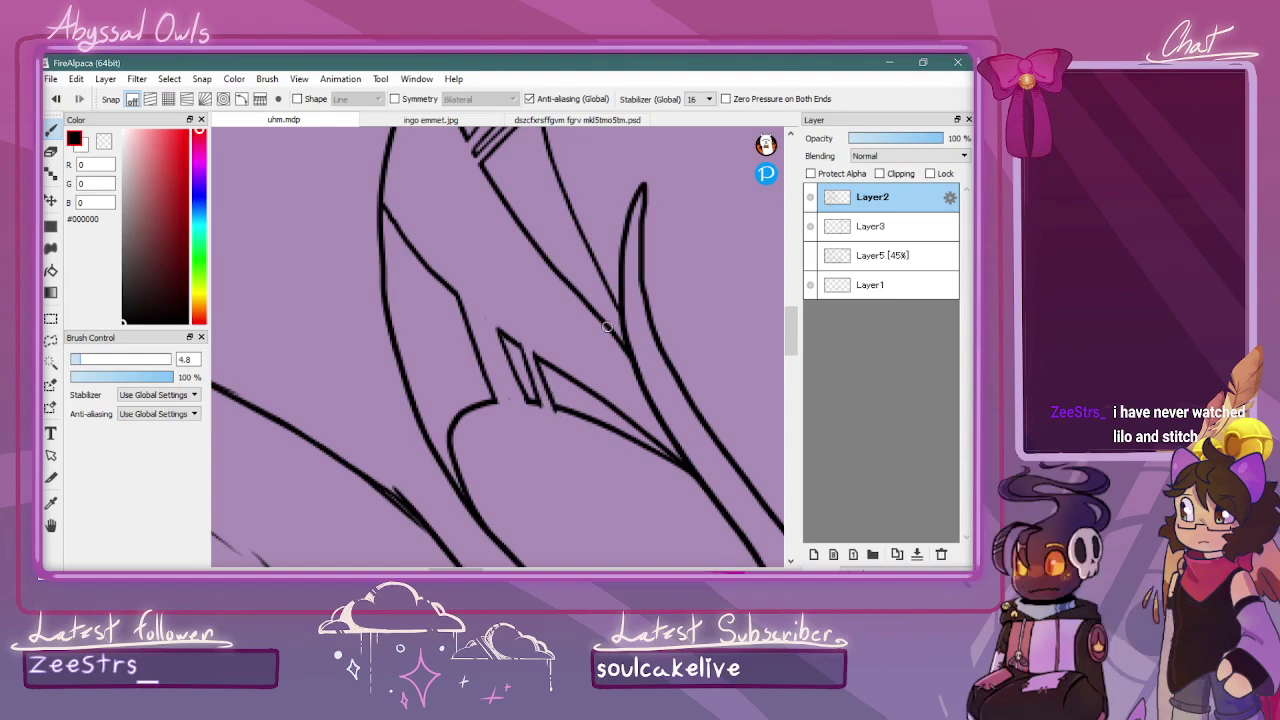
Clean up the tail fin's outer contour with the transparent colour and return to black
key("ctrl+minus")
key("ctrl+minus")
key("ctrl+minus")
scroll(606, 325, "down", 3)
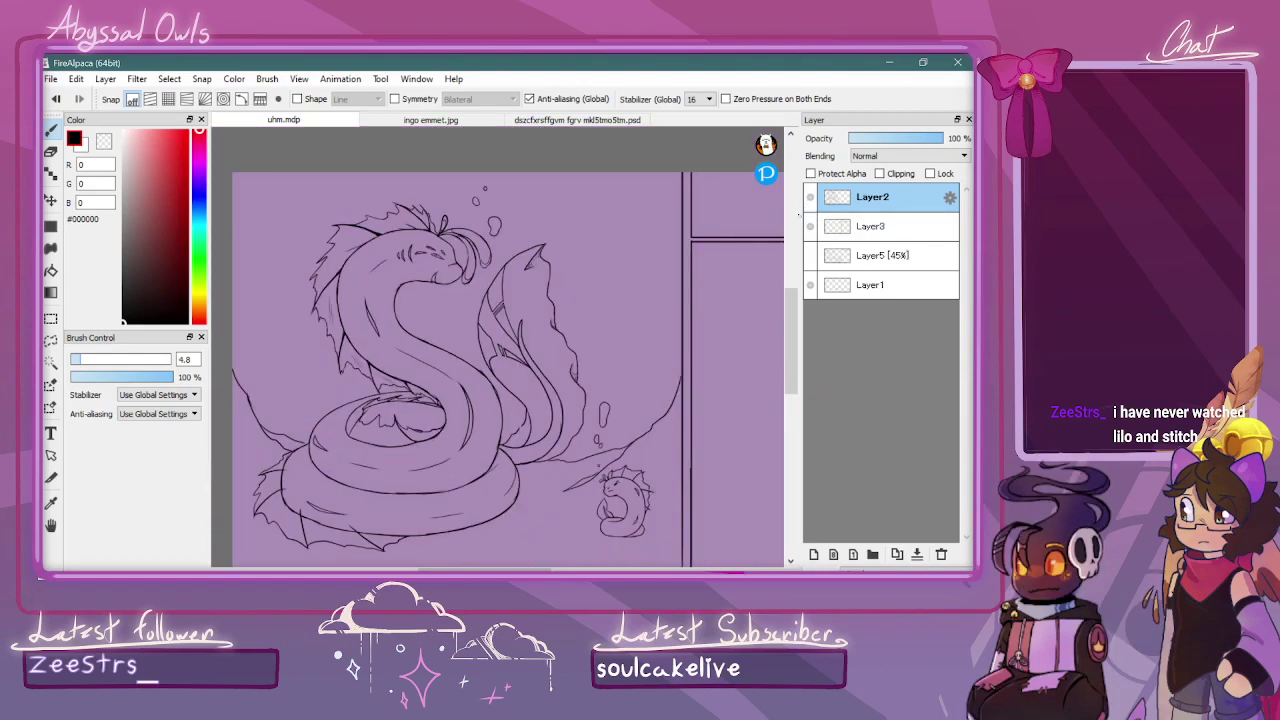
key("ctrl+plus")
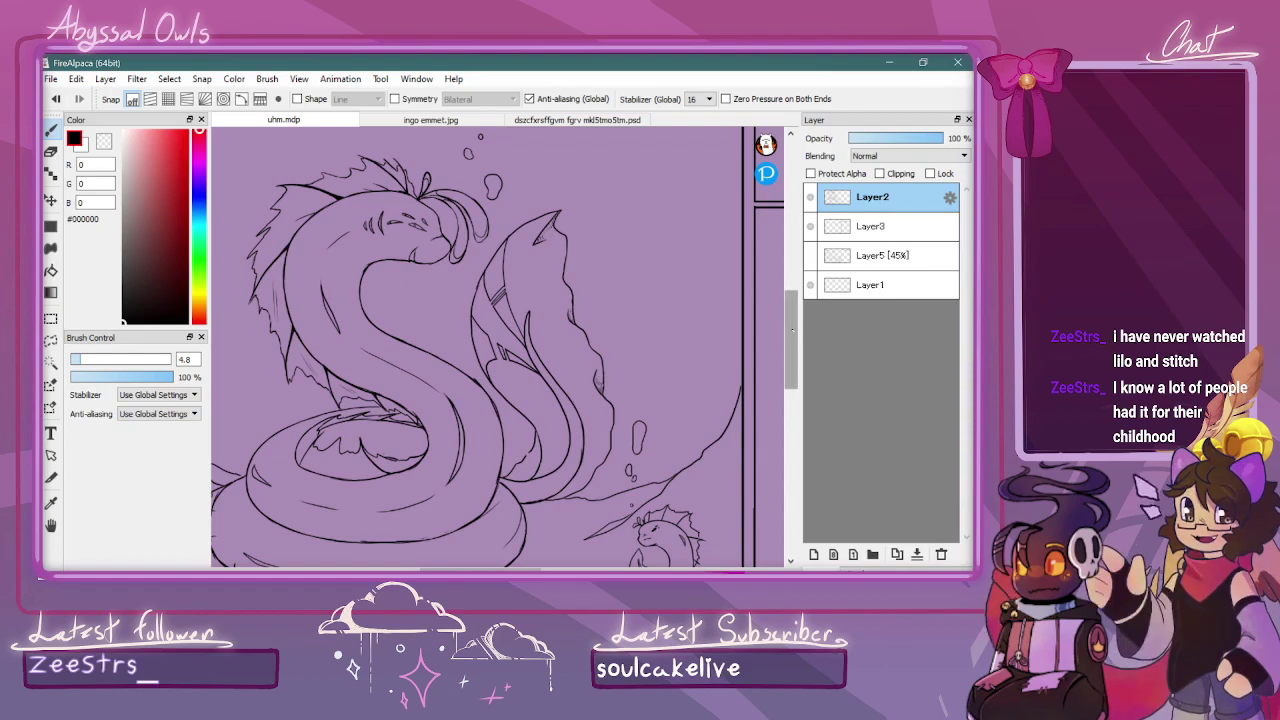
key("ctrl+plus")
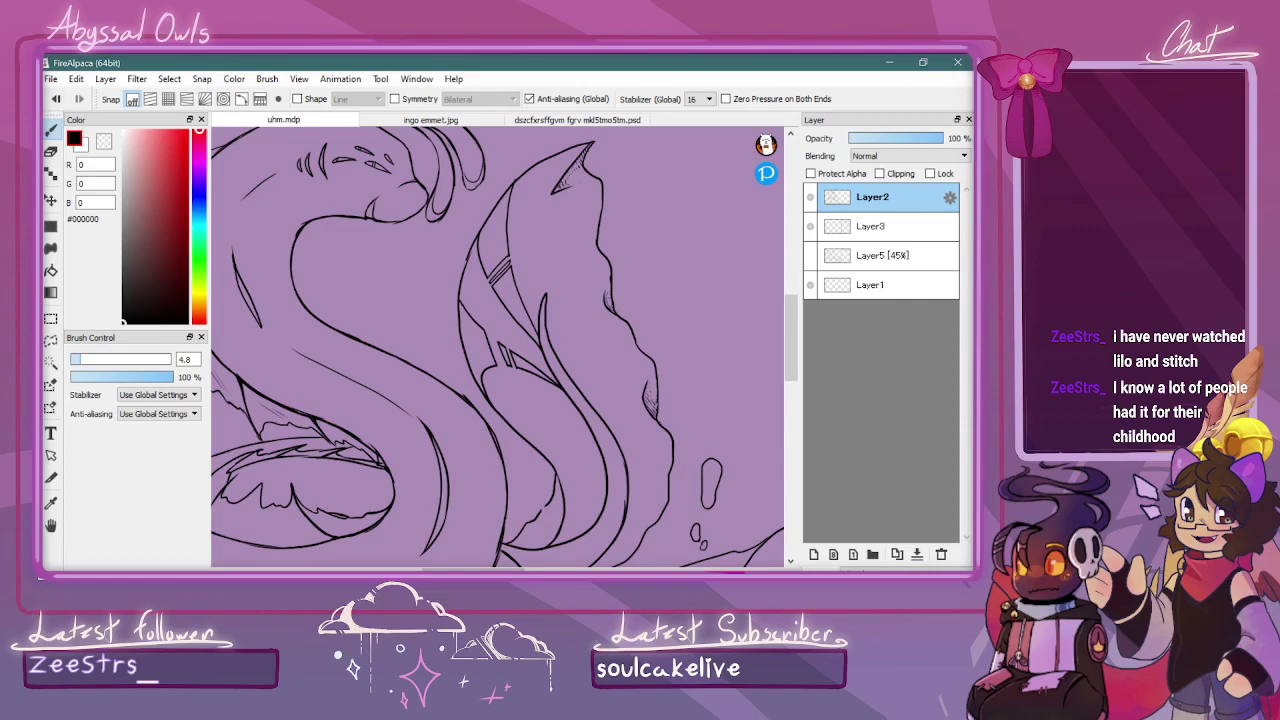
key("ctrl+plus")
left_click_drag(791, 334, 791, 299)
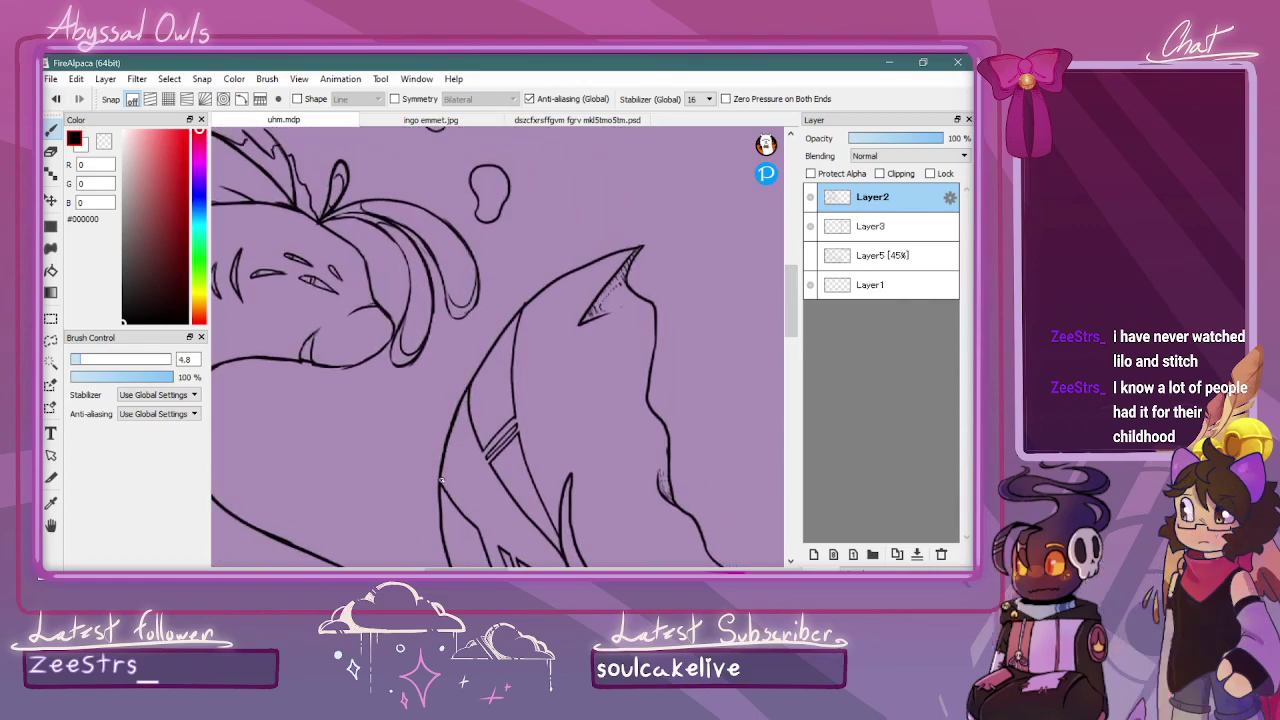
key("ctrl+plus")
key("z")
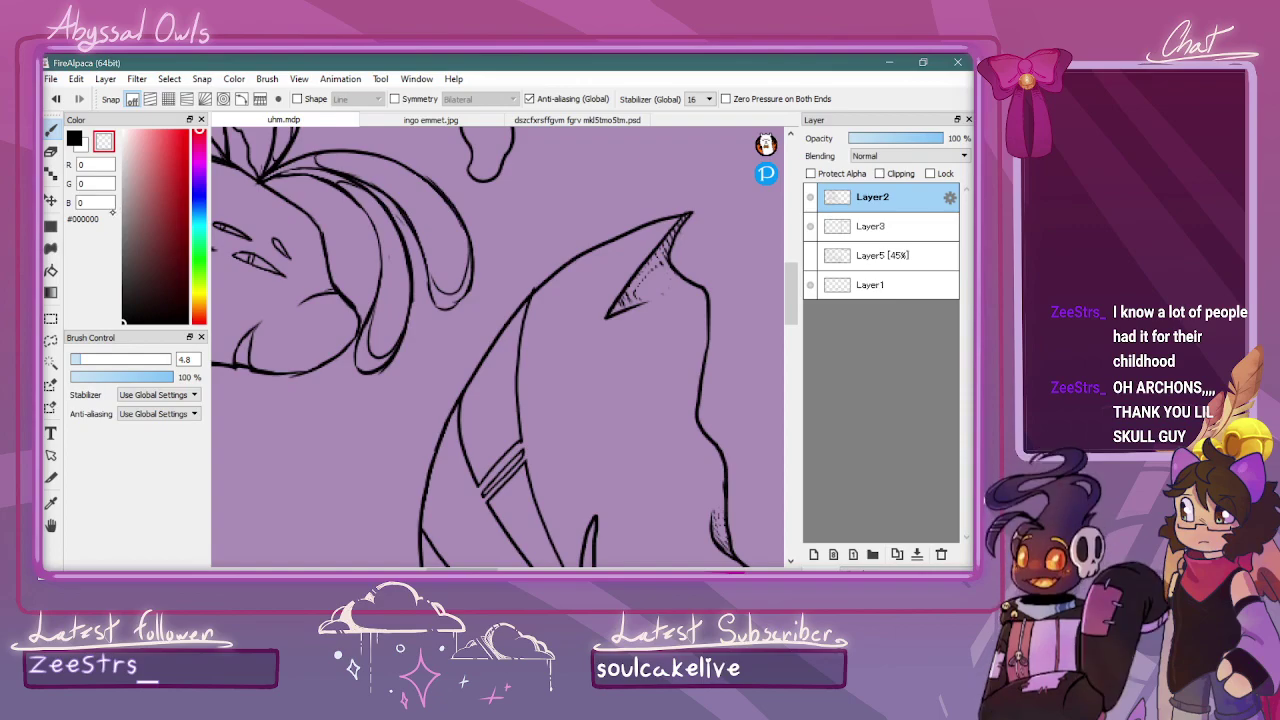
left_click(74, 136)
Examine the whole serpent drawing with the new tail fin details at different magnifications
key("ctrl+minus")
scroll(237, 221, "down", 2)
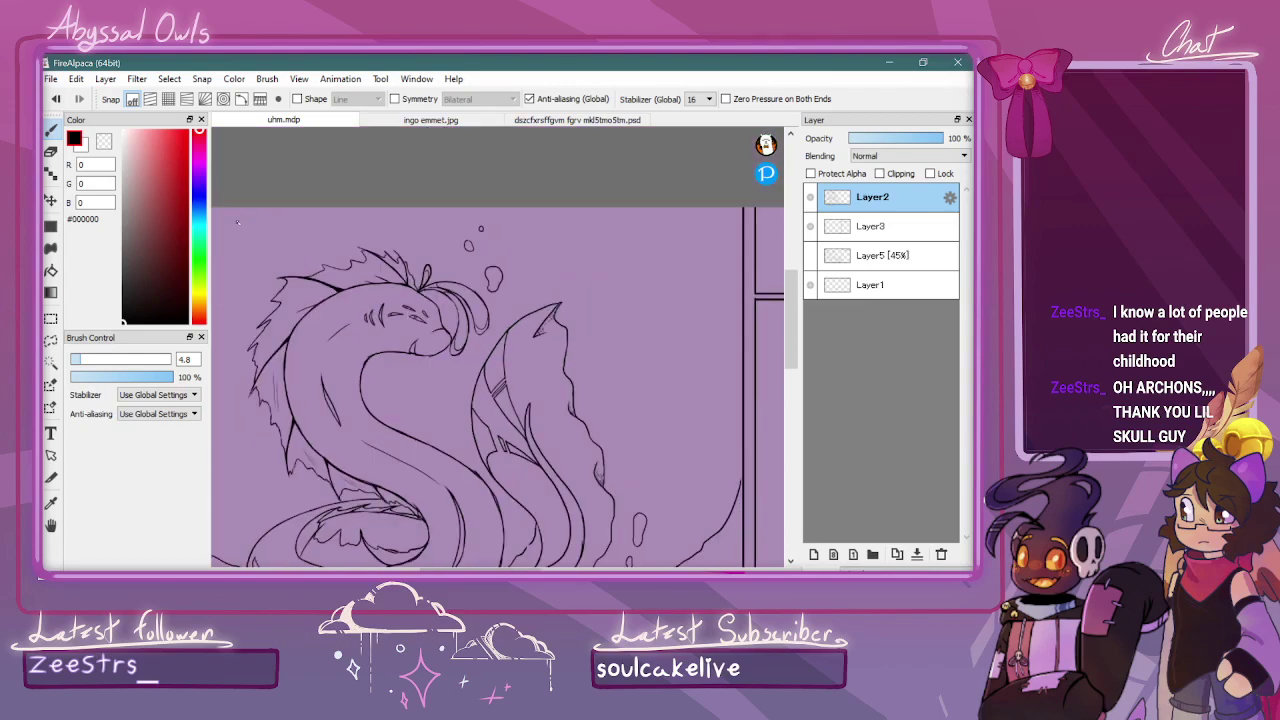
key("ctrl+minus")
key("ctrl+minus")
key("ctrl+plus")
left_click_drag(795, 340, 795, 356)
key("ctrl+plus")
key("ctrl+plus")
key("ctrl+minus")
key("ctrl+minus")
key("ctrl+minus")
key("ctrl+plus")
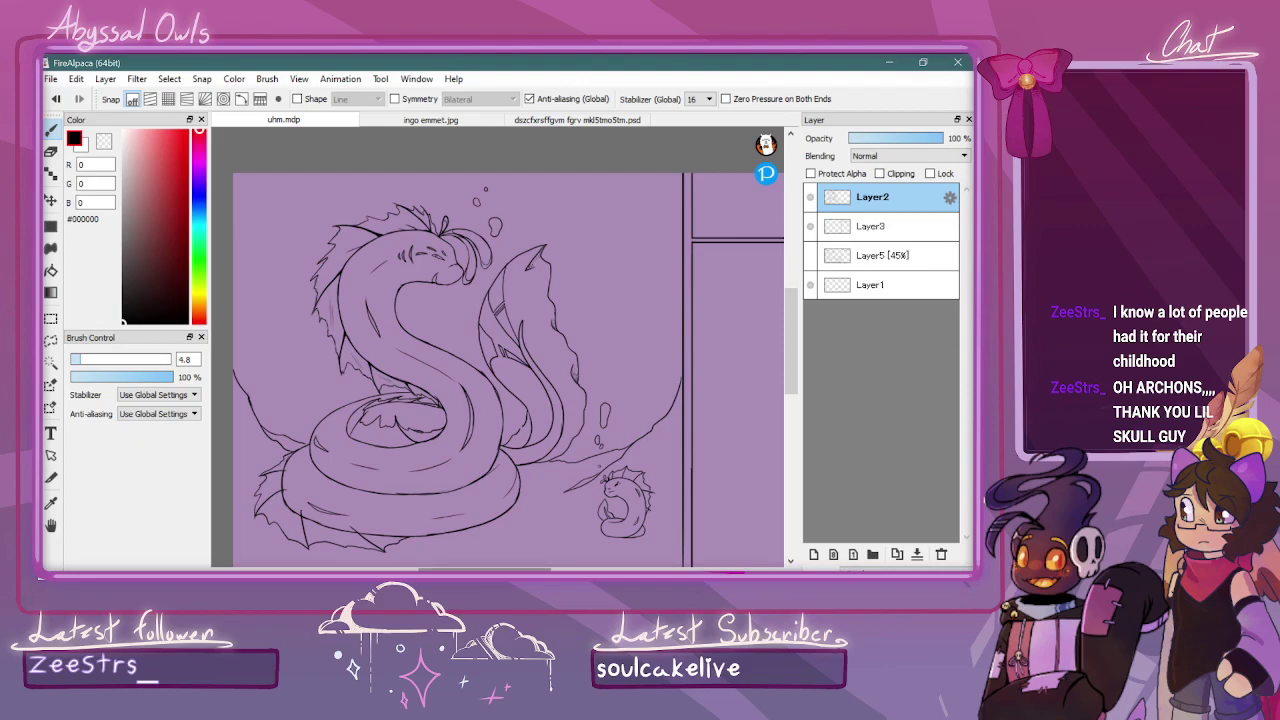
Ink thin fold lines on the uppermost neck fin membrane behind the serpent's head
left_click_drag(486, 569, 463, 569)
scroll(550, 350, "down", 1)
scroll(550, 350, "up", 4)
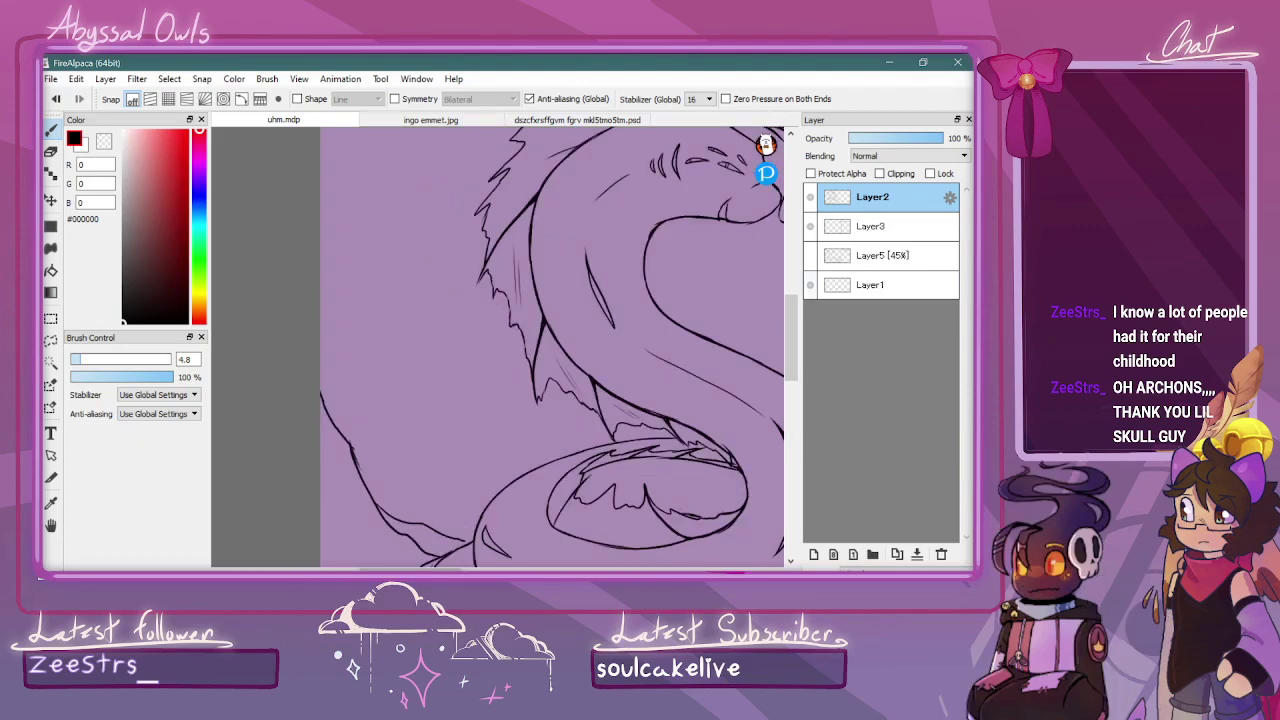
scroll(572, 245, "up", 3)
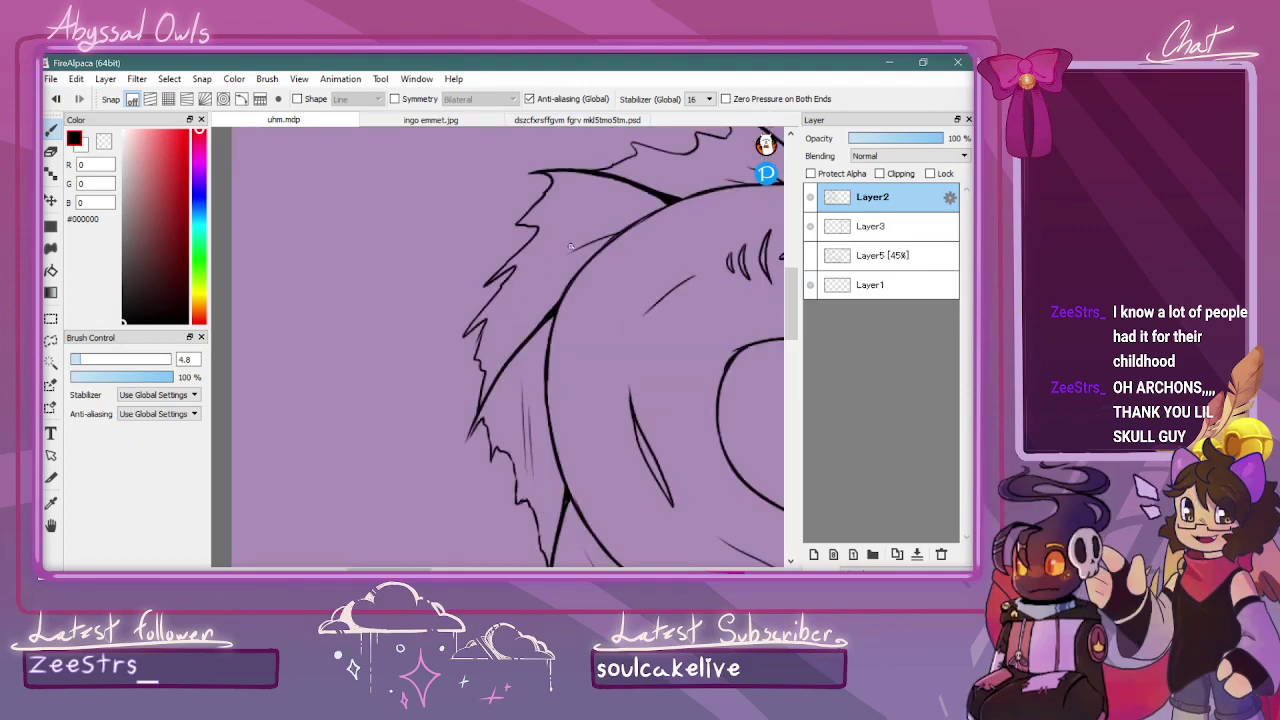
scroll(634, 204, "down", 1)
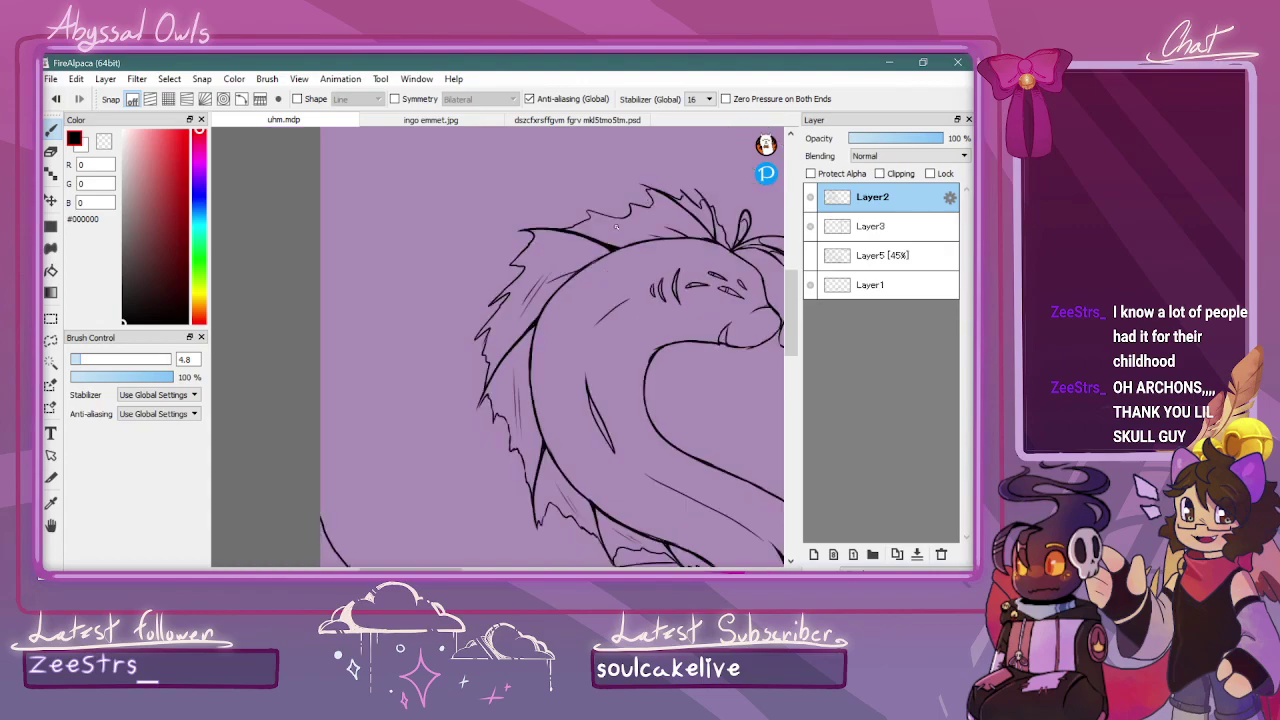
scroll(650, 225, "down", 2)
Ink short thin crease strokes on the middle body coil, near its lower contour
left_click_drag(791, 310, 791, 332)
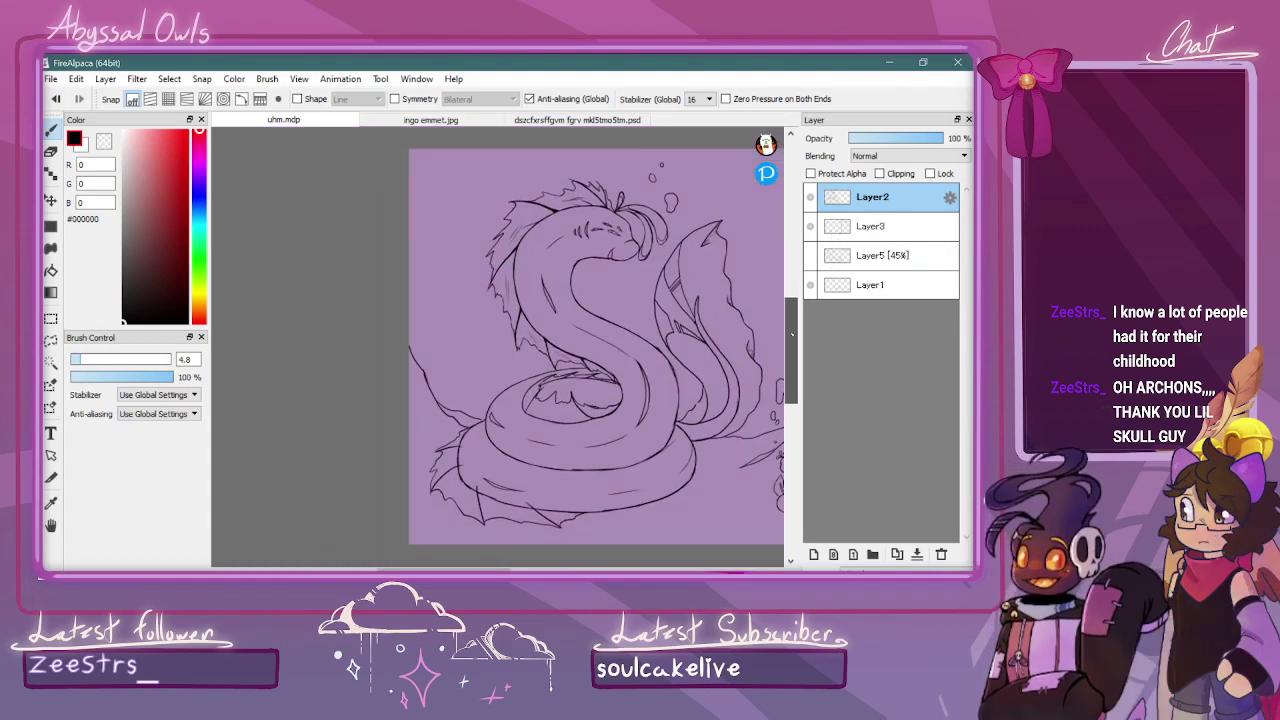
scroll(579, 416, "up", 2)
scroll(579, 416, "up", 2)
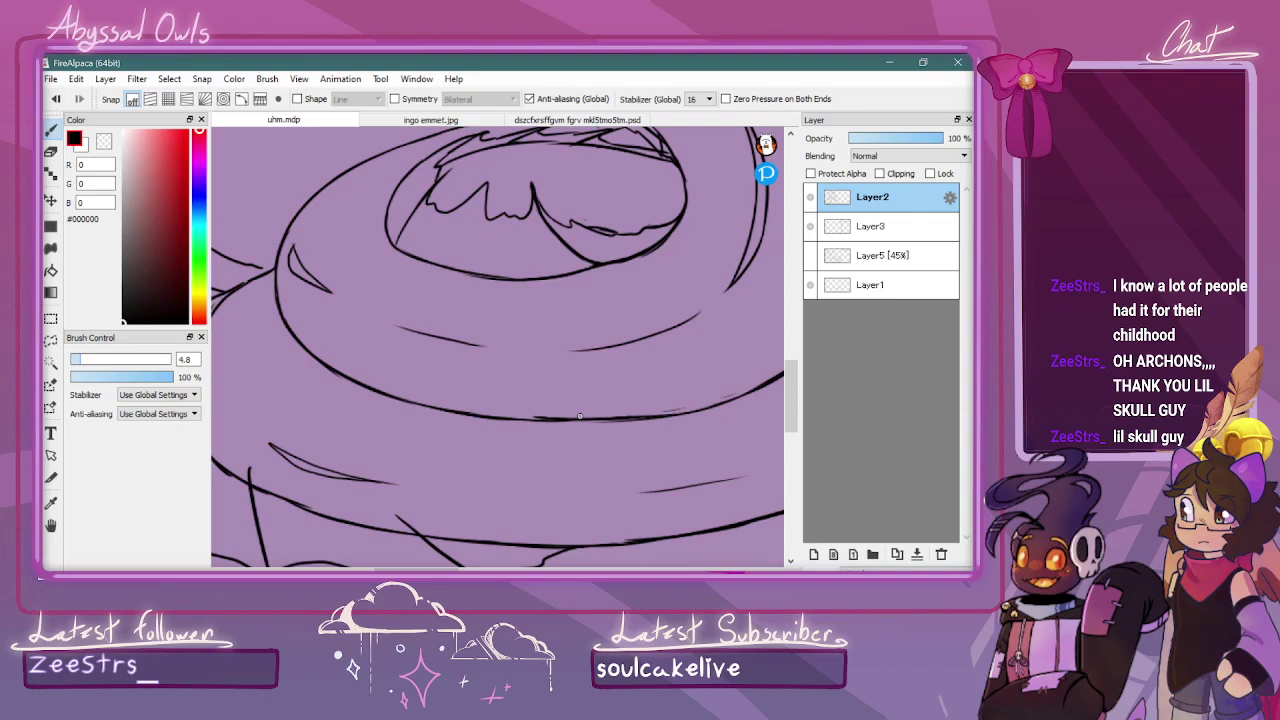
key("ctrl+Up")
left_click_drag(361, 320, 408, 393)
left_click_drag(380, 345, 446, 417)
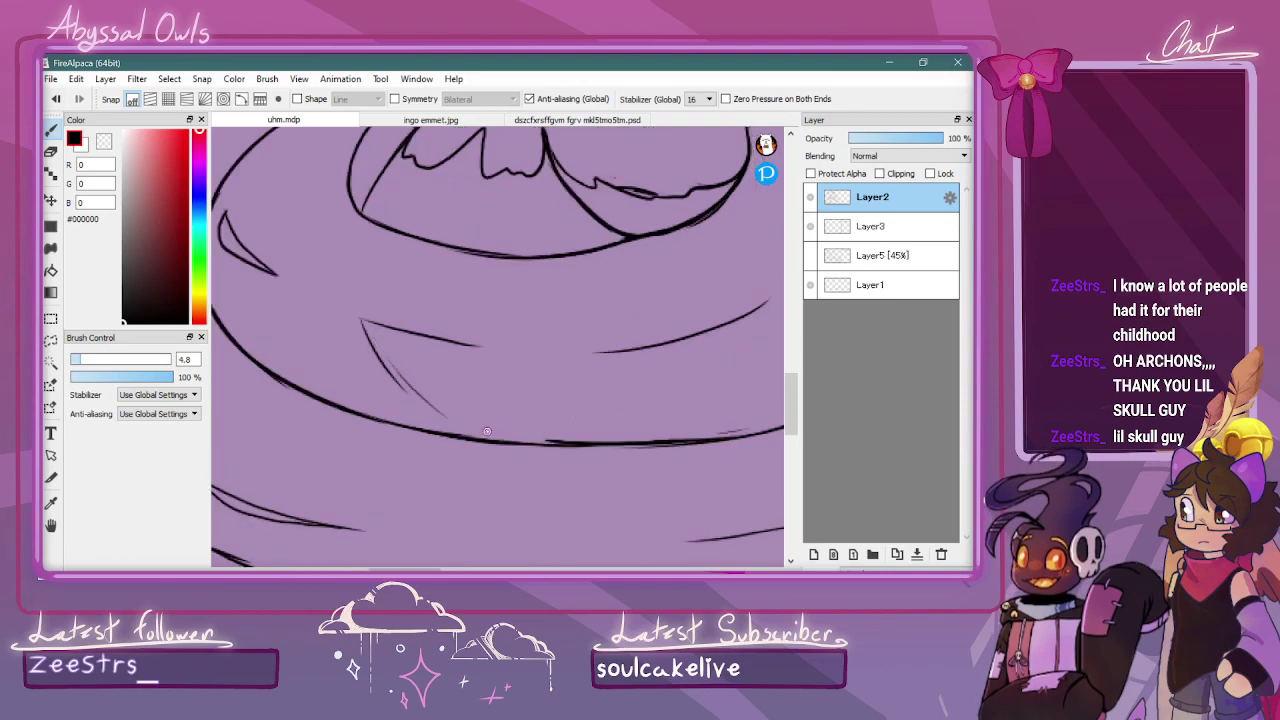
scroll(488, 433, "down", 3)
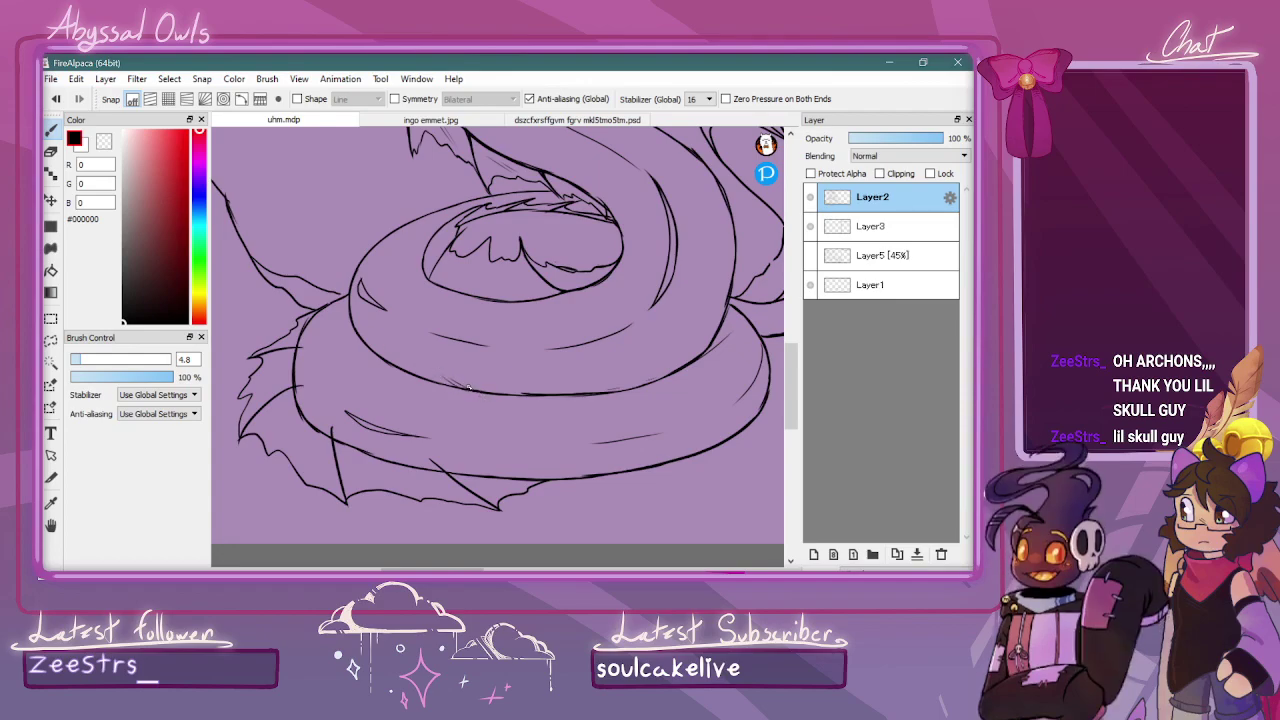
Ink short crease lines on the body at the inner end of the coil opening
key("ctrl+plus")
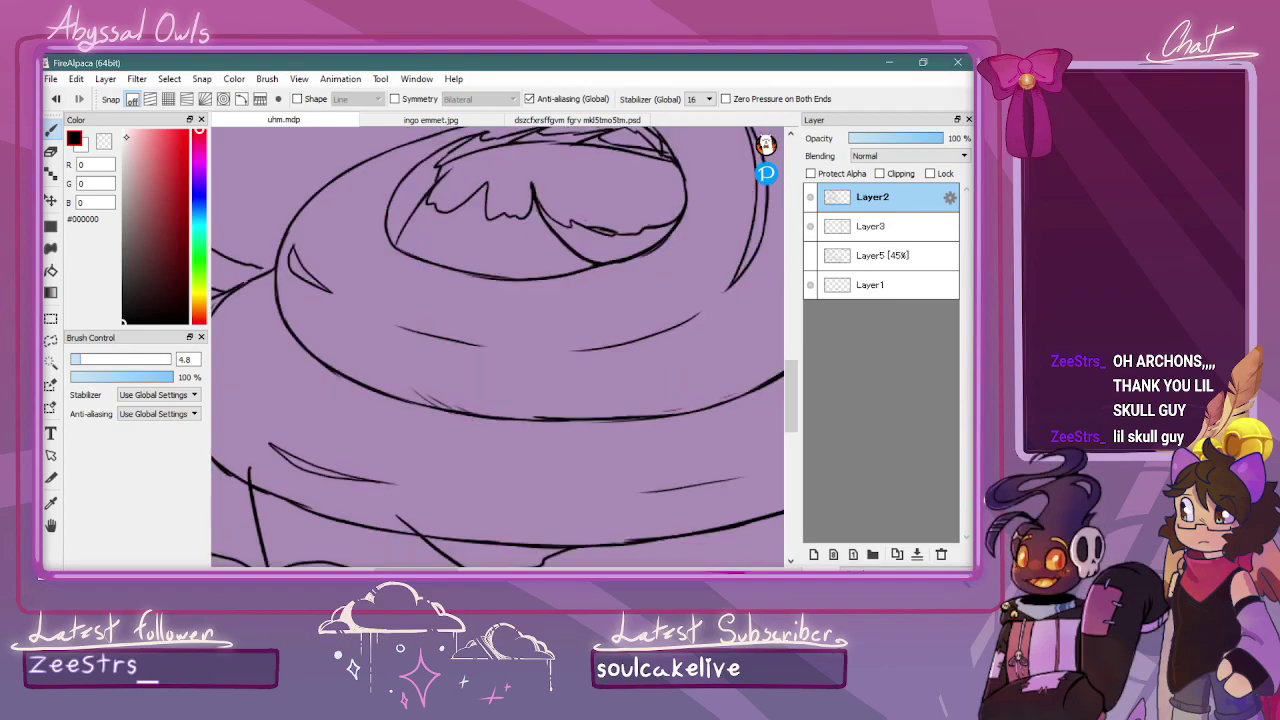
key("ctrl+minus")
key("ctrl+minus")
key("ctrl+plus")
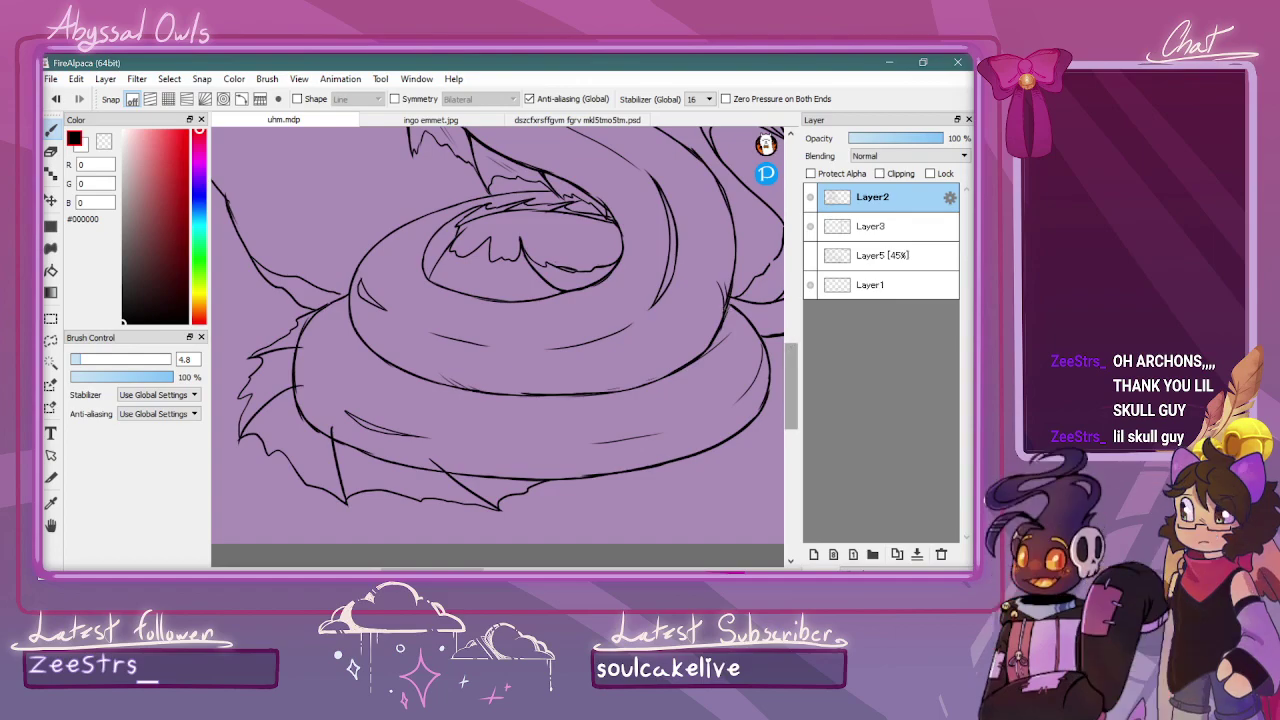
scroll(714, 320, "up", 2)
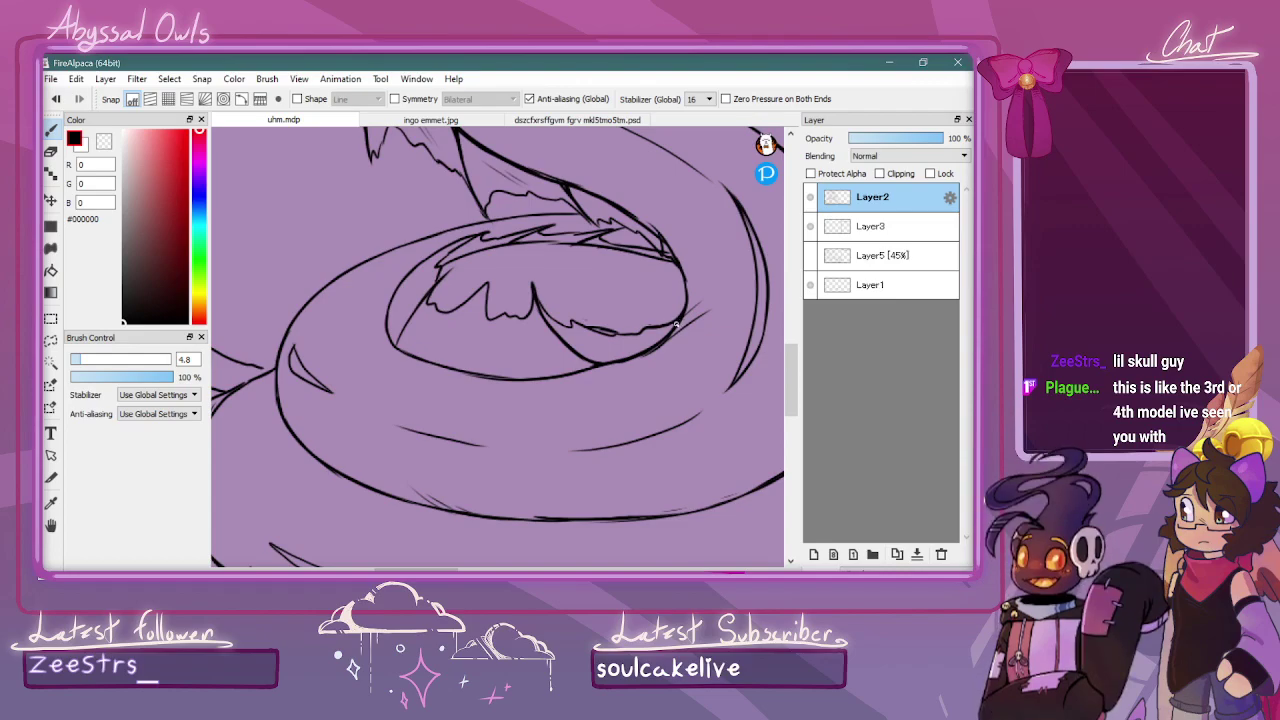
key("ctrl+Down")
key("ctrl+Down")
key("ctrl+Down")
key("ctrl+Down")
key("ctrl+Up")
Ink a thin crease line beside the inner curve of the neck, below the serpent's jaw
left_click_drag(790, 358, 790, 329)
scroll(562, 380, "up", 5)
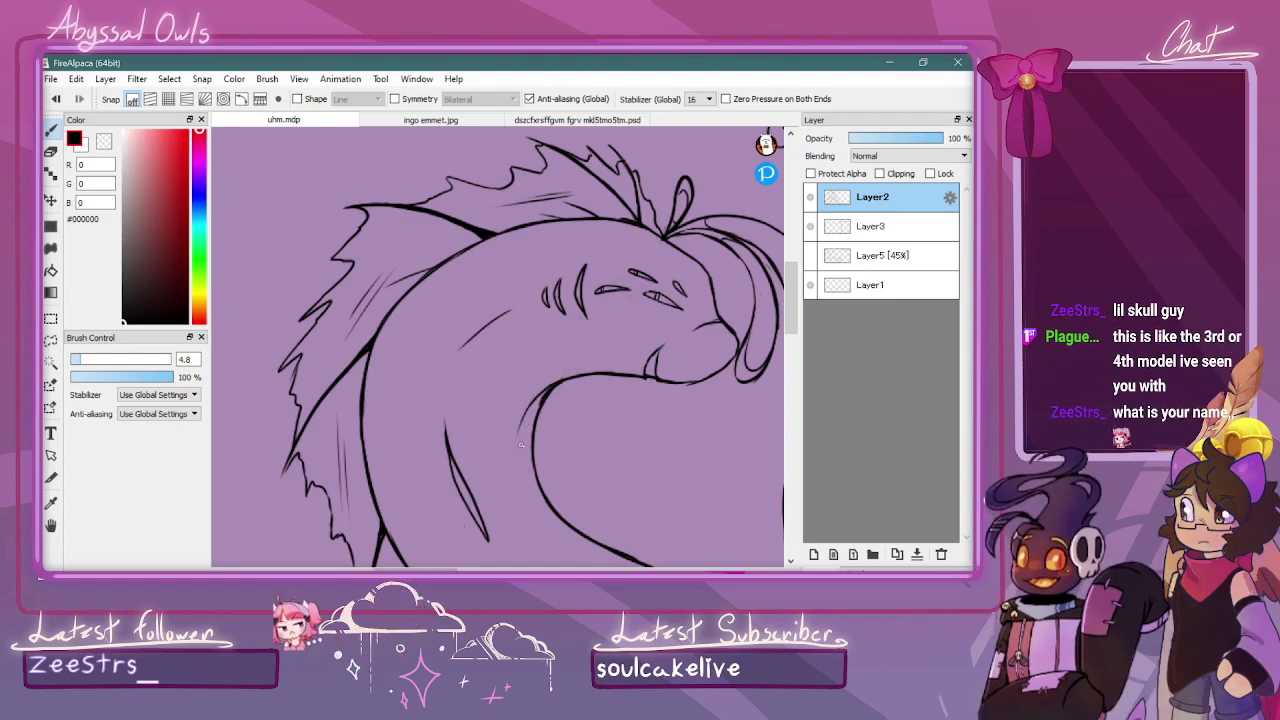
scroll(521, 448, "down", 3)
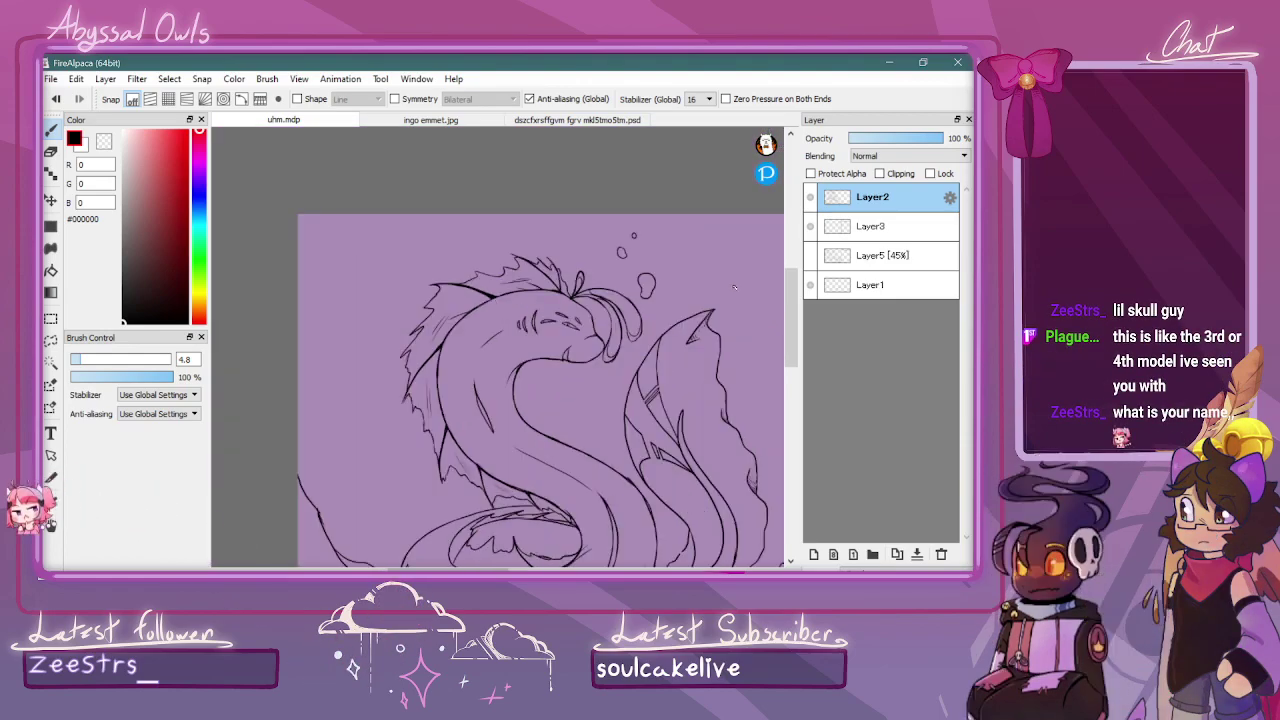
Thicken the inner neck contour below the serpent's jaw with an extra black stroke
left_click_drag(795, 330, 797, 382)
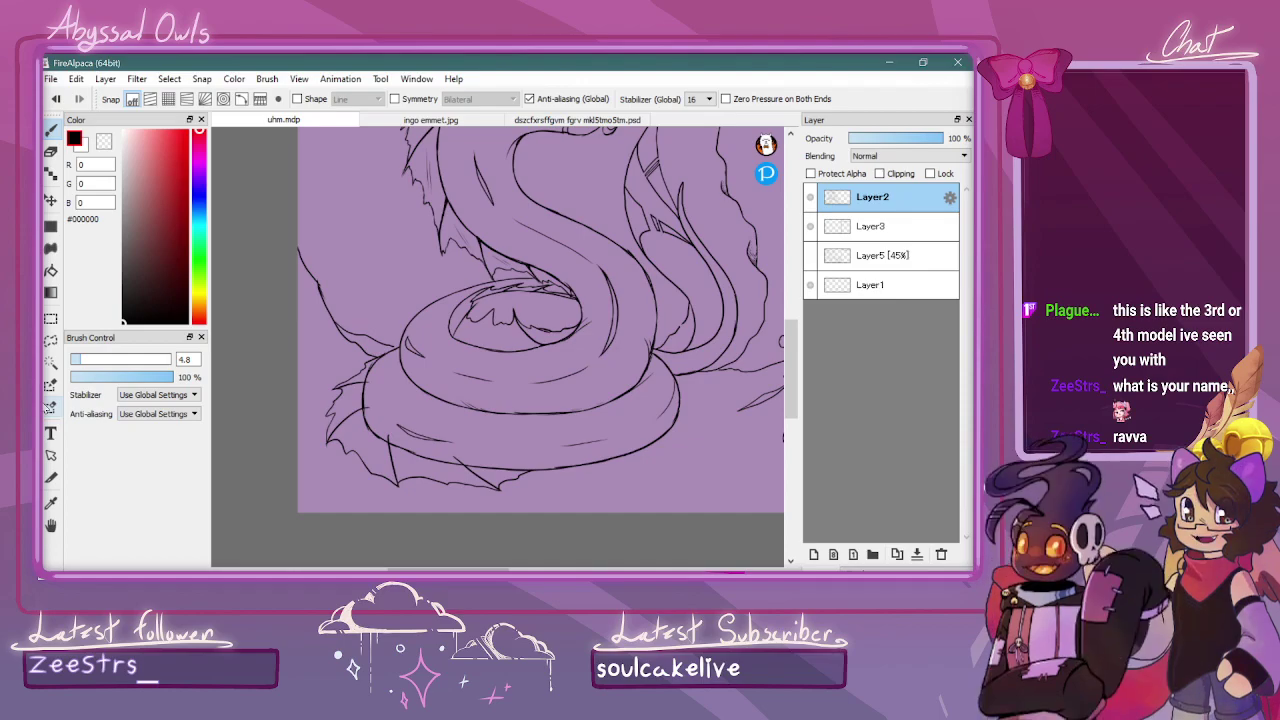
scroll(679, 286, "up", 3)
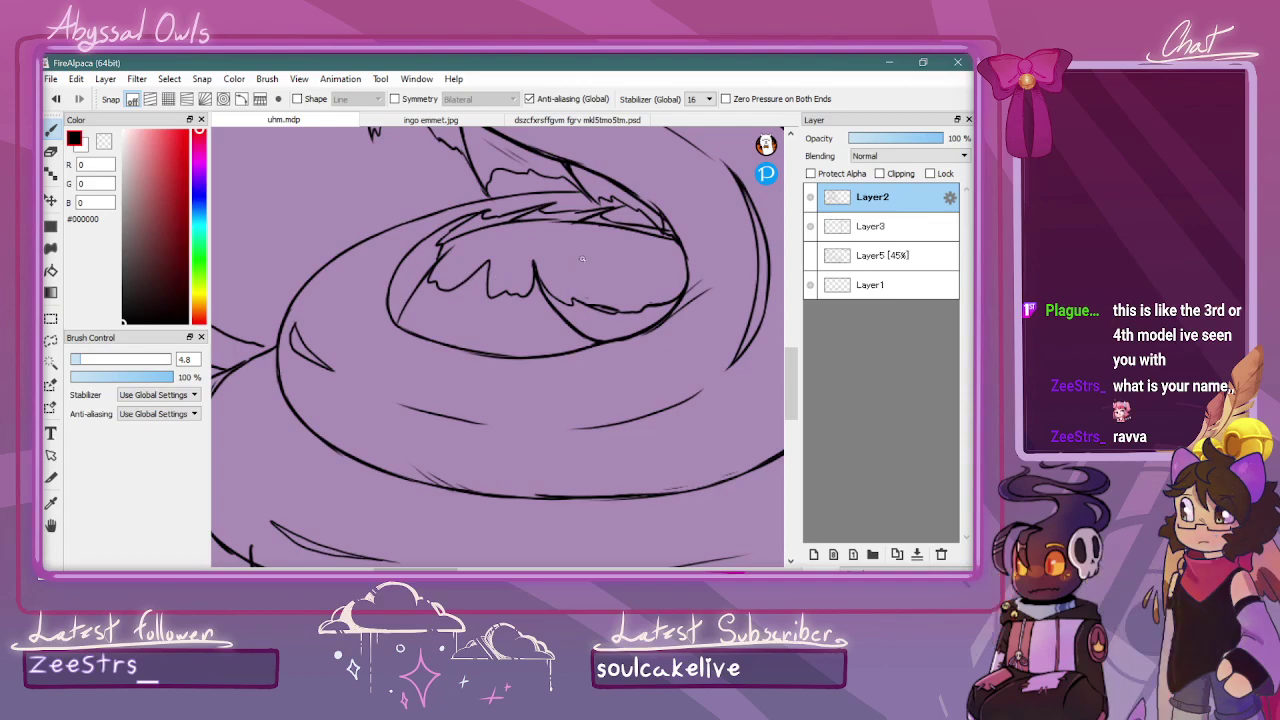
scroll(350, 267, "down", 3)
key("ctrl+Down")
key("ctrl+Down")
left_click_drag(791, 352, 792, 333)
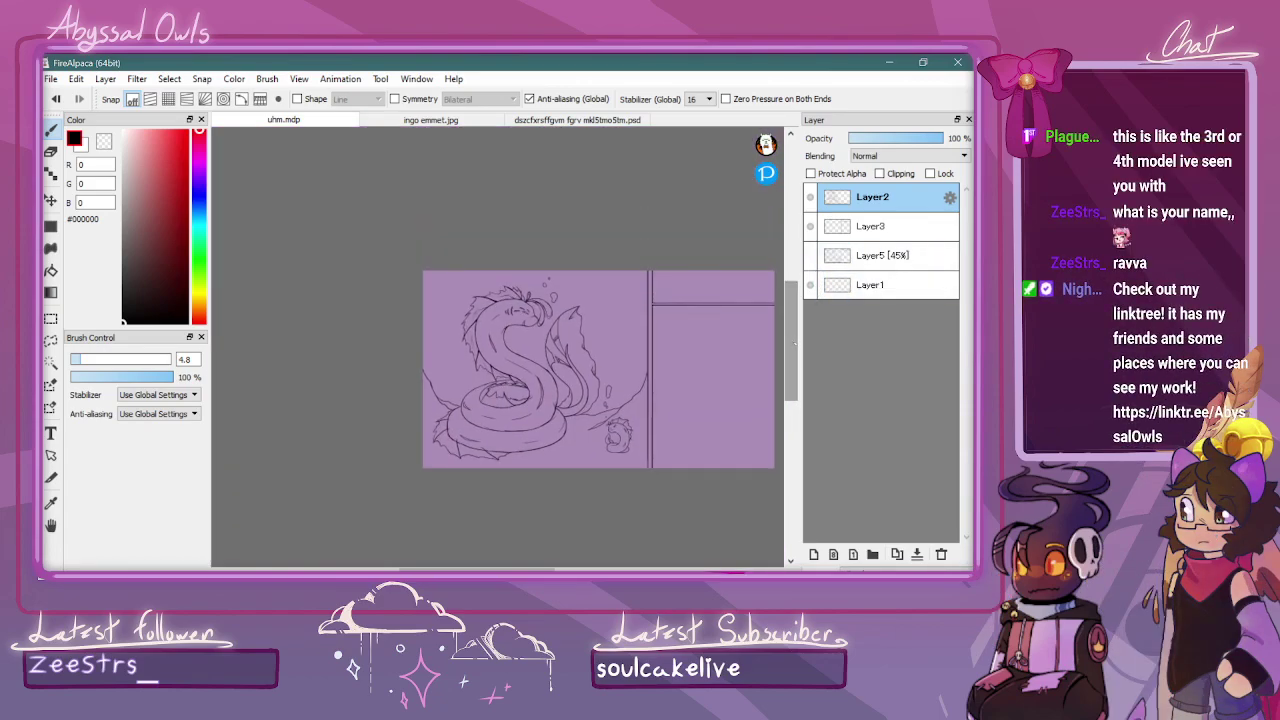
scroll(777, 343, "up", 1)
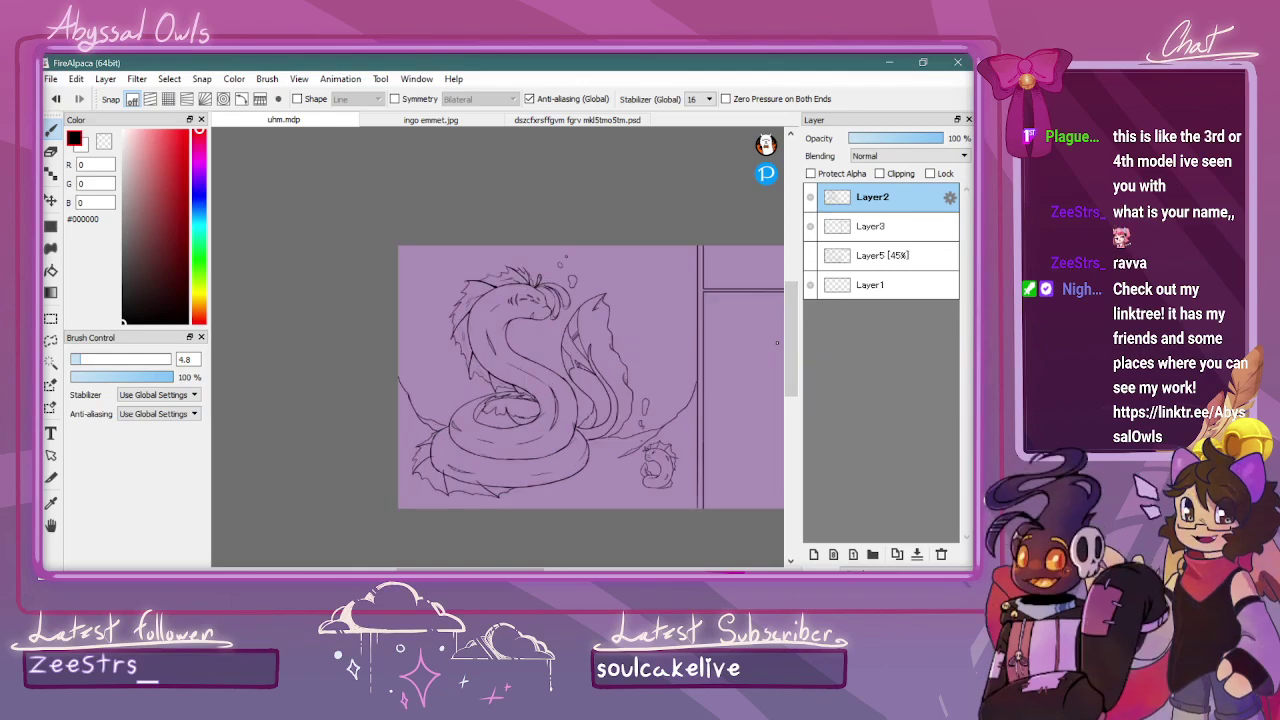
scroll(777, 343, "up", 5)
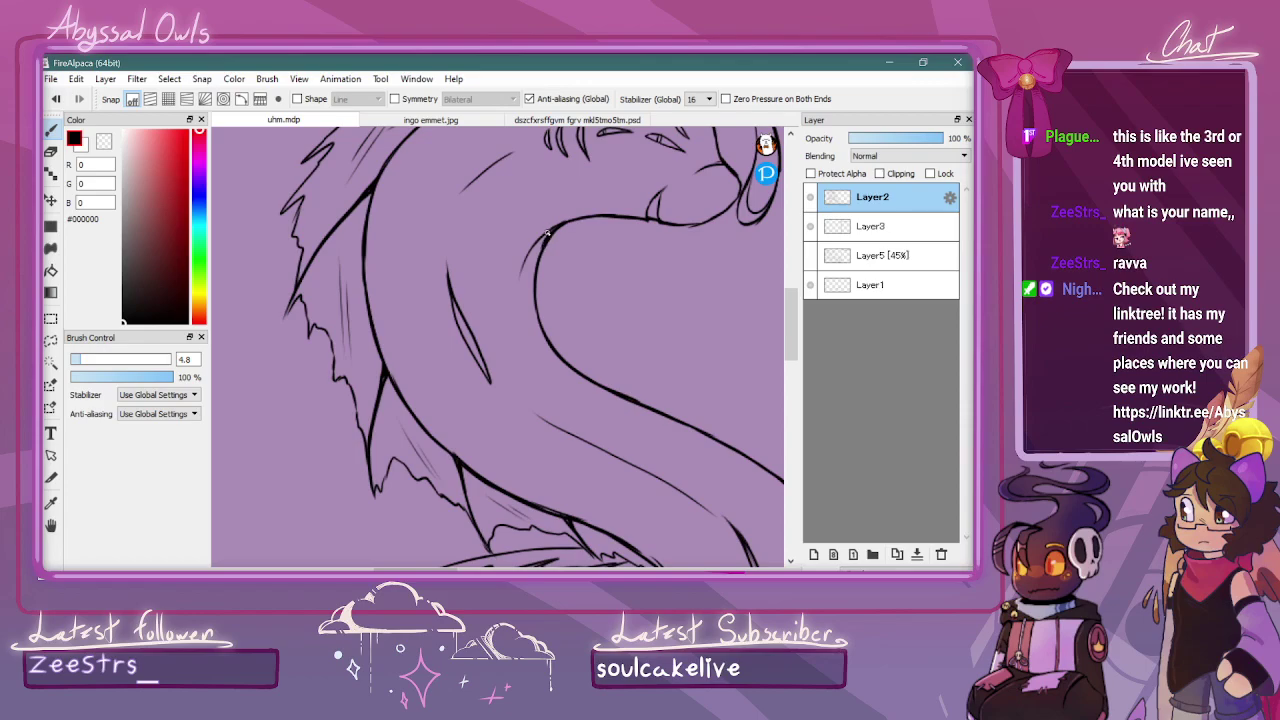
left_click_drag(543, 233, 537, 282)
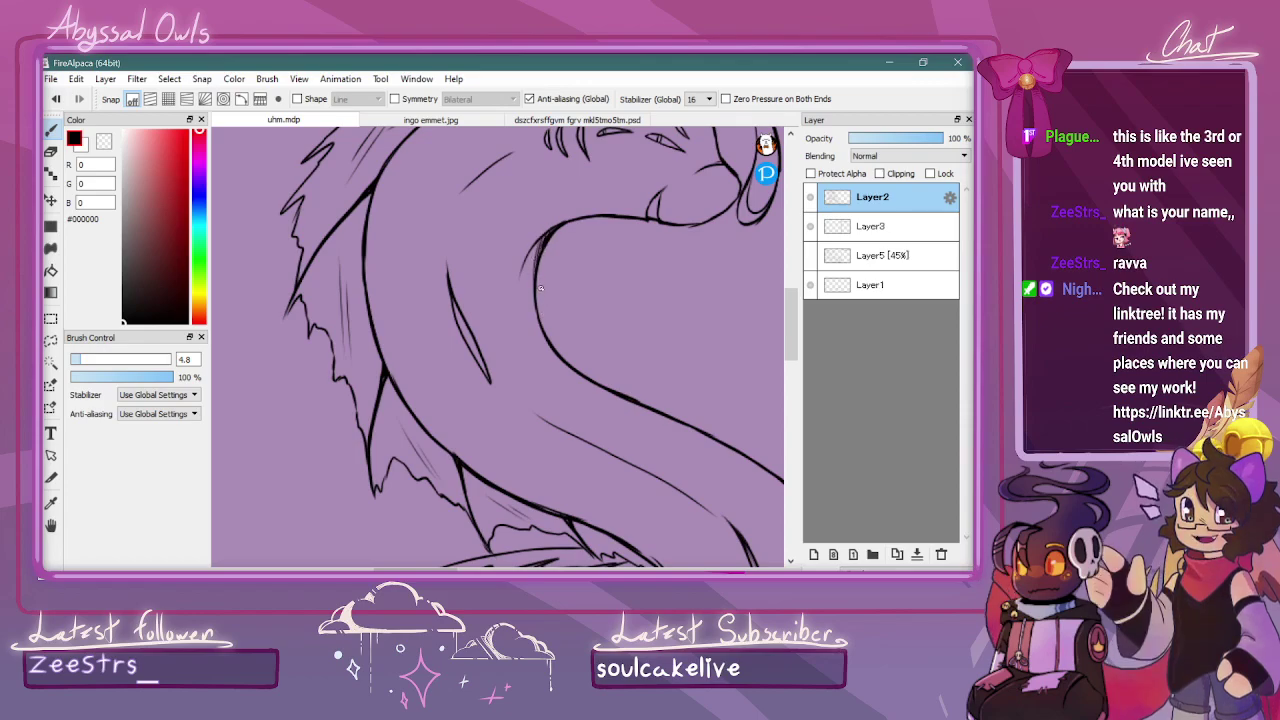
Ink short crease lines where the serpent's body overlaps the base of the tail
scroll(791, 351, "down", 6)
scroll(791, 351, "down", 1)
left_click_drag(530, 569, 552, 569)
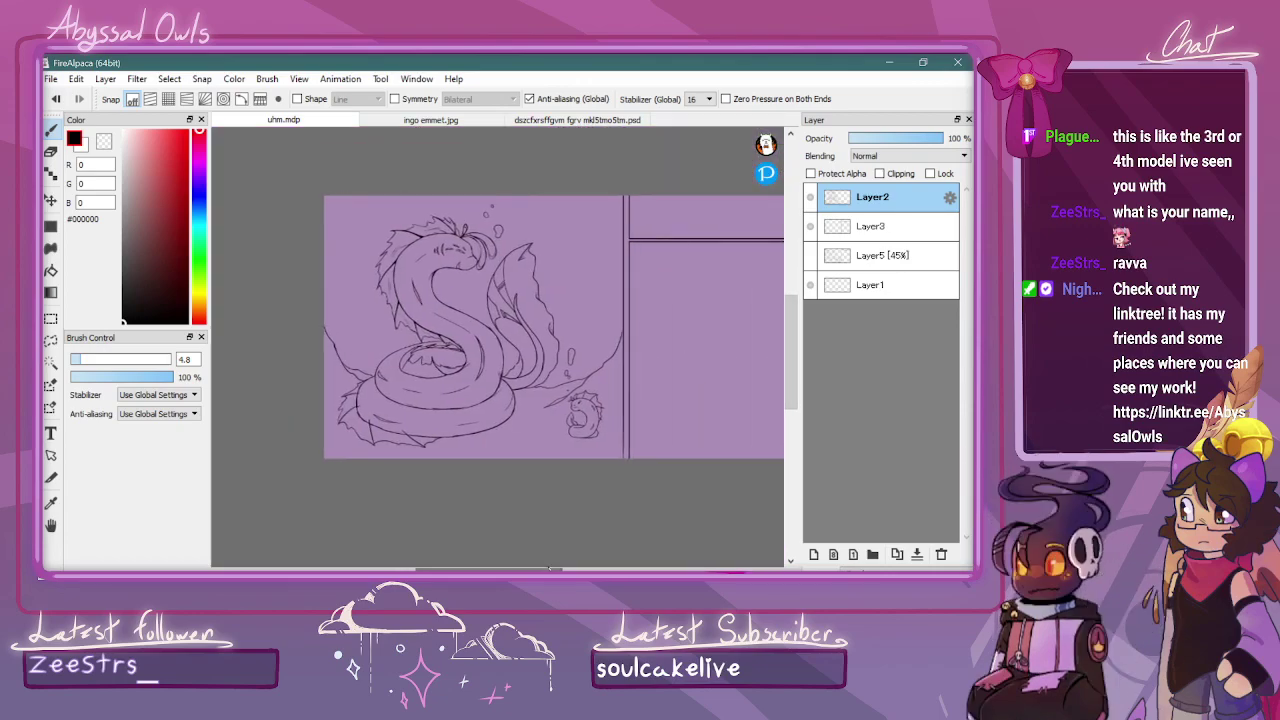
key("ctrl+Up")
key("ctrl+Up")
key("ctrl+Up")
scroll(611, 423, "up", 2)
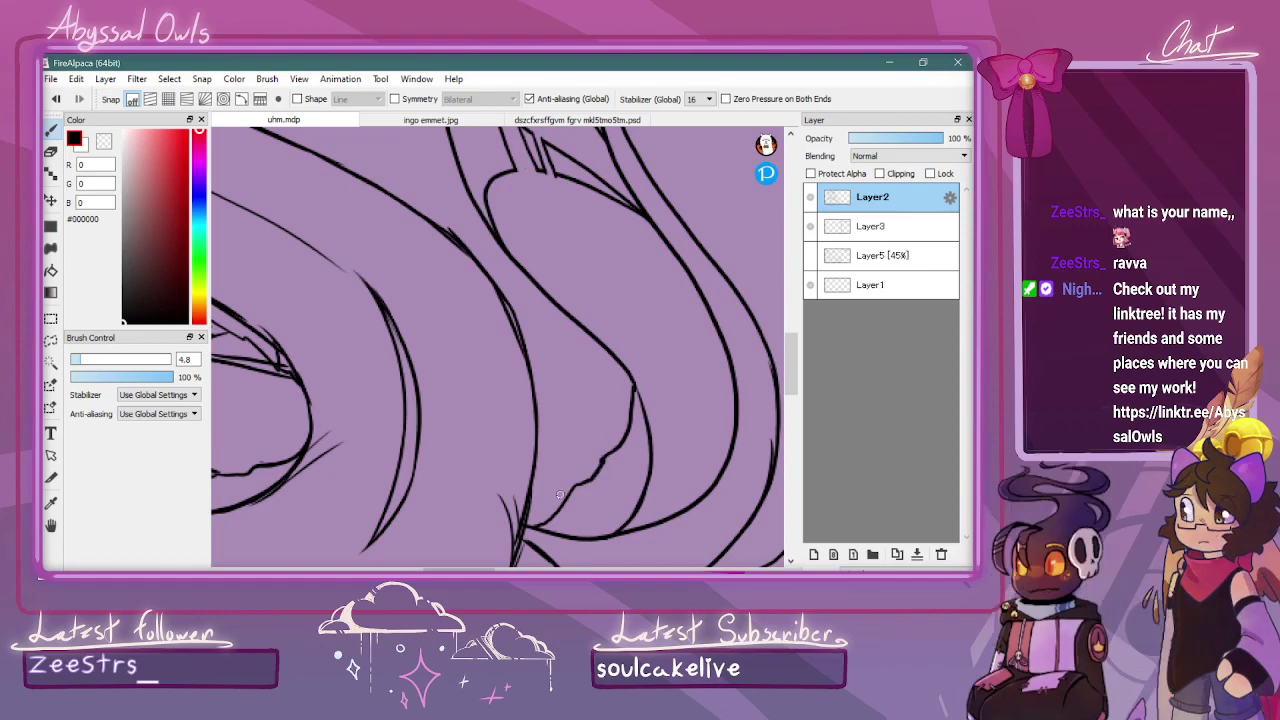
Look over the serpent line art and check the rain-world channel in Discord before returning to the drawing
scroll(580, 470, "down", 3)
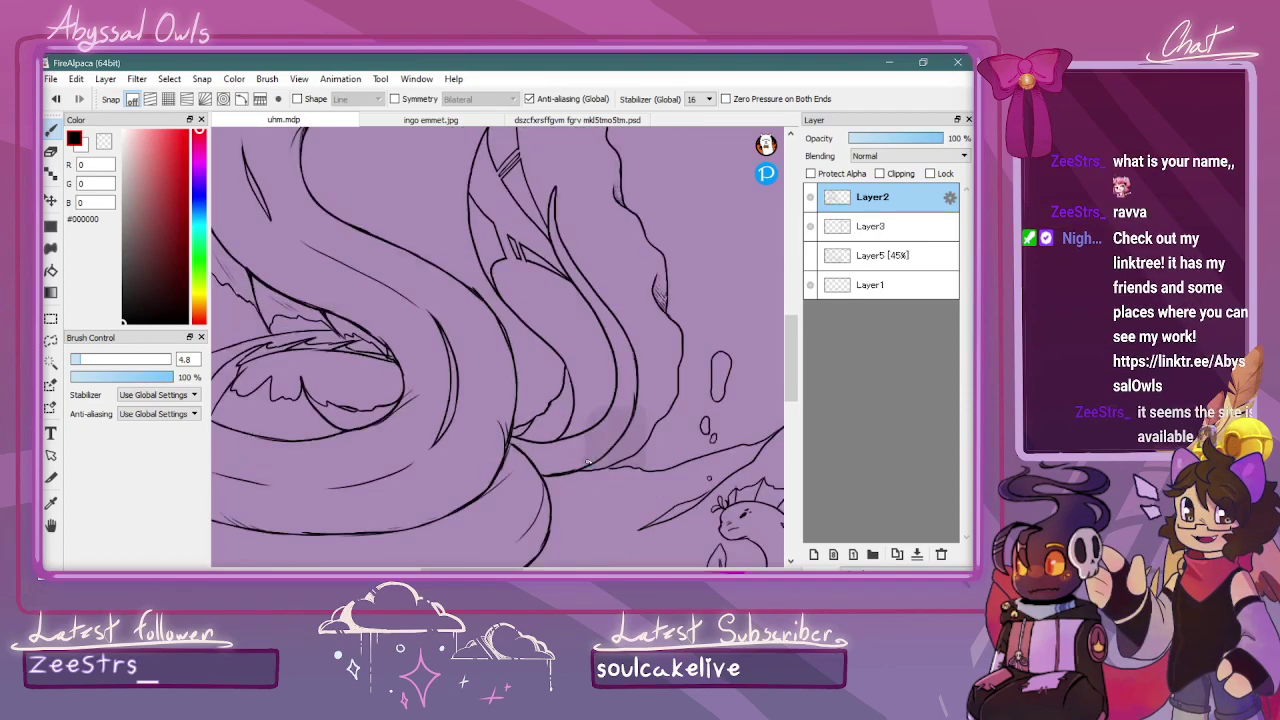
scroll(330, 280, "up", 3)
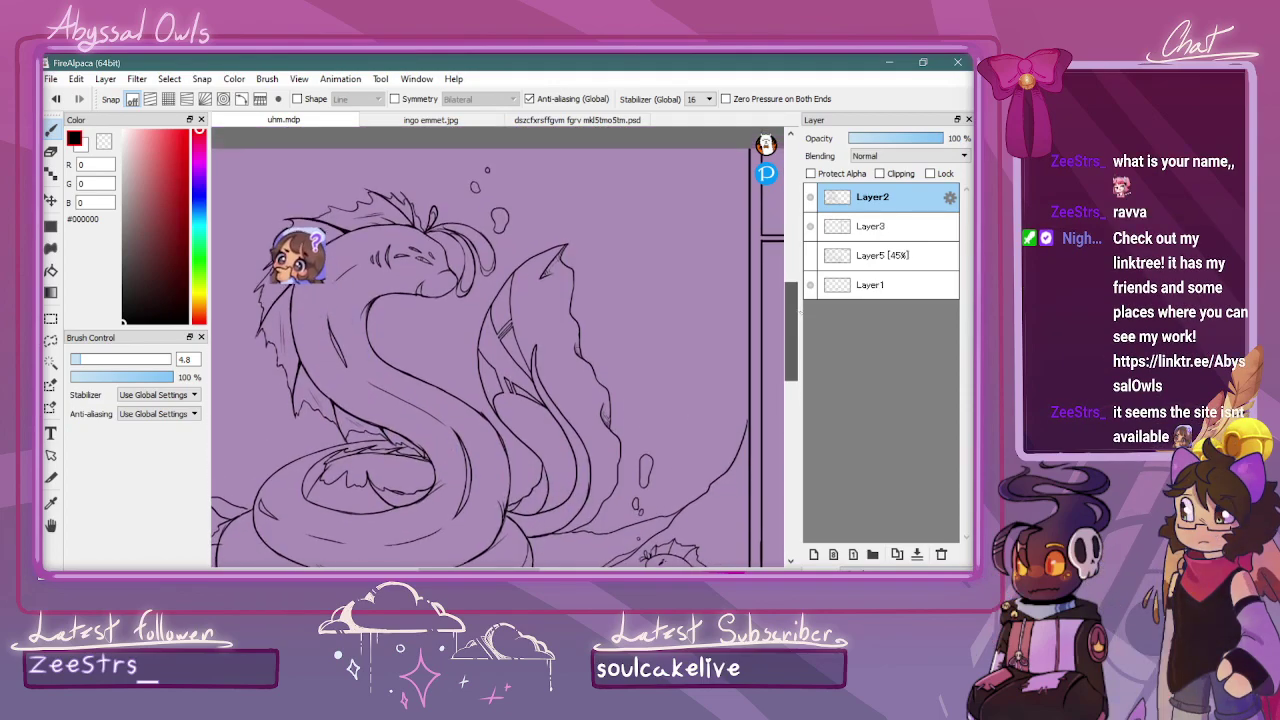
scroll(480, 350, "up", 2)
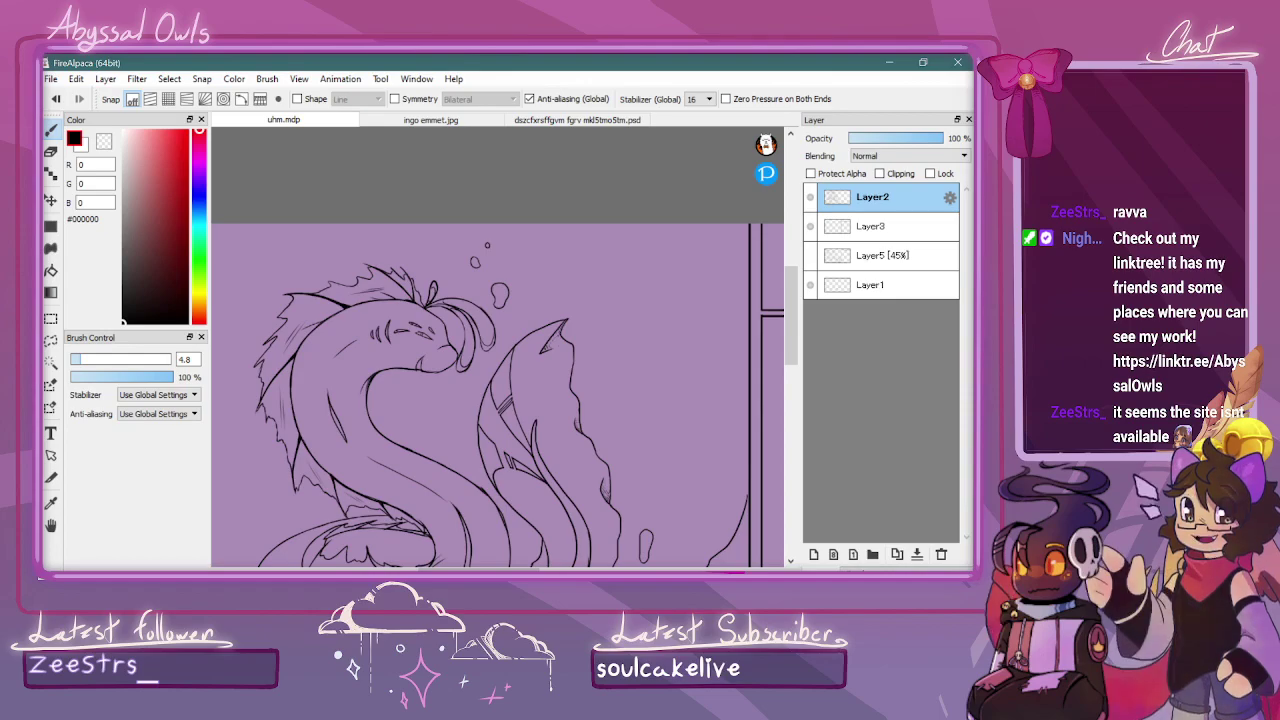
key("alt+Tab")
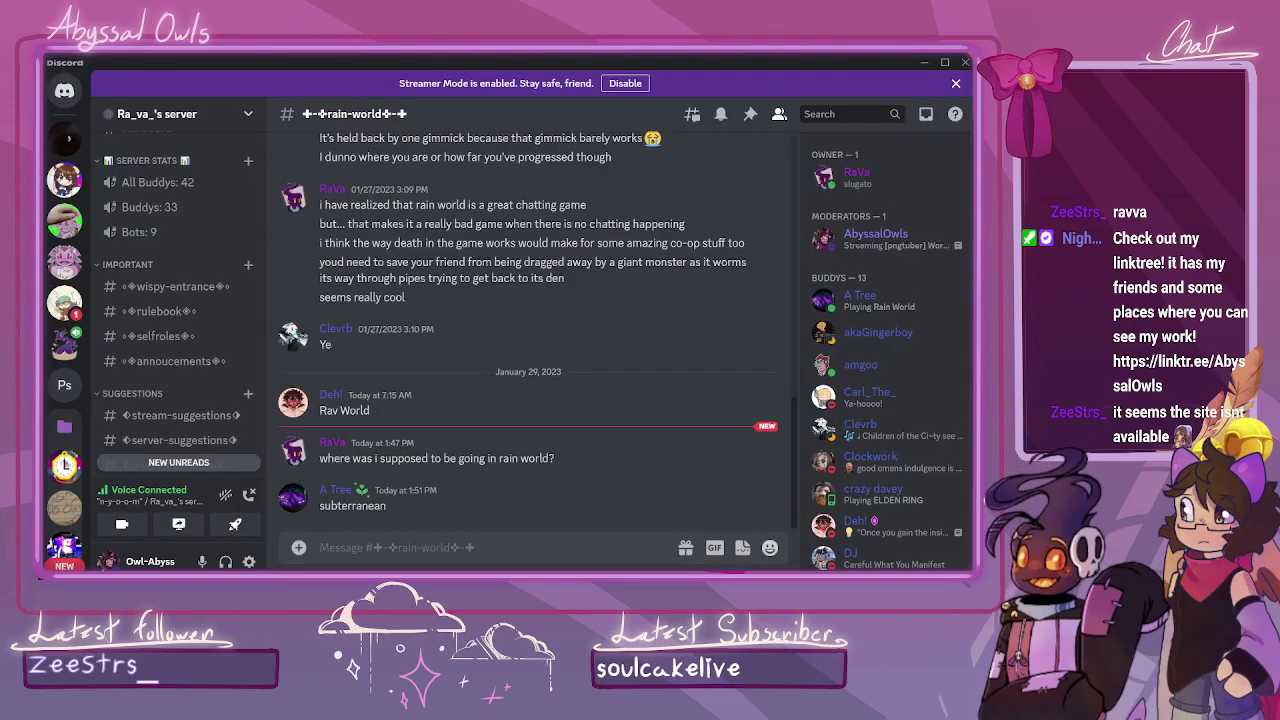
key("alt+Tab")
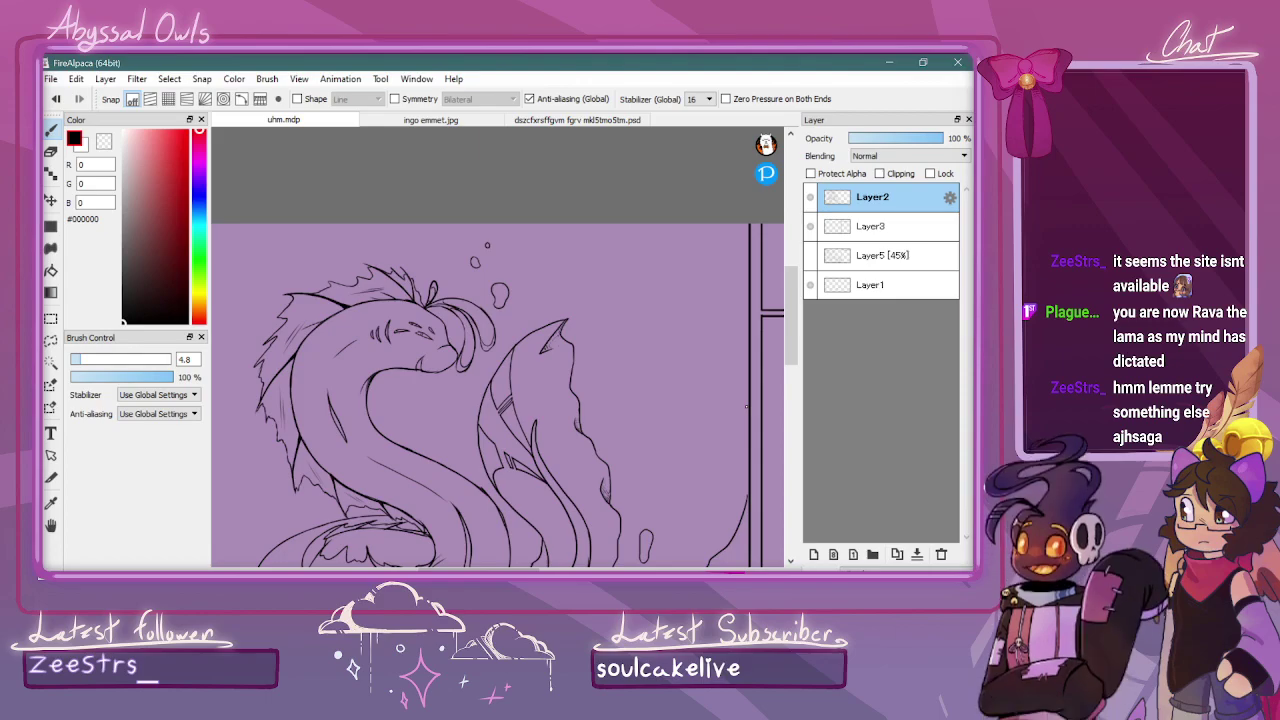
Examine the serpent line art and the empty bordered panels beside it
left_click_drag(794, 324, 794, 328)
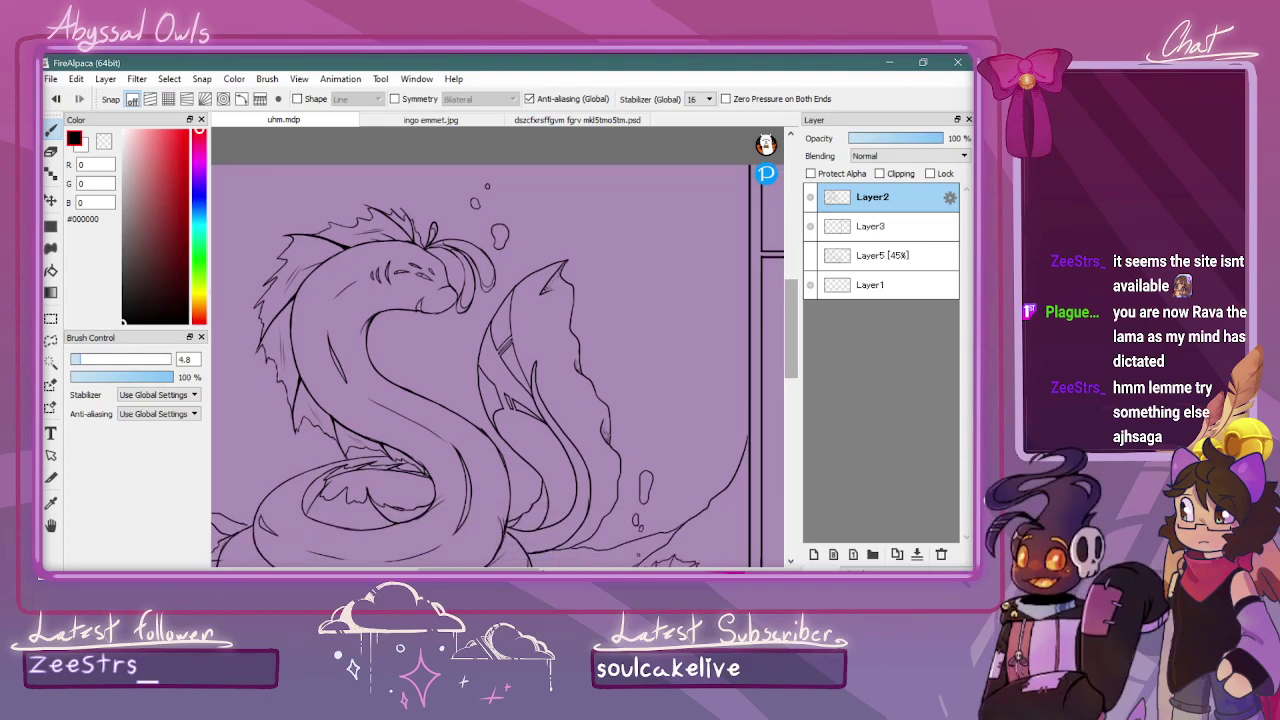
left_click_drag(500, 569, 446, 569)
scroll(483, 528, "up", 1)
left_click_drag(791, 323, 791, 310)
scroll(753, 340, "up", 1)
scroll(753, 340, "down", 3)
scroll(753, 340, "up", 1)
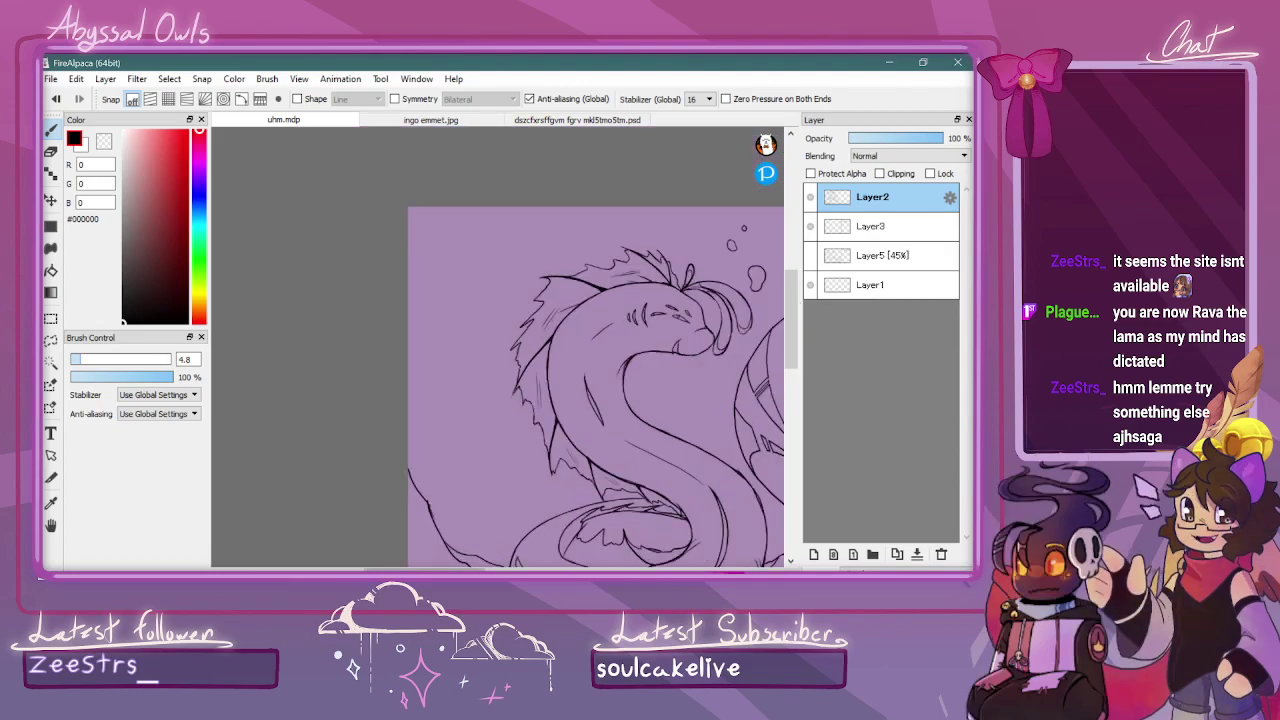
scroll(660, 478, "down", 3)
left_click_drag(520, 569, 564, 569)
left_click_drag(800, 310, 793, 296)
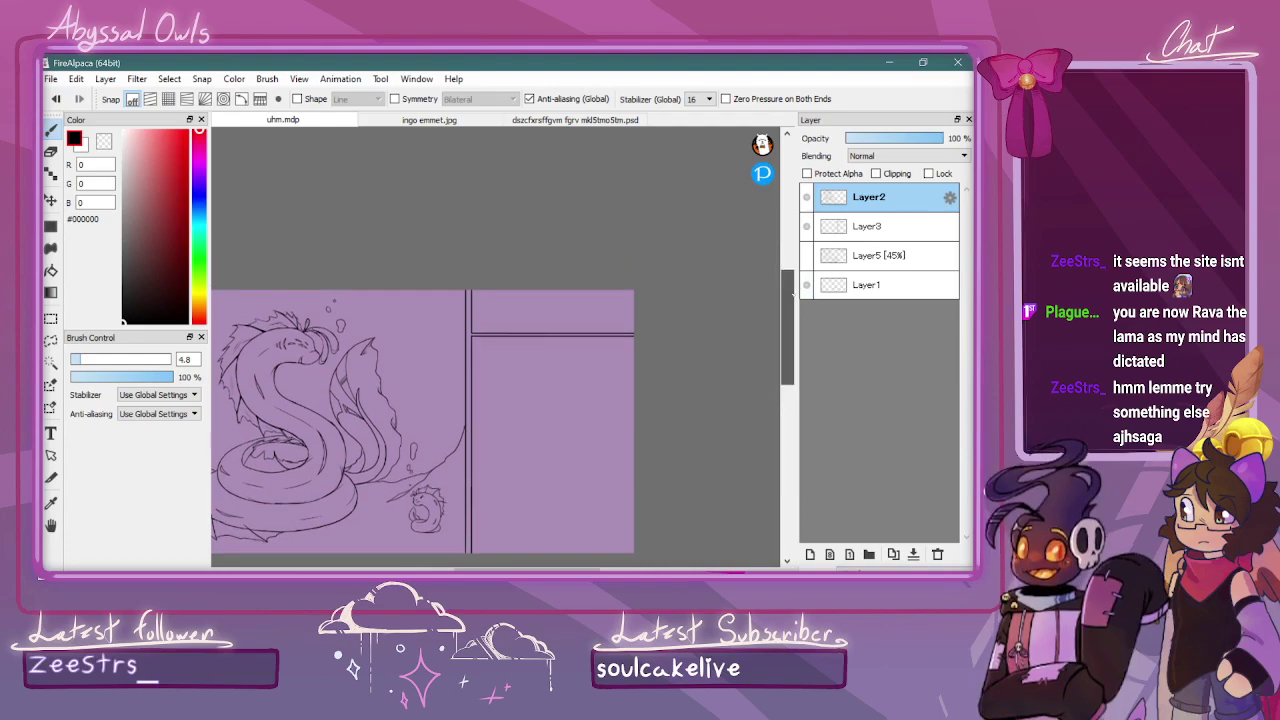
Add a new layer above Layer2 for lettering the small header panel
scroll(497, 270, "up", 2)
scroll(739, 350, "up", 1)
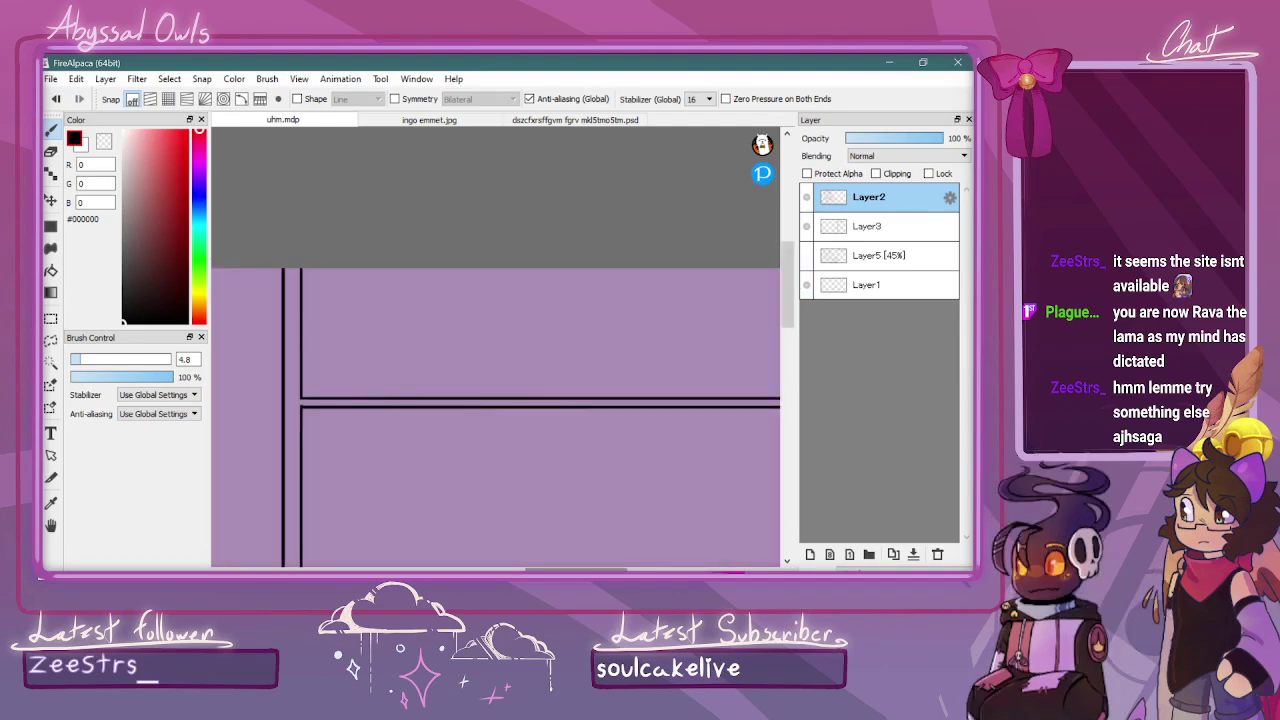
left_click(810, 554)
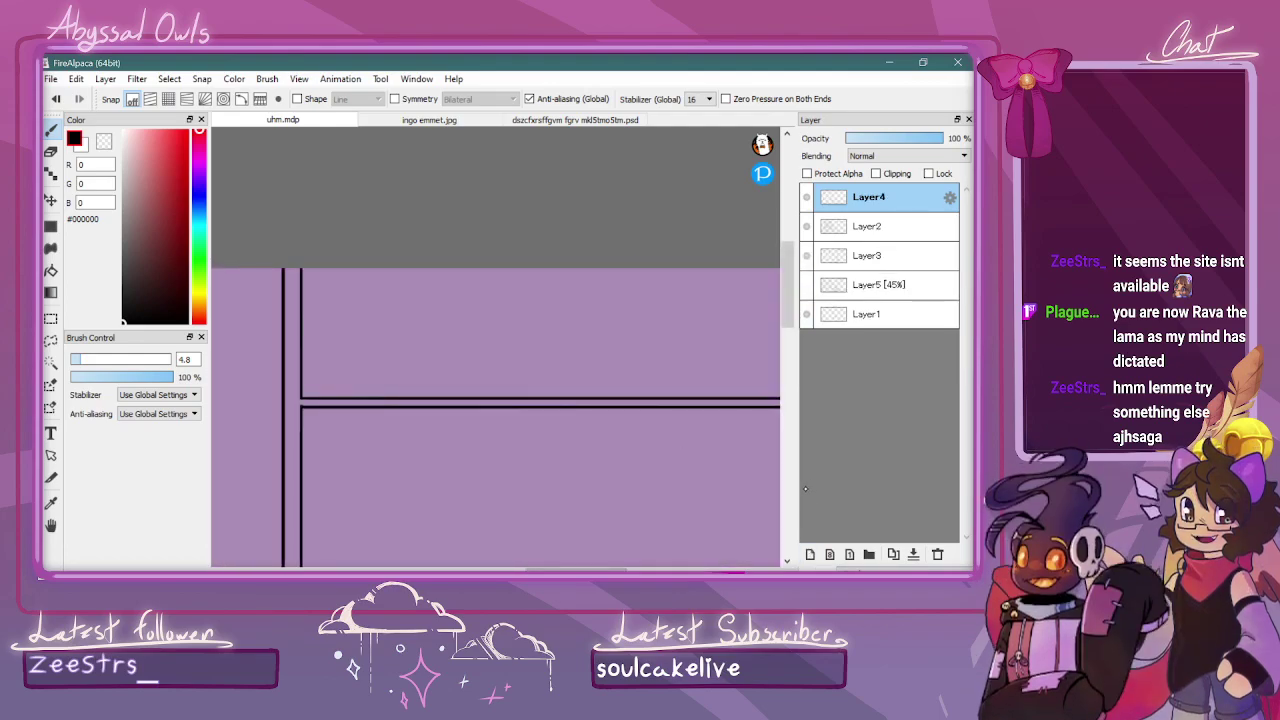
mouse_move(355, 300)
left_mouse_down()
mouse_move(351, 379)
mouse_move(357, 348)
mouse_move(386, 386)
left_mouse_up()
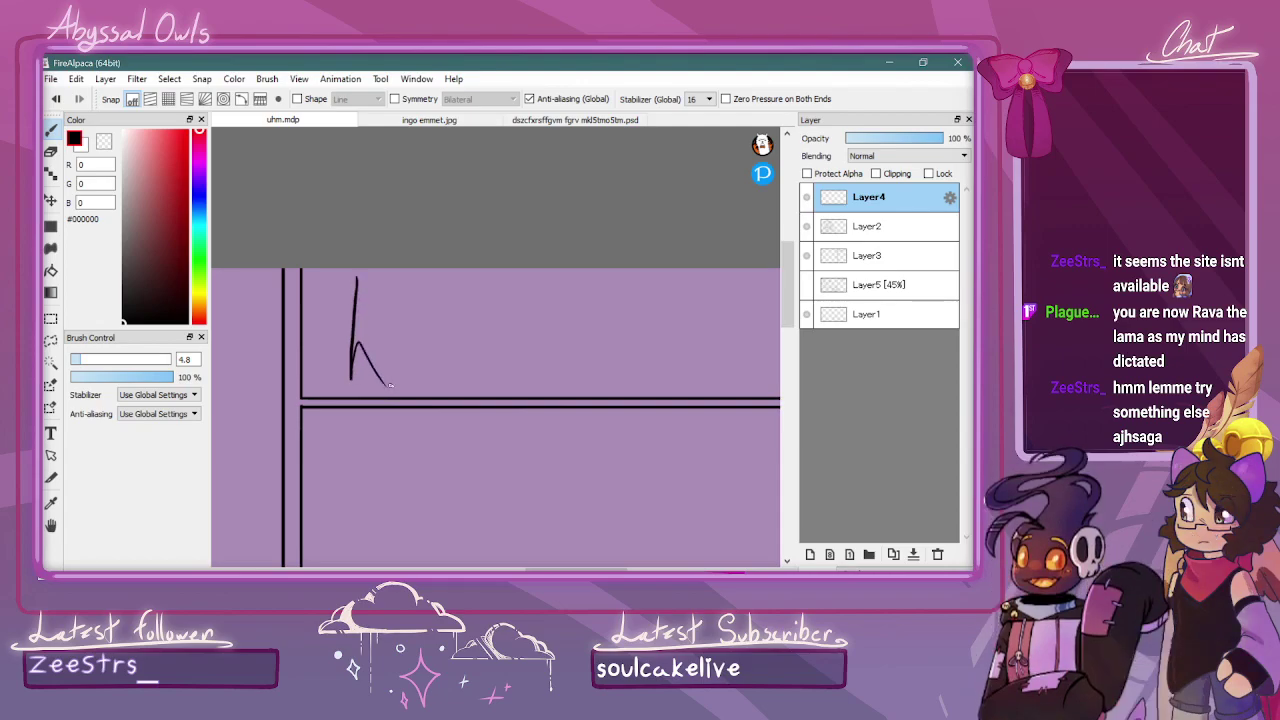
key("ctrl+z")
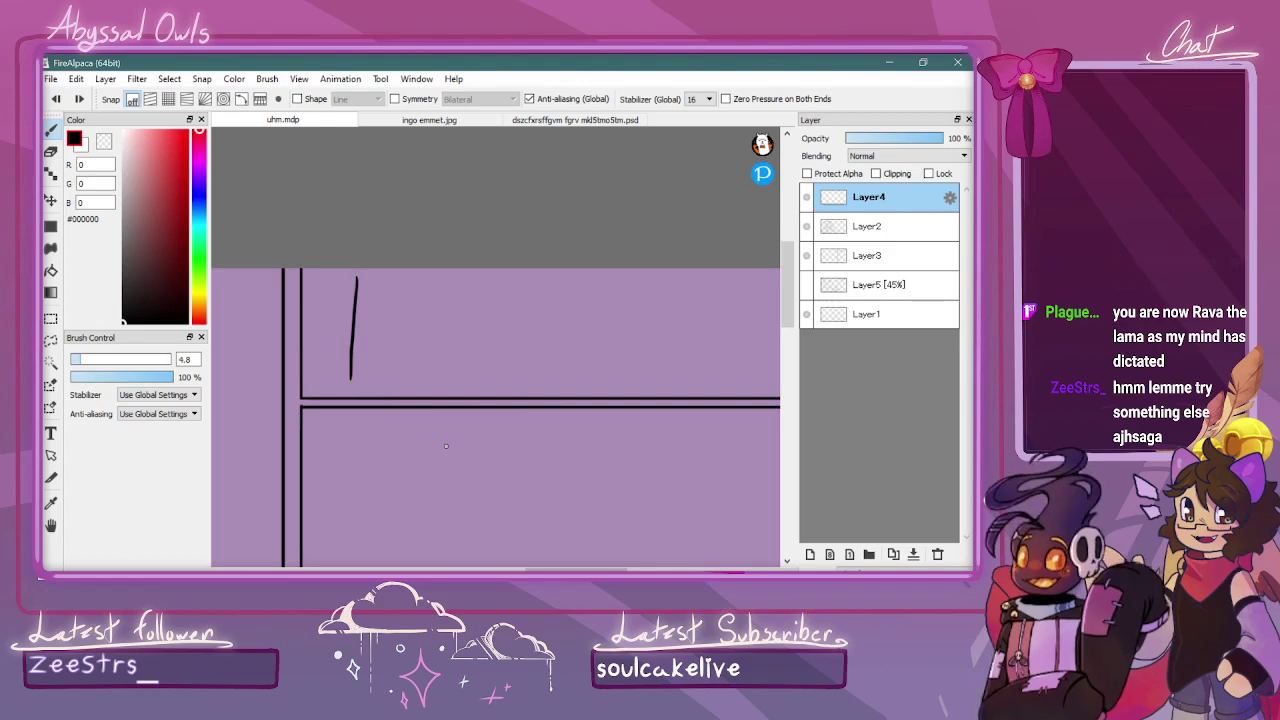
key("ctrl+z")
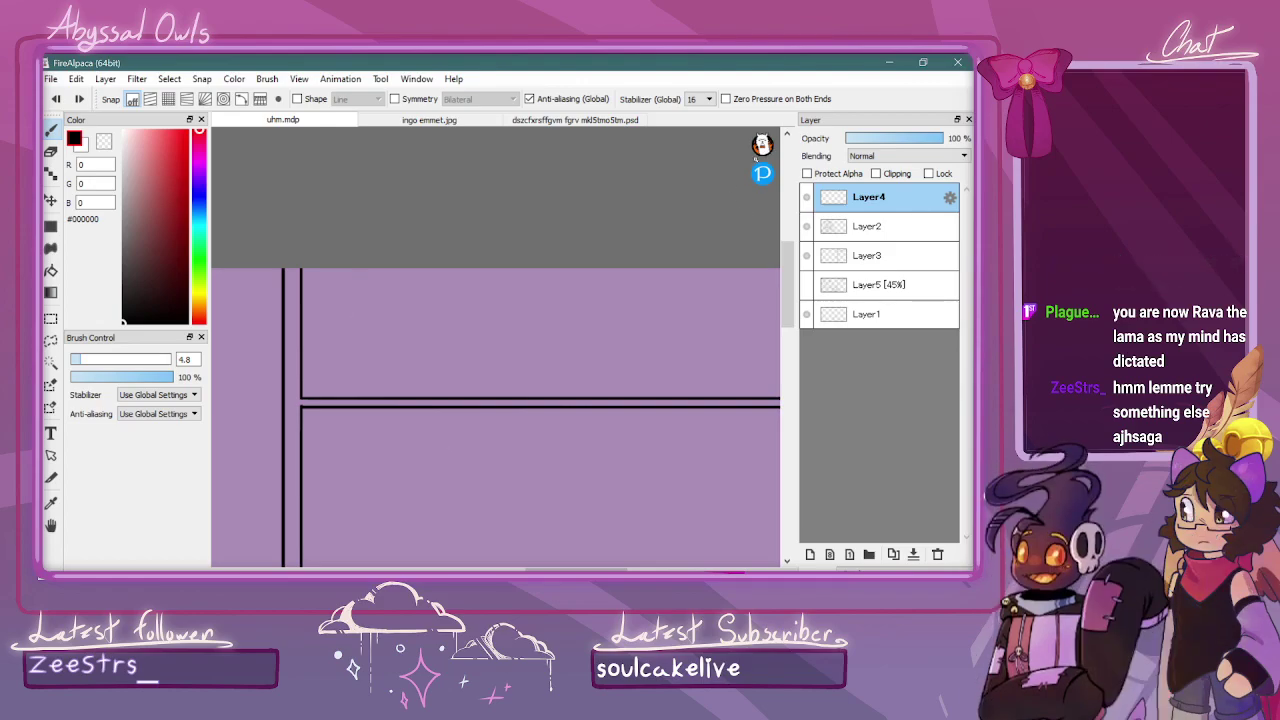
scroll(761, 233, "down", 4)
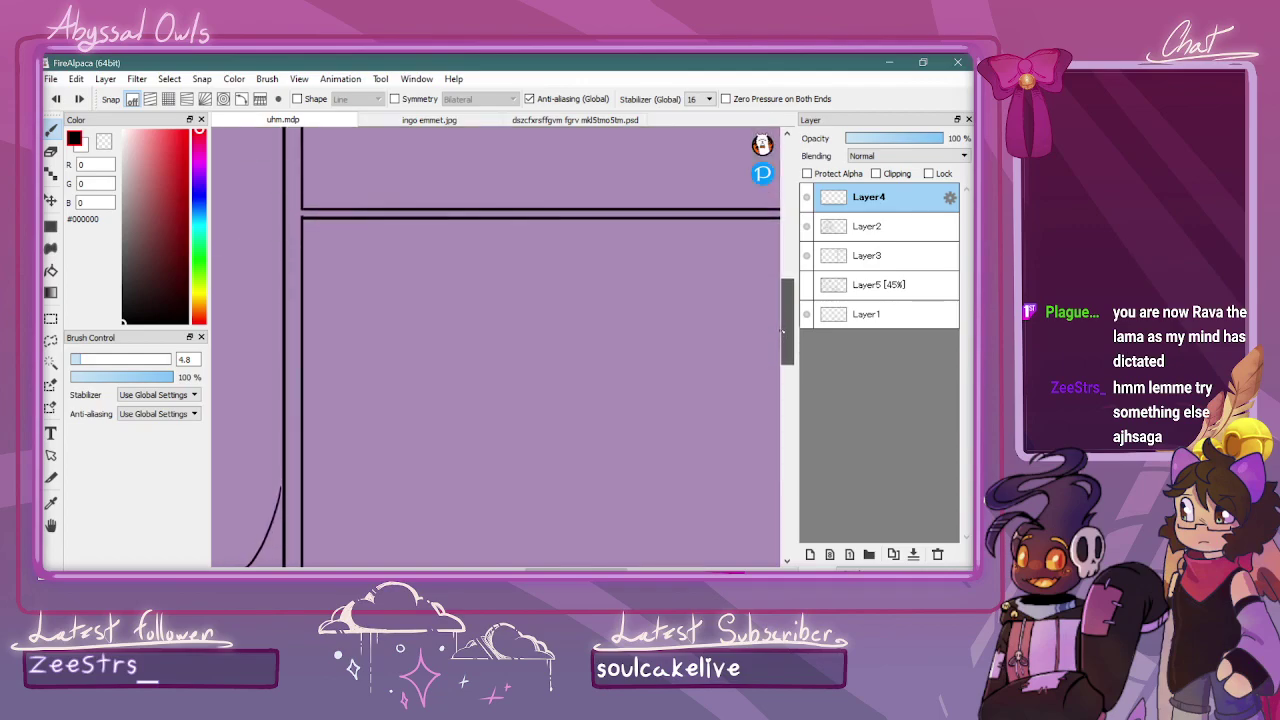
left_click_drag(743, 145, 731, 149)
left_click_drag(743, 145, 717, 168)
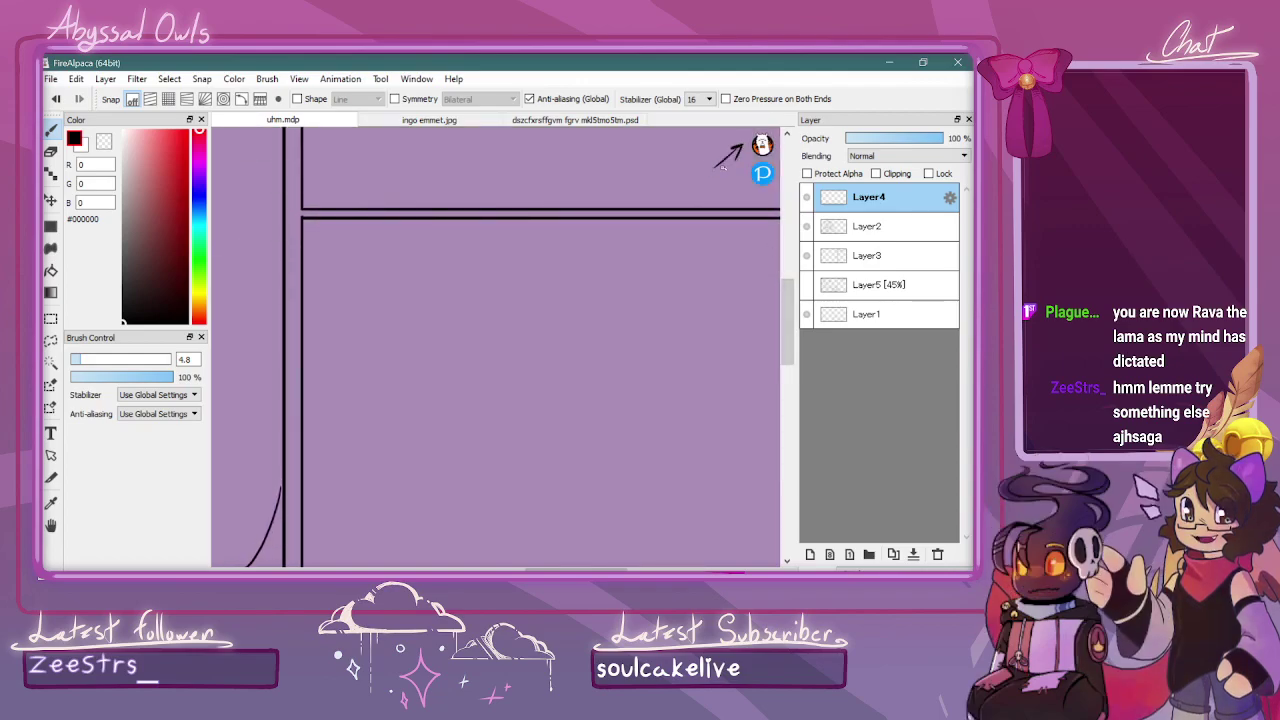
key("ctrl+z")
left_click_drag(789, 328, 789, 305)
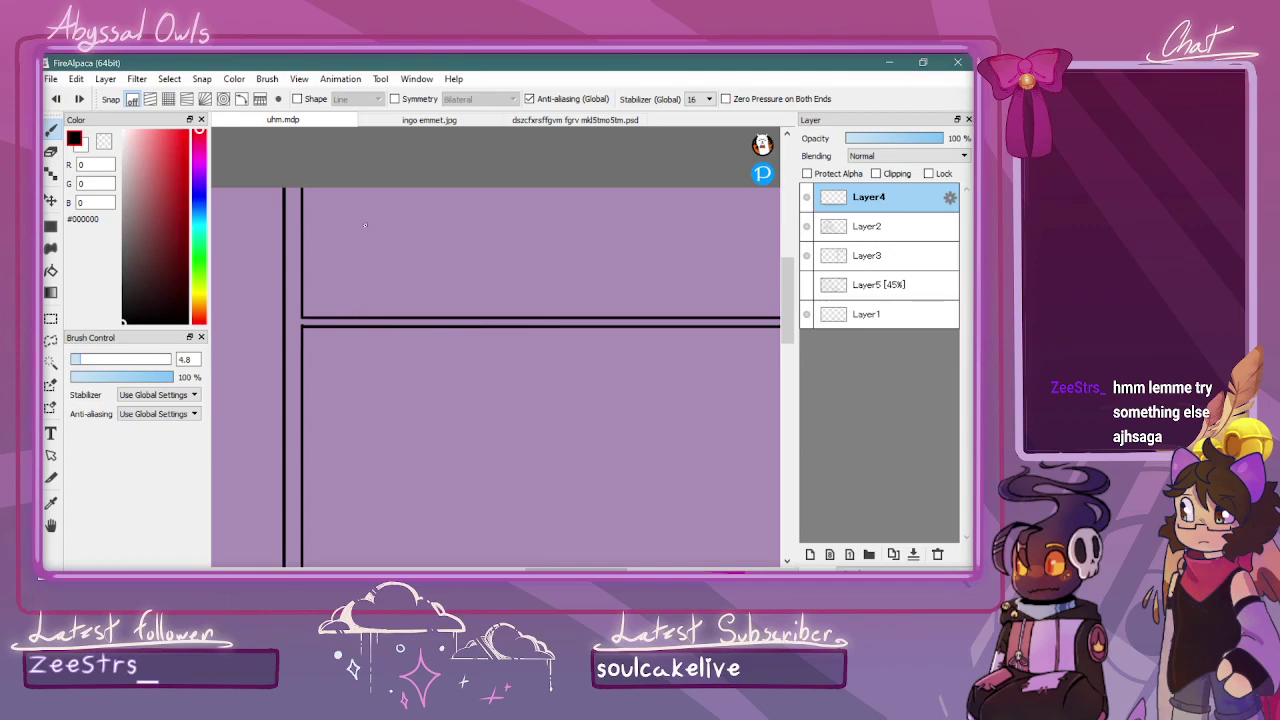
mouse_move(339, 195)
left_mouse_down()
mouse_move(324, 297)
mouse_move(340, 257)
left_mouse_up()
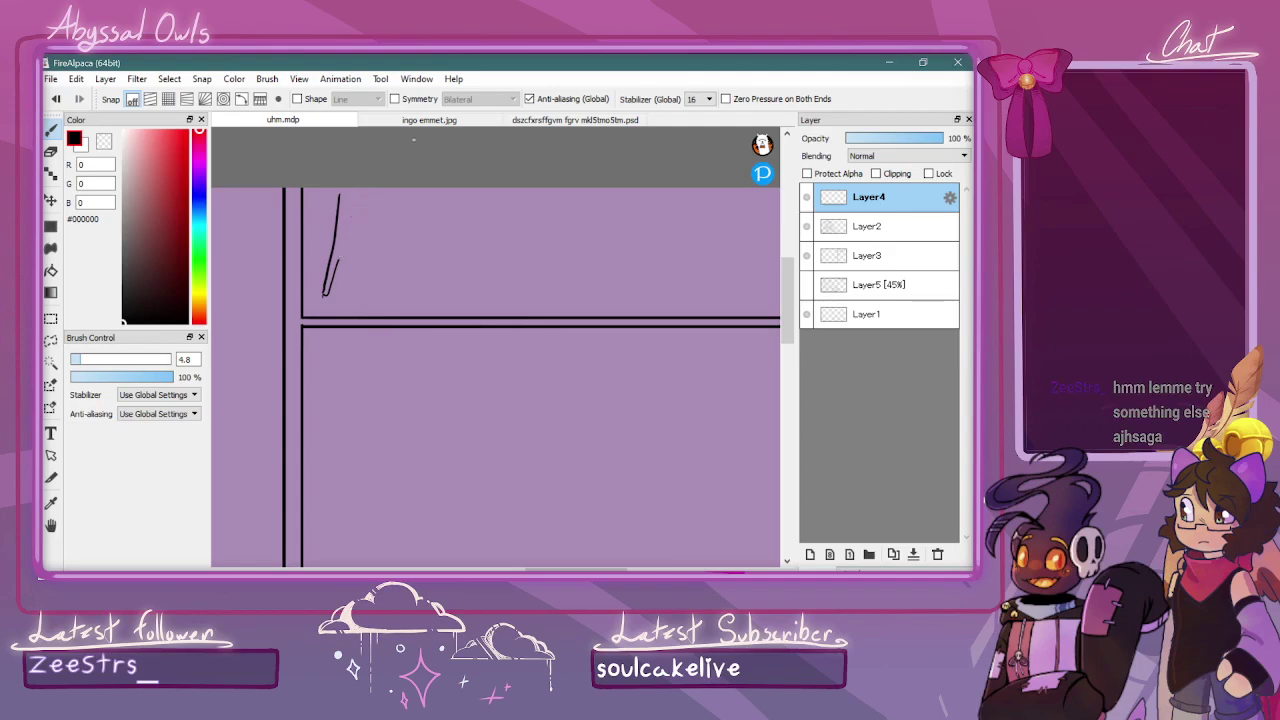
key("ctrl+z")
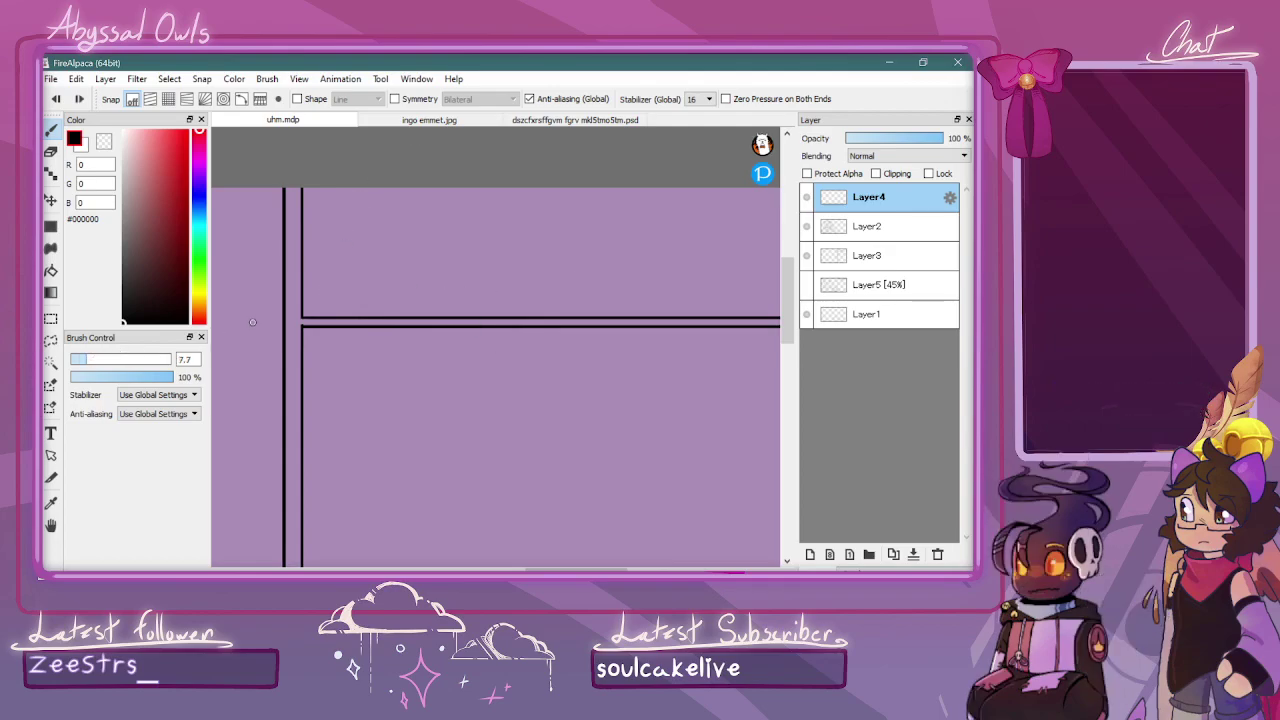
Show the Layer5 sketch and hand-letter "Knetiel" in black on Layer4 in the header panel with the 7.7 brush
left_click(806, 284)
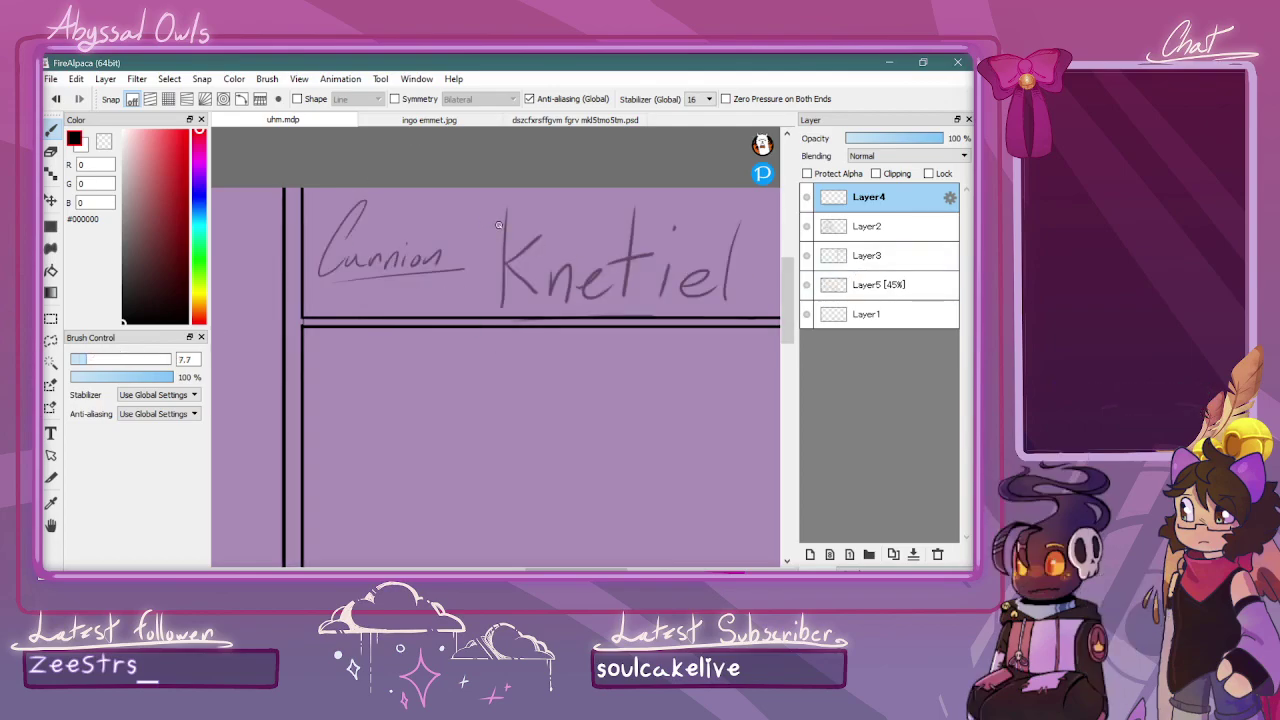
mouse_move(507, 205)
left_mouse_down()
mouse_move(488, 304)
mouse_move(549, 223)
left_mouse_up()
mouse_move(503, 262)
left_mouse_down()
mouse_move(524, 302)
mouse_move(548, 278)
mouse_move(560, 300)
mouse_move(577, 298)
left_mouse_up()
left_click_drag(607, 213, 597, 304)
mouse_move(603, 259)
left_mouse_down()
mouse_move(630, 247)
mouse_move(612, 301)
mouse_move(627, 237)
left_mouse_up()
mouse_move(629, 289)
left_mouse_down()
mouse_move(652, 276)
mouse_move(665, 285)
left_mouse_up()
left_click_drag(686, 220, 668, 294)
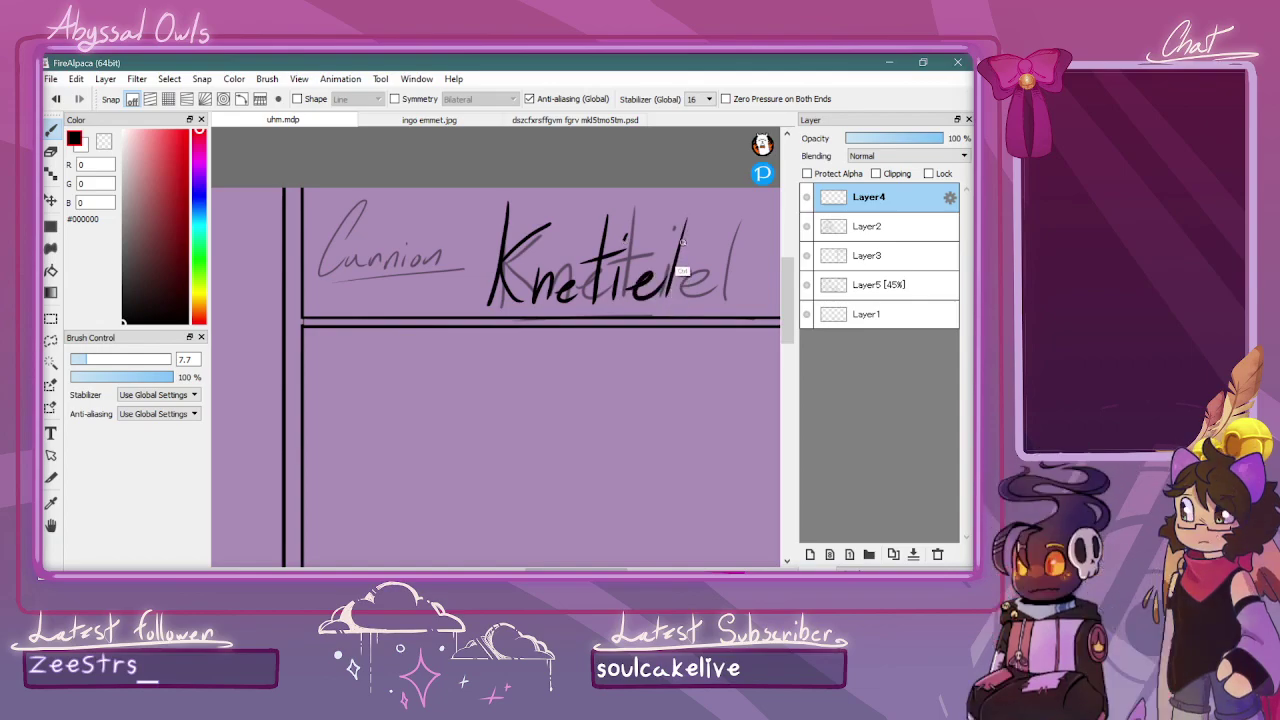
key("ctrl+z")
left_click_drag(686, 218, 668, 298)
key("ctrl+z")
left_click_drag(688, 216, 668, 298)
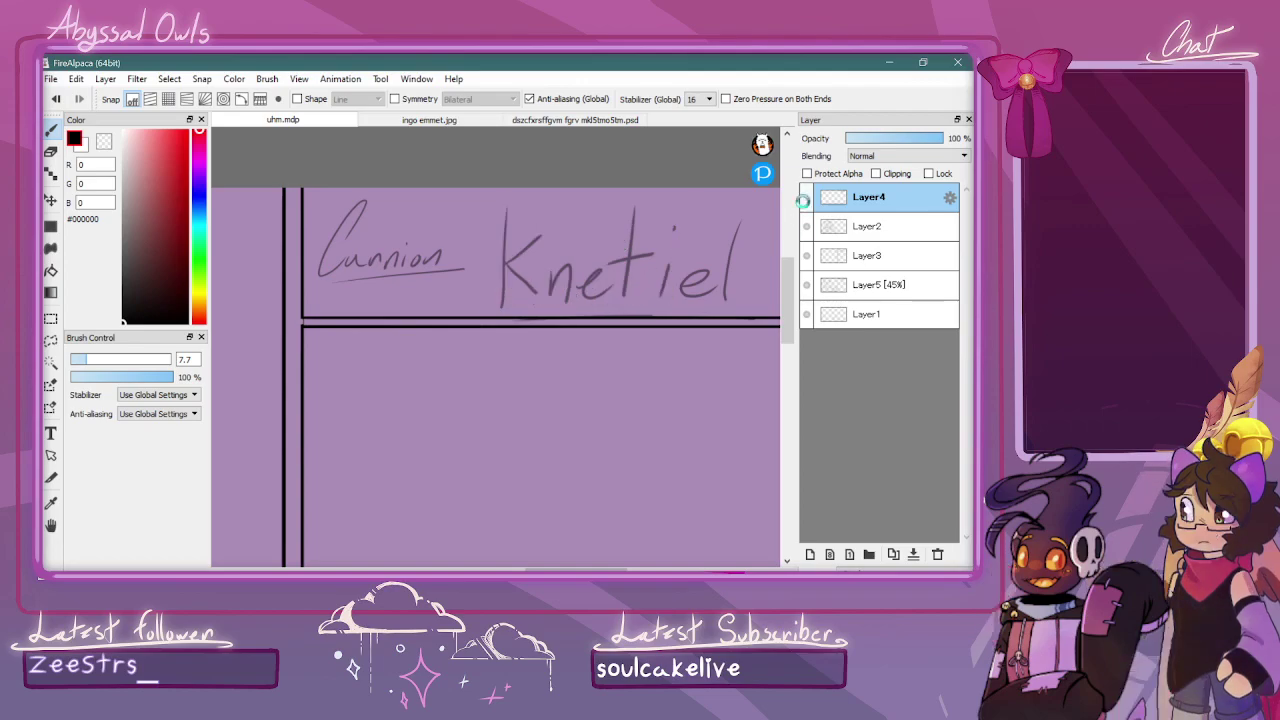
Move the inked "Knetiel" lettering to the right toward the end of its sketch
left_click(51, 201)
mouse_move(691, 254)
left_mouse_down()
mouse_move(718, 262)
mouse_move(723, 251)
mouse_move(706, 254)
left_mouse_up()
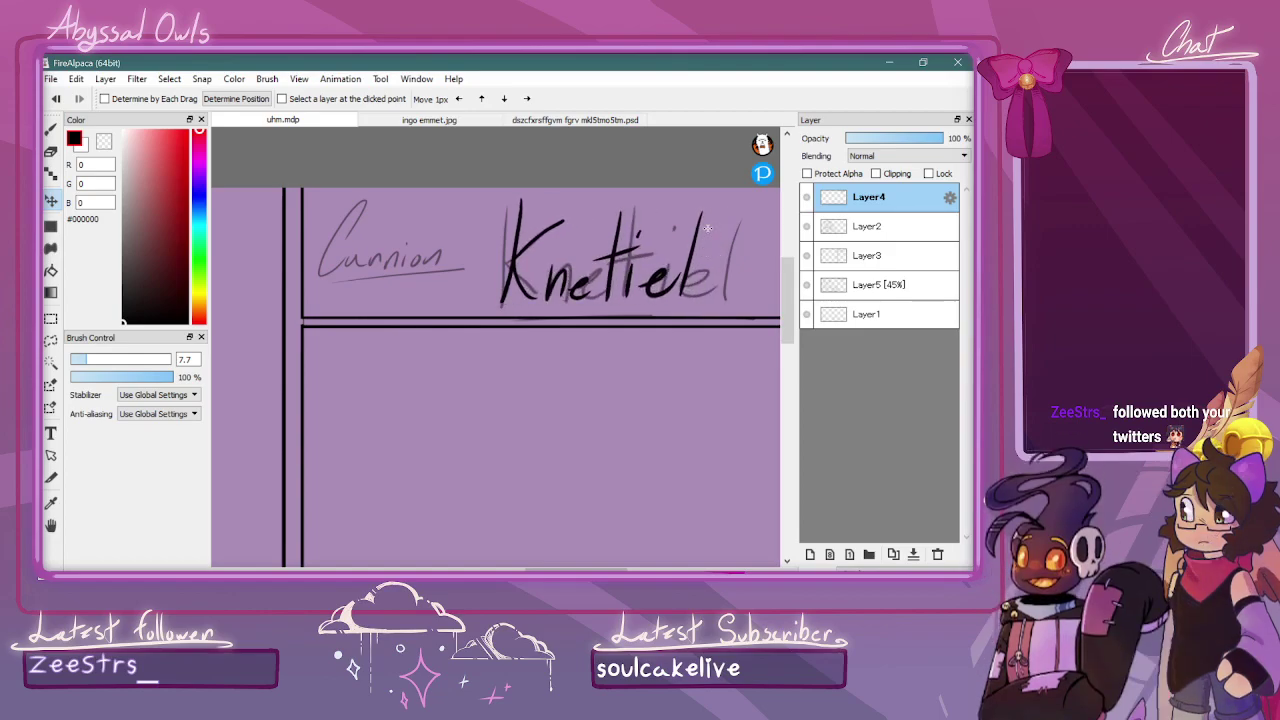
left_click_drag(723, 277, 746, 278)
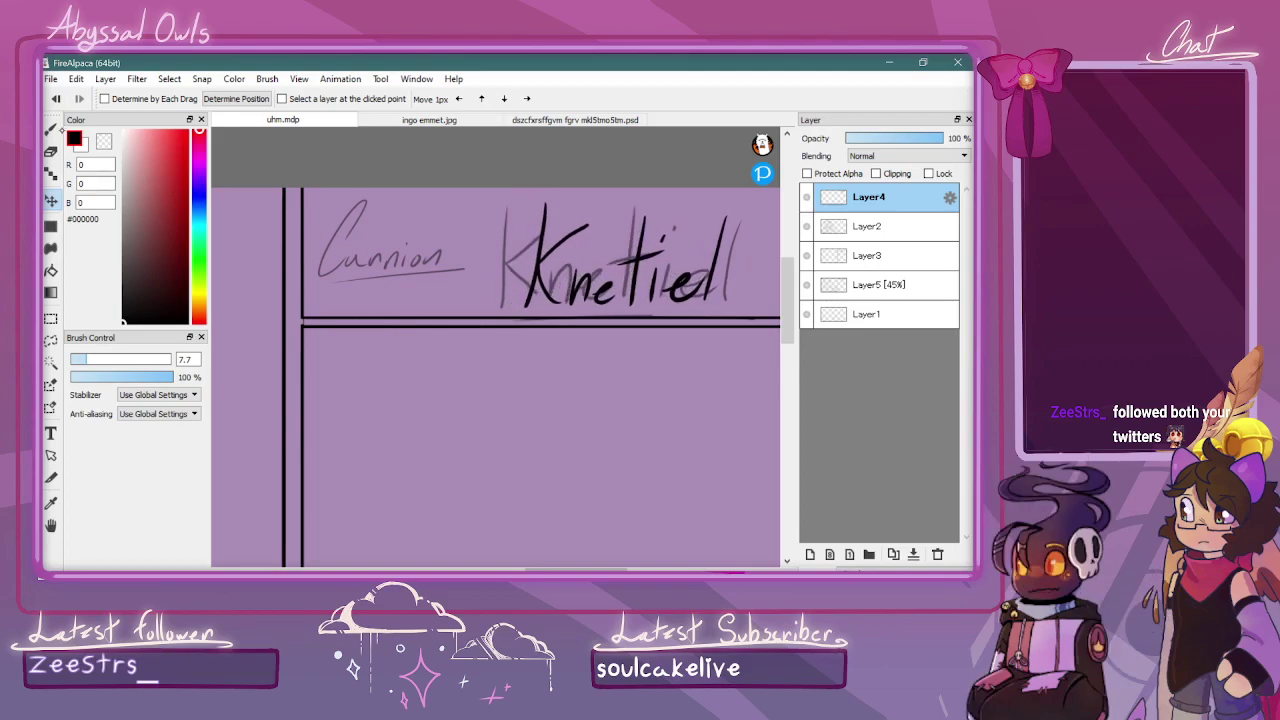
Hand-letter "Cannion" in black over its sketch with the brush and underline it
key("b")
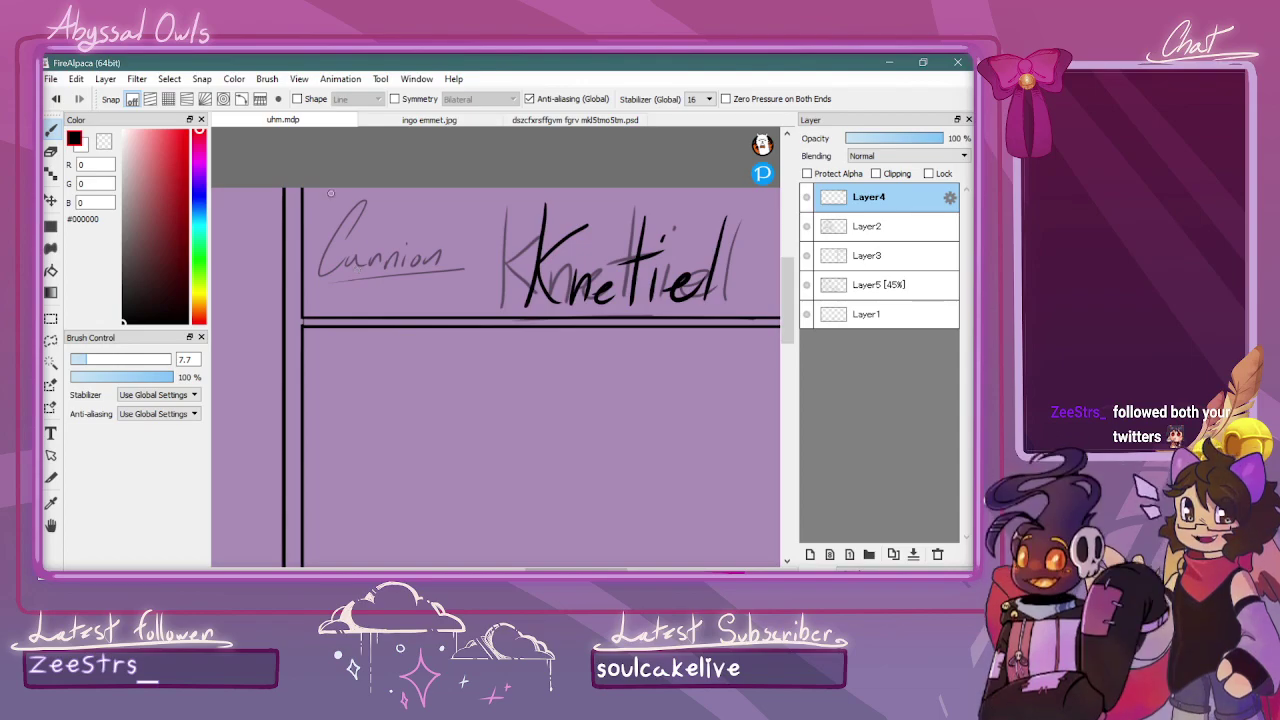
mouse_move(341, 262)
left_mouse_down()
mouse_move(365, 218)
mouse_move(320, 290)
mouse_move(352, 254)
left_mouse_up()
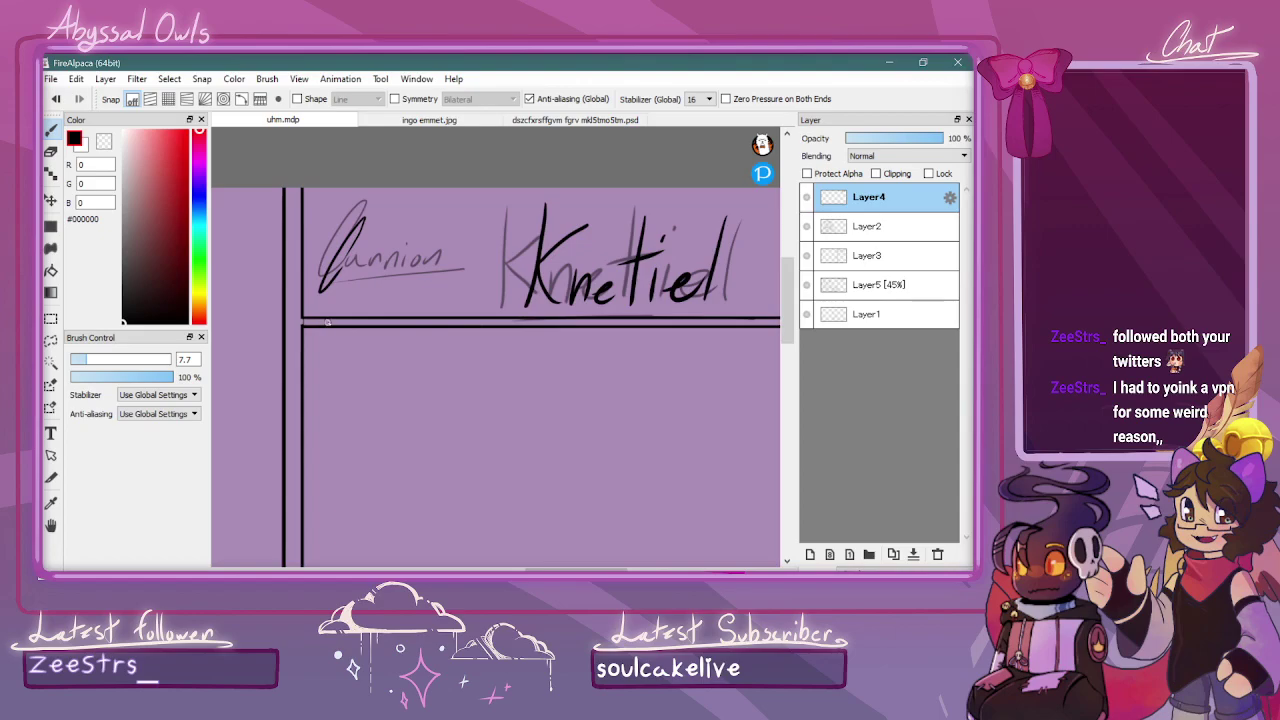
mouse_move(350, 268)
left_mouse_down()
mouse_move(367, 283)
mouse_move(423, 282)
left_mouse_up()
left_click_drag(312, 298, 473, 279)
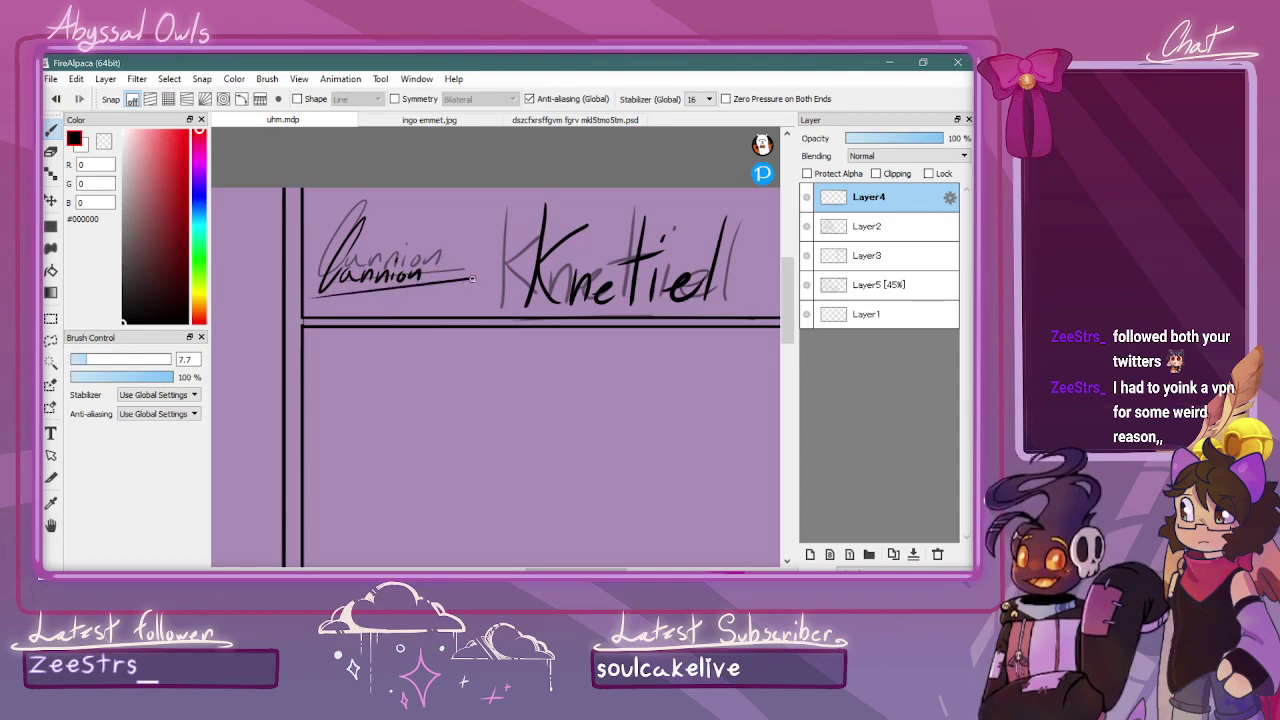
Lasso the inked "Cannion" lettering and move it right, closer to "Knetiel"
left_click(51, 340)
mouse_move(320, 268)
left_mouse_down()
mouse_move(310, 300)
mouse_move(490, 288)
mouse_move(420, 200)
mouse_move(325, 250)
left_mouse_up()
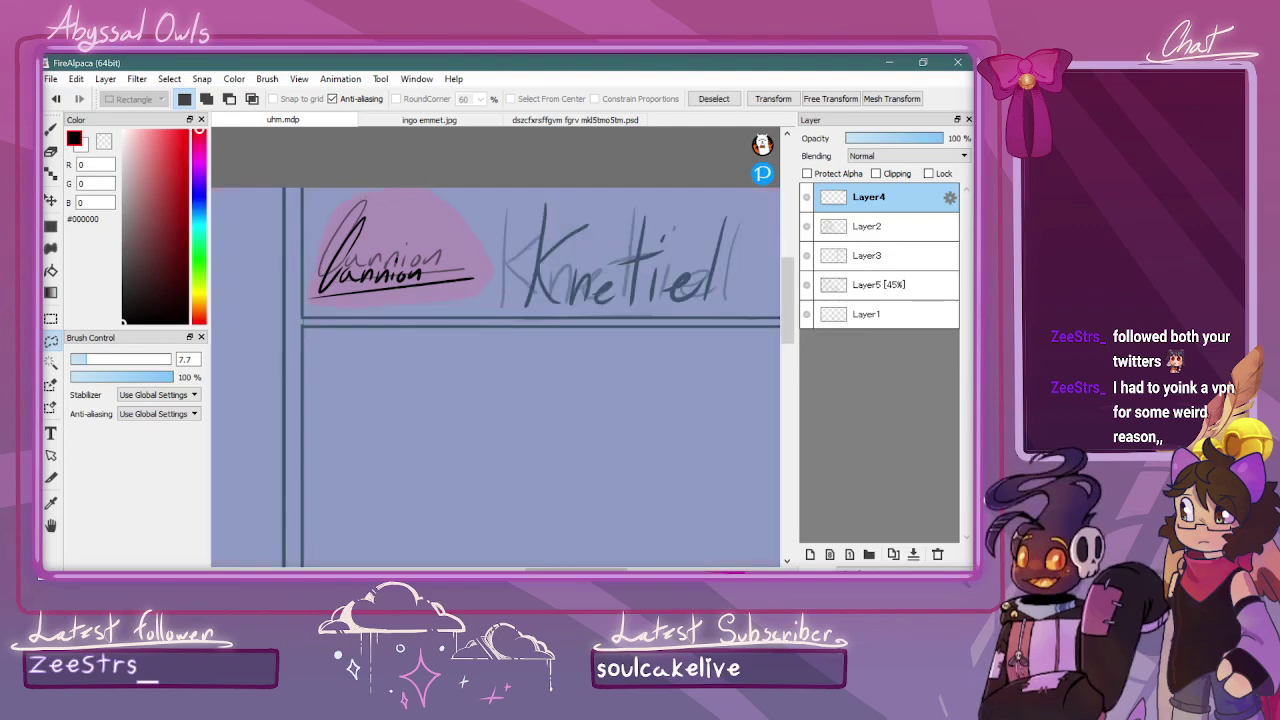
left_click(51, 200)
left_click_drag(473, 258, 506, 262)
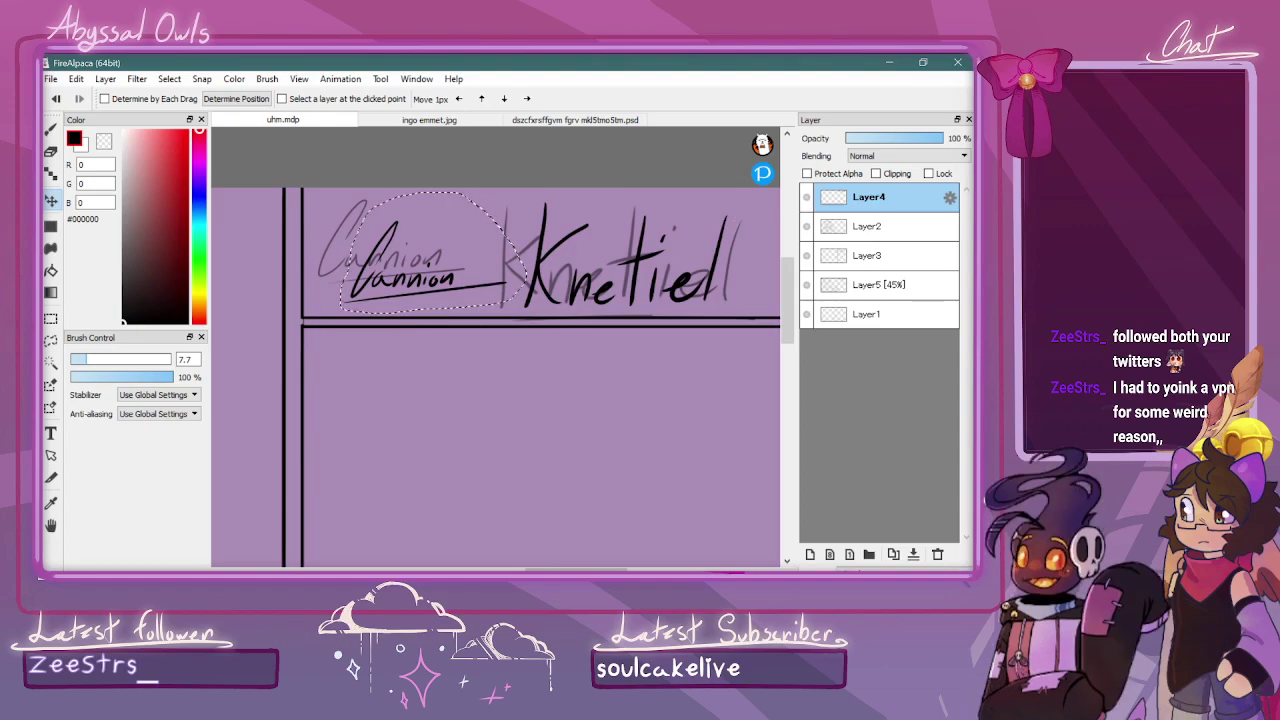
Lasso both inked words together and shift them slightly right within the header panel
left_click(51, 341)
mouse_move(414, 168)
left_mouse_down()
mouse_move(341, 248)
mouse_move(328, 296)
mouse_move(373, 314)
mouse_move(459, 304)
left_mouse_up()
mouse_move(540, 316)
left_mouse_down()
mouse_move(743, 308)
mouse_move(748, 227)
mouse_move(496, 184)
left_mouse_up()
scroll(489, 353, "down", 2)
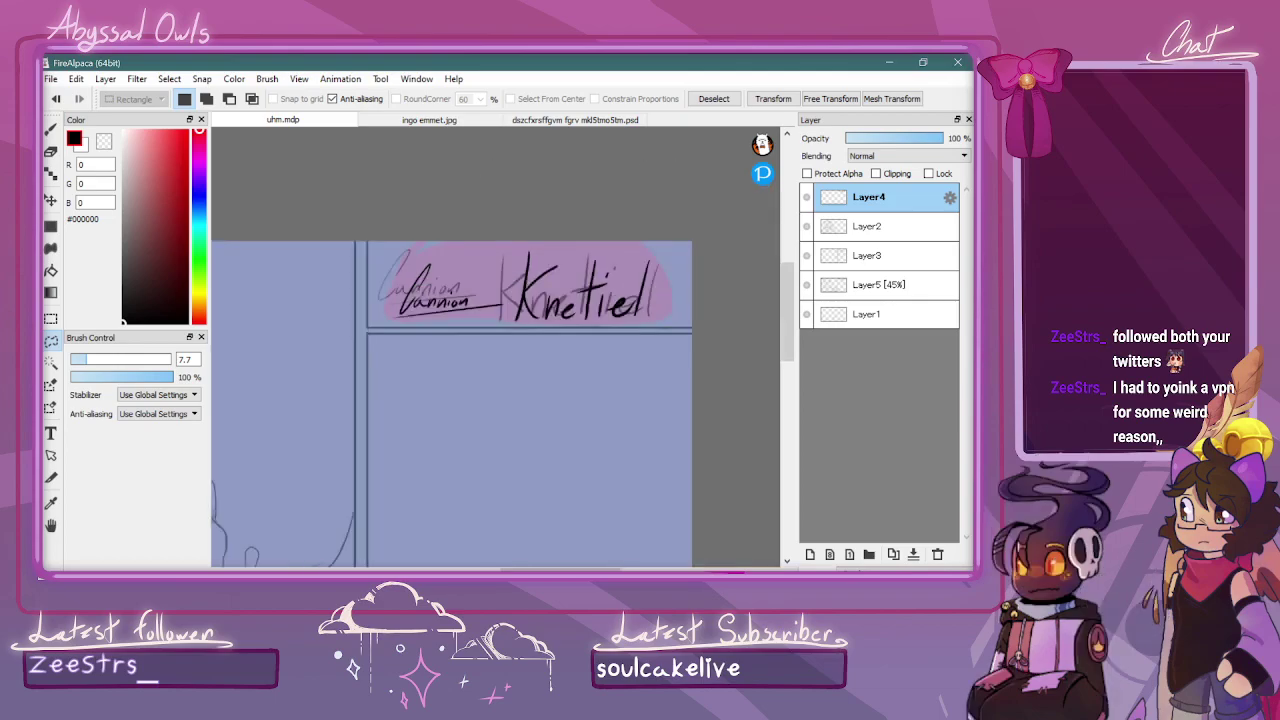
key("v")
left_click_drag(594, 265, 606, 262)
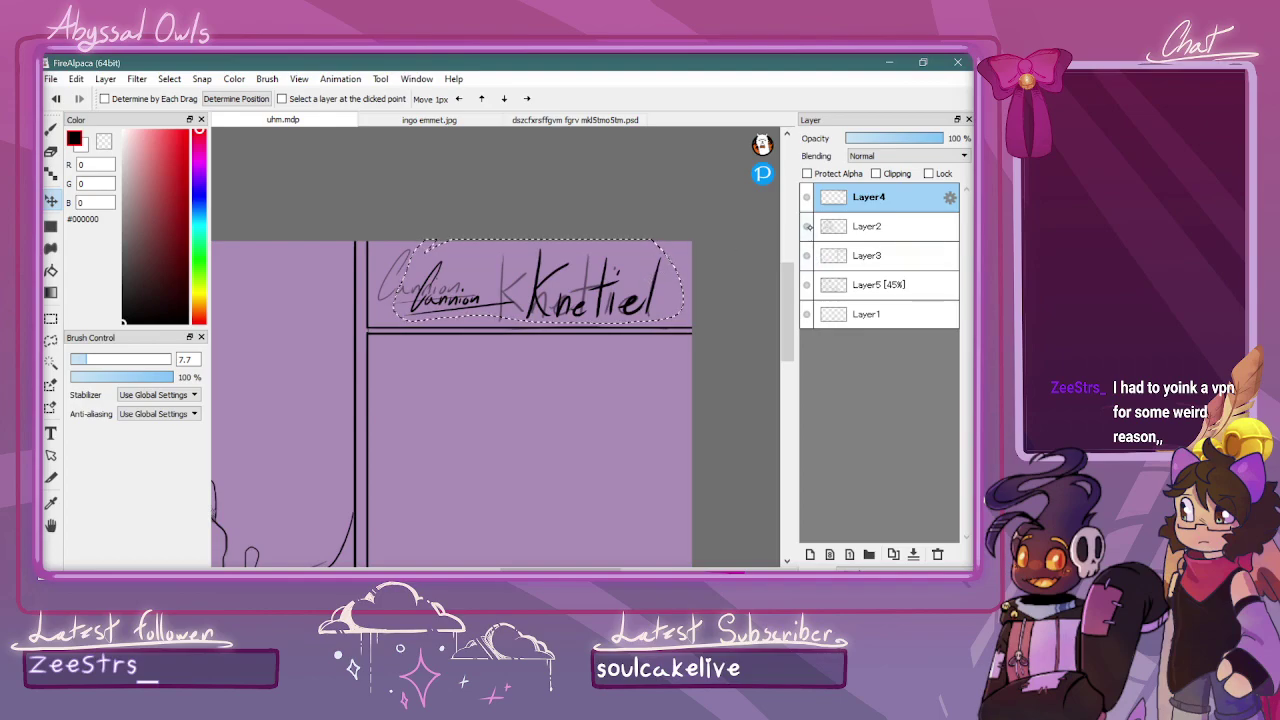
Clear the selection and hide the Layer5 sketch, keeping the Layer2 line art shown
left_click(806, 226)
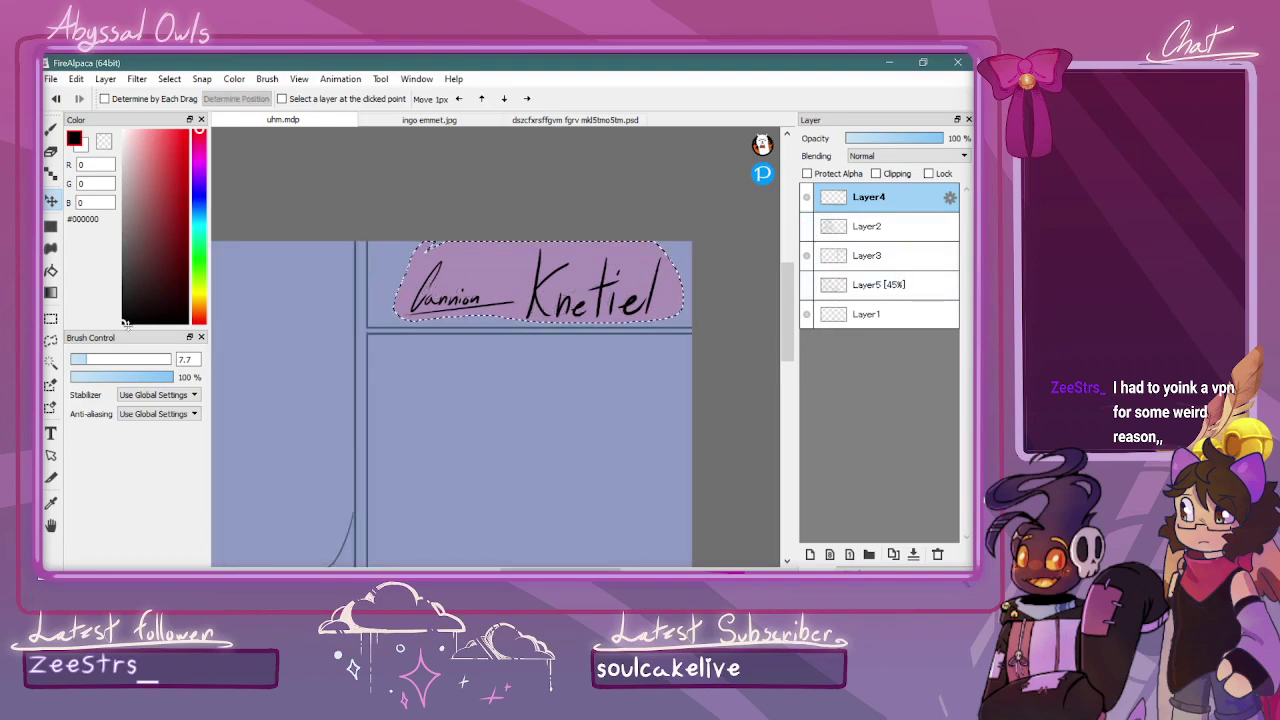
key("m")
key("ctrl+d")
scroll(690, 267, "down", 1)
key("ctrl+Down")
key("ctrl+Down")
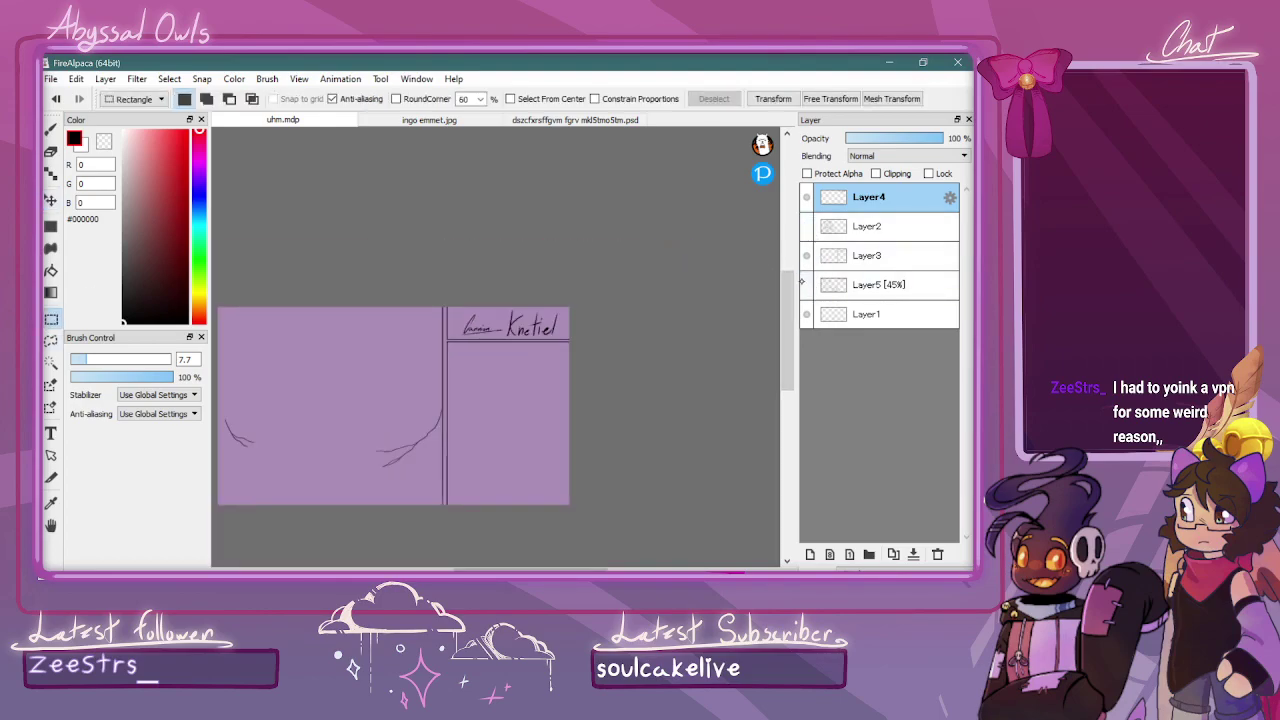
left_click(806, 226)
key("ctrl+Up")
key("ctrl+Up")
key("ctrl+Up")
key("ctrl+plus")
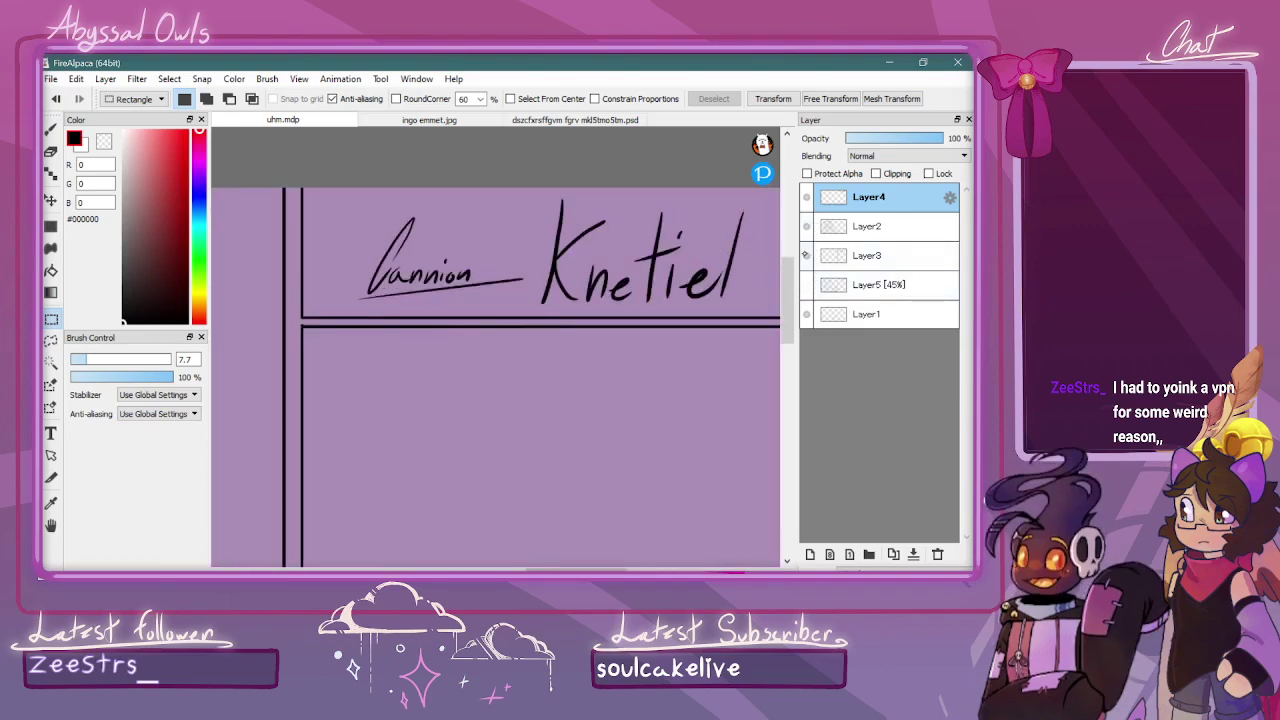
Draw a long black brush underline beneath "Knetiel" in the header panel
left_click(50, 129)
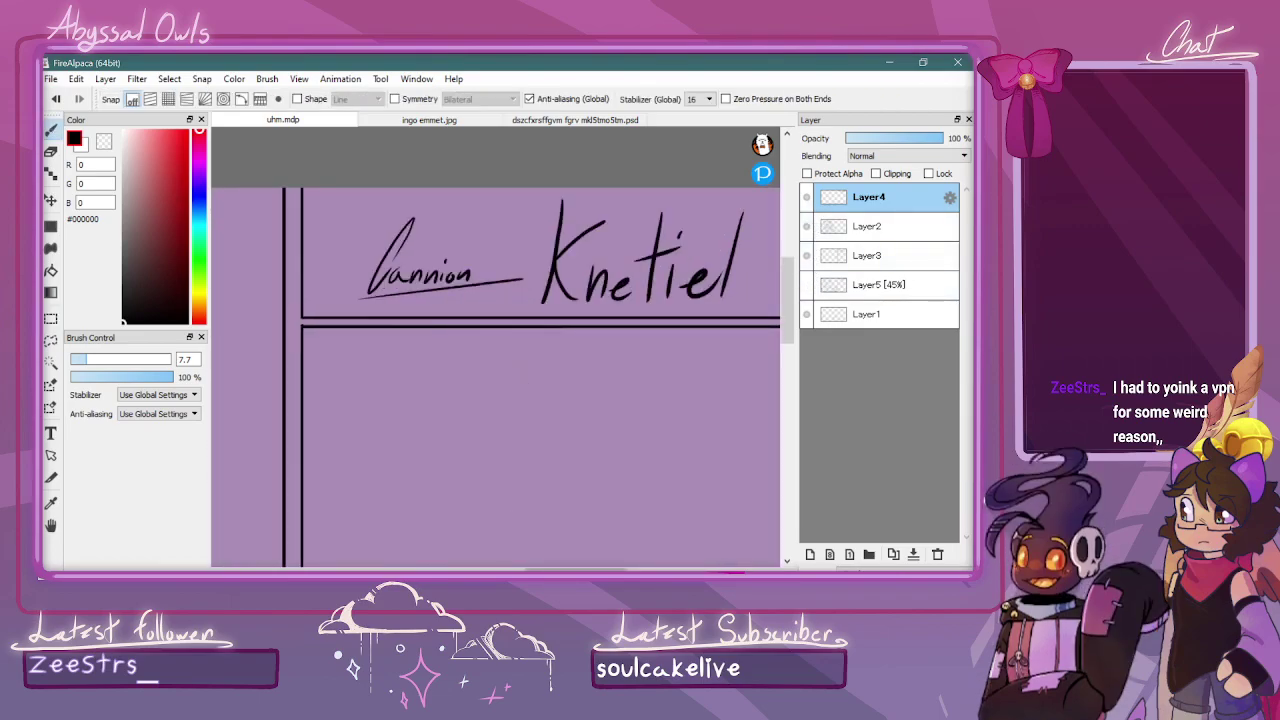
left_click_drag(577, 569, 593, 569)
left_click_drag(430, 309, 686, 296)
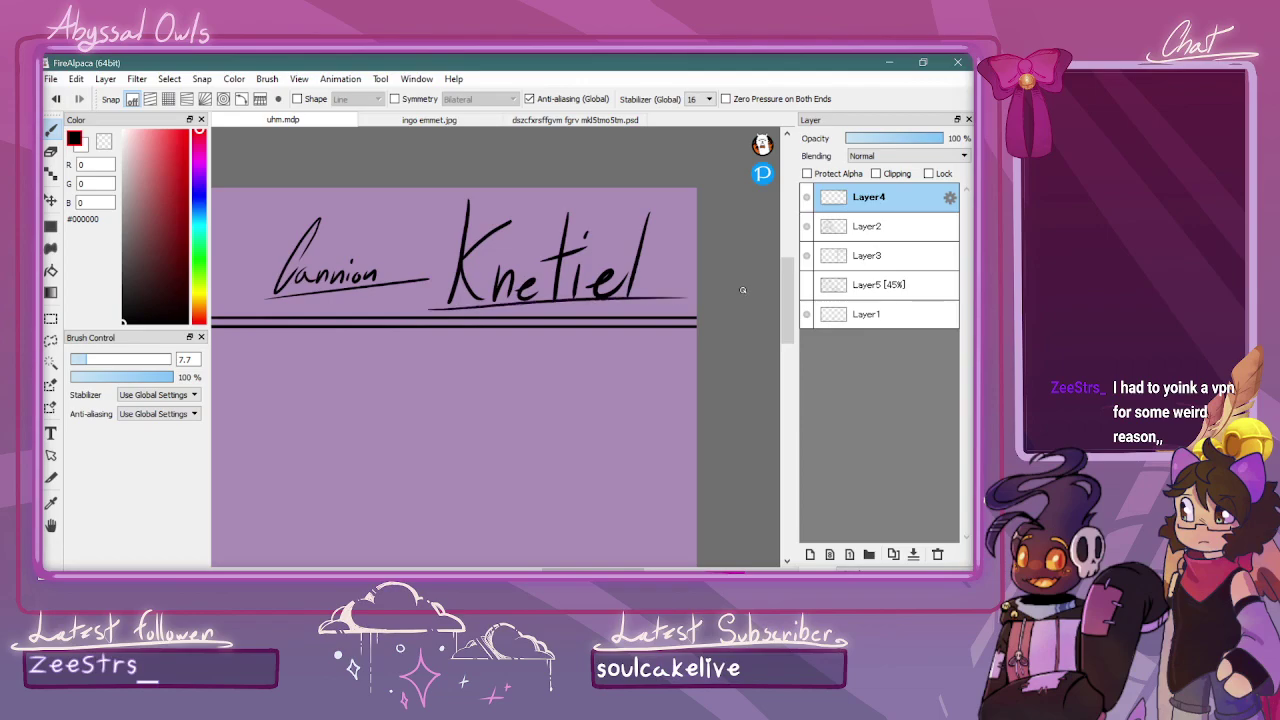
Redraw the underline beneath "Knetiel" slightly shorter and shift the whole inked title slightly up and left in the header panel
key("ctrl+z")
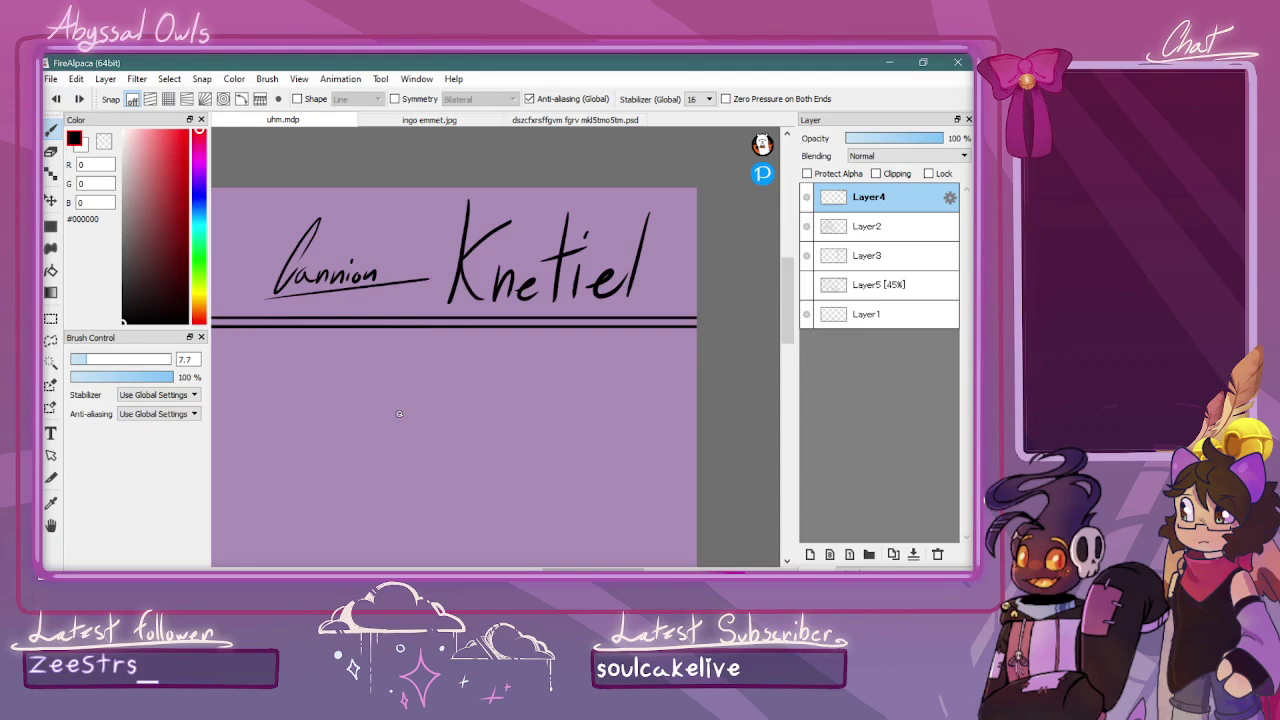
left_click_drag(428, 314, 665, 302)
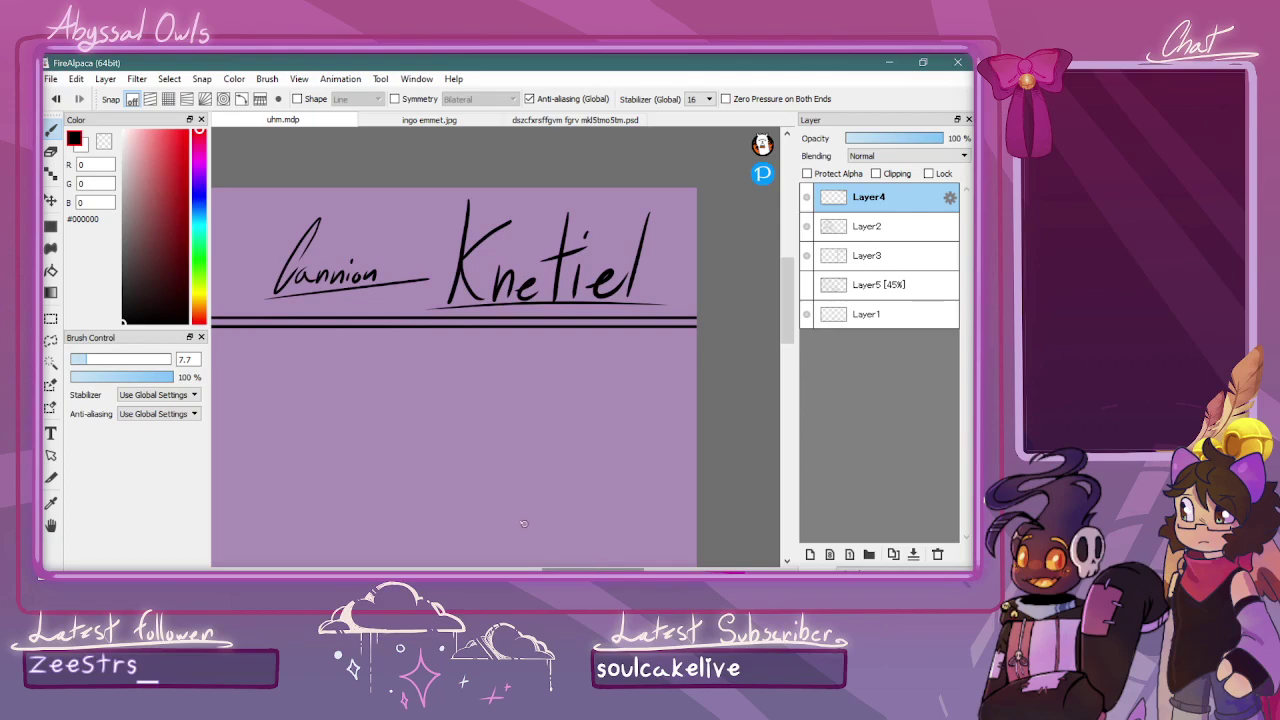
key("v")
key("ctrl+minus")
left_click_drag(634, 248, 627, 242)
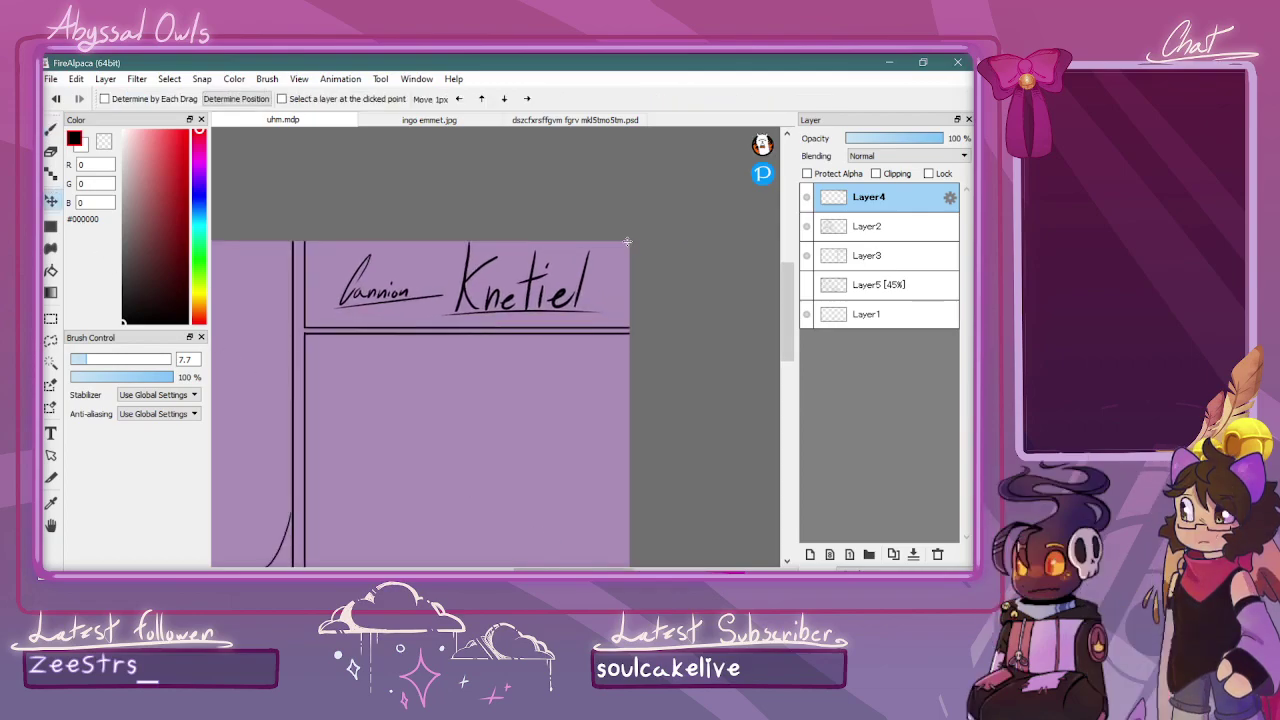
scroll(627, 241, "down", 1)
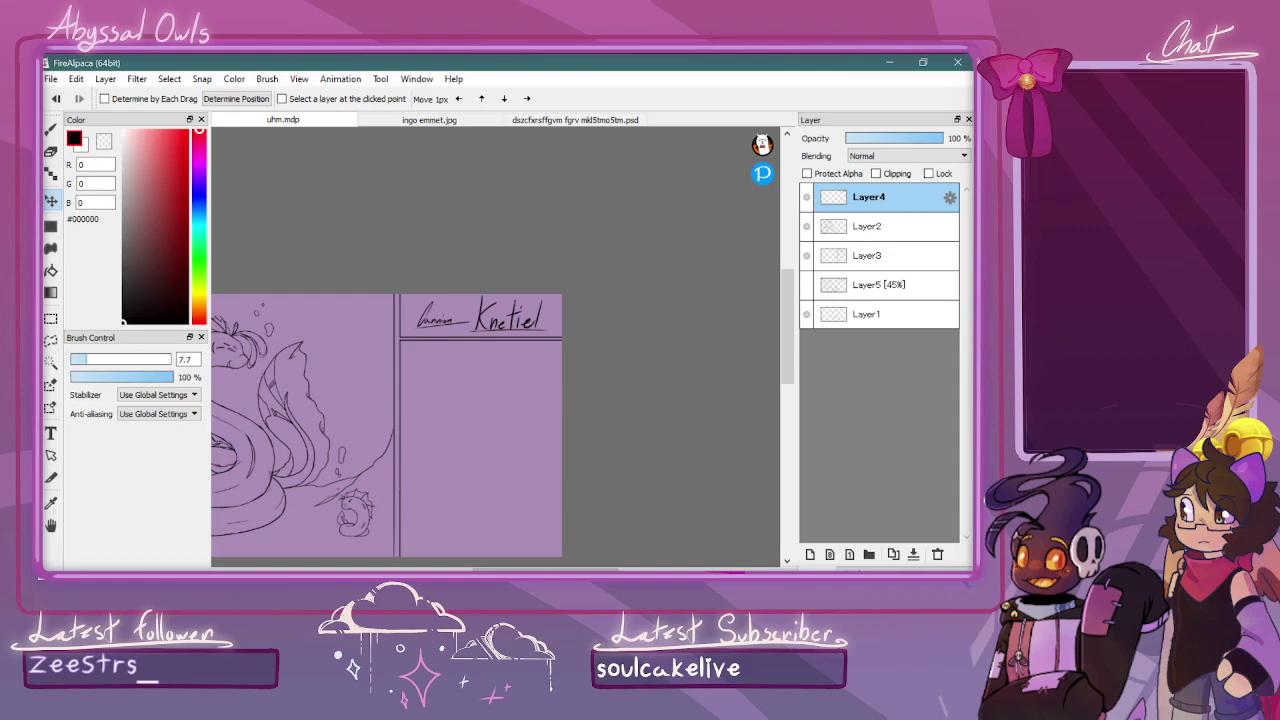
Thicken the strokes of the letter K in "Knetiel" with the black brush
scroll(728, 238, "up", 1)
key("b")
scroll(728, 238, "up", 2)
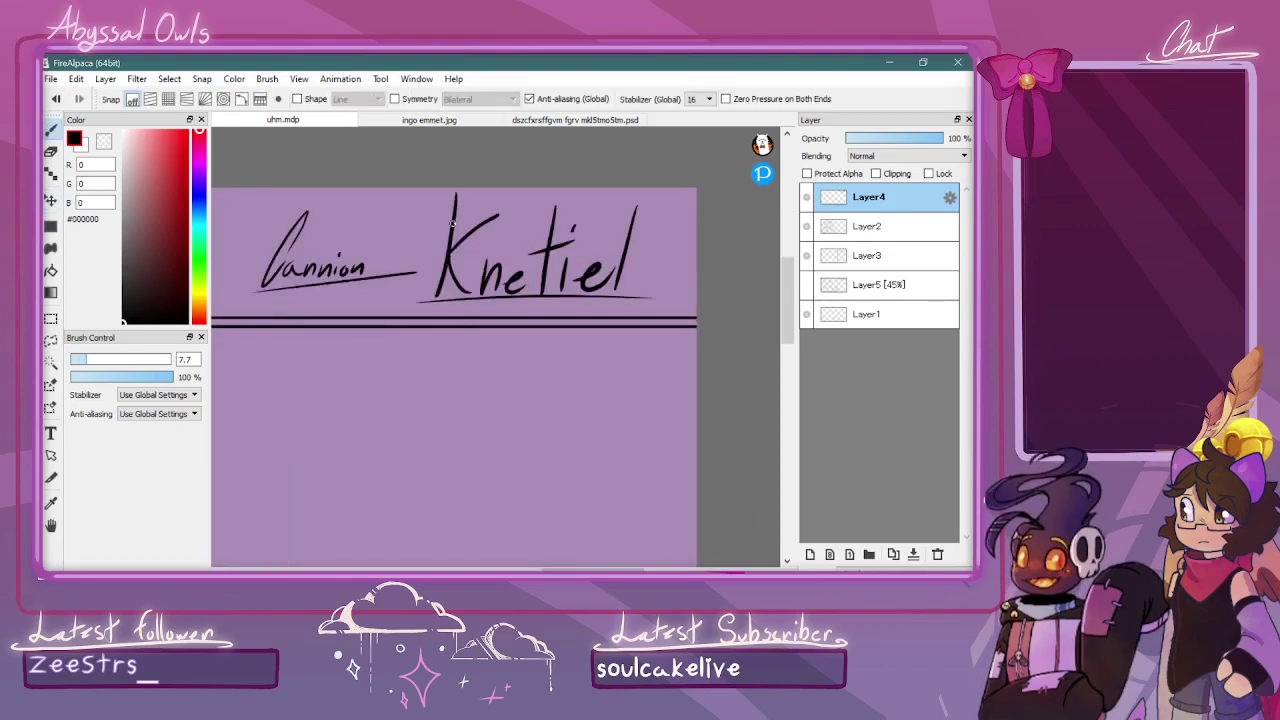
left_click_drag(455, 196, 454, 218)
mouse_move(446, 262)
left_mouse_down()
mouse_move(435, 292)
mouse_move(470, 235)
mouse_move(499, 217)
left_mouse_up()
left_click_drag(450, 268, 468, 293)
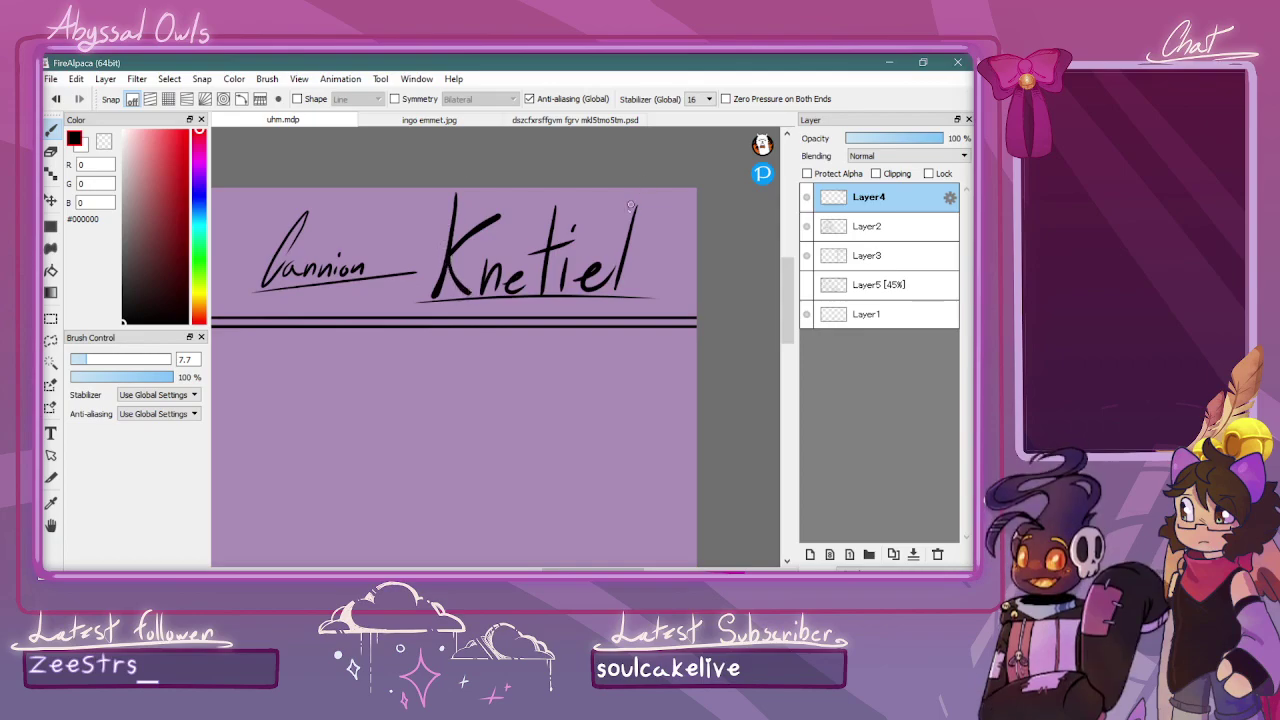
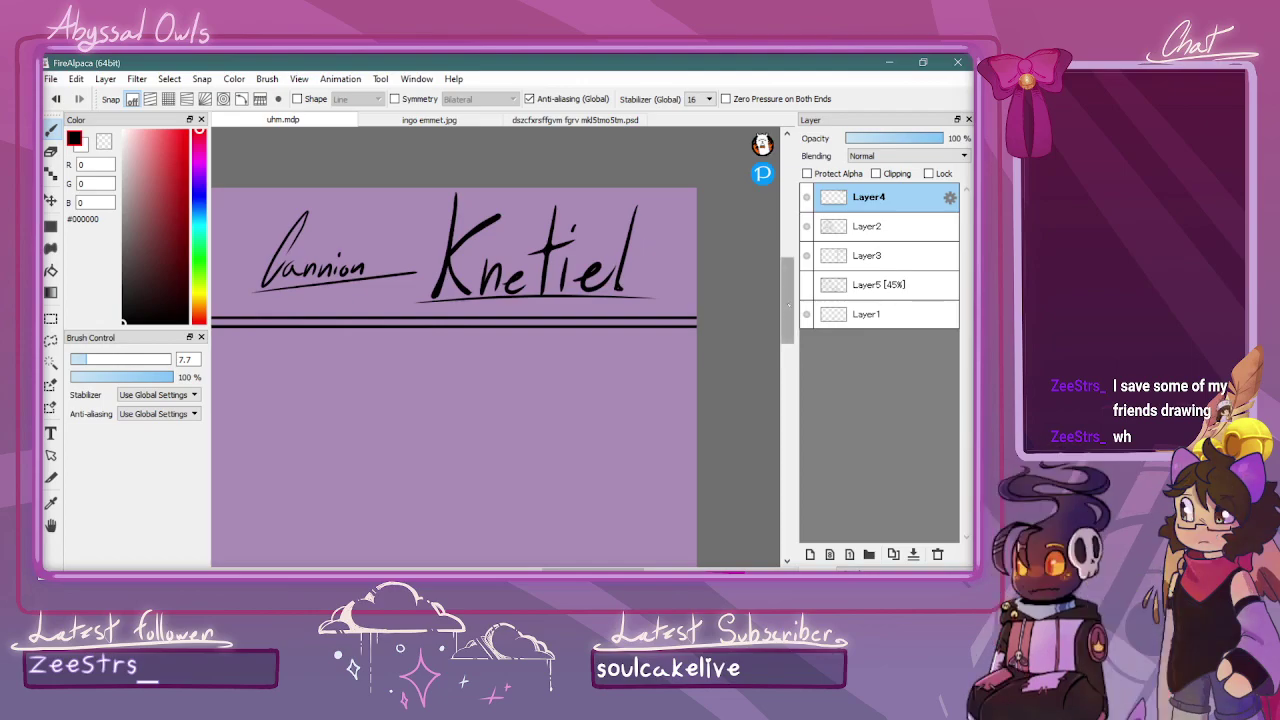
Doodle a small Kirby figure with the handwritten word "Arson" above it in the empty side panel
scroll(771, 320, "down", 5)
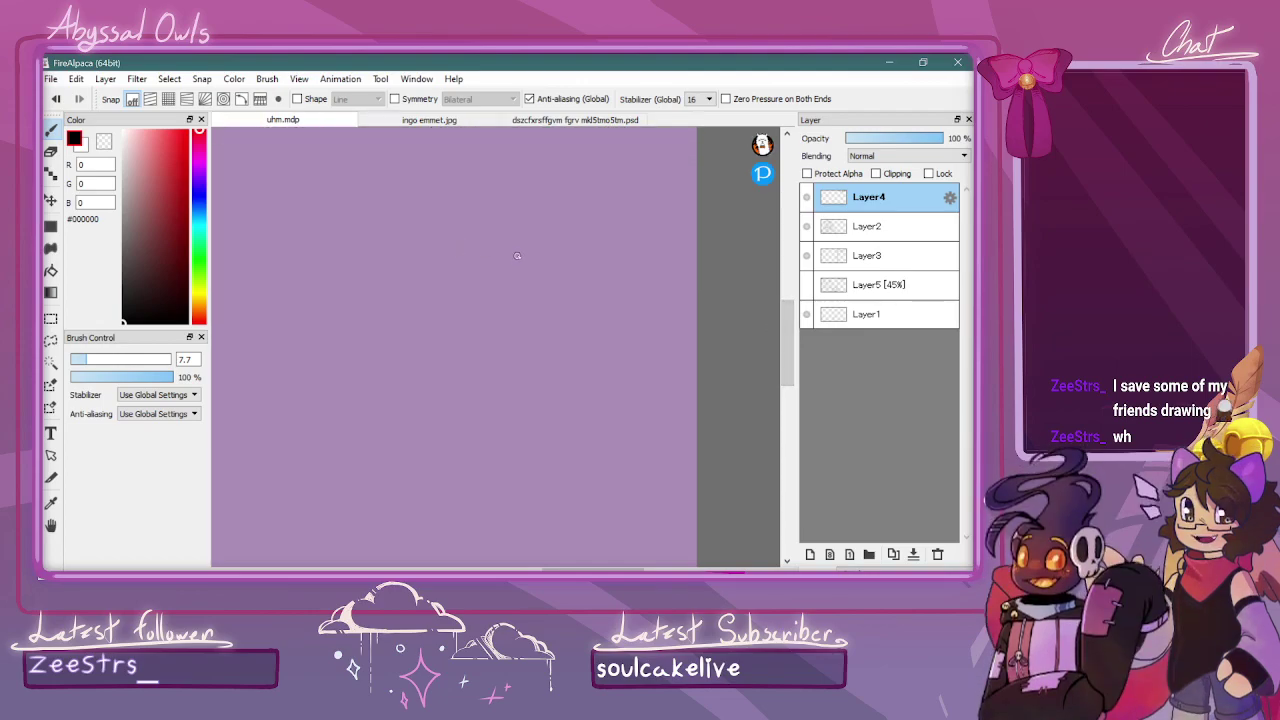
mouse_move(534, 221)
left_mouse_down()
mouse_move(505, 253)
mouse_move(517, 288)
mouse_move(501, 281)
mouse_move(495, 294)
mouse_move(550, 282)
mouse_move(535, 289)
mouse_move(540, 303)
mouse_move(563, 298)
mouse_move(516, 244)
left_mouse_up()
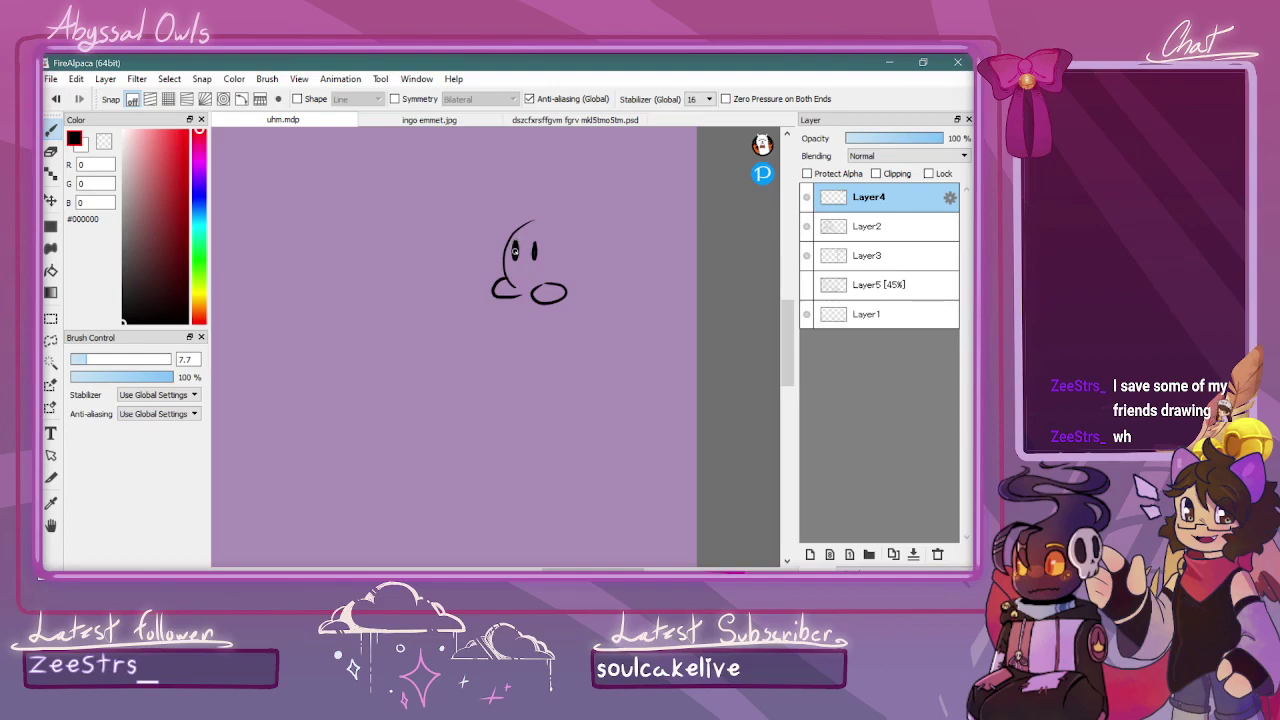
left_click_drag(521, 270, 572, 282)
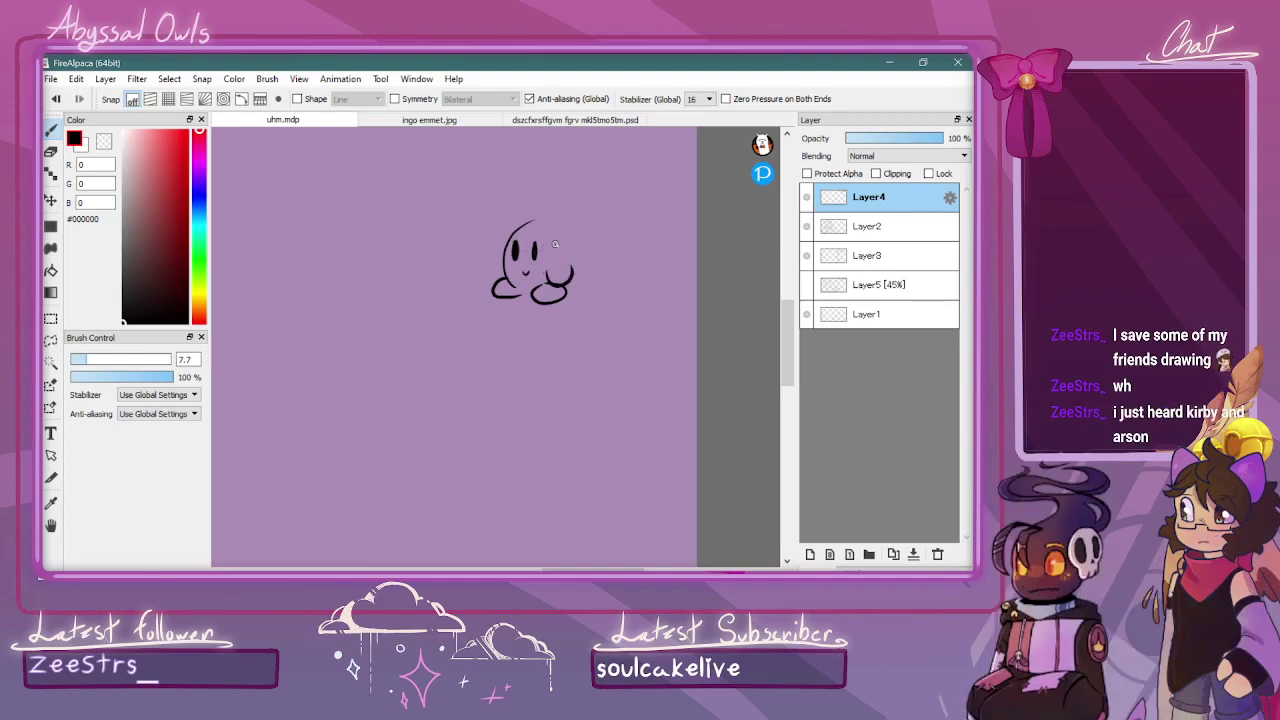
mouse_move(503, 256)
left_mouse_down()
mouse_move(501, 278)
mouse_move(485, 257)
mouse_move(481, 285)
mouse_move(489, 235)
mouse_move(466, 235)
left_mouse_up()
mouse_move(474, 172)
left_mouse_down()
mouse_move(492, 210)
mouse_move(466, 203)
mouse_move(526, 178)
left_mouse_up()
mouse_move(542, 175)
left_mouse_down()
mouse_move(546, 186)
mouse_move(562, 171)
left_mouse_up()
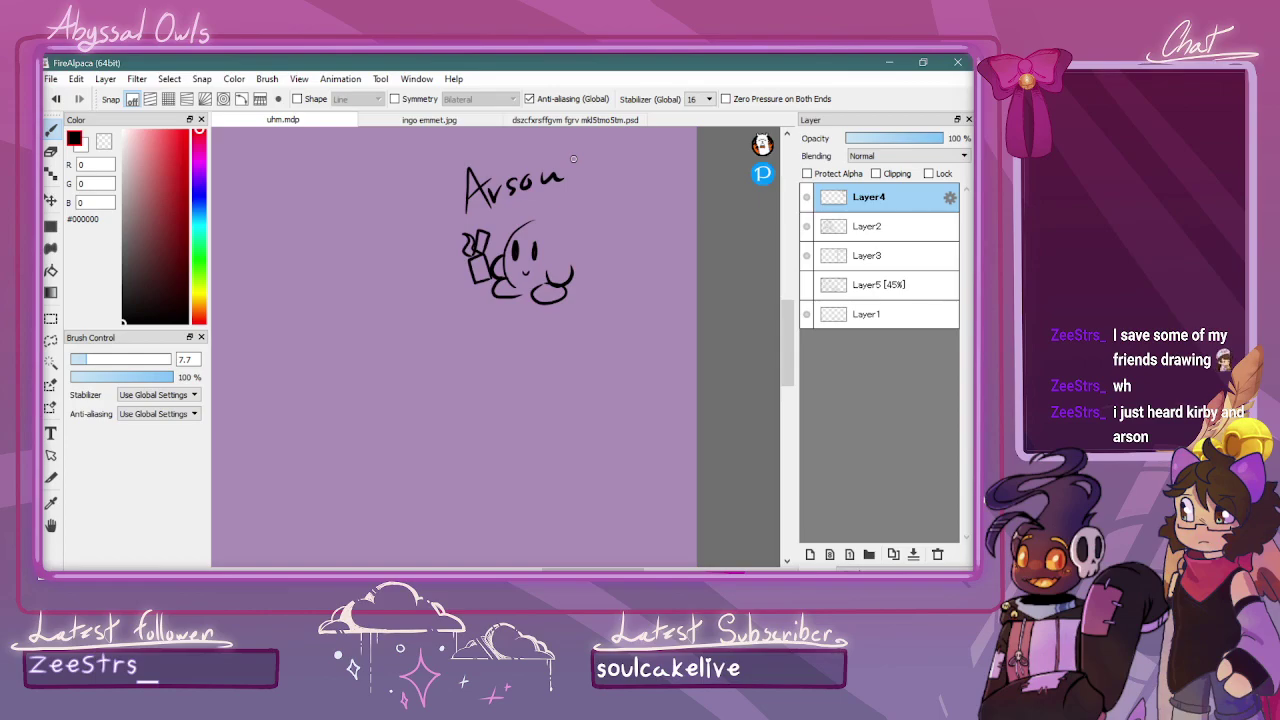
Erase the Kirby doodle and the word "Arson" using a size 129 Eraser, and return to the Brush
left_click_drag(788, 308, 788, 299)
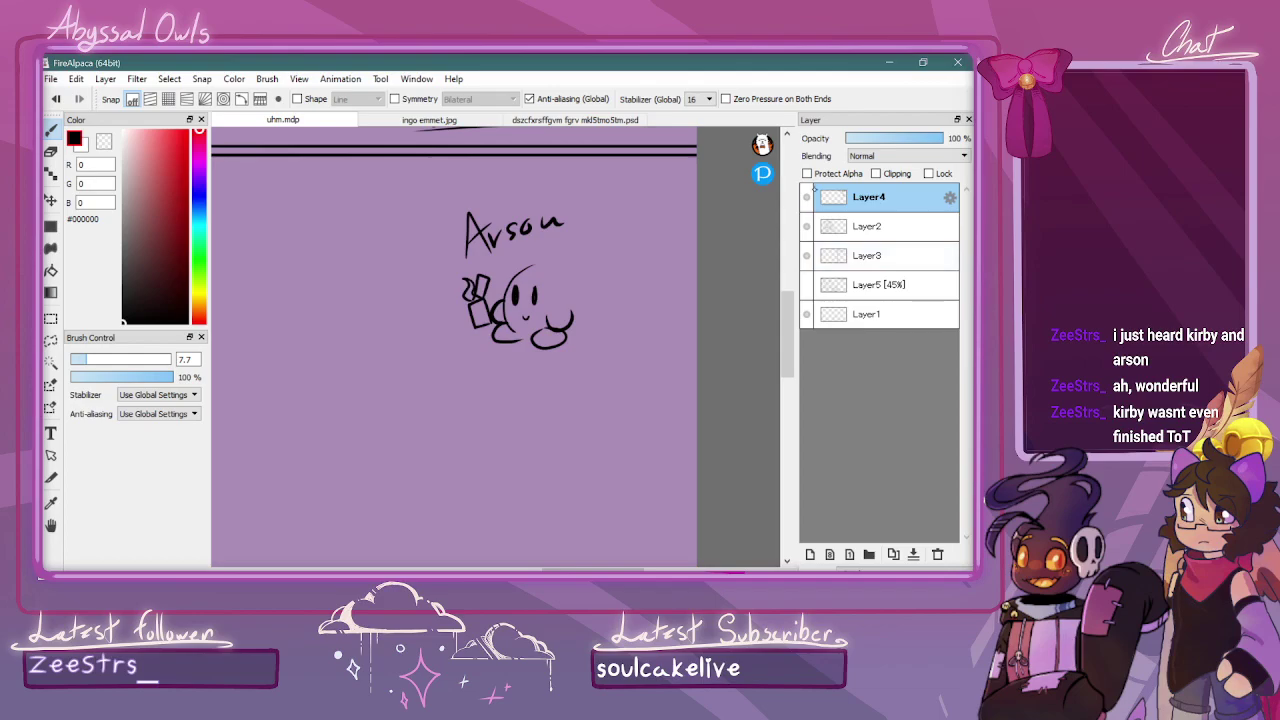
left_click(51, 151)
mouse_move(472, 226)
left_mouse_down()
mouse_move(574, 203)
mouse_move(233, 295)
left_mouse_up()
left_click(166, 359)
left_click_drag(440, 245, 543, 266)
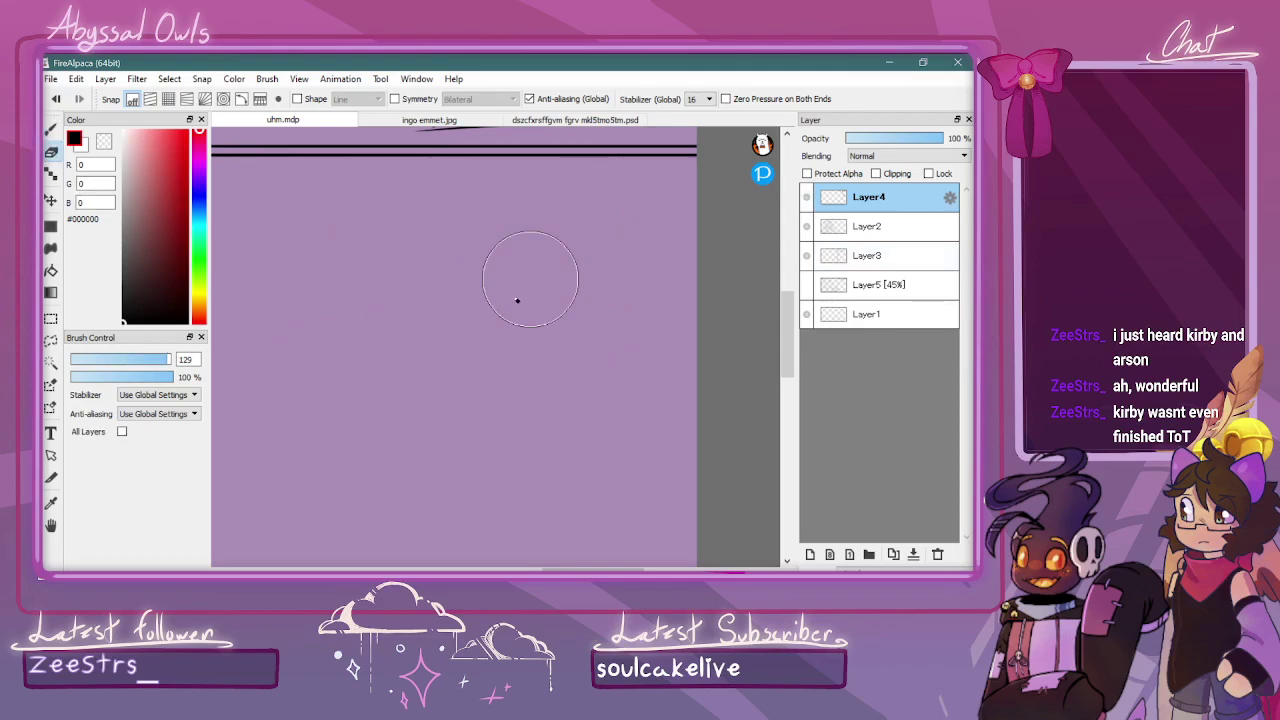
left_click(51, 129)
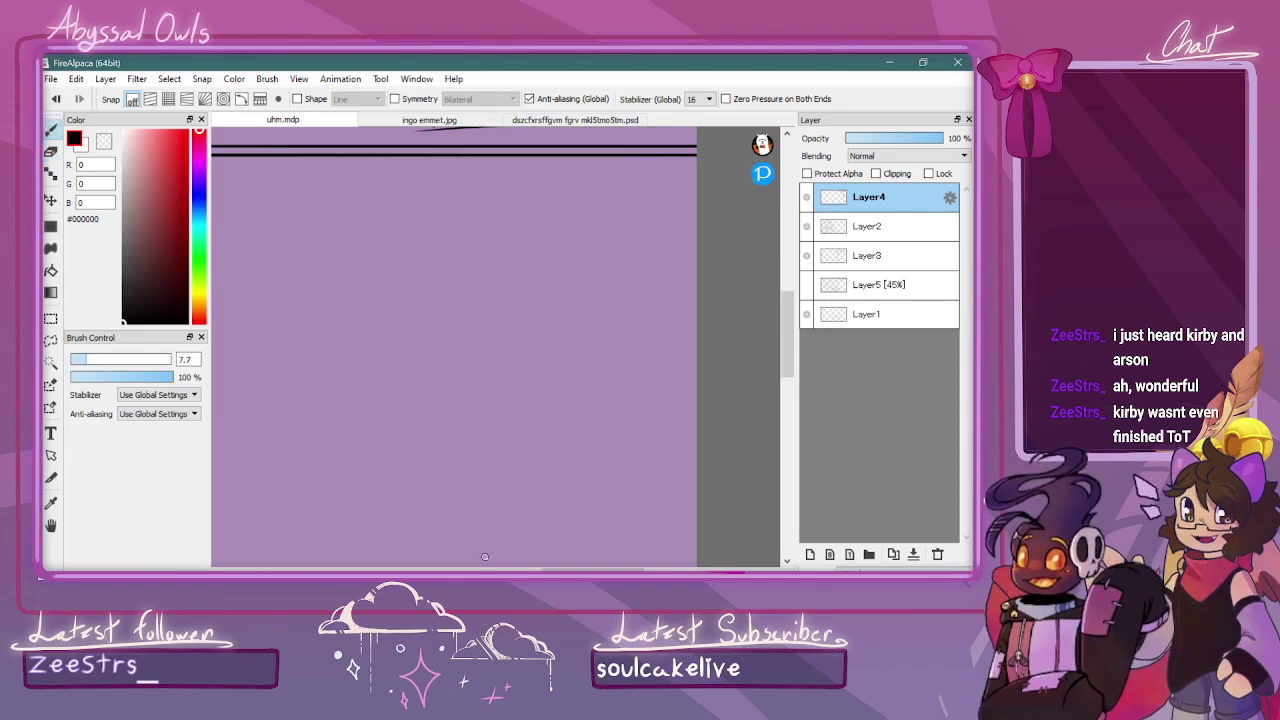
Check the Layer5 sketch against the side panel, leave it hidden, and add a new layer above Layer4
left_click_drag(590, 569, 572, 569)
scroll(519, 450, "down", 5)
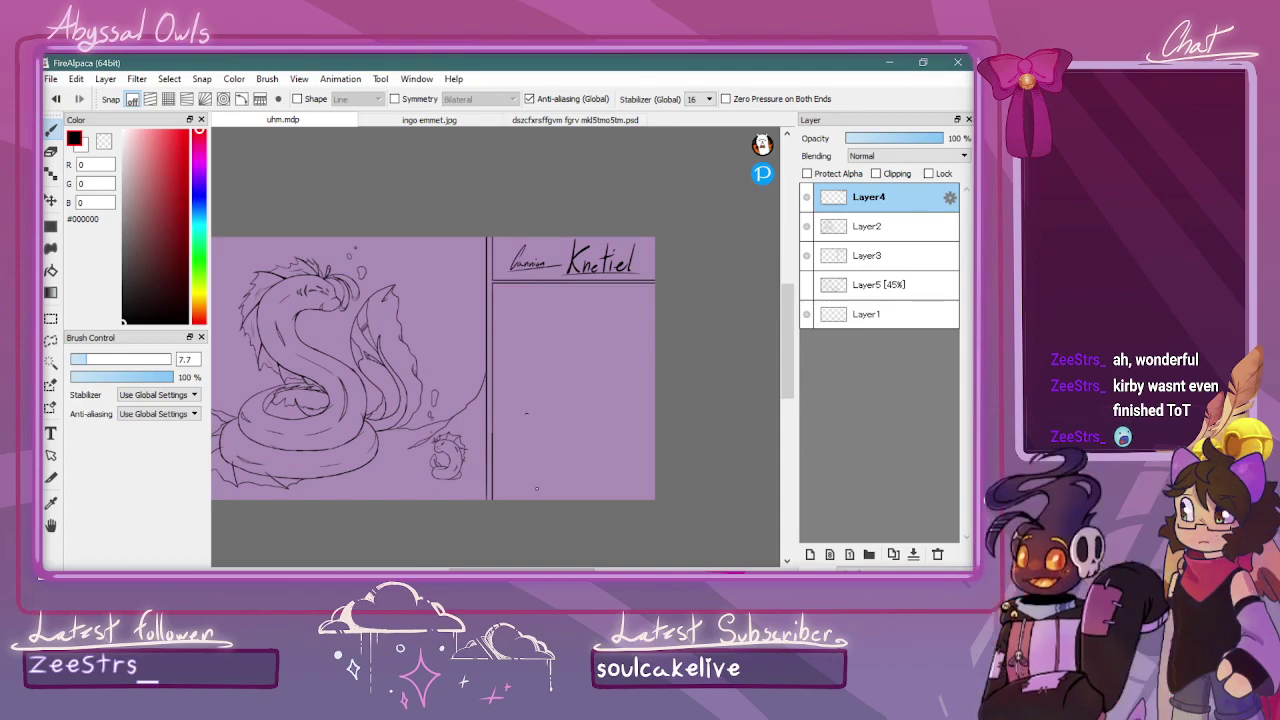
left_click_drag(541, 568, 566, 568)
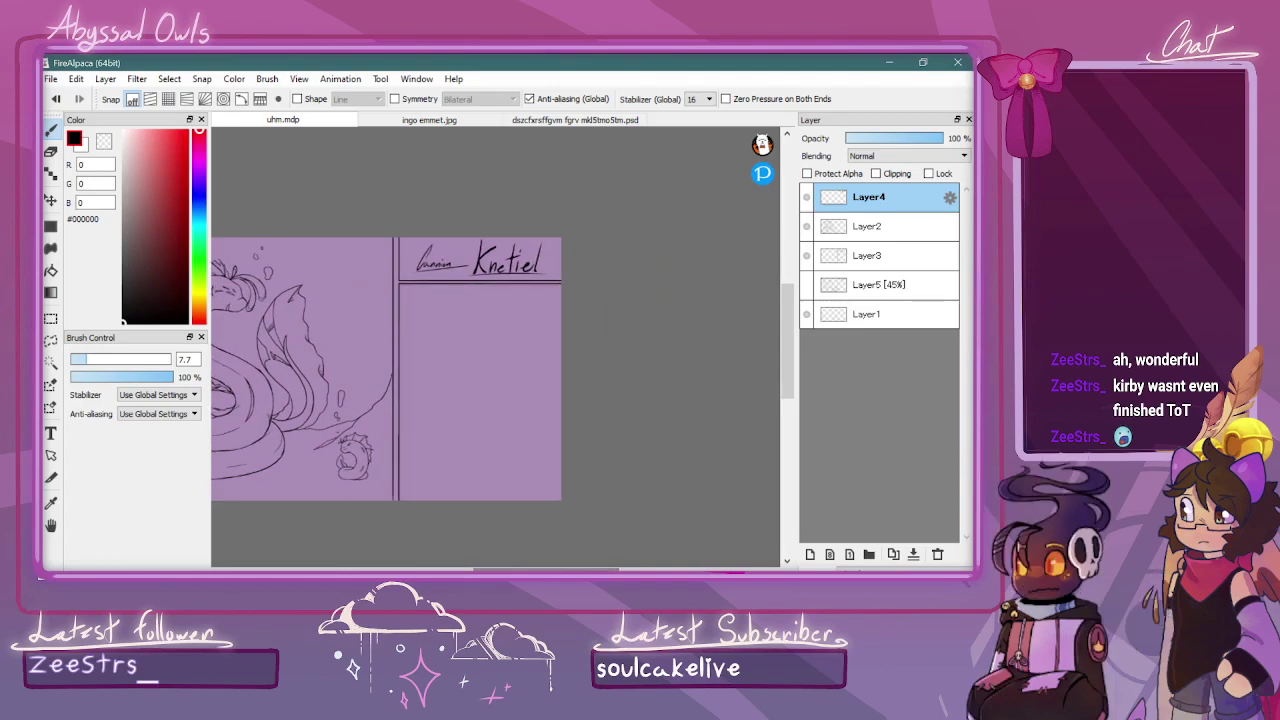
key("ctrl+plus")
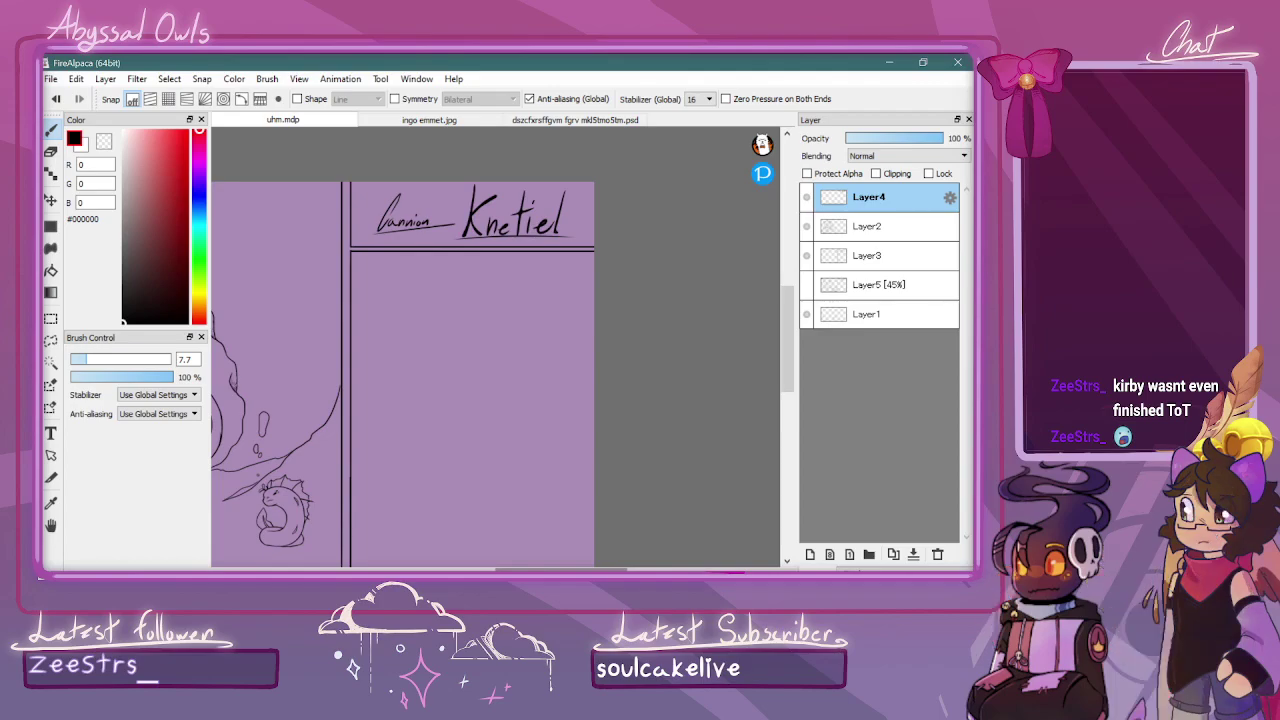
left_click(807, 285)
key("ctrl+Down")
left_click(807, 285)
key("ctrl+Up")
left_click_drag(787, 314, 787, 331)
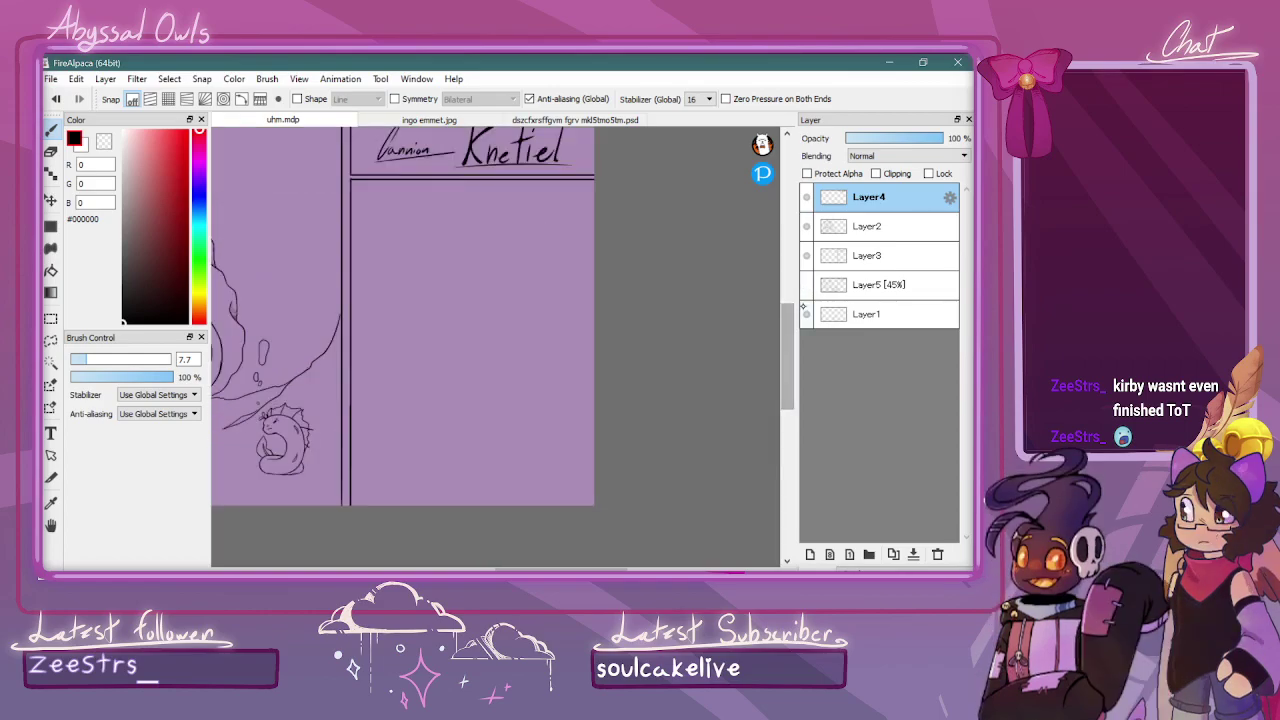
left_click(810, 554)
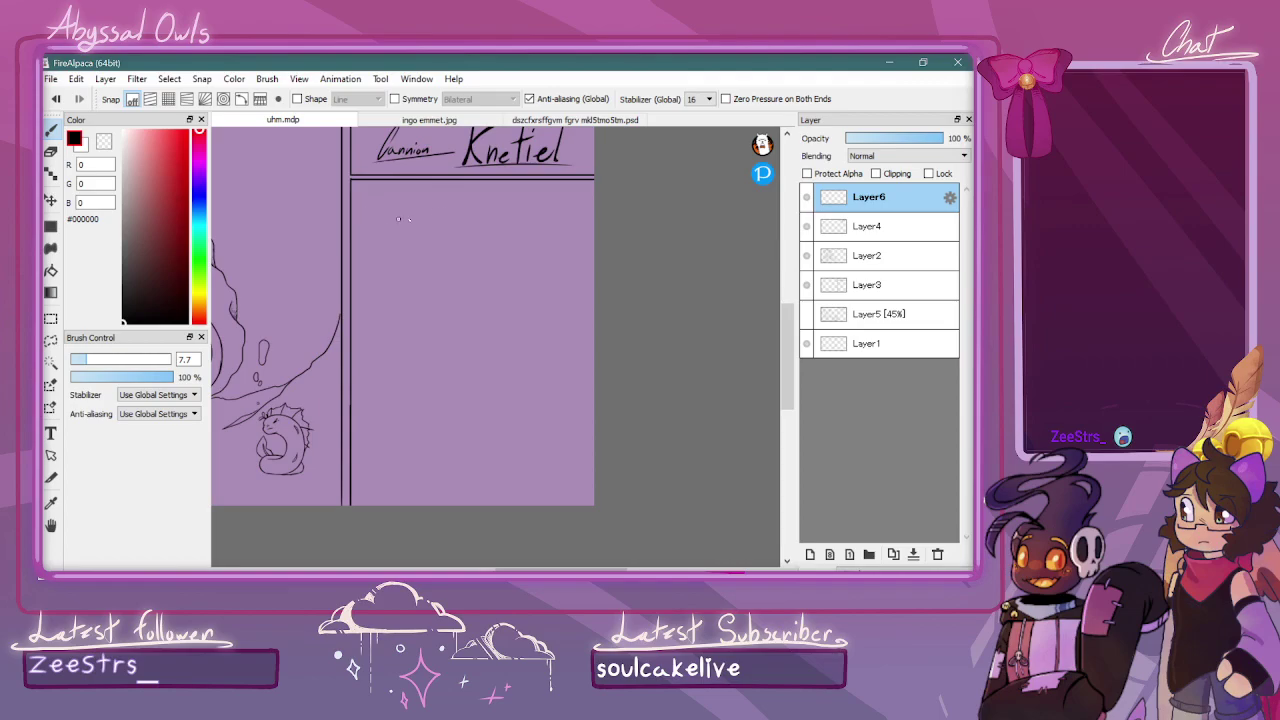
Try diagonal brush strokes across the upper-left and lower-right corners of the large side panel
left_click_drag(350, 242, 383, 196)
left_click_drag(352, 282, 418, 183)
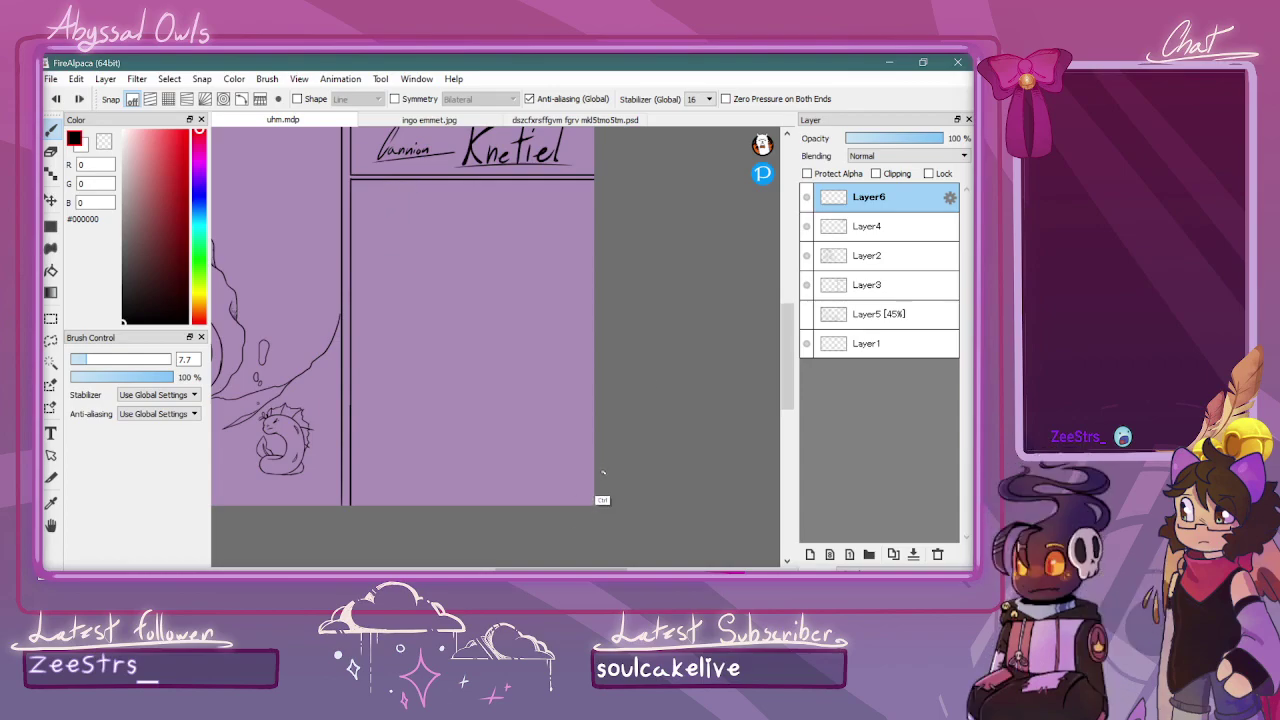
mouse_move(569, 505)
left_mouse_down()
mouse_move(541, 544)
mouse_move(596, 490)
left_mouse_up()
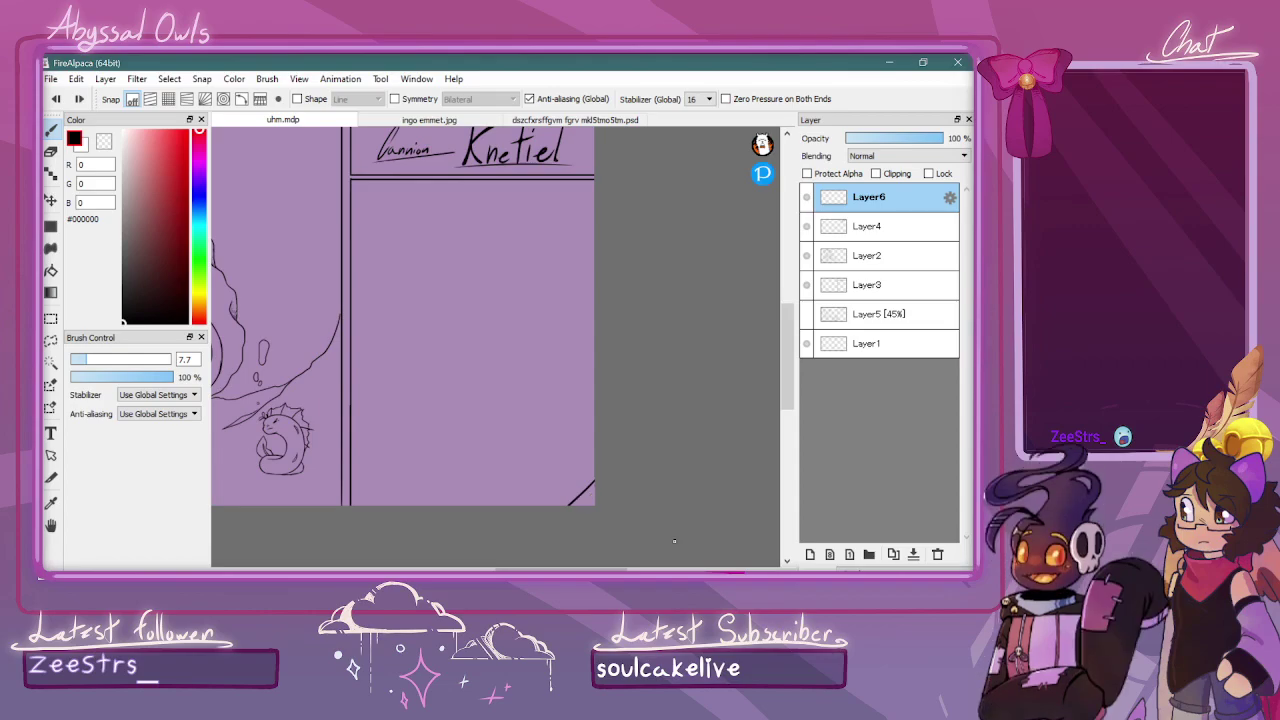
Add a new layer directly above the hidden Layer5 sketch
mouse_move(584, 566)
left_mouse_down()
mouse_move(505, 563)
mouse_move(548, 557)
mouse_move(534, 558)
left_mouse_up()
key("ctrl+minus")
left_click(880, 314)
left_click(810, 553)
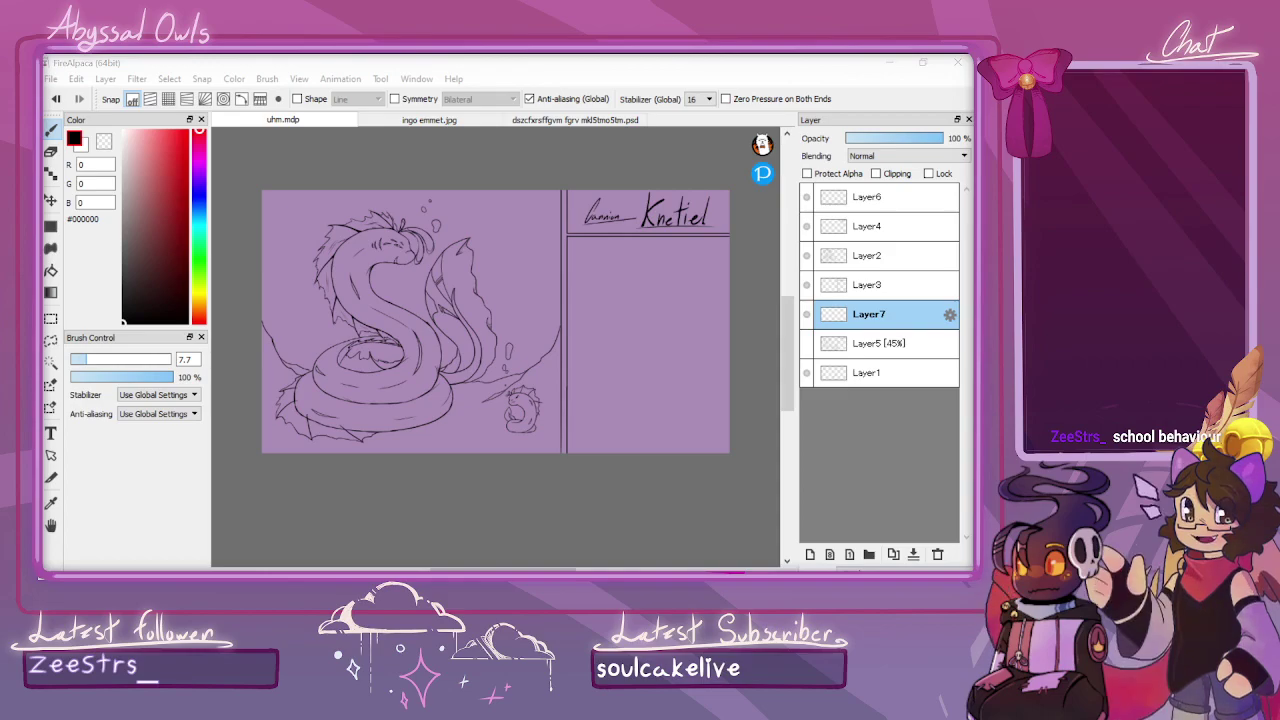
Open the reference image Knetiel.jpg, sample the dark blue #343557 from it, and return to uhm.mdp
left_click_drag(94, 497, 500, 371)
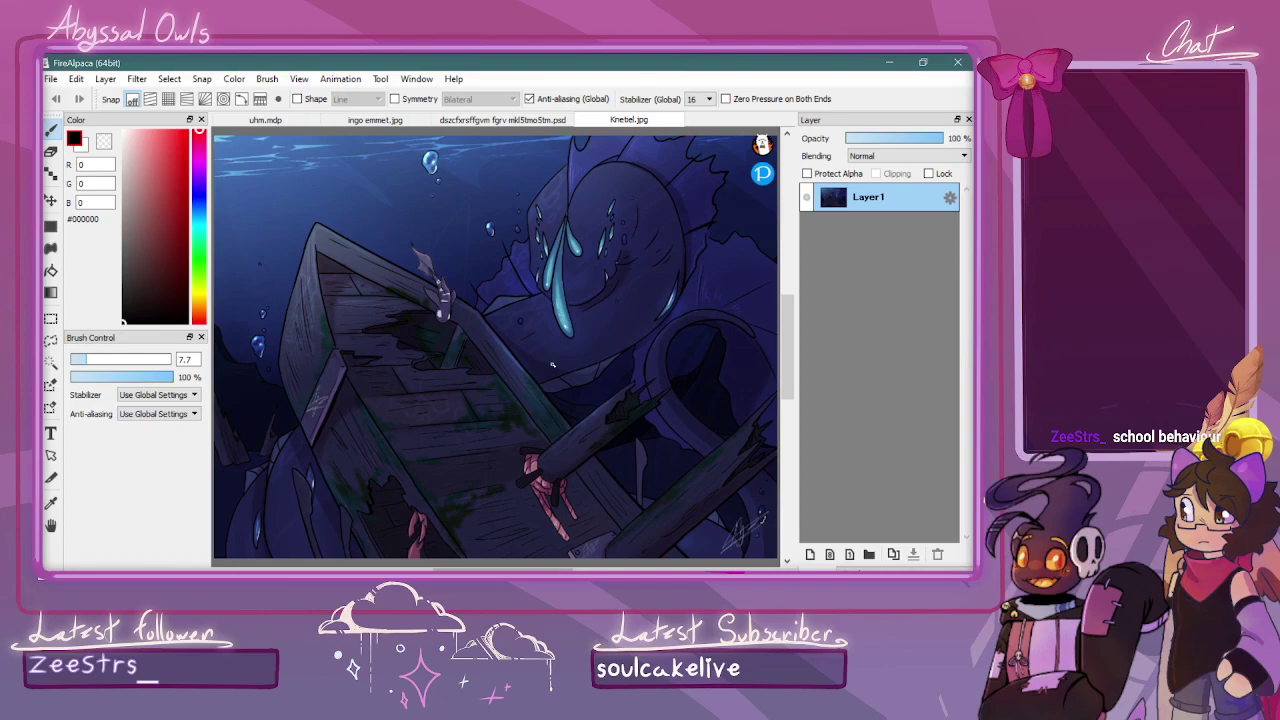
right_click(620, 314)
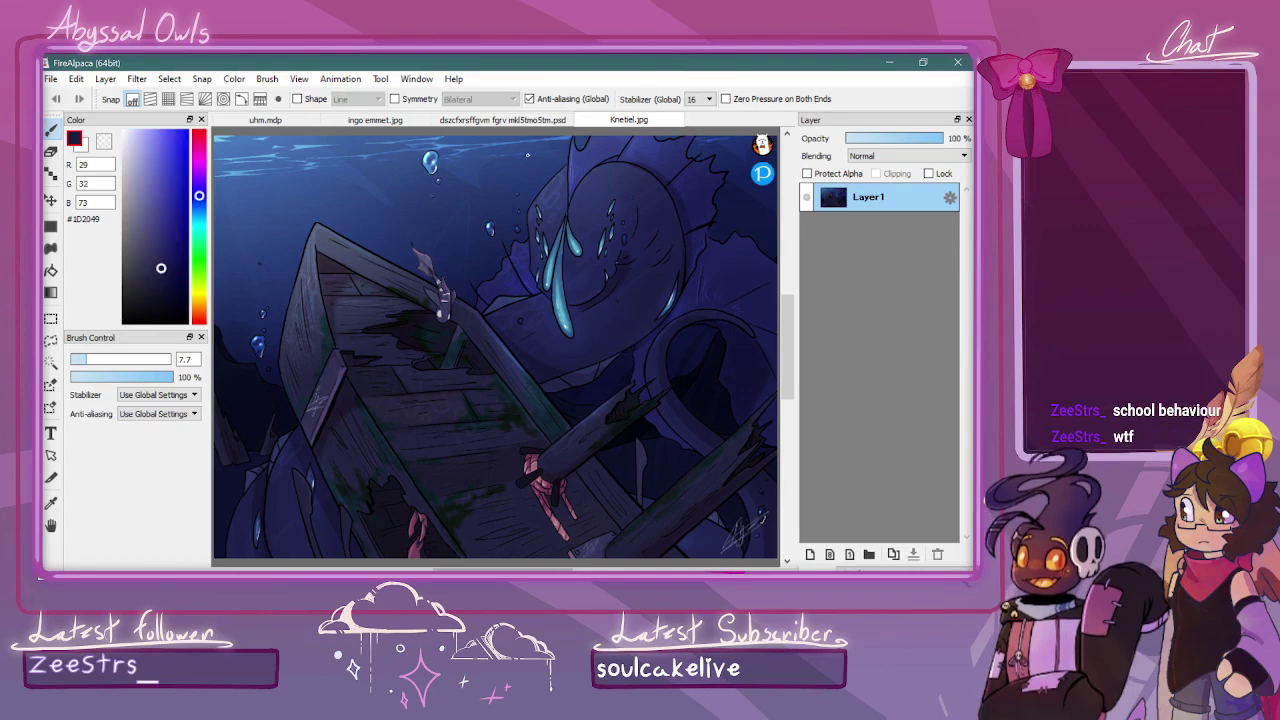
left_click(562, 117)
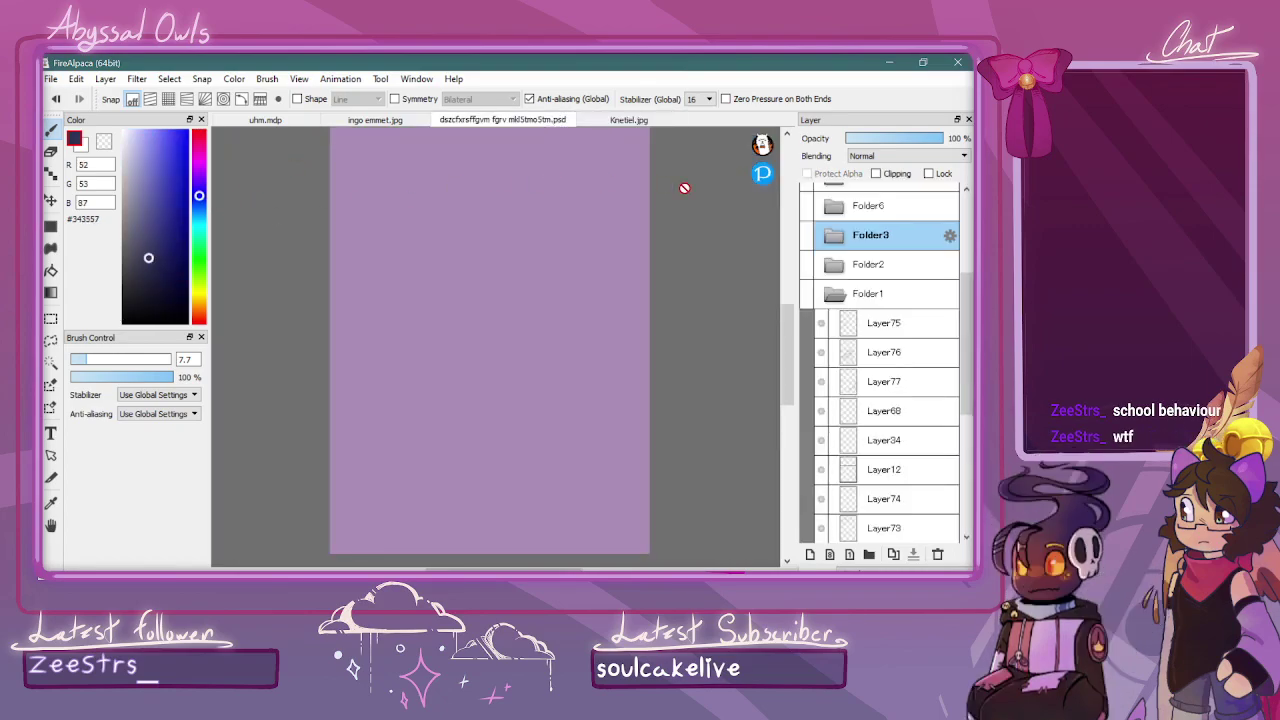
left_click(405, 121)
left_click(316, 121)
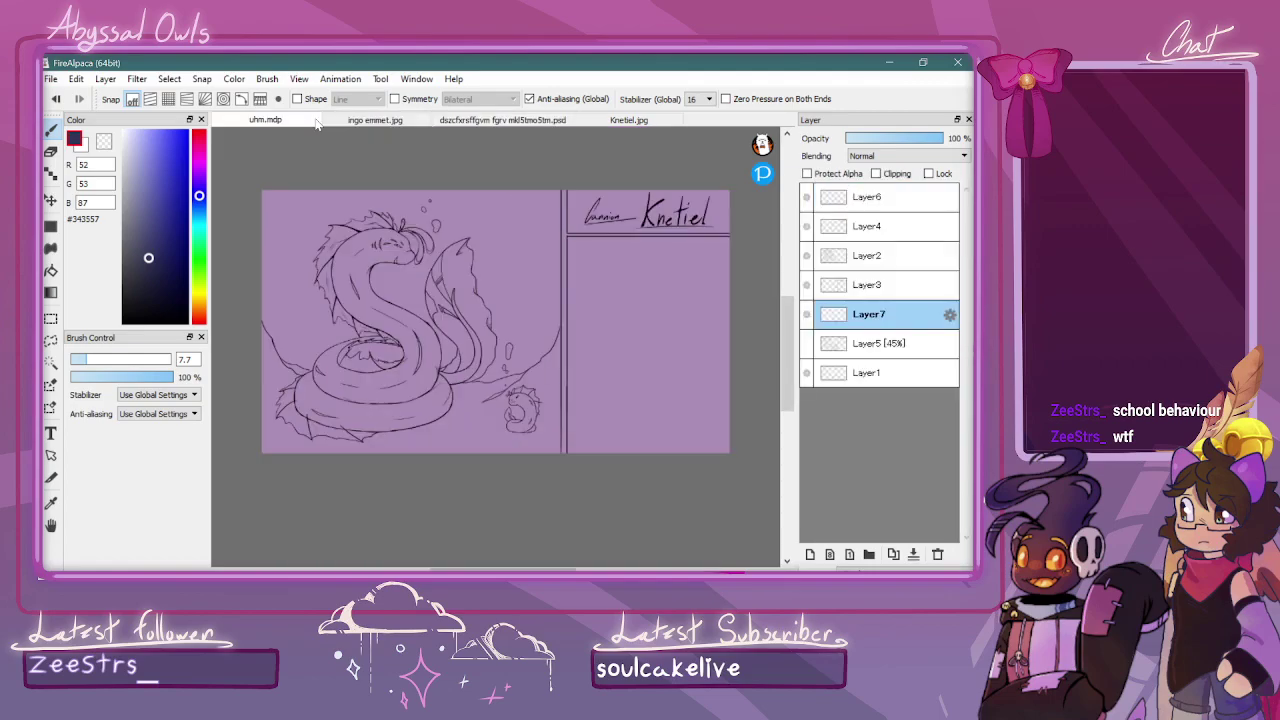
Add another layer directly above Layer5 and bucket-fill the serpent's S-shaped upper body with dark blue #343557
left_click(810, 554)
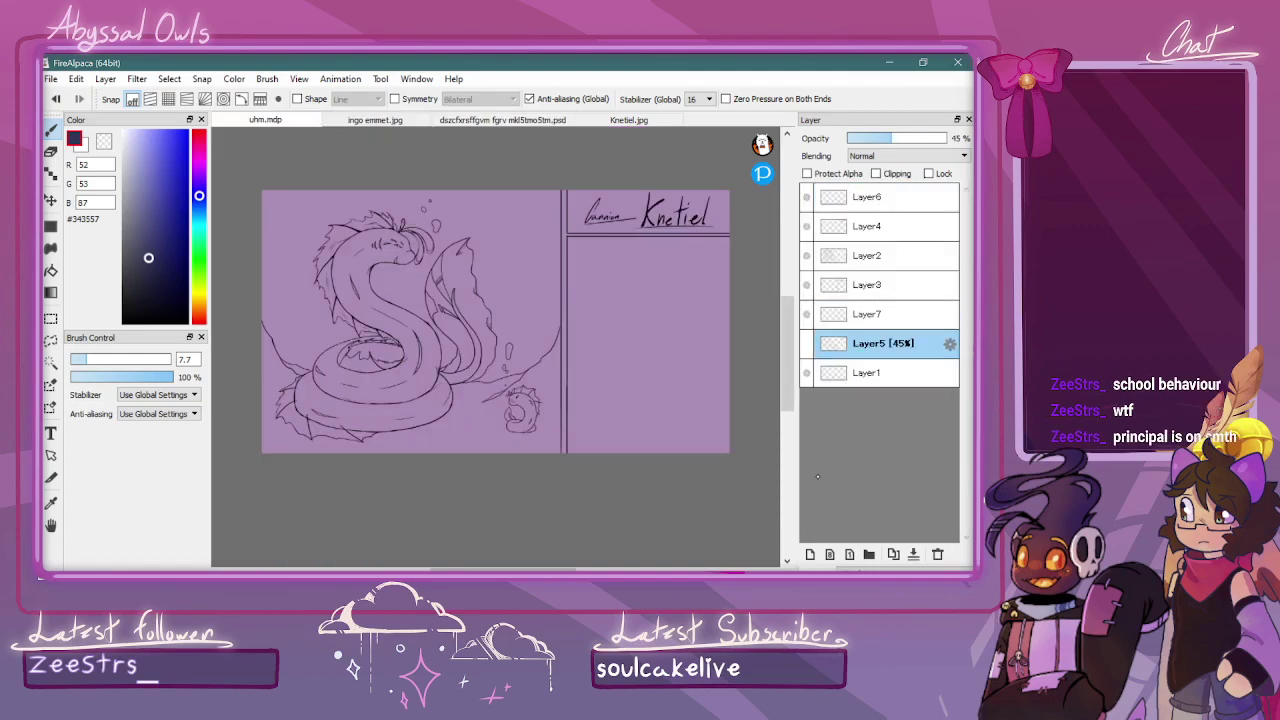
left_click(51, 270)
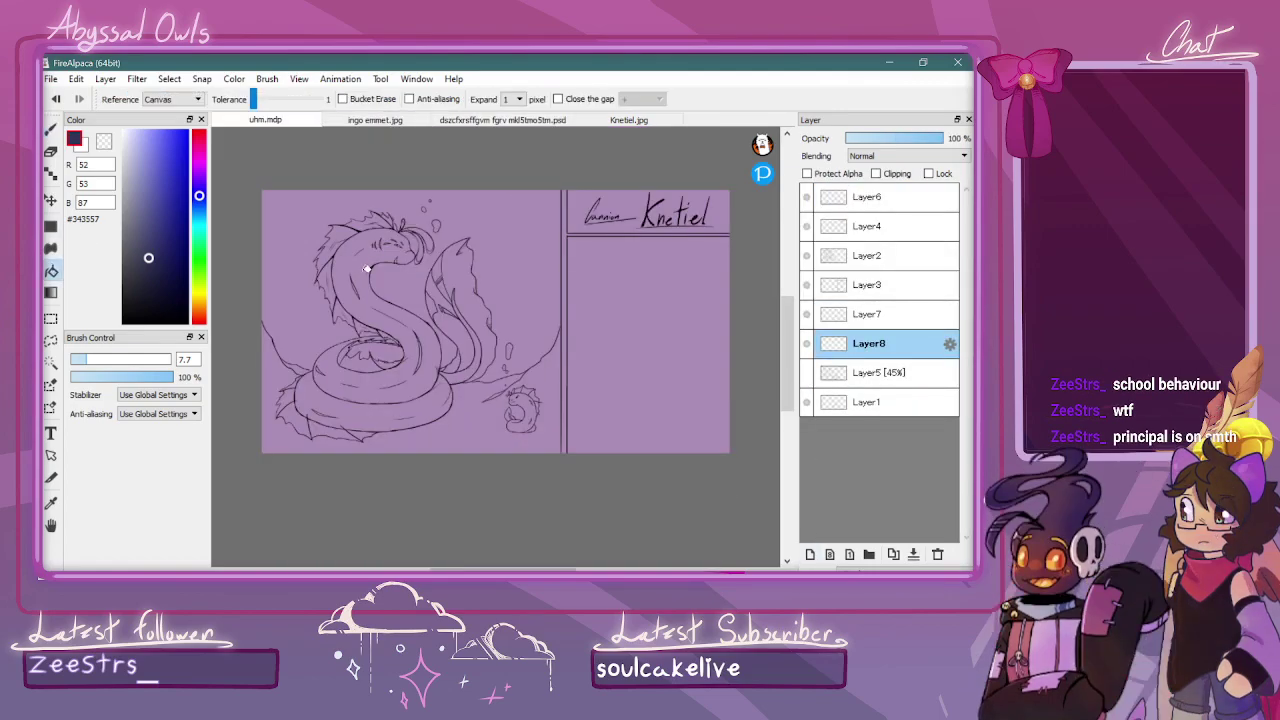
left_click(380, 258)
Refill the serpent's upper body with muted grey #605E71 and fill the remaining coils and tail with the same colour
left_click(132, 238)
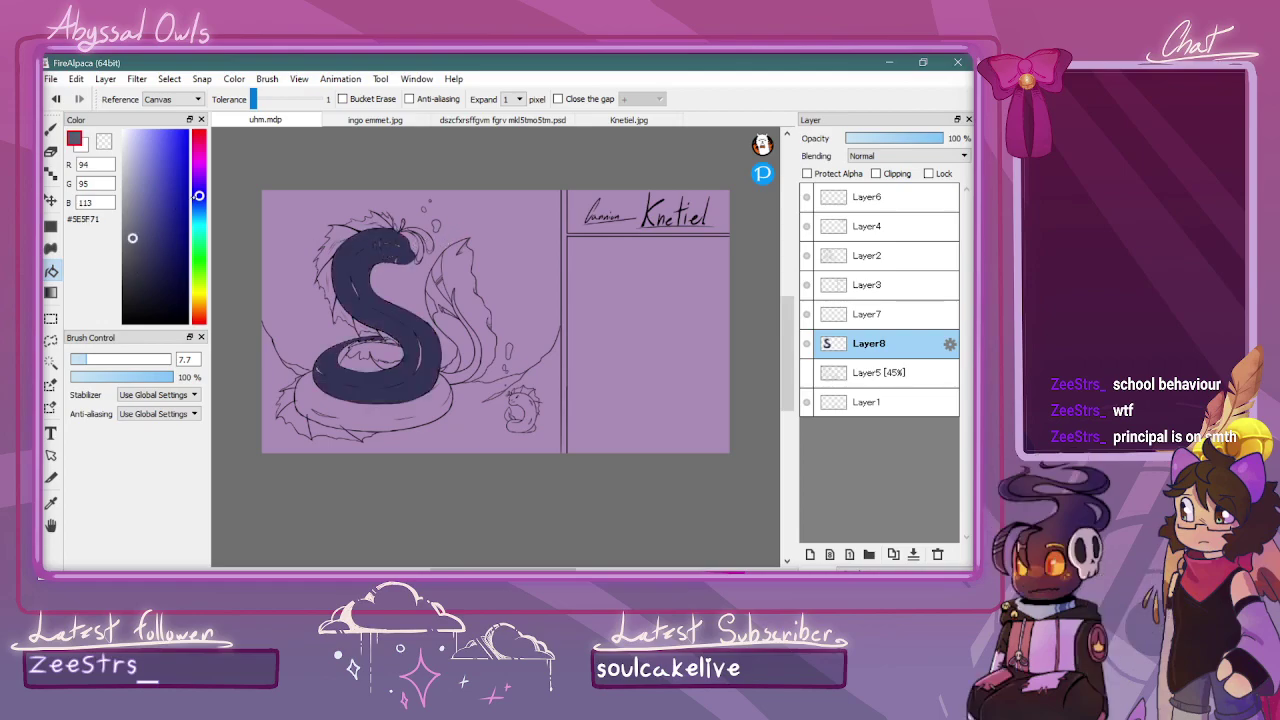
left_click(199, 190)
left_click(375, 296)
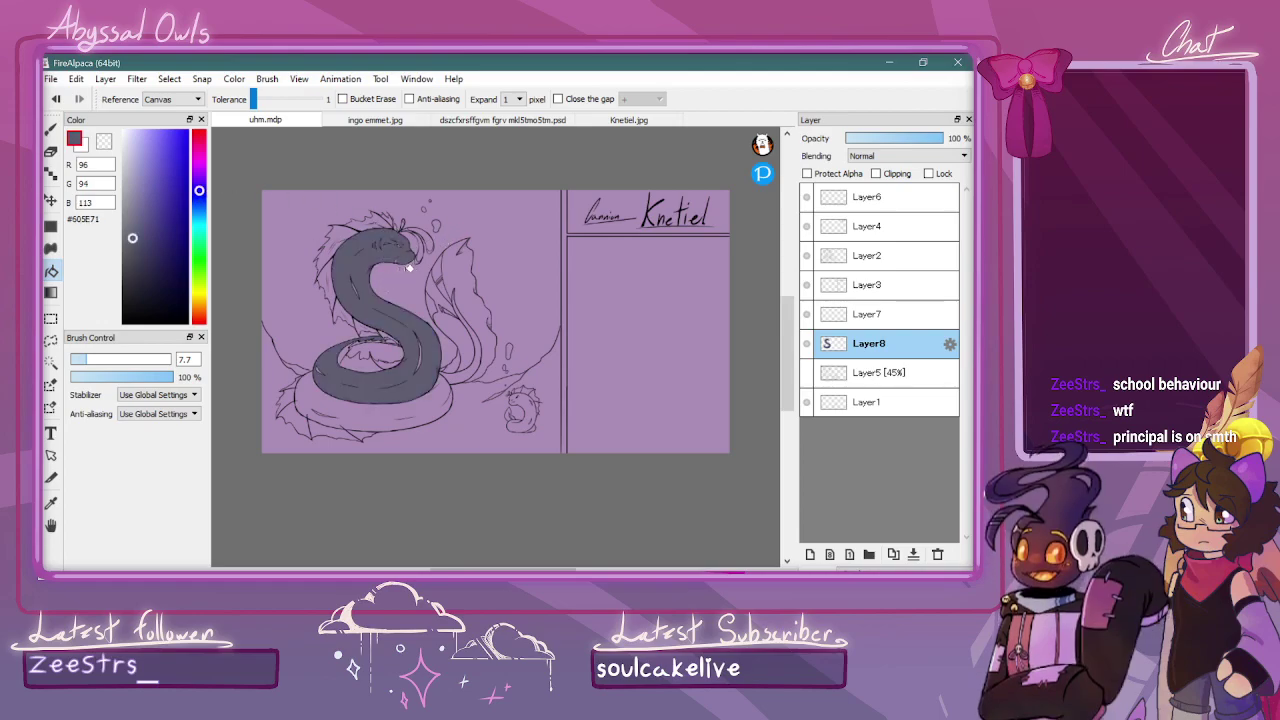
left_click(401, 352)
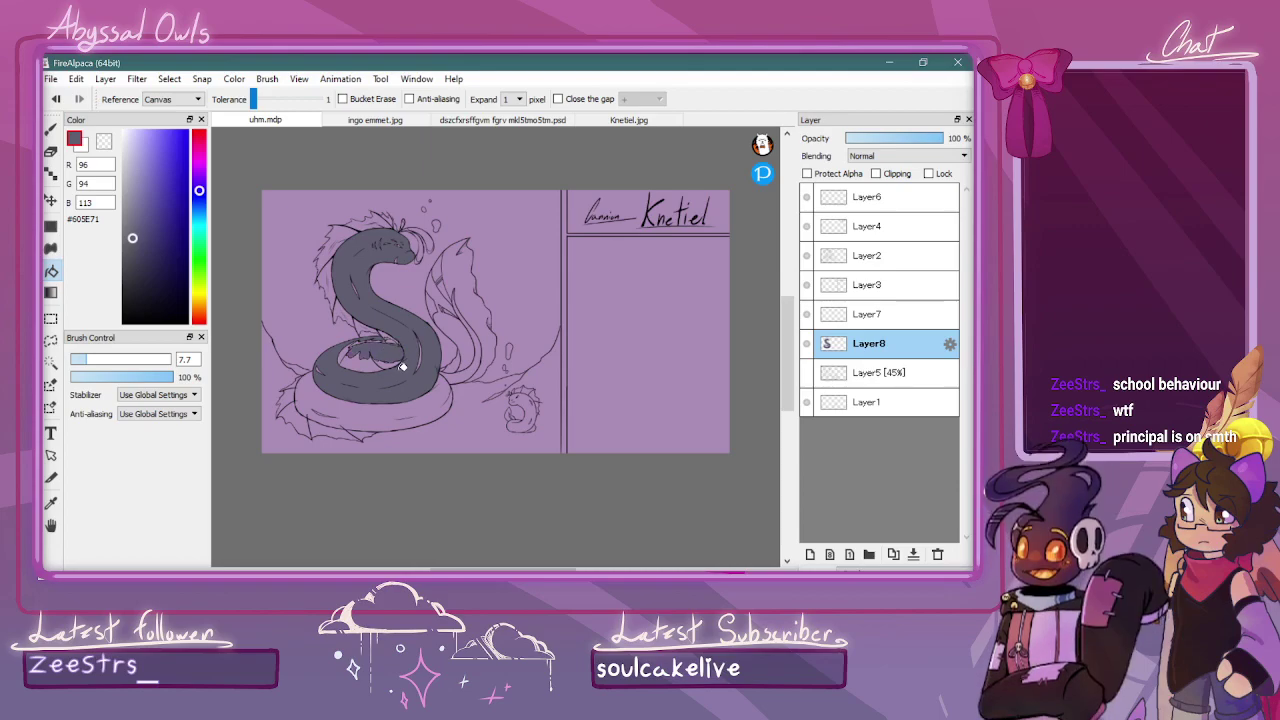
left_click(403, 374)
left_click(462, 370)
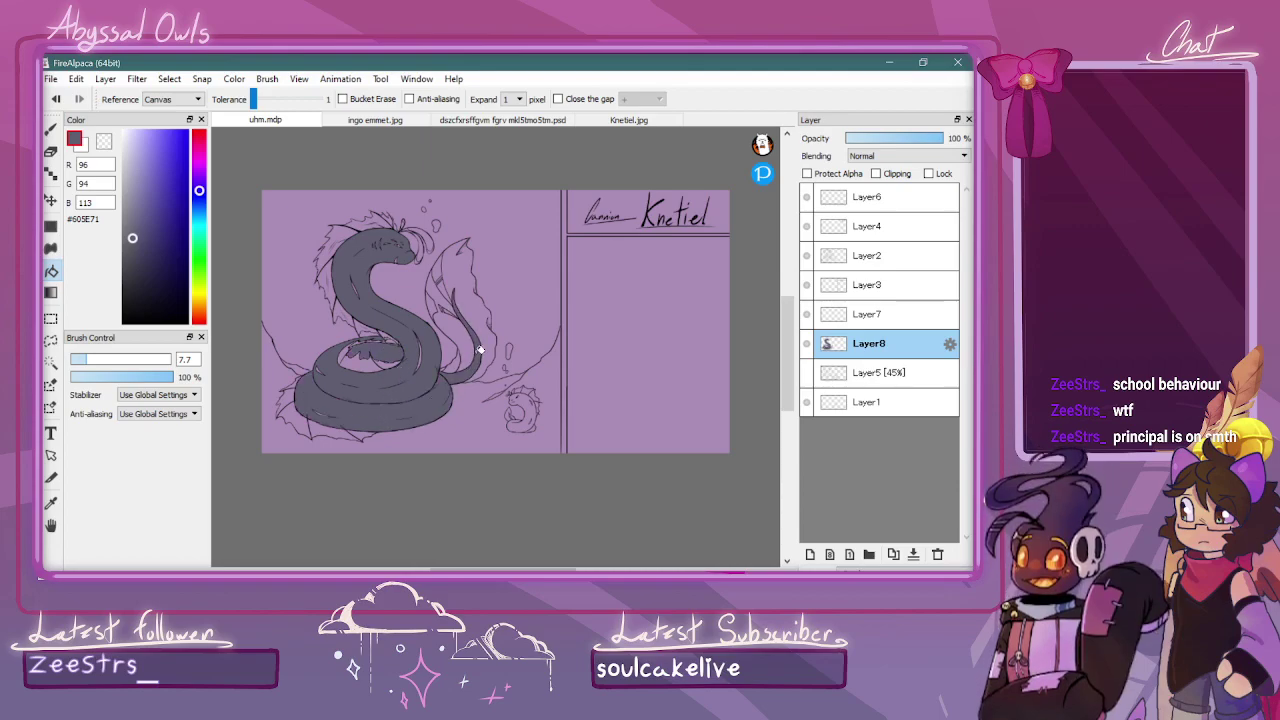
left_click_drag(534, 569, 514, 569)
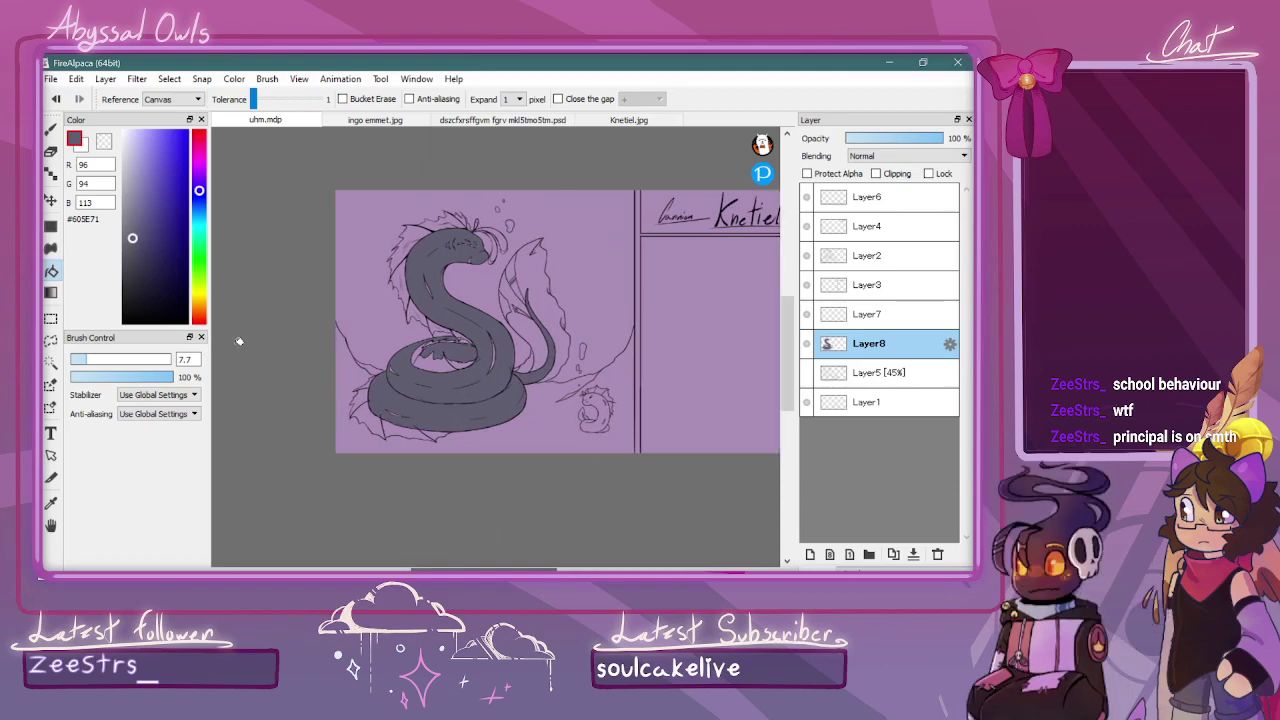
key("b")
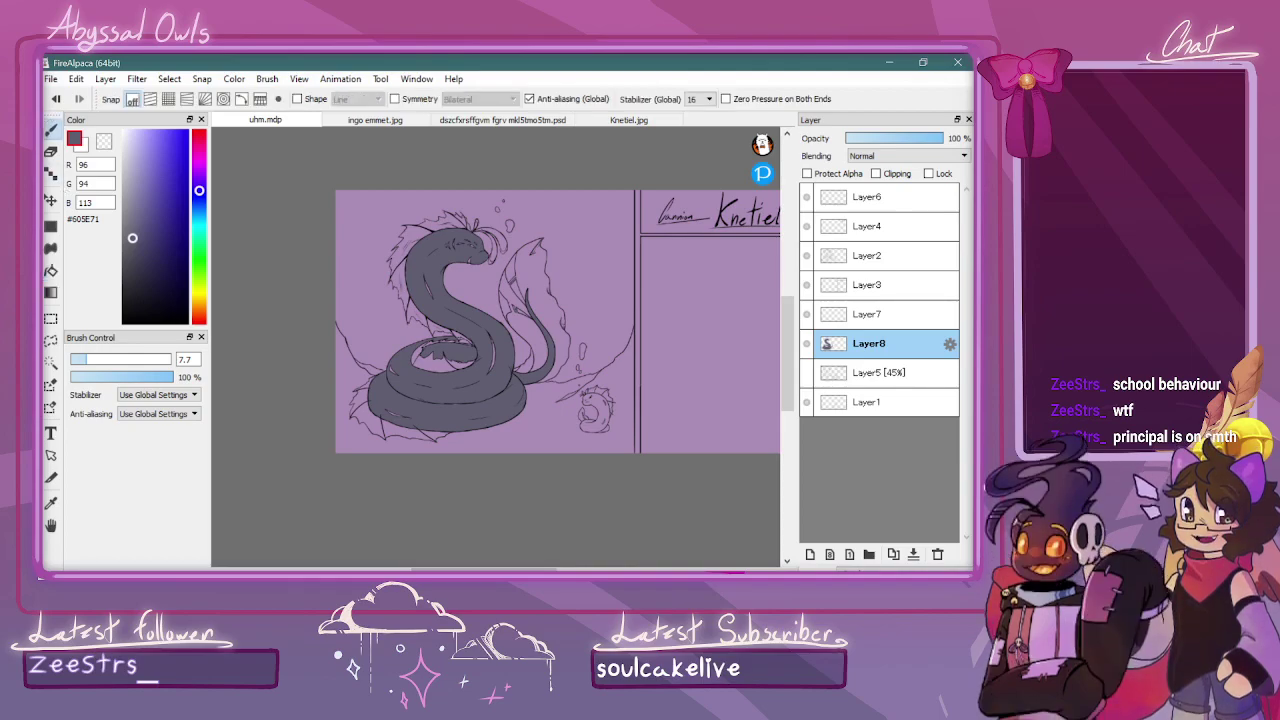
key("alt+Tab")
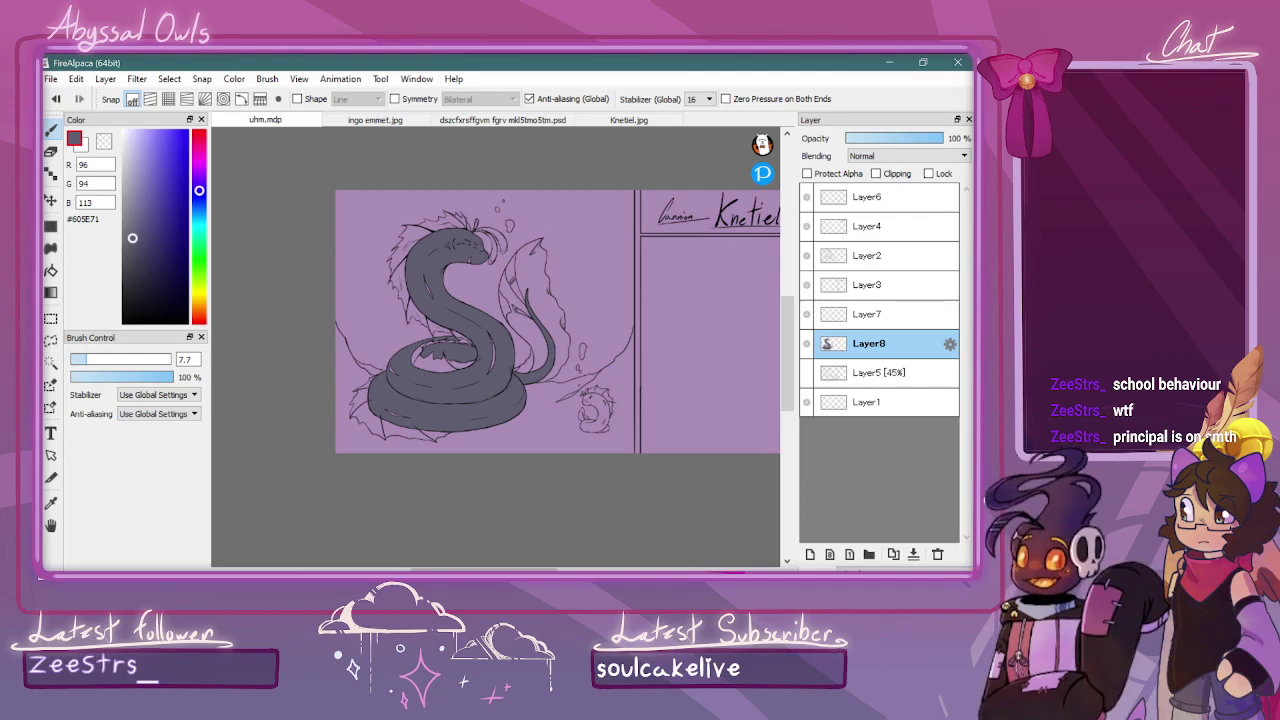
Set the brush size to 27 and bucket-fill the sections of the serpent's back fin with grey #605E71
left_click(123, 359)
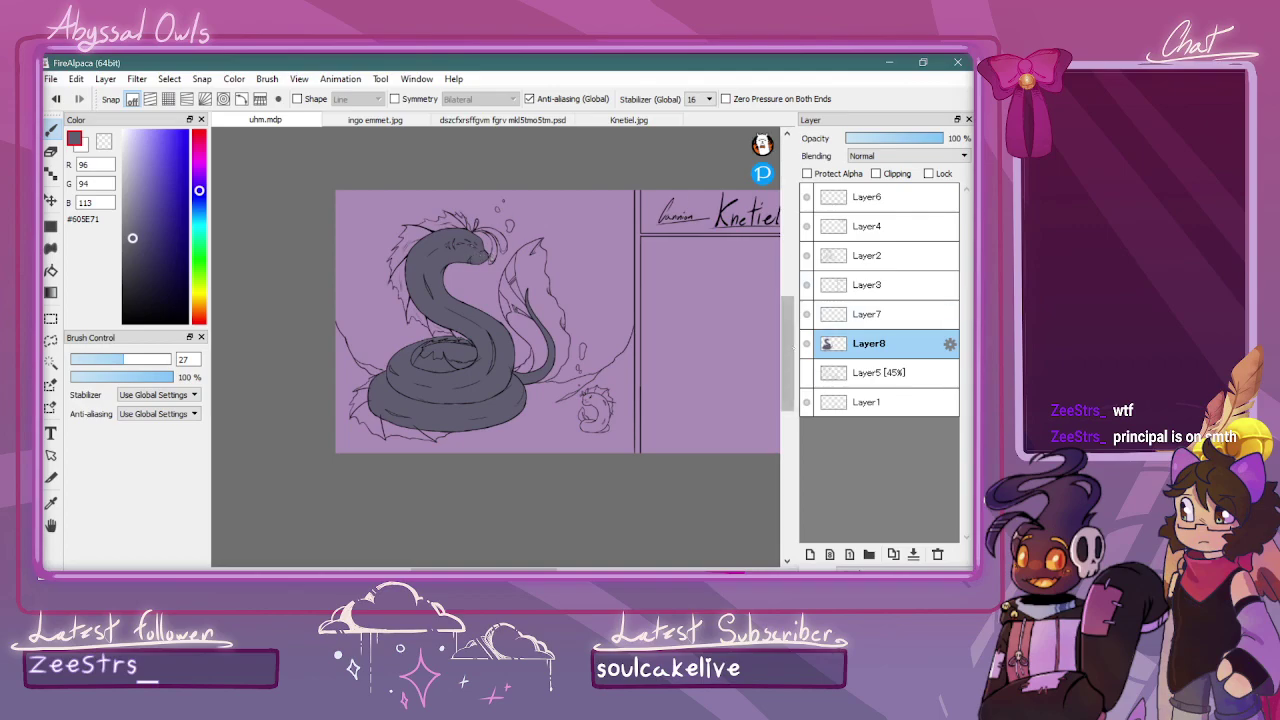
scroll(447, 221, "up", 4)
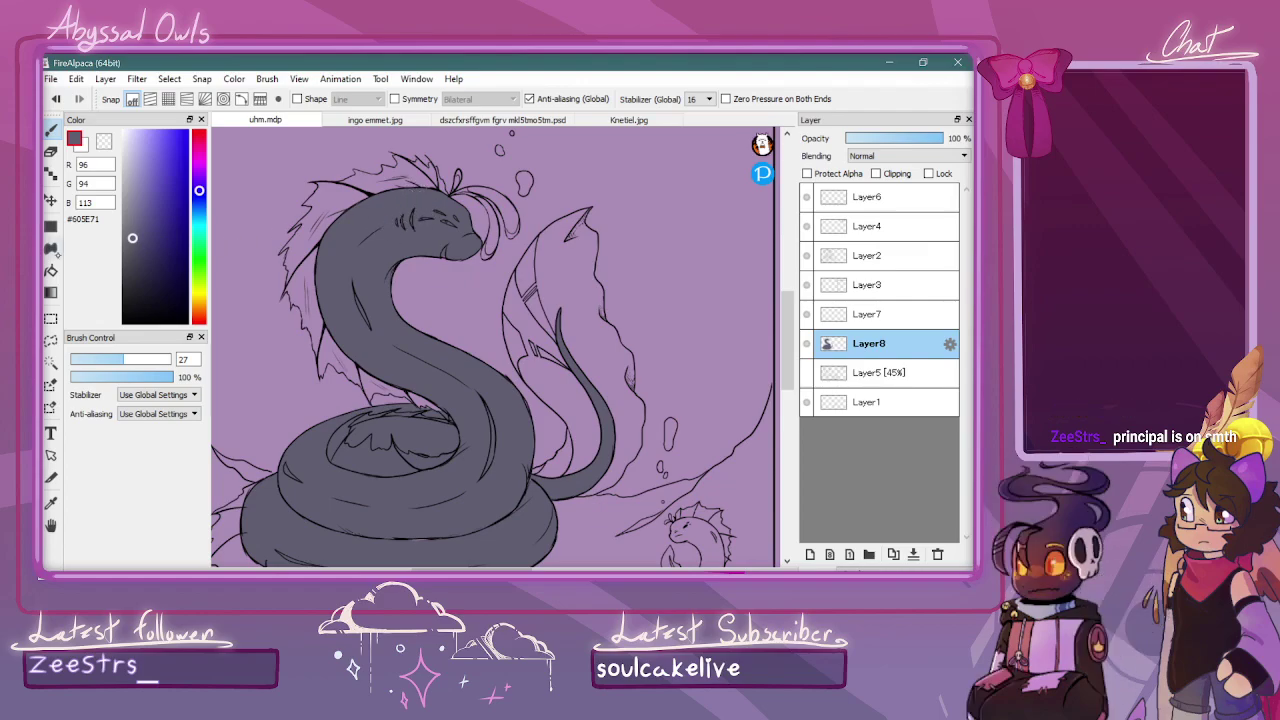
key("g")
left_click(350, 196)
left_click(315, 273)
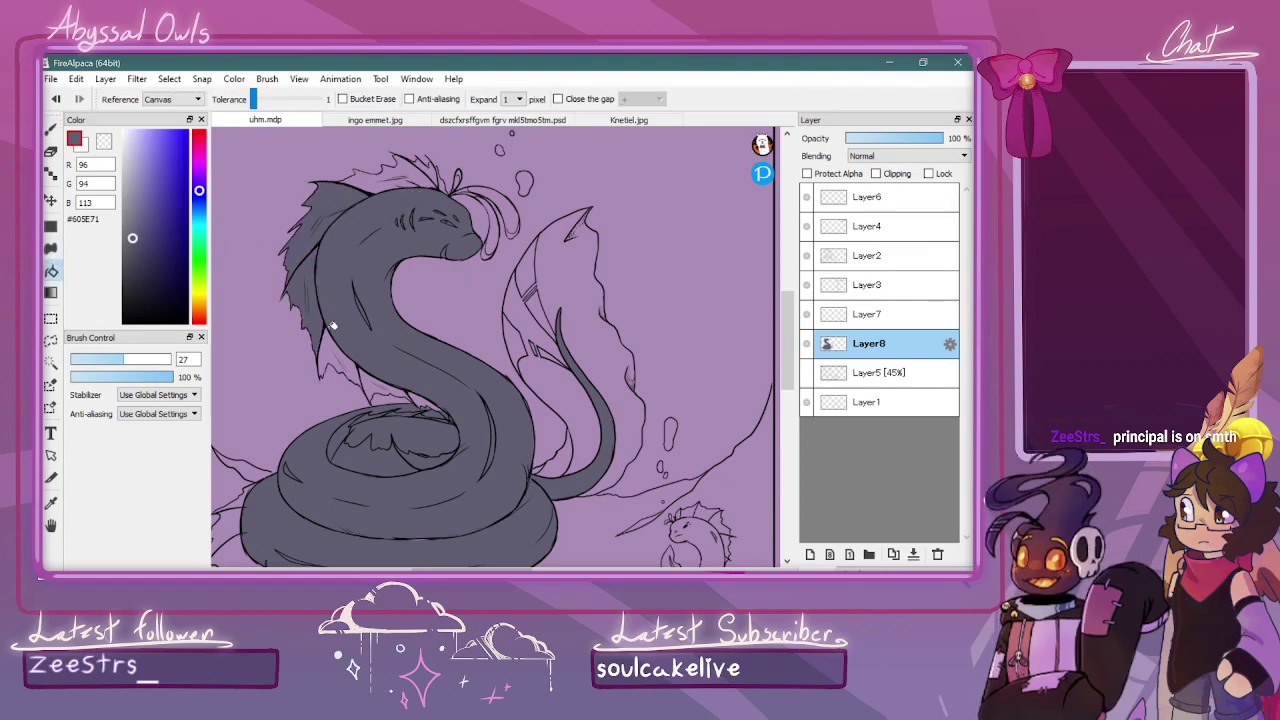
left_click(350, 345)
left_click(368, 376)
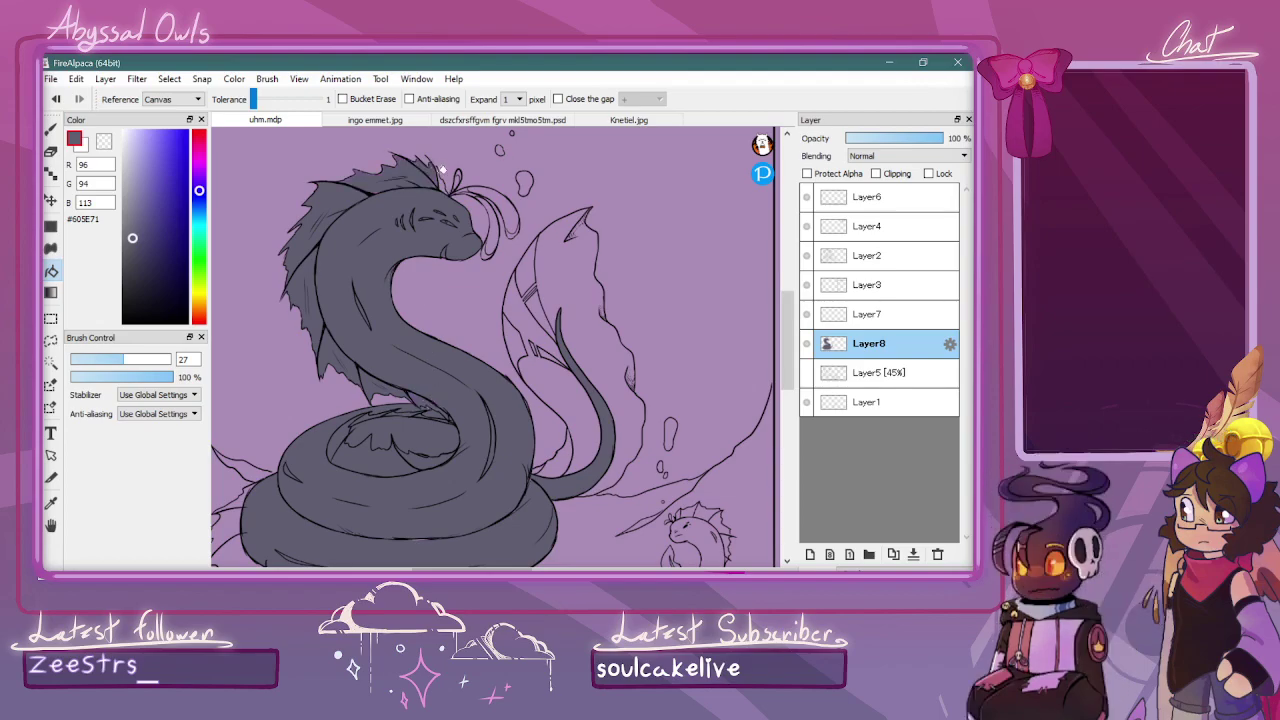
Bucket-fill the tendrils on the serpent's head with grey #605E71
left_click(500, 200)
left_click(492, 236)
left_click(511, 232)
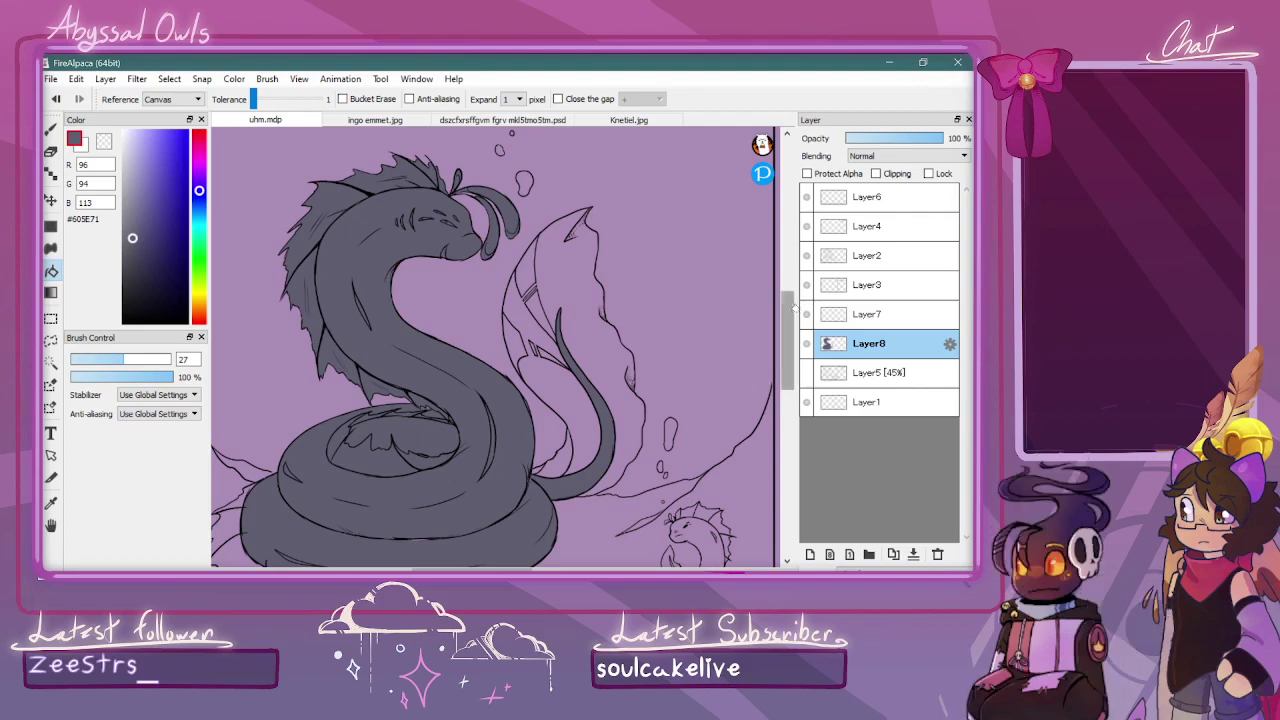
Bucket-fill the sections of the raised tail fin with grey #605E71
scroll(787, 310, "down", 1)
left_click(546, 287)
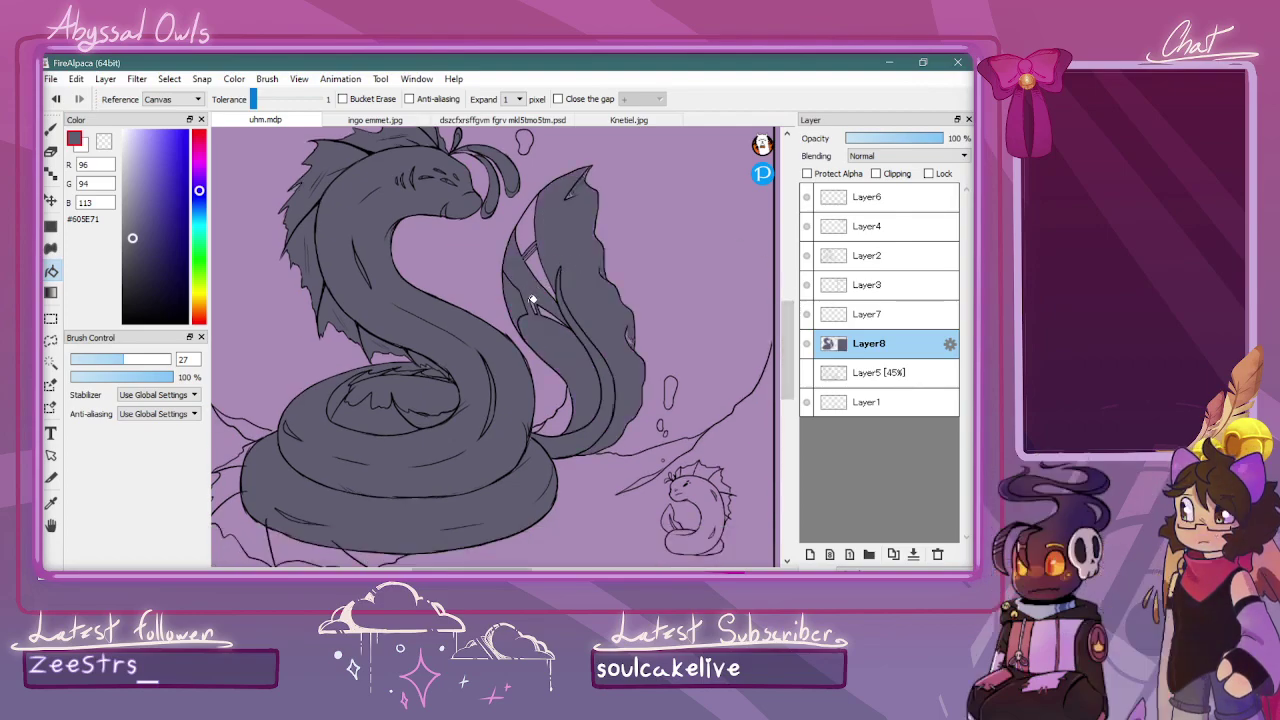
left_click(547, 305)
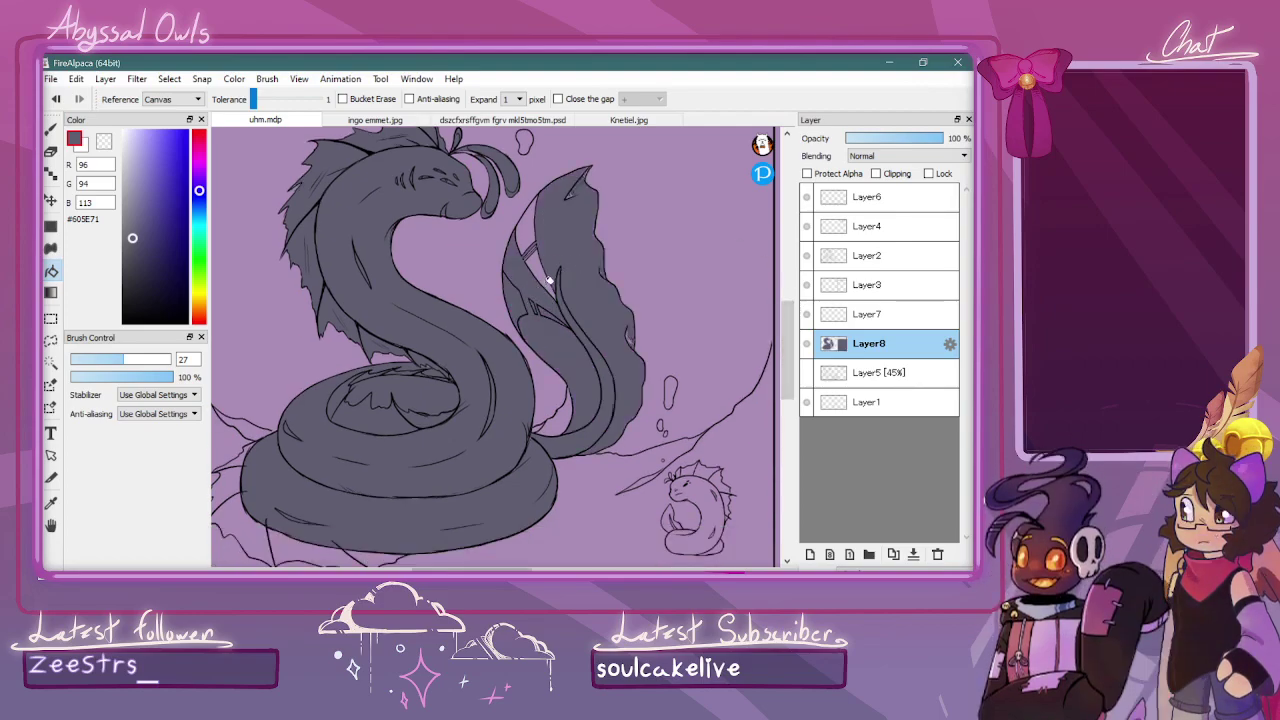
left_click(530, 222)
Brush grey #605E71 into the remaining gaps of the tail fin and along its lower edge beside the coils
key("b")
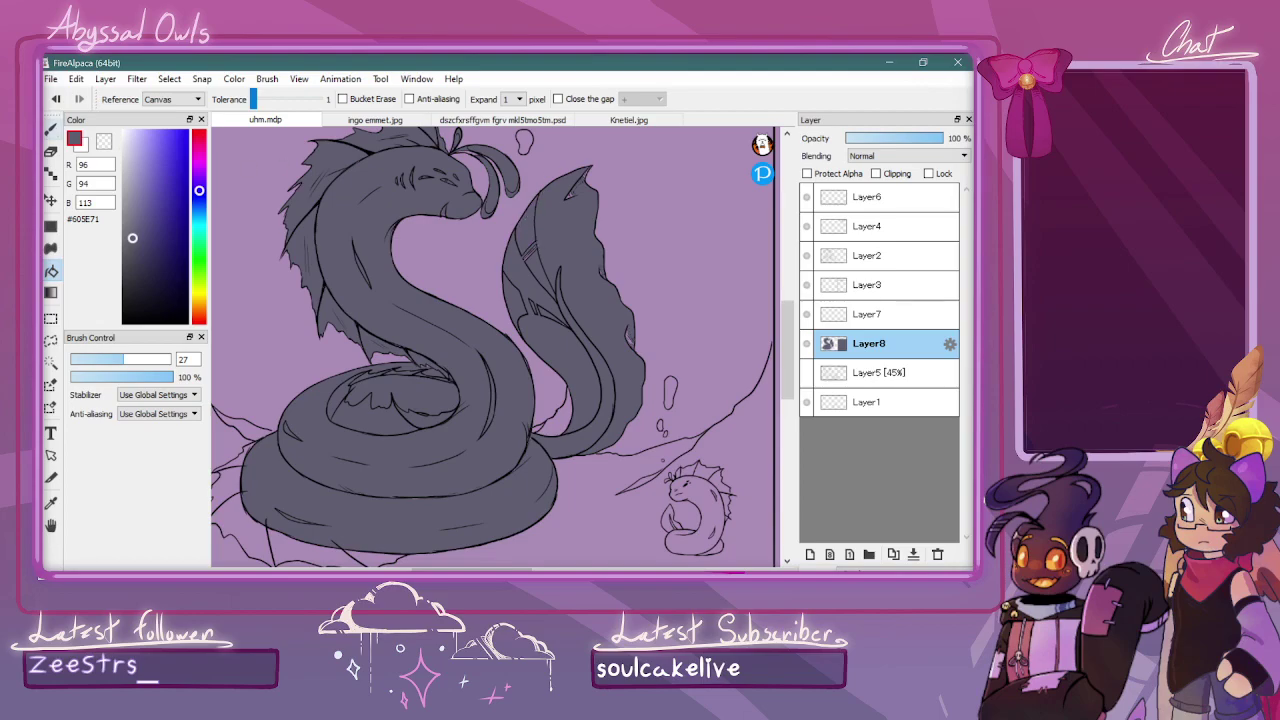
left_click_drag(532, 257, 531, 293)
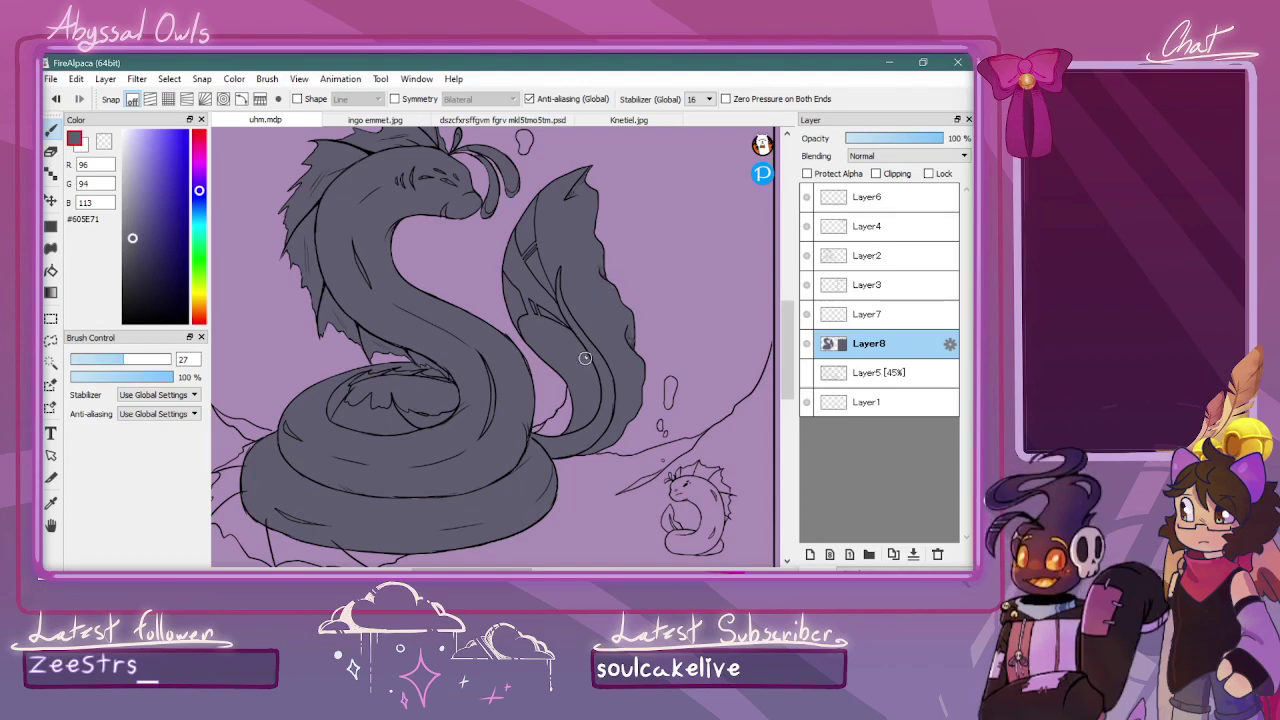
left_click_drag(568, 388, 570, 404)
mouse_move(568, 410)
left_mouse_down()
mouse_move(554, 422)
mouse_move(570, 399)
mouse_move(557, 422)
left_mouse_up()
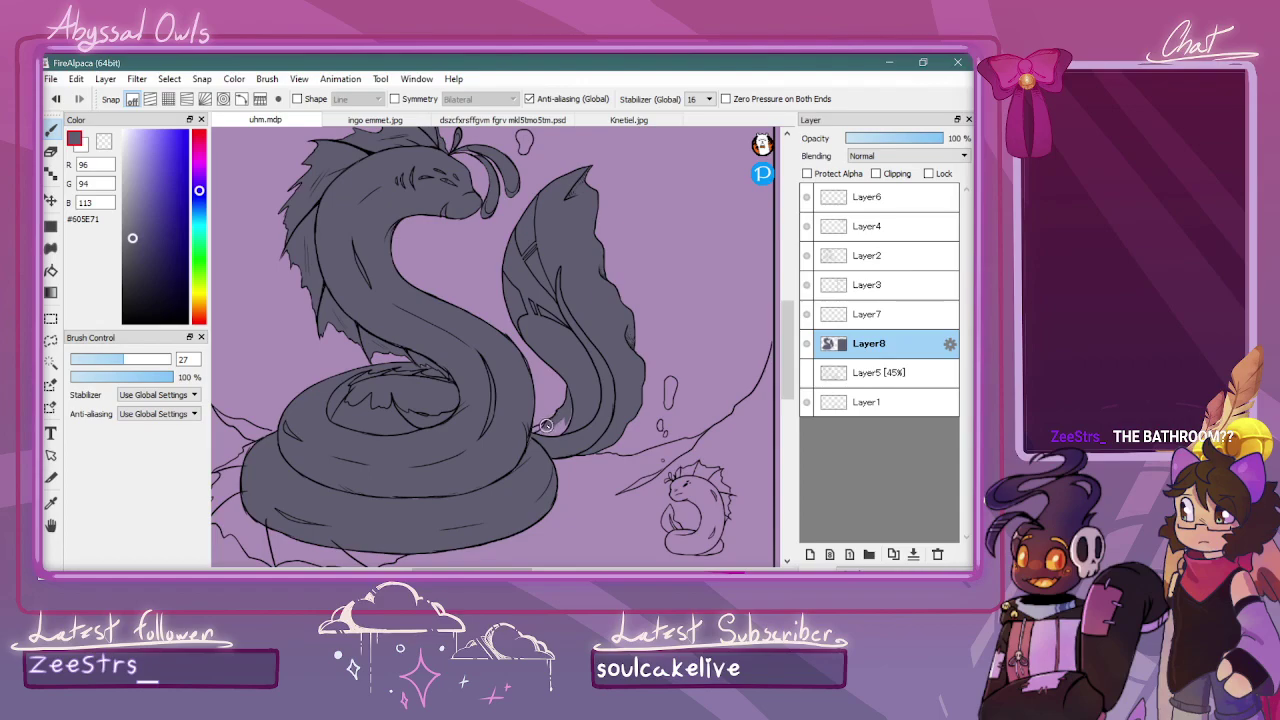
mouse_move(546, 426)
left_mouse_down()
mouse_move(536, 436)
mouse_move(570, 426)
mouse_move(574, 411)
left_mouse_up()
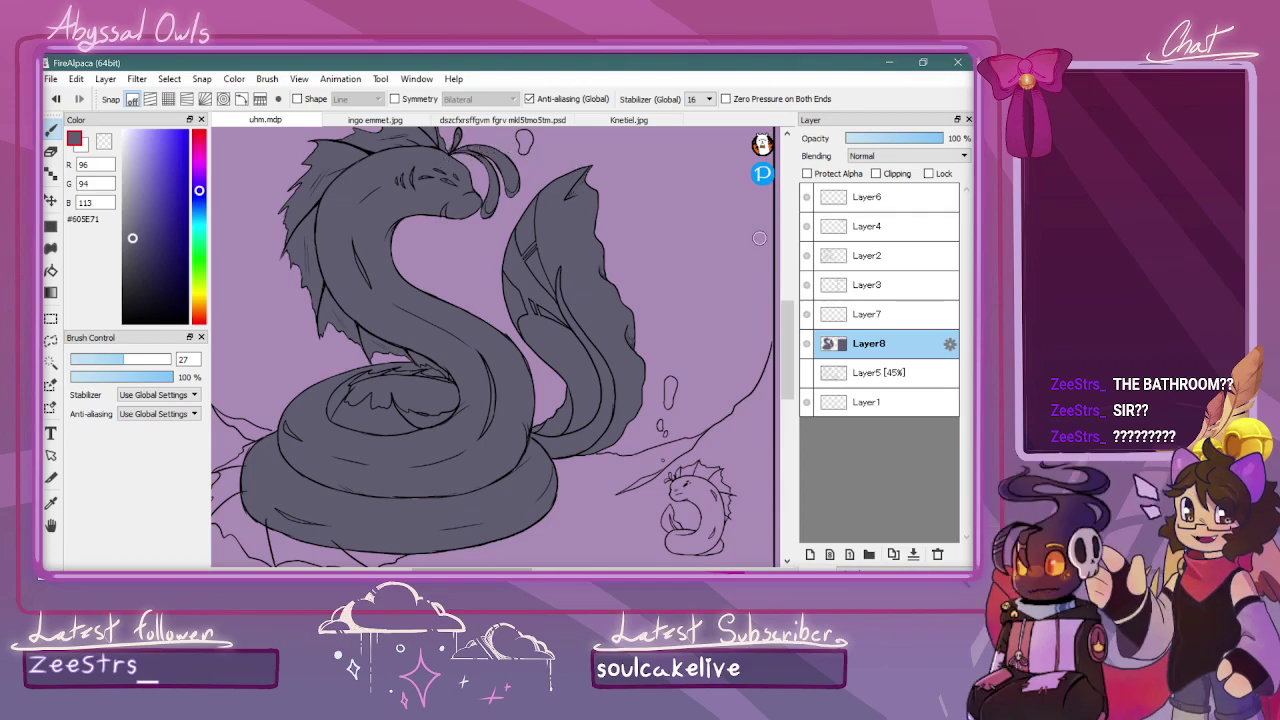
Clean up the grey fill around the base of the head tendrils using the transparent colour, and switch back to grey
scroll(700, 280, "up", 3)
key("x")
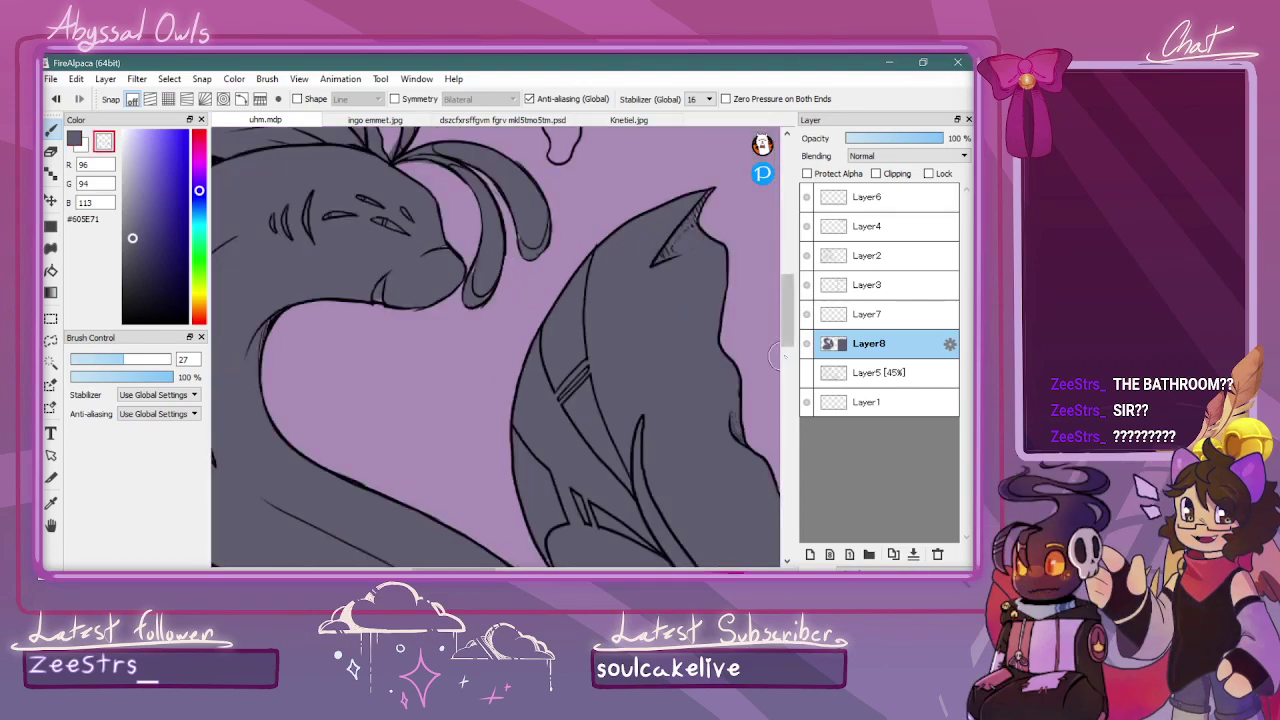
left_click_drag(787, 334, 787, 317)
scroll(380, 223, "up", 1)
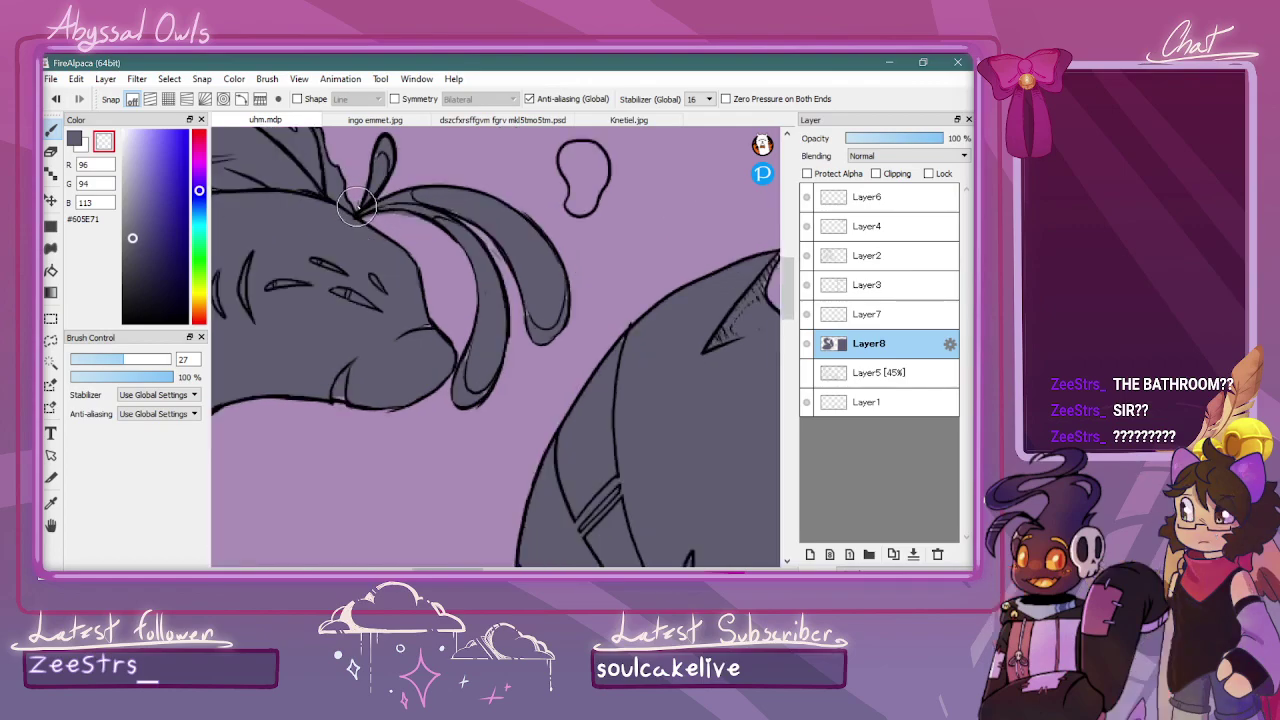
key("x")
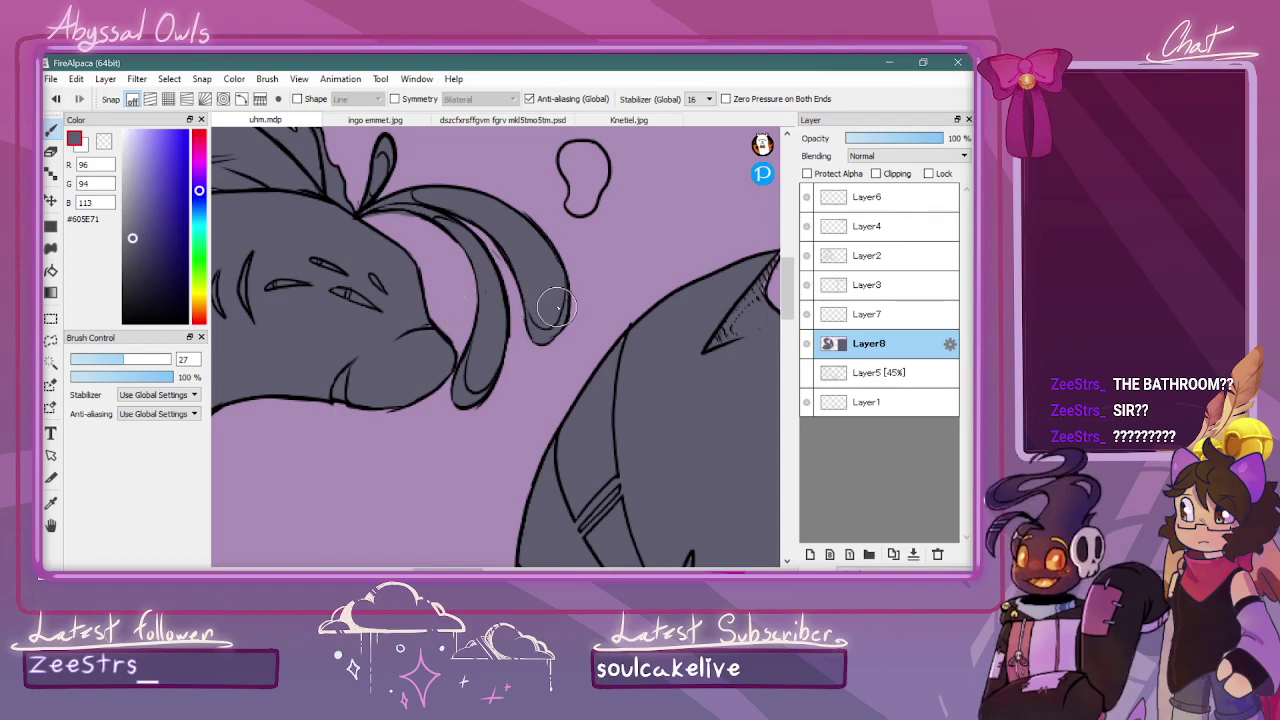
Brush grey #605E71 along the lower outer edge of the bottom coil, beside the unfilled fin
scroll(624, 265, "down", 2)
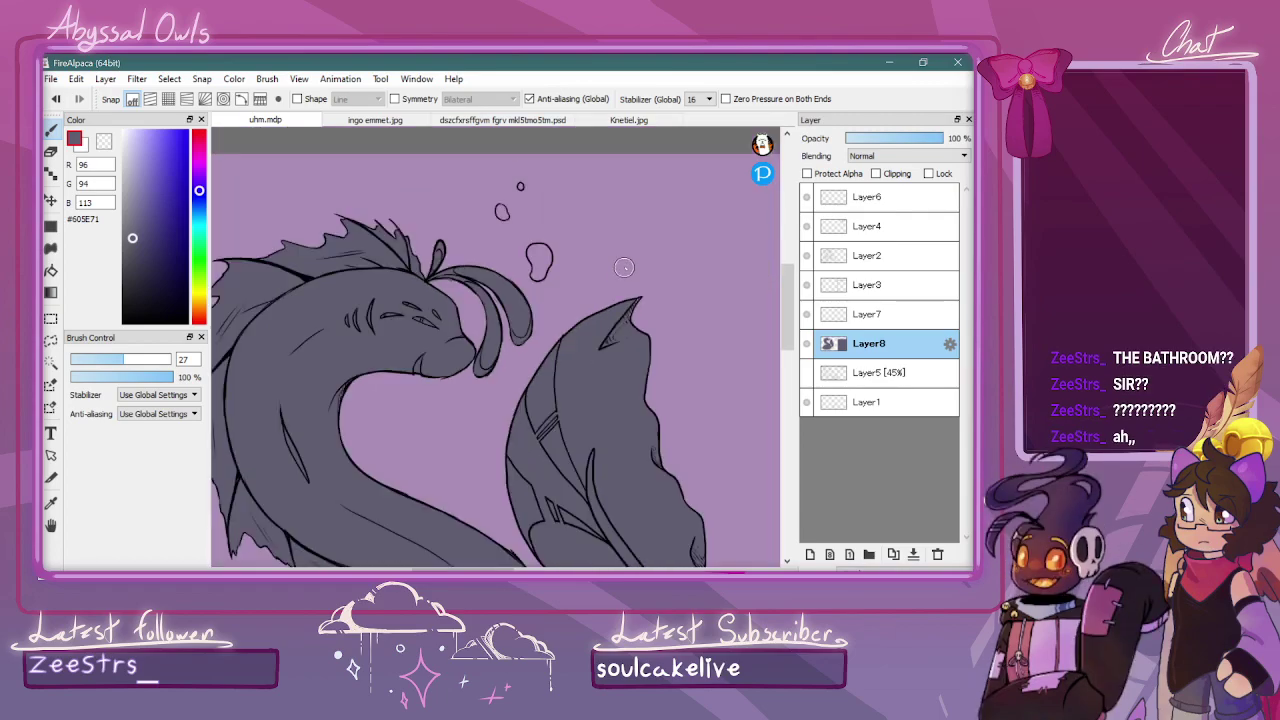
scroll(586, 420, "down", 1)
scroll(514, 521, "up", 1)
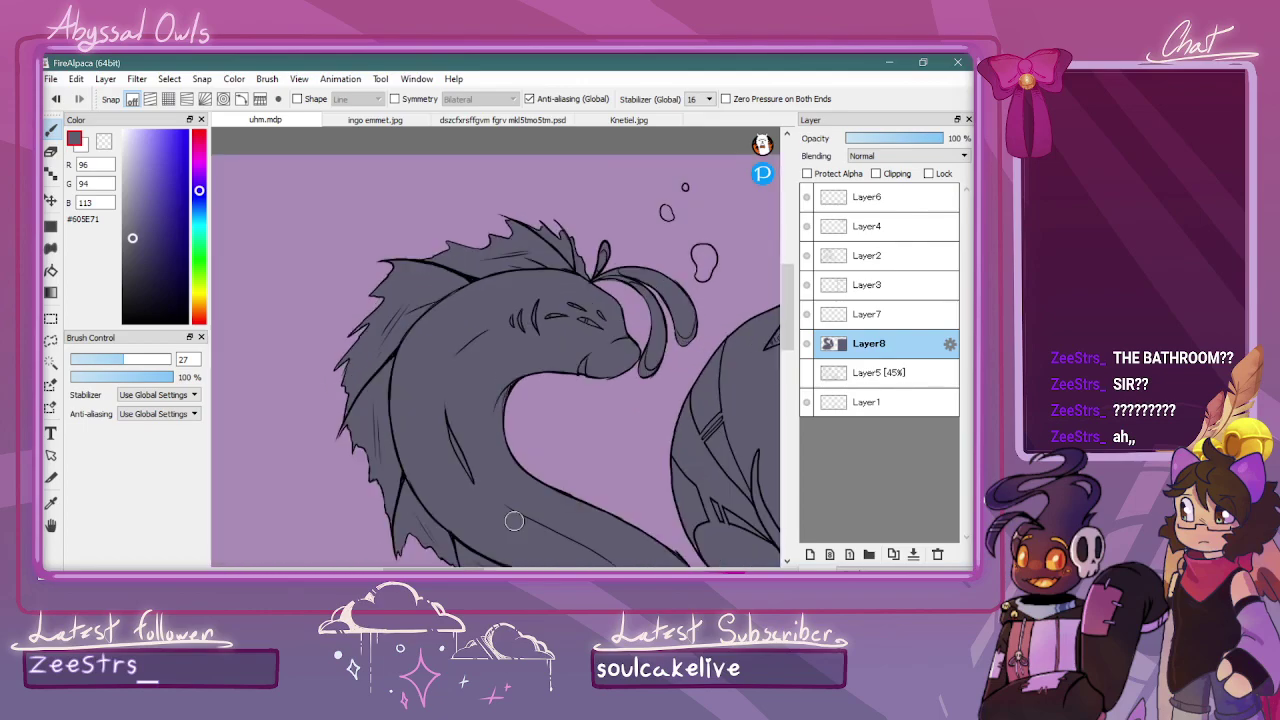
mouse_move(789, 319)
left_mouse_down()
mouse_move(791, 347)
mouse_move(765, 367)
left_mouse_up()
scroll(764, 367, "down", 1)
scroll(764, 366, "up", 1)
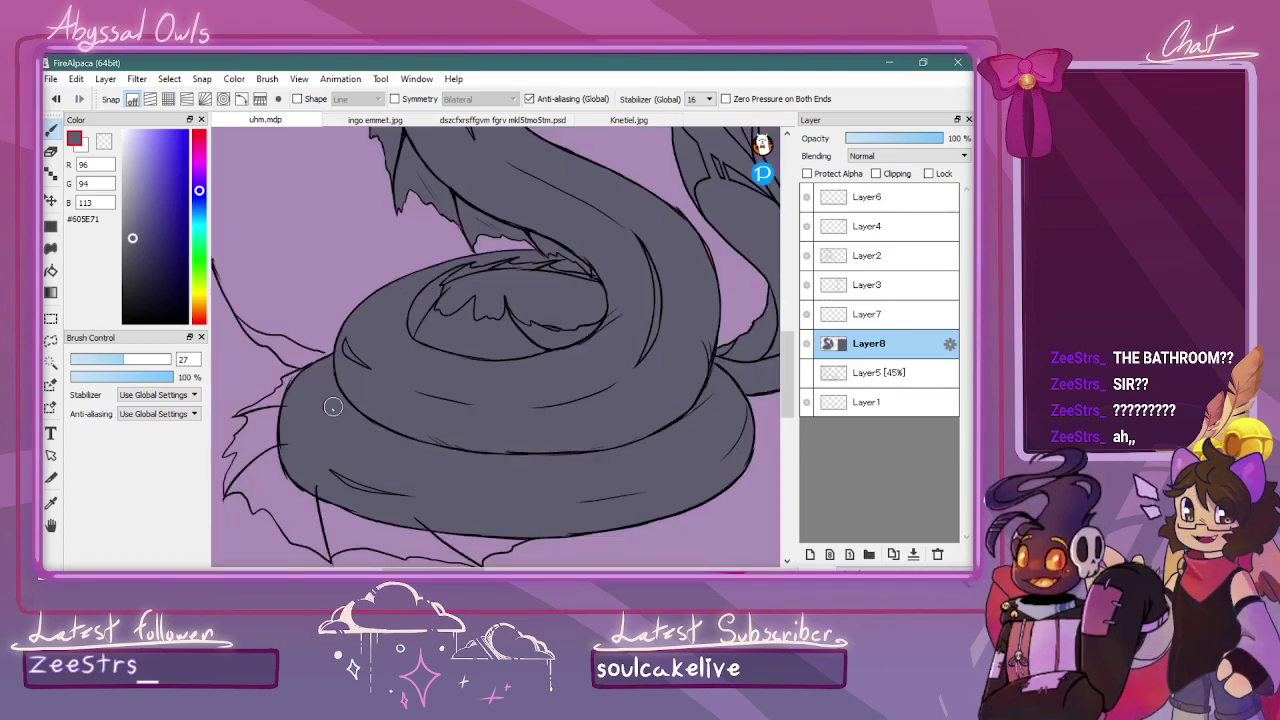
mouse_move(291, 400)
left_mouse_down()
mouse_move(300, 492)
mouse_move(298, 468)
mouse_move(384, 509)
mouse_move(483, 517)
left_mouse_up()
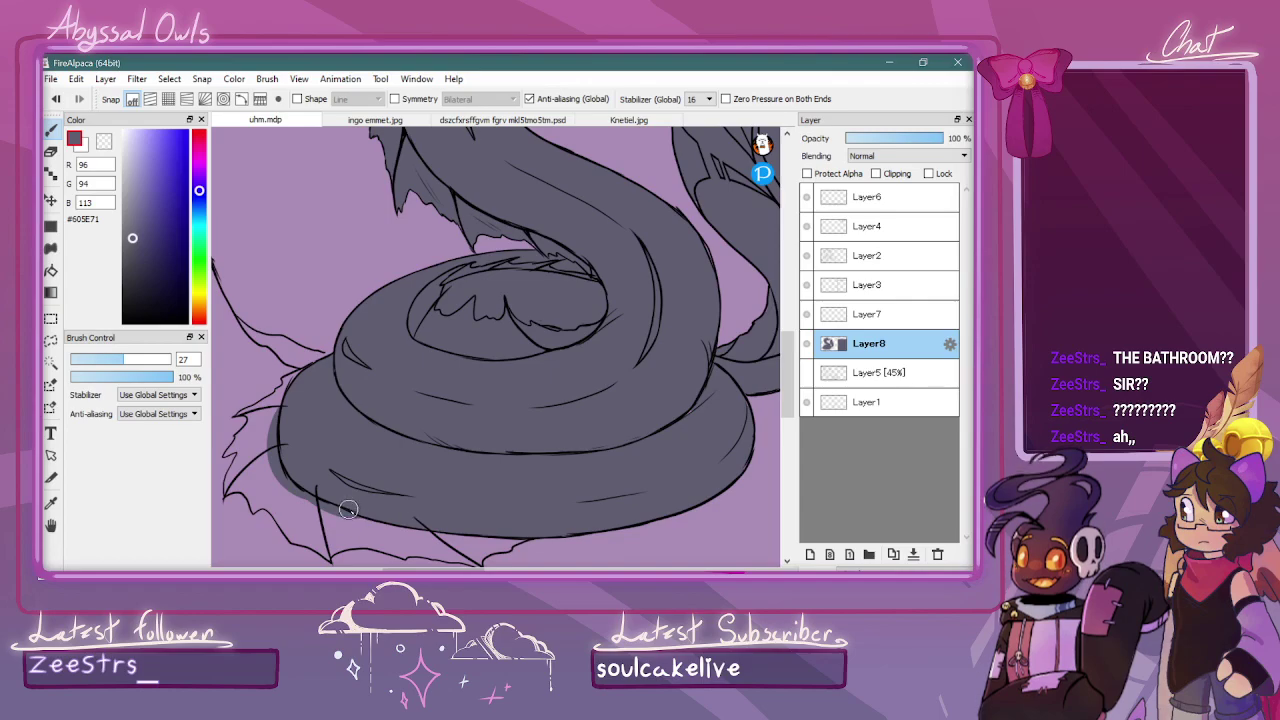
Bucket-fill all sections of the fin beneath the bottom coil with grey #605E71
scroll(594, 463, "down", 2)
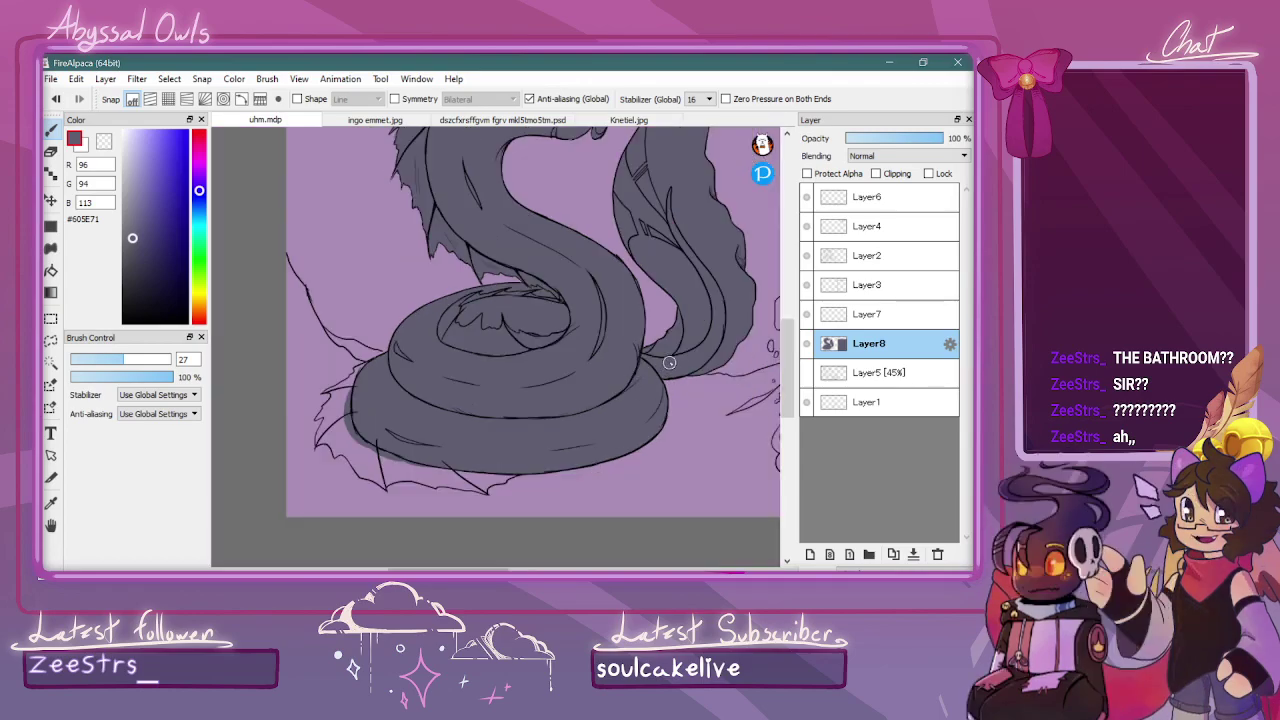
scroll(700, 375, "down", 3)
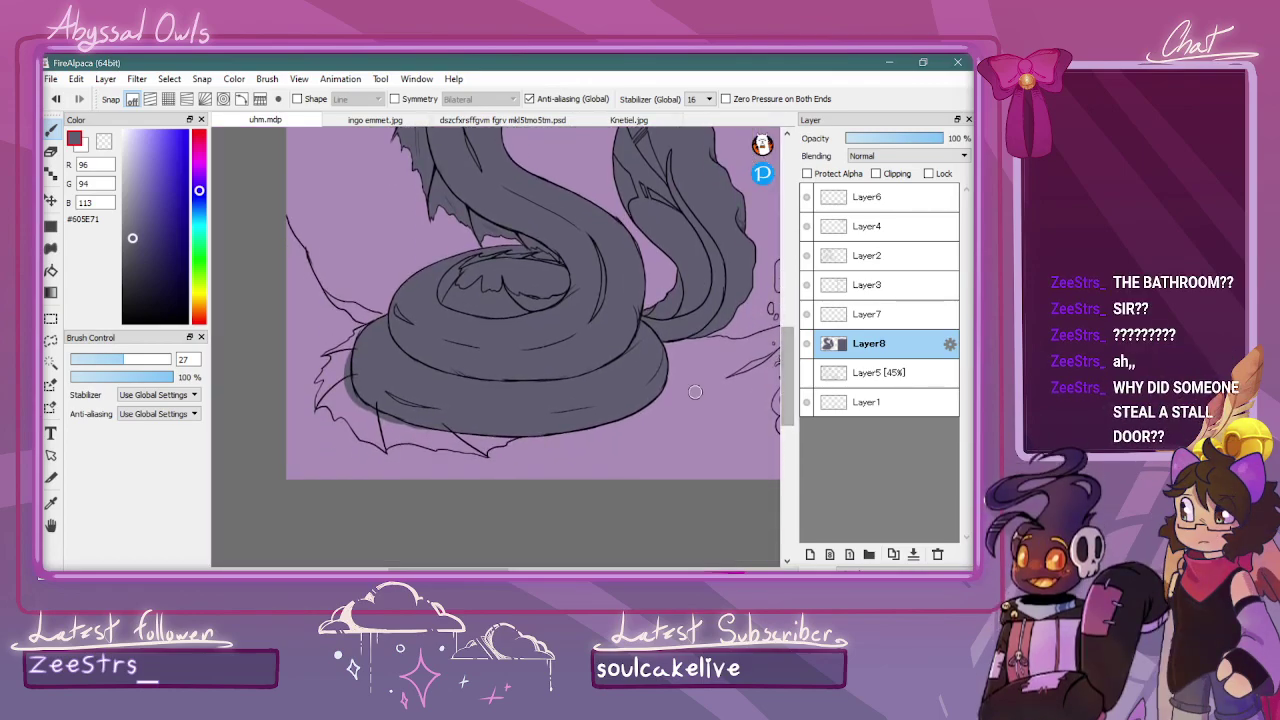
scroll(695, 392, "up", 2)
key("g")
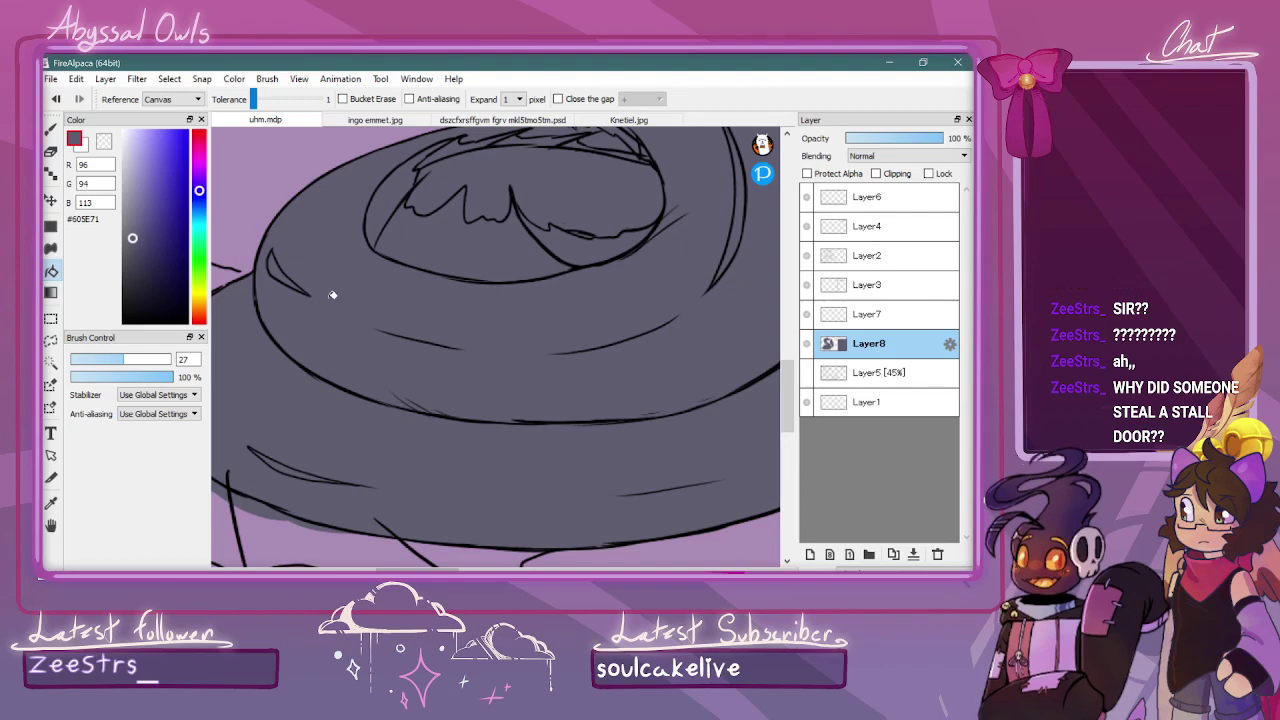
scroll(280, 309, "down", 2)
left_click(352, 340)
left_click(342, 364)
left_click(358, 389)
left_click(414, 428)
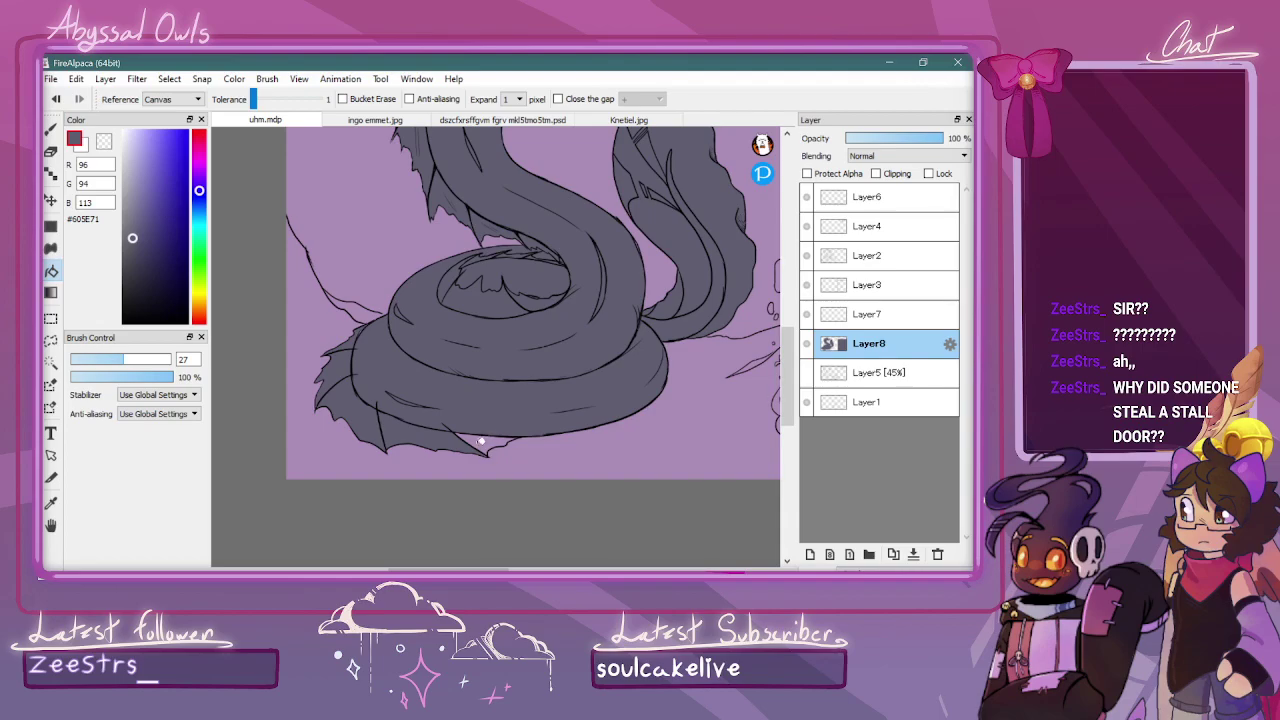
left_click(480, 441)
key("b")
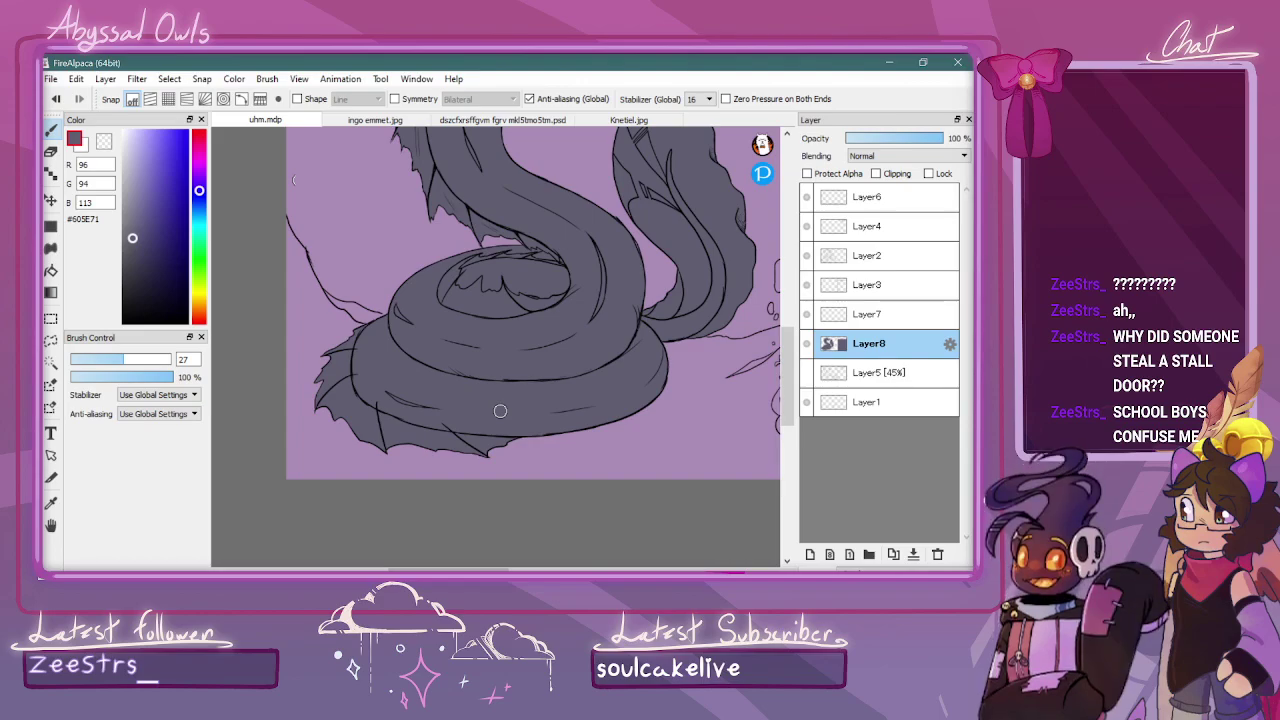
Sample the fin's dark blue #262C68 from the reference image Knetiel.jpg and return to uhm.mdp
key("ctrl+minus")
key("ctrl+minus")
left_click_drag(788, 354, 788, 334)
key("ctrl+plus")
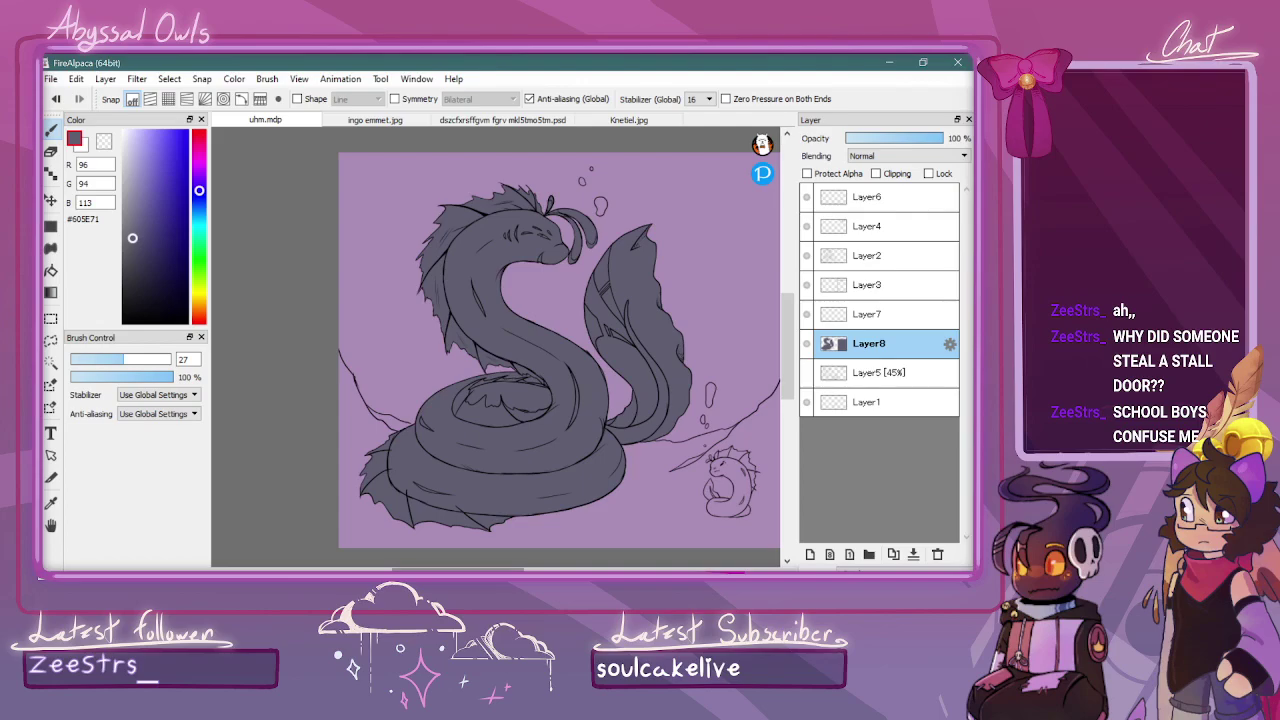
left_click_drag(458, 569, 476, 569)
left_click(620, 119)
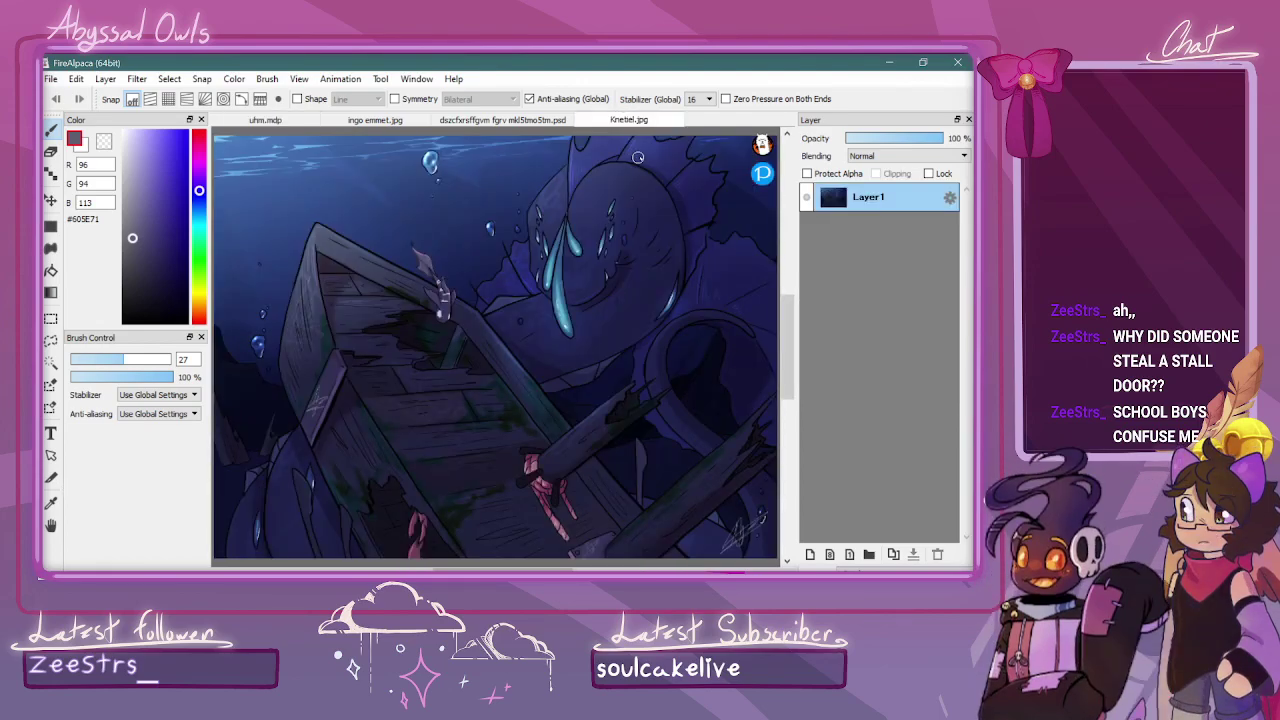
left_click(51, 503)
left_click(676, 157)
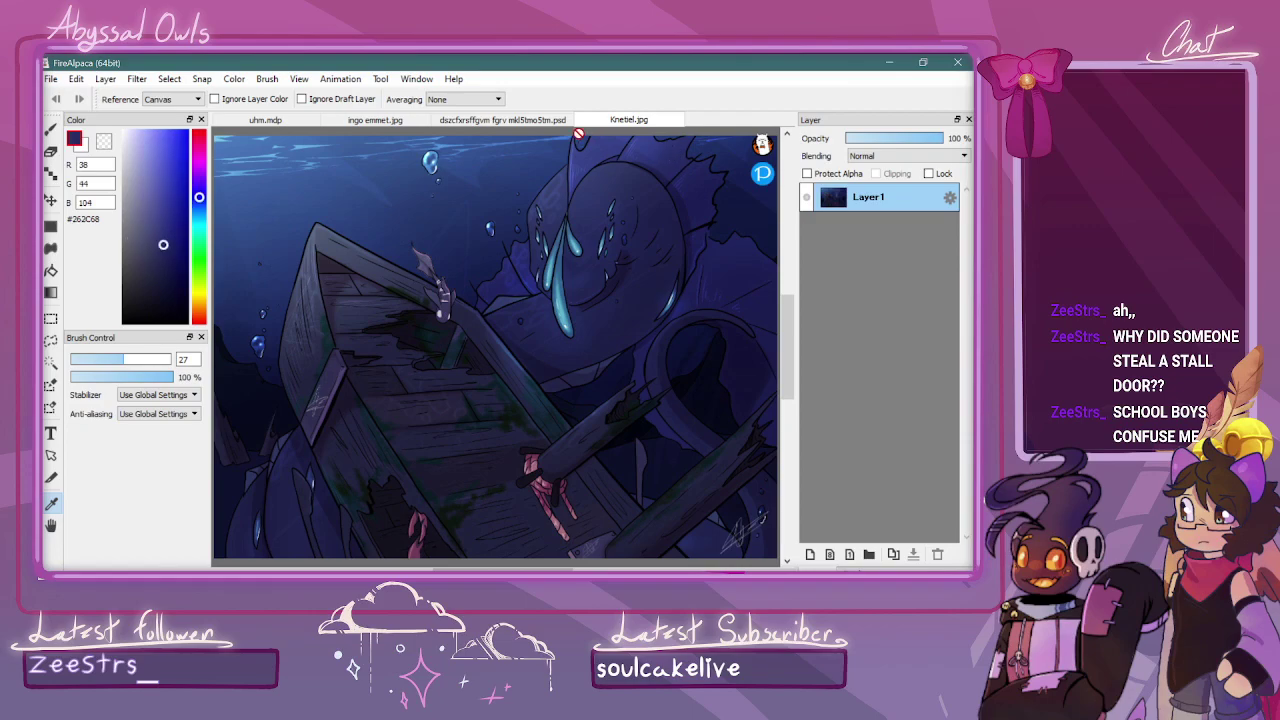
left_click(493, 119)
left_click(400, 119)
left_click(265, 119)
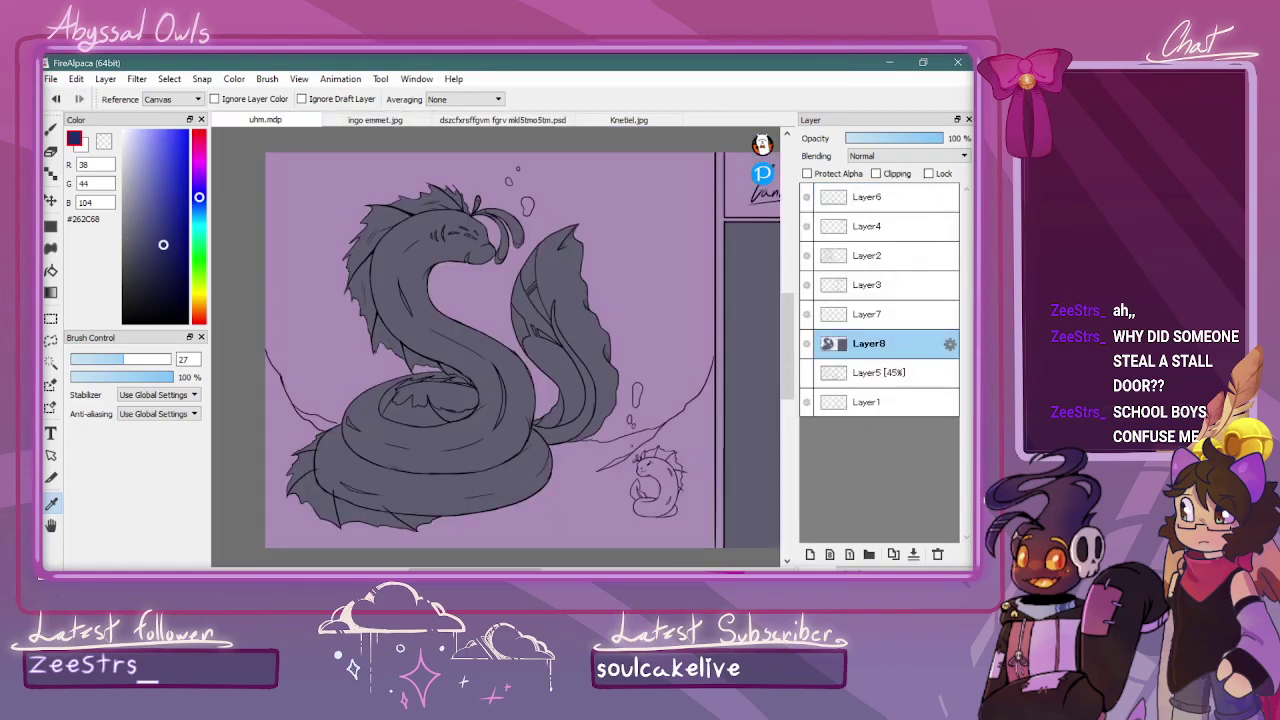
Try dark violet #403874 and the paler #656088 as fill colours on the upper section of the back fin
key("g")
left_click(156, 236)
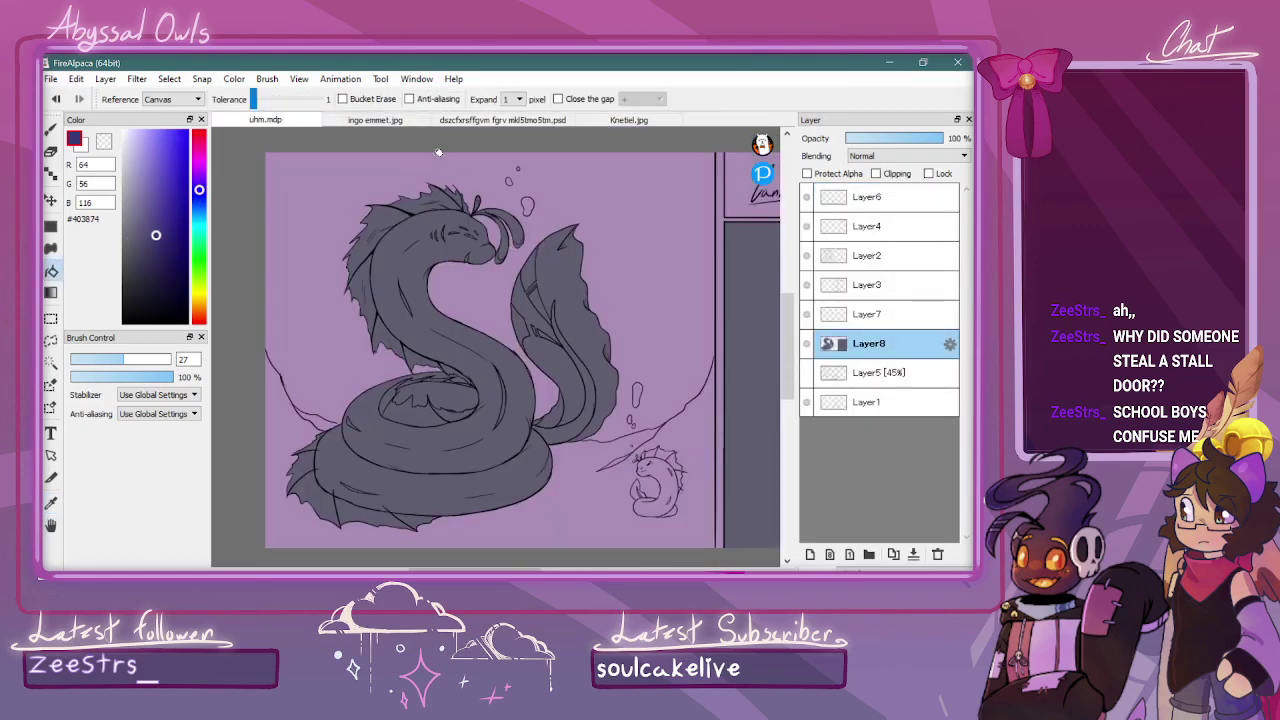
left_click(378, 224)
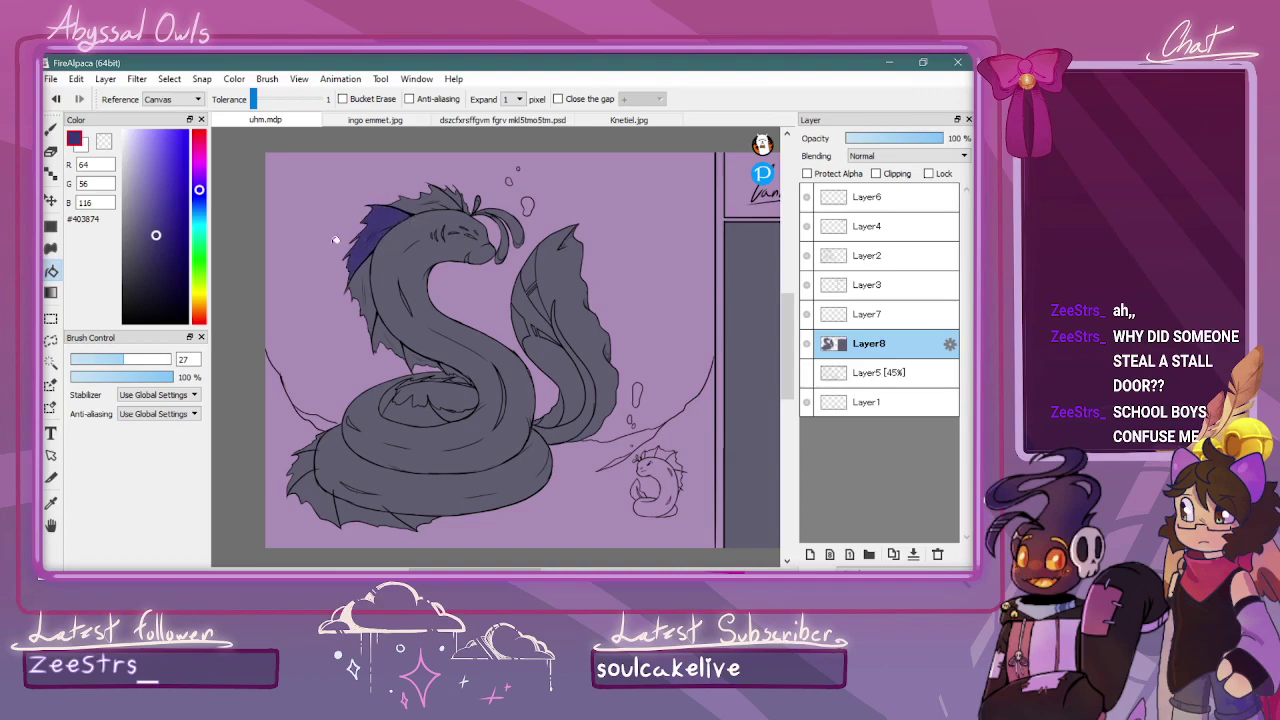
left_click(141, 220)
left_click(400, 213)
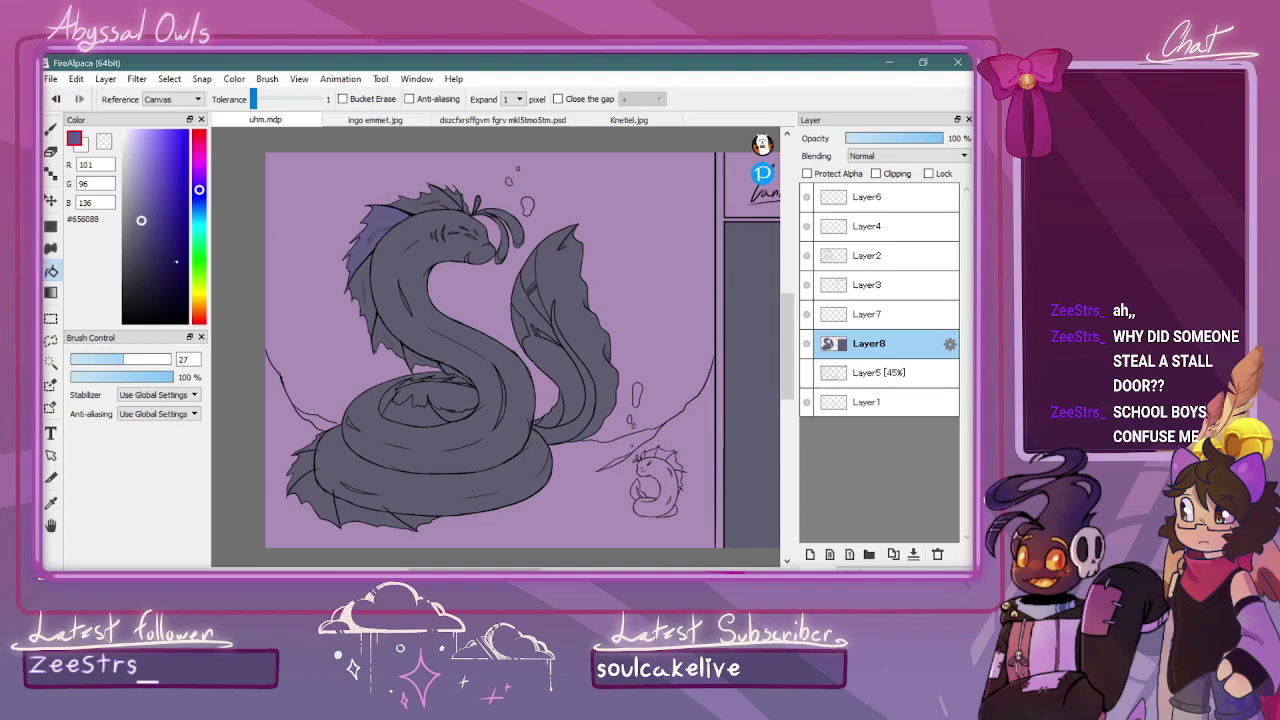
Set the colour to blue-violet #5A528A and bucket-fill the serpent's back fin and tail fin with it
left_click(148, 219)
left_click(381, 222)
left_click(412, 203)
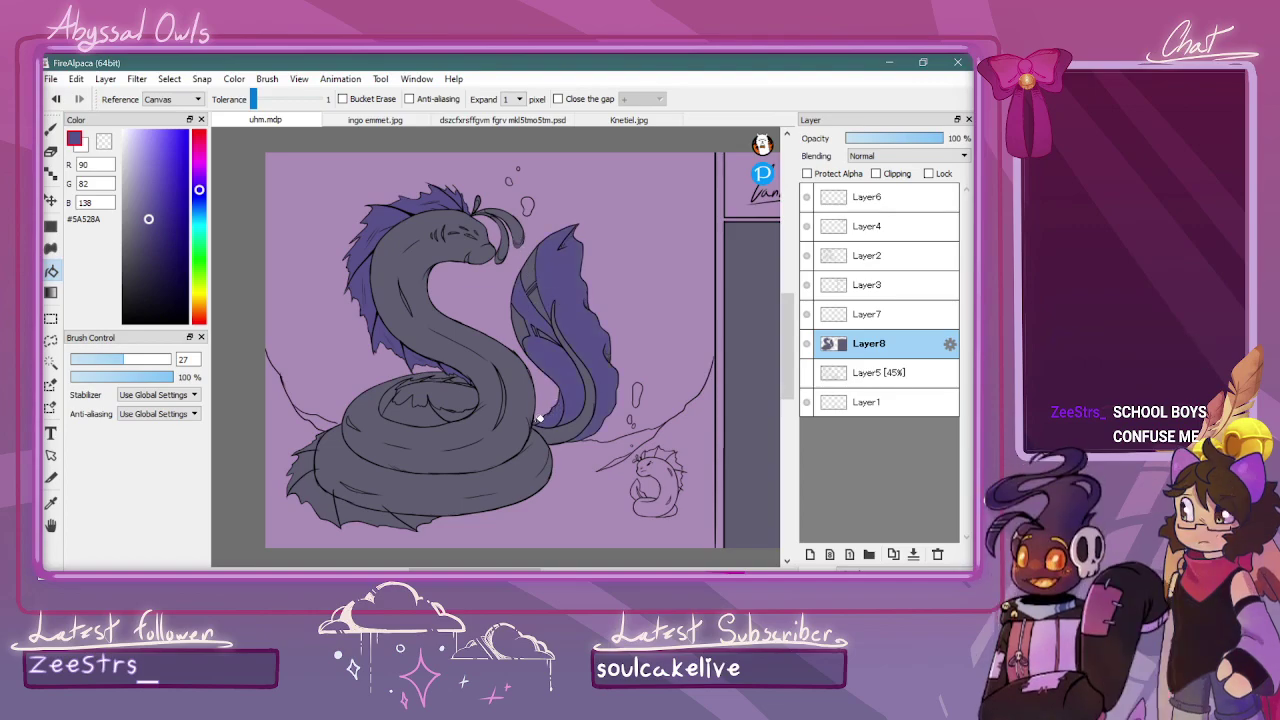
Set the brush size to 7 and sample the grey #605E71 beside the tail fin's inner edge
scroll(620, 266, "up", 4)
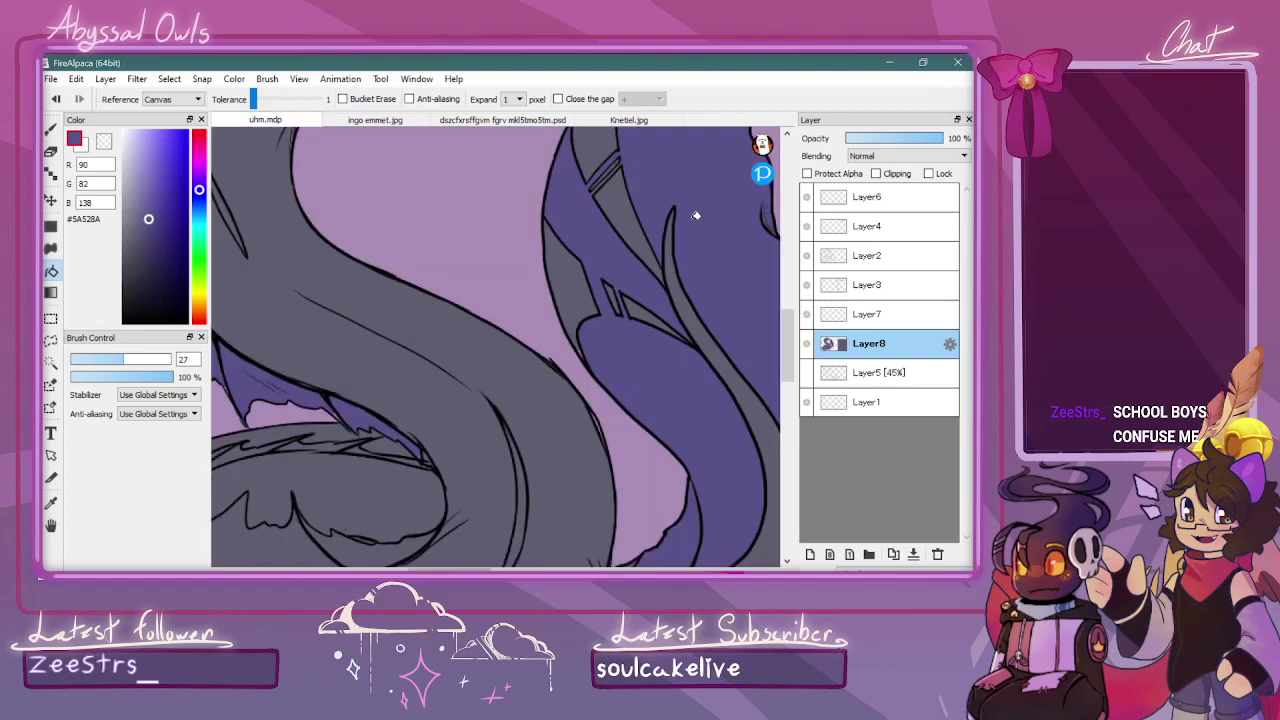
key("b")
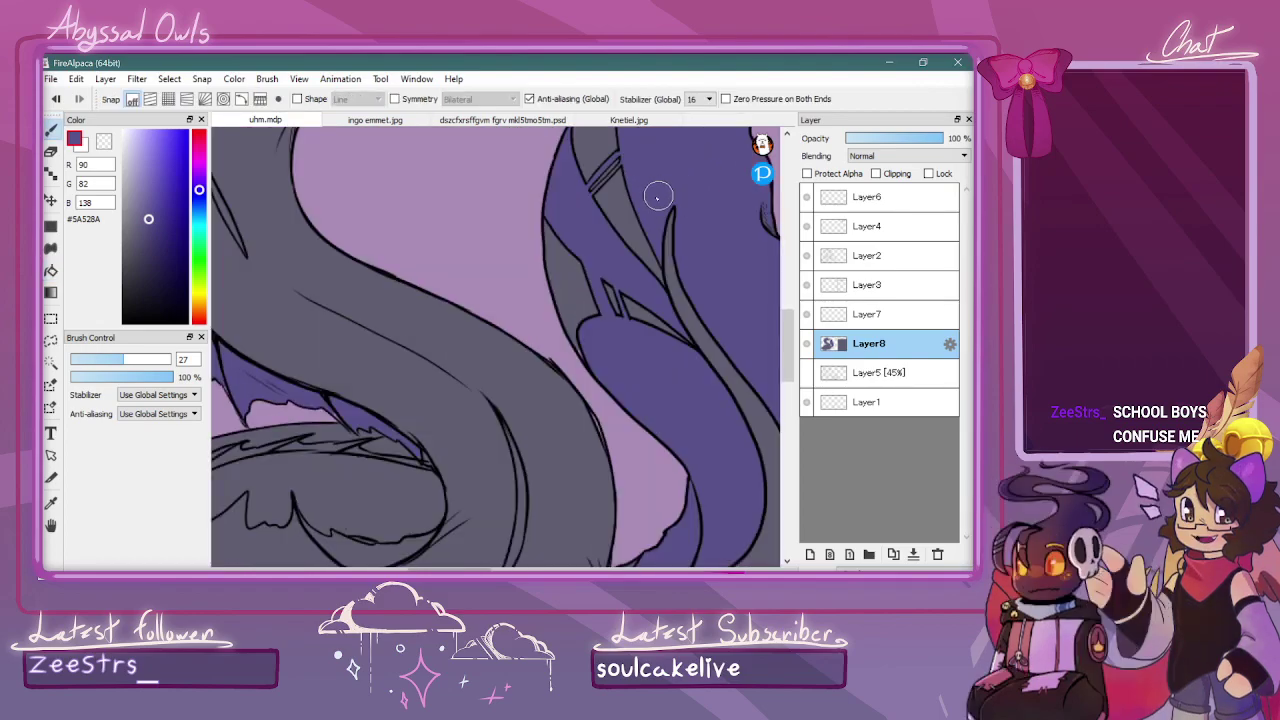
left_click(83, 359)
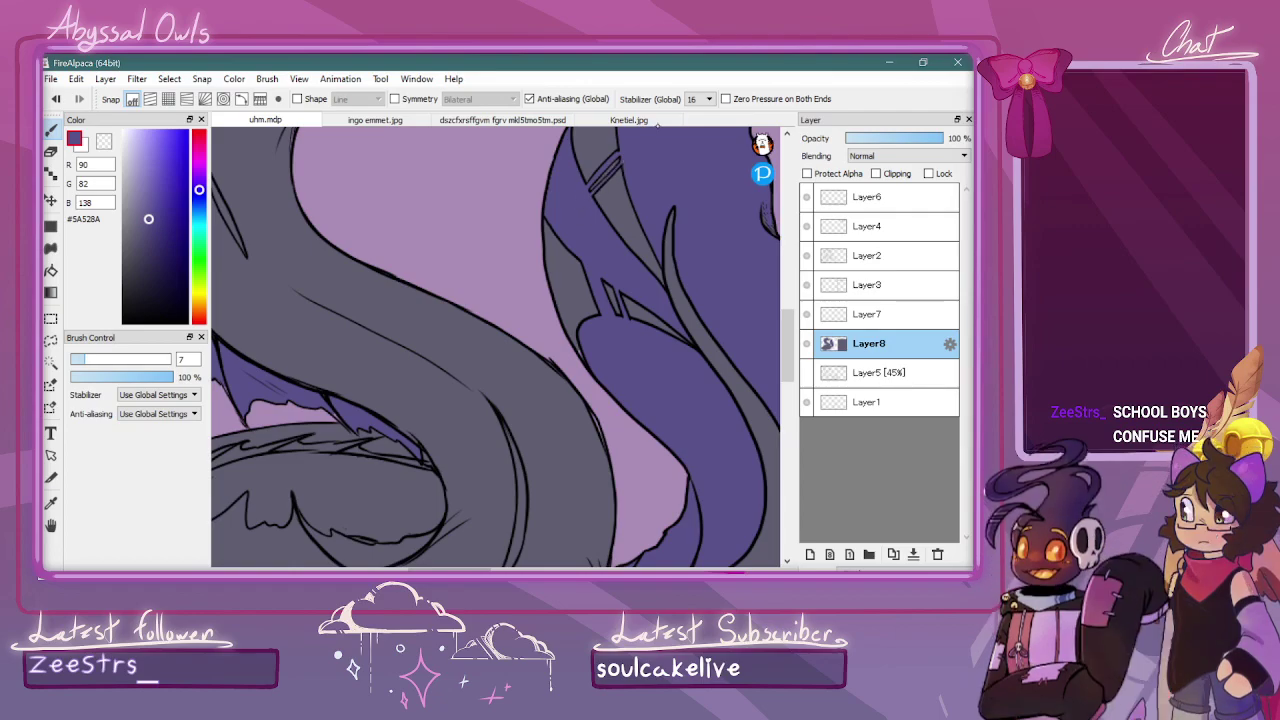
left_click(561, 313, "alt")
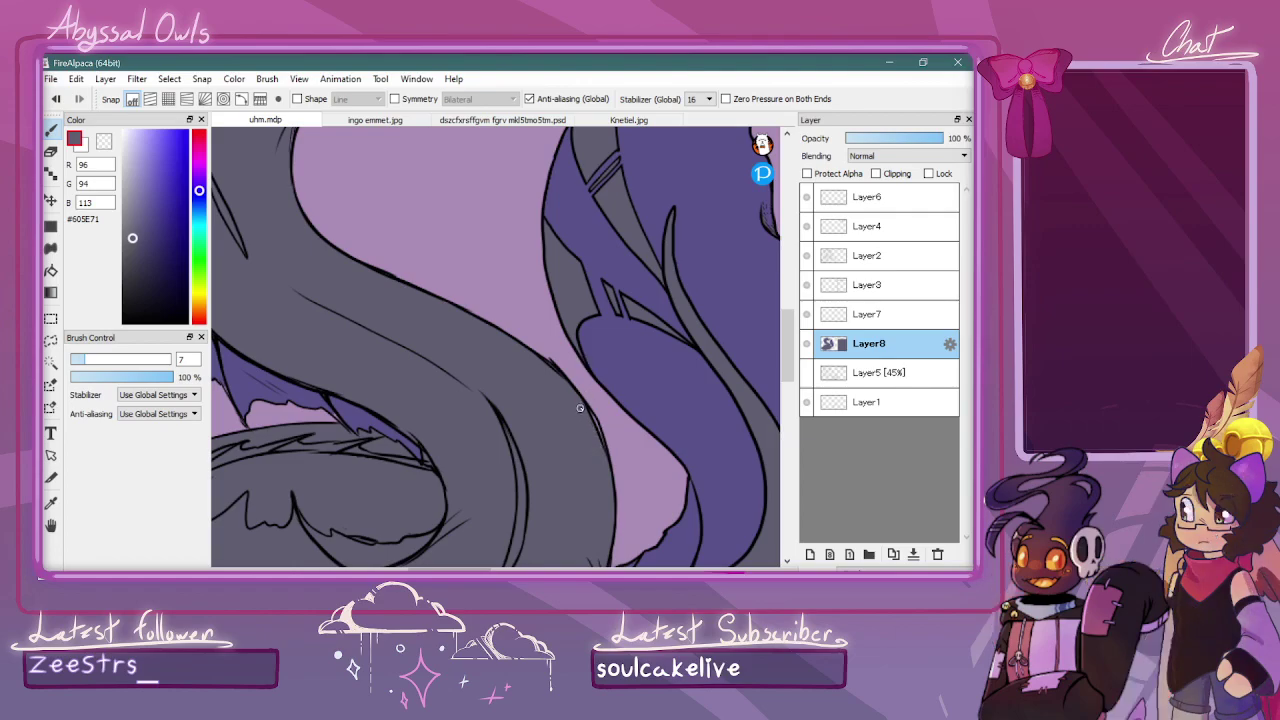
scroll(601, 448, "down", 5)
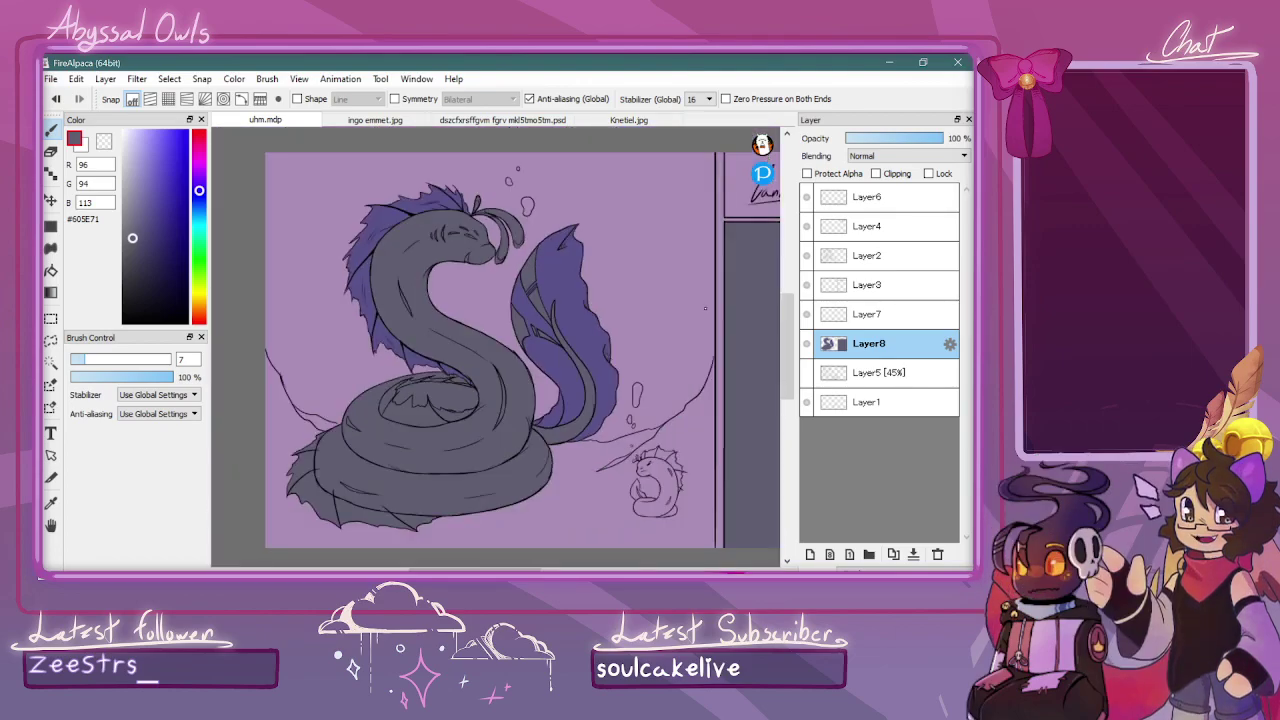
scroll(724, 288, "up", 2)
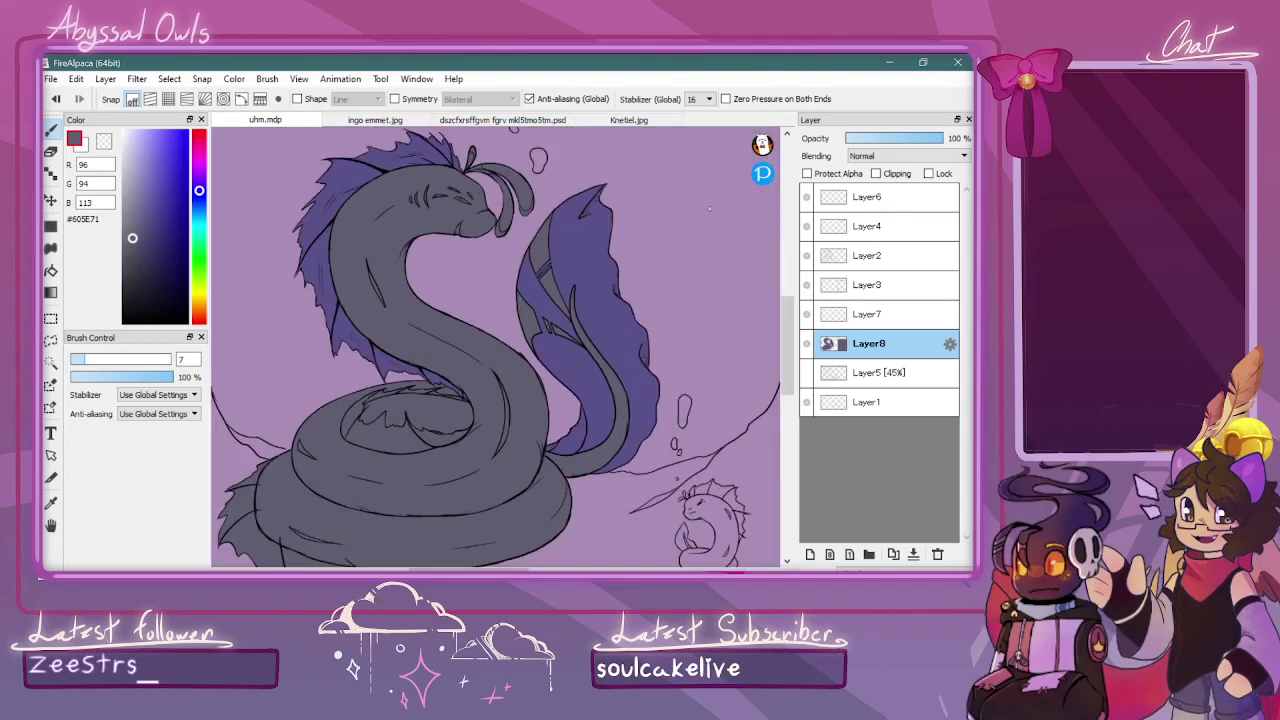
Sample the tail fin's blue-violet #5A528A and paint over the grey patches along the fin's inner side with a size 26 brush
left_click(583, 251, "alt")
left_click(50, 129)
left_click(123, 359)
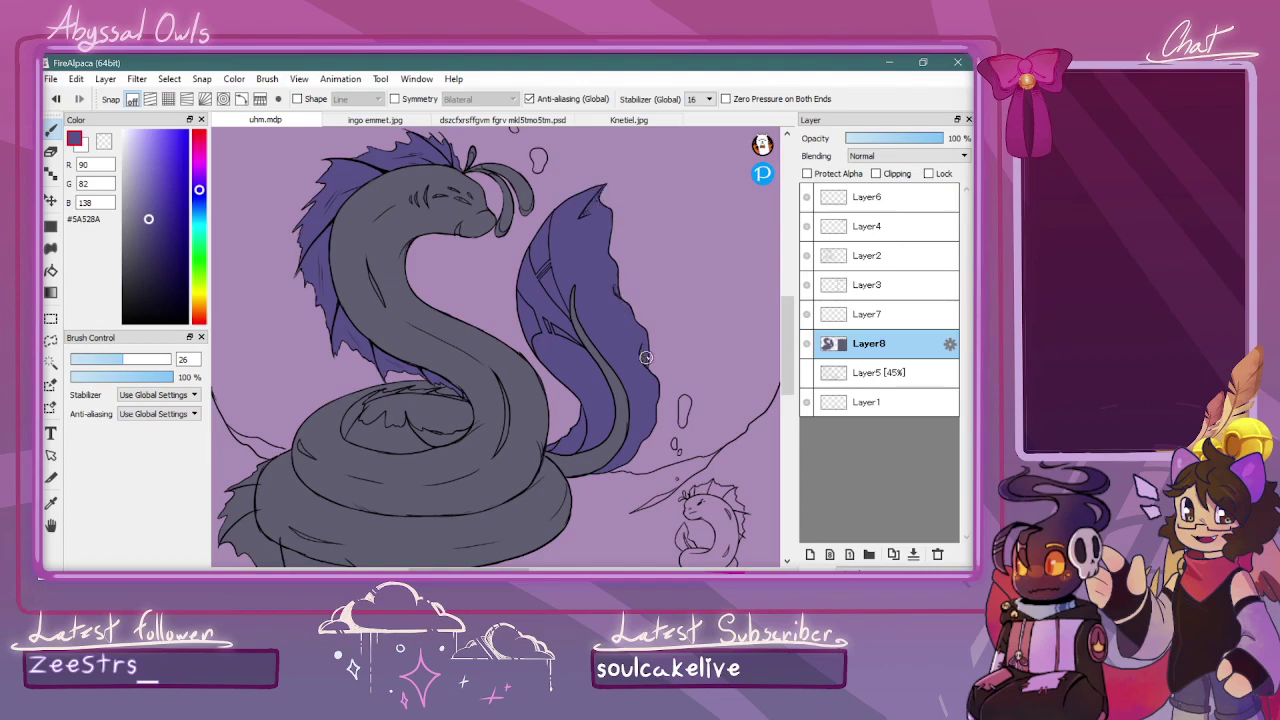
Bucket-fill all sections of the fin beneath the bottom coil with blue-violet #5A528A
left_click_drag(777, 304, 788, 318)
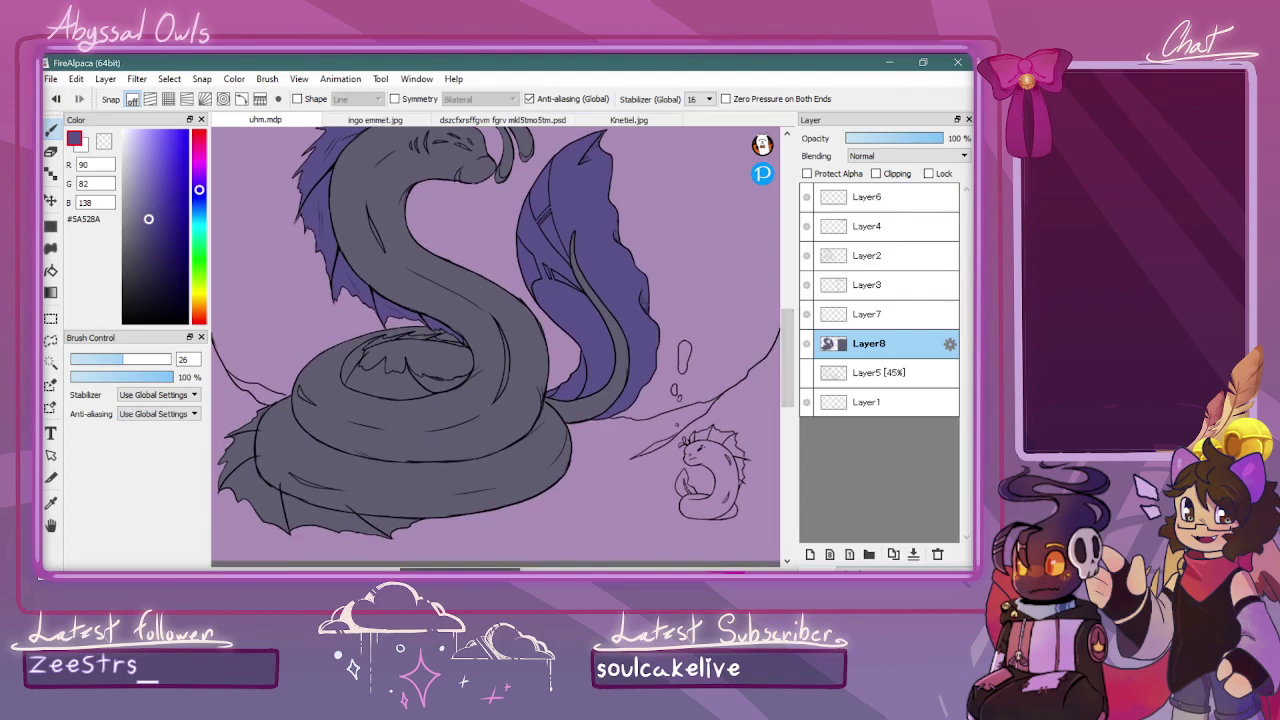
left_click_drag(460, 568, 442, 568)
key("ctrl+plus")
left_click_drag(787, 361, 787, 380)
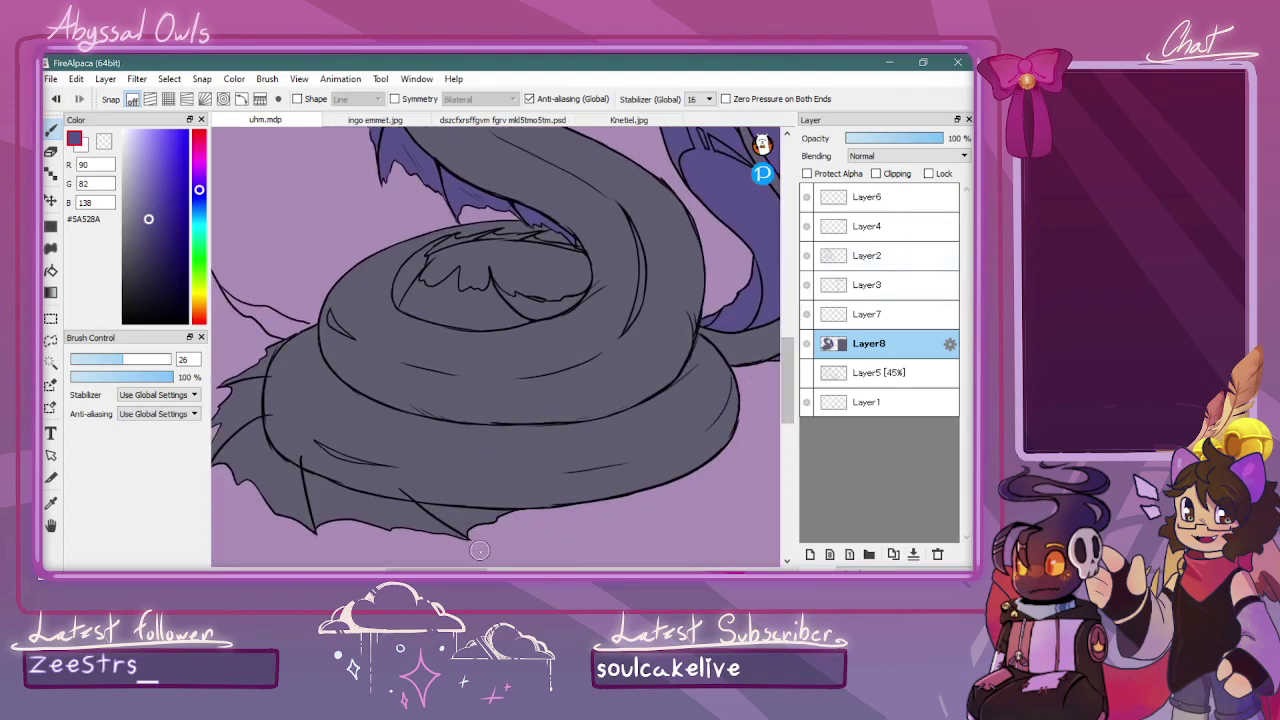
left_click_drag(467, 568, 447, 568)
left_click(51, 271)
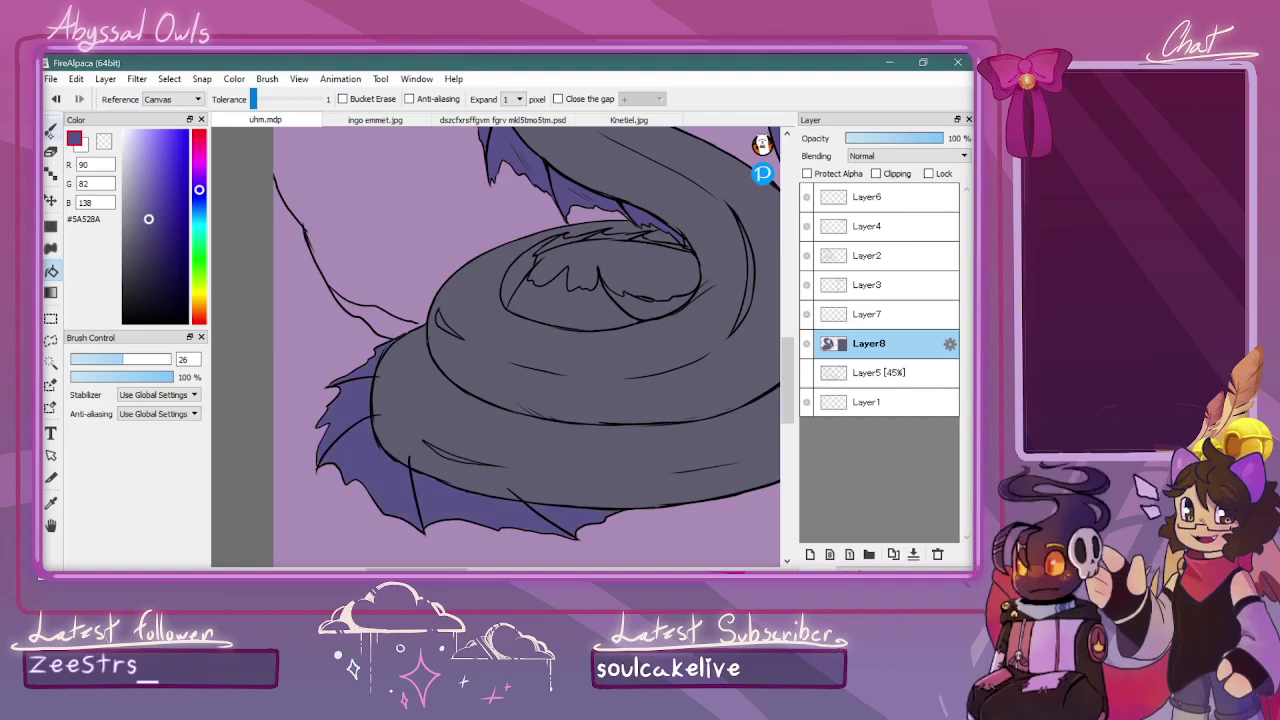
Paint the narrow fin strip along the inner coil's upper and outer edge blue-violet #5A528A with a size 8.8 brush
key("b")
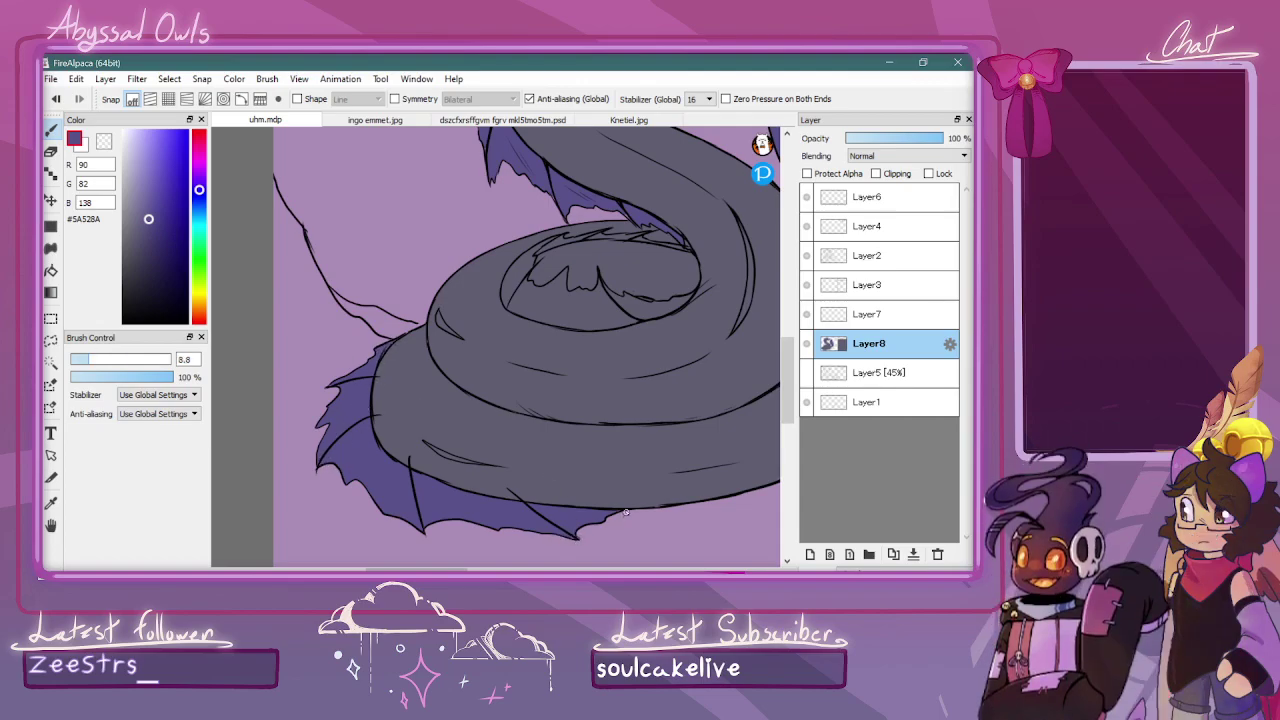
key("ctrl+minus")
key("ctrl+minus")
key("ctrl+minus")
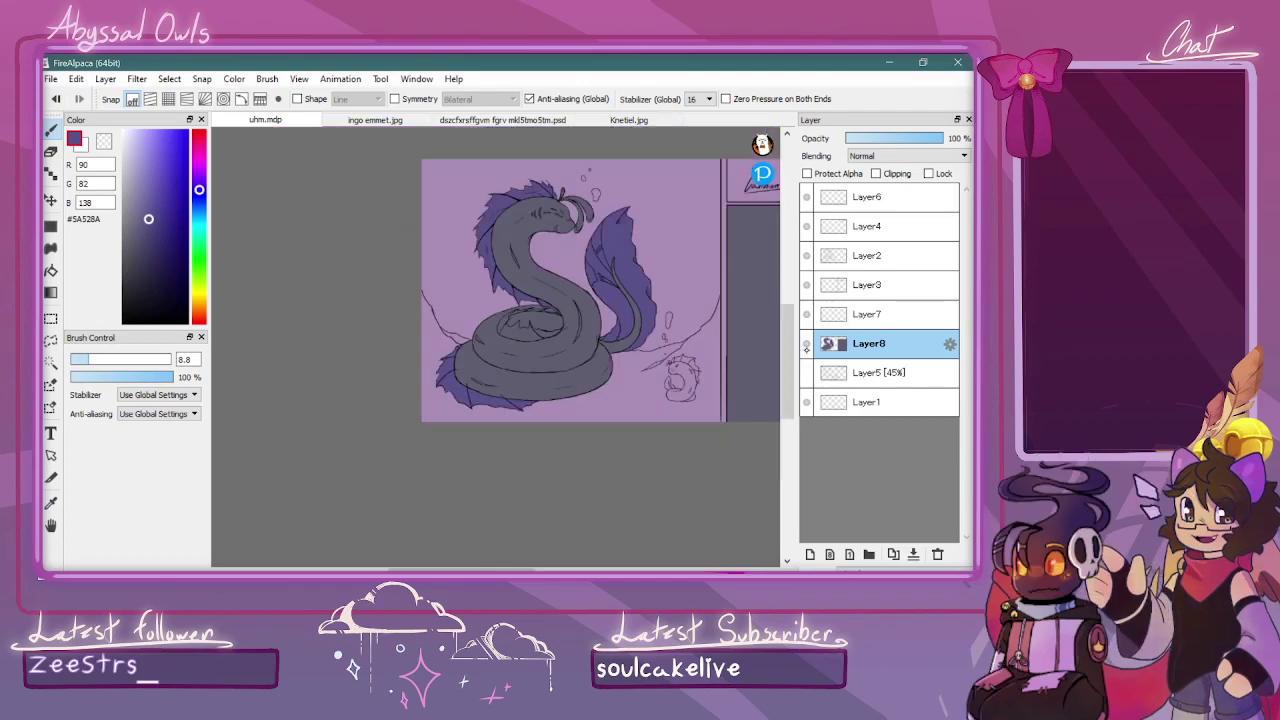
key("ctrl+plus")
key("ctrl+plus")
left_click_drag(787, 355, 787, 332)
key("ctrl+plus")
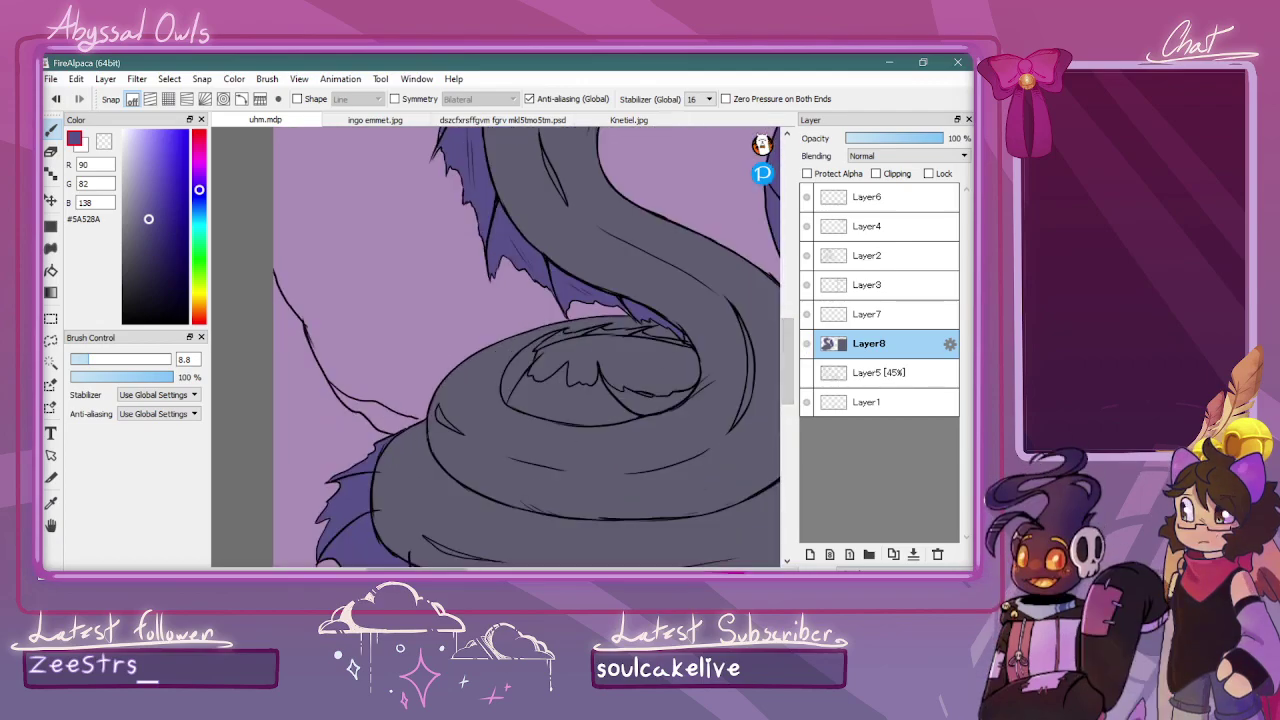
left_click_drag(457, 569, 473, 569)
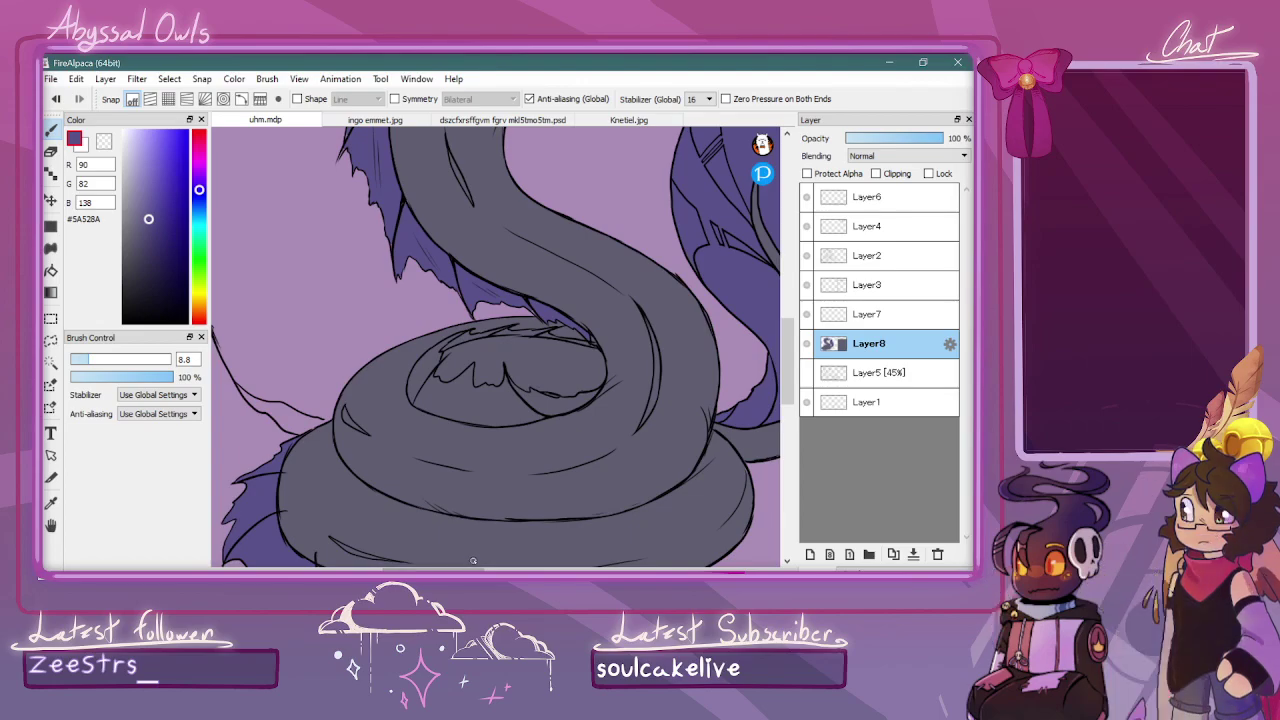
scroll(597, 344, "up", 3)
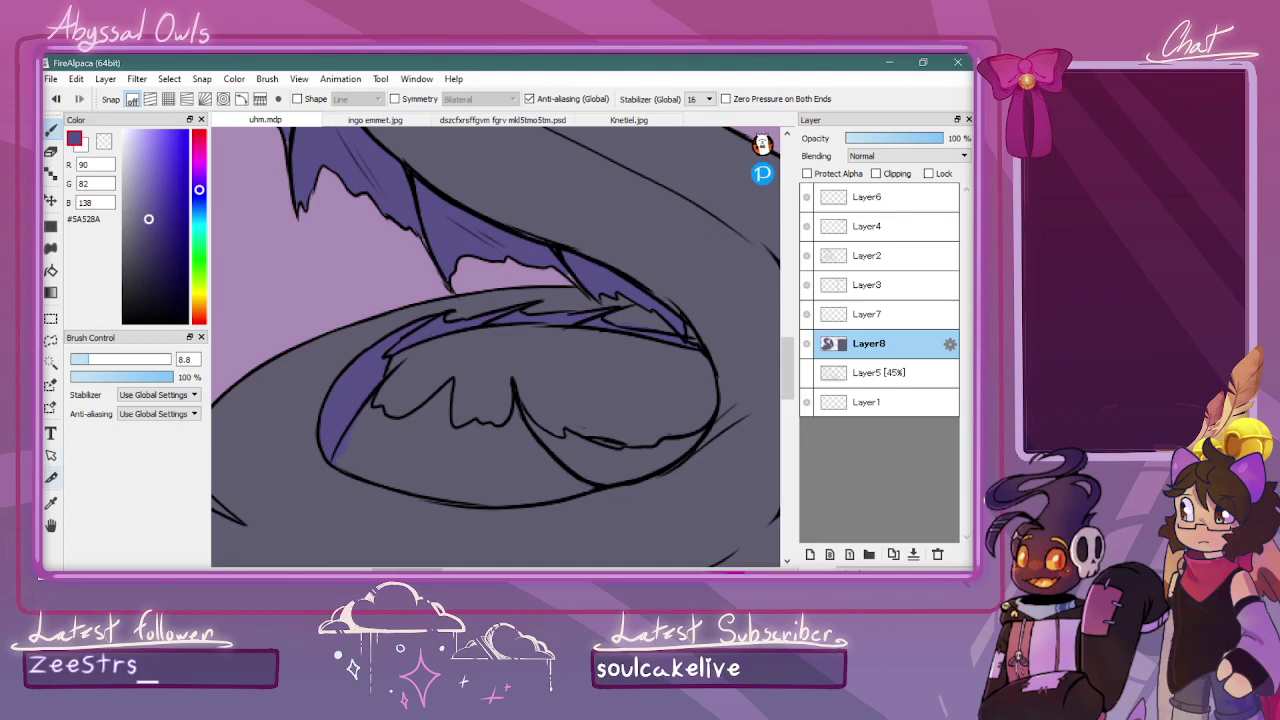
Resample the blue-violet #5A528A from the inner coil's fin strip and bucket-fill the rest of the inner fin with it
key("i")
left_click(323, 366)
key("b")
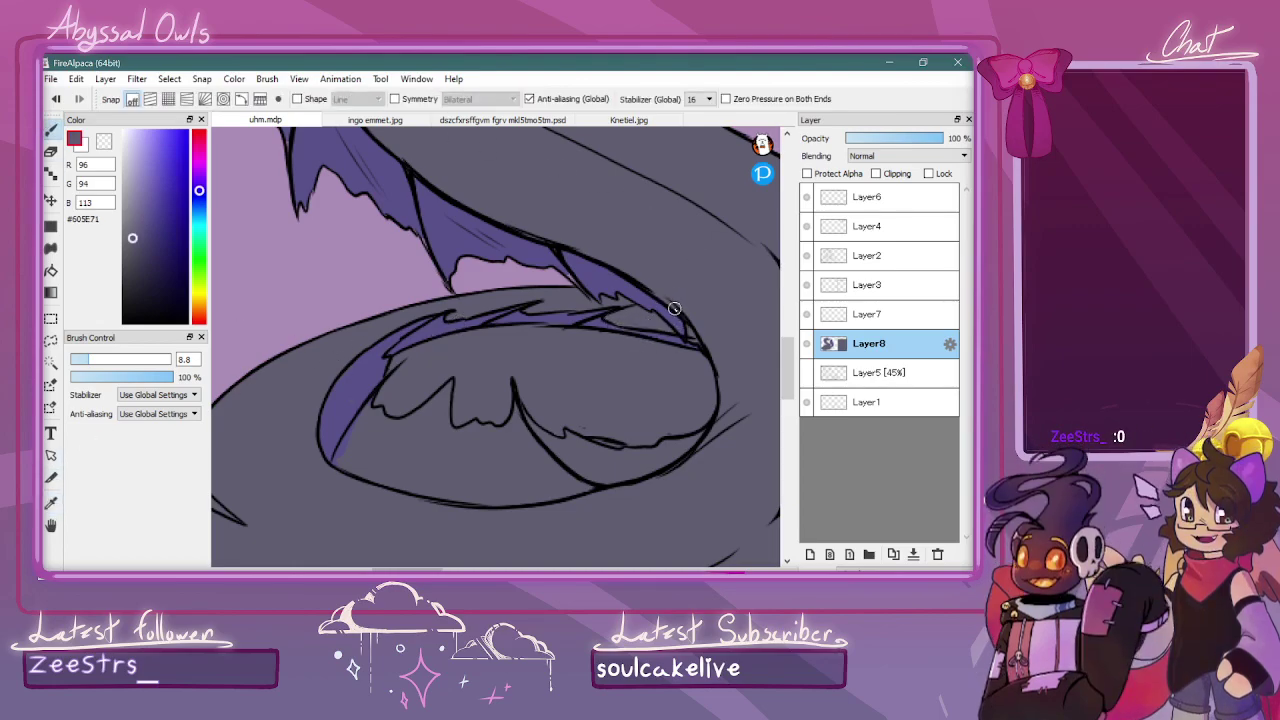
key("i")
left_click(433, 330)
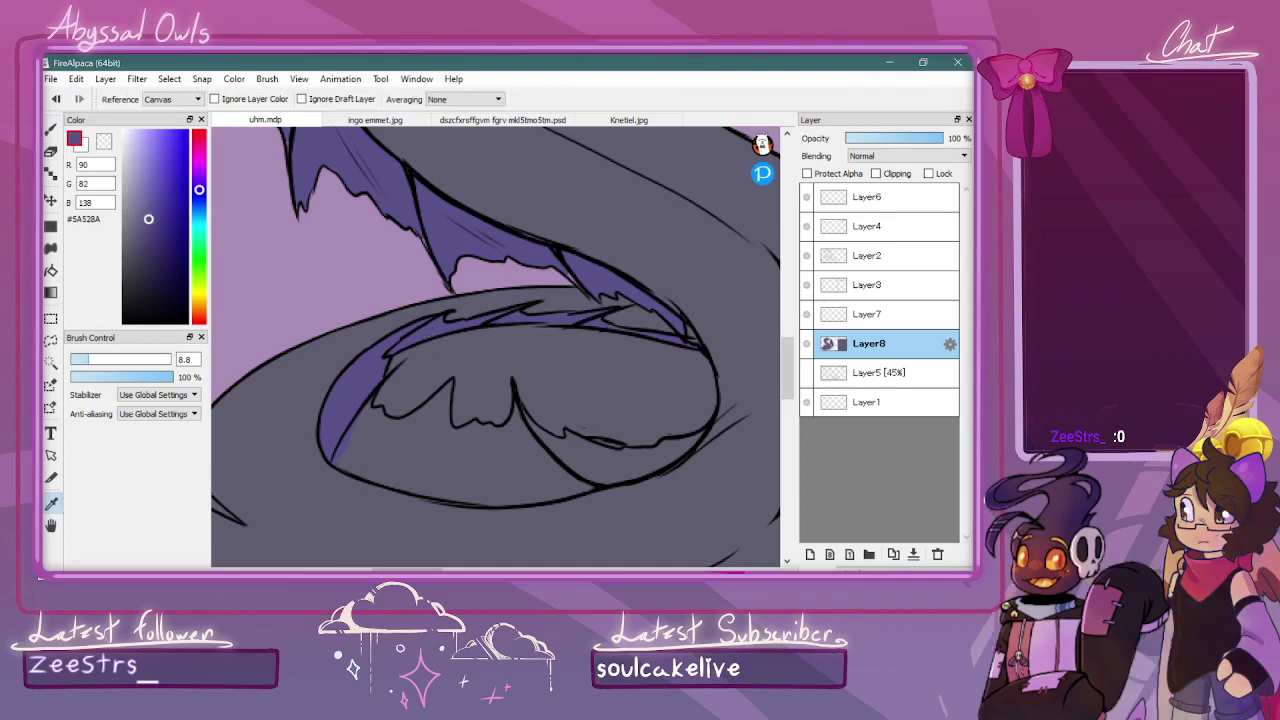
key("b")
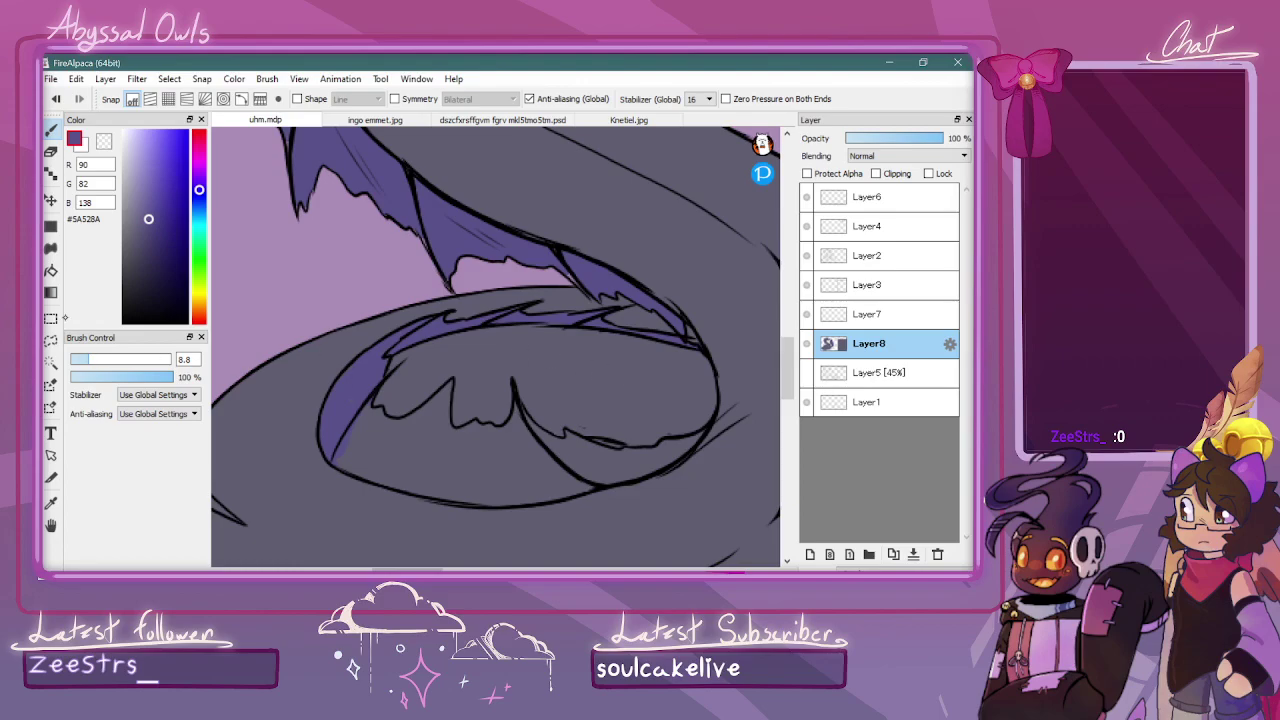
key("f")
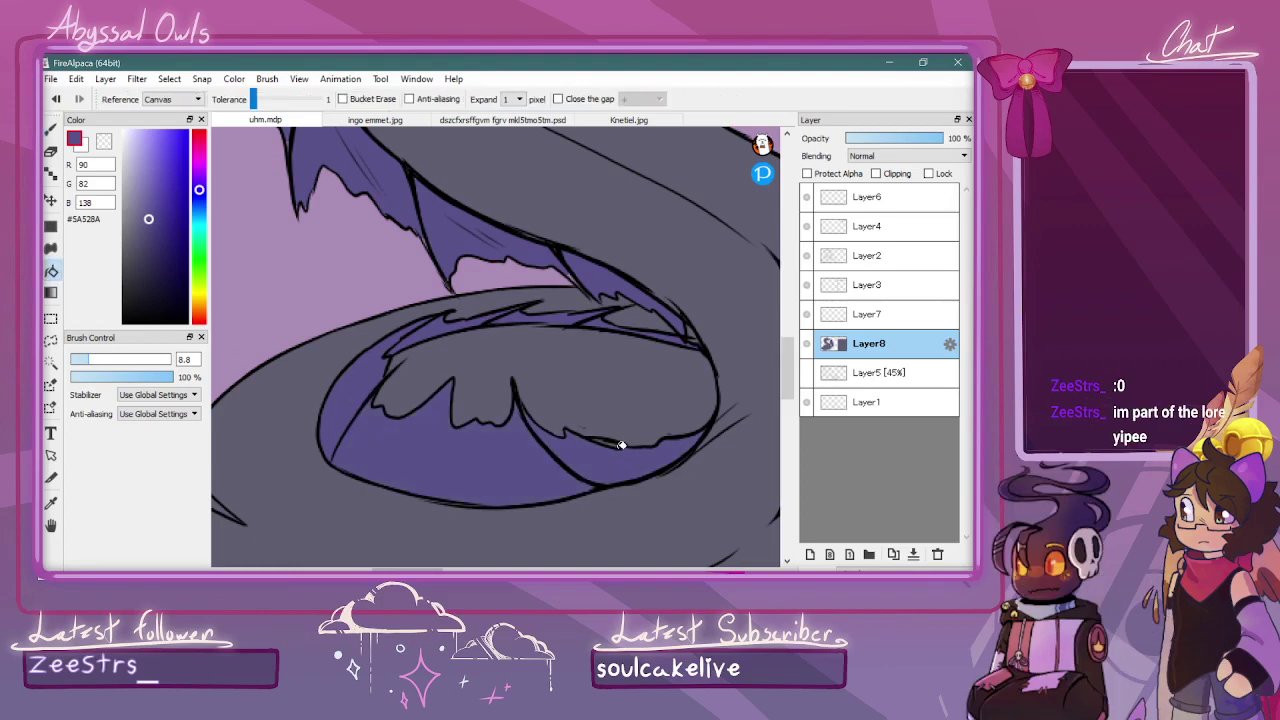
scroll(682, 428, "down", 5)
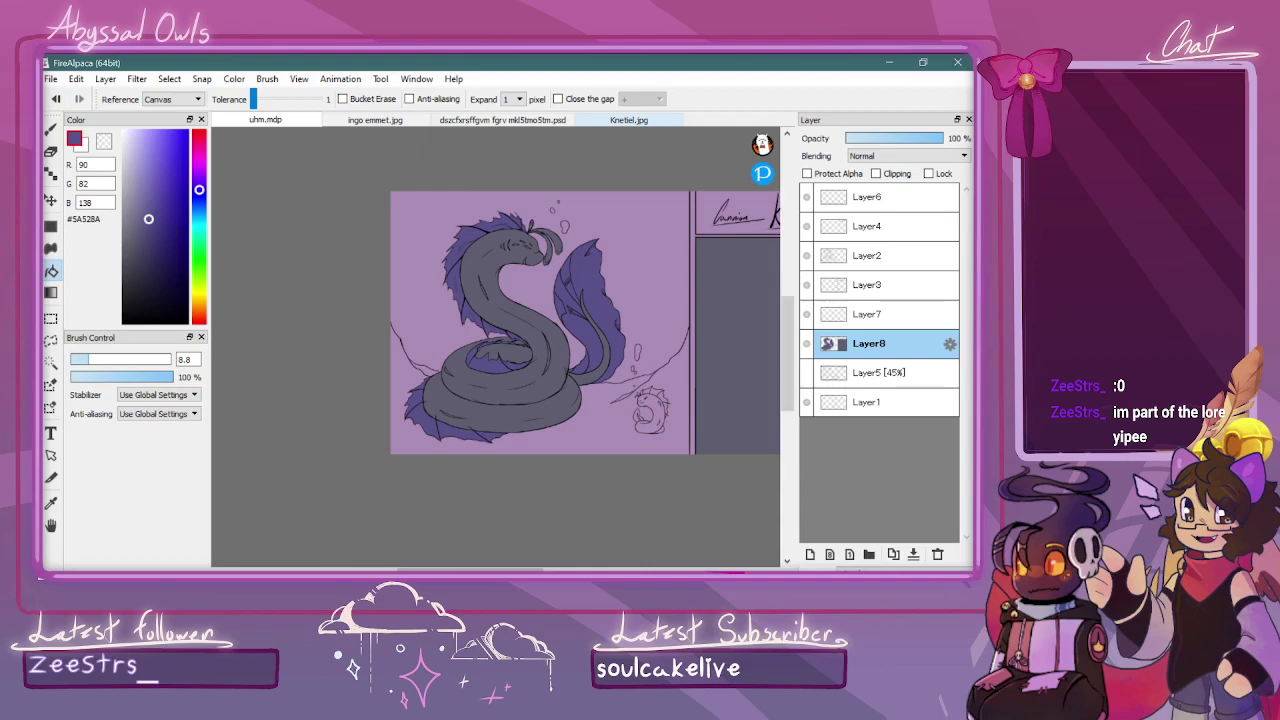
Sample the teal #4C9DBB from the glowing tendrils in Knetiel.jpg and return to uhm.mdp with the Bucket tool
left_click(643, 121)
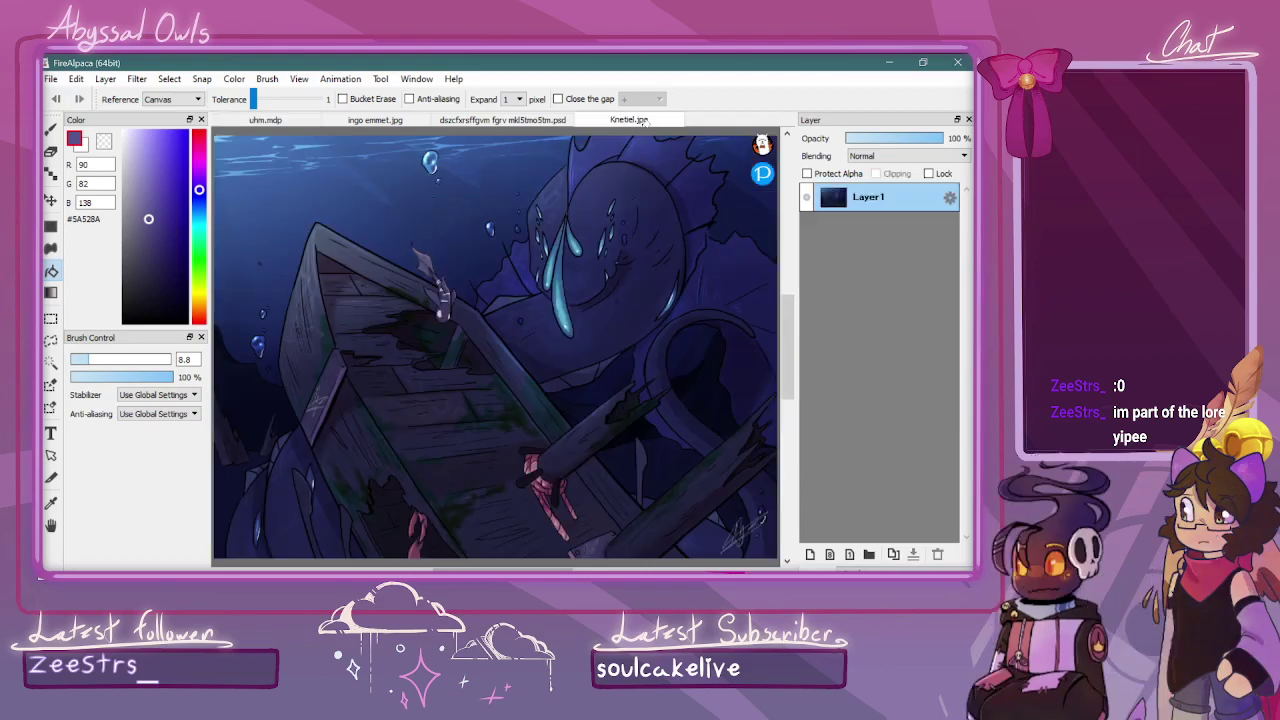
left_click(51, 502)
left_click(566, 292)
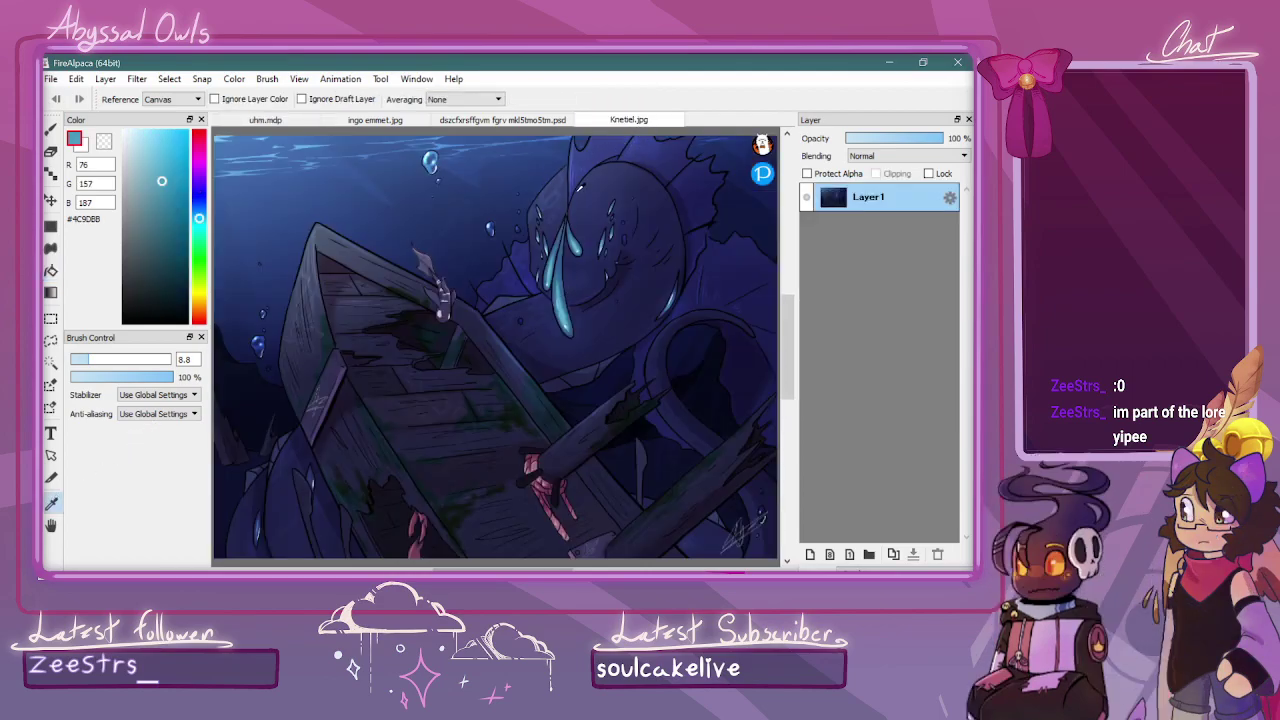
left_click(265, 119)
left_click(51, 270)
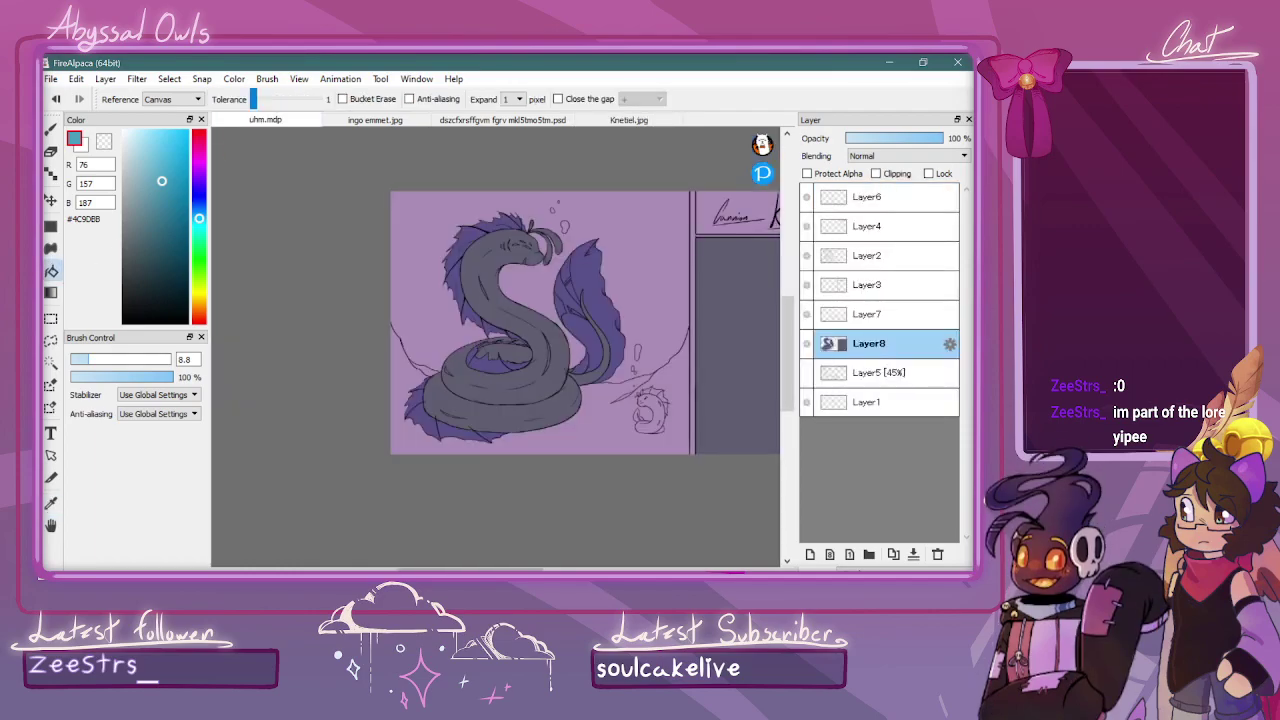
key("ctrl+plus")
left_click_drag(790, 354, 790, 322)
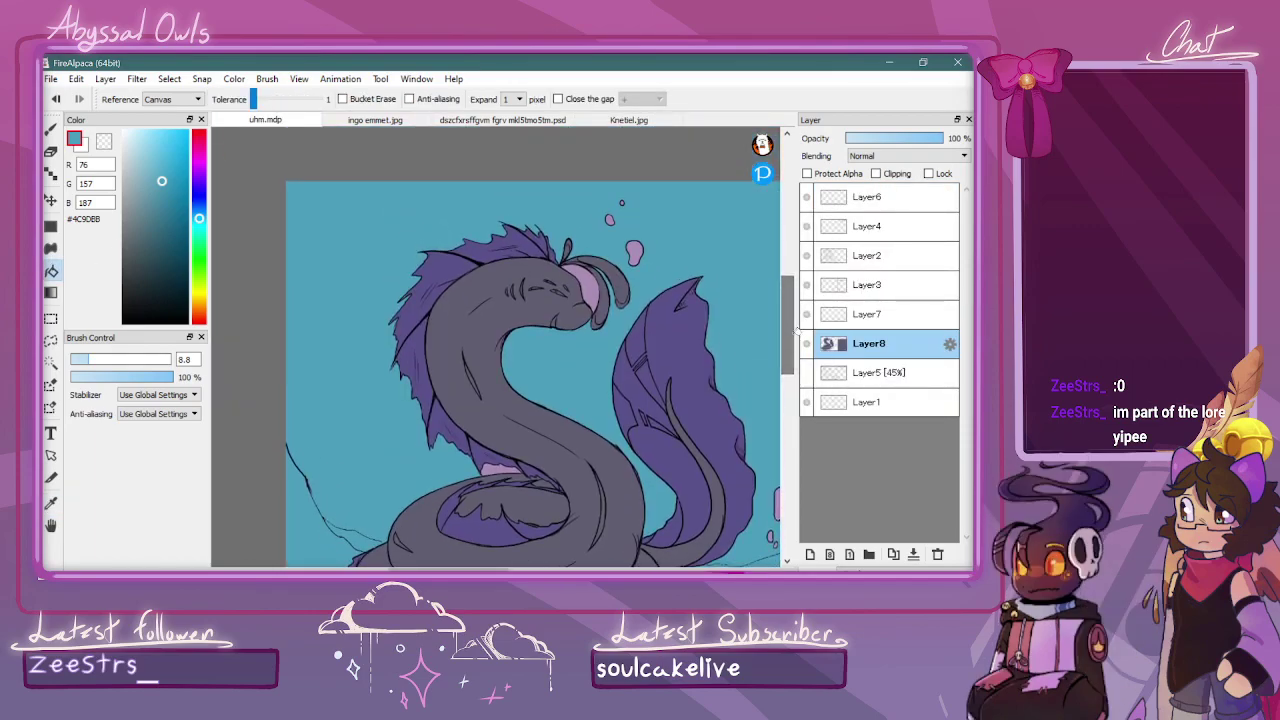
key("ctrl+z")
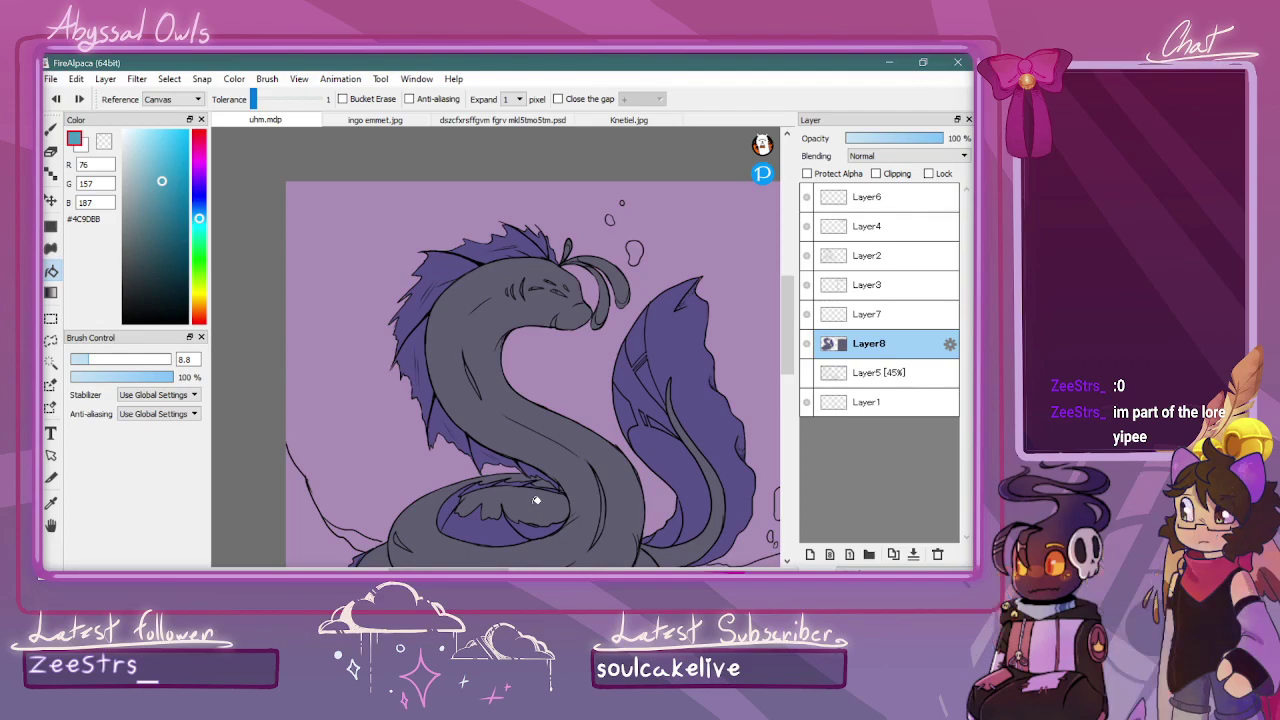
Fill the serpent's head tendrils with teal #4C9DBB, brushing in the remaining grey parts, and turn on Protect Alpha for Layer8
scroll(538, 499, "up", 2)
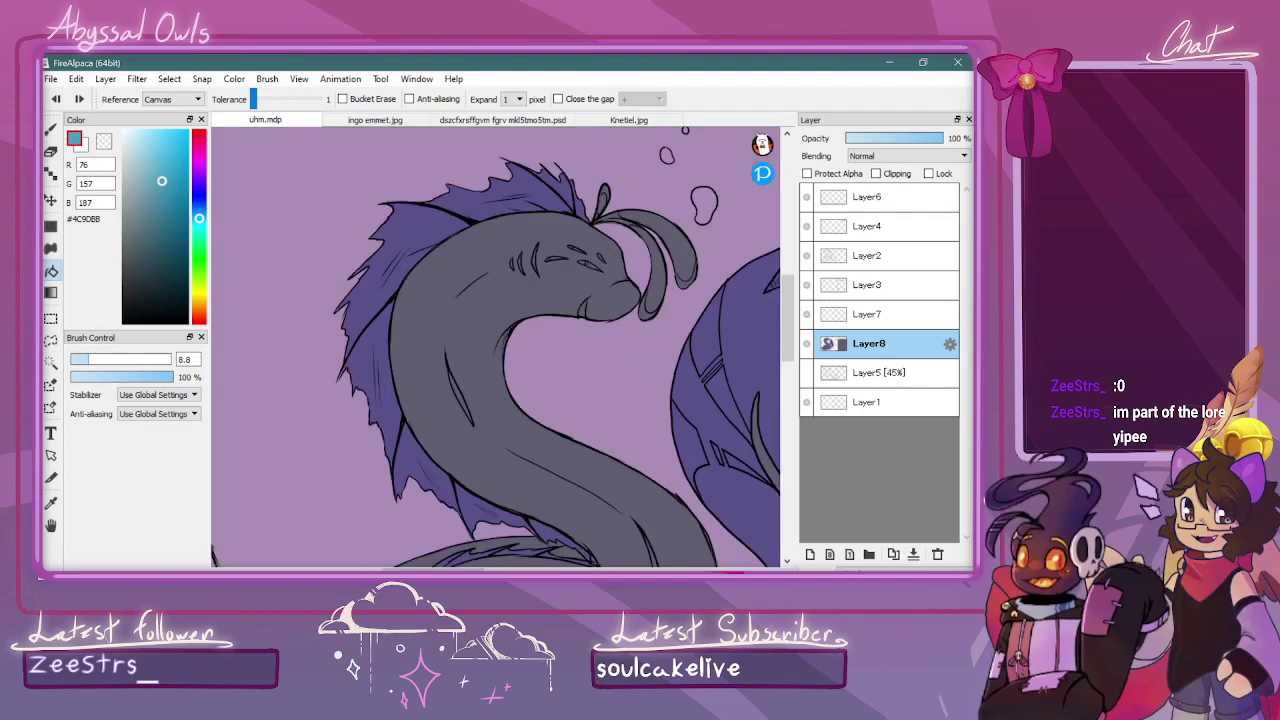
left_click(656, 264)
left_click(661, 221)
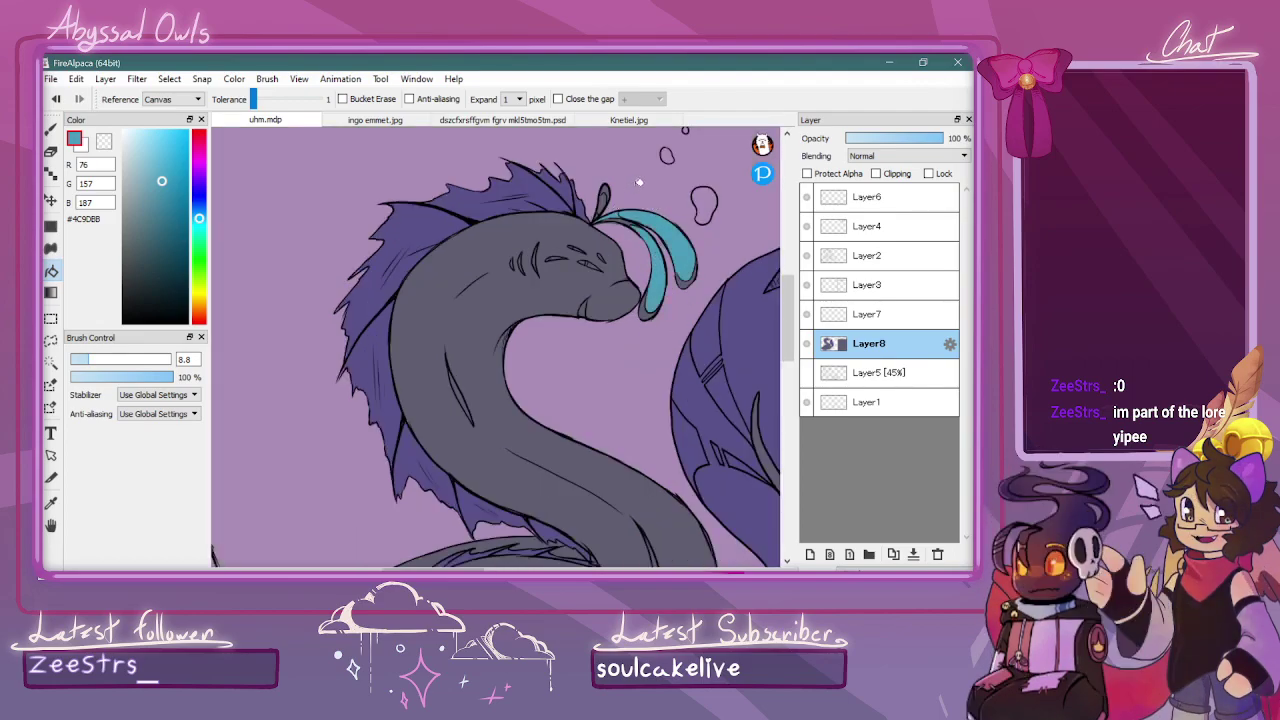
key("b")
left_click(807, 173)
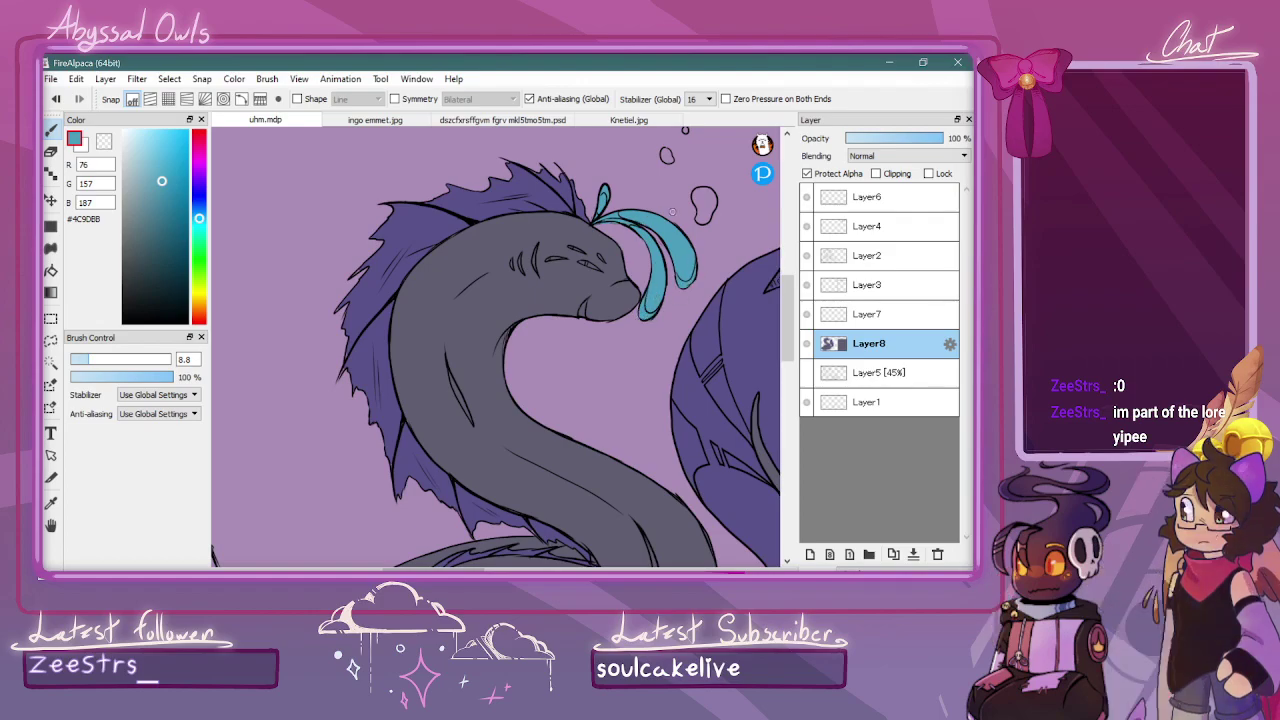
scroll(777, 285, "down", 2)
scroll(777, 285, "up", 1)
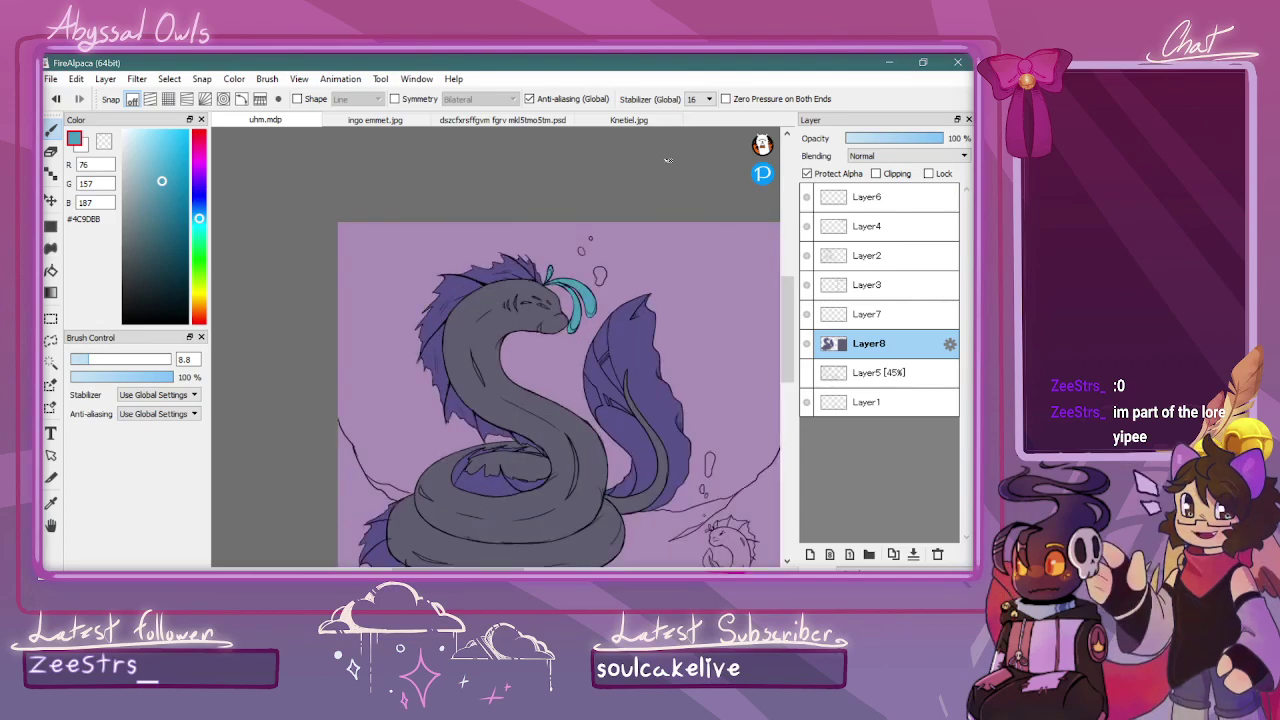
Sample the pale blue #8299E9 from the serpent's head in the reference image Knetiel.jpg
left_click(652, 119)
scroll(516, 324, "down", 2)
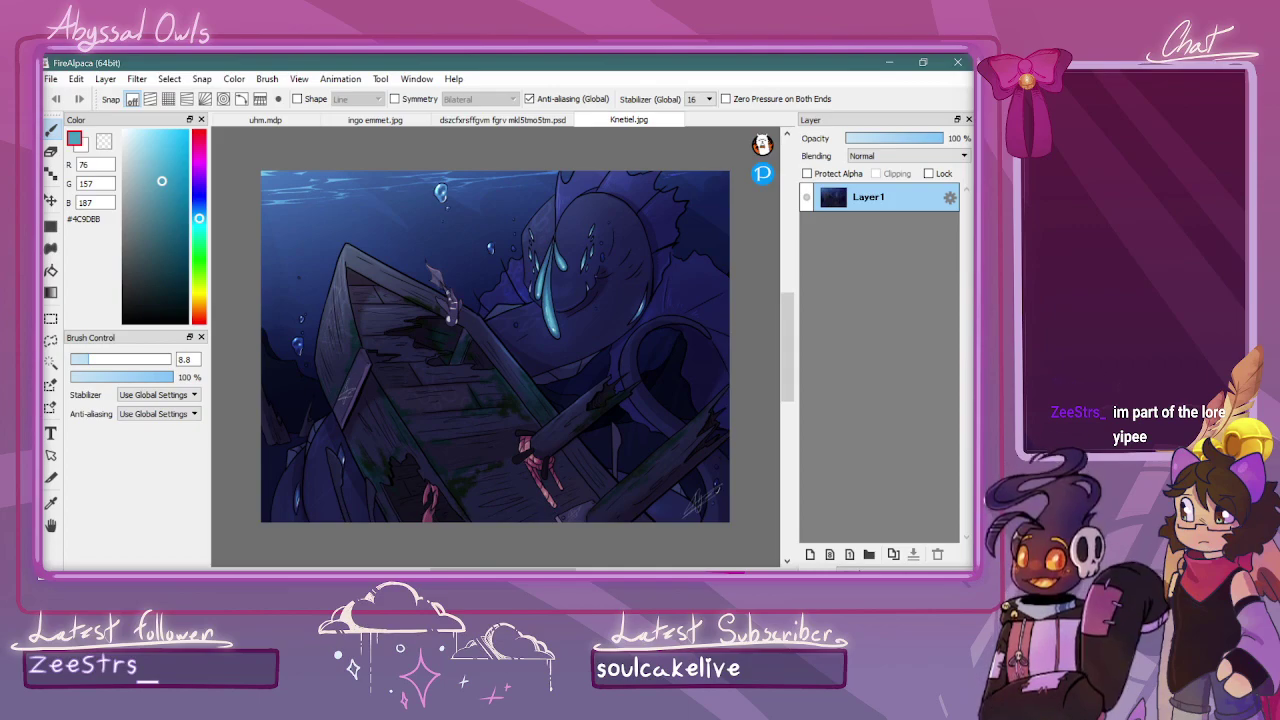
mouse_move(472, 215)
left_mouse_down()
mouse_move(494, 246)
mouse_move(484, 216)
left_mouse_up()
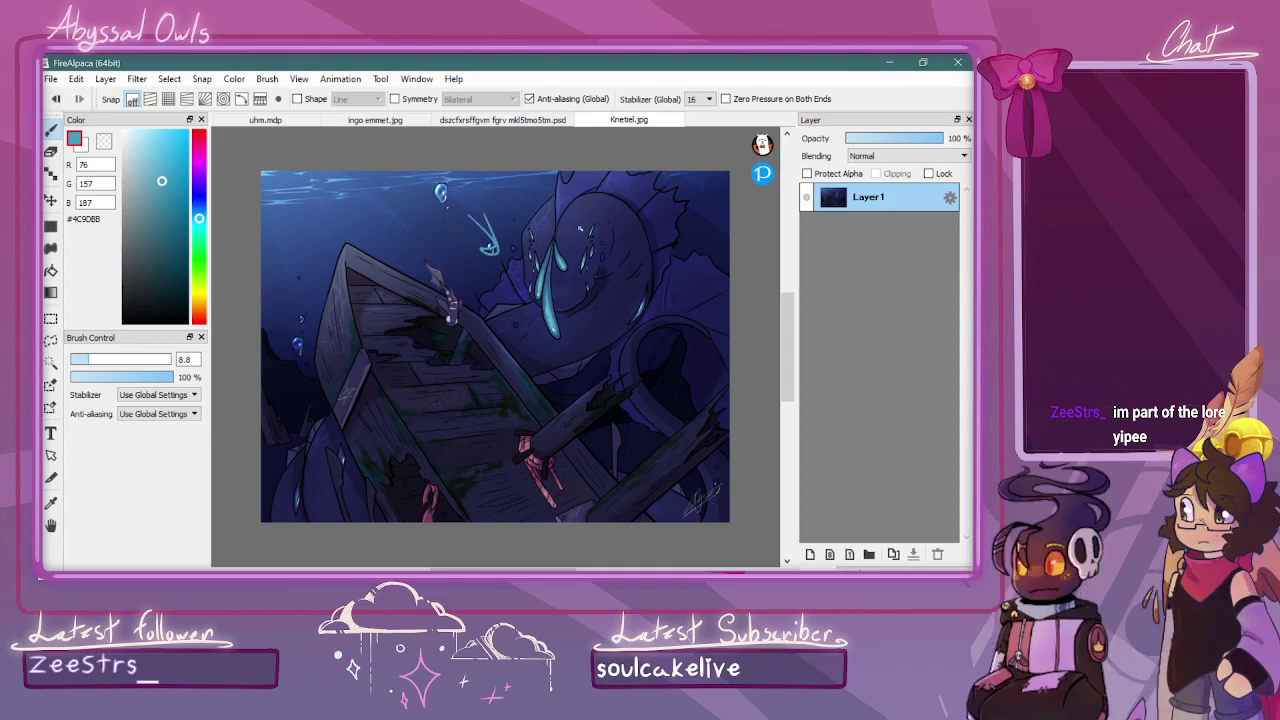
key("ctrl+z")
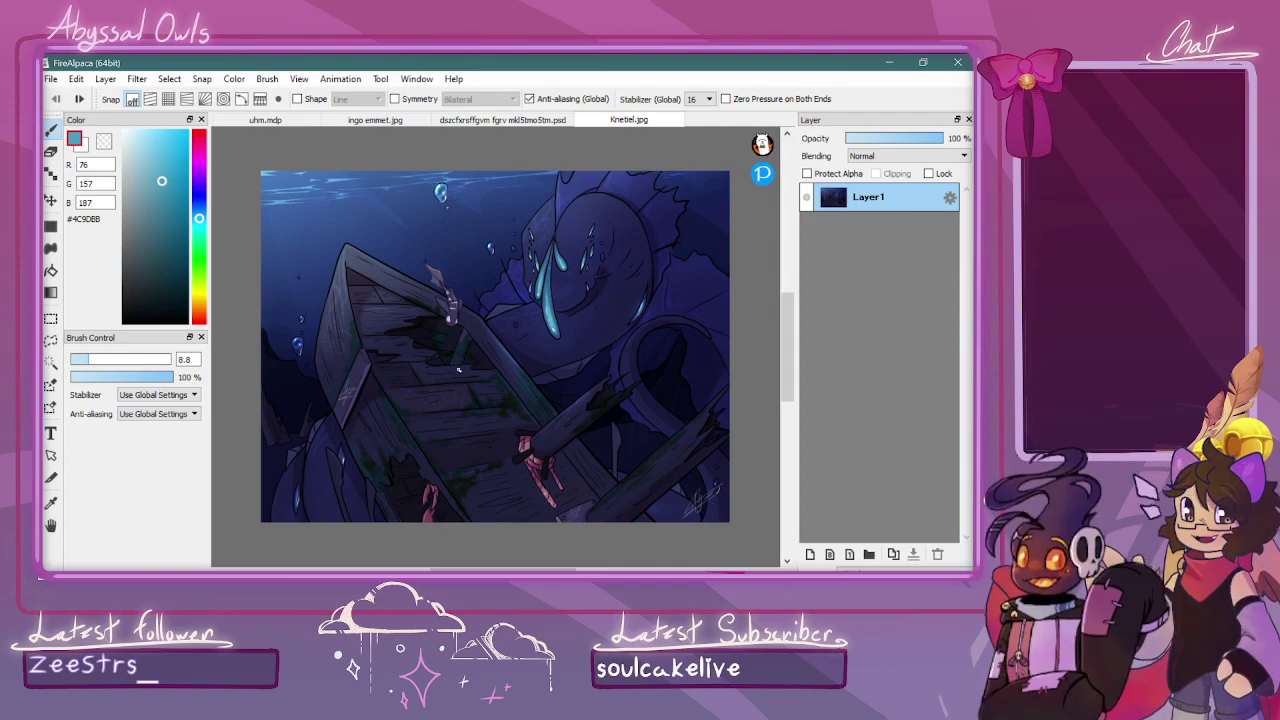
scroll(554, 386, "up", 5)
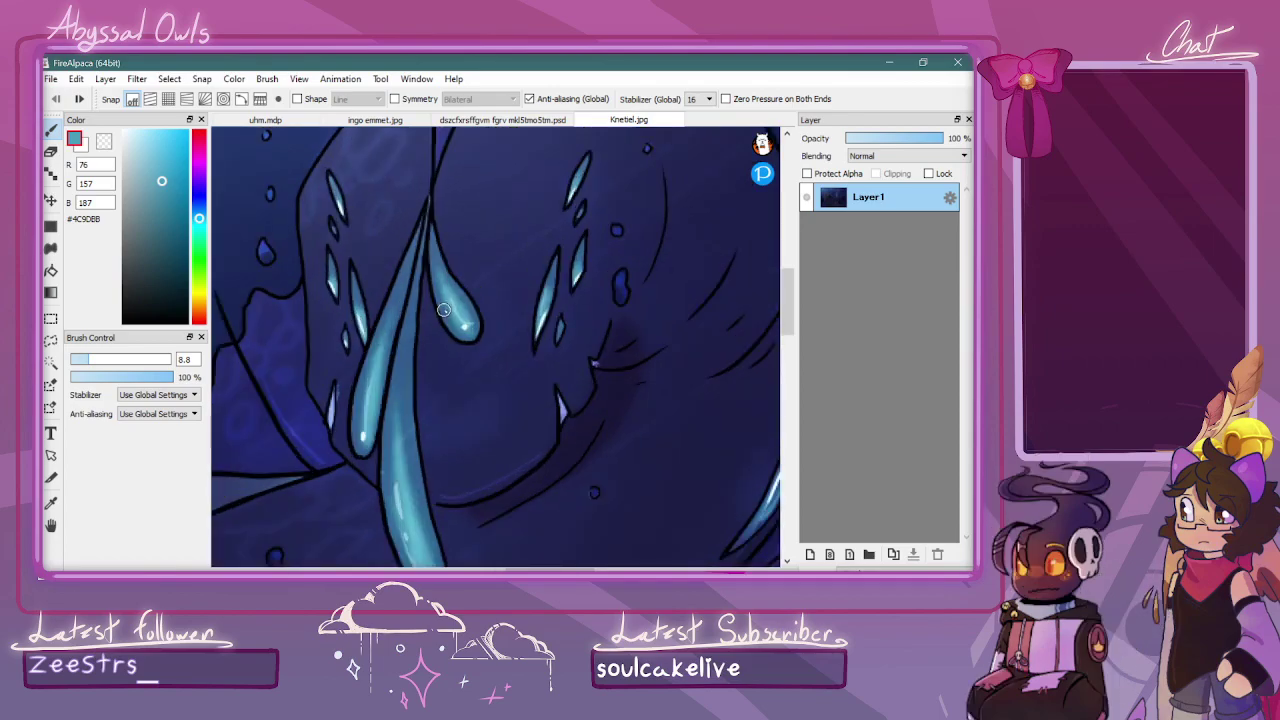
scroll(521, 296, "down", 5)
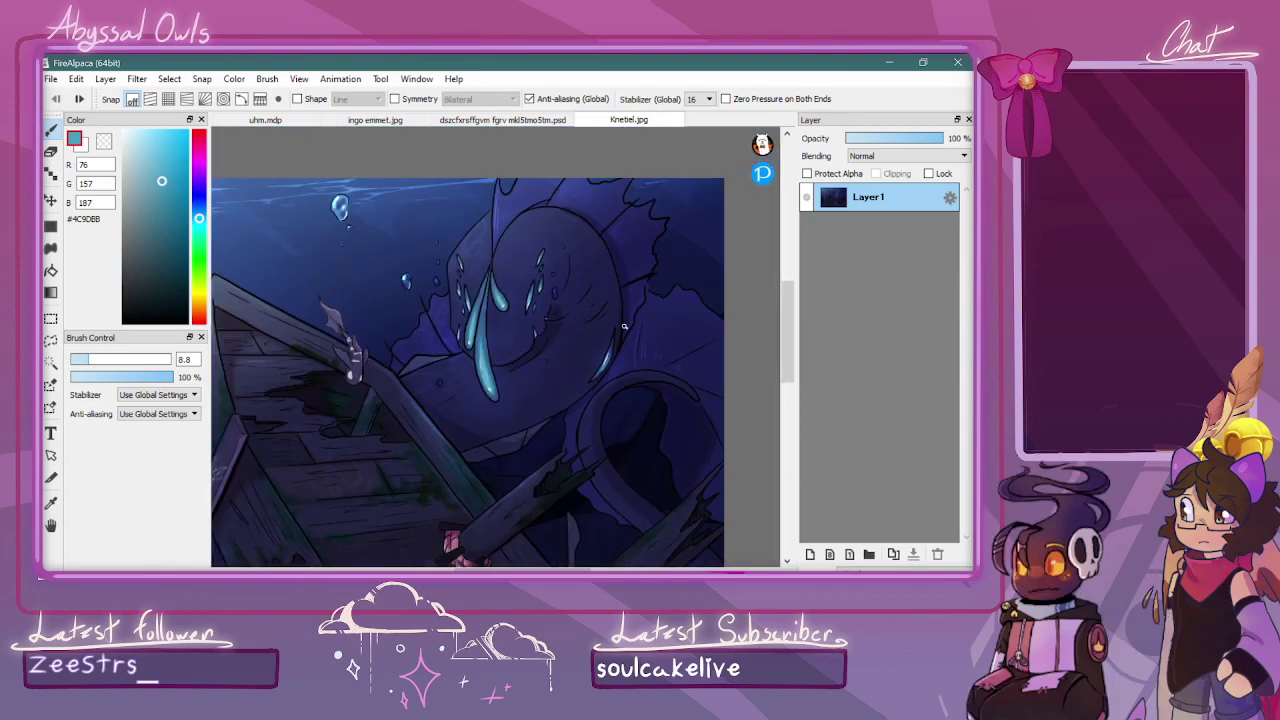
scroll(470, 368, "up", 6)
left_click(471, 371, "alt")
scroll(577, 384, "down", 3)
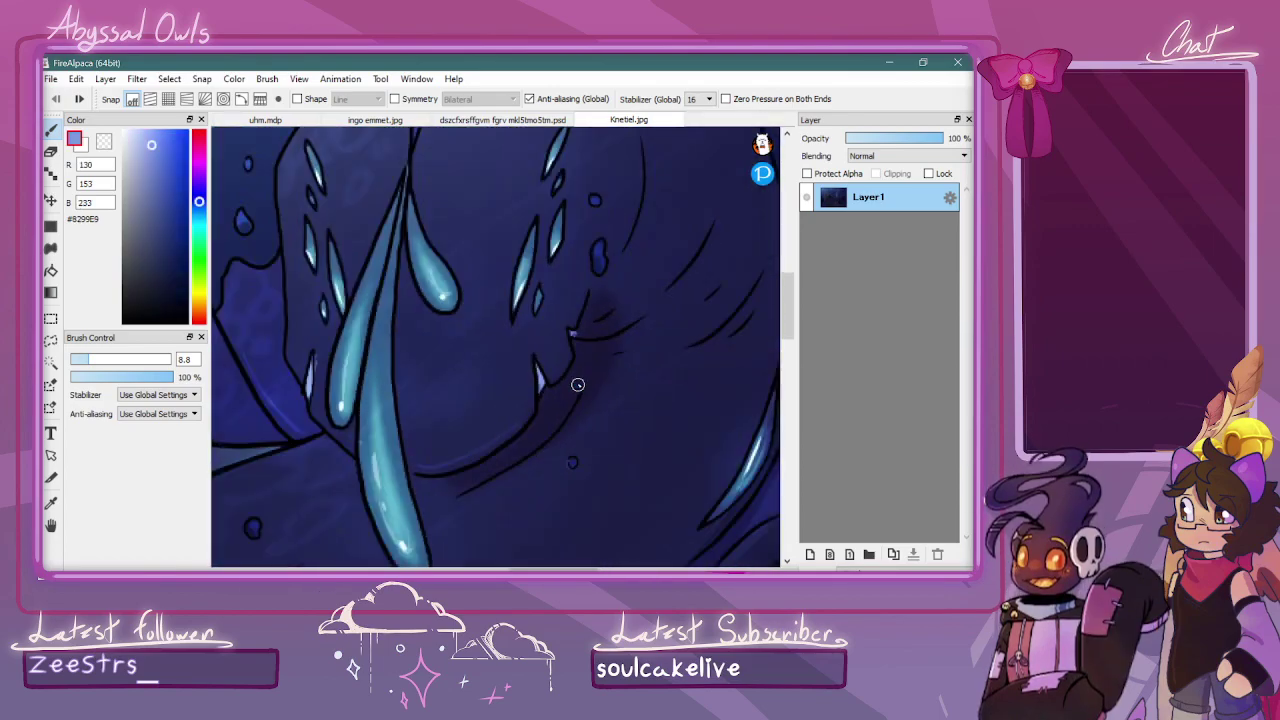
Return to uhm.mdp and brush the serpent's tooth with the pale blue #8299E9 on Layer8
scroll(577, 384, "down", 4)
scroll(577, 384, "up", 1)
left_click(279, 122)
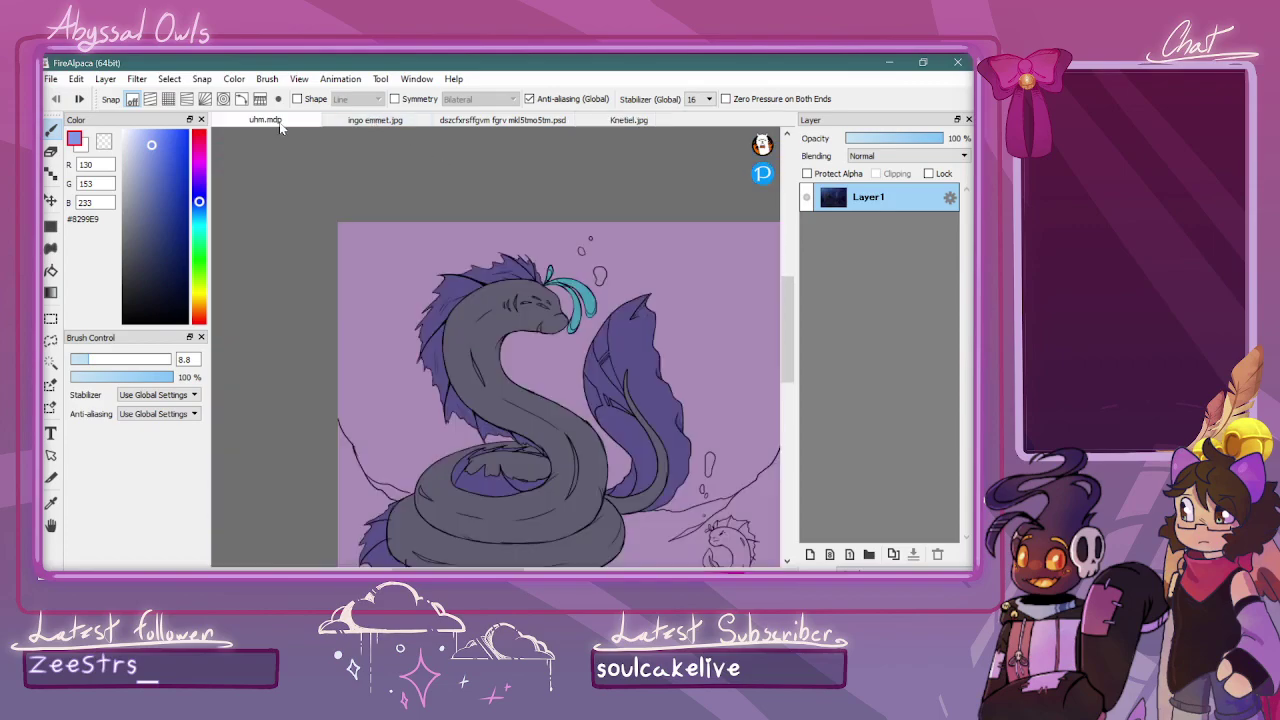
scroll(578, 326, "up", 5)
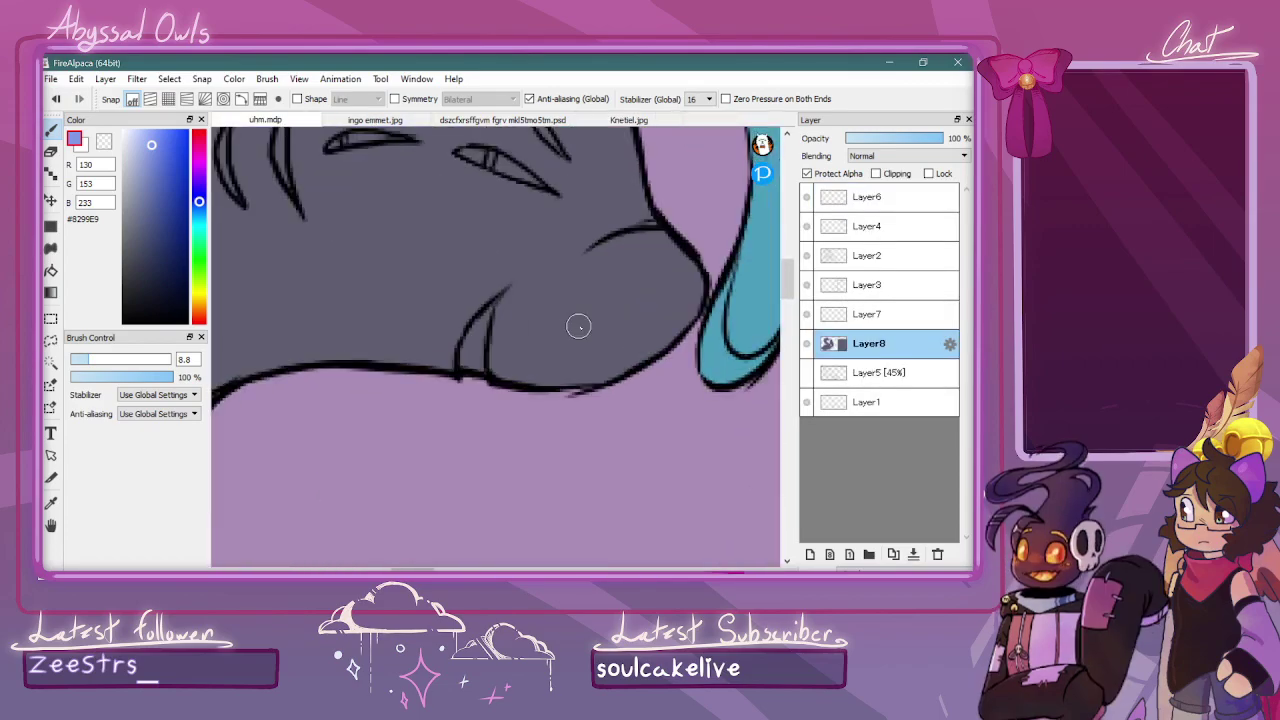
left_click_drag(500, 293, 466, 374)
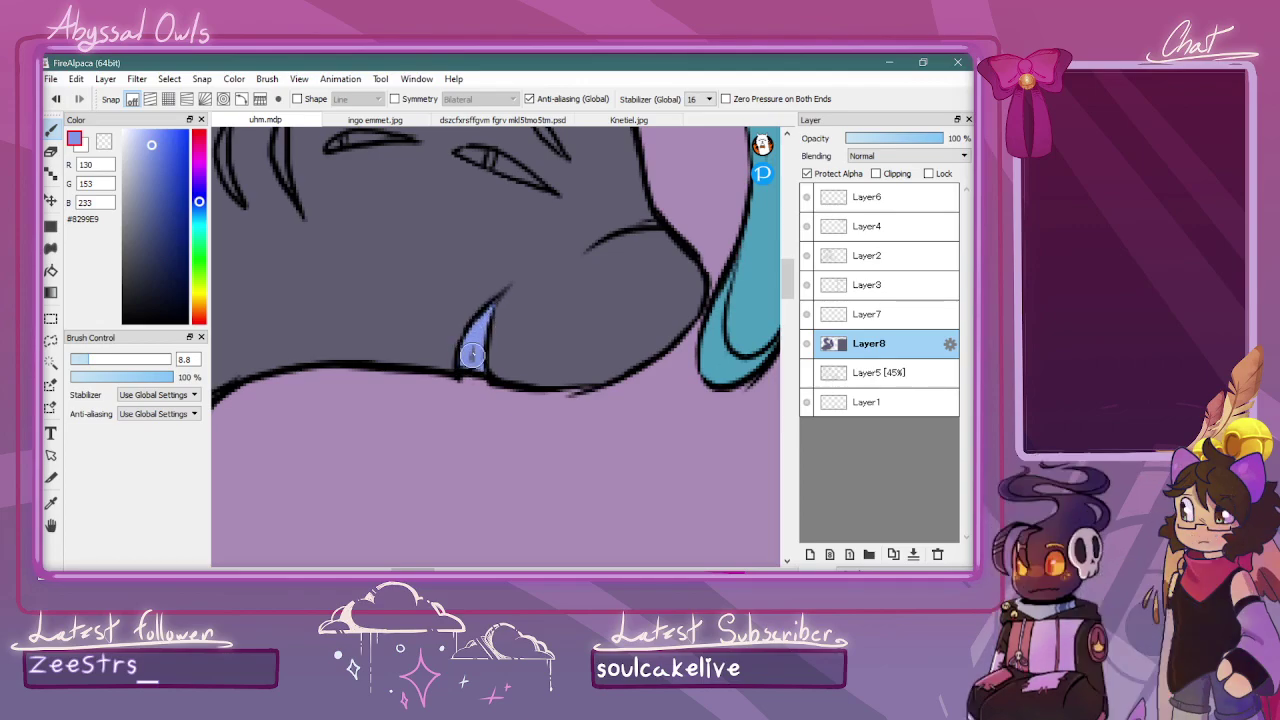
scroll(672, 158, "down", 5)
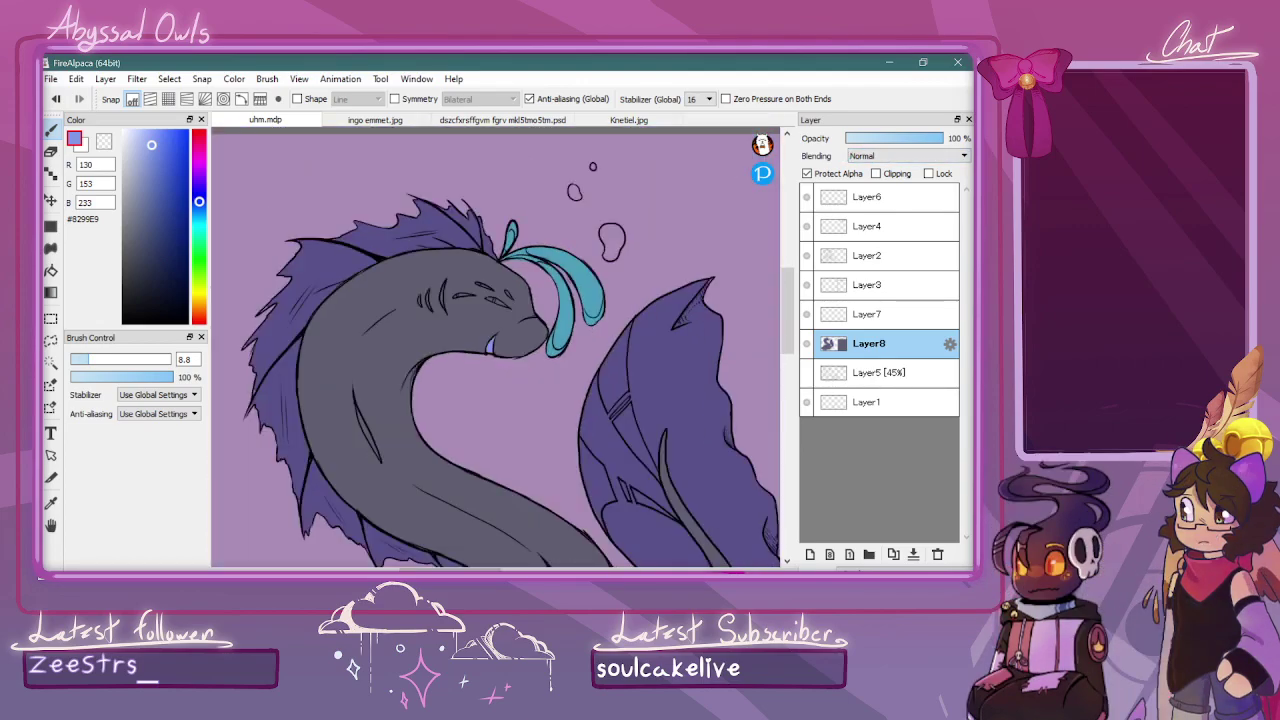
Sample the dark blue #325D92 from the tendril area in Knetiel.jpg and return to uhm.mdp
scroll(690, 184, "up", 2)
left_click(672, 119)
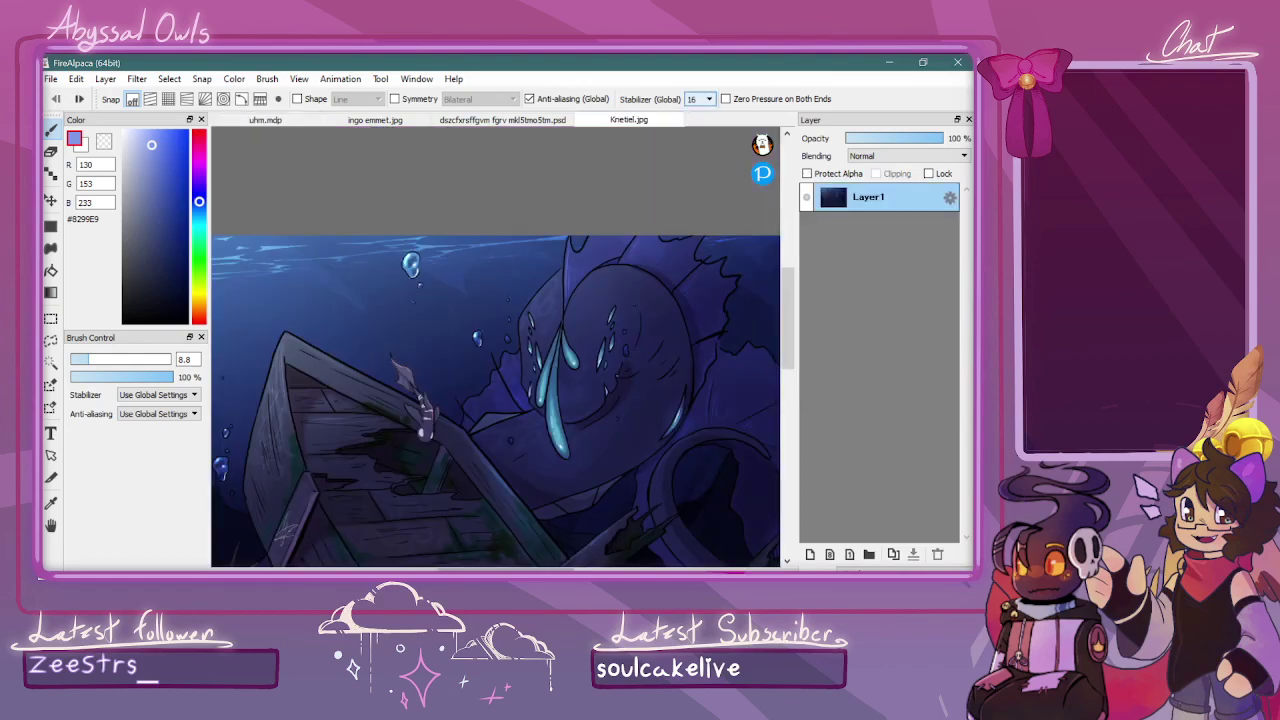
key("i")
scroll(676, 128, "up", 3)
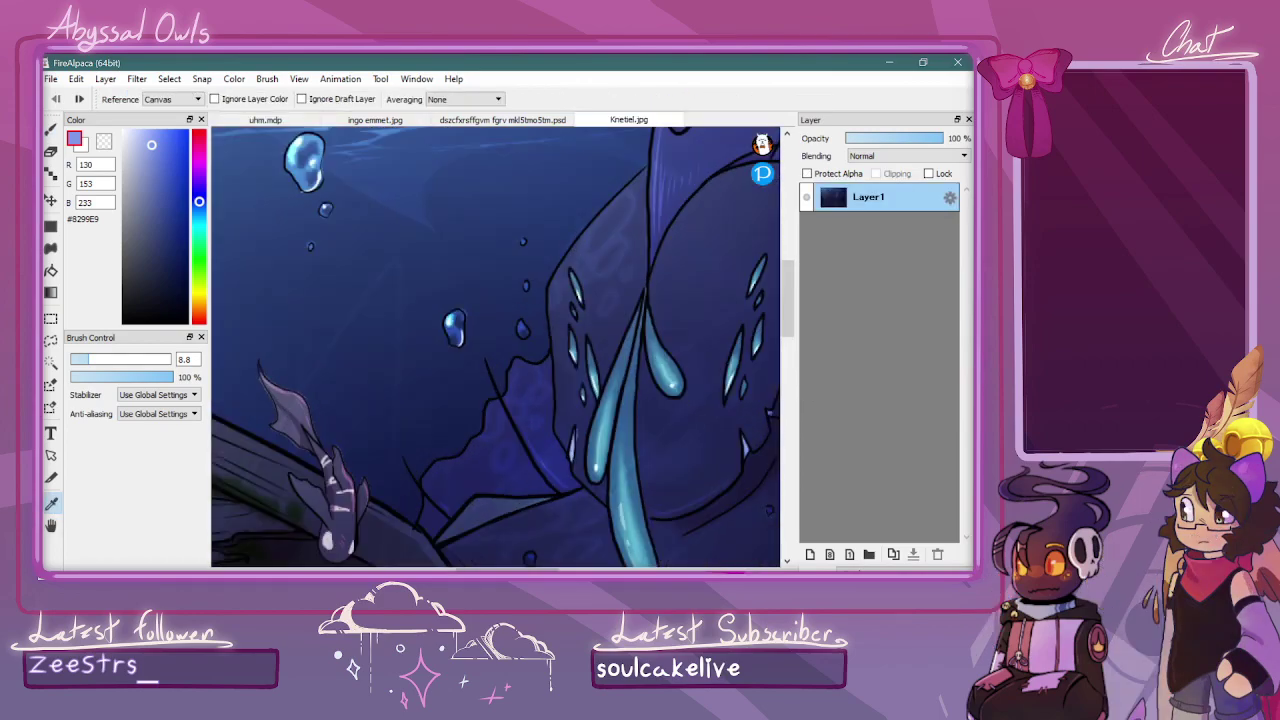
left_click(632, 394)
left_click(392, 121)
left_click(266, 119)
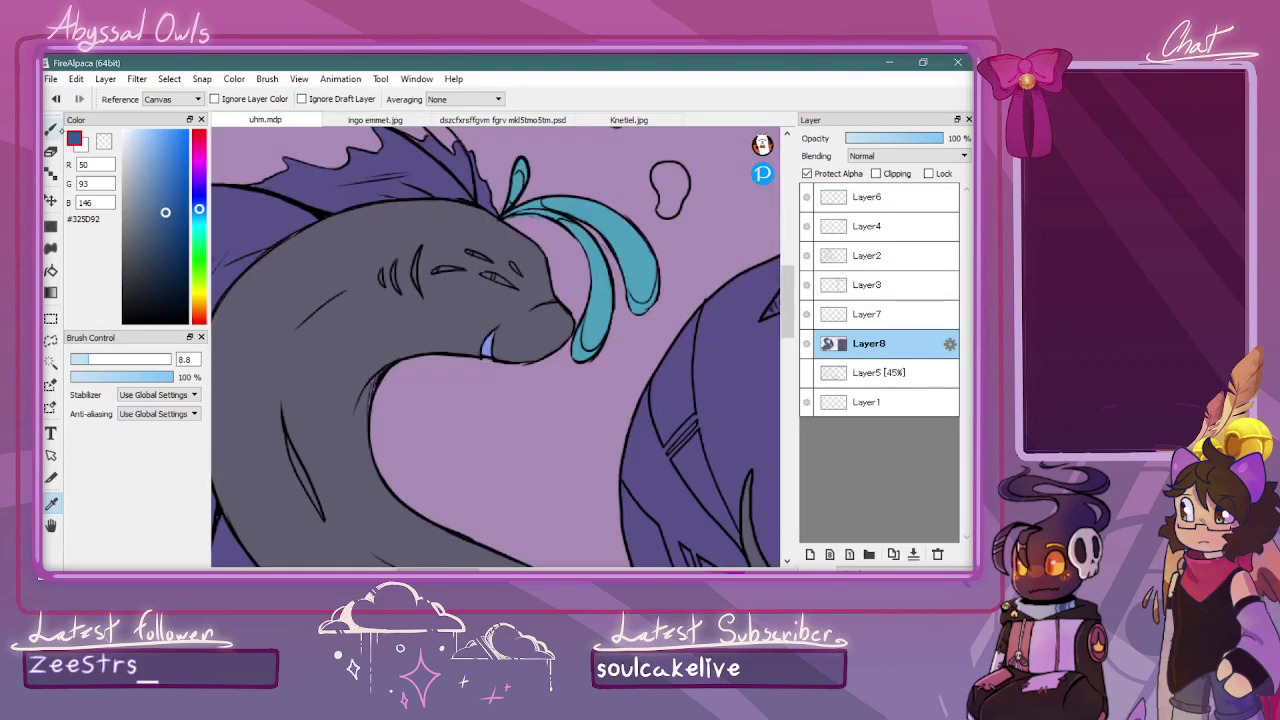
Brush all four of the serpent's eyes with dark blue #325D92
left_click(51, 129)
scroll(614, 195, "up", 2)
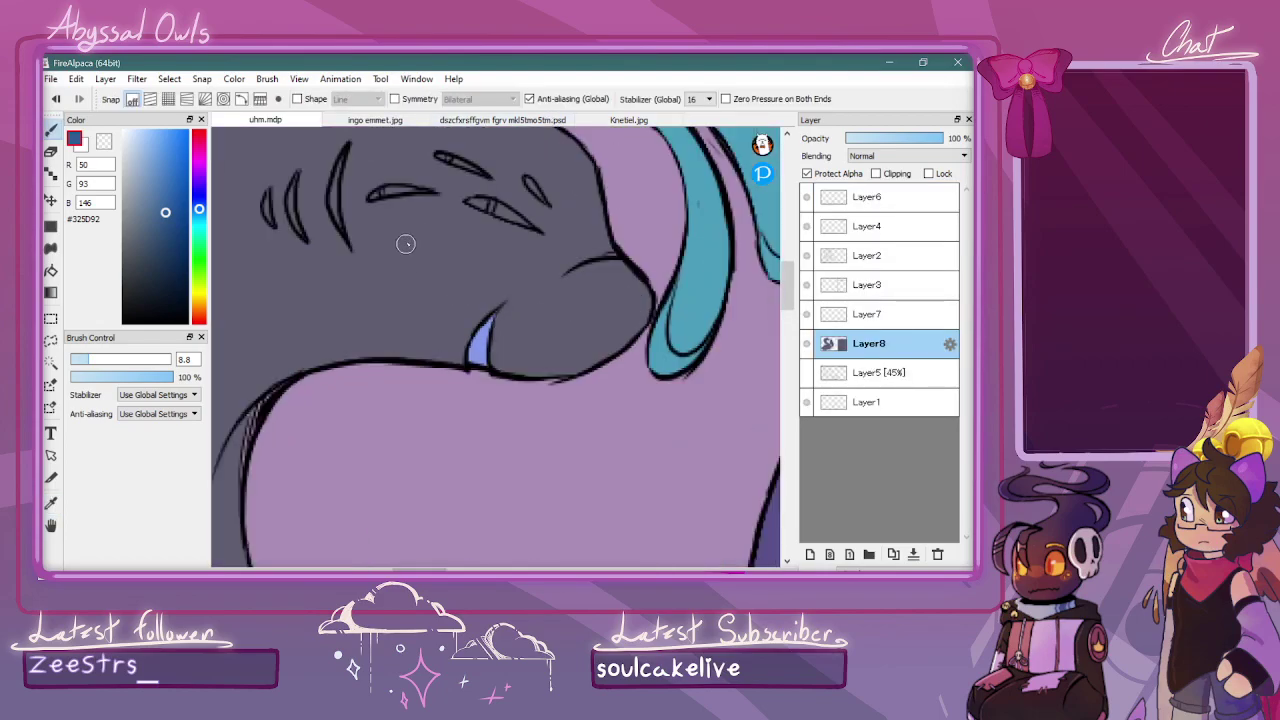
mouse_move(488, 200)
left_mouse_down()
mouse_move(470, 195)
mouse_move(519, 220)
left_mouse_up()
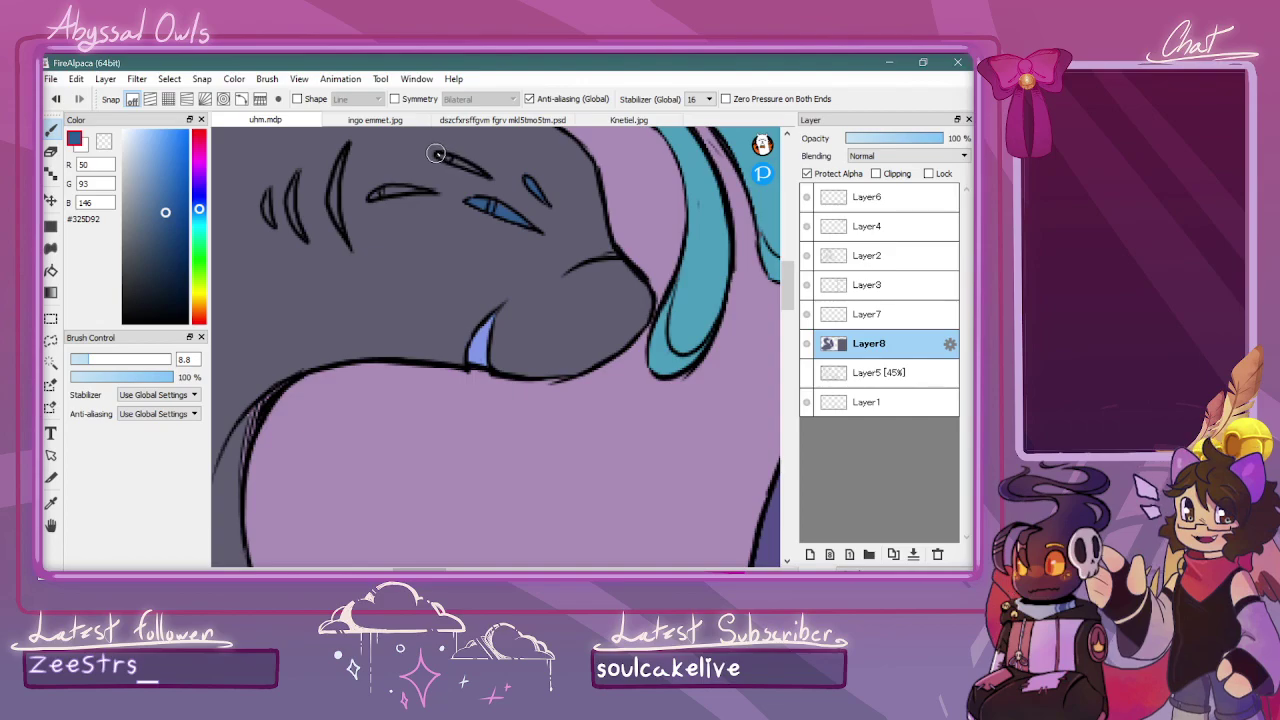
left_click_drag(420, 199, 381, 194)
key("ctrl+minus")
key("ctrl+minus")
key("ctrl+minus")
Resample the pale blue #8299E9 from the tooth and brush it into the gill slits behind the eyes
left_click(50, 503)
key("ctrl+plus")
key("ctrl+plus")
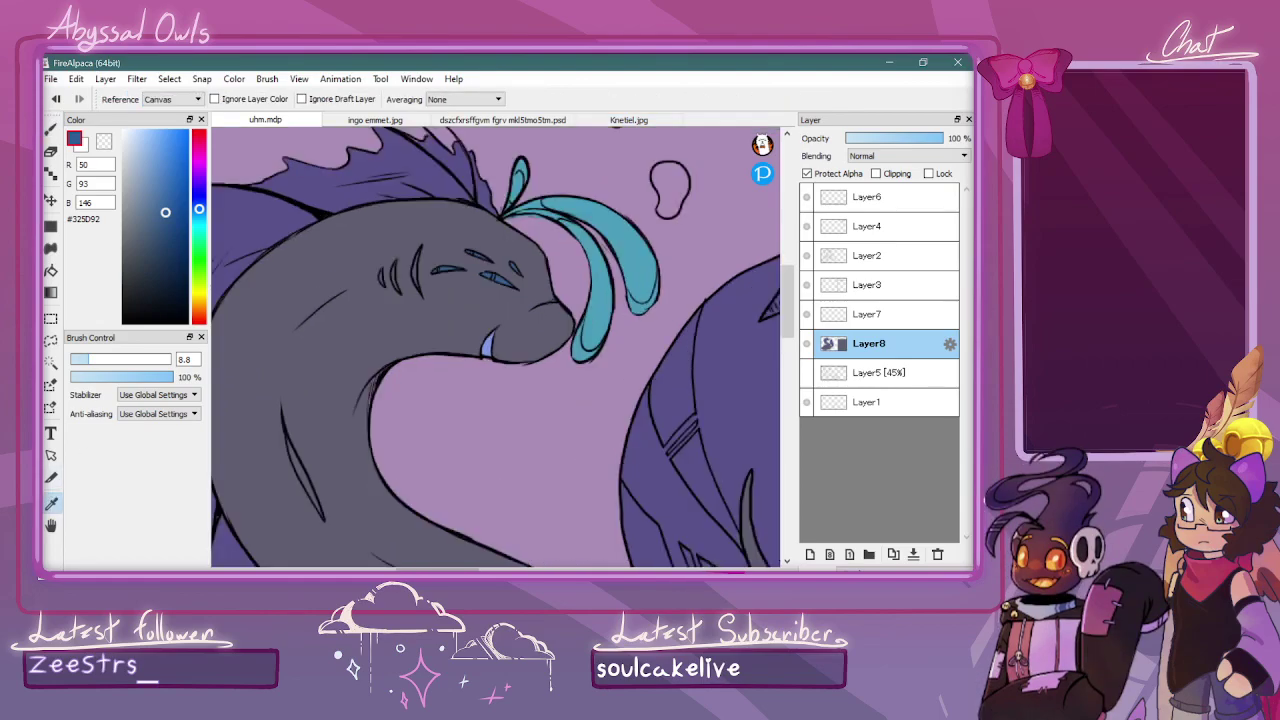
left_click(486, 345)
left_click(51, 130)
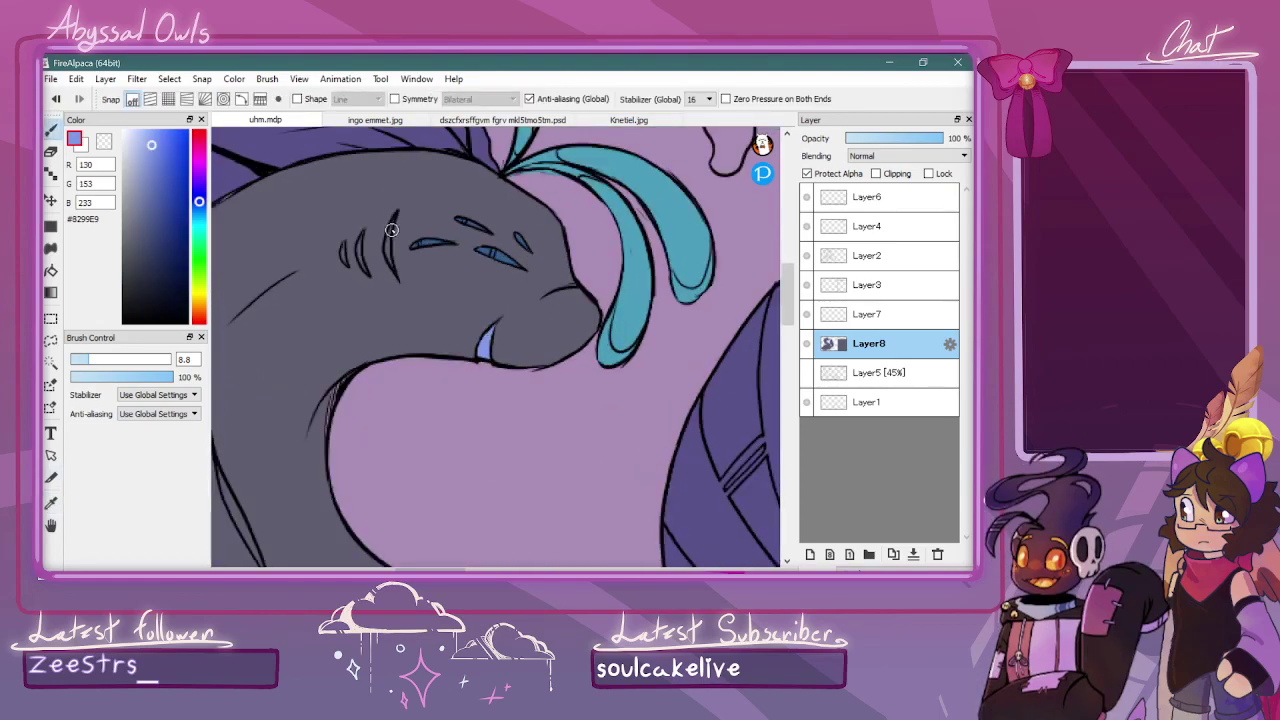
mouse_move(389, 235)
left_mouse_down()
mouse_move(393, 276)
mouse_move(362, 263)
mouse_move(362, 233)
mouse_move(344, 266)
left_mouse_up()
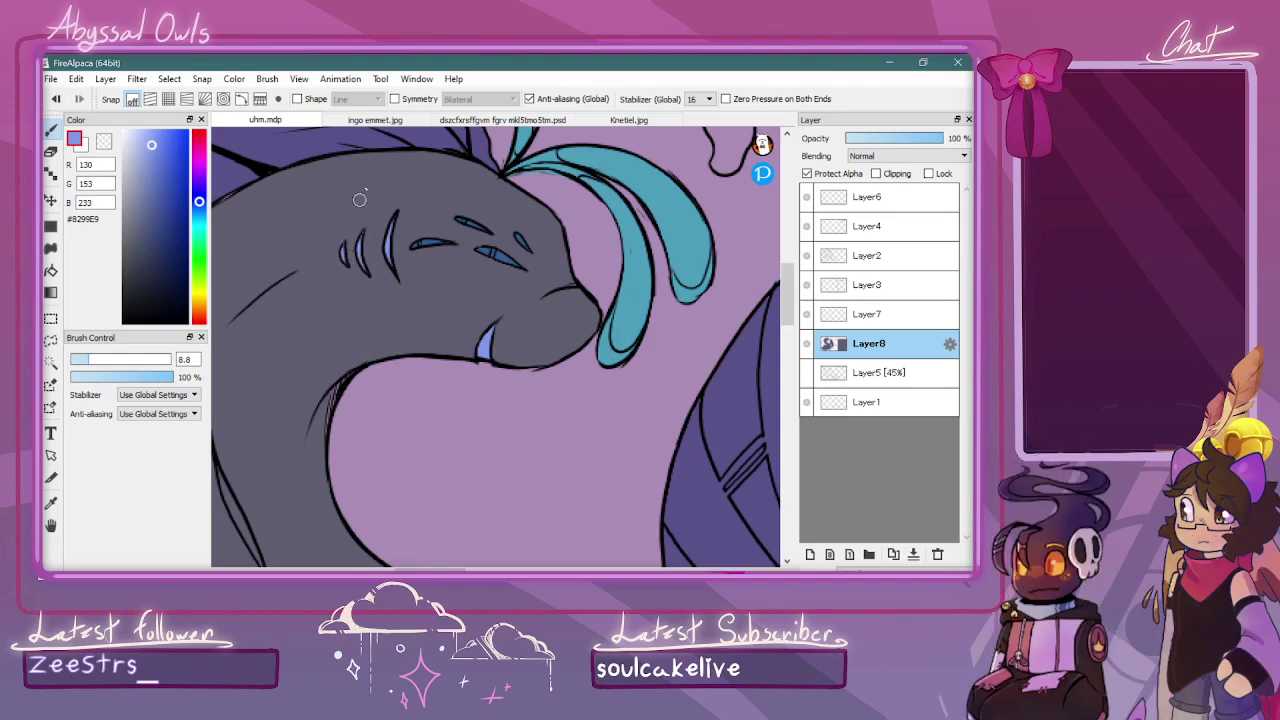
left_click(339, 252, "alt")
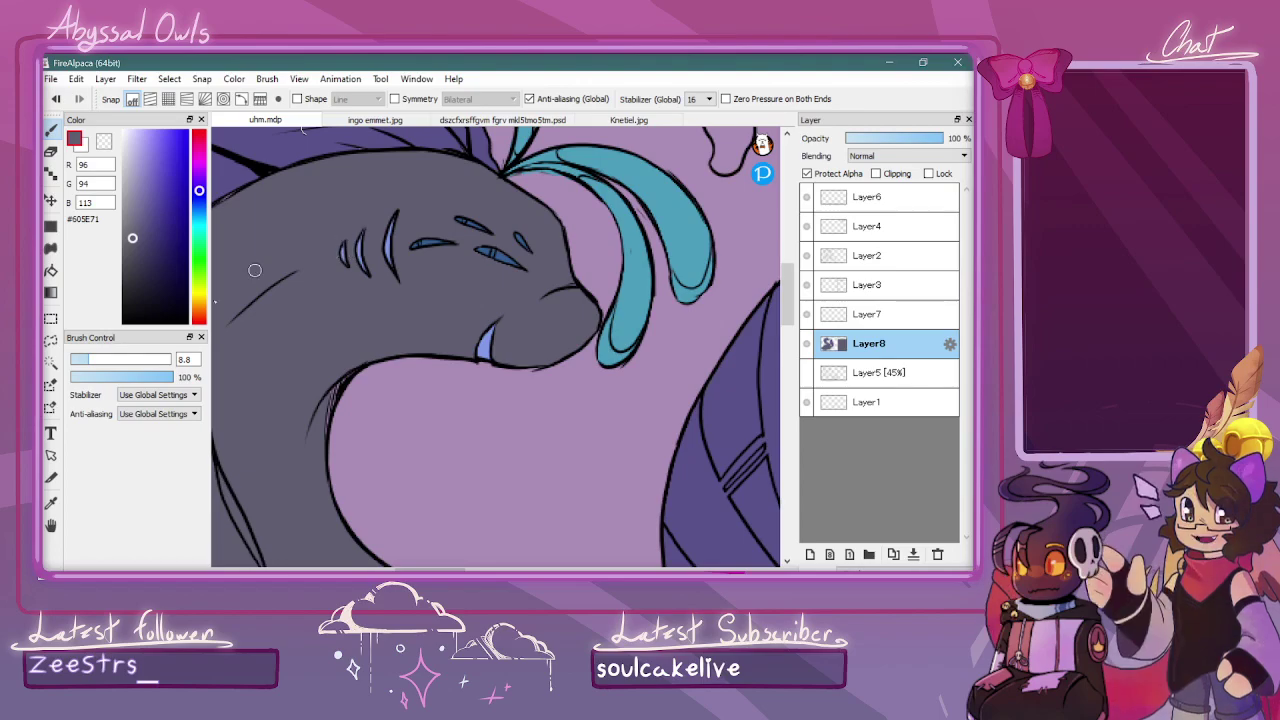
key("i")
left_click(435, 241)
left_click(434, 239)
key("ctrl+Up")
key("ctrl+Down")
key("ctrl+Down")
key("ctrl+Down")
key("ctrl+Down")
key("b")
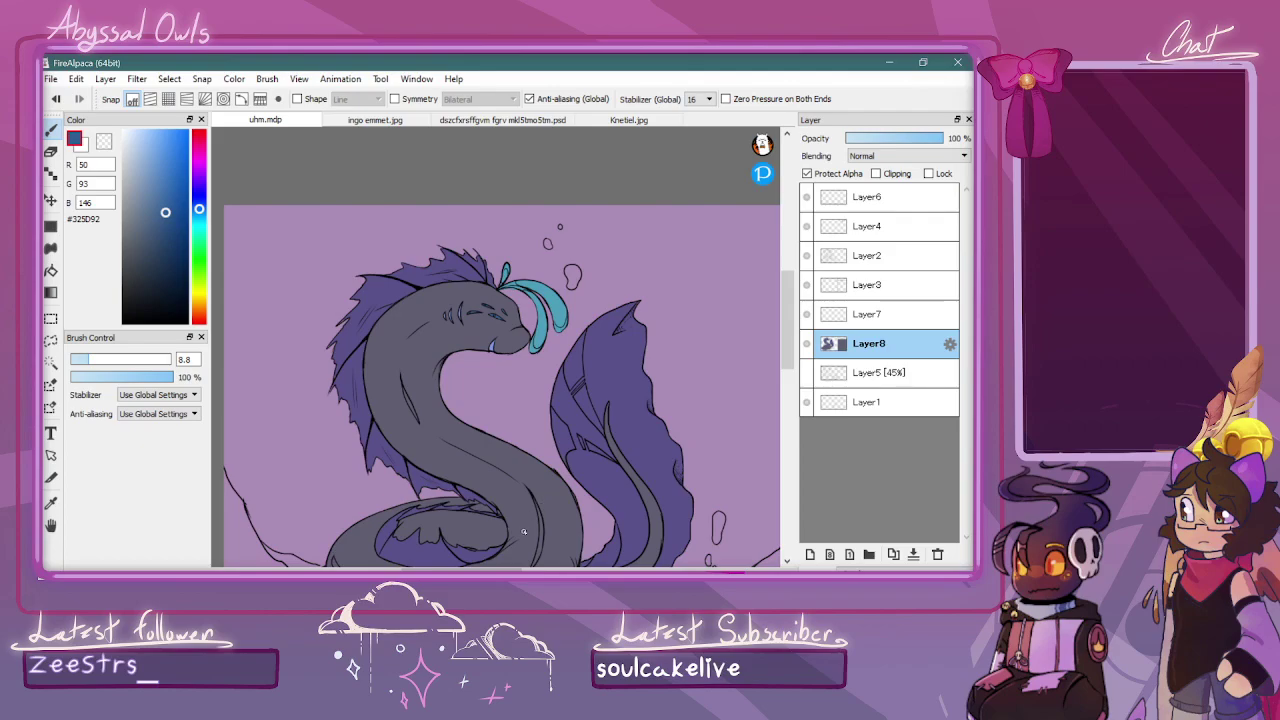
left_click_drag(505, 569, 493, 569)
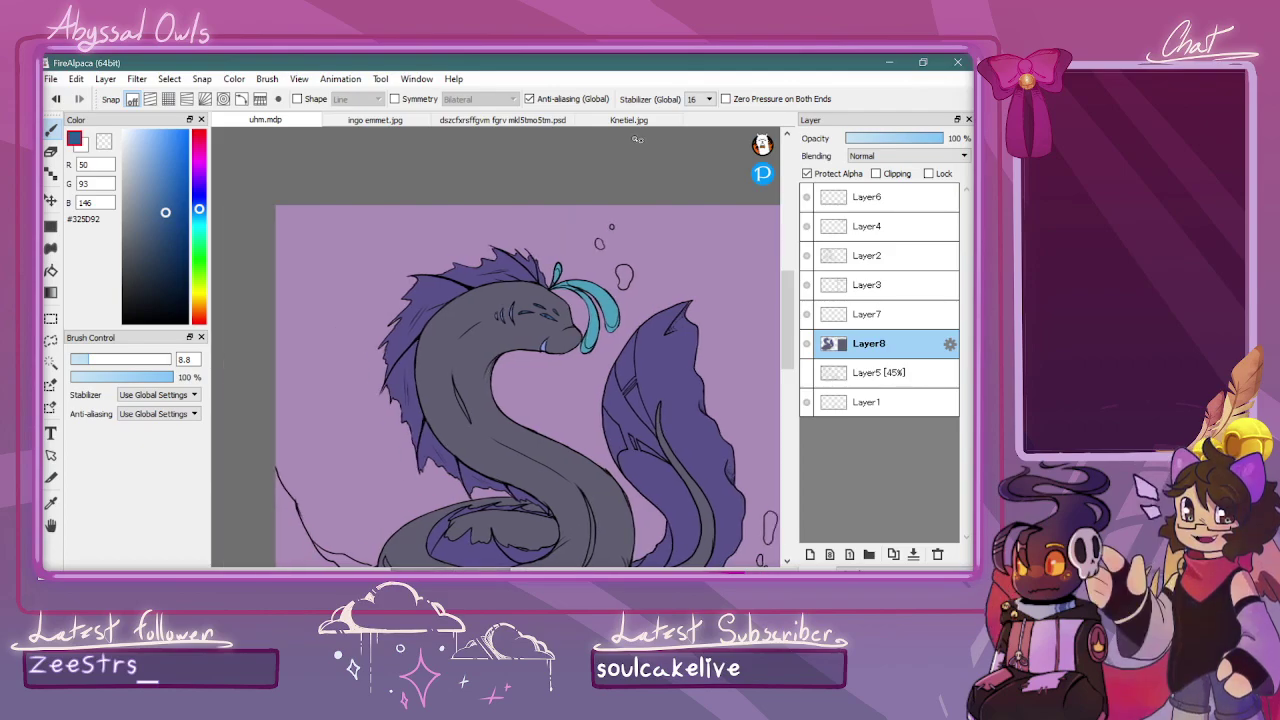
Sample the bright teal #52ACC4 from a glowing tendril in Knetiel.jpg and return to uhm.mdp with the Brush tool
left_click(656, 121)
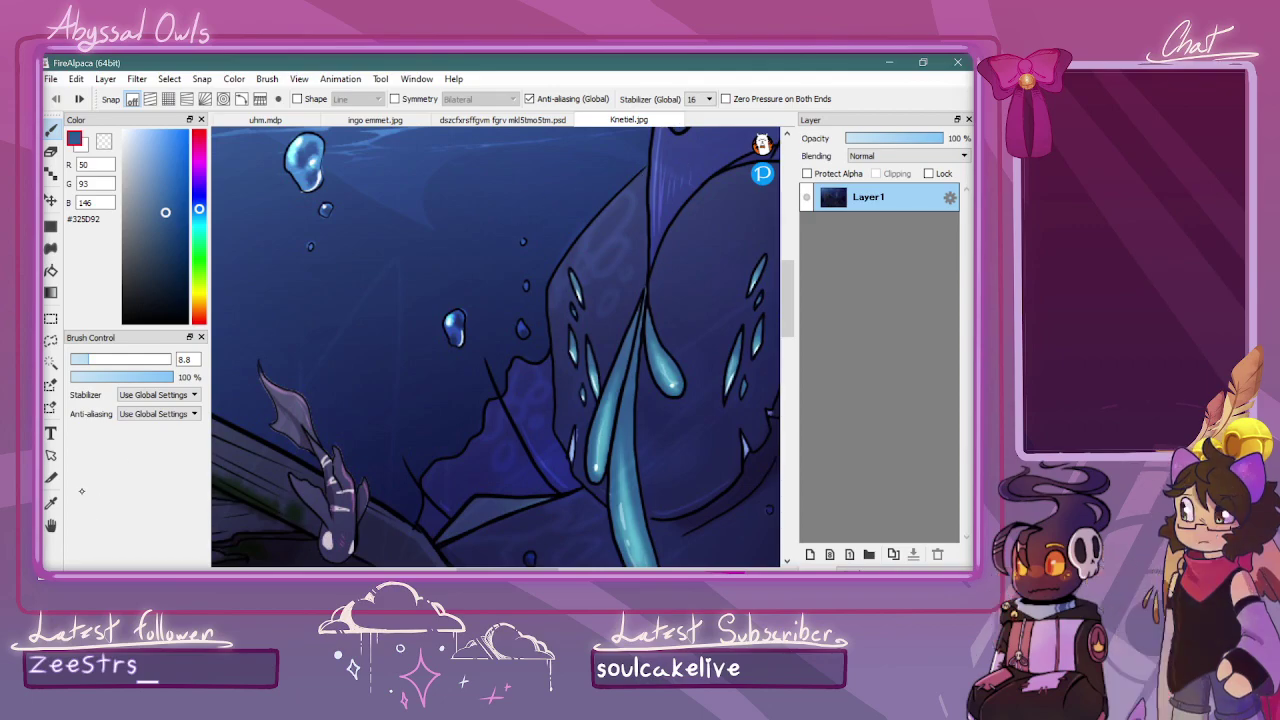
left_click(51, 503)
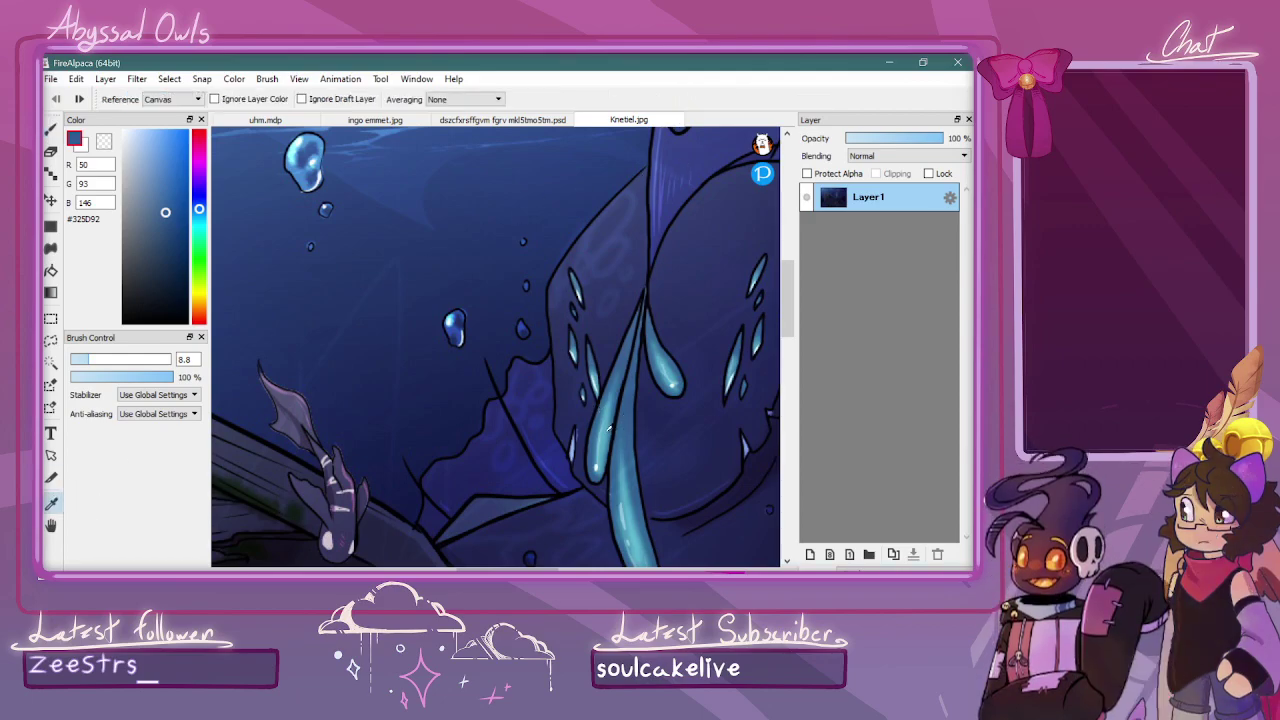
left_click(609, 427)
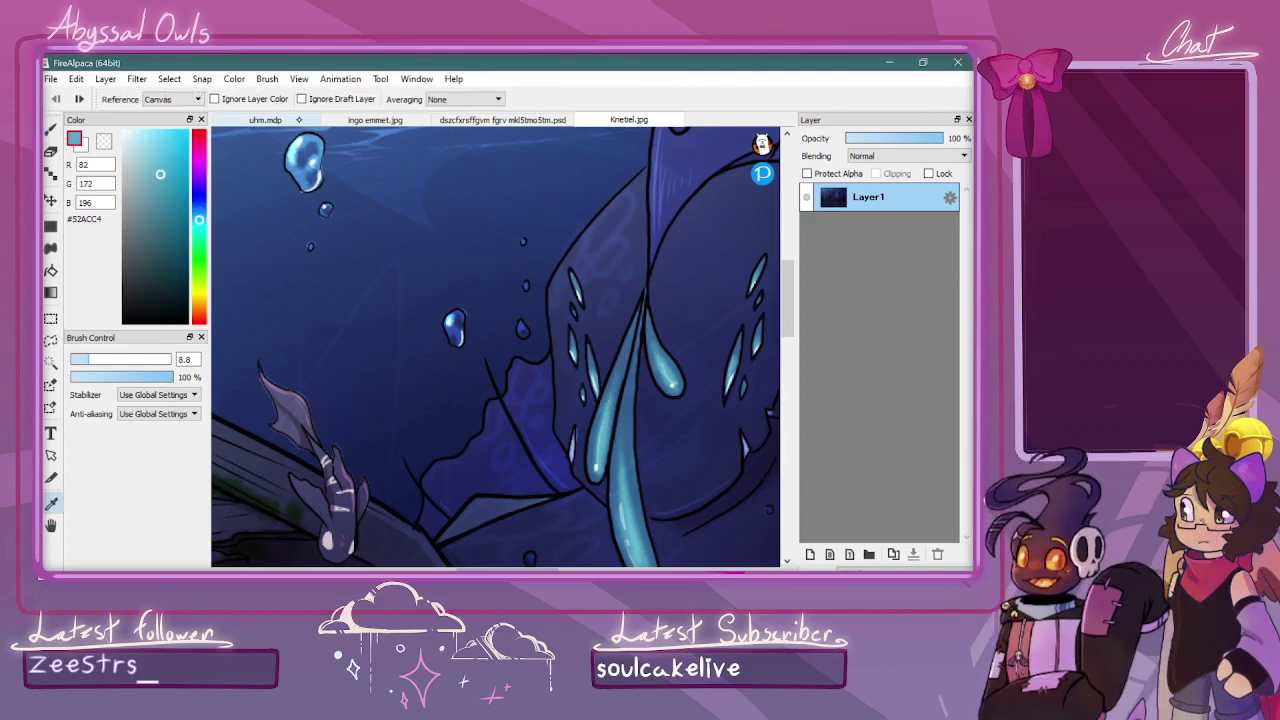
left_click(299, 120)
left_click(51, 130)
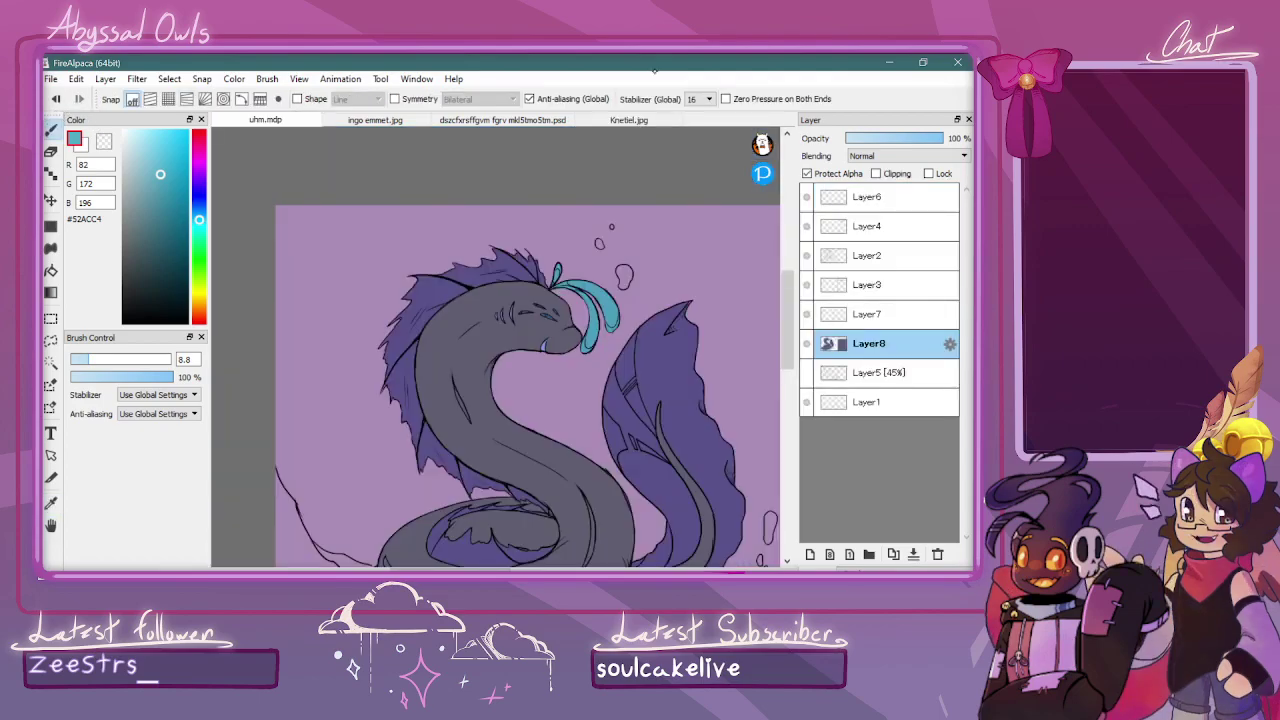
Brush teal #52ACC4 into the middle of the four eyes, leaving dark blue at their edges
scroll(661, 320, "up", 5)
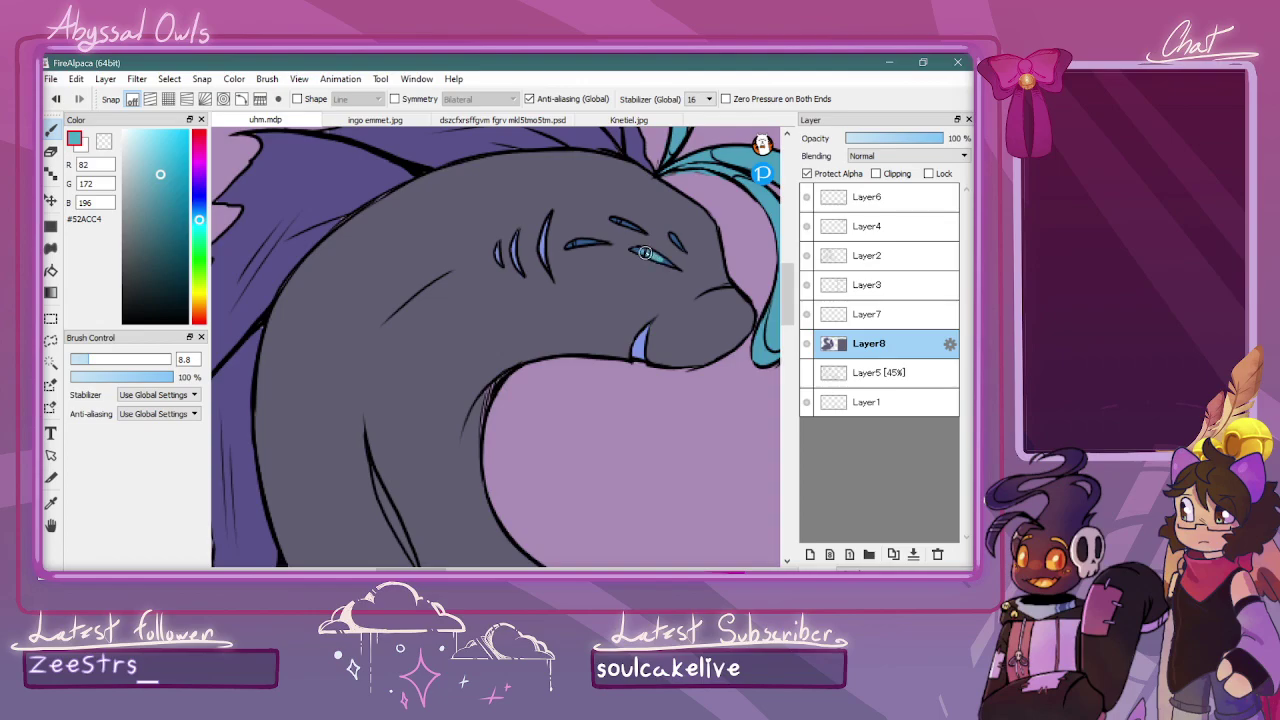
left_click_drag(590, 241, 570, 245)
key("ctrl+minus")
left_click_drag(440, 569, 470, 569)
key("ctrl+plus")
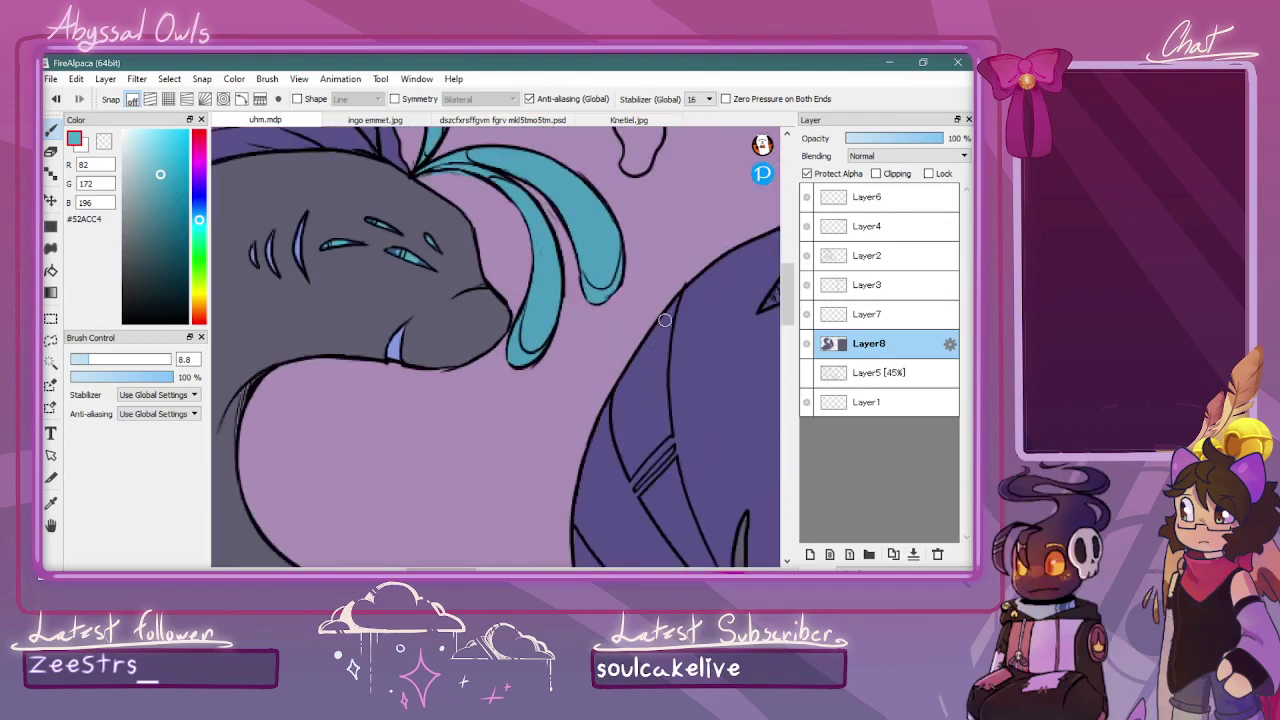
Sample the dark blue #325D92 from the eye's corner and brush the outer rim at the front tendril's lower end
key("i")
key("ctrl+plus")
left_click(389, 218)
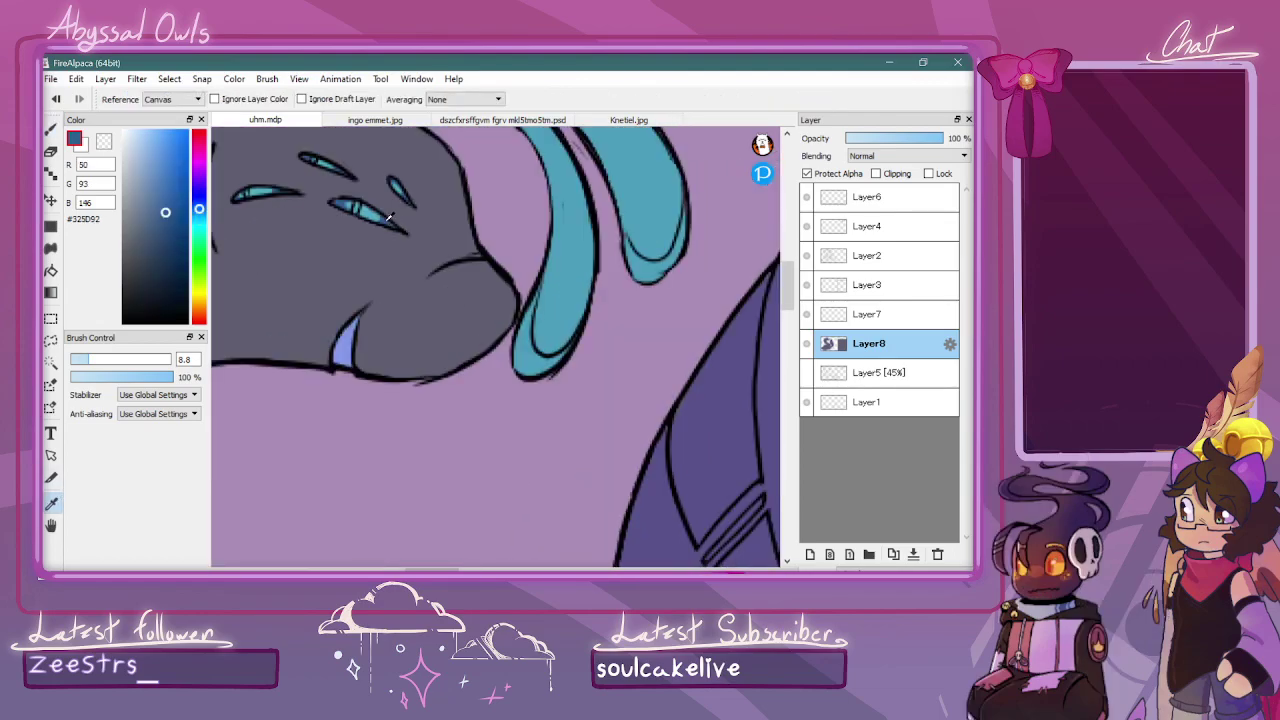
key("b")
mouse_move(540, 278)
left_mouse_down()
mouse_move(528, 360)
mouse_move(525, 326)
mouse_move(559, 360)
mouse_move(548, 364)
mouse_move(577, 338)
mouse_move(525, 354)
mouse_move(528, 316)
mouse_move(526, 360)
left_mouse_up()
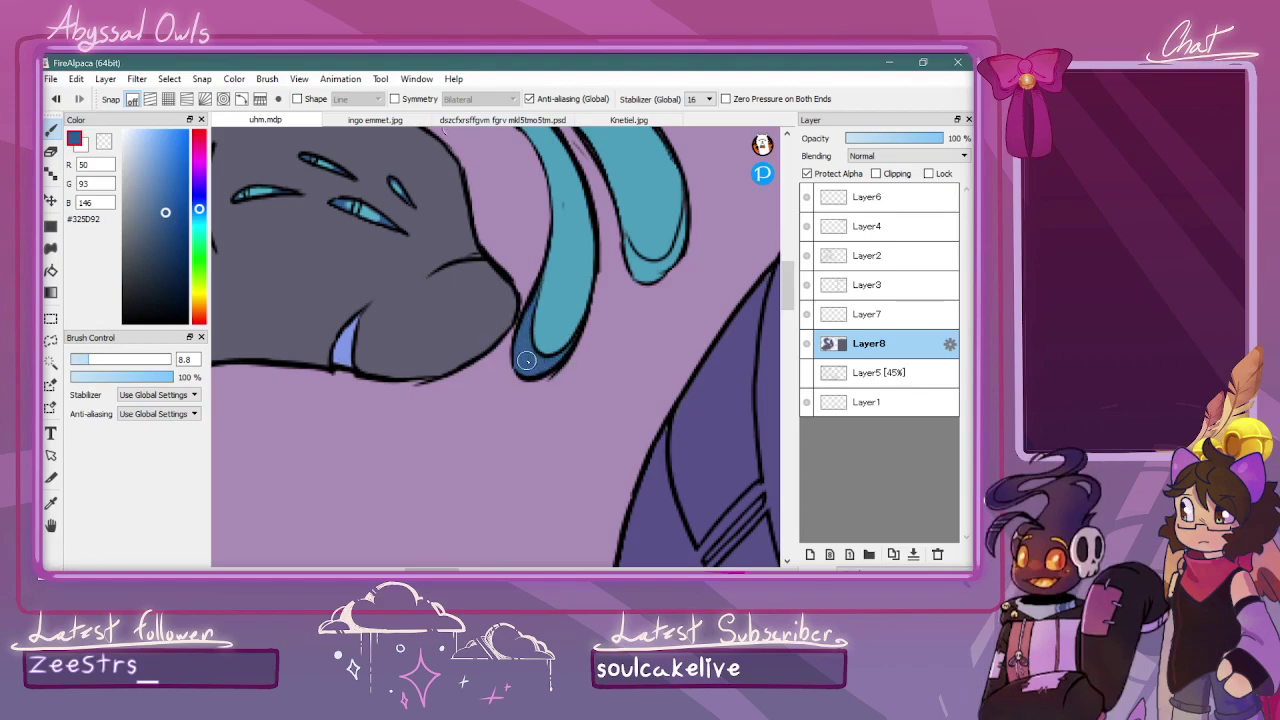
key("ctrl+minus")
left_click_drag(788, 302, 788, 273)
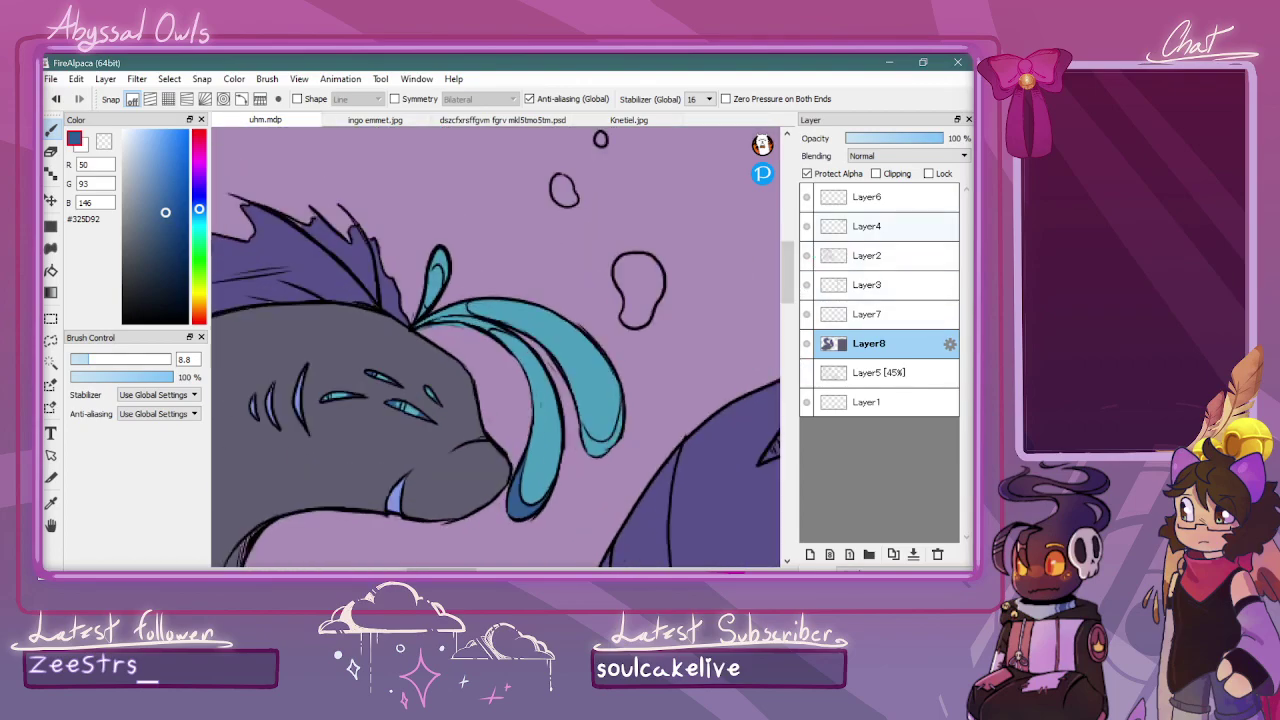
key("ctrl+plus")
key("x")
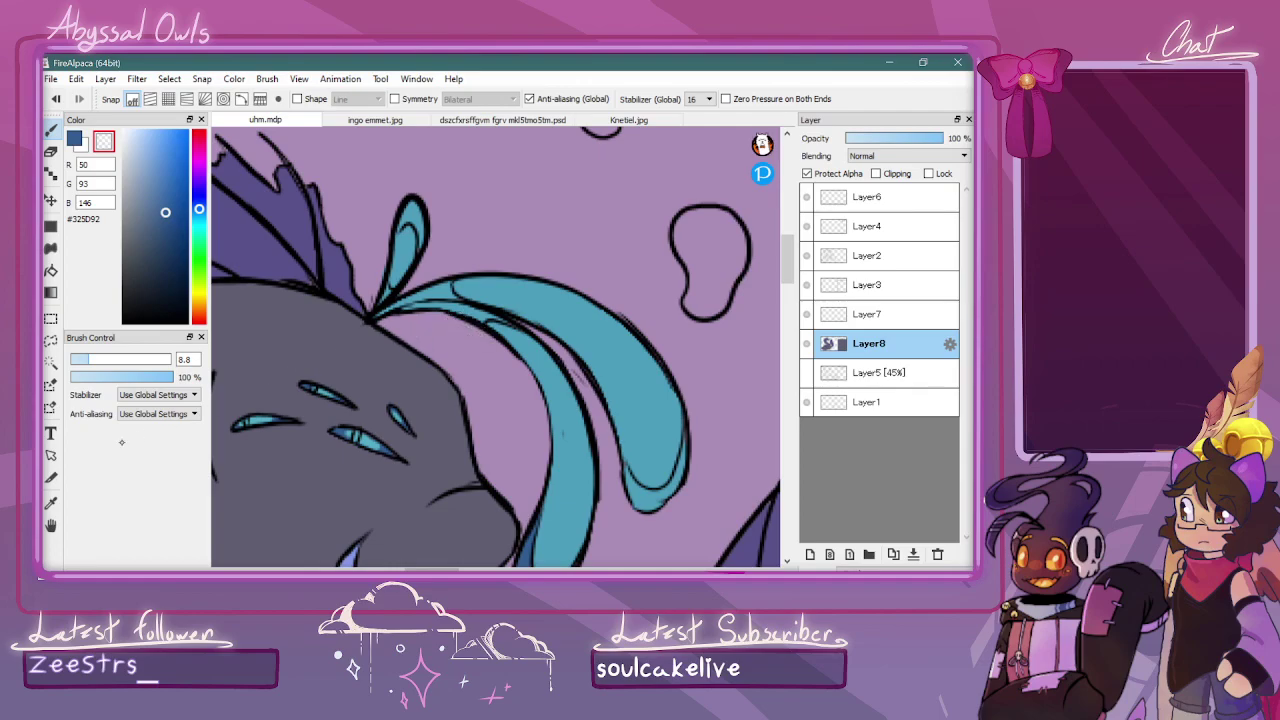
left_click(51, 503)
left_click(252, 342)
left_click(261, 255)
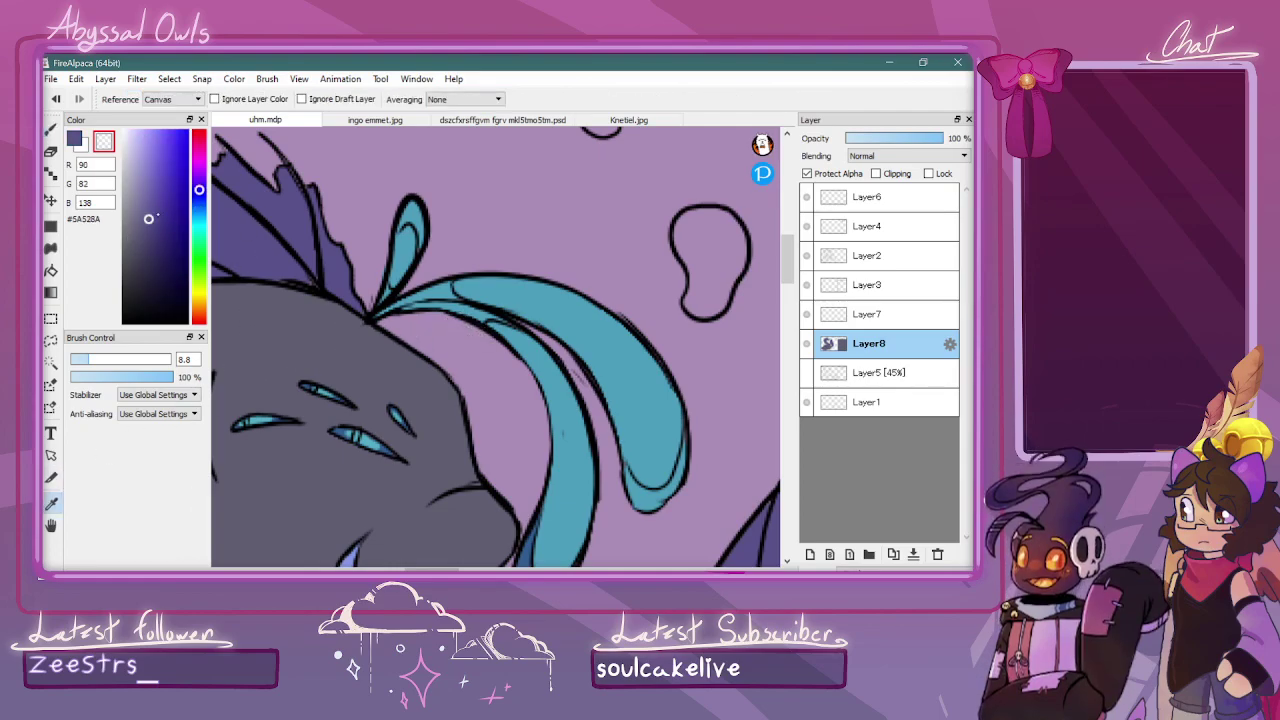
key("b")
key("x")
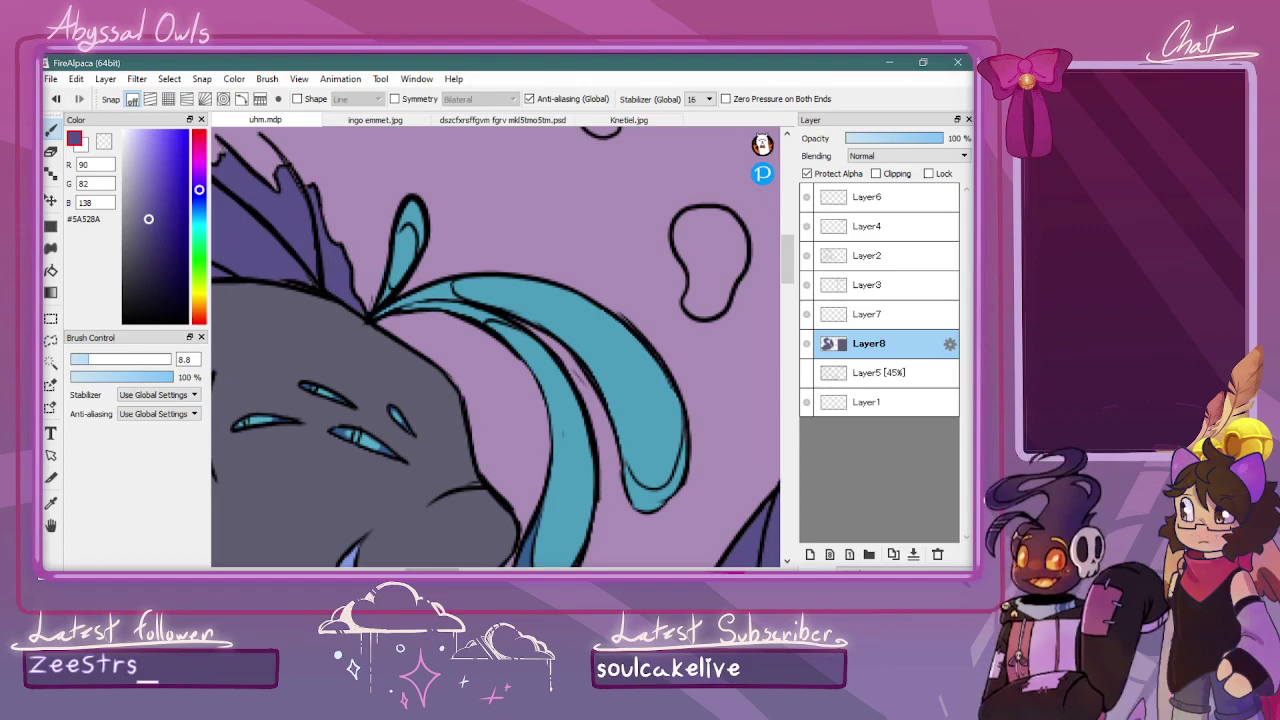
Resample dark blue #325D92 from the front tendril's rim and brush it over the bases of the two long tendrils
key("i")
key("ctrl+Down")
left_click(528, 500)
key("ctrl+Up")
key("ctrl+Up")
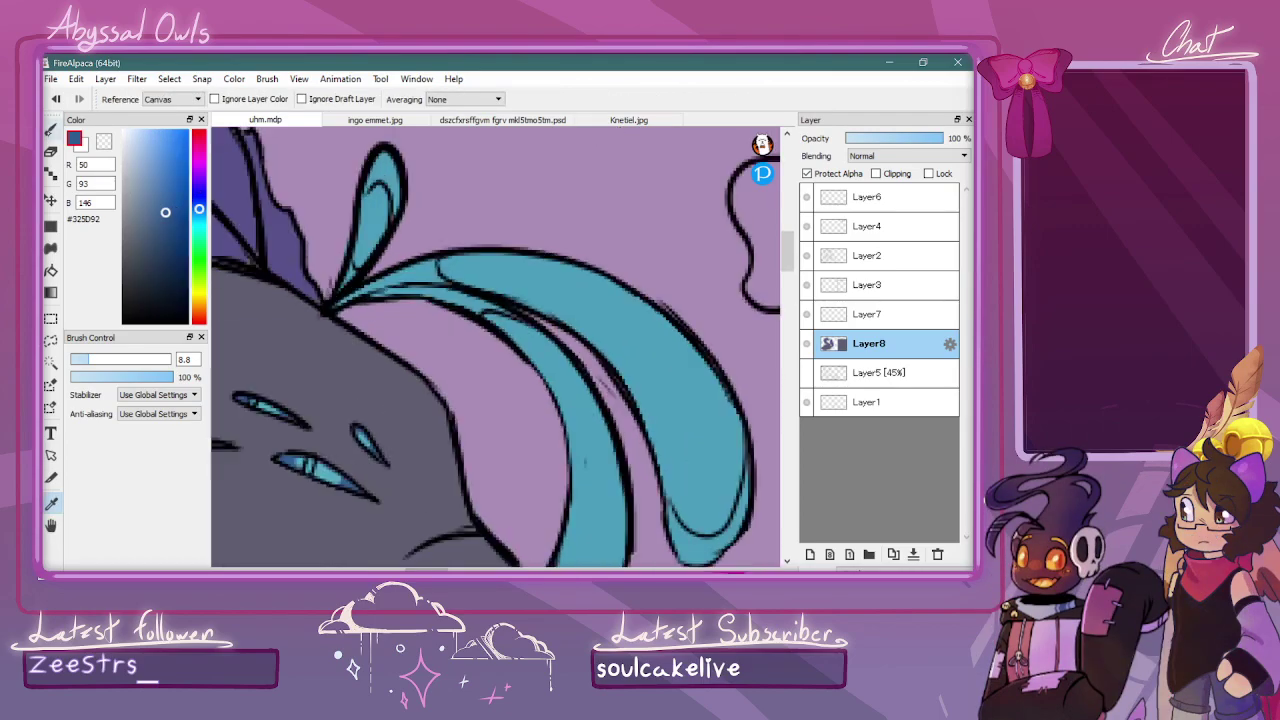
key("b")
key("ctrl+Up")
mouse_move(468, 284)
left_mouse_down()
mouse_move(393, 269)
mouse_move(252, 289)
left_mouse_up()
mouse_move(390, 255)
left_mouse_down()
mouse_move(407, 220)
mouse_move(404, 240)
mouse_move(418, 242)
mouse_move(407, 222)
mouse_move(264, 287)
mouse_move(346, 244)
mouse_move(380, 242)
mouse_move(509, 290)
mouse_move(459, 289)
mouse_move(548, 309)
mouse_move(465, 292)
mouse_move(503, 289)
left_mouse_up()
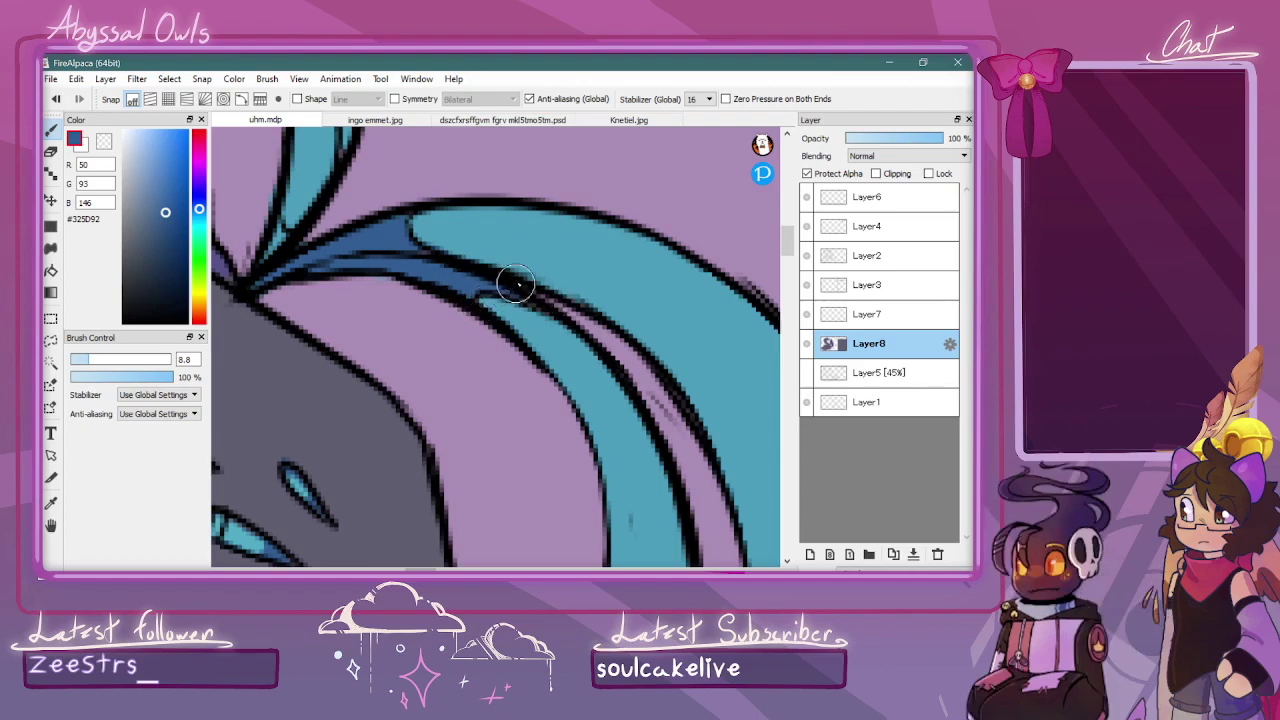
Brush dark blue #325D92 around the small upper tendril's outer band and the tip rim of the outer long tendril
key("ctrl+Down")
key("ctrl+Down")
mouse_move(399, 226)
left_mouse_down()
mouse_move(428, 232)
mouse_move(424, 253)
mouse_move(408, 221)
mouse_move(428, 205)
left_mouse_up()
key("ctrl+Down")
scroll(598, 416, "down", 1)
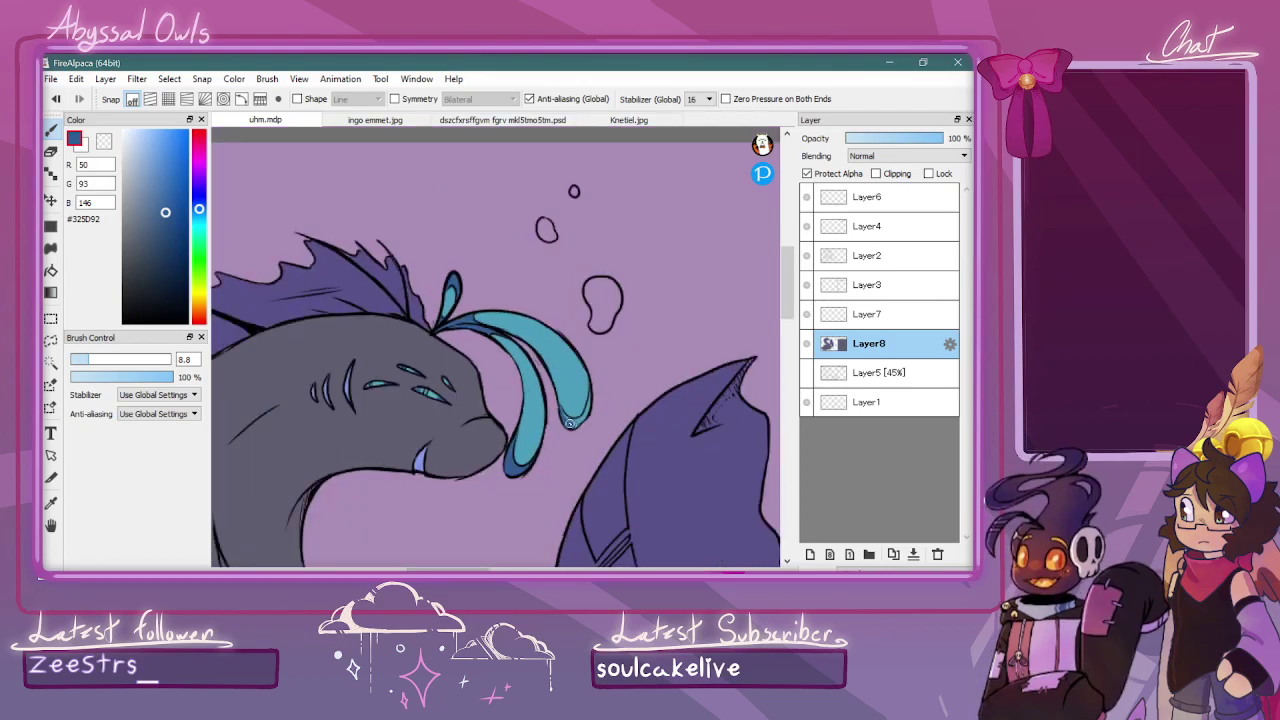
scroll(605, 363, "down", 2)
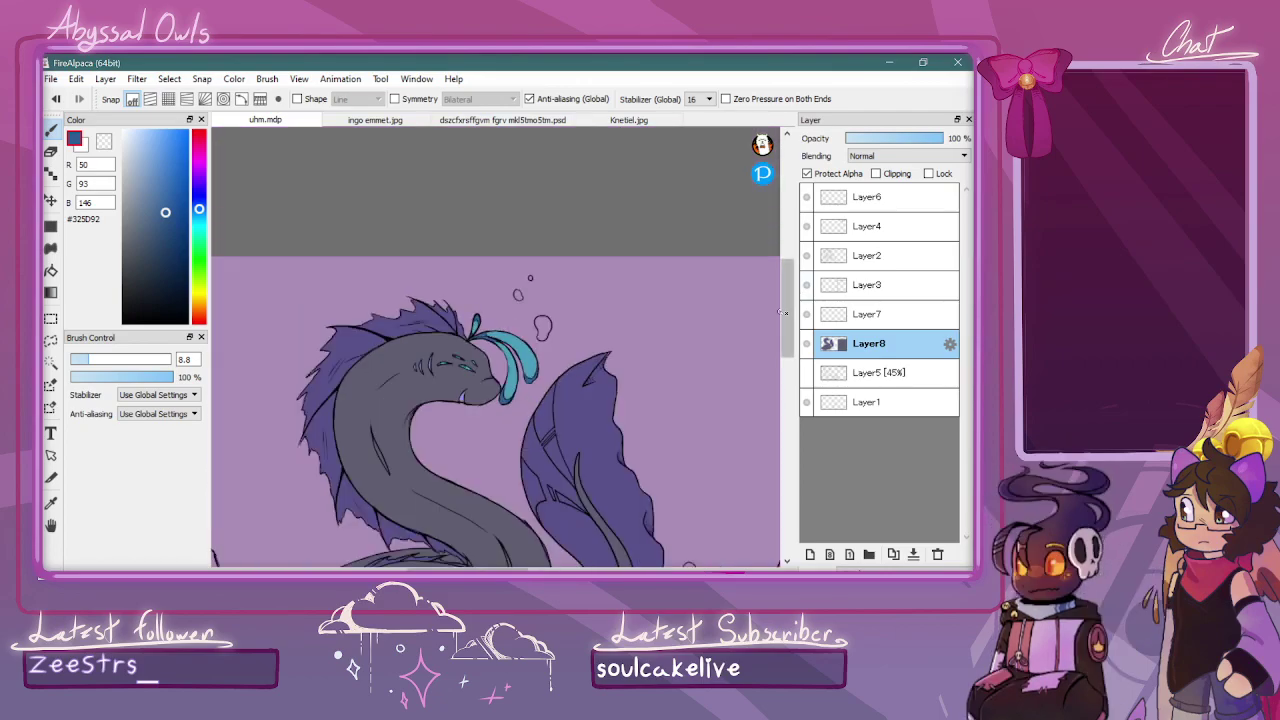
Fill the slit marking on the serpent's neck and the one on the lower bend of its body with dark blue #325D92
scroll(786, 345, "down", 3)
left_click_drag(786, 347, 783, 352)
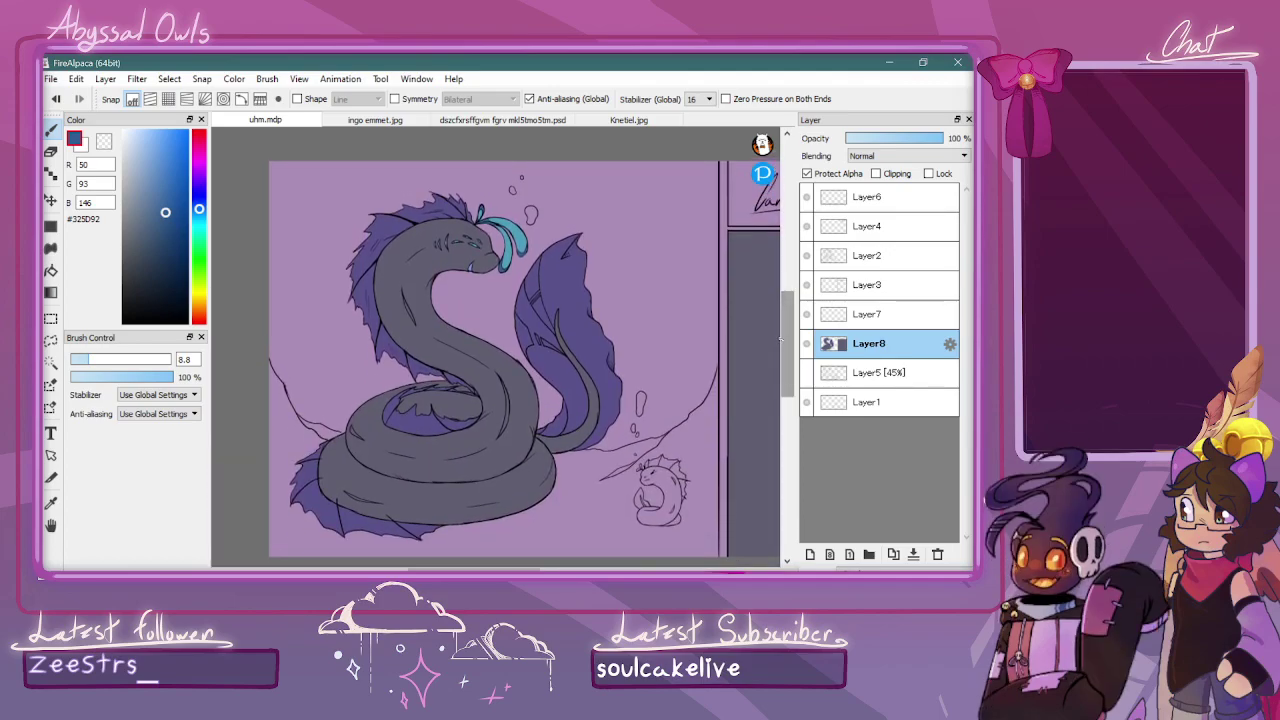
scroll(789, 355, "up", 1)
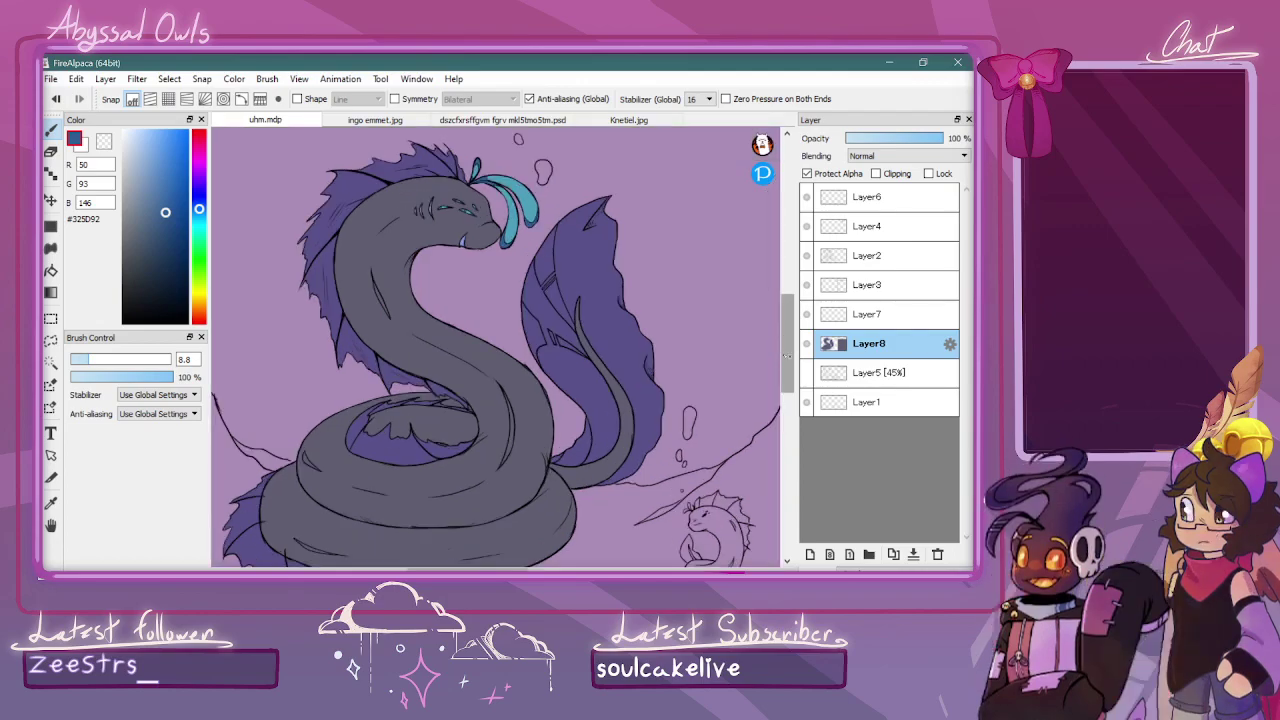
scroll(786, 355, "up", 3)
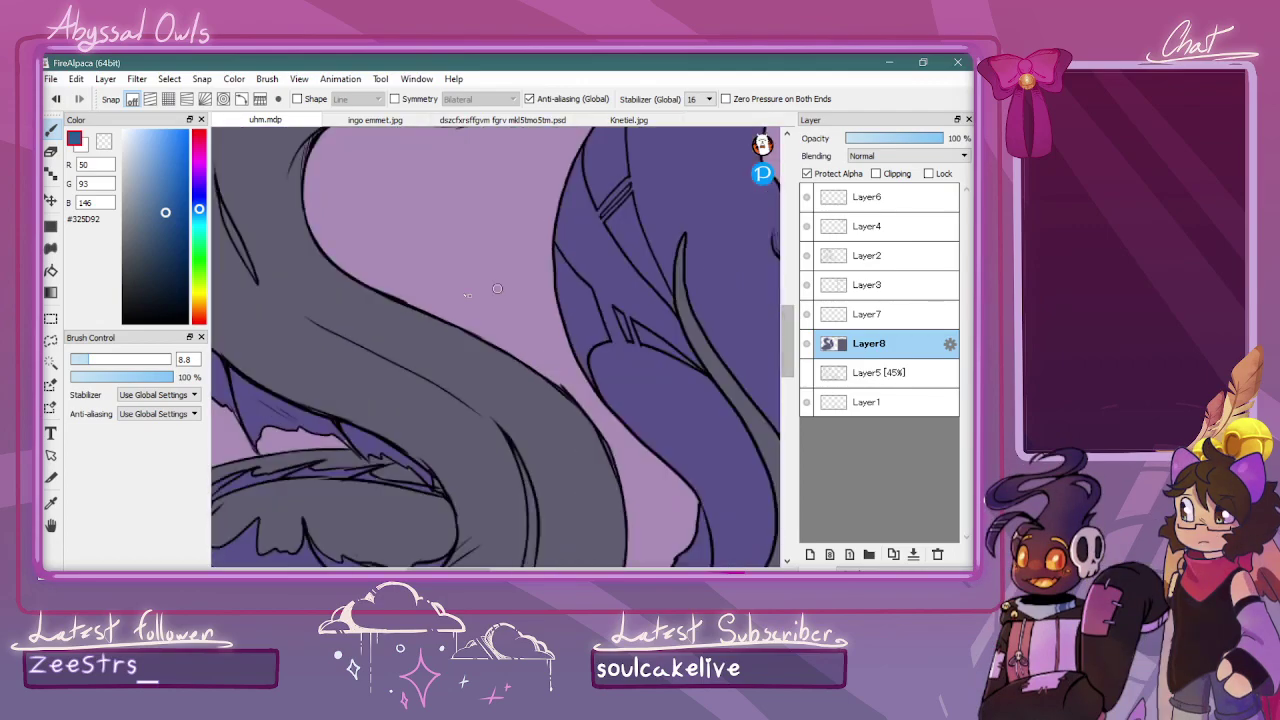
key("g")
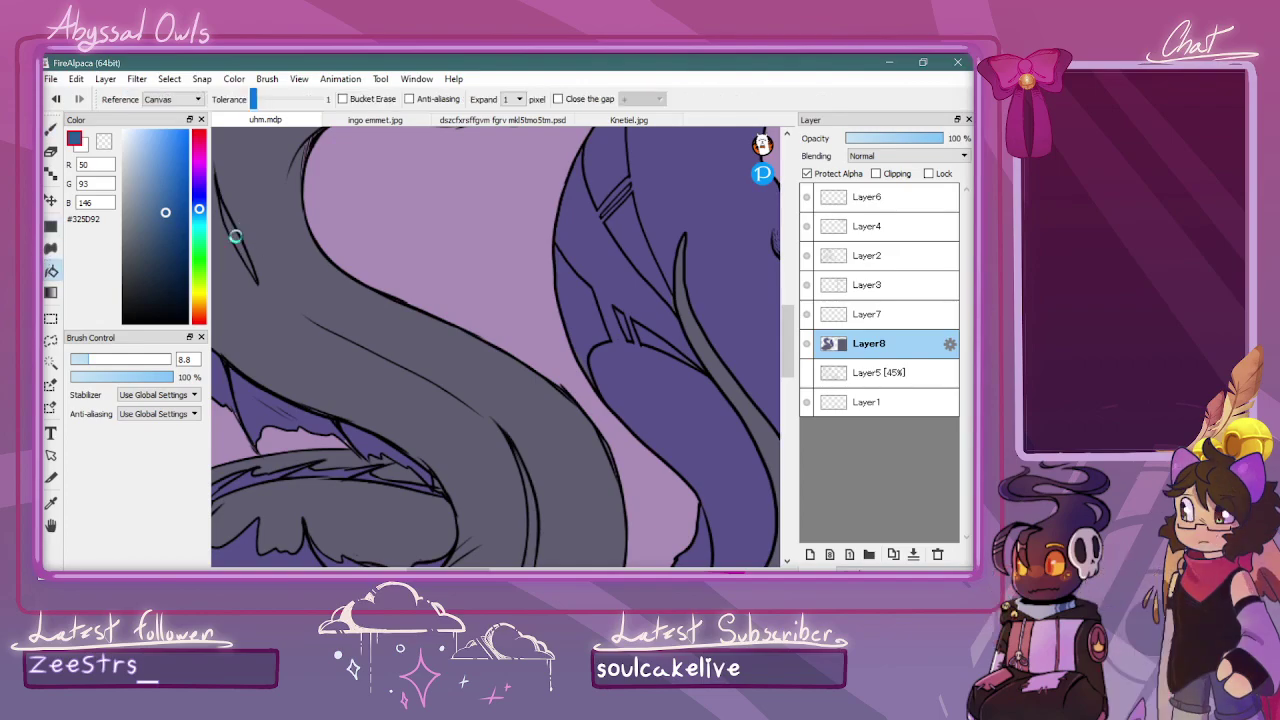
scroll(241, 226, "down", 2)
left_click(521, 451)
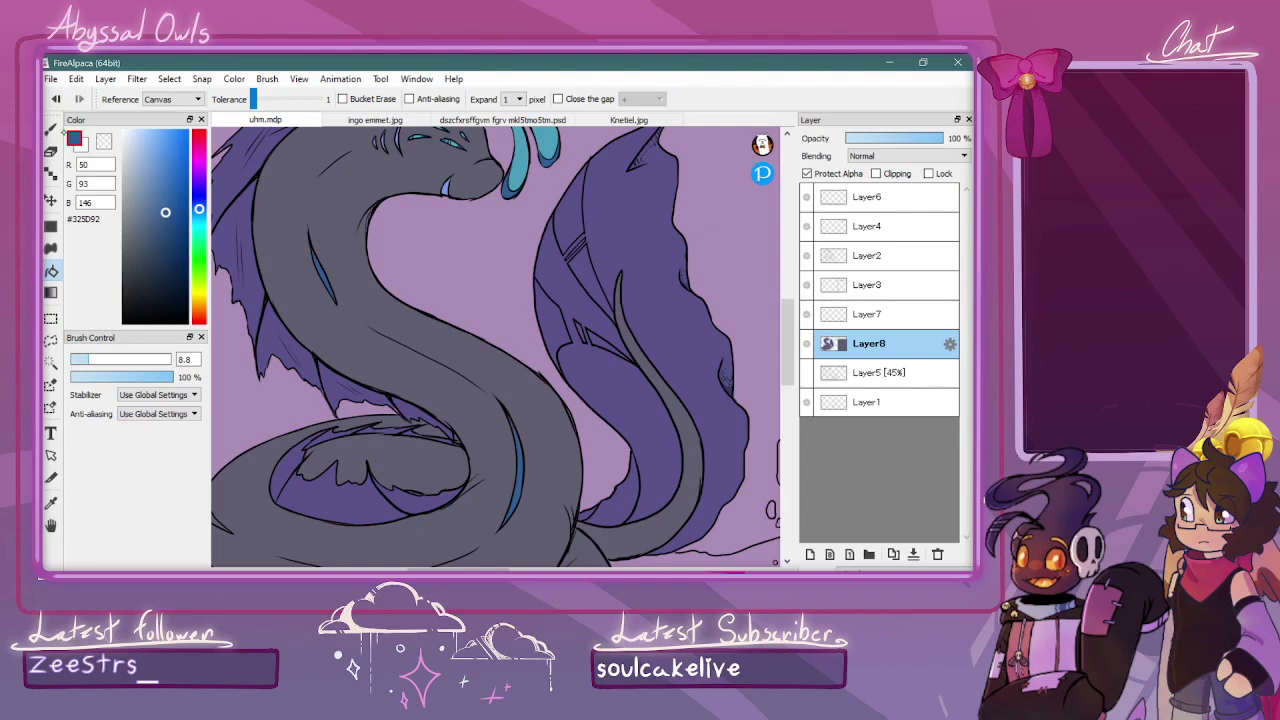
Brush dark blue #325D92 into the two slit markings on the coiled body above the lower fin, and sample the body grey #605E71
key("b")
key("ctrl+minus")
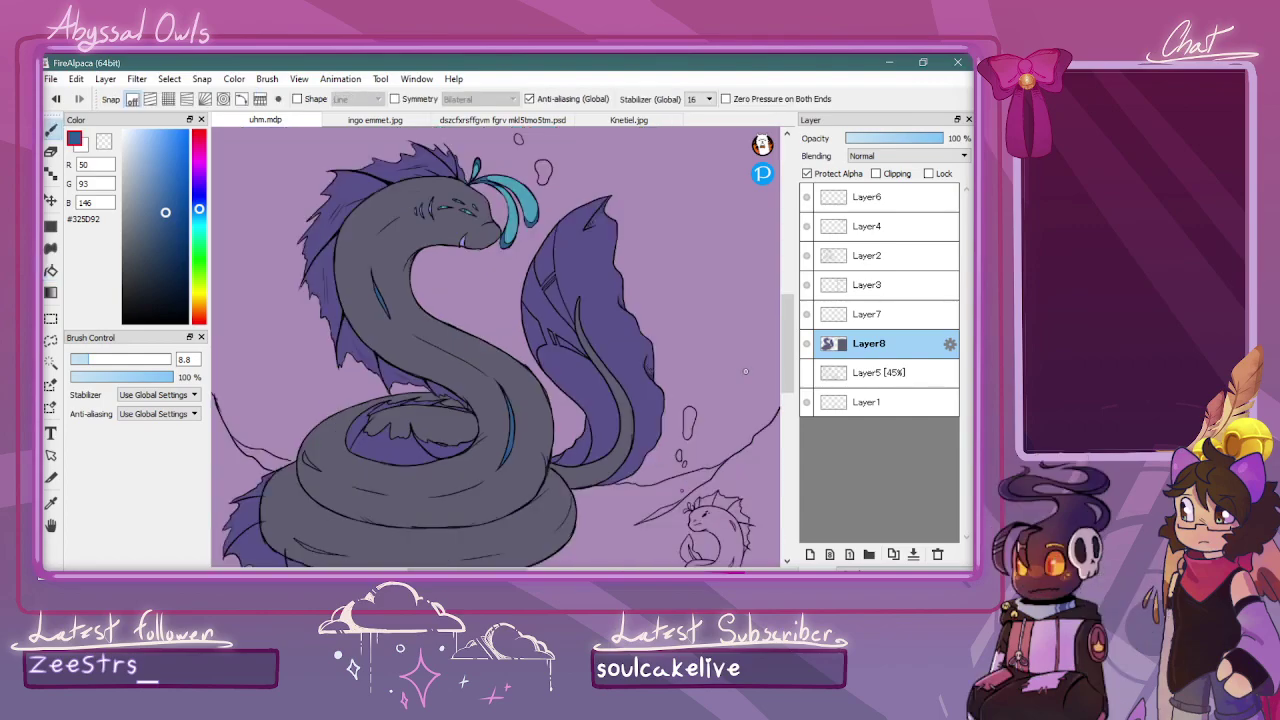
mouse_move(783, 347)
left_mouse_down()
mouse_move(783, 329)
mouse_move(782, 372)
left_mouse_up()
scroll(460, 300, "up", 5)
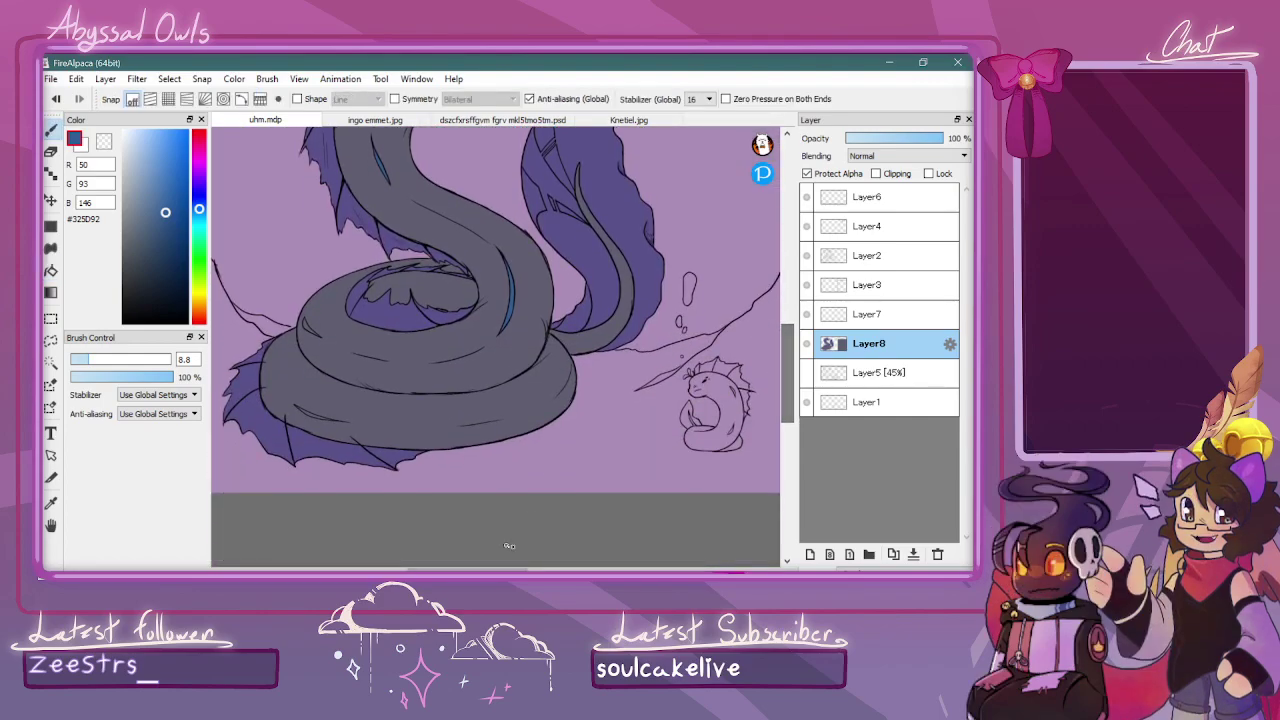
mouse_move(459, 272)
left_mouse_down()
mouse_move(498, 297)
mouse_move(454, 268)
left_mouse_up()
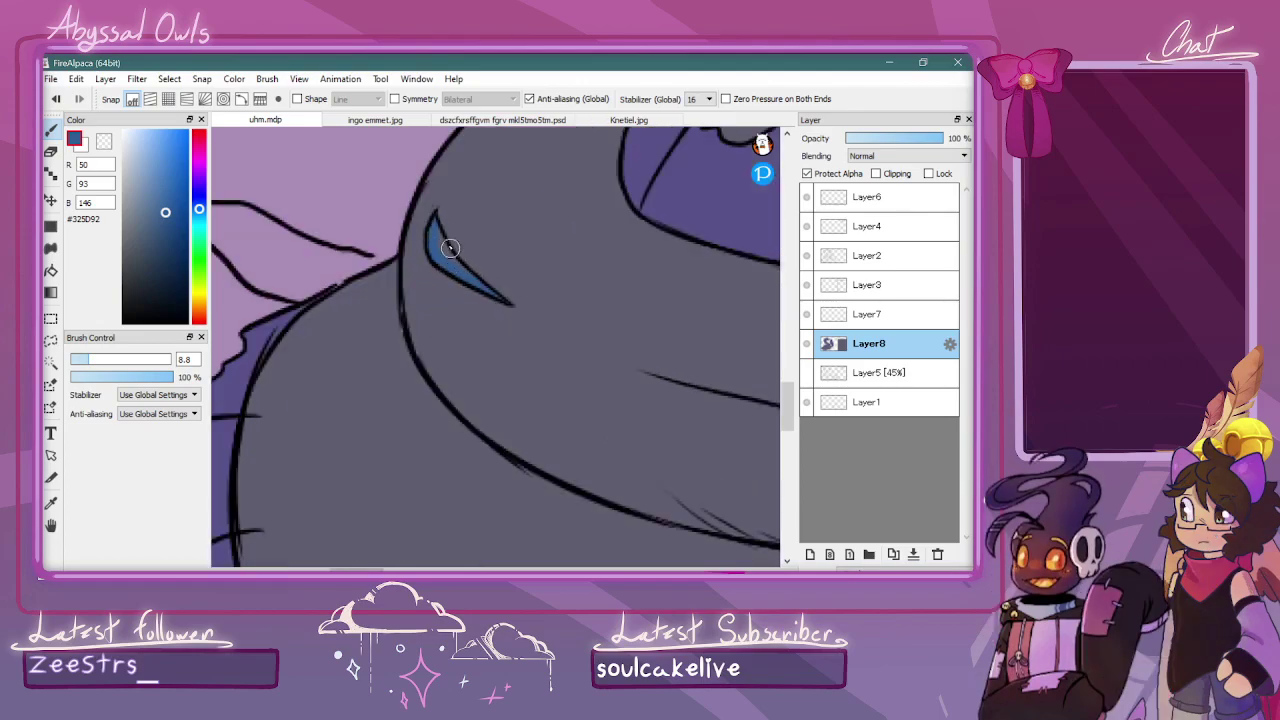
scroll(480, 271, "down", 3)
left_click_drag(446, 482, 507, 509)
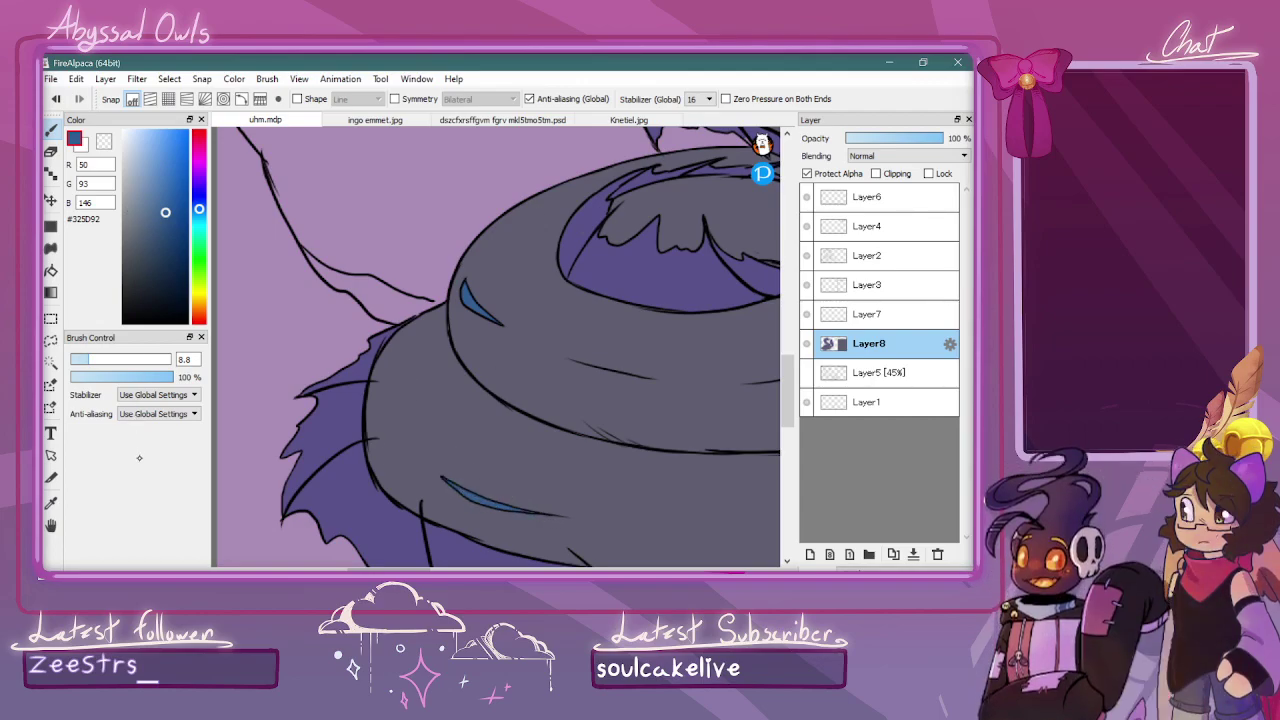
left_click(436, 403, "alt")
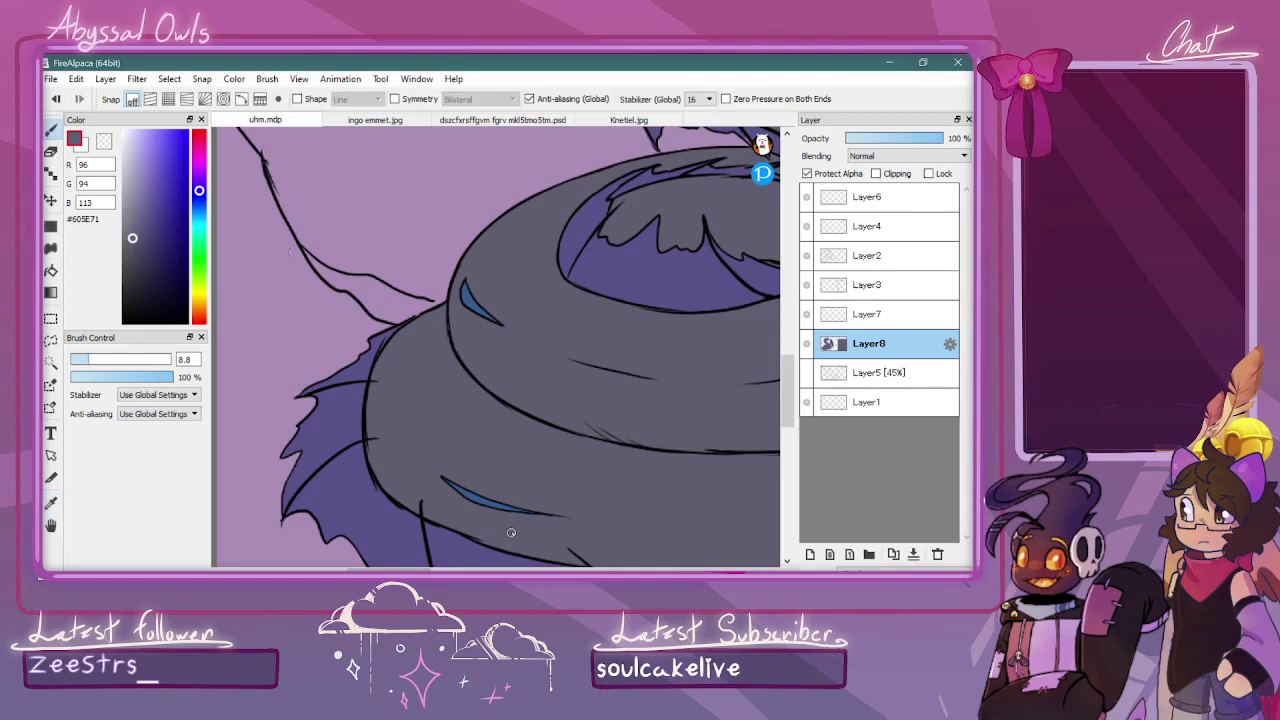
scroll(520, 525, "down", 1)
scroll(535, 525, "down", 3)
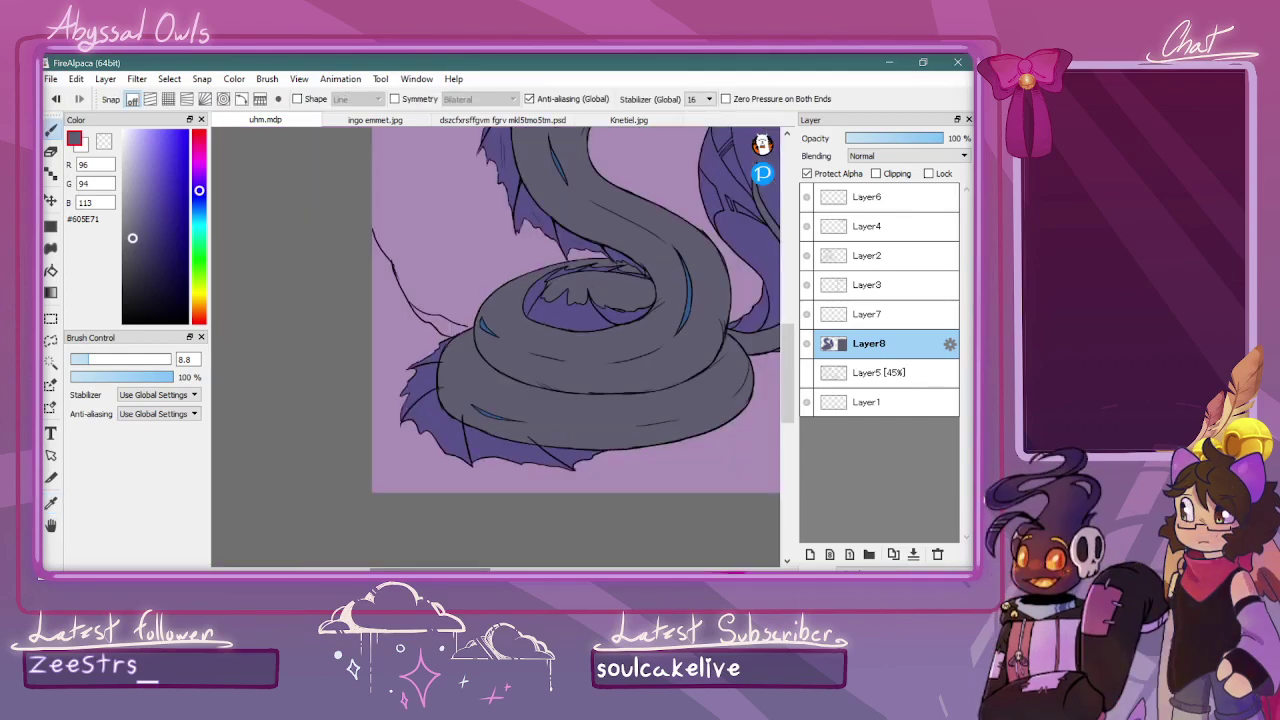
Try a darker blue #343D76 brush stroke across the serpent's head fin, and undo it
scroll(523, 509, "up", 1)
left_click_drag(789, 378, 792, 301)
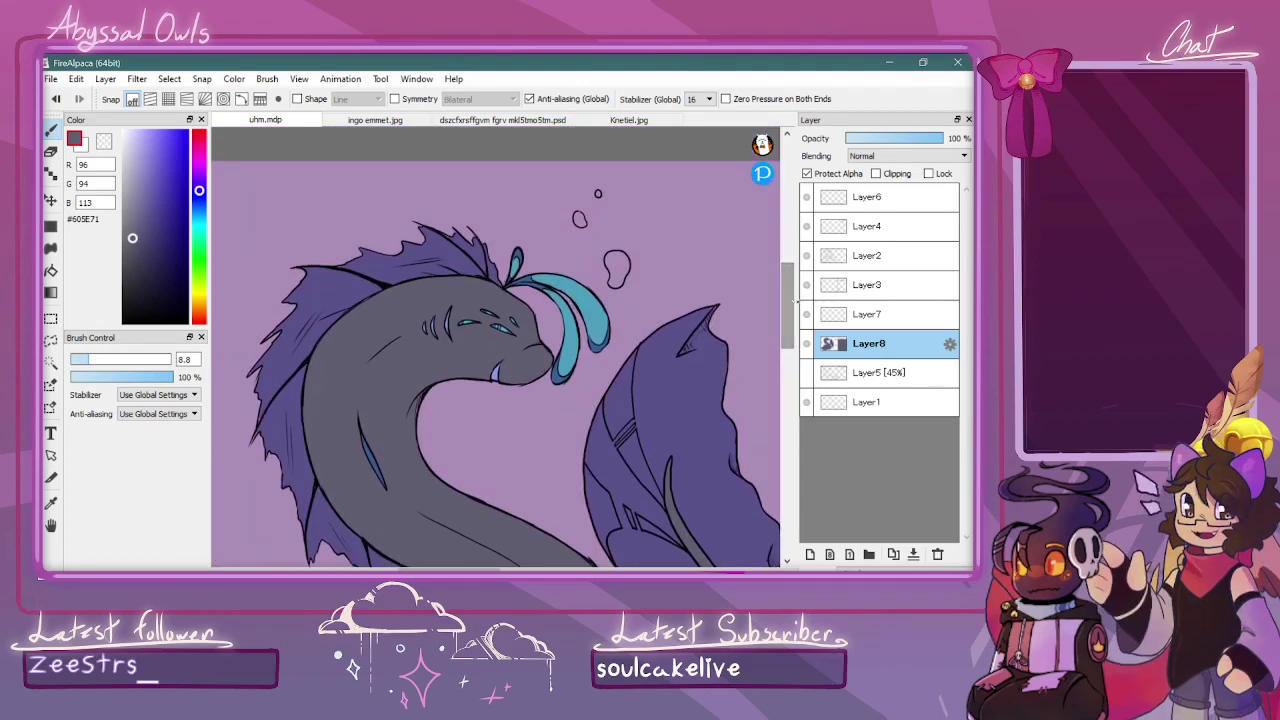
key("ctrl+plus")
left_click(51, 502)
left_click(250, 262)
left_click(199, 198)
left_click(159, 234)
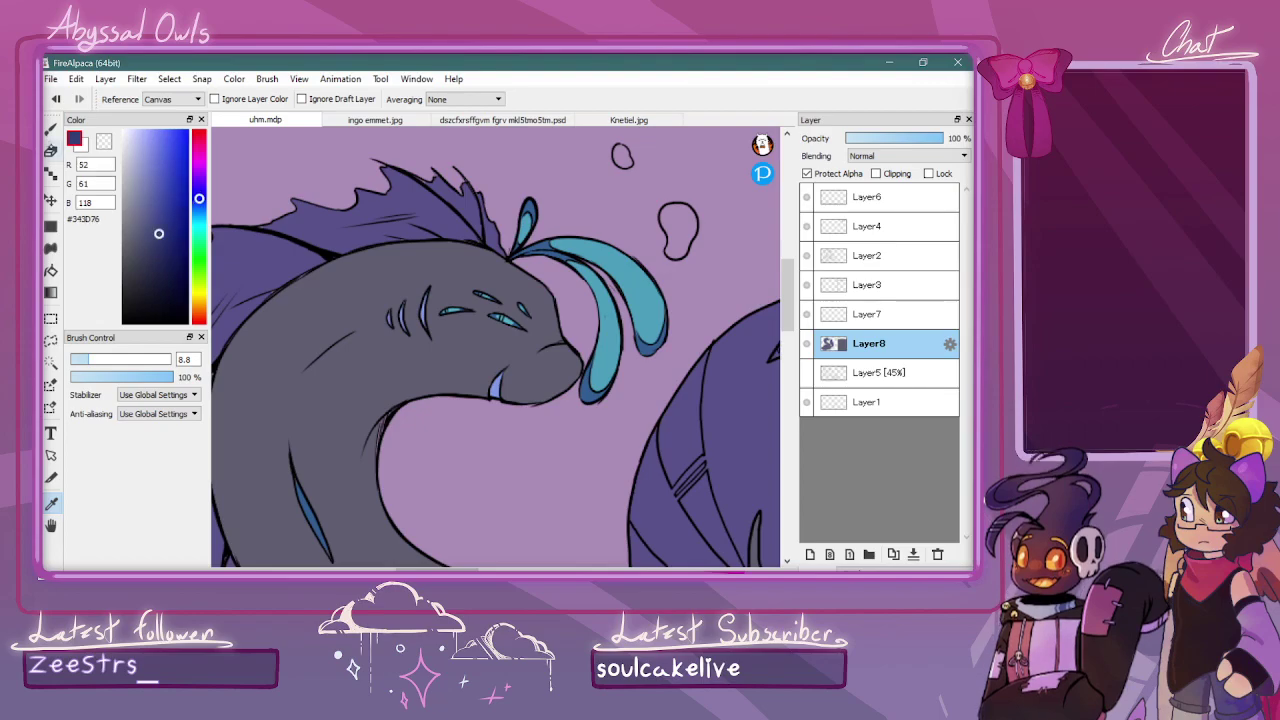
left_click(51, 130)
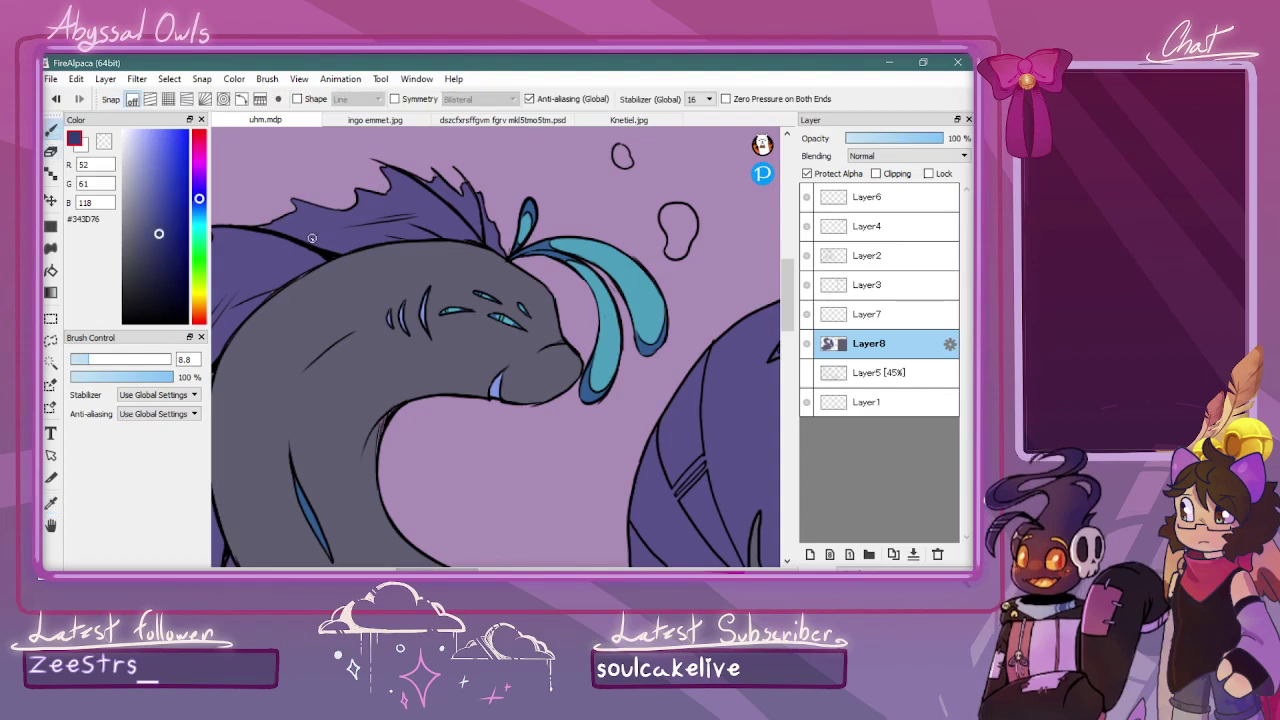
left_click_drag(323, 244, 433, 198)
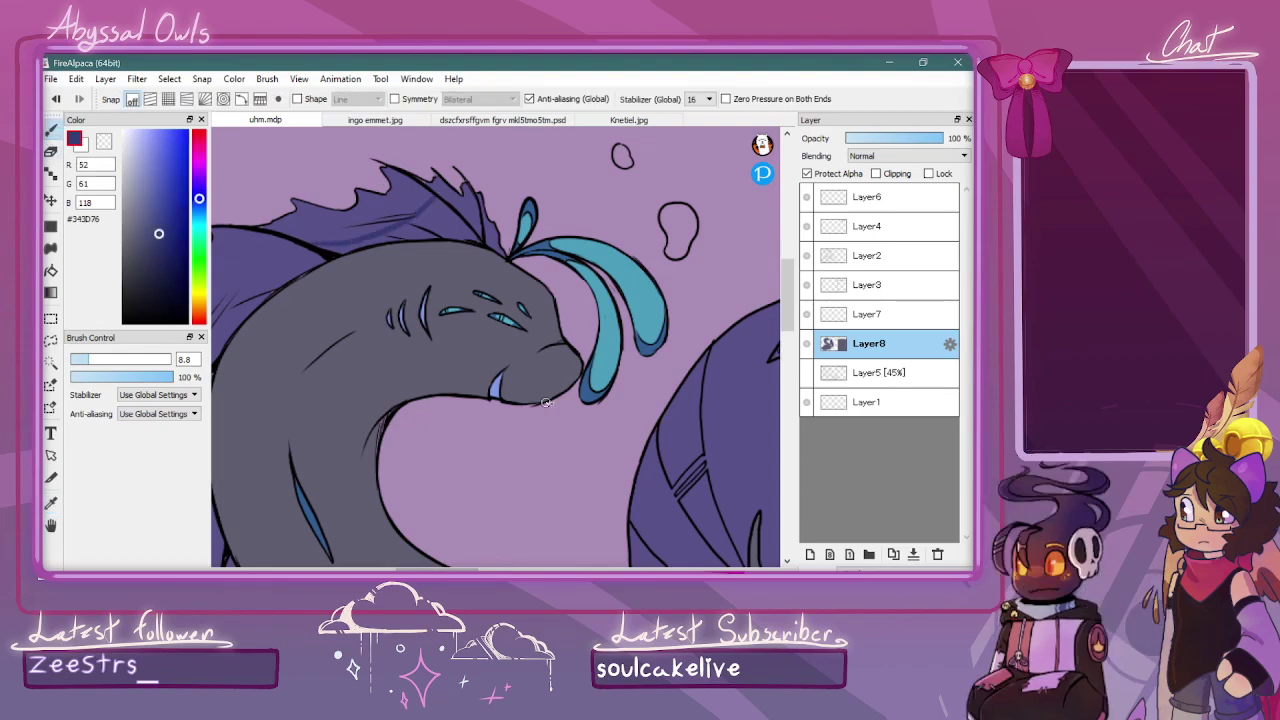
key("ctrl+z")
Resample the purple #5A528A from the head fin and turn off Protect Alpha on Layer8
left_click(50, 503)
left_click(384, 229)
left_click(51, 130)
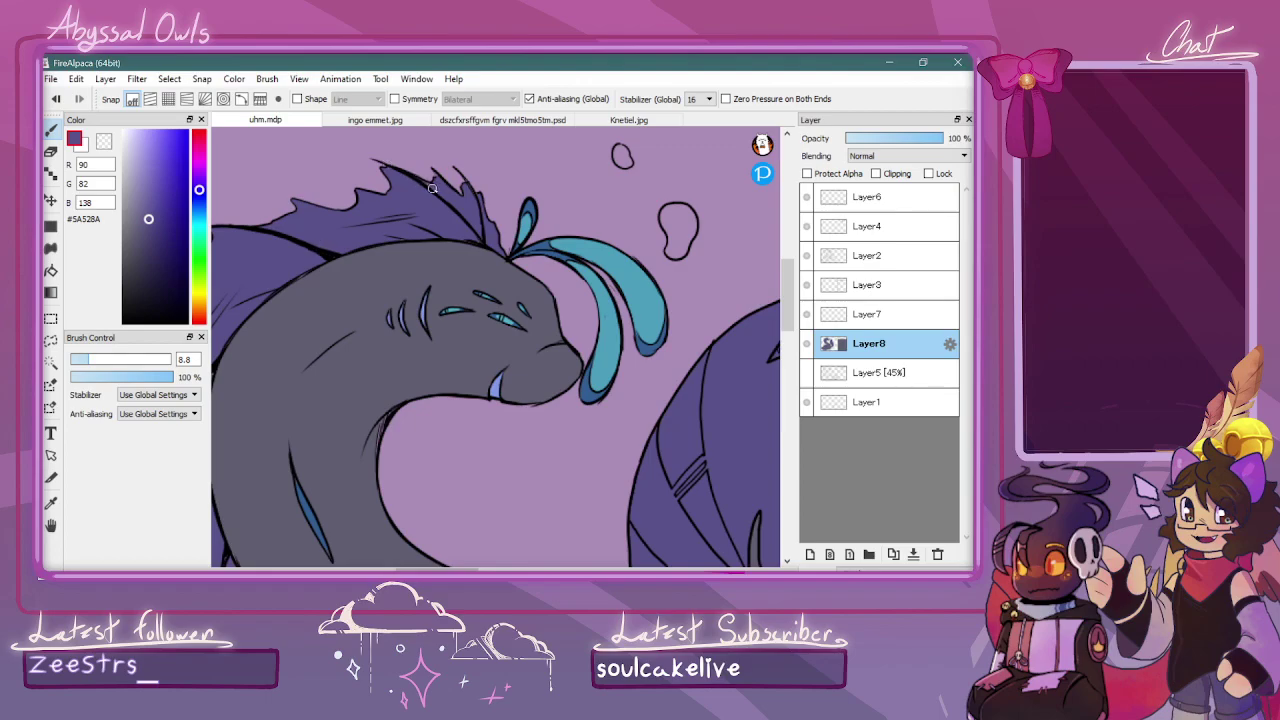
left_click_drag(438, 569, 402, 569)
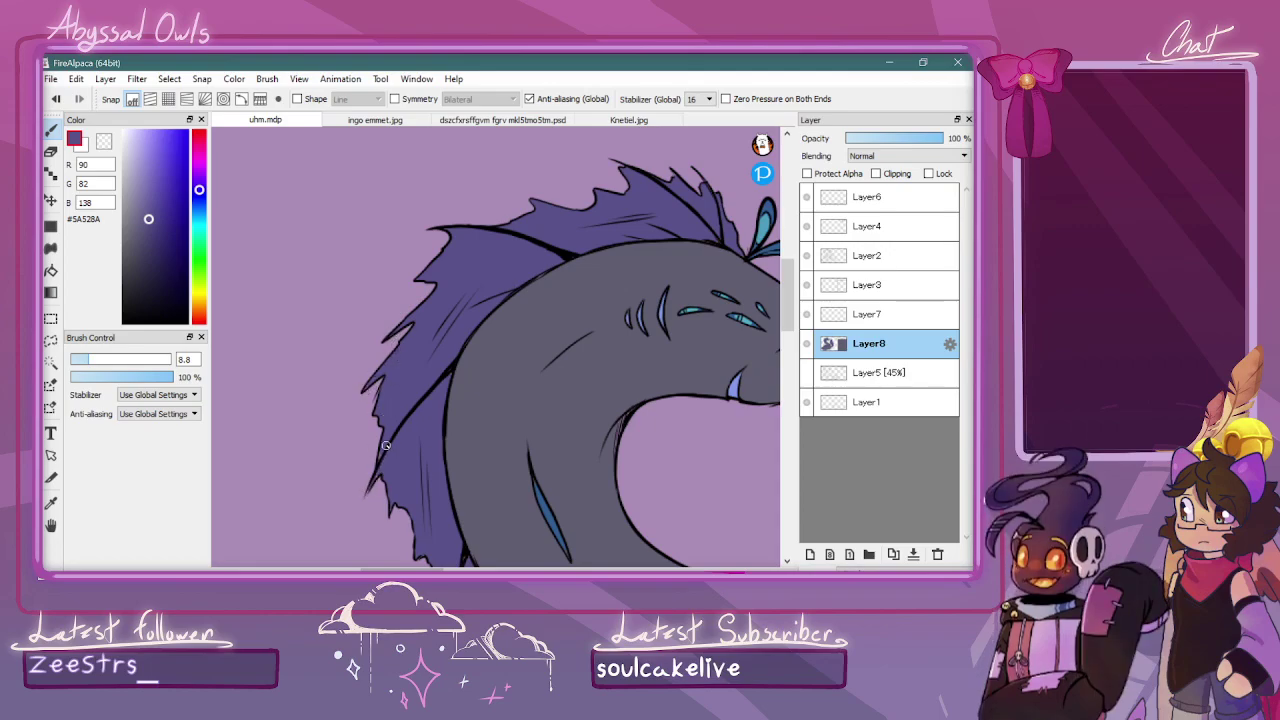
scroll(460, 470, "down", 3)
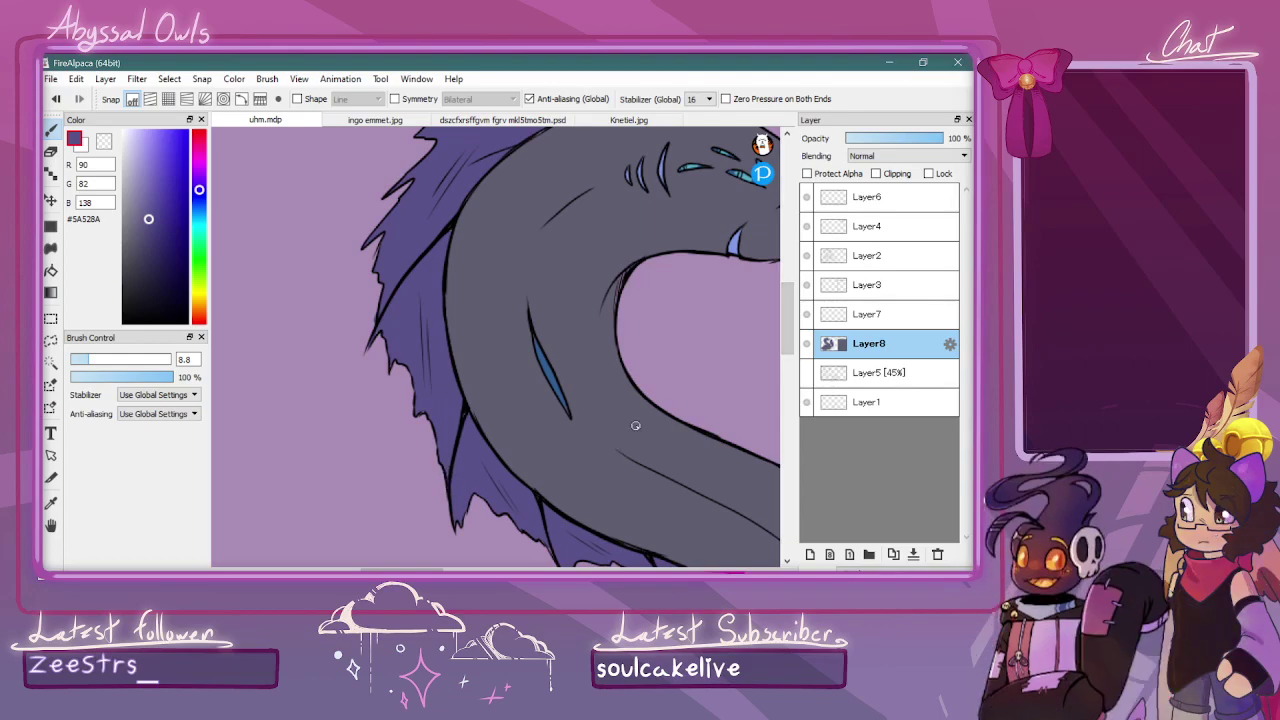
key("ctrl+minus")
key("ctrl+minus")
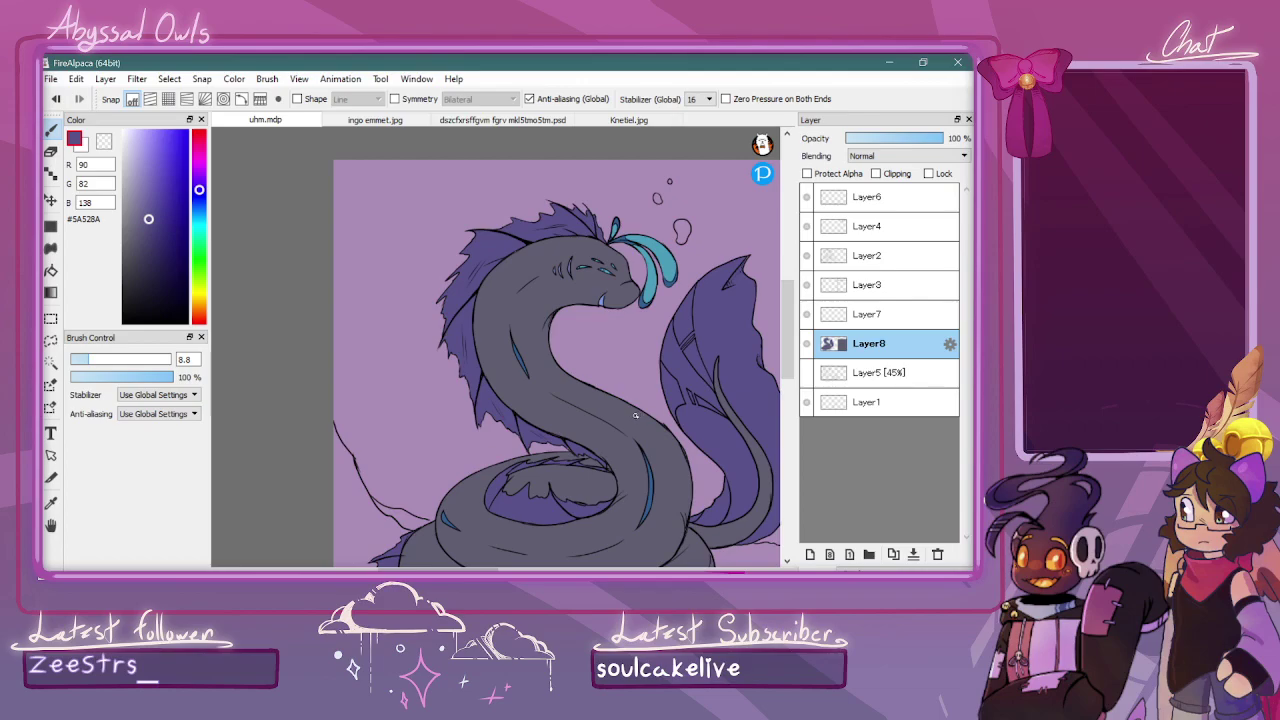
left_click_drag(480, 568, 519, 568)
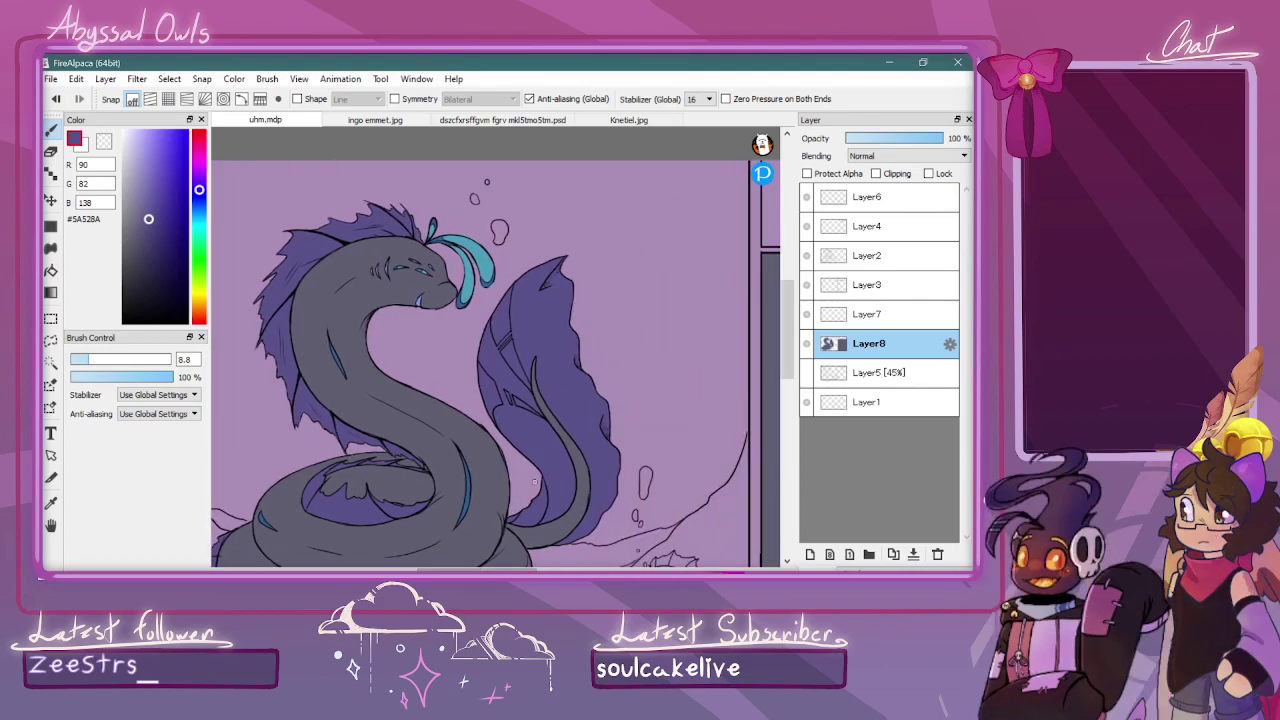
scroll(534, 482, "down", 2)
scroll(729, 260, "up", 2)
Change the brush colour to dark blue #2B3764
key("i")
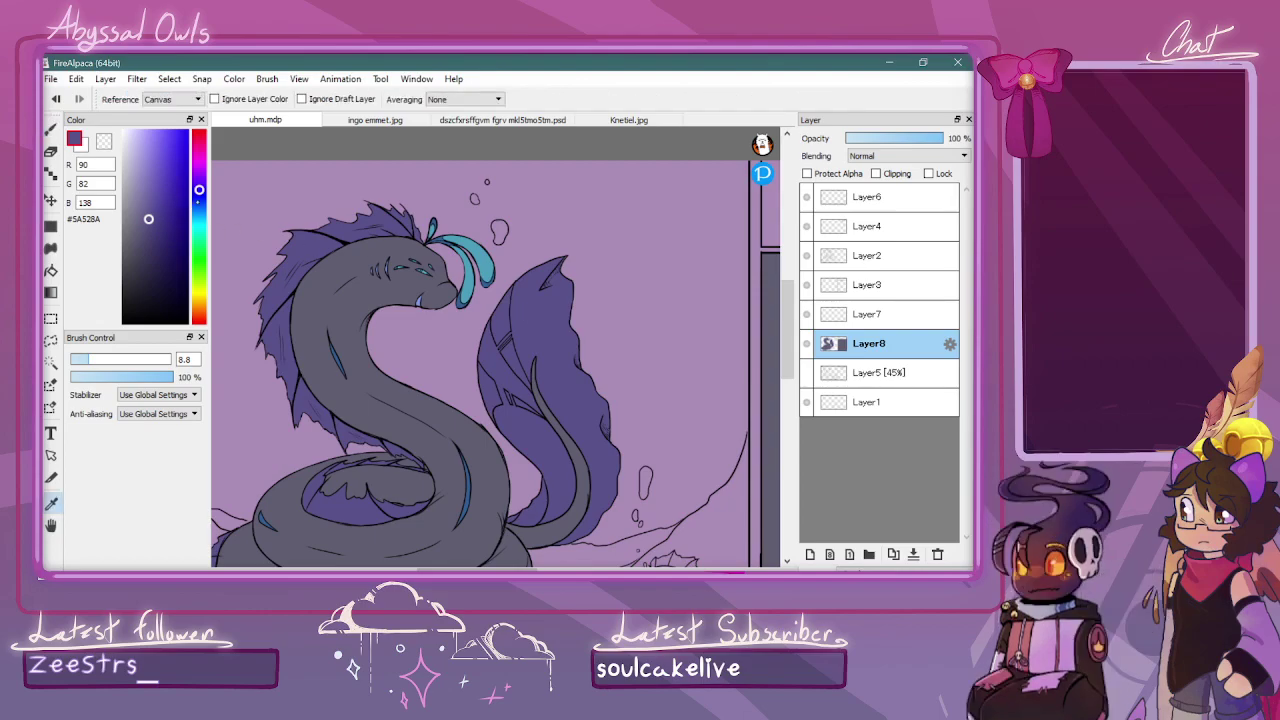
left_click(602, 372)
key("b")
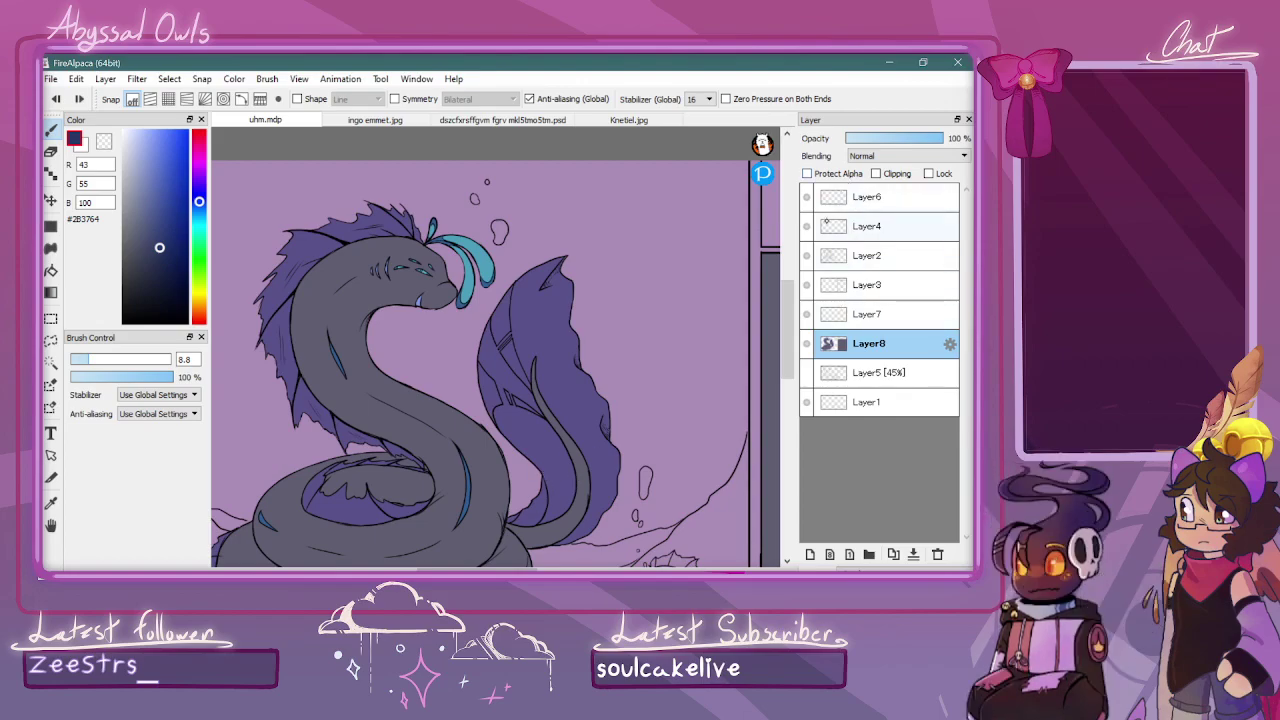
Fill the small serpent's body and rear coil with light blue-grey #858DAA
key("ctrl+minus")
key("ctrl+minus")
left_click_drag(787, 350, 787, 376)
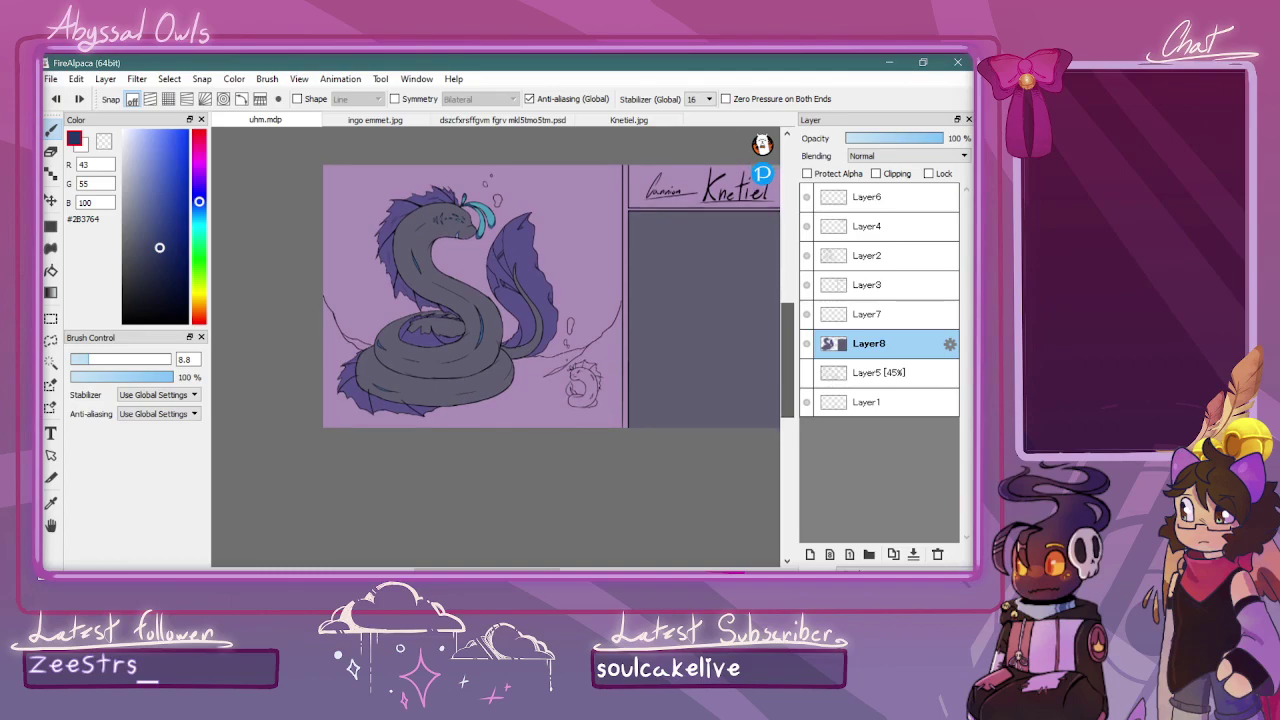
key("ctrl+plus")
left_click_drag(520, 569, 552, 569)
key("ctrl+plus")
key("ctrl+plus")
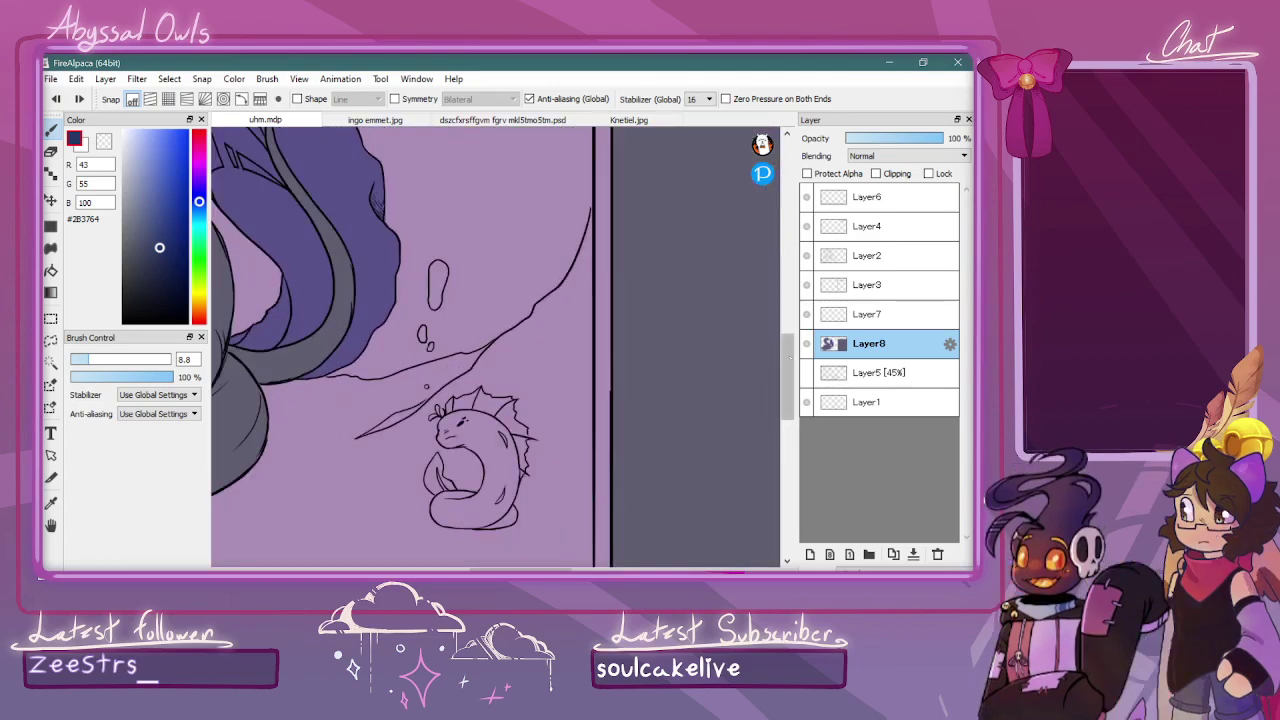
left_click_drag(787, 354, 787, 376)
key("ctrl+plus")
key("ctrl+plus")
key("ctrl+plus")
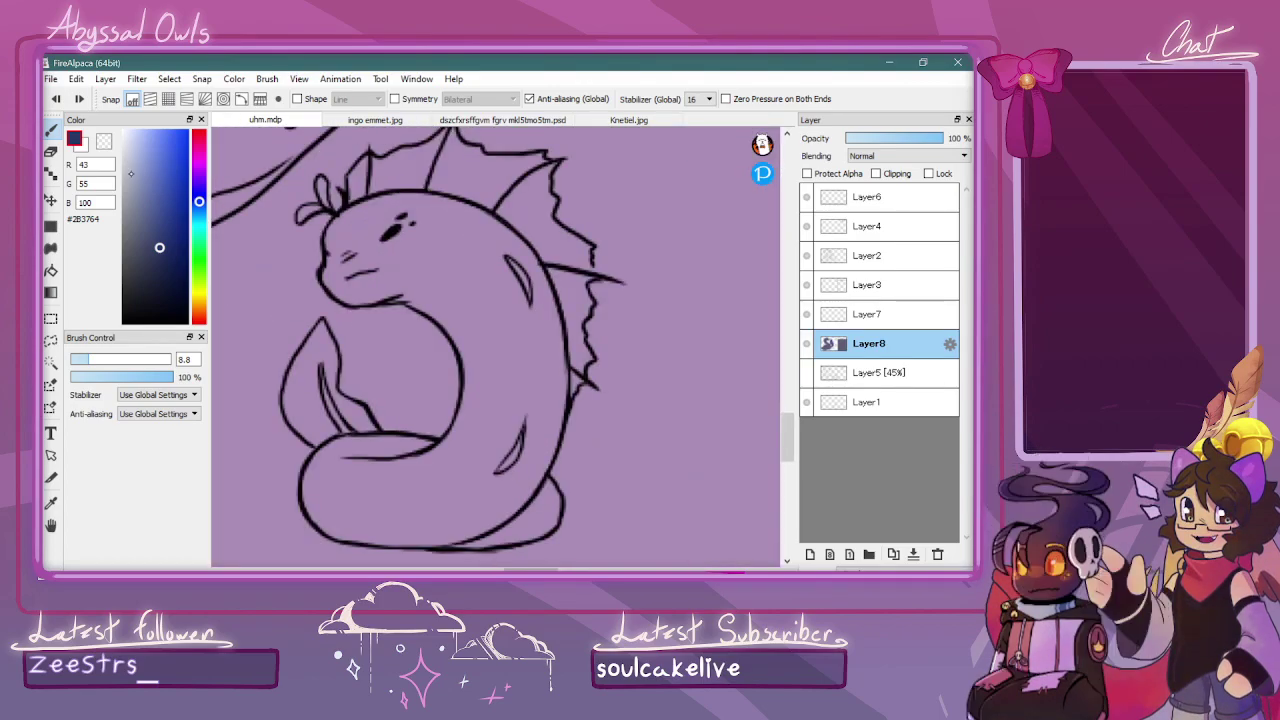
left_click(136, 194)
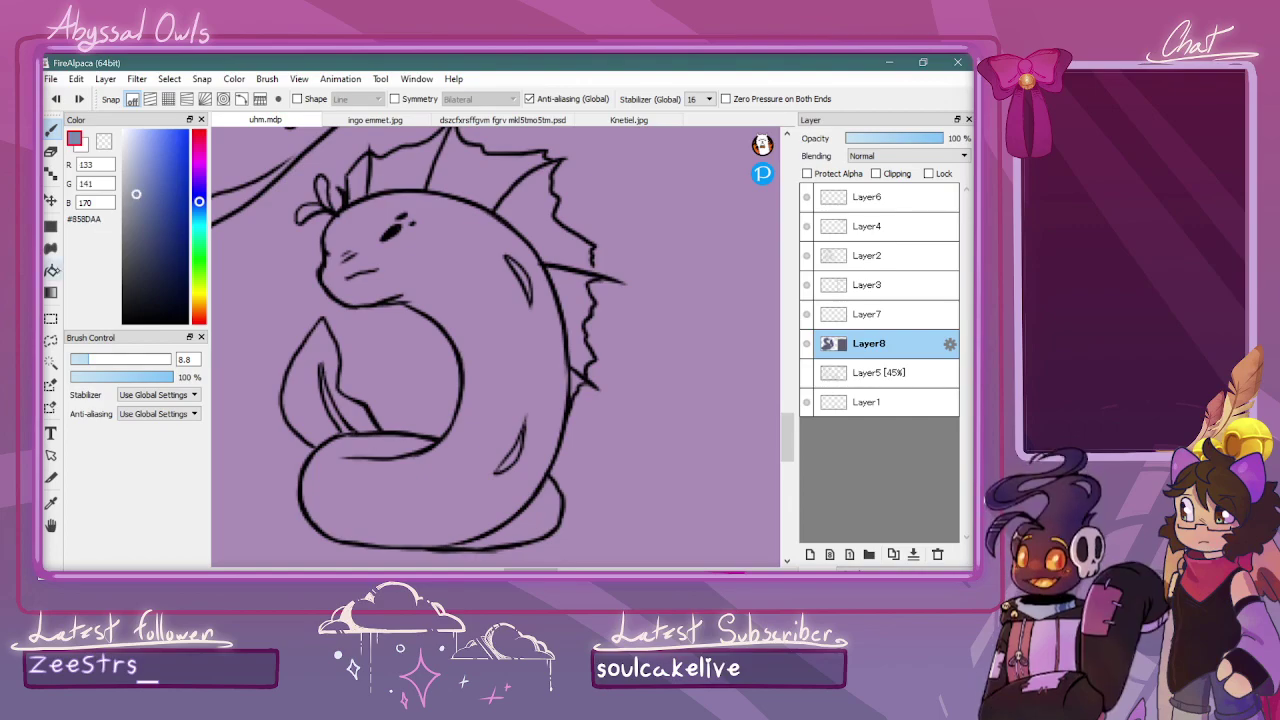
key("g")
left_click(543, 364)
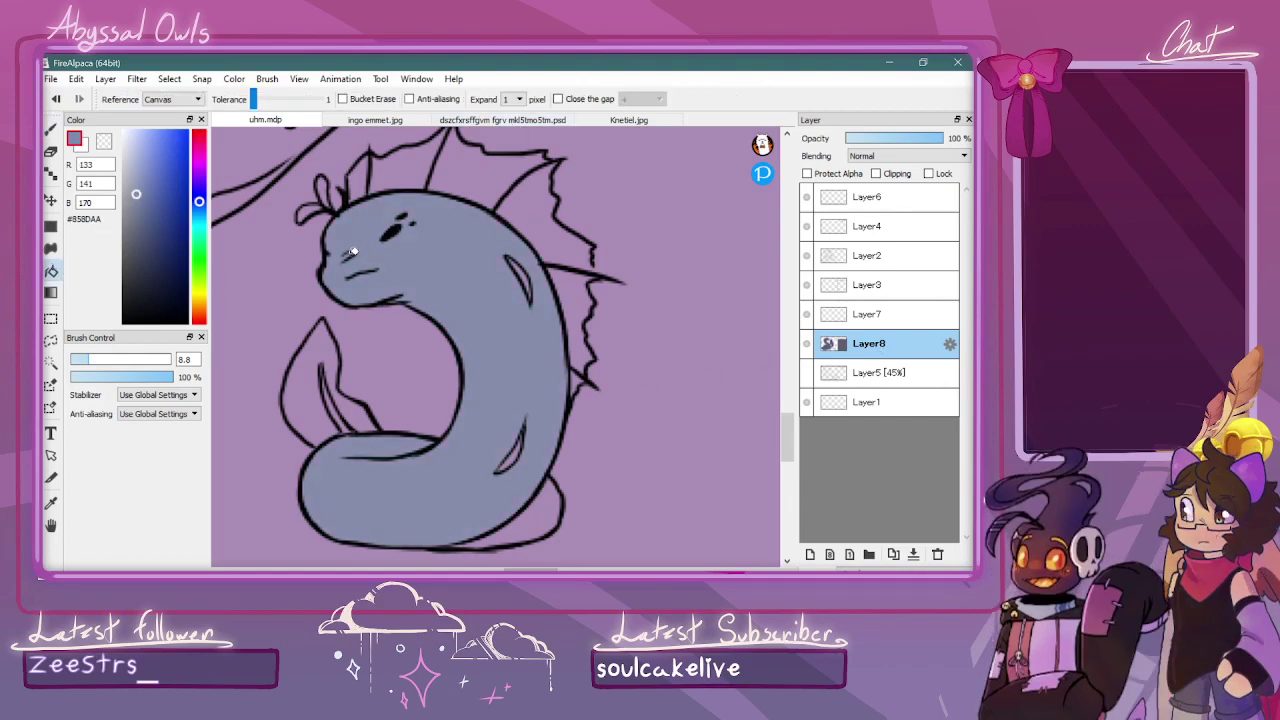
left_click(546, 508)
Refill the small serpent's body and rear coil with grey #797D8D and brush the same grey into the stripe inside its tail fin
left_click(131, 216)
left_click(462, 296)
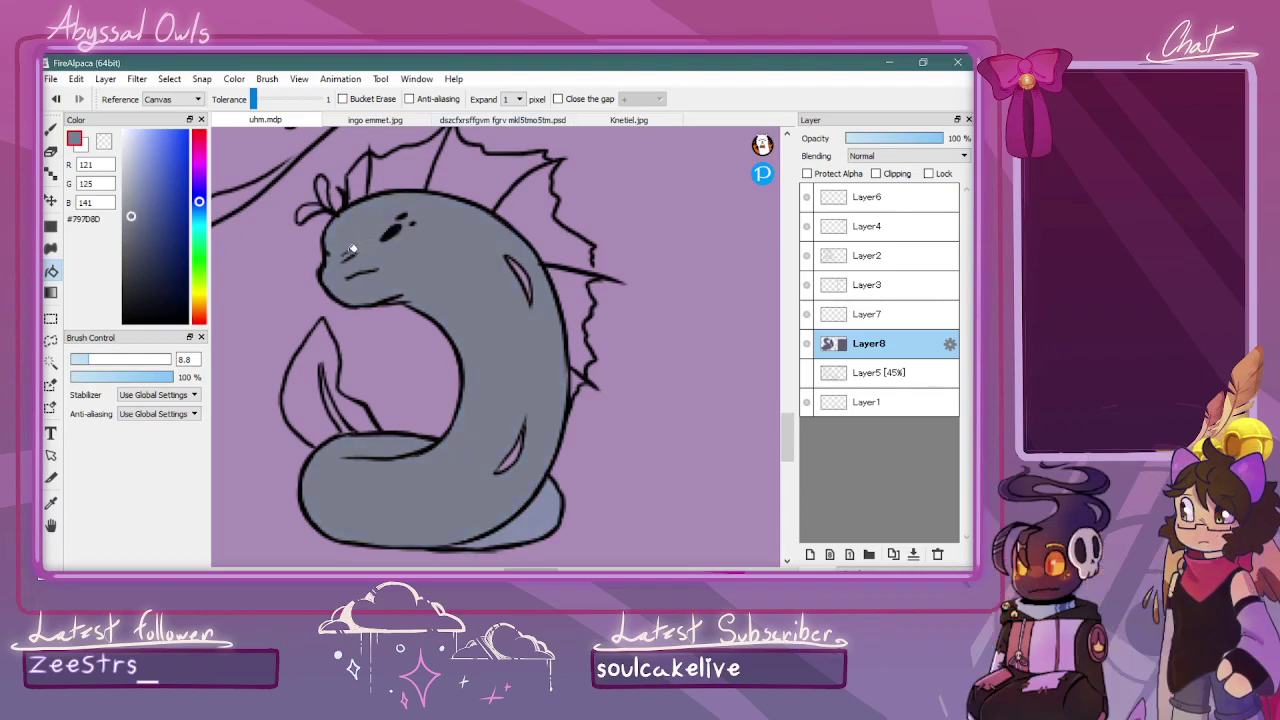
left_click(543, 507)
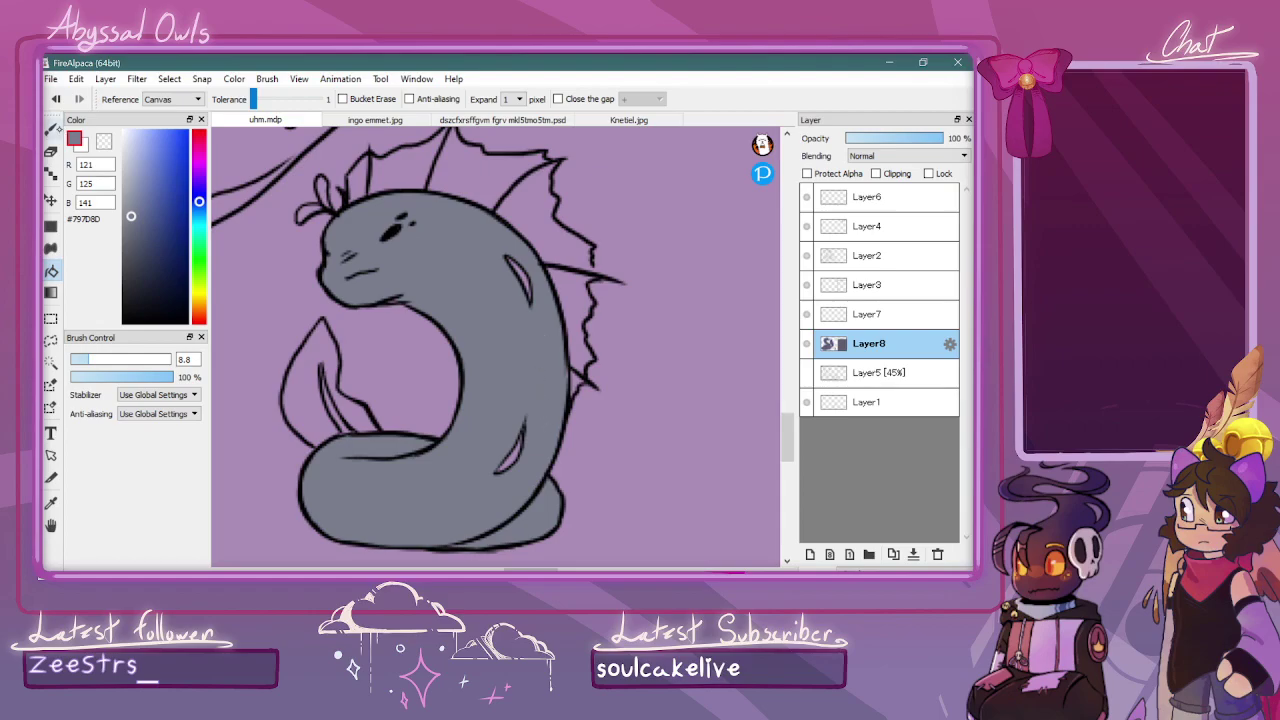
key("b")
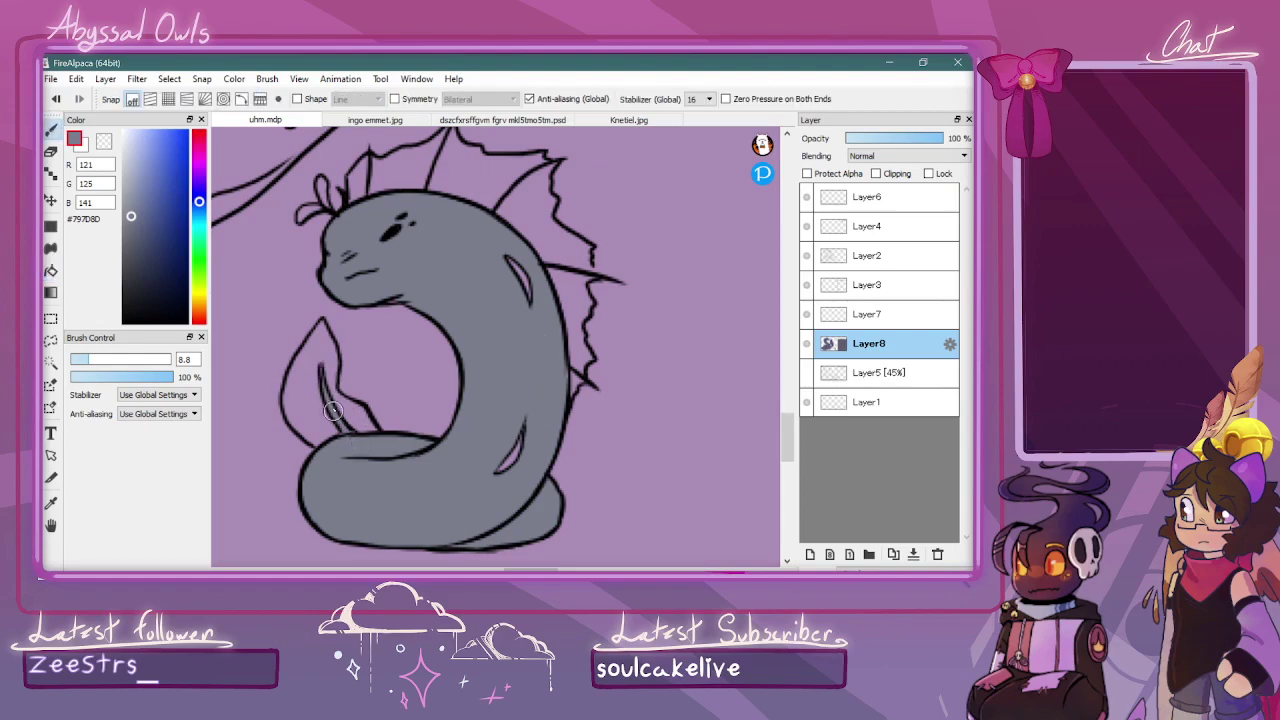
Fill the small serpent's tail fin and the upper sections of its back fin with blue #6977AA
left_click(147, 194)
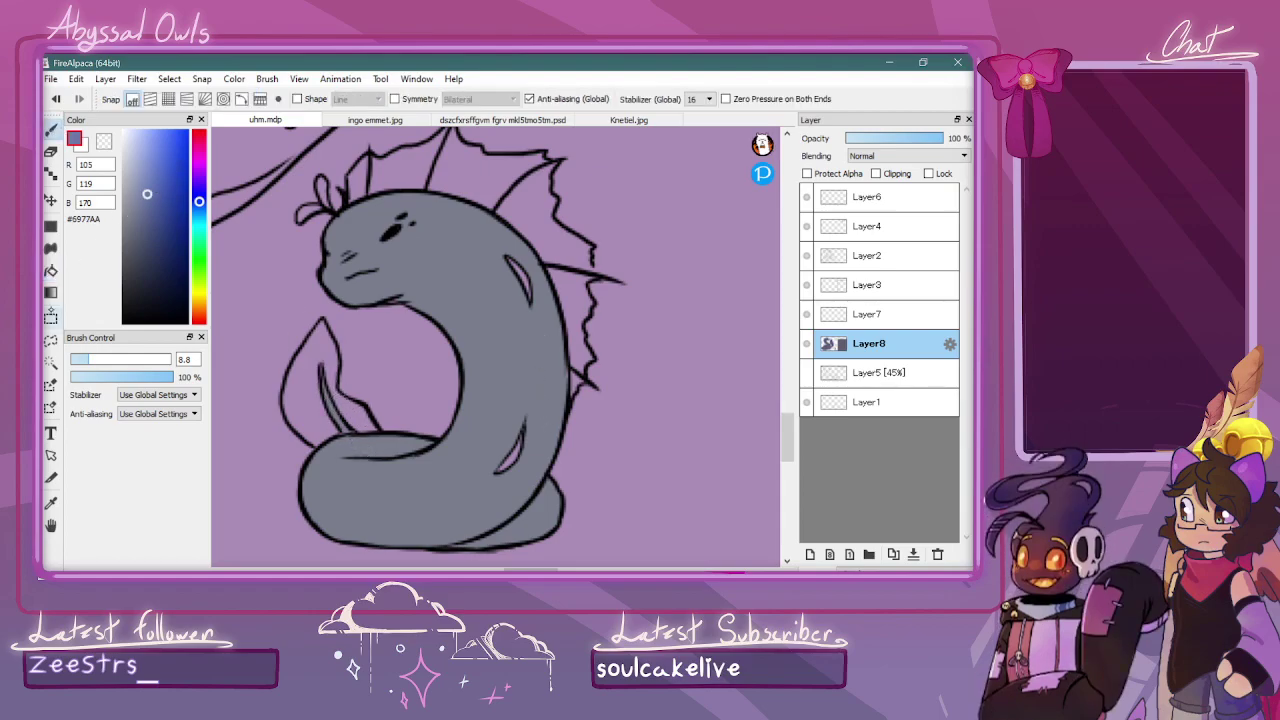
key("f")
left_click(333, 361)
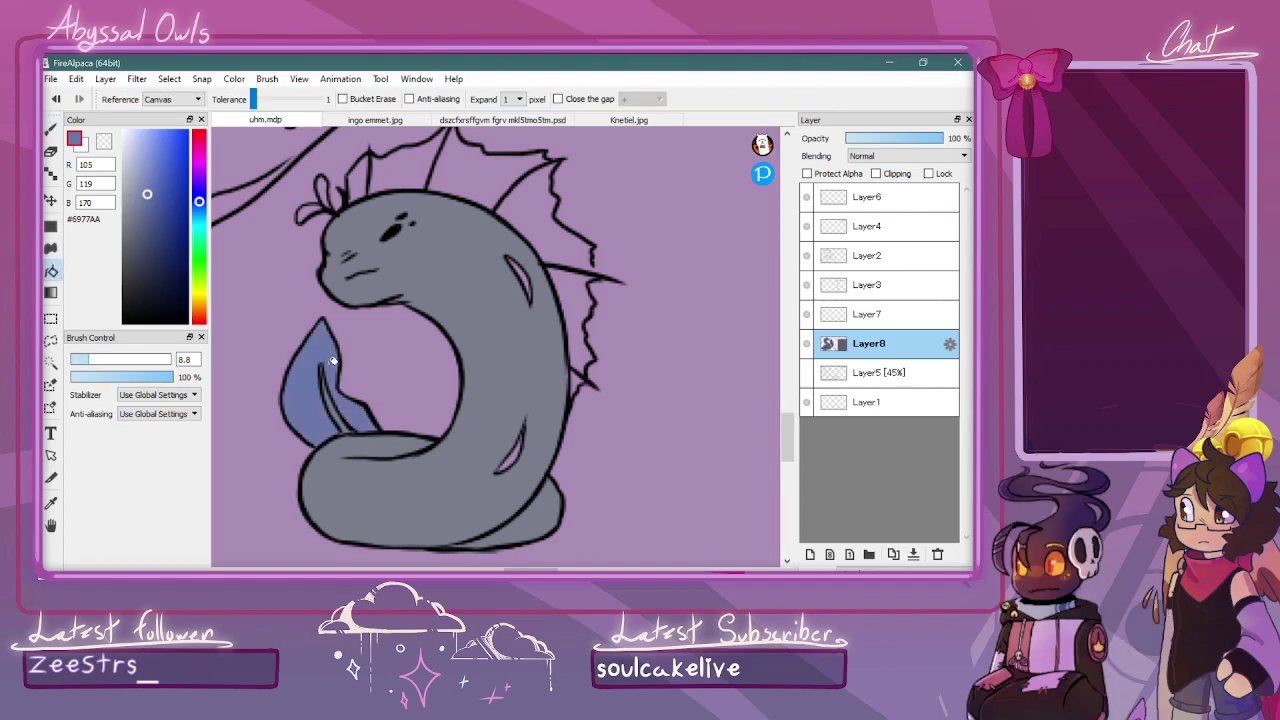
left_click(398, 166)
left_click(365, 173)
left_click(467, 171)
left_click(540, 216)
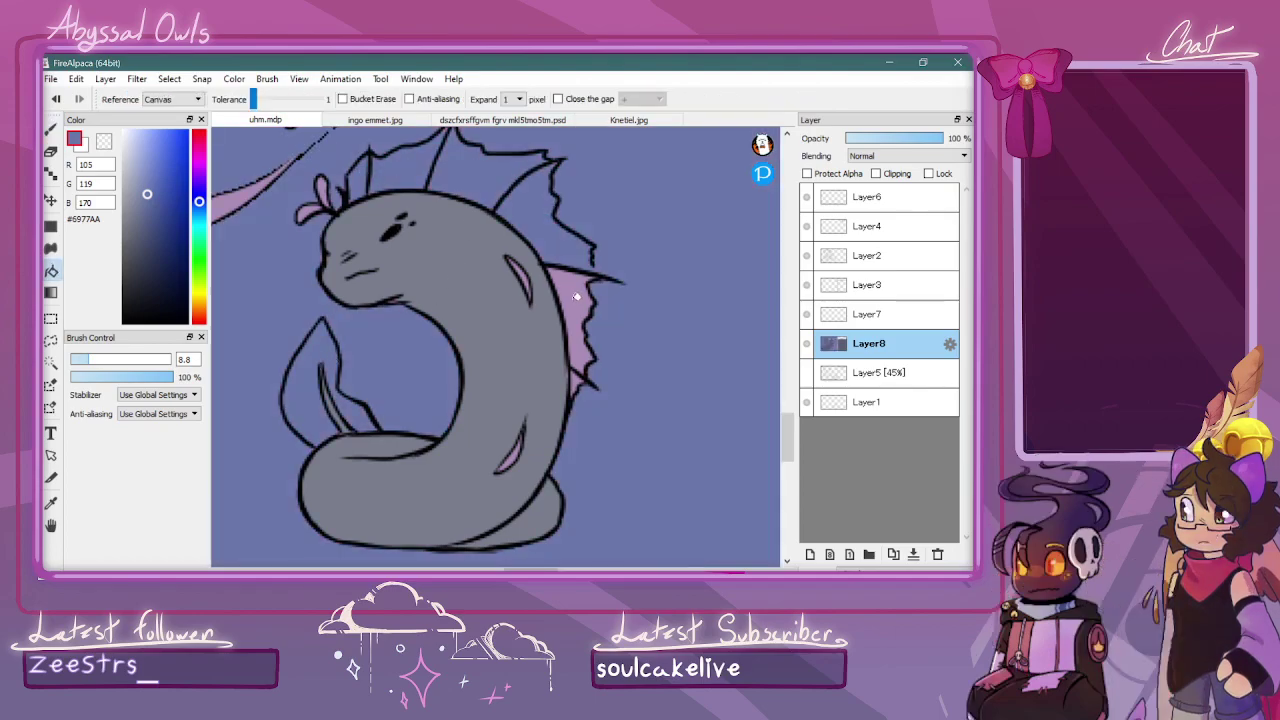
Undo the fill that flooded the background, brush the gap at the back fin's outline closed, and fill that section with blue #6977AA
key("b")
key("ctrl+z")
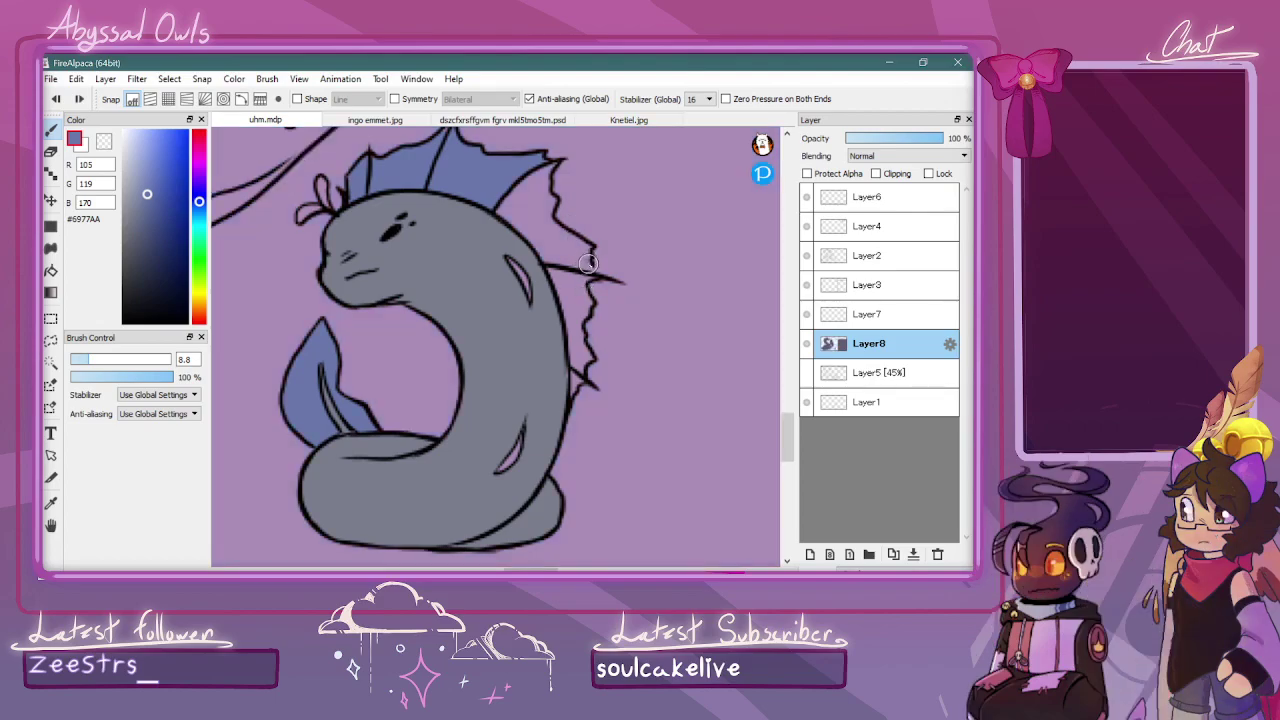
key("f")
left_click(568, 225)
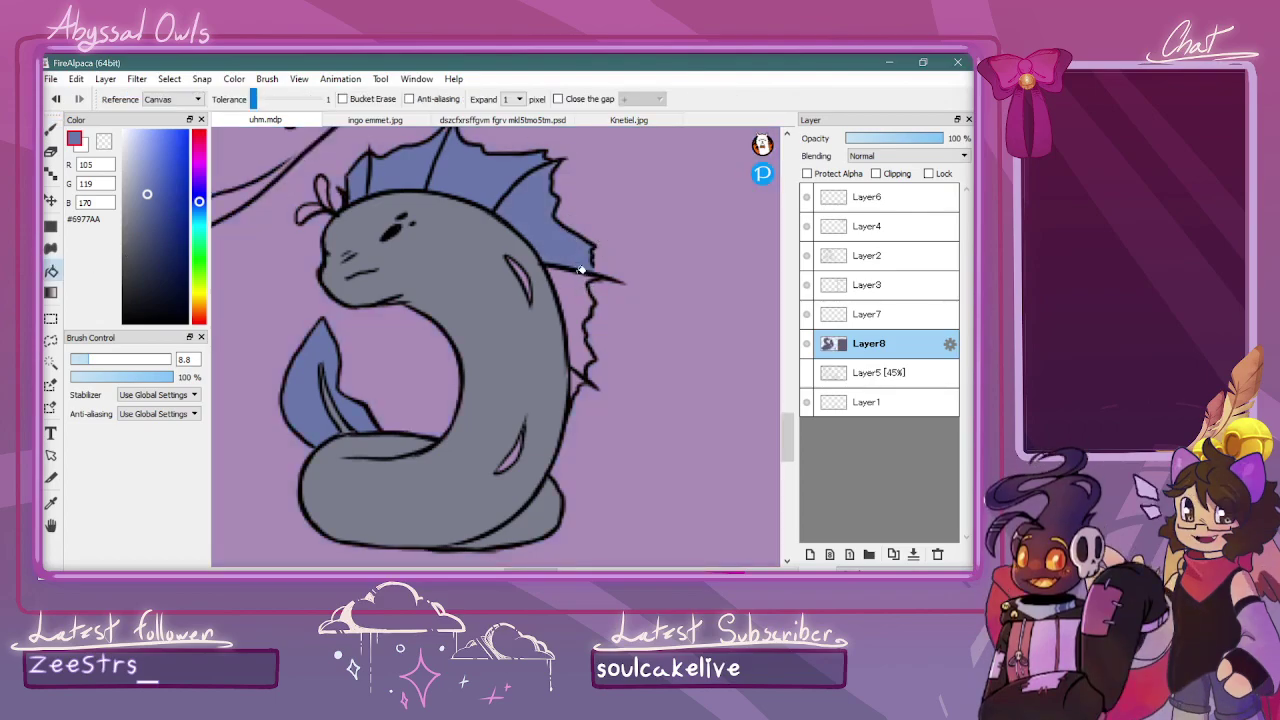
Fill the remaining lower sections of the small serpent's back fin with blue #6977AA
left_click(586, 330)
left_click(578, 380)
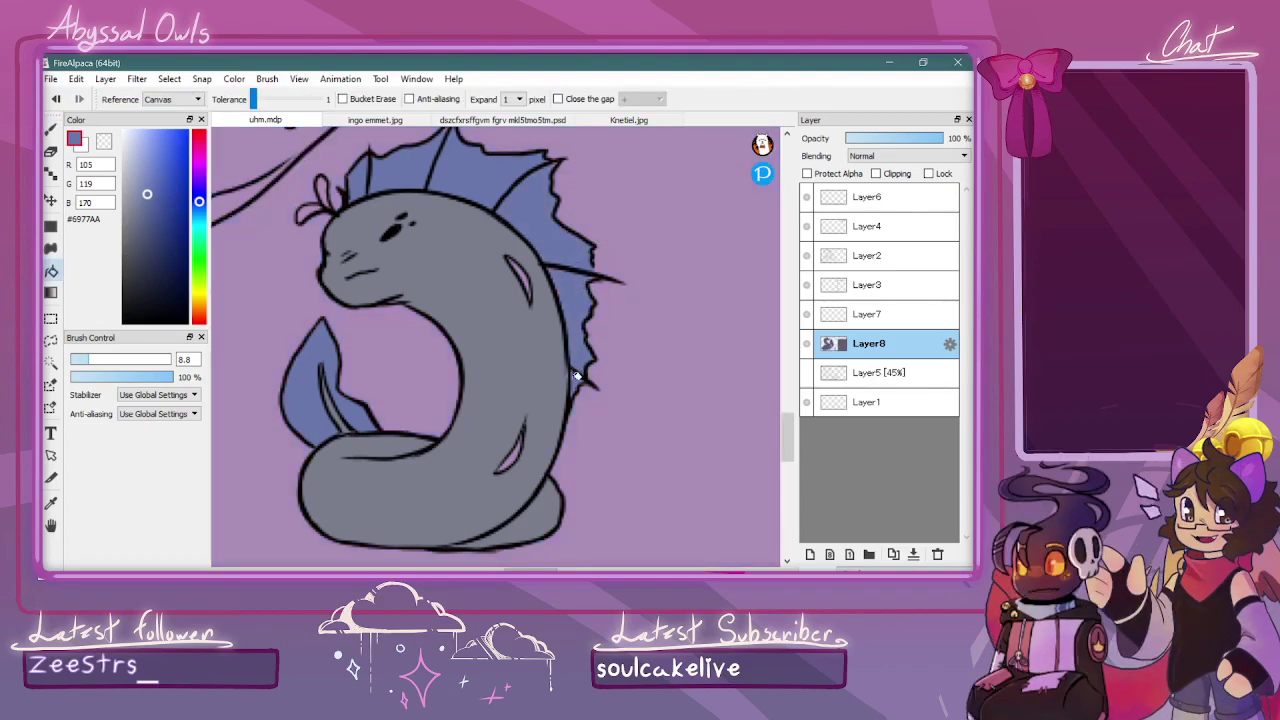
left_click(51, 503)
left_click(335, 270)
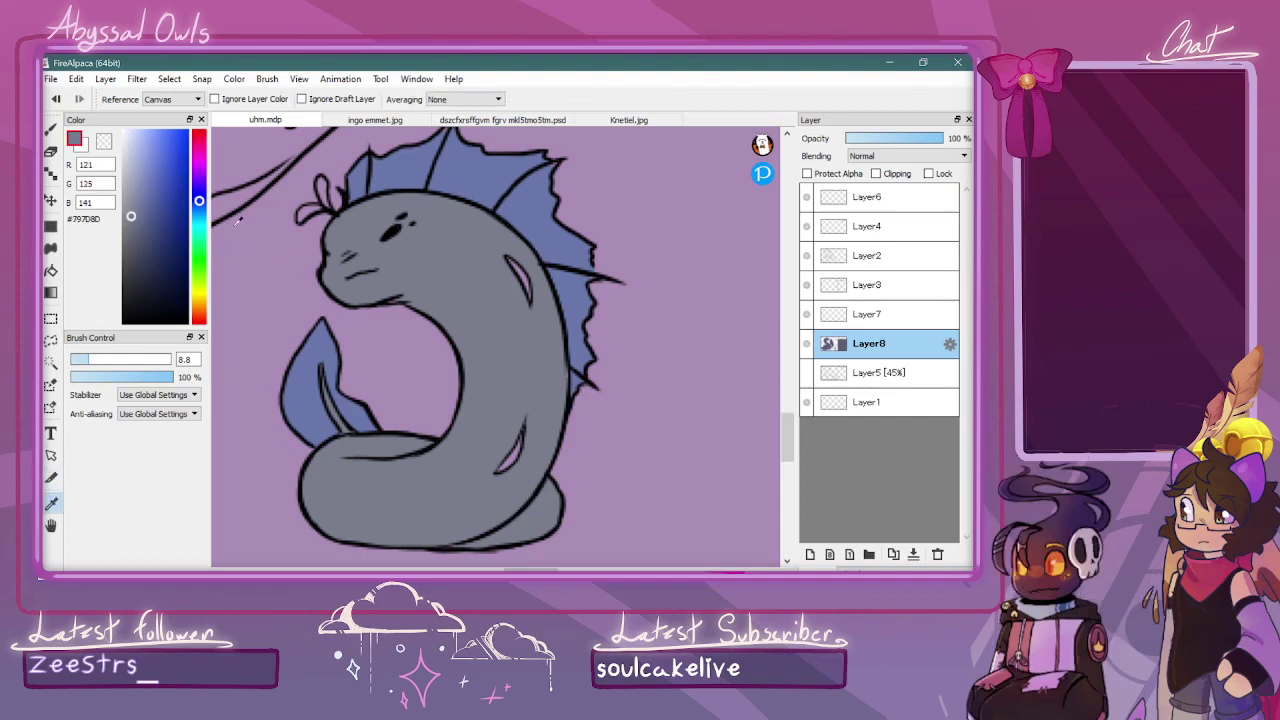
key("b")
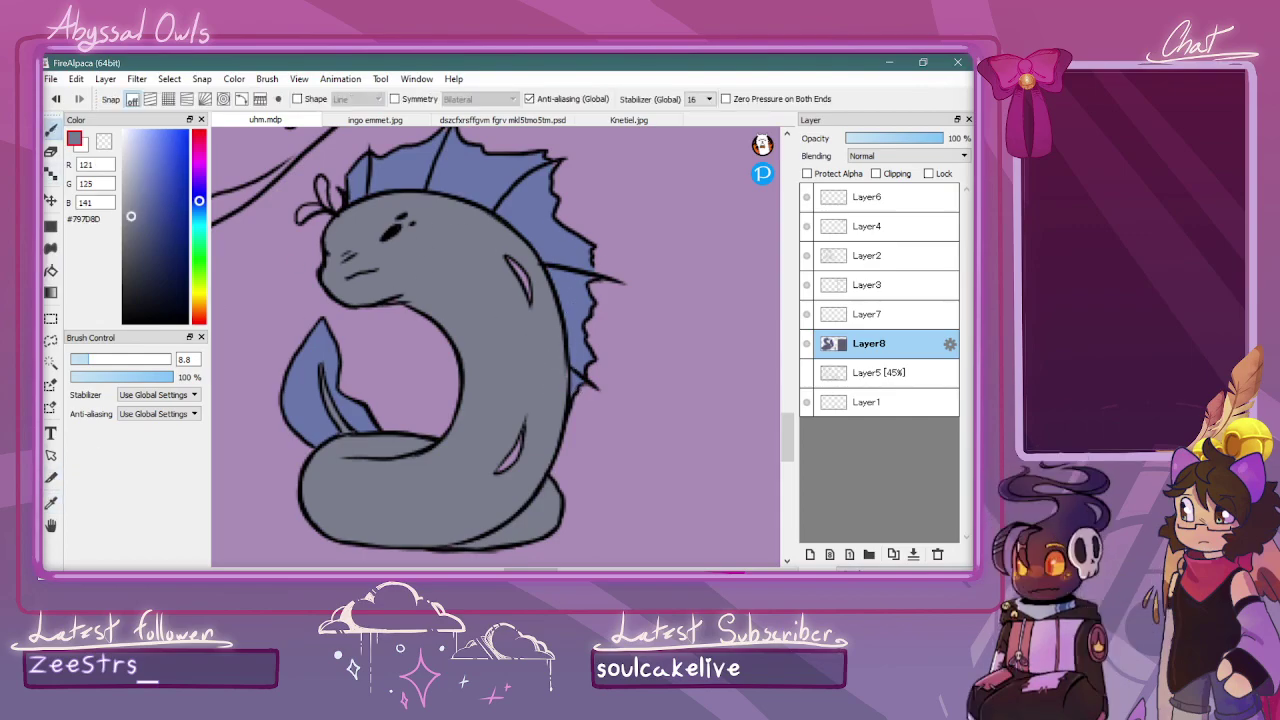
Sample the fin blue #6977AA and brush it into the small serpent's body slits and the little fronds on its head
key("i")
left_click(578, 292)
key("b")
left_click_drag(520, 436, 502, 469)
left_click_drag(318, 190, 322, 198)
key("ctrl+z")
mouse_move(330, 205)
left_mouse_down()
mouse_move(323, 184)
mouse_move(324, 205)
mouse_move(301, 215)
left_mouse_up()
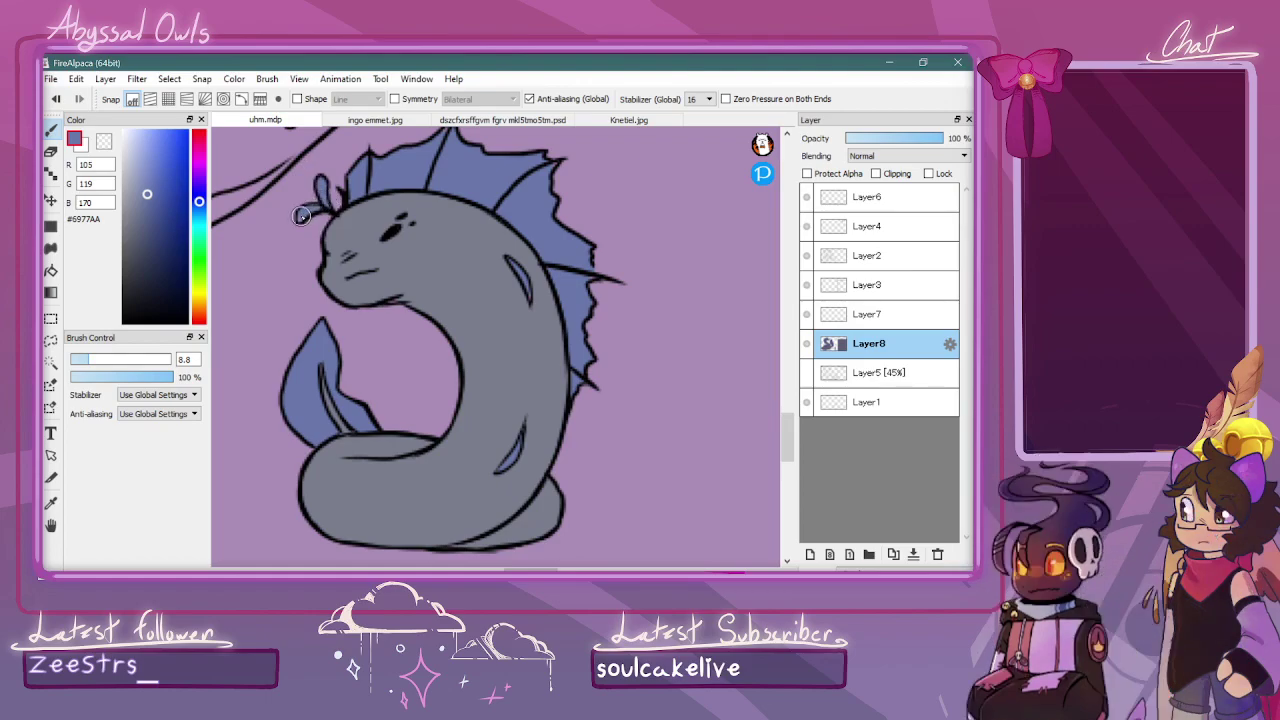
Sample the dark grey-purple #605E71 from the large text panel beside the serpent scene
scroll(320, 210, "down", 5)
scroll(773, 404, "up", 4)
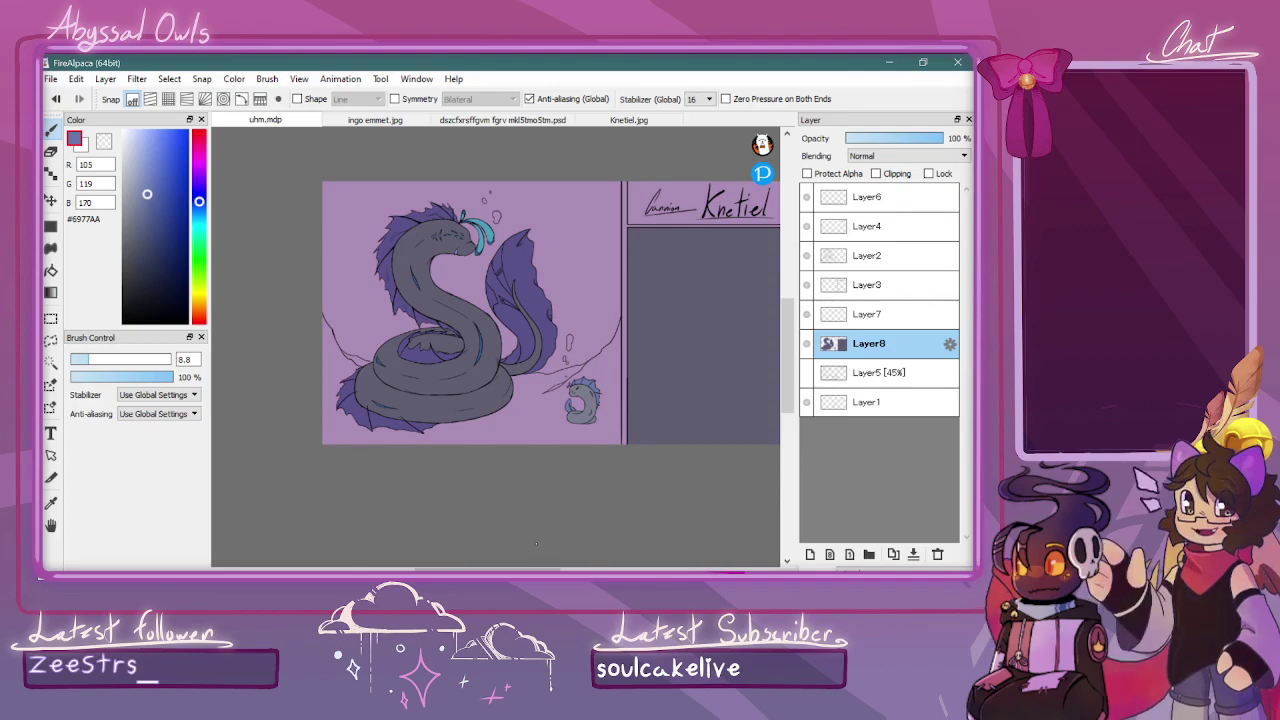
left_click_drag(488, 569, 518, 569)
left_click(51, 503)
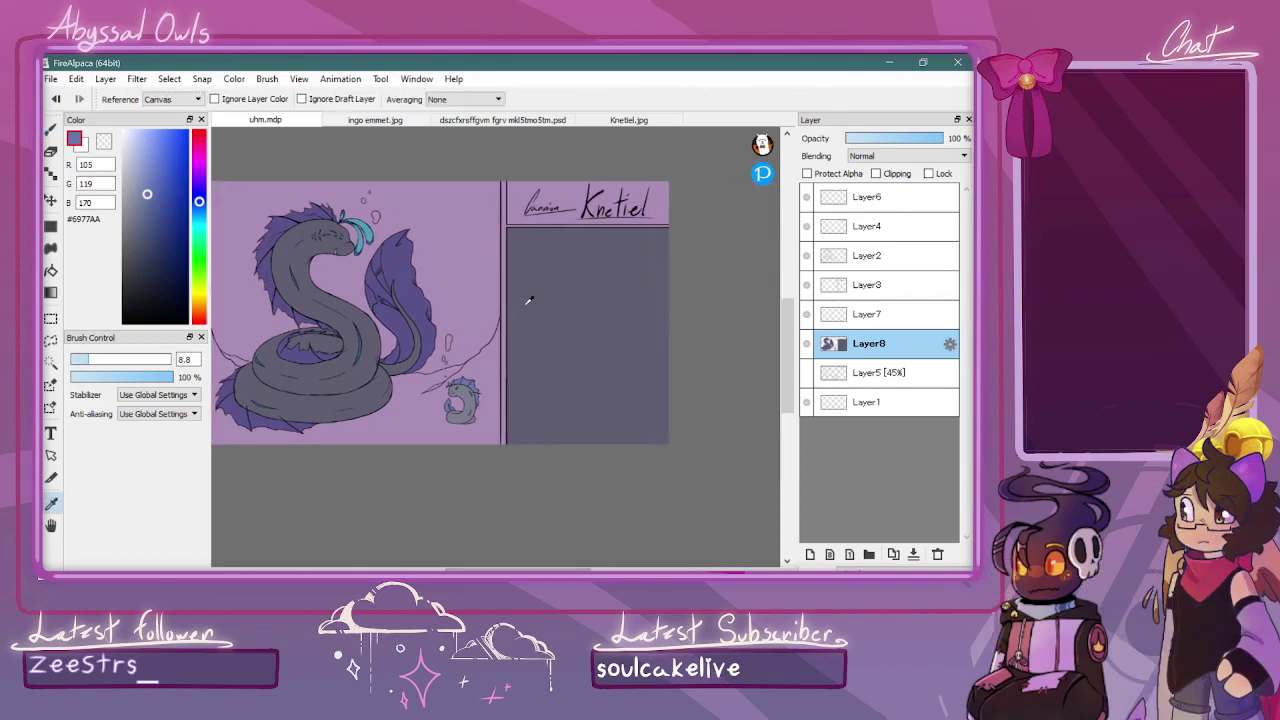
left_click(528, 298)
key("b")
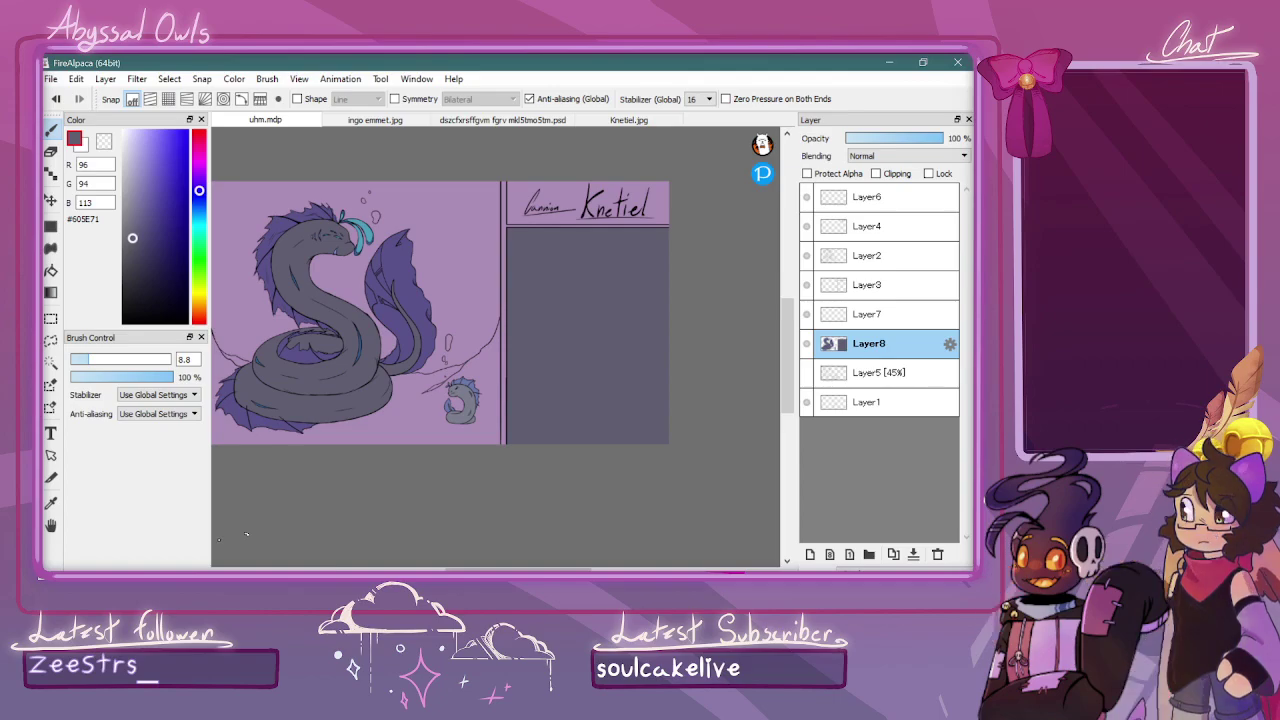
left_click(50, 318)
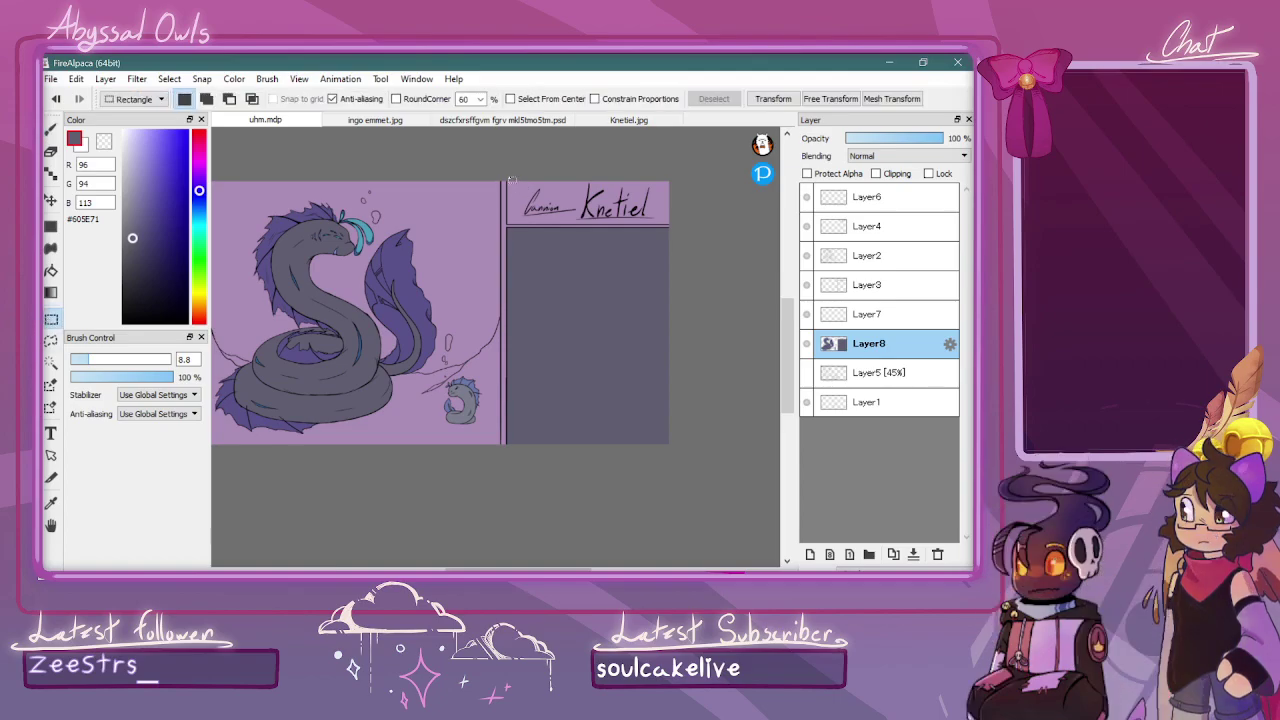
left_click_drag(510, 178, 672, 224)
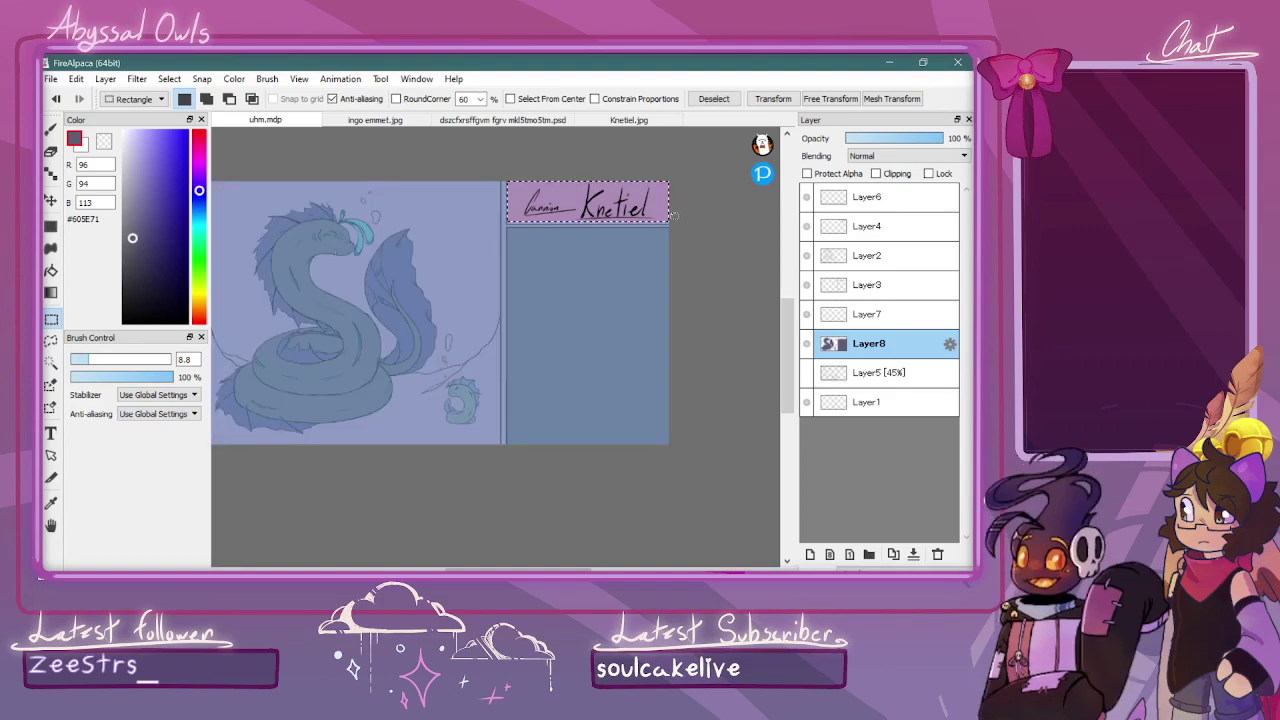
left_click(661, 201)
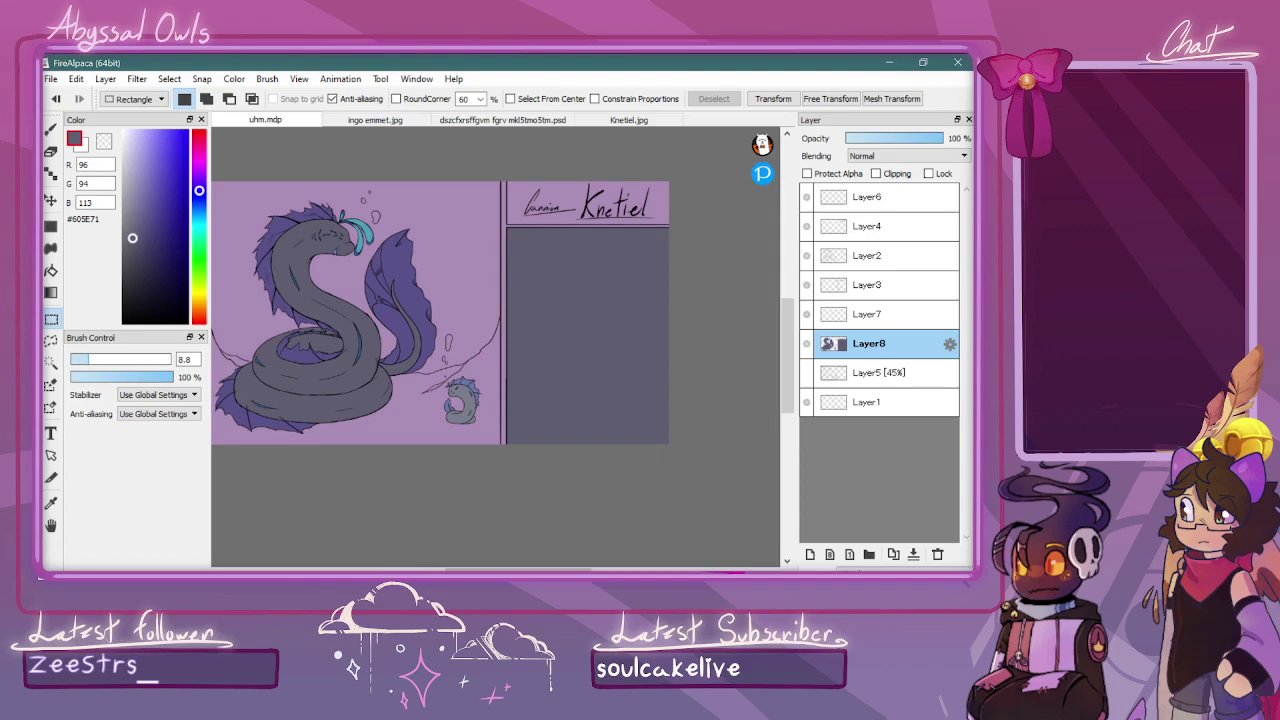
key("alt+Tab")
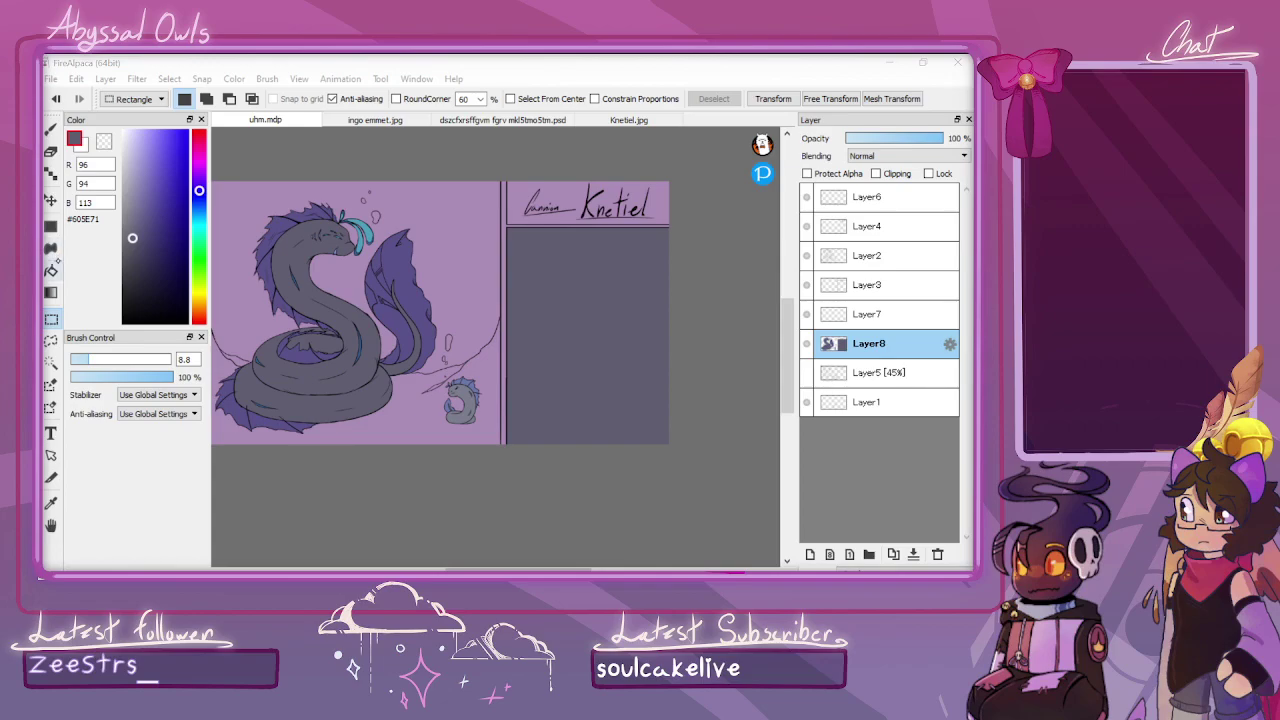
Select the name header box with a rectangle, paint it #605E71 with a size 688 brush, and deselect
left_click(510, 178)
left_click_drag(508, 178, 690, 222)
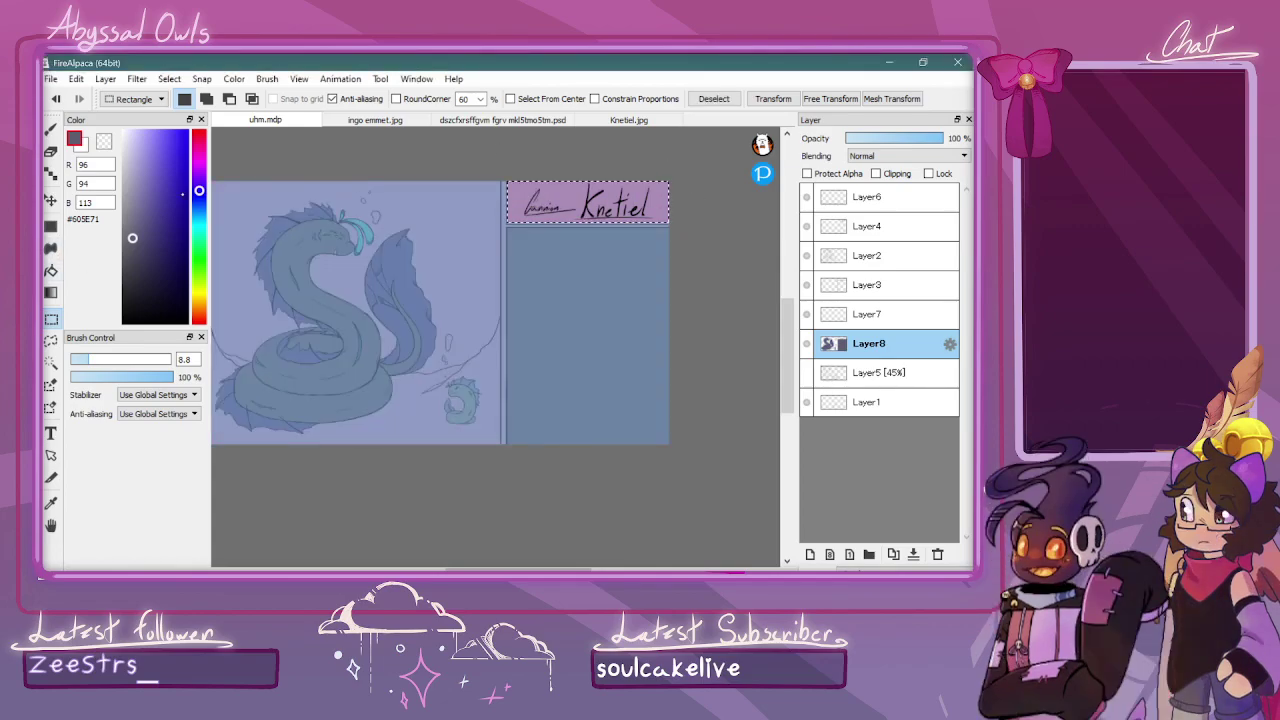
left_click(50, 129)
left_click_drag(92, 359, 172, 359)
mouse_move(553, 168)
left_mouse_down()
mouse_move(612, 213)
mouse_move(698, 183)
left_mouse_up()
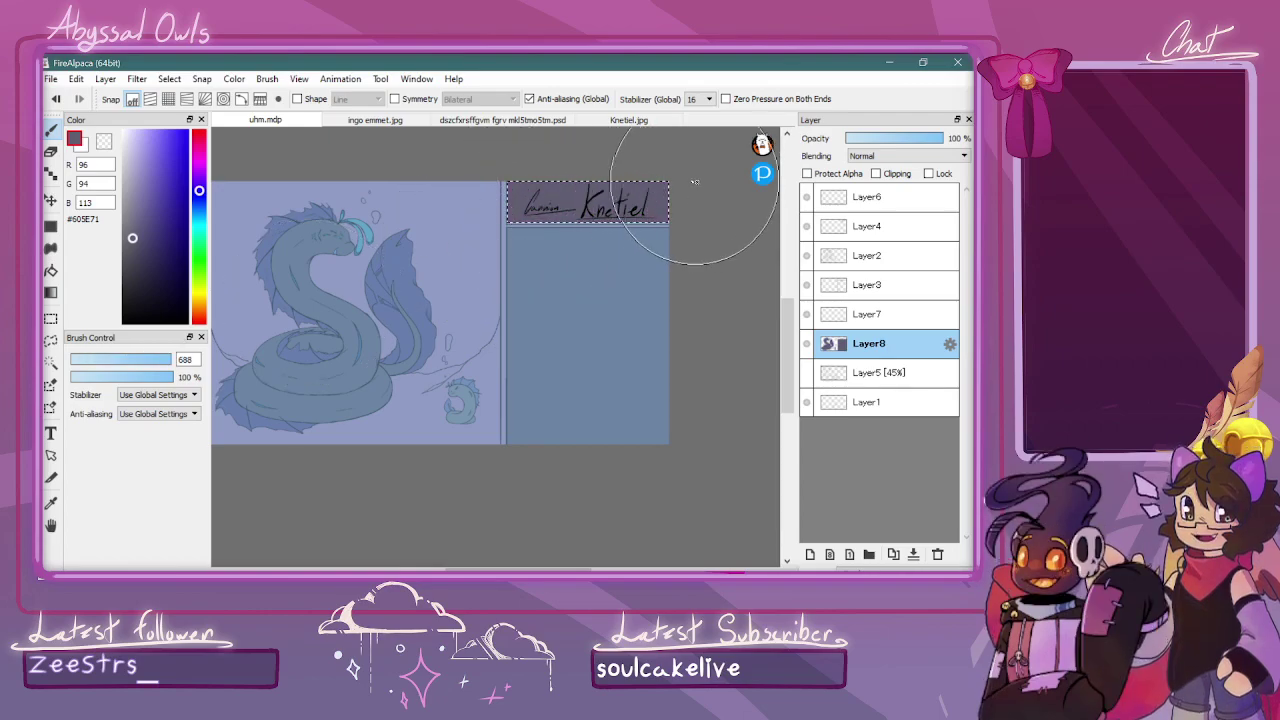
key("m")
key("ctrl+d")
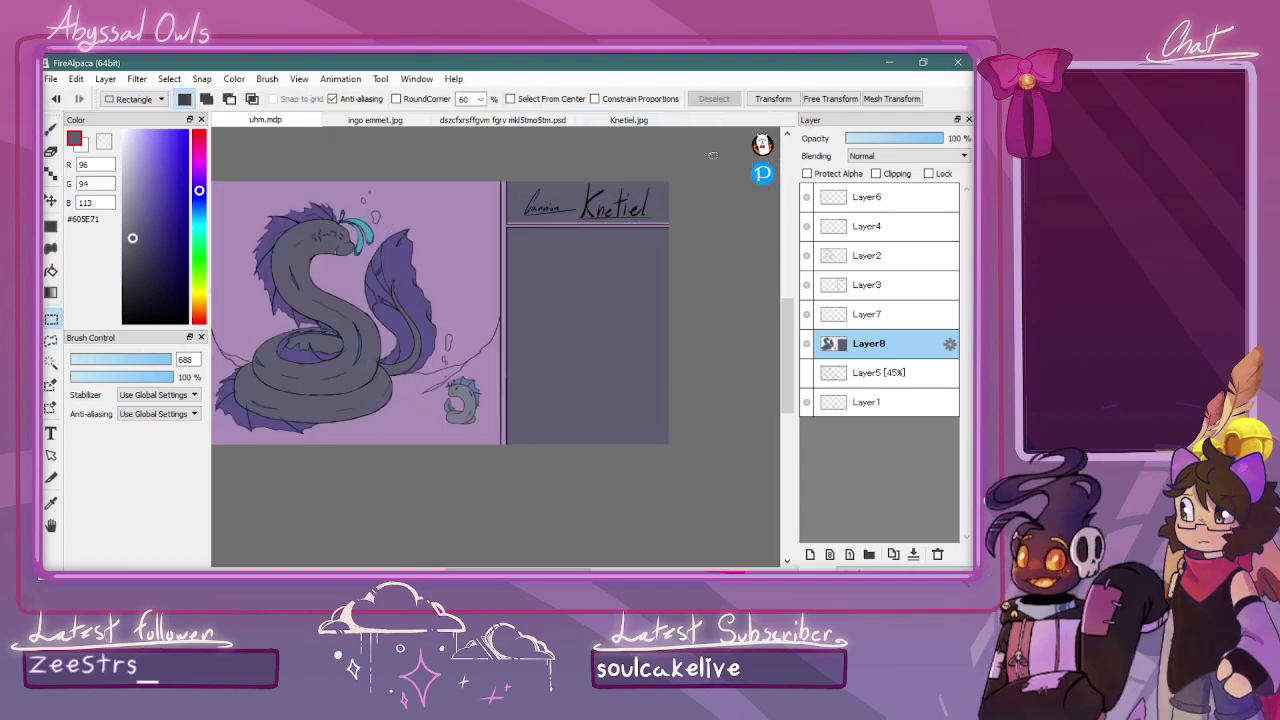
Fill the frame lines around the name header and text panel with grey #838191
left_click(51, 272)
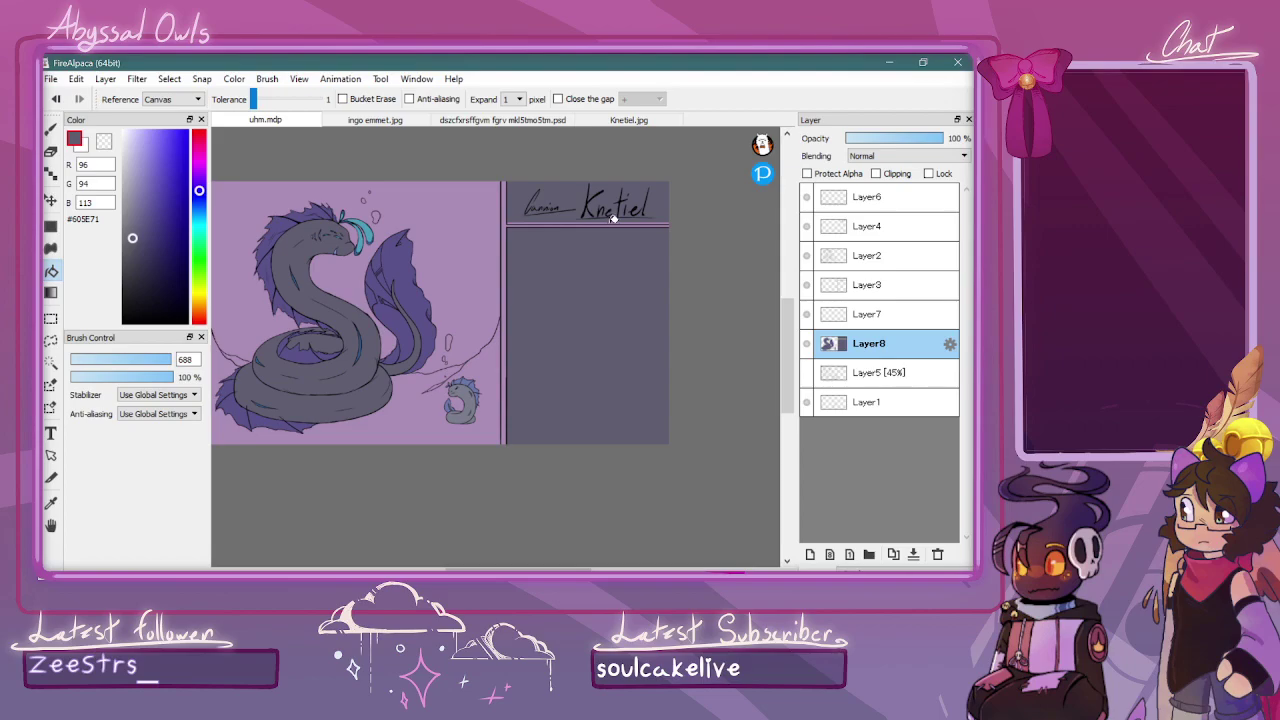
left_click(614, 218)
left_click(129, 213)
left_click(505, 203)
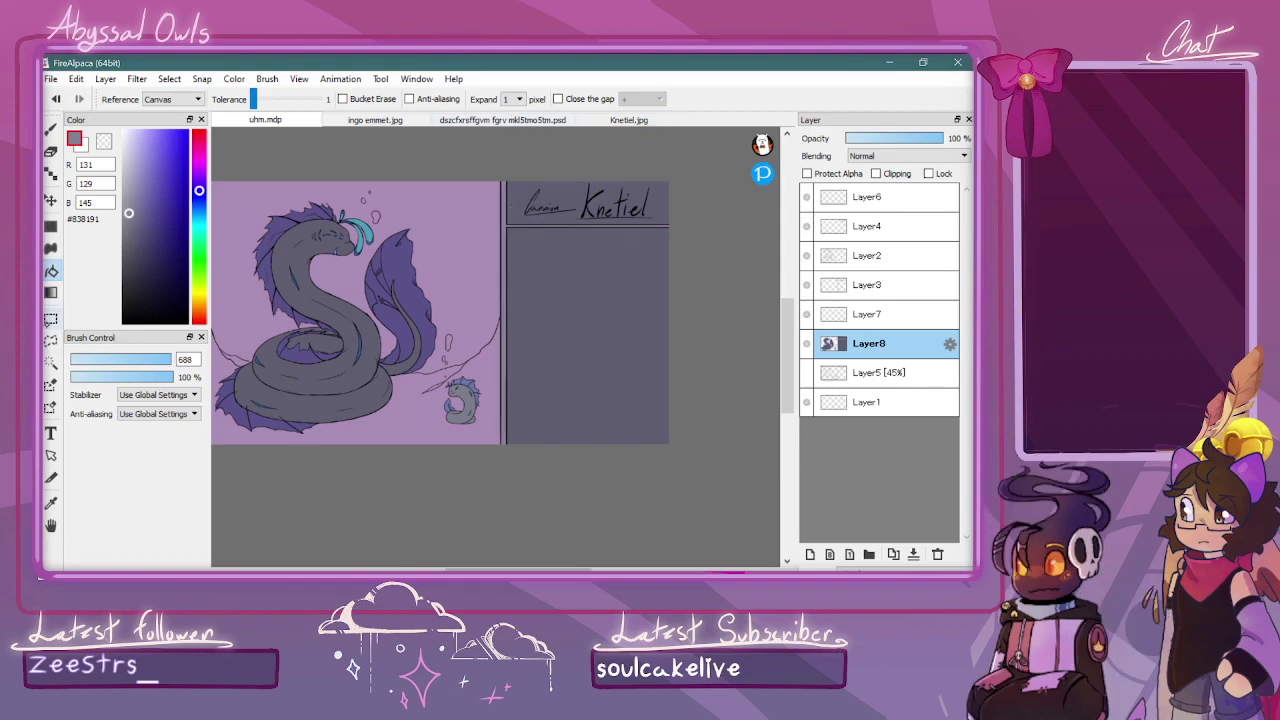
Select a rectangle with 60% rounded corners just inside the edges of the large text panel
left_click(51, 319)
left_click(140, 99)
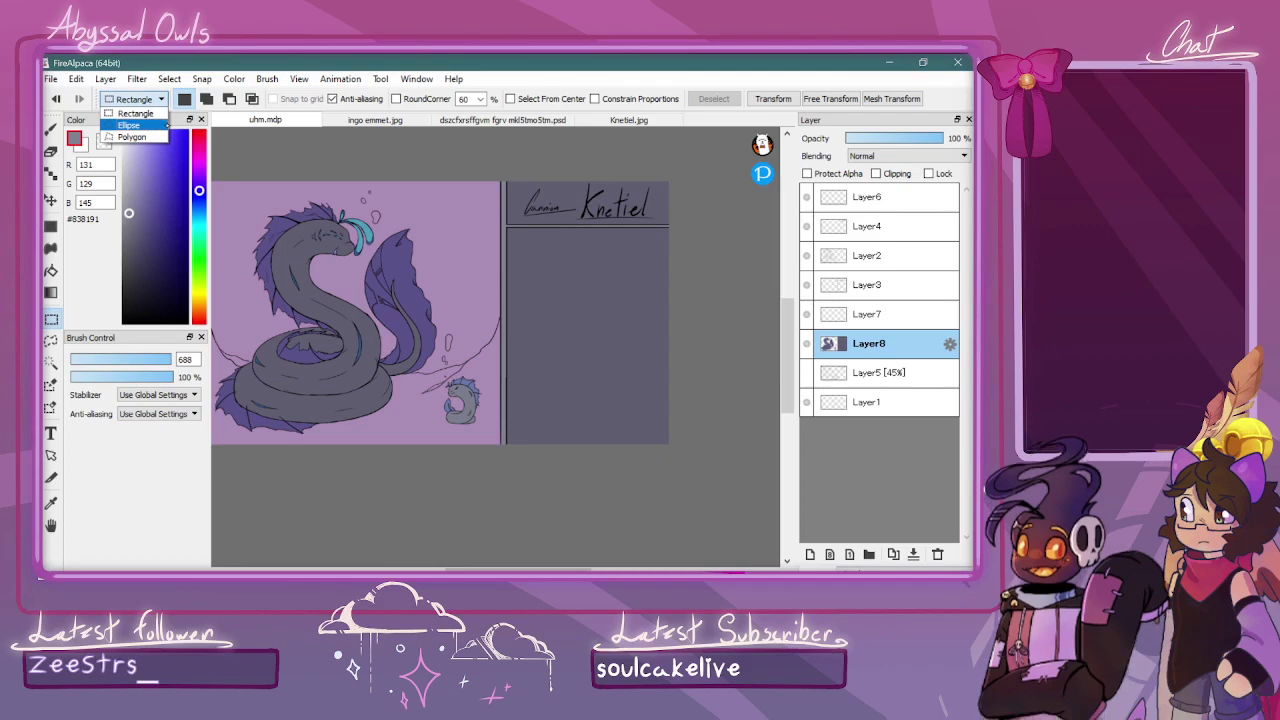
left_click(396, 99)
left_click(396, 99)
left_click_drag(519, 241, 665, 432)
left_click_drag(630, 264, 640, 268)
left_click_drag(514, 236, 667, 433)
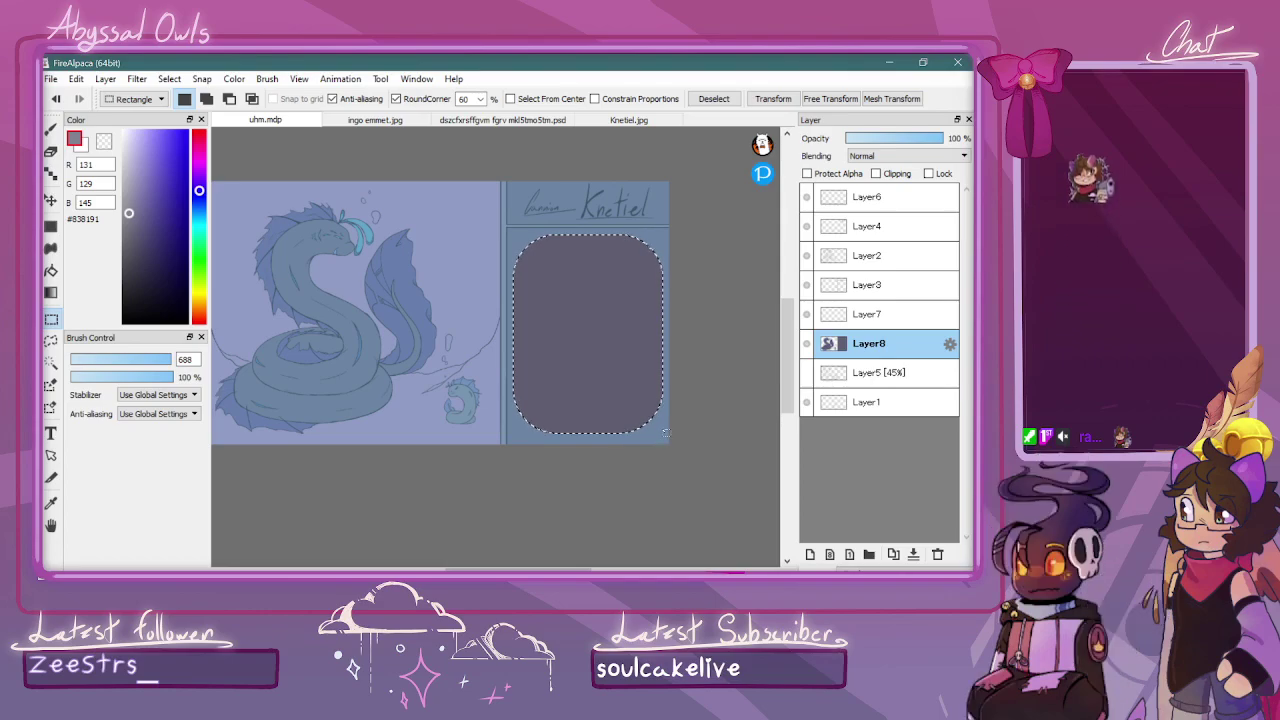
left_click(522, 236)
left_click_drag(522, 236, 664, 435)
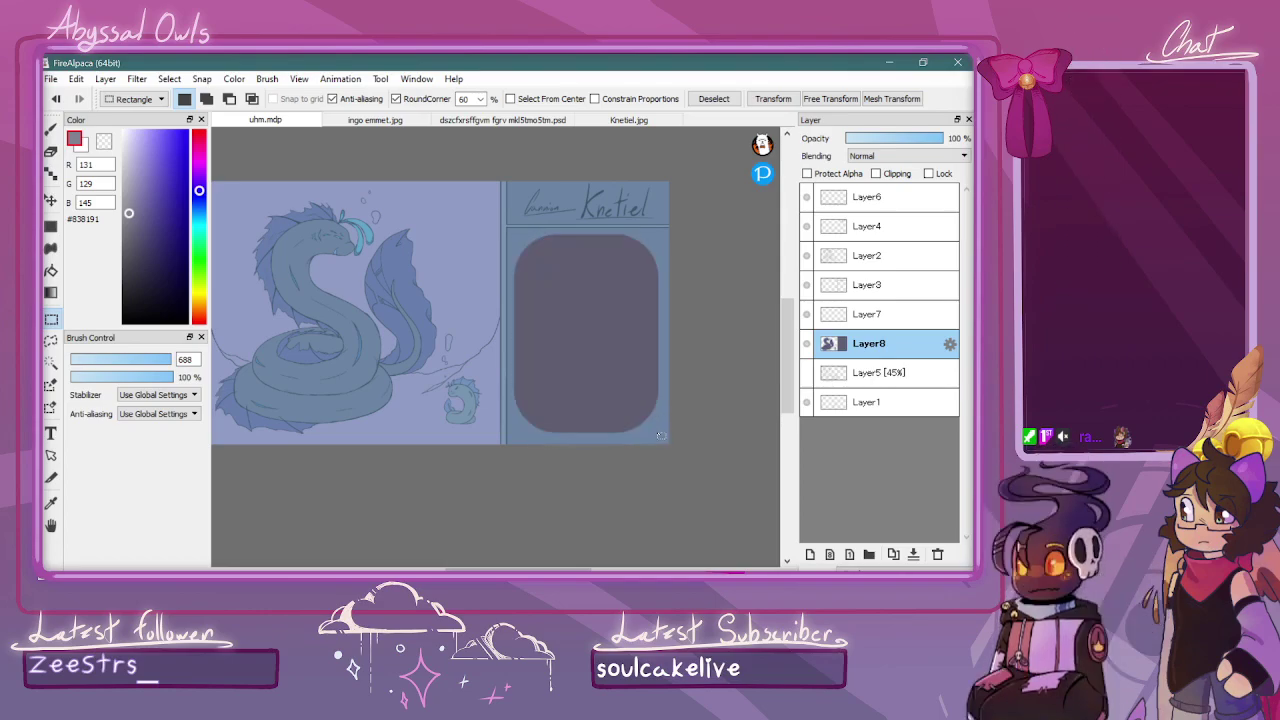
Paint the rounded selection in the text panel with light grey #9F9DAE and deselect
key("b")
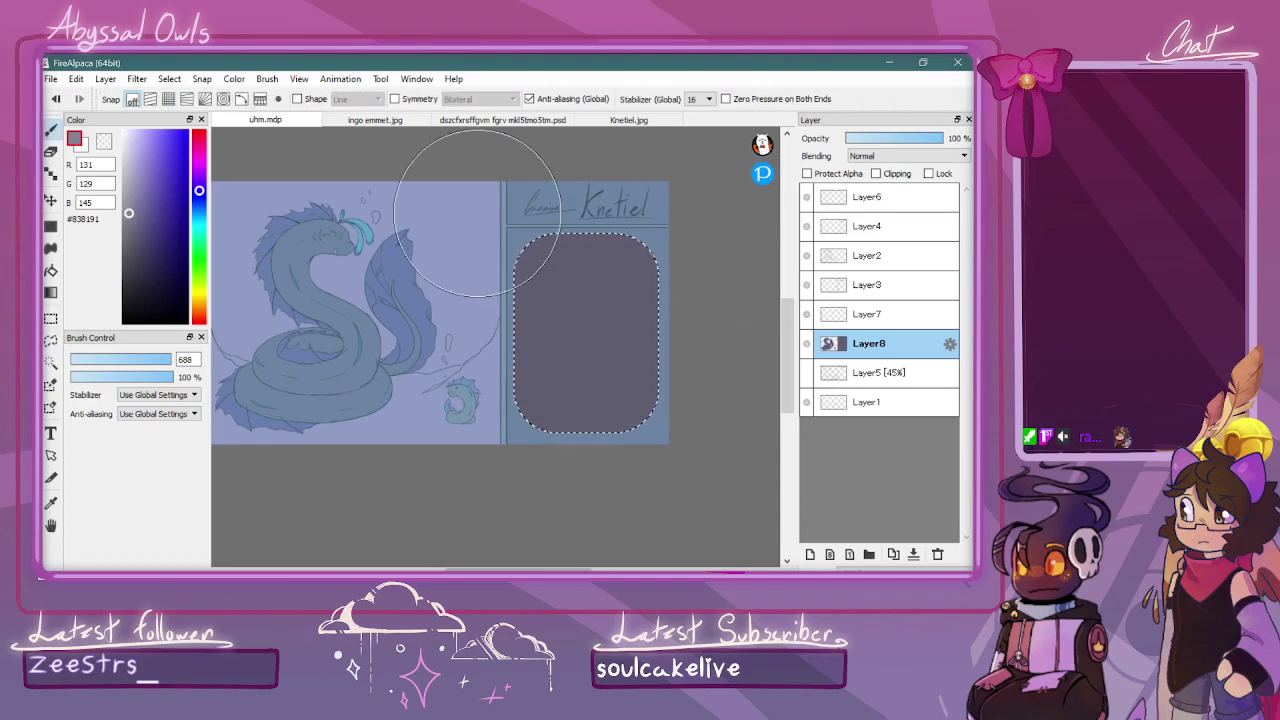
left_click(128, 191)
mouse_move(365, 203)
left_mouse_down()
mouse_move(608, 234)
mouse_move(531, 374)
mouse_move(685, 348)
mouse_move(574, 248)
mouse_move(686, 257)
left_mouse_up()
key("m")
key("ctrl+d")
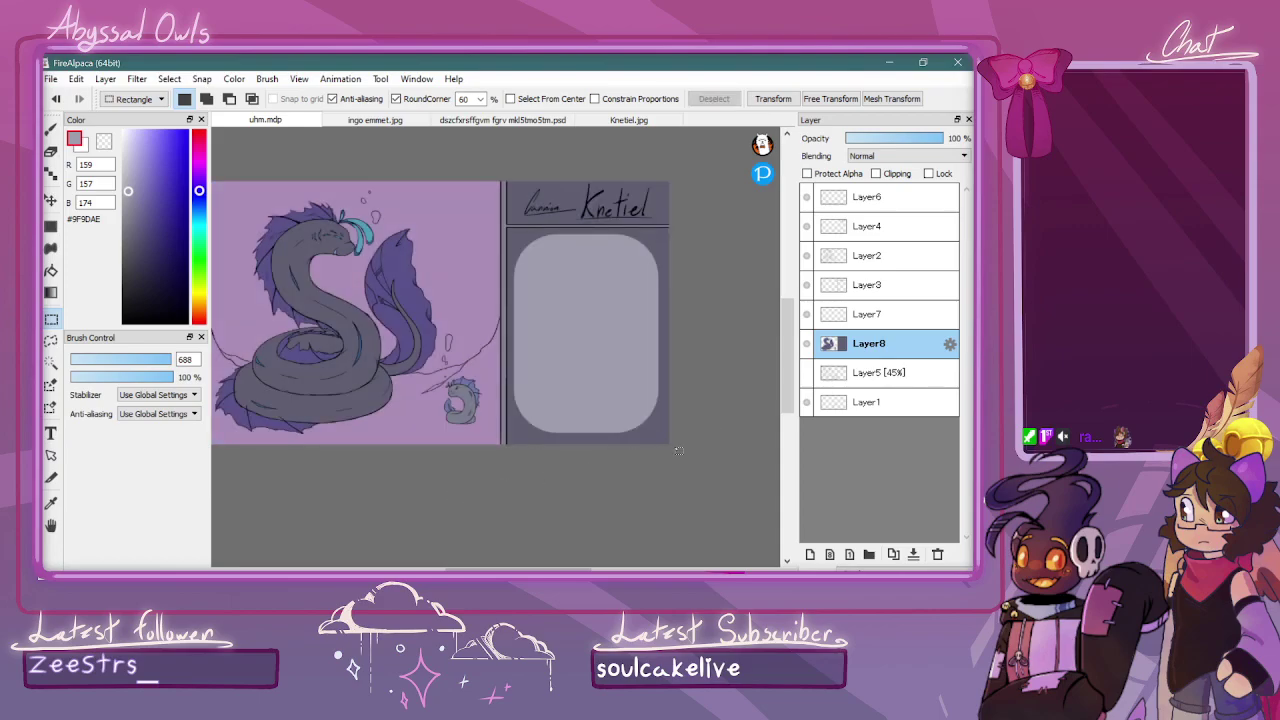
Try to fill the ground behind the serpents with dark grey #5C5B6B on a new layer below Layer8
left_click_drag(519, 569, 499, 569)
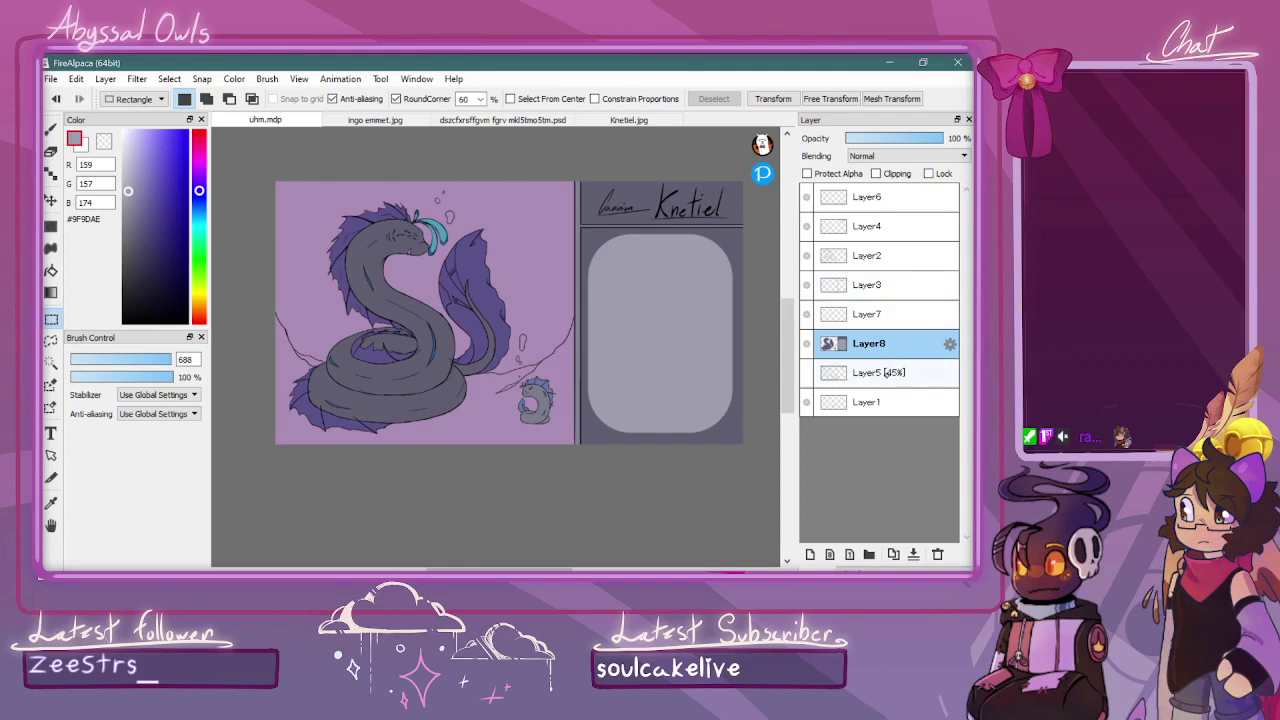
left_click(871, 380)
left_click(810, 554)
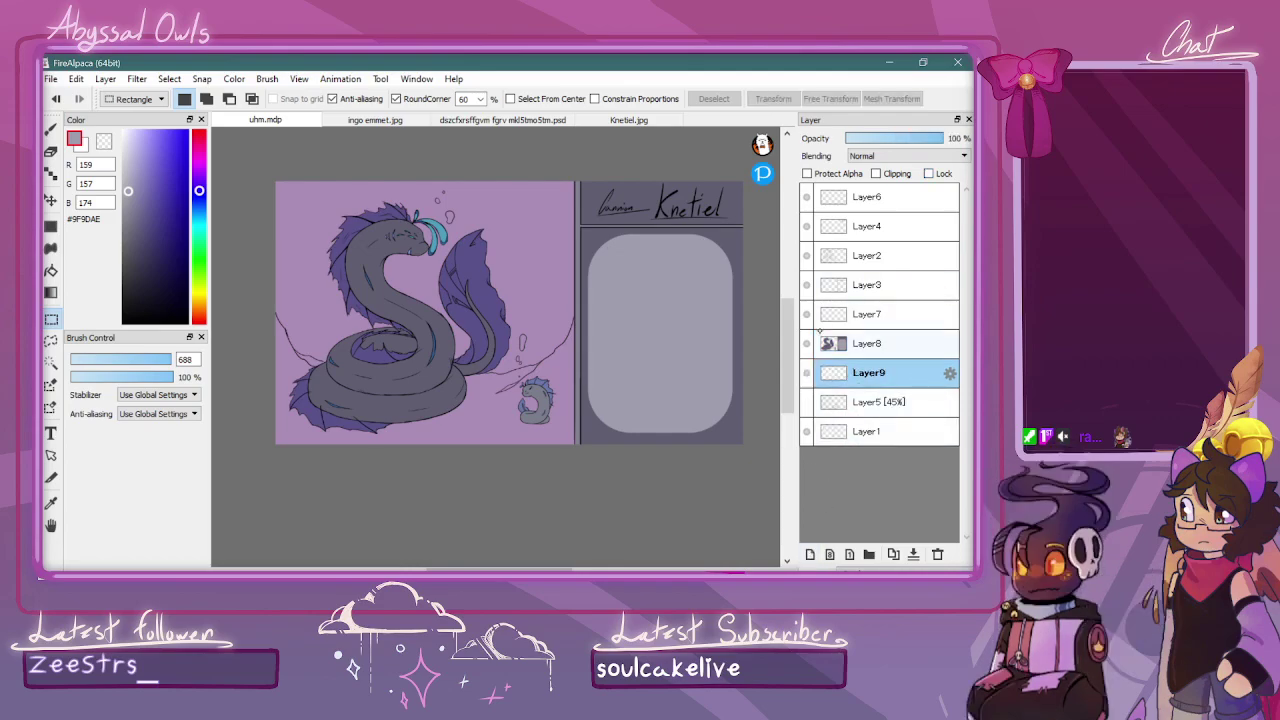
left_click(140, 232)
key("g")
left_click(132, 242)
left_click(293, 364)
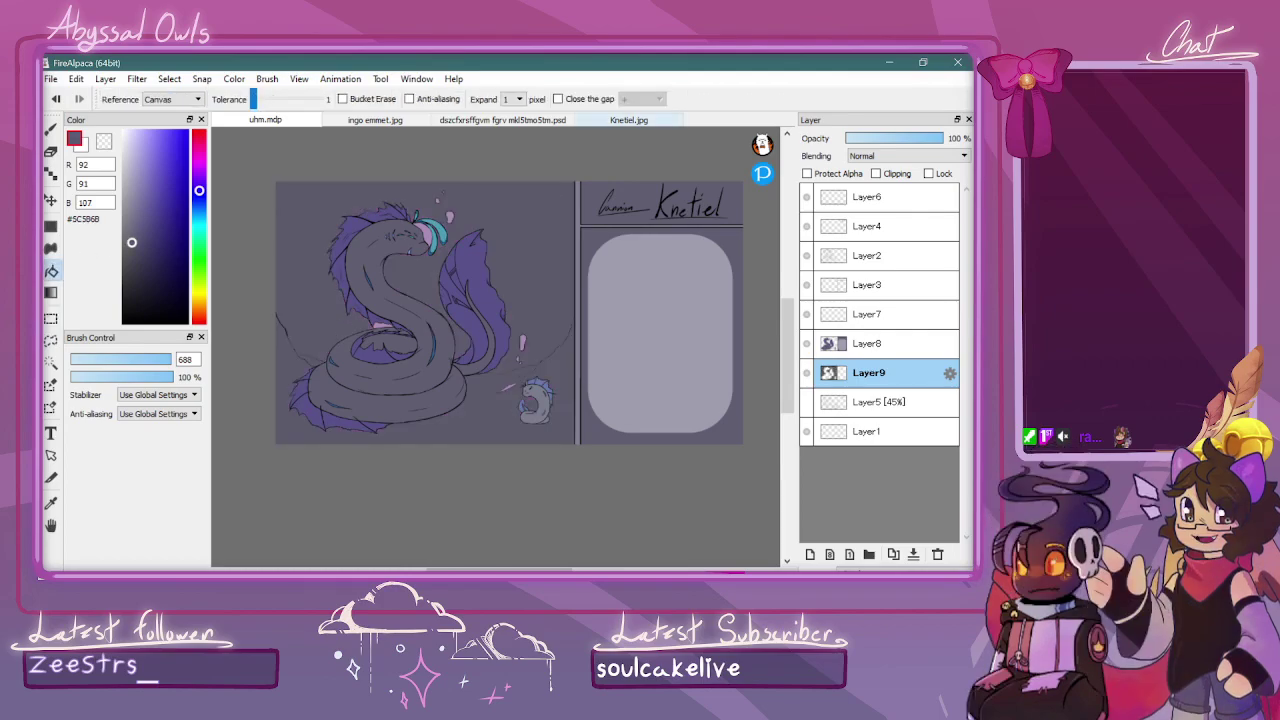
left_click(51, 129)
key("ctrl+z")
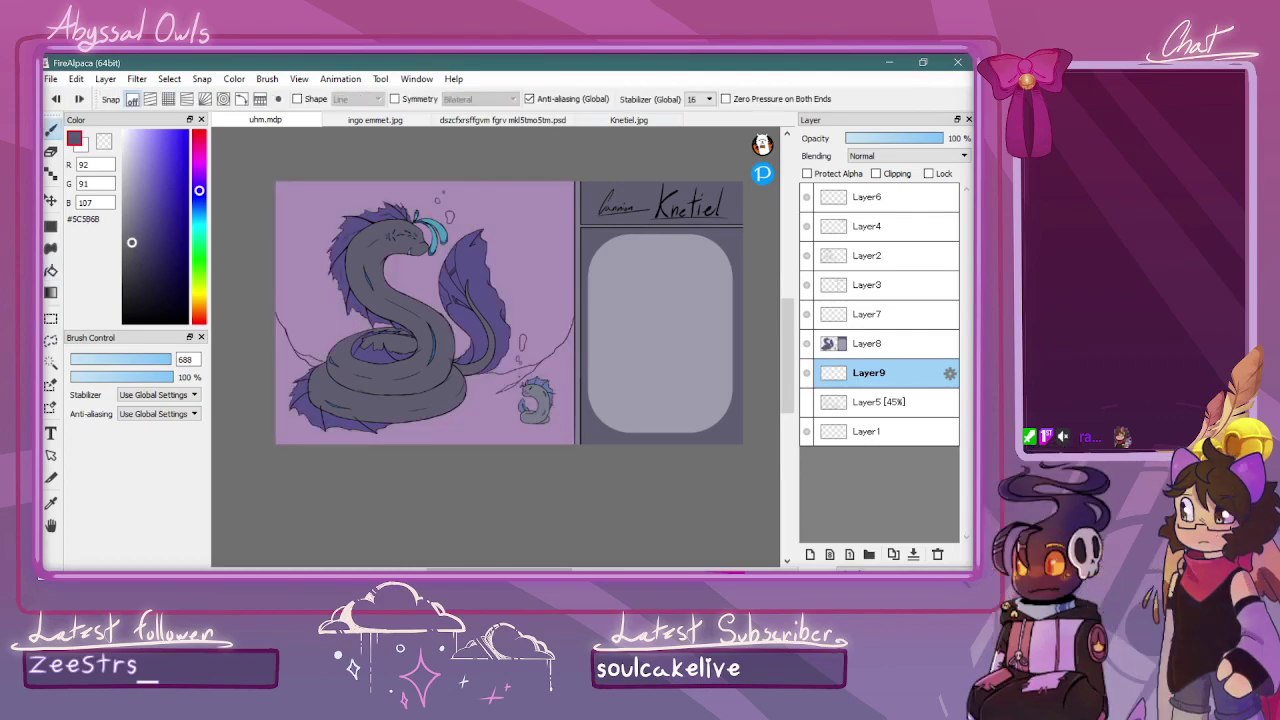
Choose the Lasso Fill brush, try it on the ground, and undo that fill together with the added layer
left_click(854, 569)
left_click(880, 195)
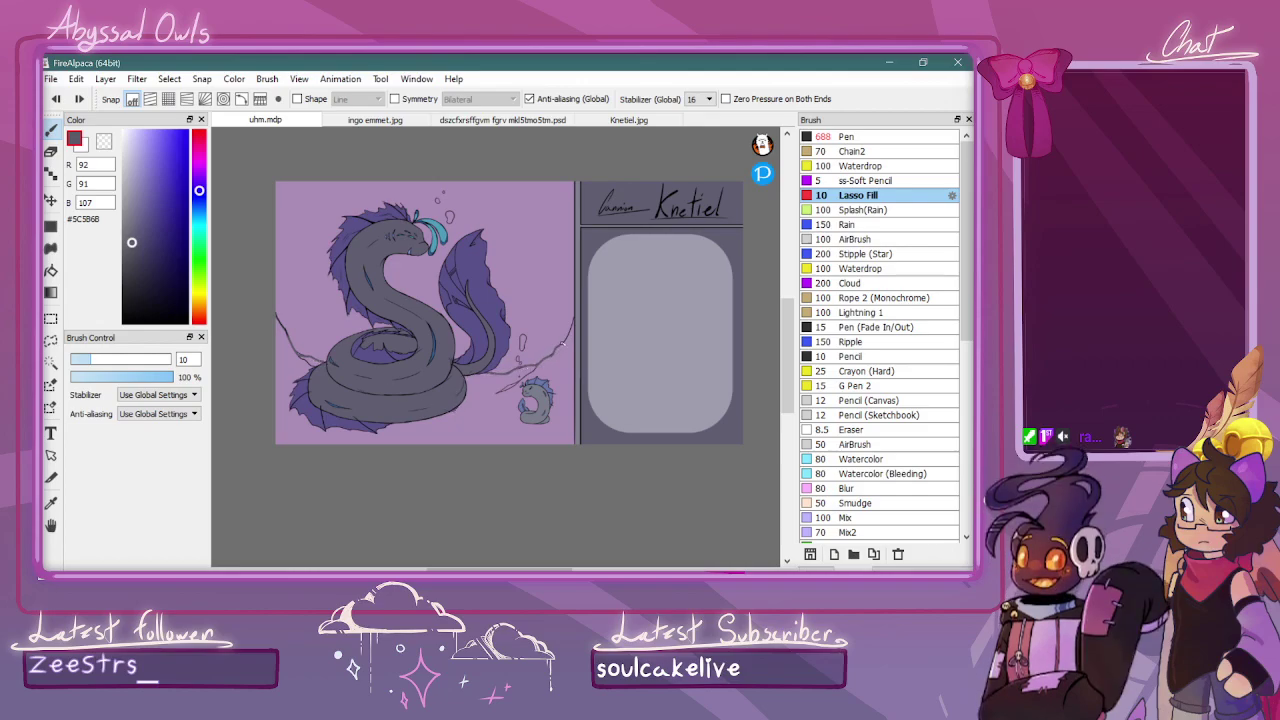
mouse_move(580, 328)
left_mouse_down()
mouse_move(576, 455)
mouse_move(473, 504)
mouse_move(240, 467)
mouse_move(236, 239)
left_mouse_up()
key("ctrl+z")
left_click(817, 567)
key("ctrl+z")
Add a layer beneath Layer1 and lasso-fill the seabed and its rising side slopes with dark grey #5C5B6B
left_click(890, 405)
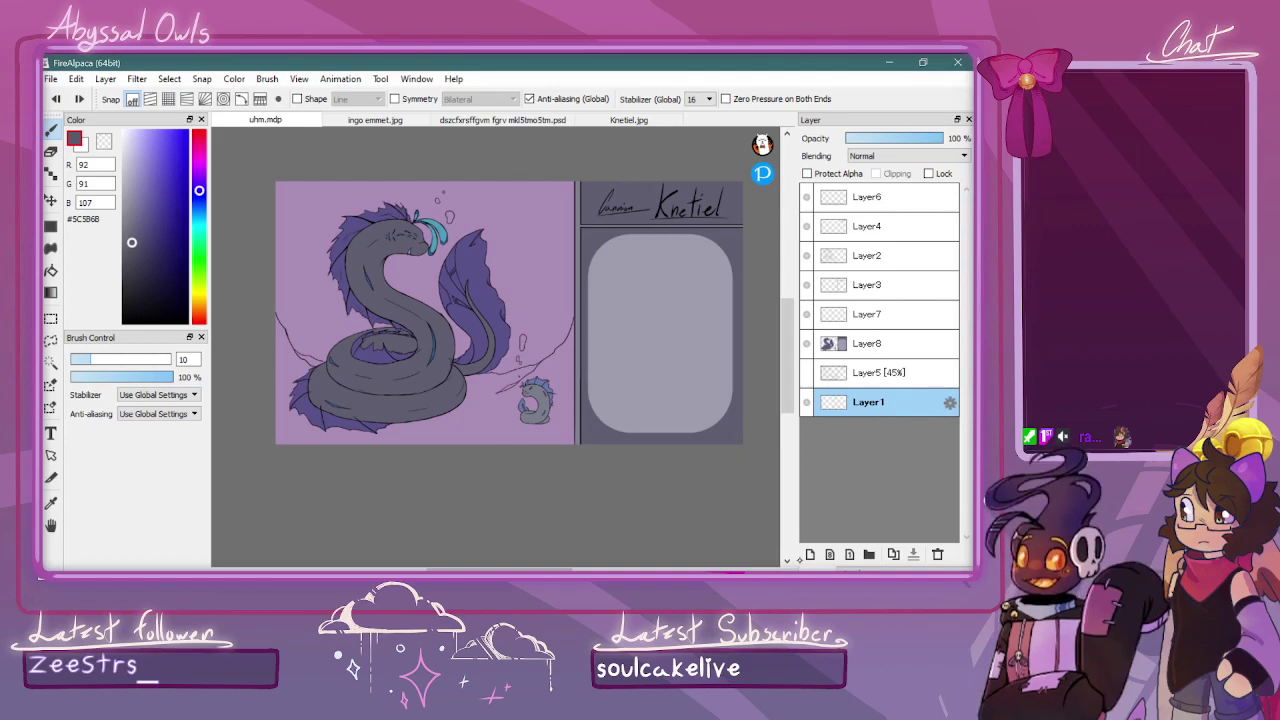
left_click(810, 554)
left_click_drag(858, 424, 858, 390)
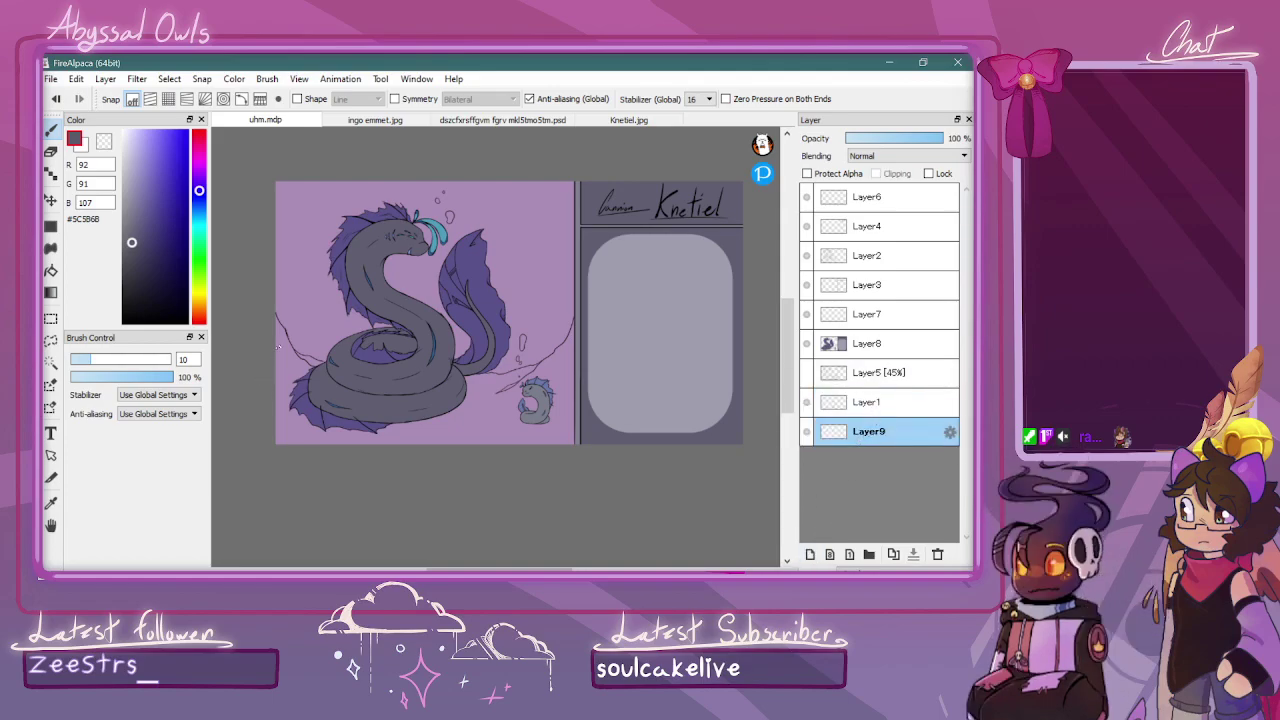
left_click_drag(289, 345, 305, 355)
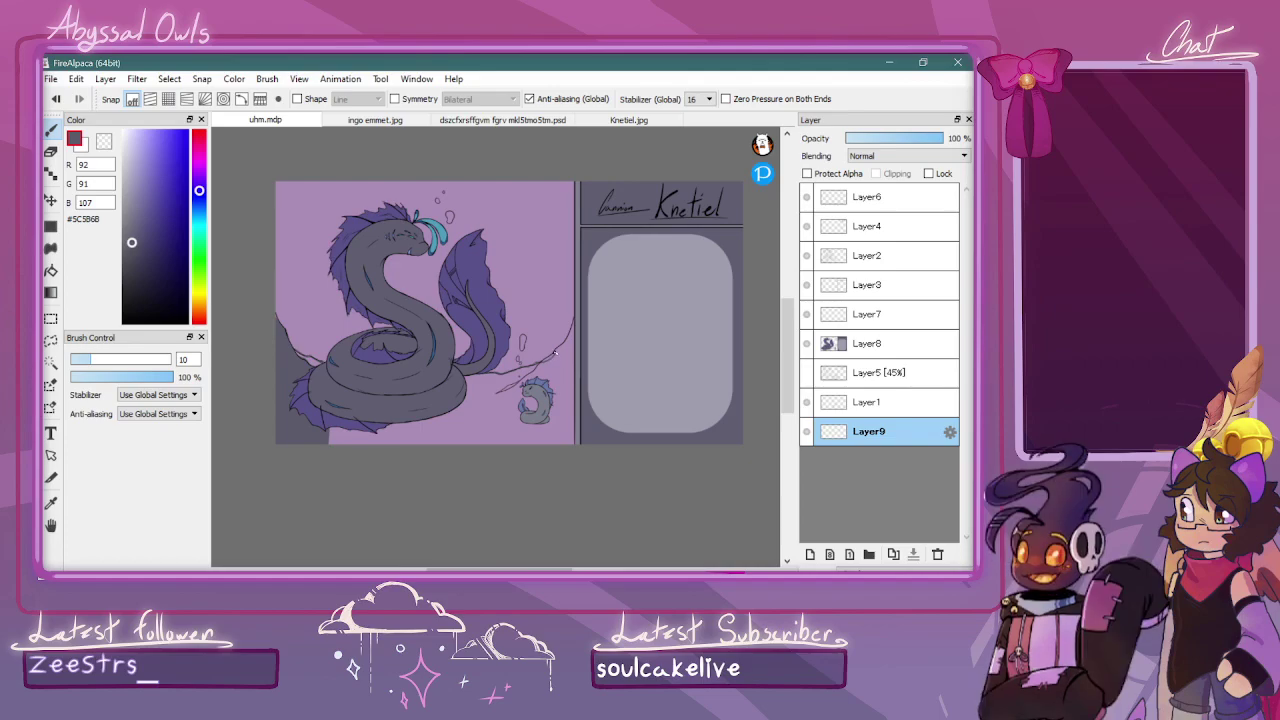
key("ctrl+z")
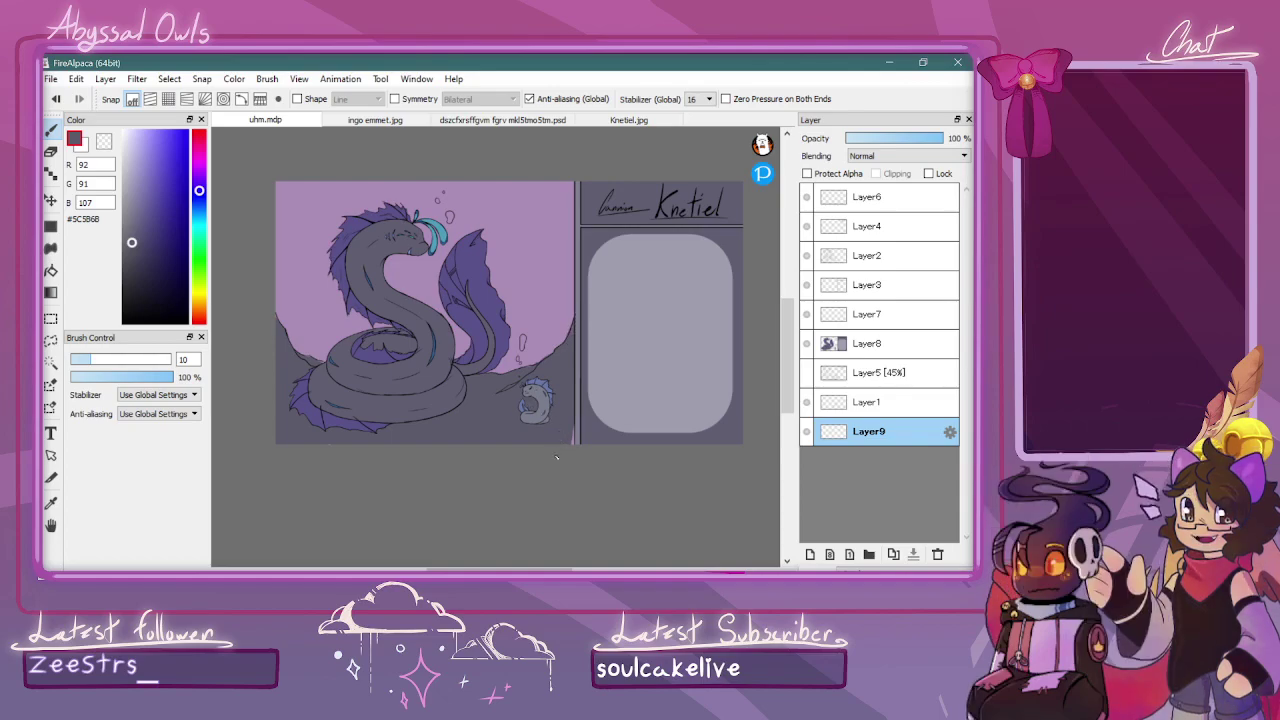
left_click_drag(572, 426, 575, 447)
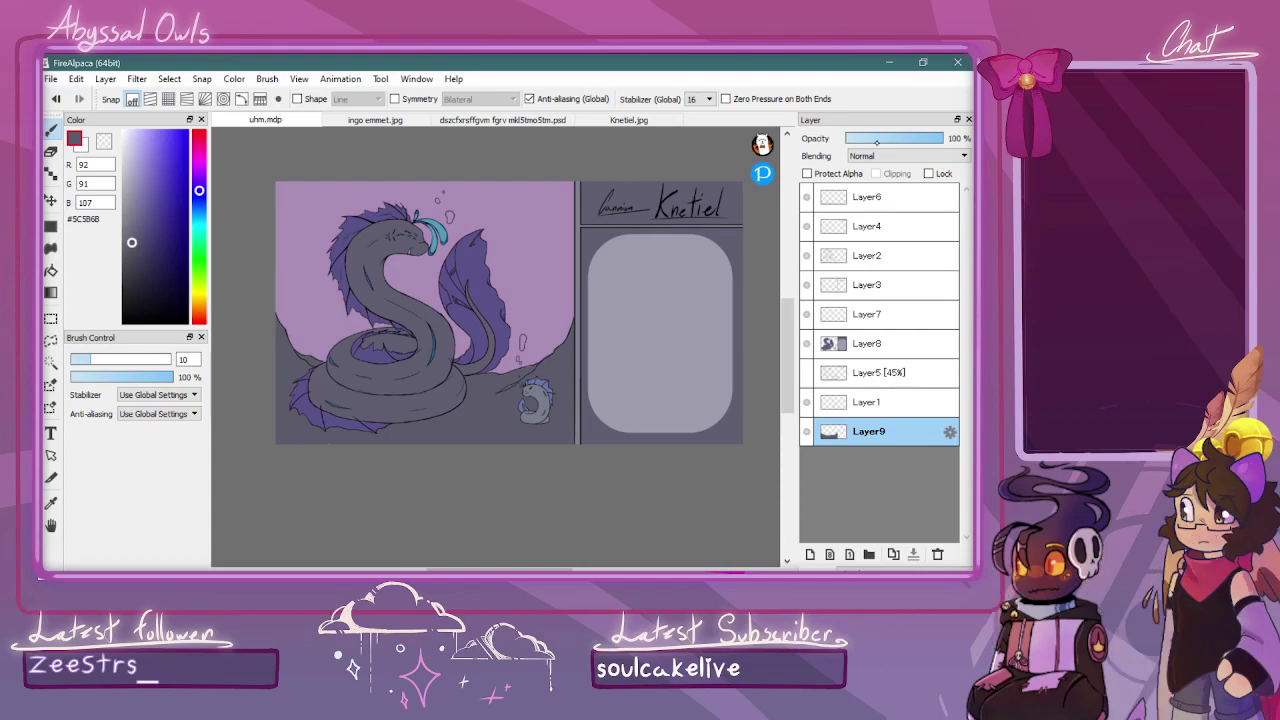
Lasso-fill darker shading shapes along both sides of the seabed with #434253
left_click(136, 261)
left_click_drag(509, 376, 531, 368)
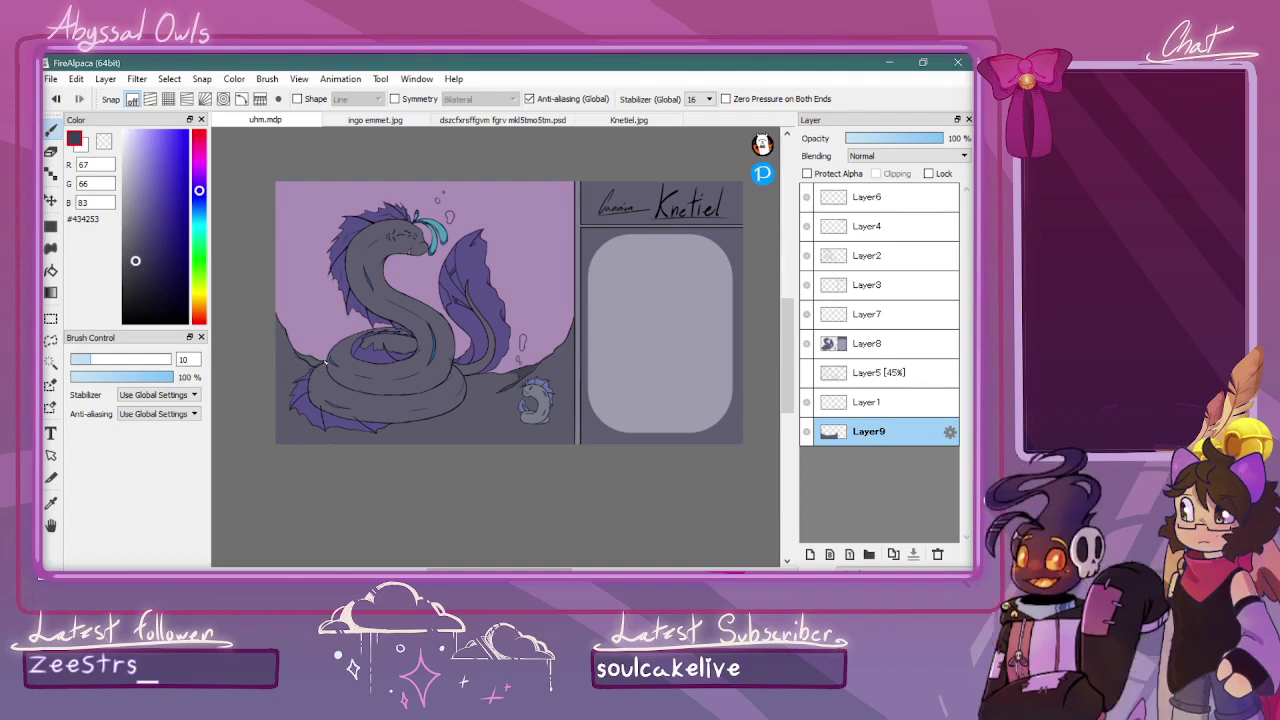
left_click_drag(297, 353, 322, 364)
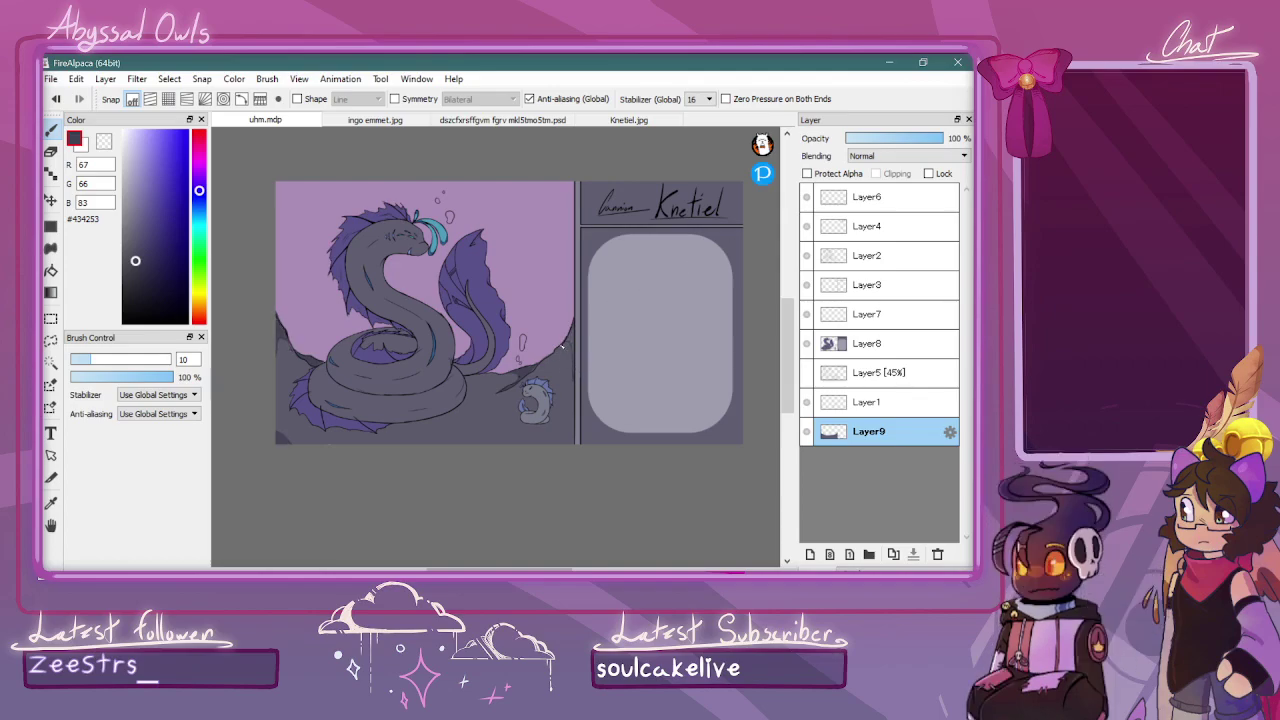
Lasso-fill a patch at the seabed's corner beside the panel divider with #7A788A, and add a new layer above Layer6
left_click(130, 218)
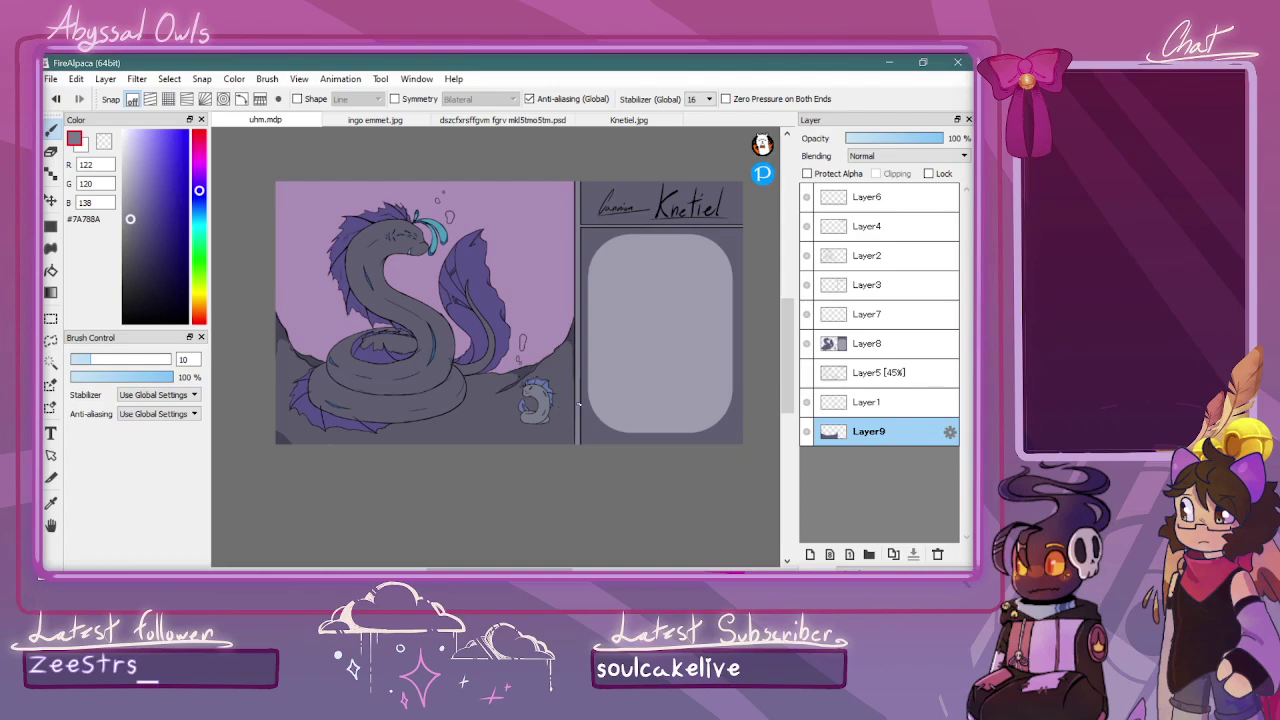
left_click_drag(577, 455, 566, 428)
left_click(810, 554)
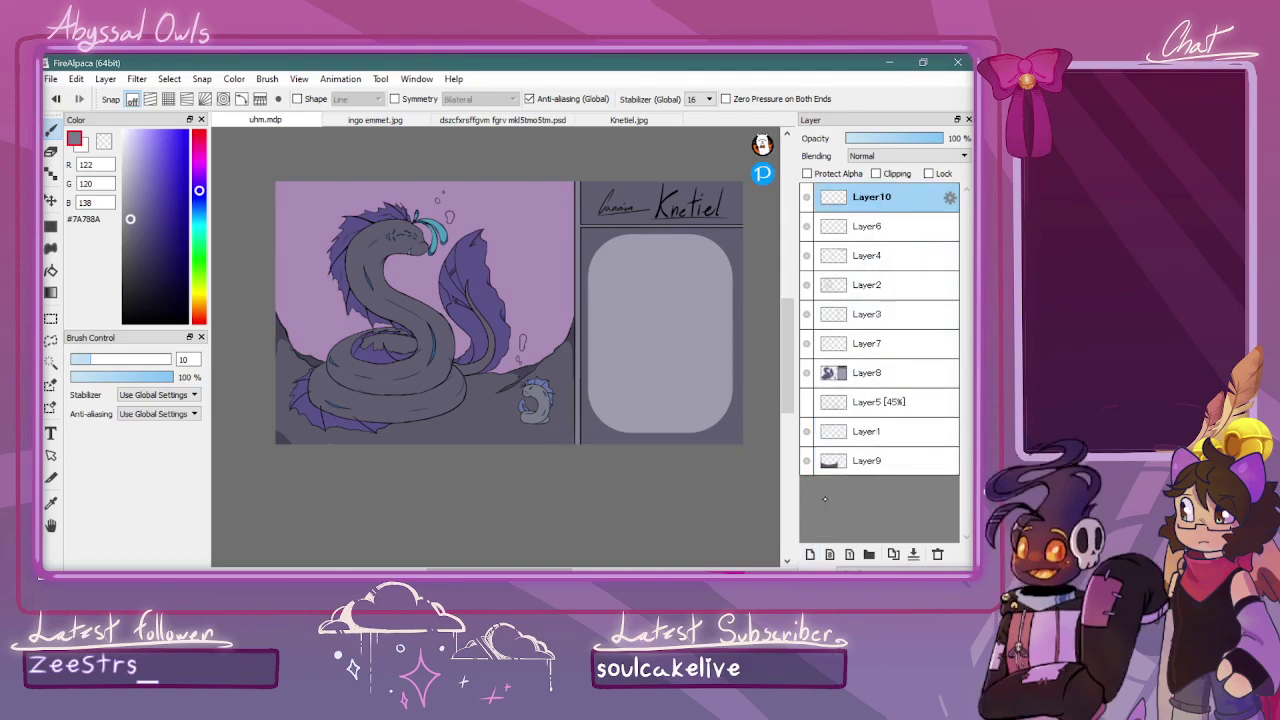
Sample the large serpent's body grey #605E71 and dab a palette swatch near the upper edge of the text panel
left_click(51, 502)
left_click(403, 309)
key("b")
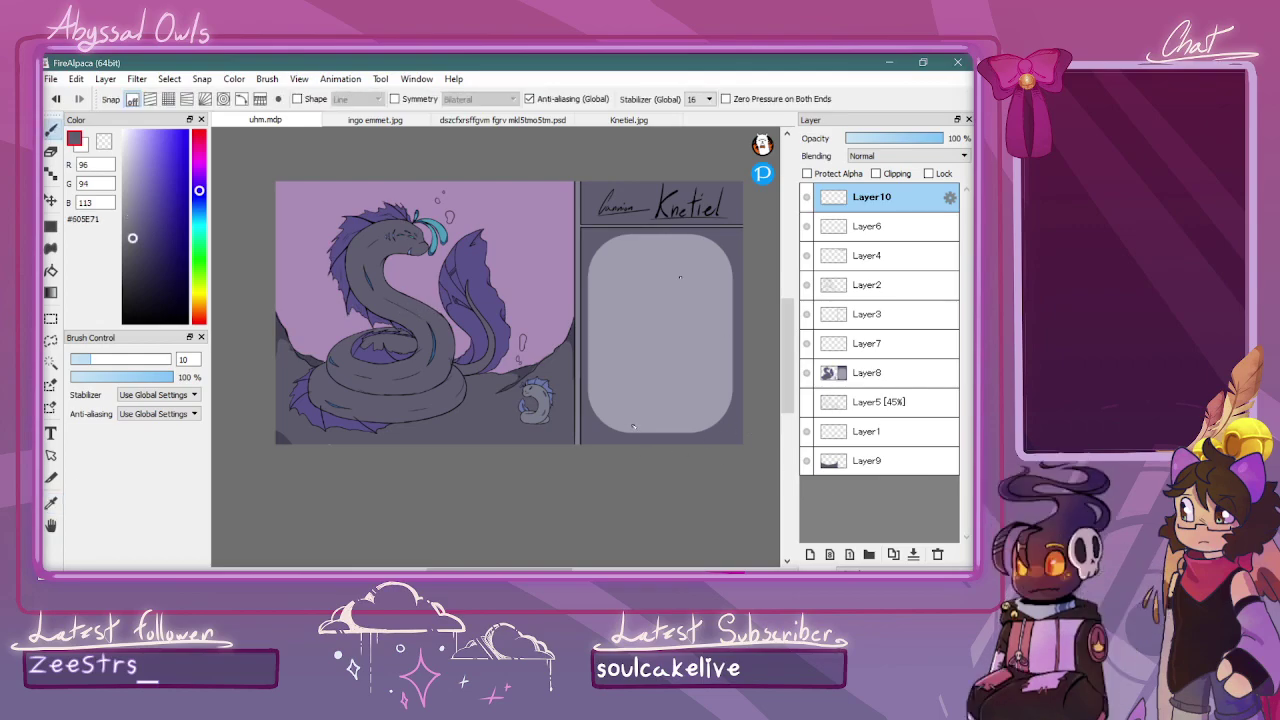
left_click_drag(626, 428, 618, 430)
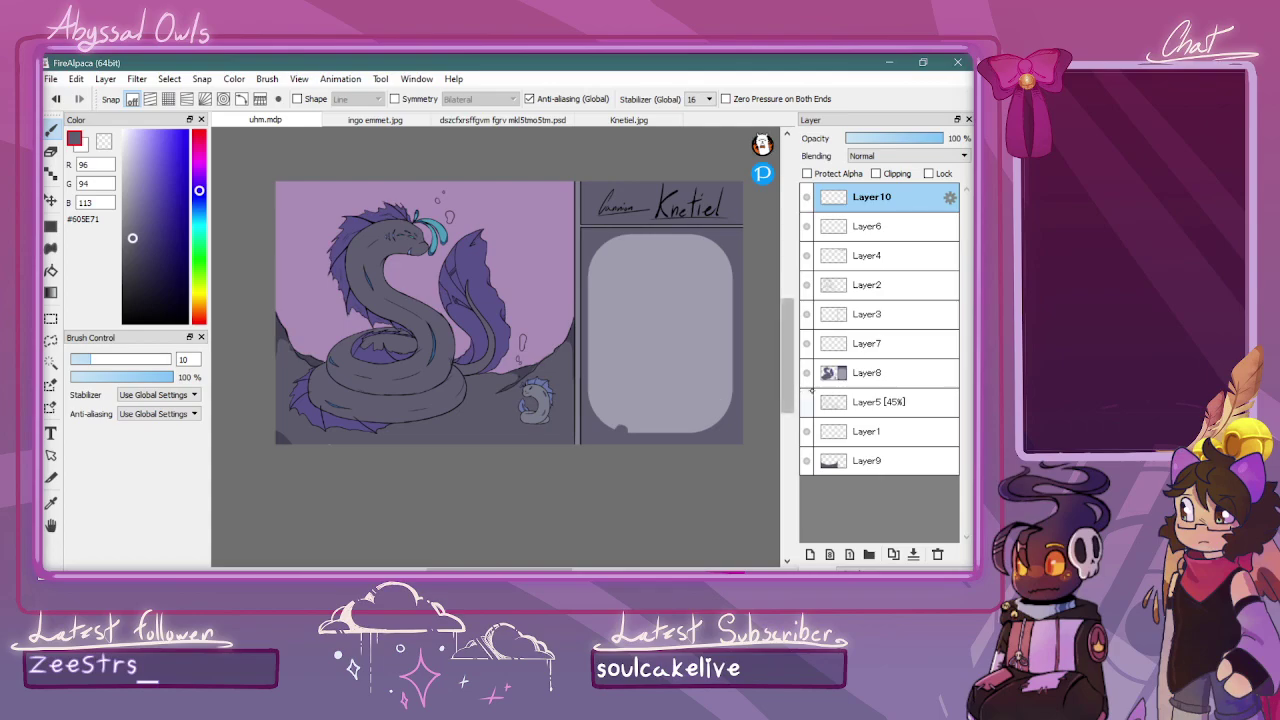
key("ctrl+z")
left_click(624, 246)
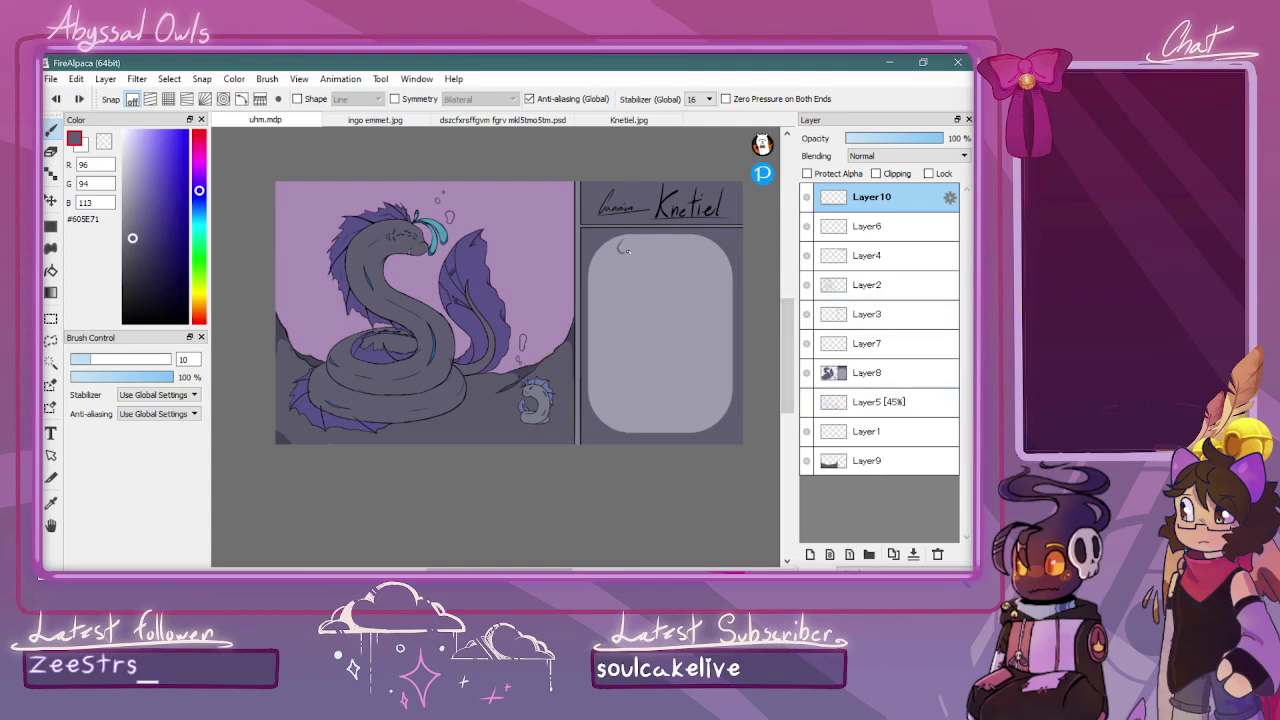
Add crest blue #4C9DBB and fin purple #5A528A swatches beside the grey one in the text panel
key("i")
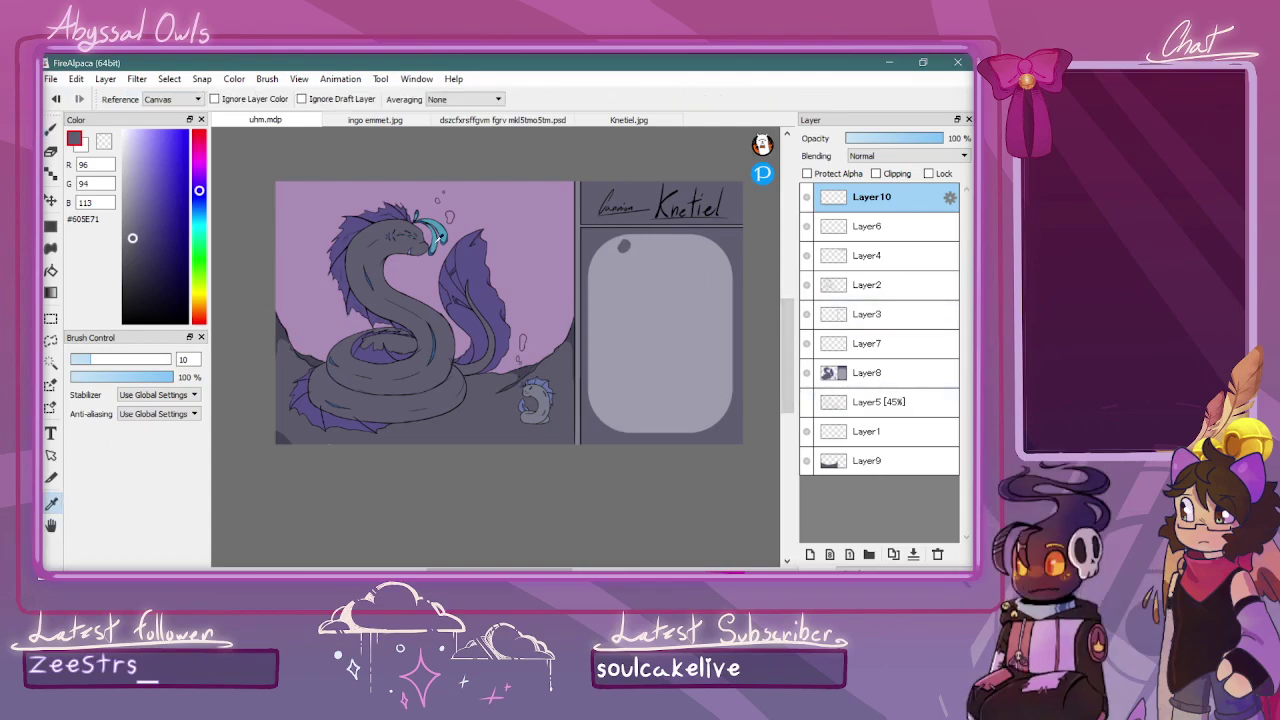
left_click(440, 233)
key("b")
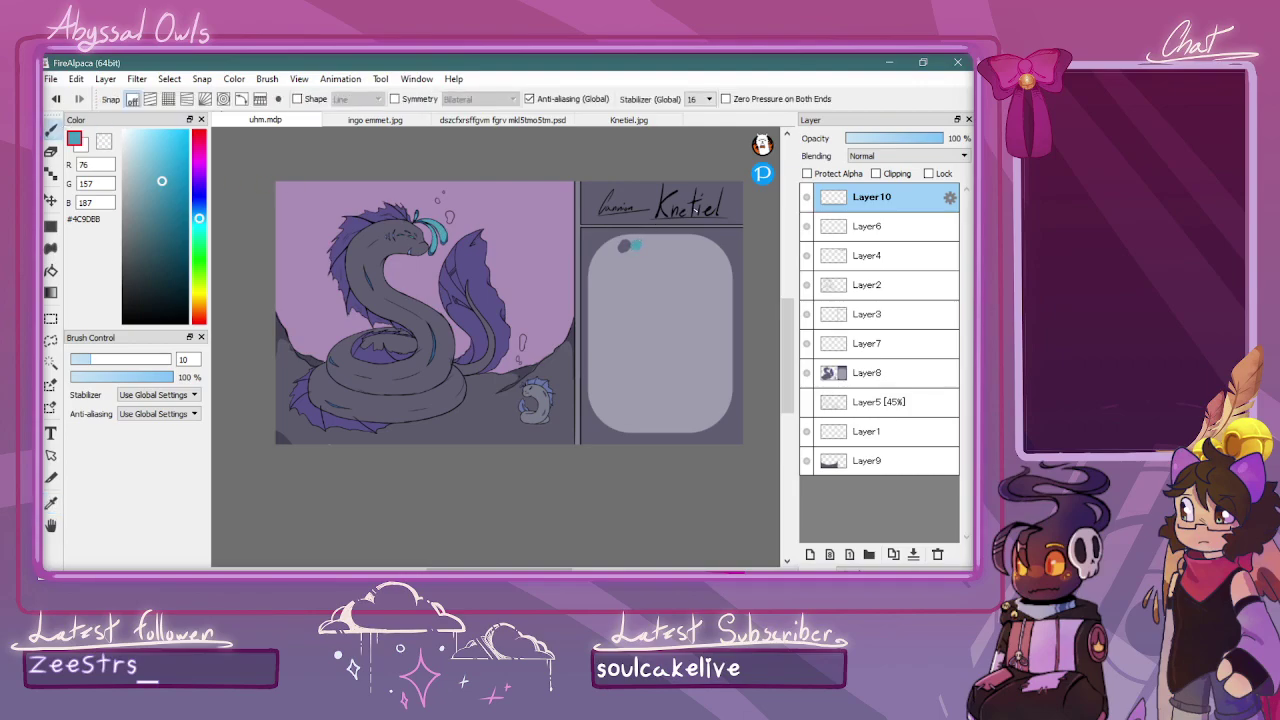
key("i")
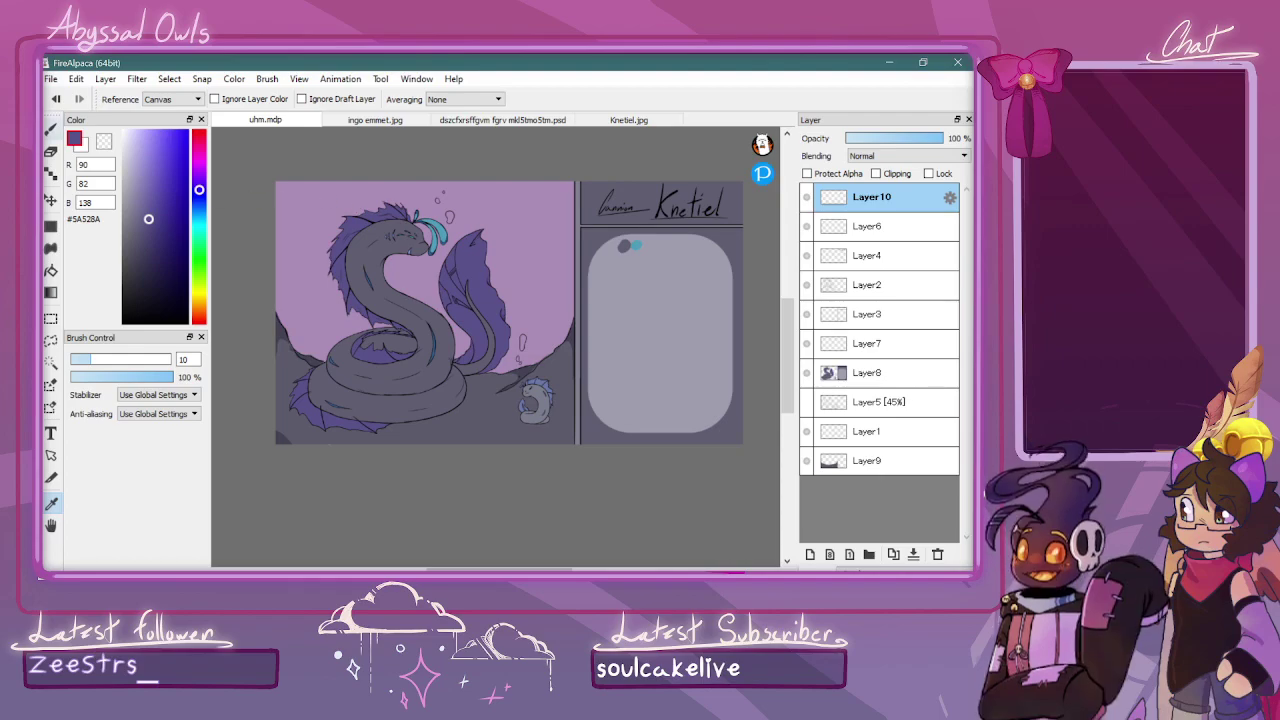
key("b")
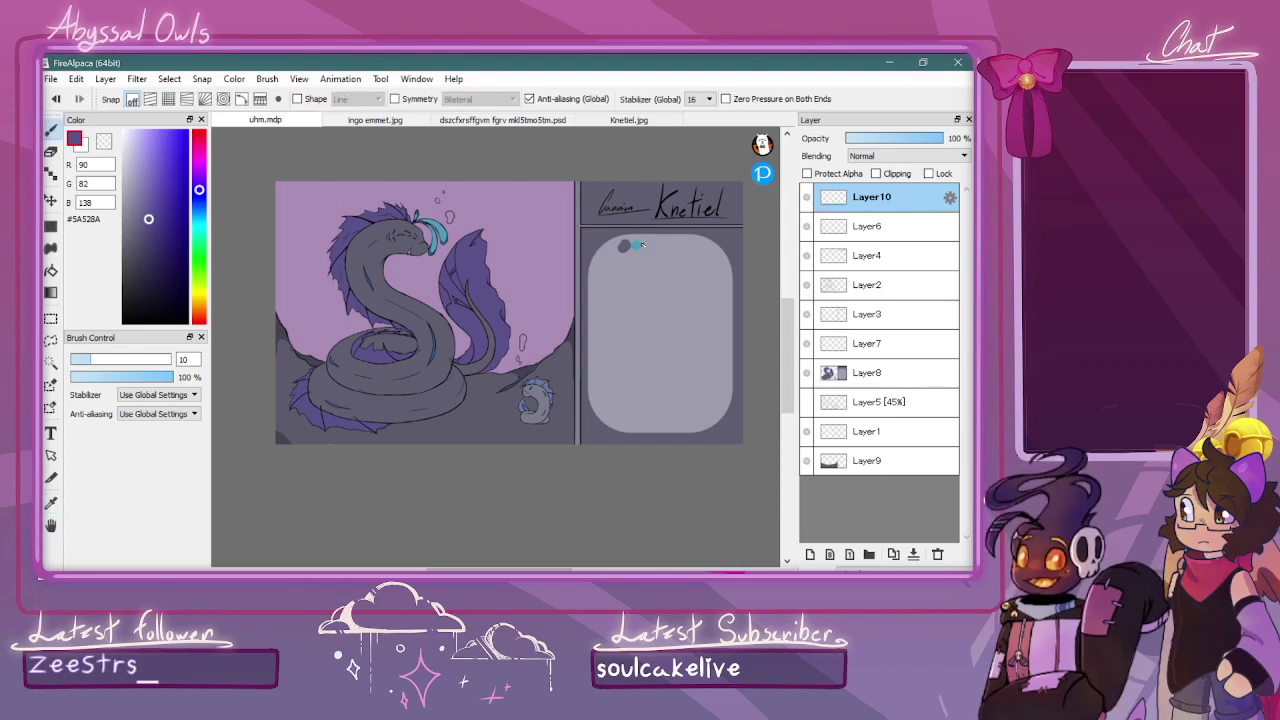
left_click(646, 245)
Extend the palette row with swatches of deep blue #325D92 and light blue #6E82C6 sampled from the large serpent's head
key("i")
left_click(433, 246)
key("b")
key("b")
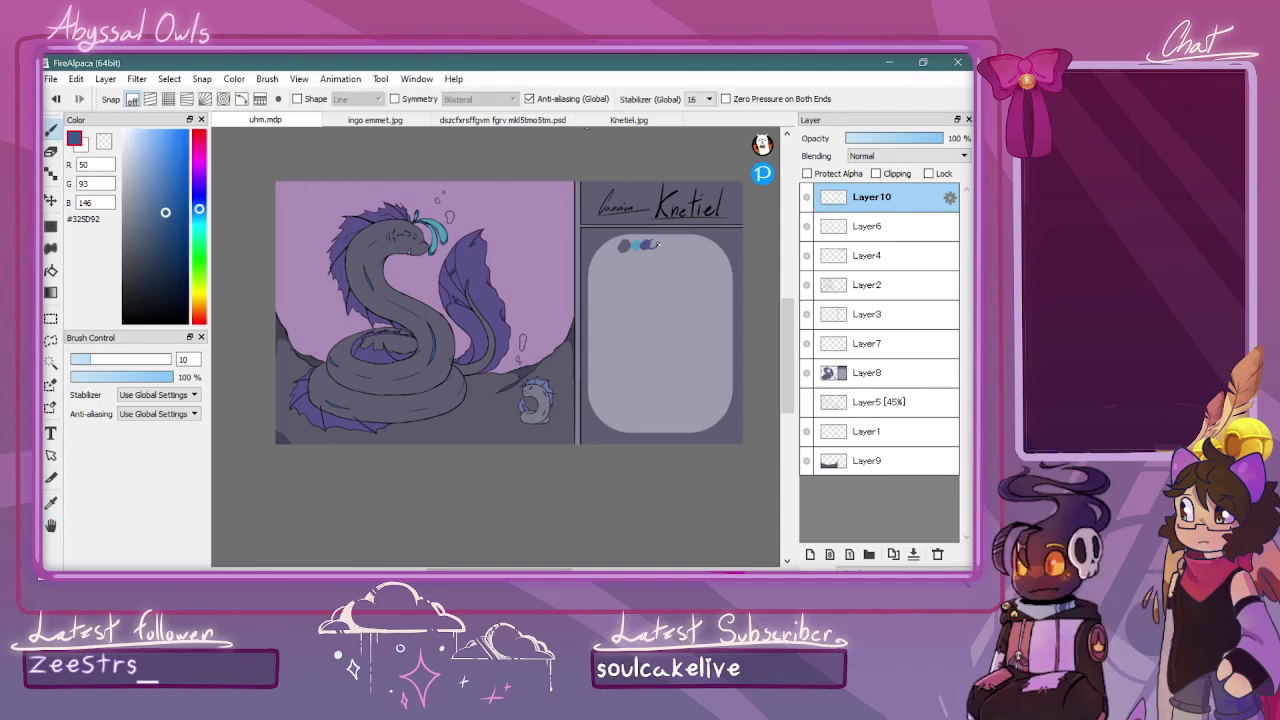
left_click(652, 245)
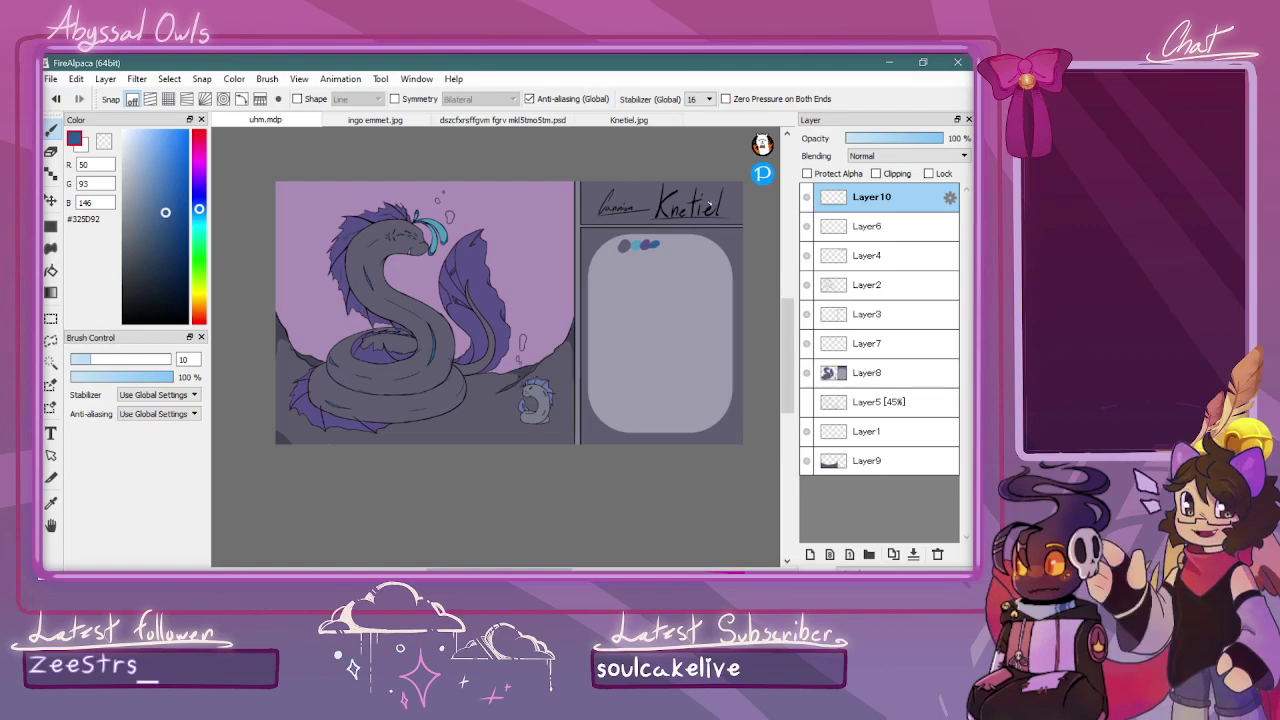
key("ctrl+z")
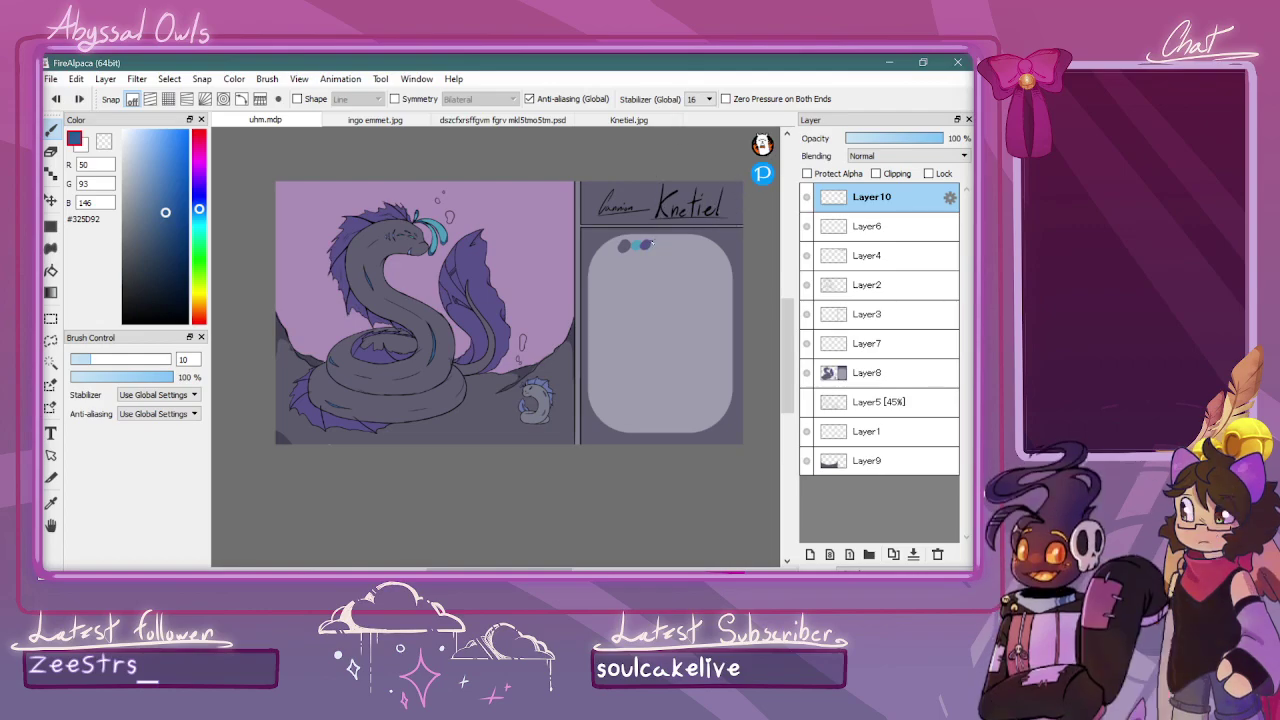
key("alt")
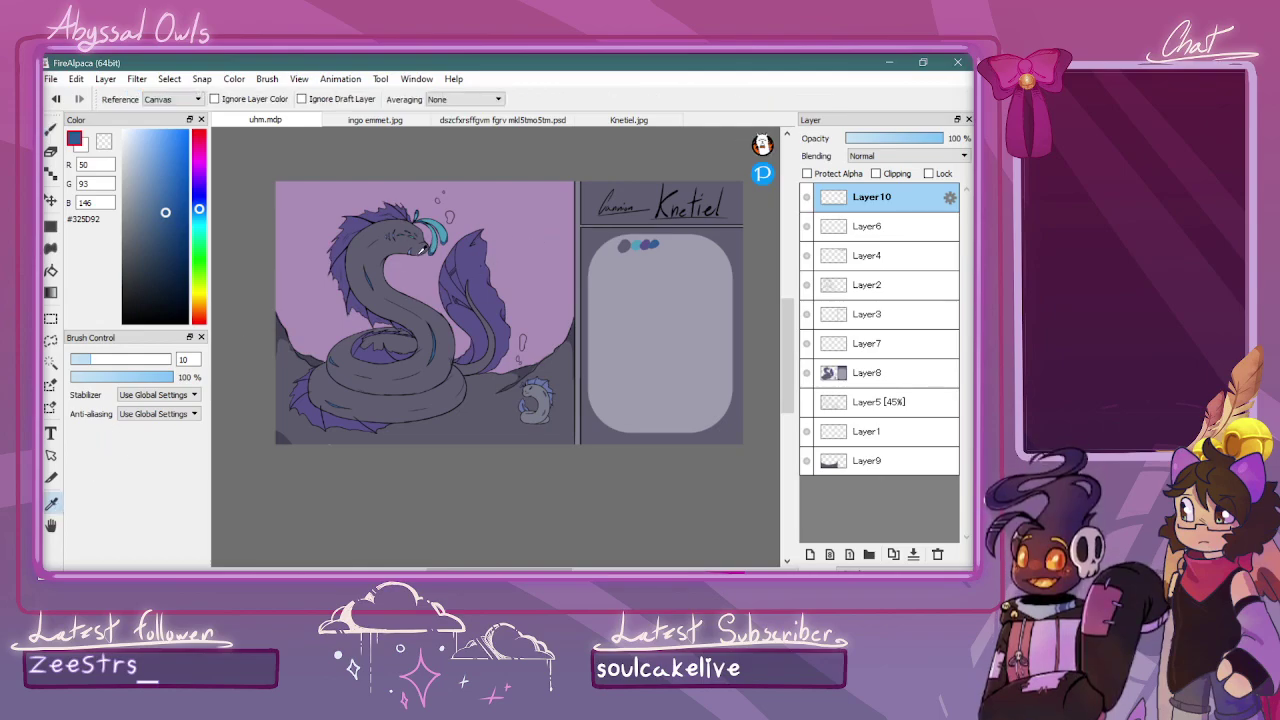
left_click(414, 247)
left_click(652, 244)
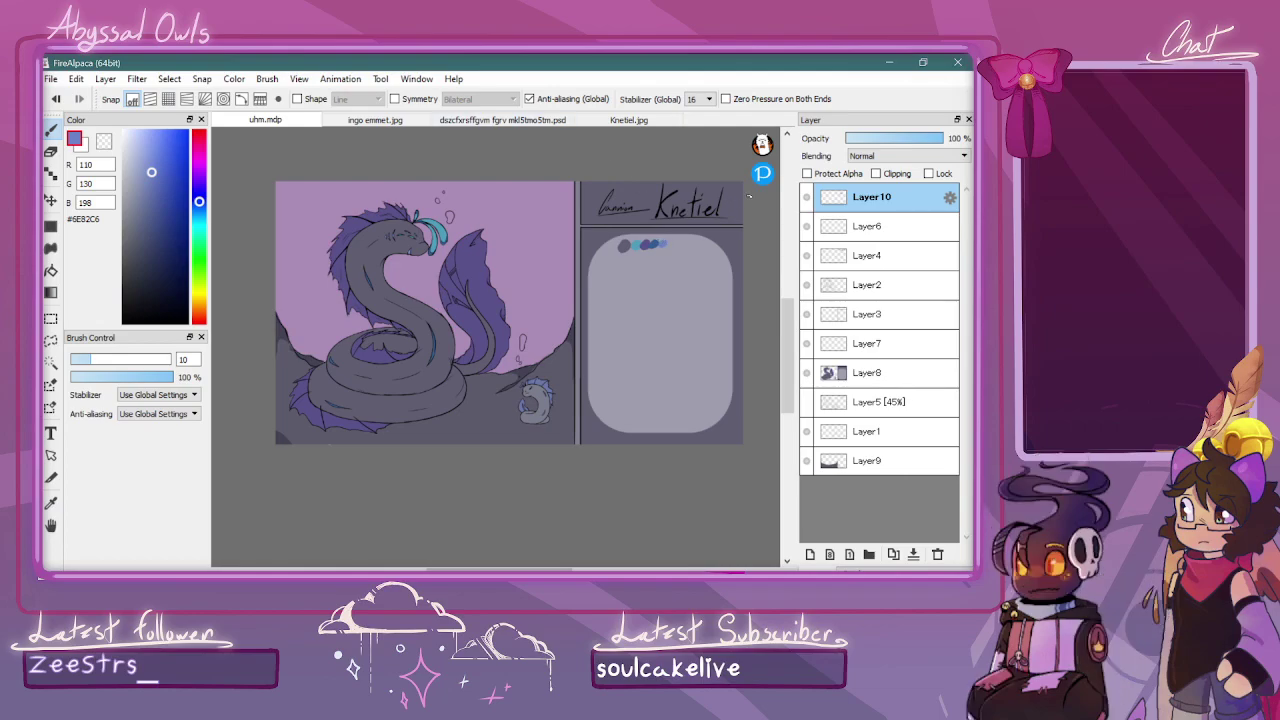
Add a separate pair of swatches for the small serpent, body grey #797D8D and fin blue #6977AA
left_click(545, 392, "alt")
key("alt")
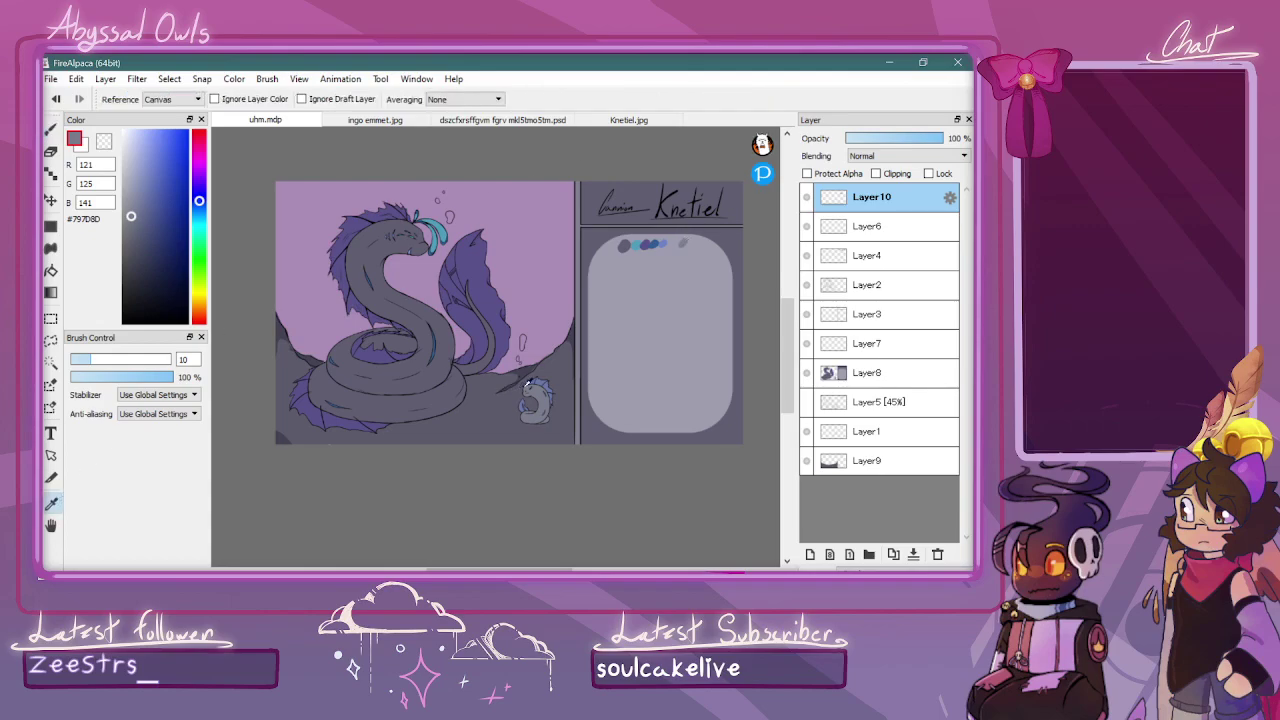
left_click(545, 378, "alt")
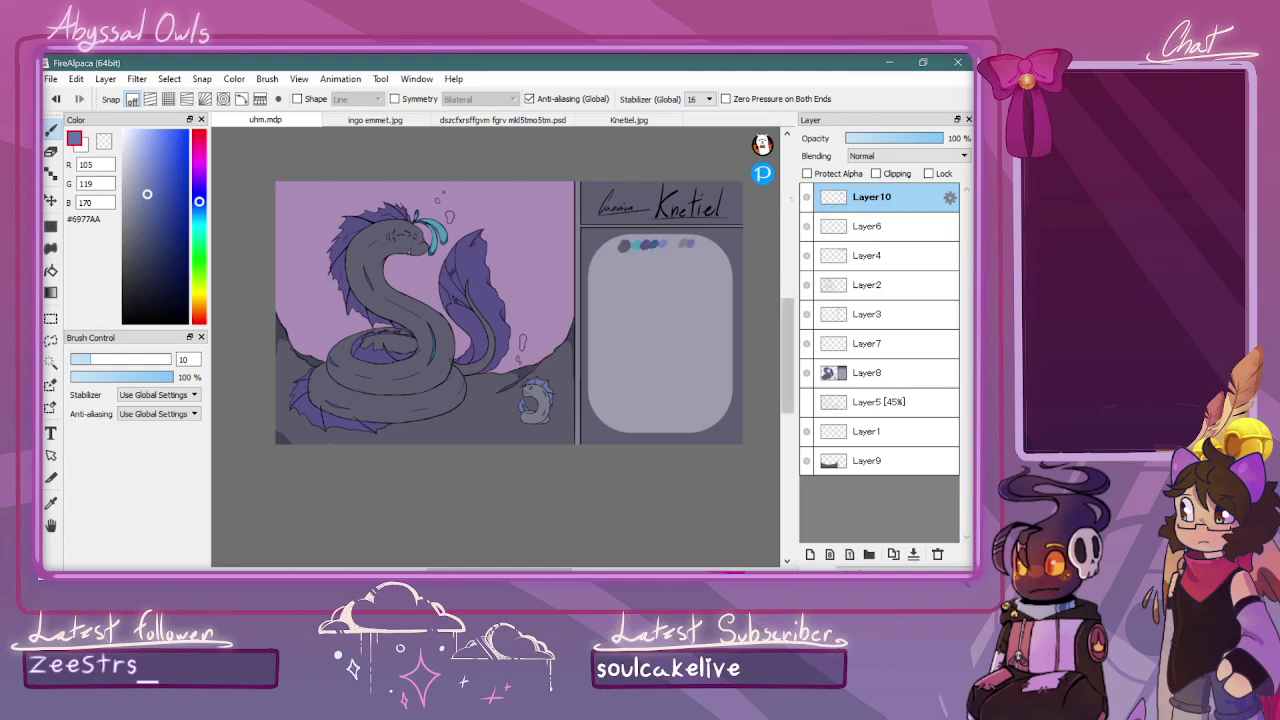
Transform the palette swatches and shift the whole row slightly within the text panel
key("ctrl+t")
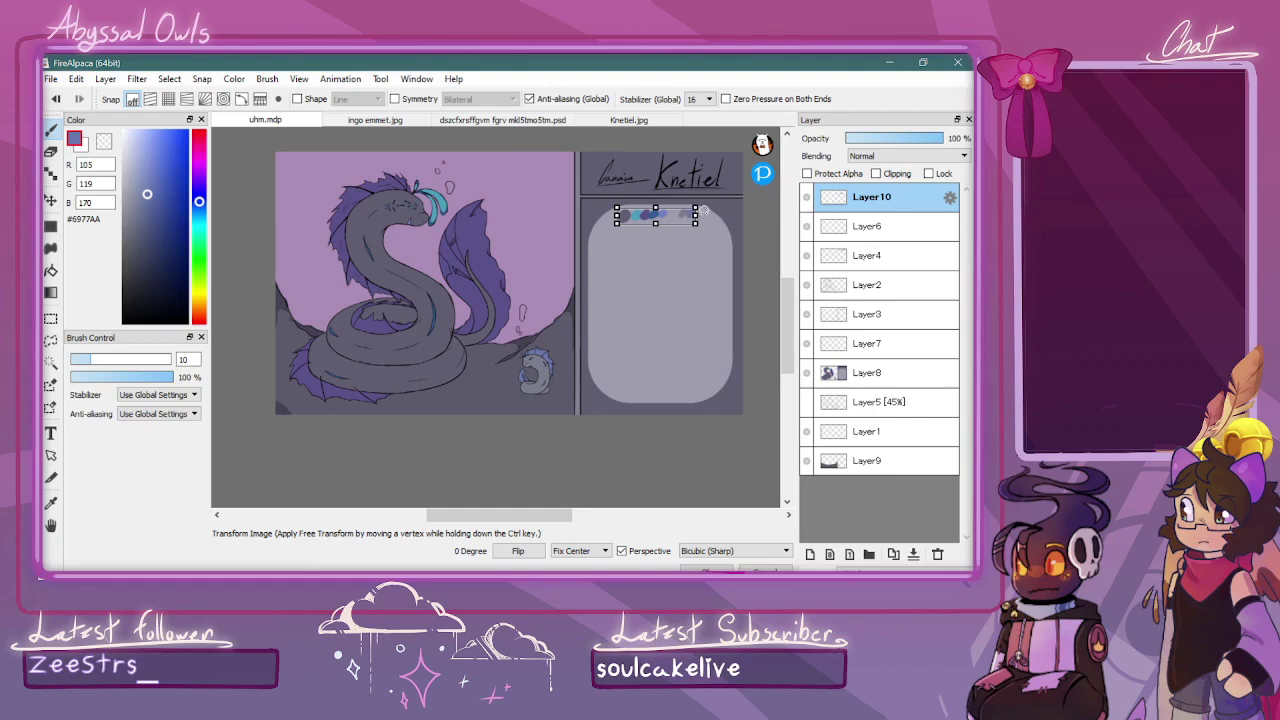
left_click_drag(703, 211, 678, 216)
left_click(705, 570)
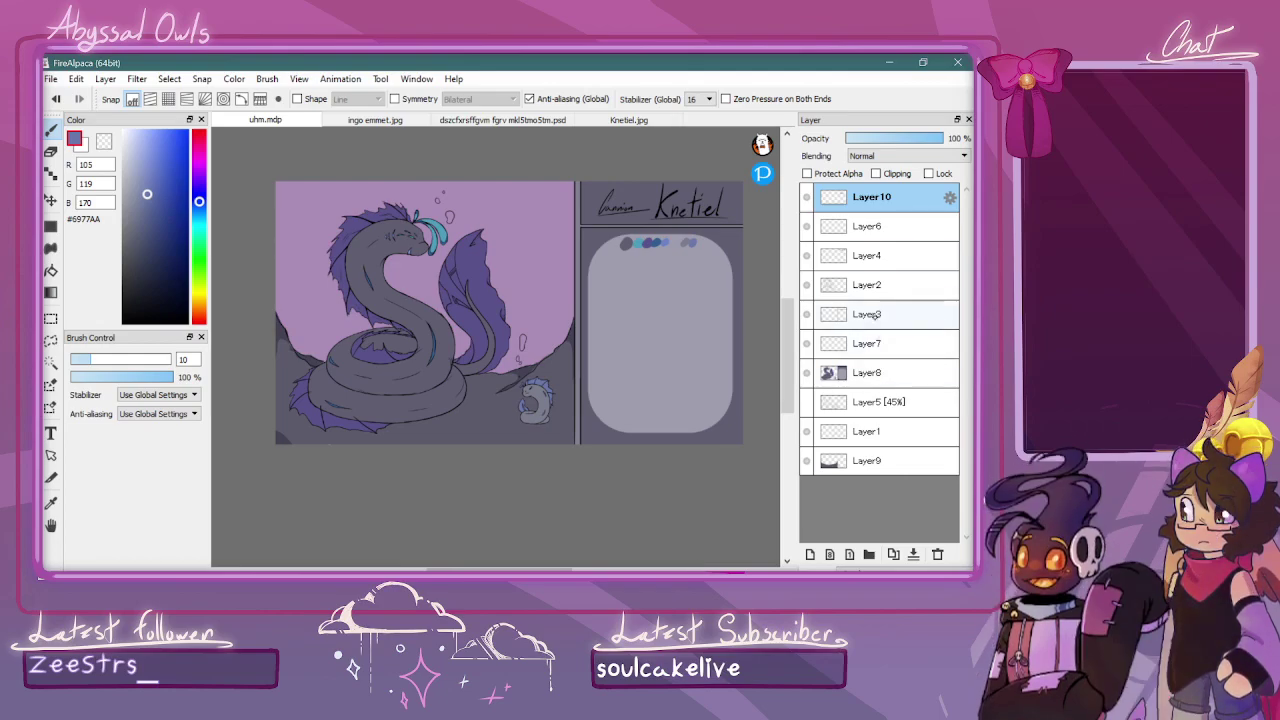
Add a layer above Layer5 and select the whole serpent illustration panel with a square-cornered rectangle
left_click(869, 228)
key("m")
mouse_move(263, 180)
left_mouse_down()
mouse_move(550, 476)
mouse_move(432, 448)
mouse_move(259, 175)
left_mouse_up()
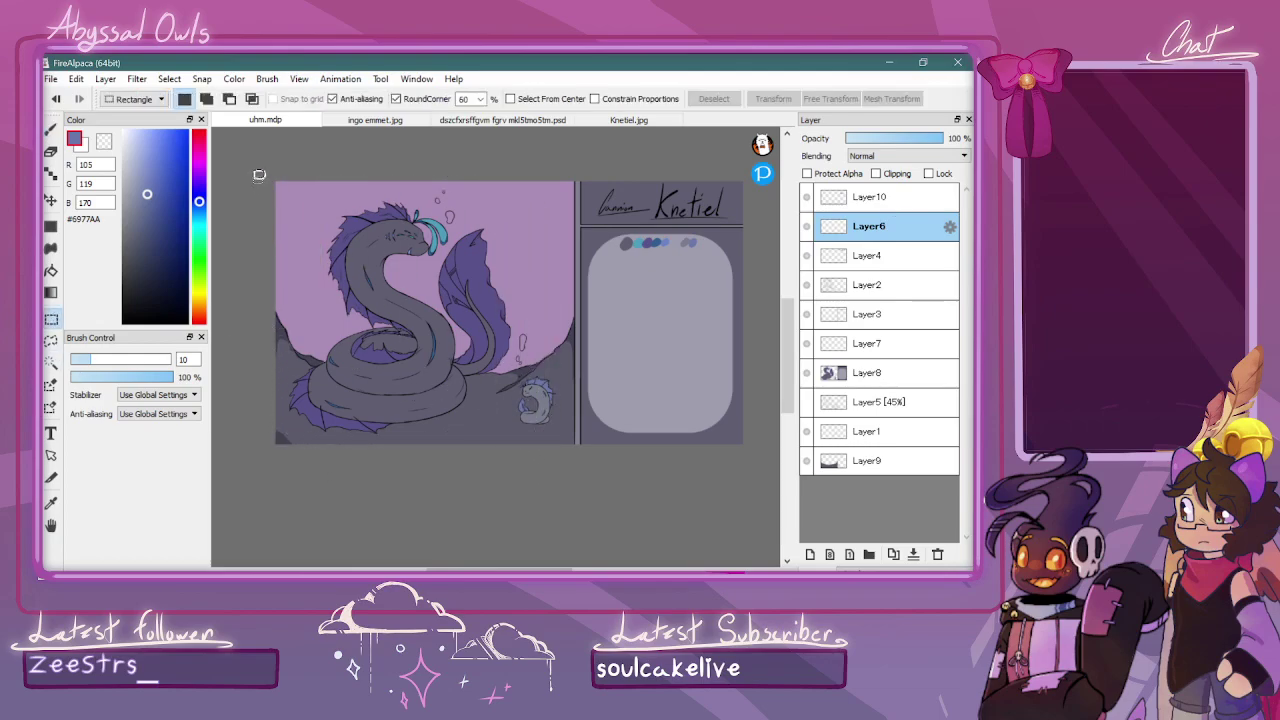
left_click(396, 99)
left_click(862, 402)
left_click(810, 554)
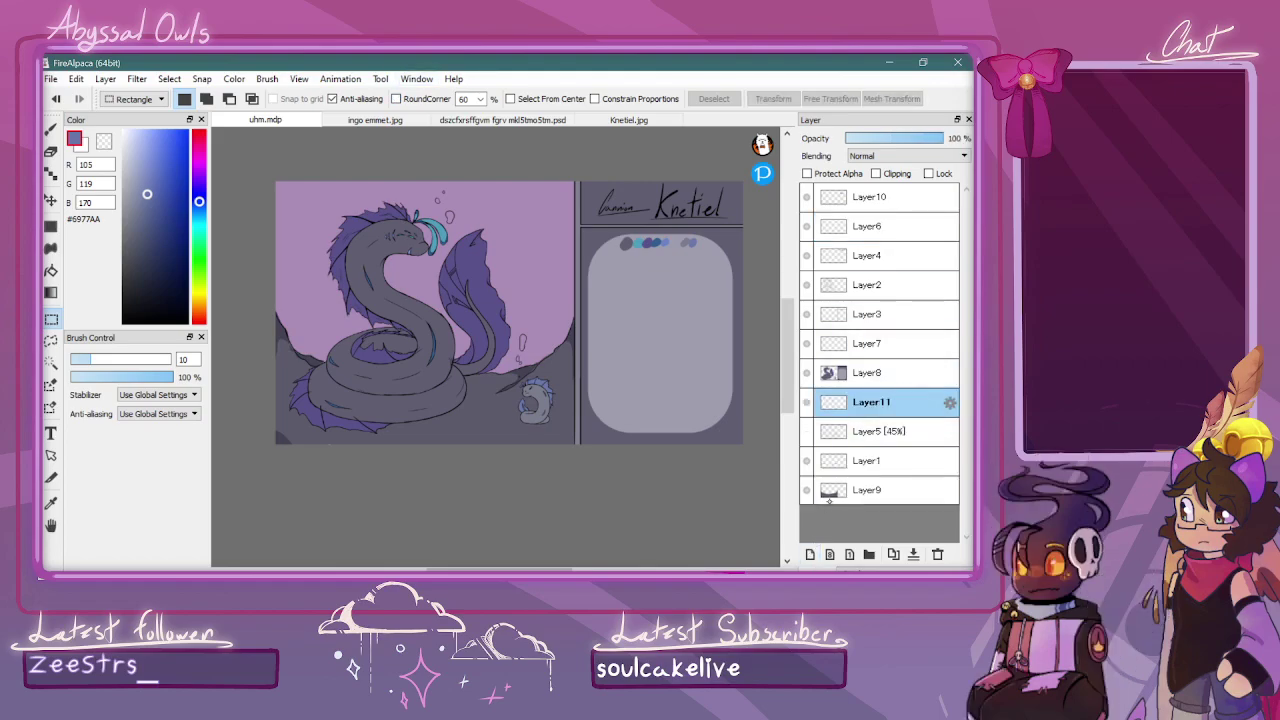
mouse_move(262, 160)
left_mouse_down()
mouse_move(646, 498)
mouse_move(578, 500)
left_mouse_up()
Paint the selected panel's water background with blue-grey #5E6E8A at brush size 489
left_click(51, 131)
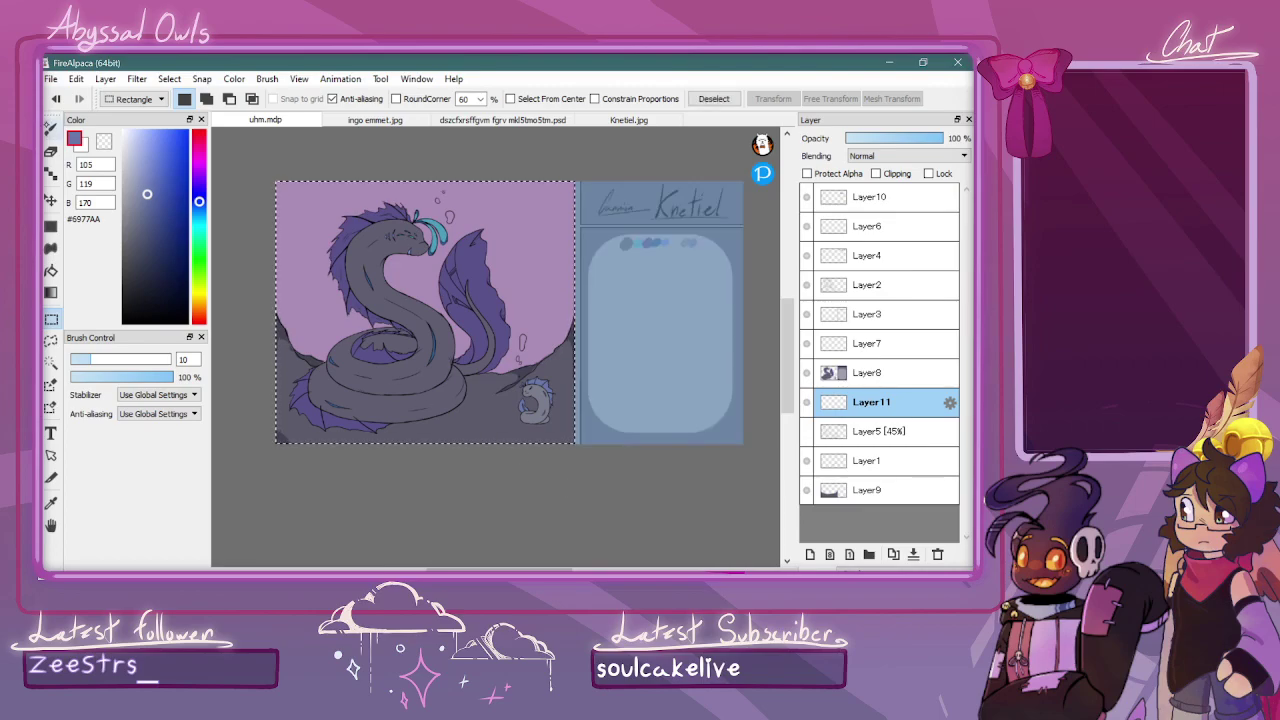
left_click(142, 233)
left_click(137, 220)
left_click(150, 208)
left_click(199, 197)
left_click(151, 234)
left_click(146, 228)
left_click(142, 218)
left_click(199, 205)
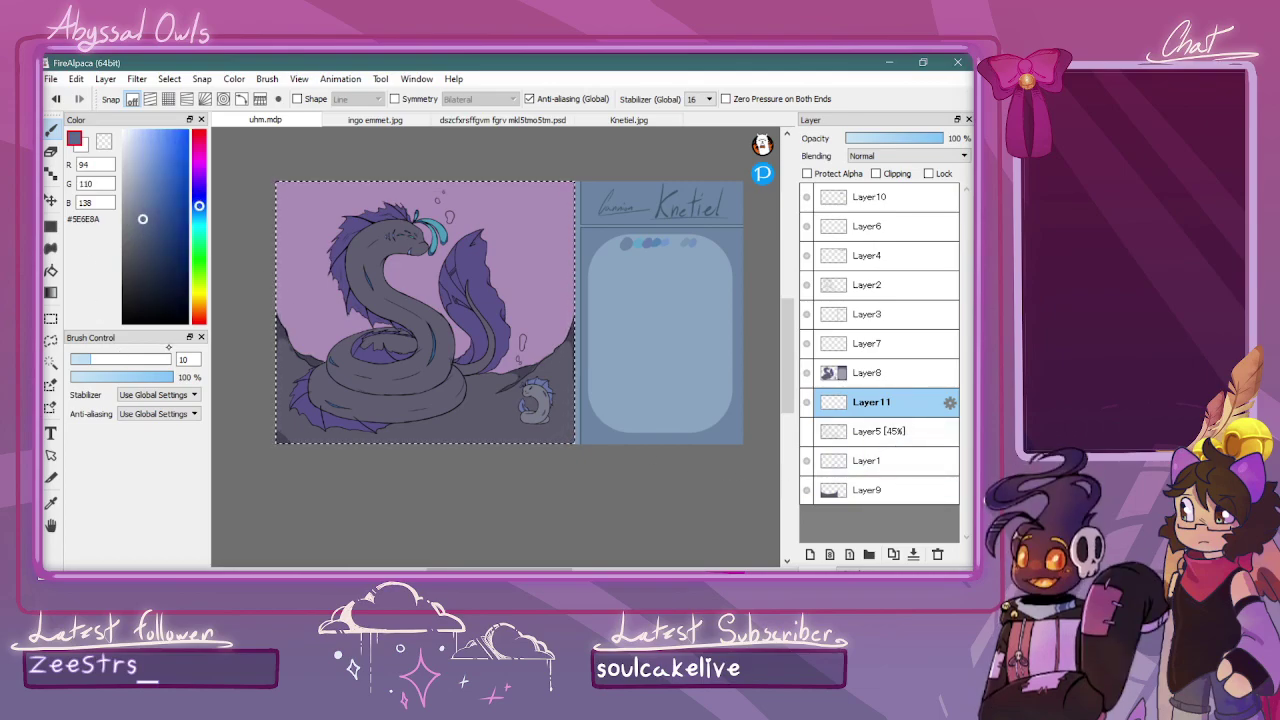
left_click_drag(142, 359, 172, 359)
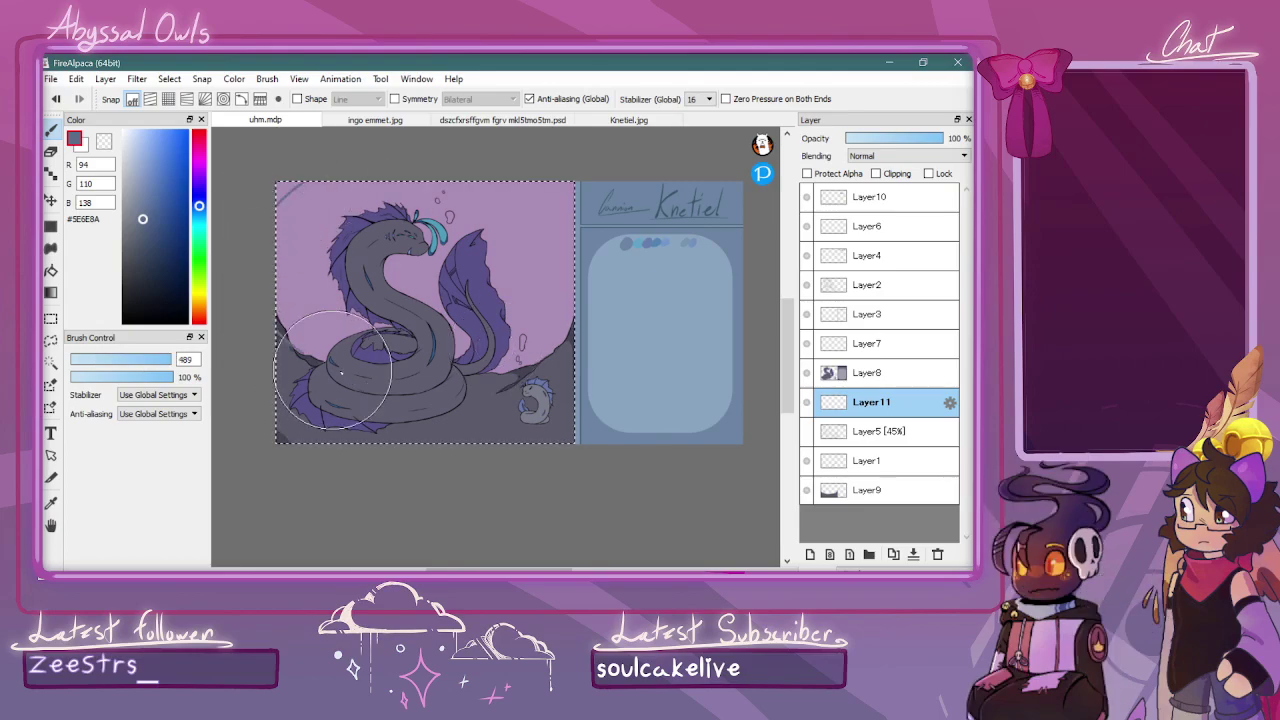
mouse_move(230, 225)
left_mouse_down()
mouse_move(451, 180)
mouse_move(508, 205)
left_mouse_up()
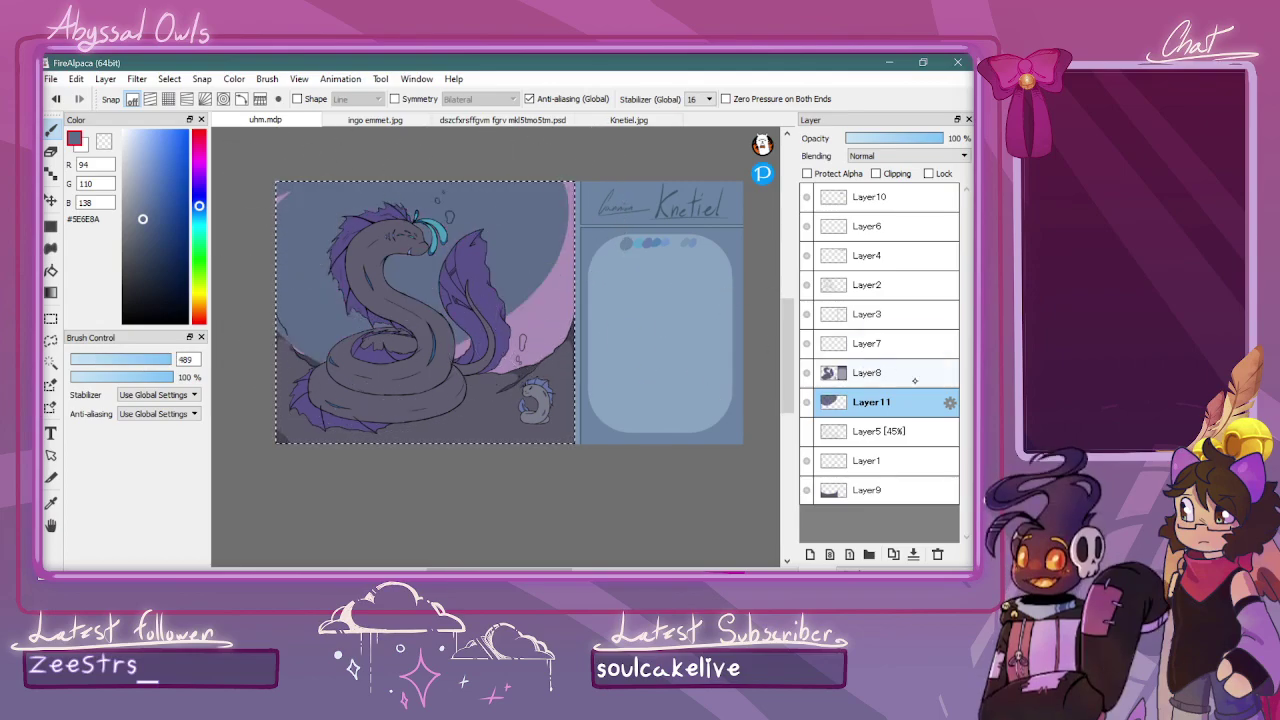
Move Layer9 above Layer11 and fill darker curved shapes across the lower water on Layer11 with #47546B
left_click_drag(878, 490, 876, 385)
left_click(875, 431)
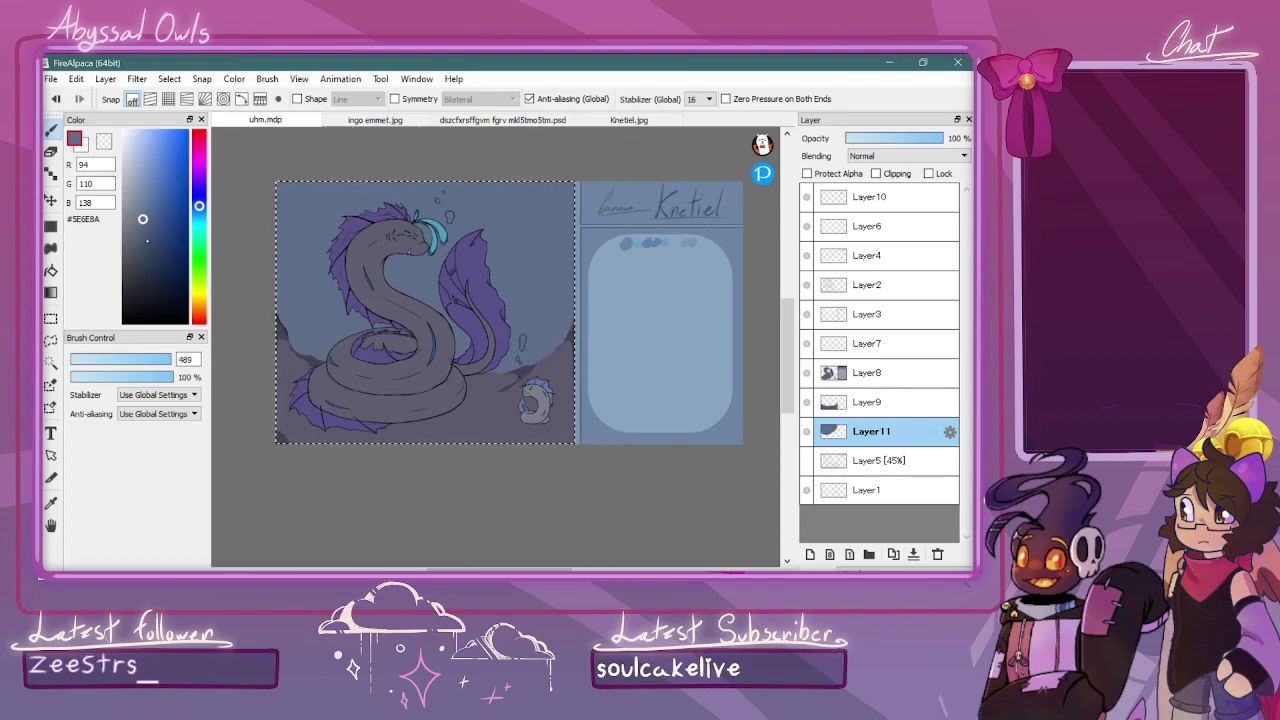
left_click(145, 242)
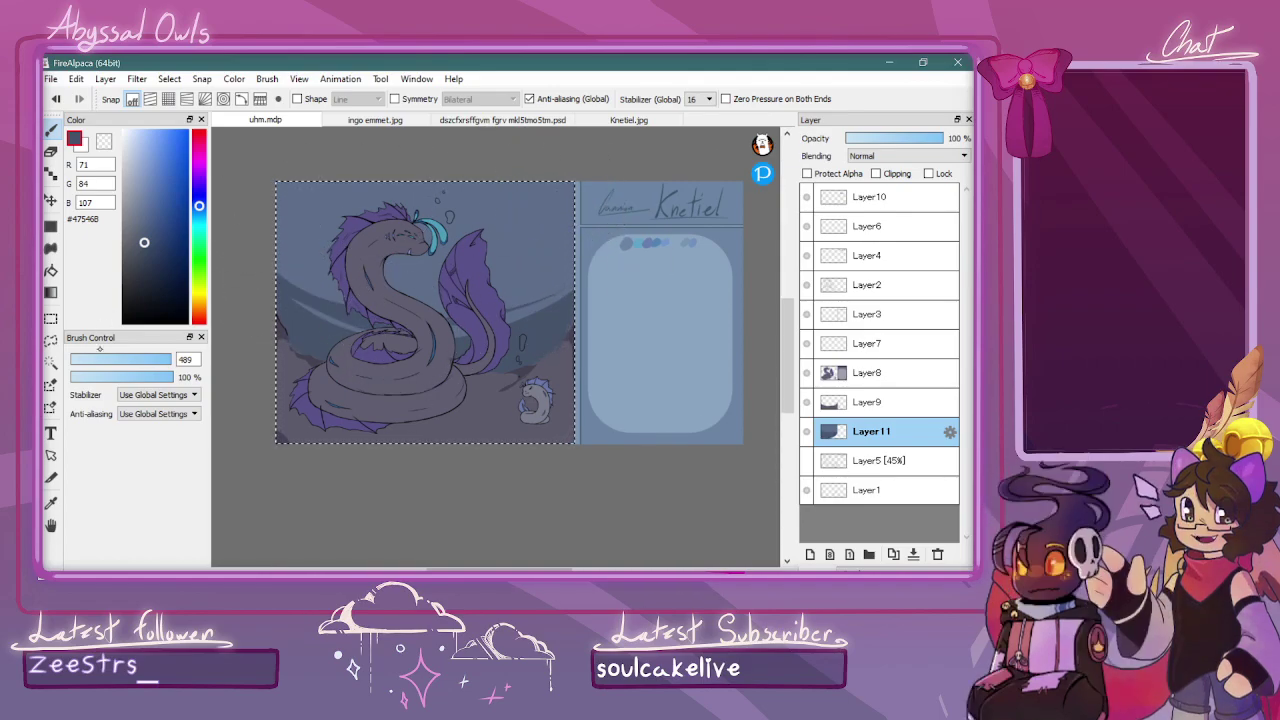
left_click(84, 359)
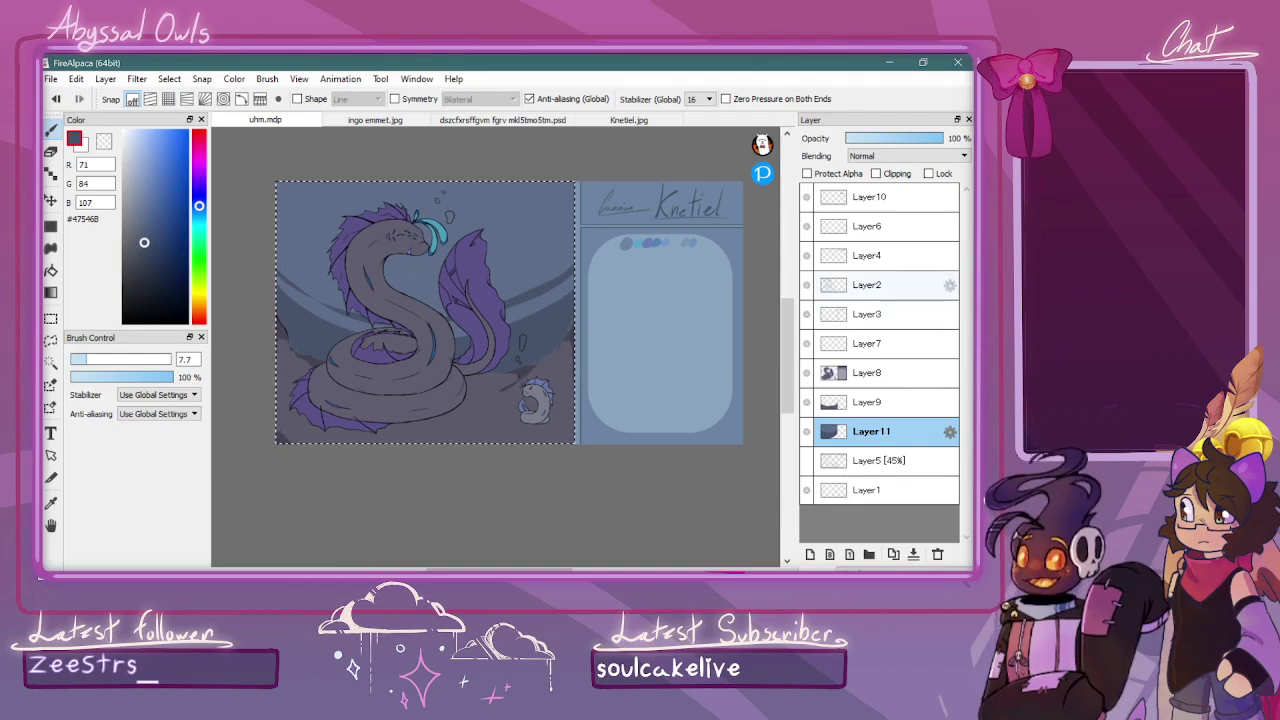
Duplicate Layer11, move the copy to the top of the layer stack, and set it to Overlay at 18% opacity
left_click(893, 554)
left_click_drag(864, 425, 876, 178)
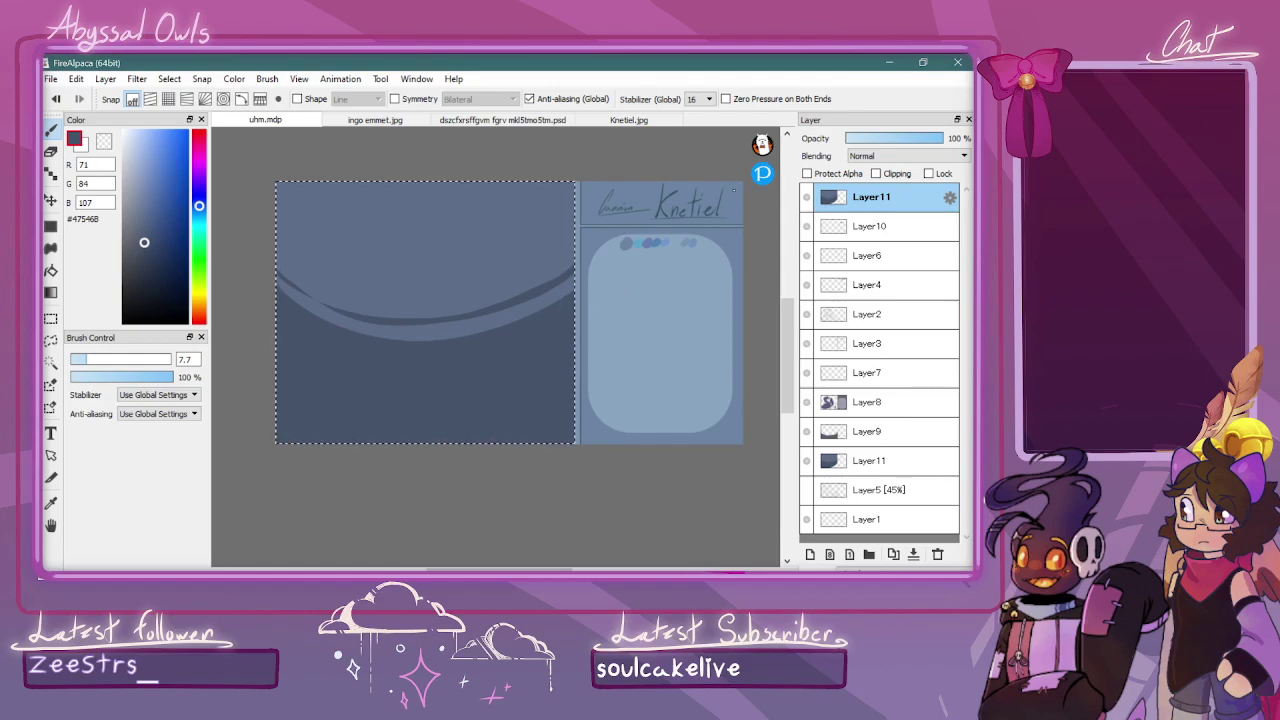
left_click(870, 156)
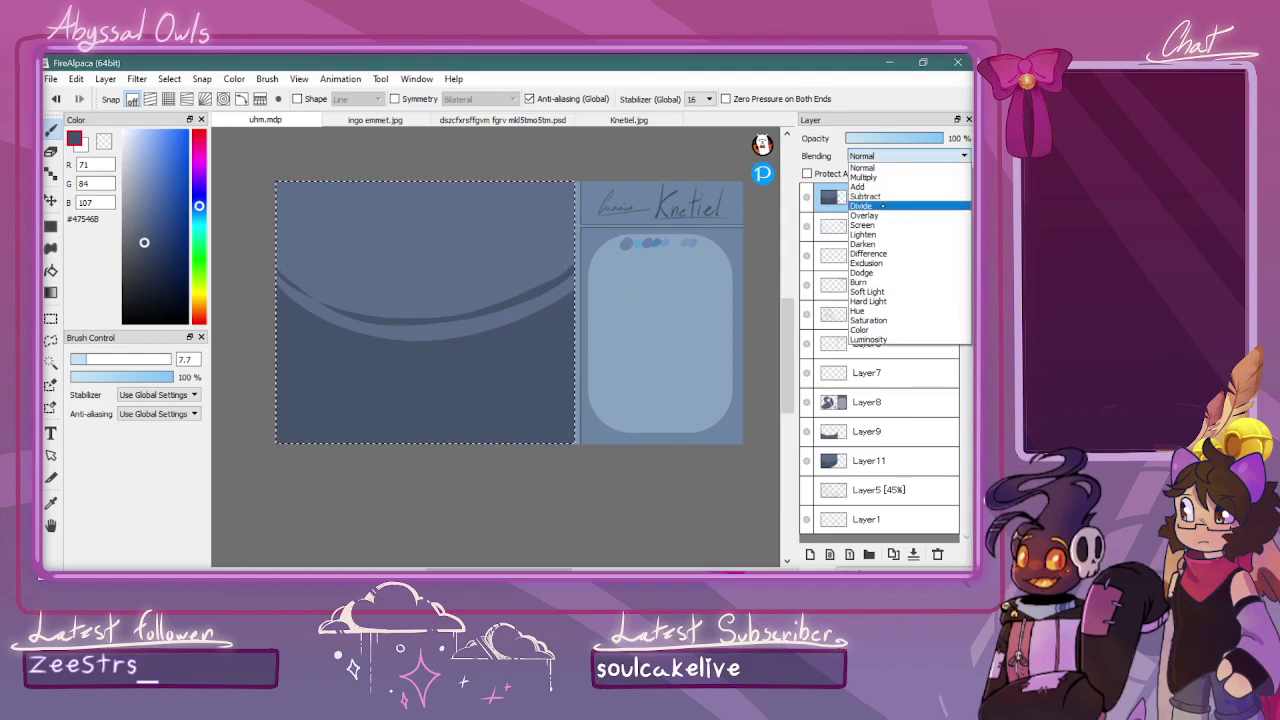
left_click(884, 206)
left_click_drag(873, 144, 876, 136)
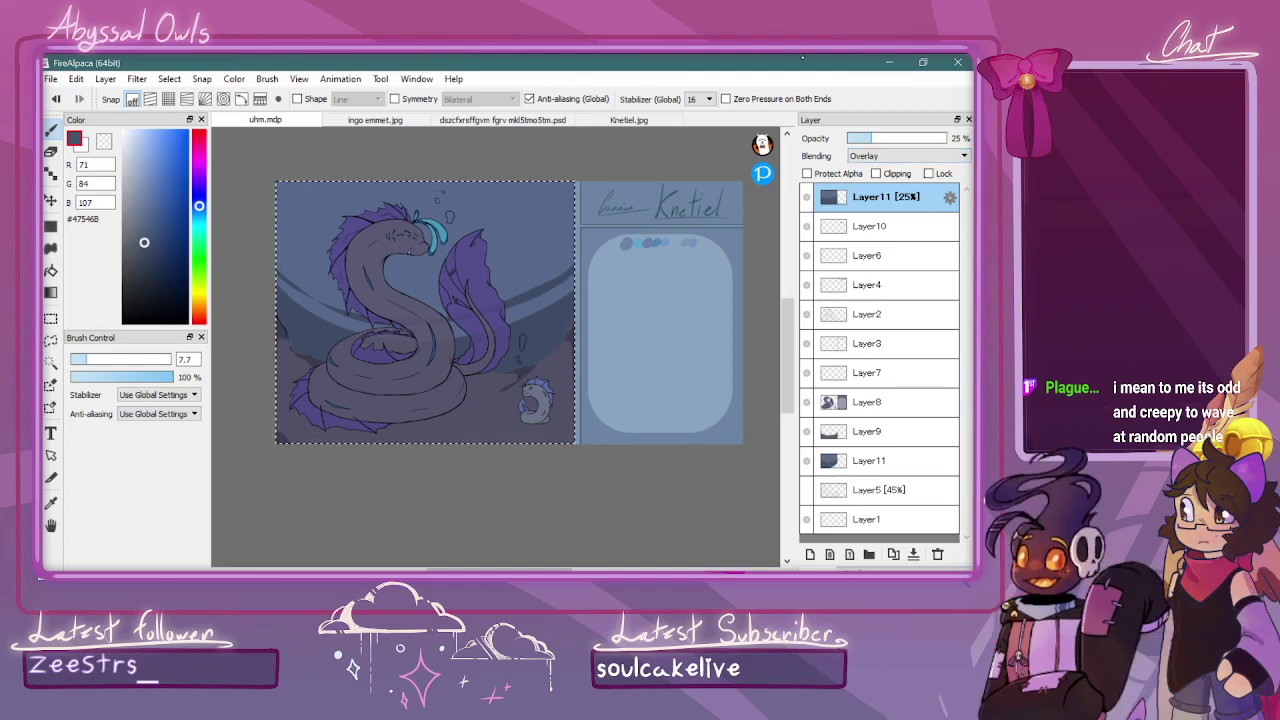
left_click(865, 137)
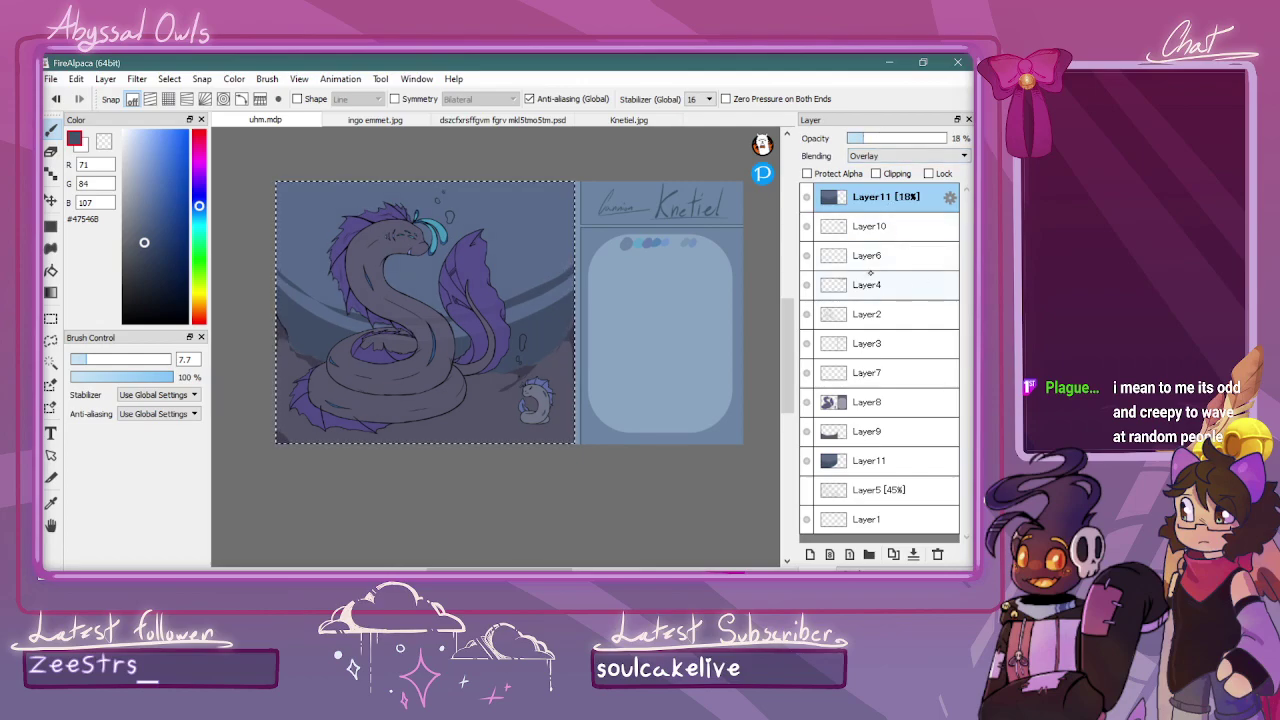
Paint broad Pen strokes at size 688 on the Overlay copy, using blues #1B4491 and #5773A6 and paler #8294B6 and #C0C8D7
mouse_move(144, 242)
left_mouse_down()
mouse_move(176, 237)
mouse_move(176, 213)
left_mouse_up()
left_click(855, 569)
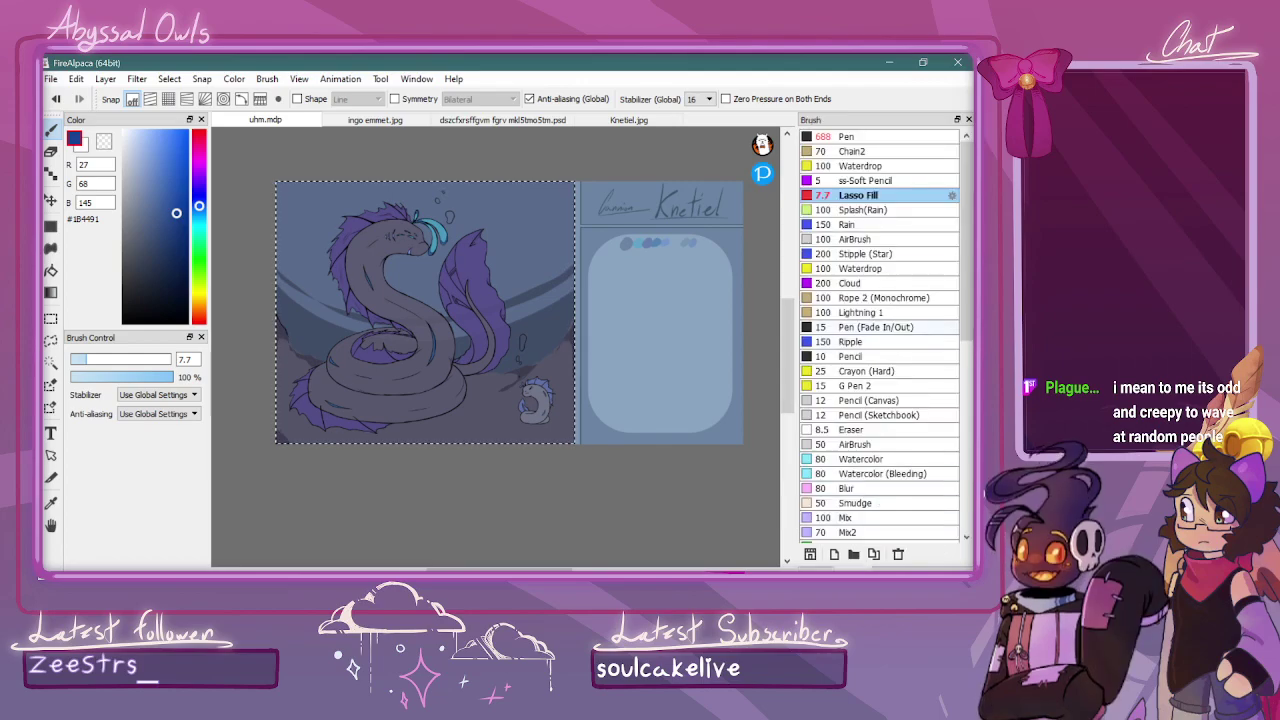
left_click(870, 138)
key("ctrl+d")
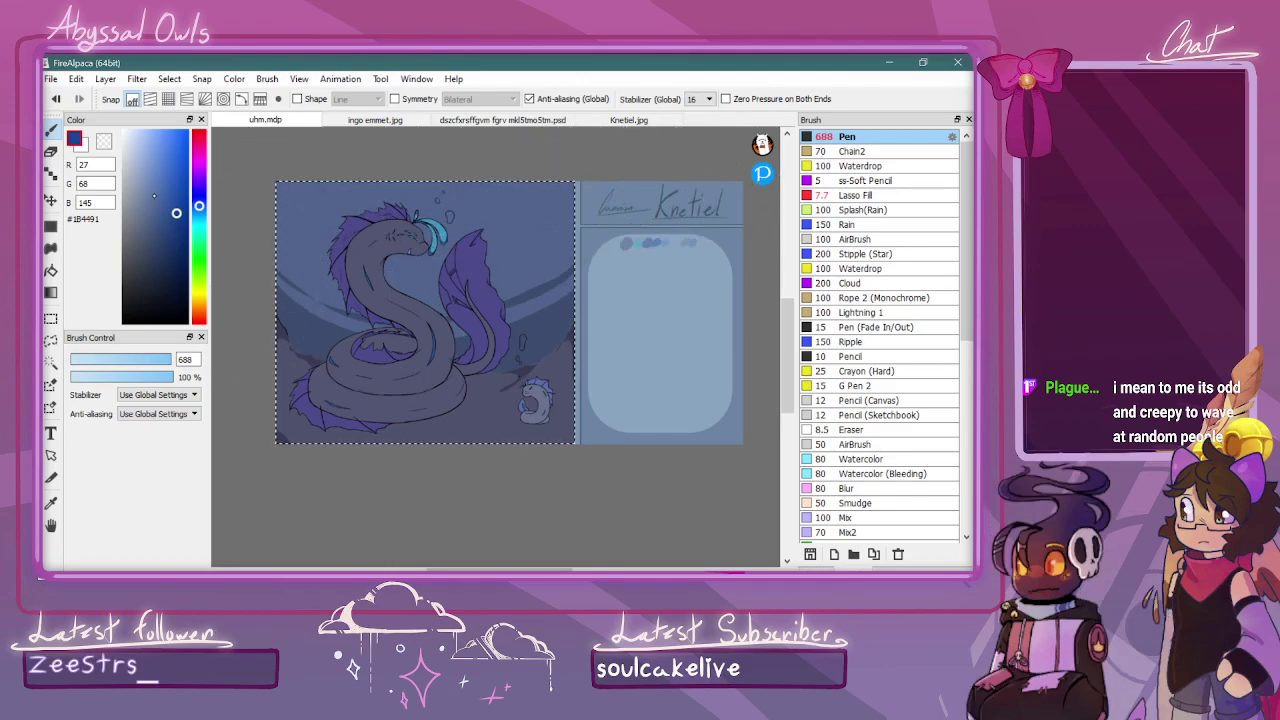
left_click(303, 290, "alt")
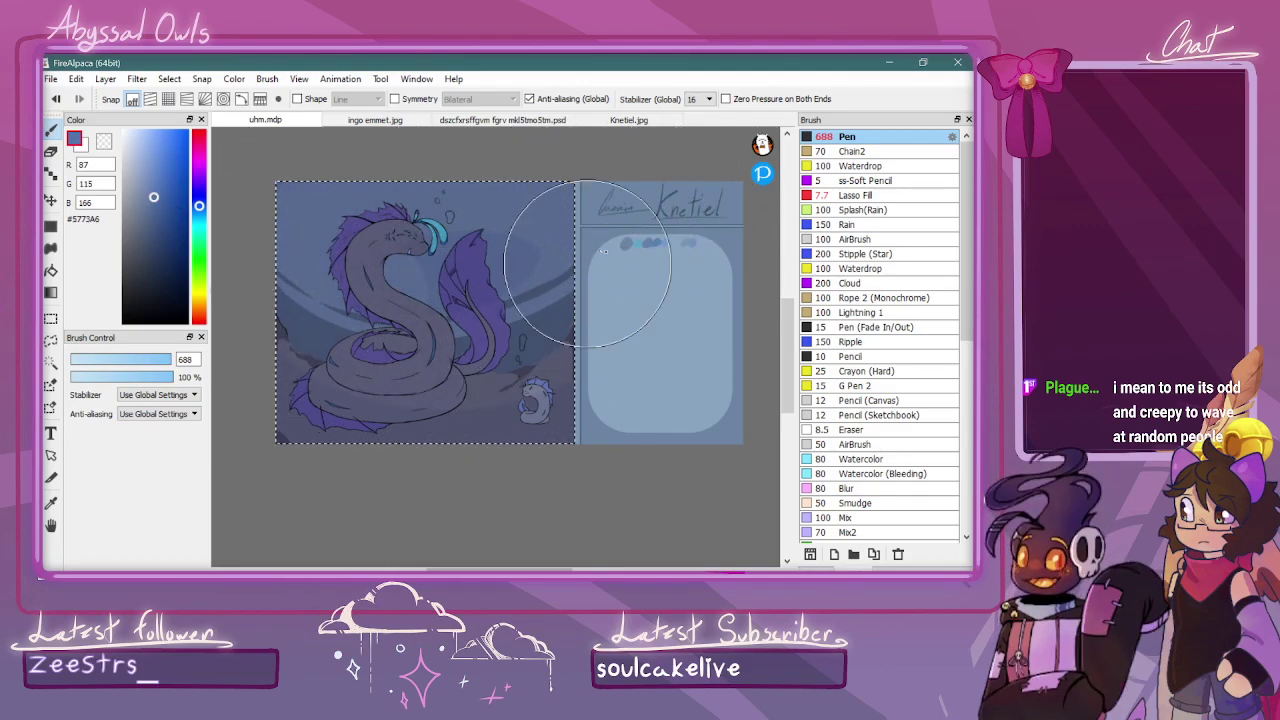
left_click(141, 185)
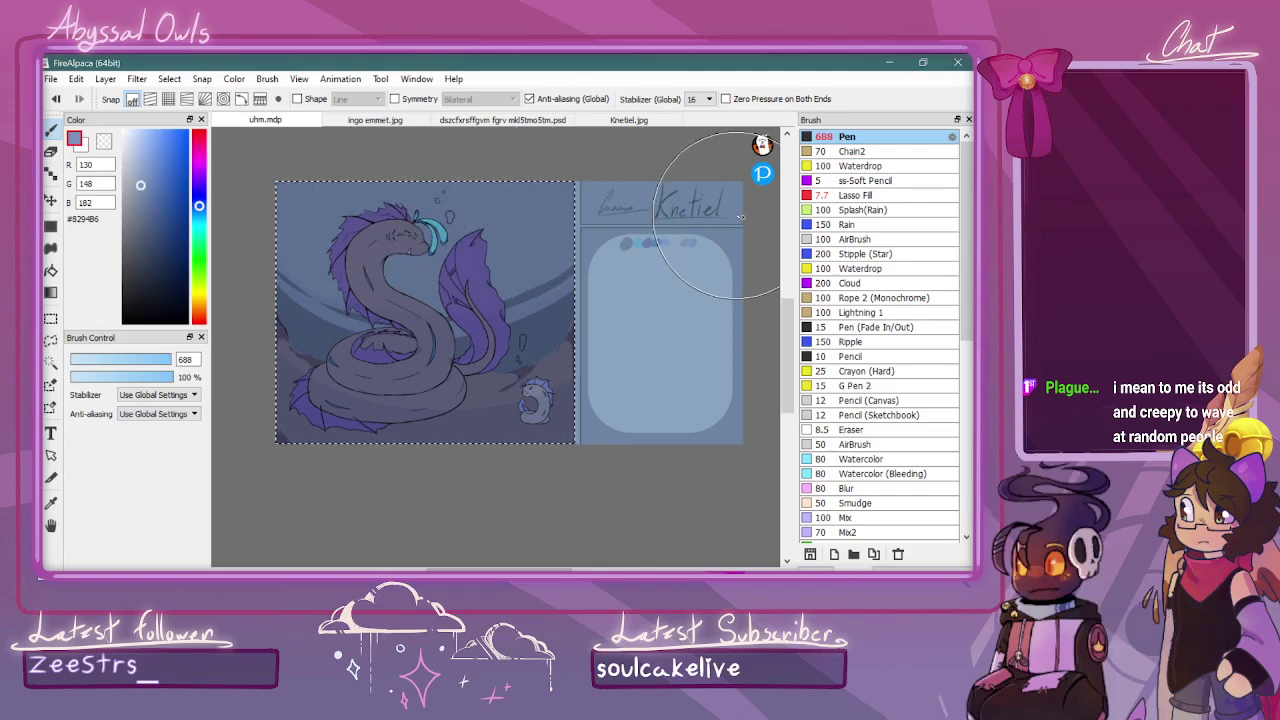
left_click(129, 159)
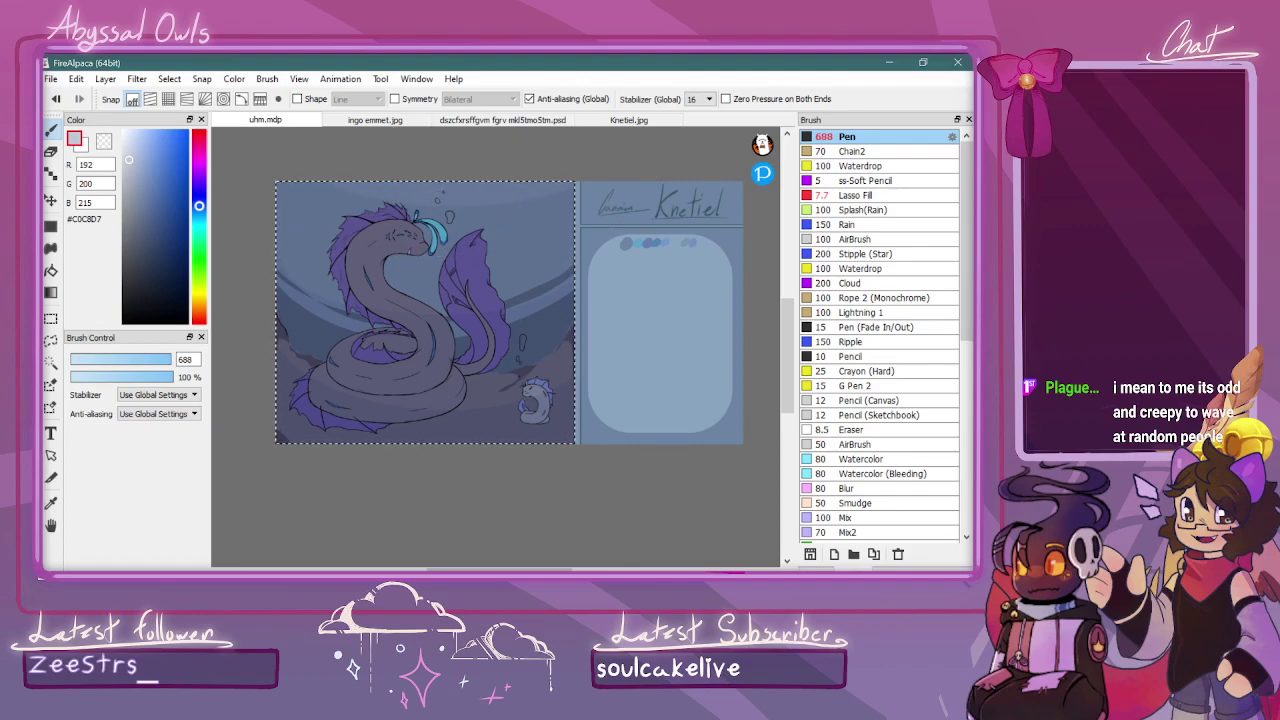
left_click(817, 568)
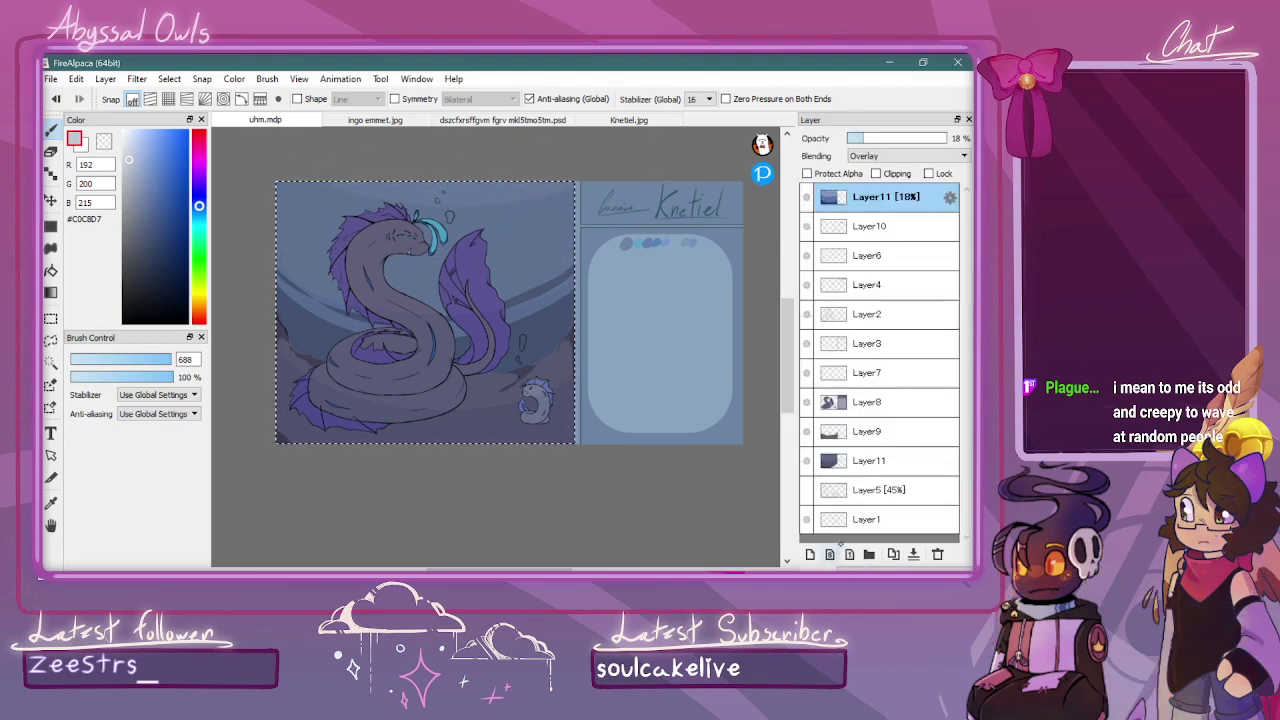
Add a new top layer and cover the whole selected panel with pale blue #BFCFED at brush size 2000
key("ctrl+d")
left_click(811, 553)
left_click(134, 142)
left_click(133, 359)
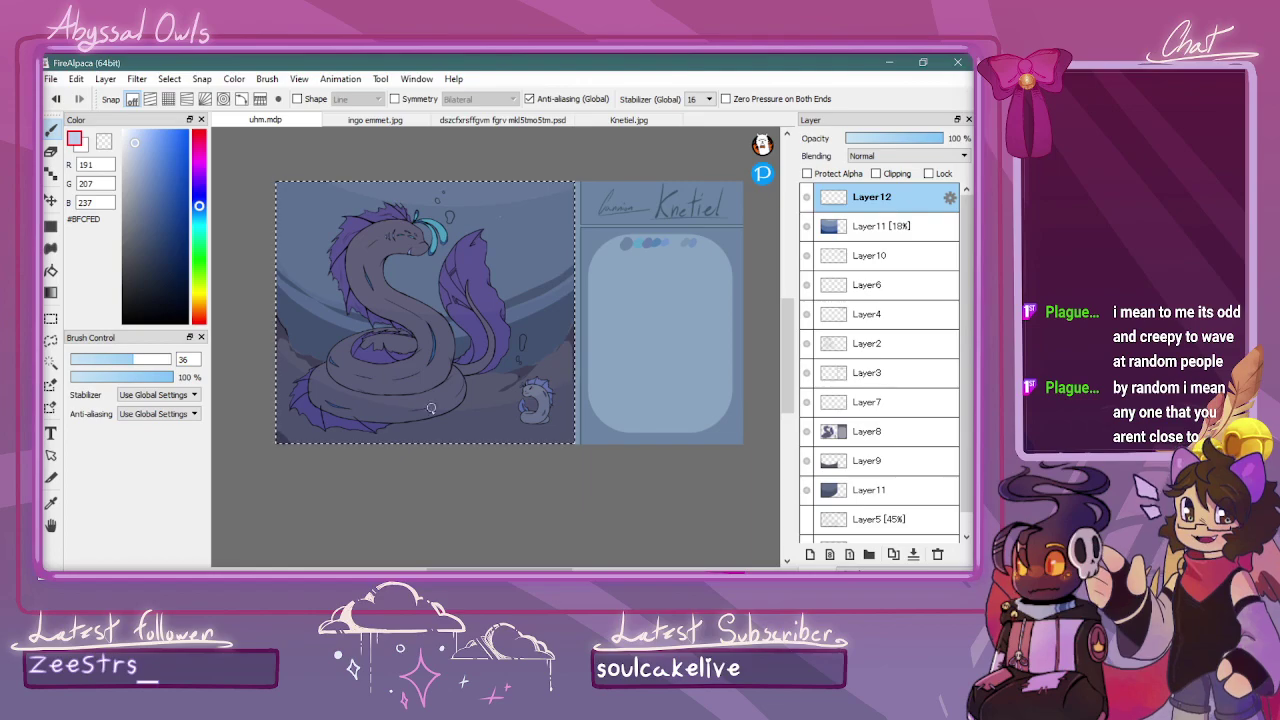
left_click(169, 359)
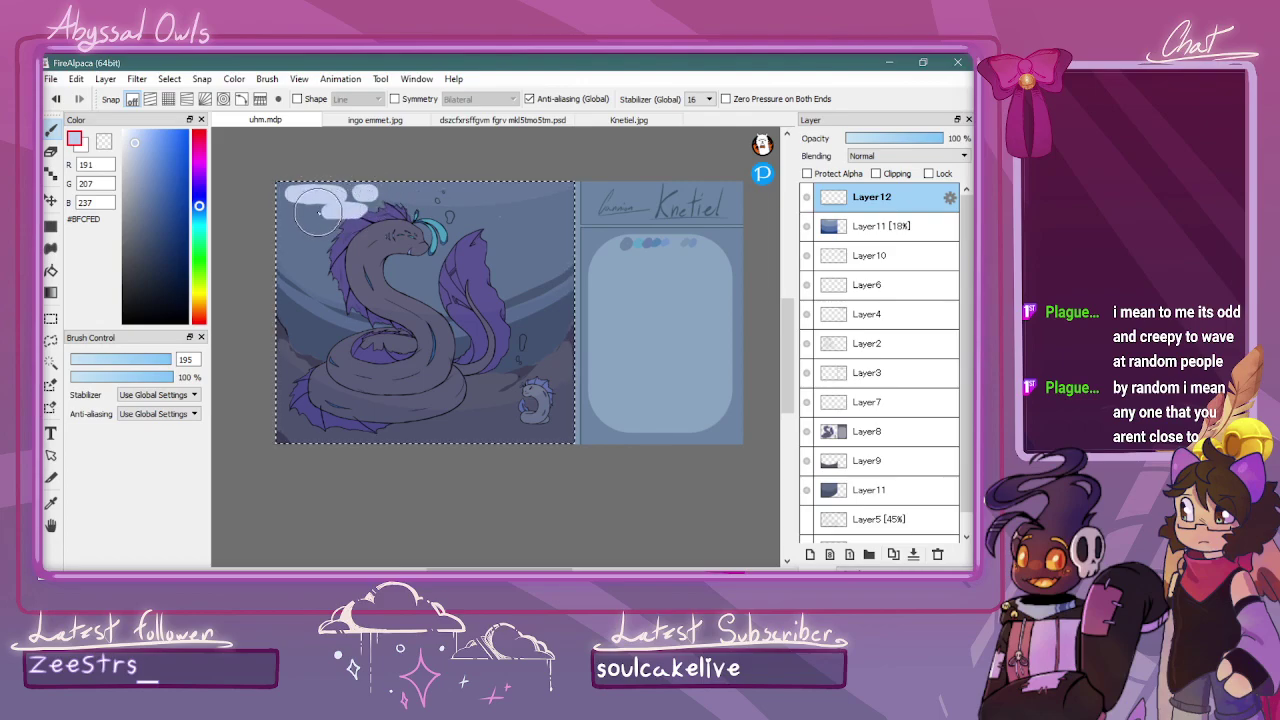
left_click_drag(299, 219, 318, 212)
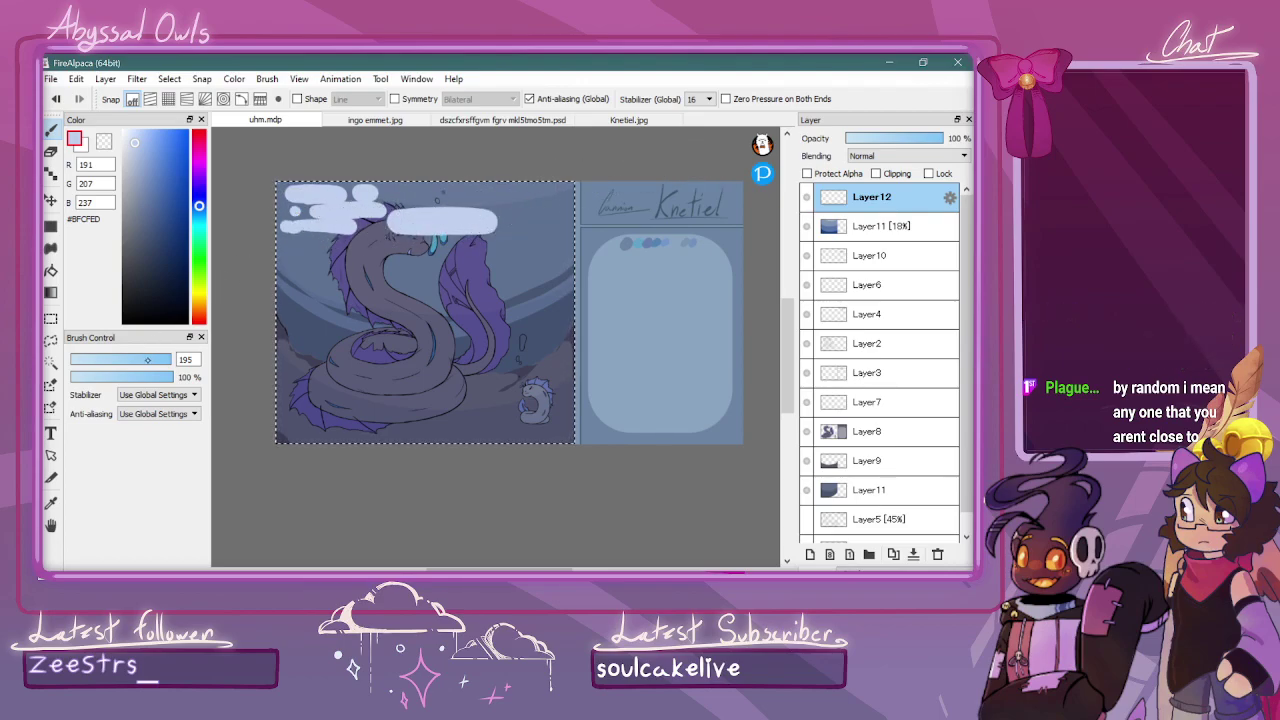
left_click(310, 203)
left_click_drag(386, 173, 855, 192)
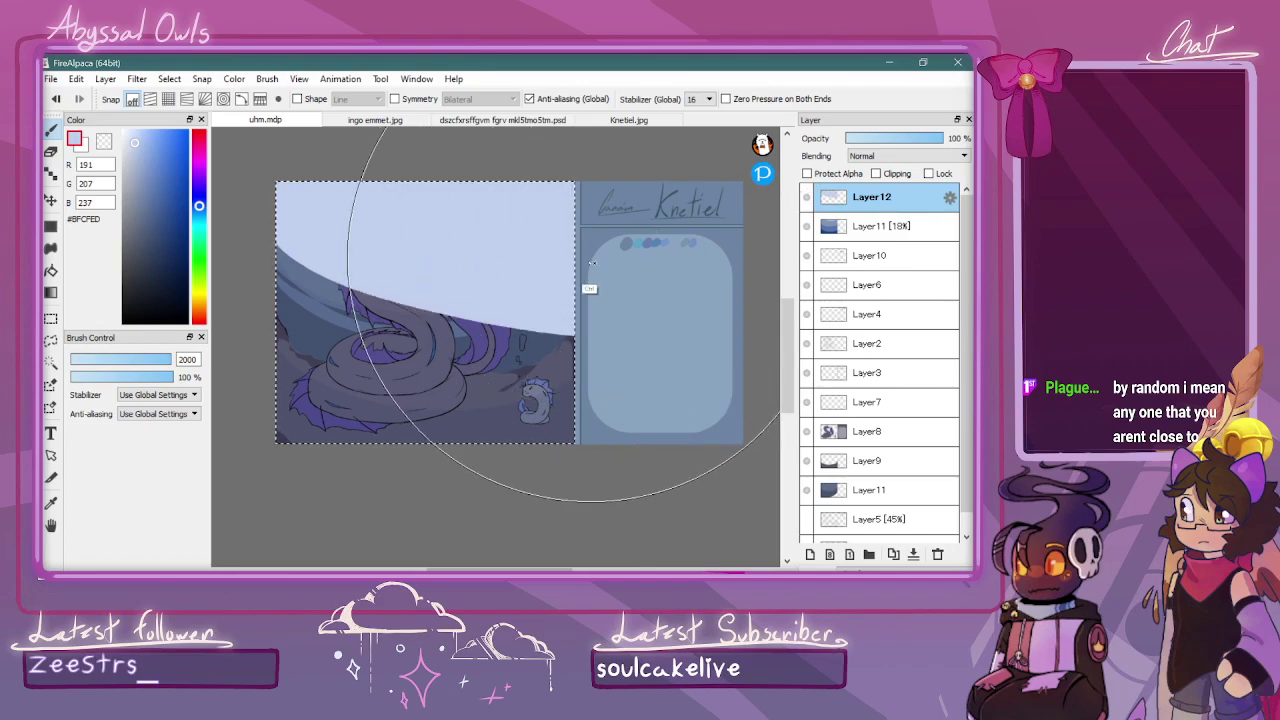
key("ctrl+z")
key("ctrl+z")
mouse_move(340, 195)
left_mouse_down()
mouse_move(525, 396)
mouse_move(449, 206)
left_mouse_up()
Cut rounded holes of varied size into the pale fill's upper-left area, painting with transparency at size 165
left_click(109, 359)
key("z")
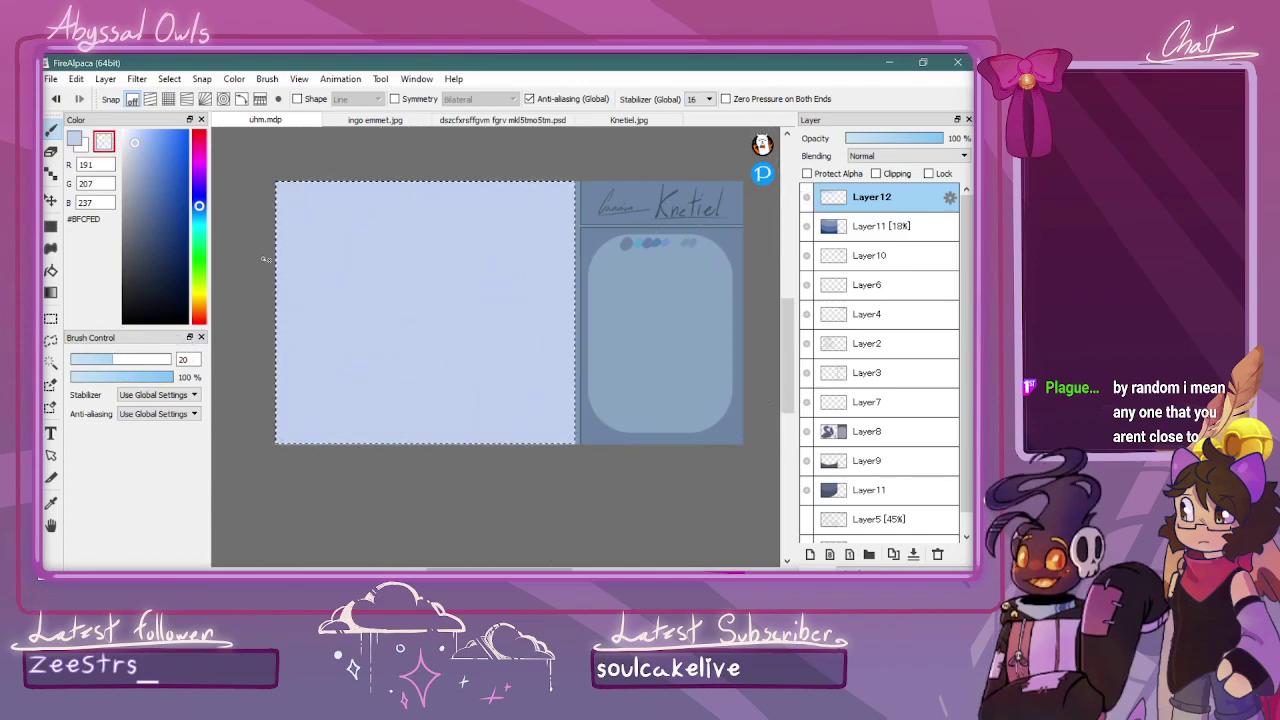
key("ctrl+d")
key("ctrl+z")
key("bracketright")
key("bracketright")
key("bracketright")
mouse_move(304, 195)
left_mouse_down()
mouse_move(300, 229)
mouse_move(319, 204)
mouse_move(306, 199)
mouse_move(303, 212)
mouse_move(284, 190)
mouse_move(337, 191)
mouse_move(341, 211)
mouse_move(359, 186)
mouse_move(323, 243)
left_mouse_up()
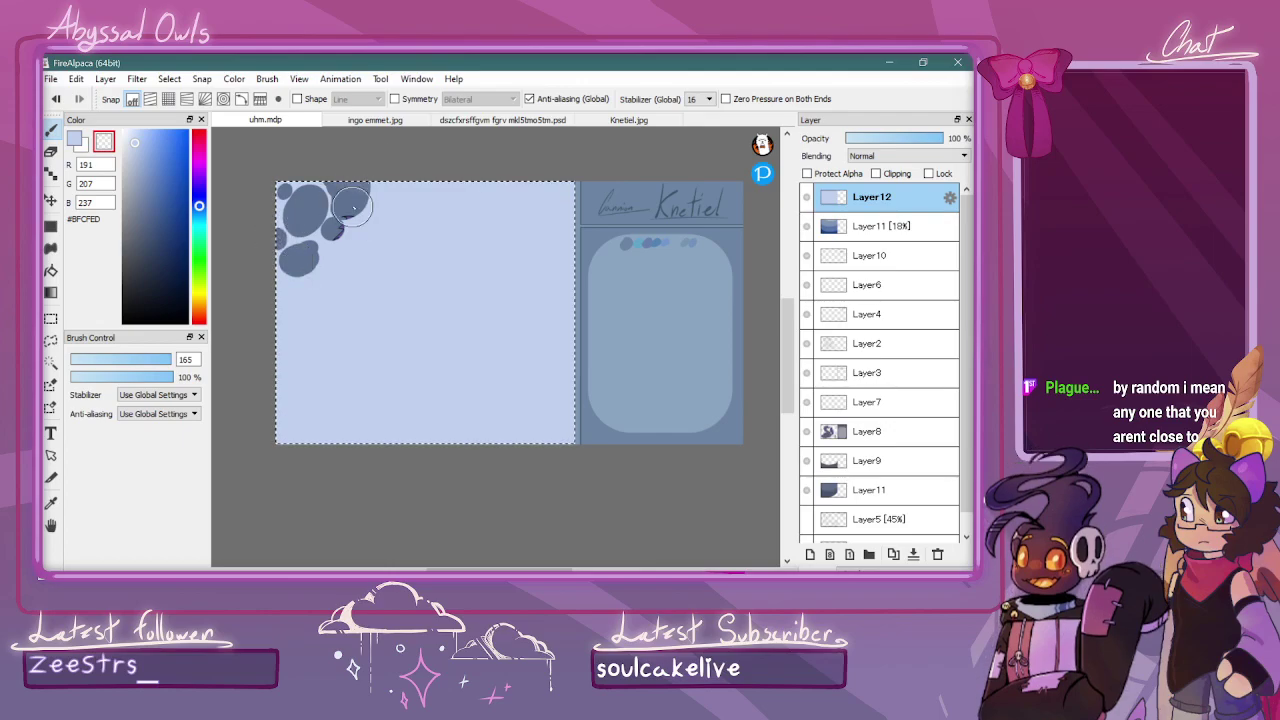
mouse_move(336, 250)
left_mouse_down()
mouse_move(314, 299)
mouse_move(317, 323)
mouse_move(342, 318)
mouse_move(347, 283)
mouse_move(292, 319)
mouse_move(285, 296)
mouse_move(284, 336)
mouse_move(279, 291)
mouse_move(275, 343)
left_mouse_up()
mouse_move(359, 228)
left_mouse_down()
mouse_move(355, 245)
mouse_move(377, 250)
mouse_move(372, 232)
mouse_move(398, 208)
mouse_move(392, 240)
mouse_move(378, 198)
mouse_move(410, 176)
left_mouse_up()
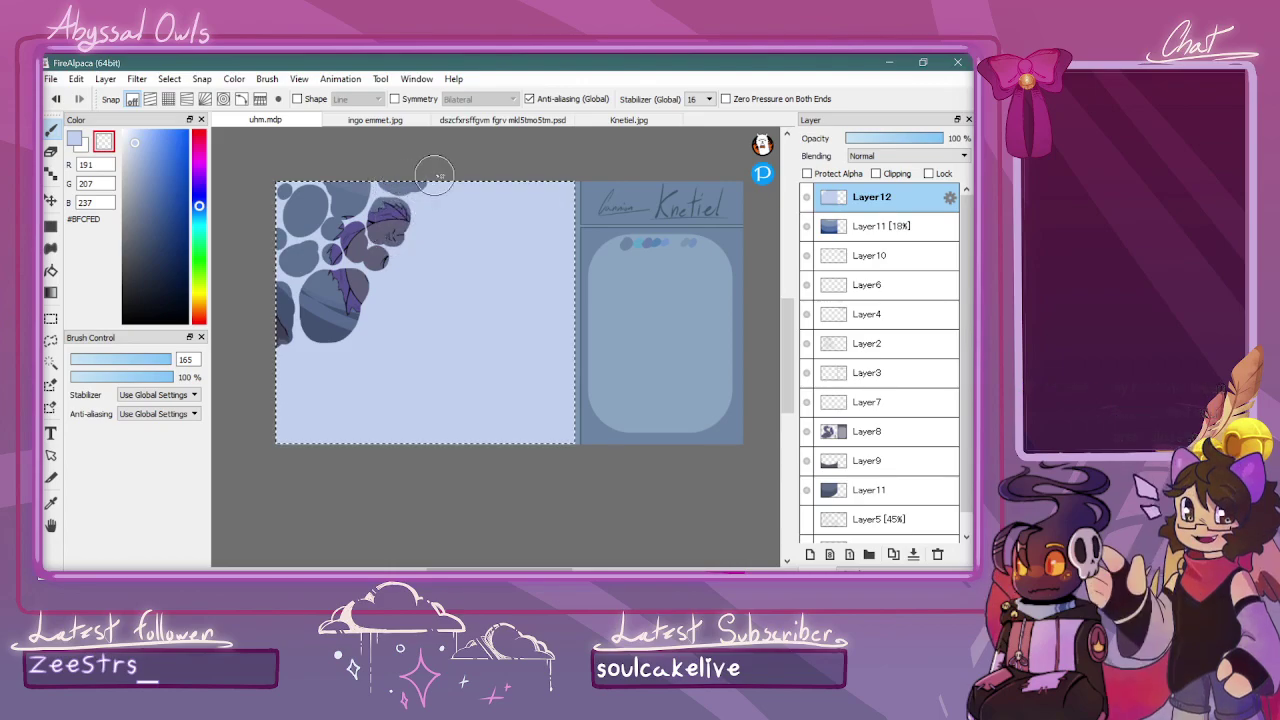
mouse_move(400, 282)
left_mouse_down()
mouse_move(392, 293)
mouse_move(405, 262)
mouse_move(436, 242)
mouse_move(440, 214)
mouse_move(425, 228)
mouse_move(450, 184)
mouse_move(466, 188)
mouse_move(470, 222)
mouse_move(477, 214)
left_mouse_up()
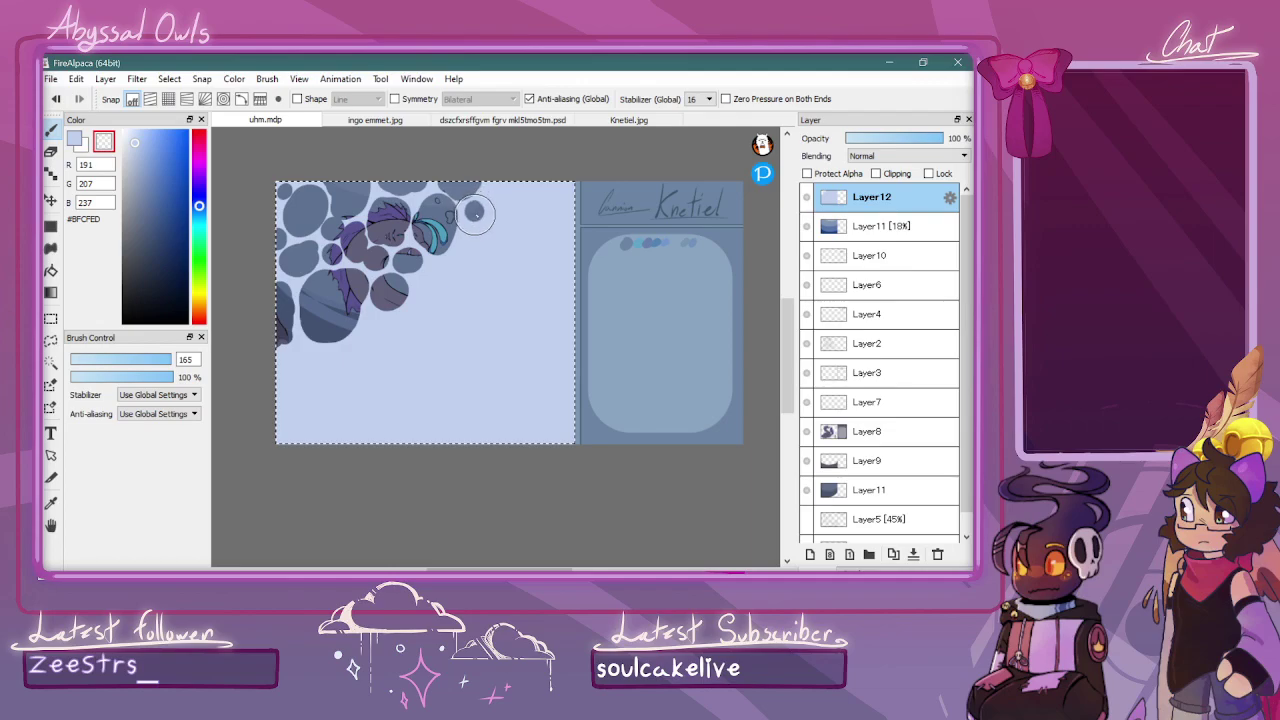
Continue cutting rounded holes through the pale fill across the panel's upper right and down its right edge
key("ctrl+z")
left_click(466, 209)
mouse_move(510, 175)
left_mouse_down()
mouse_move(547, 245)
mouse_move(578, 216)
mouse_move(520, 186)
mouse_move(495, 230)
mouse_move(478, 231)
mouse_move(475, 254)
mouse_move(483, 235)
mouse_move(503, 264)
mouse_move(531, 242)
mouse_move(533, 283)
left_mouse_up()
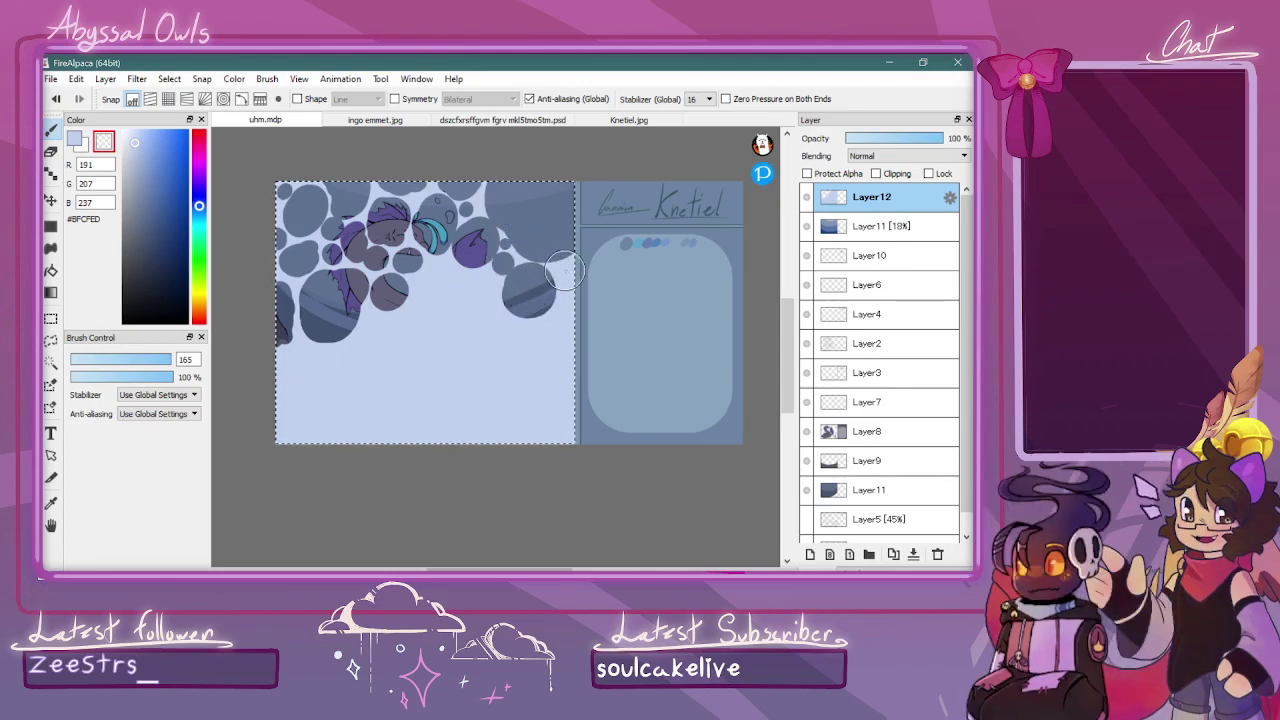
mouse_move(568, 324)
left_mouse_down()
mouse_move(552, 352)
mouse_move(560, 340)
mouse_move(503, 331)
left_mouse_up()
left_click(578, 298)
left_click_drag(525, 393, 521, 383)
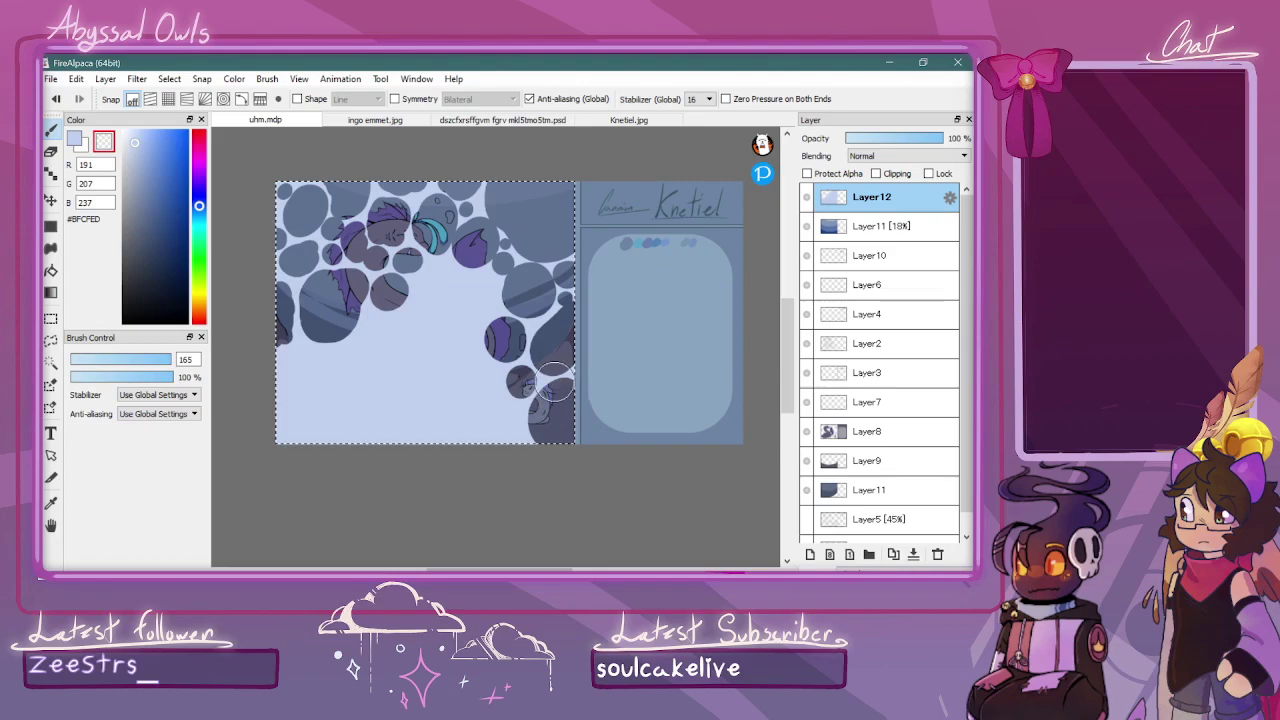
Cut more rounded holes through the pale fill over the serpent's tail, coils and the lower middle of the panel
left_click(474, 292)
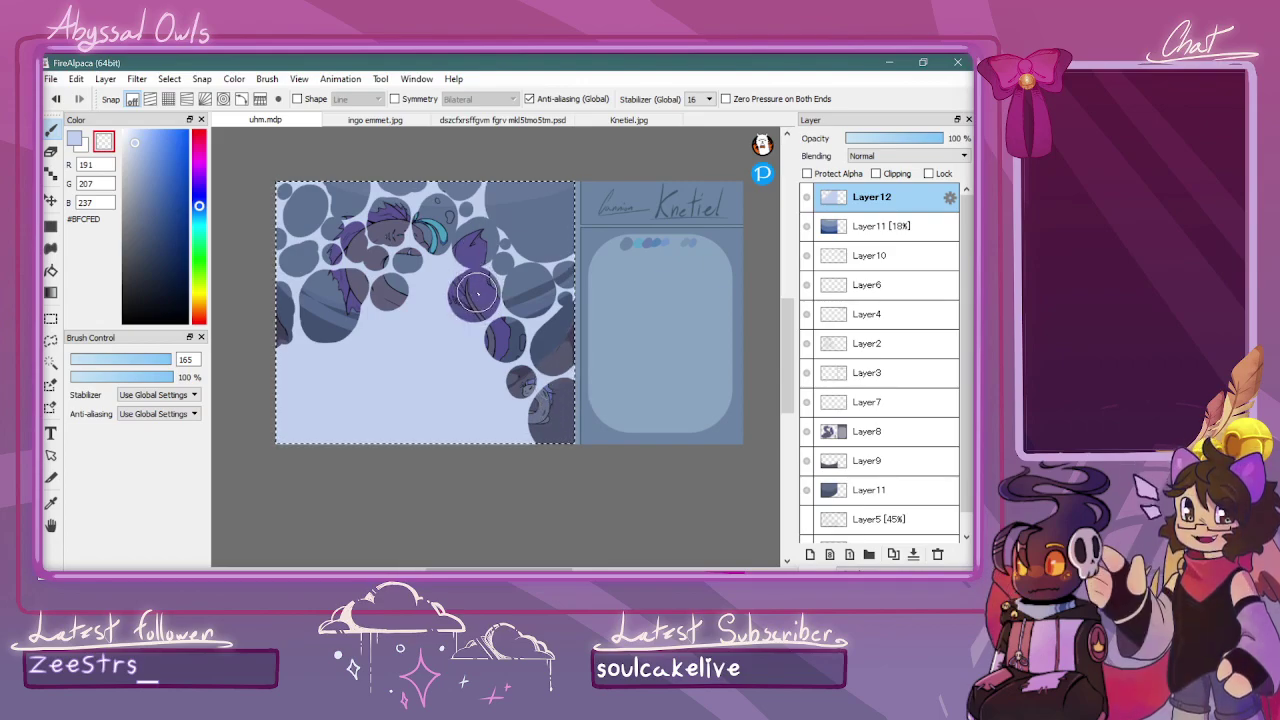
left_click(447, 276)
left_click(420, 299)
left_click(436, 317)
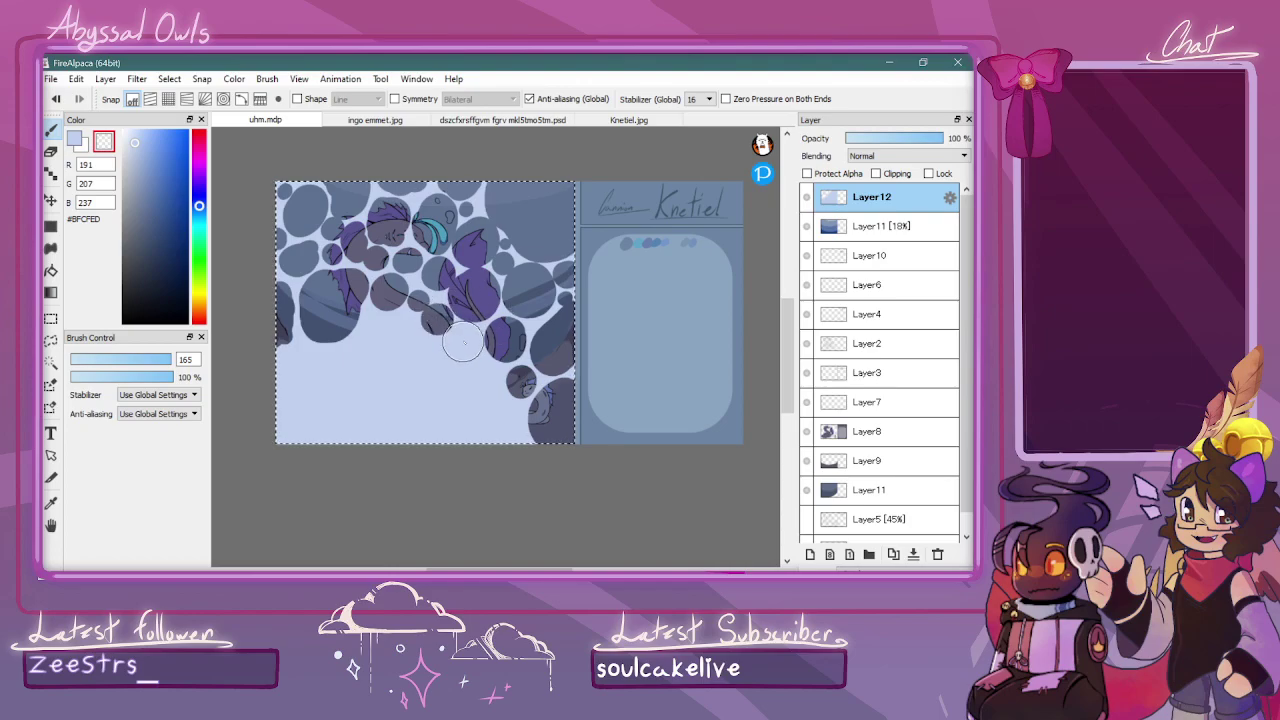
left_click(470, 342)
left_click(482, 376)
left_click(485, 360)
mouse_move(482, 365)
left_mouse_down()
mouse_move(498, 394)
mouse_move(501, 371)
mouse_move(514, 379)
mouse_move(512, 433)
mouse_move(489, 442)
mouse_move(510, 436)
mouse_move(495, 432)
mouse_move(505, 407)
mouse_move(449, 427)
mouse_move(447, 448)
mouse_move(456, 413)
mouse_move(443, 401)
mouse_move(413, 418)
mouse_move(388, 464)
mouse_move(439, 414)
mouse_move(428, 432)
mouse_move(480, 406)
mouse_move(465, 388)
mouse_move(497, 302)
mouse_move(388, 389)
mouse_move(410, 382)
mouse_move(420, 355)
mouse_move(407, 341)
mouse_move(378, 335)
mouse_move(358, 354)
mouse_move(381, 396)
mouse_move(410, 374)
mouse_move(369, 364)
mouse_move(386, 359)
mouse_move(391, 379)
mouse_move(447, 365)
left_mouse_up()
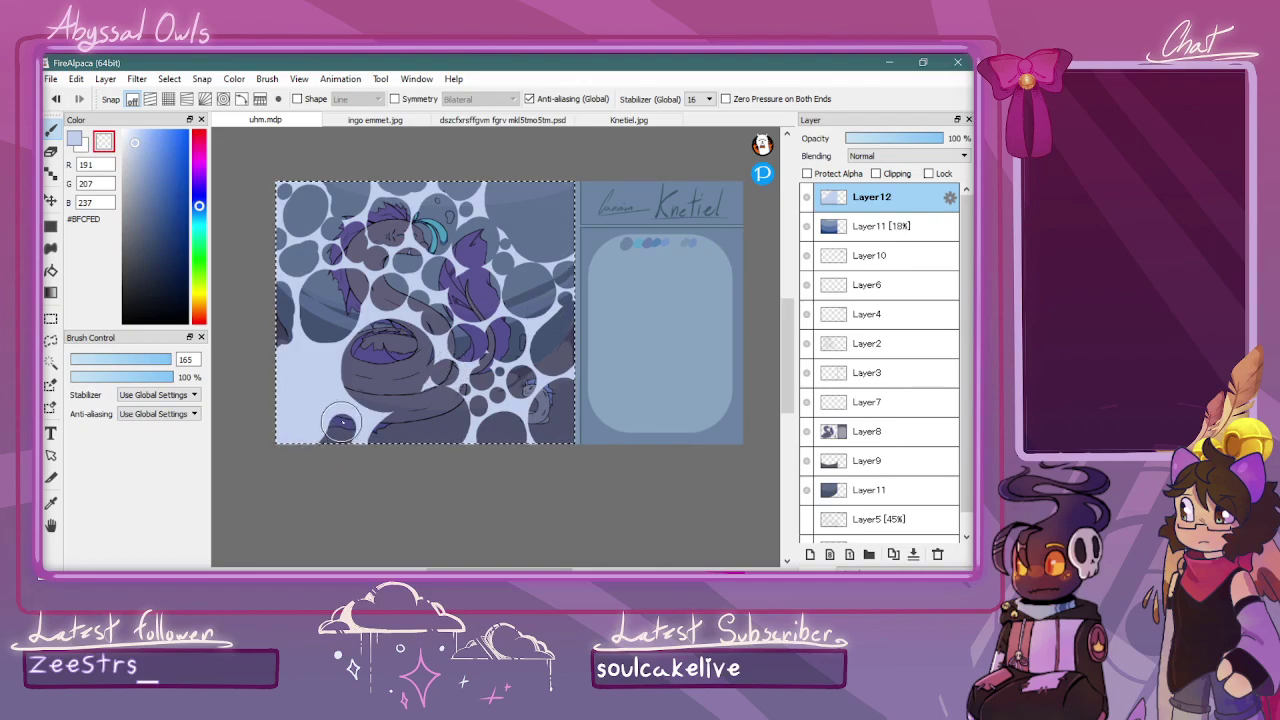
Open the remaining lower-left and central fill into a web of thin light lines, and toggle the layer's visibility to compare
mouse_move(258, 408)
left_mouse_down()
mouse_move(299, 421)
mouse_move(289, 453)
mouse_move(320, 429)
left_mouse_up()
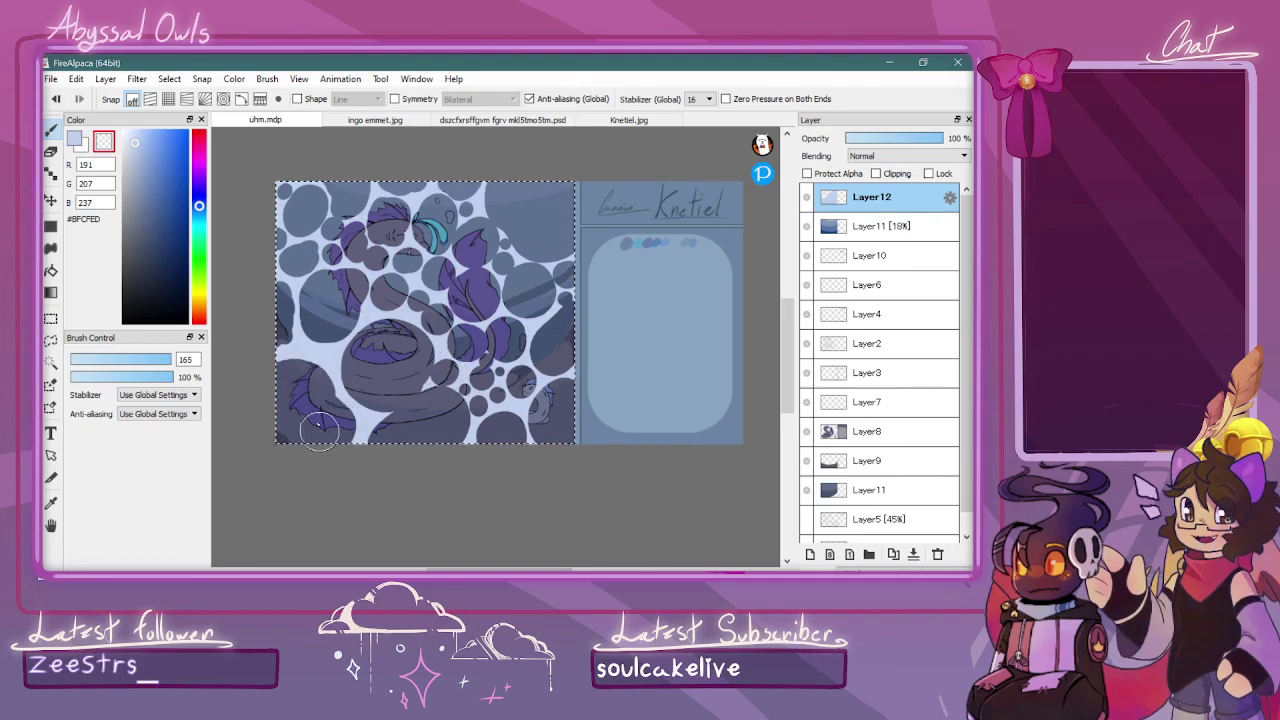
mouse_move(334, 350)
left_mouse_down()
mouse_move(305, 360)
mouse_move(315, 350)
mouse_move(298, 348)
left_mouse_up()
left_click_drag(370, 315, 397, 297)
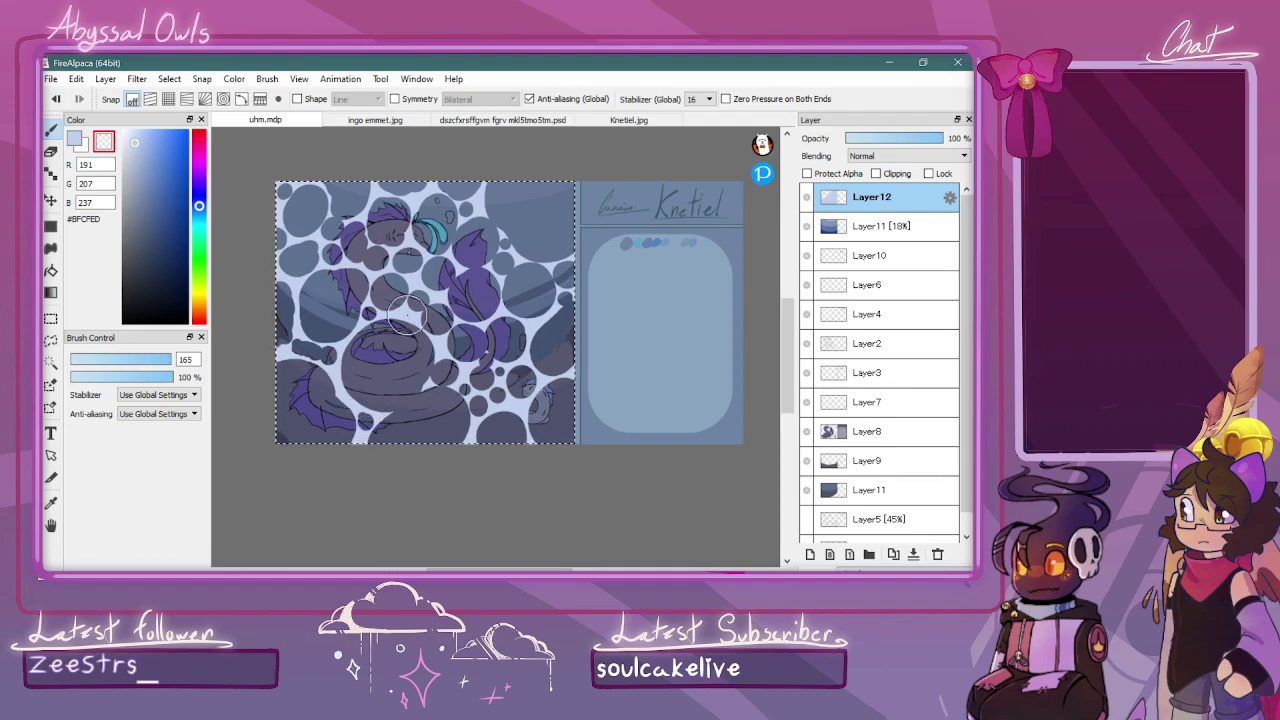
left_click(806, 197)
left_click(806, 197)
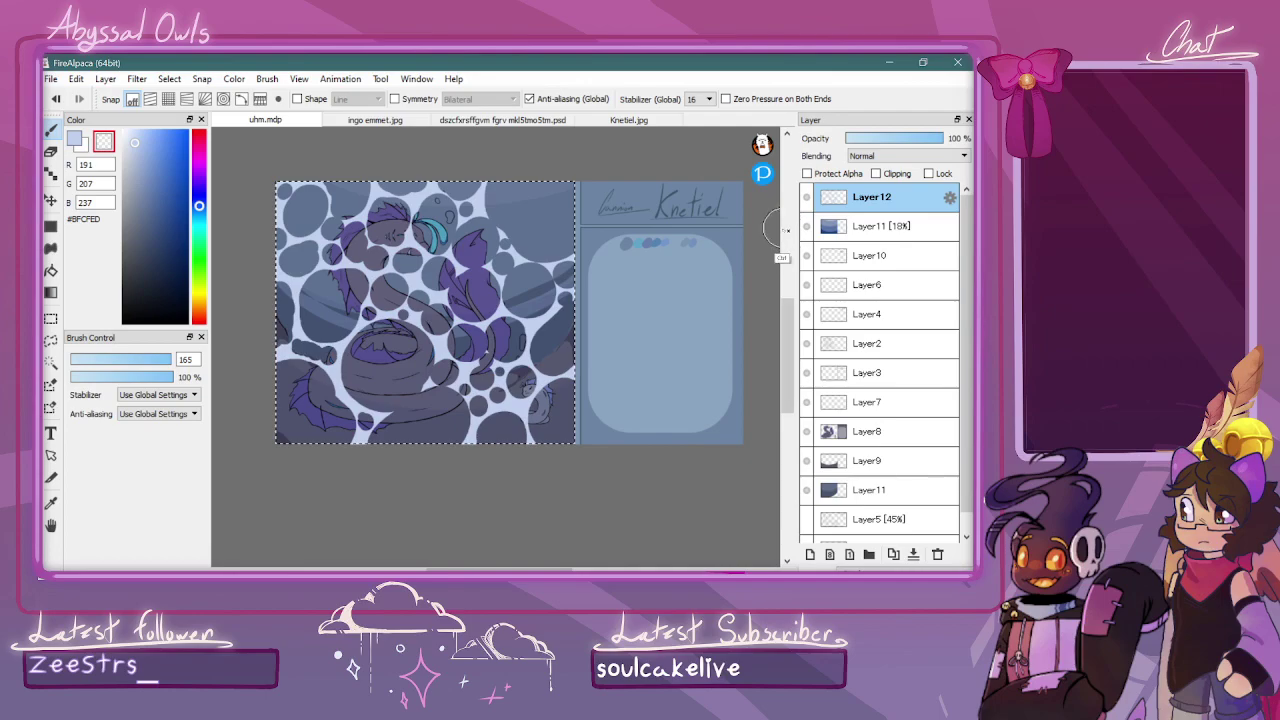
Duplicate Layer12 and squash the copy in perspective into a slightly tilted band of water ripples along the panel's upper edge
left_click(893, 554)
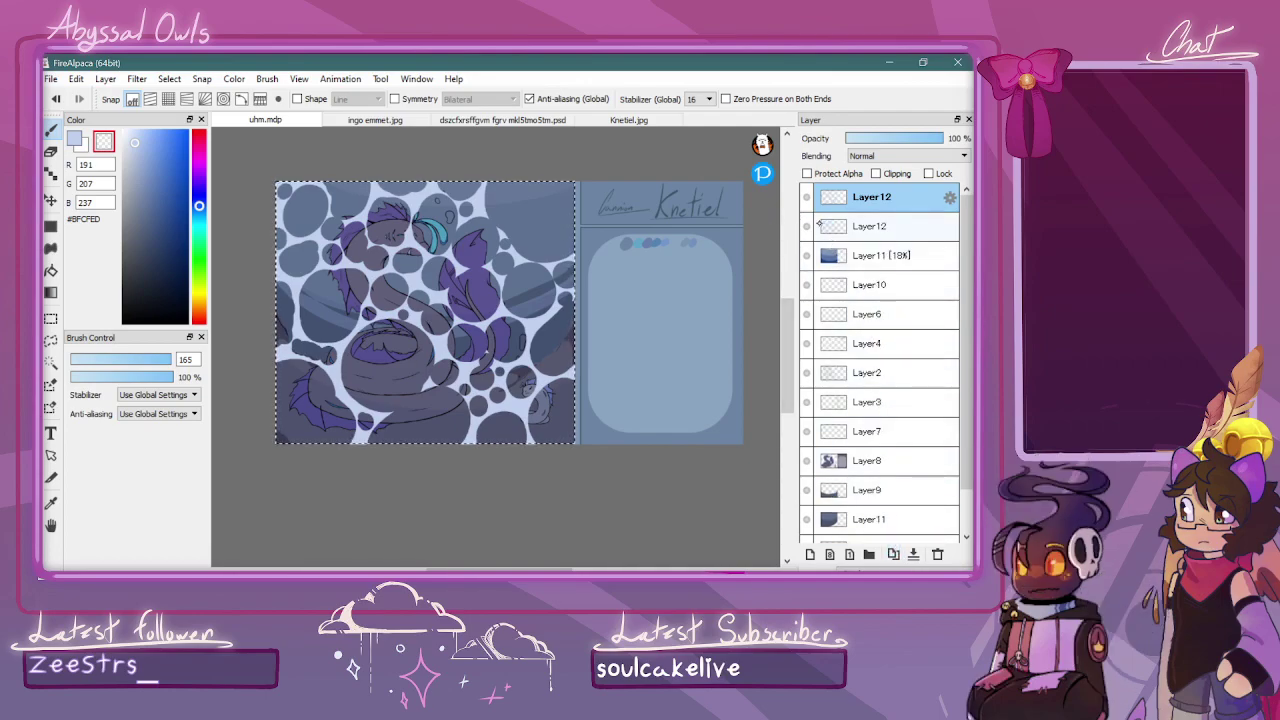
key("ctrl+t")
left_click_drag(424, 153, 467, 148)
left_click_drag(626, 206, 602, 252)
left_click_drag(567, 195, 565, 177)
mouse_move(642, 150)
left_mouse_down()
mouse_move(640, 132)
mouse_move(621, 145)
left_mouse_up()
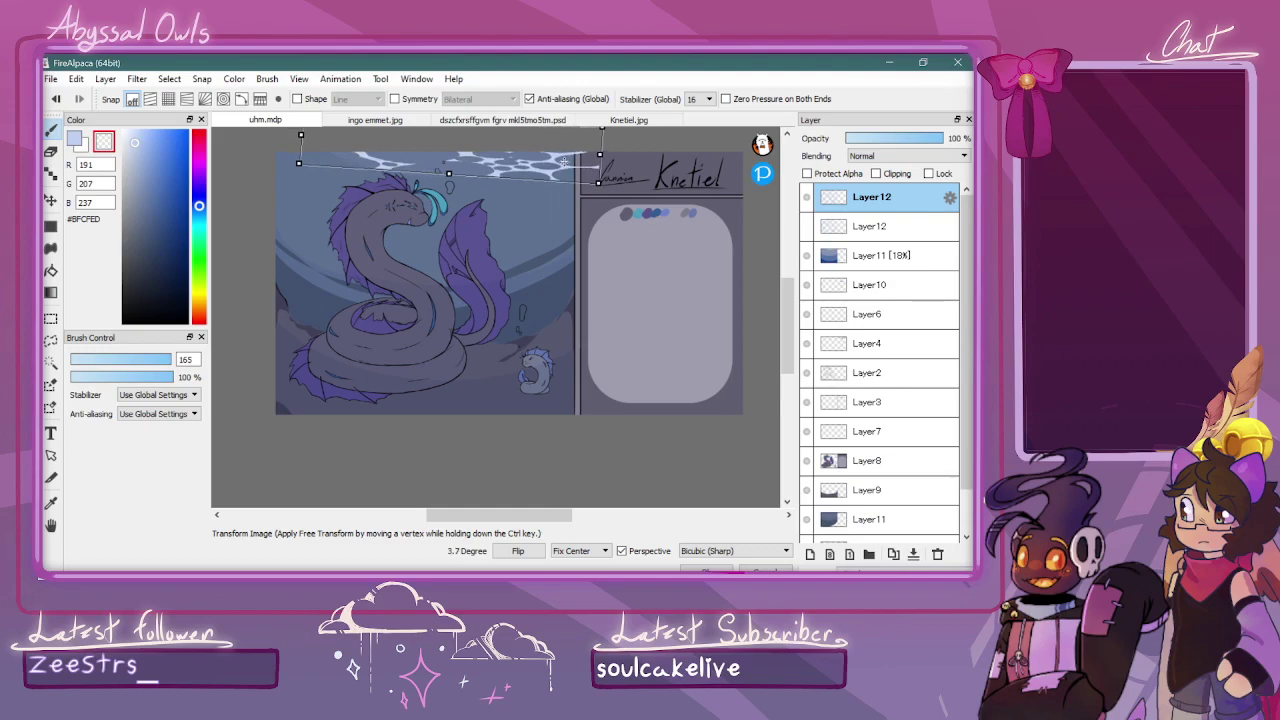
mouse_move(558, 171)
left_mouse_down()
mouse_move(620, 163)
mouse_move(574, 168)
left_mouse_up()
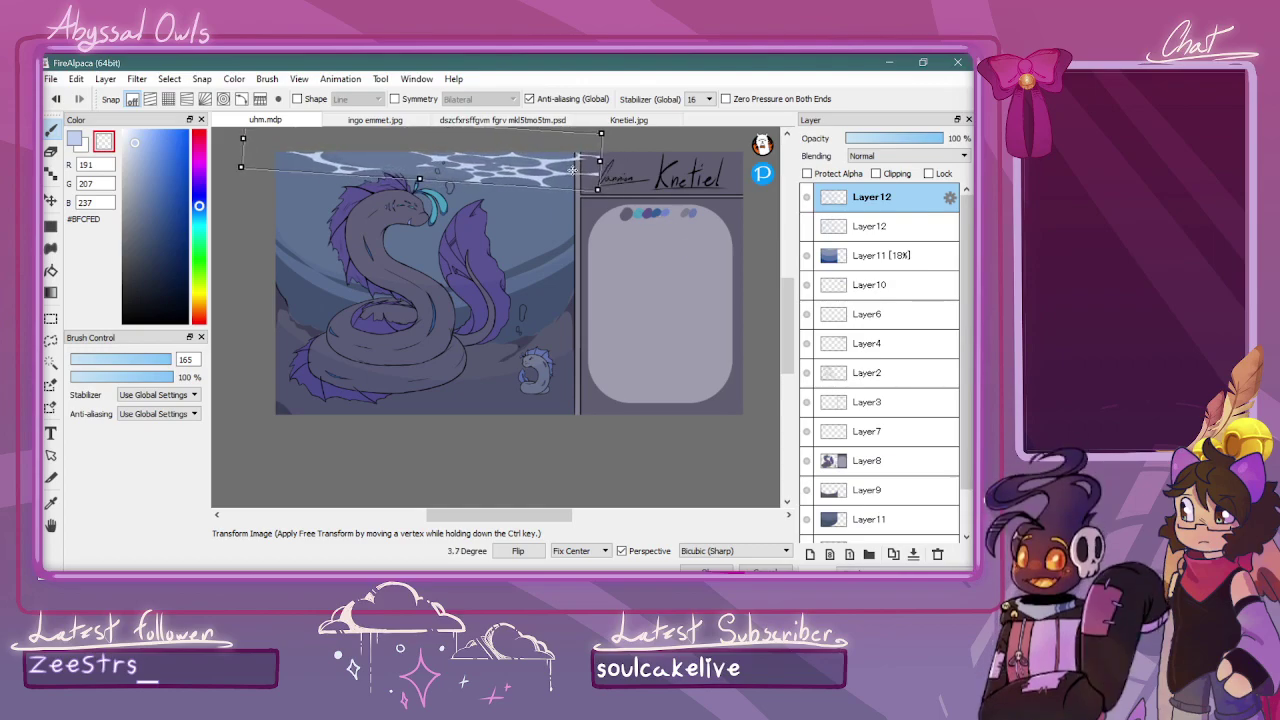
left_click_drag(242, 170, 366, 133)
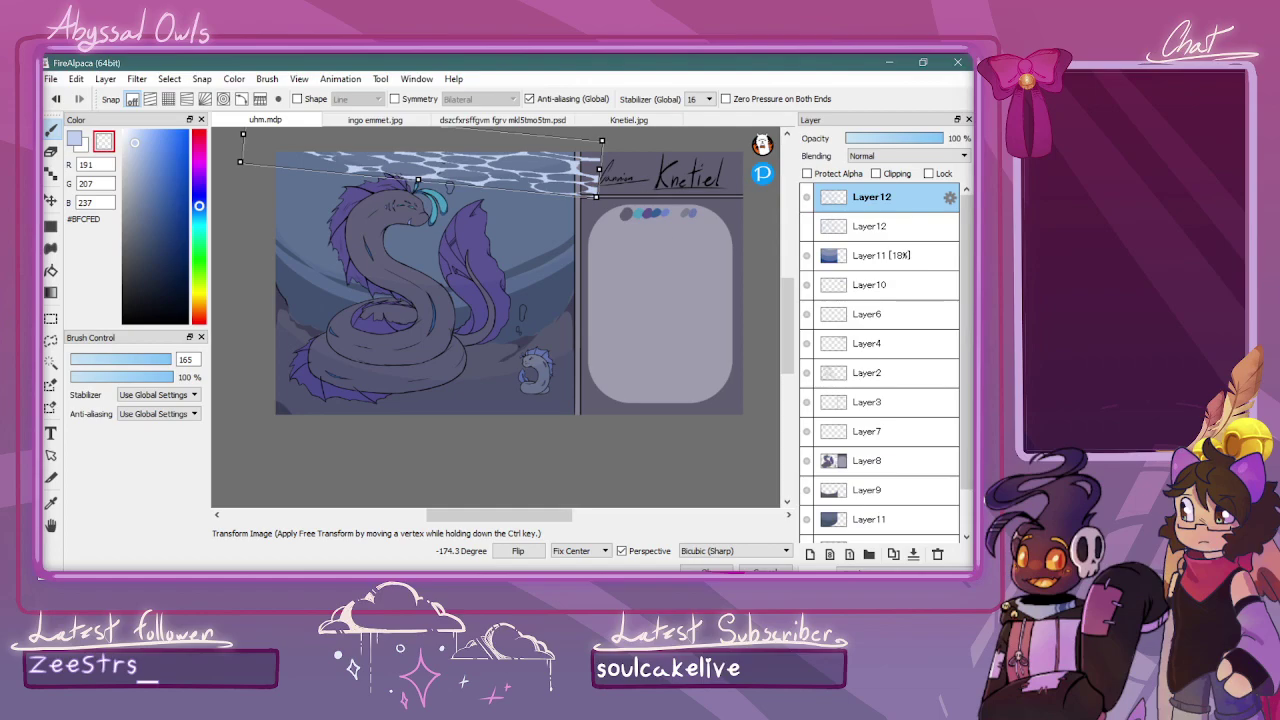
left_click(708, 569)
Choose the Cloud brush, clear the selection and erase the ripples overflowing the panel's right border with the size 129 Eraser
left_click(853, 567)
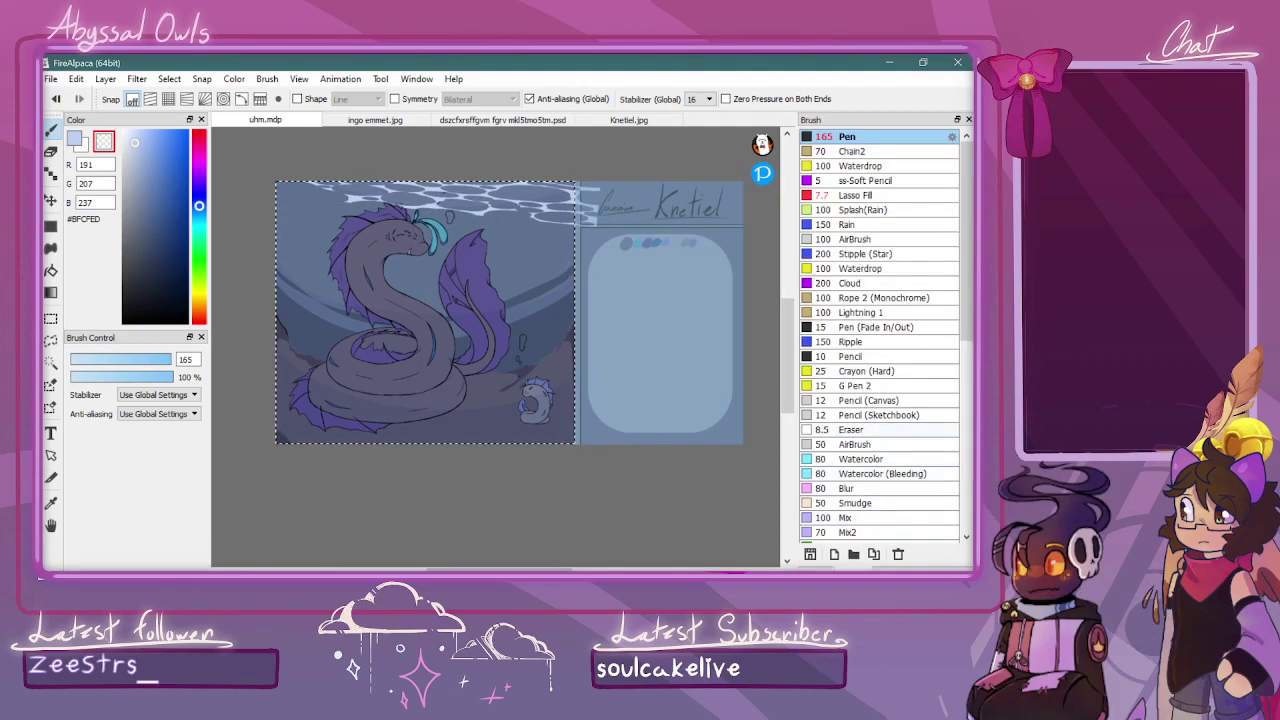
left_click(876, 283)
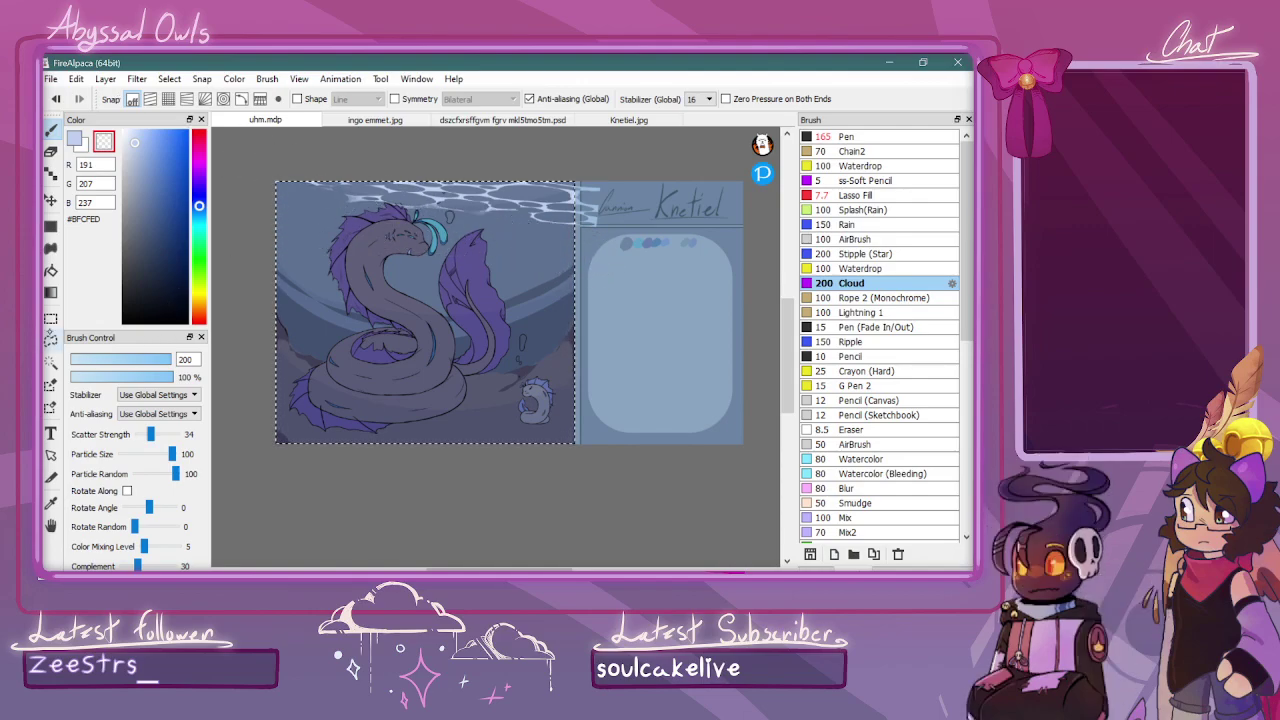
left_click(50, 318)
left_click(256, 430)
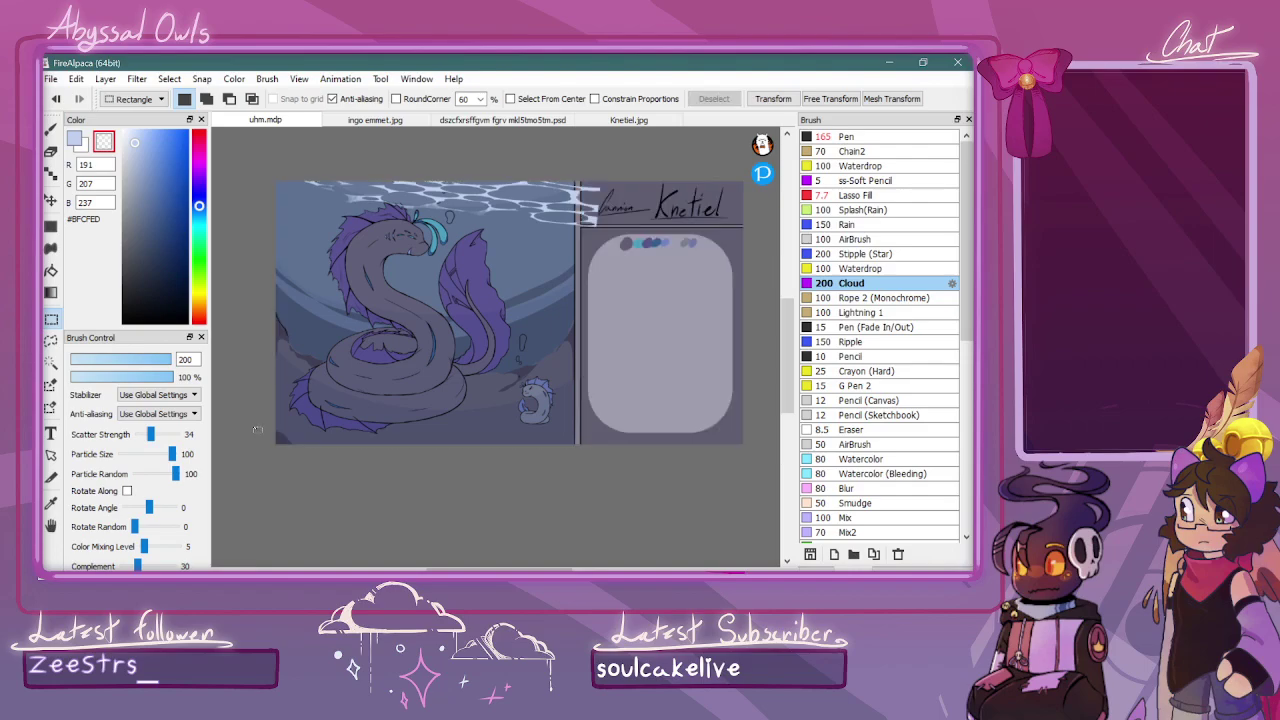
key("e")
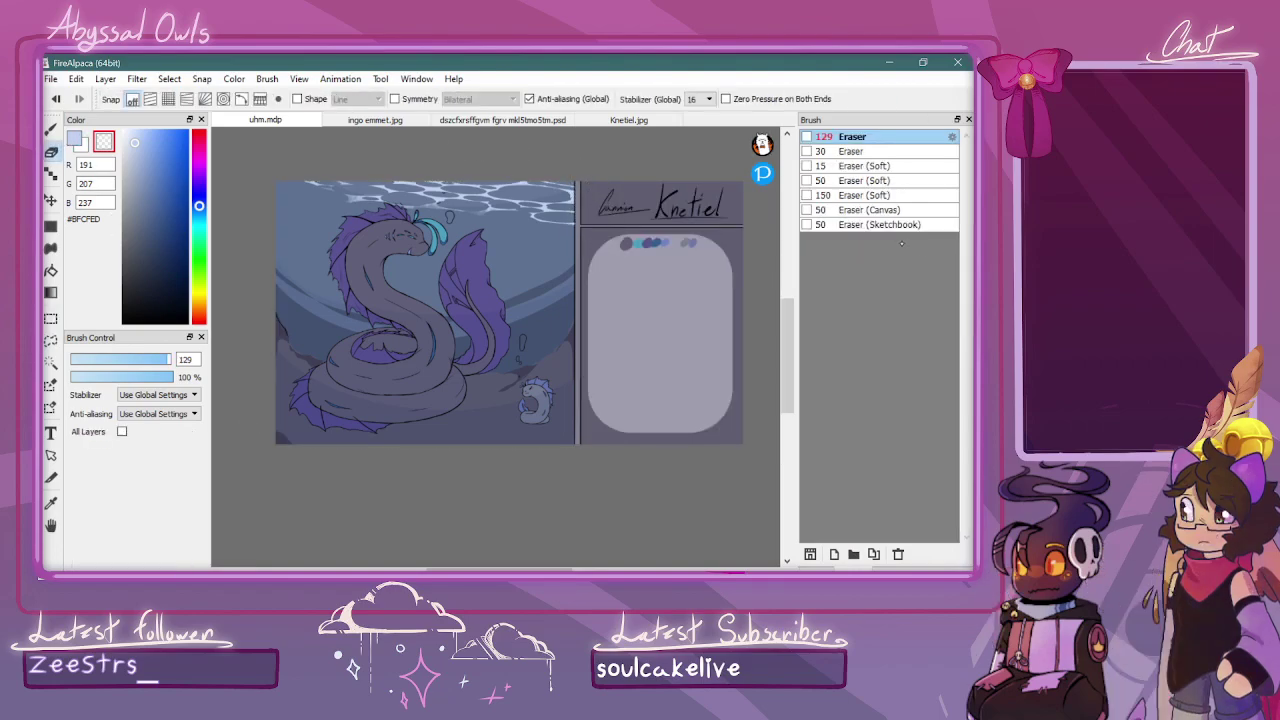
Set the upper ripple layer to Overlay blending at 30% opacity
left_click(816, 568)
left_click(906, 155)
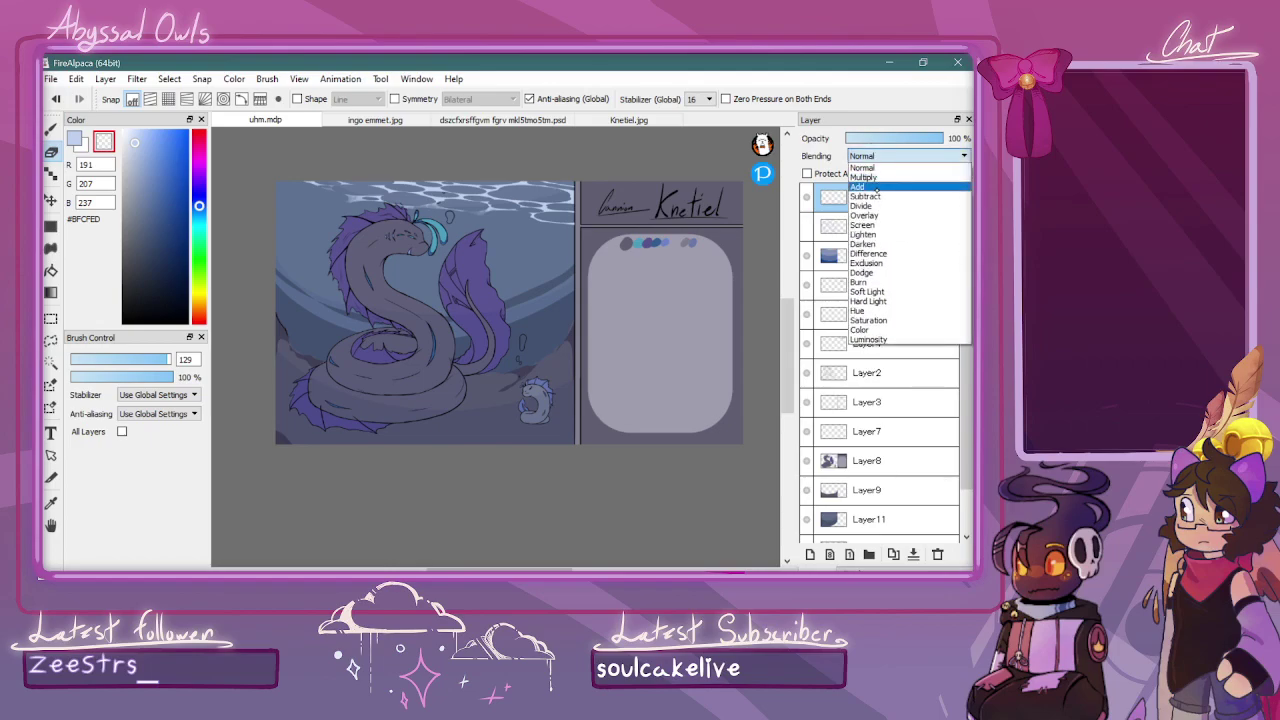
left_click(864, 215)
left_click(873, 138)
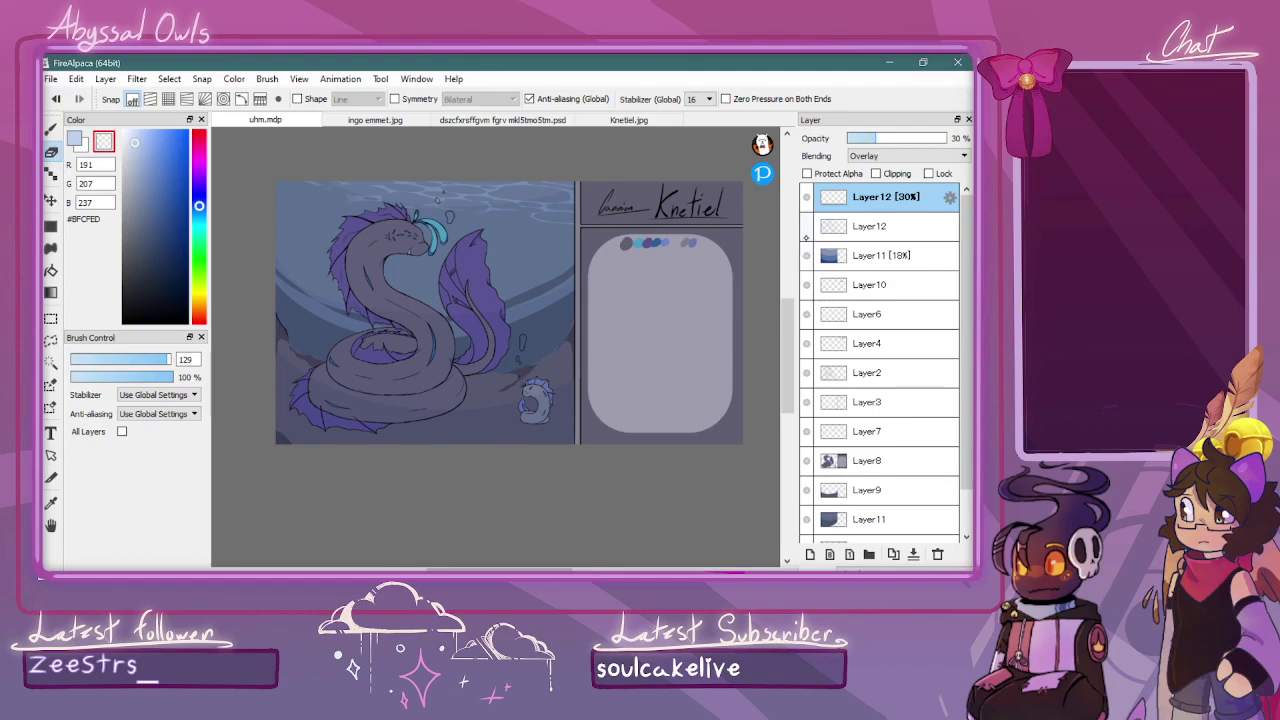
Show the original Layer12 and squash its light web into a perspective band across the panel's seabed
left_click(806, 230)
left_click(854, 225)
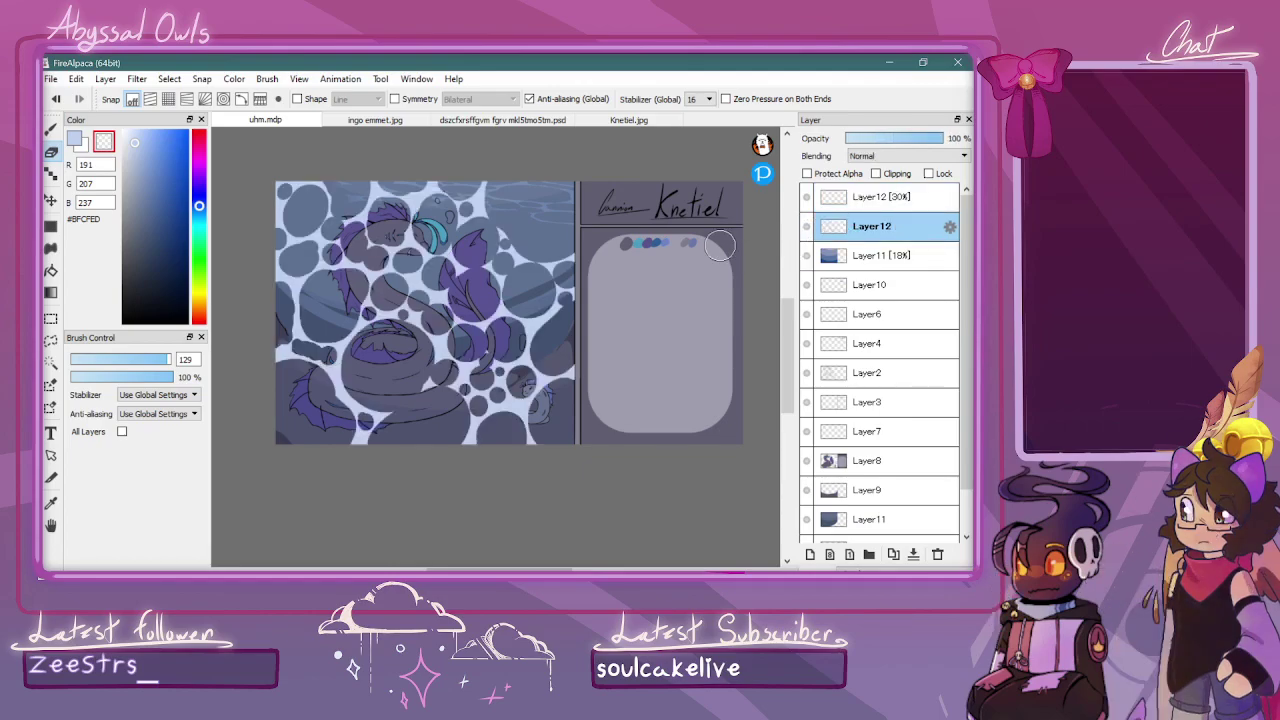
key("ctrl+t")
left_click_drag(424, 150, 428, 343)
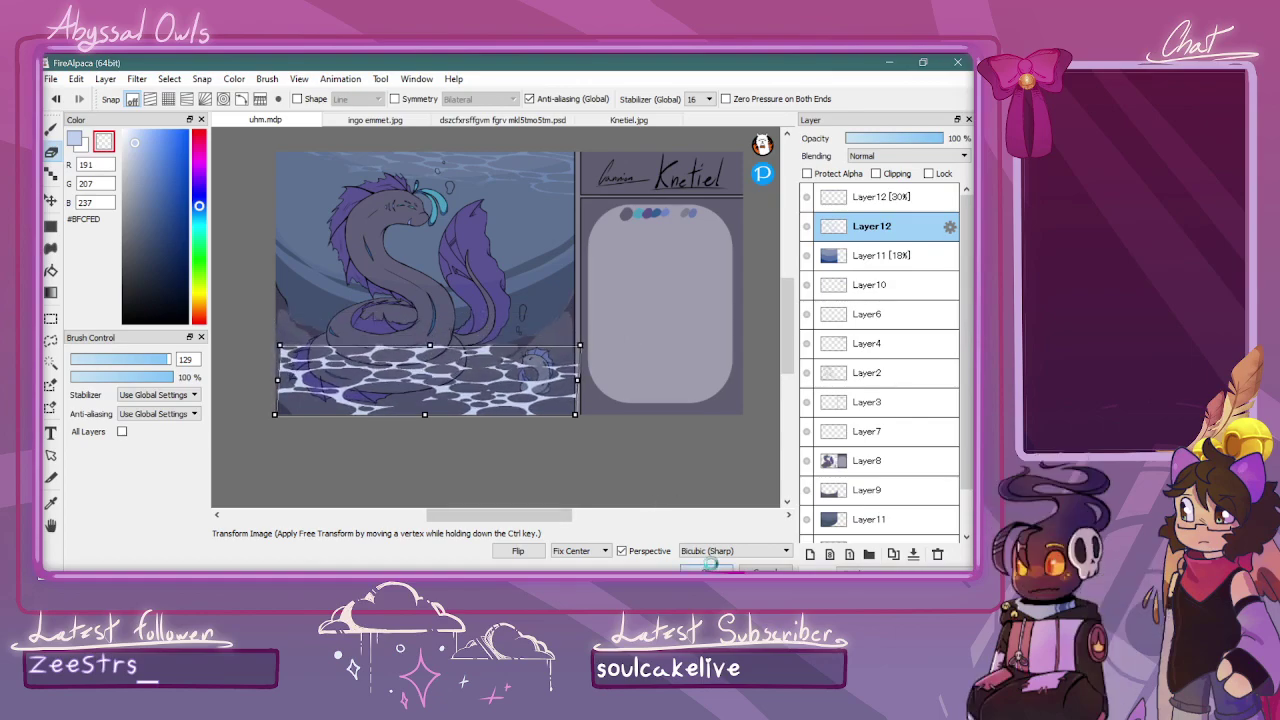
left_click(707, 566)
Extend the light web up the rocks on both sides of the panel with the #BFCFED Cloud brush at size 21
key("x")
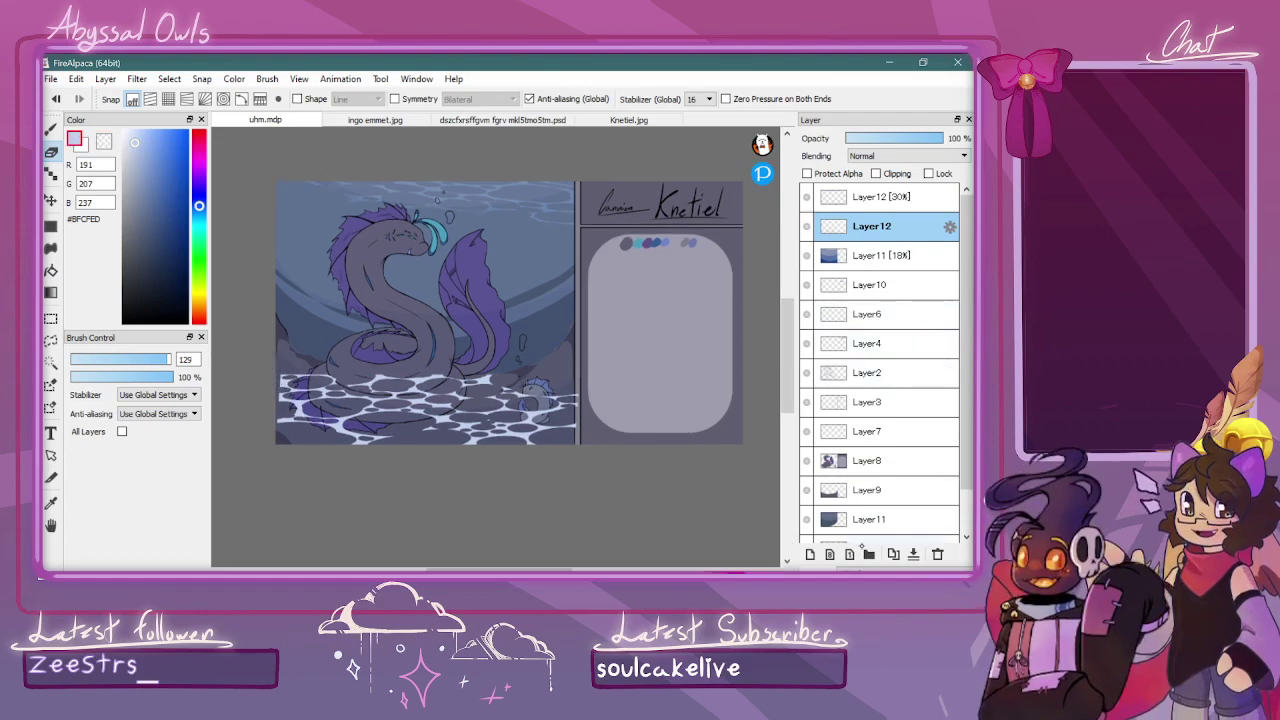
left_click(855, 567)
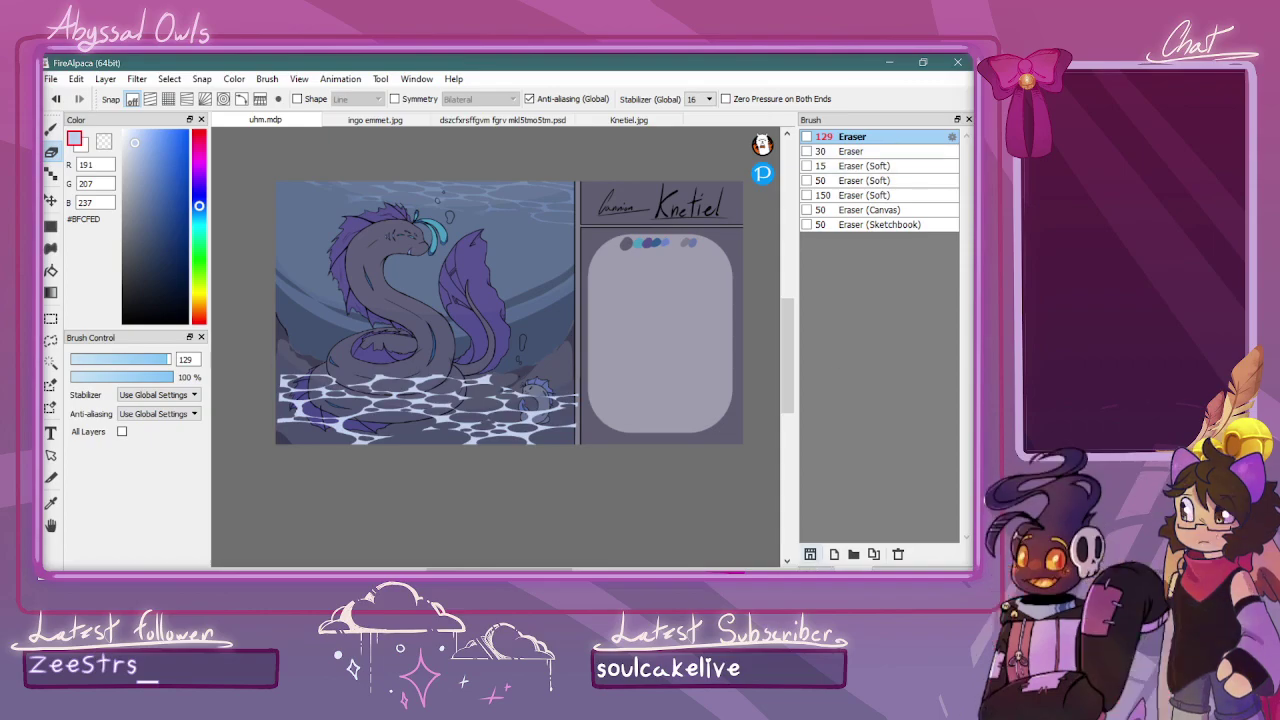
key("F5")
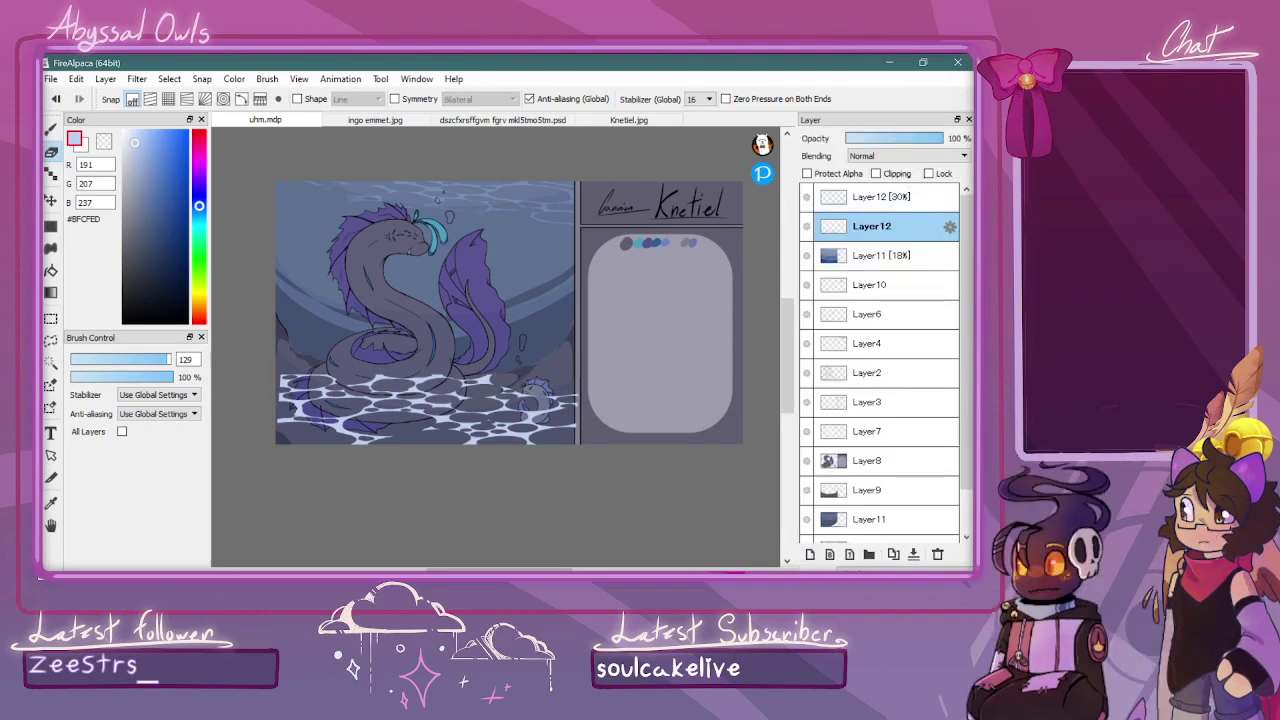
key("b")
left_click_drag(147, 361, 115, 361)
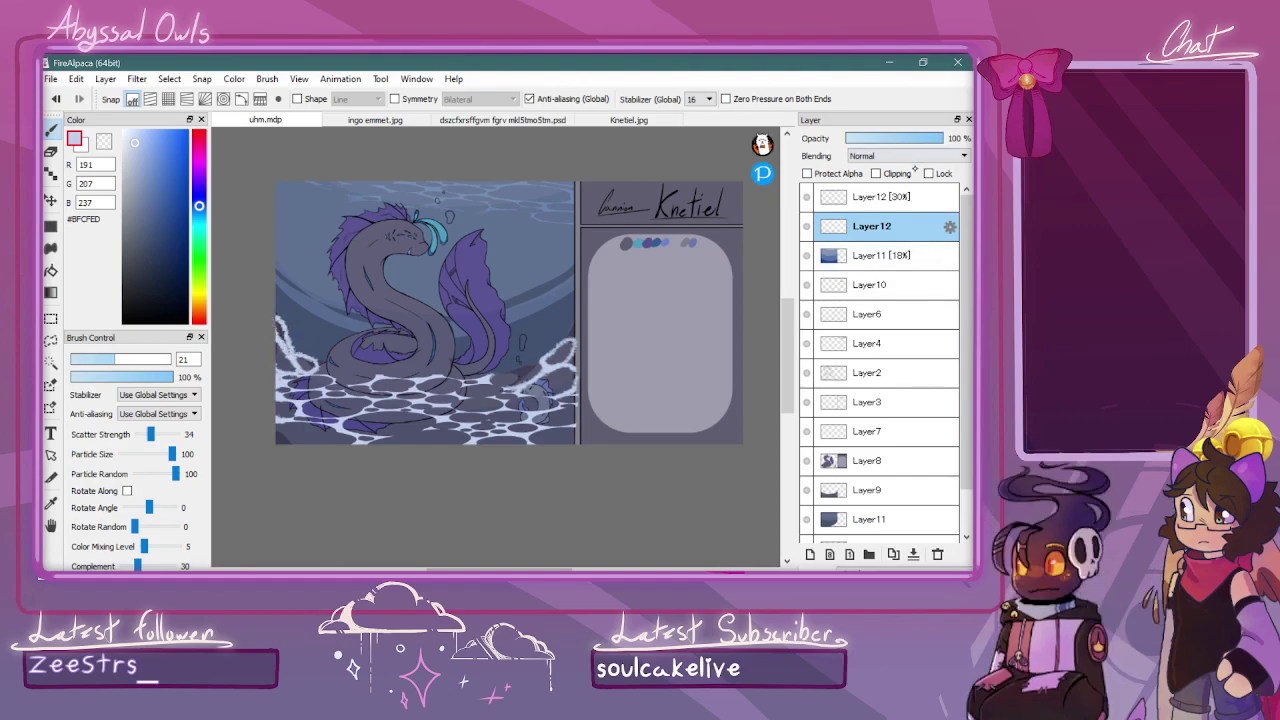
Set the seabed ripple layer to Overlay at 25% opacity and move it directly below Layer8
left_click(905, 155)
left_click(900, 186)
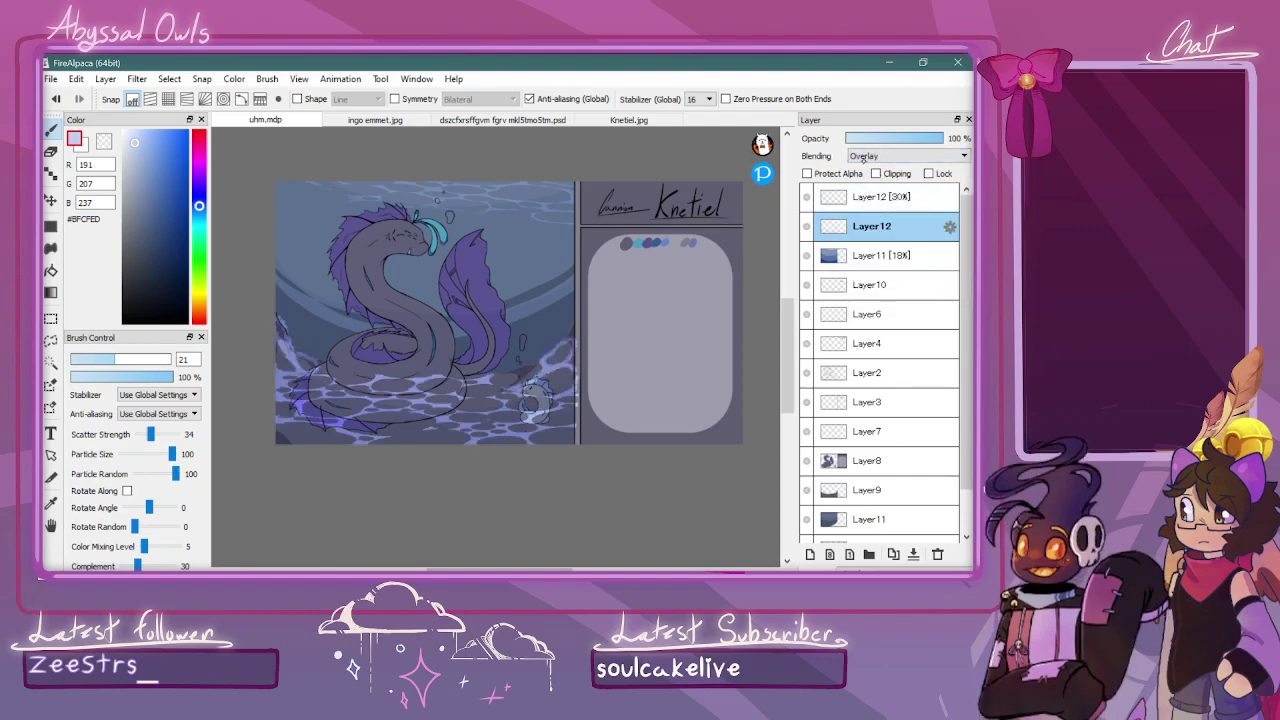
left_click(873, 138)
left_click_drag(873, 231, 875, 470)
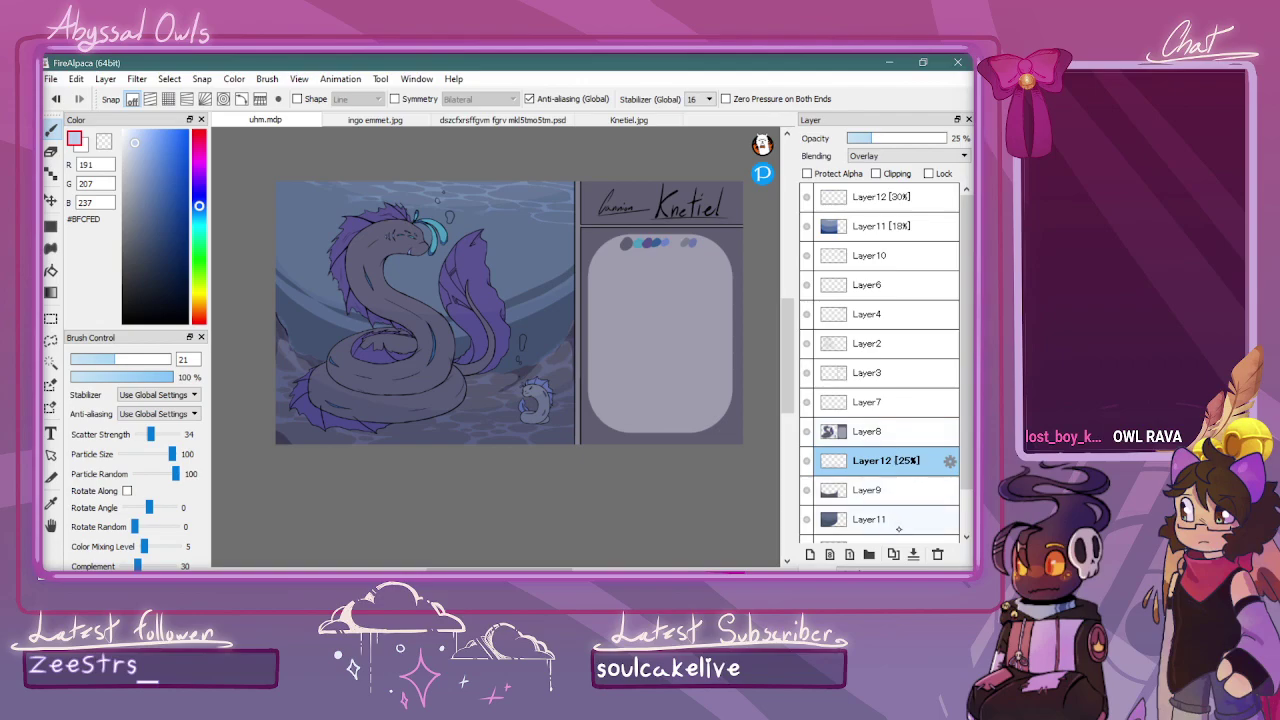
Duplicate the seabed ripple layer, offset the copy, lock its transparency and recolour it dark blue #394B6F with a 1623 px brush
left_click(893, 554)
left_click(51, 200)
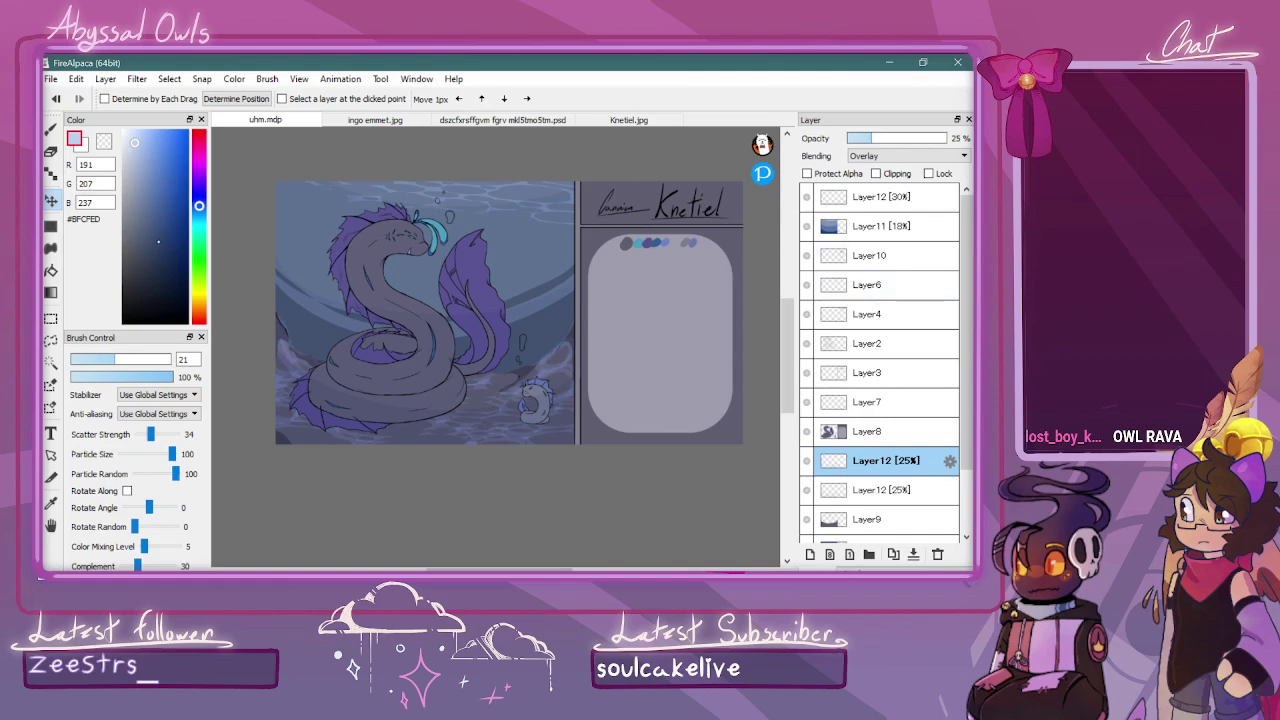
left_click(155, 240)
left_click(51, 129)
left_click(170, 359)
left_click(807, 173)
mouse_move(653, 301)
left_mouse_down()
mouse_move(614, 355)
mouse_move(274, 361)
mouse_move(632, 321)
mouse_move(281, 371)
left_mouse_up()
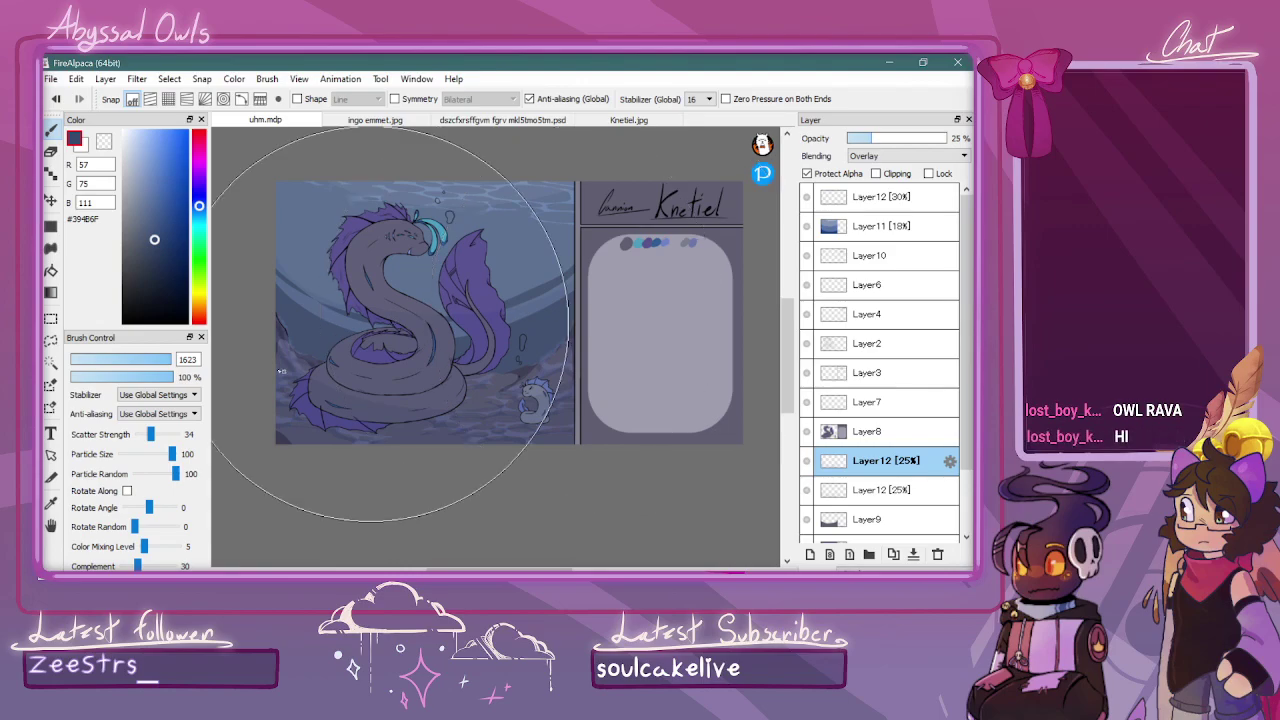
Duplicate the upper Layer12 ripples, shift the copy slightly and recolour it #394B6F with its alpha protected
left_click(886, 198)
left_click(893, 554)
key("v")
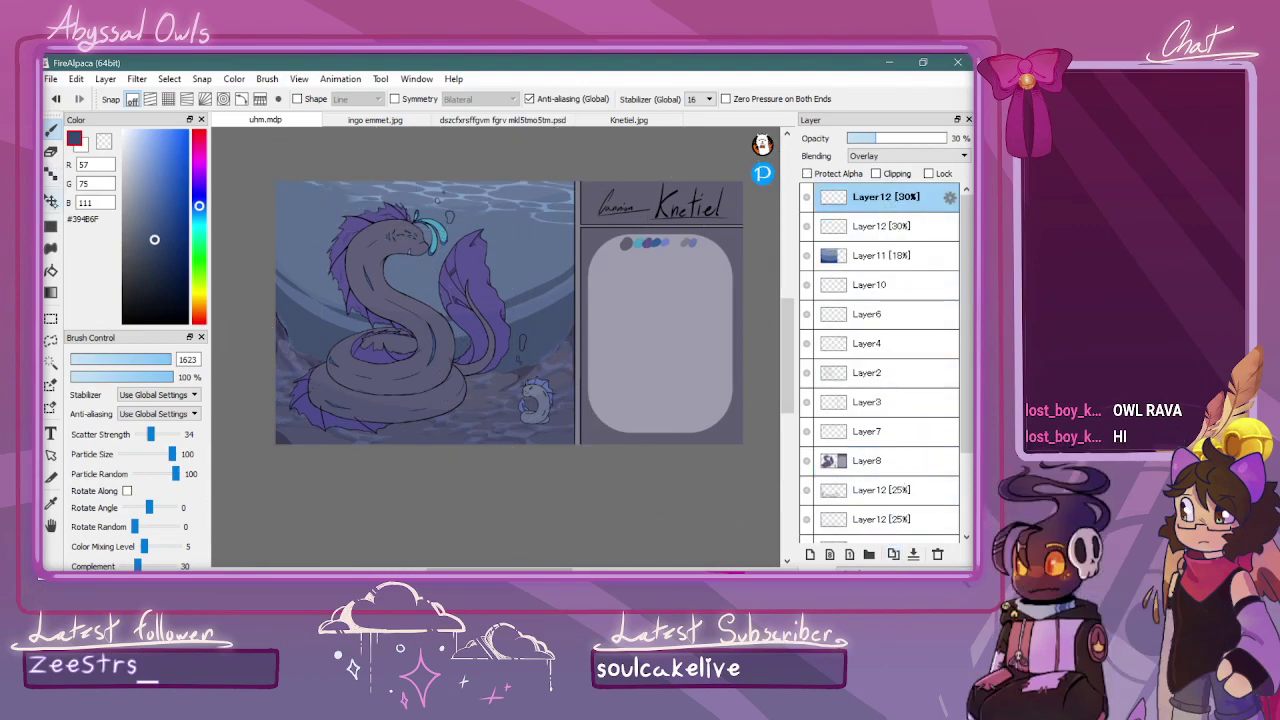
left_click_drag(584, 170, 588, 168)
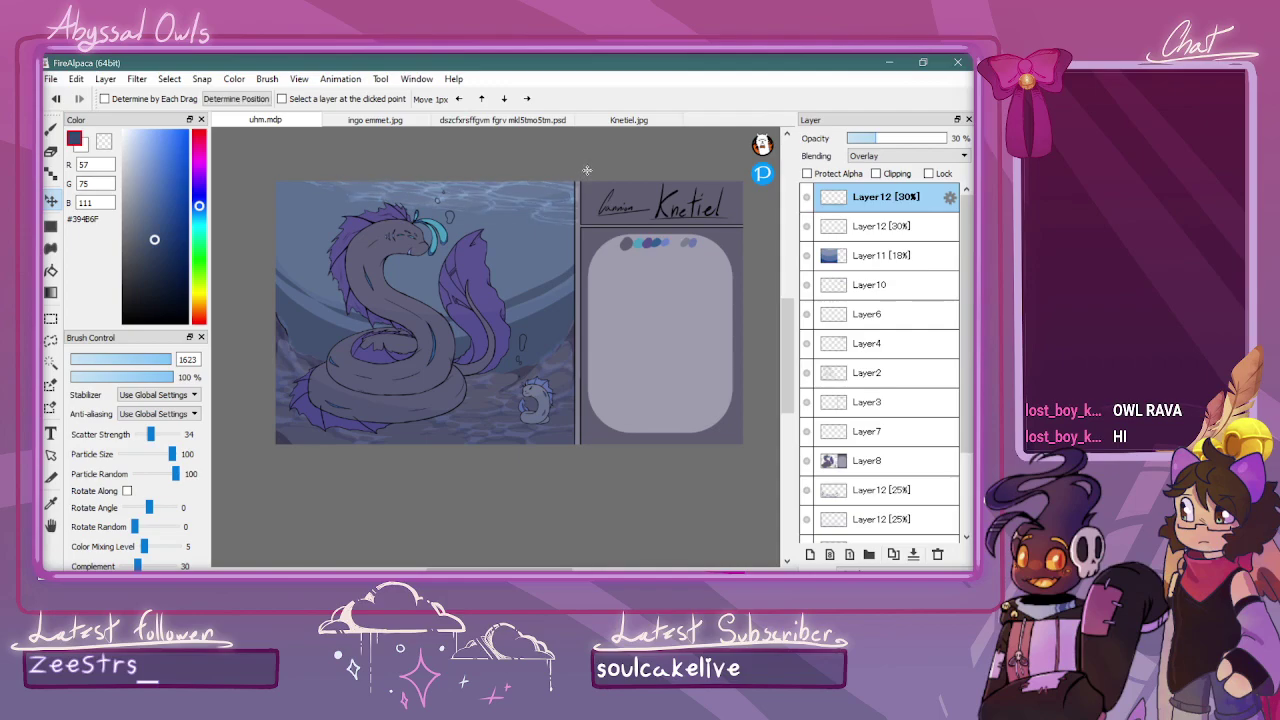
key("b")
left_click(807, 173)
left_click_drag(568, 196, 357, 159)
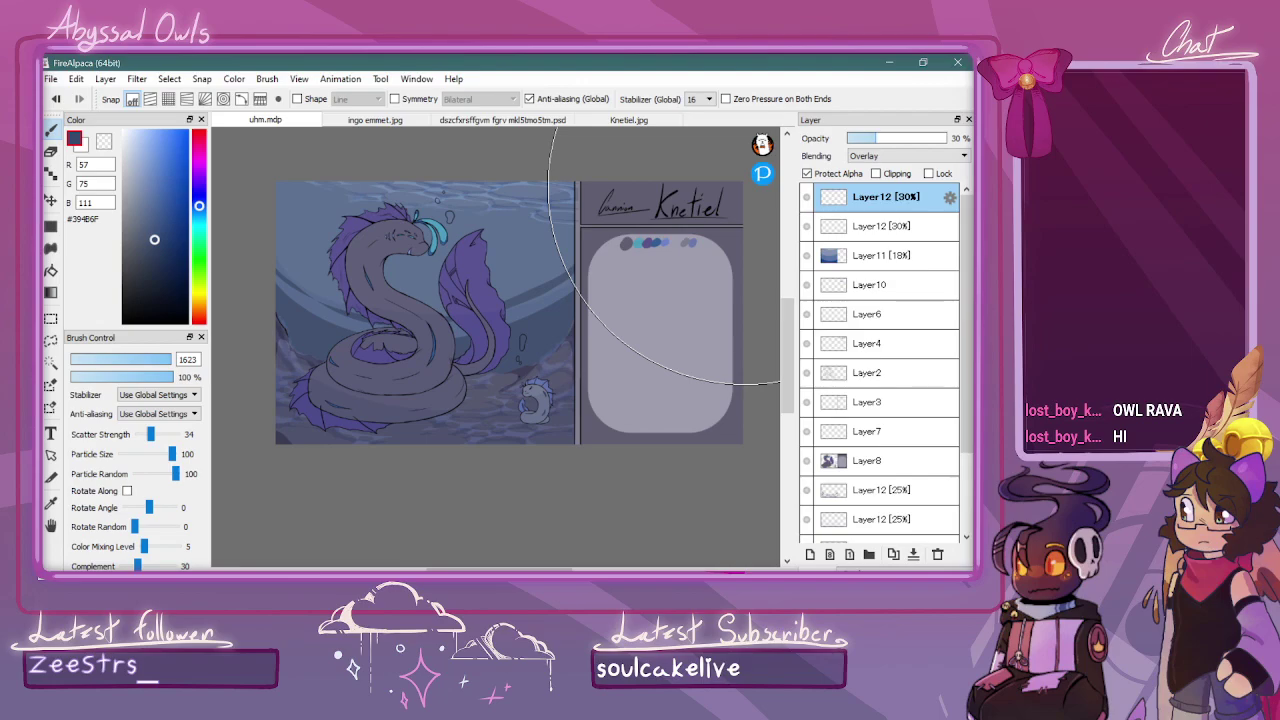
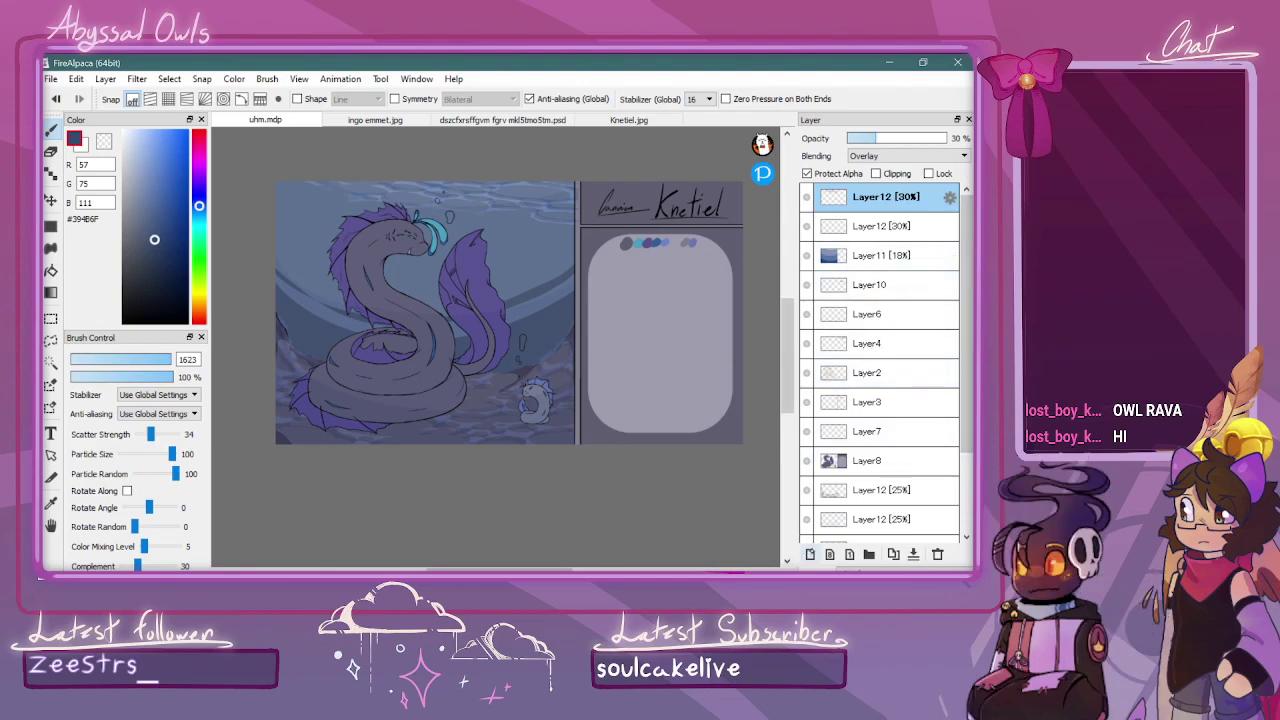
Add a new top layer and set up the Lasso Fill brush with light blue #D7E1F4
left_click(810, 554)
left_click(129, 135)
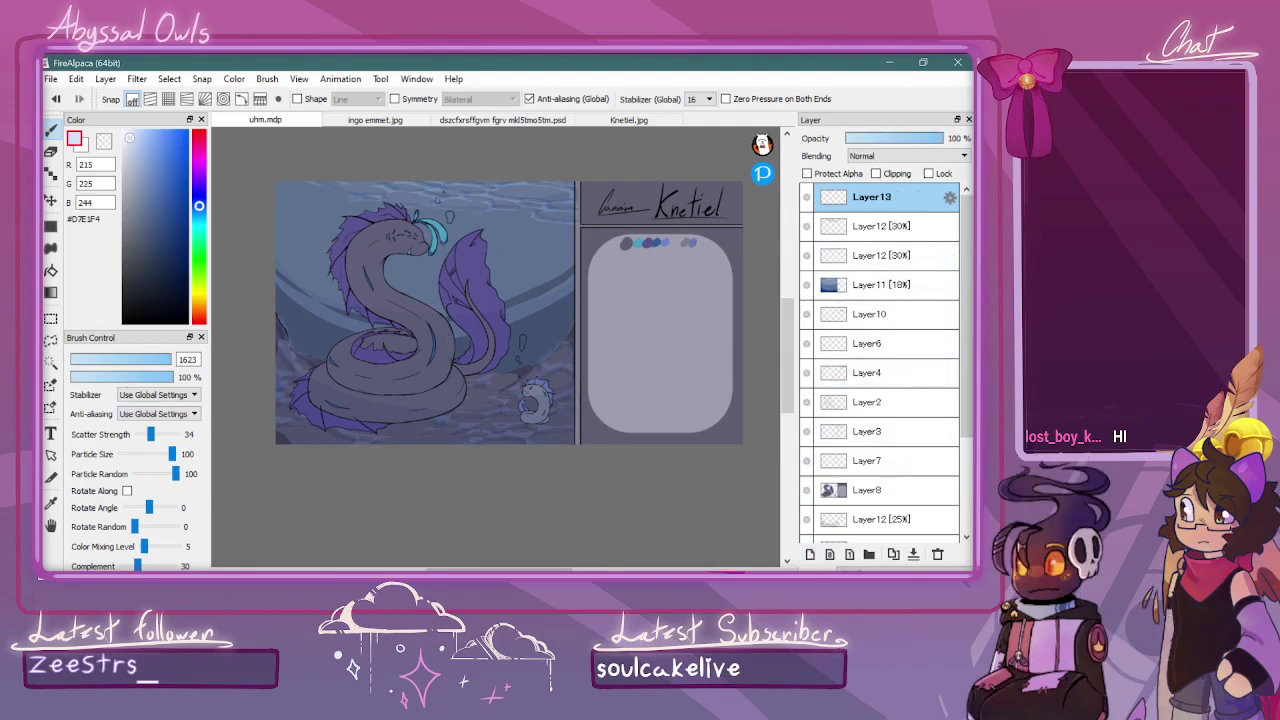
left_click(853, 569)
left_click(845, 136)
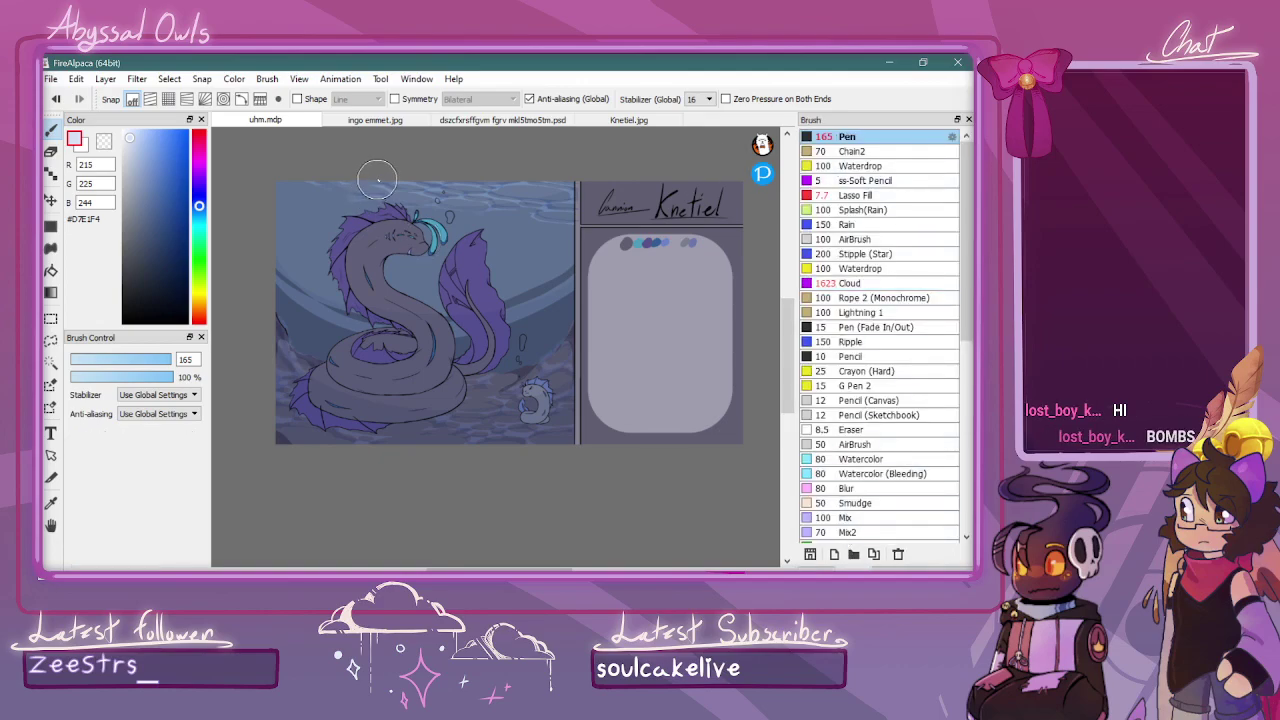
left_click_drag(285, 212, 365, 180)
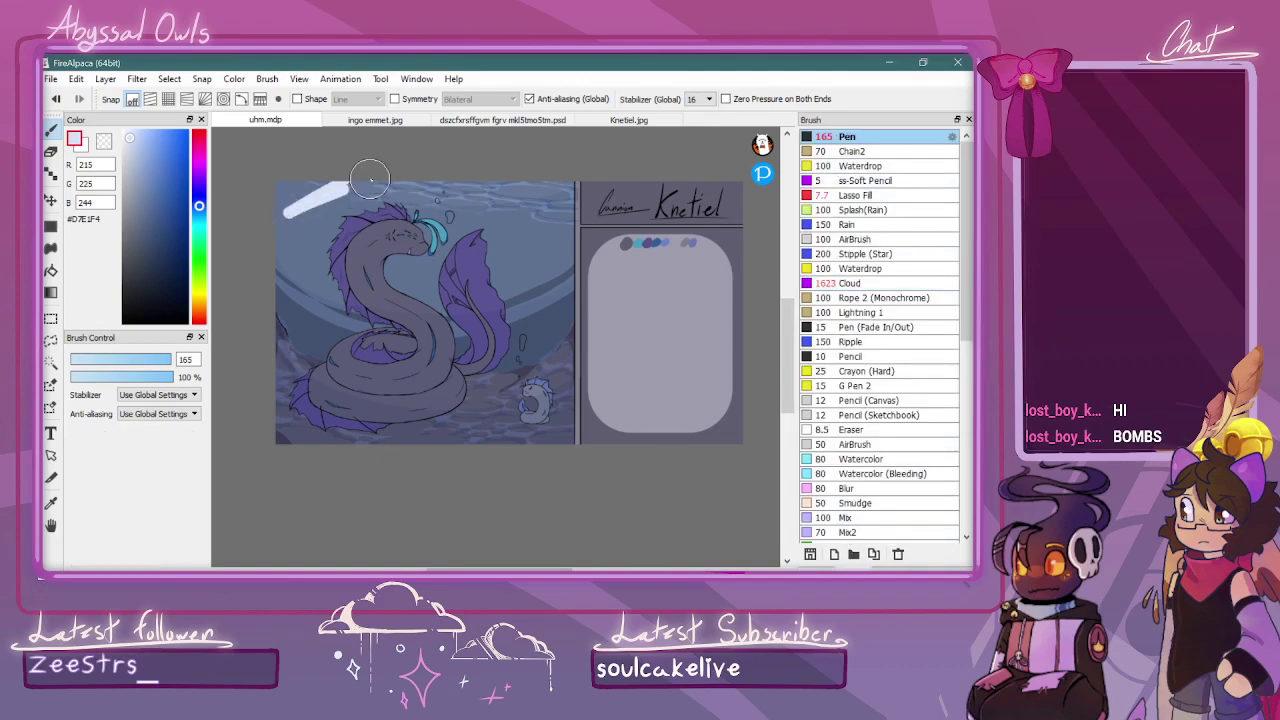
left_click(906, 194)
key("ctrl+z")
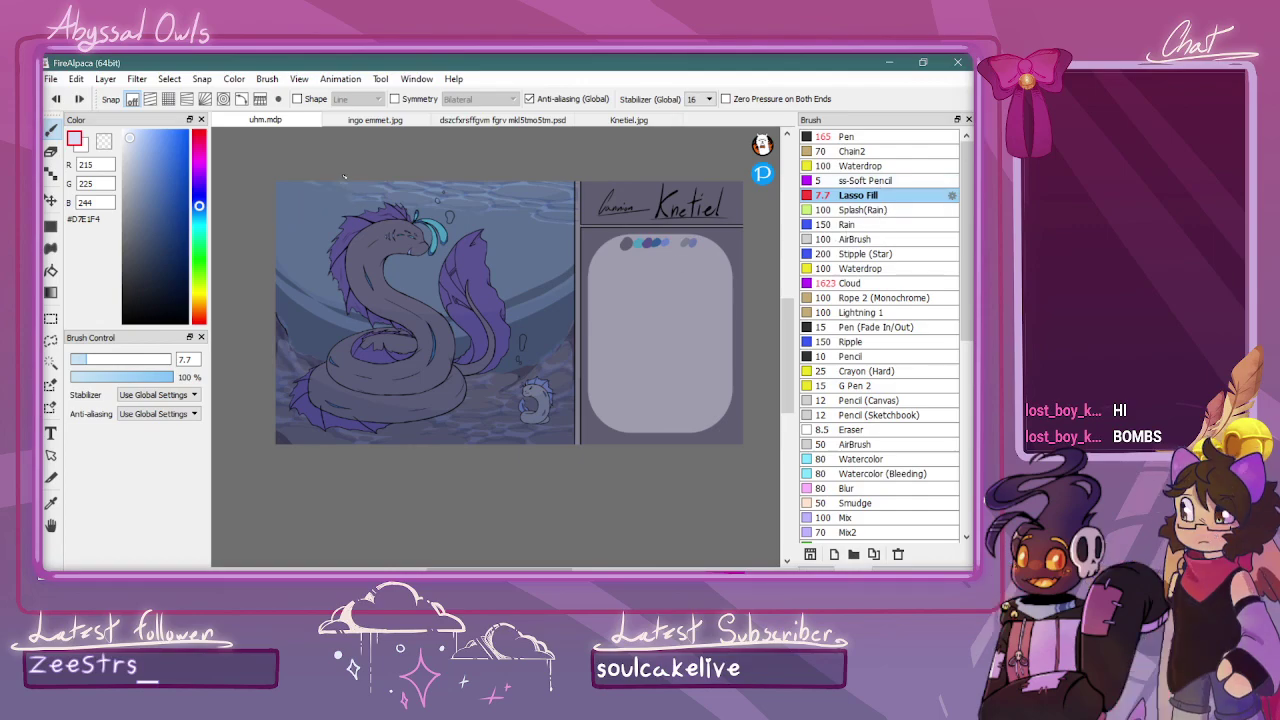
Lasso-fill jagged light rays fanning down from the water surface across the top of the creature panel
left_click_drag(366, 185, 290, 270)
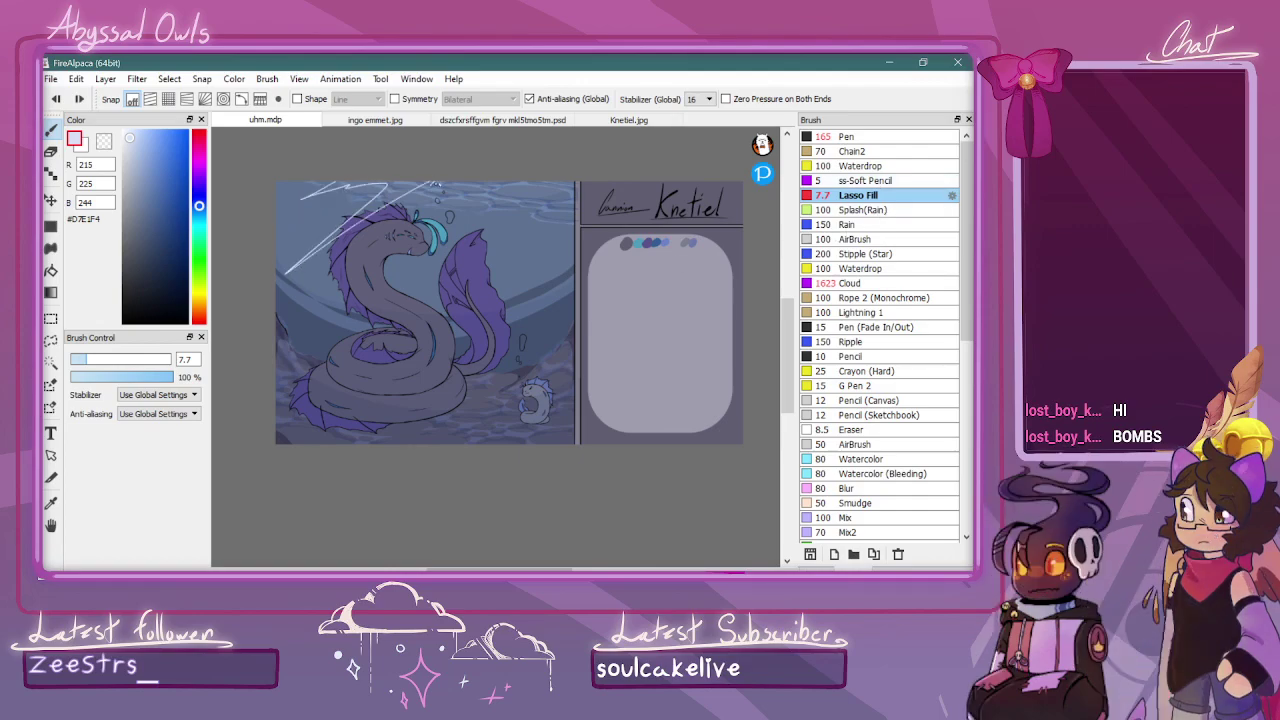
left_click_drag(468, 262, 490, 207)
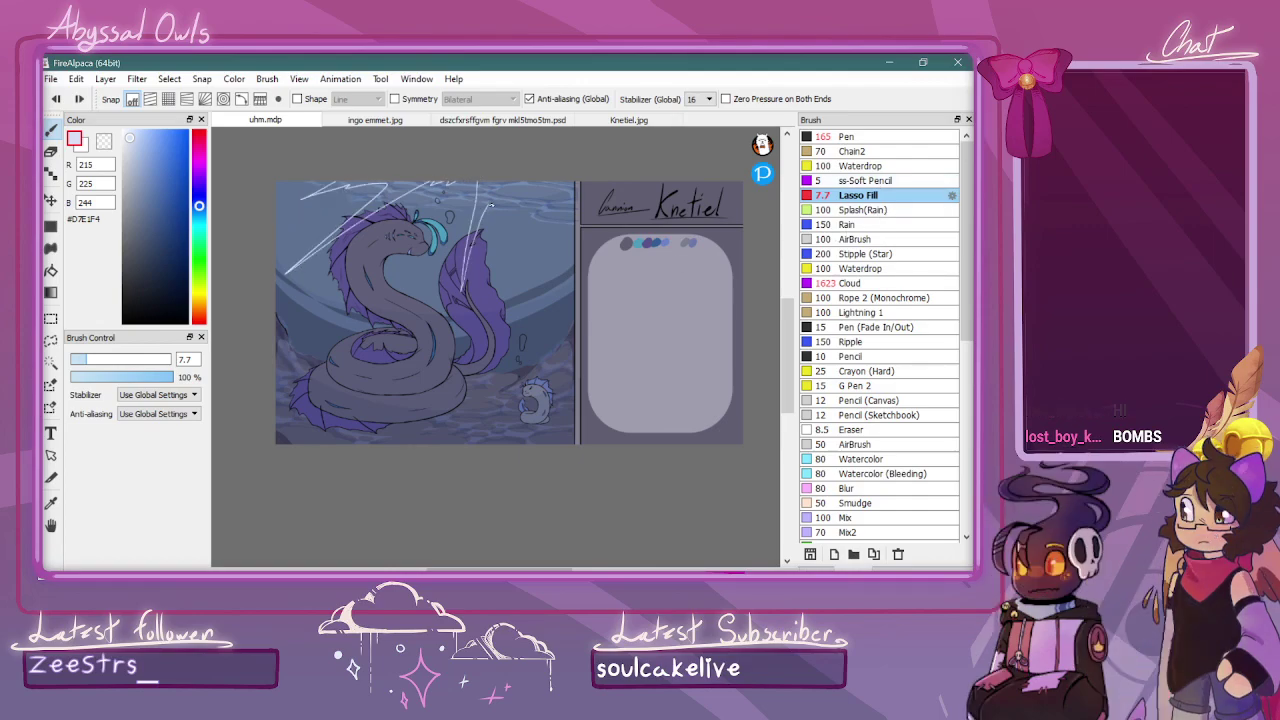
left_click_drag(538, 197, 542, 198)
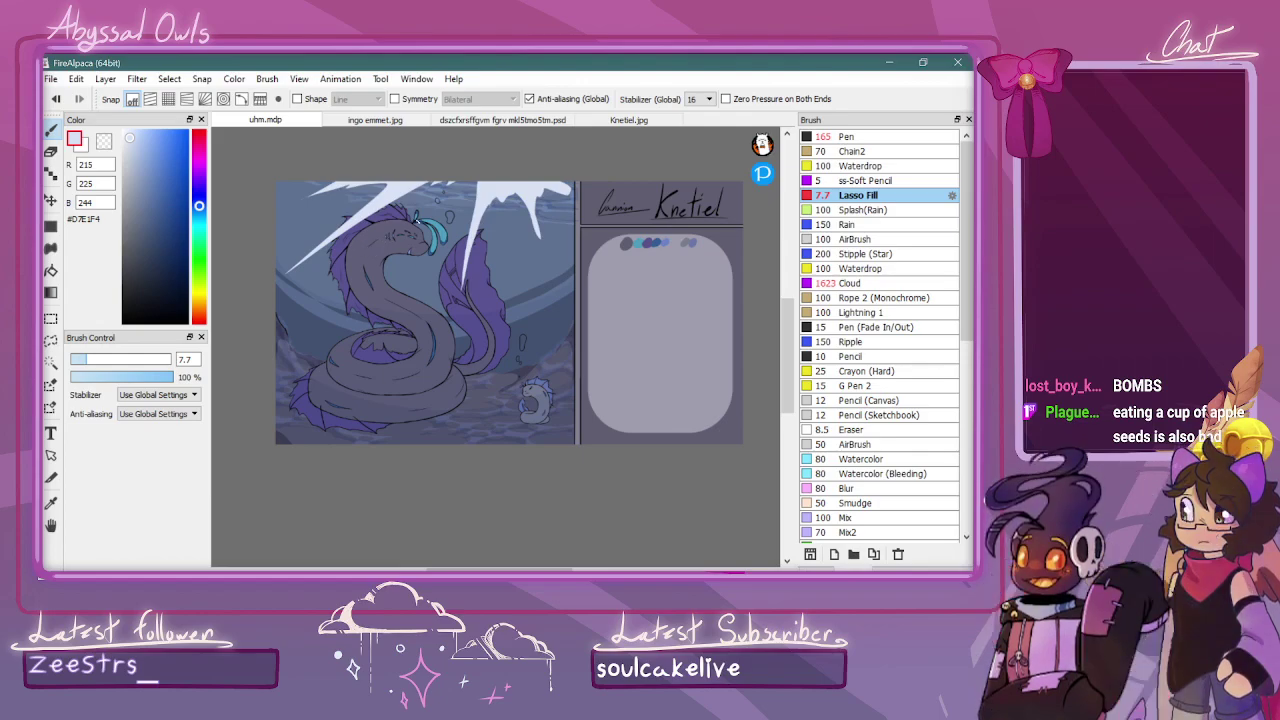
left_click_drag(352, 256, 444, 216)
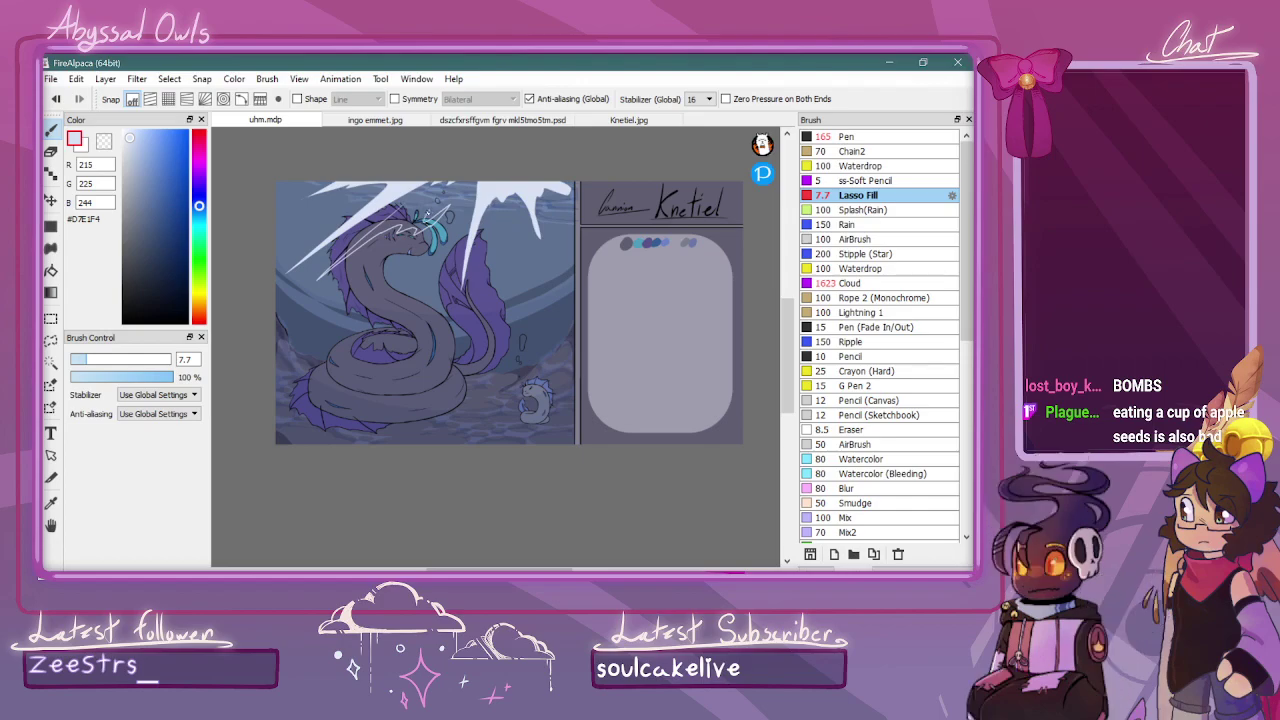
left_click_drag(426, 196, 450, 184)
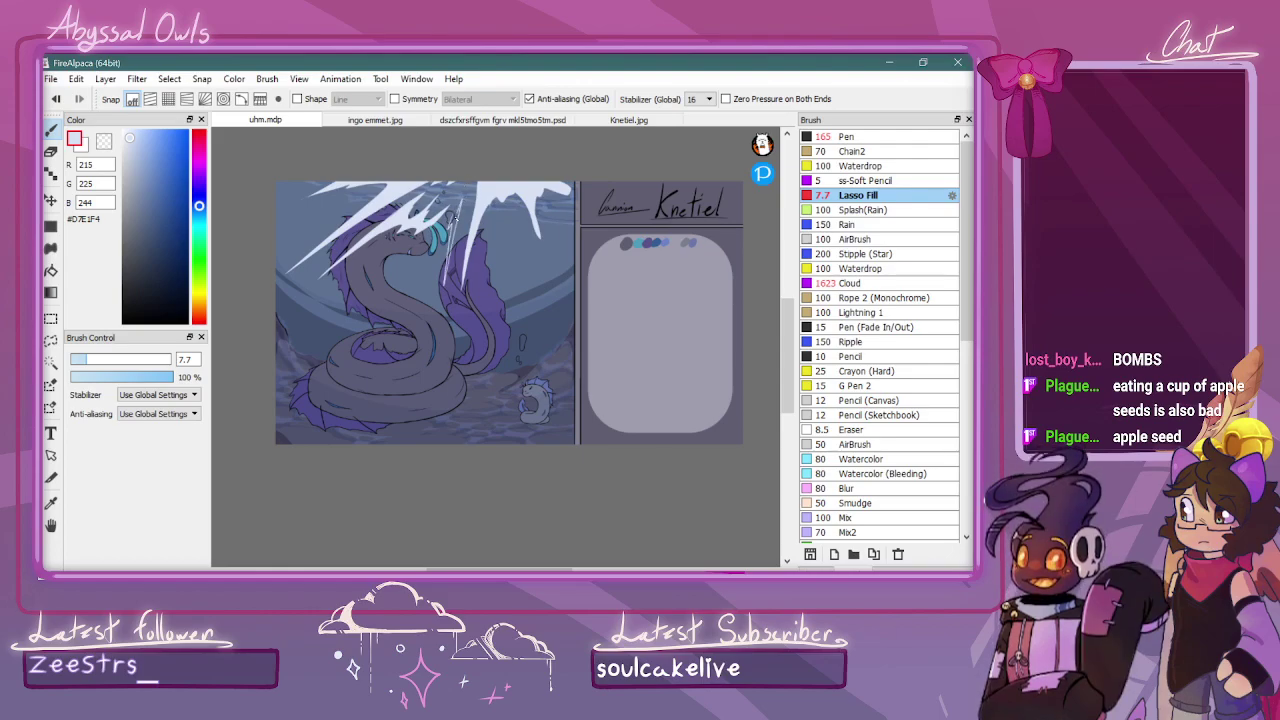
left_click_drag(460, 190, 508, 196)
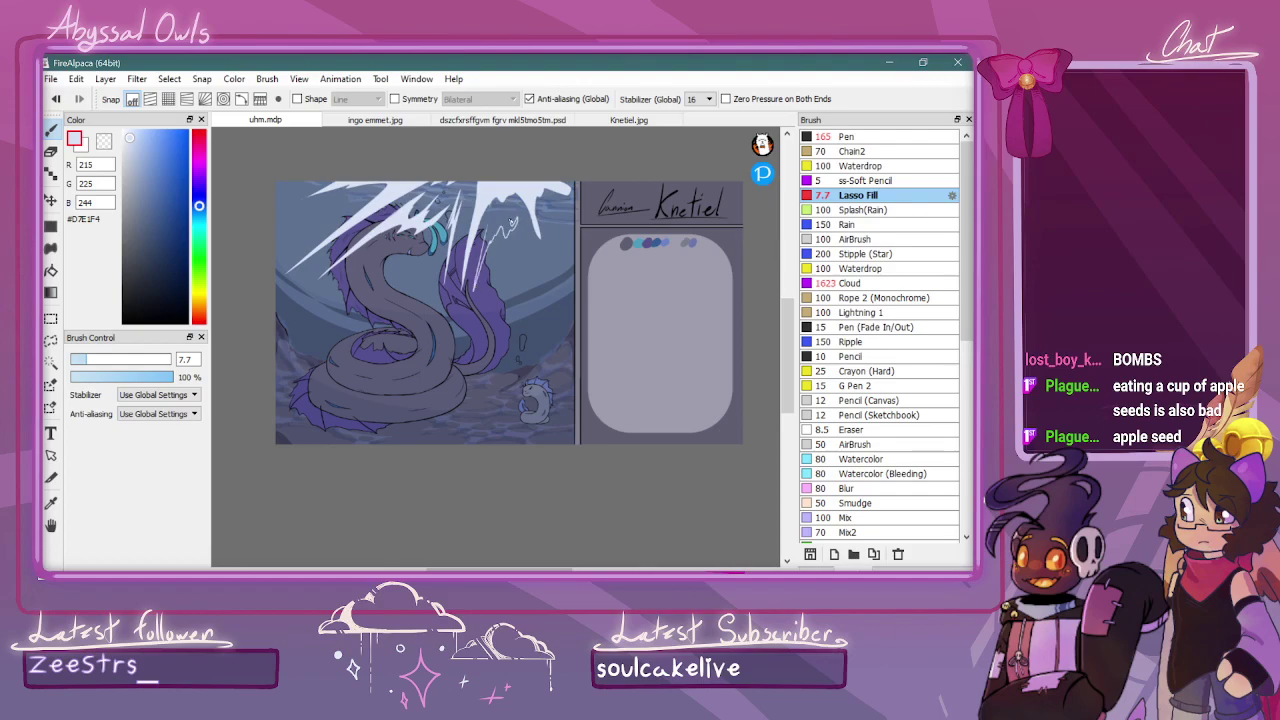
left_click_drag(512, 222, 492, 240)
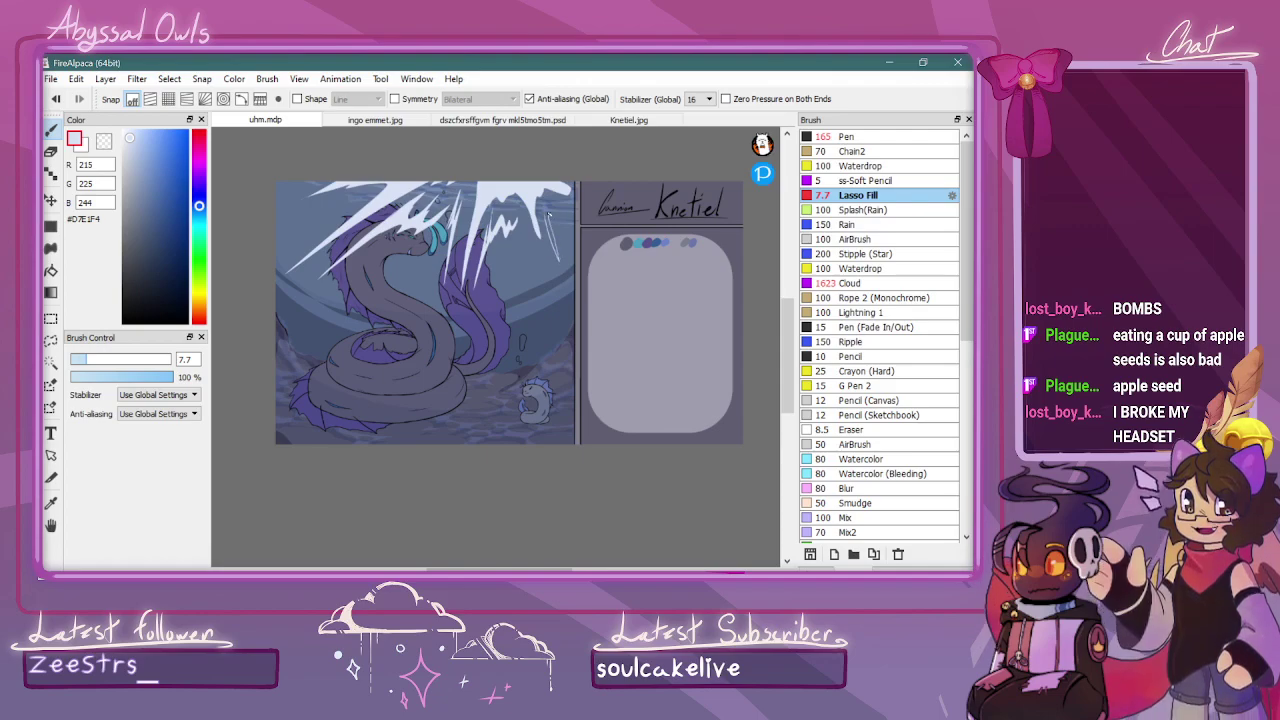
left_click_drag(558, 205, 545, 207)
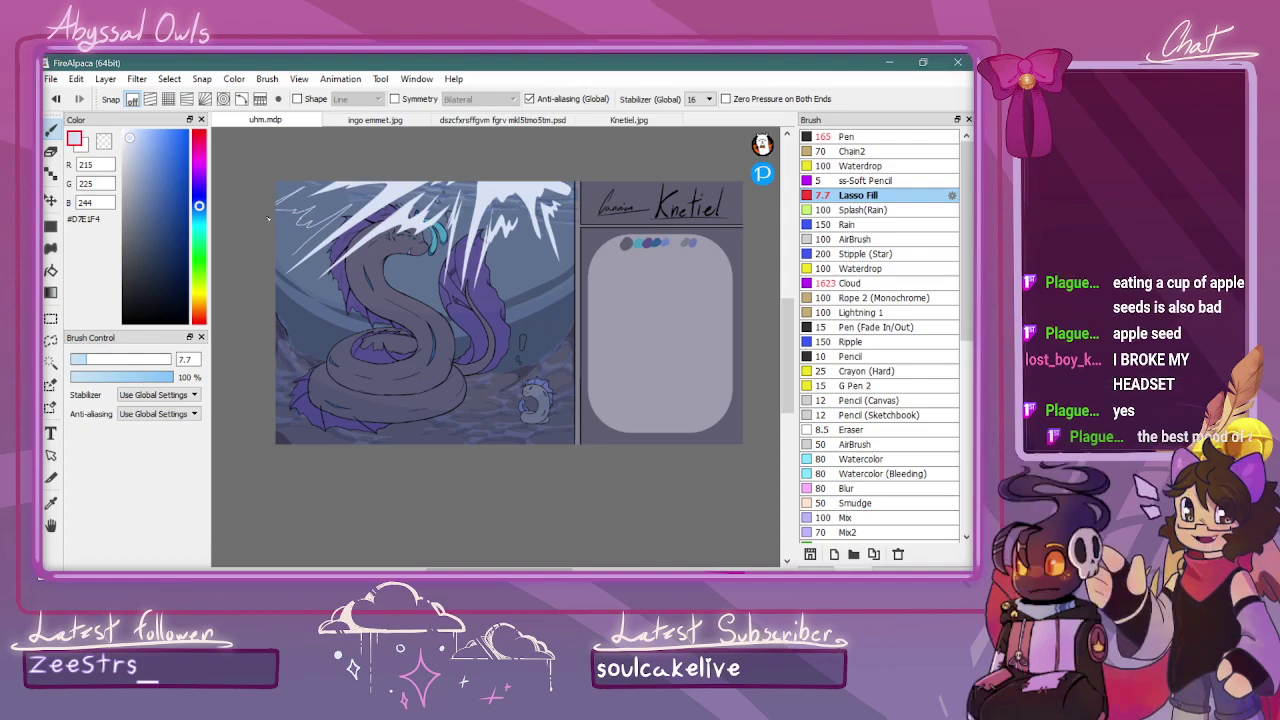
left_click_drag(305, 236, 315, 229)
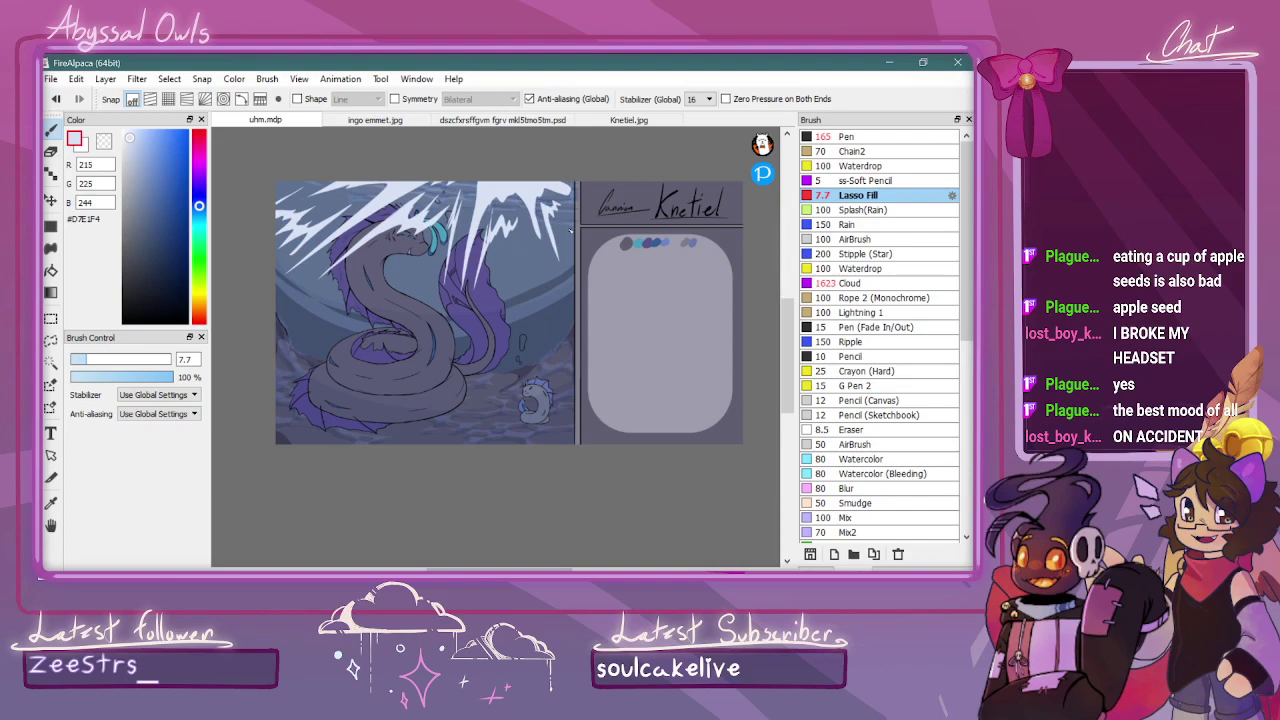
Set the light-ray layer to Overlay blending at 34% opacity
left_click(820, 569)
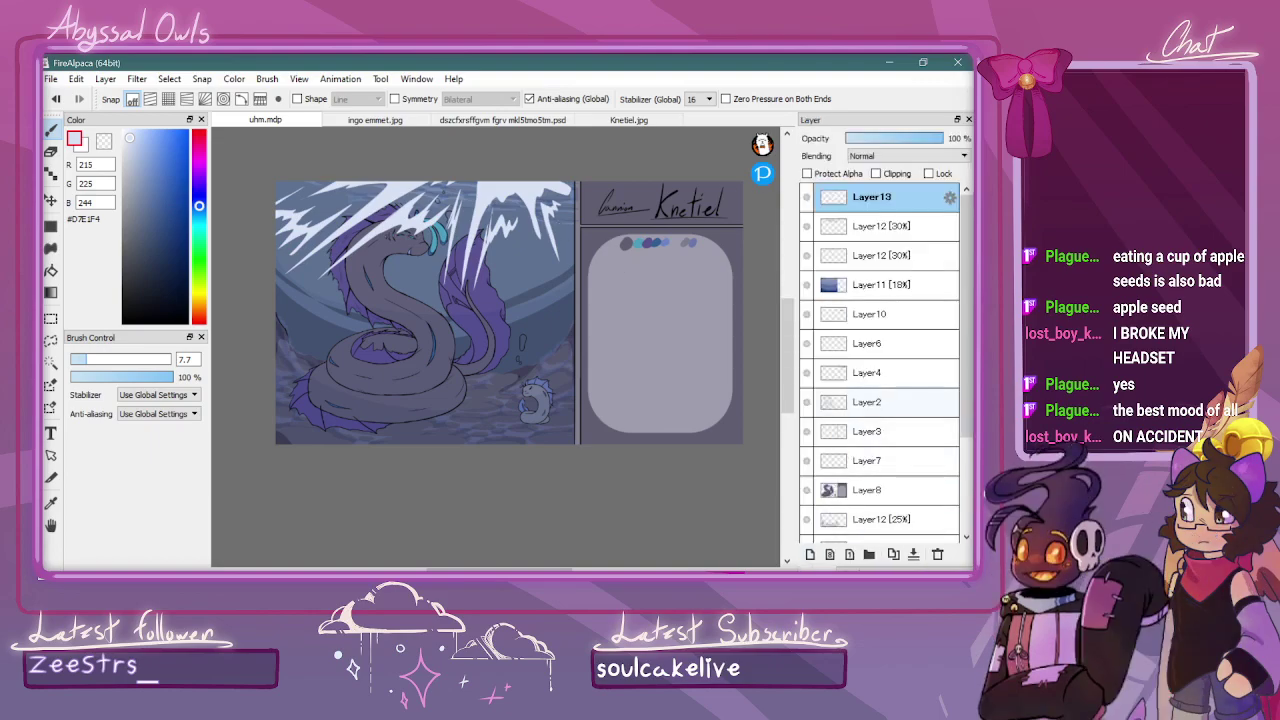
left_click(898, 150)
left_click(885, 212)
left_click(883, 137)
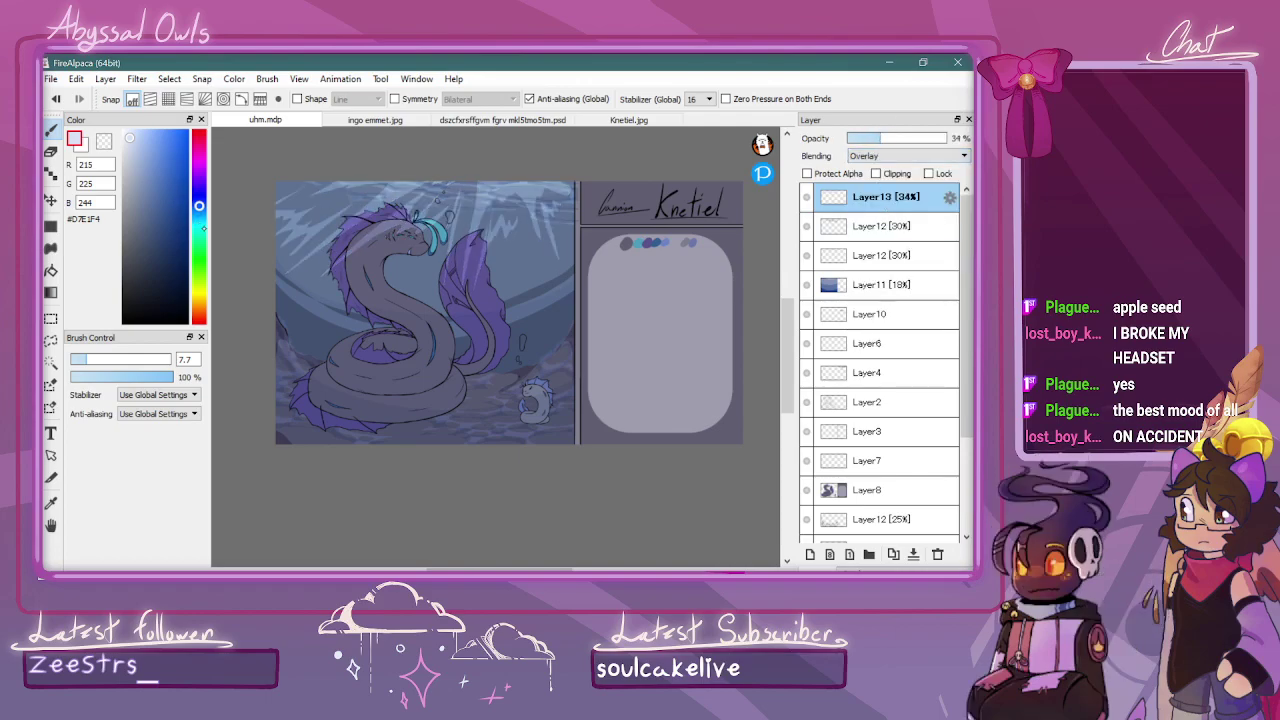
Duplicate the light-ray layer, flip the copy and move it toward the panel's upper-right corner
left_click(893, 555)
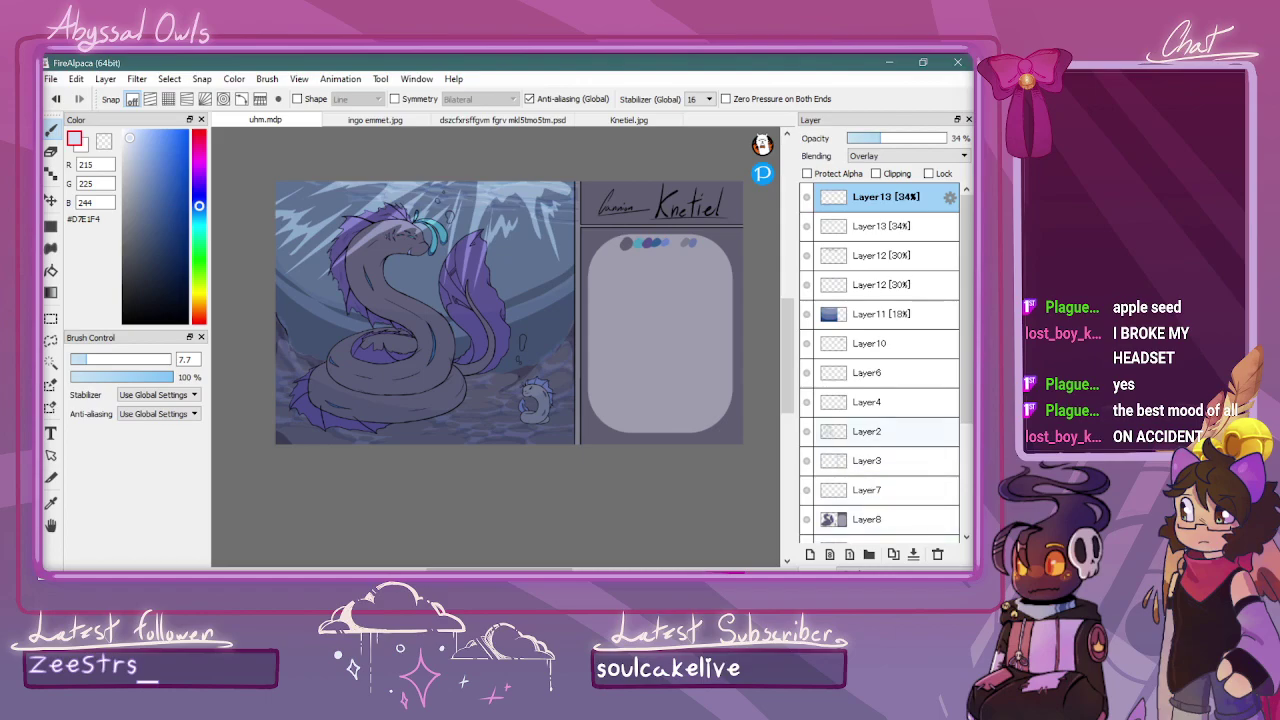
key("ctrl+t")
left_click(512, 549)
left_click_drag(499, 215, 572, 191)
left_click(708, 569)
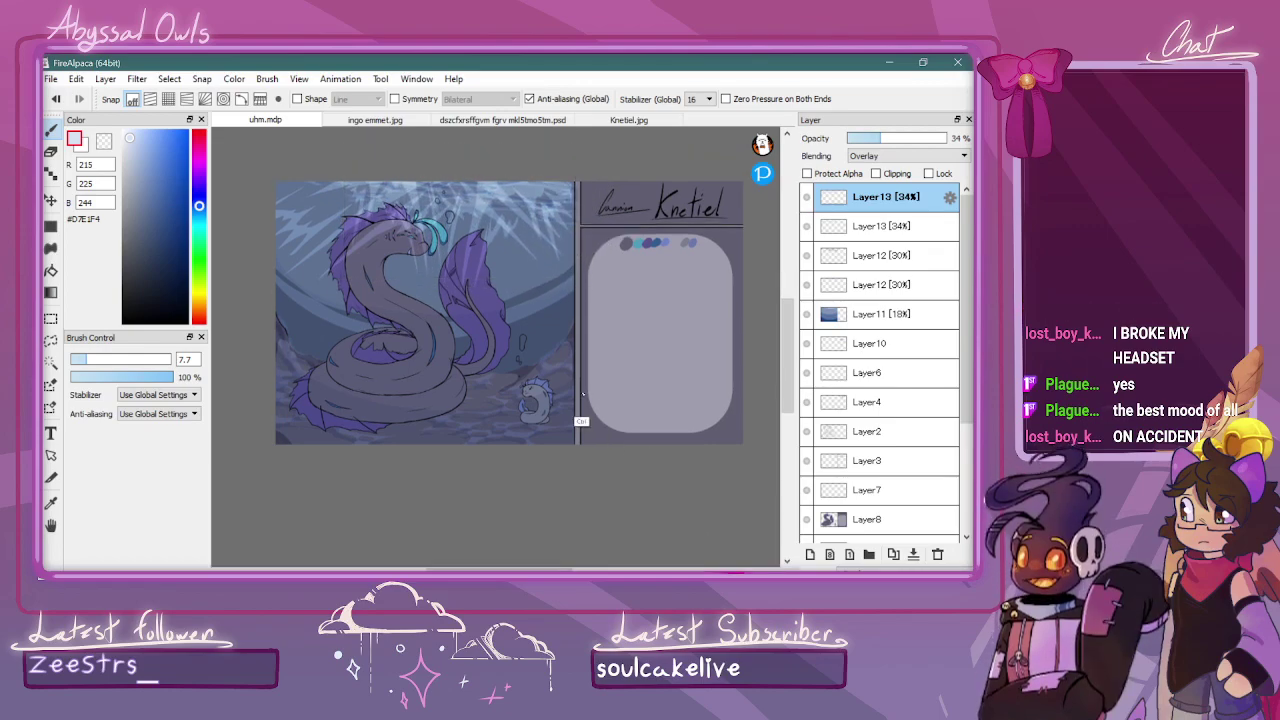
Transform the flipped ray copy again, nudging it and adjusting its upper-right corner at the panel edge
key("ctrl+t")
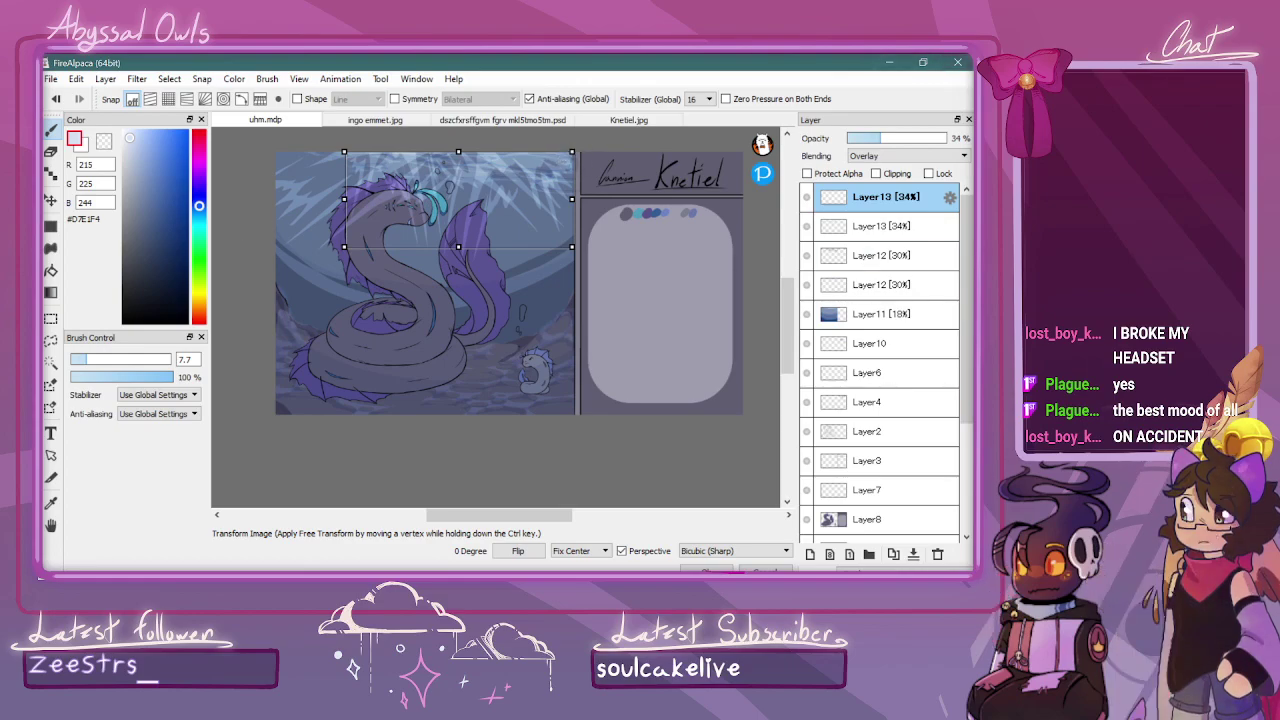
mouse_move(509, 203)
left_mouse_down()
mouse_move(510, 214)
mouse_move(518, 198)
left_mouse_up()
mouse_move(580, 149)
left_mouse_down()
mouse_move(560, 170)
mouse_move(590, 160)
left_mouse_up()
key("Return")
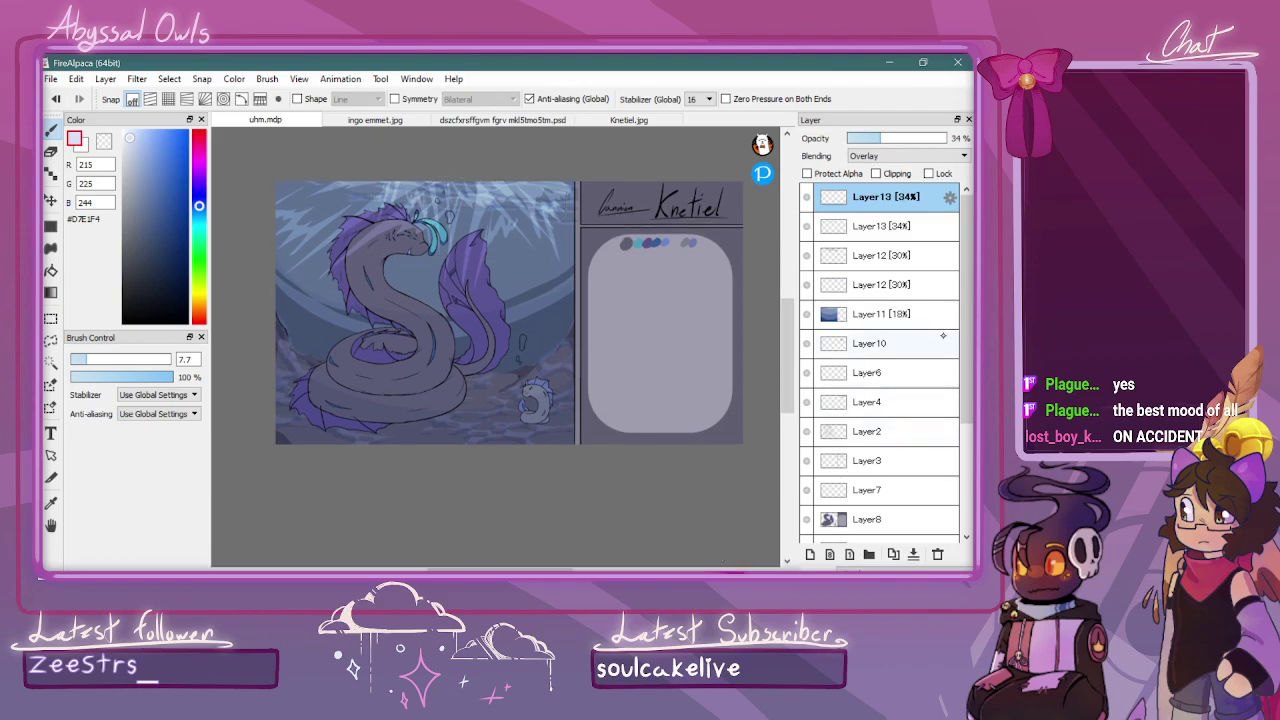
Add a new layer directly above Layer11 and clip it to that layer
left_click(880, 314)
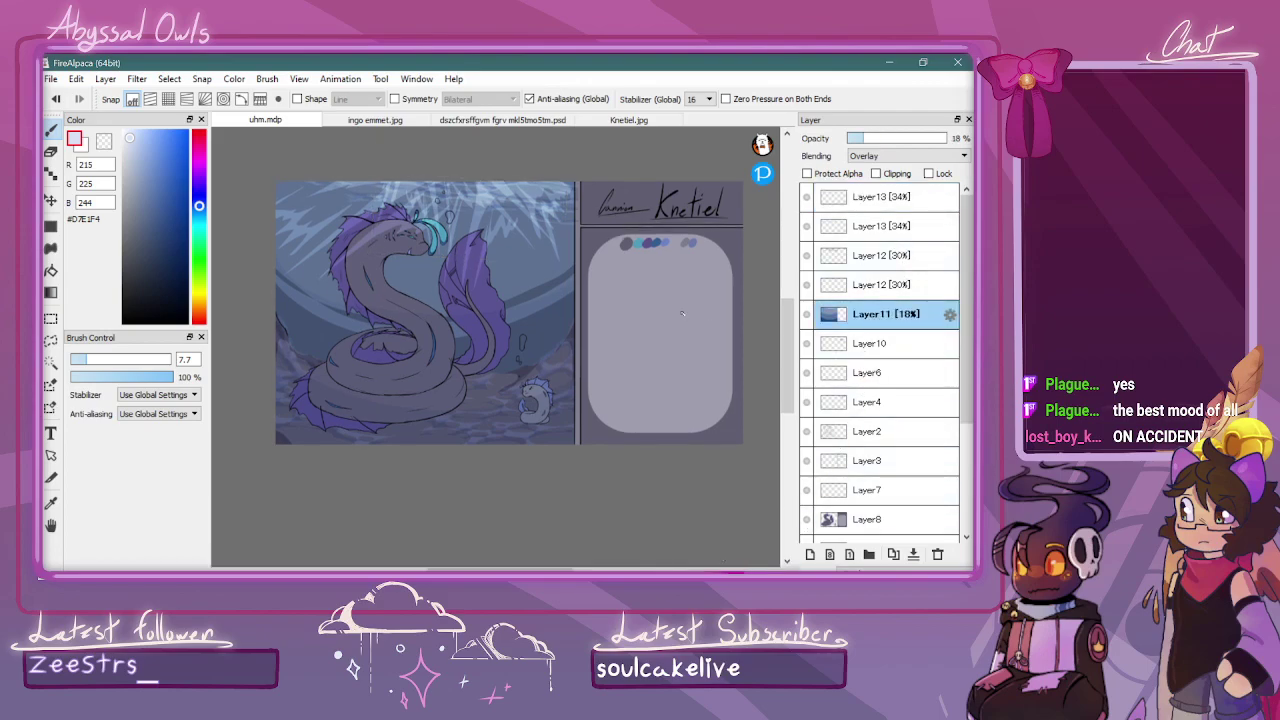
left_click(810, 554)
left_click(877, 174)
Set up a radial foreground-to-background gradient using green #34BF62 and navy #243263
left_click(199, 248)
left_click(171, 177)
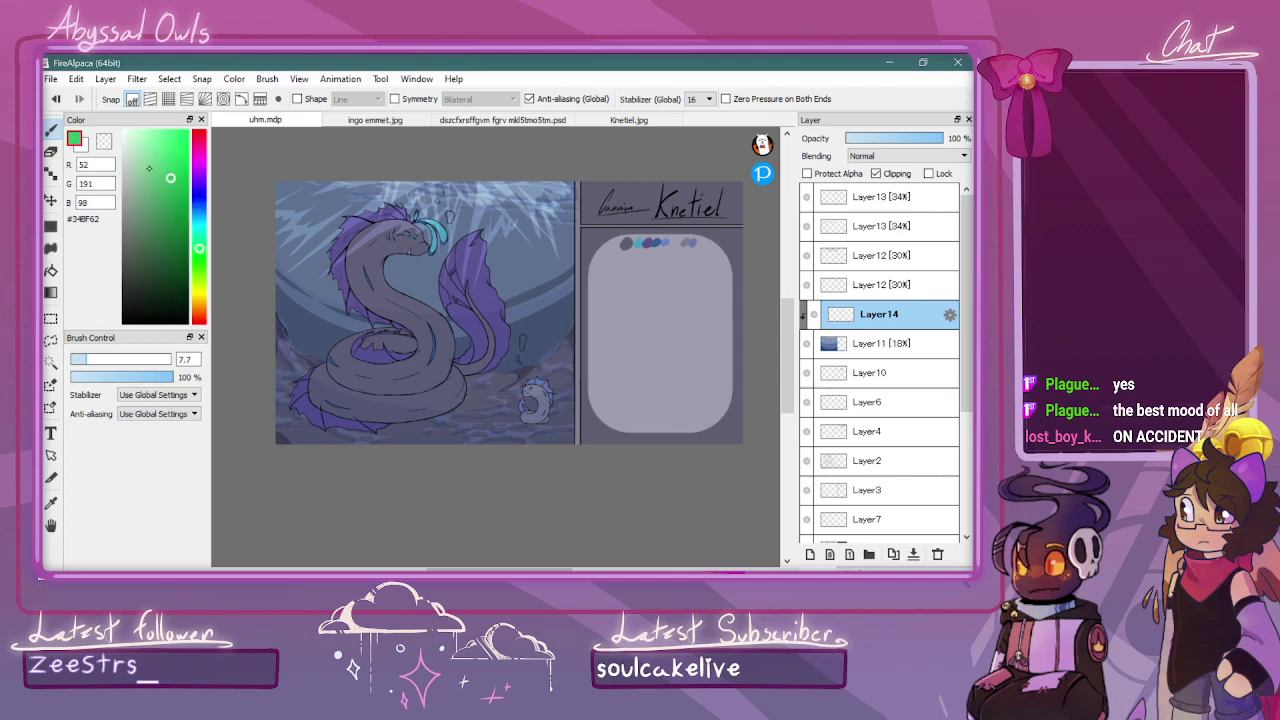
left_click(84, 146)
left_click(164, 248)
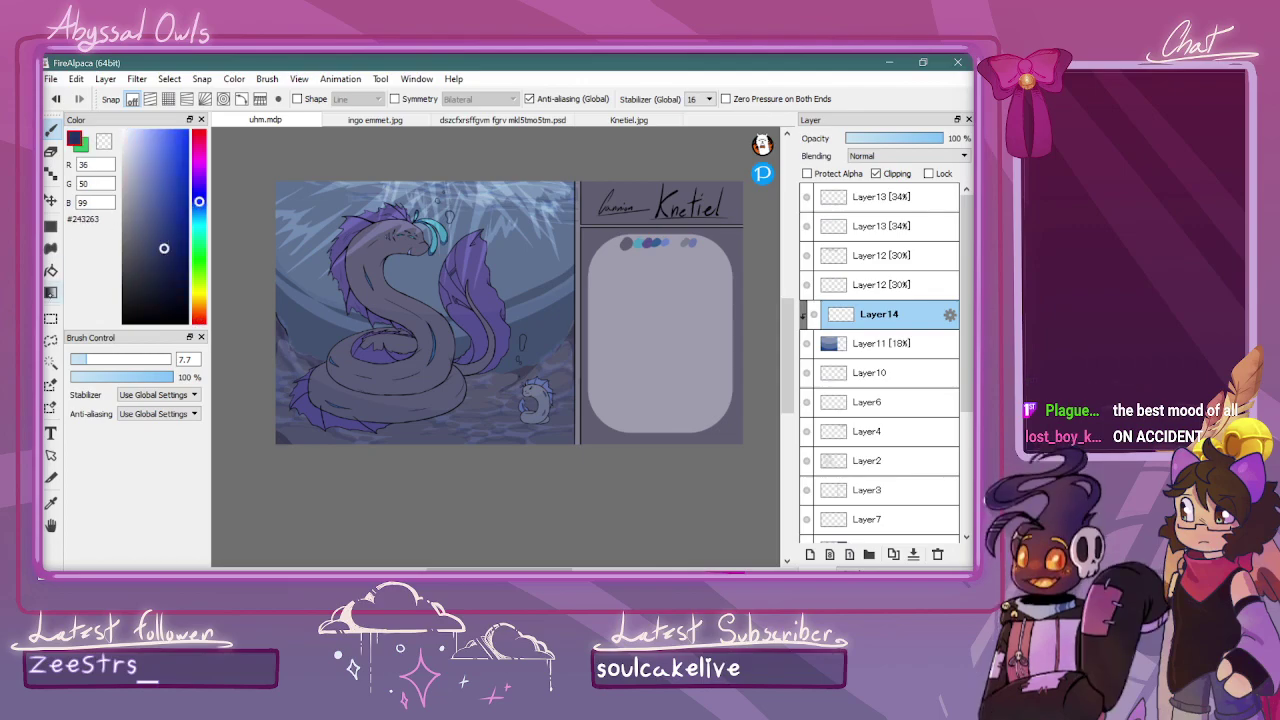
left_click(50, 292)
left_click(280, 99)
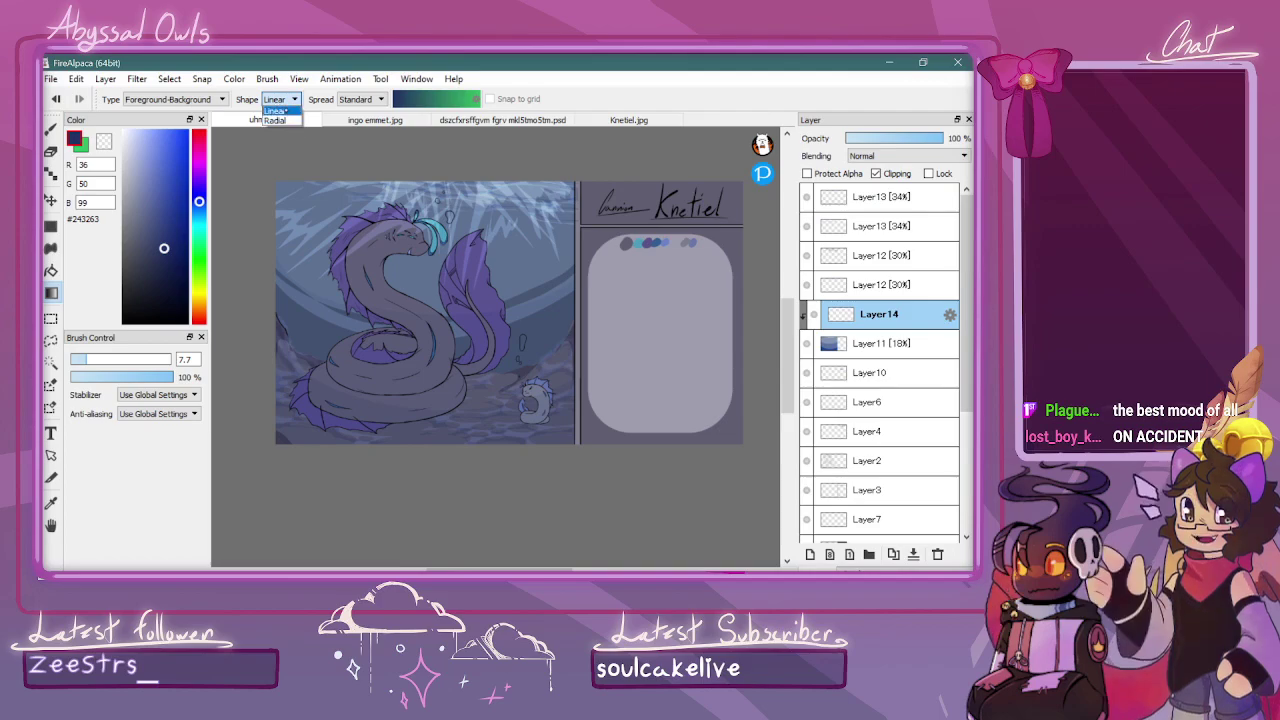
left_click(278, 120)
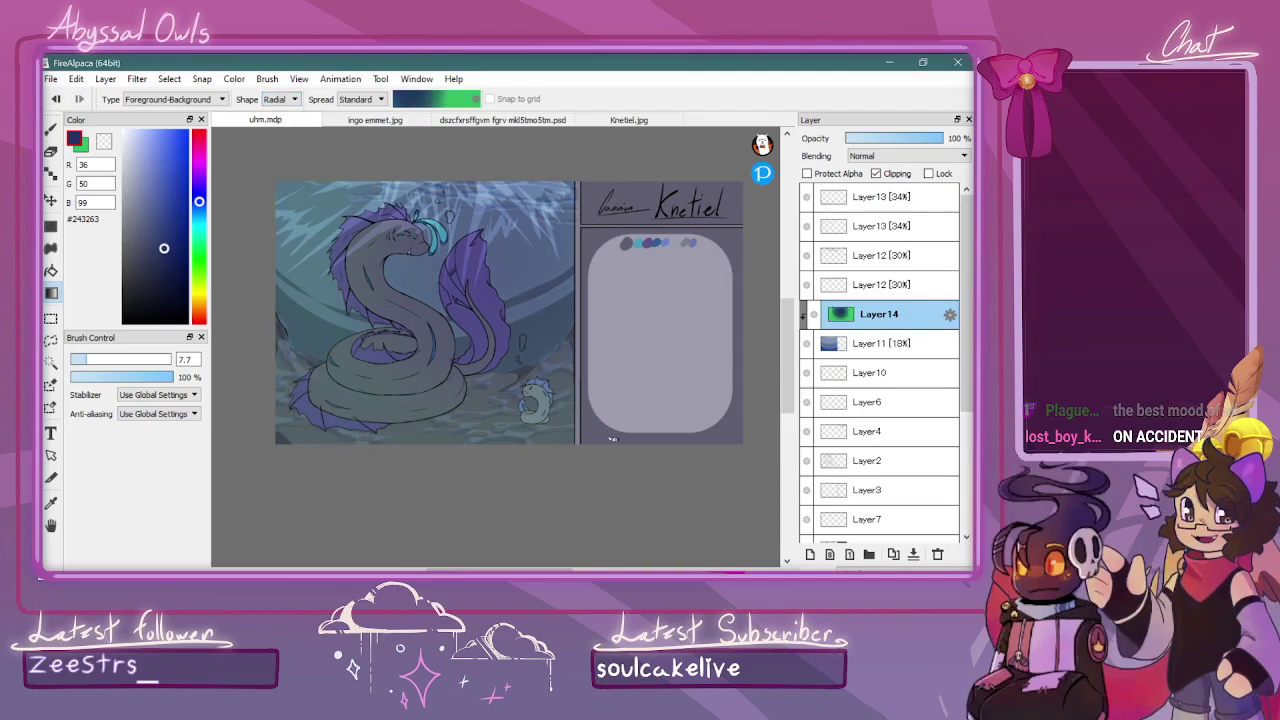
Try radial gradients with a navy centre and green surroundings at several positions on the clipped layer
left_click_drag(545, 320, 544, 379)
left_click_drag(432, 372, 489, 201)
left_click_drag(424, 298, 522, 91)
left_click_drag(451, 238, 486, 198)
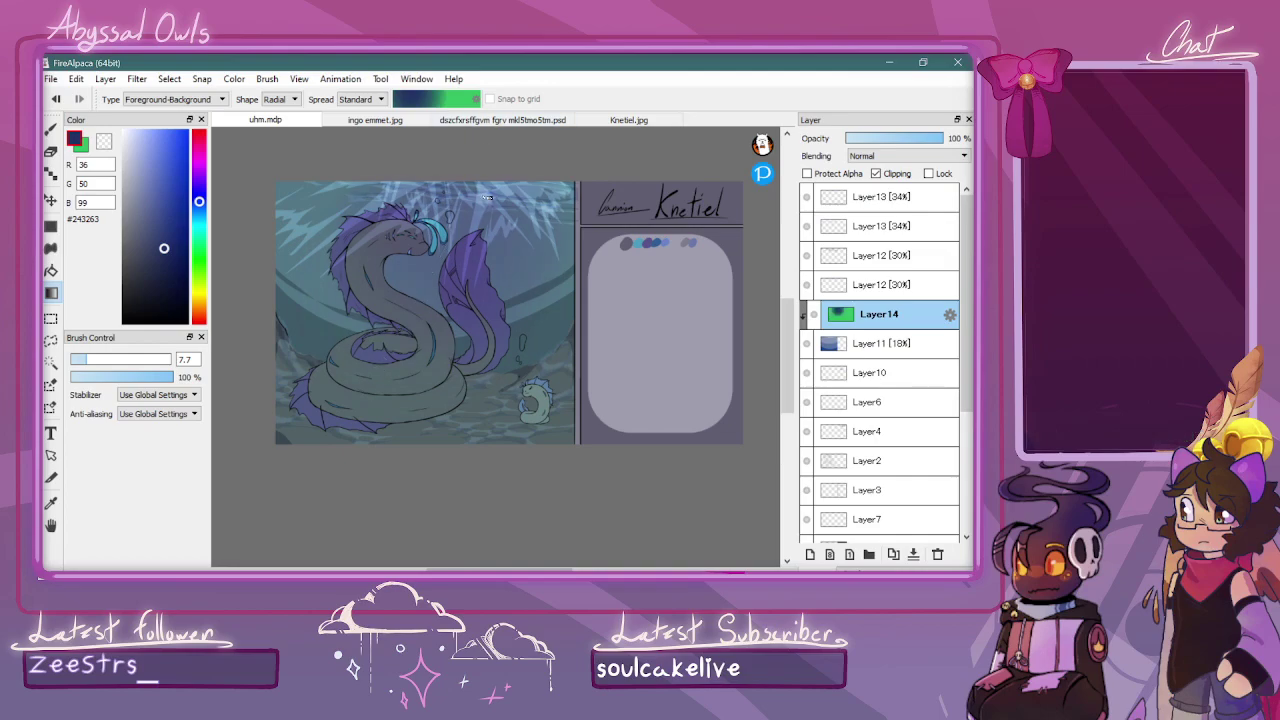
Swap the two colours and fill the clipped layer with a radial gradient from green at the water surface to navy below
left_click(85, 142)
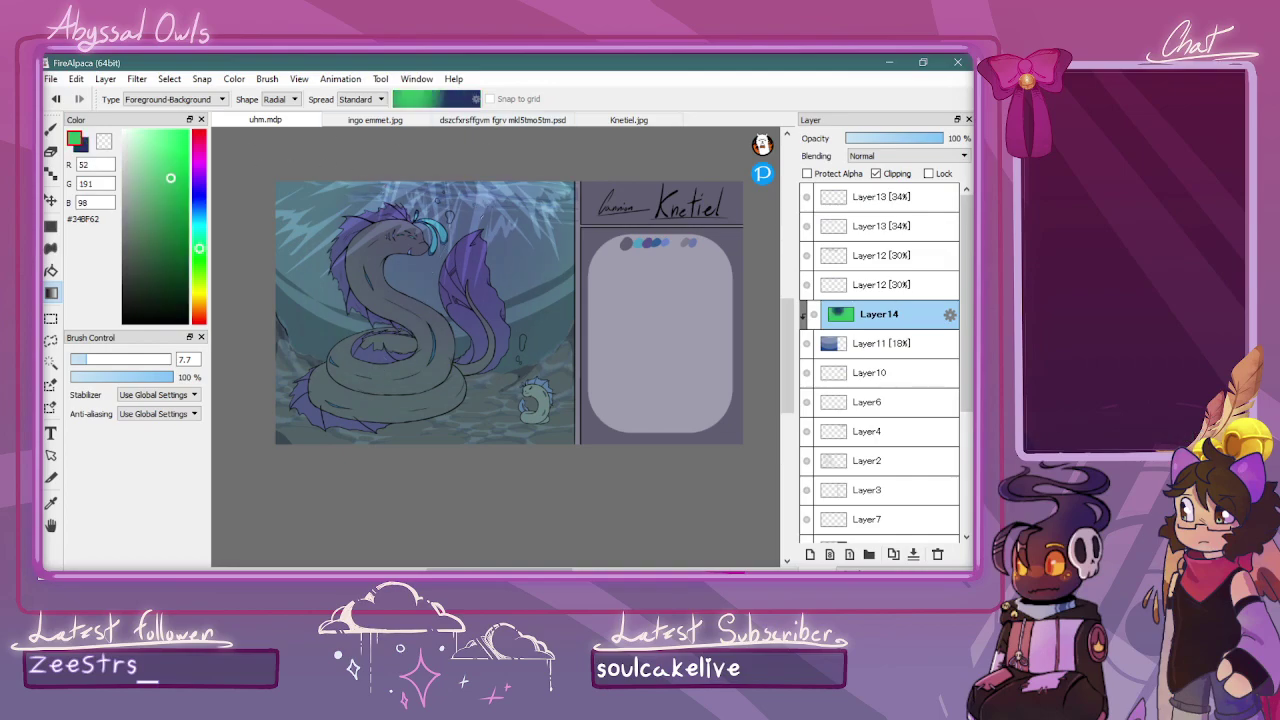
left_click_drag(392, 175, 418, 327)
left_click_drag(477, 188, 356, 378)
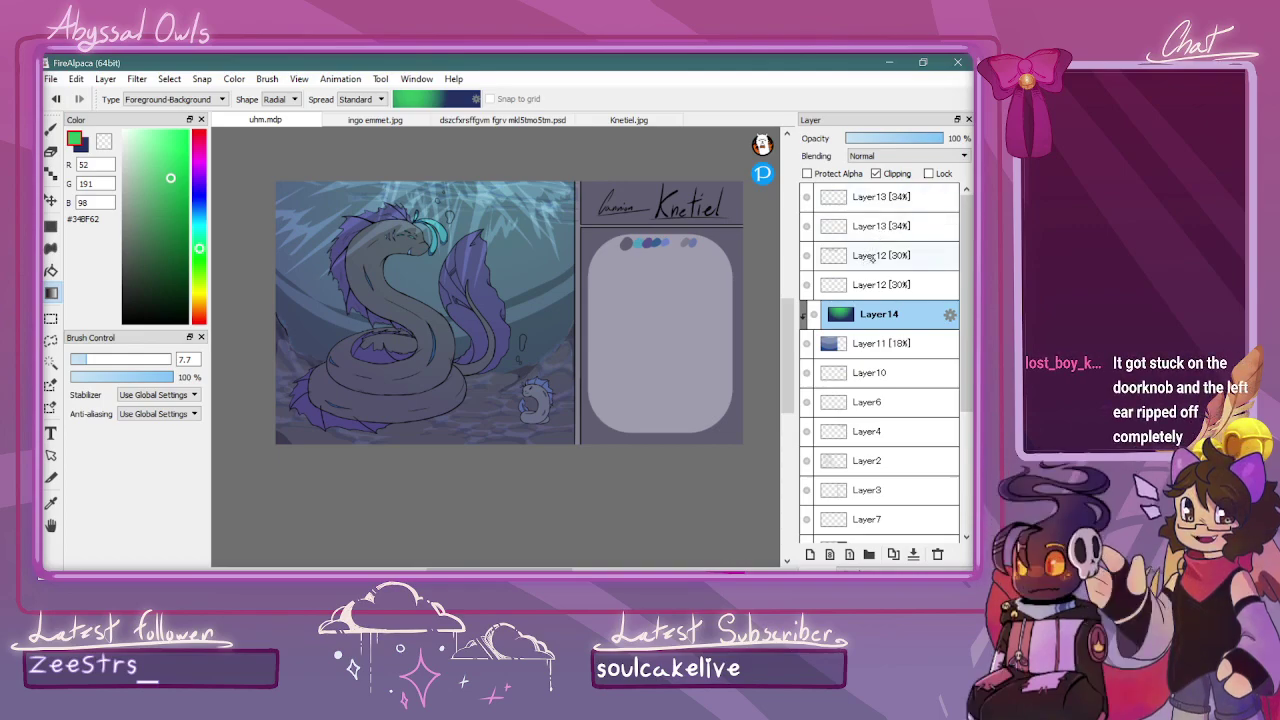
Duplicate the green-to-navy gradient Layer14 twice and place a copy above each of the two Layer13 layers
left_click(893, 554)
left_click_drag(879, 313, 883, 224)
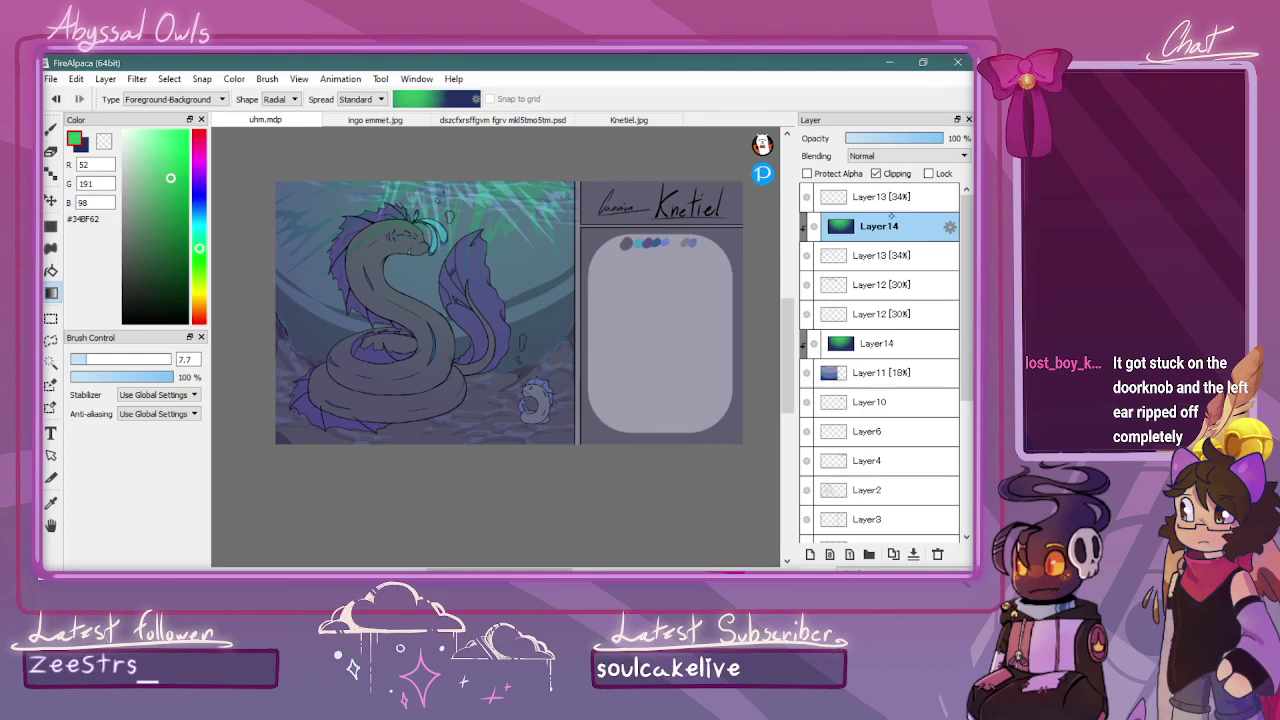
left_click(893, 554)
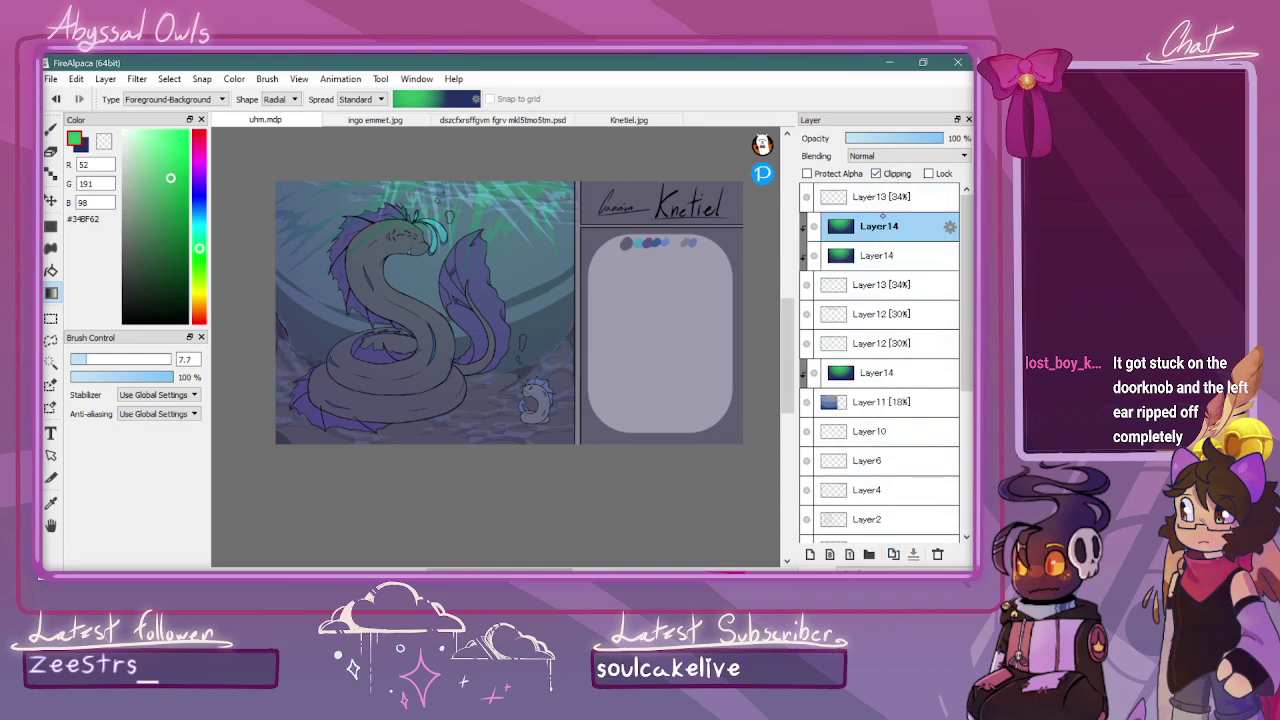
left_click_drag(885, 211, 886, 198)
Set the blending mode of both gradient copies above the Layer13 layers to Overlay
left_click(905, 156)
left_click(888, 214)
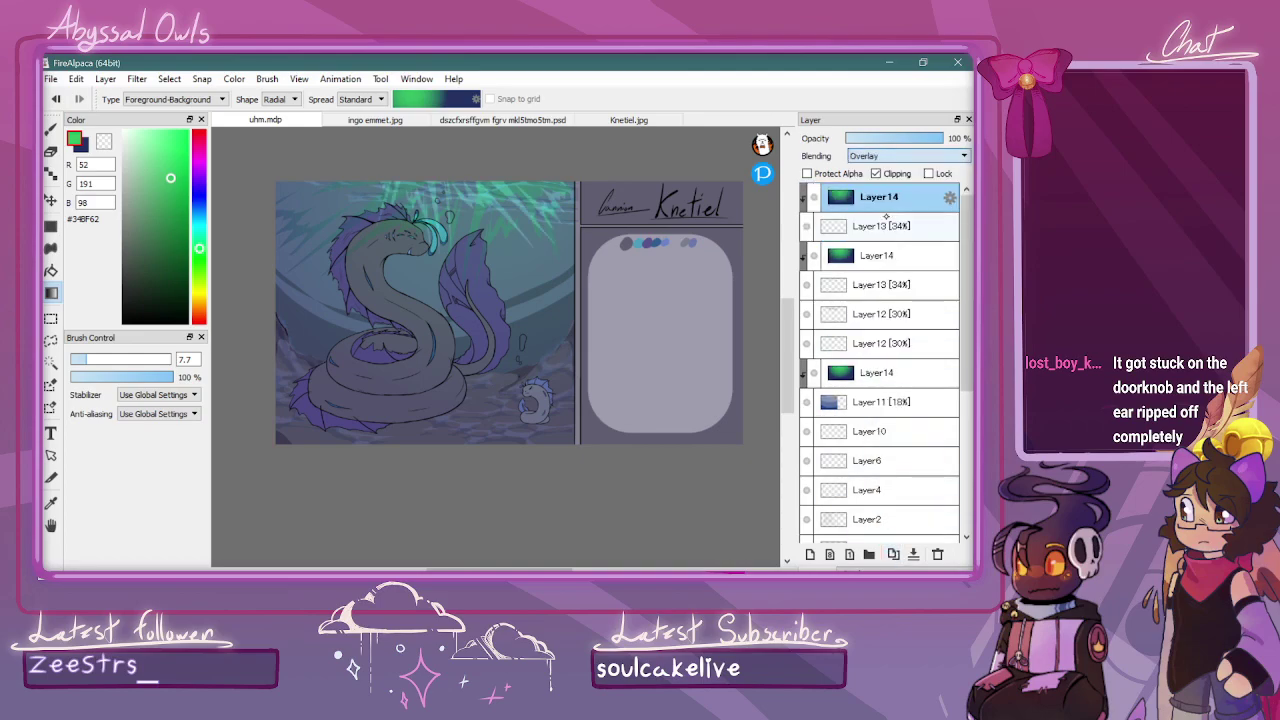
left_click(878, 257)
left_click(905, 156)
left_click(888, 213)
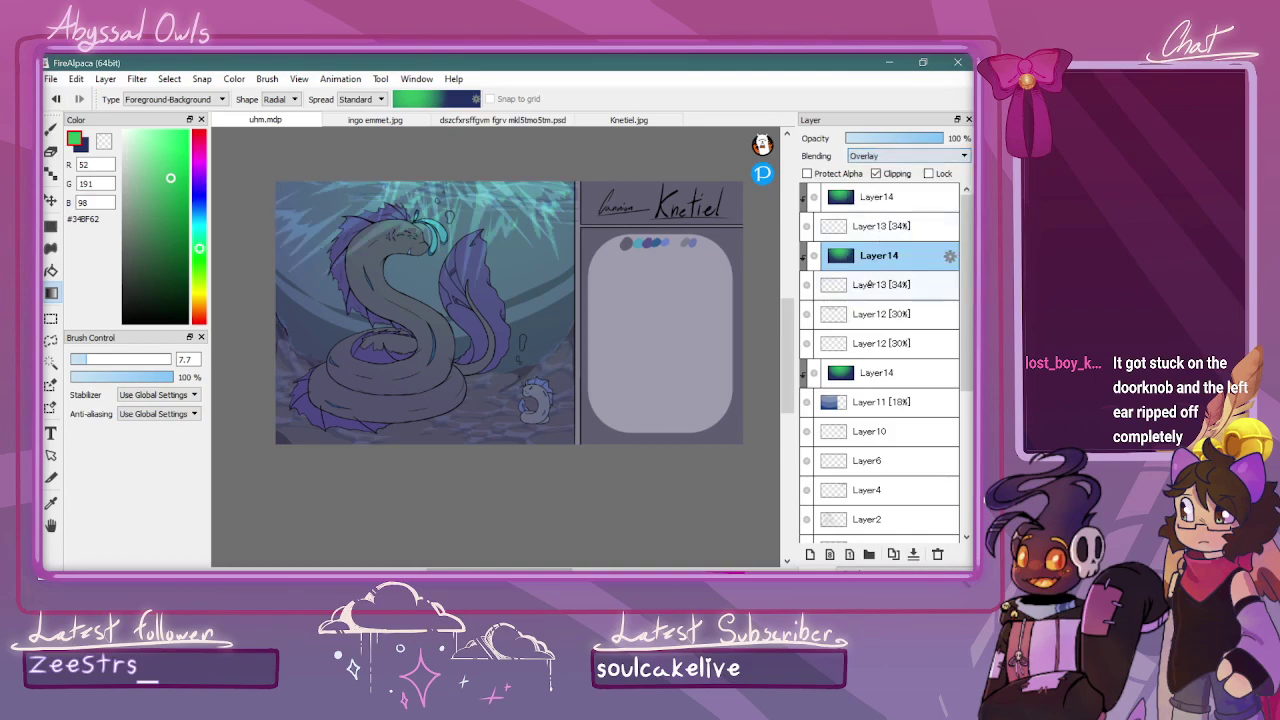
Try Screen blending on the gradient clipped to Layer11 at 18% opacity, and set it to Overlay
left_click(880, 372)
left_click(900, 156)
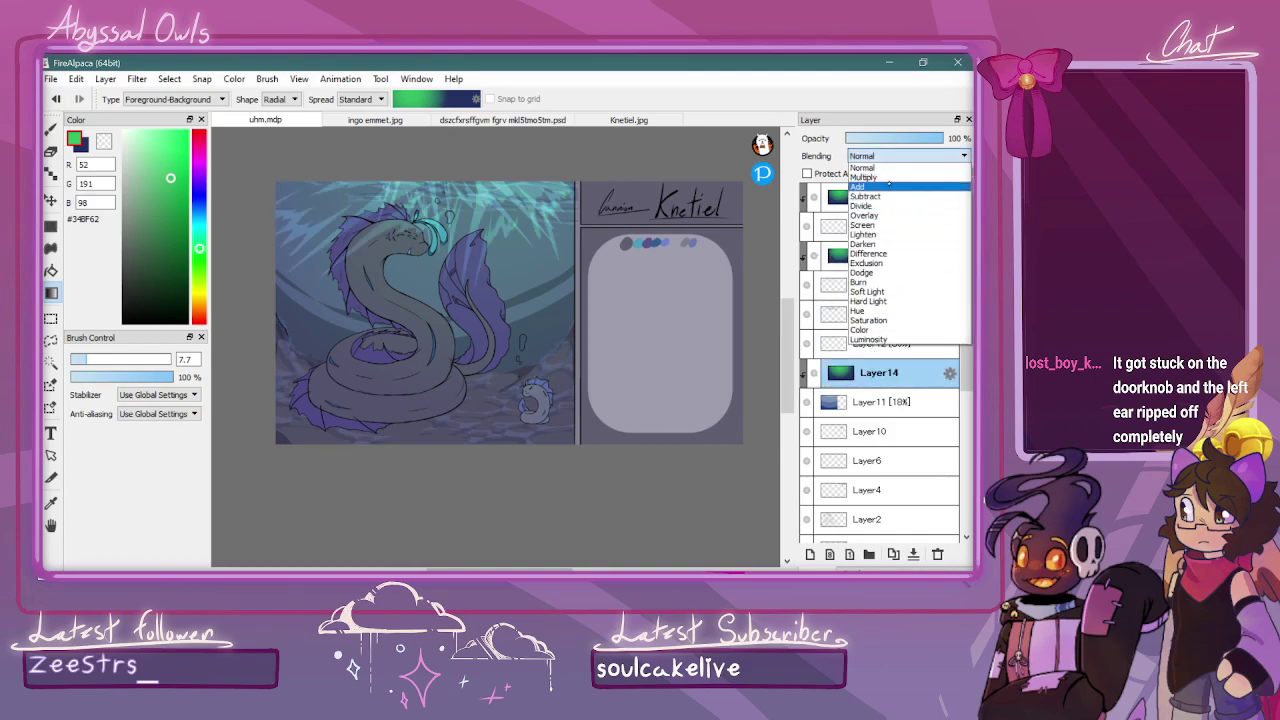
left_click(893, 192)
left_click(892, 157)
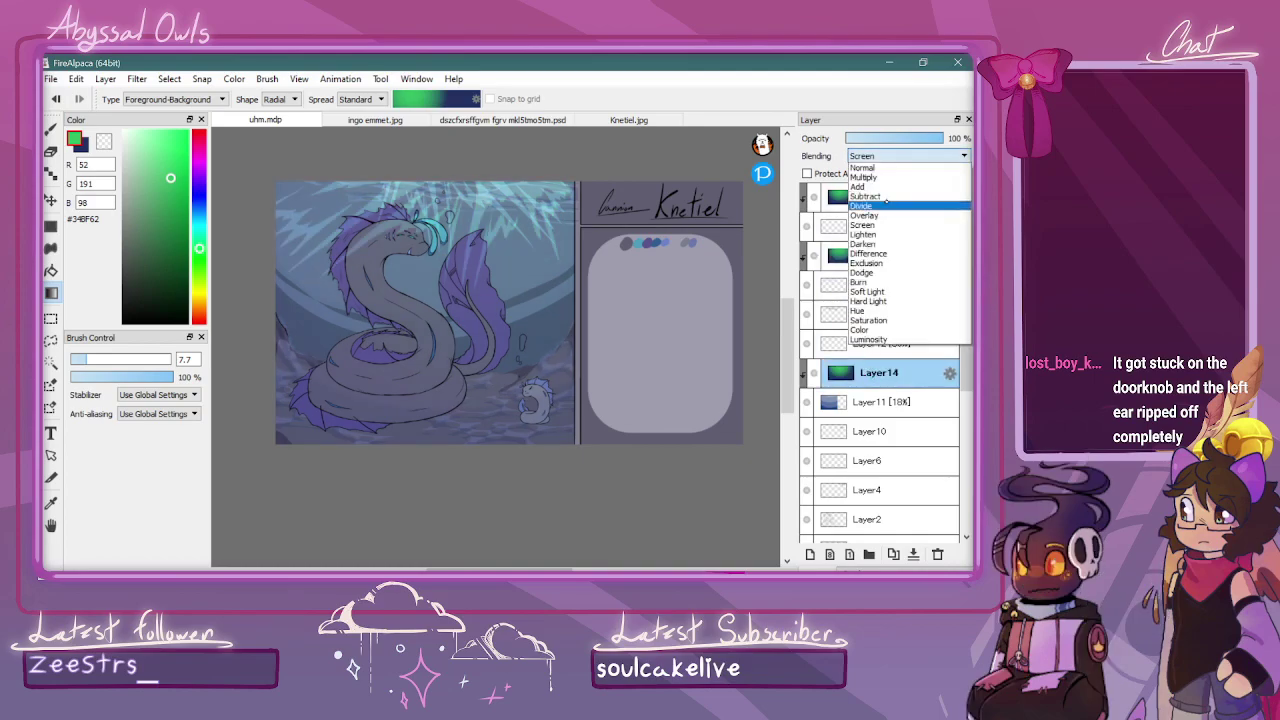
left_click(888, 213)
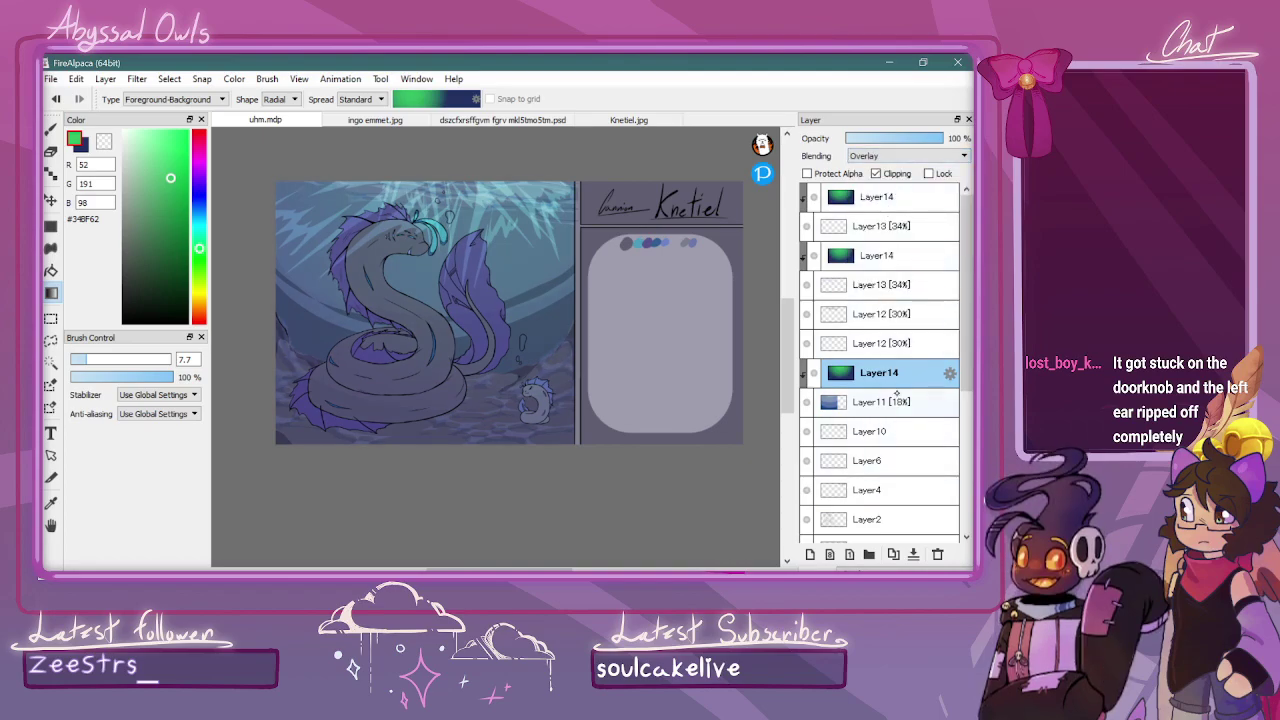
Duplicate the Overlay gradient so a copy sits above each 30% Layer12, and delete the surplus copy
left_click(893, 554)
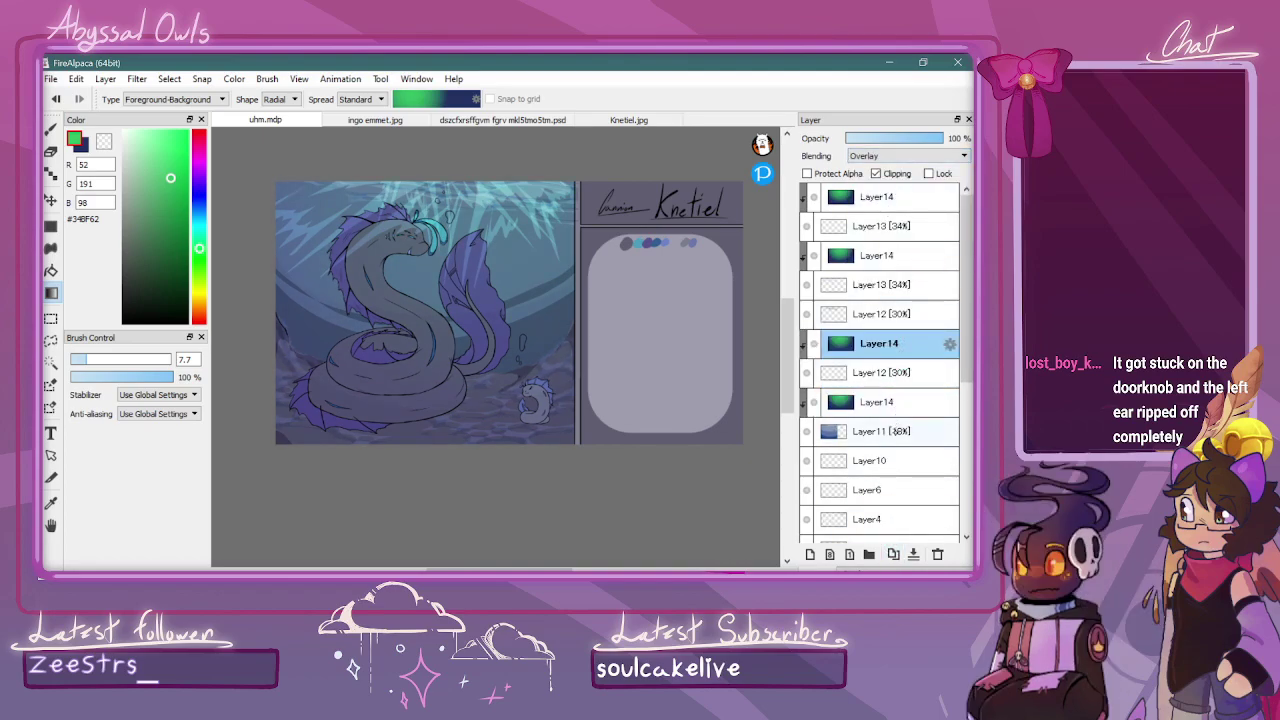
left_click(893, 554)
left_click_drag(893, 343, 893, 277)
left_click(893, 554)
left_click(937, 554)
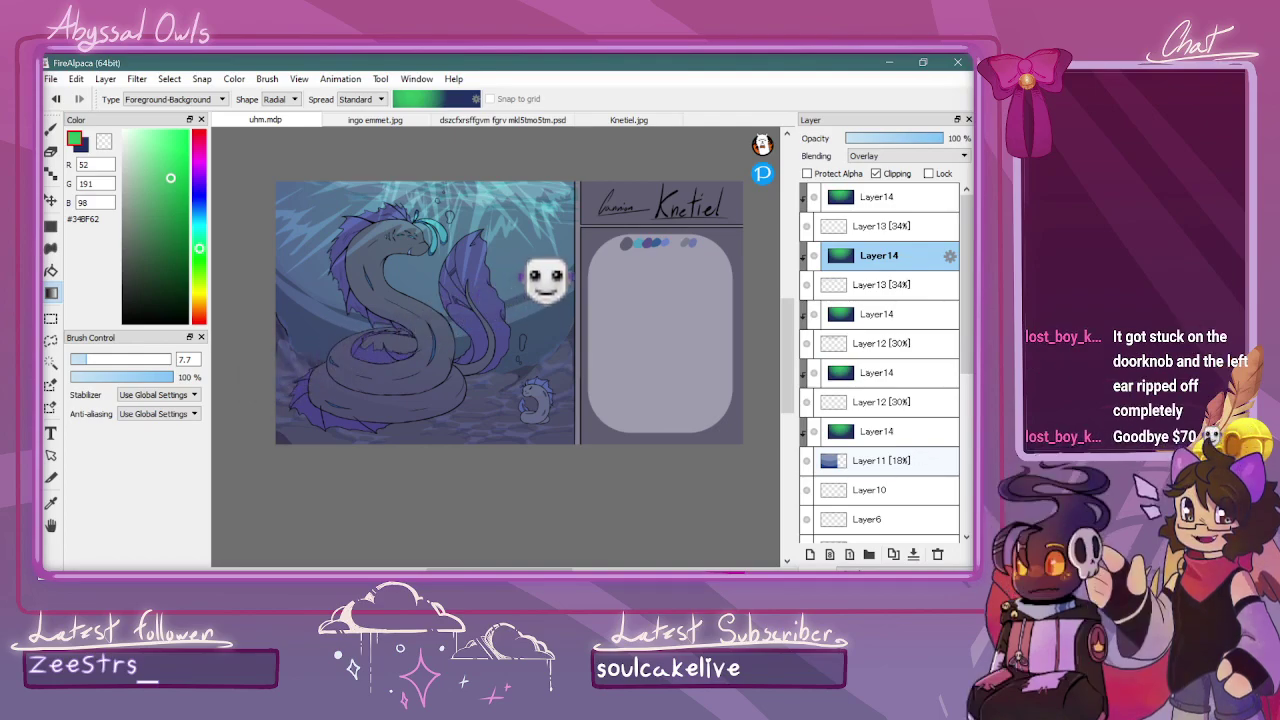
Move the extra Overlay gradient down the stack to clip onto Layer9 and set its opacity to 35%
left_click_drag(965, 353, 965, 443)
left_click(889, 261)
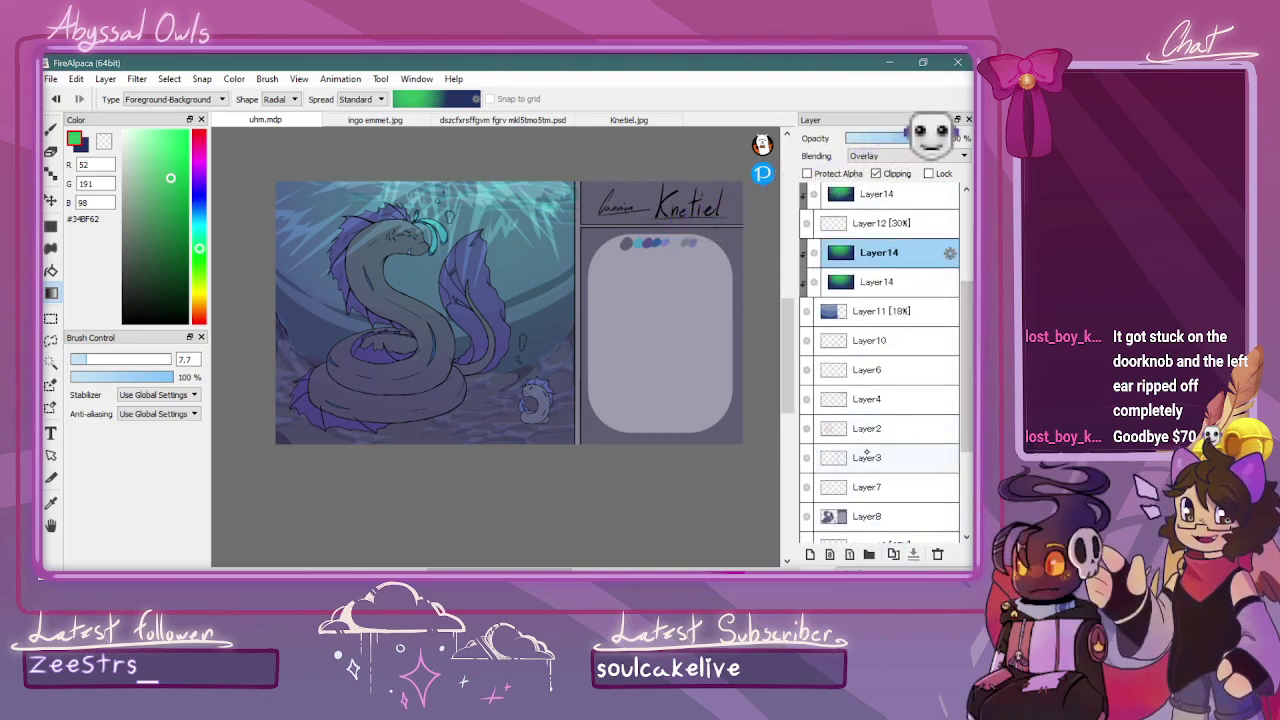
scroll(886, 300, "down", 2)
left_click_drag(866, 553, 865, 463)
left_click(880, 137)
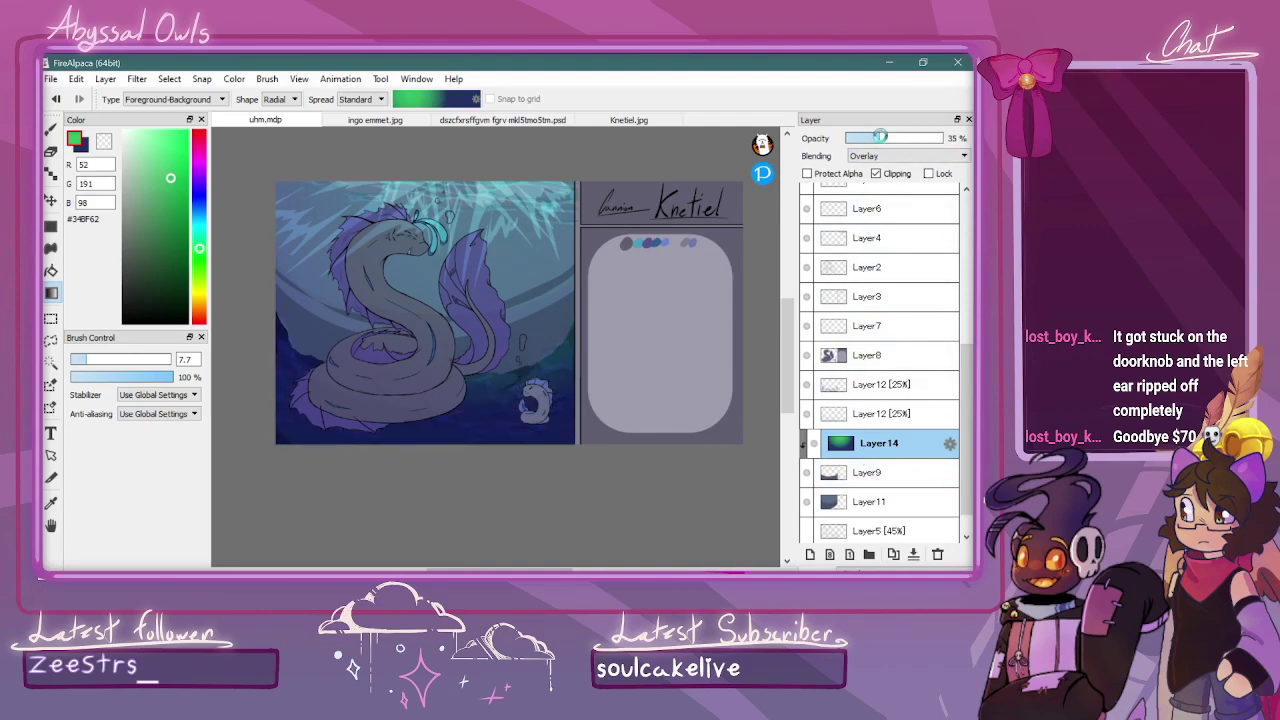
Duplicate the 35% gradient above Layer9, move the copy onto the background Layer11, and set its opacity to 17%
left_click(893, 554)
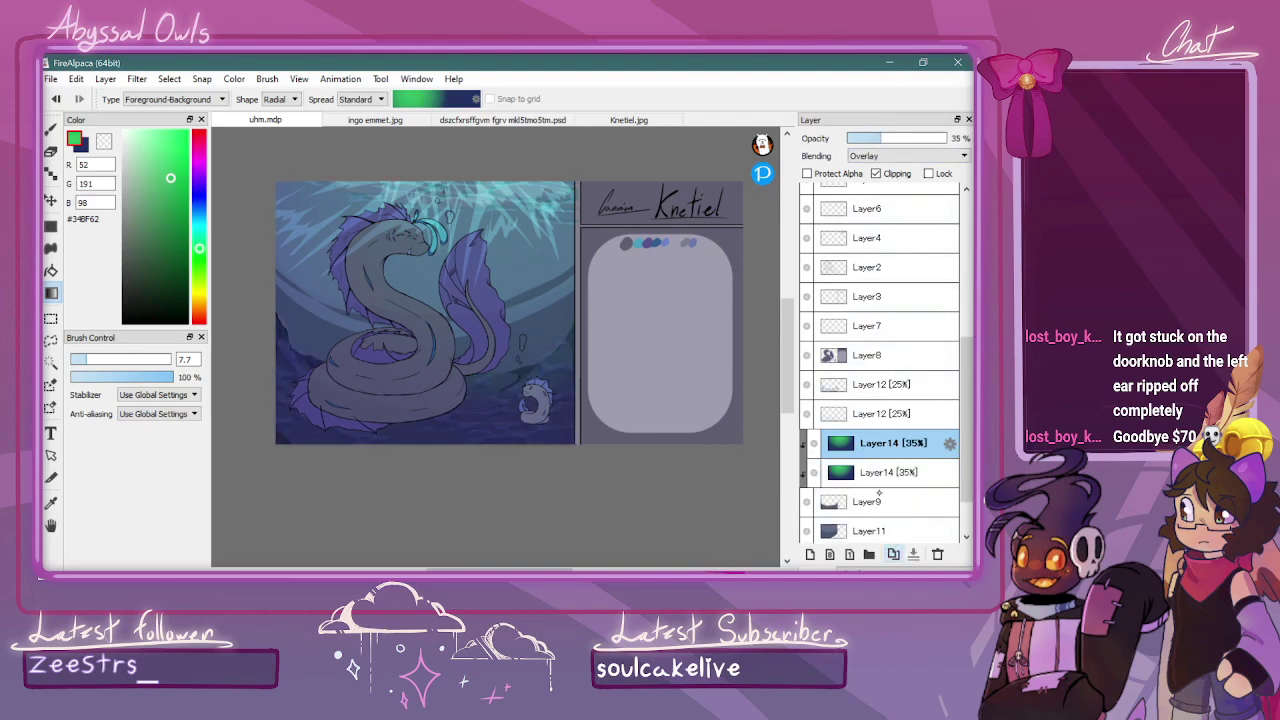
mouse_move(868, 445)
left_mouse_down()
mouse_move(870, 532)
mouse_move(877, 505)
left_mouse_up()
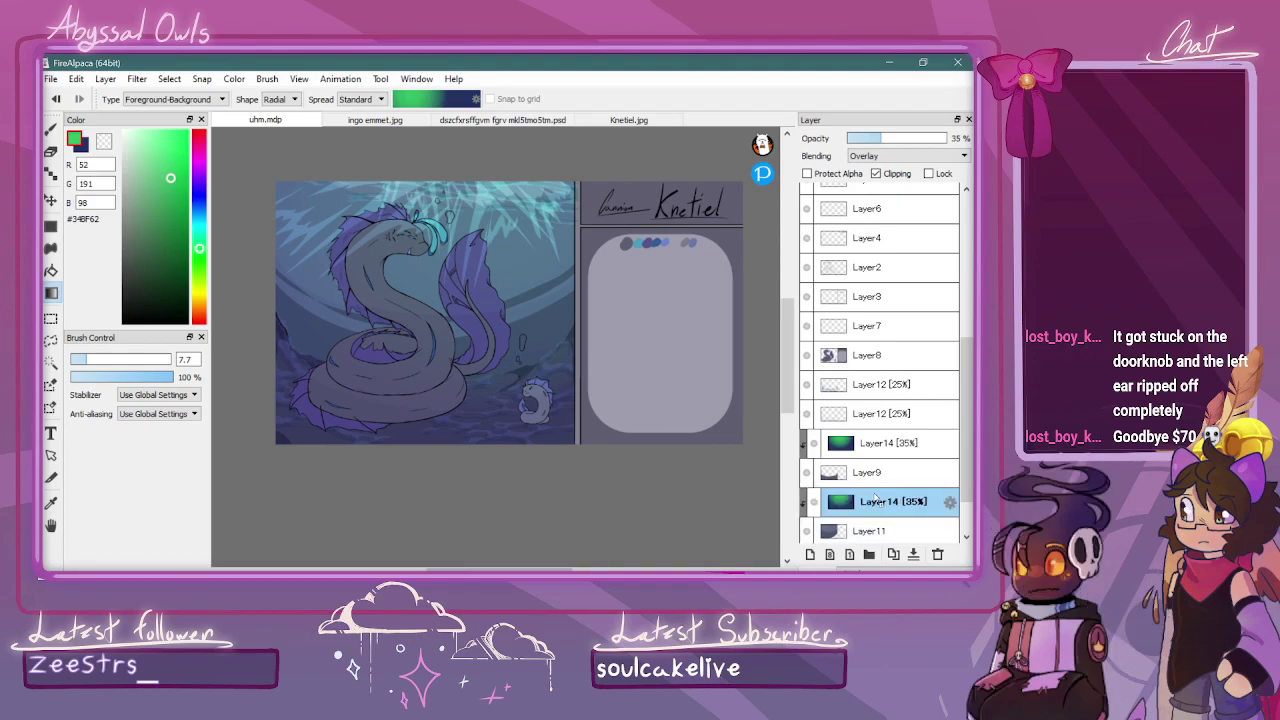
left_click(866, 137)
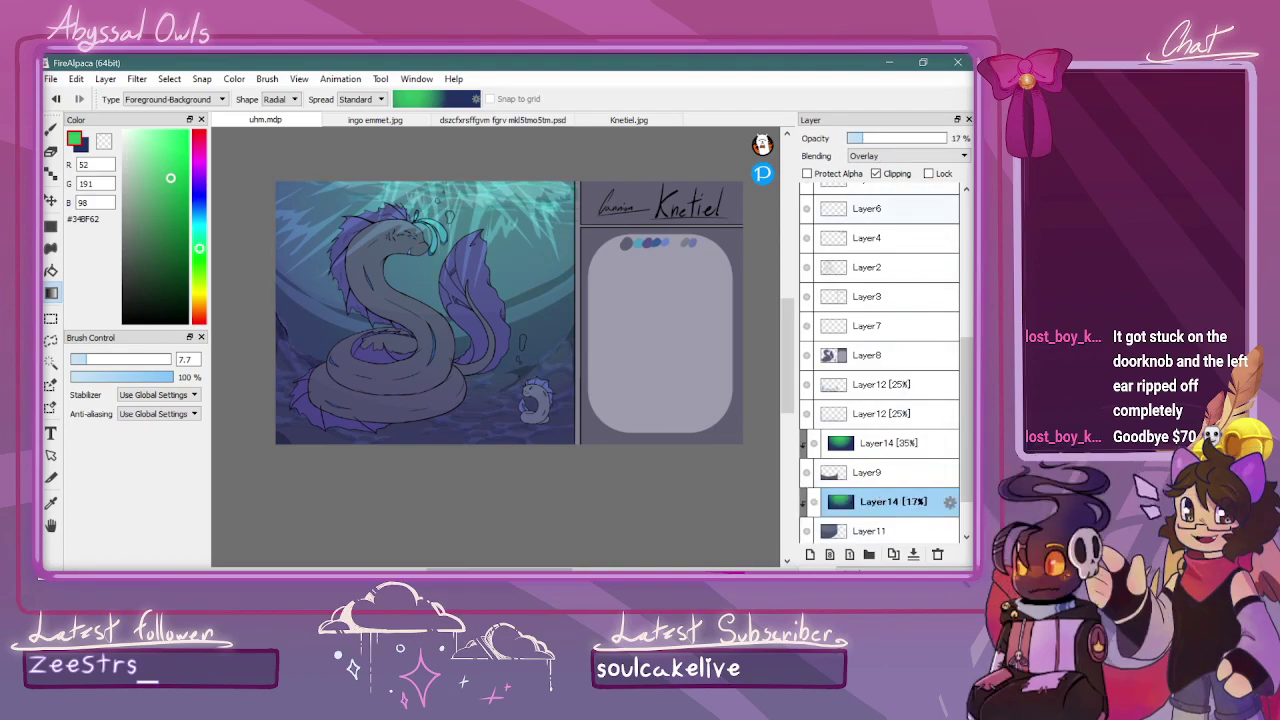
Apply a Gaussian Blur of 9.17 to the light rays on the lower Layer13
scroll(880, 360, "up", 4)
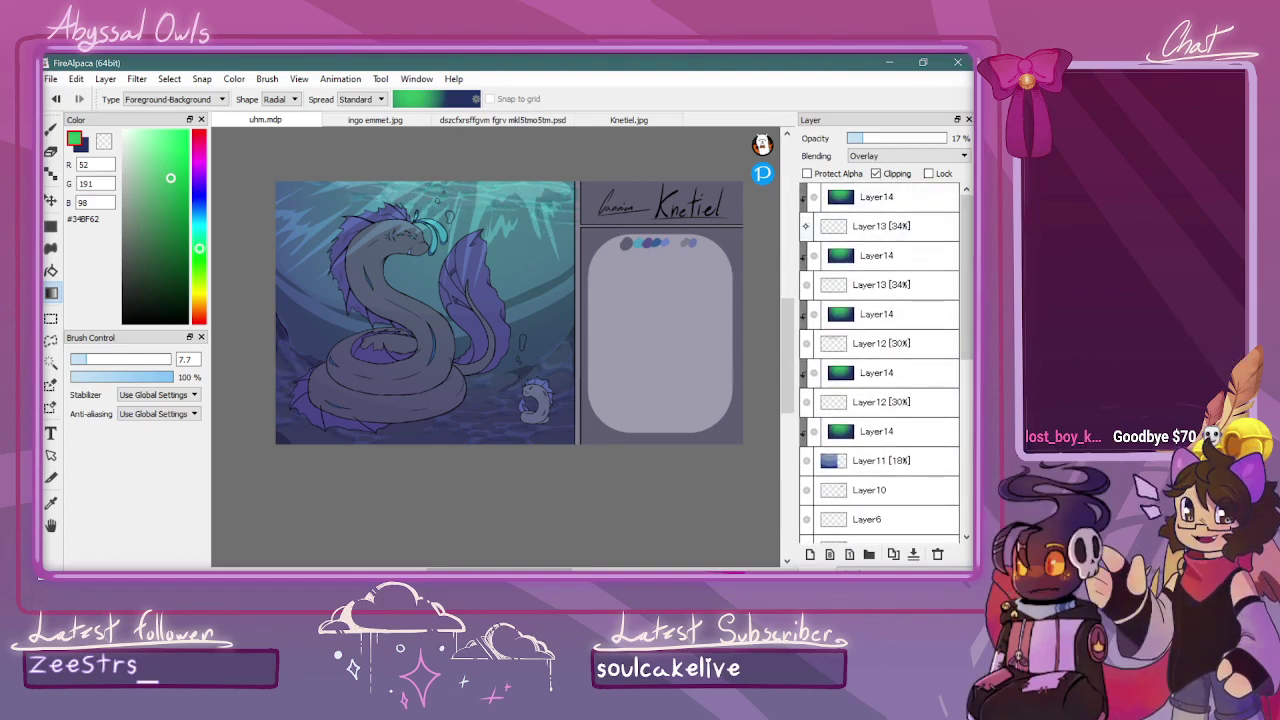
left_click(858, 226)
left_click(870, 285)
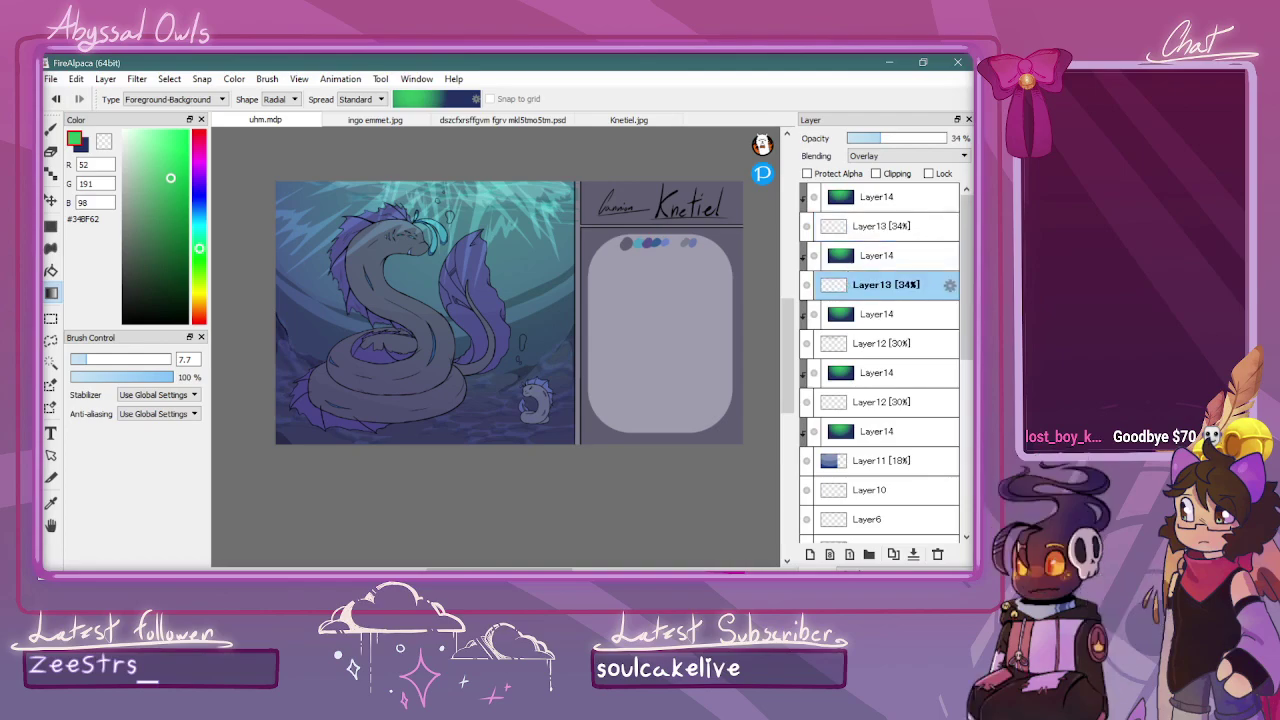
left_click(137, 78)
left_click(176, 284)
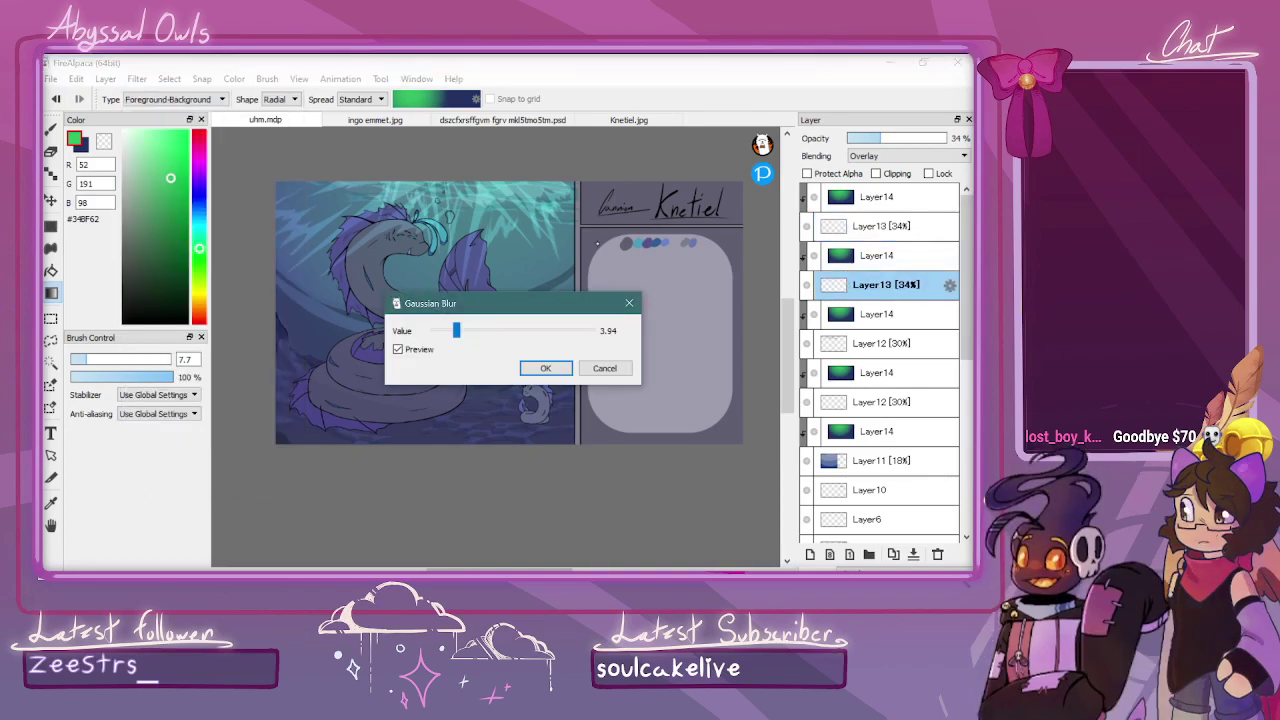
left_click_drag(456, 330, 490, 330)
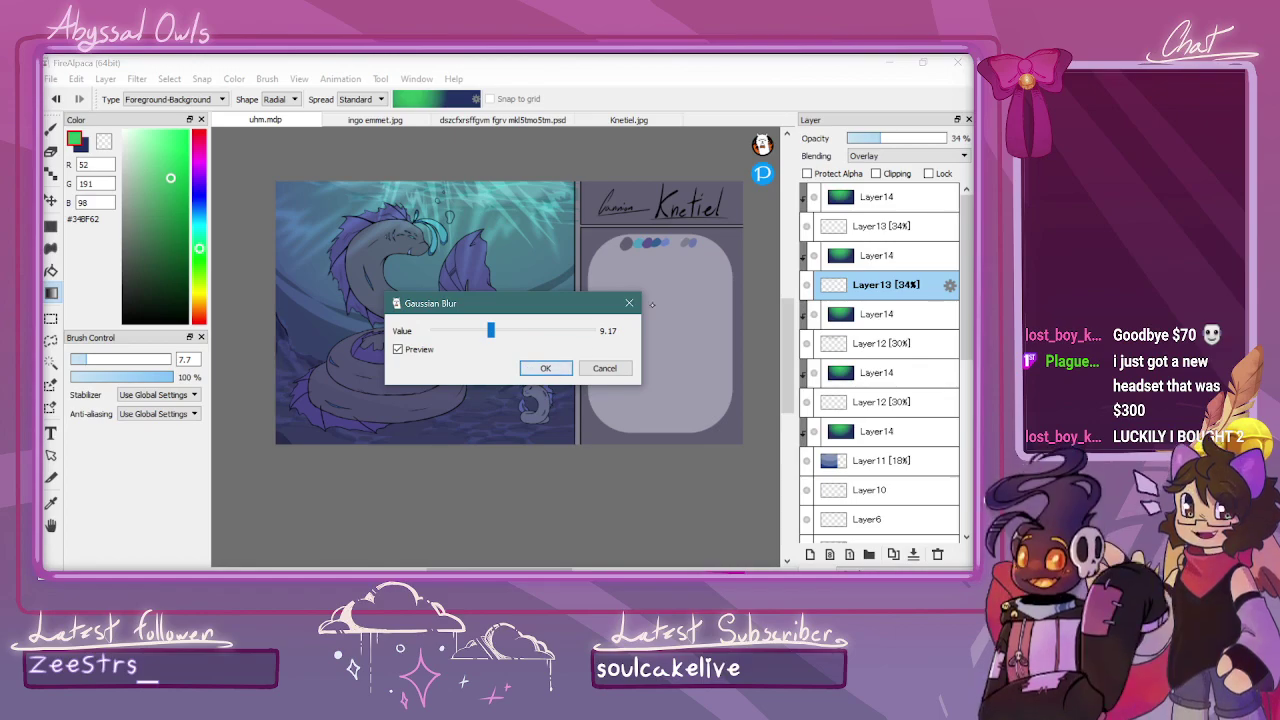
left_click(546, 367)
Apply the same 9.17 Gaussian Blur to the light rays on the upper Layer13
left_click(883, 226)
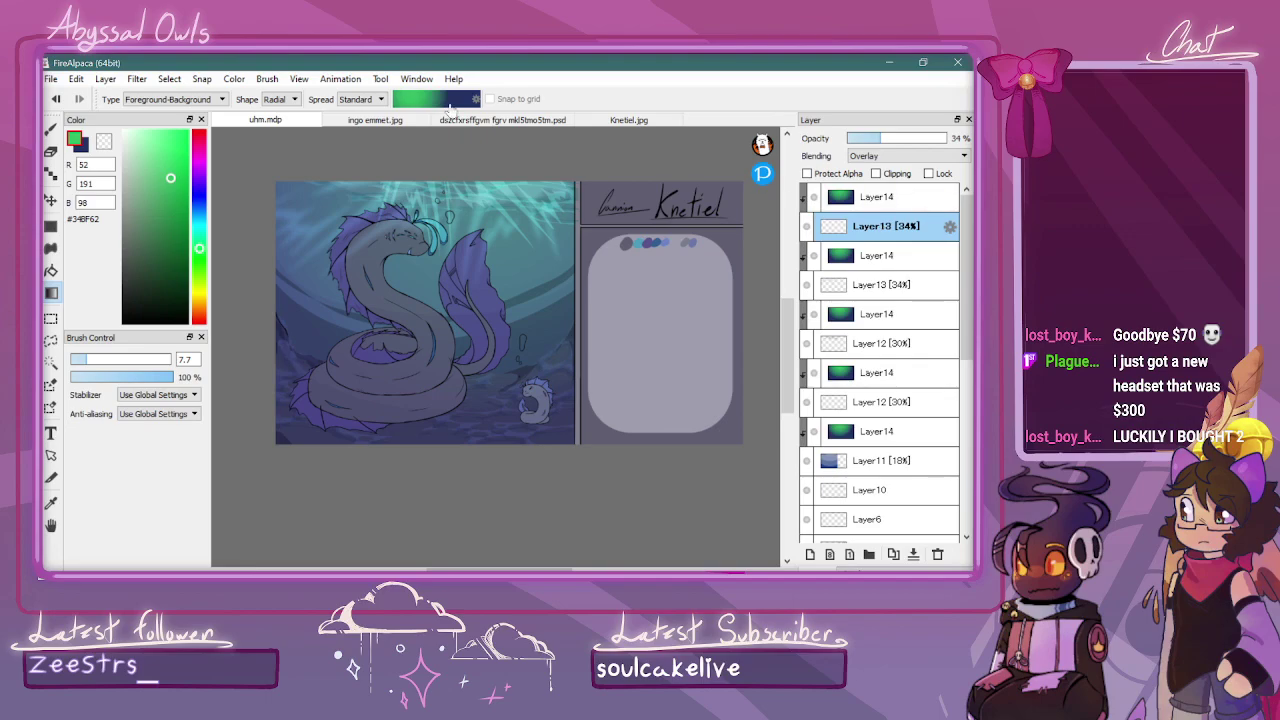
left_click(169, 79)
mouse_move(107, 80)
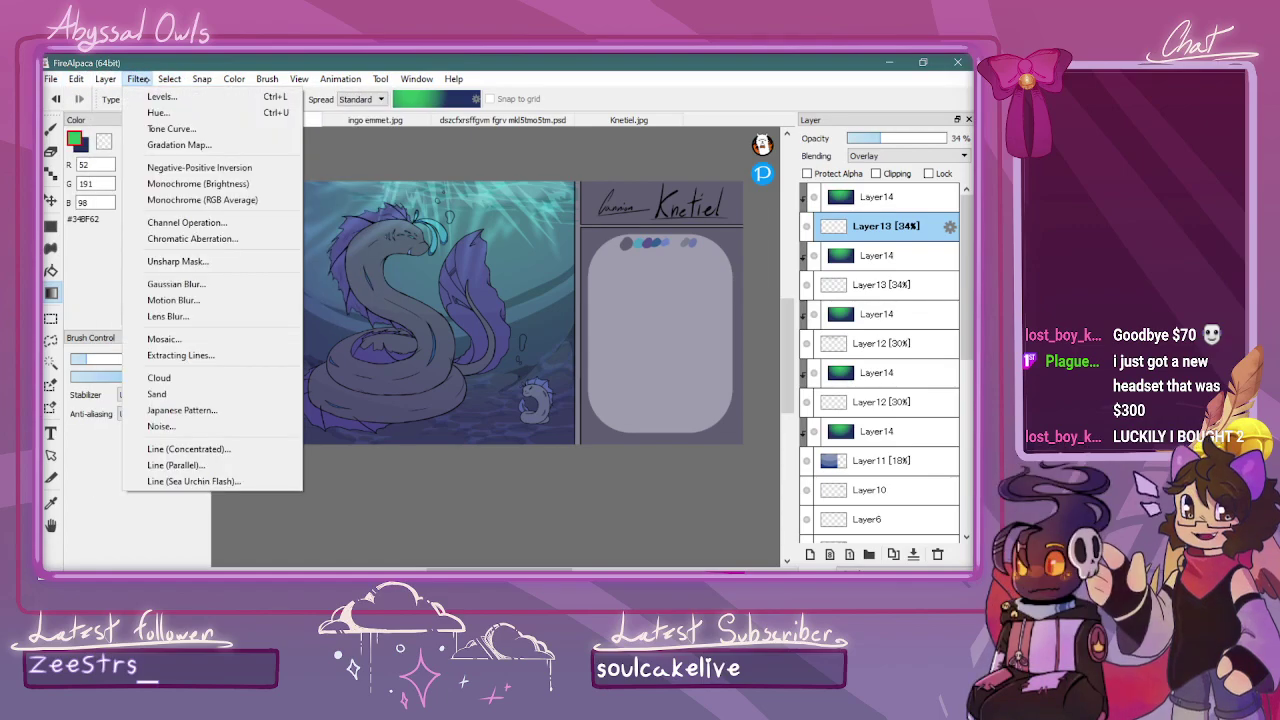
left_click(176, 284)
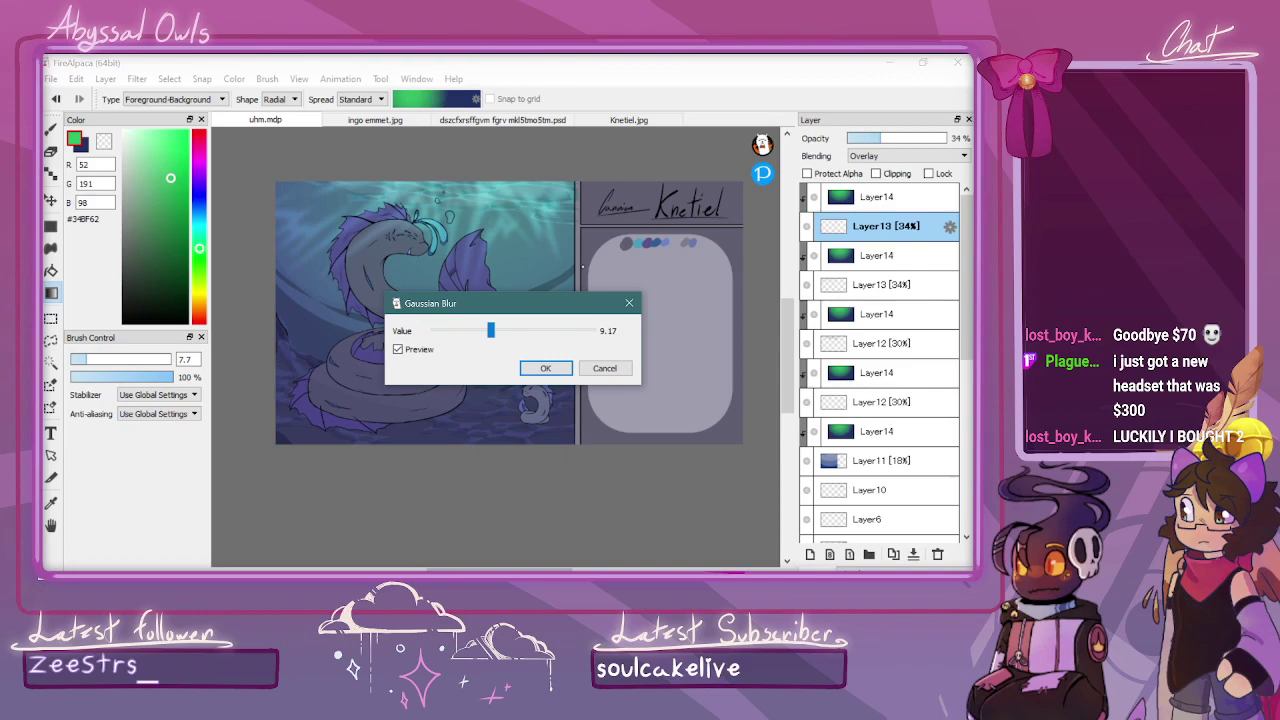
left_click(546, 369)
Set the upper Layer13's opacity to 41% and the lower Layer13's opacity to 17%
left_click(862, 138)
left_click(867, 138)
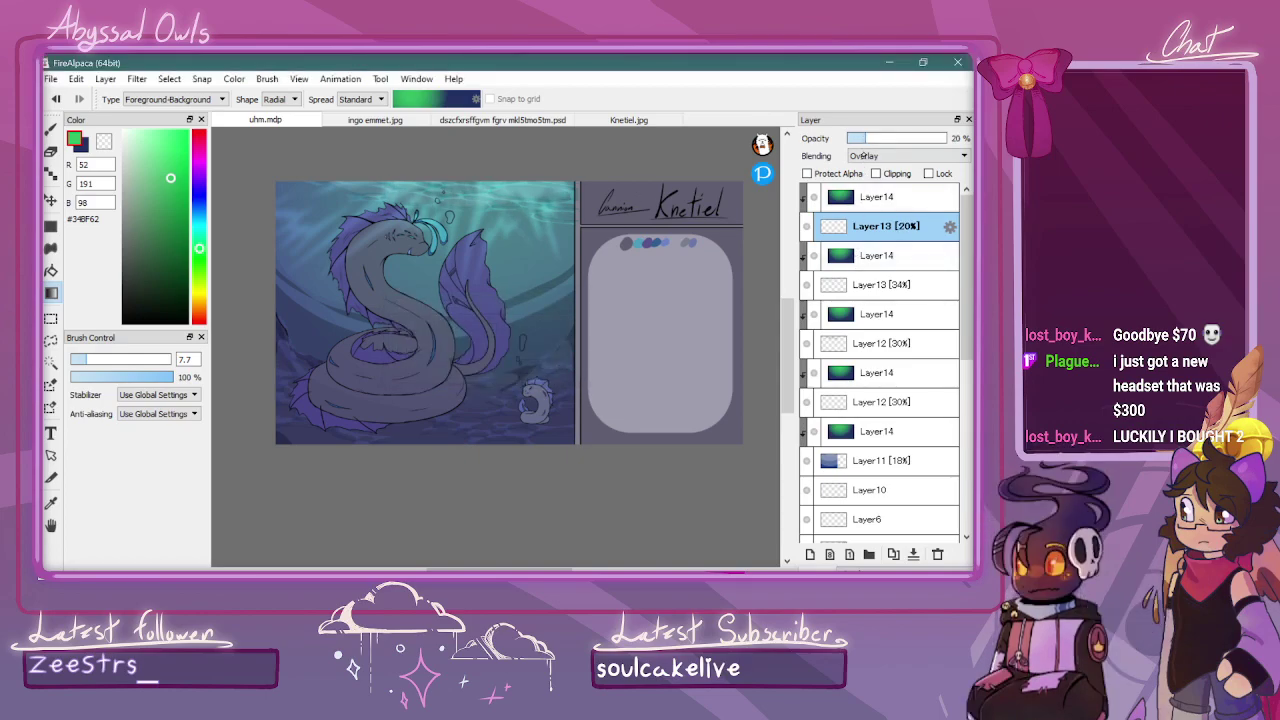
left_click(885, 285)
left_click(862, 138)
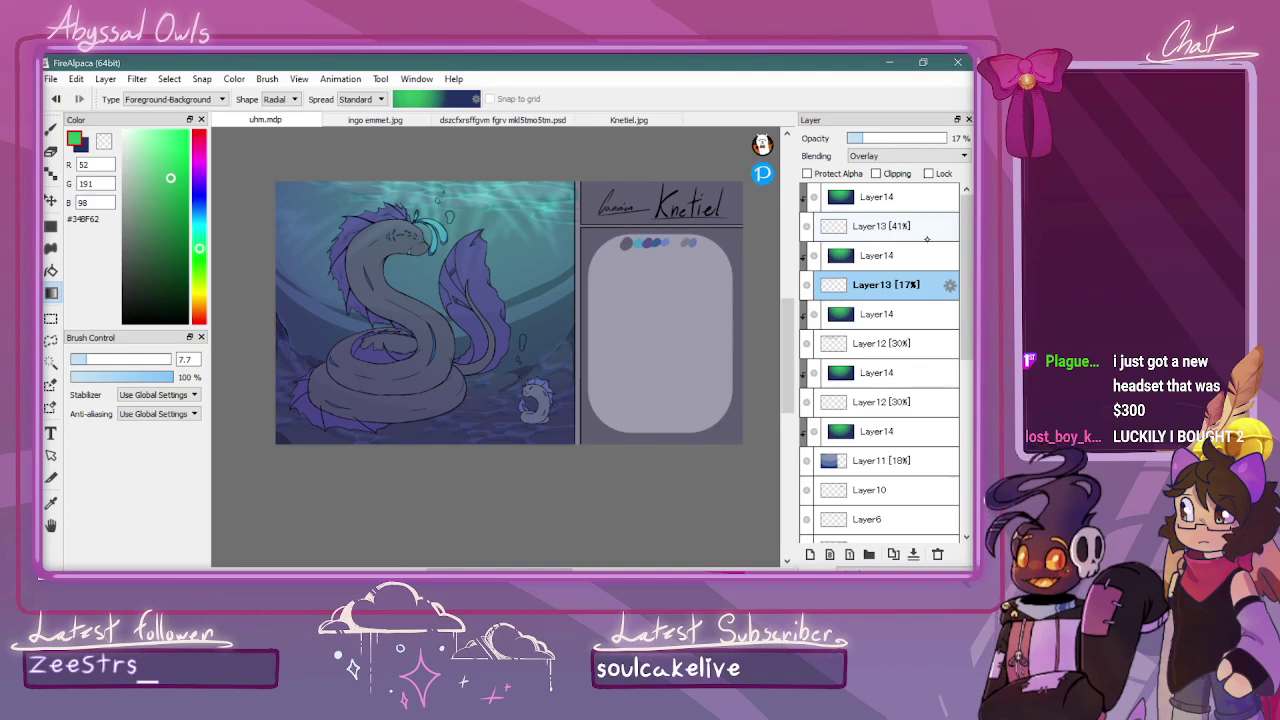
Add a new layer at the top of the stack and choose pale cyan #DEF8F9 for the brush
left_click(909, 199)
left_click(815, 552)
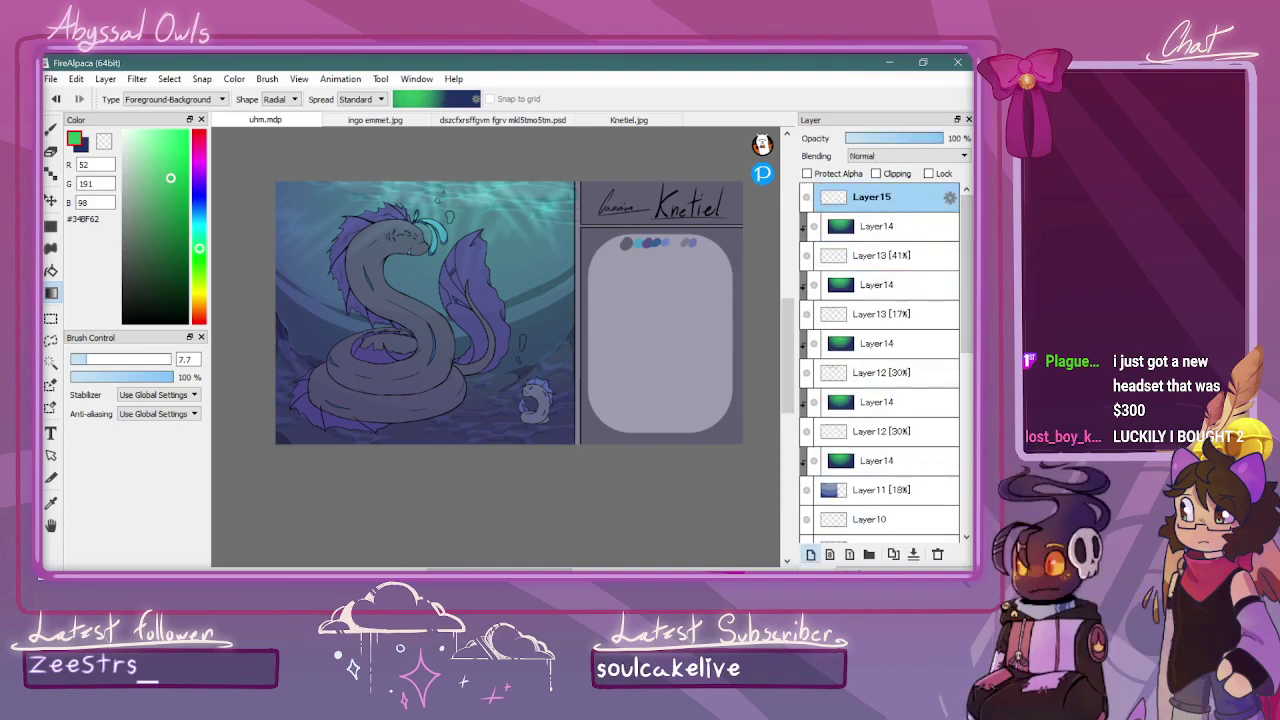
left_click(142, 146)
left_click(199, 226)
left_click(129, 134)
left_click(51, 130)
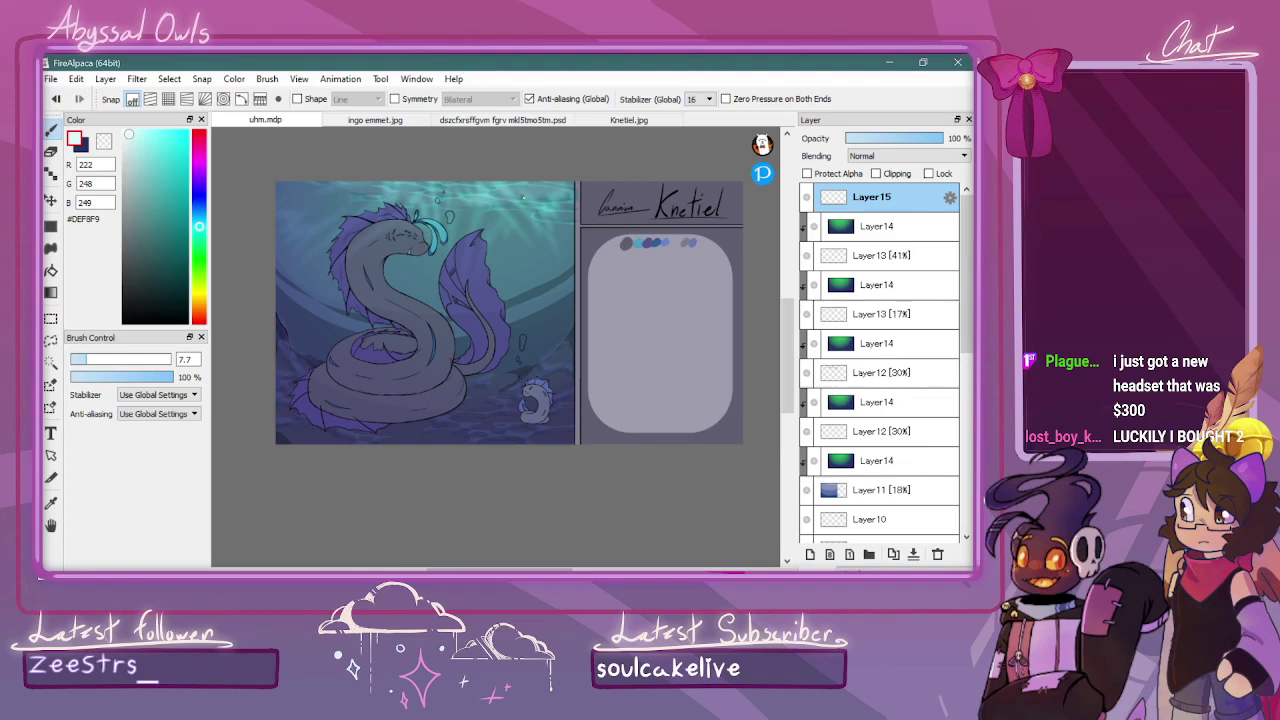
Paint pale, tapering light rays descending from the upper edge of the underwater scene
left_click_drag(507, 180, 560, 240)
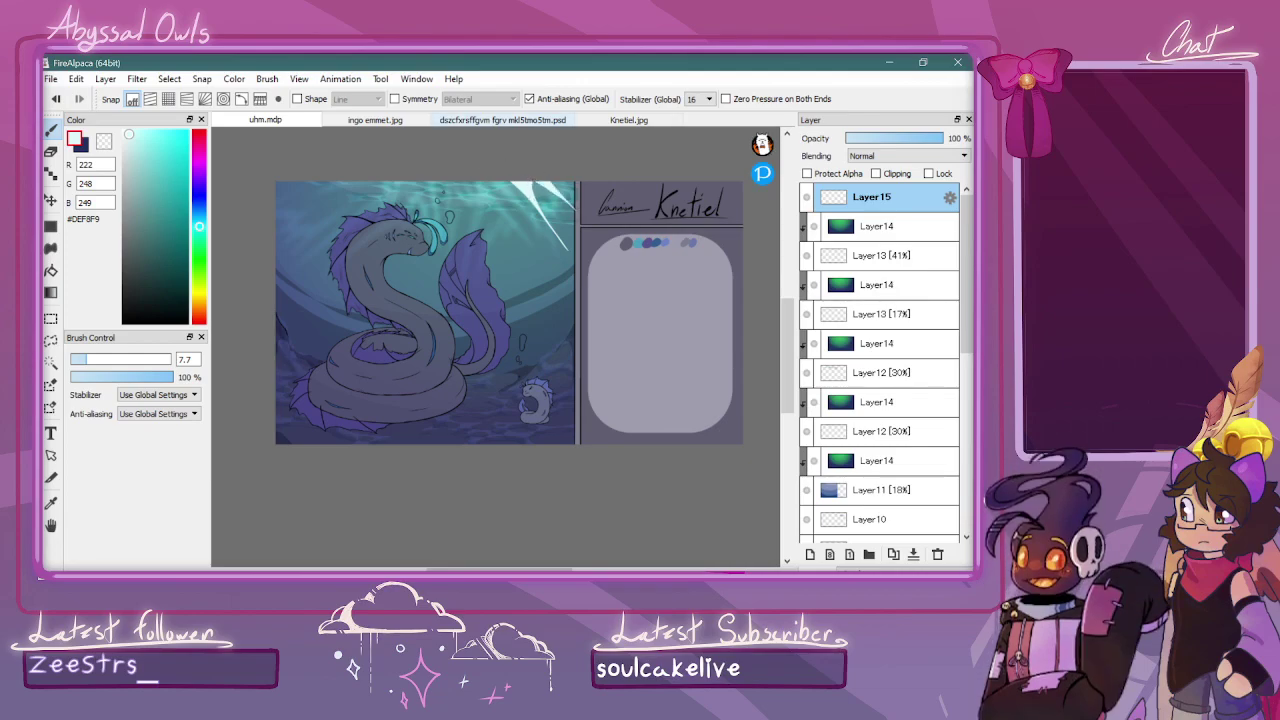
left_click_drag(450, 182, 392, 268)
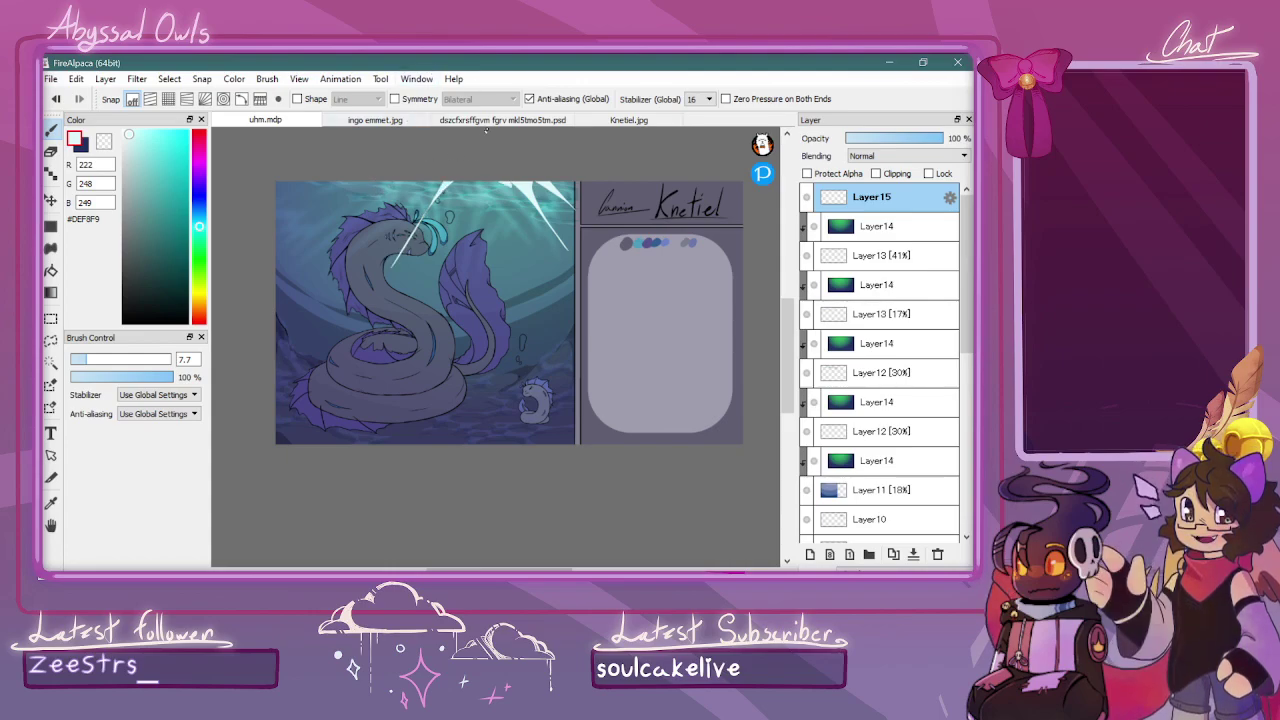
mouse_move(388, 182)
left_mouse_down()
mouse_move(265, 250)
mouse_move(356, 182)
left_mouse_up()
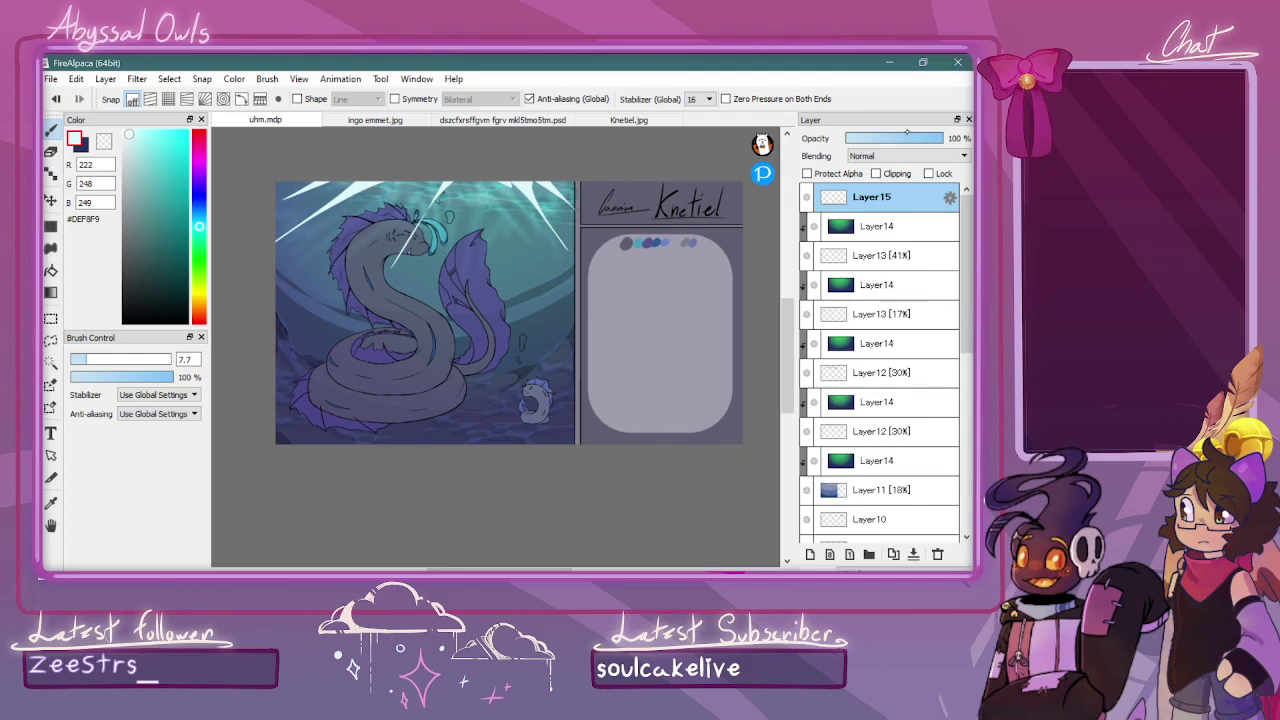
Try Screen blending on the new ray layer, then set it to Overlay at 19% opacity
left_click(905, 156)
left_click(890, 197)
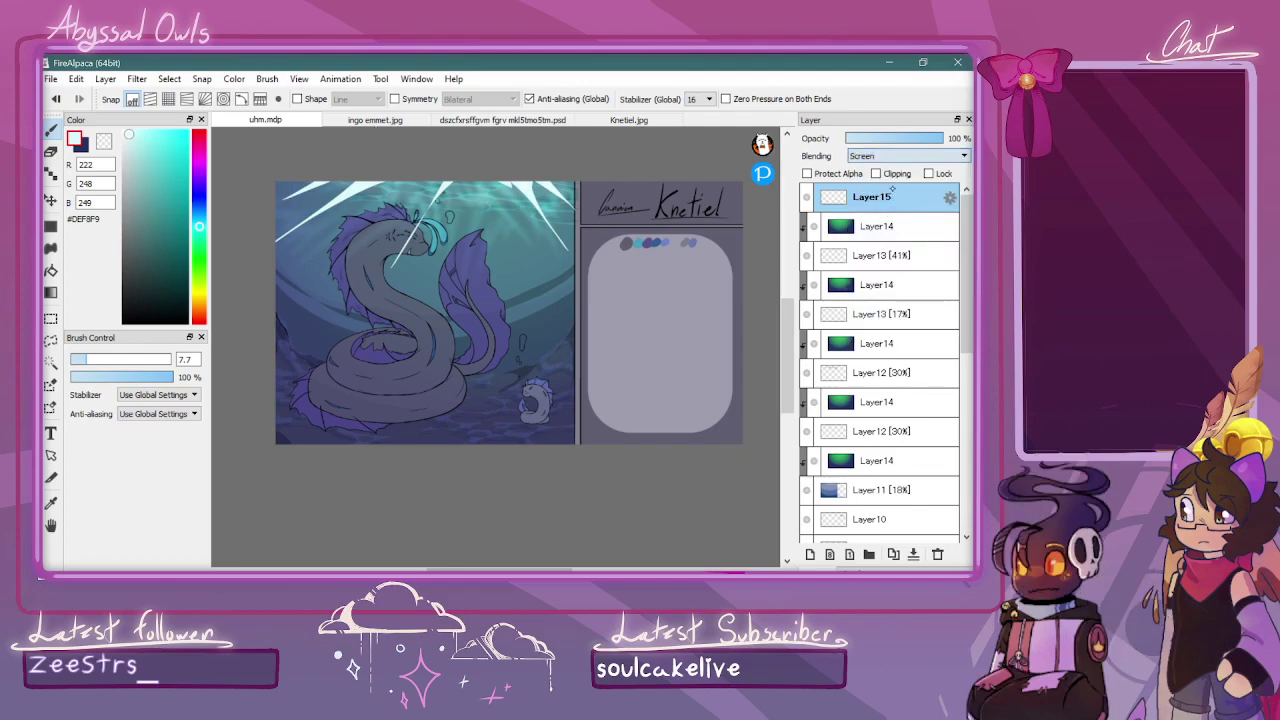
left_click(905, 156)
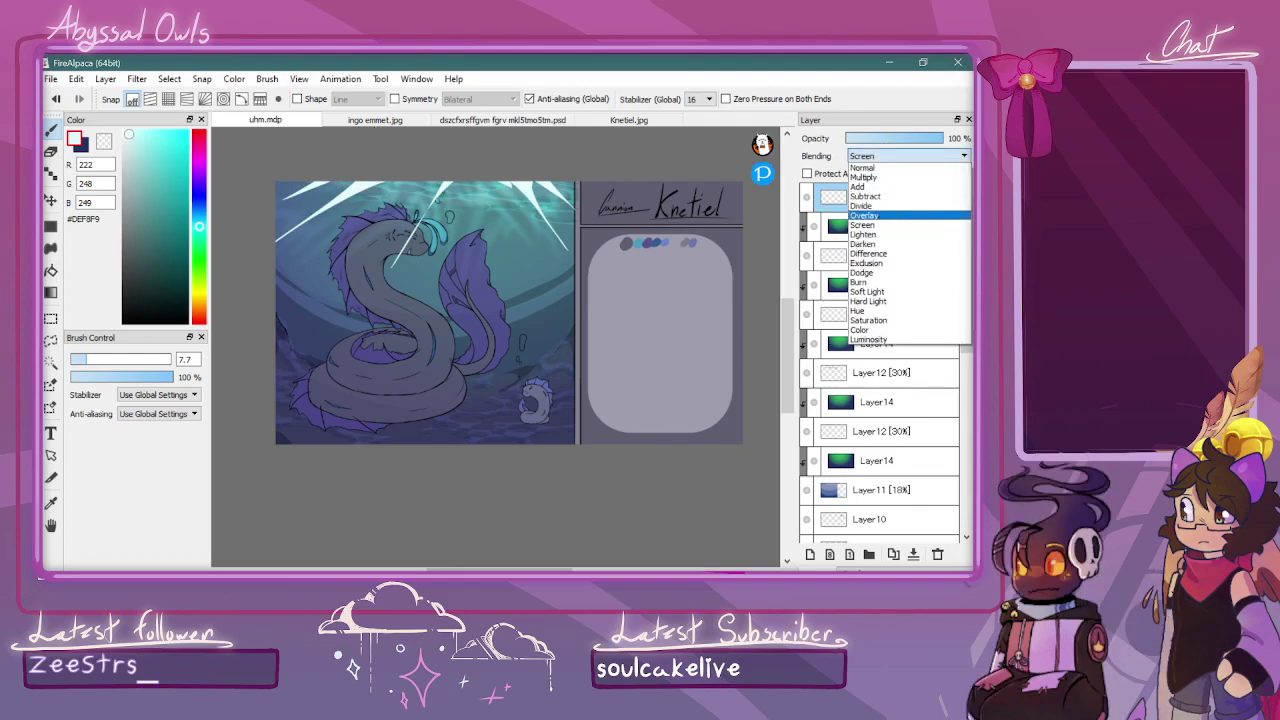
left_click(890, 187)
left_click(872, 137)
left_click_drag(872, 137, 860, 137)
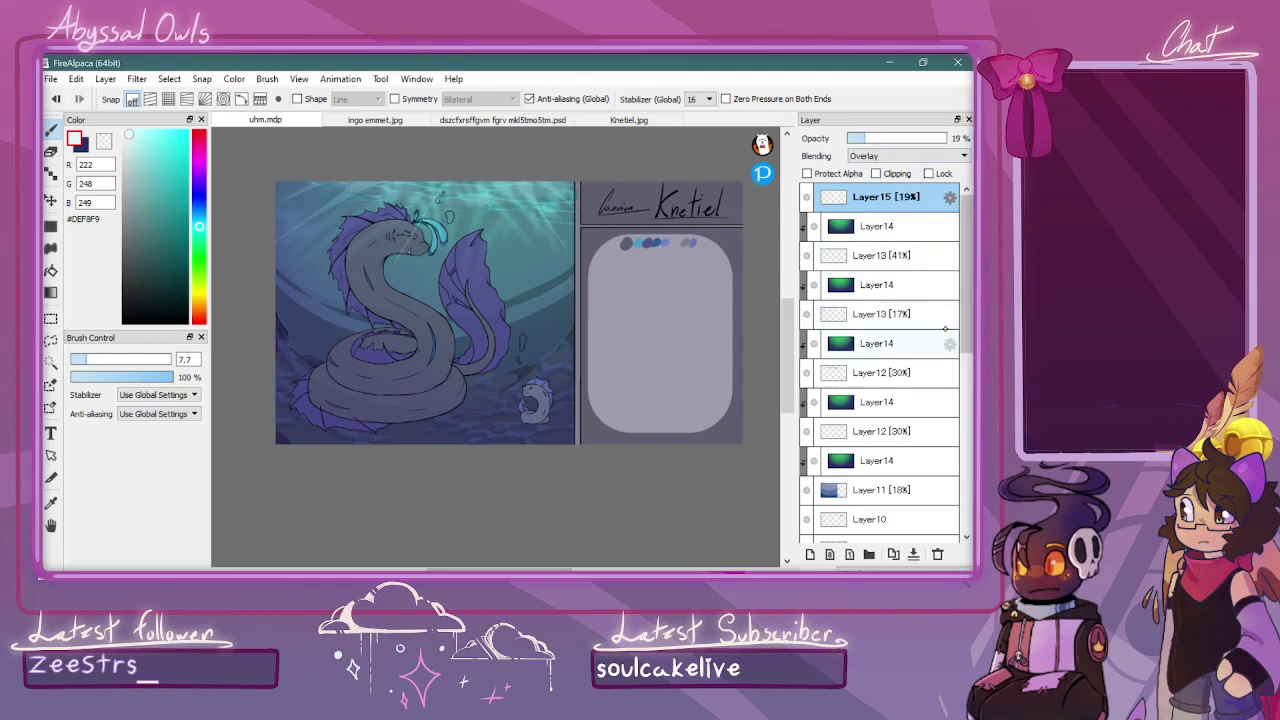
Select Layer2 below Layer4 with the Lasso Fill brush active and toggle the layer's visibility to check its contents
scroll(964, 294, "down", 5)
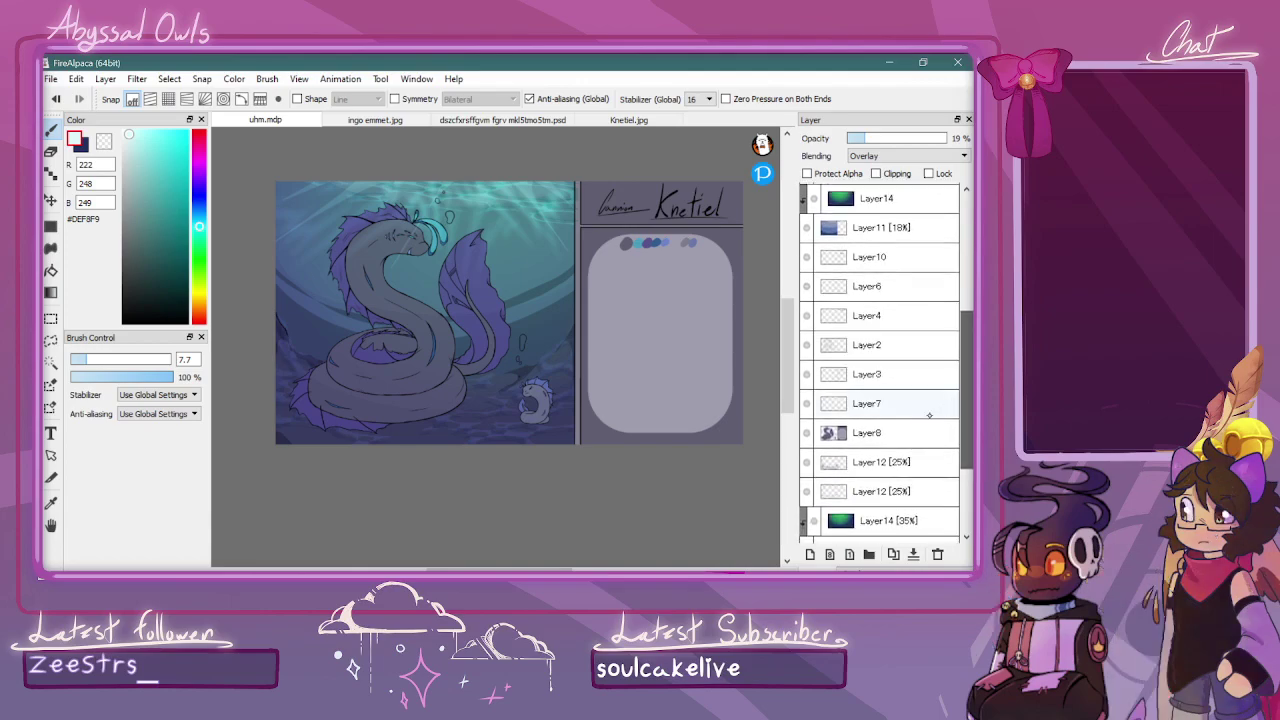
left_click(880, 344)
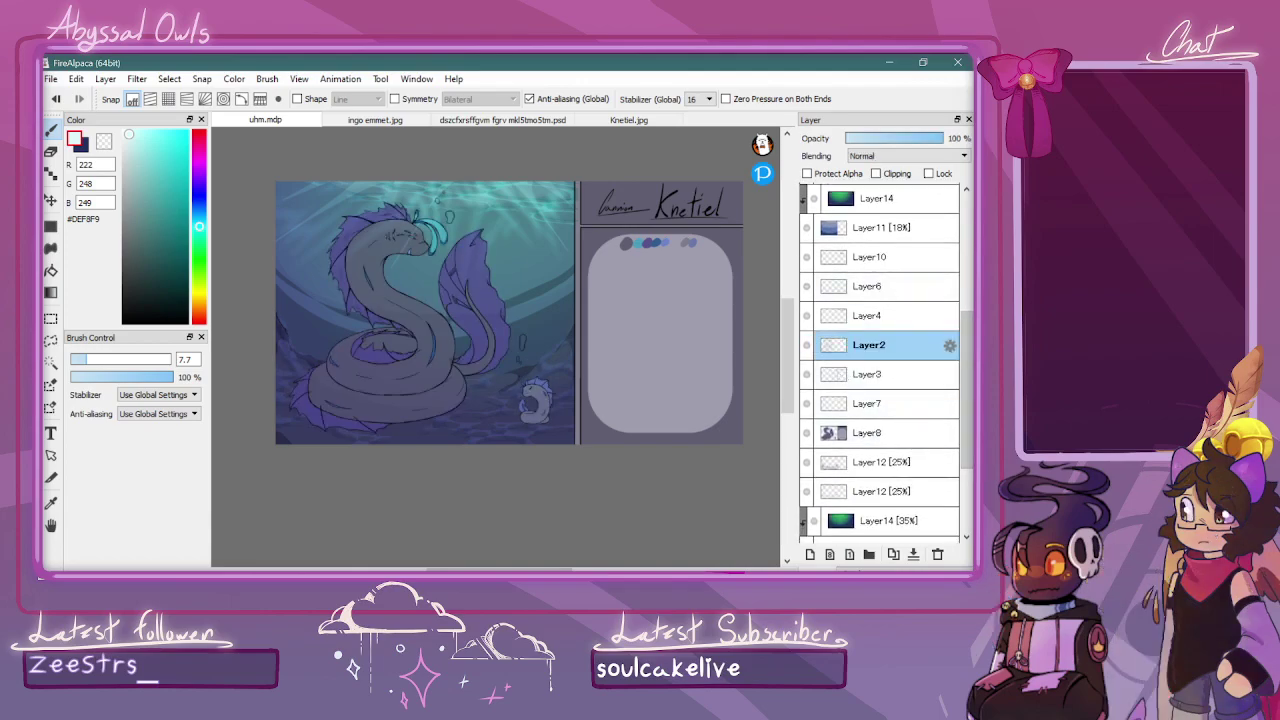
key("e")
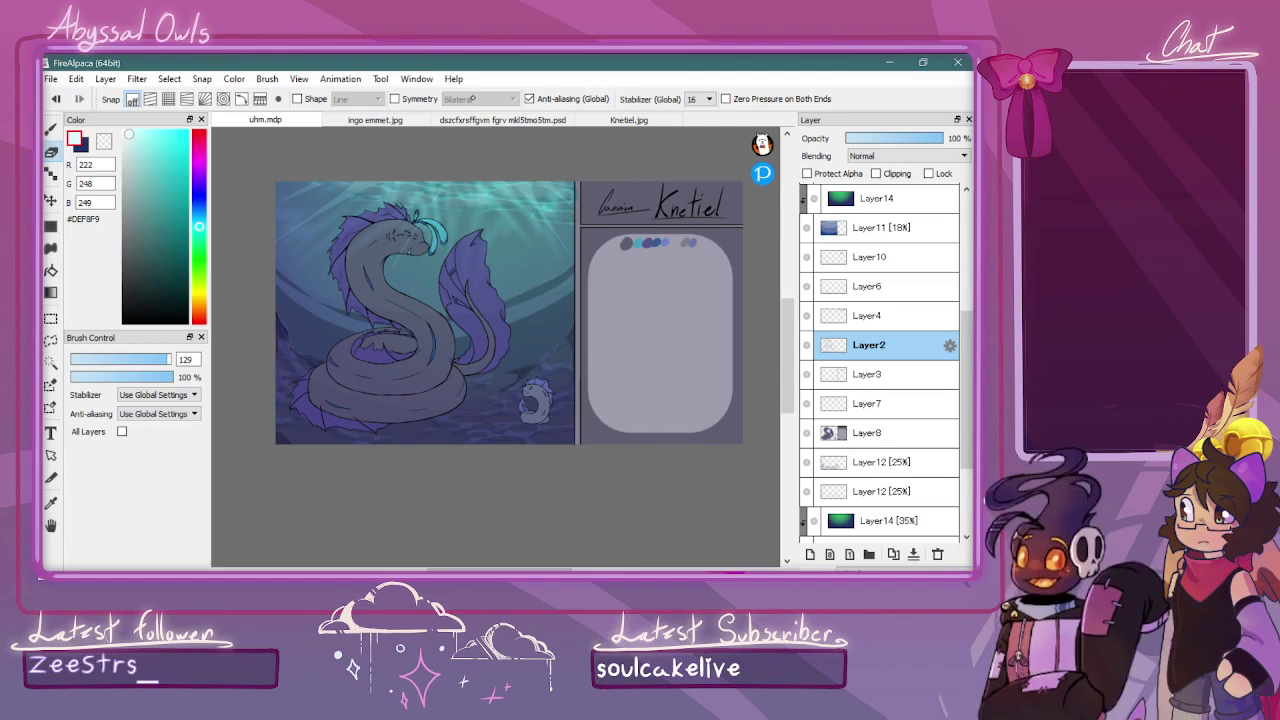
key("b")
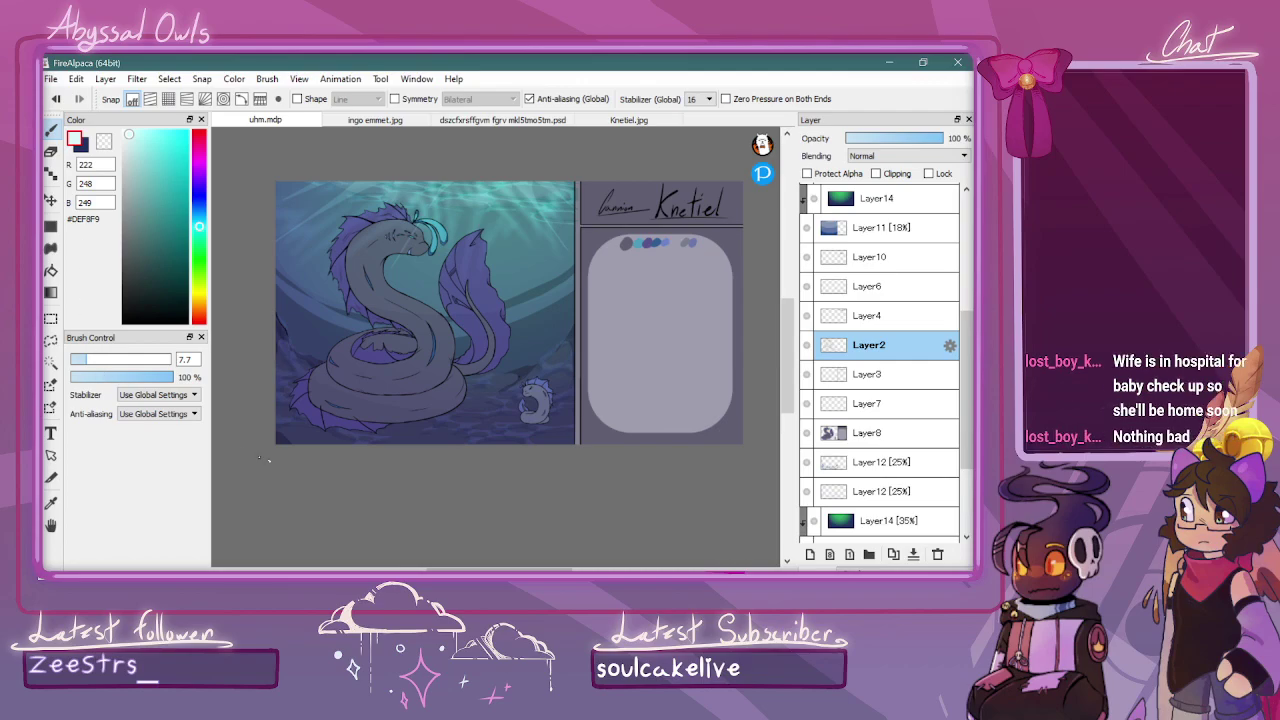
left_click(853, 569)
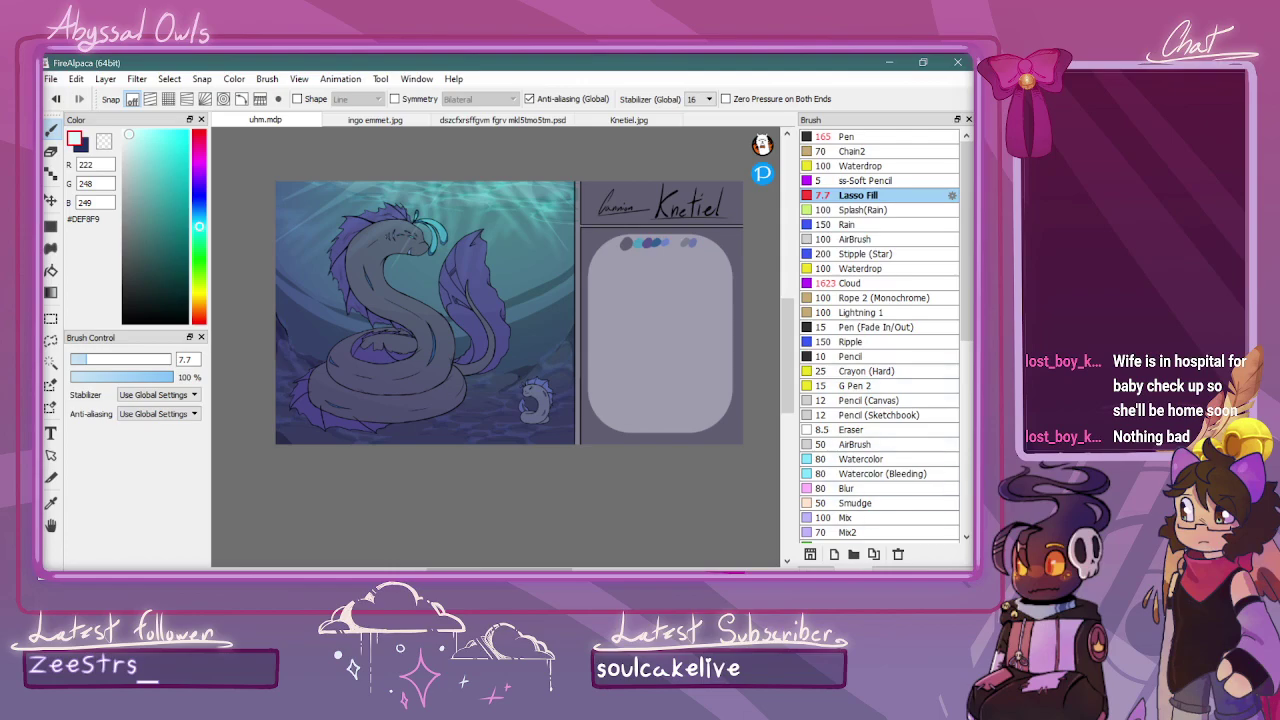
left_click(818, 569)
left_click(806, 345)
left_click(806, 345)
left_click(806, 345)
left_click(806, 345)
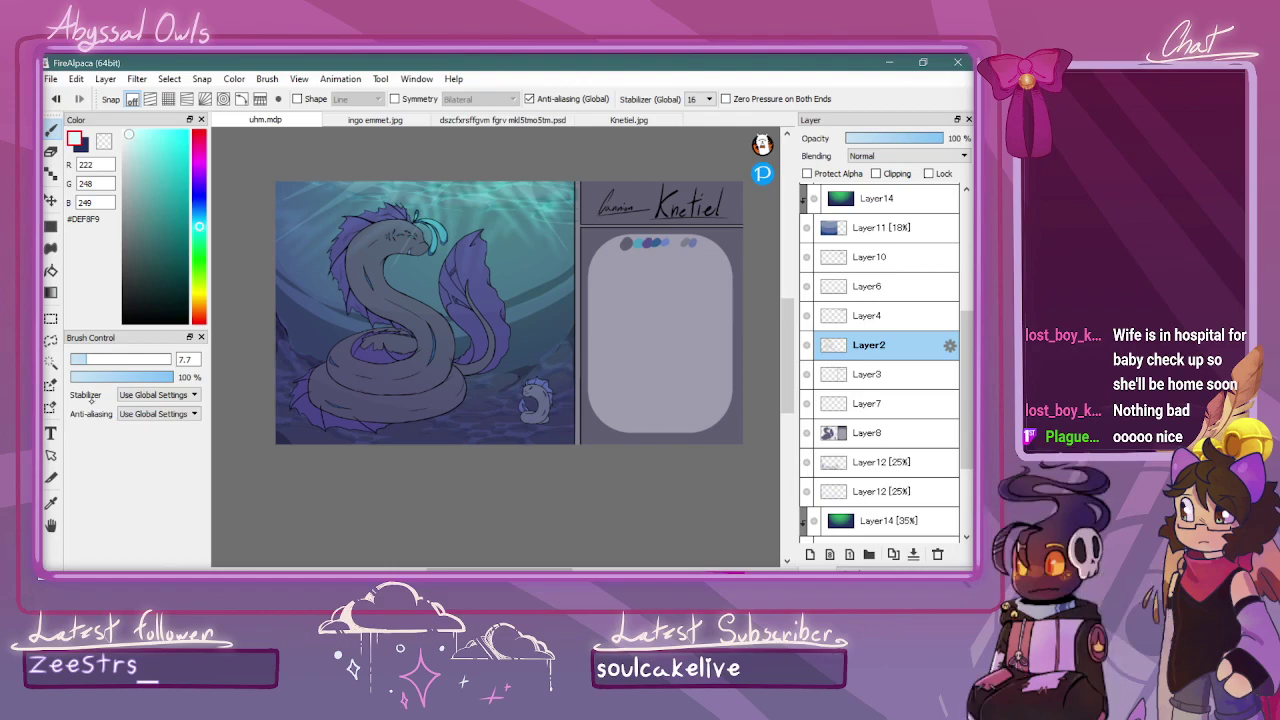
With Lasso Fill at size 29, fill pale bubbles above the small creature, beside the serpent's head and near its coils
left_click(127, 359)
left_click(531, 350)
left_click(535, 359)
left_click(528, 373)
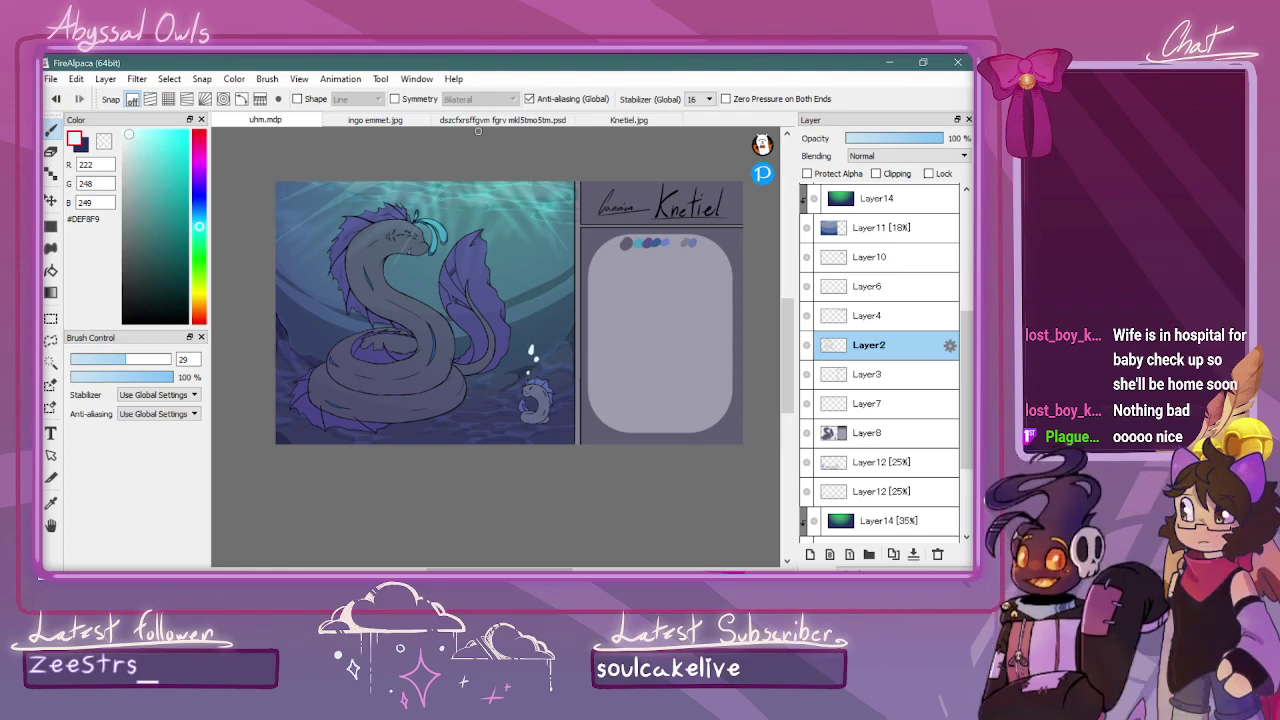
left_click_drag(450, 189, 453, 219)
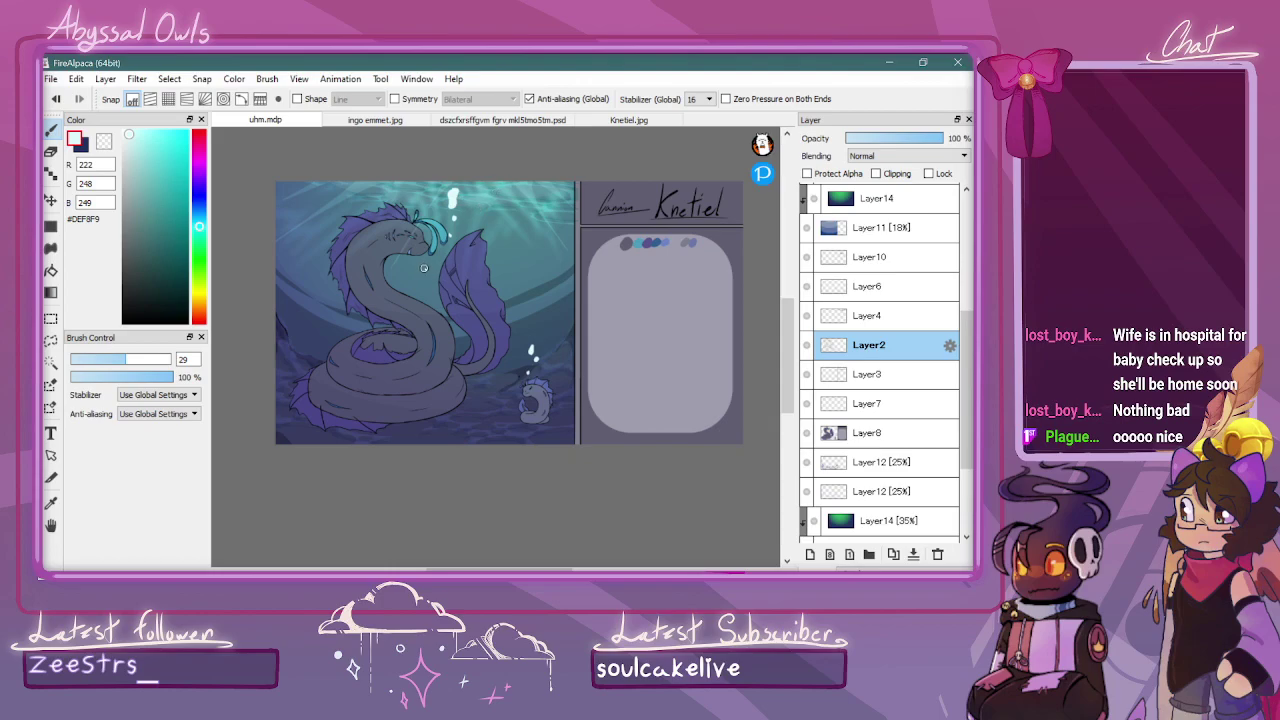
left_click(292, 372)
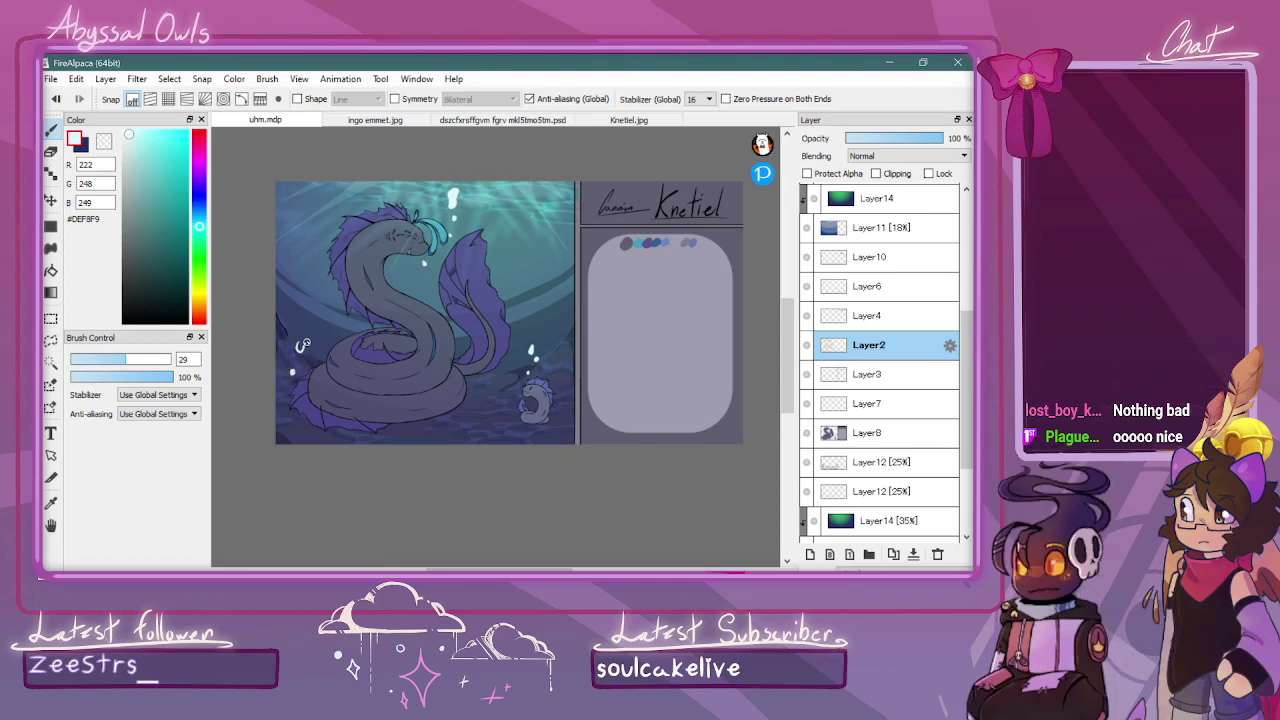
left_click_drag(302, 337, 300, 346)
left_click(293, 326)
Cut out the interiors of the pale bubbles with the transparent colour, leaving rims and crescents around the serpent
left_click_drag(788, 350, 788, 322)
key("ctrl+Up")
key("ctrl+Up")
key("ctrl+Up")
key("z")
mouse_move(372, 181)
left_mouse_down()
mouse_move(361, 219)
mouse_move(369, 180)
mouse_move(352, 185)
mouse_move(385, 167)
mouse_move(361, 167)
mouse_move(371, 256)
left_mouse_up()
left_click_drag(356, 318, 360, 306)
left_click_drag(286, 400, 282, 394)
key("ctrl+Down")
key("ctrl+Down")
key("ctrl+Down")
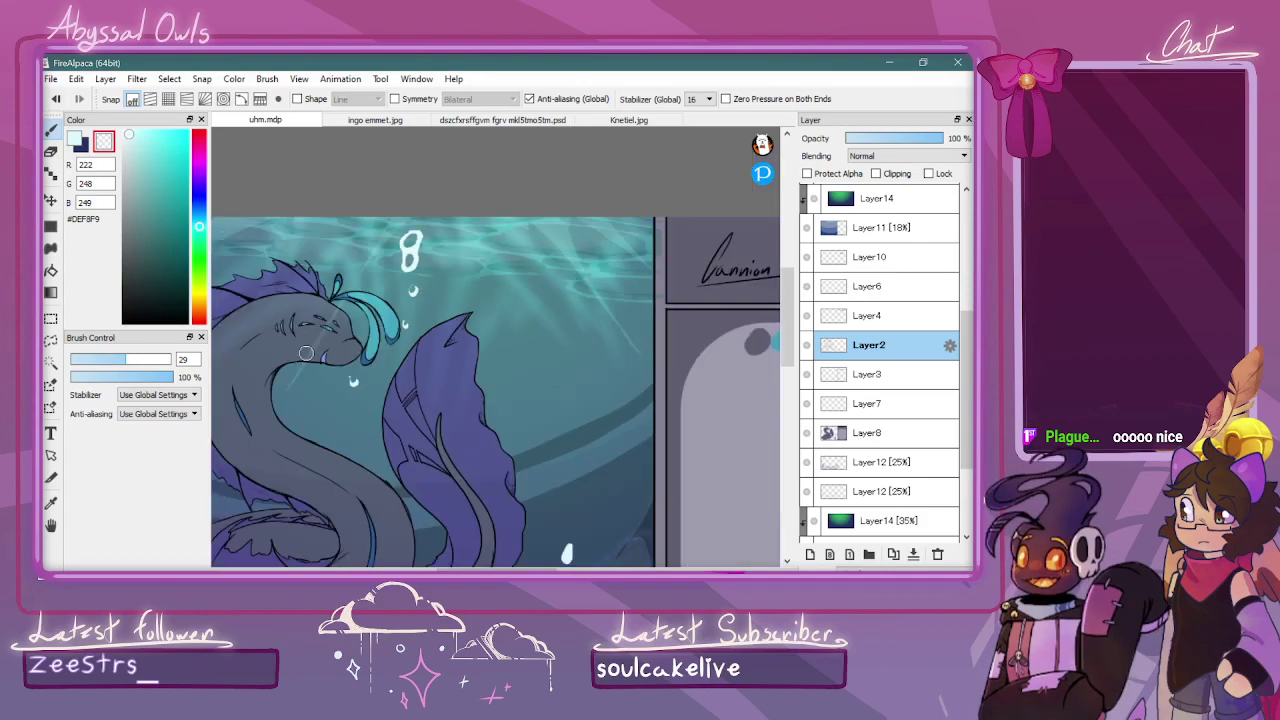
scroll(779, 307, "down", 2)
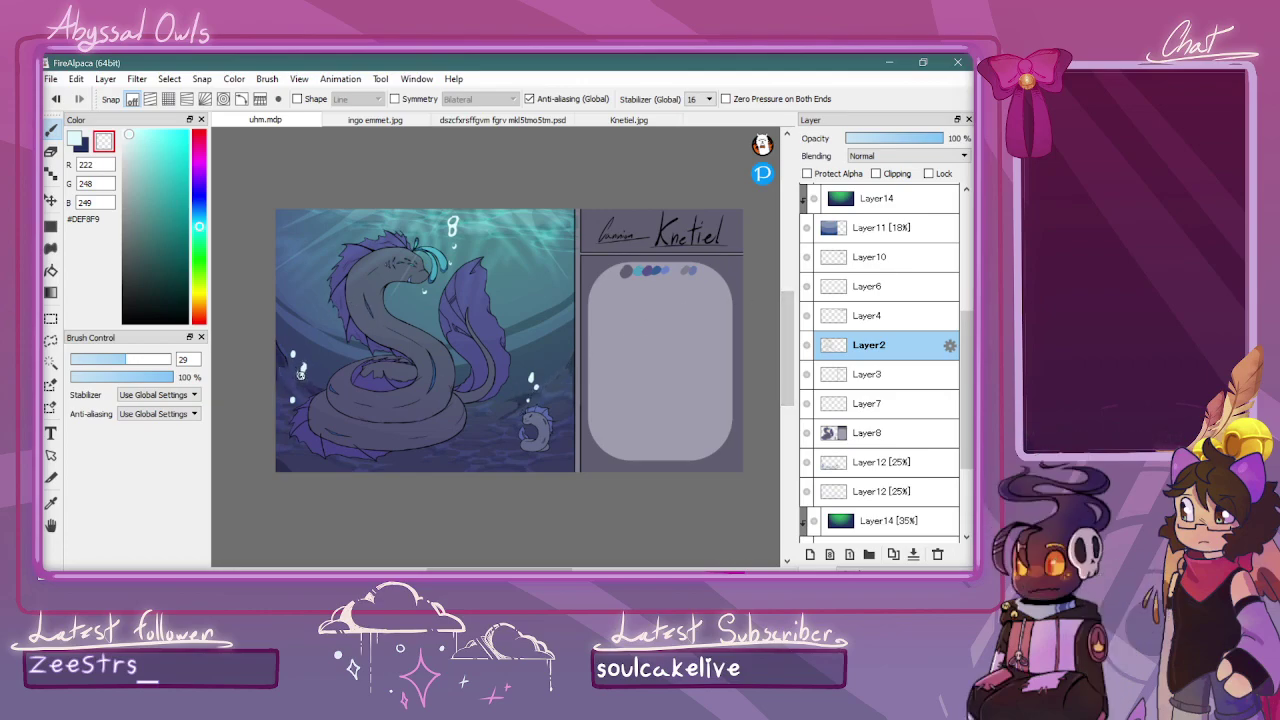
left_click_drag(303, 366, 300, 376)
Set the bubble layer to Overlay, duplicate it, and lower the duplicate's opacity to 31%
left_click(873, 156)
left_click(880, 198)
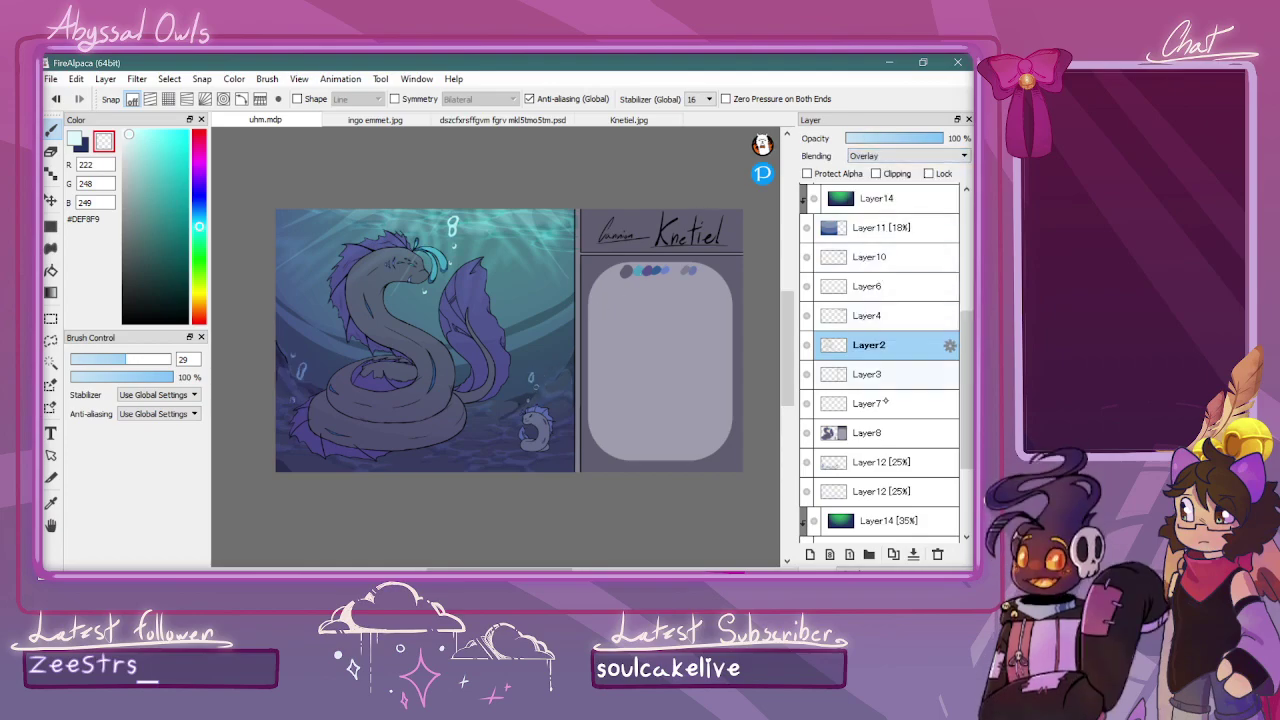
left_click(893, 554)
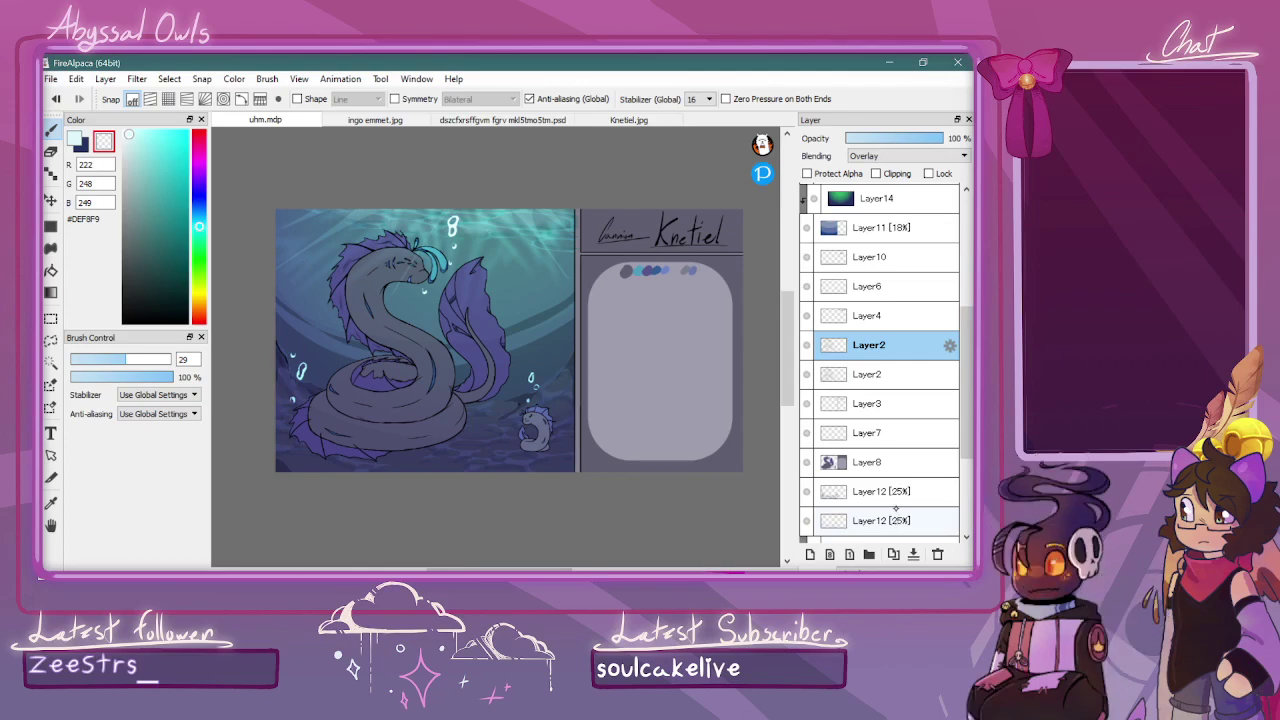
left_click(871, 157)
left_click_drag(884, 139, 877, 139)
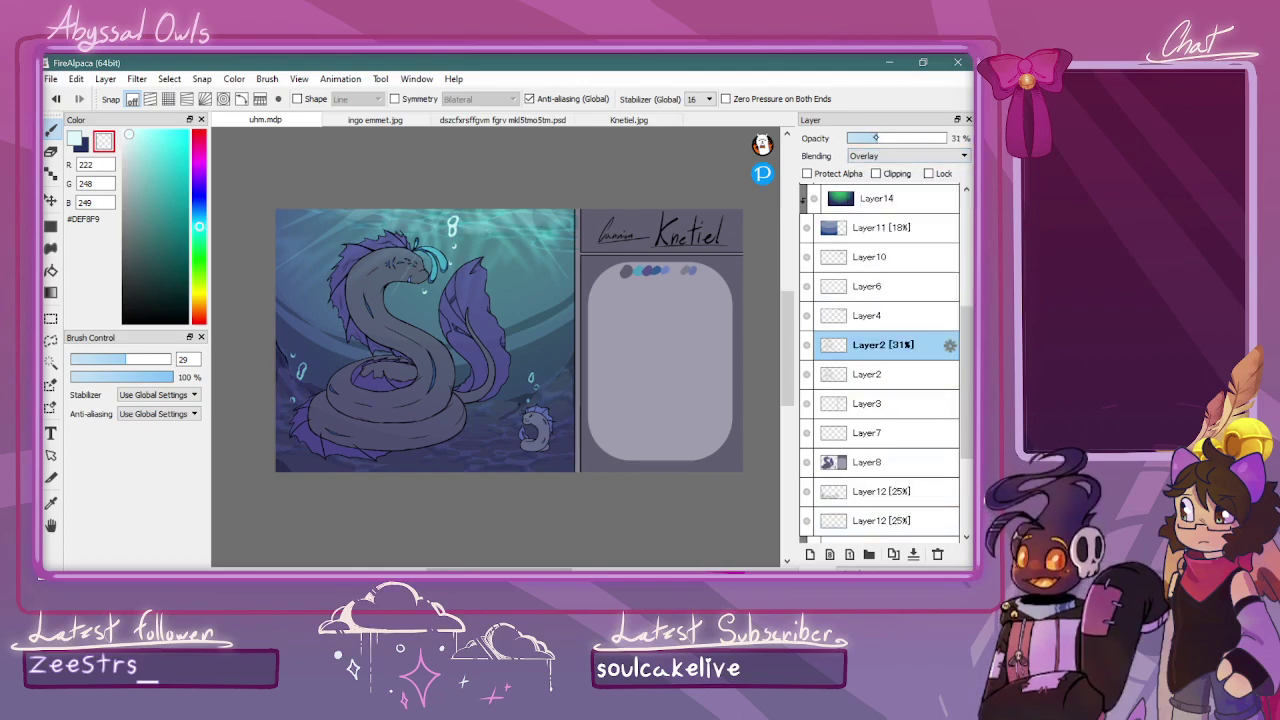
Choose white #FFFFFF and the Pen brush at size 17, and add a new layer between the two Layer2 copies
key("x")
left_click(131, 134)
left_click(853, 569)
left_click(875, 136)
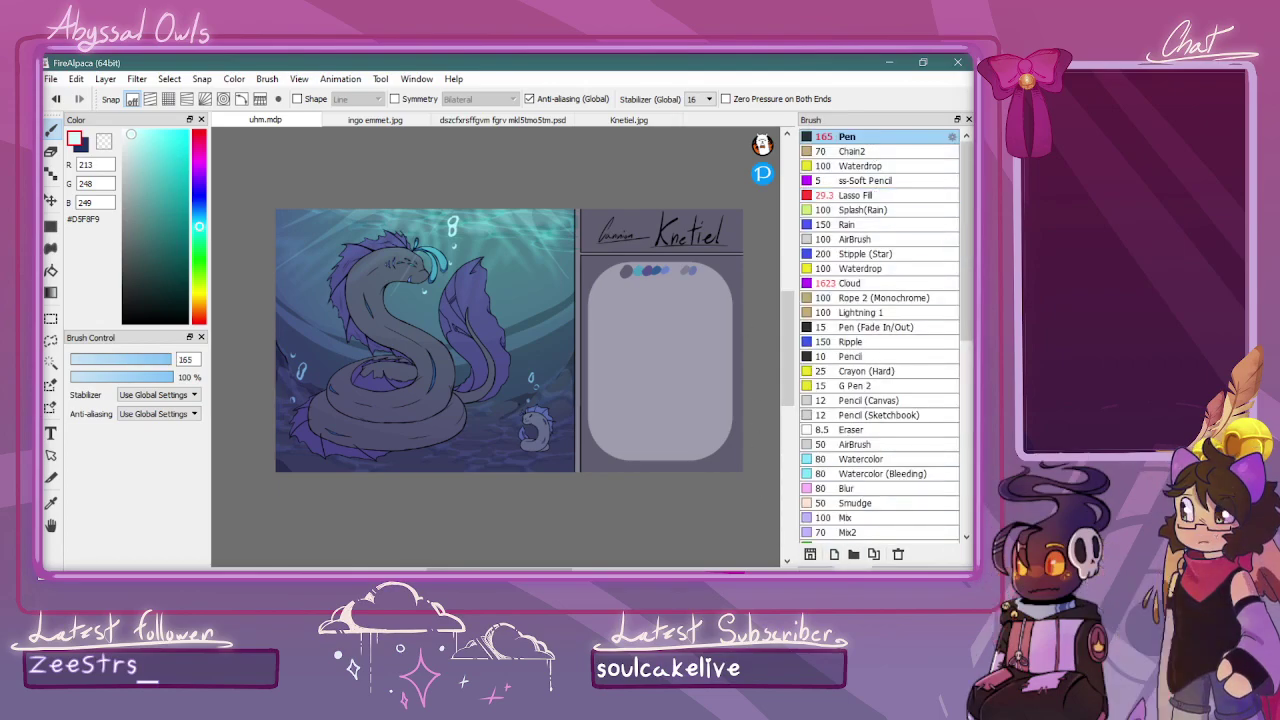
left_click(123, 130)
left_click(83, 359)
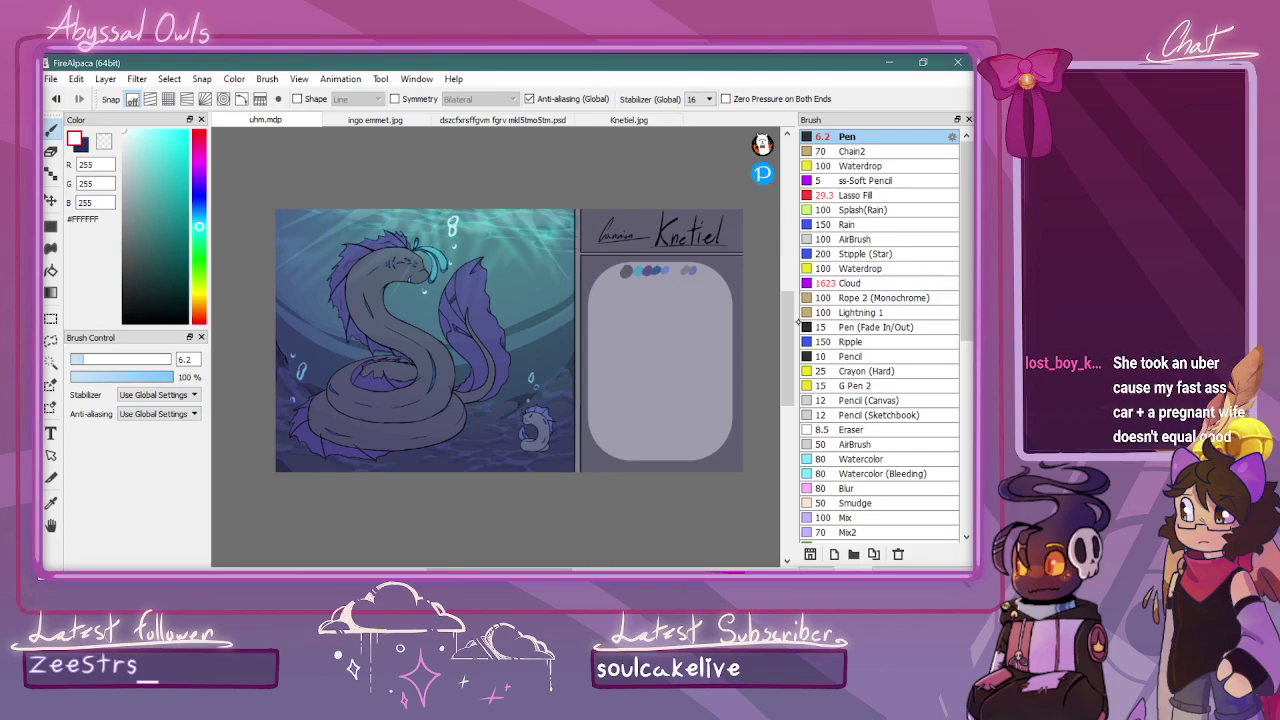
scroll(627, 188, "up", 6)
left_click(106, 359)
left_click(852, 567)
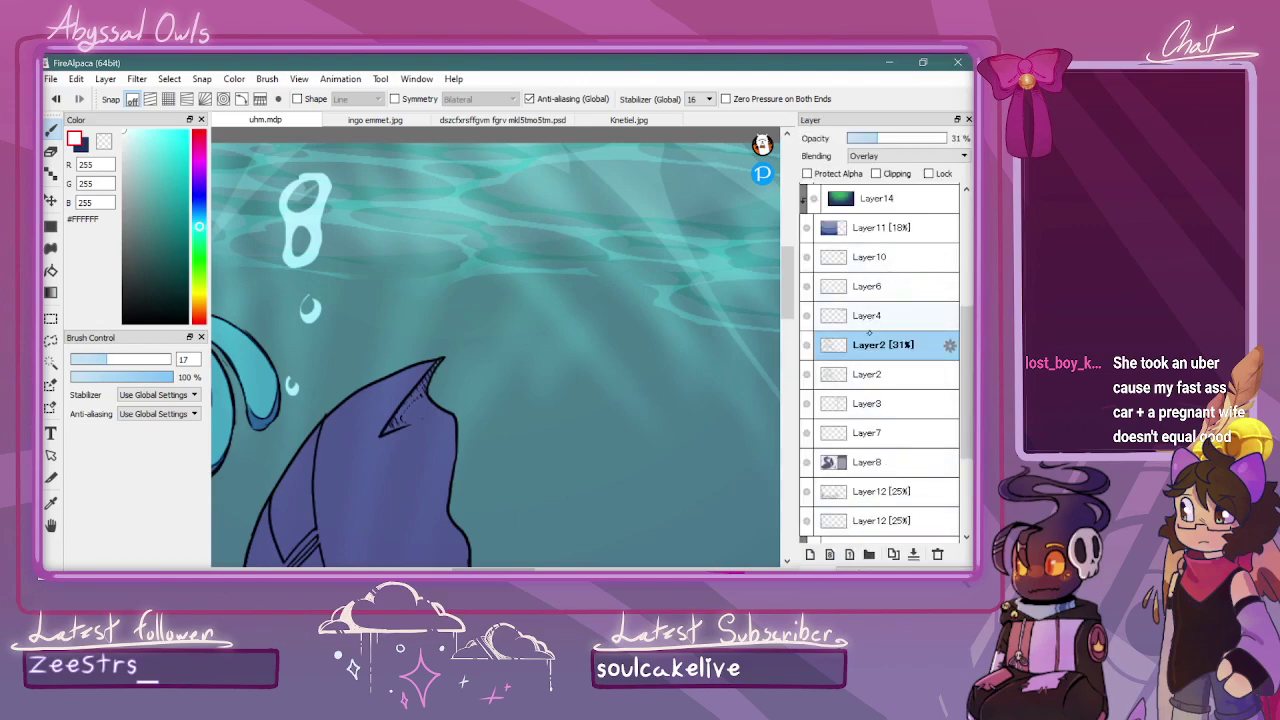
left_click(810, 554)
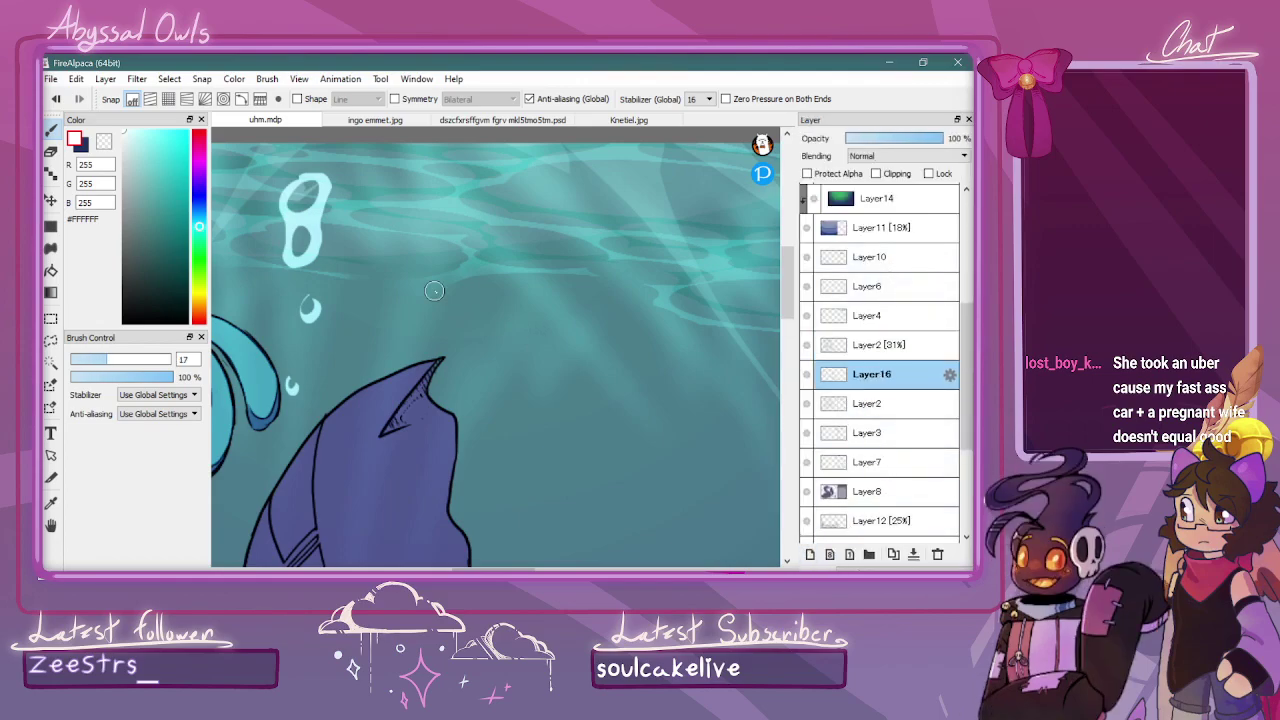
Paint small white highlights on the bubbles and set the highlight layer's blending to Overlay
left_click(299, 193)
left_click(309, 302)
scroll(602, 290, "down", 5)
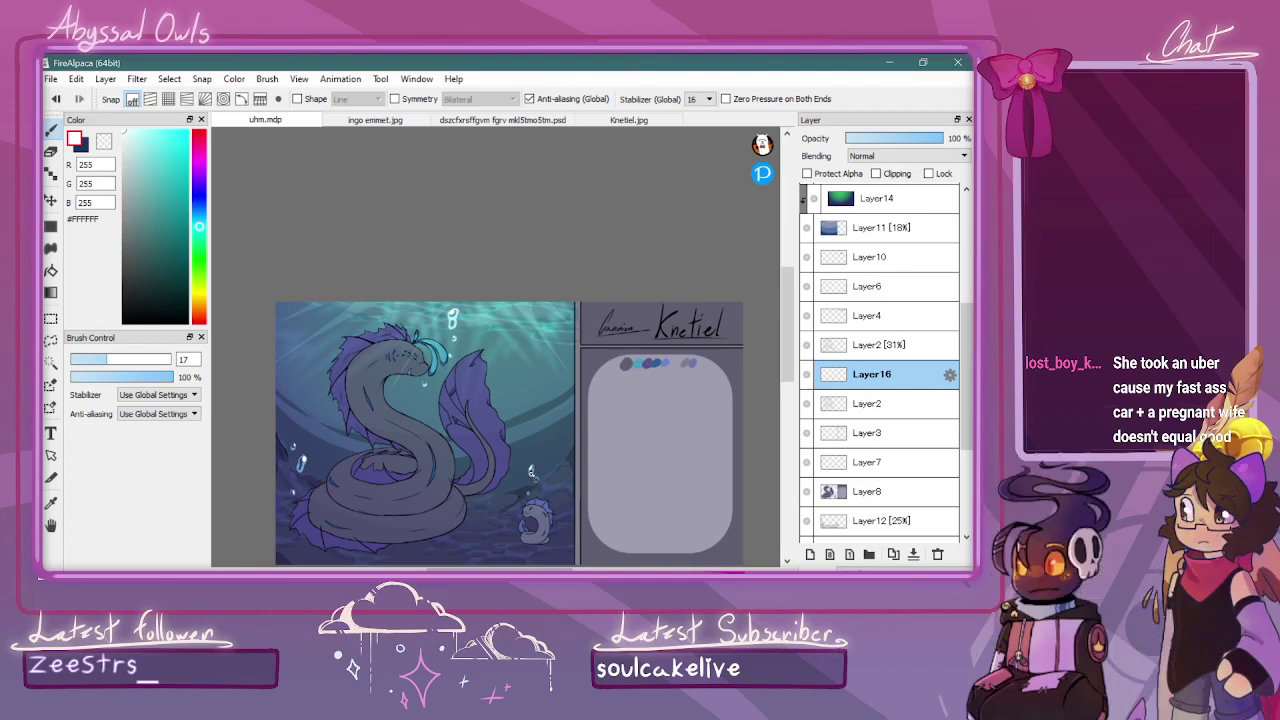
left_click(855, 568)
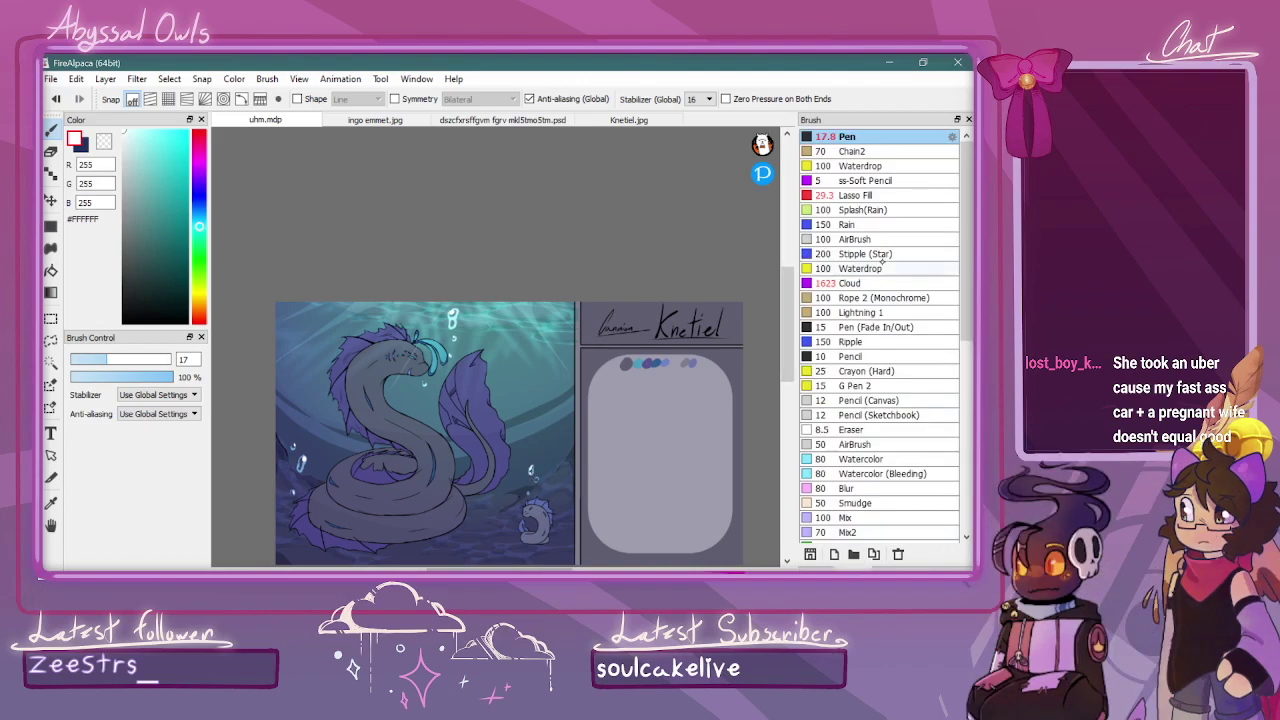
key("F5")
left_click(880, 157)
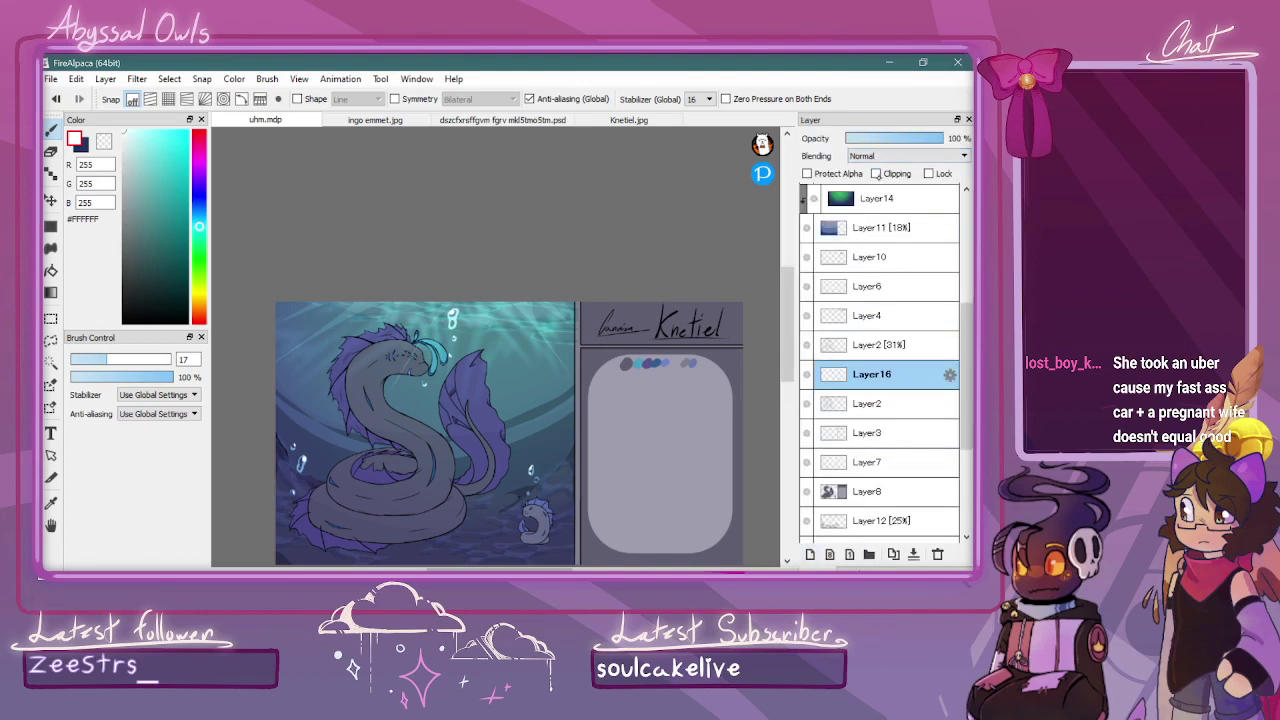
left_click(858, 180)
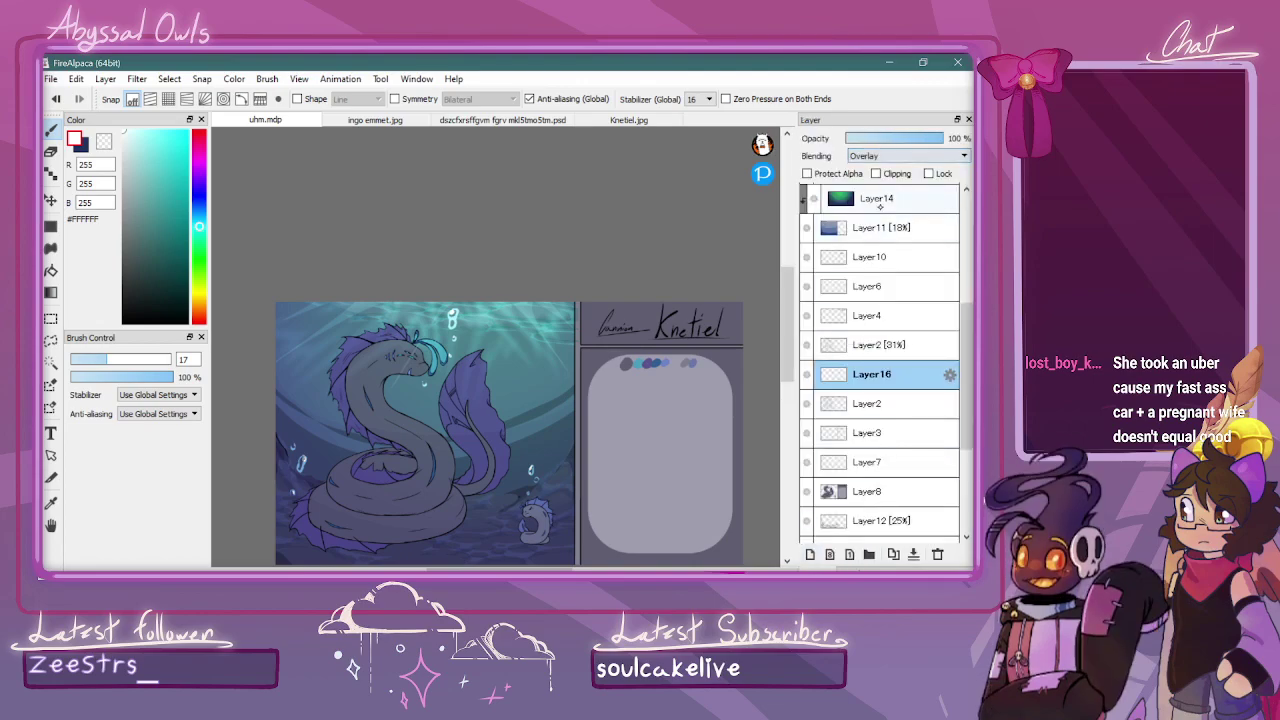
Duplicate the Layer14 gradient and clip one copy to Layer16 and another to the lower Layer2
left_click_drag(786, 312, 786, 330)
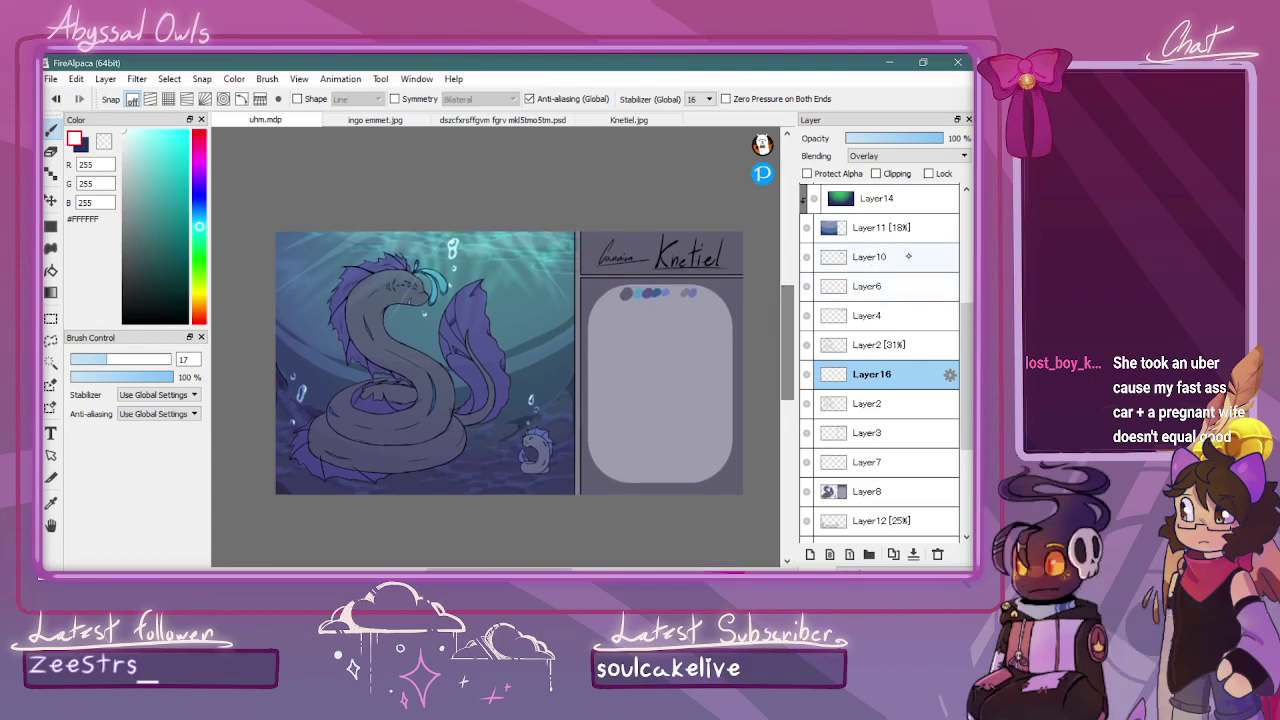
left_click(896, 200)
left_click(893, 554)
left_click_drag(864, 200, 852, 393)
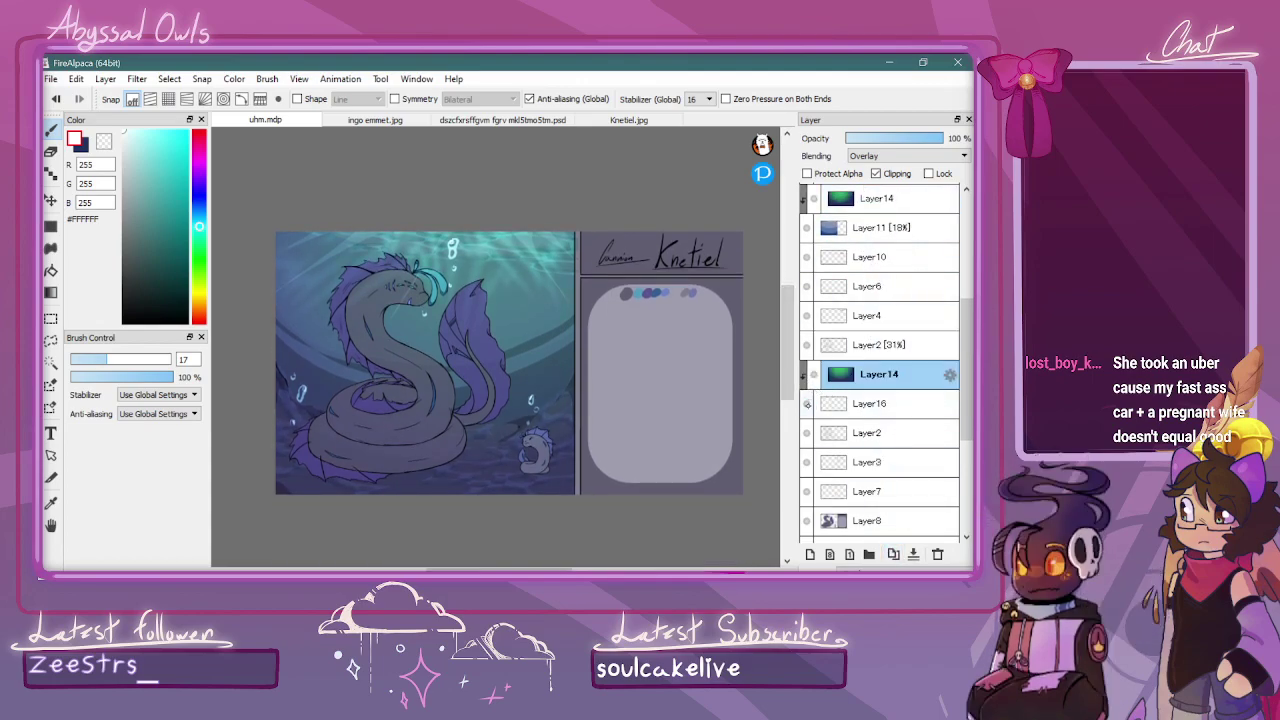
left_click_drag(878, 376, 881, 450)
left_click(806, 461)
left_click(806, 461)
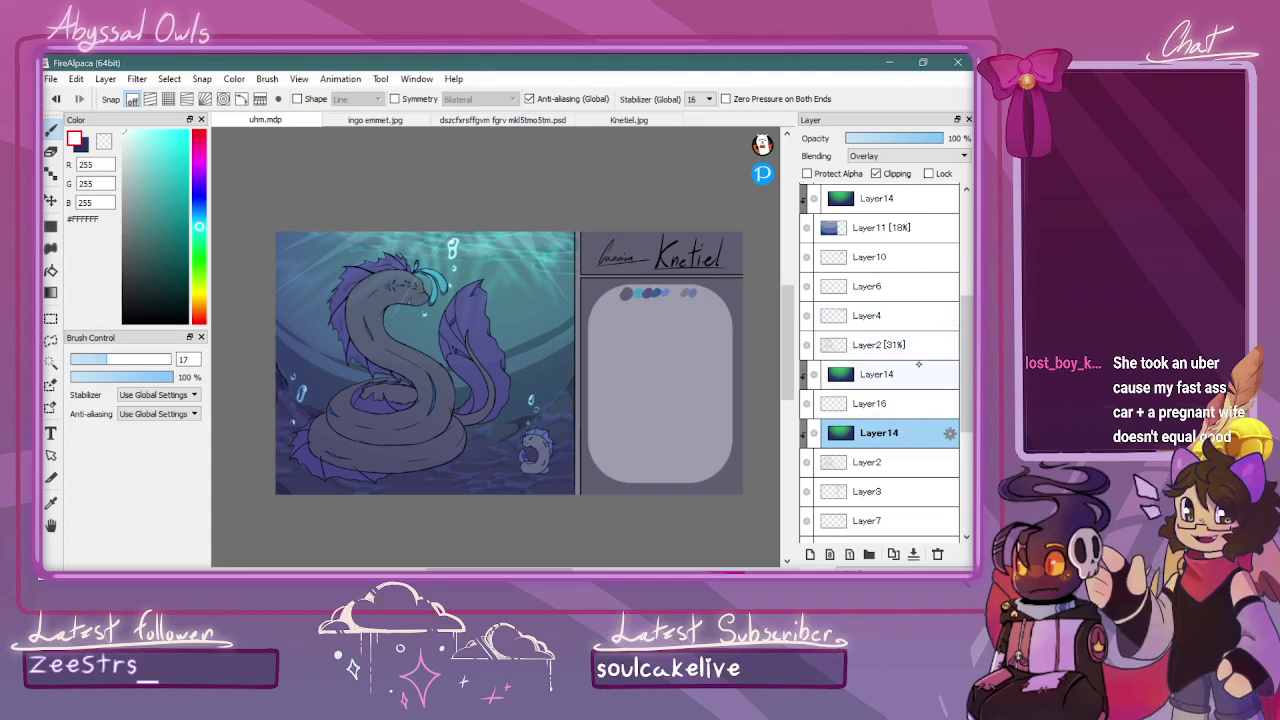
Add a new layer clipped to Layer8 and choose dark blue #1D2E4E for shading the serpent
left_click_drag(963, 358, 963, 415)
left_click(900, 403)
left_click(811, 555)
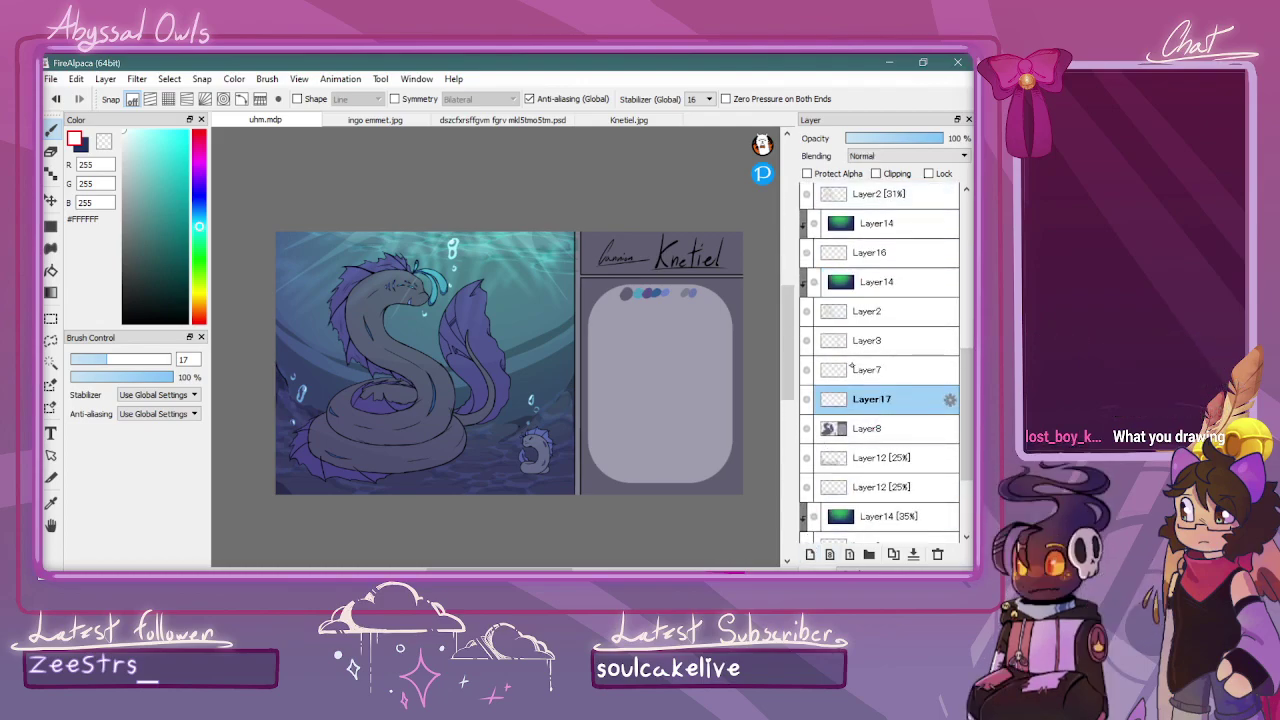
left_click(880, 172)
left_click(151, 242)
left_click(199, 206)
left_click(163, 264)
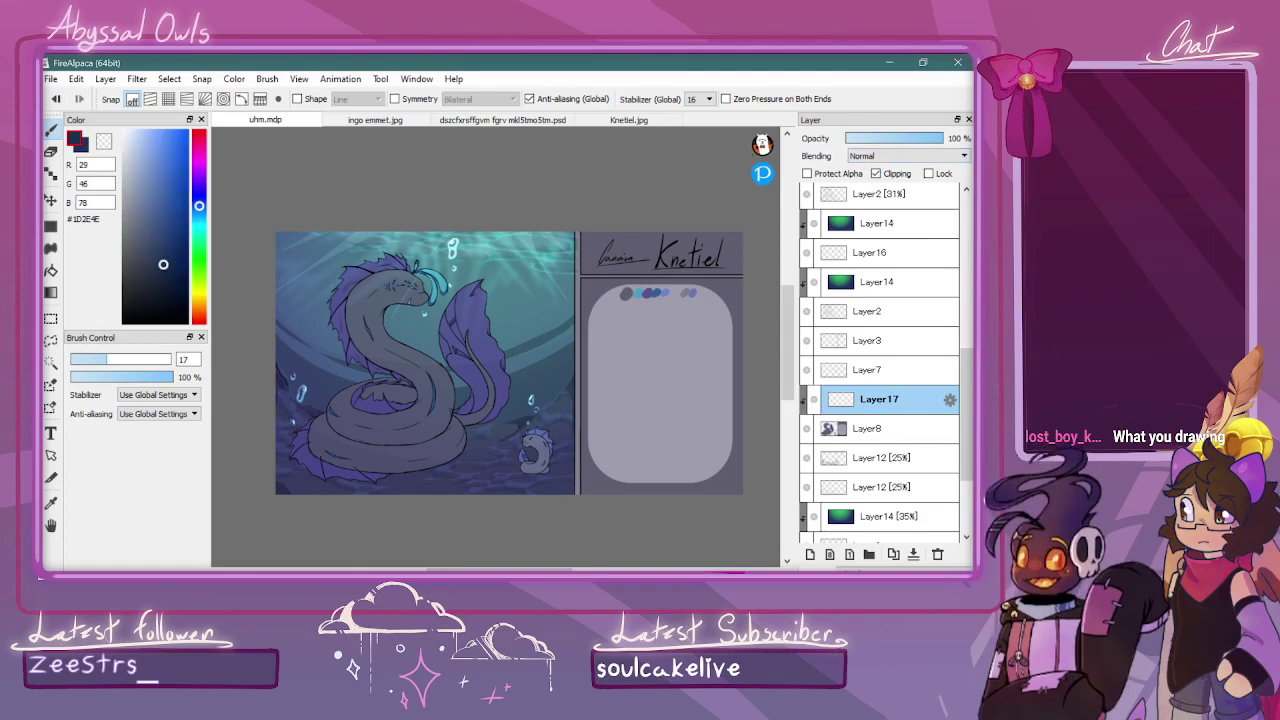
Fill dark blue shadow shapes along the serpent's neck, coils and tail with the Lasso Fill brush
left_click(866, 568)
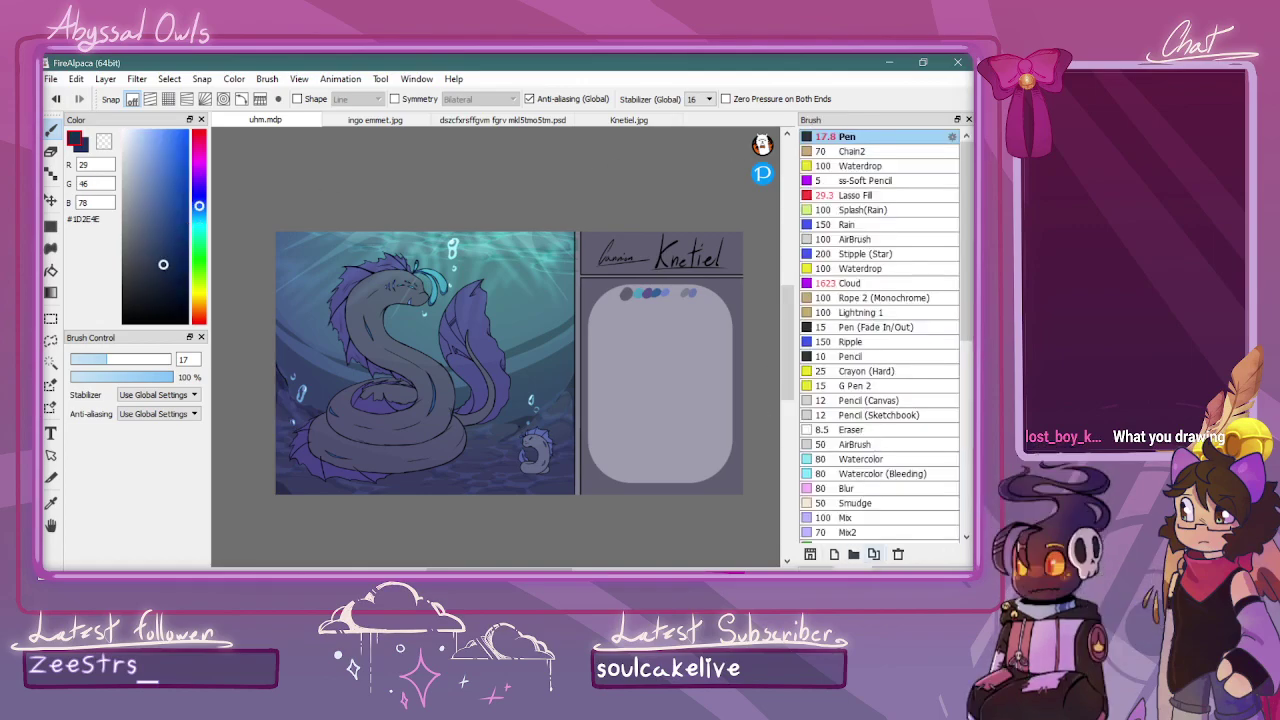
left_click(858, 195)
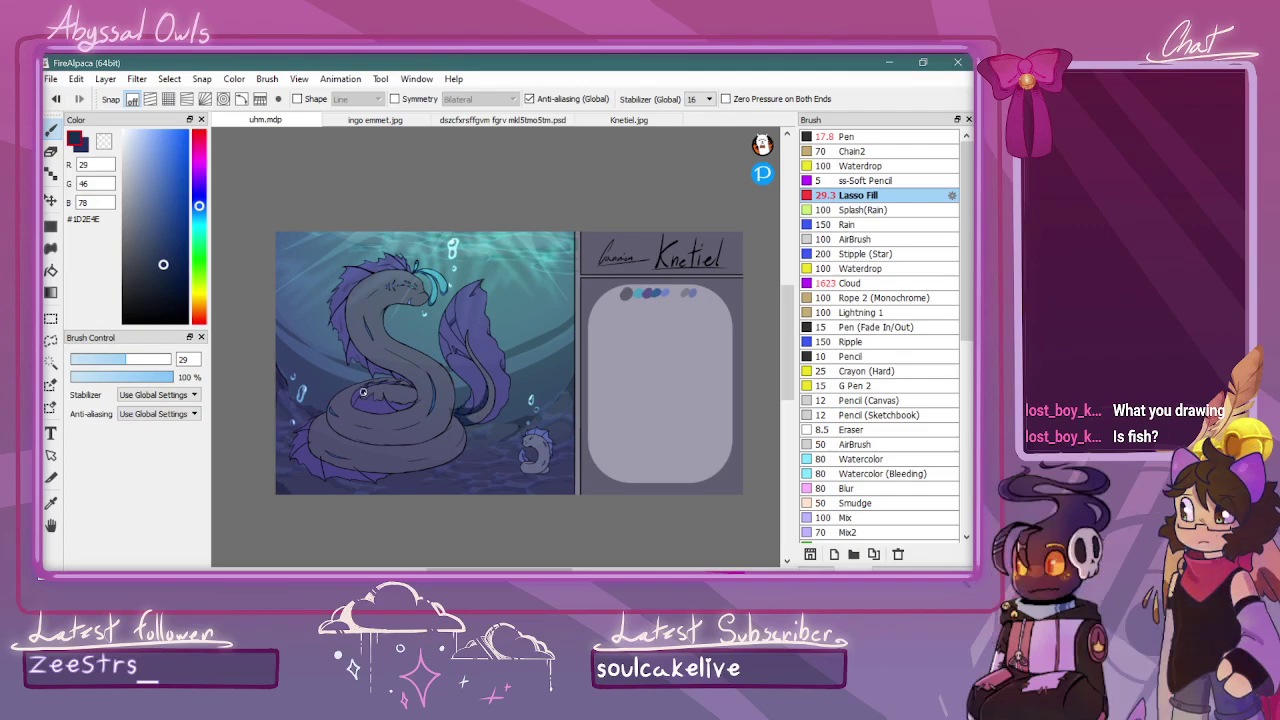
mouse_move(366, 396)
left_mouse_down()
mouse_move(400, 388)
mouse_move(366, 390)
mouse_move(372, 399)
left_mouse_up()
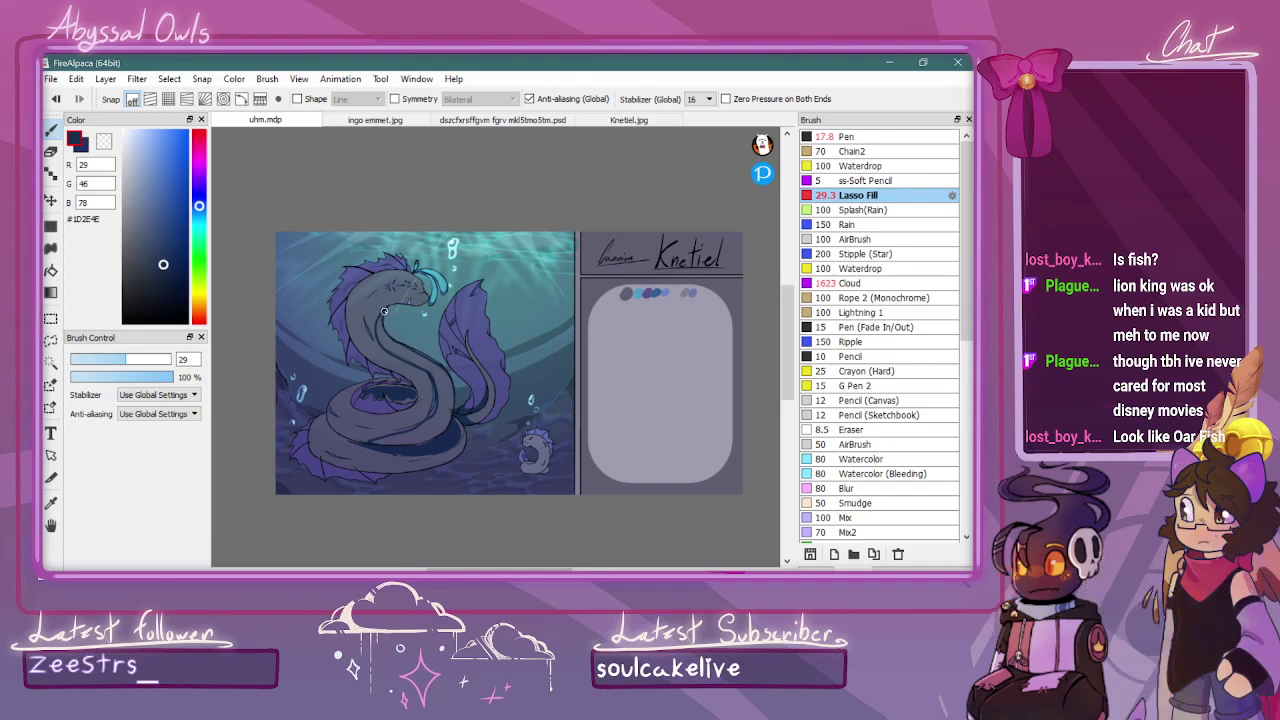
left_click_drag(383, 313, 384, 314)
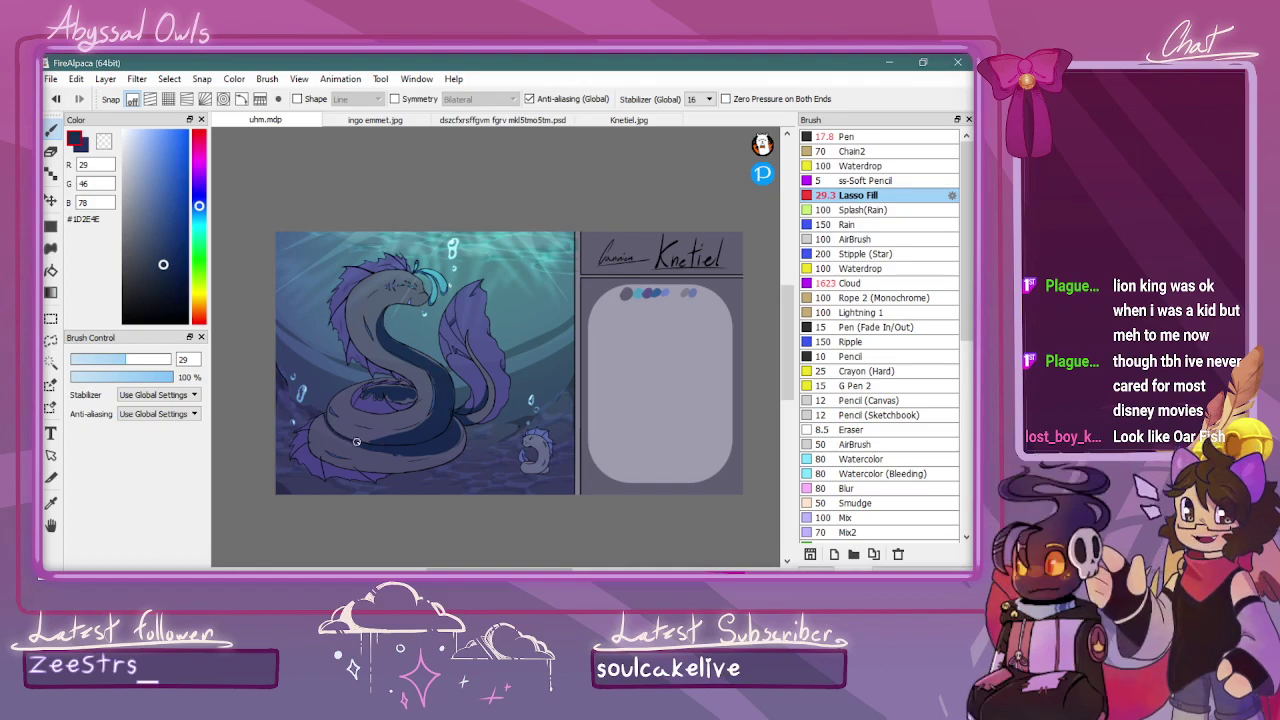
mouse_move(329, 438)
left_mouse_down()
mouse_move(372, 448)
mouse_move(340, 446)
left_mouse_up()
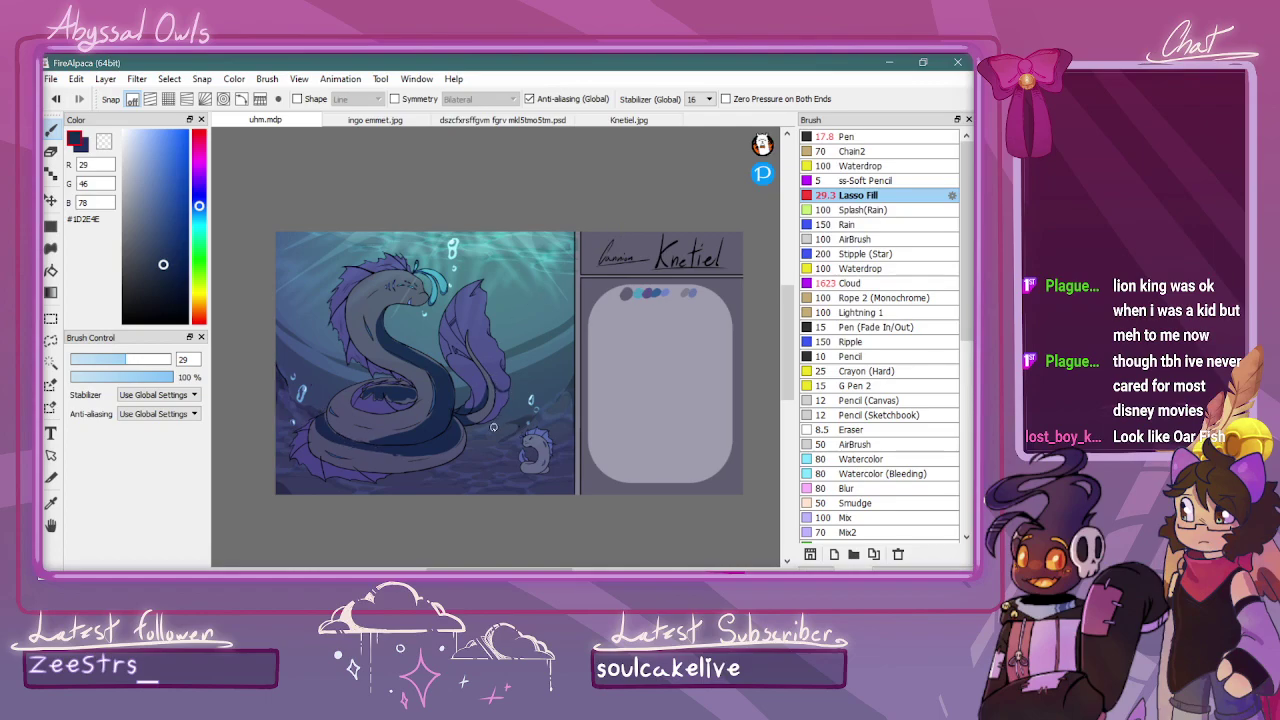
left_click_drag(478, 424, 503, 382)
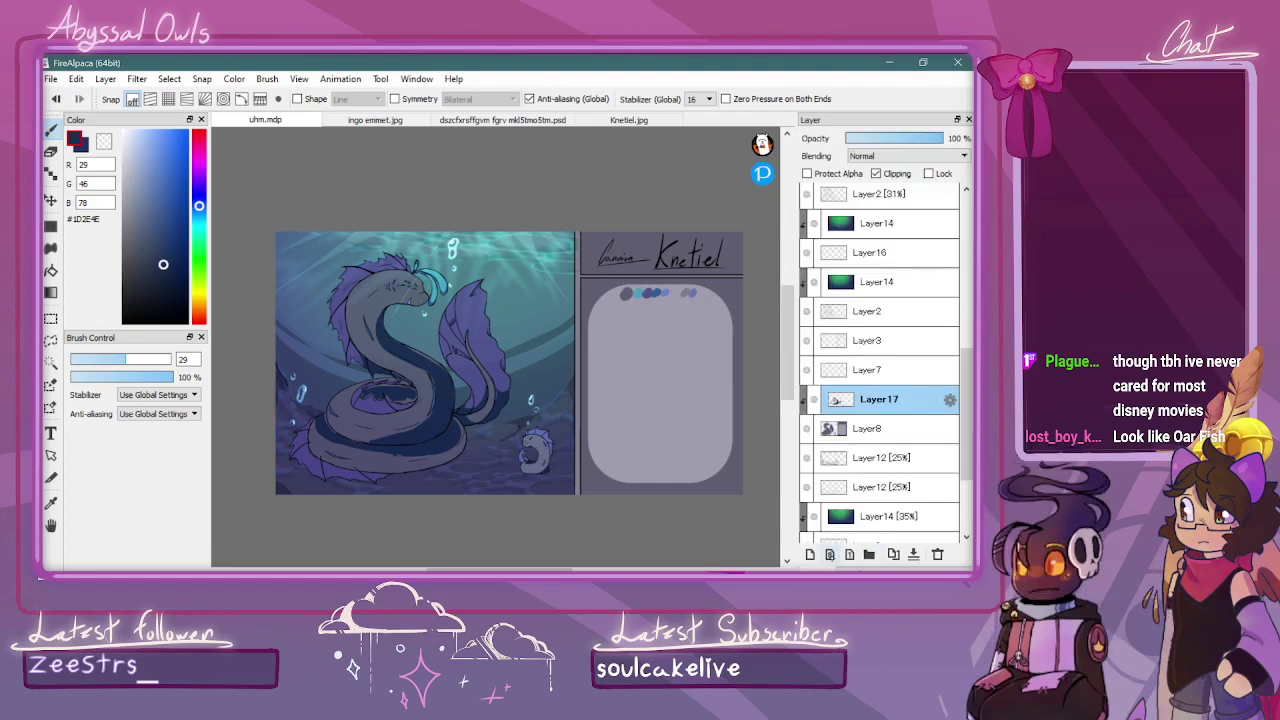
Set the serpent's shadow layer to Multiply at 33% opacity
left_click(905, 156)
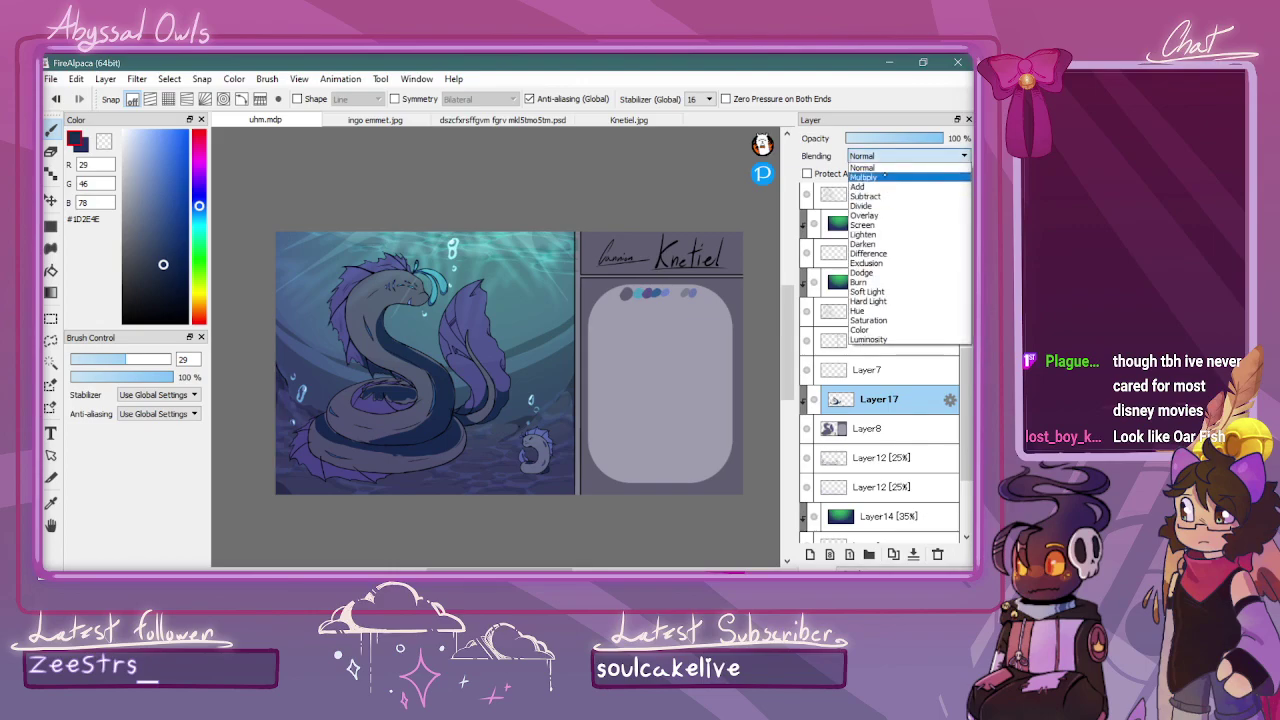
left_click(865, 177)
left_click(877, 138)
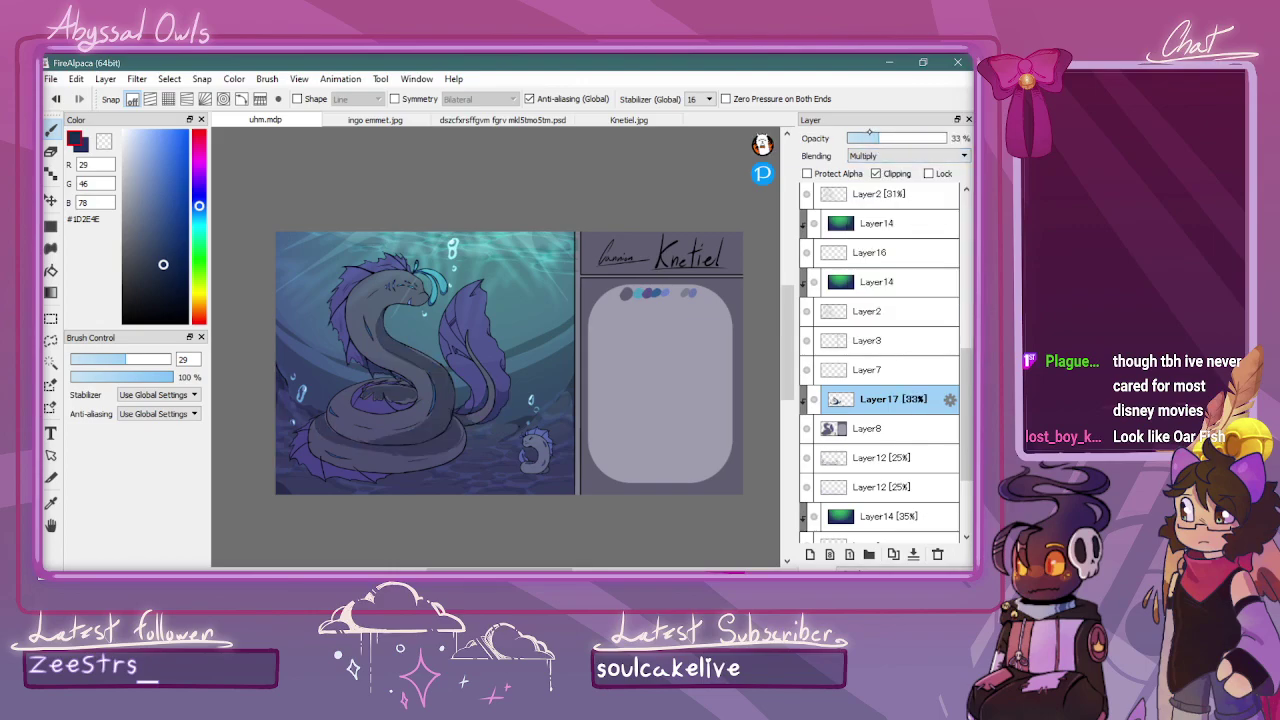
Lower the serpent's shadow layer to 22% opacity and soften it with a Gaussian Blur of 9.17
left_click_drag(869, 136, 857, 136)
left_click(137, 79)
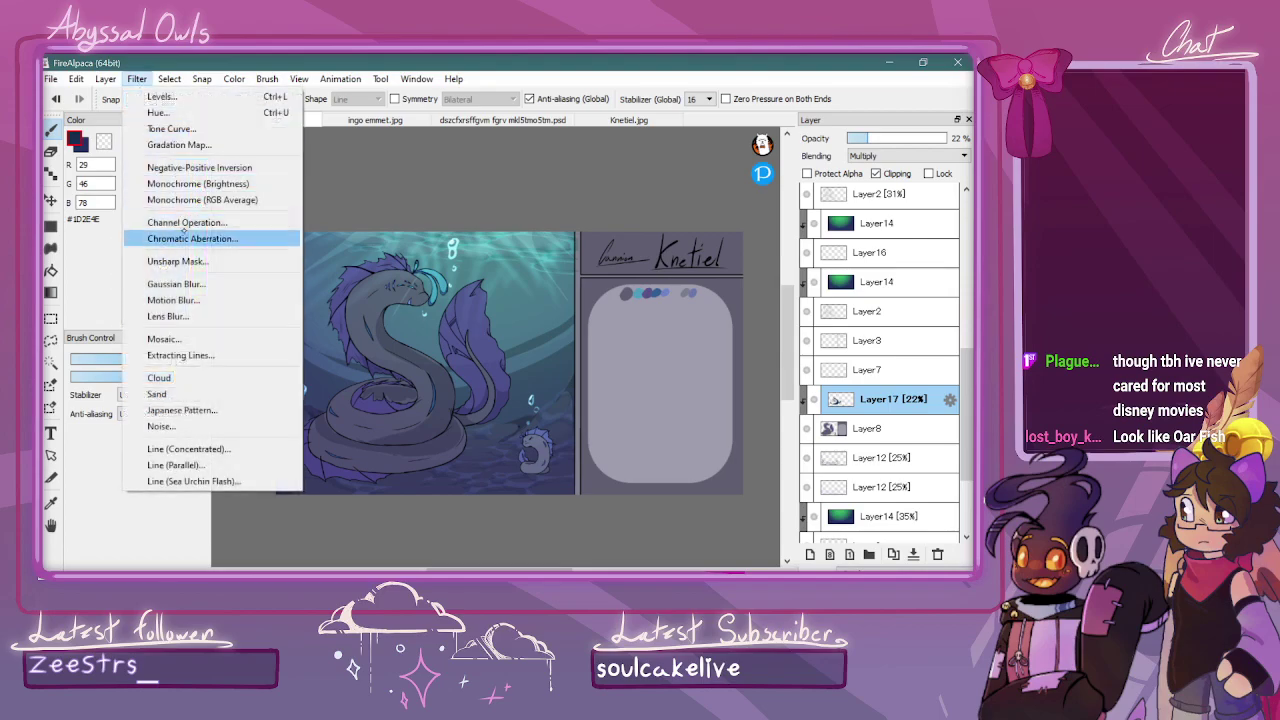
left_click(176, 284)
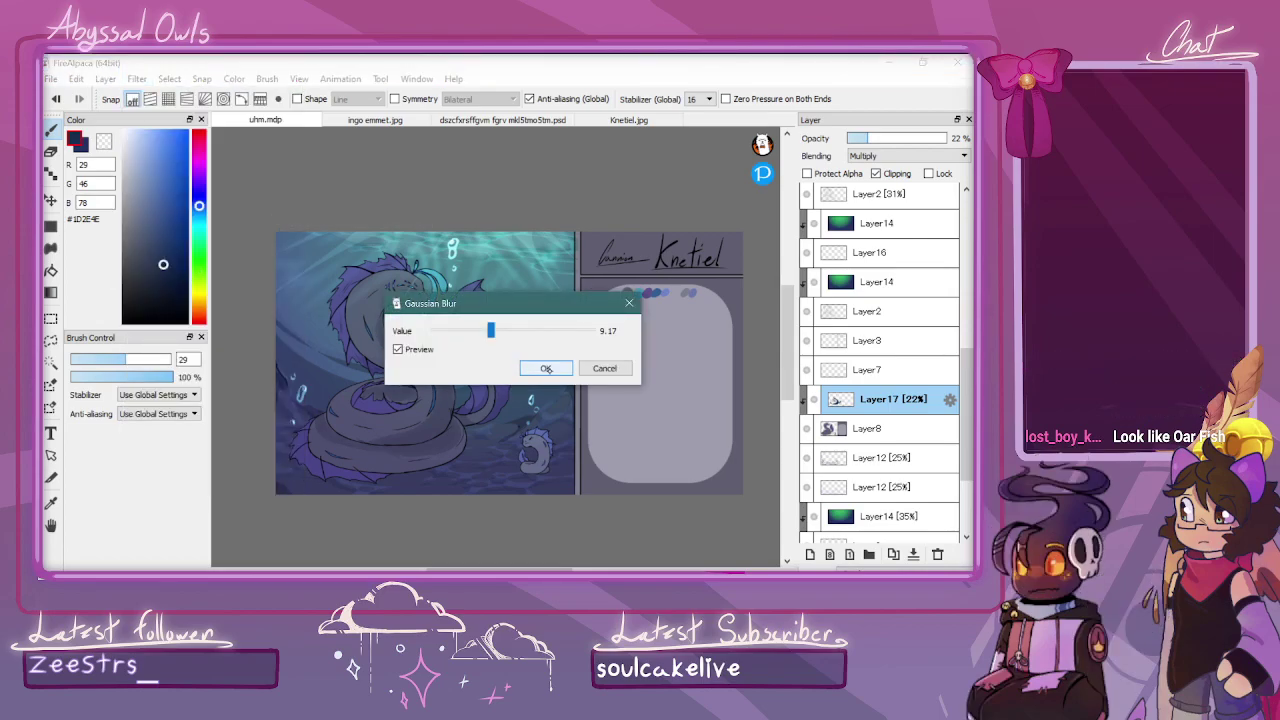
left_click(546, 369)
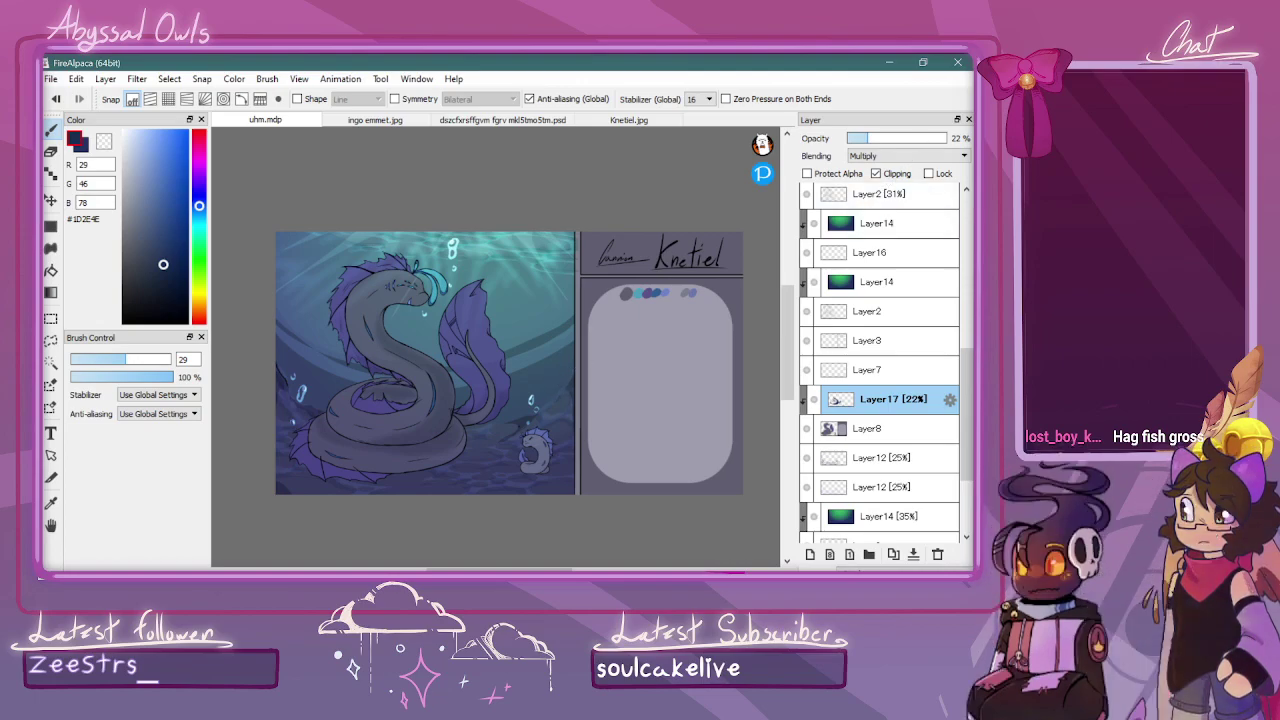
Add a new layer above the serpent's shadow layer and set it to Multiply at 27% opacity
left_click(810, 554)
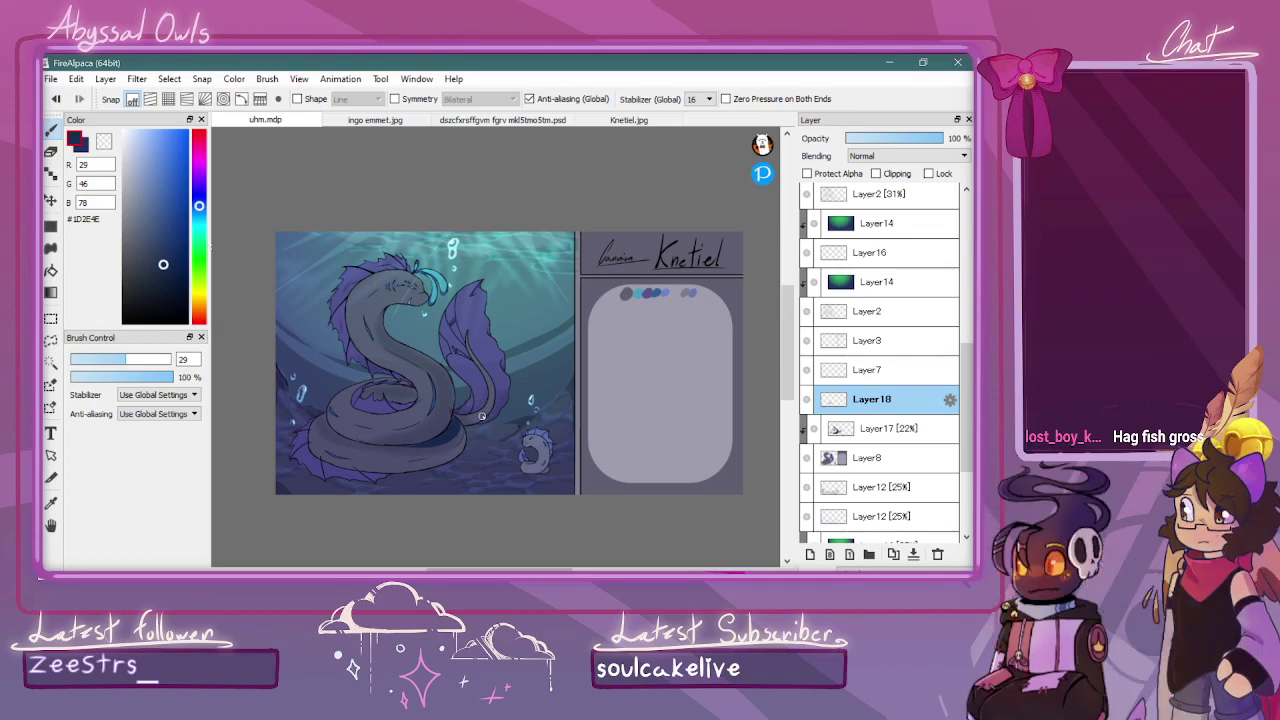
left_click(905, 156)
left_click(869, 173)
left_click(872, 138)
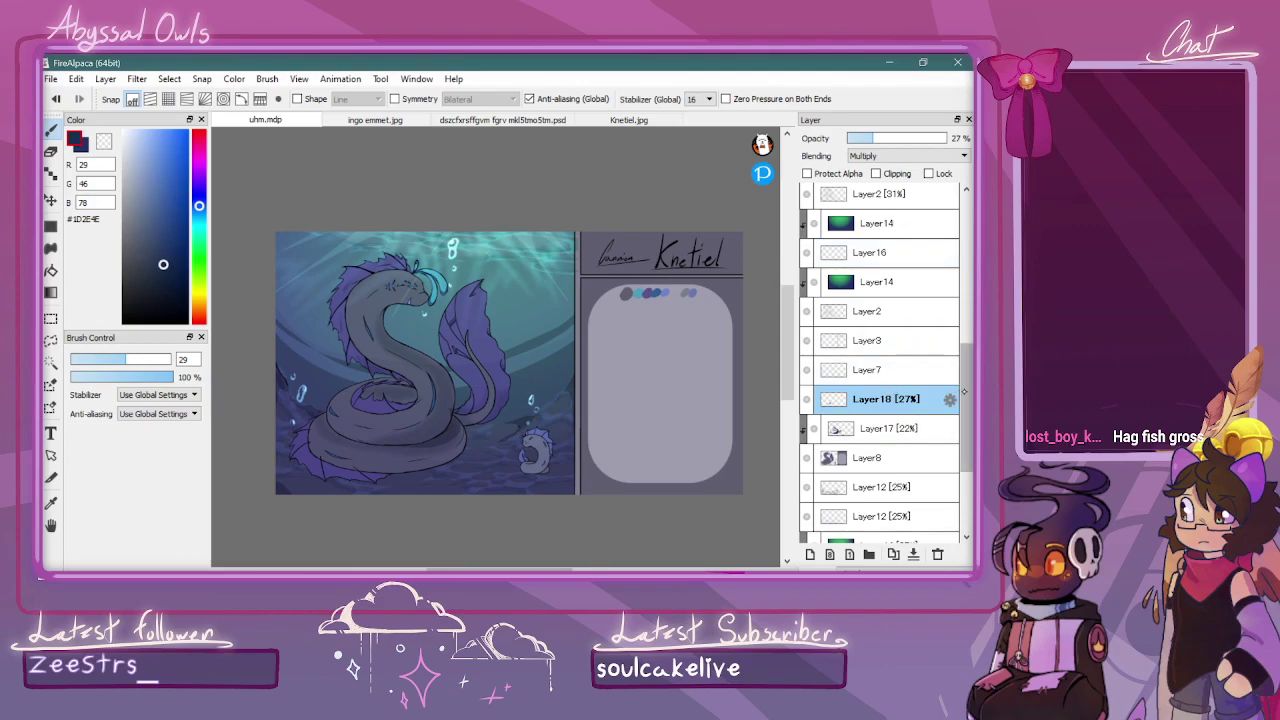
Add a new layer clipped to Layer9 and fill dark blue cast shadows on the seabed beneath the serpent and the small creature
scroll(886, 363, "down", 3)
left_click(880, 469)
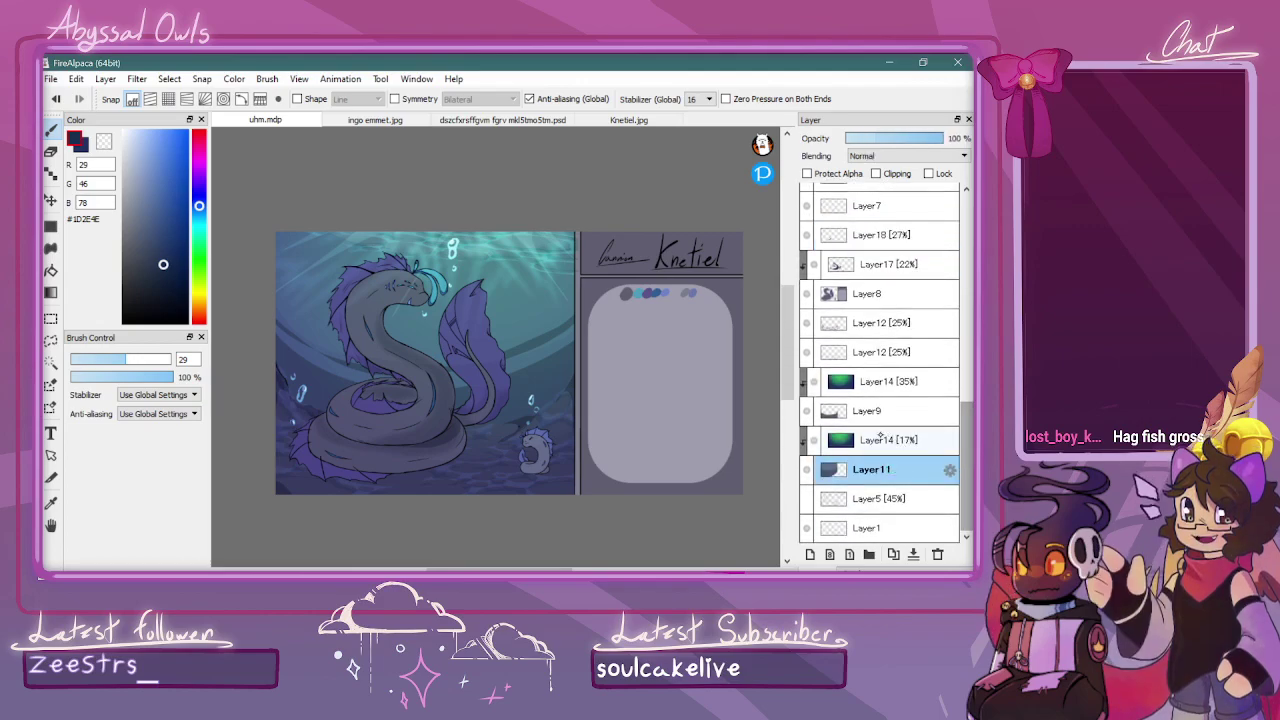
left_click(866, 410)
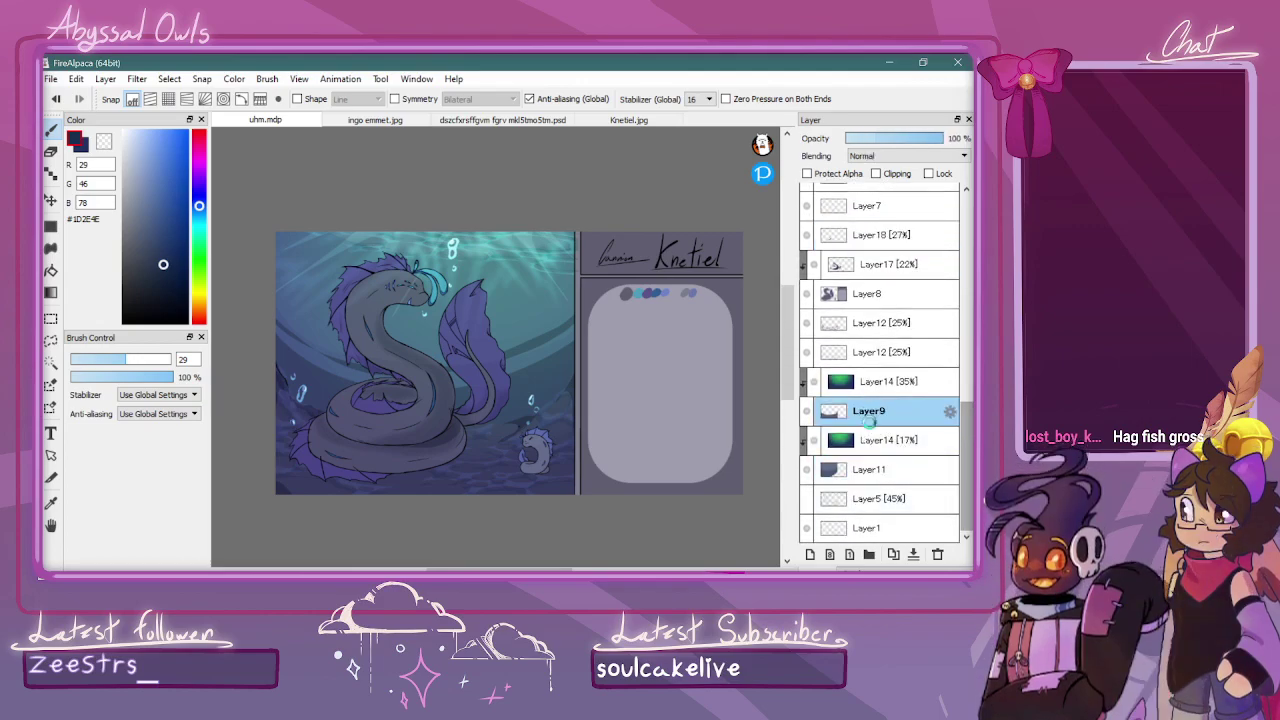
left_click(810, 554)
left_click(876, 173)
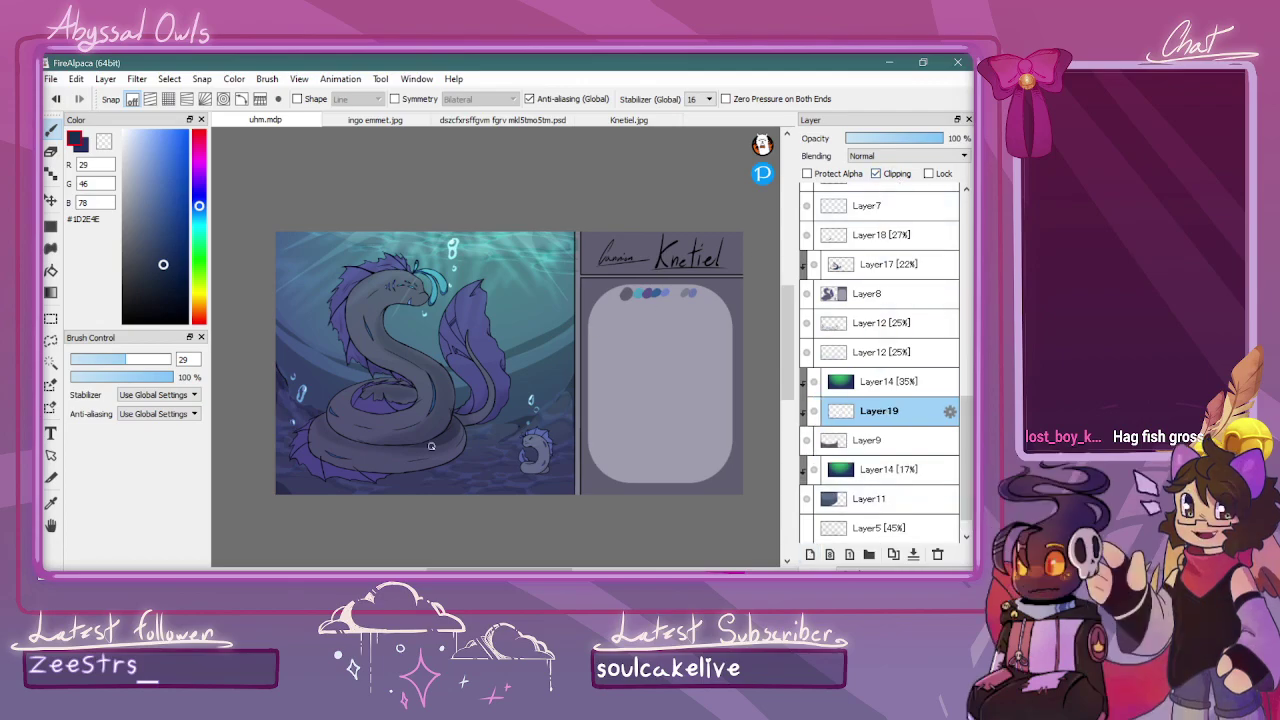
mouse_move(283, 438)
left_mouse_down()
mouse_move(352, 416)
mouse_move(406, 418)
mouse_move(438, 439)
mouse_move(462, 405)
left_mouse_up()
mouse_move(522, 466)
left_mouse_down()
mouse_move(486, 486)
mouse_move(491, 497)
mouse_move(528, 465)
left_mouse_up()
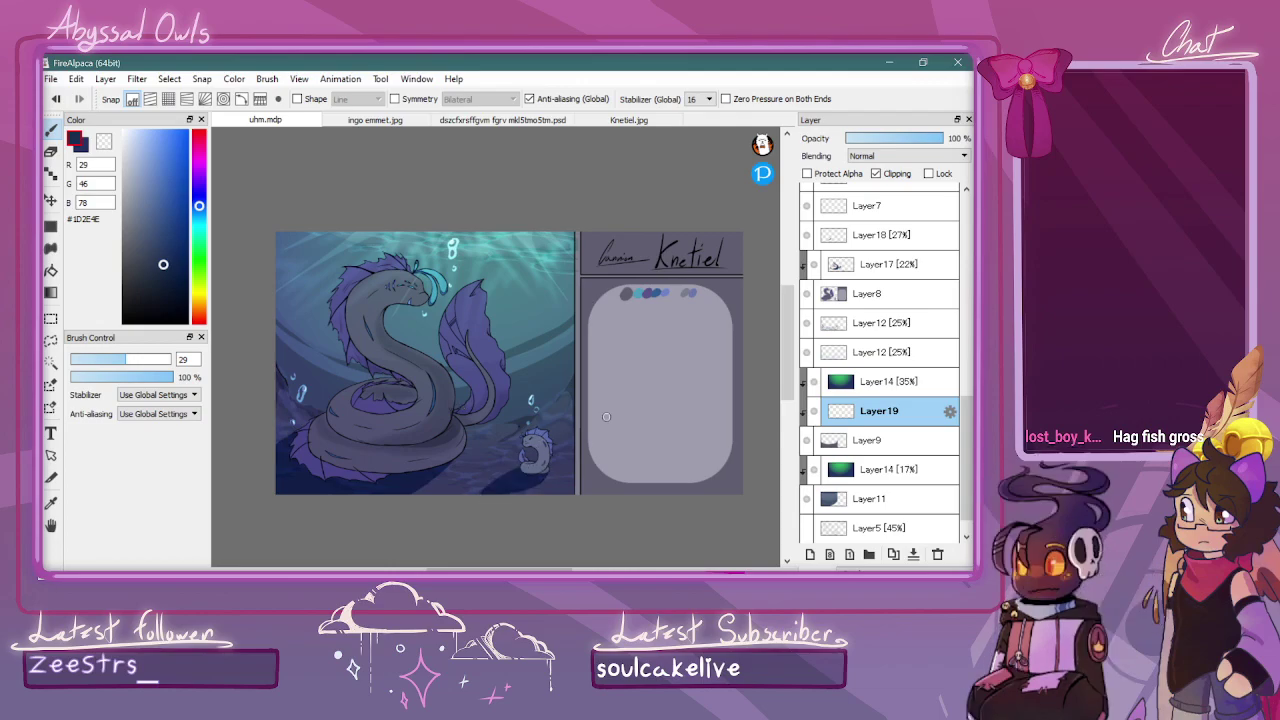
Set the seabed's cast shadow layer to Multiply at 28% opacity
left_click(905, 155)
left_click(880, 178)
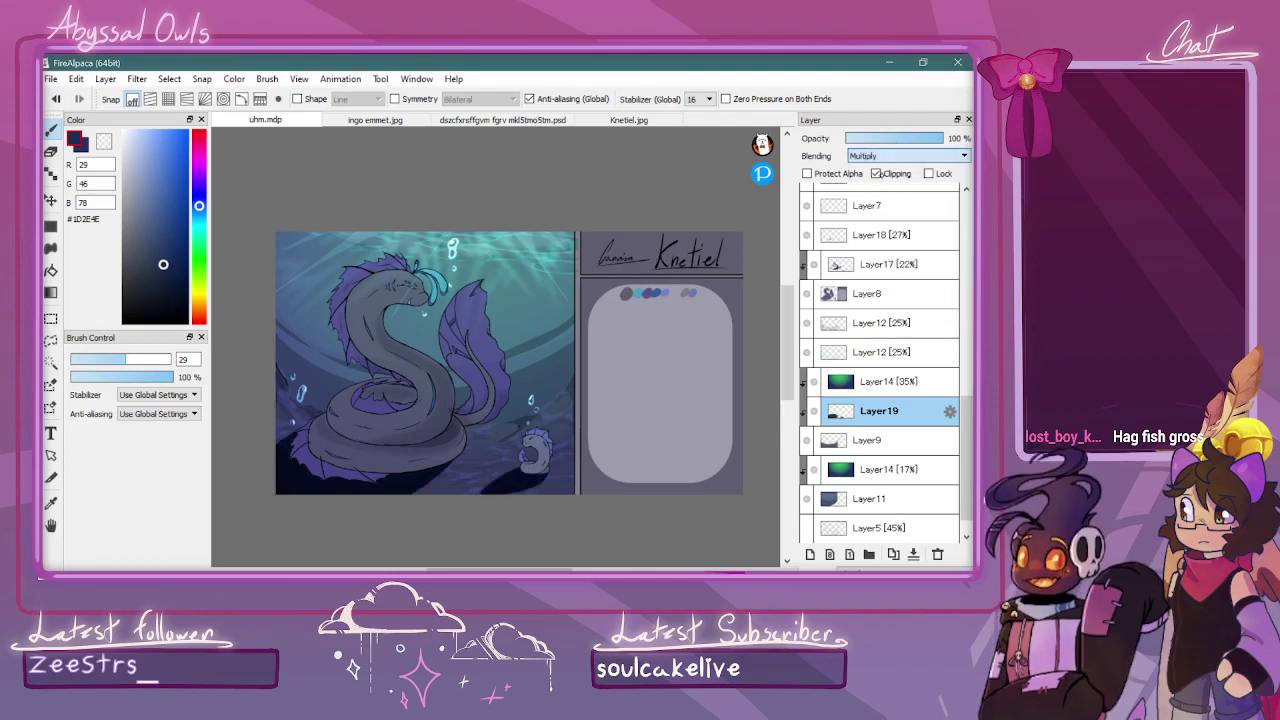
left_click(874, 137)
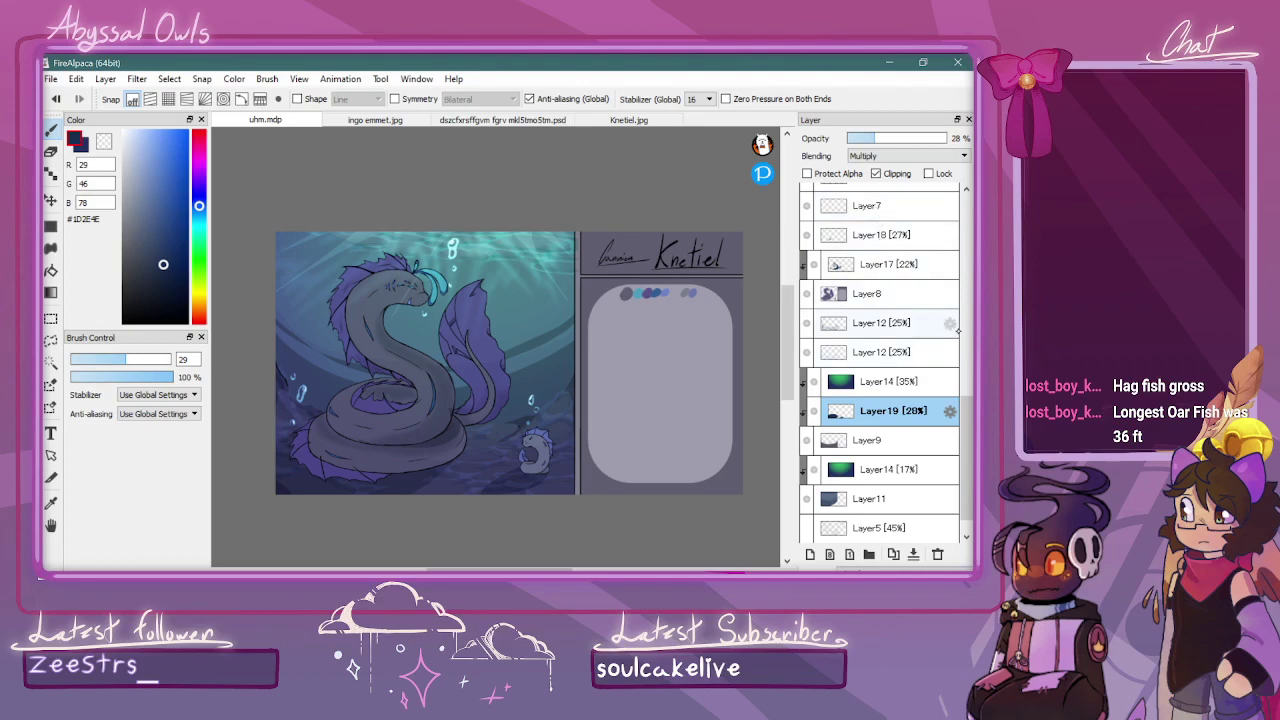
Add a new clipped layer directly above Layer17 and choose pale teal #B5E4DC for the serpent's highlights
left_click(884, 263)
left_click(810, 554)
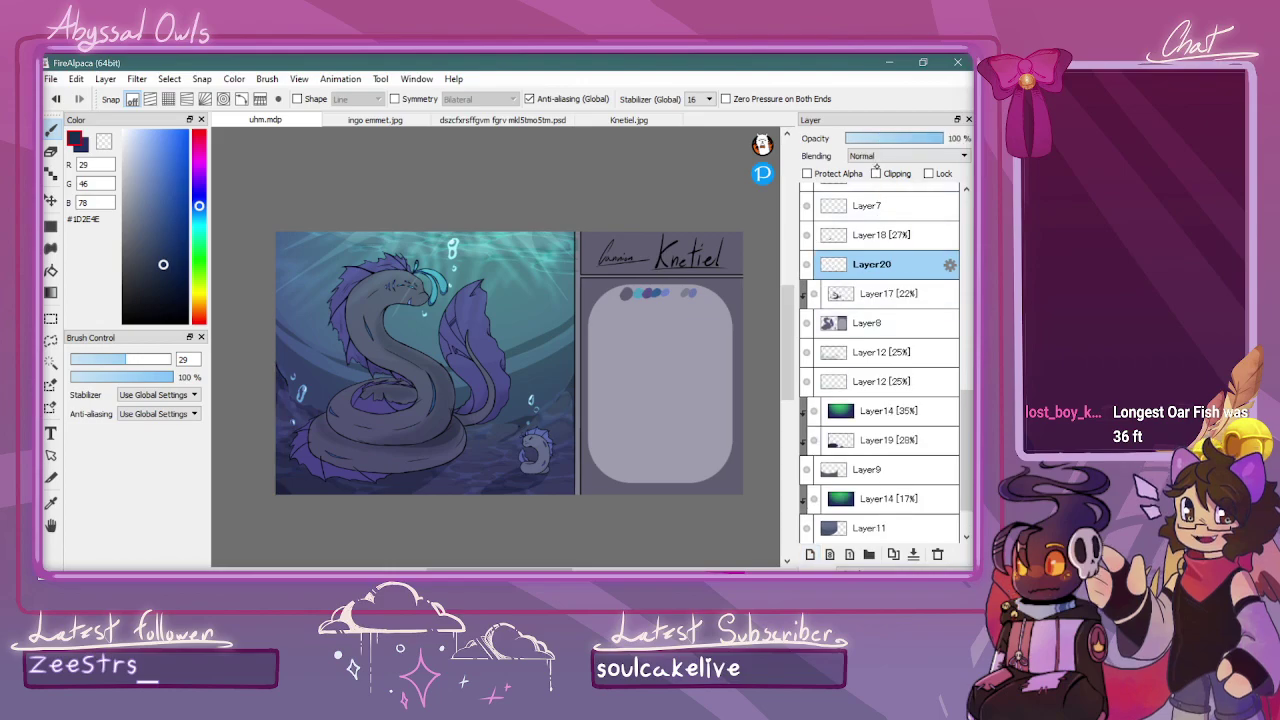
left_click(876, 173)
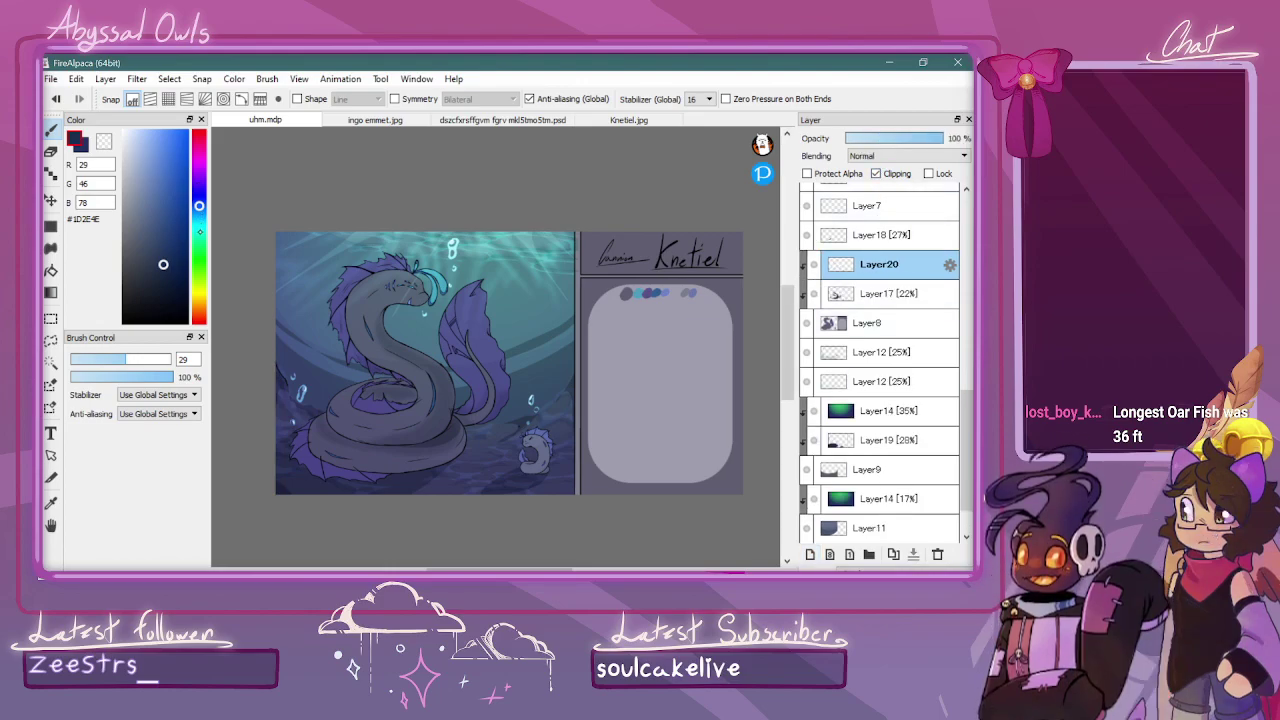
left_click(199, 232)
left_click(136, 150)
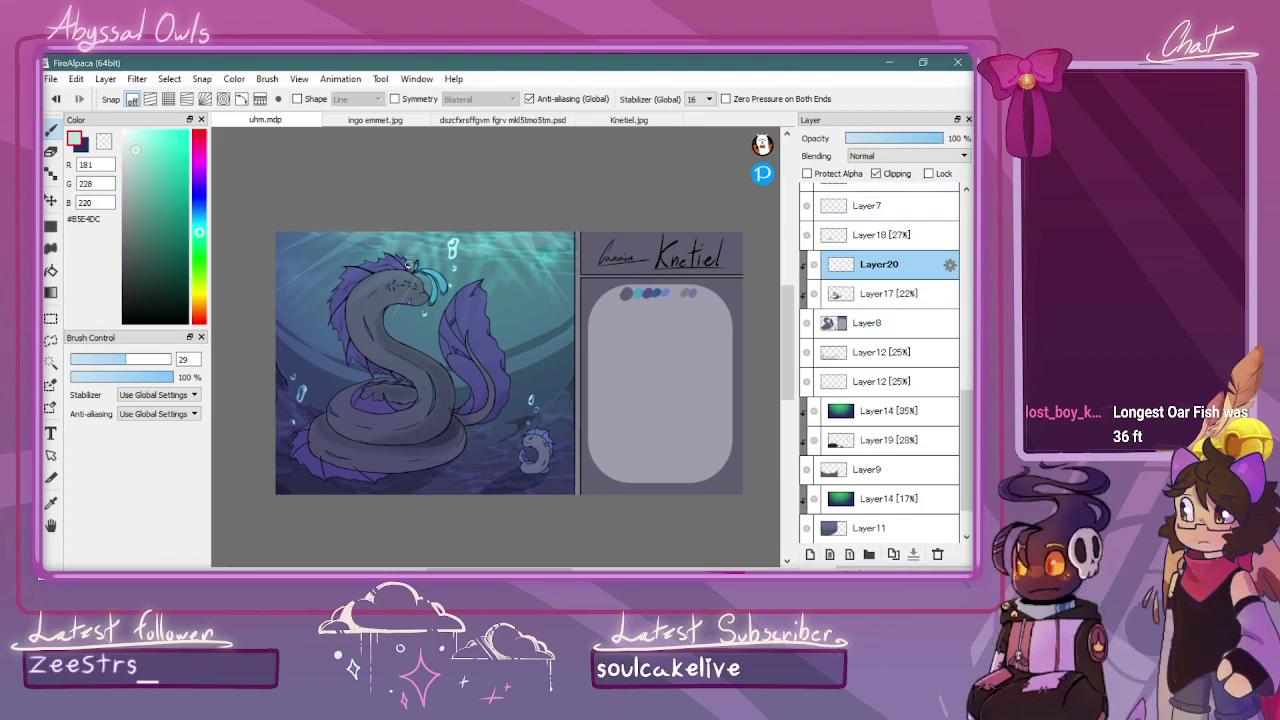
Fill pale teal highlight shapes along the serpent's back fins, tail fin, neck and coil edges
mouse_move(347, 356)
left_mouse_down()
mouse_move(337, 296)
mouse_move(355, 270)
mouse_move(399, 252)
mouse_move(352, 323)
left_mouse_up()
mouse_move(442, 350)
left_mouse_down()
mouse_move(470, 300)
mouse_move(515, 380)
left_mouse_up()
mouse_move(441, 310)
left_mouse_down()
mouse_move(440, 353)
mouse_move(461, 381)
left_mouse_up()
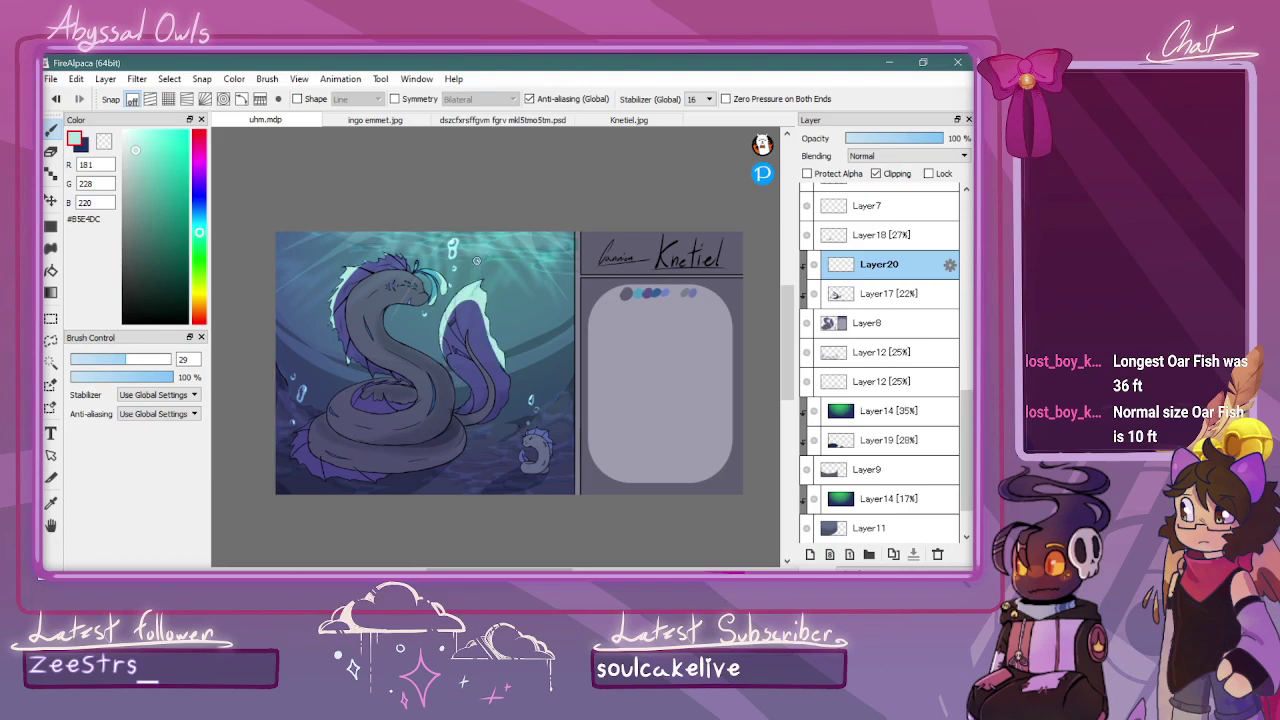
left_click_drag(405, 342, 450, 408)
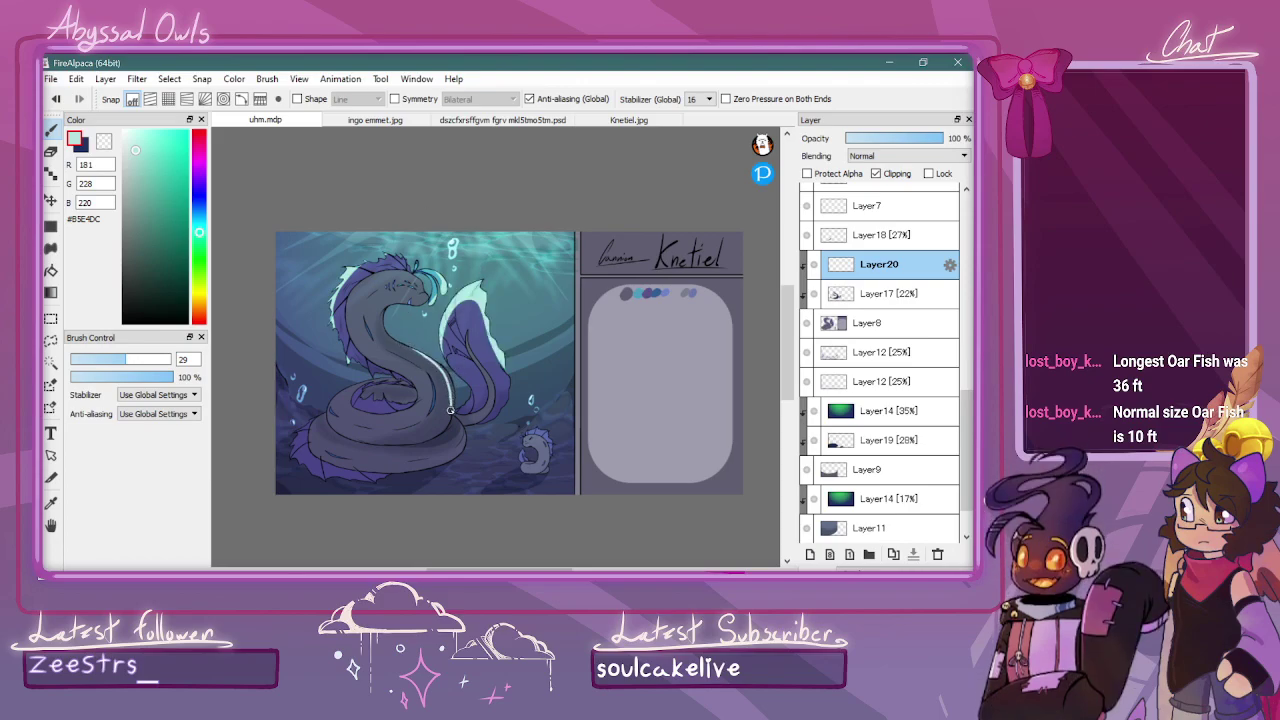
key("ctrl+z")
left_click_drag(330, 418, 306, 468)
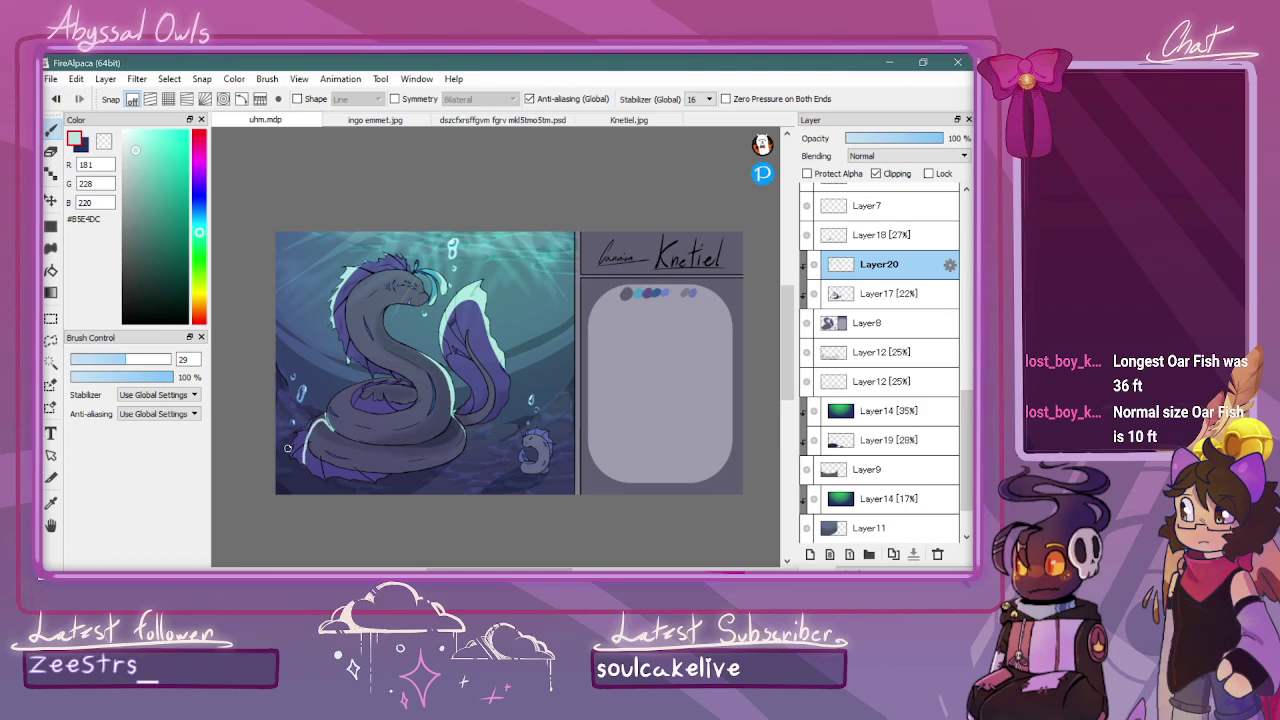
left_click_drag(369, 379, 292, 462)
Set the serpent's highlight layer to Overlay at 22% opacity
left_click(905, 155)
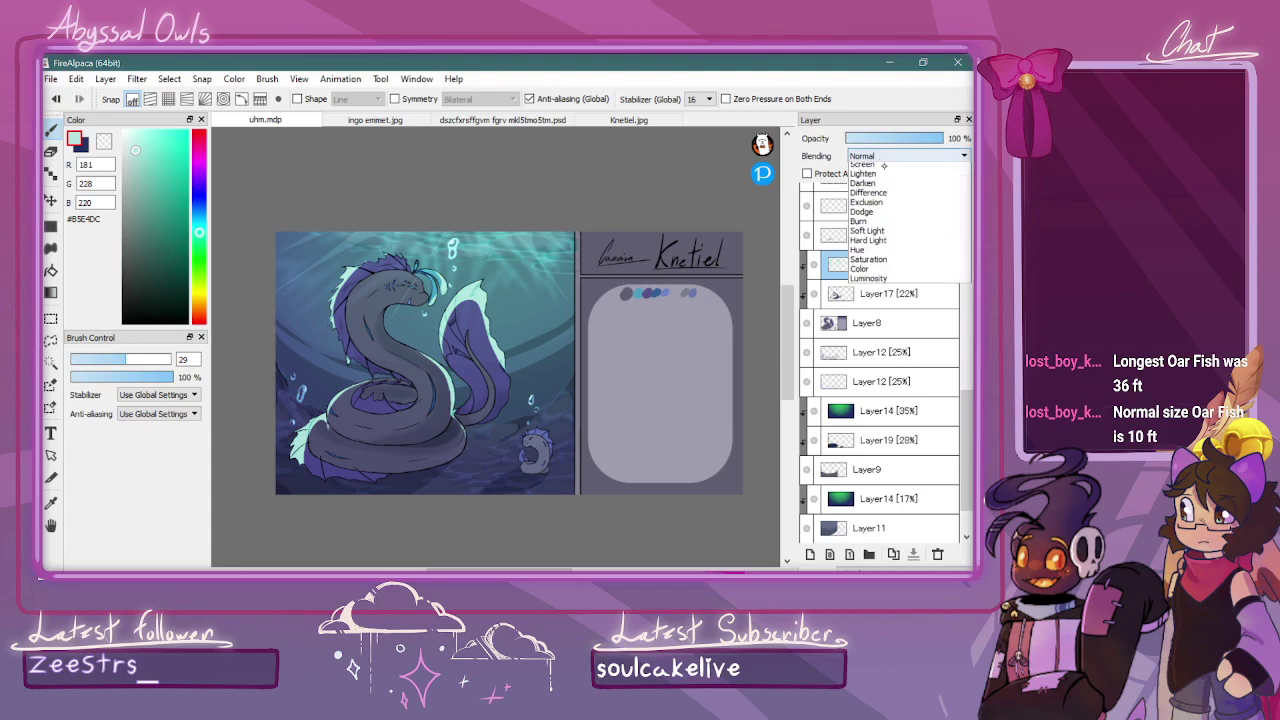
left_click(870, 214)
left_click(866, 138)
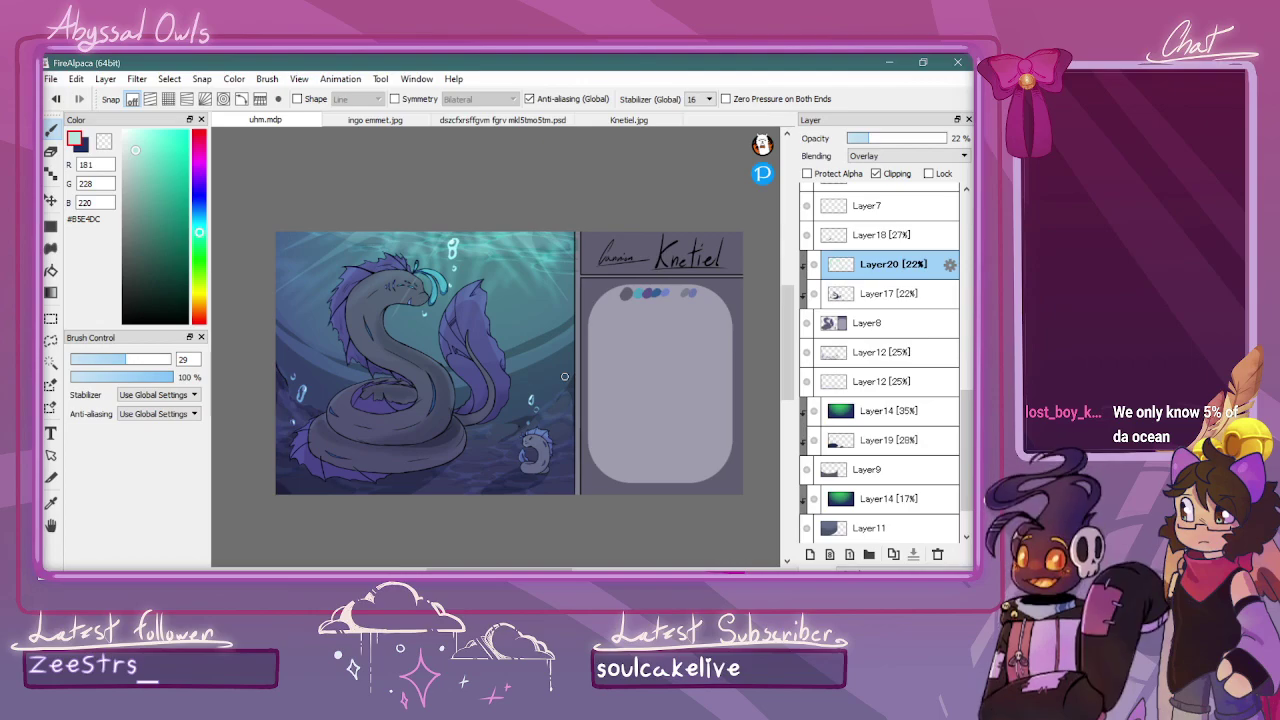
Switch to Knetiel.jpg and examine the whole shipwreck illustration with the large serpent
left_click_drag(787, 350, 787, 363)
left_click(630, 120)
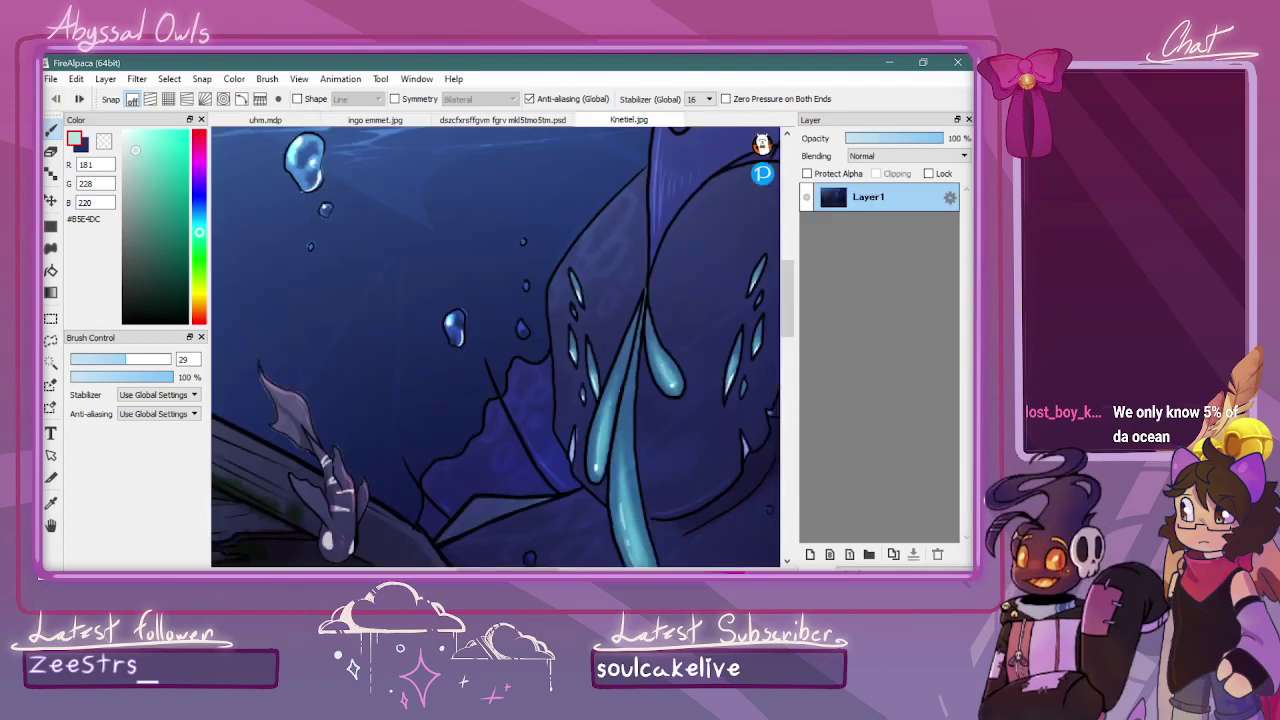
key("ctrl+minus")
key("ctrl+minus")
key("ctrl+minus")
key("ctrl+minus")
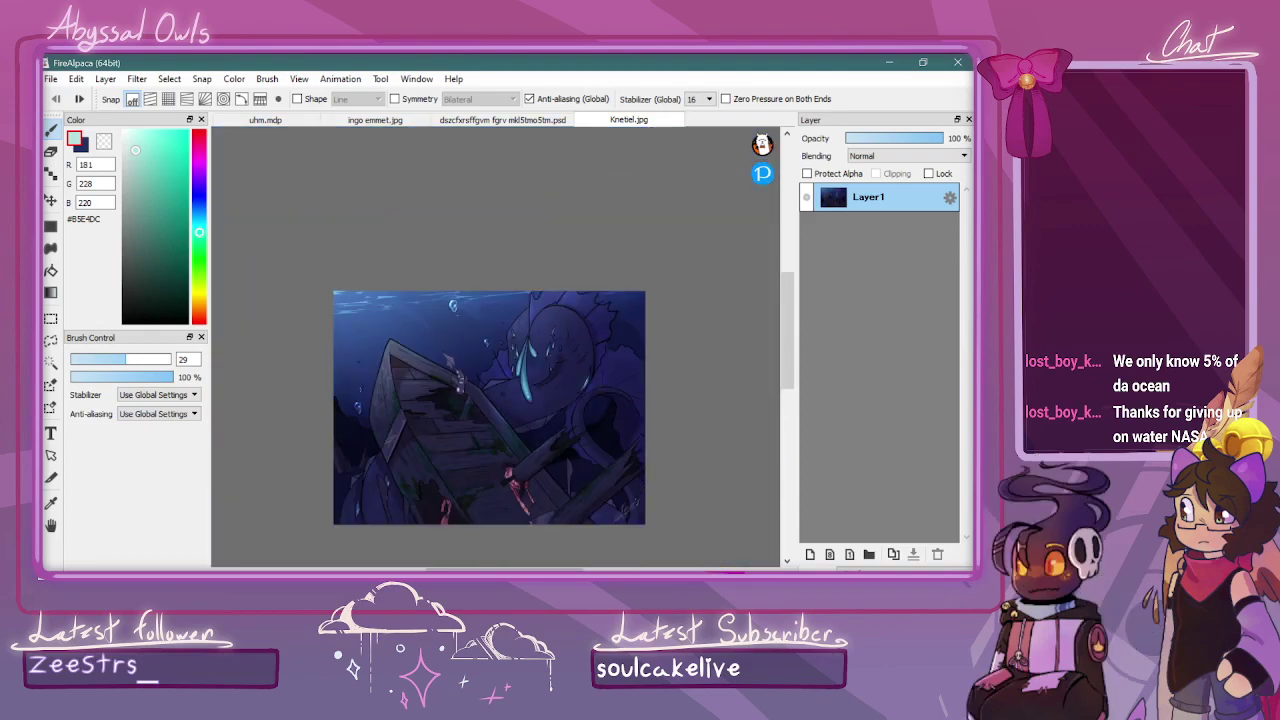
scroll(790, 350, "down", 3)
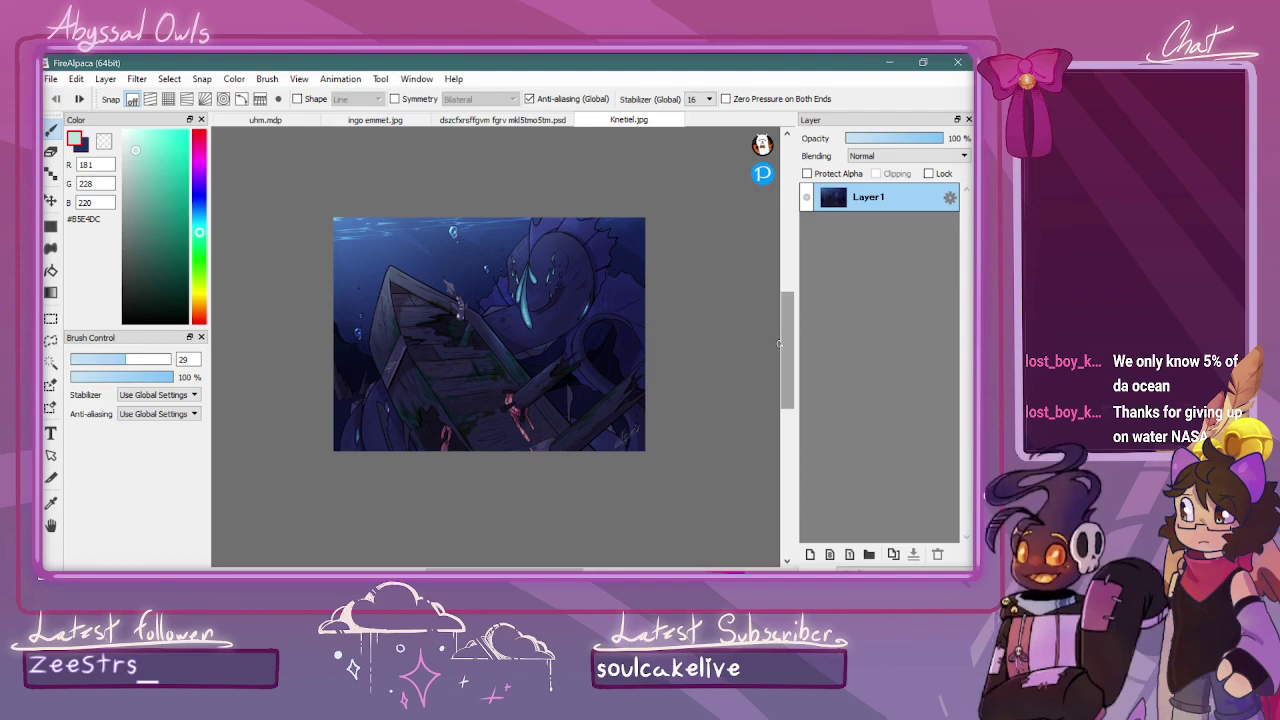
Add a new layer to Knetiel.jpg and choose the Pen brush with pale teal #A6EFE2
left_click(141, 276)
left_click(810, 554)
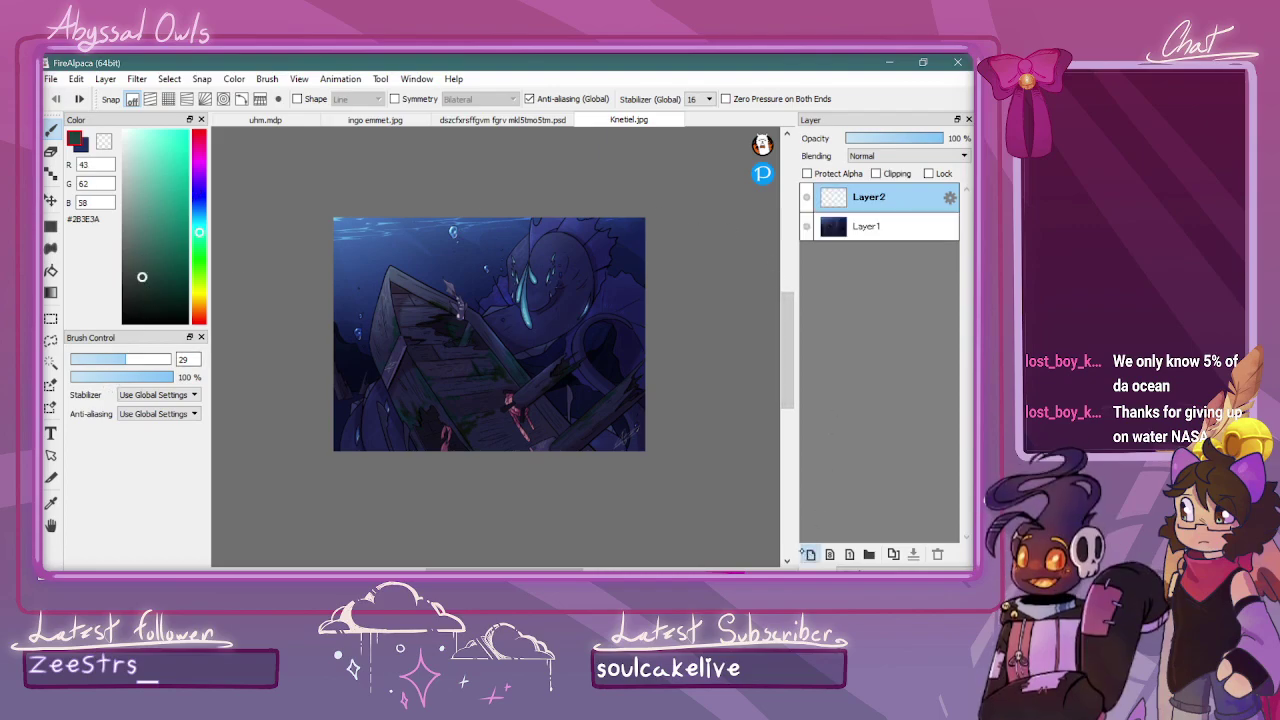
left_click(142, 141)
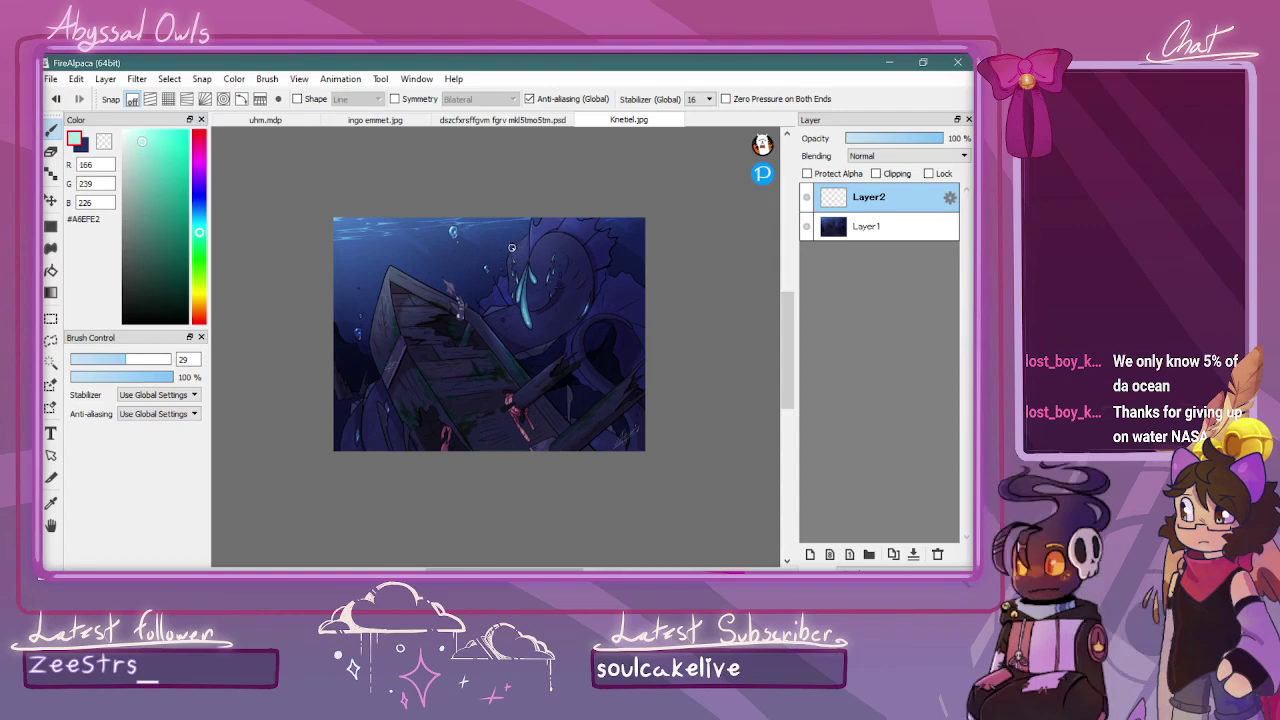
left_click(853, 568)
left_click(871, 136)
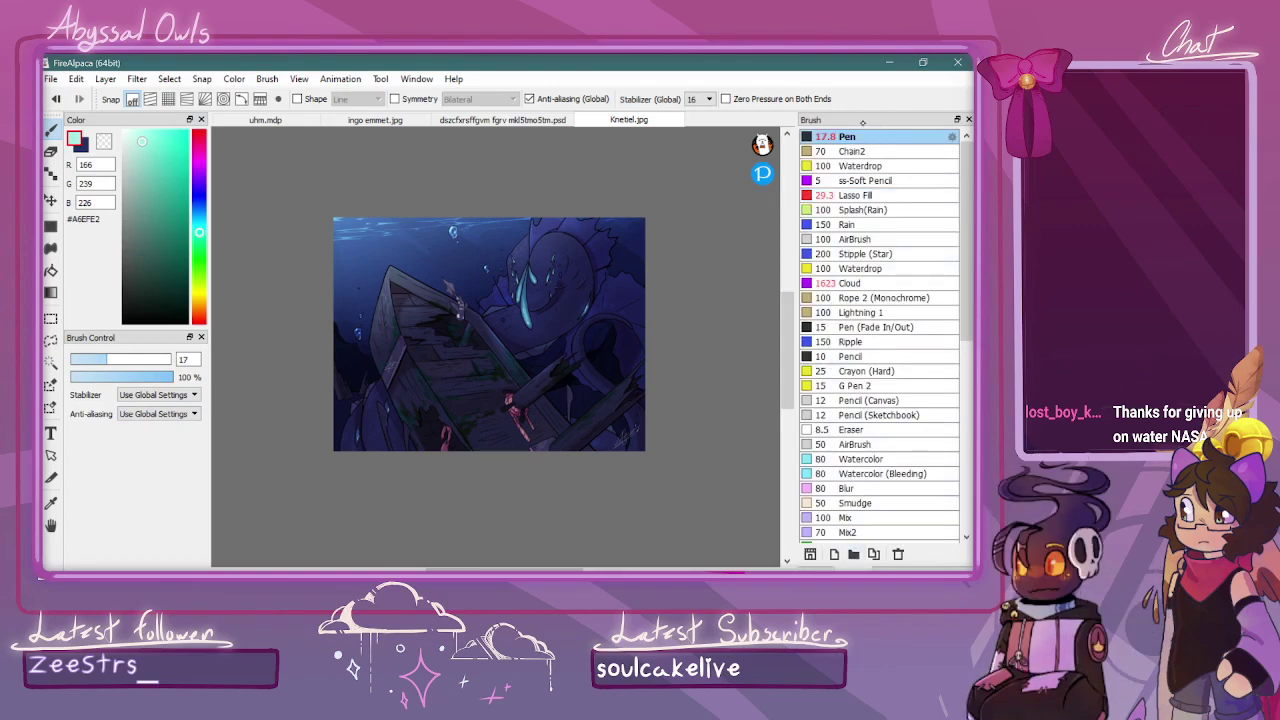
Sketch a small rounded outline beside the large serpent's head in Knetiel.jpg, reposition it and delete the sketch layer
scroll(495, 347, "up", 3)
left_click_drag(788, 338, 789, 312)
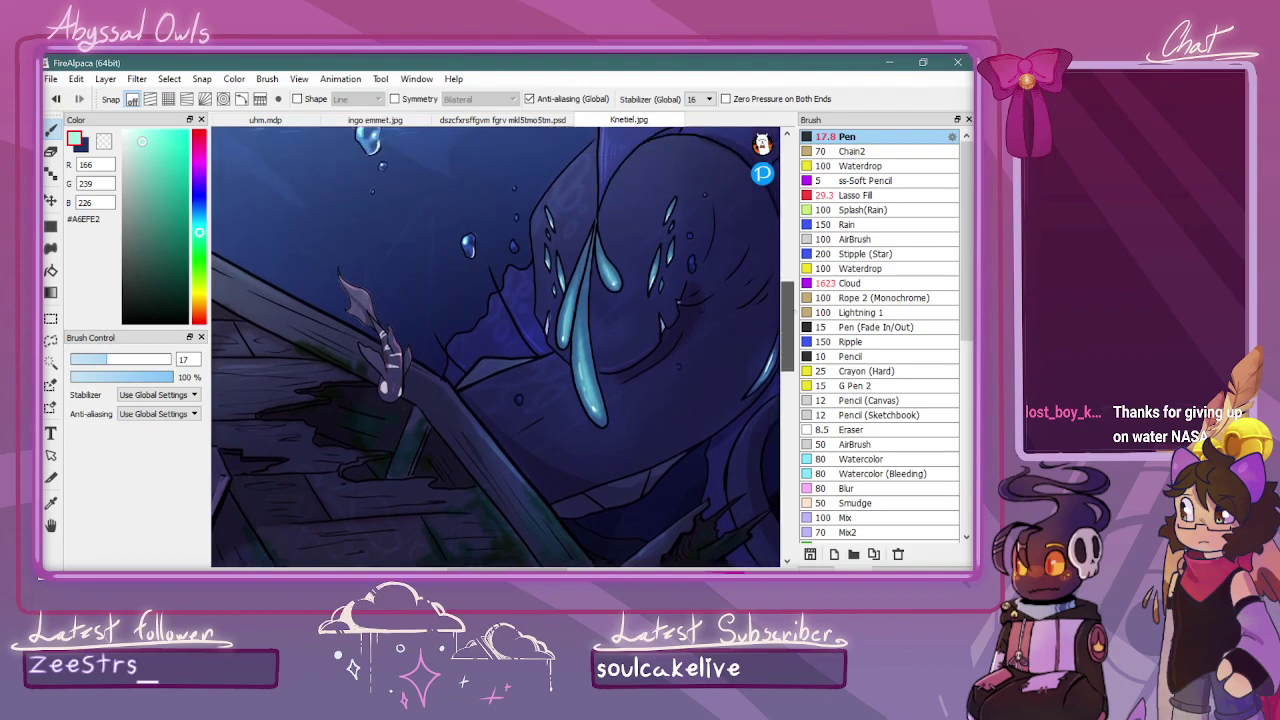
scroll(495, 347, "up", 3)
mouse_move(558, 224)
left_mouse_down()
mouse_move(544, 205)
mouse_move(532, 234)
mouse_move(535, 217)
mouse_move(505, 188)
mouse_move(478, 210)
mouse_move(530, 228)
left_mouse_up()
left_click(51, 200)
mouse_move(606, 211)
left_mouse_down()
mouse_move(606, 197)
mouse_move(608, 216)
left_mouse_up()
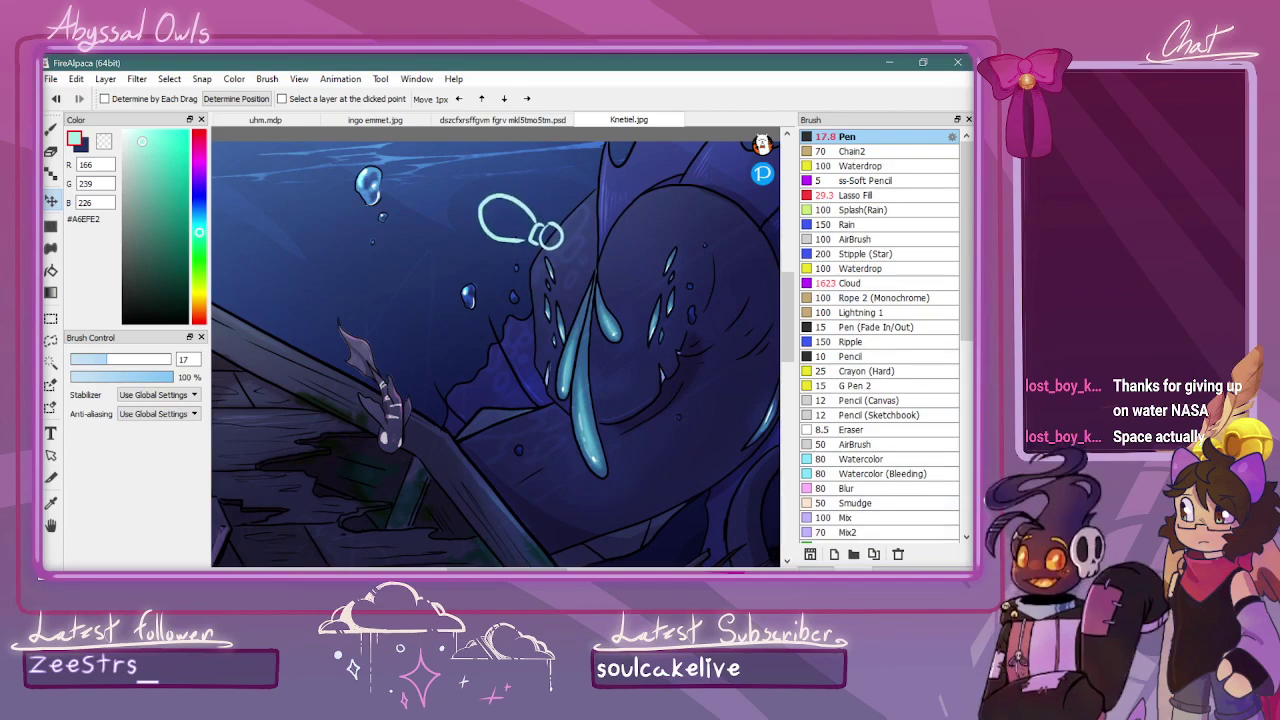
left_click(818, 568)
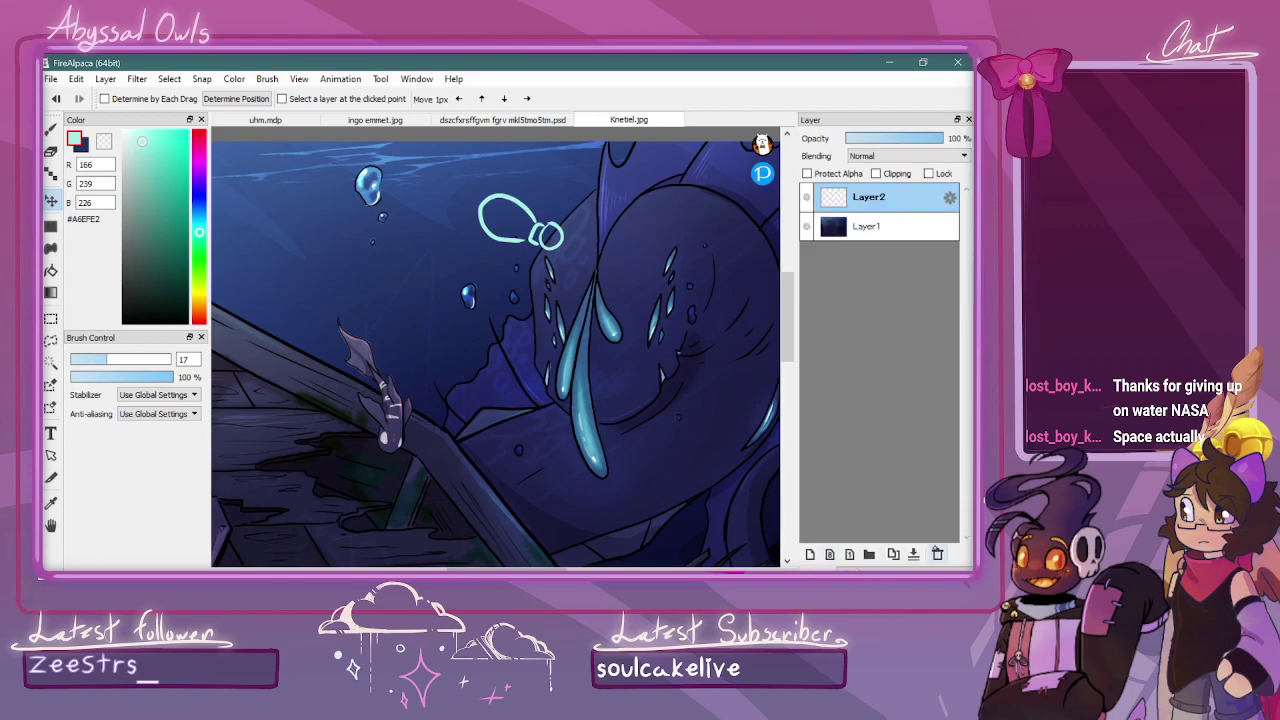
left_click(937, 553)
Look through the other open documents and review the serpent illustration in uhm.mdp
left_click(508, 119)
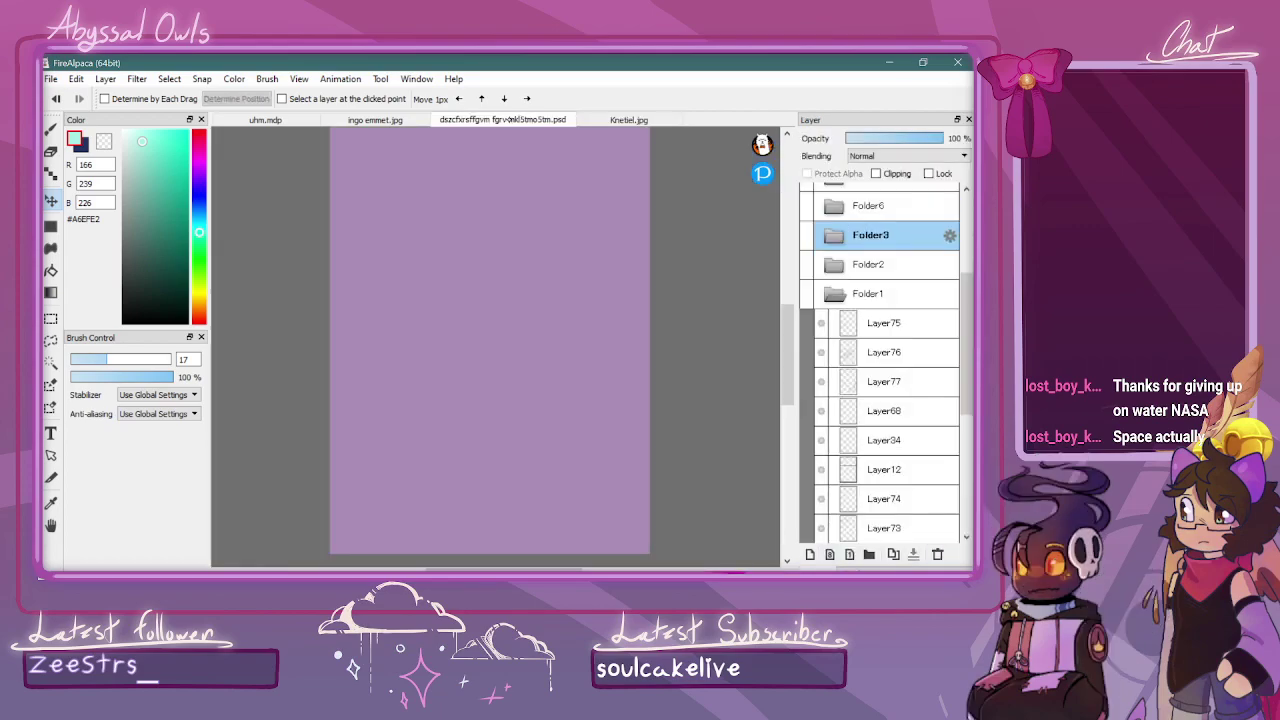
left_click(425, 118)
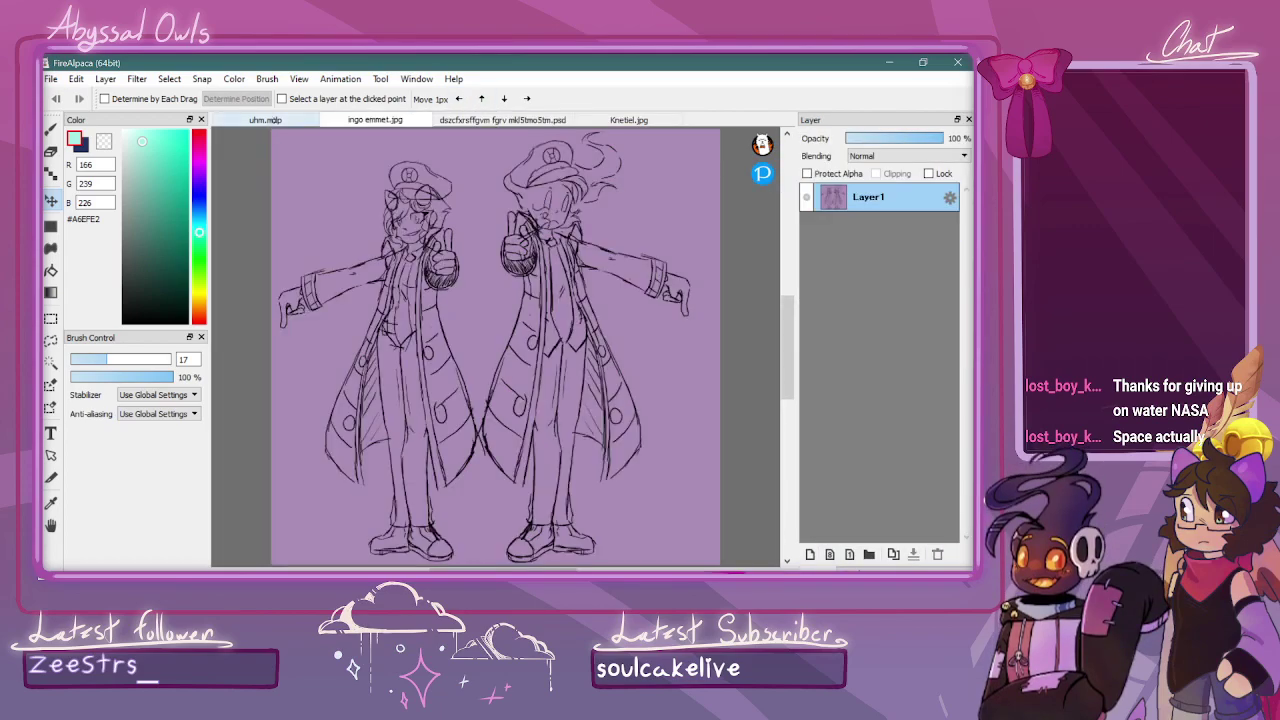
left_click(266, 119)
key("ctrl+minus")
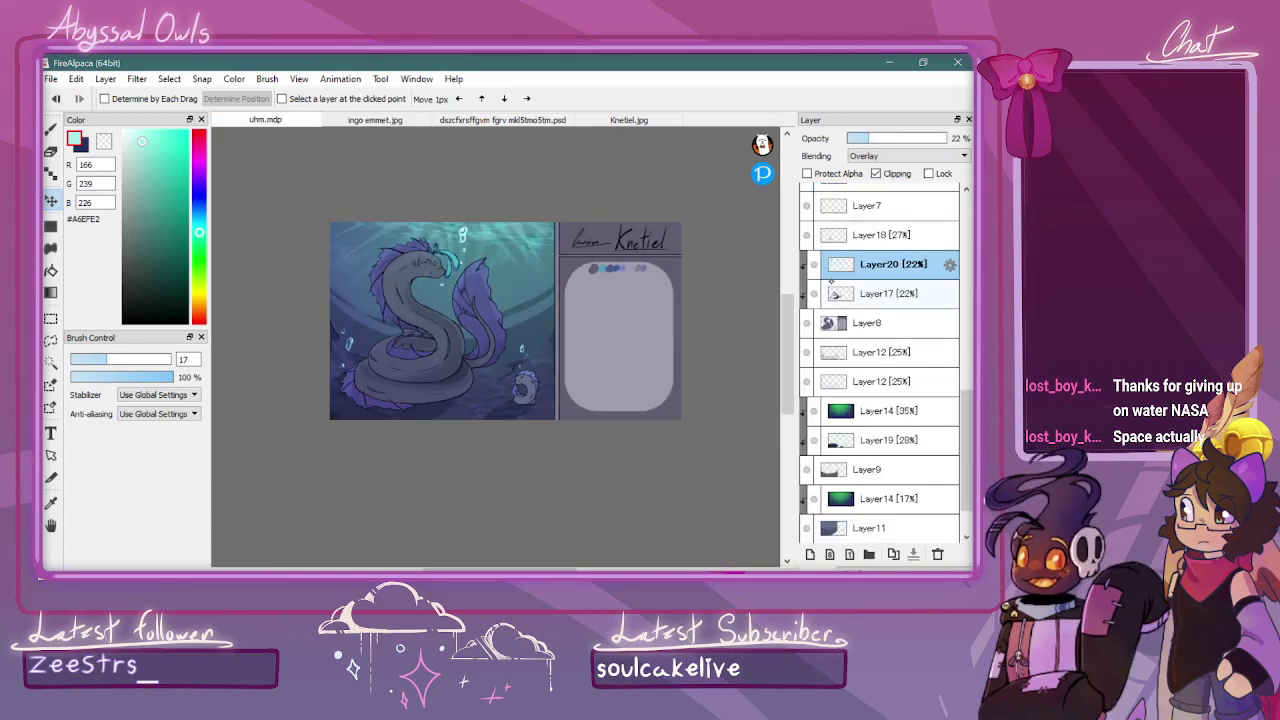
left_click(375, 119)
left_click(265, 119)
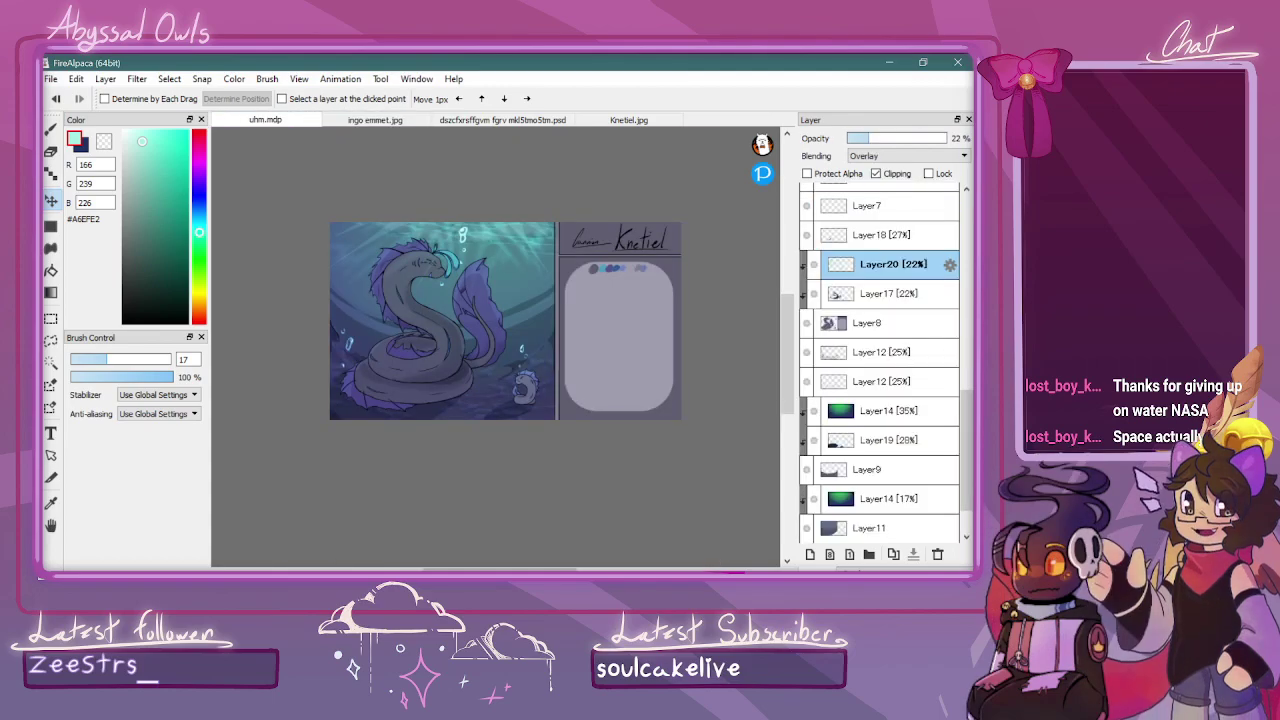
mouse_move(507, 569)
left_mouse_down()
mouse_move(528, 569)
mouse_move(504, 569)
left_mouse_up()
scroll(507, 555, "up", 3)
scroll(507, 555, "down", 2)
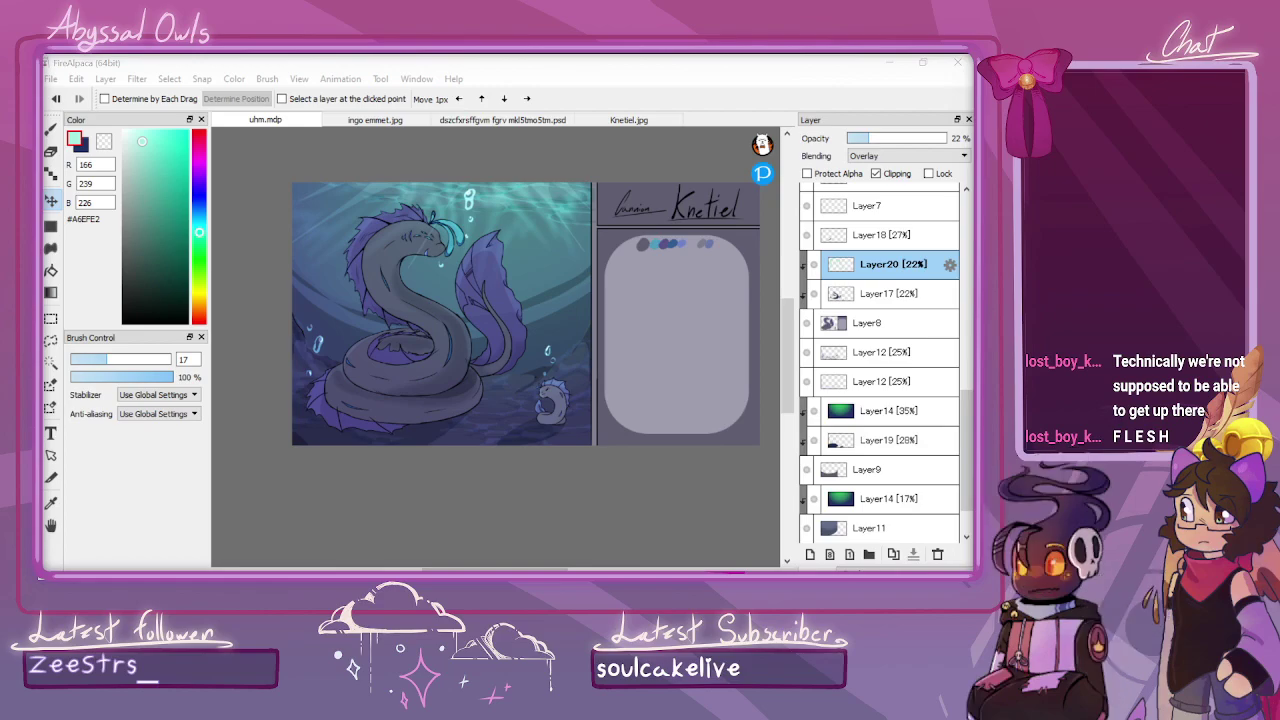
left_click(632, 119)
left_click(564, 119)
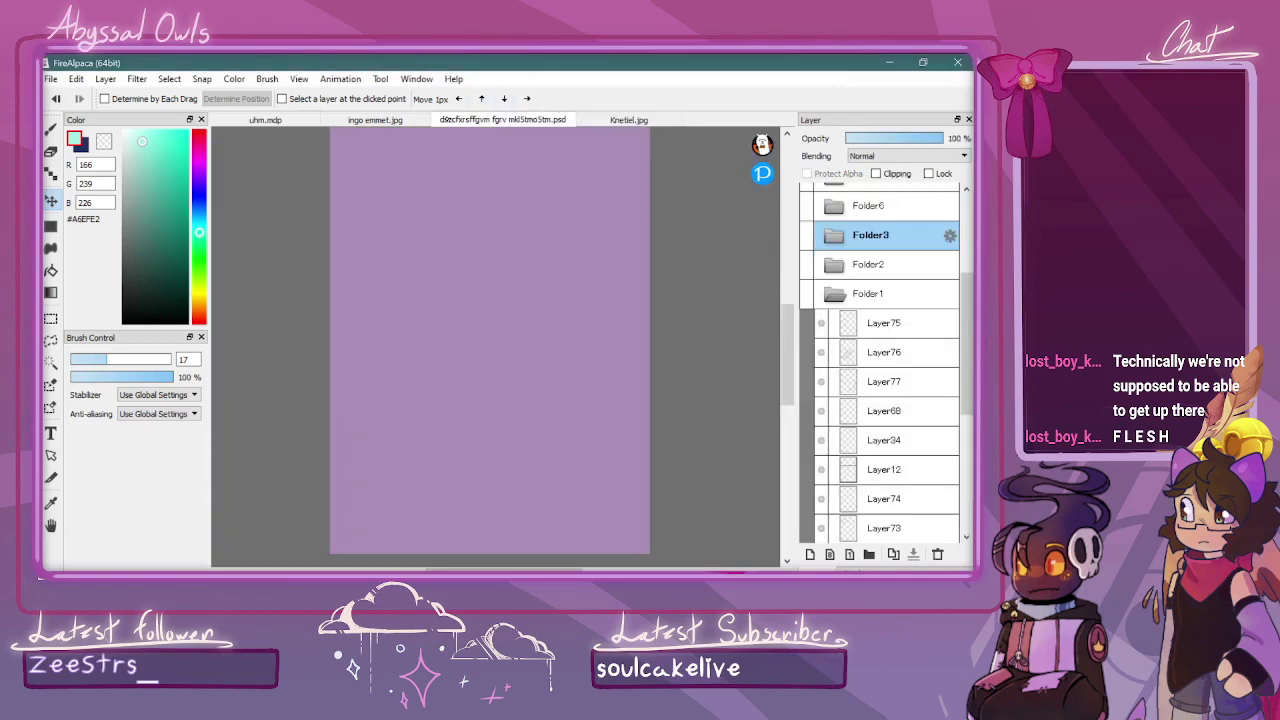
left_click(375, 119)
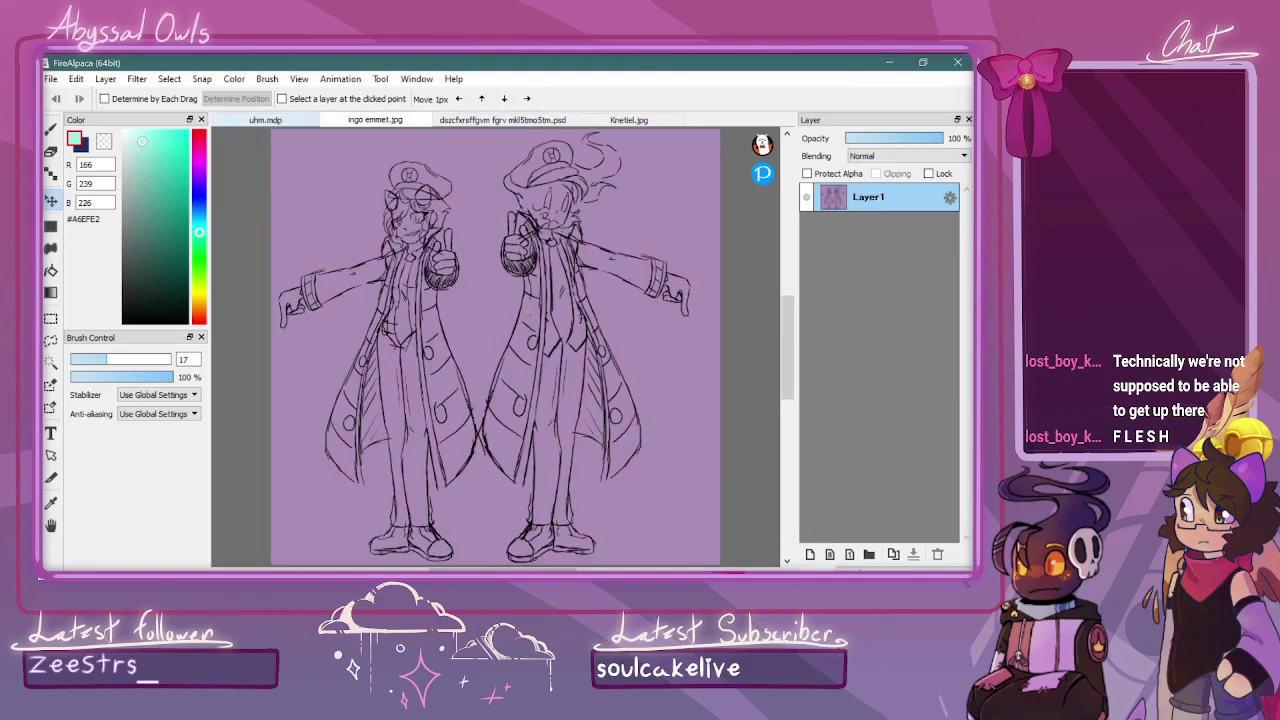
Switch to the comic PSD document and look through the page sketches in Folder1, Folder2 and Folder3 one at a time
left_click(265, 119)
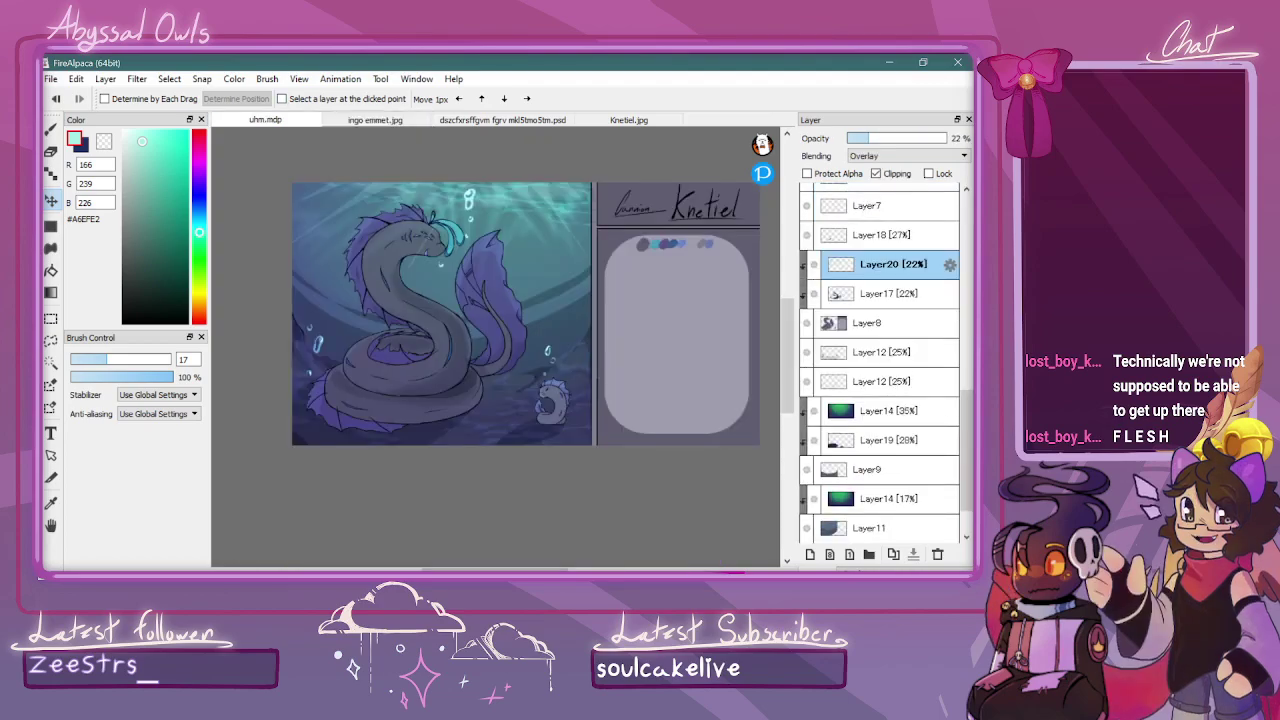
left_click(503, 119)
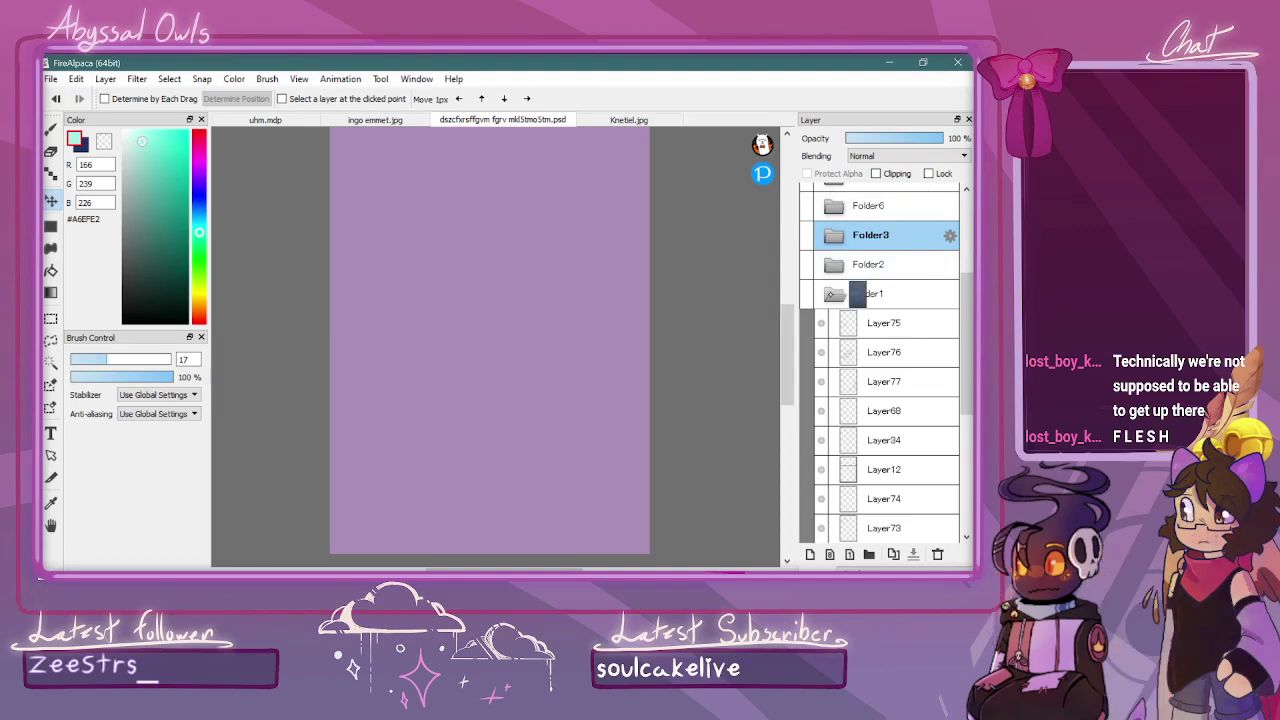
left_click(806, 293)
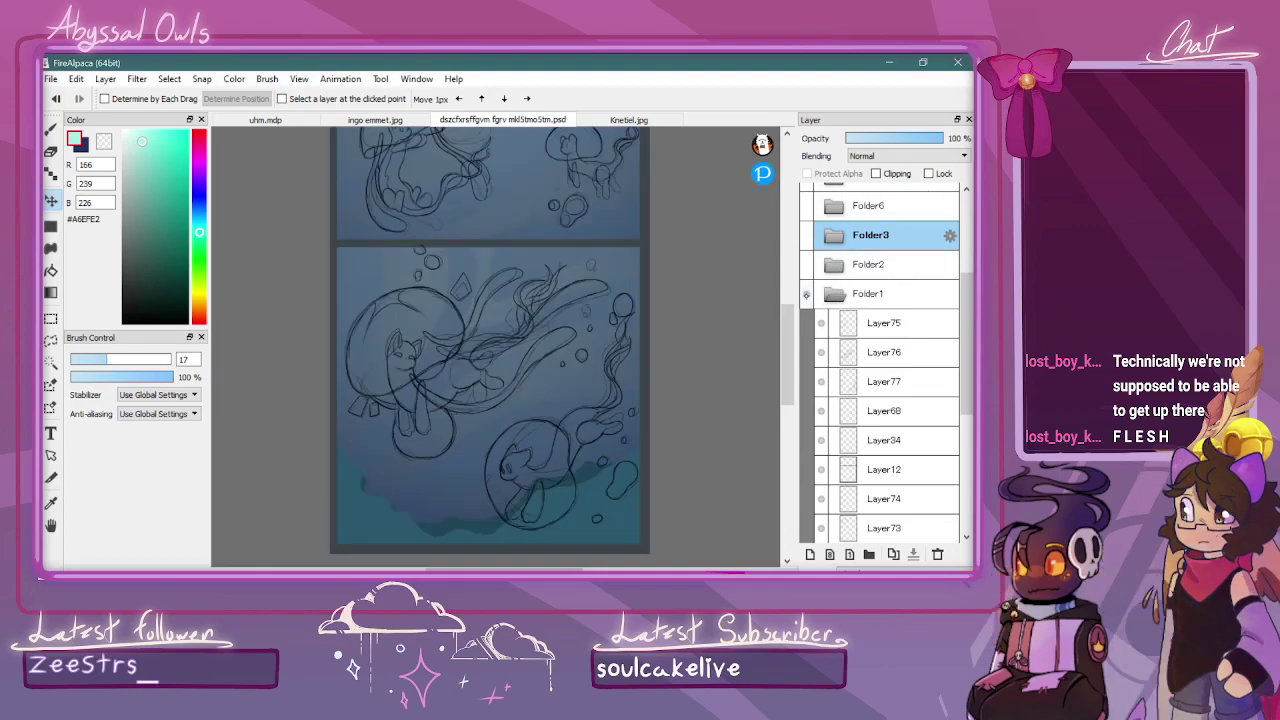
left_click(806, 294)
left_click(806, 265)
left_click(828, 292)
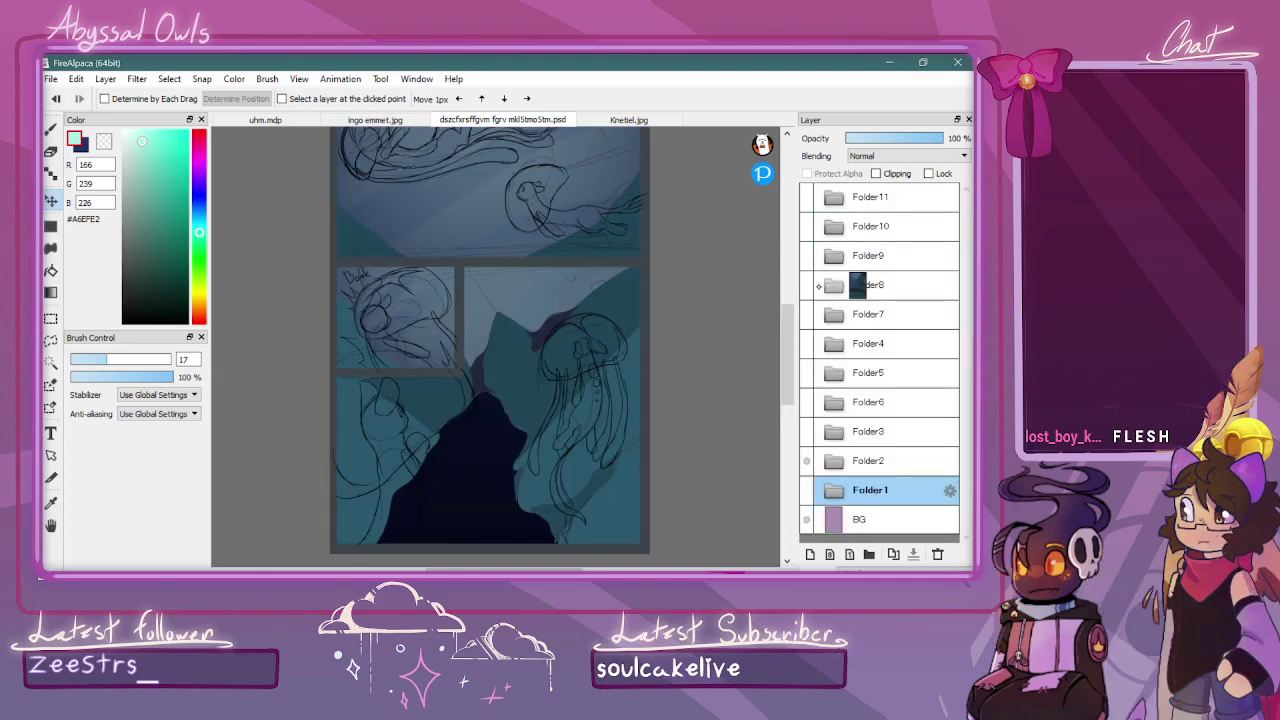
left_click(806, 460)
left_click(807, 431)
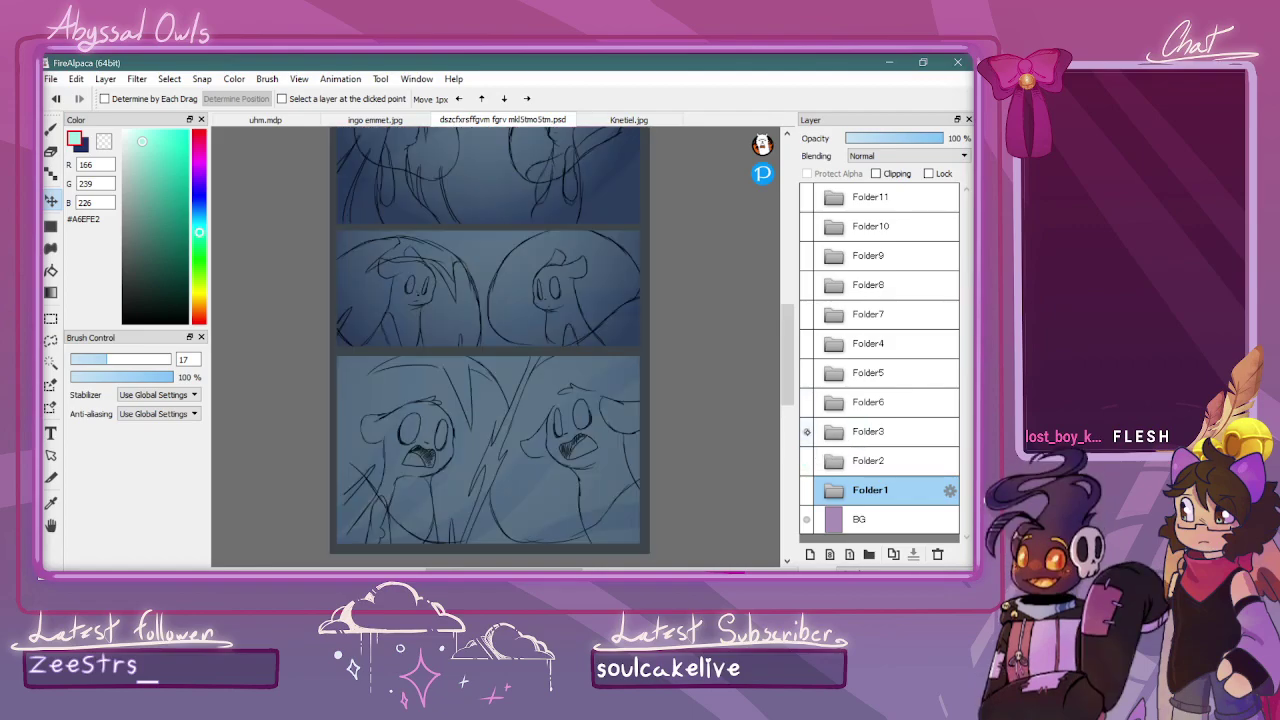
left_click(807, 431)
Show and expand Folder6, add a new layer above Layer24, and lower the rough sketch Layer4 to 36% opacity
left_click(807, 401)
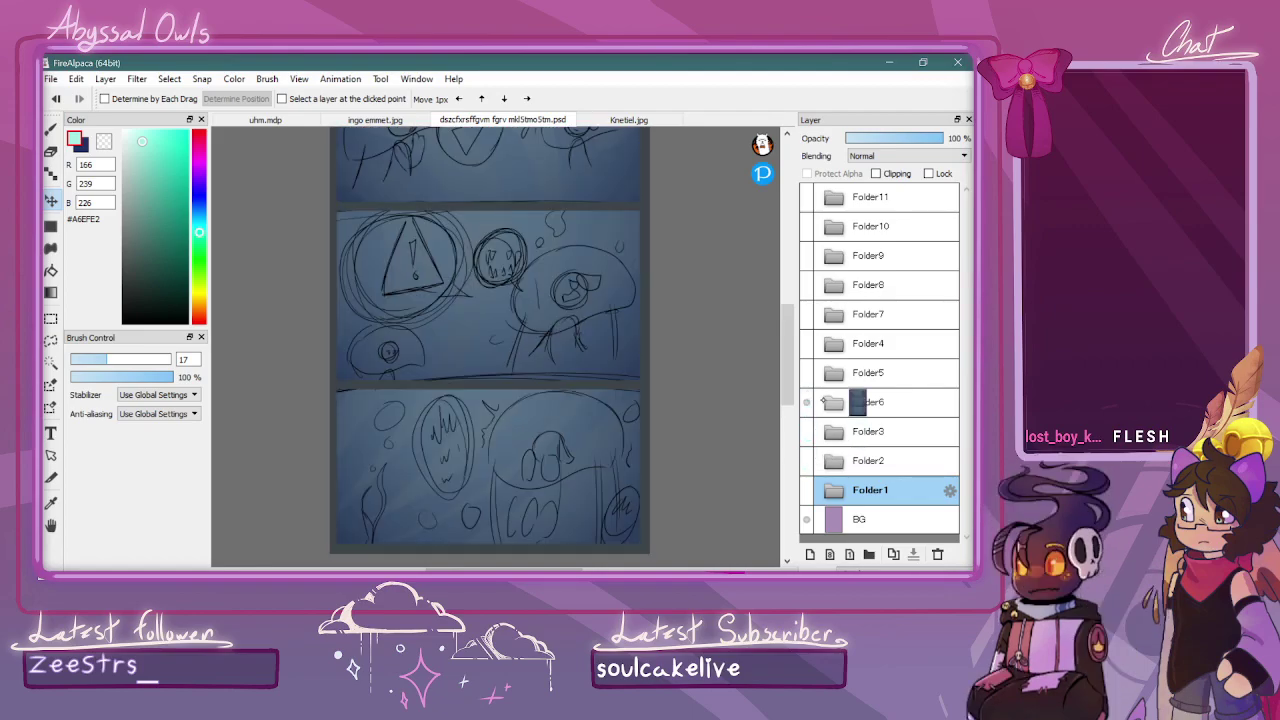
left_click(833, 401)
left_click(886, 431)
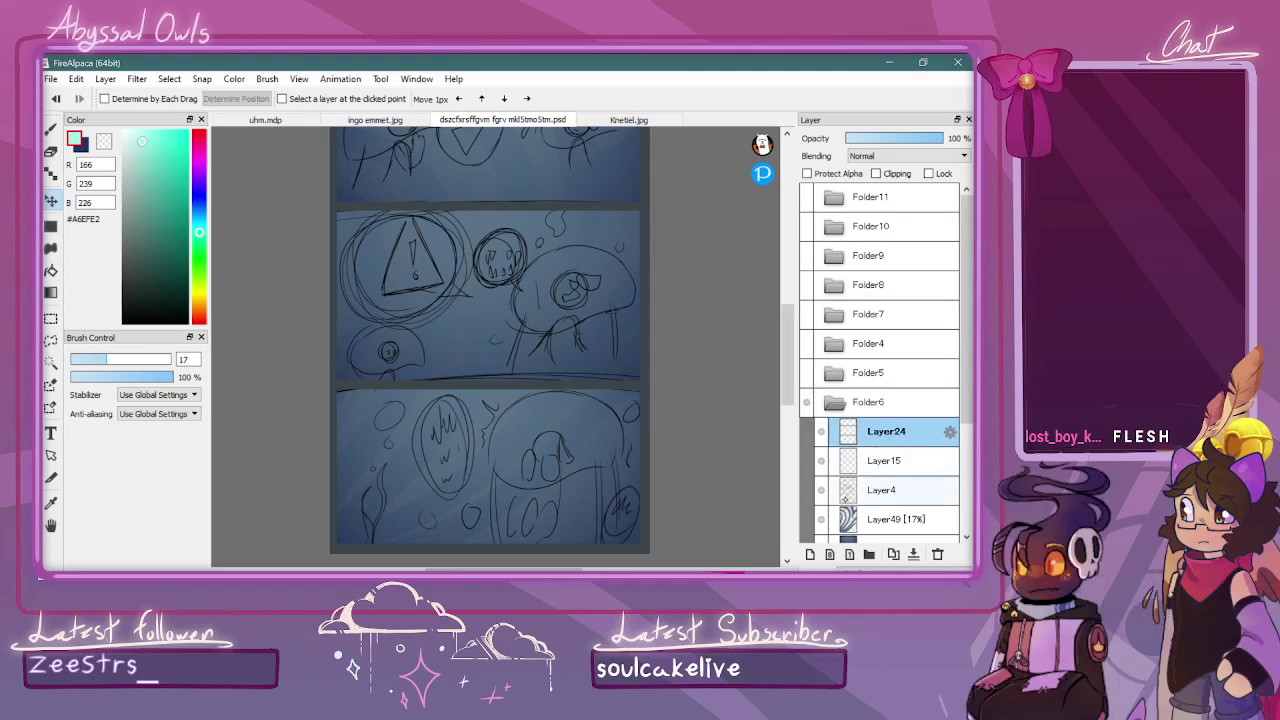
left_click(811, 554)
left_click(883, 519)
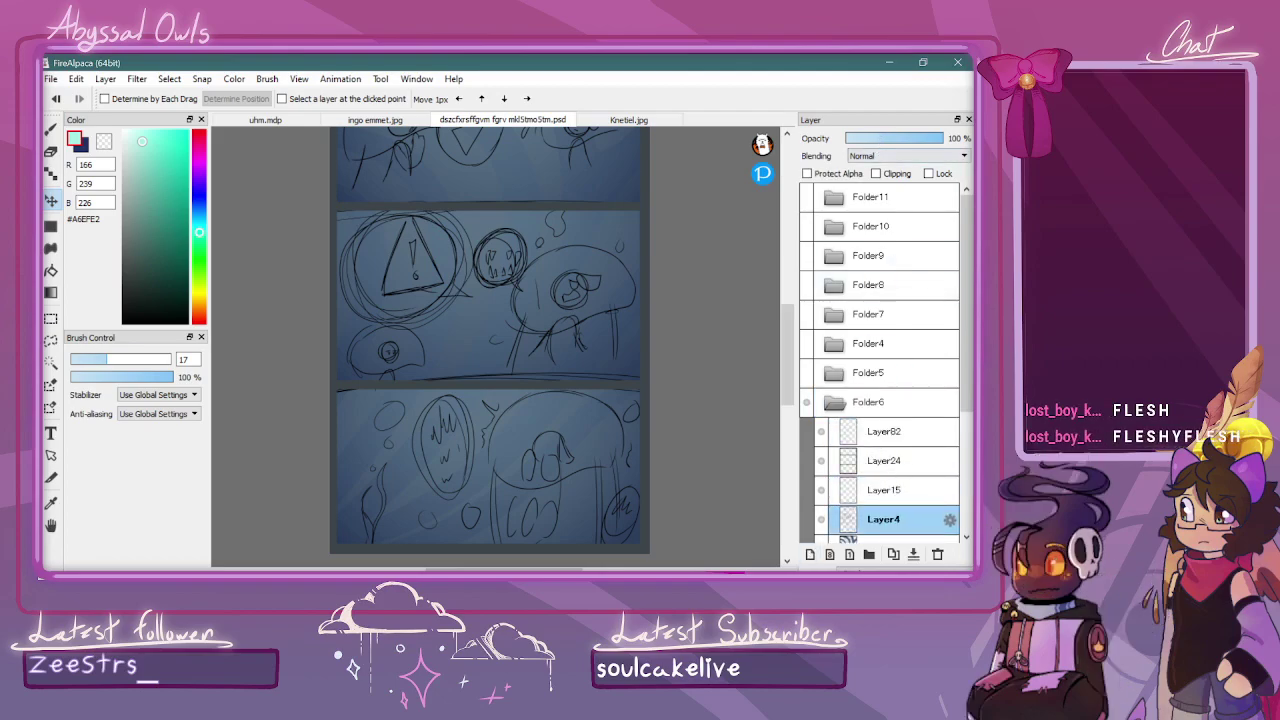
left_click(879, 137)
left_click(886, 431)
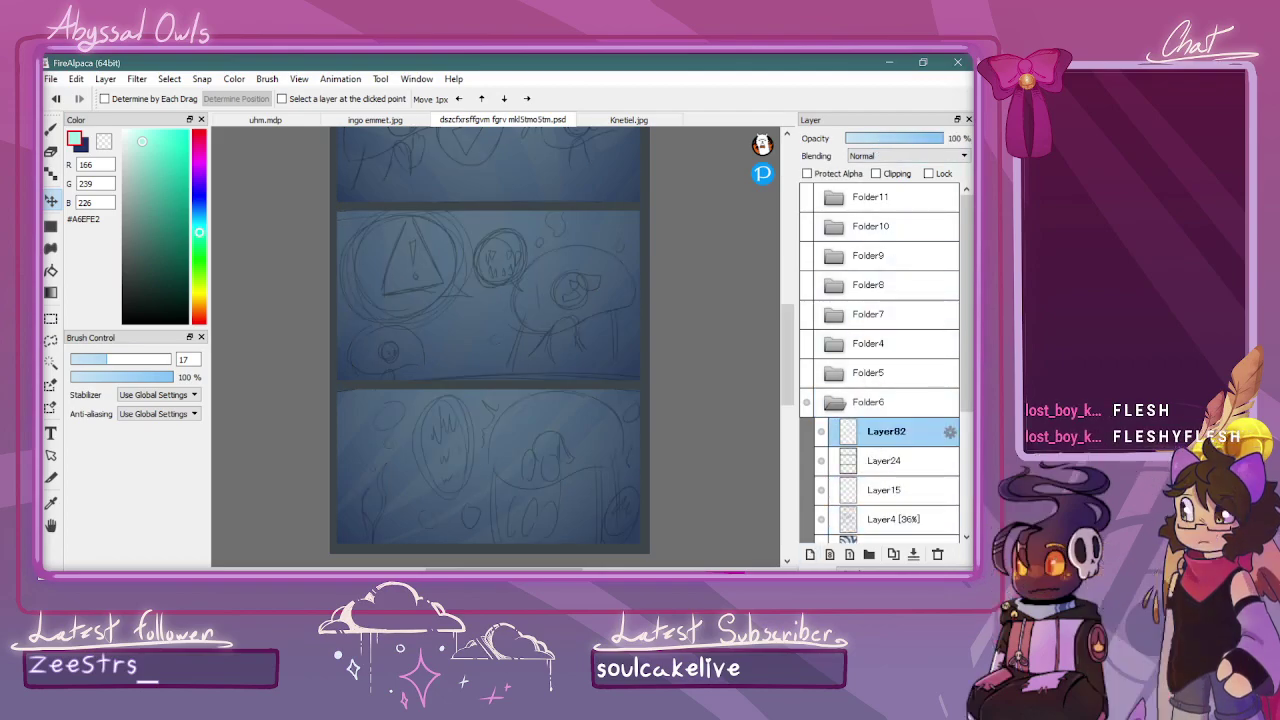
Choose the Brush with black #000000 and redraw the top panel's jellyfish characters and arrow bubble over the faded rough
left_click_drag(786, 374, 786, 330)
key("ctrl+Up")
key("ctrl+Up")
key("ctrl+Down")
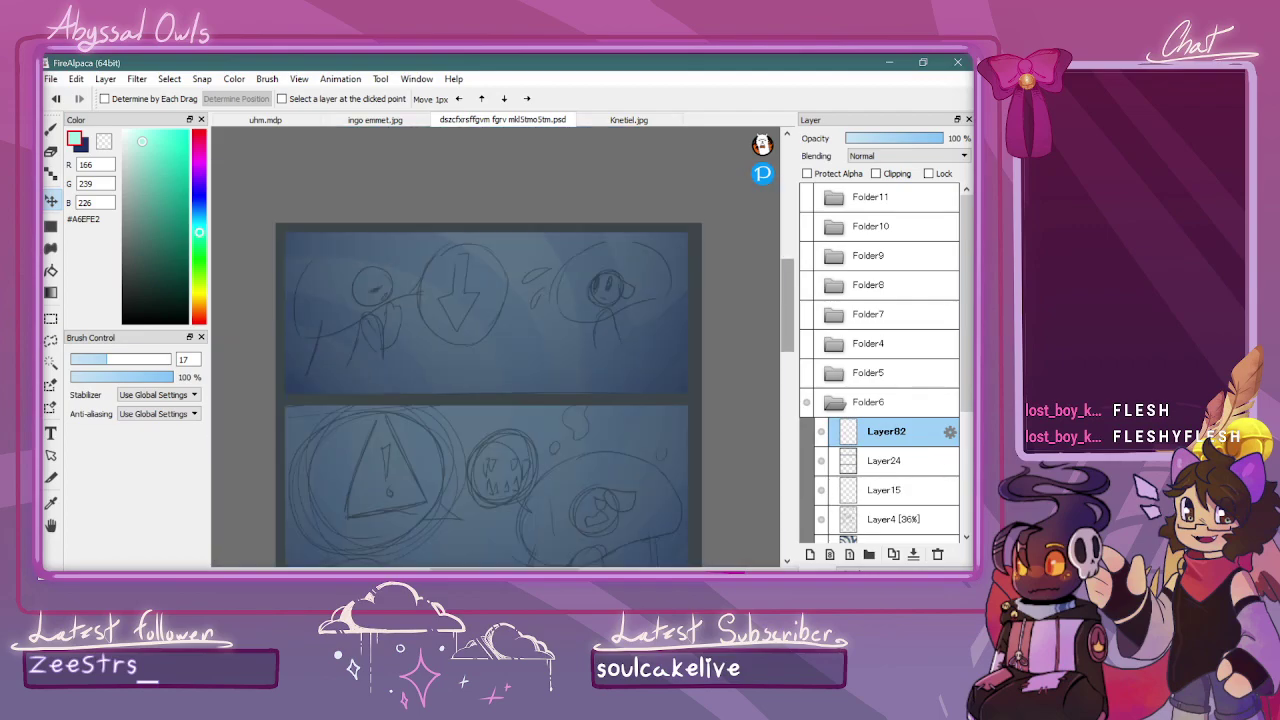
key("ctrl+Up")
key("b")
left_click(124, 322)
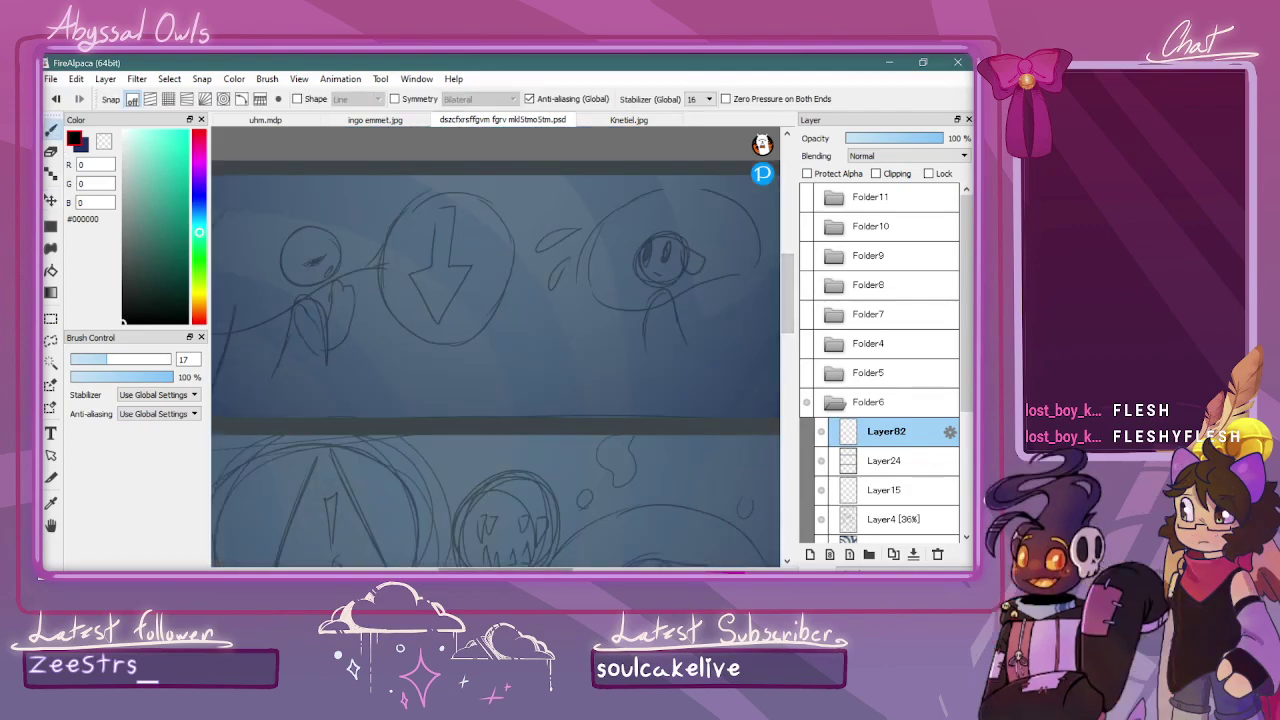
left_click_drag(505, 569, 473, 569)
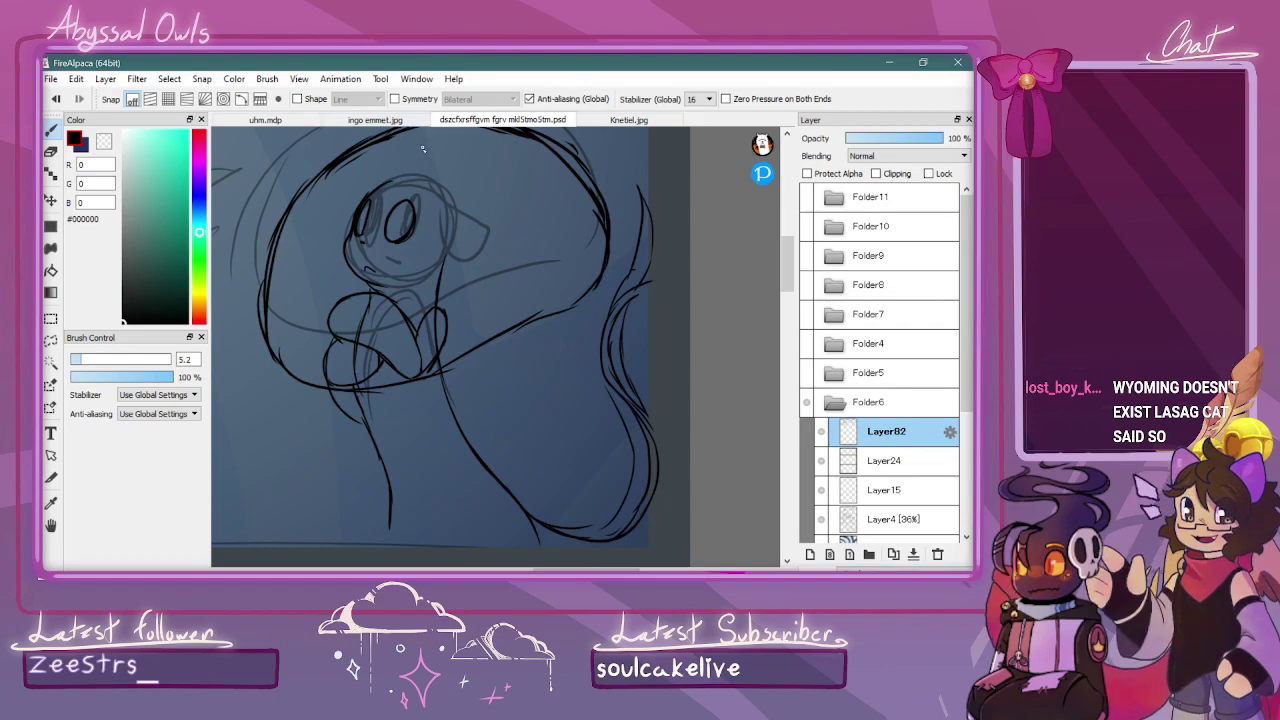
Draw the floppy ear and small head tuft on the right-hand jellyfish character in the top panel
mouse_move(436, 189)
left_mouse_down()
mouse_move(464, 221)
mouse_move(489, 223)
mouse_move(456, 260)
mouse_move(480, 267)
mouse_move(506, 236)
mouse_move(487, 222)
left_mouse_up()
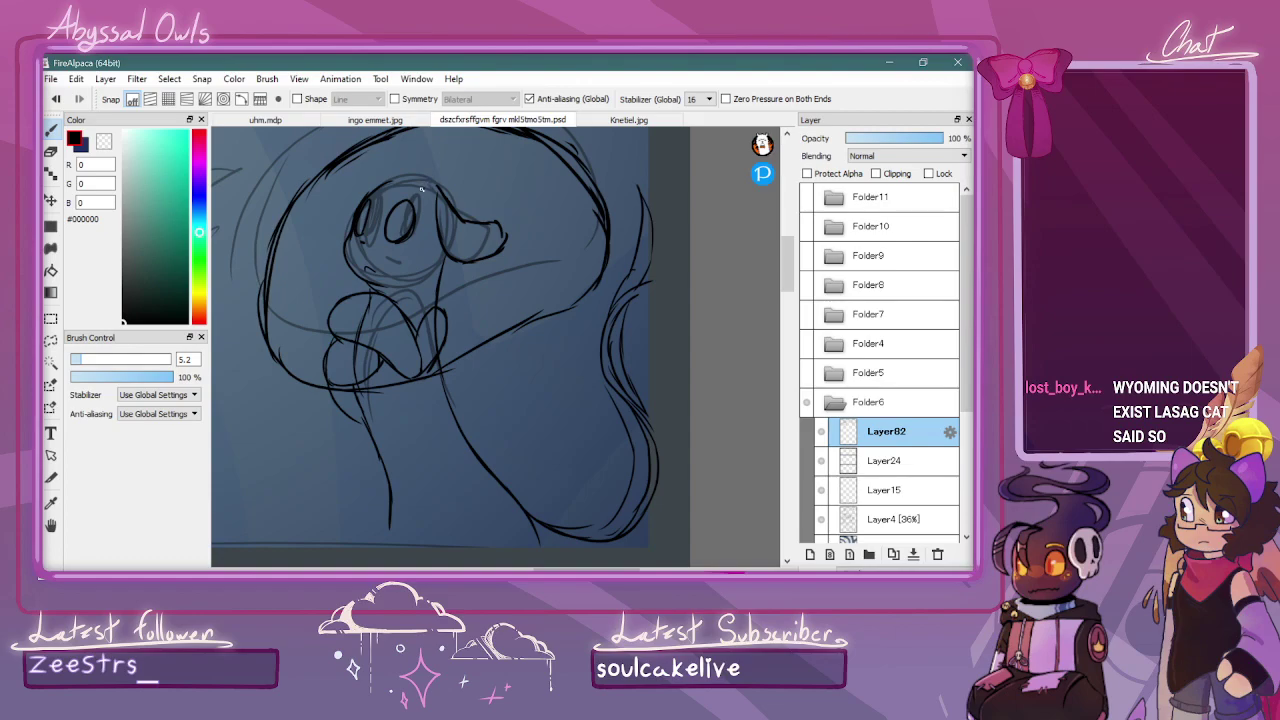
mouse_move(421, 177)
left_mouse_down()
mouse_move(414, 161)
mouse_move(405, 183)
left_mouse_up()
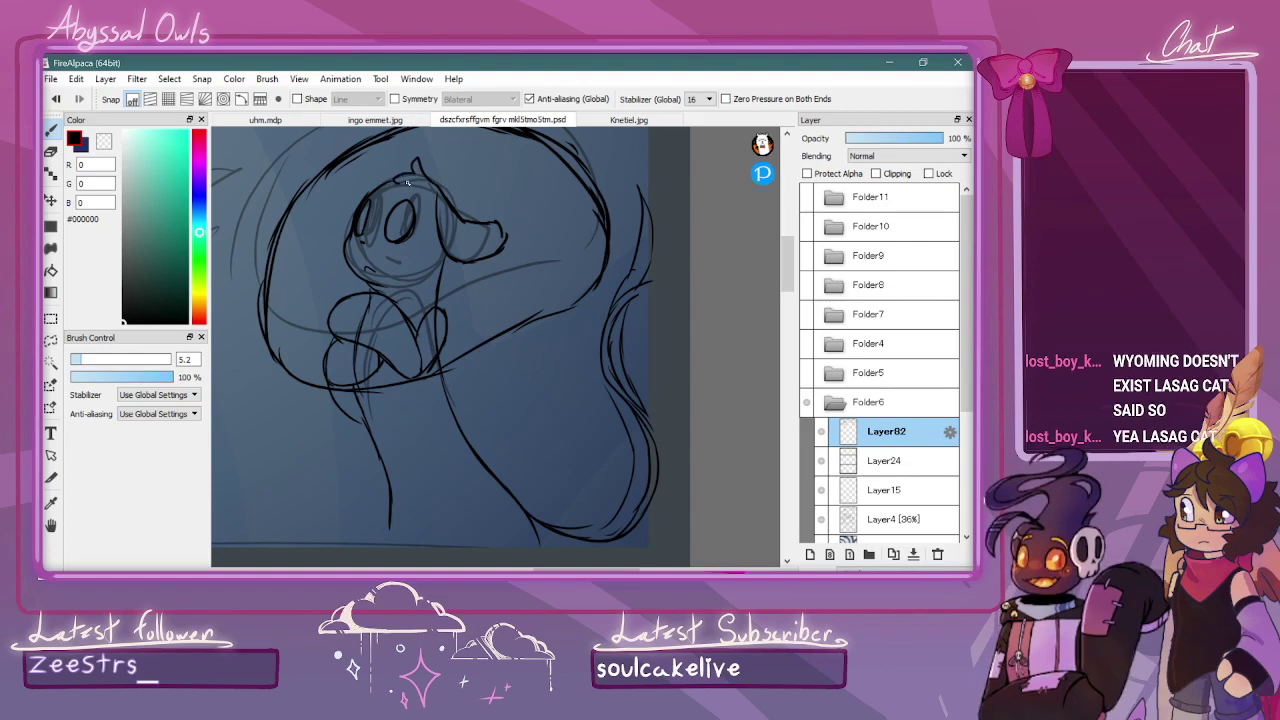
scroll(490, 535, "down", 6)
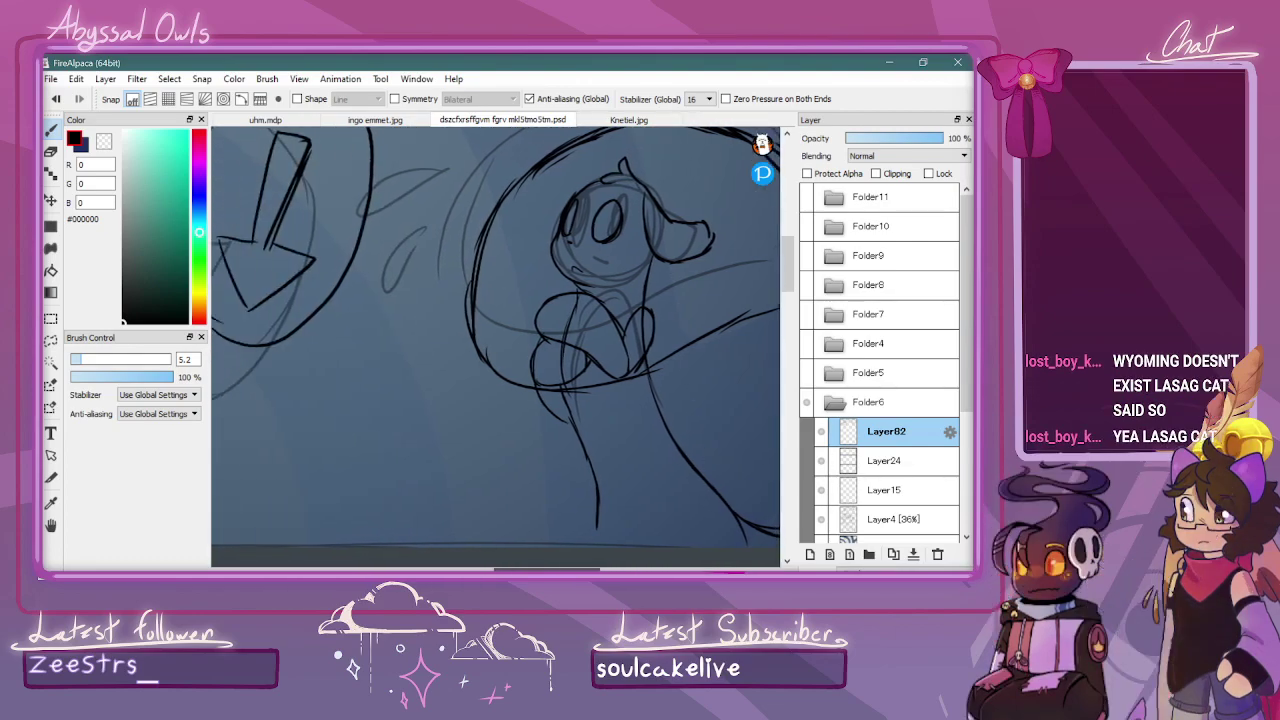
scroll(513, 561, "up", 2)
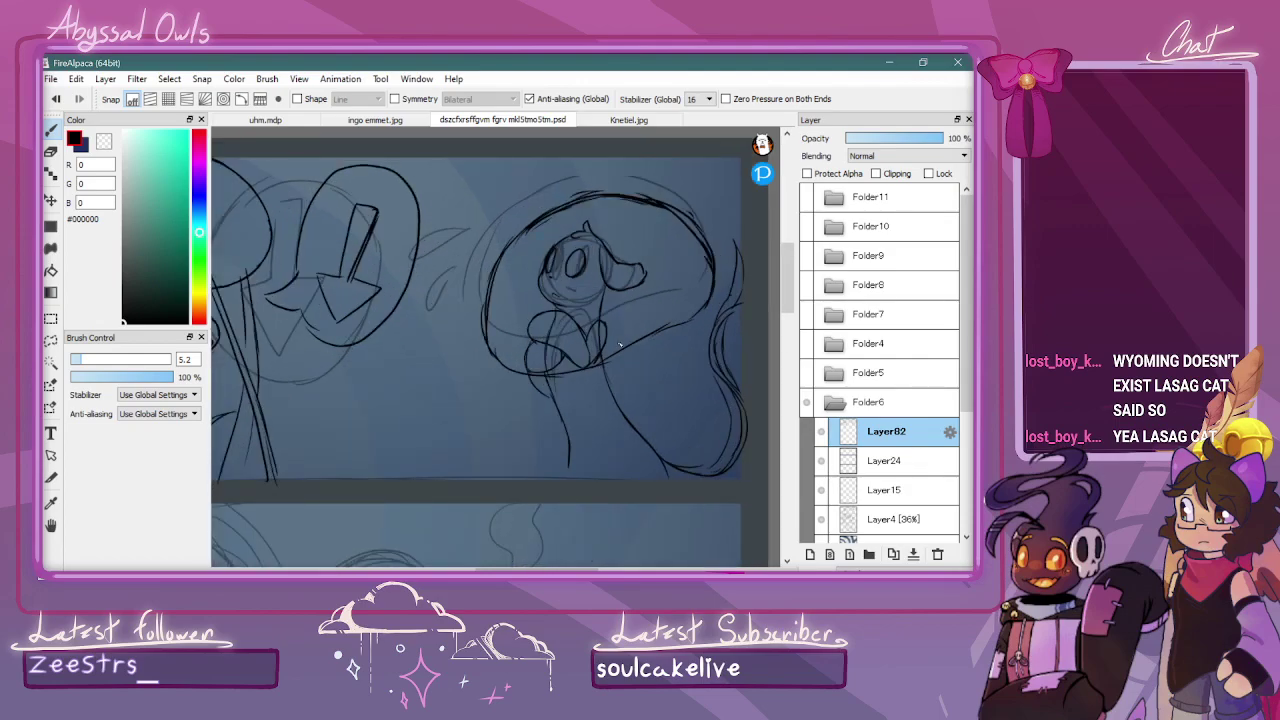
scroll(619, 345, "up", 1)
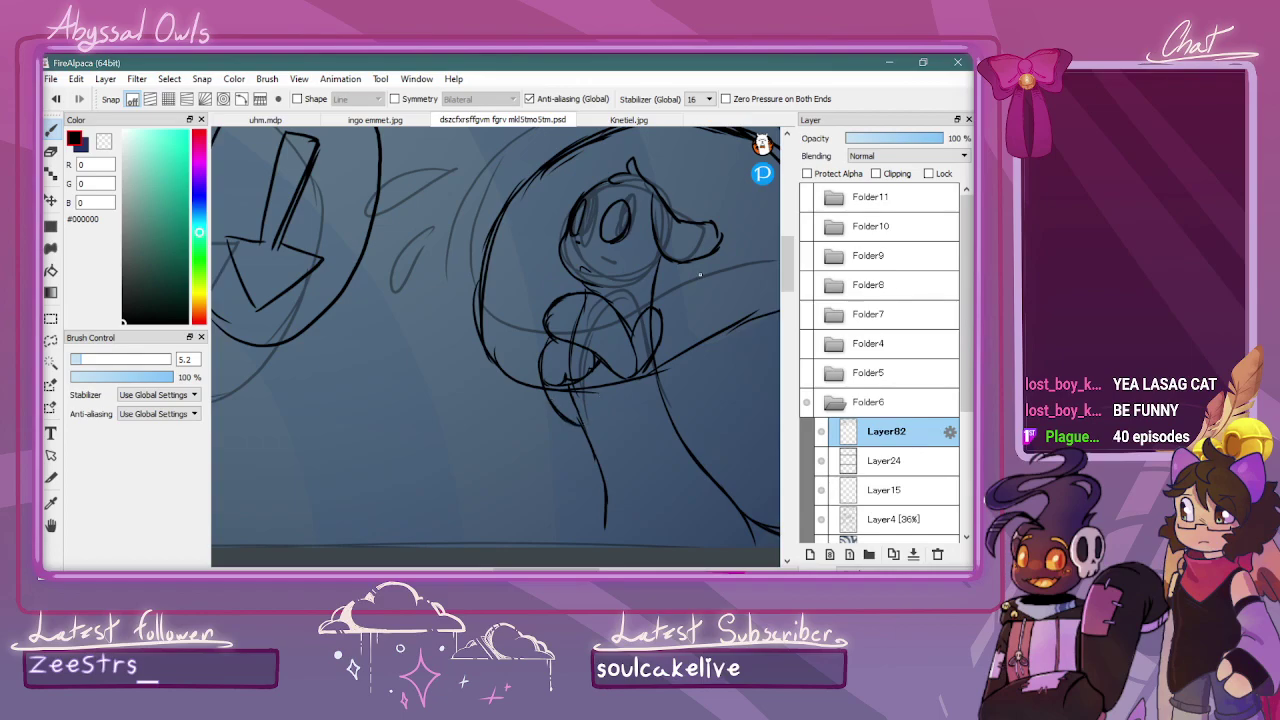
Strengthen the right-hand character's torso outline and sketch its curved hip lines past the panel's lower edge
key("ctrl+minus")
key("ctrl+minus")
key("ctrl+plus")
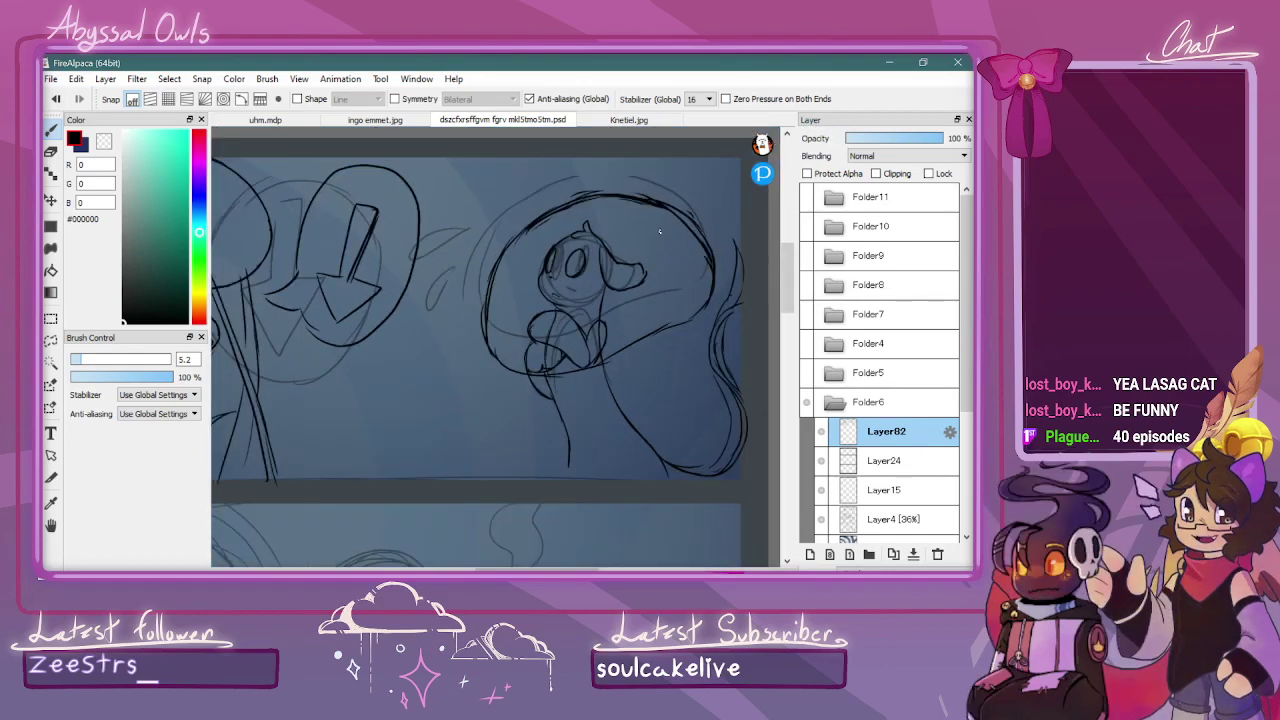
left_click_drag(603, 297, 607, 332)
mouse_move(613, 400)
left_mouse_down()
mouse_move(634, 437)
mouse_move(580, 462)
mouse_move(569, 437)
mouse_move(584, 490)
mouse_move(571, 484)
mouse_move(569, 440)
mouse_move(557, 488)
left_mouse_up()
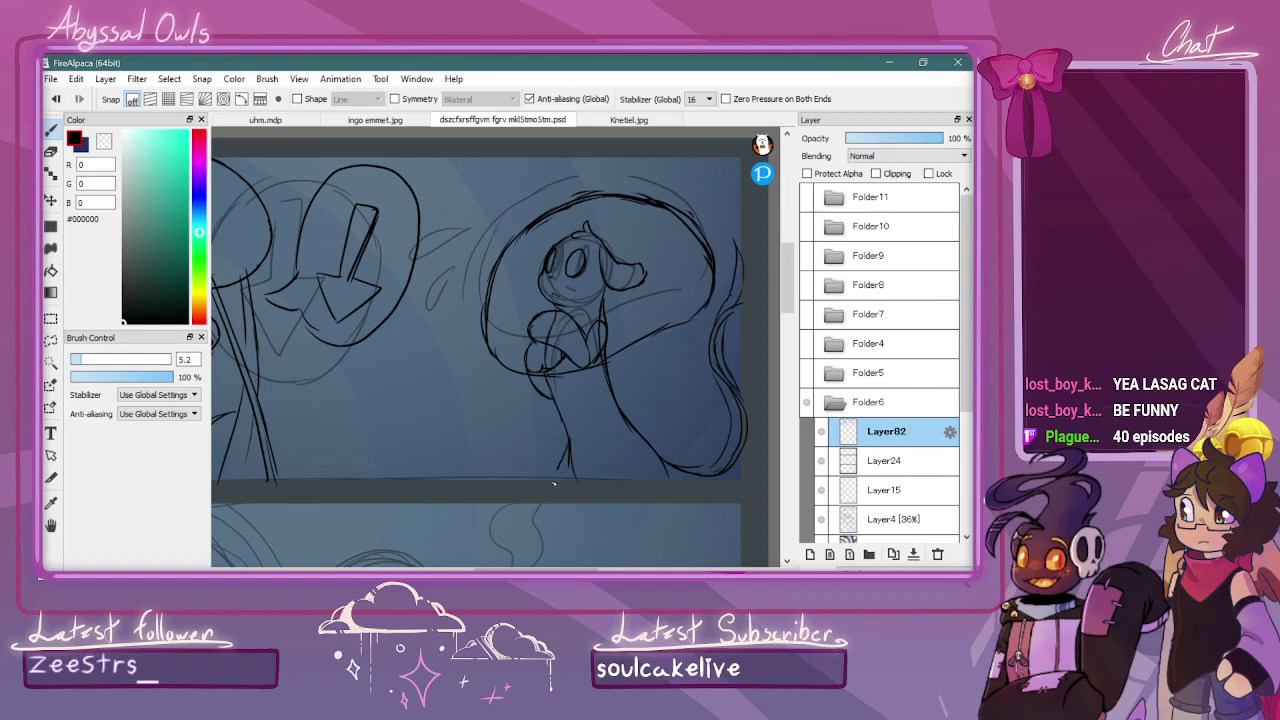
left_click_drag(634, 440, 616, 495)
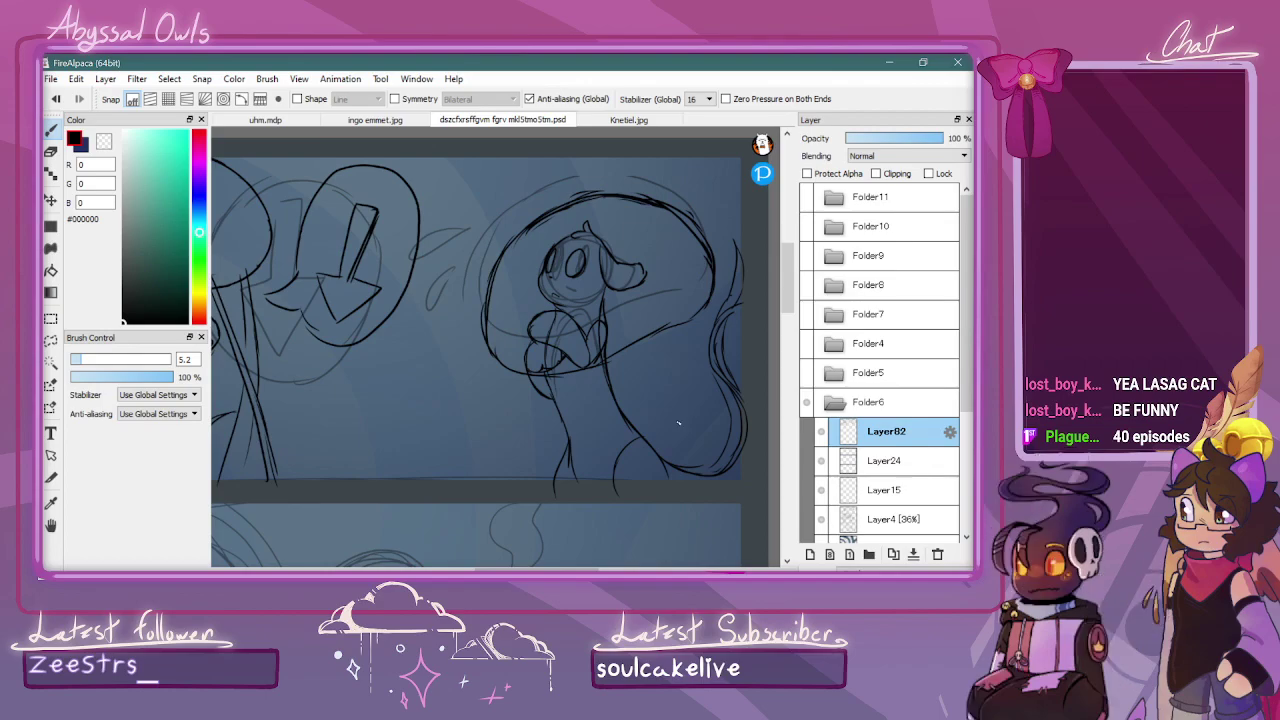
Add jagged fur marks along the chest of the left-hand character in the top panel
scroll(714, 391, "down", 2)
scroll(718, 393, "up", 2)
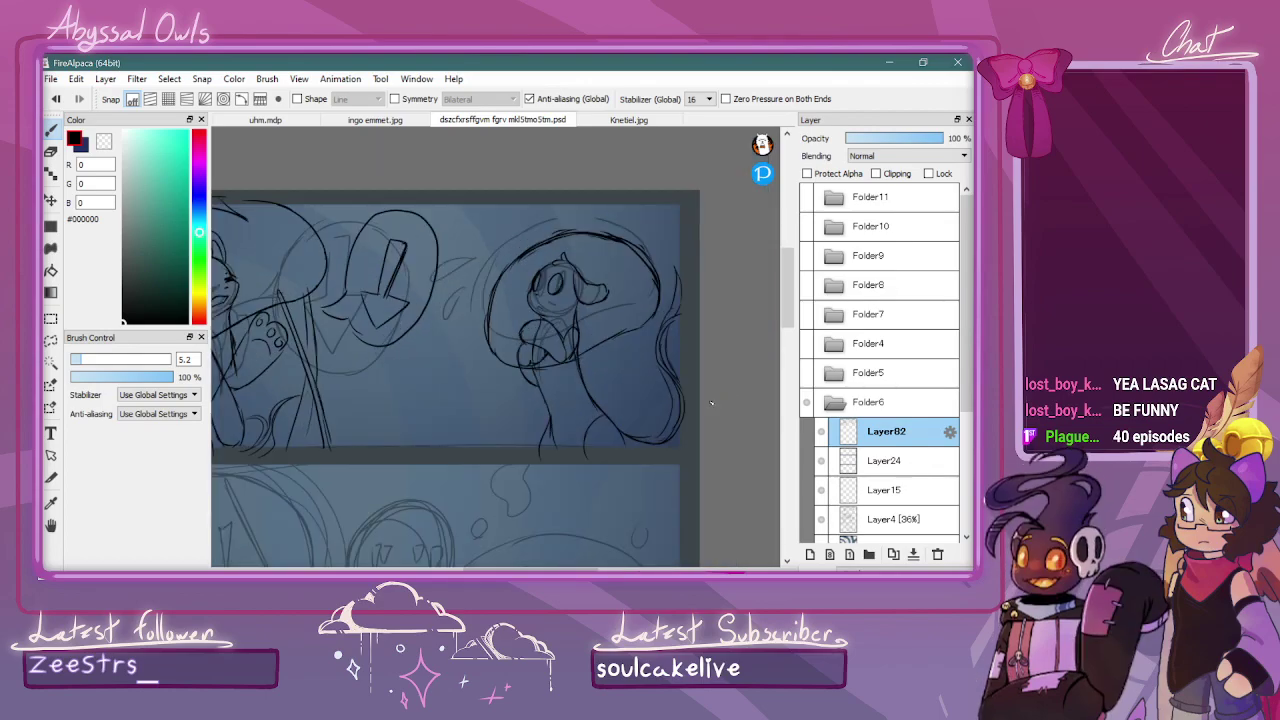
key("ctrl+minus")
left_click_drag(238, 316, 482, 316)
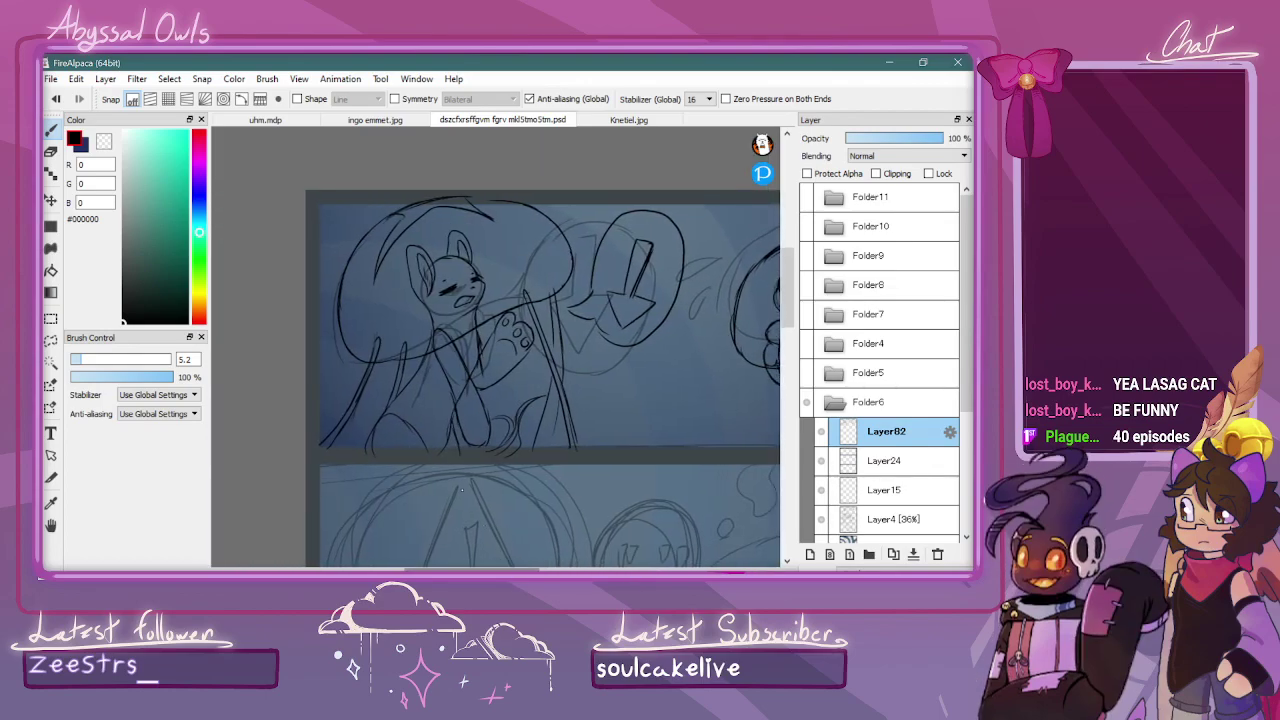
key("ctrl+plus")
left_click_drag(420, 360, 412, 407)
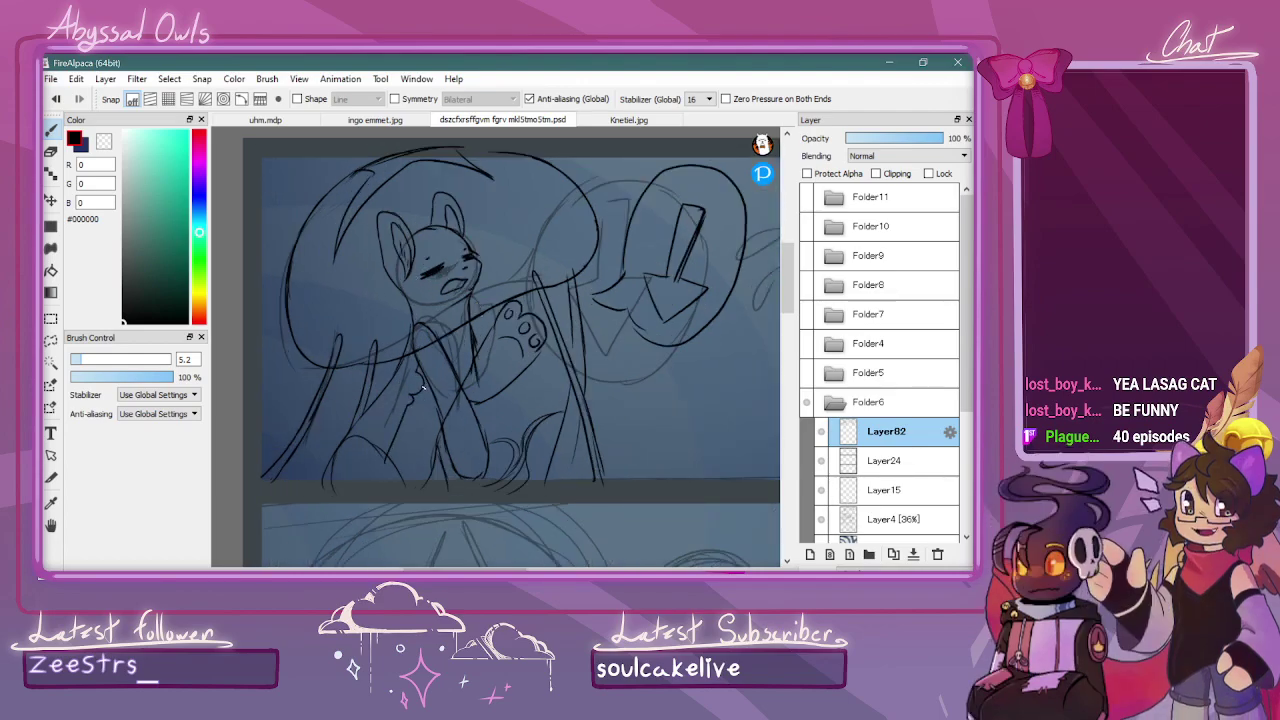
Sketch curved bands across the right-hand character's upper torso, just below the crossed arms
left_click_drag(476, 564, 578, 550)
scroll(580, 460, "up", 3)
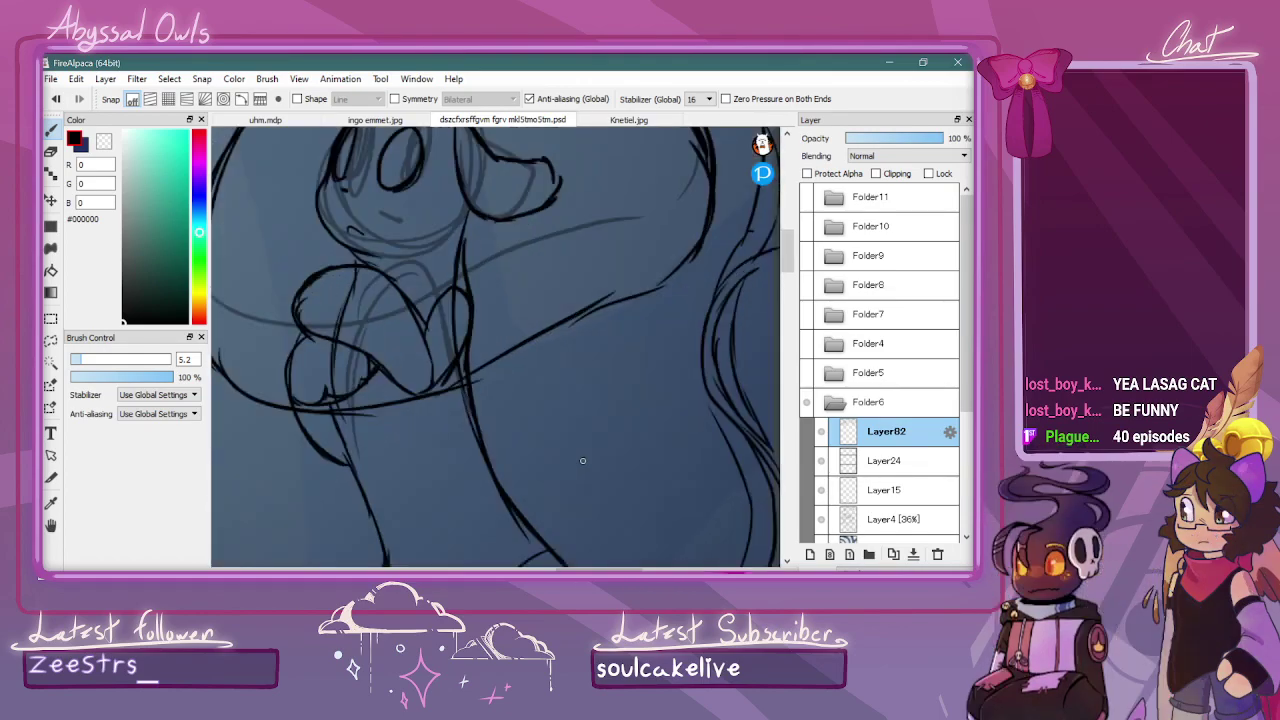
scroll(433, 376, "down", 2)
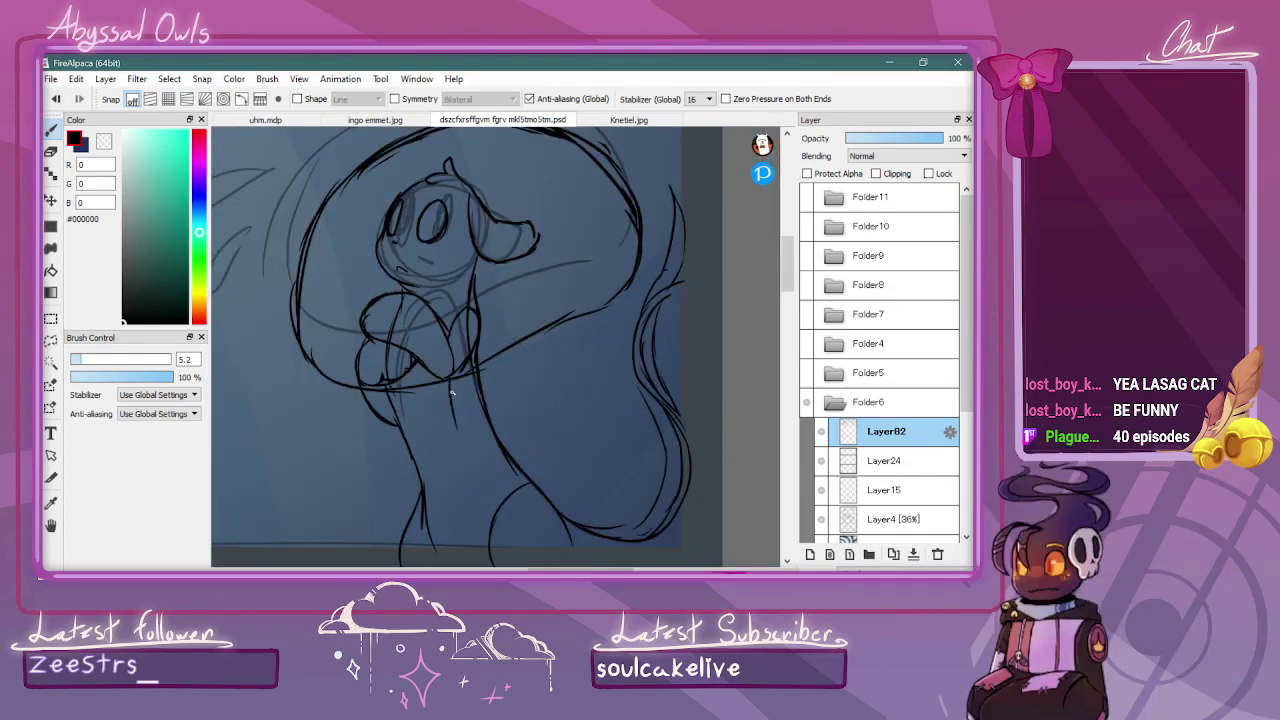
mouse_move(395, 404)
left_mouse_down()
mouse_move(425, 418)
mouse_move(452, 388)
left_mouse_up()
mouse_move(398, 421)
left_mouse_down()
mouse_move(420, 434)
mouse_move(458, 404)
mouse_move(470, 458)
mouse_move(426, 471)
mouse_move(446, 472)
mouse_move(472, 446)
left_mouse_up()
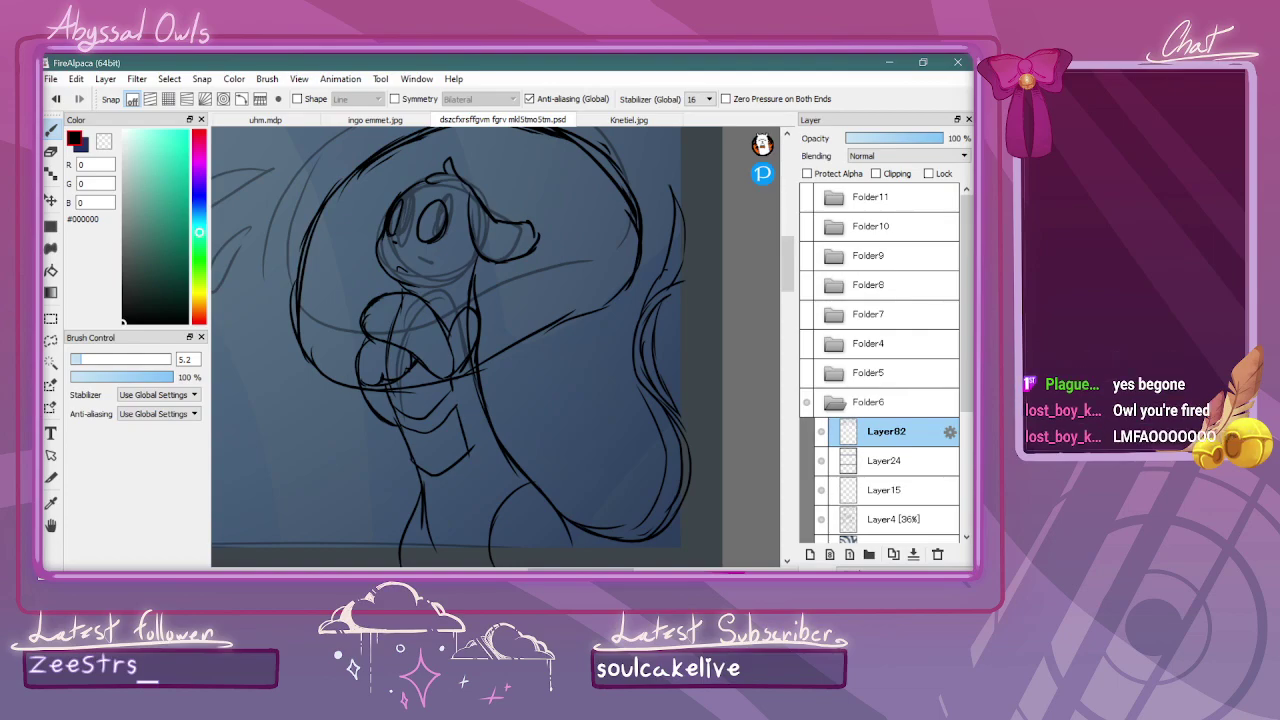
Switch to Discord to check the rain-world channel, and return to the comic drawing in FireAlpaca
key("alt+Tab")
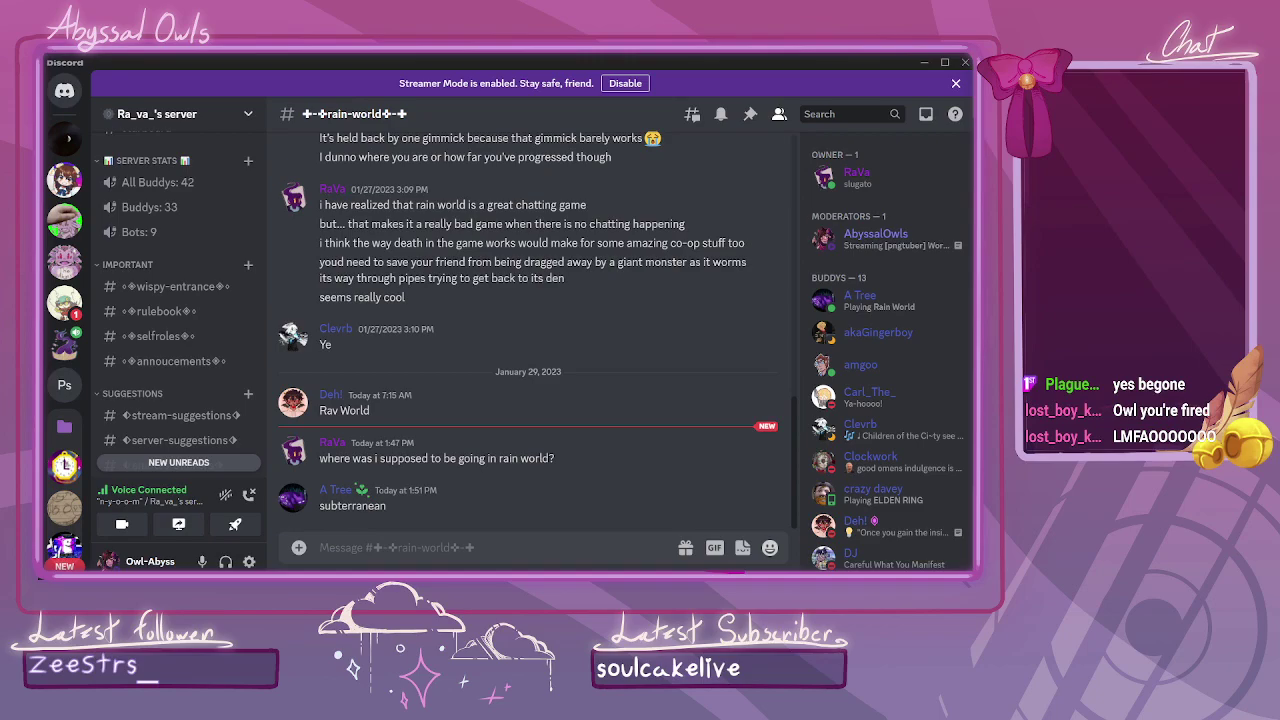
key("alt+Tab")
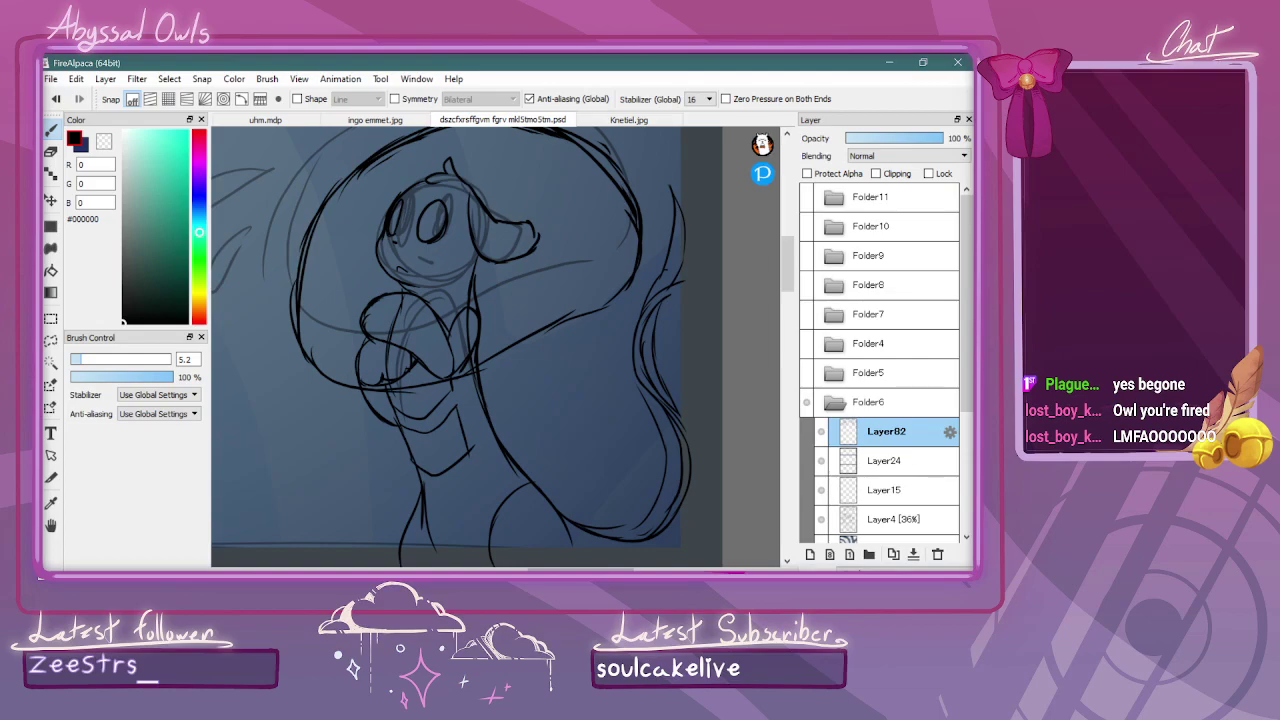
key("alt+Tab")
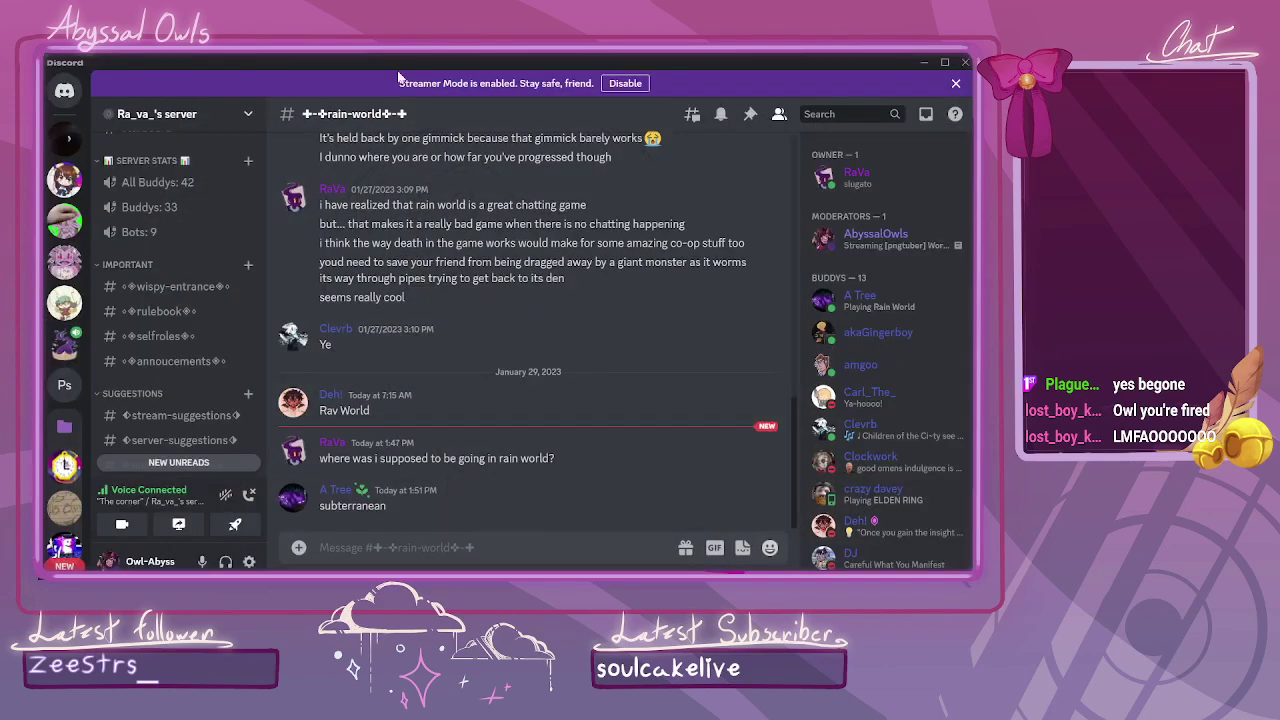
key("alt+Tab")
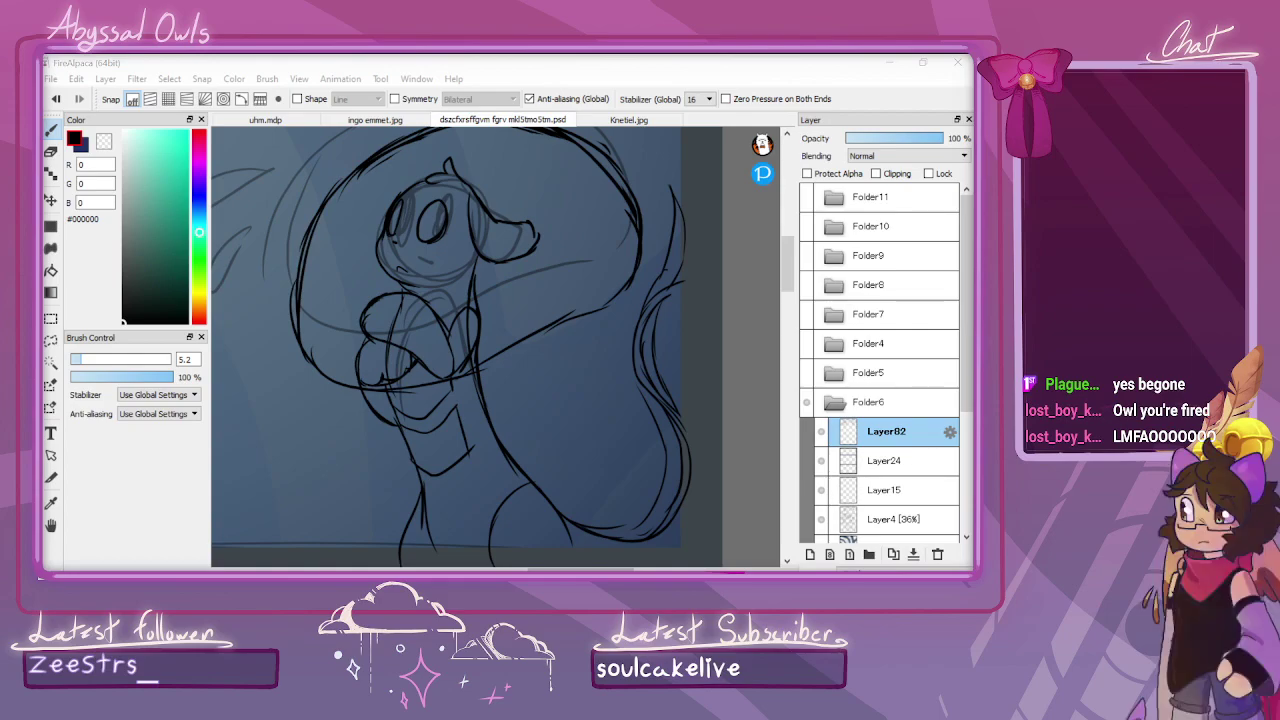
key("alt+Tab")
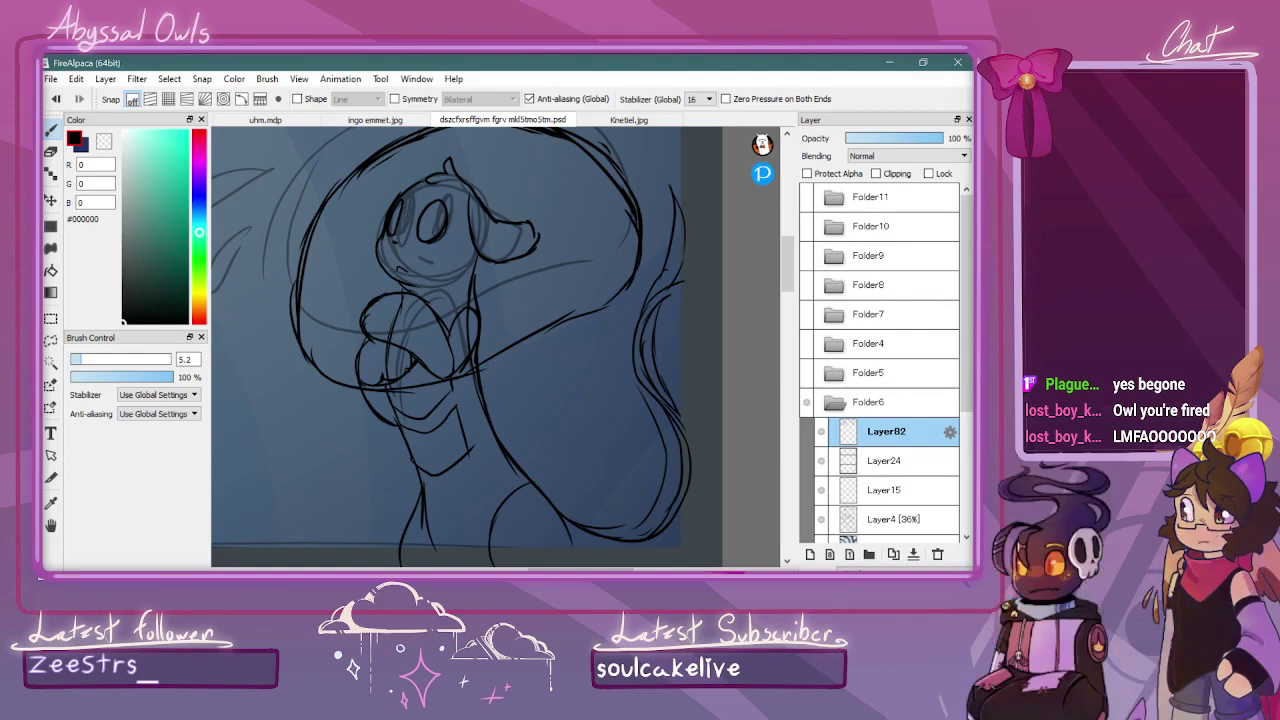
Add another pair of pointed bands to the right-hand character's lower torso and thicken the jellyfish bell outline around its head
mouse_move(418, 492)
left_mouse_down()
mouse_move(474, 465)
mouse_move(494, 516)
mouse_move(481, 483)
mouse_move(491, 511)
mouse_move(471, 546)
mouse_move(433, 525)
mouse_move(460, 542)
mouse_move(489, 514)
left_mouse_up()
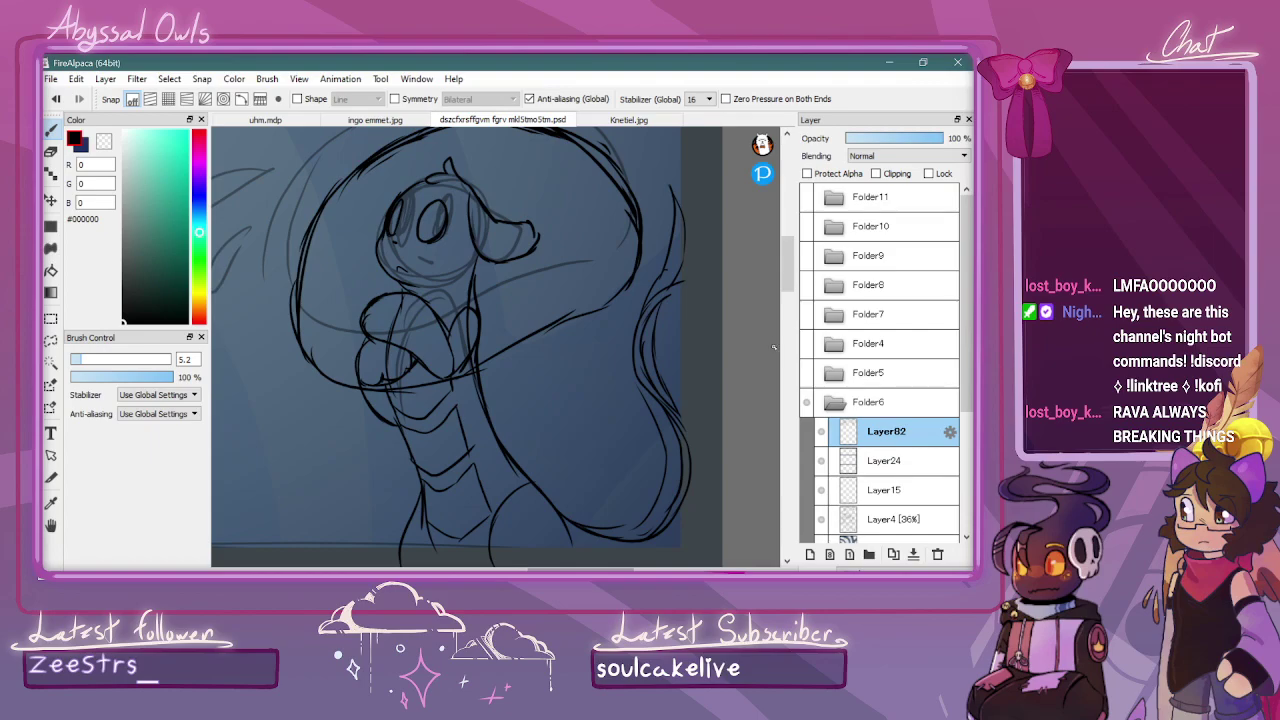
left_click_drag(786, 258, 786, 242)
key("ctrl+plus")
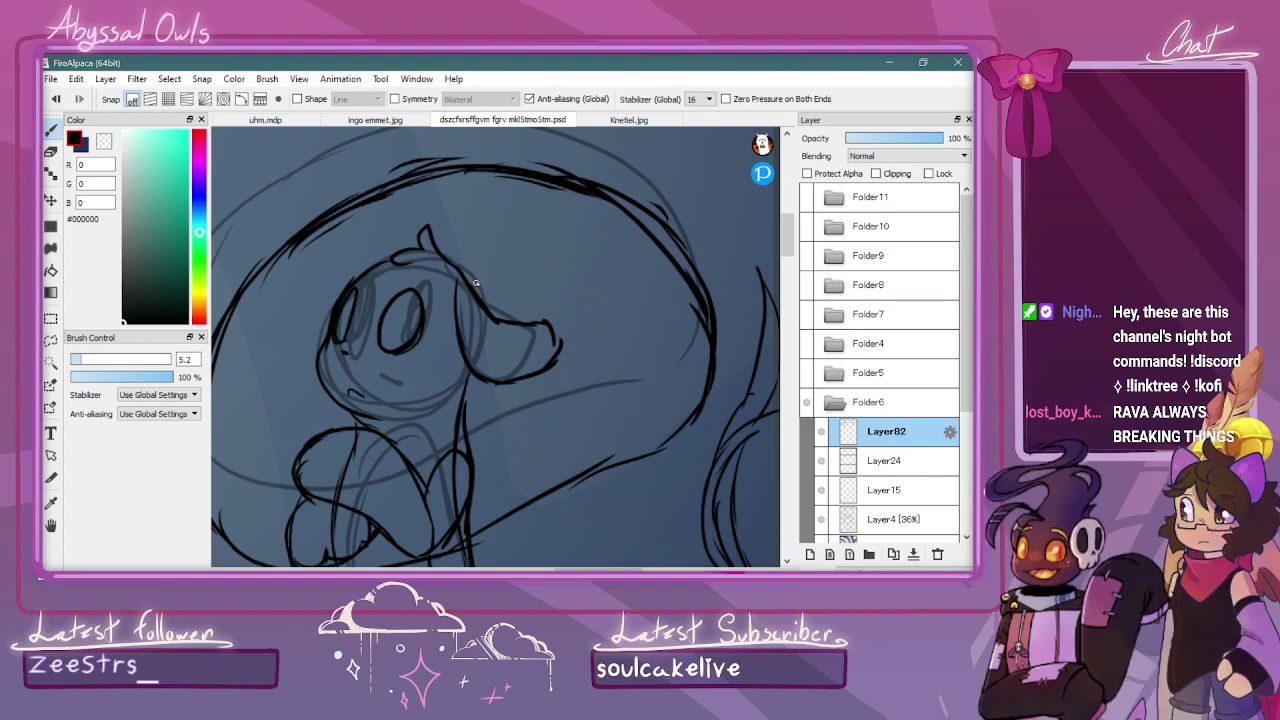
key("ctrl+minus")
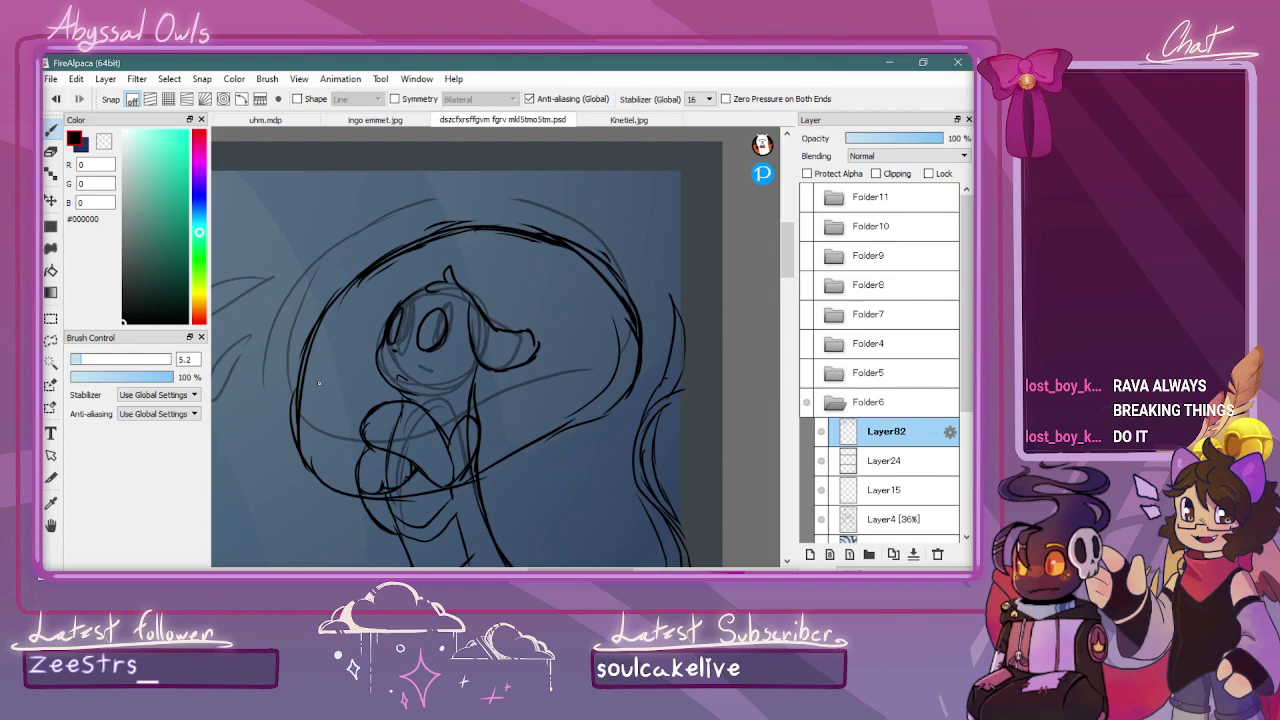
scroll(630, 344, "down", 5)
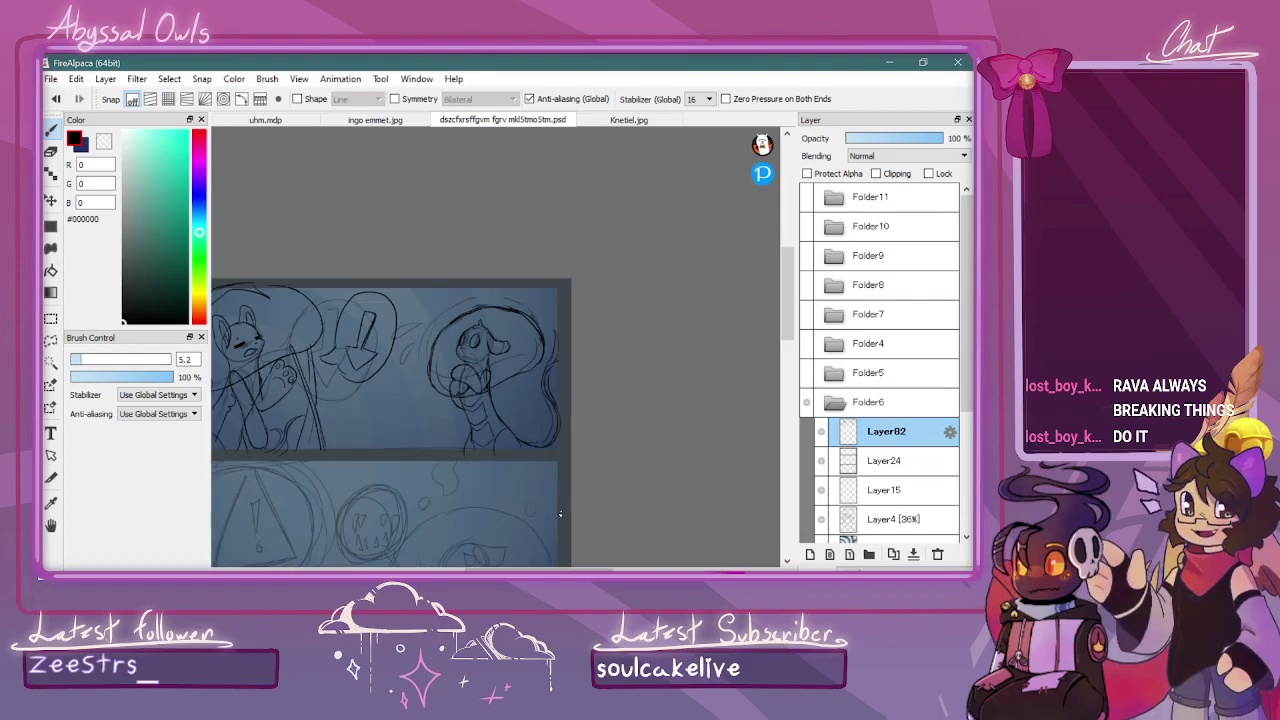
Draw inner contour curves inside the left and right edges of the left-hand character's jellyfish bell in the top panel
left_click_drag(370, 242, 640, 243)
key("ctrl+Up")
key("ctrl+Up")
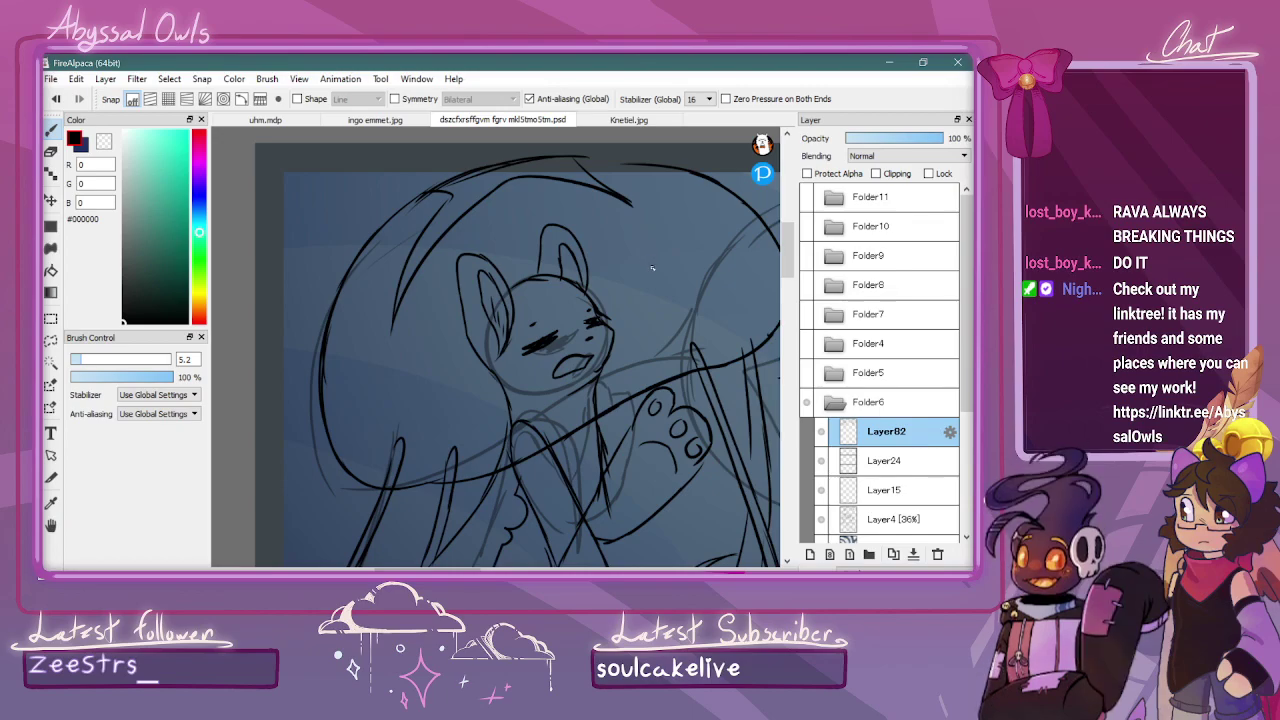
mouse_move(357, 322)
left_mouse_down()
mouse_move(366, 414)
mouse_move(389, 428)
left_mouse_up()
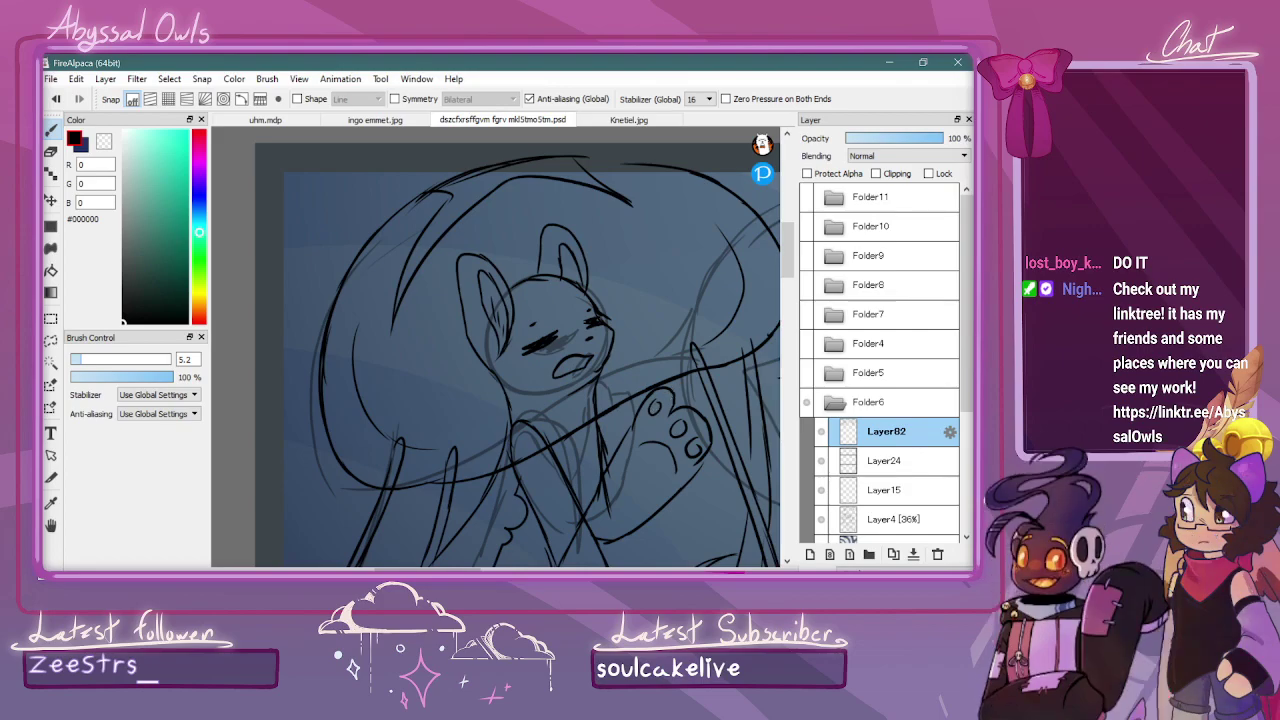
Draw the missing ear on the left side of the right-hand character's head in the top panel
scroll(670, 420, "down", 5)
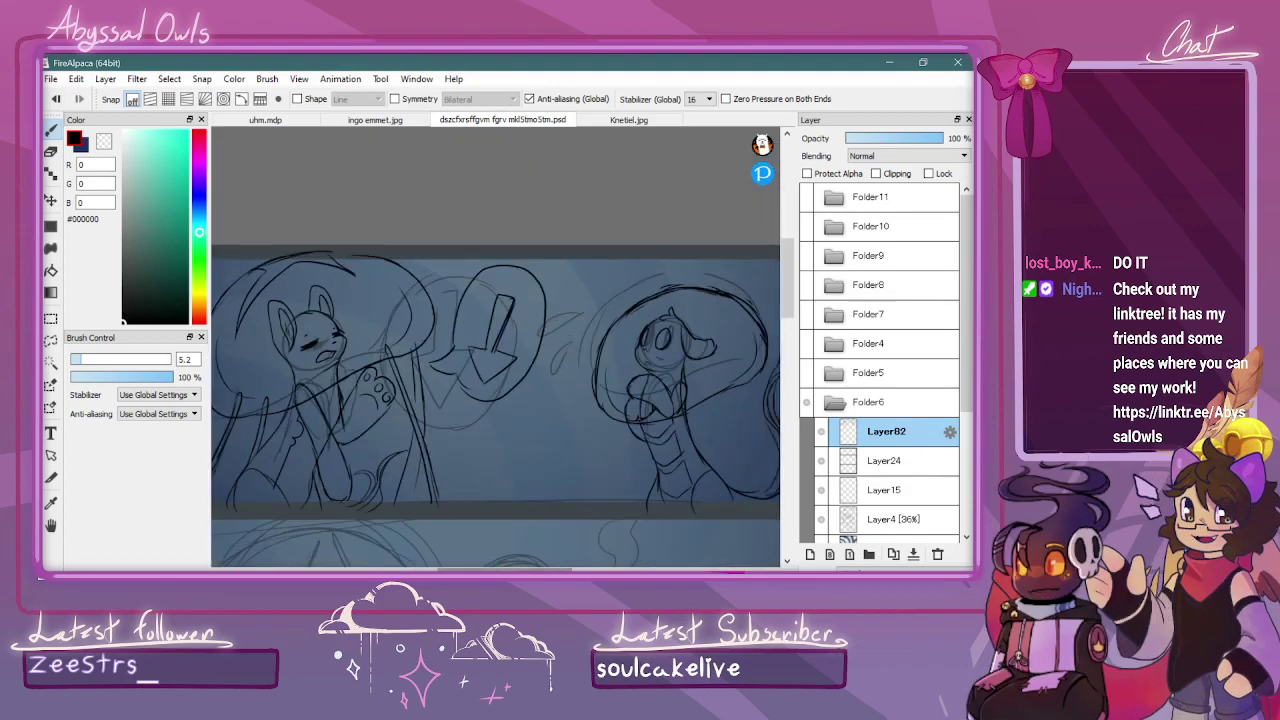
scroll(720, 432, "up", 3)
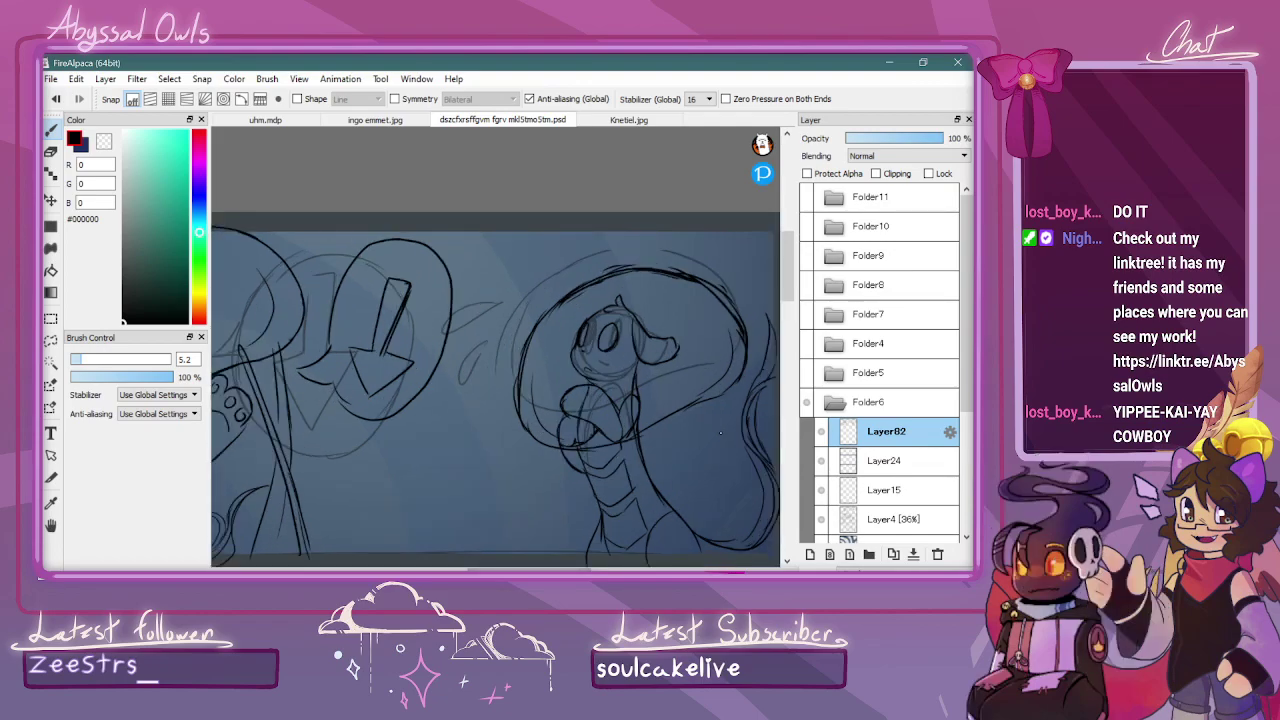
key("ctrl+Up")
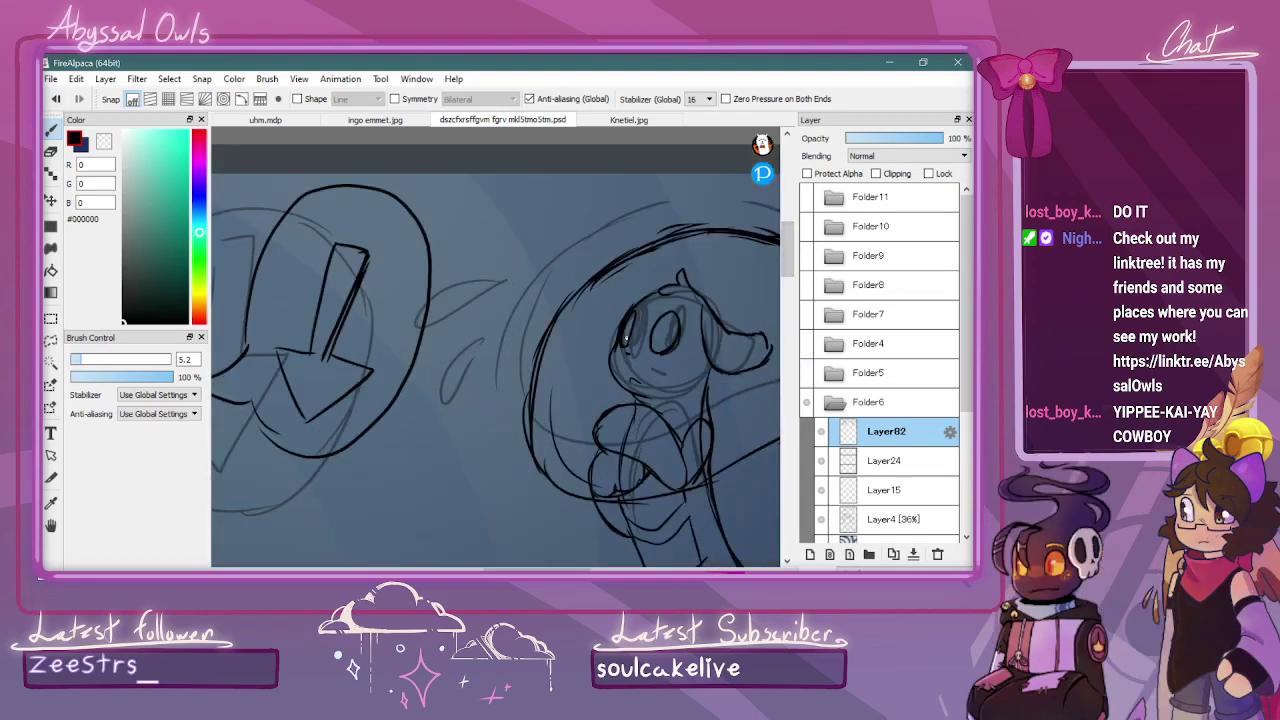
left_click_drag(600, 342, 594, 372)
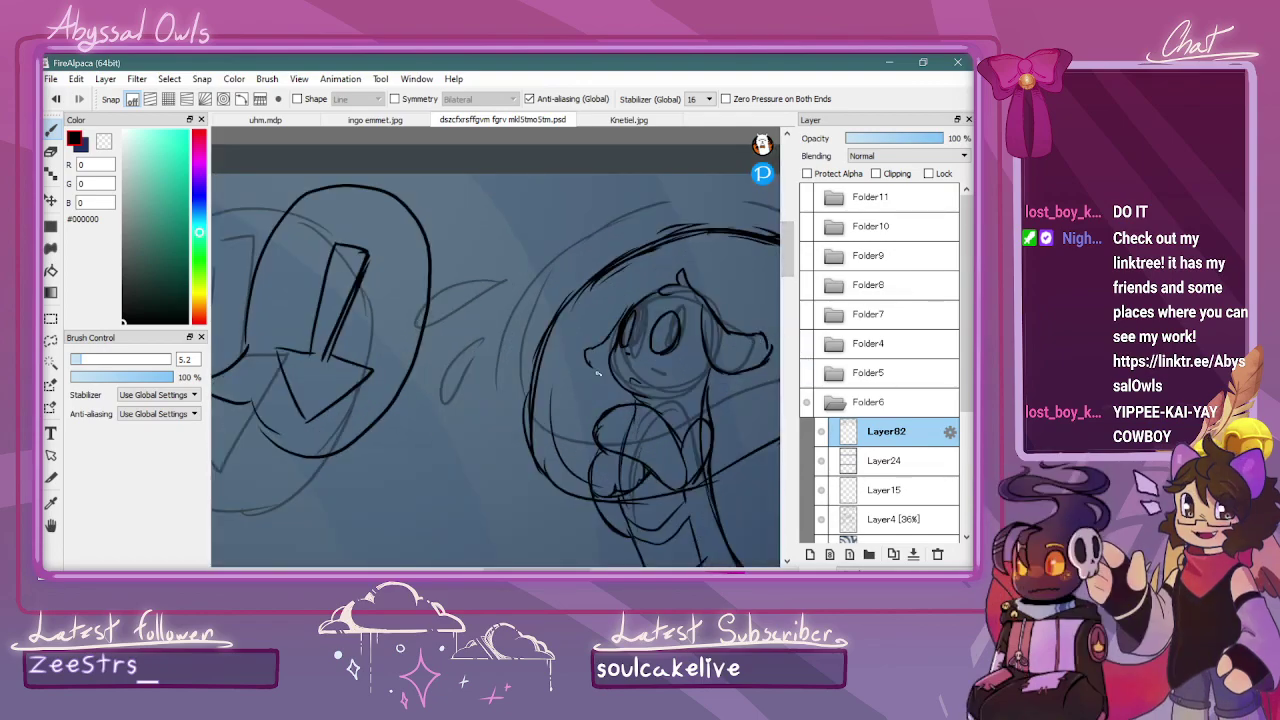
key("ctrl+Down")
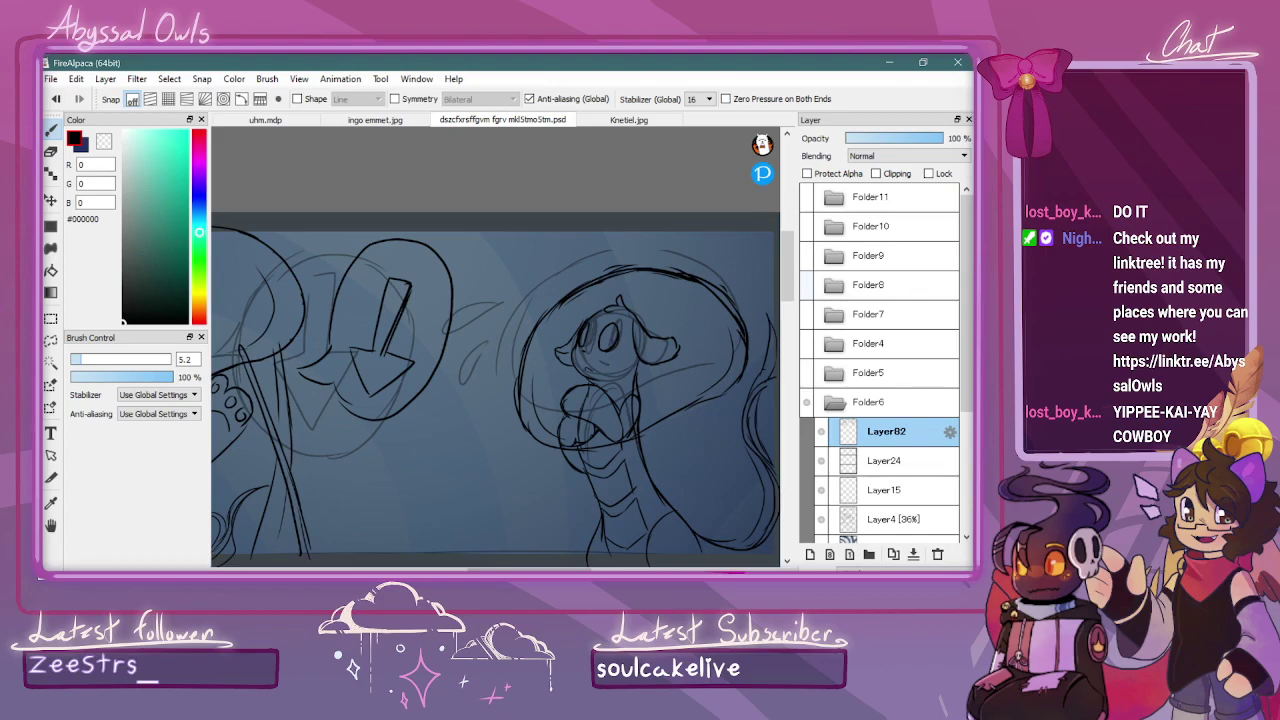
Sketch a small cluster of droplets flying off the upper-left edge of the right-hand character's bell
left_click_drag(788, 263, 788, 304)
key("ctrl+Down")
key("ctrl+Down")
key("ctrl+Down")
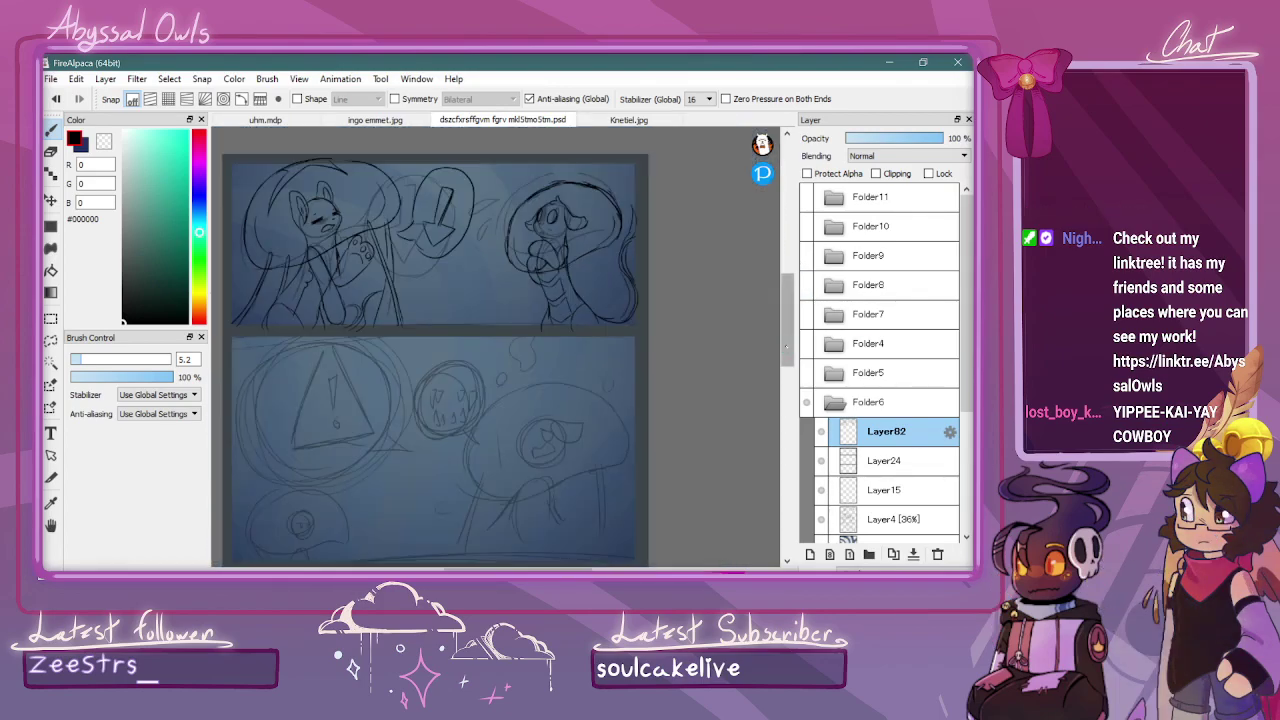
key("ctrl+Up")
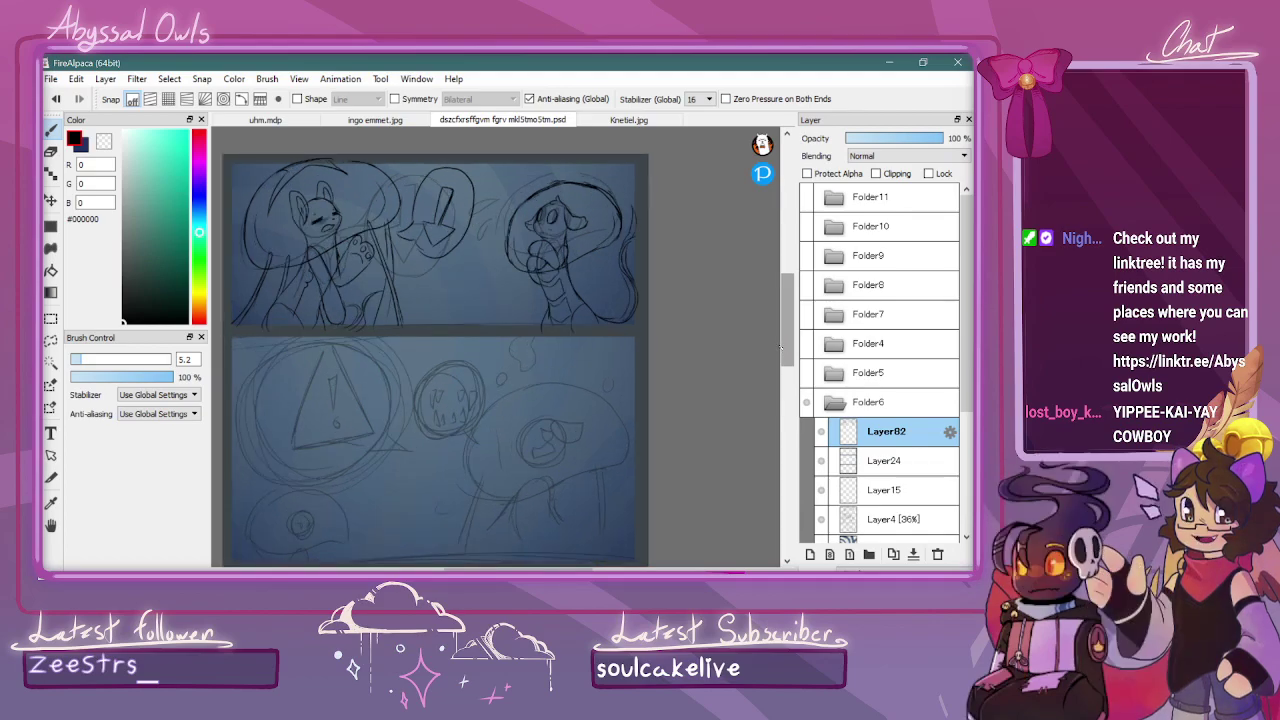
left_click_drag(788, 332, 790, 318)
key("ctrl+Up")
key("ctrl+Up")
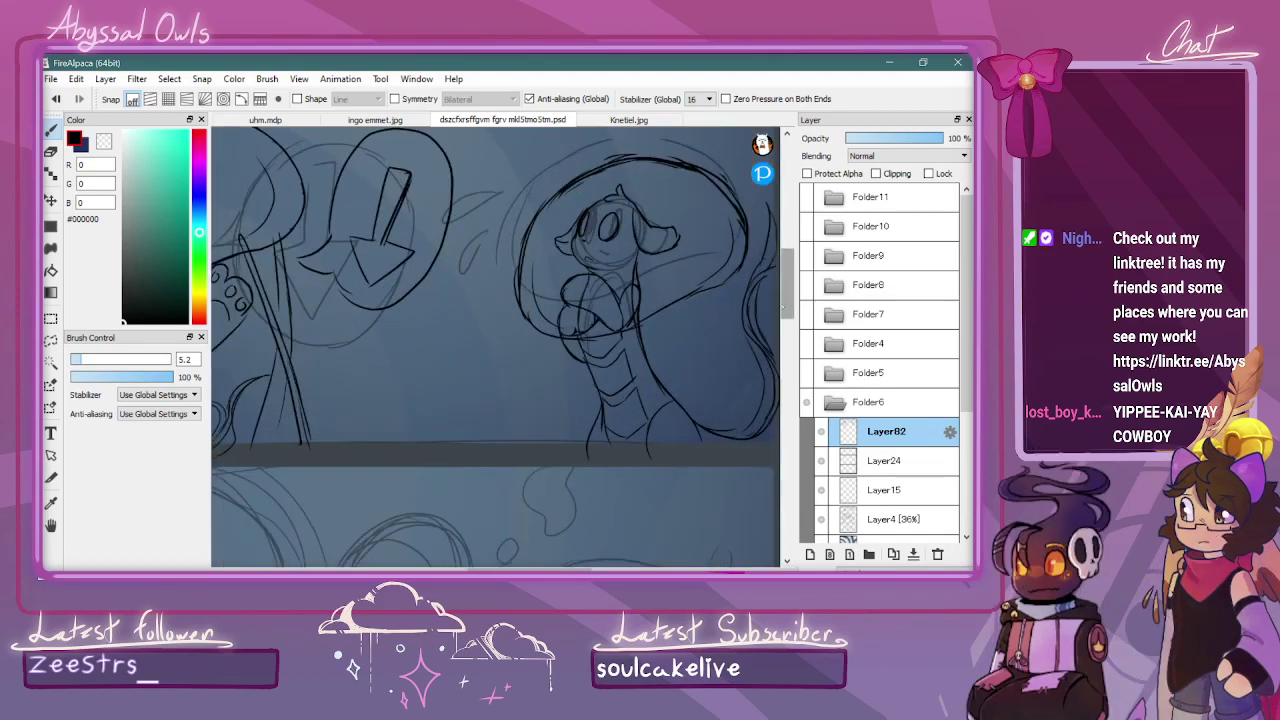
mouse_move(543, 186)
left_mouse_down()
mouse_move(532, 147)
mouse_move(517, 151)
mouse_move(538, 190)
left_mouse_up()
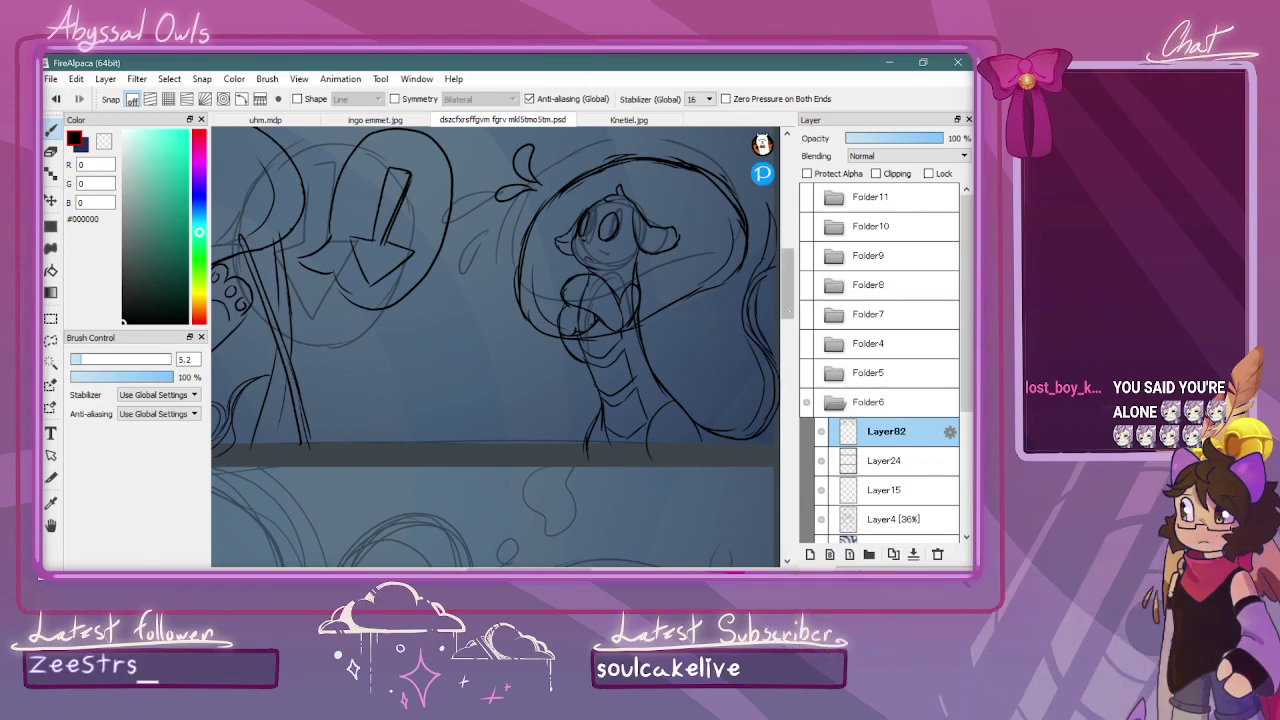
Outline the large character's jellyfish bell in the second panel, following the rough sketch all the way around
mouse_move(788, 268)
left_mouse_down()
mouse_move(788, 237)
mouse_move(788, 278)
left_mouse_up()
key("ctrl+Down")
scroll(773, 320, "down", 3)
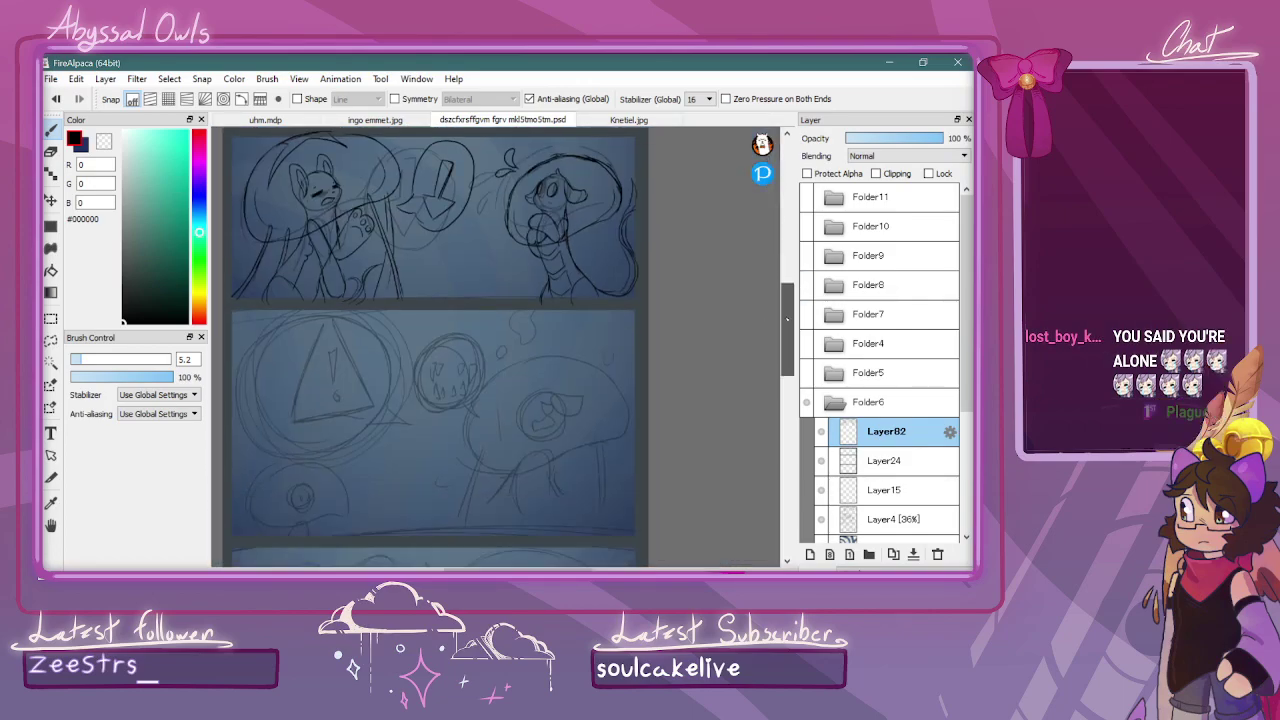
scroll(775, 315, "up", 2)
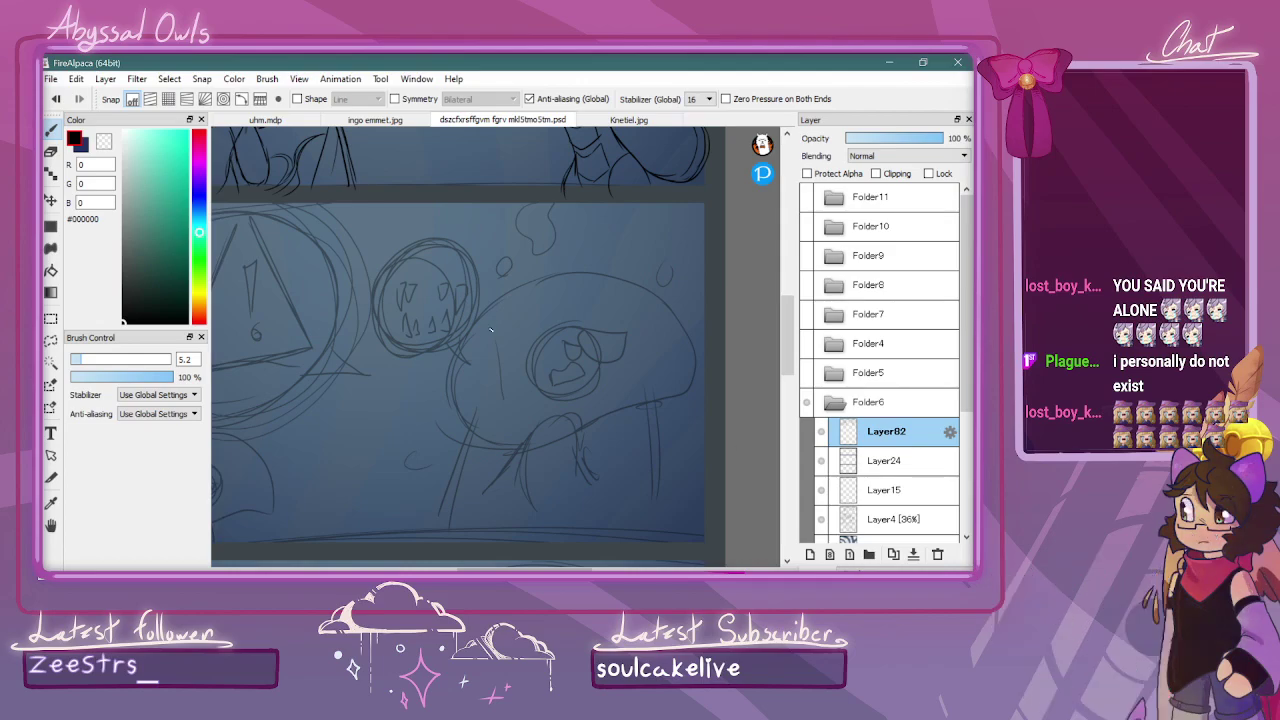
mouse_move(538, 283)
left_mouse_down()
mouse_move(470, 330)
mouse_move(499, 299)
mouse_move(457, 371)
mouse_move(475, 325)
mouse_move(460, 350)
mouse_move(485, 440)
mouse_move(539, 449)
left_mouse_up()
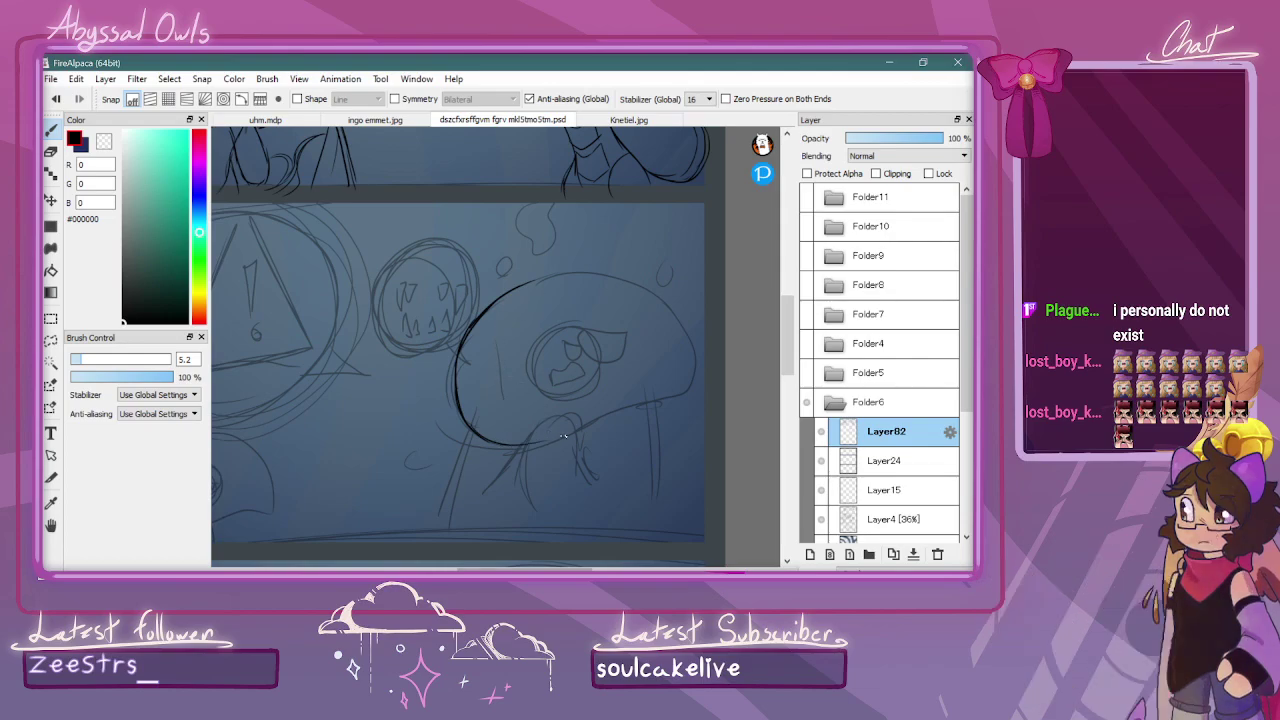
mouse_move(522, 442)
left_mouse_down()
mouse_move(600, 414)
mouse_move(576, 424)
mouse_move(688, 390)
left_mouse_up()
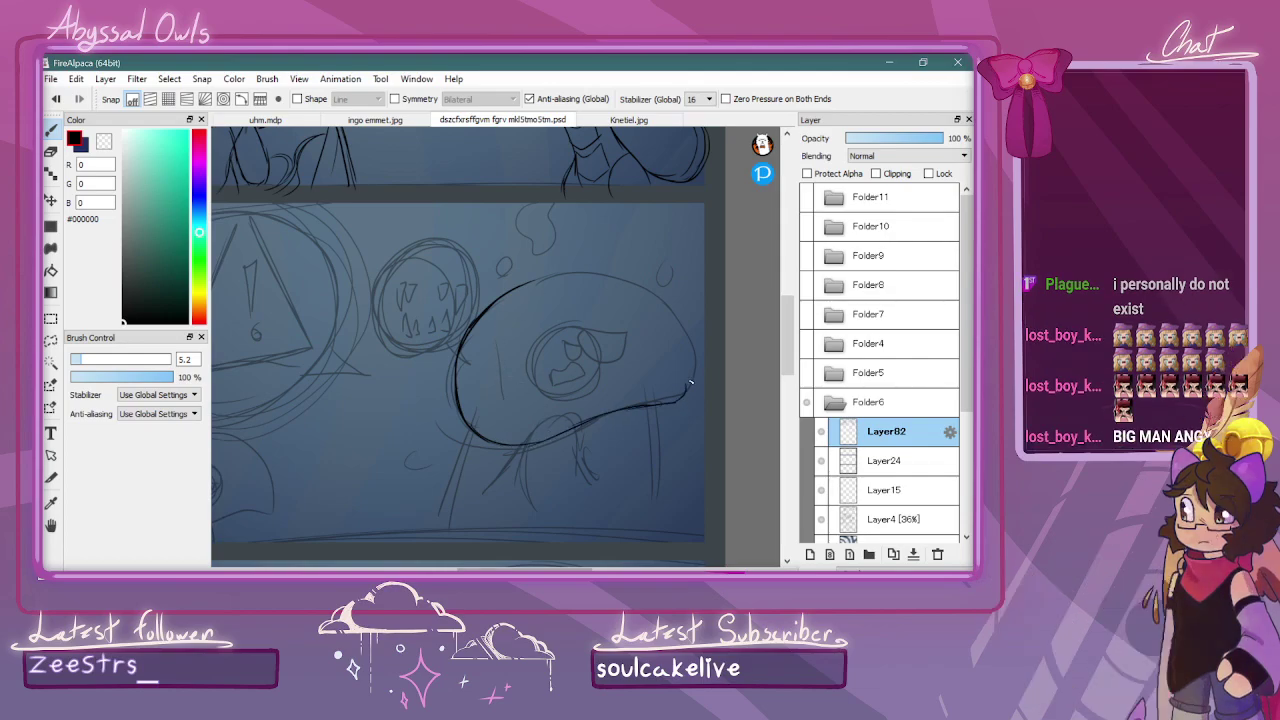
mouse_move(530, 282)
left_mouse_down()
mouse_move(561, 277)
mouse_move(646, 288)
left_mouse_up()
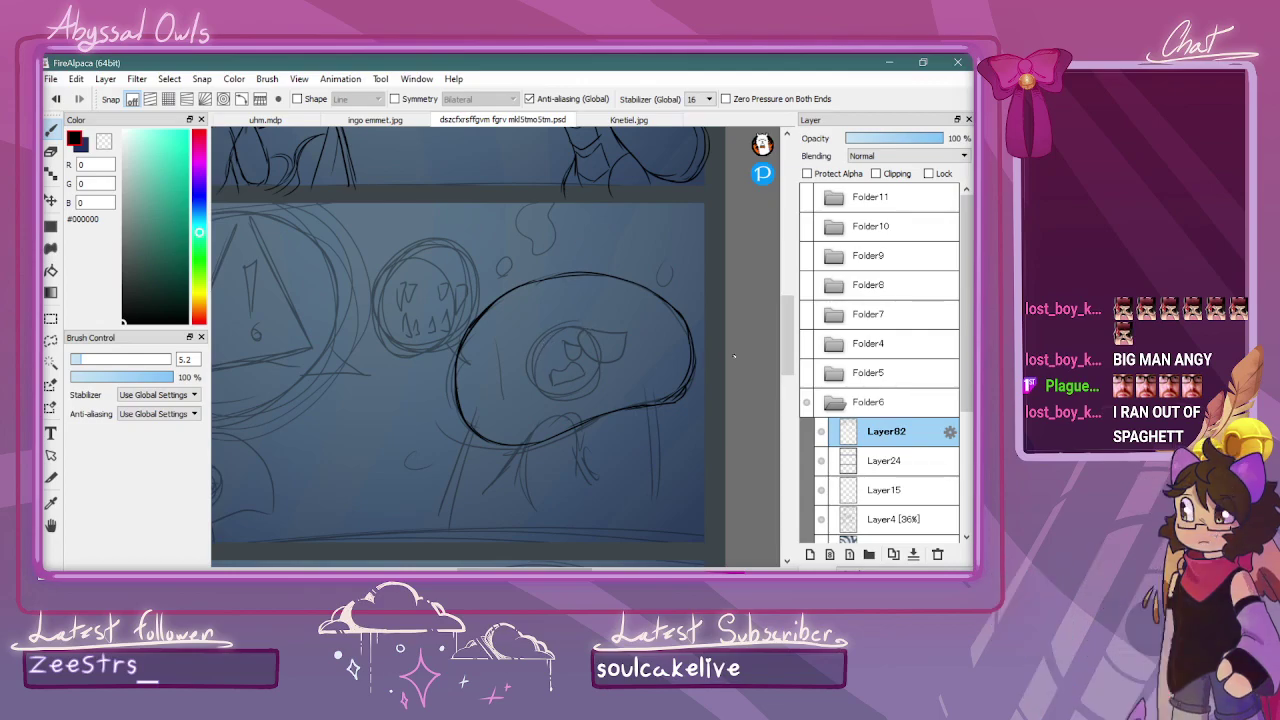
Outline the left side of the head inside the second panel's large bell, with short nose marks and a thickened brow line
key("ctrl+Up")
key("ctrl+Up")
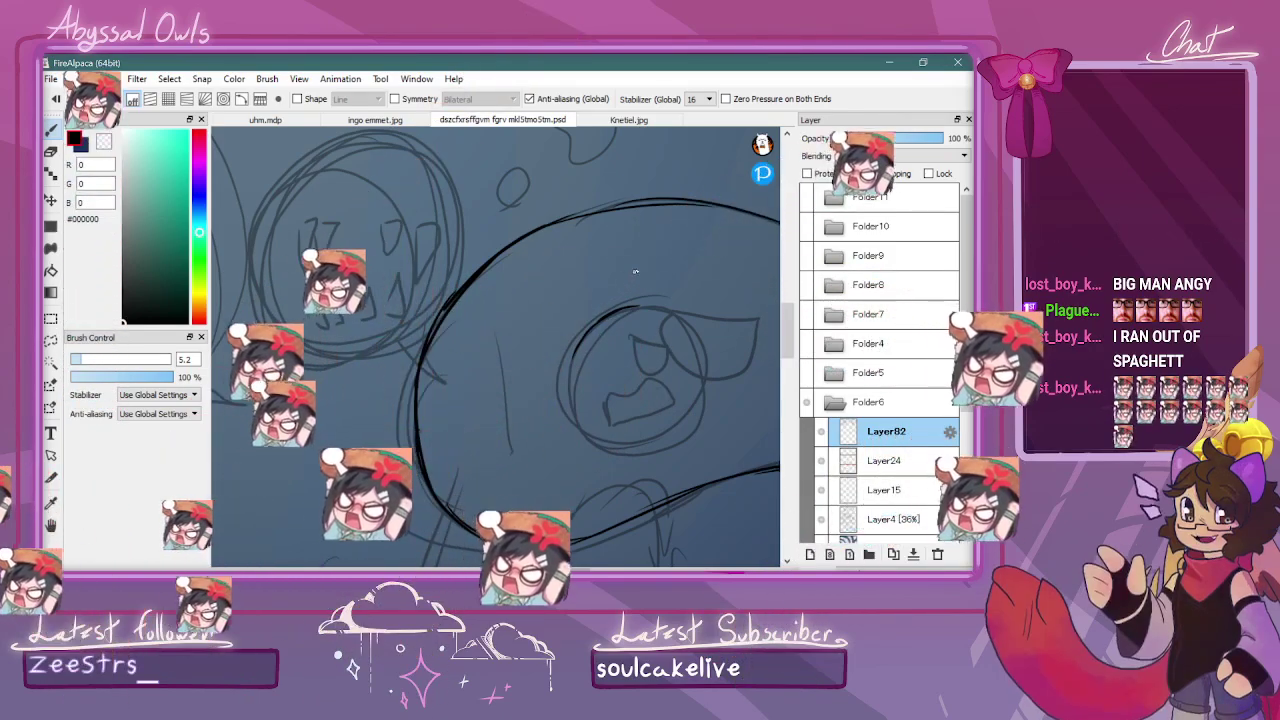
mouse_move(590, 332)
left_mouse_down()
mouse_move(564, 424)
mouse_move(563, 412)
mouse_move(584, 446)
mouse_move(646, 456)
left_mouse_up()
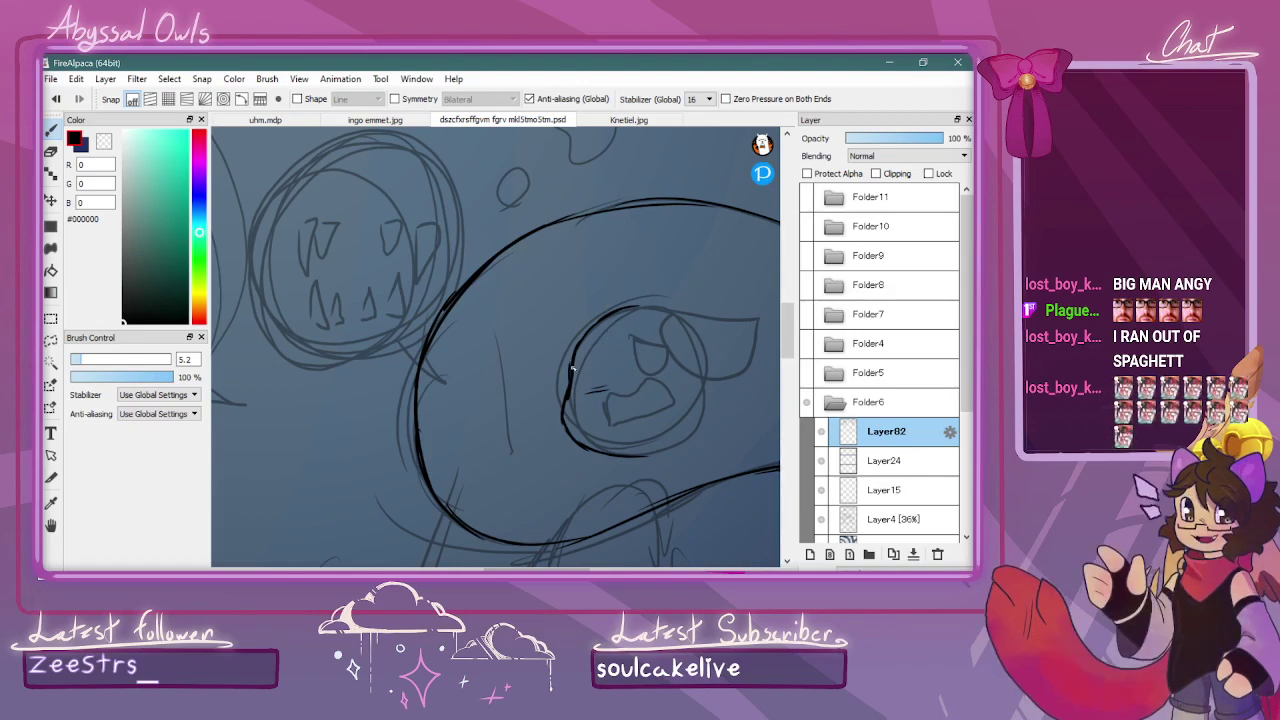
left_click_drag(568, 362, 606, 321)
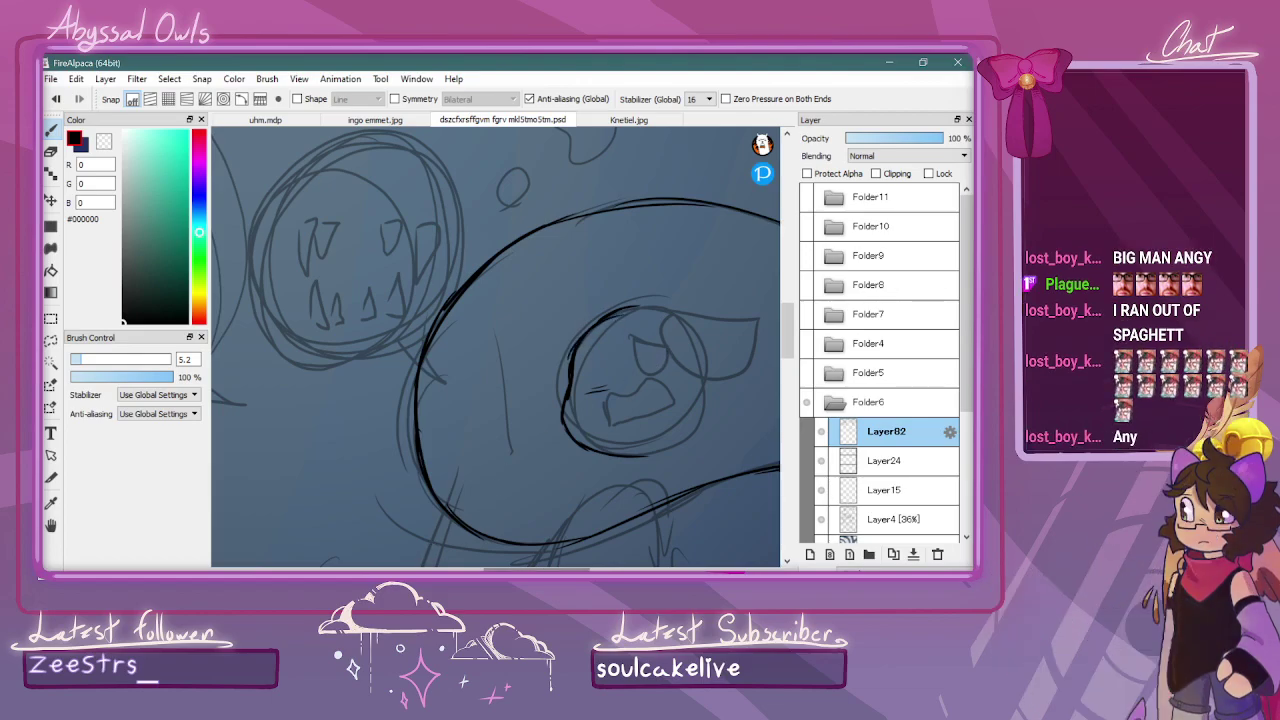
Draw the character's open, wavy mouth low on the face, with a tongue line and hatching in its left corner
left_click_drag(677, 300, 500, 290)
scroll(500, 278, "up", 1)
mouse_move(398, 494)
left_mouse_down()
mouse_move(385, 474)
mouse_move(396, 459)
mouse_move(490, 444)
left_mouse_up()
mouse_move(394, 492)
left_mouse_down()
mouse_move(475, 472)
mouse_move(479, 449)
mouse_move(465, 440)
mouse_move(487, 461)
left_mouse_up()
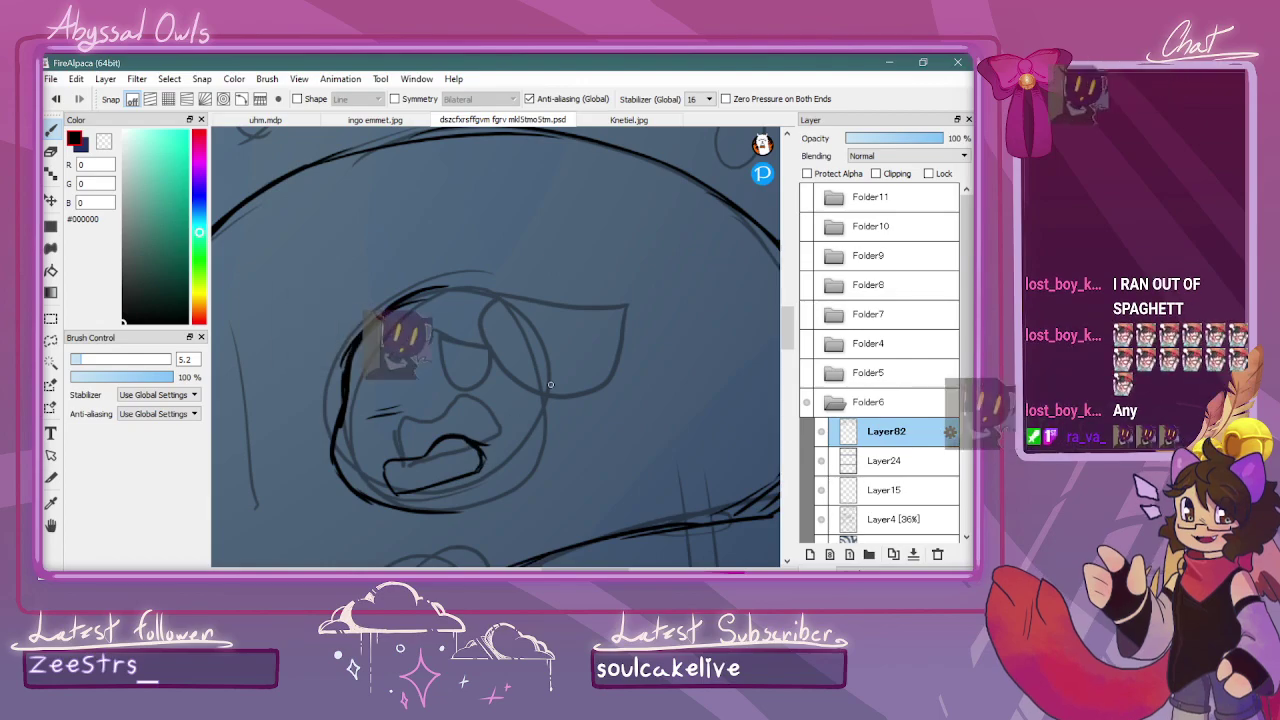
key("z")
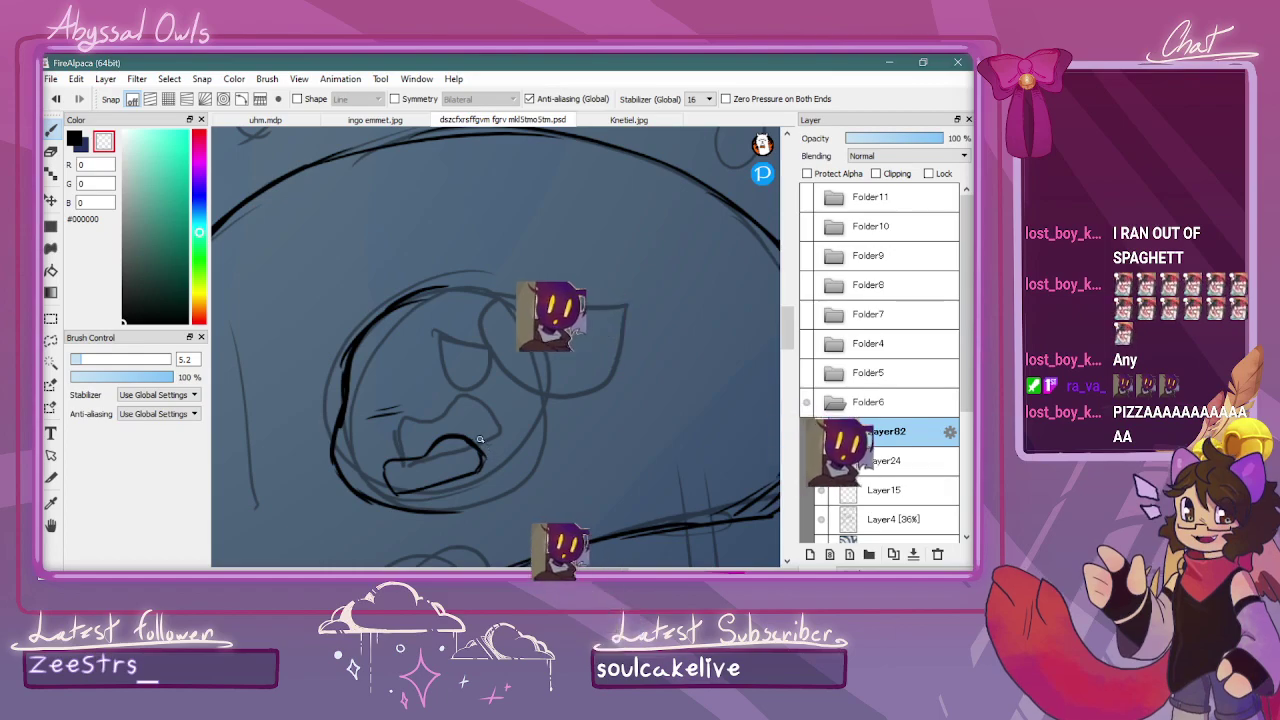
key("z")
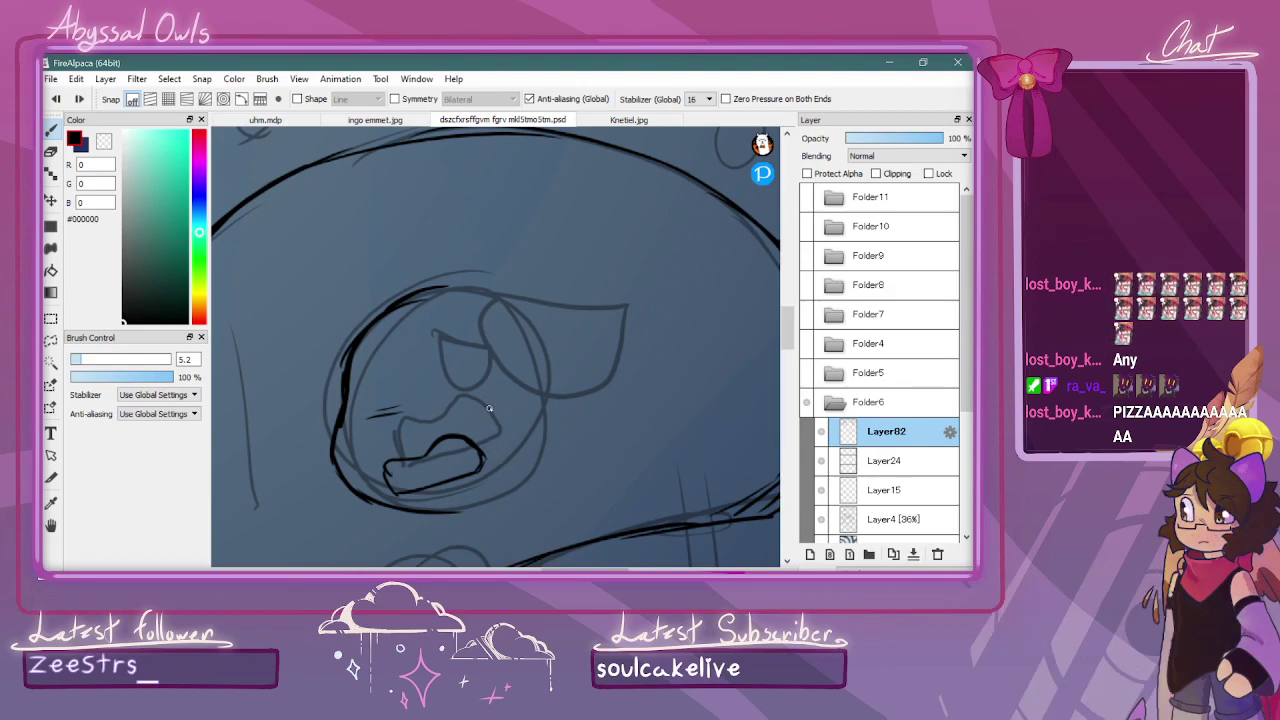
left_click_drag(435, 451, 410, 485)
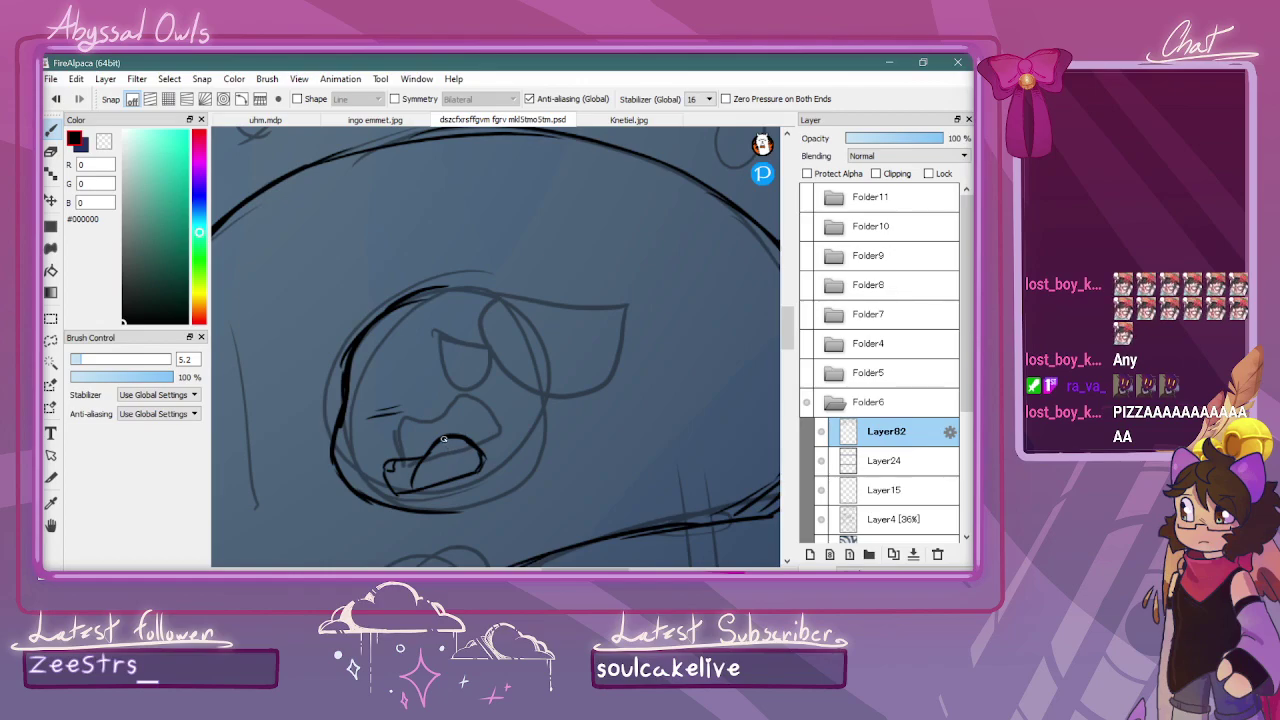
left_click_drag(402, 458, 400, 494)
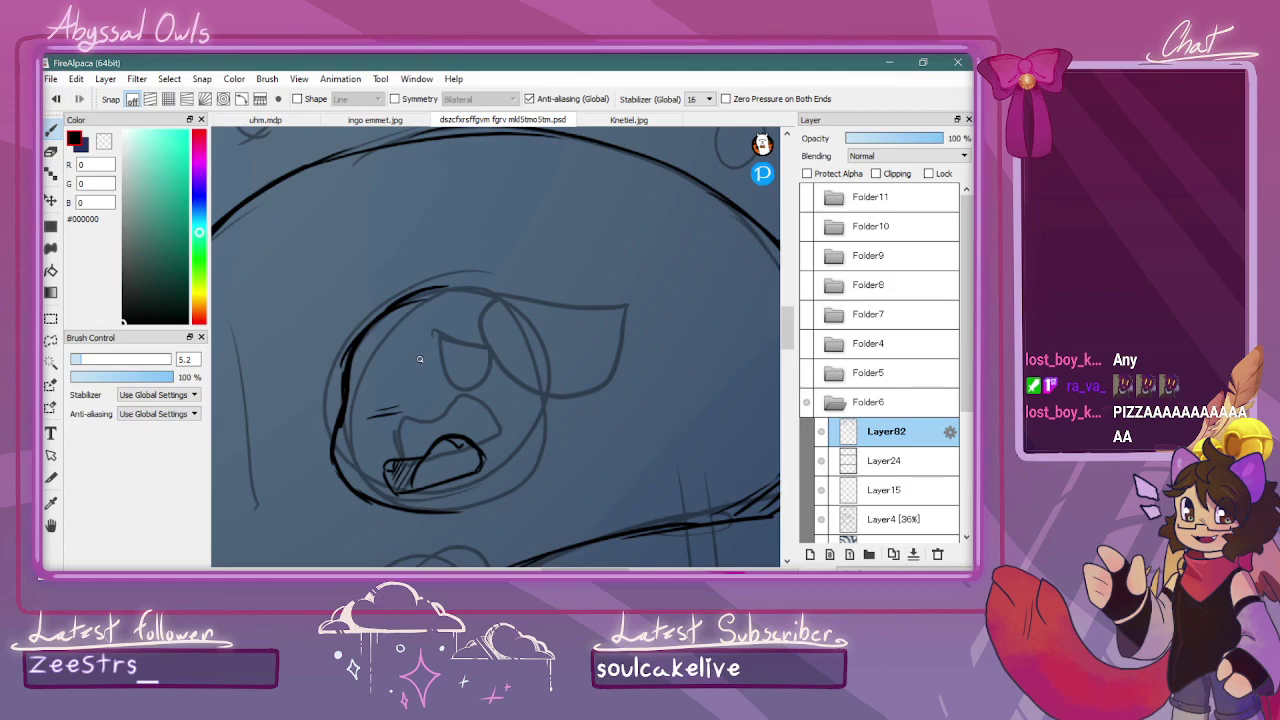
Draw both flat-topped, worried eyes on the face, with the far eye narrower and against the head's left edge
mouse_move(414, 350)
left_mouse_down()
mouse_move(422, 403)
mouse_move(414, 390)
mouse_move(456, 393)
left_mouse_up()
mouse_move(412, 342)
left_mouse_down()
mouse_move(464, 352)
mouse_move(456, 398)
mouse_move(431, 405)
mouse_move(463, 380)
mouse_move(455, 401)
mouse_move(436, 411)
mouse_move(464, 374)
left_mouse_up()
left_click_drag(572, 568, 558, 568)
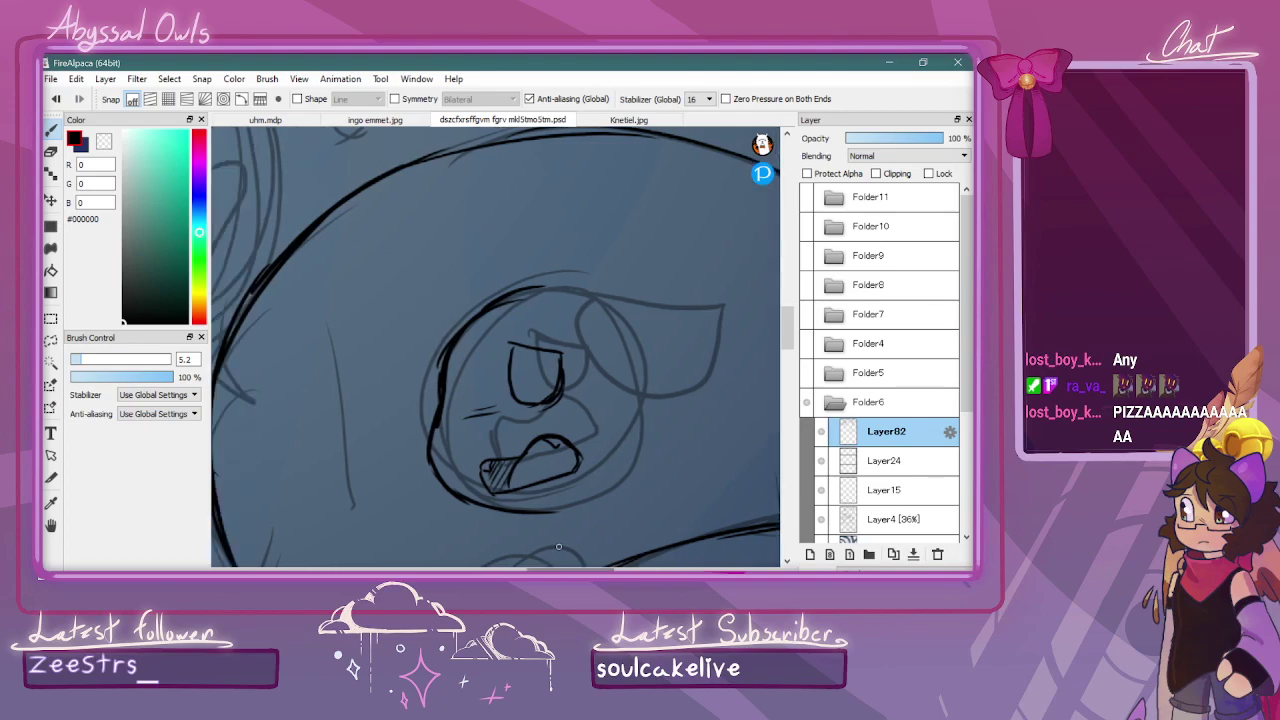
mouse_move(464, 356)
left_mouse_down()
mouse_move(451, 370)
mouse_move(462, 410)
mouse_move(444, 407)
left_mouse_up()
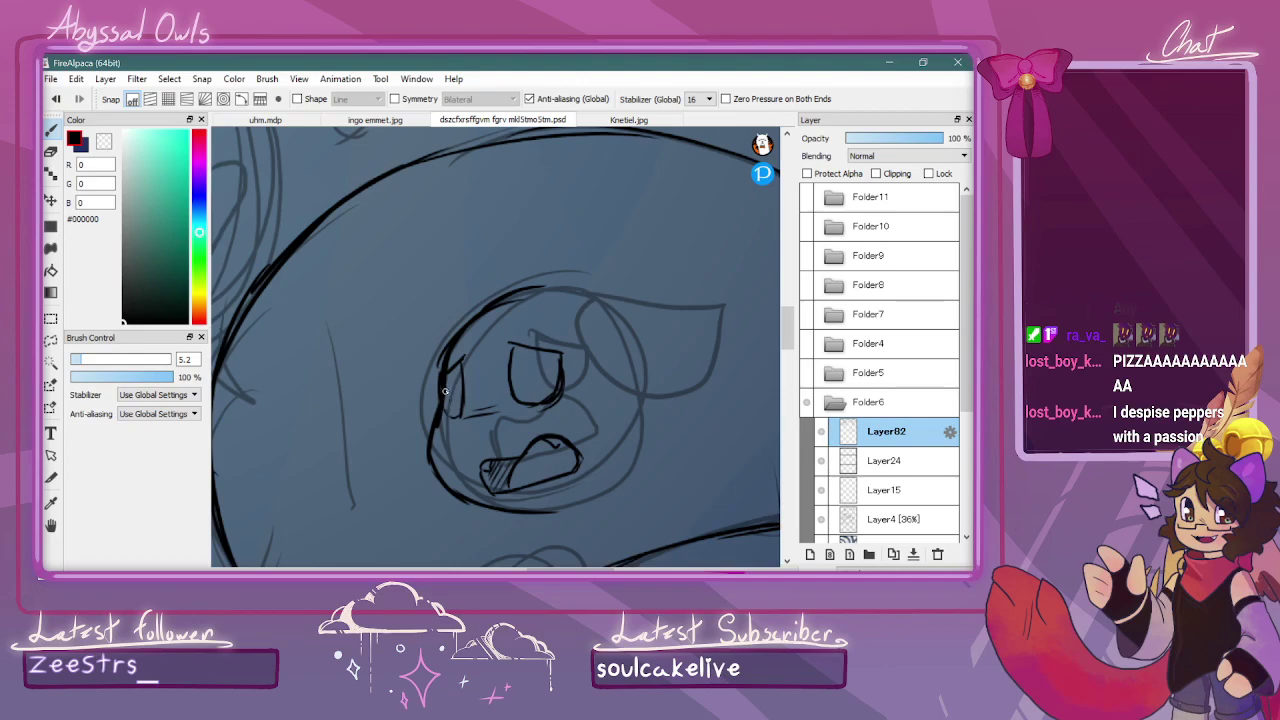
mouse_move(462, 391)
left_mouse_down()
mouse_move(457, 411)
mouse_move(441, 400)
left_mouse_up()
scroll(464, 381, "down", 5)
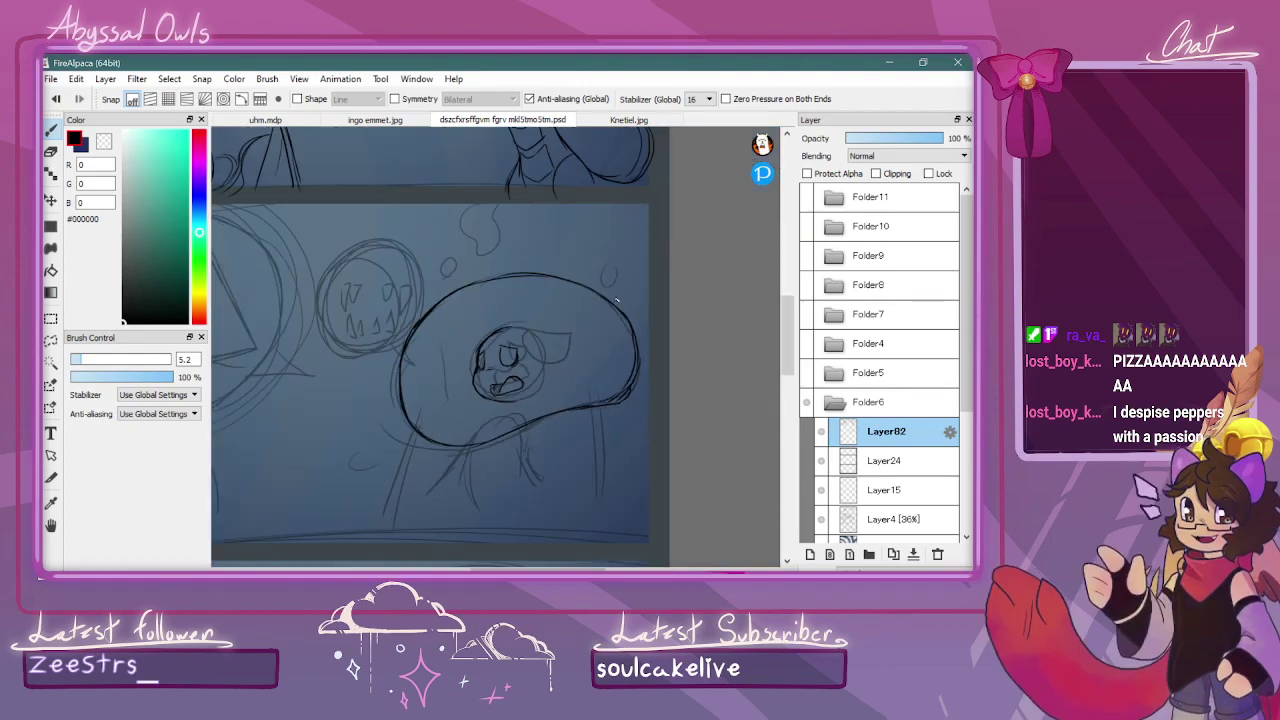
Outline the top of the head and extend it into the drooping ear on its right side
scroll(600, 260, "up", 4)
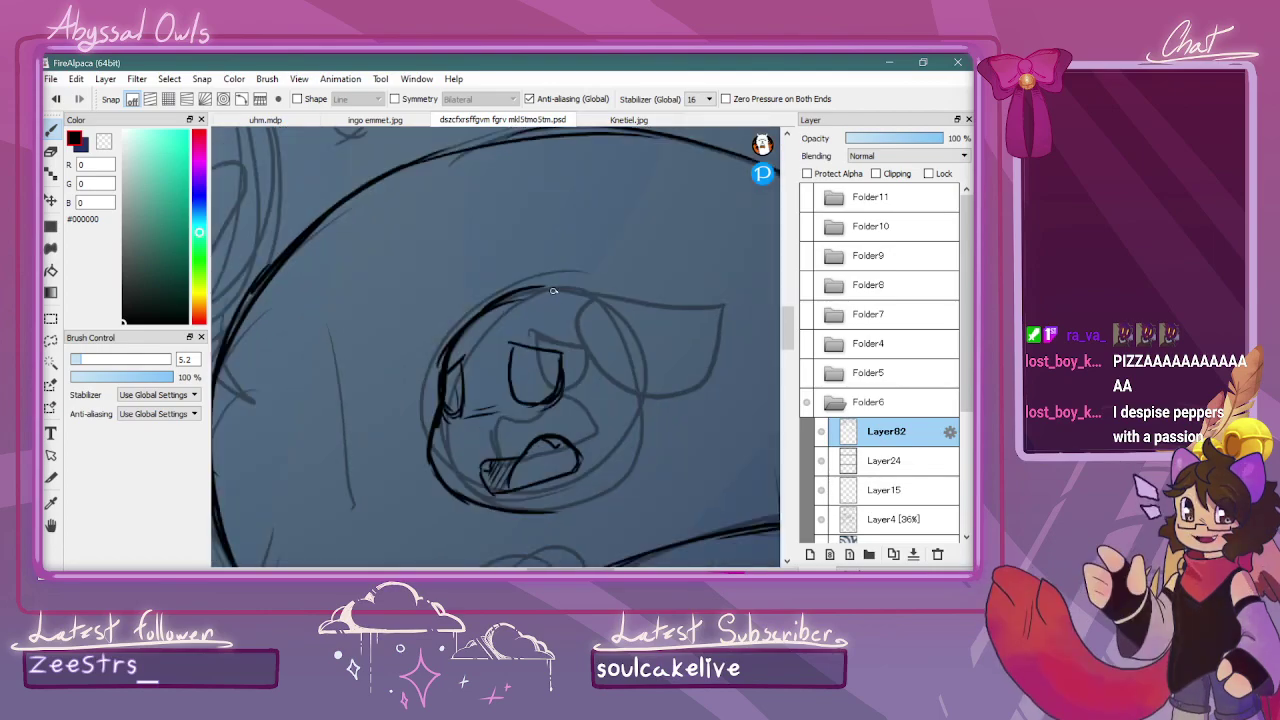
mouse_move(551, 293)
left_mouse_down()
mouse_move(677, 316)
mouse_move(718, 294)
mouse_move(742, 340)
mouse_move(698, 390)
mouse_move(616, 360)
left_mouse_up()
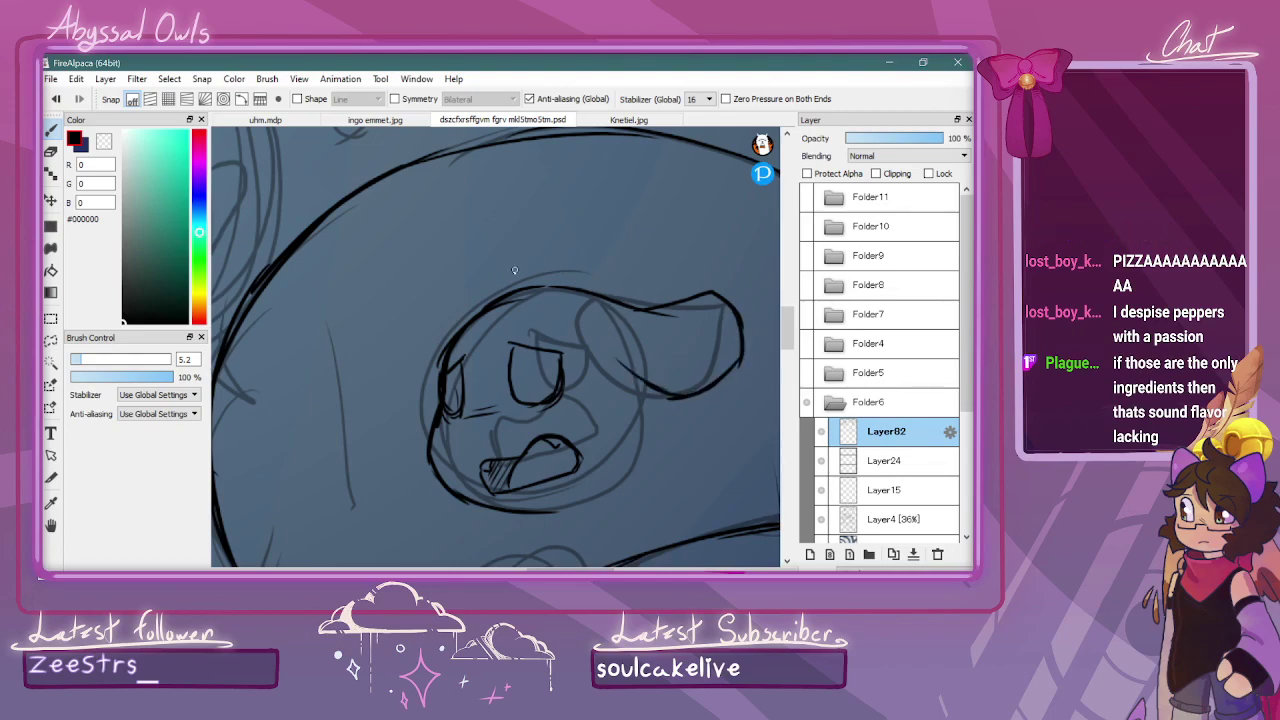
mouse_move(452, 326)
left_mouse_down()
mouse_move(425, 375)
mouse_move(370, 388)
left_mouse_up()
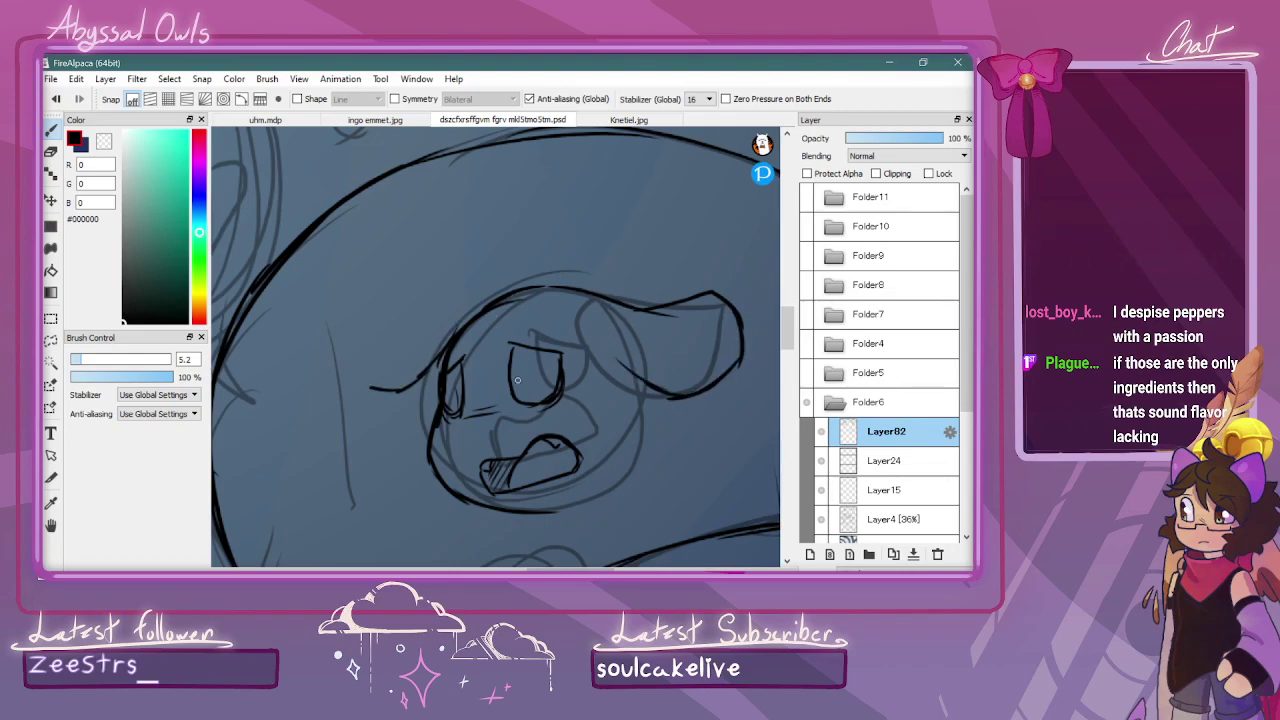
key("ctrl+z")
key("ctrl+z")
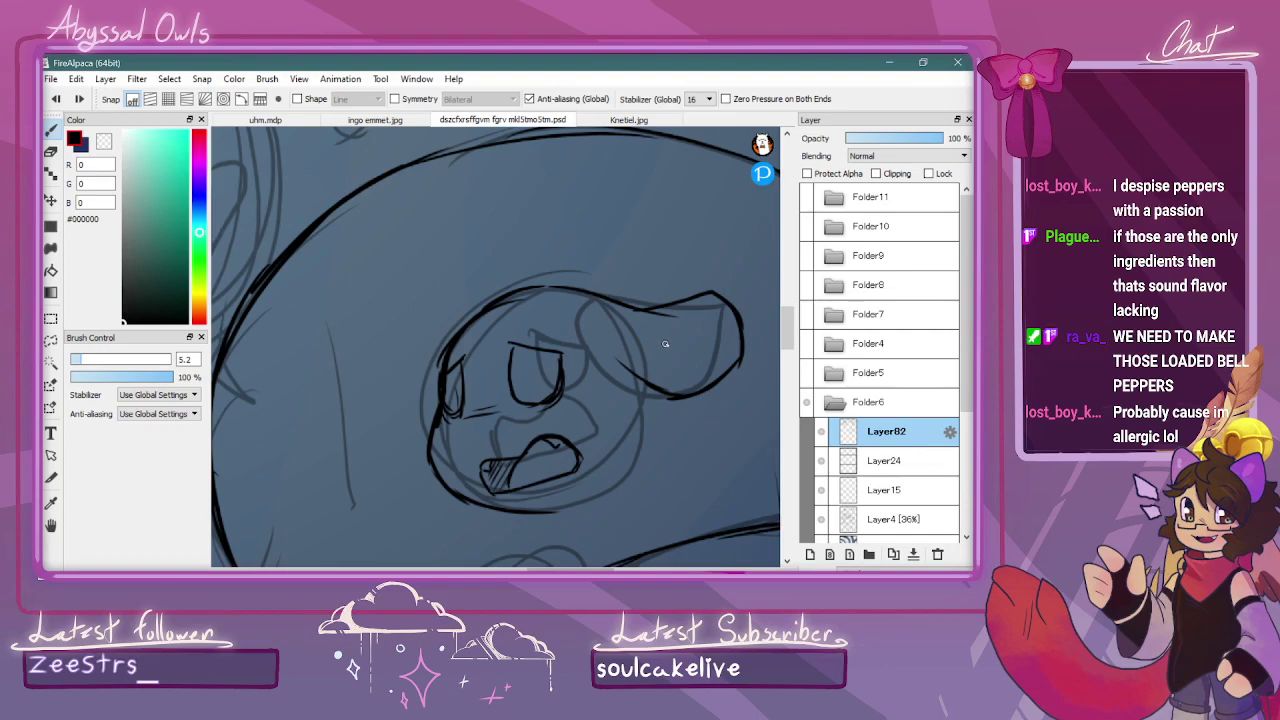
Add a small rounded bump on top of the head beside the ear, and draw both curved sides of the torso below
mouse_move(516, 291)
left_mouse_down()
mouse_move(620, 269)
mouse_move(660, 306)
left_mouse_up()
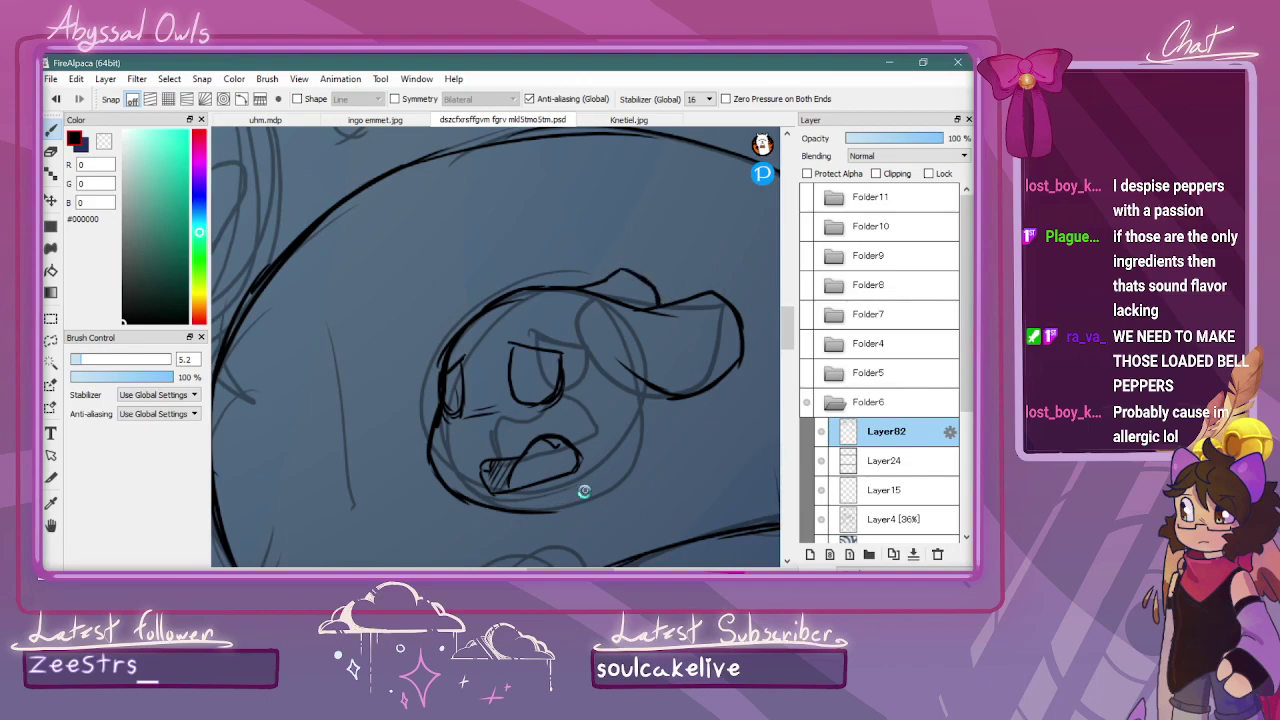
scroll(586, 489, "down", 3)
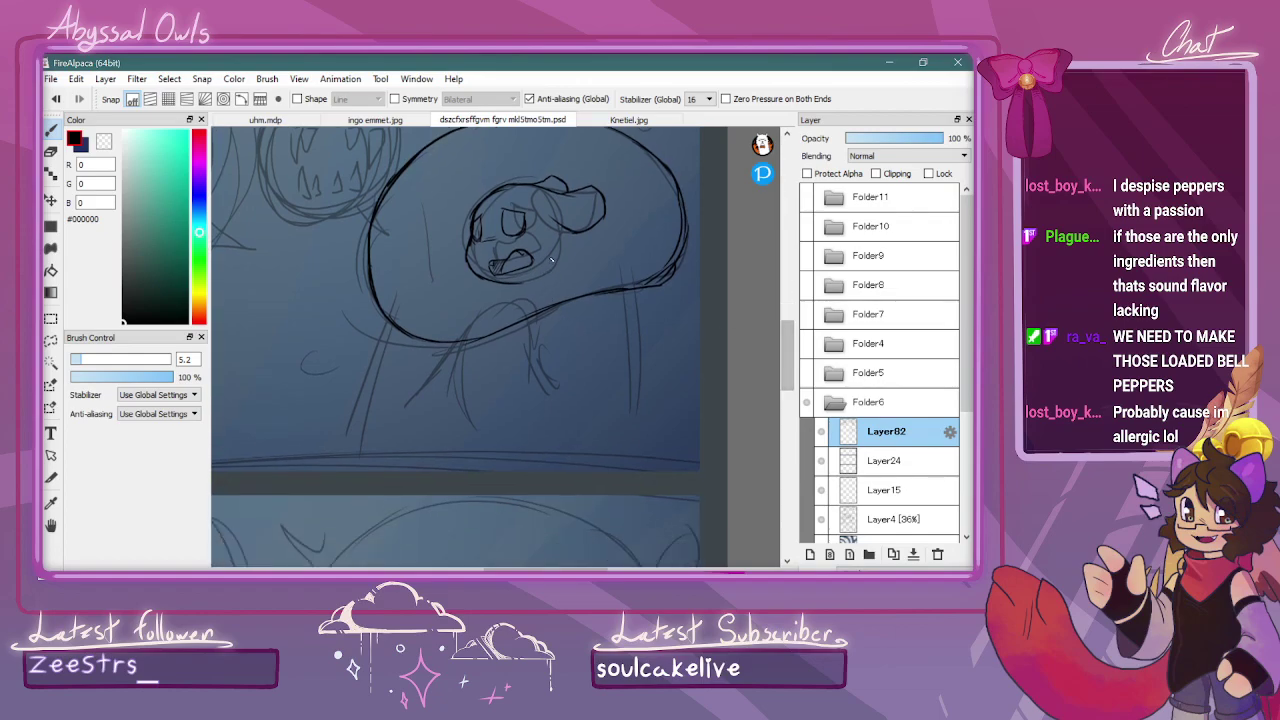
mouse_move(561, 239)
left_mouse_down()
mouse_move(541, 386)
mouse_move(545, 313)
mouse_move(548, 392)
left_mouse_up()
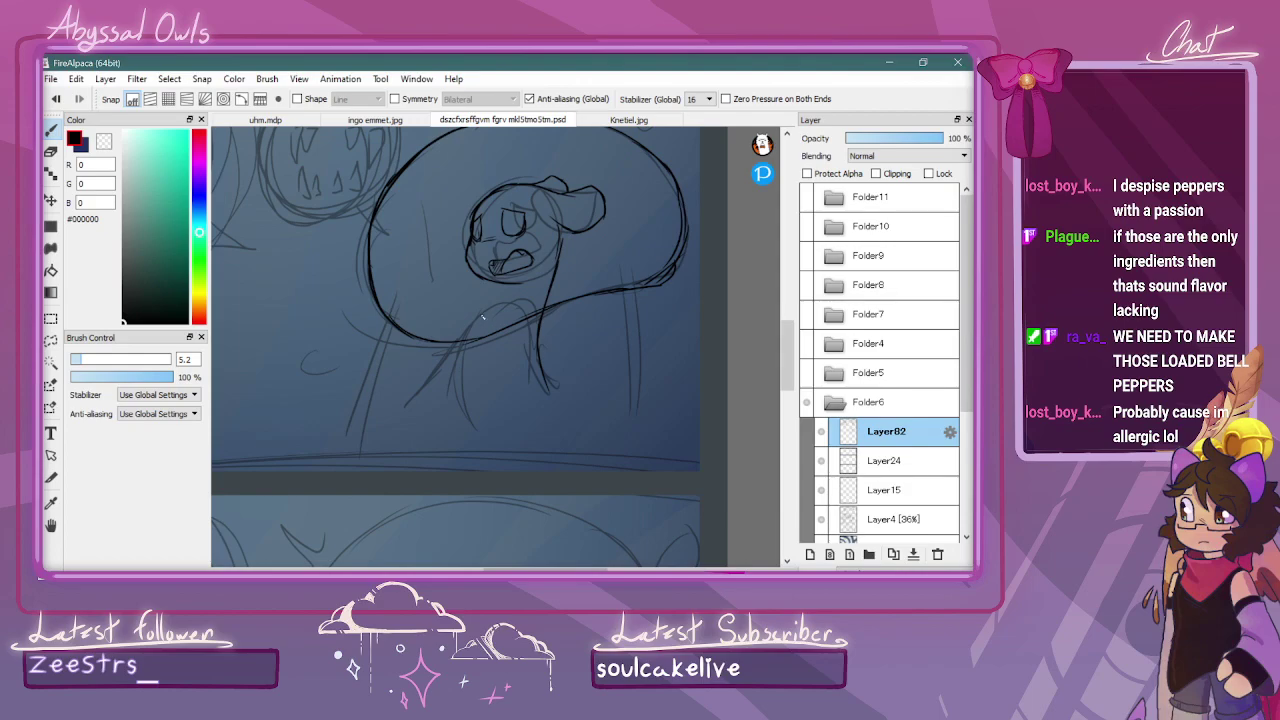
mouse_move(486, 305)
left_mouse_down()
mouse_move(464, 340)
mouse_move(456, 410)
mouse_move(468, 430)
left_mouse_up()
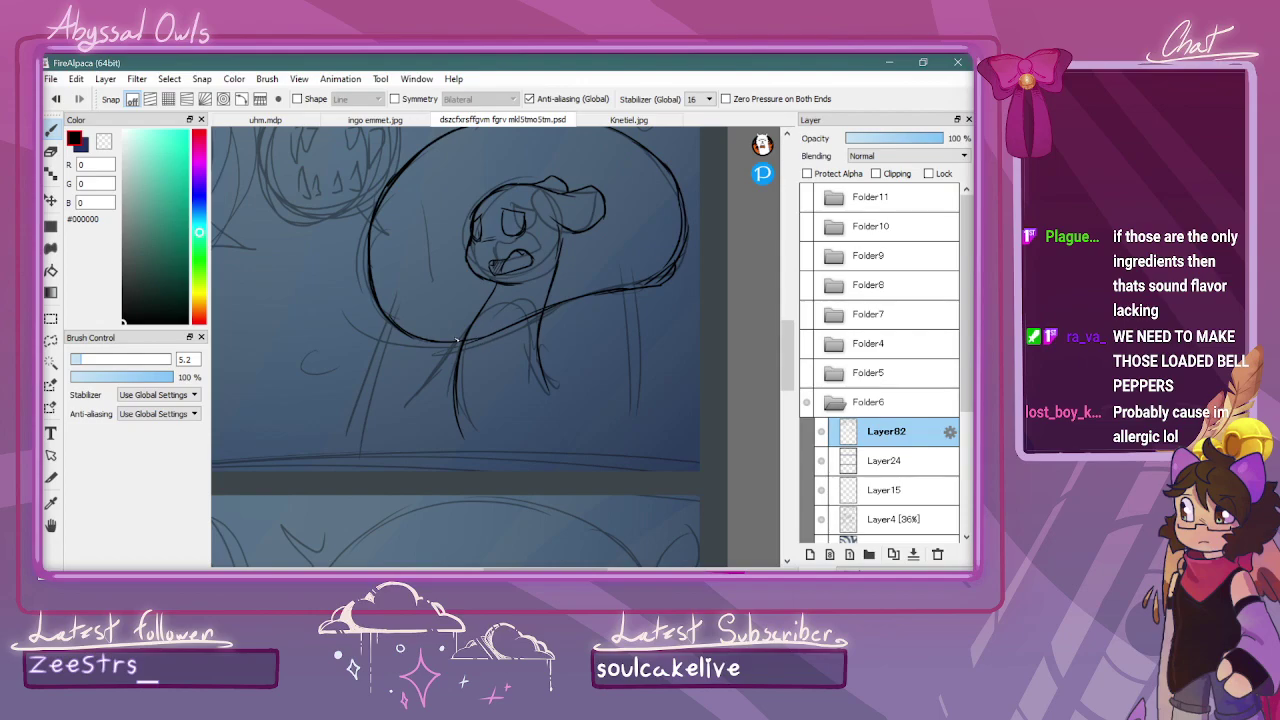
Draw the character's two long, round-ended arms hanging from the torso, with the near one angled outward to the left
left_click_drag(452, 349, 376, 431)
left_click_drag(457, 390, 422, 453)
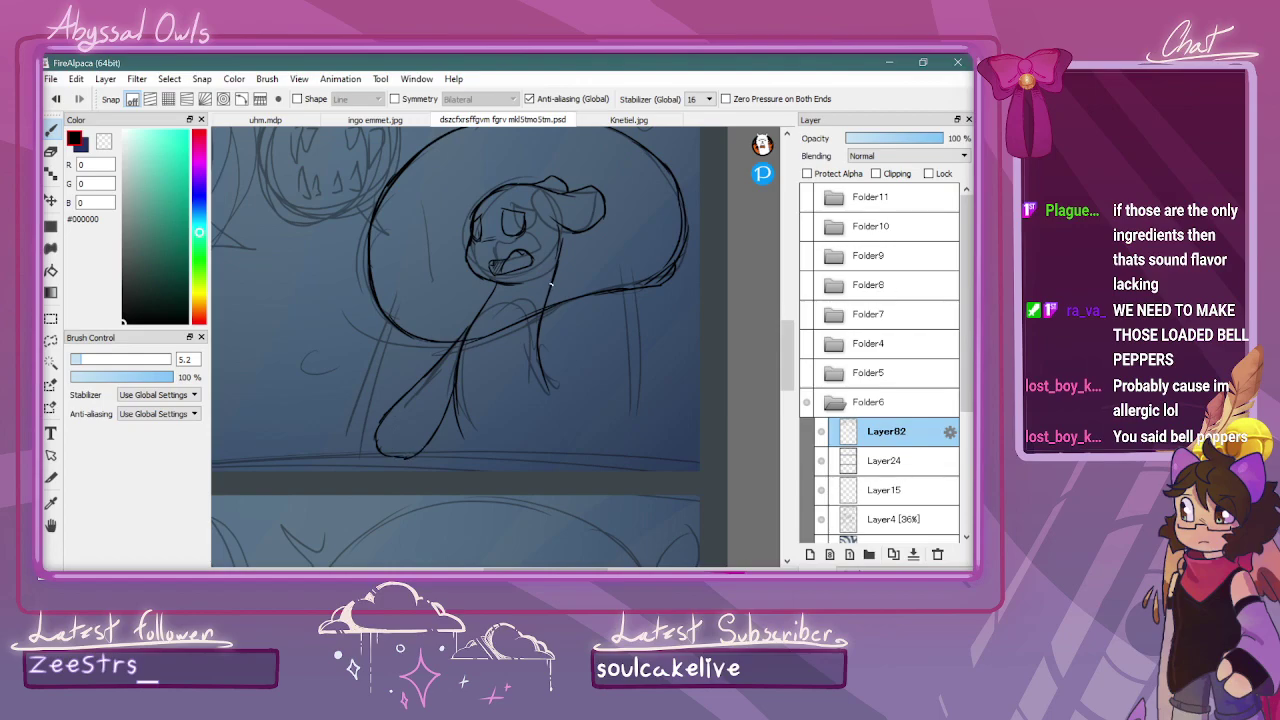
left_click_drag(541, 357, 539, 408)
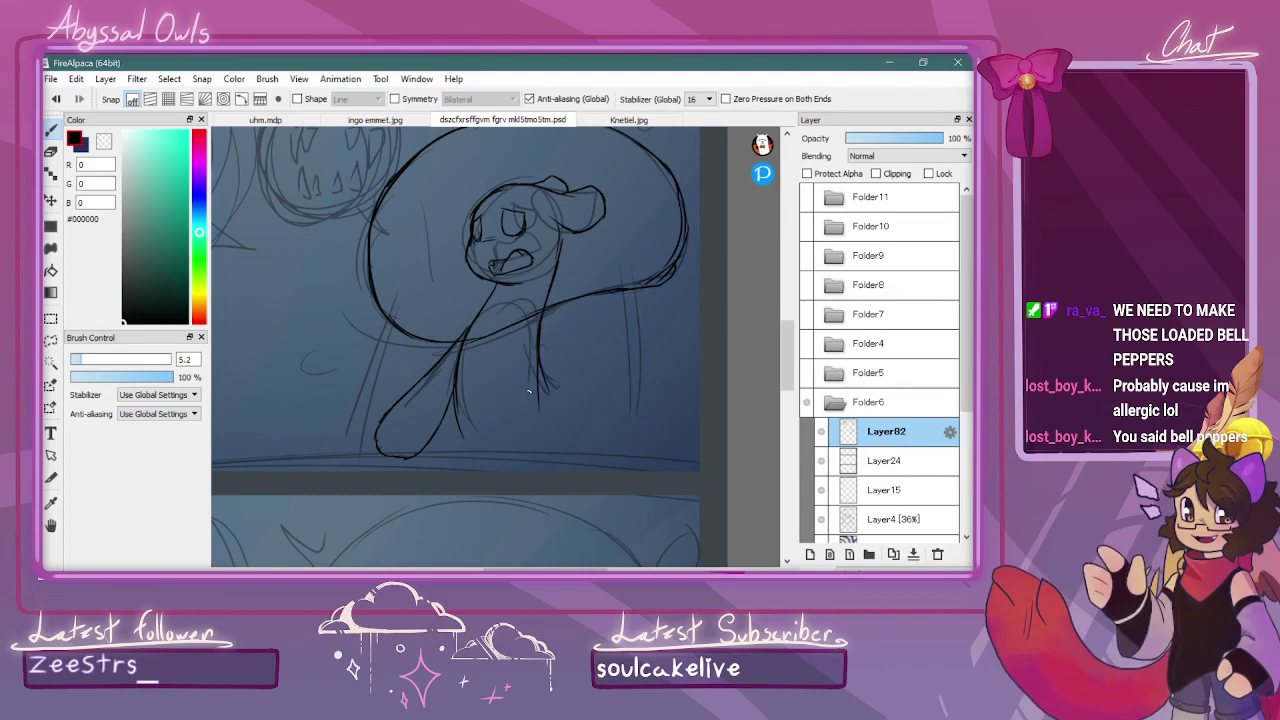
mouse_move(520, 335)
left_mouse_down()
mouse_move(502, 462)
mouse_move(520, 476)
mouse_move(537, 466)
mouse_move(544, 400)
left_mouse_up()
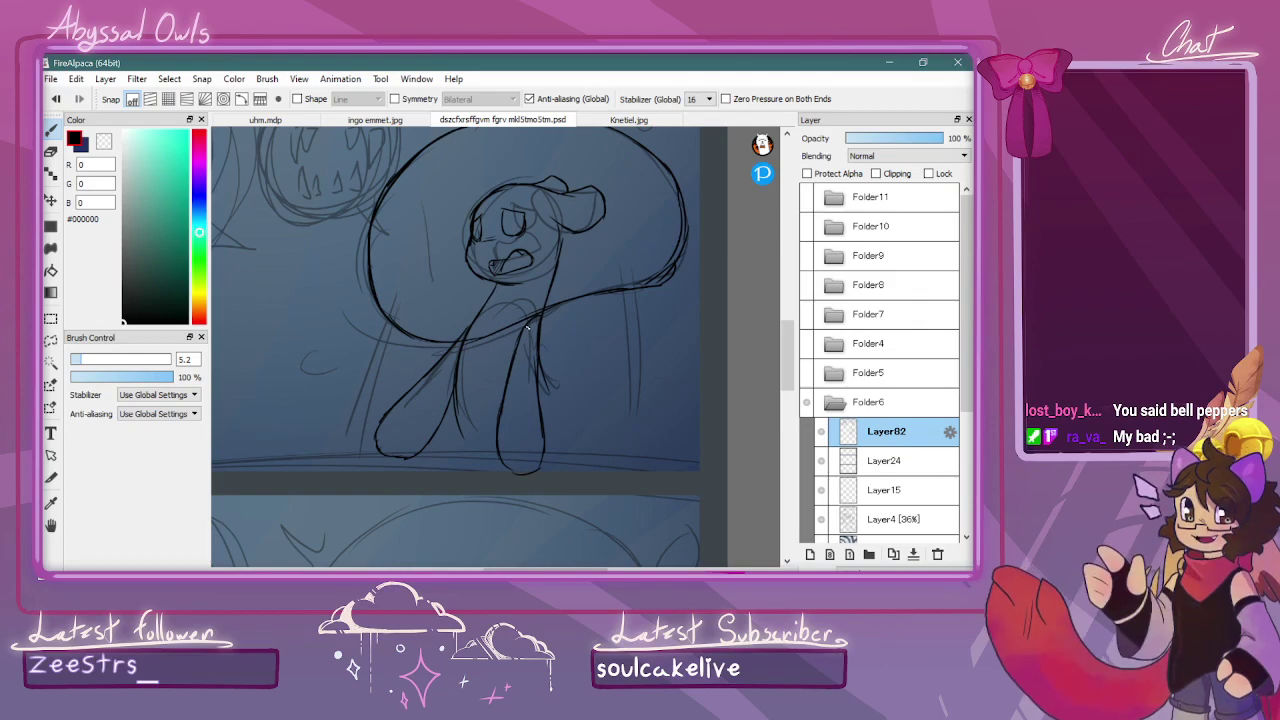
left_click_drag(470, 320, 517, 340)
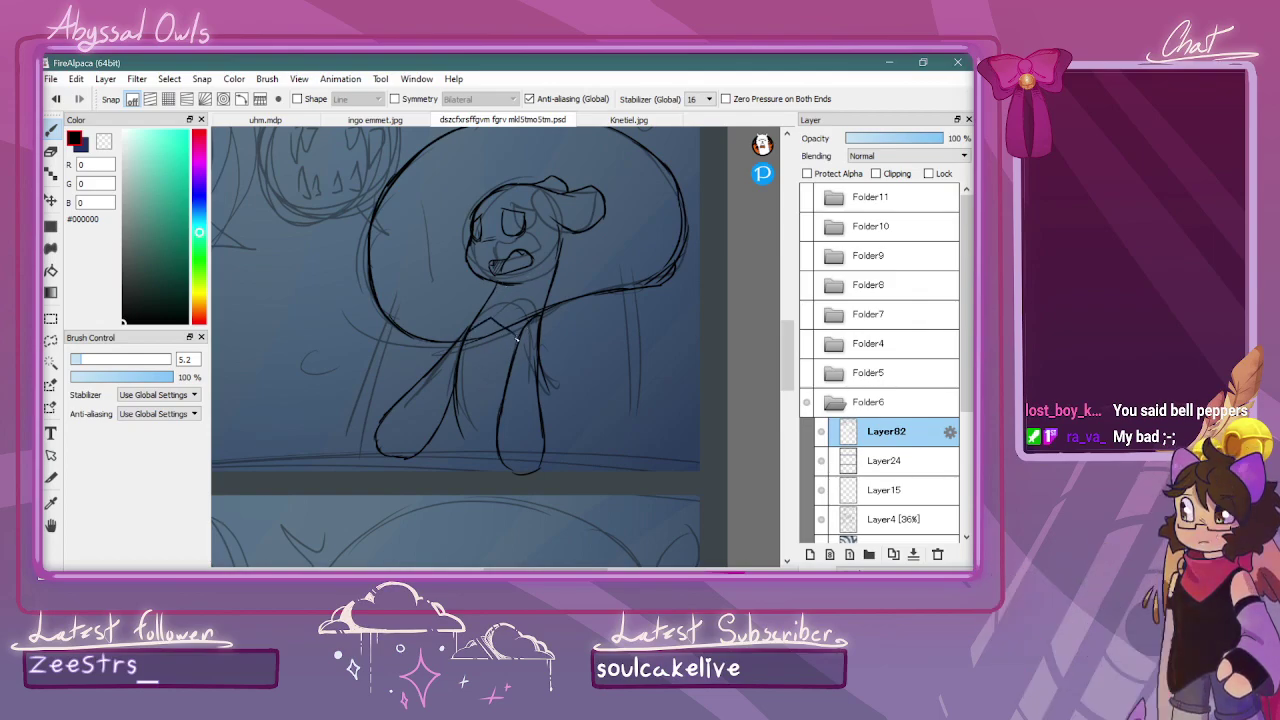
left_click_drag(470, 384, 497, 398)
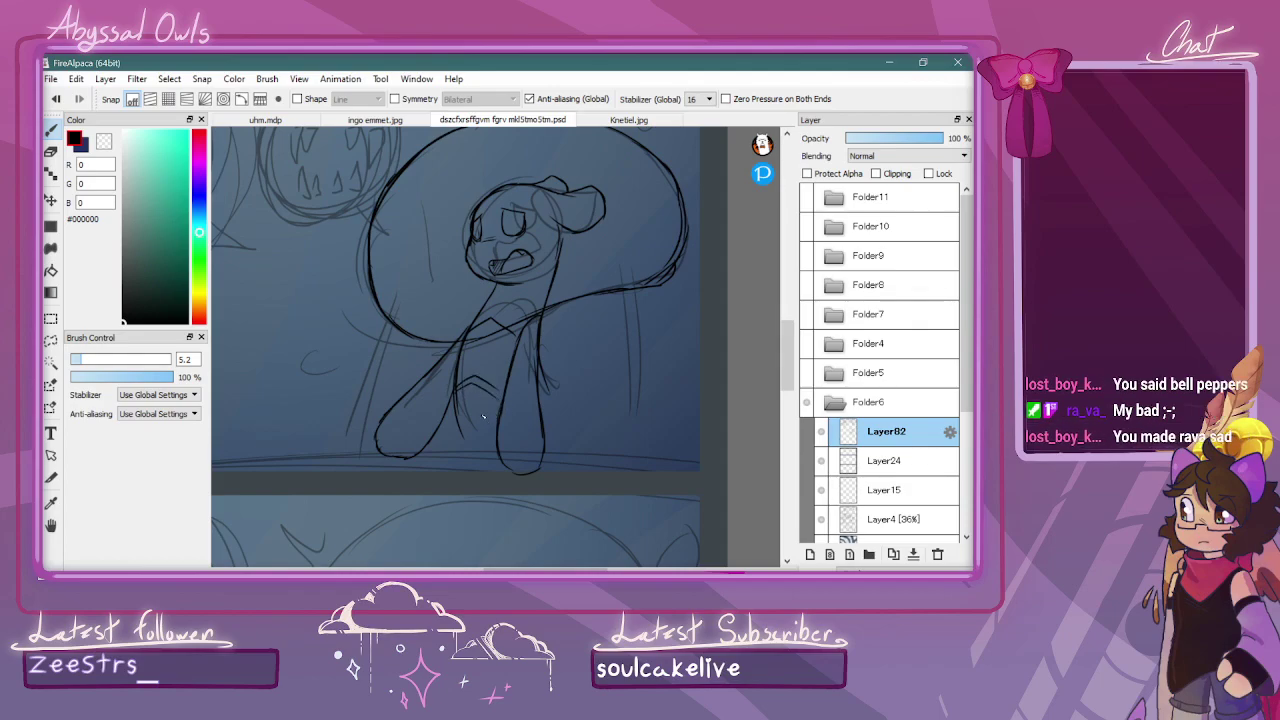
key("ctrl+z")
key("ctrl+z")
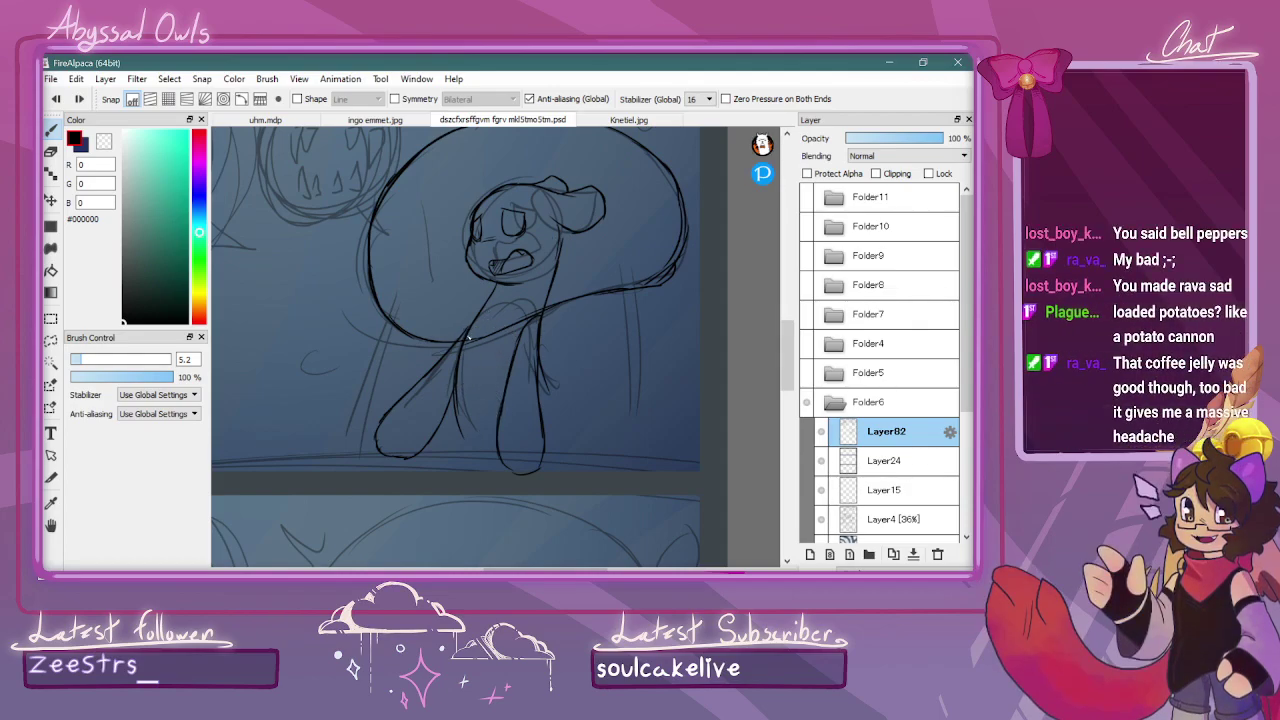
Draw a V-shaped collar and belly chevrons between the arms, and a large curved tail sweeping out to the panel's right edge
left_click_drag(467, 336, 514, 340)
mouse_move(458, 378)
left_mouse_down()
mouse_move(477, 406)
mouse_move(502, 400)
mouse_move(479, 422)
mouse_move(457, 398)
mouse_move(482, 422)
mouse_move(453, 446)
left_mouse_up()
left_click_drag(455, 408, 472, 472)
mouse_move(548, 384)
left_mouse_down()
mouse_move(603, 467)
mouse_move(691, 415)
left_mouse_up()
left_click_drag(674, 458, 706, 324)
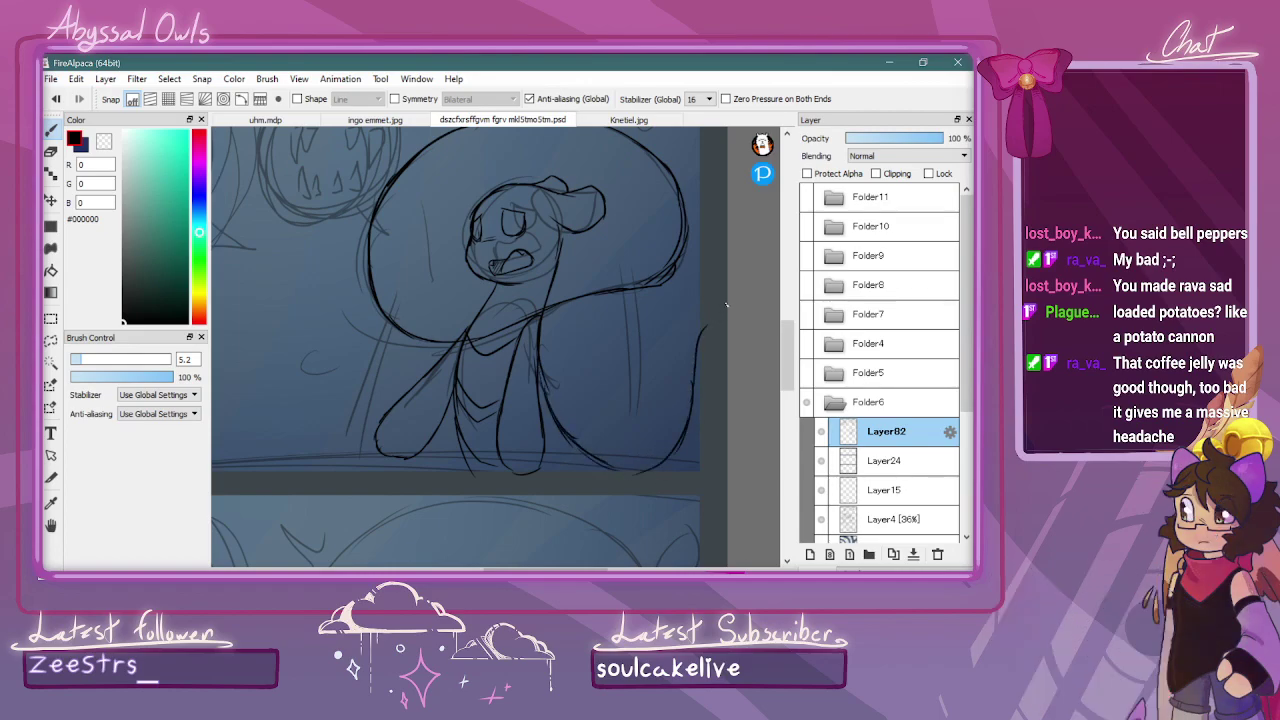
Add a short tuft stroke on the upper left of the character's head
scroll(656, 140, "down", 2)
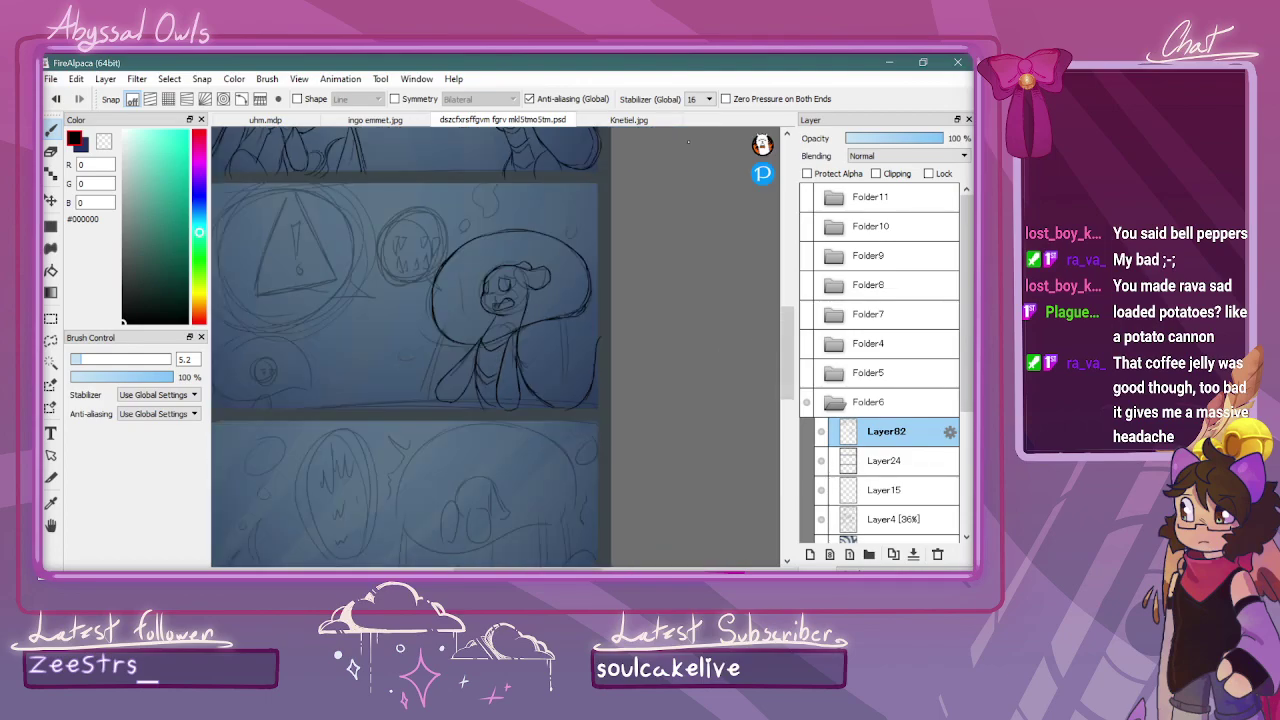
scroll(516, 290, "up", 5)
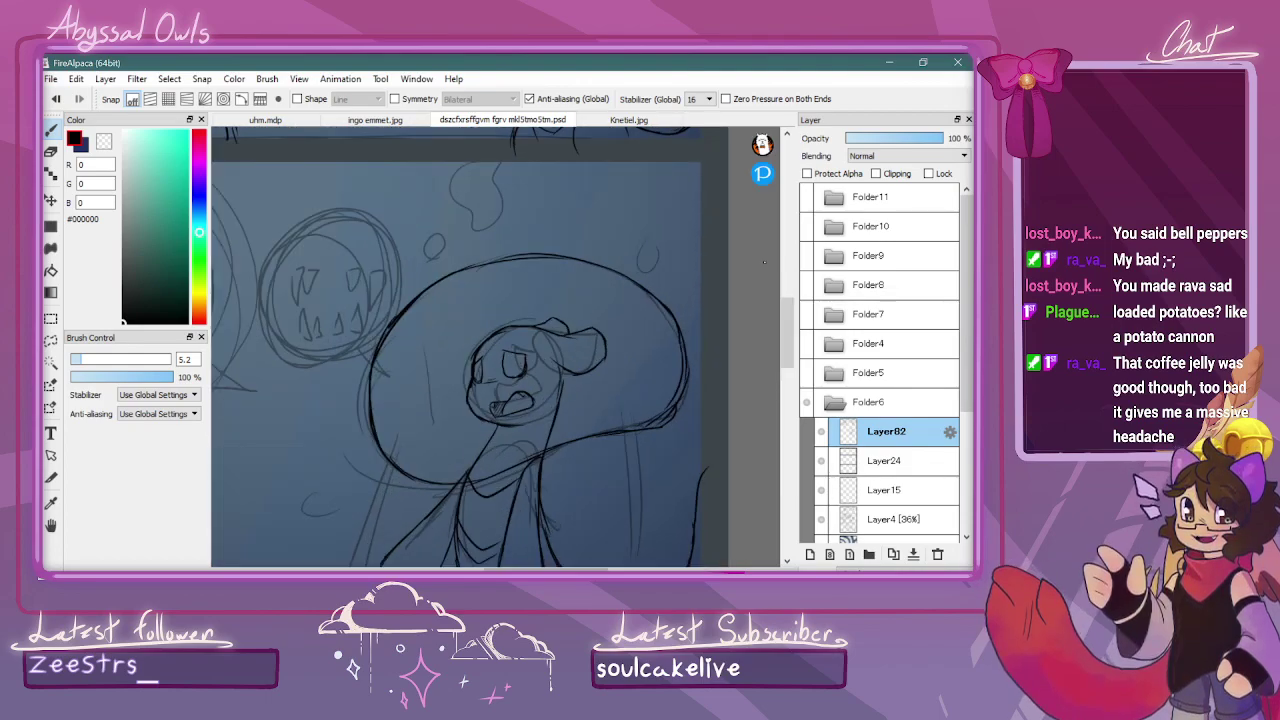
mouse_move(572, 293)
left_mouse_down()
mouse_move(492, 274)
mouse_move(520, 294)
left_mouse_up()
mouse_move(520, 294)
left_mouse_down()
mouse_move(470, 331)
mouse_move(519, 313)
left_mouse_up()
scroll(519, 313, "down", 4)
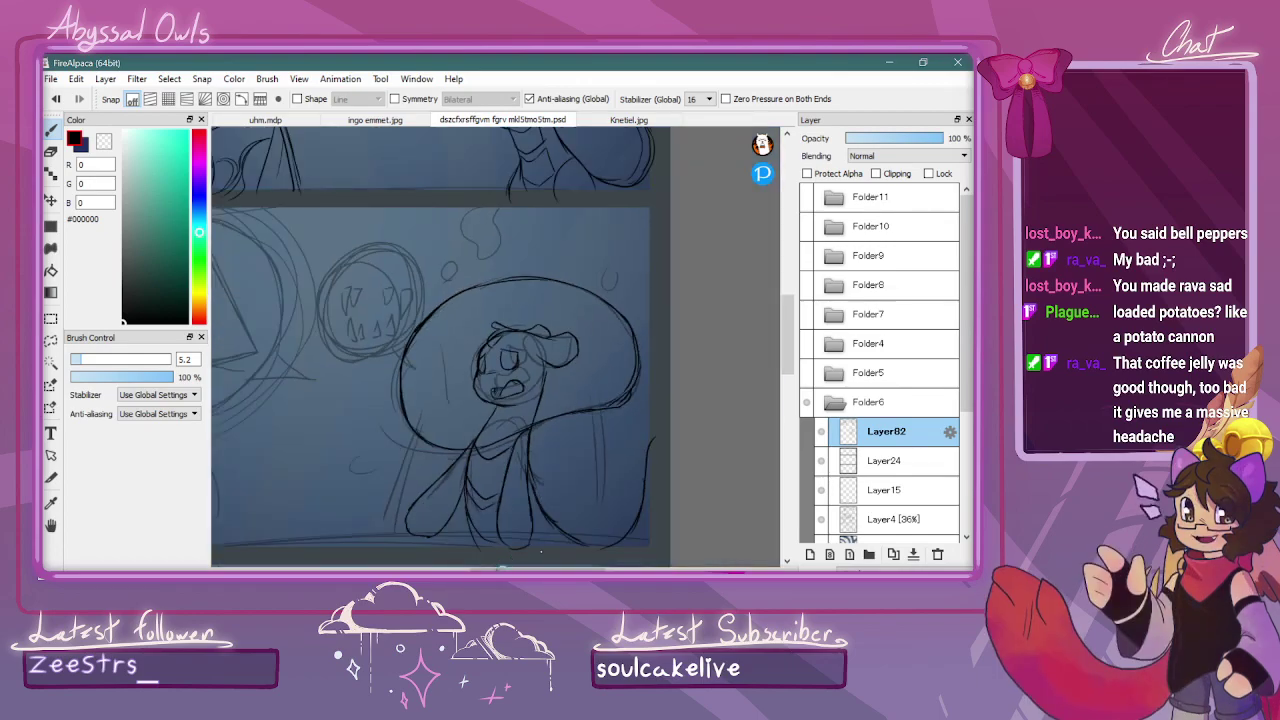
Outline the small oval speech bubble beside the jellyfish cap, with a pointed tail at its lower right
scroll(500, 340, "up", 3)
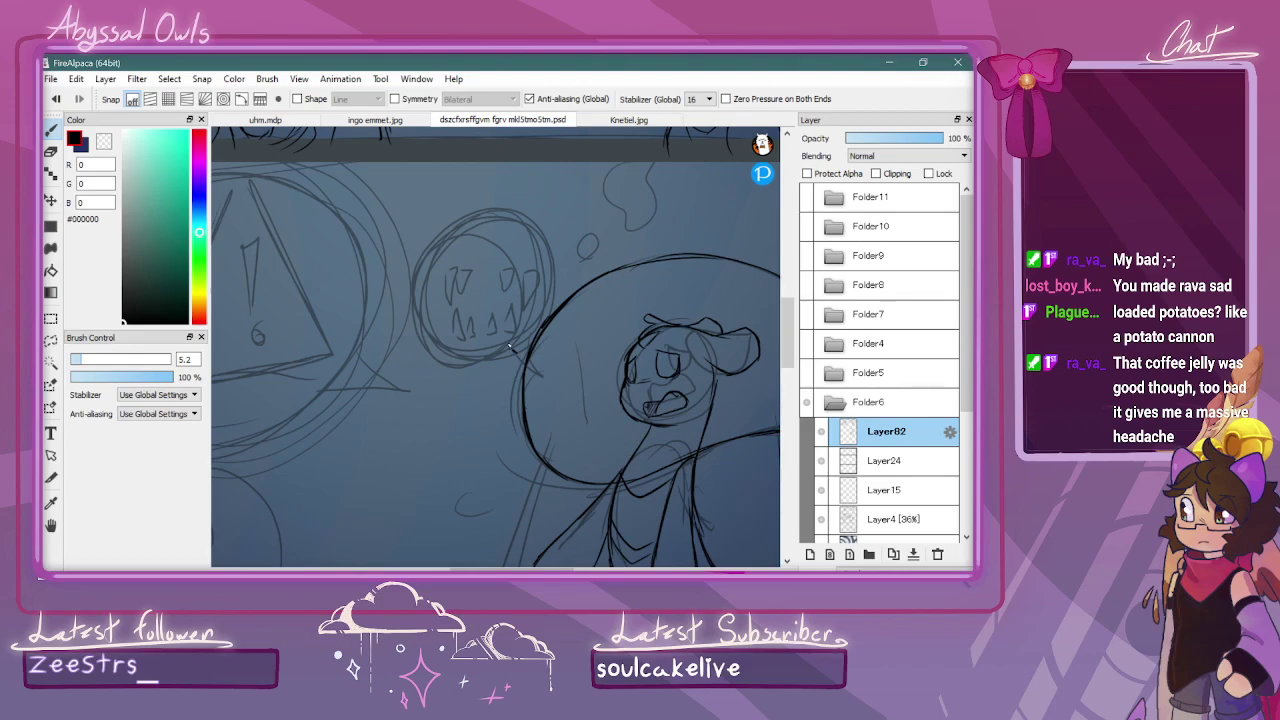
mouse_move(512, 338)
left_mouse_down()
mouse_move(526, 265)
mouse_move(466, 199)
mouse_move(400, 270)
left_mouse_up()
left_click_drag(432, 214, 405, 295)
mouse_move(416, 250)
left_mouse_down()
mouse_move(410, 335)
mouse_move(490, 359)
left_mouse_up()
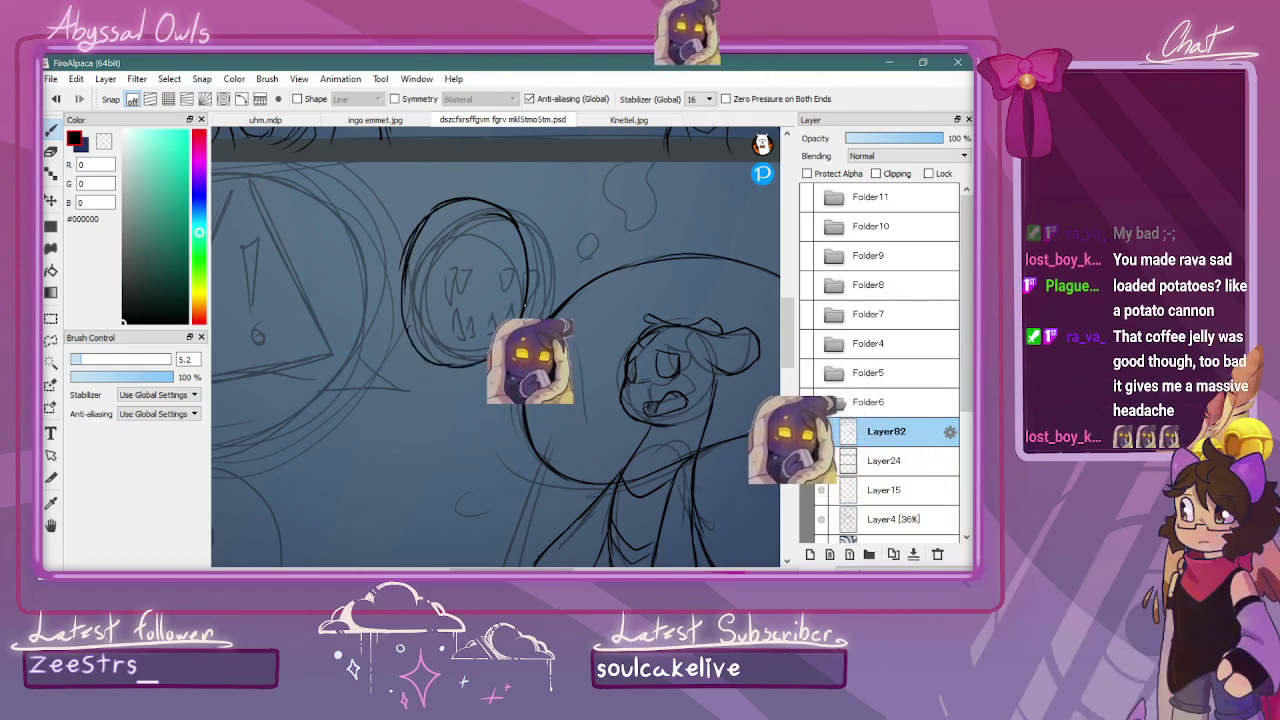
Draw an upper and a lower pair of pointed fangs in the left half of the oval bubble
key("ctrl+plus")
key("ctrl+plus")
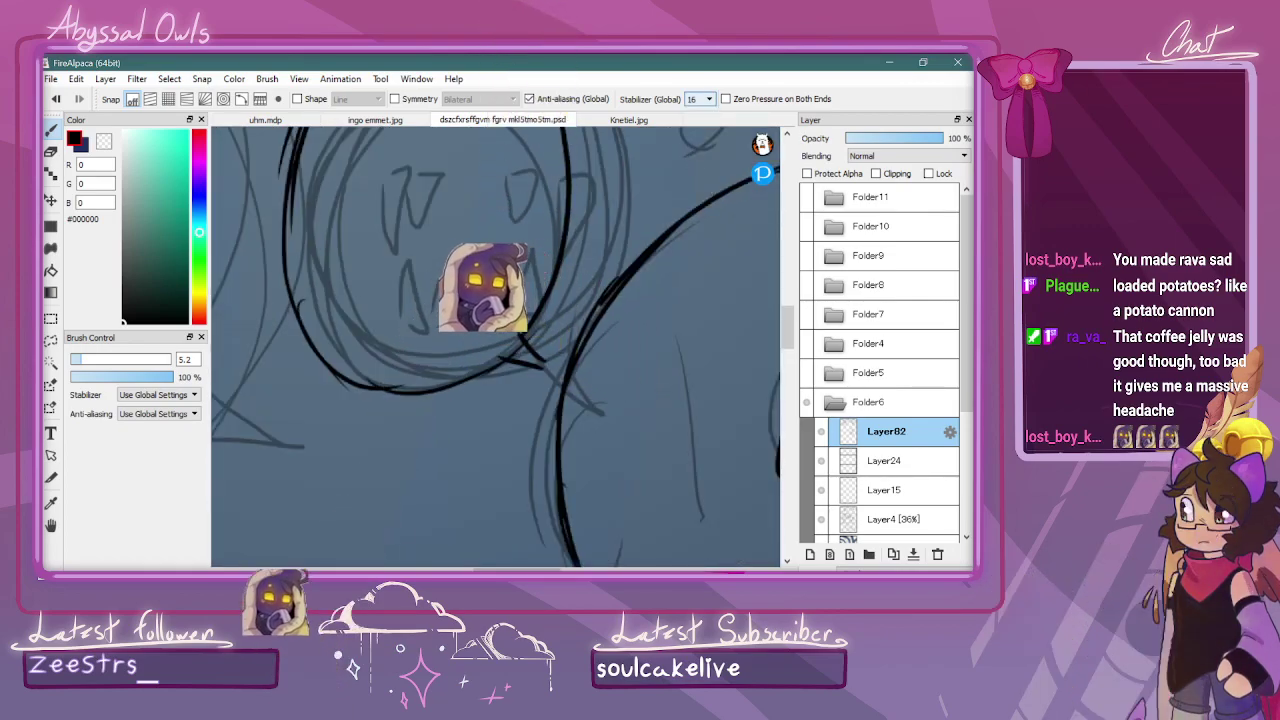
scroll(336, 328, "down", 2)
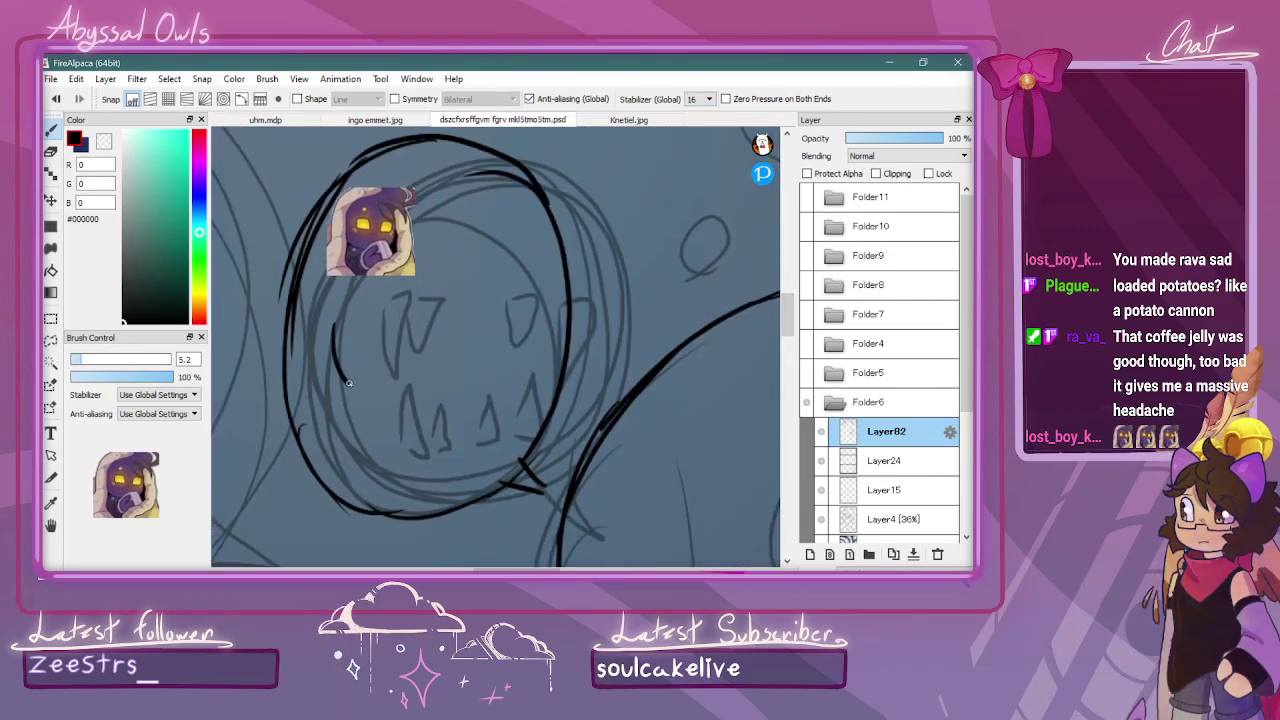
mouse_move(355, 321)
left_mouse_down()
mouse_move(358, 356)
mouse_move(376, 345)
mouse_move(366, 318)
left_mouse_up()
mouse_move(346, 437)
left_mouse_down()
mouse_move(338, 396)
mouse_move(350, 450)
mouse_move(358, 418)
left_mouse_up()
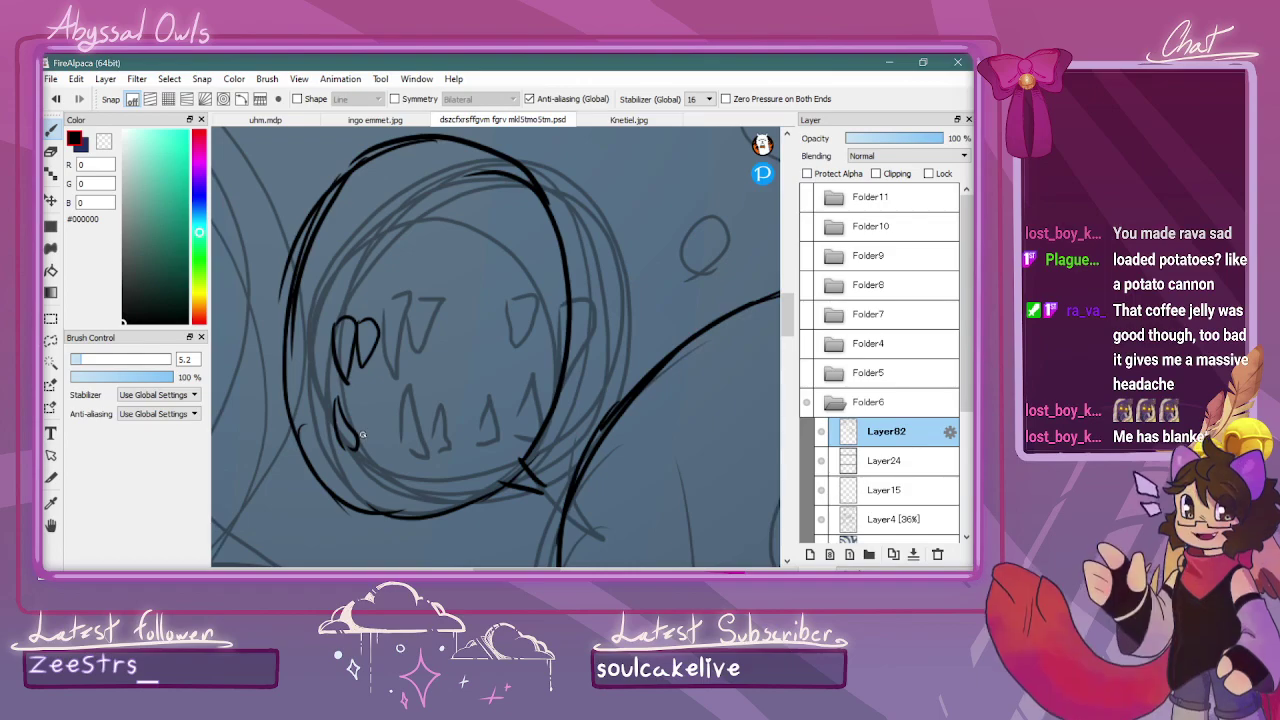
left_click_drag(357, 414, 376, 430)
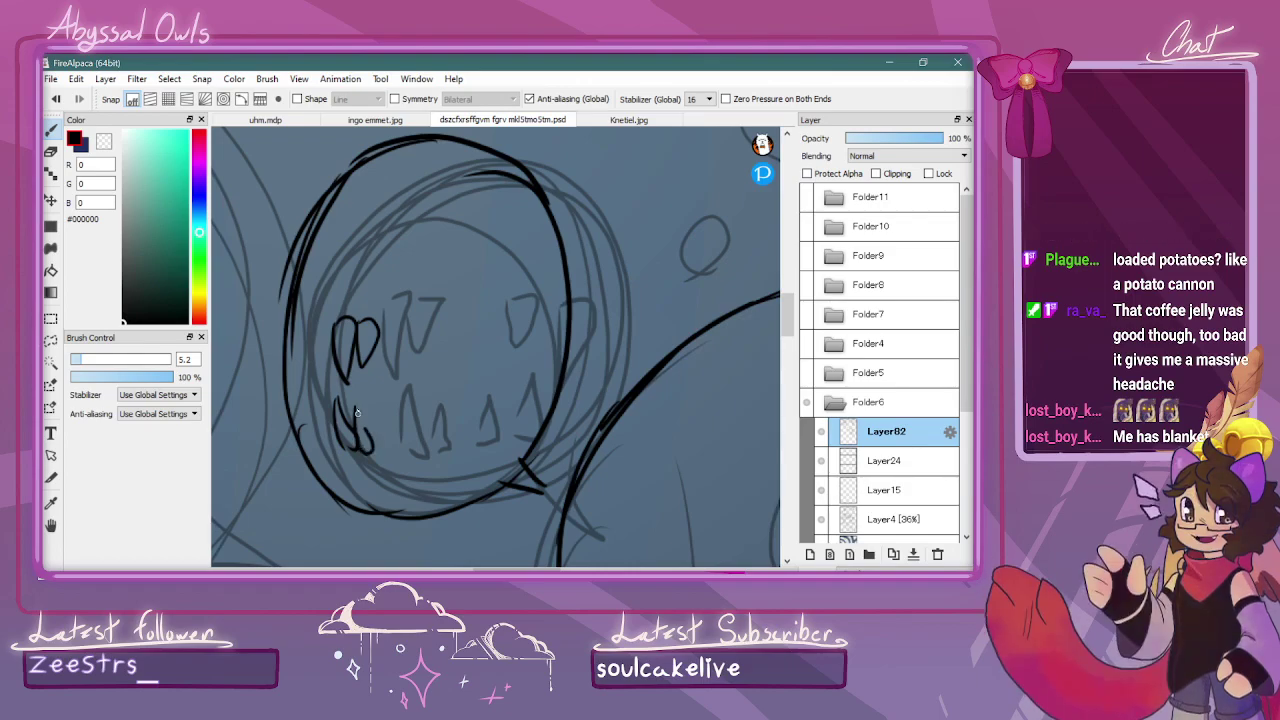
Draw the matching lower and upper pairs of fangs in the right half of the bubble
mouse_move(446, 452)
left_mouse_down()
mouse_move(452, 410)
mouse_move(470, 458)
mouse_move(482, 401)
mouse_move(467, 428)
left_mouse_up()
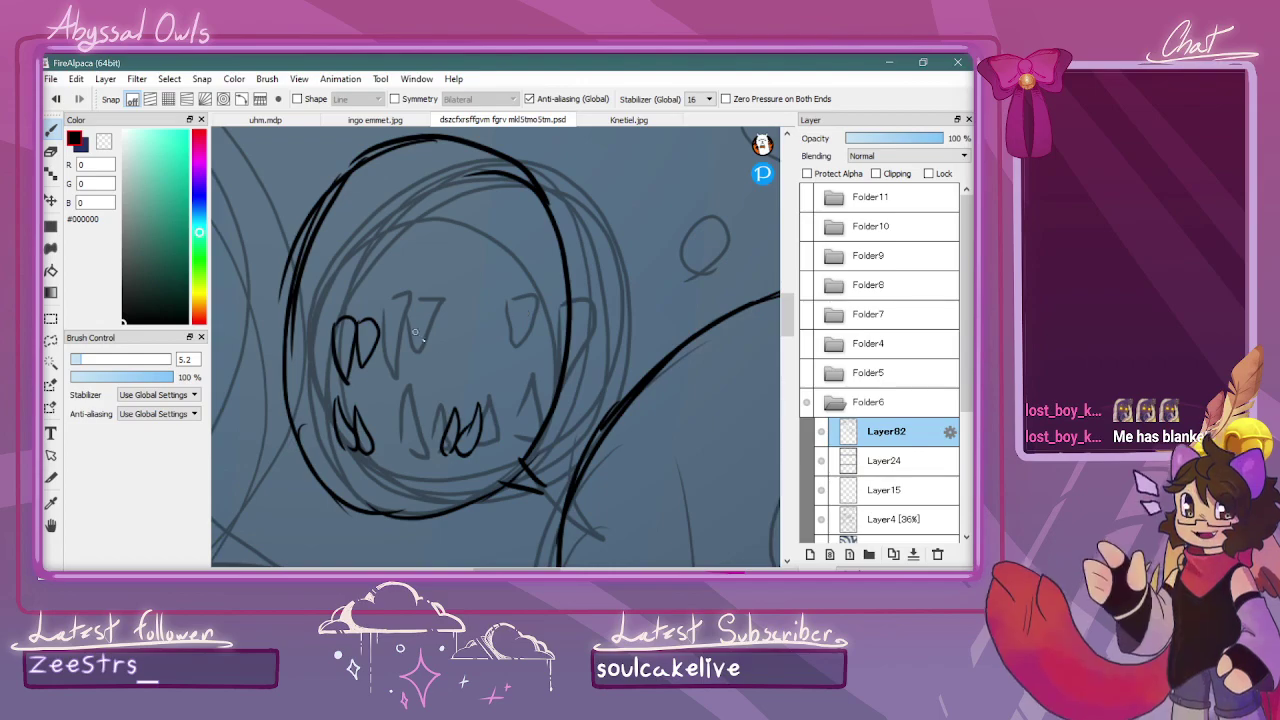
mouse_move(446, 320)
left_mouse_down()
mouse_move(450, 355)
mouse_move(465, 332)
mouse_move(451, 326)
left_mouse_up()
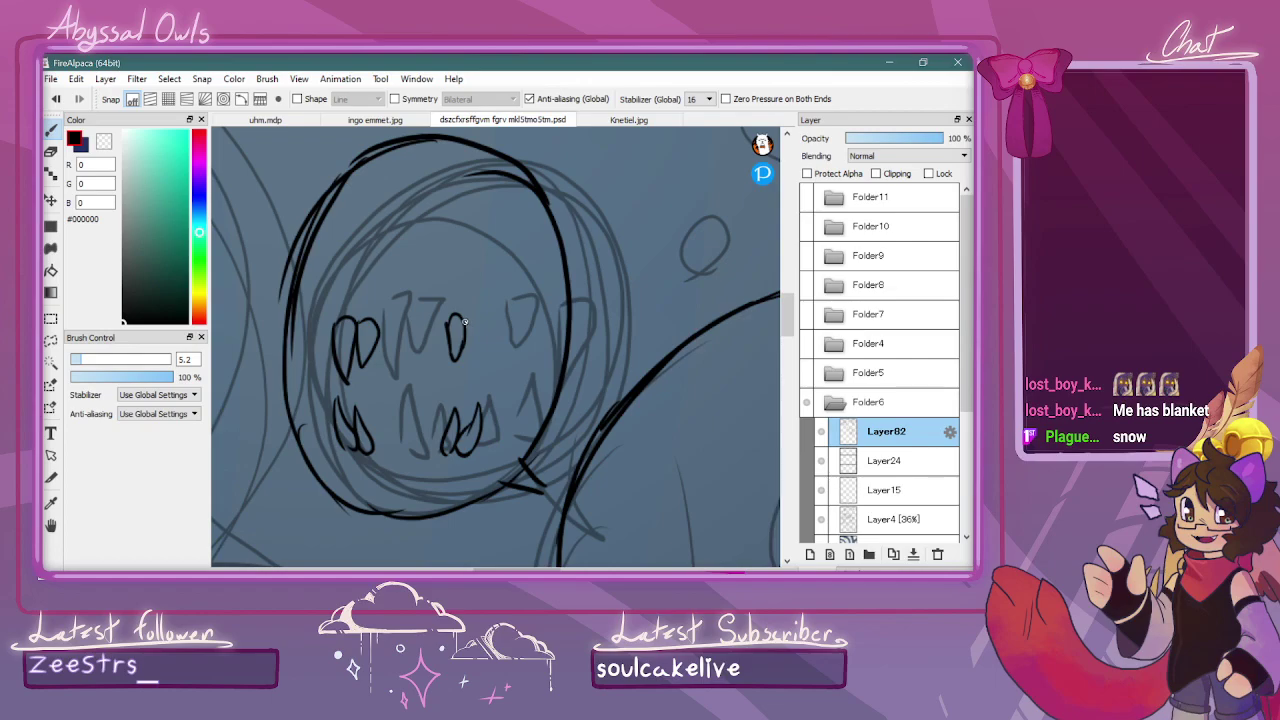
left_click_drag(464, 321, 484, 327)
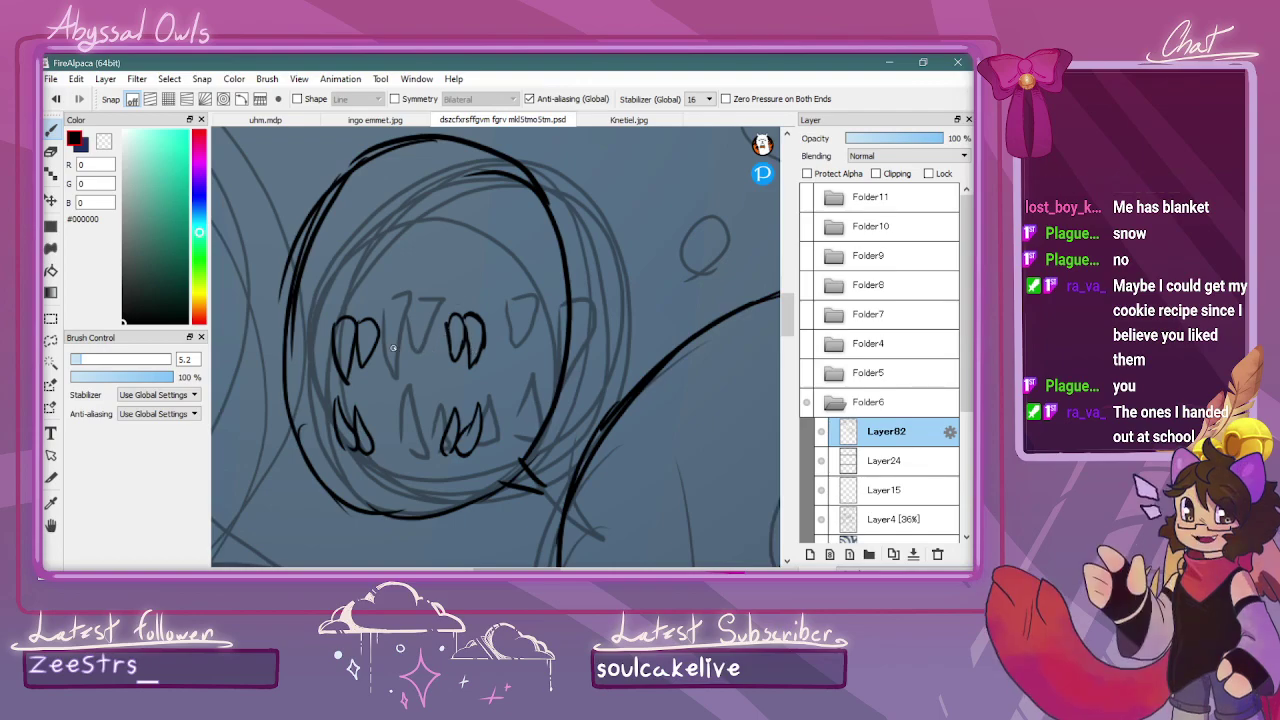
key("m")
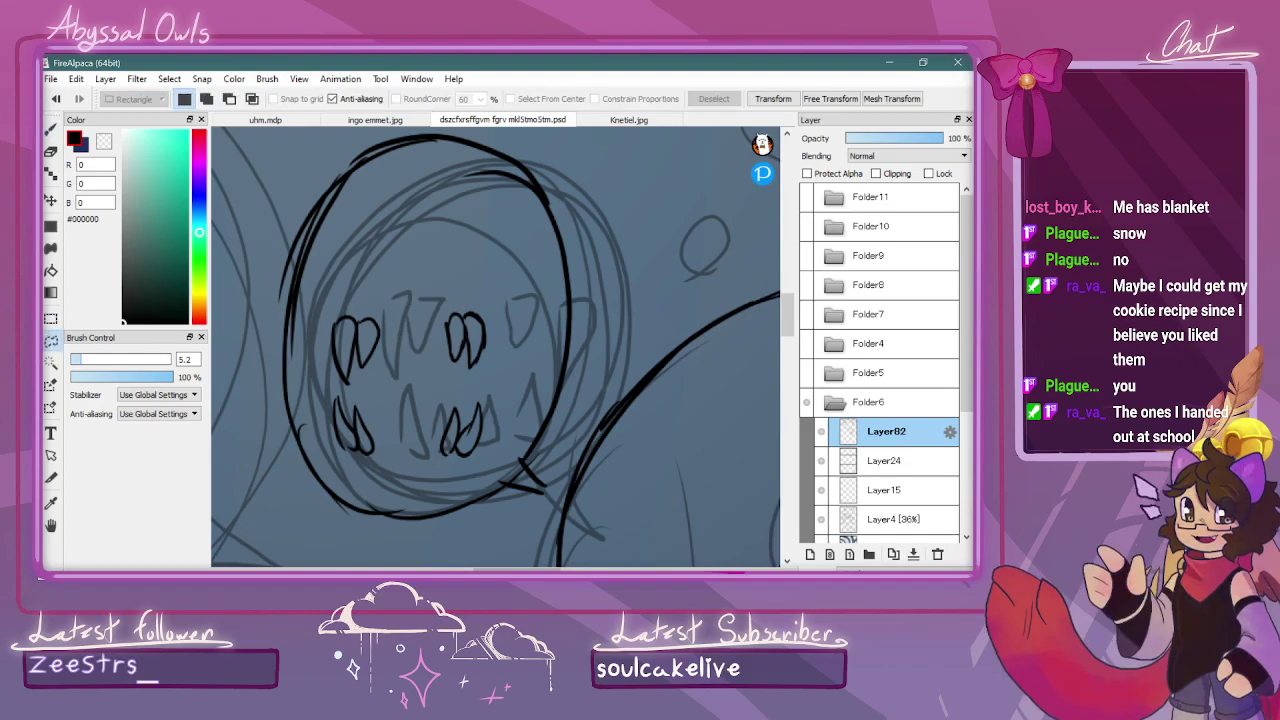
mouse_move(335, 301)
left_mouse_down()
mouse_move(317, 406)
mouse_move(372, 479)
mouse_move(461, 463)
mouse_move(505, 398)
left_mouse_up()
mouse_move(421, 259)
left_mouse_down()
mouse_move(335, 309)
mouse_move(326, 405)
mouse_move(382, 481)
mouse_move(443, 480)
mouse_move(525, 429)
mouse_move(486, 283)
left_mouse_up()
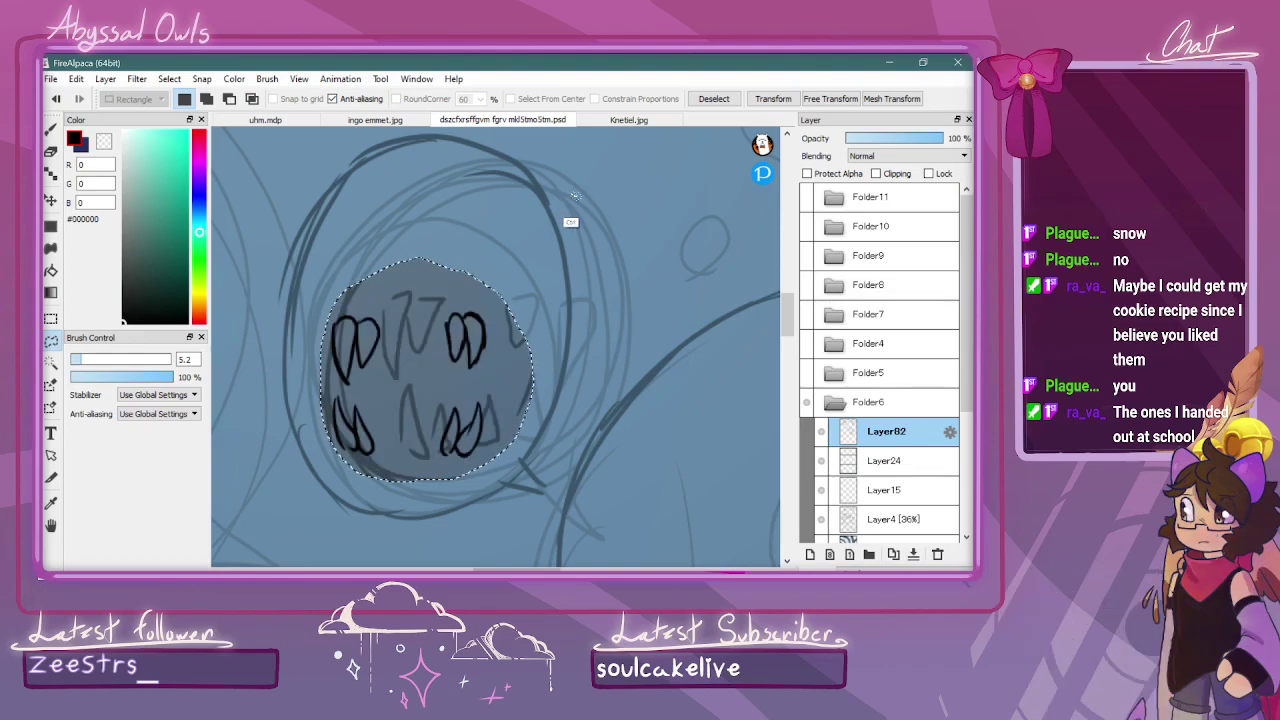
key("ctrl+t")
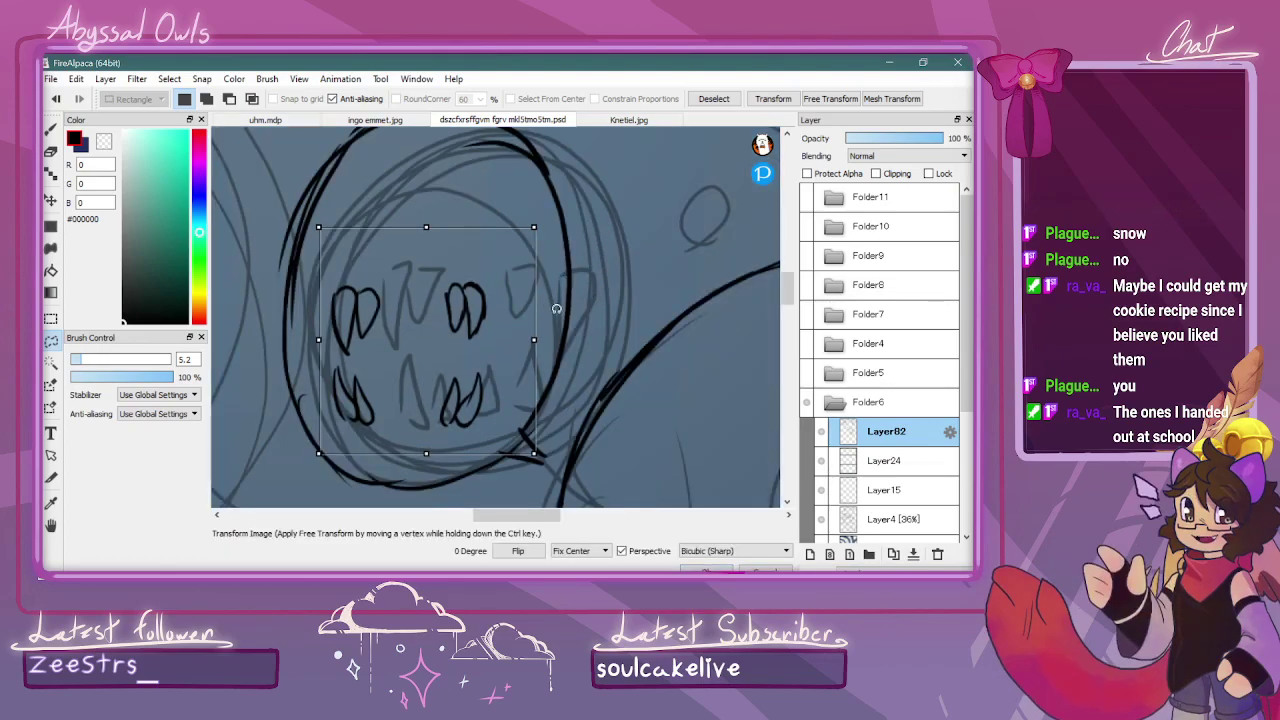
key("Return")
key("m")
key("ctrl+d")
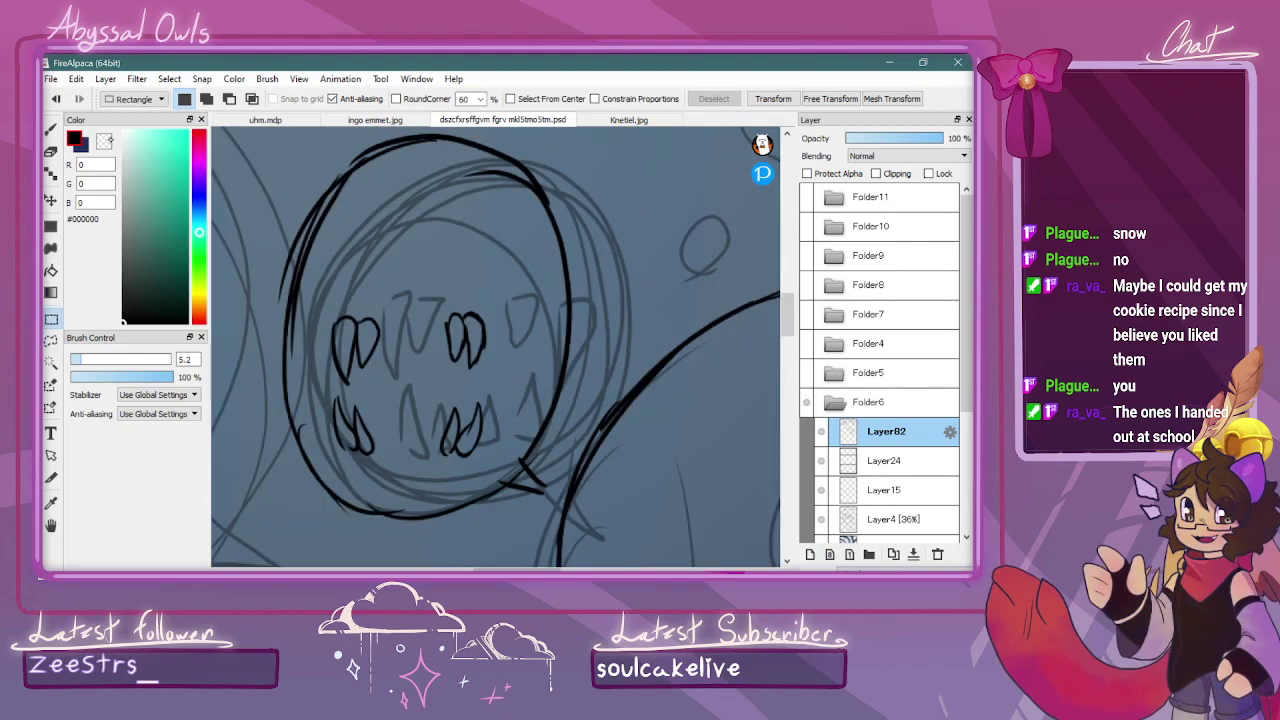
key("b")
left_click_drag(386, 294, 421, 302)
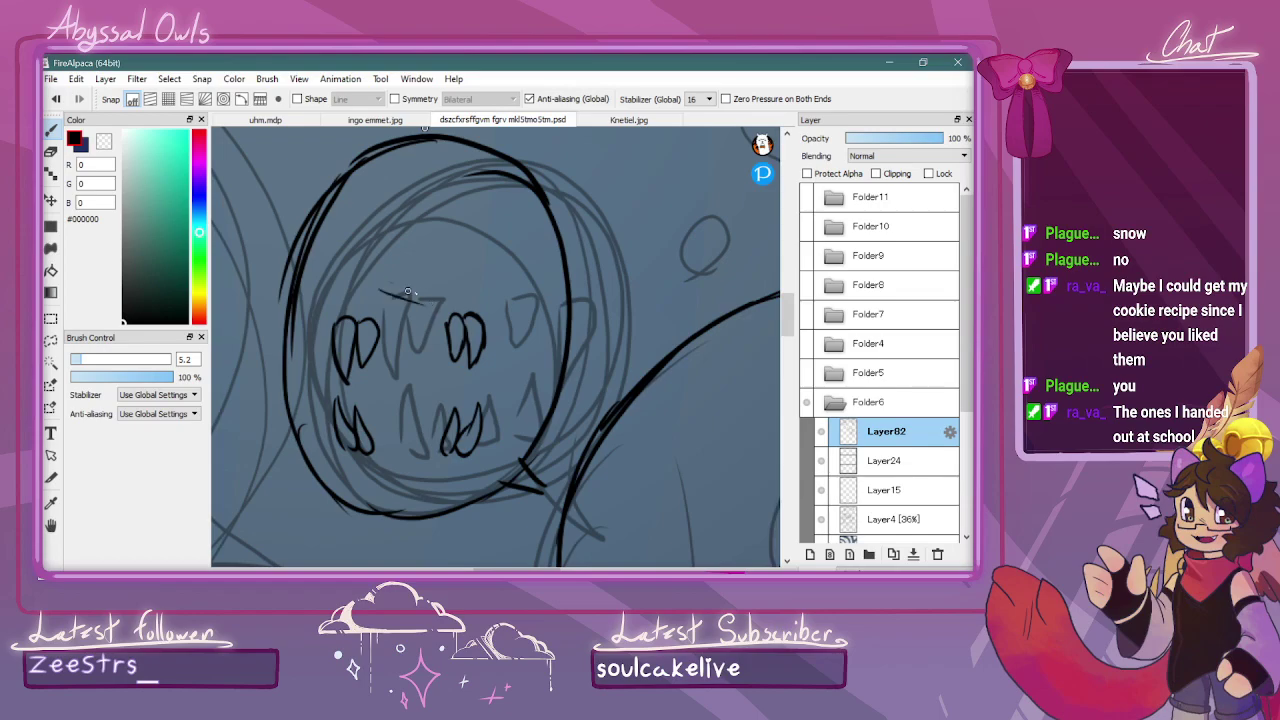
key("ctrl+z")
scroll(533, 238, "down", 2)
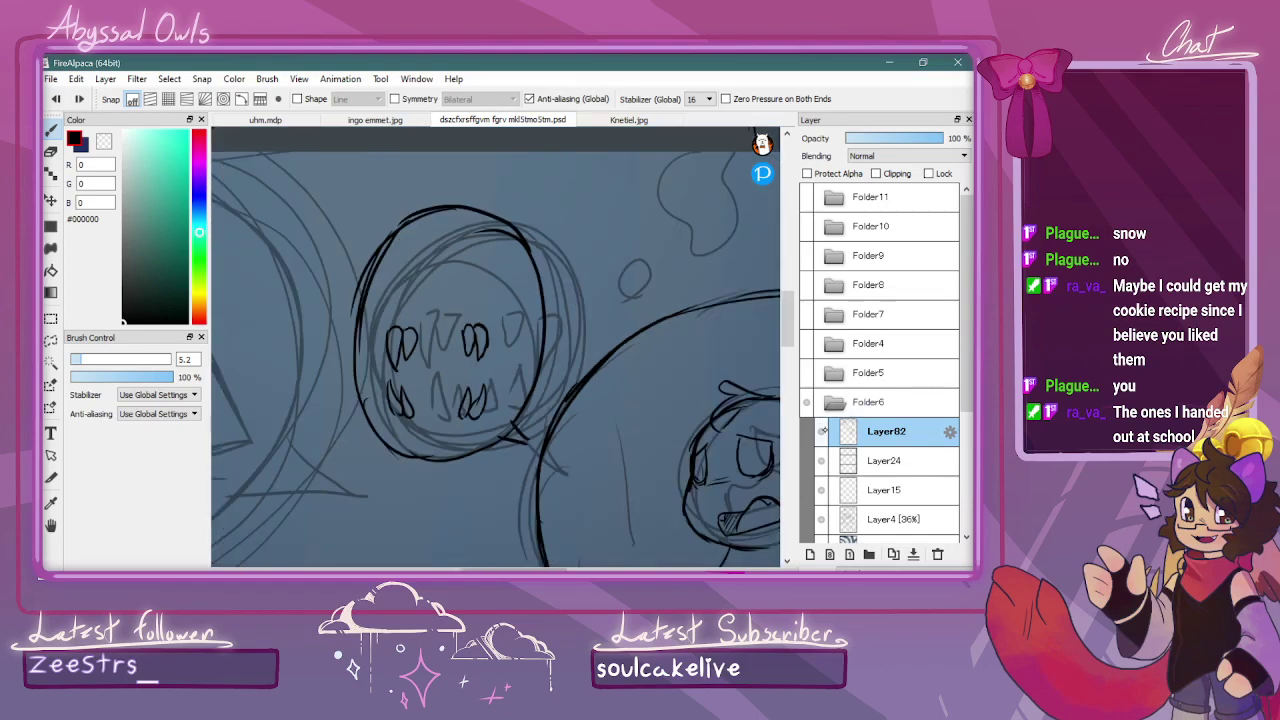
scroll(495, 350, "up", 2)
Lasso the four fang pairs, enlarge and rotate them 5.8 degrees, narrow them slightly to fit the bubble, and clear the selection
key("l")
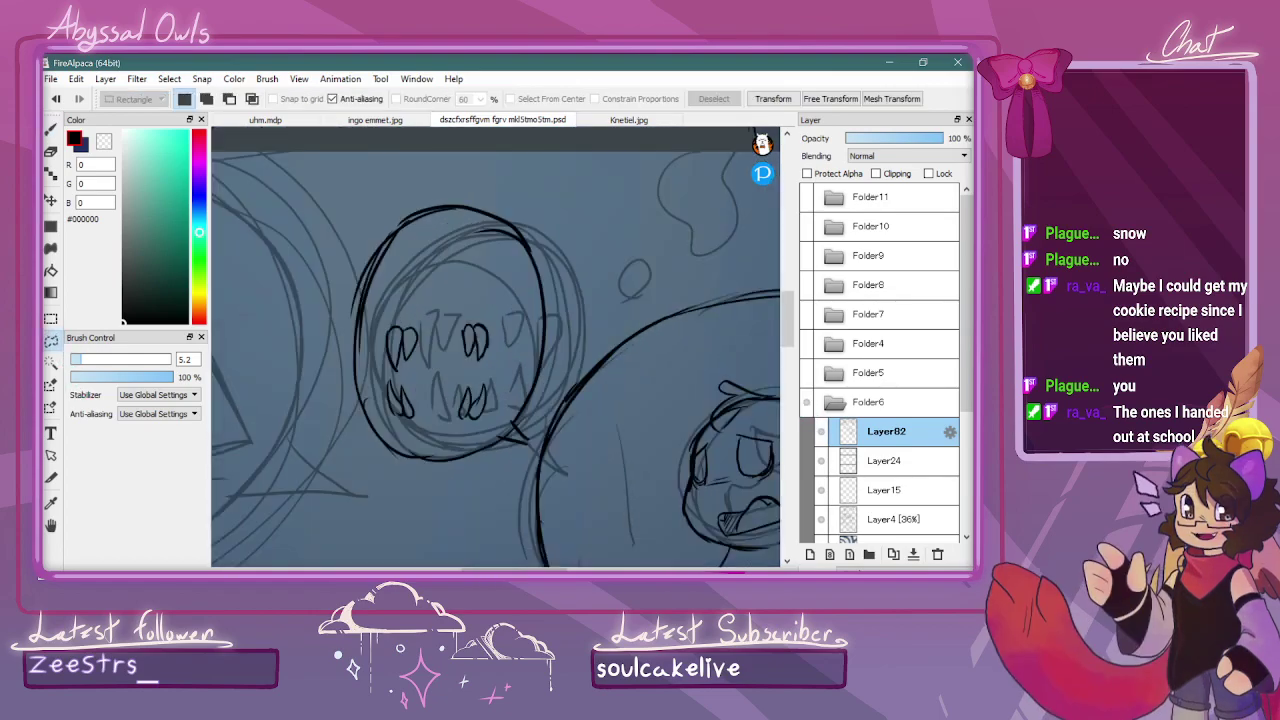
mouse_move(398, 314)
left_mouse_down()
mouse_move(382, 340)
mouse_move(398, 420)
mouse_move(431, 429)
mouse_move(488, 388)
left_mouse_up()
mouse_move(459, 290)
left_mouse_down()
mouse_move(383, 351)
mouse_move(400, 425)
mouse_move(450, 443)
left_mouse_up()
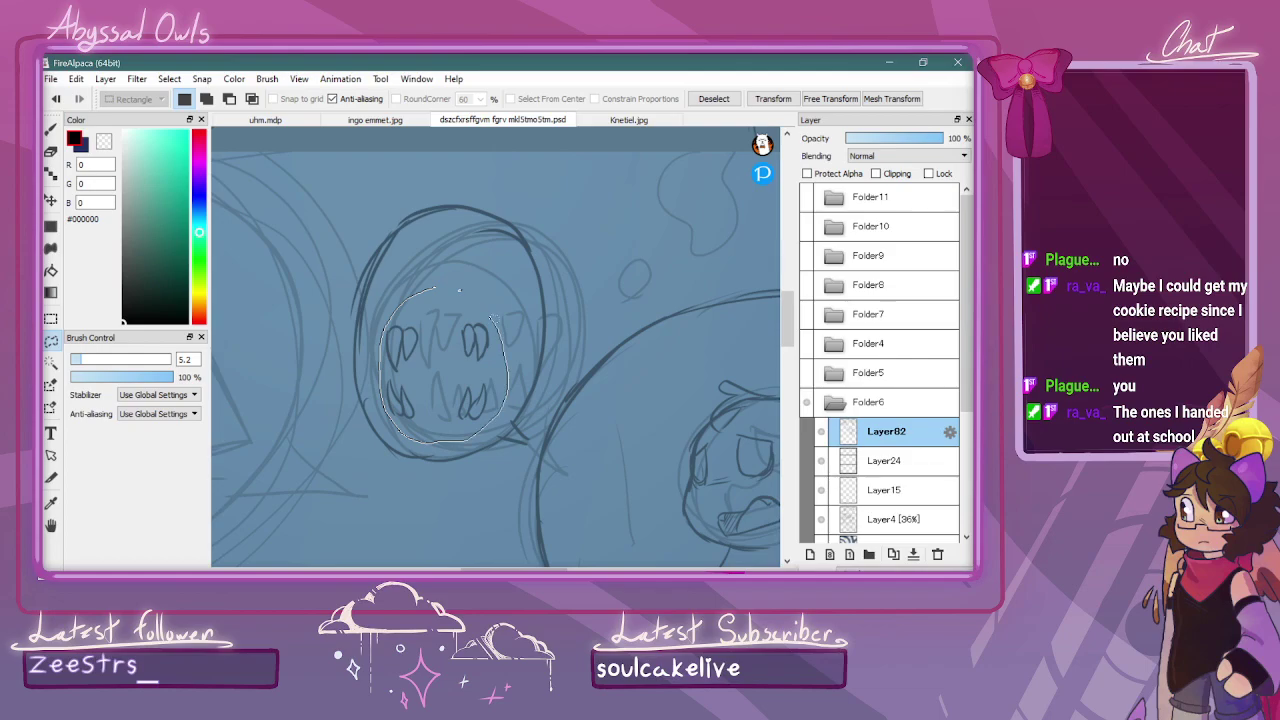
left_click_drag(459, 291, 435, 289)
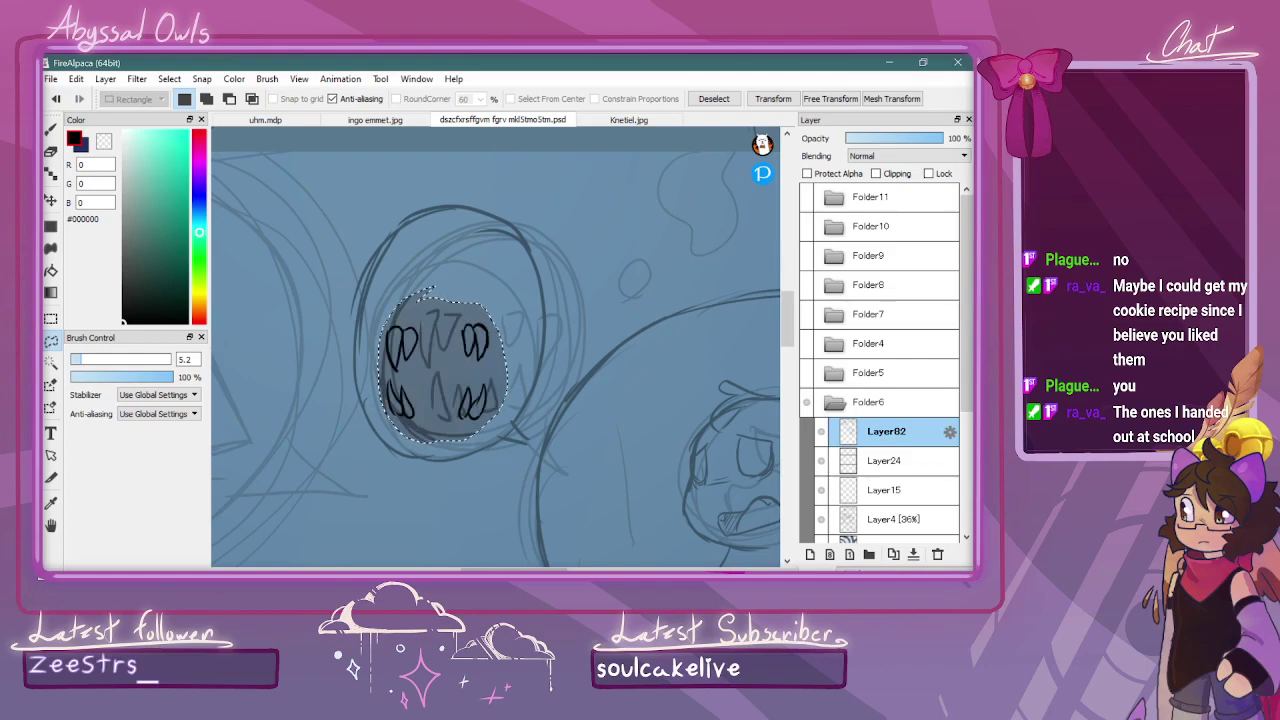
key("ctrl+d")
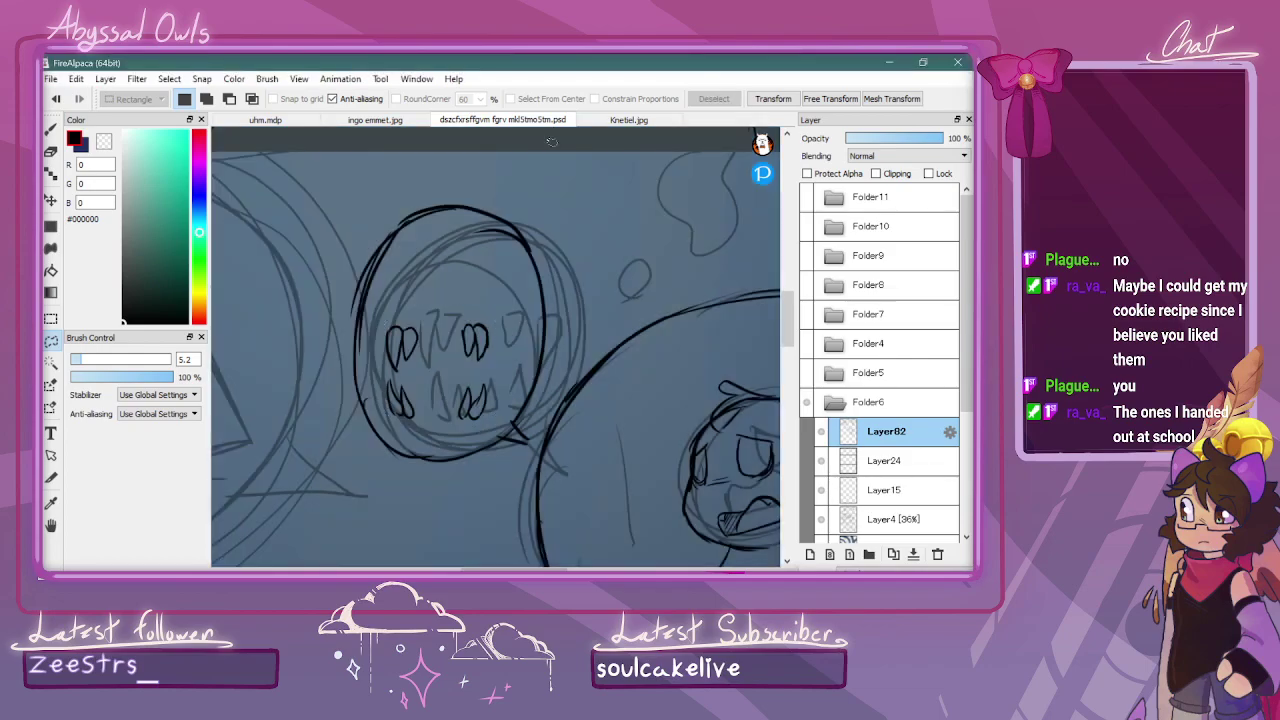
mouse_move(425, 292)
left_mouse_down()
mouse_move(404, 435)
mouse_move(481, 431)
mouse_move(518, 383)
mouse_move(463, 290)
left_mouse_up()
key("ctrl+t")
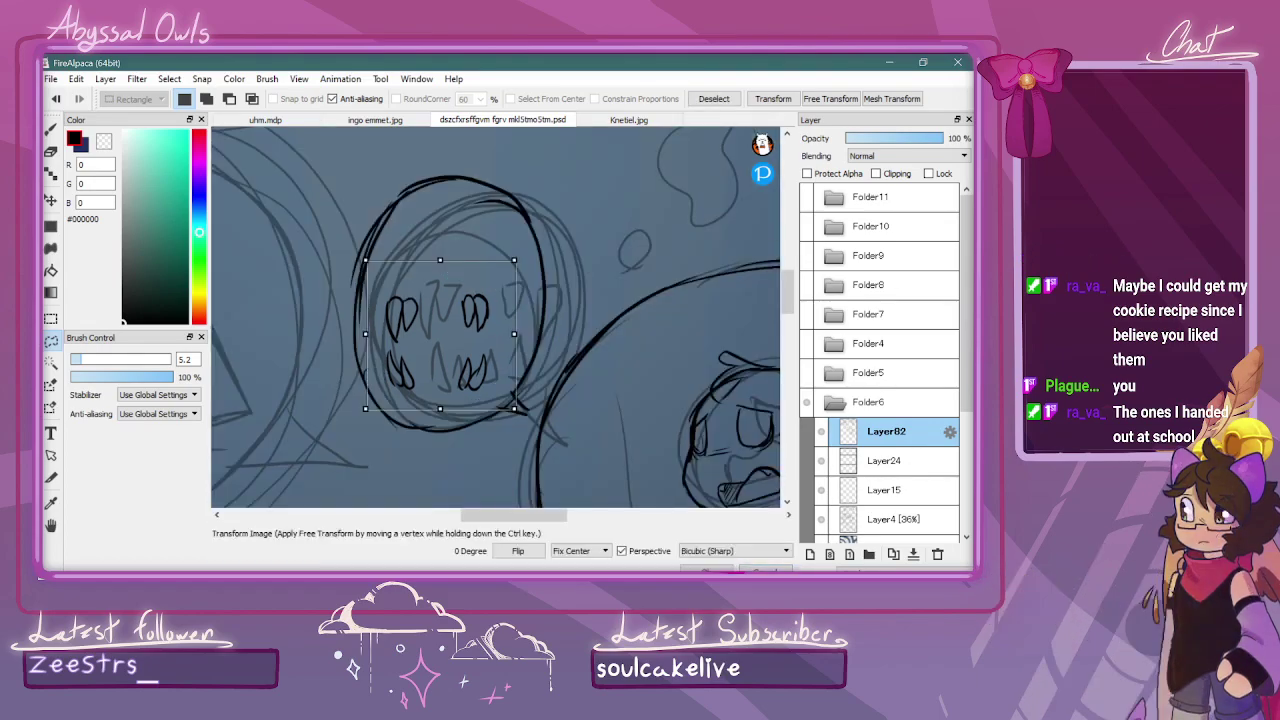
left_click_drag(436, 306, 446, 292)
left_click_drag(530, 238, 551, 200)
left_click_drag(515, 263, 516, 252)
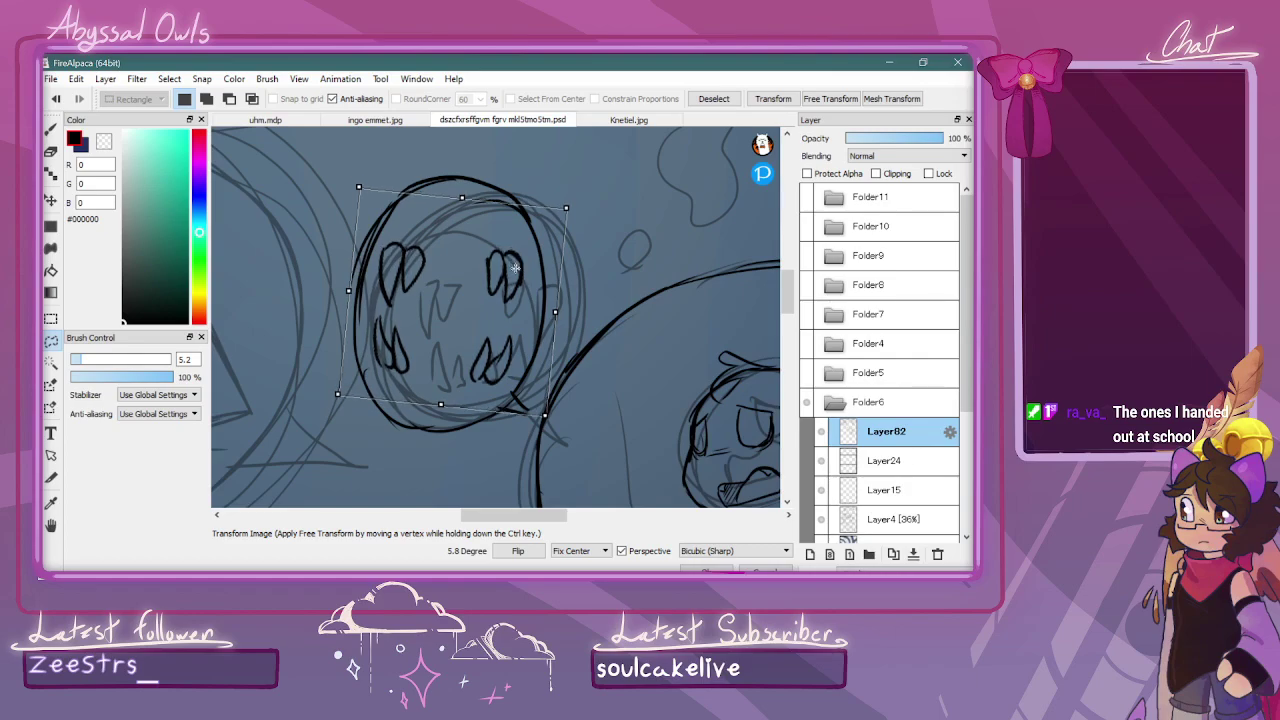
left_click_drag(553, 312, 540, 310)
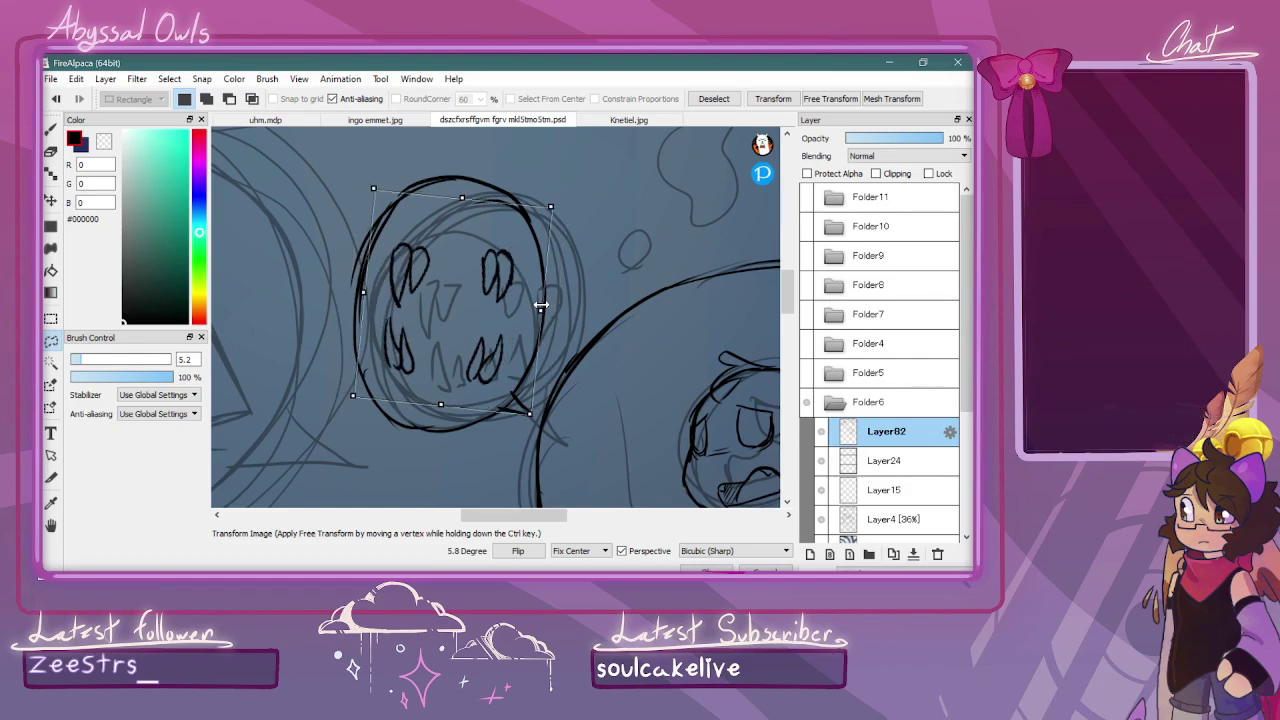
left_click(706, 568)
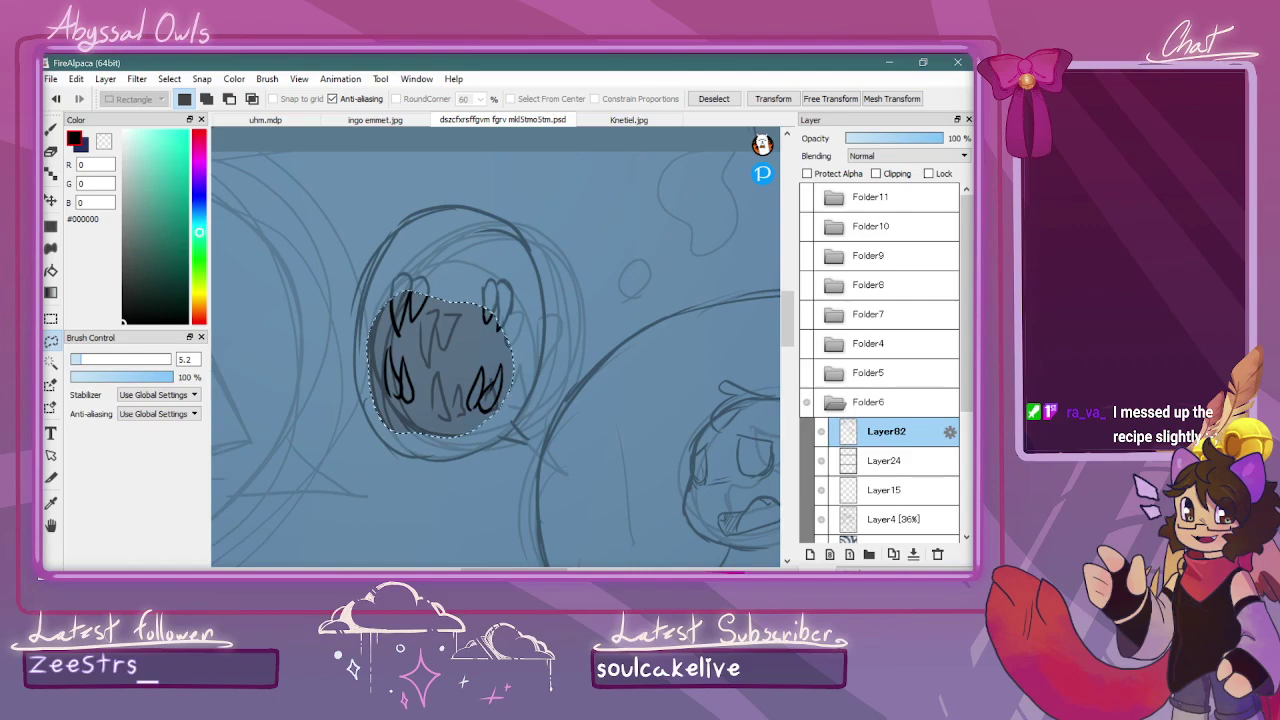
left_click(55, 319)
left_click(389, 238)
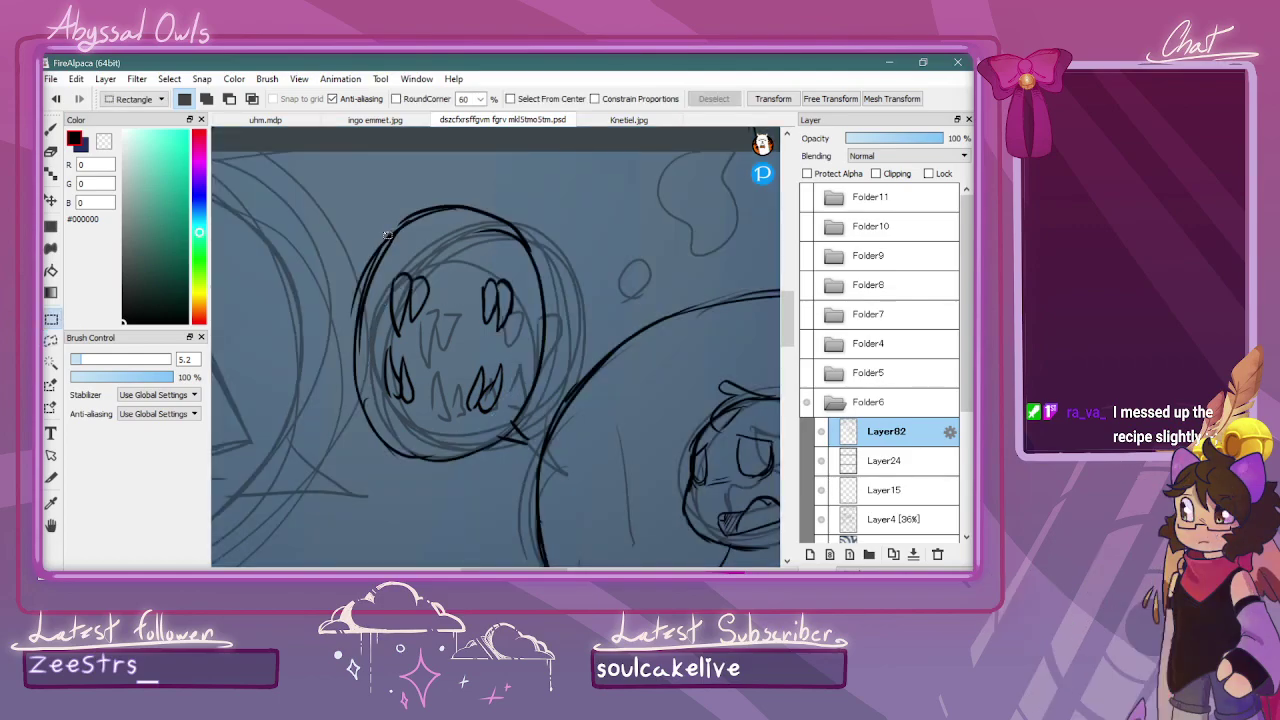
Outline the large oval speech bubble around the sketched warning triangle, with a pointed tail at its lower right
key("b")
left_click_drag(514, 568, 444, 568)
key("ctrl+minus")
key("ctrl+minus")
scroll(480, 532, "up", 1)
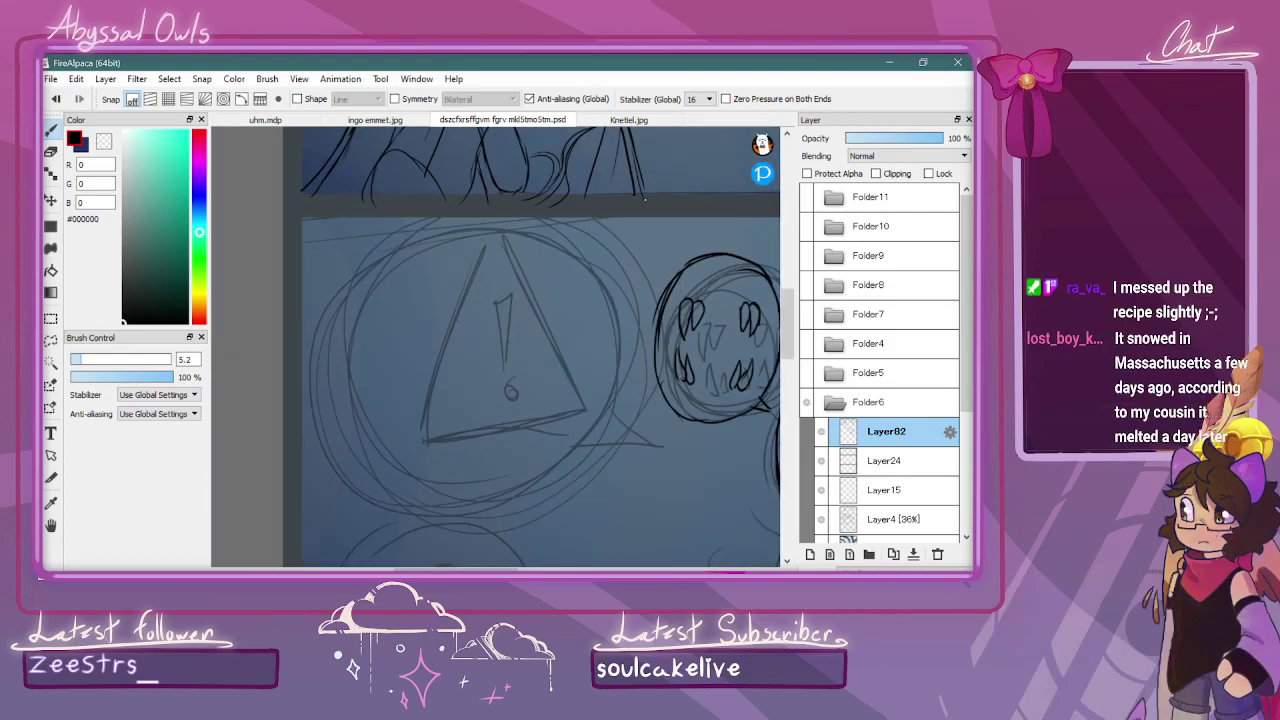
mouse_move(614, 412)
left_mouse_down()
mouse_move(647, 445)
mouse_move(597, 445)
left_mouse_up()
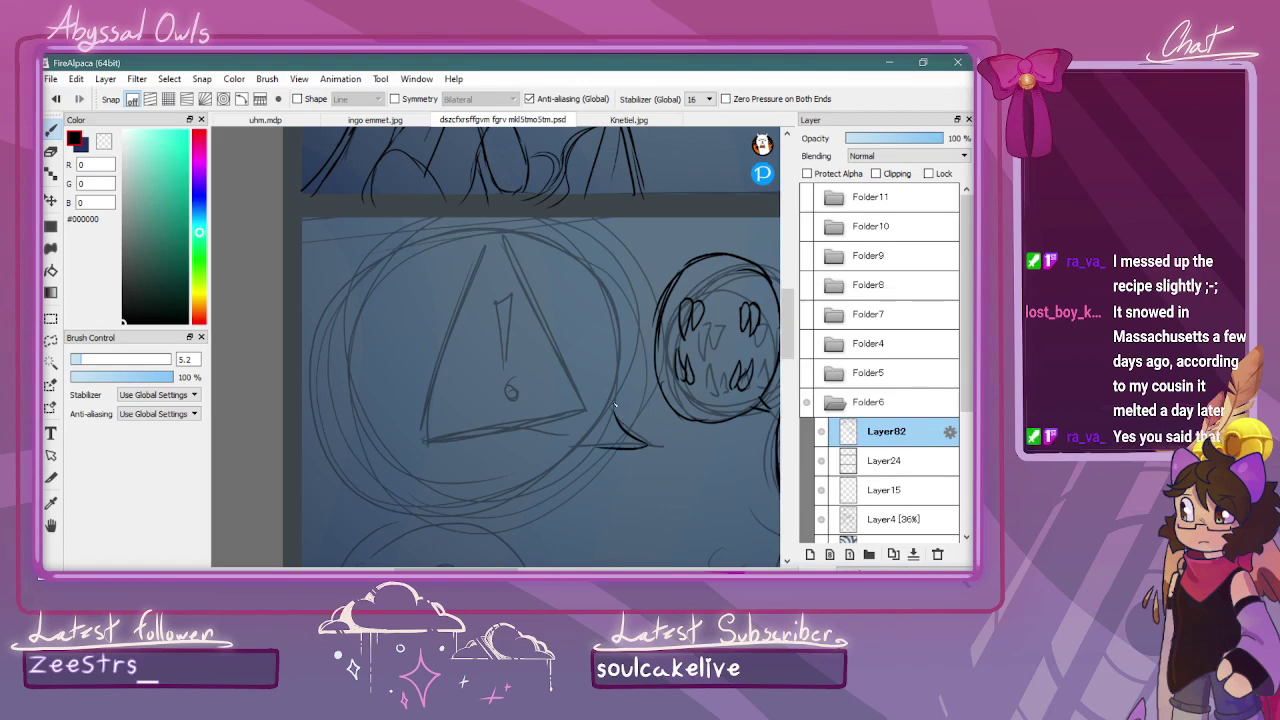
mouse_move(628, 380)
left_mouse_down()
mouse_move(616, 233)
mouse_move(536, 210)
mouse_move(448, 236)
mouse_move(411, 297)
mouse_move(408, 414)
mouse_move(537, 461)
left_mouse_up()
mouse_move(444, 467)
left_mouse_down()
mouse_move(494, 482)
mouse_move(509, 470)
mouse_move(507, 483)
mouse_move(576, 449)
mouse_move(608, 448)
left_mouse_up()
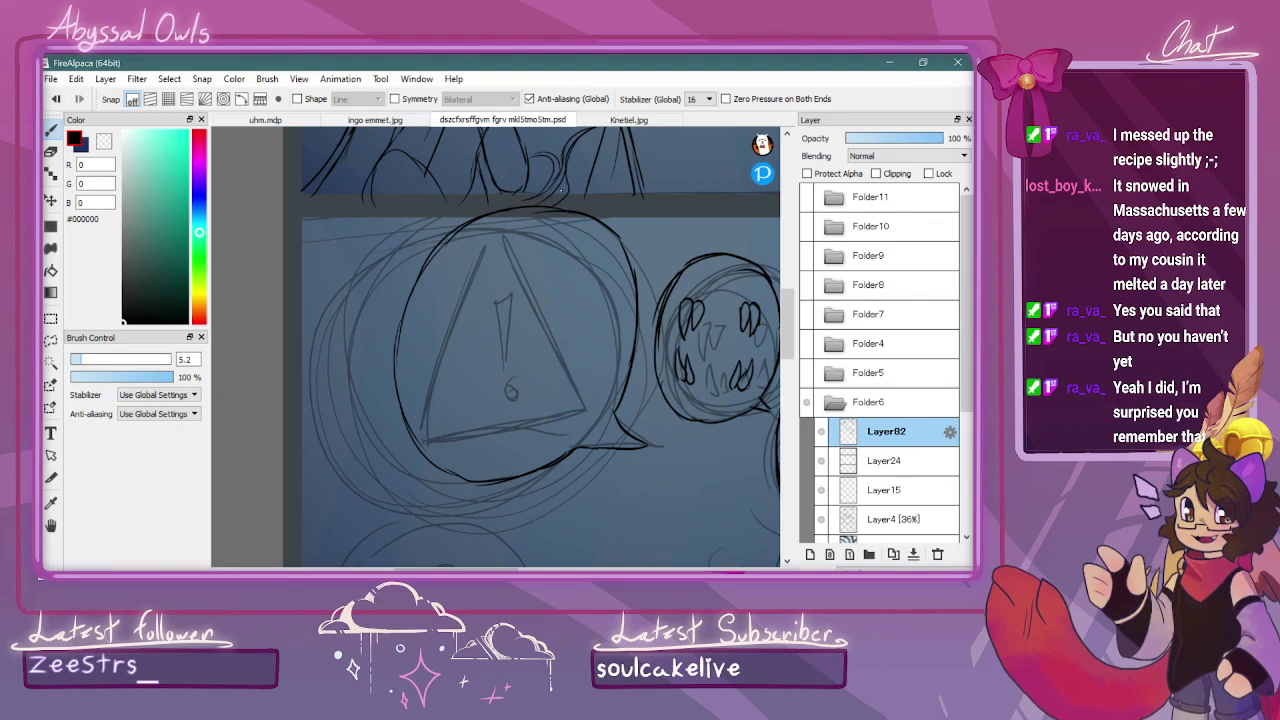
Draw a rounded-tip warning triangle inside the large bubble, with an exclamation mark and a small circle as its dot
mouse_move(521, 230)
left_mouse_down()
mouse_move(458, 385)
mouse_move(504, 380)
mouse_move(455, 430)
mouse_move(587, 393)
left_mouse_up()
left_click_drag(521, 234, 571, 368)
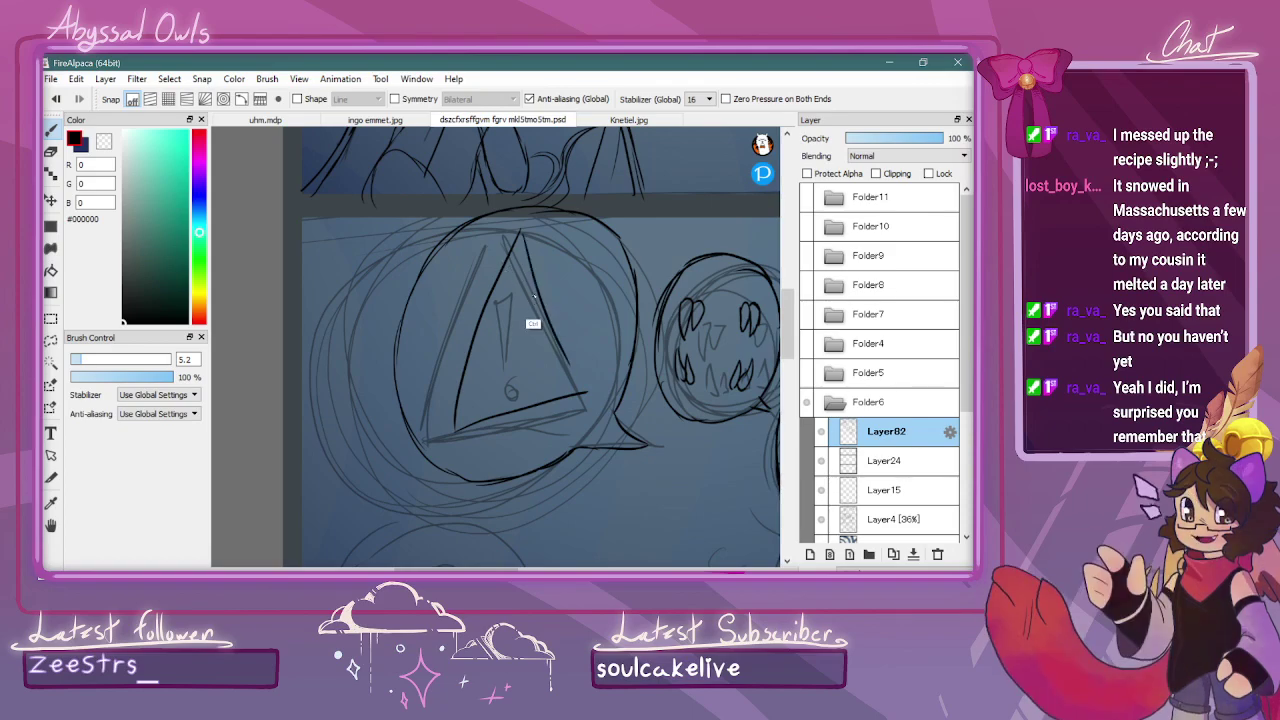
left_click_drag(535, 249, 560, 338)
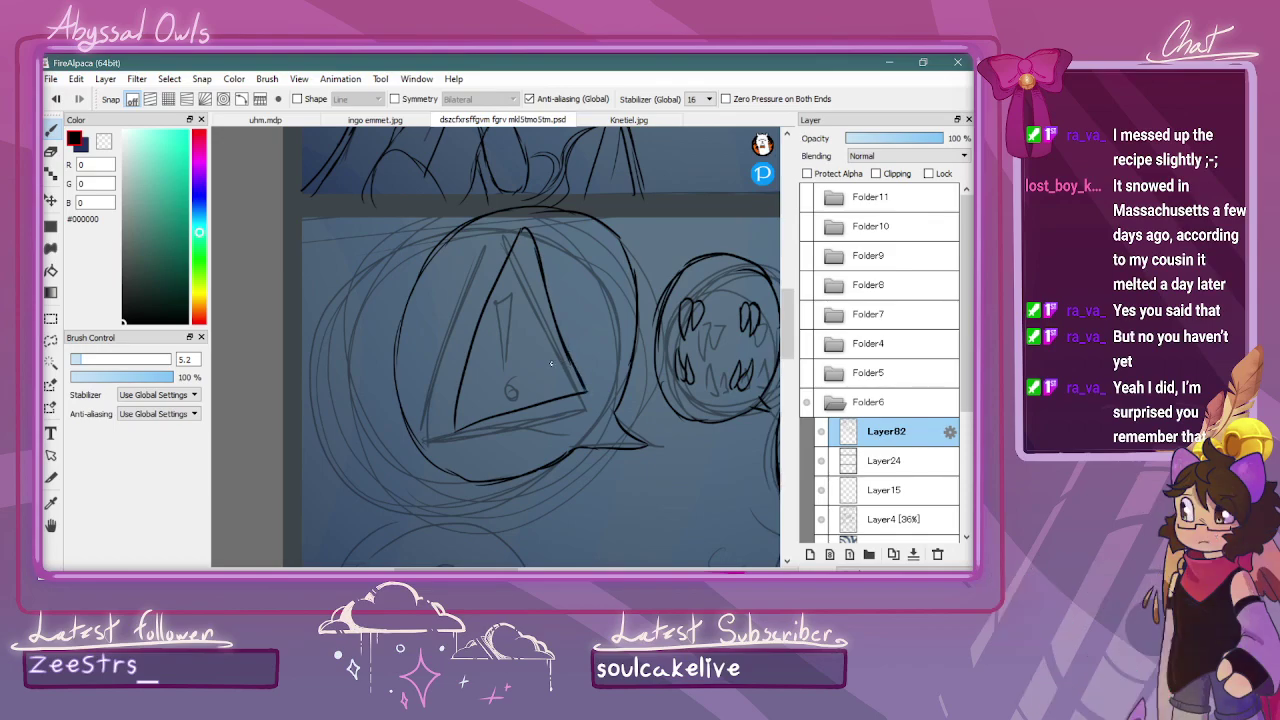
left_click_drag(527, 386, 530, 392)
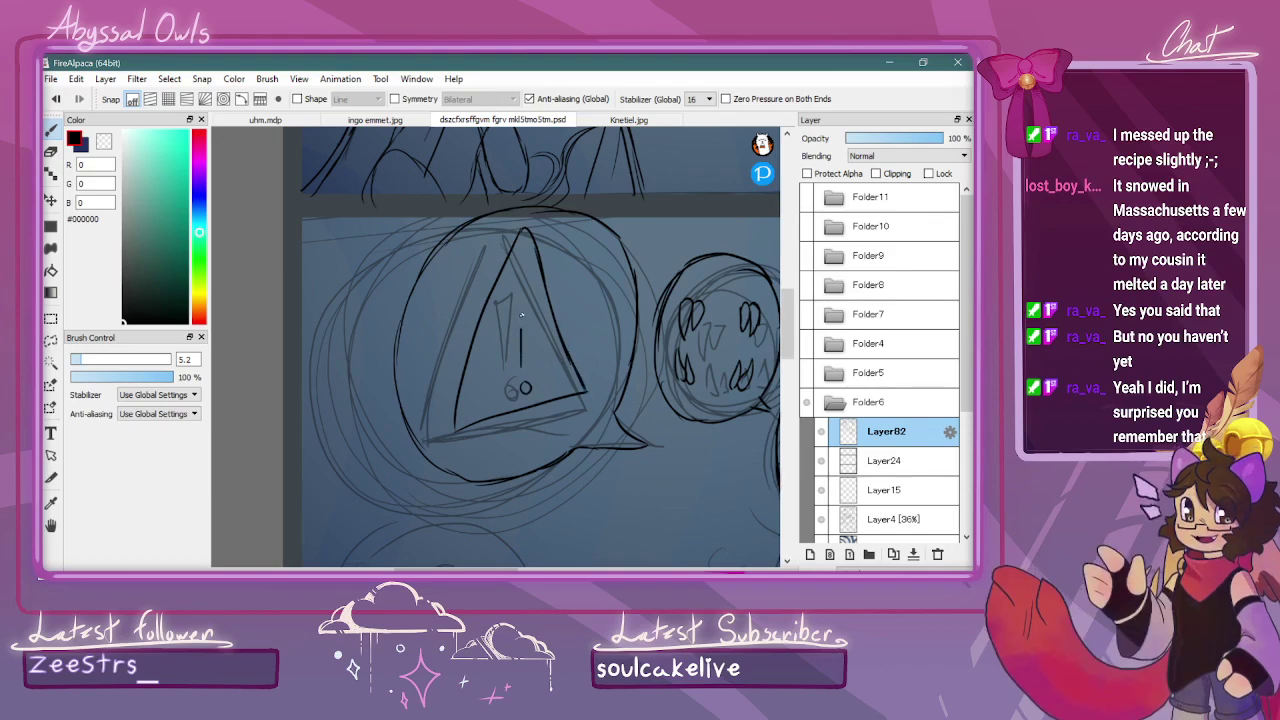
left_click_drag(527, 304, 528, 366)
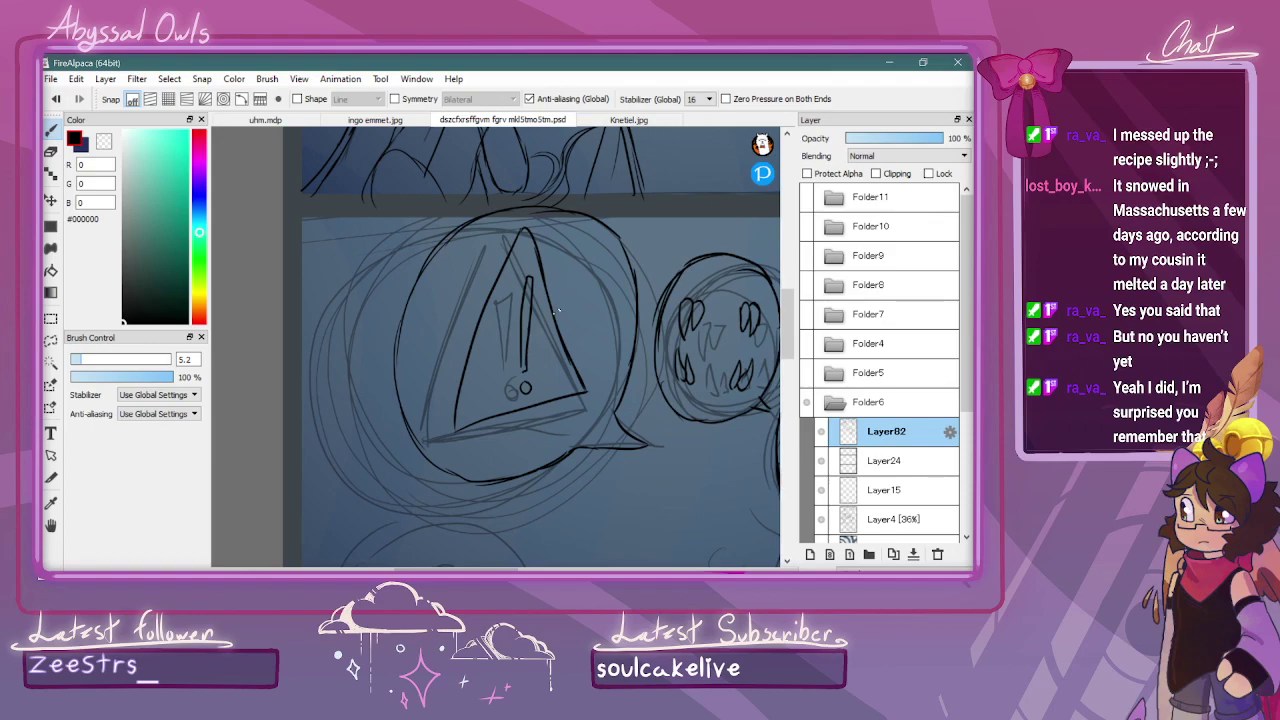
Add a hatched shadow band along the outer left edge of the warning triangle
scroll(740, 245, "down", 2)
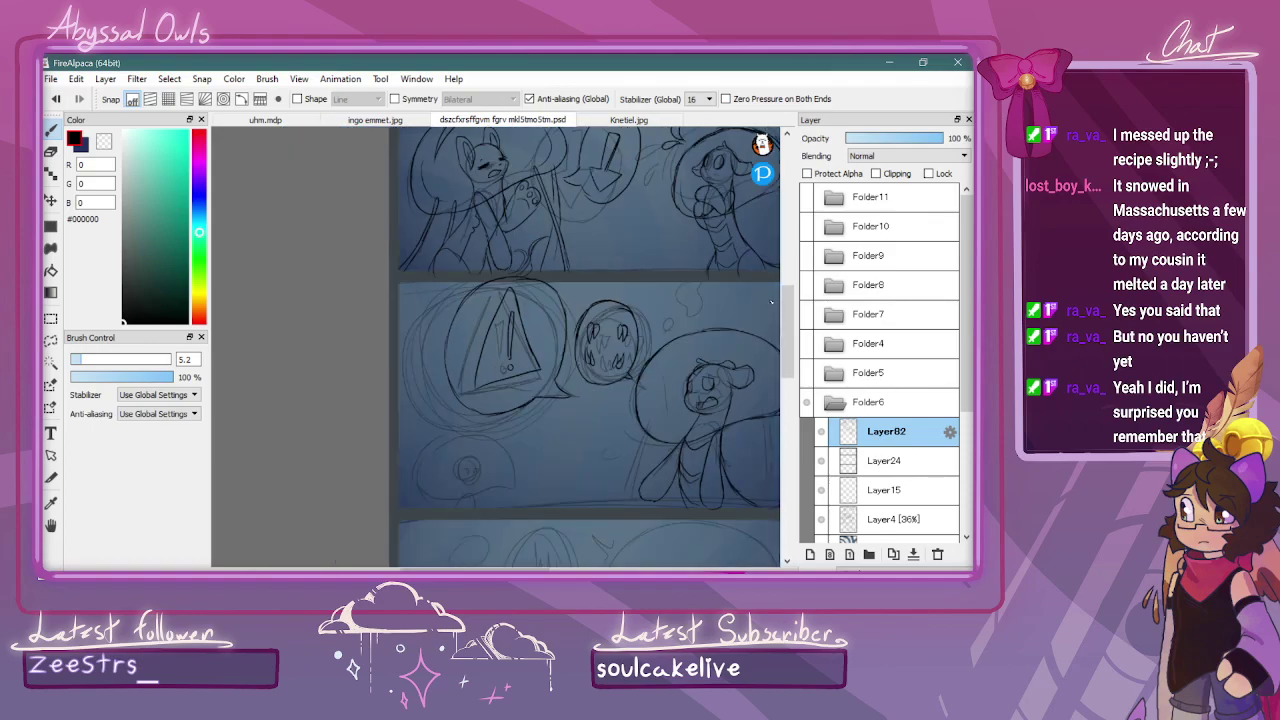
scroll(771, 302, "up", 2)
scroll(688, 160, "up", 1)
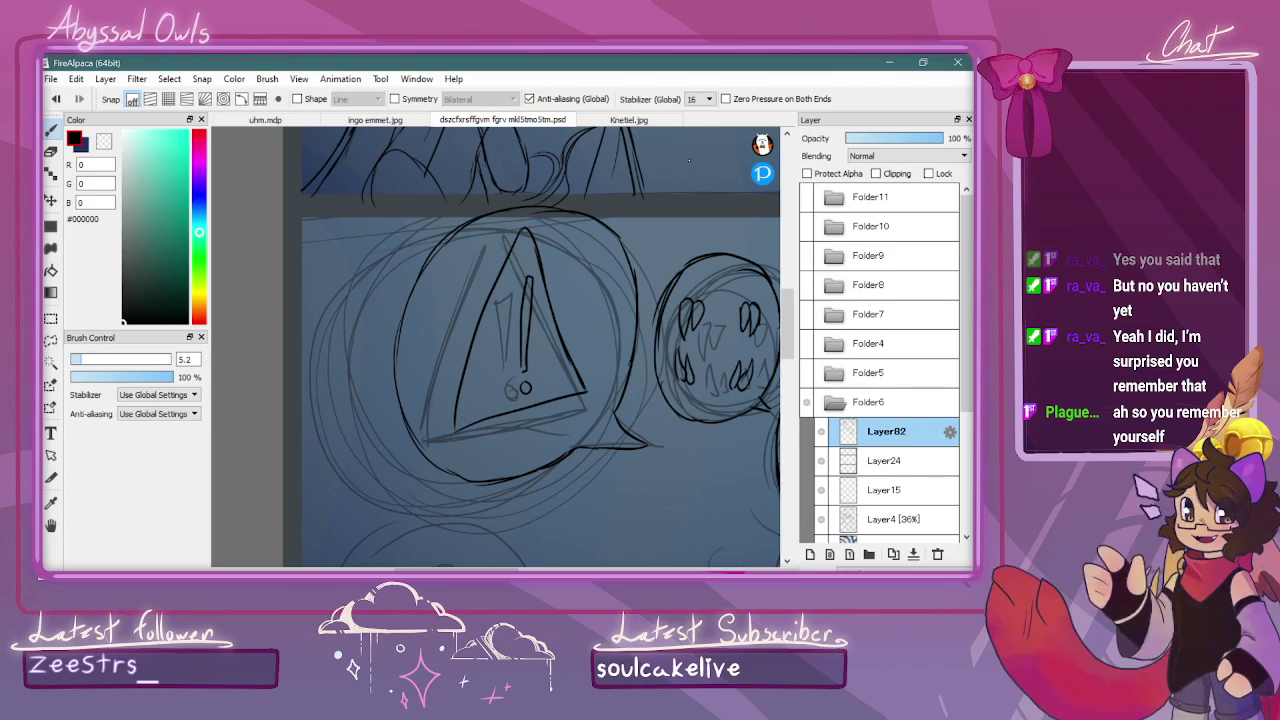
key("ctrl+Up")
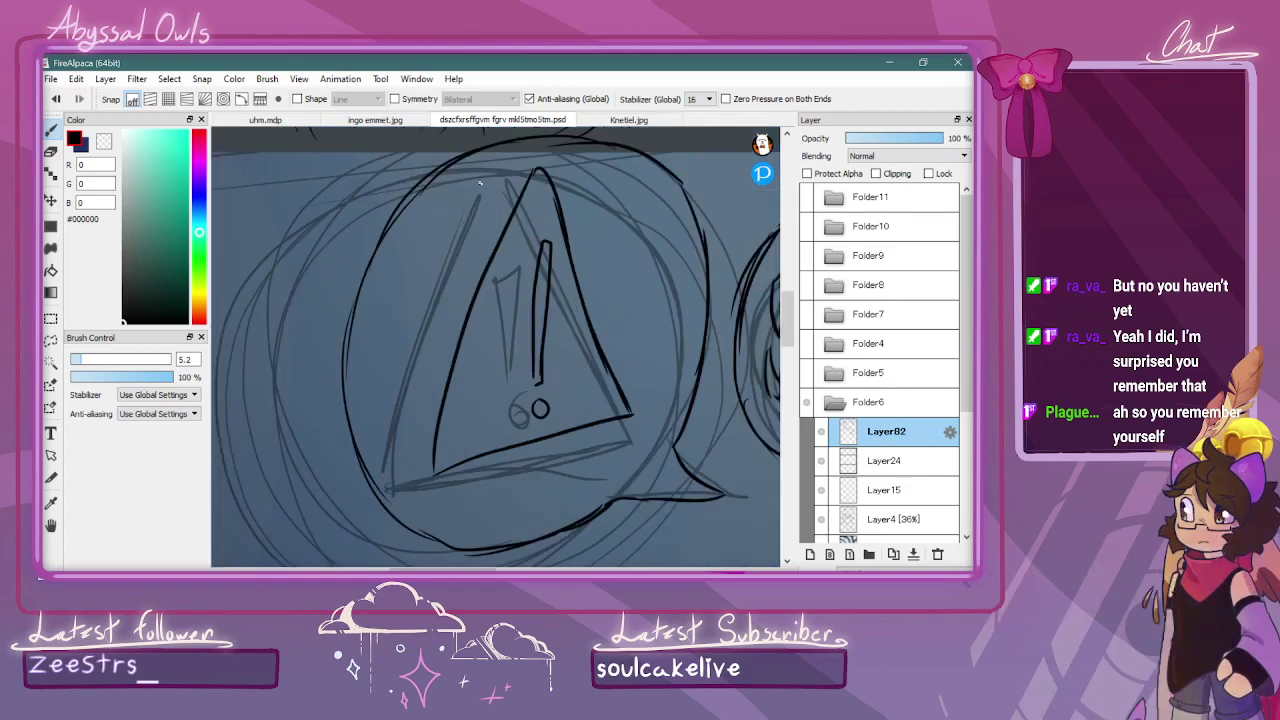
mouse_move(512, 200)
left_mouse_down()
mouse_move(416, 428)
mouse_move(447, 337)
mouse_move(416, 446)
mouse_move(429, 467)
mouse_move(420, 441)
mouse_move(432, 461)
mouse_move(453, 377)
left_mouse_up()
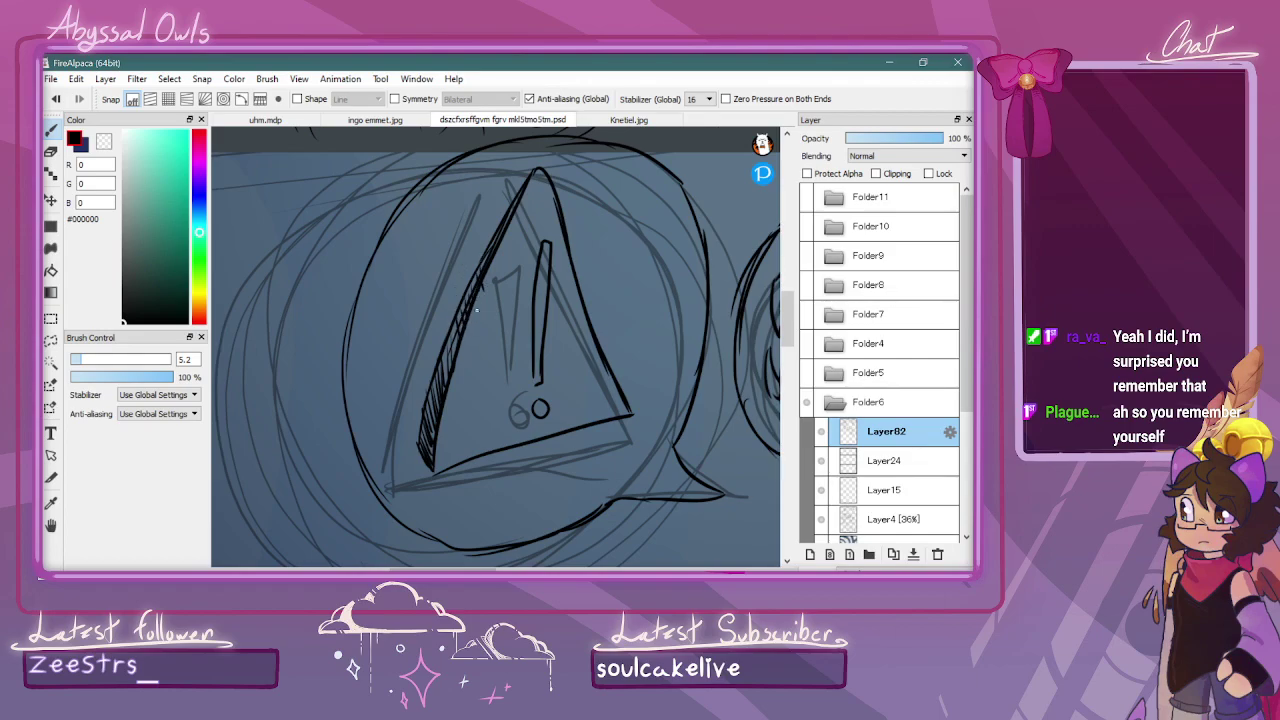
Outline the small lower-left character's head, with a rounded ear on the left and a pointed ear on the right
key("ctrl+minus")
key("ctrl+minus")
left_click_drag(786, 312, 790, 359)
key("ctrl+plus")
key("ctrl+plus")
key("ctrl+plus")
left_click_drag(454, 564, 441, 564)
scroll(441, 565, "left", 1)
mouse_move(445, 233)
left_mouse_down()
mouse_move(376, 281)
mouse_move(384, 304)
mouse_move(436, 290)
left_mouse_up()
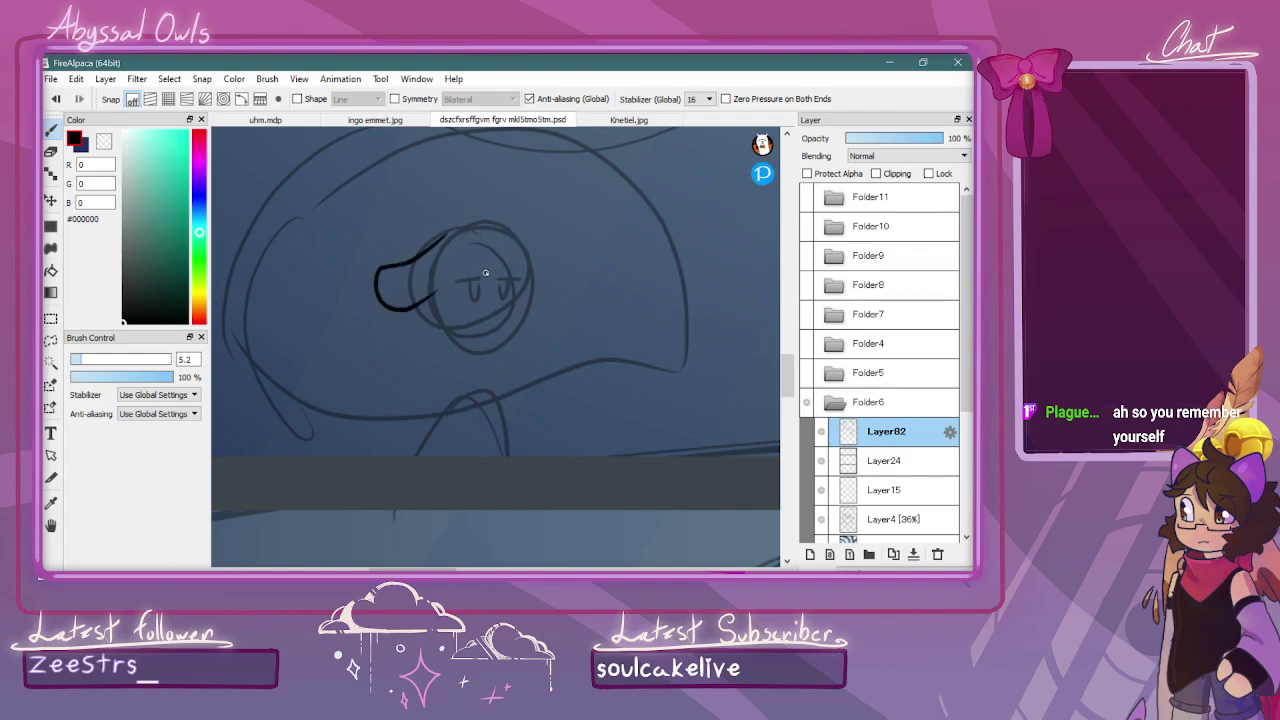
mouse_move(442, 242)
left_mouse_down()
mouse_move(486, 226)
mouse_move(457, 234)
mouse_move(515, 233)
mouse_move(501, 229)
mouse_move(537, 272)
mouse_move(560, 277)
mouse_move(526, 294)
mouse_move(528, 321)
mouse_move(481, 337)
left_mouse_up()
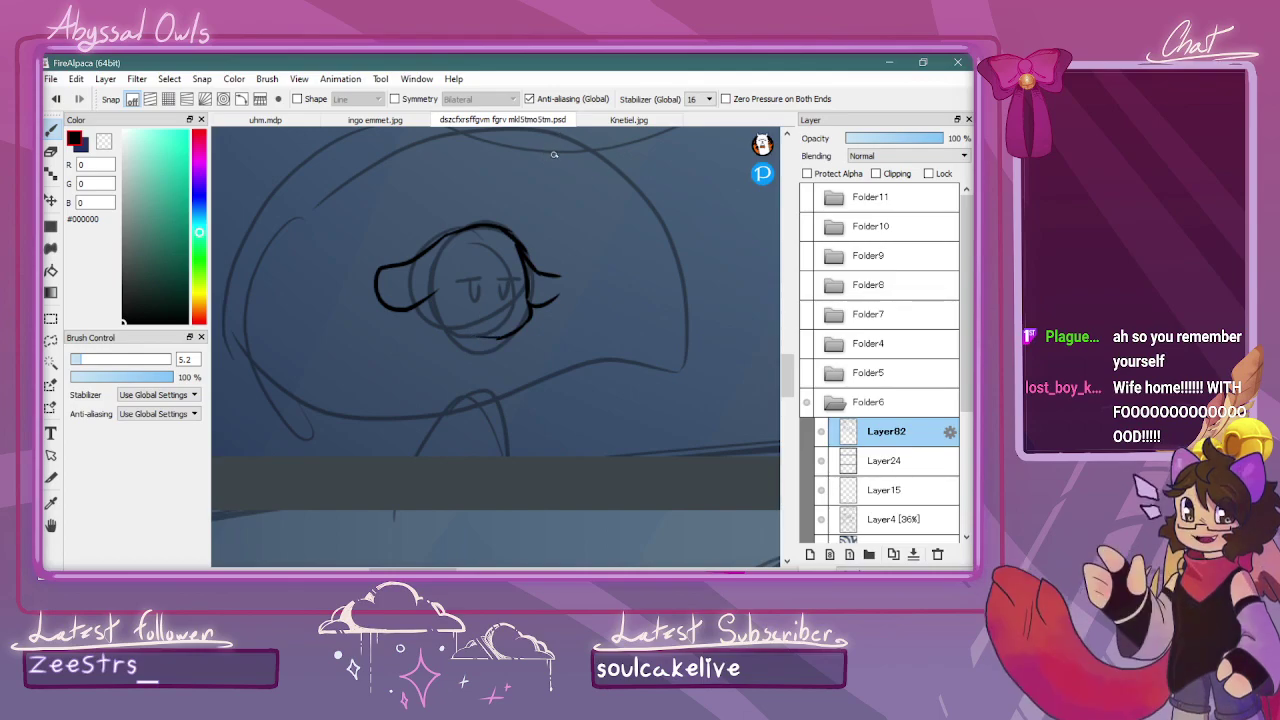
Draw the small character's two narrow oval eyes with flat, straight upper lids
scroll(557, 183, "up", 2)
mouse_move(516, 249)
left_mouse_down()
mouse_move(527, 220)
mouse_move(514, 218)
mouse_move(519, 238)
mouse_move(543, 204)
left_mouse_up()
left_click_drag(543, 204, 510, 203)
mouse_move(418, 206)
left_mouse_down()
mouse_move(464, 204)
mouse_move(424, 205)
mouse_move(458, 261)
mouse_move(455, 204)
left_mouse_up()
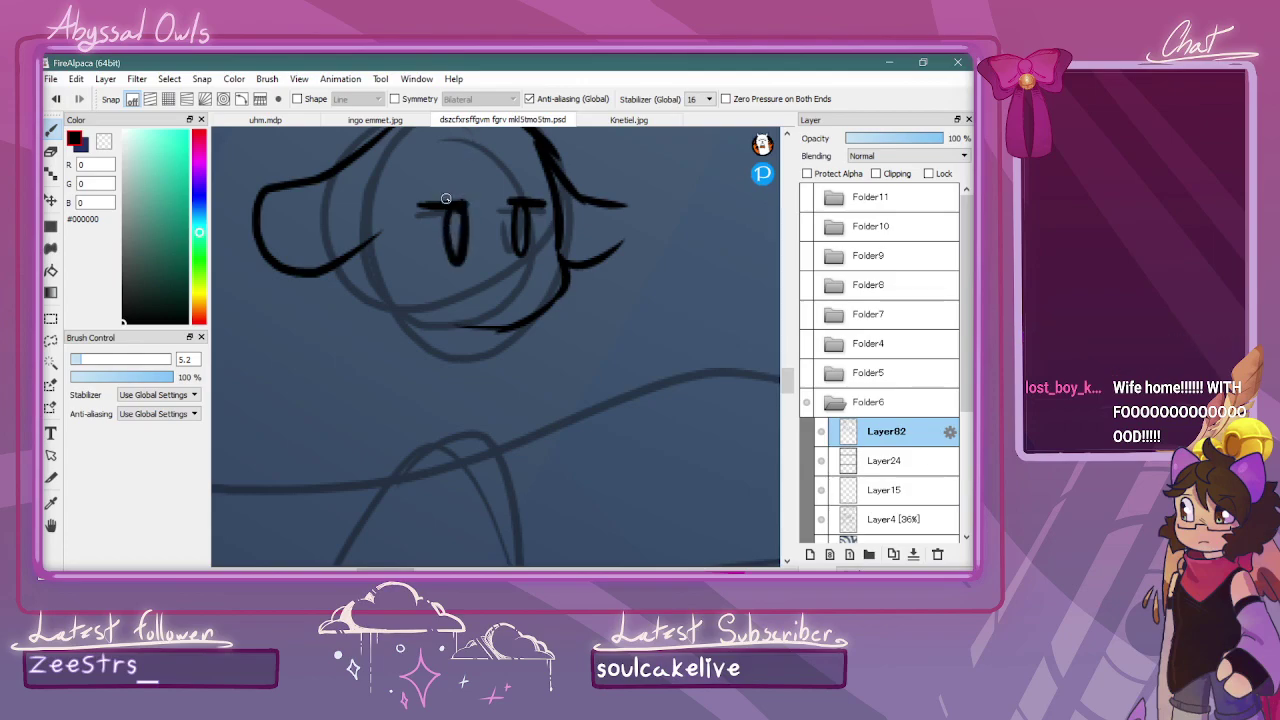
key("ctrl+z")
mouse_move(452, 204)
left_mouse_down()
mouse_move(460, 257)
mouse_move(468, 207)
left_mouse_up()
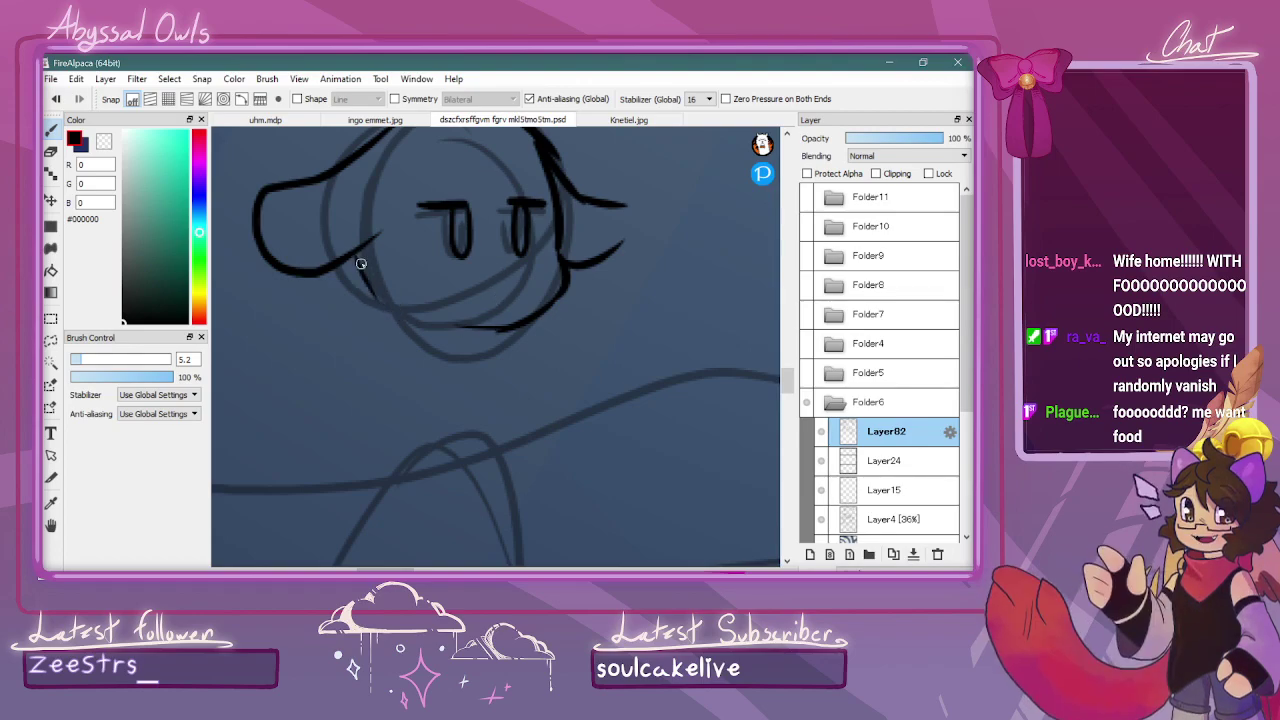
Draw the small character's neck, sloping shoulders and arms extending down past the panel's lower border
scroll(528, 336, "down", 1)
mouse_move(502, 343)
left_mouse_down()
mouse_move(515, 399)
mouse_move(497, 515)
left_mouse_up()
mouse_move(432, 340)
left_mouse_down()
mouse_move(420, 394)
mouse_move(356, 477)
left_mouse_up()
left_click_drag(388, 436, 328, 535)
left_click_drag(443, 400, 491, 520)
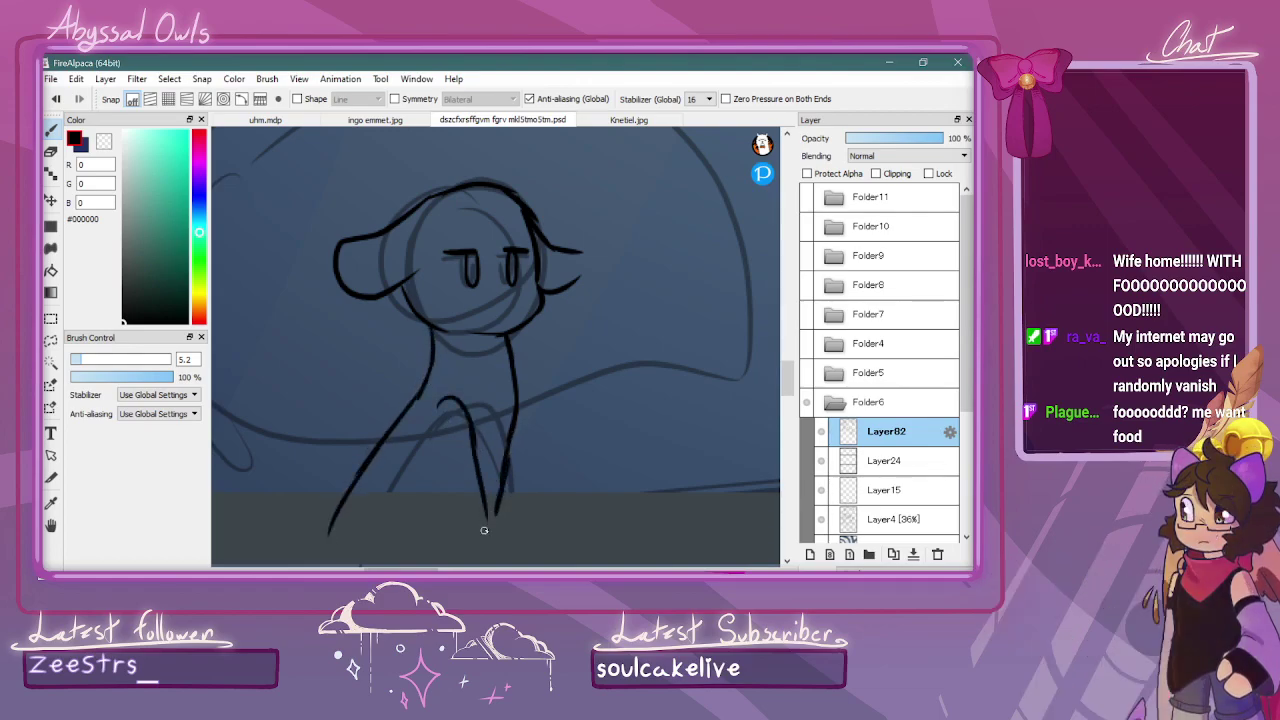
mouse_move(448, 398)
left_mouse_down()
mouse_move(433, 457)
mouse_move(433, 434)
mouse_move(444, 530)
left_mouse_up()
left_click_drag(519, 420, 548, 540)
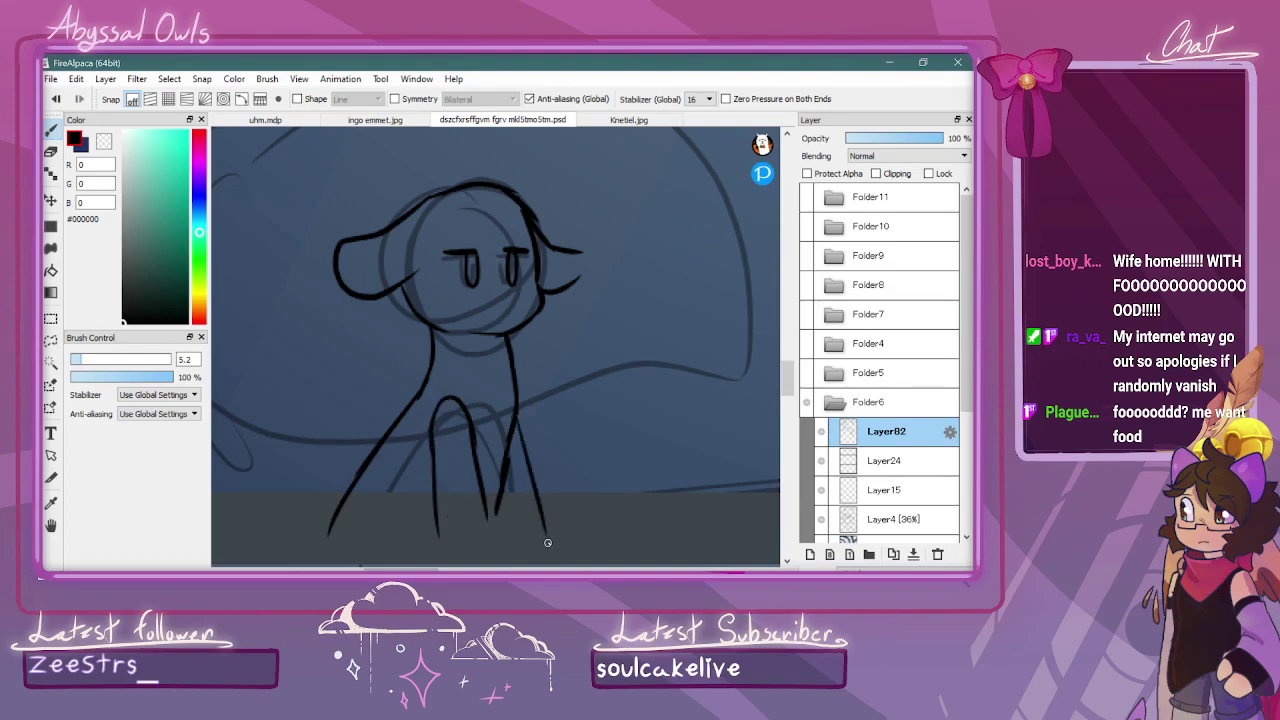
Outline the jellyfish cap around the small character and add two curved lines from the head to the cap's upper edge
scroll(560, 470, "down", 2)
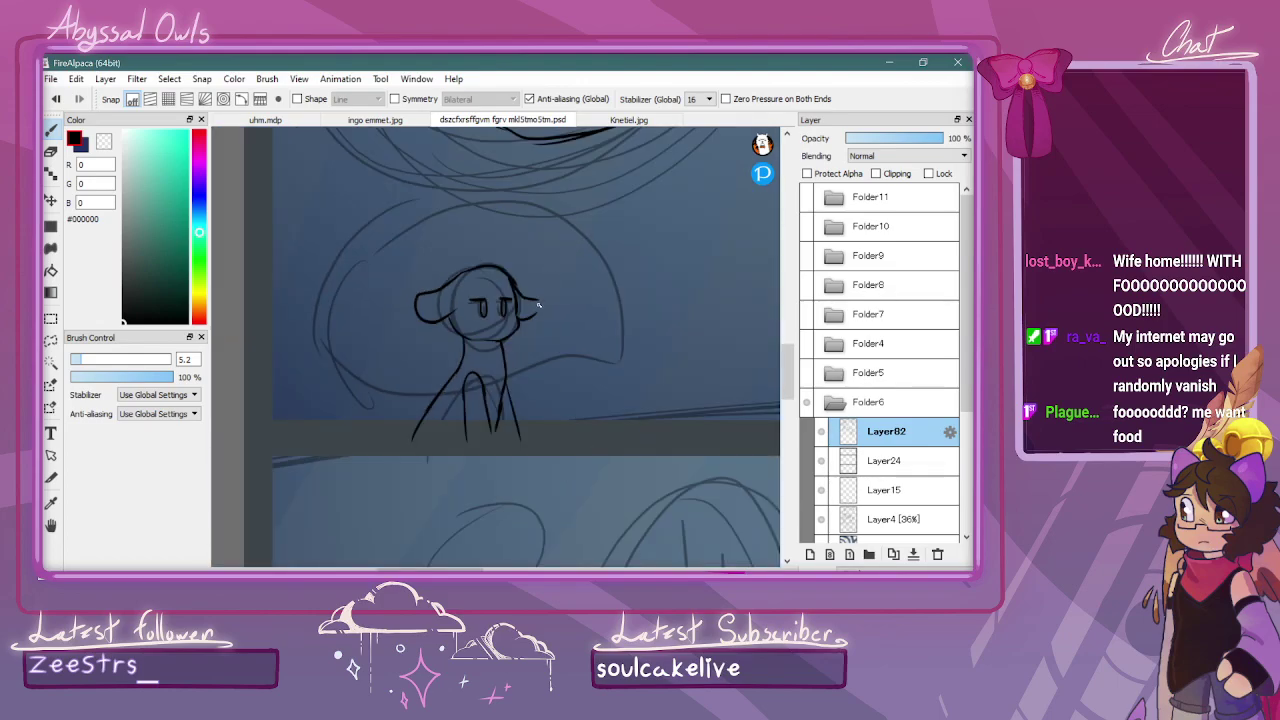
mouse_move(350, 378)
left_mouse_down()
mouse_move(333, 333)
mouse_move(337, 363)
mouse_move(352, 271)
mouse_move(338, 299)
mouse_move(382, 243)
mouse_move(359, 262)
mouse_move(428, 212)
mouse_move(387, 236)
mouse_move(491, 198)
mouse_move(436, 204)
mouse_move(551, 198)
mouse_move(613, 280)
mouse_move(618, 360)
left_mouse_up()
left_click_drag(352, 388, 422, 408)
left_click_drag(512, 386, 618, 355)
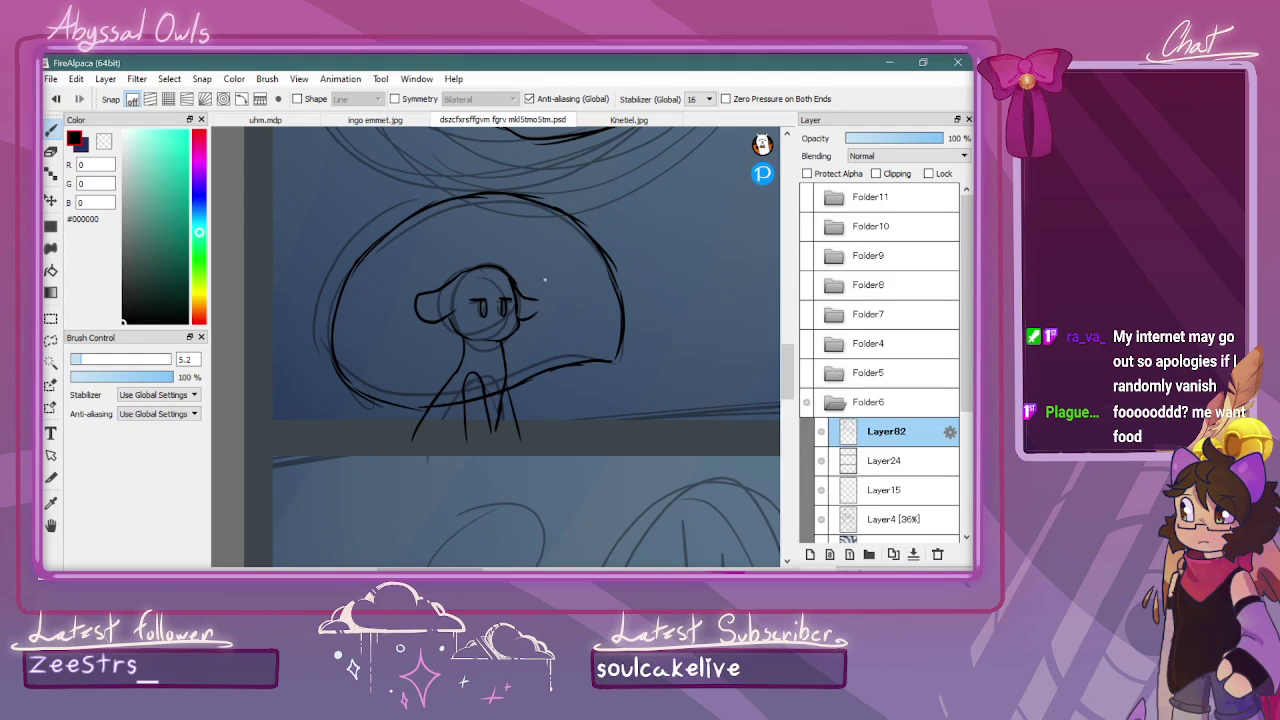
mouse_move(491, 261)
left_mouse_down()
mouse_move(450, 193)
mouse_move(431, 230)
mouse_move(452, 226)
mouse_move(373, 245)
left_mouse_up()
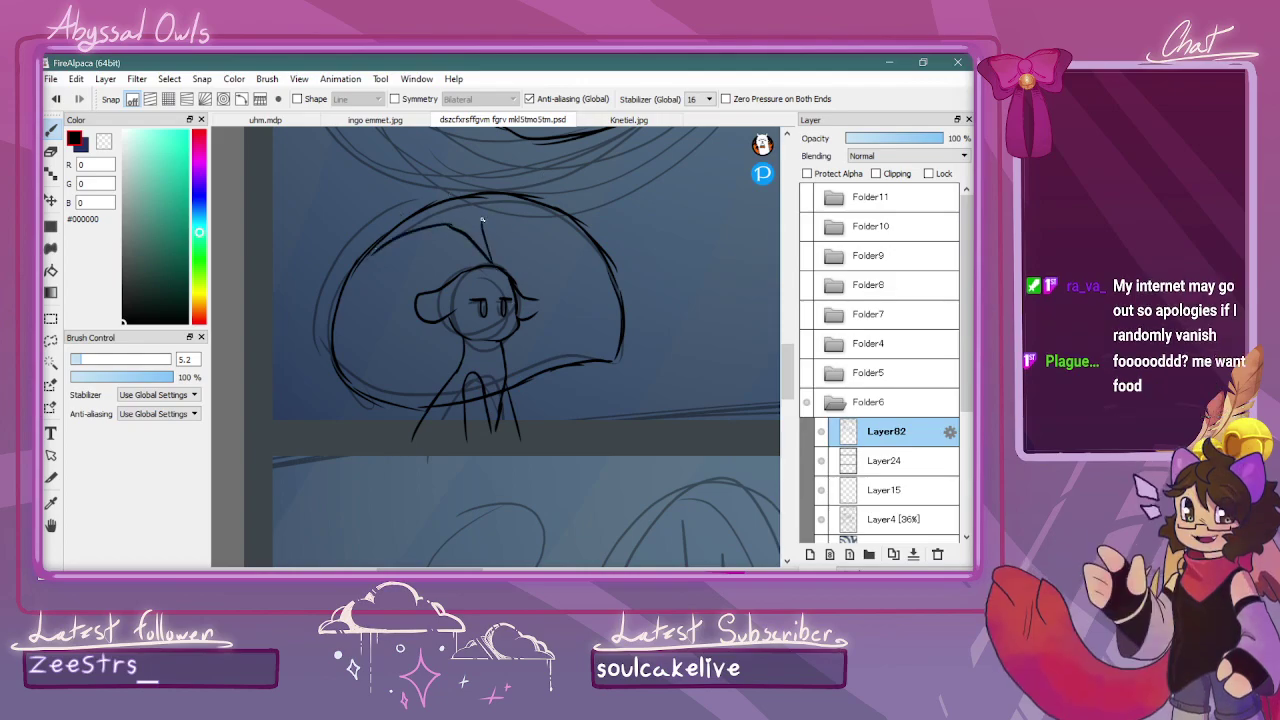
left_click_drag(488, 262, 544, 205)
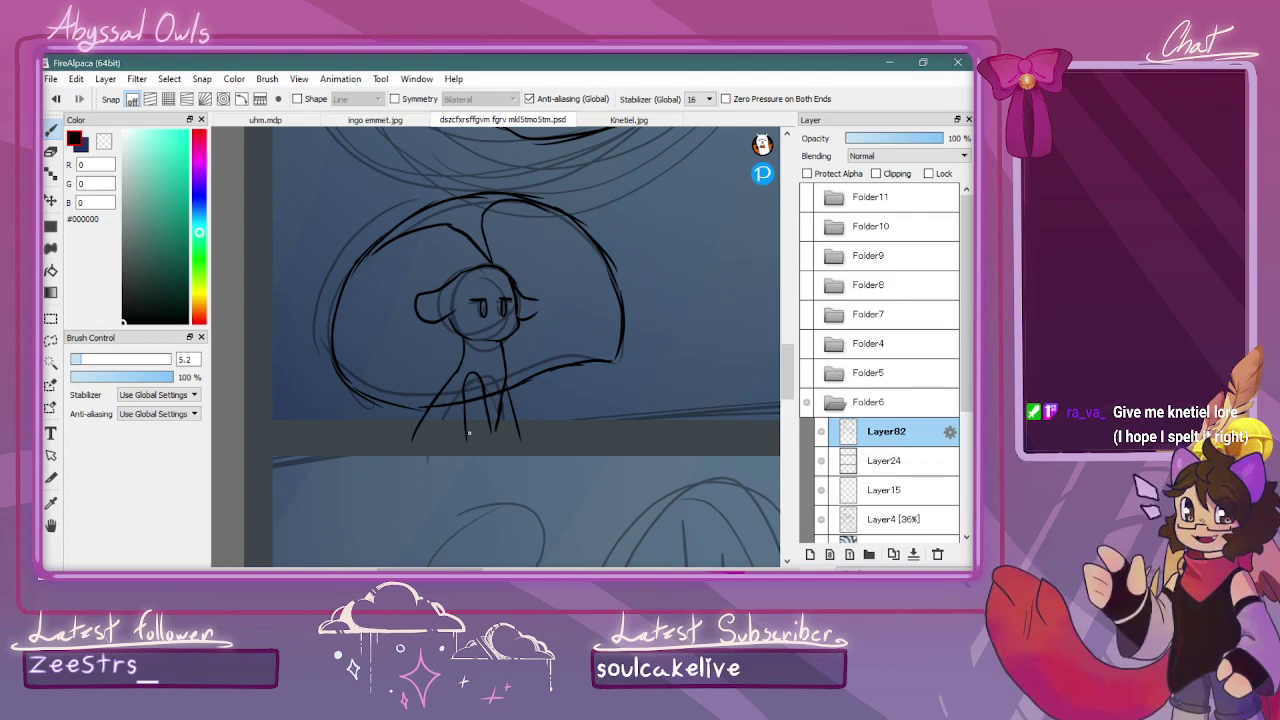
Draw thin tentacles hanging from both sides of the small jellyfish cap's lower edge
left_click_drag(365, 373, 355, 432)
left_click_drag(393, 375, 389, 436)
left_click_drag(558, 348, 580, 421)
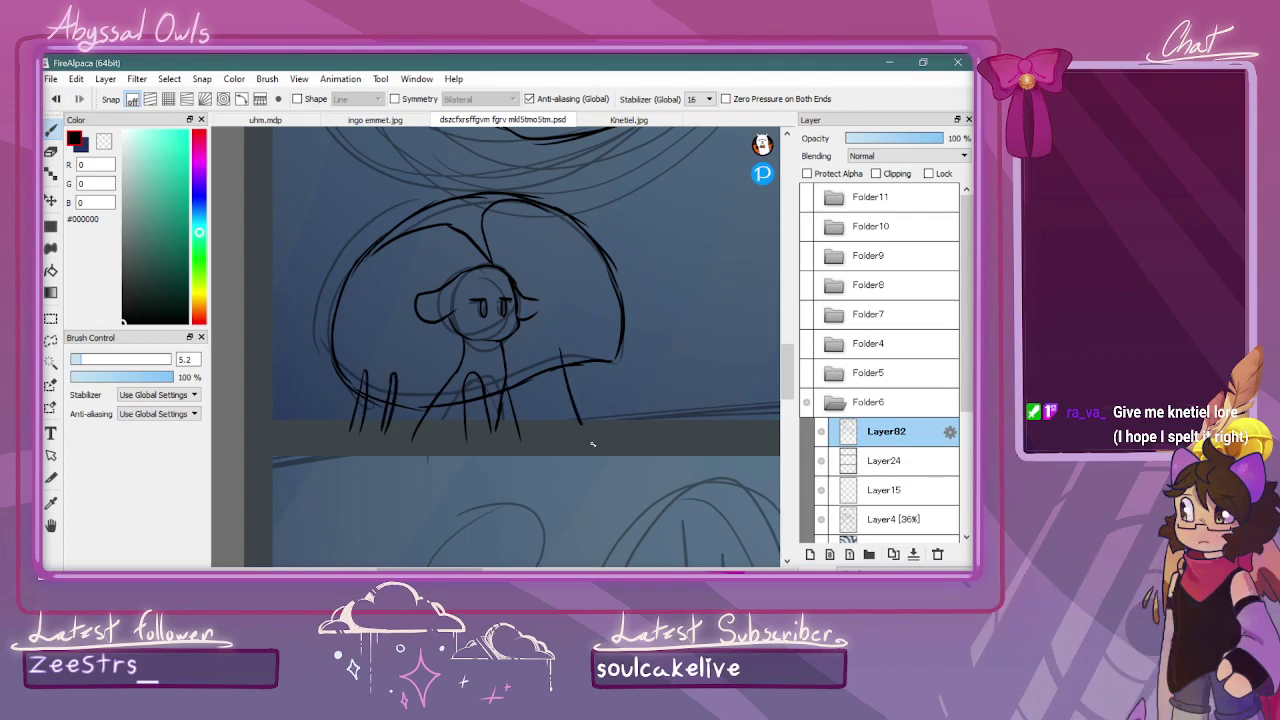
left_click_drag(567, 343, 616, 459)
left_click_drag(594, 362, 602, 408)
scroll(604, 403, "down", 2)
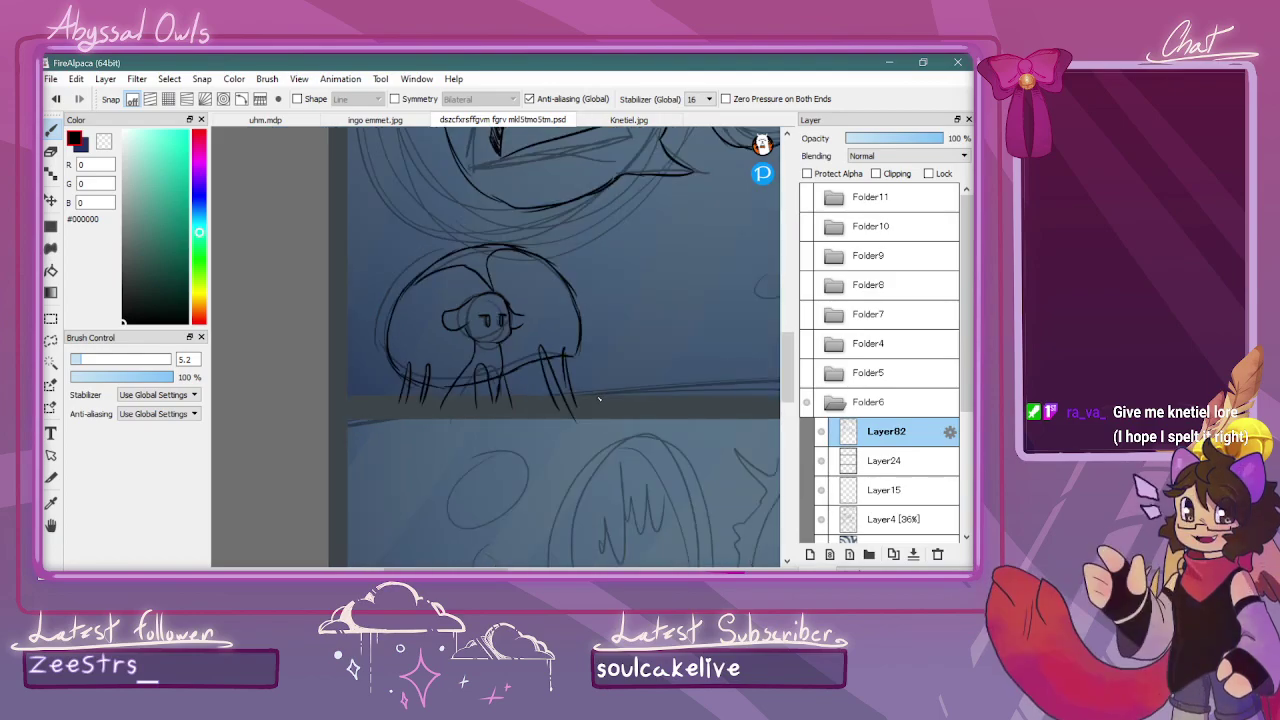
scroll(599, 399, "down", 1)
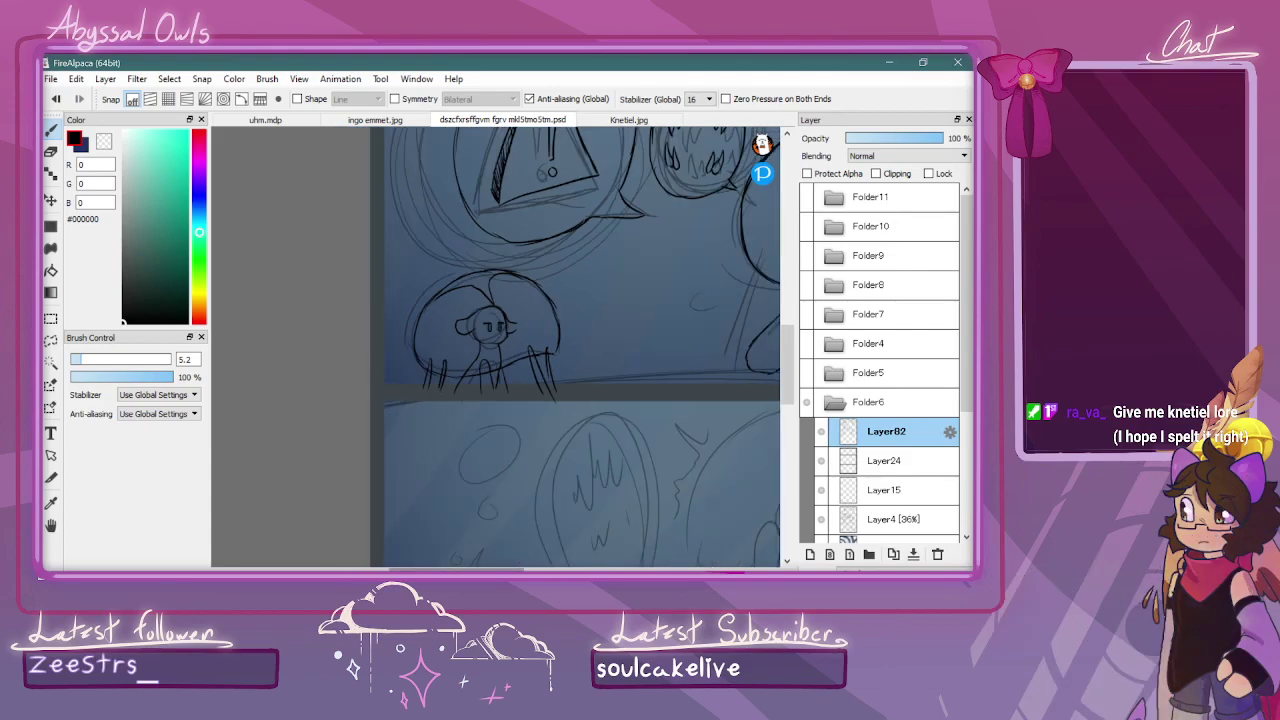
scroll(576, 347, "down", 2)
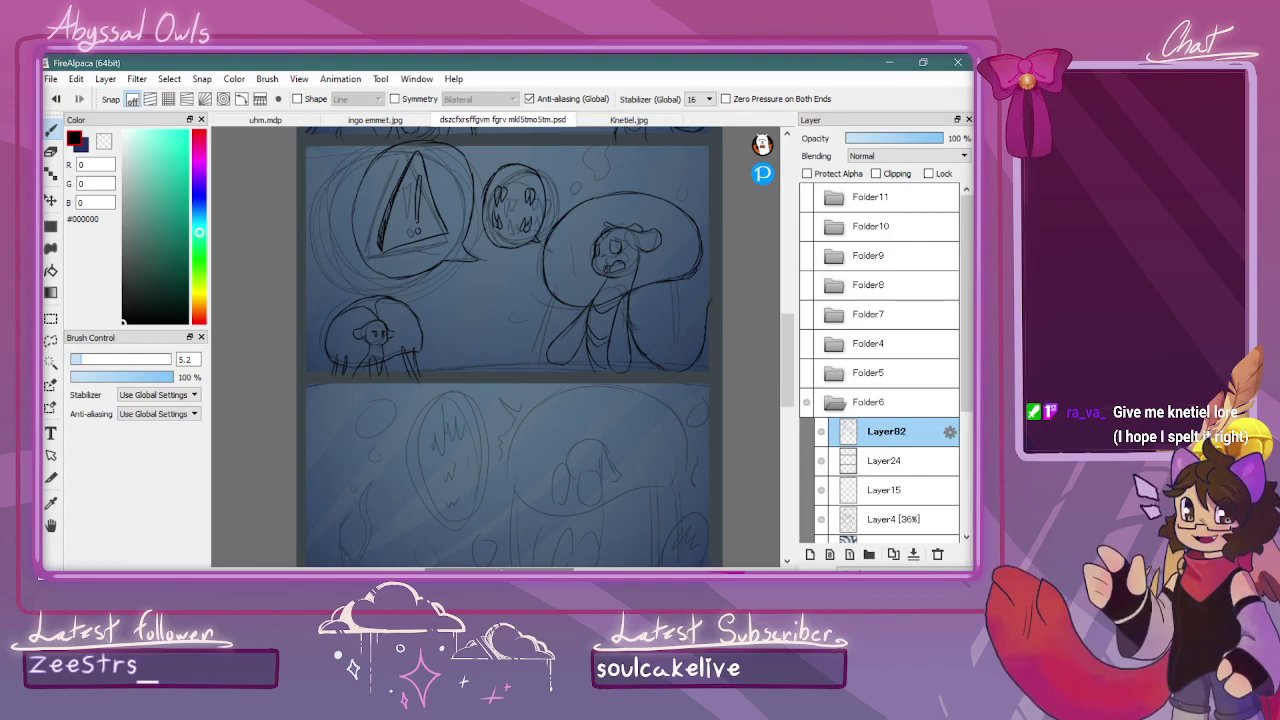
Outline the large jellyfish cap in the third panel with layered strokes following the rough sketch
scroll(495, 347, "up", 1)
mouse_move(789, 333)
left_mouse_down()
mouse_move(789, 310)
mouse_move(795, 384)
left_mouse_up()
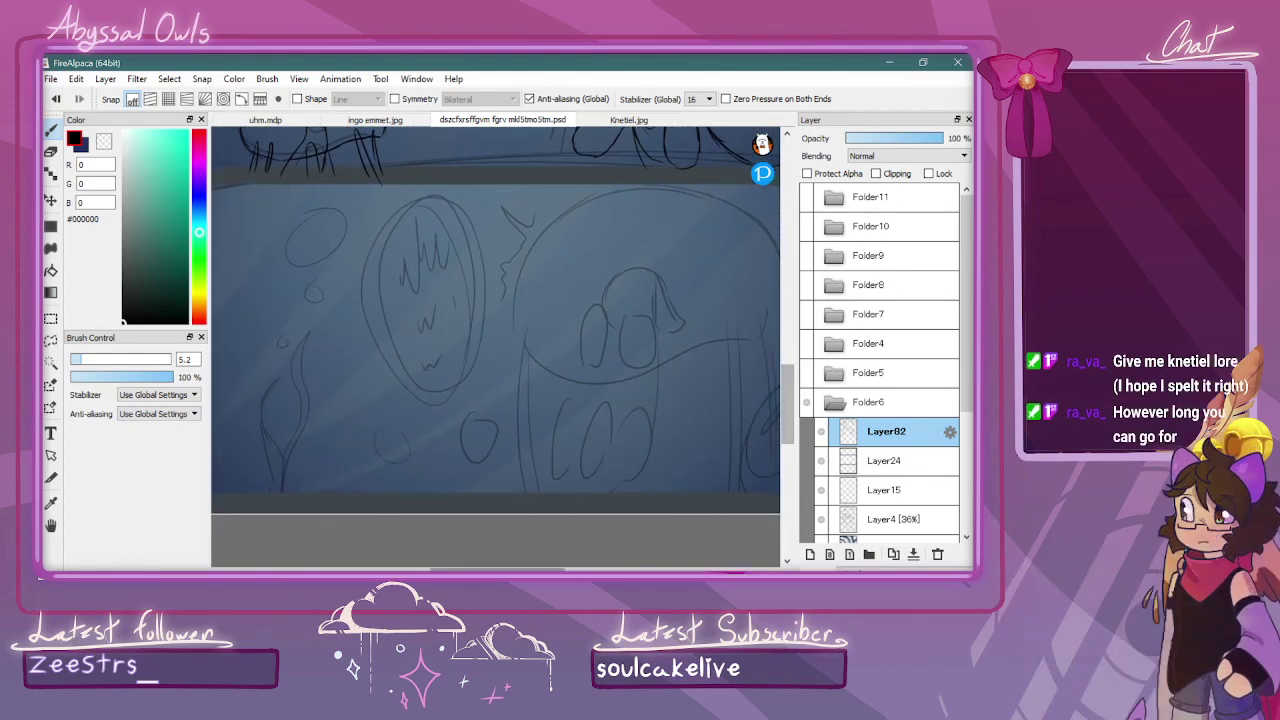
left_click_drag(515, 569, 540, 569)
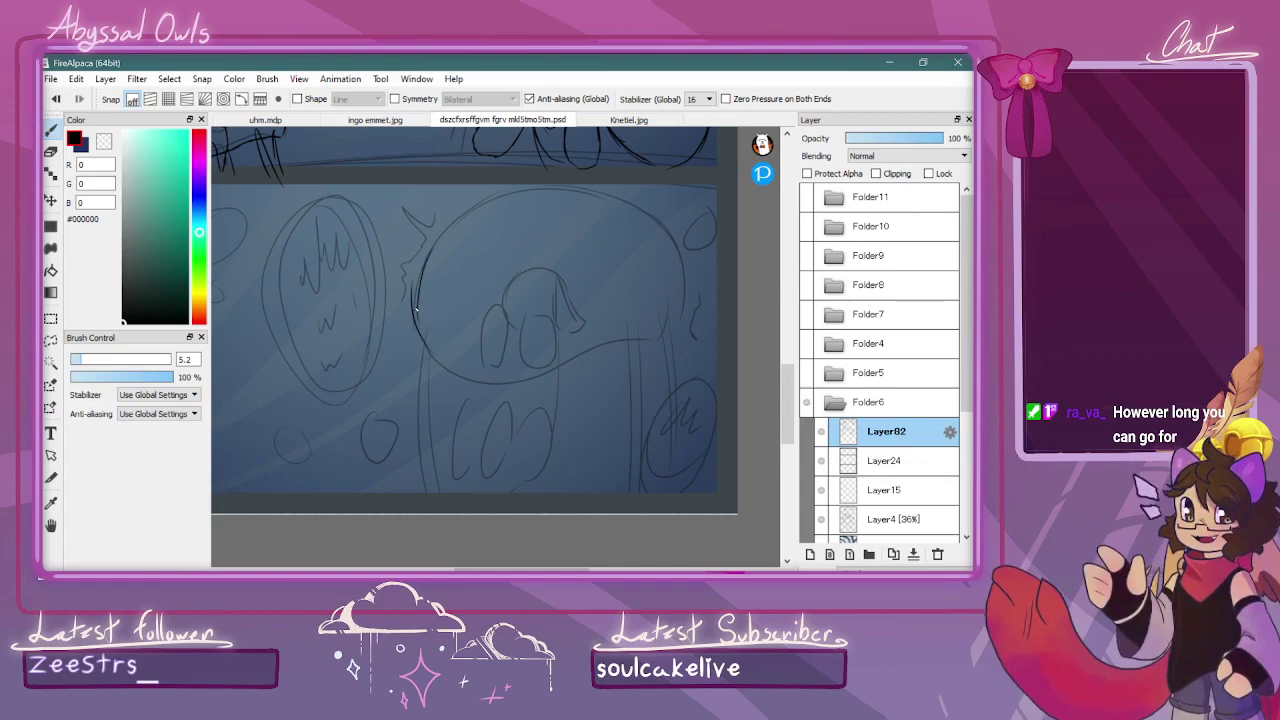
left_click_drag(418, 300, 507, 189)
mouse_move(420, 310)
left_mouse_down()
mouse_move(470, 378)
mouse_move(559, 374)
mouse_move(656, 340)
mouse_move(676, 318)
mouse_move(675, 272)
left_mouse_up()
mouse_move(527, 187)
left_mouse_down()
mouse_move(662, 218)
mouse_move(662, 338)
left_mouse_up()
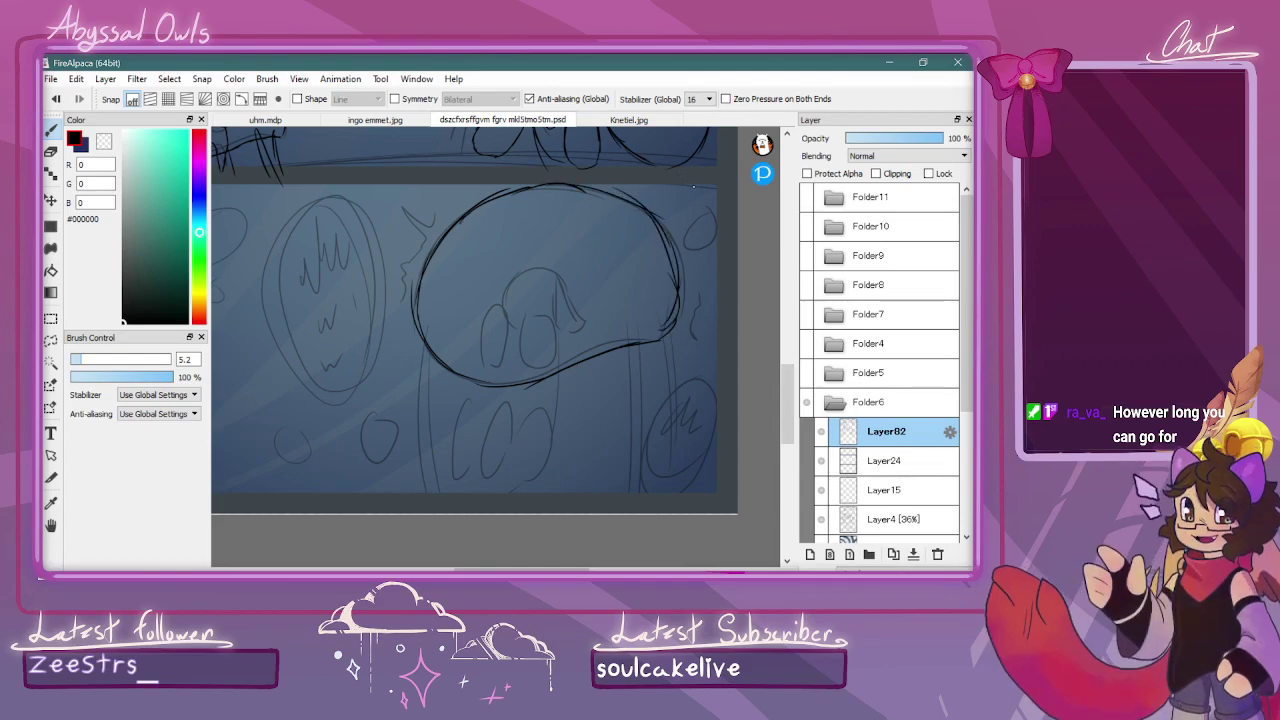
Draw the long tentacles hanging from the right side of the third panel's jellyfish cap to the panel's bottom
left_click_drag(622, 342, 643, 488)
left_click_drag(636, 426, 642, 492)
left_click_drag(621, 333, 661, 490)
left_click_drag(656, 372, 682, 476)
left_click_drag(650, 327, 674, 392)
left_click_drag(692, 440, 686, 500)
Draw the rounded right hand with bumpy finger edges in front of the third panel character's face
mouse_move(549, 311)
left_mouse_down()
mouse_move(583, 311)
mouse_move(556, 316)
left_mouse_up()
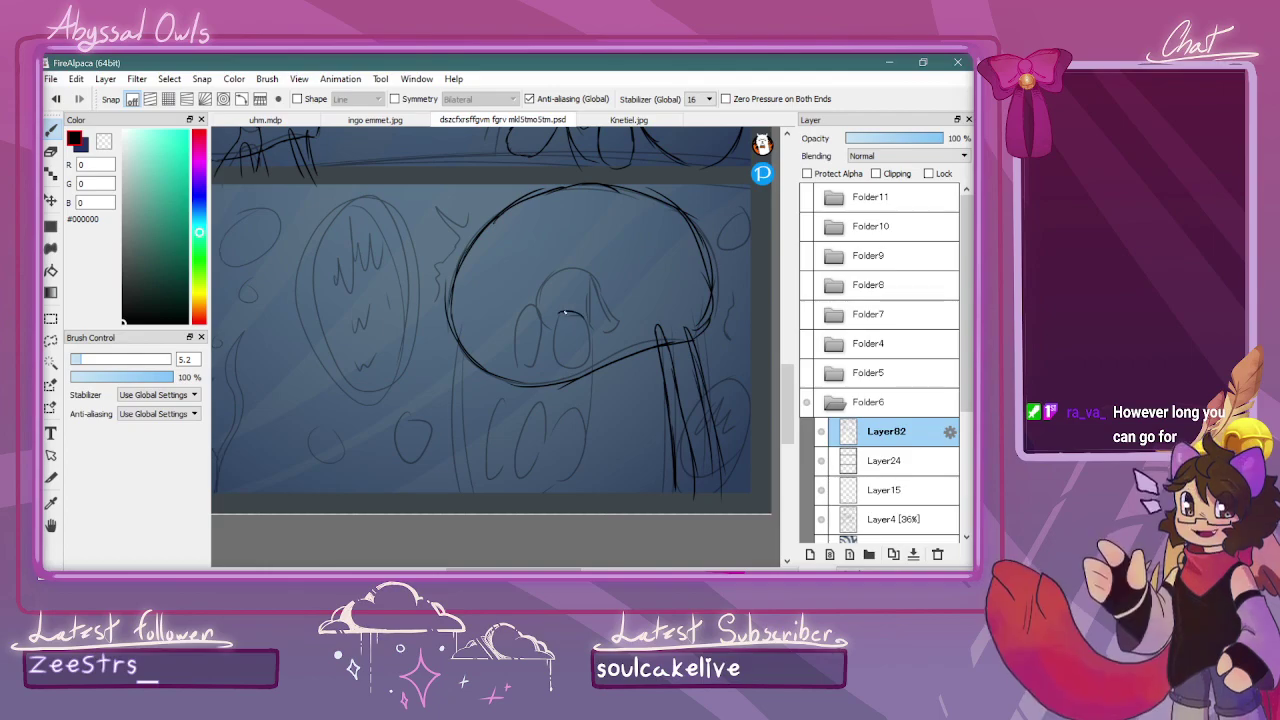
key("ctrl+Up")
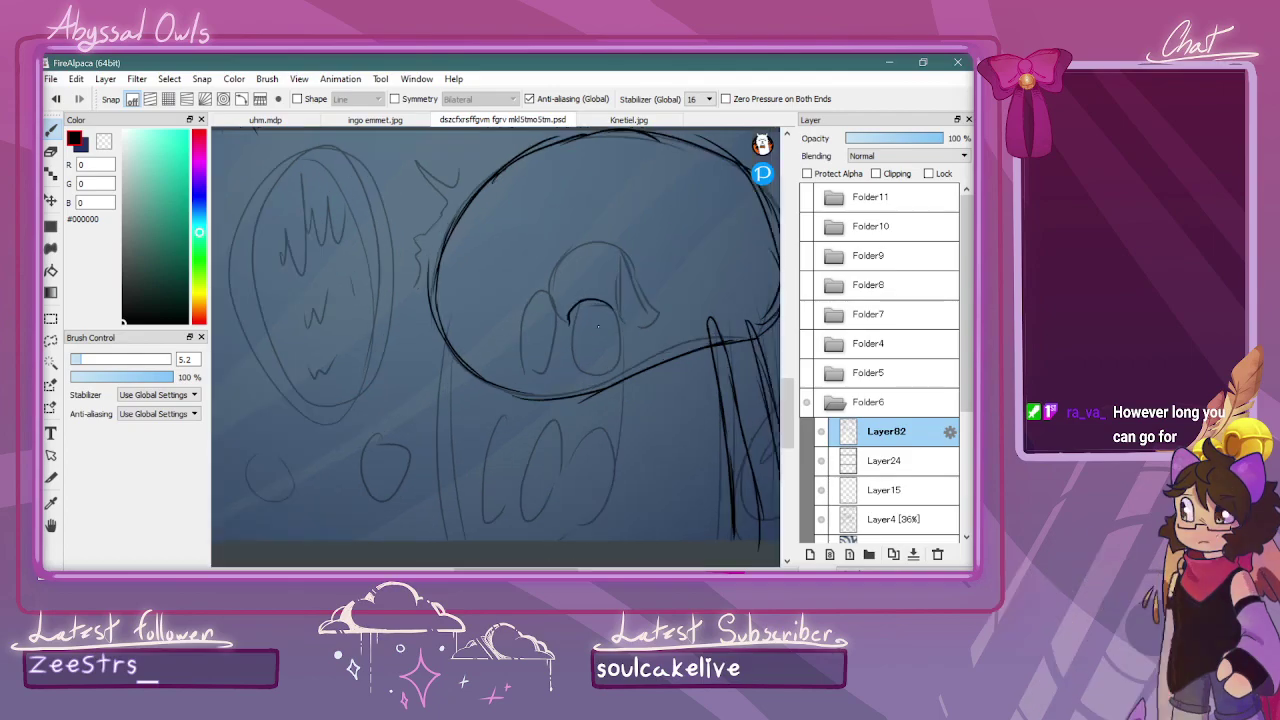
left_click_drag(577, 309, 570, 336)
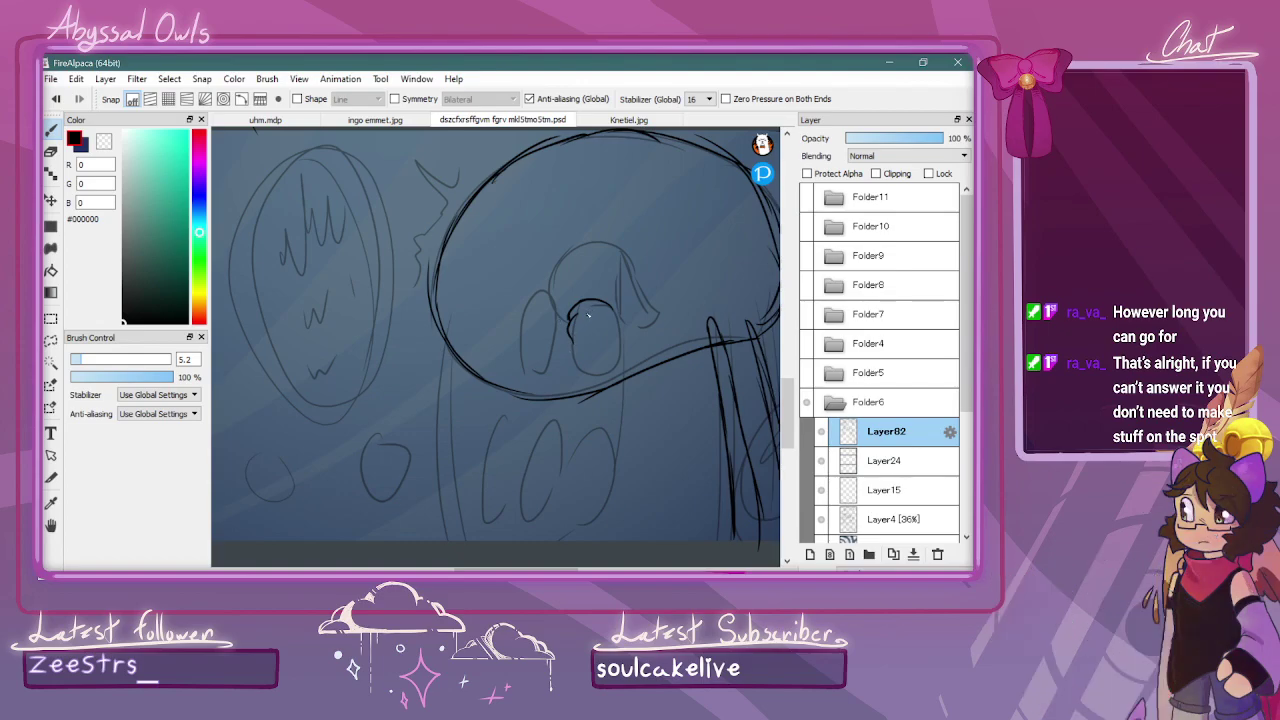
left_click_drag(573, 334, 587, 352)
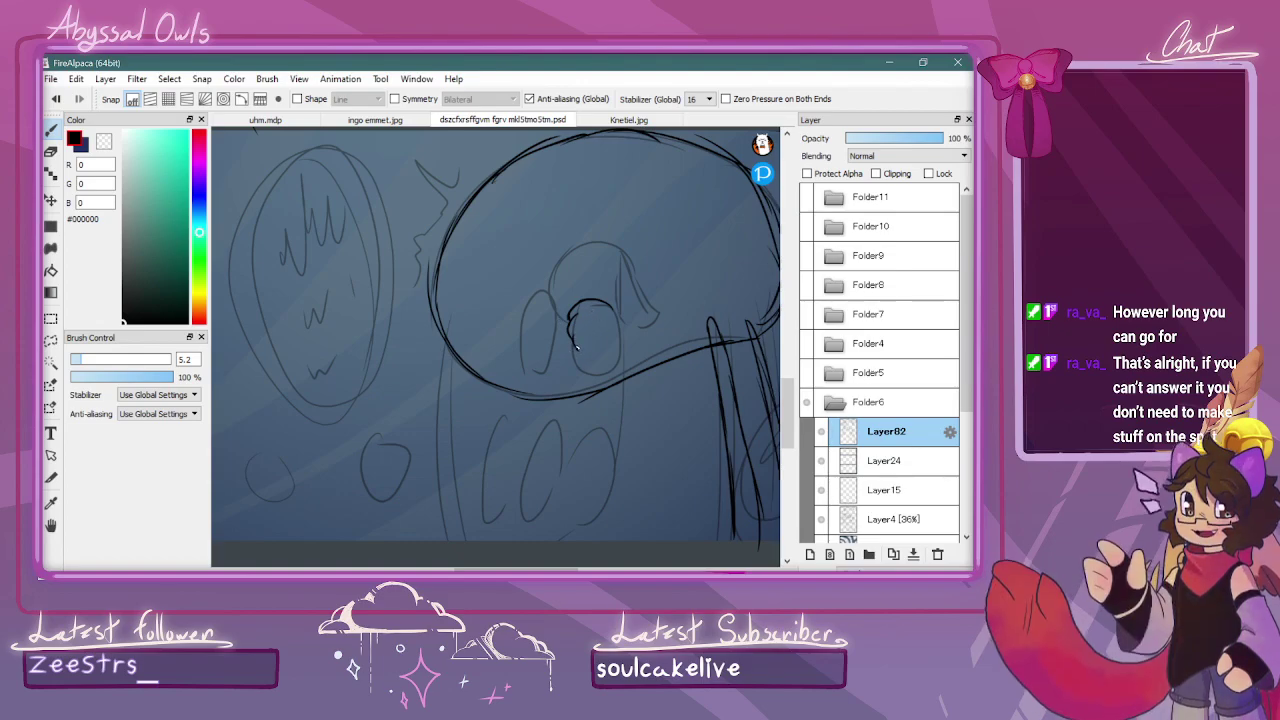
mouse_move(606, 304)
left_mouse_down()
mouse_move(624, 354)
mouse_move(588, 388)
mouse_move(576, 346)
mouse_move(582, 392)
left_mouse_up()
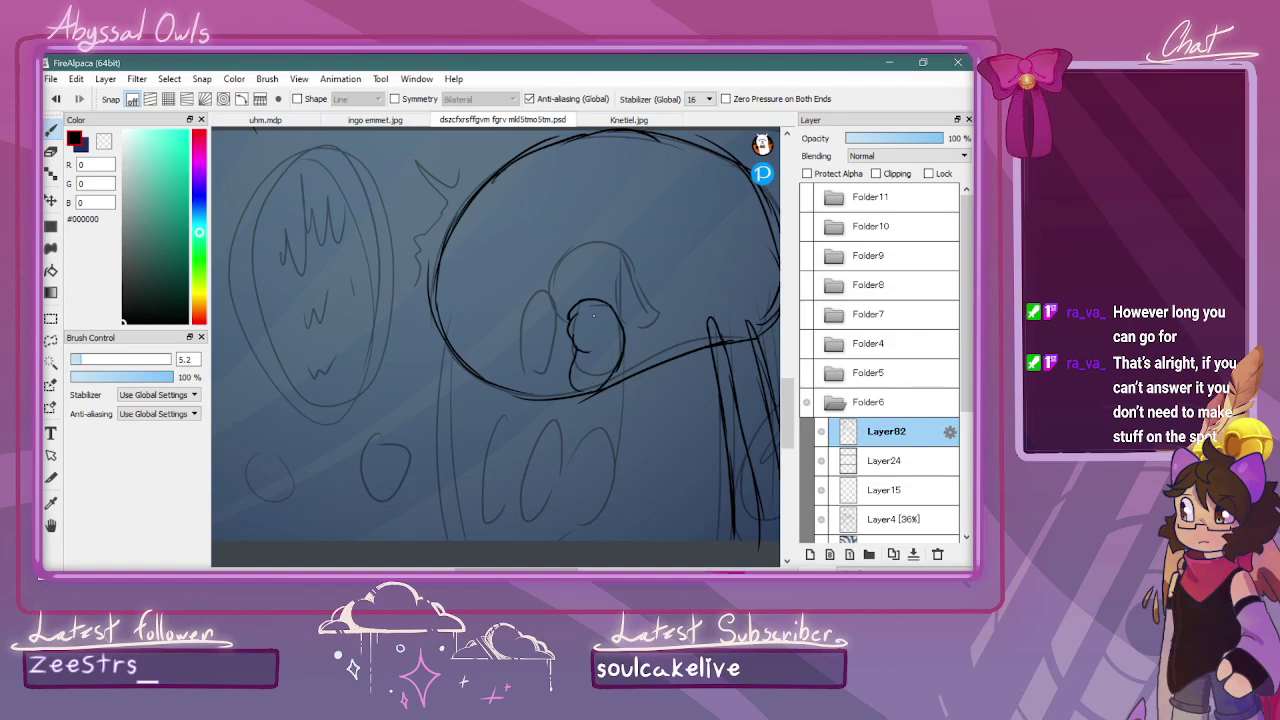
Draw the elongated left hand with bumpy finger edges beside the third panel character's face
left_click_drag(526, 286, 520, 317)
mouse_move(520, 297)
left_mouse_down()
mouse_move(529, 275)
mouse_move(565, 278)
mouse_move(571, 296)
mouse_move(528, 356)
mouse_move(548, 372)
left_mouse_up()
left_click_drag(566, 311, 560, 364)
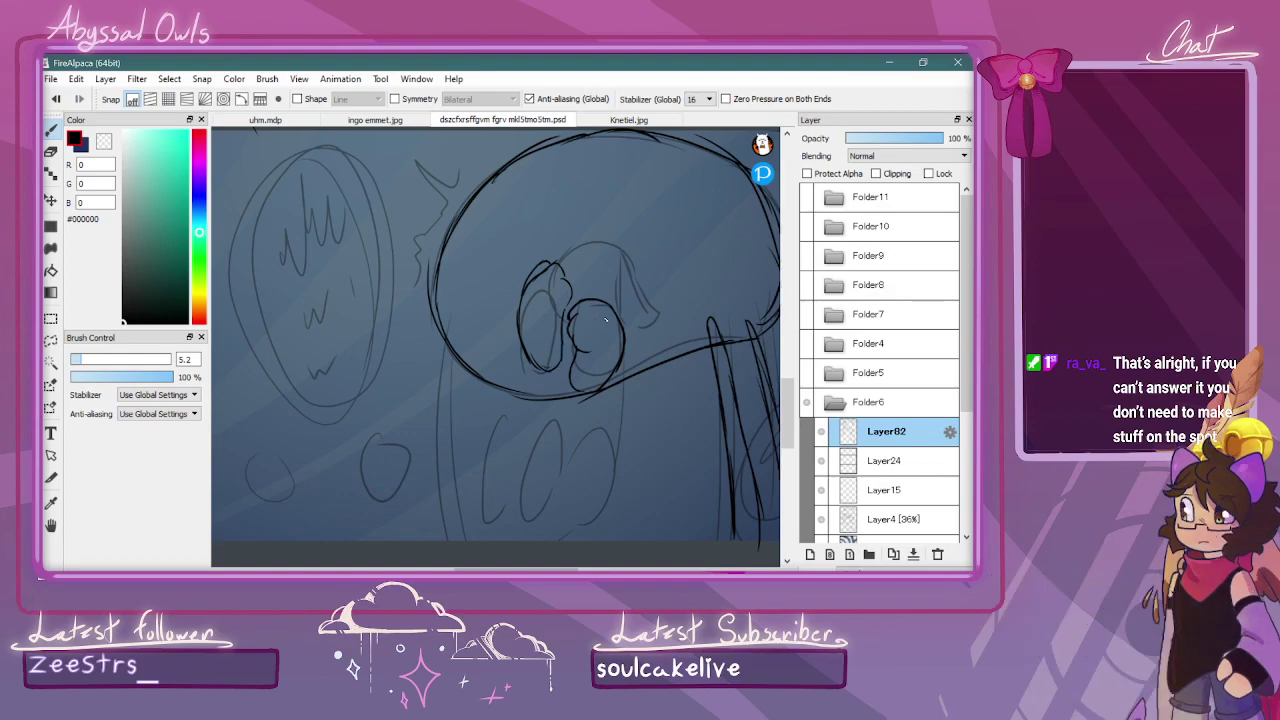
Draw the top curve of the third panel character's head and the drooping ear on its right side
left_click_drag(630, 259, 644, 290)
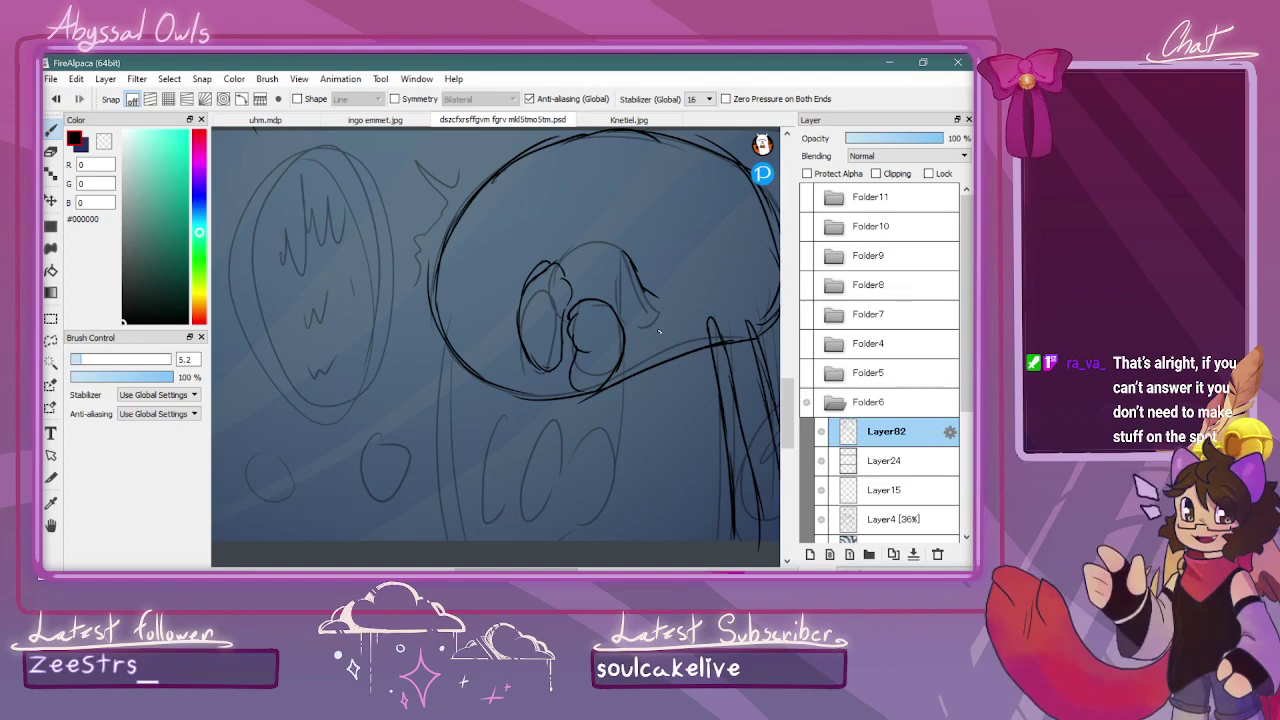
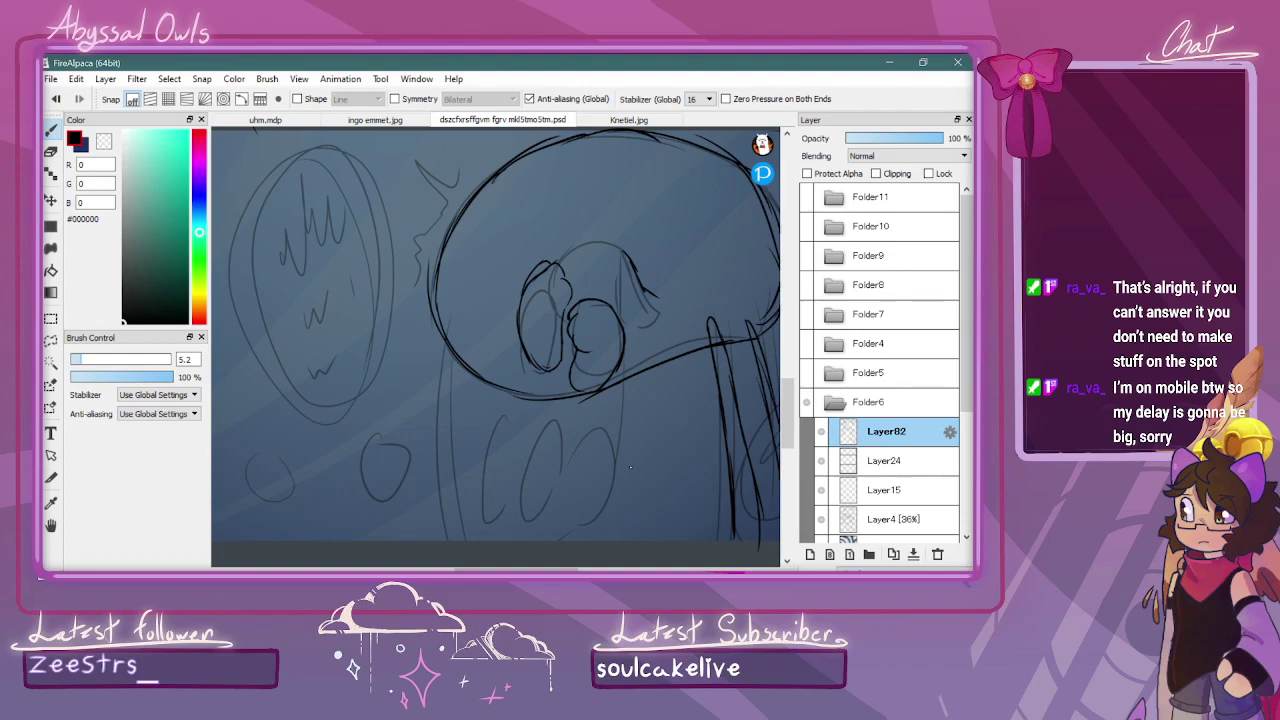
left_click_drag(620, 252, 580, 247)
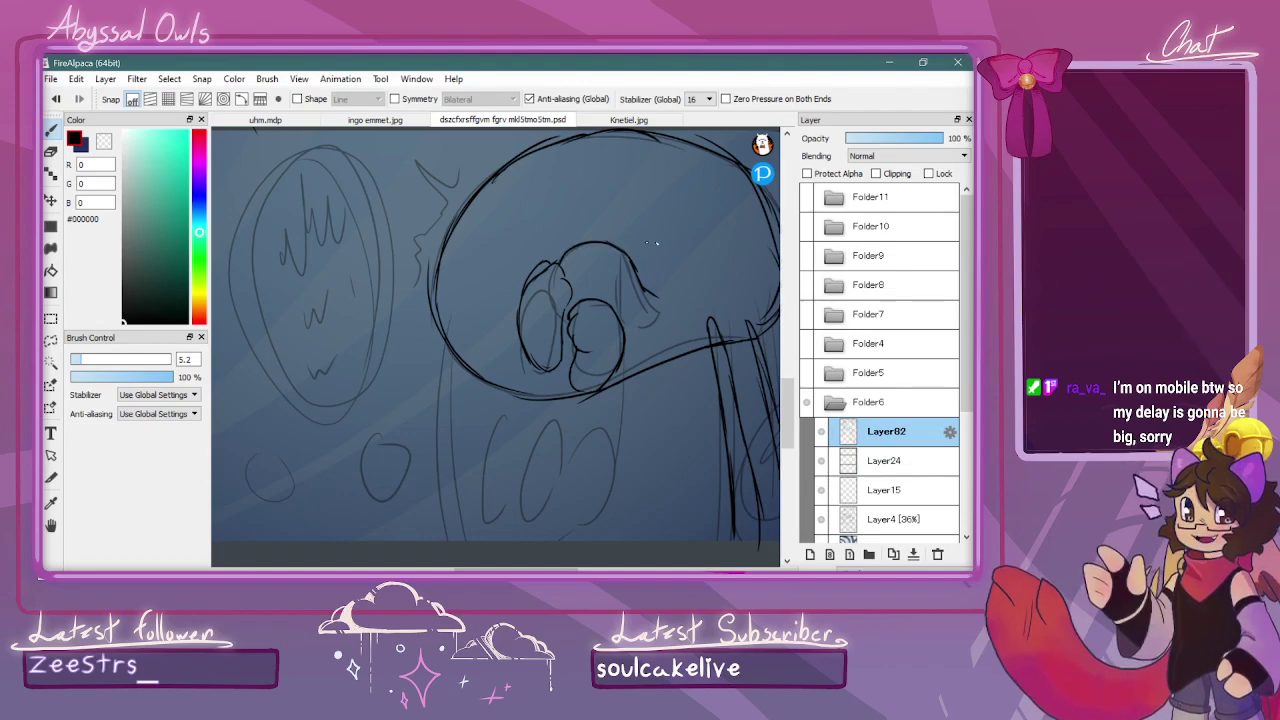
scroll(762, 350, "up", 2)
mouse_move(540, 210)
left_mouse_down()
mouse_move(527, 226)
mouse_move(530, 292)
mouse_move(549, 313)
mouse_move(594, 297)
mouse_move(585, 270)
mouse_move(573, 275)
left_mouse_up()
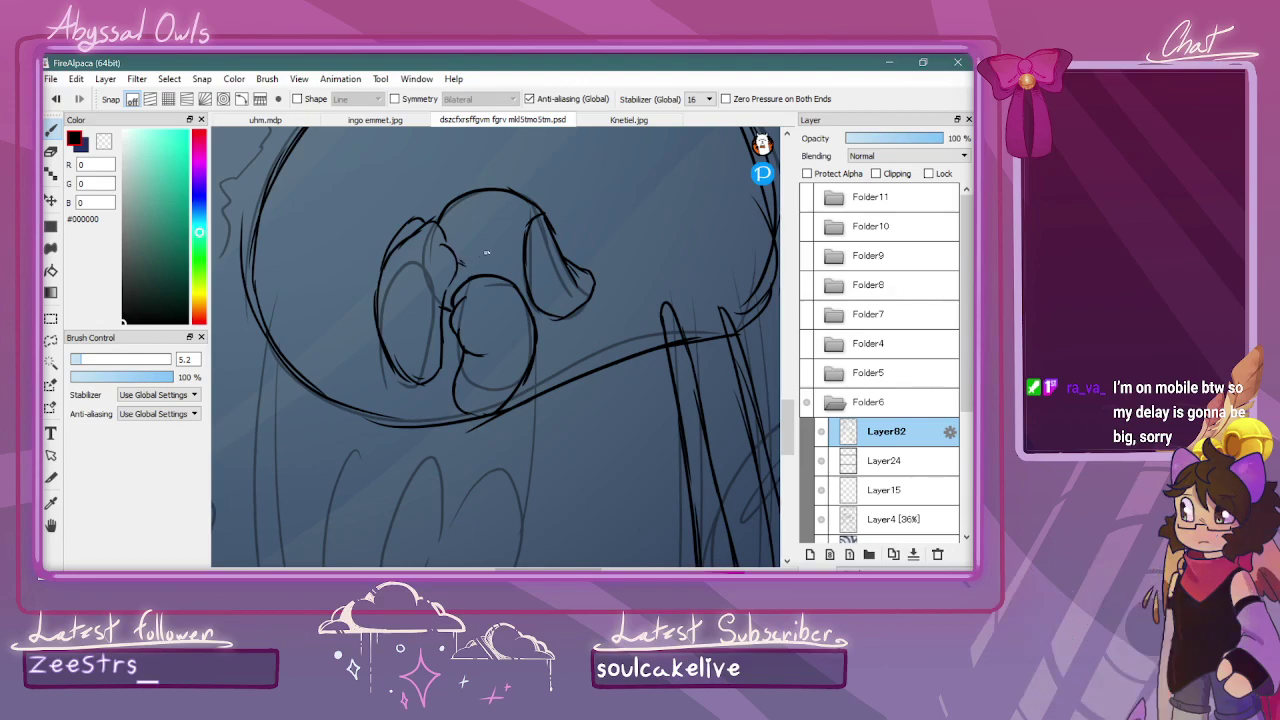
Draw the third panel character's body from the hands downward, ending in rounded legs at the panel's bottom
left_click_drag(556, 320, 524, 508)
scroll(448, 369, "down", 1)
left_click_drag(449, 370, 443, 398)
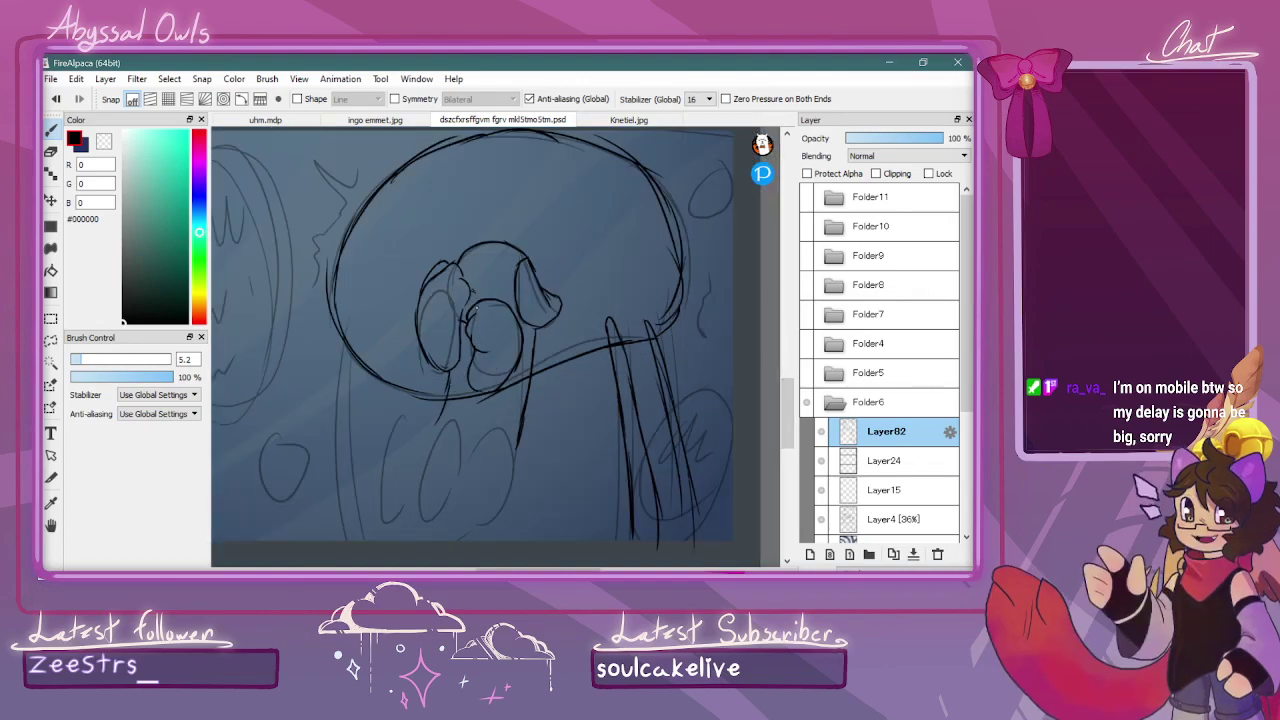
left_click_drag(464, 330, 432, 422)
mouse_move(514, 476)
left_mouse_down()
mouse_move(500, 440)
mouse_move(469, 468)
mouse_move(472, 457)
mouse_move(441, 518)
mouse_move(458, 490)
mouse_move(455, 446)
mouse_move(426, 437)
mouse_move(417, 482)
mouse_move(430, 540)
mouse_move(475, 531)
mouse_move(512, 466)
left_mouse_up()
mouse_move(424, 425)
left_mouse_down()
mouse_move(388, 481)
mouse_move(391, 525)
left_mouse_up()
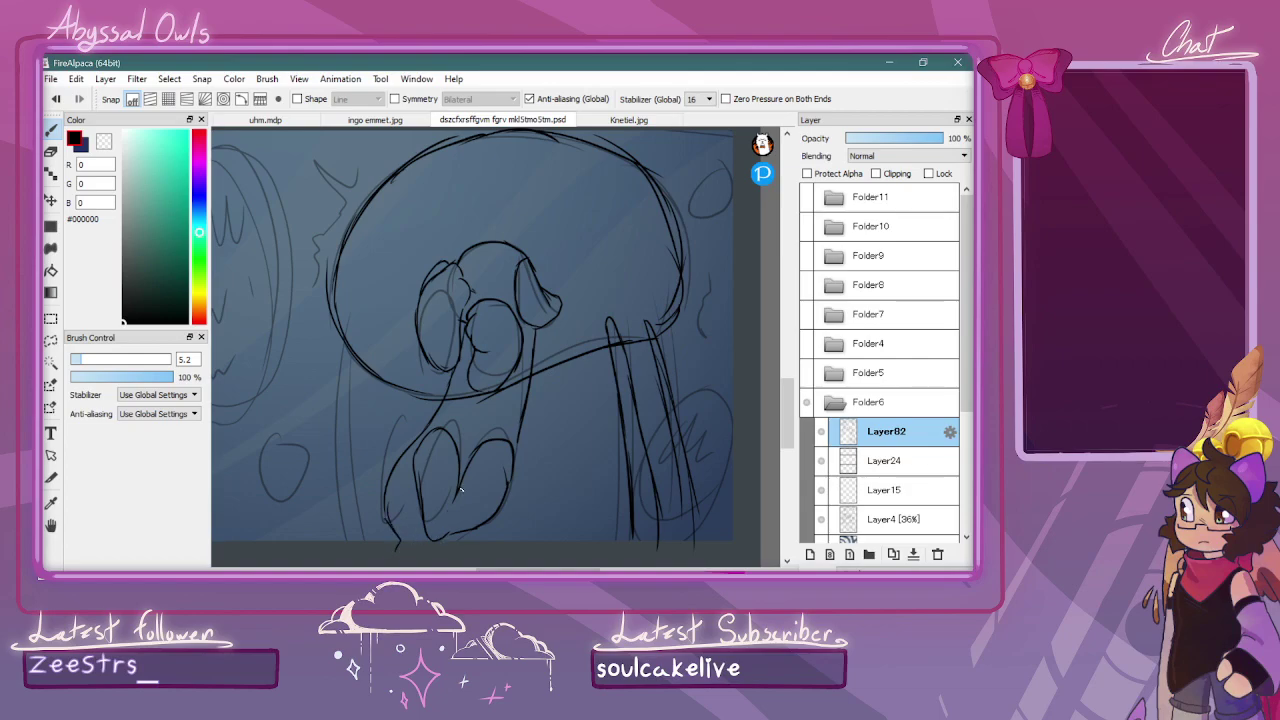
Draw a tightly squinted, arrow-shaped eye and a small mark at the left edge of the third panel character's face
scroll(458, 495, "left", 3)
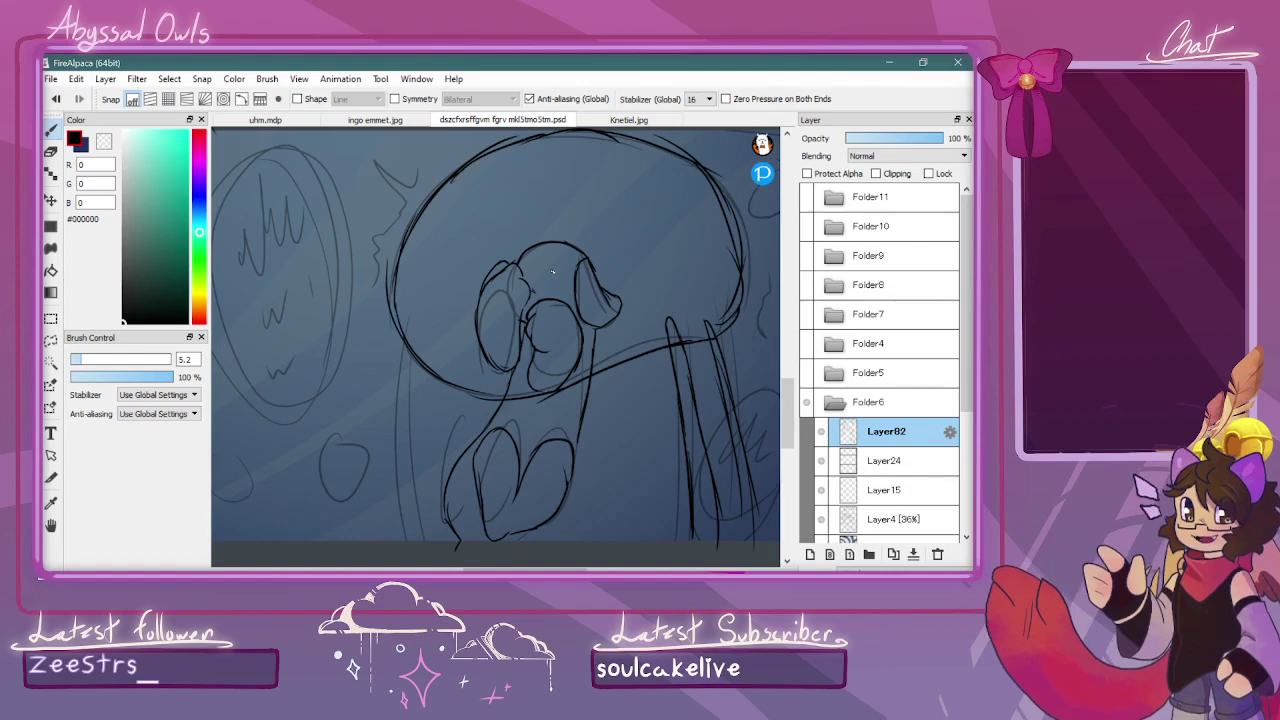
left_click_drag(546, 287, 547, 266)
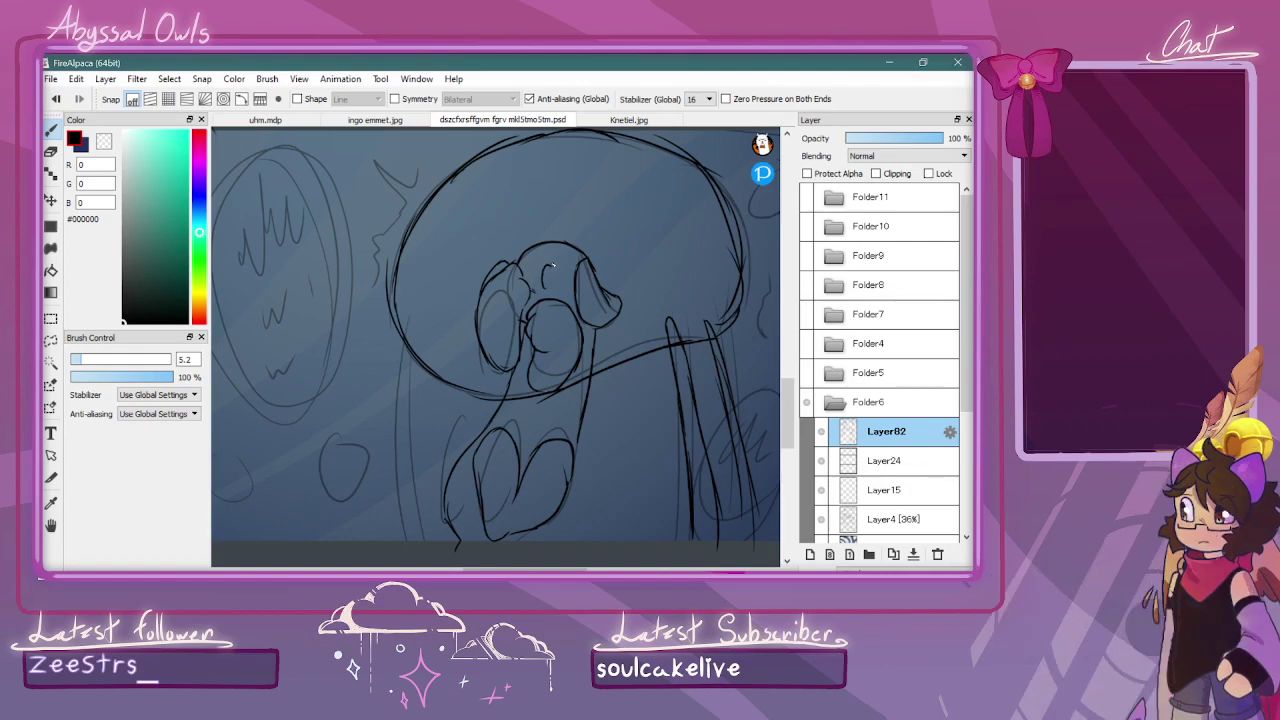
left_click_drag(500, 569, 517, 569)
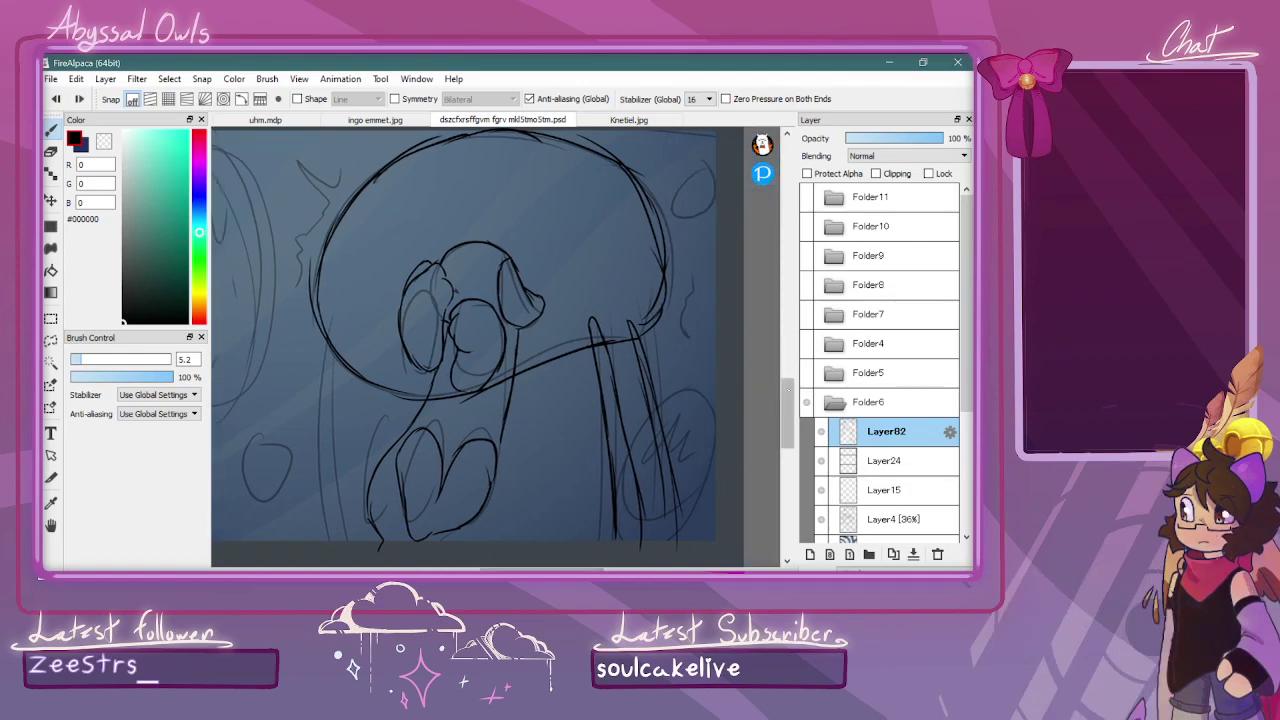
left_click_drag(788, 411, 788, 399)
scroll(466, 330, "up", 2)
mouse_move(465, 360)
left_mouse_down()
mouse_move(406, 396)
mouse_move(460, 431)
left_mouse_up()
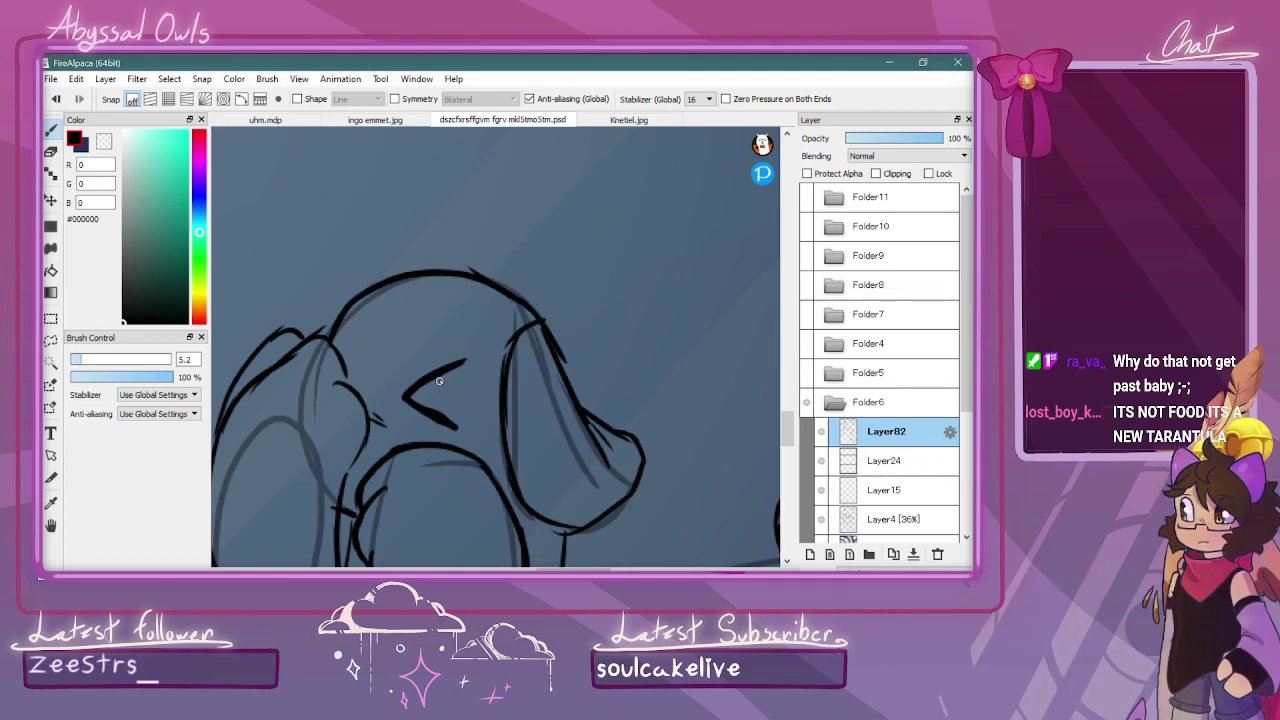
left_click_drag(333, 347, 364, 393)
Erase the straight tentacles from the right side of the third panel's jellyfish cap with an eraser of size 54
scroll(383, 355, "down", 8)
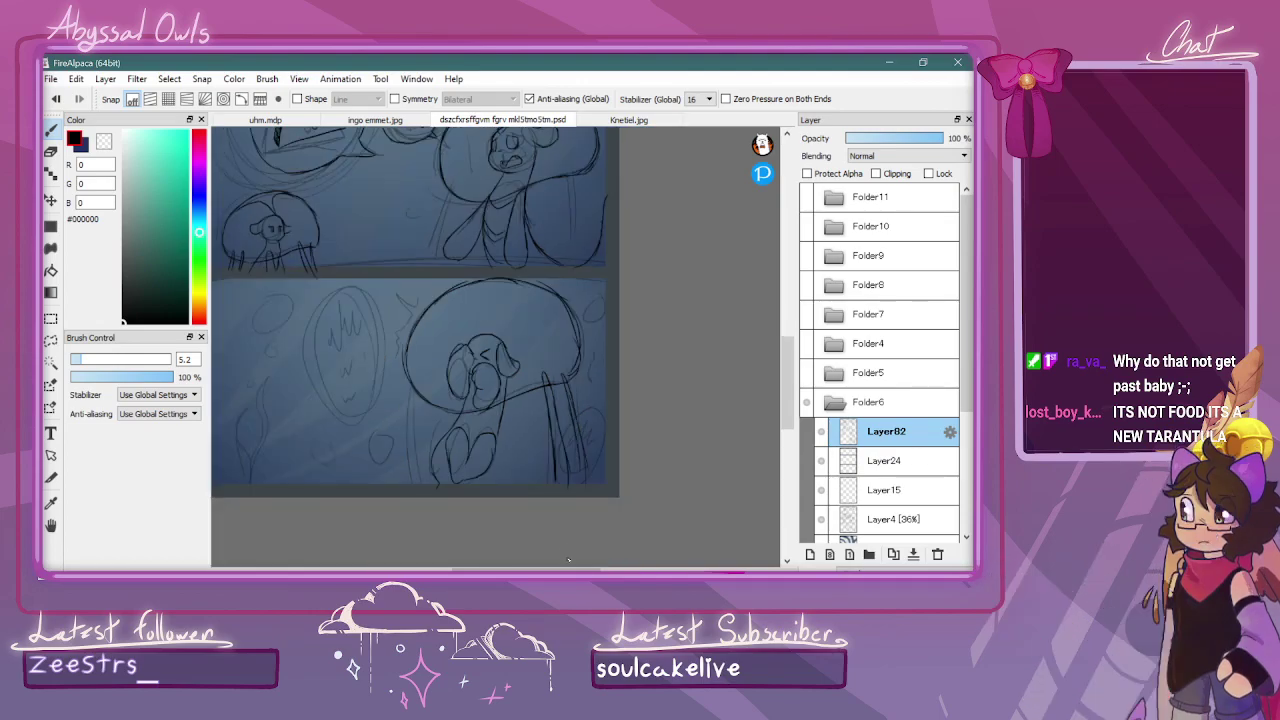
left_click_drag(526, 569, 561, 569)
key("ctrl+Up")
scroll(480, 360, "up", 3)
scroll(480, 360, "down", 3)
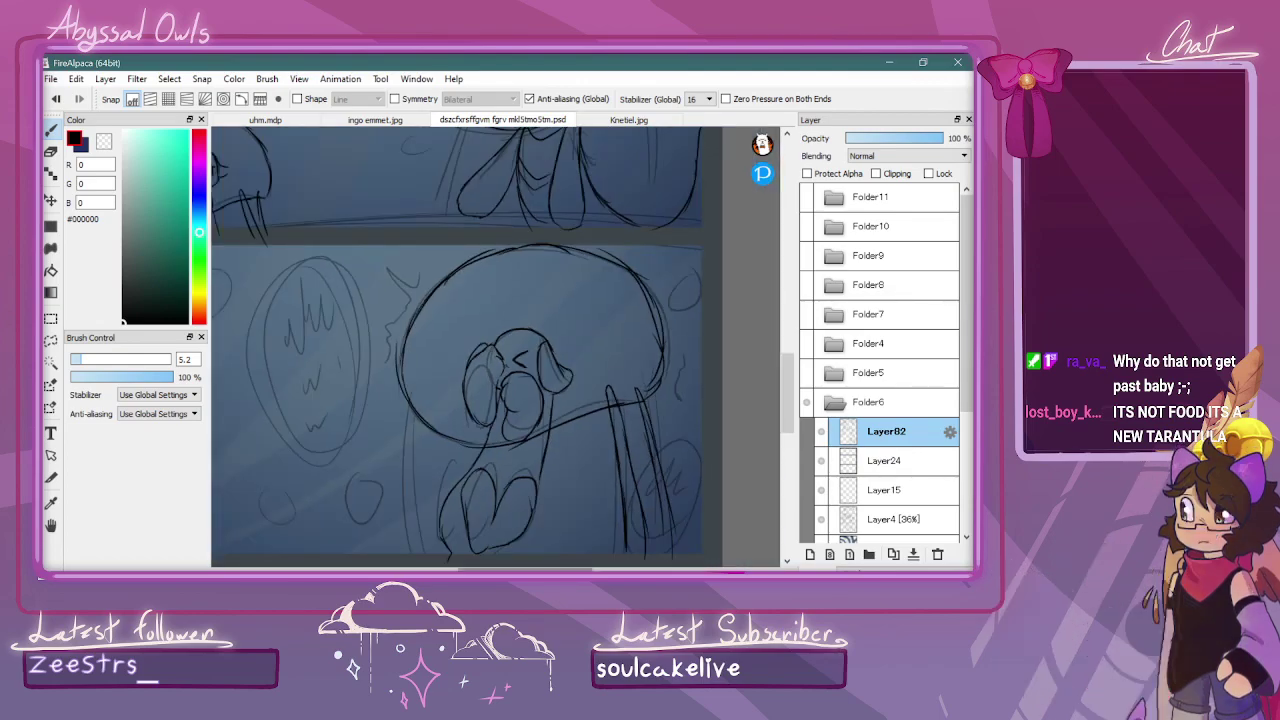
key("e")
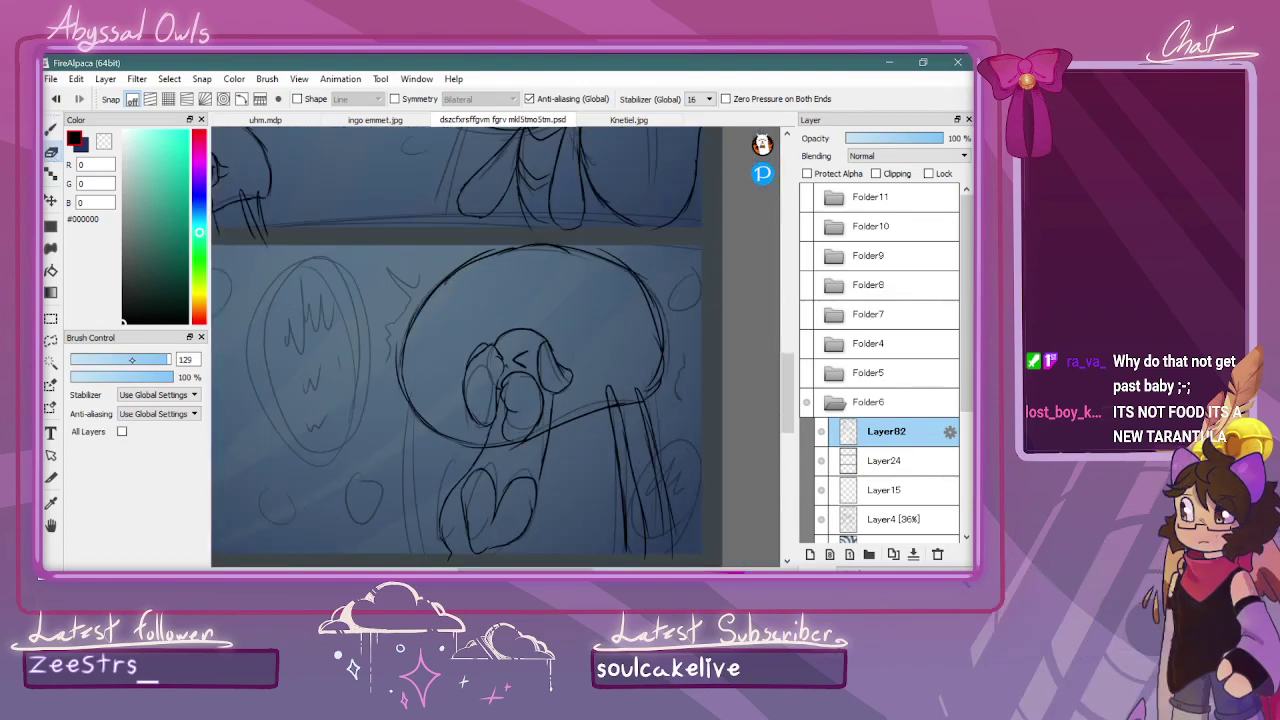
mouse_move(610, 392)
left_mouse_down()
mouse_move(601, 422)
mouse_move(660, 410)
mouse_move(615, 418)
mouse_move(608, 435)
mouse_move(686, 469)
mouse_move(714, 498)
mouse_move(683, 484)
left_mouse_up()
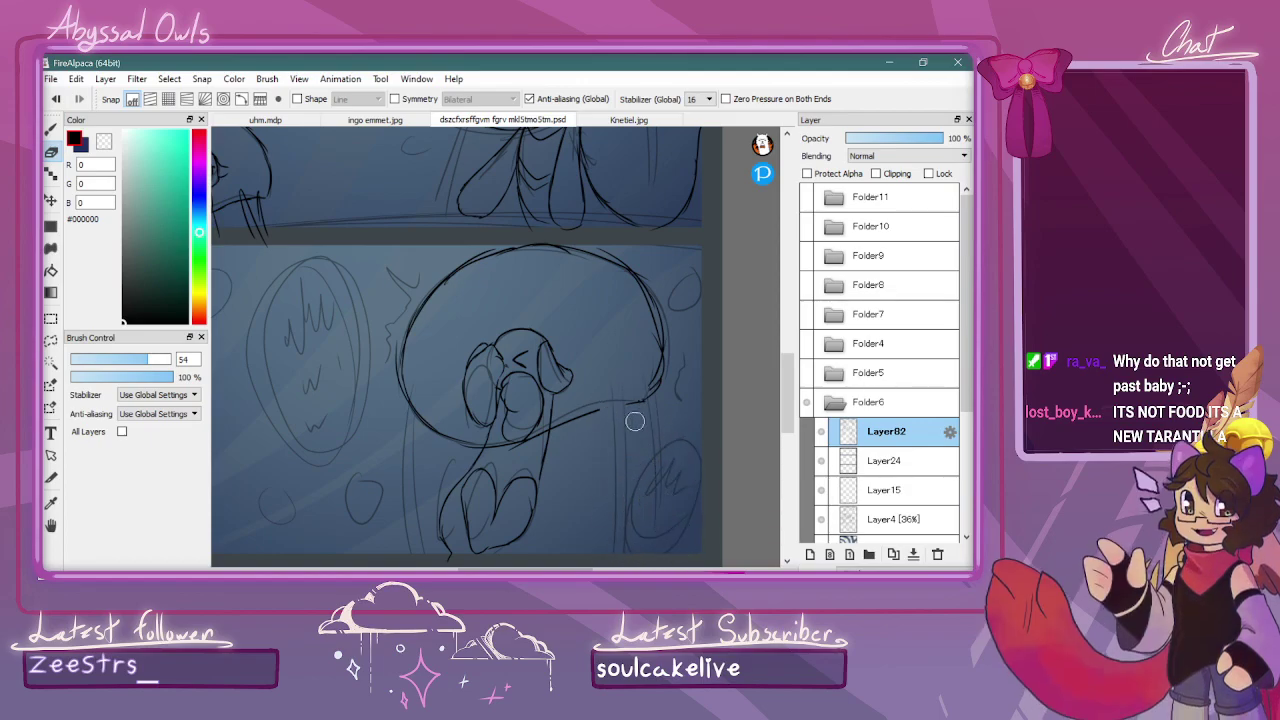
Redraw the erased lower-right rim of the third panel's jellyfish cap with the brush
key("b")
scroll(765, 405, "up", 2)
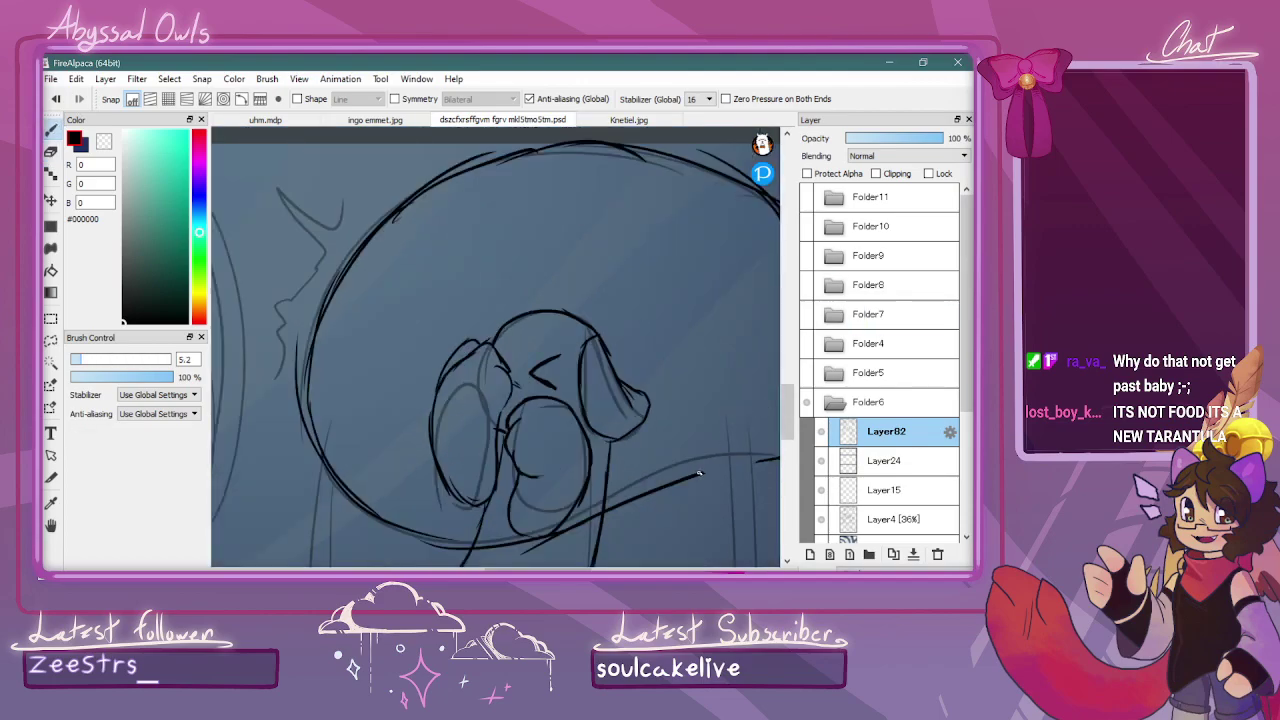
scroll(672, 466, "down", 1)
left_click_drag(652, 428, 714, 381)
key("ctrl+Down")
key("ctrl+Down")
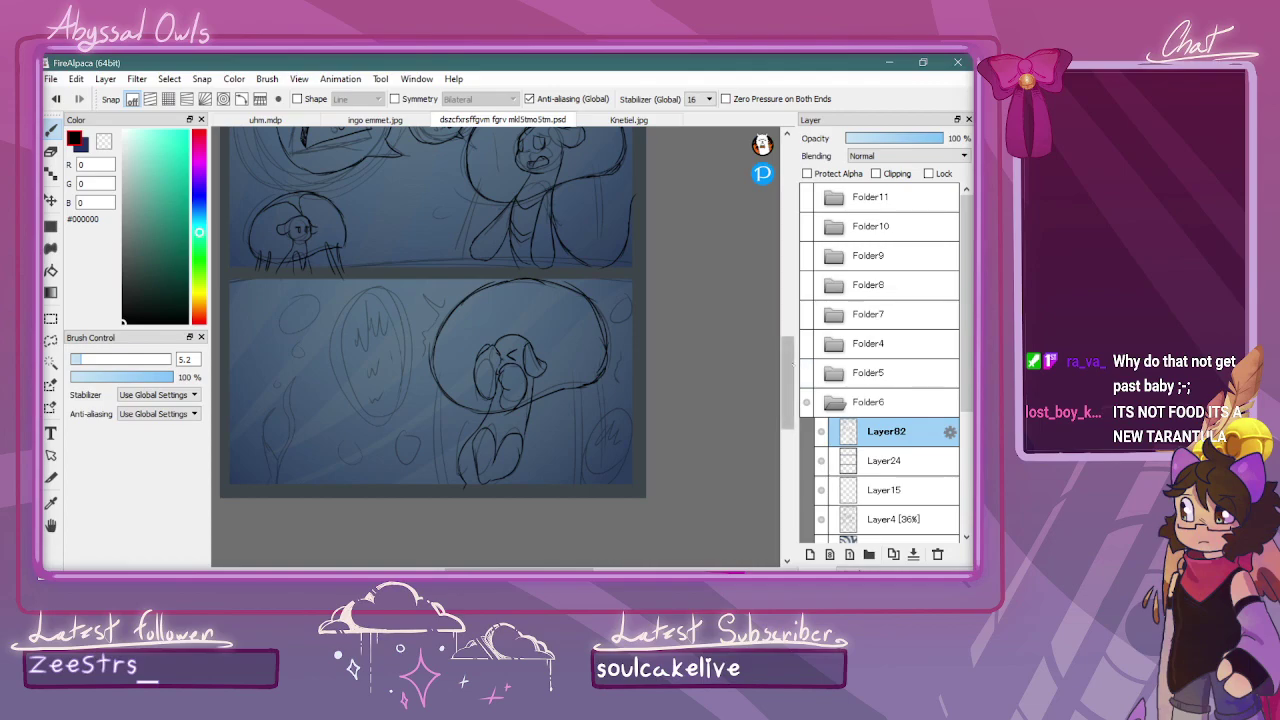
key("ctrl+Up")
key("ctrl+Up")
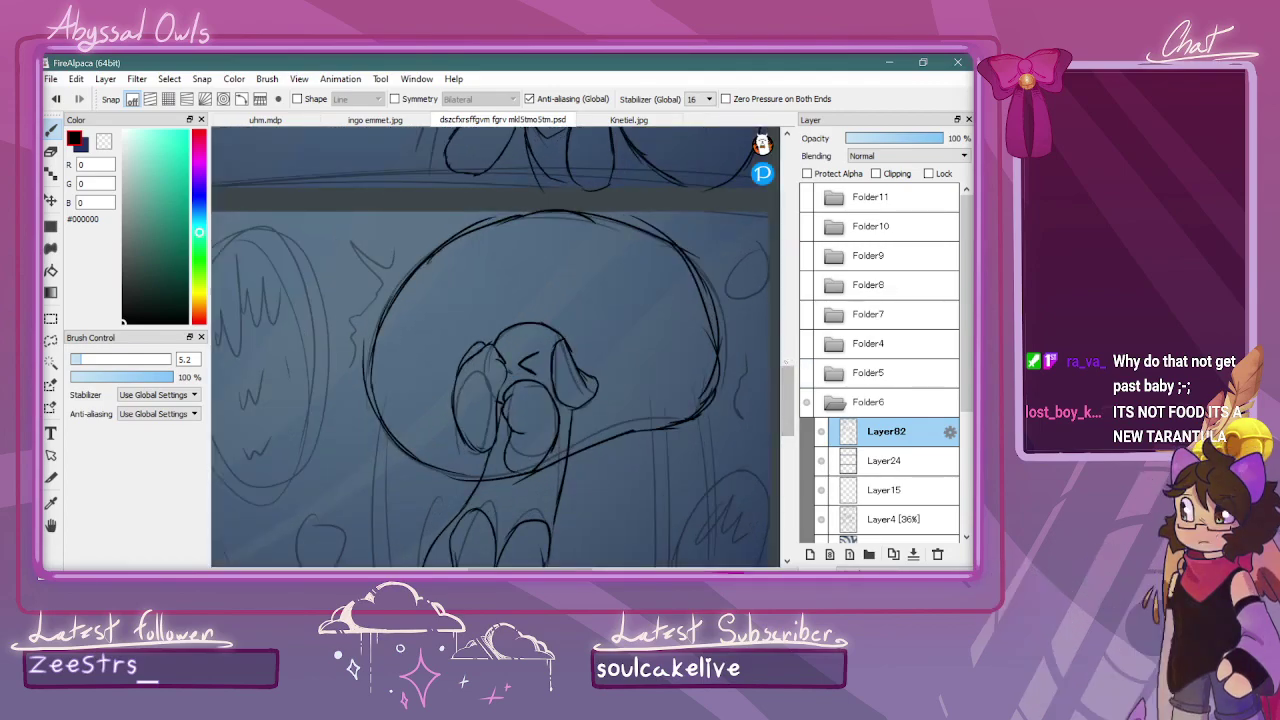
Draw wavy, flowing tentacles below the right side of the jellyfish cap down to the third panel's bottom
key("ctrl+Down")
mouse_move(539, 569)
left_mouse_down()
mouse_move(491, 569)
mouse_move(520, 569)
left_mouse_up()
left_click_drag(788, 393, 788, 414)
mouse_move(621, 386)
left_mouse_down()
mouse_move(614, 453)
mouse_move(629, 436)
mouse_move(673, 449)
mouse_move(695, 399)
mouse_move(696, 411)
mouse_move(695, 355)
mouse_move(686, 360)
mouse_move(715, 336)
mouse_move(670, 452)
left_mouse_up()
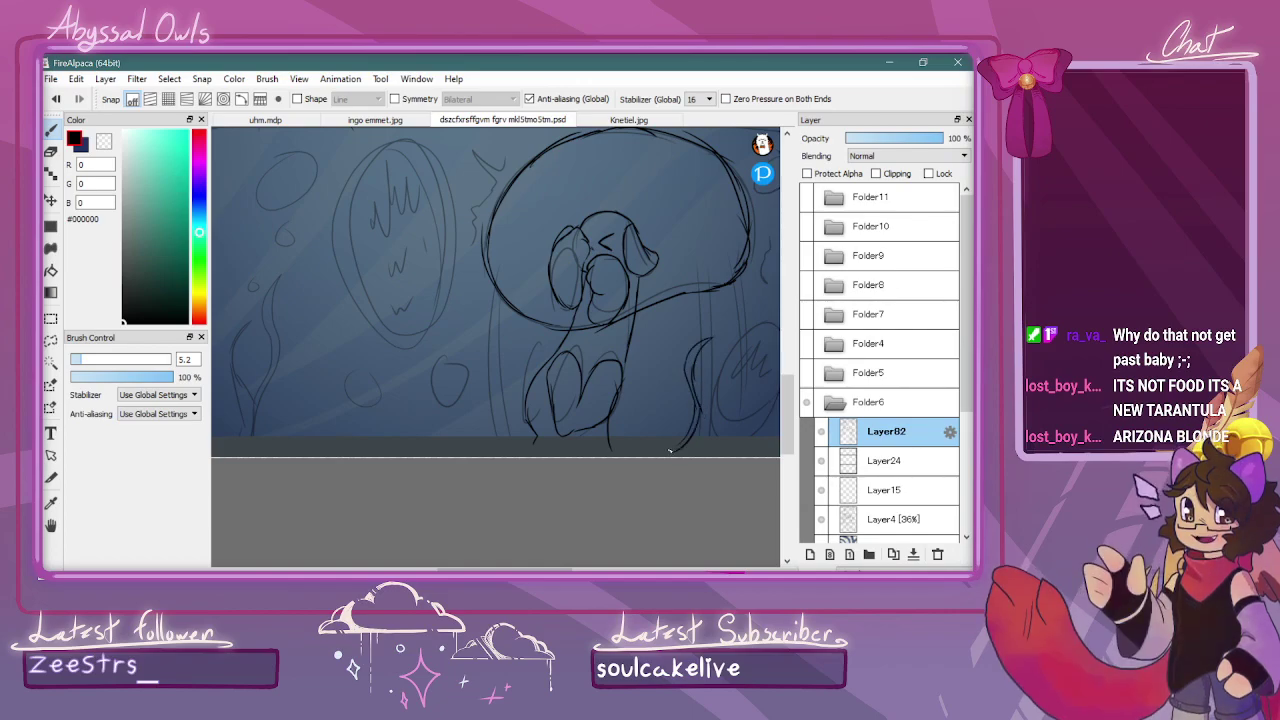
mouse_move(698, 402)
left_mouse_down()
mouse_move(735, 340)
mouse_move(726, 345)
mouse_move(735, 297)
left_mouse_up()
mouse_move(738, 354)
left_mouse_down()
mouse_move(686, 456)
mouse_move(690, 428)
left_mouse_up()
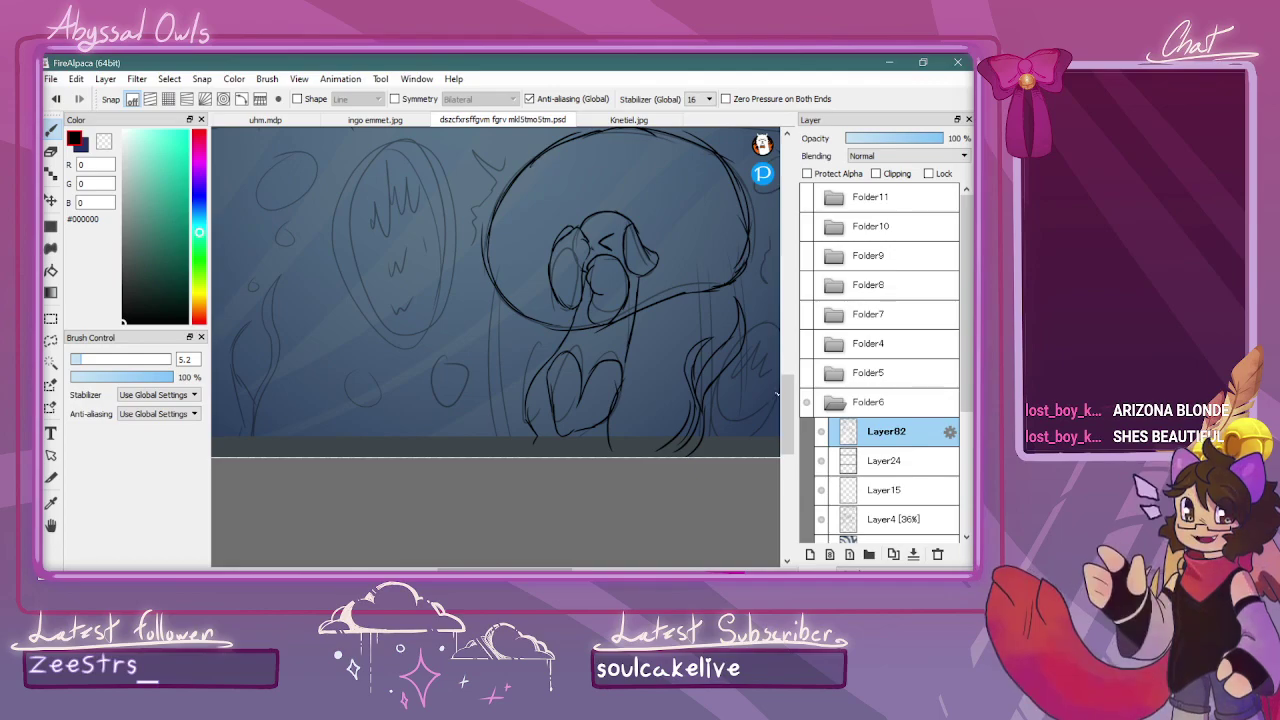
Add curved inner contour lines along the lower-left and right edges inside the third panel's jellyfish cap
scroll(592, 441, "up", 3)
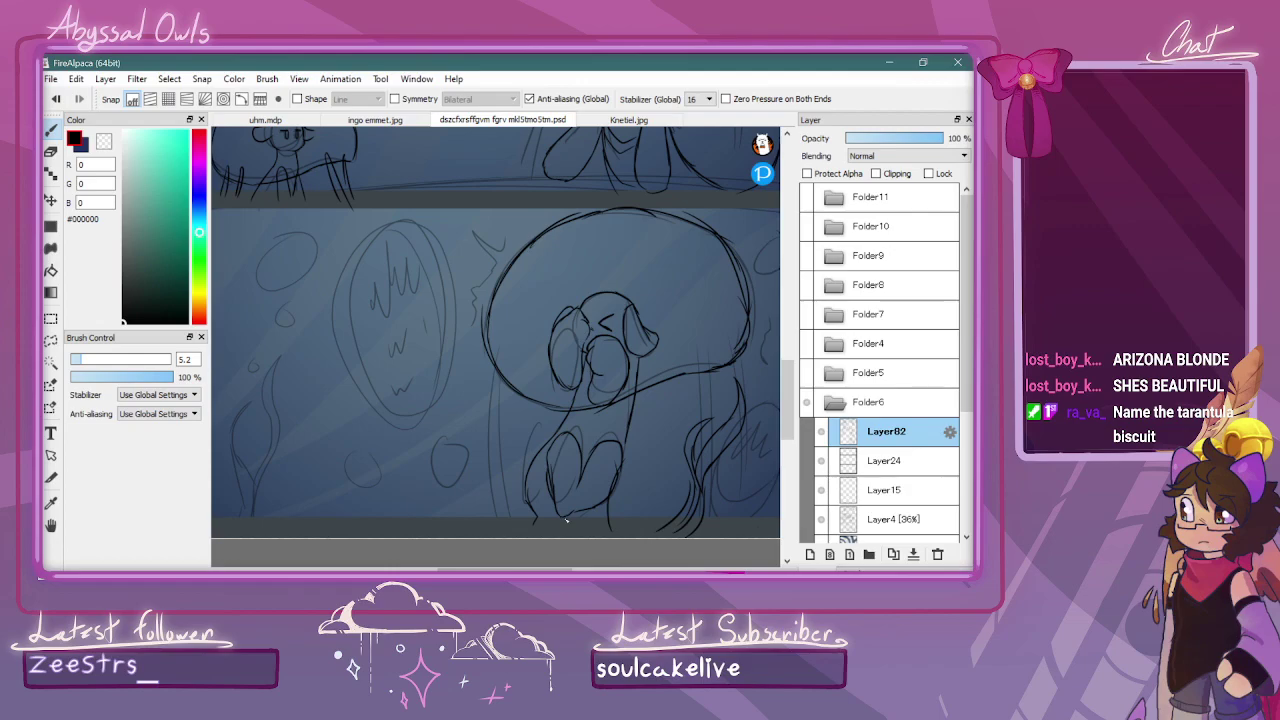
key("ctrl+plus")
key("ctrl+minus")
key("ctrl+plus")
left_click_drag(523, 568, 541, 568)
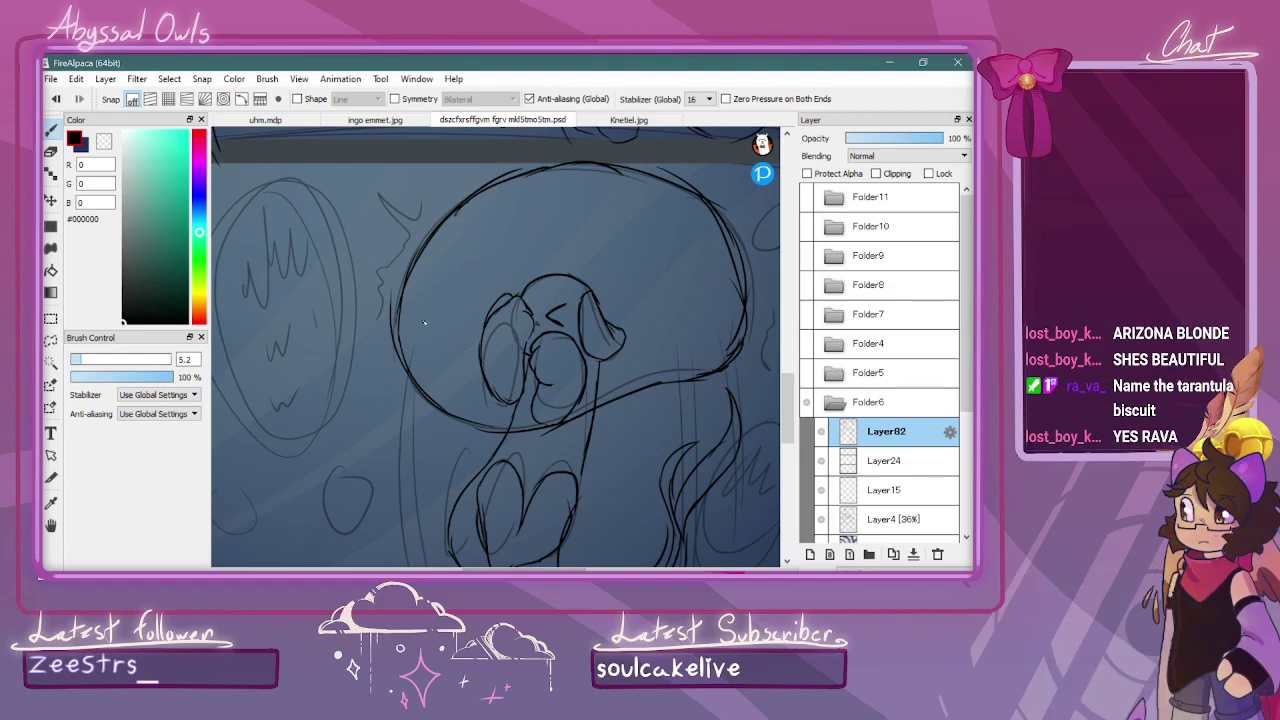
left_click_drag(440, 390, 508, 408)
mouse_move(684, 350)
left_mouse_down()
mouse_move(721, 324)
mouse_move(728, 296)
left_mouse_up()
Outline the tall oval to the left of the jellyfish cap with layered strokes following the rough sketch
left_click_drag(524, 569, 483, 569)
mouse_move(427, 210)
left_mouse_down()
mouse_move(541, 210)
mouse_move(513, 334)
mouse_move(535, 412)
mouse_move(592, 443)
left_mouse_up()
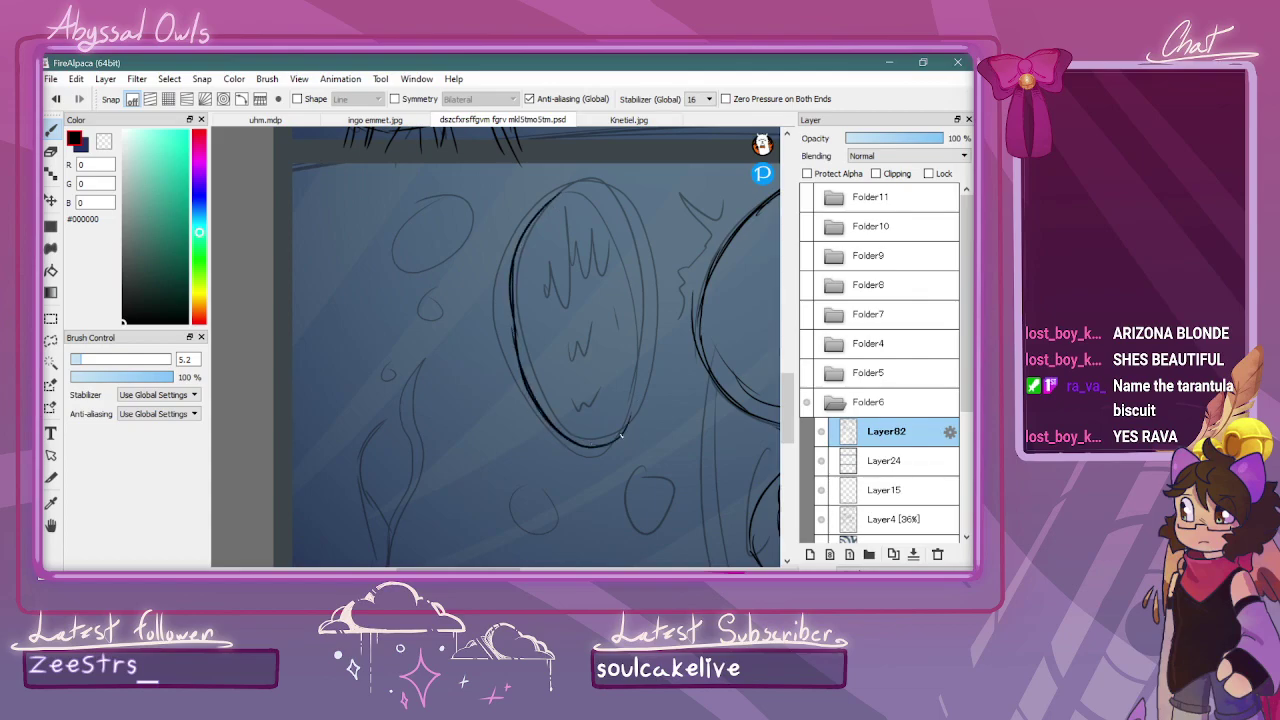
mouse_move(636, 398)
left_mouse_down()
mouse_move(630, 255)
mouse_move(609, 207)
mouse_move(572, 191)
left_mouse_up()
mouse_move(509, 279)
left_mouse_down()
mouse_move(505, 342)
mouse_move(522, 356)
left_mouse_up()
key("ctrl+minus")
Draw the ovals around the third panel's character and the wavy seaweed in the panel's lower-left corner
left_click_drag(479, 569, 532, 569)
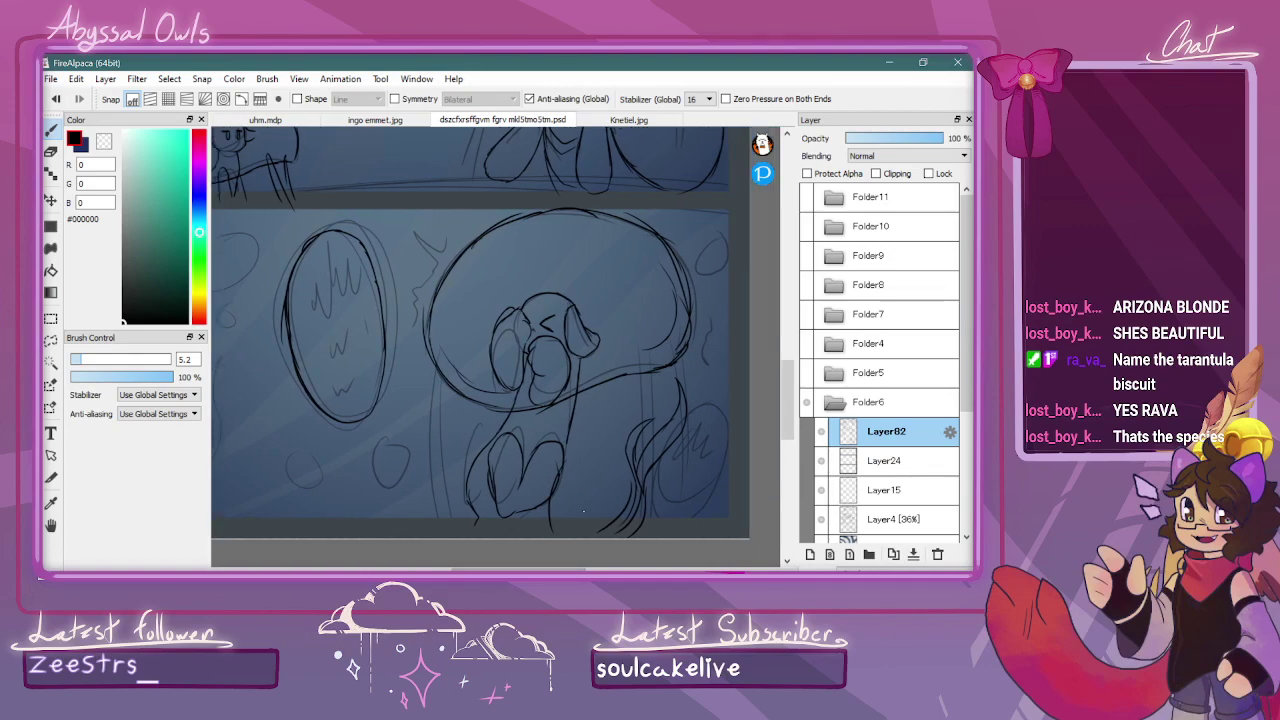
mouse_move(709, 230)
left_mouse_down()
mouse_move(706, 271)
mouse_move(717, 234)
left_mouse_up()
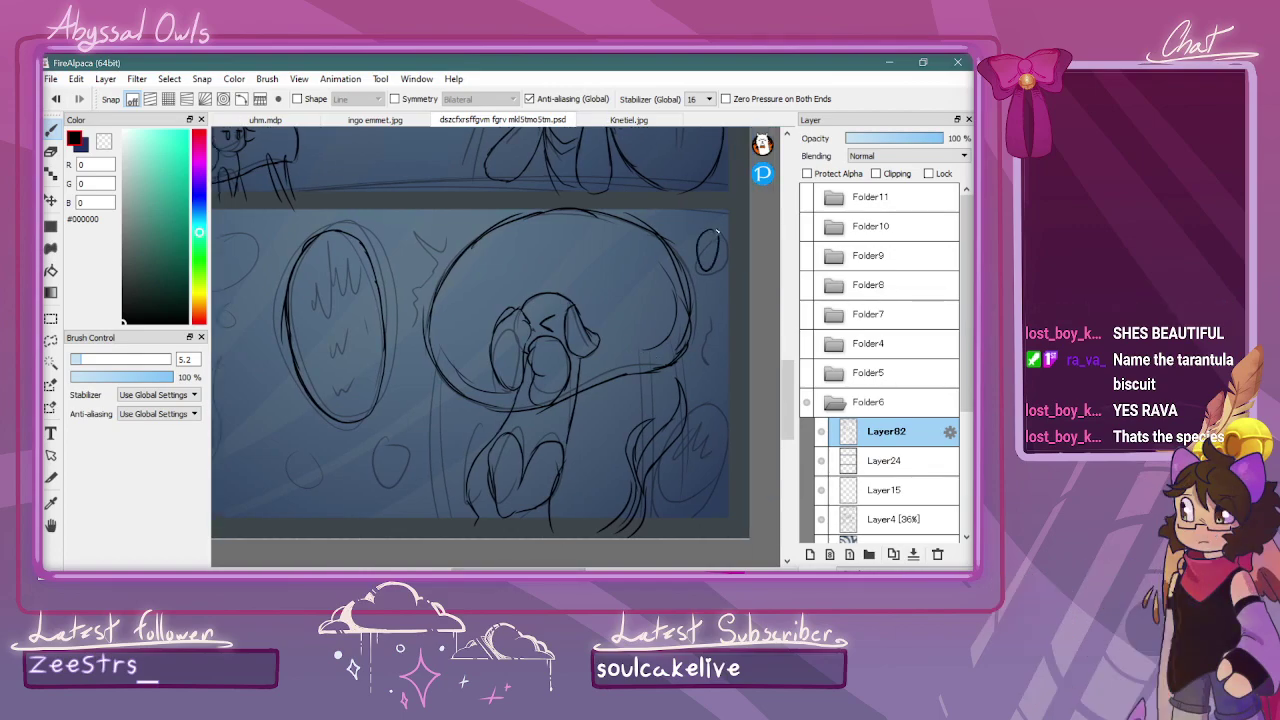
mouse_move(405, 444)
left_mouse_down()
mouse_move(378, 458)
mouse_move(402, 440)
mouse_move(404, 493)
left_mouse_up()
mouse_move(667, 457)
left_mouse_down()
mouse_move(715, 515)
mouse_move(730, 437)
mouse_move(719, 406)
mouse_move(671, 458)
mouse_move(702, 410)
left_mouse_up()
left_click_drag(480, 569, 441, 569)
mouse_move(366, 518)
left_mouse_down()
mouse_move(328, 435)
mouse_move(365, 384)
mouse_move(318, 452)
mouse_move(353, 525)
mouse_move(355, 477)
mouse_move(364, 502)
mouse_move(342, 461)
mouse_move(366, 324)
left_mouse_up()
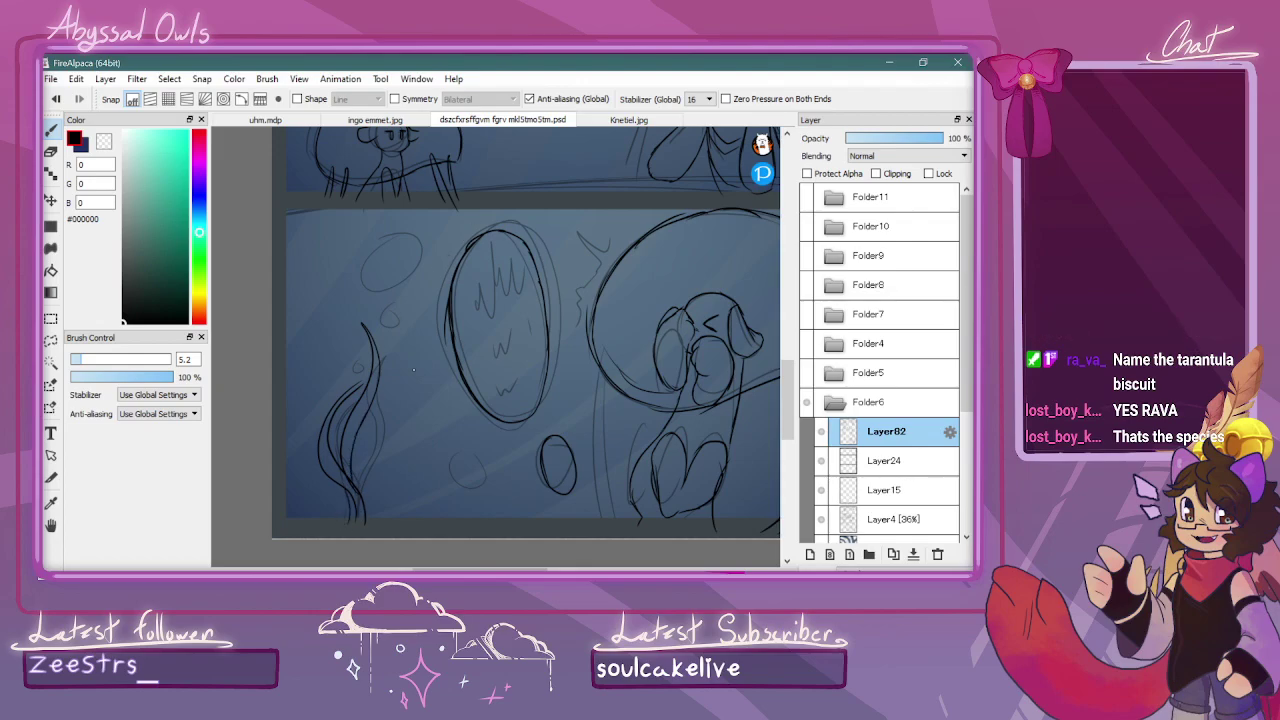
Draw the round bubbles above the seaweed and the one below the tall oval in the third panel
key("ctrl+Down")
key("ctrl+Up")
scroll(394, 200, "up", 3)
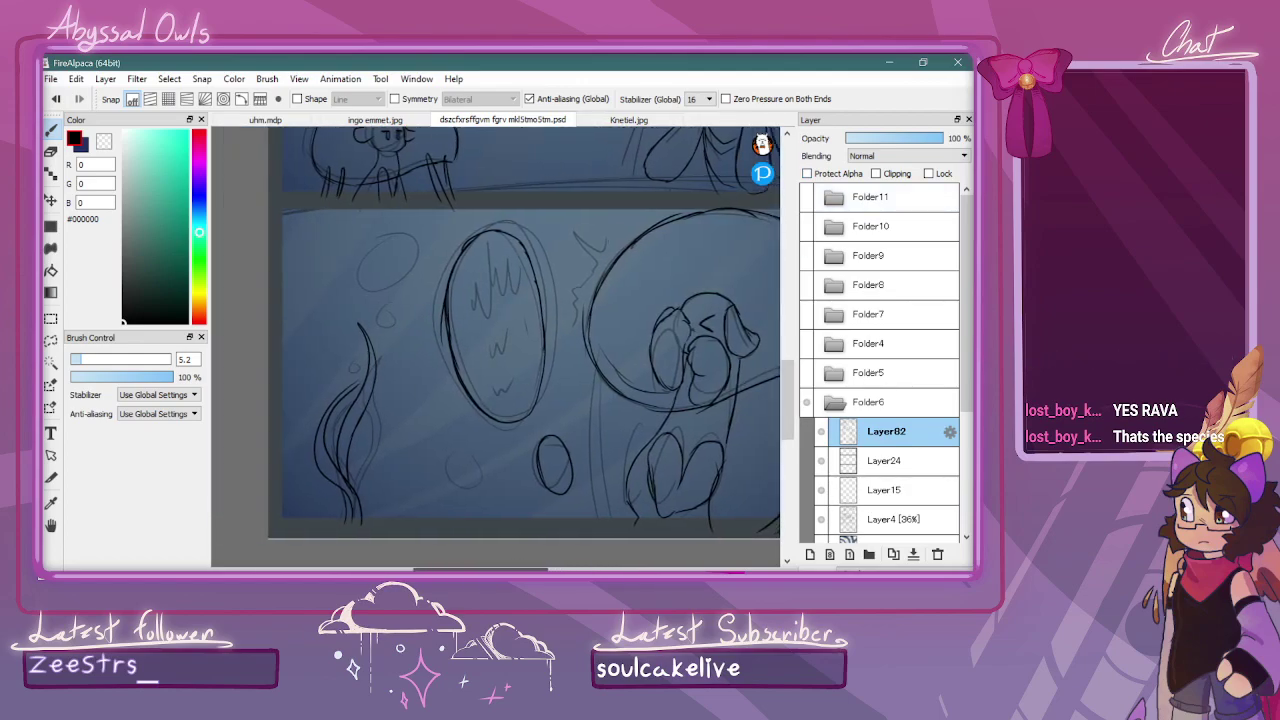
mouse_move(394, 200)
left_mouse_down()
mouse_move(352, 252)
mouse_move(372, 272)
mouse_move(418, 254)
mouse_move(432, 222)
mouse_move(413, 202)
mouse_move(380, 198)
left_mouse_up()
left_click_drag(379, 310, 382, 302)
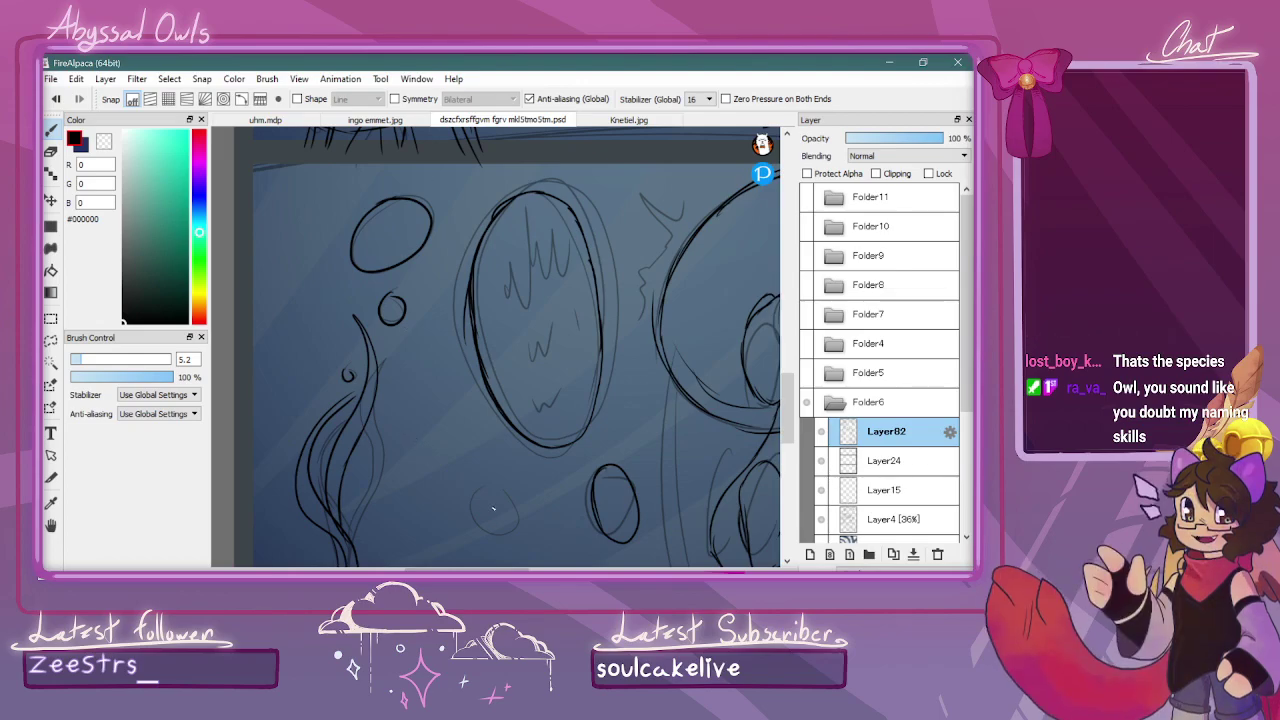
left_click_drag(470, 507, 519, 512)
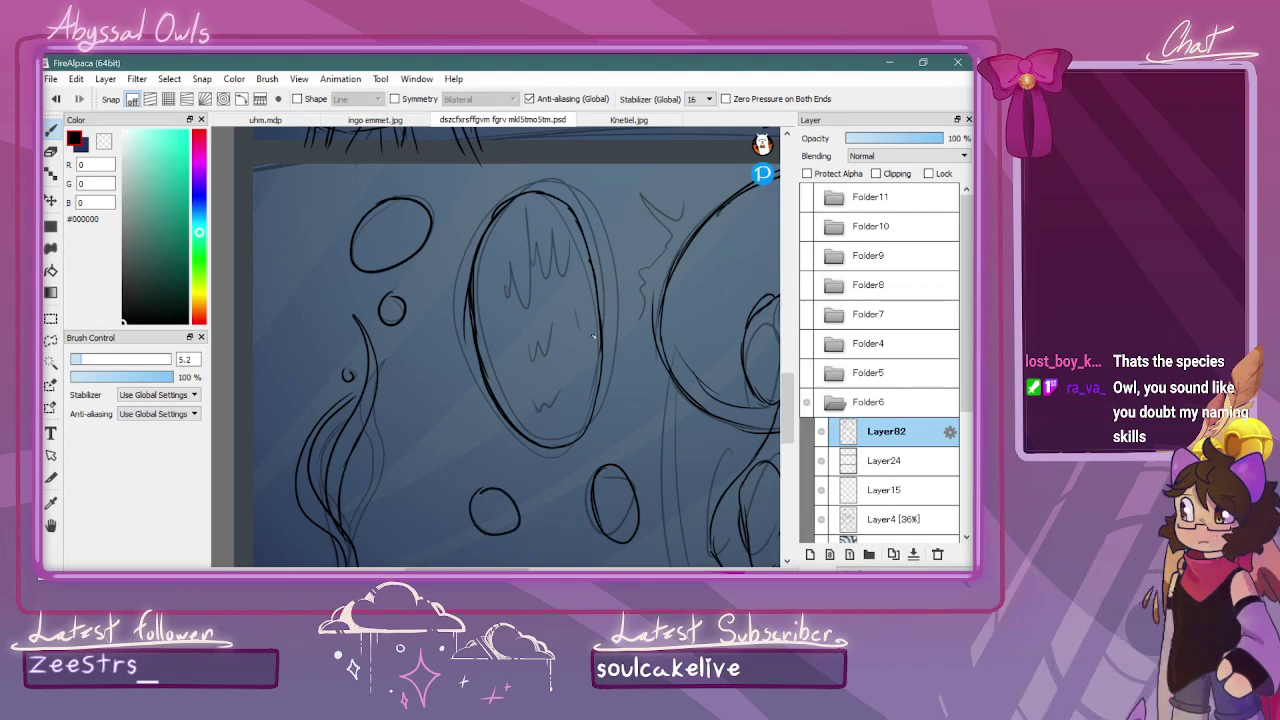
key("ctrl+minus")
key("ctrl+minus")
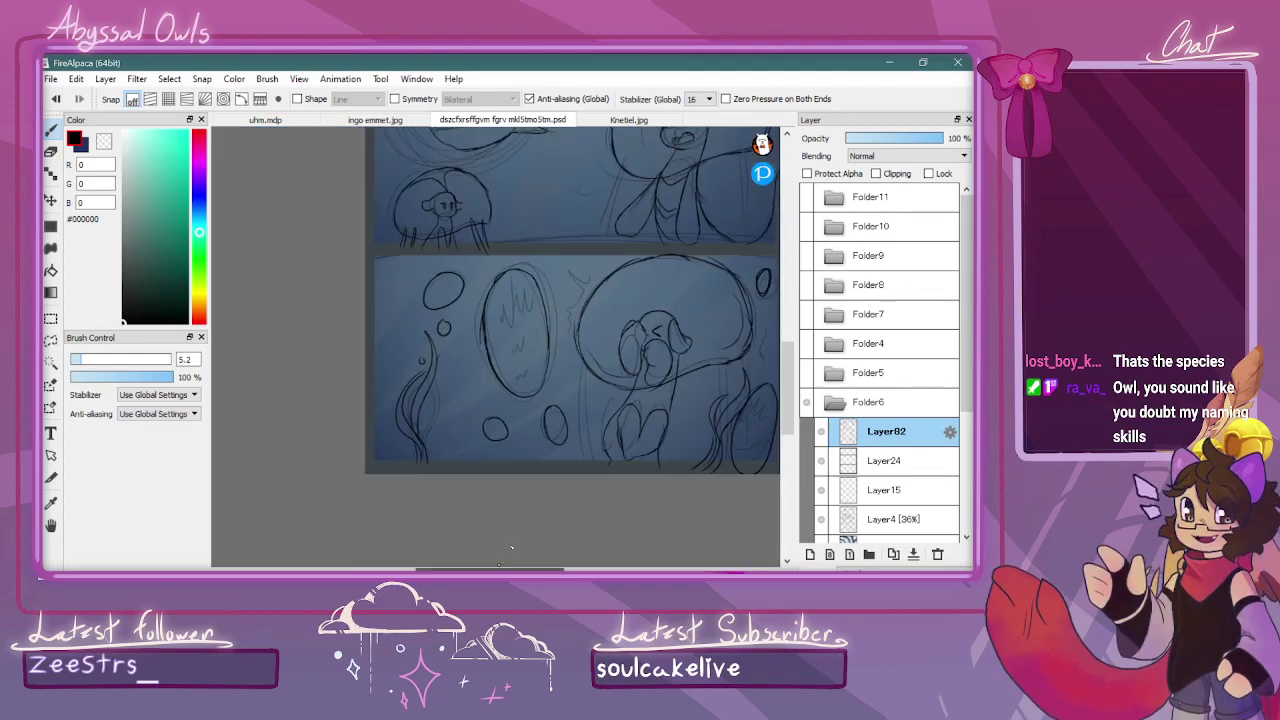
Draw jagged spiky marks beside the jellyfish cap's left edge and below its lower-right rim
left_click_drag(510, 568, 536, 568)
key("ctrl+plus")
scroll(402, 293, "up", 1)
left_click_drag(425, 297, 430, 273)
left_click_drag(387, 235, 436, 269)
left_click_drag(668, 410, 688, 452)
Add a small hair tuft on top of the third panel character's head
scroll(697, 401, "down", 4)
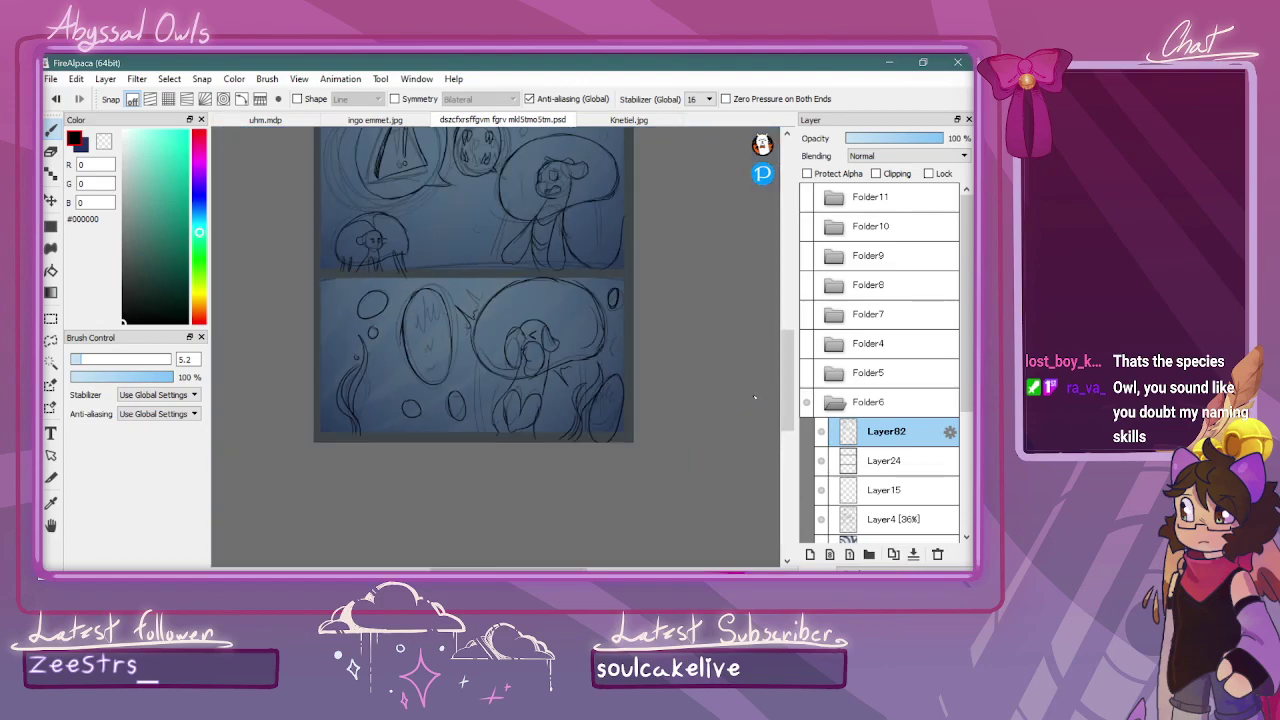
key("ctrl+plus")
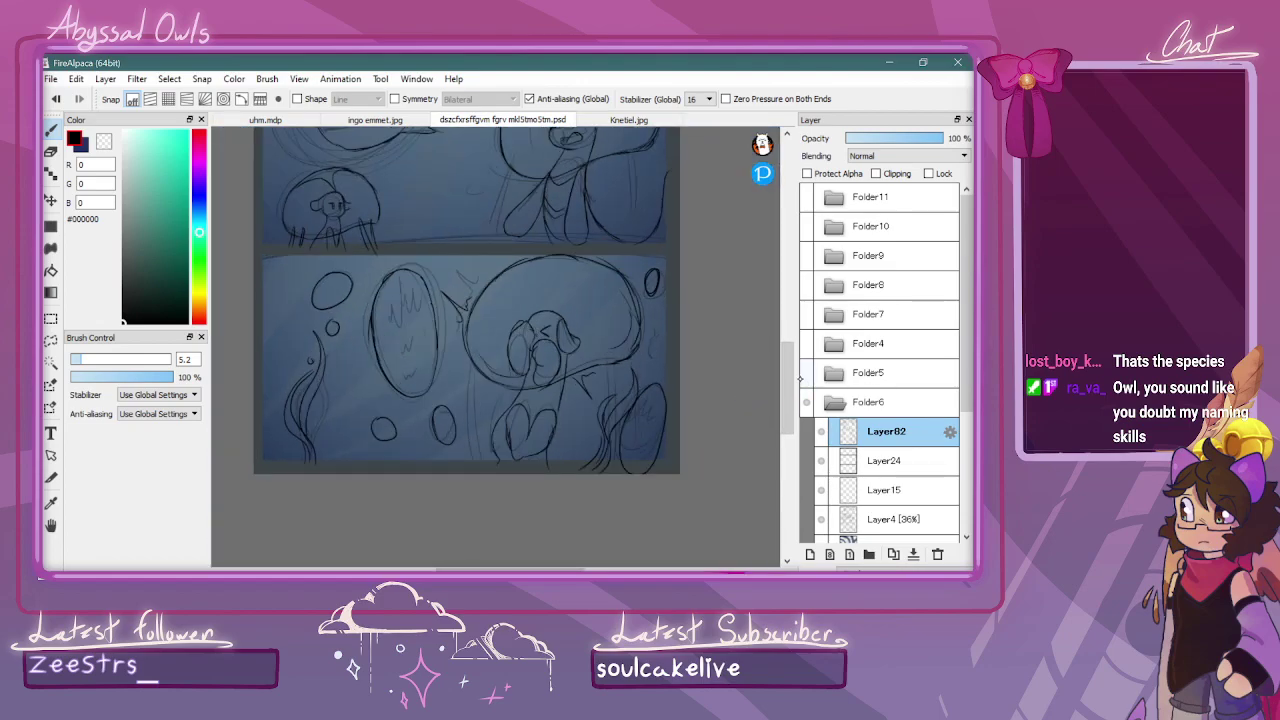
scroll(617, 386, "up", 3)
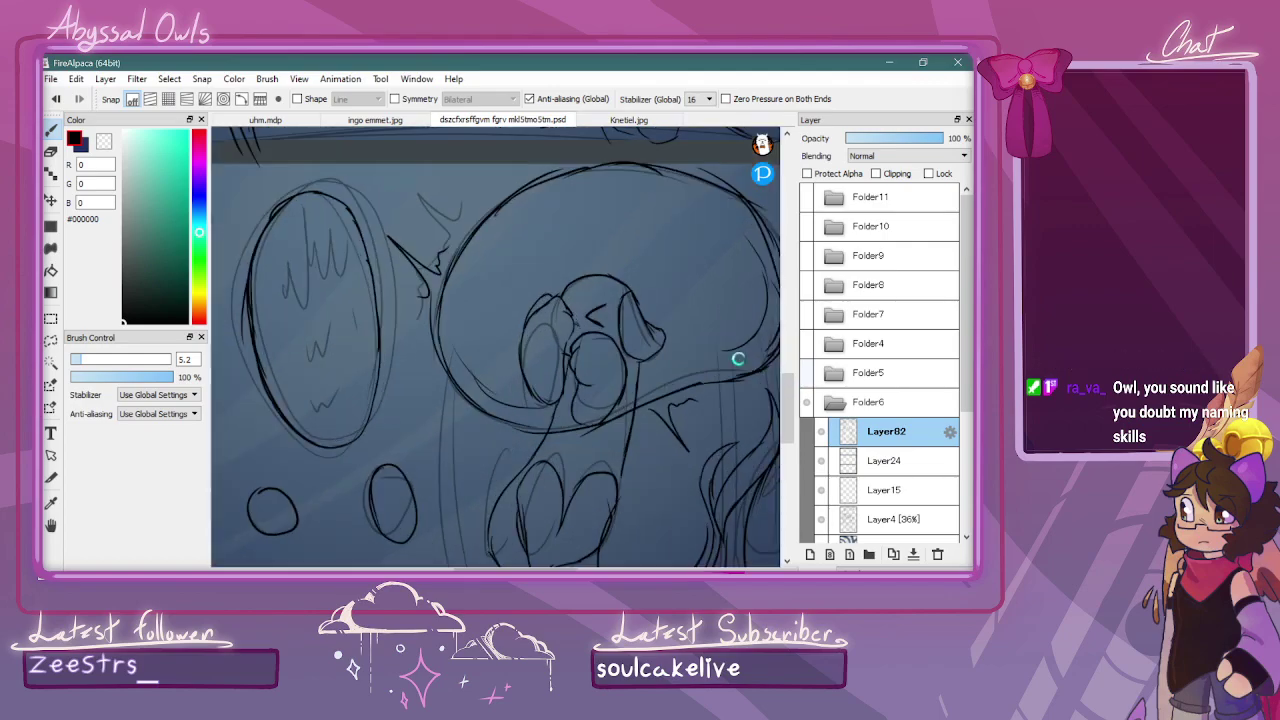
scroll(680, 325, "down", 1)
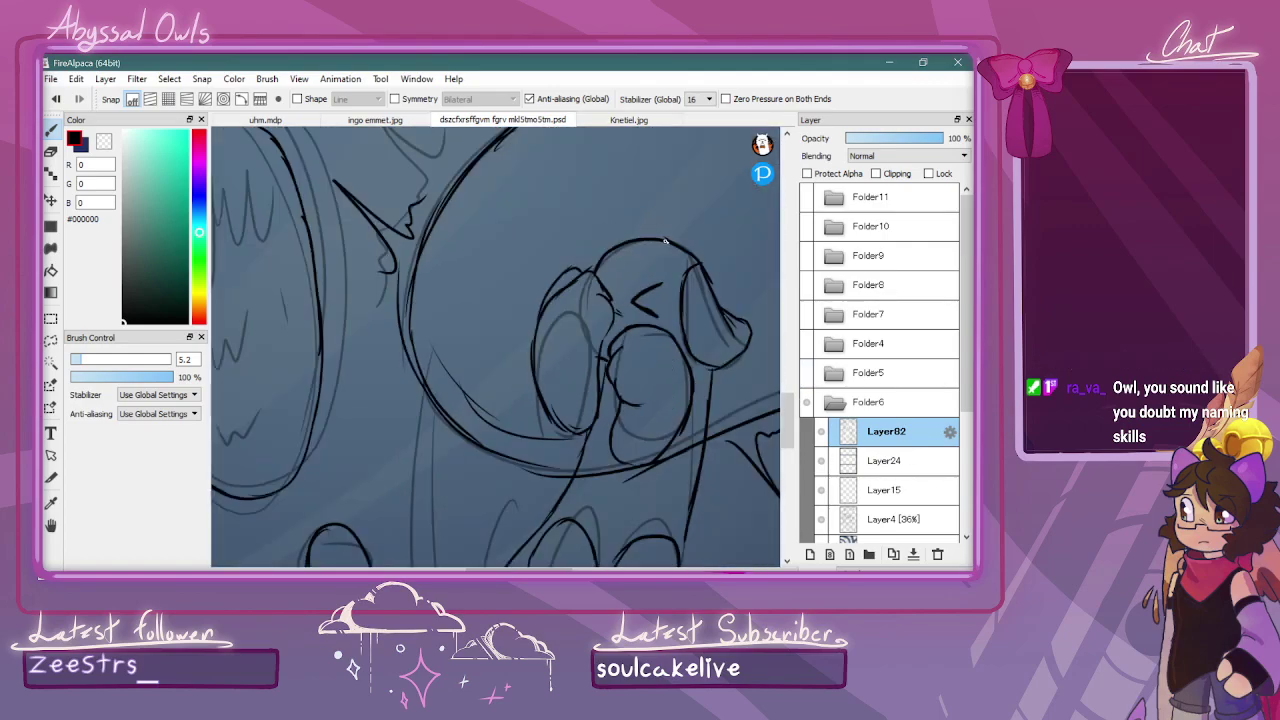
scroll(656, 240, "down", 1)
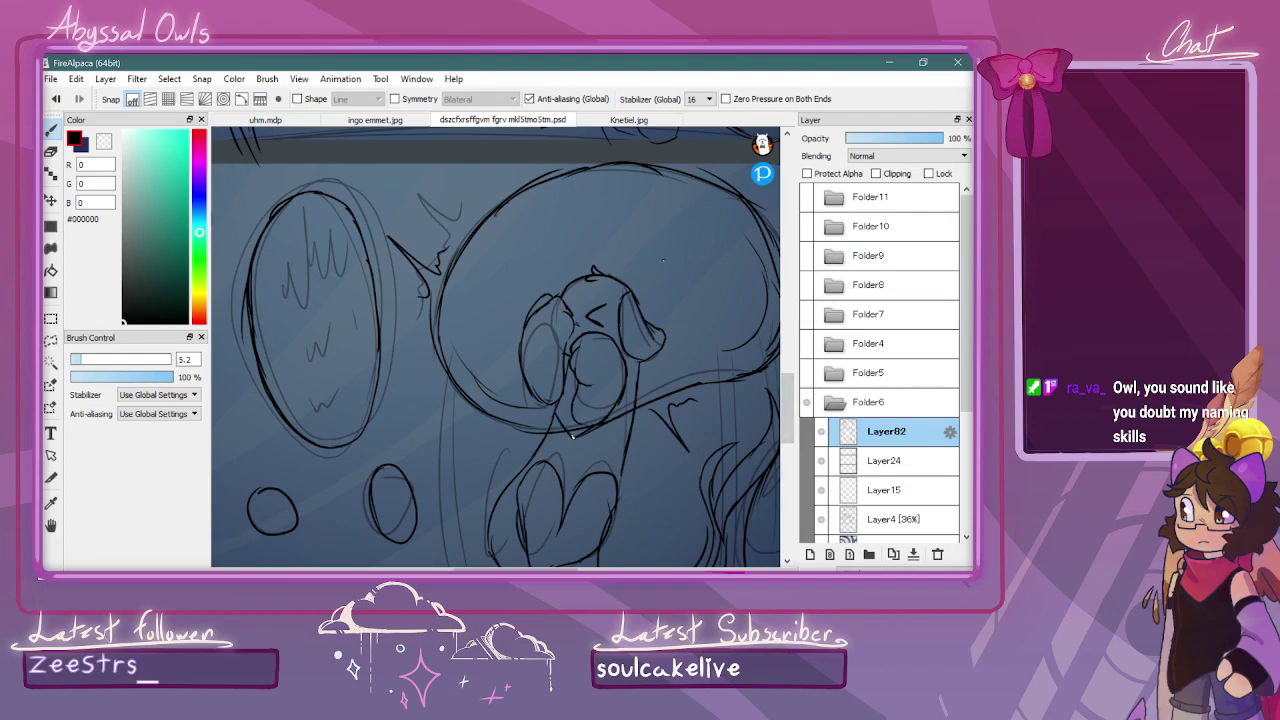
Add a short stroke at the cap's lower rim beneath the third panel's character, and check the second and third panels
left_click_drag(563, 448, 610, 434)
scroll(662, 259, "down", 2)
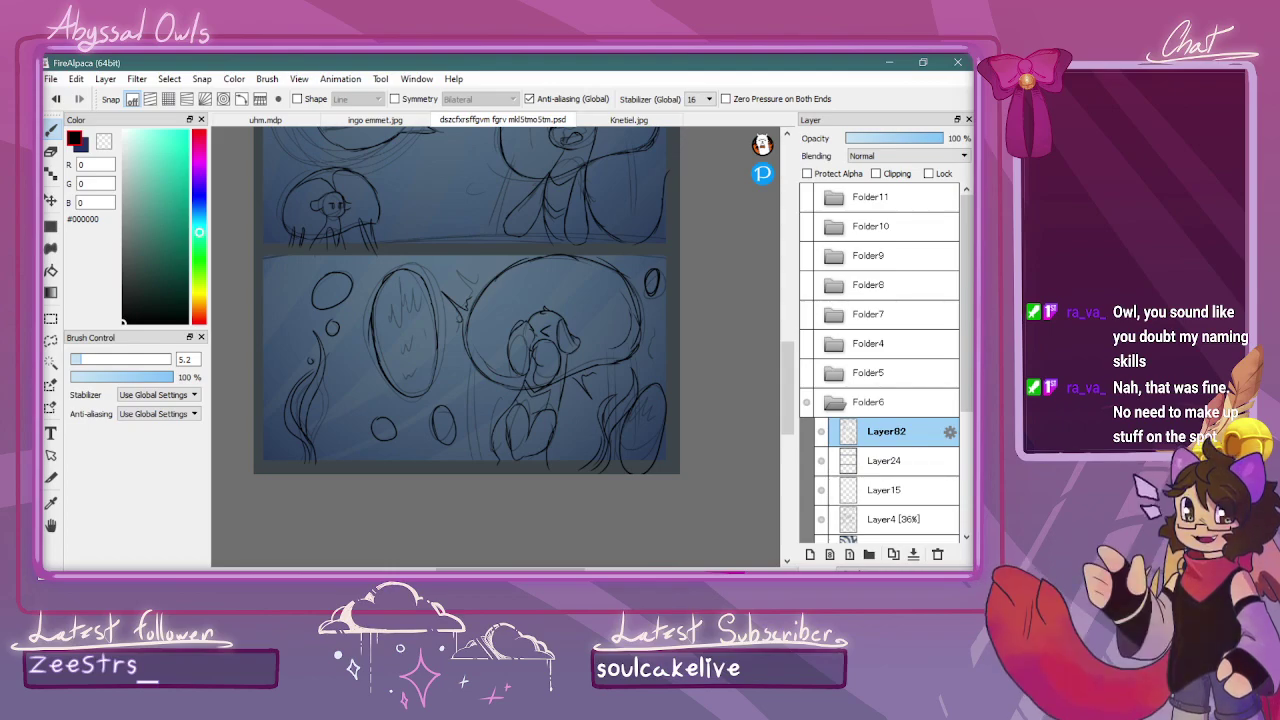
mouse_move(786, 365)
left_mouse_down()
mouse_move(792, 283)
mouse_move(787, 365)
mouse_move(788, 341)
left_mouse_up()
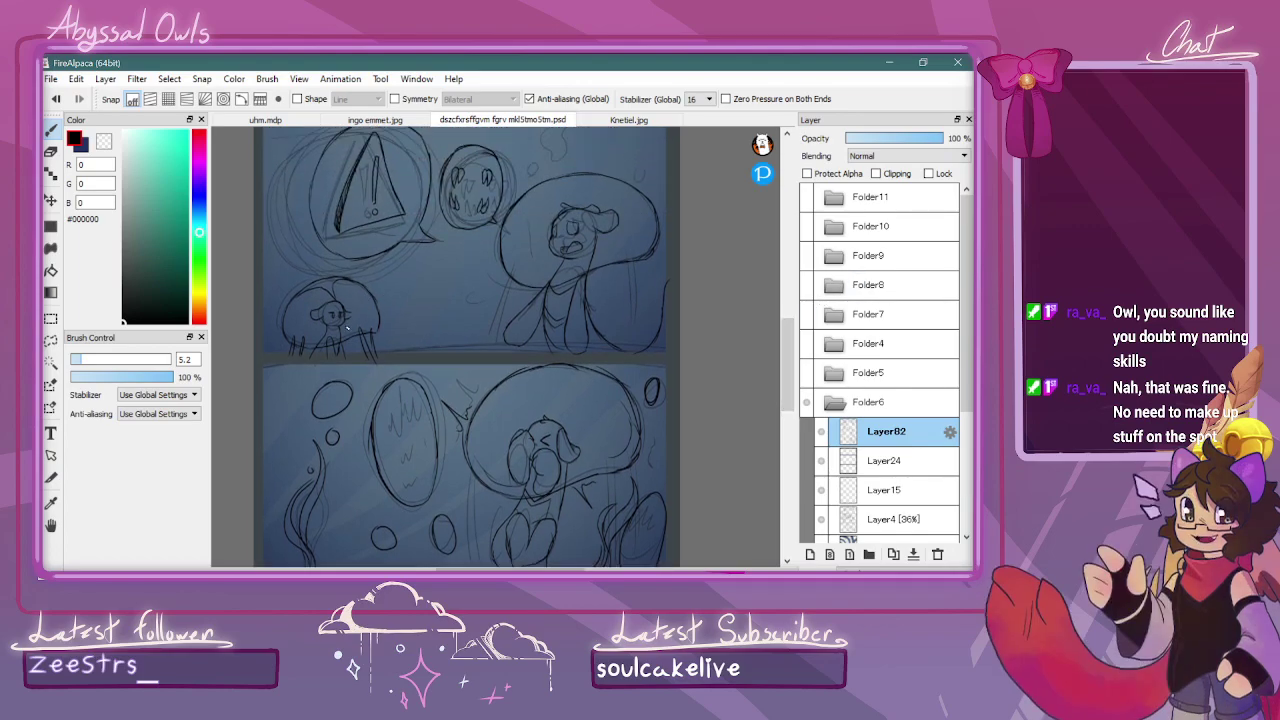
scroll(347, 325, "up", 3)
left_click_drag(453, 569, 451, 569)
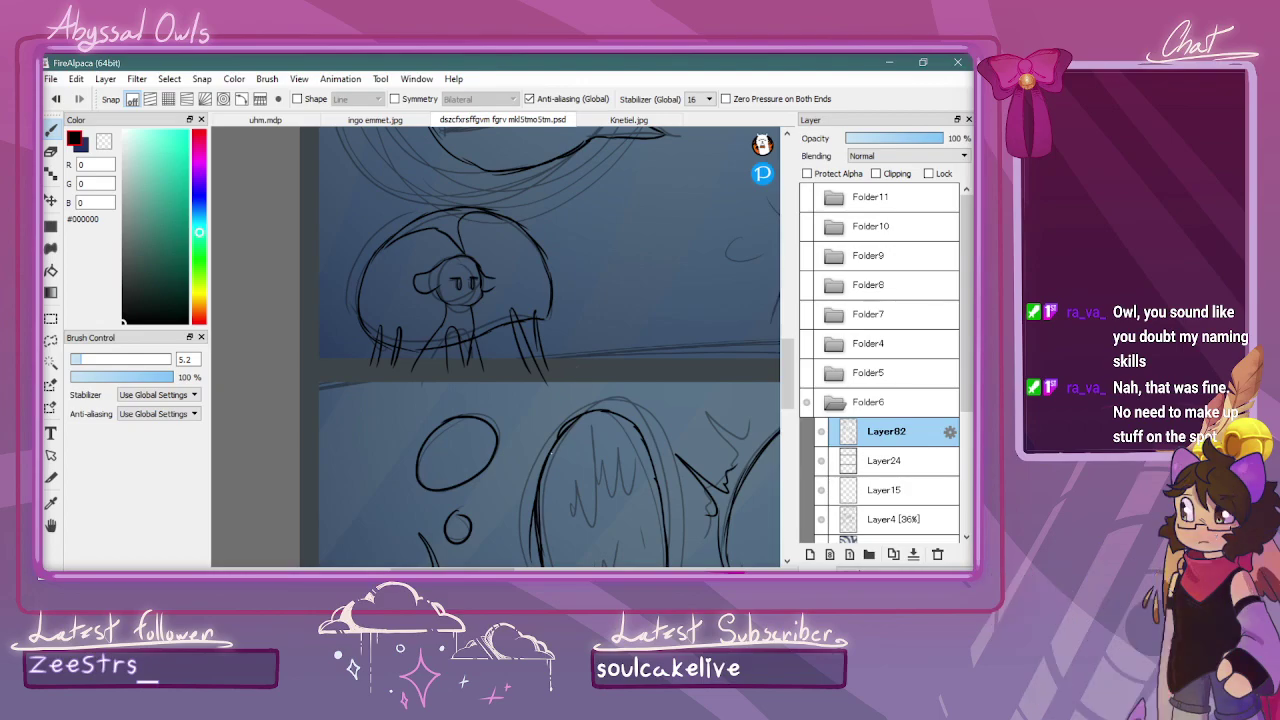
left_click_drag(788, 370, 788, 347)
key("ctrl+minus")
key("ctrl+minus")
key("ctrl+minus")
left_click_drag(479, 569, 494, 569)
scroll(646, 482, "right", 1)
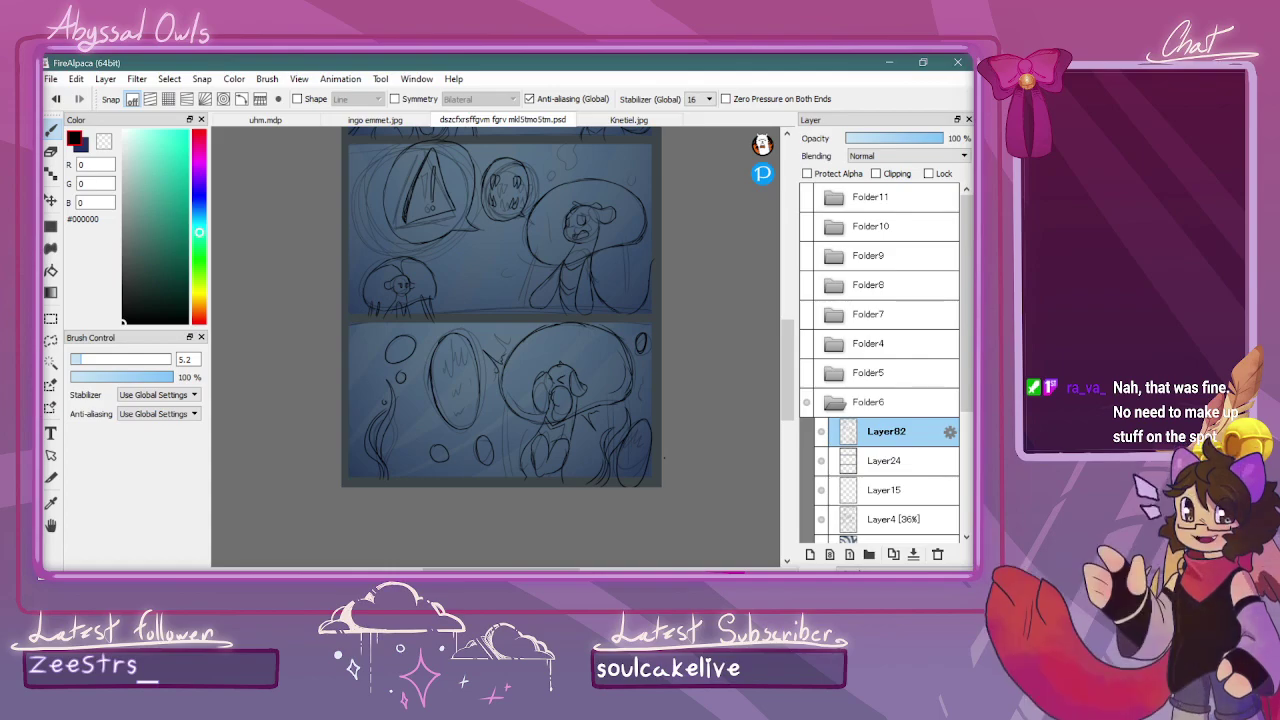
Collapse and hide Folder6, and show and expand Folder5
left_click(835, 402)
left_click(807, 402)
left_click(807, 372)
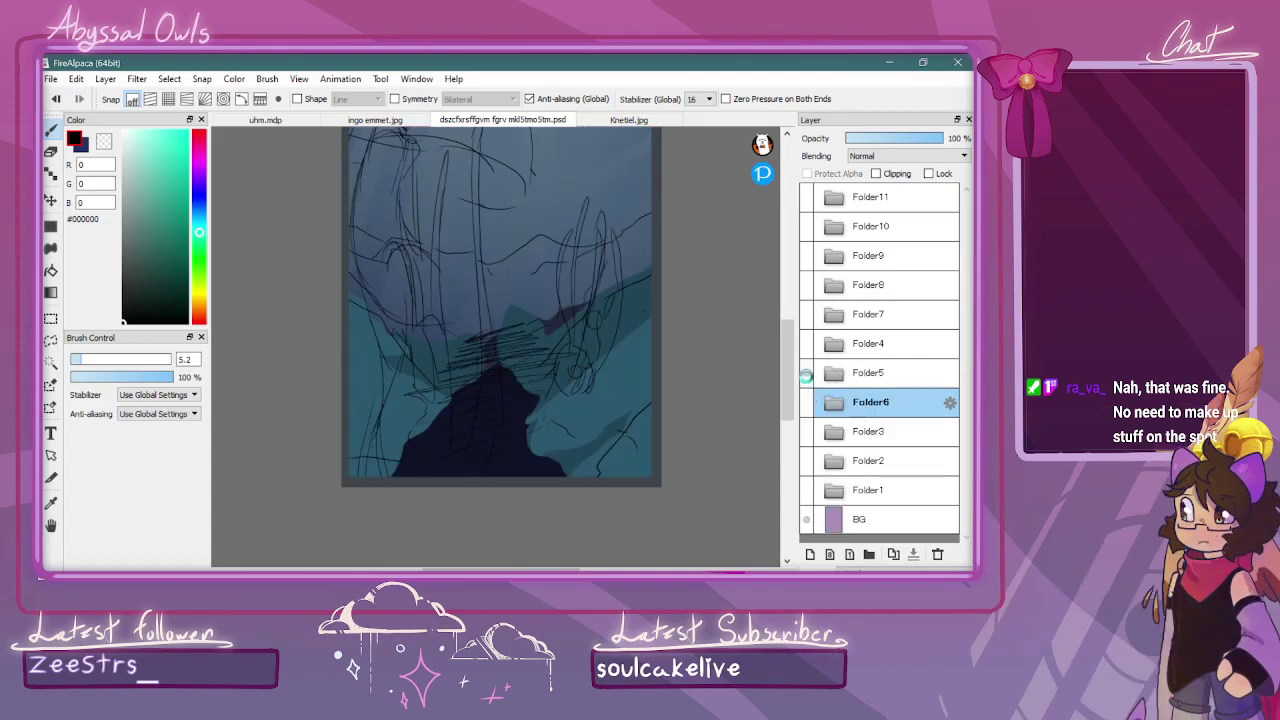
left_click_drag(786, 384, 862, 390)
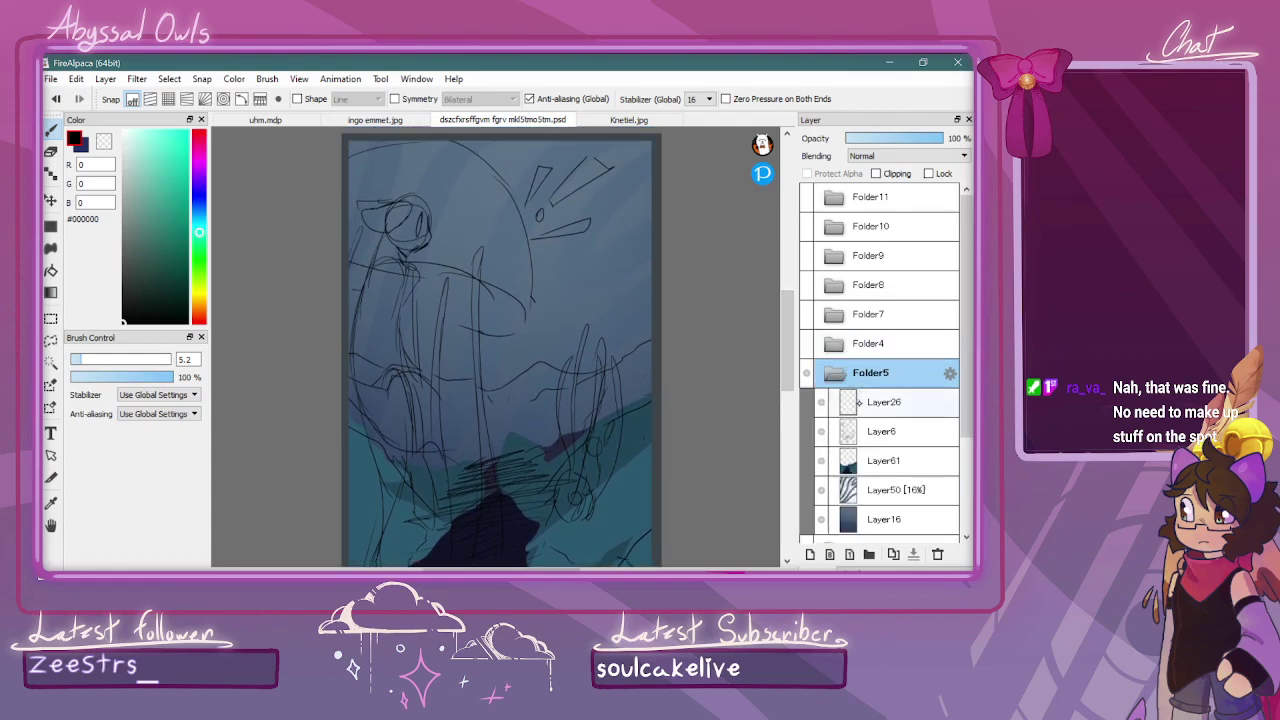
Add a new layer at the top of Folder5 for the line work and lower rough sketch Layer6 to 42% opacity
left_click(880, 460)
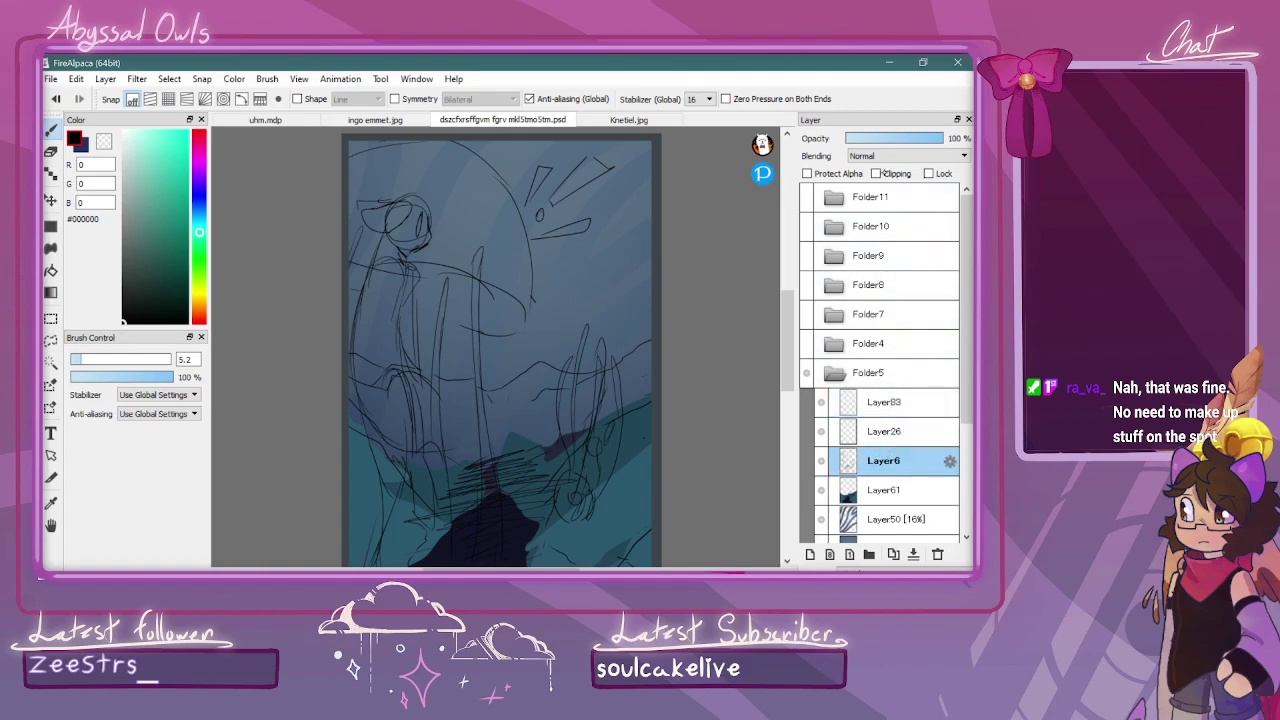
left_click(886, 138)
left_click(886, 401)
Draw the character's floppy ear, rounded head and jaw over the rough sketch in the tall panel's upper-left area
left_click_drag(790, 351, 791, 320)
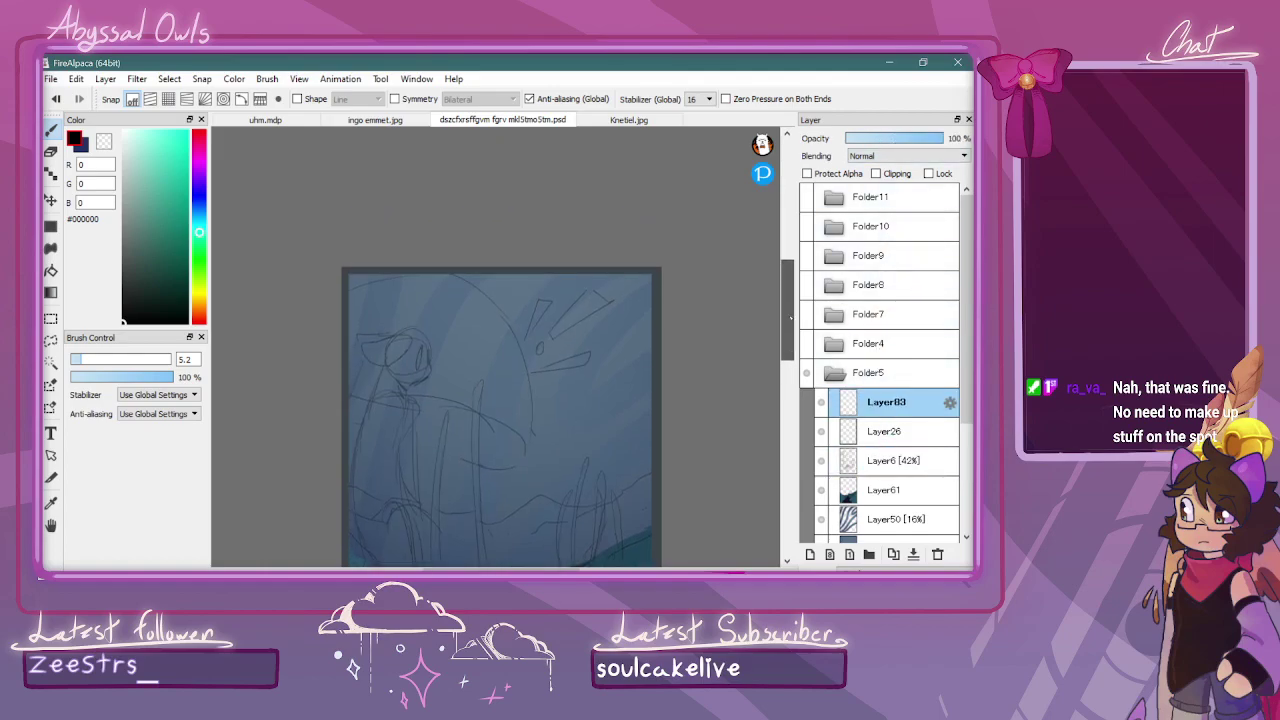
scroll(443, 532, "up", 4)
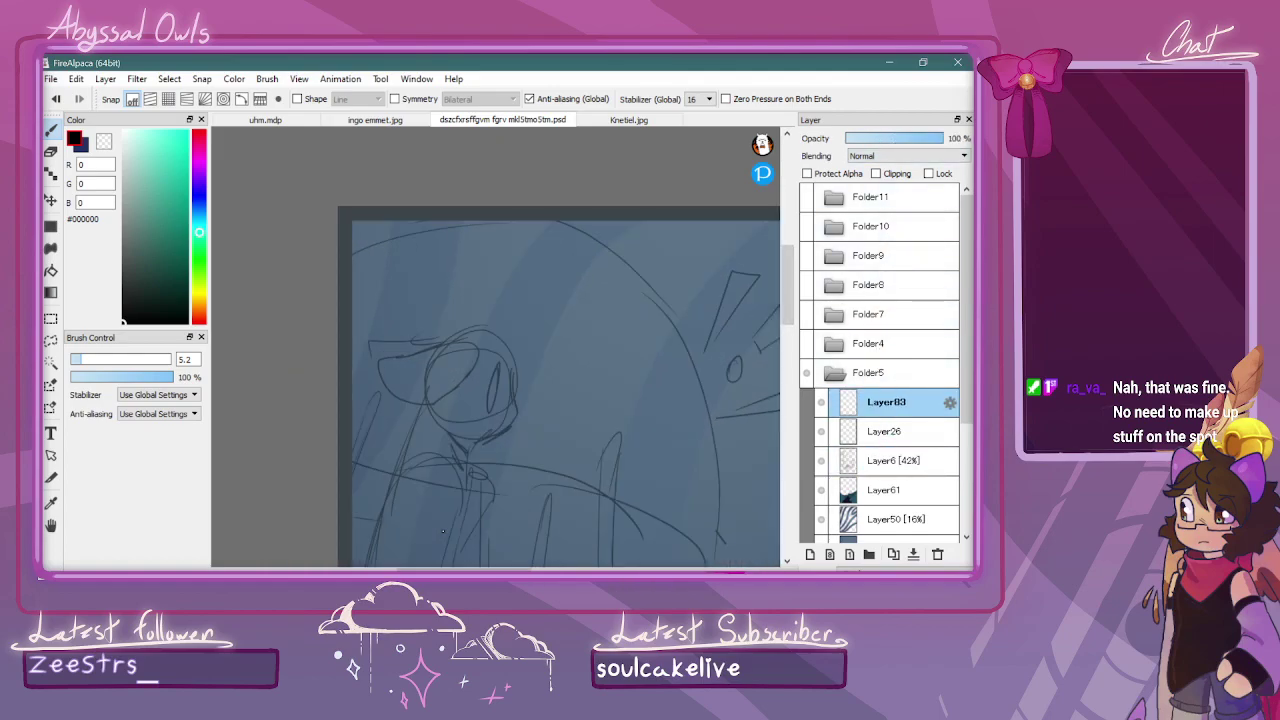
scroll(443, 532, "up", 1)
mouse_move(460, 344)
left_mouse_down()
mouse_move(378, 384)
mouse_move(367, 411)
mouse_move(415, 439)
mouse_move(441, 431)
mouse_move(474, 388)
mouse_move(473, 355)
mouse_move(346, 355)
mouse_move(344, 396)
left_mouse_up()
left_click_drag(413, 371, 456, 328)
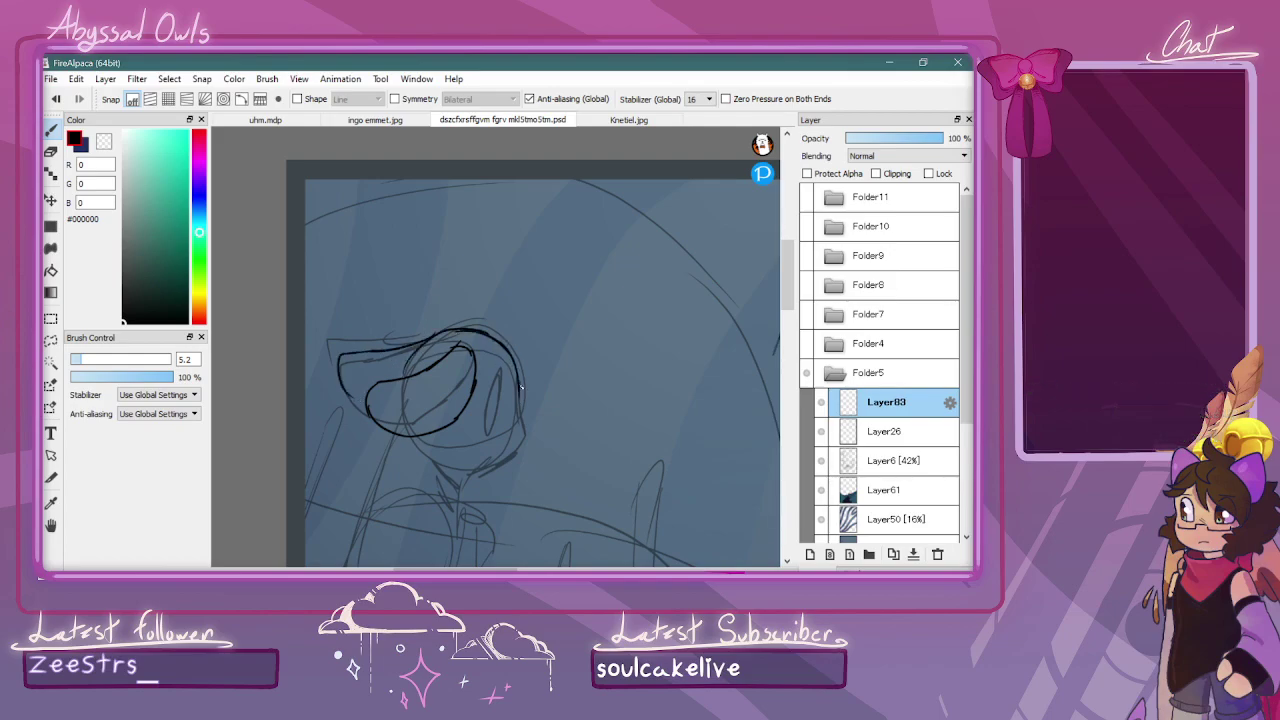
left_click_drag(516, 400, 522, 428)
scroll(780, 320, "down", 1)
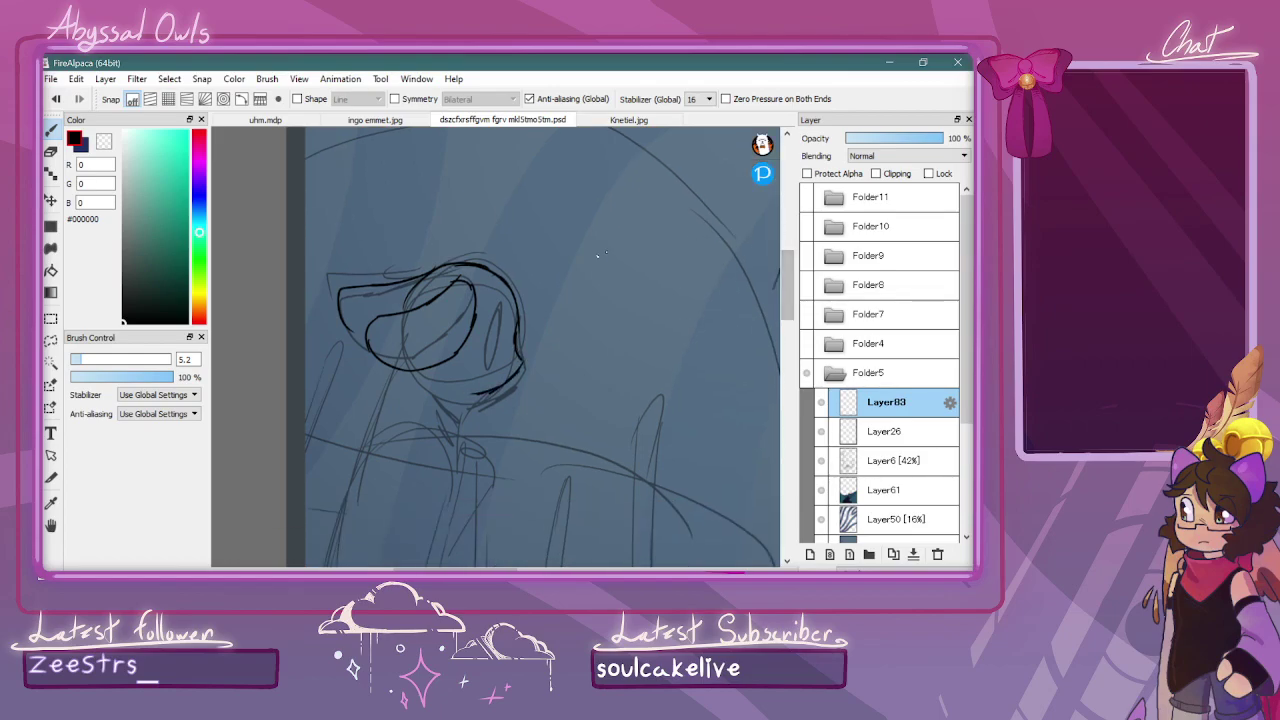
Draw the long curve of the character's back and the chest and bent arm lines below the head
left_click_drag(787, 292, 787, 318)
key("ctrl+minus")
mouse_move(416, 252)
left_mouse_down()
mouse_move(370, 374)
mouse_move(395, 297)
mouse_move(361, 439)
mouse_move(370, 377)
mouse_move(362, 482)
mouse_move(362, 416)
mouse_move(371, 525)
left_mouse_up()
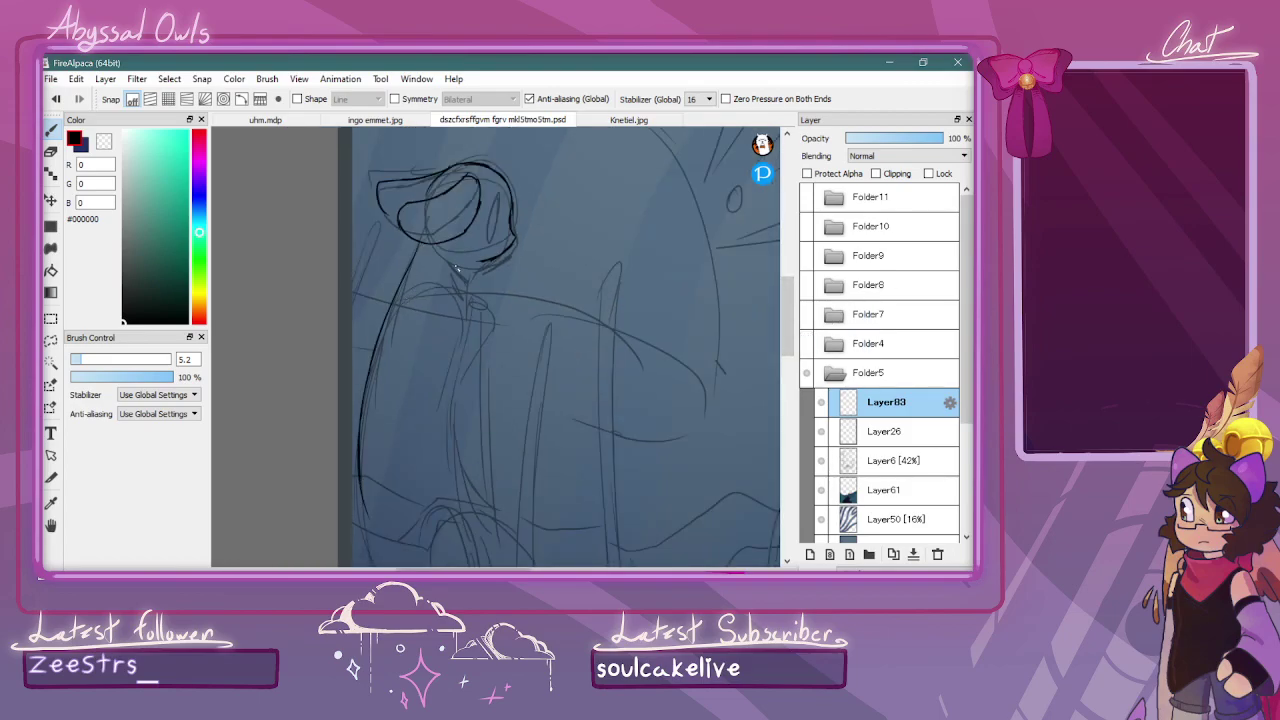
mouse_move(486, 265)
left_mouse_down()
mouse_move(477, 321)
mouse_move(445, 403)
left_mouse_up()
left_click_drag(786, 323, 785, 343)
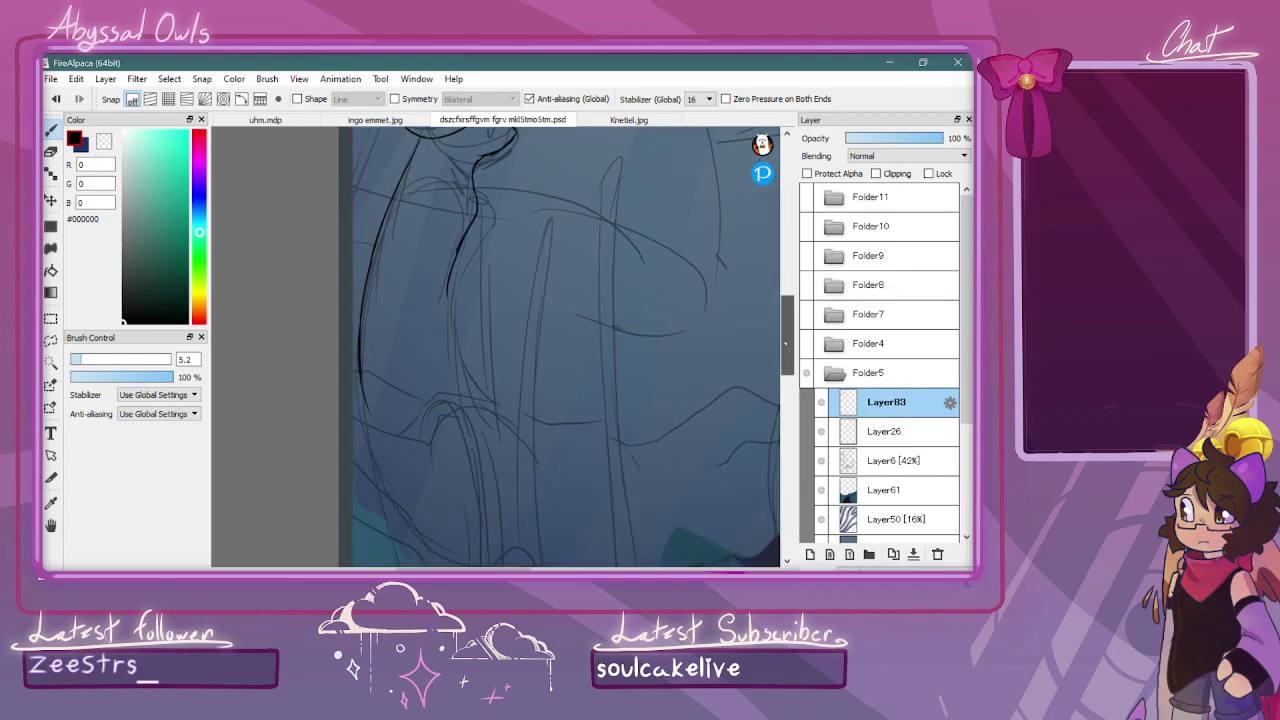
left_click_drag(447, 268, 481, 368)
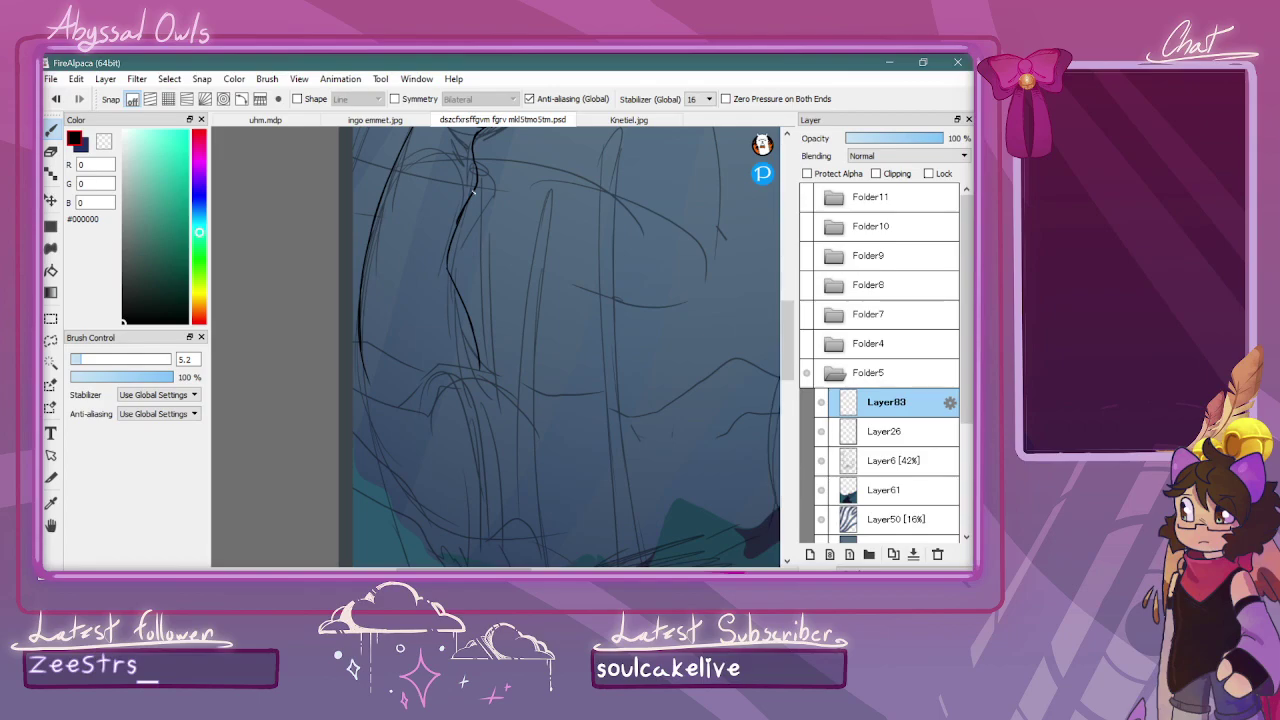
mouse_move(464, 168)
left_mouse_down()
mouse_move(494, 372)
mouse_move(444, 180)
mouse_move(451, 276)
left_mouse_up()
Draw the character's rounded thigh and the lower back curve sweeping beneath it
left_click_drag(787, 340, 782, 368)
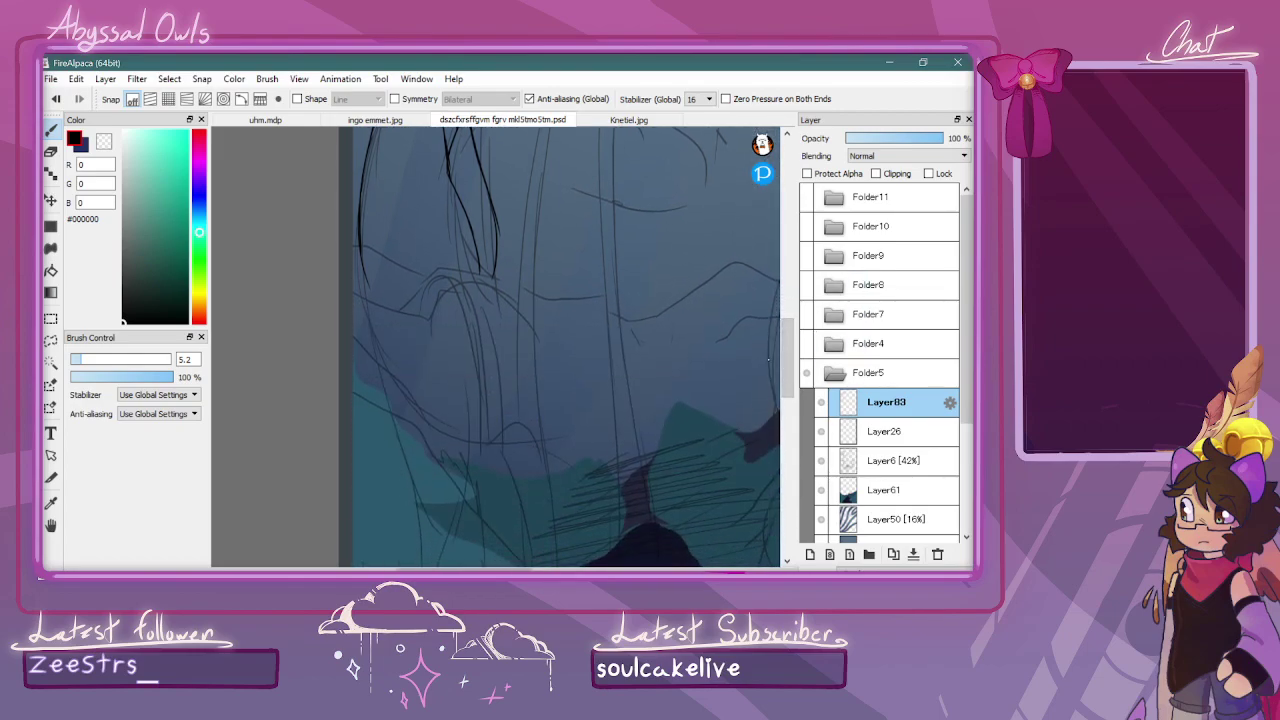
mouse_move(420, 290)
left_mouse_down()
mouse_move(484, 266)
mouse_move(521, 388)
left_mouse_up()
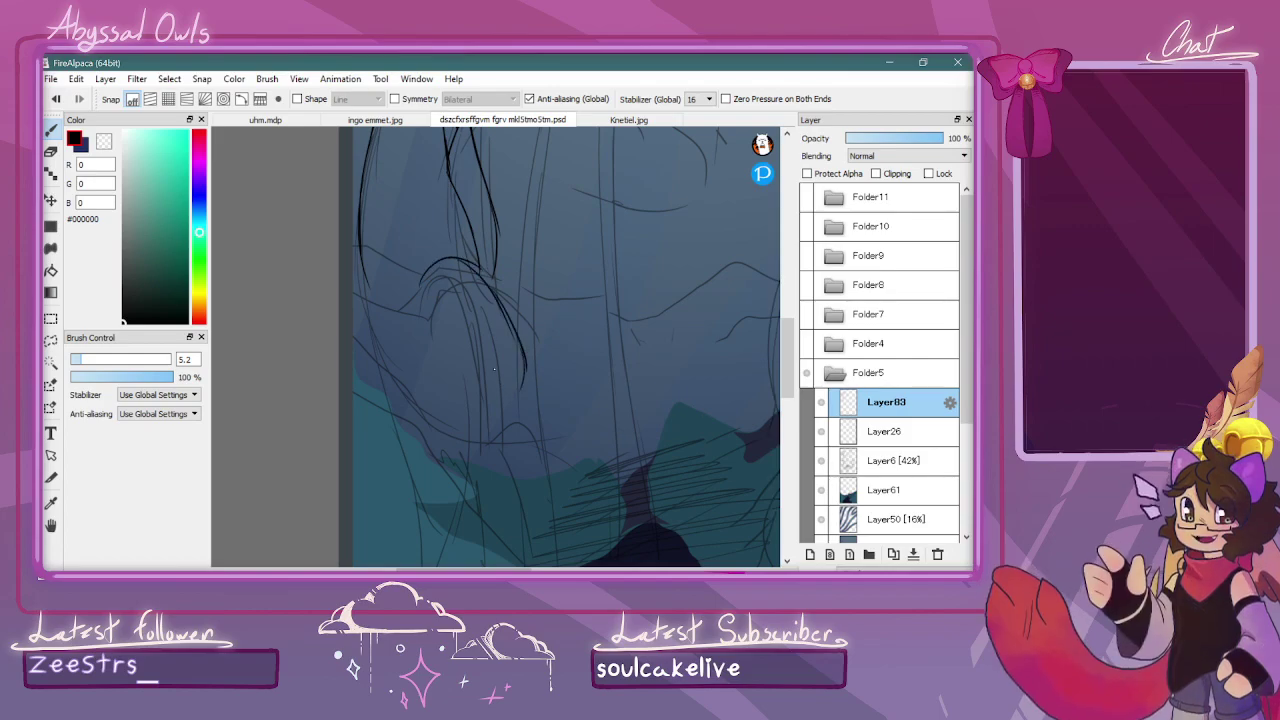
mouse_move(368, 272)
left_mouse_down()
mouse_move(424, 384)
mouse_move(381, 332)
mouse_move(450, 416)
left_mouse_up()
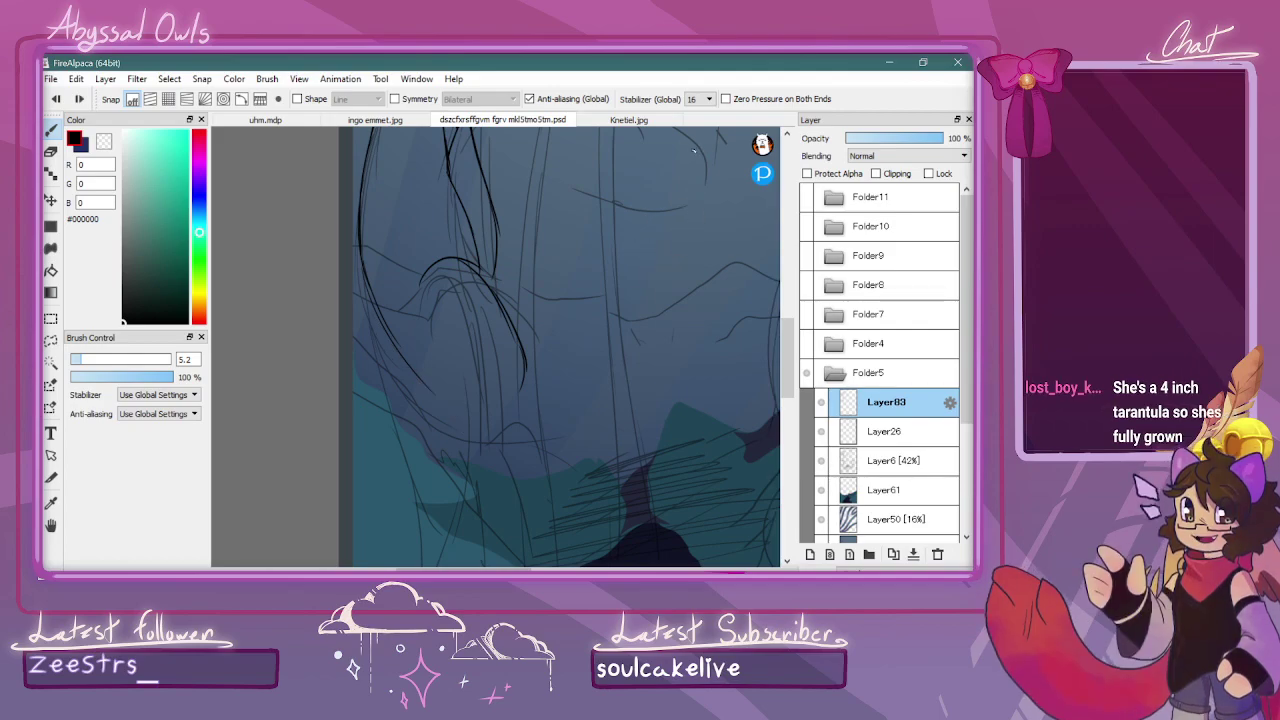
left_click_drag(359, 238, 412, 384)
left_click_drag(370, 306, 466, 436)
left_click_drag(392, 370, 459, 428)
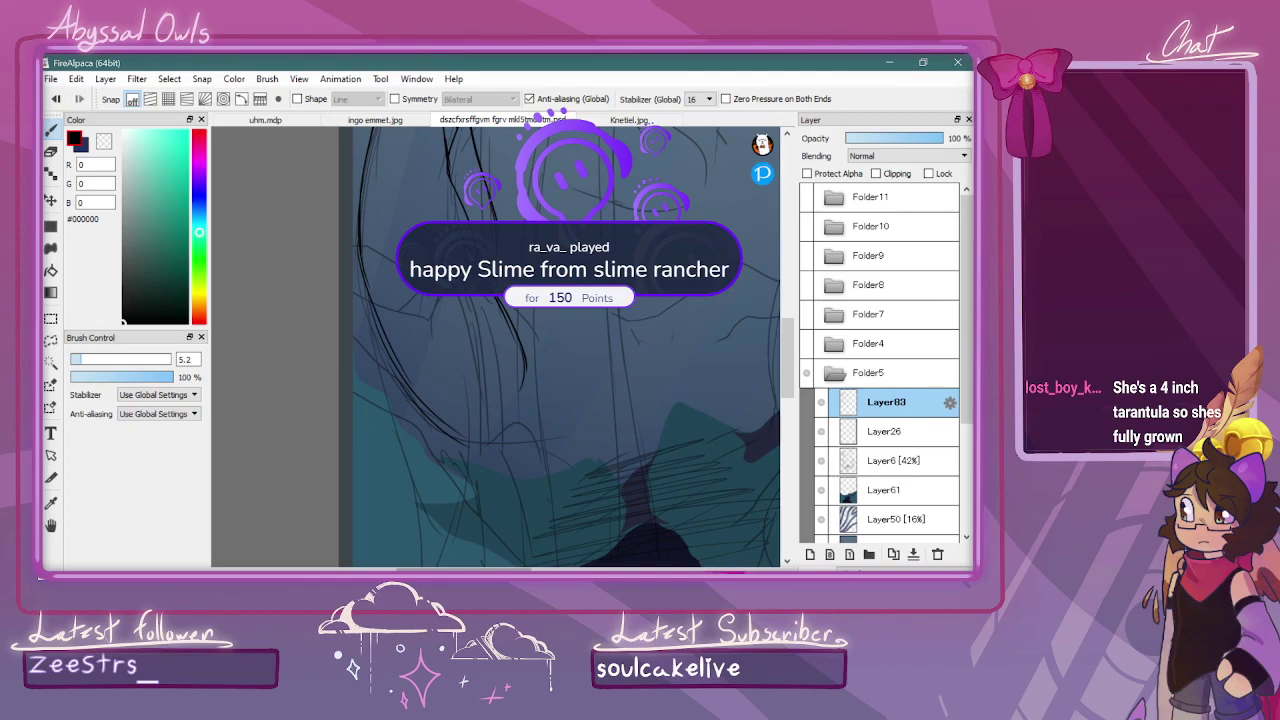
mouse_move(527, 374)
left_mouse_down()
mouse_move(515, 405)
mouse_move(550, 414)
mouse_move(596, 466)
left_mouse_up()
left_click_drag(556, 420, 606, 468)
key("ctrl+z")
key("ctrl+z")
key("ctrl+z")
Draw the rounded lower leg extending forward from the thigh and reinforce the lower back curve
mouse_move(516, 407)
left_mouse_down()
mouse_move(610, 365)
mouse_move(640, 386)
mouse_move(604, 422)
mouse_move(517, 452)
mouse_move(483, 448)
mouse_move(434, 404)
mouse_move(414, 356)
left_mouse_up()
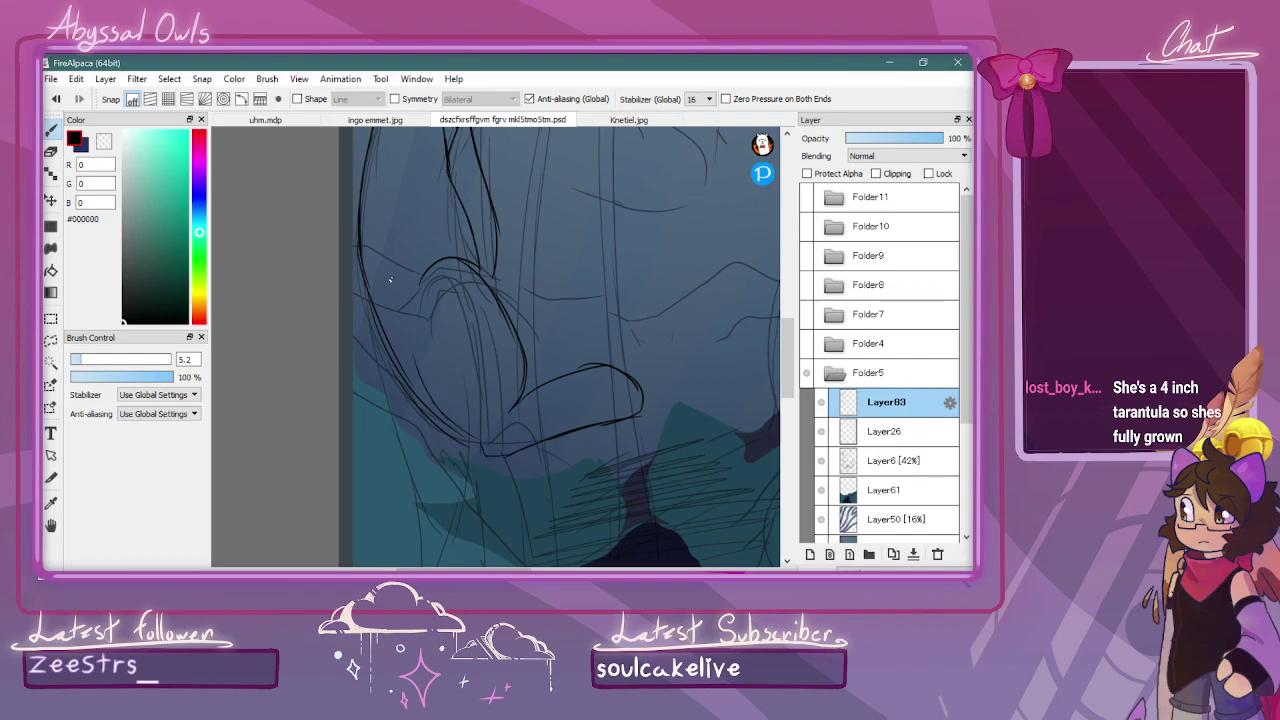
mouse_move(359, 239)
left_mouse_down()
mouse_move(370, 312)
mouse_move(418, 412)
mouse_move(460, 450)
left_mouse_up()
Draw the long curving shape hanging from beneath the character's body down to the panel's bottom edge
key("ctrl+minus")
key("ctrl+minus")
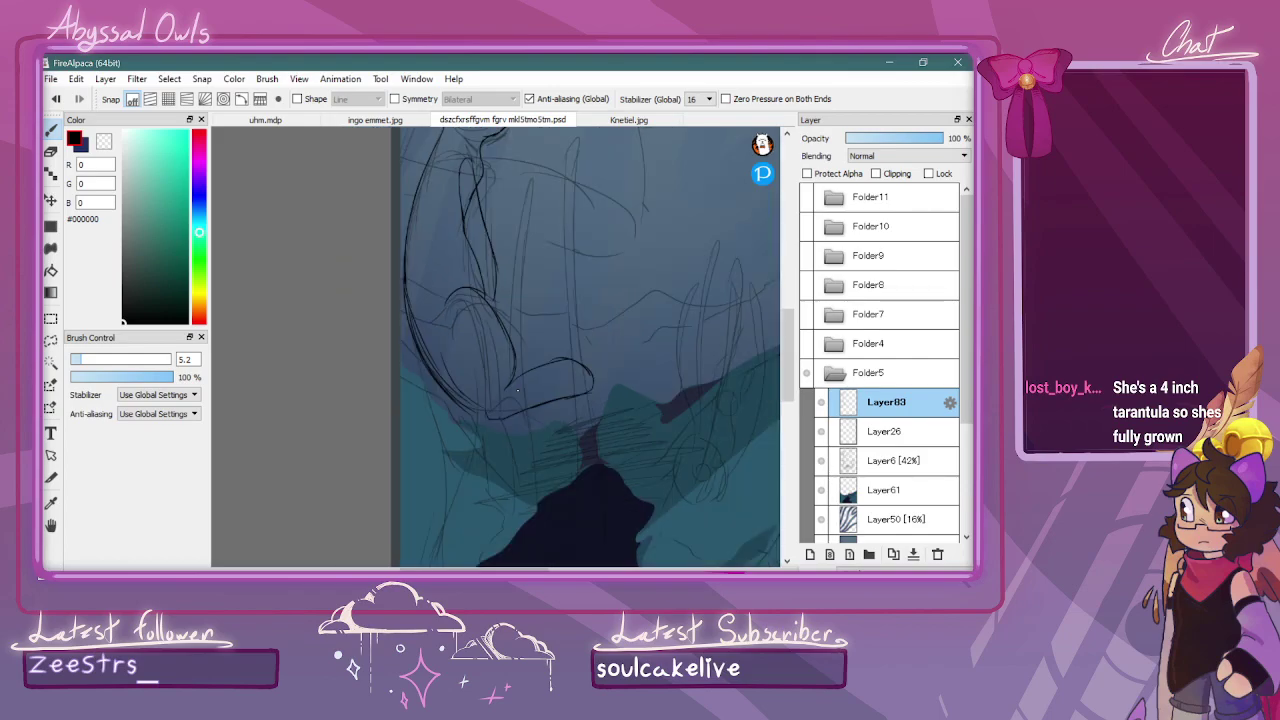
mouse_move(479, 403)
left_mouse_down()
mouse_move(452, 495)
mouse_move(460, 514)
mouse_move(447, 501)
mouse_move(440, 548)
left_mouse_up()
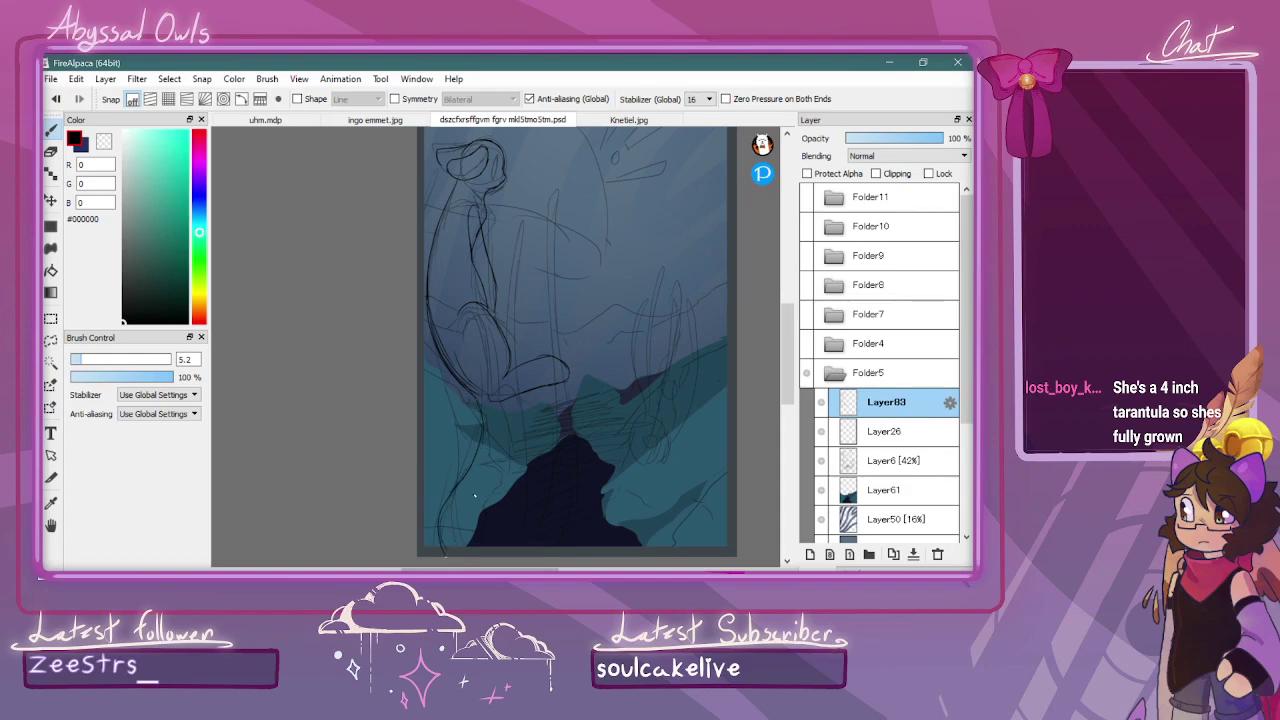
mouse_move(496, 444)
left_mouse_down()
mouse_move(452, 514)
mouse_move(466, 498)
mouse_move(444, 550)
left_mouse_up()
left_click_drag(462, 500, 458, 556)
left_click_drag(459, 484, 441, 556)
key("ctrl+minus")
left_click(829, 312)
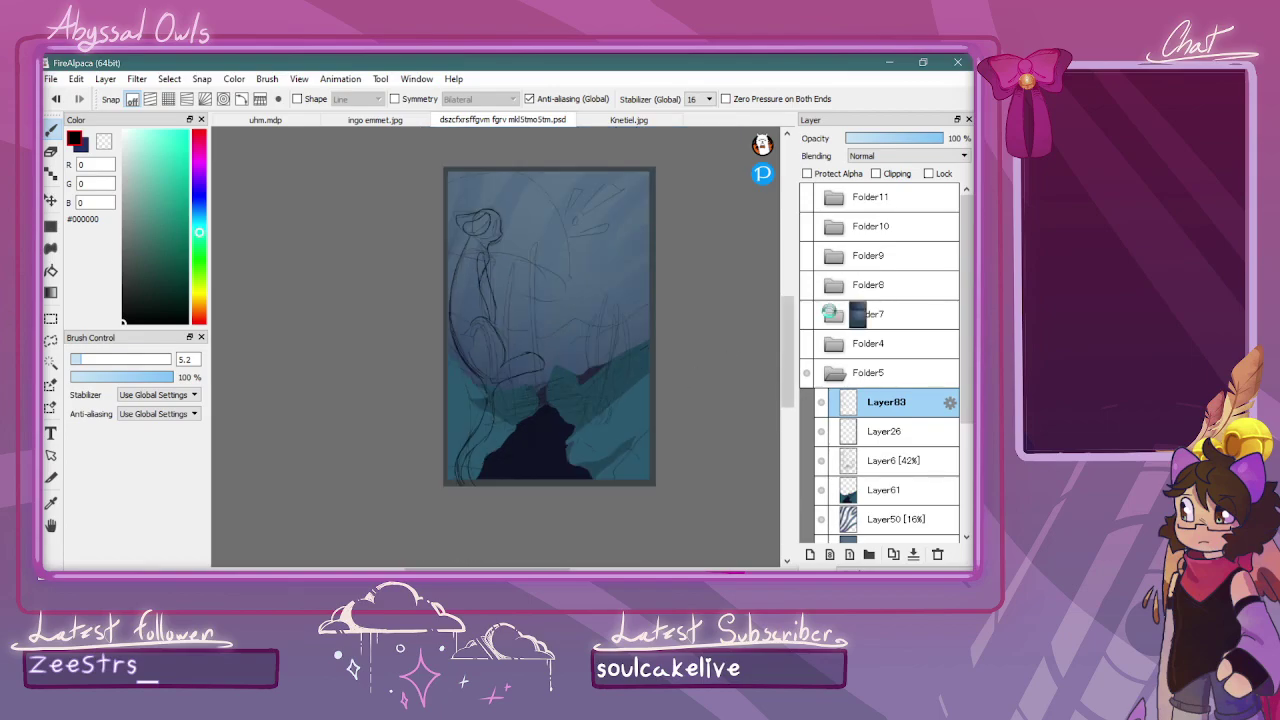
Draw the jellyfish cap's curved rim and large dome around the character's head, reinforcing its outer edge
key("ctrl+plus")
left_click_drag(788, 326, 788, 299)
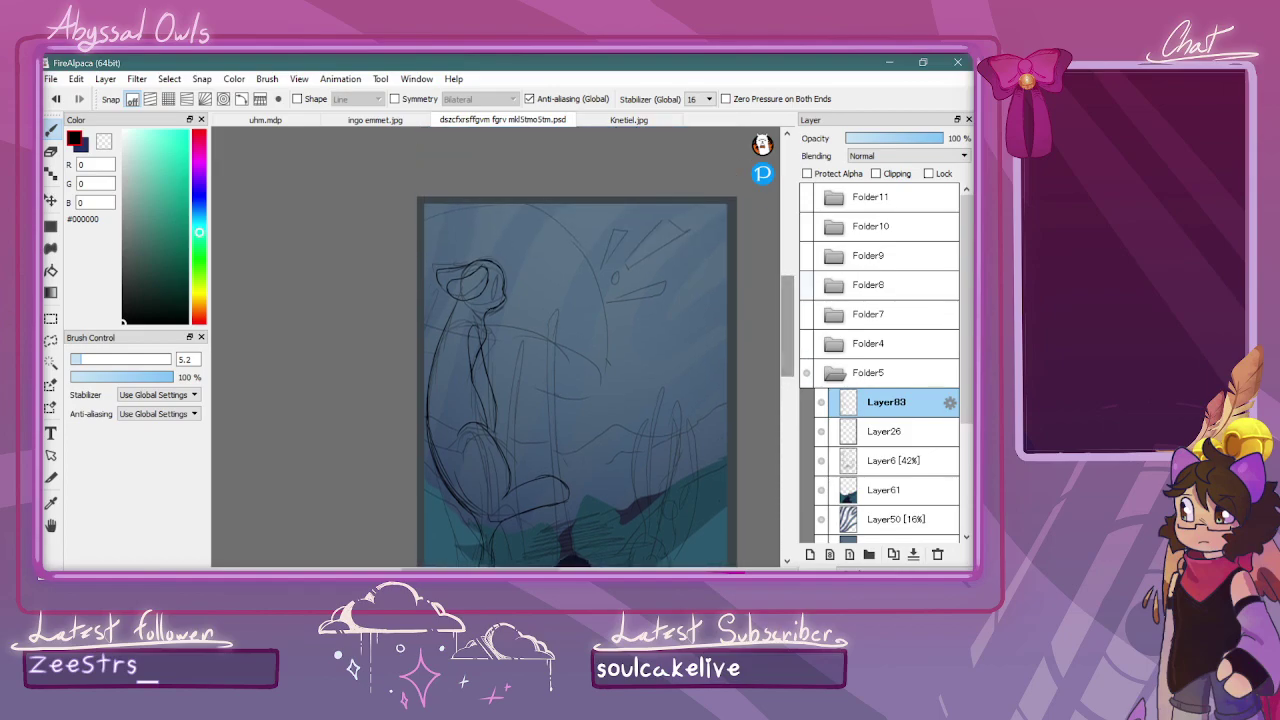
key("ctrl+plus")
mouse_move(446, 346)
left_mouse_down()
mouse_move(600, 352)
mouse_move(622, 372)
mouse_move(594, 397)
mouse_move(478, 365)
left_mouse_up()
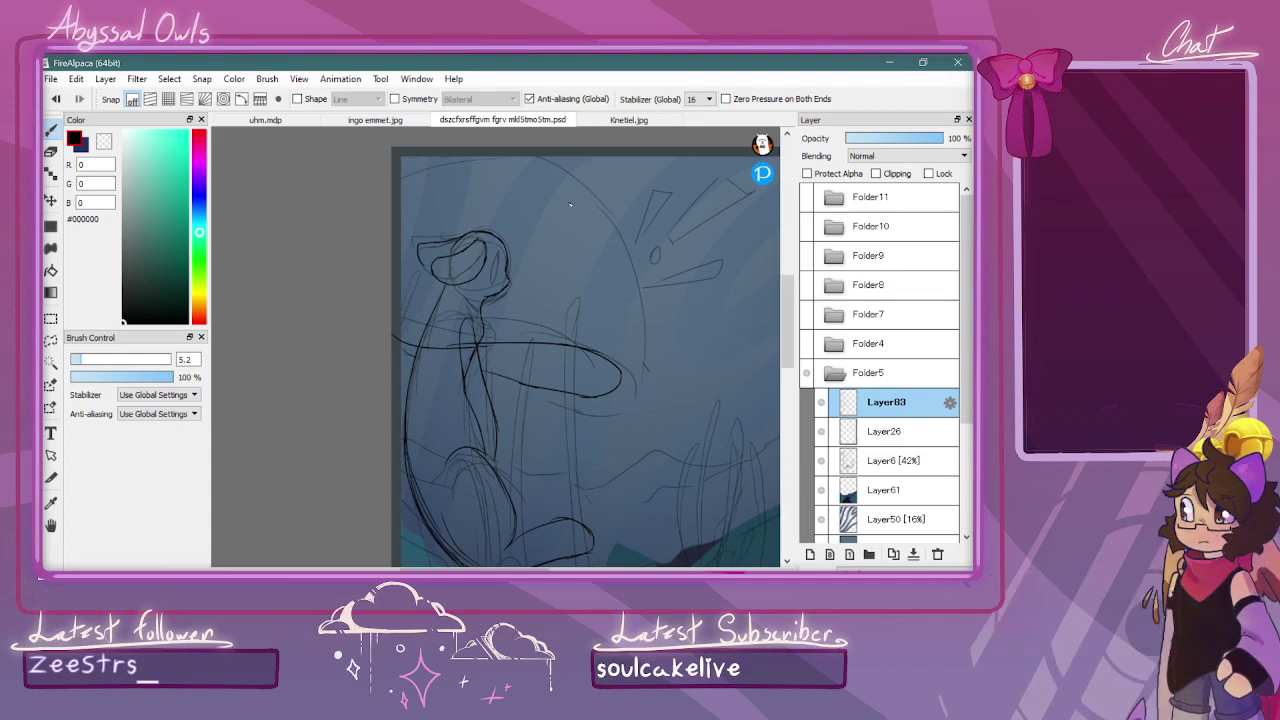
mouse_move(621, 366)
left_mouse_down()
mouse_move(620, 300)
mouse_move(582, 212)
mouse_move(598, 237)
mouse_move(538, 166)
mouse_move(583, 196)
mouse_move(555, 207)
mouse_move(563, 197)
mouse_move(448, 172)
mouse_move(523, 178)
mouse_move(486, 178)
left_mouse_up()
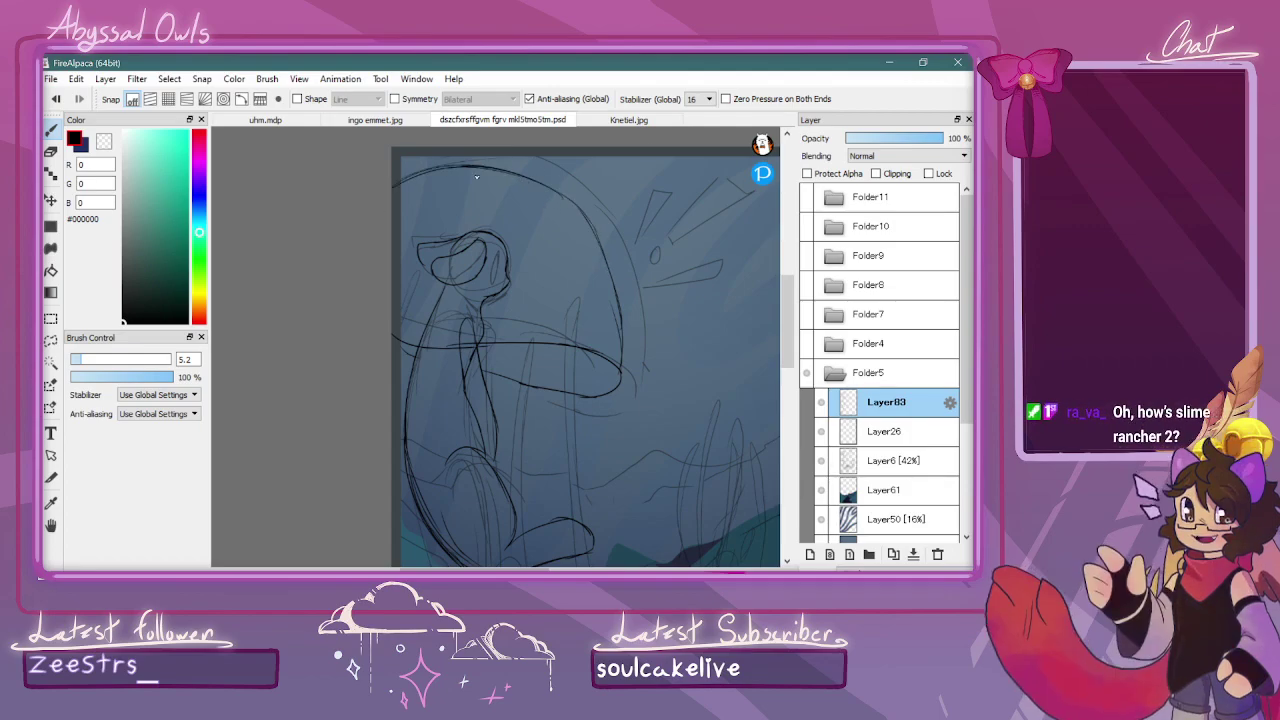
left_click_drag(620, 284, 619, 368)
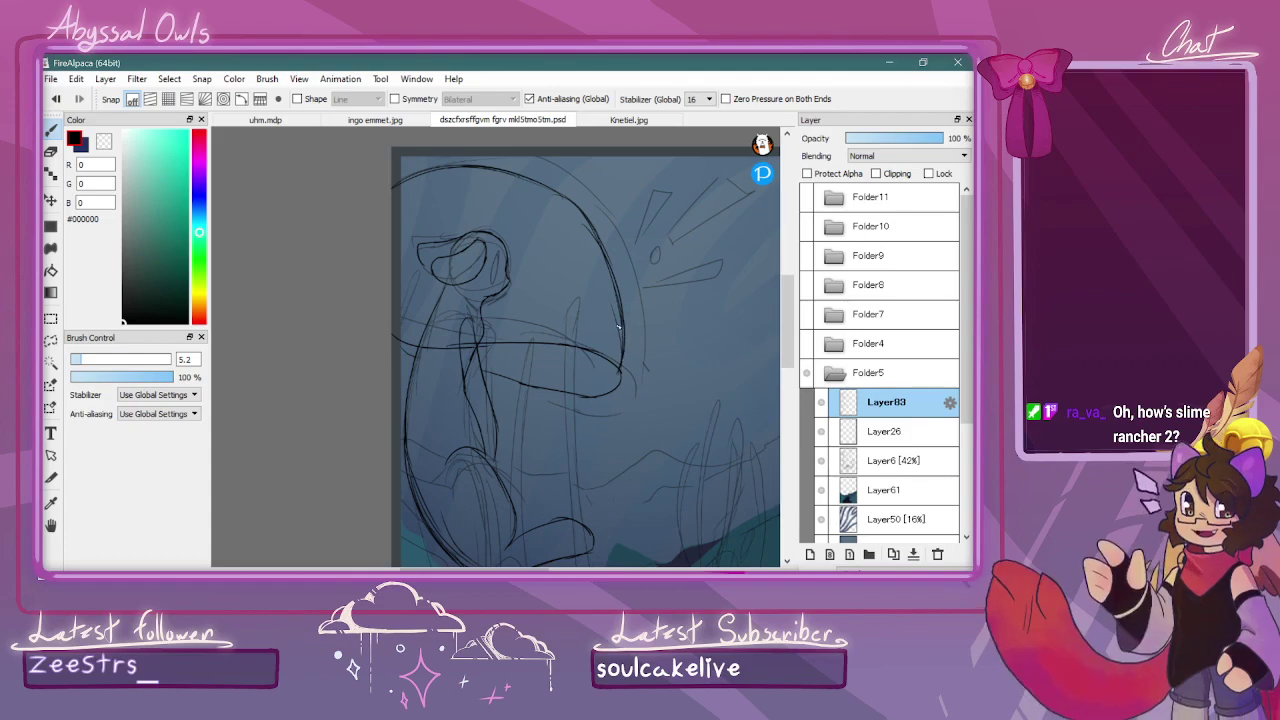
Try to draw long teardrop-shaped markings inside the jellyfish cap's dome
key("ctrl+plus")
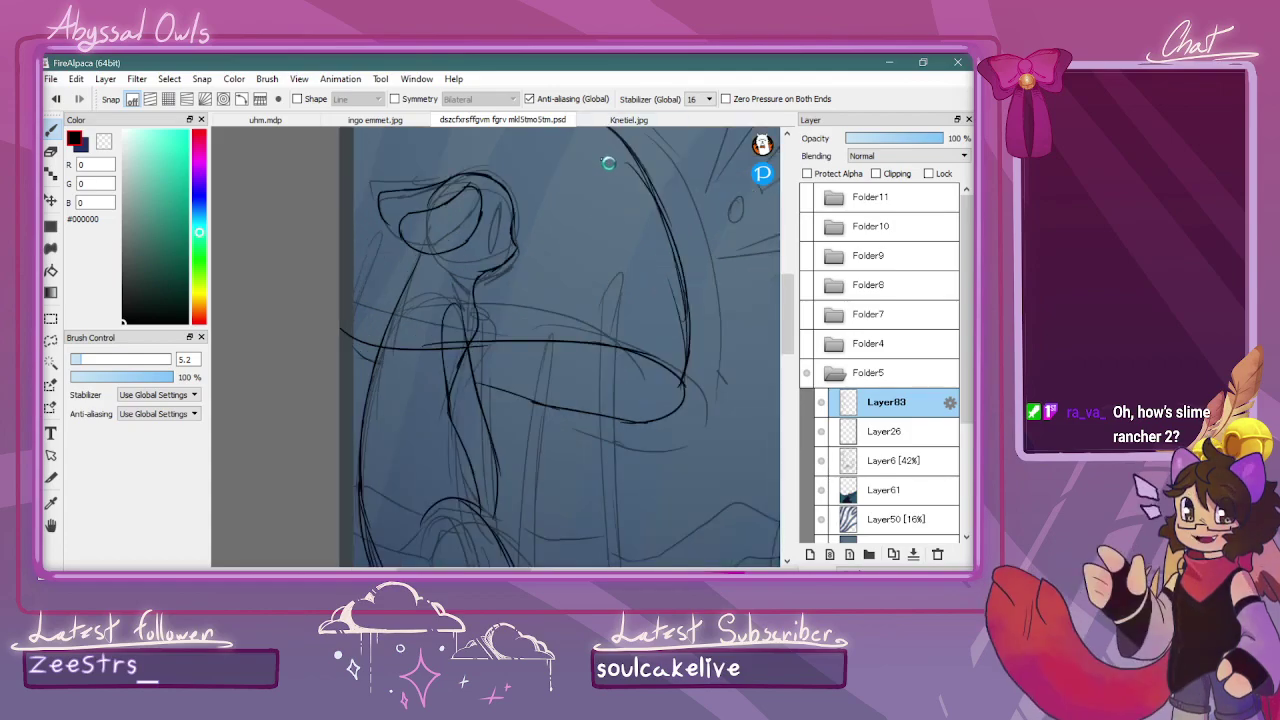
key("ctrl+minus")
mouse_move(522, 190)
left_mouse_down()
mouse_move(595, 307)
mouse_move(593, 259)
mouse_move(552, 208)
left_mouse_up()
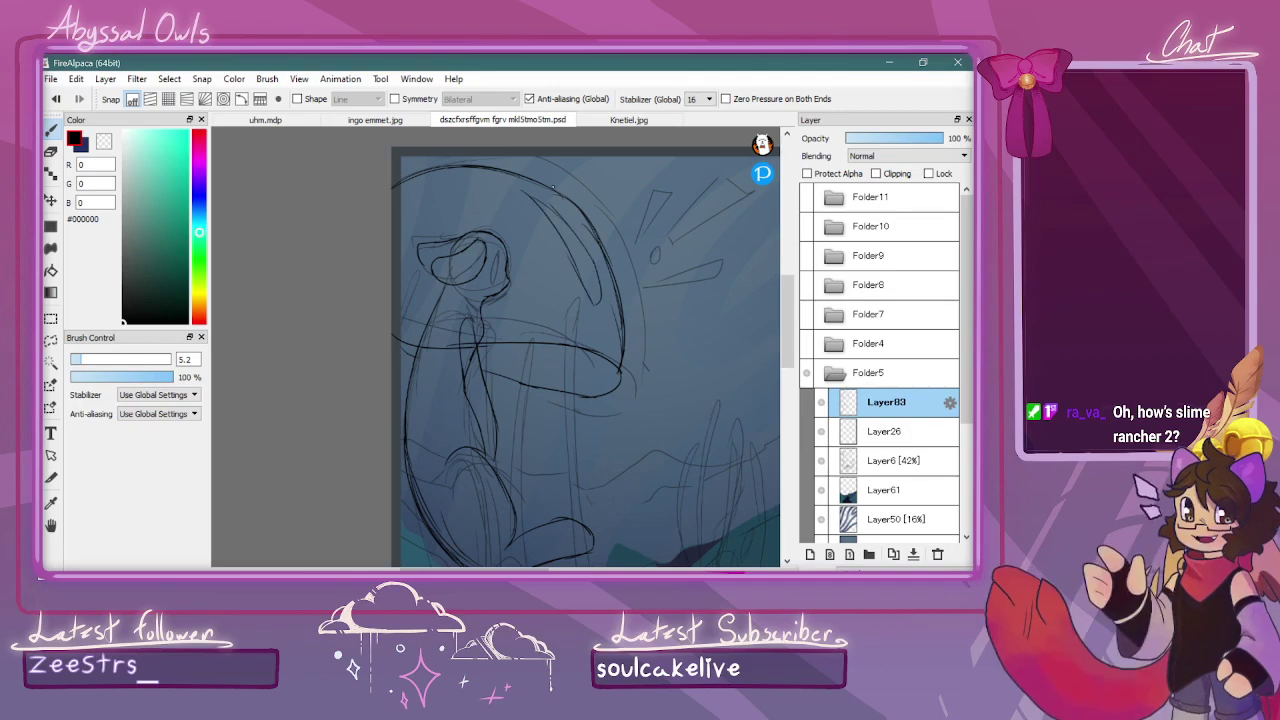
mouse_move(469, 180)
left_mouse_down()
mouse_move(398, 247)
mouse_move(401, 290)
left_mouse_up()
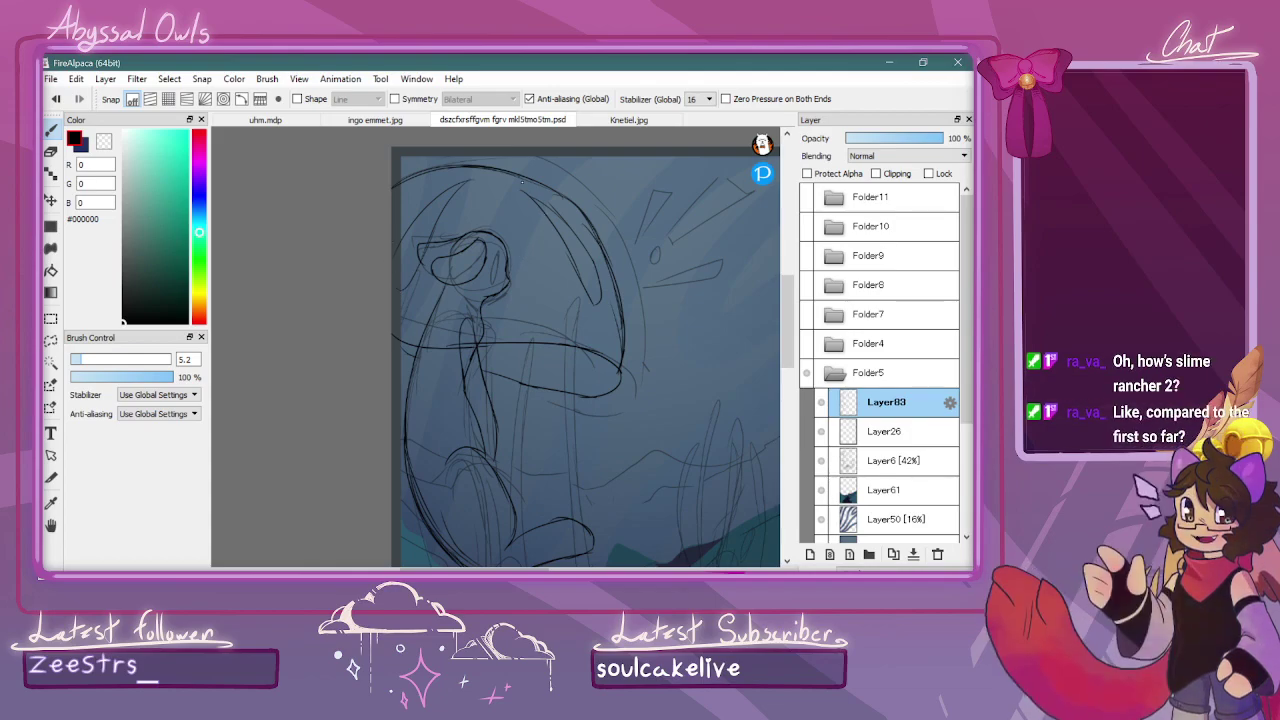
key("ctrl+minus")
key("ctrl+plus")
mouse_move(530, 209)
left_mouse_down()
mouse_move(533, 285)
mouse_move(548, 241)
mouse_move(542, 200)
mouse_move(544, 232)
mouse_move(512, 191)
left_mouse_up()
Undo the teardrop-shaped markings inside the jellyfish cap
scroll(701, 311, "down", 3)
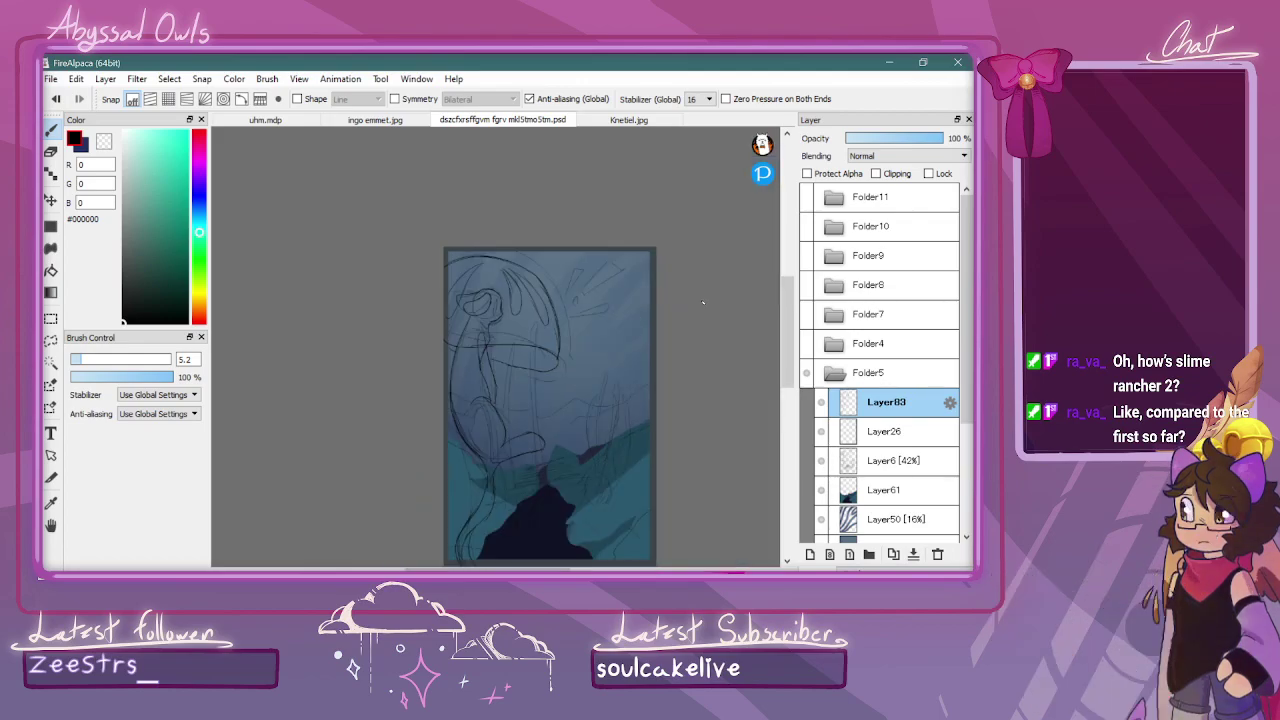
scroll(693, 304, "up", 3)
scroll(693, 304, "down", 1)
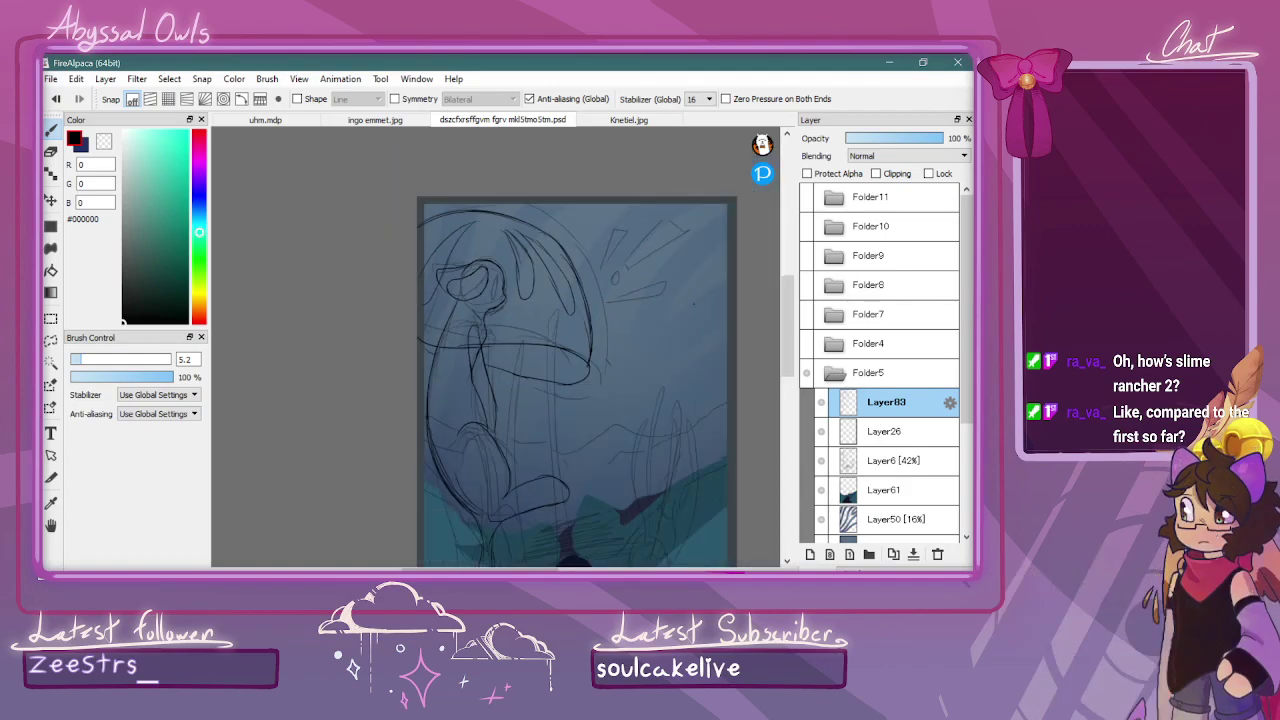
left_click_drag(480, 569, 497, 569)
key("ctrl+Up")
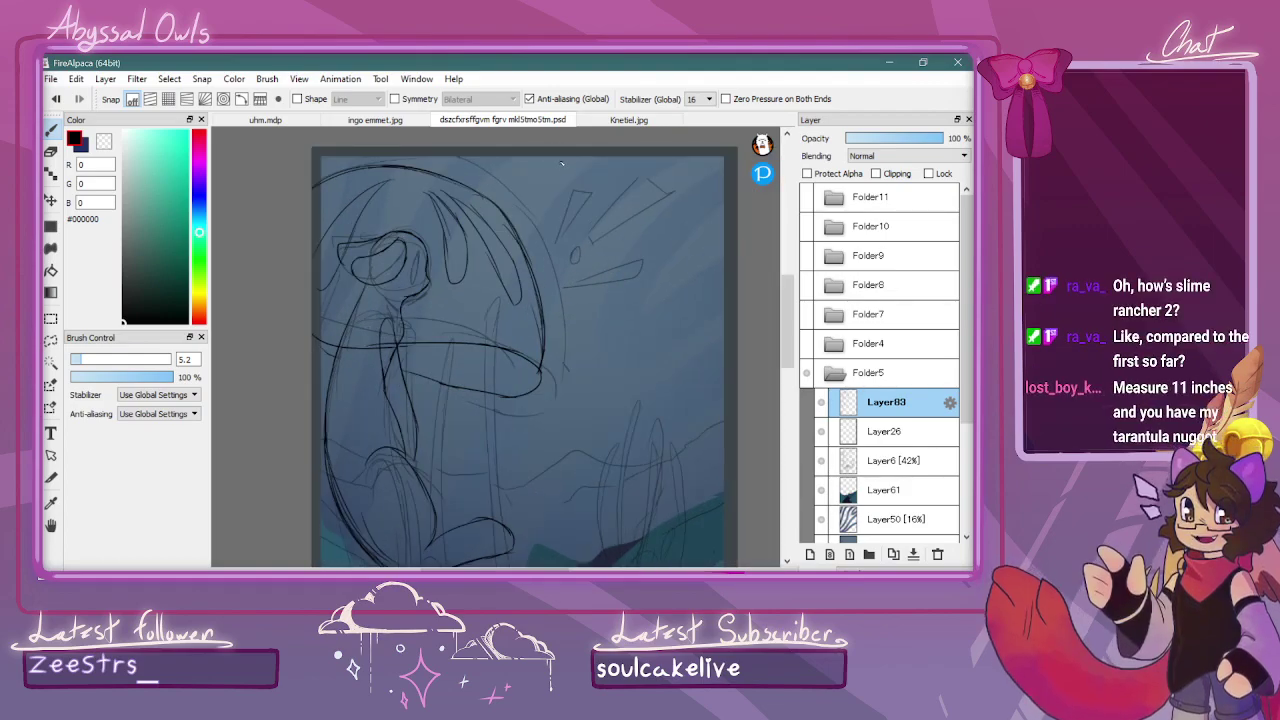
key("ctrl+z")
key("ctrl+z")
key("ctrl+z")
key("ctrl+z")
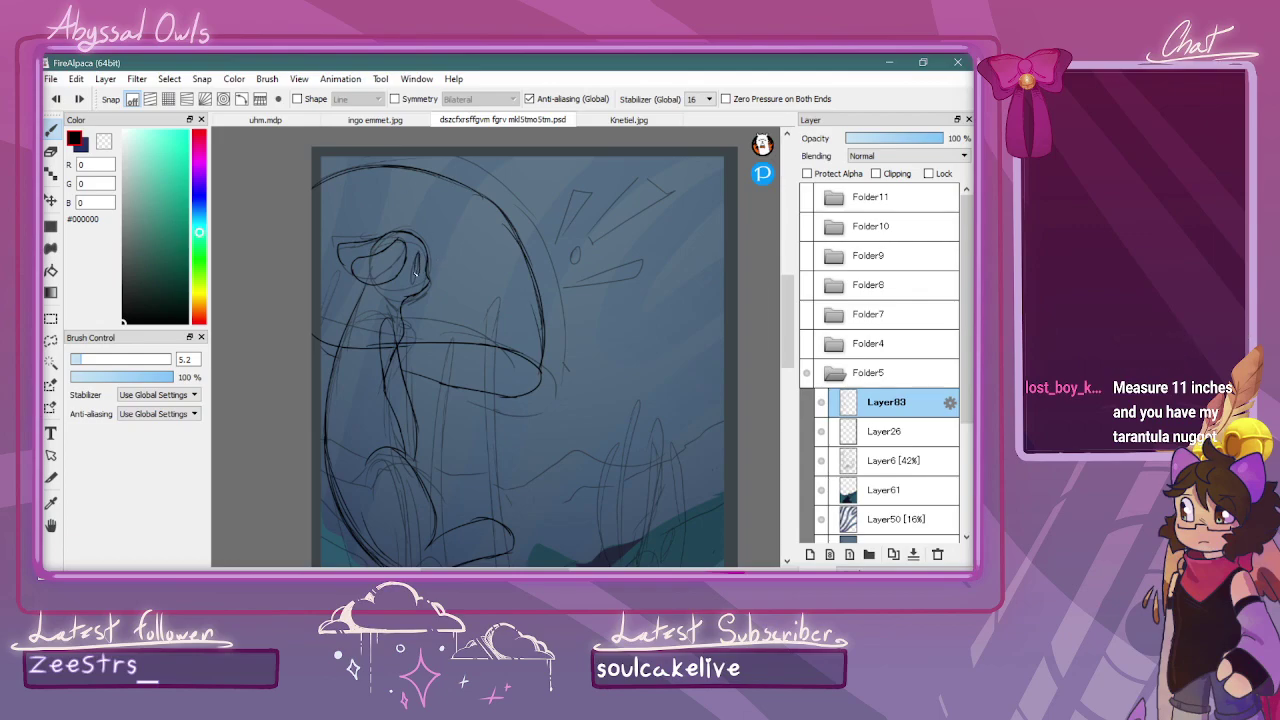
Trace the wedge-shaped burst marks beside the jellyfish cap in the panel's upper-right area
mouse_move(791, 337)
left_mouse_down()
mouse_move(791, 349)
mouse_move(791, 338)
left_mouse_up()
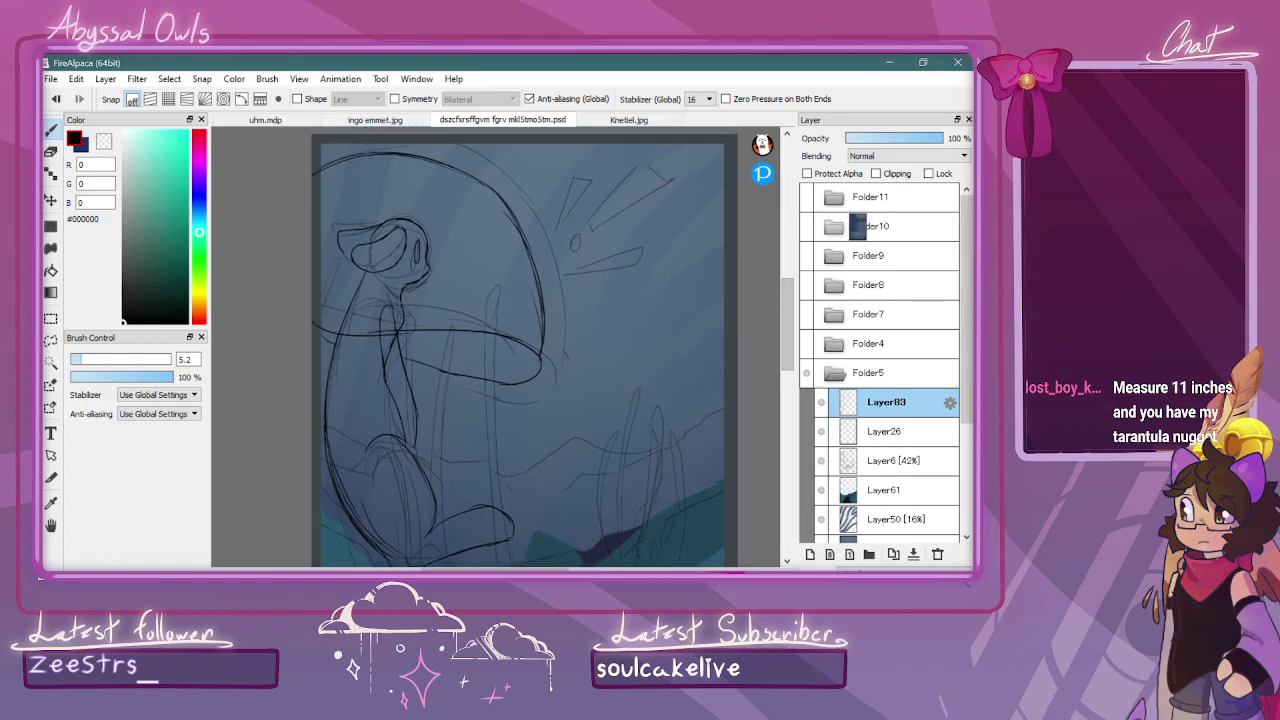
mouse_move(554, 211)
left_mouse_down()
mouse_move(594, 207)
mouse_move(657, 167)
left_mouse_up()
mouse_move(598, 203)
left_mouse_down()
mouse_move(548, 247)
mouse_move(574, 250)
mouse_move(550, 268)
left_mouse_up()
key("ctrl+minus")
left_click_drag(790, 345, 790, 380)
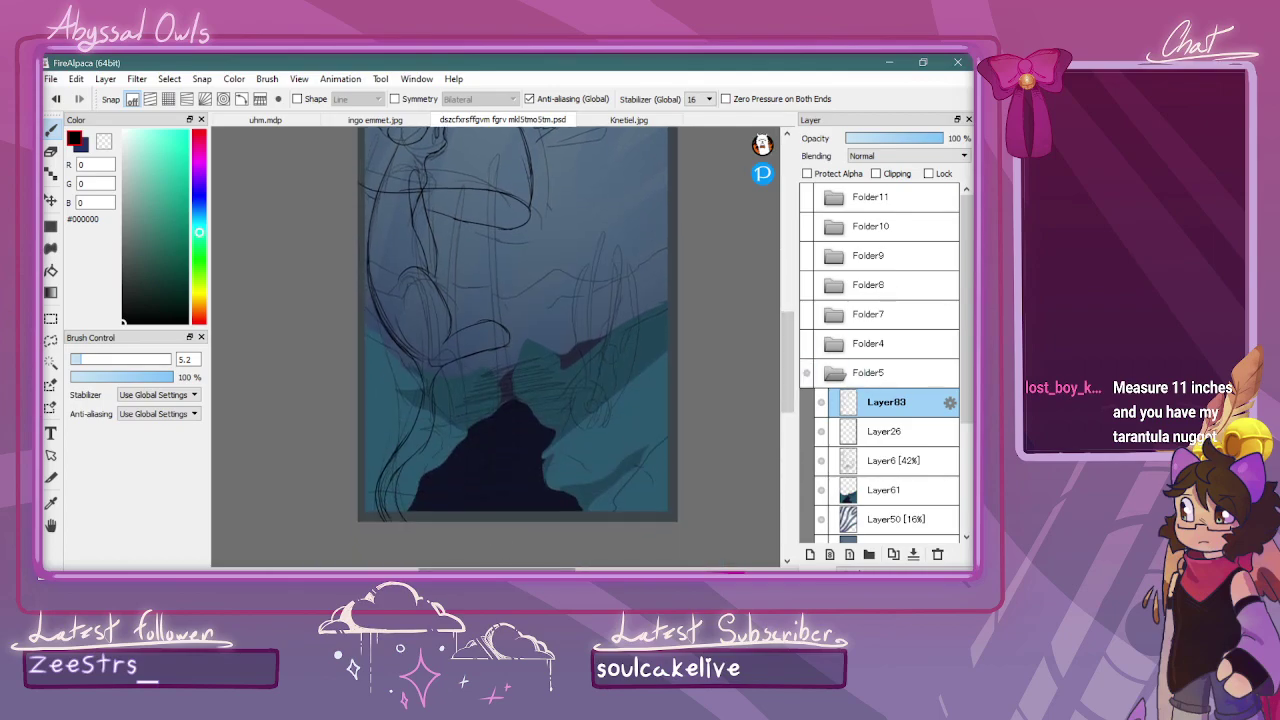
Outline the upside-down diving figure's rounded cap and the curved head shape inside it, over the rough sketch in the panel's lower-right area
left_click_drag(516, 569, 543, 569)
key("ctrl+plus")
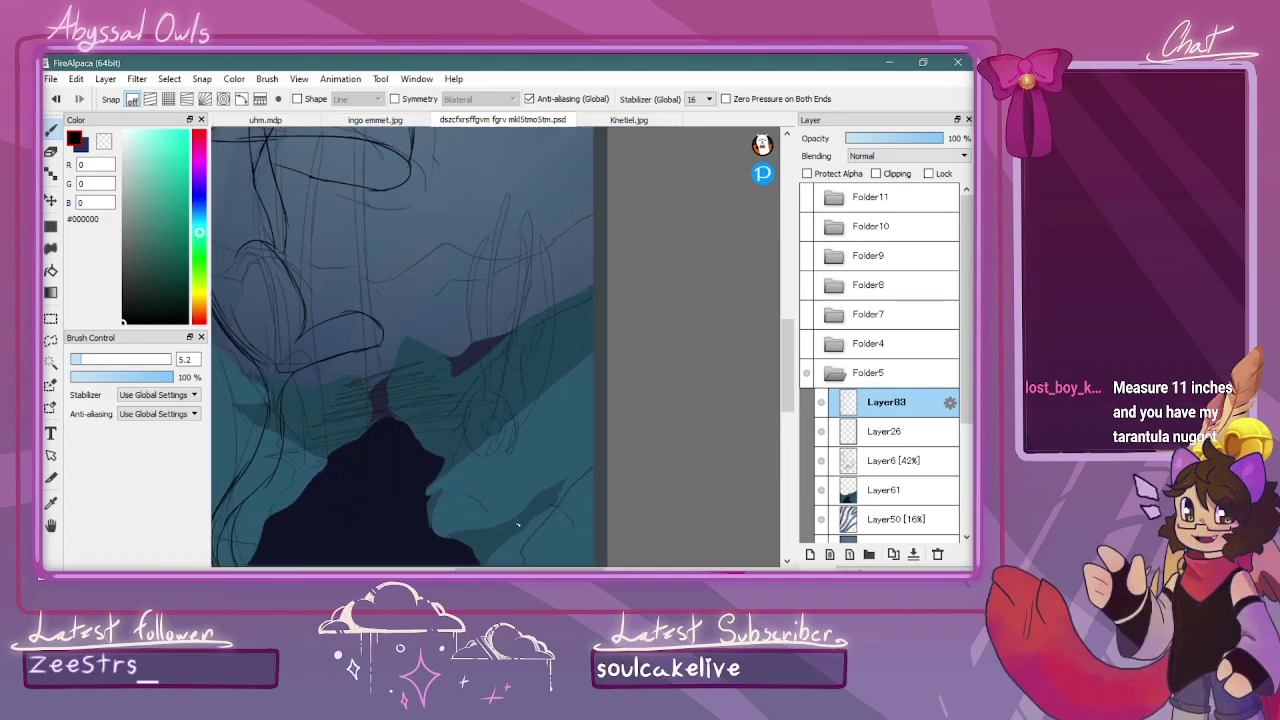
key("ctrl+plus")
left_click_drag(788, 369, 788, 389)
key("ctrl+plus")
mouse_move(468, 292)
left_mouse_down()
mouse_move(449, 370)
mouse_move(465, 402)
mouse_move(514, 430)
mouse_move(516, 349)
left_mouse_up()
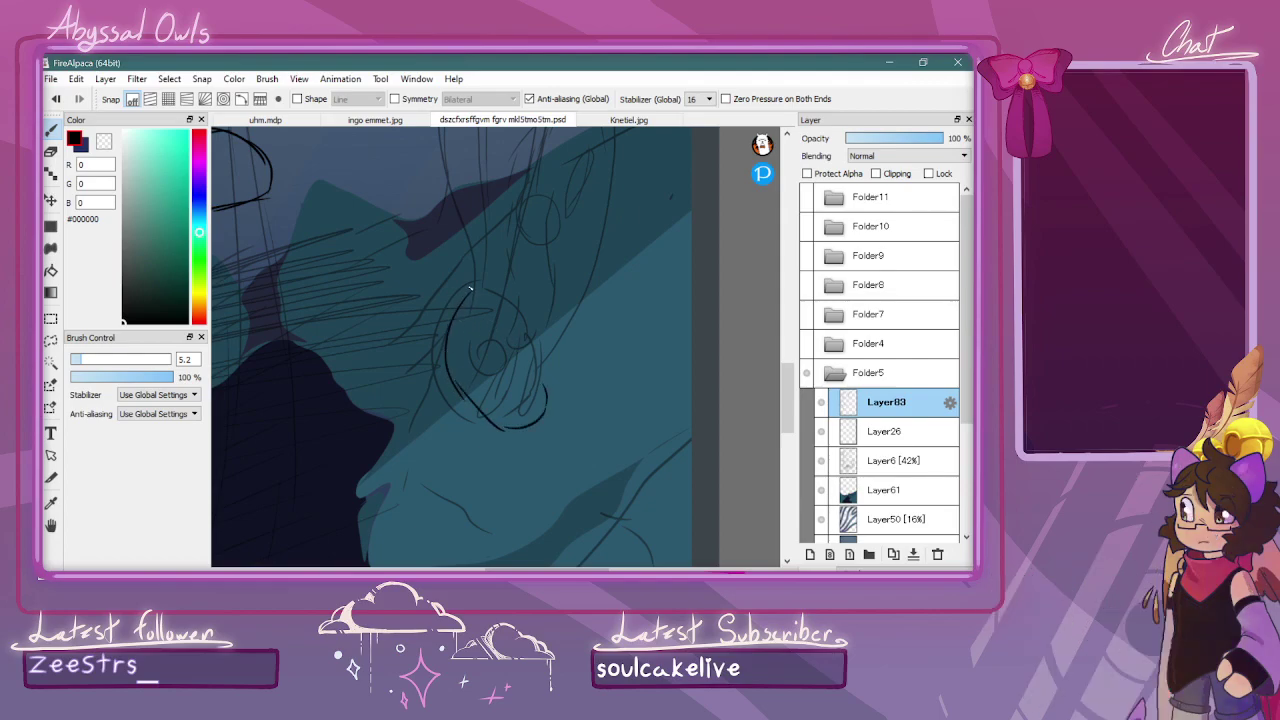
mouse_move(443, 320)
left_mouse_down()
mouse_move(440, 408)
mouse_move(431, 369)
mouse_move(473, 428)
mouse_move(499, 435)
mouse_move(498, 413)
mouse_move(521, 435)
mouse_move(552, 394)
left_mouse_up()
scroll(534, 290, "up", 2)
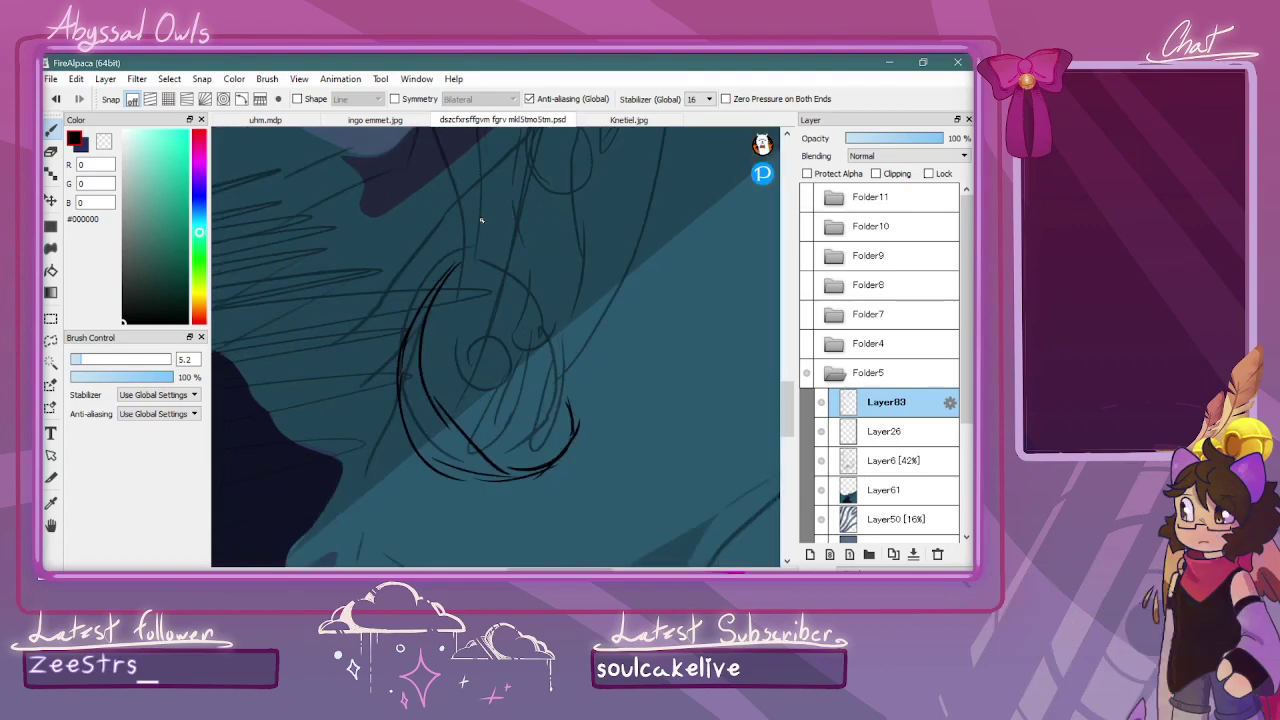
mouse_move(449, 358)
left_mouse_down()
mouse_move(448, 312)
mouse_move(465, 315)
mouse_move(451, 375)
mouse_move(447, 355)
mouse_move(479, 386)
left_mouse_up()
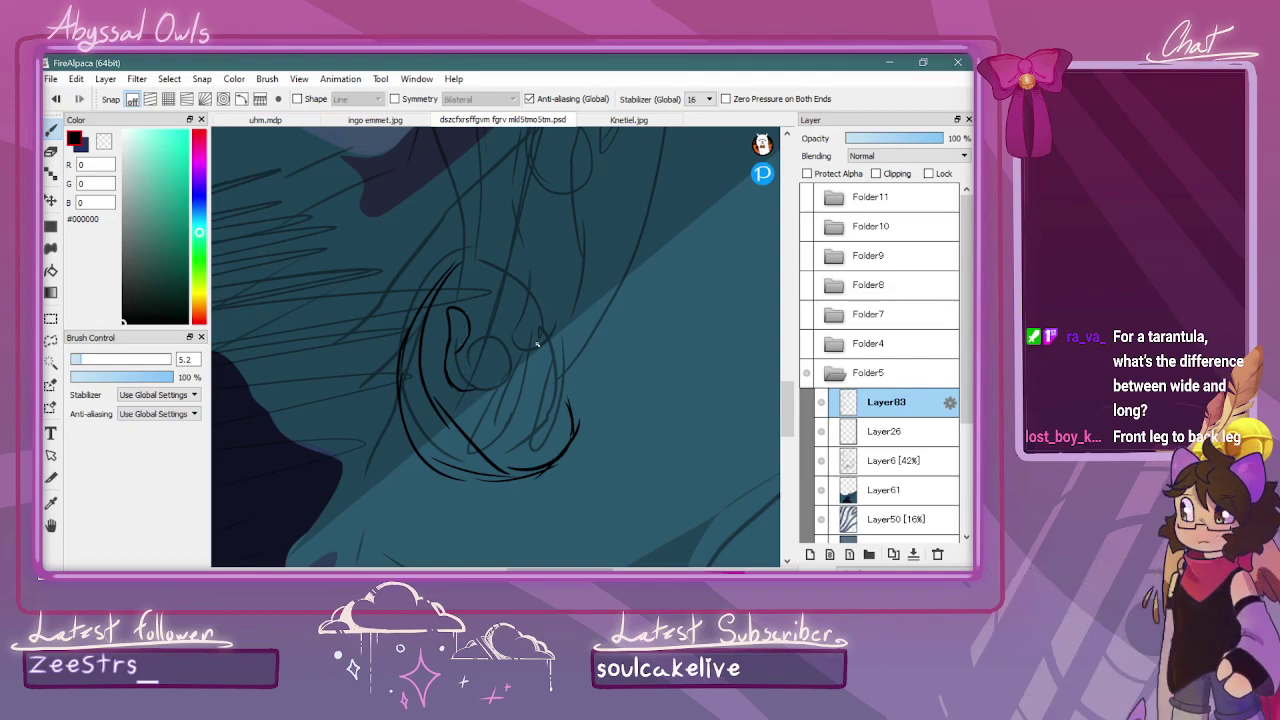
left_click_drag(450, 390, 498, 394)
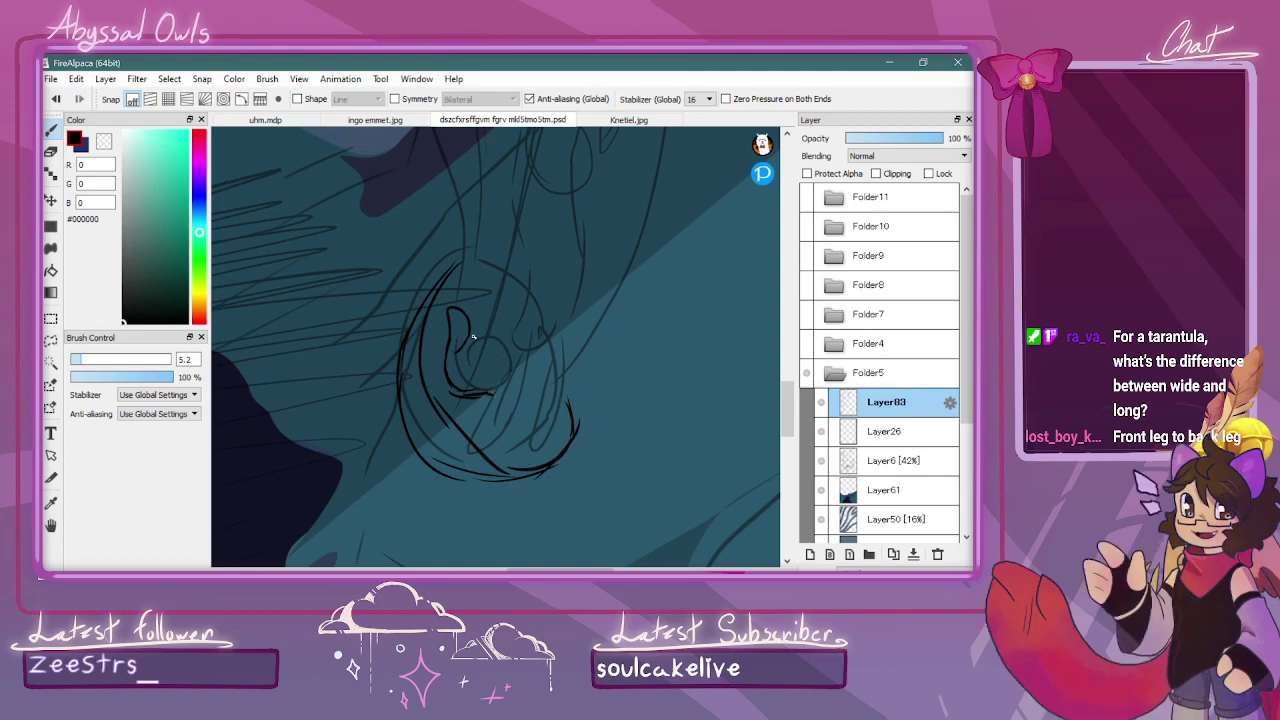
Draw the diving figure's slim body and two short legs rising from its head
left_click_drag(788, 386, 794, 349)
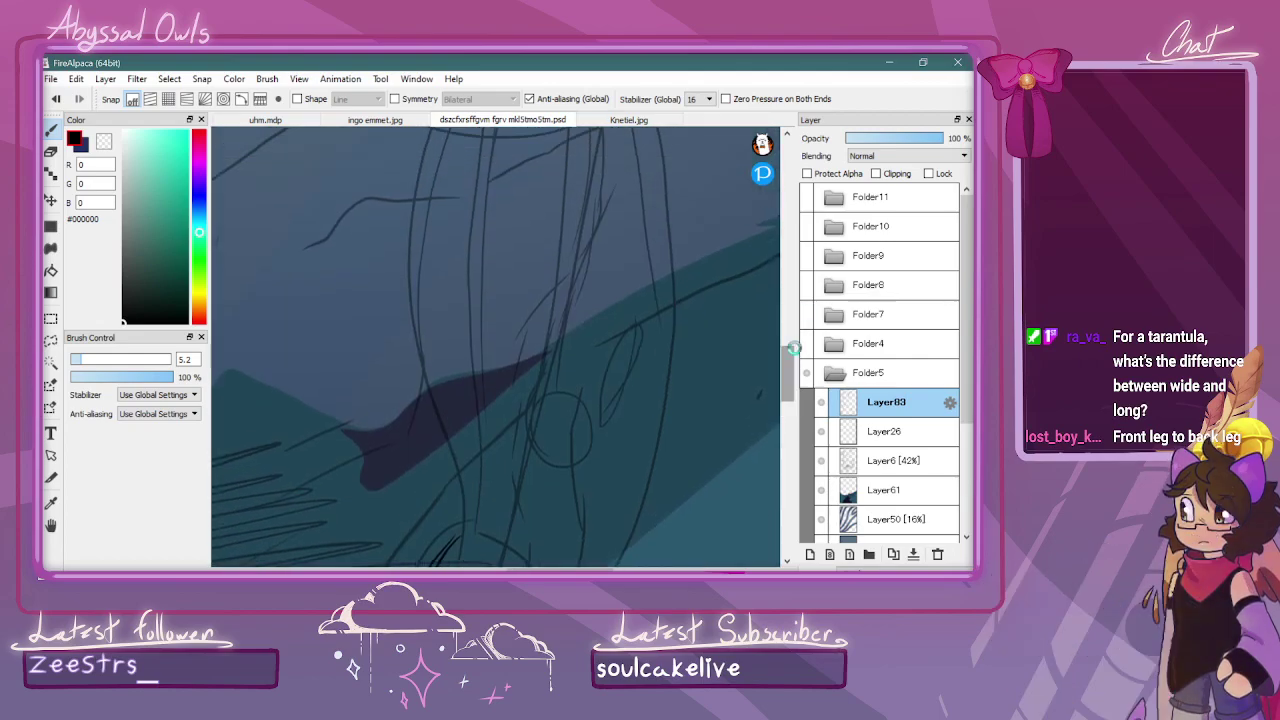
key("ctrl+minus")
key("ctrl+minus")
mouse_move(485, 478)
left_mouse_down()
mouse_move(516, 363)
mouse_move(508, 381)
mouse_move(527, 399)
mouse_move(539, 386)
mouse_move(538, 311)
mouse_move(526, 350)
left_mouse_up()
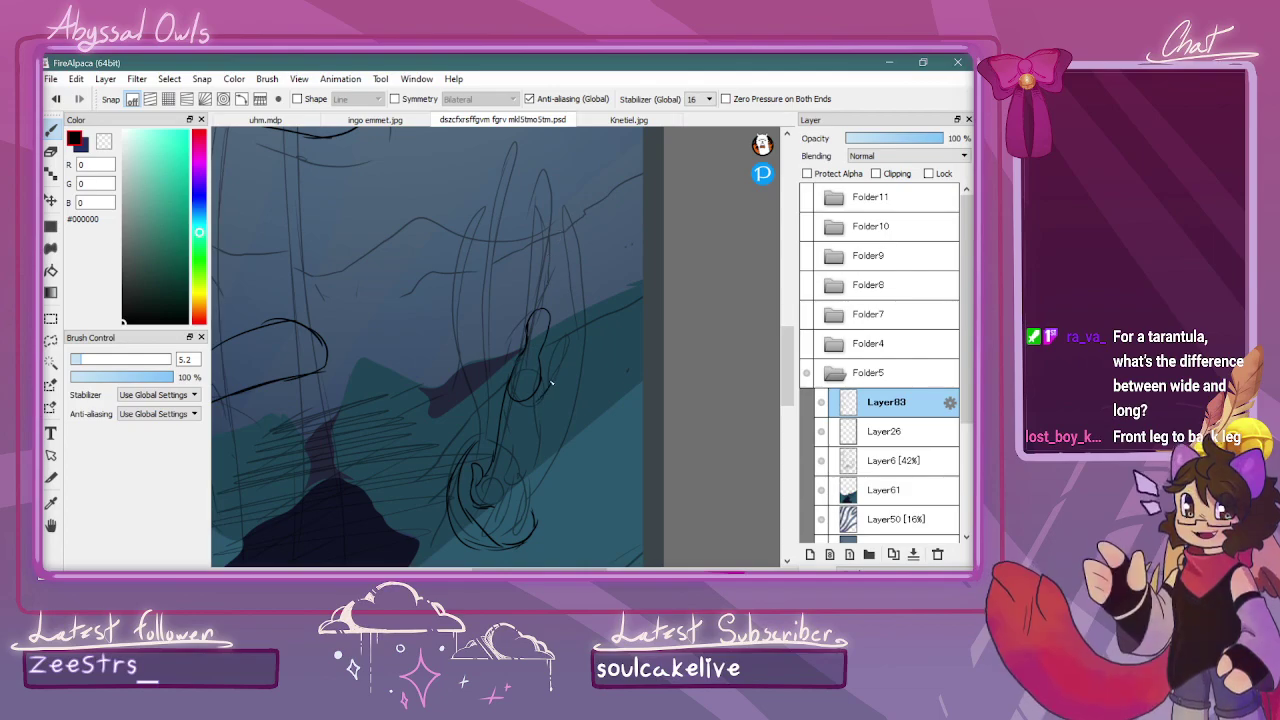
mouse_move(555, 360)
left_mouse_down()
mouse_move(560, 288)
mouse_move(548, 294)
left_mouse_up()
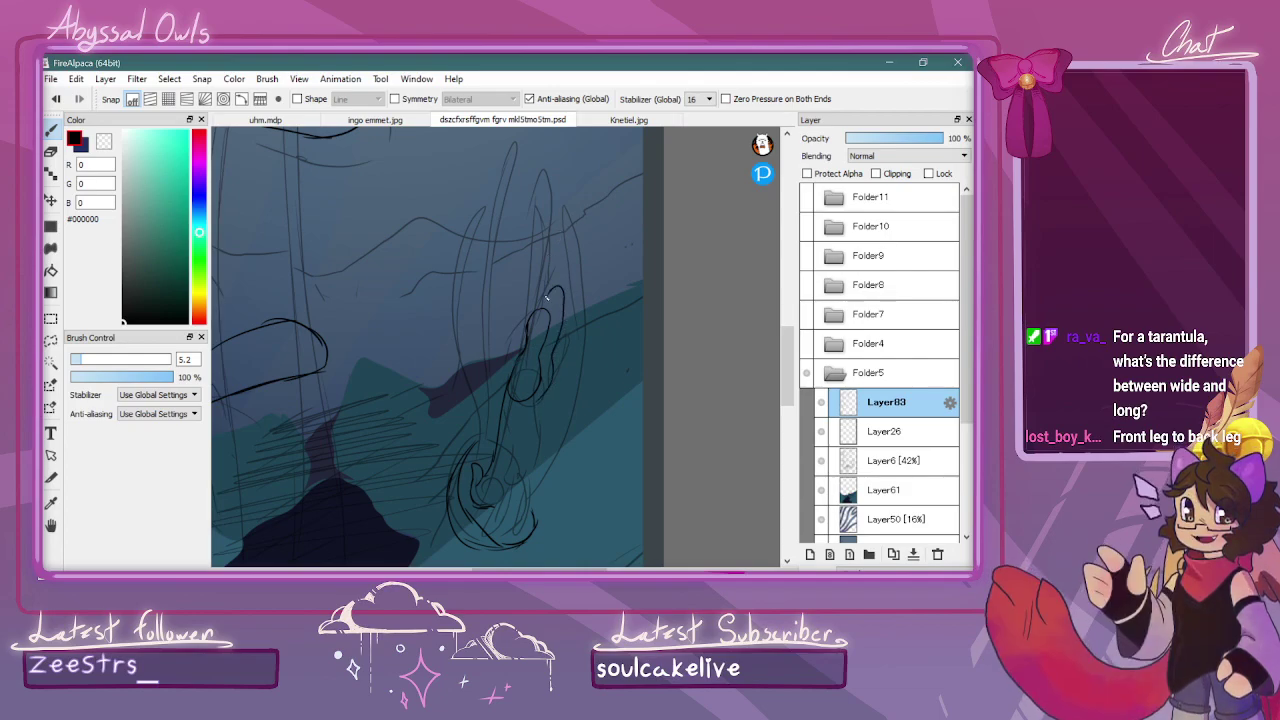
left_click_drag(549, 362, 529, 480)
Fill in the diving figure's head with curved inner strokes inside the cap outline
left_click_drag(786, 362, 781, 393)
key("ctrl+Up")
key("ctrl+Up")
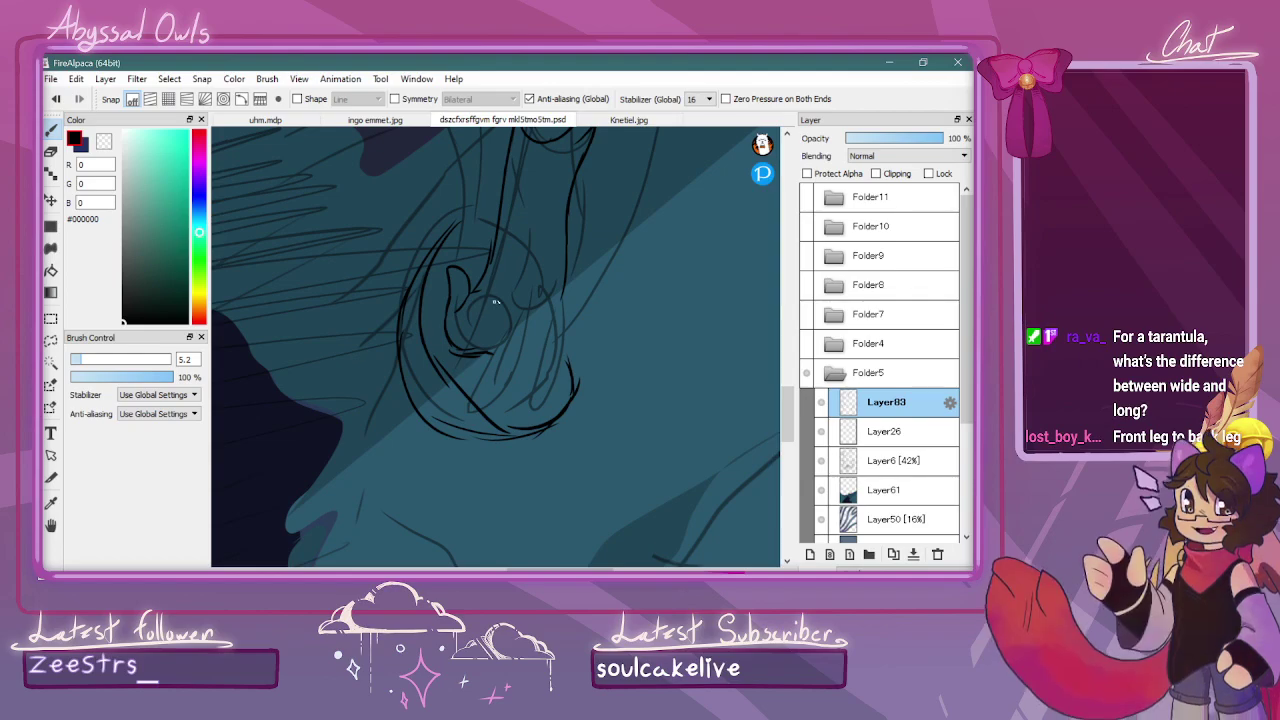
mouse_move(498, 322)
left_mouse_down()
mouse_move(475, 398)
mouse_move(493, 416)
mouse_move(515, 381)
mouse_move(509, 286)
mouse_move(565, 320)
mouse_move(558, 337)
mouse_move(561, 282)
mouse_move(530, 332)
mouse_move(545, 341)
mouse_move(525, 351)
mouse_move(526, 335)
mouse_move(535, 390)
mouse_move(553, 401)
mouse_move(543, 328)
left_mouse_up()
key("ctrl+minus")
key("ctrl+minus")
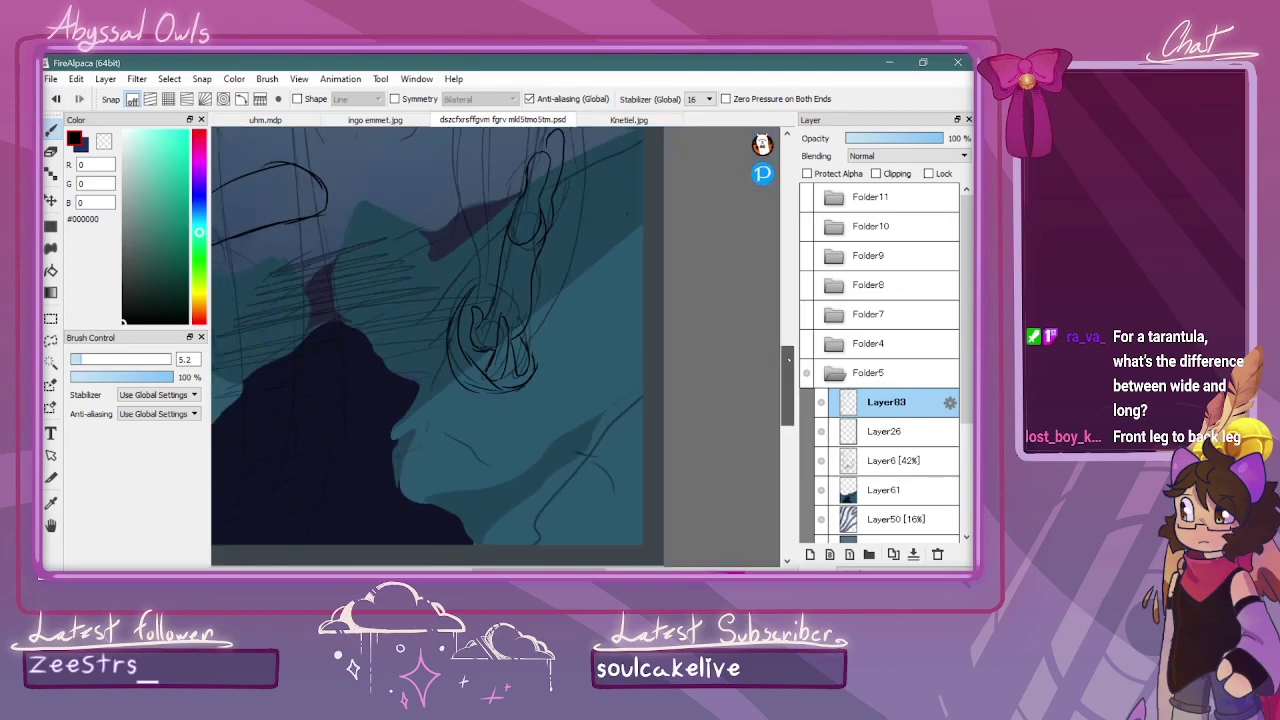
Draw long tapered tentacles streaming upward around the diving figure's body and close the cap's upper edge
scroll(718, 352, "up", 3)
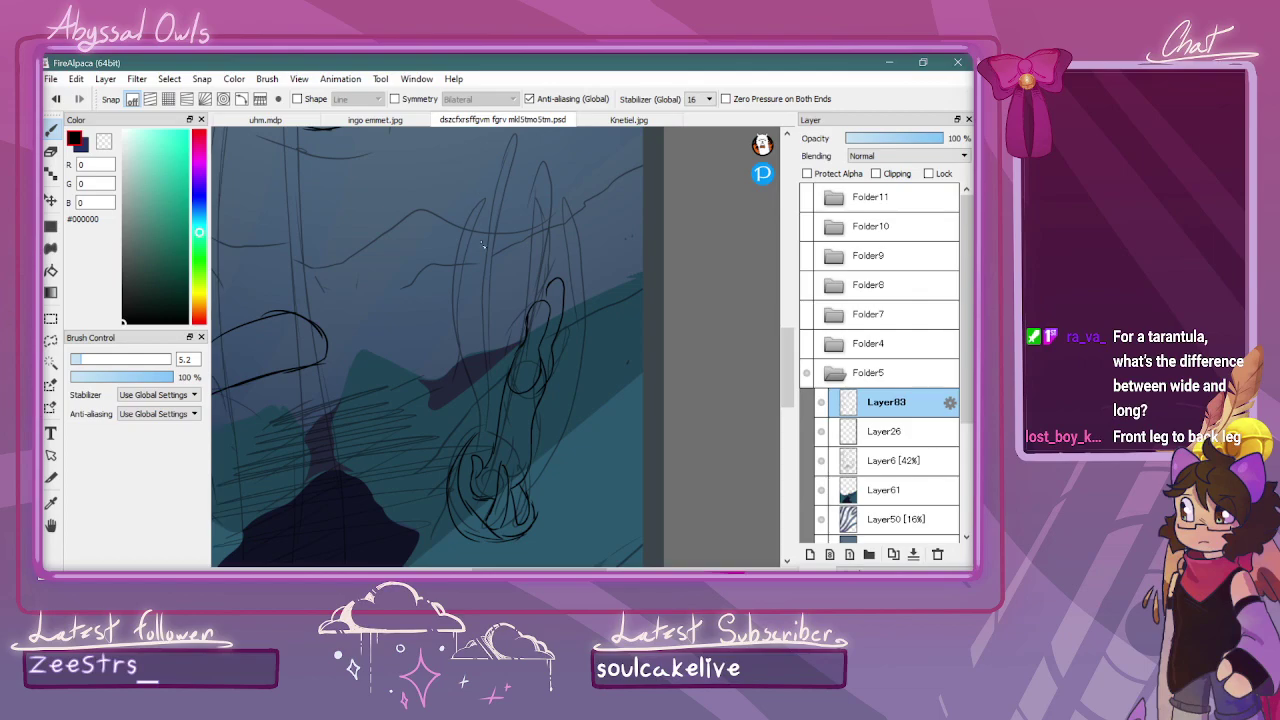
mouse_move(517, 342)
left_mouse_down()
mouse_move(504, 215)
mouse_move(538, 165)
mouse_move(510, 226)
mouse_move(519, 340)
mouse_move(520, 140)
mouse_move(524, 320)
left_mouse_up()
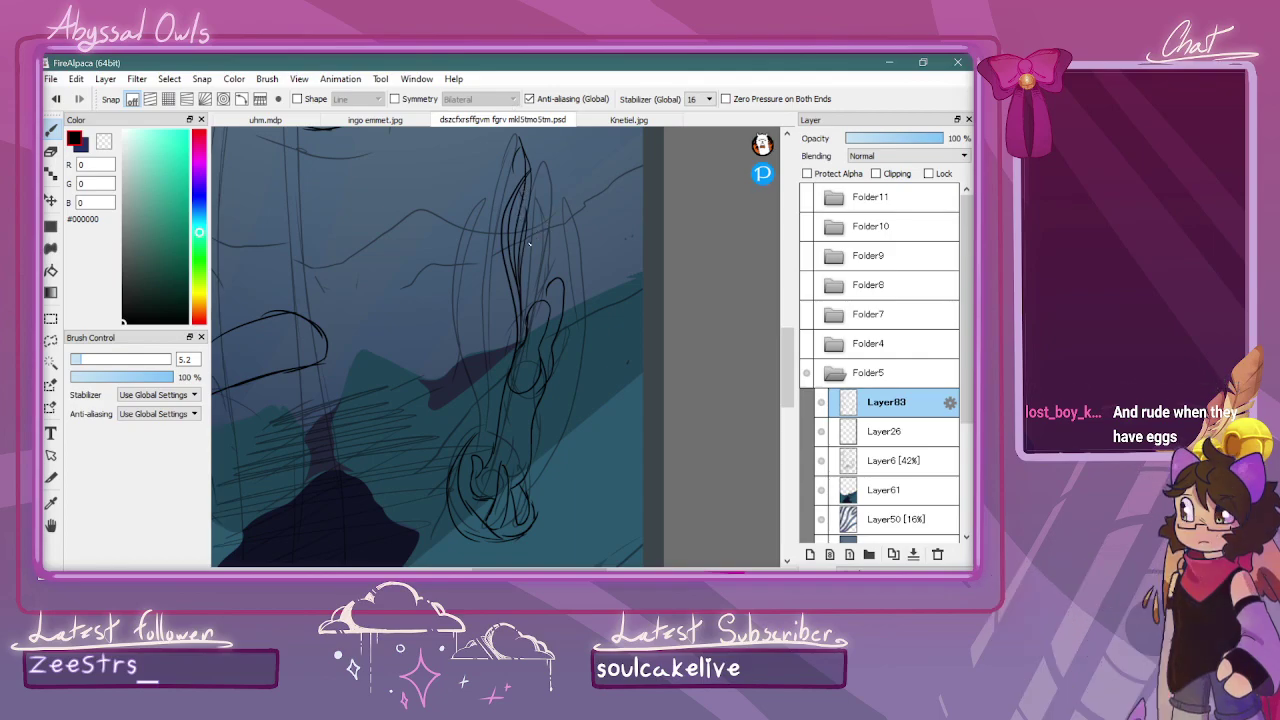
left_click_drag(527, 265, 530, 304)
mouse_move(460, 462)
left_mouse_down()
mouse_move(436, 268)
mouse_move(476, 200)
mouse_move(440, 330)
mouse_move(465, 438)
mouse_move(477, 260)
mouse_move(514, 126)
mouse_move(482, 236)
mouse_move(472, 354)
left_mouse_up()
mouse_move(529, 498)
left_mouse_down()
mouse_move(580, 386)
mouse_move(581, 296)
mouse_move(562, 244)
mouse_move(570, 356)
mouse_move(528, 490)
left_mouse_up()
mouse_move(544, 258)
left_mouse_down()
mouse_move(559, 147)
mouse_move(547, 281)
mouse_move(560, 220)
mouse_move(560, 275)
left_mouse_up()
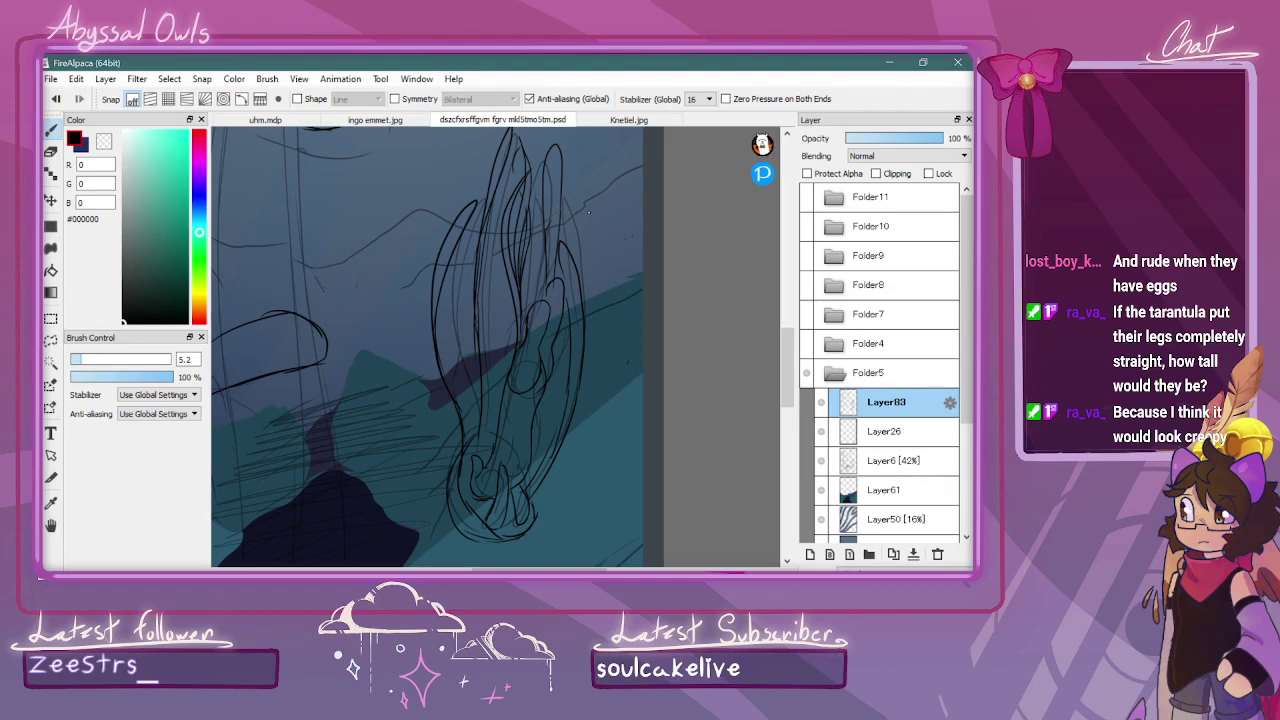
Try to sketch a small cluster of ovals with vertical strands hanging below it in the panel's upper-right area
scroll(588, 212, "down", 5)
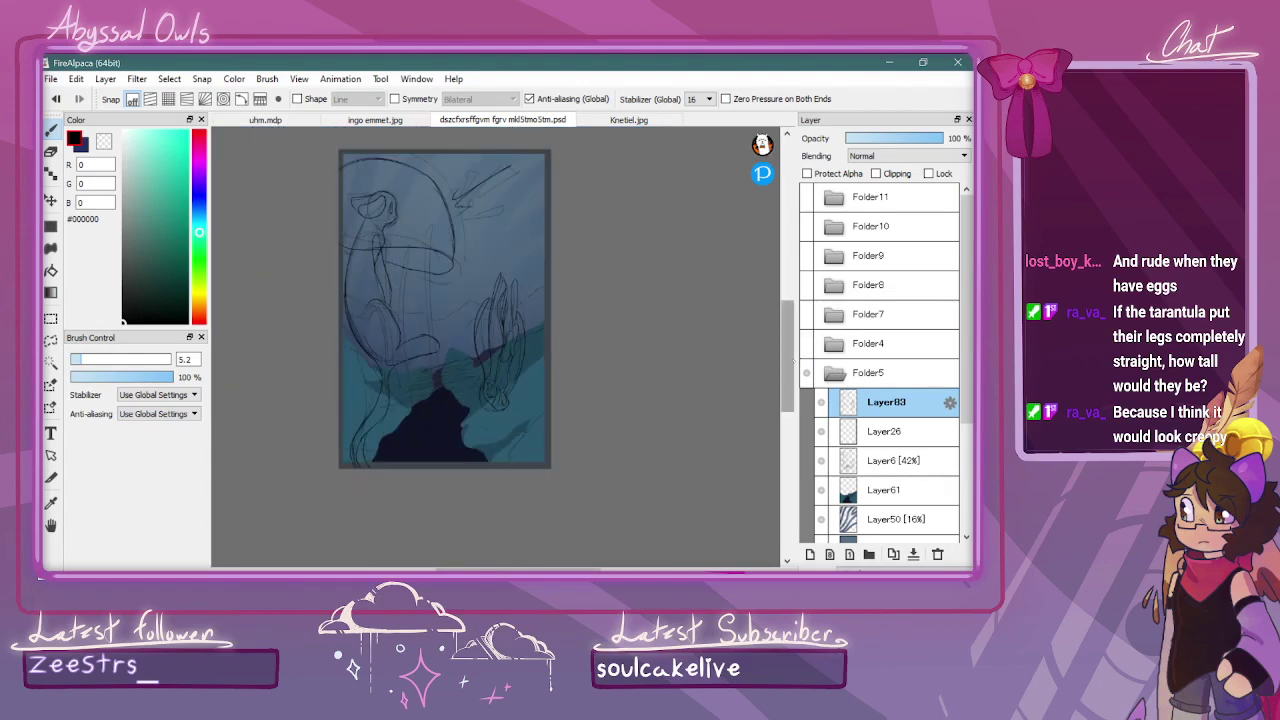
scroll(770, 279, "up", 6)
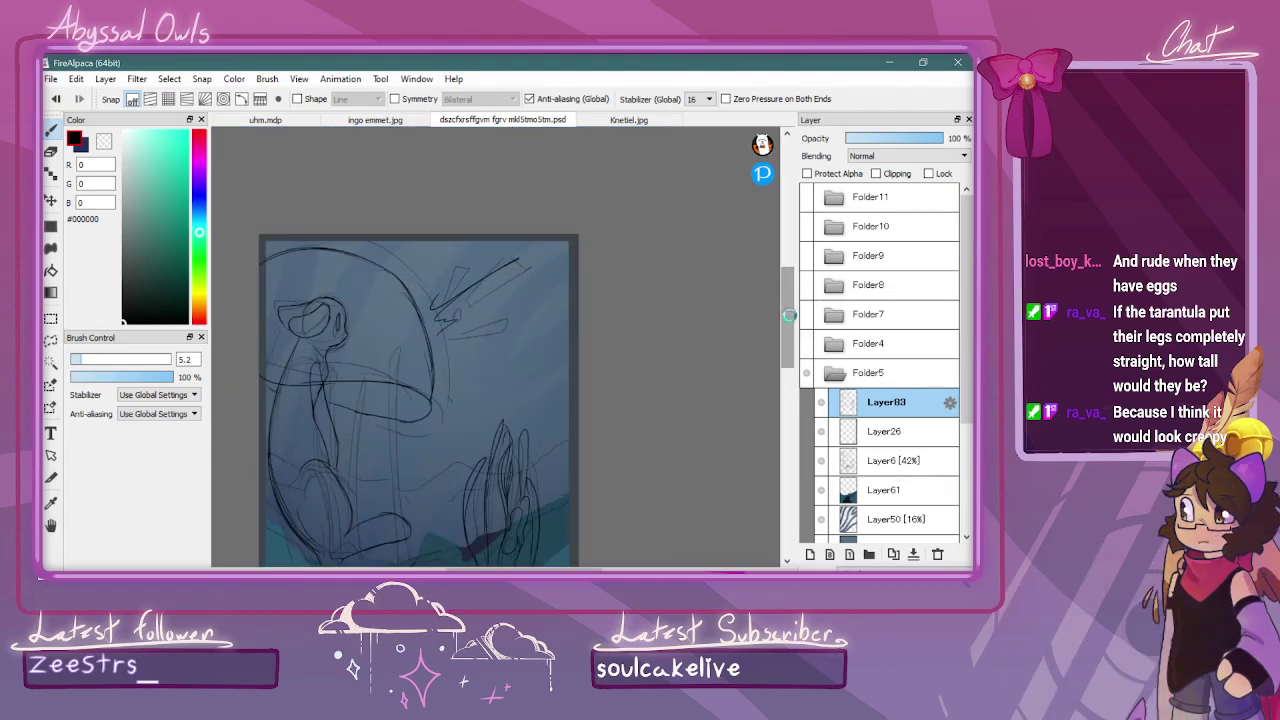
scroll(770, 279, "up", 1)
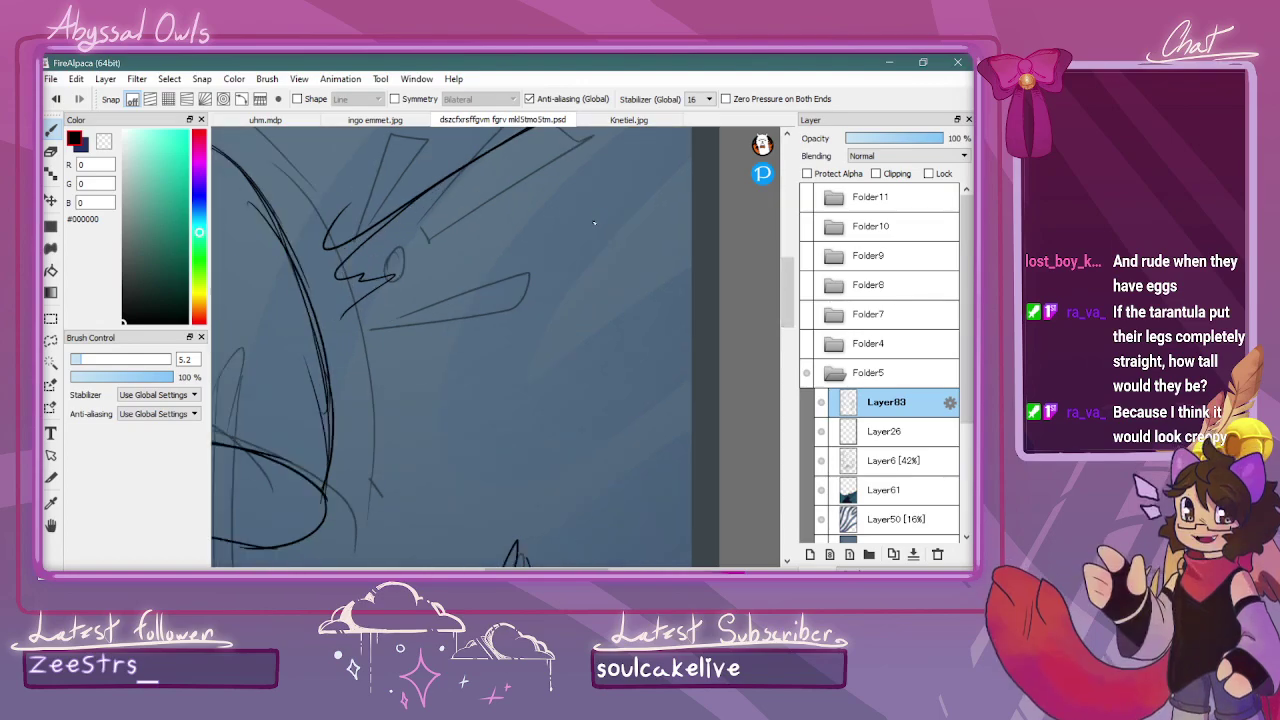
mouse_move(596, 201)
left_mouse_down()
mouse_move(610, 216)
mouse_move(621, 205)
mouse_move(642, 214)
mouse_move(620, 209)
left_mouse_up()
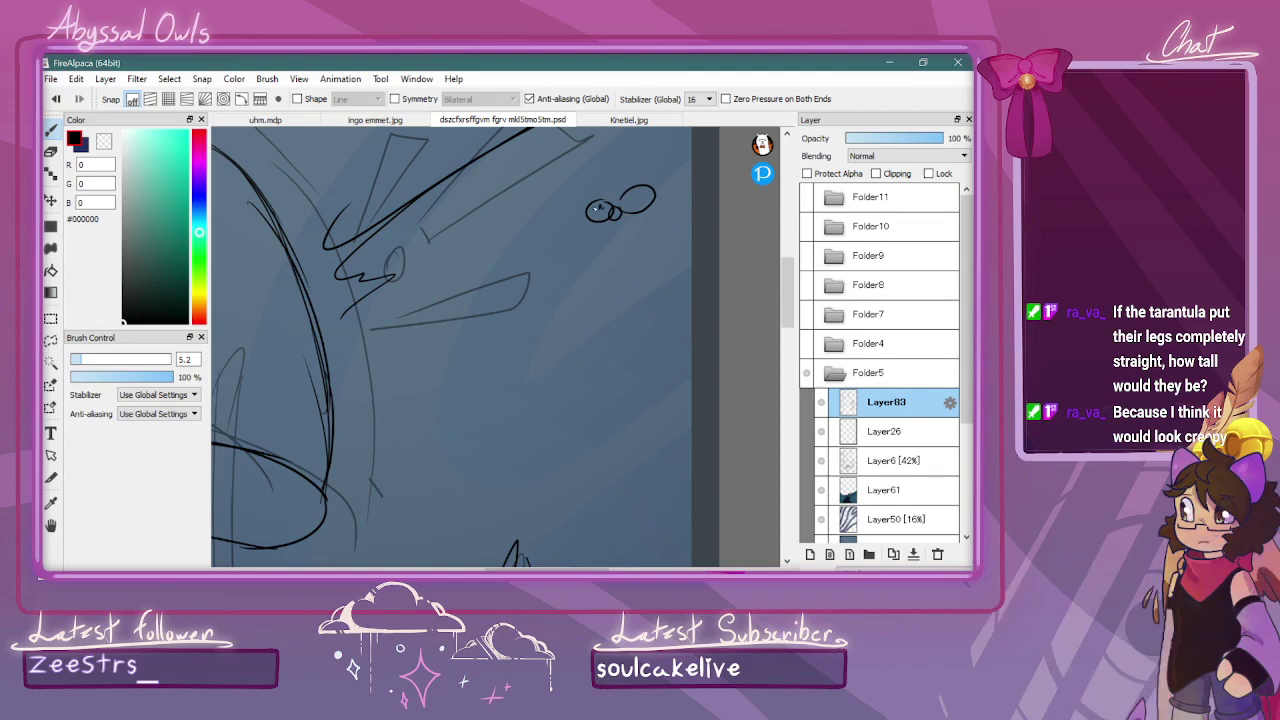
left_click_drag(616, 218, 610, 276)
mouse_move(620, 224)
left_mouse_down()
mouse_move(617, 271)
mouse_move(628, 266)
left_mouse_up()
mouse_move(590, 221)
left_mouse_down()
mouse_move(591, 266)
mouse_move(607, 267)
left_mouse_up()
left_click_drag(639, 207, 633, 237)
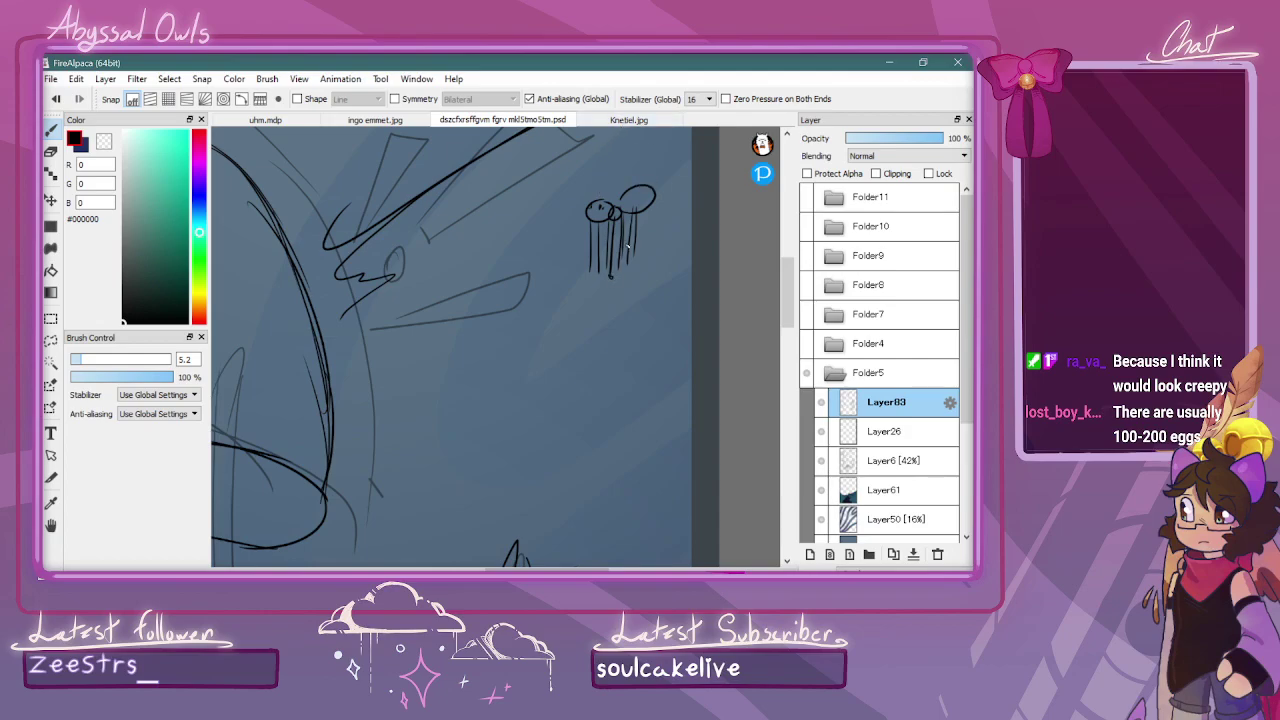
Undo the small oval cluster and its hanging strands in the panel's upper-right area
key("ctrl+z")
key("ctrl+z")
key("ctrl+z")
key("ctrl+z")
key("ctrl+z")
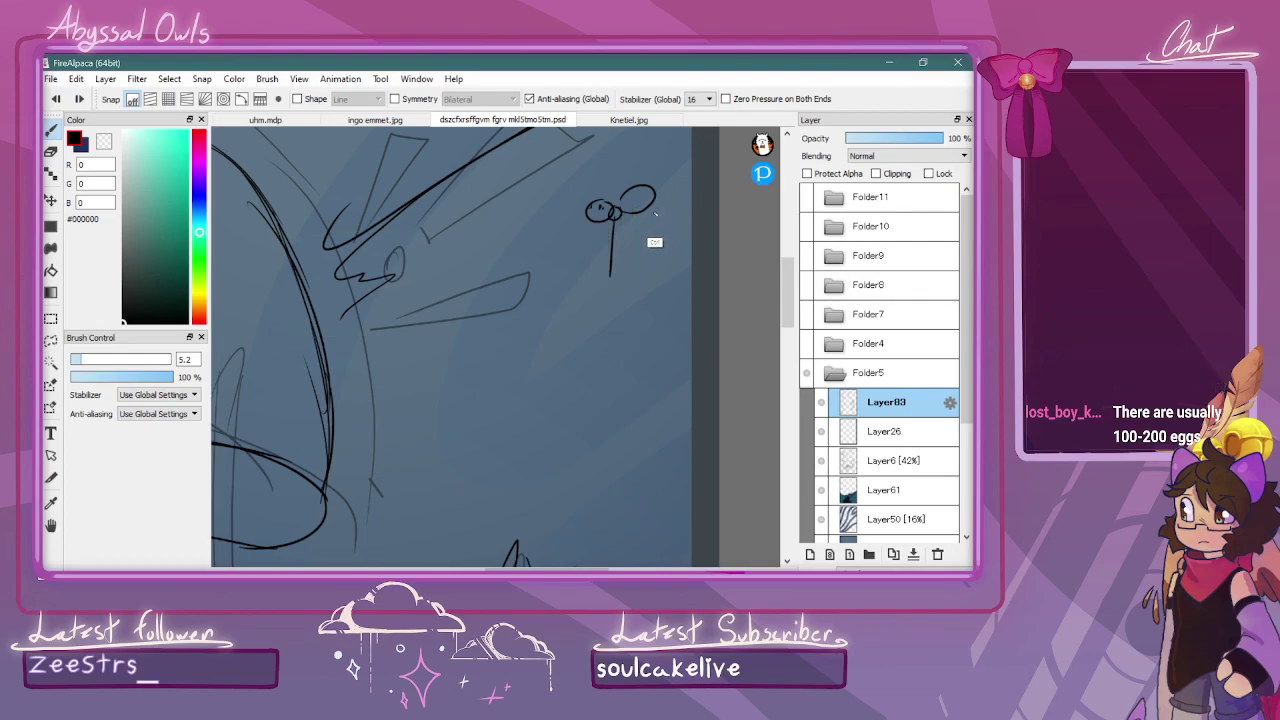
key("ctrl+z")
key("ctrl+z")
key("ctrl+z")
Hide the rough sketch on Layer6 and add short strokes beside the seated character's neck and upper back on Layer83
key("ctrl+minus")
key("ctrl+minus")
key("ctrl+minus")
left_click_drag(788, 316, 788, 349)
scroll(787, 348, "down", 3)
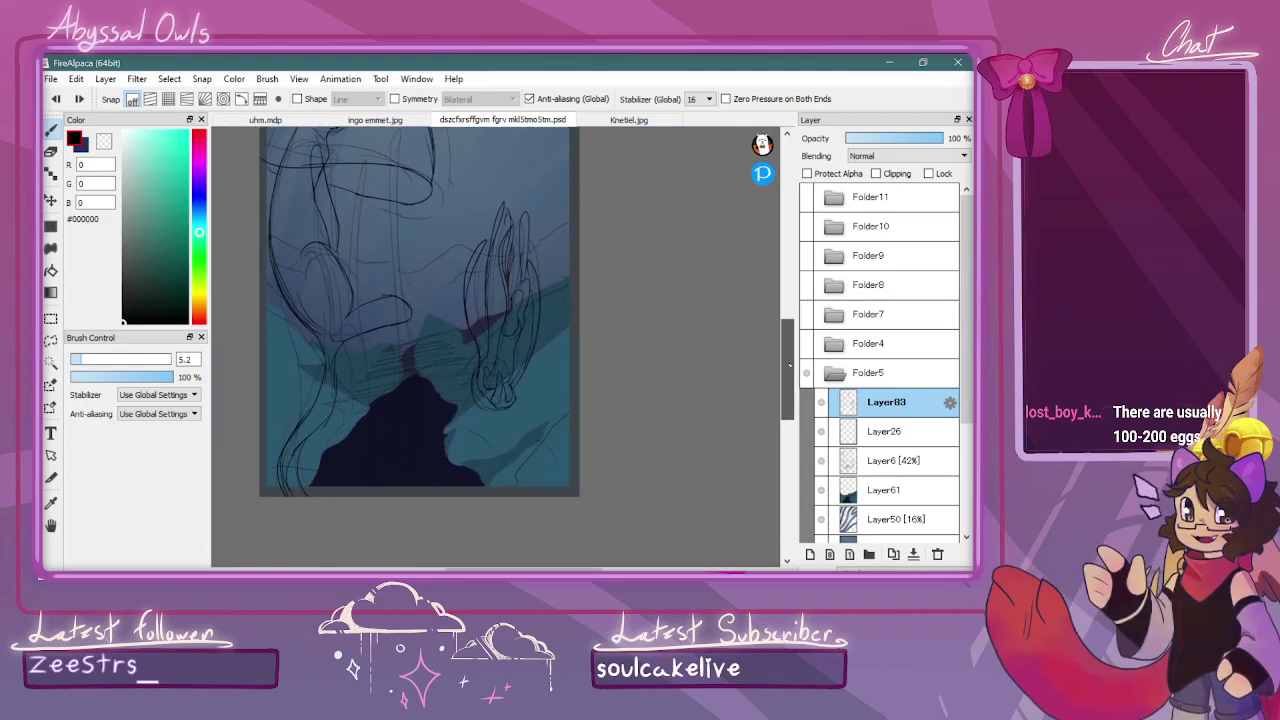
scroll(790, 365, "up", 2)
scroll(792, 383, "up", 1)
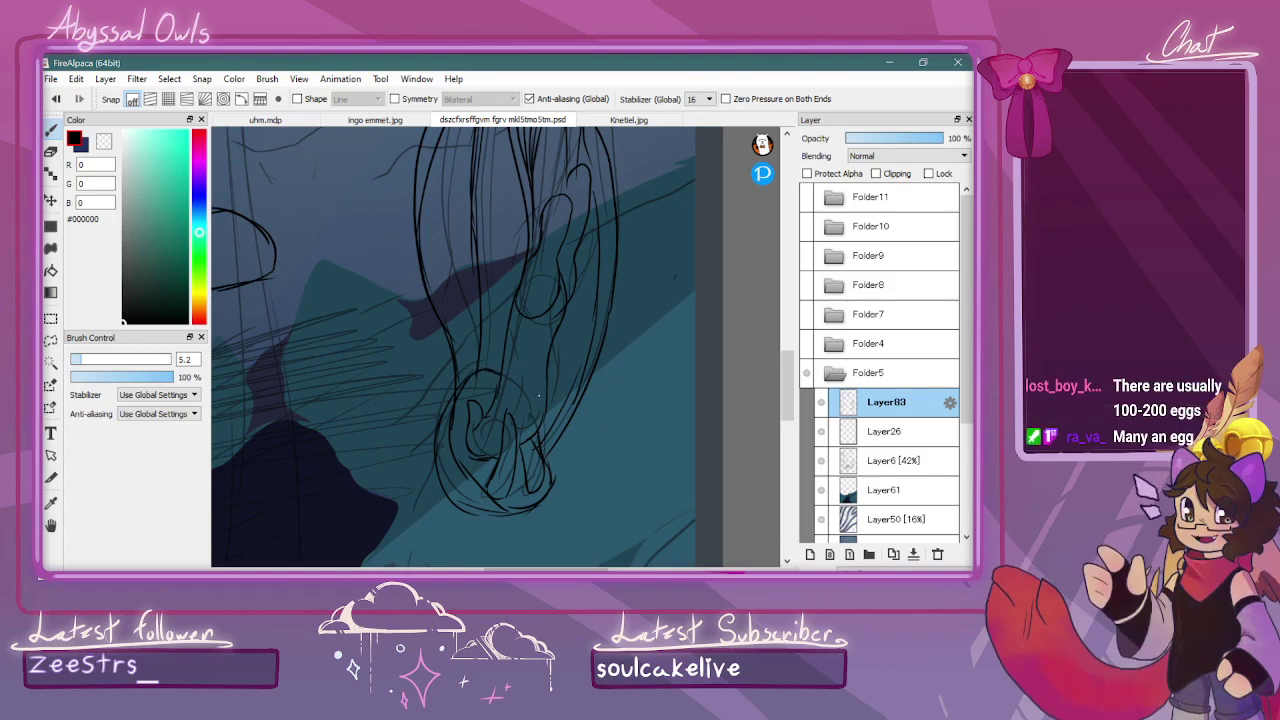
scroll(538, 395, "down", 5)
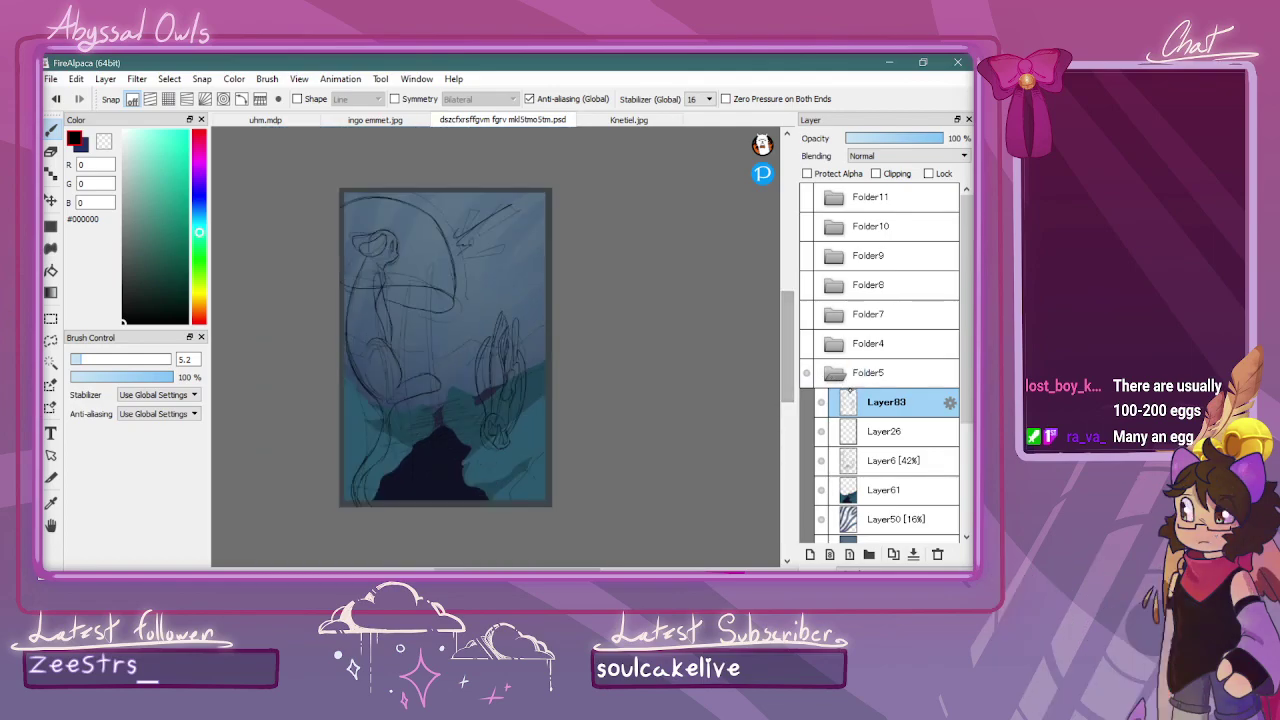
left_click(821, 460)
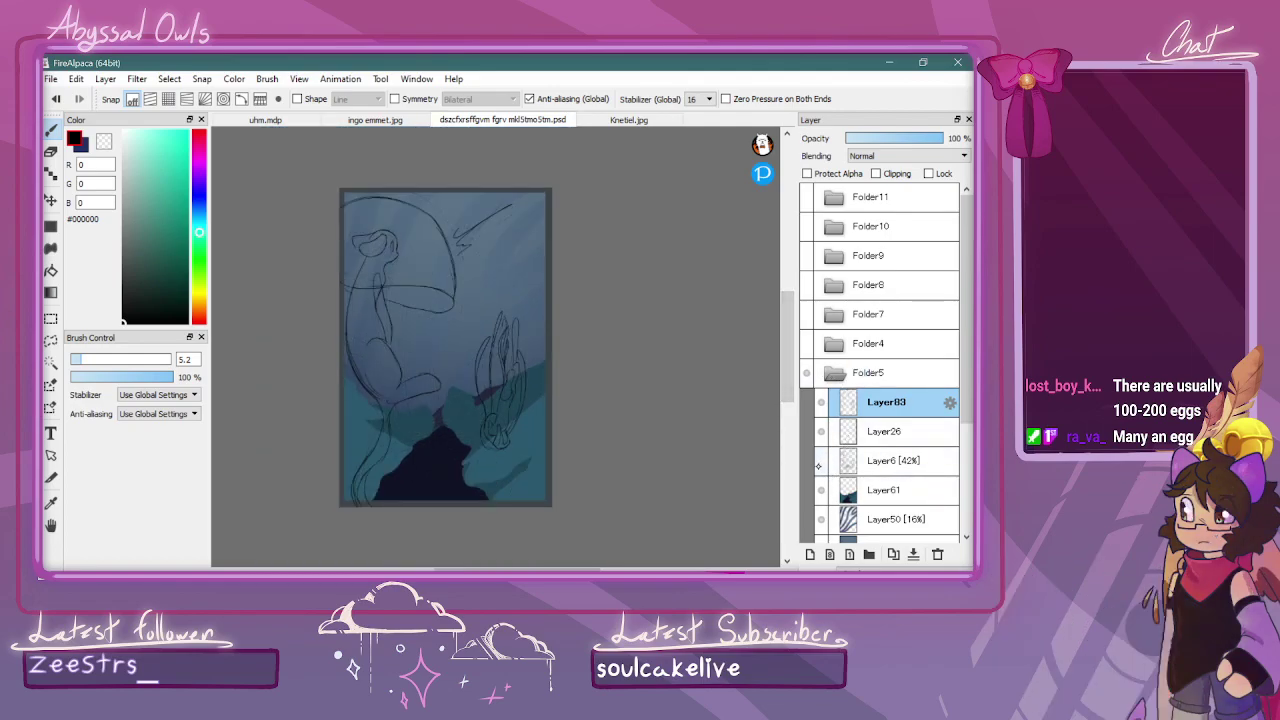
key("ctrl+plus")
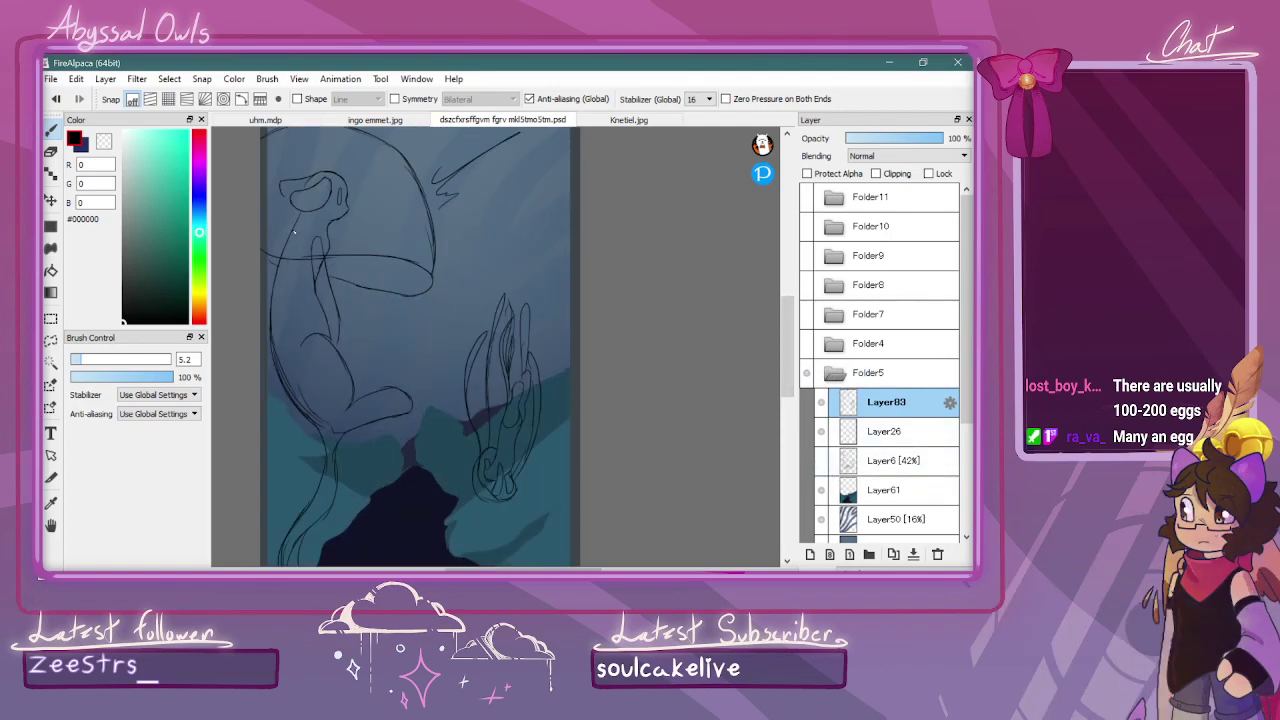
left_click_drag(304, 243, 280, 282)
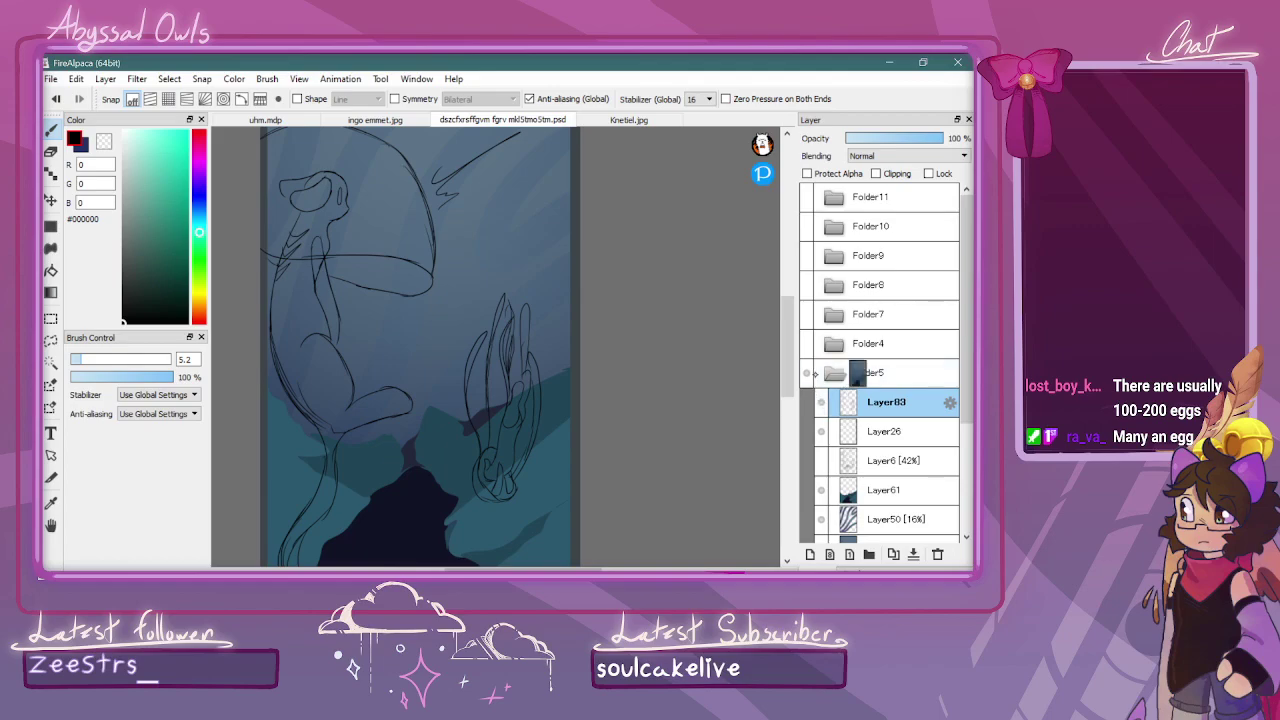
Switch from the Folder5 page to the Folder4 page and add a new layer above Layer32
left_click(807, 372)
left_click(807, 372)
left_click(807, 343)
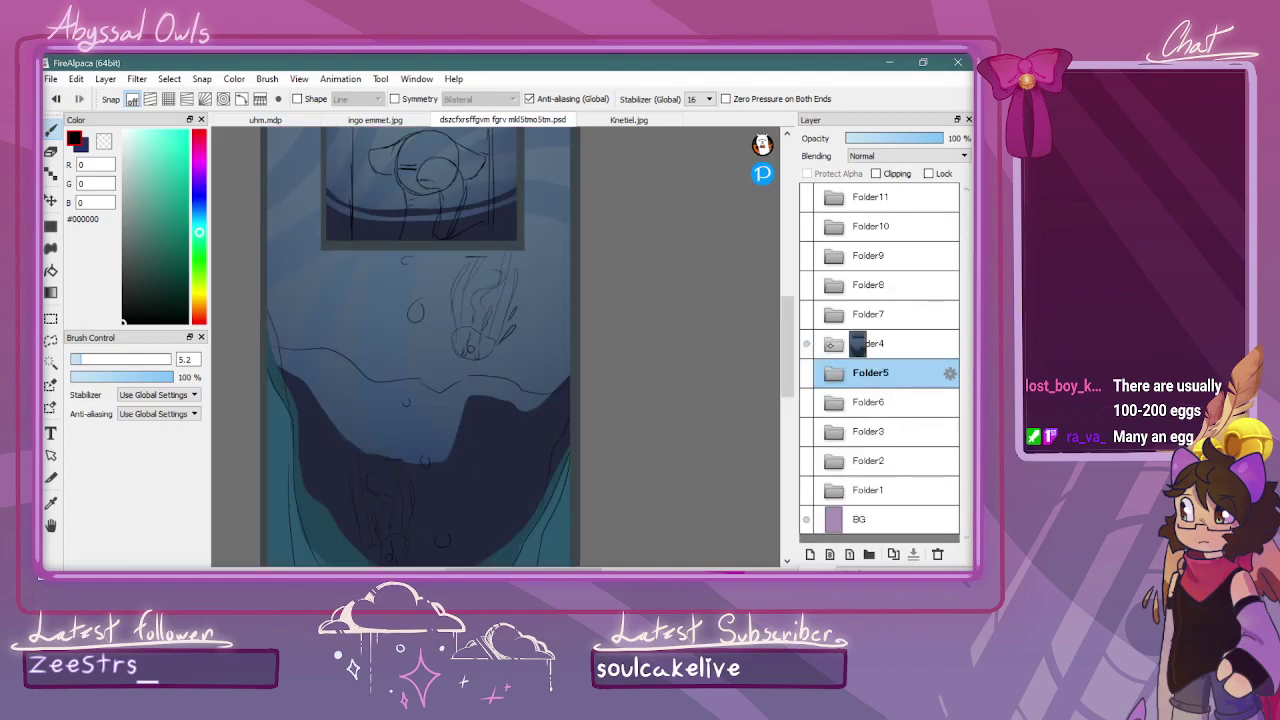
double_click(864, 345)
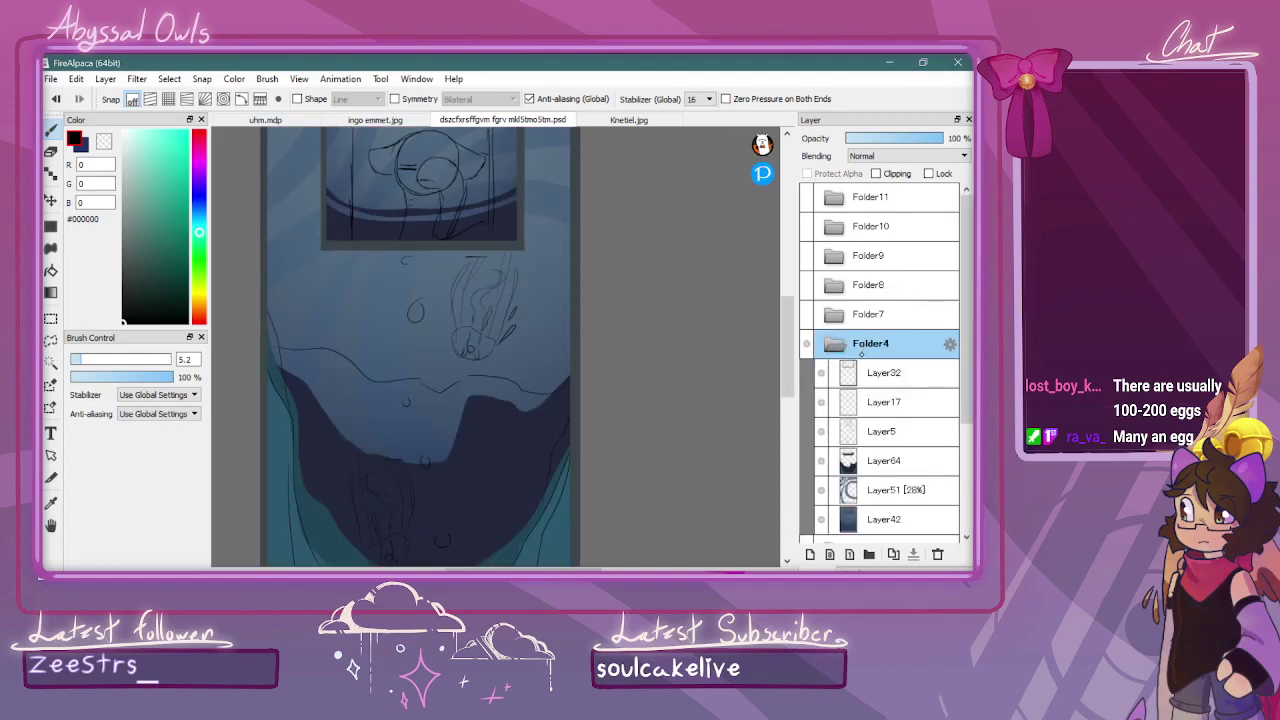
left_click(852, 380)
left_click(810, 554)
Examine the Folder4 page's inset panel and falling figure, toggling the folder's visibility off and on
left_click_drag(787, 348, 787, 318)
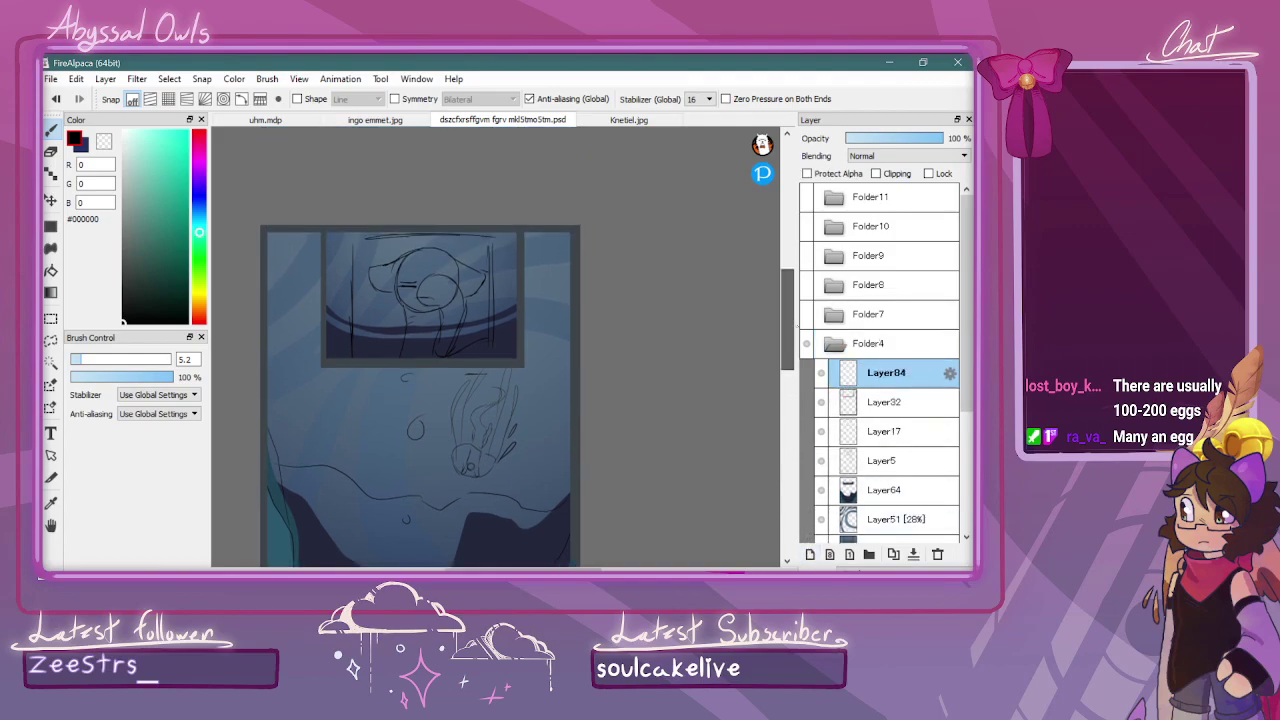
key("ctrl+plus")
key("ctrl+plus")
scroll(298, 321, "down", 2)
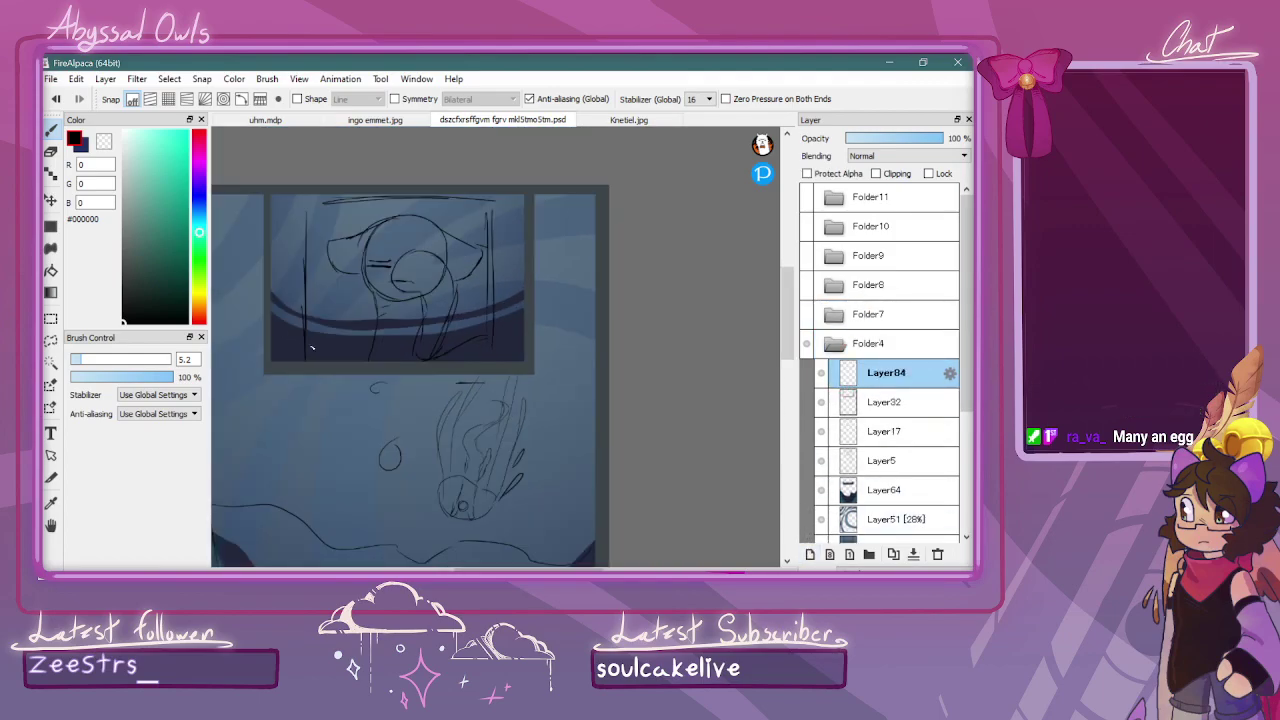
mouse_move(786, 338)
left_mouse_down()
mouse_move(790, 379)
mouse_move(791, 363)
left_mouse_up()
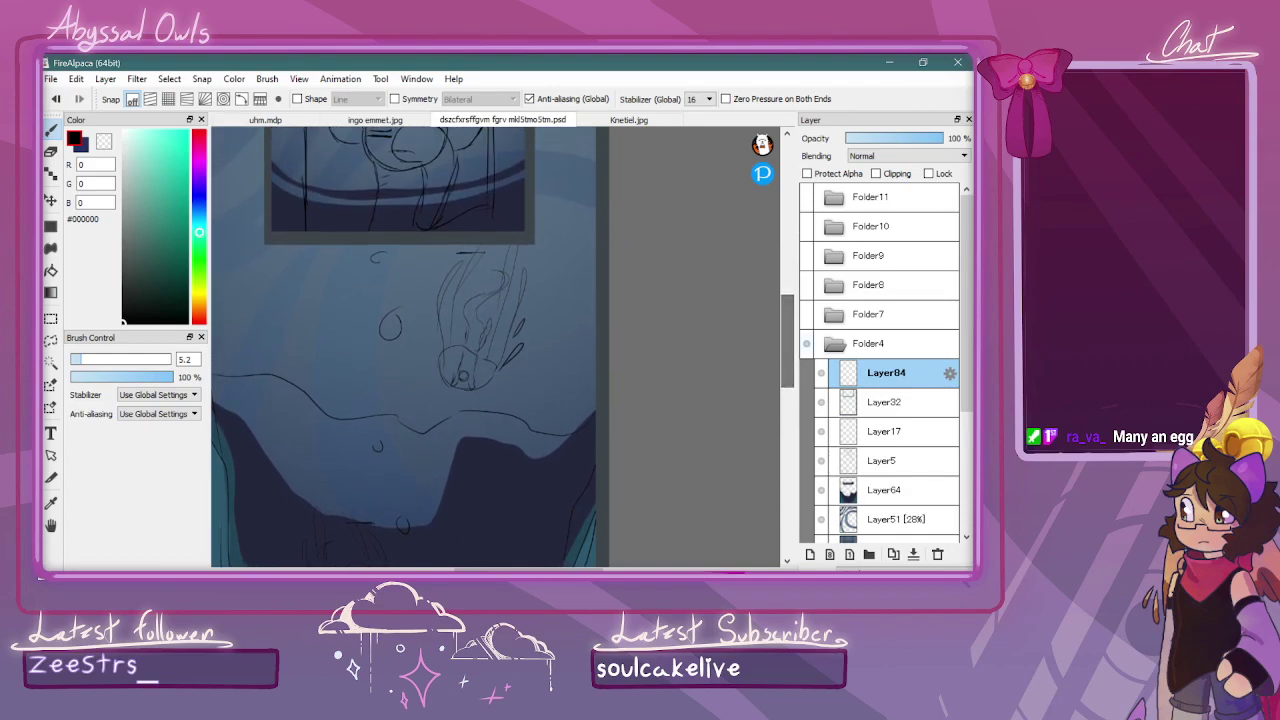
left_click(807, 344)
left_click(807, 343)
scroll(736, 408, "down", 1)
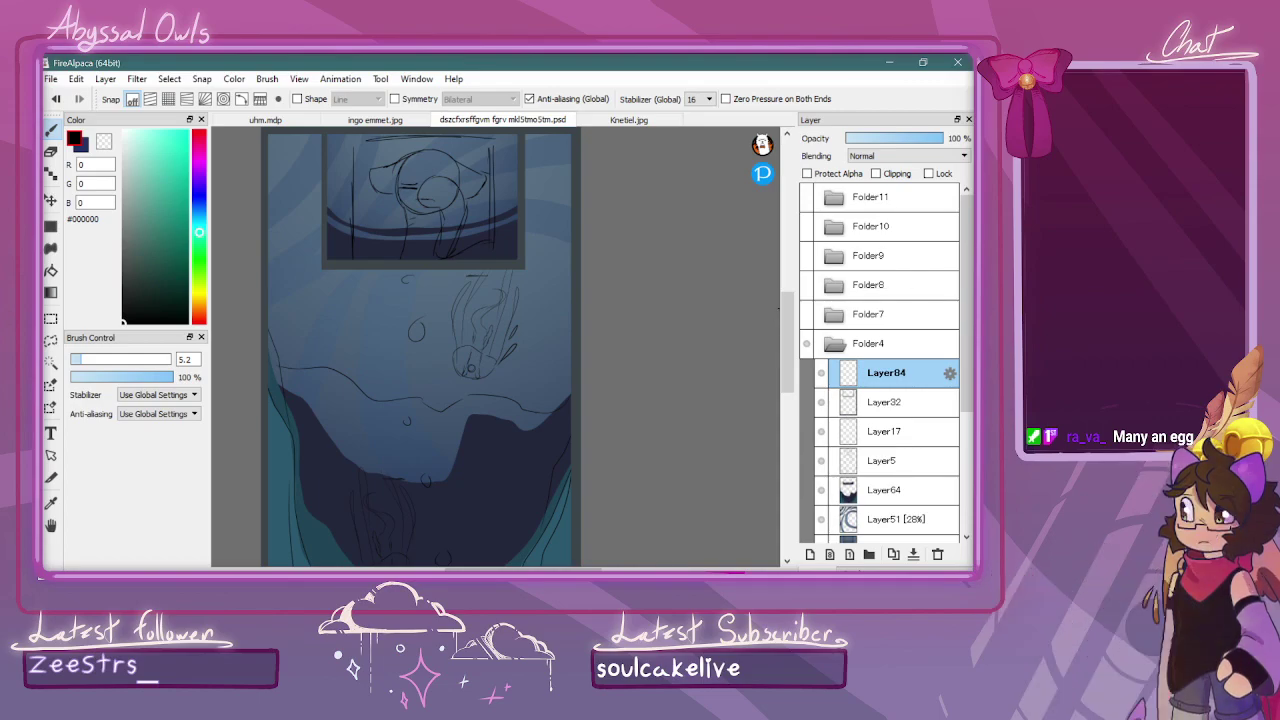